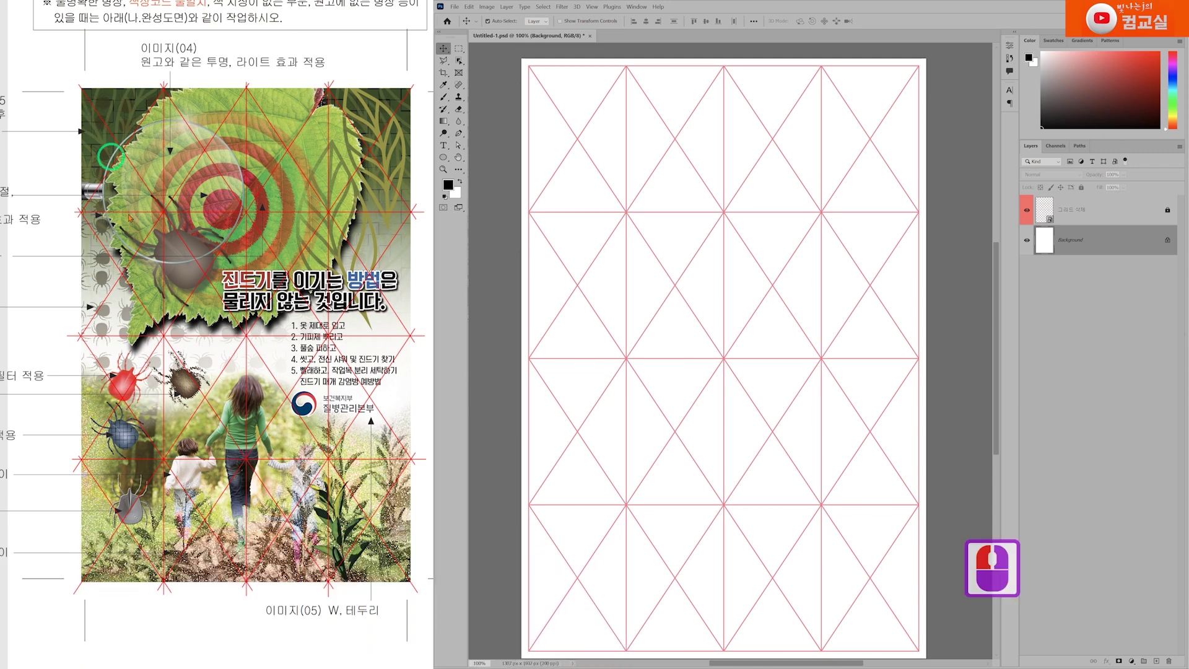
Examine the reference sheet's notes for the background's CMYK colour, mask, gradient and tile texture.
{"action": "scroll", "coordinate": [106, 135], "scroll_direction": "left", "scroll_amount": 5}
{"action": "double_click", "coordinate": [98, 140]}
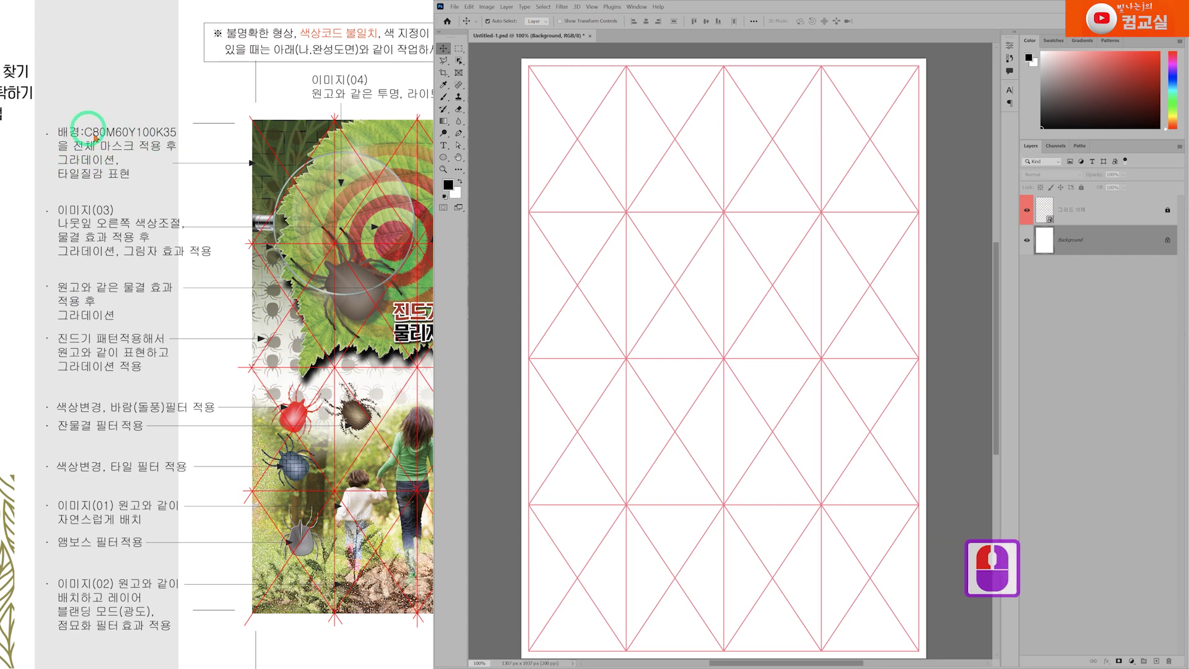
{"action": "double_click", "coordinate": [102, 147]}
{"action": "left_click", "coordinate": [205, 285]}
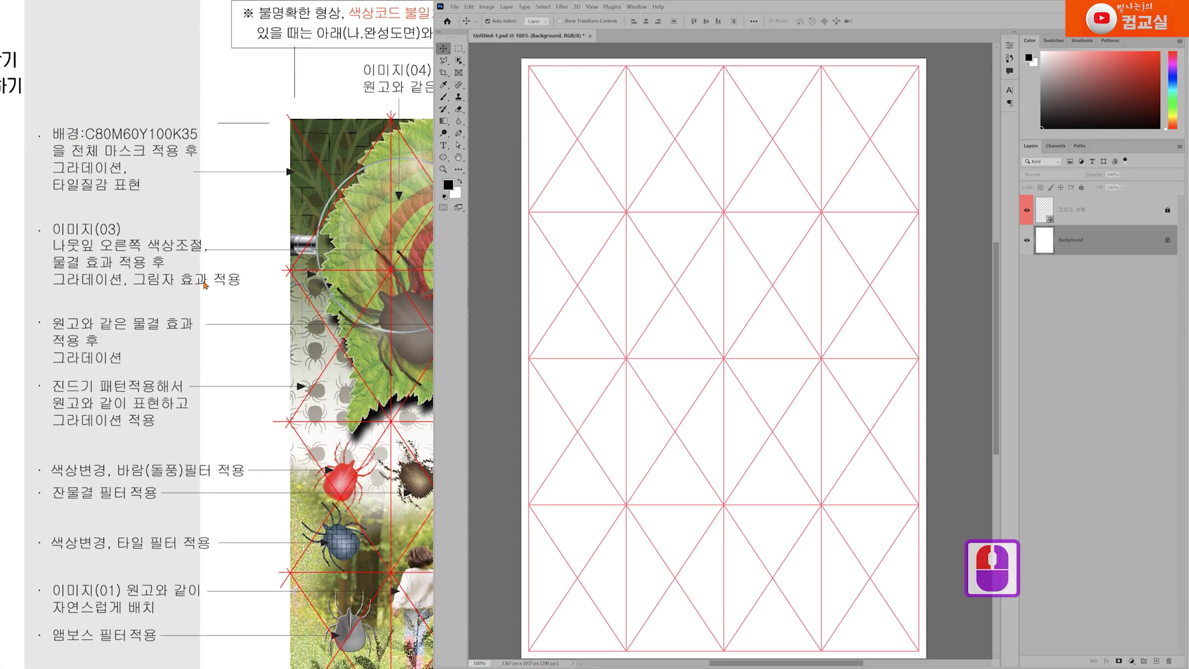
{"action": "left_click", "coordinate": [124, 159]}
{"action": "left_click", "coordinate": [112, 172]}
{"action": "left_click_drag", "start_coordinate": [125, 193], "coordinate": [118, 187]}
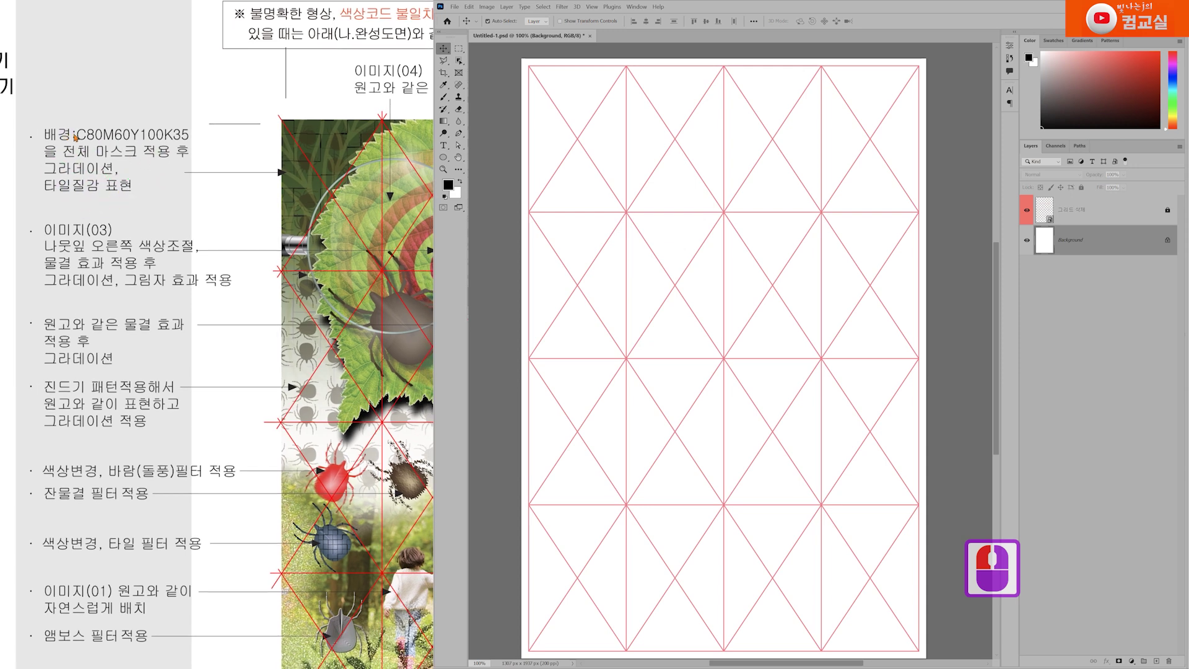
Set the foreground colour to C 80, M 60, Y 100, K 35.
{"action": "left_click", "coordinate": [448, 185]}
{"action": "left_click", "coordinate": [514, 211]}
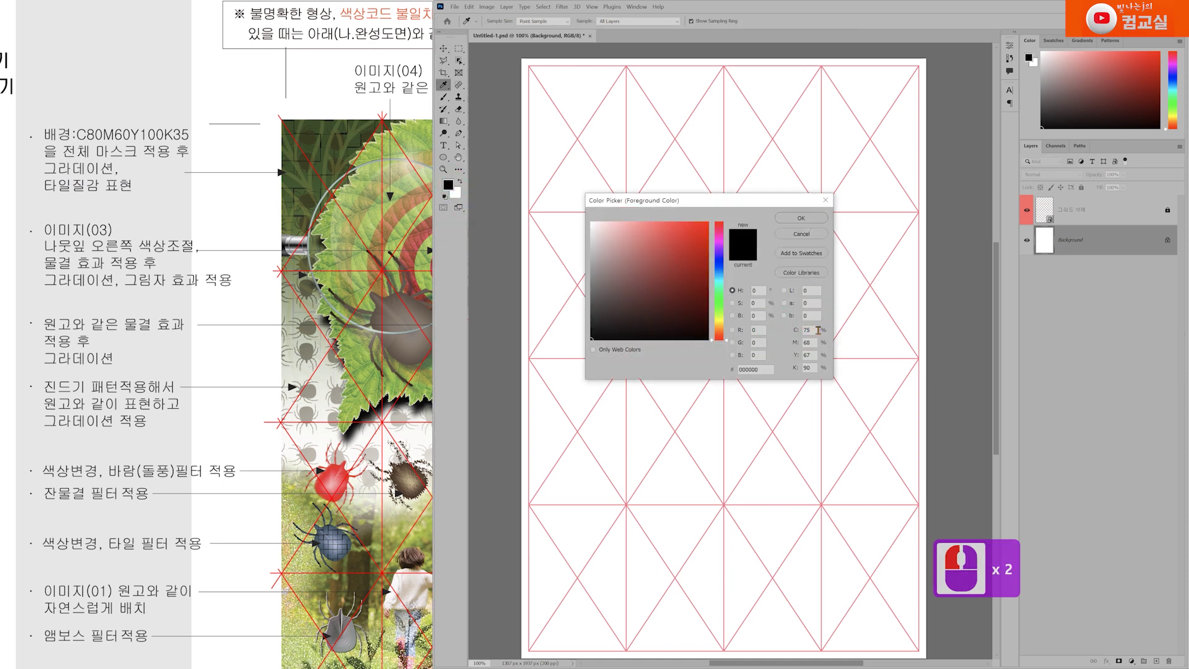
{"action": "double_click", "coordinate": [817, 329]}
{"action": "type", "text": "80"}
{"action": "key", "text": "Tab"}
{"action": "type", "text": "60"}
{"action": "key", "text": "Tab"}
{"action": "type", "text": "100"}
{"action": "key", "text": "Tab"}
{"action": "type", "text": "35"}
{"action": "key", "text": "Return"}
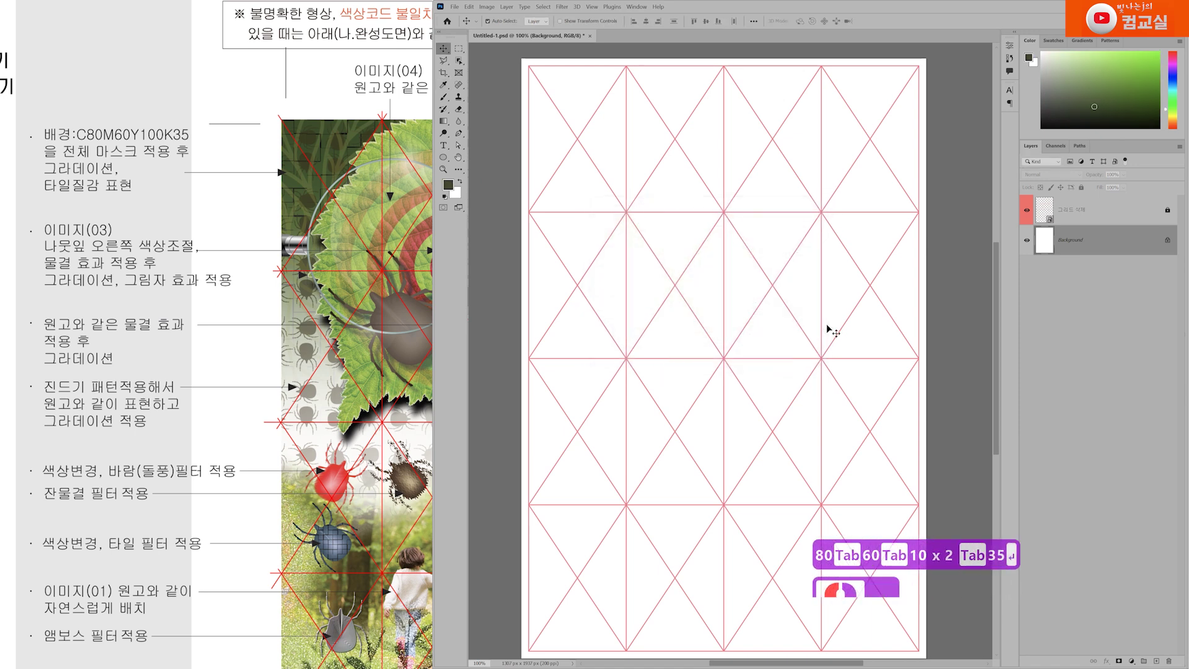
Add a layer named 배경 타일 directly above the Background layer and fill it with the dark green foreground colour.
{"action": "left_click", "coordinate": [1155, 660]}
{"action": "double_click", "coordinate": [1065, 241]}
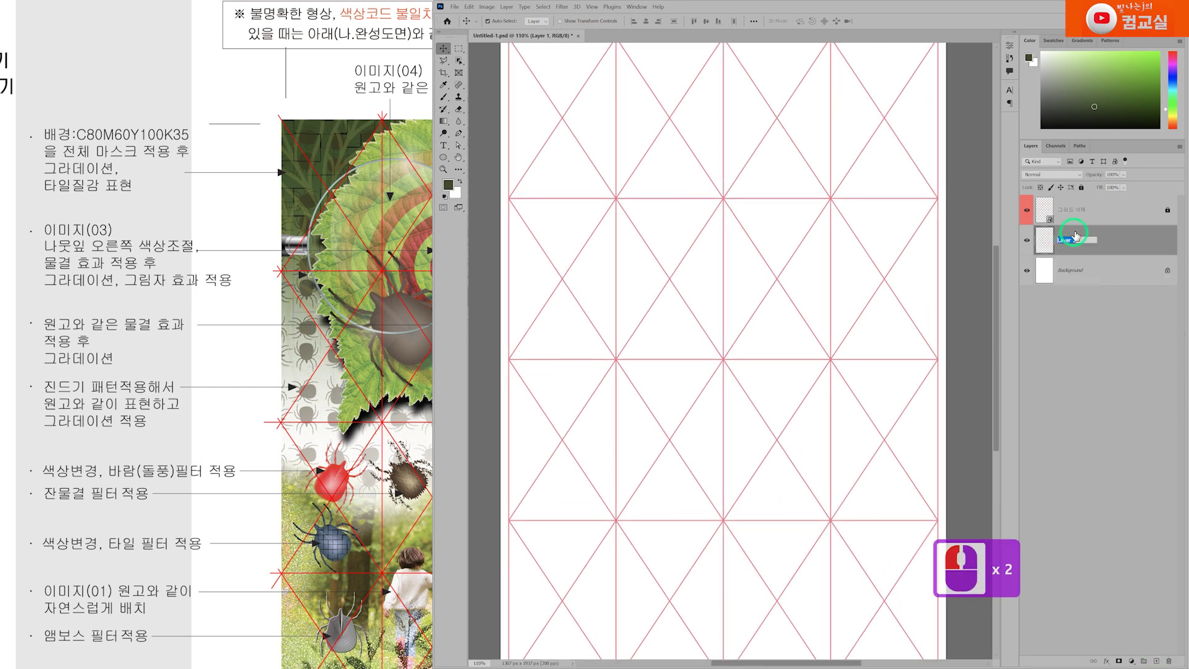
{"action": "type", "text": "배경 타일"}
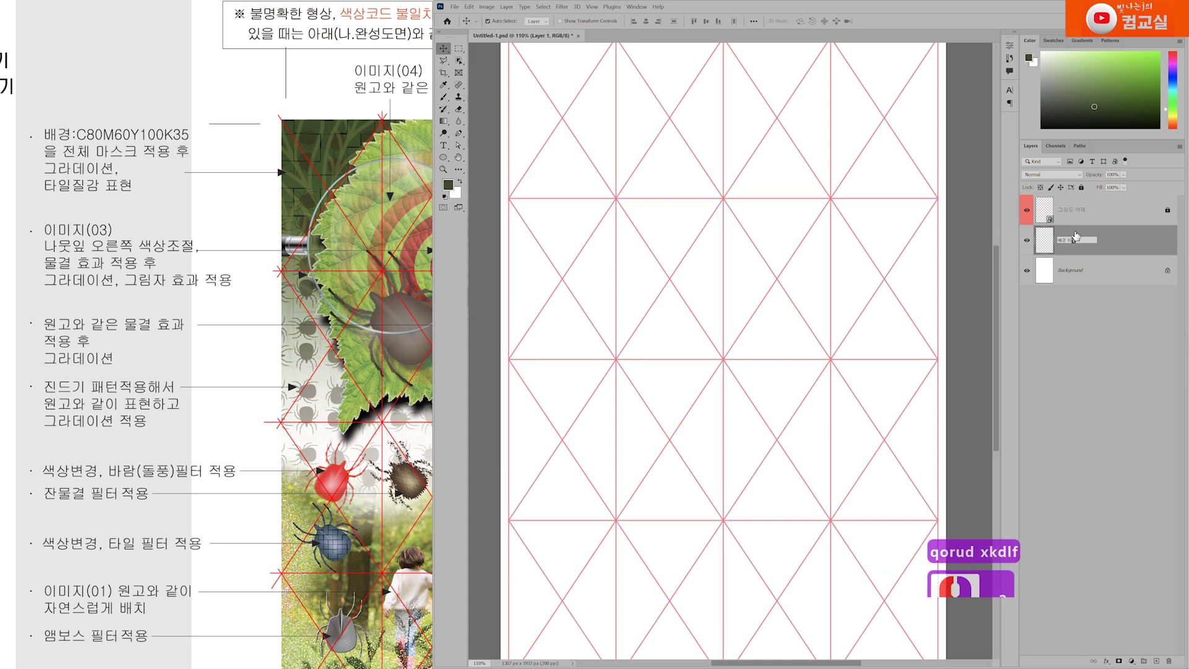
{"action": "key", "text": "Return"}
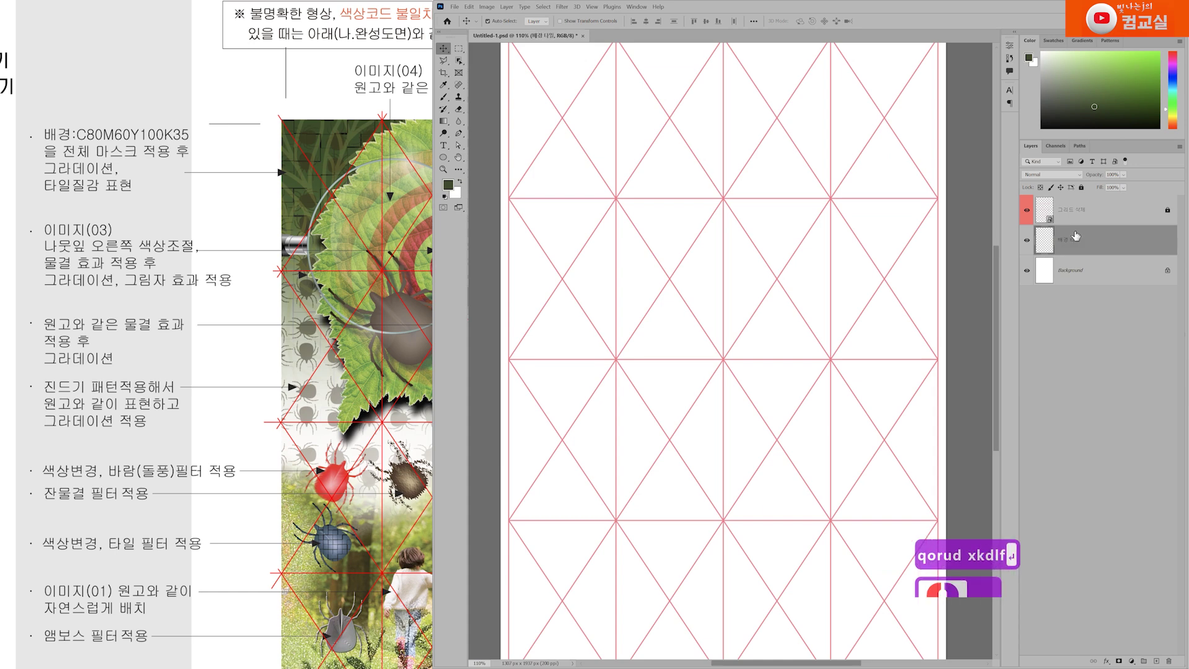
{"action": "key", "text": "alt+Delete"}
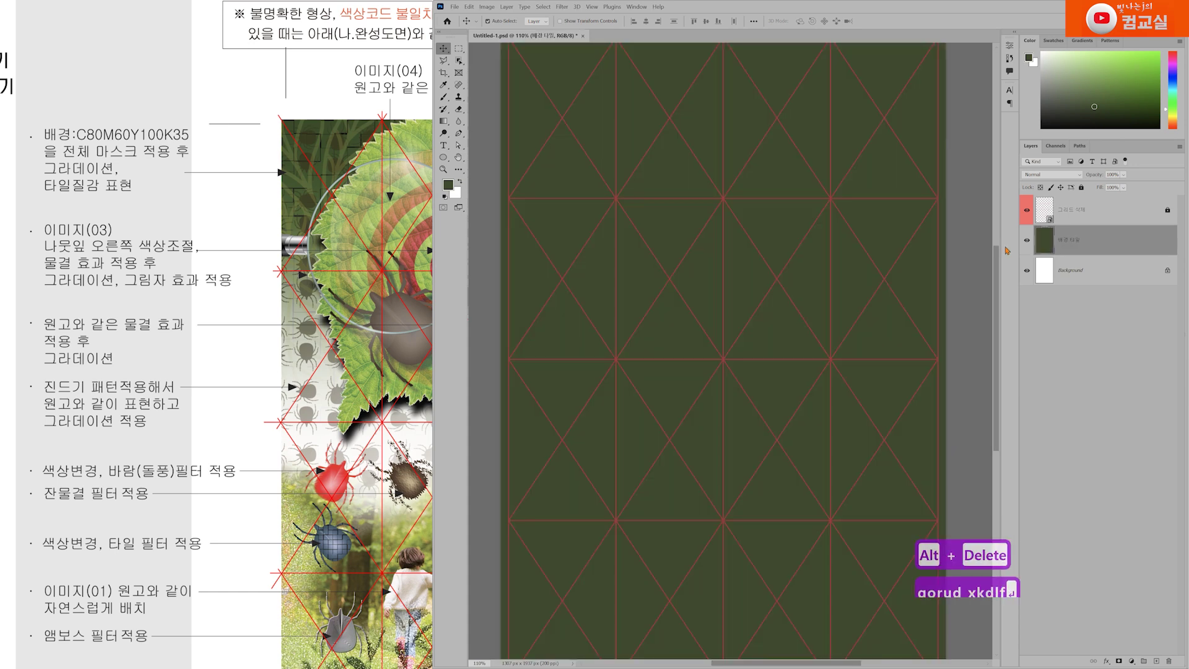
{"action": "scroll", "coordinate": [737, 251], "scroll_direction": "down", "scroll_amount": 1}
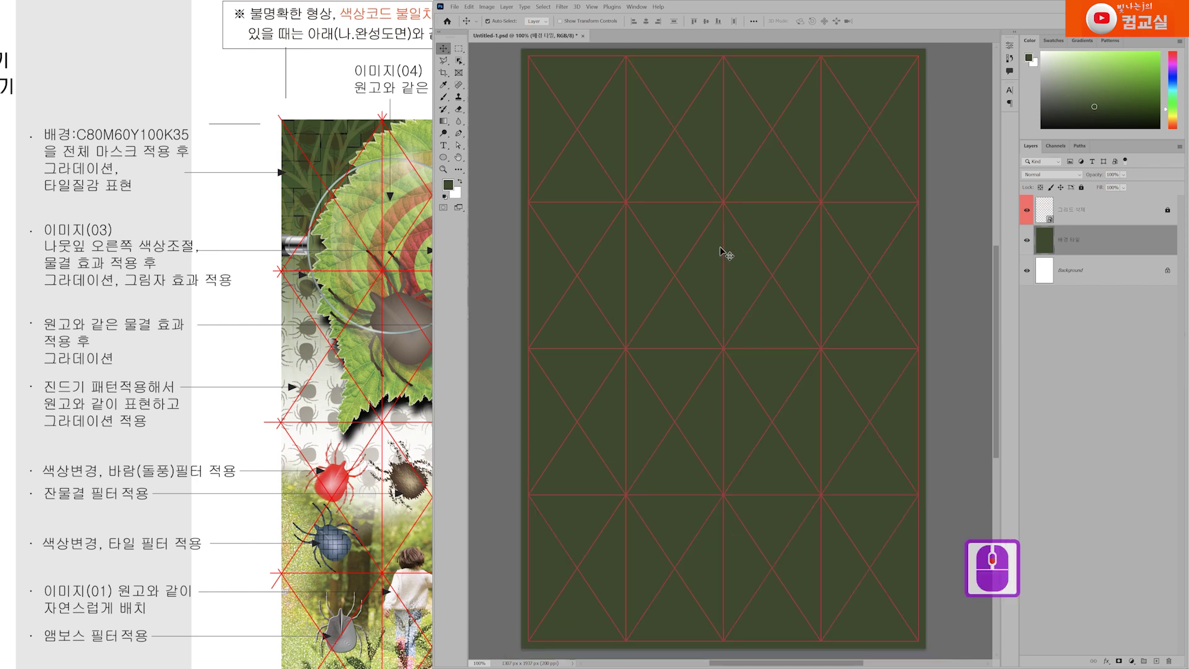
Examine the tile texture and its dark gap lines in the upper corner of the reference poster.
{"action": "double_click", "coordinate": [273, 160]}
{"action": "double_click", "coordinate": [252, 133]}
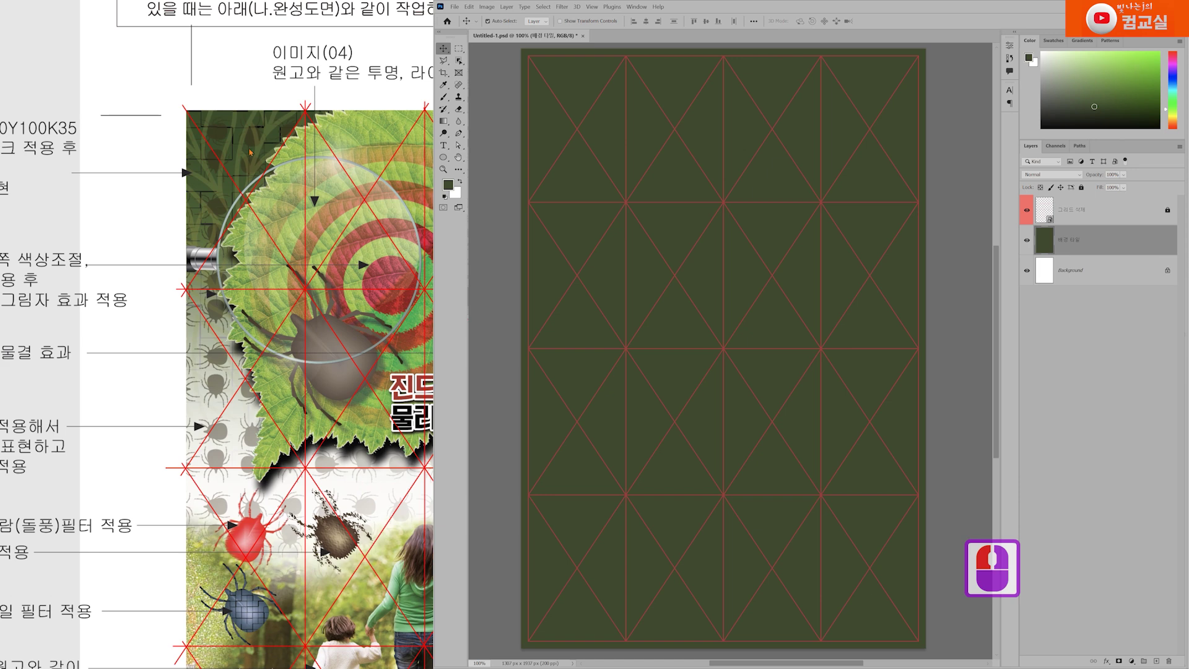
{"action": "double_click", "coordinate": [212, 144]}
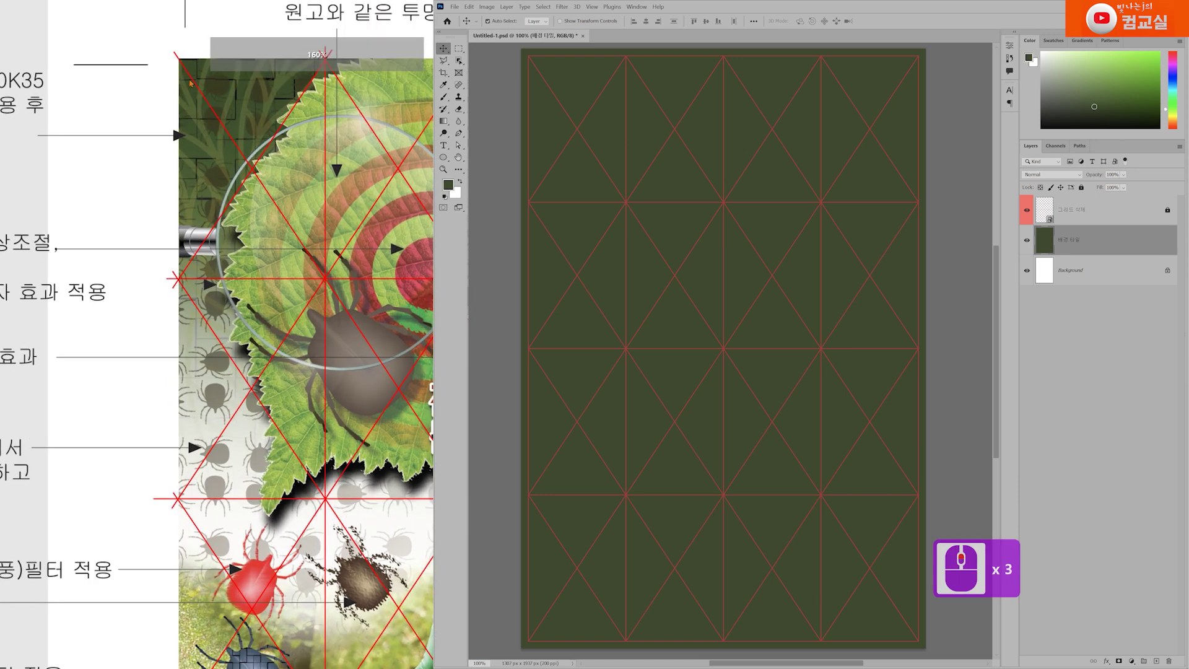
{"action": "left_click", "coordinate": [181, 114]}
{"action": "left_click", "coordinate": [163, 110]}
{"action": "left_click", "coordinate": [163, 110]}
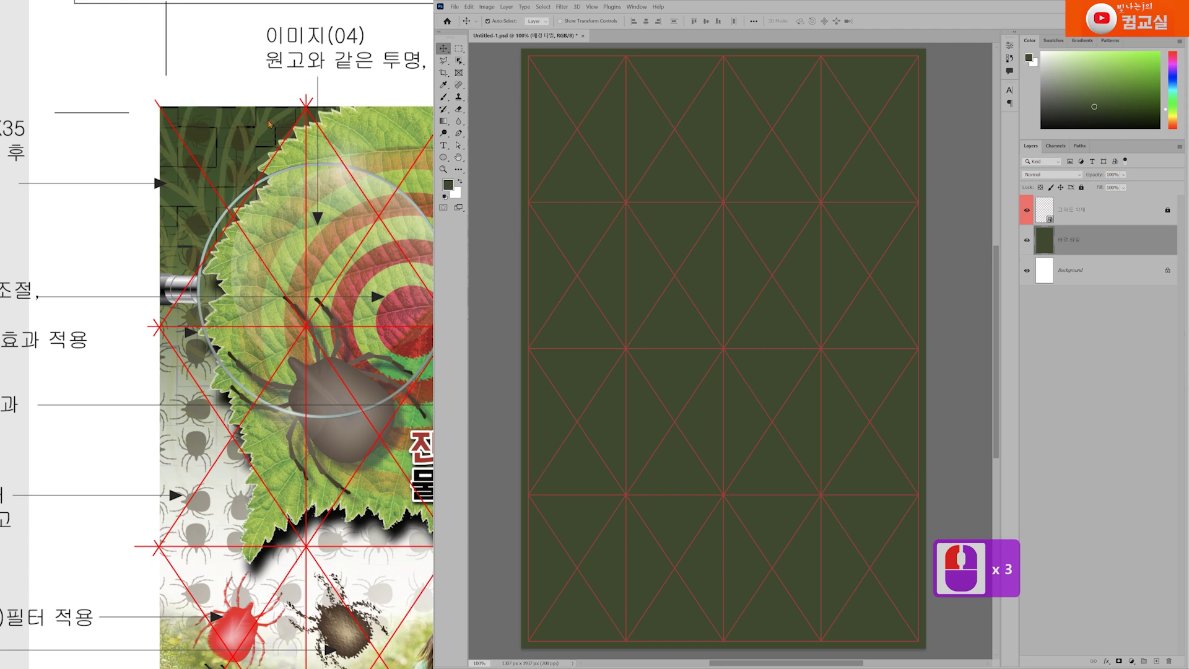
{"action": "left_click", "coordinate": [205, 96]}
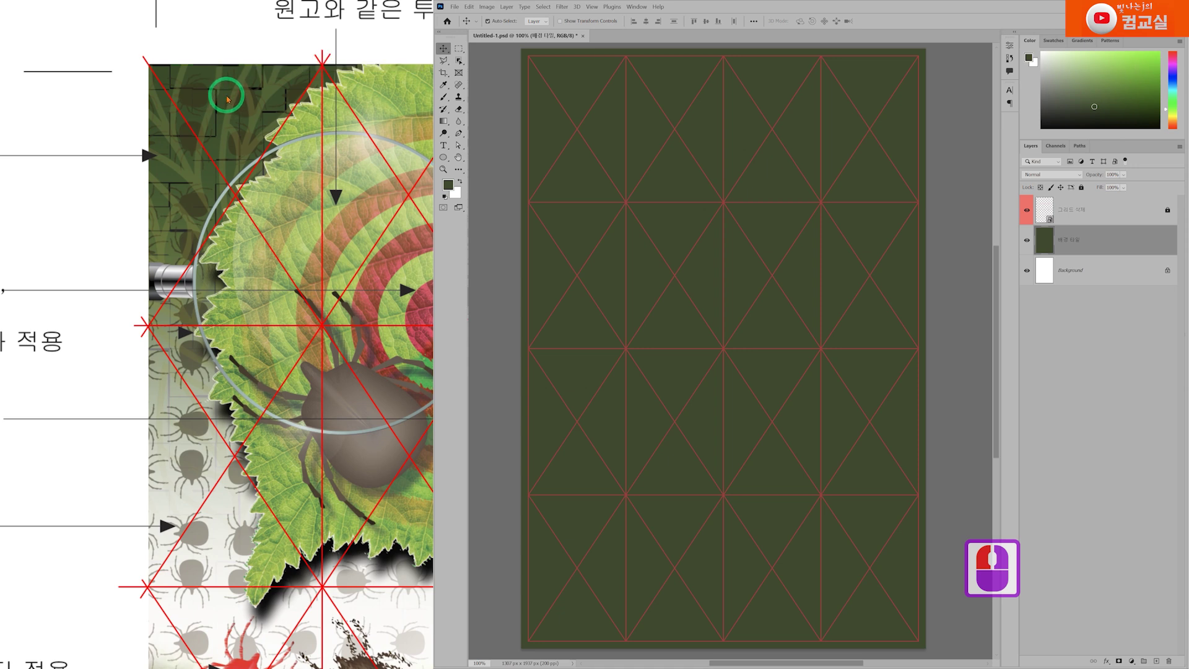
{"action": "left_click", "coordinate": [199, 88]}
{"action": "left_click", "coordinate": [218, 107]}
Reset the foreground and background colours to black and white, and convert the 배경 타일 layer to a smart object.
{"action": "double_click", "coordinate": [444, 195]}
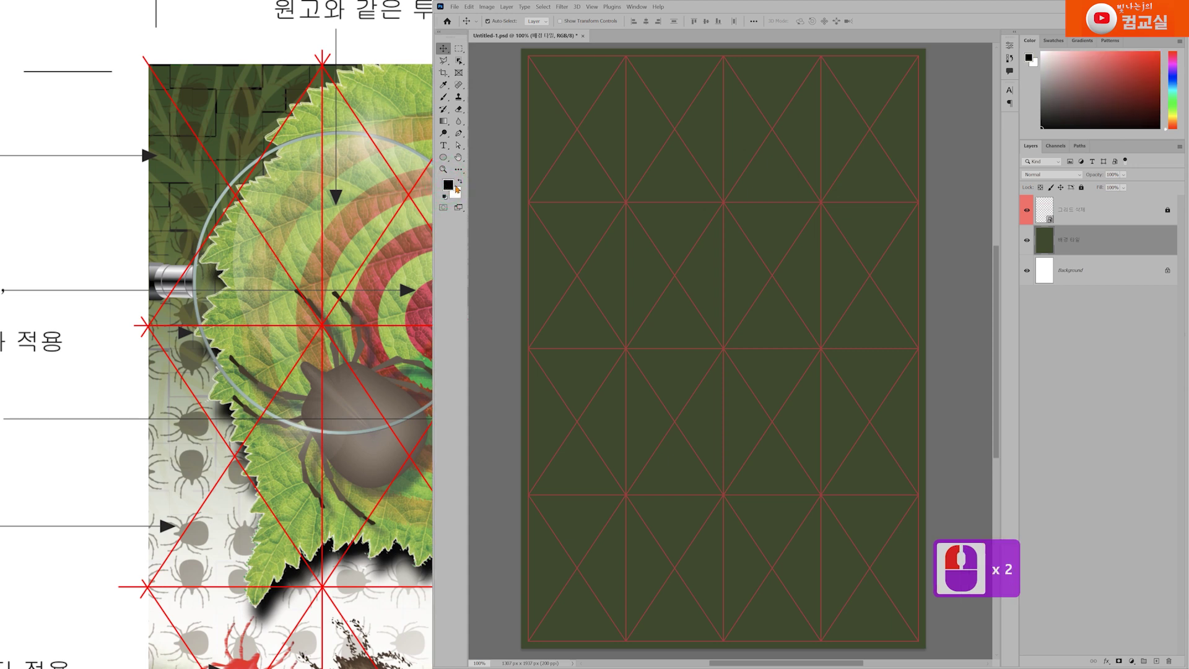
{"action": "left_click", "coordinate": [1085, 244]}
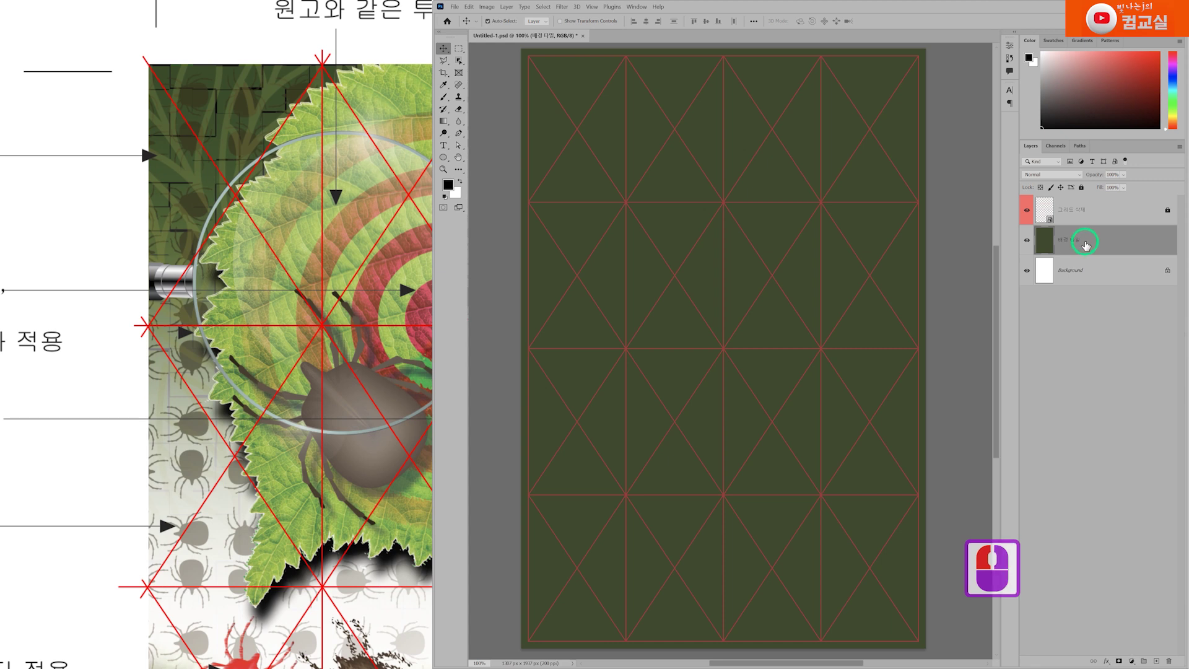
{"action": "right_click", "coordinate": [1085, 244]}
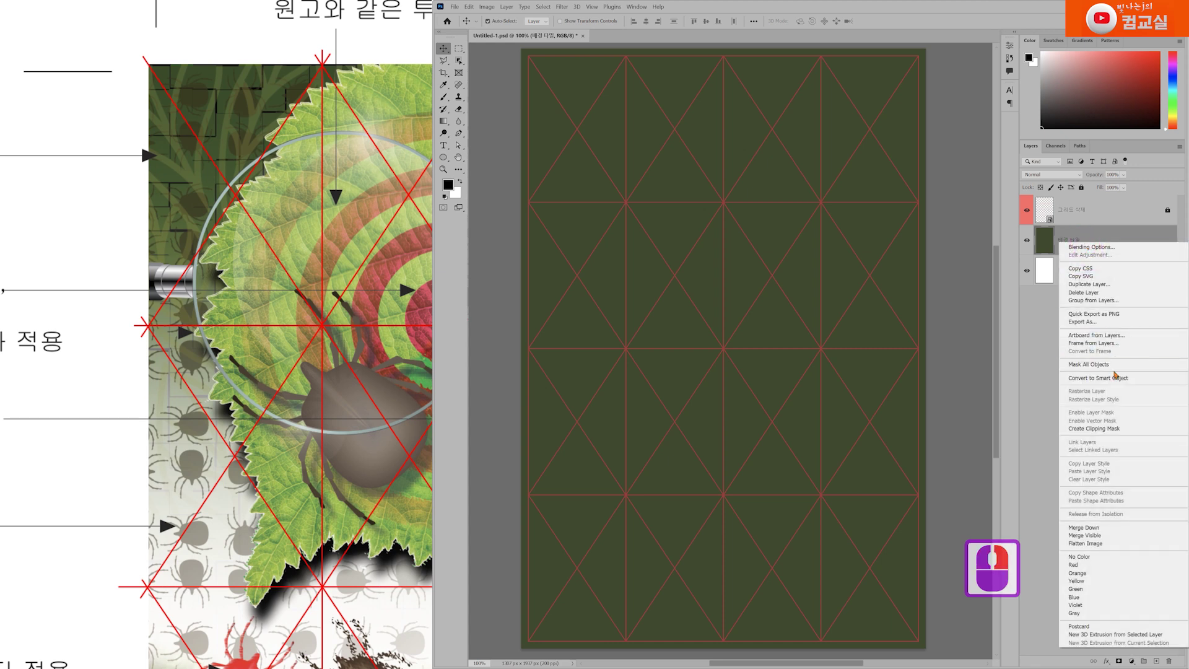
{"action": "left_click", "coordinate": [1114, 377]}
{"action": "double_click", "coordinate": [1088, 240]}
{"action": "left_click", "coordinate": [738, 244]}
Apply the Tiles filter to 배경 타일 with 10 tiles, a 10% maximum offset and empty areas filled with the foreground colour.
{"action": "left_click", "coordinate": [557, 8]}
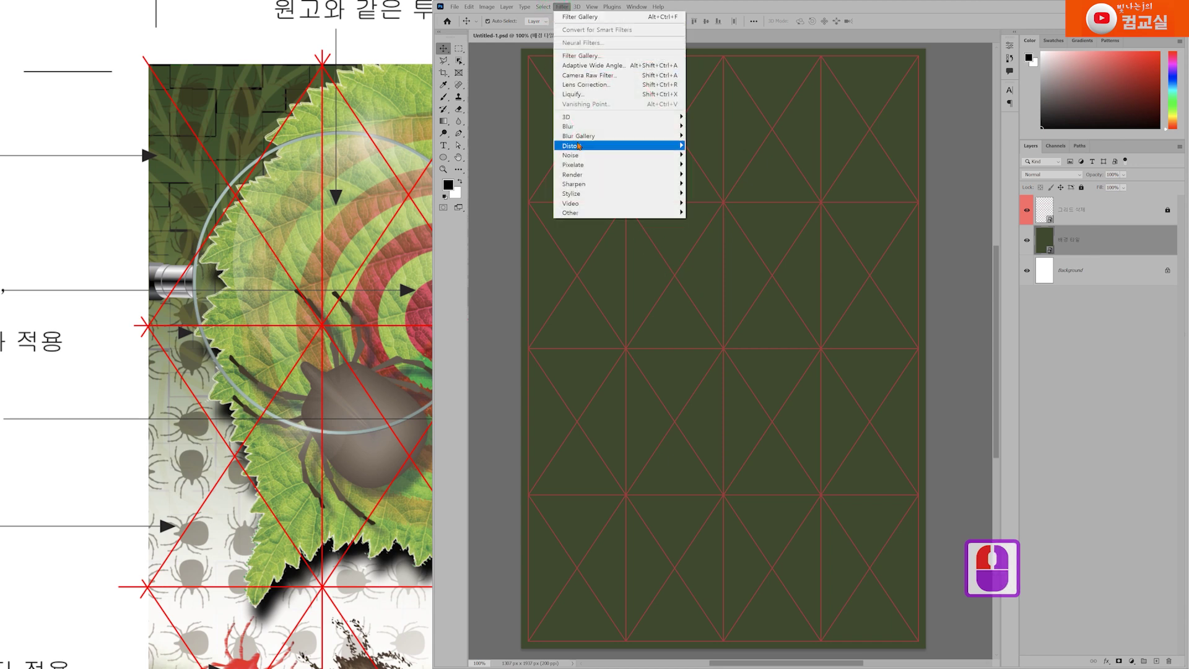
{"action": "left_click", "coordinate": [582, 197]}
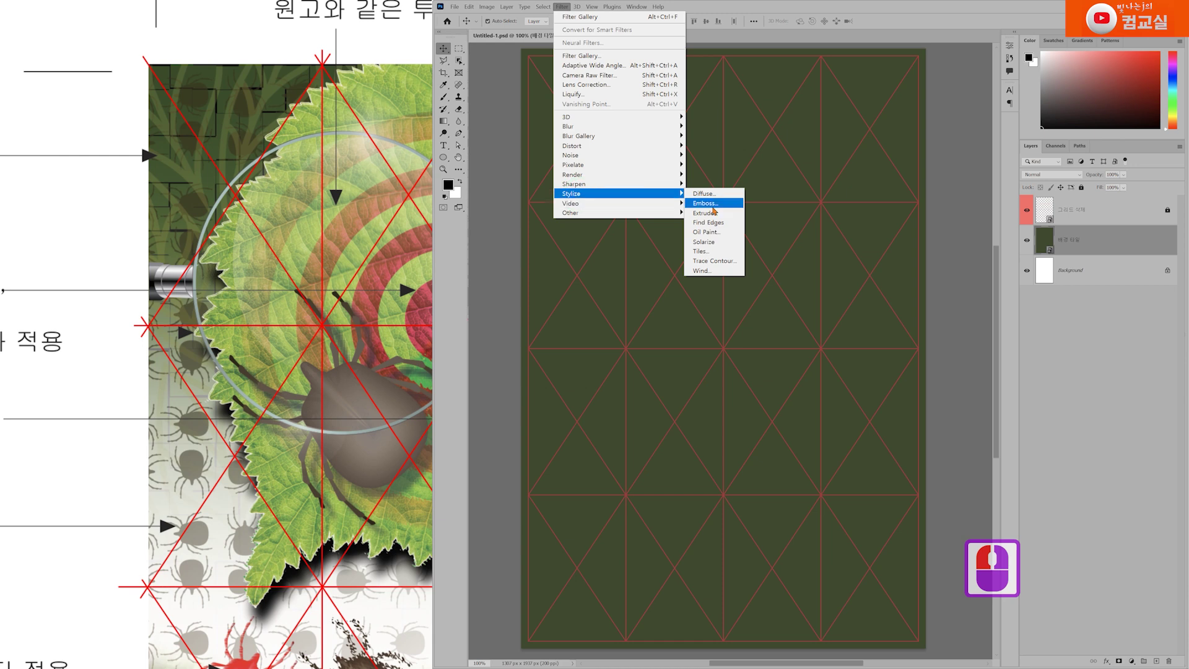
{"action": "left_click", "coordinate": [701, 251]}
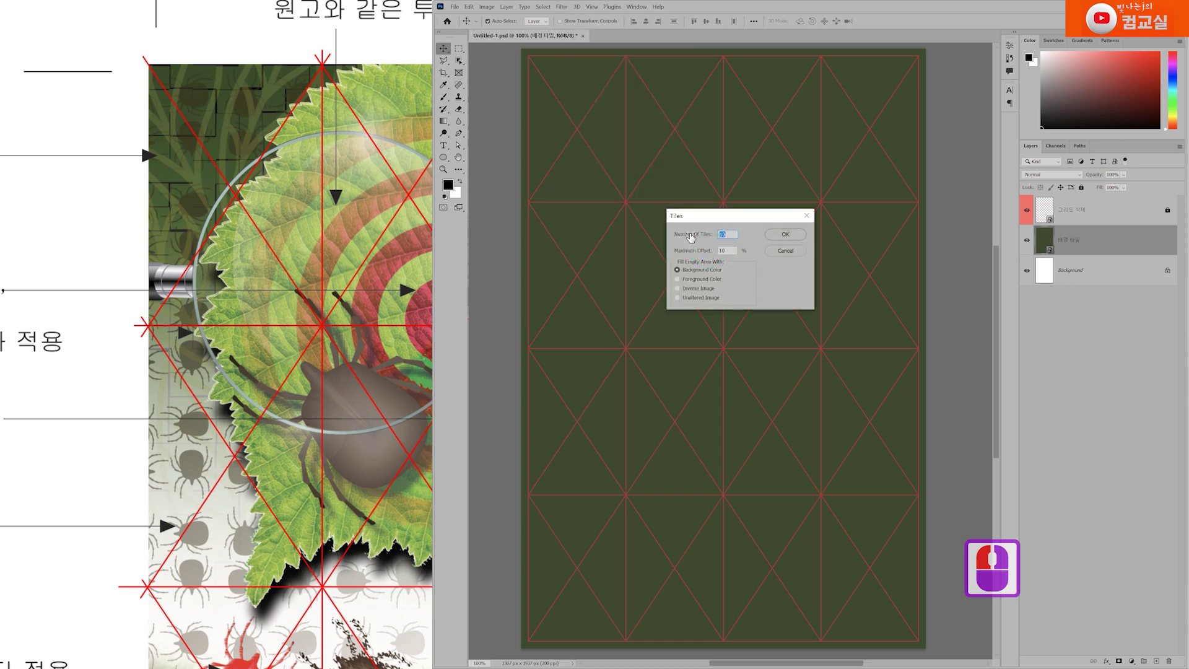
{"action": "triple_click", "coordinate": [722, 234]}
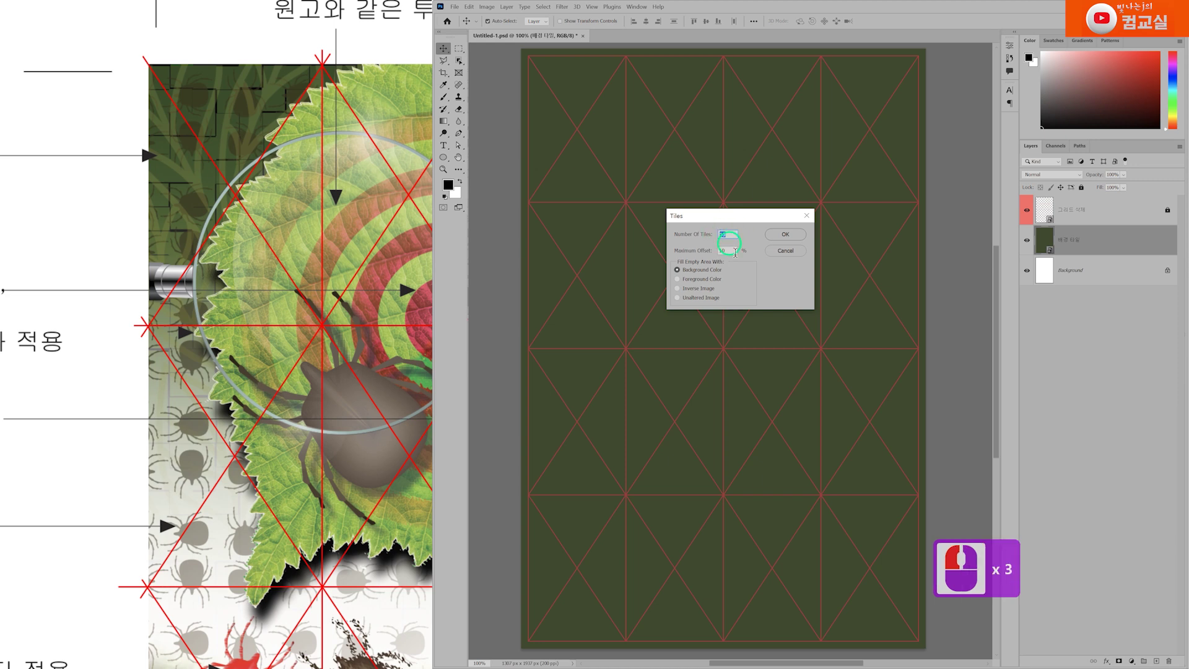
{"action": "left_click", "coordinate": [701, 281]}
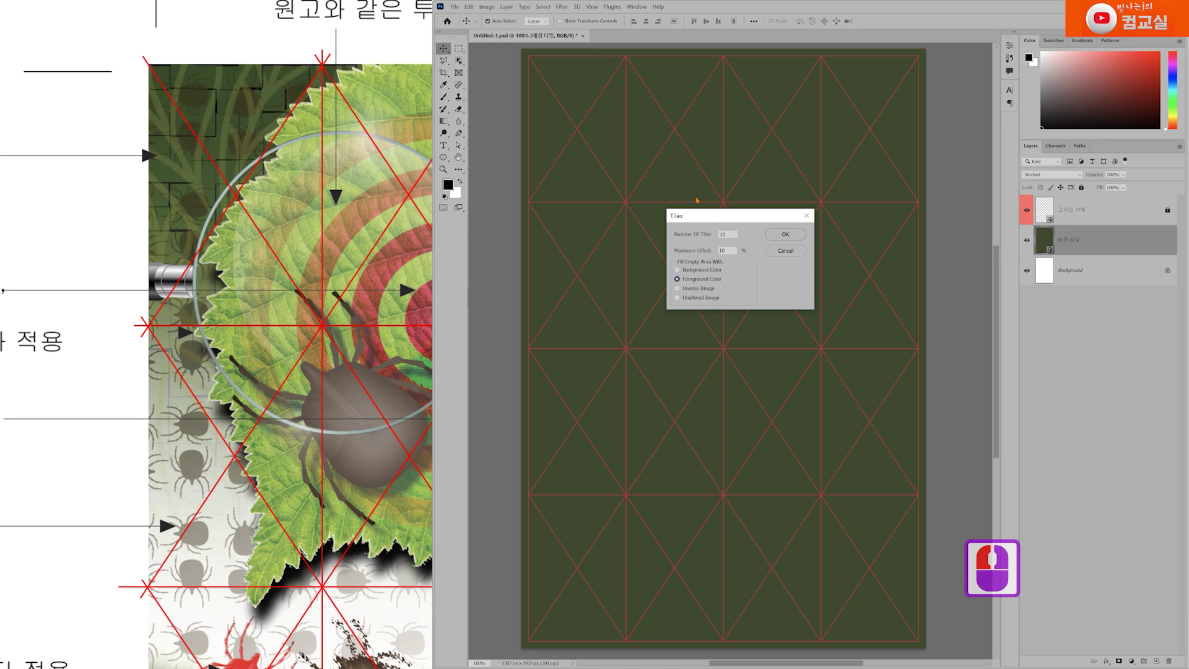
{"action": "left_click", "coordinate": [785, 234]}
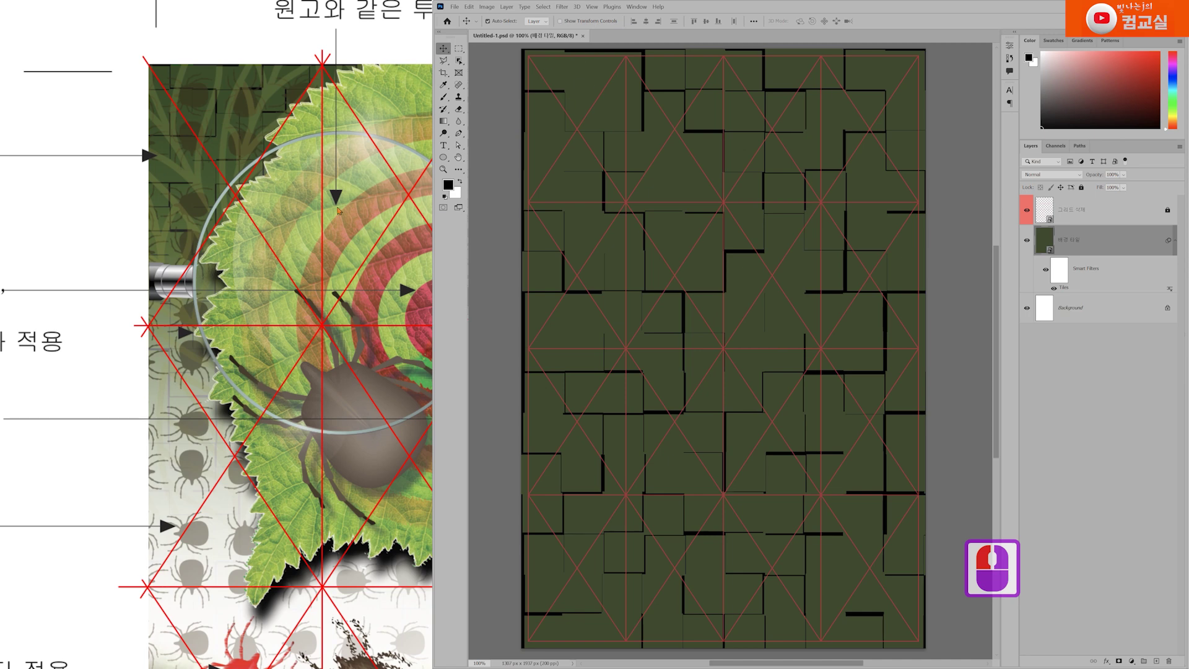
Compare the tile size with the reference poster and set the Tiles smart filter's number of tiles to 23.
{"action": "scroll", "coordinate": [360, 311], "scroll_direction": "down", "scroll_amount": 7}
{"action": "left_click_drag", "start_coordinate": [359, 311], "coordinate": [165, 288]}
{"action": "scroll", "coordinate": [284, 304], "scroll_direction": "down", "scroll_amount": 1}
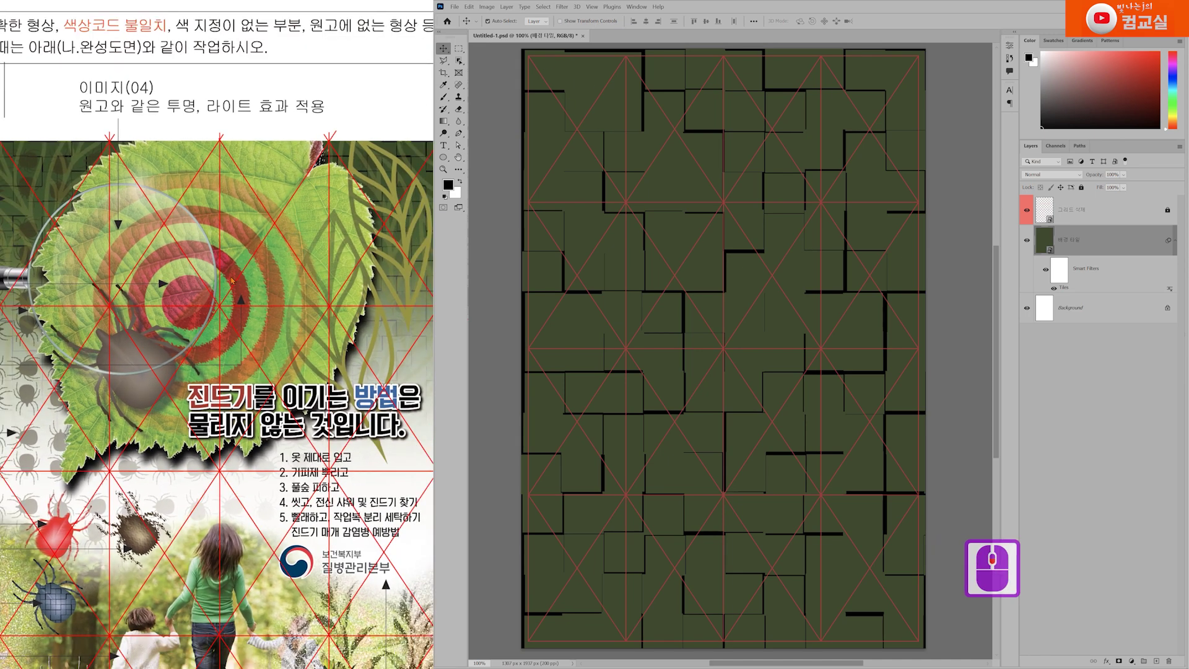
{"action": "scroll", "coordinate": [282, 370], "scroll_direction": "down", "scroll_amount": 1}
{"action": "left_click", "coordinate": [1067, 291]}
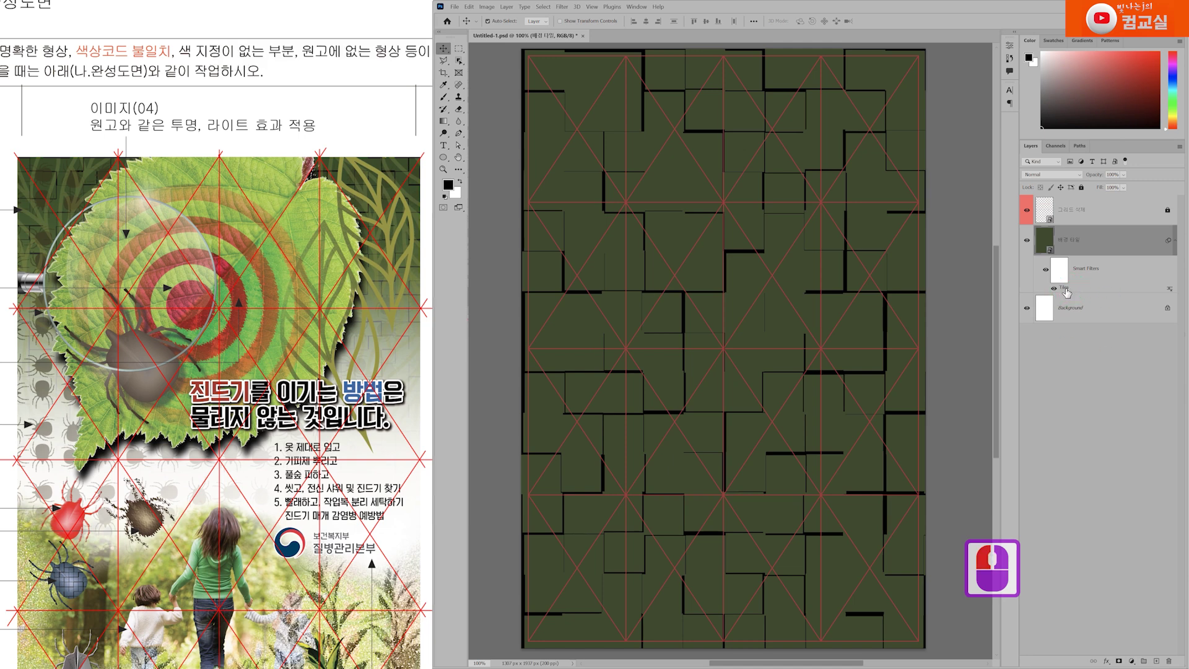
{"action": "double_click", "coordinate": [1066, 291]}
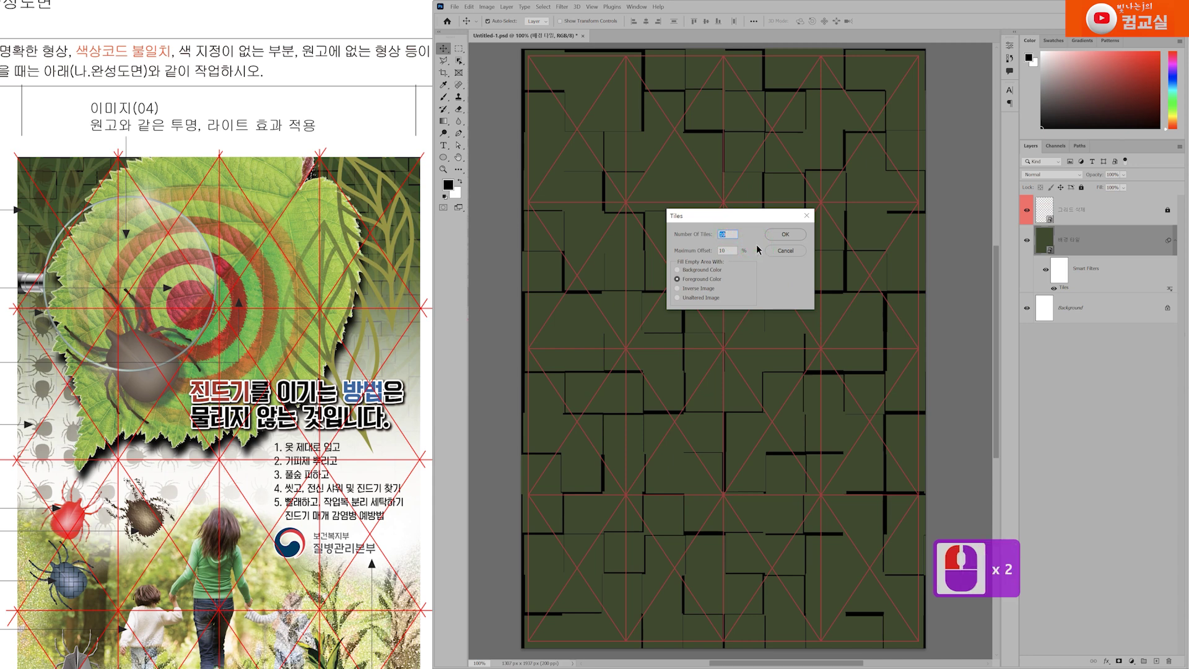
{"action": "type", "text": "23"}
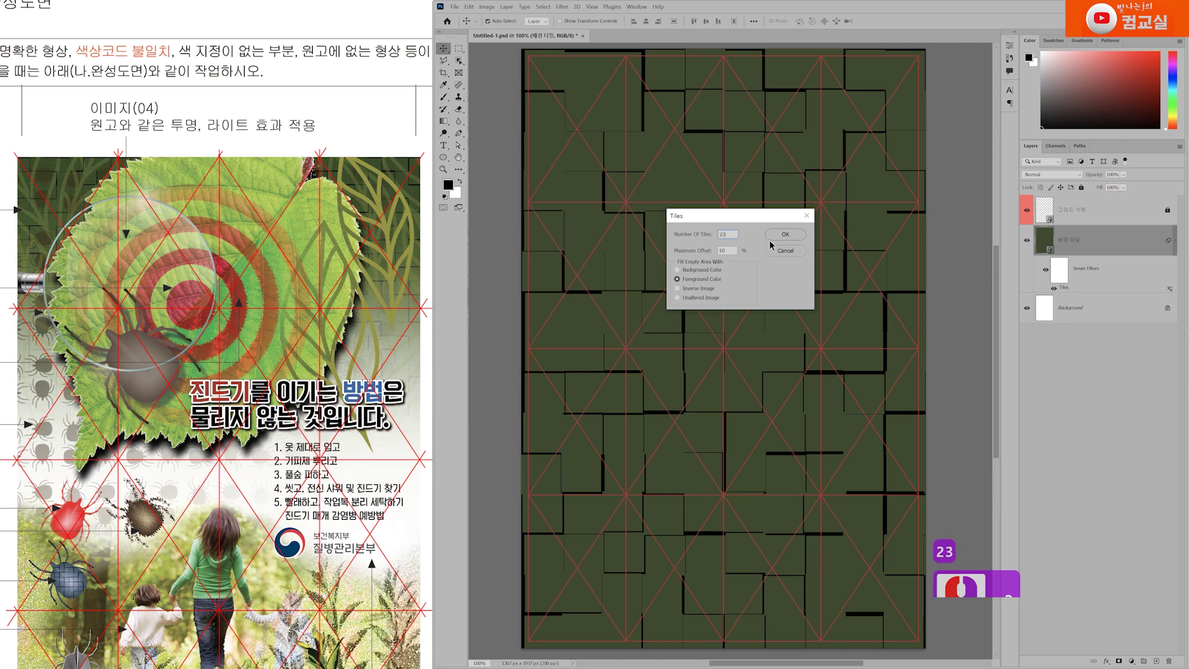
{"action": "left_click", "coordinate": [782, 236]}
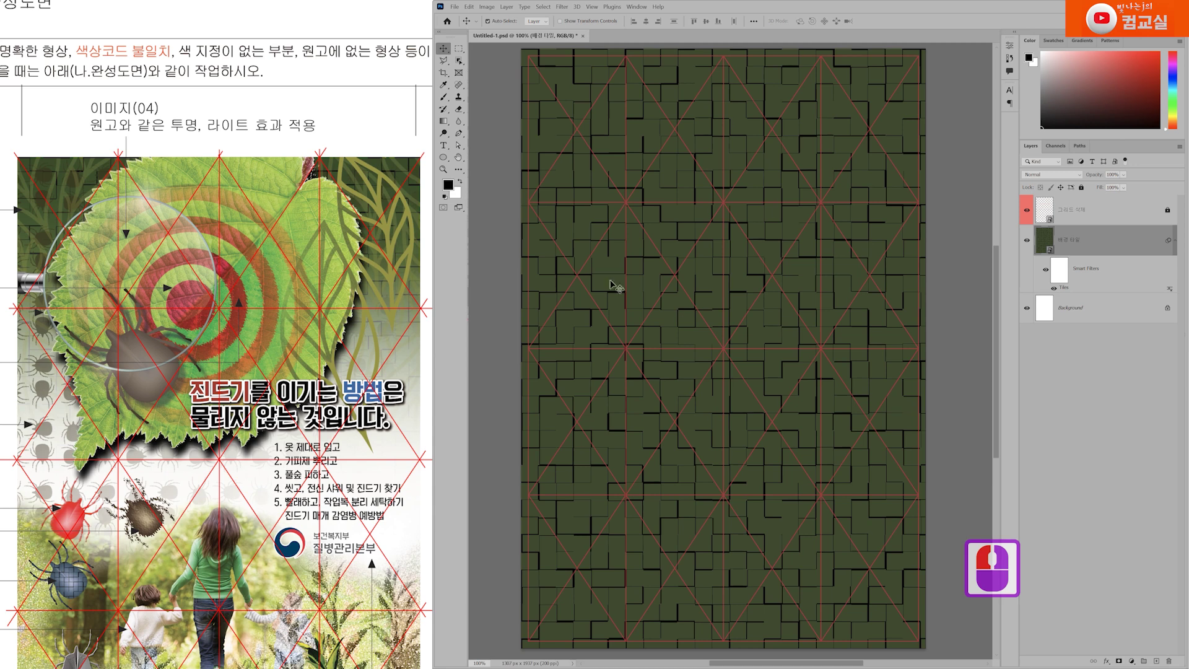
Add a layer mask to the 배경 타일 layer and select the mask for editing.
{"action": "left_click", "coordinate": [1110, 248]}
{"action": "left_click", "coordinate": [1093, 259]}
{"action": "left_click", "coordinate": [1118, 661]}
{"action": "left_click", "coordinate": [1140, 248]}
{"action": "left_click", "coordinate": [1071, 245]}
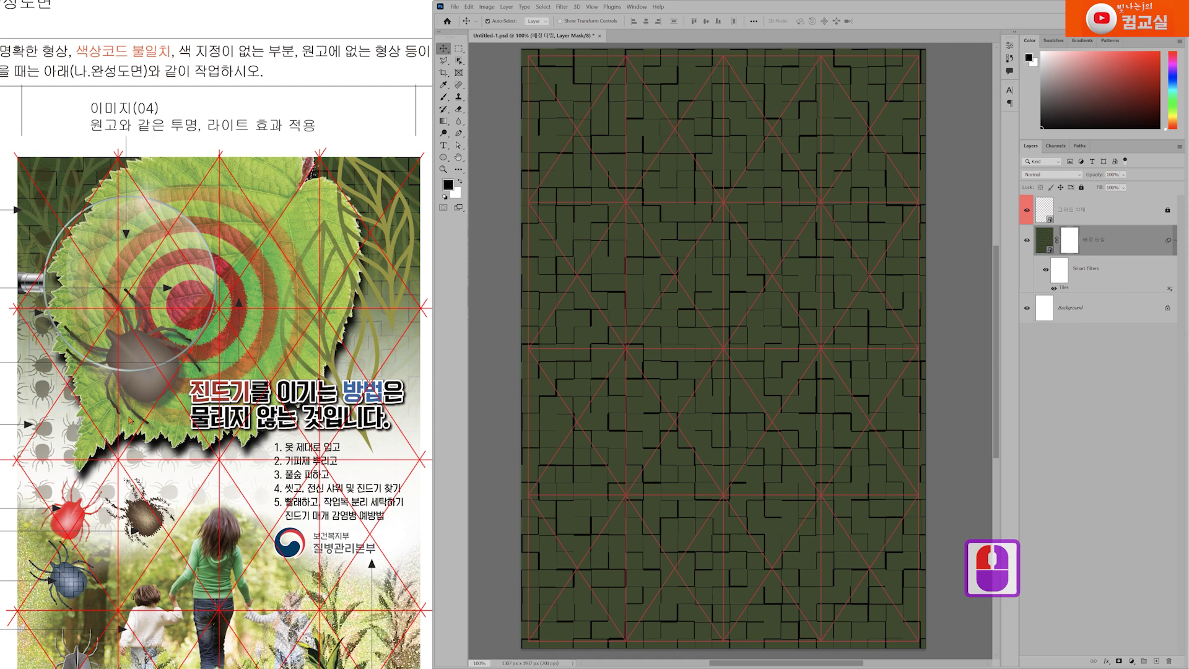
Draw a black-to-white linear gradient upward on the 배경 타일 mask from about mid-page, fading the tiles out toward the lower half.
{"action": "scroll", "coordinate": [129, 419], "scroll_direction": "down", "scroll_amount": 4}
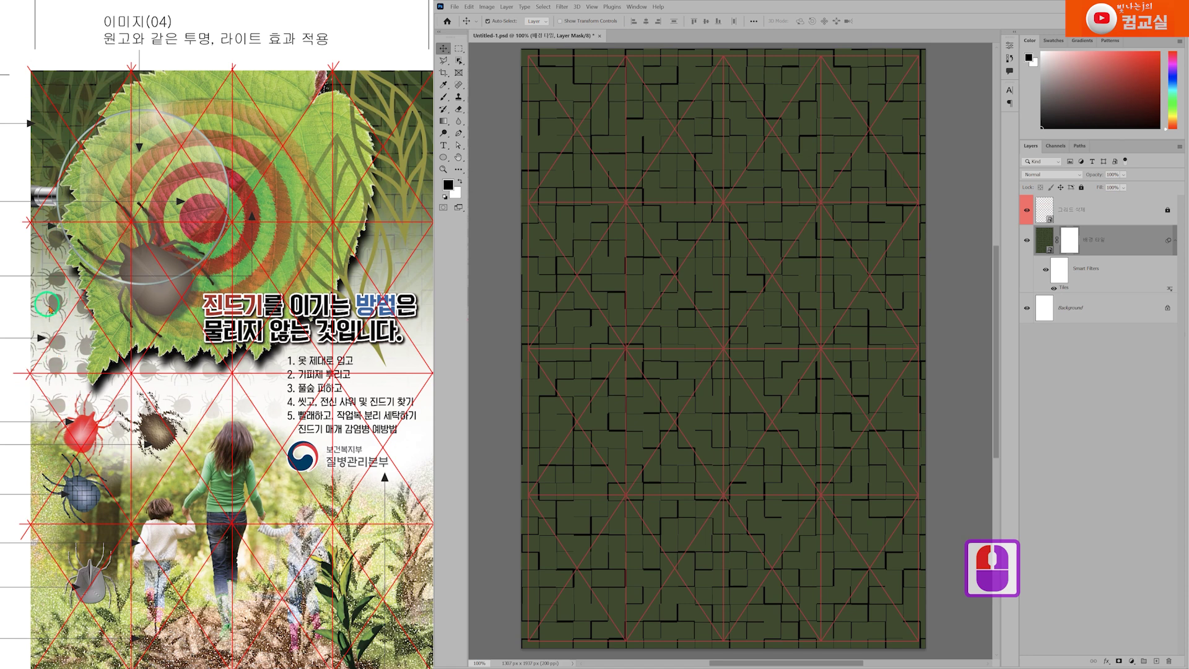
{"action": "left_click", "coordinate": [443, 122]}
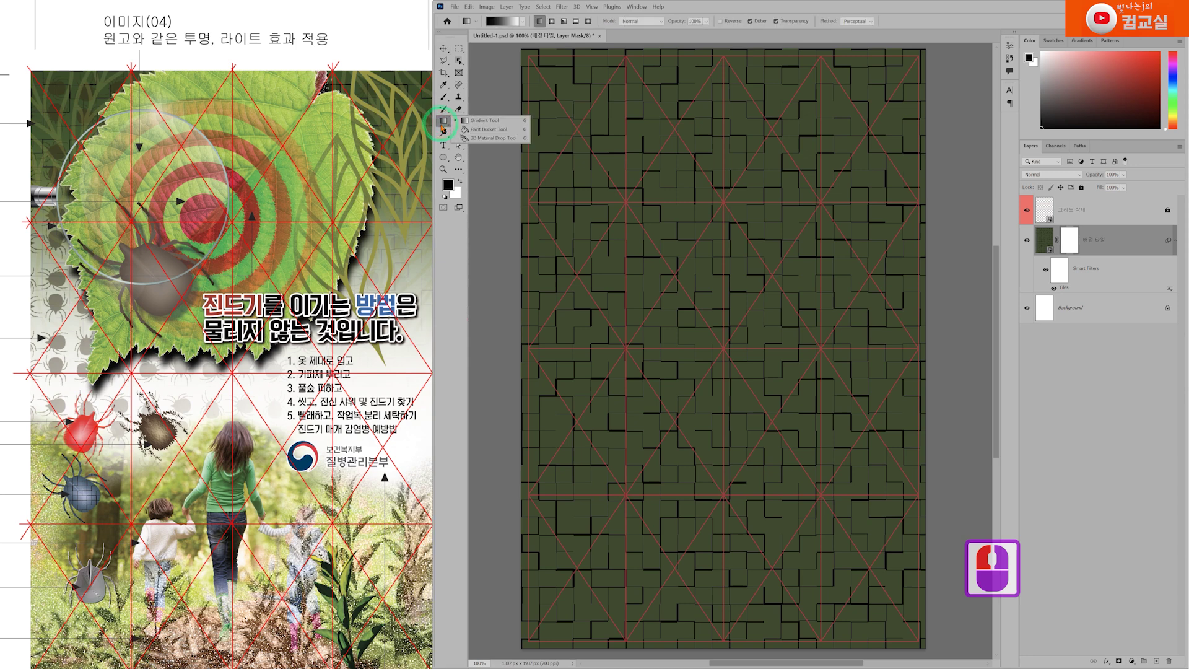
{"action": "left_click", "coordinate": [483, 121]}
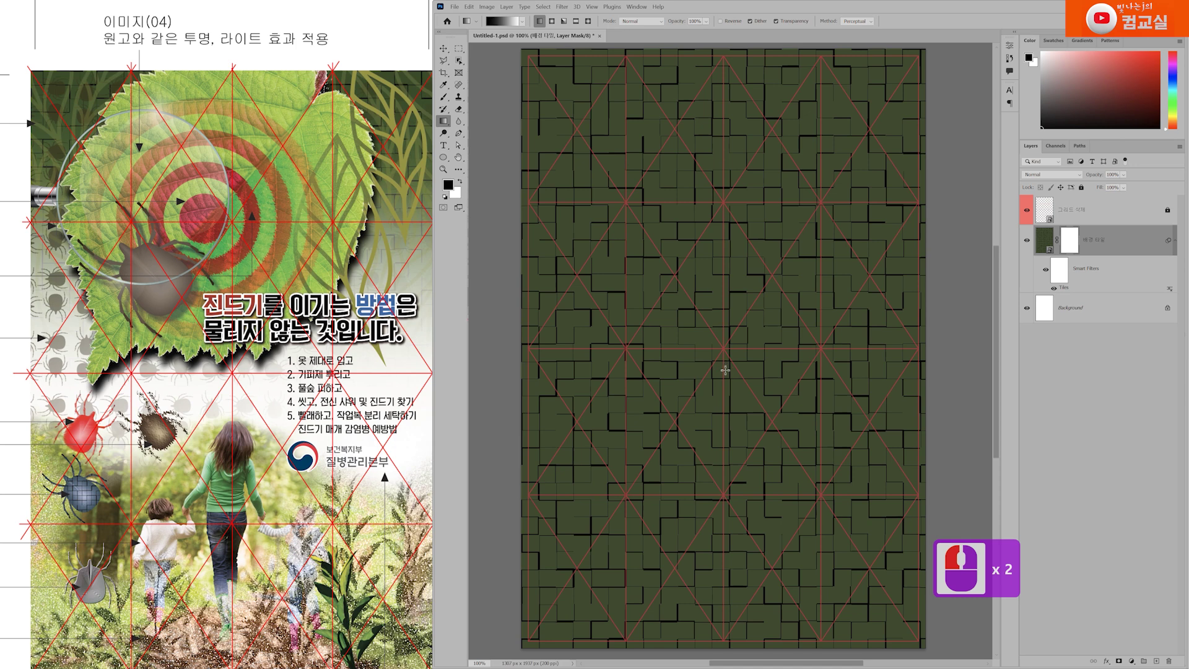
{"action": "left_click_drag", "start_coordinate": [723, 388], "coordinate": [722, 234]}
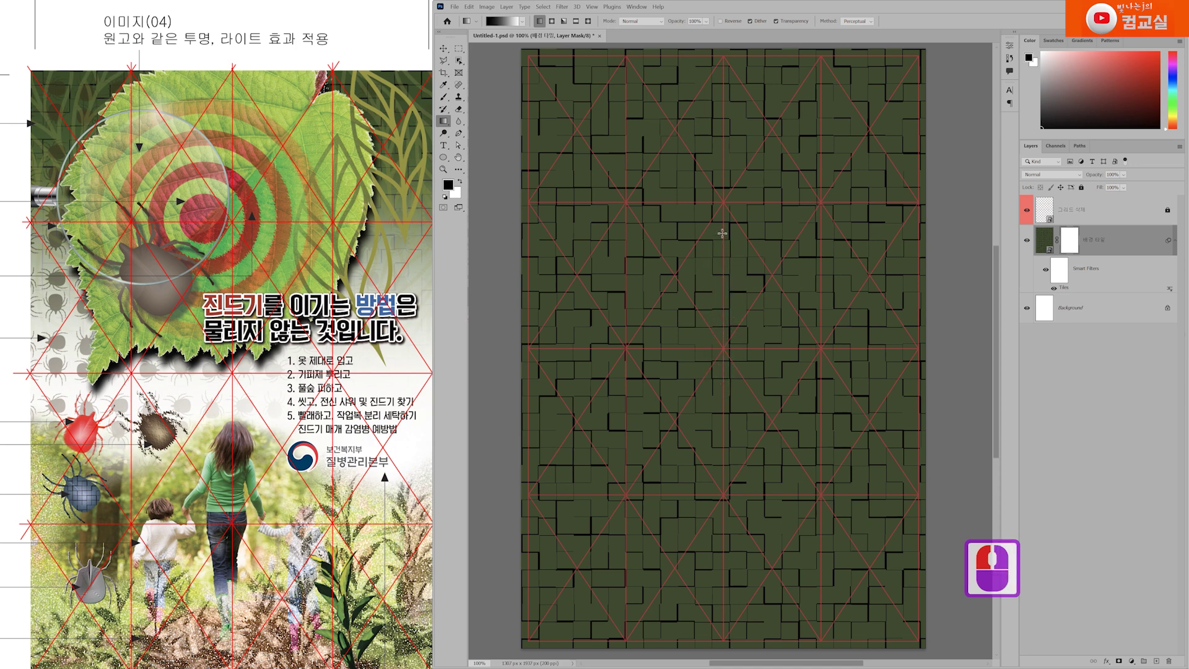
{"action": "left_click_drag", "start_coordinate": [725, 312], "coordinate": [722, 177]}
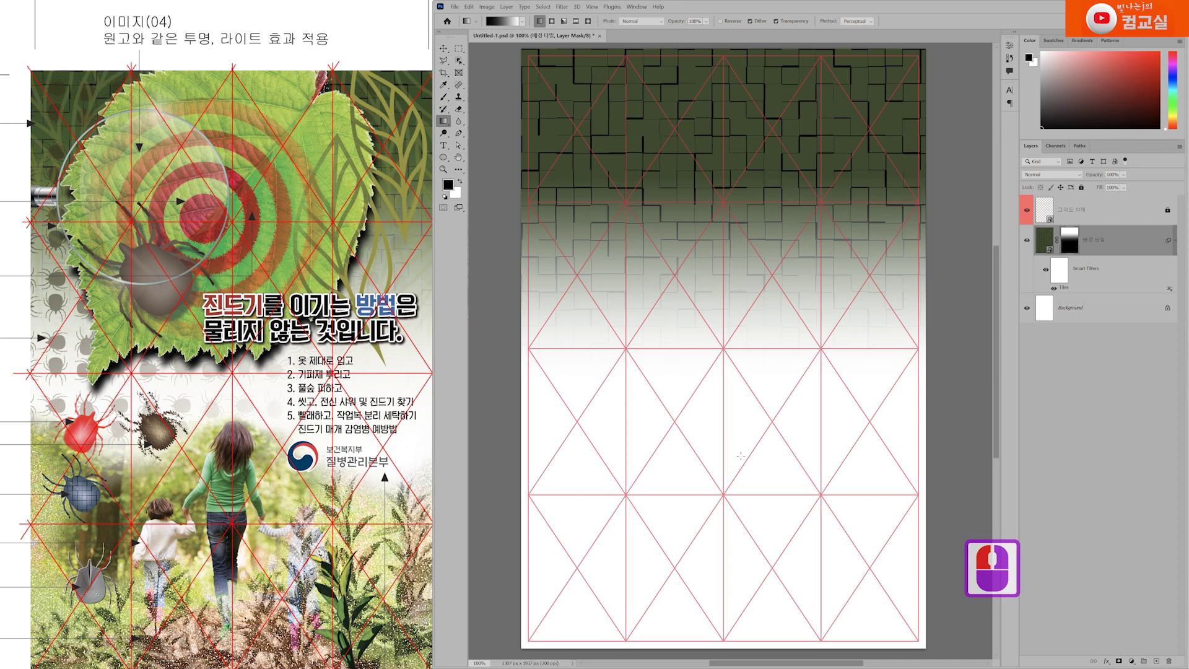
{"action": "left_click_drag", "start_coordinate": [723, 380], "coordinate": [724, 188]}
{"action": "left_click_drag", "start_coordinate": [721, 358], "coordinate": [720, 162]}
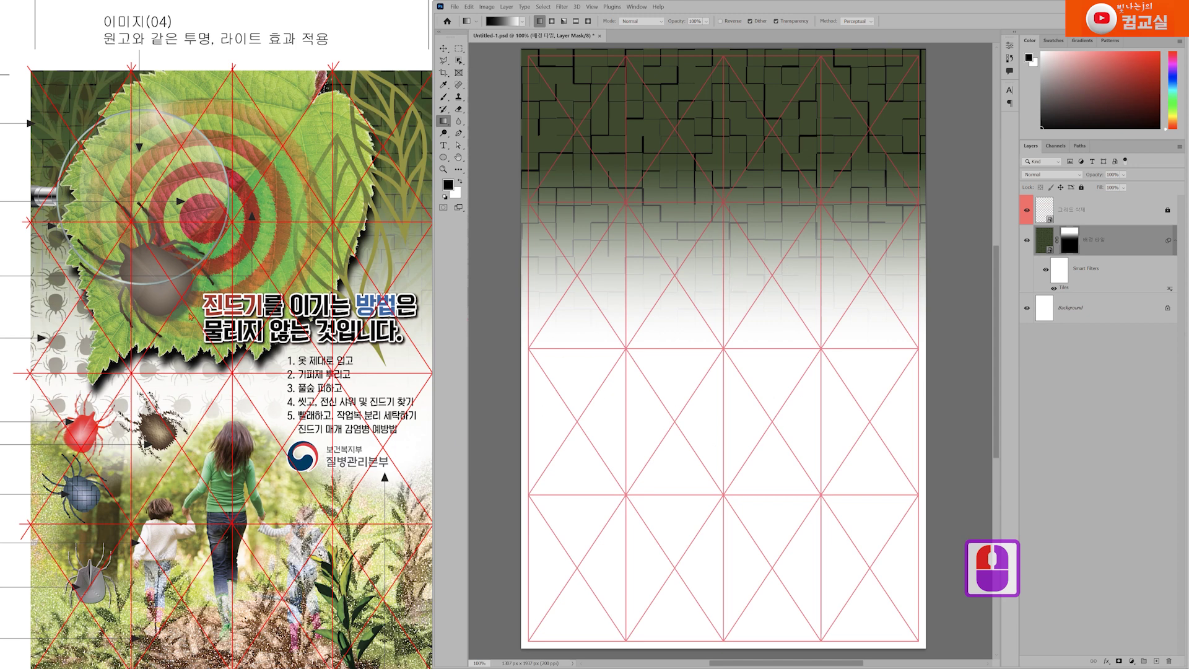
Check the reference notes and place 이미지(01) and 이미지(02) from the image folder into the poster document.
{"action": "scroll", "coordinate": [204, 310], "scroll_direction": "down", "scroll_amount": 1}
{"action": "scroll", "coordinate": [177, 413], "scroll_direction": "down", "scroll_amount": 2}
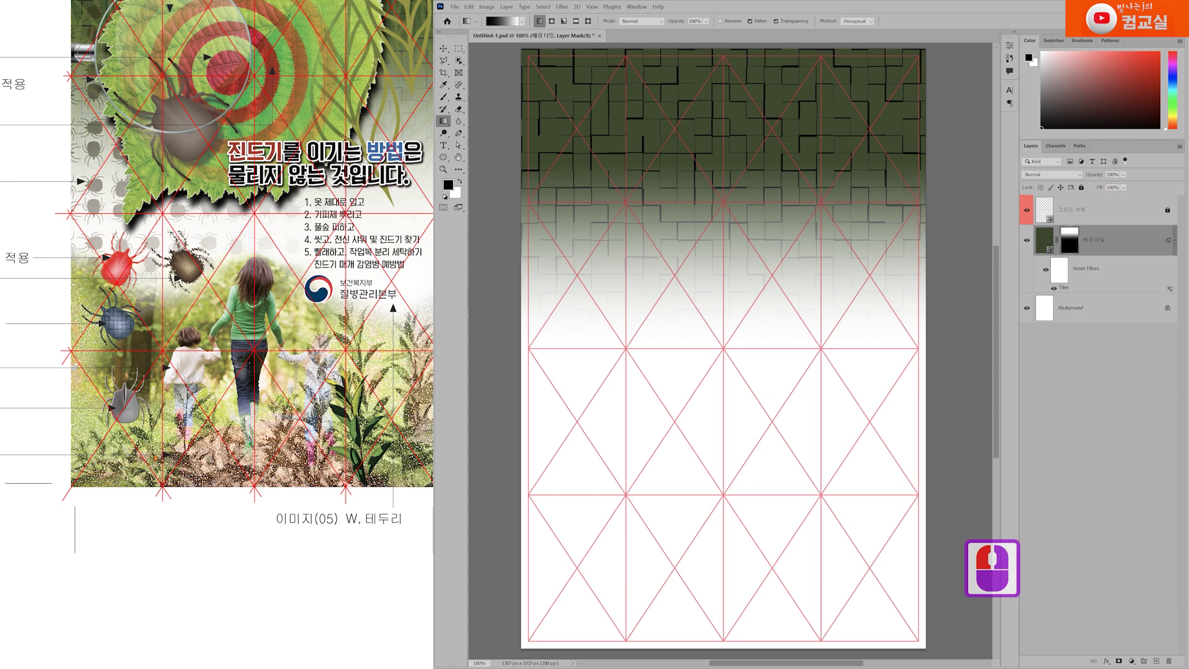
{"action": "scroll", "coordinate": [155, 461], "scroll_direction": "left", "scroll_amount": 5}
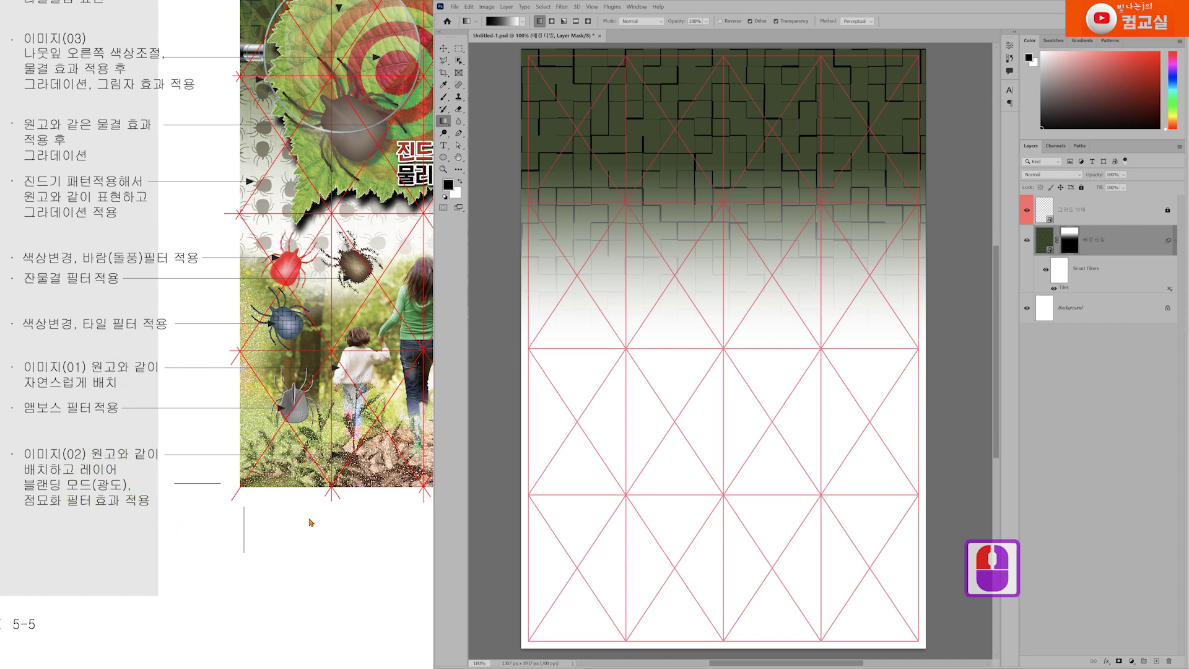
{"action": "key", "text": "alt+Tab"}
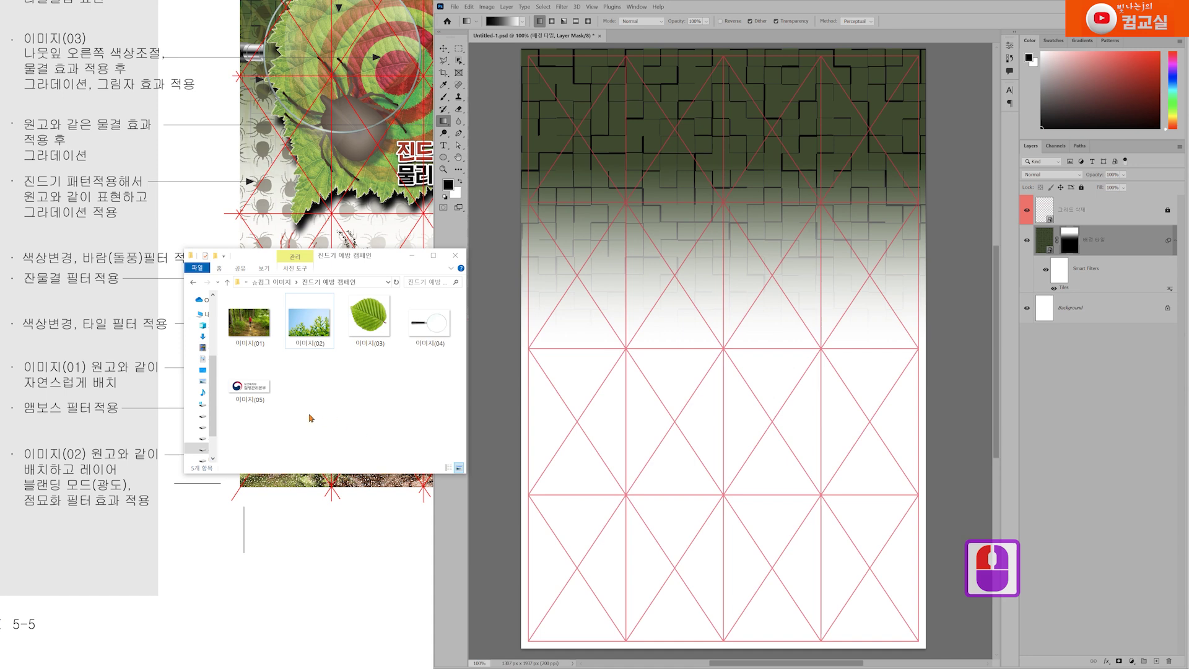
{"action": "left_click", "coordinate": [249, 319]}
{"action": "left_click", "coordinate": [309, 321], "text": "ctrl"}
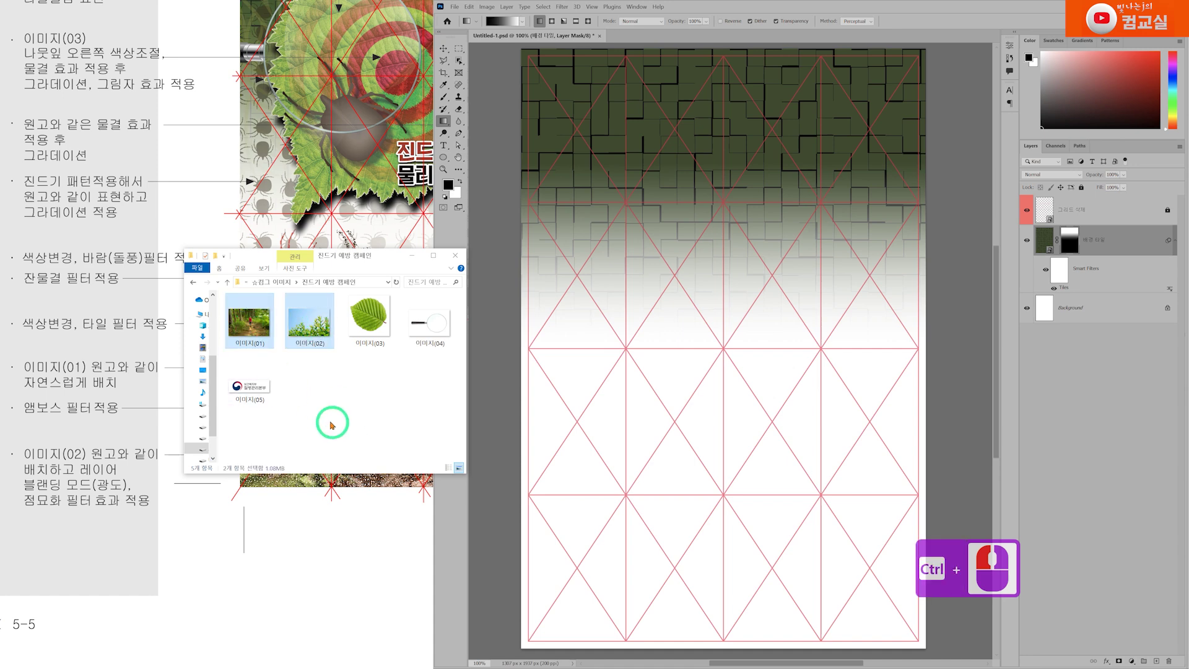
{"action": "left_click", "coordinate": [706, 361]}
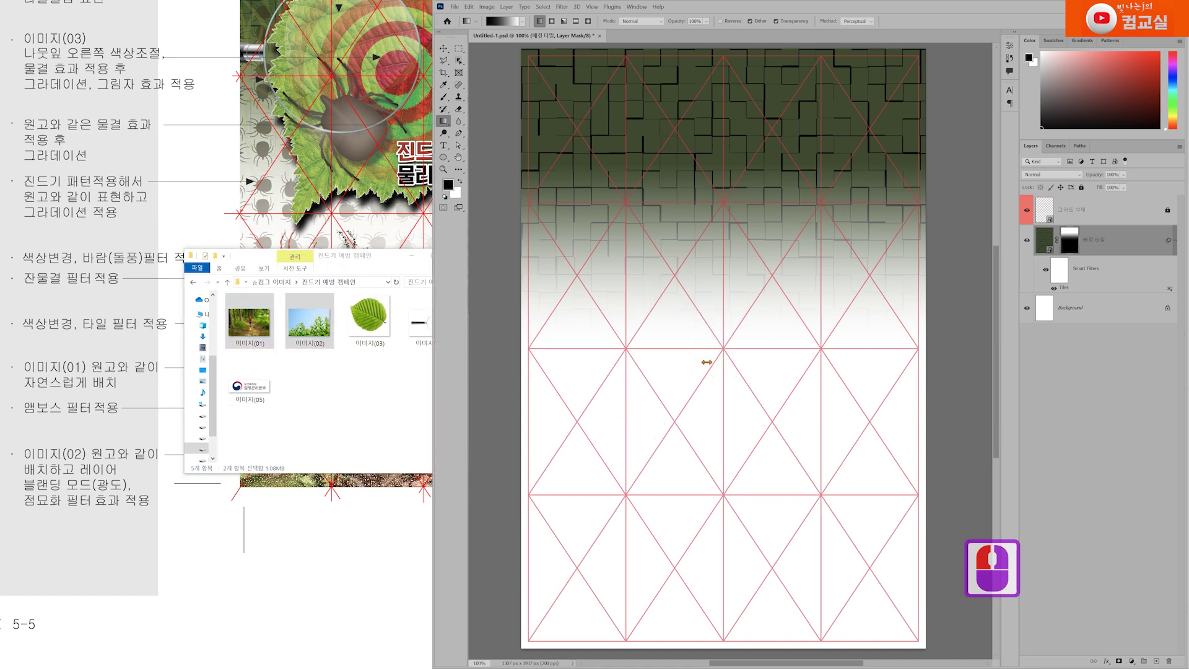
{"action": "key", "text": "Return"}
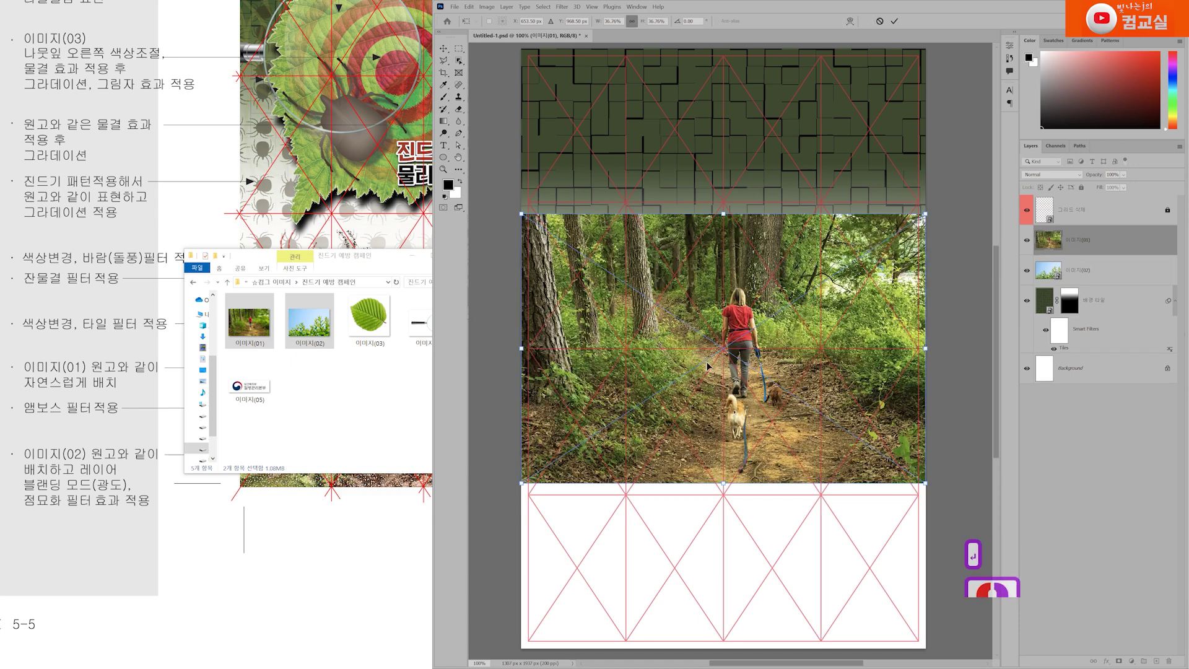
{"action": "key", "text": "Return"}
{"action": "left_click", "coordinate": [407, 259]}
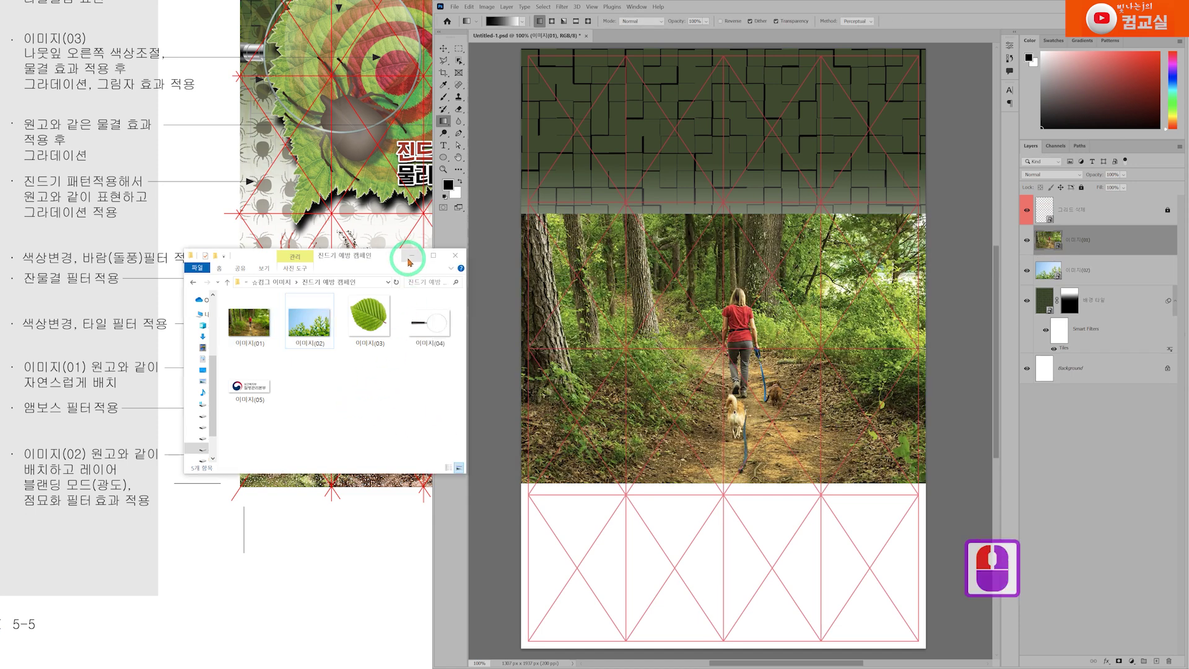
Move the 이미지(01) layer beneath 이미지(02) and hide the 이미지(02) layer.
{"action": "left_click", "coordinate": [926, 291]}
{"action": "left_click", "coordinate": [1093, 270]}
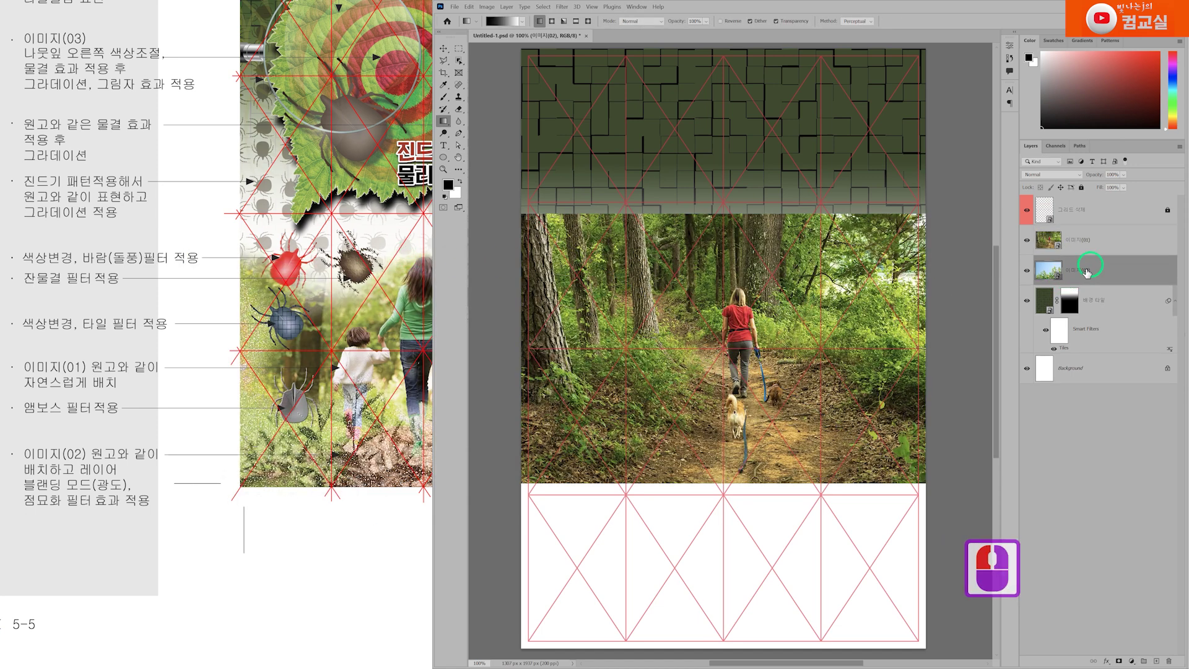
{"action": "left_click", "coordinate": [1112, 243]}
{"action": "left_click_drag", "start_coordinate": [1112, 243], "coordinate": [1121, 286]}
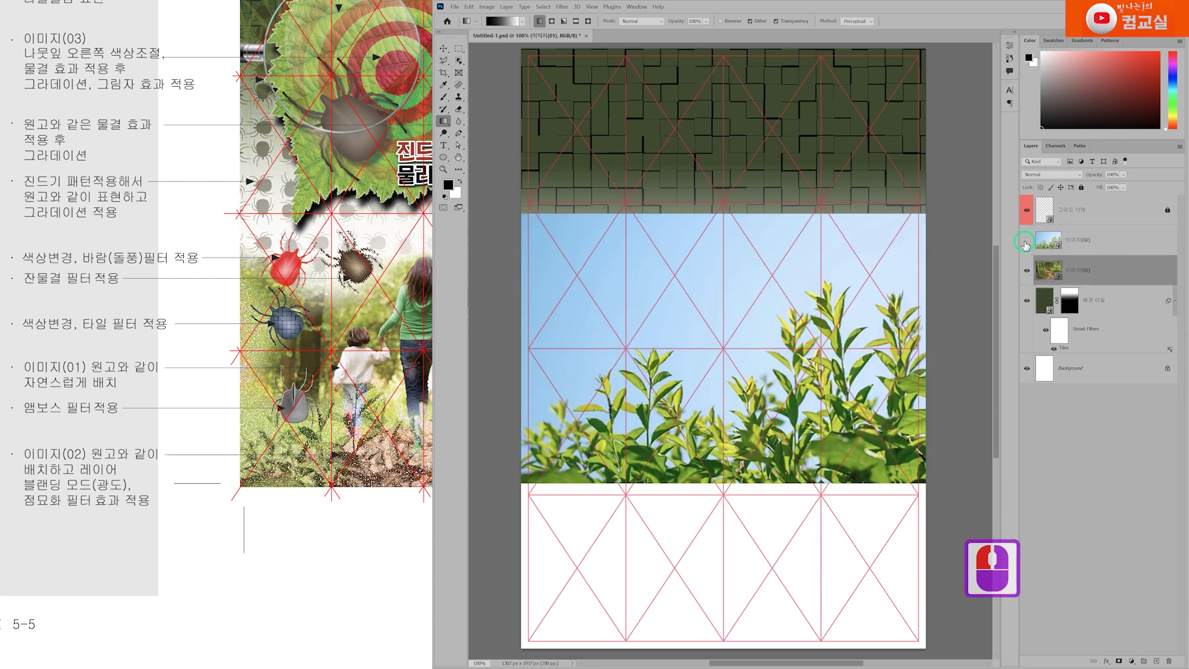
{"action": "left_click", "coordinate": [1026, 242]}
Scale the 이미지(01) forest photo to about 53% and position it across the lower half of the page, matching the reference.
{"action": "left_click", "coordinate": [1109, 274]}
{"action": "scroll", "coordinate": [737, 534], "scroll_direction": "down", "scroll_amount": 1}
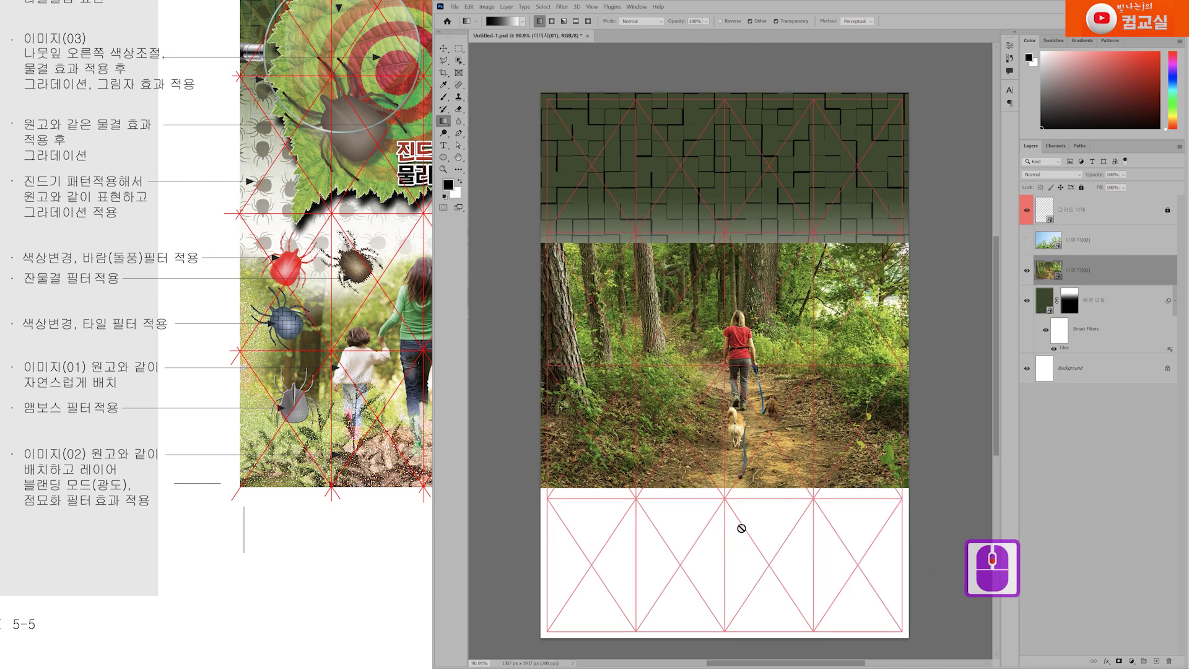
{"action": "key", "text": "ctrl+t"}
{"action": "scroll", "coordinate": [746, 433], "scroll_direction": "down", "scroll_amount": 3}
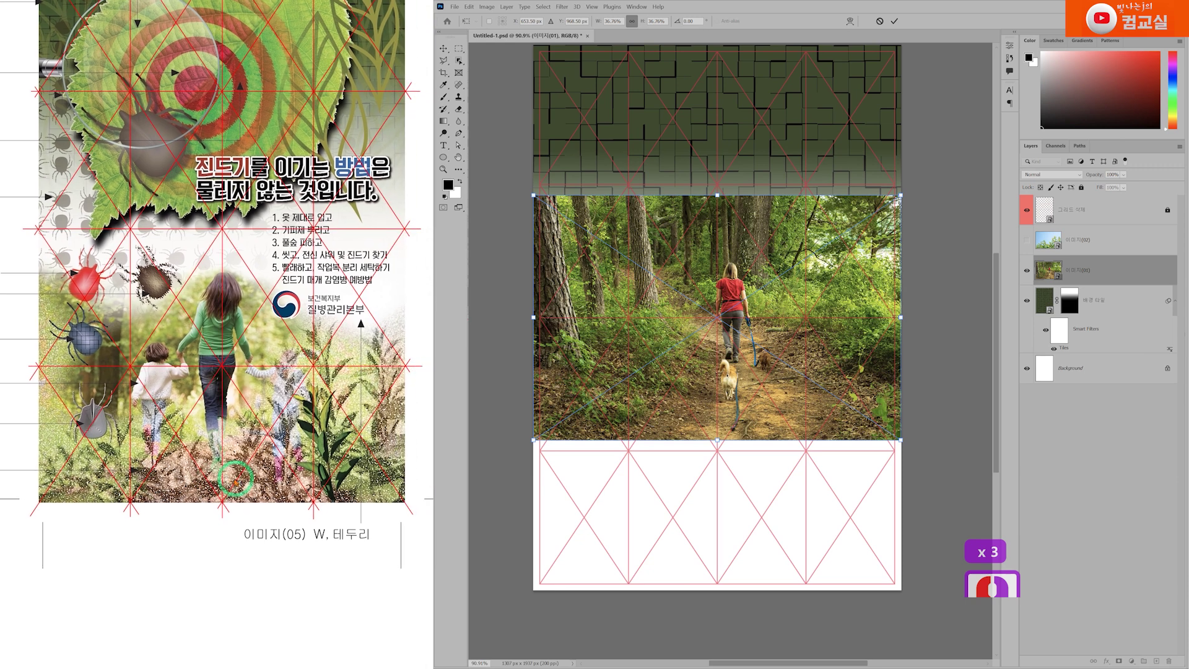
{"action": "left_click", "coordinate": [768, 312]}
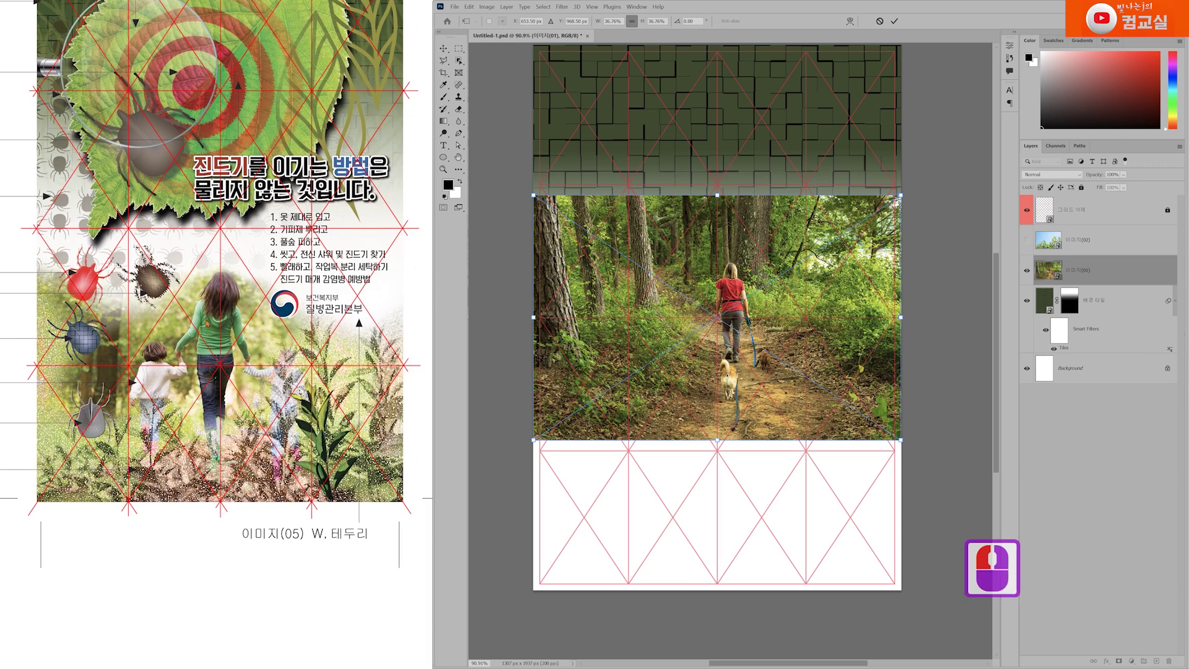
{"action": "left_click_drag", "start_coordinate": [779, 303], "coordinate": [769, 405]}
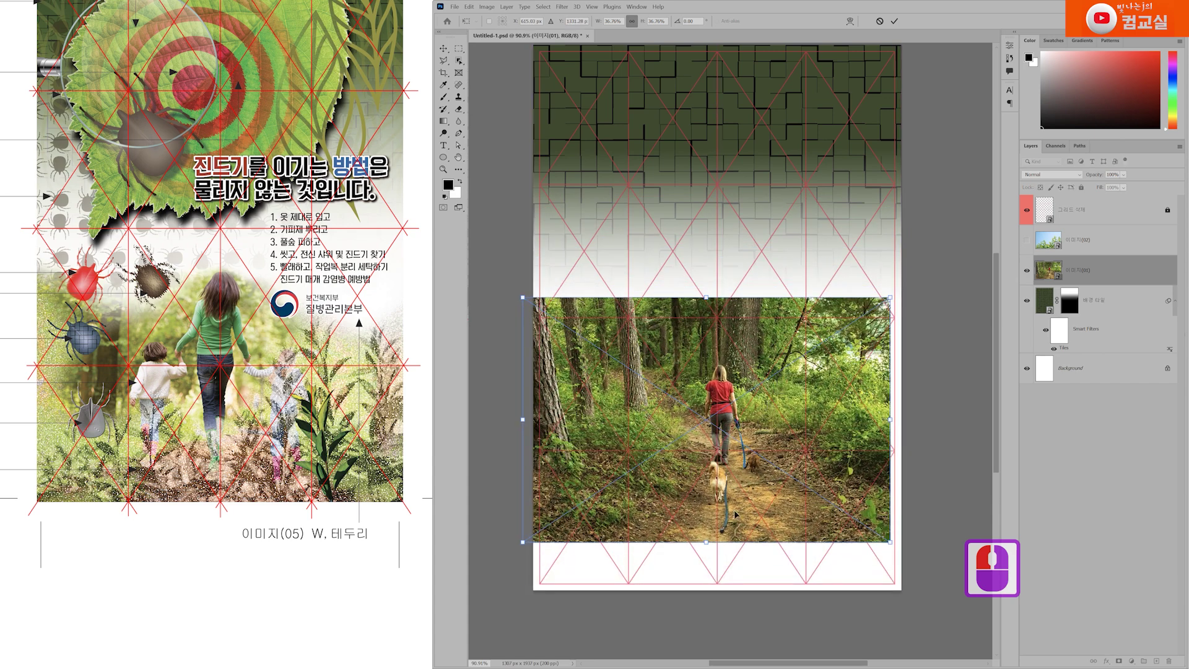
{"action": "left_click_drag", "start_coordinate": [703, 542], "coordinate": [722, 621]}
{"action": "left_click_drag", "start_coordinate": [759, 509], "coordinate": [751, 474]}
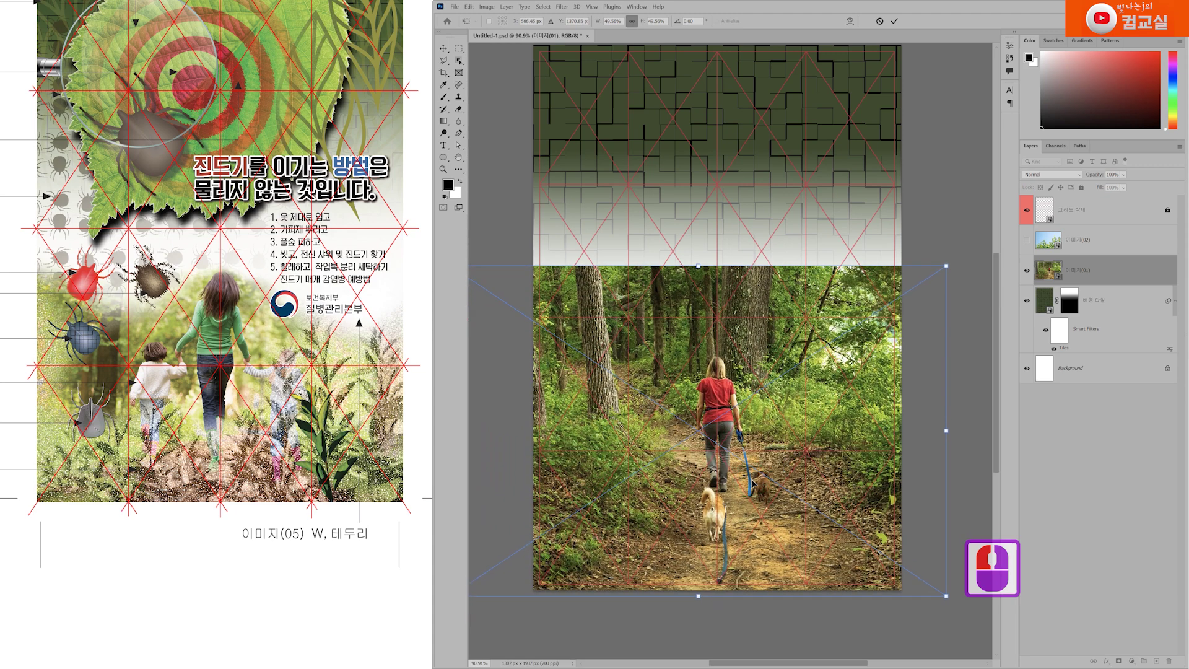
{"action": "left_click_drag", "start_coordinate": [699, 598], "coordinate": [696, 617]}
{"action": "left_click_drag", "start_coordinate": [734, 556], "coordinate": [738, 557]}
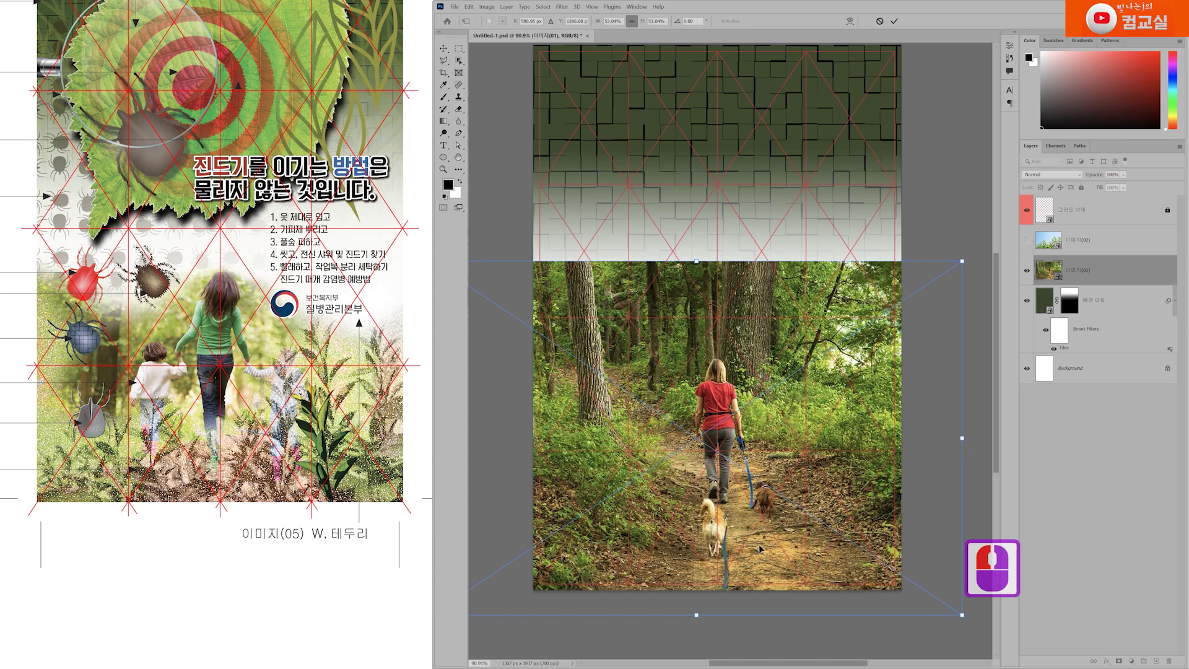
{"action": "key", "text": "Return"}
Add a layer mask to the 이미지(01) layer.
{"action": "key", "text": "g"}
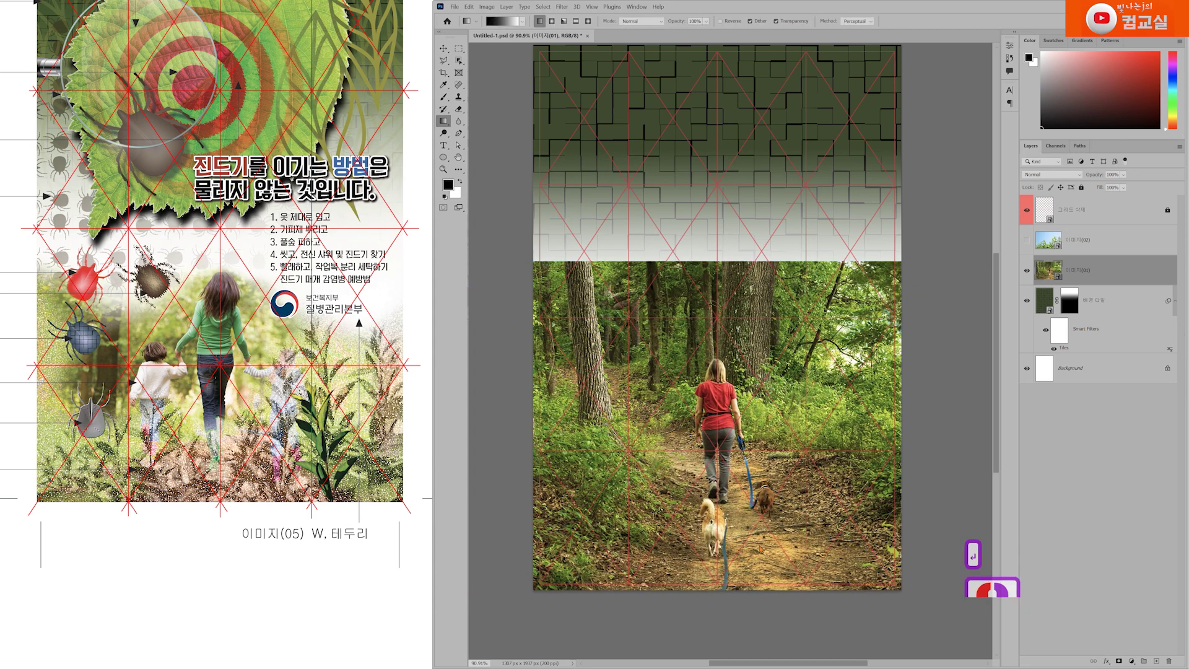
{"action": "left_click", "coordinate": [1115, 284]}
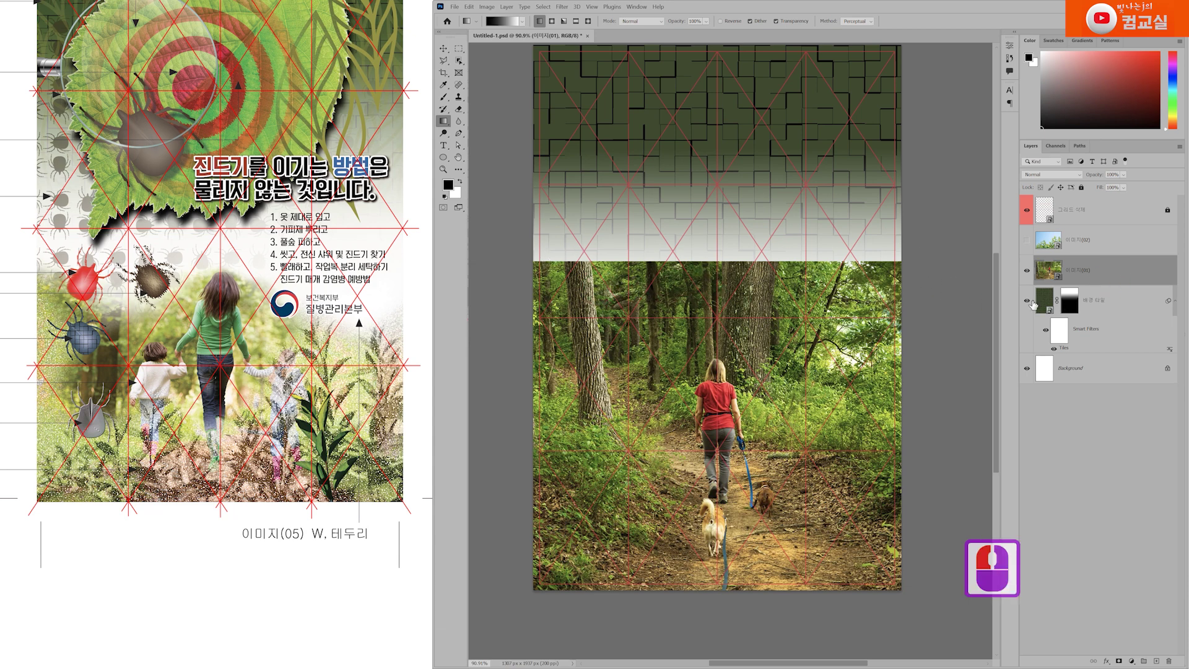
{"action": "left_click", "coordinate": [1119, 660]}
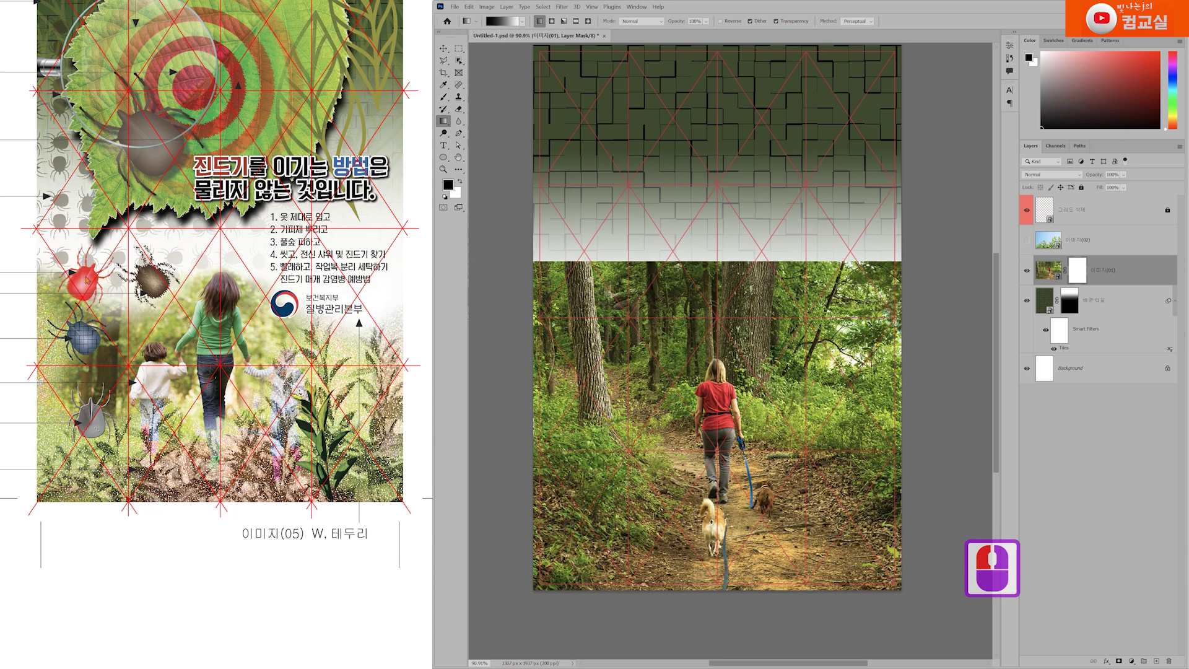
Paint black with a soft brush on the 이미지(01) mask, erasing the trees above the walking woman and fading the photo's upper edge.
{"action": "left_click", "coordinate": [443, 97]}
{"action": "left_click", "coordinate": [444, 98]}
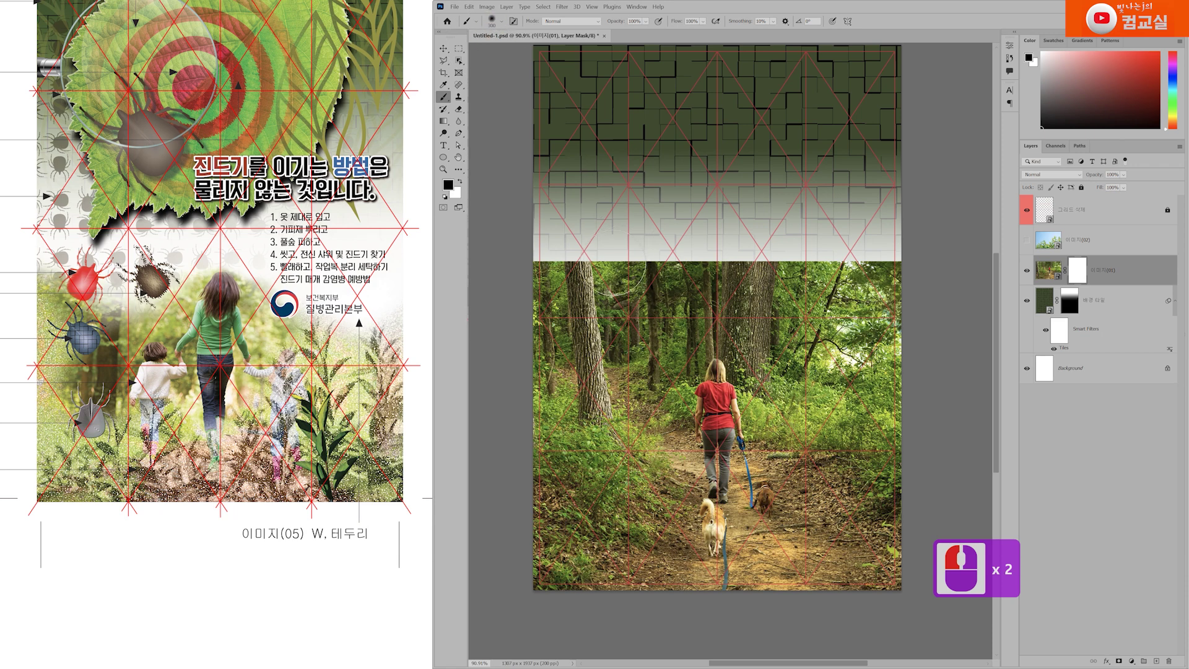
{"action": "key", "text": "bracketleft"}
{"action": "key", "text": "bracketleft"}
{"action": "key", "text": "bracketleft"}
{"action": "key", "text": "bracketright"}
{"action": "key", "text": "bracketright"}
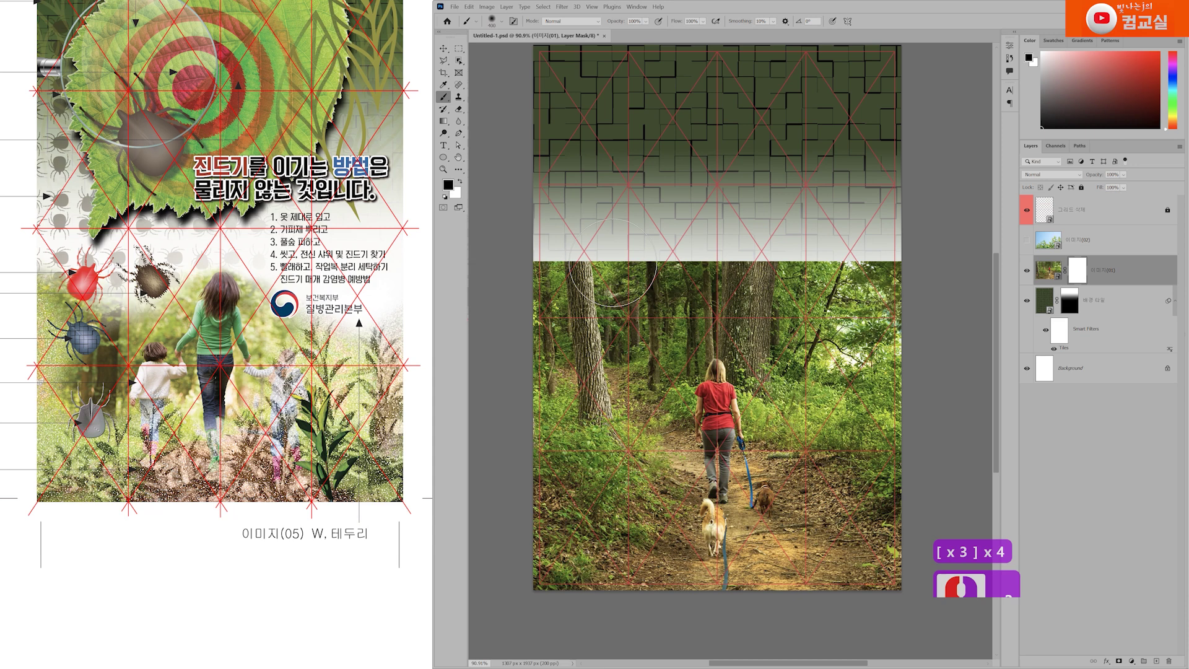
{"action": "key", "text": "bracketleft"}
{"action": "key", "text": "bracketleft"}
{"action": "key", "text": "bracketleft"}
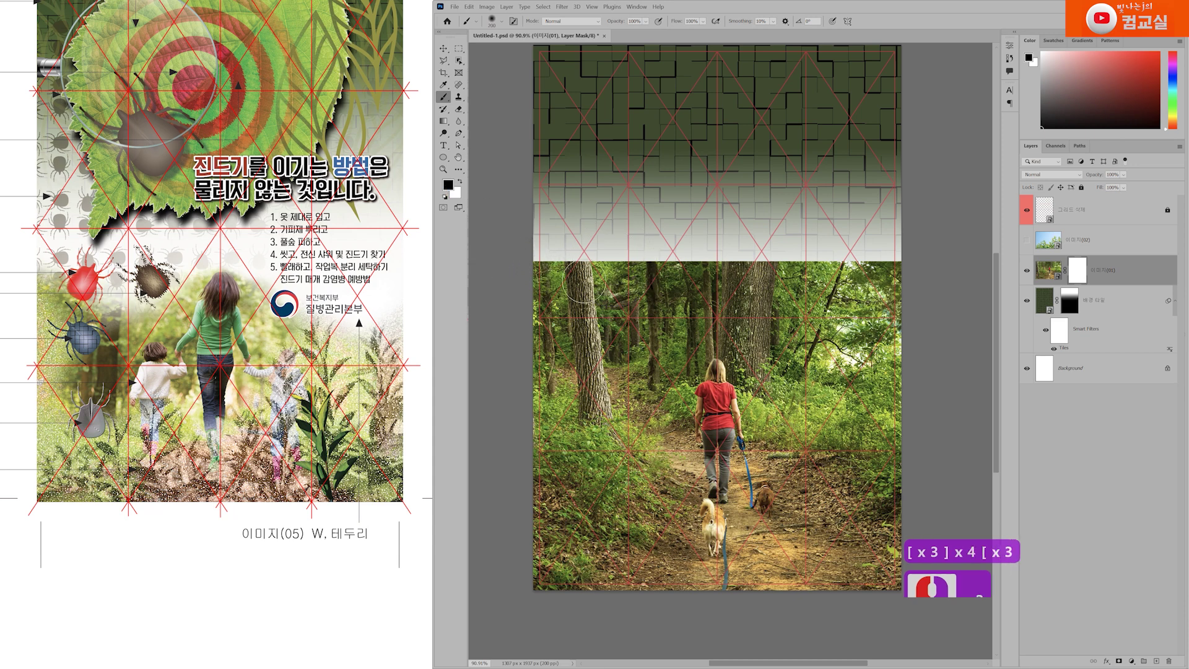
{"action": "mouse_move", "coordinate": [525, 260]}
{"action": "left_mouse_down"}
{"action": "mouse_move", "coordinate": [947, 239]}
{"action": "mouse_move", "coordinate": [547, 286]}
{"action": "mouse_move", "coordinate": [703, 314]}
{"action": "mouse_move", "coordinate": [885, 298]}
{"action": "mouse_move", "coordinate": [854, 291]}
{"action": "mouse_move", "coordinate": [892, 298]}
{"action": "mouse_move", "coordinate": [848, 306]}
{"action": "mouse_move", "coordinate": [799, 349]}
{"action": "mouse_move", "coordinate": [672, 312]}
{"action": "mouse_move", "coordinate": [616, 337]}
{"action": "mouse_move", "coordinate": [526, 310]}
{"action": "mouse_move", "coordinate": [576, 309]}
{"action": "mouse_move", "coordinate": [566, 356]}
{"action": "mouse_move", "coordinate": [619, 353]}
{"action": "mouse_move", "coordinate": [723, 293]}
{"action": "mouse_move", "coordinate": [675, 321]}
{"action": "mouse_move", "coordinate": [712, 303]}
{"action": "mouse_move", "coordinate": [886, 378]}
{"action": "mouse_move", "coordinate": [870, 341]}
{"action": "mouse_move", "coordinate": [636, 324]}
{"action": "mouse_move", "coordinate": [570, 347]}
{"action": "mouse_move", "coordinate": [548, 310]}
{"action": "left_mouse_up"}
{"action": "key", "text": "bracketright"}
{"action": "key", "text": "bracketright"}
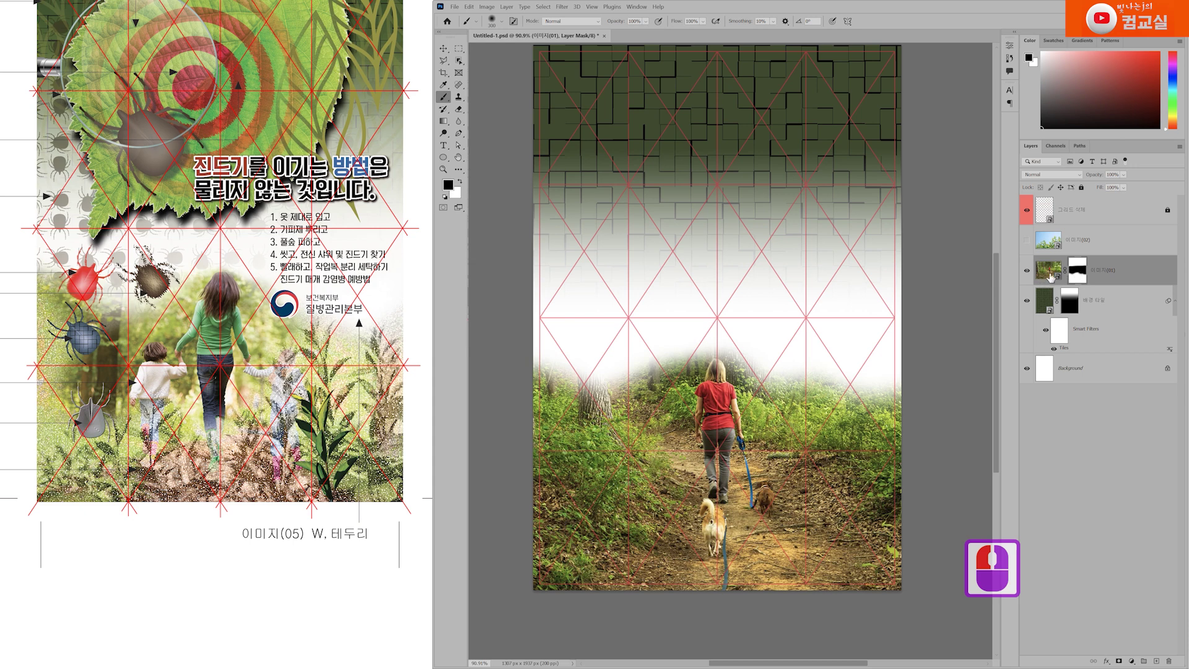
Temporarily disable the 이미지(01) mask, nudge the photo slightly downward, and re-enable the mask.
{"action": "left_click", "coordinate": [1077, 270], "text": "shift"}
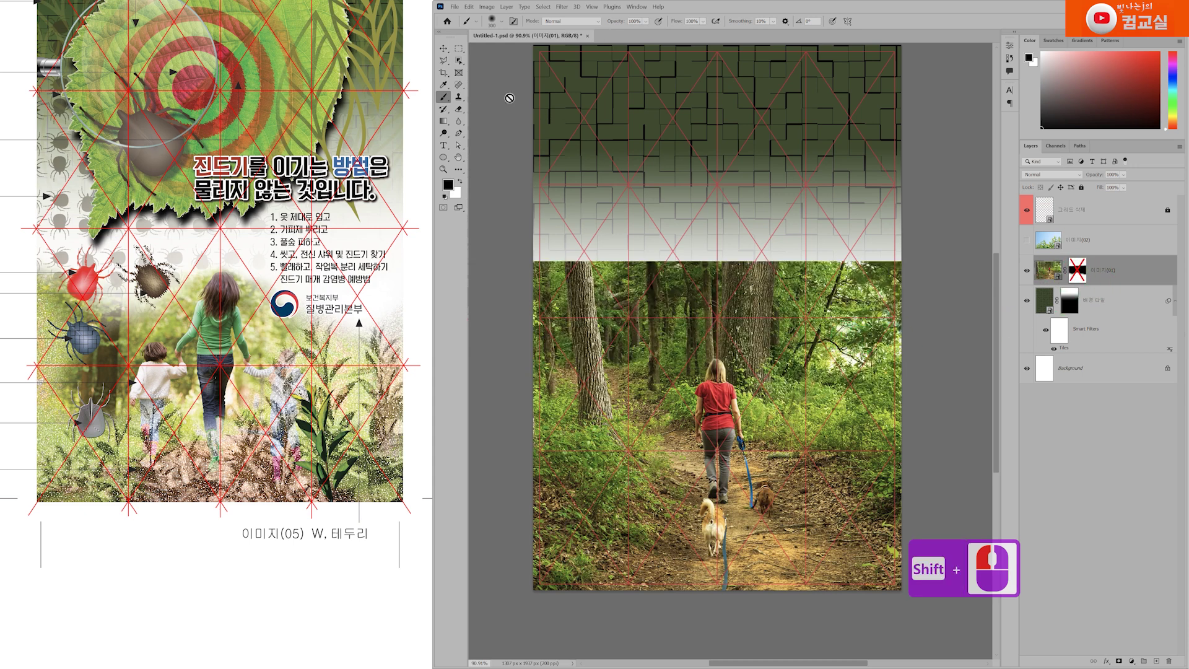
{"action": "left_click", "coordinate": [444, 49]}
{"action": "left_click_drag", "start_coordinate": [720, 391], "coordinate": [720, 397]}
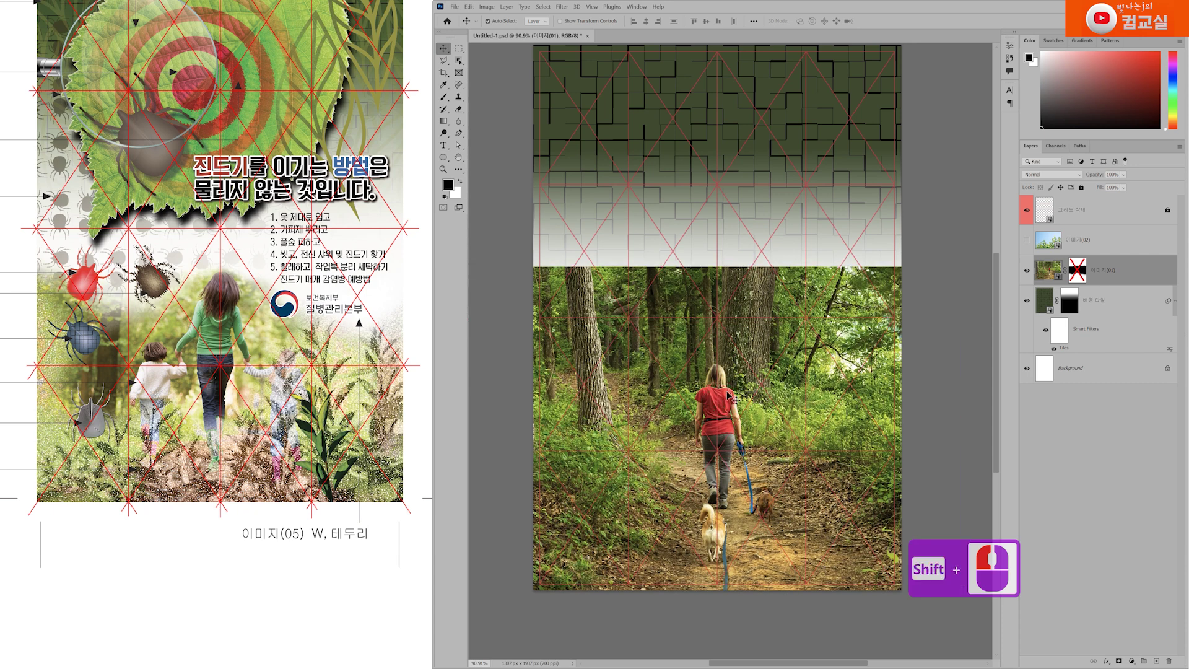
{"action": "left_click", "coordinate": [1077, 271], "text": "shift"}
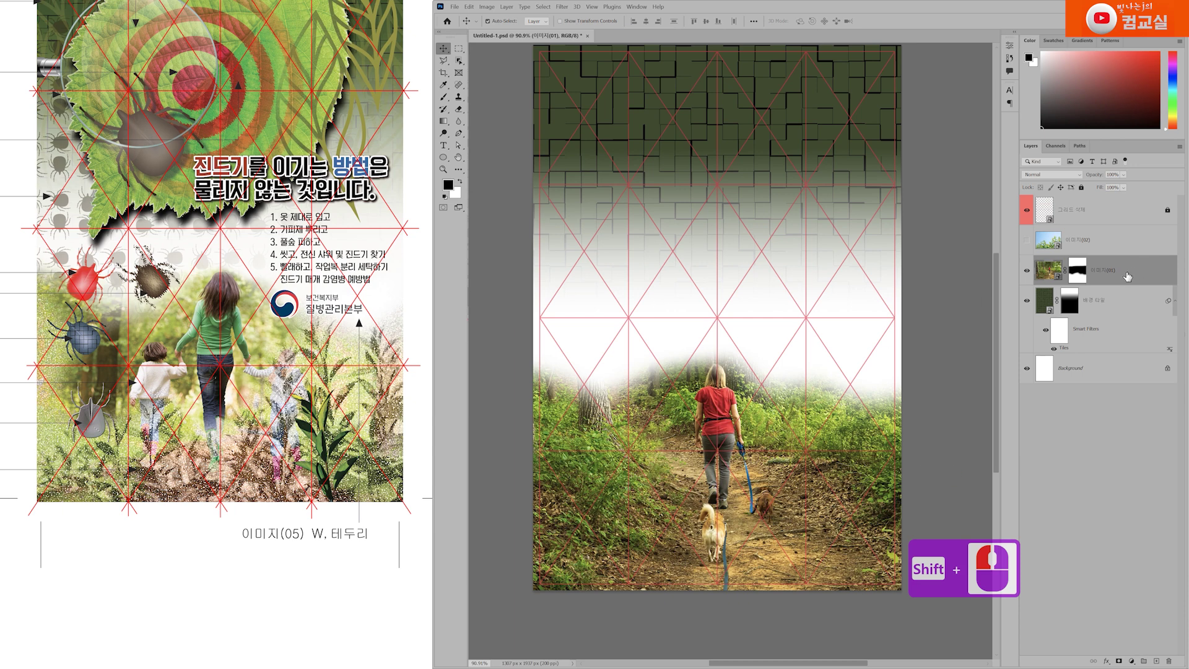
Show the 이미지(02) layer, move the plant photo to the bottom of the page and enlarge it slightly past the edges.
{"action": "left_click", "coordinate": [1108, 241]}
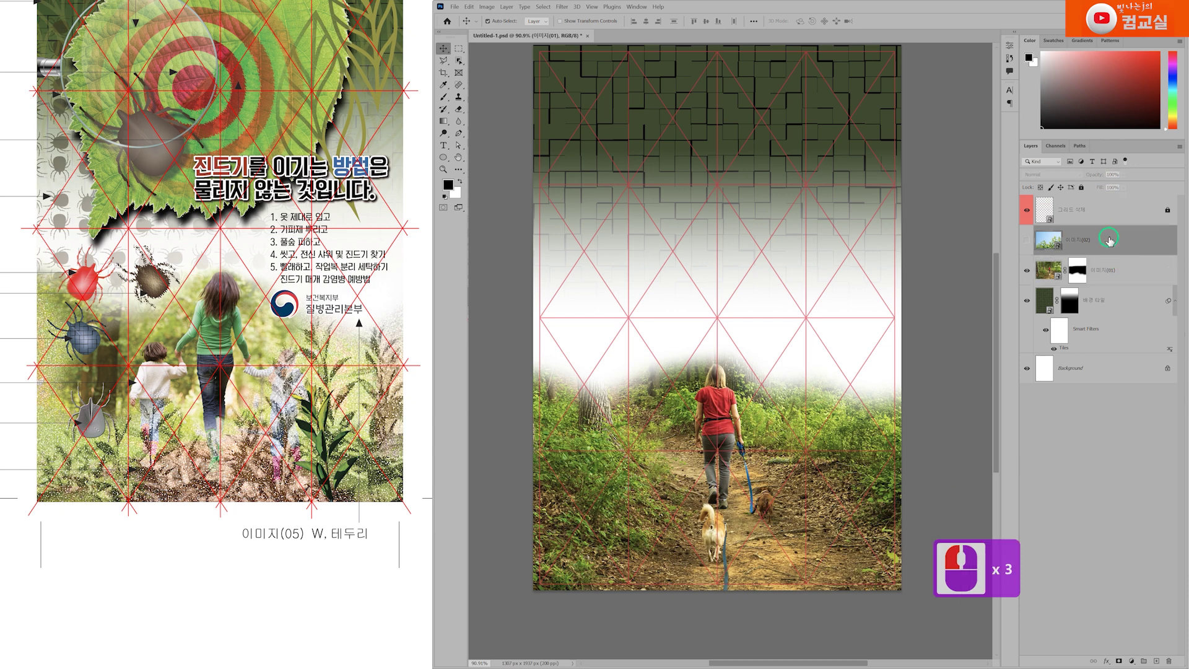
{"action": "left_click", "coordinate": [1026, 242]}
{"action": "key", "text": "ctrl+t"}
{"action": "left_click_drag", "start_coordinate": [784, 316], "coordinate": [780, 478]}
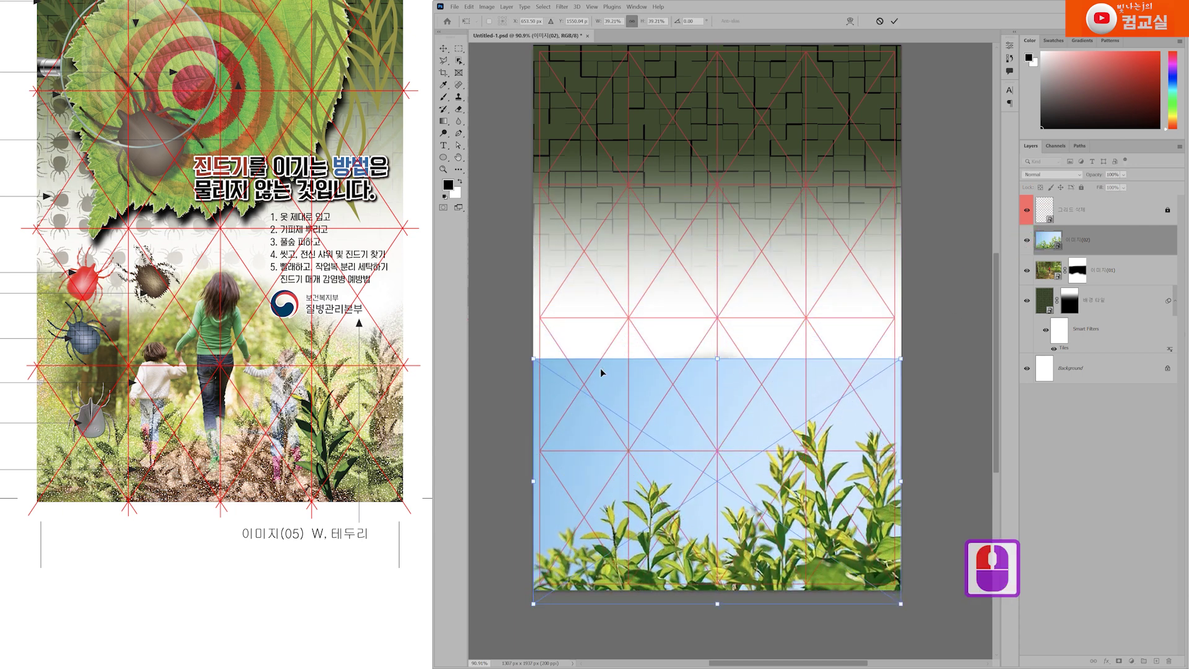
{"action": "left_click_drag", "start_coordinate": [845, 443], "coordinate": [839, 412]}
{"action": "left_click_drag", "start_coordinate": [895, 570], "coordinate": [868, 564]}
{"action": "left_click_drag", "start_coordinate": [518, 338], "coordinate": [513, 333]}
{"action": "key", "text": "Return"}
{"action": "scroll", "coordinate": [866, 490], "scroll_direction": "up", "scroll_amount": 1}
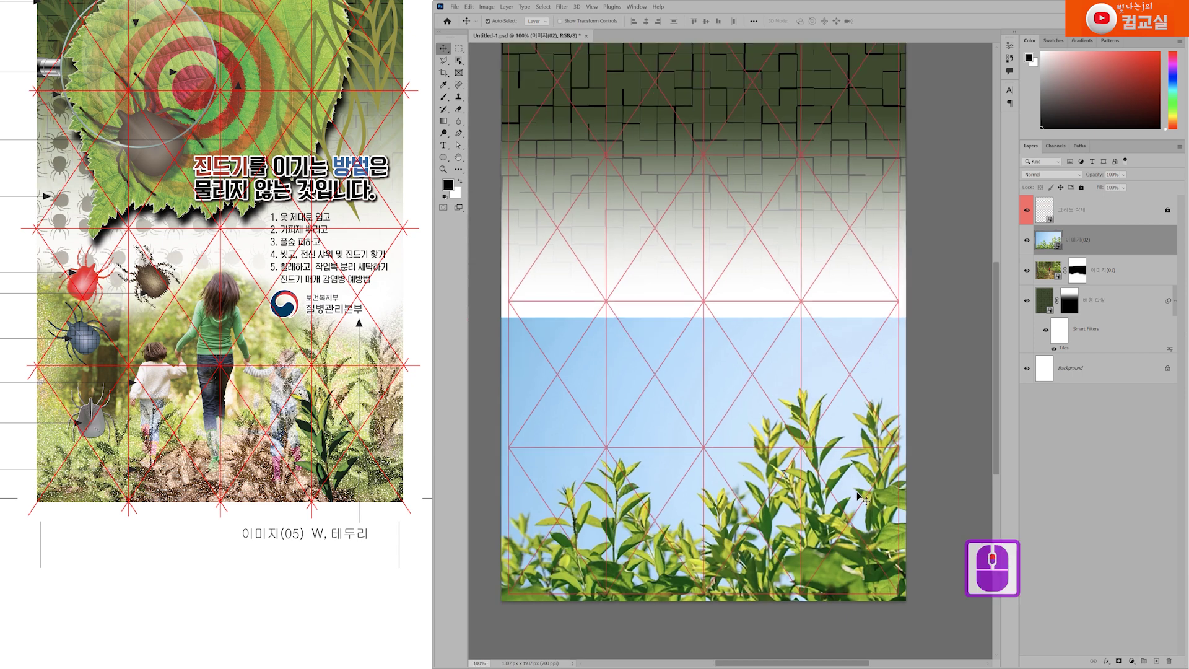
Review the reference notes for 이미지(02) and compare the reference's foreground plants with the placed plant photo.
{"action": "left_click_drag", "start_coordinate": [156, 424], "coordinate": [229, 404]}
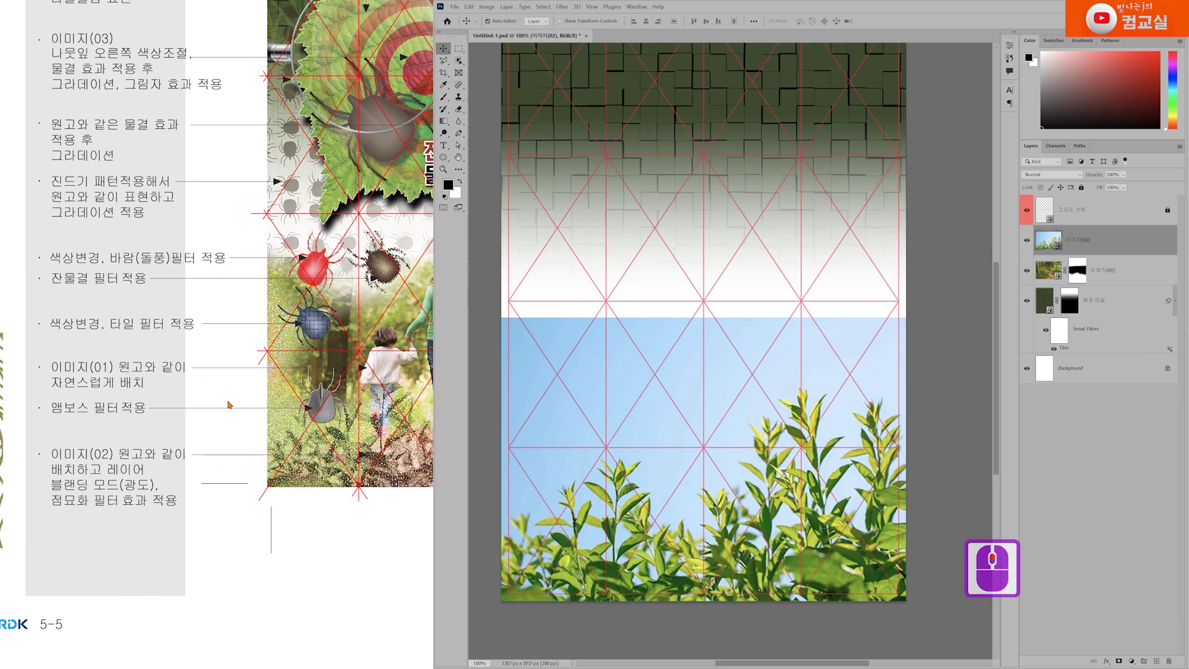
{"action": "left_click_drag", "start_coordinate": [109, 472], "coordinate": [103, 476]}
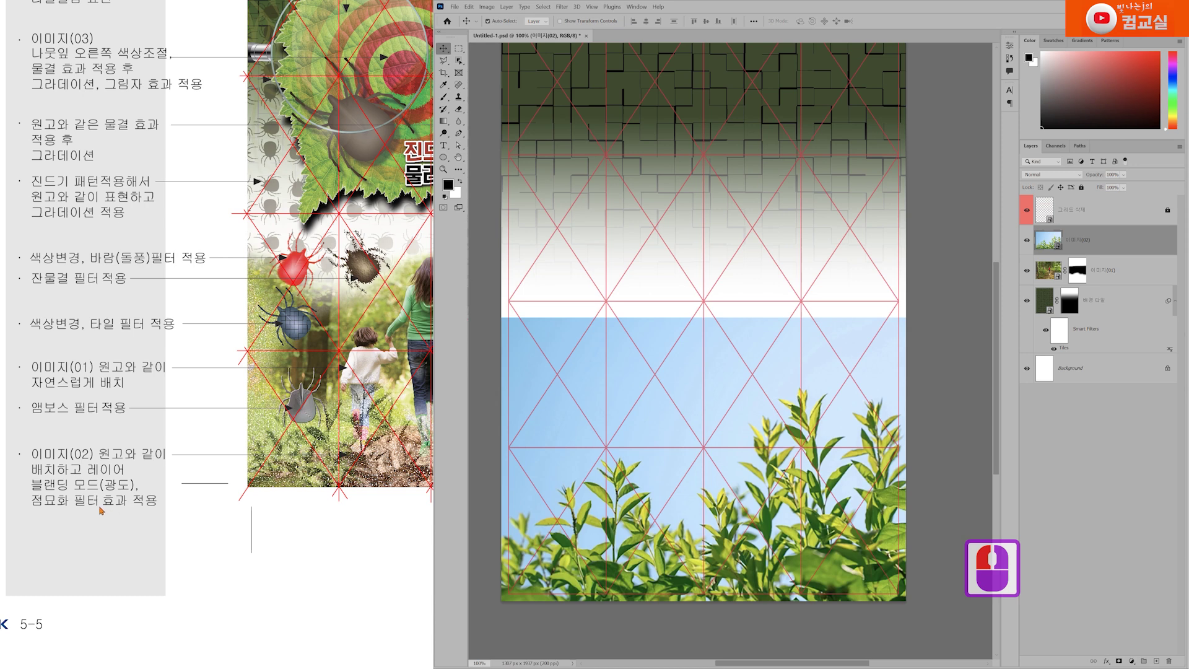
{"action": "scroll", "coordinate": [221, 486], "scroll_direction": "down", "scroll_amount": 1}
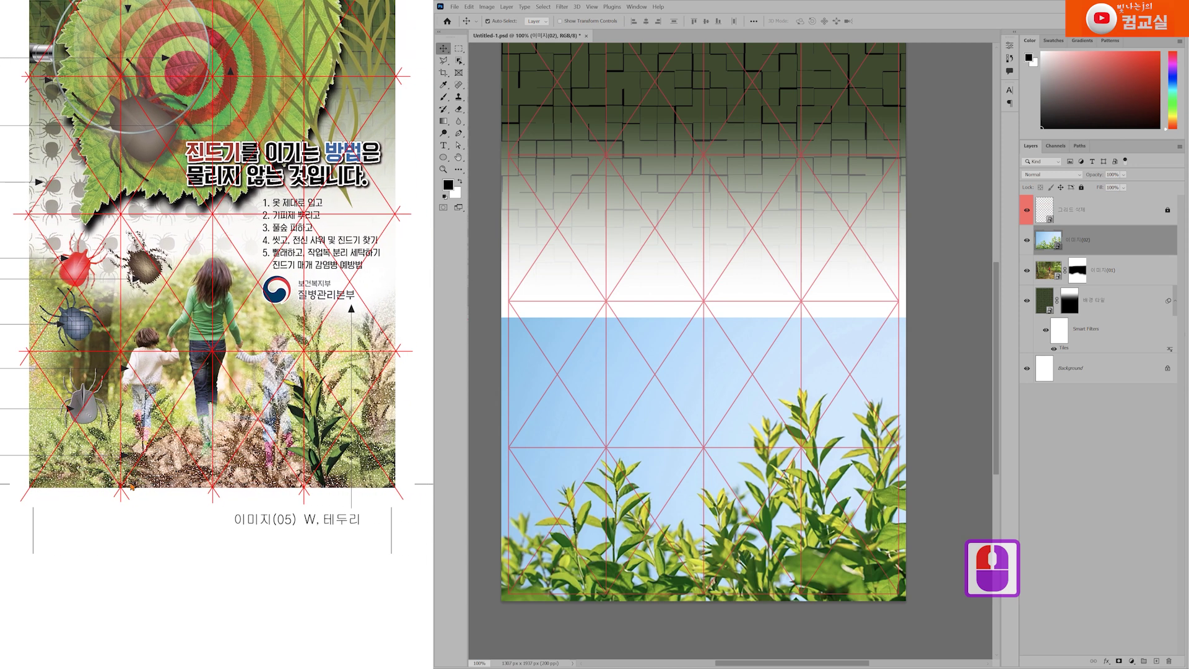
{"action": "scroll", "coordinate": [165, 480], "scroll_direction": "up", "scroll_amount": 2}
{"action": "scroll", "coordinate": [164, 481], "scroll_direction": "up", "scroll_amount": 1}
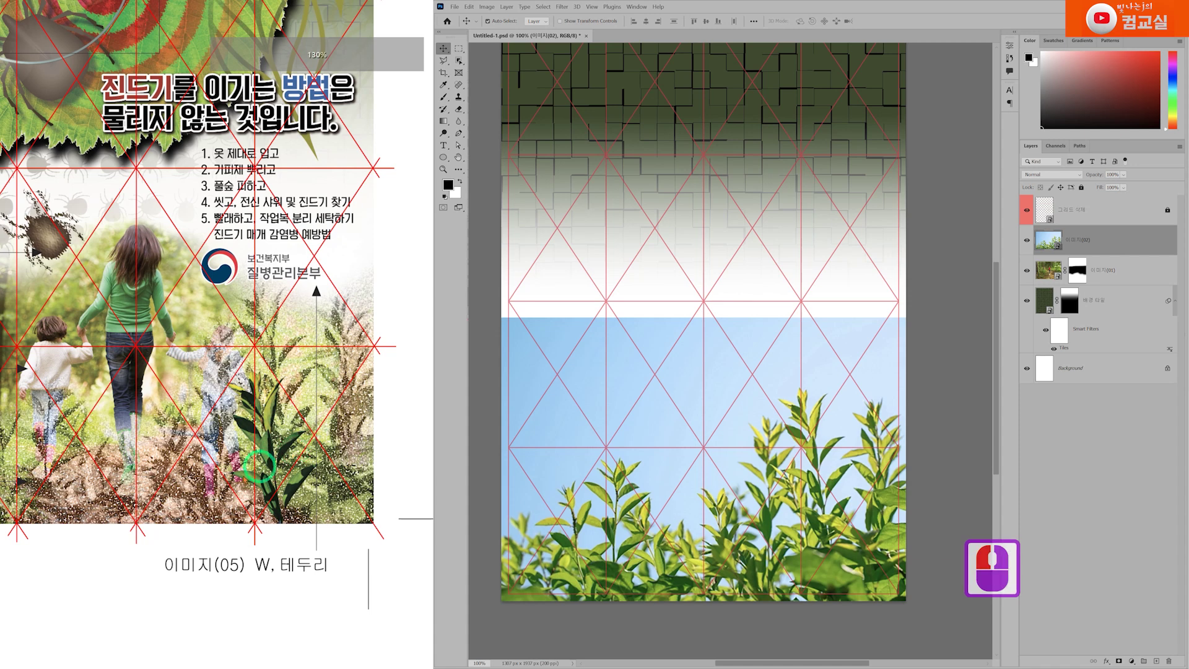
{"action": "scroll", "coordinate": [165, 481], "scroll_direction": "up", "scroll_amount": 2}
{"action": "left_click", "coordinate": [480, 463]}
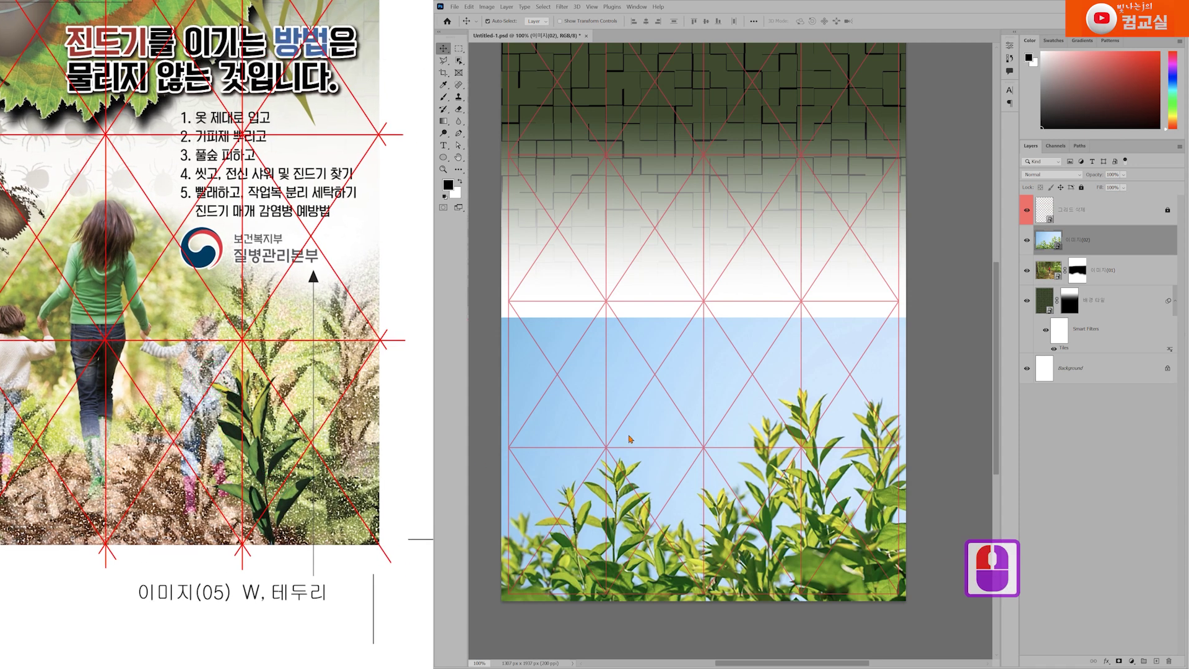
{"action": "scroll", "coordinate": [899, 494], "scroll_direction": "up", "scroll_amount": 2}
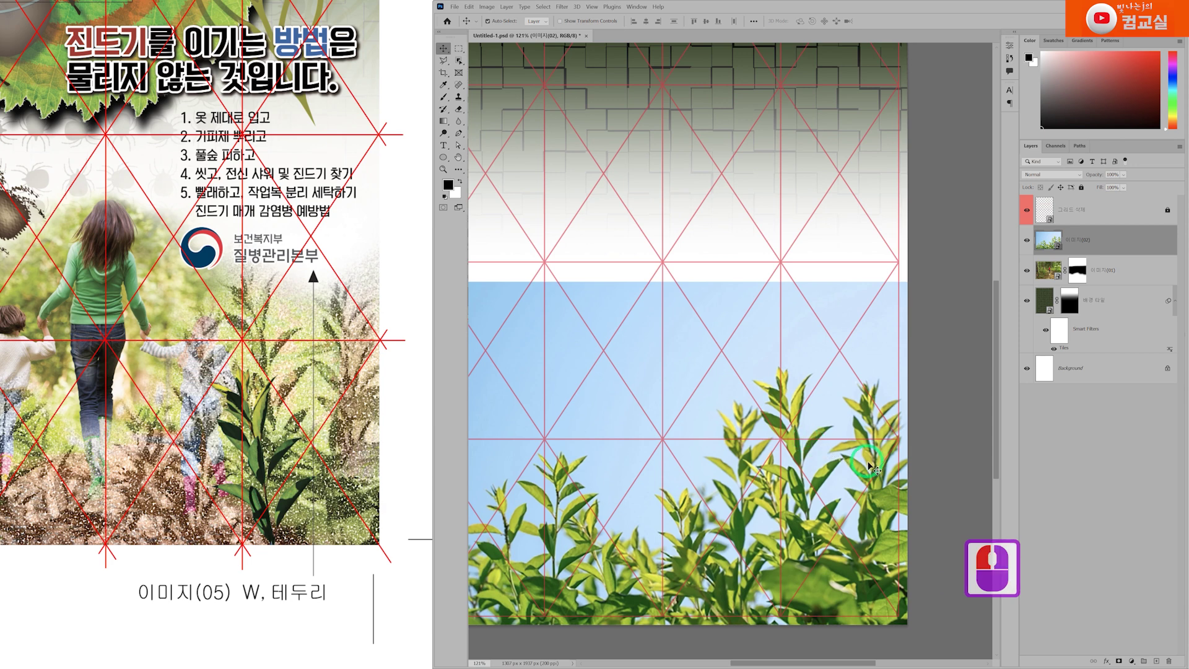
{"action": "scroll", "coordinate": [802, 441], "scroll_direction": "up", "scroll_amount": 3}
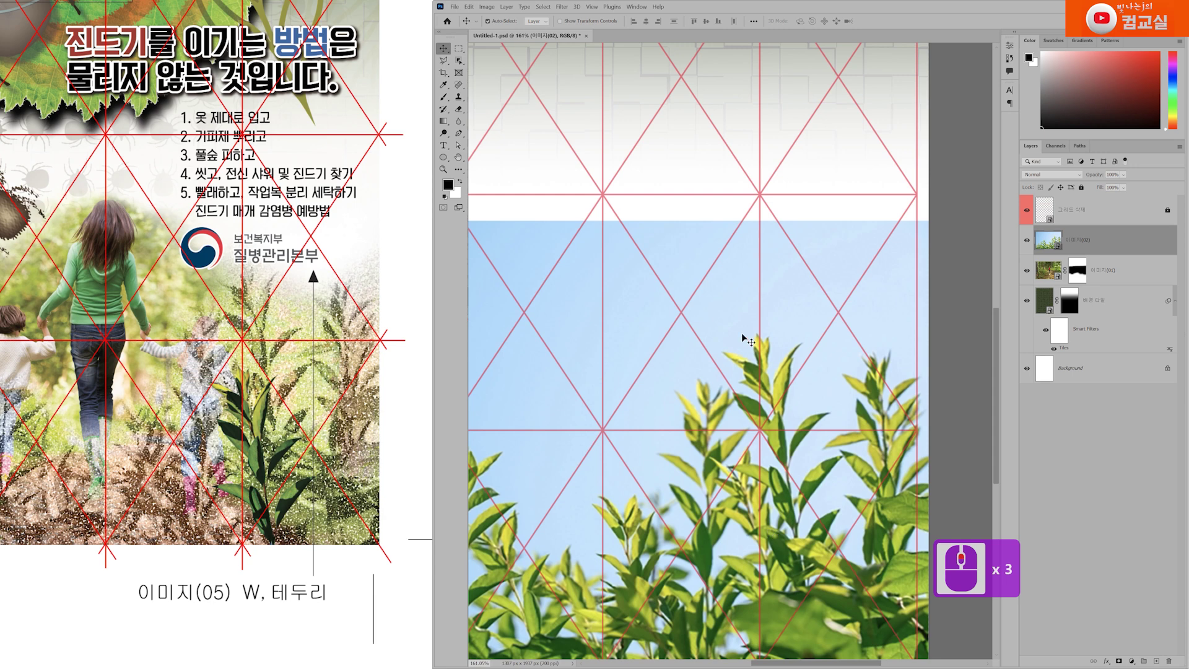
Select the tallest branch in the plant photo by framing it with the Object Selection tool.
{"action": "left_click", "coordinate": [459, 61]}
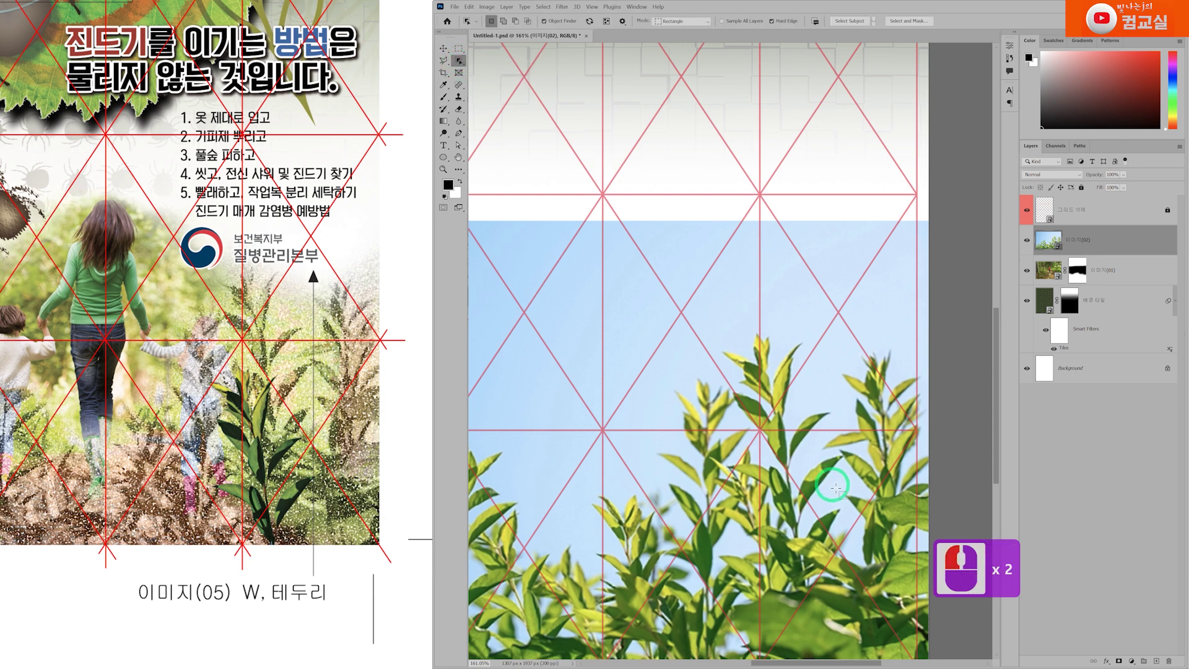
{"action": "left_click_drag", "start_coordinate": [699, 311], "coordinate": [857, 587]}
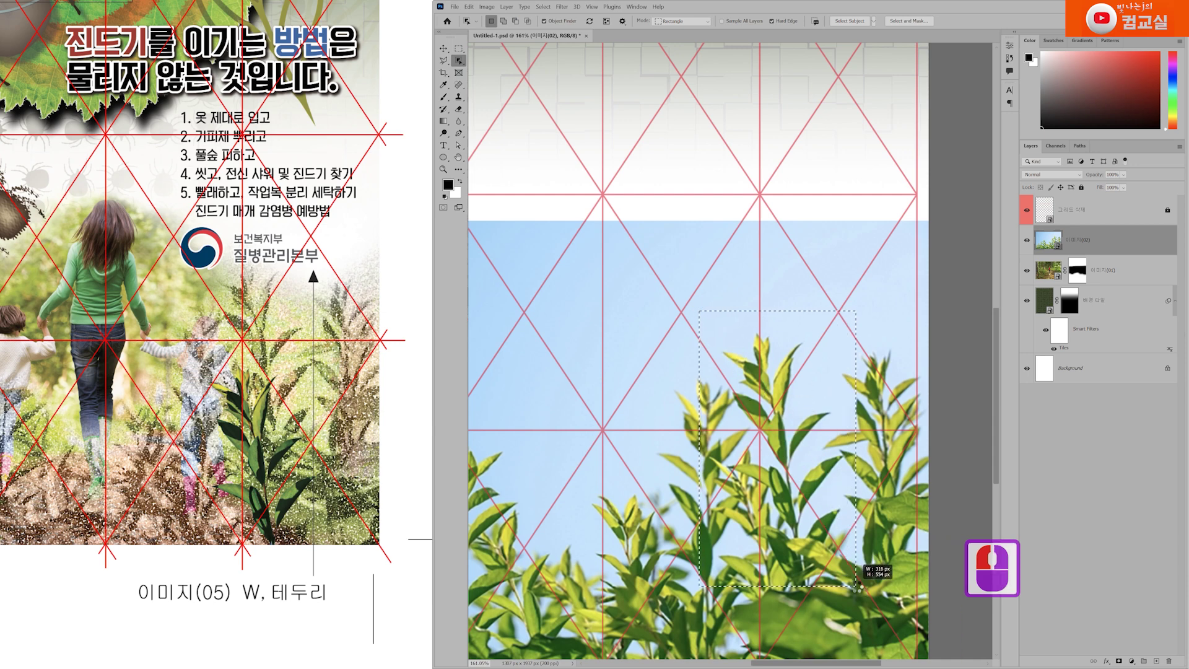
{"action": "scroll", "coordinate": [857, 587], "scroll_direction": "up", "scroll_amount": 2}
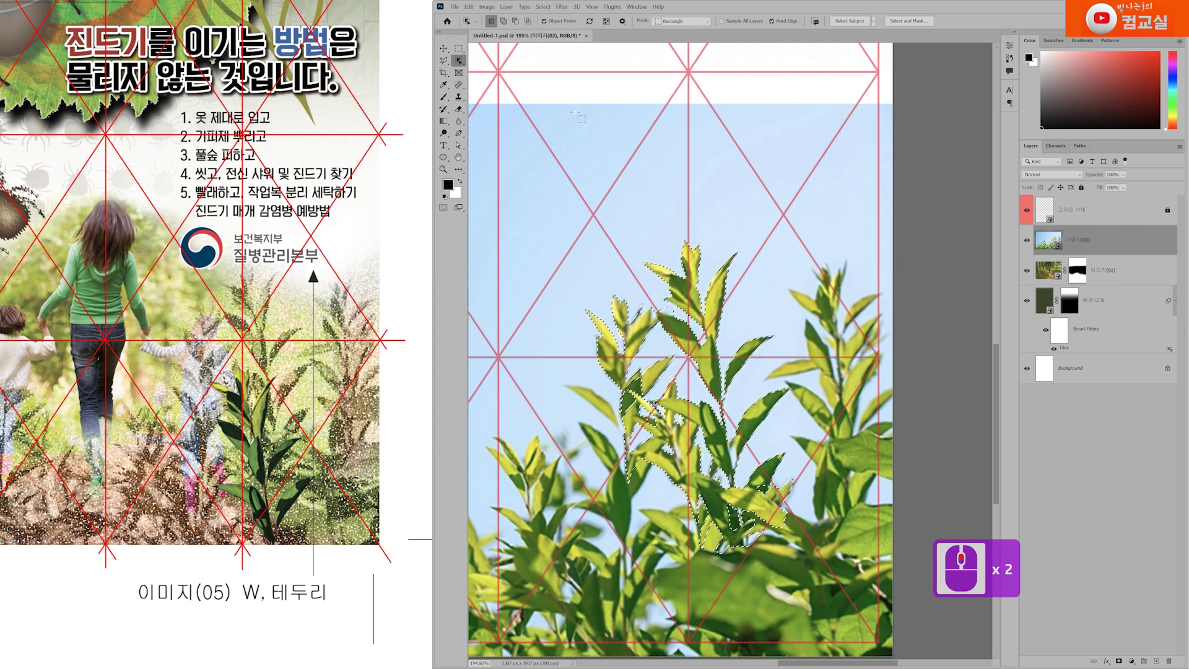
Subtract the neighbouring stems and lower foliage from the selection with the Polygonal Lasso, leaving only the tallest branch.
{"action": "key", "text": "l"}
{"action": "left_click", "coordinate": [655, 310], "text": "alt"}
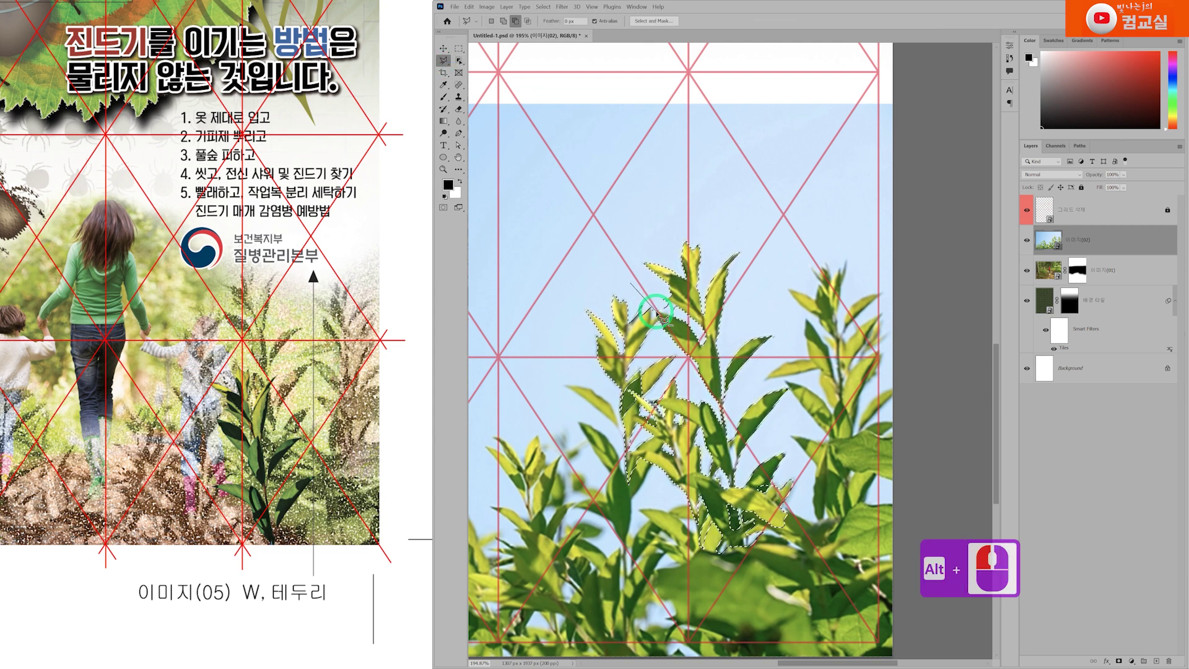
{"action": "left_click", "coordinate": [660, 321], "text": "alt"}
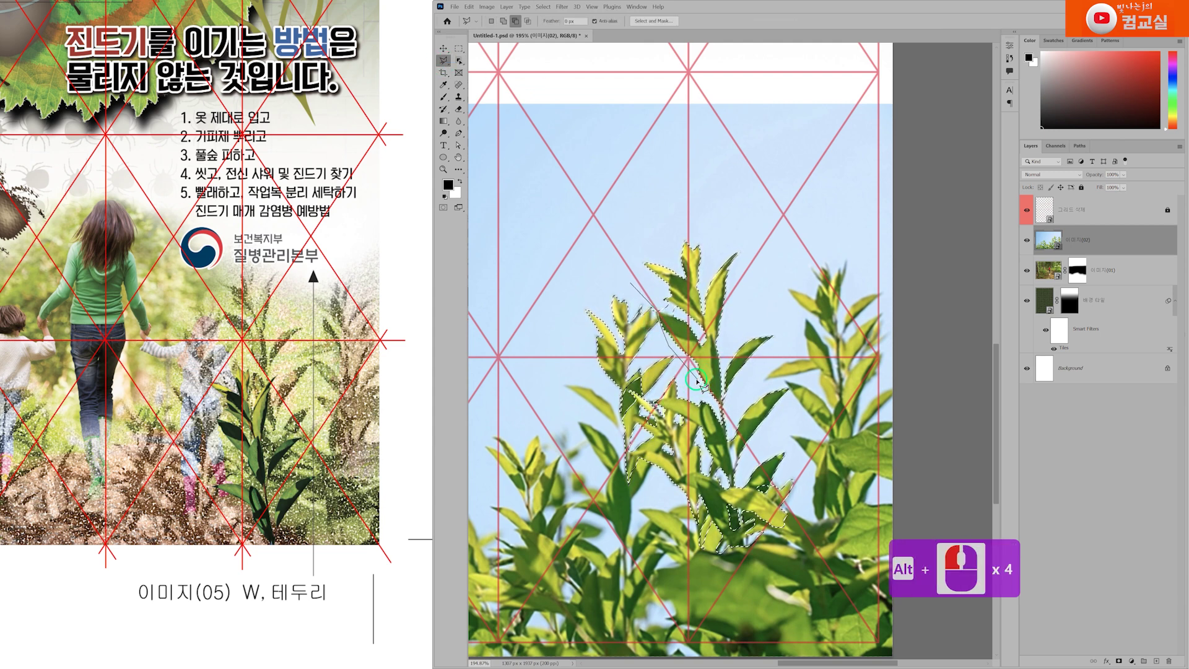
{"action": "left_click", "coordinate": [650, 401], "text": "alt"}
{"action": "left_click", "coordinate": [654, 406], "text": "alt"}
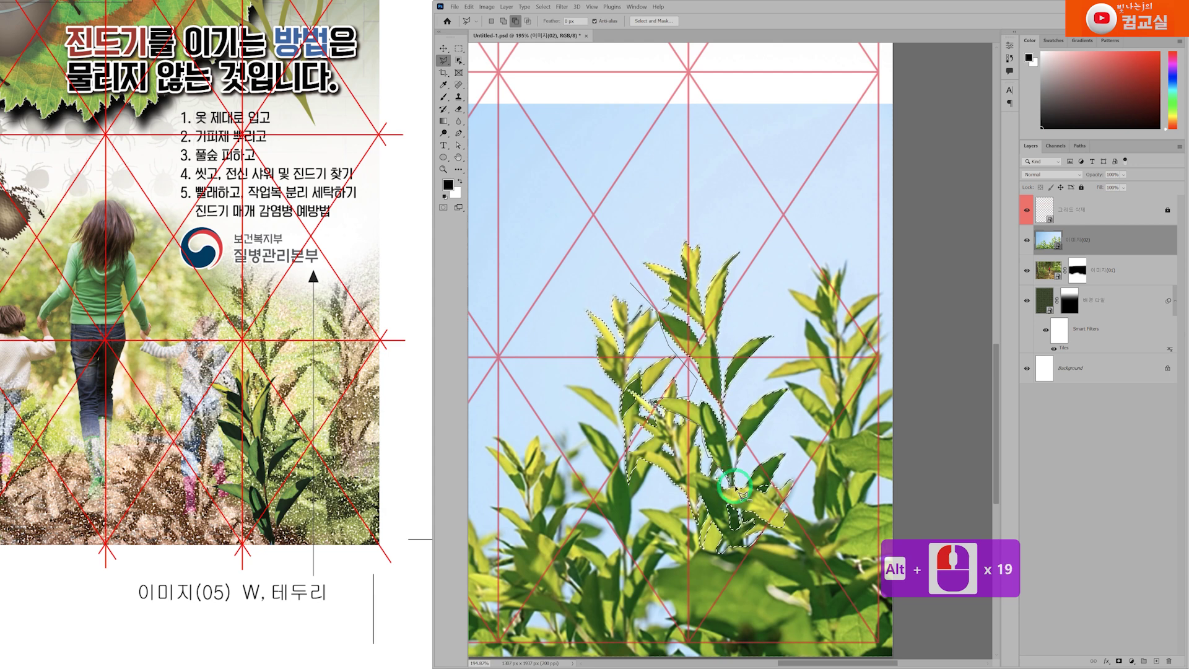
{"action": "left_click", "coordinate": [817, 495], "text": "alt"}
{"action": "left_click", "coordinate": [813, 551], "text": "alt"}
{"action": "left_click", "coordinate": [706, 578], "text": "alt"}
{"action": "left_click", "coordinate": [594, 533], "text": "alt"}
{"action": "left_click", "coordinate": [560, 446], "text": "alt"}
{"action": "left_click", "coordinate": [565, 271], "text": "alt"}
{"action": "left_click", "coordinate": [595, 272], "text": "alt"}
{"action": "left_click", "coordinate": [630, 284], "text": "alt"}
Trim the leftover selected bits beside the branch's upper leaves from the selection with the Polygonal Lasso.
{"action": "scroll", "coordinate": [712, 310], "scroll_direction": "up", "scroll_amount": 2}
{"action": "left_click", "coordinate": [628, 303], "text": "alt"}
{"action": "left_click", "coordinate": [655, 313], "text": "alt"}
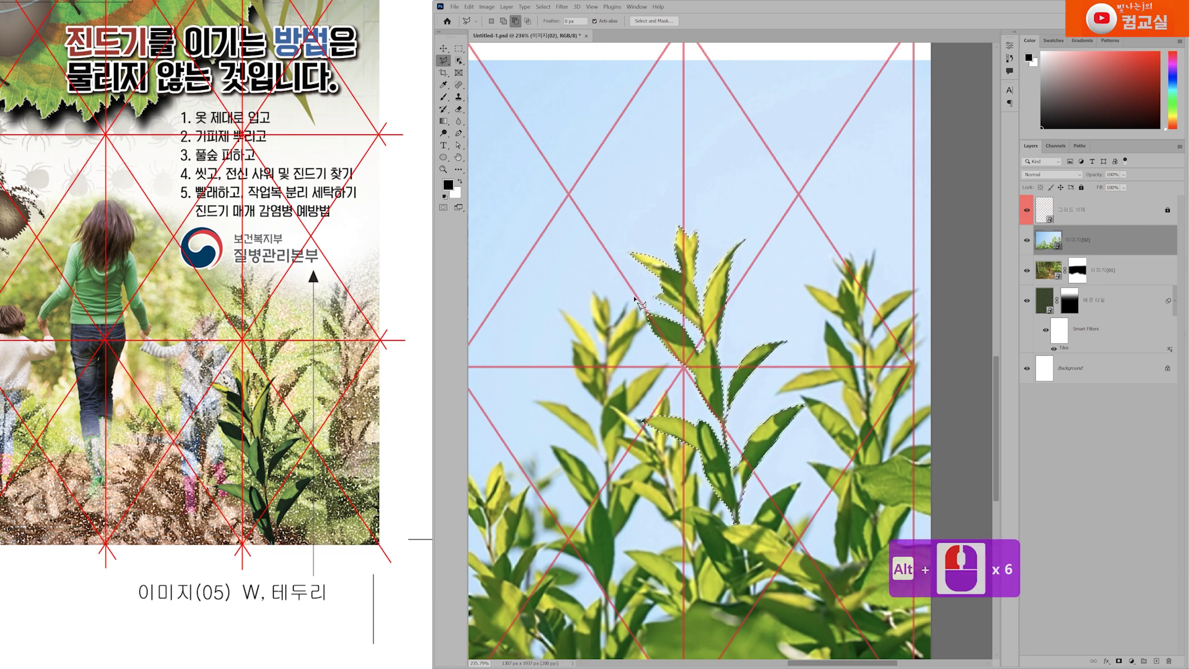
{"action": "left_click", "coordinate": [675, 310], "text": "alt"}
{"action": "left_click", "coordinate": [632, 307], "text": "alt"}
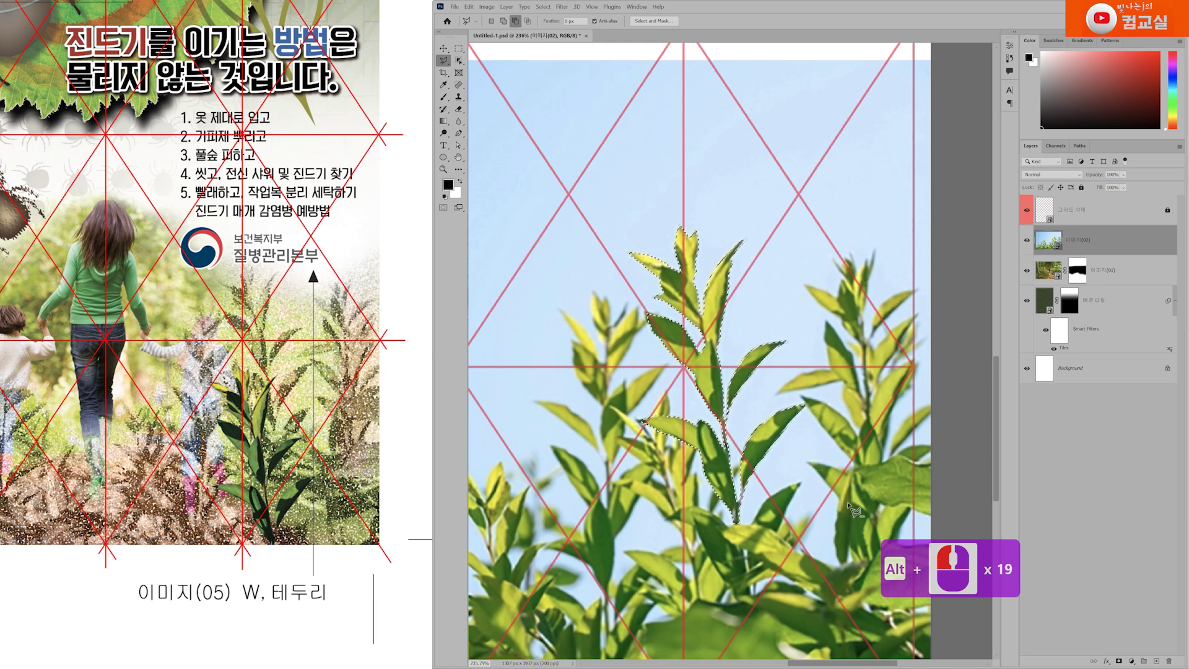
Copy the selected branch to a new layer and hide the 이미지(02) layer.
{"action": "scroll", "coordinate": [766, 437], "scroll_direction": "down", "scroll_amount": 3}
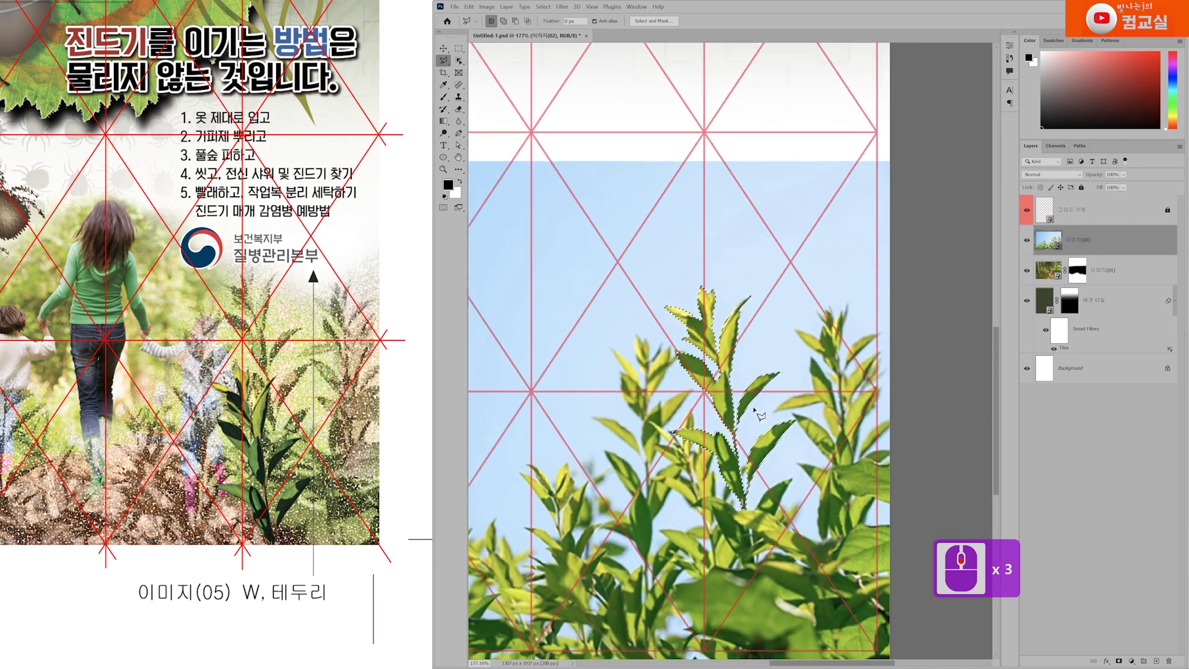
{"action": "key", "text": "ctrl+j"}
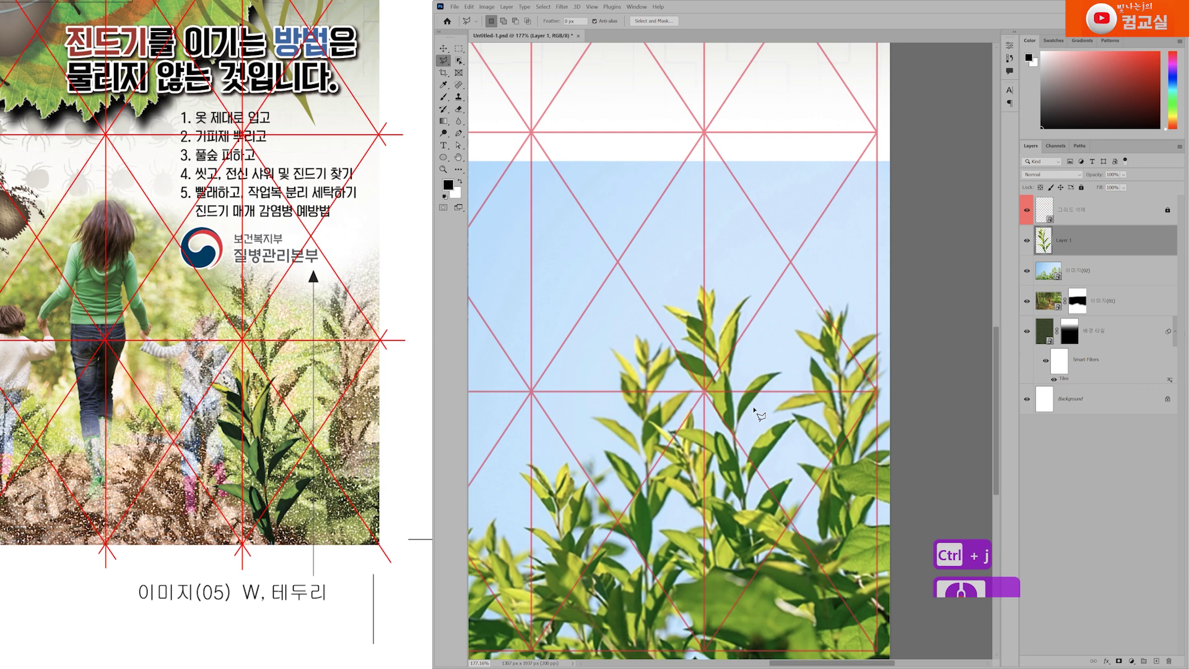
{"action": "left_click", "coordinate": [1027, 272]}
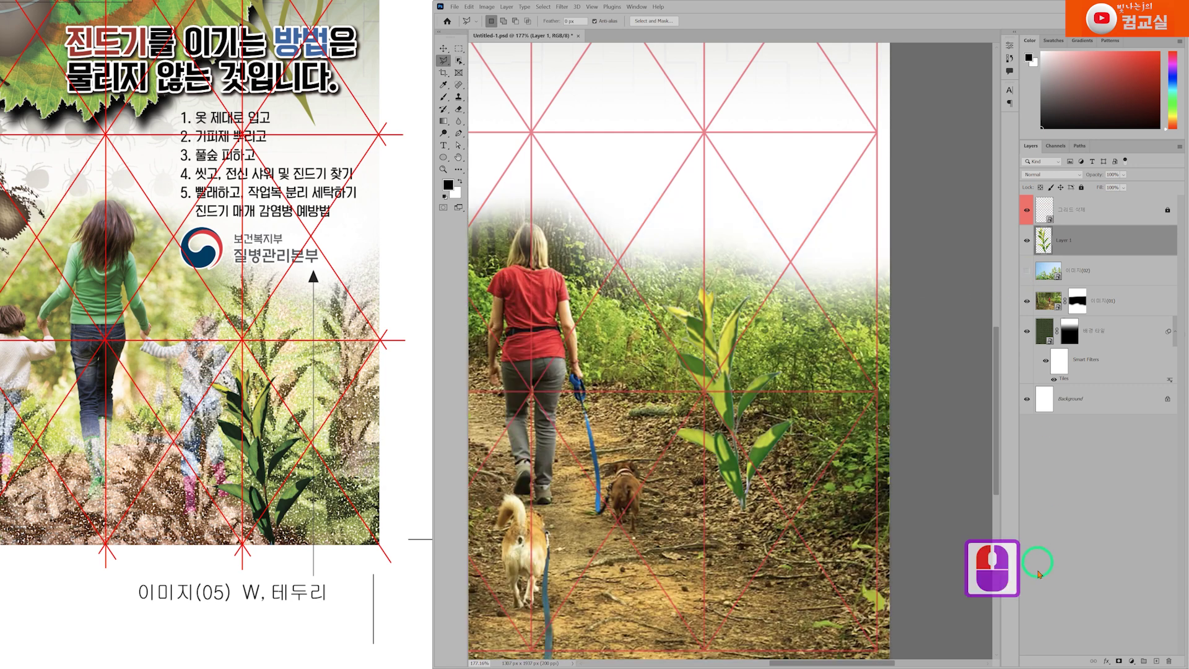
Rename the copied branch layer as 잘라낸 가지.
{"action": "double_click", "coordinate": [1062, 242]}
{"action": "type", "text": "wkffksos rkwl"}
{"action": "key", "text": "Delete"}
{"action": "key", "text": "Delete"}
{"action": "key", "text": "Return"}
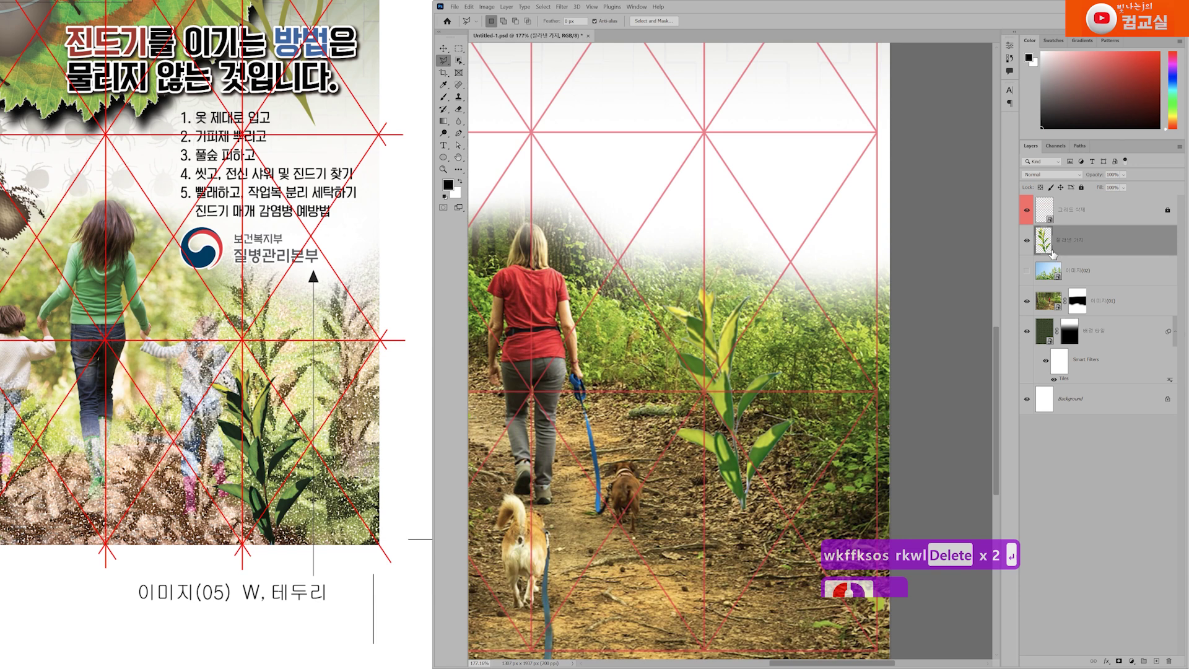
Hide the 잘라낸 가지 layer, then select the 이미지(02) layer and show it again.
{"action": "left_click", "coordinate": [1026, 243]}
{"action": "left_click", "coordinate": [1108, 276]}
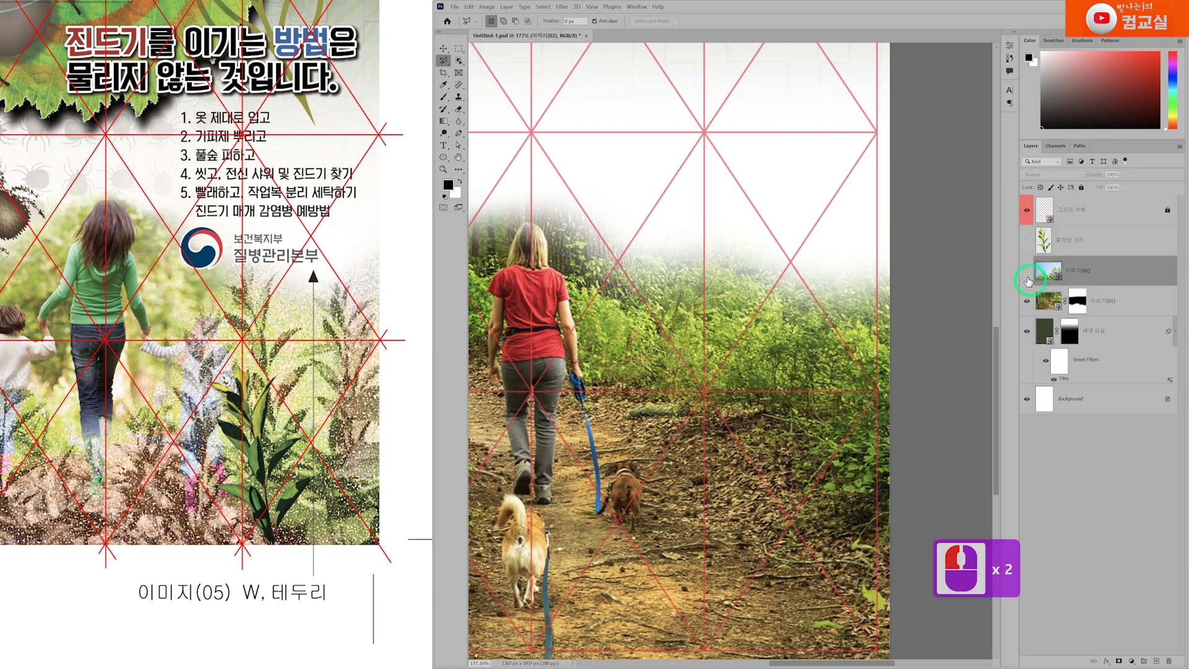
{"action": "left_click", "coordinate": [1026, 271]}
{"action": "scroll", "coordinate": [741, 407], "scroll_direction": "down", "scroll_amount": 4}
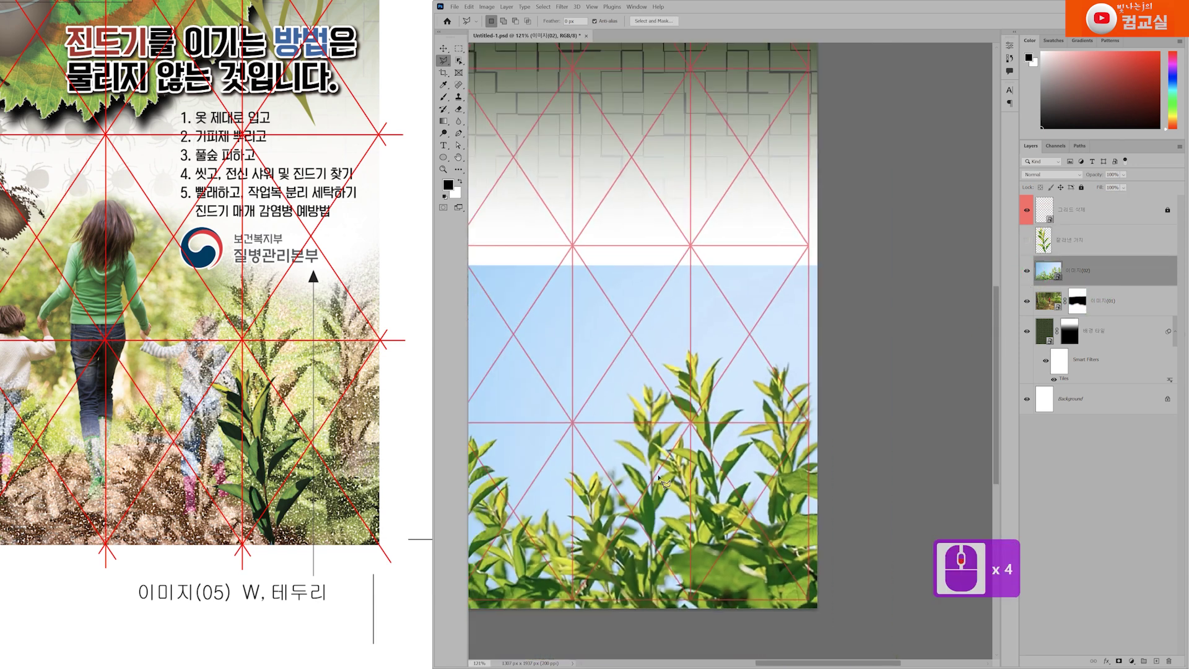
{"action": "scroll", "coordinate": [741, 407], "scroll_direction": "down", "scroll_amount": 3}
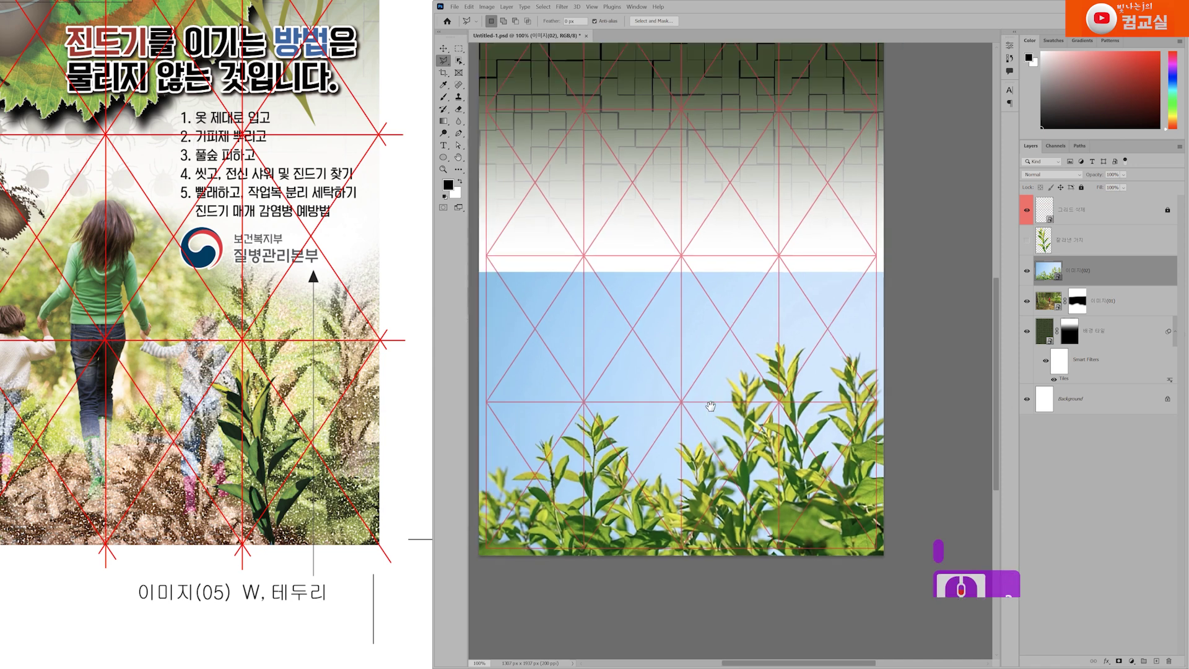
{"action": "left_click_drag", "start_coordinate": [732, 404], "coordinate": [734, 403]}
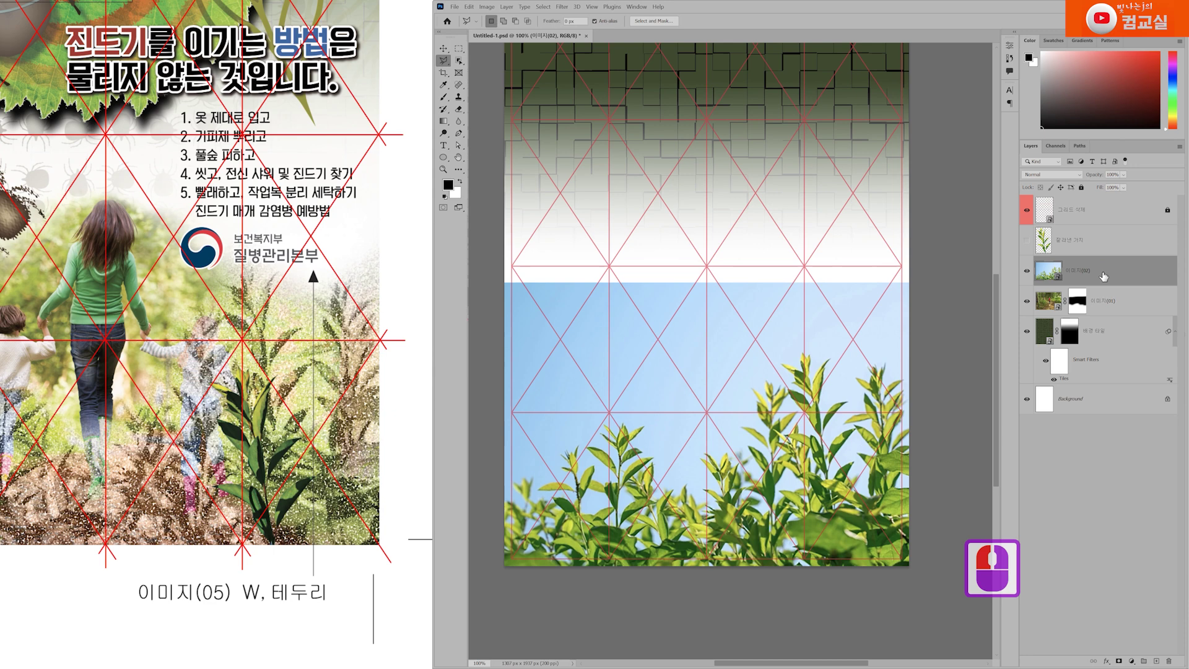
Apply the Pointillize filter to the 이미지(02) plant photo with a cell size of 6.
{"action": "left_click", "coordinate": [563, 8]}
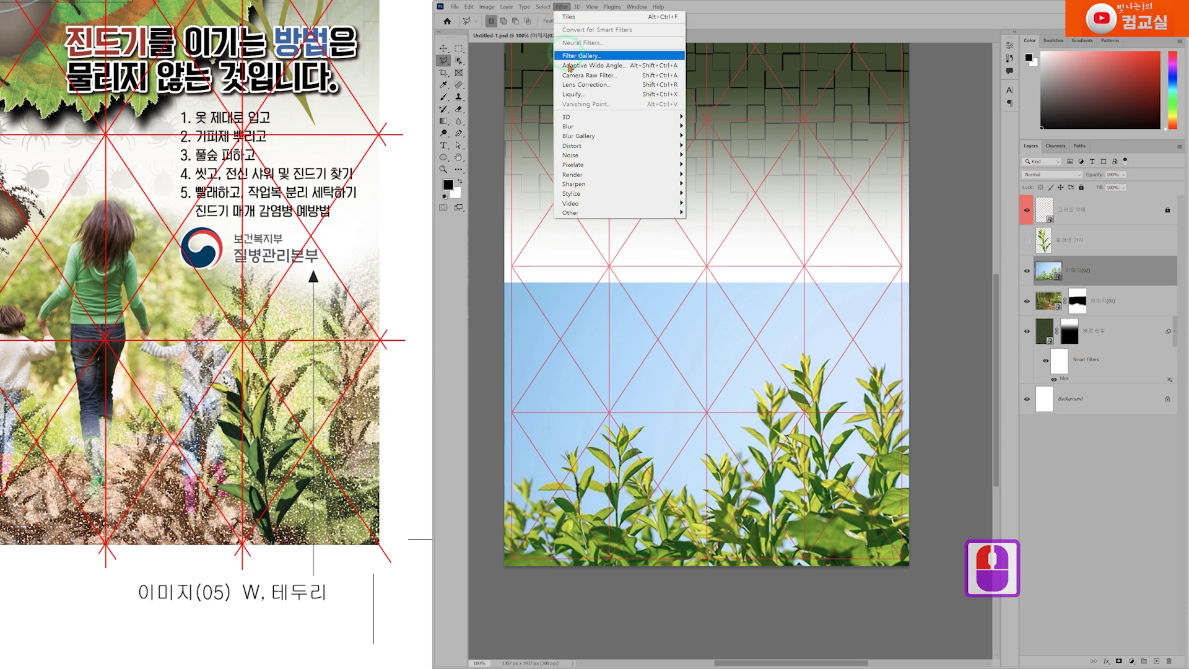
{"action": "left_click", "coordinate": [585, 165]}
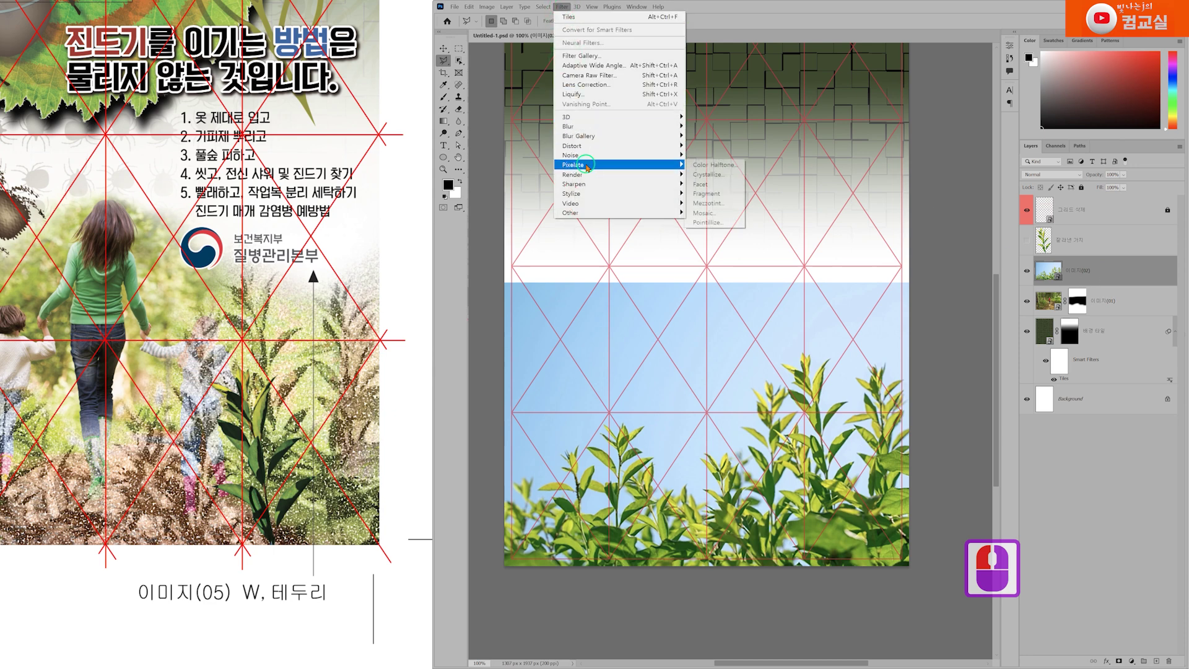
{"action": "left_click", "coordinate": [712, 222]}
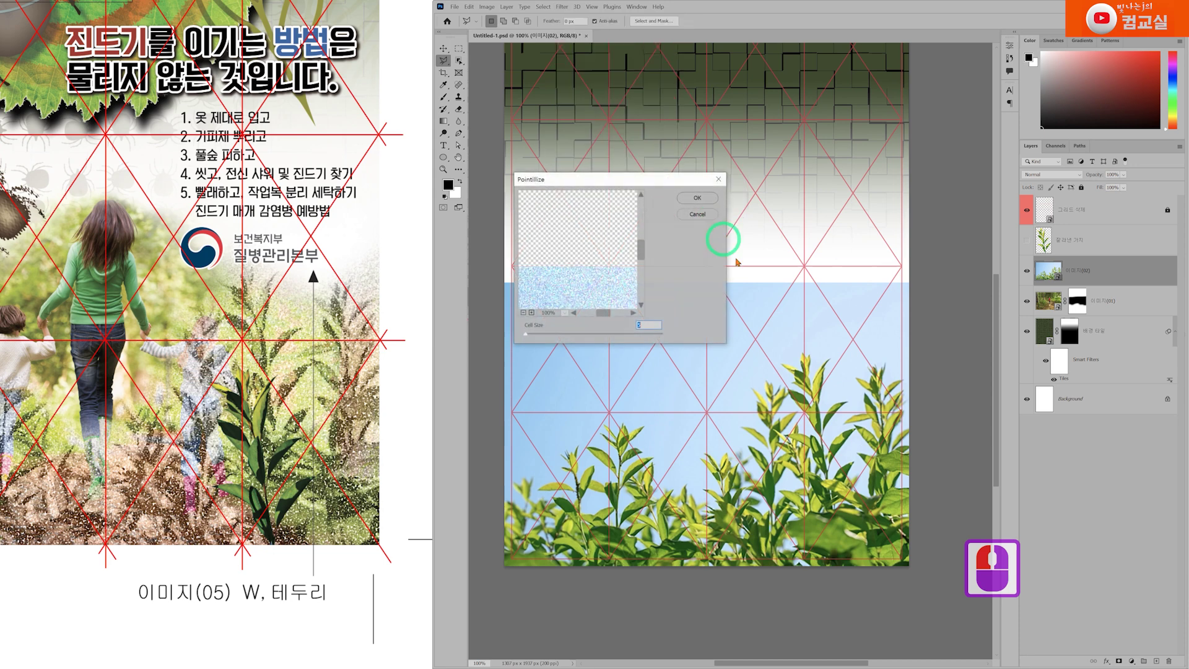
{"action": "left_click_drag", "start_coordinate": [557, 300], "coordinate": [586, 213]}
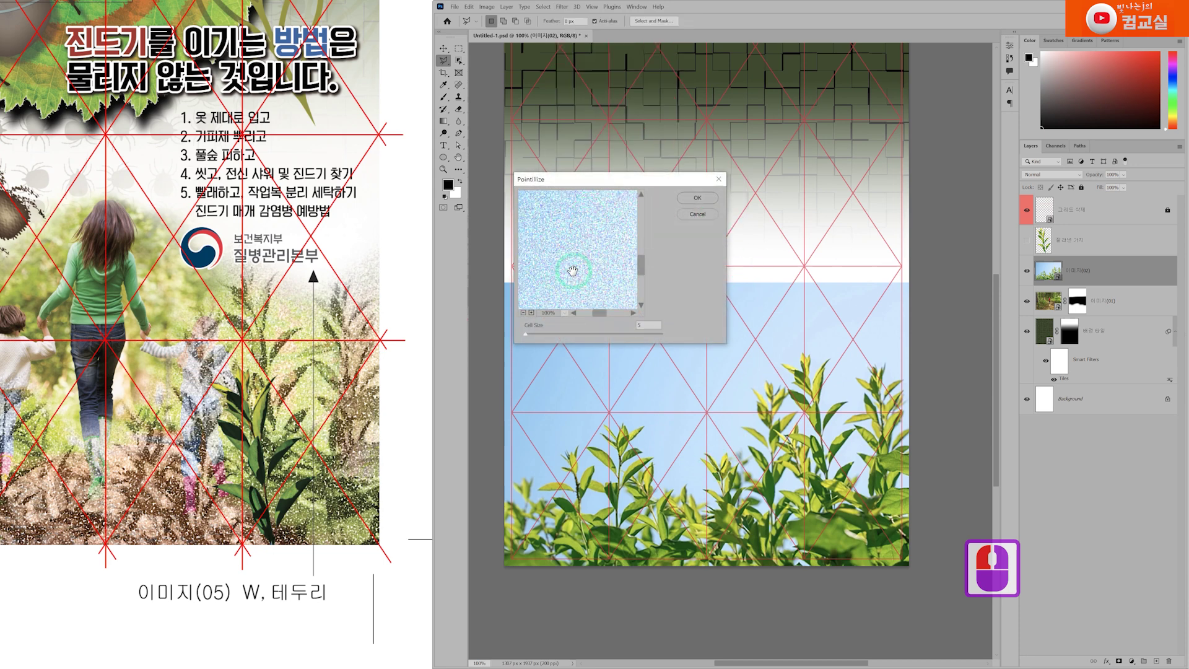
{"action": "left_click_drag", "start_coordinate": [565, 271], "coordinate": [626, 247]}
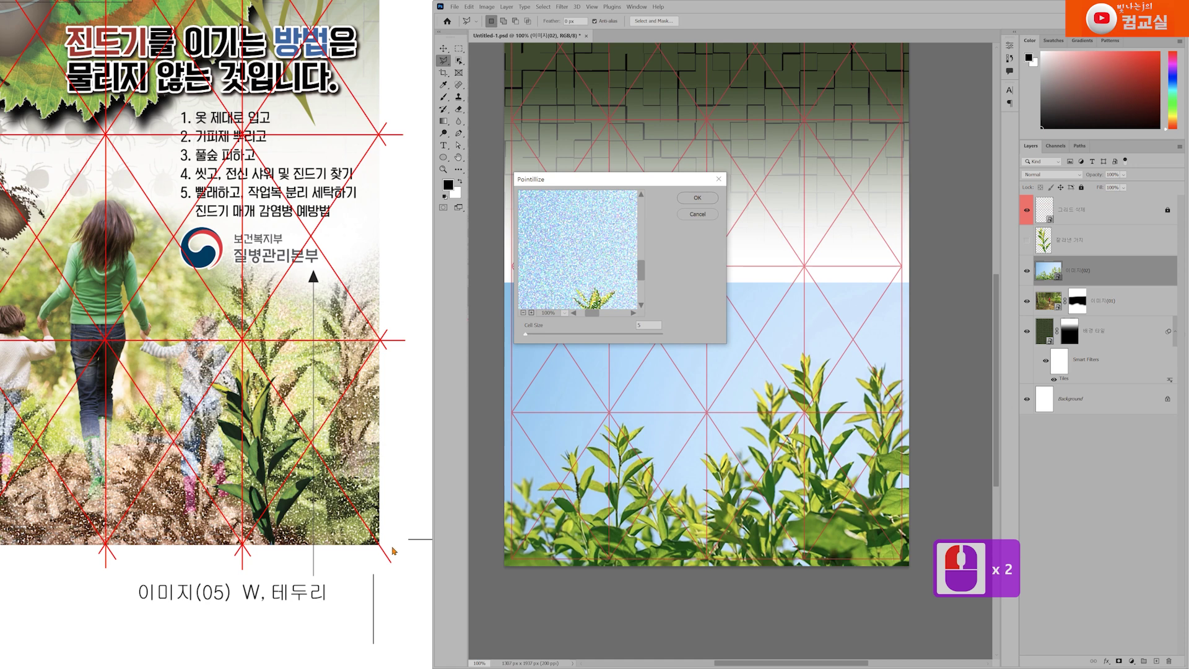
{"action": "left_click_drag", "start_coordinate": [556, 287], "coordinate": [605, 276]}
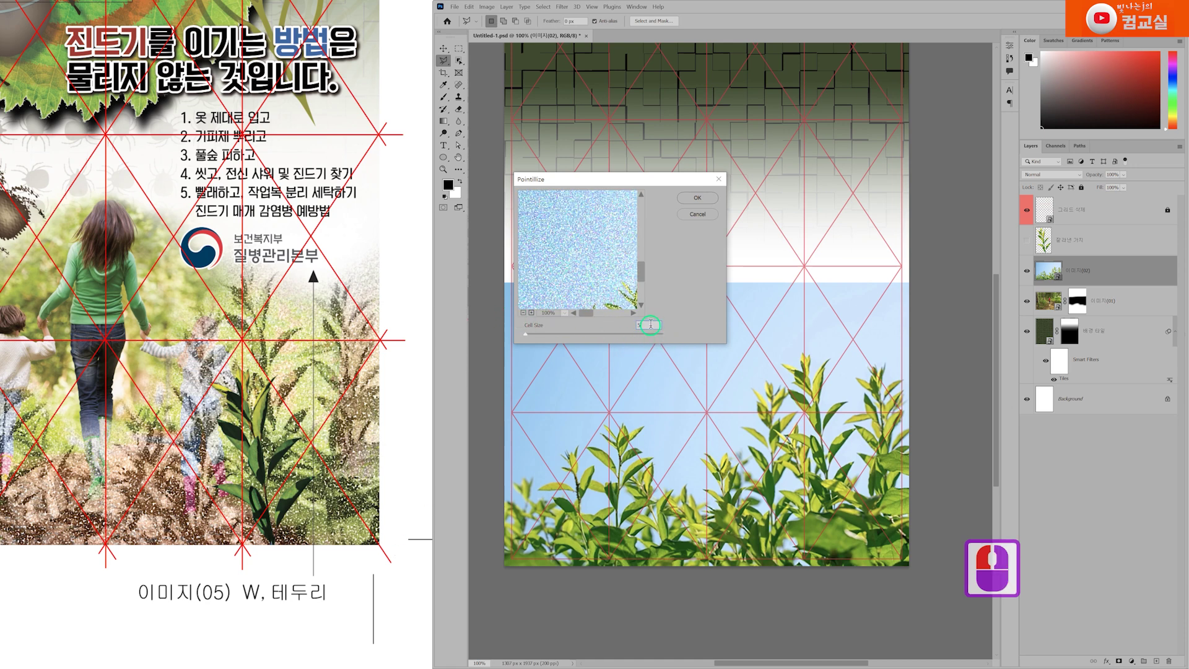
{"action": "double_click", "coordinate": [650, 324]}
{"action": "type", "text": "6"}
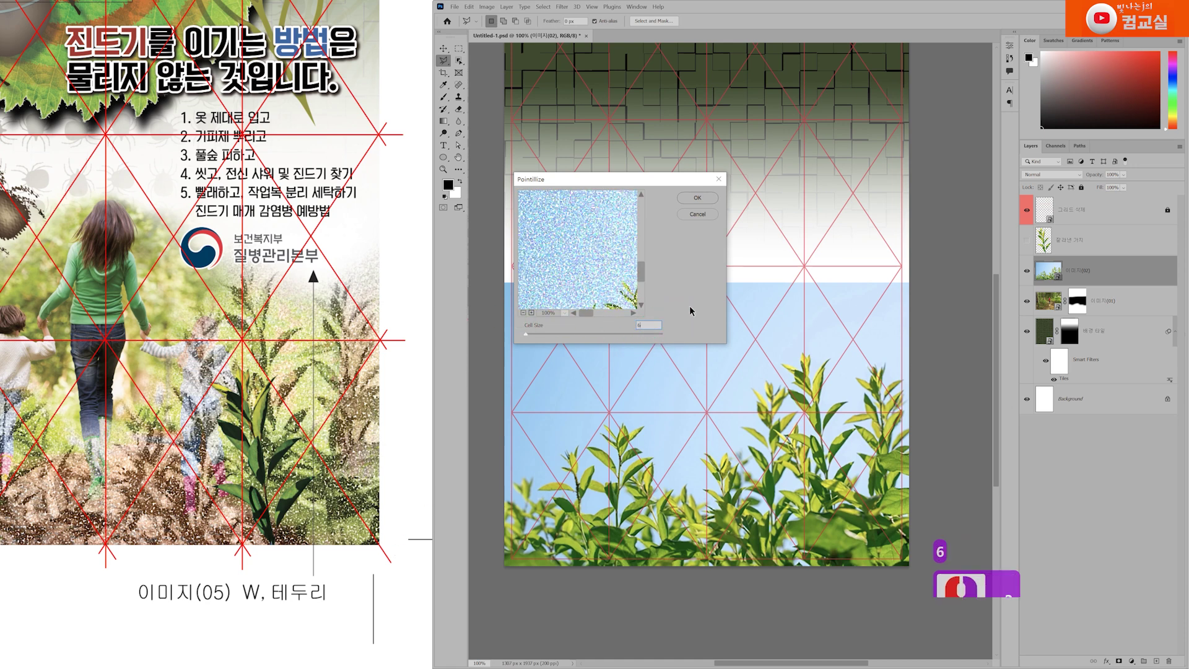
{"action": "left_click", "coordinate": [699, 202]}
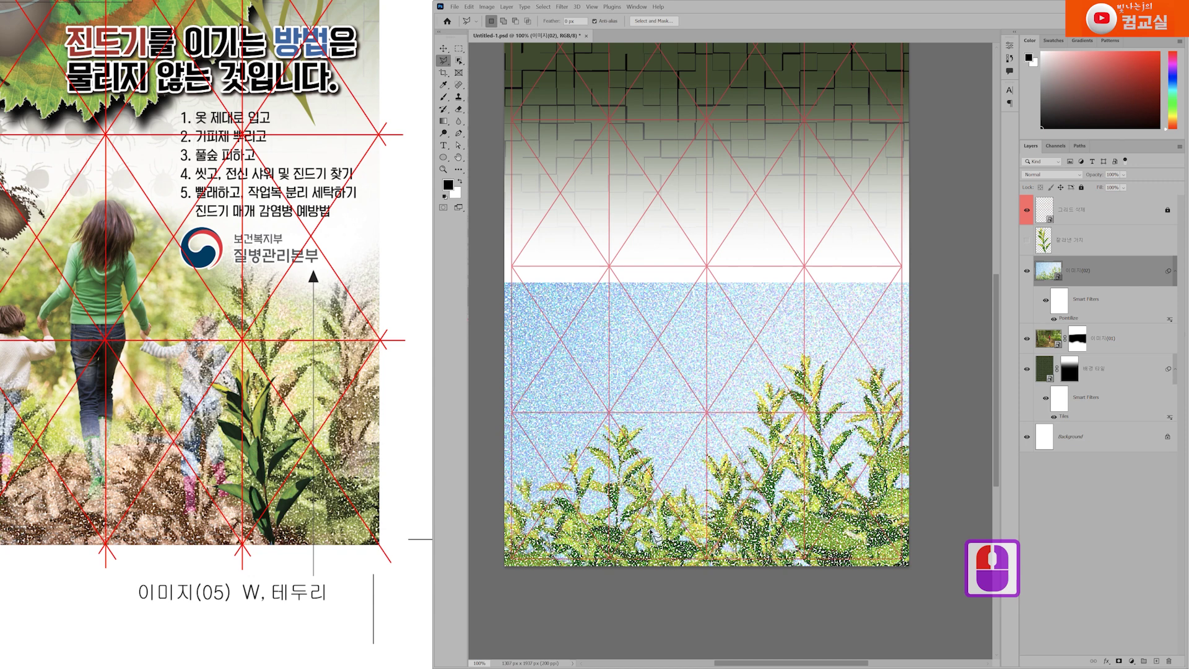
Set the 이미지(02) layer's blend mode to Luminosity and add a layer mask to it.
{"action": "left_click", "coordinate": [1078, 176]}
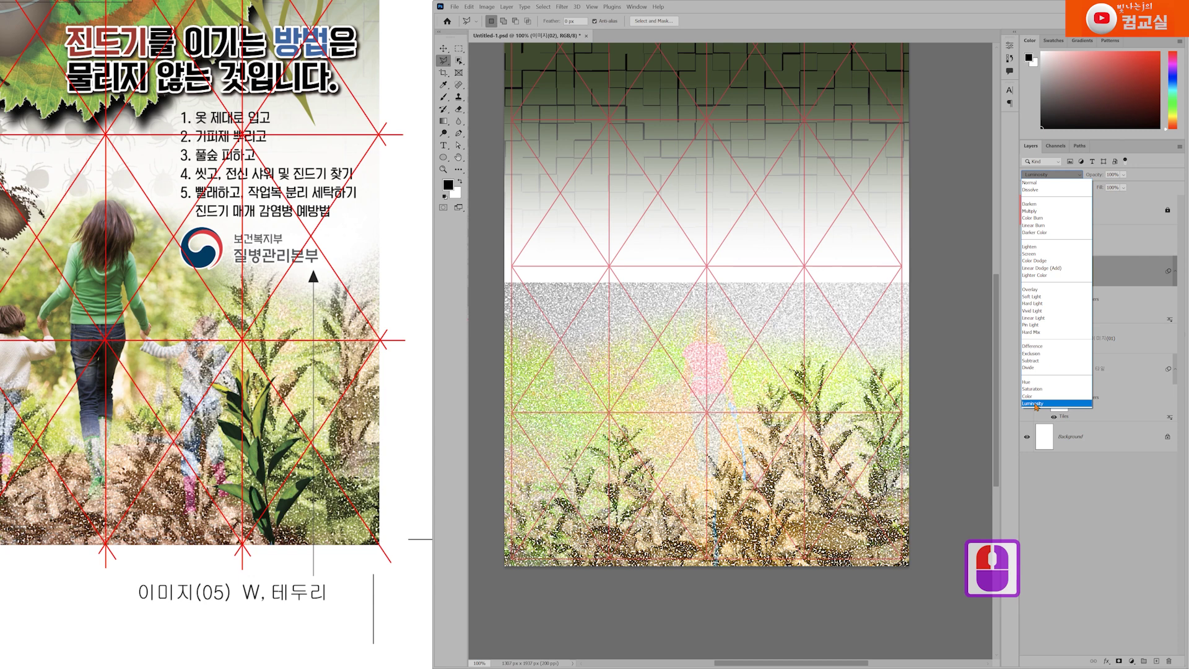
{"action": "left_click", "coordinate": [1033, 404]}
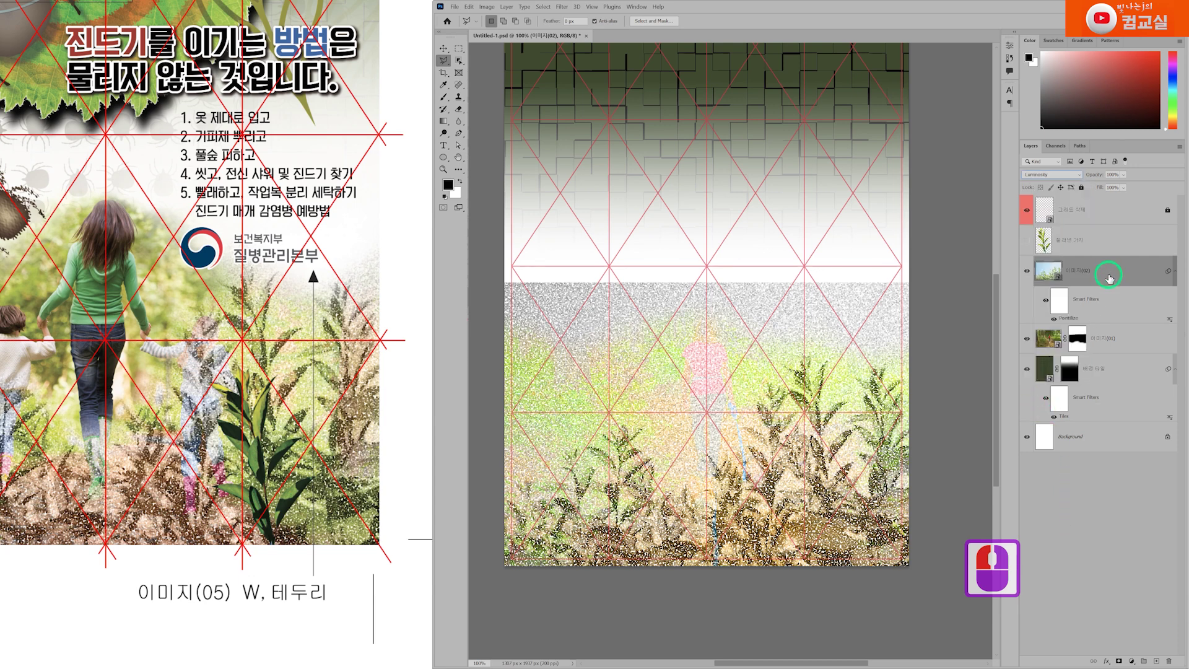
{"action": "left_click", "coordinate": [1118, 661]}
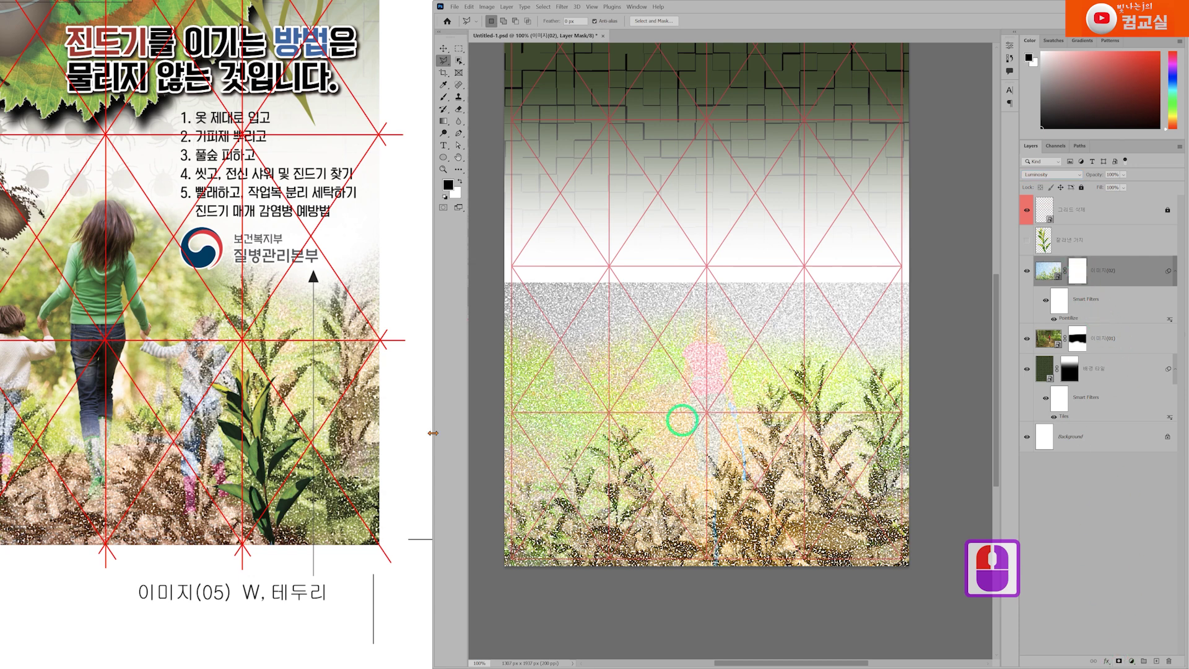
Paint black with a soft brush on the 이미지(02) mask, fading the speckled sky out above the forest and plants.
{"action": "scroll", "coordinate": [214, 339], "scroll_direction": "down", "scroll_amount": 4}
{"action": "left_click_drag", "start_coordinate": [122, 353], "coordinate": [200, 383]}
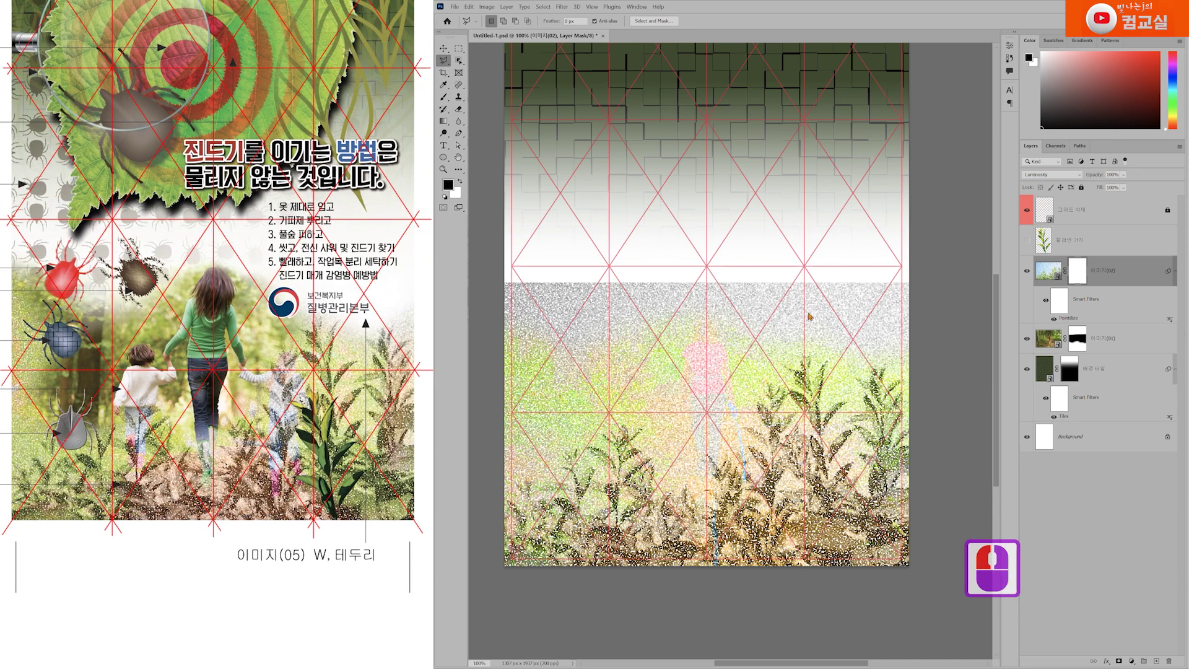
{"action": "left_click", "coordinate": [444, 97]}
{"action": "left_click", "coordinate": [443, 98]}
{"action": "mouse_move", "coordinate": [571, 242]}
{"action": "left_mouse_down"}
{"action": "mouse_move", "coordinate": [527, 260]}
{"action": "mouse_move", "coordinate": [571, 261]}
{"action": "mouse_move", "coordinate": [520, 260]}
{"action": "mouse_move", "coordinate": [890, 261]}
{"action": "mouse_move", "coordinate": [800, 277]}
{"action": "mouse_move", "coordinate": [694, 274]}
{"action": "mouse_move", "coordinate": [899, 273]}
{"action": "mouse_move", "coordinate": [920, 288]}
{"action": "mouse_move", "coordinate": [679, 294]}
{"action": "mouse_move", "coordinate": [533, 281]}
{"action": "left_mouse_up"}
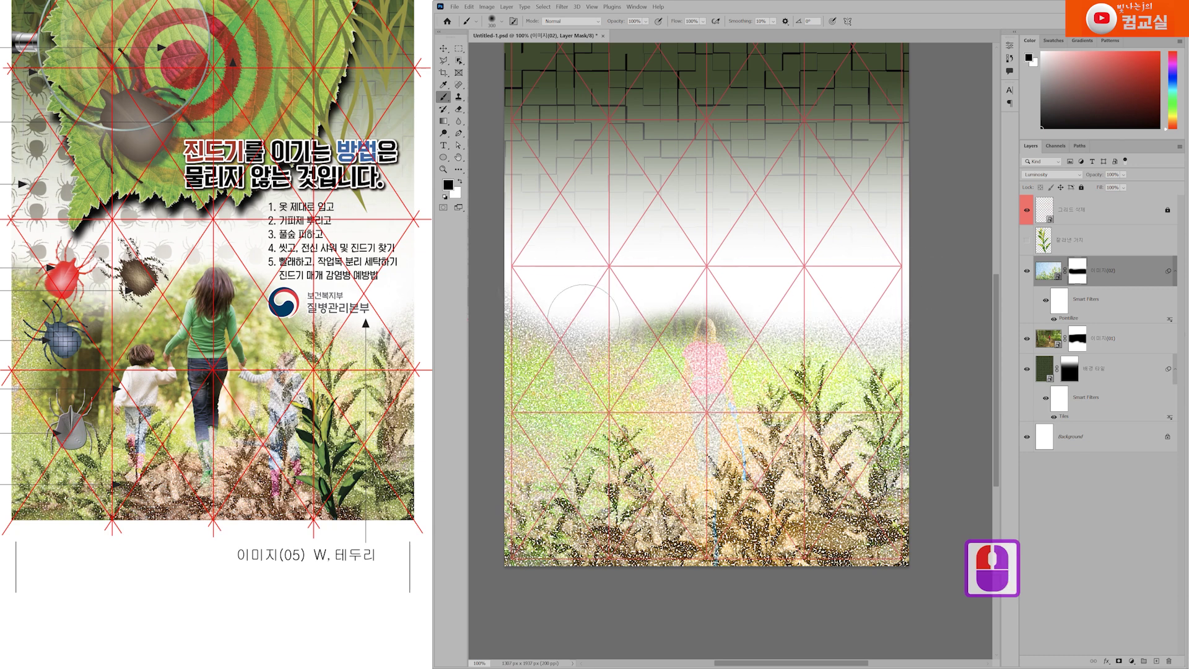
{"action": "scroll", "coordinate": [545, 285], "scroll_direction": "down", "scroll_amount": 1}
{"action": "mouse_move", "coordinate": [503, 292]}
{"action": "left_mouse_down"}
{"action": "mouse_move", "coordinate": [566, 308]}
{"action": "mouse_move", "coordinate": [626, 381]}
{"action": "mouse_move", "coordinate": [694, 347]}
{"action": "mouse_move", "coordinate": [656, 396]}
{"action": "mouse_move", "coordinate": [588, 408]}
{"action": "mouse_move", "coordinate": [687, 402]}
{"action": "mouse_move", "coordinate": [699, 427]}
{"action": "mouse_move", "coordinate": [669, 436]}
{"action": "mouse_move", "coordinate": [681, 489]}
{"action": "mouse_move", "coordinate": [749, 303]}
{"action": "mouse_move", "coordinate": [824, 278]}
{"action": "left_mouse_up"}
{"action": "left_click_drag", "start_coordinate": [724, 310], "coordinate": [619, 320]}
Paint black on the 이미지(02) mask with varied brush sizes to uncover the walking woman, path and surrounding trees.
{"action": "key", "text": "bracketleft"}
{"action": "key", "text": "bracketleft"}
{"action": "mouse_move", "coordinate": [579, 371]}
{"action": "left_mouse_down"}
{"action": "mouse_move", "coordinate": [568, 462]}
{"action": "mouse_move", "coordinate": [619, 415]}
{"action": "mouse_move", "coordinate": [659, 403]}
{"action": "mouse_move", "coordinate": [674, 477]}
{"action": "mouse_move", "coordinate": [709, 480]}
{"action": "mouse_move", "coordinate": [739, 437]}
{"action": "mouse_move", "coordinate": [758, 452]}
{"action": "mouse_move", "coordinate": [732, 379]}
{"action": "left_mouse_up"}
{"action": "key", "text": "bracketright"}
{"action": "key", "text": "bracketright"}
{"action": "key", "text": "bracketright"}
{"action": "key", "text": "bracketright"}
{"action": "key", "text": "bracketright"}
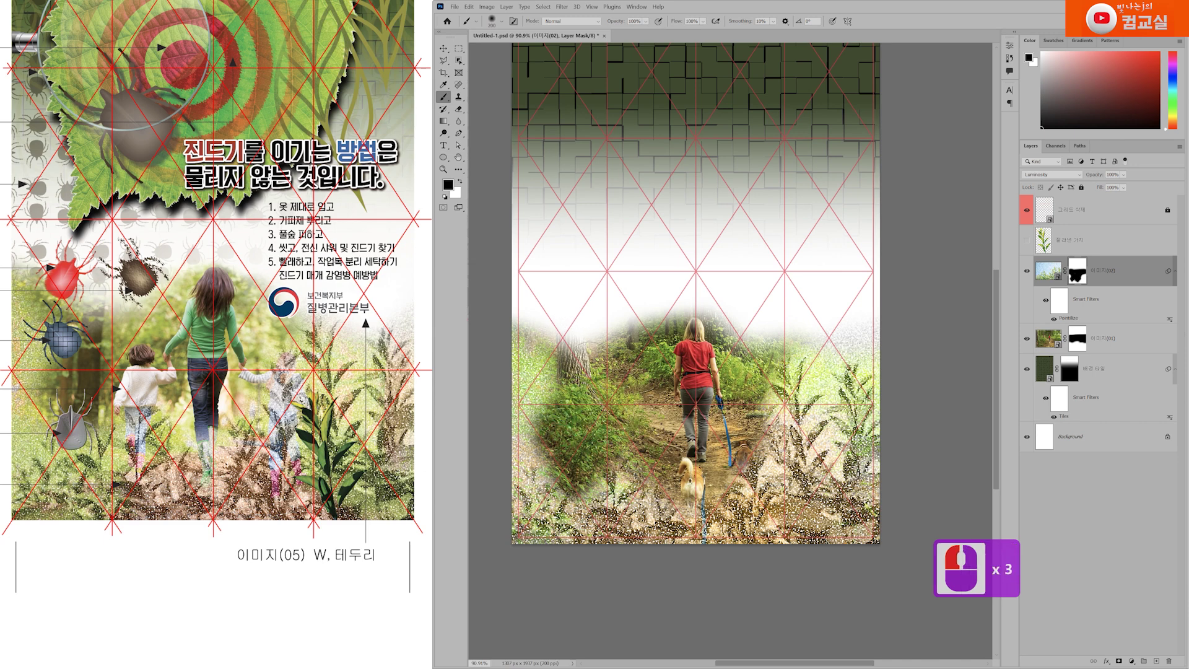
Paint white on the 이미지(02) mask to bring back the speckled plants over the dogs and the bottom of the page.
{"action": "key", "text": "x"}
{"action": "left_click", "coordinate": [678, 496]}
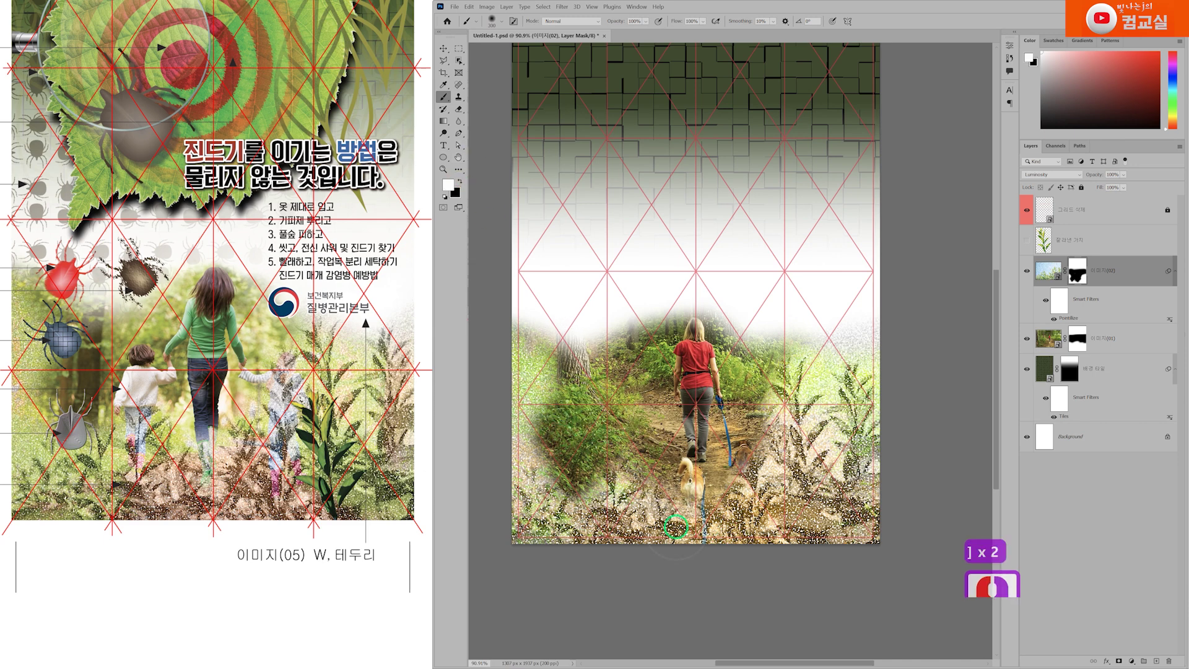
{"action": "left_click", "coordinate": [684, 489]}
{"action": "left_click", "coordinate": [709, 487]}
{"action": "left_click", "coordinate": [747, 483]}
{"action": "left_click", "coordinate": [732, 470]}
{"action": "left_click", "coordinate": [752, 442]}
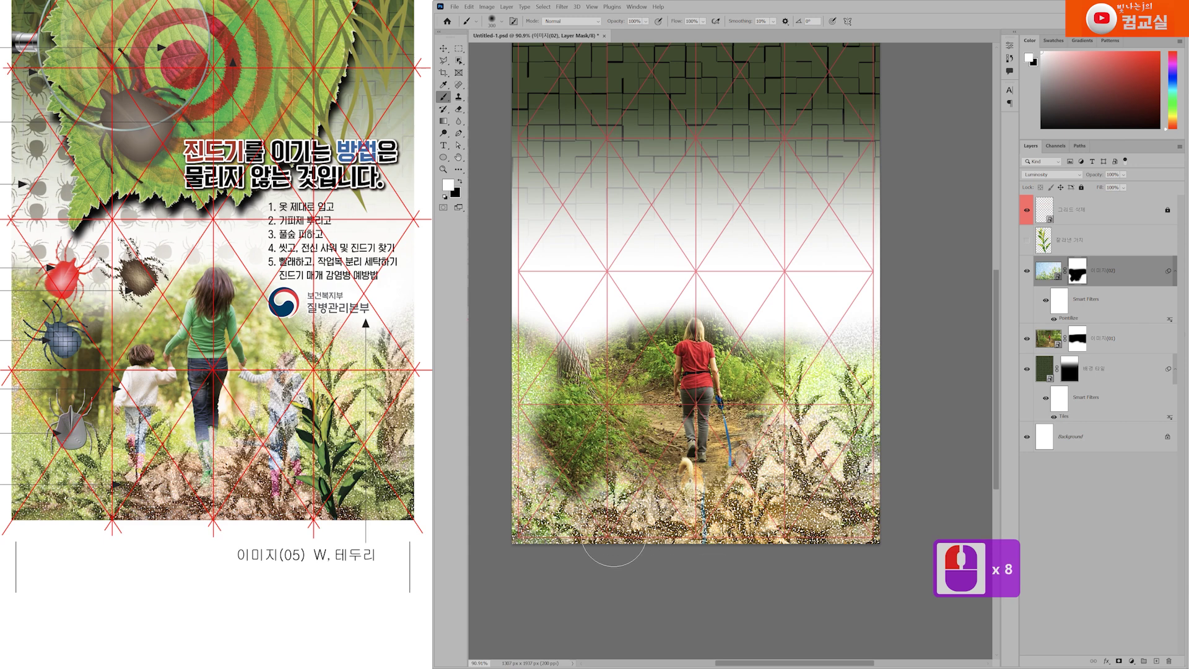
{"action": "left_click", "coordinate": [566, 486]}
{"action": "left_click", "coordinate": [711, 540]}
{"action": "left_click", "coordinate": [711, 543]}
{"action": "left_click", "coordinate": [835, 540]}
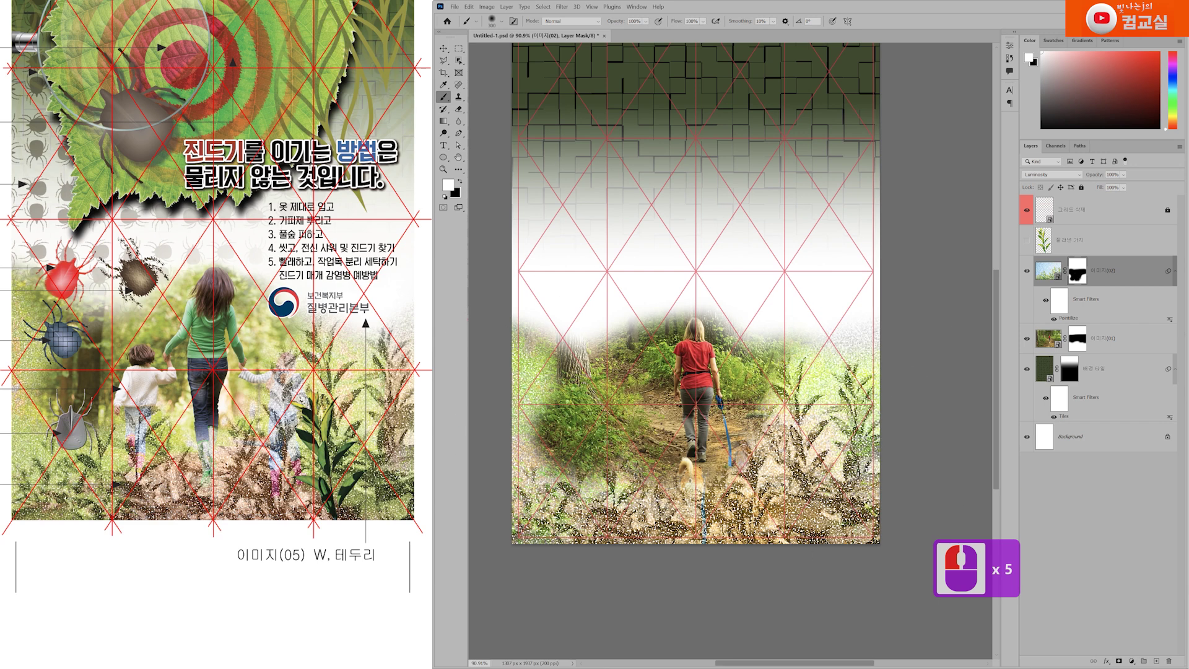
Show the cut-out branch layer, place it at the page's lower-right edge and scale it to about 111%.
{"action": "left_click", "coordinate": [1096, 246]}
{"action": "left_click", "coordinate": [1027, 240]}
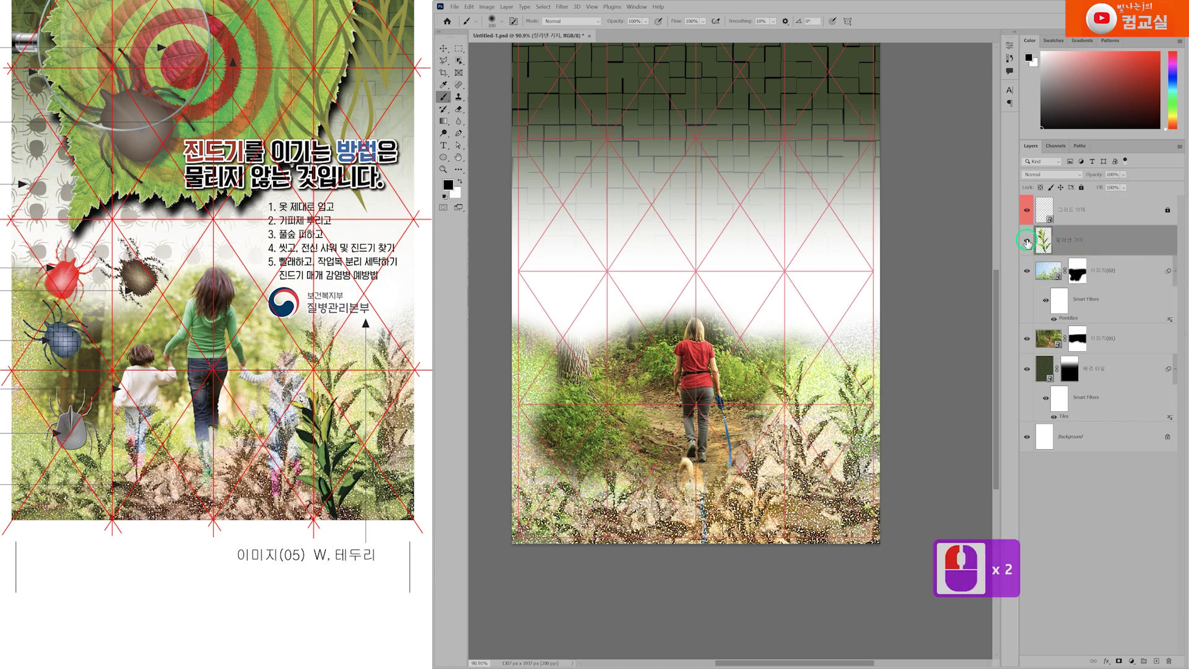
{"action": "key", "text": "ctrl+t"}
{"action": "scroll", "coordinate": [824, 436], "scroll_direction": "up", "scroll_amount": 4}
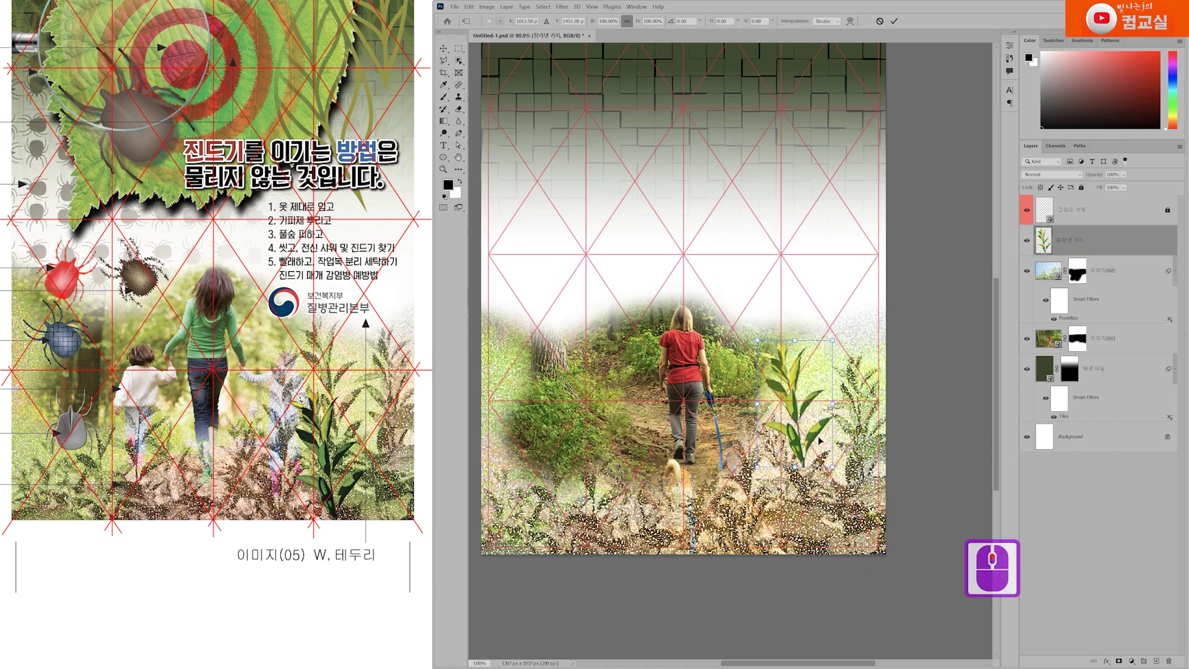
{"action": "left_click_drag", "start_coordinate": [788, 406], "coordinate": [784, 523]}
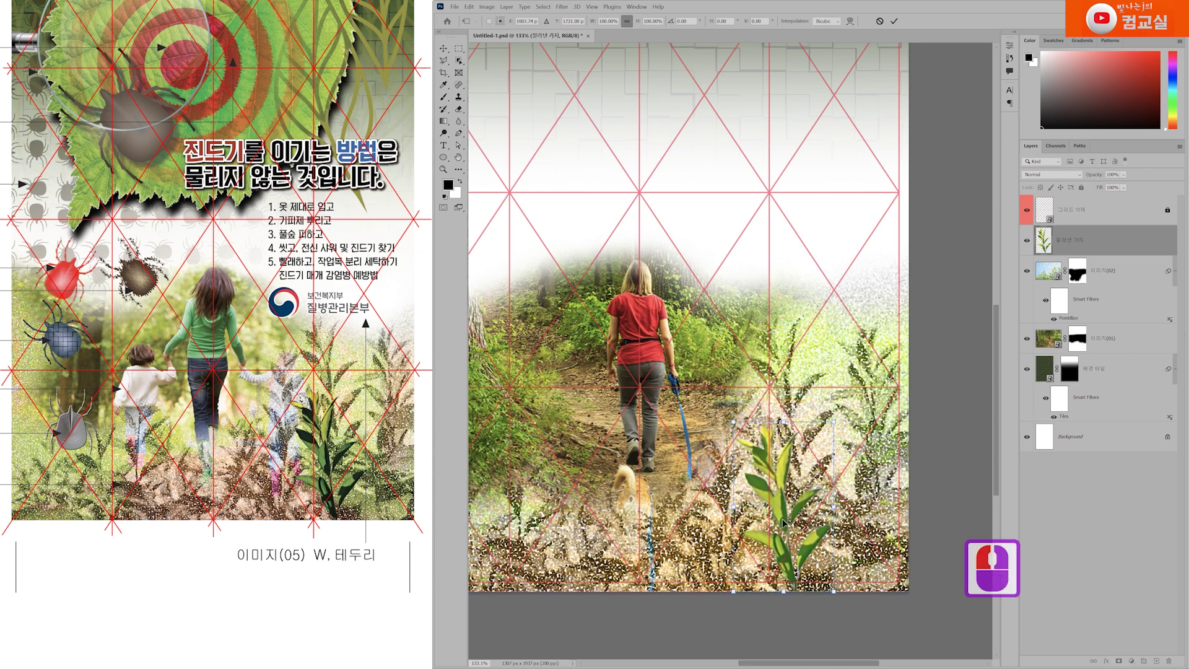
{"action": "left_click_drag", "start_coordinate": [783, 422], "coordinate": [785, 401]}
{"action": "left_click_drag", "start_coordinate": [783, 509], "coordinate": [790, 509]}
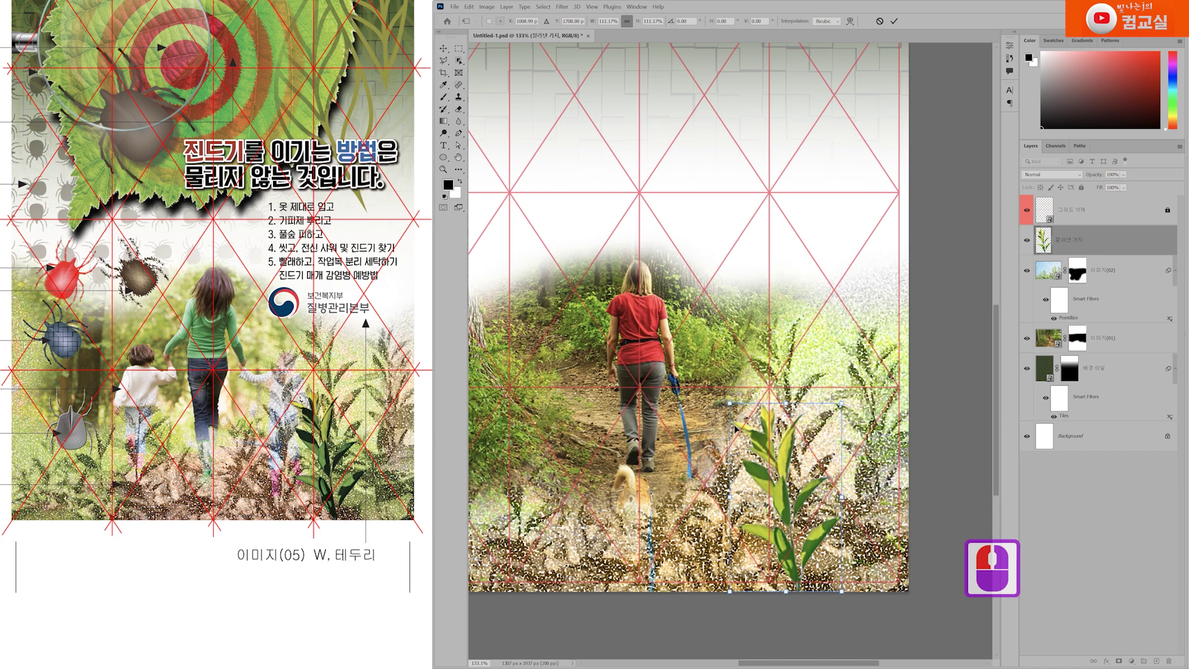
{"action": "left_click_drag", "start_coordinate": [731, 403], "coordinate": [733, 406]}
{"action": "key", "text": "Return"}
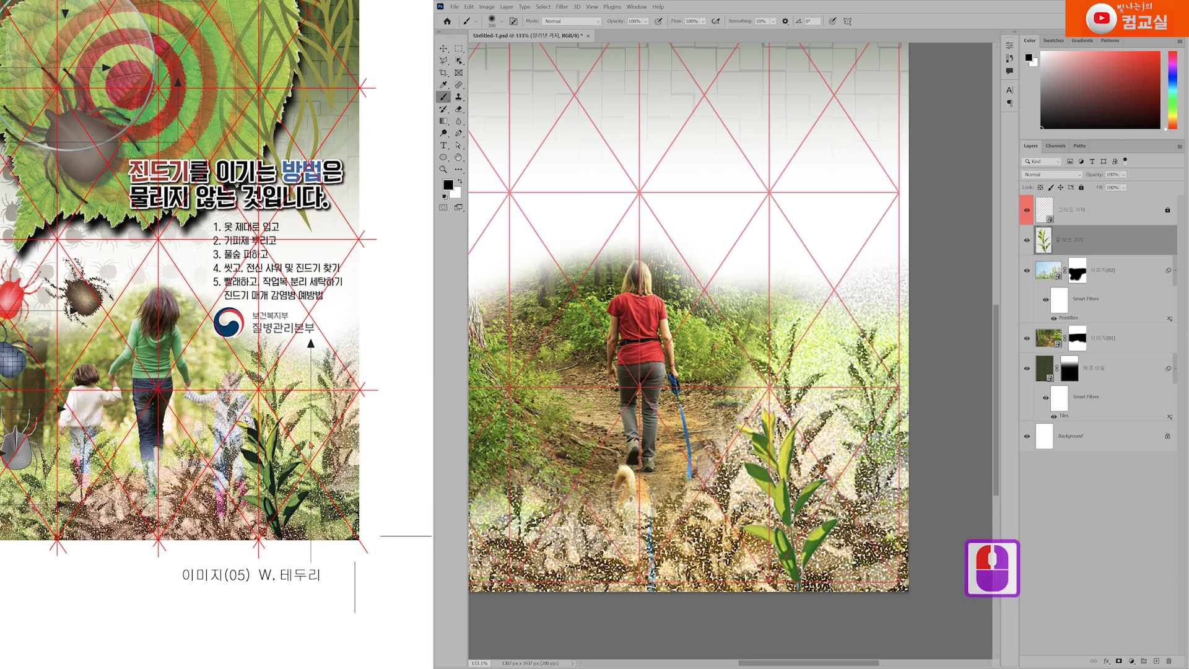
Convert the cut-out branch layer to a Smart Object.
{"action": "right_click", "coordinate": [1096, 243]}
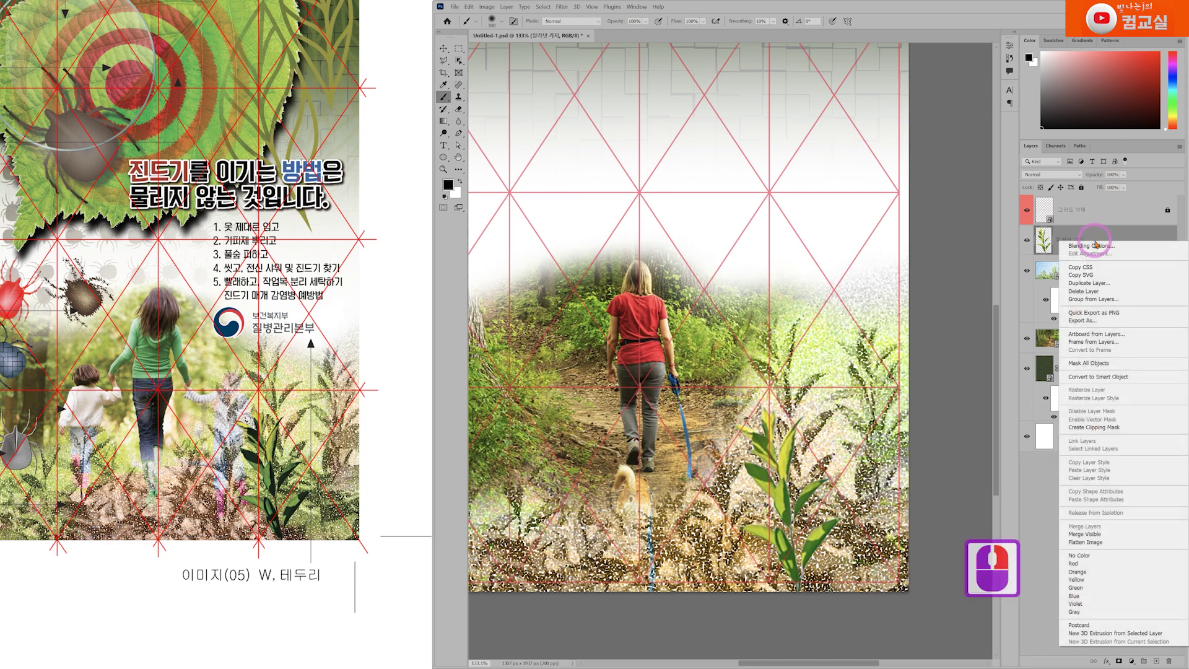
{"action": "left_click", "coordinate": [1096, 377]}
{"action": "left_click", "coordinate": [1091, 255]}
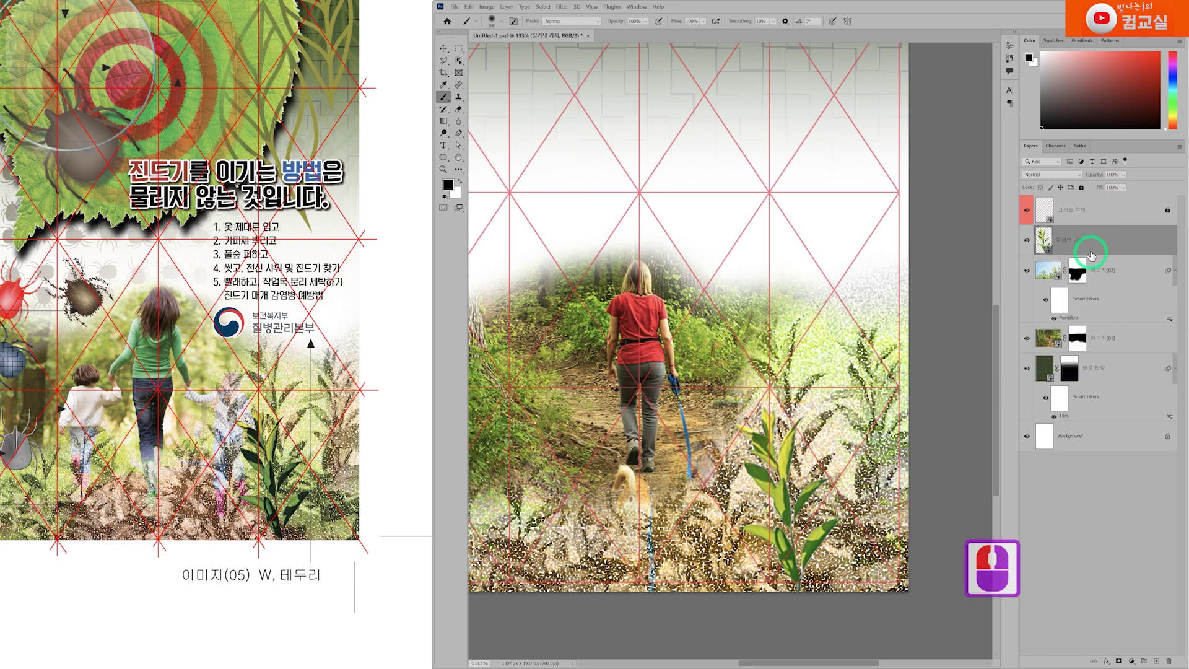
{"action": "left_click", "coordinate": [1098, 247]}
Start the Filter Gallery's Dark Strokes filter on the branch with the plant in the preview, and set Balance to 4.
{"action": "left_click", "coordinate": [562, 7]}
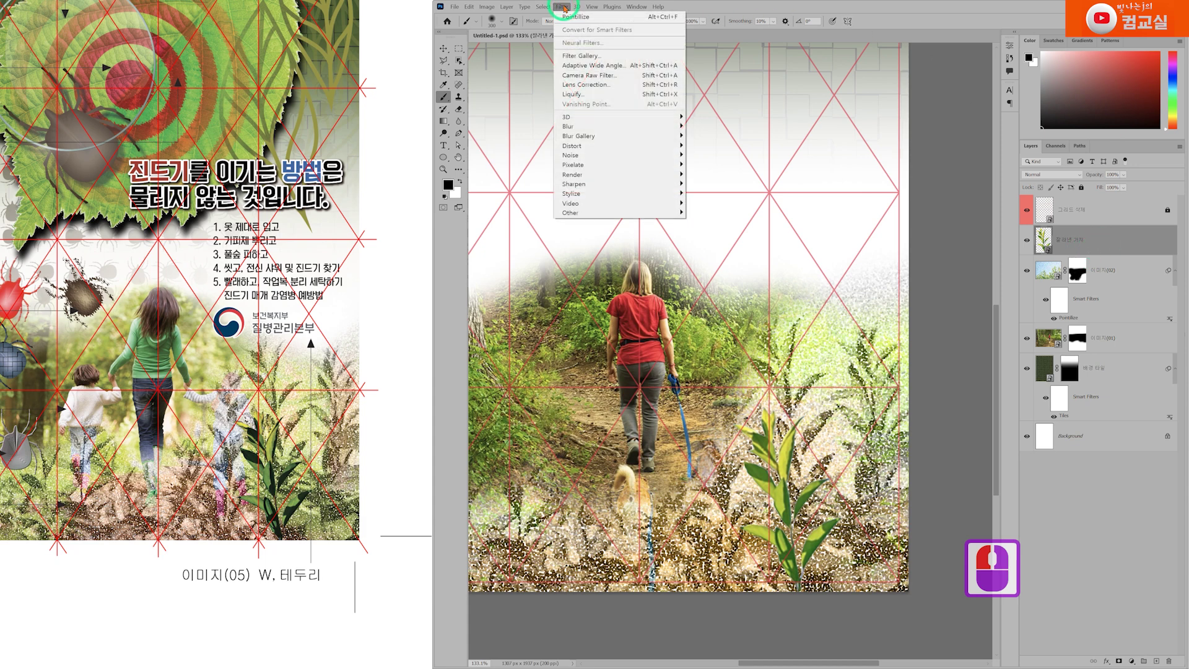
{"action": "left_click", "coordinate": [579, 55]}
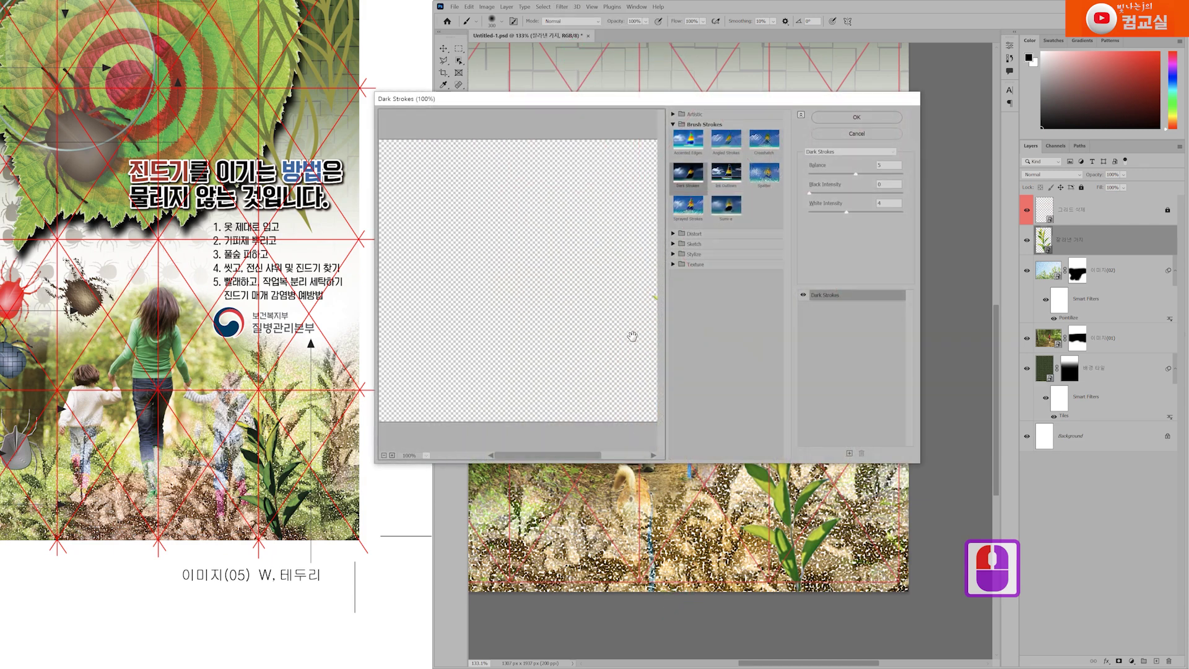
{"action": "left_click_drag", "start_coordinate": [626, 368], "coordinate": [464, 366]}
{"action": "double_click", "coordinate": [524, 386]}
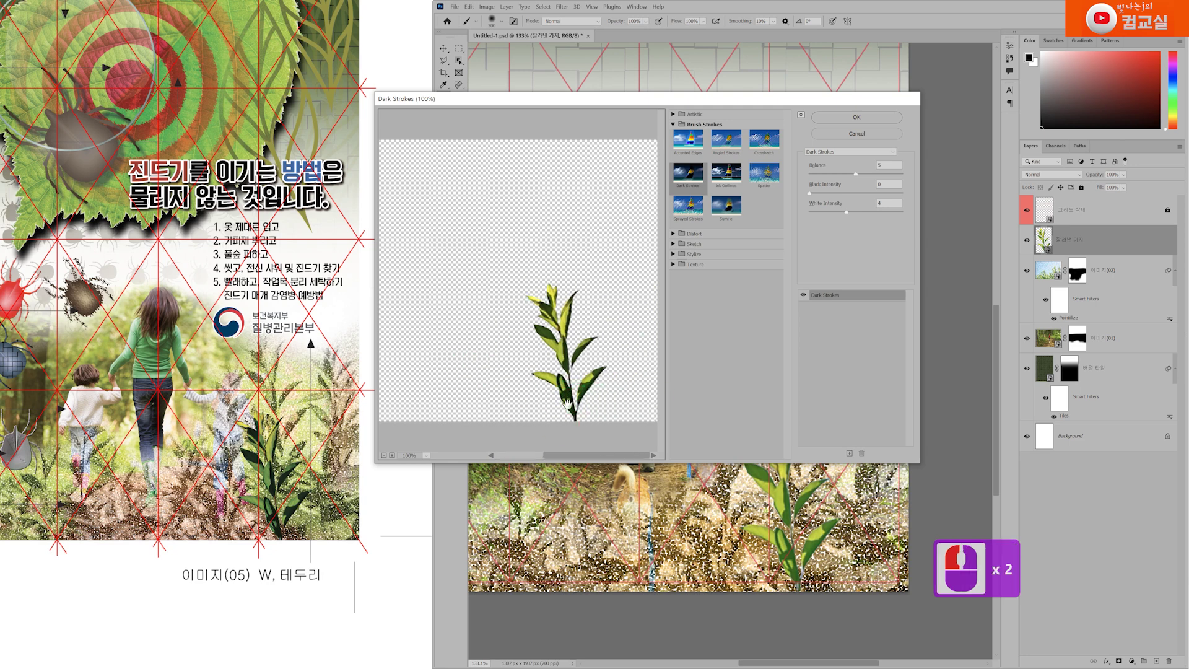
{"action": "left_click", "coordinate": [839, 174]}
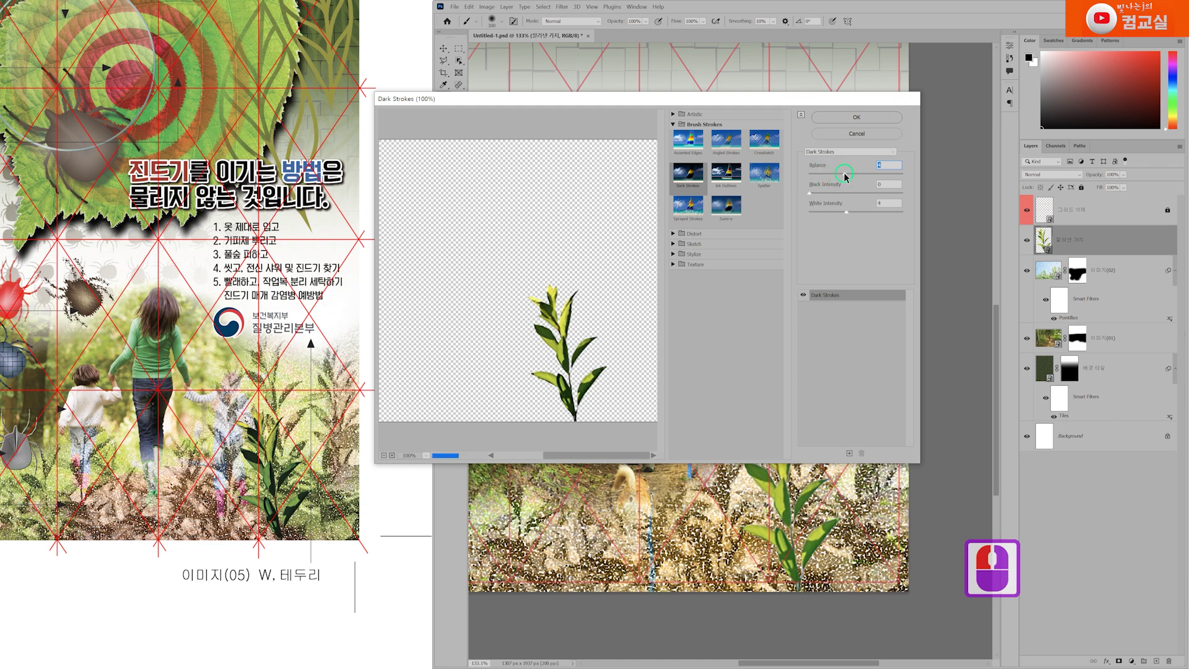
{"action": "left_click", "coordinate": [844, 176]}
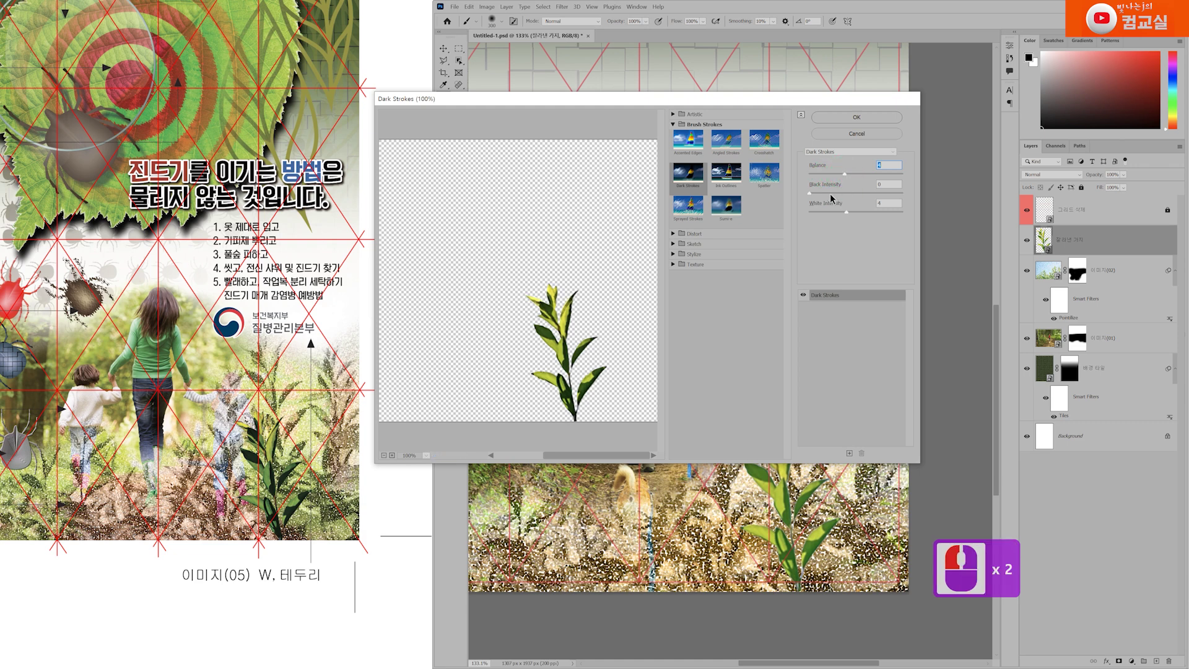
Set Dark Strokes Black Intensity to 1 and White Intensity to 2, and apply the filter to the branch.
{"action": "left_click", "coordinate": [832, 198]}
{"action": "left_click", "coordinate": [850, 194]}
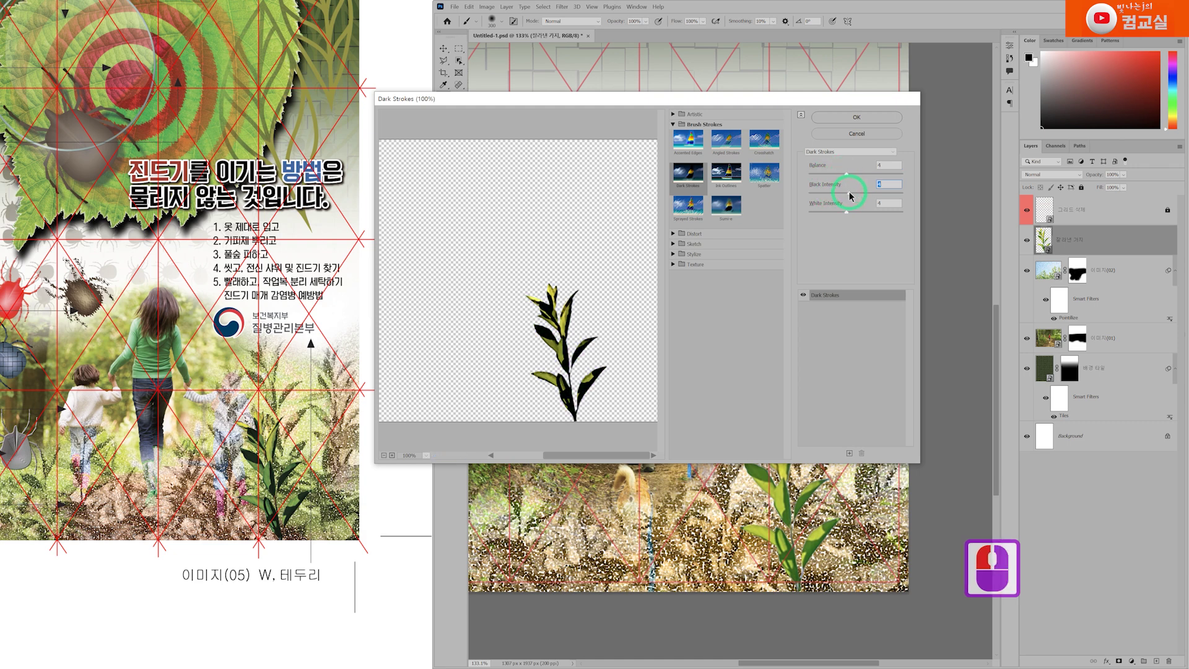
{"action": "left_click", "coordinate": [821, 194]}
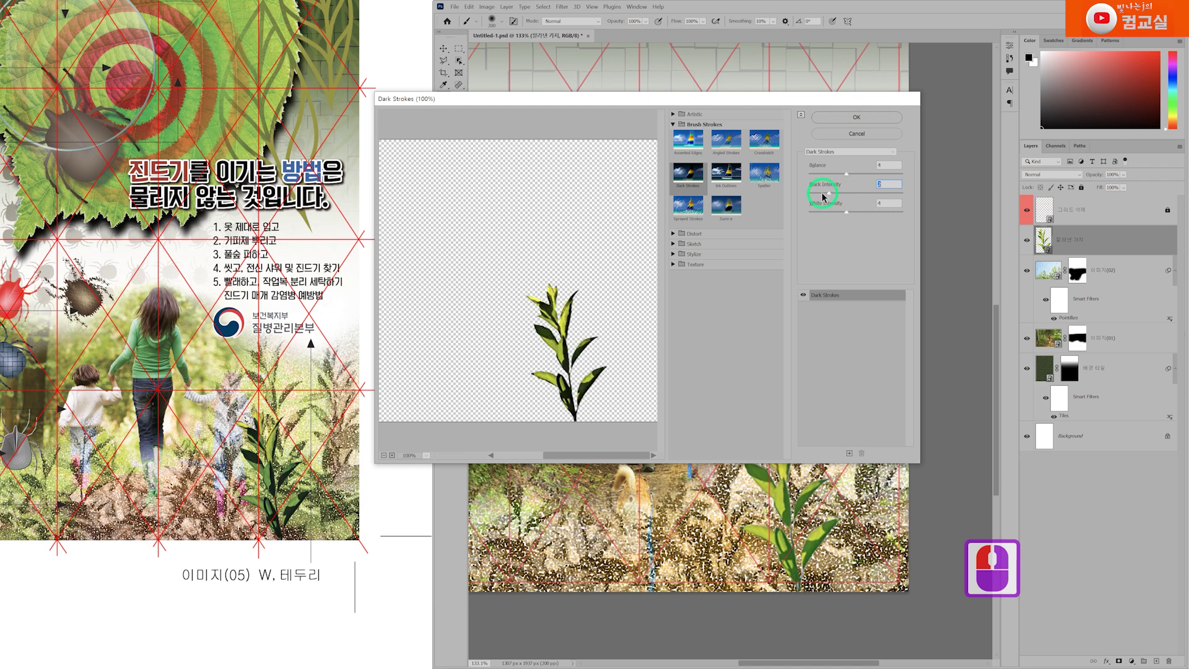
{"action": "left_click", "coordinate": [821, 194]}
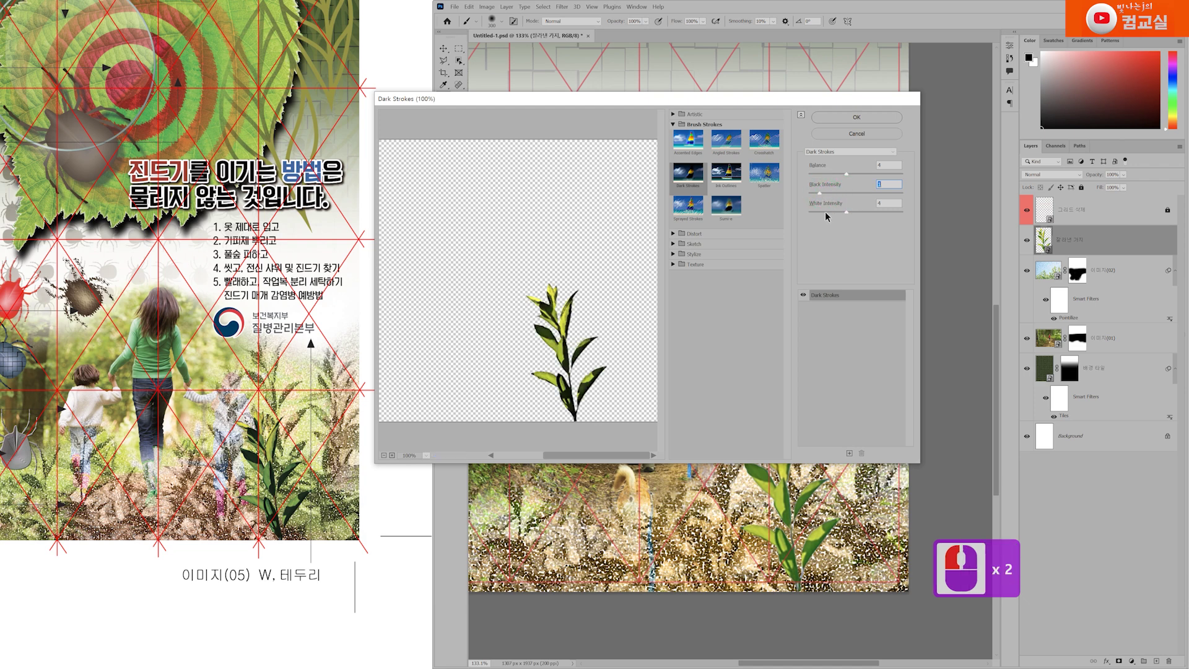
{"action": "left_click", "coordinate": [827, 214]}
{"action": "left_click", "coordinate": [870, 214]}
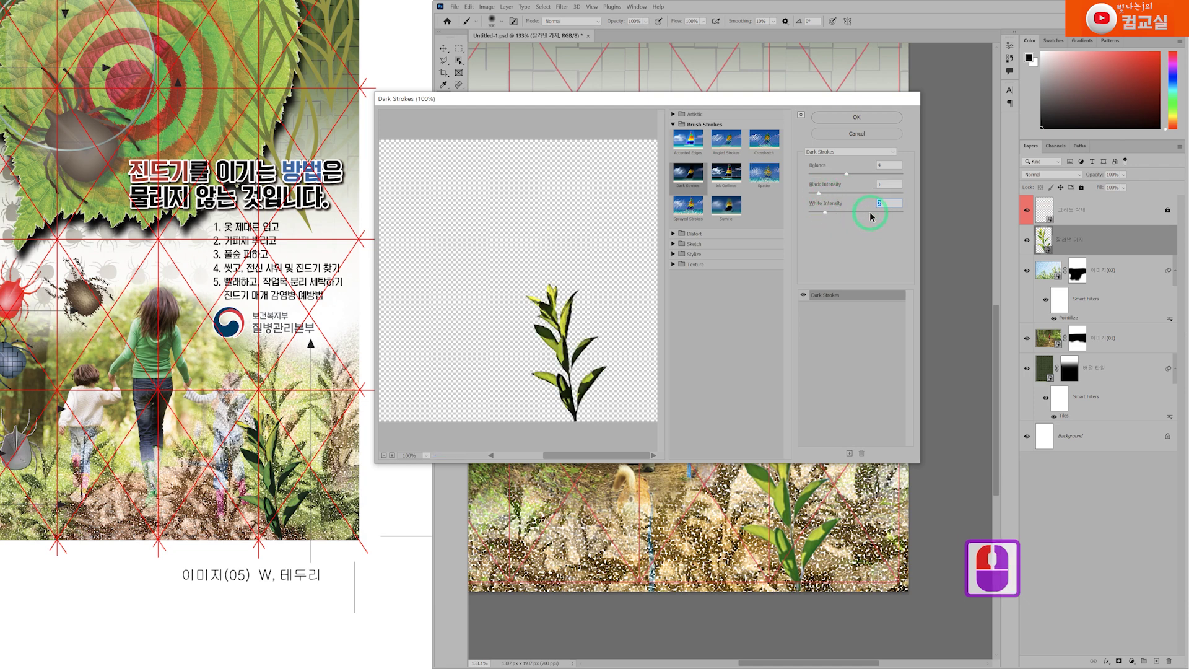
{"action": "left_click", "coordinate": [830, 214]}
{"action": "left_click", "coordinate": [826, 213]}
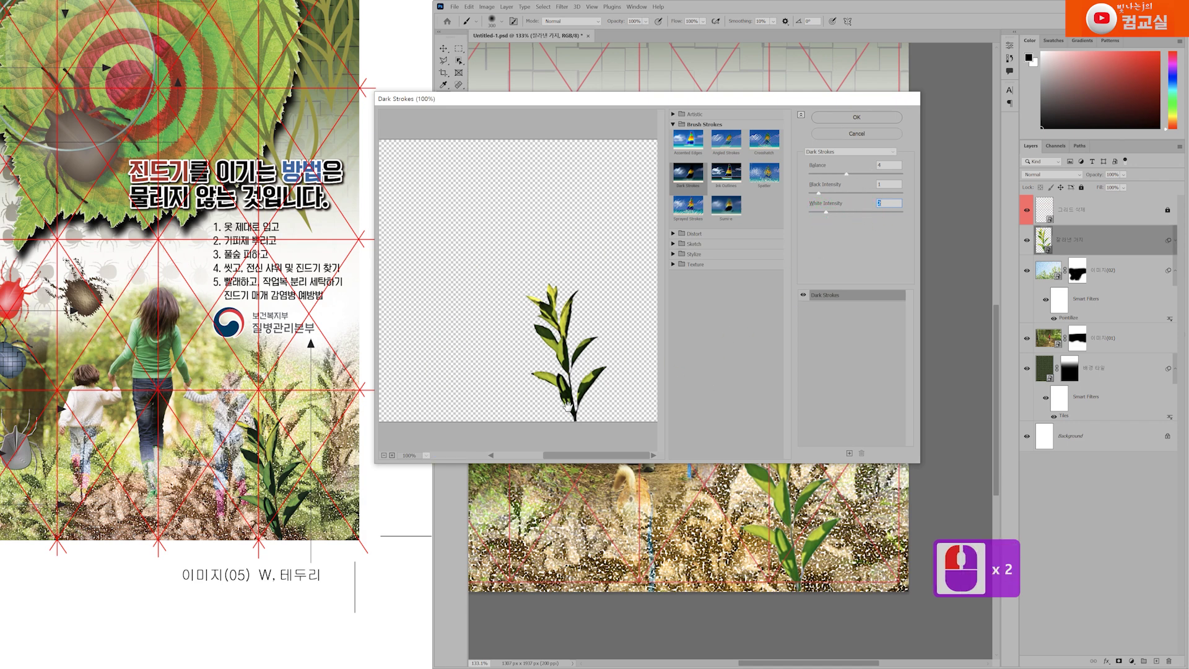
{"action": "left_click", "coordinate": [848, 118]}
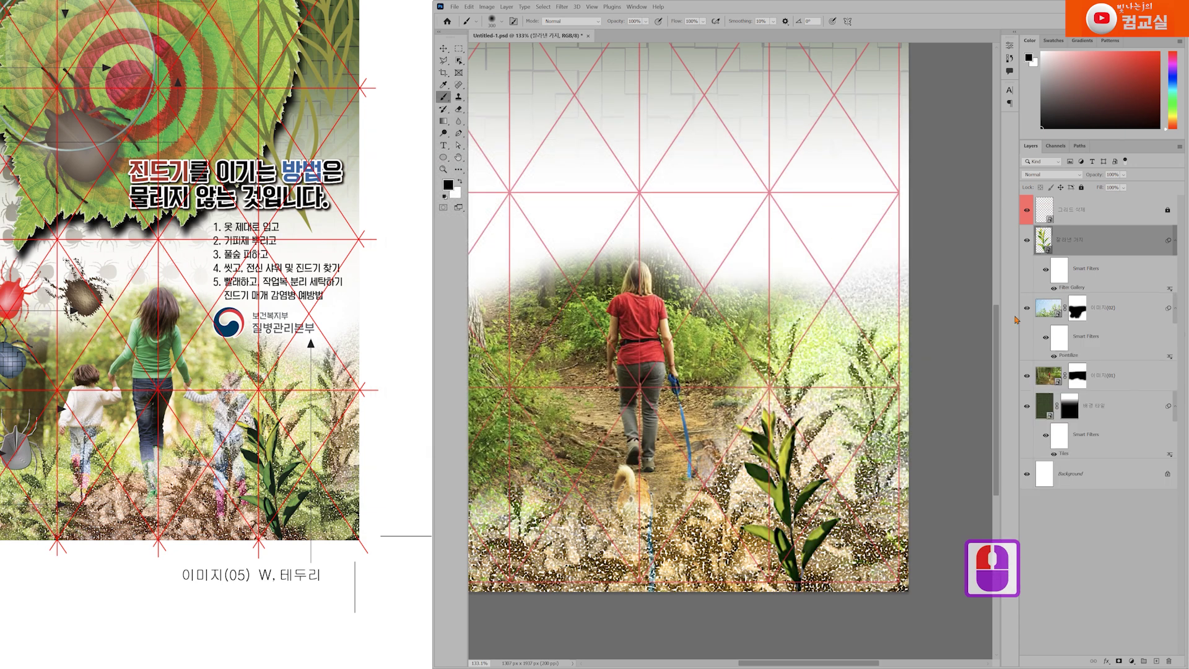
{"action": "scroll", "coordinate": [791, 419], "scroll_direction": "down", "scroll_amount": 3}
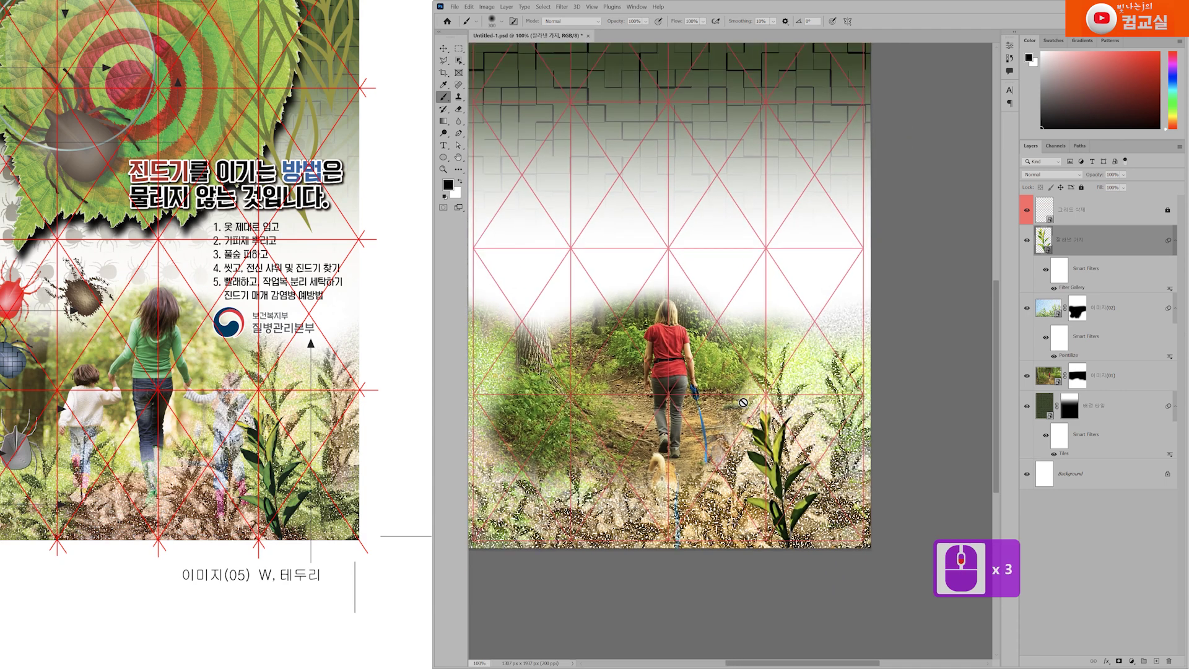
{"action": "scroll", "coordinate": [617, 368], "scroll_direction": "down", "scroll_amount": 1}
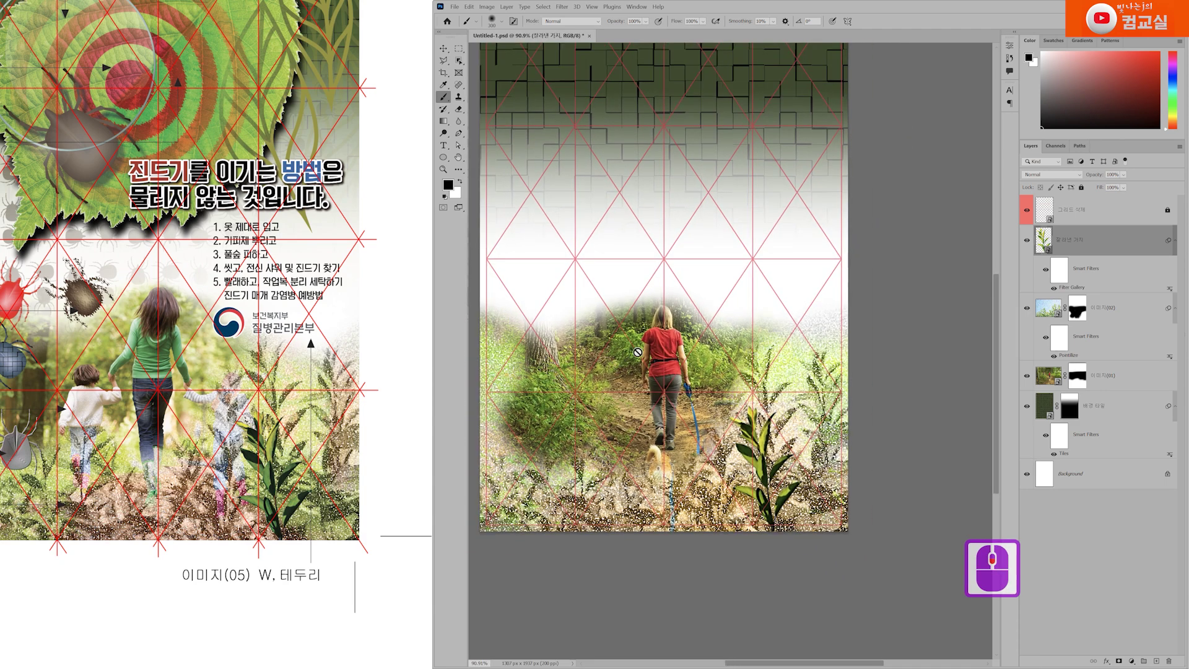
{"action": "scroll", "coordinate": [664, 202], "scroll_direction": "up", "scroll_amount": 3}
{"action": "scroll", "coordinate": [177, 330], "scroll_direction": "down", "scroll_amount": 4}
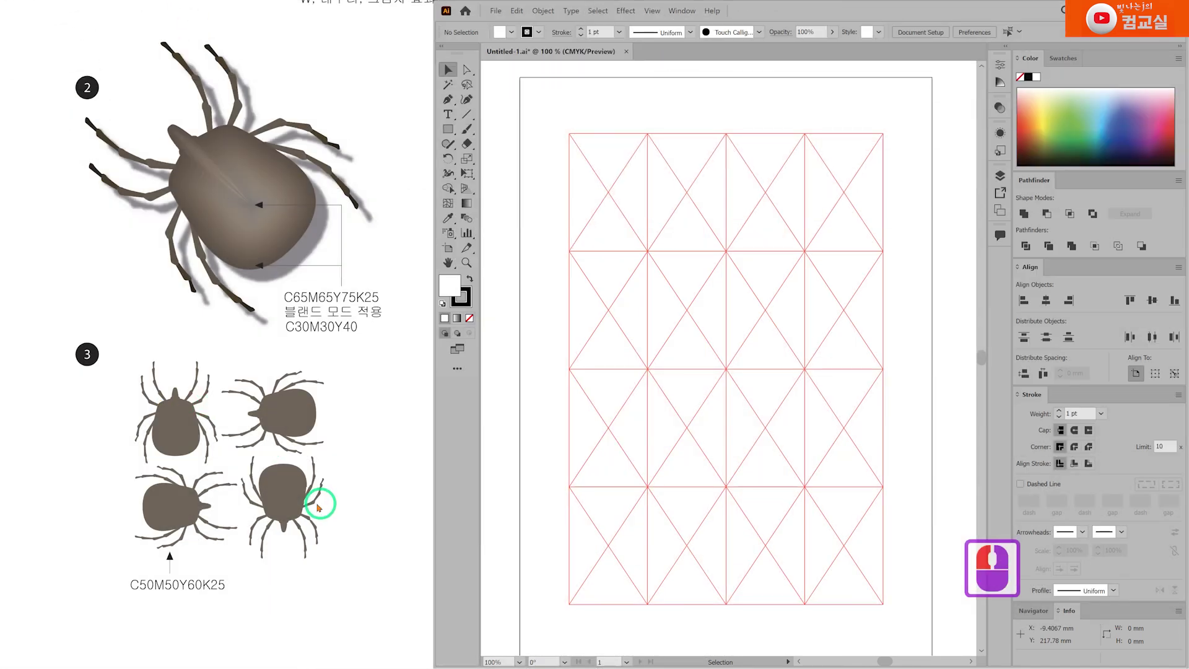
Examine the tick, target and leaf-pattern drawings on the reference sheet with their colour values.
{"action": "left_click_drag", "start_coordinate": [314, 499], "coordinate": [213, 491]}
{"action": "left_click", "coordinate": [279, 396]}
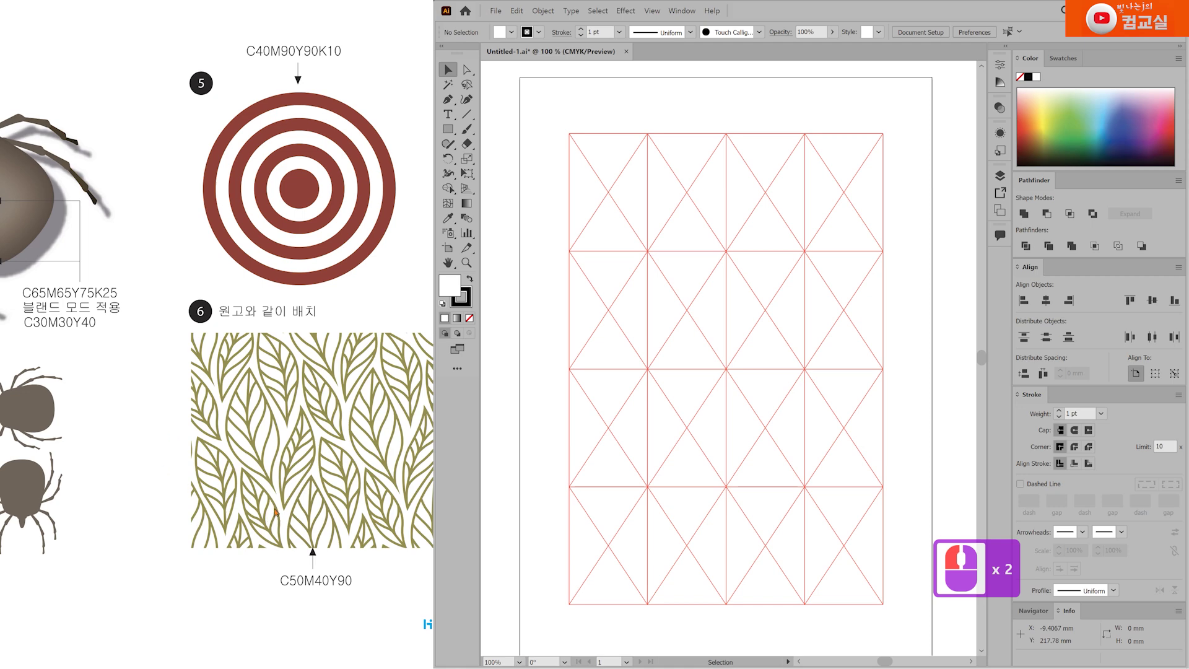
{"action": "left_click_drag", "start_coordinate": [260, 500], "coordinate": [364, 473]}
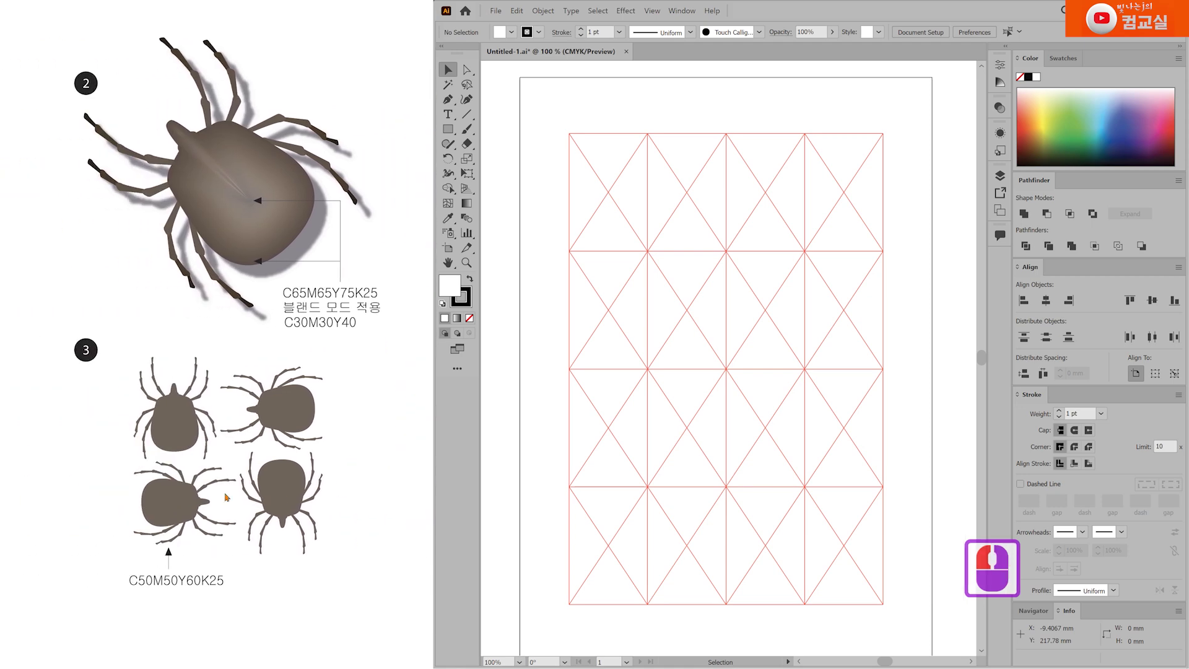
{"action": "double_click", "coordinate": [233, 512]}
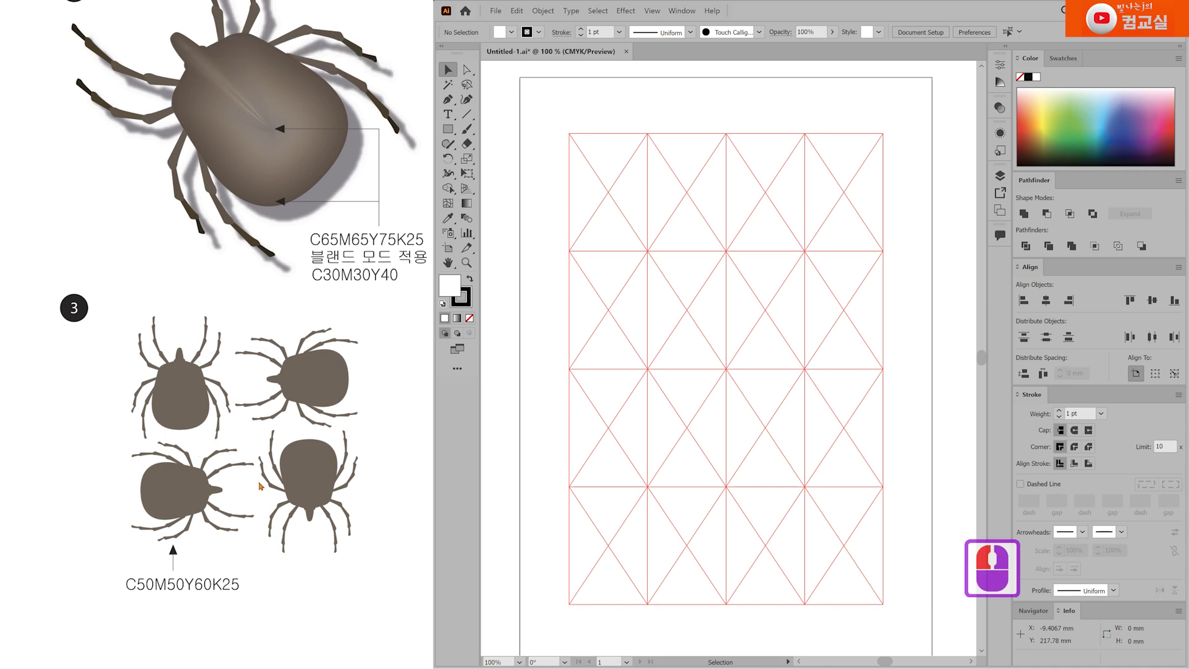
{"action": "left_click", "coordinate": [252, 499]}
{"action": "left_click", "coordinate": [247, 297]}
{"action": "left_click", "coordinate": [224, 197]}
In Illustrator, draw an ellipse about 96 mm wide and 106 mm tall beside the artboard, with no stroke.
{"action": "left_click_drag", "start_coordinate": [531, 368], "coordinate": [847, 370]}
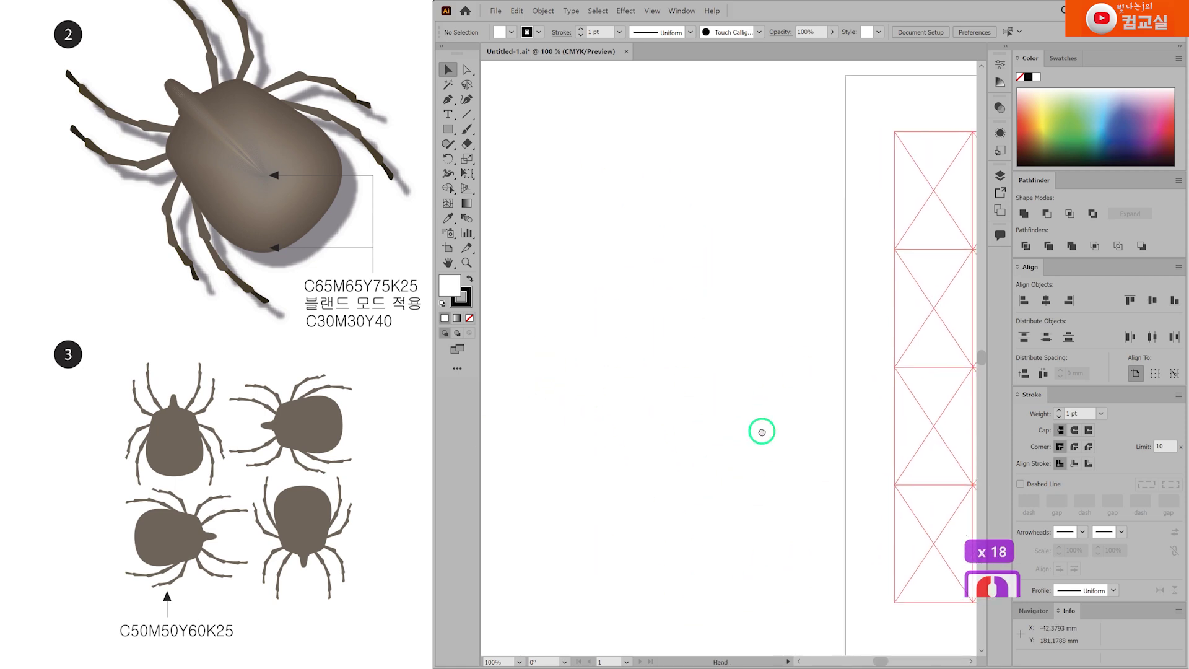
{"action": "left_click", "coordinate": [450, 131]}
{"action": "left_click_drag", "start_coordinate": [452, 132], "coordinate": [500, 159]}
{"action": "left_click_drag", "start_coordinate": [567, 216], "coordinate": [754, 423]}
{"action": "left_click_drag", "start_coordinate": [753, 422], "coordinate": [753, 422]}
{"action": "left_click", "coordinate": [473, 319]}
{"action": "left_click", "coordinate": [464, 301]}
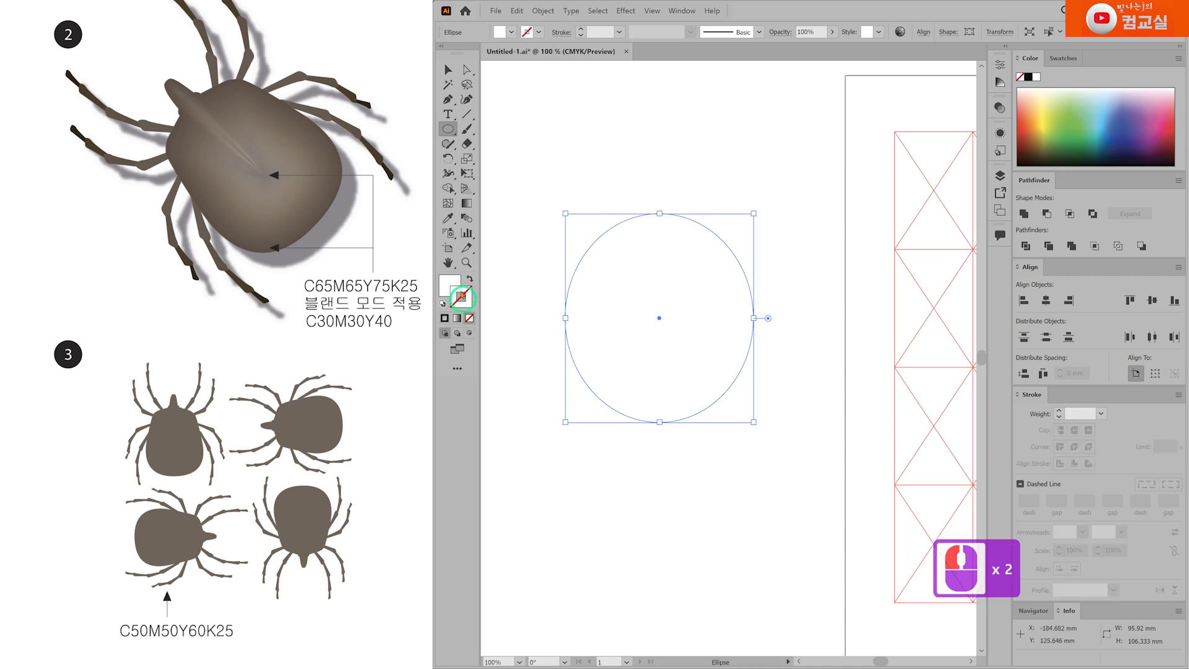
Fill the ellipse with C50 M50 Y60 K25.
{"action": "left_click", "coordinate": [453, 286]}
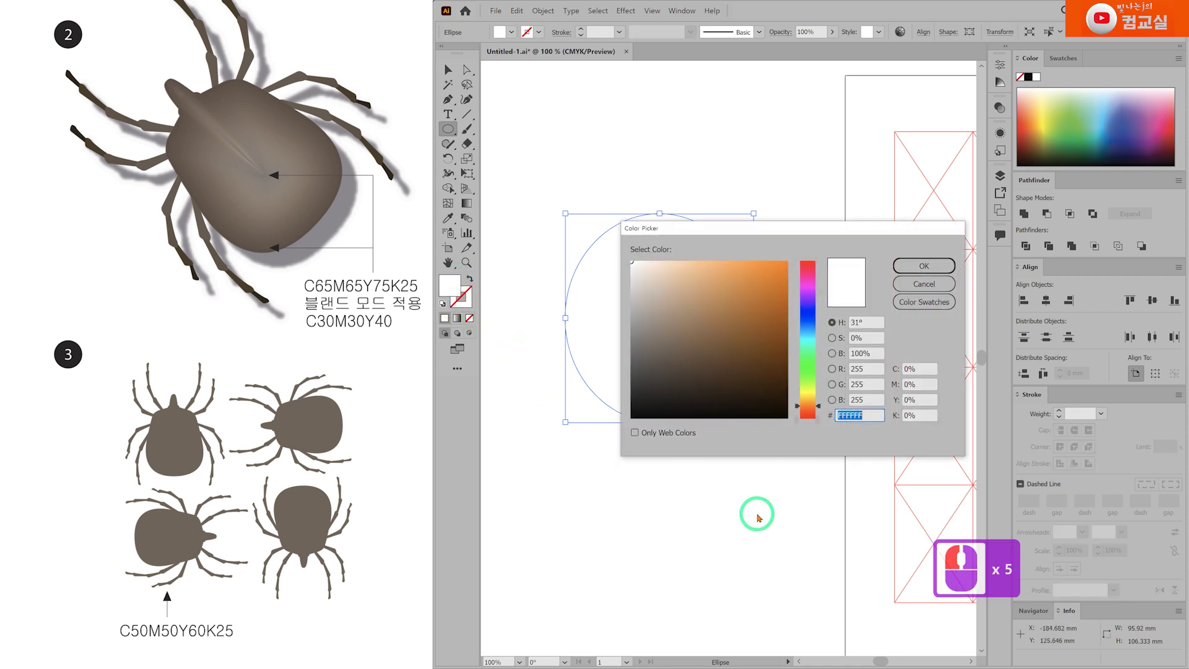
{"action": "left_click", "coordinate": [923, 368]}
{"action": "type", "text": "50"}
{"action": "key", "text": "Tab"}
{"action": "type", "text": "50"}
{"action": "key", "text": "Tab"}
{"action": "type", "text": "60"}
{"action": "key", "text": "Tab"}
{"action": "type", "text": "25"}
{"action": "key", "text": "Return"}
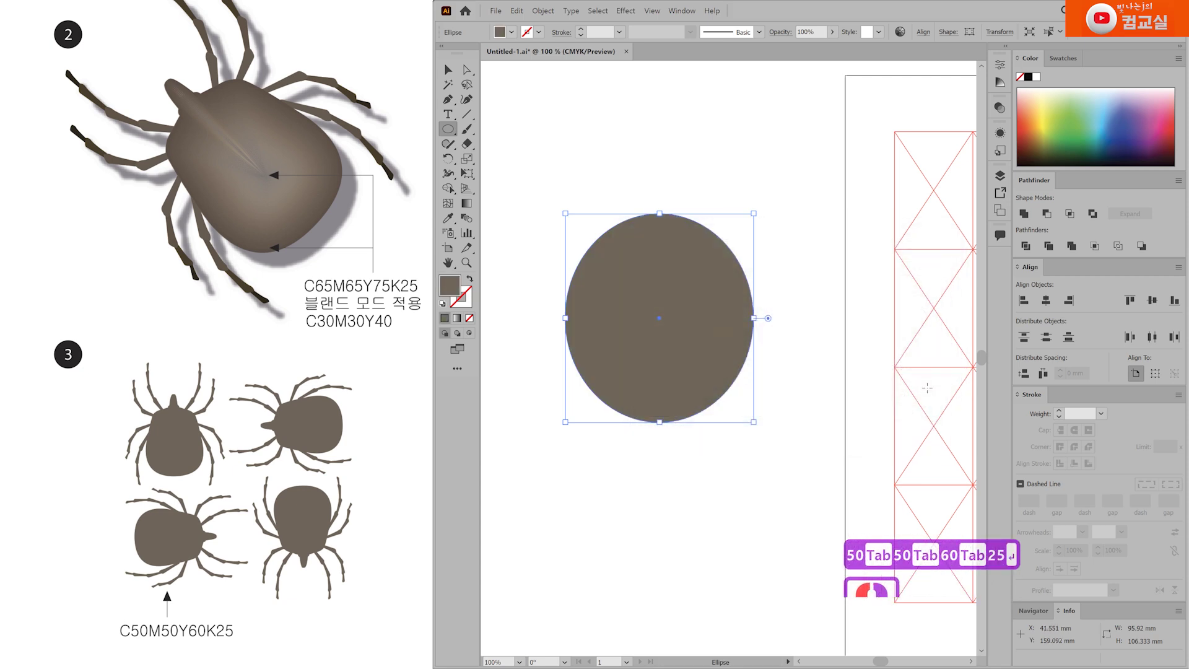
Reshape the ellipse's left half into a tick body, broadening the lower curve, raising the bottom anchor and adjusting the left anchor's handles.
{"action": "key", "text": "a"}
{"action": "left_click", "coordinate": [647, 269]}
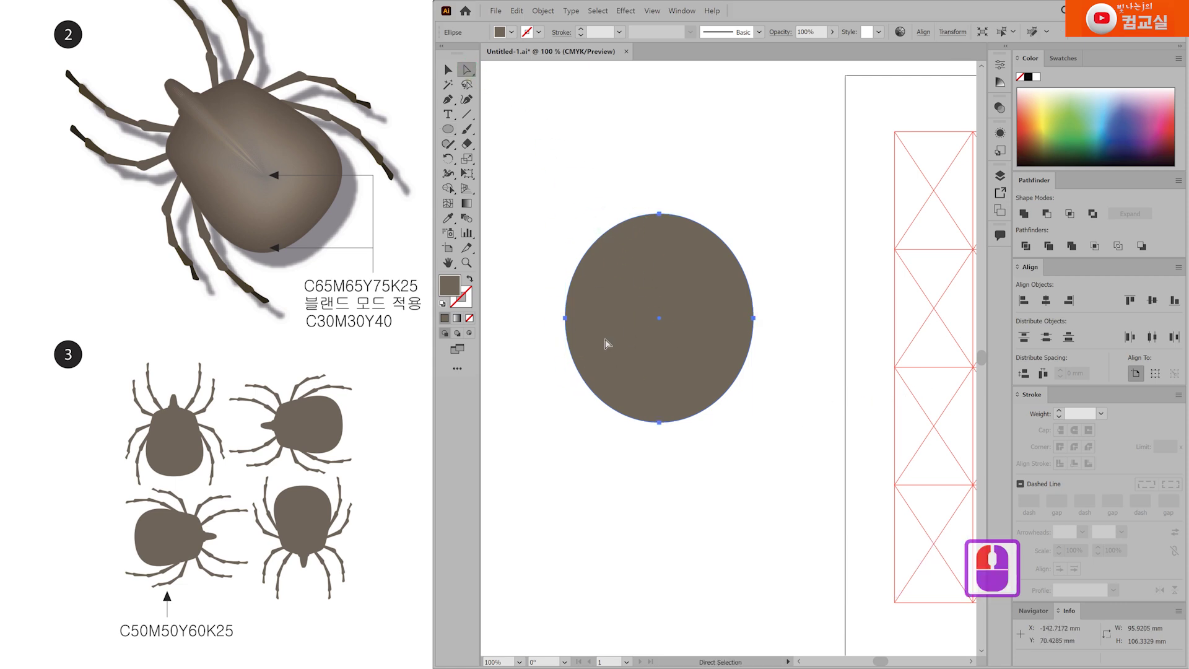
{"action": "scroll", "coordinate": [574, 380], "scroll_direction": "up", "scroll_amount": 1}
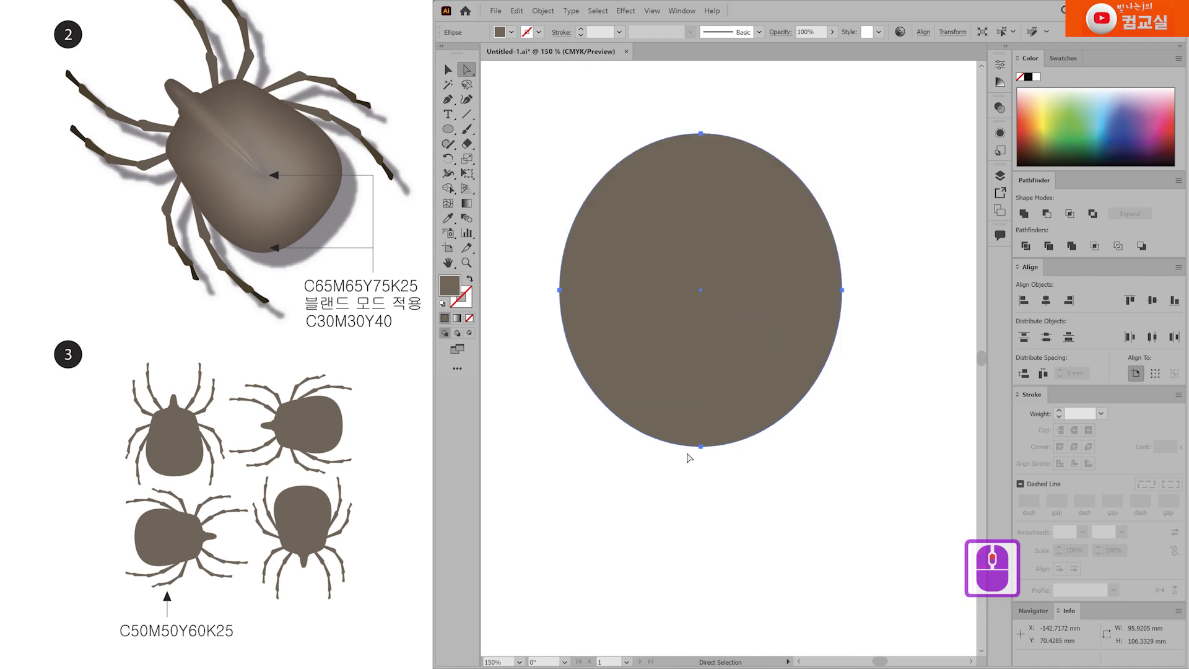
{"action": "left_click", "coordinate": [700, 445]}
{"action": "left_click_drag", "start_coordinate": [622, 446], "coordinate": [569, 446]}
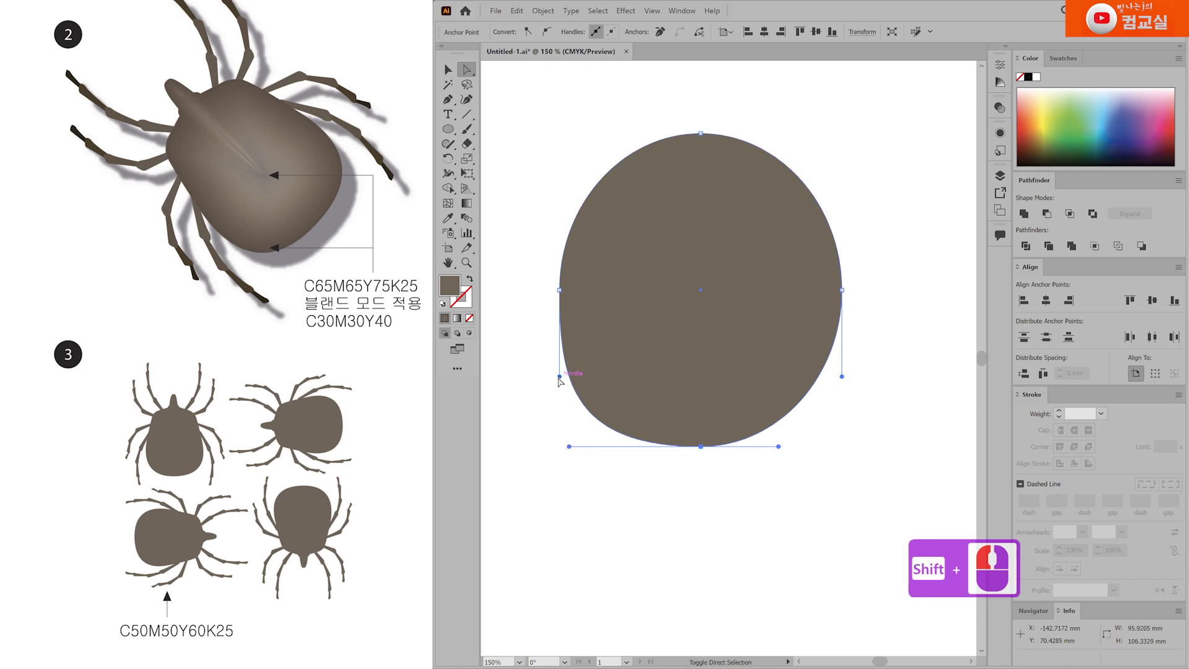
{"action": "left_click_drag", "start_coordinate": [570, 446], "coordinate": [575, 446]}
{"action": "left_click_drag", "start_coordinate": [700, 446], "coordinate": [703, 440]}
{"action": "left_click_drag", "start_coordinate": [560, 289], "coordinate": [559, 150]}
{"action": "left_click_drag", "start_coordinate": [553, 377], "coordinate": [550, 363]}
{"action": "scroll", "coordinate": [640, 166], "scroll_direction": "up", "scroll_amount": 1}
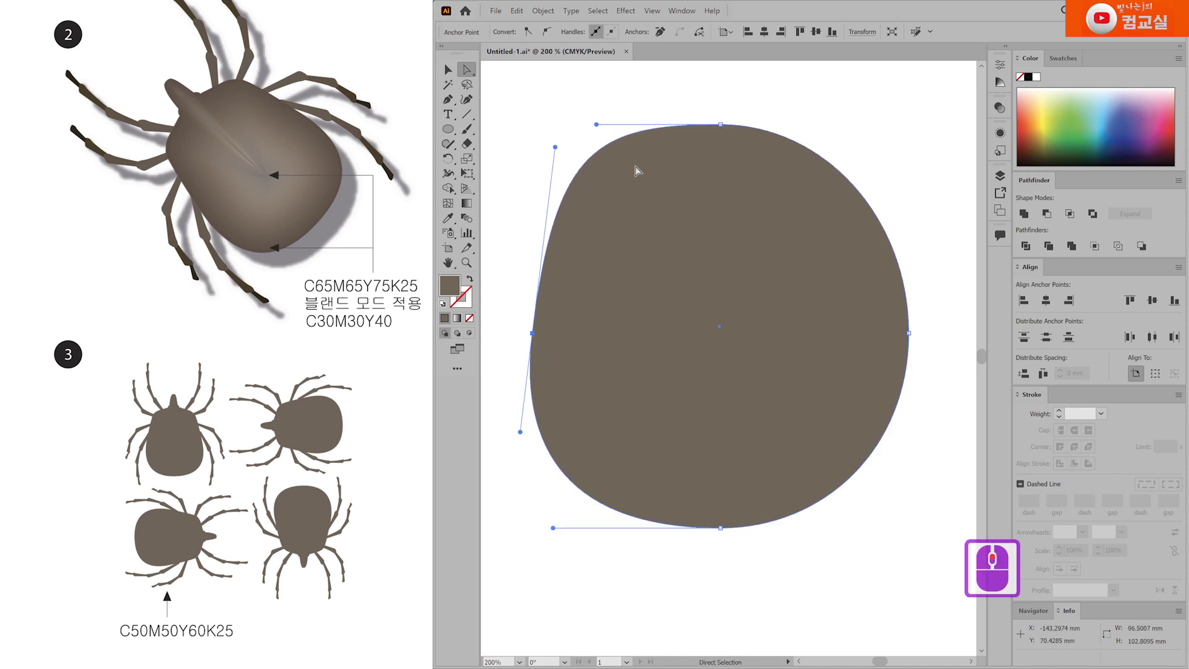
Add an anchor point on the body's upper-left curve, adjust its lower handle and remove its upper handle.
{"action": "key", "text": "p"}
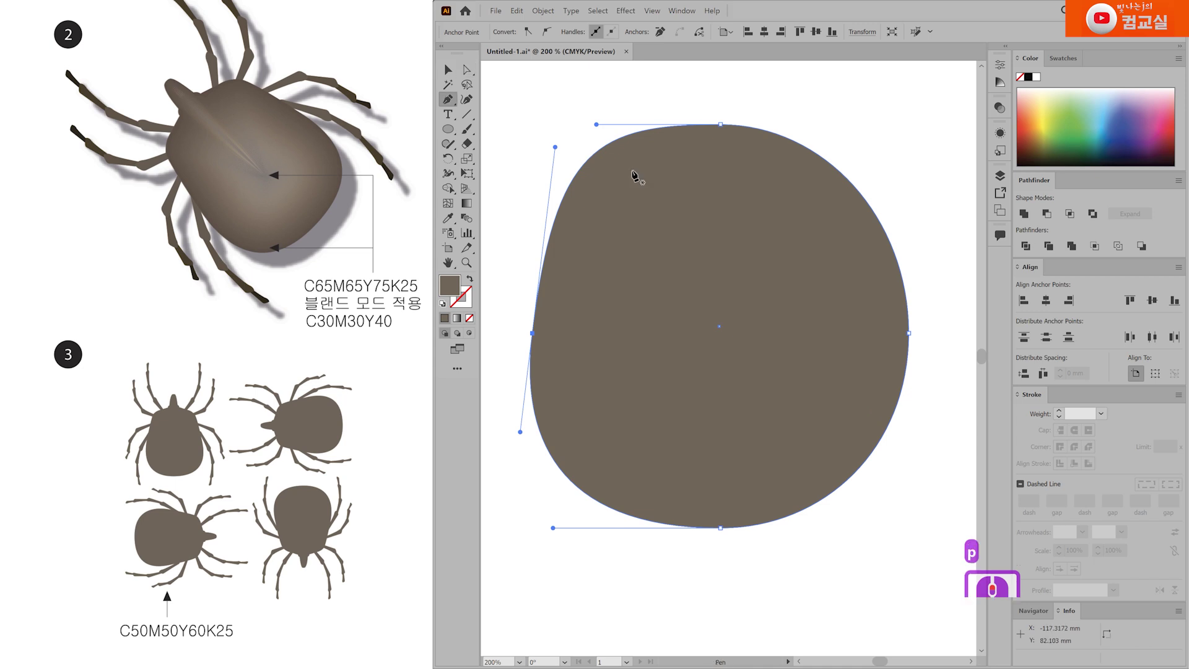
{"action": "left_click", "coordinate": [595, 157]}
{"action": "scroll", "coordinate": [596, 163], "scroll_direction": "up", "scroll_amount": 1}
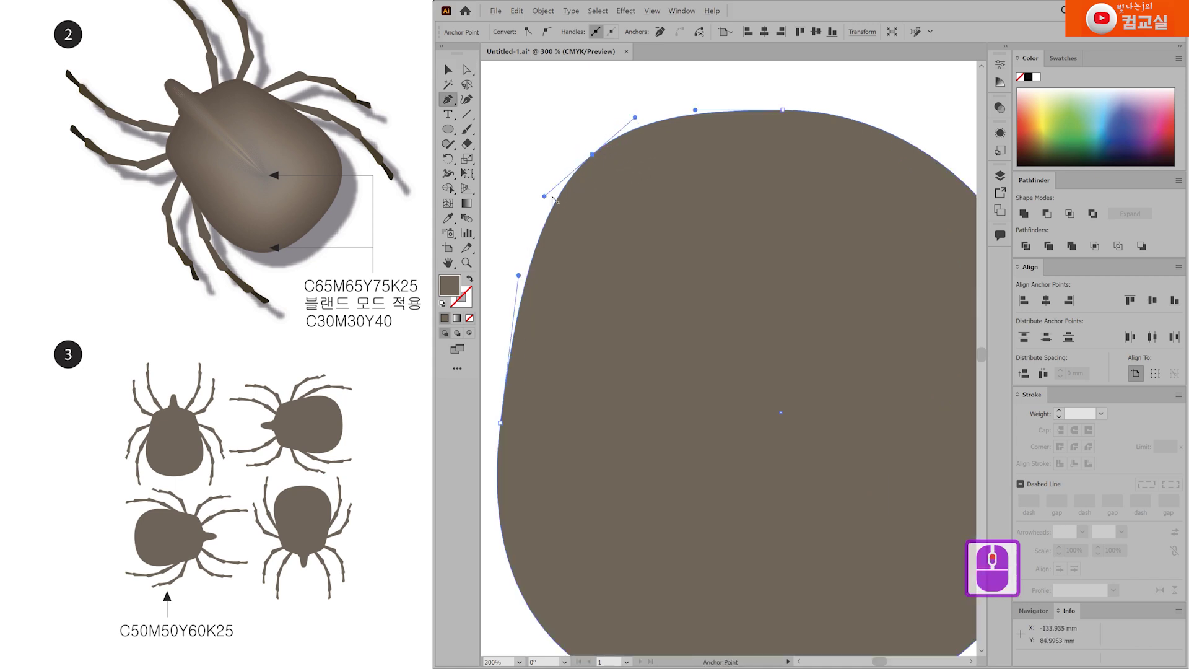
{"action": "left_click_drag", "start_coordinate": [545, 197], "coordinate": [555, 203]}
{"action": "left_click", "coordinate": [592, 155], "text": "alt"}
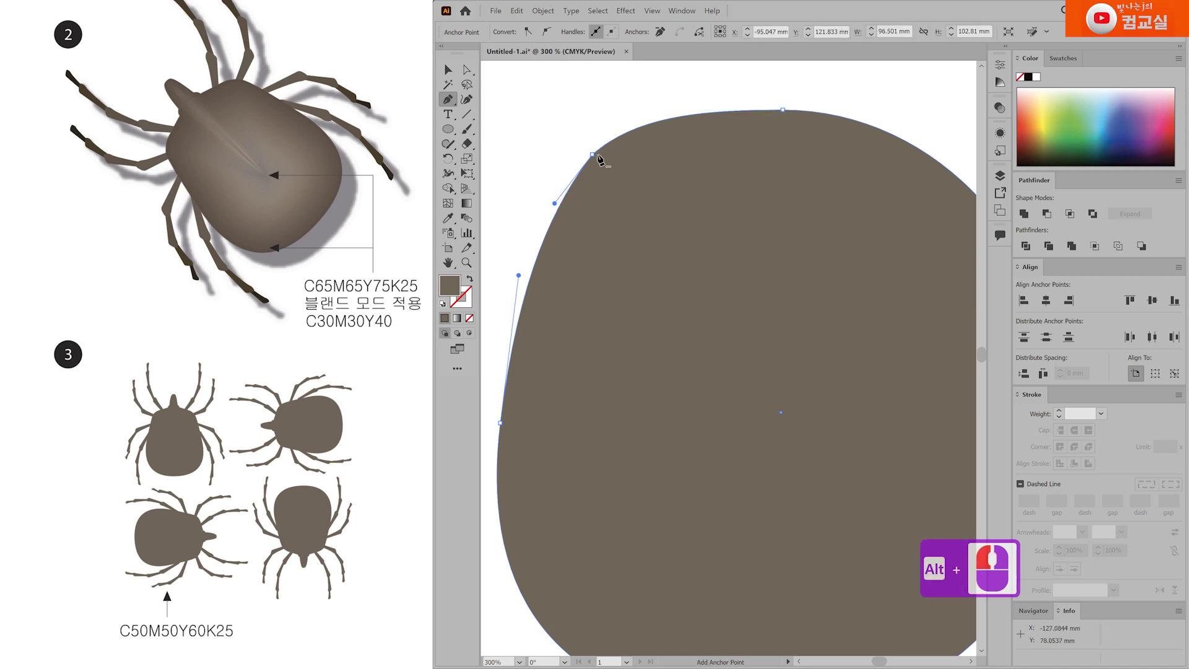
Pull the upper-left anchor's handle along the top curve, then round that corner to about 8.8 mm.
{"action": "left_click_drag", "start_coordinate": [595, 158], "coordinate": [642, 126]}
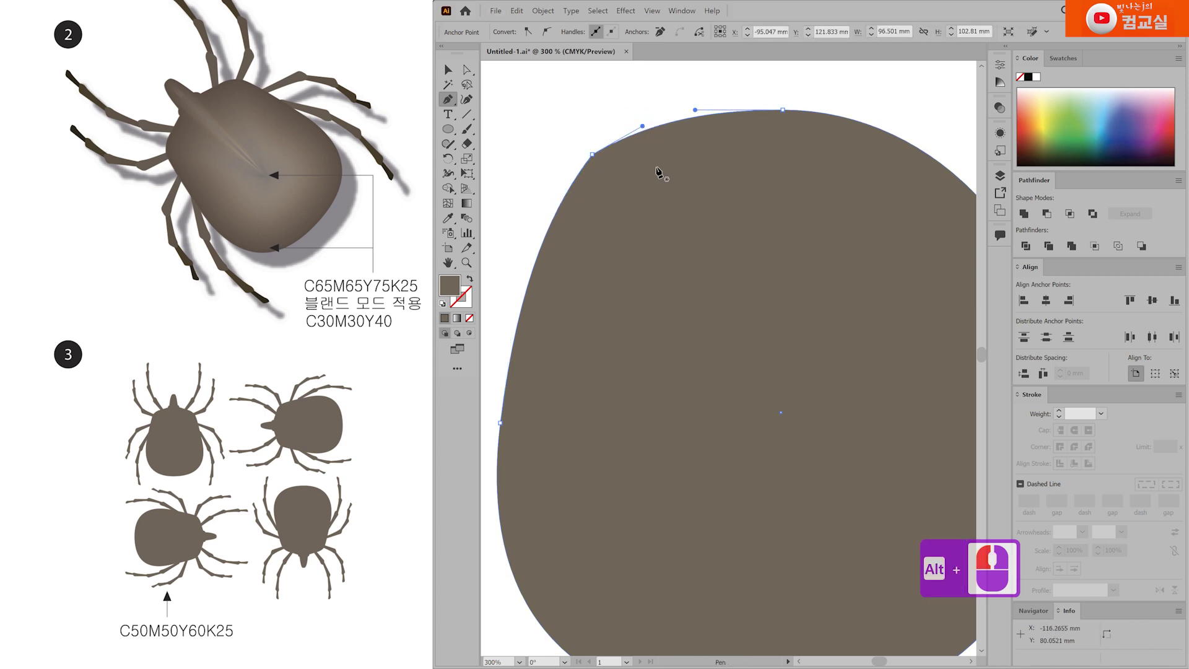
{"action": "scroll", "coordinate": [619, 164], "scroll_direction": "up", "scroll_amount": 2}
{"action": "key", "text": "a"}
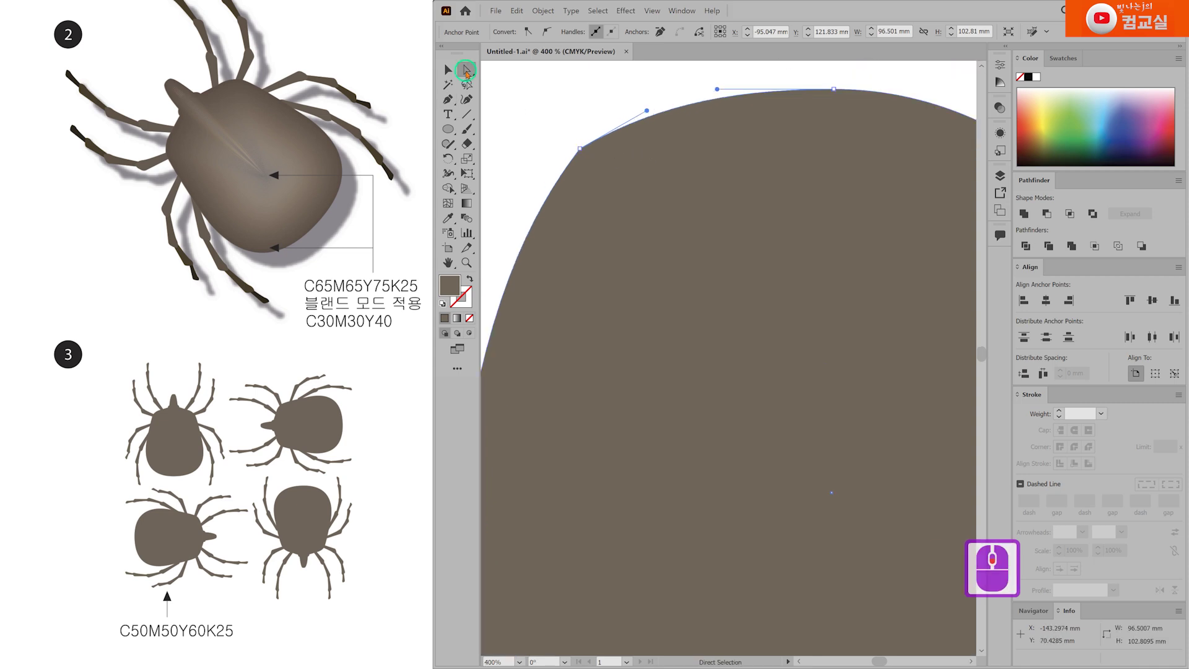
{"action": "left_click", "coordinate": [603, 161]}
{"action": "scroll", "coordinate": [598, 164], "scroll_direction": "down", "scroll_amount": 2}
{"action": "scroll", "coordinate": [594, 168], "scroll_direction": "up", "scroll_amount": 2}
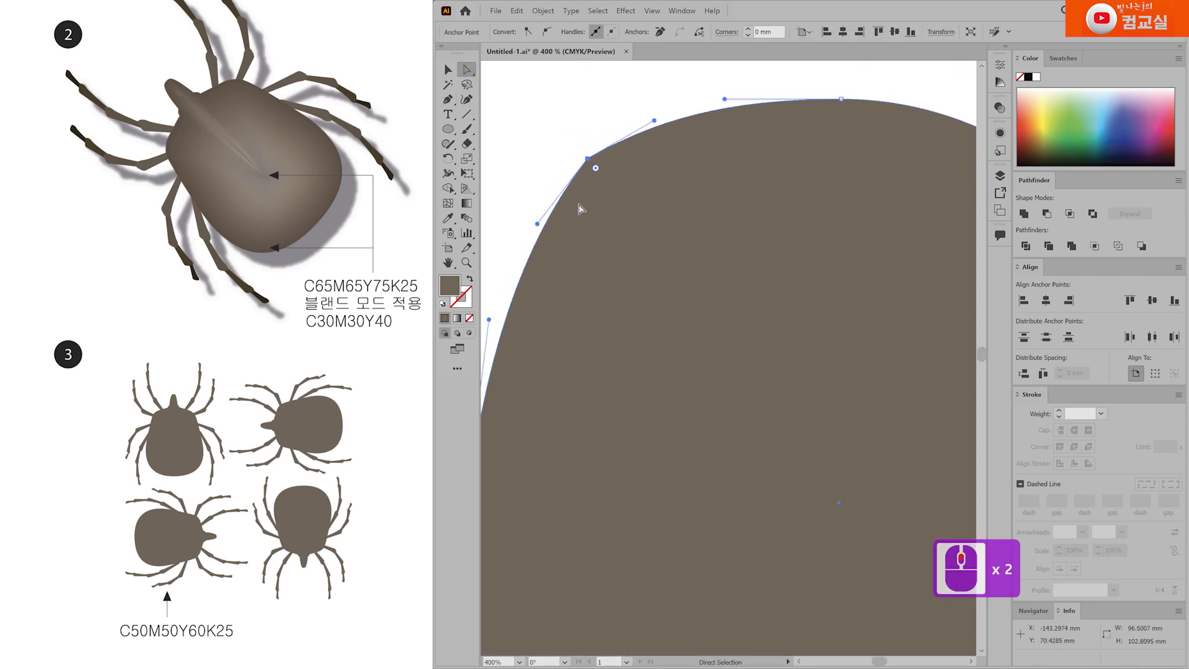
{"action": "left_click_drag", "start_coordinate": [596, 174], "coordinate": [633, 214]}
{"action": "scroll", "coordinate": [687, 262], "scroll_direction": "down", "scroll_amount": 3}
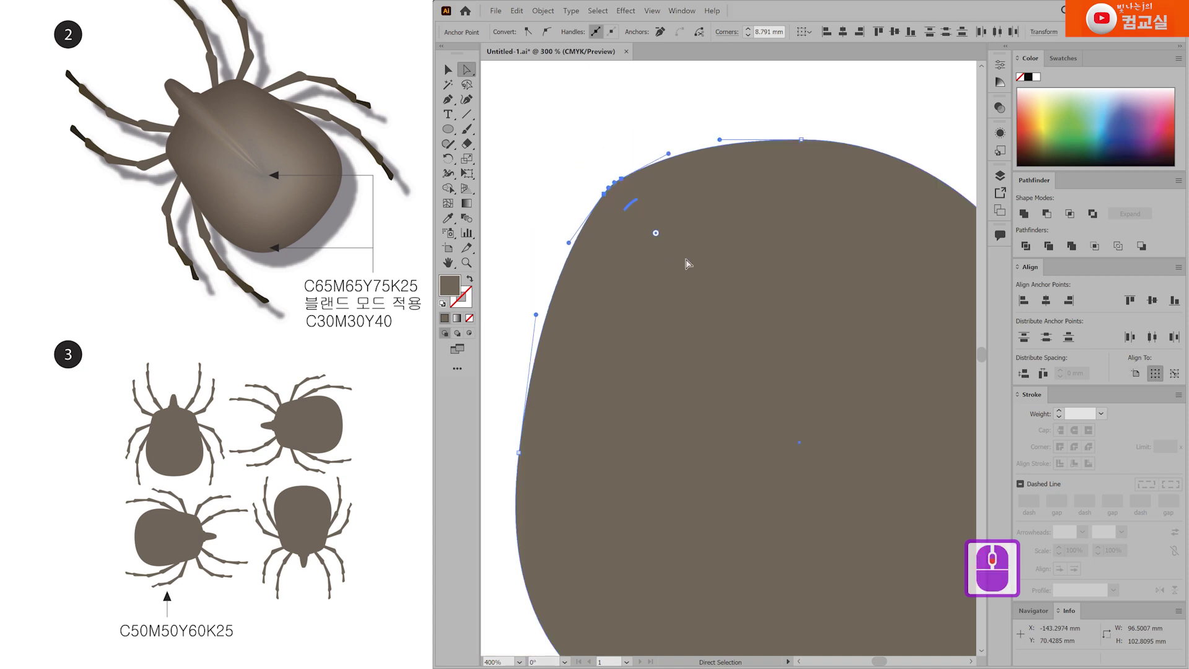
Delete the body's right-side anchor point to keep only the left half of the shape.
{"action": "left_click_drag", "start_coordinate": [778, 425], "coordinate": [722, 417]}
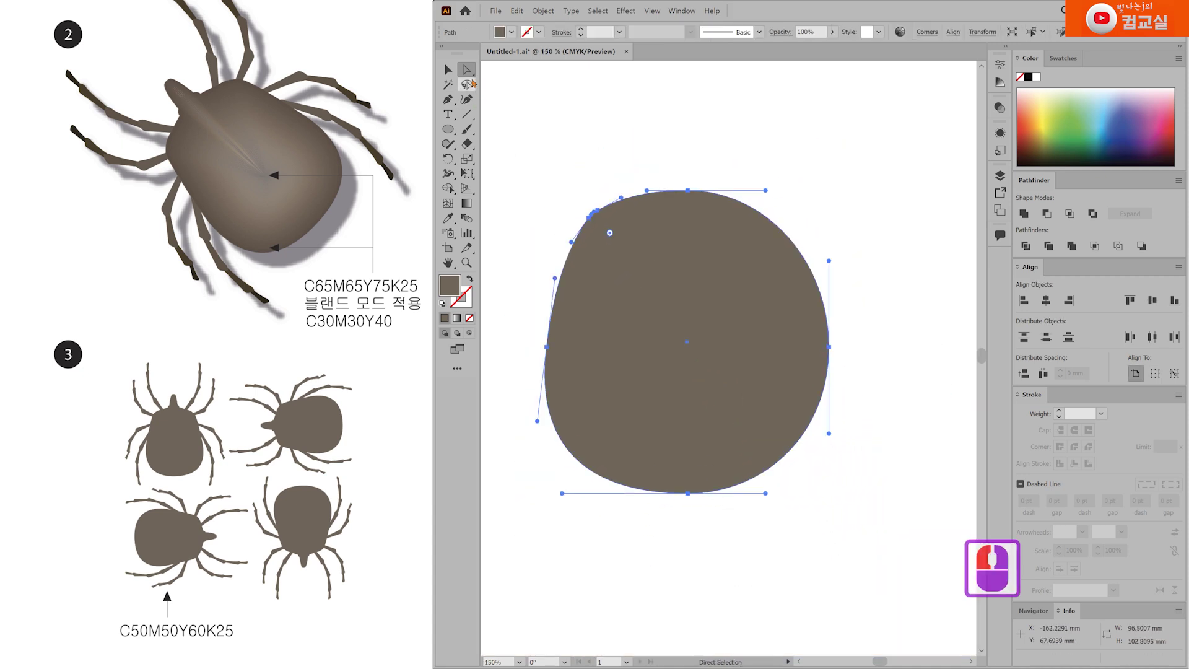
{"action": "left_click_drag", "start_coordinate": [805, 322], "coordinate": [847, 433]}
{"action": "key", "text": "Delete"}
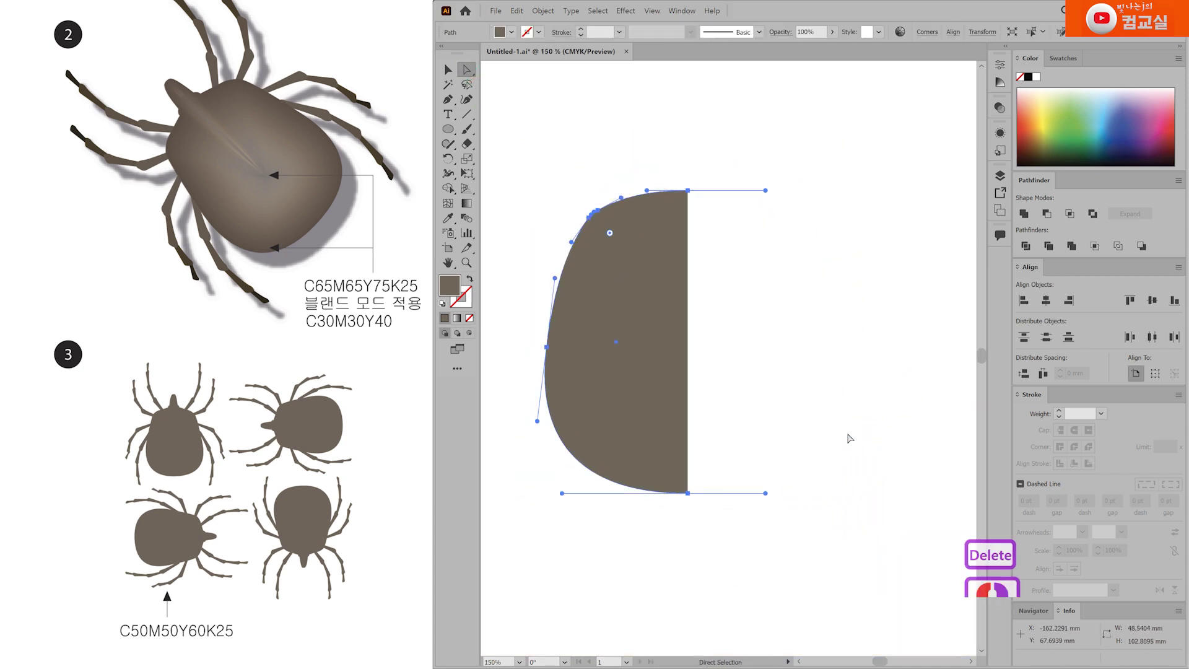
Reflect a copy of the half body across a vertical axis through its top anchor.
{"action": "left_click_drag", "start_coordinate": [447, 158], "coordinate": [501, 172]}
{"action": "left_click", "coordinate": [687, 190], "text": "alt"}
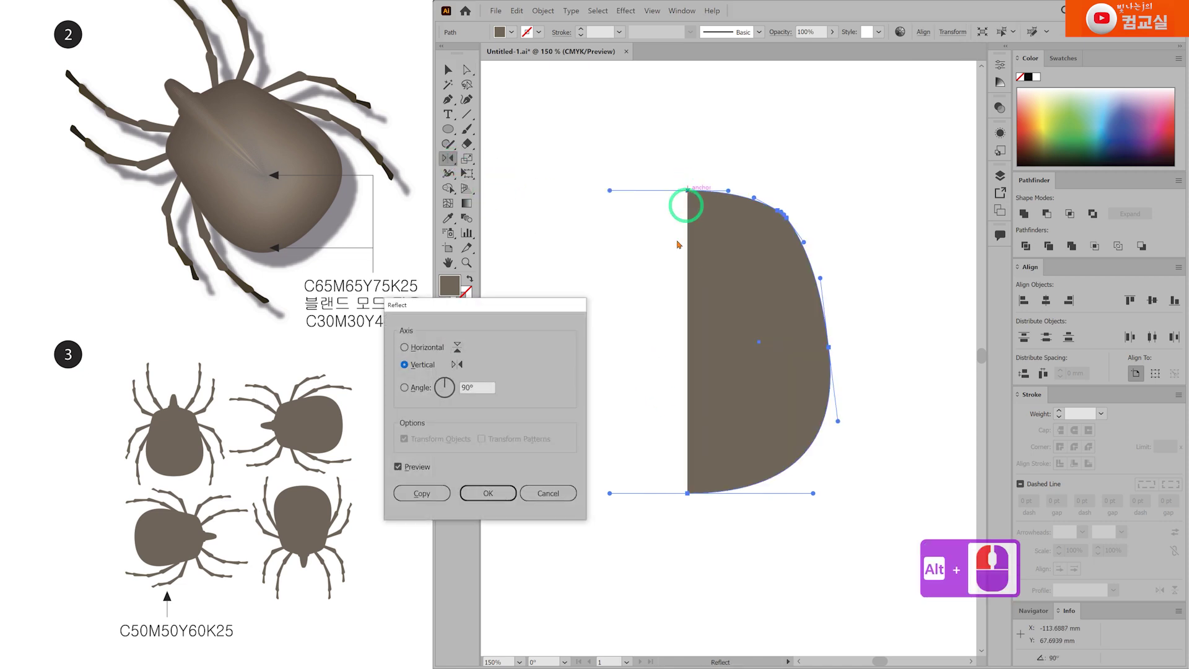
{"action": "left_click", "coordinate": [457, 364]}
{"action": "left_click", "coordinate": [421, 492]}
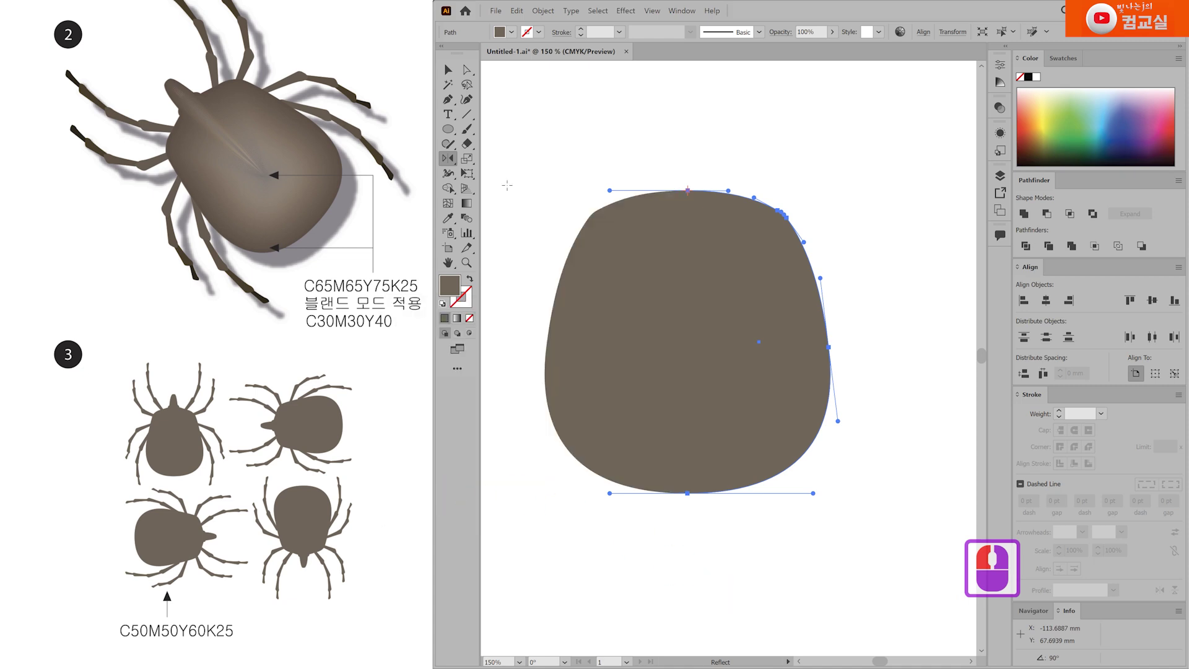
Unite the two body halves and scale the merged body to about 78 mm wide and 94 mm tall.
{"action": "key", "text": "v"}
{"action": "left_click", "coordinate": [785, 605]}
{"action": "left_click_drag", "start_coordinate": [619, 146], "coordinate": [706, 204]}
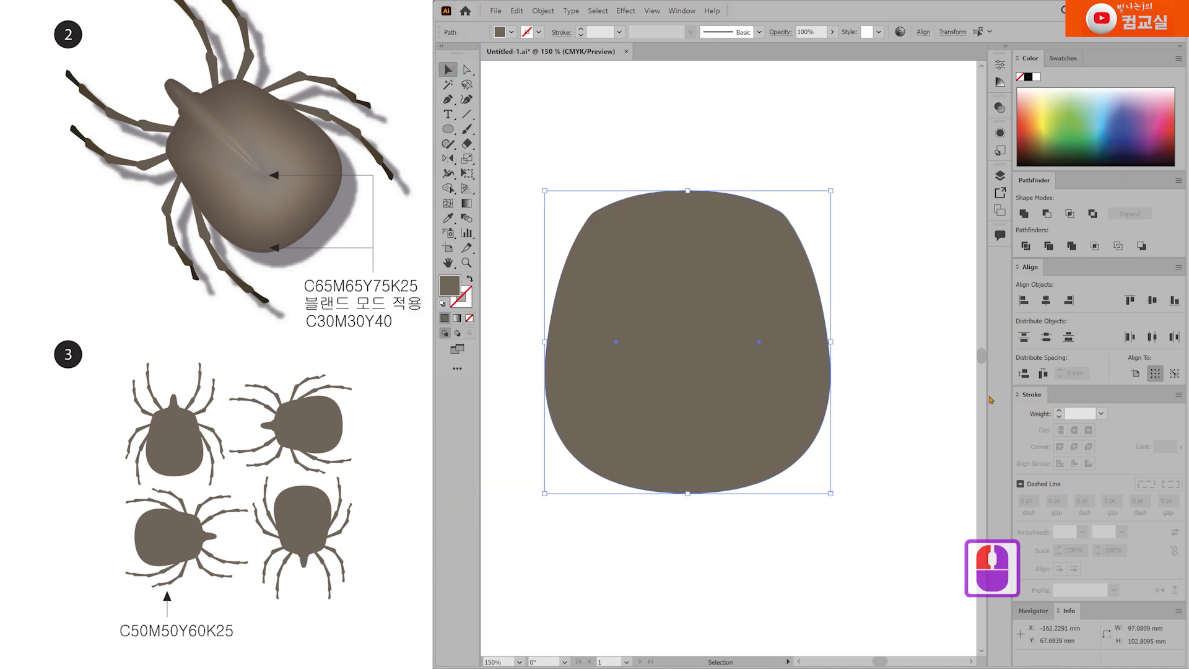
{"action": "left_click", "coordinate": [1025, 213]}
{"action": "left_click_drag", "start_coordinate": [830, 493], "coordinate": [776, 464]}
{"action": "left_click", "coordinate": [817, 531]}
{"action": "left_click", "coordinate": [719, 371]}
{"action": "mouse_move", "coordinate": [658, 463]}
{"action": "left_mouse_down"}
{"action": "mouse_move", "coordinate": [648, 456]}
{"action": "mouse_move", "coordinate": [653, 468]}
{"action": "left_mouse_up"}
{"action": "left_click_drag", "start_coordinate": [654, 267], "coordinate": [678, 291]}
Draw a rounded rectangle about 19 mm wide and 4.6 mm tall over the middle of the body's top edge.
{"action": "key", "text": "ctrl+equal"}
{"action": "left_click", "coordinate": [447, 129]}
{"action": "left_click", "coordinate": [490, 142]}
{"action": "key", "text": "ctrl+equal"}
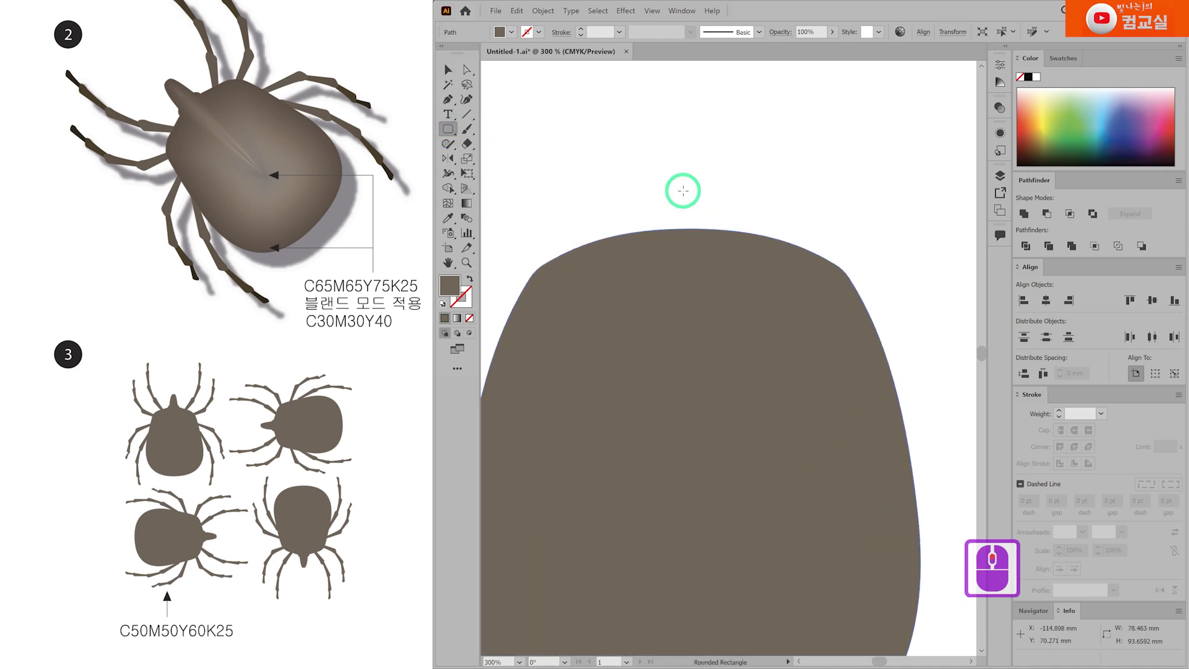
{"action": "left_click_drag", "start_coordinate": [689, 233], "coordinate": [745, 219]}
{"action": "key", "text": "ctrl+minus"}
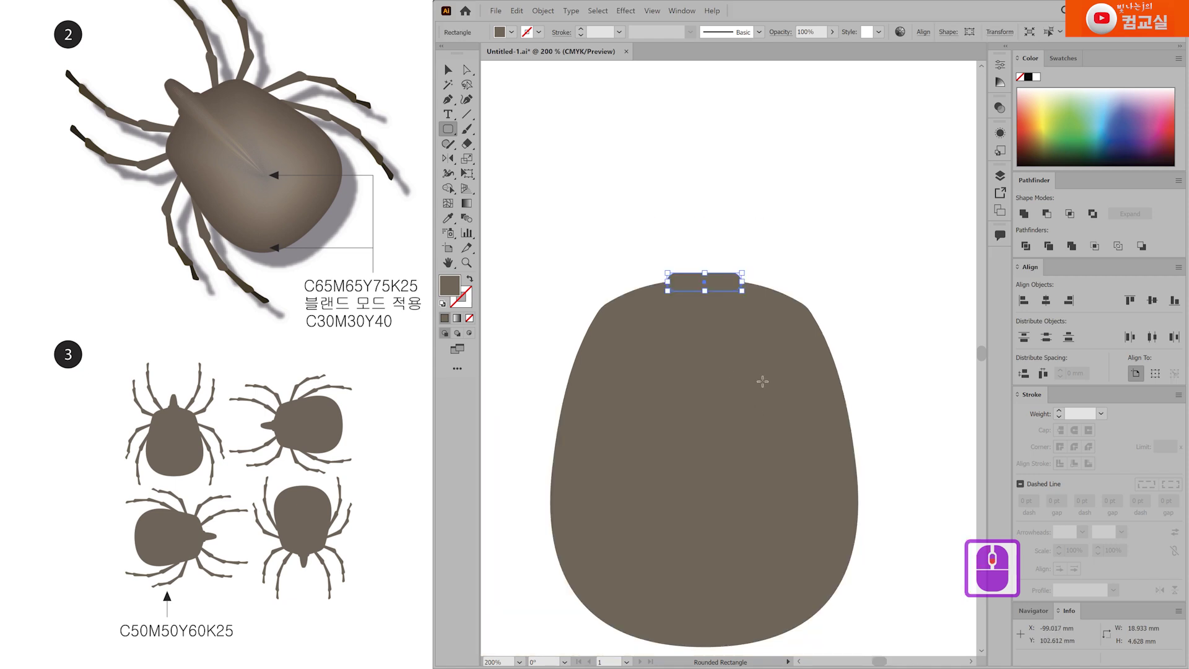
{"action": "left_click", "coordinate": [838, 425], "text": "ctrl"}
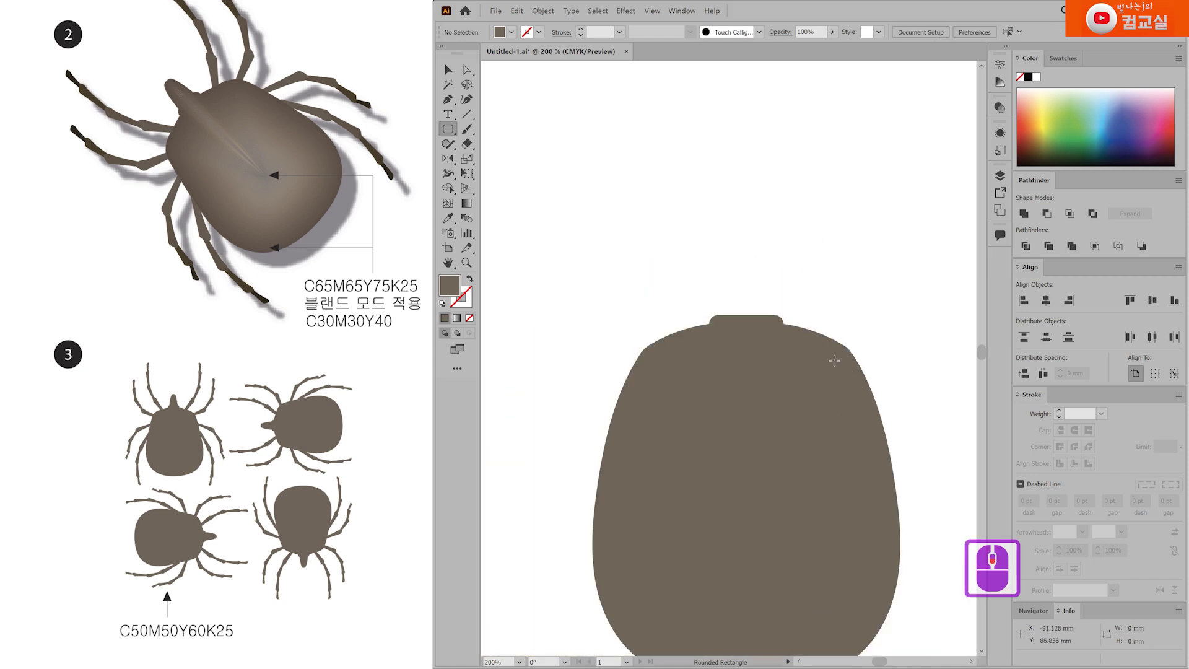
Fully round the small rectangle at about 5.1 mm tall and set it aside above the body.
{"action": "scroll", "coordinate": [831, 360], "scroll_direction": "up", "scroll_amount": 2}
{"action": "key", "text": "a"}
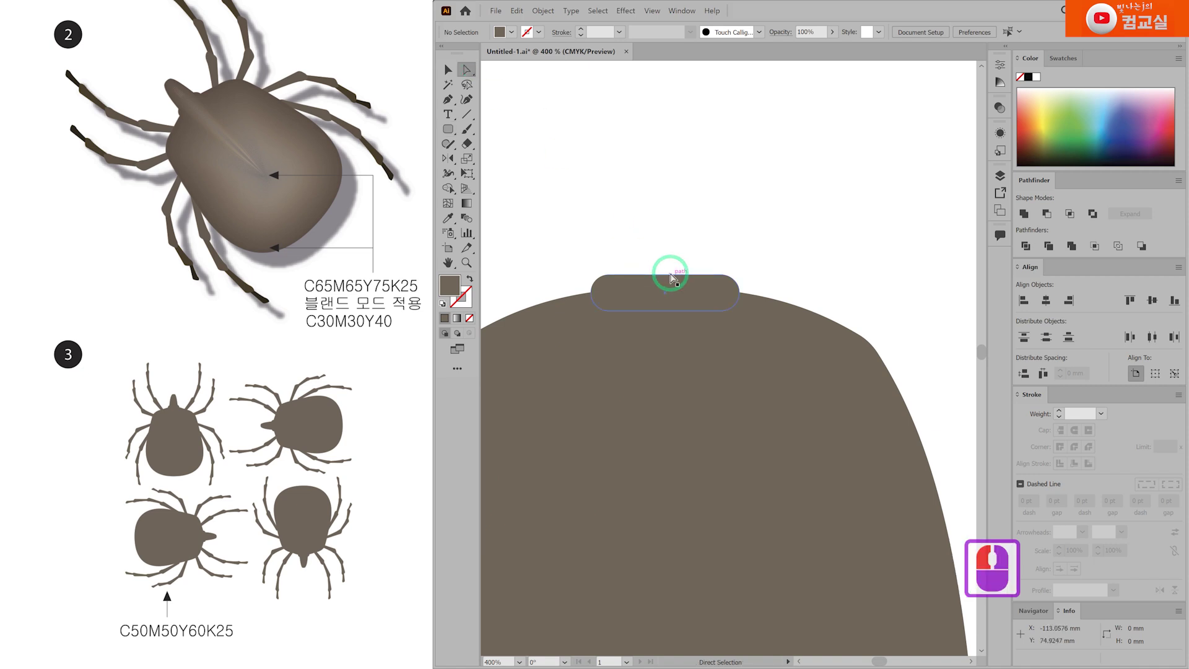
{"action": "left_click", "coordinate": [694, 300]}
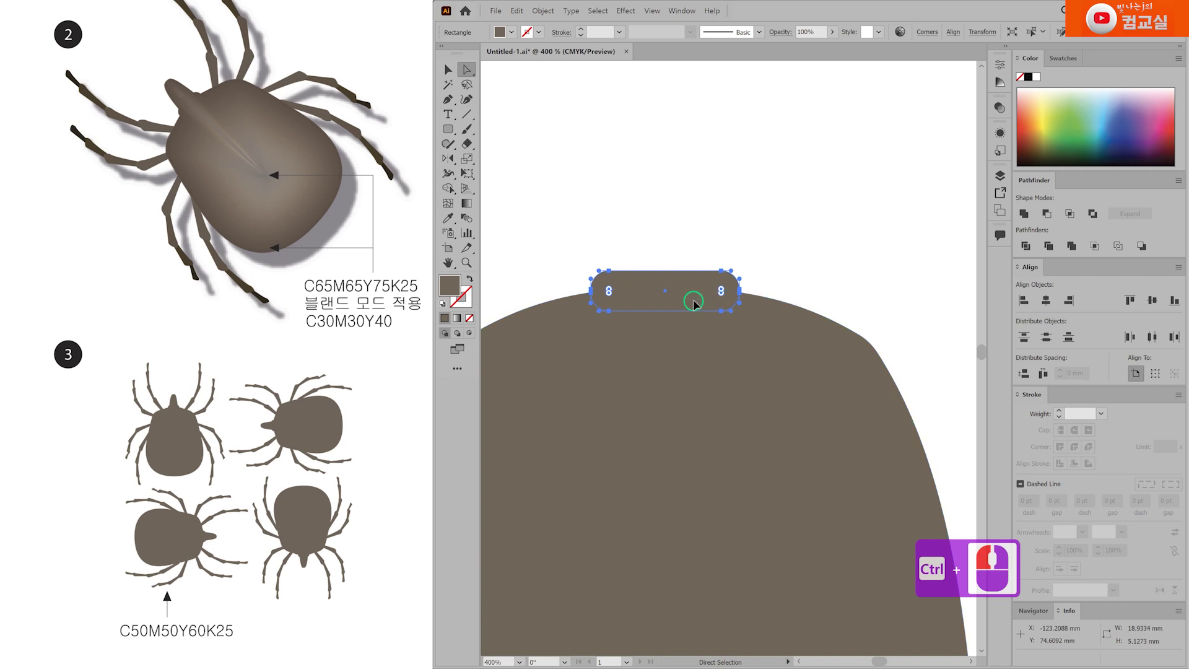
{"action": "left_click_drag", "start_coordinate": [693, 300], "coordinate": [842, 213]}
Draw an ellipse about 21 mm wide and 9 mm tall over the middle of the body's top edge.
{"action": "left_click", "coordinate": [448, 129]}
{"action": "left_click", "coordinate": [495, 159]}
{"action": "left_click_drag", "start_coordinate": [665, 303], "coordinate": [746, 270]}
{"action": "left_click_drag", "start_coordinate": [692, 327], "coordinate": [693, 319]}
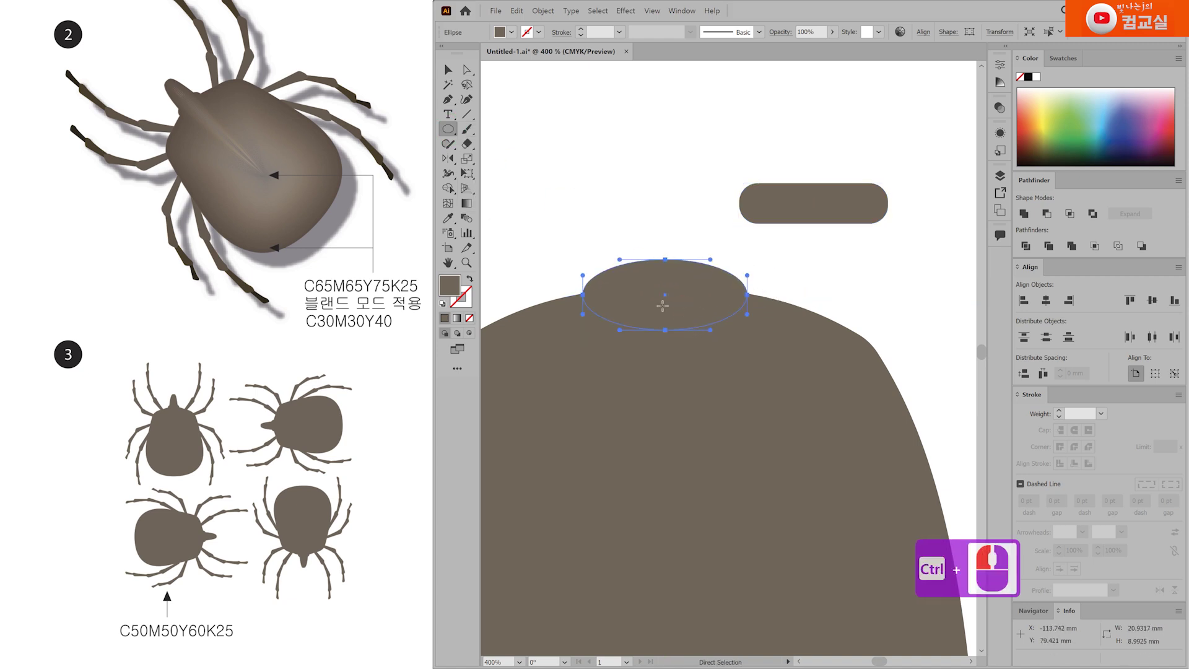
Flatten the top of the head ellipse by extending both horizontal handles of its top anchor outward.
{"action": "key", "text": "a"}
{"action": "mouse_move", "coordinate": [620, 263]}
{"action": "left_mouse_down"}
{"action": "mouse_move", "coordinate": [587, 265]}
{"action": "mouse_move", "coordinate": [620, 260]}
{"action": "left_mouse_up"}
{"action": "left_click_drag", "start_coordinate": [710, 259], "coordinate": [735, 258]}
{"action": "left_click_drag", "start_coordinate": [601, 262], "coordinate": [593, 258]}
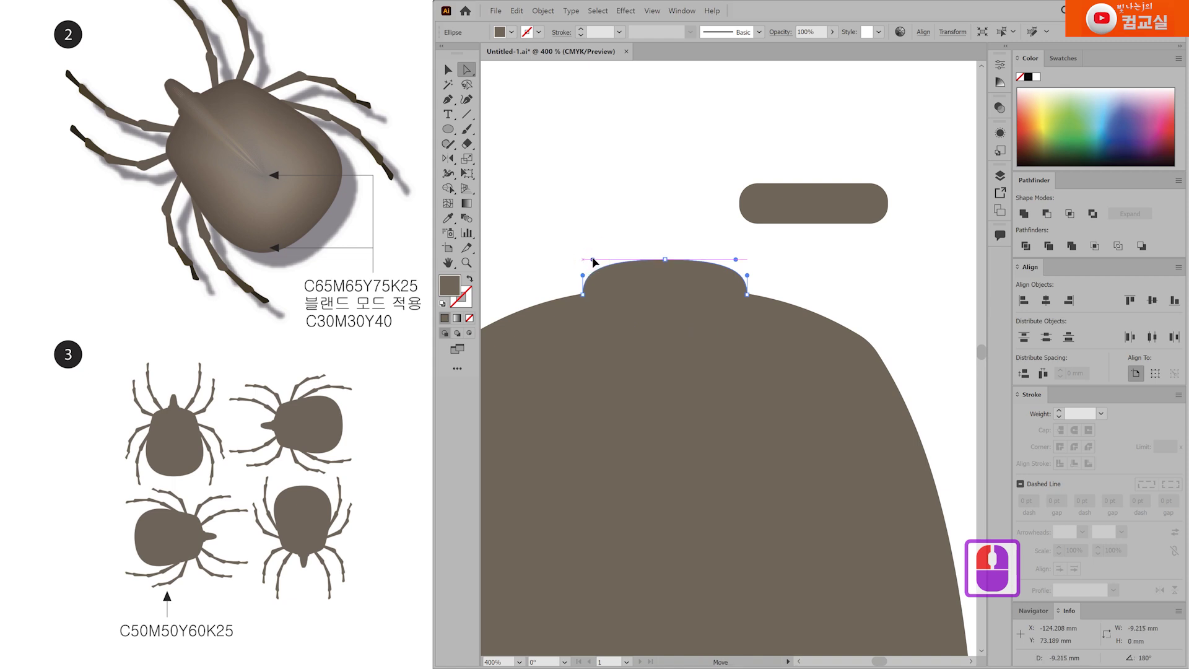
{"action": "left_click", "coordinate": [863, 298]}
Delete the rounded rectangle set aside above the body.
{"action": "scroll", "coordinate": [863, 297], "scroll_direction": "down", "scroll_amount": 2}
{"action": "left_click_drag", "start_coordinate": [736, 175], "coordinate": [790, 271]}
{"action": "key", "text": "Delete"}
{"action": "left_click", "coordinate": [791, 260]}
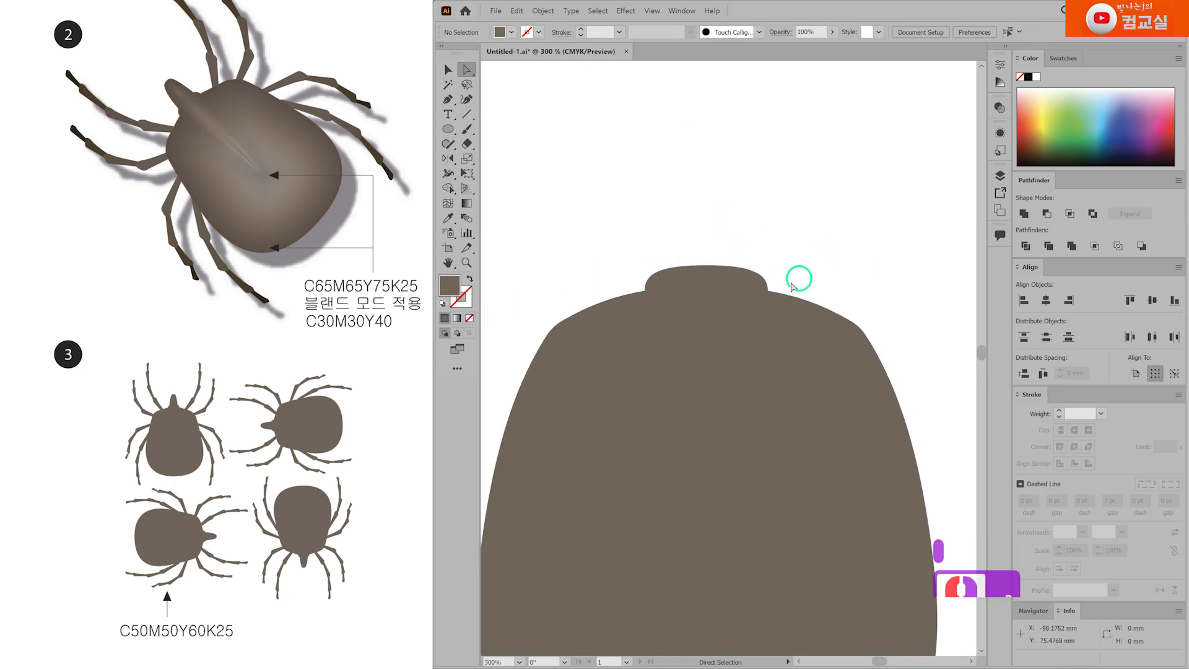
Scale the head ellipse down slightly and centre it horizontally on the body.
{"action": "left_click", "coordinate": [759, 308]}
{"action": "left_click_drag", "start_coordinate": [769, 265], "coordinate": [749, 272]}
{"action": "left_click", "coordinate": [741, 305], "text": "ctrl"}
{"action": "left_click", "coordinate": [447, 69]}
{"action": "left_click", "coordinate": [759, 345]}
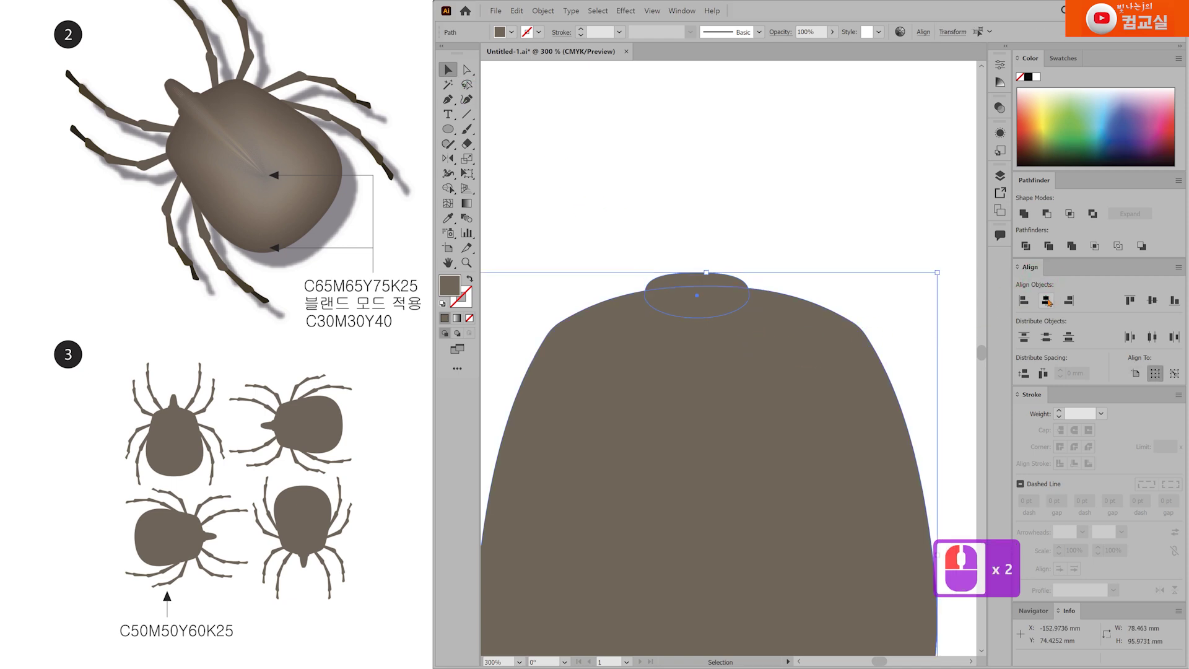
{"action": "left_click", "coordinate": [854, 233]}
{"action": "scroll", "coordinate": [716, 305], "scroll_direction": "up", "scroll_amount": 1}
{"action": "left_click_drag", "start_coordinate": [714, 325], "coordinate": [684, 317]}
{"action": "left_click", "coordinate": [897, 300]}
{"action": "scroll", "coordinate": [683, 295], "scroll_direction": "up", "scroll_amount": 1}
{"action": "left_click", "coordinate": [870, 268]}
Draw the left half of the mouthpart rising from the head with the Pen tool, about 4 mm wide and 16 mm tall.
{"action": "left_click", "coordinate": [448, 99]}
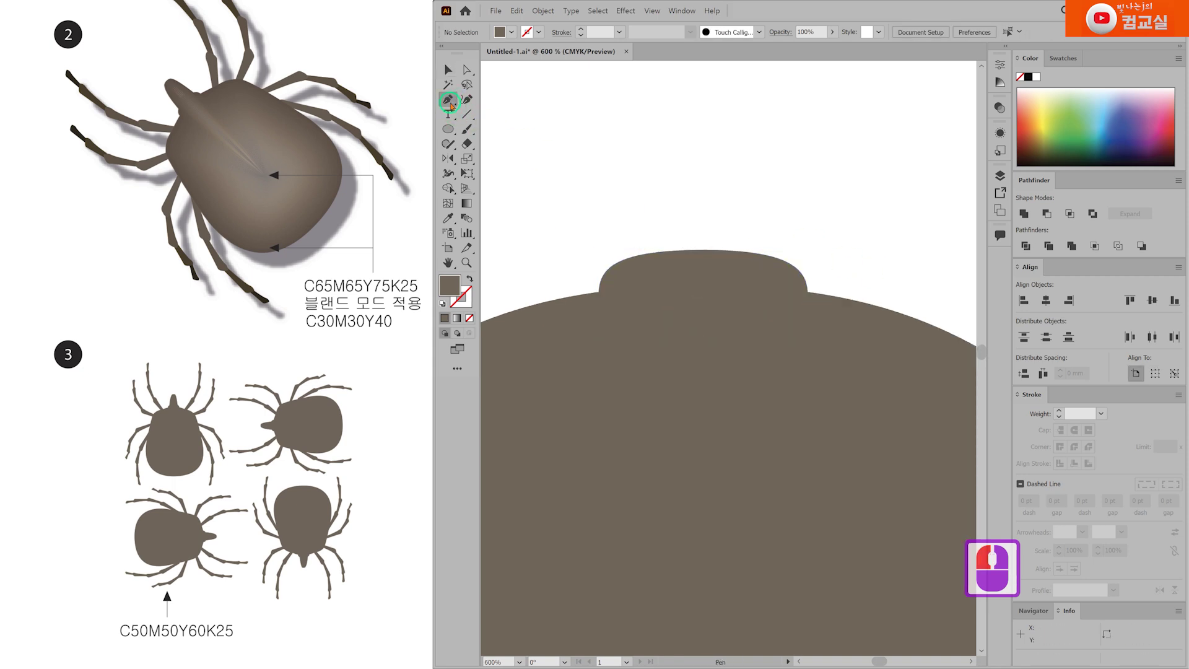
{"action": "left_click", "coordinate": [702, 295]}
{"action": "scroll", "coordinate": [702, 166], "scroll_direction": "down", "scroll_amount": 1}
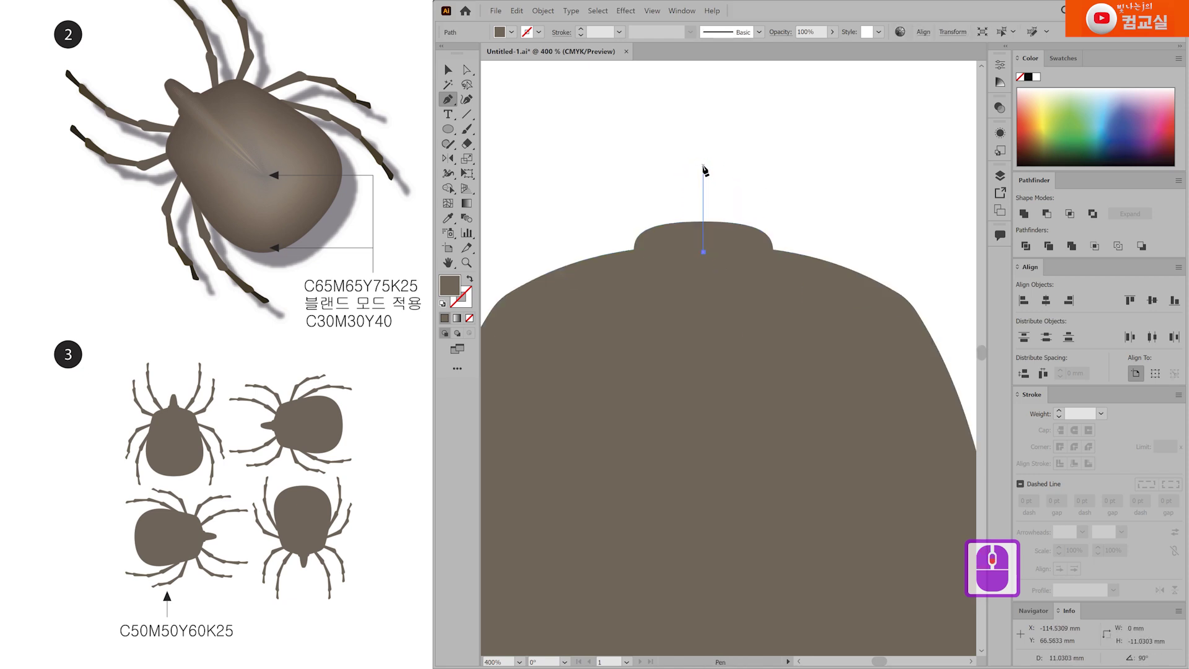
{"action": "left_click", "coordinate": [700, 133]}
{"action": "scroll", "coordinate": [675, 137], "scroll_direction": "up", "scroll_amount": 1}
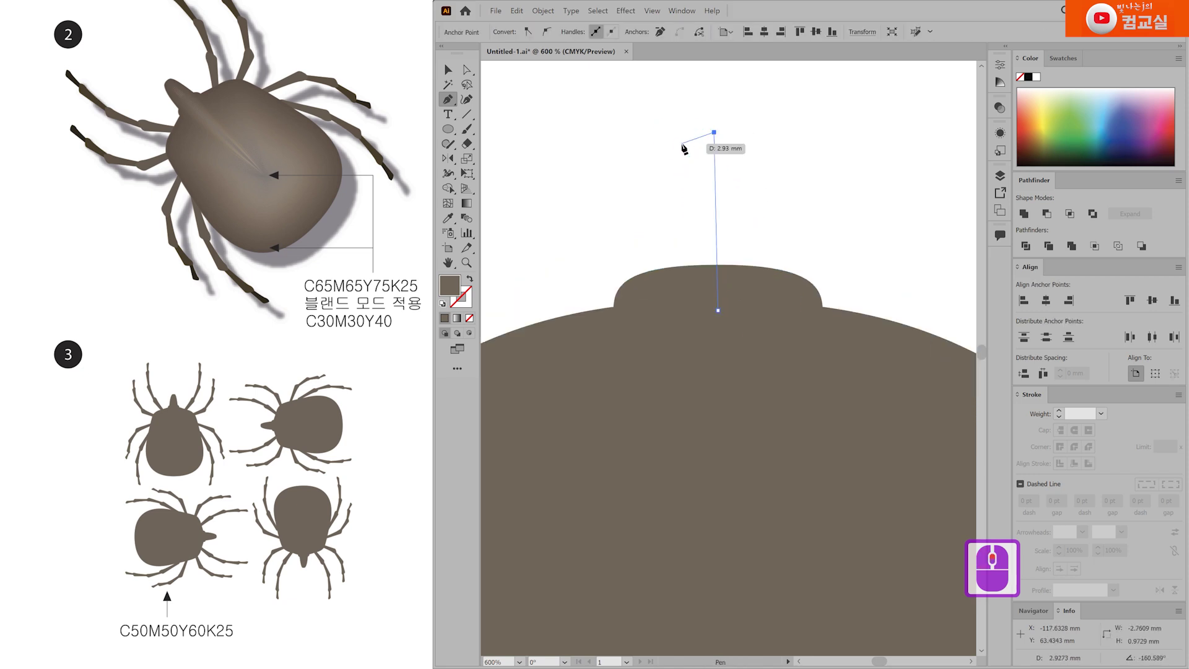
{"action": "left_click_drag", "start_coordinate": [685, 143], "coordinate": [679, 156]}
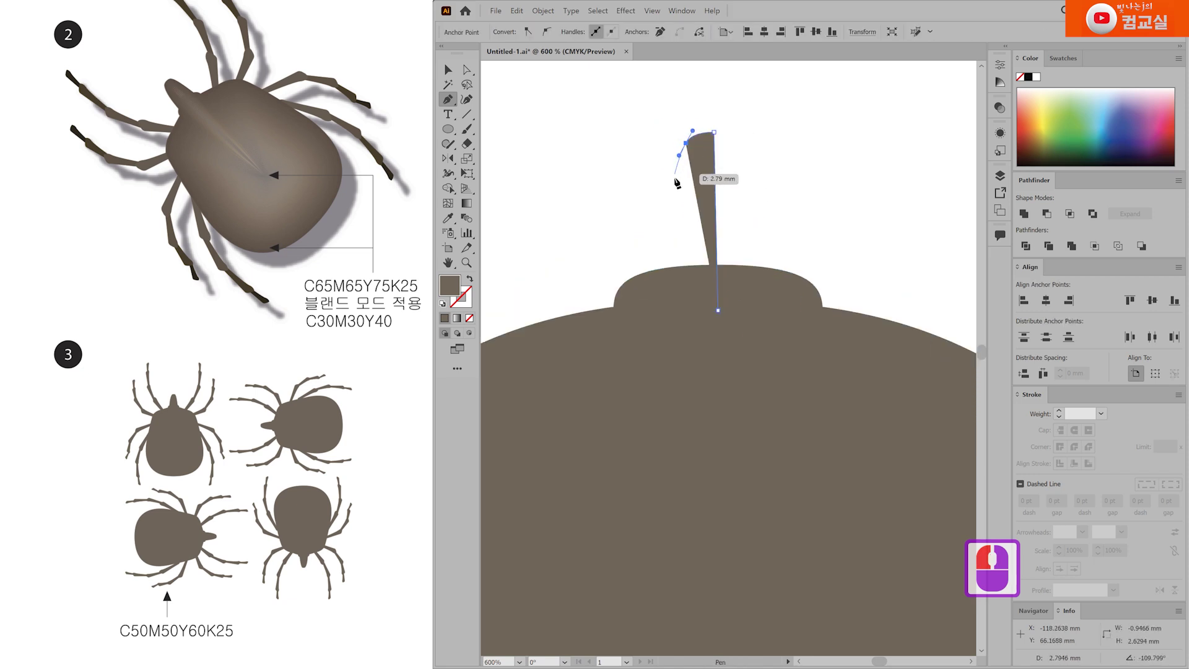
{"action": "left_click_drag", "start_coordinate": [671, 231], "coordinate": [670, 248]}
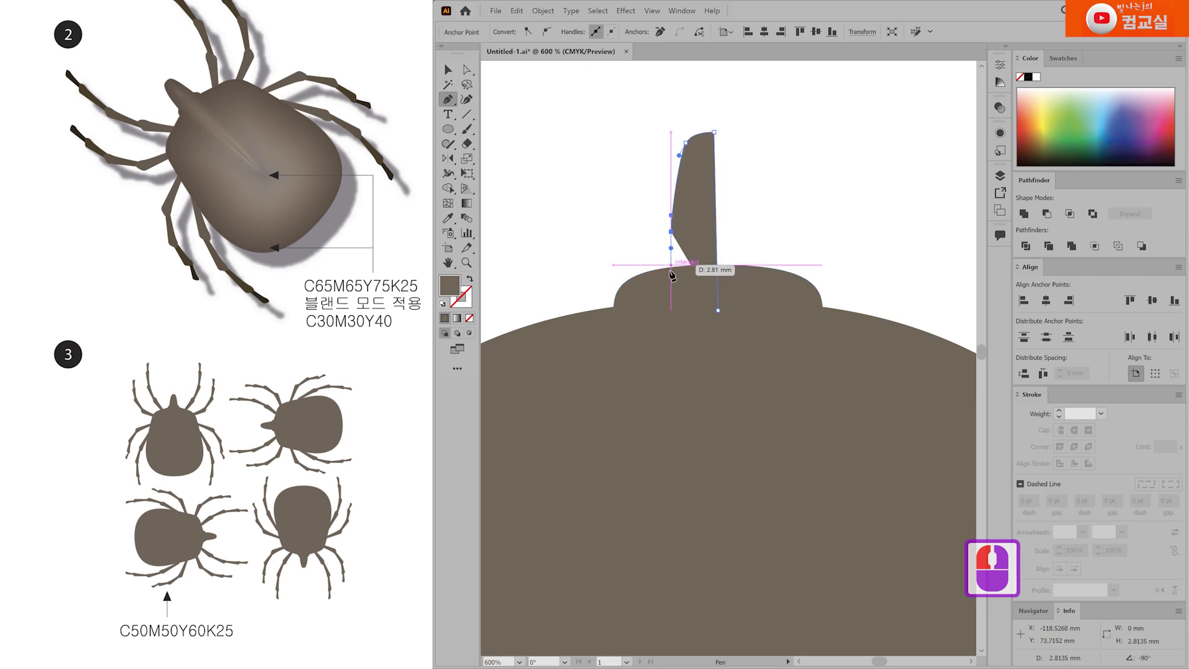
{"action": "left_click", "coordinate": [677, 317]}
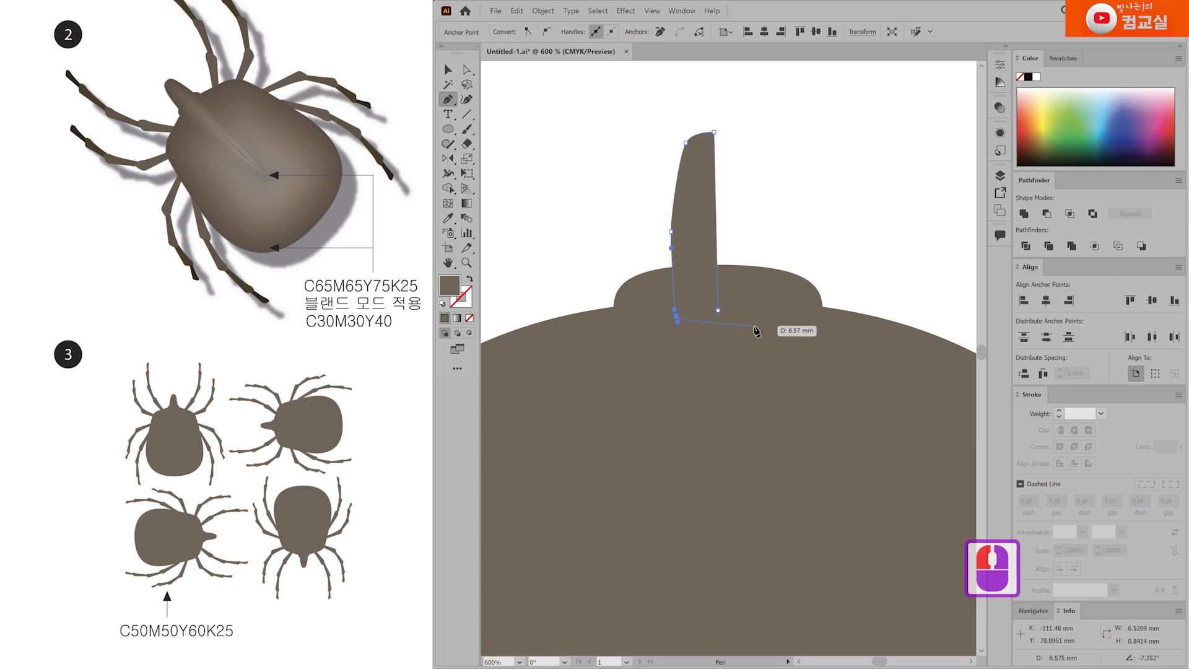
{"action": "left_click", "coordinate": [718, 309]}
Adjust the handle of the middle anchor on the half mouthpart's left edge to smooth the curve.
{"action": "key", "text": "a"}
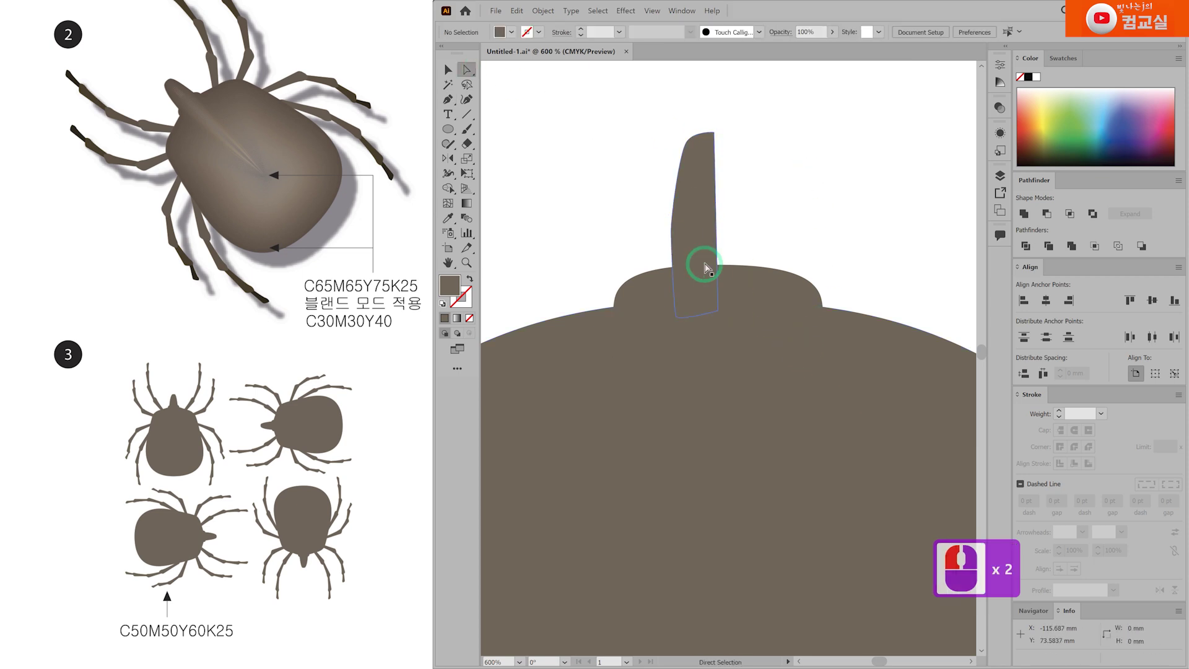
{"action": "scroll", "coordinate": [671, 221], "scroll_direction": "up", "scroll_amount": 2}
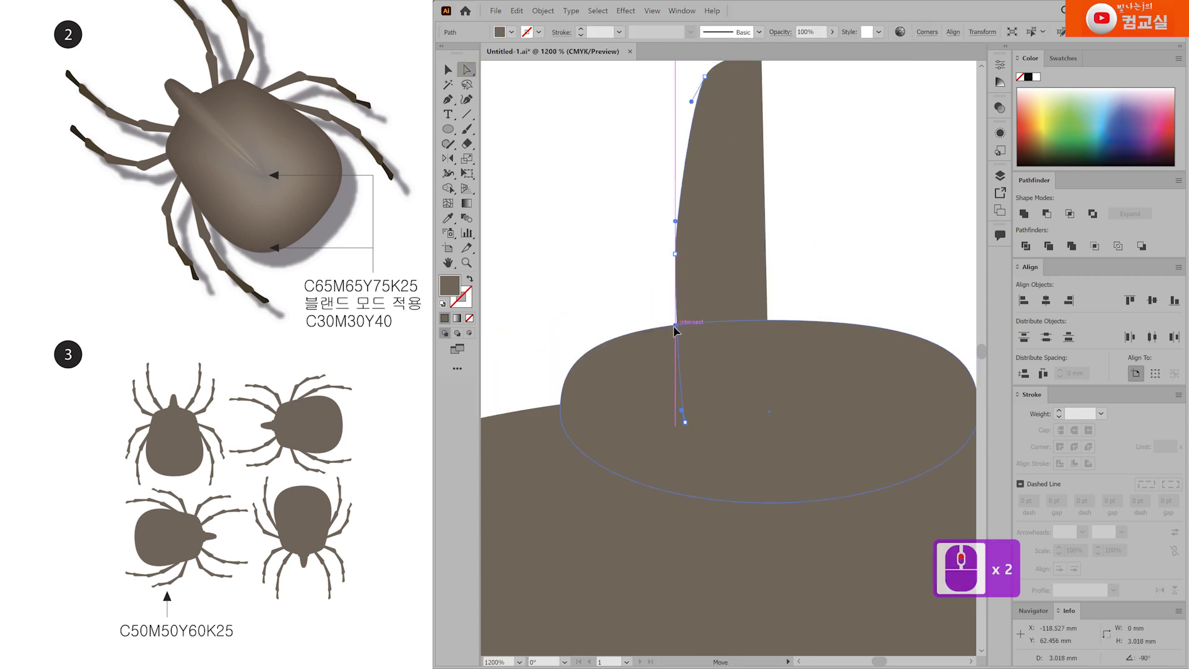
{"action": "left_click_drag", "start_coordinate": [675, 221], "coordinate": [675, 213]}
{"action": "left_click", "coordinate": [768, 155]}
{"action": "scroll", "coordinate": [768, 154], "scroll_direction": "down", "scroll_amount": 2}
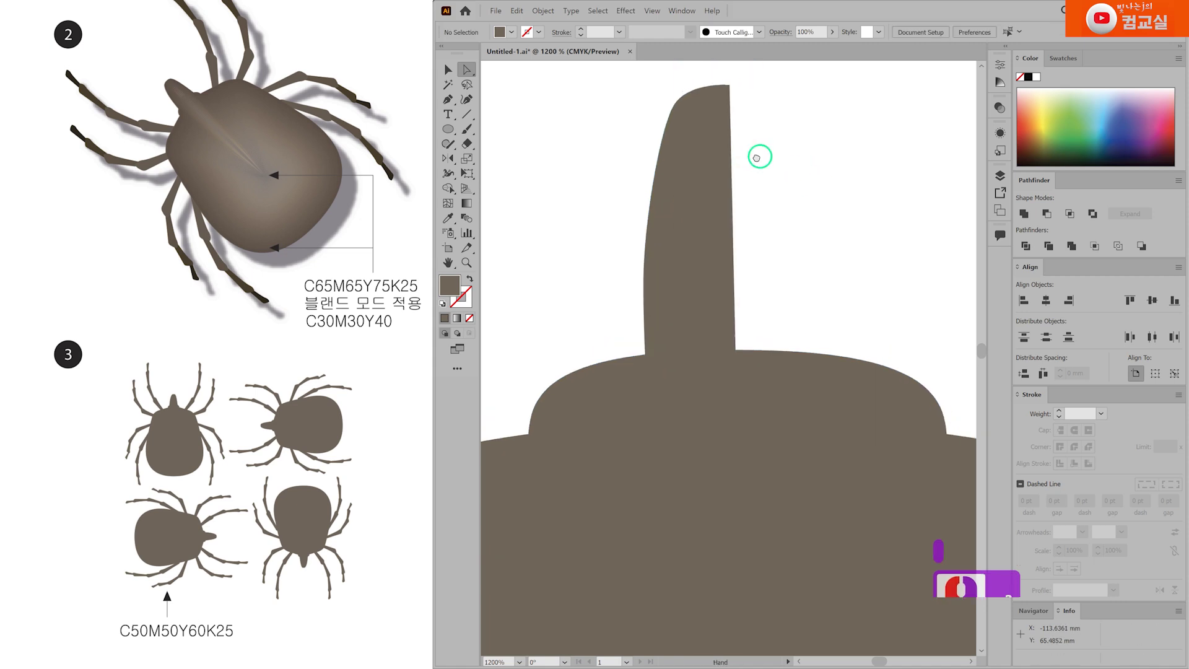
{"action": "left_click_drag", "start_coordinate": [770, 258], "coordinate": [791, 233]}
Reflect a copy of the half mouthpart across a vertical axis through its top-right anchor.
{"action": "left_click", "coordinate": [684, 197]}
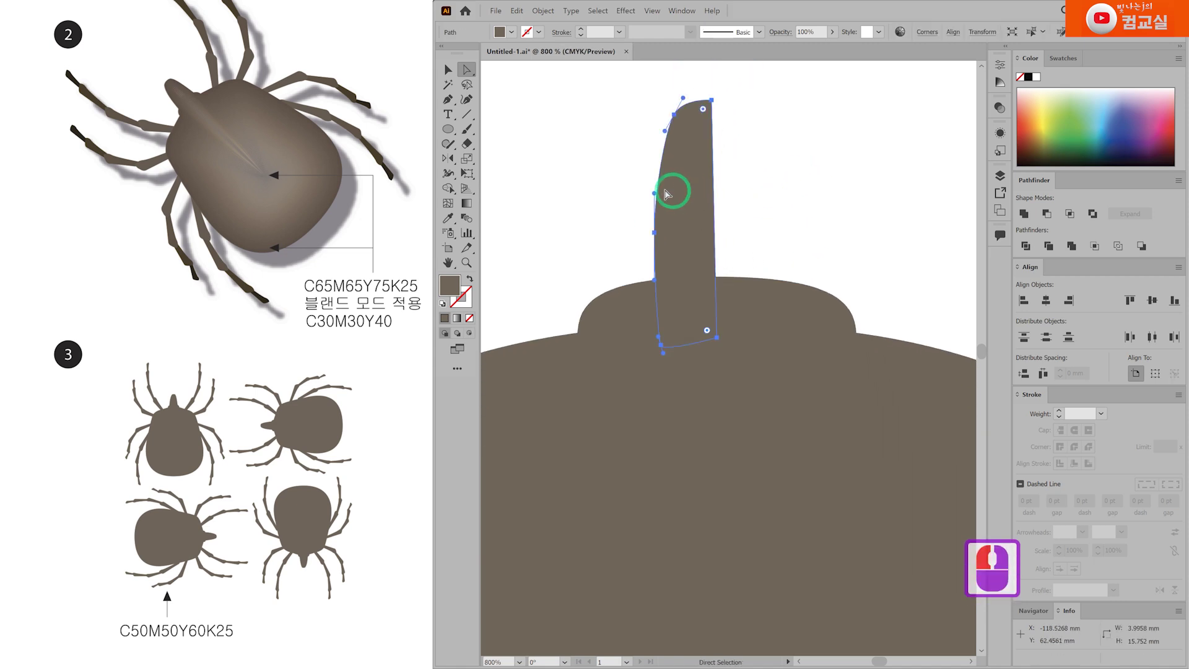
{"action": "left_click", "coordinate": [447, 158]}
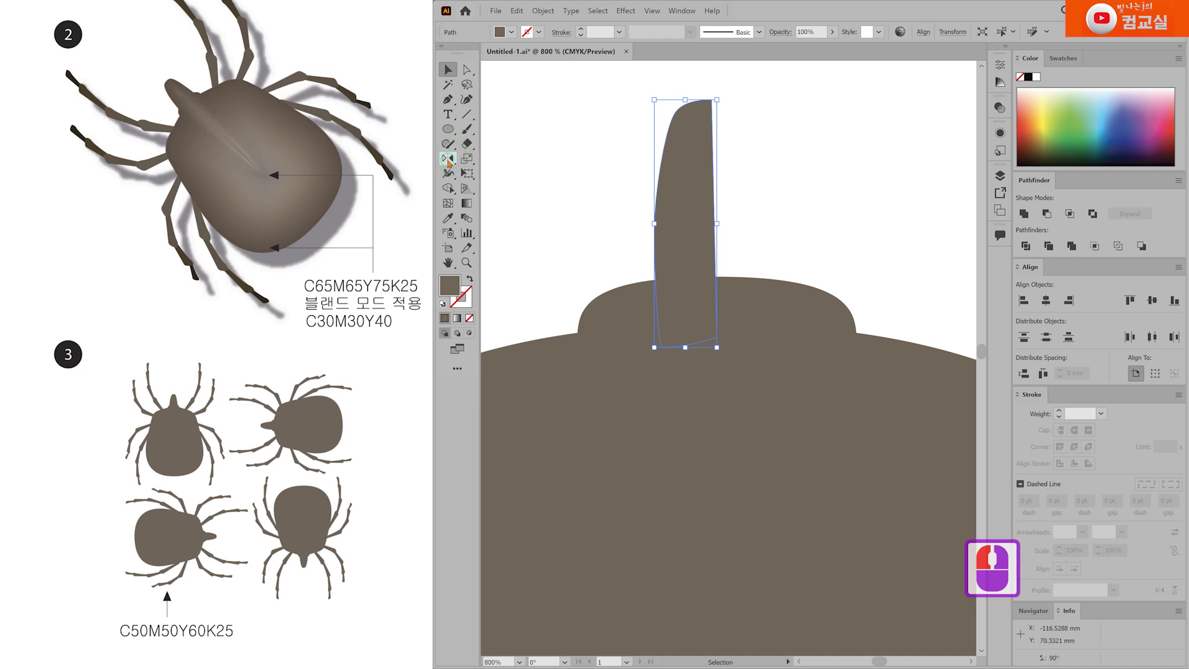
{"action": "left_click", "coordinate": [712, 99], "text": "alt"}
{"action": "left_click", "coordinate": [439, 488]}
Unite the two mouthpart halves into a single shape.
{"action": "key", "text": "v"}
{"action": "left_click", "coordinate": [657, 126], "text": "shift"}
{"action": "left_click_drag", "start_coordinate": [766, 227], "coordinate": [743, 273]}
{"action": "scroll", "coordinate": [826, 241], "scroll_direction": "down", "scroll_amount": 4}
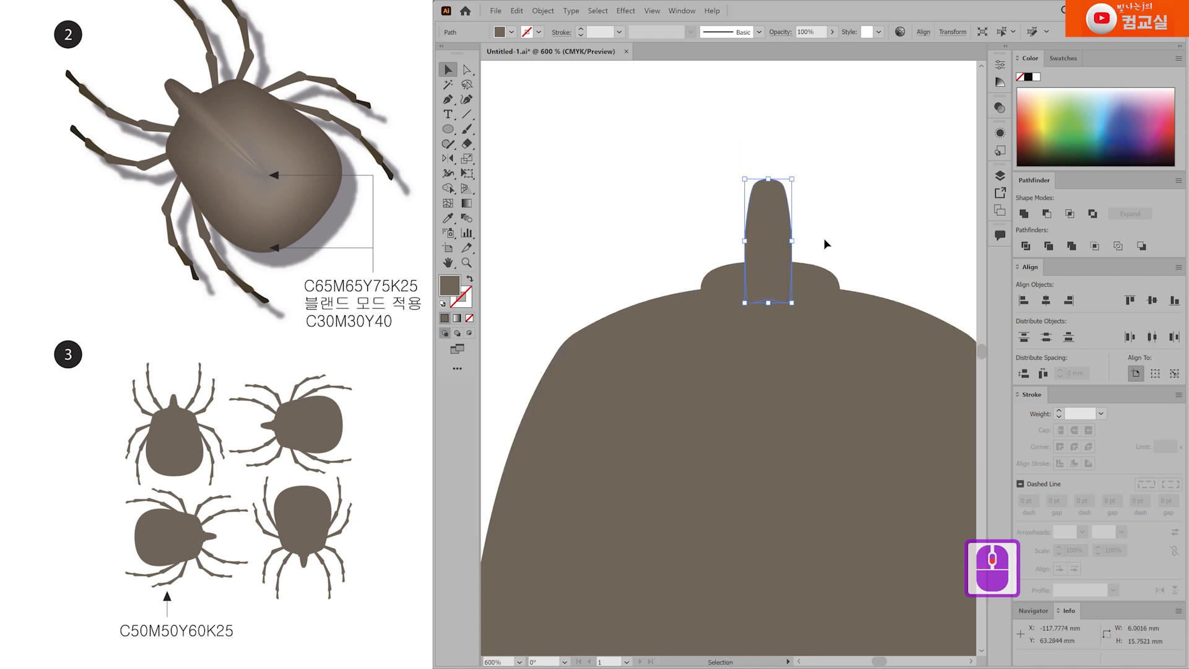
Widen the mouthpart's base with Free Transform and stretch its tip upward.
{"action": "left_click", "coordinate": [783, 197]}
{"action": "scroll", "coordinate": [679, 204], "scroll_direction": "up", "scroll_amount": 2}
{"action": "left_click", "coordinate": [681, 193]}
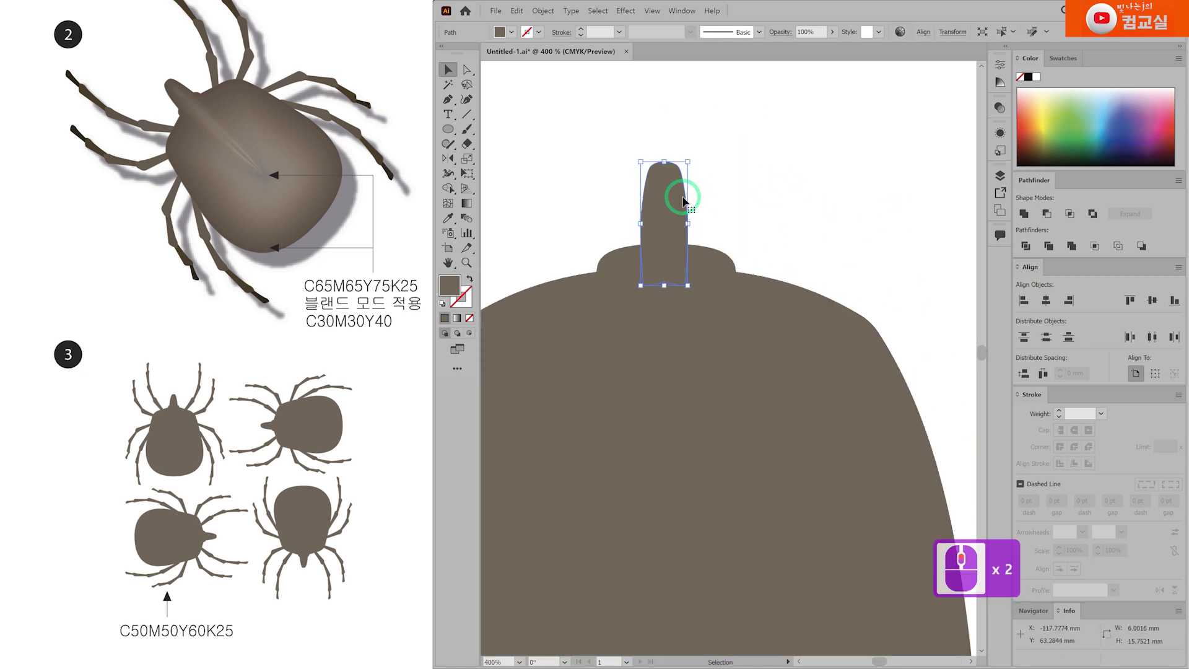
{"action": "left_click", "coordinate": [468, 173]}
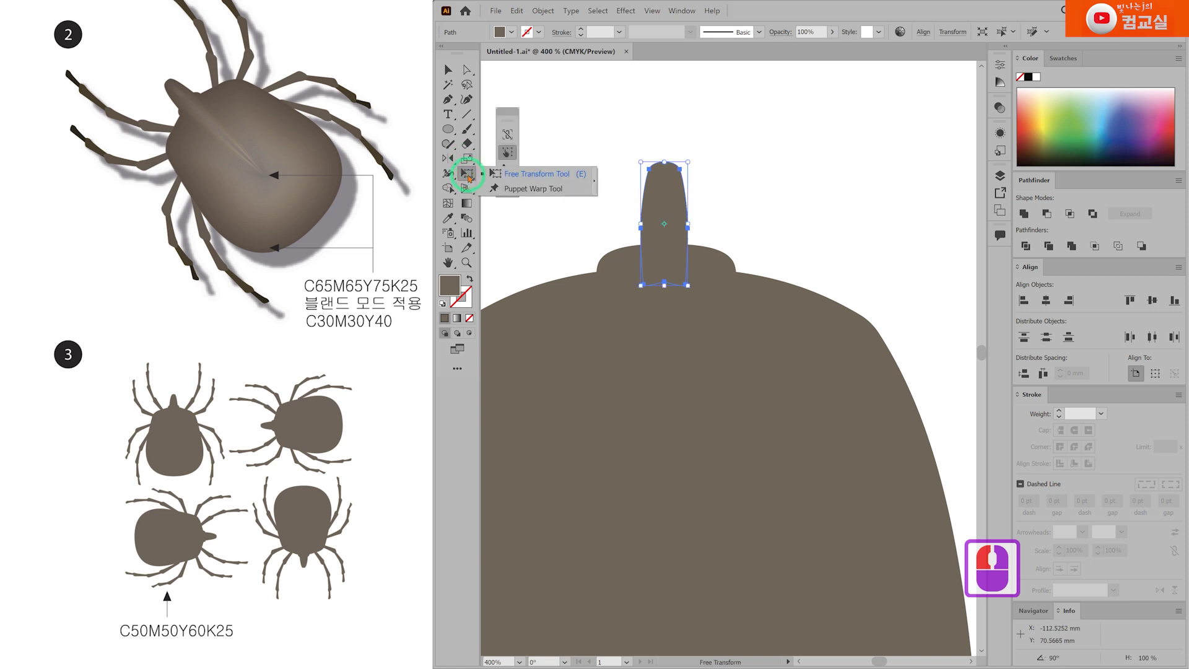
{"action": "left_click_drag", "start_coordinate": [688, 285], "coordinate": [694, 286]}
{"action": "left_click", "coordinate": [448, 69]}
{"action": "left_click_drag", "start_coordinate": [664, 162], "coordinate": [664, 139]}
{"action": "left_click", "coordinate": [791, 220]}
{"action": "scroll", "coordinate": [790, 221], "scroll_direction": "down", "scroll_amount": 2}
{"action": "scroll", "coordinate": [787, 226], "scroll_direction": "down", "scroll_amount": 2}
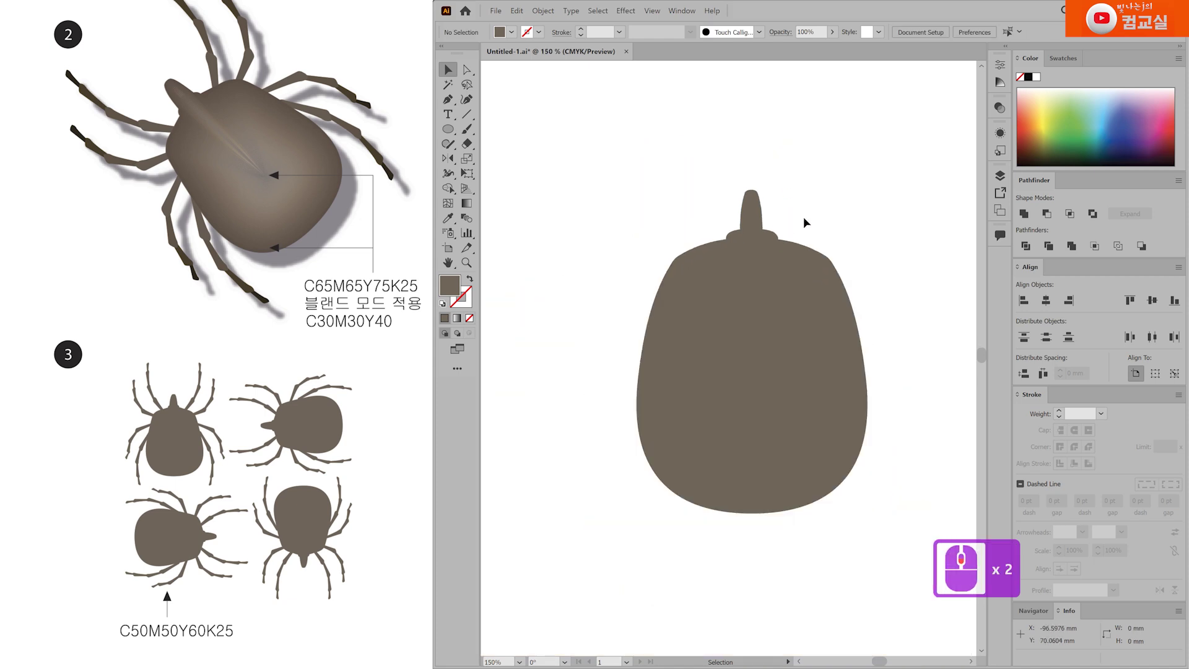
{"action": "left_click", "coordinate": [765, 207]}
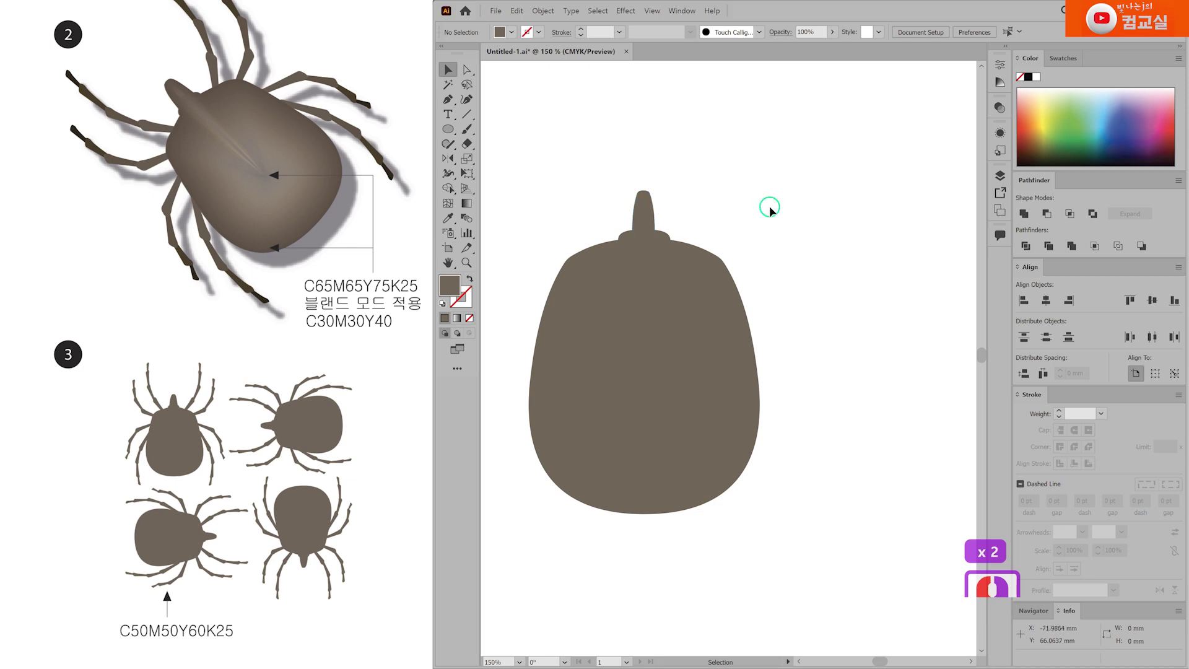
{"action": "scroll", "coordinate": [770, 211], "scroll_direction": "down", "scroll_amount": 2}
{"action": "scroll", "coordinate": [730, 206], "scroll_direction": "up", "scroll_amount": 4}
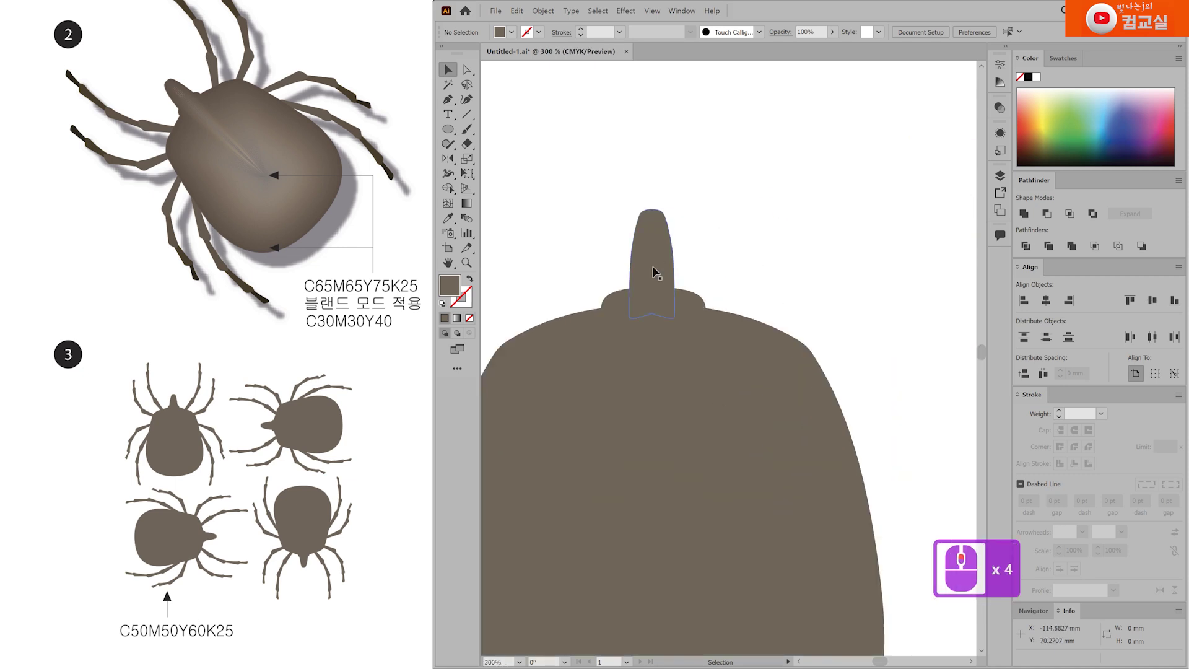
Stretch the mouthpart slightly wider and taller above the tick's head.
{"action": "left_click", "coordinate": [656, 273]}
{"action": "left_click_drag", "start_coordinate": [675, 263], "coordinate": [682, 258]}
{"action": "left_click_drag", "start_coordinate": [656, 207], "coordinate": [655, 200]}
{"action": "left_click", "coordinate": [826, 310]}
{"action": "scroll", "coordinate": [825, 310], "scroll_direction": "down", "scroll_amount": 2}
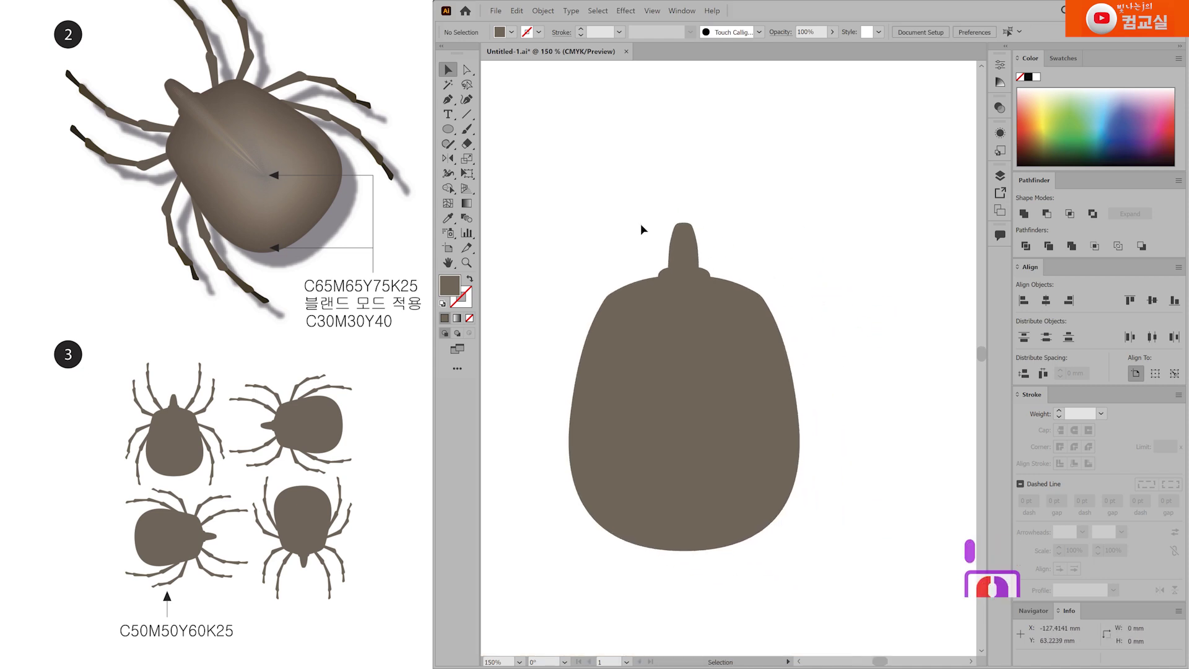
Unite the tick's body, head and mouthpart into a single shape.
{"action": "left_click_drag", "start_coordinate": [658, 248], "coordinate": [862, 409]}
{"action": "left_click", "coordinate": [1024, 214]}
{"action": "left_click", "coordinate": [875, 432]}
{"action": "left_click", "coordinate": [842, 411]}
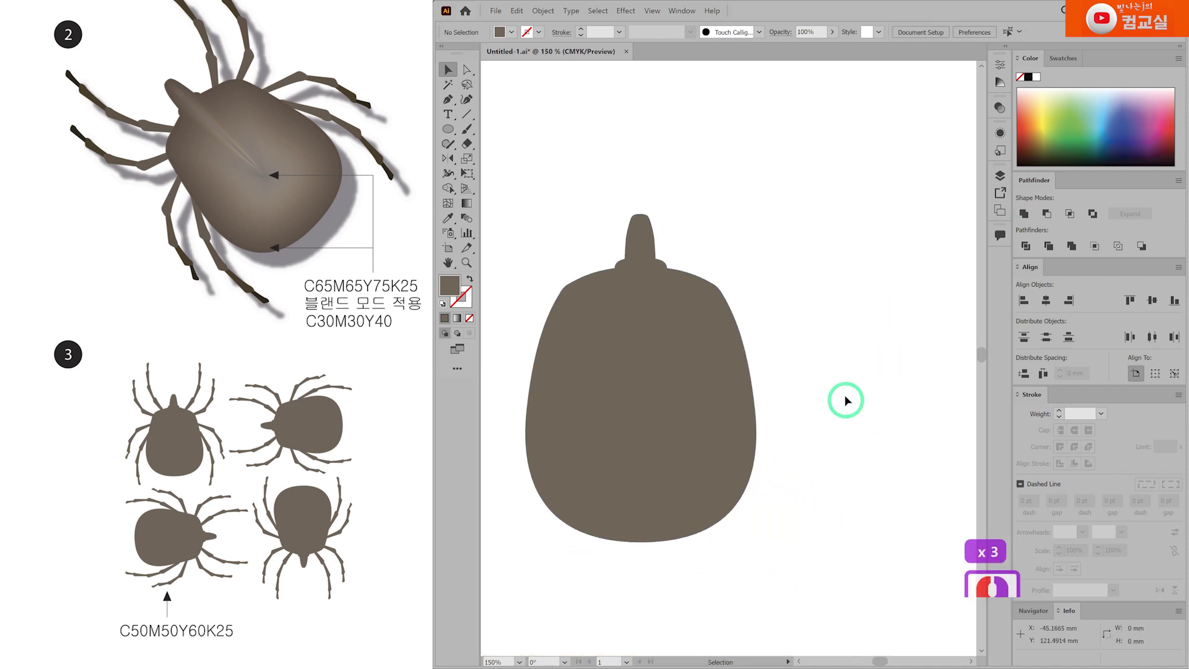
Draw a leg segment with a curved, rounded tip extending outward from the body's right edge with the Pen tool.
{"action": "left_click", "coordinate": [448, 100]}
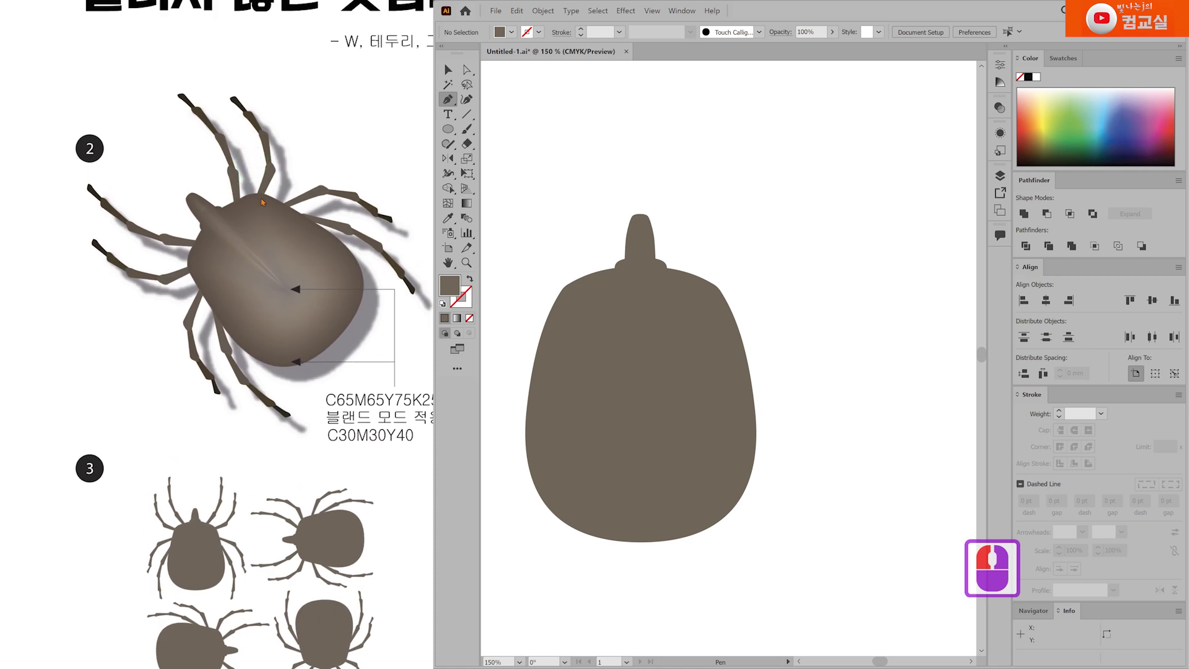
{"action": "scroll", "coordinate": [780, 400], "scroll_direction": "up", "scroll_amount": 1}
{"action": "left_click", "coordinate": [703, 343]}
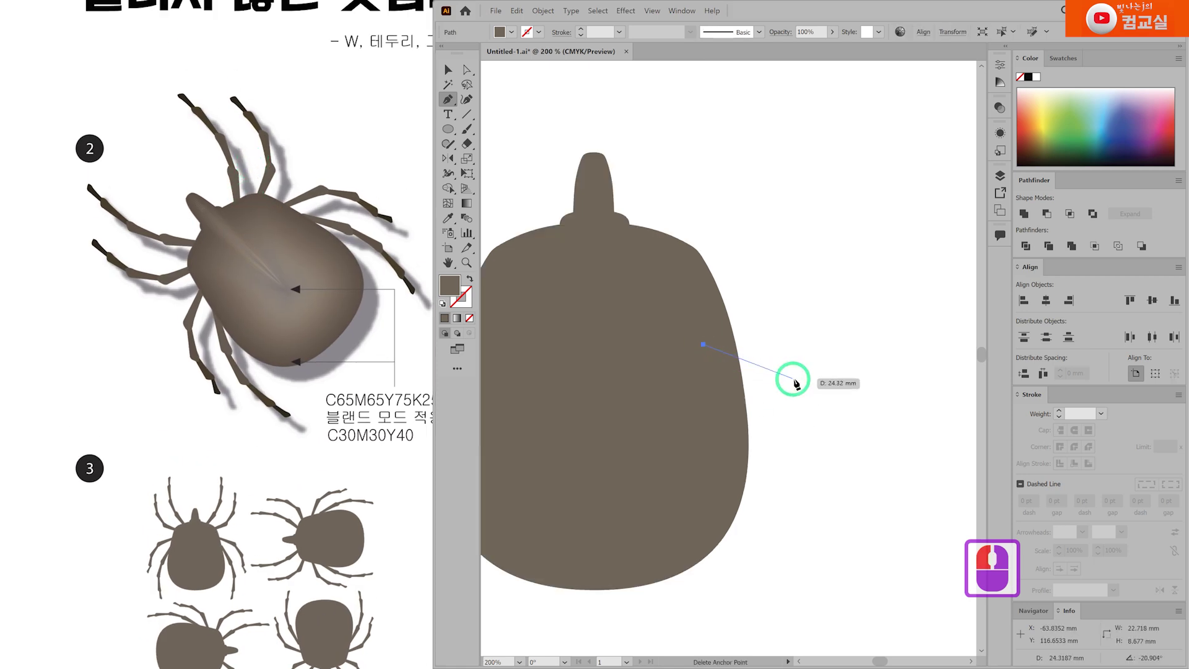
{"action": "left_click_drag", "start_coordinate": [814, 371], "coordinate": [706, 355]}
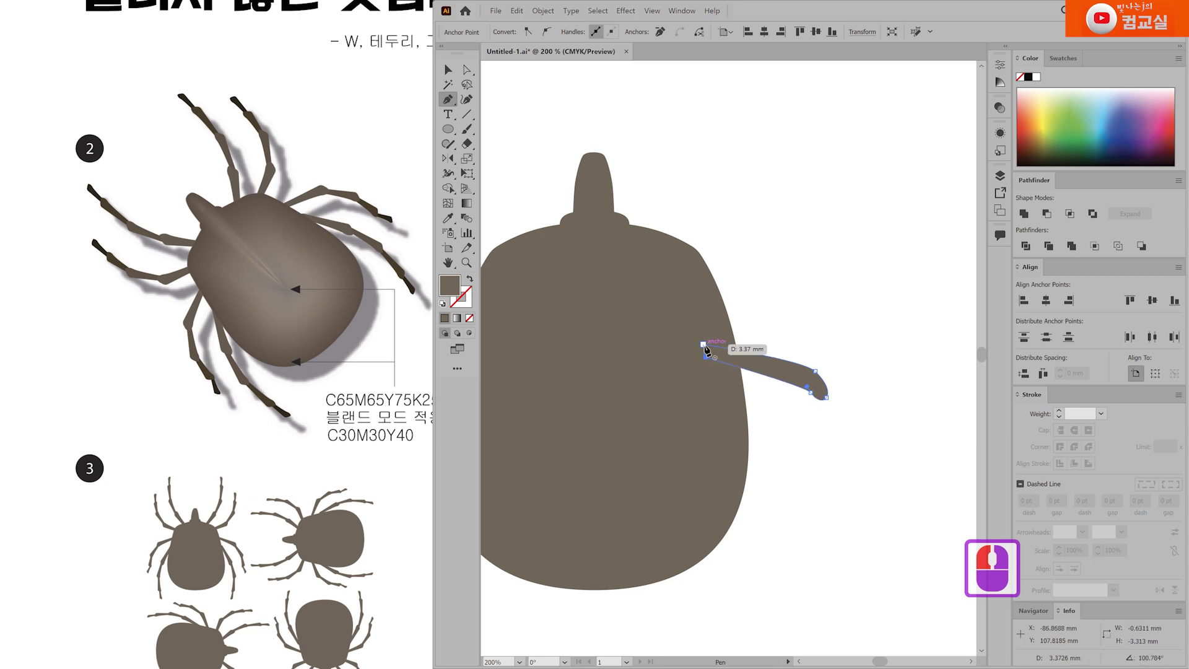
{"action": "left_click", "coordinate": [860, 431], "text": "ctrl"}
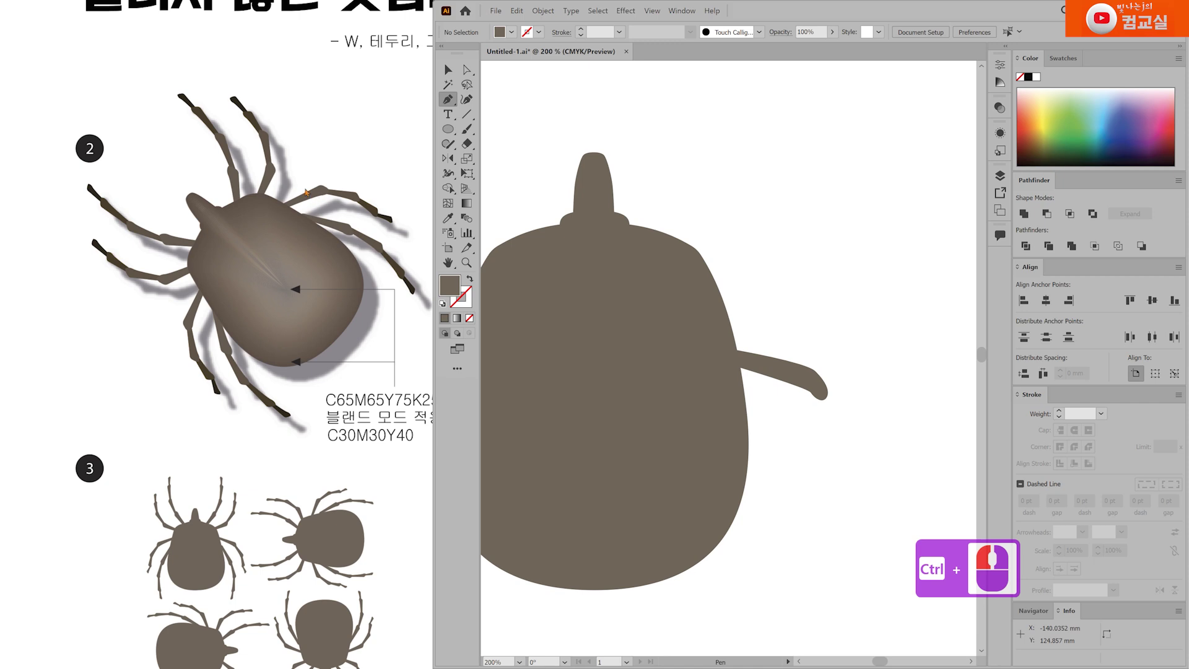
Duplicate the leg segment, rotate the copy to point upward, and place it on the body's upper-right edge beside the head.
{"action": "key", "text": "v"}
{"action": "left_click", "coordinate": [804, 385]}
{"action": "left_click_drag", "start_coordinate": [804, 385], "coordinate": [711, 234]}
{"action": "left_click_drag", "start_coordinate": [756, 169], "coordinate": [813, 207]}
{"action": "left_click", "coordinate": [821, 296]}
{"action": "left_click_drag", "start_coordinate": [831, 243], "coordinate": [776, 192]}
{"action": "left_click_drag", "start_coordinate": [782, 292], "coordinate": [728, 313]}
{"action": "scroll", "coordinate": [730, 199], "scroll_direction": "up", "scroll_amount": 1}
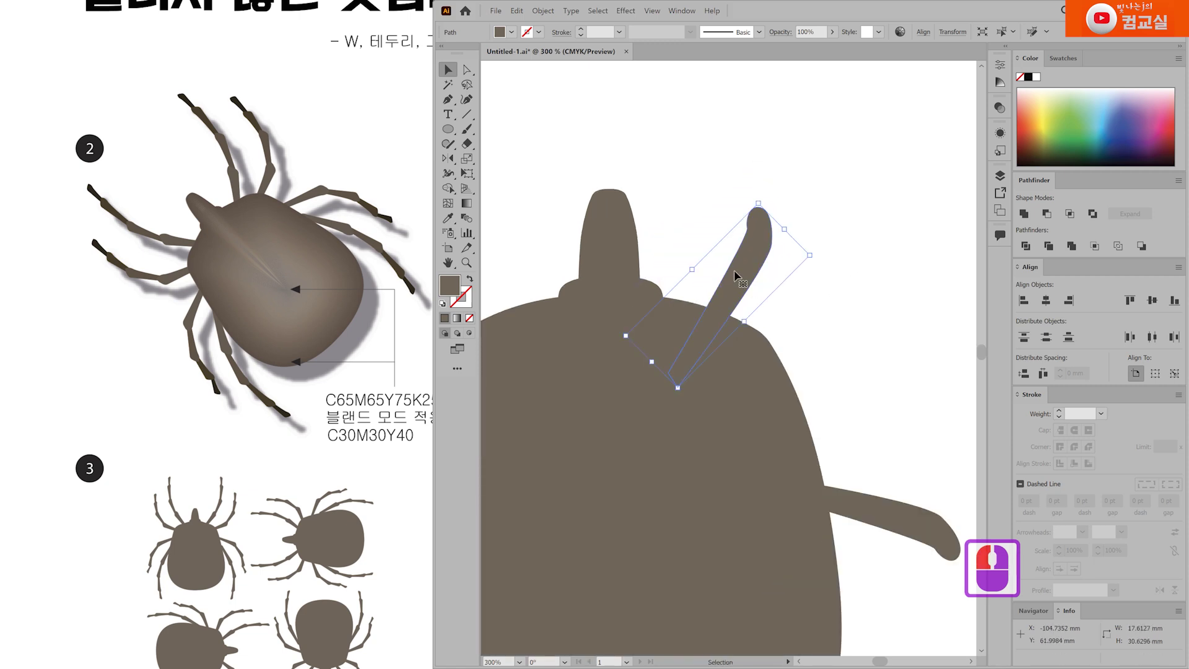
Reshape the copied leg segment's tip into a knob by moving its side anchors and adjusting their handles.
{"action": "key", "text": "a"}
{"action": "scroll", "coordinate": [765, 164], "scroll_direction": "up", "scroll_amount": 1}
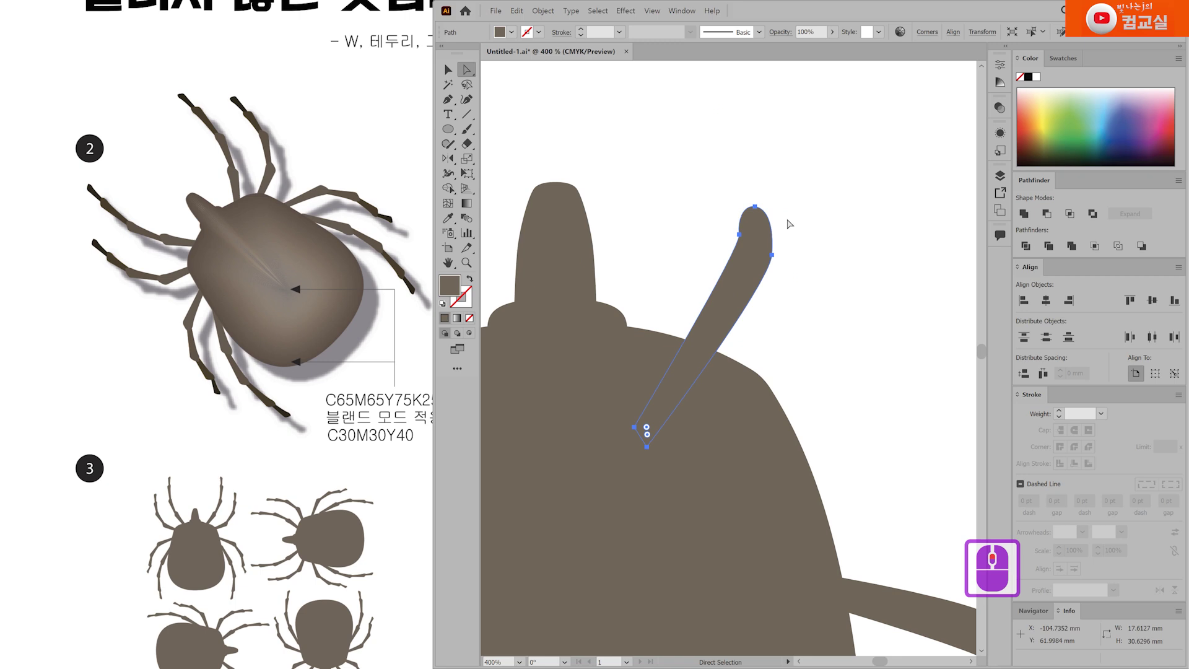
{"action": "left_click", "coordinate": [739, 234]}
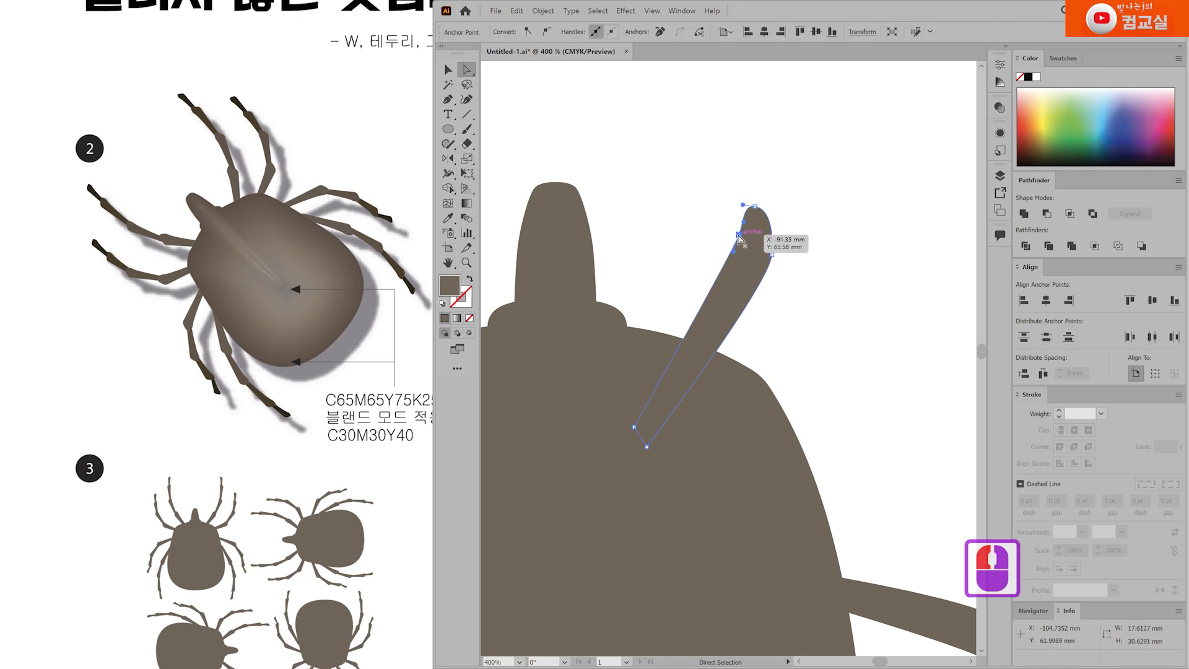
{"action": "left_click_drag", "start_coordinate": [738, 234], "coordinate": [761, 212]}
{"action": "left_click_drag", "start_coordinate": [772, 257], "coordinate": [772, 243]}
{"action": "left_click", "coordinate": [766, 214]}
{"action": "left_click", "coordinate": [772, 243]}
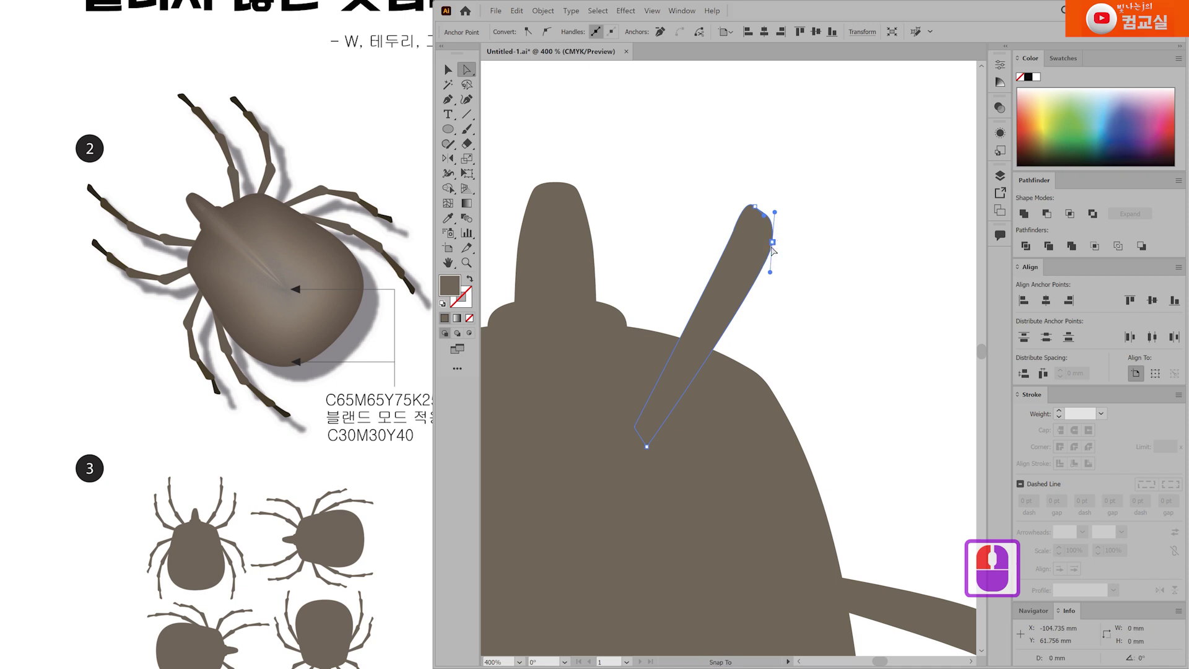
{"action": "left_click_drag", "start_coordinate": [770, 274], "coordinate": [737, 243]}
{"action": "scroll", "coordinate": [772, 255], "scroll_direction": "up", "scroll_amount": 1}
{"action": "left_click_drag", "start_coordinate": [735, 221], "coordinate": [735, 225]}
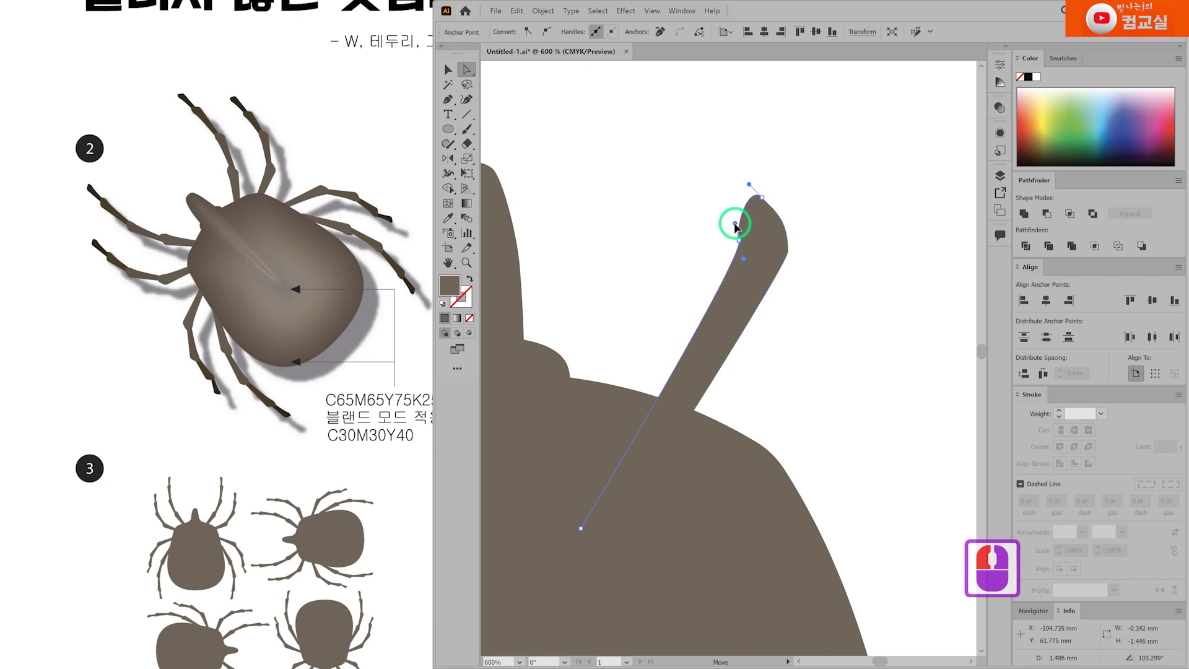
{"action": "left_click", "coordinate": [893, 231]}
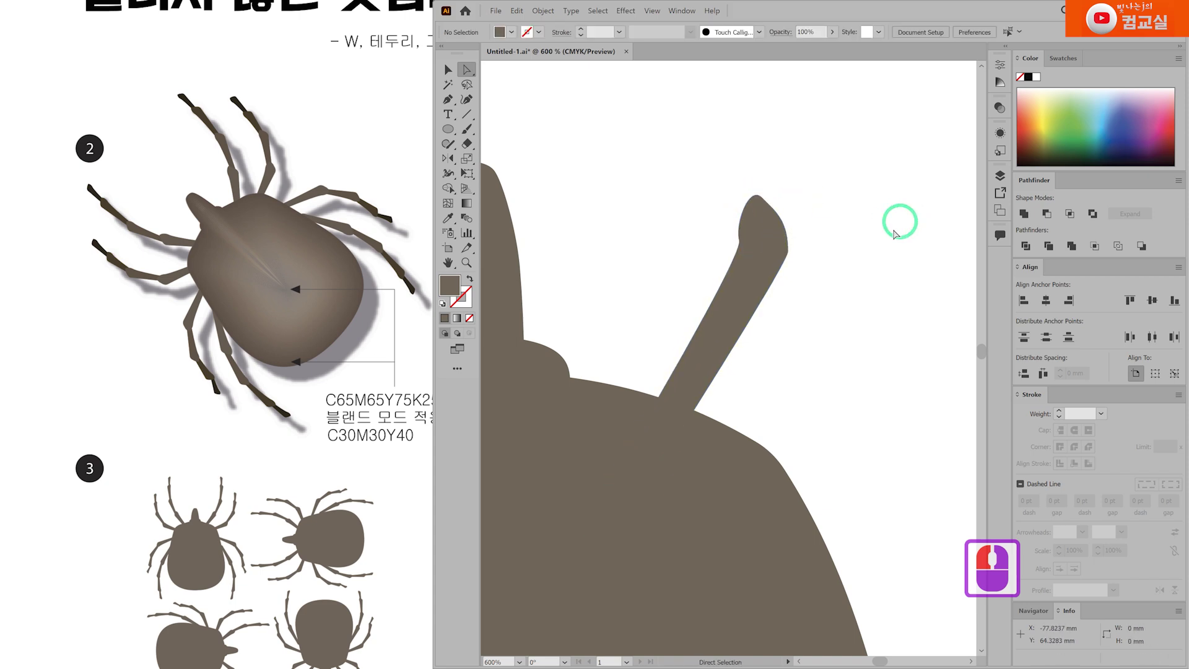
Raise the knob's right anchor and shorten the surrounding handles to refine the tip's curve.
{"action": "left_click", "coordinate": [793, 263]}
{"action": "scroll", "coordinate": [781, 260], "scroll_direction": "up", "scroll_amount": 2}
{"action": "left_click_drag", "start_coordinate": [785, 242], "coordinate": [784, 220]}
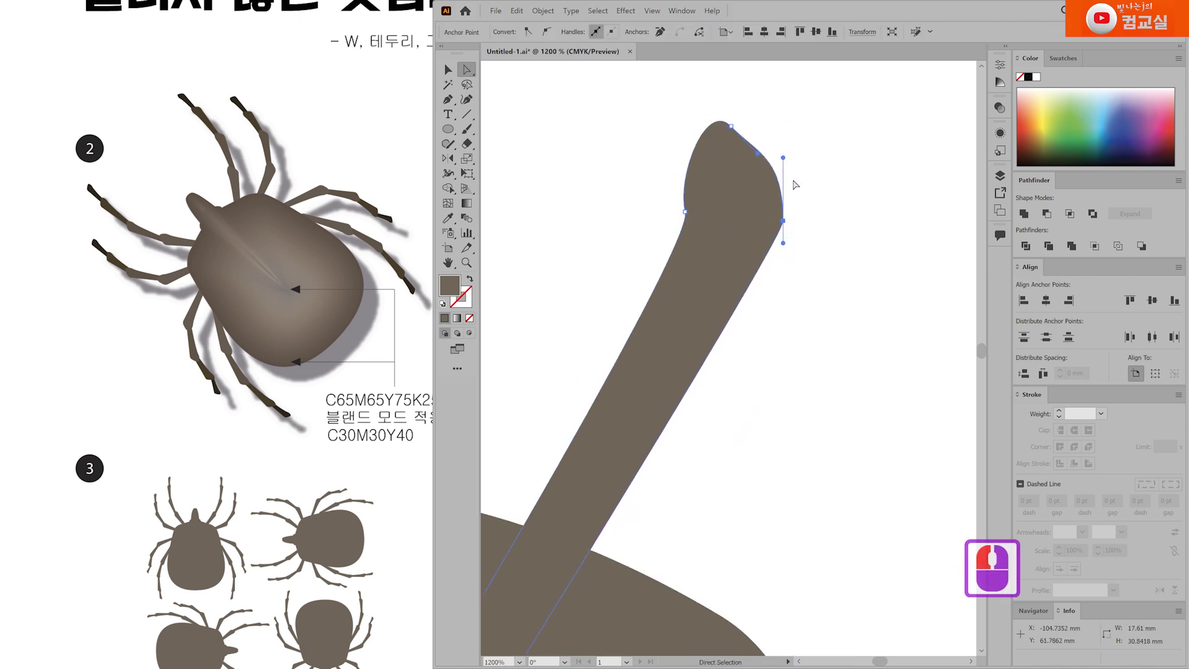
{"action": "left_click_drag", "start_coordinate": [784, 158], "coordinate": [783, 174]}
{"action": "left_click_drag", "start_coordinate": [706, 100], "coordinate": [707, 112]}
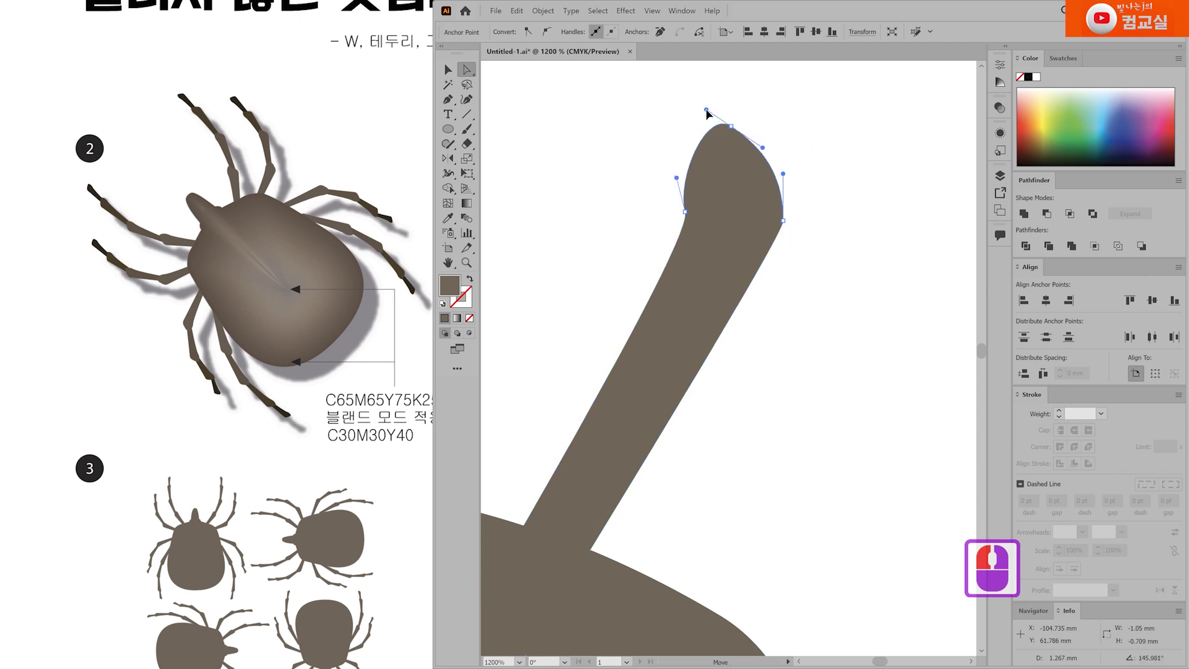
{"action": "left_click_drag", "start_coordinate": [762, 148], "coordinate": [761, 153]}
{"action": "left_click", "coordinate": [844, 178]}
Move the leg segment slightly lower and pull the knob's right anchor inward, adjusting its handle.
{"action": "left_click", "coordinate": [737, 297]}
{"action": "scroll", "coordinate": [737, 297], "scroll_direction": "down", "scroll_amount": 3}
{"action": "key", "text": "v"}
{"action": "left_click", "coordinate": [682, 221]}
{"action": "left_click", "coordinate": [729, 303]}
{"action": "left_click_drag", "start_coordinate": [729, 300], "coordinate": [727, 310]}
{"action": "key", "text": "a"}
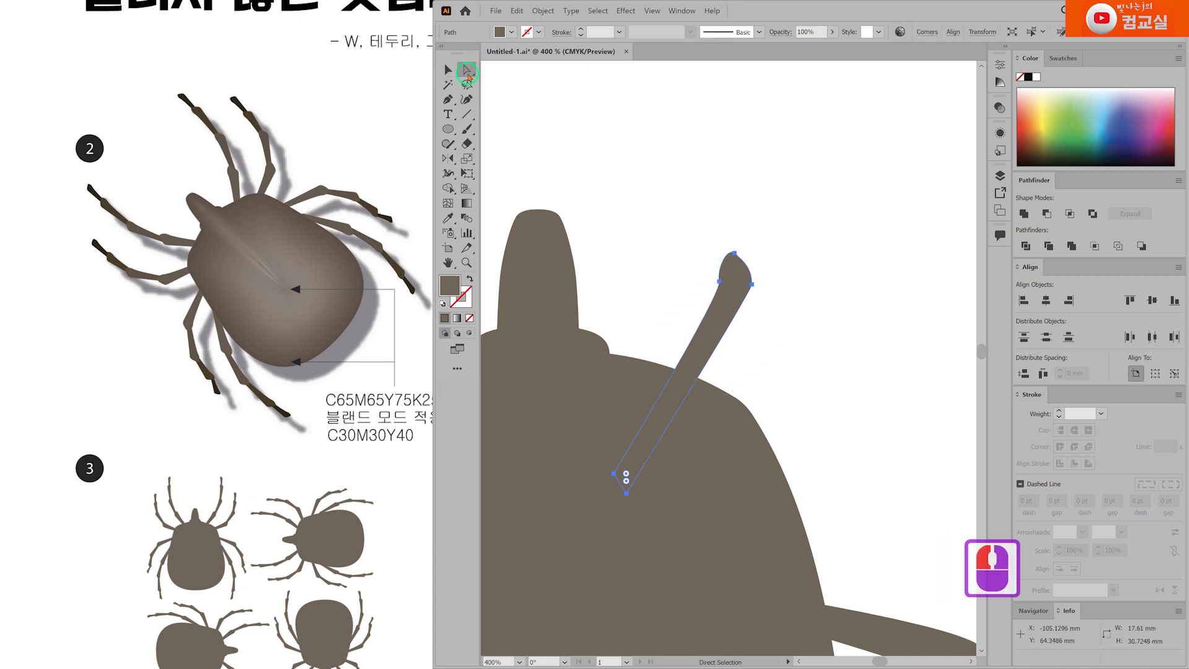
{"action": "scroll", "coordinate": [740, 284], "scroll_direction": "up", "scroll_amount": 3}
{"action": "left_click", "coordinate": [723, 303]}
{"action": "left_click_drag", "start_coordinate": [724, 283], "coordinate": [716, 298]}
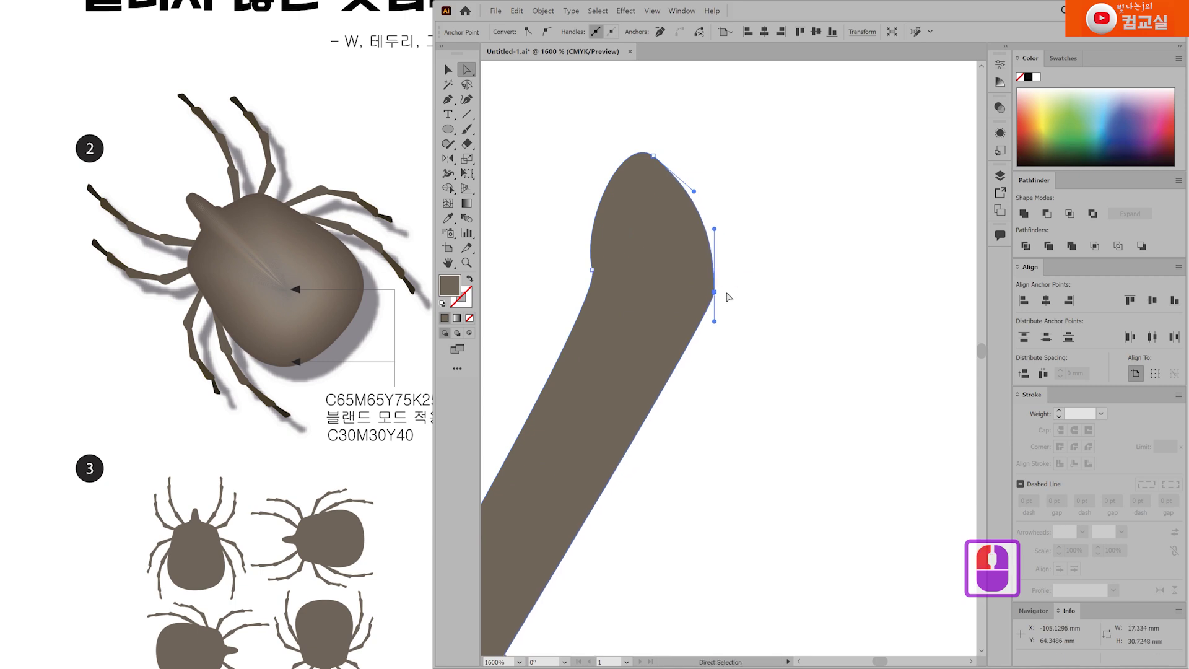
{"action": "left_click_drag", "start_coordinate": [714, 229], "coordinate": [721, 259]}
{"action": "left_click", "coordinate": [674, 271]}
{"action": "scroll", "coordinate": [675, 271], "scroll_direction": "down", "scroll_amount": 4}
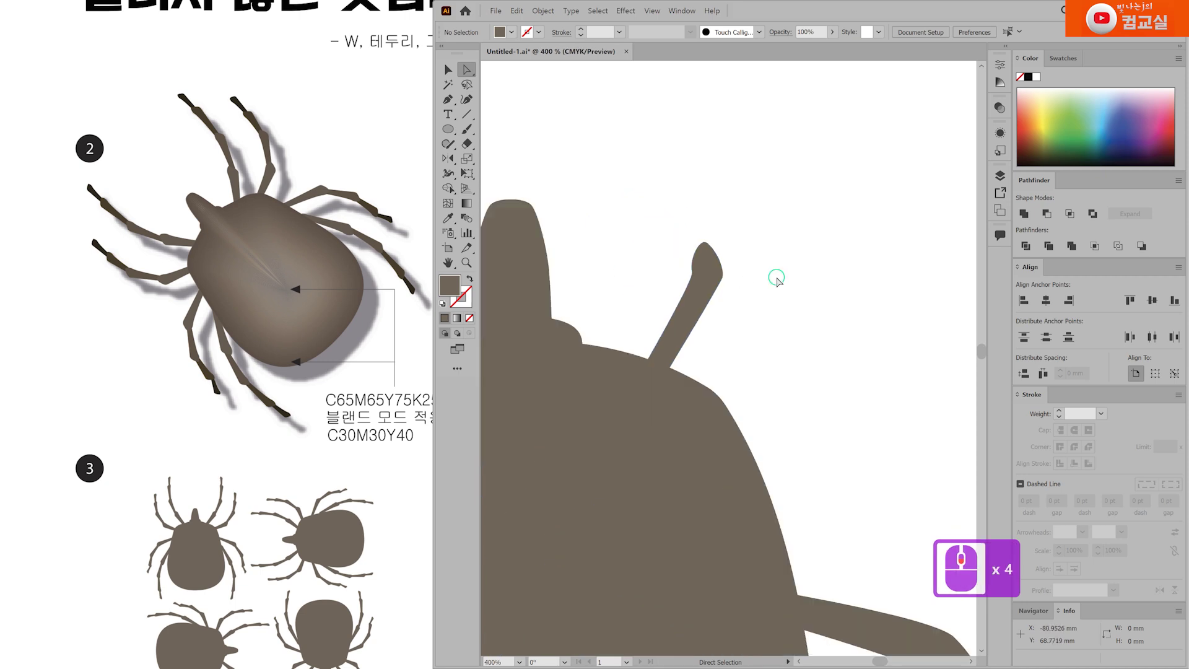
{"action": "scroll", "coordinate": [694, 308], "scroll_direction": "down", "scroll_amount": 2}
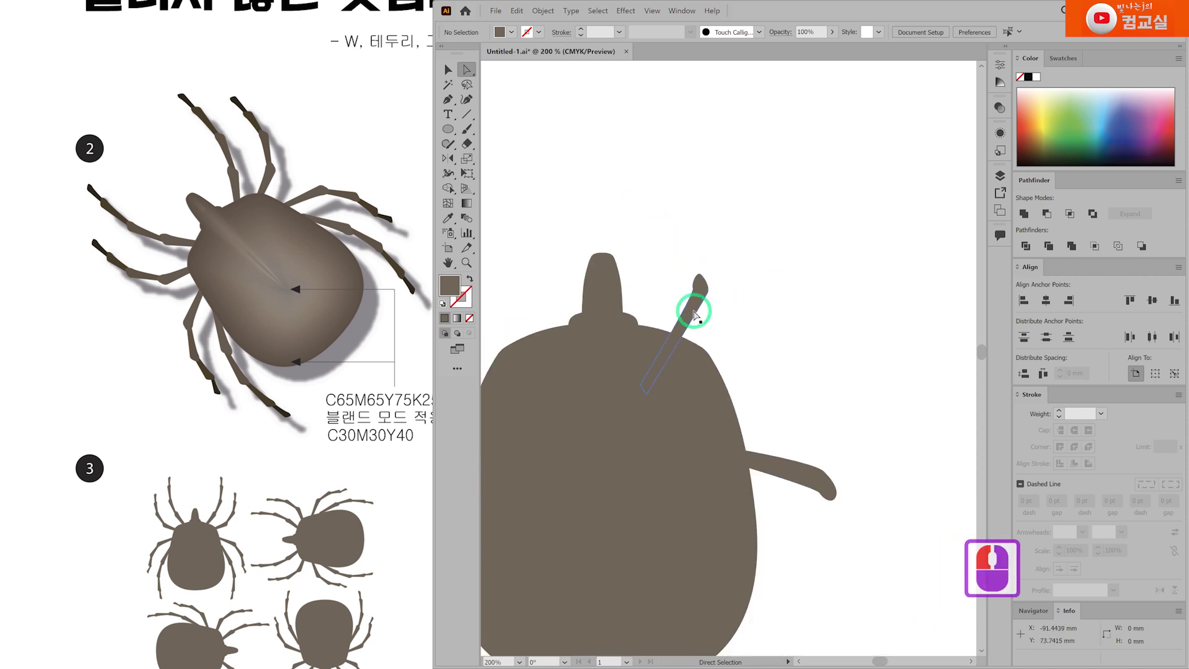
Rotate the leg segment slightly more upright and reposition it on the body's upper-right edge.
{"action": "left_click", "coordinate": [697, 305], "text": "ctrl"}
{"action": "left_click_drag", "start_coordinate": [731, 302], "coordinate": [696, 300]}
{"action": "left_click", "coordinate": [696, 313], "text": "ctrl"}
{"action": "left_click", "coordinate": [748, 293], "text": "ctrl"}
{"action": "left_click", "coordinate": [748, 292], "text": "ctrl"}
{"action": "left_click", "coordinate": [748, 294], "text": "ctrl"}
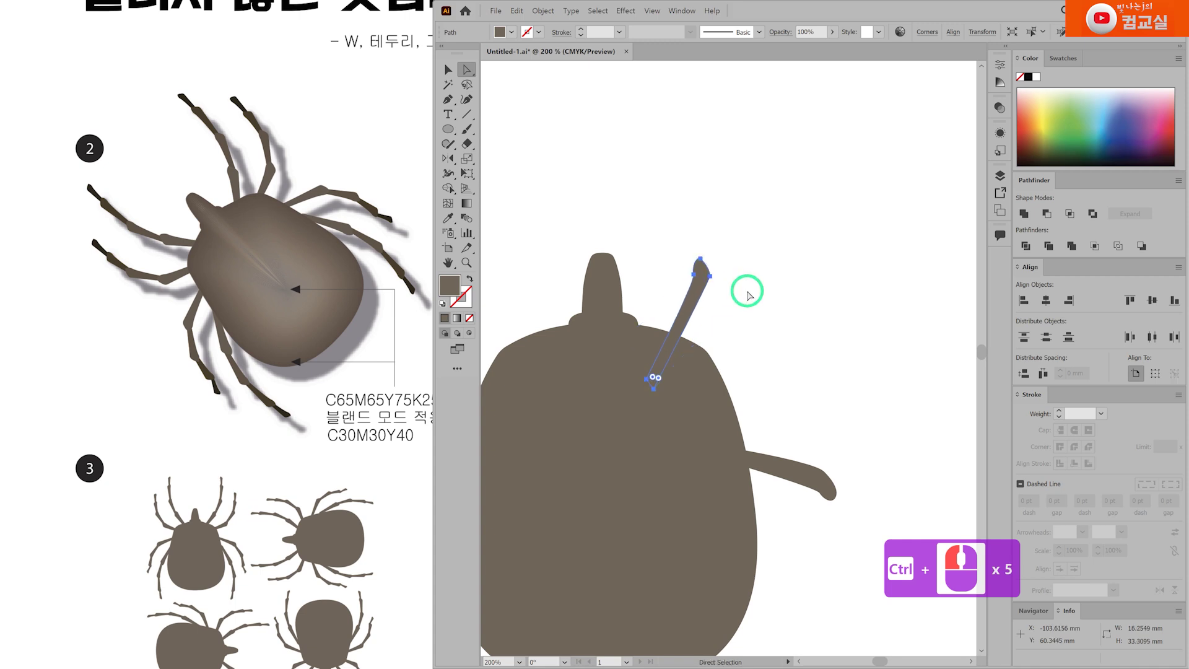
{"action": "mouse_move", "coordinate": [703, 286]}
{"action": "left_mouse_down"}
{"action": "mouse_move", "coordinate": [704, 301]}
{"action": "mouse_move", "coordinate": [698, 293]}
{"action": "left_mouse_up"}
{"action": "left_click", "coordinate": [698, 294], "text": "ctrl"}
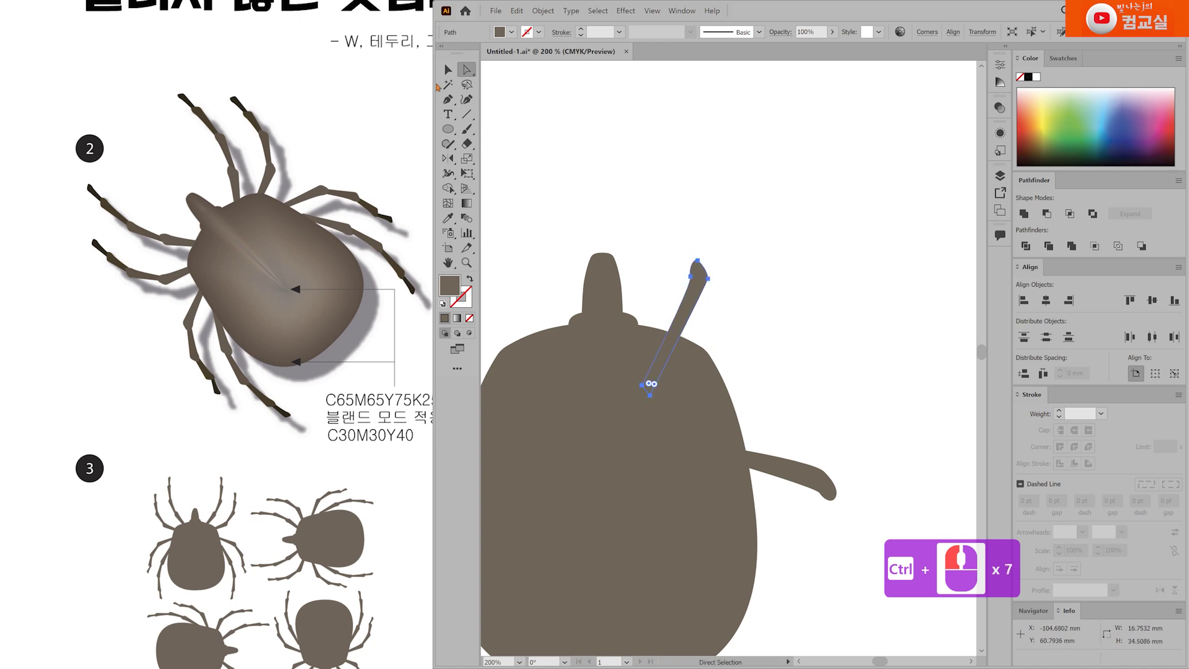
Duplicate the leg segment above the first one and shorten the copy by moving its base anchors toward its tip.
{"action": "left_click", "coordinate": [762, 202]}
{"action": "left_click_drag", "start_coordinate": [714, 352], "coordinate": [757, 246]}
{"action": "scroll", "coordinate": [756, 246], "scroll_direction": "up", "scroll_amount": 2}
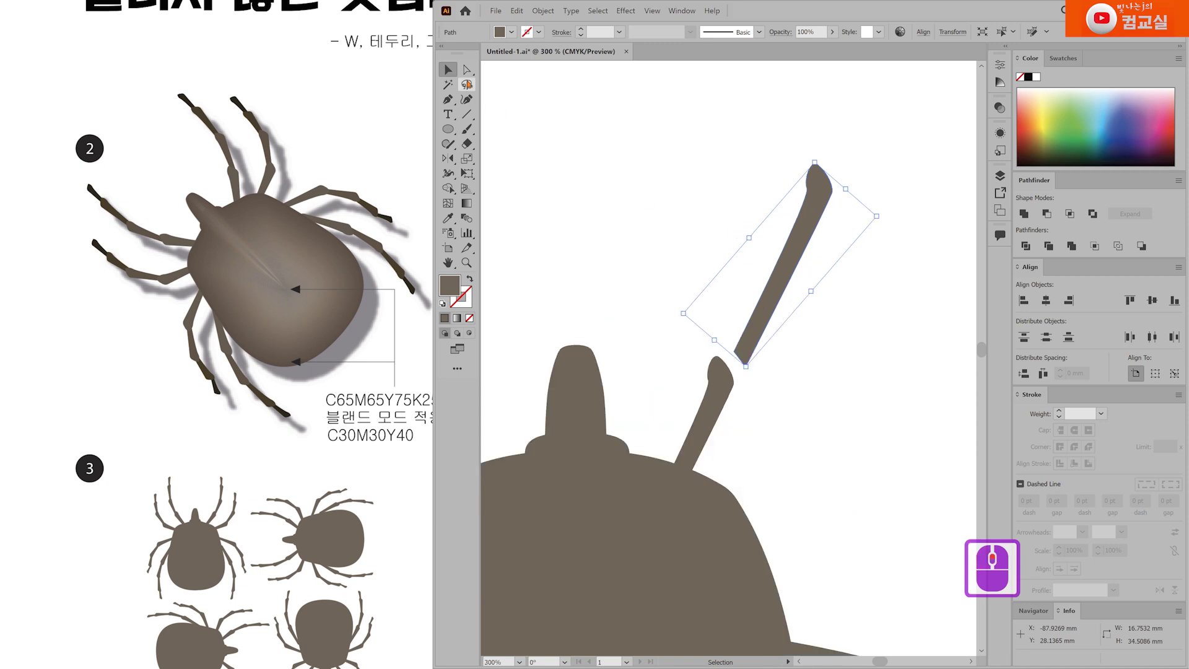
{"action": "key", "text": "a"}
{"action": "left_click_drag", "start_coordinate": [734, 384], "coordinate": [747, 350]}
{"action": "key", "text": "v"}
{"action": "left_click", "coordinate": [496, 94]}
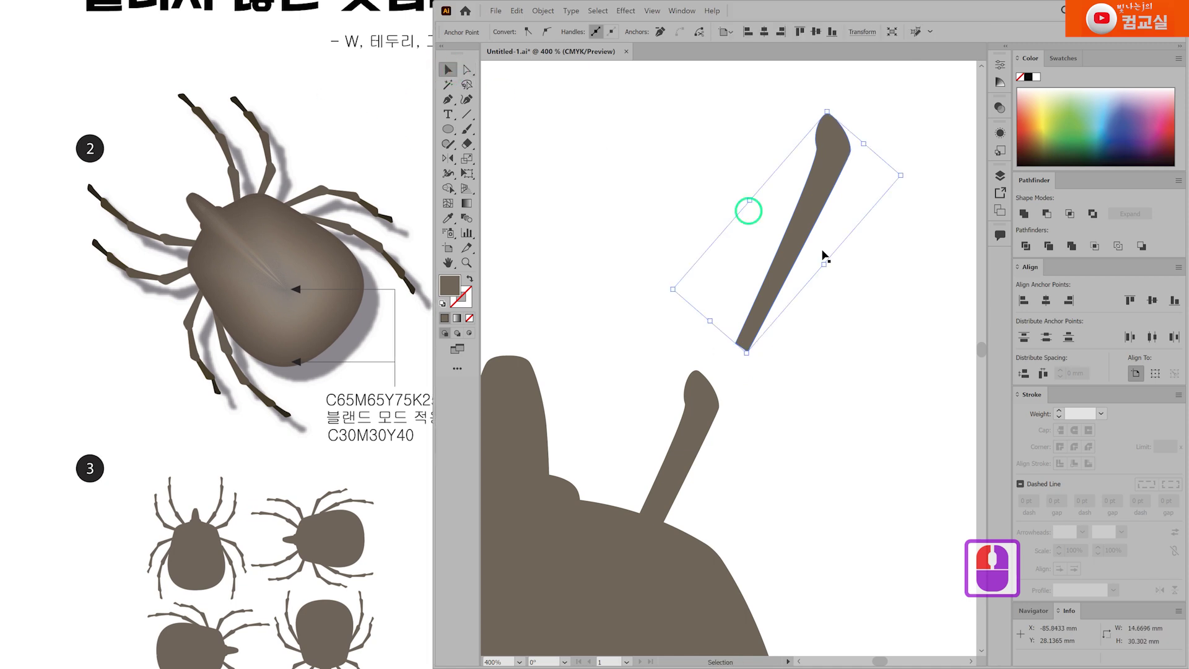
{"action": "scroll", "coordinate": [876, 276], "scroll_direction": "down", "scroll_amount": 3}
{"action": "scroll", "coordinate": [732, 248], "scroll_direction": "up", "scroll_amount": 2}
{"action": "left_click_drag", "start_coordinate": [731, 250], "coordinate": [739, 265]}
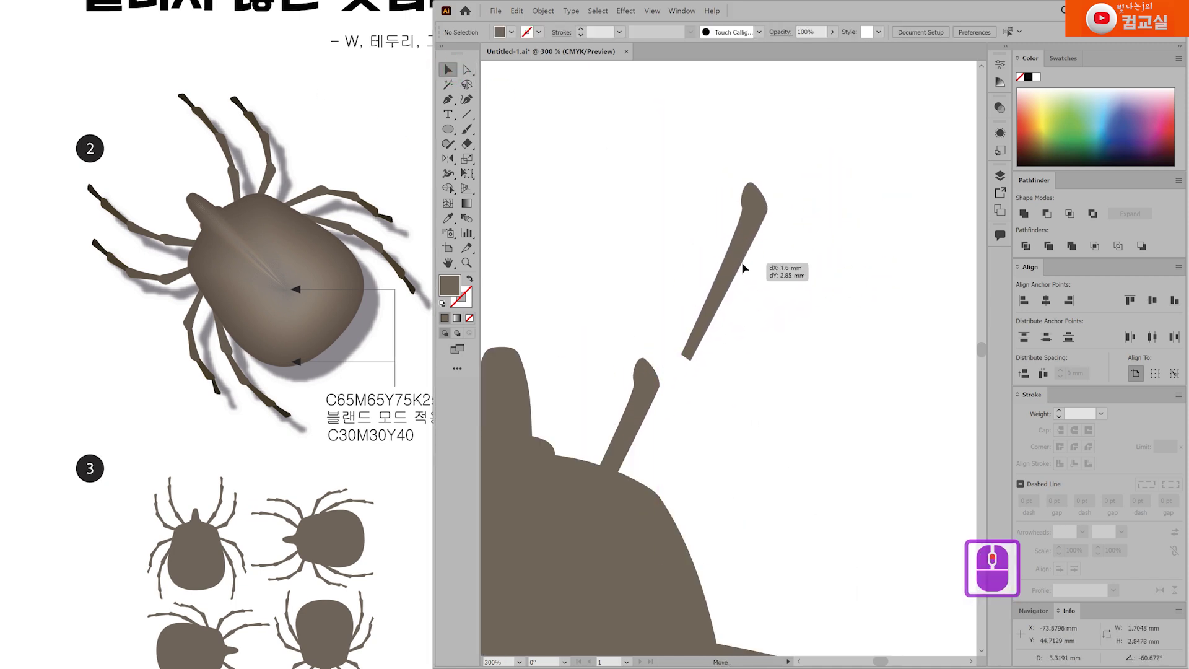
{"action": "left_click", "coordinate": [468, 70]}
{"action": "left_click_drag", "start_coordinate": [682, 358], "coordinate": [701, 323]}
Shrink the second leg segment, rotate it more upright, attach it to the first segment's tip, and fine-tune the joint.
{"action": "key", "text": "v"}
{"action": "left_click_drag", "start_coordinate": [751, 251], "coordinate": [683, 330]}
{"action": "left_click_drag", "start_coordinate": [741, 302], "coordinate": [662, 347]}
{"action": "left_click_drag", "start_coordinate": [717, 284], "coordinate": [715, 292]}
{"action": "left_click", "coordinate": [775, 334]}
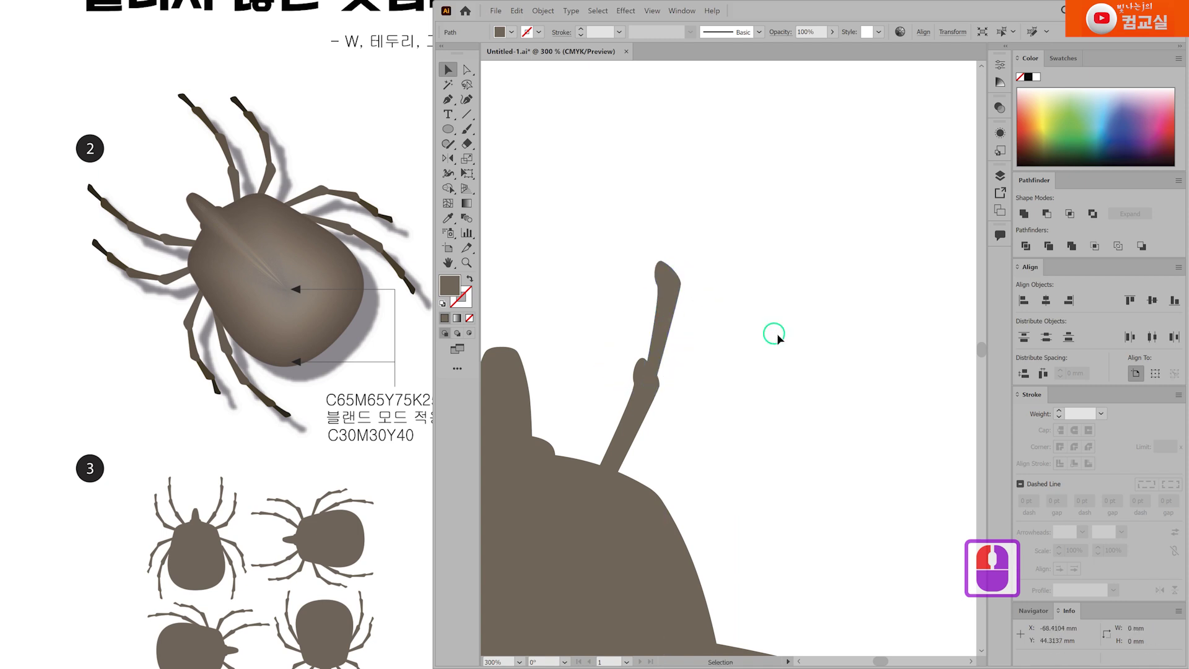
{"action": "left_click", "coordinate": [662, 392]}
{"action": "left_click_drag", "start_coordinate": [699, 411], "coordinate": [708, 400]}
{"action": "left_click_drag", "start_coordinate": [663, 325], "coordinate": [662, 334]}
{"action": "left_click", "coordinate": [708, 220]}
Extend the leg to four segments by adding smaller rotated copies that curve inward toward the tip.
{"action": "scroll", "coordinate": [728, 406], "scroll_direction": "up", "scroll_amount": 3}
{"action": "left_click_drag", "start_coordinate": [725, 407], "coordinate": [720, 354]}
{"action": "left_click_drag", "start_coordinate": [748, 271], "coordinate": [718, 260]}
{"action": "left_click_drag", "start_coordinate": [740, 204], "coordinate": [759, 406]}
{"action": "left_click_drag", "start_coordinate": [710, 332], "coordinate": [748, 244]}
{"action": "left_click_drag", "start_coordinate": [699, 275], "coordinate": [694, 265]}
{"action": "left_click", "coordinate": [824, 397]}
{"action": "scroll", "coordinate": [831, 438], "scroll_direction": "down", "scroll_amount": 3}
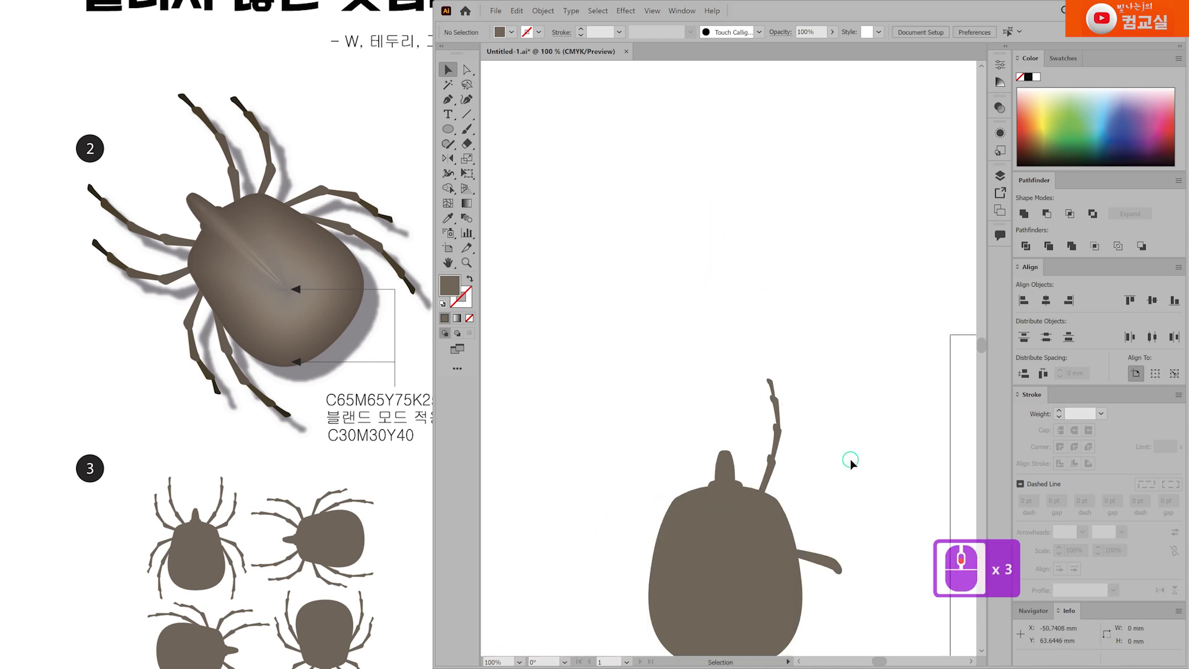
Rotate the whole four-segment leg slightly and move it closer into the body.
{"action": "scroll", "coordinate": [849, 458], "scroll_direction": "down", "scroll_amount": 2}
{"action": "left_click", "coordinate": [692, 348]}
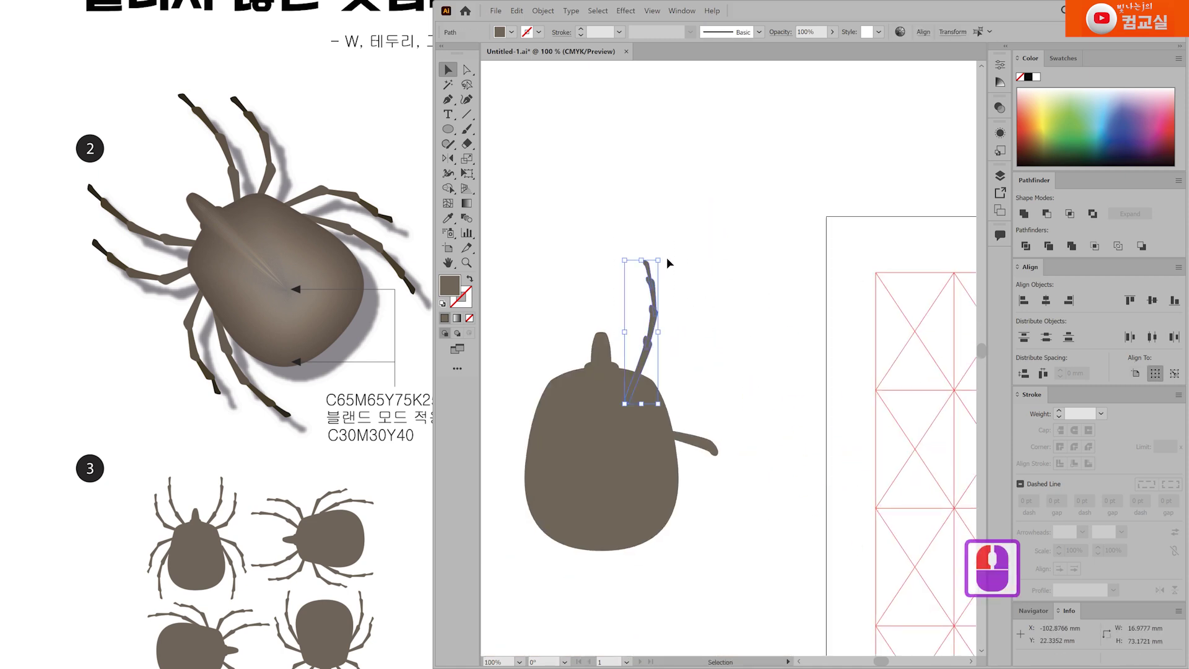
{"action": "left_click_drag", "start_coordinate": [660, 260], "coordinate": [664, 260]}
{"action": "left_click_drag", "start_coordinate": [655, 352], "coordinate": [649, 358]}
{"action": "double_click", "coordinate": [775, 390]}
{"action": "scroll", "coordinate": [726, 299], "scroll_direction": "down", "scroll_amount": 1}
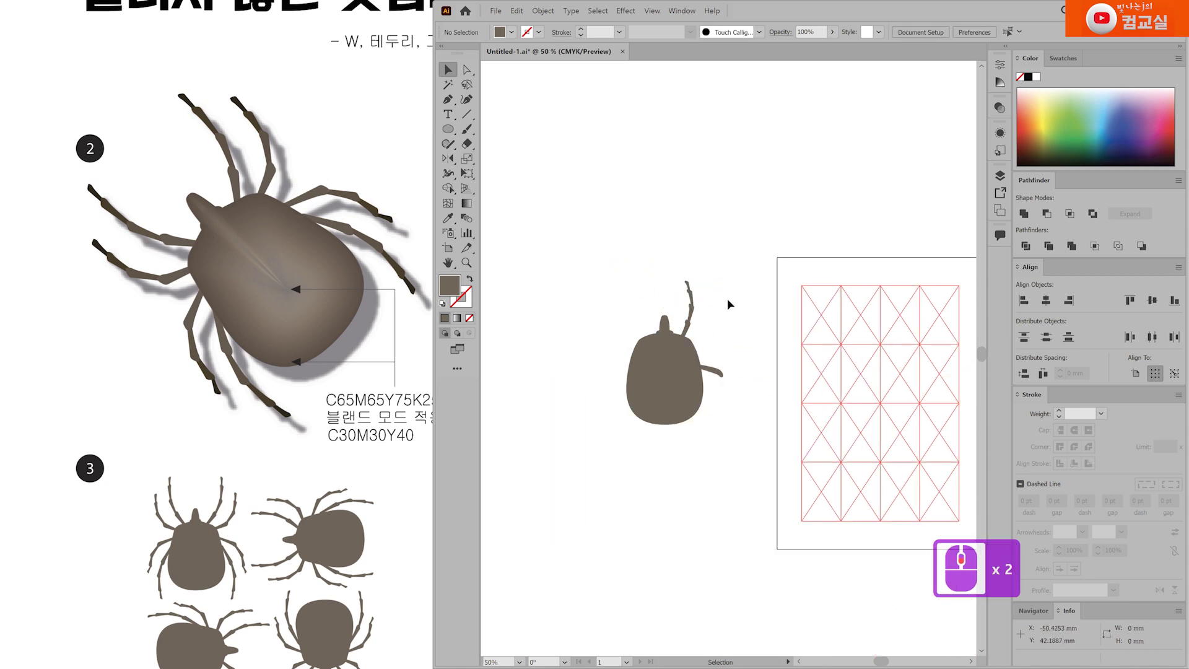
Fine-tune the angles and positions of the leg's upper segments so the joints line up.
{"action": "scroll", "coordinate": [696, 297], "scroll_direction": "up", "scroll_amount": 4}
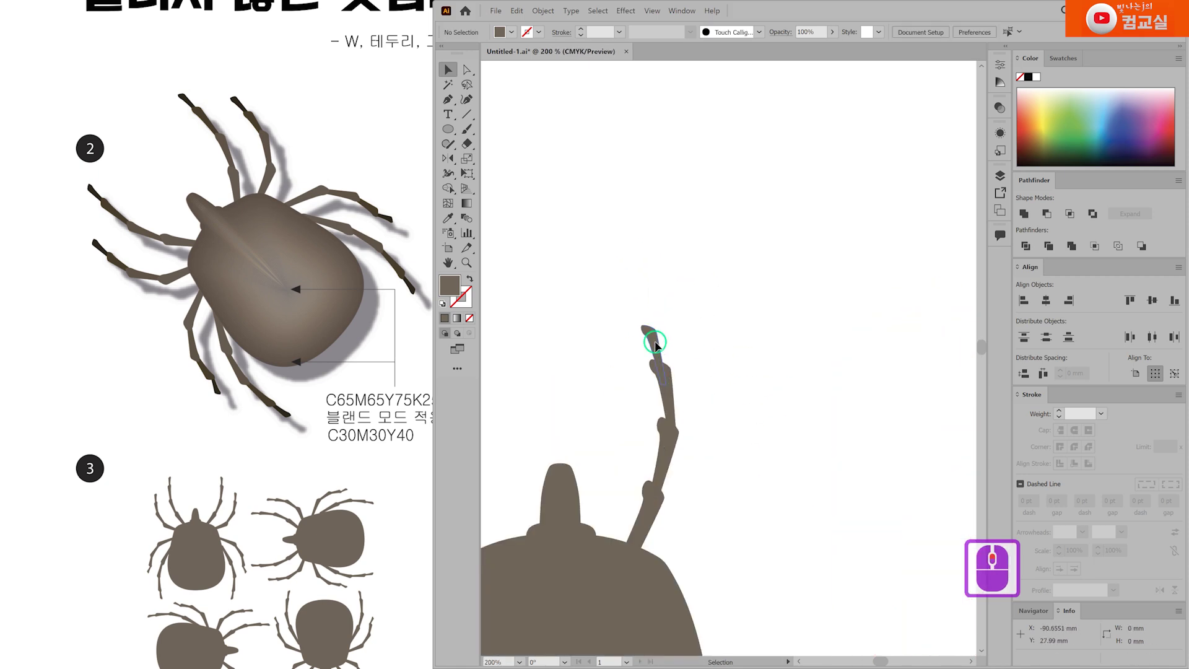
{"action": "left_click", "coordinate": [659, 348]}
{"action": "left_click_drag", "start_coordinate": [670, 397], "coordinate": [668, 397]}
{"action": "left_click_drag", "start_coordinate": [668, 458], "coordinate": [667, 459]}
{"action": "left_click", "coordinate": [685, 310]}
{"action": "key", "text": "ctrl+shift+a"}
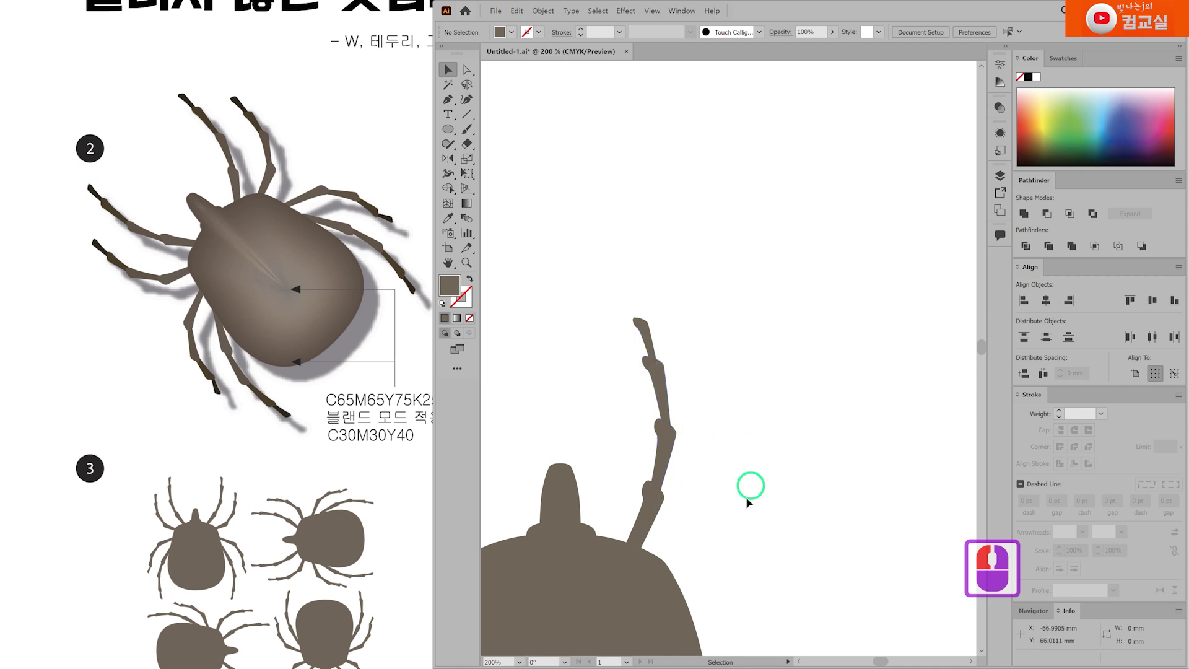
Set the originally drawn leg segment aside from the tick and scale the body down slightly.
{"action": "scroll", "coordinate": [749, 501], "scroll_direction": "down", "scroll_amount": 2}
{"action": "left_click_drag", "start_coordinate": [681, 496], "coordinate": [793, 222]}
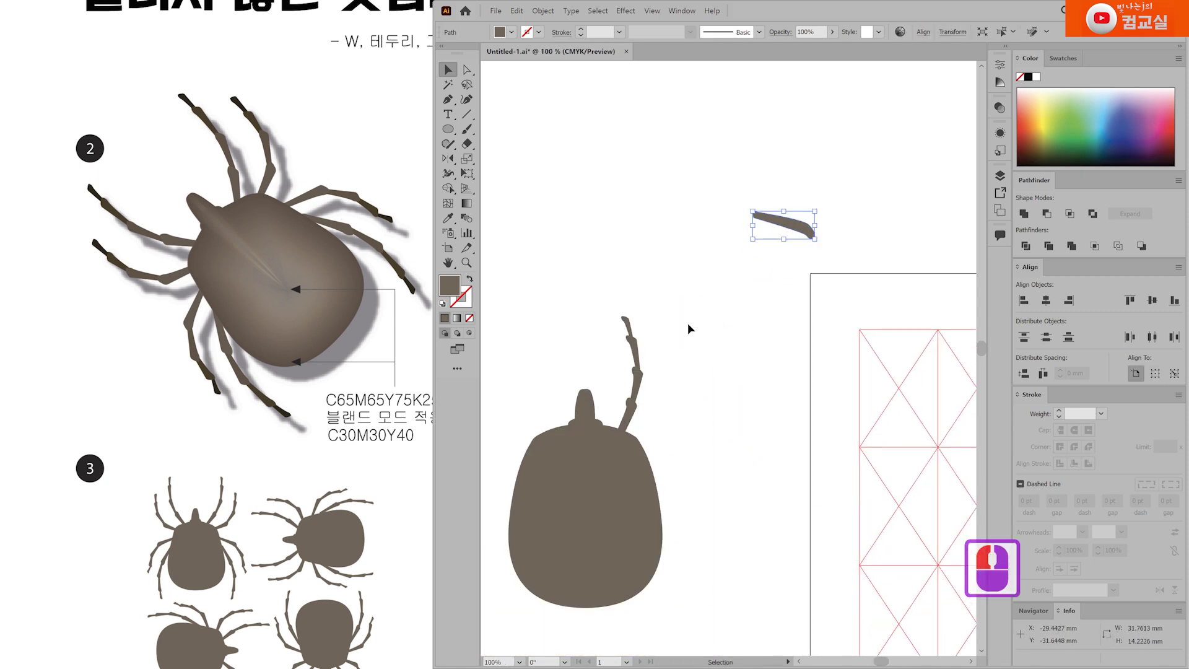
{"action": "left_click", "coordinate": [582, 529]}
{"action": "left_click_drag", "start_coordinate": [661, 608], "coordinate": [638, 561]}
{"action": "left_click_drag", "start_coordinate": [569, 526], "coordinate": [596, 543]}
{"action": "left_click", "coordinate": [504, 324]}
{"action": "double_click", "coordinate": [591, 533]}
{"action": "double_click", "coordinate": [612, 305]}
Duplicate the finished leg to the right of the original and shift the body slightly down and right.
{"action": "left_click_drag", "start_coordinate": [627, 426], "coordinate": [699, 435]}
{"action": "left_click", "coordinate": [594, 537]}
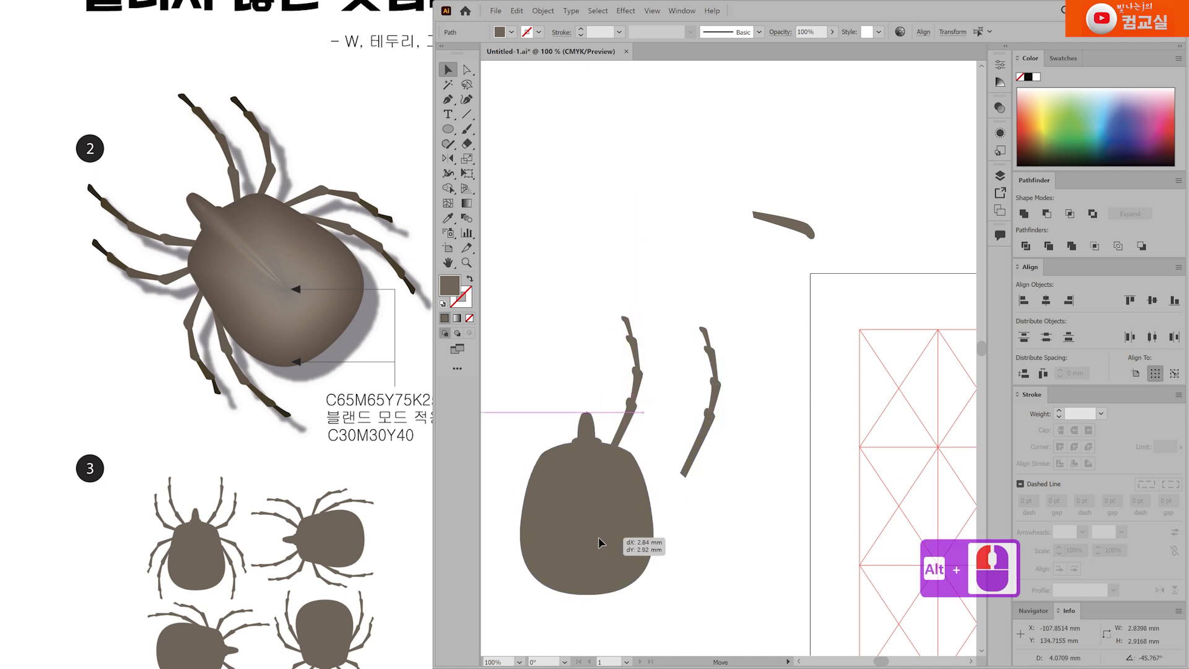
{"action": "scroll", "coordinate": [724, 493], "scroll_direction": "up", "scroll_amount": 1}
{"action": "left_click", "coordinate": [731, 498]}
Rotate the leg copy outward and attach it to the body's right shoulder below the first leg.
{"action": "left_click_drag", "start_coordinate": [671, 262], "coordinate": [774, 206]}
{"action": "left_click_drag", "start_coordinate": [789, 353], "coordinate": [693, 365]}
{"action": "left_click_drag", "start_coordinate": [743, 220], "coordinate": [765, 237]}
{"action": "left_click_drag", "start_coordinate": [687, 366], "coordinate": [708, 363]}
{"action": "double_click", "coordinate": [701, 254]}
{"action": "left_click_drag", "start_coordinate": [694, 285], "coordinate": [691, 304]}
{"action": "left_click", "coordinate": [754, 260]}
{"action": "left_click_drag", "start_coordinate": [766, 213], "coordinate": [781, 229]}
{"action": "left_click_drag", "start_coordinate": [699, 363], "coordinate": [712, 372]}
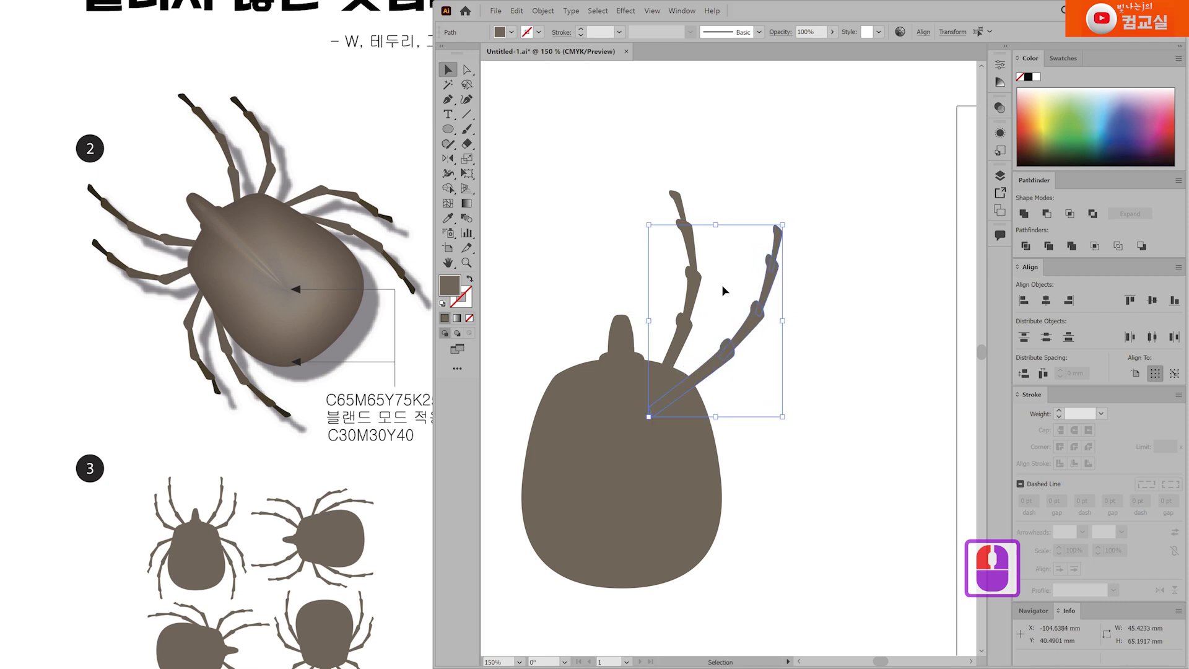
Bend the second leg by rotating its upper segments inward and reseating them at the joint.
{"action": "left_click", "coordinate": [788, 332]}
{"action": "left_click_drag", "start_coordinate": [788, 231], "coordinate": [777, 217]}
{"action": "left_click_drag", "start_coordinate": [752, 339], "coordinate": [742, 339]}
{"action": "left_click", "coordinate": [759, 238]}
{"action": "left_click_drag", "start_coordinate": [786, 234], "coordinate": [766, 218]}
Rotate the second leg's outer two segments inward, reattach them at the joint, and turn the whole leg slightly outward.
{"action": "scroll", "coordinate": [751, 300], "scroll_direction": "up", "scroll_amount": 1}
{"action": "left_click_drag", "start_coordinate": [751, 302], "coordinate": [752, 247]}
{"action": "left_click_drag", "start_coordinate": [759, 193], "coordinate": [750, 202]}
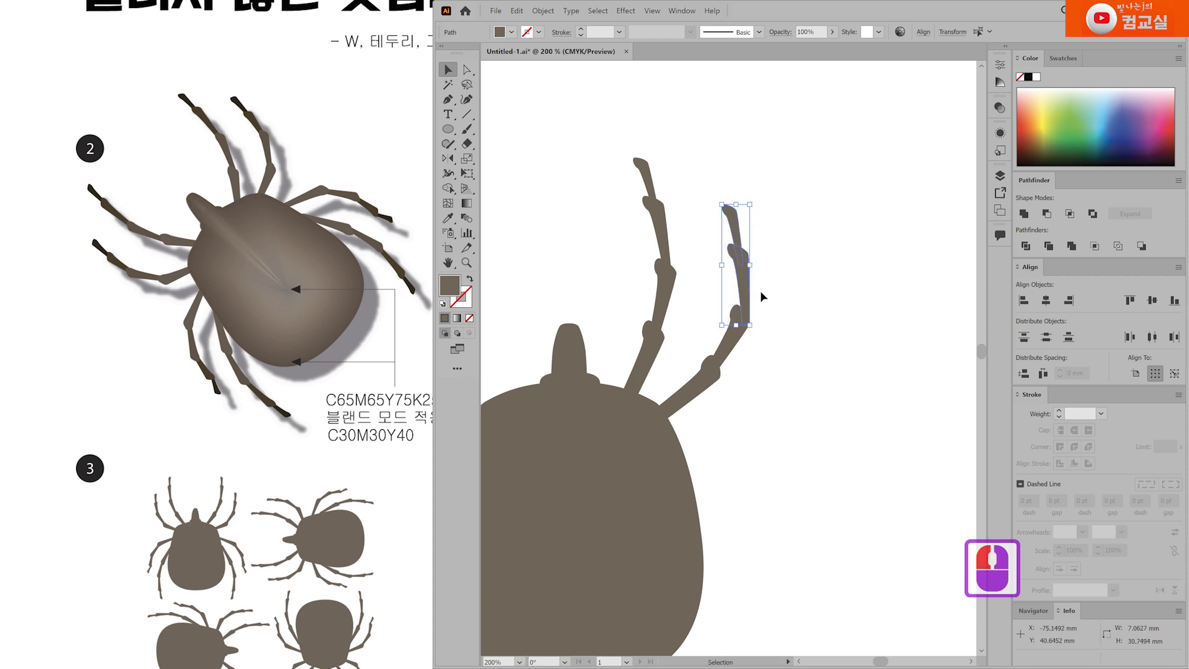
{"action": "left_click_drag", "start_coordinate": [753, 302], "coordinate": [743, 302]}
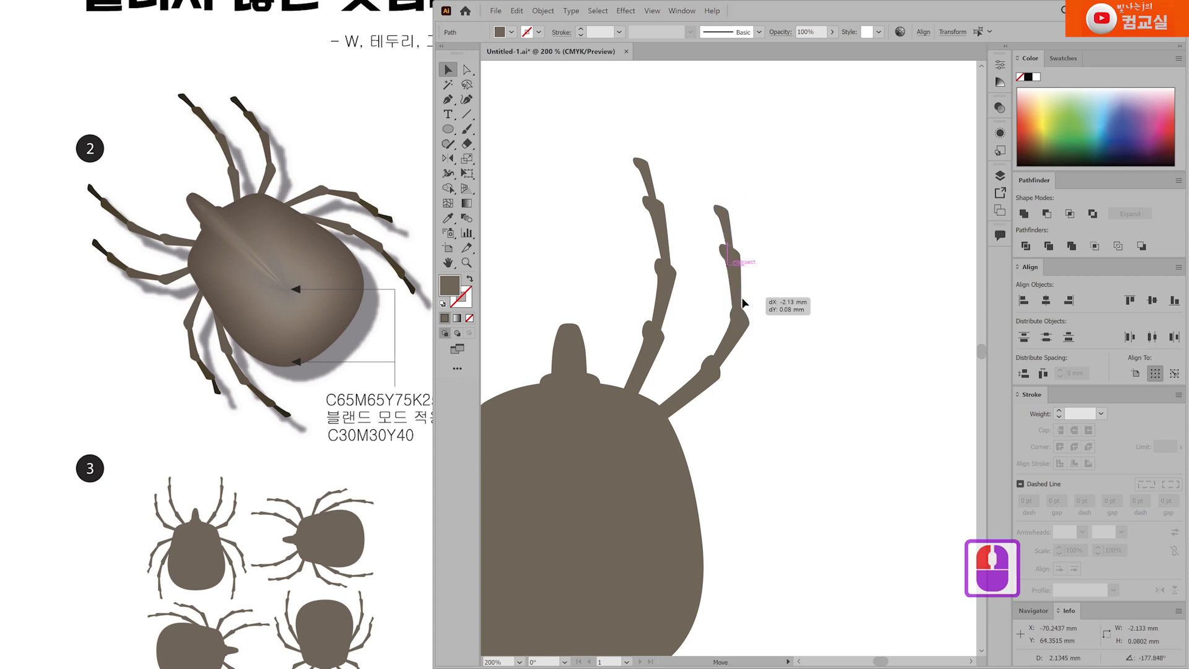
{"action": "left_click_drag", "start_coordinate": [743, 300], "coordinate": [743, 301]}
{"action": "left_click_drag", "start_coordinate": [786, 393], "coordinate": [688, 204]}
{"action": "left_click_drag", "start_coordinate": [764, 198], "coordinate": [764, 211]}
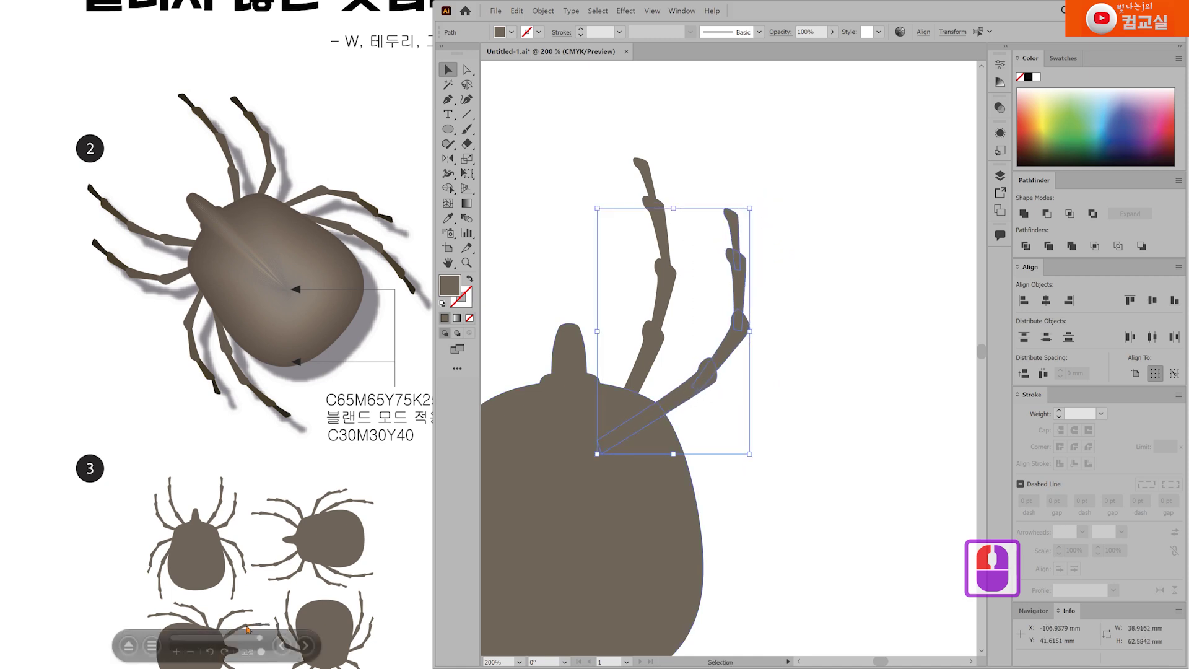
Duplicate the second leg below and to the right of the original as a third leg.
{"action": "double_click", "coordinate": [700, 381]}
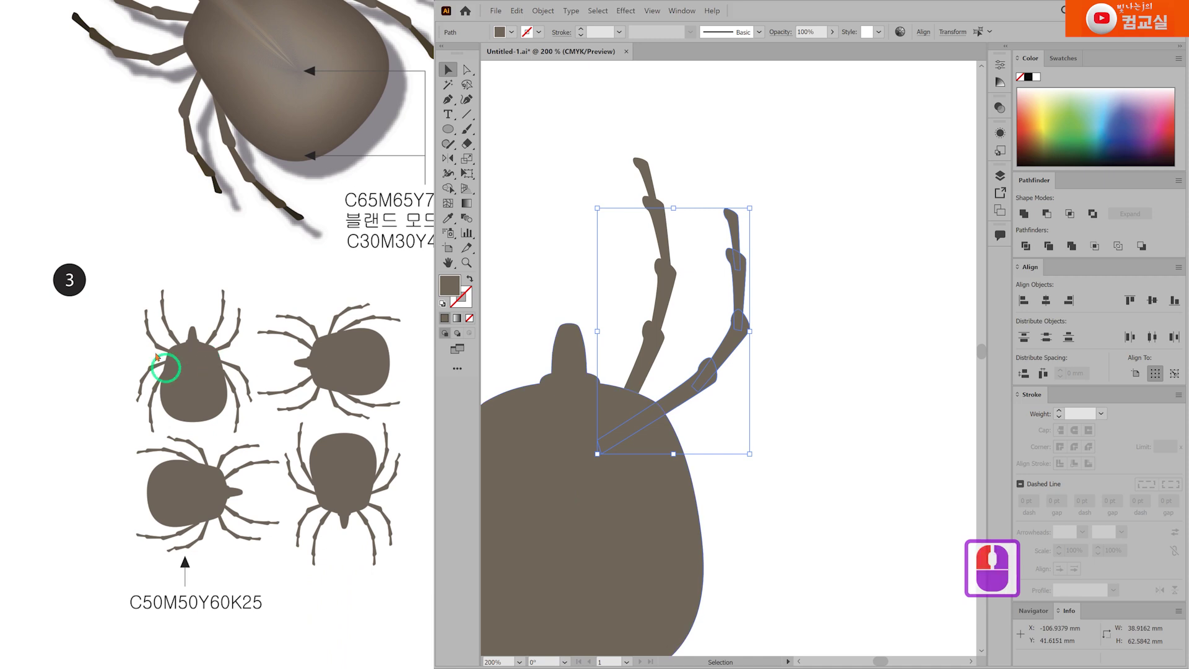
{"action": "left_click_drag", "start_coordinate": [684, 406], "coordinate": [764, 502]}
{"action": "scroll", "coordinate": [794, 466], "scroll_direction": "down", "scroll_amount": 2}
{"action": "scroll", "coordinate": [793, 465], "scroll_direction": "up", "scroll_amount": 1}
{"action": "scroll", "coordinate": [767, 491], "scroll_direction": "up", "scroll_amount": 2}
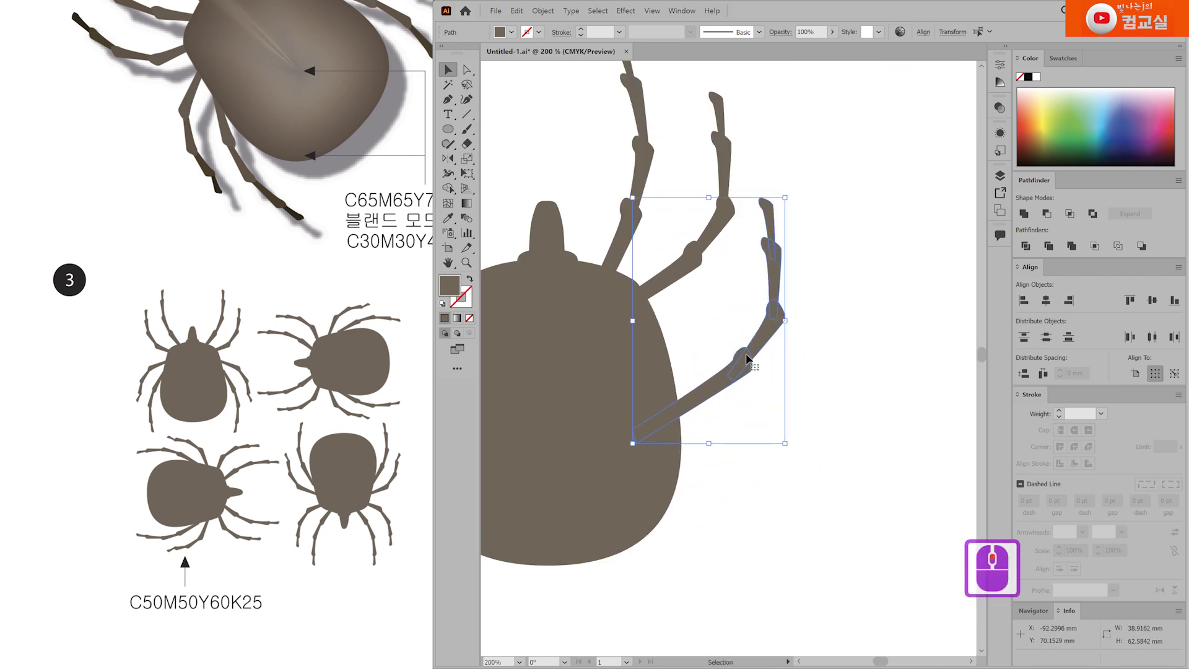
Flip the third leg horizontally, rotate it outward so it curves downward, and attach it to the body's right side.
{"action": "left_click", "coordinate": [1003, 70]}
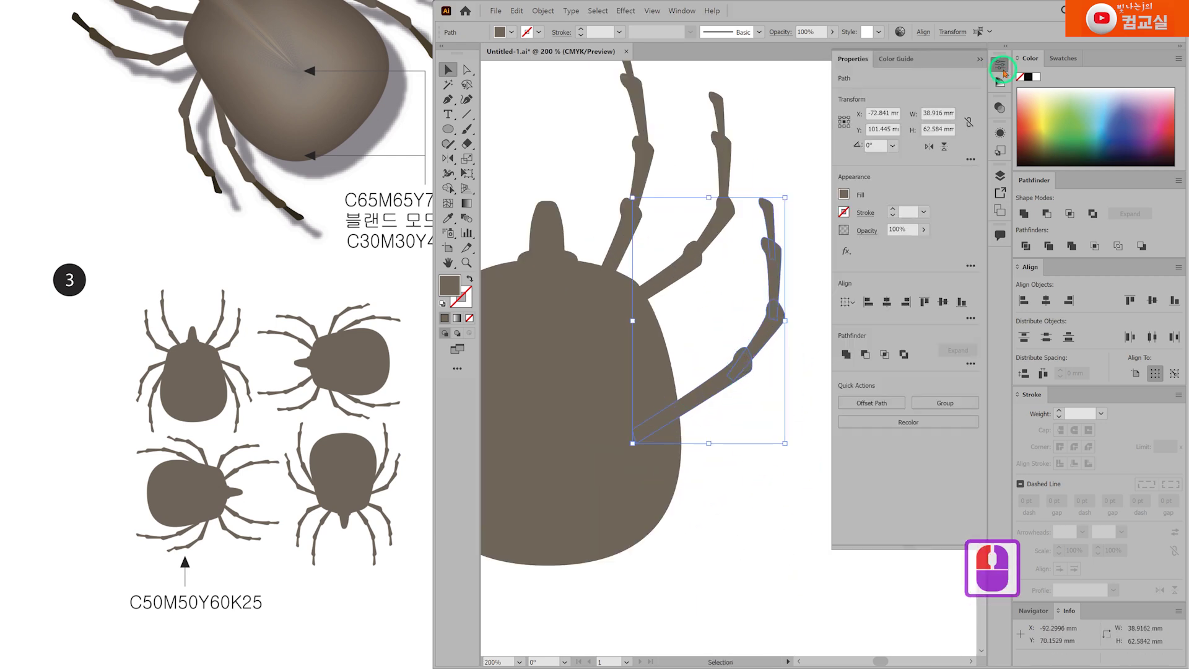
{"action": "left_click", "coordinate": [929, 147]}
{"action": "left_click_drag", "start_coordinate": [791, 190], "coordinate": [678, 220]}
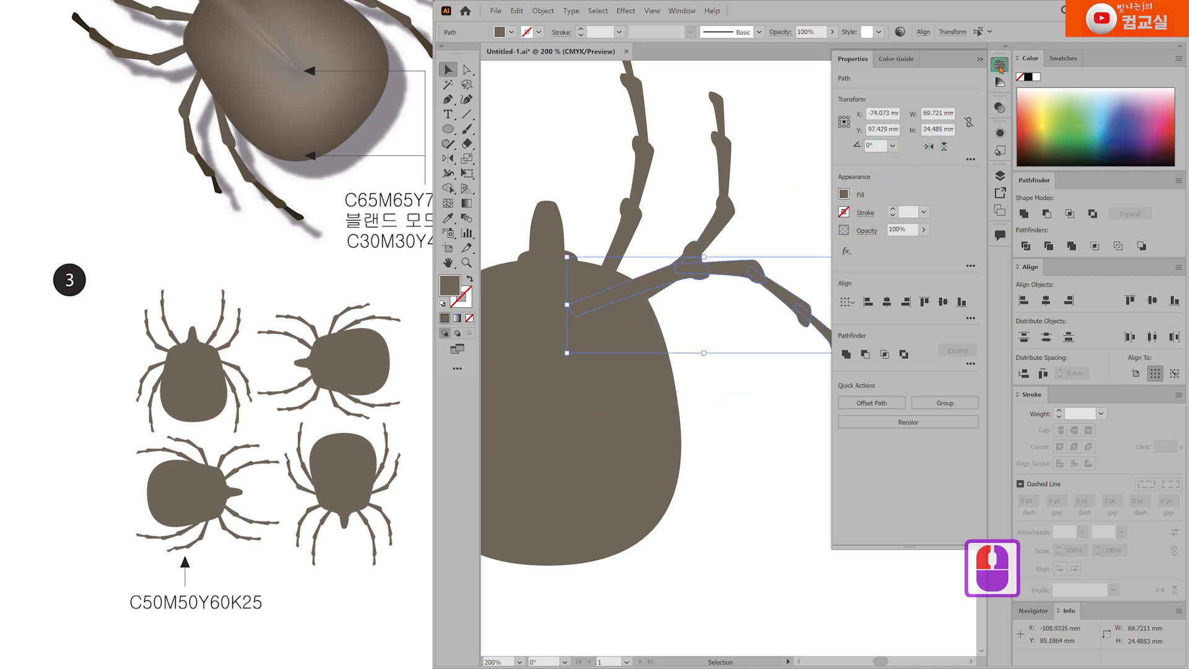
{"action": "left_click_drag", "start_coordinate": [650, 286], "coordinate": [681, 380]}
{"action": "left_click_drag", "start_coordinate": [881, 345], "coordinate": [892, 414]}
{"action": "mouse_move", "coordinate": [704, 358]}
{"action": "left_mouse_down"}
{"action": "mouse_move", "coordinate": [682, 358]}
{"action": "mouse_move", "coordinate": [700, 356]}
{"action": "left_mouse_up"}
Rotate the third leg's three outer segments inward and reseat them at the first joint.
{"action": "left_click", "coordinate": [802, 357]}
{"action": "left_click", "coordinate": [829, 477]}
{"action": "left_click_drag", "start_coordinate": [865, 512], "coordinate": [843, 499]}
{"action": "left_click_drag", "start_coordinate": [781, 379], "coordinate": [775, 392]}
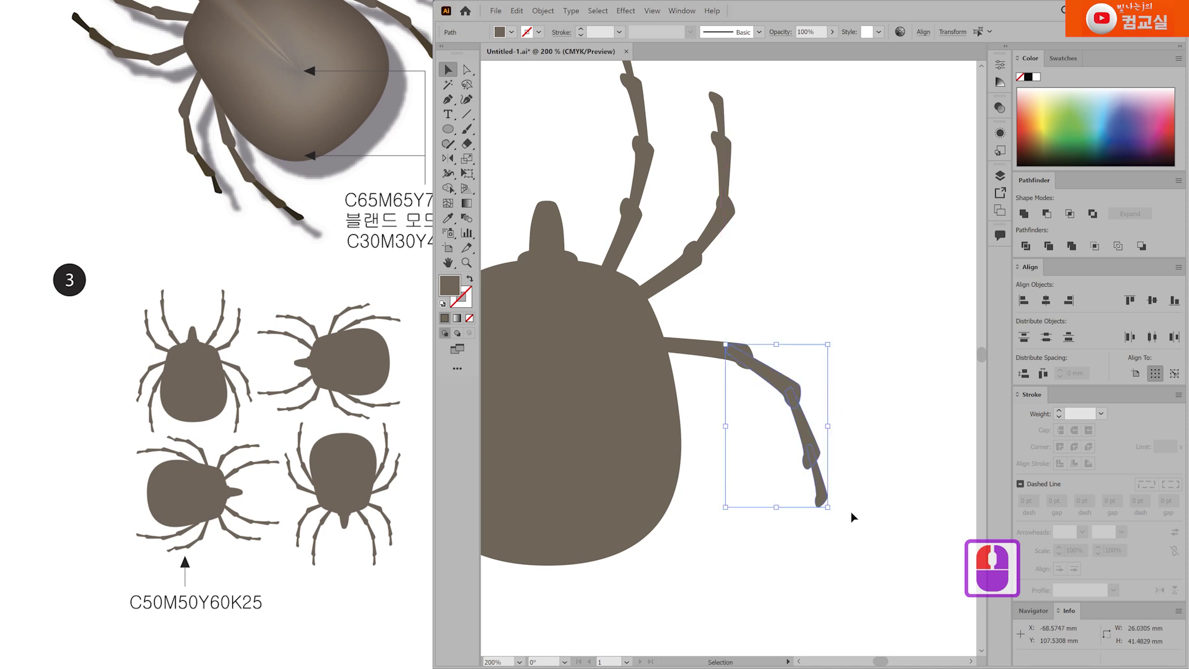
Turn the third leg's two outermost segments slightly inward and rotate its second segment a little downward at the joint.
{"action": "scroll", "coordinate": [851, 516], "scroll_direction": "up", "scroll_amount": 1}
{"action": "left_click", "coordinate": [707, 373]}
{"action": "left_click", "coordinate": [814, 464]}
{"action": "left_click_drag", "start_coordinate": [819, 508], "coordinate": [818, 499]}
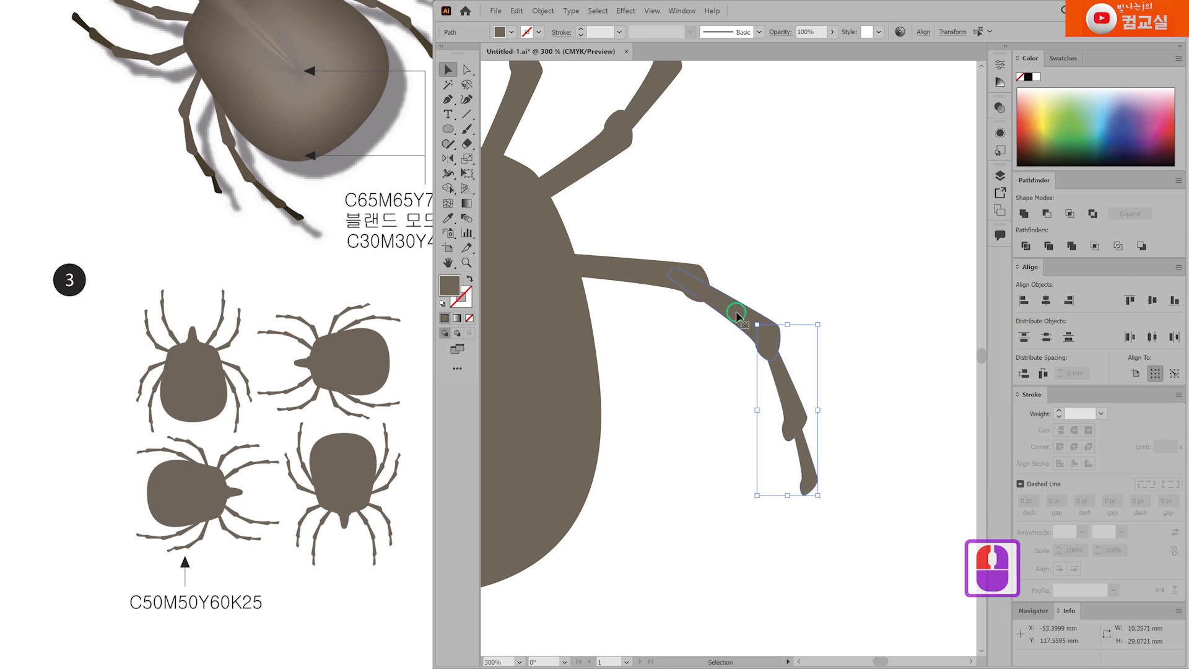
{"action": "left_click", "coordinate": [758, 329]}
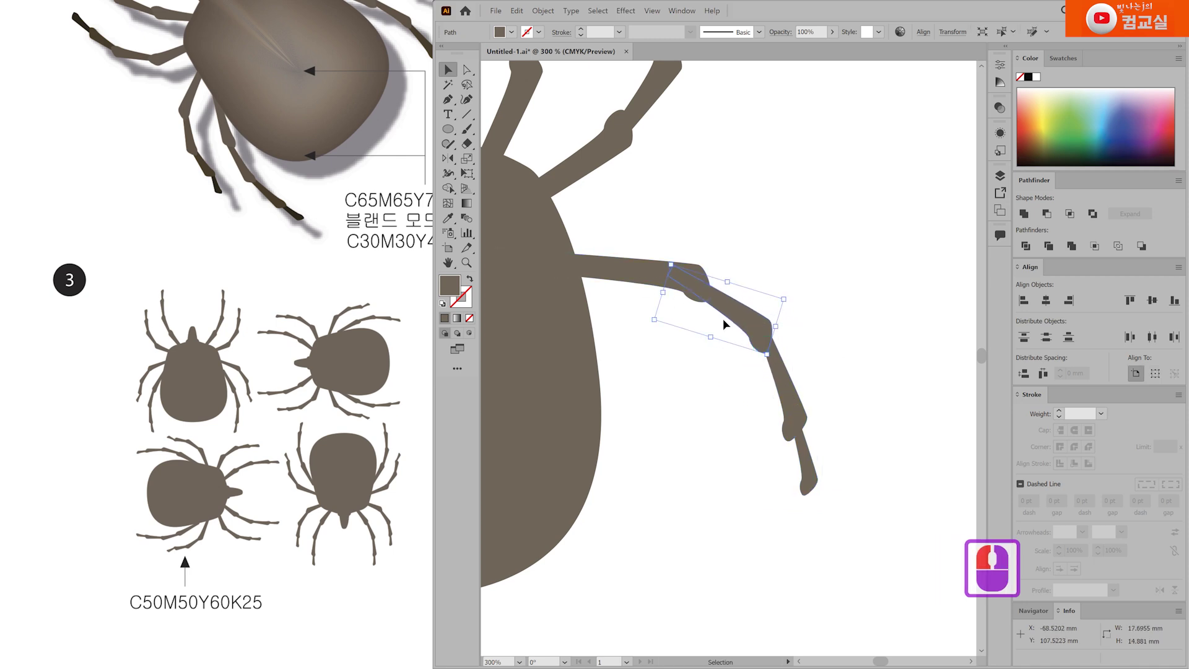
{"action": "left_click_drag", "start_coordinate": [790, 296], "coordinate": [740, 316]}
Reattach the third leg's two outermost segments to the second segment and rotate the tip segment slightly outward.
{"action": "left_click", "coordinate": [793, 402]}
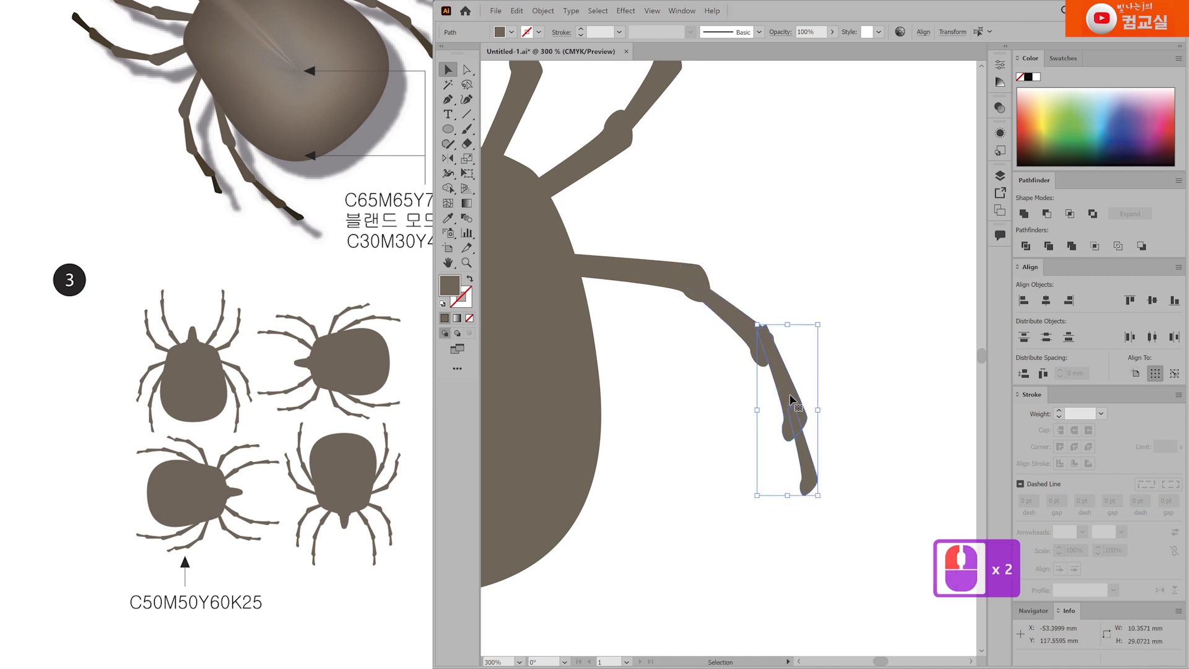
{"action": "left_click_drag", "start_coordinate": [778, 365], "coordinate": [775, 377]}
{"action": "mouse_move", "coordinate": [822, 512]}
{"action": "left_mouse_down"}
{"action": "mouse_move", "coordinate": [812, 499]}
{"action": "mouse_move", "coordinate": [844, 518]}
{"action": "mouse_move", "coordinate": [841, 505]}
{"action": "left_mouse_up"}
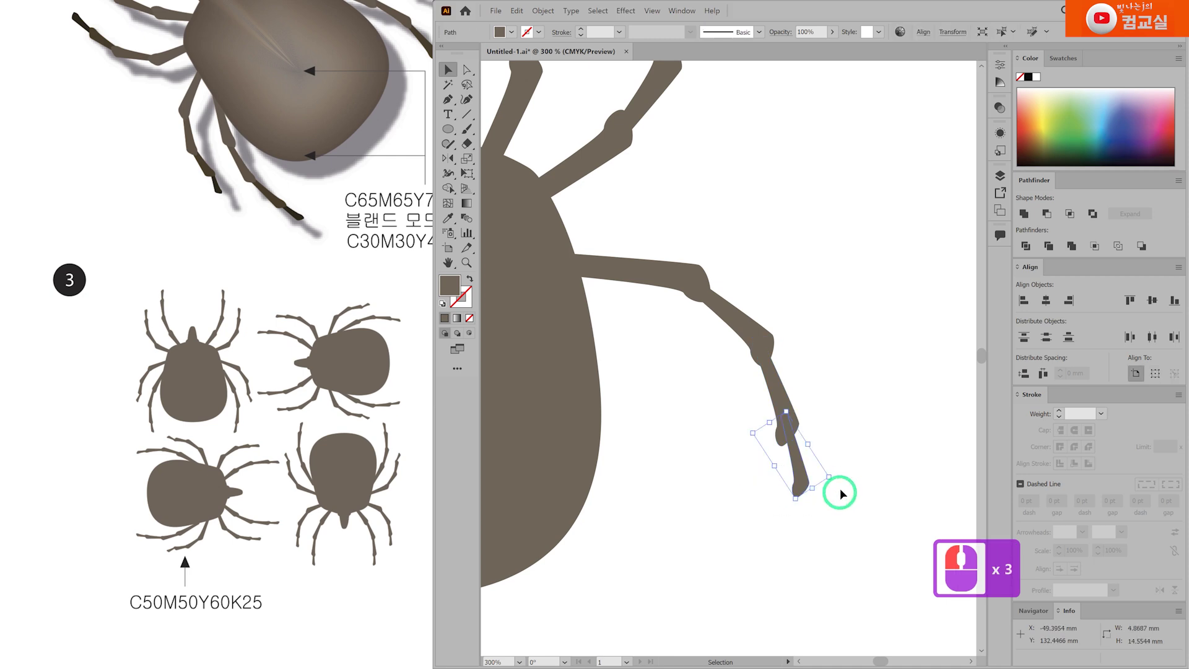
{"action": "left_click_drag", "start_coordinate": [799, 465], "coordinate": [806, 465]}
{"action": "double_click", "coordinate": [735, 520]}
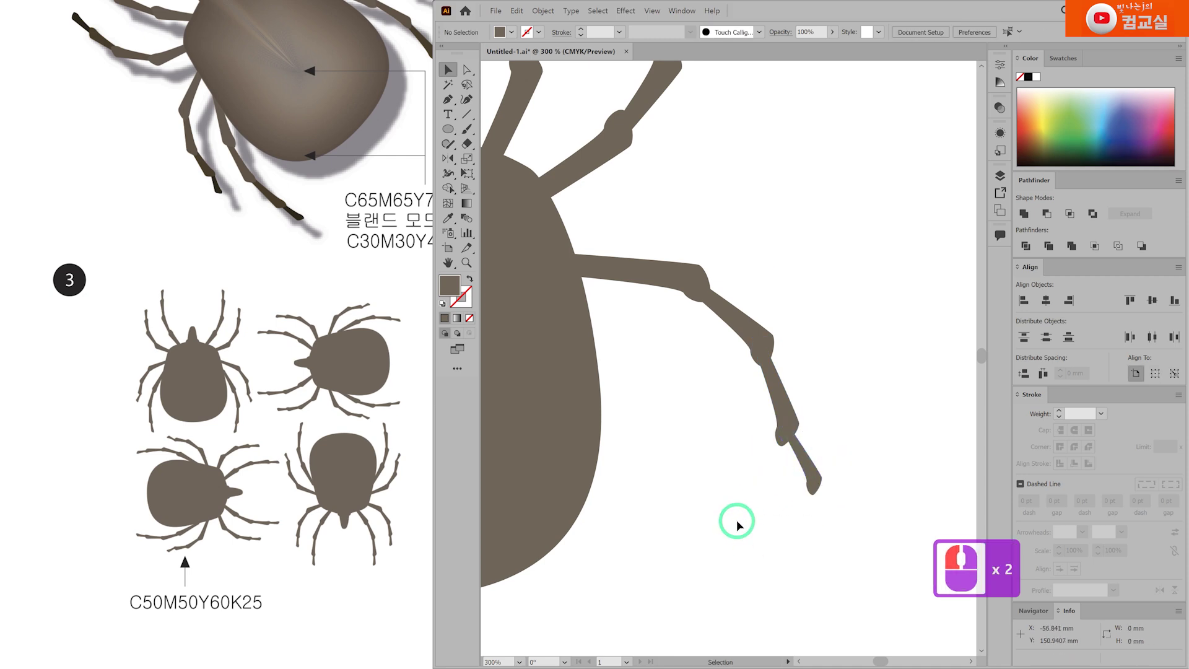
Duplicate the third leg downward, rotate the copy toward the rear and attach it to the body's lower right side.
{"action": "scroll", "coordinate": [716, 549], "scroll_direction": "down", "scroll_amount": 2}
{"action": "scroll", "coordinate": [767, 281], "scroll_direction": "up", "scroll_amount": 1}
{"action": "left_click", "coordinate": [767, 282]}
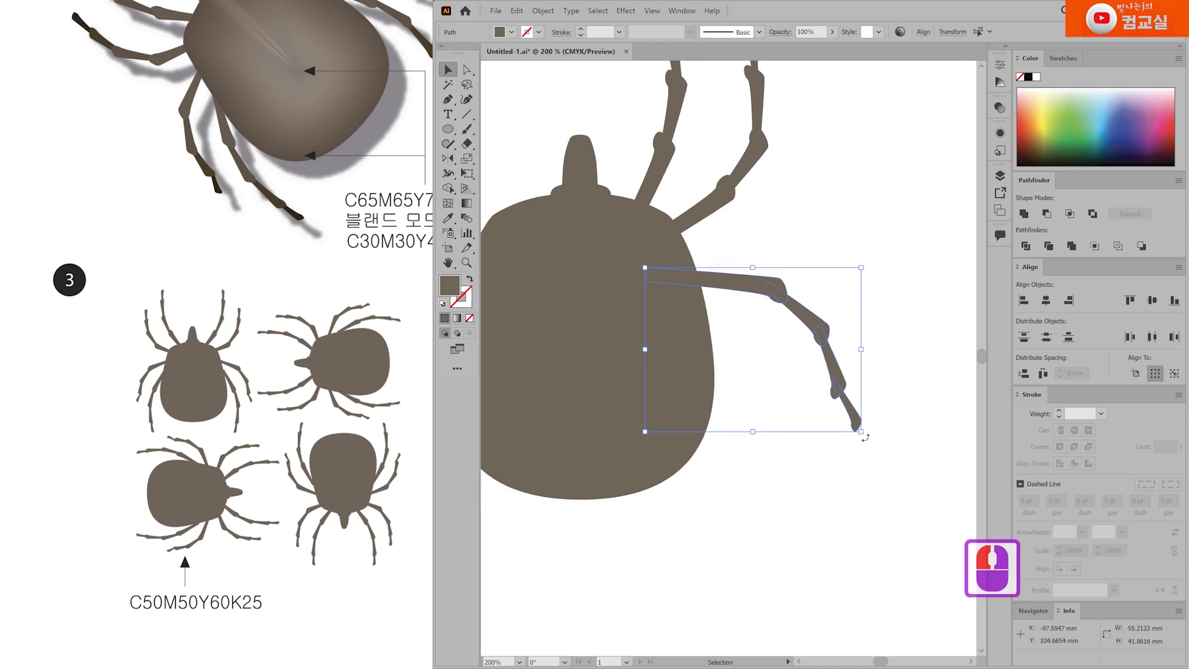
{"action": "left_click_drag", "start_coordinate": [768, 294], "coordinate": [765, 372]}
{"action": "left_click_drag", "start_coordinate": [863, 345], "coordinate": [857, 434]}
{"action": "left_click_drag", "start_coordinate": [793, 389], "coordinate": [758, 380]}
{"action": "left_click", "coordinate": [751, 559]}
Rotate the fourth leg's lower segments slightly outward and reattach the two outermost ones at the joint.
{"action": "scroll", "coordinate": [751, 560], "scroll_direction": "up", "scroll_amount": 1}
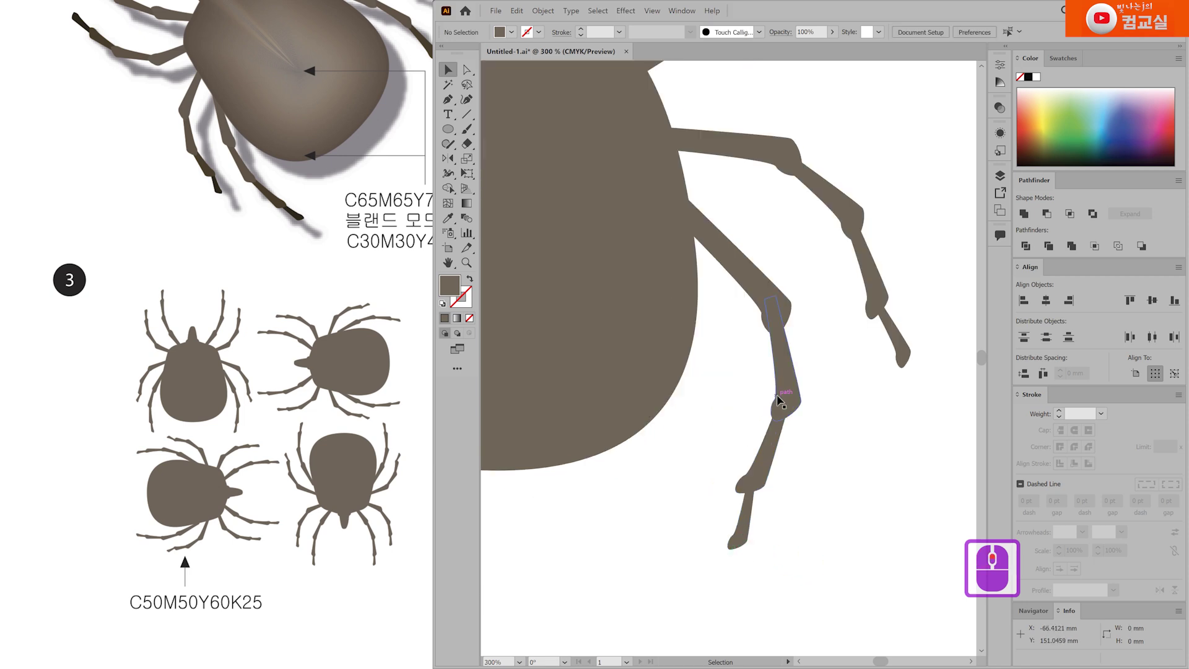
{"action": "mouse_move", "coordinate": [783, 367]}
{"action": "left_mouse_down"}
{"action": "mouse_move", "coordinate": [785, 347]}
{"action": "mouse_move", "coordinate": [791, 369]}
{"action": "left_mouse_up"}
{"action": "left_click", "coordinate": [712, 470]}
{"action": "double_click", "coordinate": [764, 522]}
{"action": "left_click", "coordinate": [817, 562]}
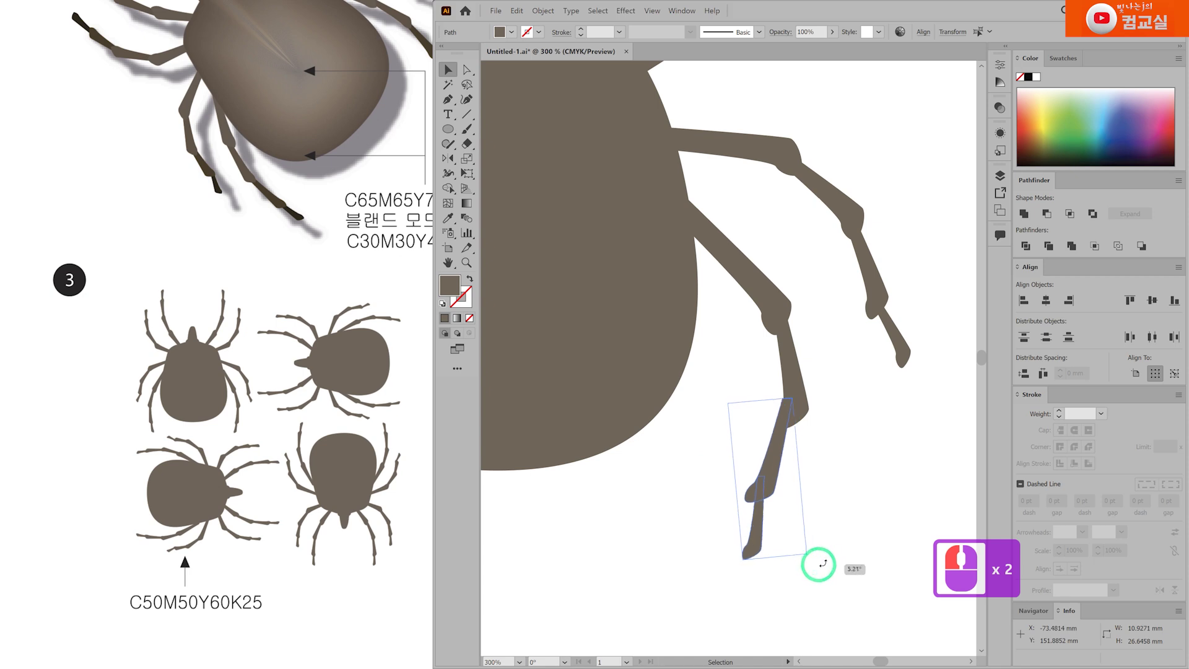
{"action": "left_click", "coordinate": [766, 475]}
{"action": "left_click_drag", "start_coordinate": [766, 475], "coordinate": [777, 477]}
Rotate the fourth leg's tip segment slightly inward toward the body.
{"action": "left_click", "coordinate": [772, 544]}
{"action": "left_click_drag", "start_coordinate": [820, 560], "coordinate": [802, 555]}
{"action": "left_click", "coordinate": [838, 557]}
{"action": "scroll", "coordinate": [733, 501], "scroll_direction": "down", "scroll_amount": 1}
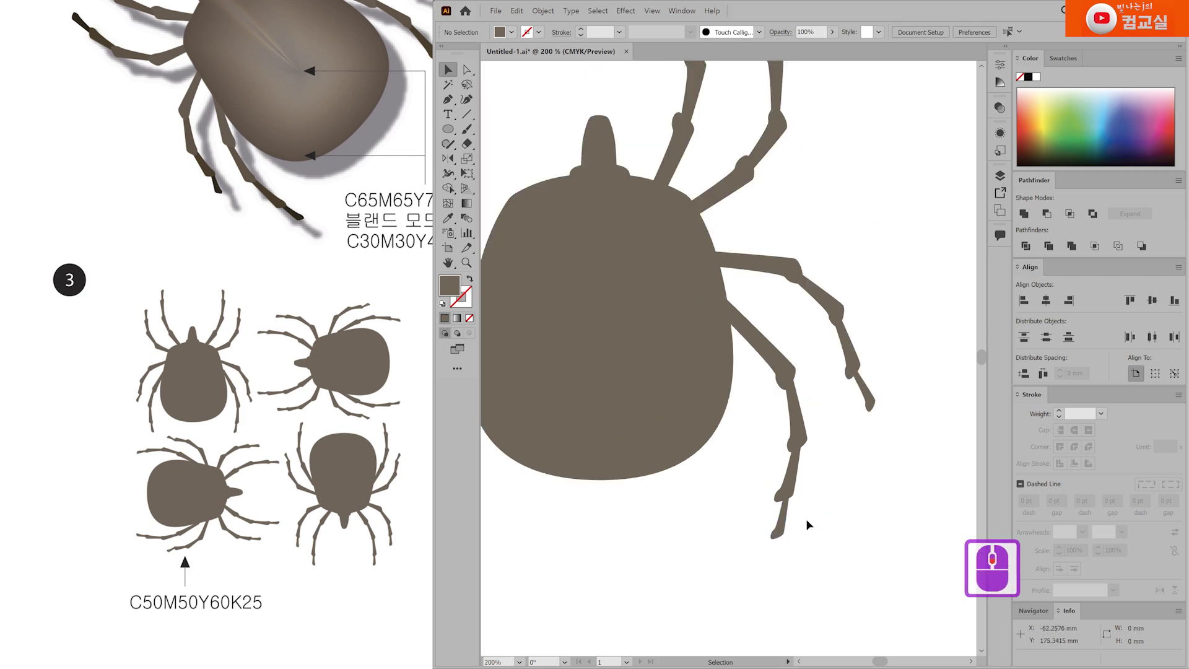
Select the four right legs and reflect a copy of them across the vertical axis through the body's centre.
{"action": "scroll", "coordinate": [796, 539], "scroll_direction": "down", "scroll_amount": 3}
{"action": "scroll", "coordinate": [809, 531], "scroll_direction": "up", "scroll_amount": 1}
{"action": "left_click_drag", "start_coordinate": [643, 212], "coordinate": [740, 337]}
{"action": "left_click_drag", "start_coordinate": [810, 406], "coordinate": [711, 533]}
{"action": "left_click", "coordinate": [833, 478], "text": "shift"}
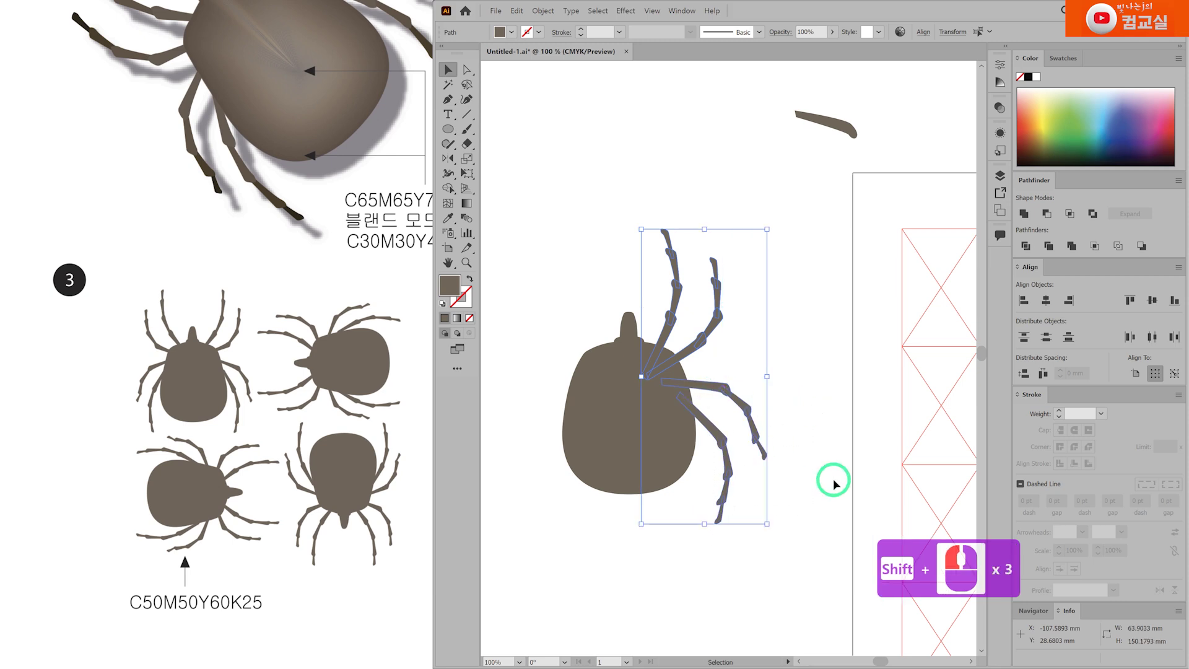
{"action": "left_click", "coordinate": [448, 159]}
{"action": "left_click", "coordinate": [620, 343]}
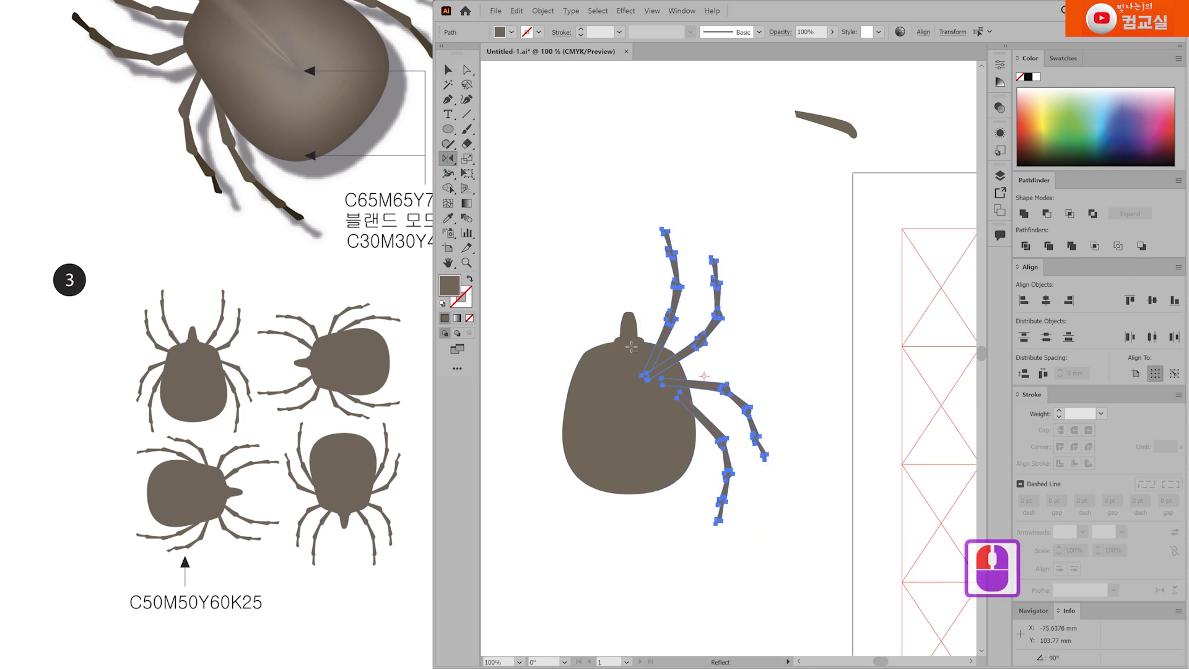
{"action": "left_click", "coordinate": [631, 348], "text": "alt"}
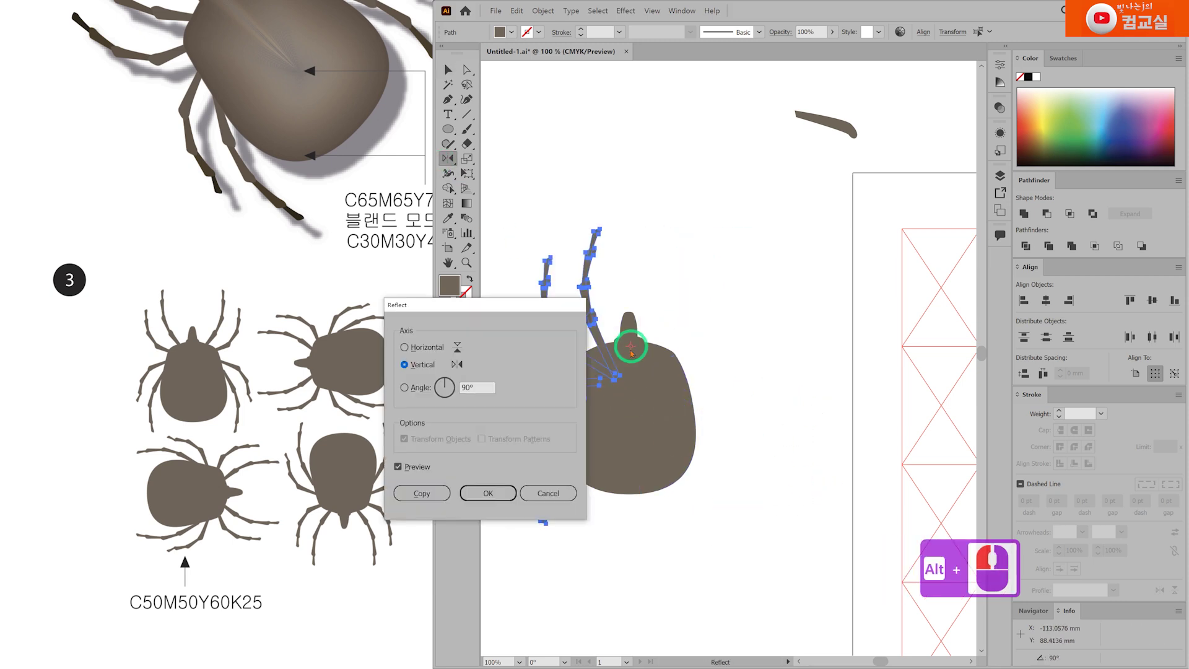
{"action": "left_click", "coordinate": [422, 492]}
Send the mirrored left legs to the back, and send the body to the back as well.
{"action": "key", "text": "ctrl+shift+bracketleft"}
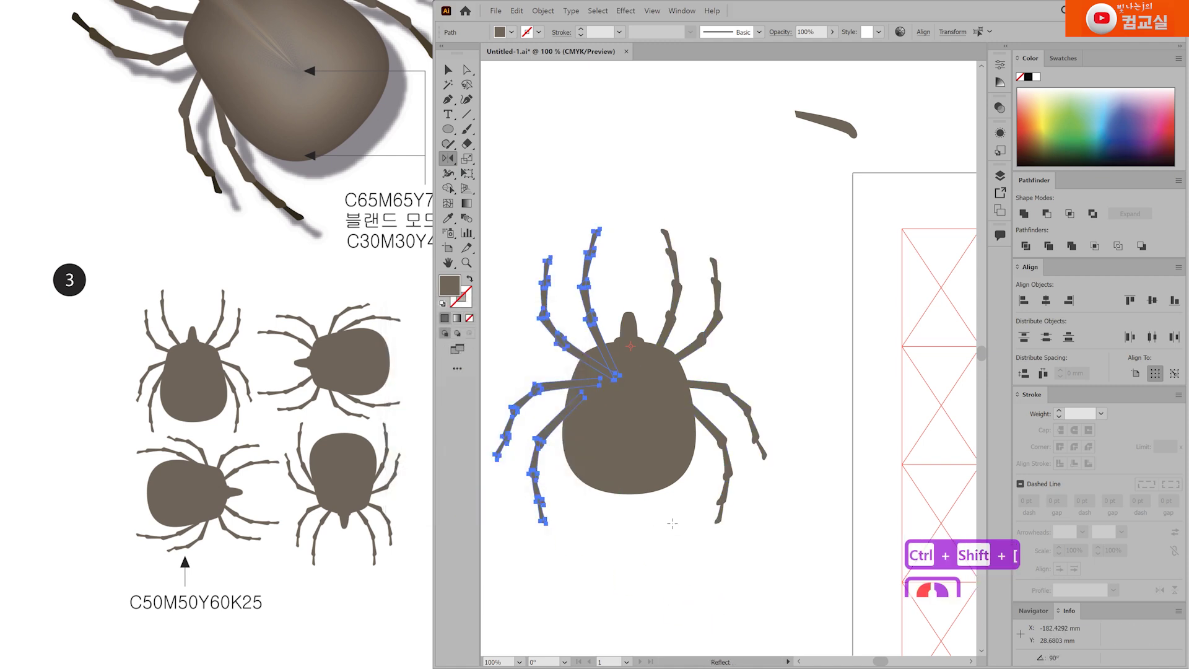
{"action": "key", "text": "v"}
{"action": "left_click", "coordinate": [623, 425]}
{"action": "key", "text": "ctrl+shift+bracketleft"}
{"action": "left_click", "coordinate": [661, 535]}
{"action": "left_click", "coordinate": [637, 443]}
{"action": "left_click", "coordinate": [655, 473]}
{"action": "left_click", "coordinate": [648, 524]}
Select the complete tick and duplicate it to the upper left of the original.
{"action": "scroll", "coordinate": [648, 524], "scroll_direction": "down", "scroll_amount": 1}
{"action": "left_click_drag", "start_coordinate": [703, 565], "coordinate": [722, 534]}
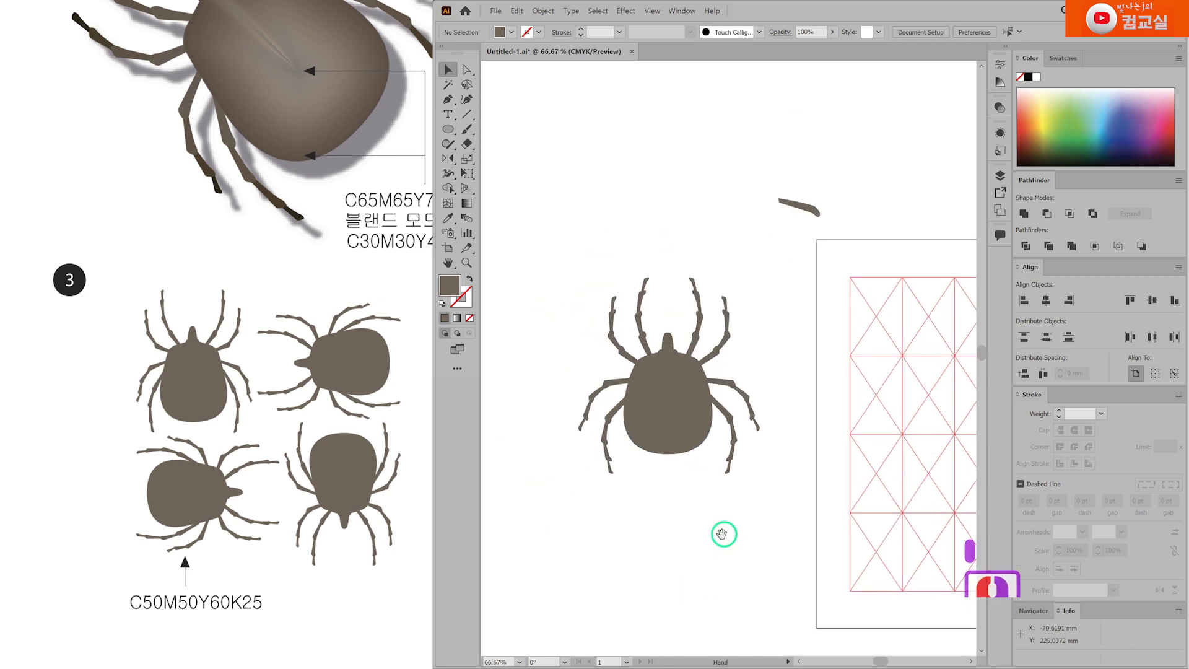
{"action": "left_click_drag", "start_coordinate": [596, 314], "coordinate": [801, 565]}
{"action": "scroll", "coordinate": [756, 495], "scroll_direction": "down", "scroll_amount": 1}
{"action": "left_click_drag", "start_coordinate": [698, 442], "coordinate": [570, 235]}
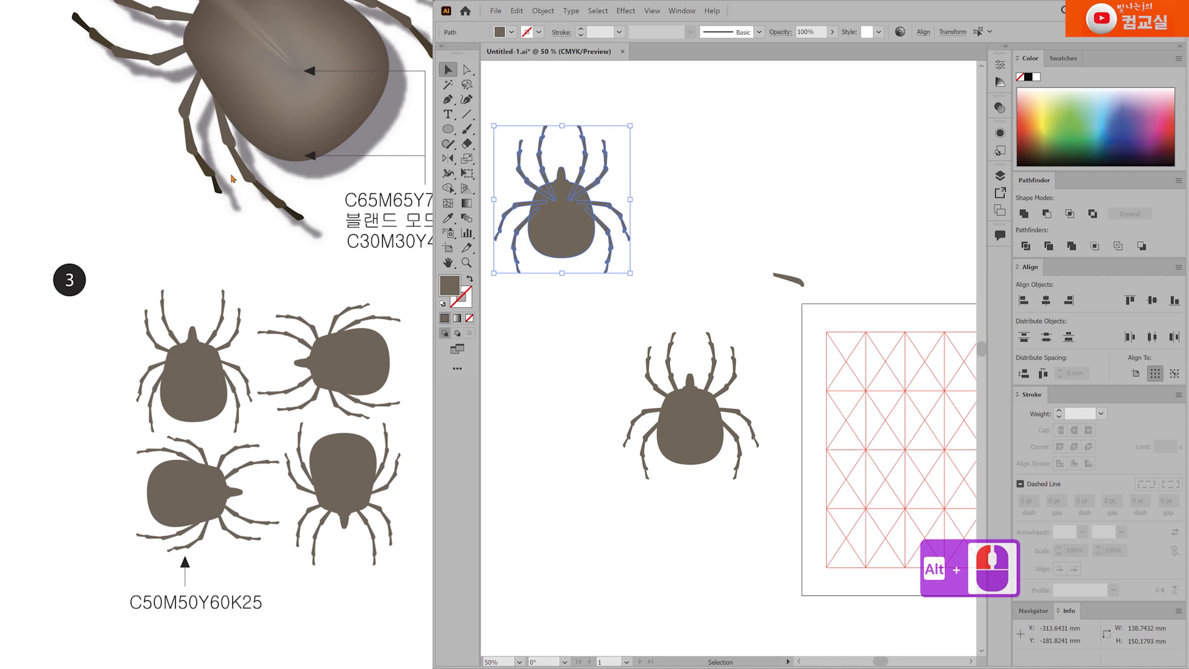
{"action": "scroll", "coordinate": [232, 178], "scroll_direction": "up", "scroll_amount": 3}
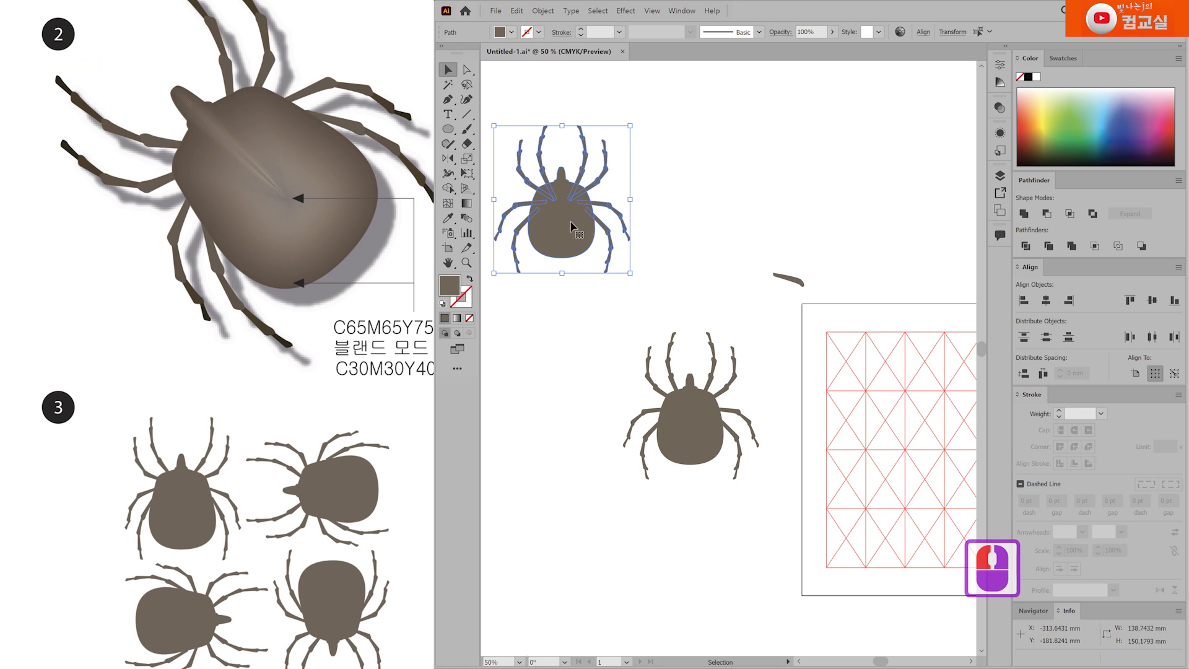
{"action": "left_click", "coordinate": [549, 403]}
Scale the lower tick down proportionally to about 27.3 × 29.5 mm for the pattern.
{"action": "scroll", "coordinate": [255, 473], "scroll_direction": "down", "scroll_amount": 3}
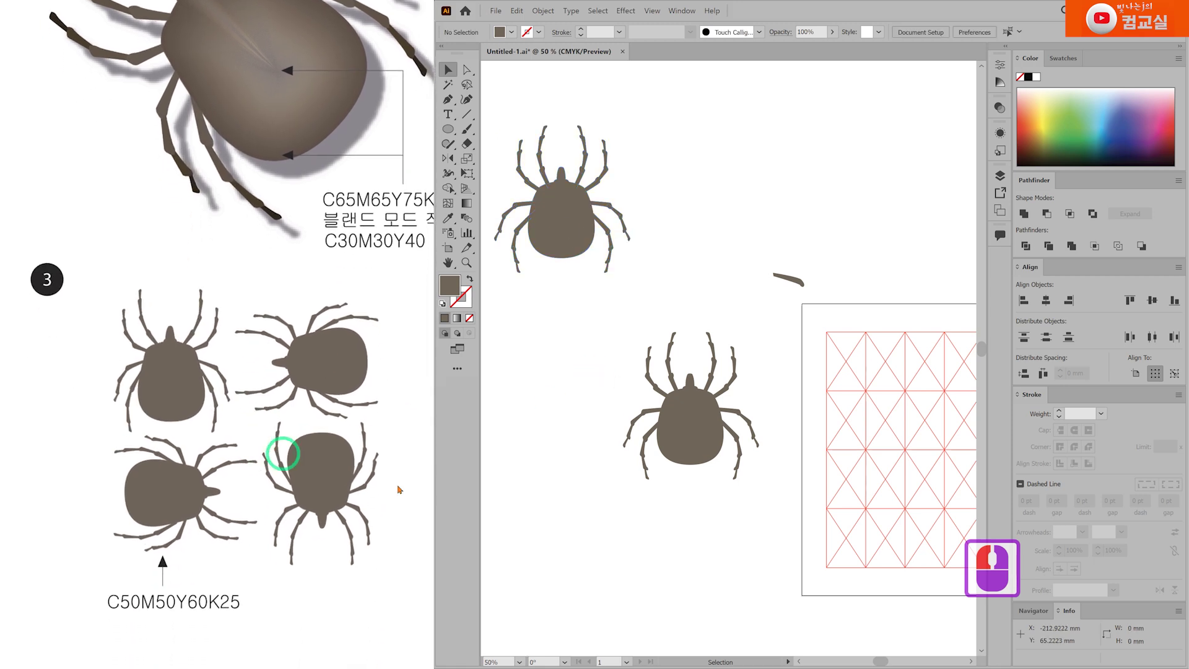
{"action": "left_click_drag", "start_coordinate": [589, 337], "coordinate": [801, 533]}
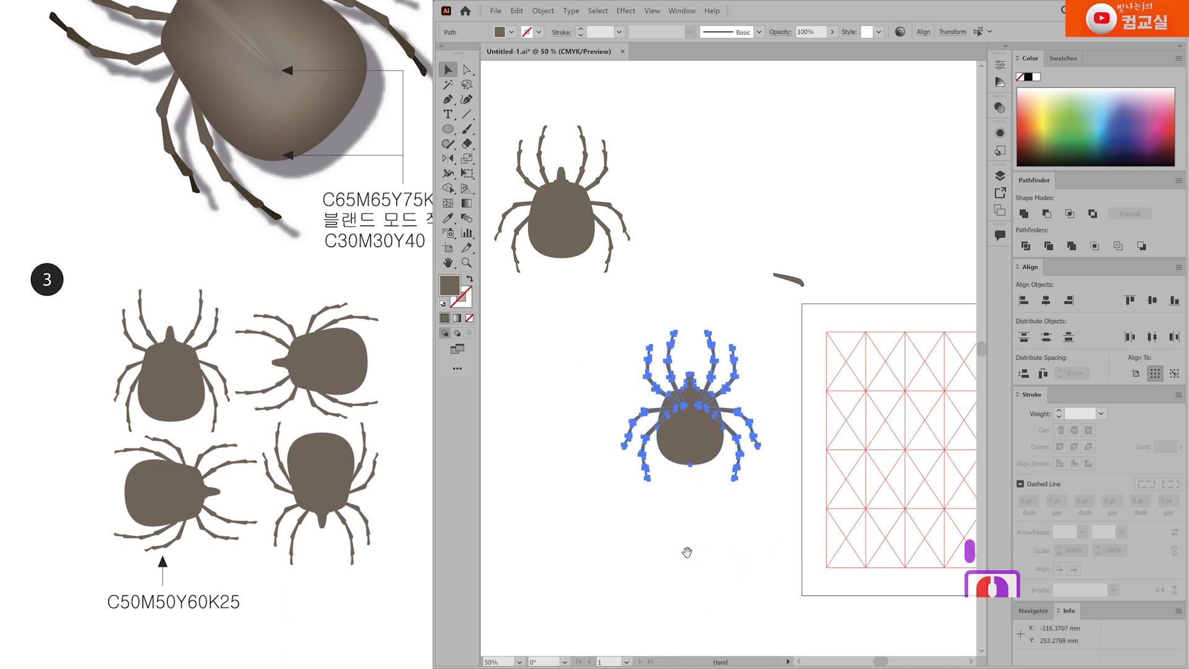
{"action": "left_click_drag", "start_coordinate": [687, 552], "coordinate": [703, 462]}
{"action": "left_click_drag", "start_coordinate": [711, 345], "coordinate": [621, 410]}
{"action": "left_click_drag", "start_coordinate": [688, 461], "coordinate": [652, 423]}
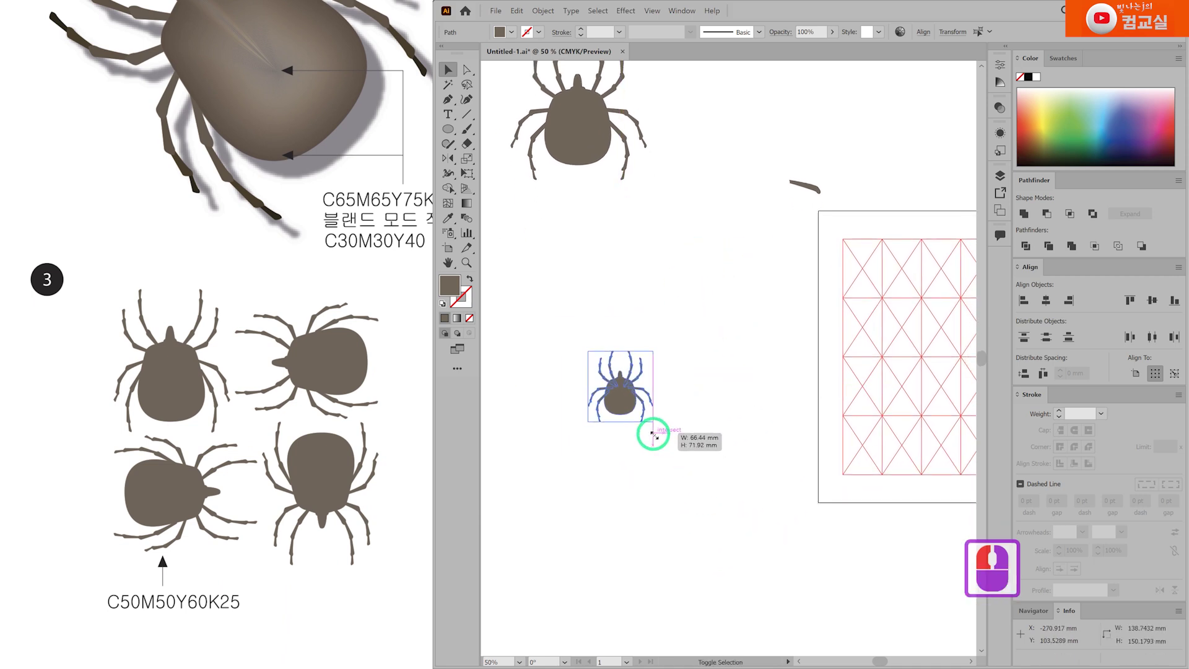
{"action": "scroll", "coordinate": [693, 449], "scroll_direction": "up", "scroll_amount": 3}
{"action": "left_click_drag", "start_coordinate": [742, 458], "coordinate": [681, 396]}
{"action": "scroll", "coordinate": [644, 366], "scroll_direction": "up", "scroll_amount": 1}
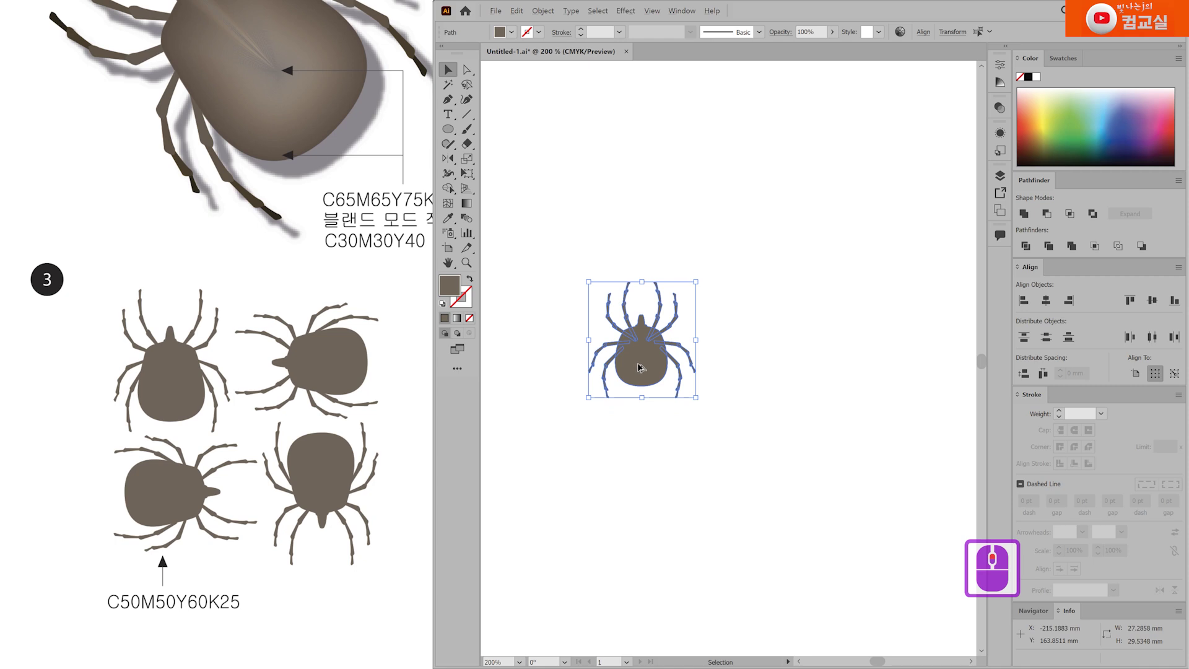
Duplicate the small tick to its right, group the copy and rotate it 90° counterclockwise so its head points left.
{"action": "left_click_drag", "start_coordinate": [644, 365], "coordinate": [770, 373]}
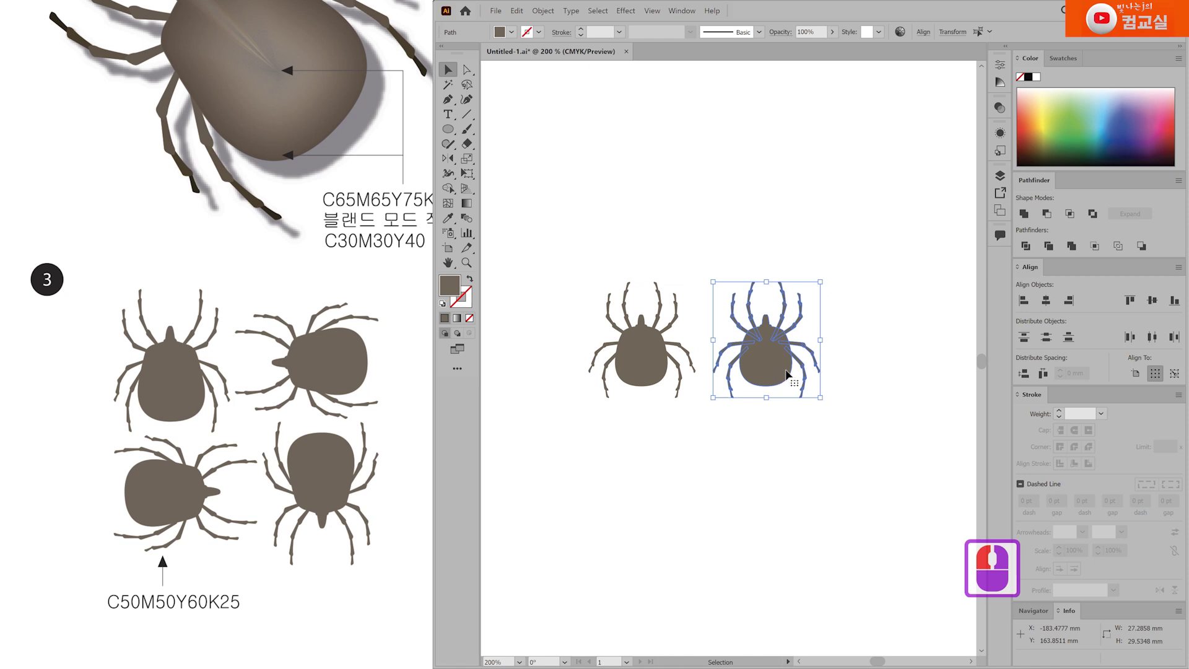
{"action": "key", "text": "ctrl+g"}
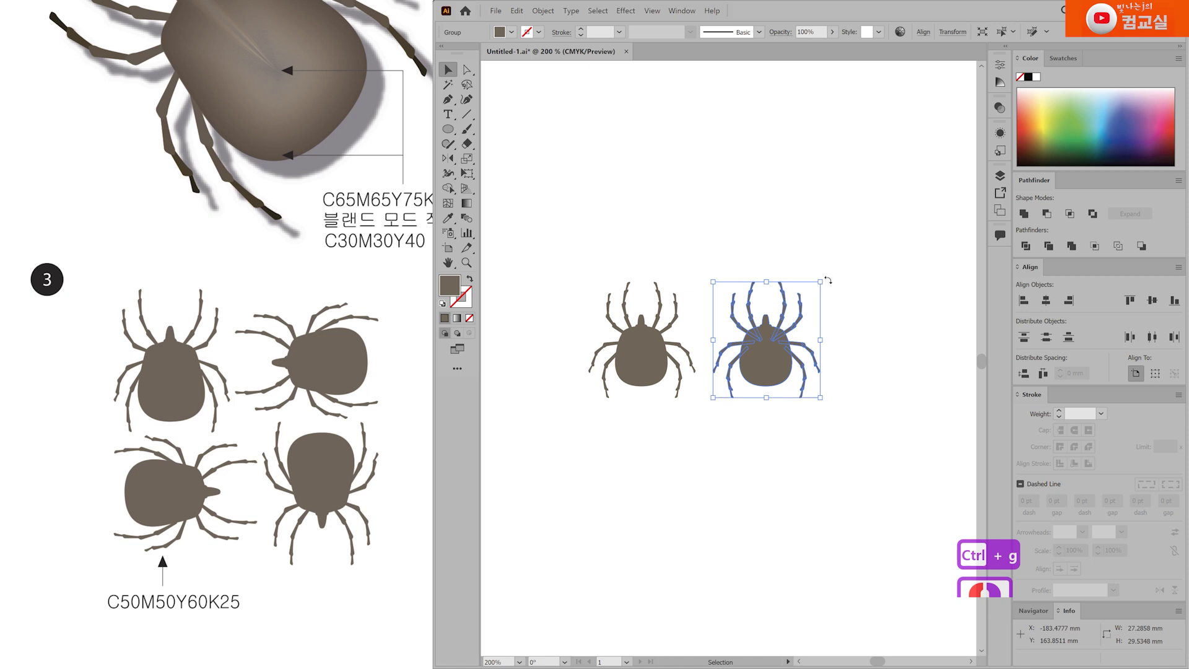
{"action": "left_click_drag", "start_coordinate": [828, 280], "coordinate": [718, 302]}
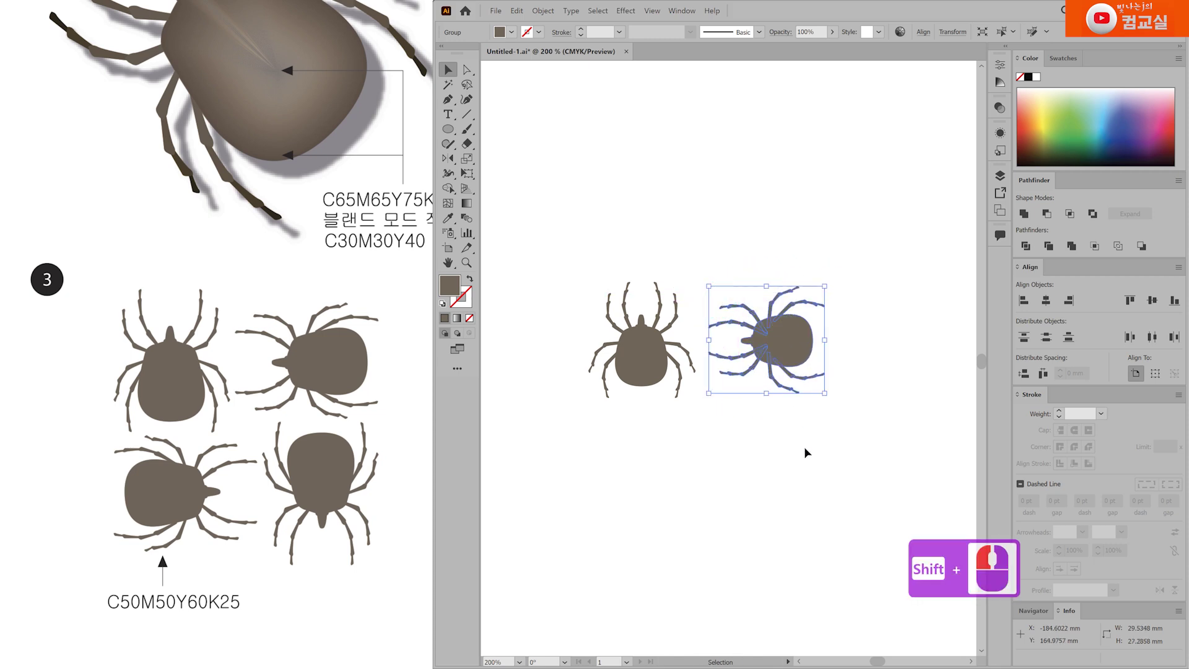
Nudge the rotated tick left in ten steps to bring it close to the upright tick.
{"action": "key", "text": "Left"}
{"action": "key", "text": "Left"}
{"action": "key", "text": "Left"}
{"action": "key", "text": "Left"}
{"action": "key", "text": "Left"}
{"action": "key", "text": "Left"}
{"action": "key", "text": "Left"}
{"action": "key", "text": "Left"}
{"action": "key", "text": "Left"}
{"action": "key", "text": "Left"}
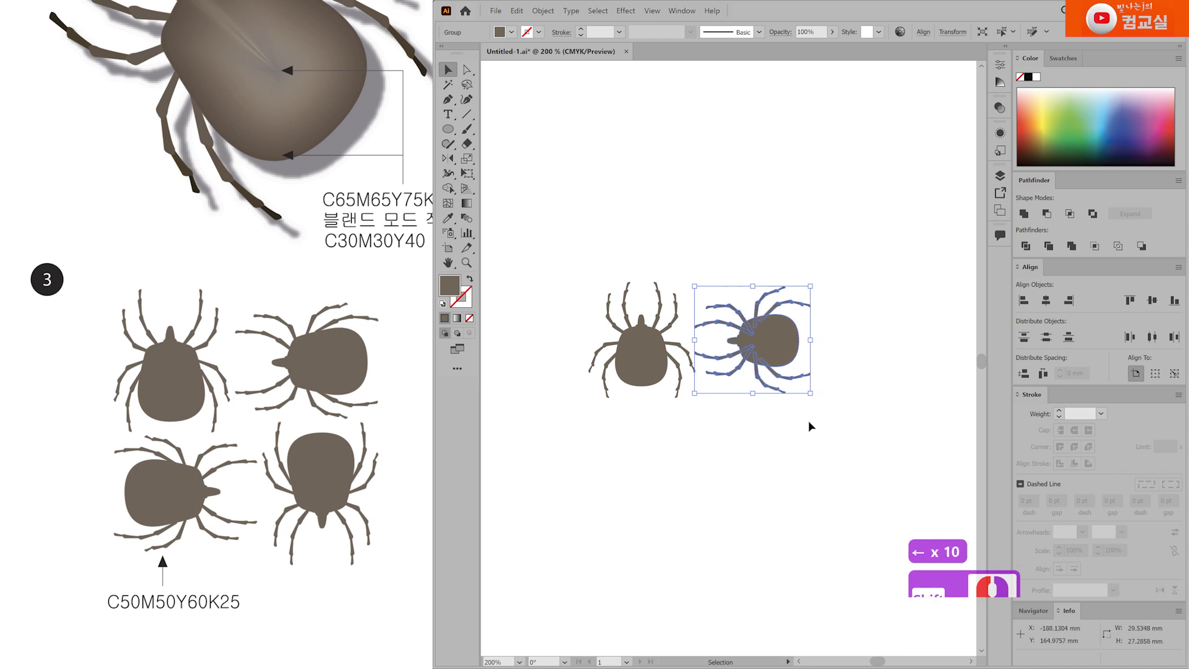
Duplicate the pair of small ticks straight down by about 30.45 mm to form a second row.
{"action": "left_click_drag", "start_coordinate": [537, 257], "coordinate": [867, 512]}
{"action": "left_click", "coordinate": [775, 339]}
{"action": "left_click_drag", "start_coordinate": [773, 337], "coordinate": [779, 457]}
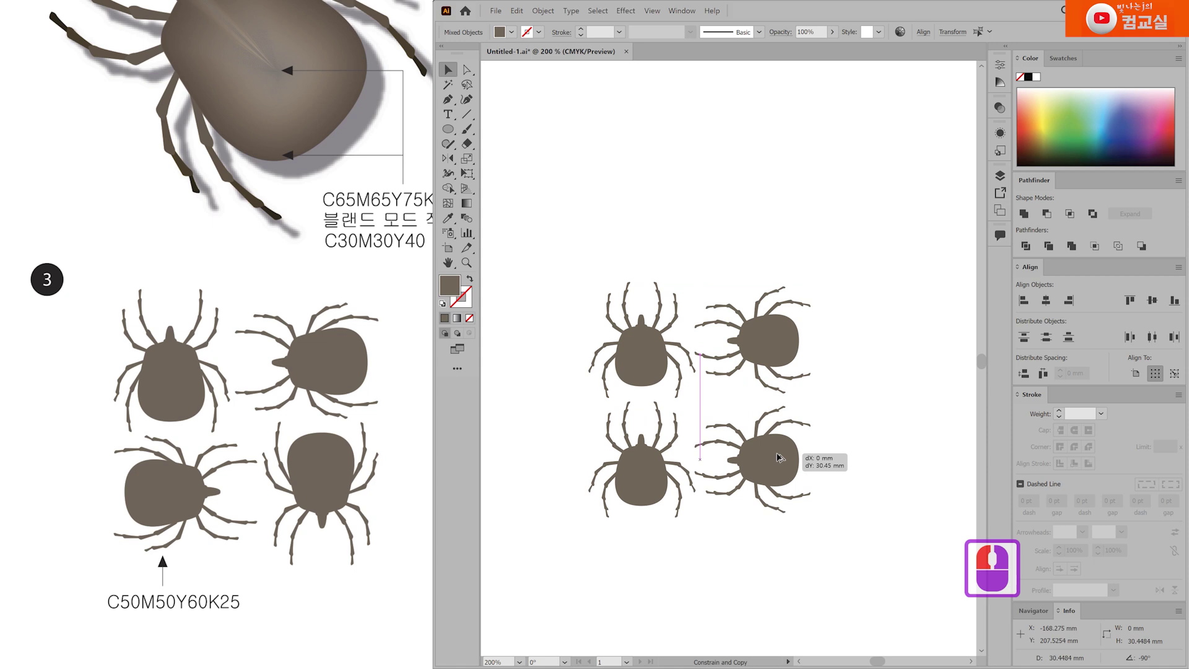
{"action": "left_click_drag", "start_coordinate": [779, 457], "coordinate": [777, 457]}
{"action": "left_click", "coordinate": [867, 524]}
{"action": "left_click", "coordinate": [543, 527]}
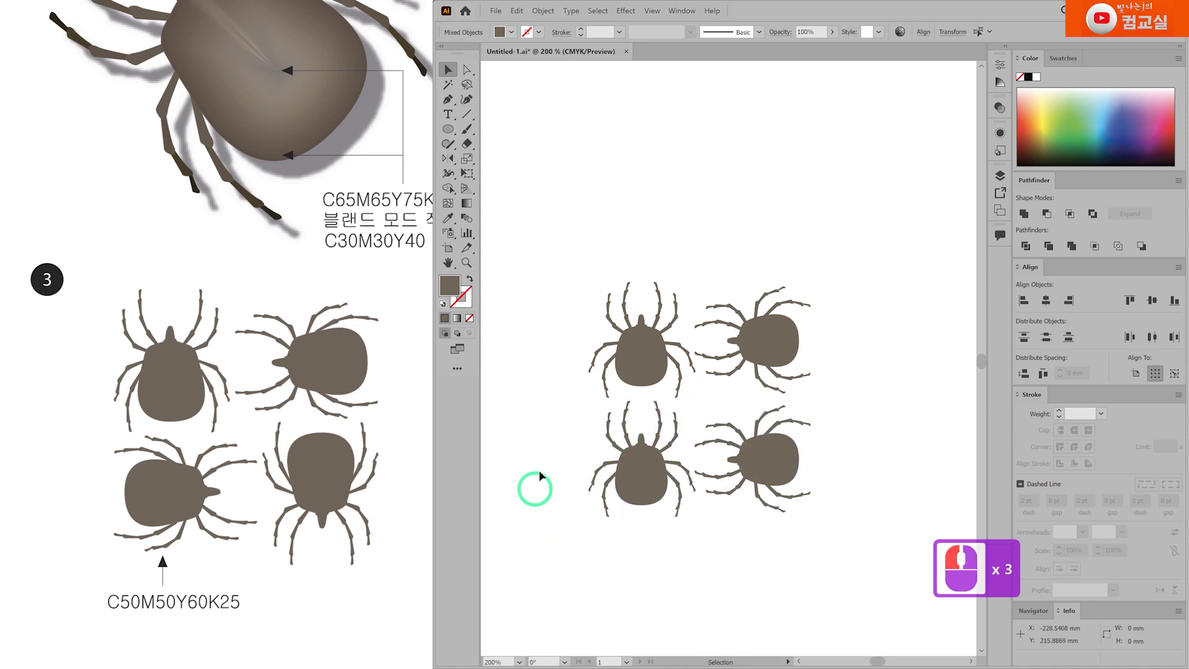
Try to group the lower-left tick with its front leg tips and rotate it 90° clockwise, and undo the attempt.
{"action": "left_click_drag", "start_coordinate": [653, 486], "coordinate": [686, 542]}
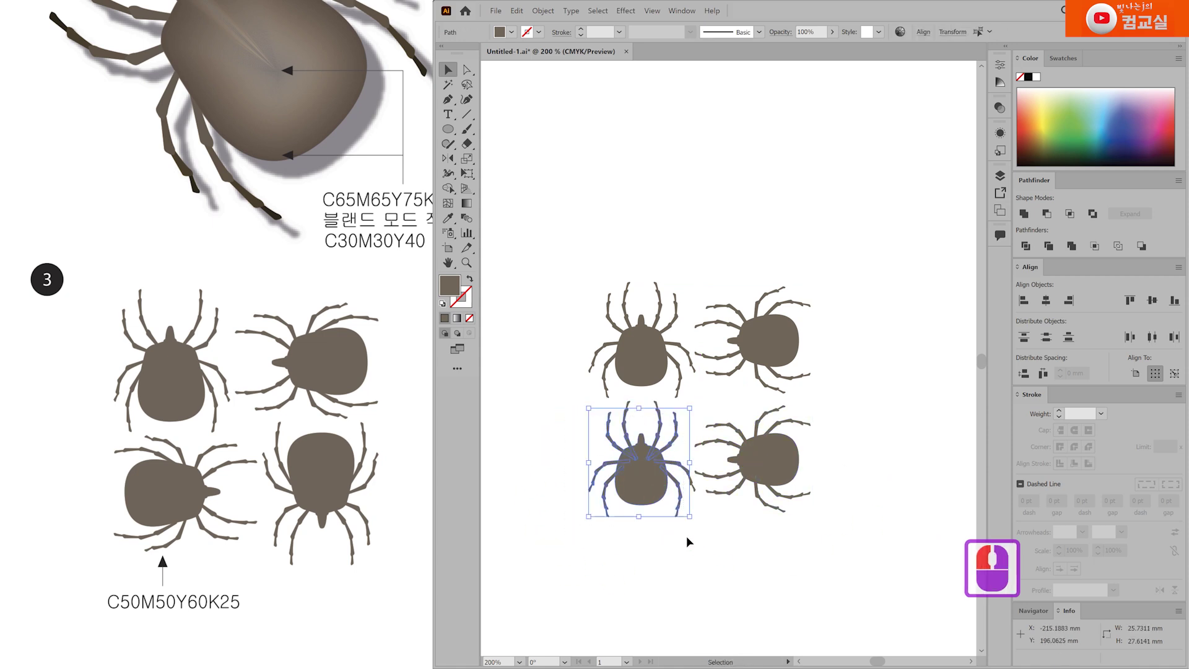
{"action": "key", "text": "ctrl+g"}
{"action": "scroll", "coordinate": [630, 403], "scroll_direction": "up", "scroll_amount": 2}
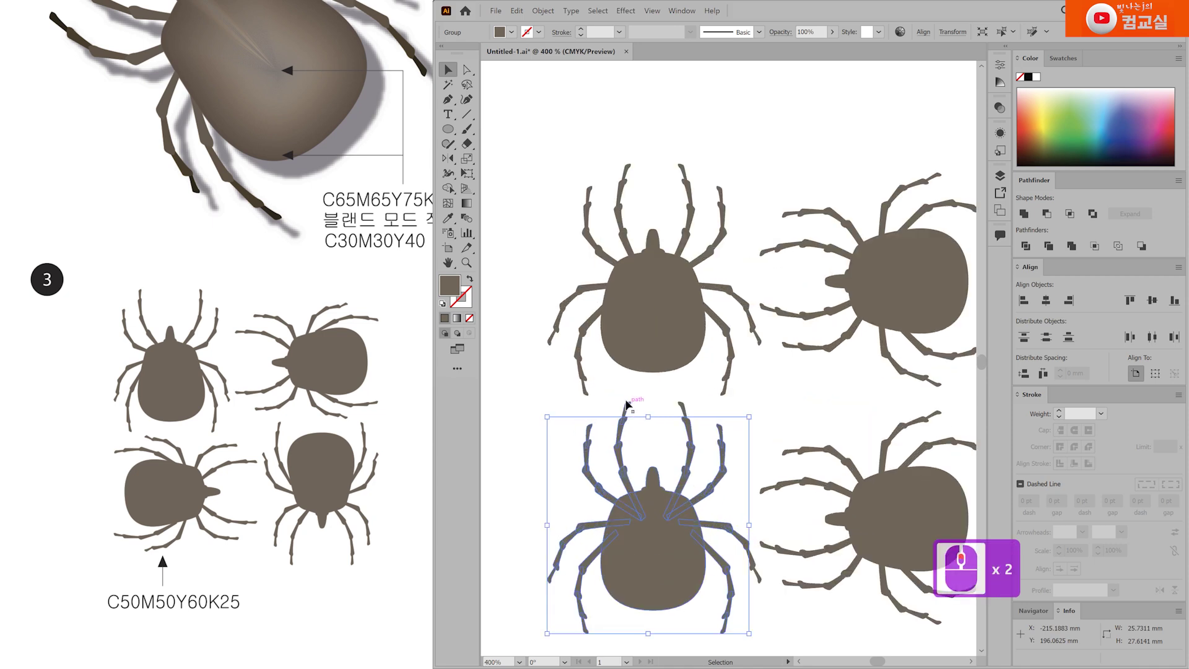
{"action": "left_click_drag", "start_coordinate": [616, 397], "coordinate": [698, 444], "text": "shift"}
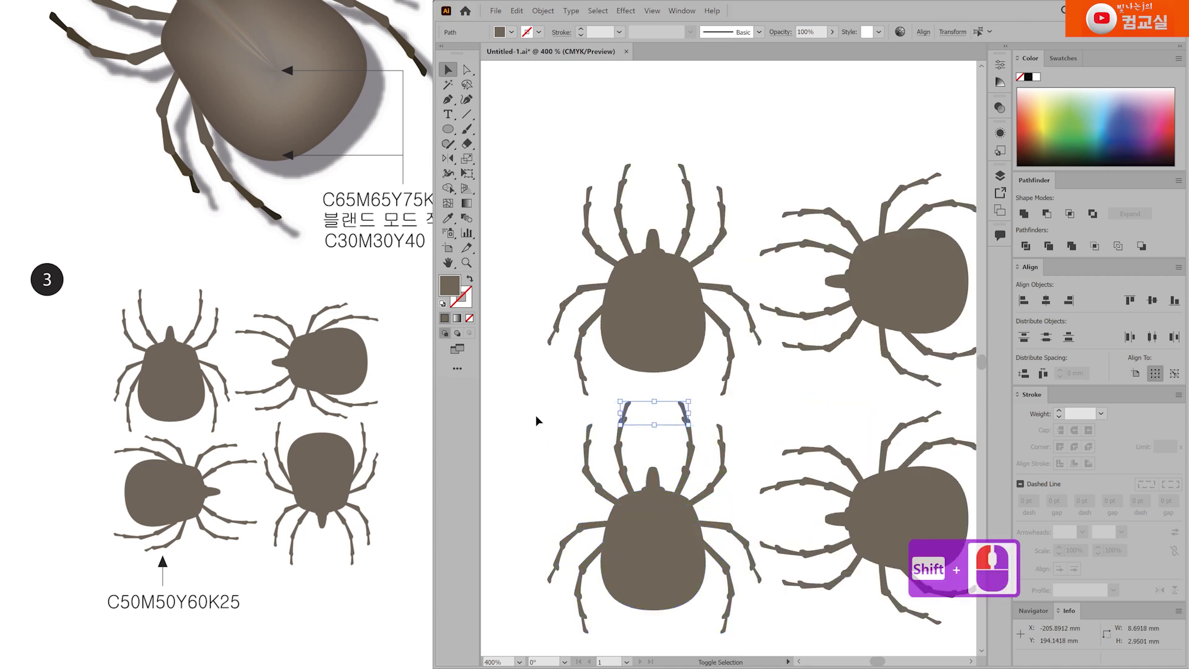
{"action": "left_click", "coordinate": [678, 625], "text": "shift"}
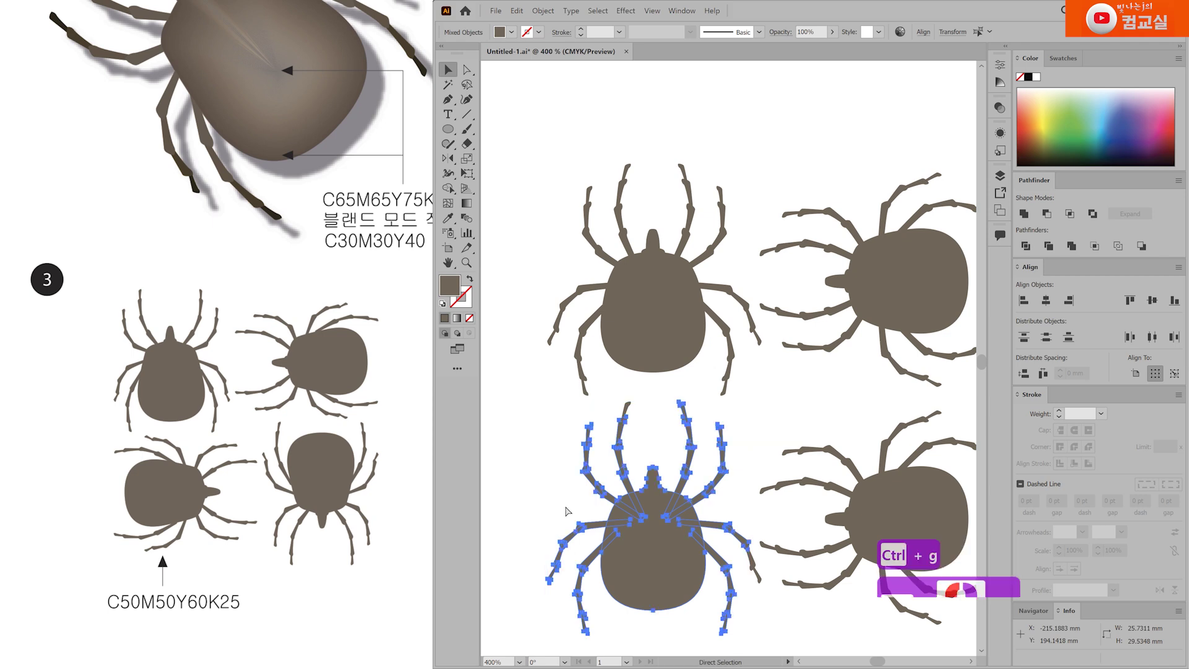
{"action": "left_click", "coordinate": [552, 437]}
{"action": "left_click_drag", "start_coordinate": [616, 404], "coordinate": [695, 494]}
{"action": "key", "text": "ctrl+g"}
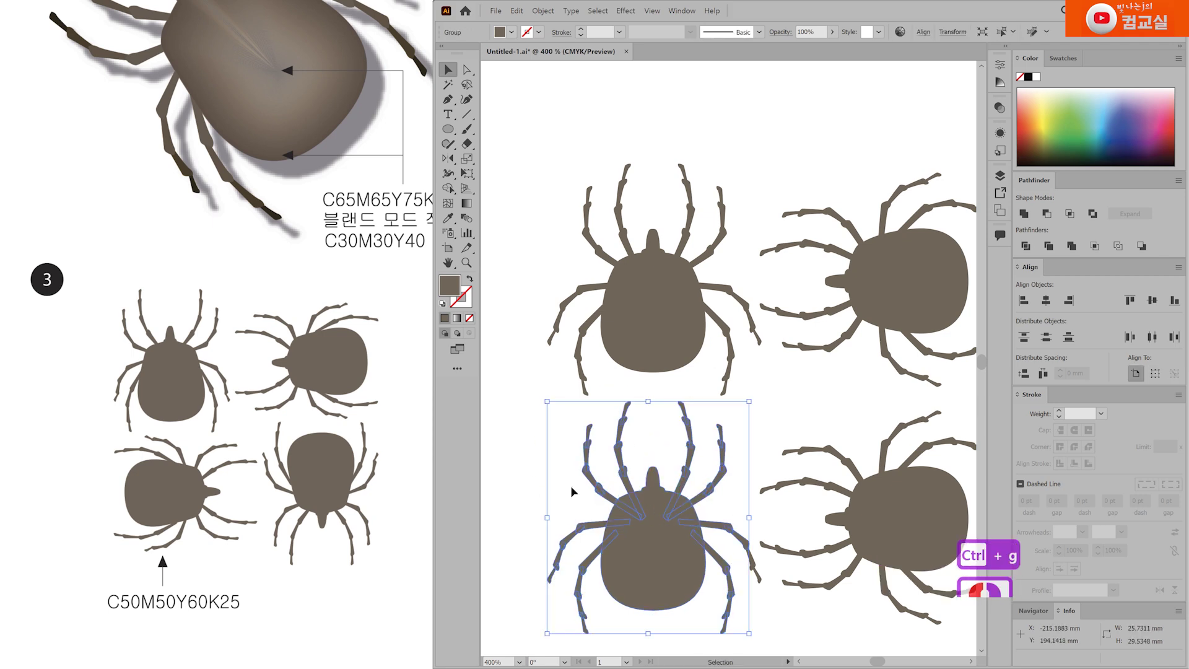
{"action": "scroll", "coordinate": [693, 455], "scroll_direction": "down", "scroll_amount": 1}
{"action": "left_click_drag", "start_coordinate": [737, 410], "coordinate": [755, 565]}
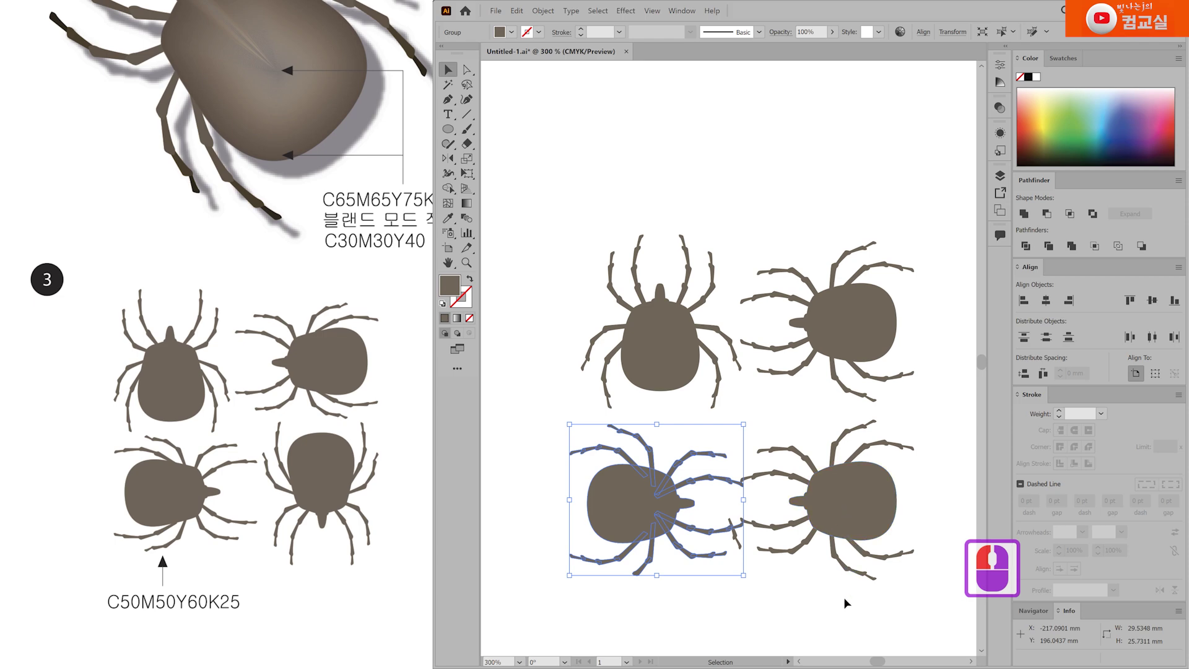
{"action": "key", "text": "ctrl+z"}
{"action": "scroll", "coordinate": [711, 557], "scroll_direction": "up", "scroll_amount": 2}
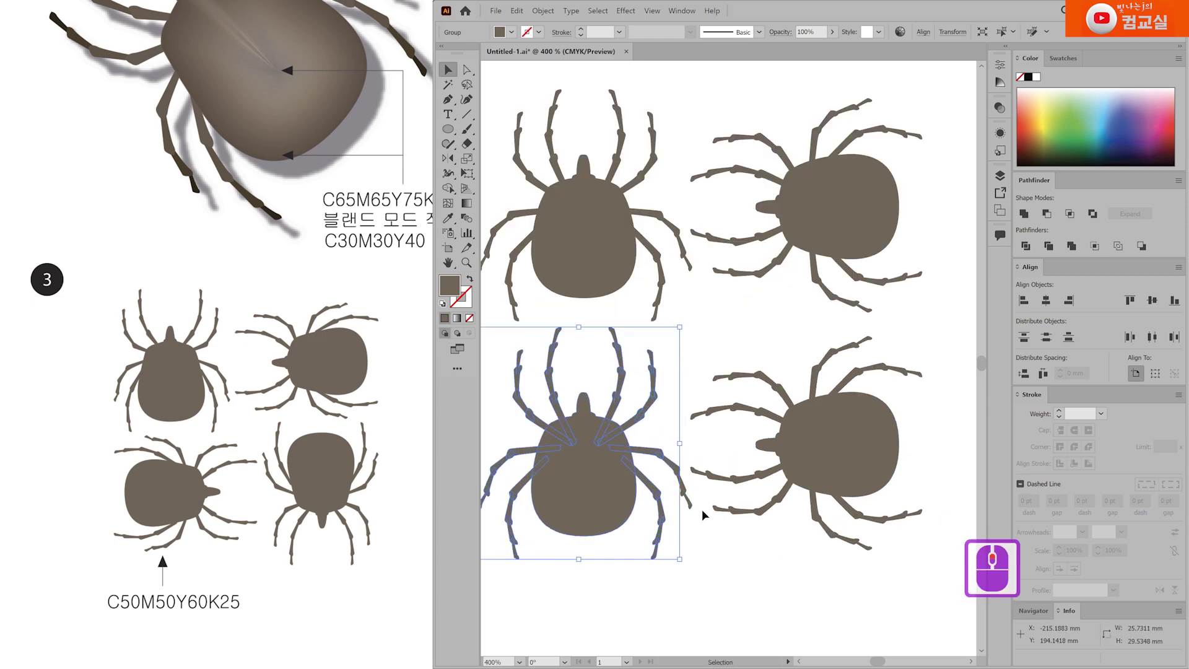
{"action": "key", "text": "ctrl+z"}
Group all parts of the lower-left tick and rotate it 90° clockwise so its head points right.
{"action": "scroll", "coordinate": [683, 520], "scroll_direction": "down", "scroll_amount": 3}
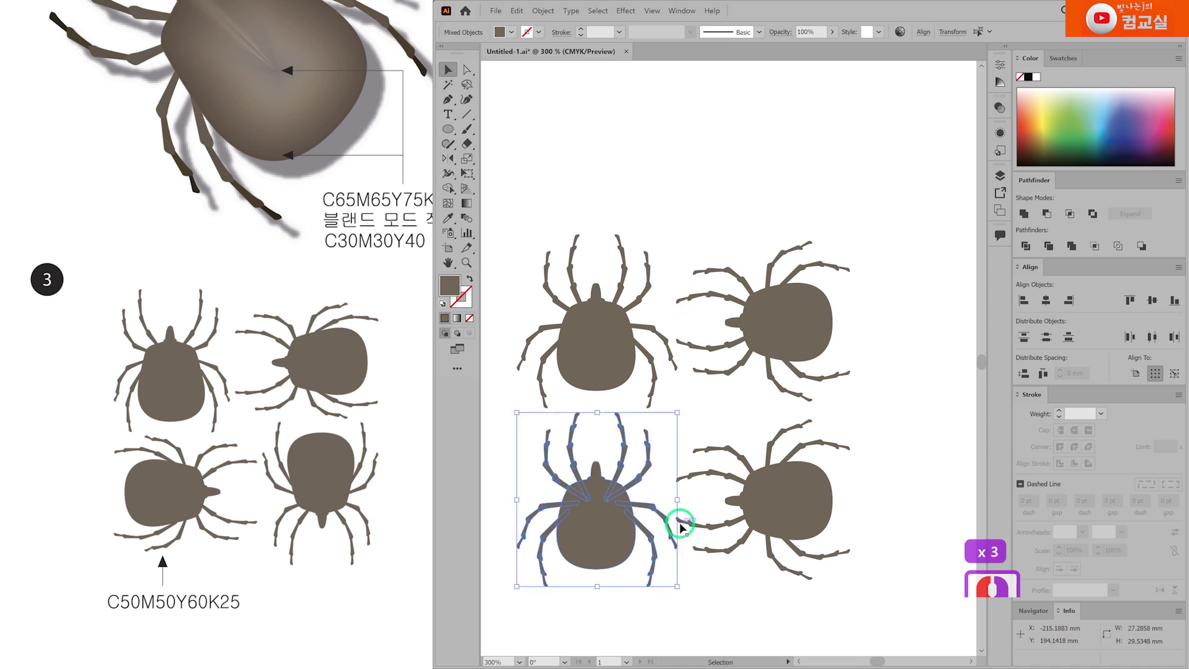
{"action": "key", "text": "ctrl+shift+a"}
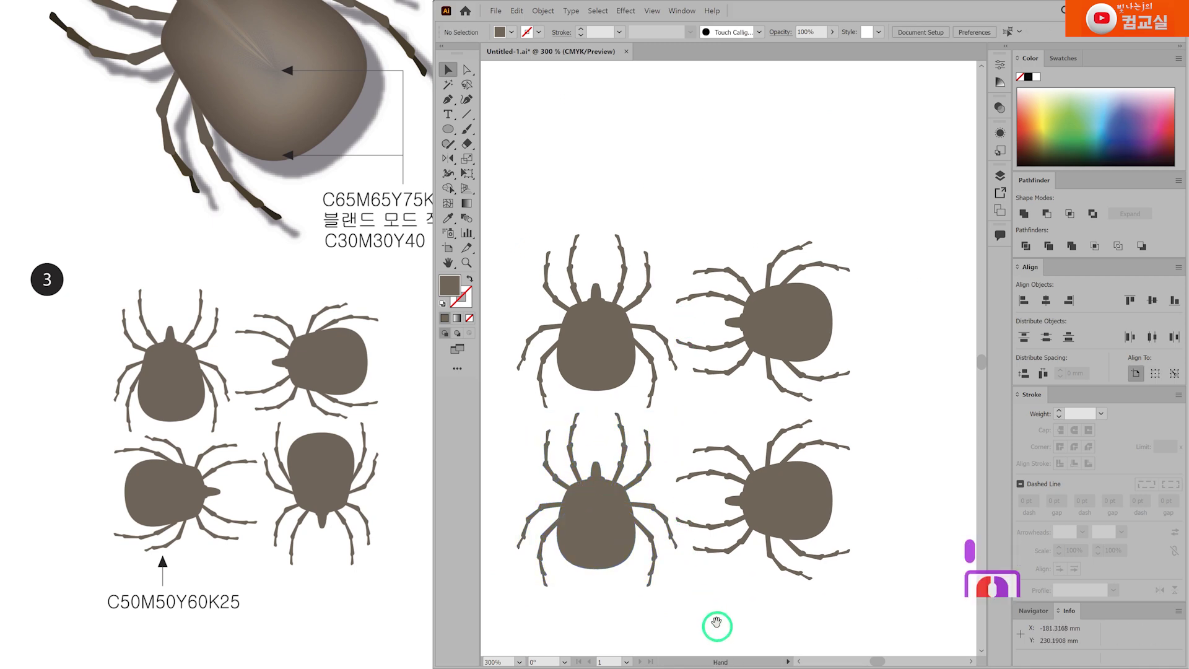
{"action": "scroll", "coordinate": [717, 627], "scroll_direction": "down", "scroll_amount": 3}
{"action": "left_click", "coordinate": [629, 417]}
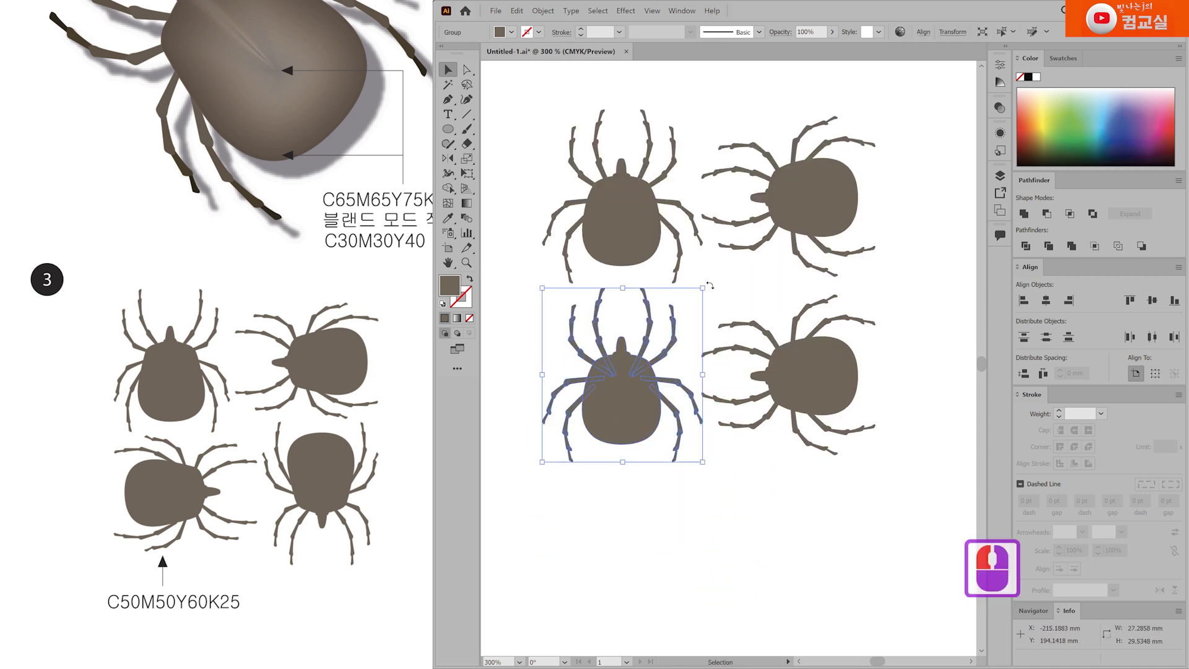
{"action": "left_click_drag", "start_coordinate": [709, 285], "coordinate": [727, 473]}
{"action": "scroll", "coordinate": [838, 531], "scroll_direction": "right", "scroll_amount": 3}
Rotate the lower-right tick 90° counterclockwise so its head points down.
{"action": "left_click", "coordinate": [695, 434]}
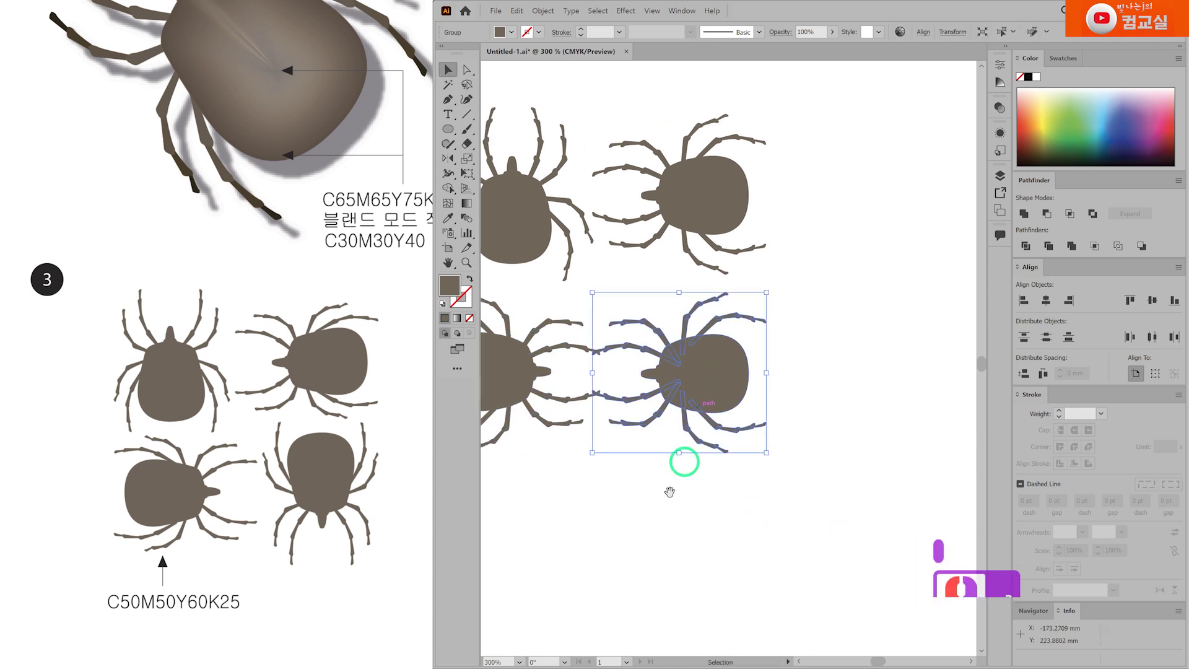
{"action": "scroll", "coordinate": [695, 434], "scroll_direction": "left", "scroll_amount": 2}
{"action": "left_click_drag", "start_coordinate": [842, 279], "coordinate": [658, 265]}
{"action": "left_click", "coordinate": [871, 473]}
Nudge the two lower ticks together slightly upward, closer to the upper row.
{"action": "left_click", "coordinate": [530, 355]}
{"action": "left_click", "coordinate": [750, 443], "text": "shift"}
{"action": "key", "text": "Up"}
{"action": "key", "text": "Up"}
{"action": "key", "text": "Up"}
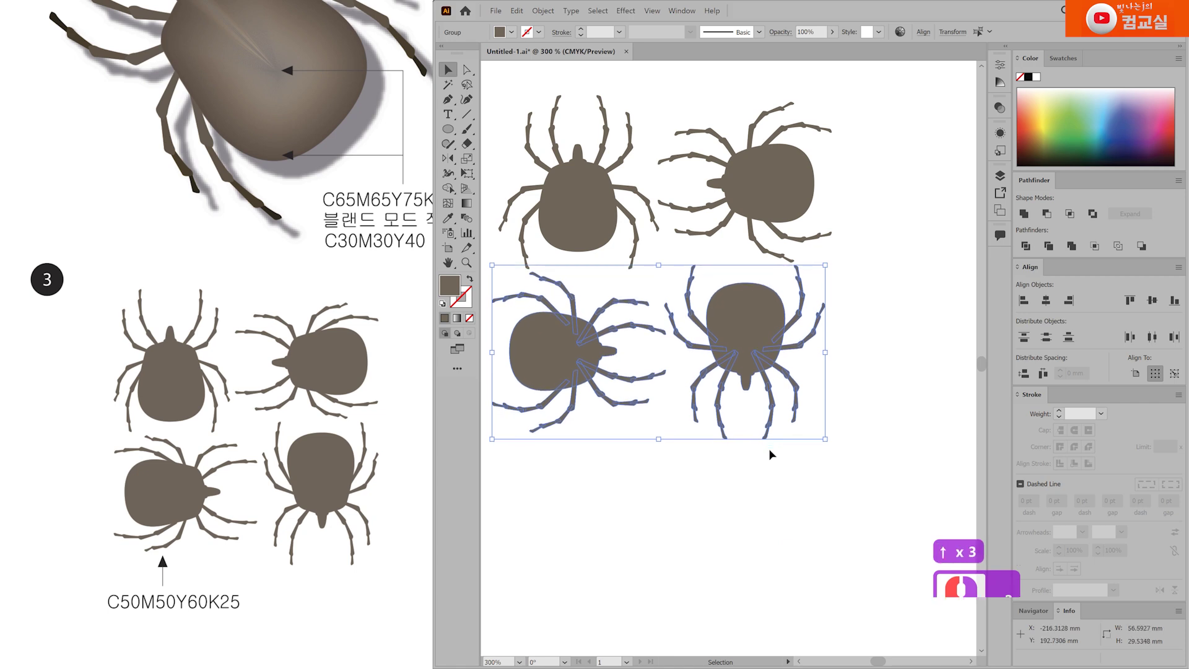
{"action": "key", "text": "Down"}
{"action": "key", "text": "Down"}
{"action": "left_click", "coordinate": [647, 503]}
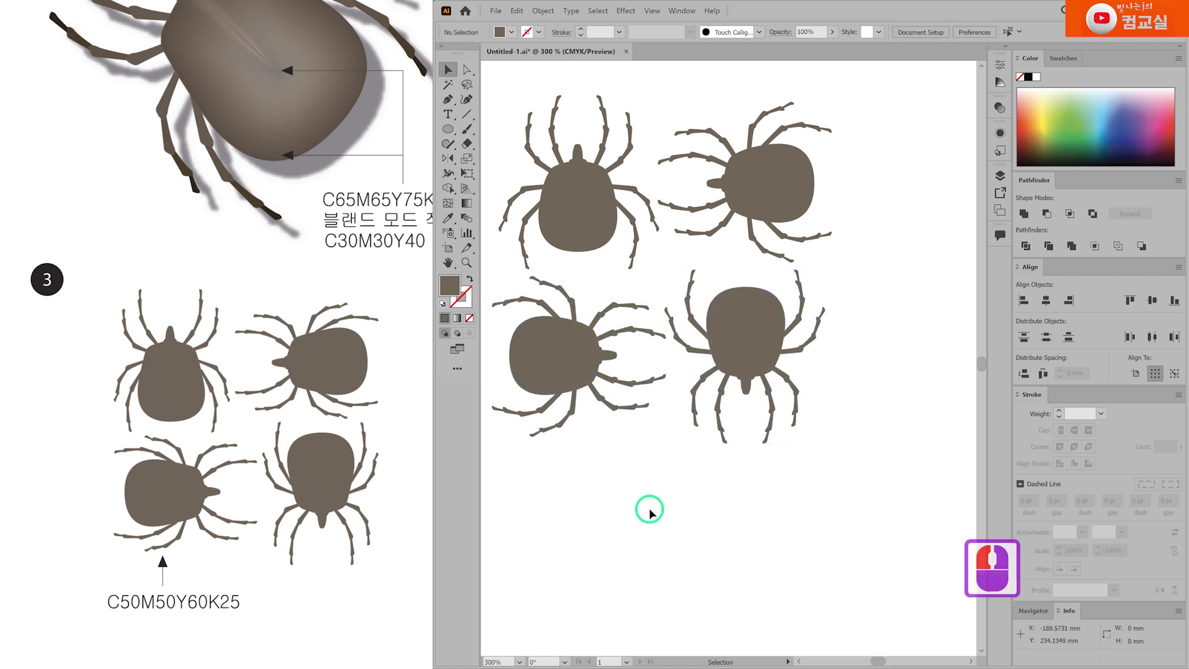
Save the whole four-tick arrangement as a new pattern swatch.
{"action": "scroll", "coordinate": [685, 494], "scroll_direction": "down", "scroll_amount": 2}
{"action": "left_click_drag", "start_coordinate": [520, 209], "coordinate": [764, 488]}
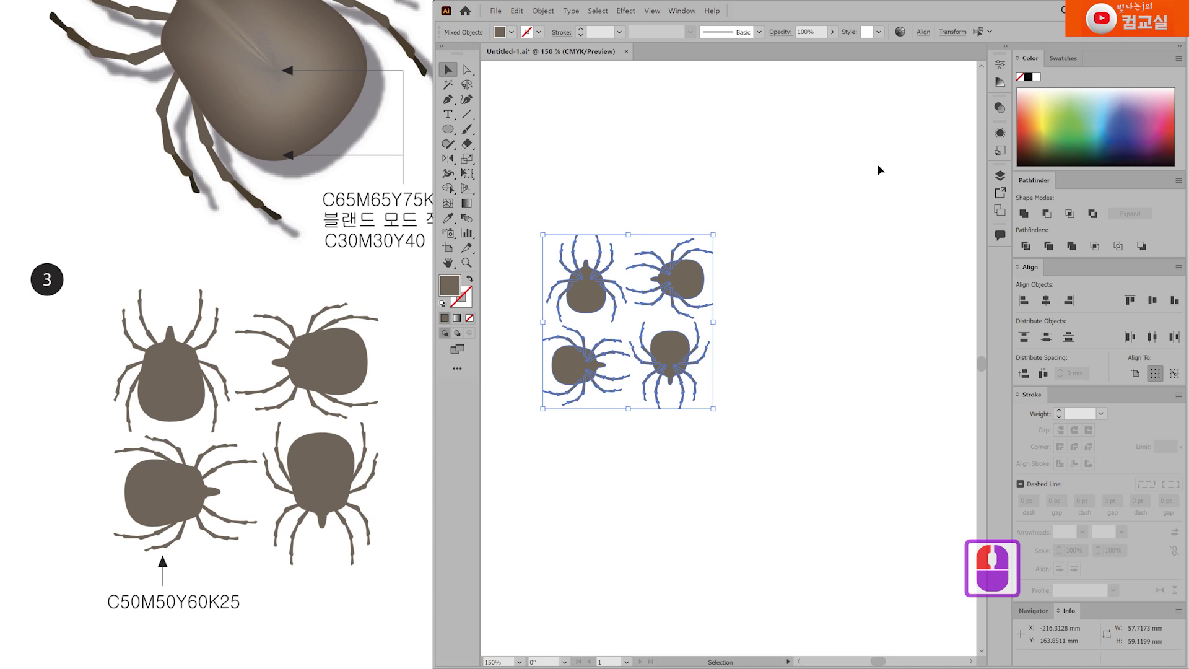
{"action": "left_click", "coordinate": [1064, 58]}
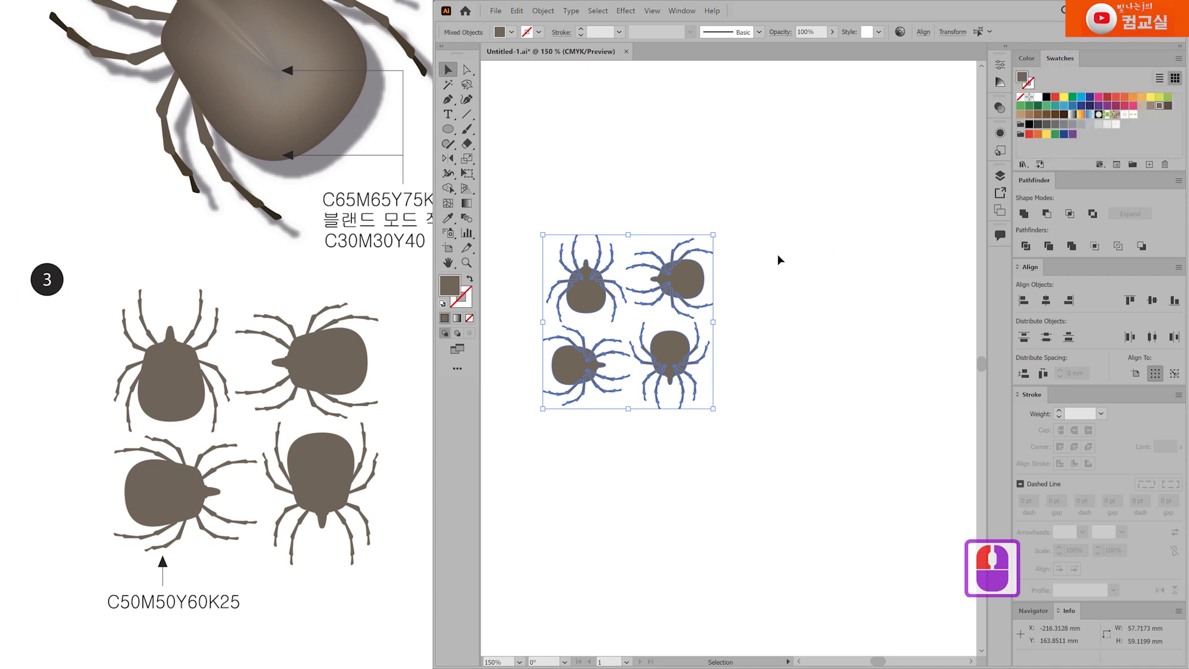
{"action": "left_click_drag", "start_coordinate": [685, 286], "coordinate": [1150, 121]}
{"action": "left_click", "coordinate": [744, 468]}
Return to the gridded artboard and examine where the tick pattern lies on the reference poster.
{"action": "scroll", "coordinate": [756, 403], "scroll_direction": "down", "scroll_amount": 2}
{"action": "scroll", "coordinate": [841, 419], "scroll_direction": "up", "scroll_amount": 8}
{"action": "left_click_drag", "start_coordinate": [833, 407], "coordinate": [504, 301]}
{"action": "scroll", "coordinate": [300, 477], "scroll_direction": "down", "scroll_amount": 10}
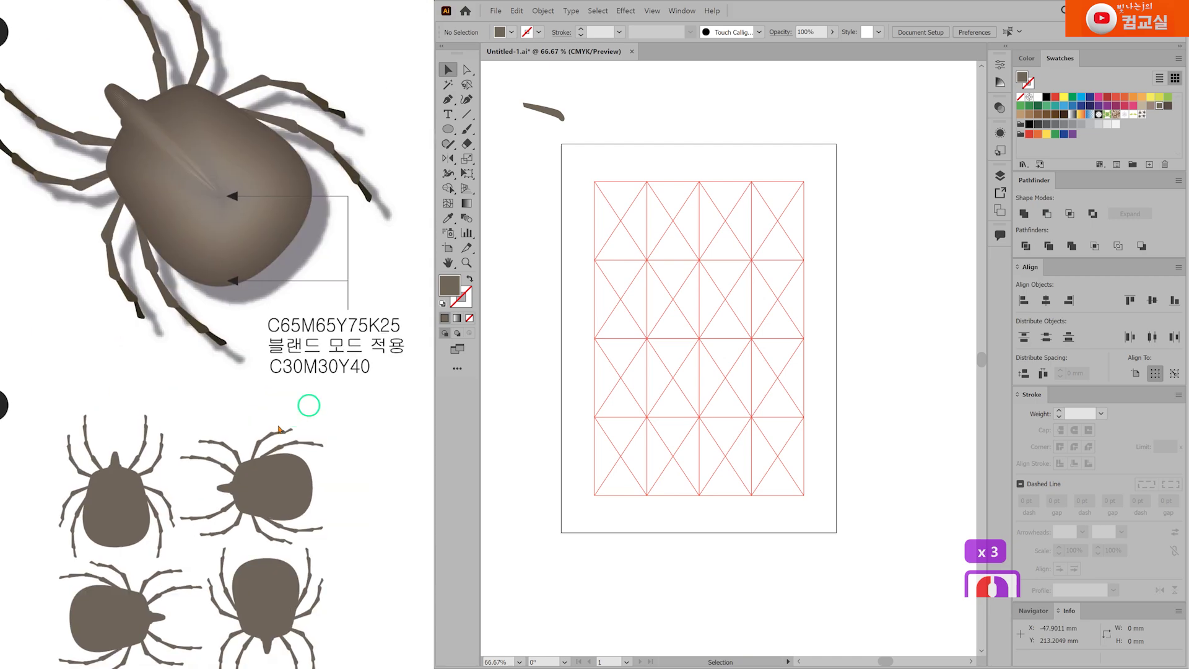
{"action": "double_click", "coordinate": [277, 341]}
{"action": "left_click", "coordinate": [112, 442]}
{"action": "scroll", "coordinate": [161, 433], "scroll_direction": "down", "scroll_amount": 3}
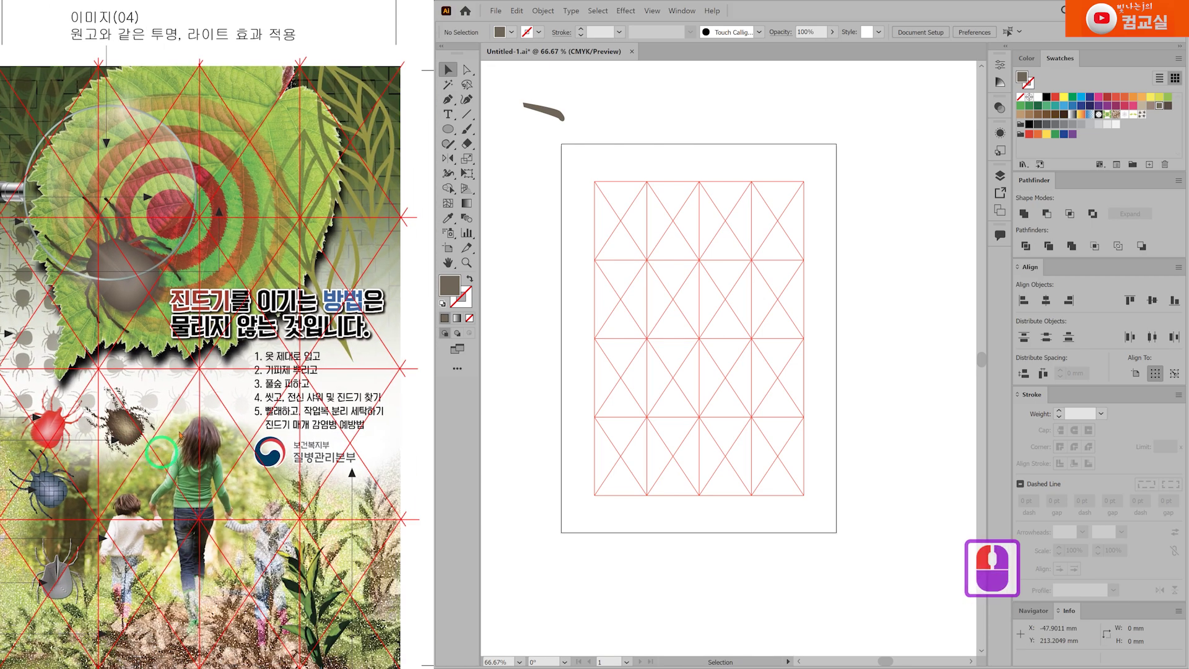
{"action": "scroll", "coordinate": [161, 409], "scroll_direction": "up", "scroll_amount": 3}
Draw a rectangle of about 189 × 222 mm over the upper part of the artboard grid and fill it with the four-tick pattern.
{"action": "left_click", "coordinate": [555, 375]}
{"action": "left_click_drag", "start_coordinate": [447, 129], "coordinate": [496, 132]}
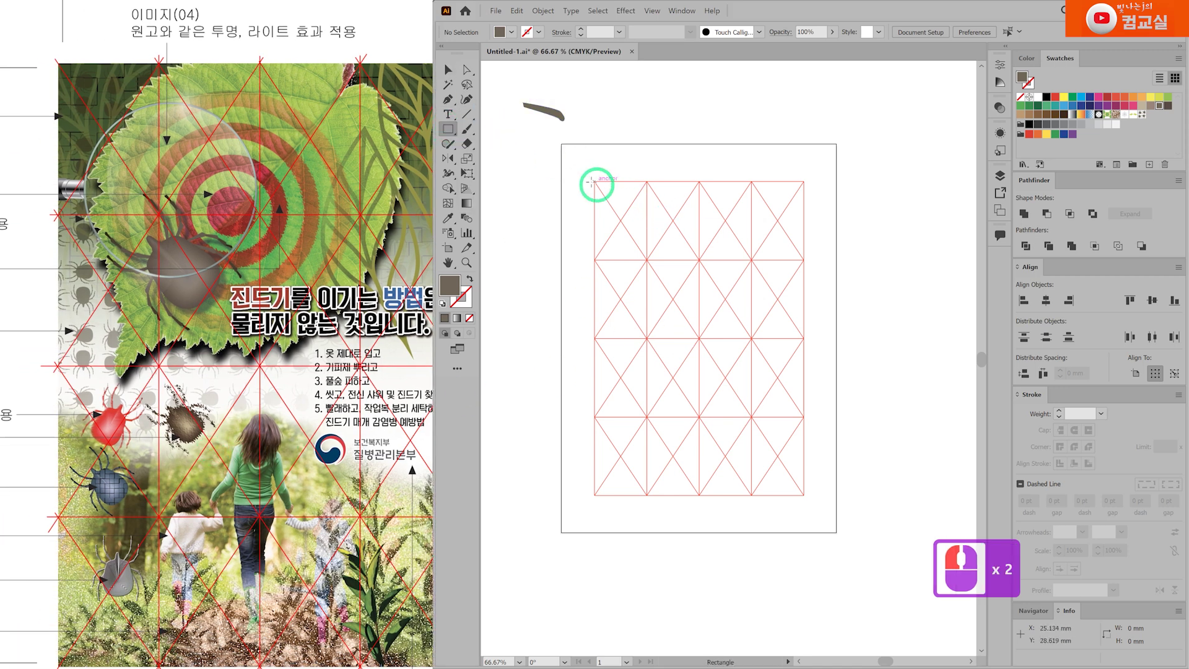
{"action": "left_click_drag", "start_coordinate": [573, 168], "coordinate": [820, 453]}
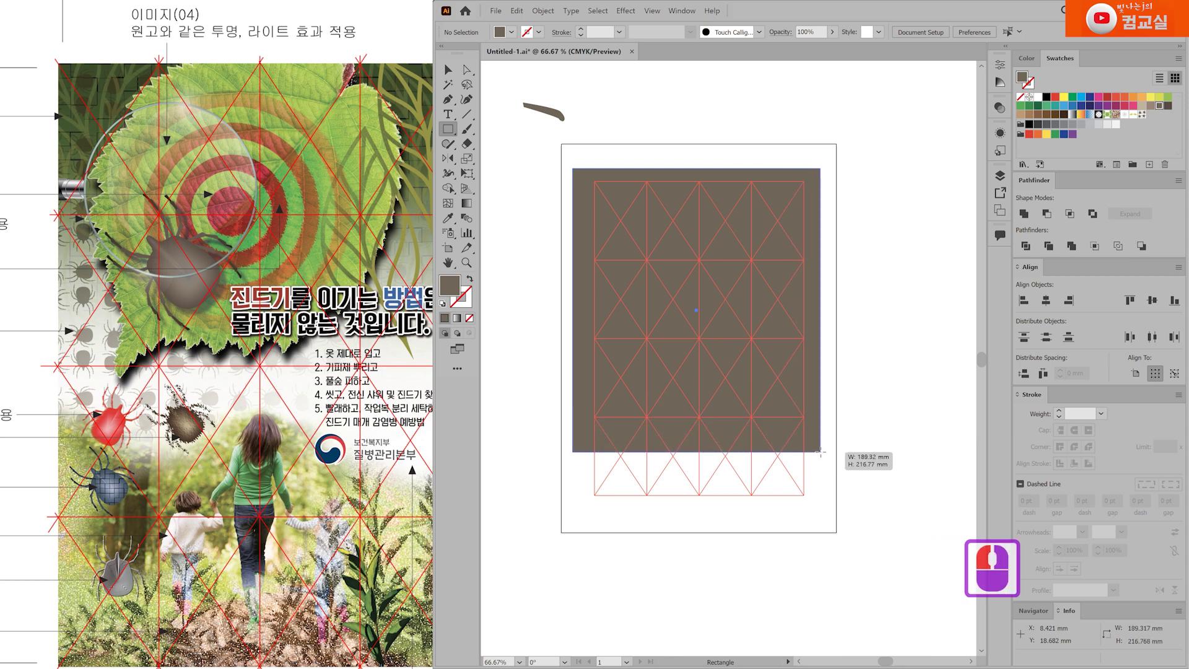
{"action": "left_click_drag", "start_coordinate": [696, 169], "coordinate": [696, 162]}
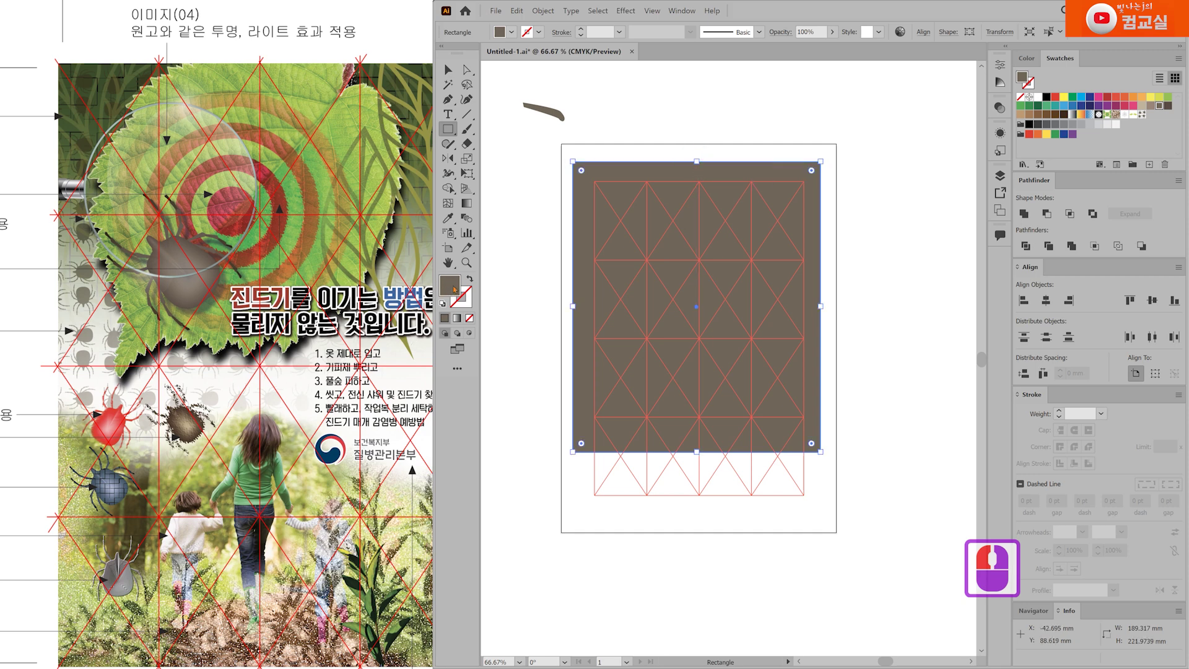
{"action": "left_click", "coordinate": [1140, 116]}
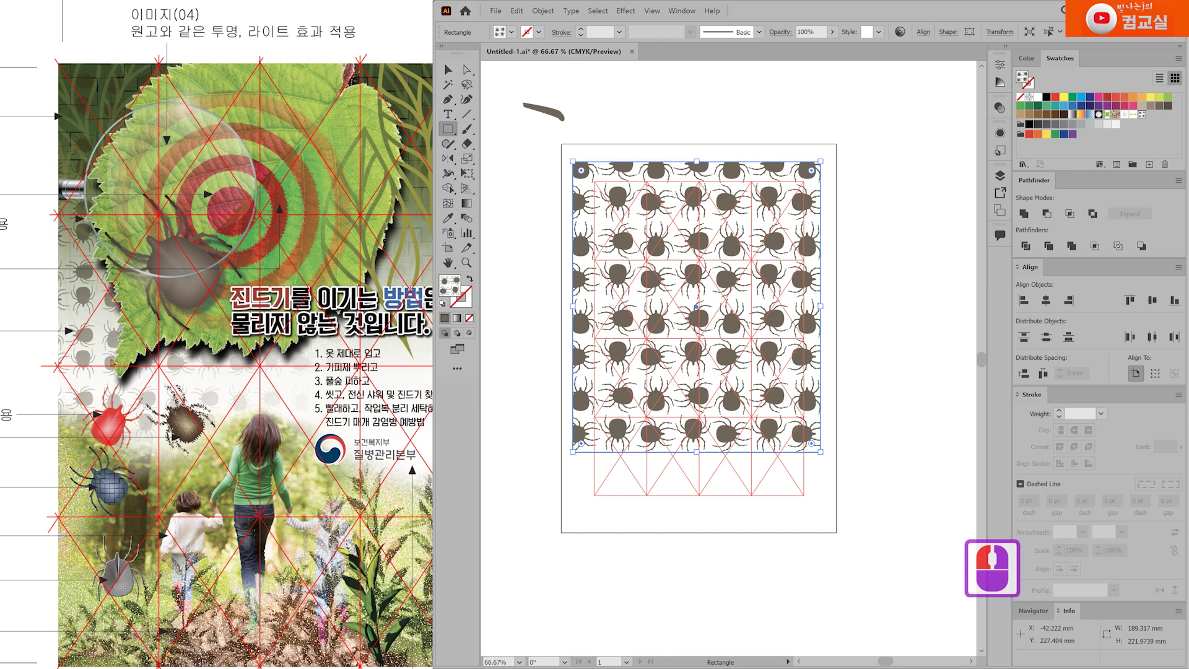
Examine the size and spacing of the small background ticks on the reference poster.
{"action": "scroll", "coordinate": [114, 363], "scroll_direction": "up", "scroll_amount": 6}
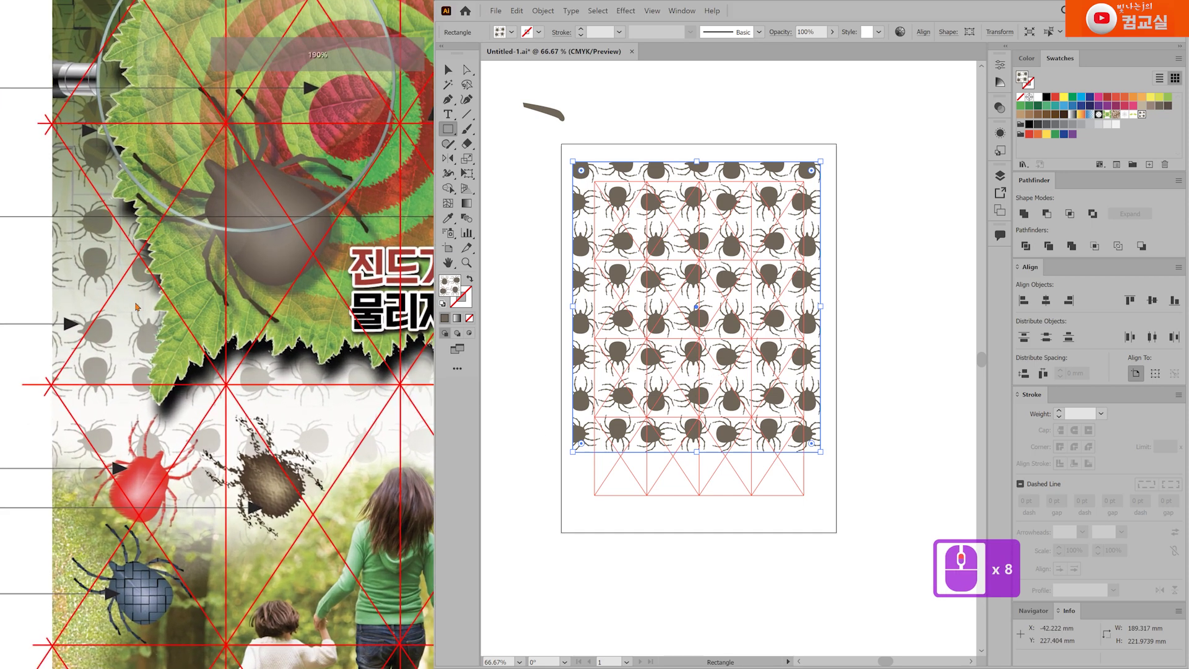
{"action": "left_click", "coordinate": [159, 318]}
{"action": "left_click", "coordinate": [225, 361]}
{"action": "left_click", "coordinate": [190, 320]}
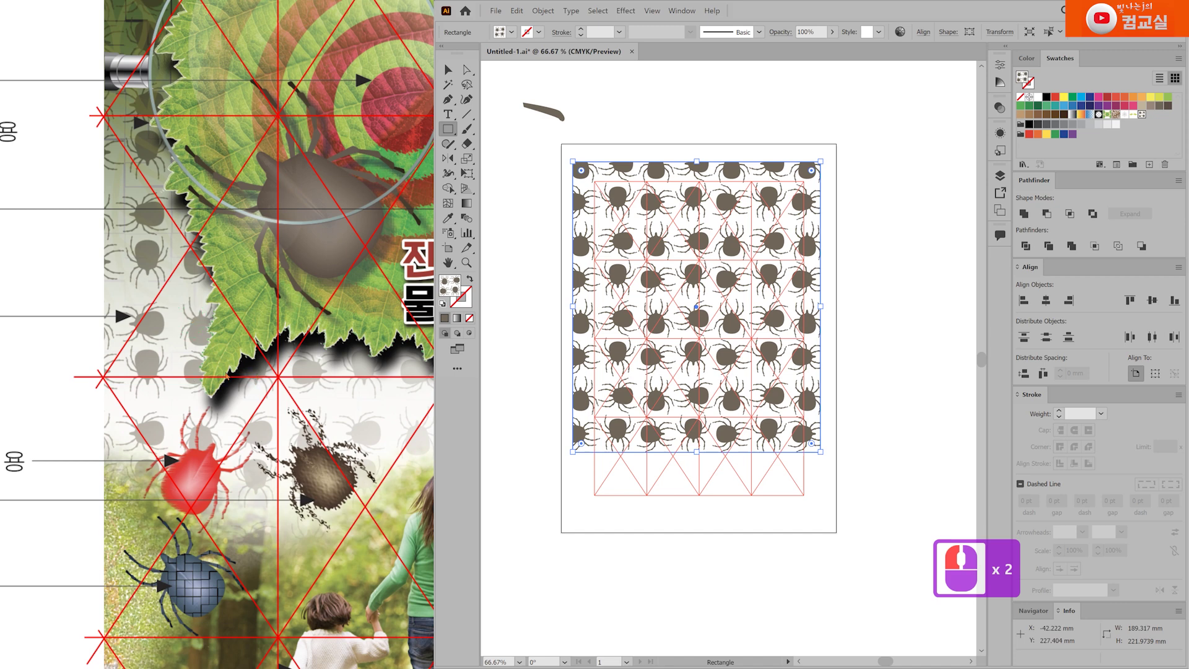
{"action": "left_click", "coordinate": [169, 278]}
{"action": "left_click", "coordinate": [180, 331]}
Open the four-tick swatch for pattern editing and scale its ticks down about their centre to about 47.2 × 48.4 mm.
{"action": "double_click", "coordinate": [1141, 115]}
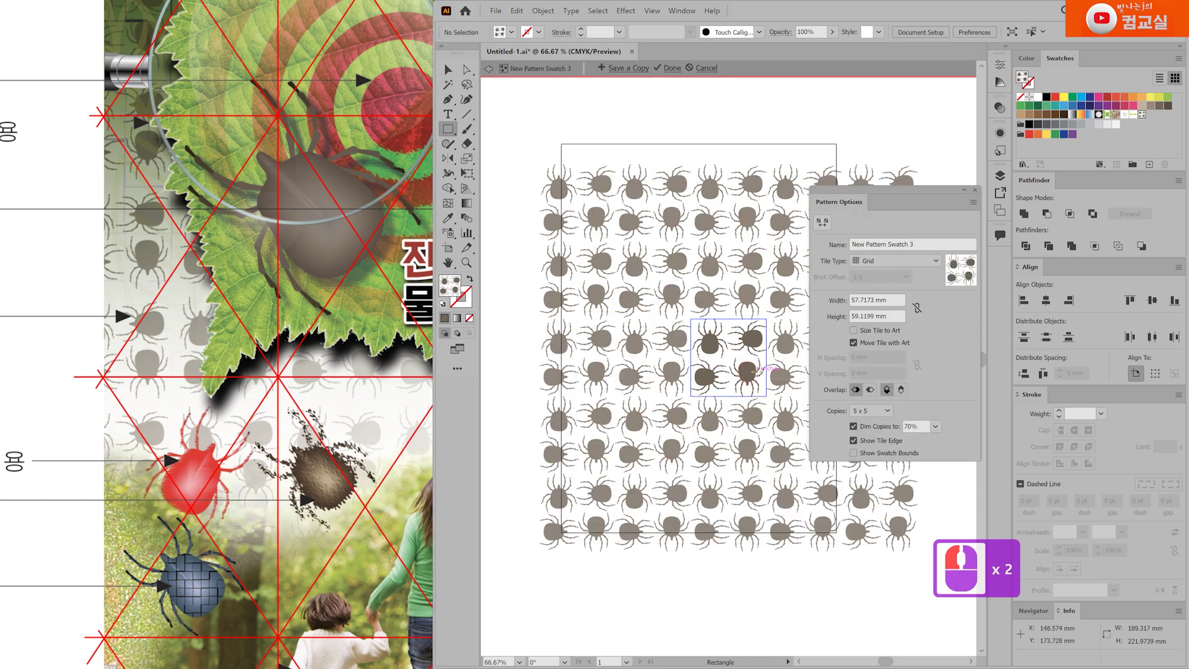
{"action": "scroll", "coordinate": [749, 371], "scroll_direction": "right", "scroll_amount": 4}
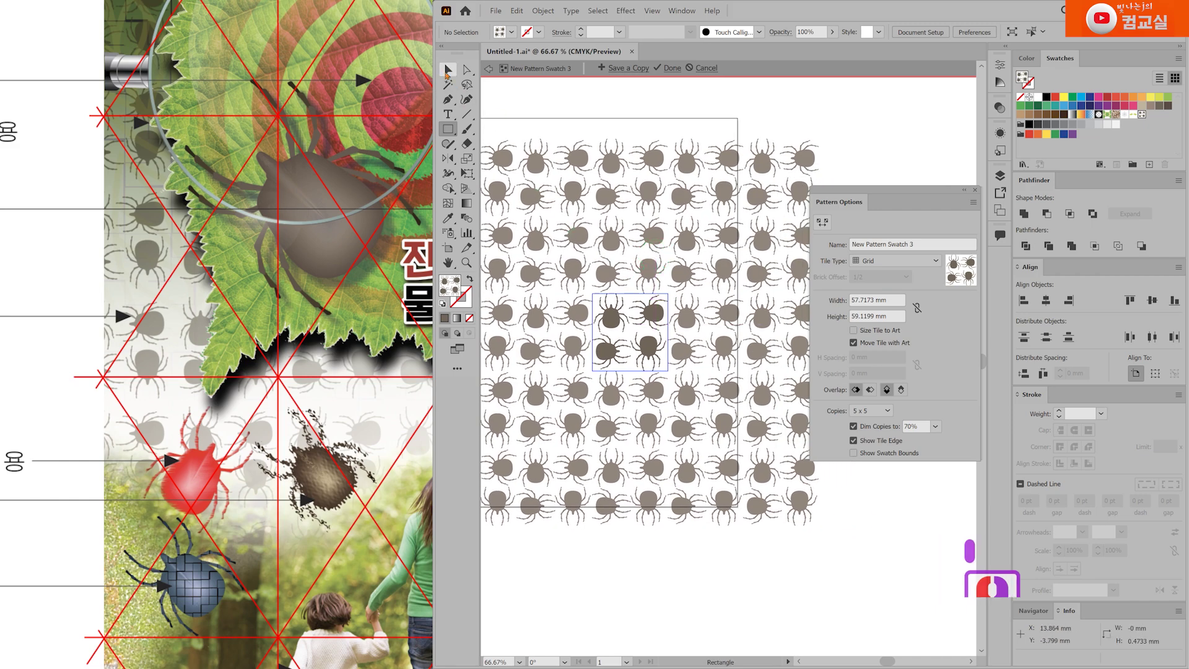
{"action": "scroll", "coordinate": [711, 363], "scroll_direction": "up", "scroll_amount": 2}
{"action": "scroll", "coordinate": [598, 272], "scroll_direction": "down", "scroll_amount": 2}
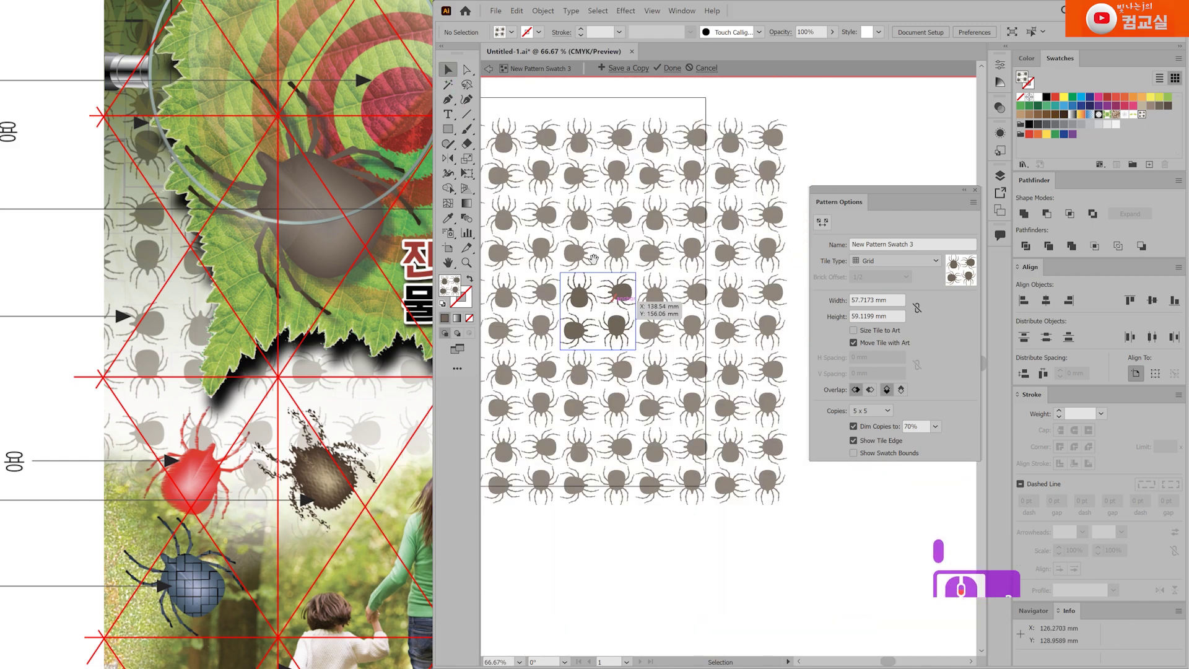
{"action": "left_click_drag", "start_coordinate": [598, 269], "coordinate": [635, 279]}
{"action": "scroll", "coordinate": [620, 324], "scroll_direction": "up", "scroll_amount": 2}
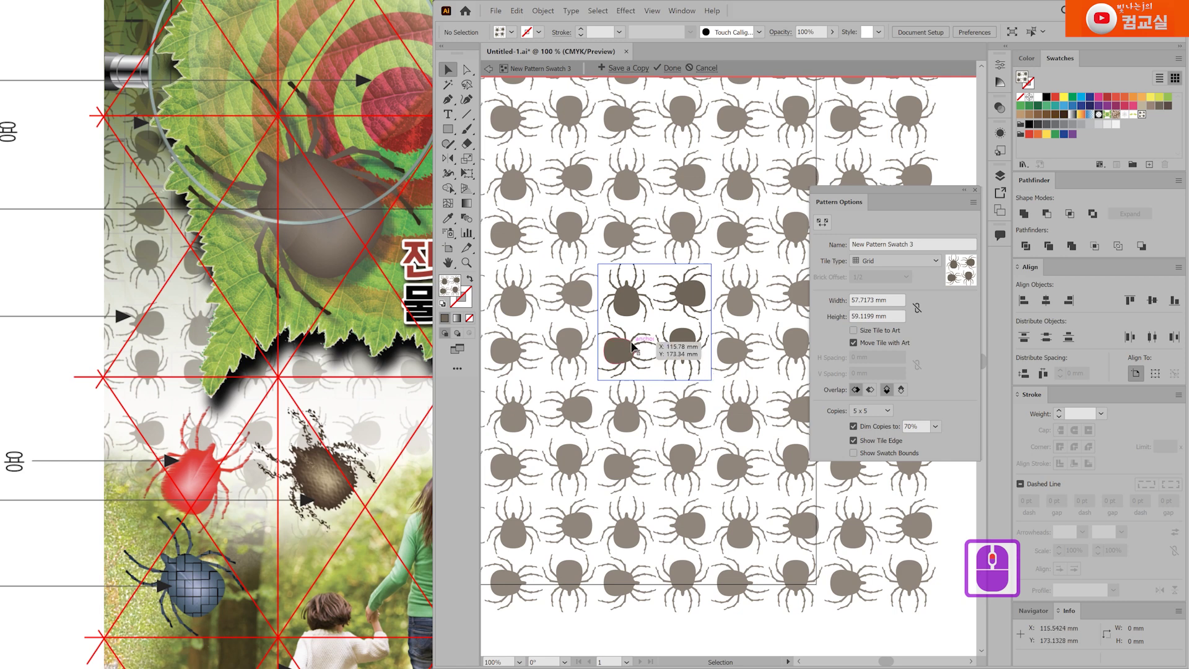
{"action": "left_click_drag", "start_coordinate": [604, 270], "coordinate": [708, 381]}
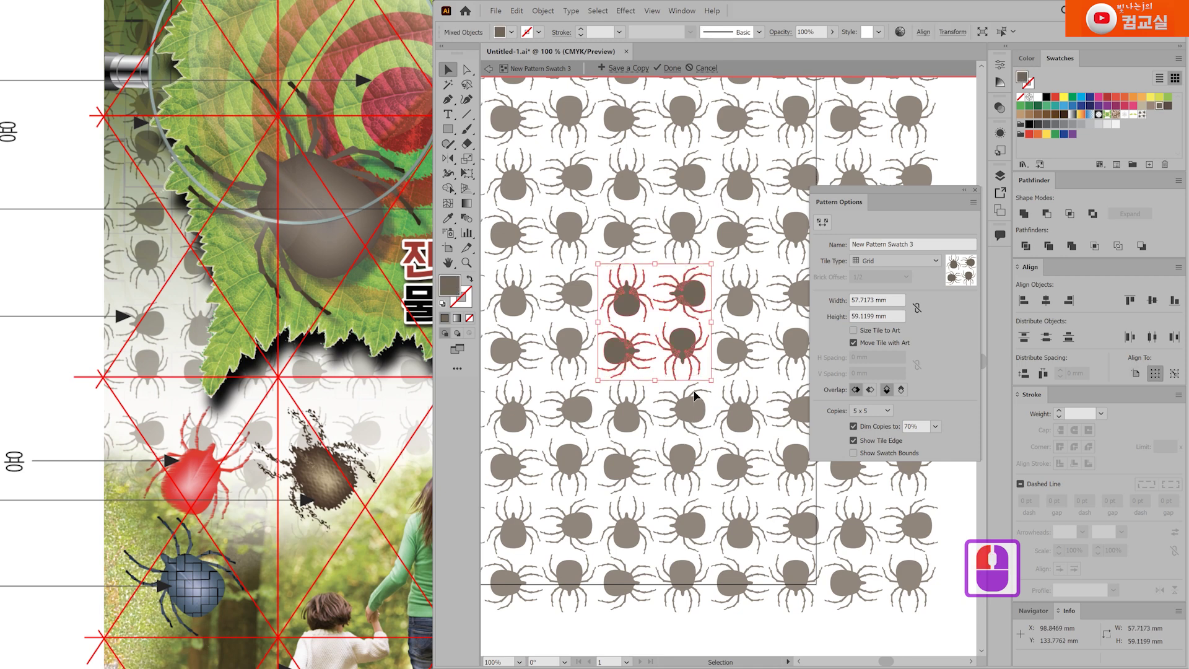
{"action": "left_click_drag", "start_coordinate": [712, 268], "coordinate": [701, 274]}
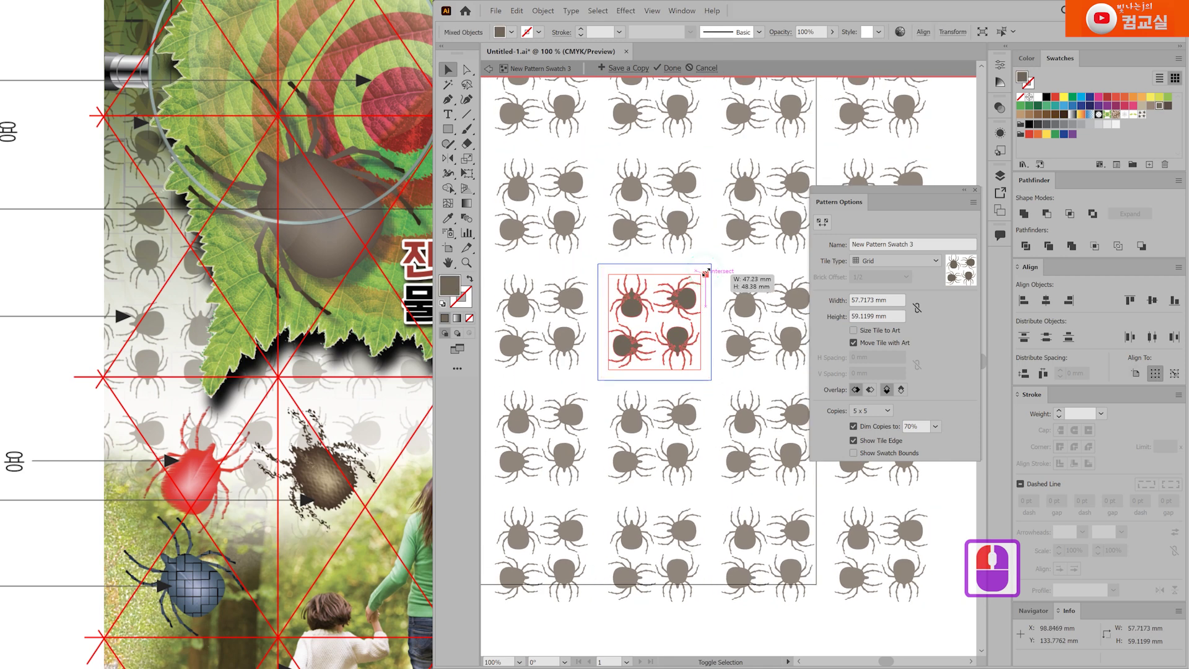
{"action": "left_click", "coordinate": [689, 334]}
Enlarge the four ticks about their centre to about 50.7 × 51.9 mm within the tile and finish editing the pattern.
{"action": "scroll", "coordinate": [655, 259], "scroll_direction": "up", "scroll_amount": 1}
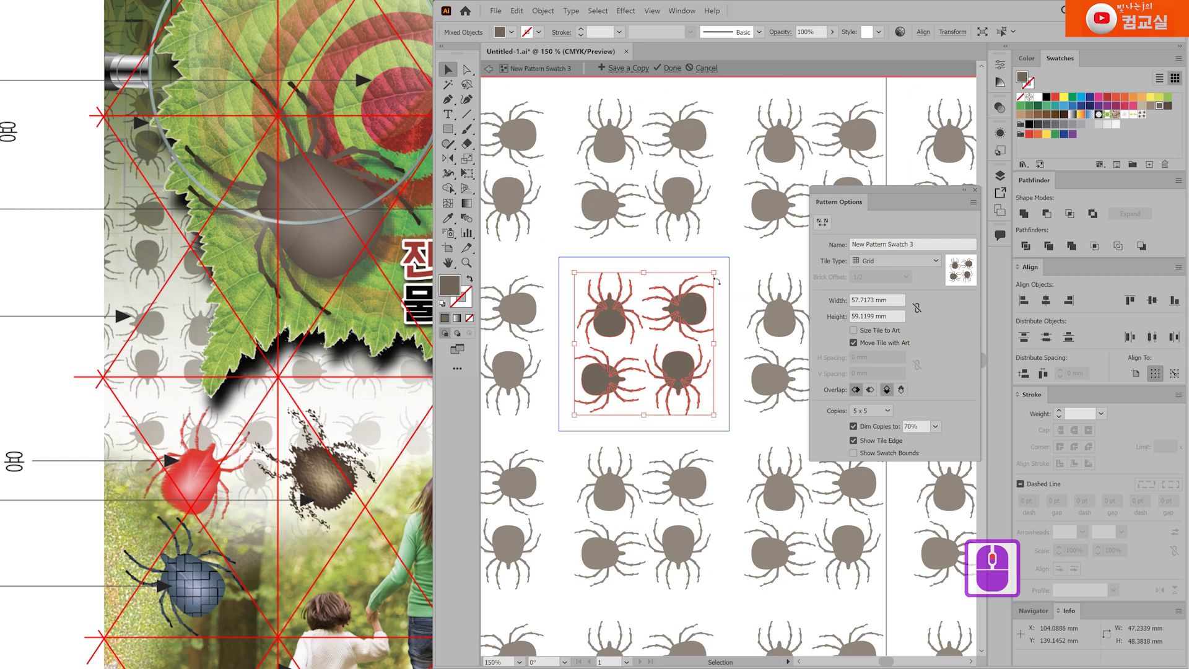
{"action": "left_click_drag", "start_coordinate": [714, 274], "coordinate": [719, 268]}
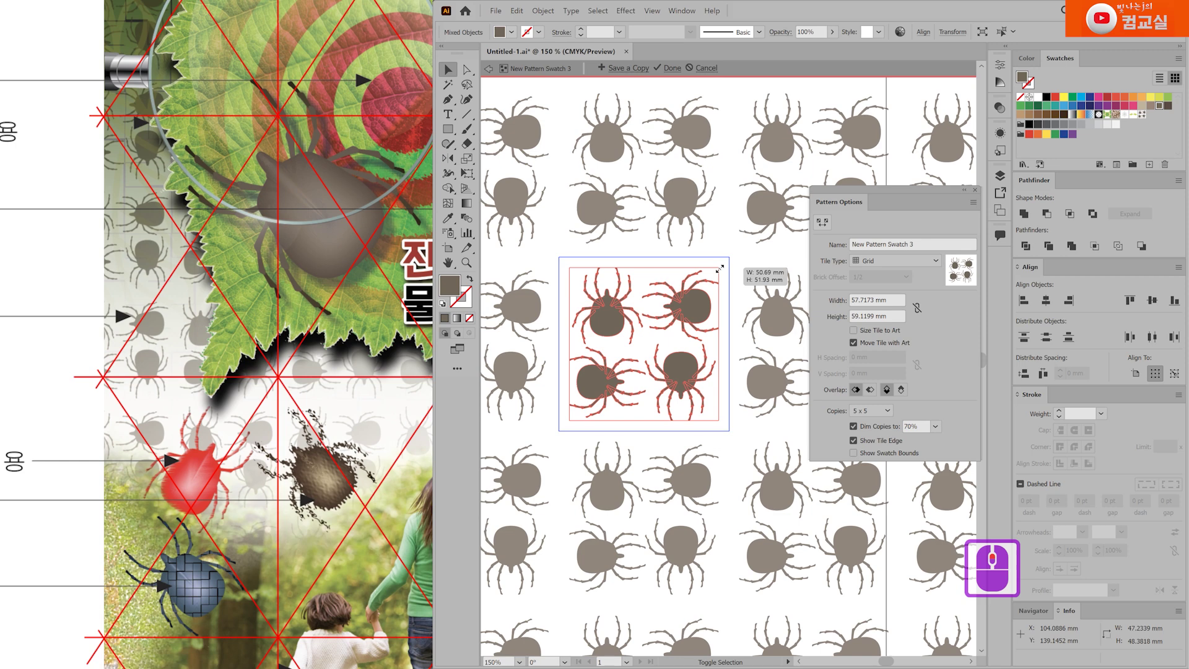
{"action": "left_click_drag", "start_coordinate": [720, 268], "coordinate": [719, 269]}
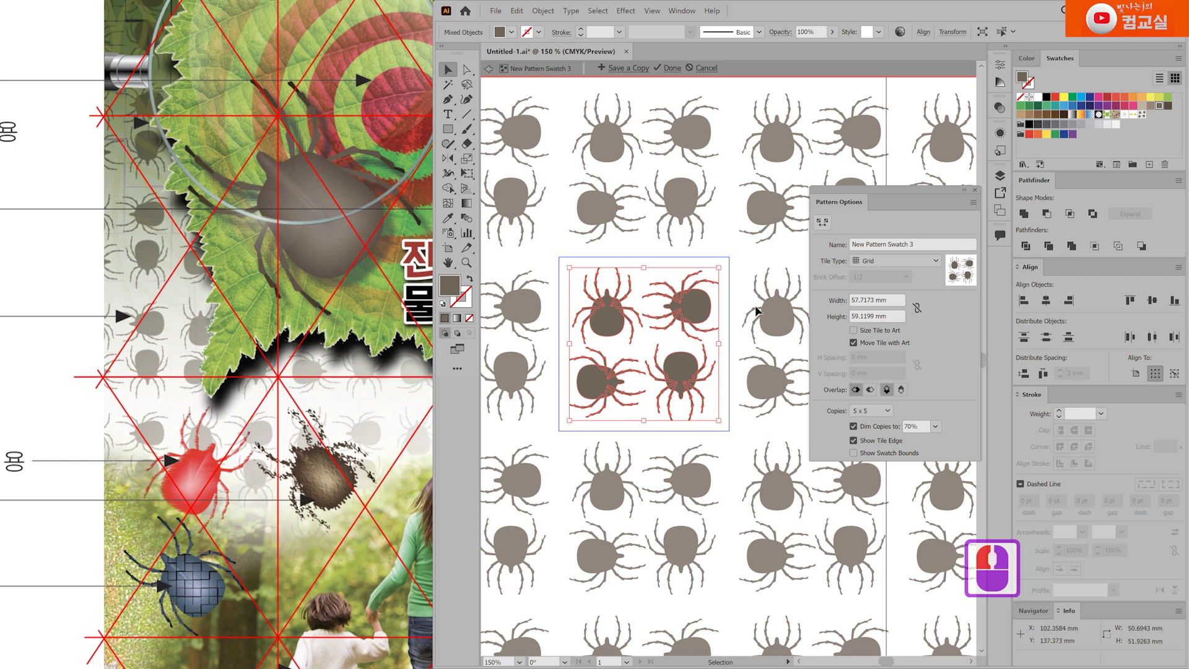
{"action": "left_click", "coordinate": [715, 433]}
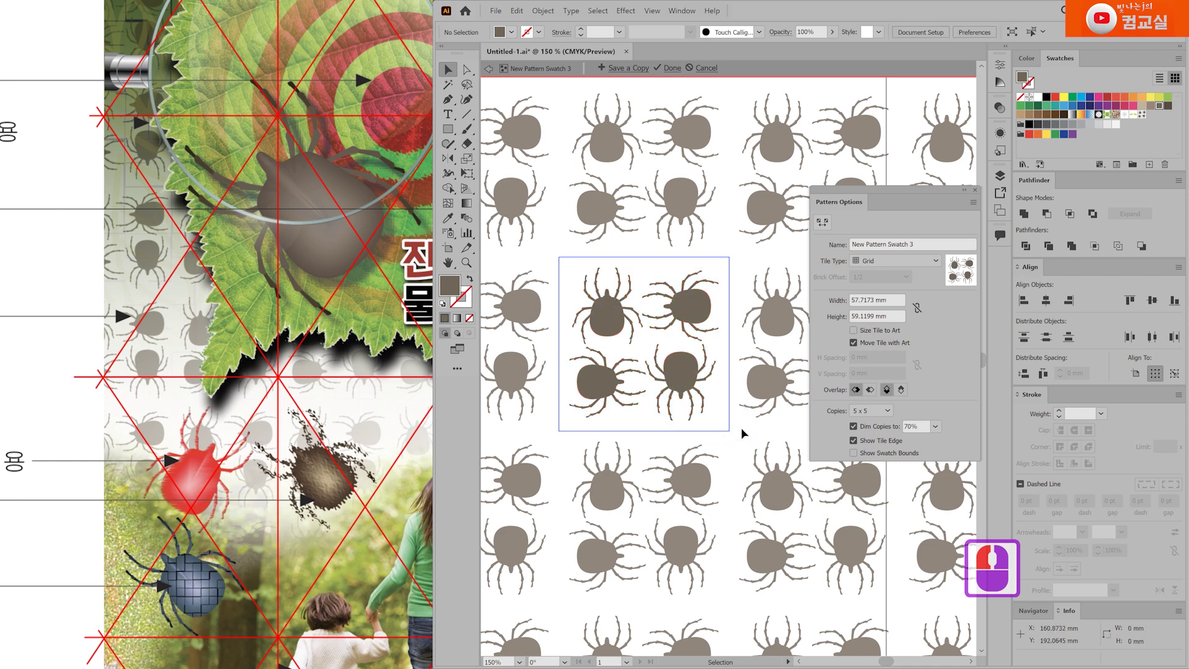
{"action": "double_click", "coordinate": [741, 427]}
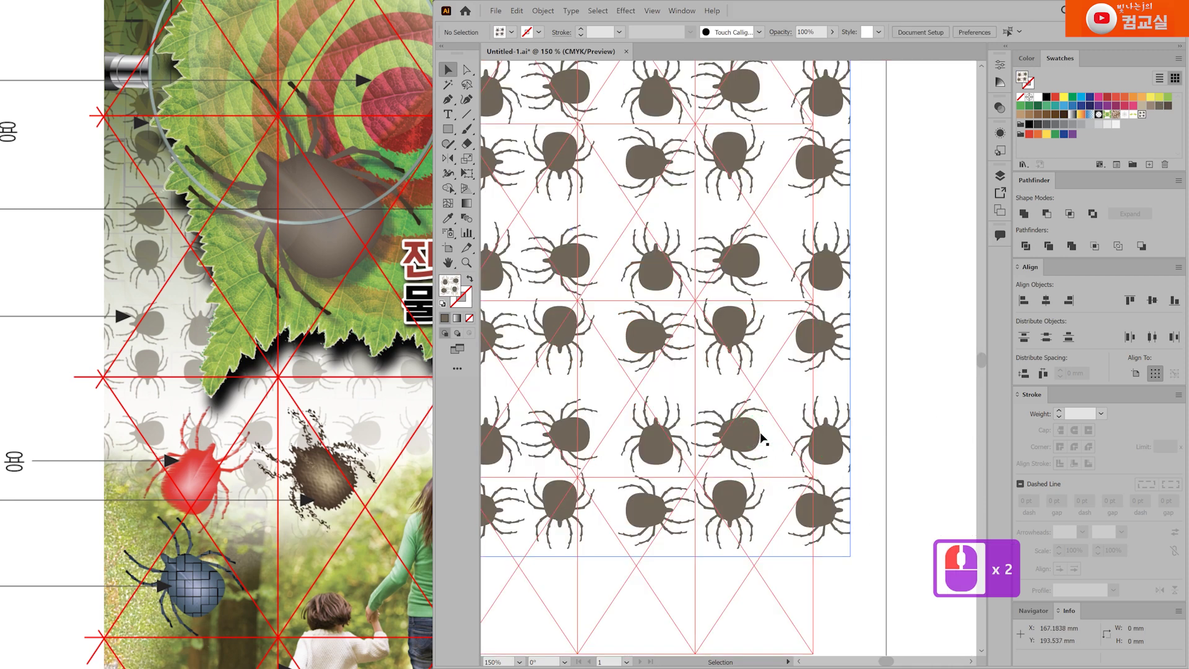
{"action": "scroll", "coordinate": [252, 319], "scroll_direction": "down", "scroll_amount": 5}
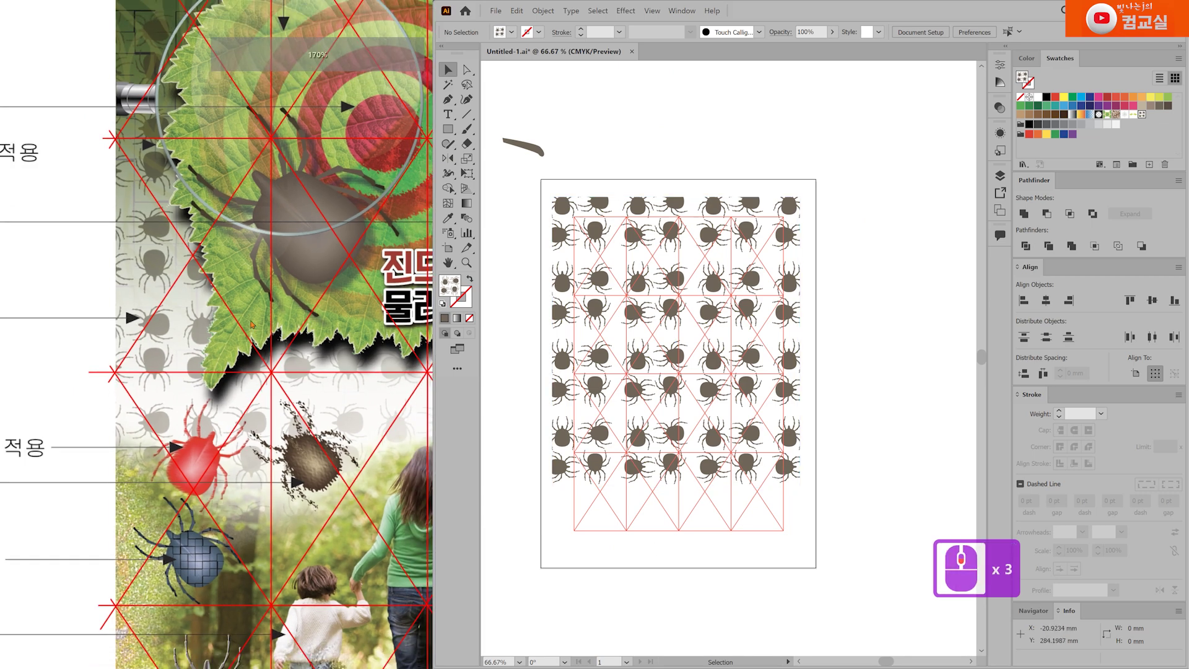
Select the tick-patterned rectangle and open its Scale options with object transformation off and pattern transformation on.
{"action": "scroll", "coordinate": [254, 320], "scroll_direction": "down", "scroll_amount": 2}
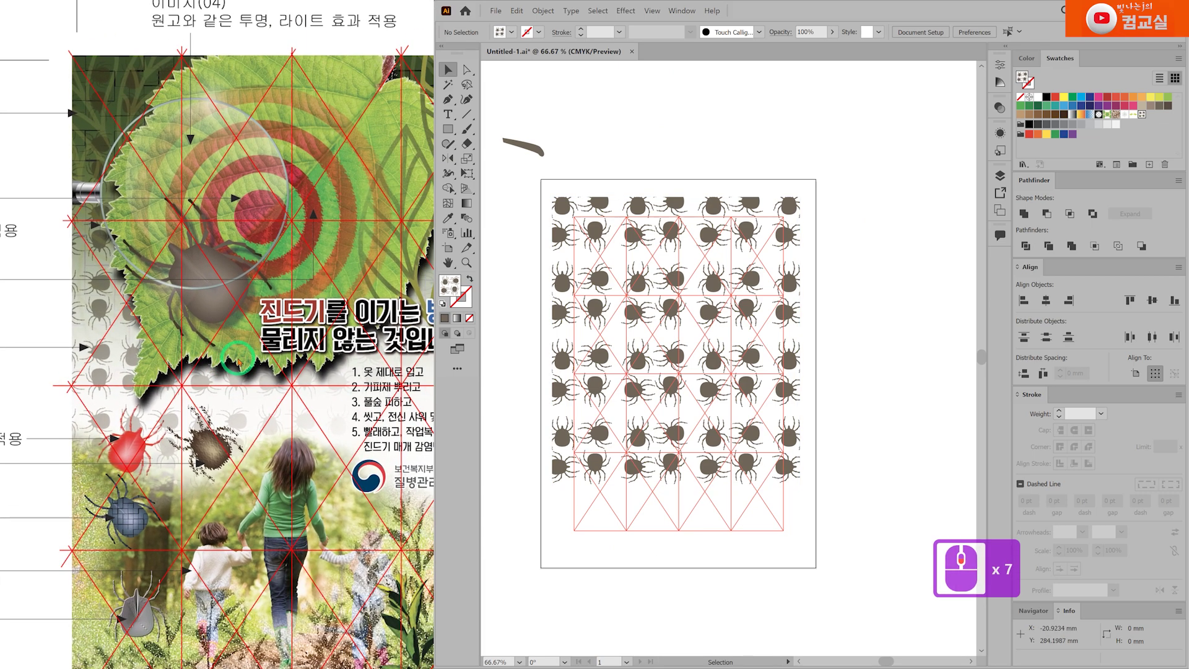
{"action": "scroll", "coordinate": [156, 438], "scroll_direction": "down", "scroll_amount": 5}
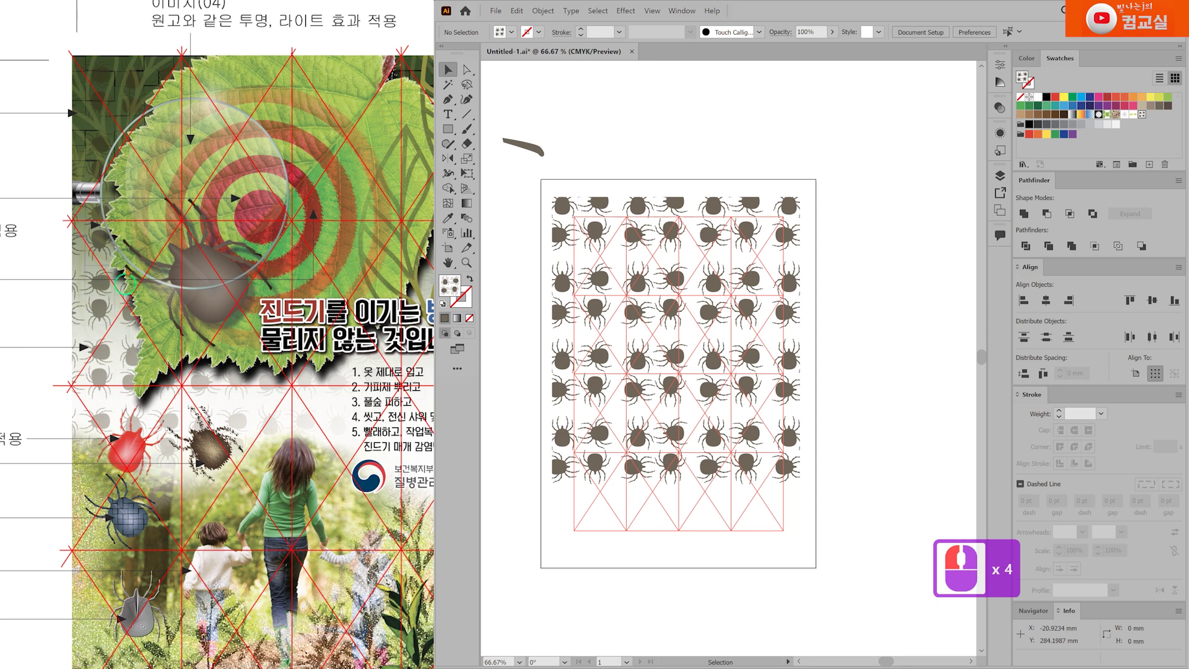
{"action": "scroll", "coordinate": [121, 149], "scroll_direction": "down", "scroll_amount": 2}
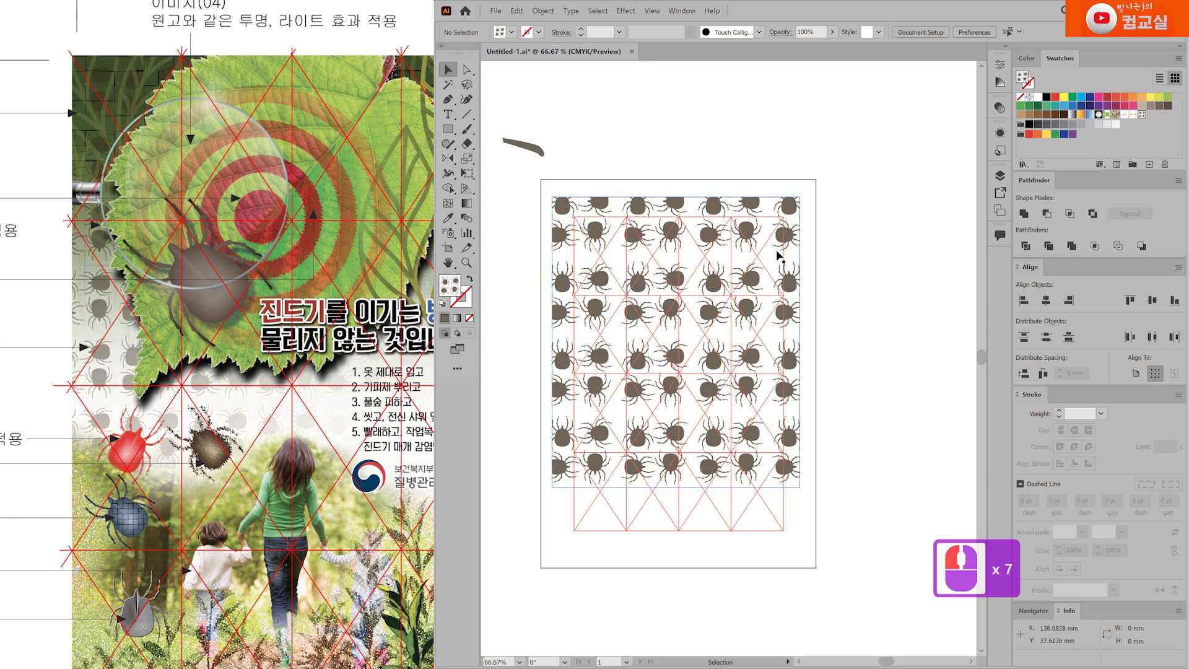
{"action": "left_click", "coordinate": [644, 198]}
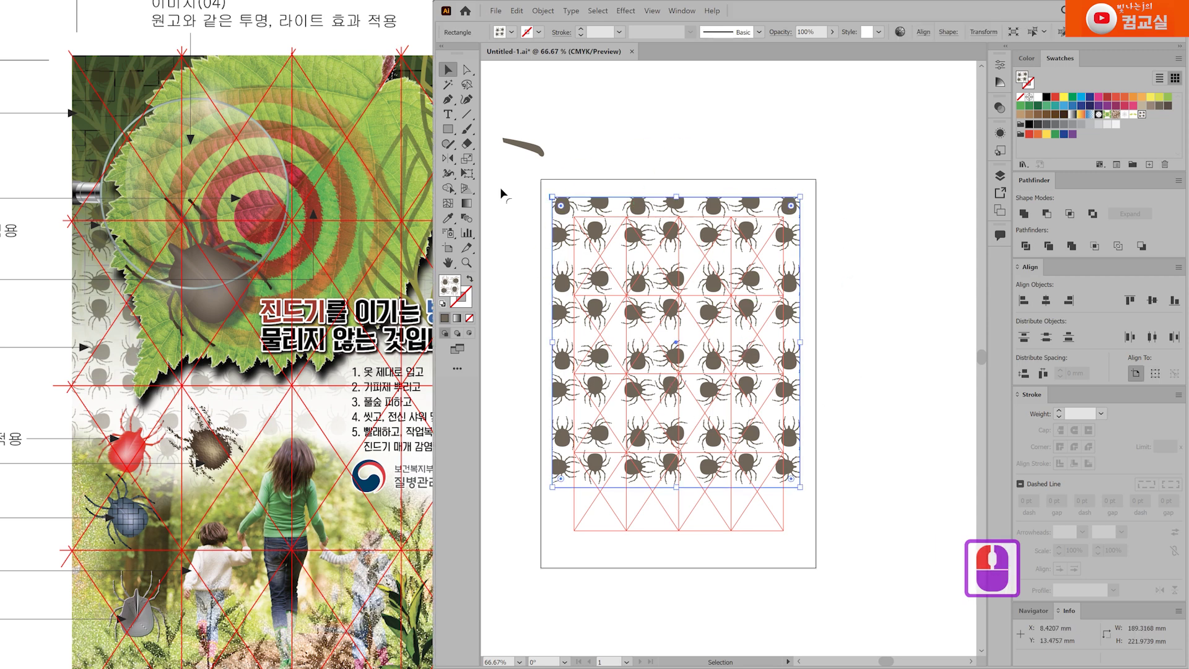
{"action": "left_click", "coordinate": [469, 160]}
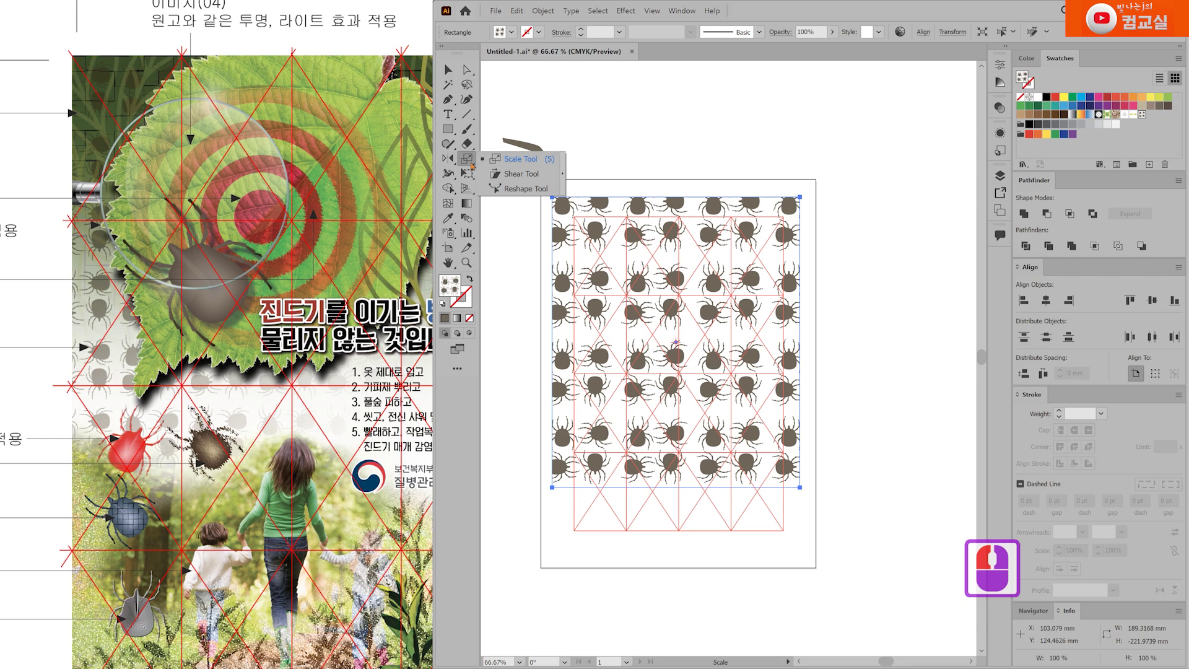
{"action": "double_click", "coordinate": [467, 158]}
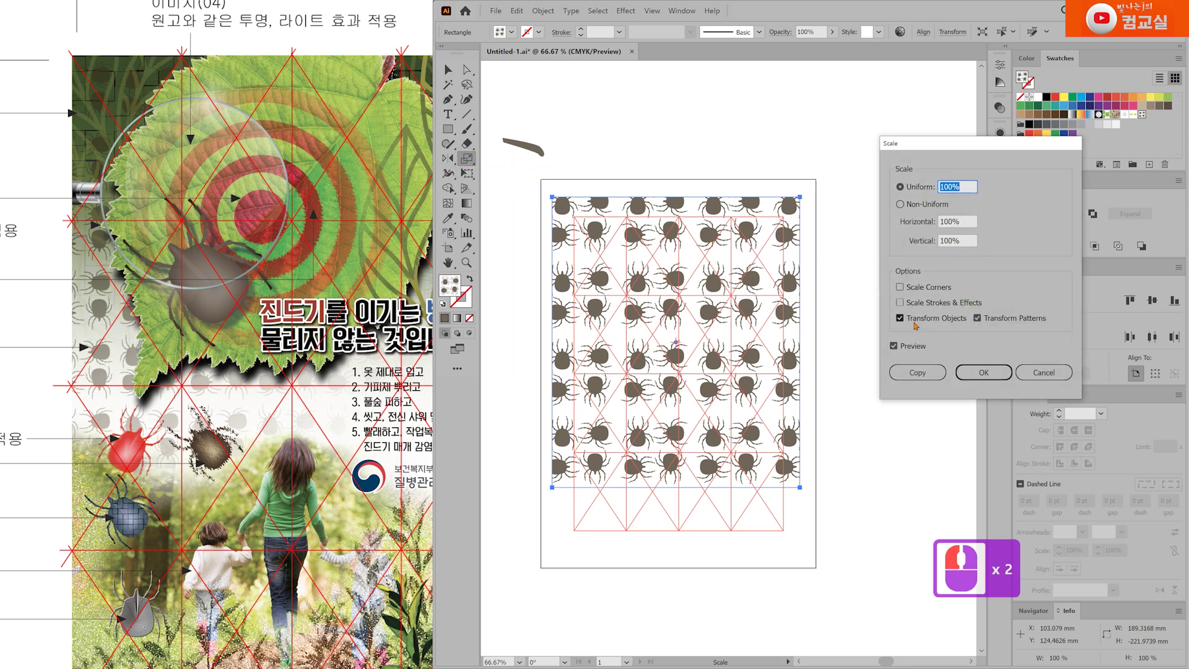
{"action": "left_click", "coordinate": [938, 318]}
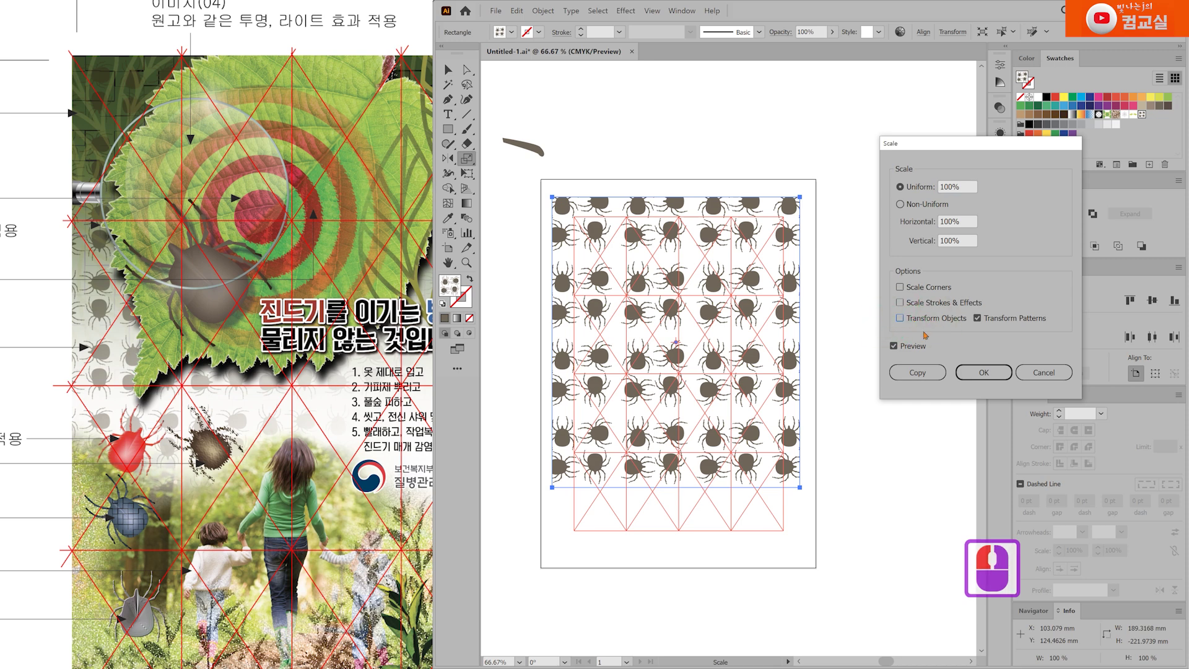
Try a uniform scale of 80% on the rectangle's tick pattern in the preview.
{"action": "double_click", "coordinate": [960, 190]}
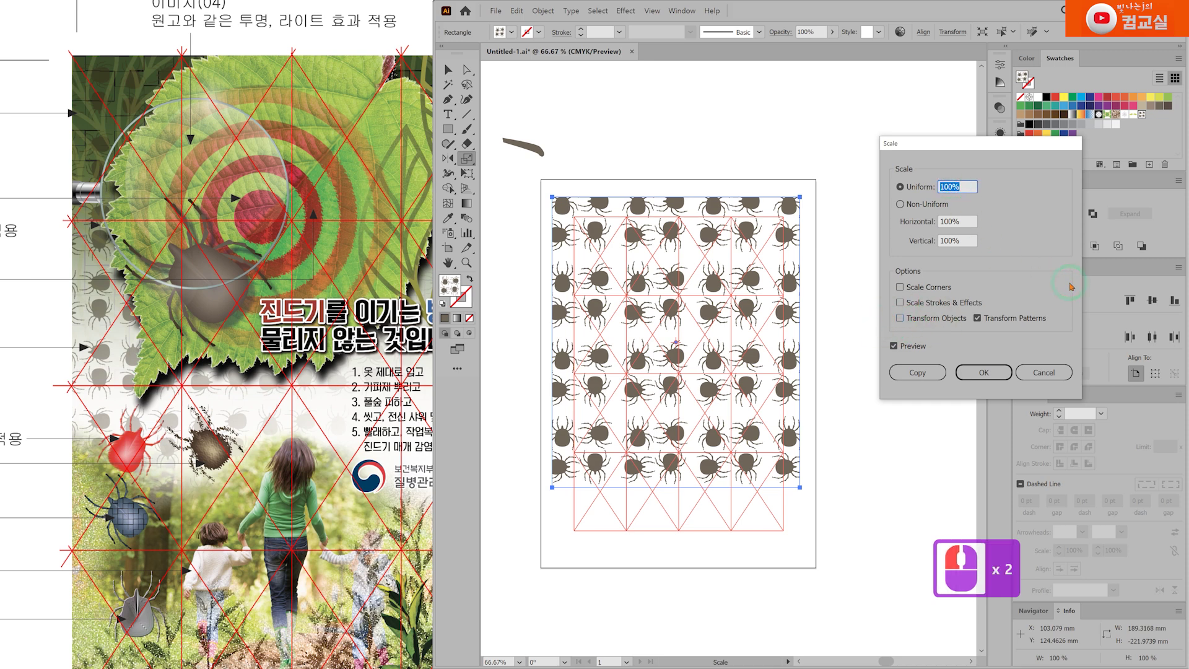
{"action": "type", "text": "80"}
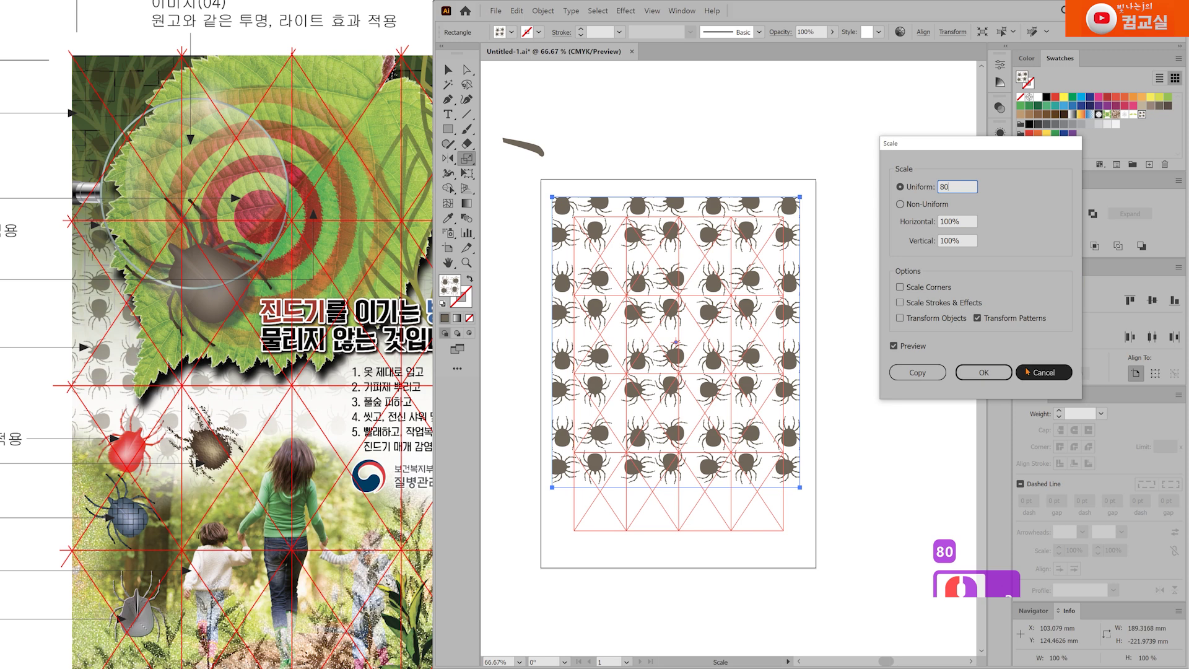
{"action": "left_click", "coordinate": [914, 347]}
{"action": "left_click", "coordinate": [914, 347]}
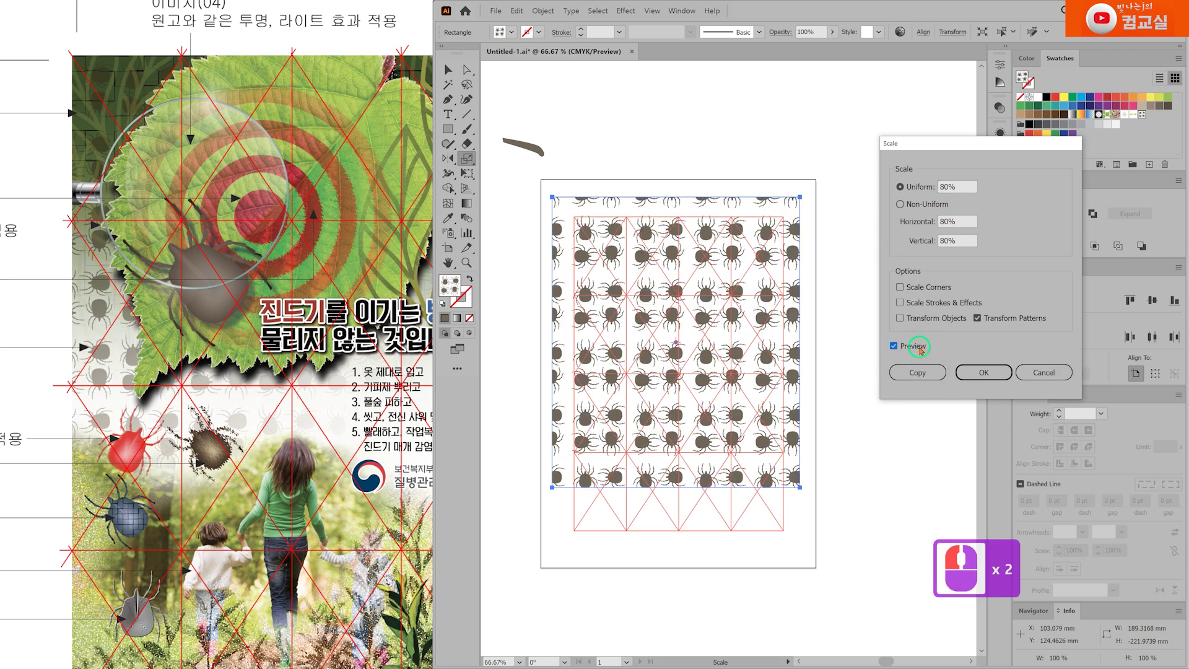
Scale only the rectangle's tick pattern uniformly to 60% and apply it.
{"action": "double_click", "coordinate": [965, 189]}
{"action": "type", "text": "60"}
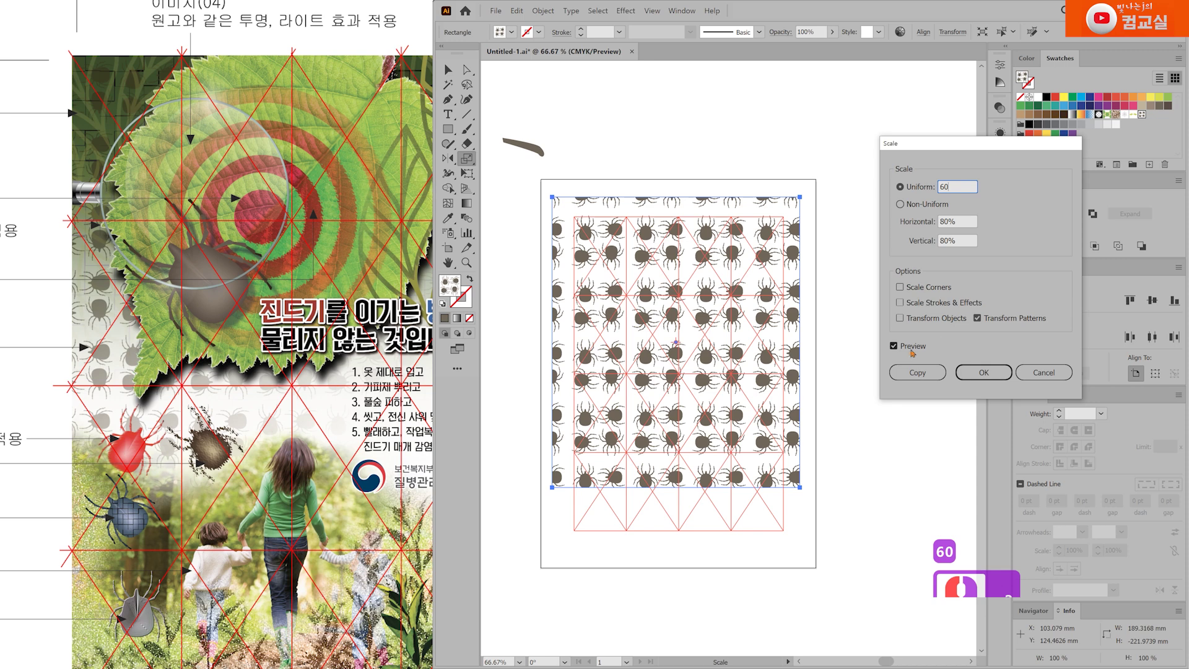
{"action": "left_click", "coordinate": [912, 350]}
{"action": "left_click", "coordinate": [909, 347]}
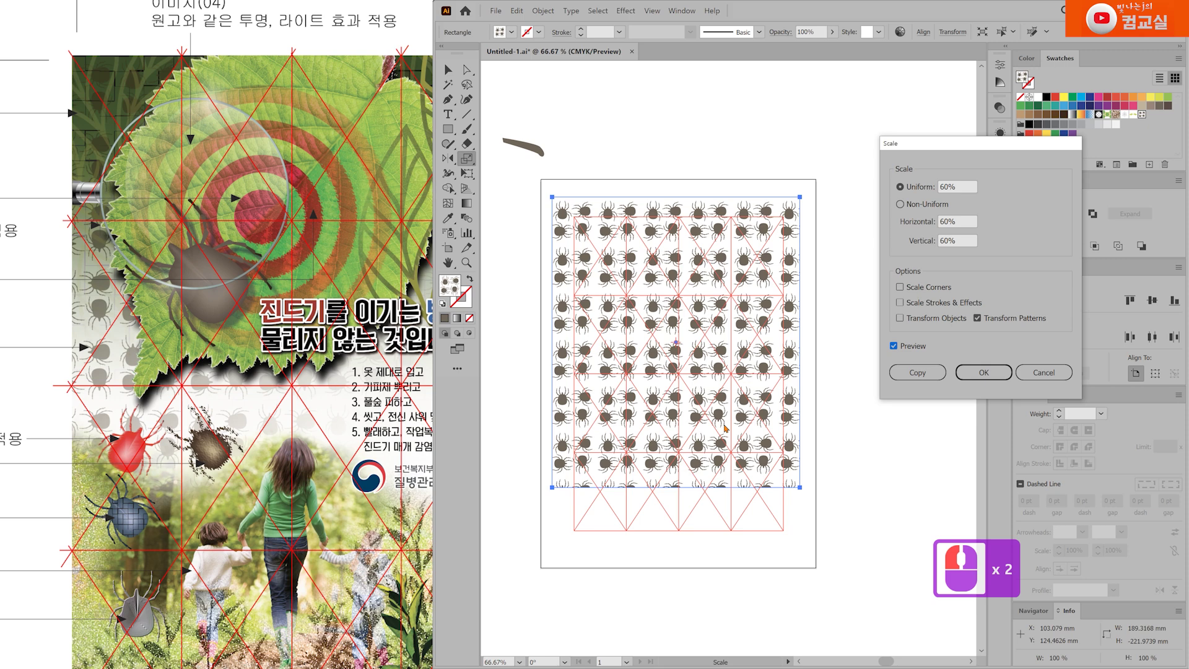
{"action": "left_click", "coordinate": [983, 372]}
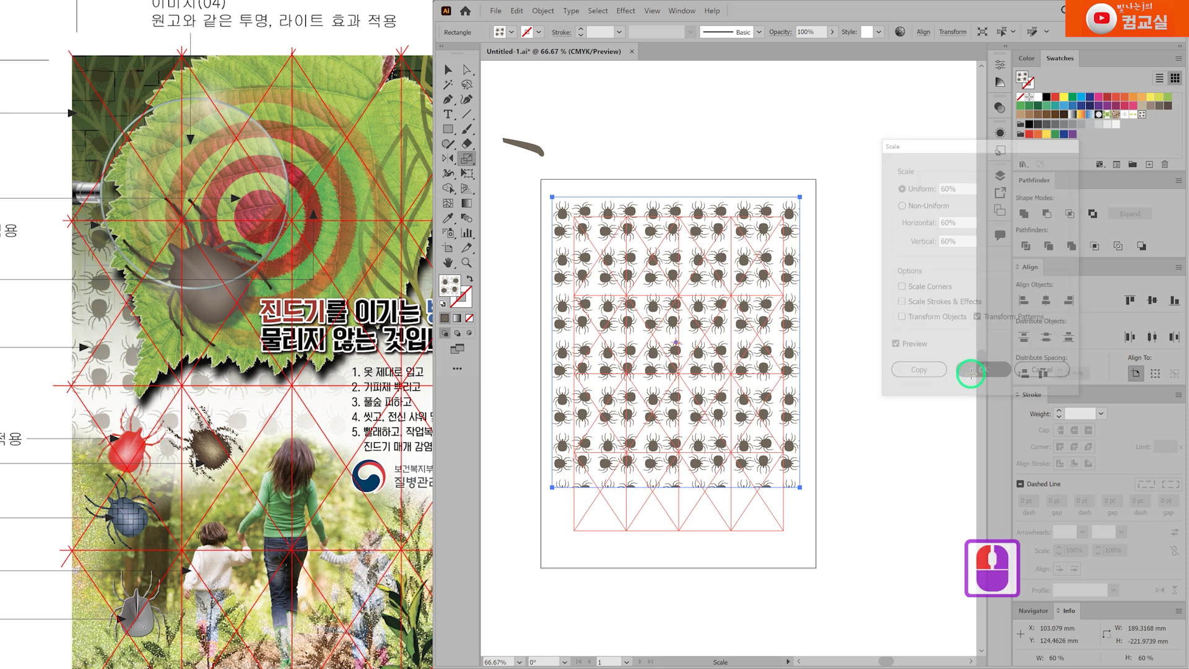
Delete the stray tick-leg shape outside the artboard's upper-left corner.
{"action": "left_click", "coordinate": [448, 70]}
{"action": "left_click", "coordinate": [650, 122]}
{"action": "left_click_drag", "start_coordinate": [497, 122], "coordinate": [545, 162]}
{"action": "key", "text": "Delete"}
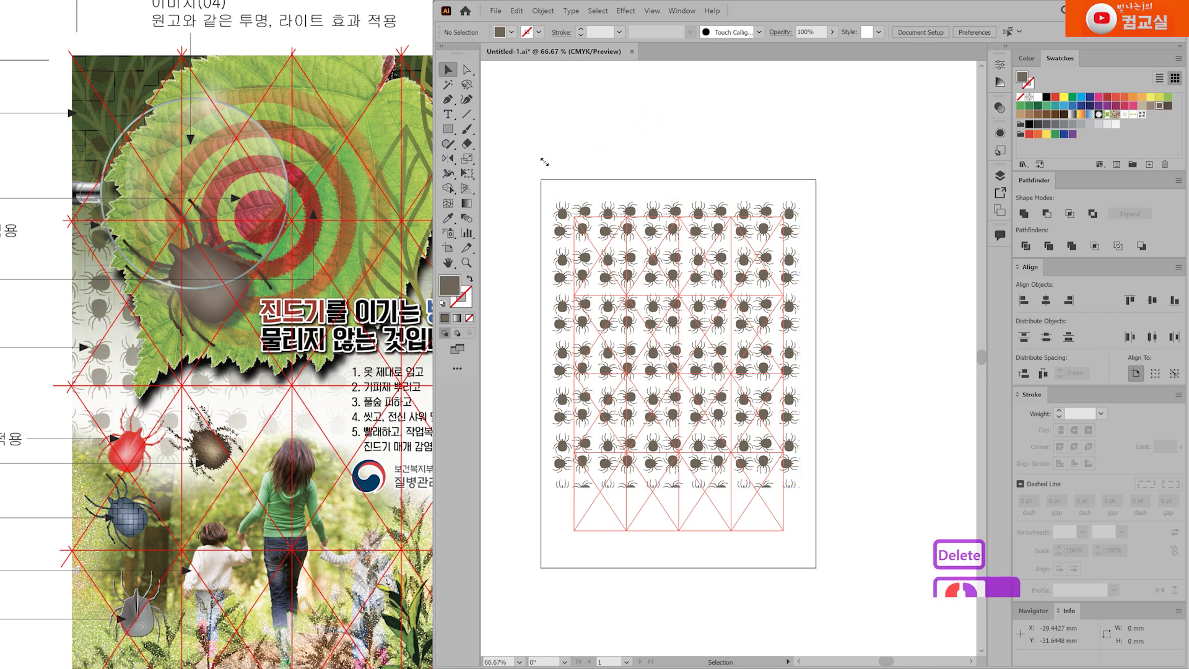
Move the tick-patterned rectangle off the artboard to the empty canvas below its lower-right corner.
{"action": "scroll", "coordinate": [747, 317], "scroll_direction": "down", "scroll_amount": 2}
{"action": "left_click_drag", "start_coordinate": [736, 322], "coordinate": [855, 566]}
{"action": "left_click", "coordinate": [806, 403]}
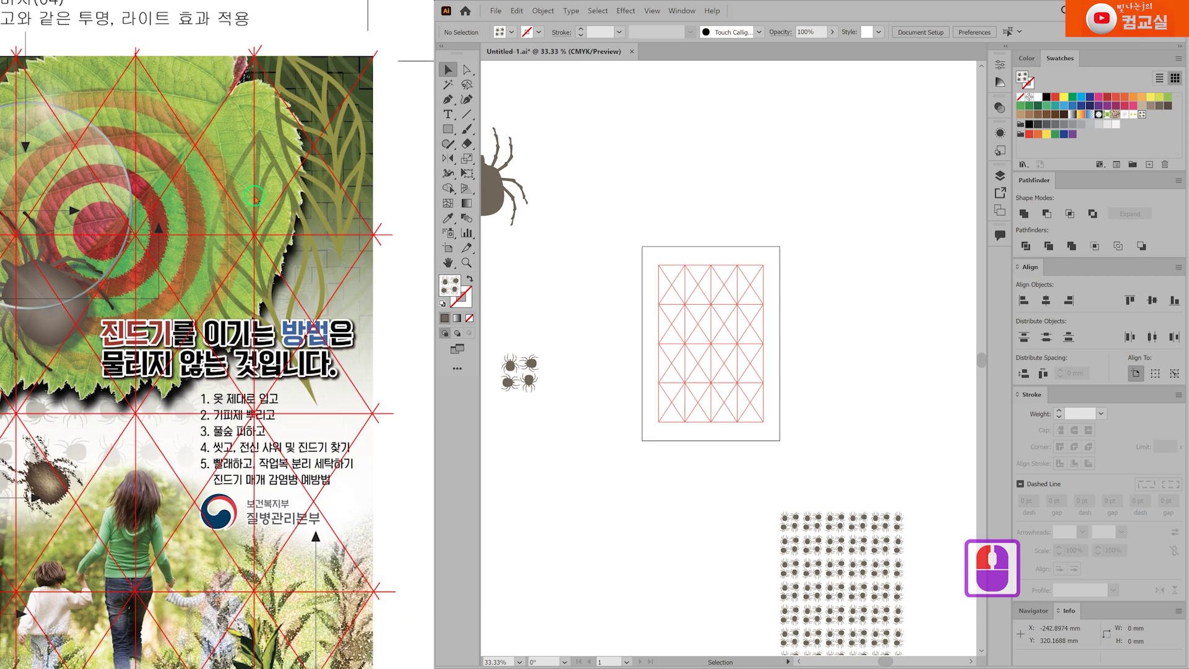
Prepare the Pen tool with no fill and a green stroke for drawing the reference poster's line-art leaf.
{"action": "double_click", "coordinate": [340, 169]}
{"action": "double_click", "coordinate": [716, 329]}
{"action": "scroll", "coordinate": [729, 316], "scroll_direction": "up", "scroll_amount": 1}
{"action": "scroll", "coordinate": [728, 315], "scroll_direction": "up", "scroll_amount": 1}
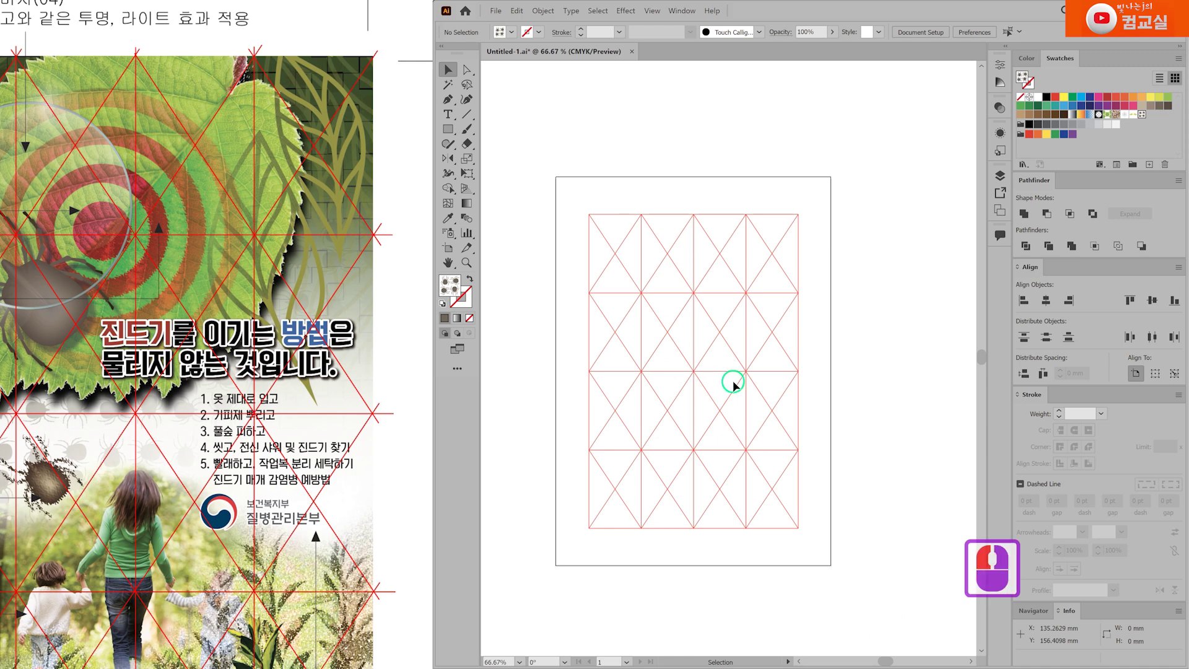
{"action": "left_click", "coordinate": [447, 101]}
{"action": "left_click", "coordinate": [446, 102]}
{"action": "left_click", "coordinate": [442, 304]}
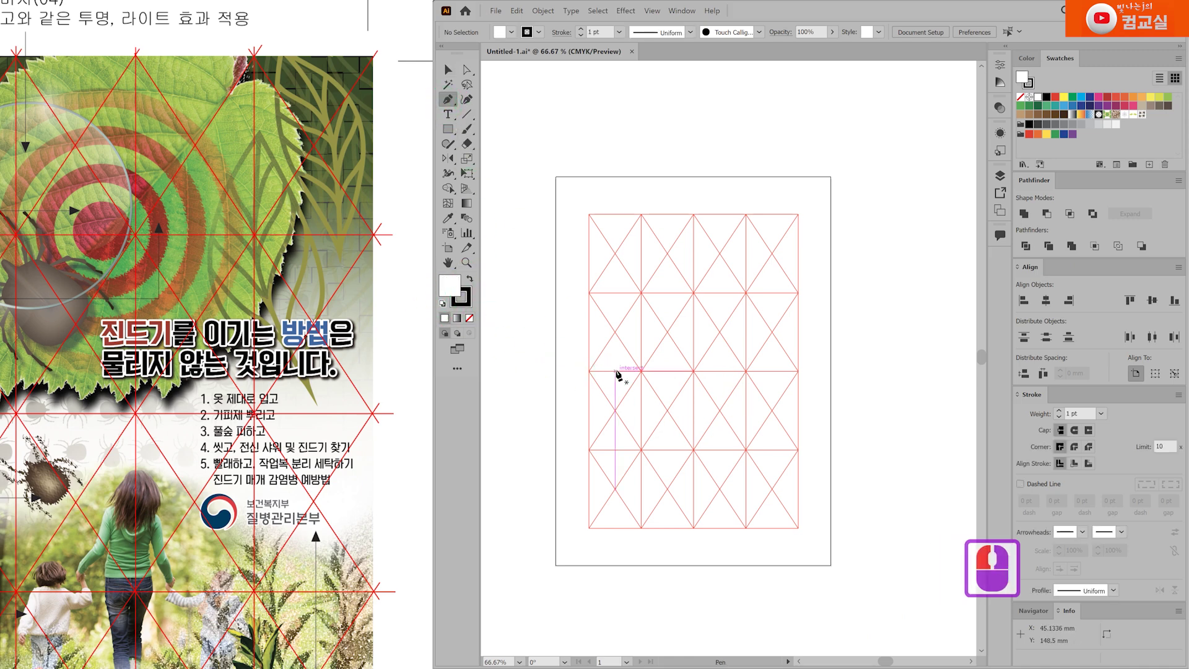
{"action": "scroll", "coordinate": [619, 372], "scroll_direction": "down", "scroll_amount": 2}
{"action": "scroll", "coordinate": [545, 298], "scroll_direction": "up", "scroll_amount": 2}
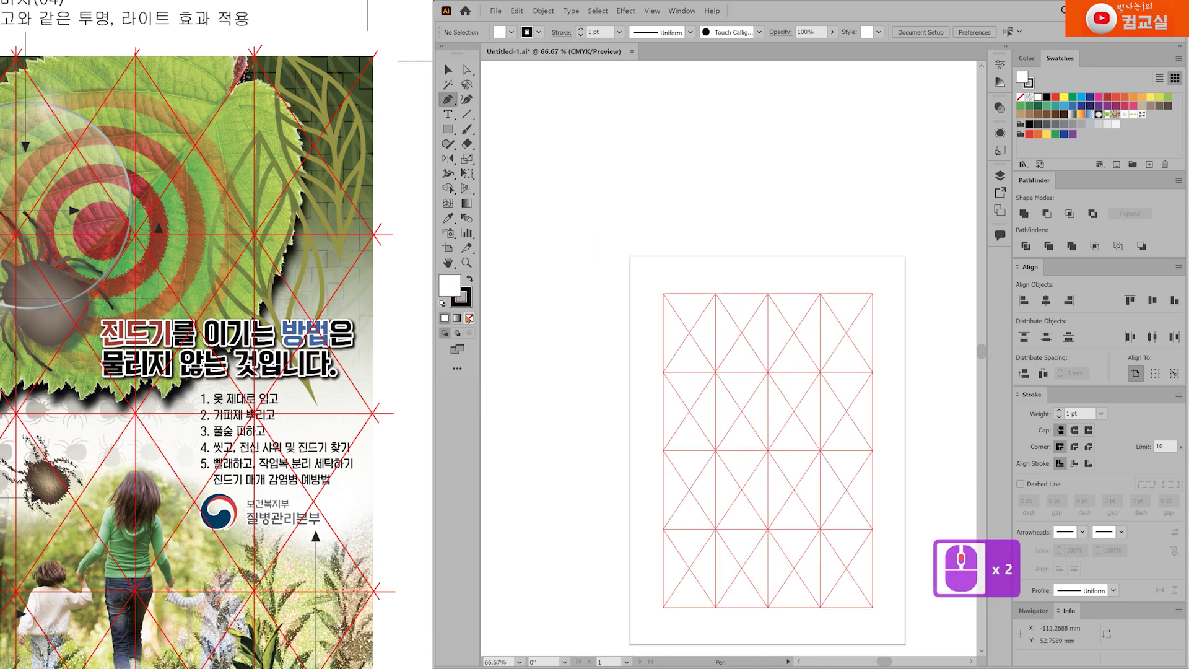
{"action": "double_click", "coordinate": [469, 318]}
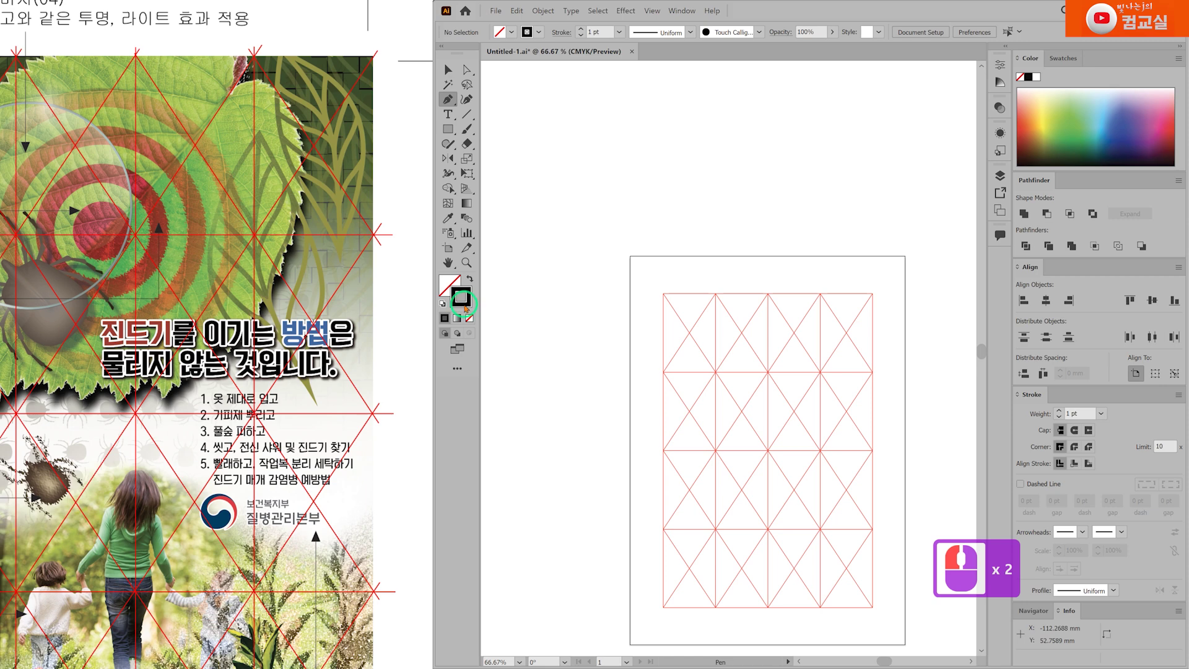
{"action": "left_click", "coordinate": [1075, 129]}
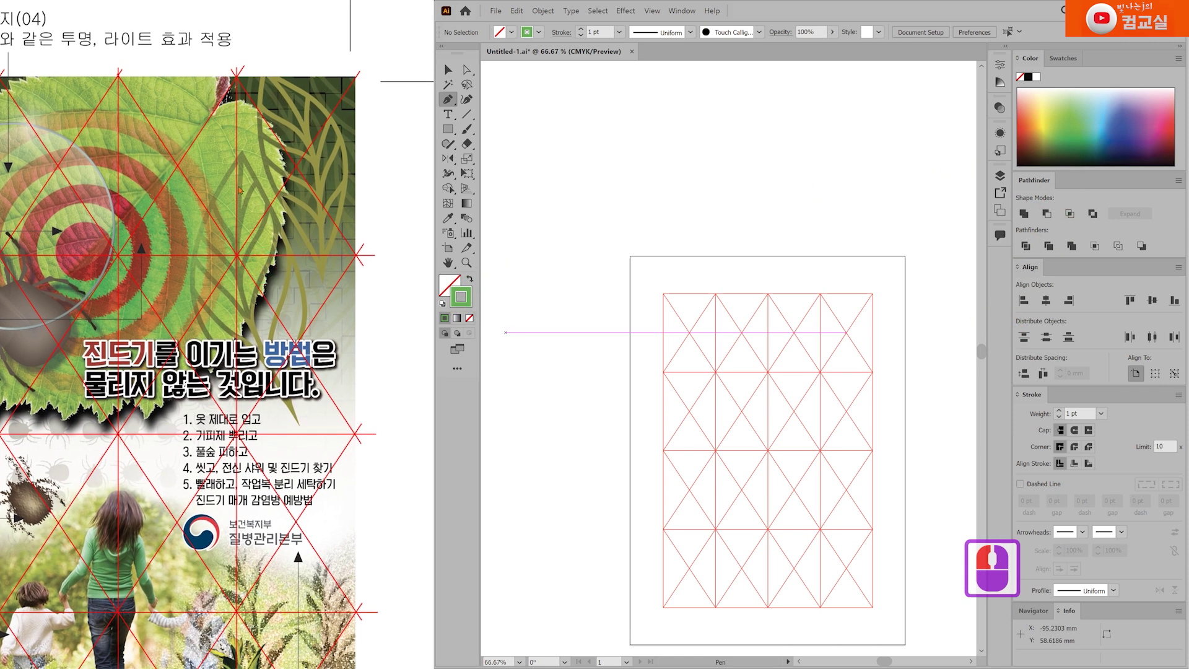
Draw a closed, curved leaf outline with a pointed tail, about 41 × 88 mm, over the upper-right part of the grid.
{"action": "key", "text": "v"}
{"action": "left_click_drag", "start_coordinate": [846, 391], "coordinate": [751, 279]}
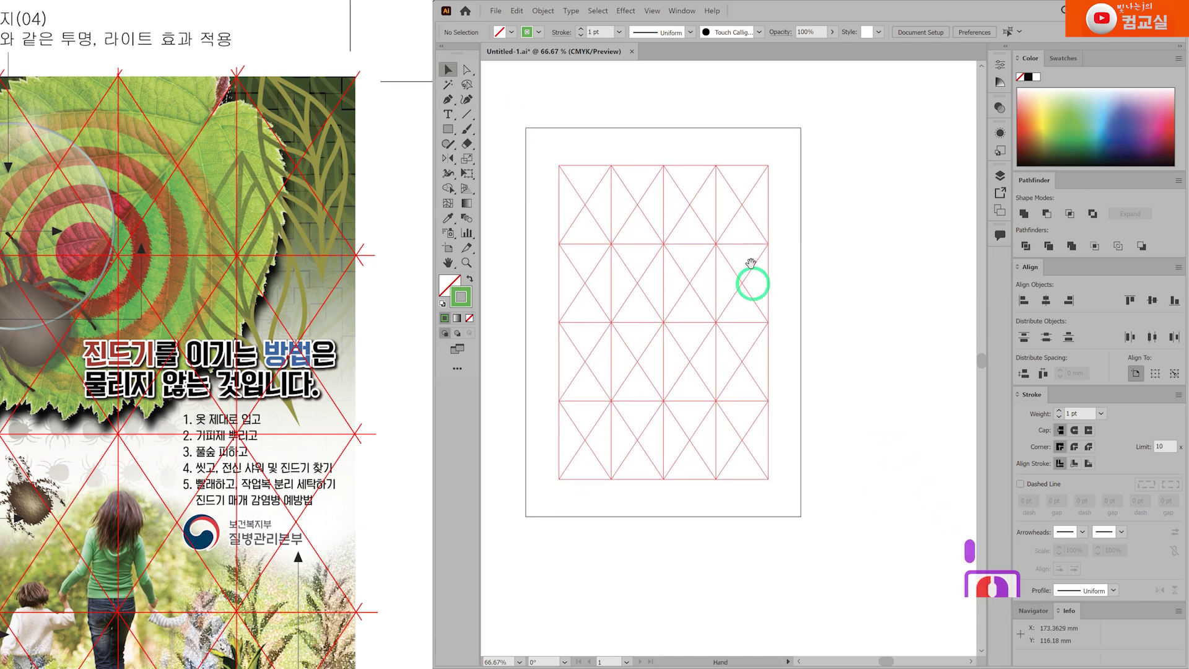
{"action": "scroll", "coordinate": [717, 223], "scroll_direction": "up", "scroll_amount": 1}
{"action": "left_click", "coordinate": [448, 99]}
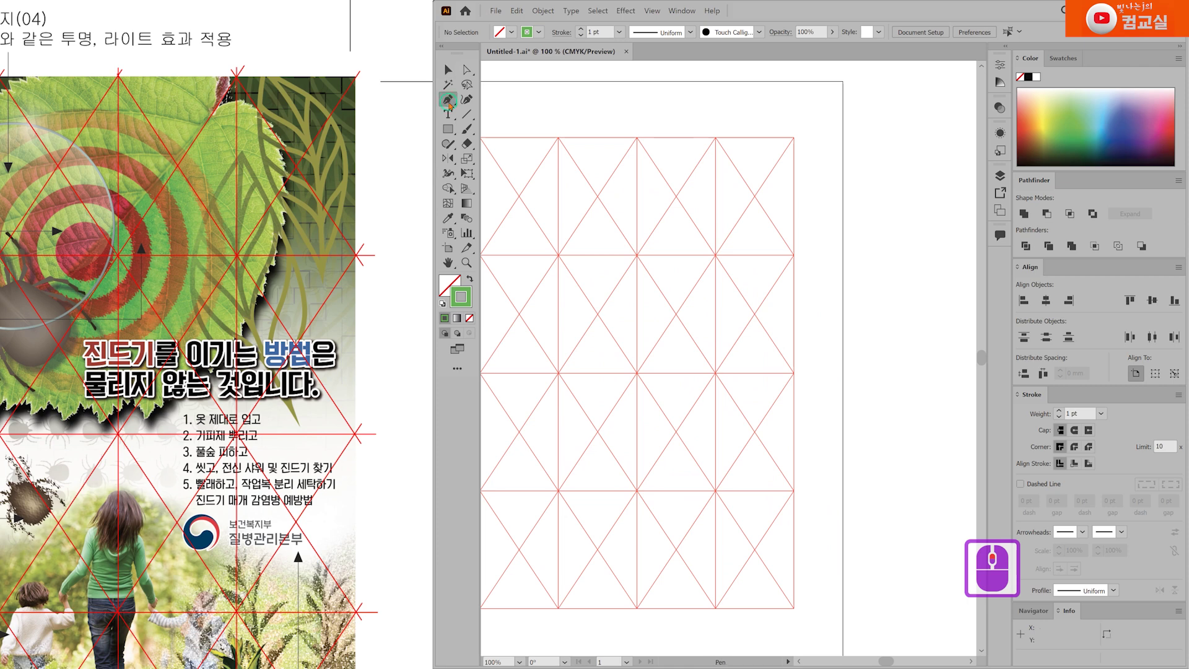
{"action": "scroll", "coordinate": [717, 220], "scroll_direction": "up", "scroll_amount": 1}
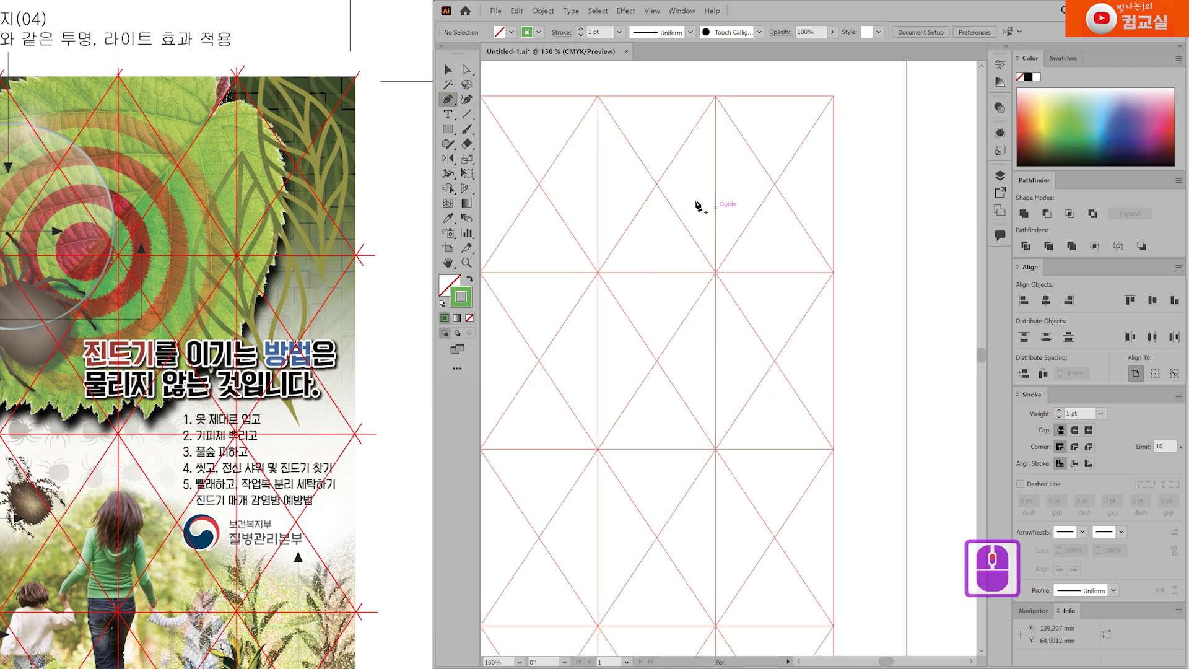
{"action": "left_click", "coordinate": [720, 177]}
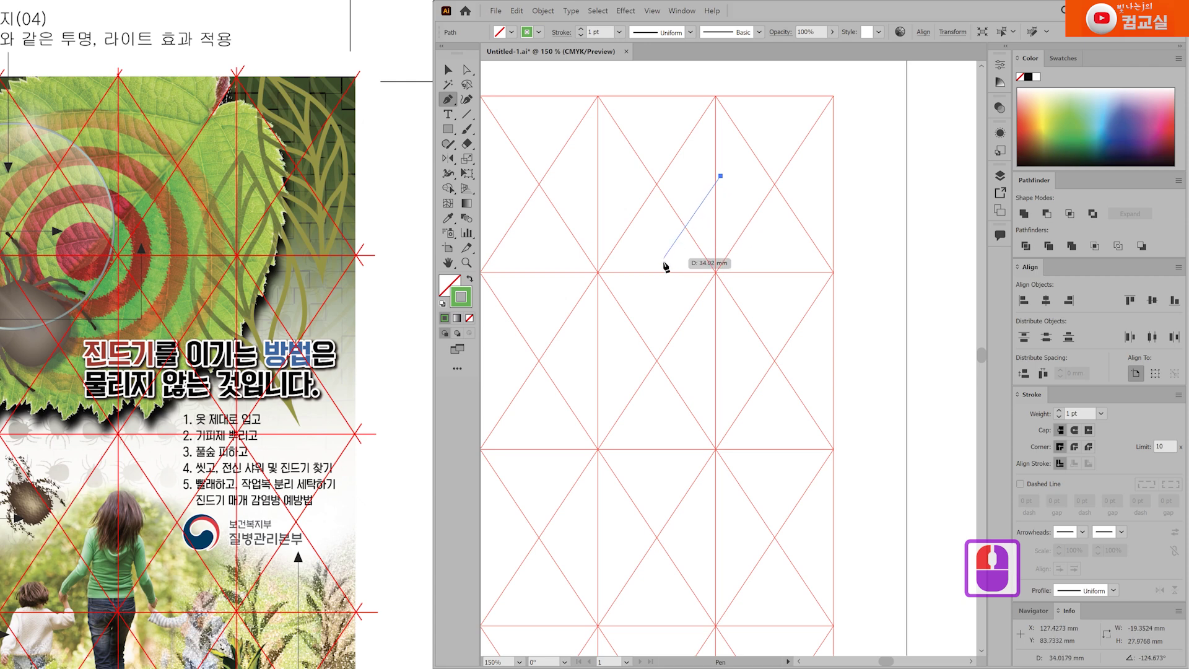
{"action": "left_click_drag", "start_coordinate": [660, 273], "coordinate": [651, 314]}
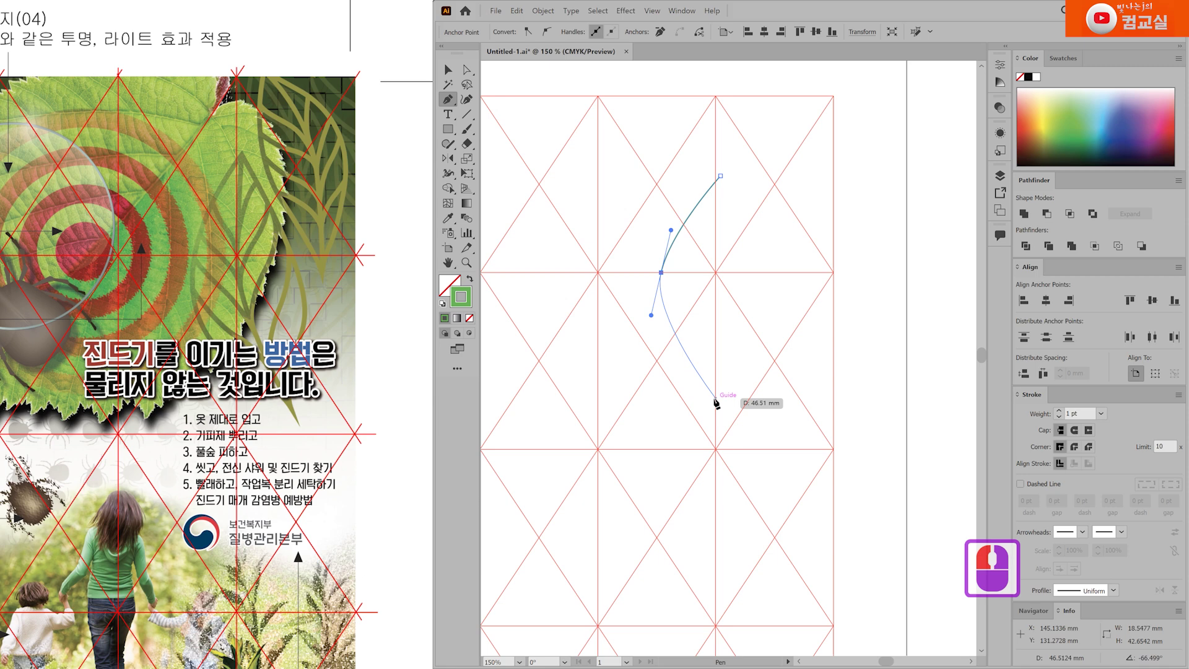
{"action": "left_click_drag", "start_coordinate": [715, 395], "coordinate": [737, 407]}
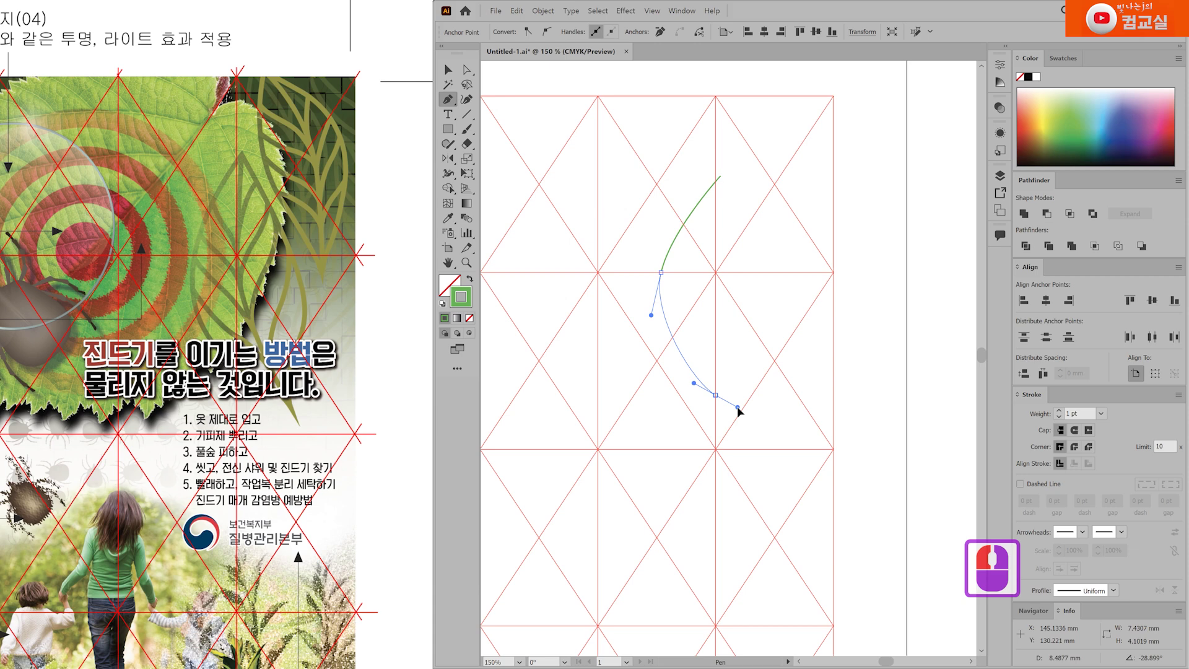
{"action": "left_click_drag", "start_coordinate": [770, 435], "coordinate": [759, 368]}
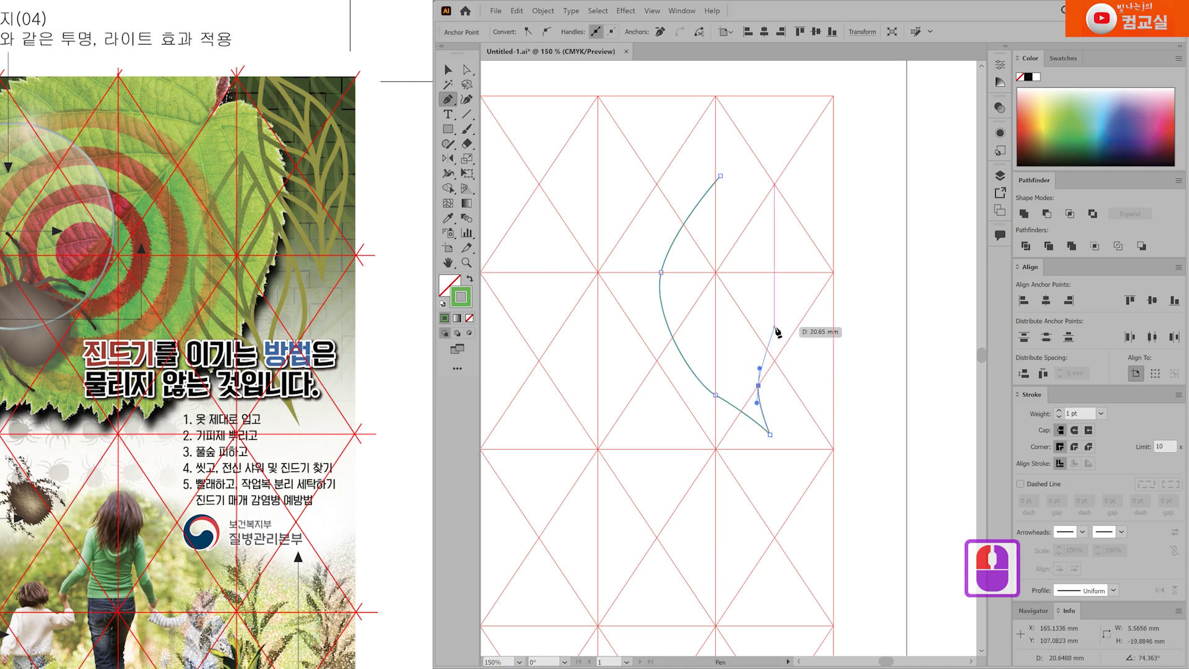
{"action": "left_click_drag", "start_coordinate": [781, 314], "coordinate": [781, 292]}
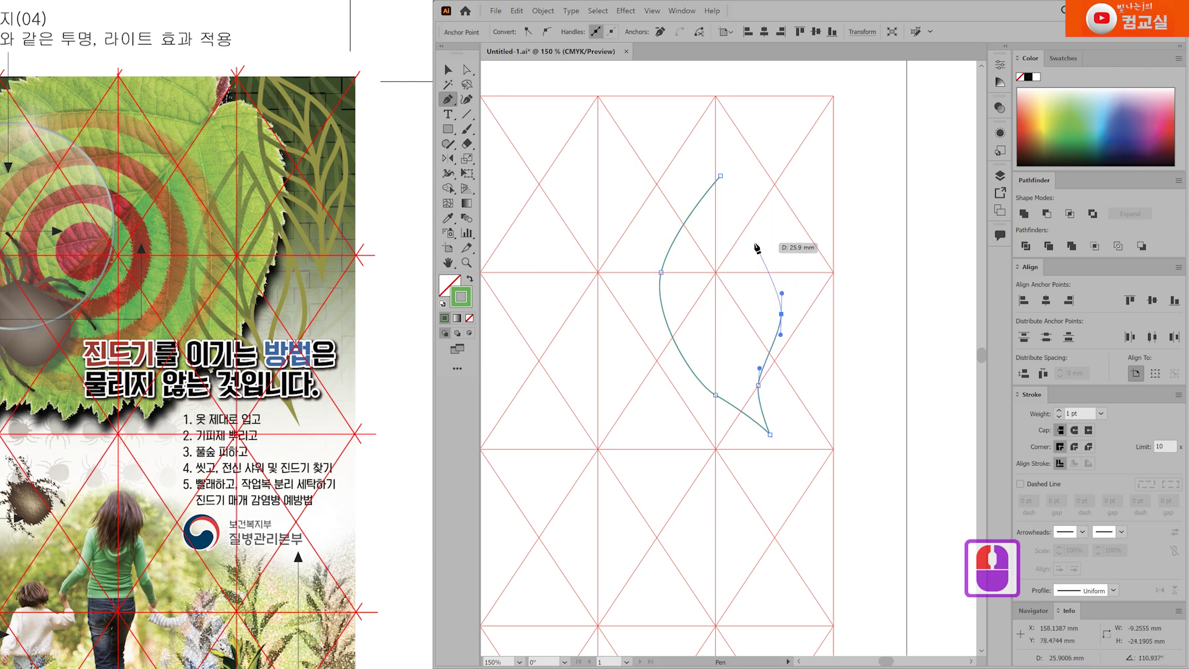
{"action": "left_click", "coordinate": [720, 177]}
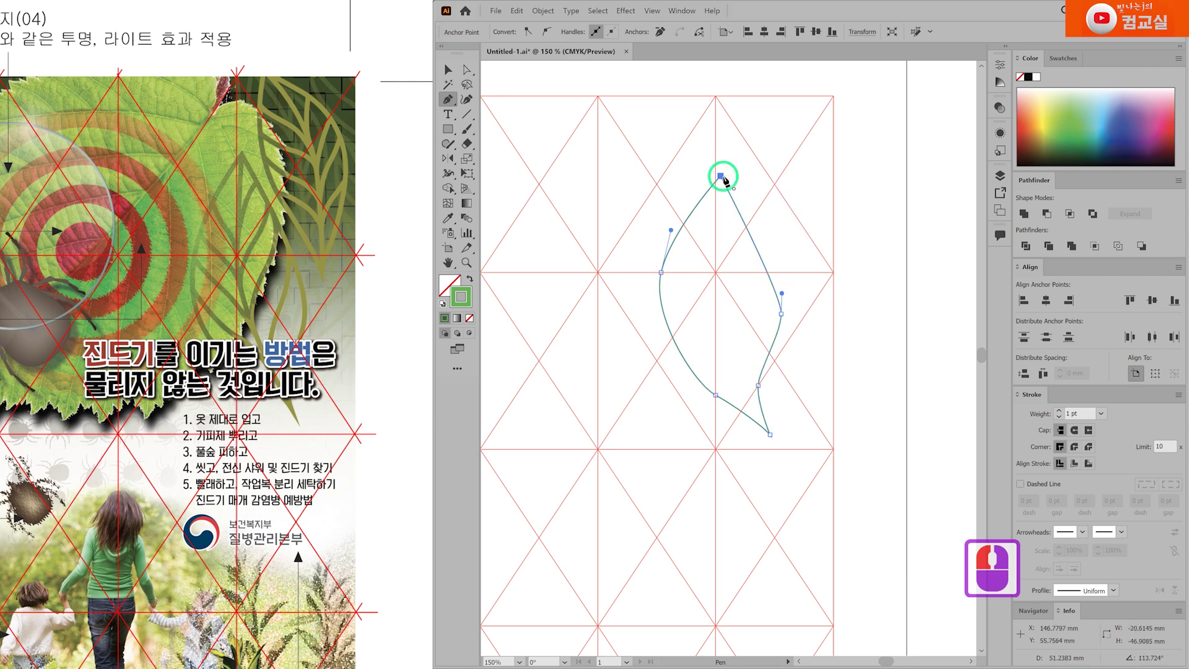
Set the leaf outline's stroke weight to 5 pt.
{"action": "left_click", "coordinate": [1059, 411]}
{"action": "left_click", "coordinate": [1059, 411]}
{"action": "left_click", "coordinate": [1059, 412]}
{"action": "left_click", "coordinate": [1059, 411]}
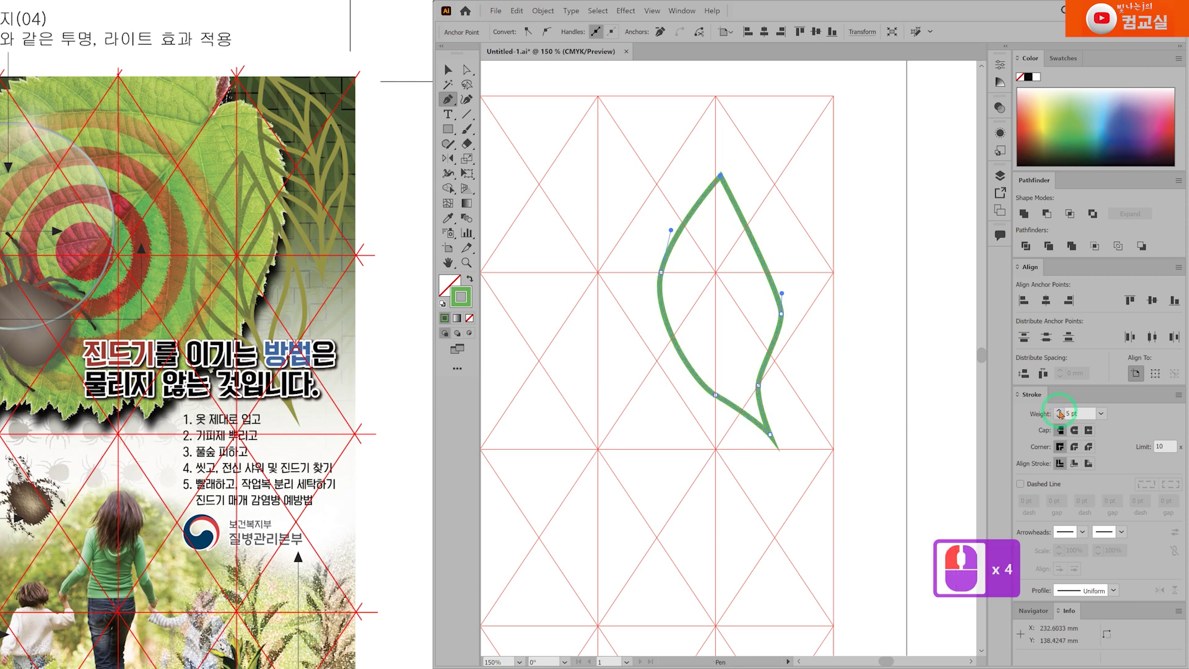
{"action": "left_click", "coordinate": [1059, 411]}
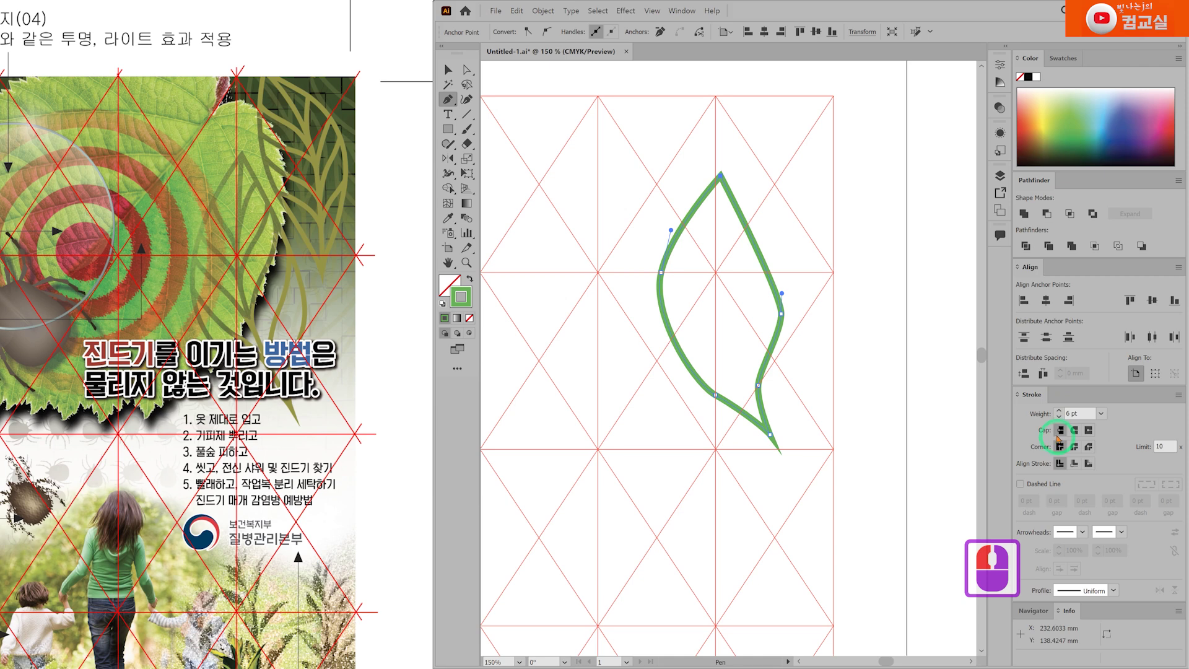
{"action": "left_click", "coordinate": [1059, 417]}
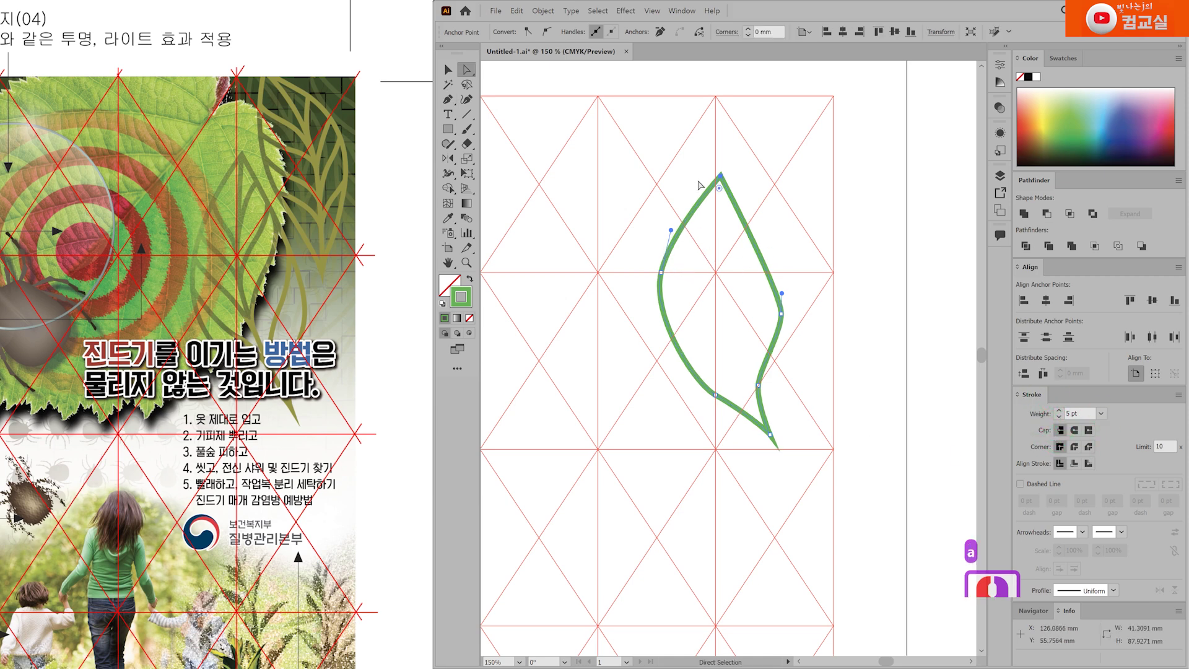
Move the anchor point on the leaf's left edge slightly inward and adjust its lower handle to reshape the curve.
{"action": "scroll", "coordinate": [701, 184], "scroll_direction": "up", "scroll_amount": 1}
{"action": "scroll", "coordinate": [718, 187], "scroll_direction": "up", "scroll_amount": 1}
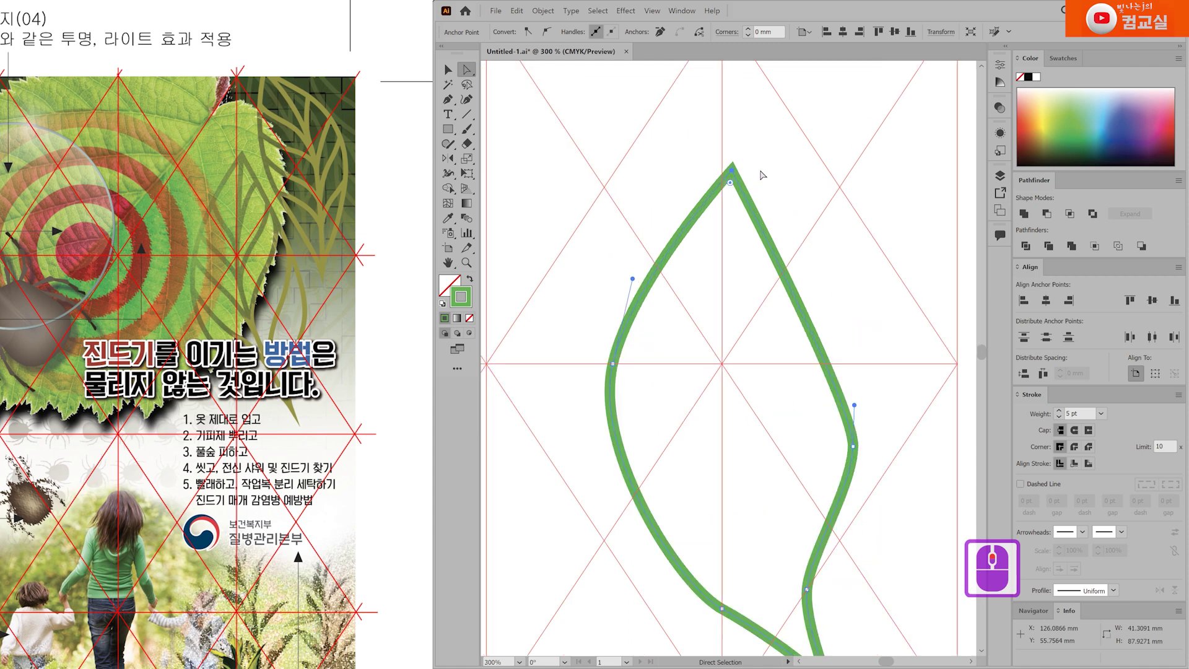
{"action": "scroll", "coordinate": [737, 175], "scroll_direction": "down", "scroll_amount": 1}
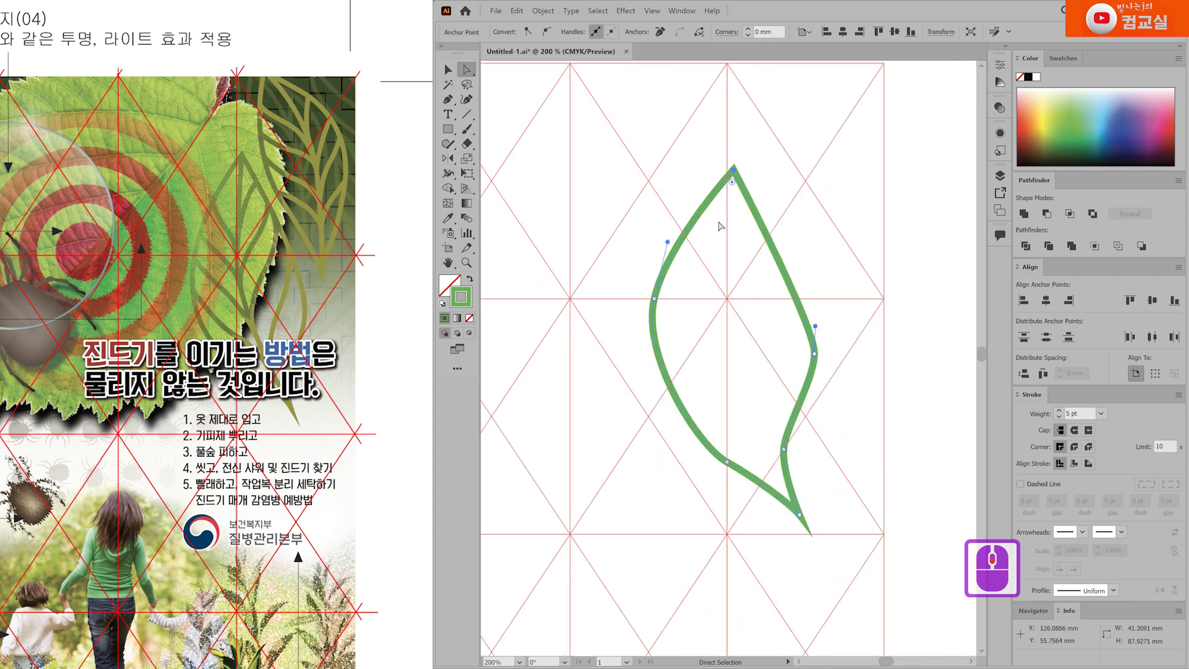
{"action": "left_click", "coordinate": [655, 303]}
{"action": "left_click_drag", "start_coordinate": [657, 303], "coordinate": [663, 299]}
{"action": "left_click_drag", "start_coordinate": [652, 357], "coordinate": [655, 364]}
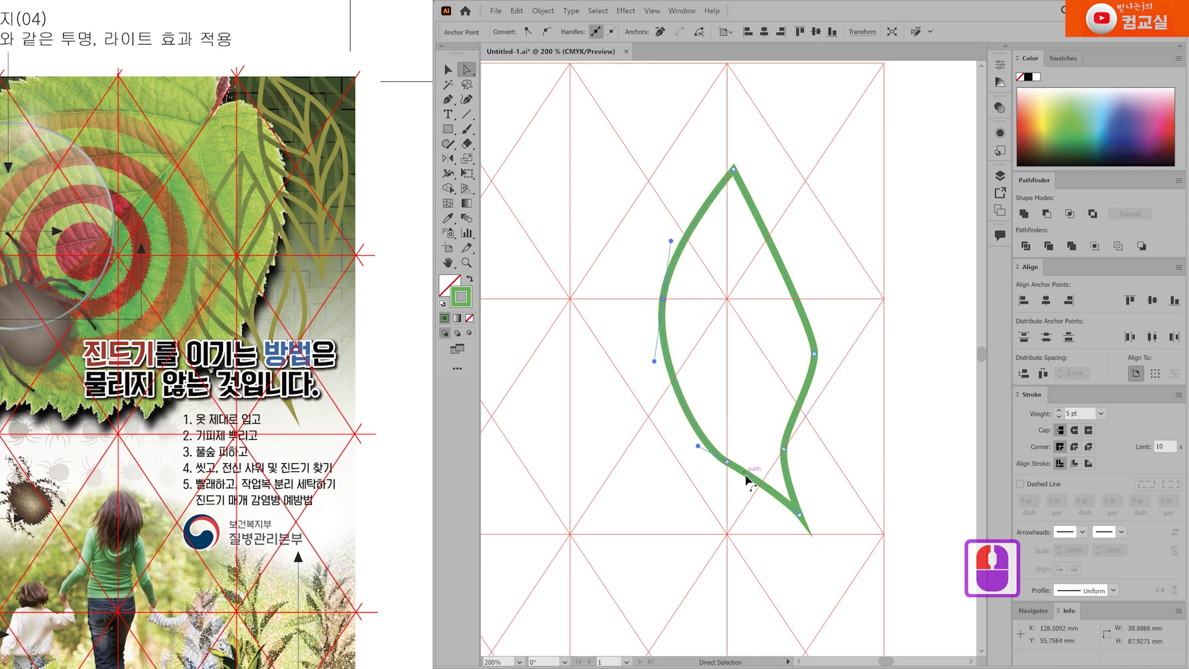
Smooth the leaf outline's lower-left curve by adjusting its anchor handles, and raise the tail tip slightly.
{"action": "left_click", "coordinate": [727, 461]}
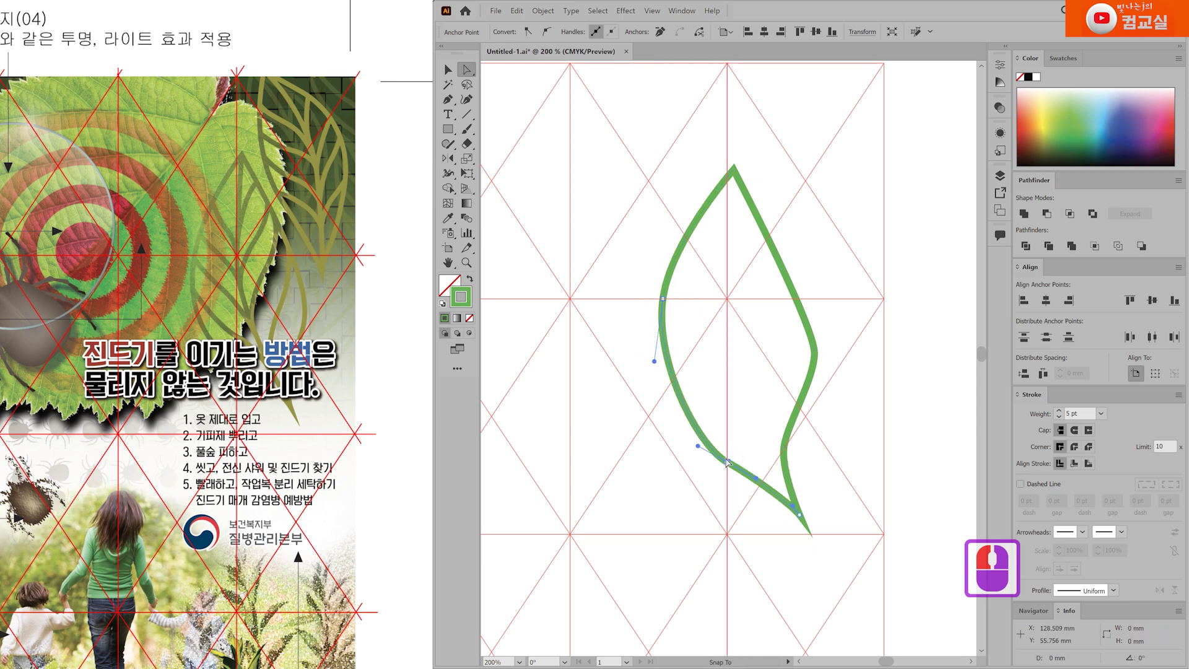
{"action": "scroll", "coordinate": [796, 513], "scroll_direction": "up", "scroll_amount": 2}
{"action": "left_click_drag", "start_coordinate": [820, 522], "coordinate": [805, 496]}
{"action": "left_click_drag", "start_coordinate": [616, 387], "coordinate": [585, 342]}
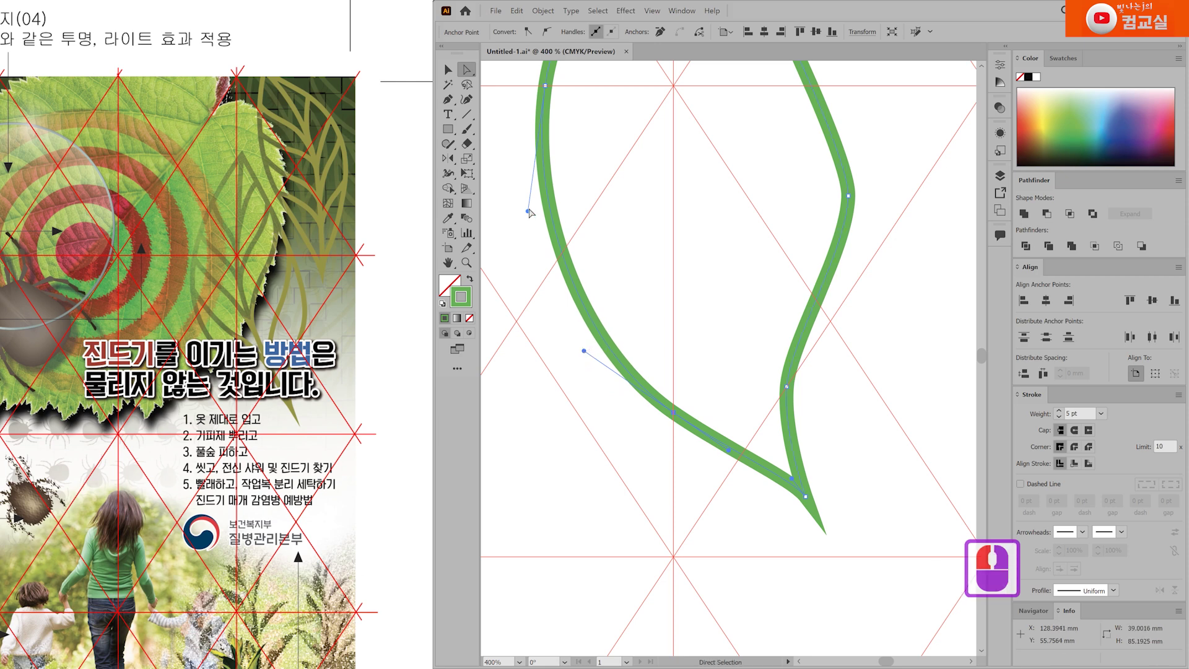
{"action": "scroll", "coordinate": [531, 211], "scroll_direction": "down", "scroll_amount": 2}
{"action": "left_click_drag", "start_coordinate": [532, 212], "coordinate": [530, 221]}
{"action": "scroll", "coordinate": [674, 362], "scroll_direction": "up", "scroll_amount": 1}
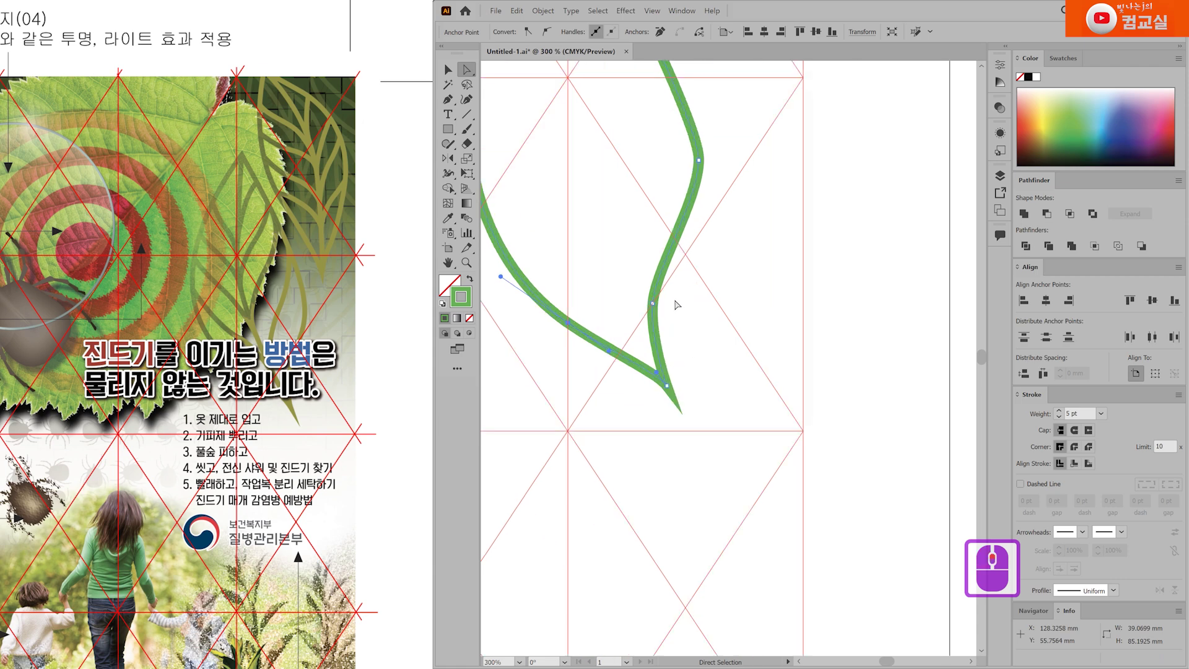
Reshape the leaf outline's right side into a smoother bulge and narrower notch by shifting anchors and handles, and extend the tail tip slightly downward.
{"action": "left_click_drag", "start_coordinate": [653, 303], "coordinate": [683, 326]}
{"action": "left_click", "coordinate": [674, 323]}
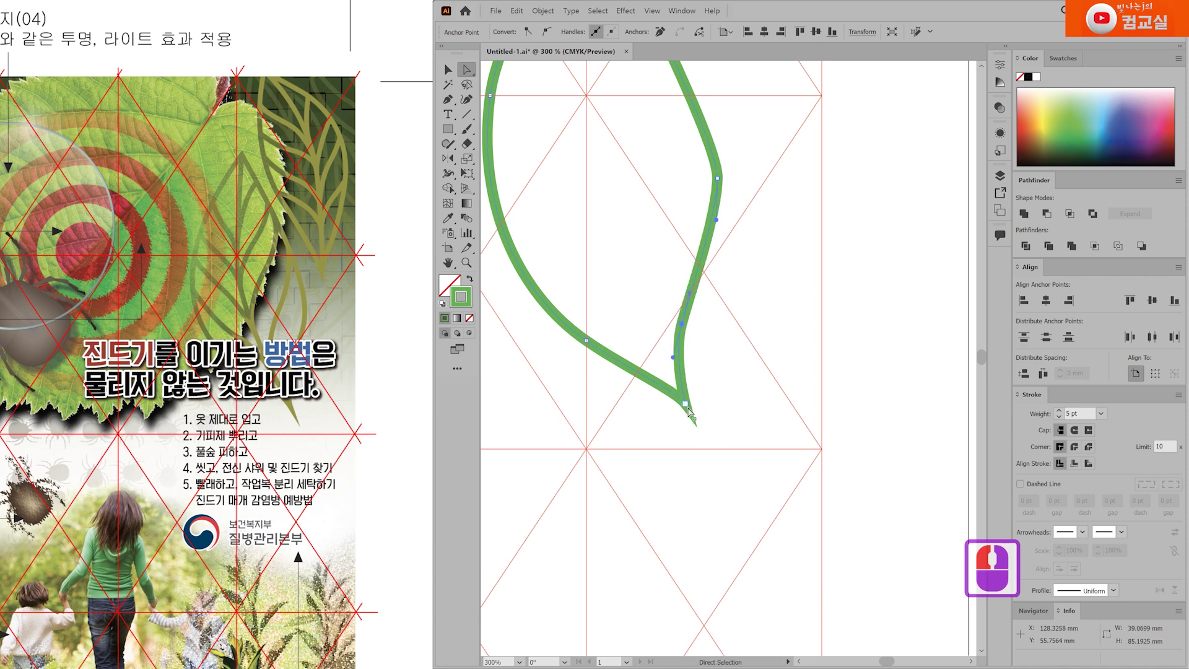
{"action": "left_click_drag", "start_coordinate": [737, 165], "coordinate": [738, 244]}
{"action": "left_click_drag", "start_coordinate": [736, 348], "coordinate": [736, 392]}
{"action": "left_click_drag", "start_coordinate": [737, 305], "coordinate": [730, 316]}
{"action": "left_click_drag", "start_coordinate": [731, 250], "coordinate": [728, 222]}
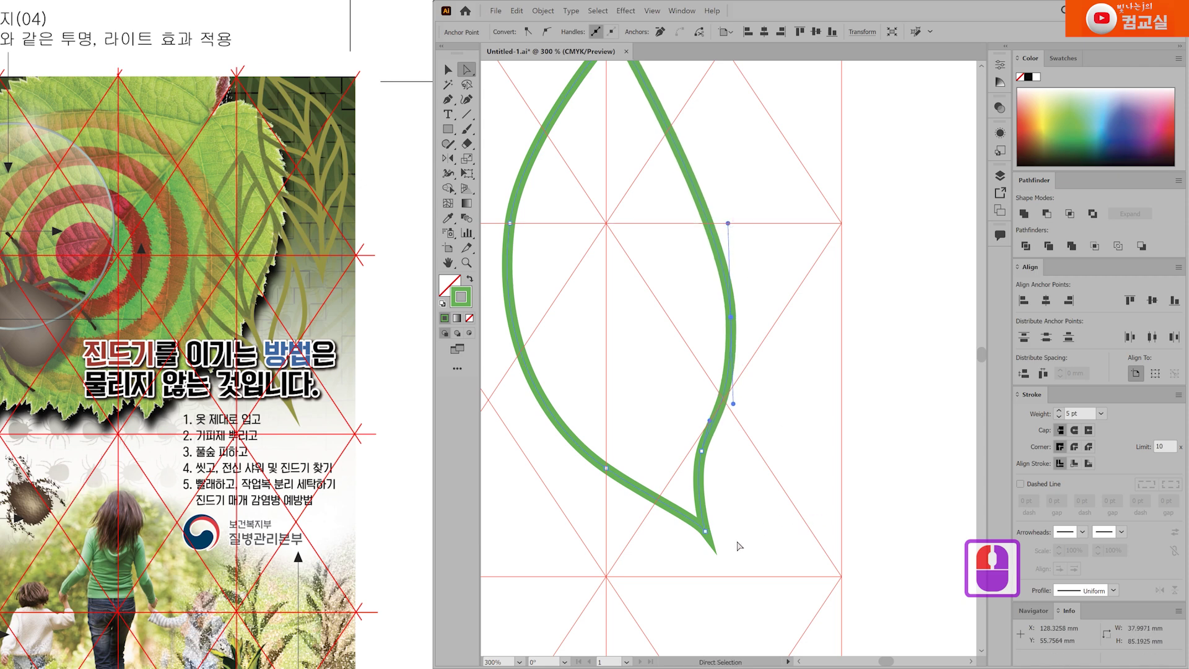
{"action": "left_click_drag", "start_coordinate": [706, 532], "coordinate": [708, 541]}
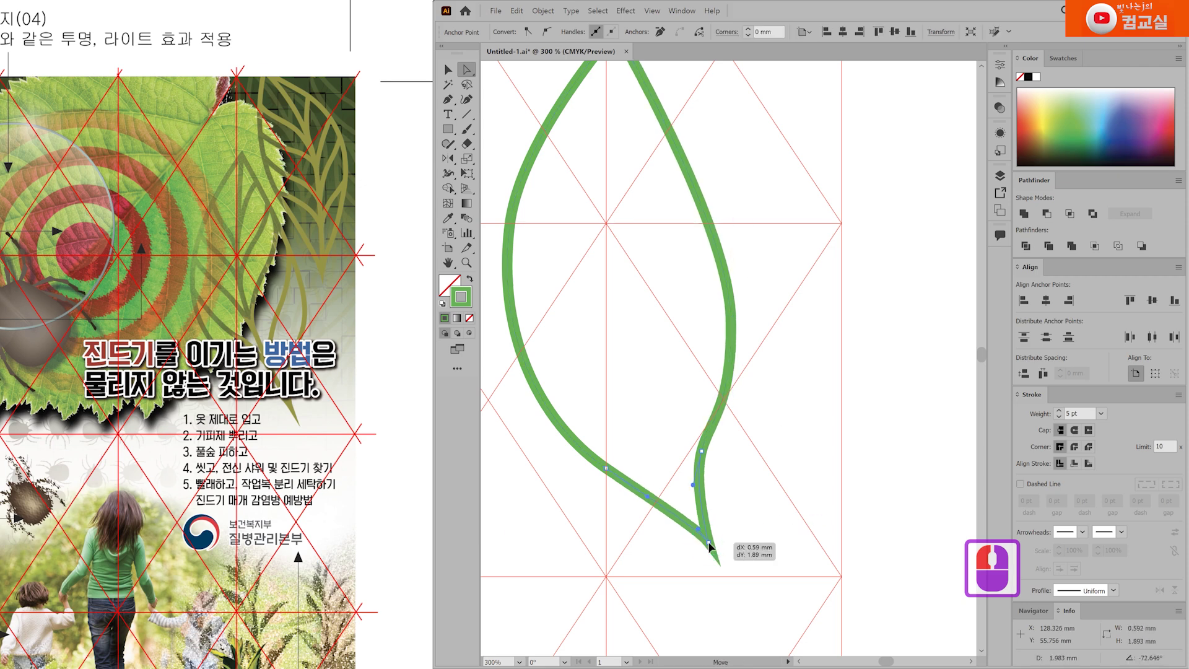
{"action": "left_click", "coordinate": [774, 505]}
Draw a gently curved midrib with the Pen tool from the leaf's upper point to its tail, following the reference poster.
{"action": "scroll", "coordinate": [774, 506], "scroll_direction": "down", "scroll_amount": 1}
{"action": "left_click", "coordinate": [449, 101]}
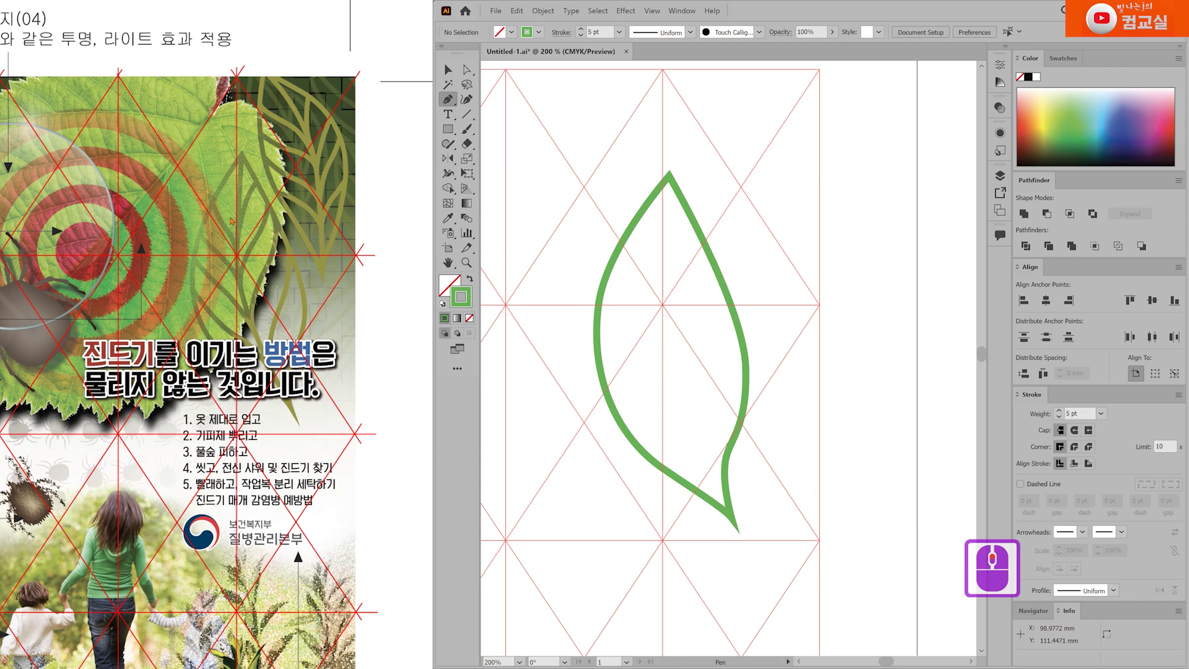
{"action": "scroll", "coordinate": [231, 221], "scroll_direction": "up", "scroll_amount": 1}
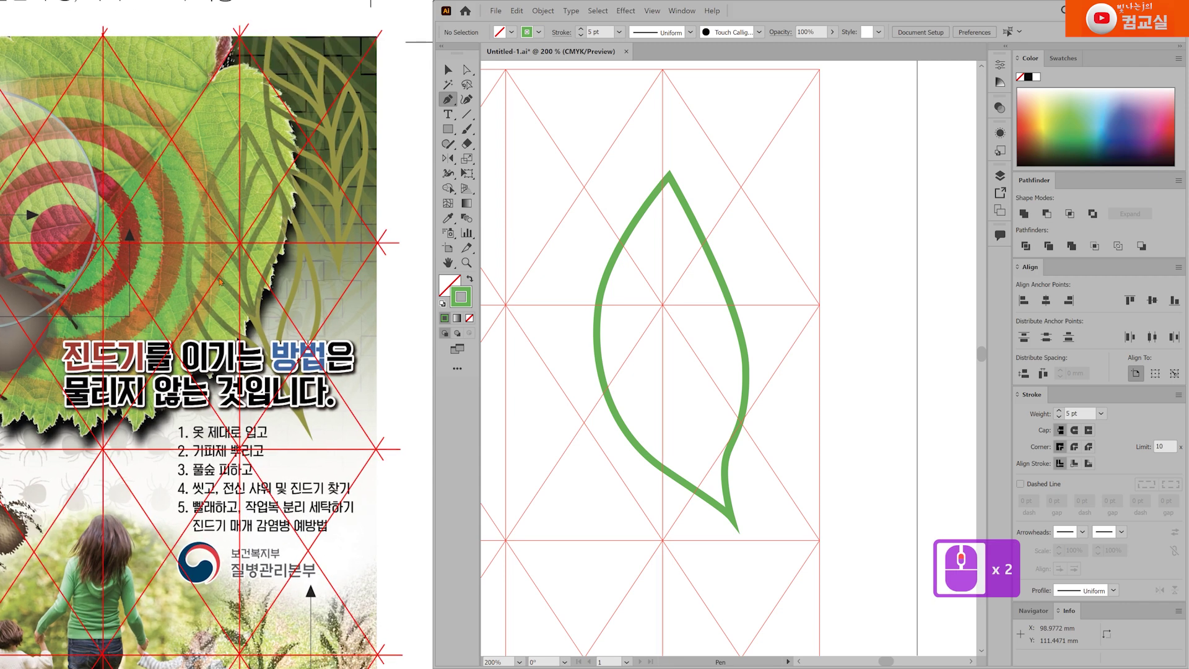
{"action": "left_click_drag", "start_coordinate": [224, 283], "coordinate": [213, 288]}
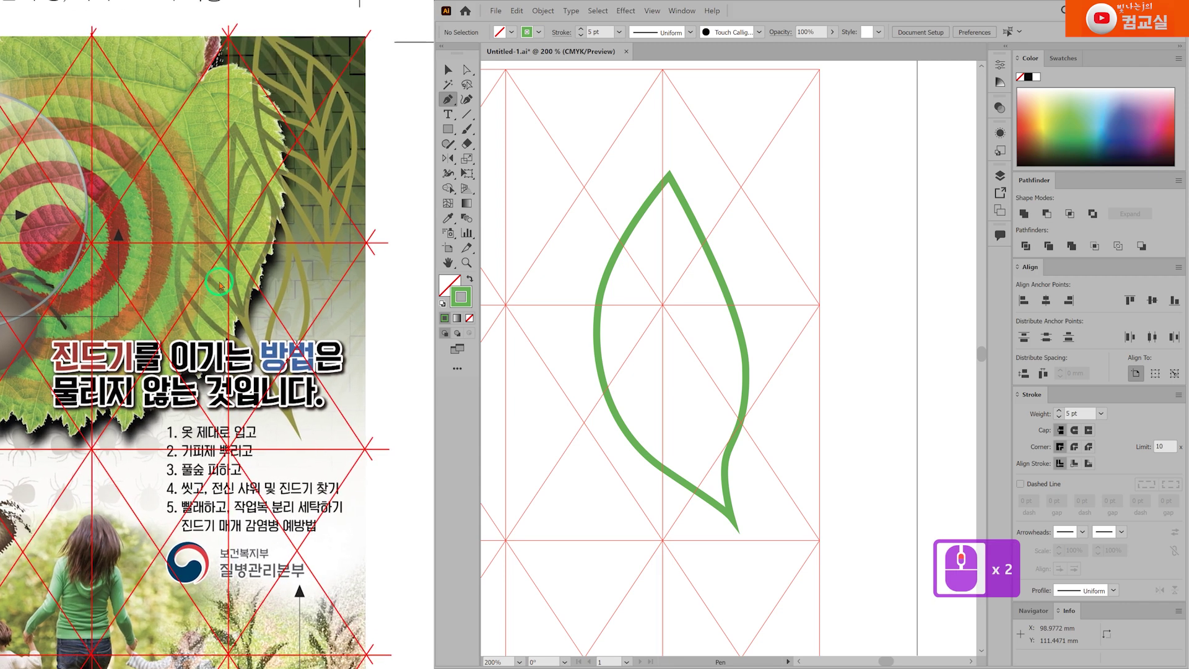
{"action": "scroll", "coordinate": [686, 207], "scroll_direction": "down", "scroll_amount": 1}
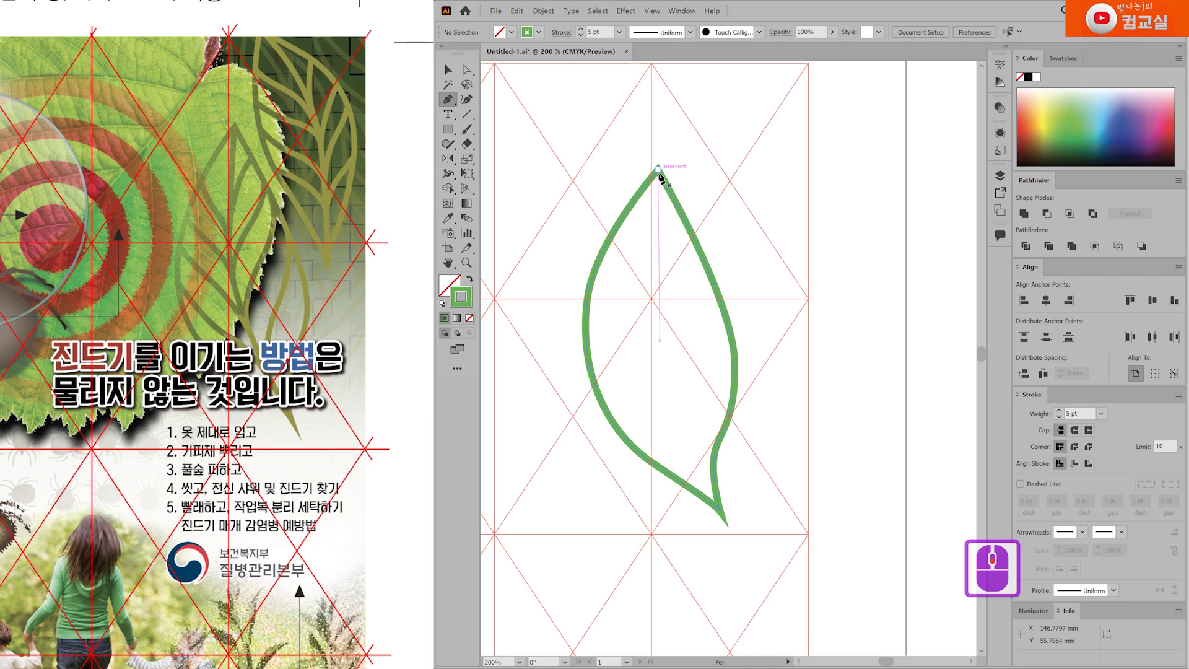
{"action": "left_click_drag", "start_coordinate": [658, 169], "coordinate": [655, 366]}
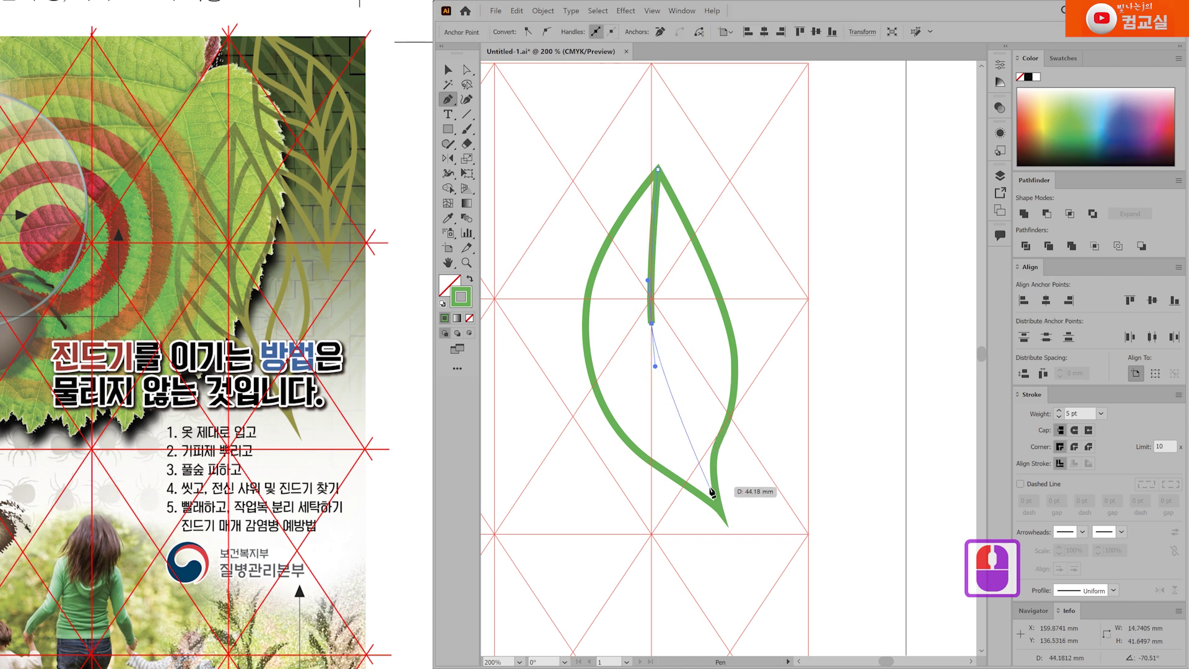
{"action": "left_click_drag", "start_coordinate": [720, 510], "coordinate": [763, 506]}
Smooth the midrib's lower half by lengthening its middle anchor's handle, making the midrib about 17 × 86 mm.
{"action": "scroll", "coordinate": [763, 507], "scroll_direction": "up", "scroll_amount": 2}
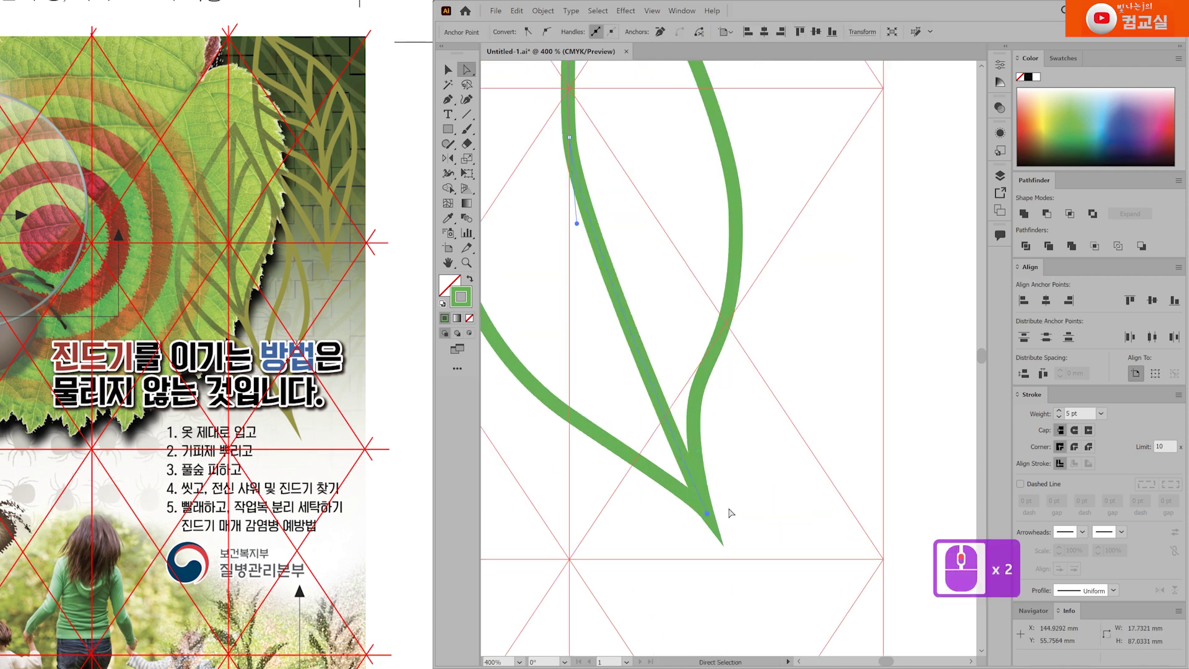
{"action": "left_click_drag", "start_coordinate": [577, 224], "coordinate": [581, 271]}
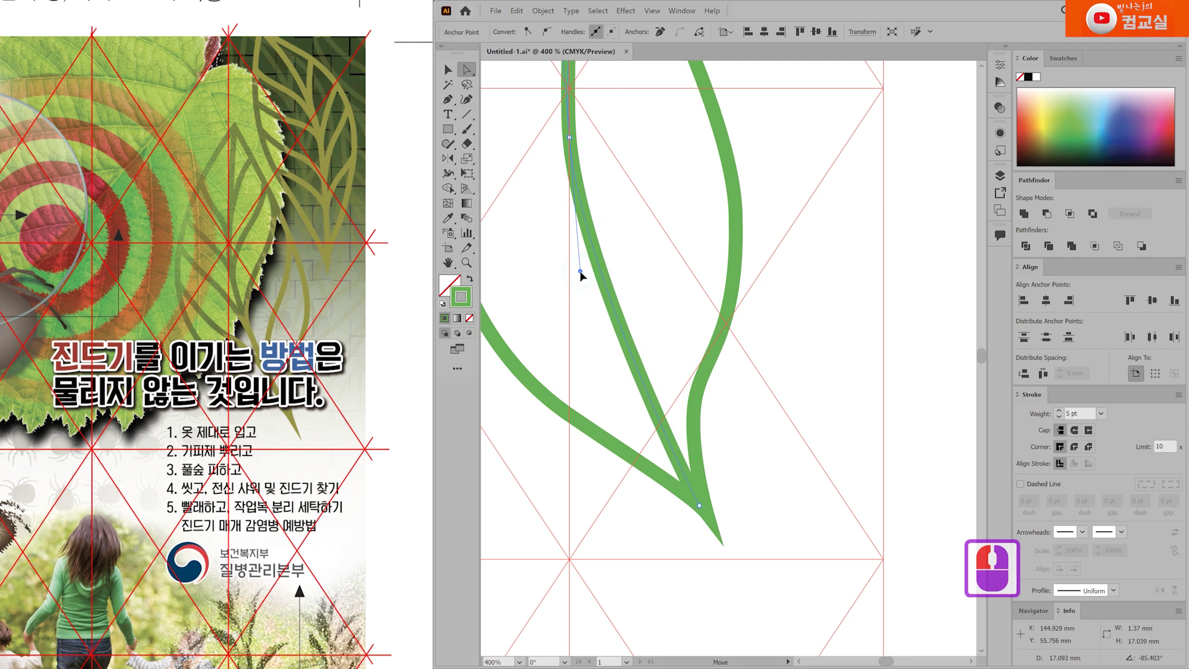
{"action": "scroll", "coordinate": [590, 252], "scroll_direction": "down", "scroll_amount": 2}
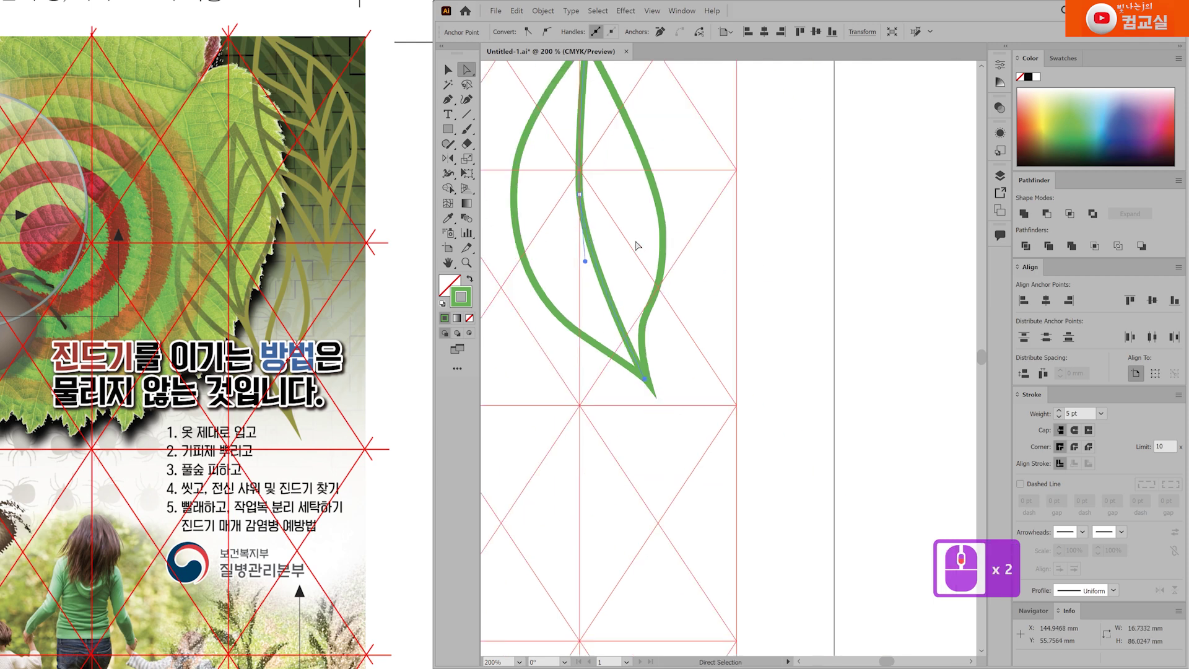
{"action": "left_click", "coordinate": [709, 231]}
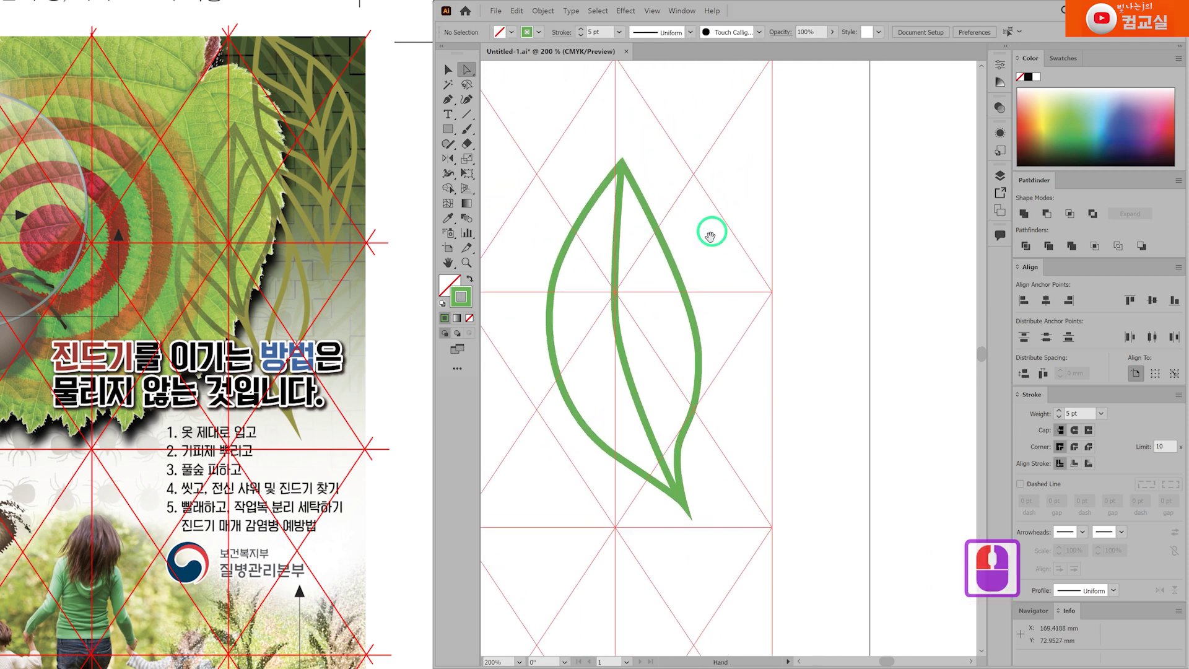
Set the stroke weight to 4 pt and draw the uppermost curved vein from the leaf's right edge down to the midrib.
{"action": "scroll", "coordinate": [647, 321], "scroll_direction": "up", "scroll_amount": 1}
{"action": "key", "text": "p"}
{"action": "left_click", "coordinate": [1060, 417]}
{"action": "scroll", "coordinate": [610, 161], "scroll_direction": "up", "scroll_amount": 1}
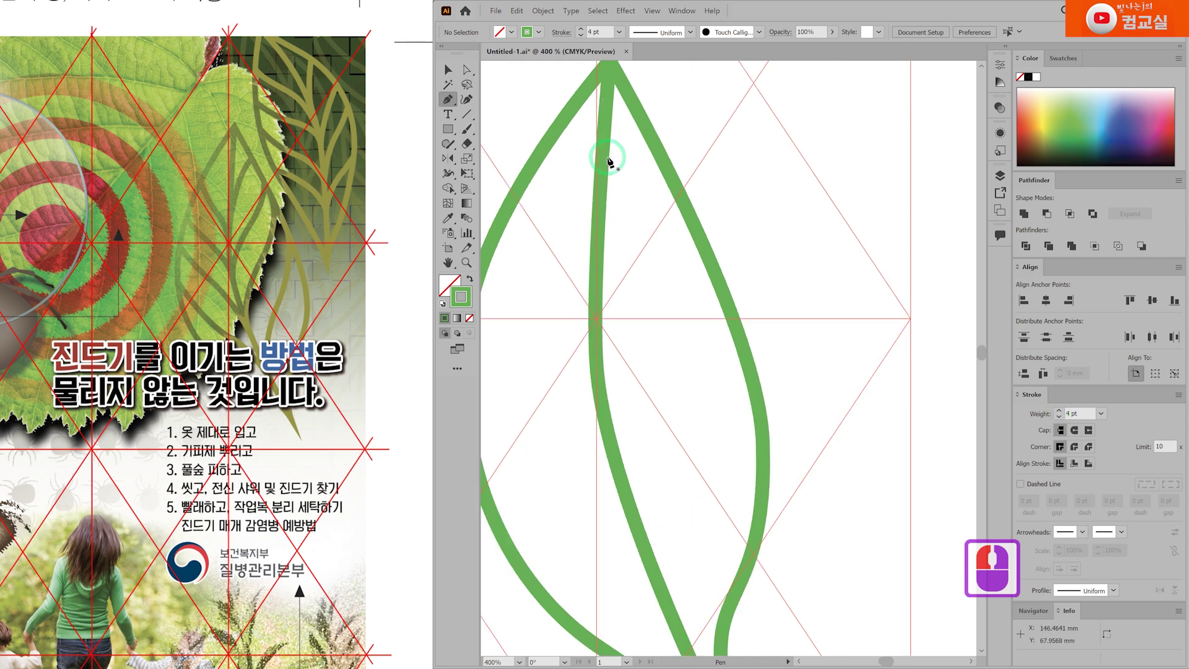
{"action": "scroll", "coordinate": [631, 151], "scroll_direction": "up", "scroll_amount": 1}
{"action": "left_click", "coordinate": [660, 131]}
{"action": "left_click_drag", "start_coordinate": [581, 286], "coordinate": [572, 383]}
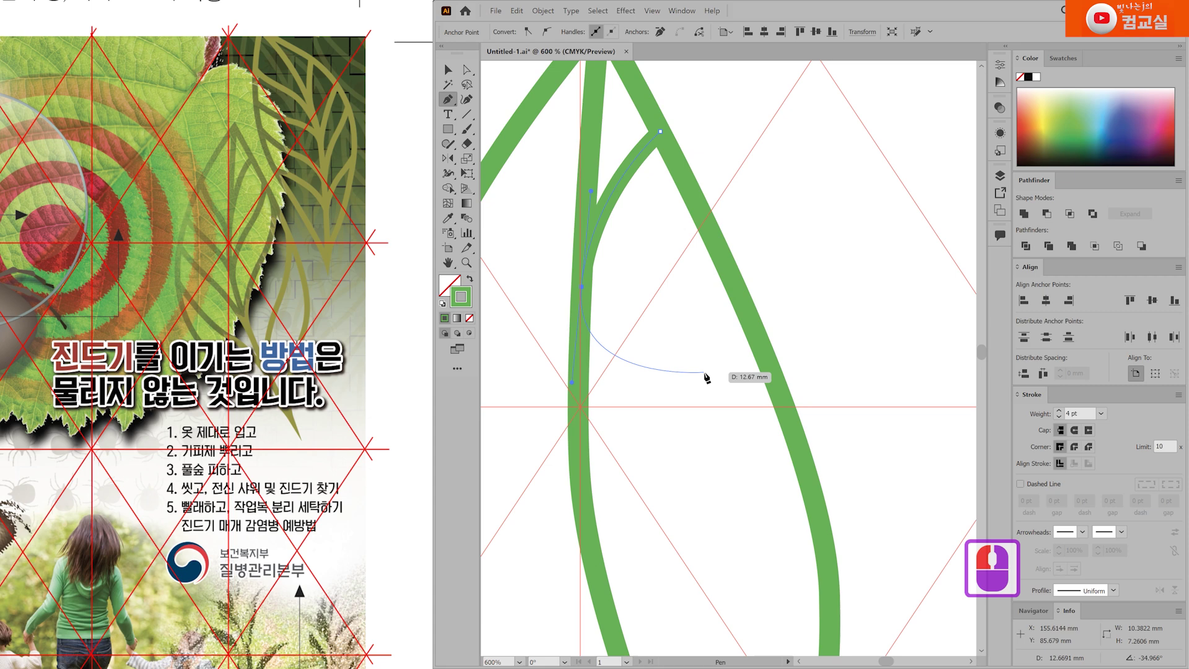
{"action": "left_click", "coordinate": [690, 334], "text": "ctrl"}
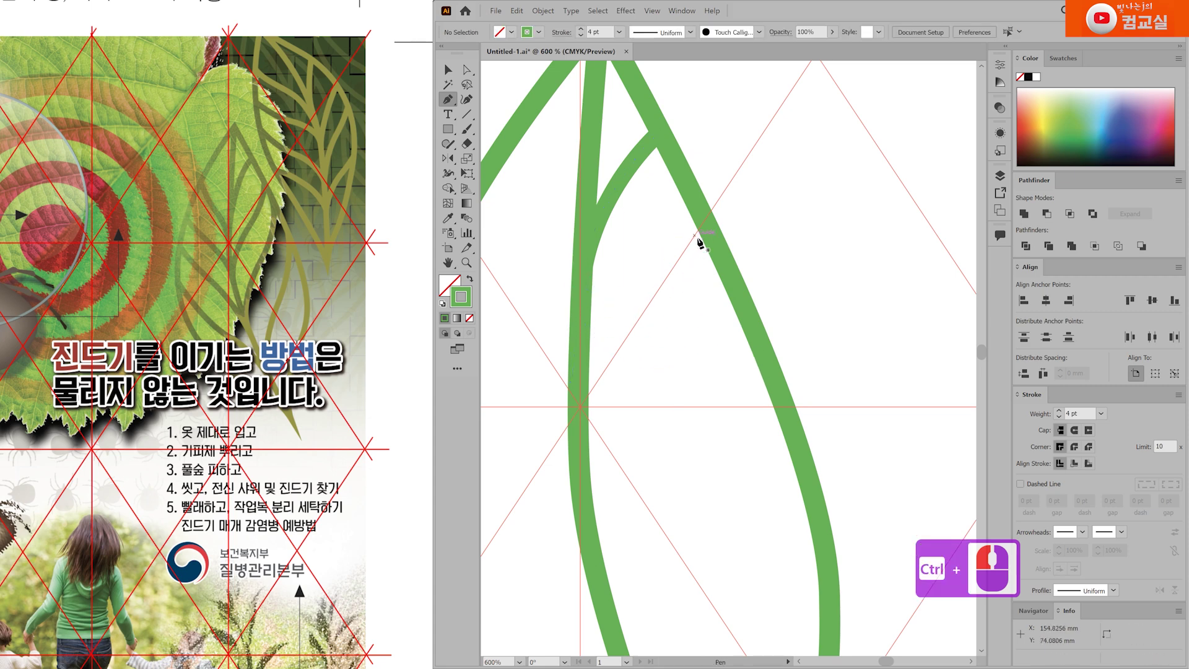
Draw a second, S-curved vein below the first one, from the leaf's right edge down to the midrib.
{"action": "left_click", "coordinate": [692, 203]}
{"action": "left_click_drag", "start_coordinate": [681, 266], "coordinate": [673, 291]}
{"action": "left_click_drag", "start_coordinate": [613, 380], "coordinate": [610, 403]}
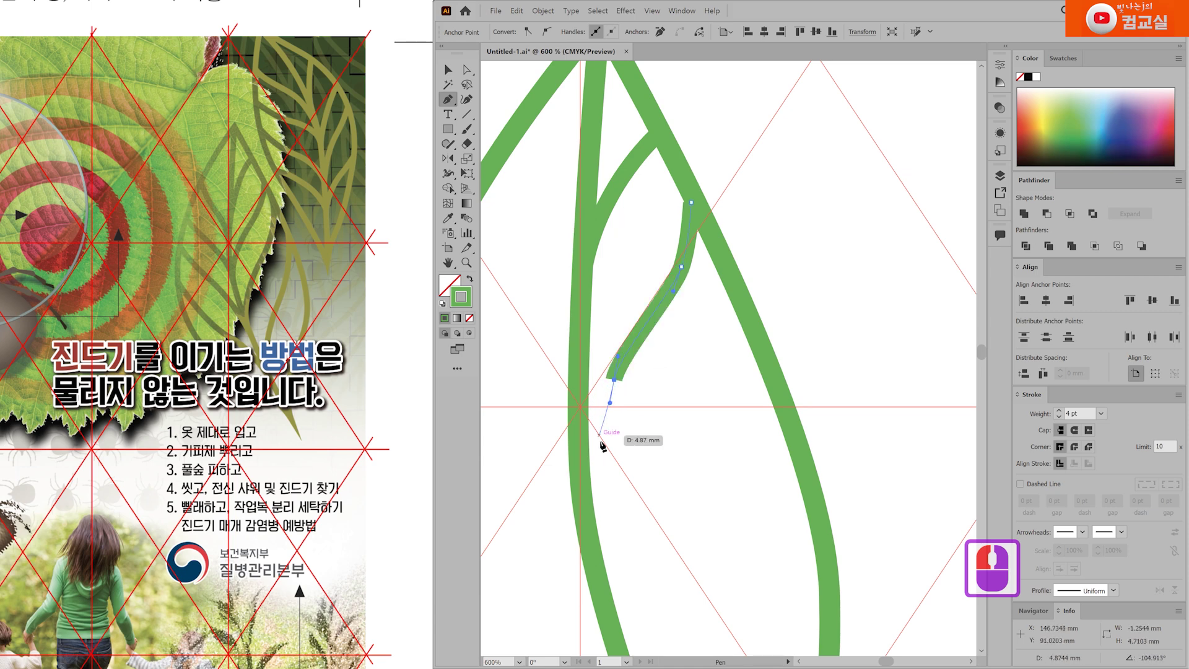
{"action": "left_click_drag", "start_coordinate": [584, 497], "coordinate": [592, 557]}
Refine the second right-hand vein by adjusting its anchors and handles so it flows smoothly into the midrib.
{"action": "key", "text": "a"}
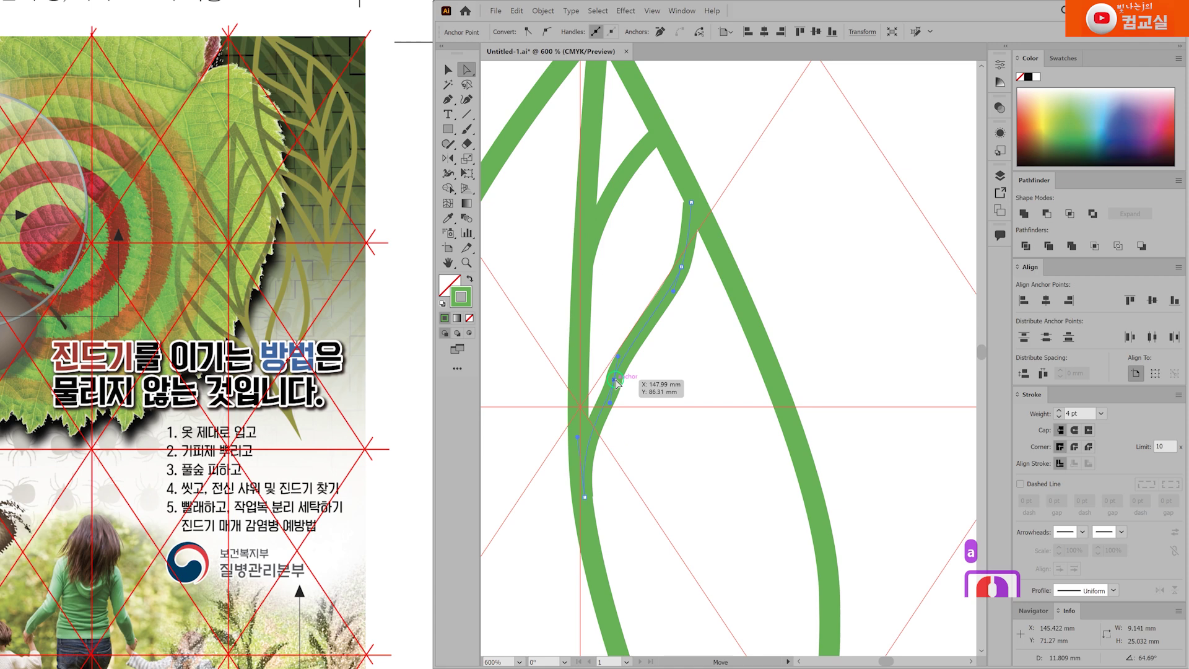
{"action": "left_click_drag", "start_coordinate": [682, 267], "coordinate": [676, 303]}
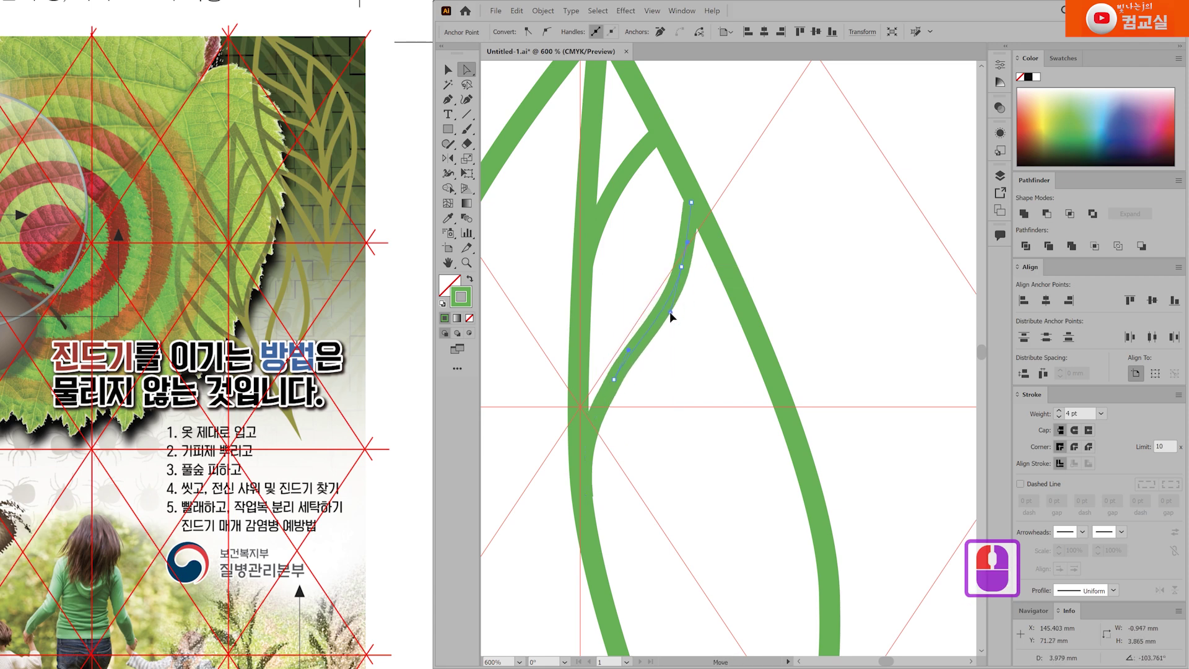
{"action": "left_click_drag", "start_coordinate": [615, 389], "coordinate": [612, 397]}
{"action": "left_click_drag", "start_coordinate": [585, 497], "coordinate": [582, 516]}
{"action": "left_click", "coordinate": [694, 475]}
{"action": "scroll", "coordinate": [694, 476], "scroll_direction": "down", "scroll_amount": 3}
{"action": "scroll", "coordinate": [679, 328], "scroll_direction": "up", "scroll_amount": 5}
{"action": "left_click_drag", "start_coordinate": [680, 329], "coordinate": [681, 317]}
{"action": "left_click", "coordinate": [696, 477]}
{"action": "scroll", "coordinate": [695, 477], "scroll_direction": "down", "scroll_amount": 4}
{"action": "scroll", "coordinate": [669, 409], "scroll_direction": "up", "scroll_amount": 3}
Draw a third S-curved vein from the leaf's right edge down to the midrib, below the second one.
{"action": "key", "text": "p"}
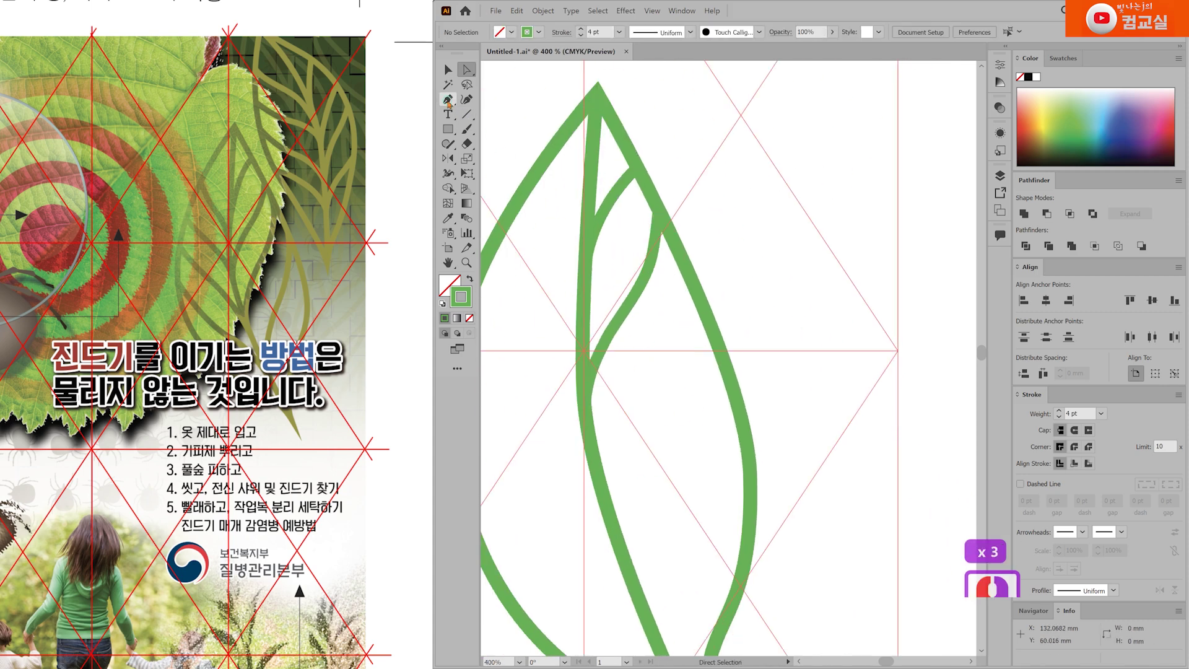
{"action": "left_click", "coordinate": [678, 250]}
{"action": "left_click_drag", "start_coordinate": [671, 340], "coordinate": [655, 383]}
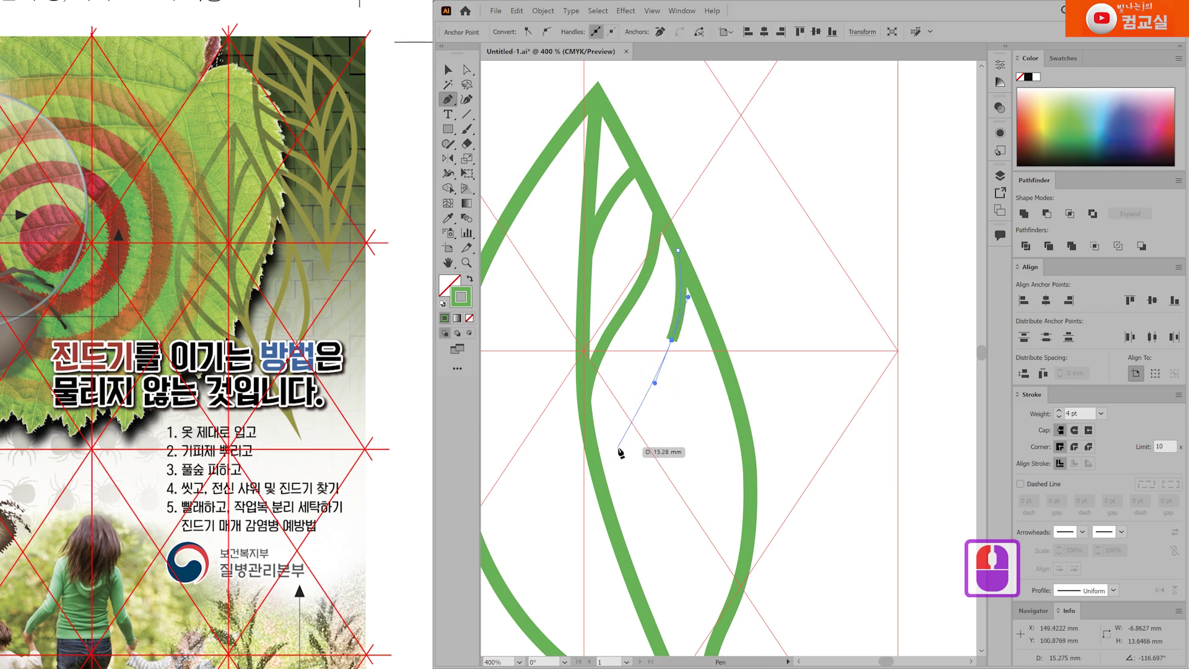
{"action": "left_click_drag", "start_coordinate": [603, 492], "coordinate": [603, 573]}
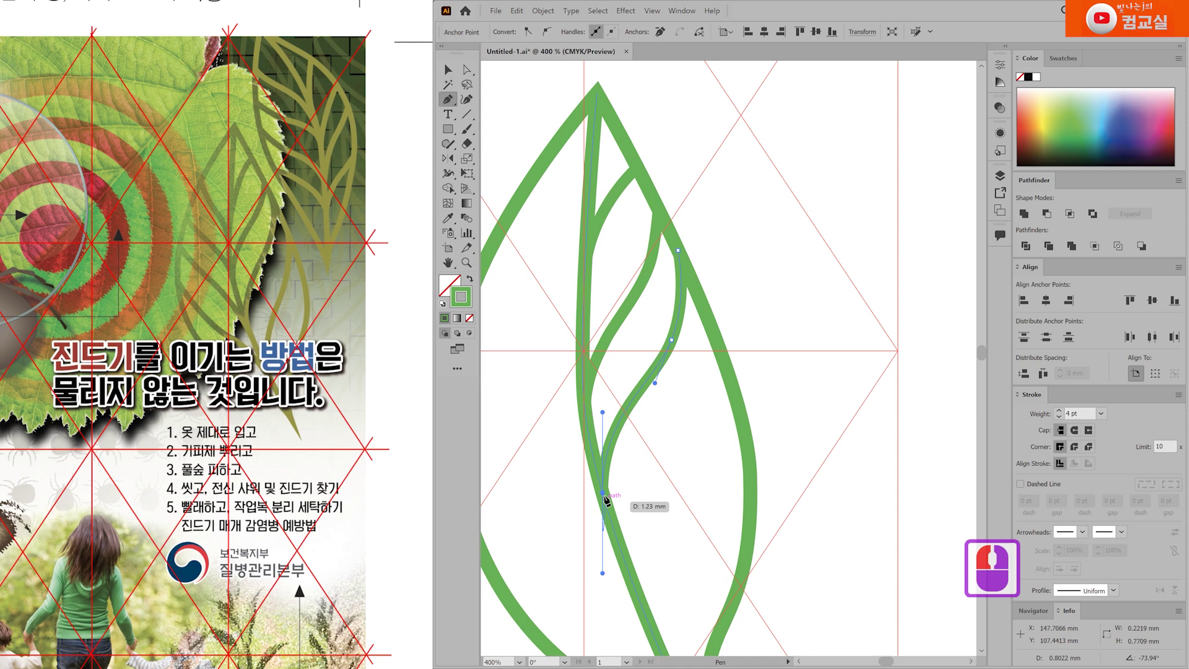
{"action": "left_click_drag", "start_coordinate": [695, 491], "coordinate": [656, 402]}
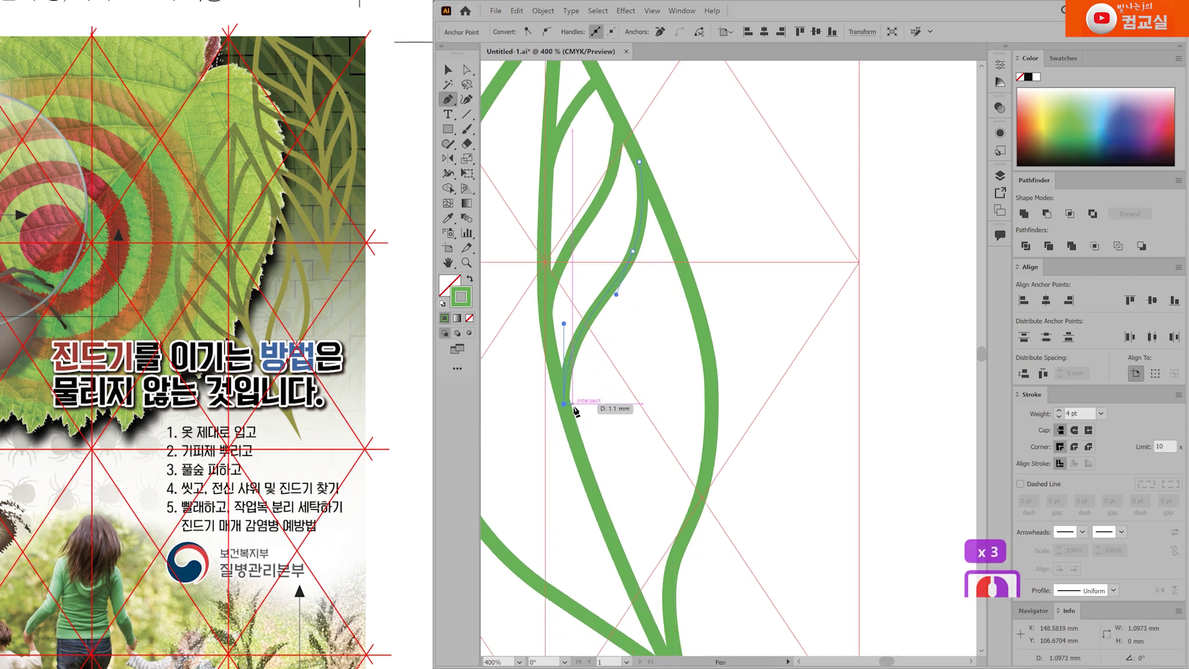
{"action": "left_click", "coordinate": [592, 390], "text": "ctrl"}
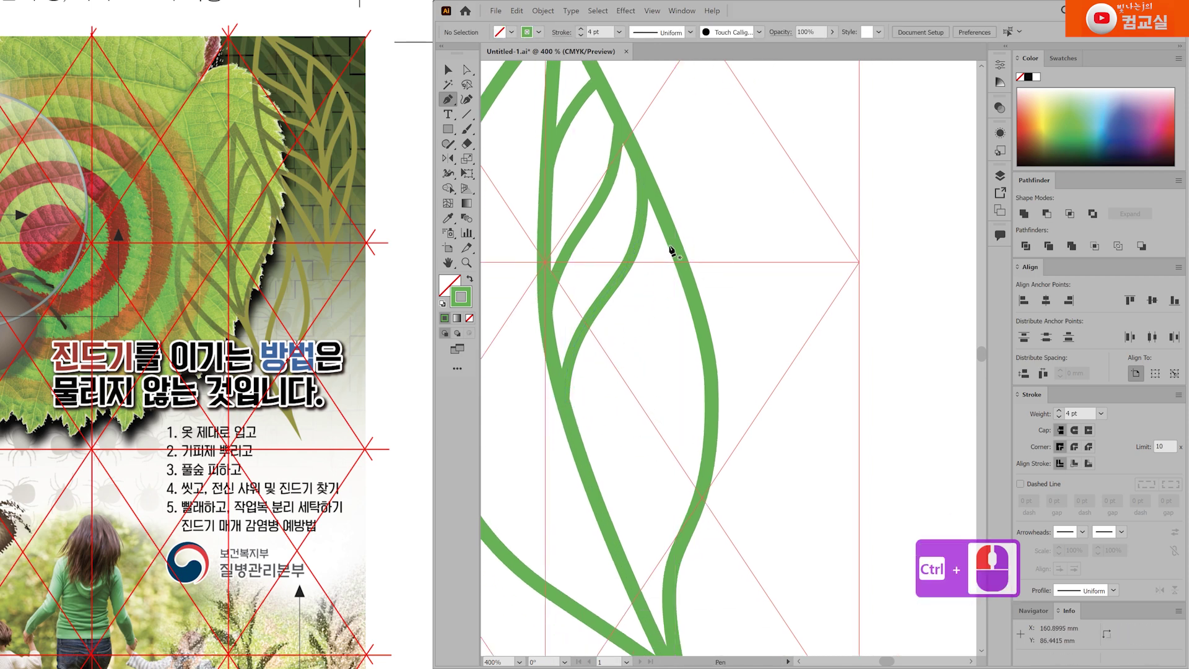
Draw a fourth, longer vein about 8 × 39 mm from the leaf's right edge to the lower midrib and smooth its curve.
{"action": "left_click_drag", "start_coordinate": [671, 237], "coordinate": [617, 589]}
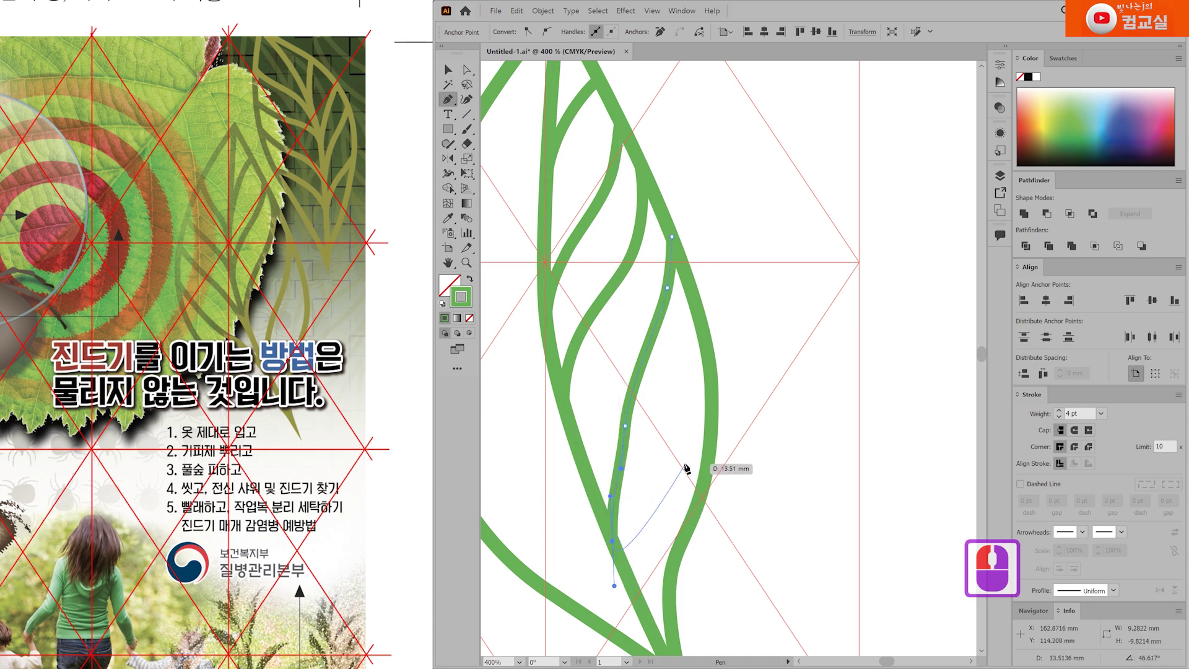
{"action": "left_click", "coordinate": [622, 469], "text": "ctrl"}
{"action": "left_click", "coordinate": [656, 483]}
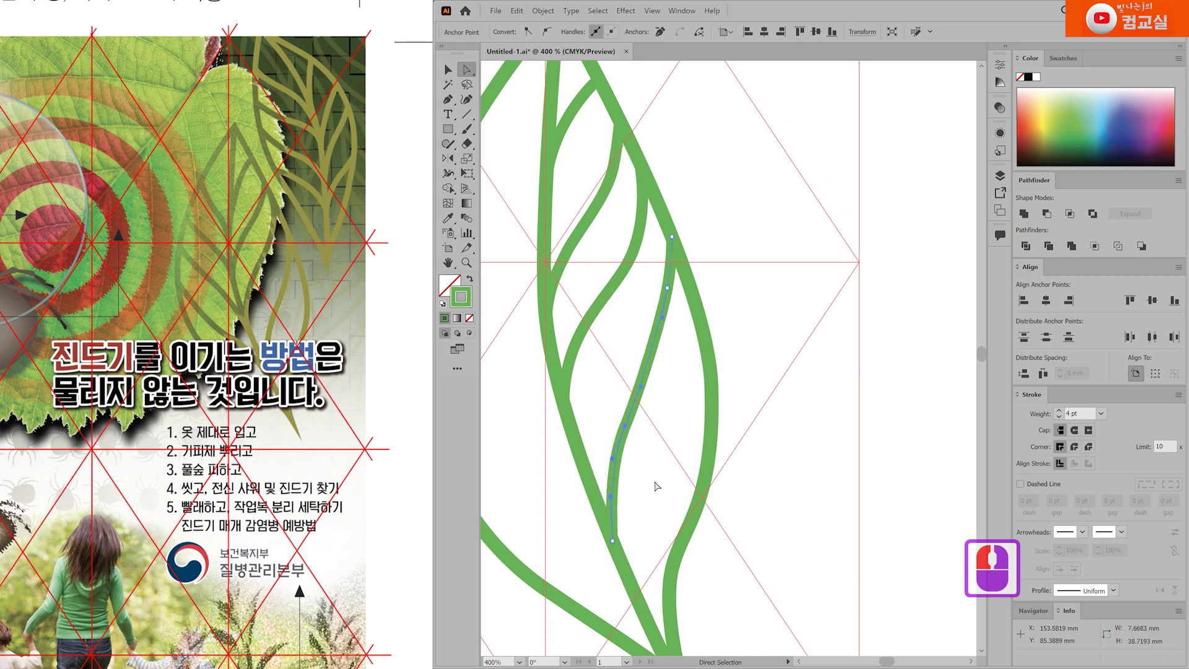
Draw the first left-hand vein as a curve from the leaf's upper-left edge down to the midrib.
{"action": "scroll", "coordinate": [656, 482], "scroll_direction": "down", "scroll_amount": 1}
{"action": "left_click_drag", "start_coordinate": [606, 397], "coordinate": [674, 410]}
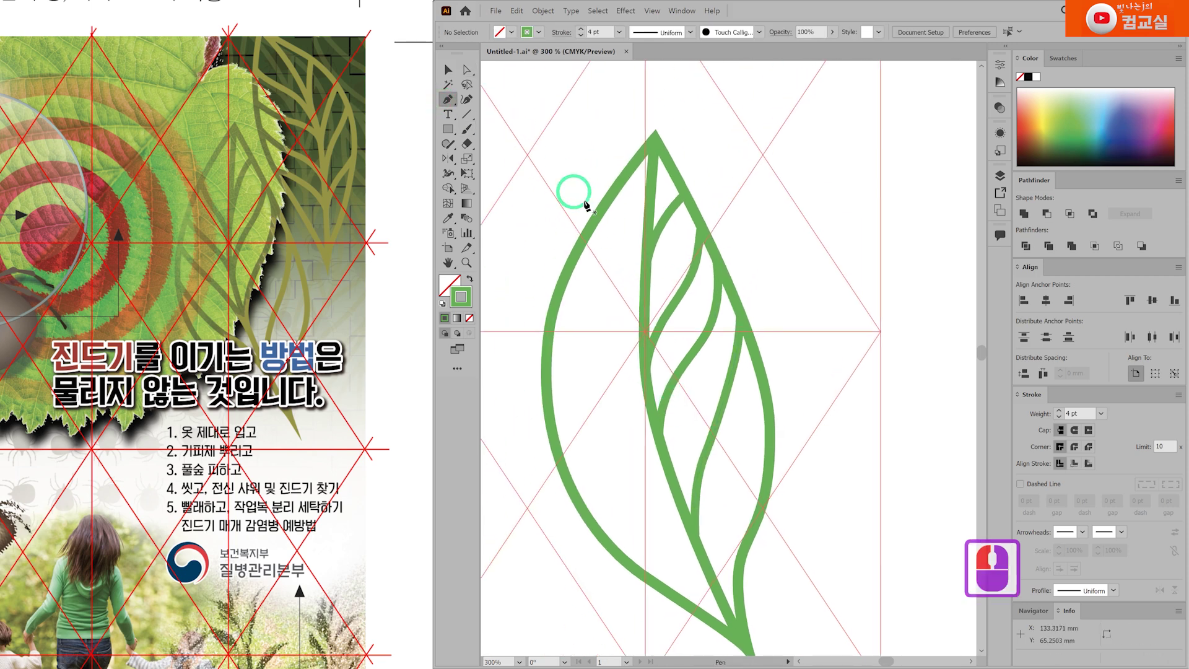
{"action": "key", "text": "p"}
{"action": "scroll", "coordinate": [629, 240], "scroll_direction": "up", "scroll_amount": 1}
{"action": "left_click", "coordinate": [576, 229]}
{"action": "left_click_drag", "start_coordinate": [590, 268], "coordinate": [598, 279]}
{"action": "left_click_drag", "start_coordinate": [648, 374], "coordinate": [606, 371]}
{"action": "left_click", "coordinate": [619, 412], "text": "ctrl"}
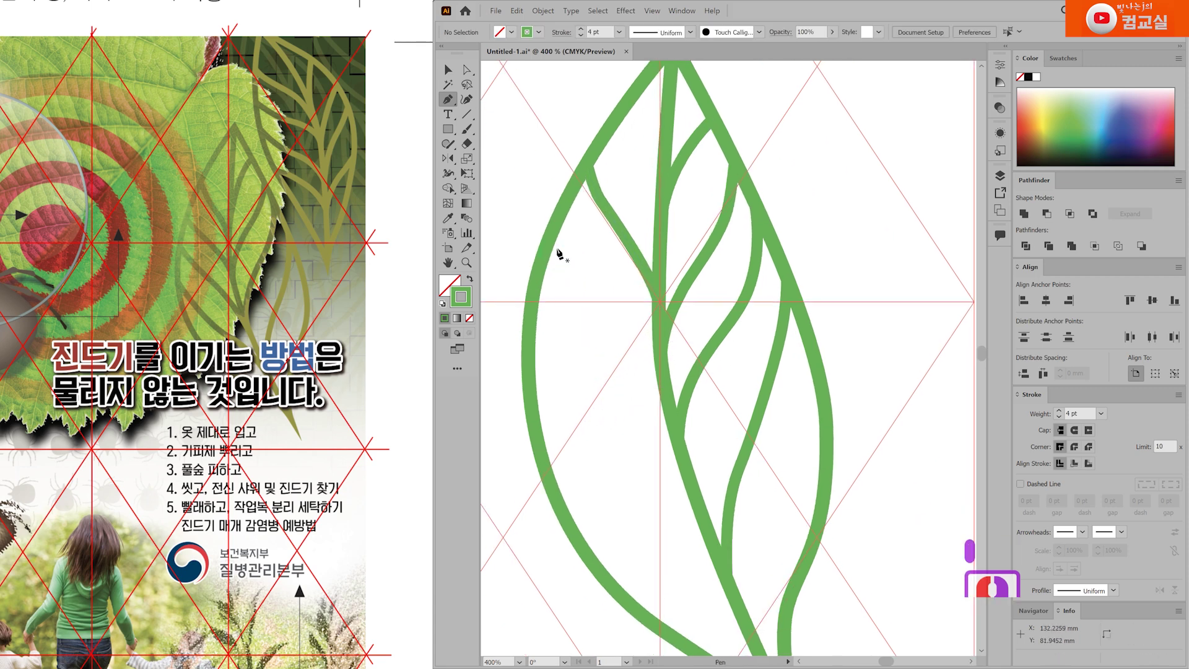
Draw a second left-hand vein about 14 × 13 mm from the leaf's left edge to the midrib and smooth its outer bend.
{"action": "left_click_drag", "start_coordinate": [547, 247], "coordinate": [568, 282]}
{"action": "left_click_drag", "start_coordinate": [660, 351], "coordinate": [667, 389]}
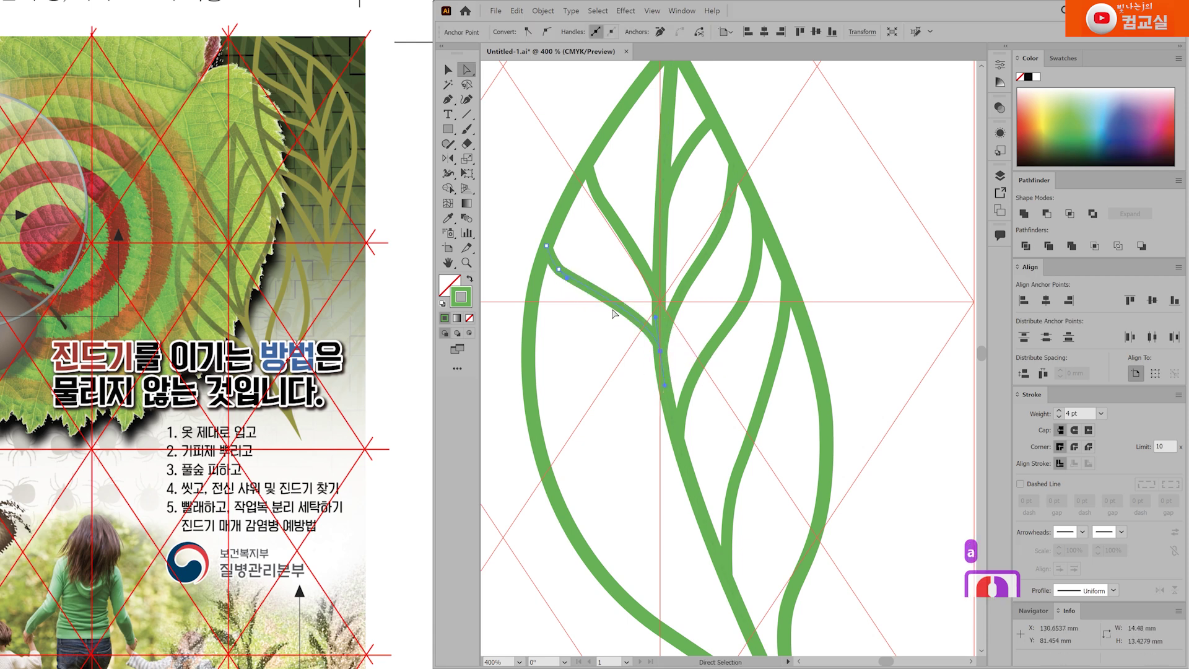
{"action": "left_click_drag", "start_coordinate": [569, 282], "coordinate": [579, 292]}
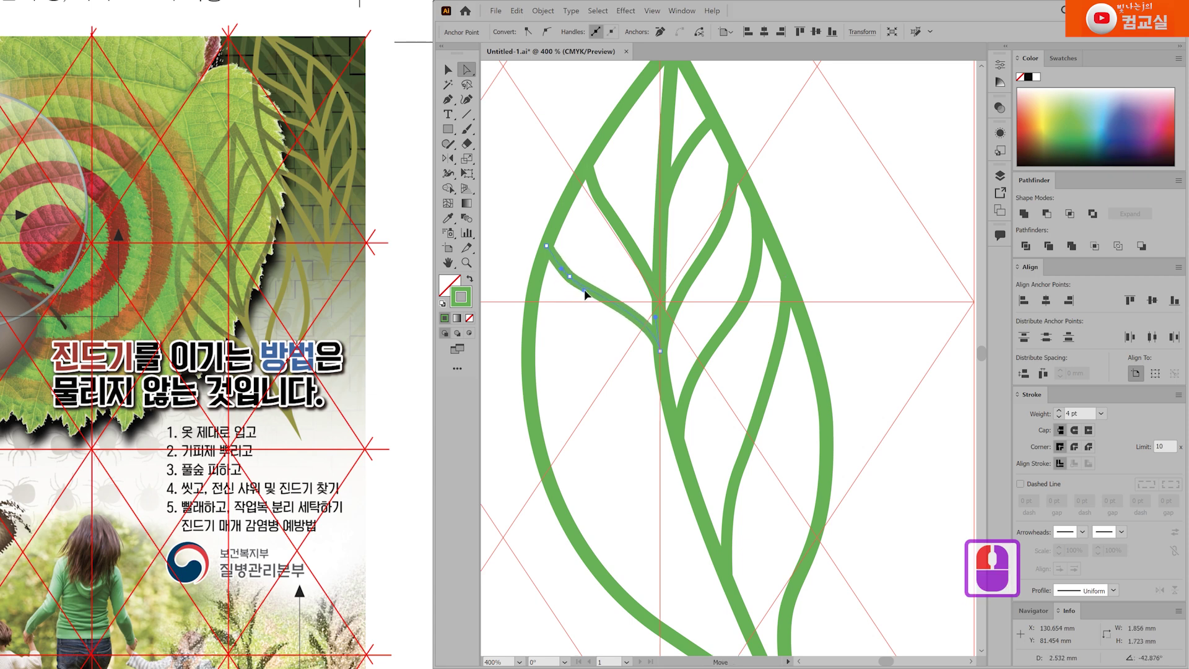
Draw a third left-hand vein from the leaf's left edge to the midrib, and shift the second vein's inner end slightly down the midrib.
{"action": "key", "text": "p"}
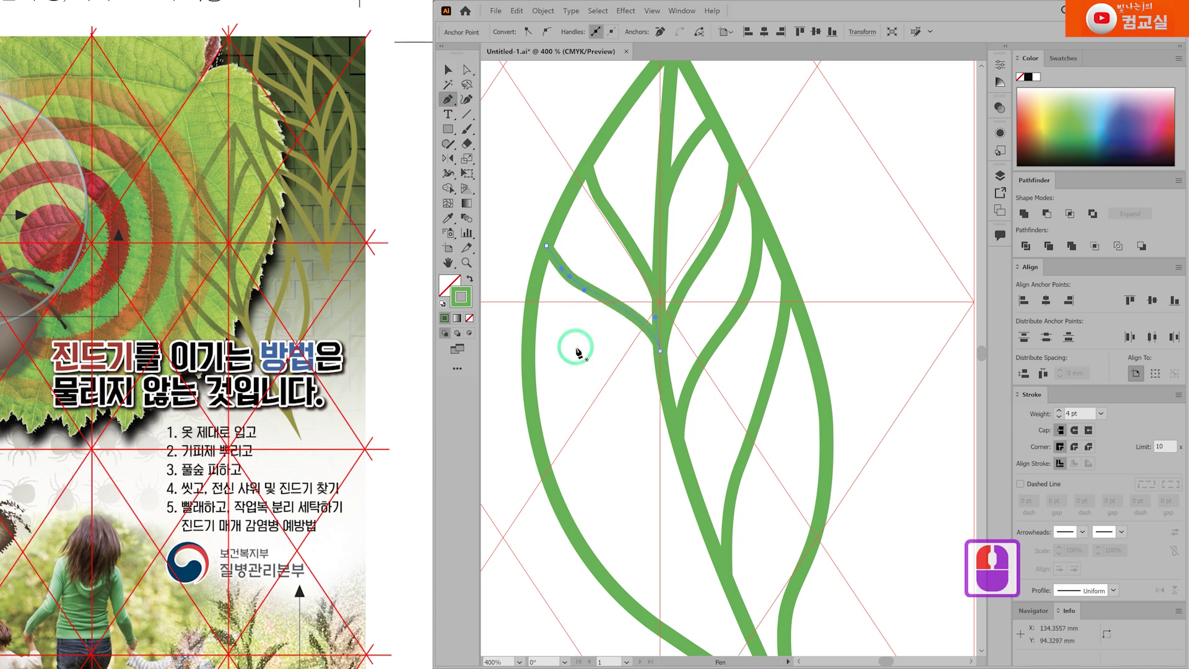
{"action": "left_click_drag", "start_coordinate": [582, 358], "coordinate": [567, 295]}
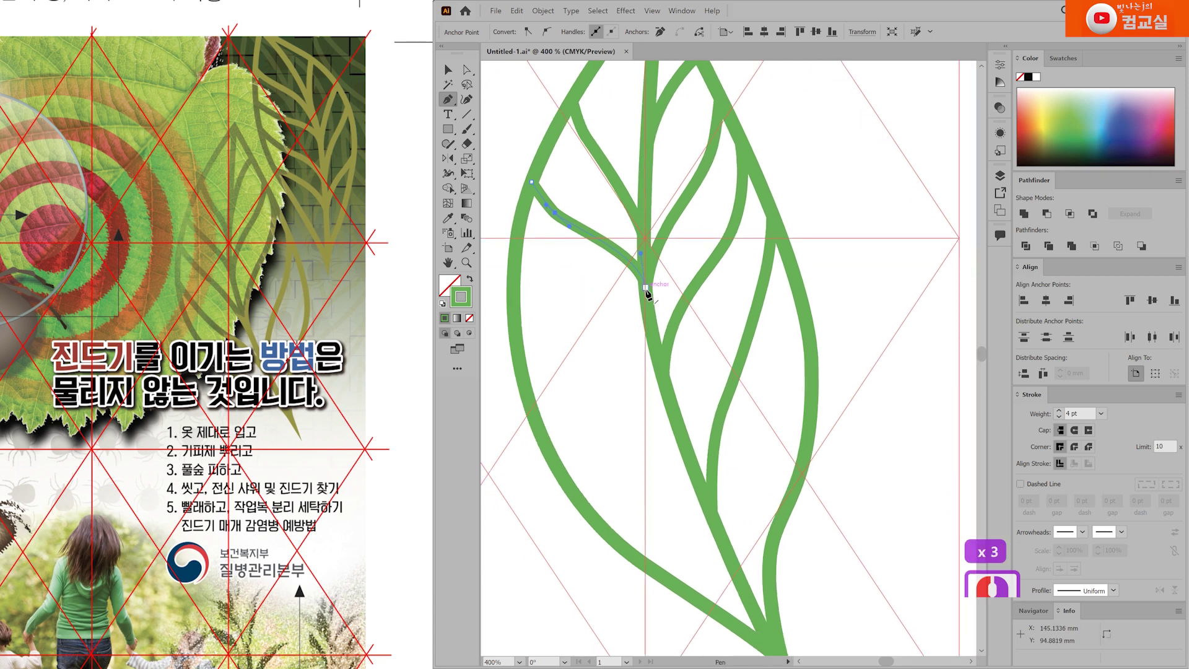
{"action": "left_click_drag", "start_coordinate": [515, 248], "coordinate": [669, 401]}
{"action": "key", "text": "a"}
{"action": "left_click_drag", "start_coordinate": [644, 286], "coordinate": [647, 301]}
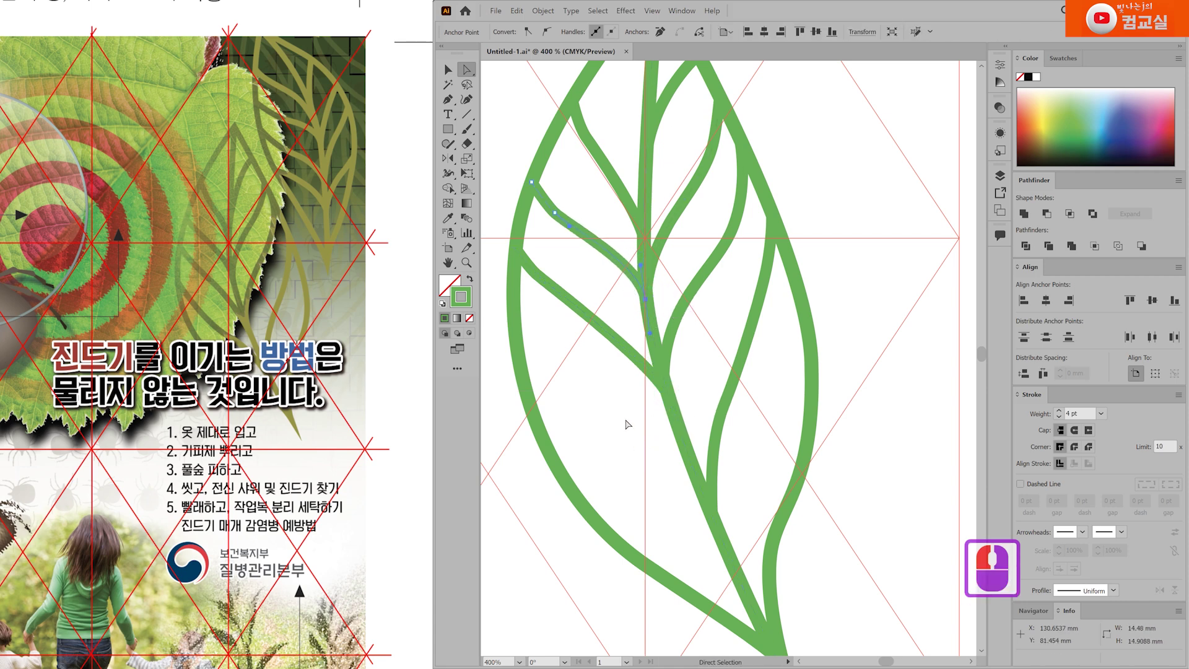
Set the third left-hand vein's outer end on the leaf edge and draw a fourth left-hand vein, about 25 × 23 mm, to the lower midrib.
{"action": "left_click_drag", "start_coordinate": [522, 256], "coordinate": [519, 245]}
{"action": "key", "text": "p"}
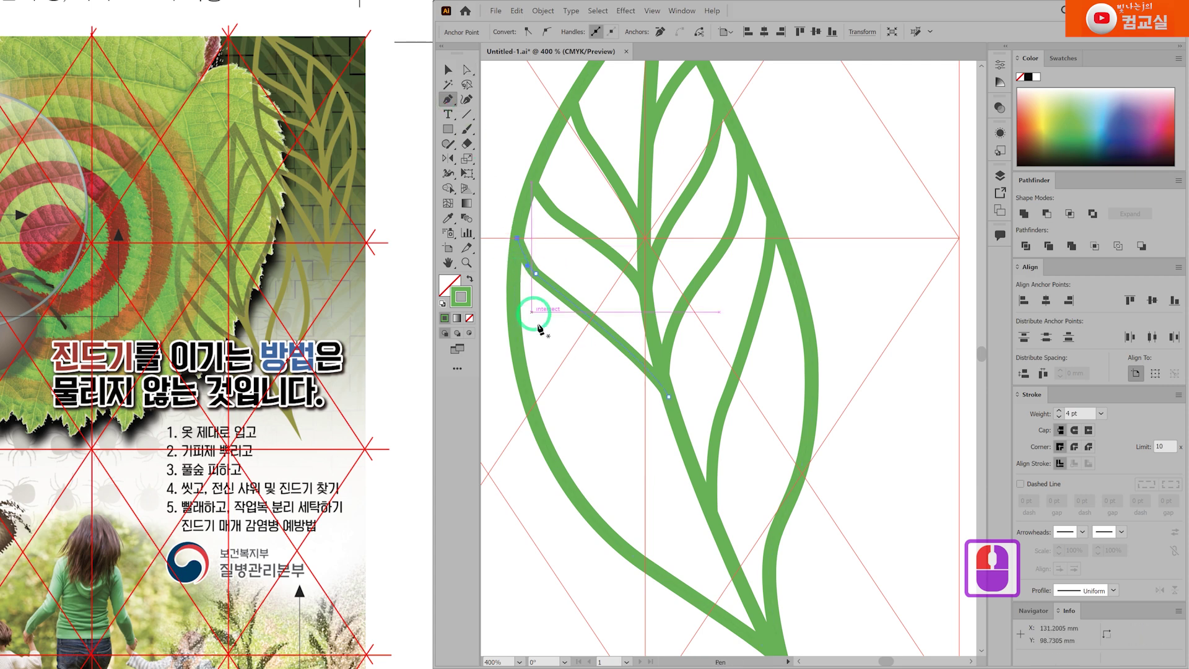
{"action": "left_click", "coordinate": [517, 348]}
{"action": "left_click_drag", "start_coordinate": [547, 384], "coordinate": [582, 429]}
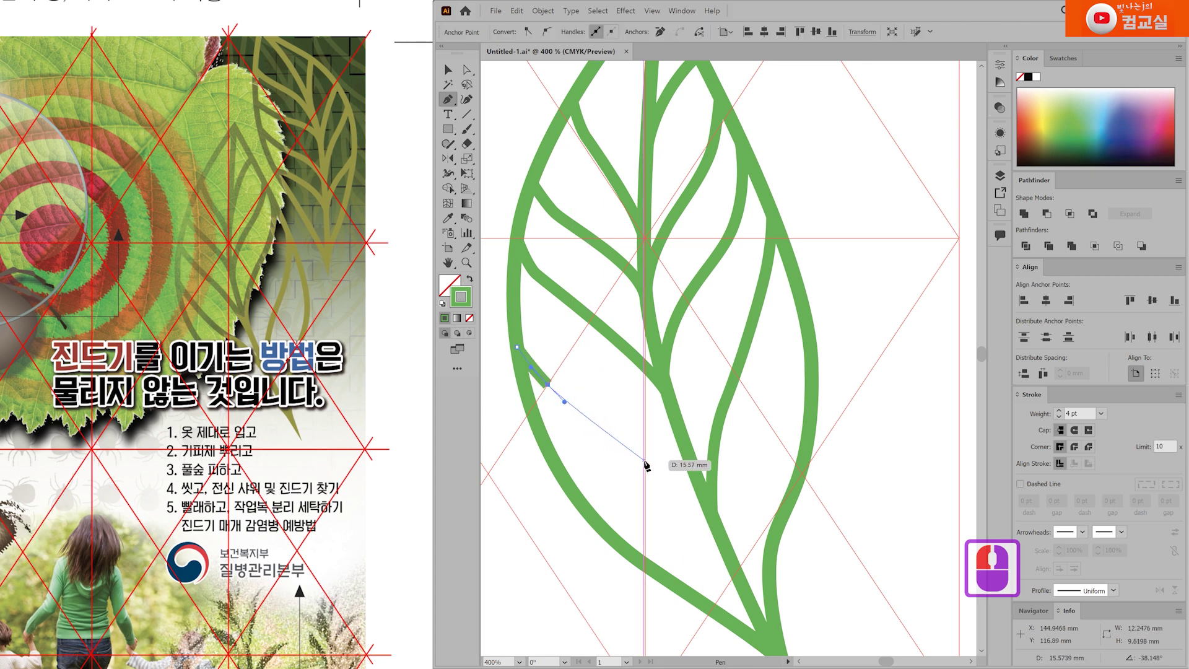
{"action": "left_click_drag", "start_coordinate": [640, 459], "coordinate": [657, 466]}
{"action": "left_click_drag", "start_coordinate": [719, 533], "coordinate": [746, 566]}
{"action": "left_click", "coordinate": [716, 539], "text": "ctrl"}
Expand all the leaf's outline, midrib and vein strokes into filled shapes and unite them into one leaf shape.
{"action": "scroll", "coordinate": [717, 538], "scroll_direction": "down", "scroll_amount": 4}
{"action": "scroll", "coordinate": [743, 550], "scroll_direction": "up", "scroll_amount": 2}
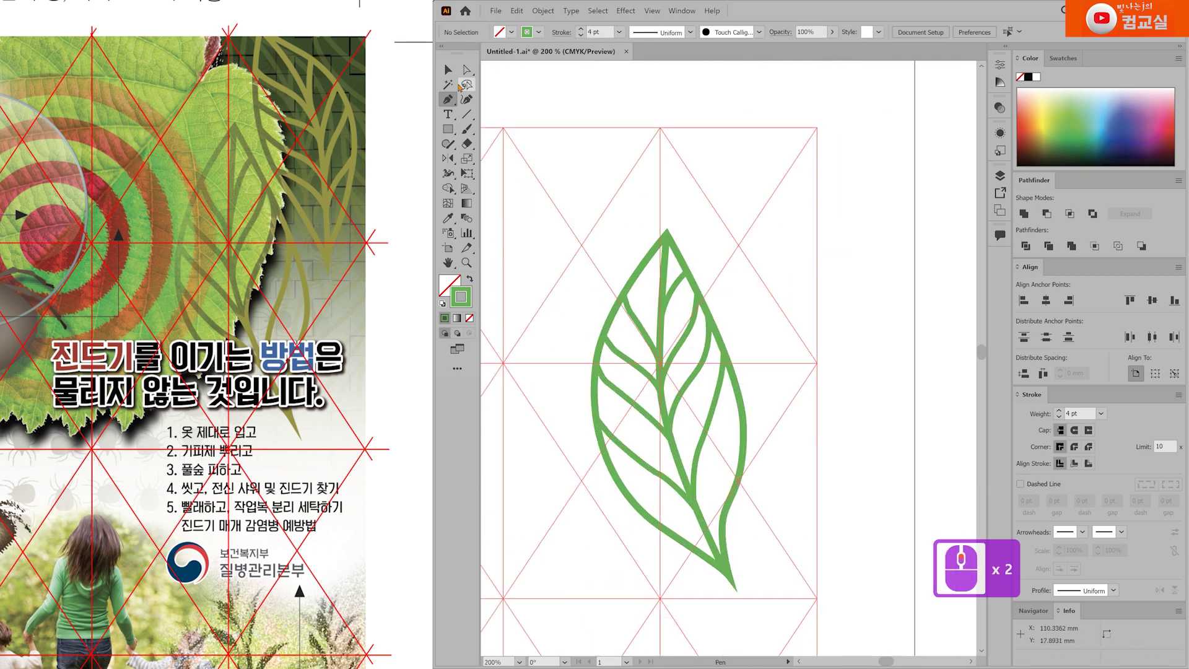
{"action": "left_click", "coordinate": [448, 70]}
{"action": "scroll", "coordinate": [681, 309], "scroll_direction": "down", "scroll_amount": 2}
{"action": "left_click_drag", "start_coordinate": [579, 202], "coordinate": [759, 571]}
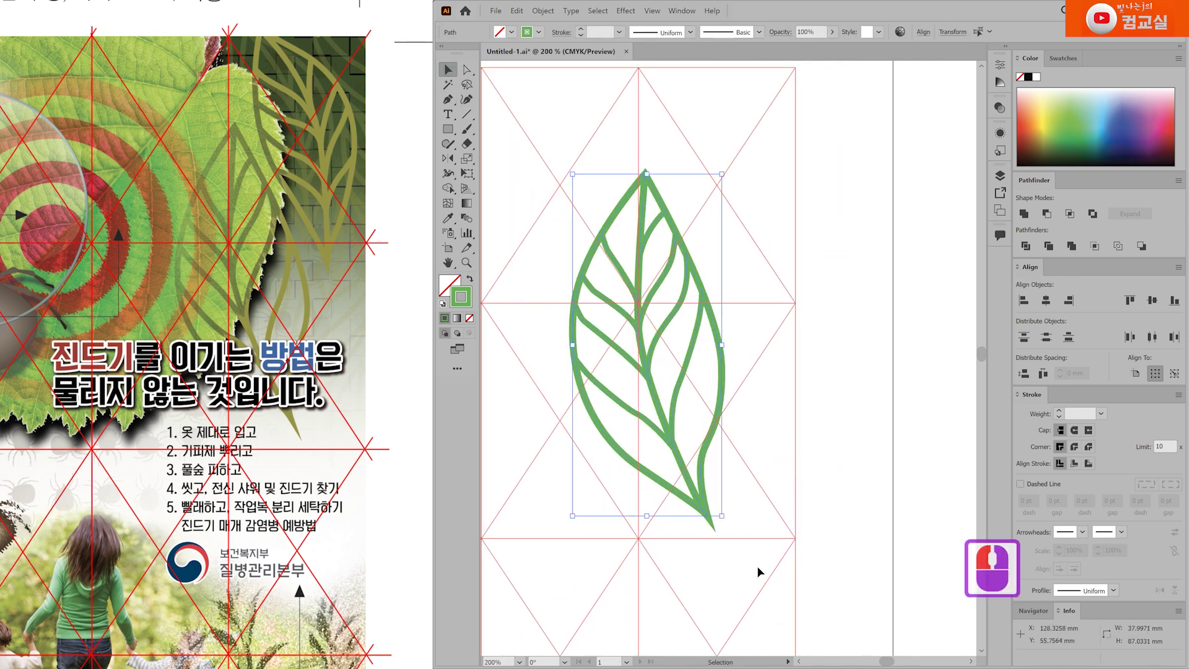
{"action": "left_click", "coordinate": [543, 11]}
{"action": "left_click", "coordinate": [576, 113]}
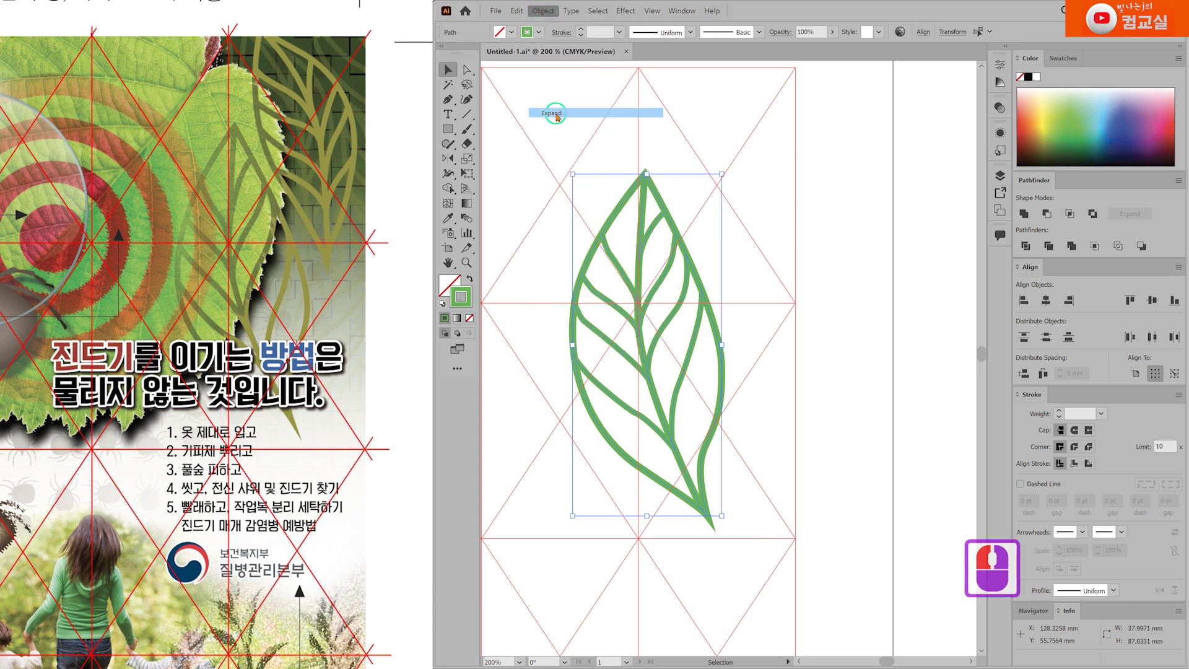
{"action": "left_click", "coordinate": [565, 407]}
{"action": "left_click", "coordinate": [1024, 212]}
{"action": "left_click", "coordinate": [783, 388]}
Draw the second leaf's left edge as a green, unfilled 5 pt curve about 18 × 70 mm, ending in a corner point at its lower tip.
{"action": "scroll", "coordinate": [810, 324], "scroll_direction": "up", "scroll_amount": 3}
{"action": "left_click", "coordinate": [448, 99]}
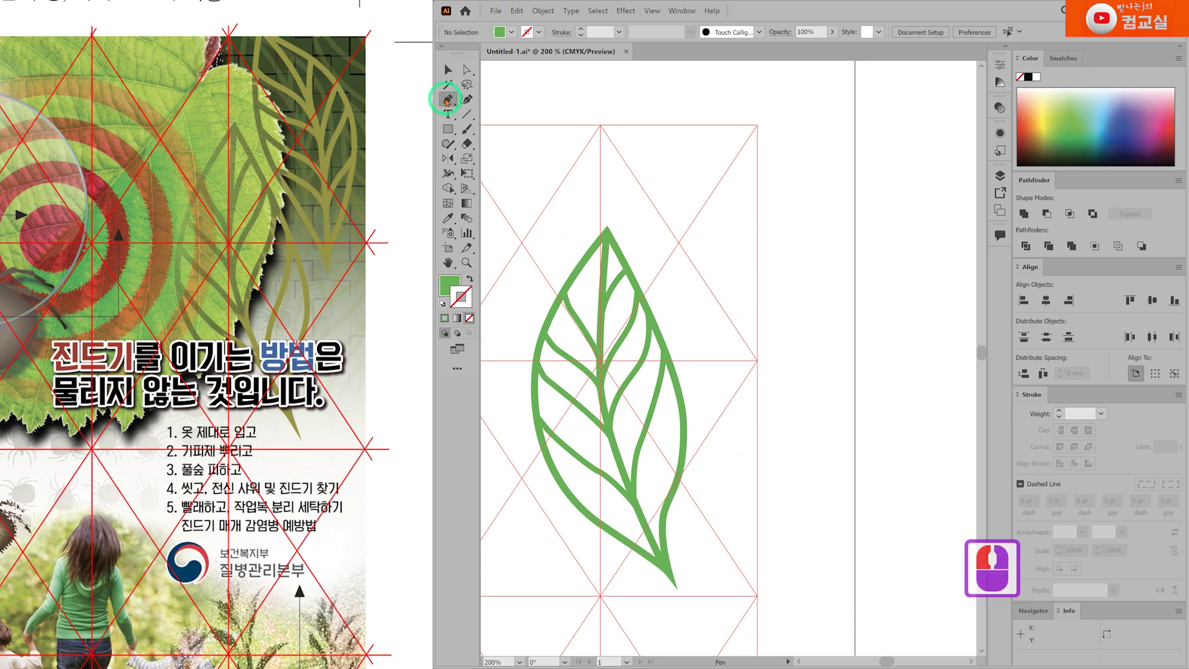
{"action": "scroll", "coordinate": [639, 146], "scroll_direction": "up", "scroll_amount": 2}
{"action": "left_click", "coordinate": [645, 89]}
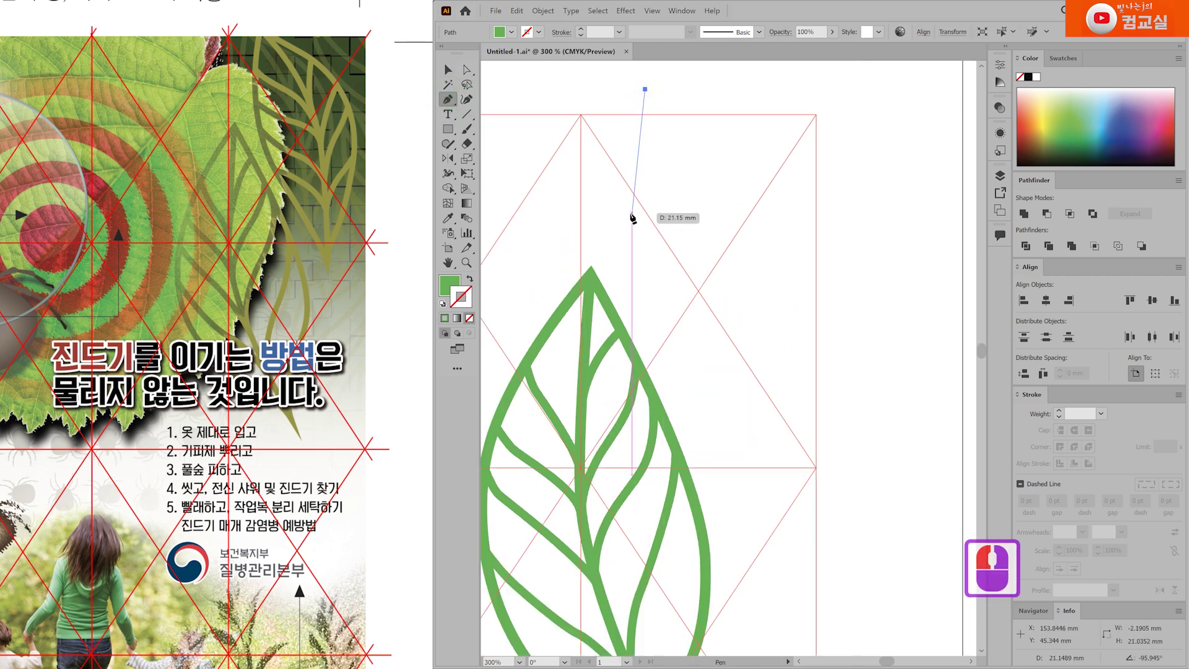
{"action": "left_click_drag", "start_coordinate": [626, 185], "coordinate": [628, 249]}
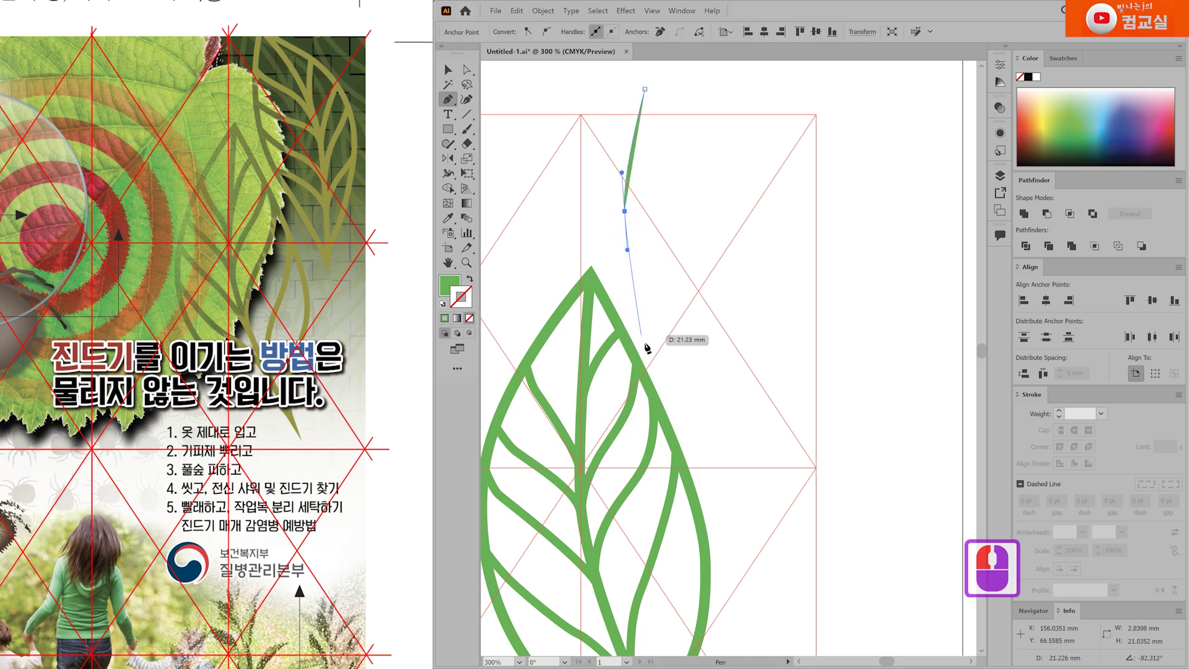
{"action": "left_click", "coordinate": [470, 279]}
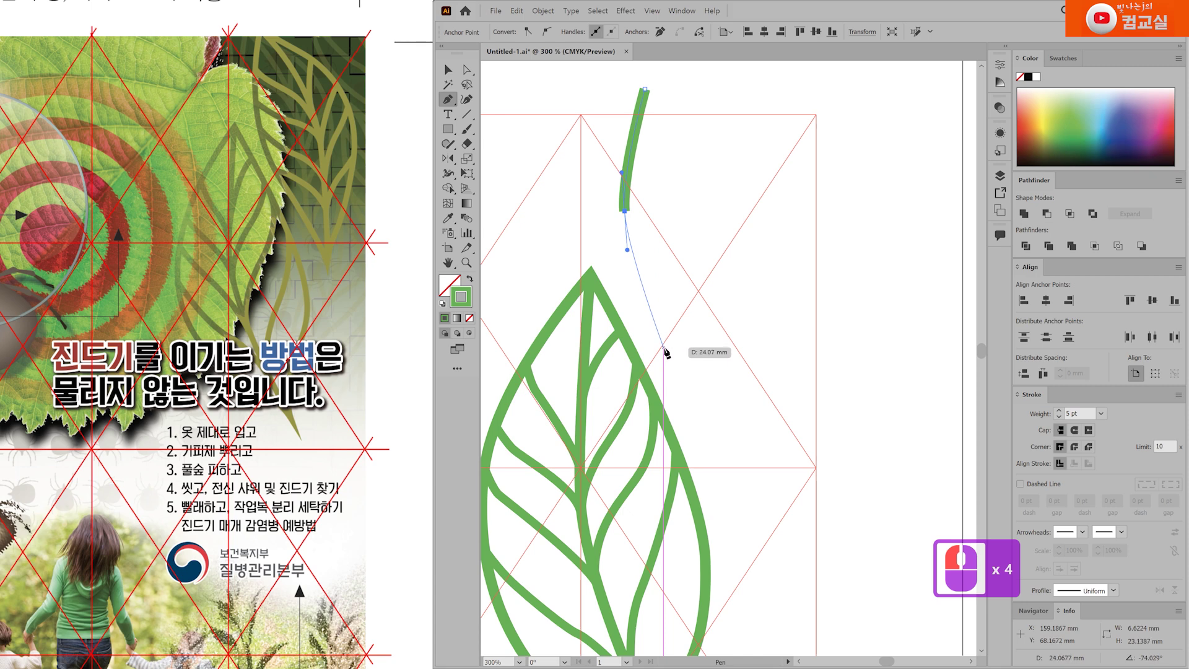
{"action": "left_click_drag", "start_coordinate": [661, 348], "coordinate": [683, 385]}
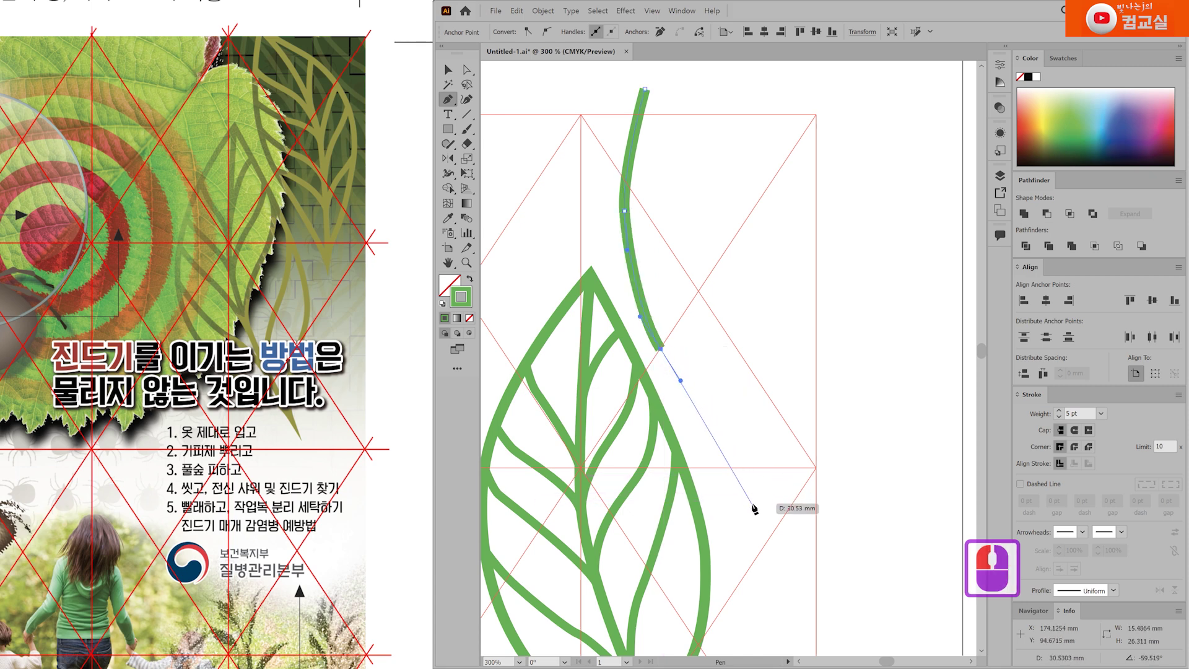
{"action": "left_click_drag", "start_coordinate": [753, 503], "coordinate": [761, 534]}
{"action": "left_click", "coordinate": [753, 503]}
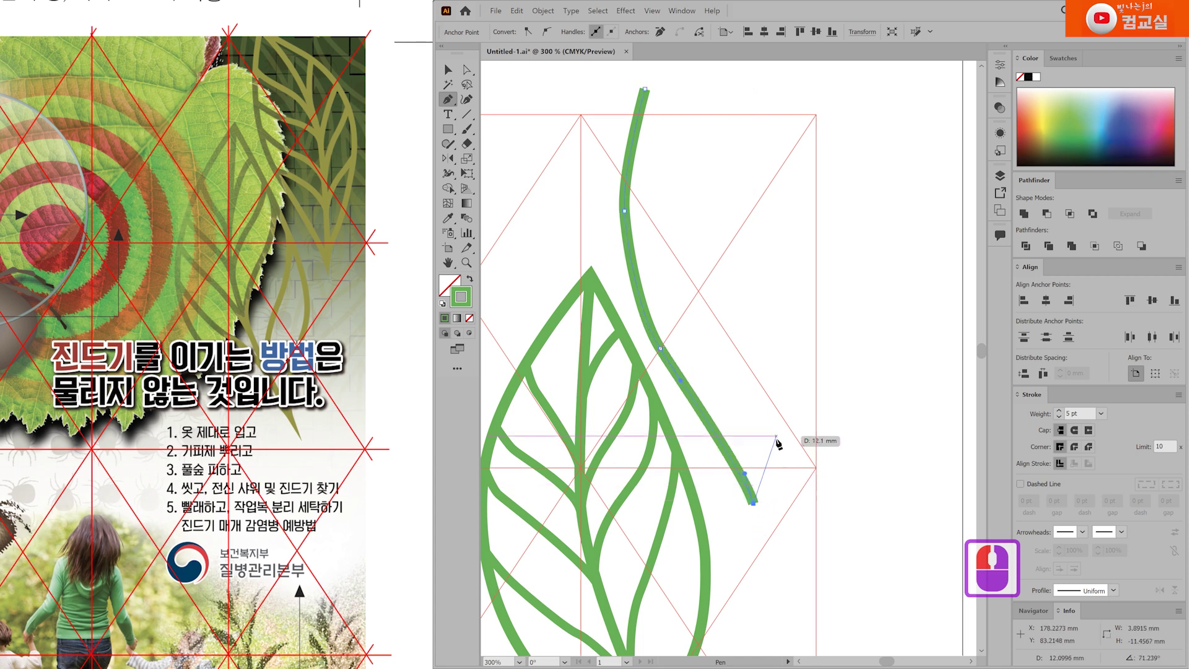
Draw the second leaf's right edge with the Pen tool from the lower tip and close the outline, about 30 mm wide and 70 mm tall.
{"action": "left_click_drag", "start_coordinate": [773, 436], "coordinate": [780, 414]}
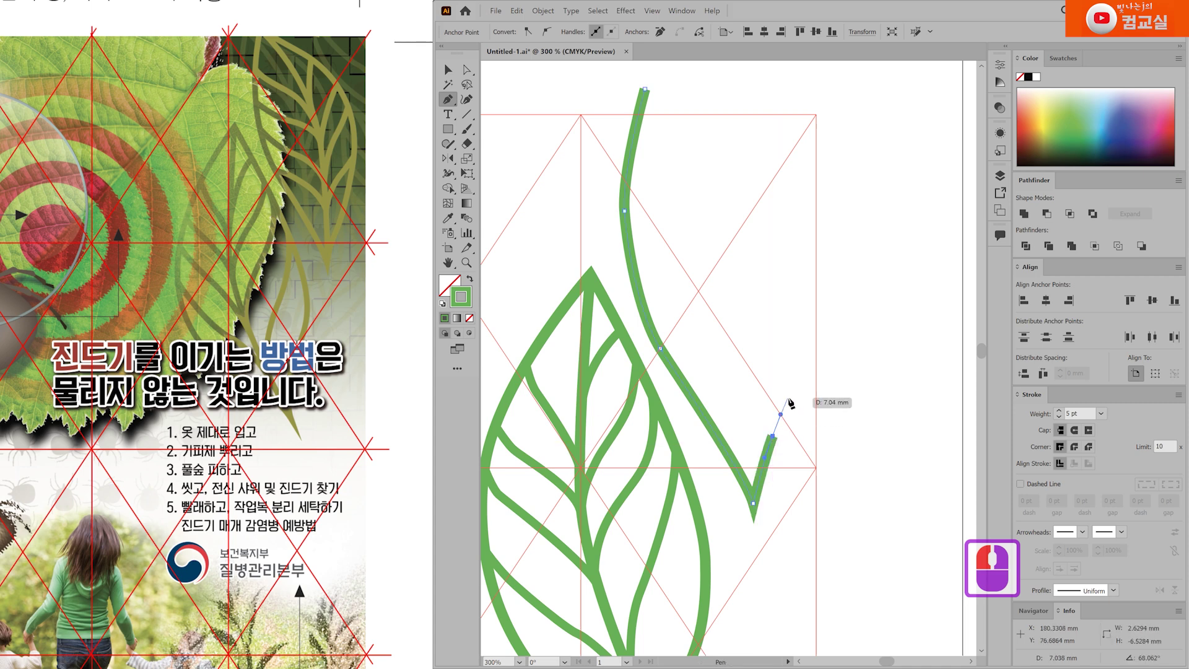
{"action": "left_click_drag", "start_coordinate": [798, 246], "coordinate": [787, 183]}
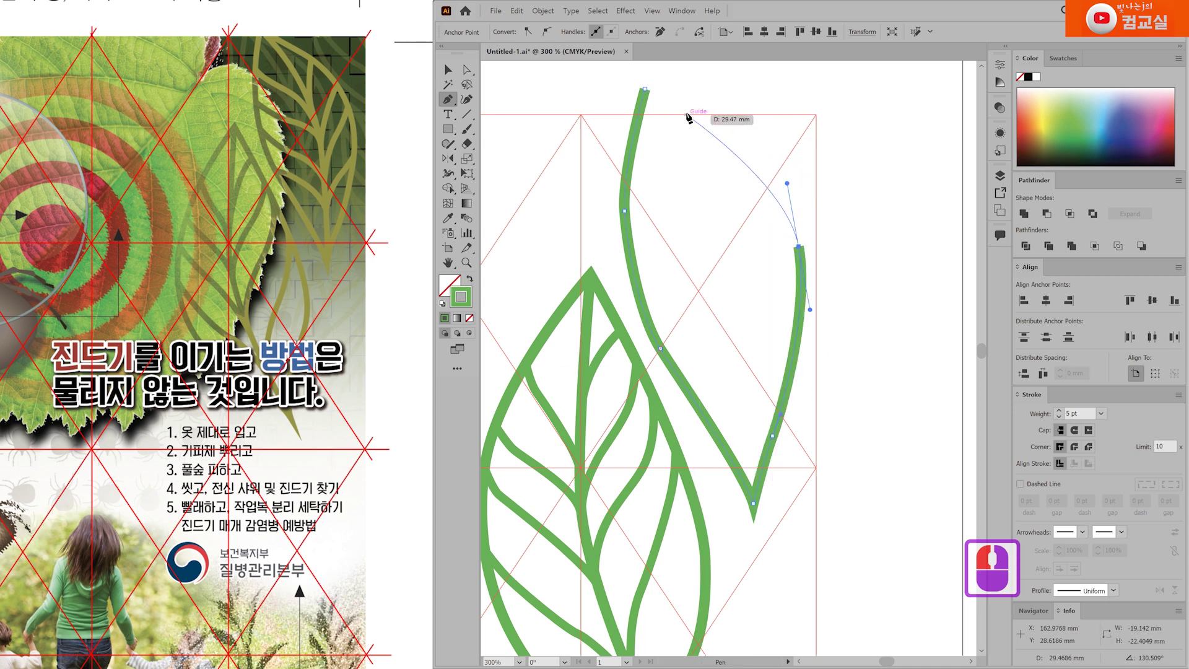
{"action": "left_click_drag", "start_coordinate": [645, 89], "coordinate": [615, 271]}
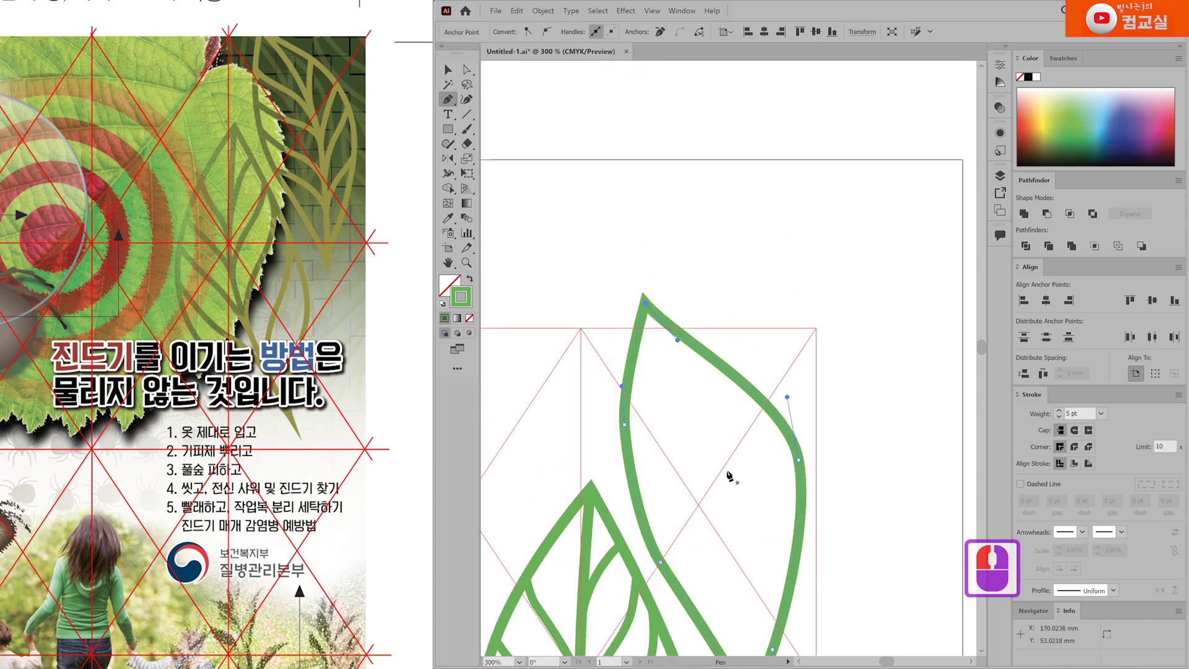
{"action": "scroll", "coordinate": [658, 344], "scroll_direction": "down", "scroll_amount": 4}
Reshape the second leaf's left edge by adjusting its curve anchors and handles, and raise the lower tip slightly.
{"action": "key", "text": "a"}
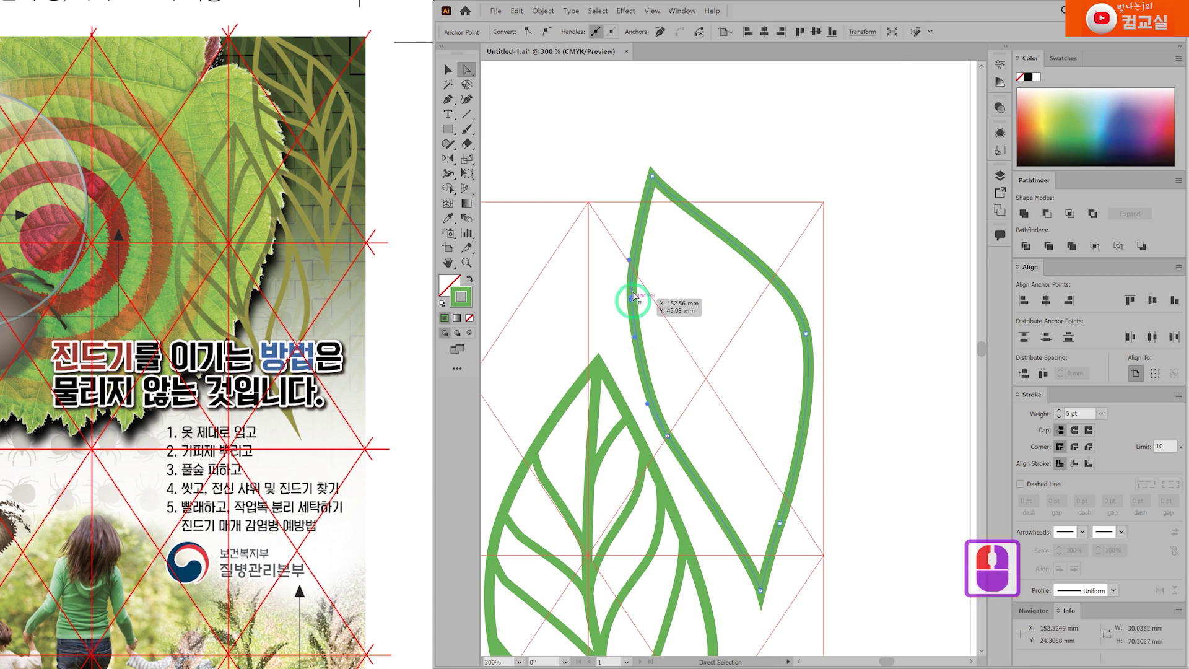
{"action": "scroll", "coordinate": [629, 284], "scroll_direction": "up", "scroll_amount": 1}
{"action": "left_click_drag", "start_coordinate": [636, 357], "coordinate": [627, 392]}
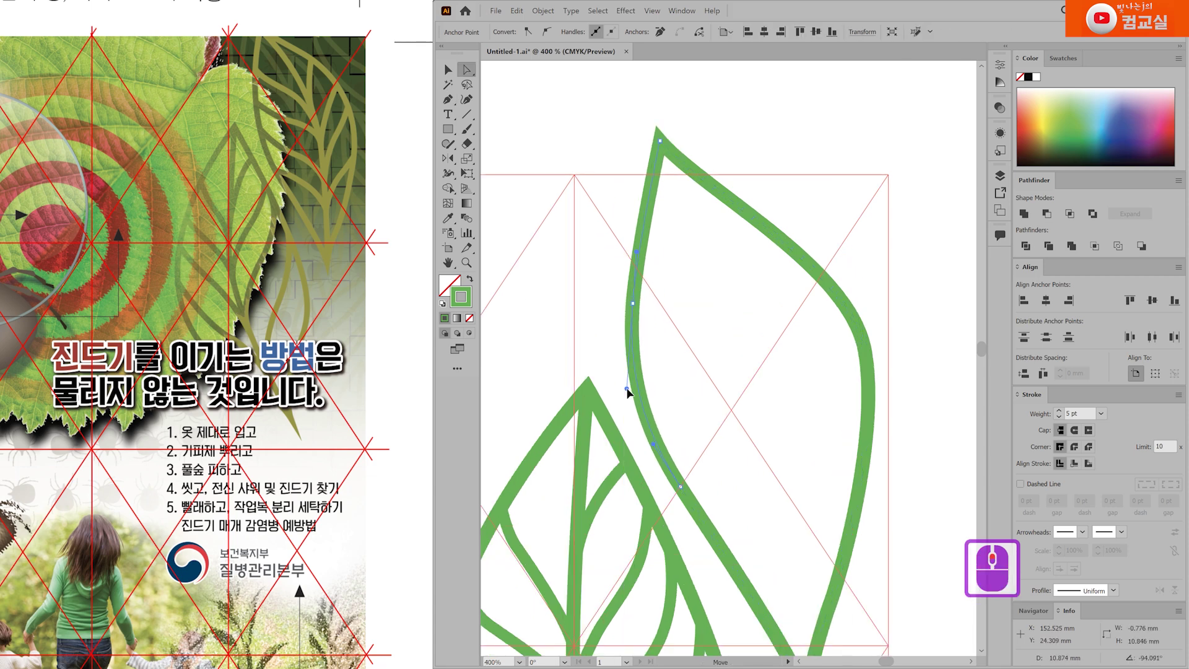
{"action": "left_click_drag", "start_coordinate": [632, 303], "coordinate": [680, 374]}
{"action": "scroll", "coordinate": [658, 337], "scroll_direction": "down", "scroll_amount": 5}
{"action": "left_click_drag", "start_coordinate": [780, 540], "coordinate": [780, 527]}
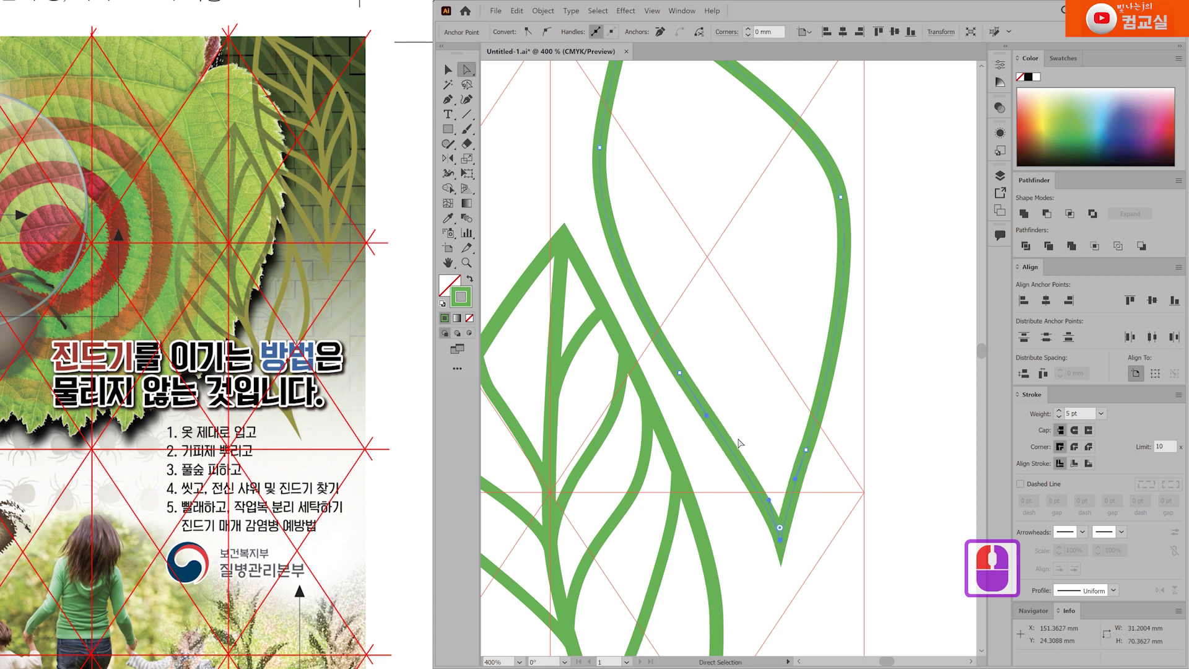
Round out the leaf's upper right edge by extending the curve handle of its right anchor point.
{"action": "scroll", "coordinate": [723, 370], "scroll_direction": "down", "scroll_amount": 2}
{"action": "left_click", "coordinate": [786, 217]}
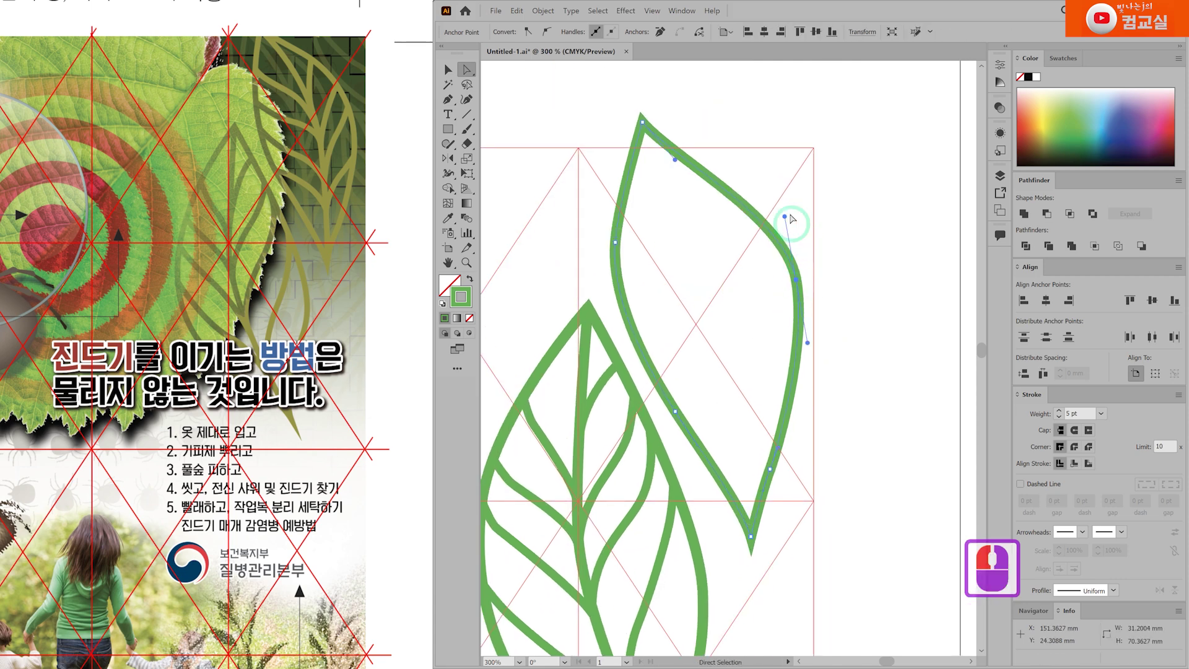
{"action": "left_click_drag", "start_coordinate": [785, 217], "coordinate": [767, 181]}
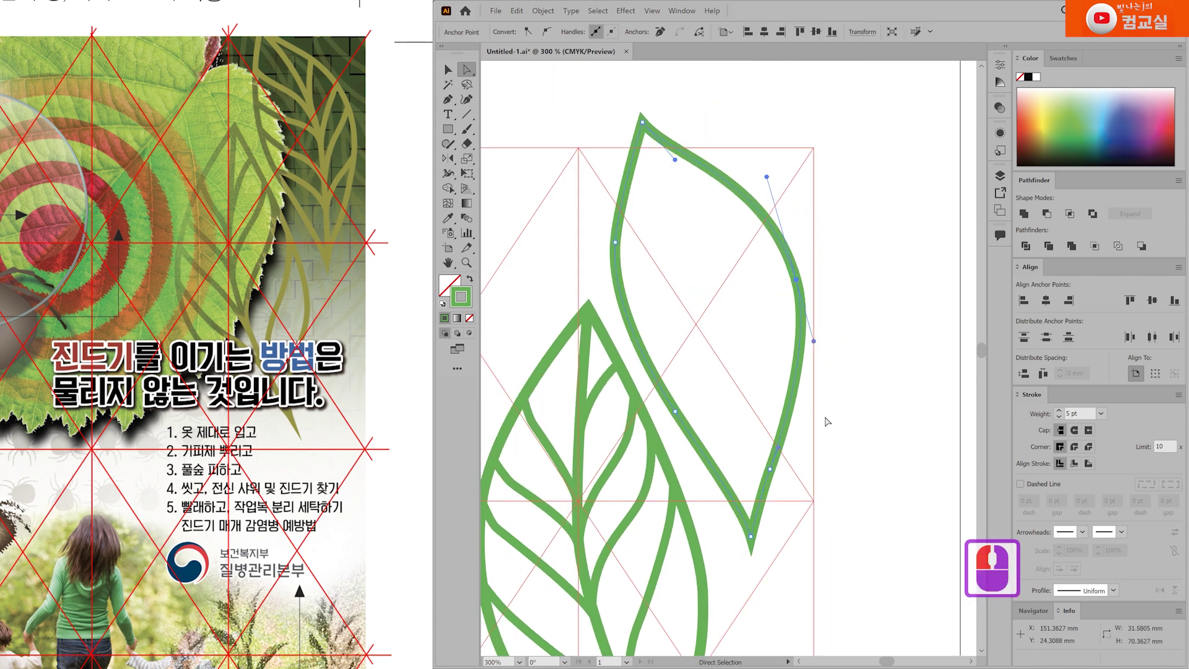
Draw a curved midrib with the Pen tool from the second leaf's upper tip down to its lower tip.
{"action": "left_click", "coordinate": [453, 104]}
{"action": "scroll", "coordinate": [660, 127], "scroll_direction": "up", "scroll_amount": 1}
{"action": "left_click", "coordinate": [635, 129]}
{"action": "key", "text": "ctrl+z"}
{"action": "key", "text": "ctrl+z"}
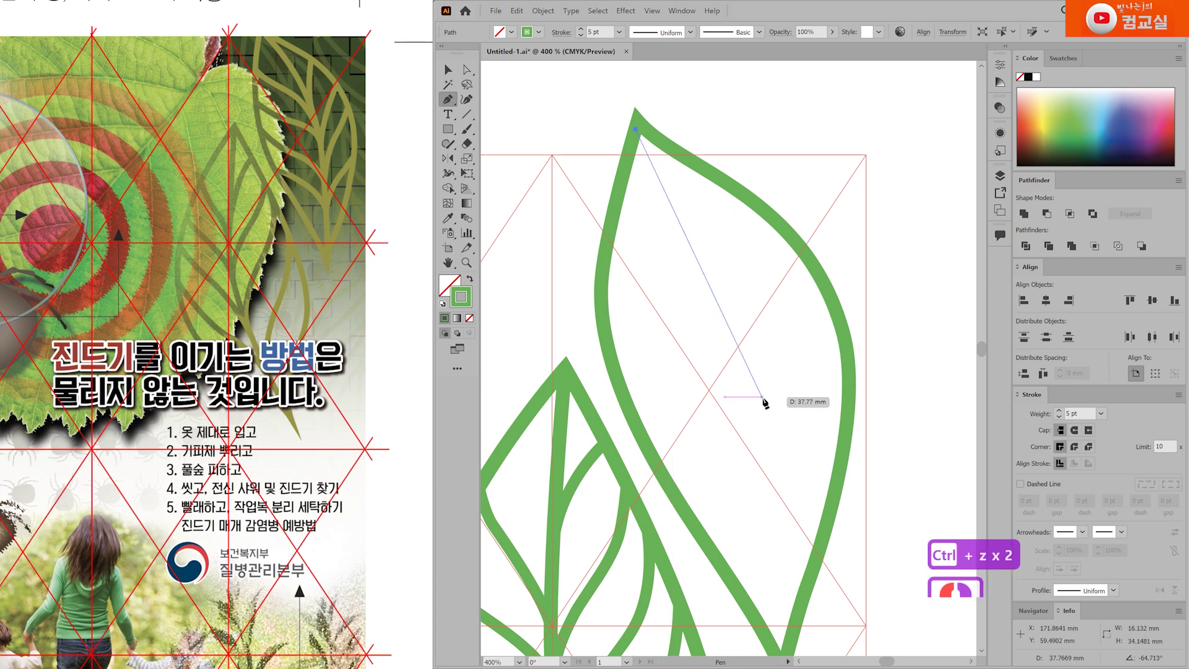
{"action": "left_click_drag", "start_coordinate": [763, 404], "coordinate": [780, 517]}
{"action": "scroll", "coordinate": [783, 496], "scroll_direction": "down", "scroll_amount": 3}
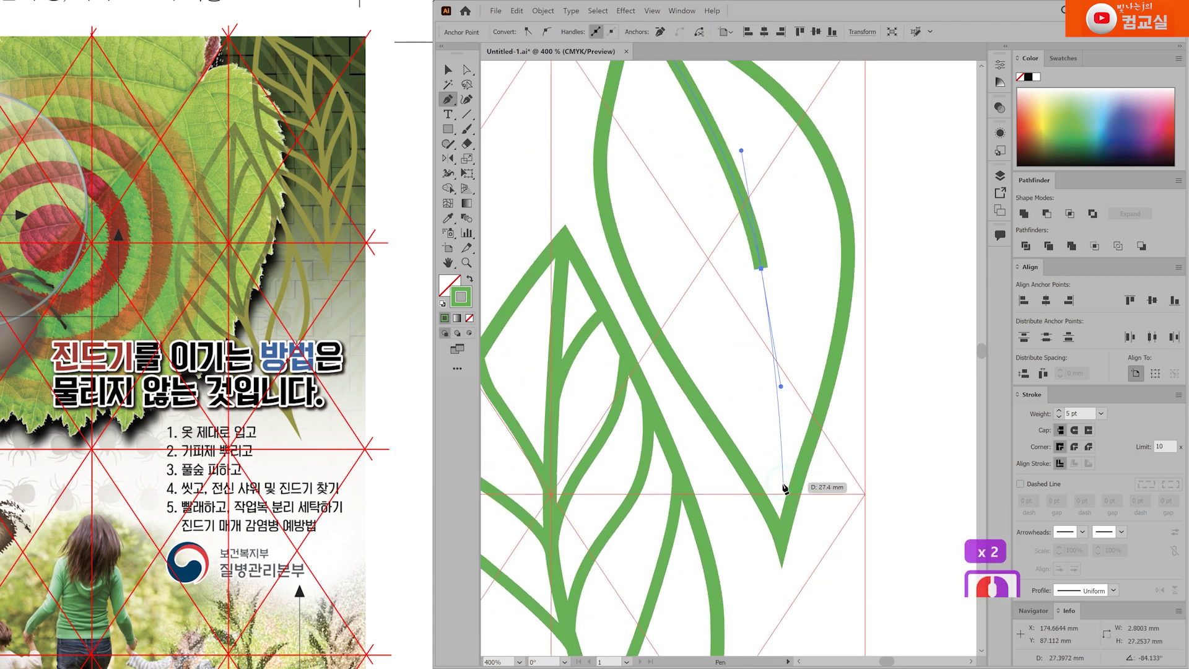
{"action": "left_click", "coordinate": [785, 528]}
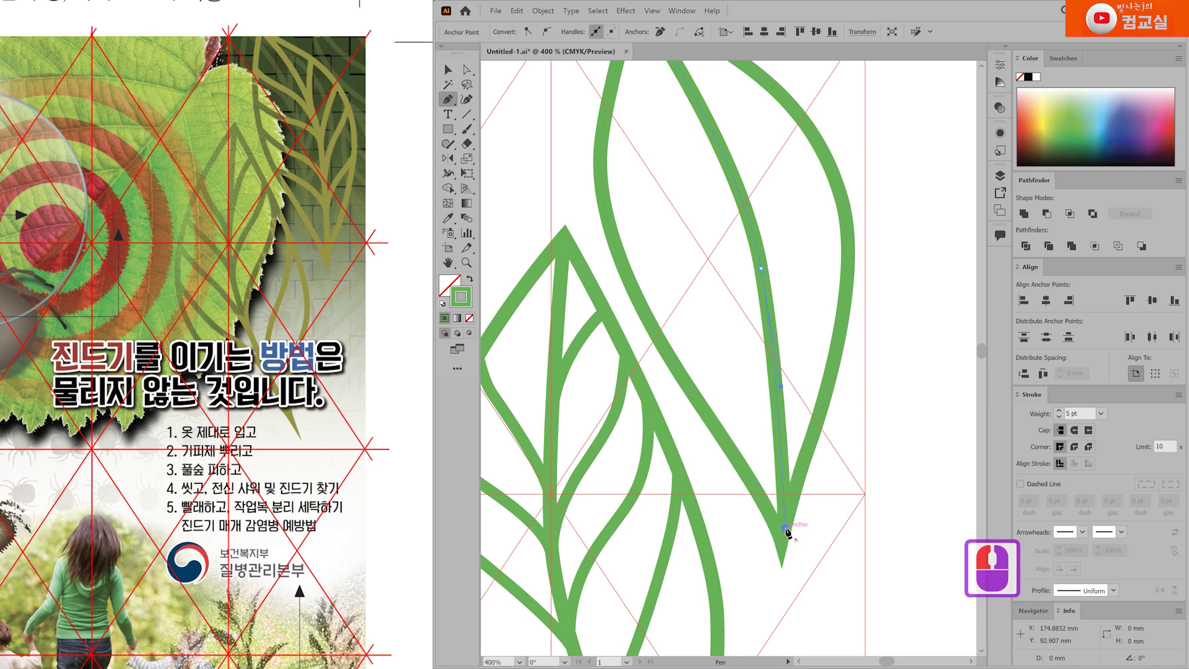
{"action": "key", "text": "ctrl+minus"}
{"action": "left_click", "coordinate": [809, 425], "text": "ctrl"}
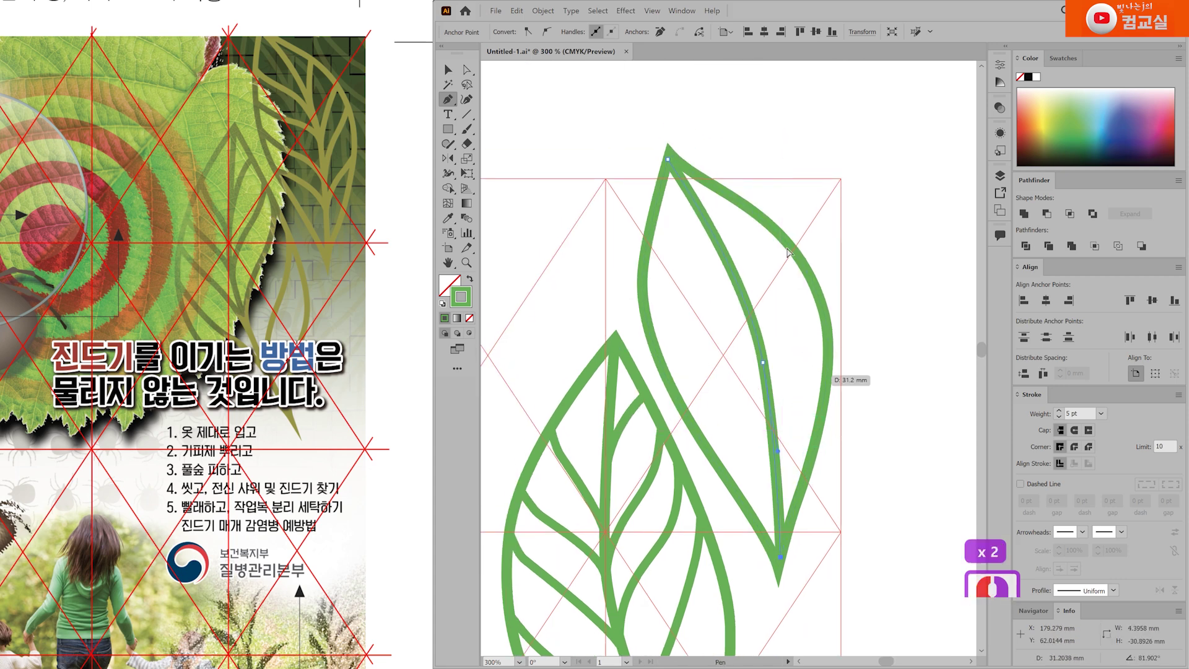
Set the stroke weight to 4 pt and draw the uppermost vein, about 12 mm long, from the leaf's right edge to the midrib.
{"action": "left_click", "coordinate": [1058, 417]}
{"action": "scroll", "coordinate": [751, 212], "scroll_direction": "up", "scroll_amount": 2}
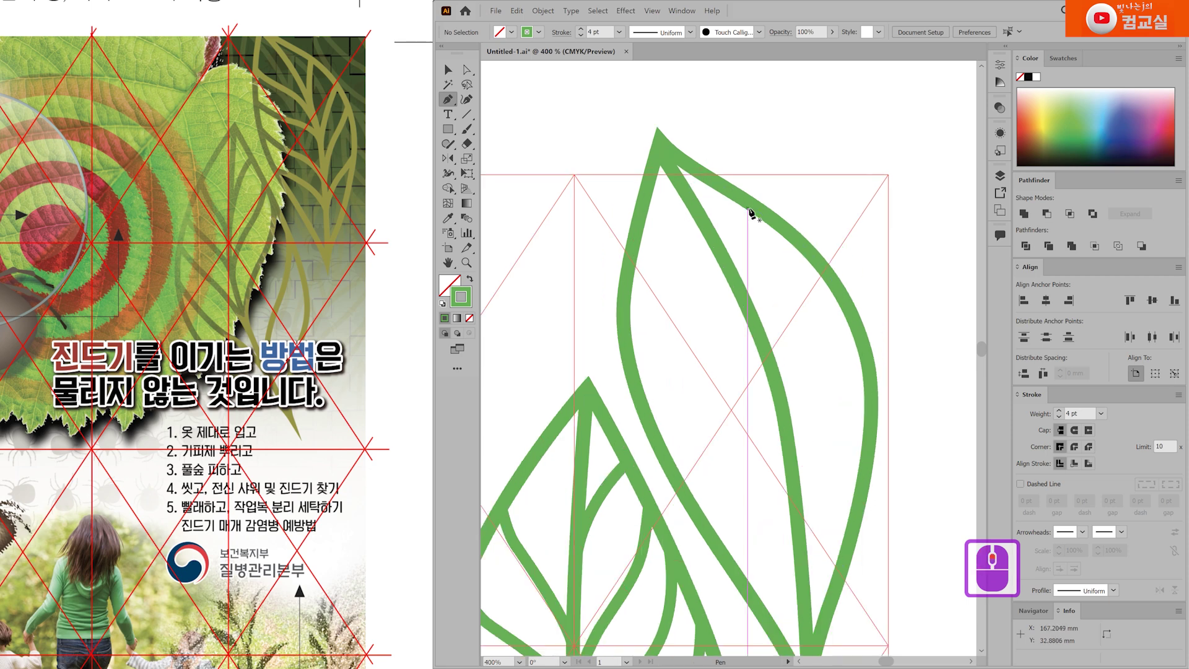
{"action": "left_click", "coordinate": [763, 210]}
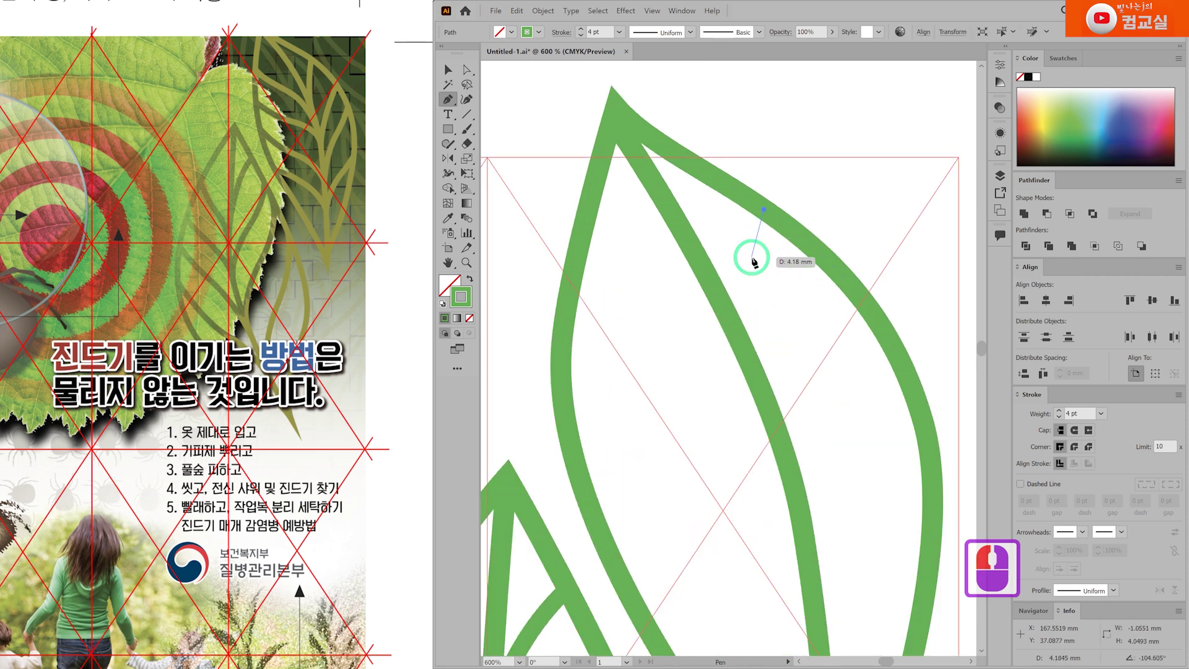
{"action": "left_click_drag", "start_coordinate": [743, 347], "coordinate": [753, 429]}
{"action": "left_click", "coordinate": [781, 344], "text": "ctrl"}
Draw a second curved vein about 17 mm long from the right edge to the midrib, and adjust the uppermost vein's upper end.
{"action": "left_click_drag", "start_coordinate": [782, 344], "coordinate": [699, 300]}
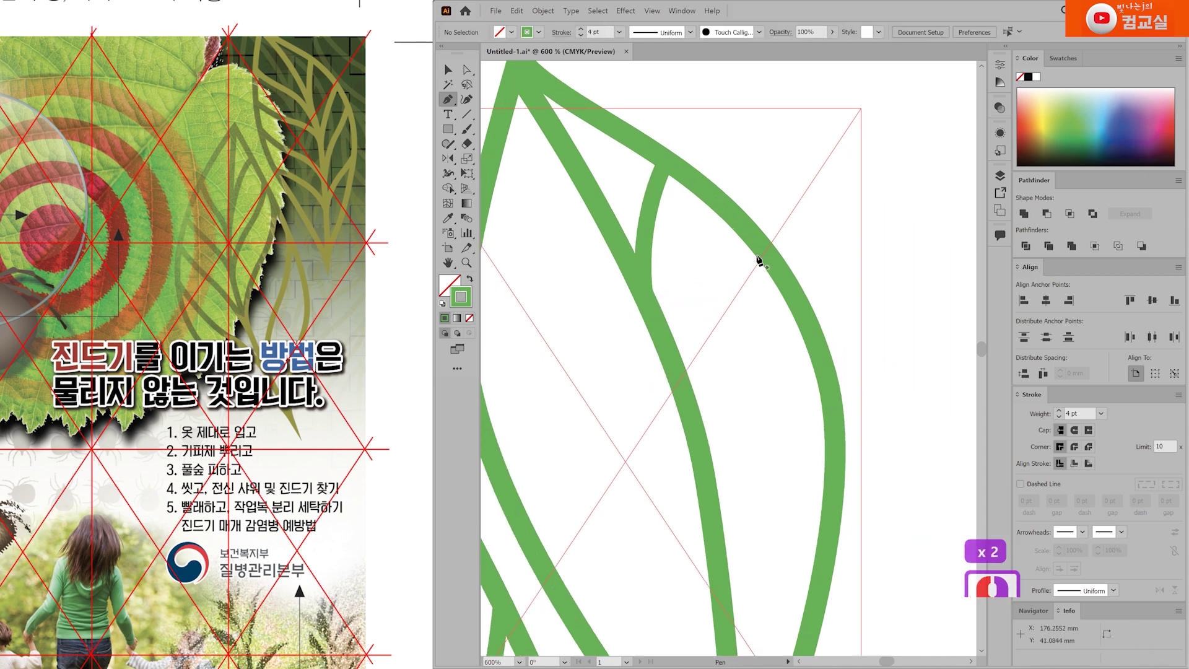
{"action": "left_click", "coordinate": [763, 256]}
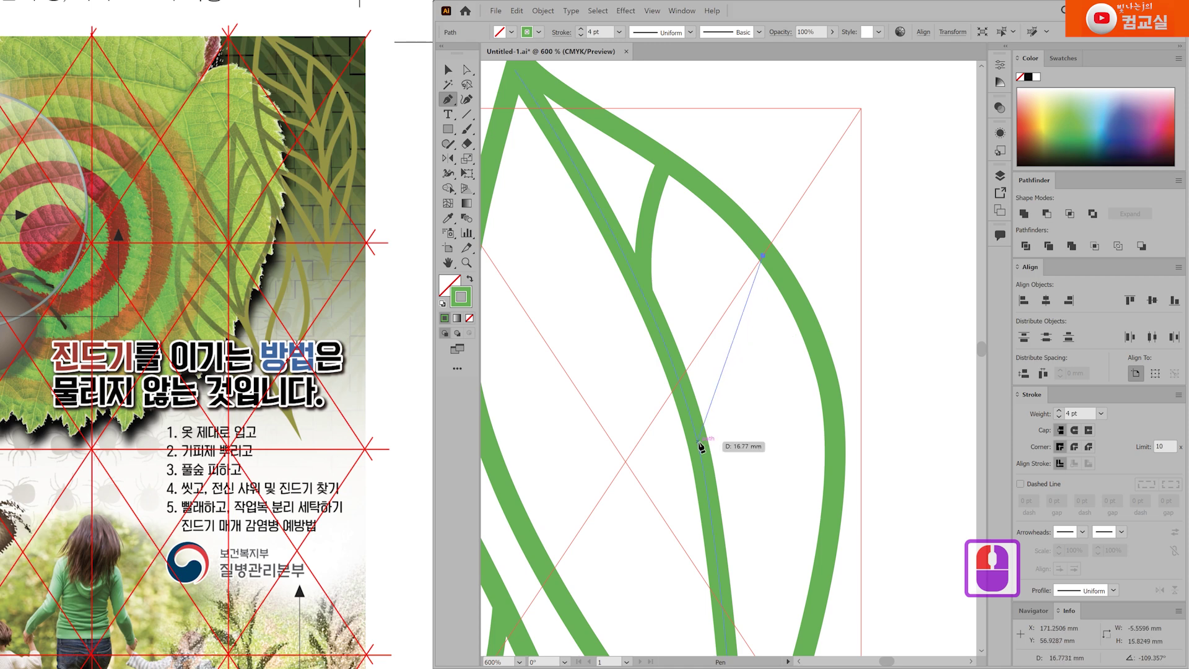
{"action": "left_click_drag", "start_coordinate": [700, 449], "coordinate": [694, 491]}
{"action": "left_click_drag", "start_coordinate": [701, 533], "coordinate": [701, 533]}
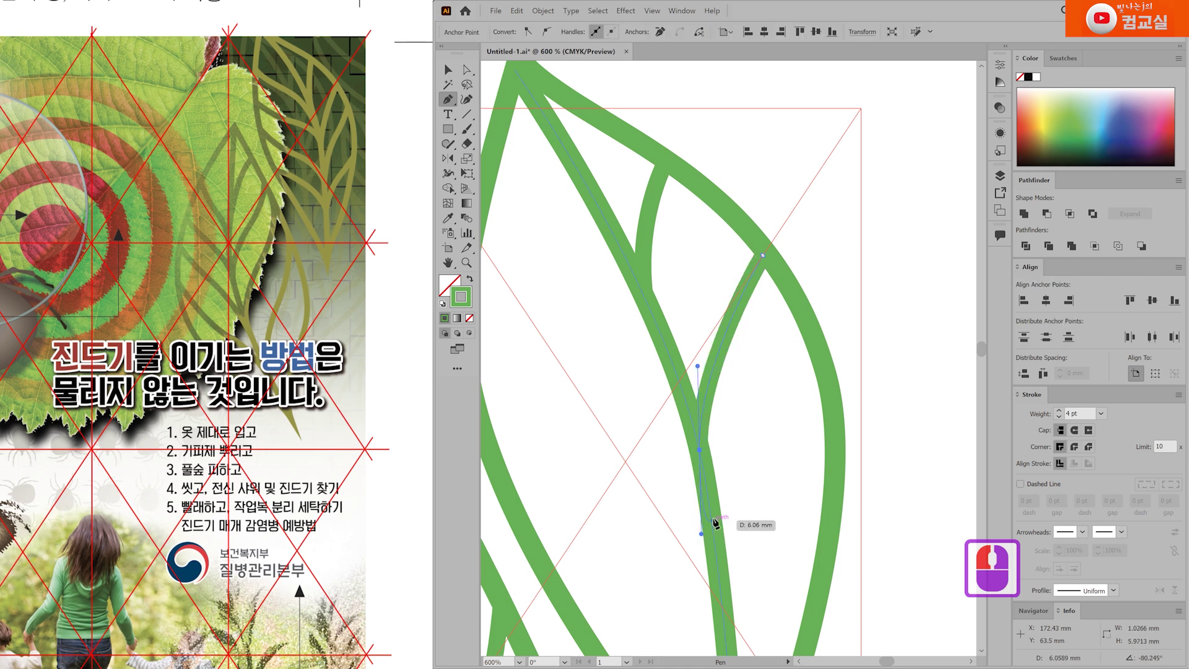
{"action": "left_click", "coordinate": [746, 411], "text": "ctrl"}
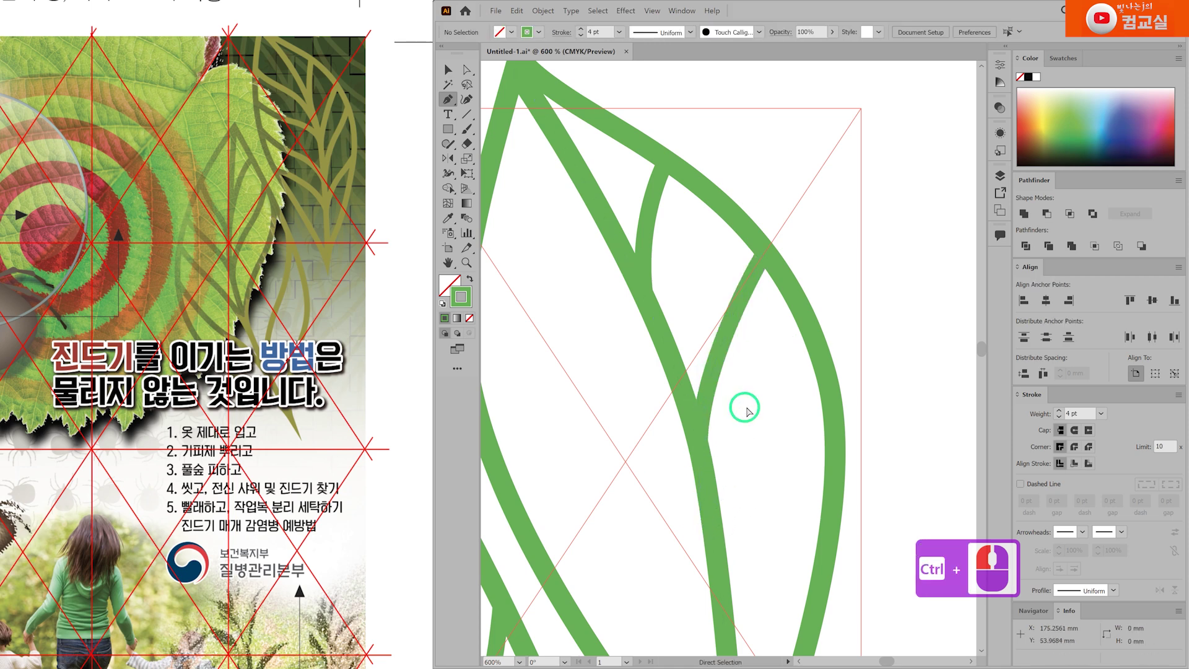
{"action": "left_click", "coordinate": [666, 170], "text": "ctrl"}
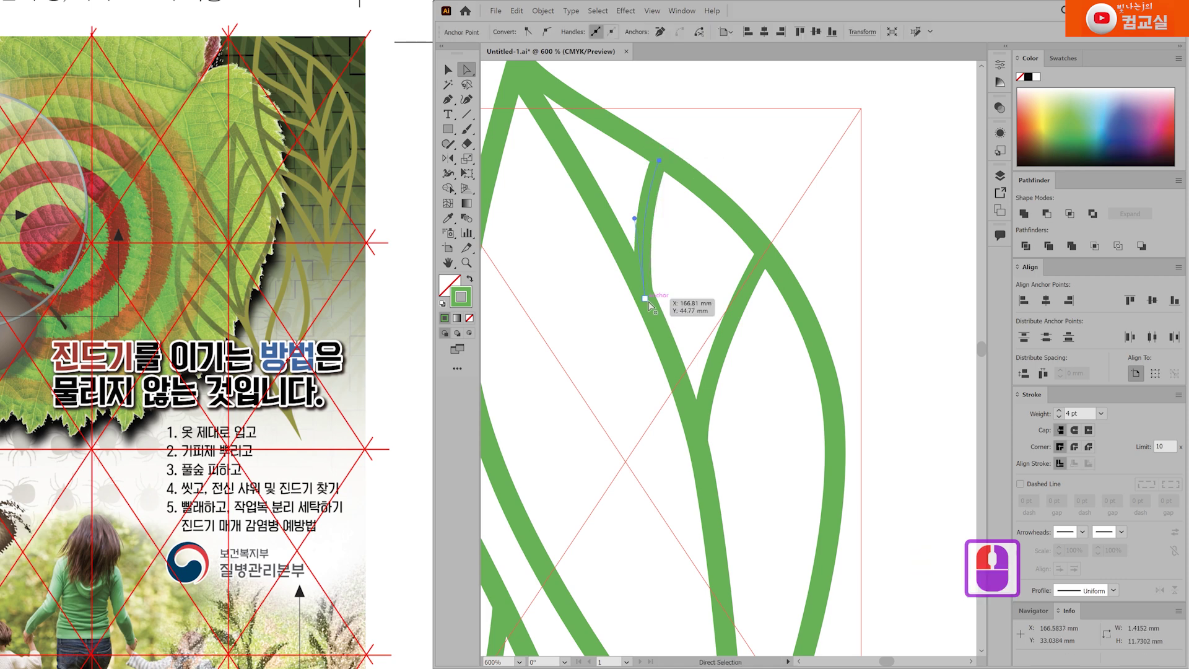
{"action": "left_click", "coordinate": [772, 448]}
Draw a third, S-shaped vein below the second one from the leaf's right edge to the midrib.
{"action": "left_click_drag", "start_coordinate": [721, 409], "coordinate": [671, 316]}
{"action": "left_click", "coordinate": [448, 99]}
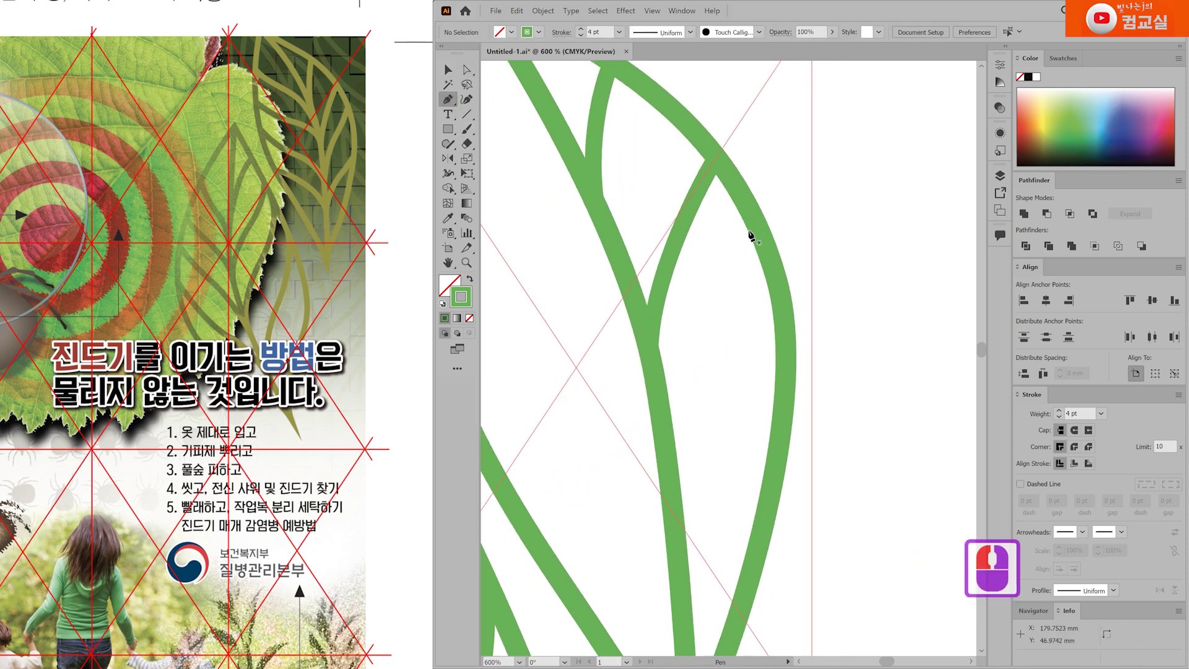
{"action": "left_click_drag", "start_coordinate": [756, 225], "coordinate": [733, 286]}
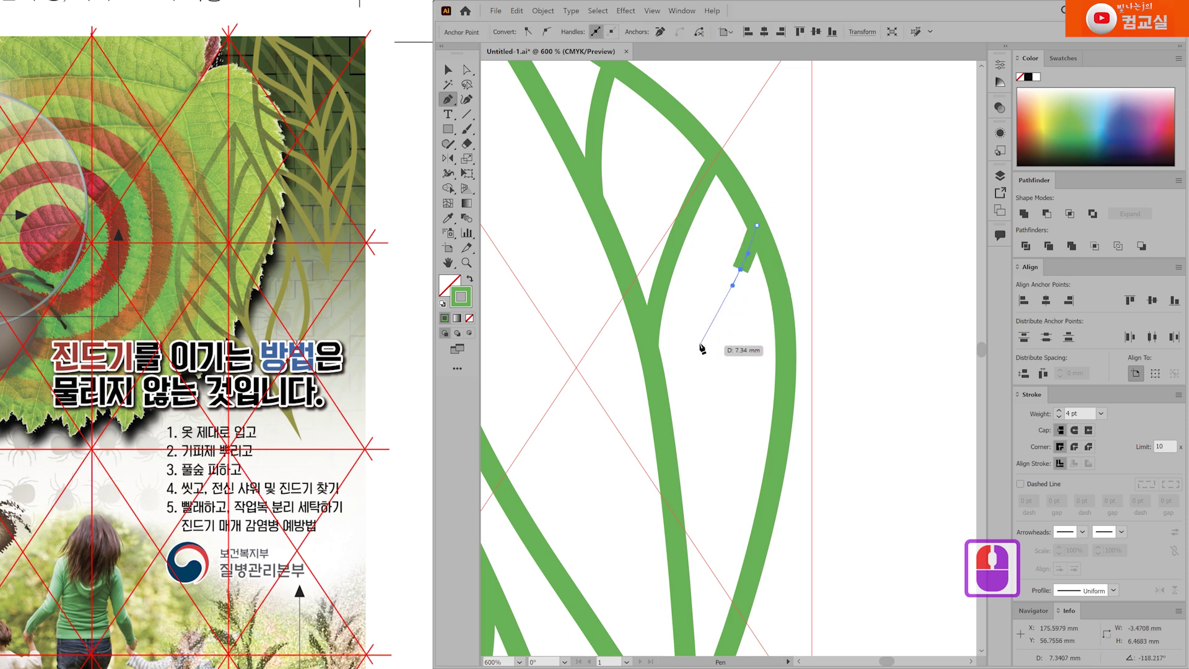
{"action": "key", "text": "Escape"}
{"action": "left_click_drag", "start_coordinate": [692, 379], "coordinate": [691, 379]}
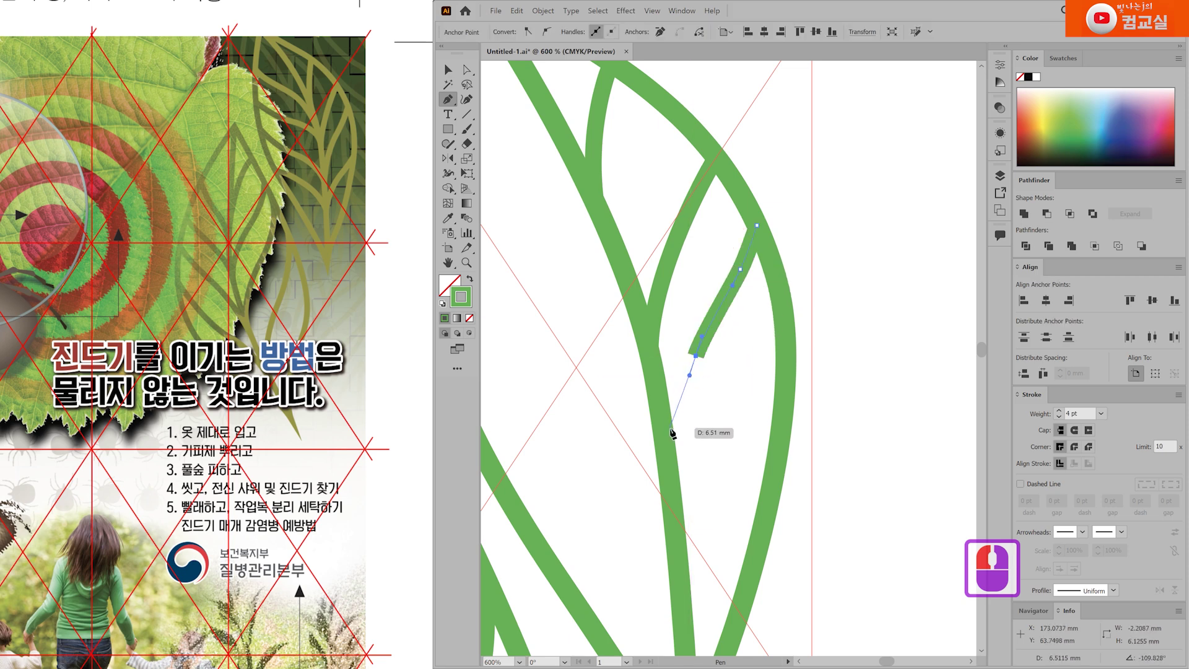
{"action": "left_click_drag", "start_coordinate": [671, 458], "coordinate": [669, 529]}
Smooth the third vein by adjusting its middle curve handle and moving its lower end further down the midrib.
{"action": "key", "text": "a"}
{"action": "left_click", "coordinate": [696, 347]}
{"action": "left_click_drag", "start_coordinate": [698, 333], "coordinate": [702, 334]}
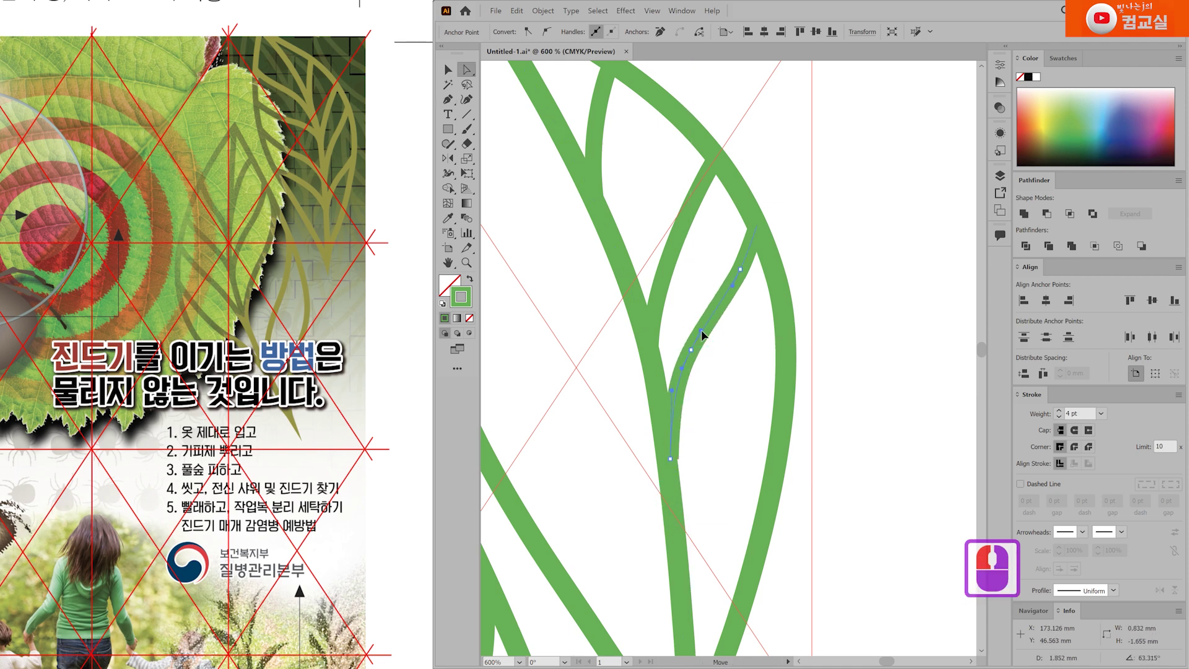
{"action": "left_click", "coordinate": [671, 473]}
{"action": "key", "text": "p"}
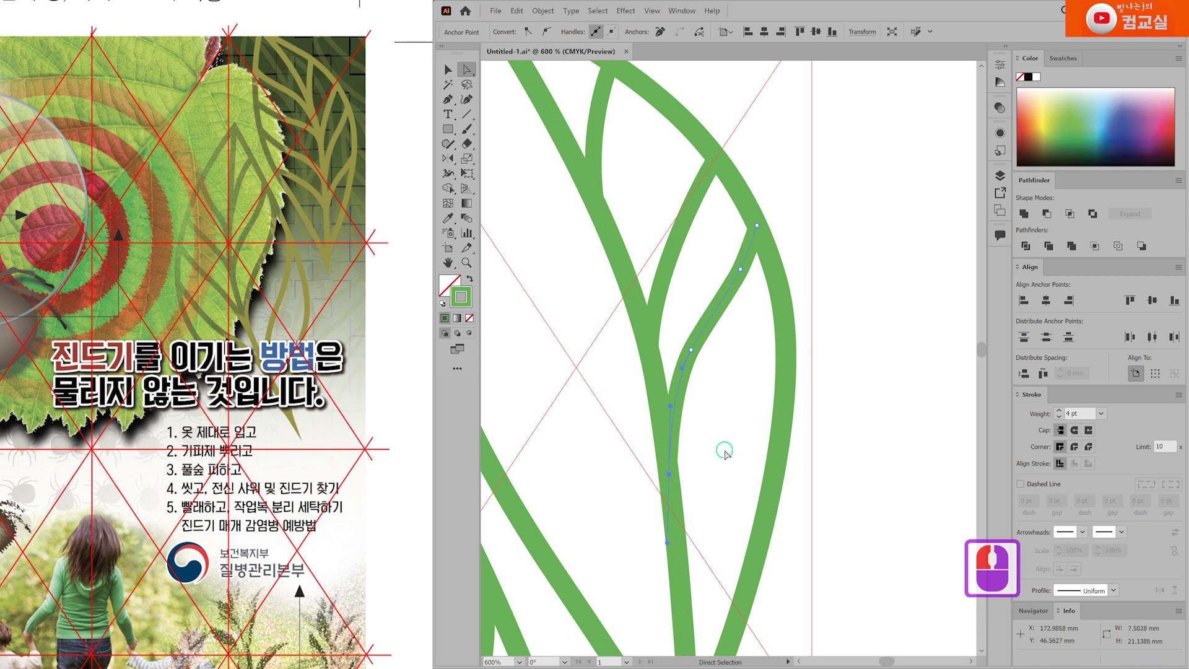
Refine the leaf outline's lower right curve by repositioning anchor points along its right edge.
{"action": "left_click_drag", "start_coordinate": [727, 457], "coordinate": [693, 380]}
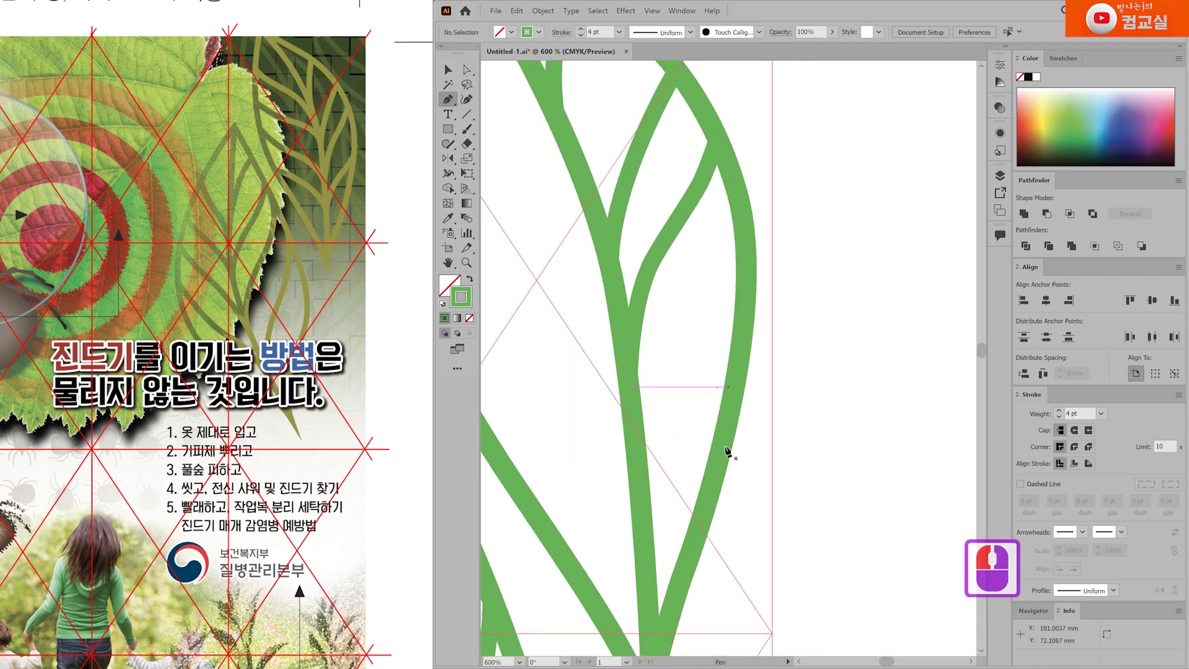
{"action": "left_click_drag", "start_coordinate": [729, 451], "coordinate": [662, 330]}
{"action": "left_click", "coordinate": [469, 74]}
{"action": "left_click", "coordinate": [667, 464]}
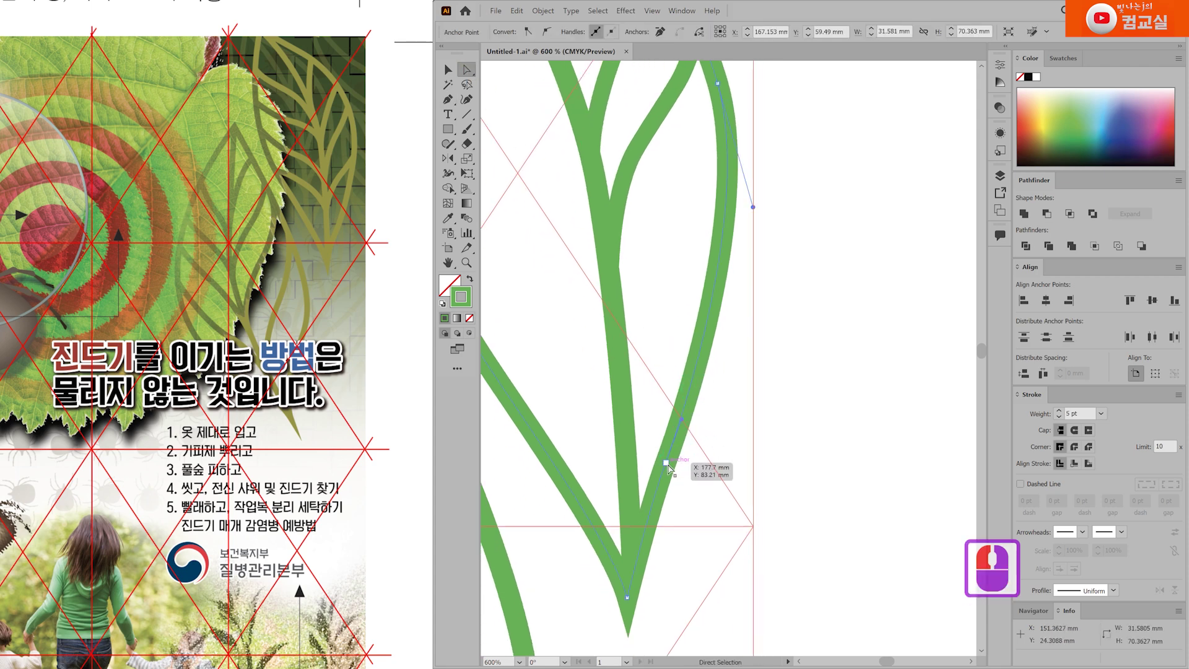
{"action": "left_click_drag", "start_coordinate": [665, 462], "coordinate": [675, 468]}
{"action": "left_click_drag", "start_coordinate": [660, 236], "coordinate": [694, 325]}
{"action": "left_click_drag", "start_coordinate": [751, 173], "coordinate": [741, 170]}
Adjust the third vein's upper end to meet the reshaped right edge, and fine-tune the vein placement.
{"action": "scroll", "coordinate": [728, 370], "scroll_direction": "down", "scroll_amount": 1}
{"action": "left_click_drag", "start_coordinate": [727, 370], "coordinate": [727, 368]}
{"action": "scroll", "coordinate": [690, 331], "scroll_direction": "up", "scroll_amount": 1}
{"action": "mouse_move", "coordinate": [711, 324]}
{"action": "left_mouse_down"}
{"action": "mouse_move", "coordinate": [732, 273]}
{"action": "mouse_move", "coordinate": [711, 296]}
{"action": "left_mouse_up"}
{"action": "scroll", "coordinate": [712, 324], "scroll_direction": "up", "scroll_amount": 1}
{"action": "scroll", "coordinate": [711, 296], "scroll_direction": "down", "scroll_amount": 2}
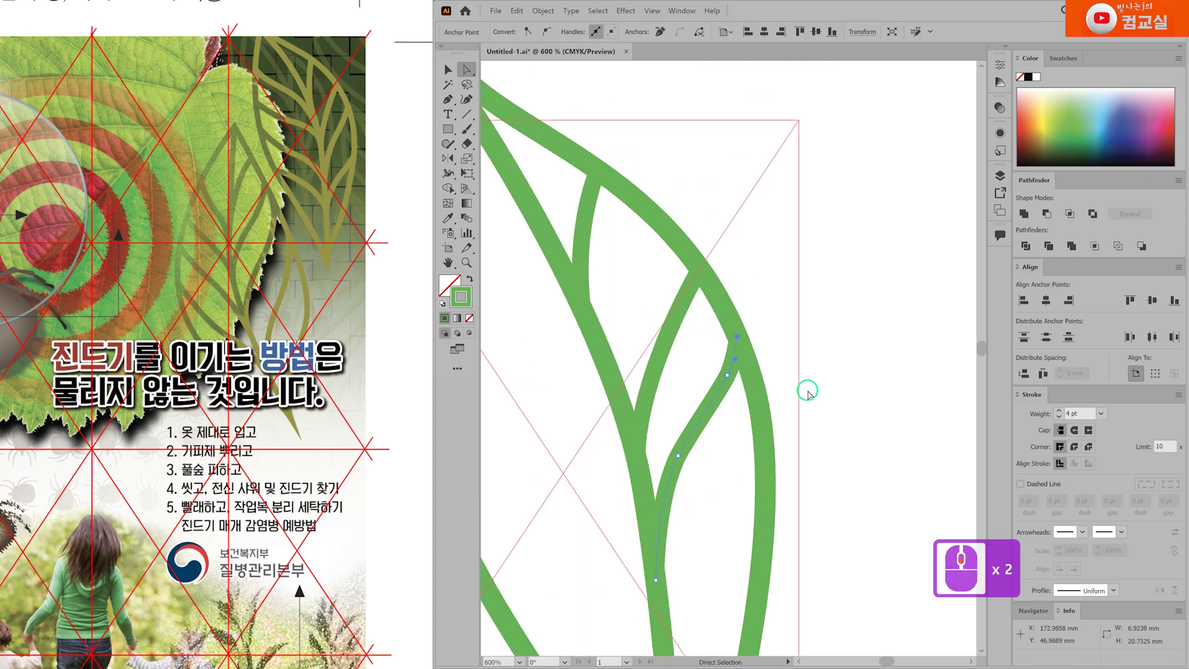
{"action": "scroll", "coordinate": [804, 388], "scroll_direction": "up", "scroll_amount": 1}
{"action": "left_click", "coordinate": [636, 143]}
{"action": "key", "text": "v"}
{"action": "left_click_drag", "start_coordinate": [612, 181], "coordinate": [618, 190]}
{"action": "left_click", "coordinate": [650, 260]}
Draw a fourth S-shaped vein with the Pen tool from the leaf's lower right edge down to the midrib.
{"action": "key", "text": "p"}
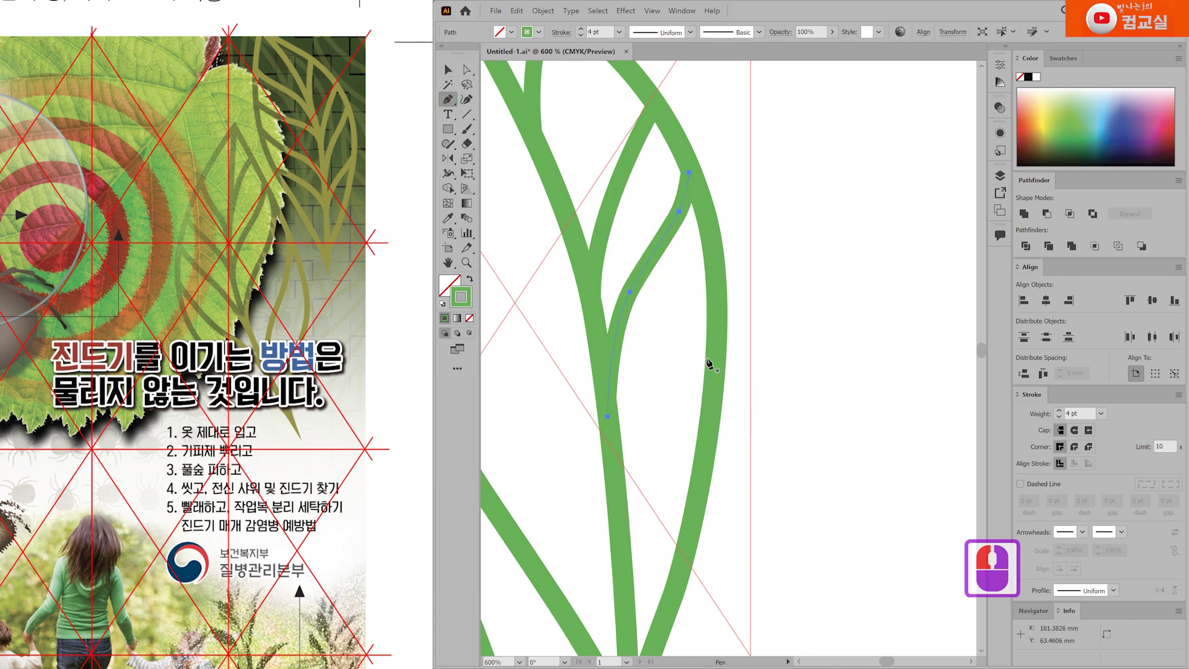
{"action": "left_click", "coordinate": [714, 327]}
{"action": "left_click_drag", "start_coordinate": [678, 405], "coordinate": [665, 422]}
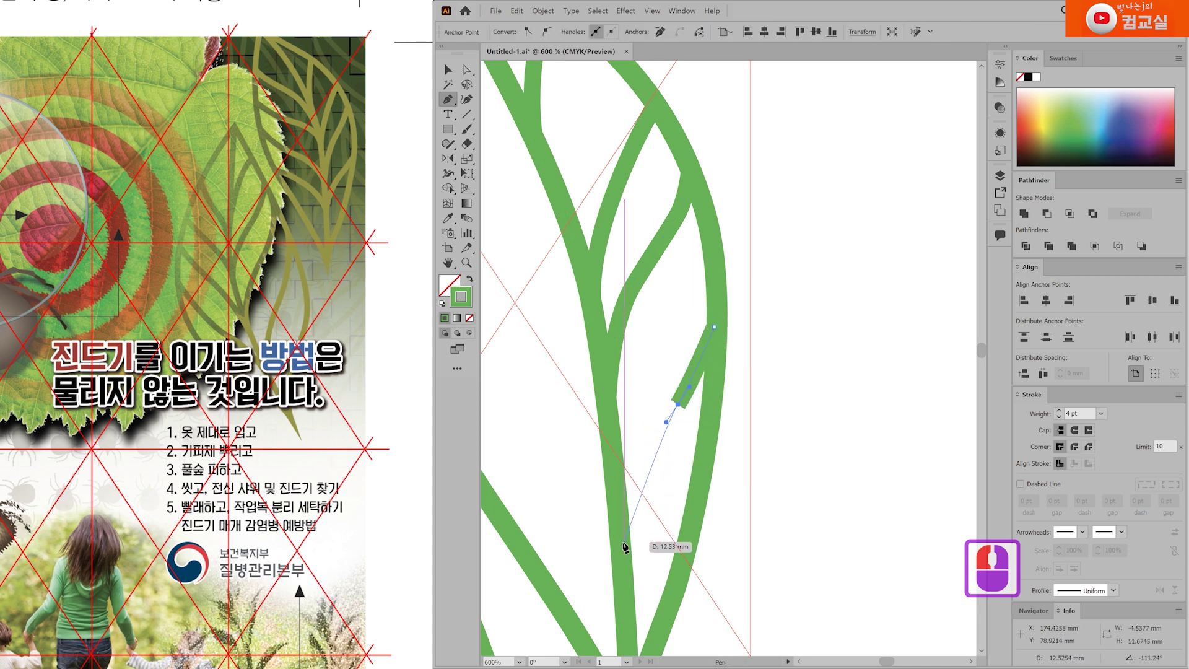
{"action": "left_click_drag", "start_coordinate": [615, 604], "coordinate": [624, 613]}
Refine the fourth vein by moving its lower end onto the midrib and adjusting its middle and upper anchor points.
{"action": "scroll", "coordinate": [651, 558], "scroll_direction": "down", "scroll_amount": 2}
{"action": "key", "text": "a"}
{"action": "left_click", "coordinate": [642, 494]}
{"action": "left_click", "coordinate": [639, 494]}
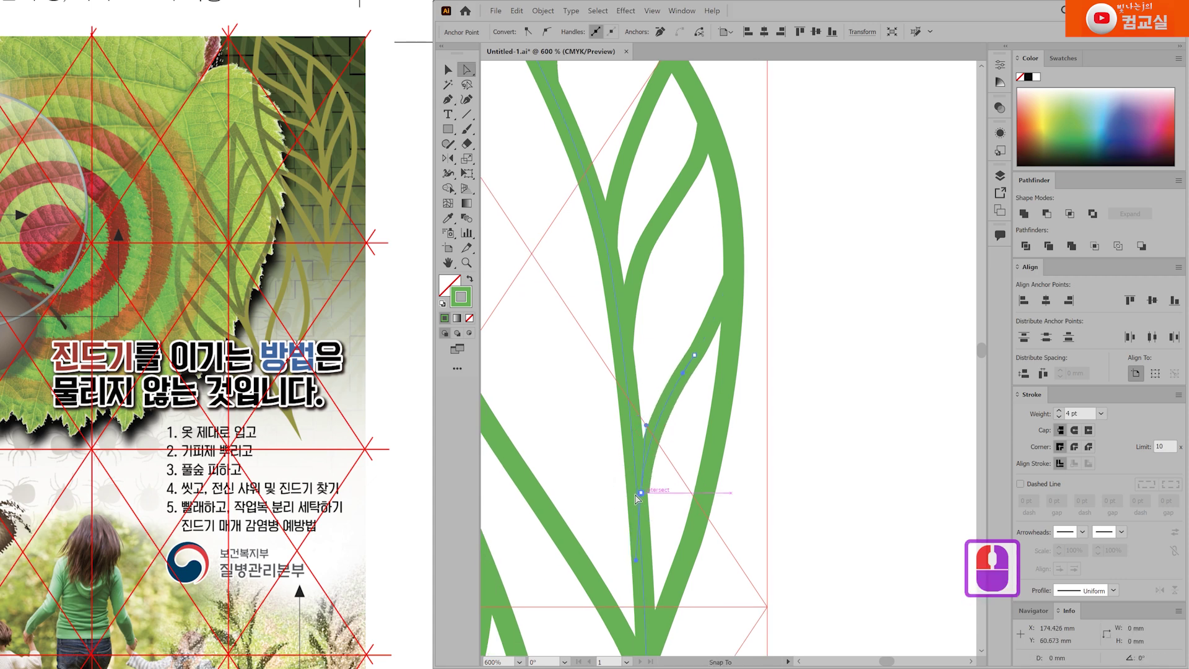
{"action": "left_click_drag", "start_coordinate": [636, 564], "coordinate": [629, 569]}
{"action": "scroll", "coordinate": [656, 516], "scroll_direction": "up", "scroll_amount": 2}
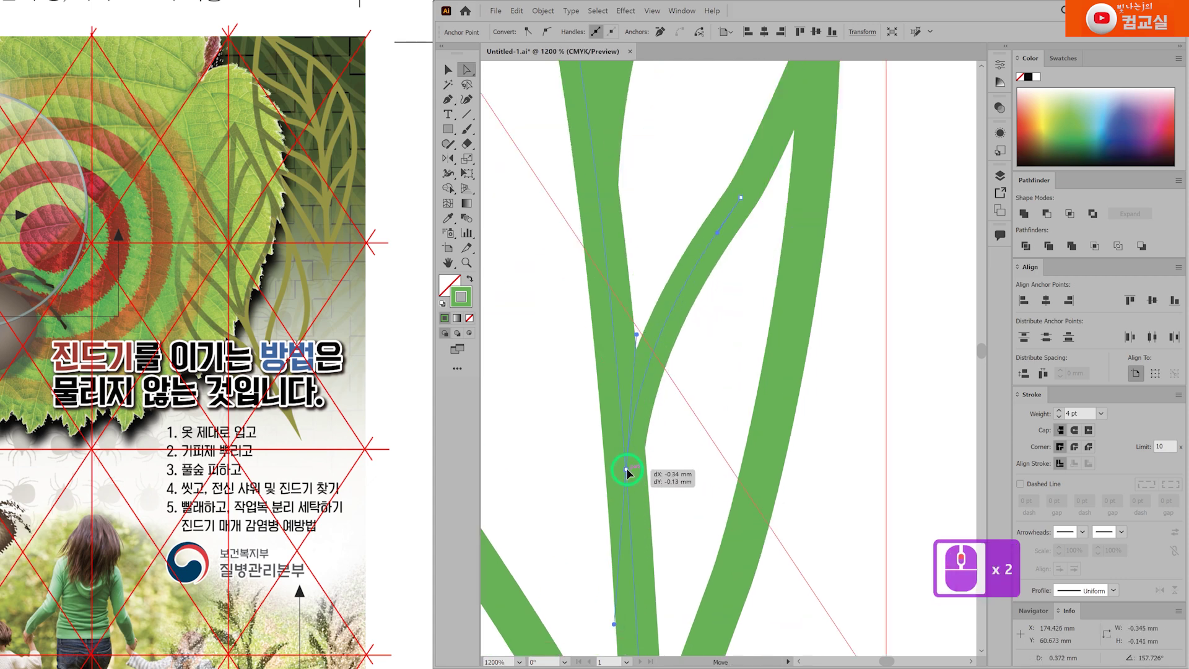
{"action": "scroll", "coordinate": [681, 310], "scroll_direction": "down", "scroll_amount": 1}
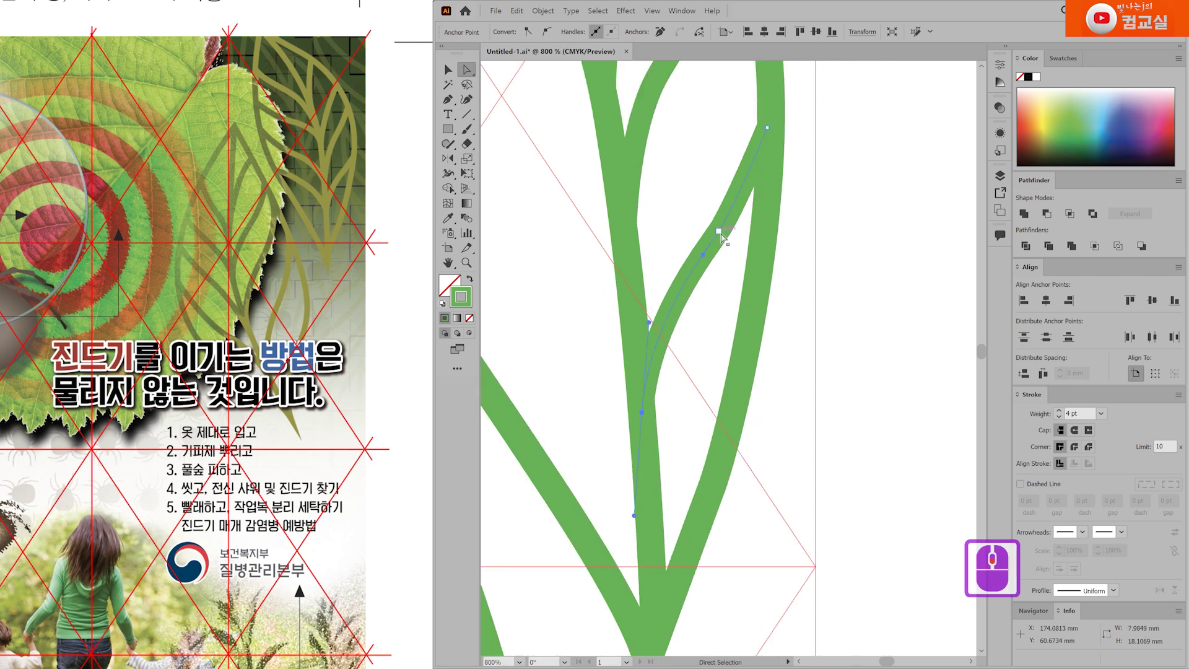
{"action": "left_click_drag", "start_coordinate": [767, 132], "coordinate": [771, 151]}
{"action": "mouse_move", "coordinate": [718, 232]}
{"action": "left_mouse_down"}
{"action": "mouse_move", "coordinate": [712, 246]}
{"action": "mouse_move", "coordinate": [734, 231]}
{"action": "left_mouse_up"}
Draw an S-curved vein with the Pen tool from the upper-right leaf's upper left edge to its midrib.
{"action": "scroll", "coordinate": [830, 310], "scroll_direction": "down", "scroll_amount": 2}
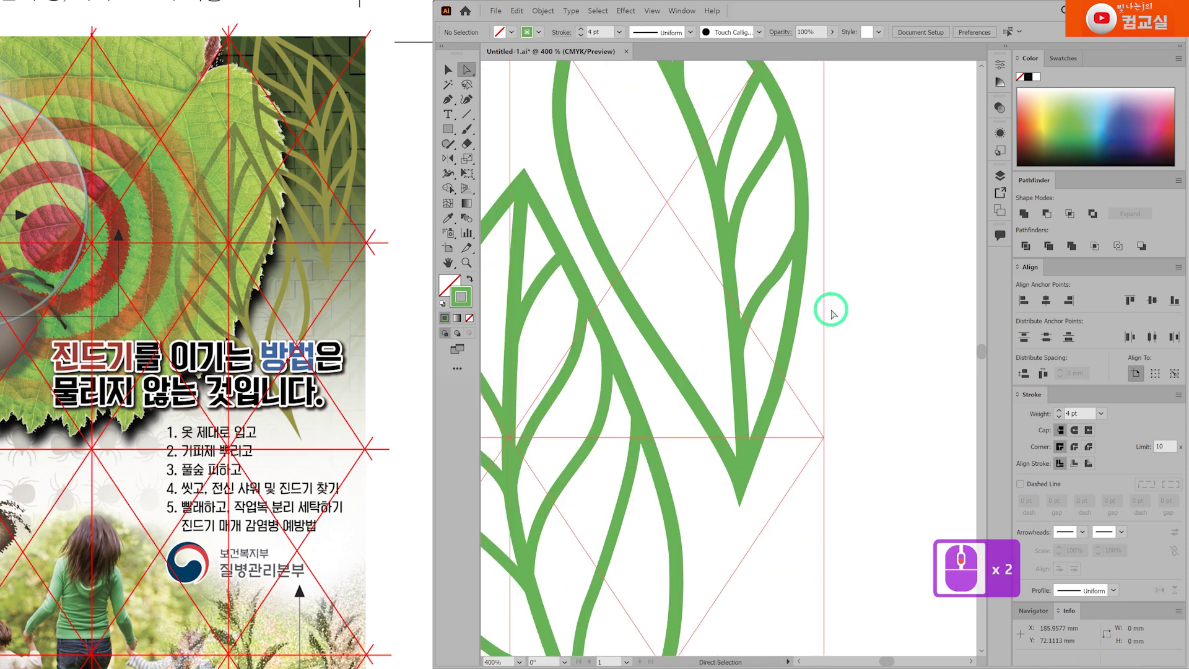
{"action": "scroll", "coordinate": [703, 310], "scroll_direction": "up", "scroll_amount": 1}
{"action": "key", "text": "p"}
{"action": "scroll", "coordinate": [590, 192], "scroll_direction": "up", "scroll_amount": 1}
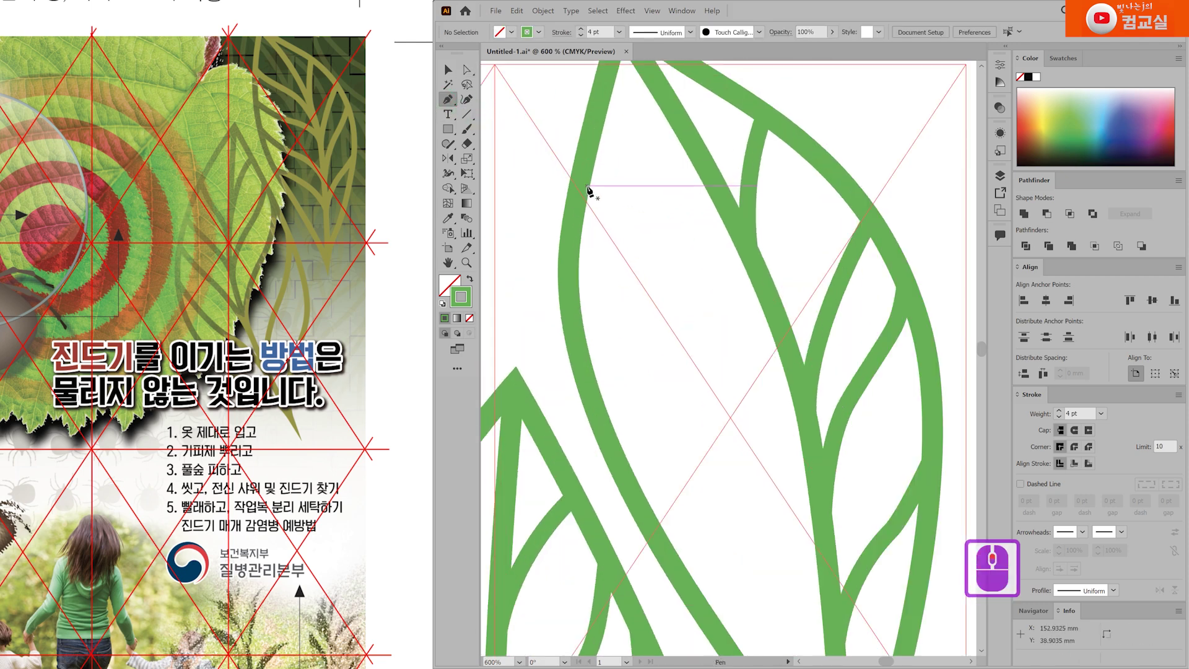
{"action": "left_click", "coordinate": [582, 173]}
{"action": "left_click_drag", "start_coordinate": [606, 200], "coordinate": [622, 212]}
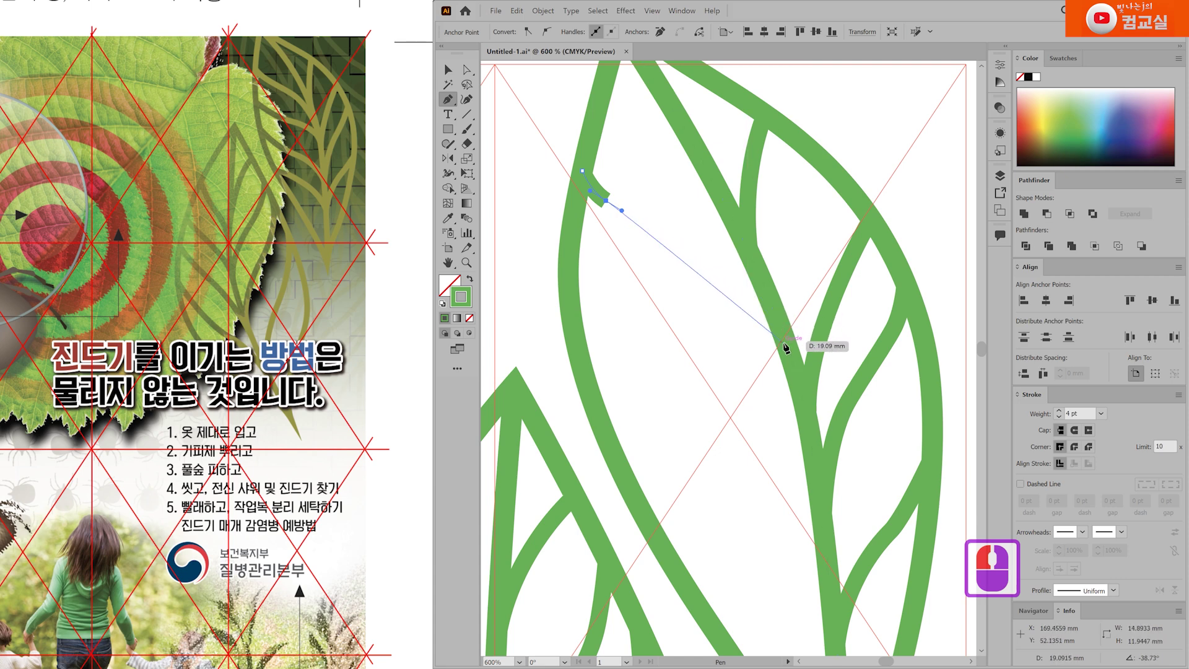
{"action": "left_click_drag", "start_coordinate": [813, 411], "coordinate": [815, 425]}
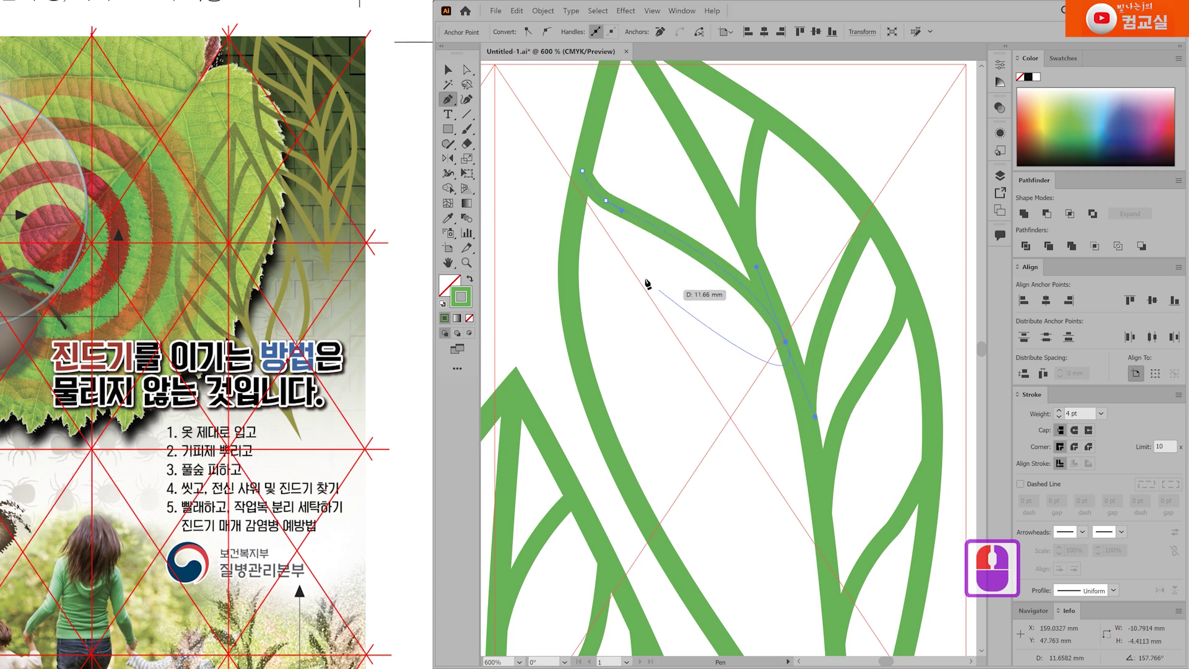
{"action": "left_click", "coordinate": [653, 299], "text": "ctrl"}
Draw a second vein from the leaf's left edge to the midrib, and adjust its anchor points and curve handles.
{"action": "left_click_drag", "start_coordinate": [673, 384], "coordinate": [646, 323]}
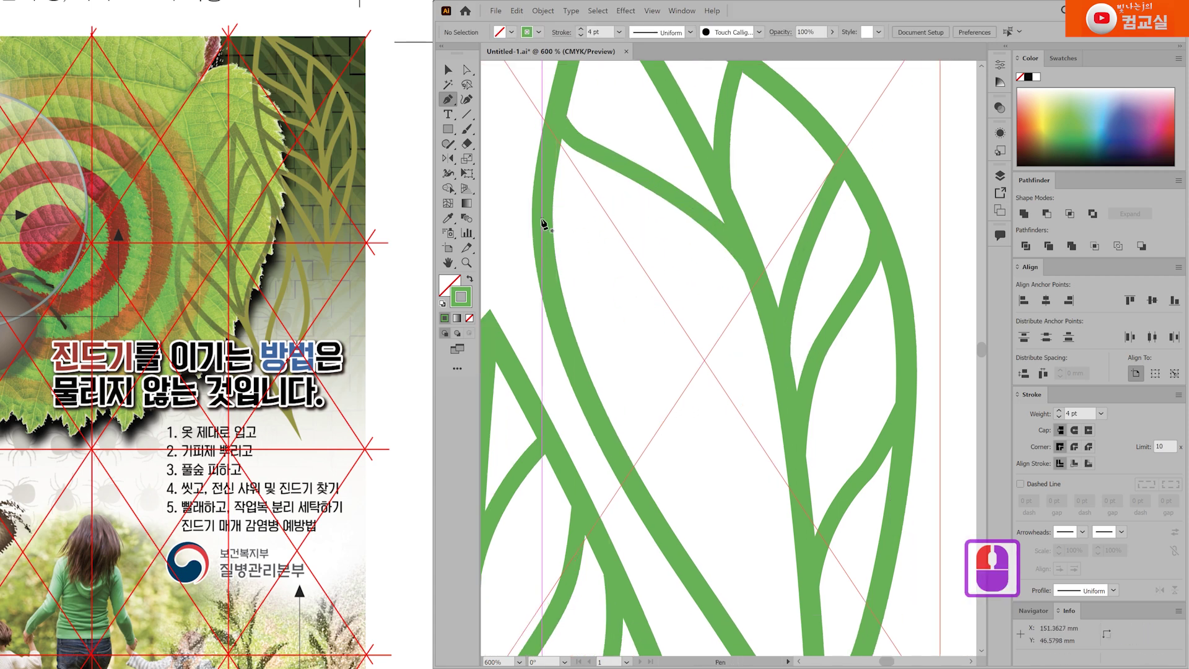
{"action": "left_click_drag", "start_coordinate": [543, 223], "coordinate": [608, 266]}
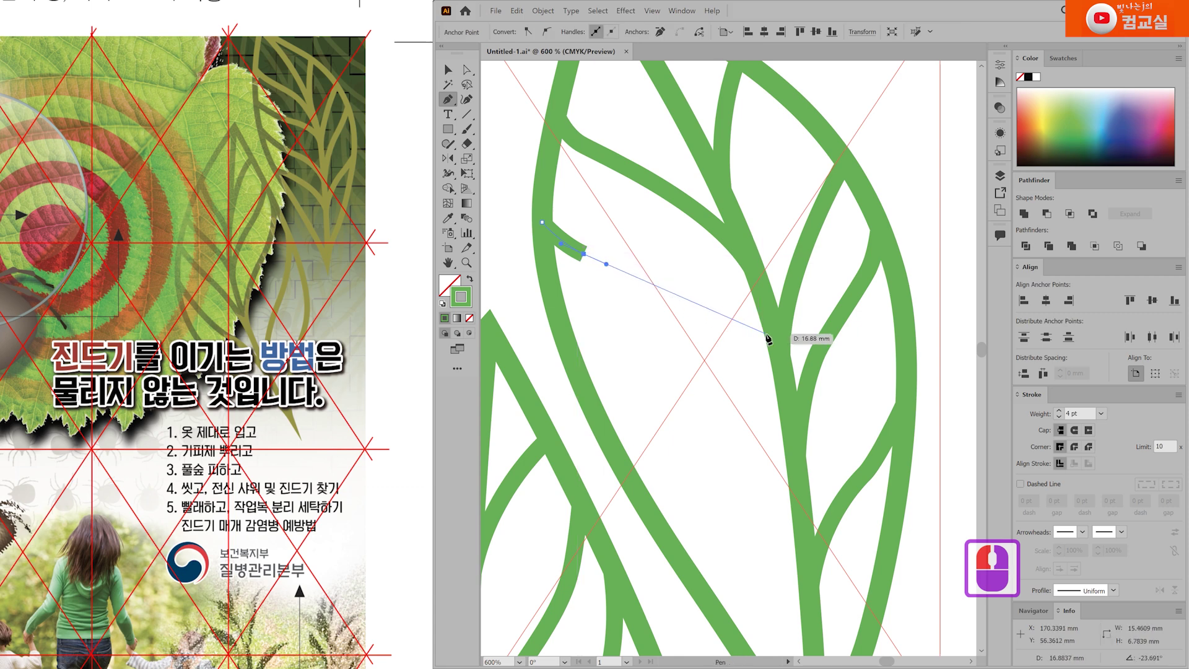
{"action": "mouse_move", "coordinate": [773, 337]}
{"action": "left_mouse_down"}
{"action": "mouse_move", "coordinate": [788, 374]}
{"action": "mouse_move", "coordinate": [778, 338]}
{"action": "mouse_move", "coordinate": [781, 356]}
{"action": "left_mouse_up"}
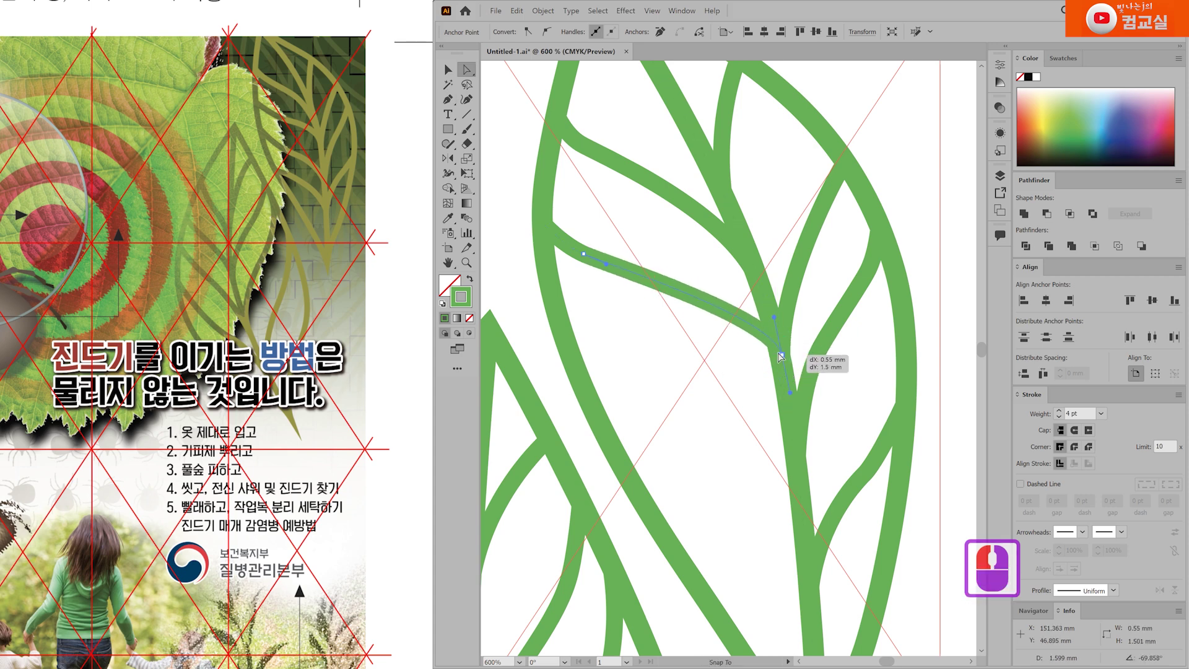
{"action": "mouse_move", "coordinate": [607, 265]}
{"action": "left_mouse_down"}
{"action": "mouse_move", "coordinate": [615, 283]}
{"action": "mouse_move", "coordinate": [633, 281]}
{"action": "mouse_move", "coordinate": [589, 265]}
{"action": "left_mouse_up"}
{"action": "left_click_drag", "start_coordinate": [542, 222], "coordinate": [540, 210]}
{"action": "left_click", "coordinate": [589, 265]}
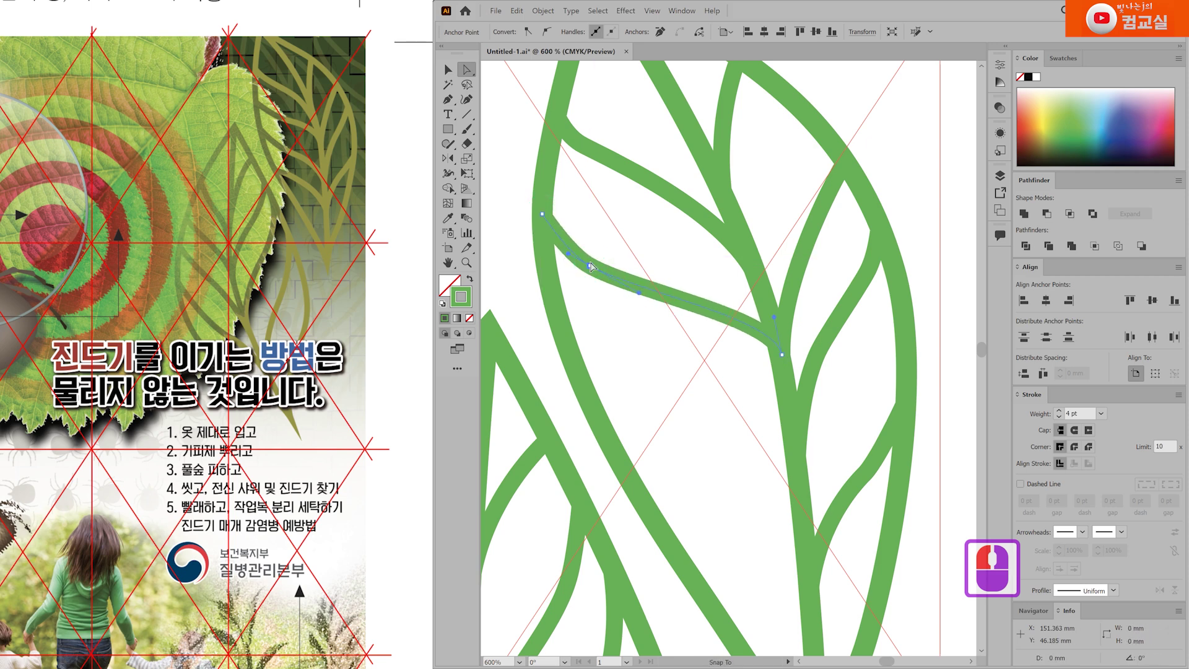
{"action": "left_click", "coordinate": [619, 308]}
Draw a third vein from the leaf's lower left edge to the midrib, and refine its middle and inner curves.
{"action": "scroll", "coordinate": [696, 417], "scroll_direction": "down", "scroll_amount": 1}
{"action": "scroll", "coordinate": [696, 417], "scroll_direction": "down", "scroll_amount": 3}
{"action": "key", "text": "p"}
{"action": "left_click", "coordinate": [554, 197]}
{"action": "left_click_drag", "start_coordinate": [612, 240], "coordinate": [632, 248]}
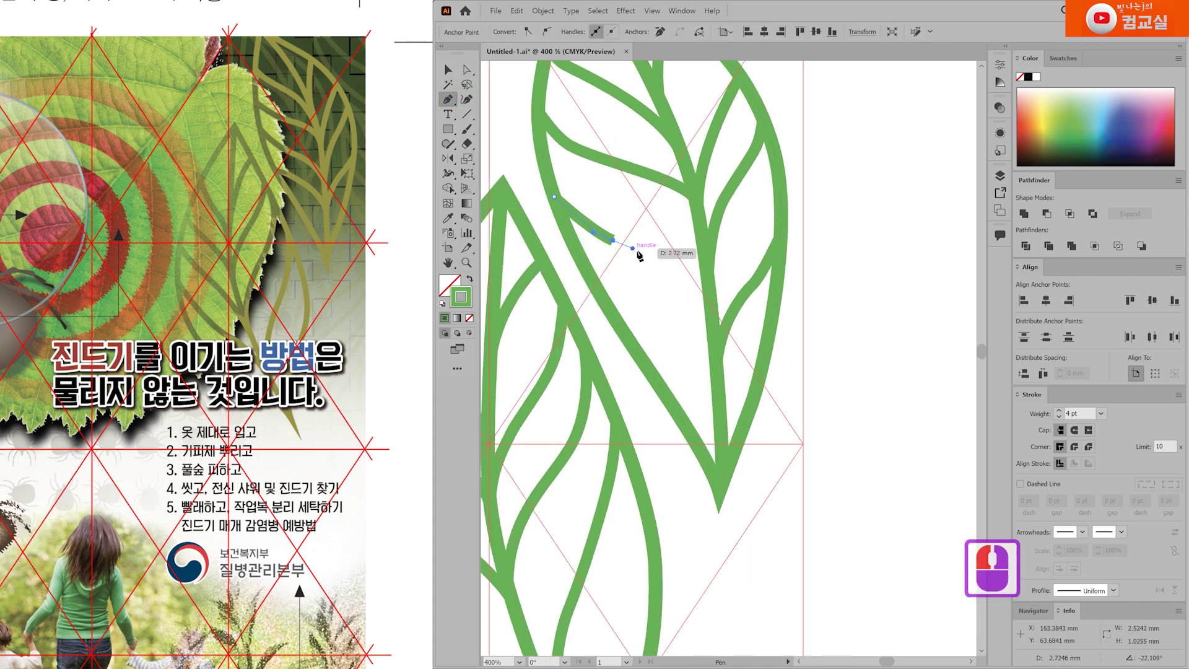
{"action": "left_click_drag", "start_coordinate": [710, 291], "coordinate": [694, 272]}
{"action": "scroll", "coordinate": [718, 303], "scroll_direction": "up", "scroll_amount": 1}
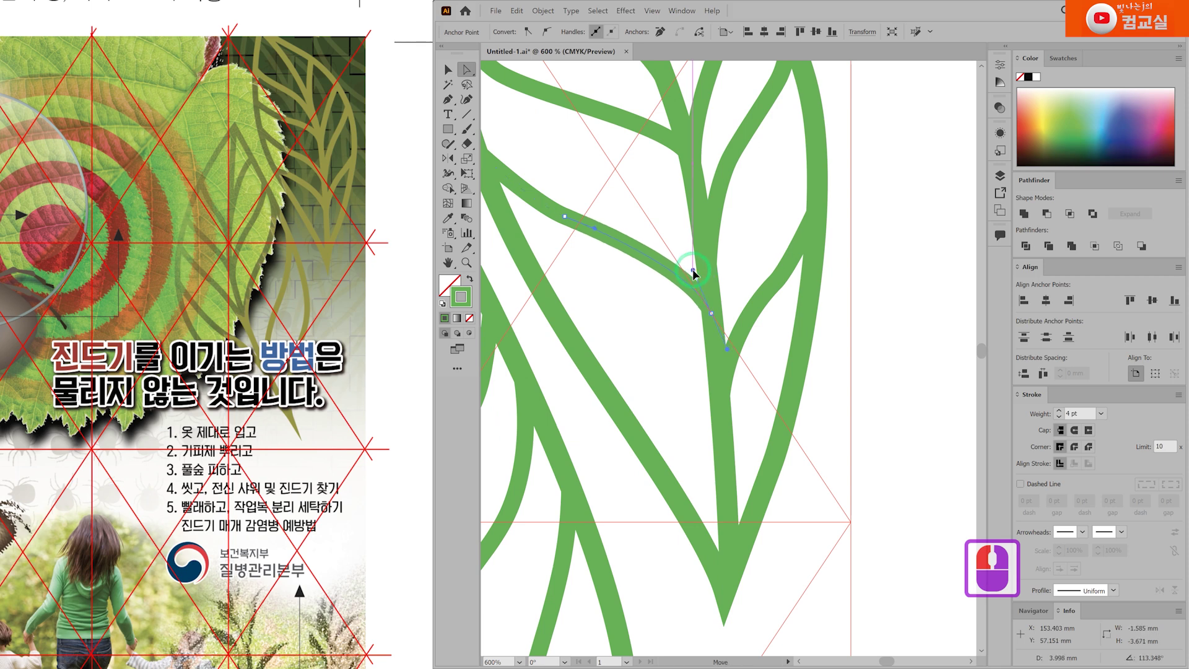
{"action": "left_click_drag", "start_coordinate": [565, 221], "coordinate": [564, 221]}
{"action": "left_click", "coordinate": [605, 234]}
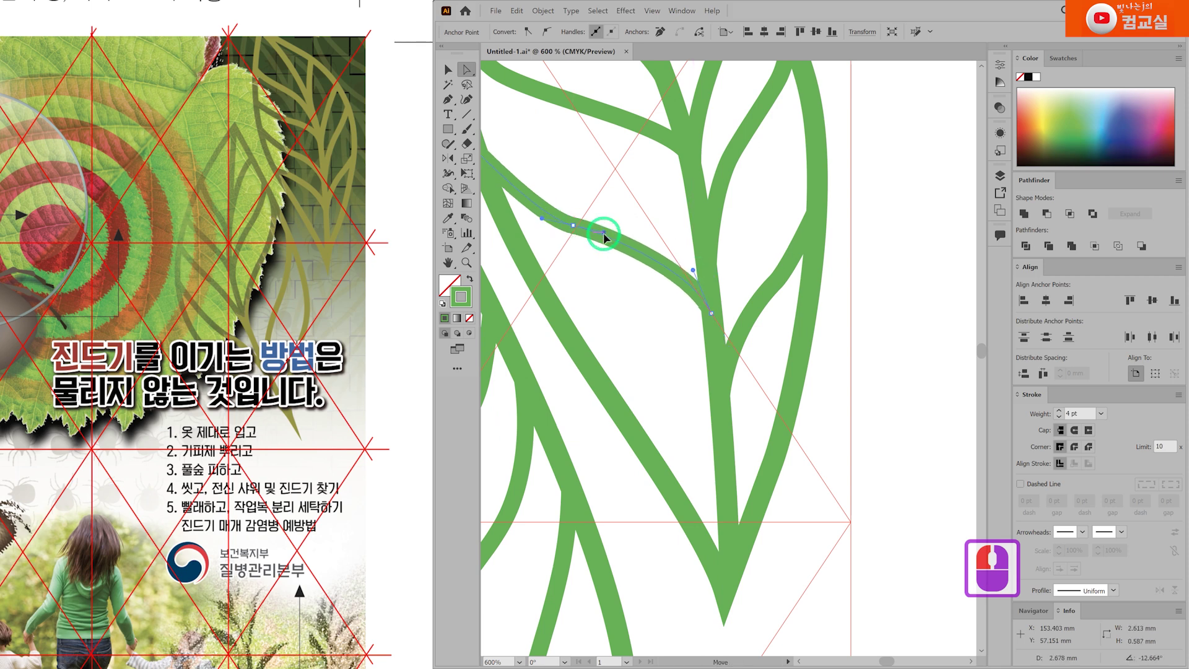
Draw a fourth, lowest vein curving from the leaf's left edge down to the midrib, and end the path.
{"action": "scroll", "coordinate": [605, 233], "scroll_direction": "down", "scroll_amount": 2}
{"action": "left_click_drag", "start_coordinate": [615, 300], "coordinate": [608, 242]}
{"action": "left_click", "coordinate": [447, 99]}
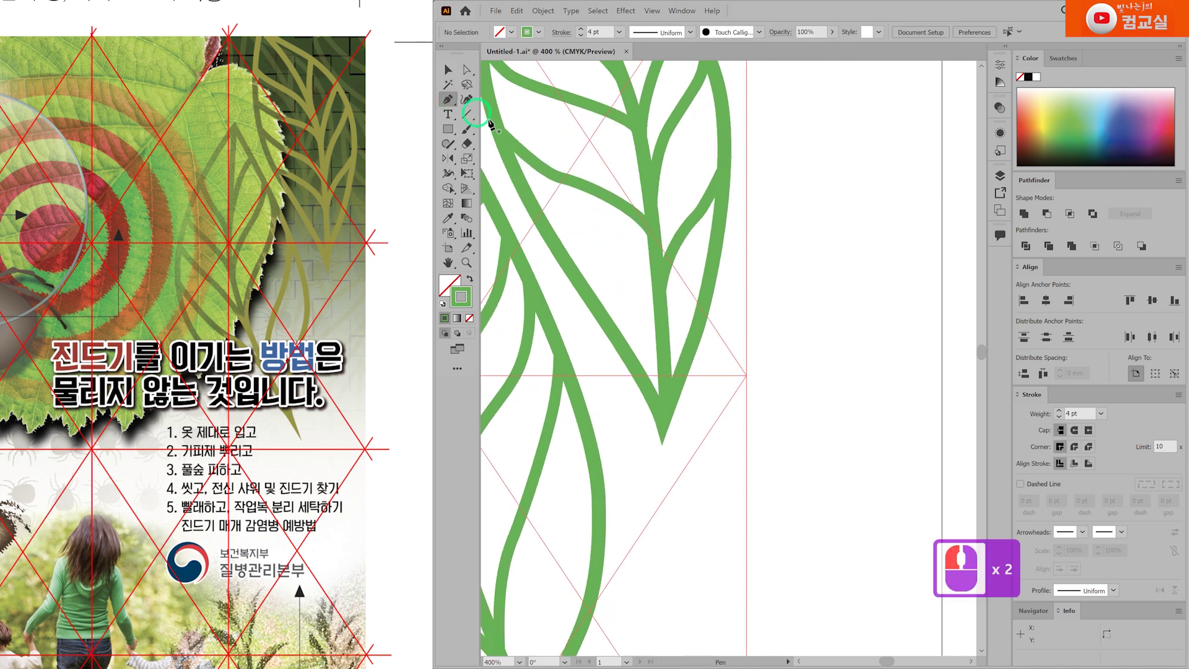
{"action": "left_click", "coordinate": [534, 211]}
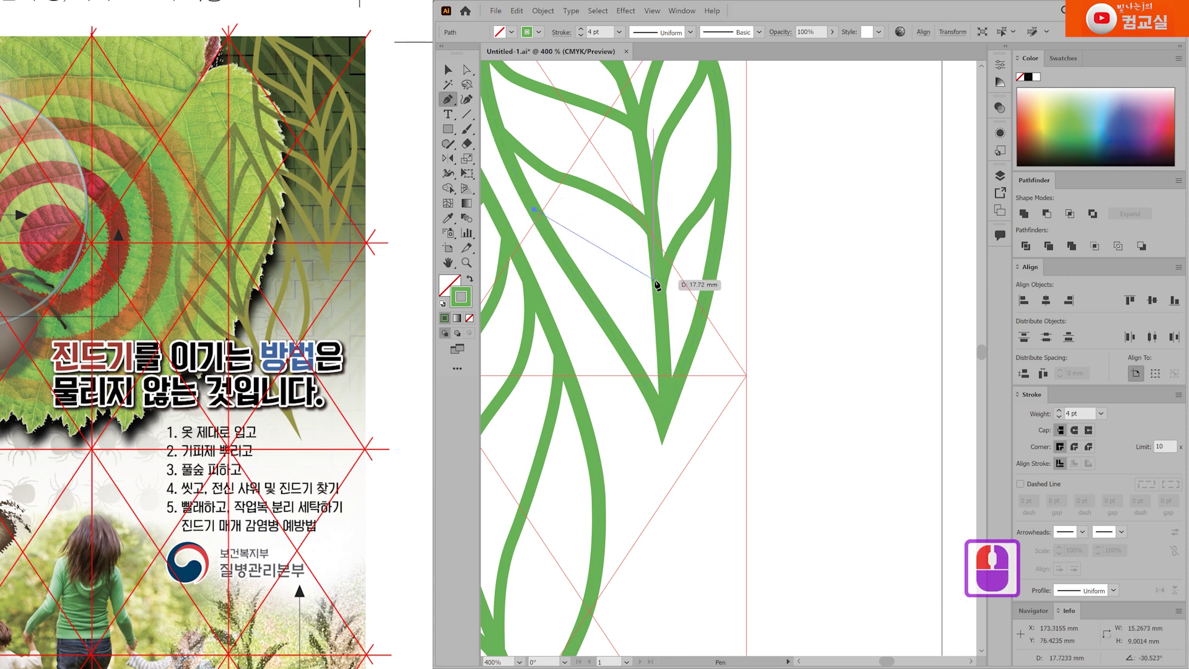
{"action": "left_click_drag", "start_coordinate": [658, 285], "coordinate": [682, 327]}
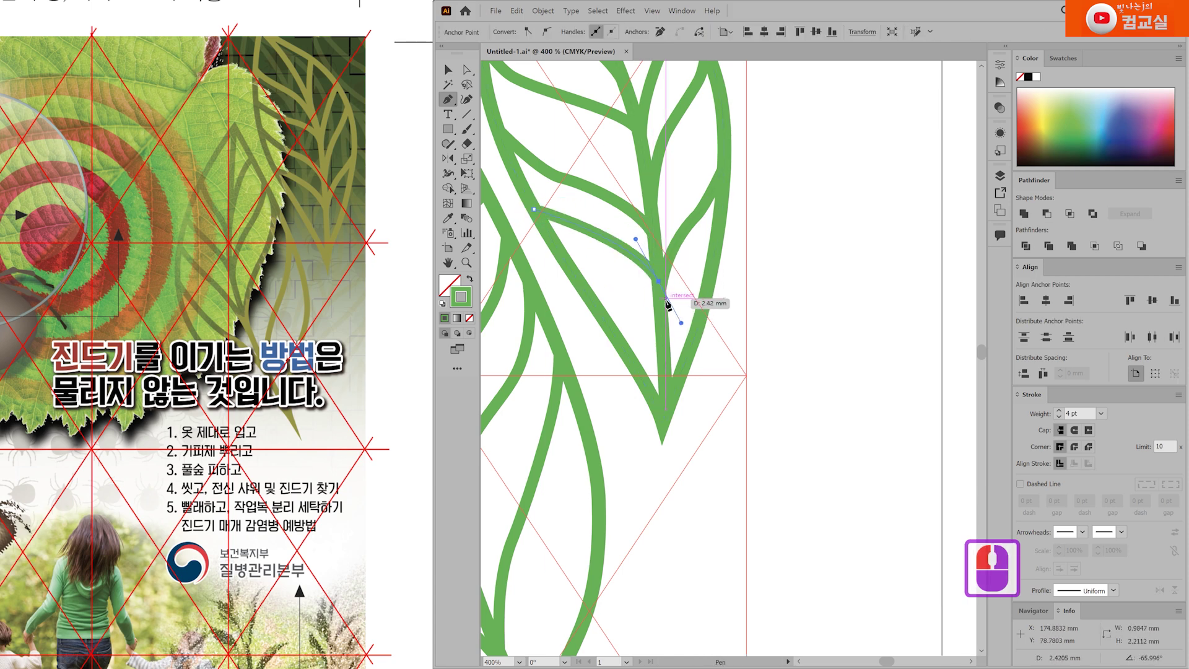
{"action": "key", "text": "ctrl+minus"}
{"action": "left_click", "coordinate": [447, 69]}
{"action": "double_click", "coordinate": [756, 311]}
Expand the upper-right leaf's outline, midrib and veins into filled shapes and unite them into one compound path.
{"action": "key", "text": "ctrl+minus"}
{"action": "left_click_drag", "start_coordinate": [831, 266], "coordinate": [794, 300]}
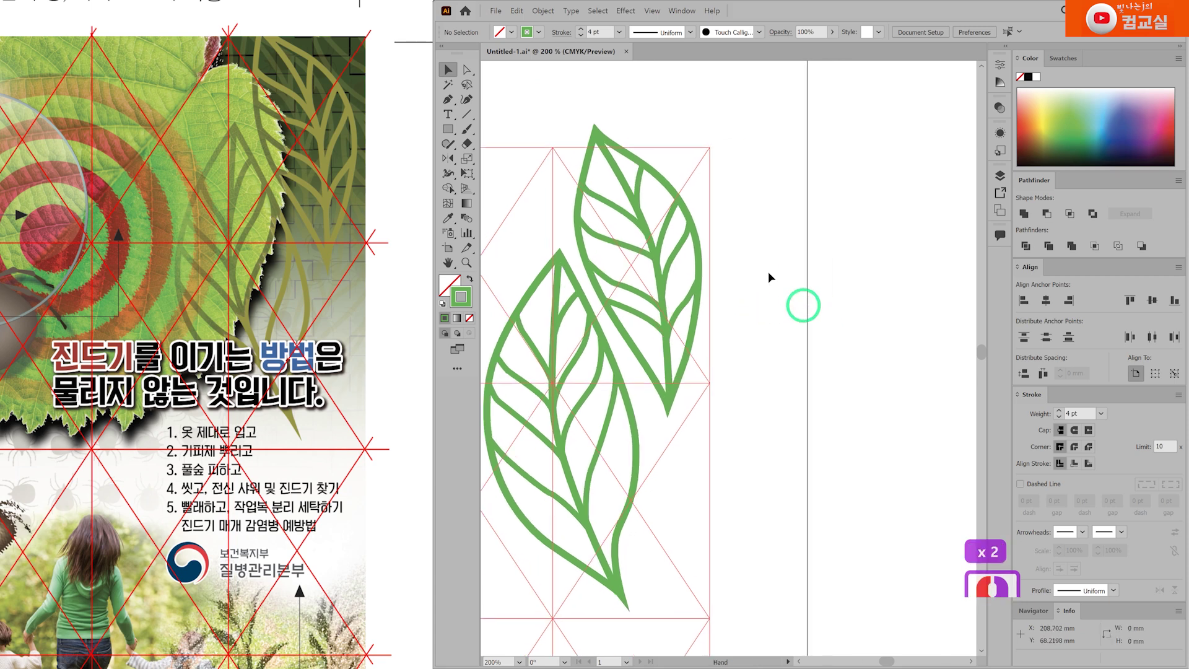
{"action": "left_click_drag", "start_coordinate": [669, 209], "coordinate": [702, 239]}
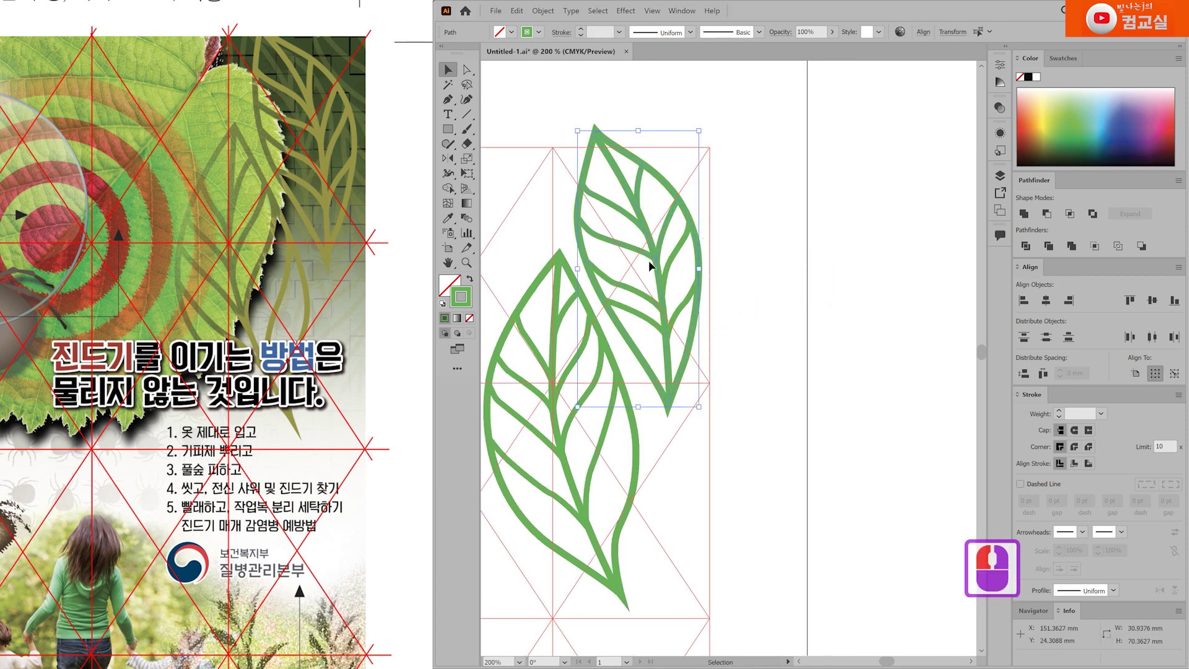
{"action": "left_click", "coordinate": [640, 314], "text": "shift"}
{"action": "left_click", "coordinate": [685, 313], "text": "shift"}
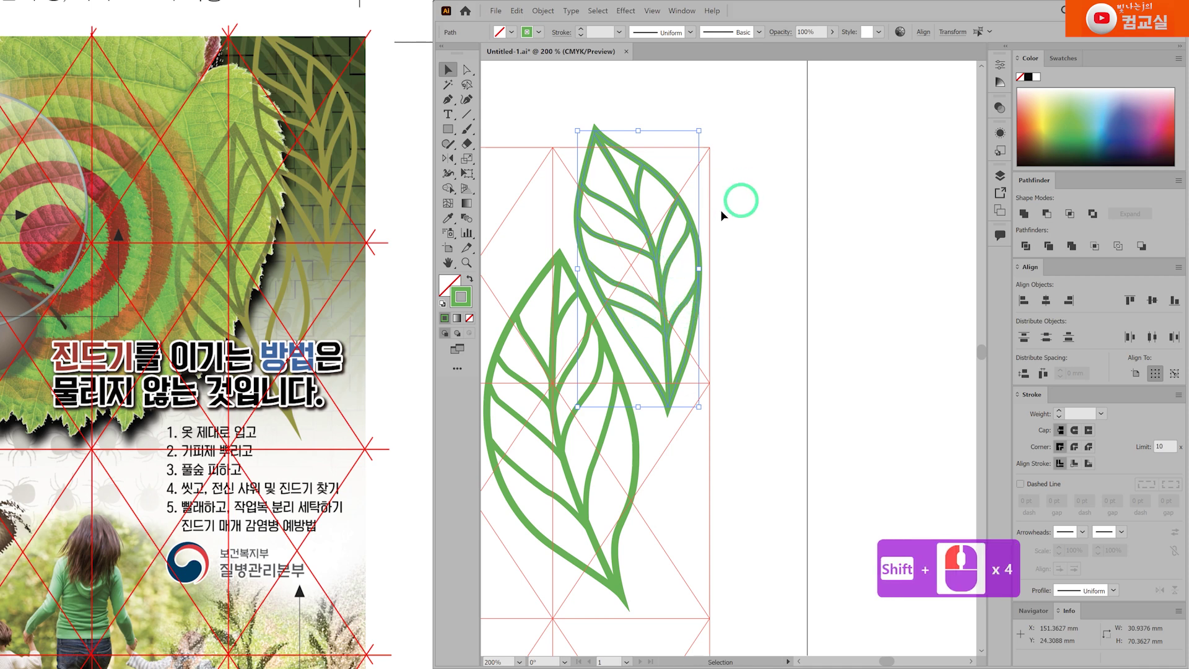
{"action": "left_click", "coordinate": [543, 11]}
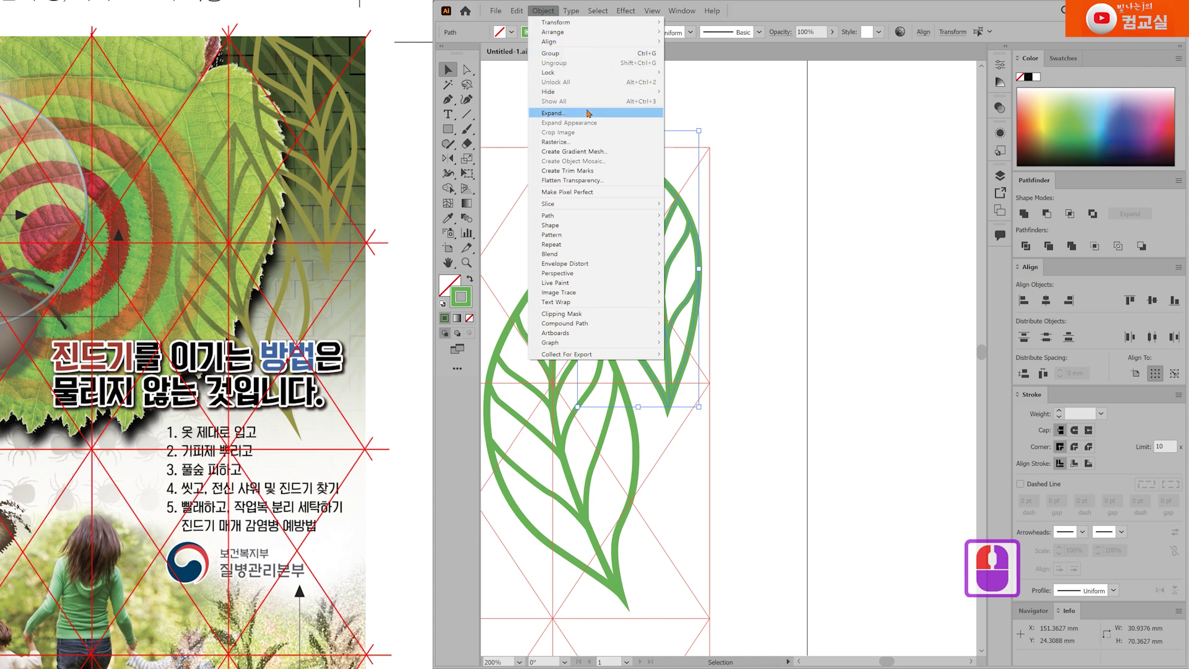
{"action": "left_click", "coordinate": [553, 114]}
{"action": "left_click", "coordinate": [563, 409]}
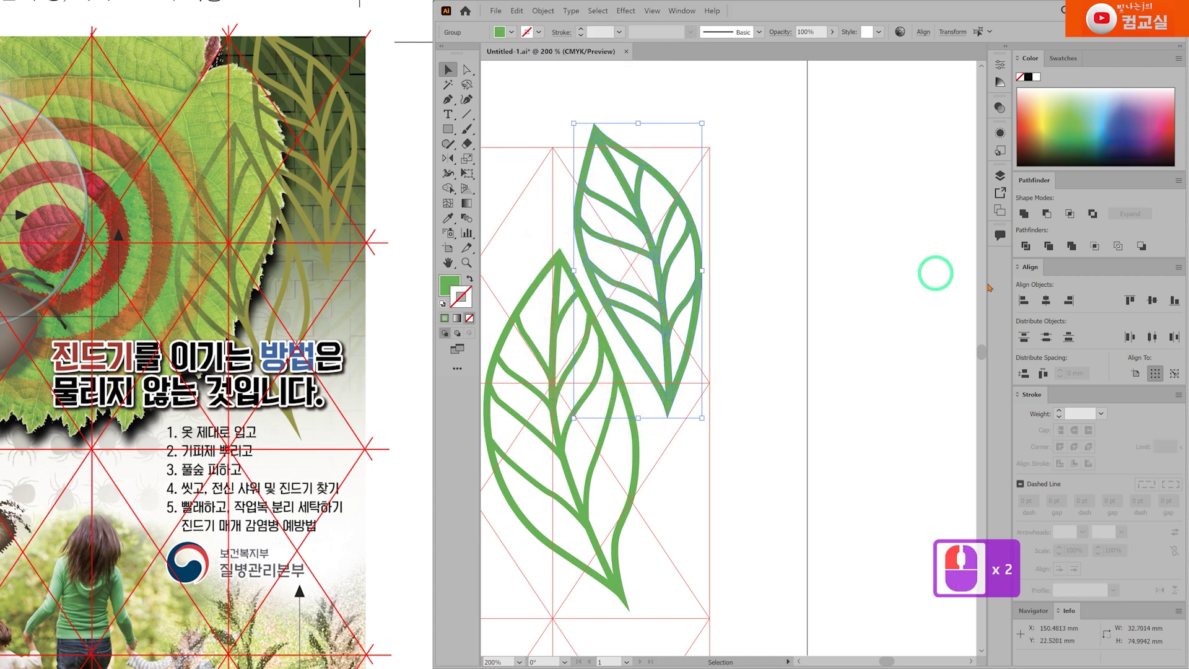
{"action": "left_click", "coordinate": [741, 387]}
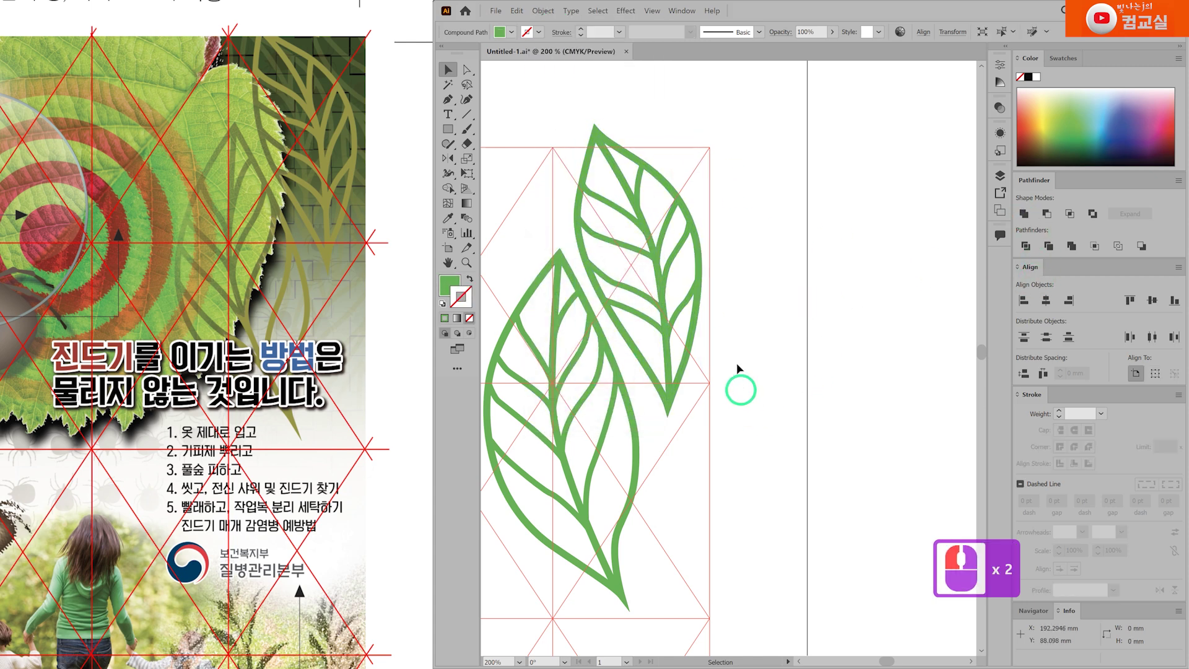
Select both leaves and duplicate the pair outside the artboard, leaving the originals on the grid.
{"action": "scroll", "coordinate": [741, 388], "scroll_direction": "down", "scroll_amount": 3}
{"action": "scroll", "coordinate": [828, 369], "scroll_direction": "down", "scroll_amount": 1}
{"action": "left_click_drag", "start_coordinate": [605, 199], "coordinate": [788, 421]}
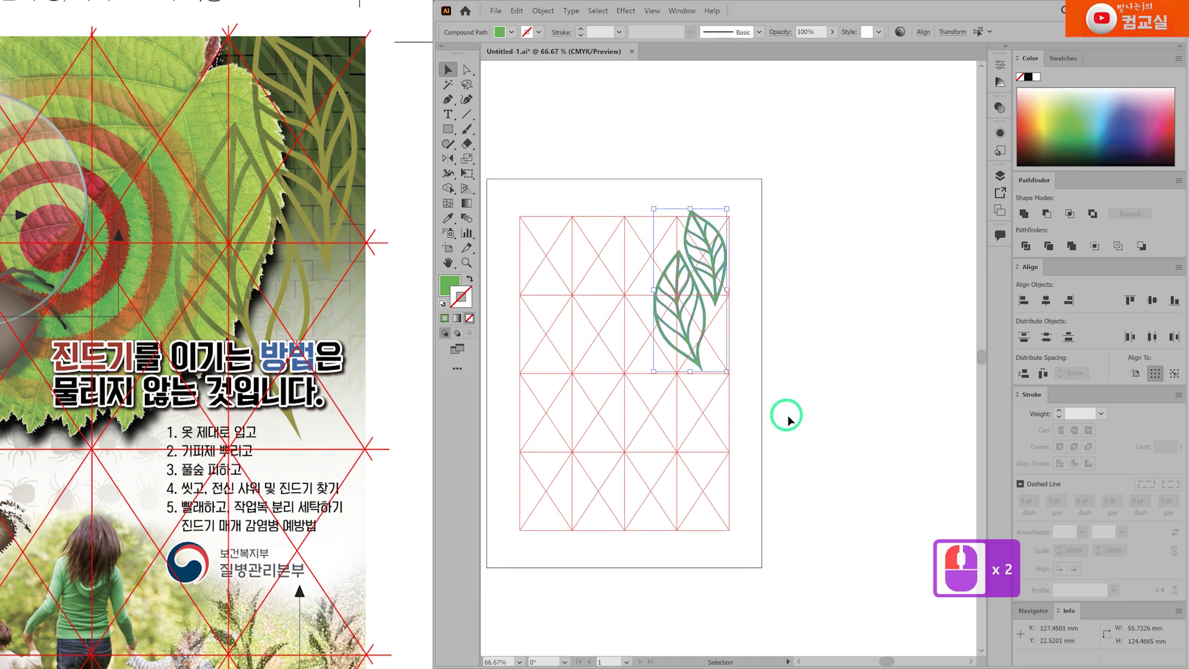
{"action": "scroll", "coordinate": [790, 404], "scroll_direction": "down", "scroll_amount": 2}
{"action": "scroll", "coordinate": [790, 403], "scroll_direction": "left", "scroll_amount": 2}
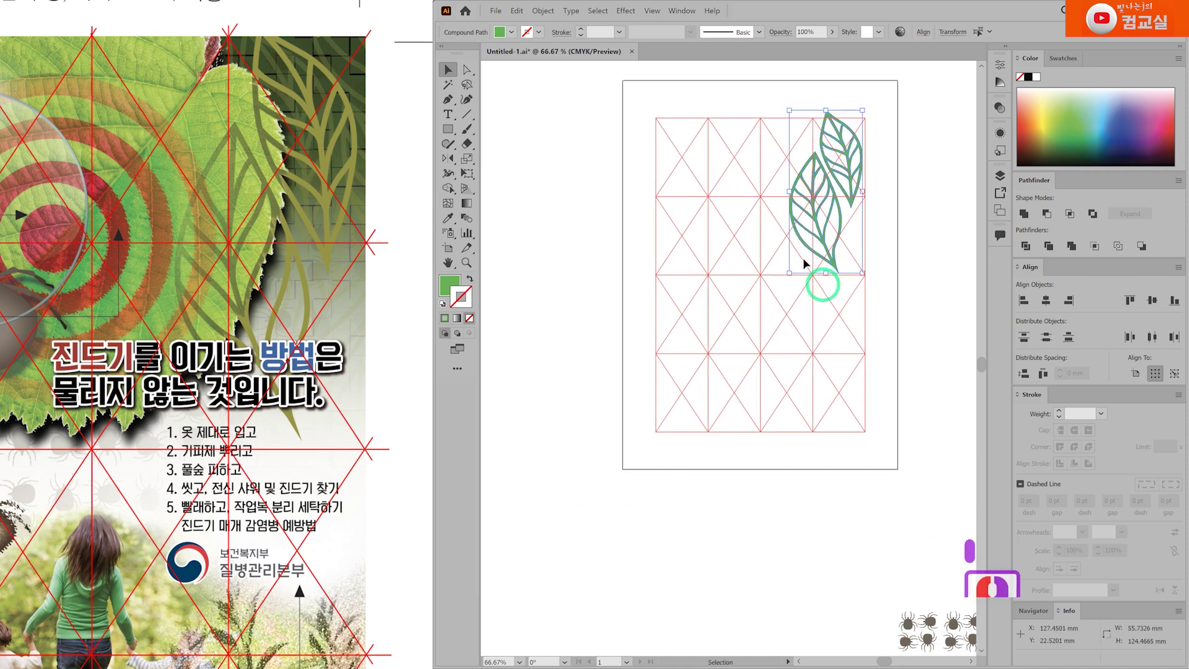
{"action": "left_click_drag", "start_coordinate": [829, 219], "coordinate": [552, 411]}
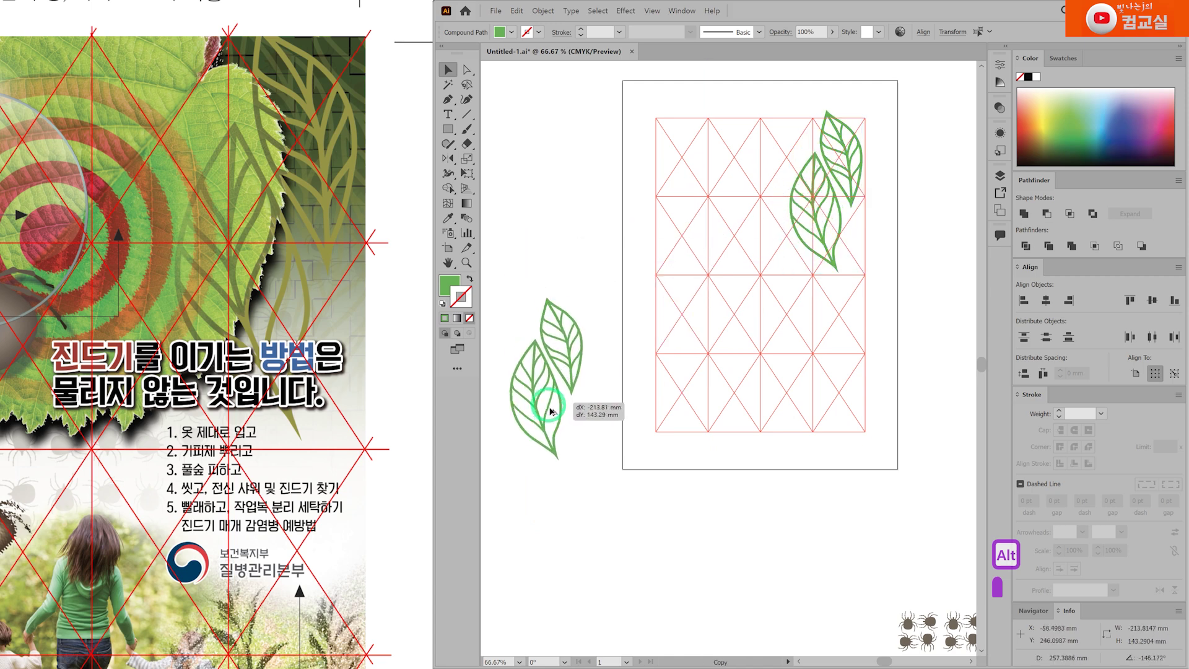
{"action": "left_click", "coordinate": [648, 517]}
Move the duplicated leaf pair to the empty canvas on the right side of the artboard and deselect it.
{"action": "scroll", "coordinate": [648, 517], "scroll_direction": "down", "scroll_amount": 5}
{"action": "scroll", "coordinate": [648, 517], "scroll_direction": "left", "scroll_amount": 3}
{"action": "left_click_drag", "start_coordinate": [644, 270], "coordinate": [731, 392]}
{"action": "scroll", "coordinate": [730, 421], "scroll_direction": "up", "scroll_amount": 2}
{"action": "scroll", "coordinate": [730, 421], "scroll_direction": "right", "scroll_amount": 3}
{"action": "scroll", "coordinate": [720, 442], "scroll_direction": "right", "scroll_amount": 2}
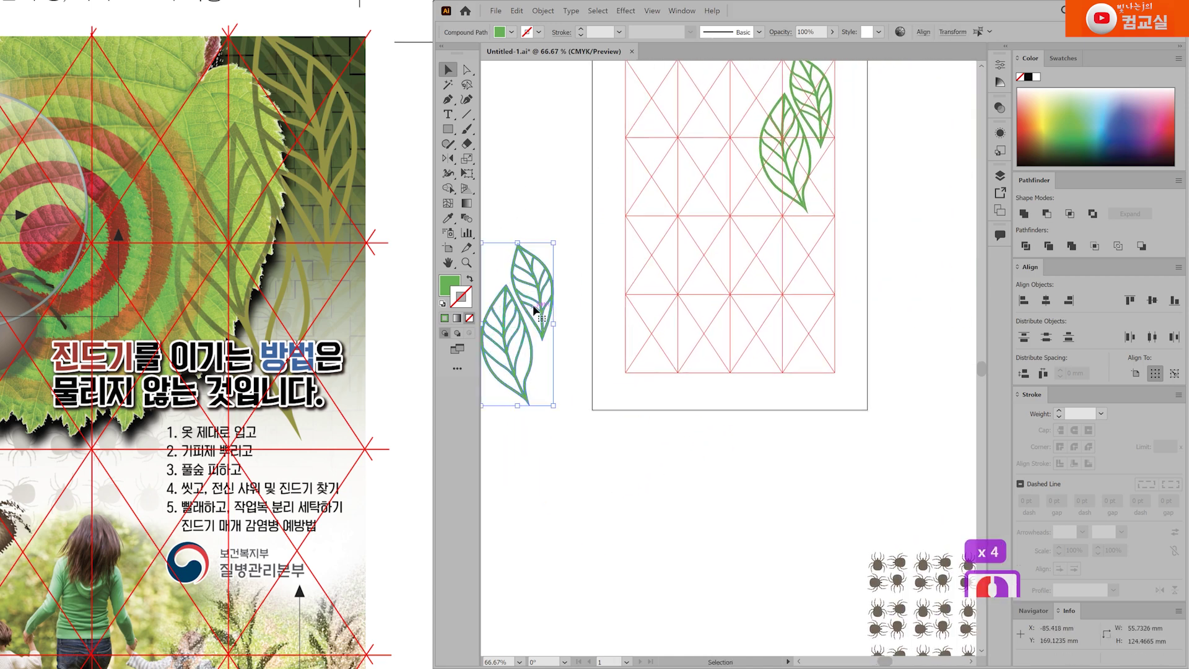
{"action": "left_click_drag", "start_coordinate": [534, 305], "coordinate": [897, 258]}
{"action": "left_click", "coordinate": [928, 359]}
{"action": "left_click_drag", "start_coordinate": [929, 358], "coordinate": [615, 450]}
{"action": "left_click_drag", "start_coordinate": [595, 255], "coordinate": [745, 263]}
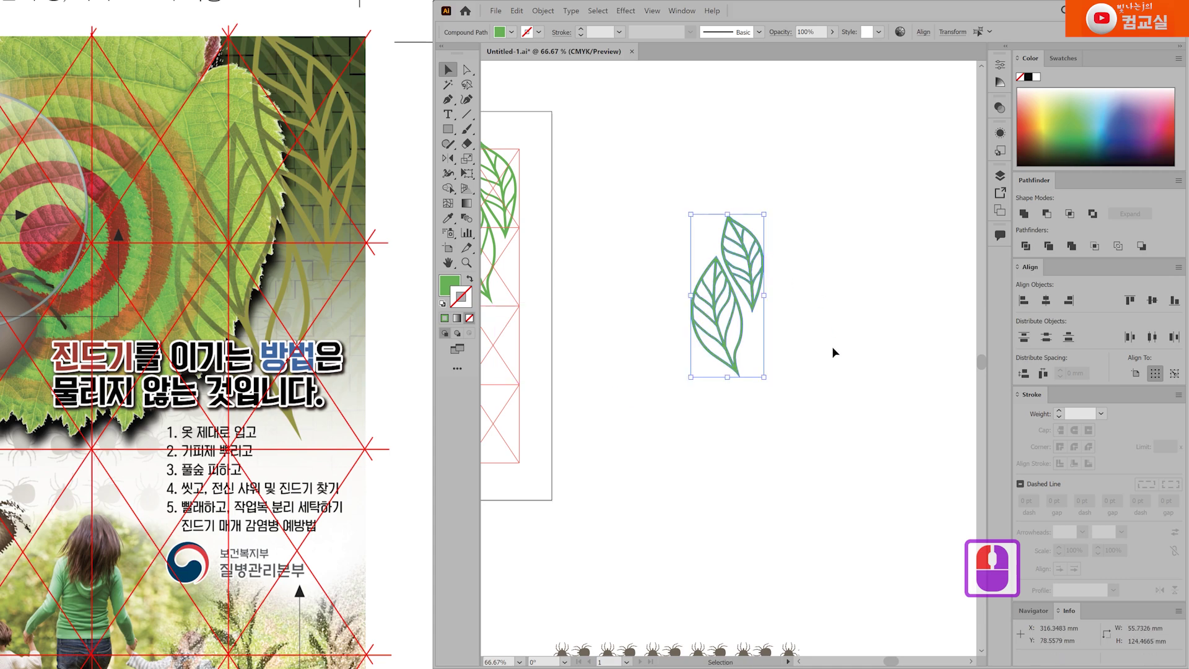
{"action": "double_click", "coordinate": [844, 337]}
Examine the leaf pattern reference in item 6 for its leaf arrangement and colour specification.
{"action": "scroll", "coordinate": [139, 486], "scroll_direction": "down", "scroll_amount": 10}
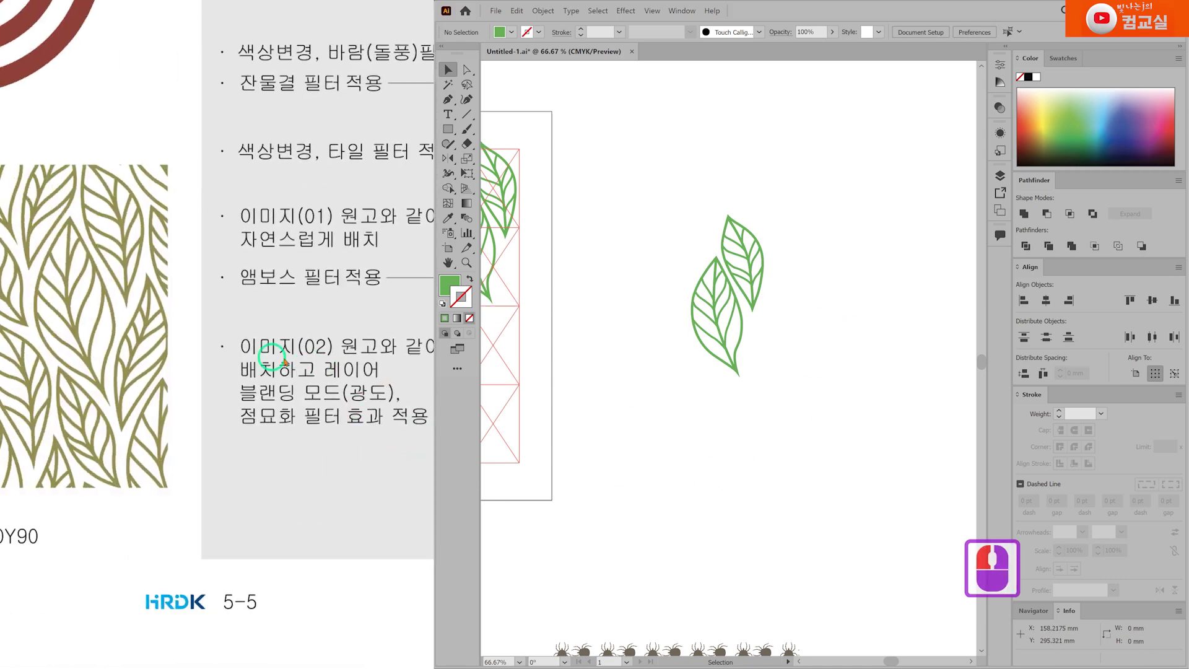
{"action": "left_click", "coordinate": [368, 366]}
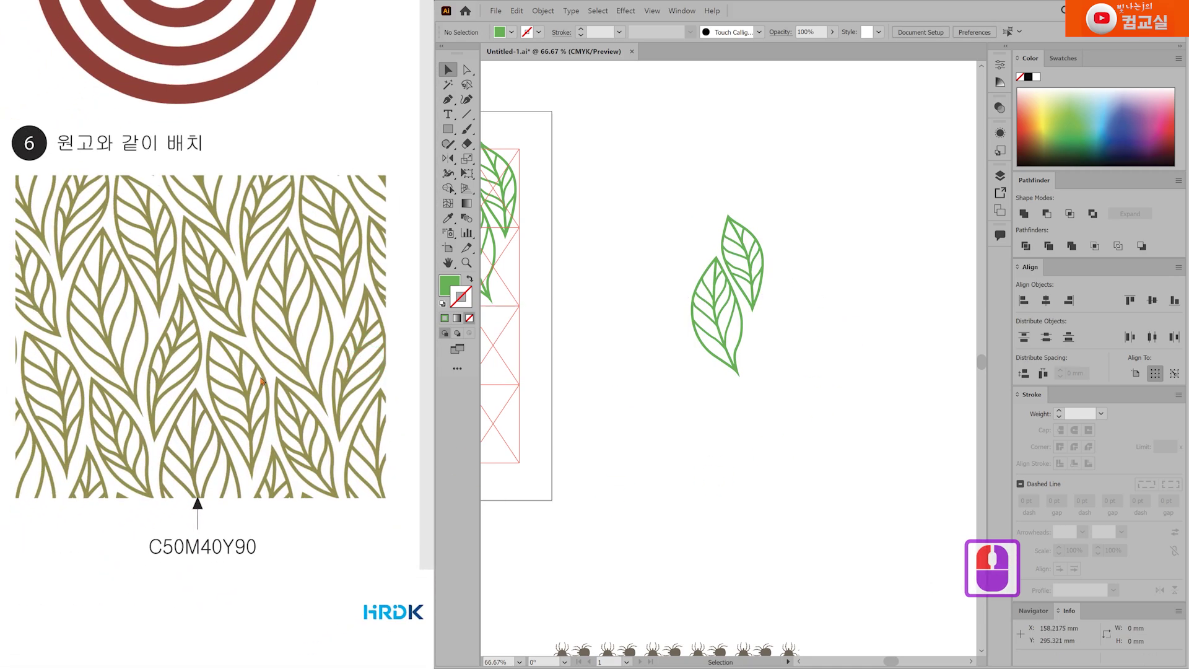
{"action": "mouse_move", "coordinate": [272, 377]}
{"action": "left_mouse_down"}
{"action": "mouse_move", "coordinate": [277, 368]}
{"action": "mouse_move", "coordinate": [288, 384]}
{"action": "left_mouse_up"}
{"action": "double_click", "coordinate": [83, 153]}
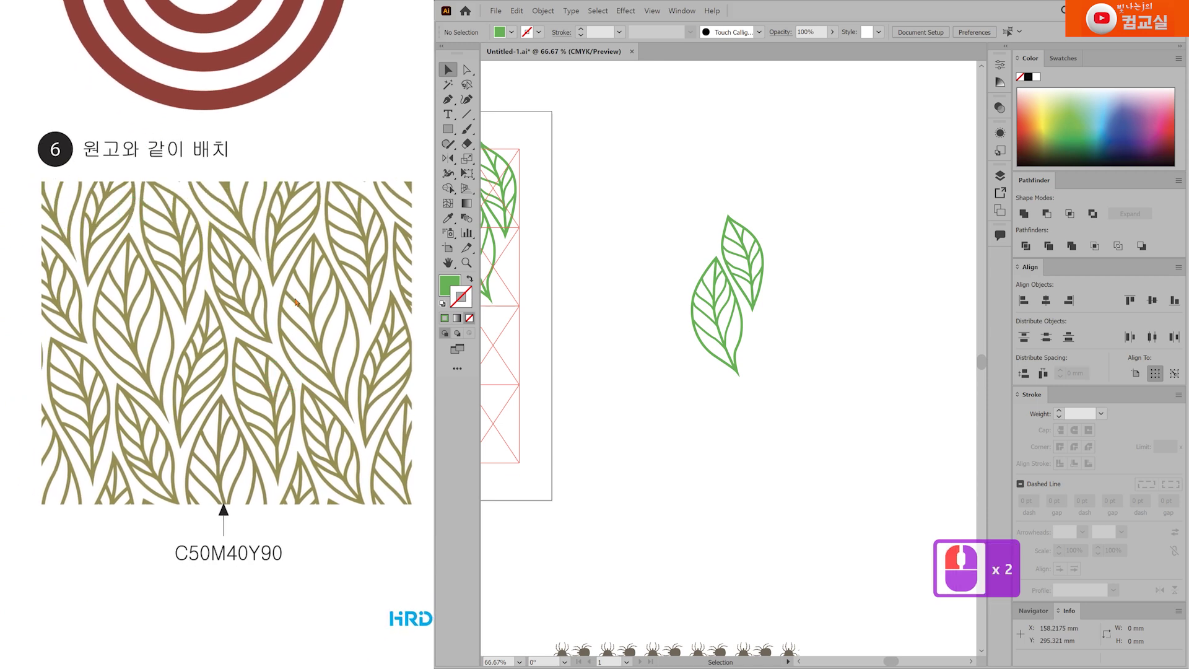
{"action": "left_click_drag", "start_coordinate": [252, 442], "coordinate": [249, 441]}
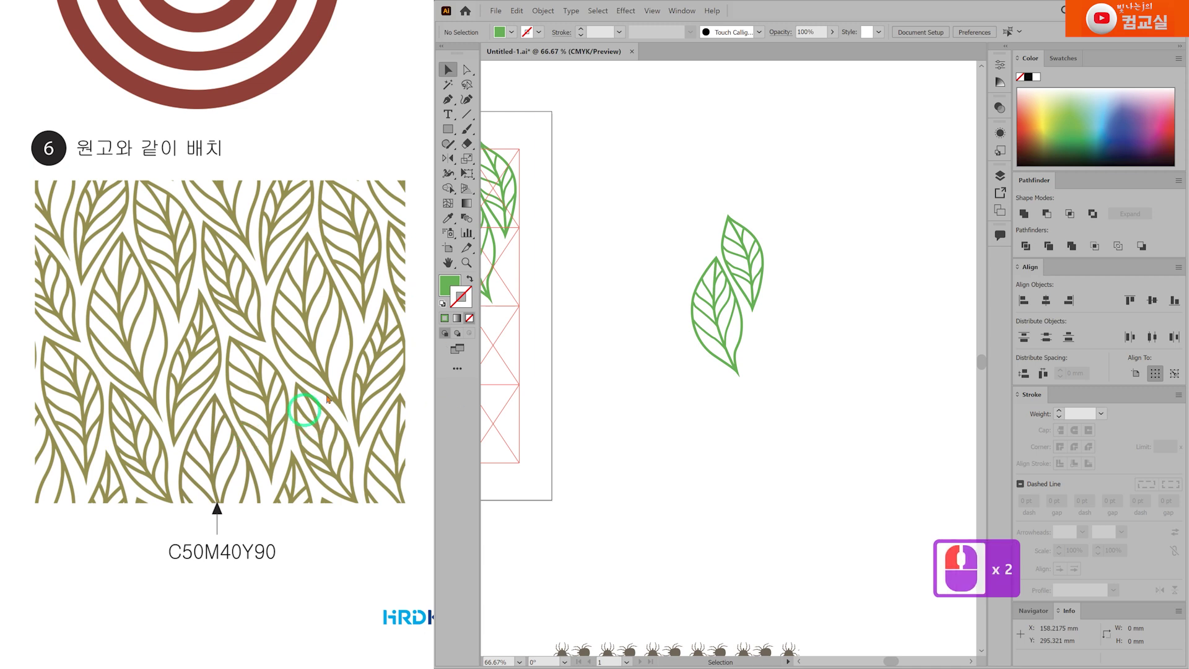
{"action": "left_click_drag", "start_coordinate": [631, 197], "coordinate": [767, 353]}
{"action": "scroll", "coordinate": [737, 306], "scroll_direction": "up", "scroll_amount": 1}
{"action": "left_click", "coordinate": [804, 305]}
{"action": "left_click_drag", "start_coordinate": [715, 285], "coordinate": [696, 309]}
{"action": "key", "text": "ctrl+z"}
{"action": "key", "text": "ctrl+z"}
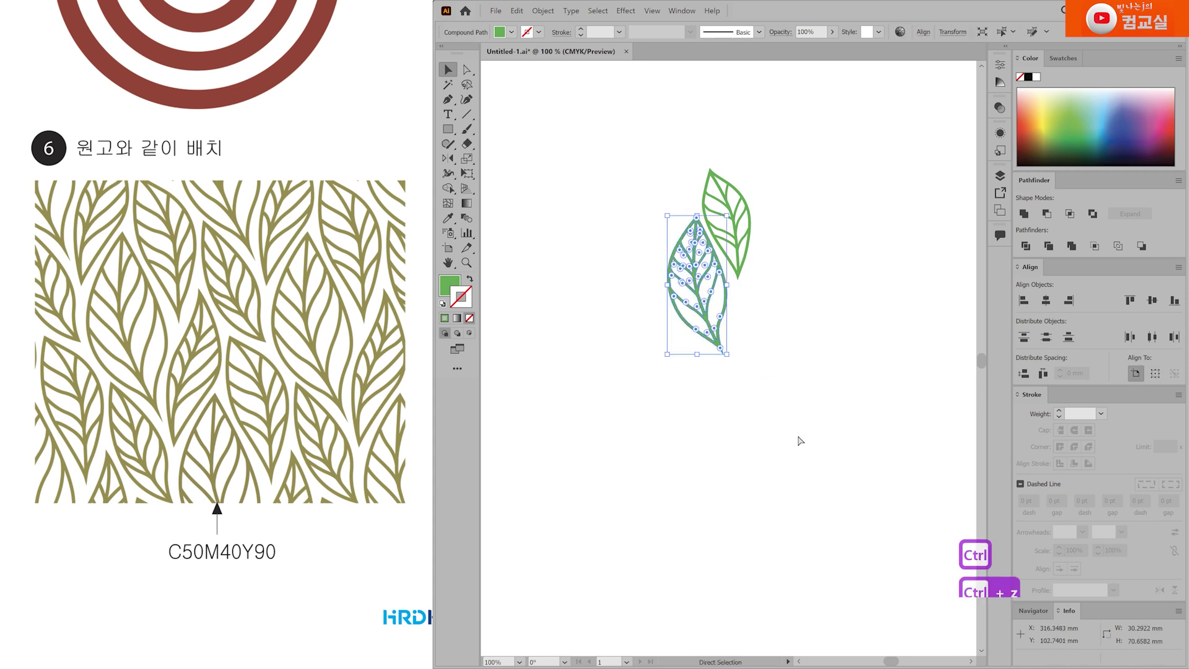
{"action": "left_click", "coordinate": [836, 309]}
{"action": "left_click_drag", "start_coordinate": [865, 358], "coordinate": [689, 372]}
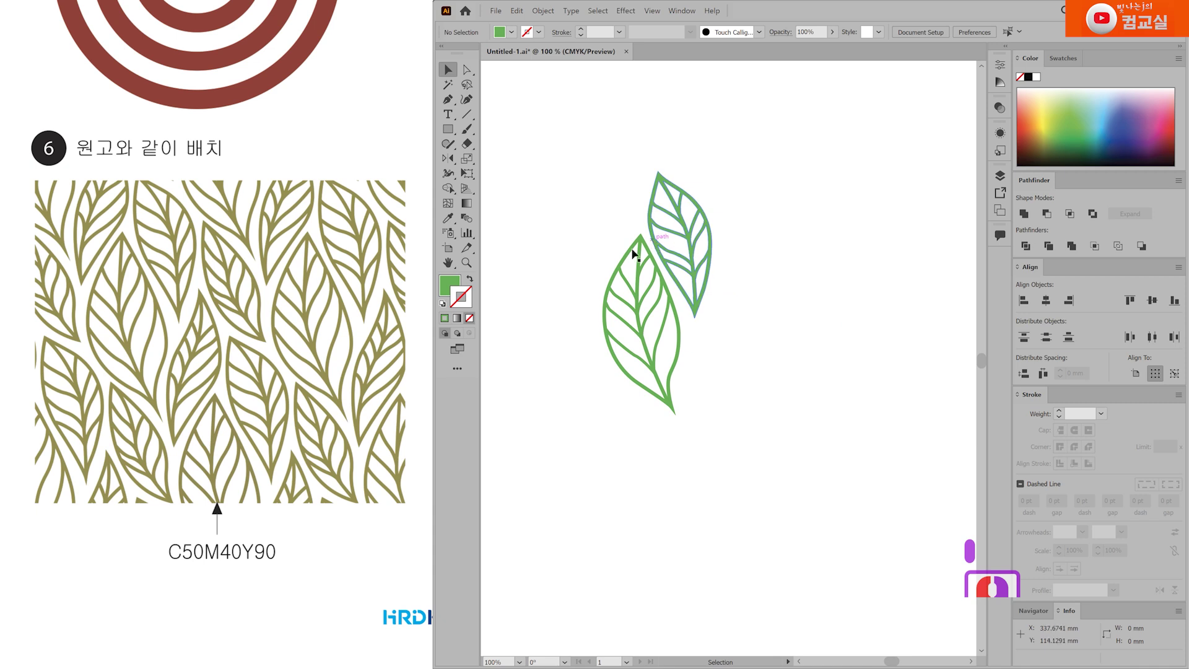
Select both duplicated leaves and compare them with the repeating leaf arrangement in the reference.
{"action": "left_click_drag", "start_coordinate": [293, 393], "coordinate": [261, 393]}
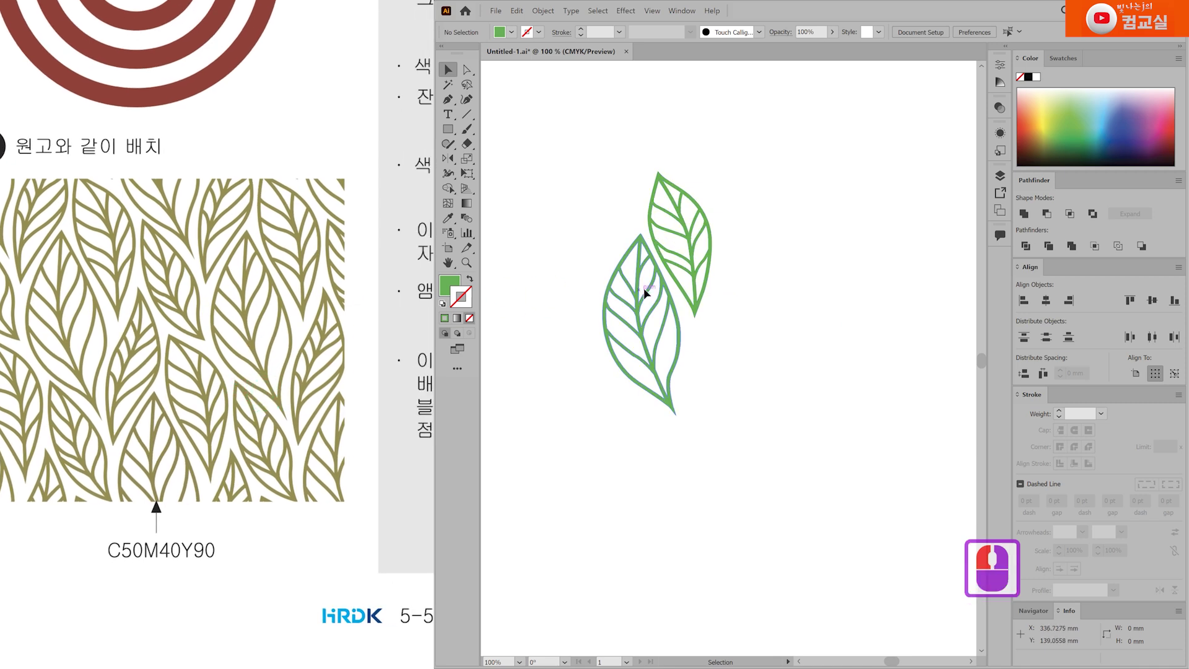
{"action": "left_click", "coordinate": [637, 404]}
{"action": "left_click", "coordinate": [658, 284]}
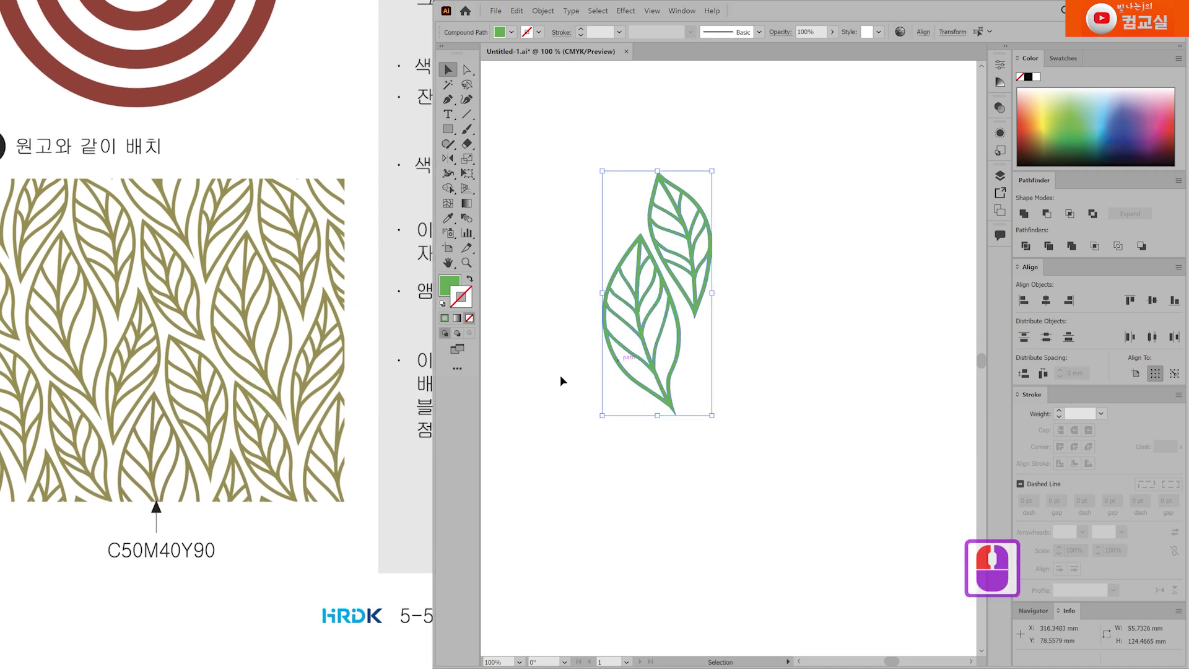
{"action": "double_click", "coordinate": [272, 313]}
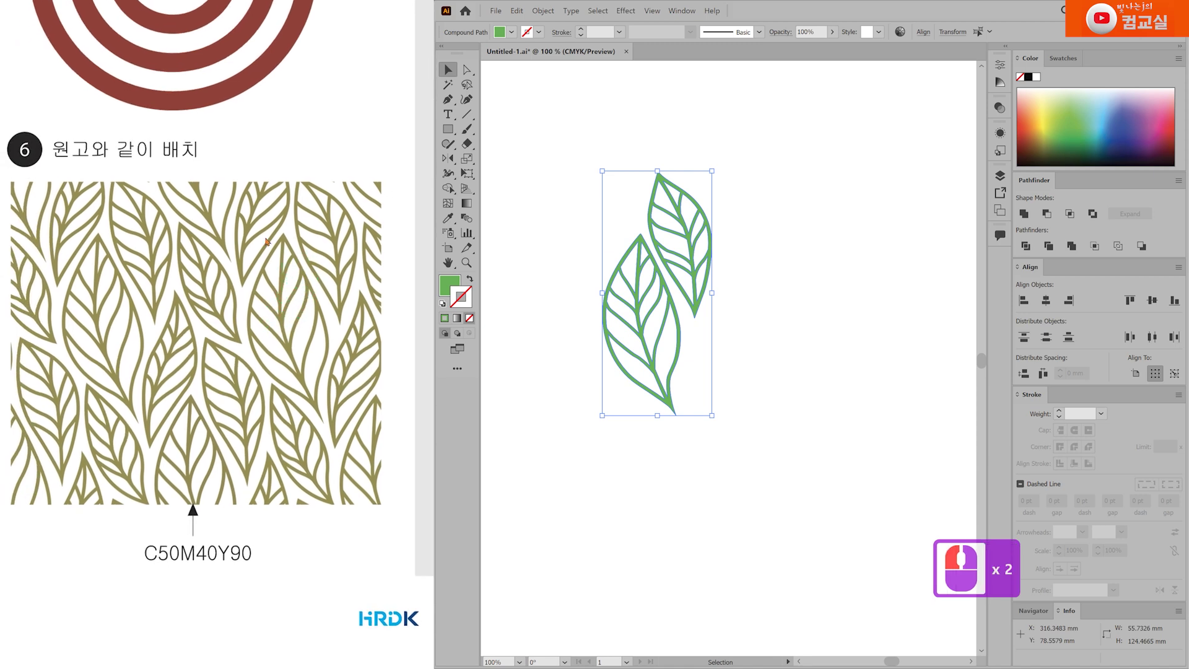
{"action": "left_click", "coordinate": [301, 346]}
{"action": "left_click", "coordinate": [304, 288]}
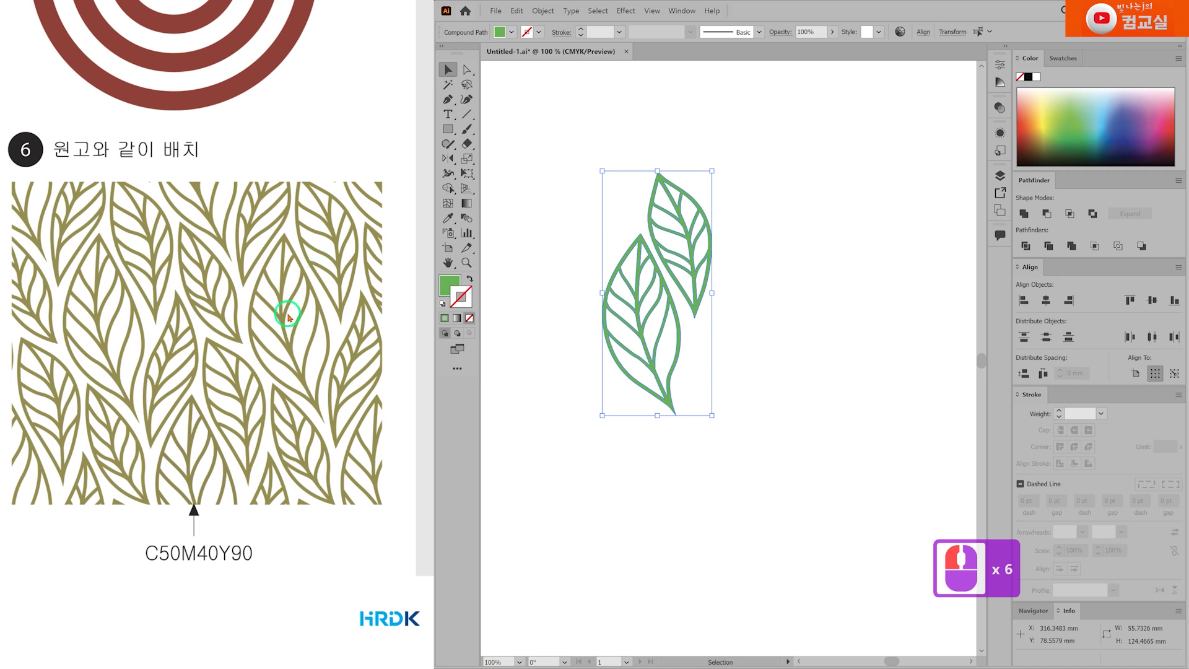
Examine how the larger and smaller leaves alternate across the reference pattern, and deselect the duplicated leaf pair.
{"action": "left_click", "coordinate": [278, 343]}
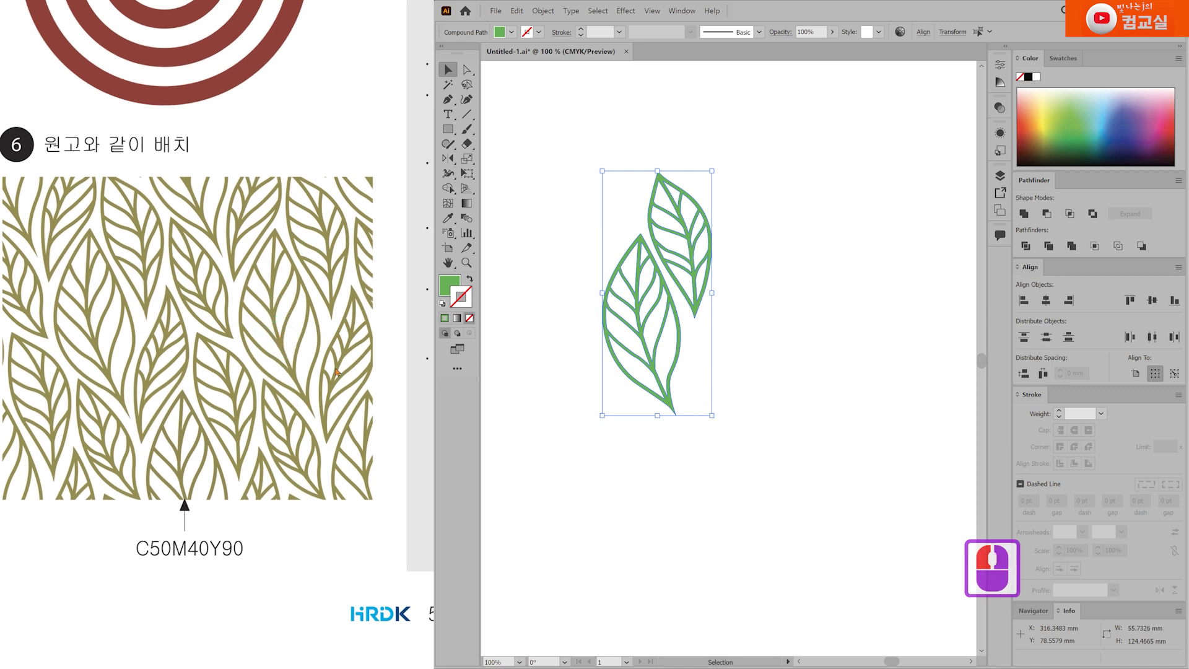
{"action": "left_click", "coordinate": [341, 348]}
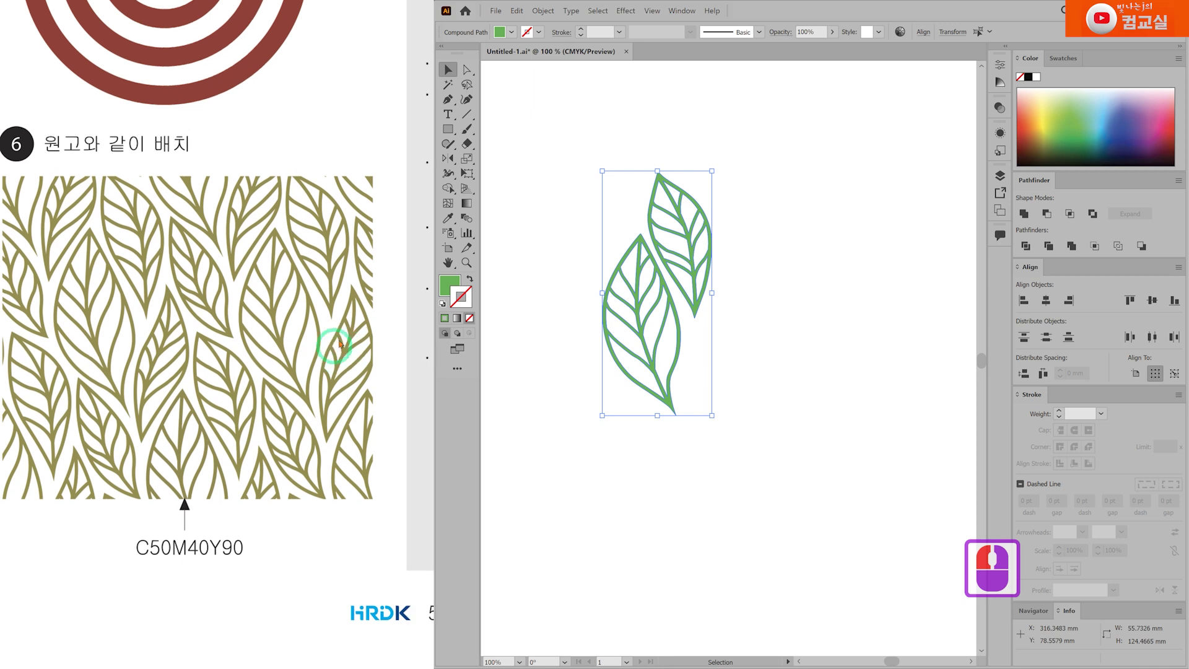
{"action": "left_click", "coordinate": [292, 434]}
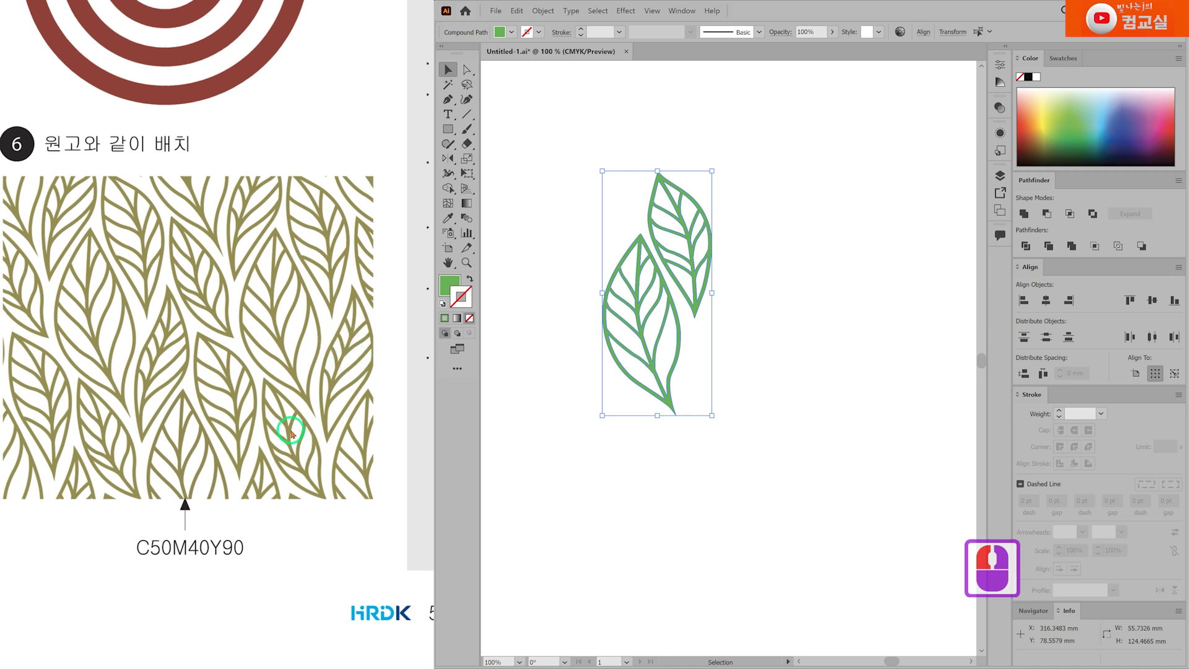
{"action": "left_click", "coordinate": [300, 441]}
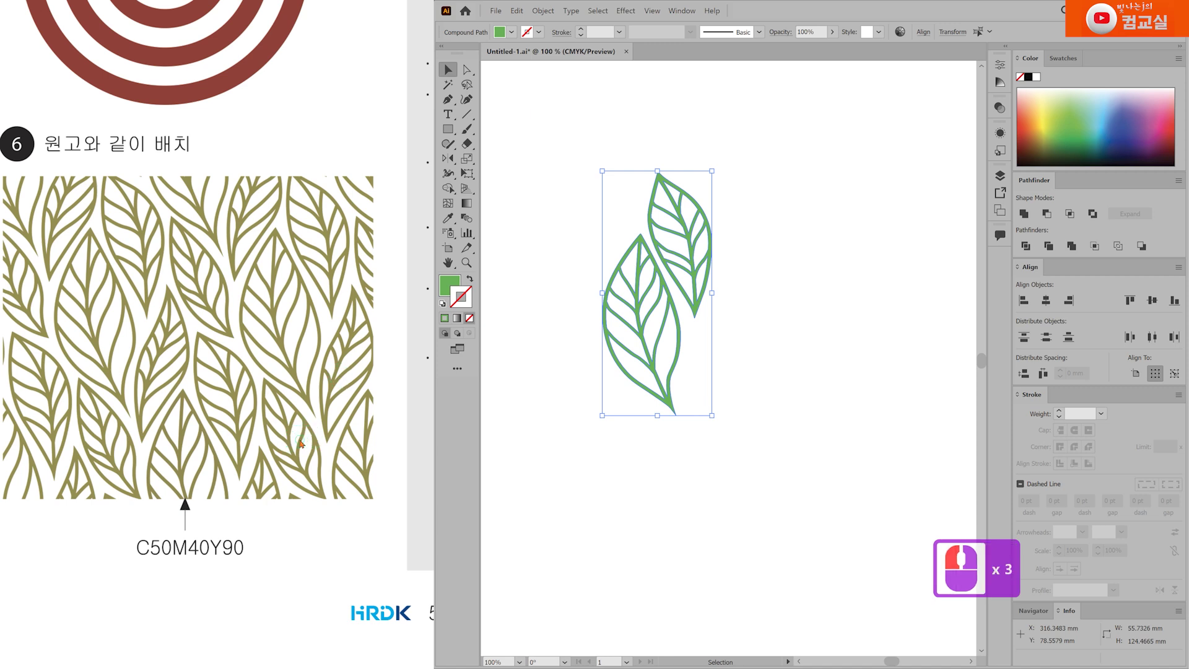
{"action": "left_click", "coordinate": [302, 440]}
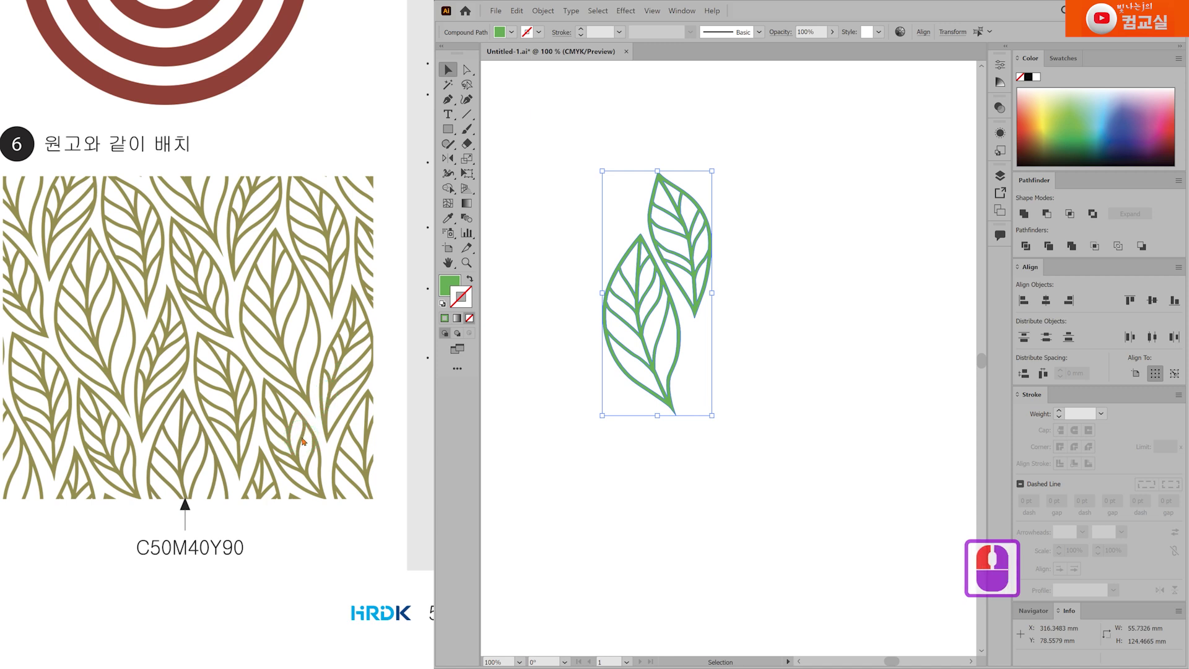
{"action": "left_click", "coordinate": [688, 468]}
{"action": "left_click_drag", "start_coordinate": [690, 467], "coordinate": [661, 449]}
Examine the slimmer leaf shape near the right edge of the reference pattern as the model for a third leaf.
{"action": "left_click", "coordinate": [448, 99]}
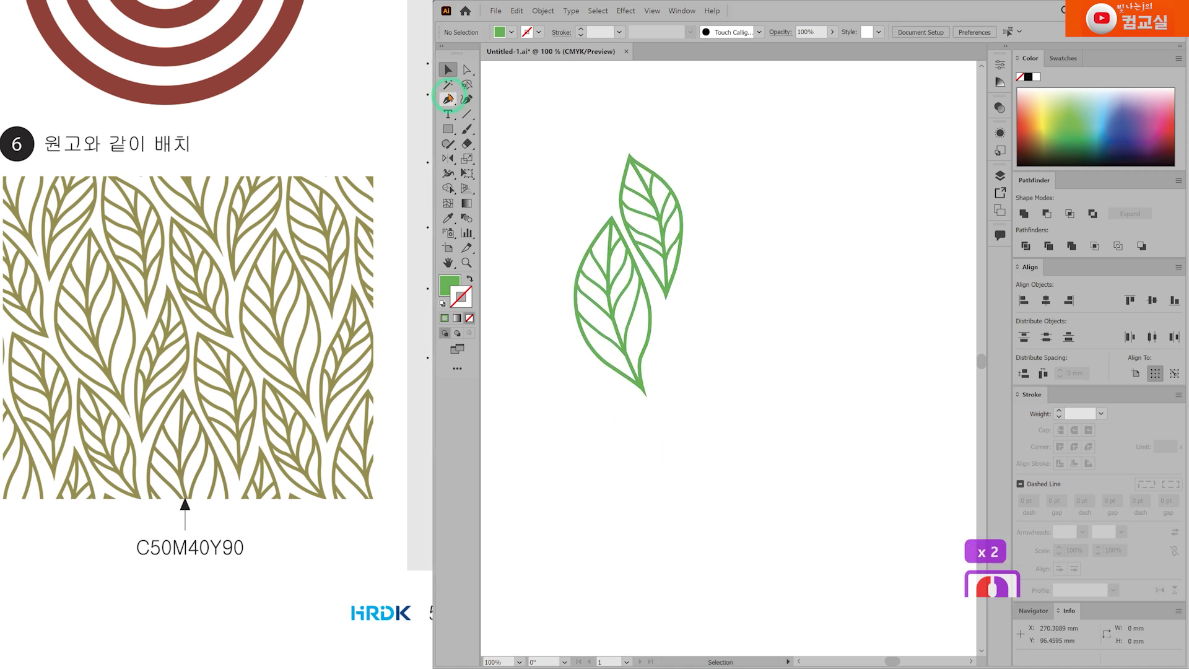
{"action": "left_click", "coordinate": [291, 418]}
{"action": "left_click", "coordinate": [280, 403]}
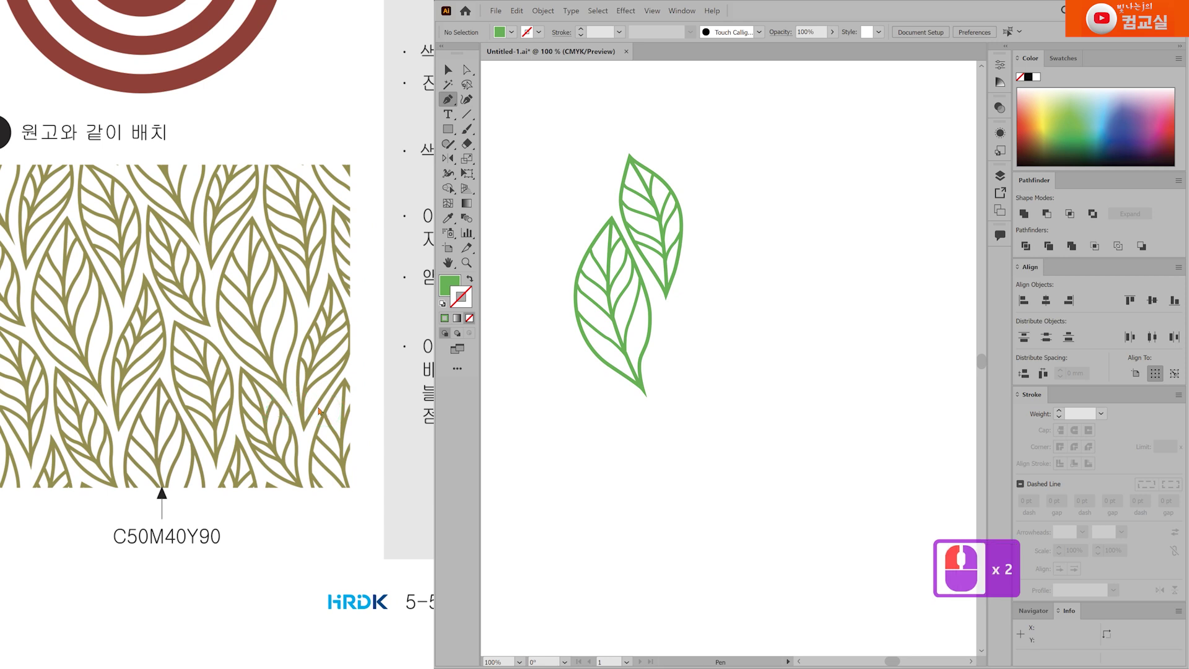
{"action": "left_click", "coordinate": [313, 355]}
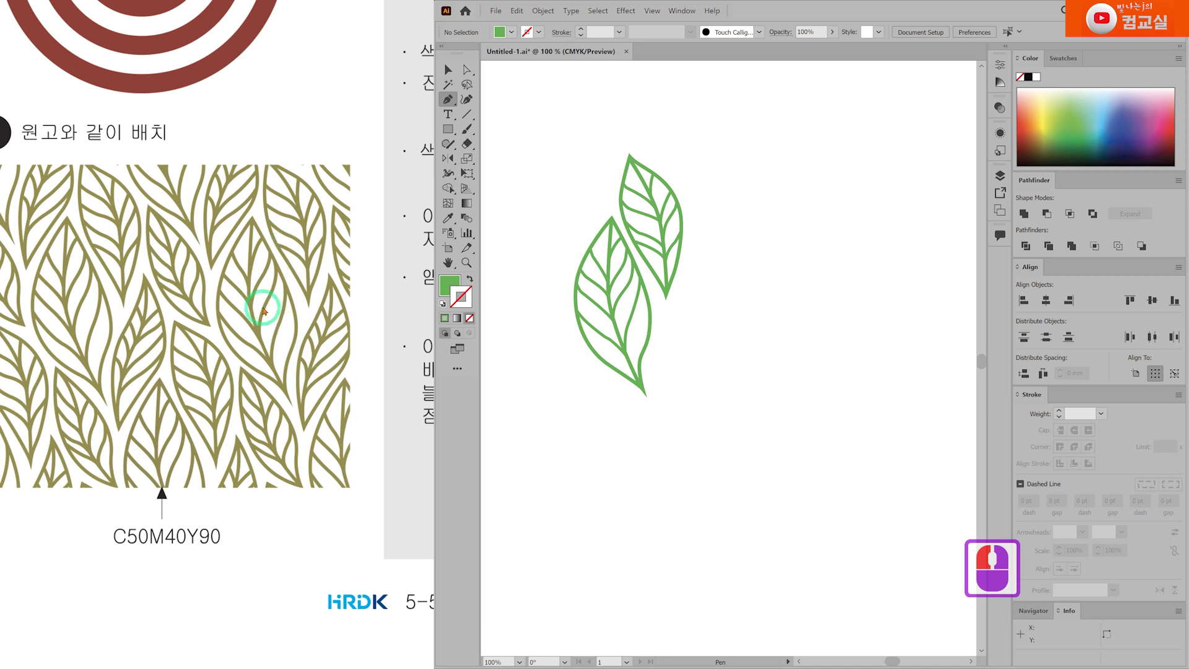
{"action": "left_click", "coordinate": [324, 363]}
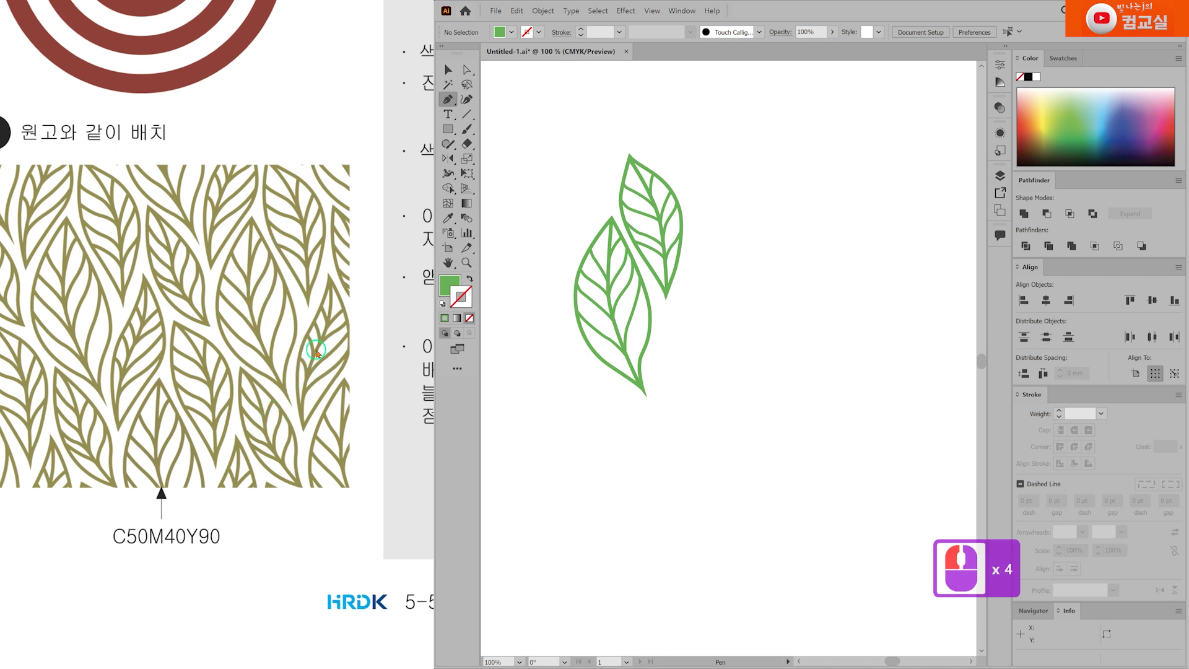
{"action": "left_click", "coordinate": [321, 347]}
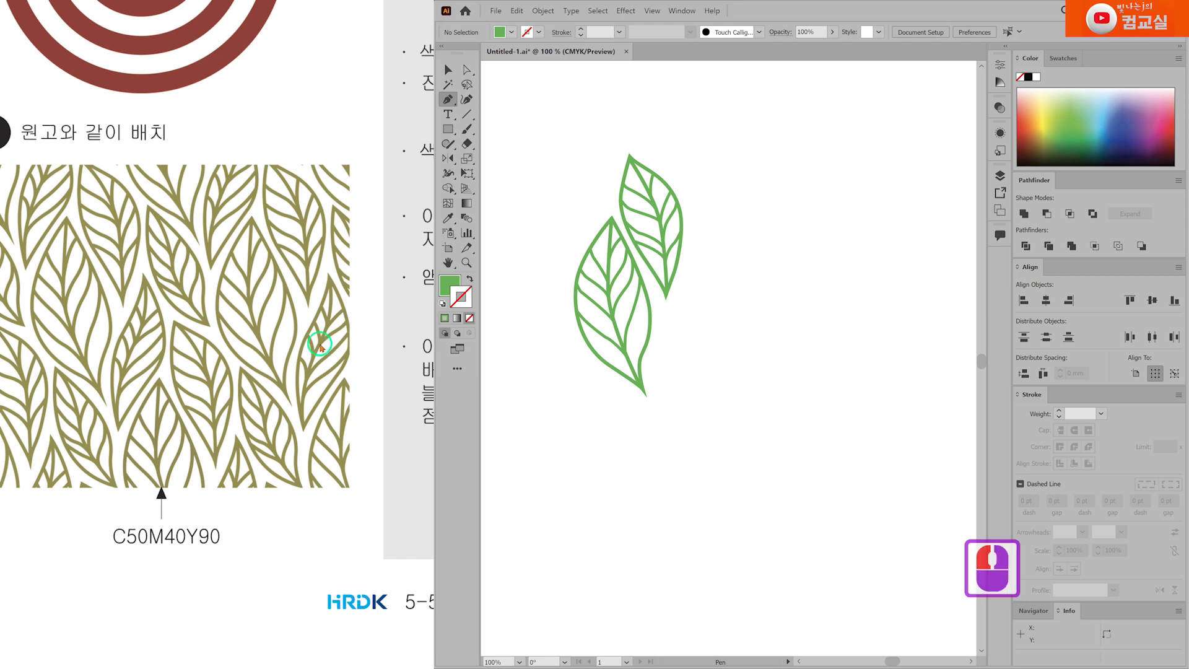
{"action": "left_click", "coordinate": [320, 380]}
{"action": "left_click", "coordinate": [323, 411]}
Draw a closed, curved leaf outline with the Pen tool beside the smaller leaf's lower tip, using a 5 pt green stroke and no fill.
{"action": "left_click", "coordinate": [709, 310]}
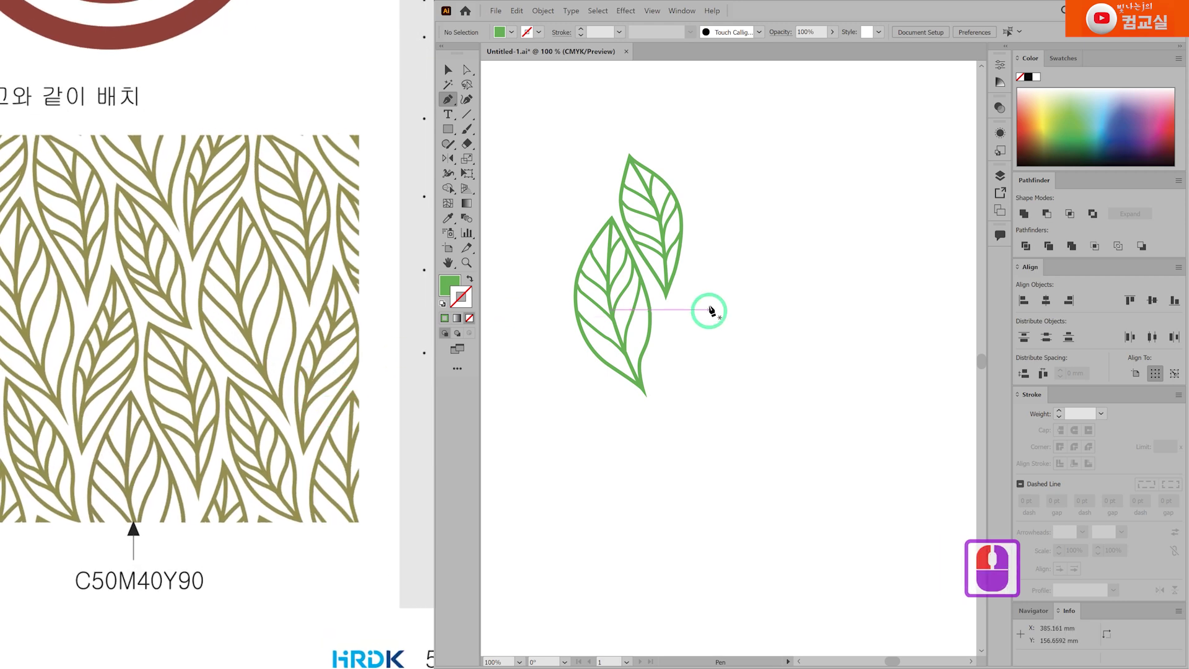
{"action": "scroll", "coordinate": [690, 280], "scroll_direction": "up", "scroll_amount": 1}
{"action": "scroll", "coordinate": [690, 280], "scroll_direction": "up", "scroll_amount": 2}
{"action": "key", "text": "shift+x"}
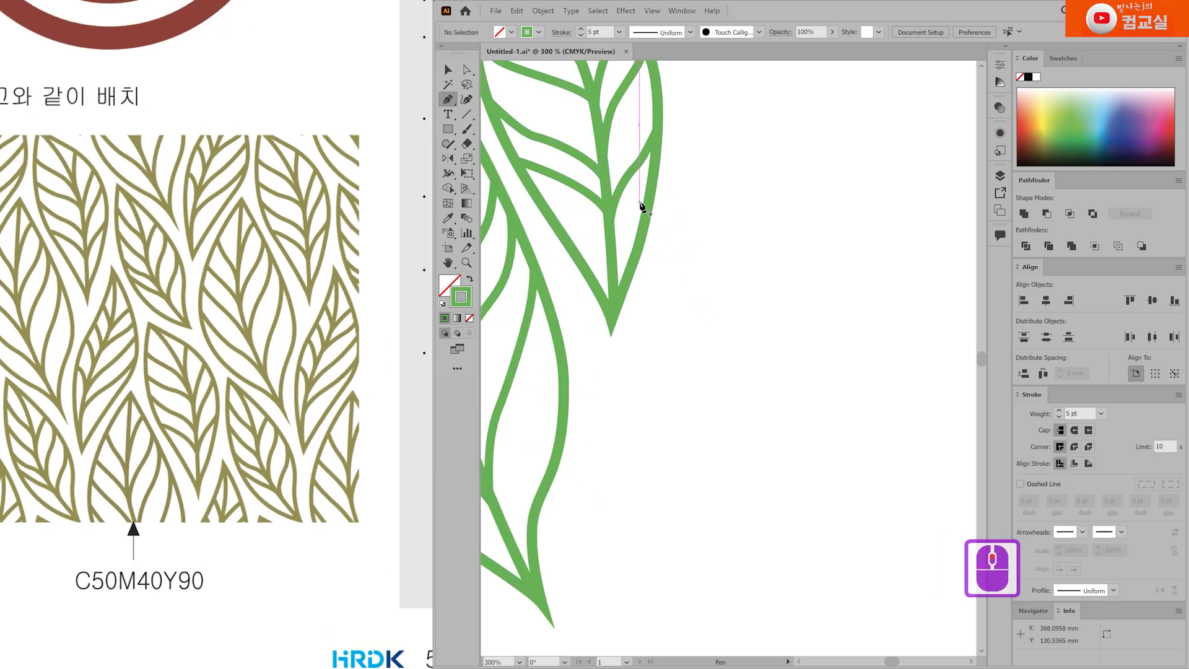
{"action": "left_click", "coordinate": [693, 209]}
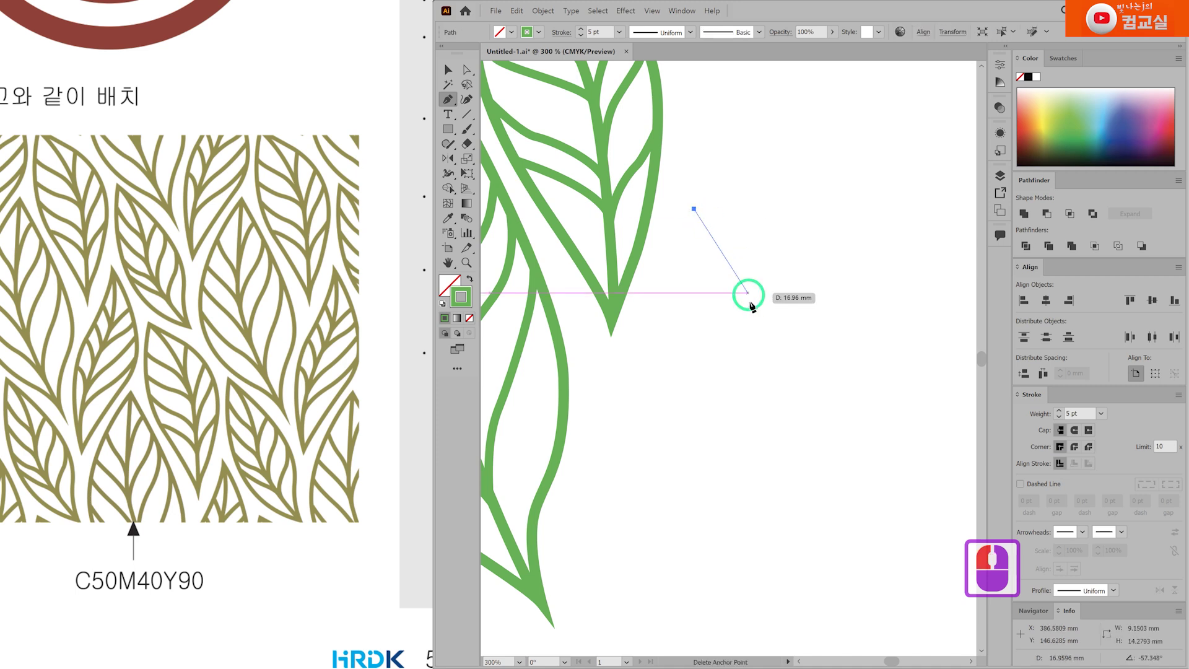
{"action": "left_click_drag", "start_coordinate": [757, 333], "coordinate": [755, 404]}
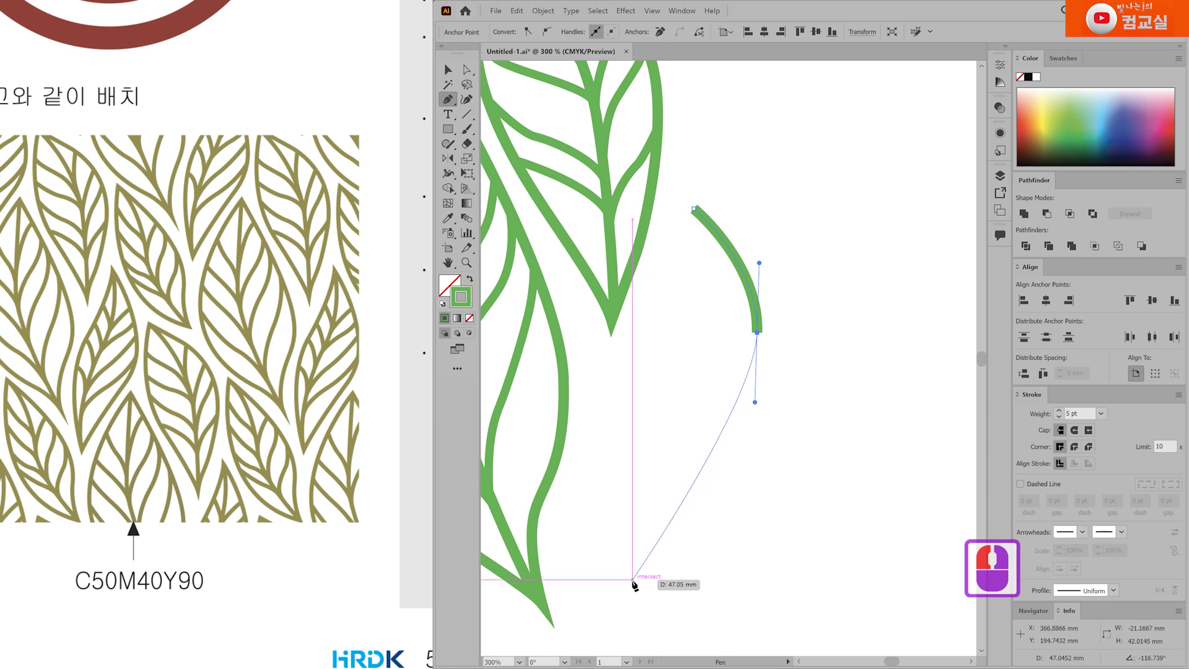
{"action": "scroll", "coordinate": [631, 576], "scroll_direction": "down", "scroll_amount": 3}
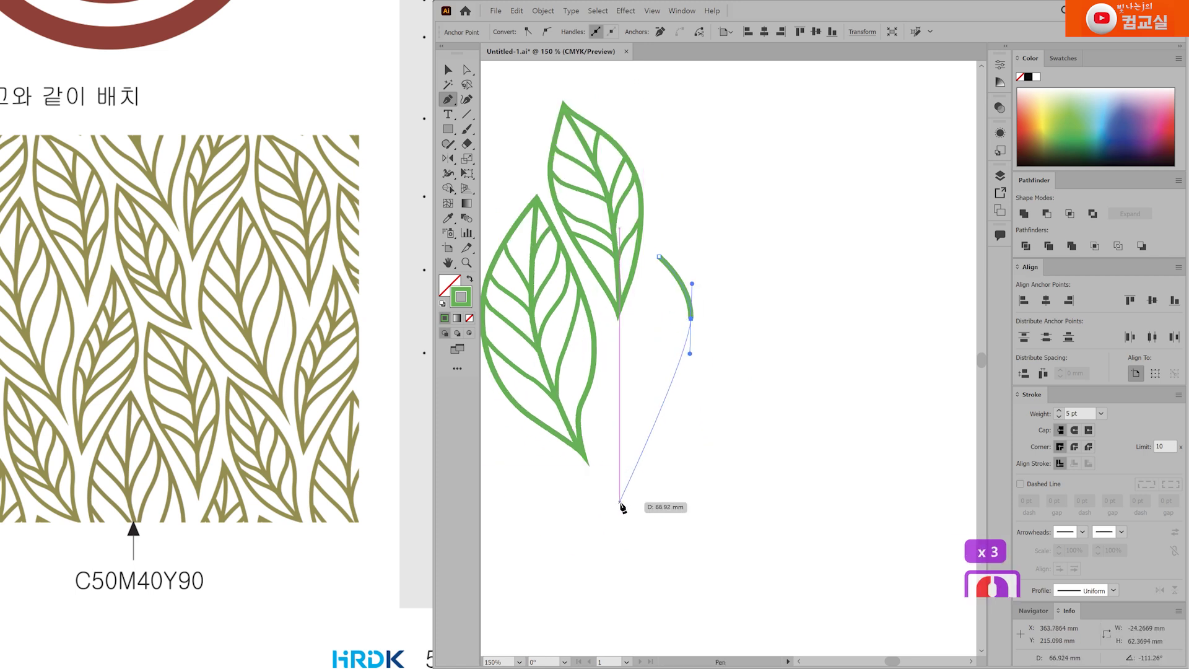
{"action": "left_click_drag", "start_coordinate": [621, 501], "coordinate": [619, 512]}
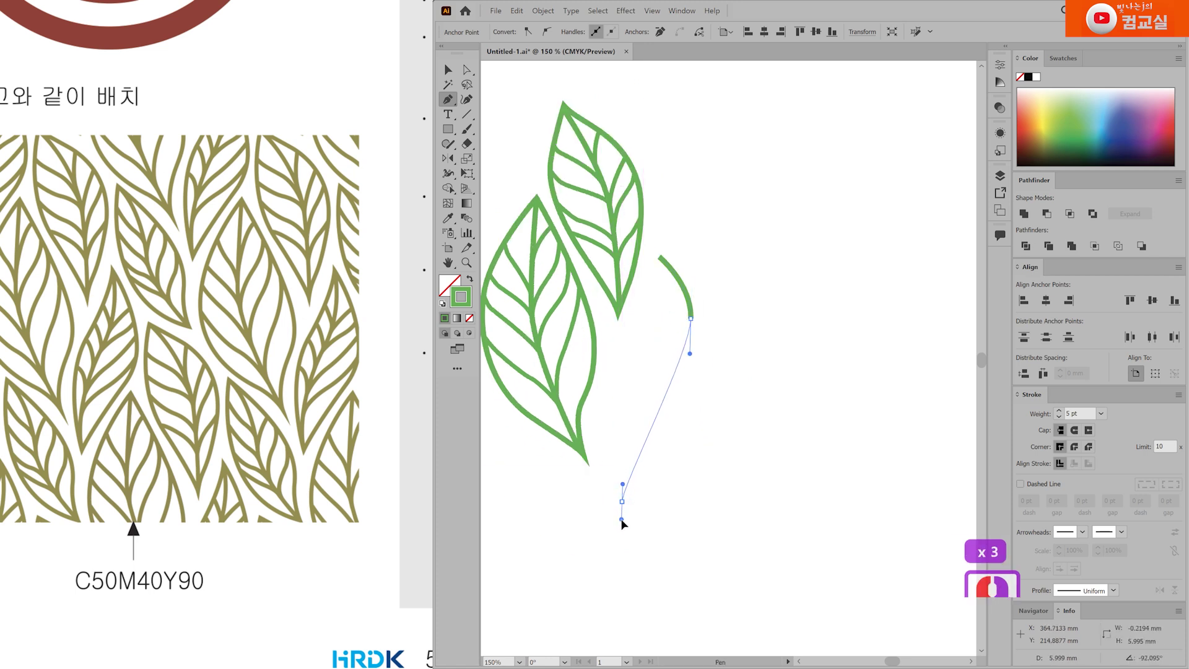
{"action": "left_click", "coordinate": [622, 501]}
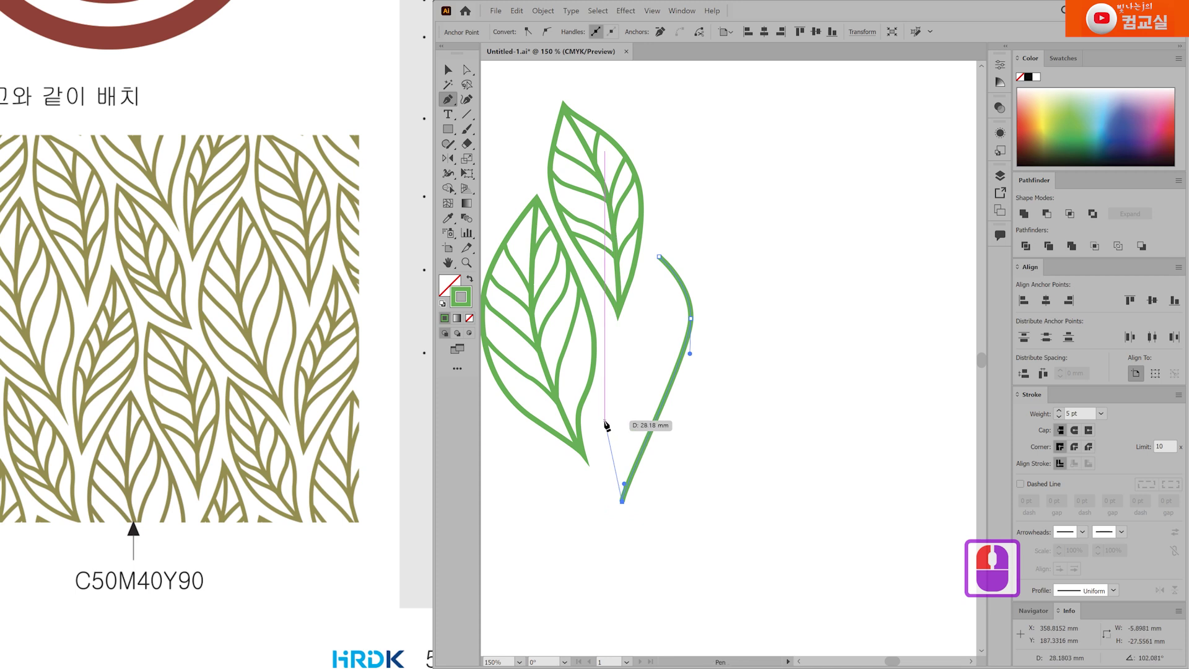
{"action": "left_click_drag", "start_coordinate": [611, 385], "coordinate": [624, 328]}
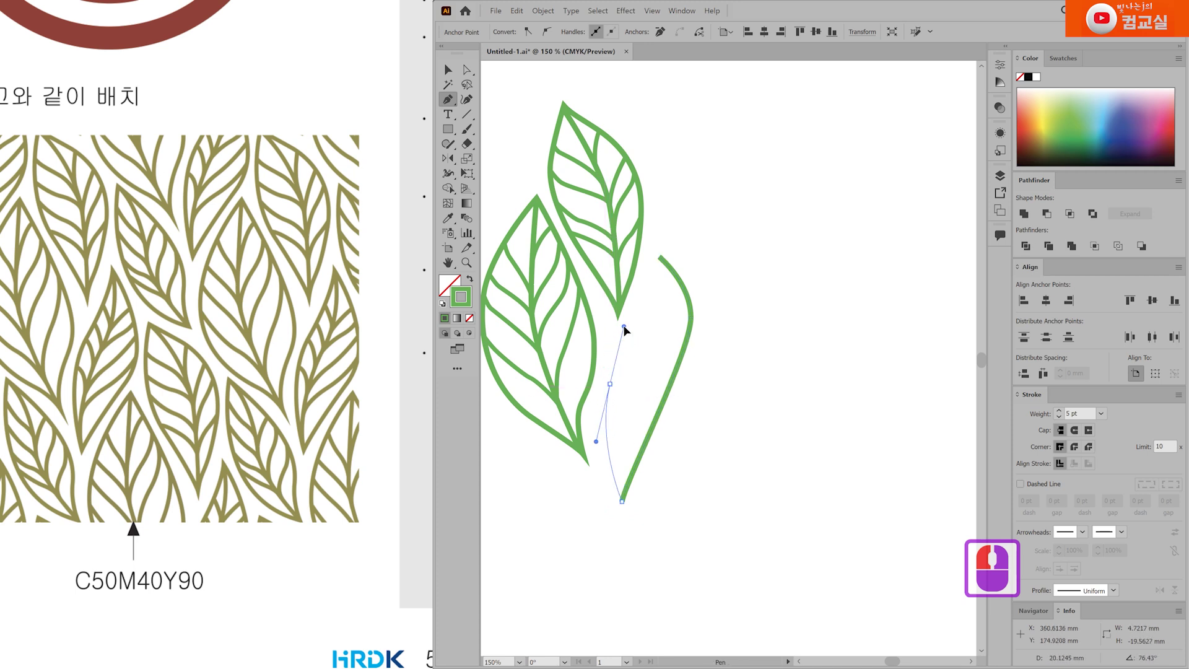
{"action": "scroll", "coordinate": [655, 271], "scroll_direction": "up", "scroll_amount": 1}
{"action": "left_click_drag", "start_coordinate": [660, 256], "coordinate": [656, 192]}
Move the new outline's lower tip and left-edge anchor slightly left and adjust the curve of its left side.
{"action": "key", "text": "a"}
{"action": "left_click_drag", "start_coordinate": [624, 427], "coordinate": [669, 374]}
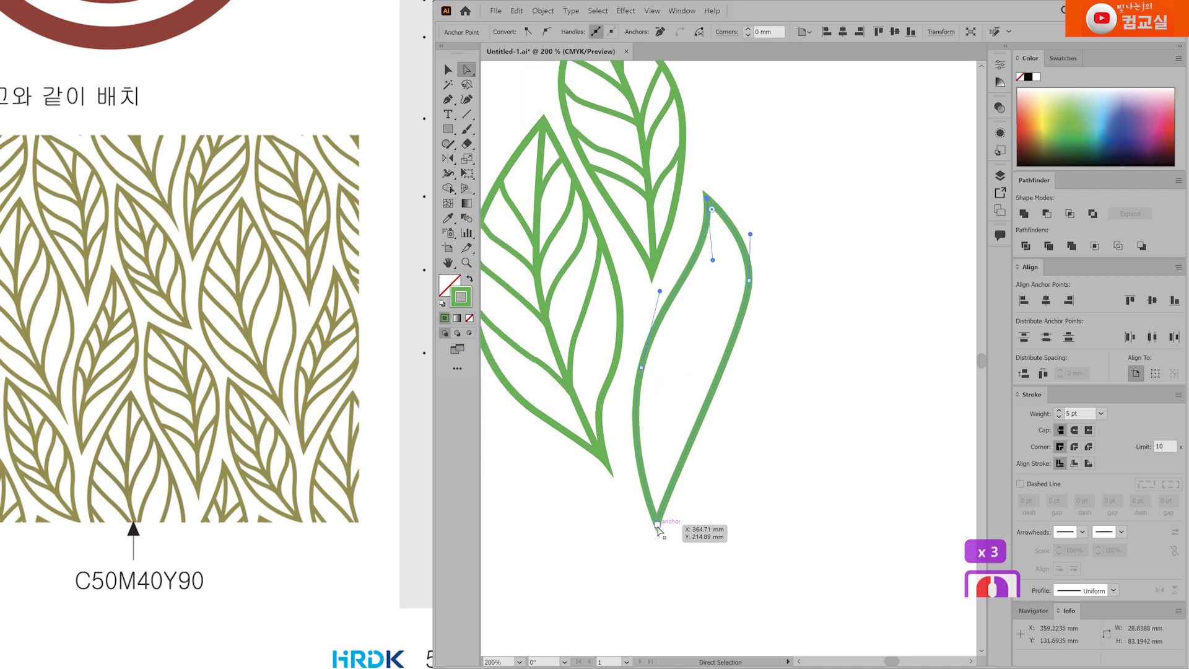
{"action": "left_click_drag", "start_coordinate": [658, 525], "coordinate": [650, 526]}
{"action": "left_click_drag", "start_coordinate": [641, 368], "coordinate": [630, 373]}
{"action": "left_click_drag", "start_coordinate": [612, 447], "coordinate": [613, 470]}
{"action": "scroll", "coordinate": [703, 214], "scroll_direction": "up", "scroll_amount": 1}
Refine the outline's upper tip and right edge by adjusting their anchors and handles, and deselect the leaf.
{"action": "left_click_drag", "start_coordinate": [720, 283], "coordinate": [719, 270]}
{"action": "left_click_drag", "start_coordinate": [775, 319], "coordinate": [792, 349]}
{"action": "left_click_drag", "start_coordinate": [794, 280], "coordinate": [808, 364]}
{"action": "scroll", "coordinate": [760, 504], "scroll_direction": "down", "scroll_amount": 2}
{"action": "left_click_drag", "start_coordinate": [656, 495], "coordinate": [670, 494]}
{"action": "left_click_drag", "start_coordinate": [819, 203], "coordinate": [809, 245]}
{"action": "left_click_drag", "start_coordinate": [798, 403], "coordinate": [789, 393]}
{"action": "left_click_drag", "start_coordinate": [810, 246], "coordinate": [805, 258]}
{"action": "left_click", "coordinate": [867, 175]}
Adjust the anchors at the outline's upper tip and lower its left-side anchor so the edge follows the neighbouring leaf.
{"action": "left_click_drag", "start_coordinate": [832, 197], "coordinate": [789, 263]}
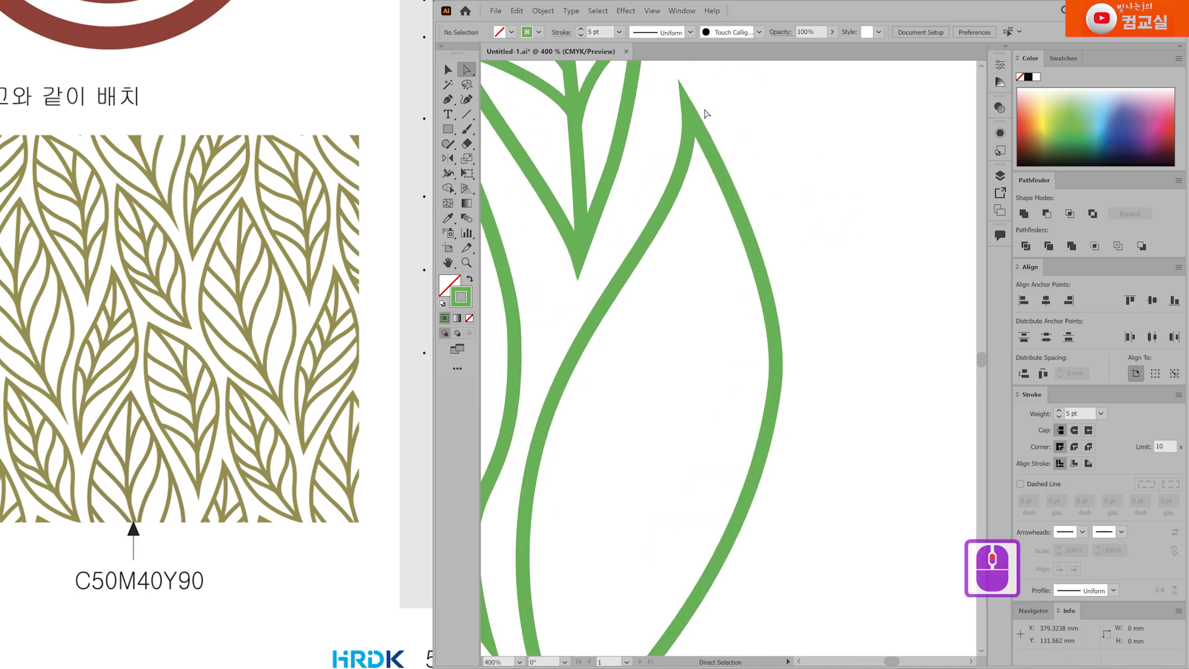
{"action": "left_click_drag", "start_coordinate": [689, 106], "coordinate": [690, 112]}
{"action": "left_click_drag", "start_coordinate": [699, 193], "coordinate": [693, 185]}
{"action": "left_click_drag", "start_coordinate": [690, 118], "coordinate": [680, 117]}
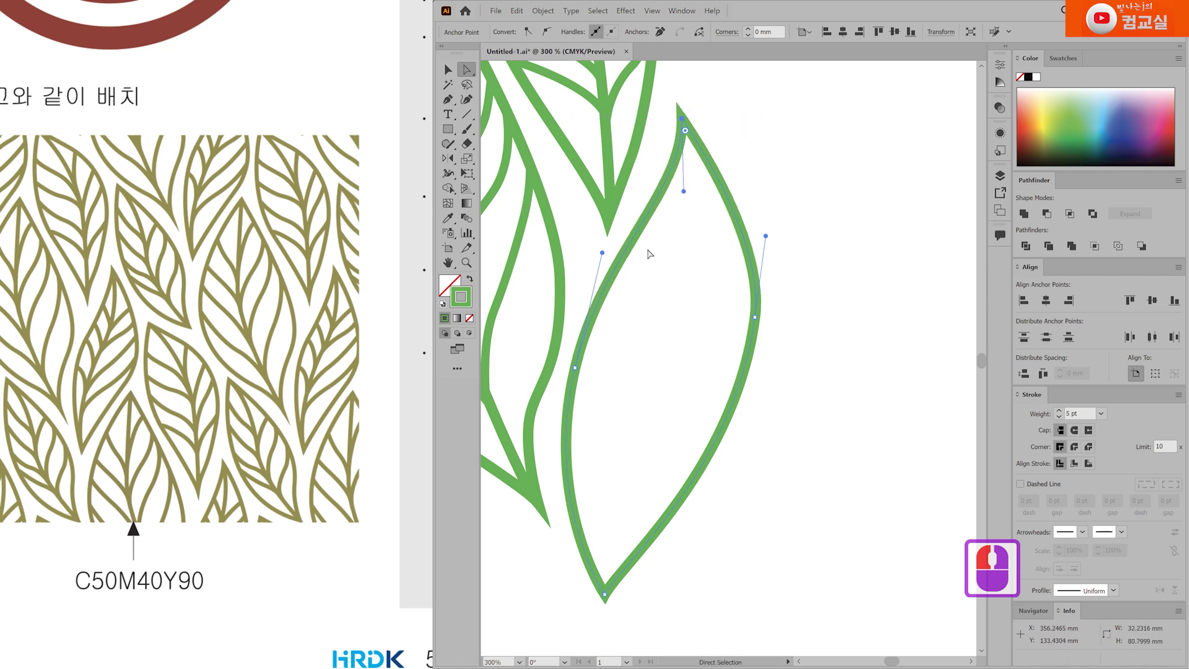
{"action": "left_click_drag", "start_coordinate": [601, 254], "coordinate": [603, 257]}
{"action": "left_click_drag", "start_coordinate": [575, 368], "coordinate": [572, 376]}
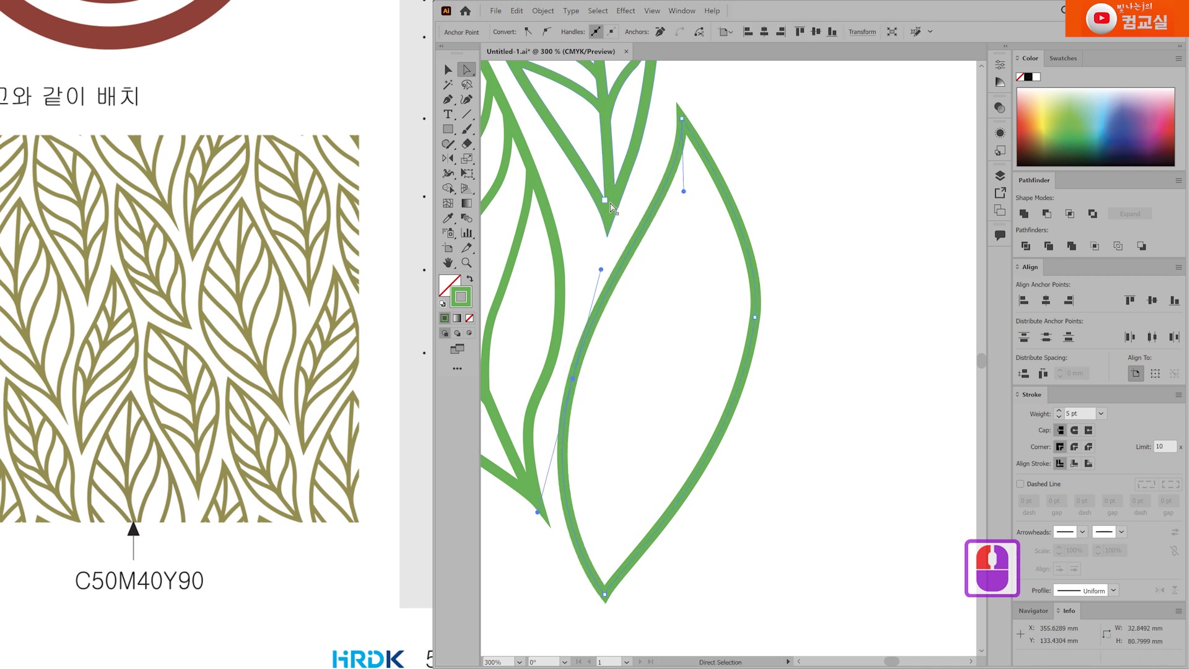
Shift the whole leaf outline slightly right and shorten it to a height of about 80 mm.
{"action": "left_click_drag", "start_coordinate": [729, 415], "coordinate": [736, 414]}
{"action": "left_click", "coordinate": [663, 592], "text": "ctrl"}
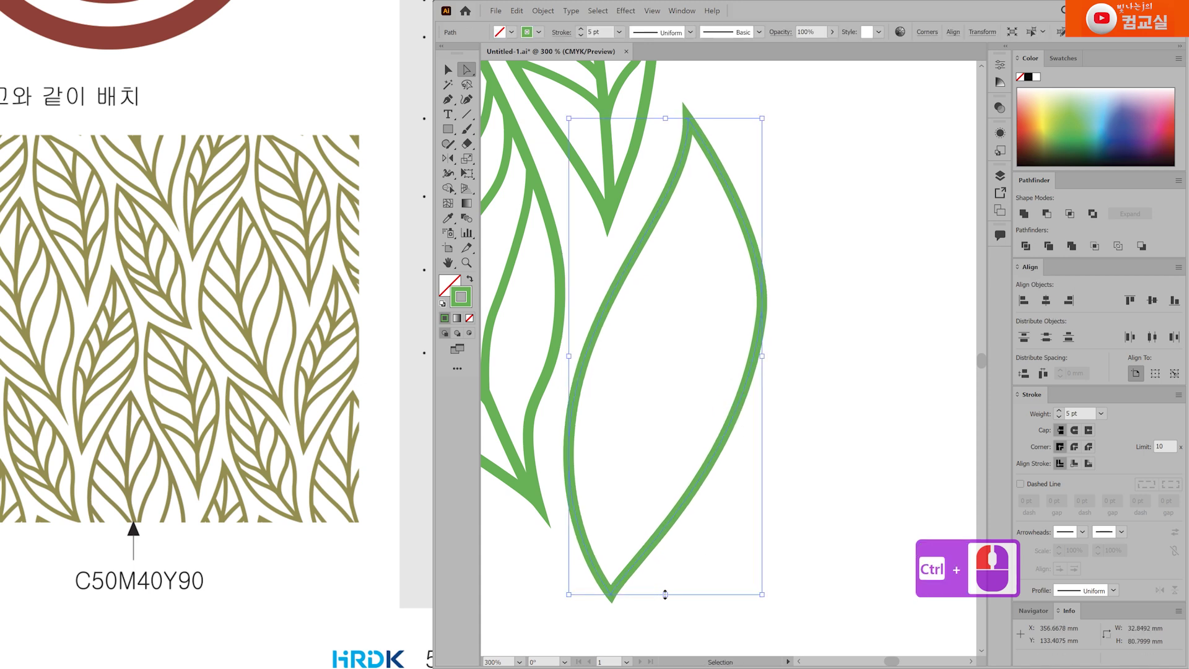
{"action": "left_click", "coordinate": [663, 592], "text": "ctrl"}
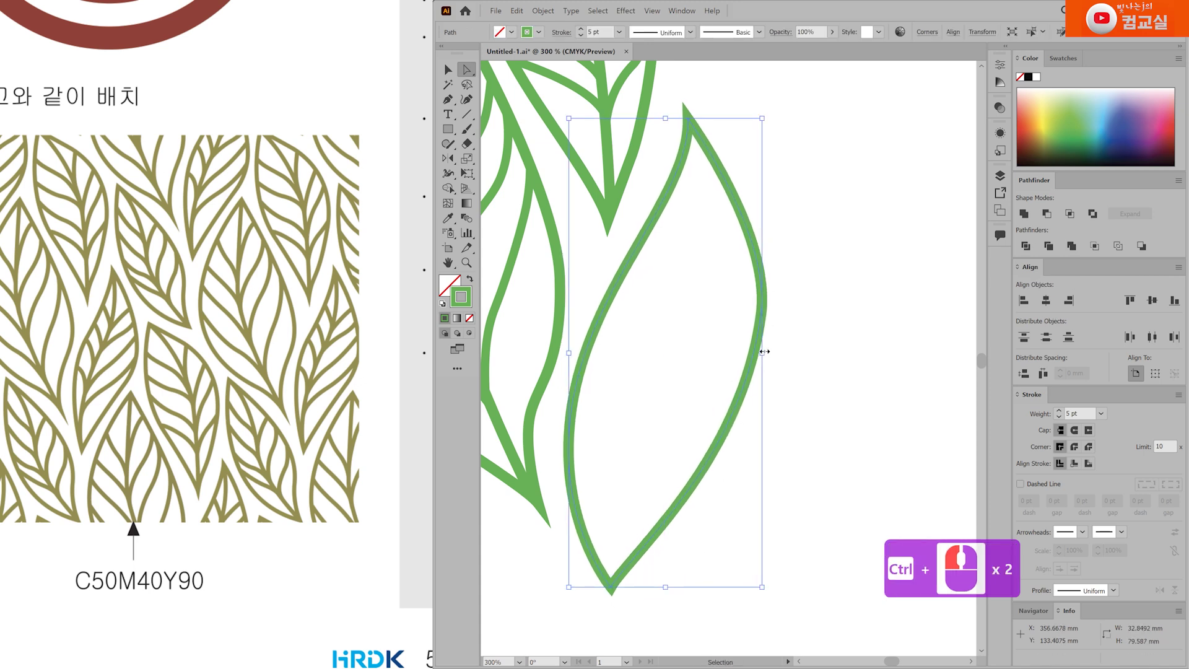
Draw an S-curved midrib with a 5 pt stroke from the new leaf's upper tip to its lower tip.
{"action": "key", "text": "p"}
{"action": "left_click", "coordinate": [783, 146], "text": "ctrl"}
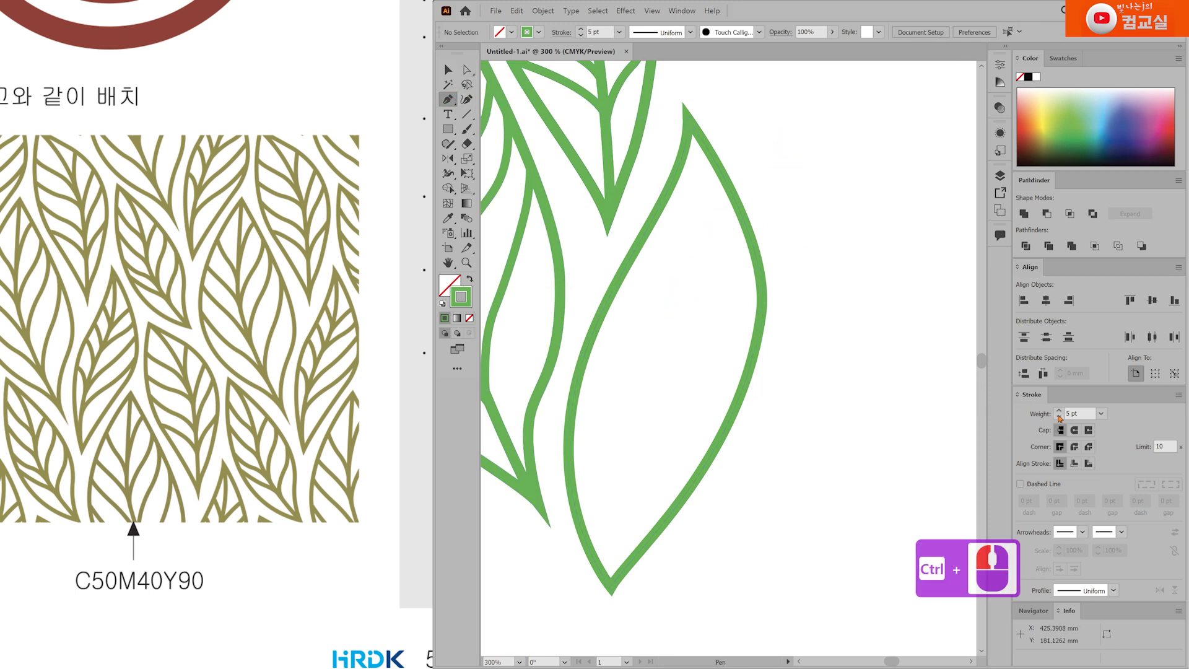
{"action": "scroll", "coordinate": [695, 169], "scroll_direction": "up", "scroll_amount": 1}
{"action": "left_click", "coordinate": [690, 114]}
{"action": "left_click_drag", "start_coordinate": [691, 343], "coordinate": [602, 467]}
{"action": "scroll", "coordinate": [656, 347], "scroll_direction": "down", "scroll_amount": 4}
{"action": "left_click", "coordinate": [605, 568]}
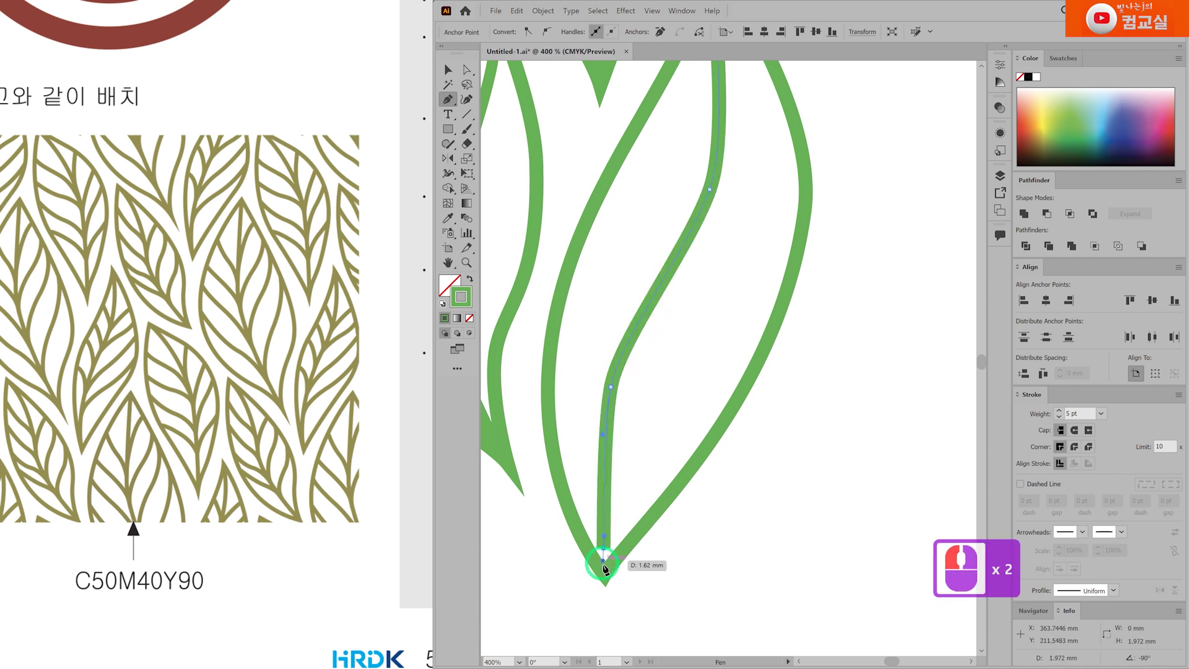
Reshape the midrib by moving its top end and middle anchors and adjusting their handles into a smoother S-curve.
{"action": "key", "text": "a"}
{"action": "left_click", "coordinate": [612, 387]}
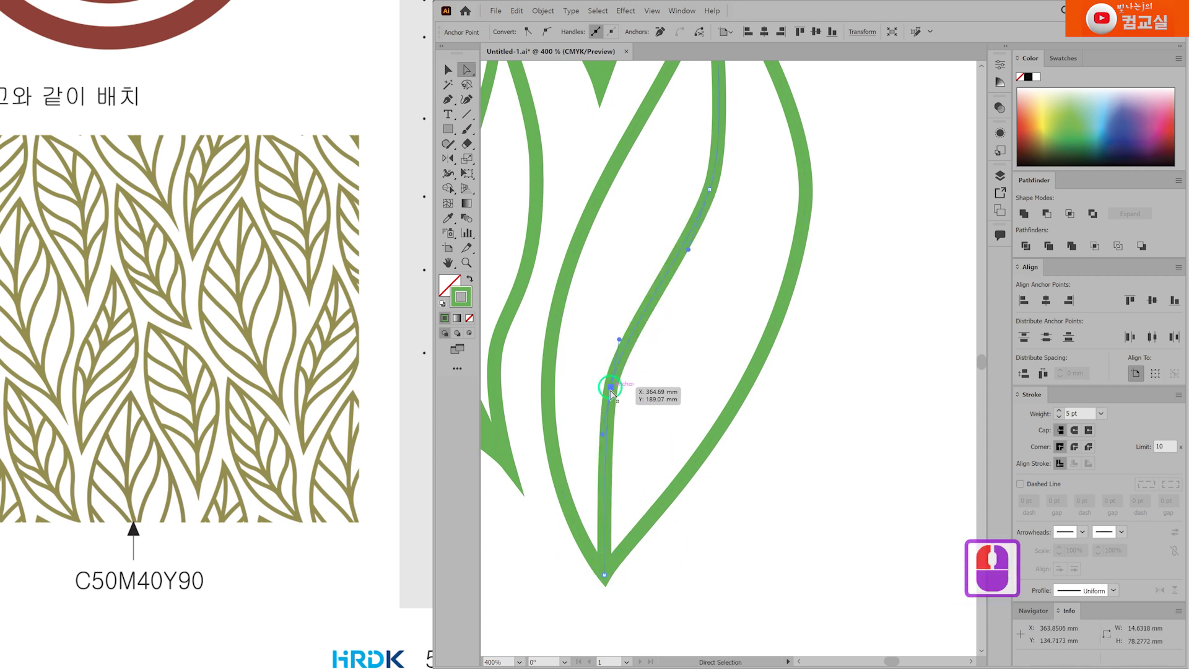
{"action": "left_click_drag", "start_coordinate": [602, 437], "coordinate": [584, 492]}
{"action": "left_click_drag", "start_coordinate": [612, 391], "coordinate": [604, 397]}
{"action": "left_click_drag", "start_coordinate": [708, 199], "coordinate": [702, 284]}
{"action": "left_click", "coordinate": [703, 278]}
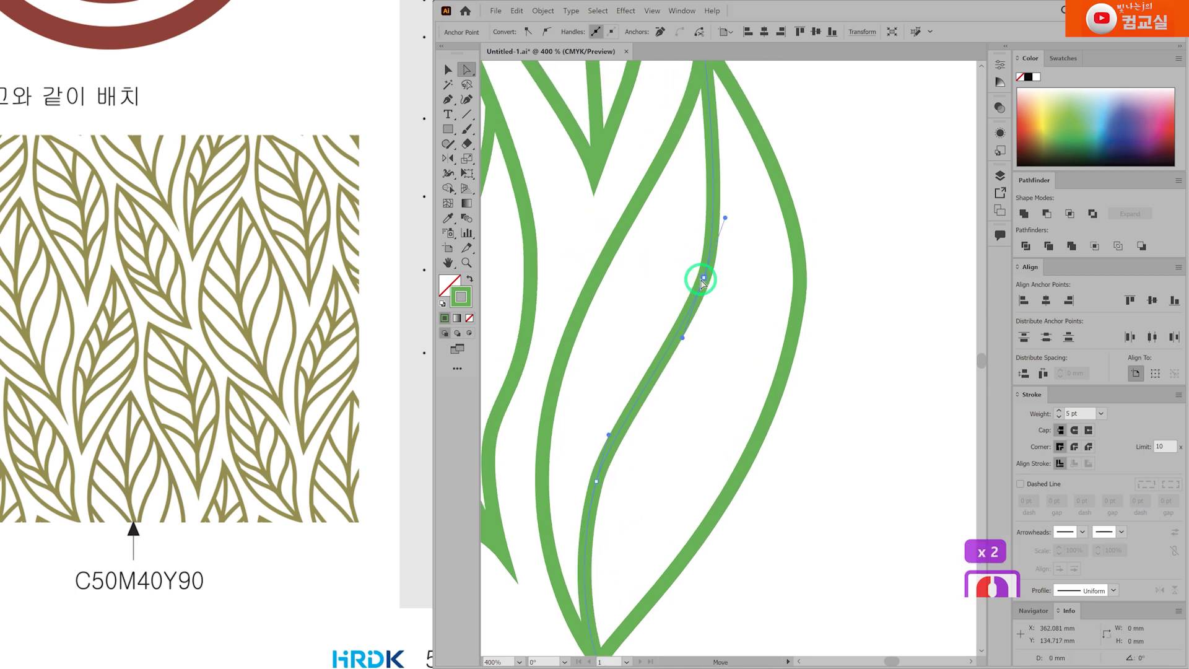
{"action": "scroll", "coordinate": [701, 284], "scroll_direction": "up", "scroll_amount": 2}
{"action": "left_click_drag", "start_coordinate": [712, 180], "coordinate": [707, 179]}
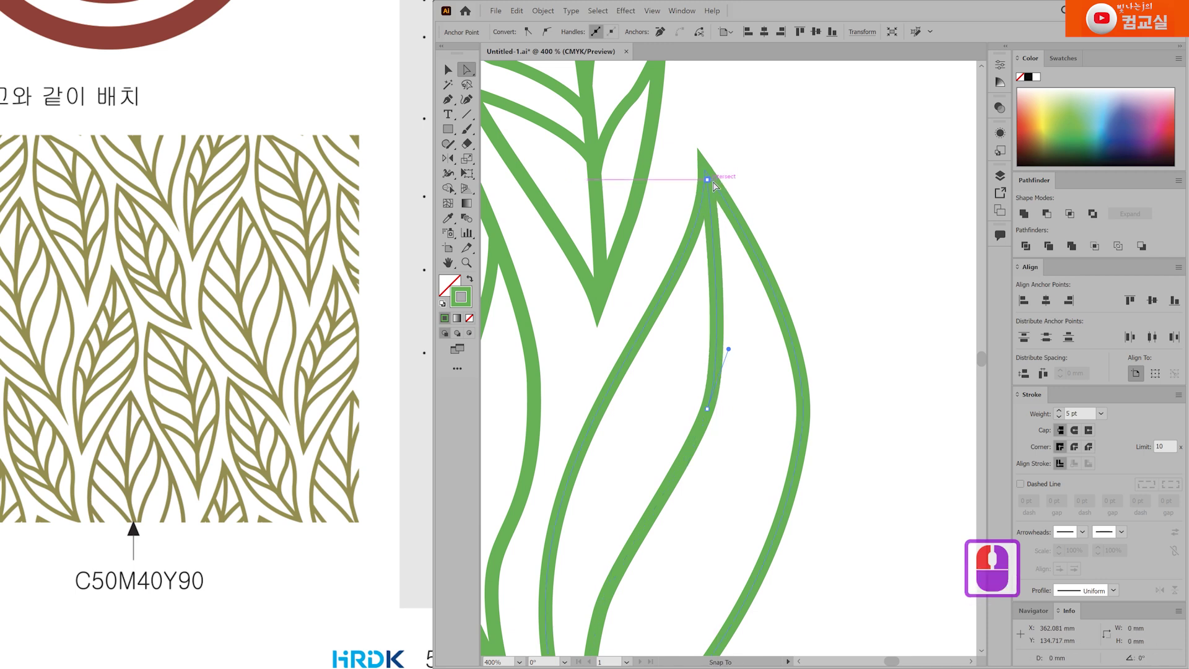
{"action": "left_click_drag", "start_coordinate": [728, 350], "coordinate": [736, 339]}
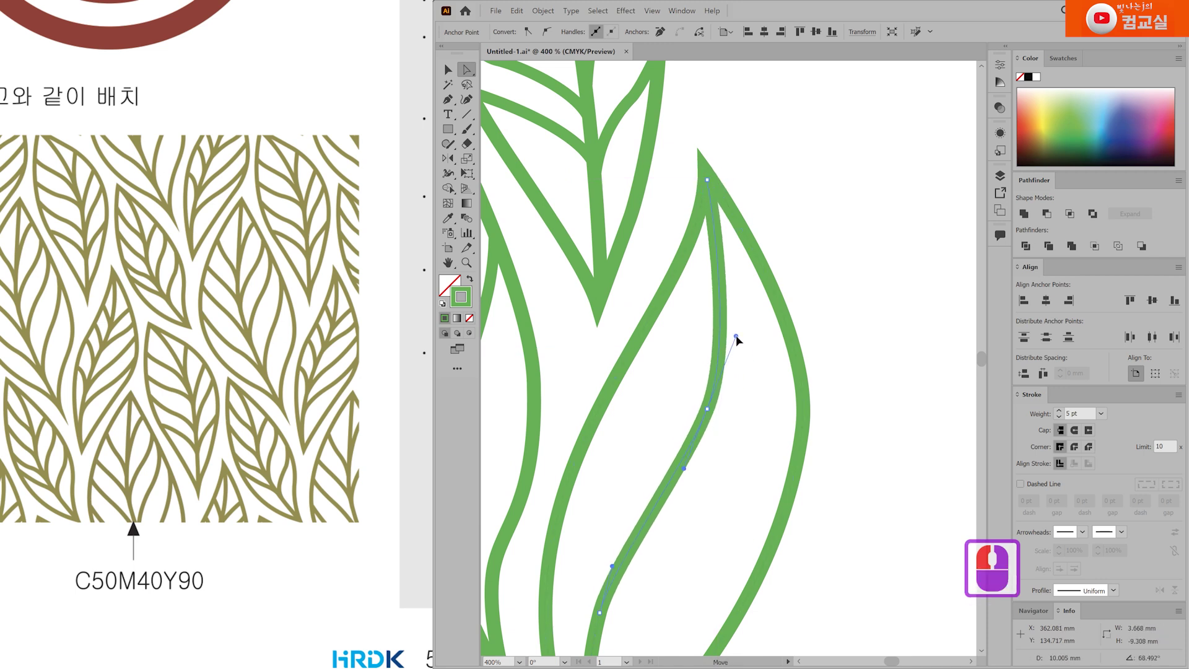
Set the stroke weight to 4 pt and draw the first curved vein from the leaf's upper left edge to the midrib.
{"action": "key", "text": "p"}
{"action": "left_click", "coordinate": [815, 278], "text": "ctrl"}
{"action": "left_click", "coordinate": [1059, 416]}
{"action": "left_click", "coordinate": [653, 303]}
{"action": "left_click_drag", "start_coordinate": [709, 376], "coordinate": [719, 423]}
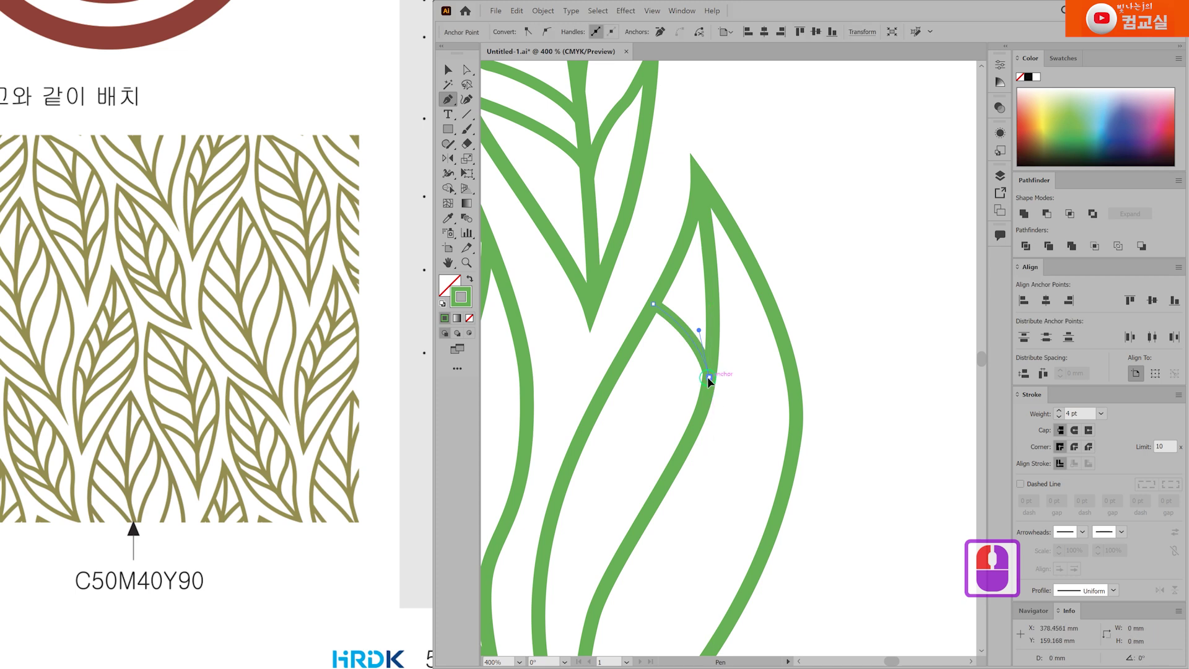
{"action": "left_click", "coordinate": [767, 305], "text": "ctrl"}
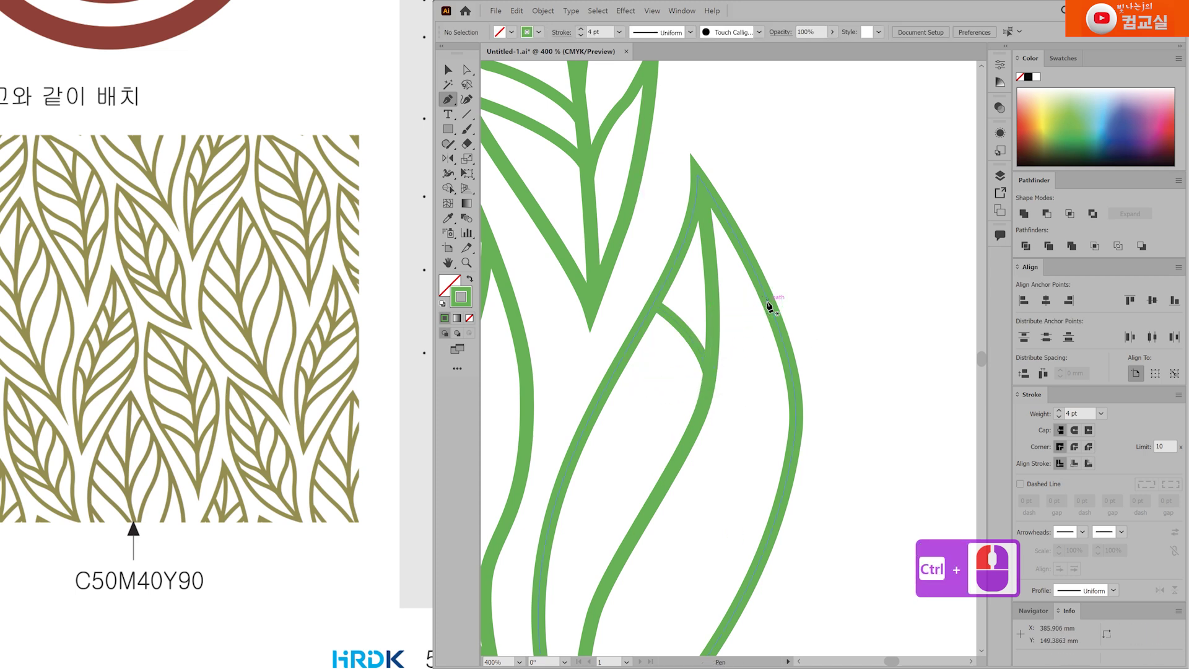
Draw a curved vein from the leaf's upper right edge to the midrib, meeting it near the first left vein.
{"action": "left_click", "coordinate": [770, 303]}
{"action": "left_click_drag", "start_coordinate": [705, 394], "coordinate": [727, 435]}
{"action": "scroll", "coordinate": [637, 305], "scroll_direction": "down", "scroll_amount": 2}
{"action": "left_click", "coordinate": [644, 295], "text": "ctrl"}
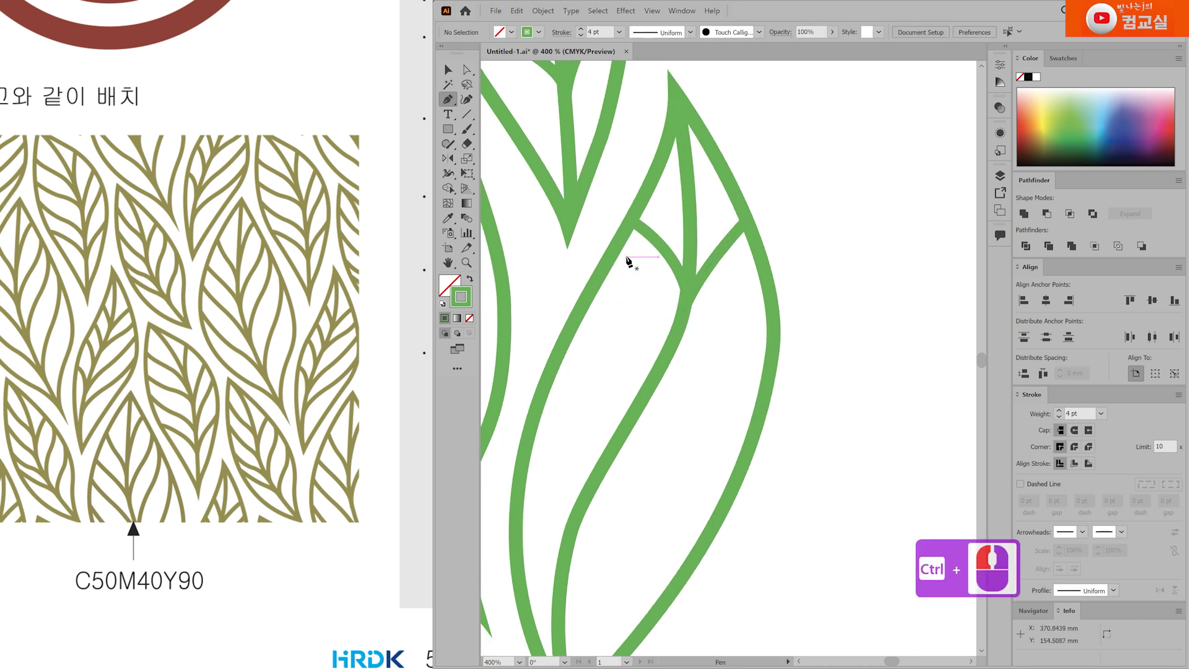
Draw a second curved vein from the left edge to the midrib, below the first left vein.
{"action": "left_click", "coordinate": [594, 287]}
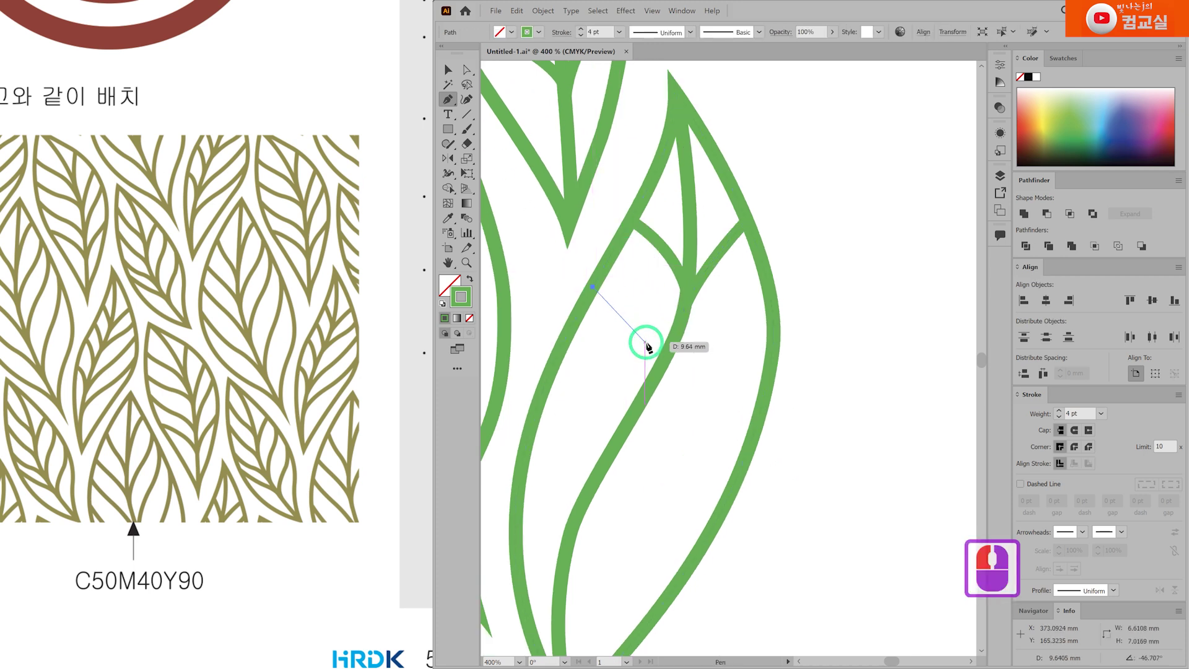
{"action": "left_click_drag", "start_coordinate": [657, 374], "coordinate": [660, 419]}
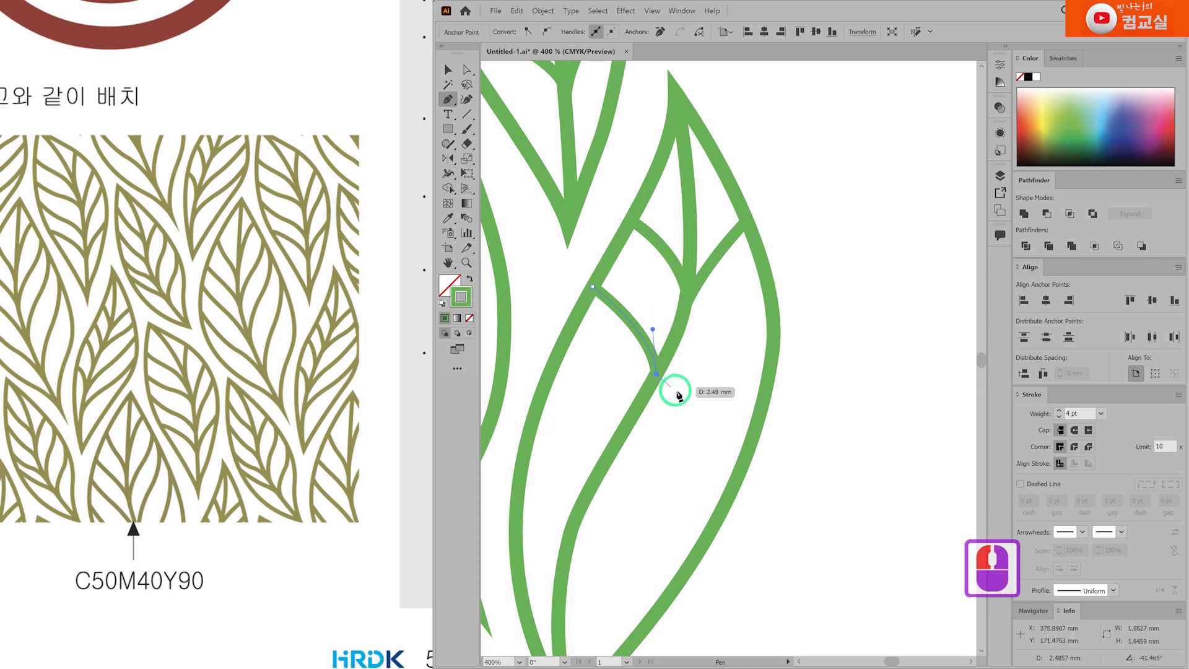
Draw a curved vein from the leaf's upper right edge to the midrib, meeting it at the second left vein.
{"action": "left_click", "coordinate": [679, 385], "text": "ctrl"}
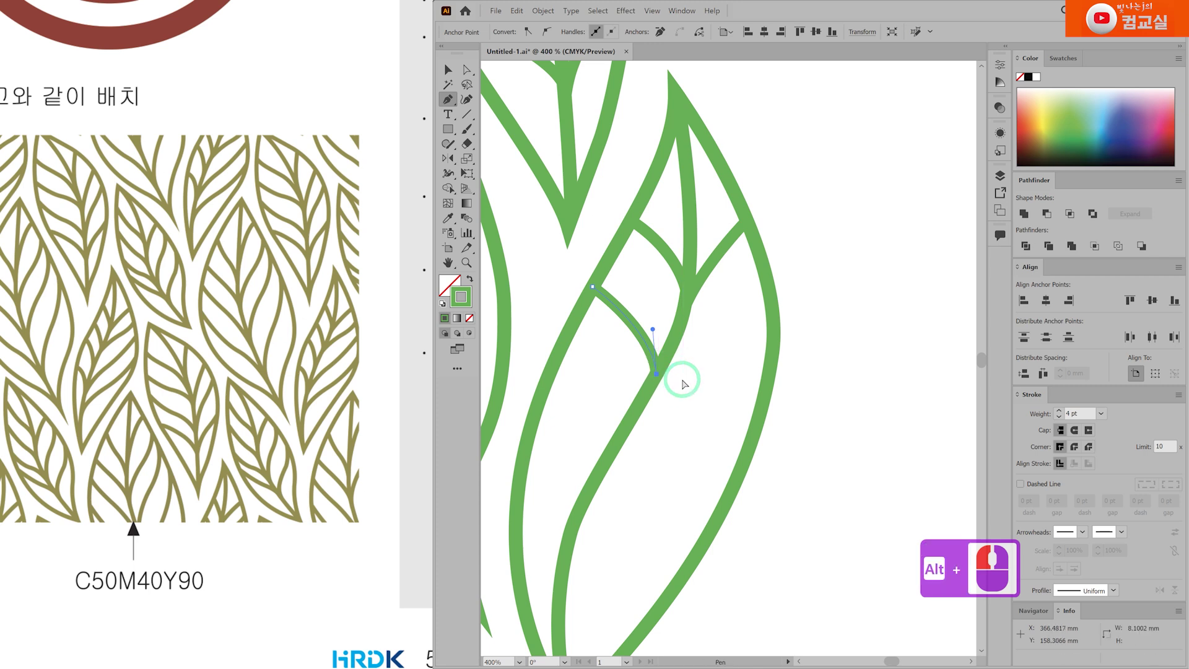
{"action": "left_click", "coordinate": [768, 286]}
{"action": "left_click_drag", "start_coordinate": [748, 315], "coordinate": [733, 324]}
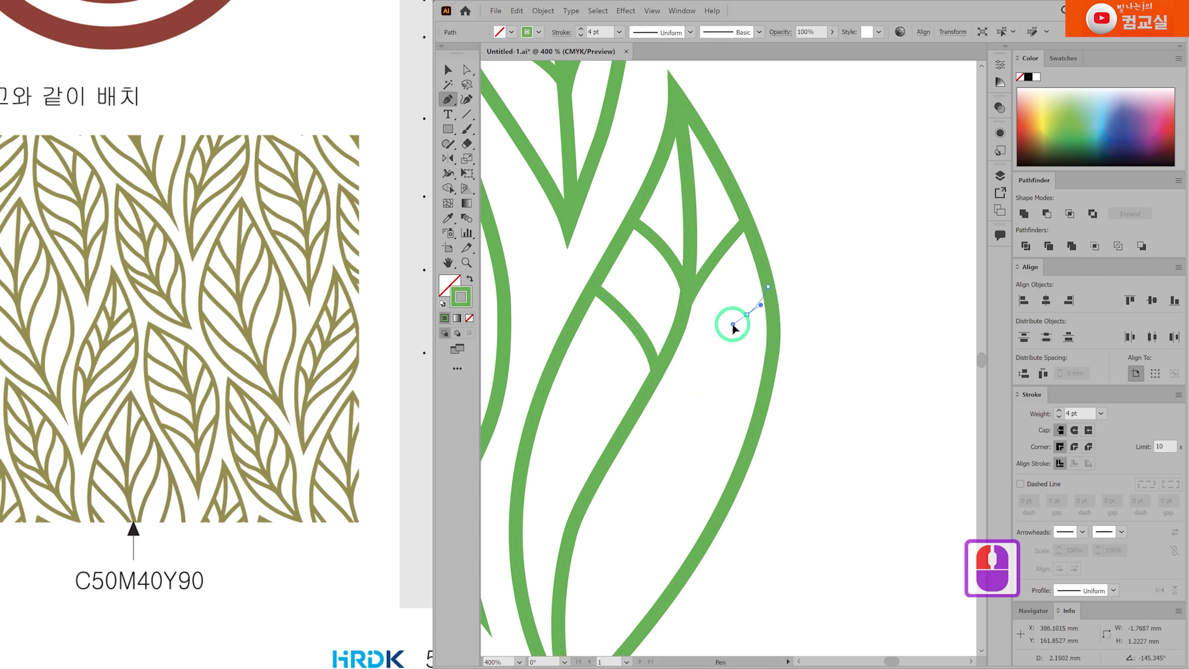
{"action": "mouse_move", "coordinate": [656, 373]}
{"action": "left_mouse_down"}
{"action": "mouse_move", "coordinate": [634, 405]}
{"action": "mouse_move", "coordinate": [657, 374]}
{"action": "left_mouse_up"}
{"action": "key", "text": "a"}
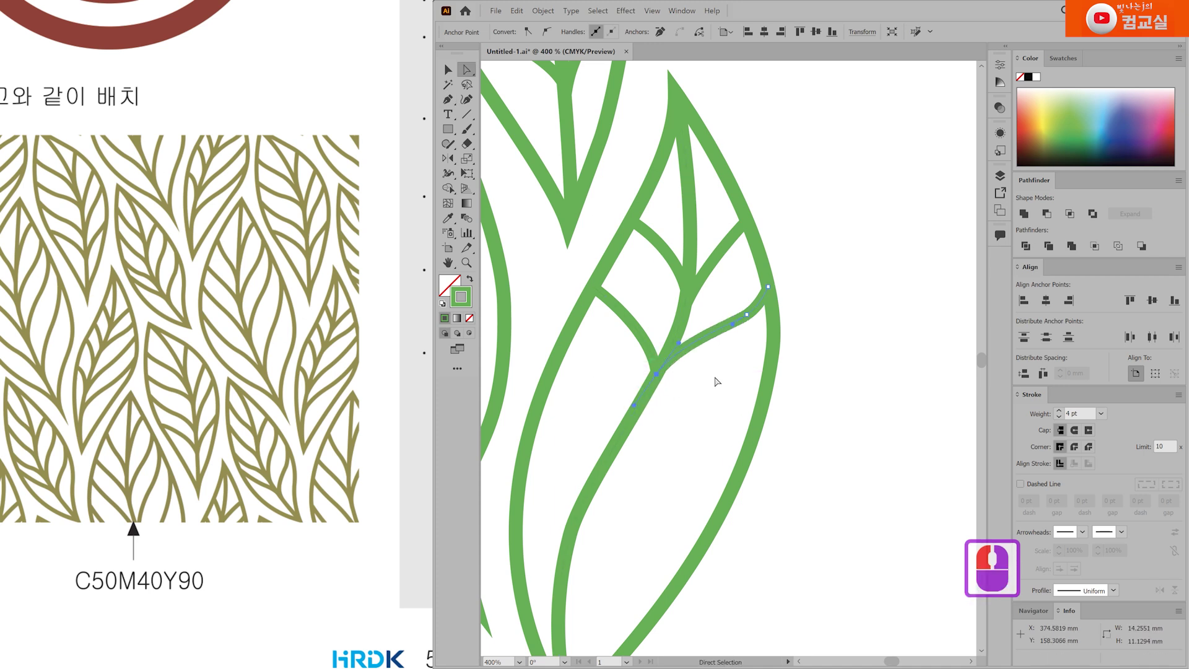
{"action": "left_click", "coordinate": [708, 443]}
Draw a third curved vein from the left edge to the midrib and fine-tune the positions of its end anchors.
{"action": "key", "text": "p"}
{"action": "scroll", "coordinate": [685, 358], "scroll_direction": "down", "scroll_amount": 2}
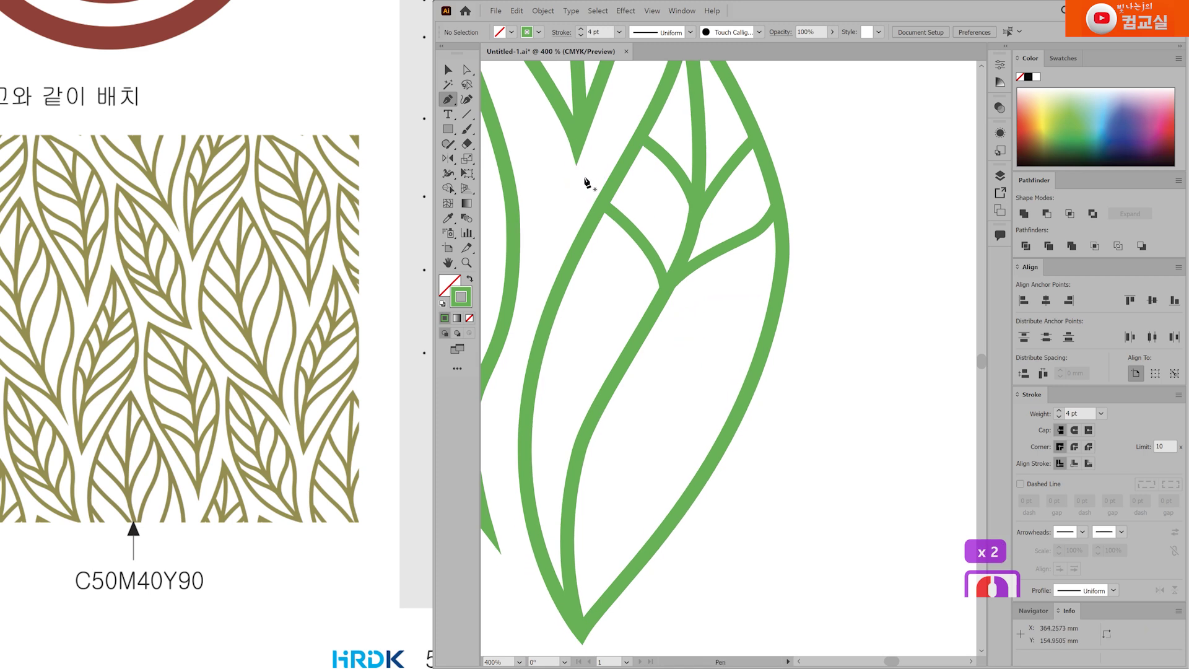
{"action": "left_click", "coordinate": [567, 271]}
{"action": "left_click_drag", "start_coordinate": [619, 369], "coordinate": [624, 435]}
{"action": "key", "text": "a"}
{"action": "left_click_drag", "start_coordinate": [620, 369], "coordinate": [613, 379]}
{"action": "left_click", "coordinate": [566, 261]}
{"action": "double_click", "coordinate": [676, 393]}
Draw a fourth curved vein from the left edge to the midrib, below the third left vein.
{"action": "key", "text": "p"}
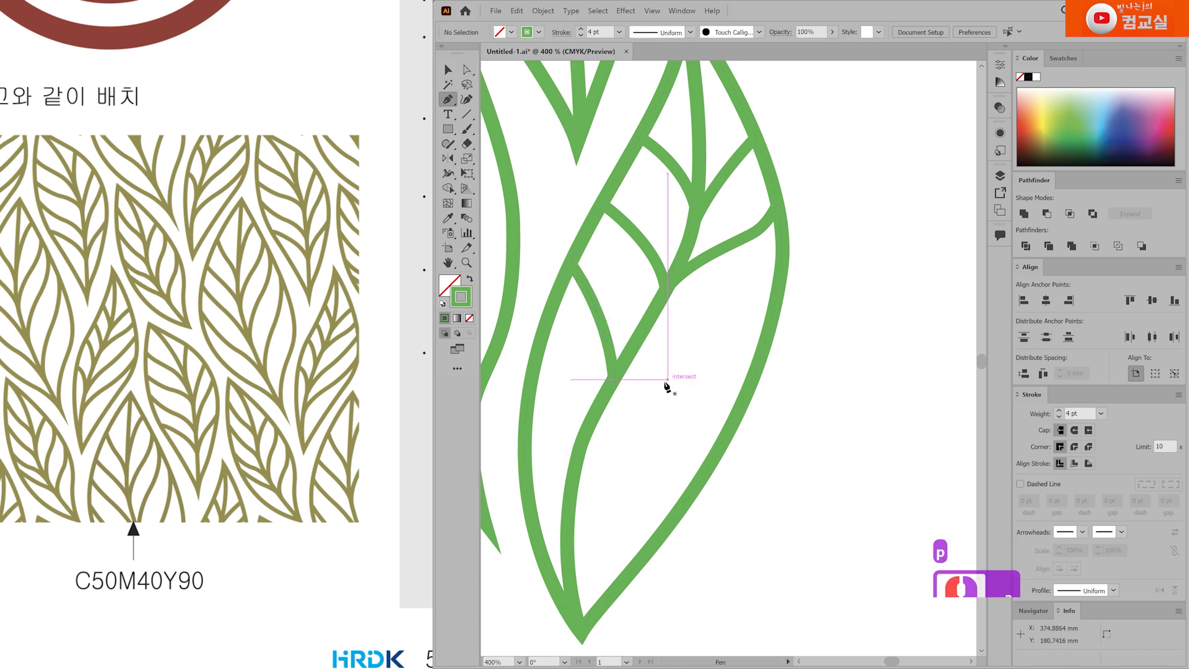
{"action": "left_click", "coordinate": [536, 364]}
{"action": "left_click_drag", "start_coordinate": [580, 454], "coordinate": [589, 528]}
{"action": "left_click", "coordinate": [649, 364], "text": "ctrl"}
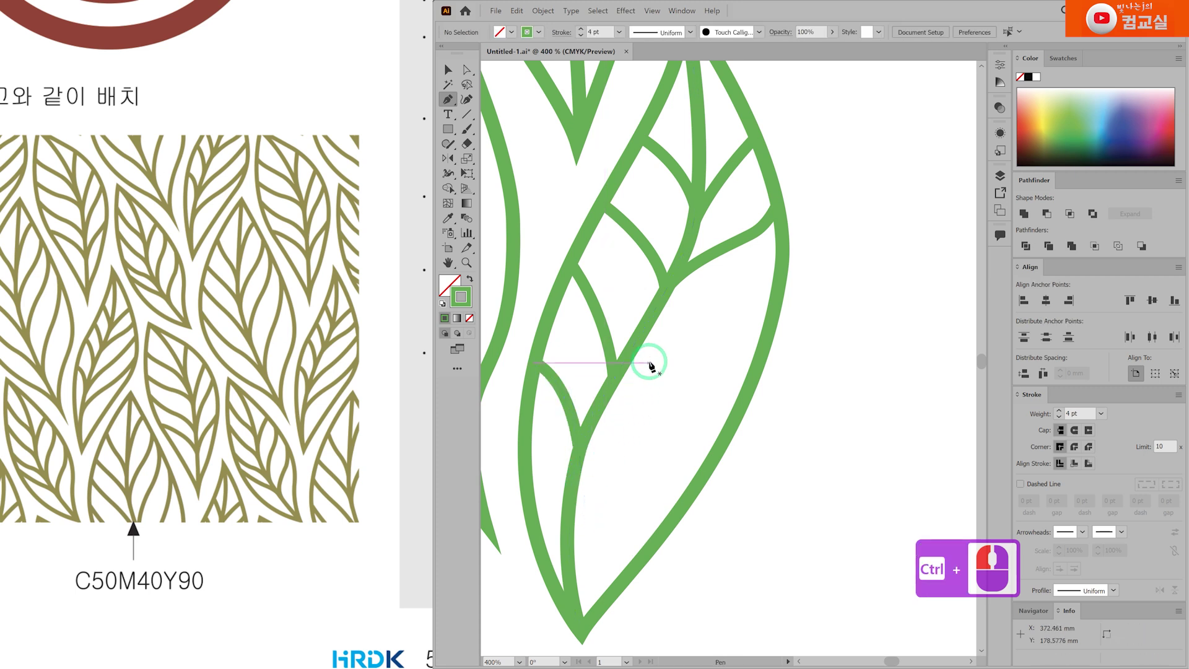
Draw a long curved vein from the right edge to the midrib near the fourth left vein and adjust its lower end.
{"action": "left_click", "coordinate": [780, 278]}
{"action": "left_click_drag", "start_coordinate": [725, 325], "coordinate": [705, 339]}
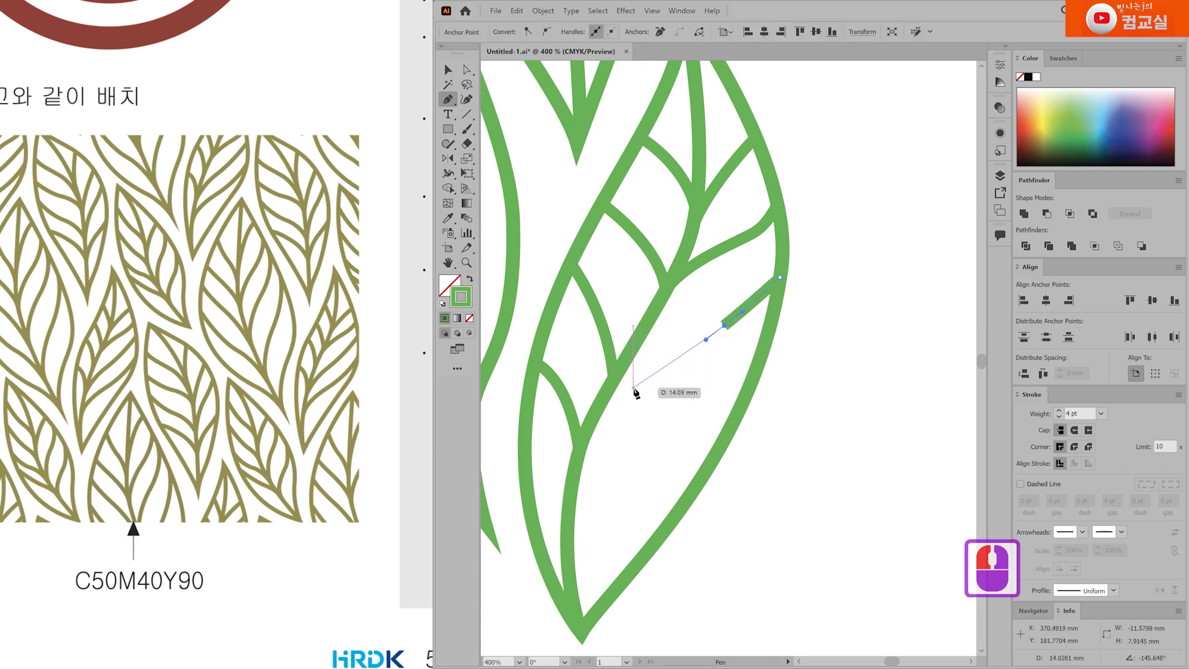
{"action": "left_click_drag", "start_coordinate": [585, 441], "coordinate": [565, 490]}
{"action": "key", "text": "a"}
{"action": "left_click_drag", "start_coordinate": [585, 441], "coordinate": [578, 451]}
{"action": "key", "text": "p"}
{"action": "left_click", "coordinate": [631, 465], "text": "ctrl"}
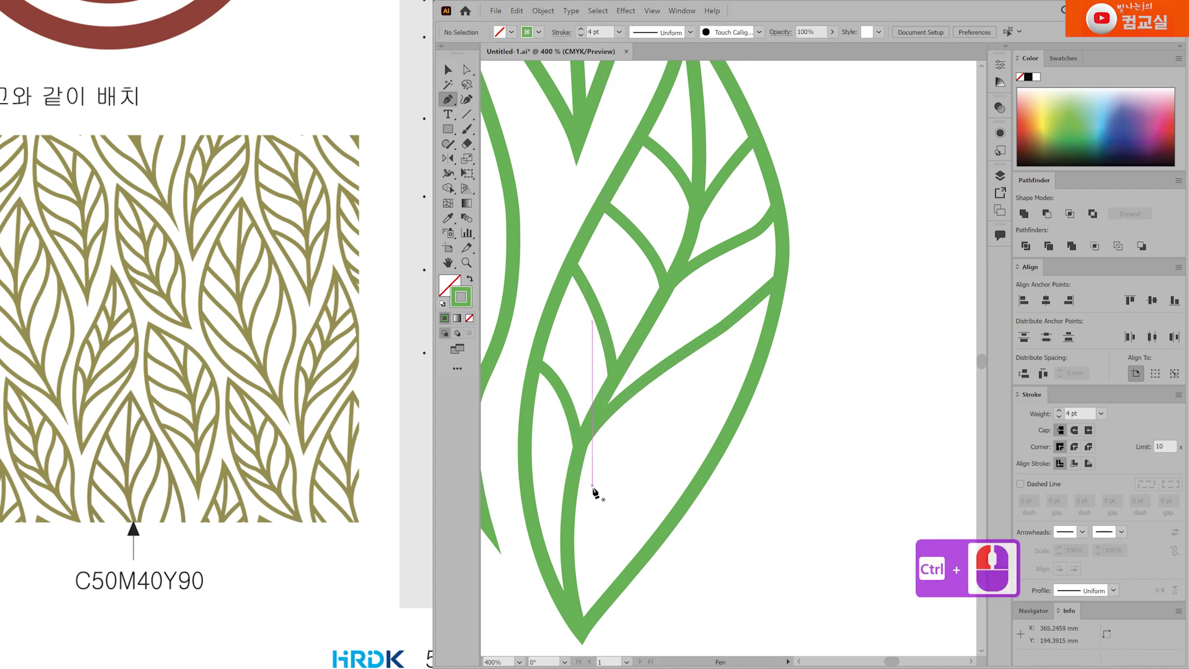
Draw the lowest right vein from the right edge to the lower midrib and refine its middle and outer anchors.
{"action": "left_click", "coordinate": [756, 368]}
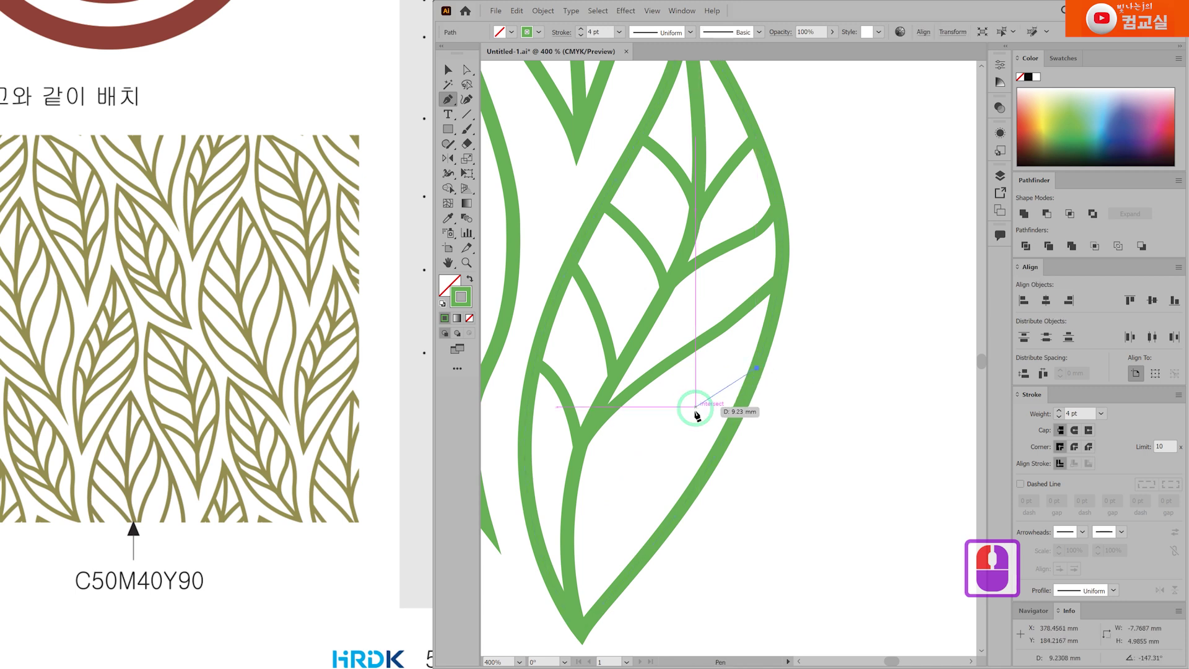
{"action": "left_click_drag", "start_coordinate": [692, 417], "coordinate": [669, 434]}
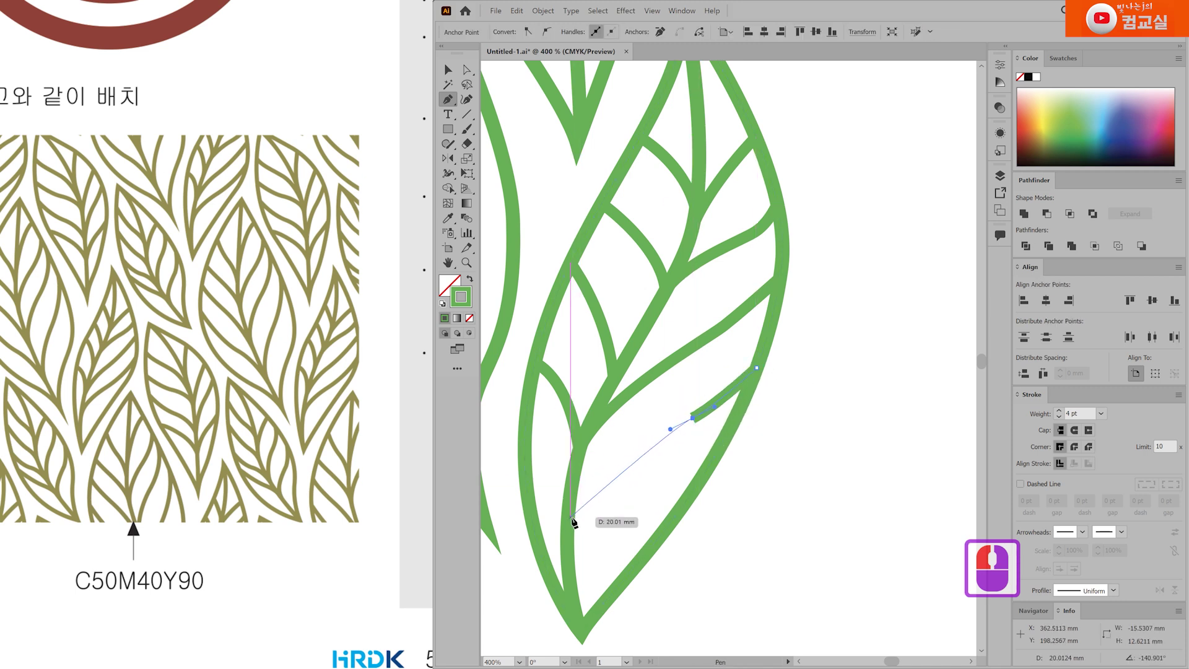
{"action": "left_click_drag", "start_coordinate": [568, 540], "coordinate": [561, 589]}
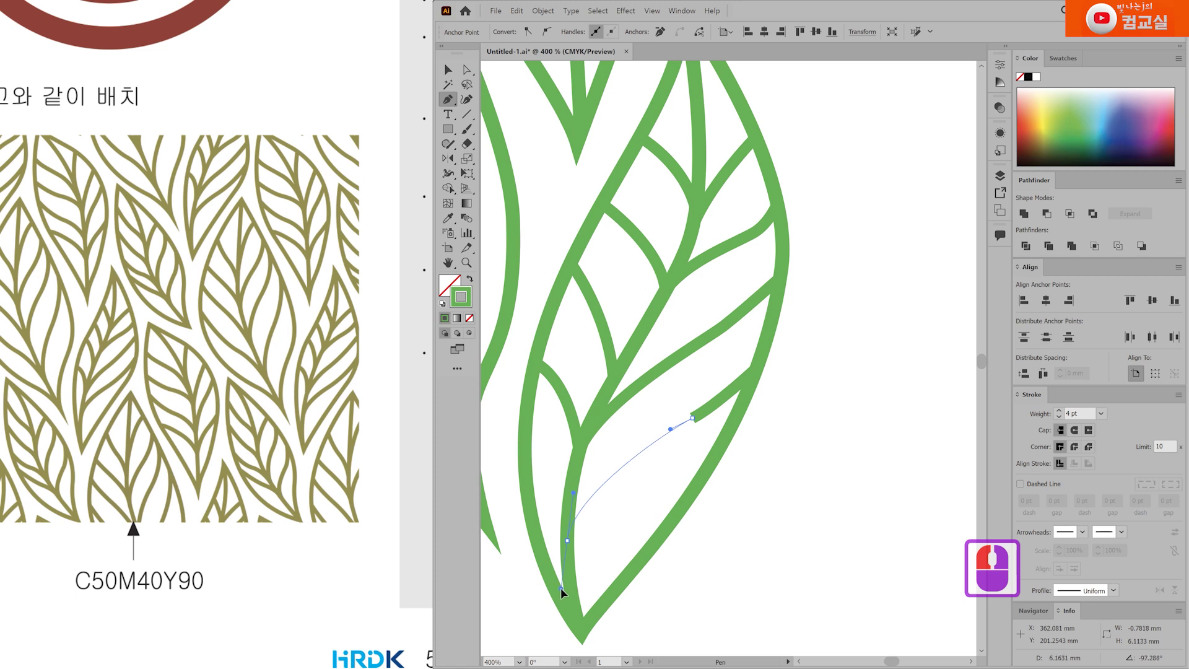
{"action": "key", "text": "a"}
{"action": "left_click", "coordinate": [693, 417]}
{"action": "left_click_drag", "start_coordinate": [694, 421], "coordinate": [727, 379]}
{"action": "scroll", "coordinate": [743, 395], "scroll_direction": "up", "scroll_amount": 2}
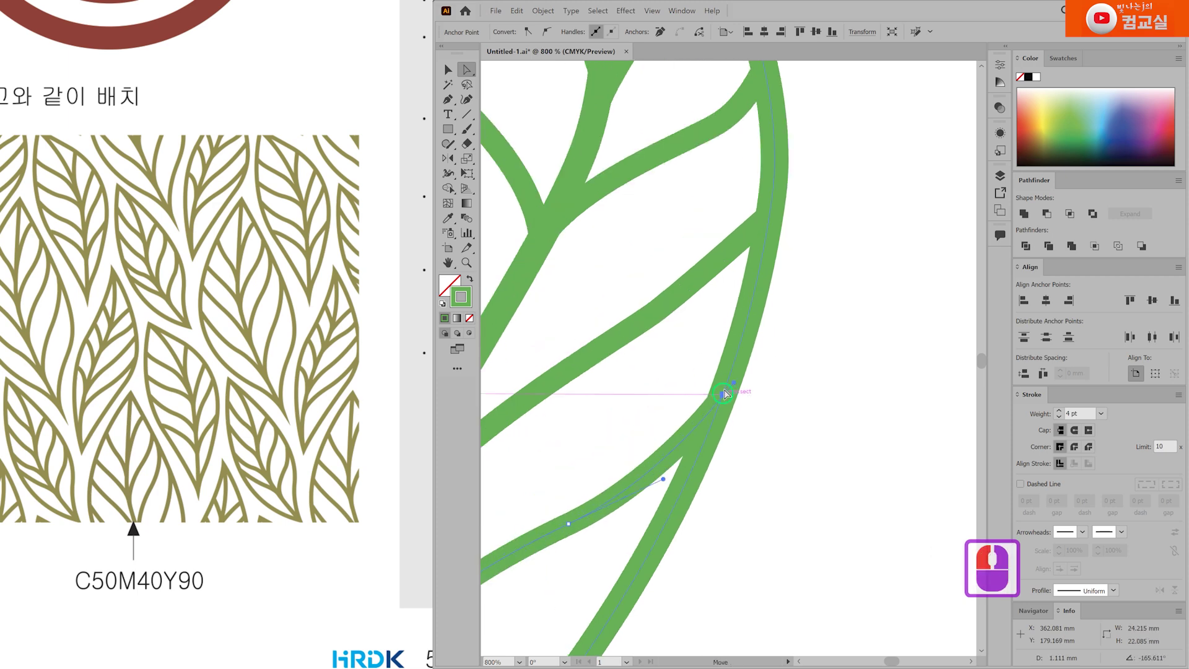
{"action": "scroll", "coordinate": [681, 477], "scroll_direction": "down", "scroll_amount": 4}
{"action": "left_click", "coordinate": [730, 447]}
Expand the third leaf's outline, midrib and veins into filled shapes and unite them into one shape.
{"action": "scroll", "coordinate": [755, 372], "scroll_direction": "down", "scroll_amount": 1}
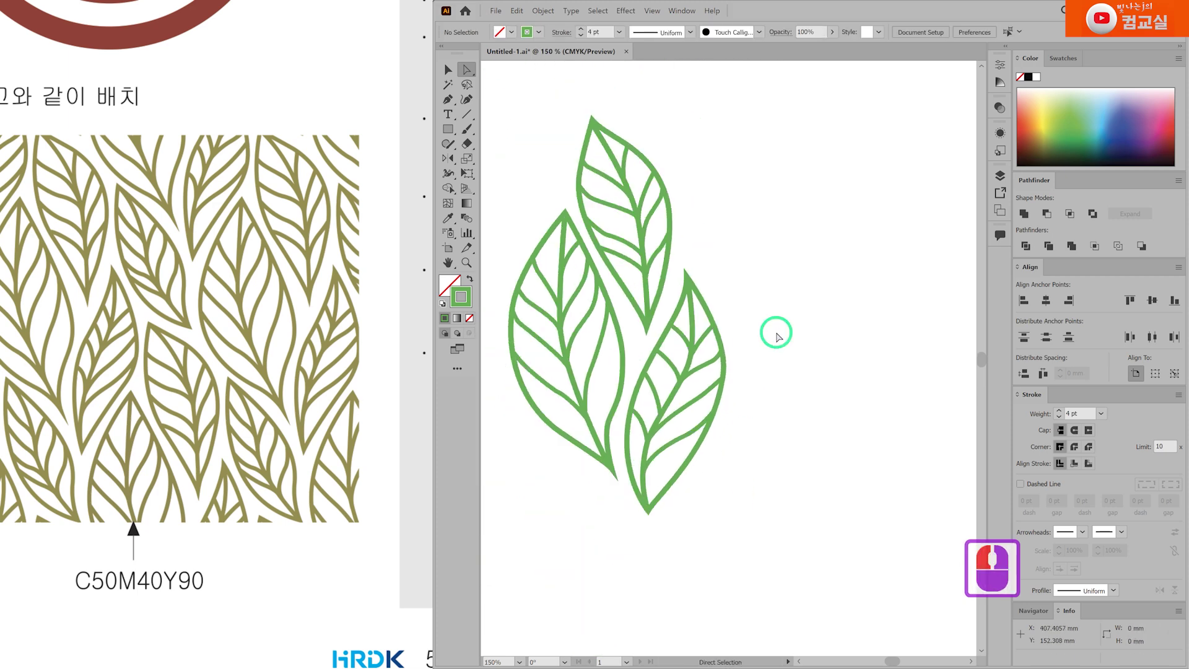
{"action": "key", "text": "v"}
{"action": "left_click", "coordinate": [636, 367]}
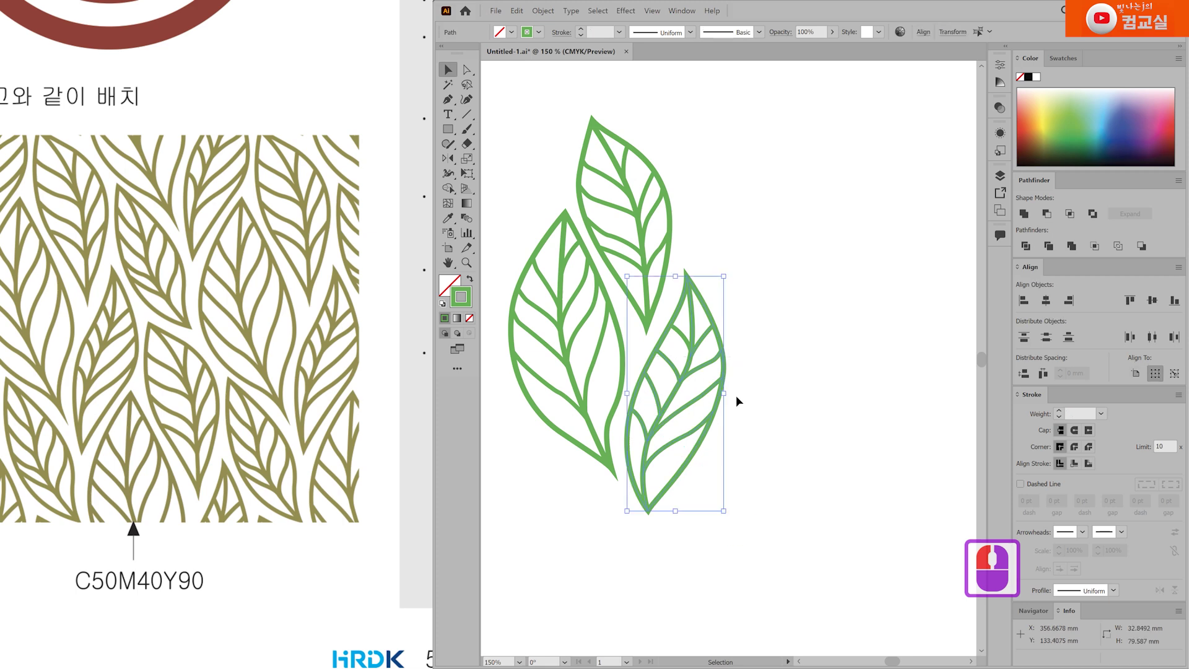
{"action": "scroll", "coordinate": [687, 382], "scroll_direction": "up", "scroll_amount": 2}
{"action": "scroll", "coordinate": [732, 499], "scroll_direction": "down", "scroll_amount": 1}
{"action": "left_click", "coordinate": [543, 11]}
{"action": "left_click", "coordinate": [563, 113]}
{"action": "left_click", "coordinate": [646, 395]}
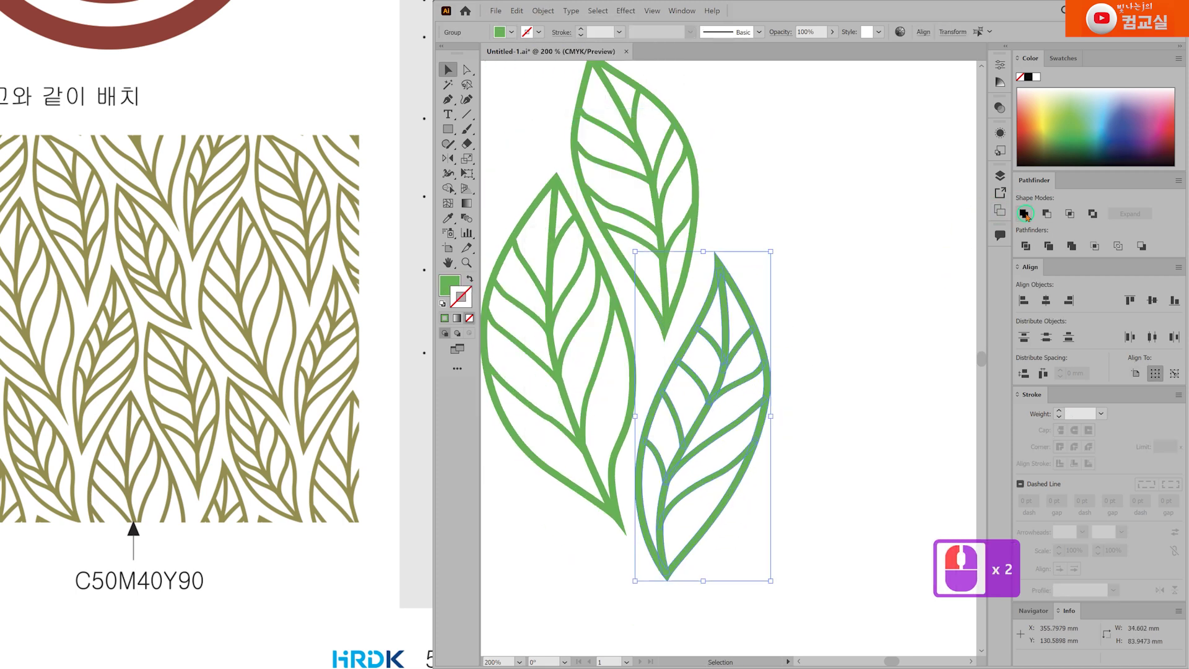
{"action": "double_click", "coordinate": [797, 456]}
Draw a fourth closed leaf outline about 39 by 73 mm below the left leaf, with no fill and a 5 pt green stroke.
{"action": "scroll", "coordinate": [796, 456], "scroll_direction": "down", "scroll_amount": 1}
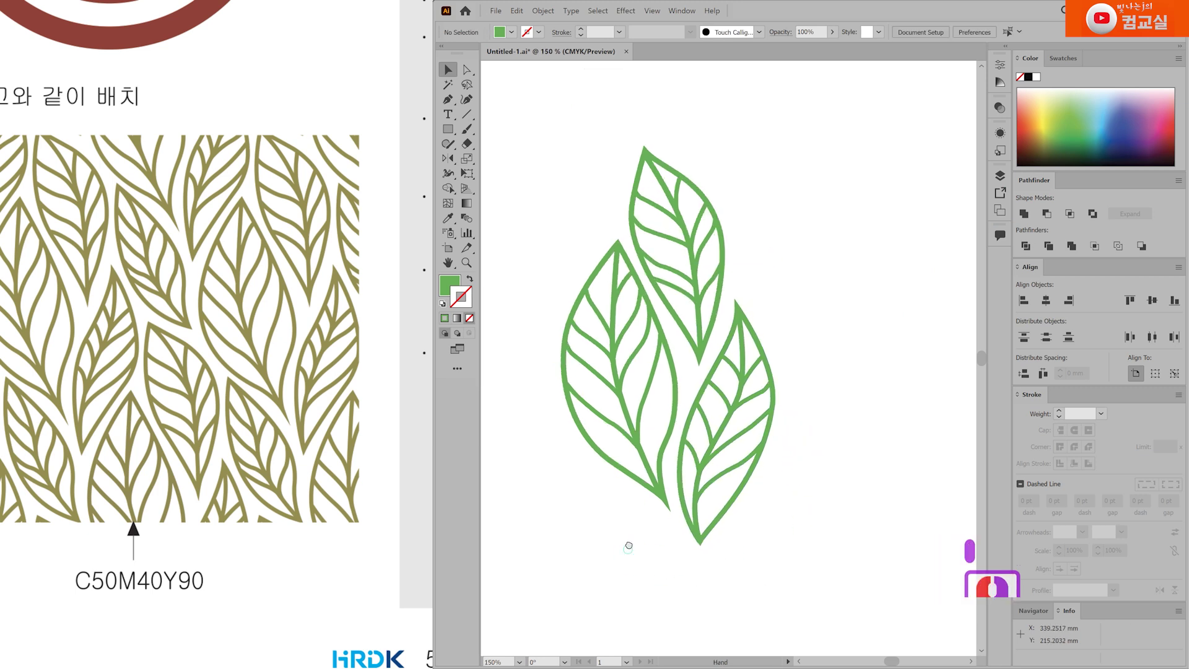
{"action": "left_click_drag", "start_coordinate": [630, 553], "coordinate": [610, 415]}
{"action": "key", "text": "p"}
{"action": "key", "text": "shift+x"}
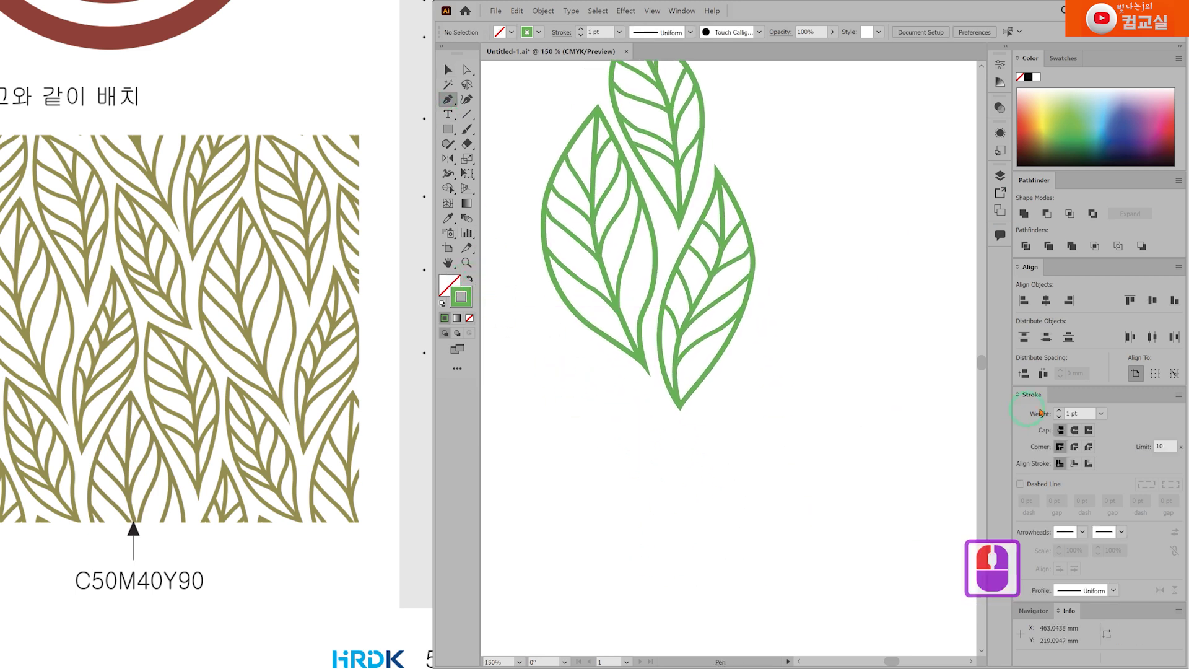
{"action": "double_click", "coordinate": [1059, 411]}
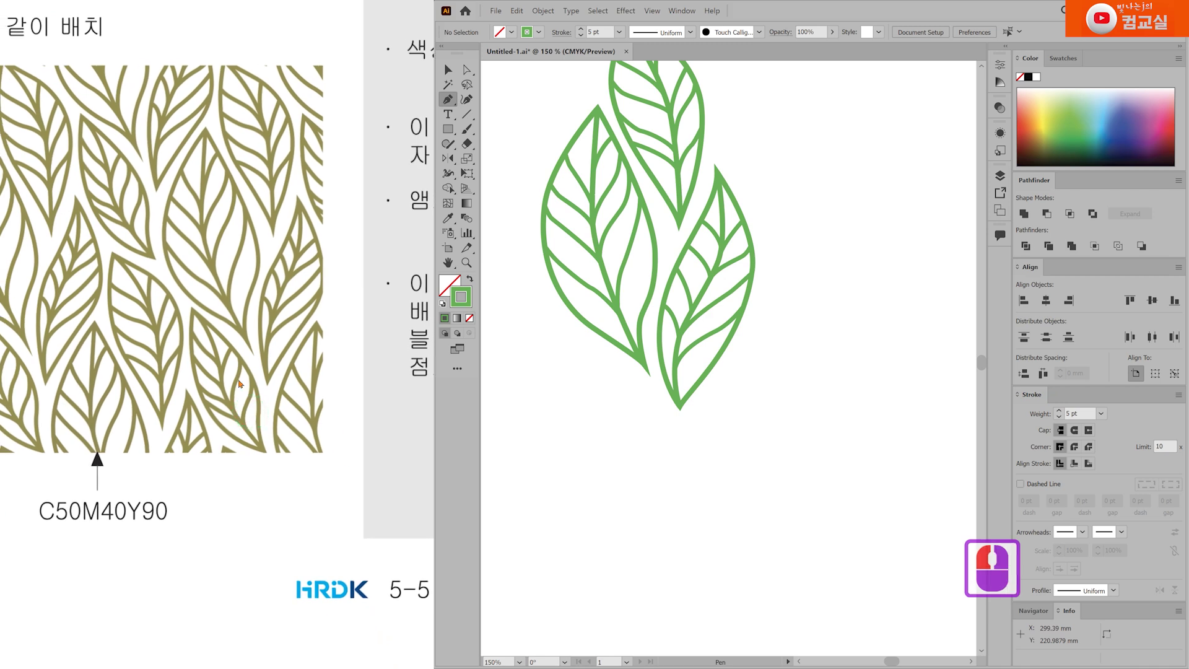
{"action": "left_click", "coordinate": [560, 321]}
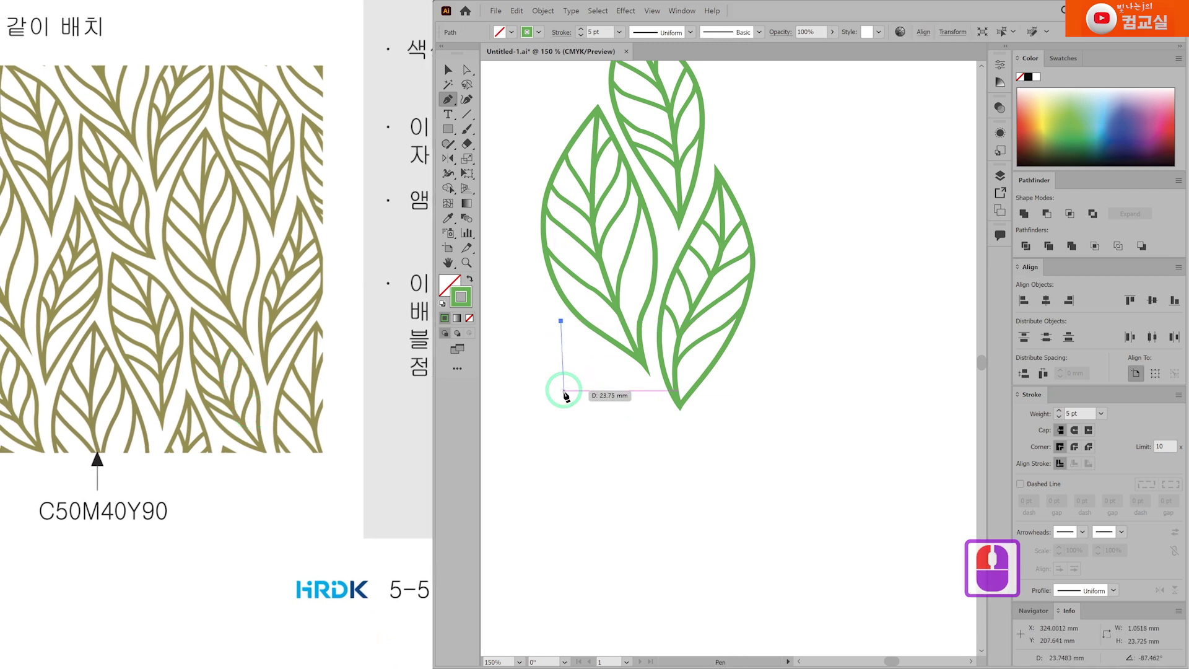
{"action": "left_click_drag", "start_coordinate": [571, 435], "coordinate": [592, 487]}
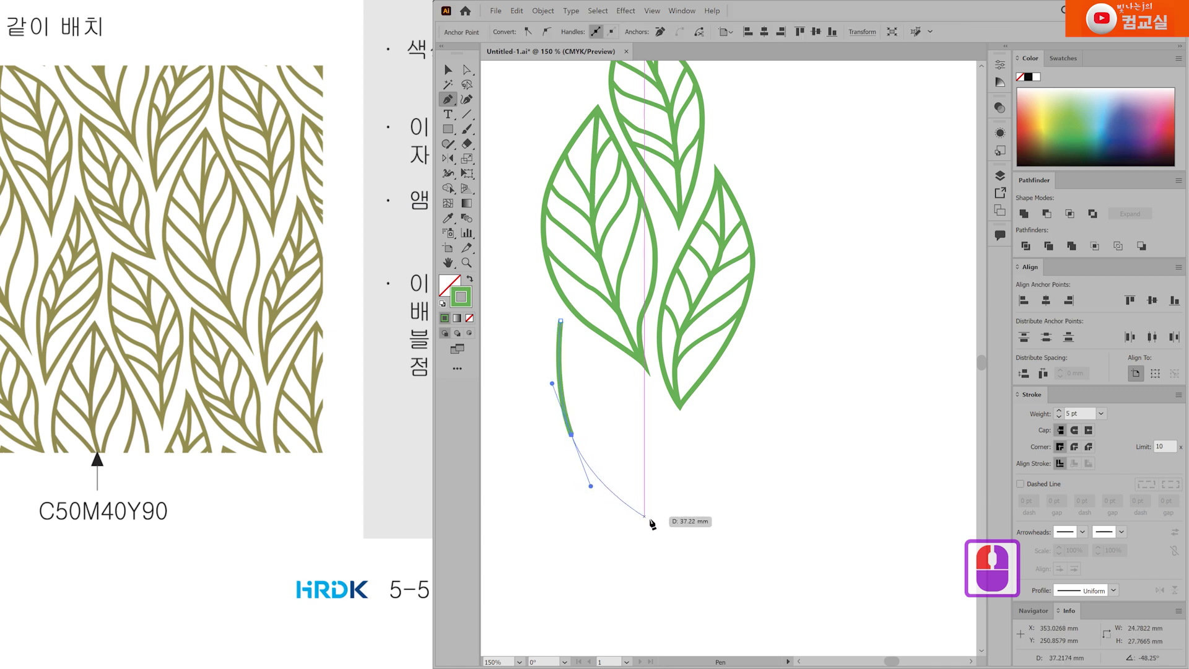
{"action": "mouse_move", "coordinate": [675, 538]}
{"action": "left_mouse_down"}
{"action": "mouse_move", "coordinate": [695, 545]}
{"action": "mouse_move", "coordinate": [685, 545]}
{"action": "left_mouse_up"}
{"action": "left_click", "coordinate": [668, 512], "text": "ctrl"}
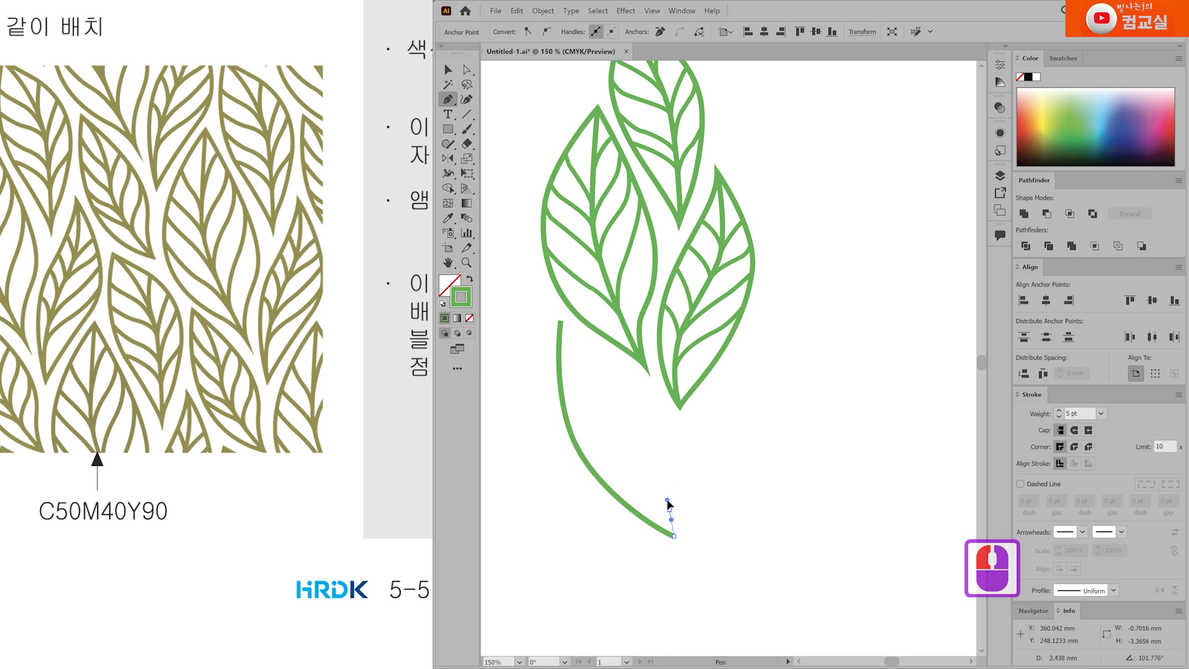
{"action": "left_click_drag", "start_coordinate": [662, 423], "coordinate": [621, 374]}
{"action": "left_click", "coordinate": [559, 321]}
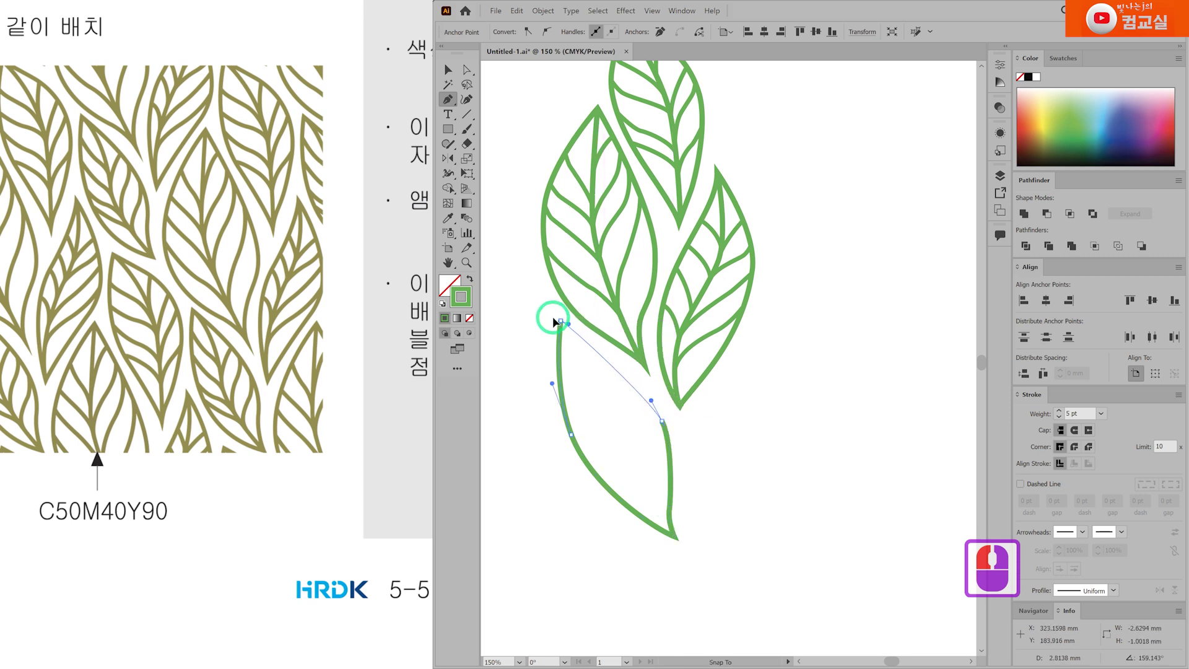
Reshape the fourth leaf's outline by adjusting its right and left side anchors and moving the bottom tip slightly inward.
{"action": "key", "text": "a"}
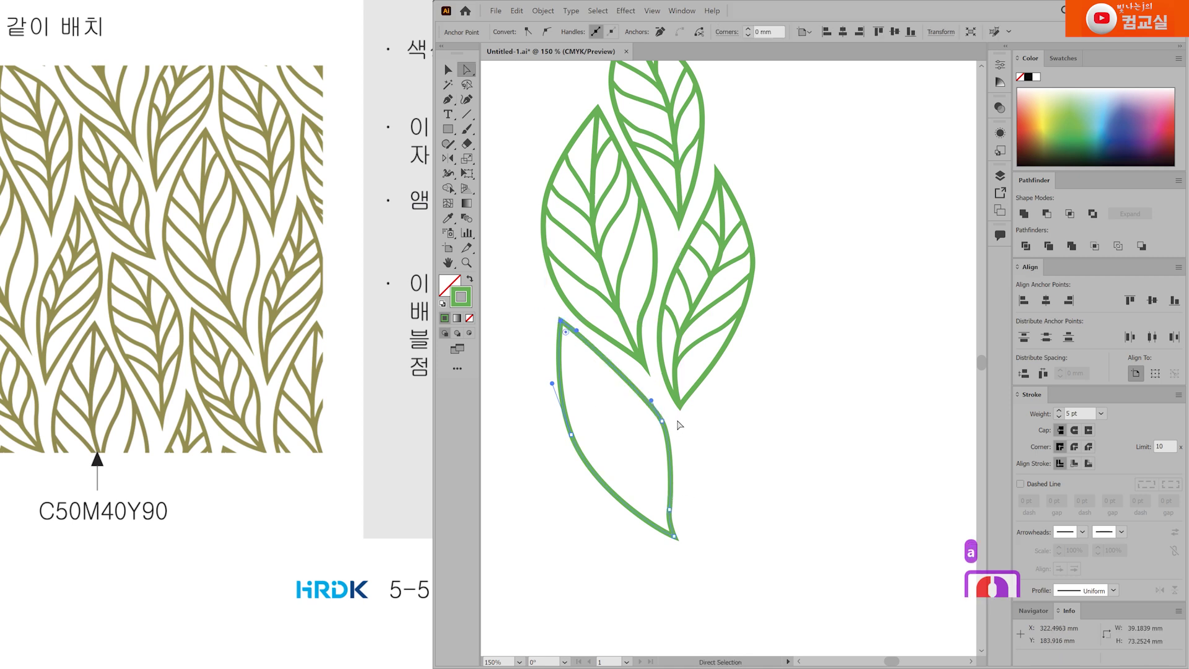
{"action": "scroll", "coordinate": [675, 429], "scroll_direction": "up", "scroll_amount": 1}
{"action": "left_click", "coordinate": [641, 397]}
{"action": "left_click_drag", "start_coordinate": [535, 444], "coordinate": [541, 456]}
{"action": "left_click", "coordinate": [672, 581]}
{"action": "left_click_drag", "start_coordinate": [672, 581], "coordinate": [669, 567]}
Smooth the fourth leaf's right edge by repositioning its upper and lower anchors and extending their curve handles.
{"action": "left_click", "coordinate": [681, 455]}
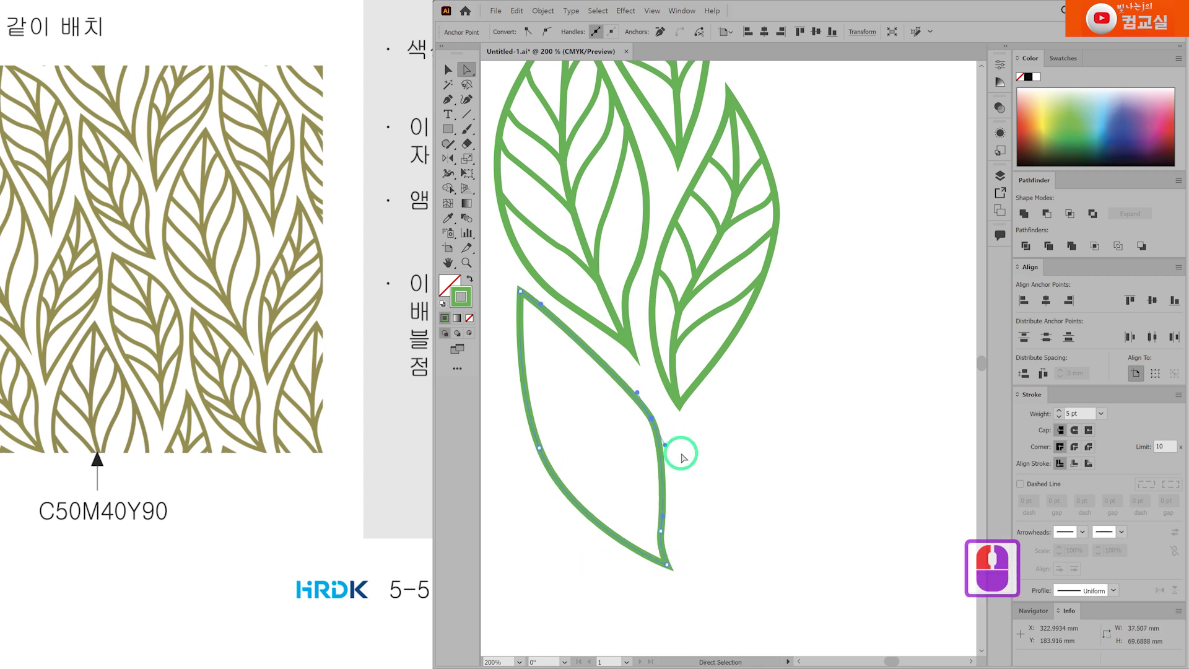
{"action": "left_click_drag", "start_coordinate": [665, 445], "coordinate": [670, 469]}
{"action": "left_click_drag", "start_coordinate": [661, 531], "coordinate": [655, 521]}
{"action": "left_click", "coordinate": [644, 411]}
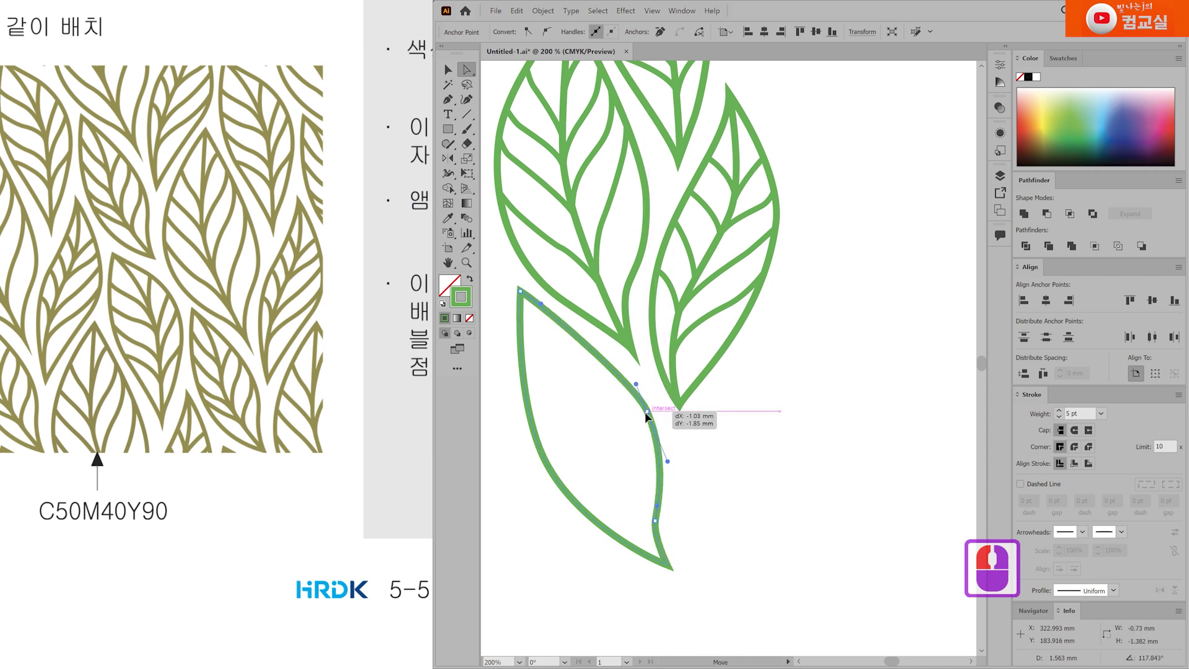
{"action": "left_click_drag", "start_coordinate": [644, 411], "coordinate": [624, 370]}
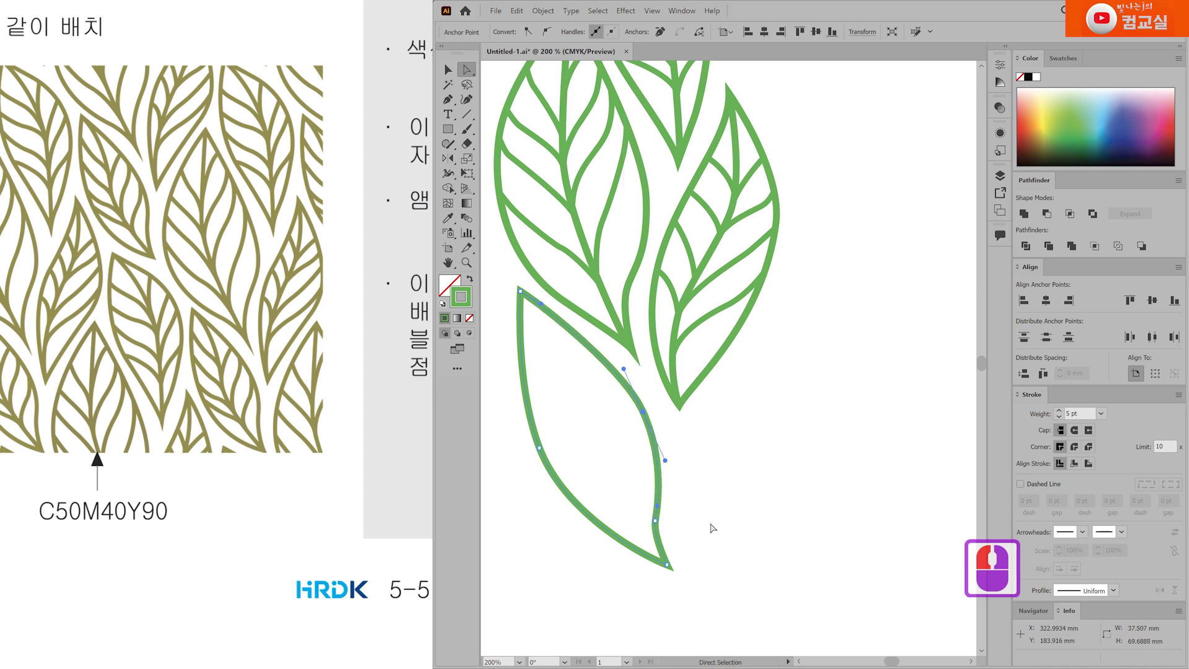
{"action": "scroll", "coordinate": [662, 541], "scroll_direction": "up", "scroll_amount": 2}
{"action": "mouse_move", "coordinate": [650, 525]}
{"action": "left_mouse_down"}
{"action": "mouse_move", "coordinate": [639, 530]}
{"action": "mouse_move", "coordinate": [655, 504]}
{"action": "left_mouse_up"}
{"action": "left_click", "coordinate": [717, 485]}
Draw an S-curved midrib from the fourth leaf's top tip through two middle anchors to its bottom tip.
{"action": "scroll", "coordinate": [764, 444], "scroll_direction": "down", "scroll_amount": 4}
{"action": "key", "text": "p"}
{"action": "scroll", "coordinate": [565, 305], "scroll_direction": "up", "scroll_amount": 2}
{"action": "left_click", "coordinate": [553, 271]}
{"action": "left_click_drag", "start_coordinate": [630, 398], "coordinate": [649, 455]}
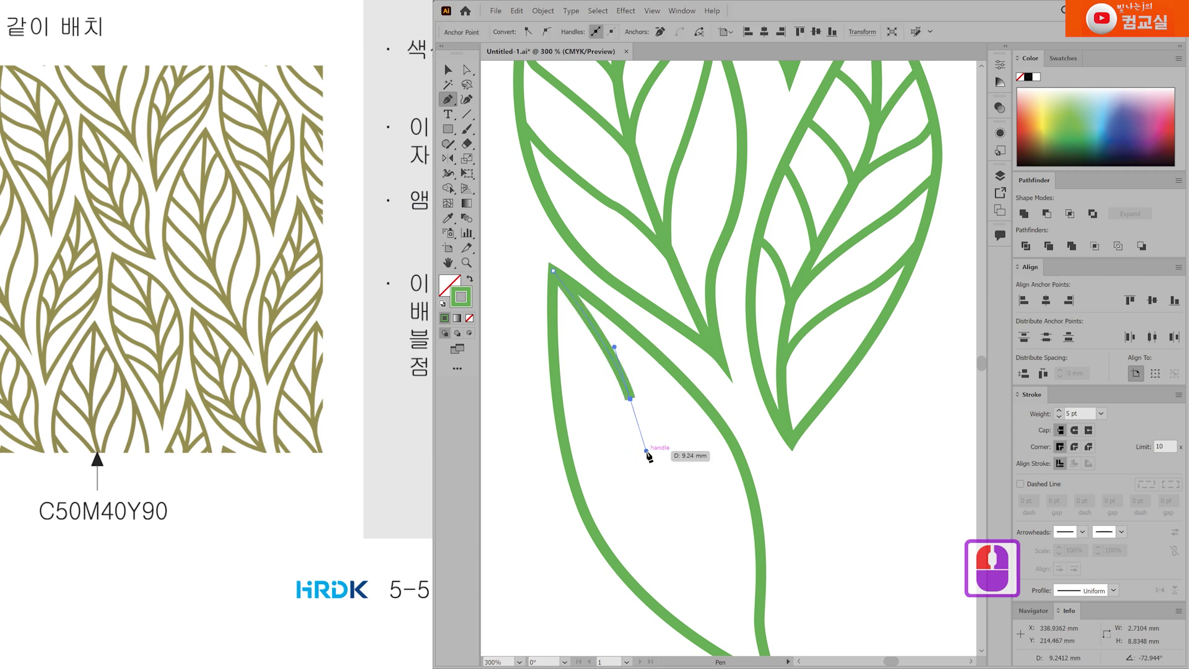
{"action": "scroll", "coordinate": [649, 455], "scroll_direction": "down", "scroll_amount": 3}
{"action": "left_click", "coordinate": [626, 433]}
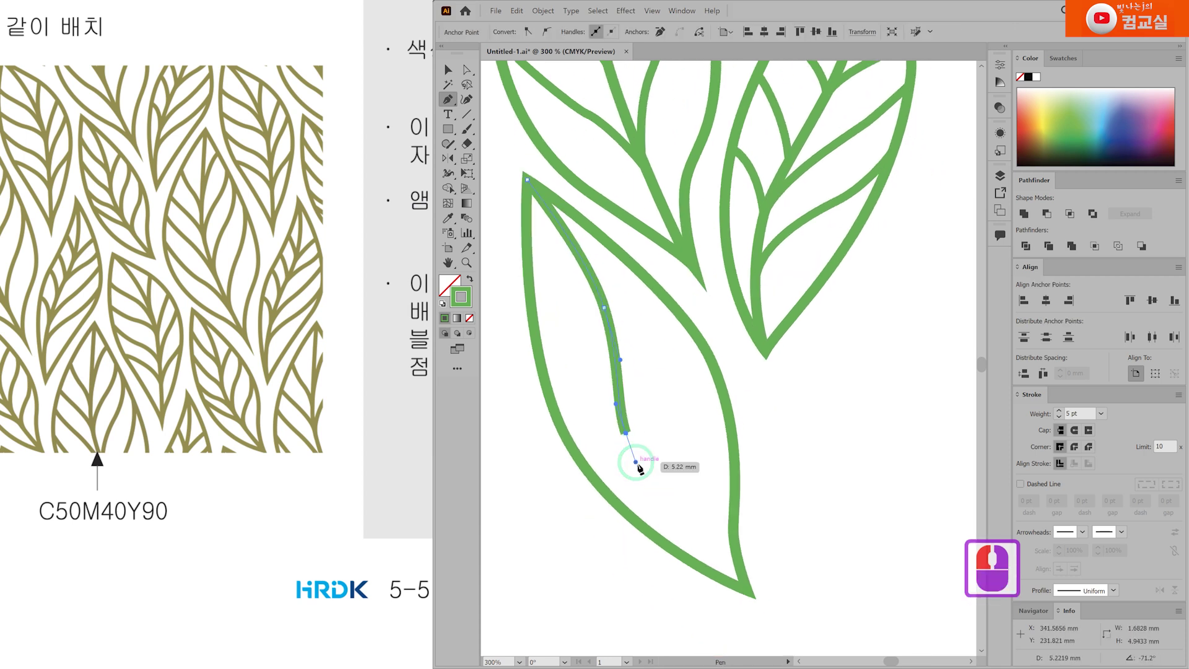
{"action": "left_click_drag", "start_coordinate": [743, 578], "coordinate": [774, 602]}
Smooth the new midrib by adjusting both curve handles of its lower middle anchor.
{"action": "key", "text": "a"}
{"action": "left_click_drag", "start_coordinate": [636, 462], "coordinate": [648, 489]}
{"action": "left_click_drag", "start_coordinate": [613, 405], "coordinate": [611, 397]}
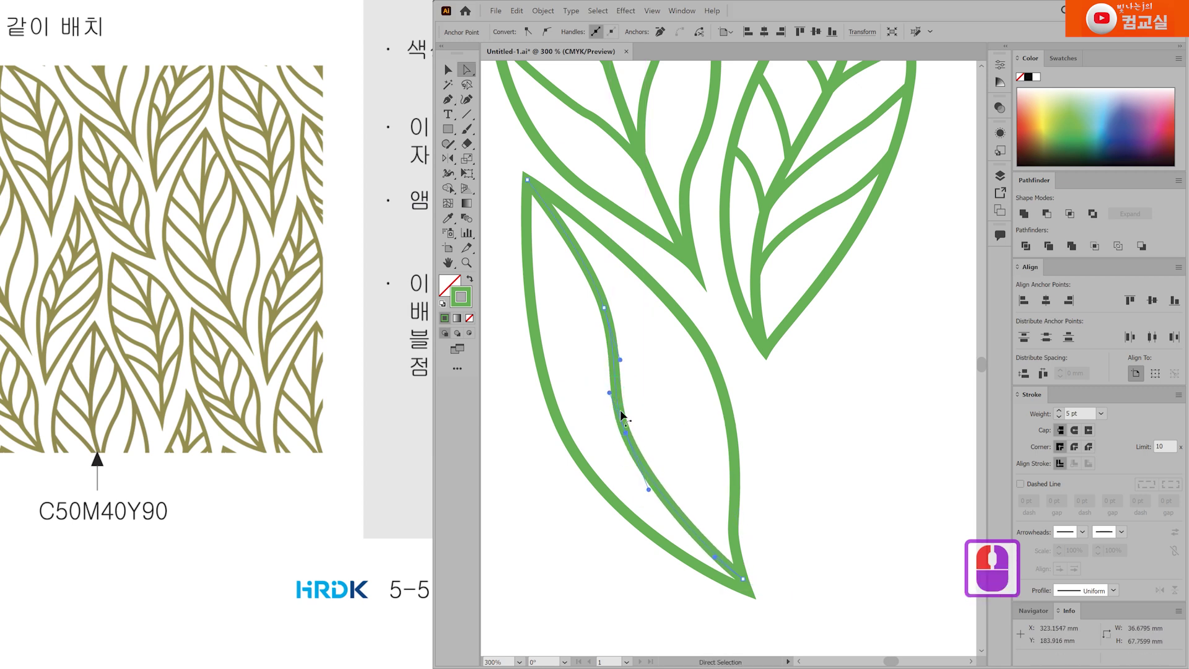
{"action": "left_click", "coordinate": [491, 106]}
Set the stroke weight to 4 pt and shift the fourth leaf with its midrib slightly away from the leaves above.
{"action": "key", "text": "p"}
{"action": "left_click", "coordinate": [1035, 419]}
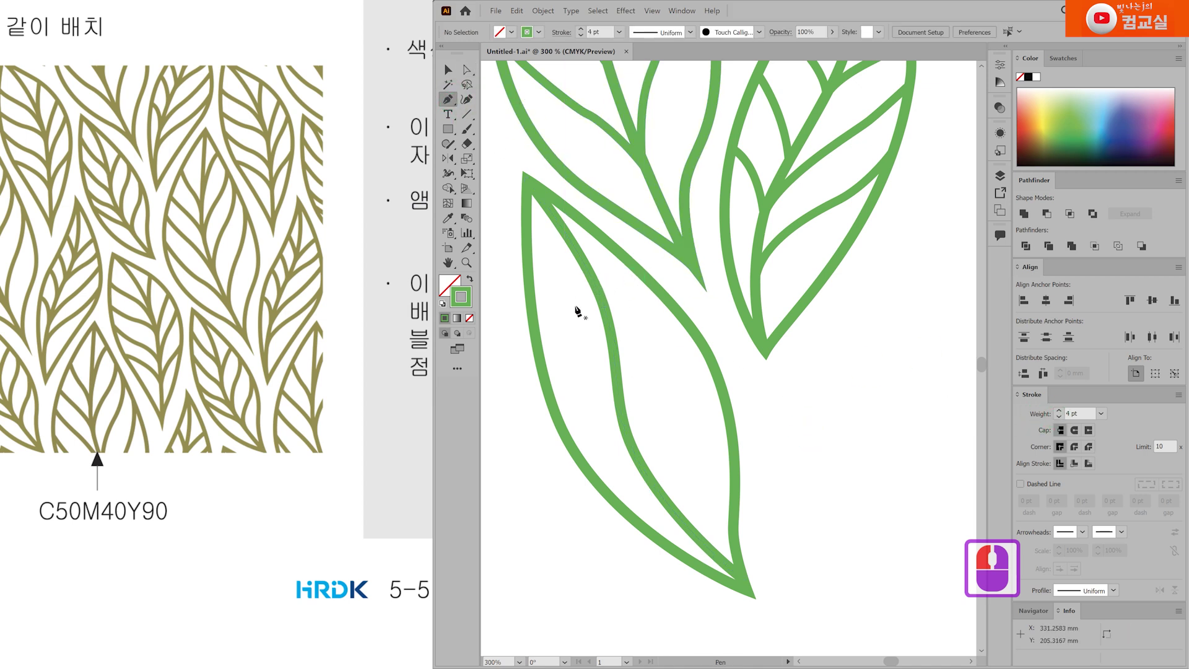
{"action": "scroll", "coordinate": [578, 309], "scroll_direction": "up", "scroll_amount": 1}
{"action": "scroll", "coordinate": [656, 317], "scroll_direction": "down", "scroll_amount": 2}
{"action": "key", "text": "v"}
{"action": "left_click", "coordinate": [562, 257]}
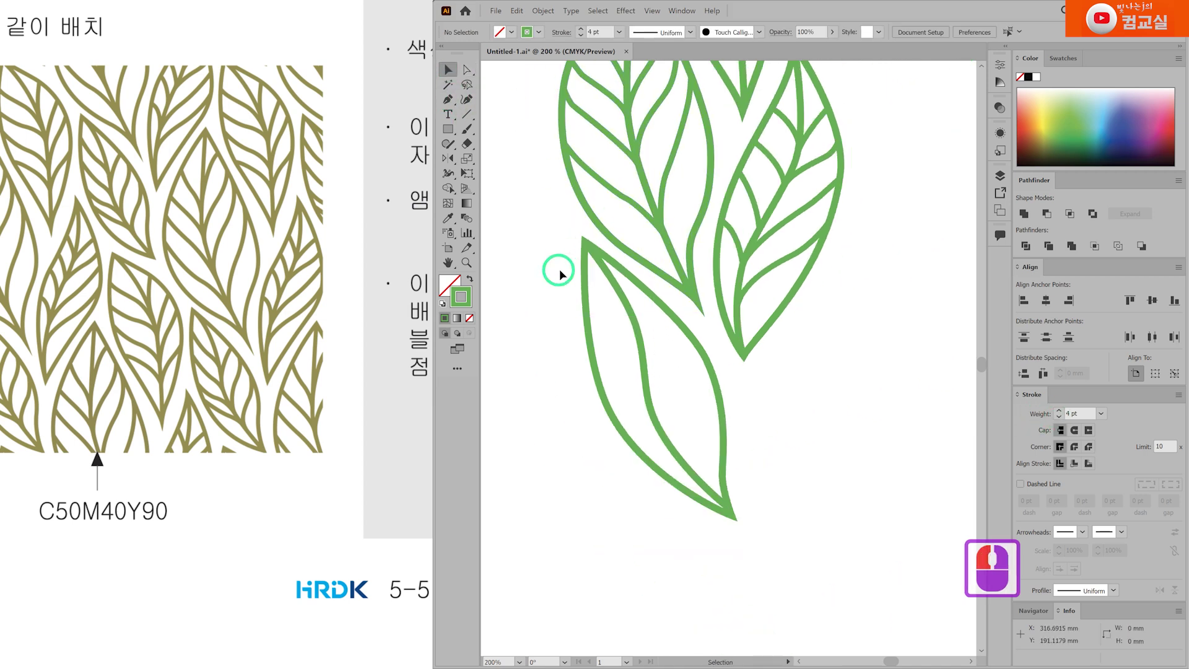
{"action": "left_click", "coordinate": [585, 249]}
{"action": "left_click_drag", "start_coordinate": [585, 249], "coordinate": [594, 254]}
{"action": "left_click_drag", "start_coordinate": [731, 517], "coordinate": [740, 525]}
{"action": "left_click", "coordinate": [809, 520]}
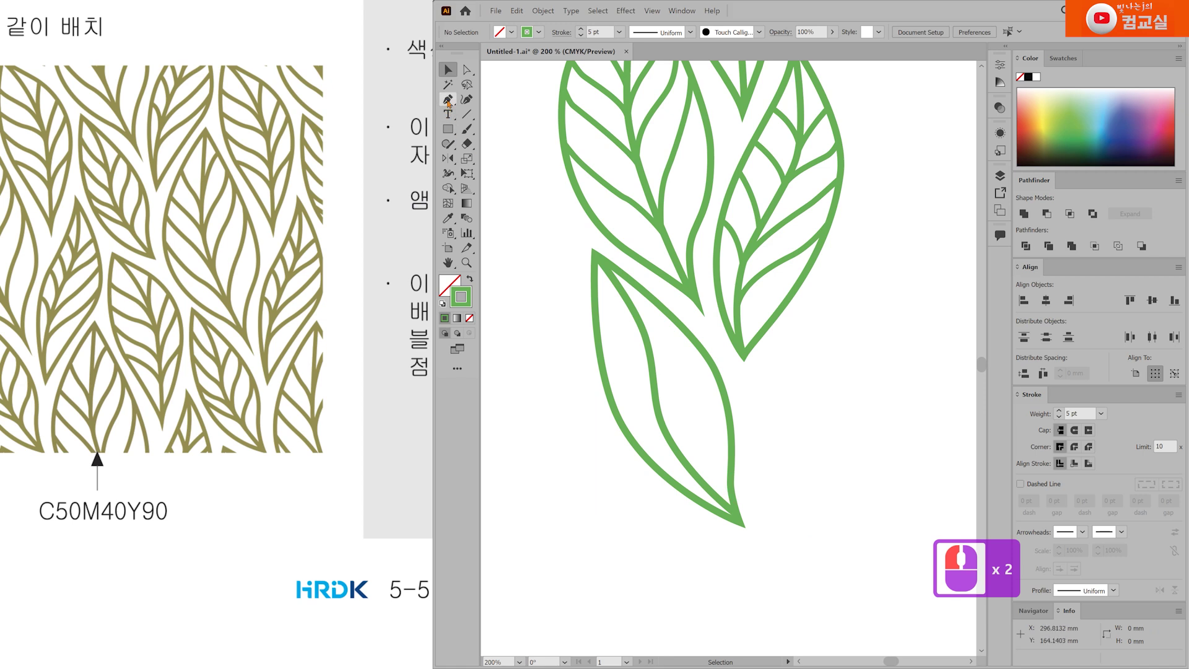
Draw the first curved vein from the fourth leaf's upper right edge to the midrib.
{"action": "scroll", "coordinate": [636, 288], "scroll_direction": "up", "scroll_amount": 2}
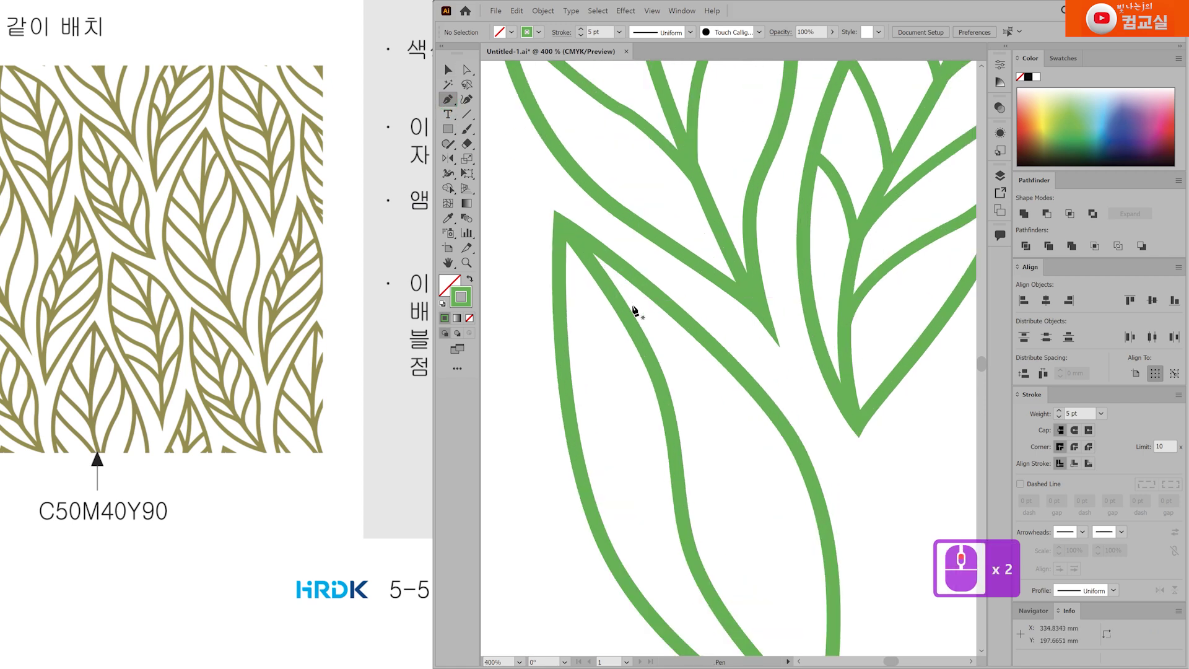
{"action": "left_click", "coordinate": [694, 328]}
{"action": "left_click_drag", "start_coordinate": [672, 430], "coordinate": [704, 425]}
{"action": "left_click", "coordinate": [724, 424], "text": "ctrl"}
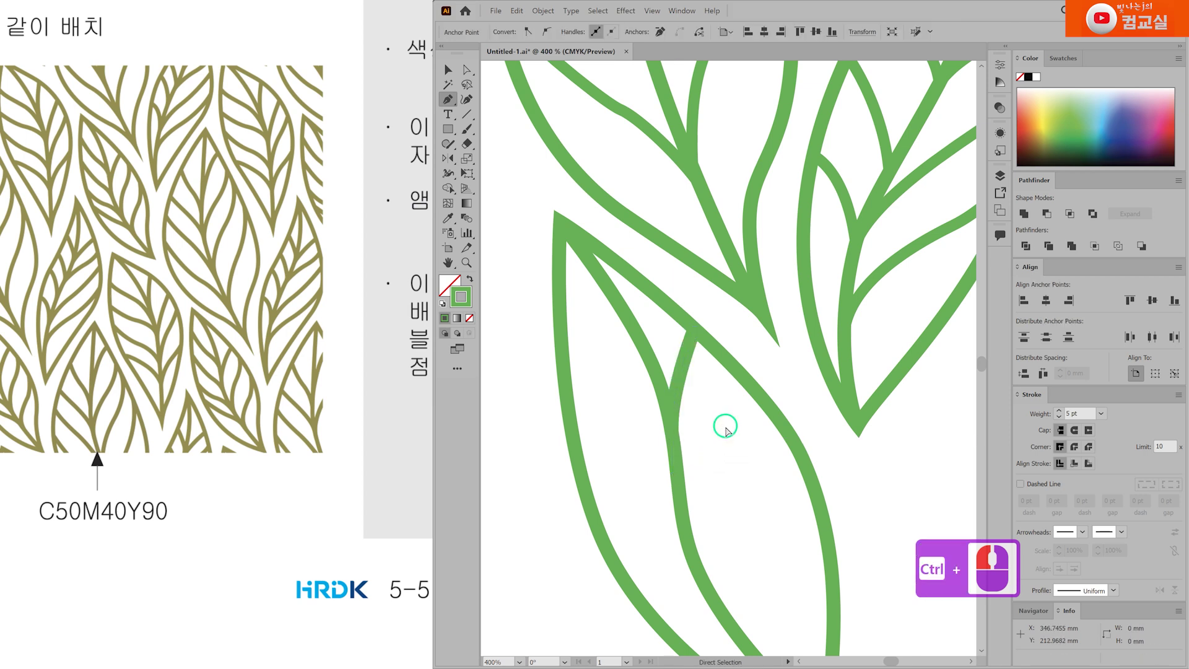
Draw a second curved 4 pt vein from the fourth leaf's right edge to the midrib, bending it through one middle anchor.
{"action": "scroll", "coordinate": [685, 384], "scroll_direction": "down", "scroll_amount": 8}
{"action": "left_click", "coordinate": [694, 297]}
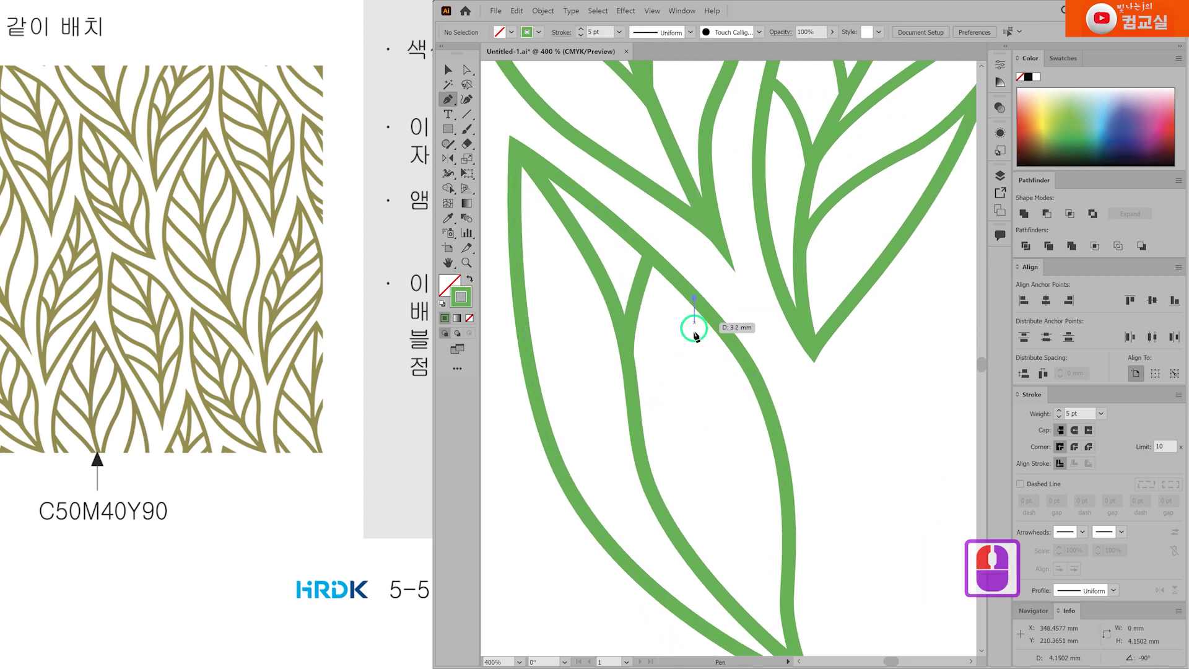
{"action": "left_click_drag", "start_coordinate": [694, 331], "coordinate": [692, 355]}
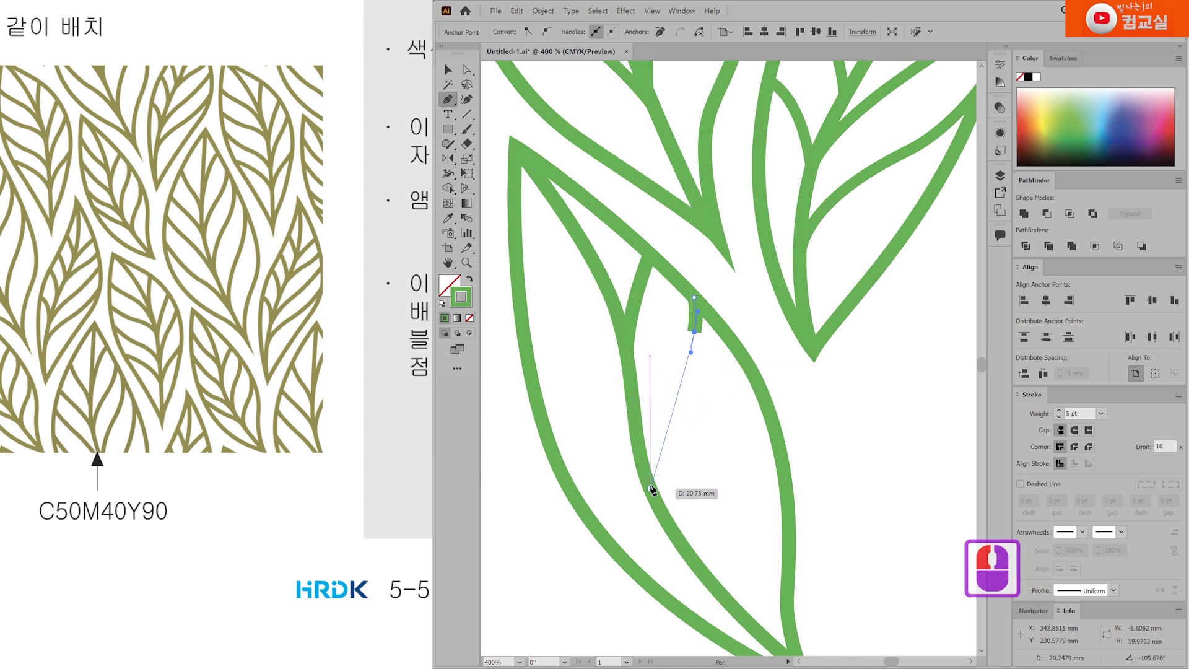
{"action": "left_click_drag", "start_coordinate": [650, 488], "coordinate": [664, 553]}
{"action": "key", "text": "a"}
{"action": "left_click_drag", "start_coordinate": [691, 352], "coordinate": [691, 375]}
{"action": "left_click", "coordinate": [802, 361]}
{"action": "left_click", "coordinate": [637, 287]}
{"action": "left_click", "coordinate": [742, 470]}
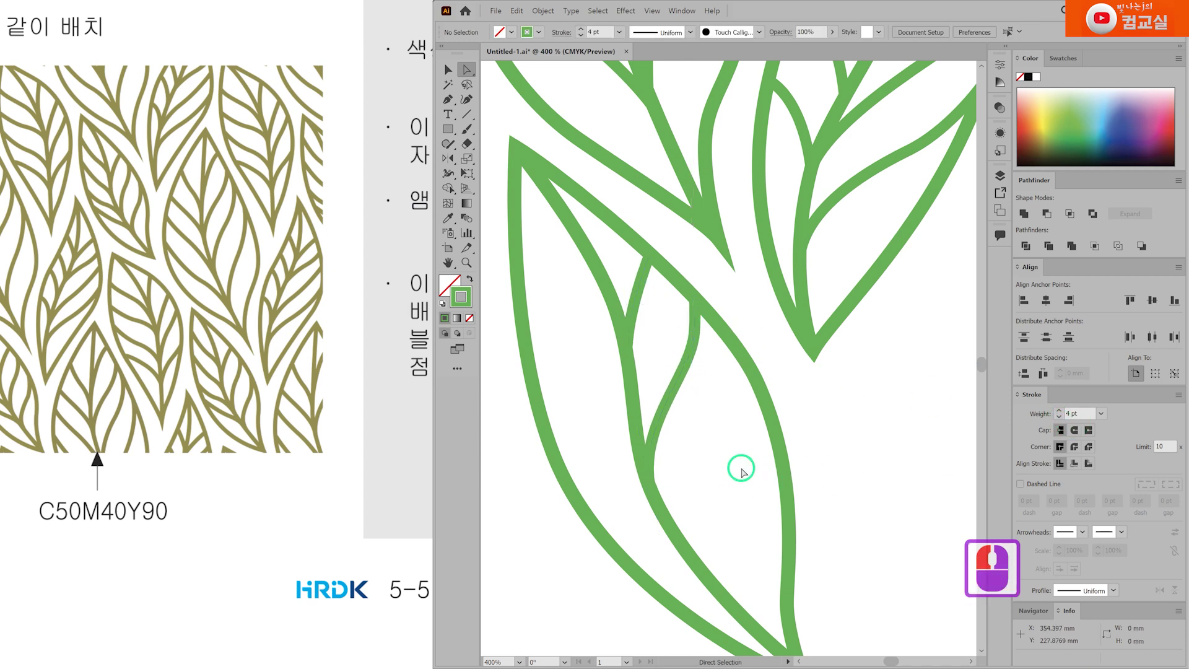
Draw a third S-curved vein from the widest part of the fourth leaf's right edge down to the lower midrib.
{"action": "left_click_drag", "start_coordinate": [741, 467], "coordinate": [706, 452]}
{"action": "key", "text": "p"}
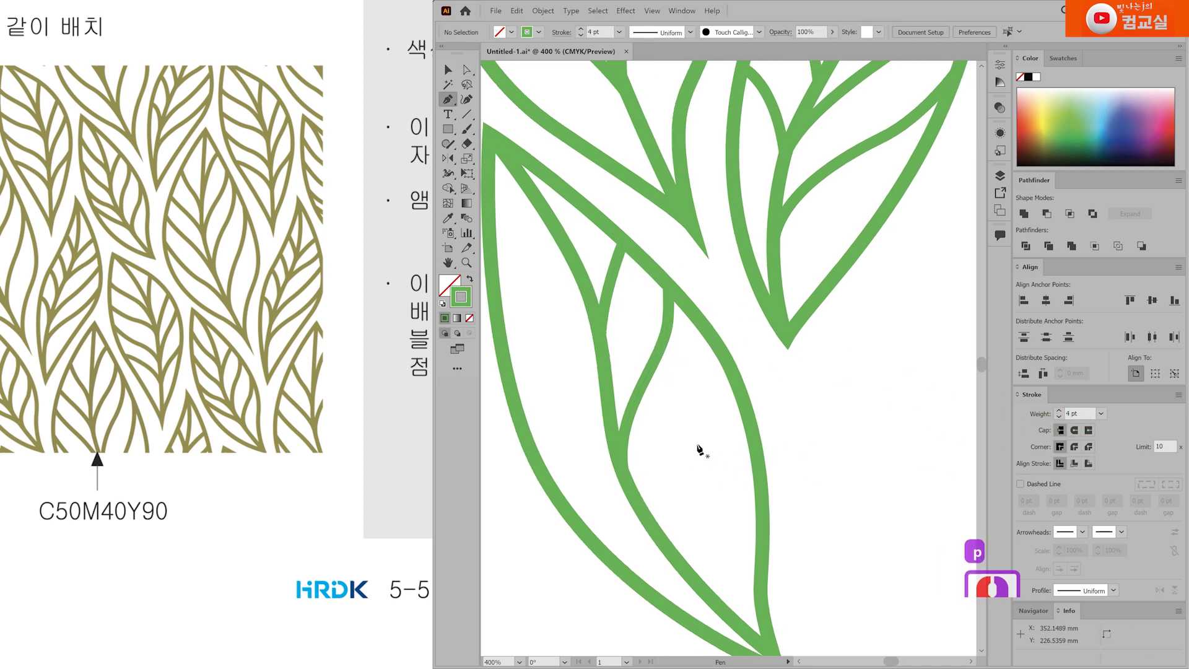
{"action": "left_click", "coordinate": [731, 369]}
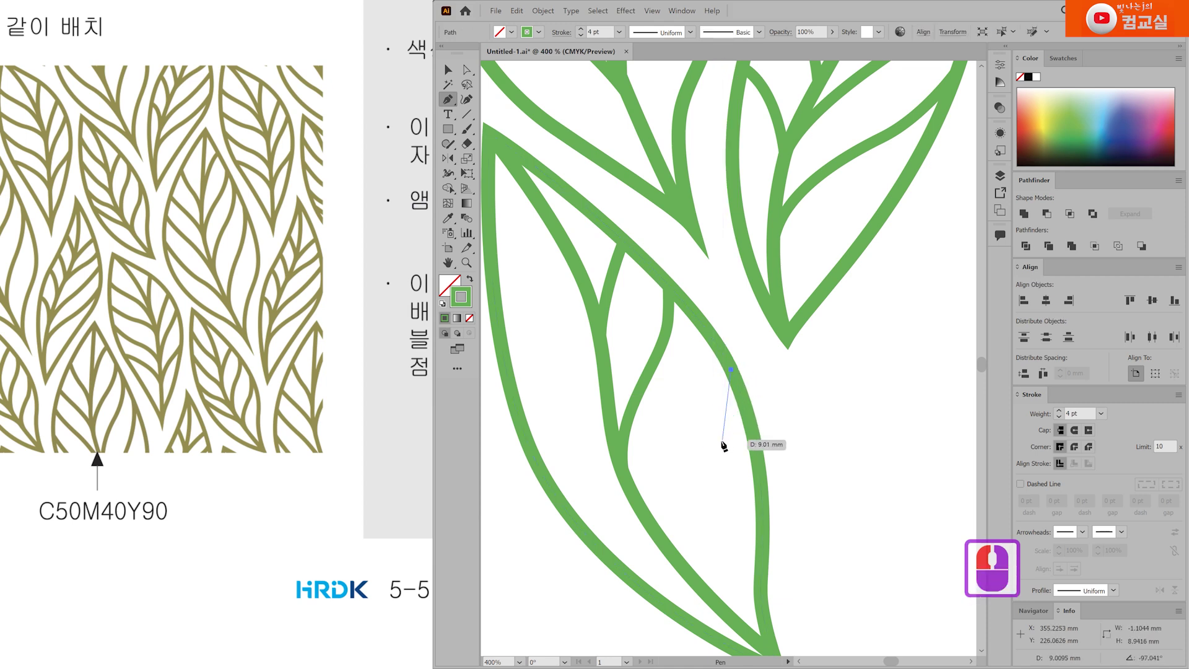
{"action": "left_click_drag", "start_coordinate": [680, 565], "coordinate": [685, 604]}
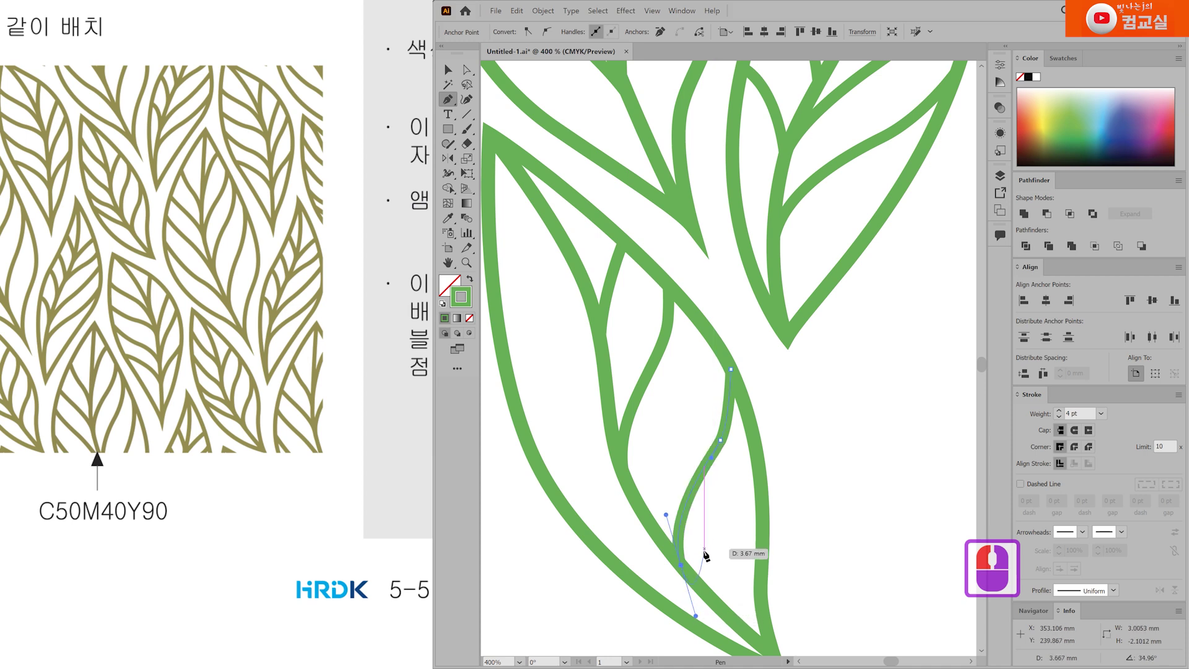
{"action": "left_click", "coordinate": [741, 467], "text": "ctrl"}
{"action": "left_click", "coordinate": [604, 293], "text": "ctrl"}
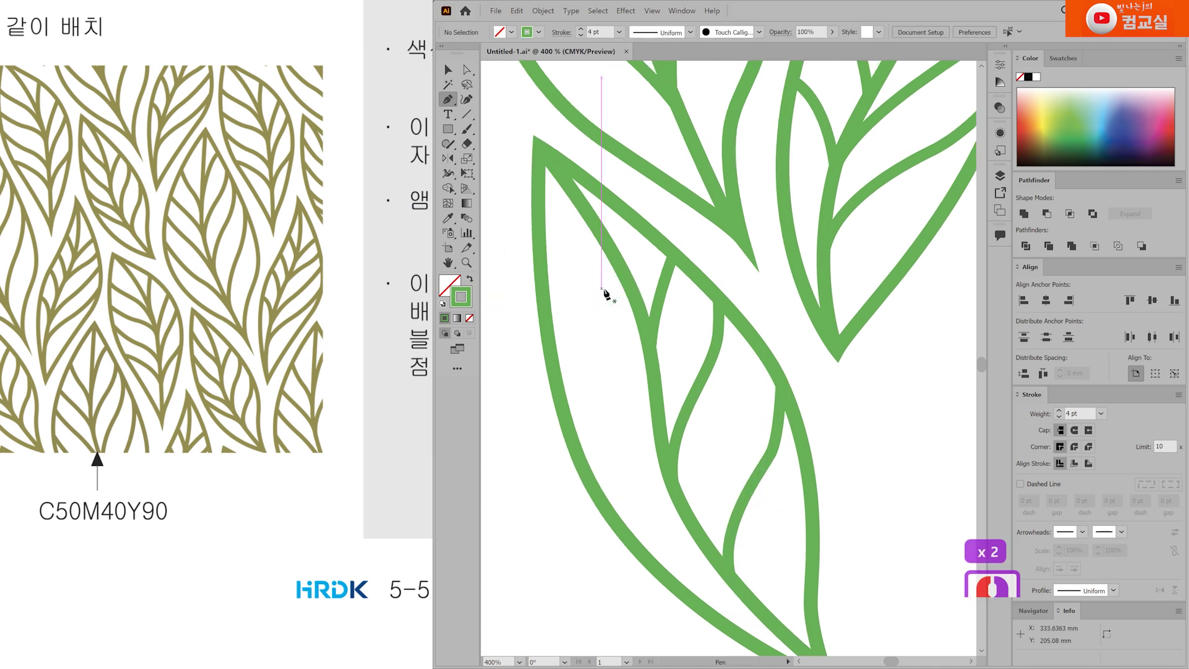
Draw the first vein from the fourth leaf's upper left edge to the midrib and adjust the lower end of the opposite vein.
{"action": "left_click", "coordinate": [538, 257]}
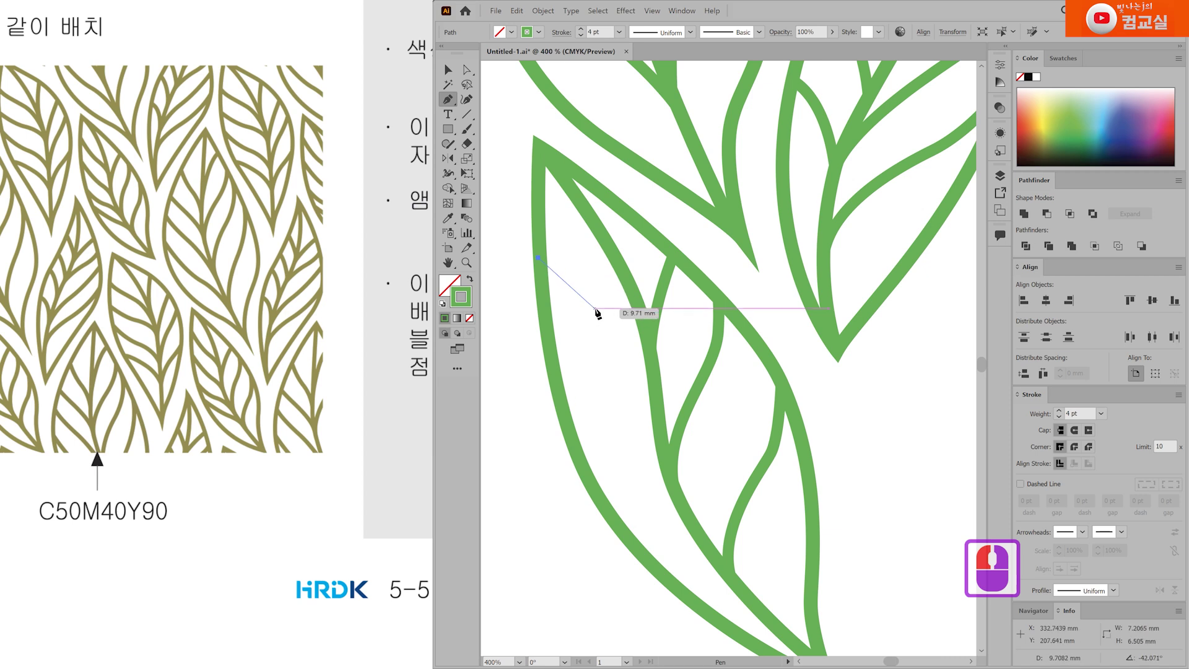
{"action": "key", "text": "ctrl+z"}
{"action": "left_click", "coordinate": [535, 224]}
{"action": "left_click_drag", "start_coordinate": [568, 264], "coordinate": [585, 277]}
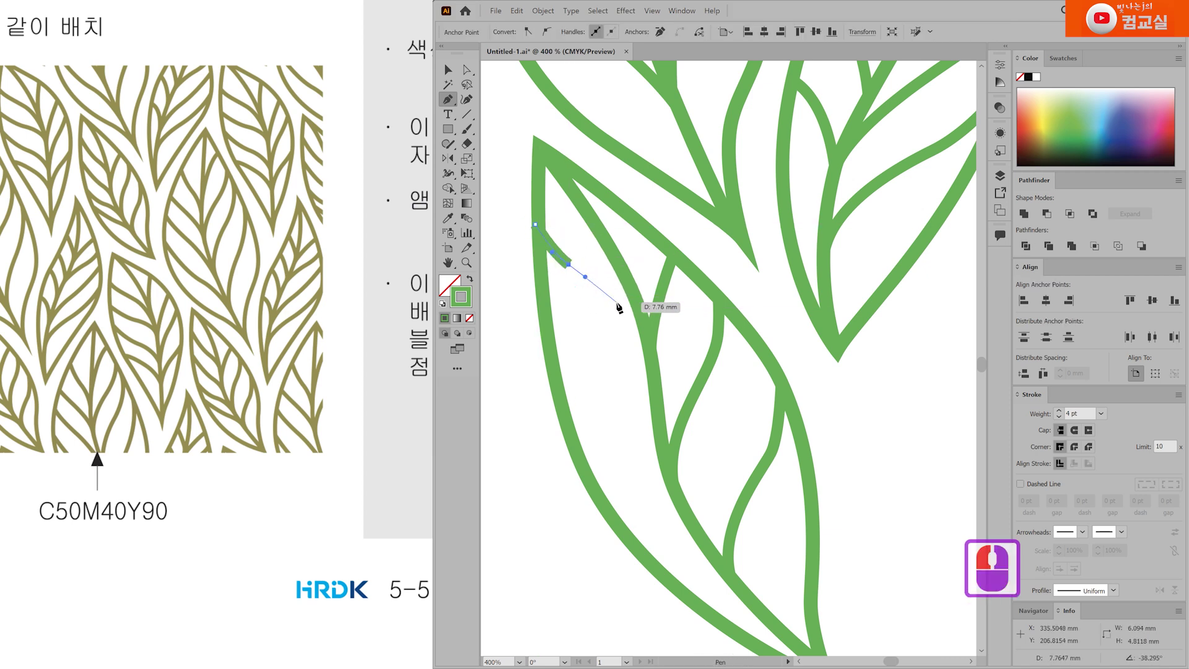
{"action": "left_click", "coordinate": [640, 317]}
{"action": "key", "text": "a"}
{"action": "left_click_drag", "start_coordinate": [641, 315], "coordinate": [654, 373]}
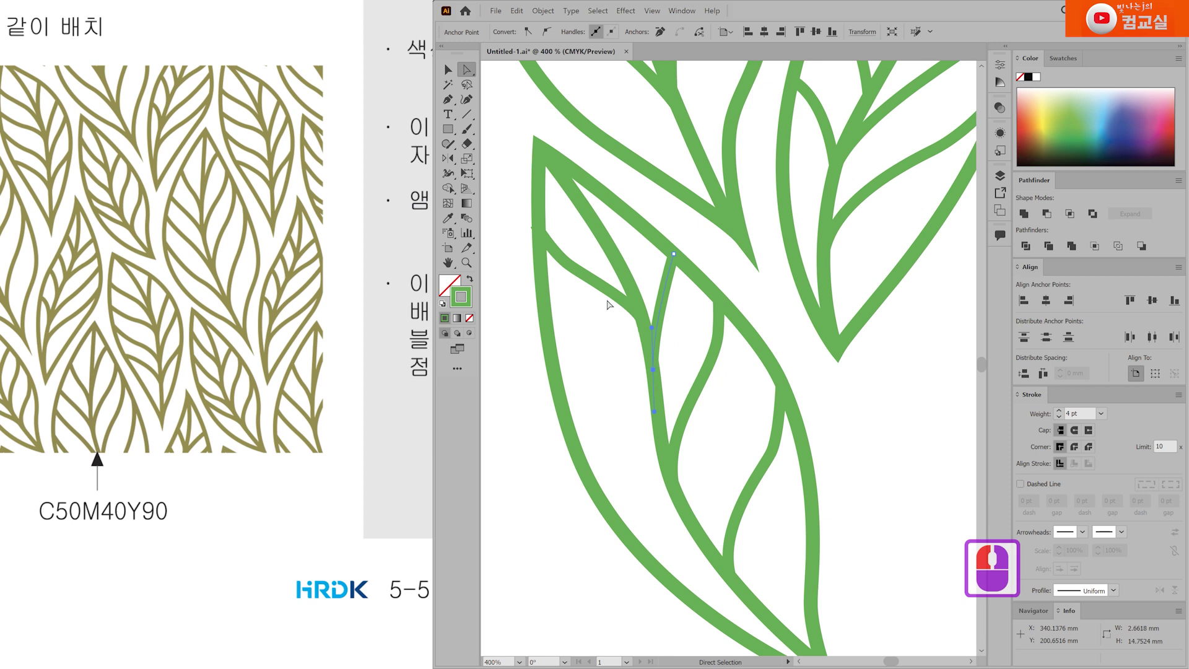
{"action": "scroll", "coordinate": [544, 239], "scroll_direction": "up", "scroll_amount": 1}
{"action": "left_click", "coordinate": [671, 459]}
Draw a second left-side vein on the fourth leaf and shift its middle and end anchors to smooth the join with the midrib.
{"action": "scroll", "coordinate": [671, 458], "scroll_direction": "down", "scroll_amount": 3}
{"action": "key", "text": "p"}
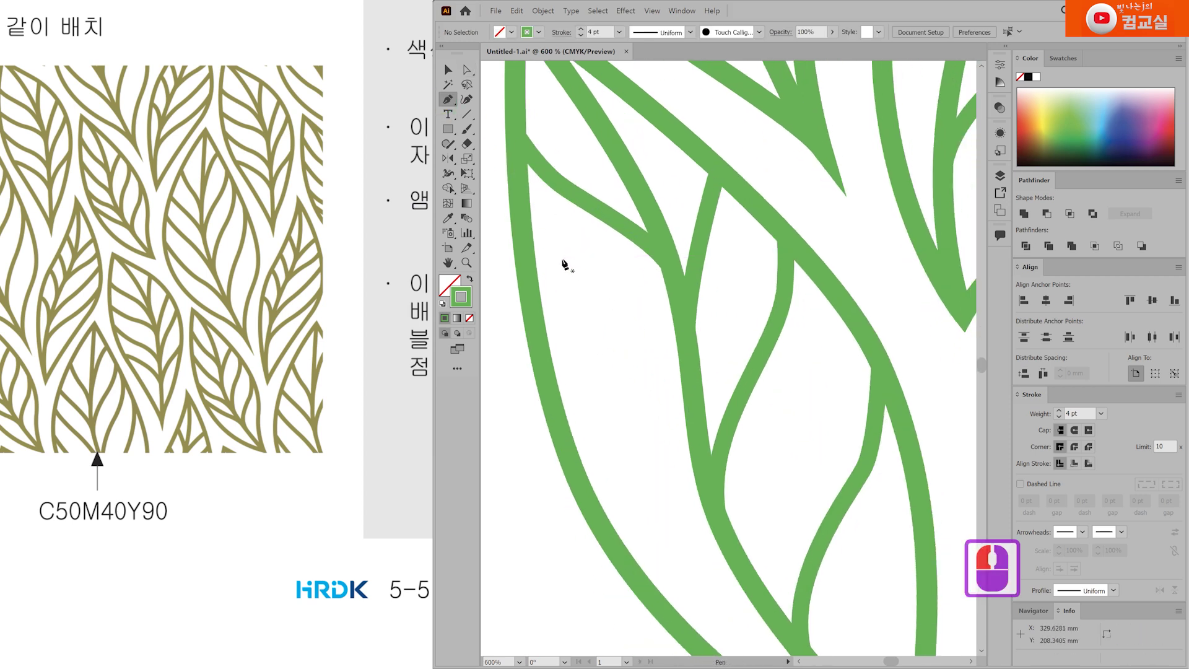
{"action": "left_click", "coordinate": [525, 258]}
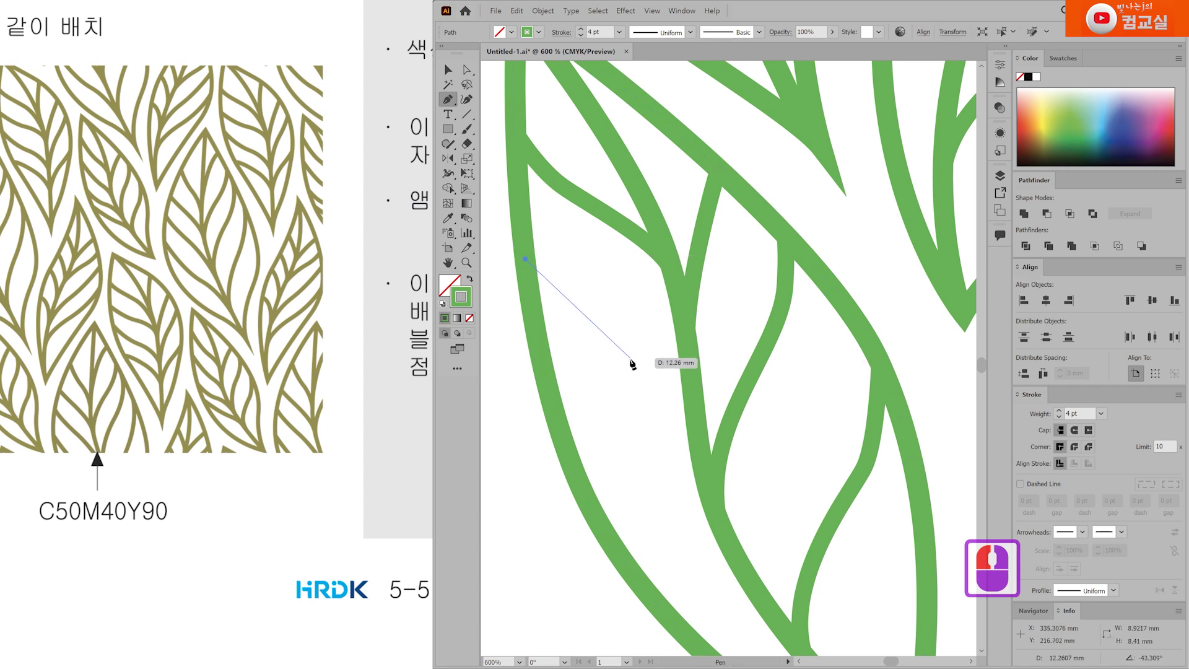
{"action": "left_click_drag", "start_coordinate": [627, 362], "coordinate": [646, 374]}
{"action": "left_click", "coordinate": [691, 432]}
{"action": "key", "text": "a"}
{"action": "left_click_drag", "start_coordinate": [692, 433], "coordinate": [695, 420]}
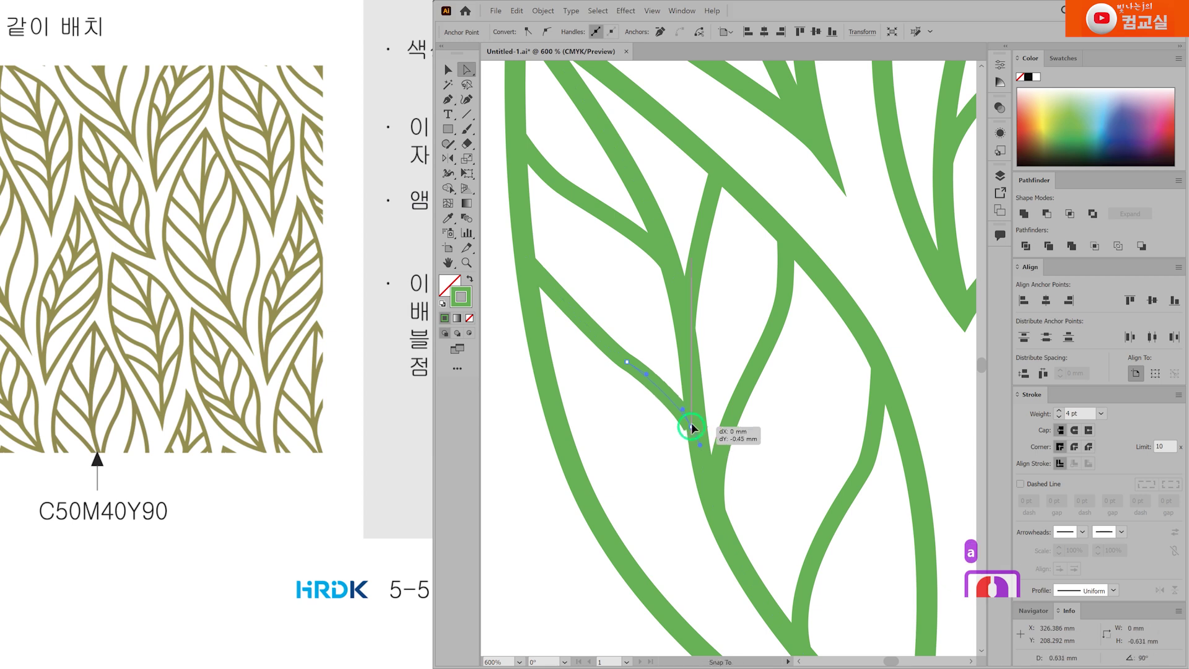
{"action": "left_click_drag", "start_coordinate": [627, 363], "coordinate": [616, 356]}
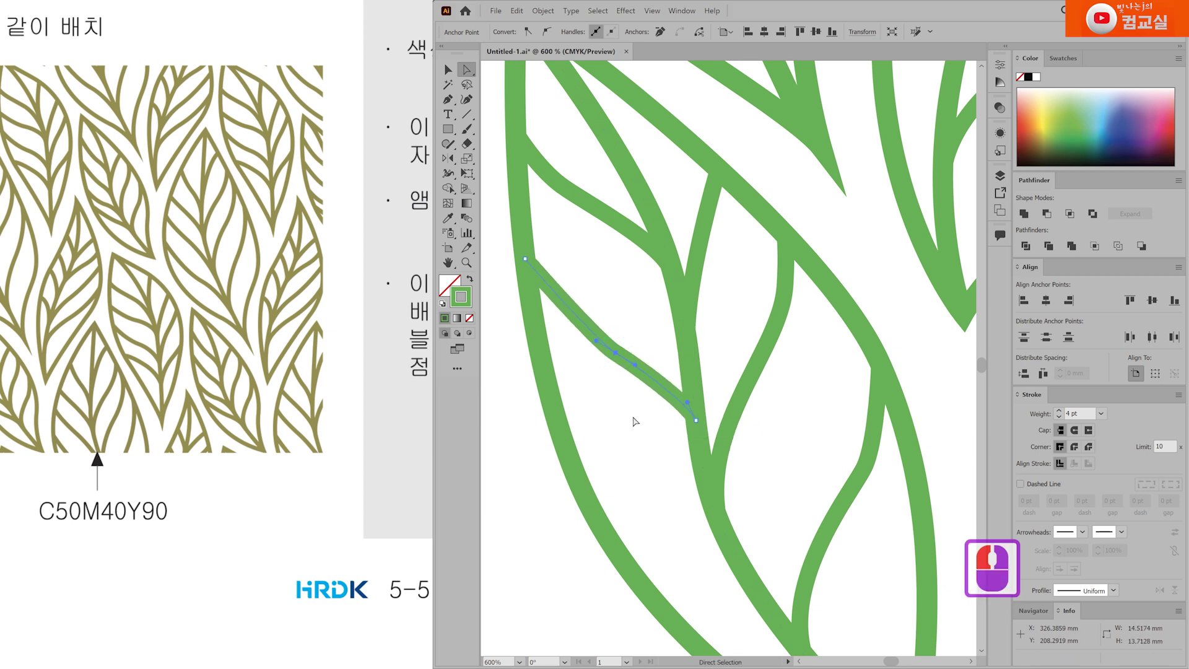
{"action": "double_click", "coordinate": [645, 377]}
Draw a third left-side vein curving from the fourth leaf's left edge to the midrib where the second right-side vein meets it.
{"action": "key", "text": "p"}
{"action": "left_click", "coordinate": [579, 269]}
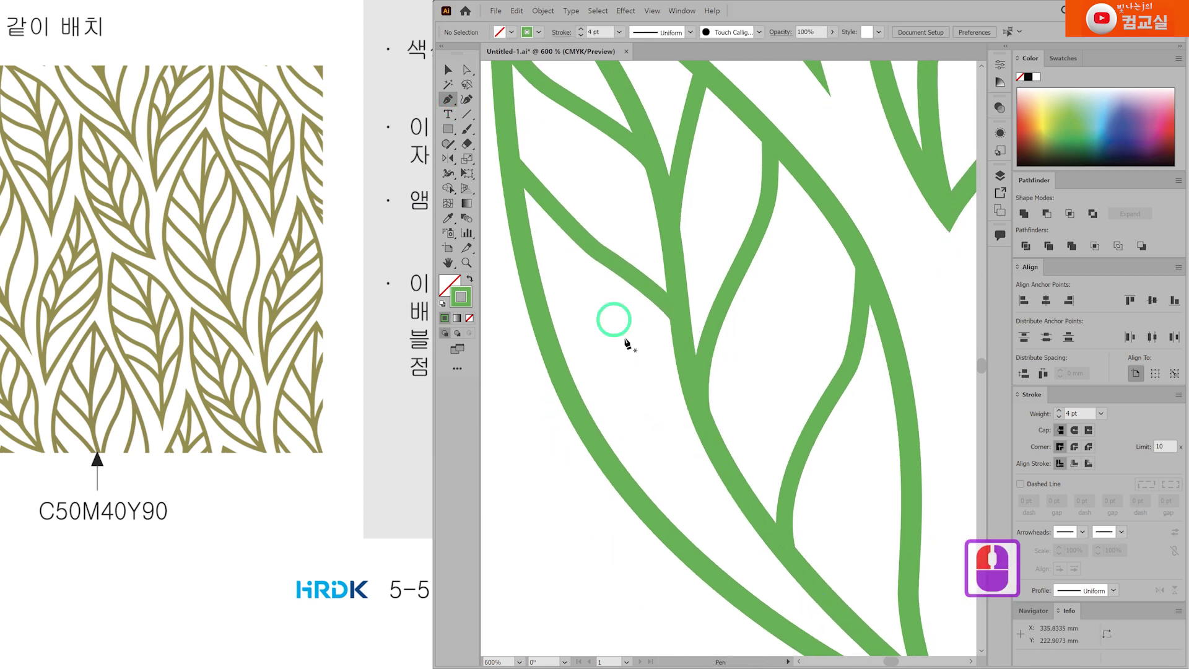
{"action": "left_click", "coordinate": [539, 313]}
{"action": "mouse_move", "coordinate": [590, 366]}
{"action": "left_mouse_down"}
{"action": "mouse_move", "coordinate": [581, 322]}
{"action": "mouse_move", "coordinate": [606, 375]}
{"action": "left_mouse_up"}
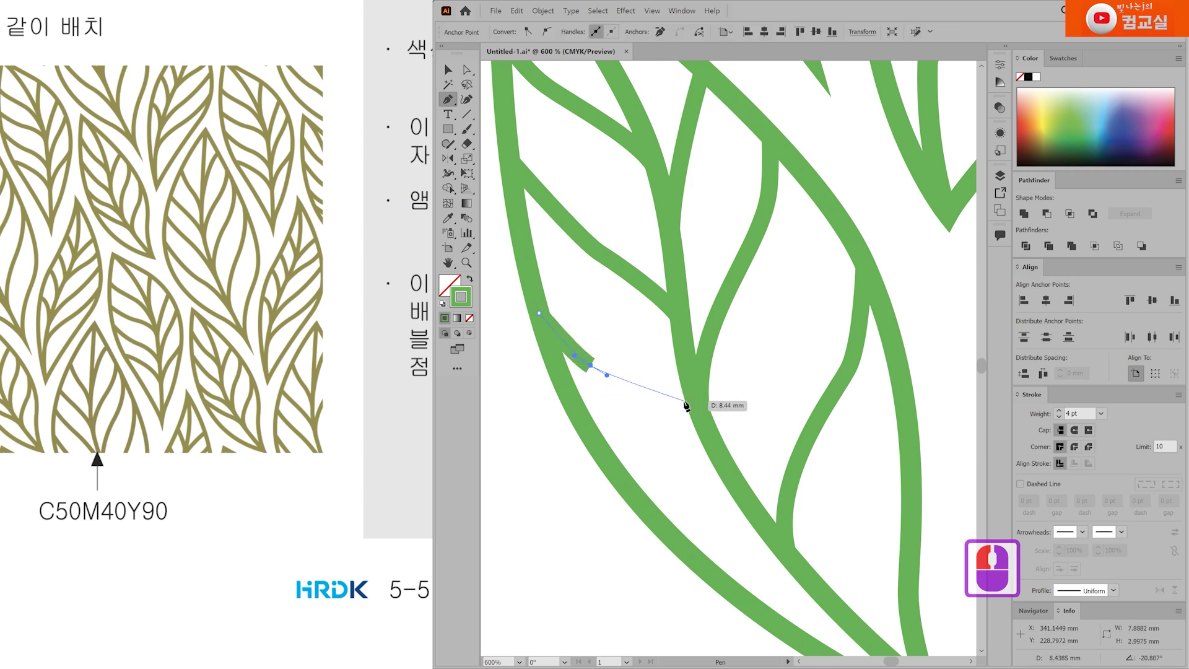
{"action": "left_click_drag", "start_coordinate": [705, 427], "coordinate": [713, 440]}
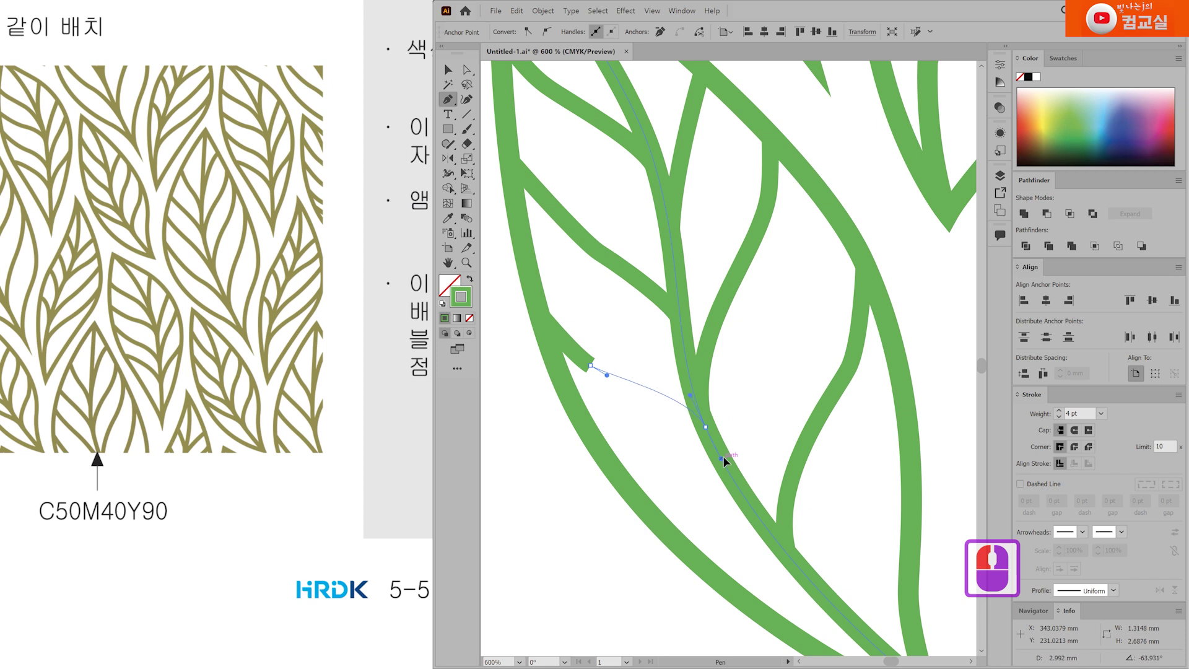
{"action": "left_click", "coordinate": [684, 472], "text": "ctrl"}
Draw a fourth left-side vein below the others, from the fourth leaf's lower left edge to the midrib.
{"action": "scroll", "coordinate": [542, 333], "scroll_direction": "down", "scroll_amount": 3}
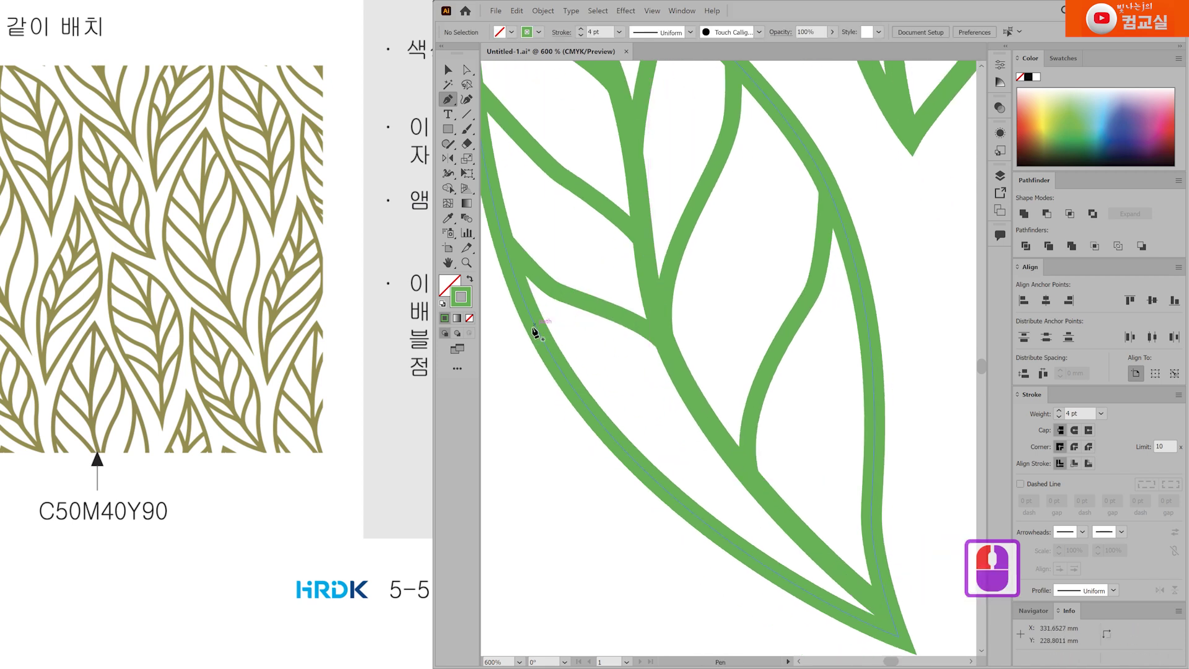
{"action": "left_click", "coordinate": [532, 326]}
{"action": "left_click_drag", "start_coordinate": [596, 367], "coordinate": [609, 380]}
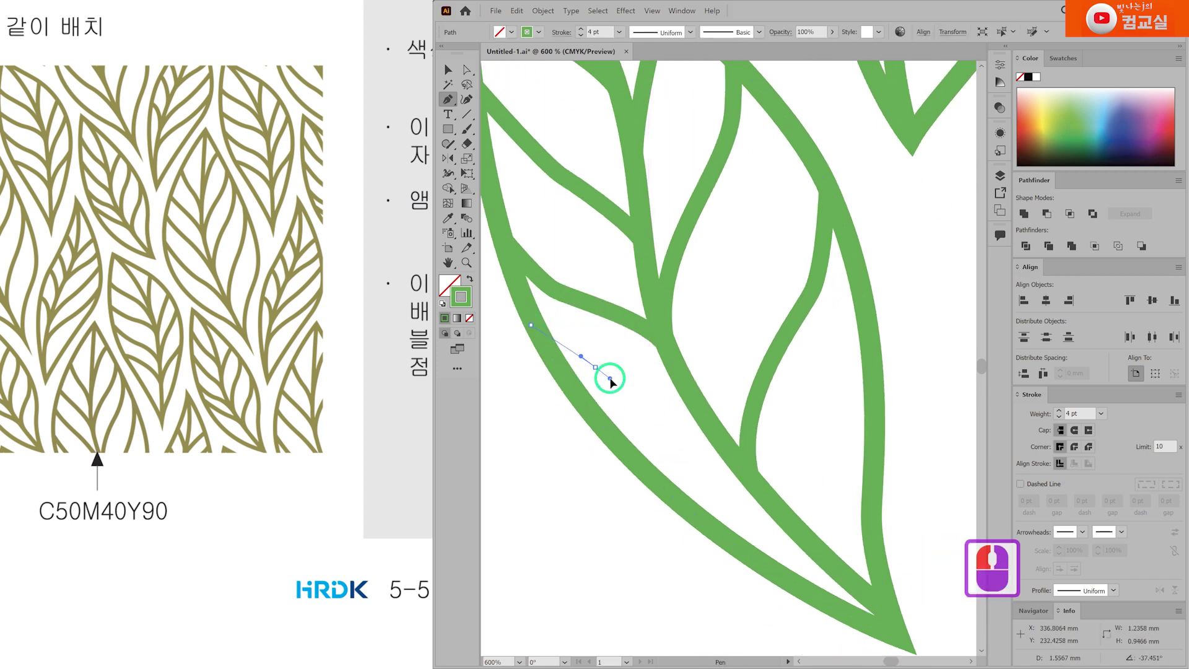
{"action": "left_click_drag", "start_coordinate": [720, 439], "coordinate": [740, 463]}
{"action": "left_click", "coordinate": [679, 470], "text": "ctrl"}
{"action": "scroll", "coordinate": [696, 416], "scroll_direction": "down", "scroll_amount": 4}
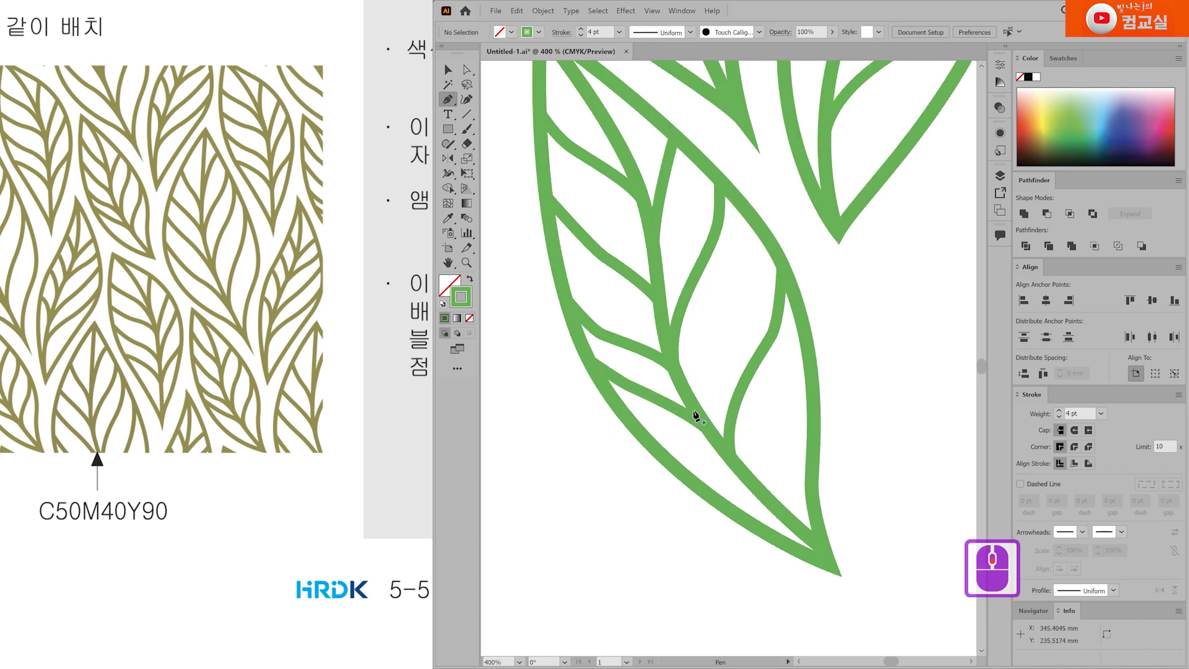
Select the whole fourth leaf, expand its fill and stroke, and unite the pieces into one shape.
{"action": "key", "text": "v"}
{"action": "left_click", "coordinate": [751, 411]}
{"action": "left_click", "coordinate": [779, 419]}
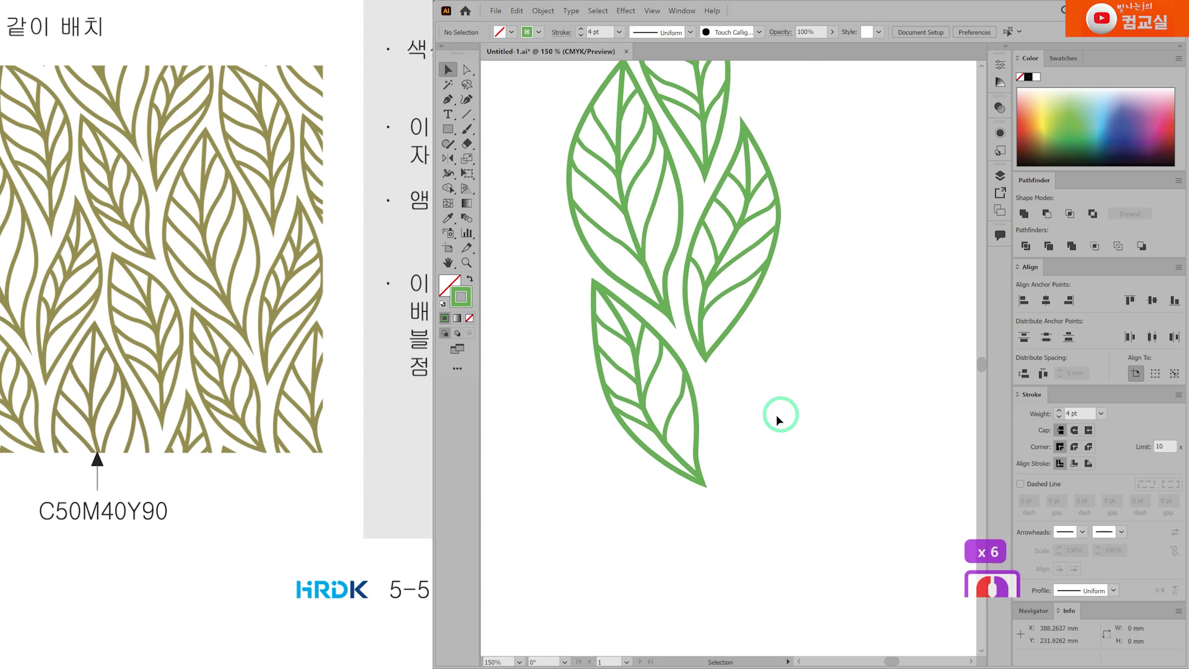
{"action": "left_click_drag", "start_coordinate": [672, 452], "coordinate": [671, 449]}
{"action": "scroll", "coordinate": [658, 393], "scroll_direction": "up", "scroll_amount": 2}
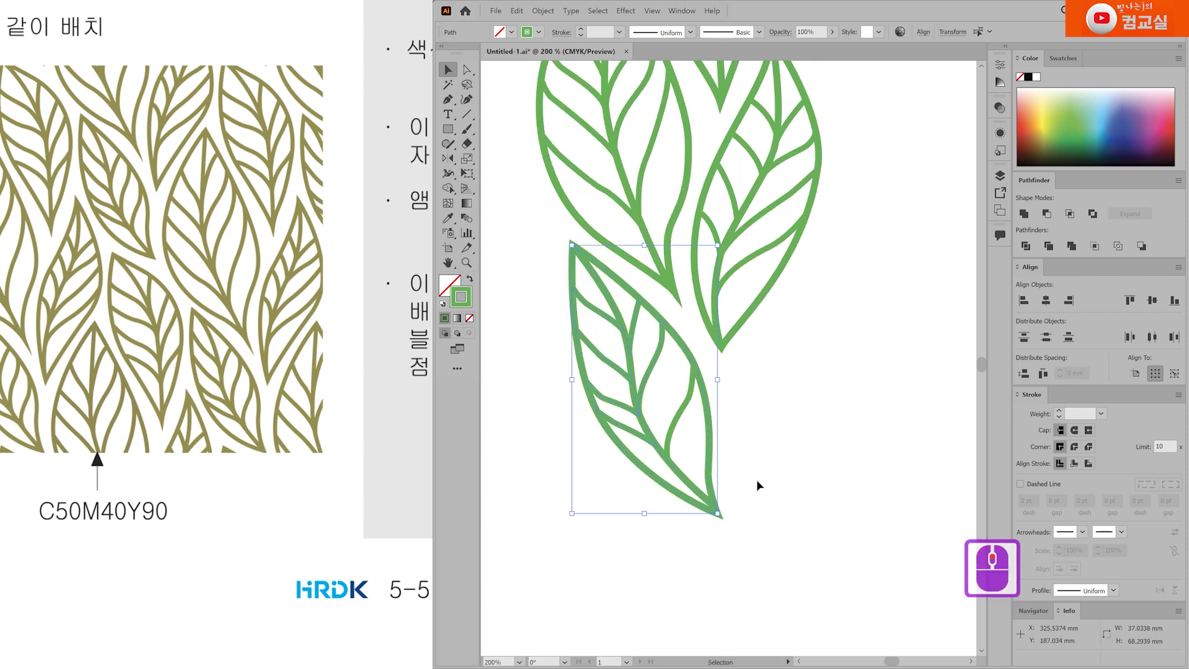
{"action": "left_click", "coordinate": [756, 273], "text": "shift"}
{"action": "left_click", "coordinate": [543, 10]}
{"action": "left_click", "coordinate": [557, 114]}
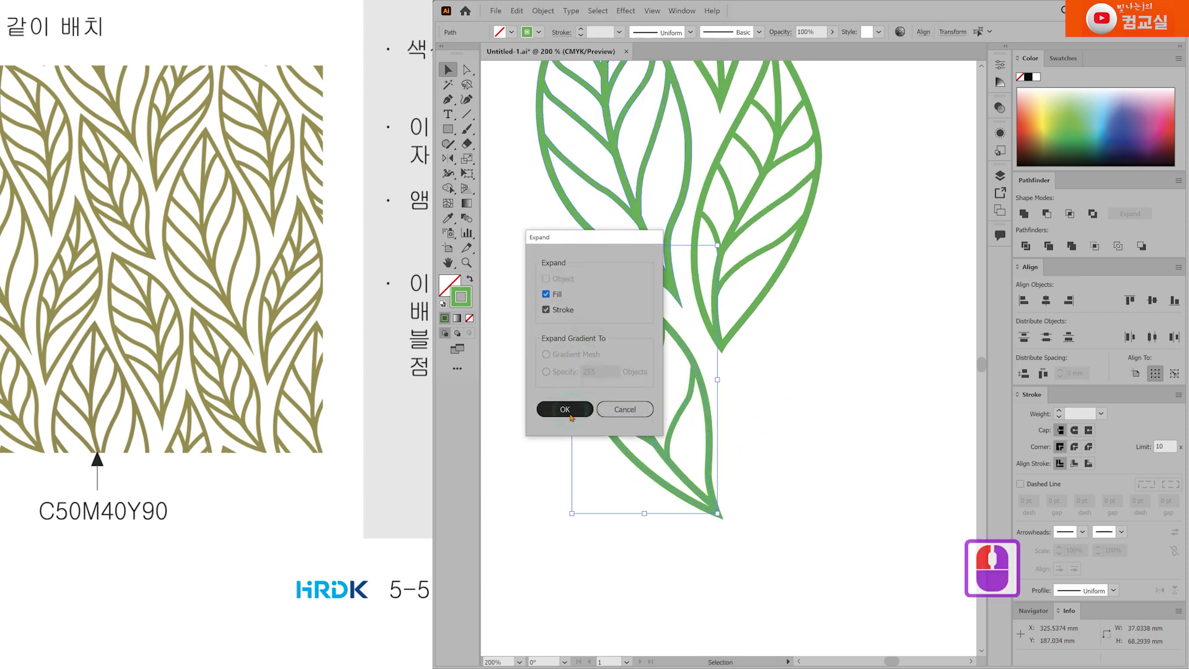
{"action": "left_click", "coordinate": [564, 409]}
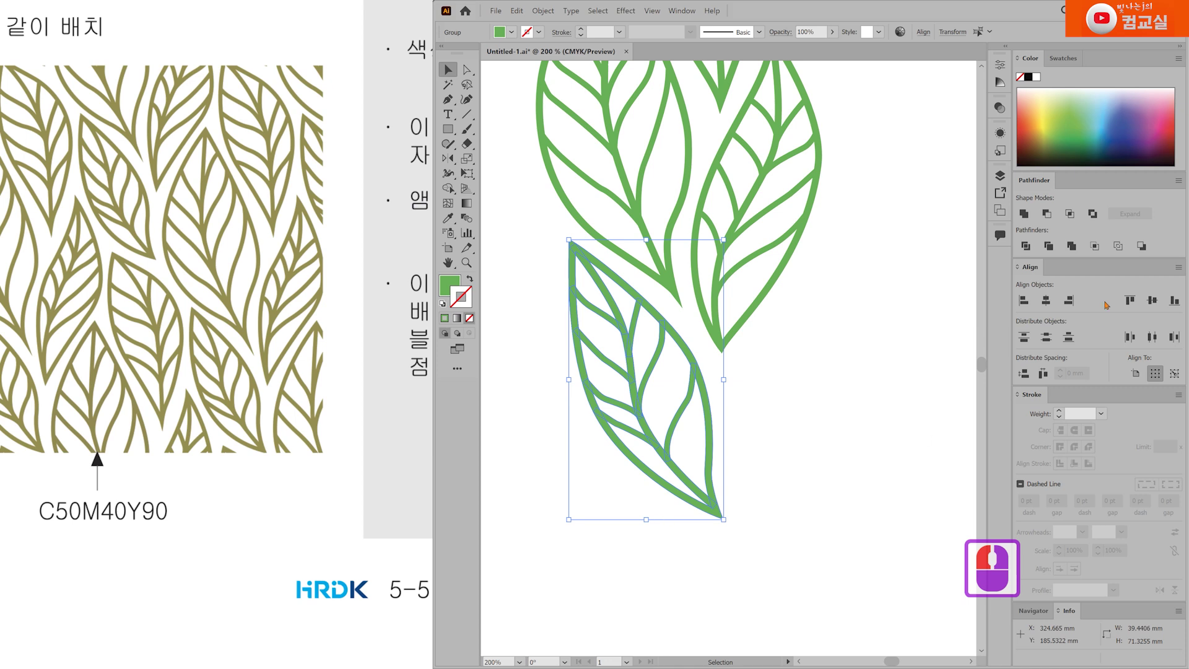
{"action": "left_click", "coordinate": [1023, 214]}
{"action": "left_click", "coordinate": [775, 348]}
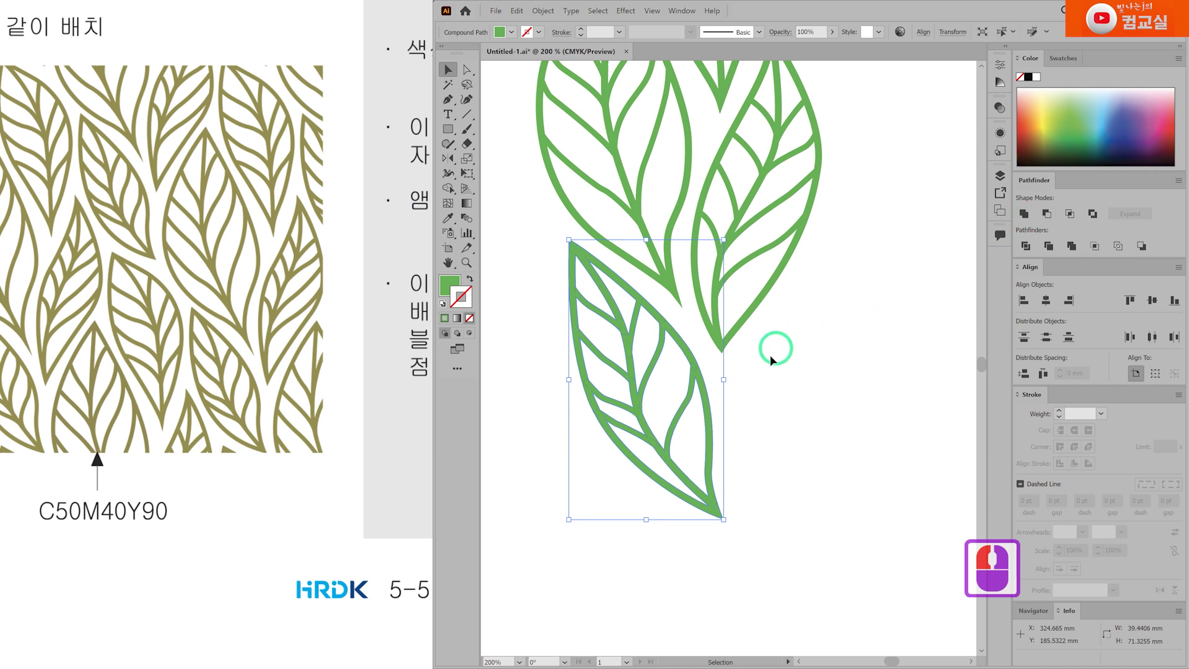
Resize the fourth leaf to be slightly shorter, keeping its top edge in place.
{"action": "left_click_drag", "start_coordinate": [728, 382], "coordinate": [719, 380]}
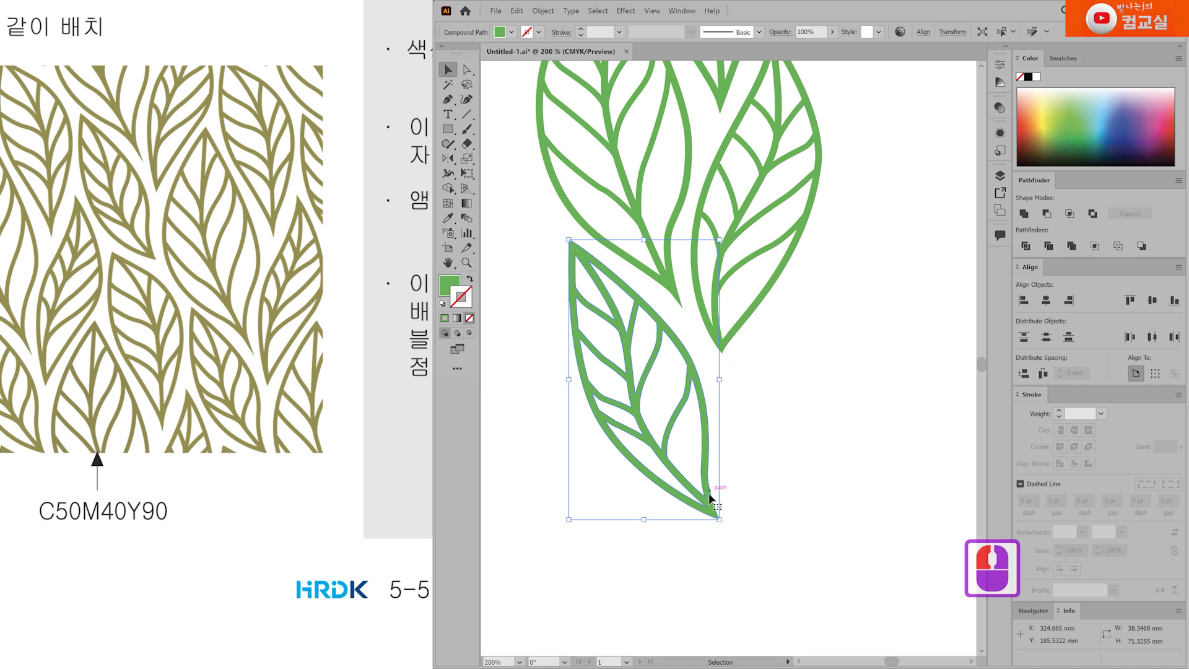
{"action": "left_click_drag", "start_coordinate": [719, 519], "coordinate": [723, 509]}
{"action": "double_click", "coordinate": [862, 456]}
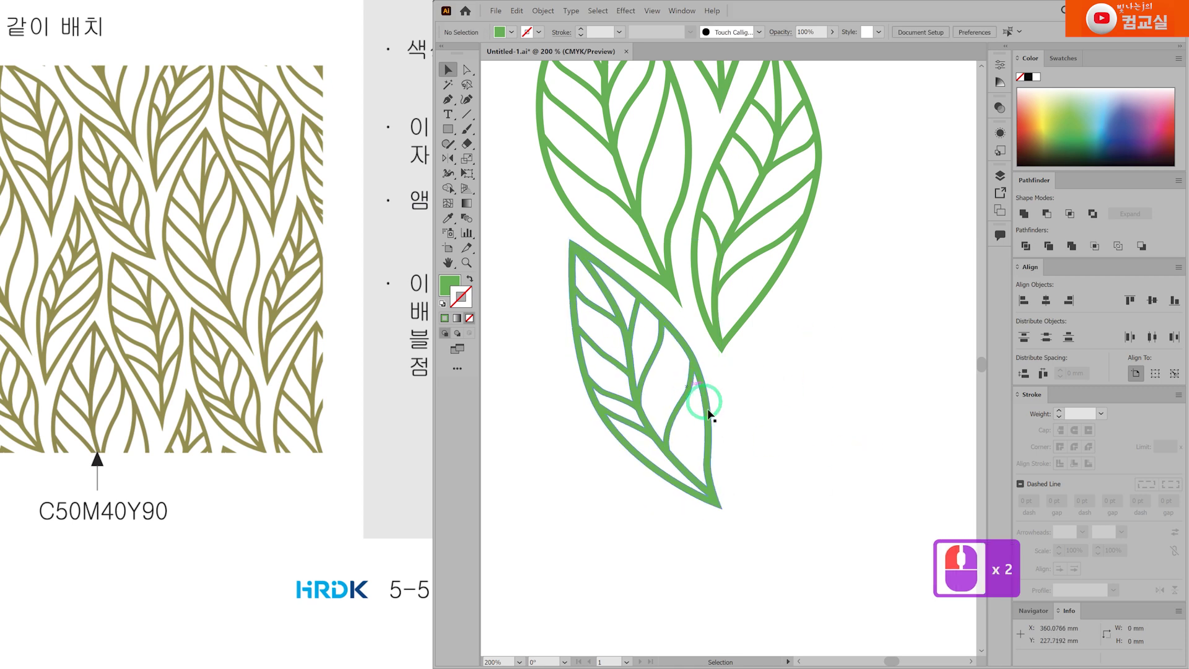
Select all four green leaves and group them as one unit for the pattern, using the reference arrangement as a guide.
{"action": "scroll", "coordinate": [807, 406], "scroll_direction": "down", "scroll_amount": 1}
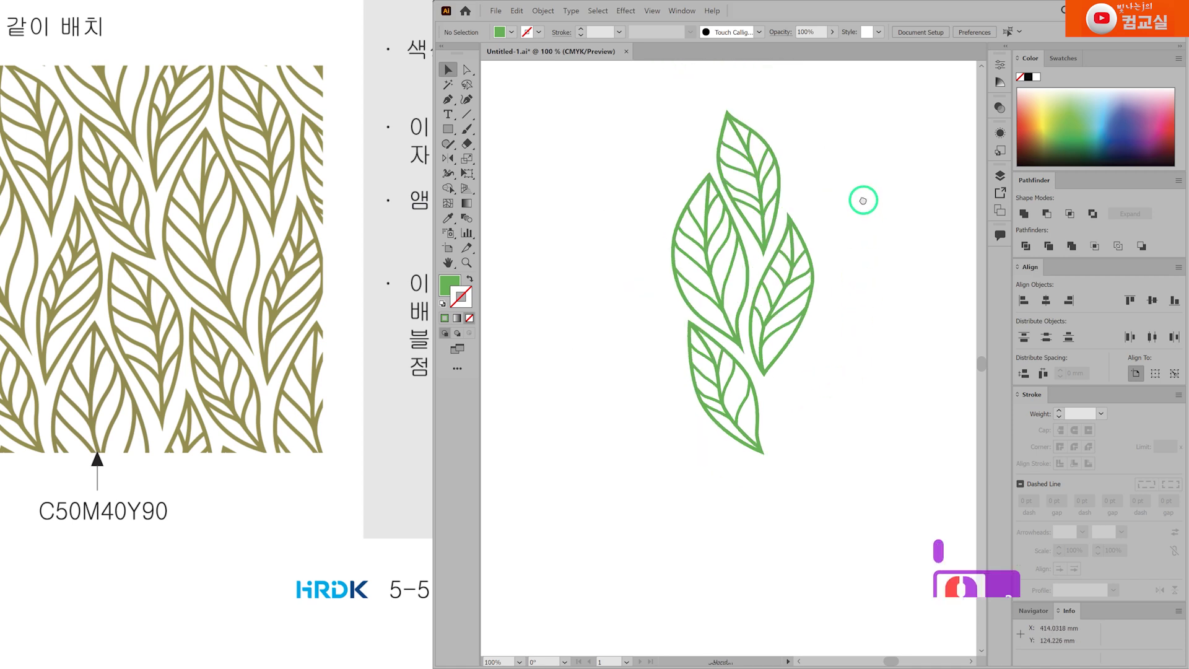
{"action": "scroll", "coordinate": [860, 198], "scroll_direction": "down", "scroll_amount": 1}
{"action": "left_click_drag", "start_coordinate": [617, 213], "coordinate": [767, 545]}
{"action": "left_click_drag", "start_coordinate": [797, 390], "coordinate": [839, 386]}
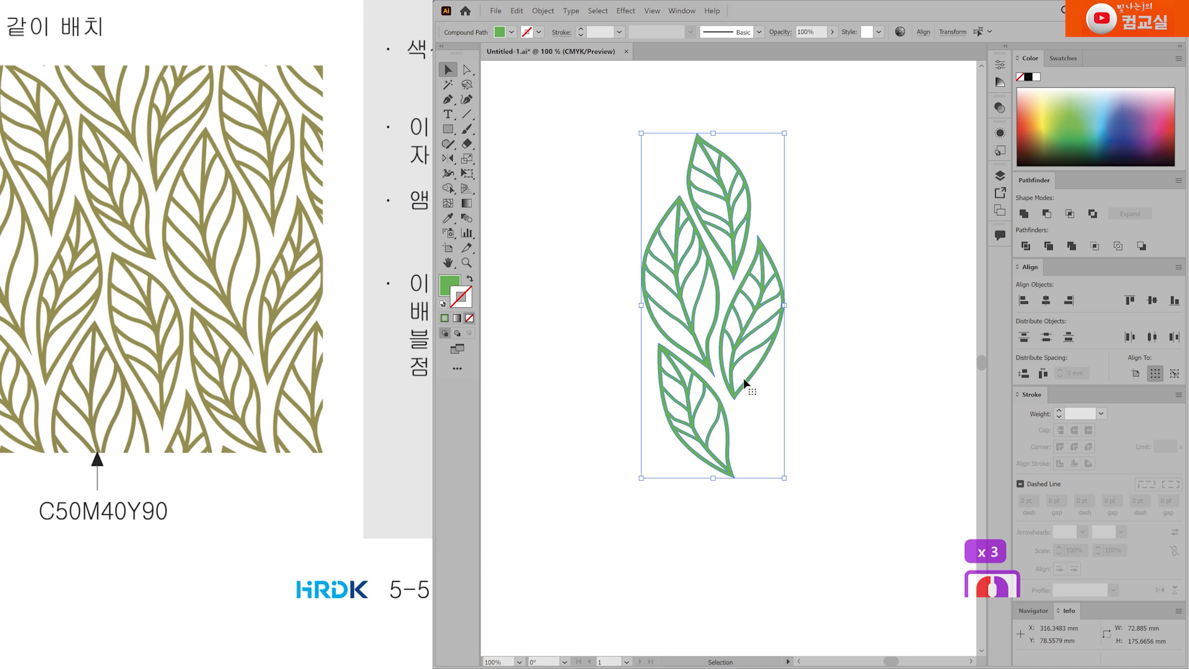
{"action": "scroll", "coordinate": [216, 361], "scroll_direction": "up", "scroll_amount": 3}
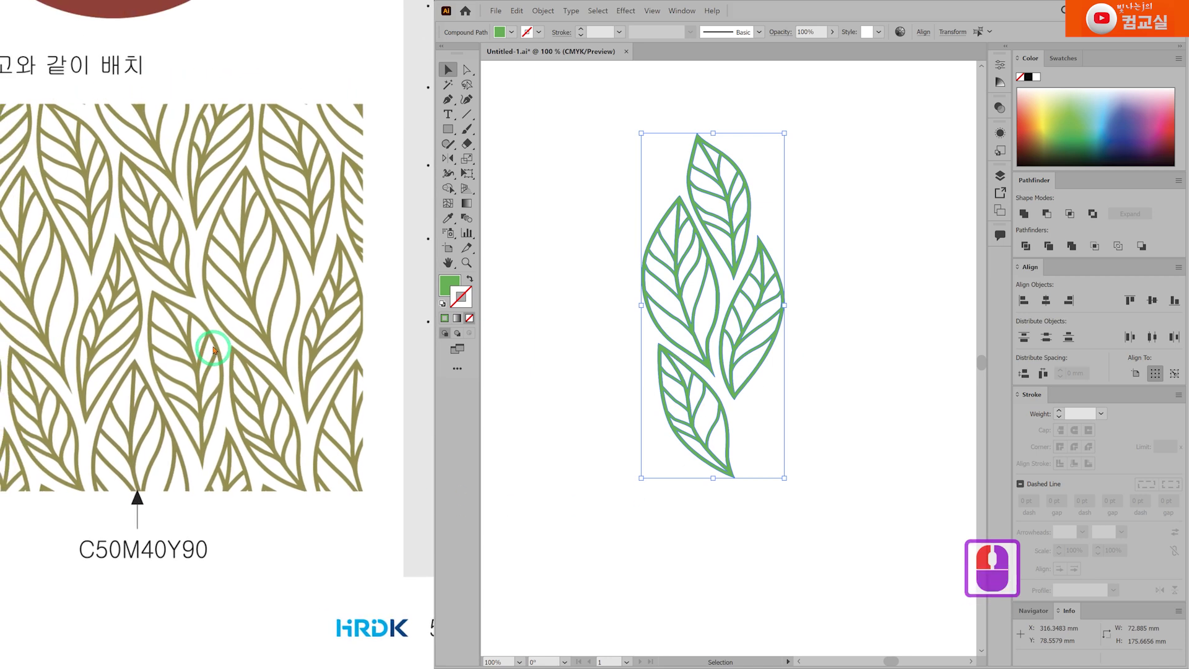
{"action": "left_click", "coordinate": [255, 288]}
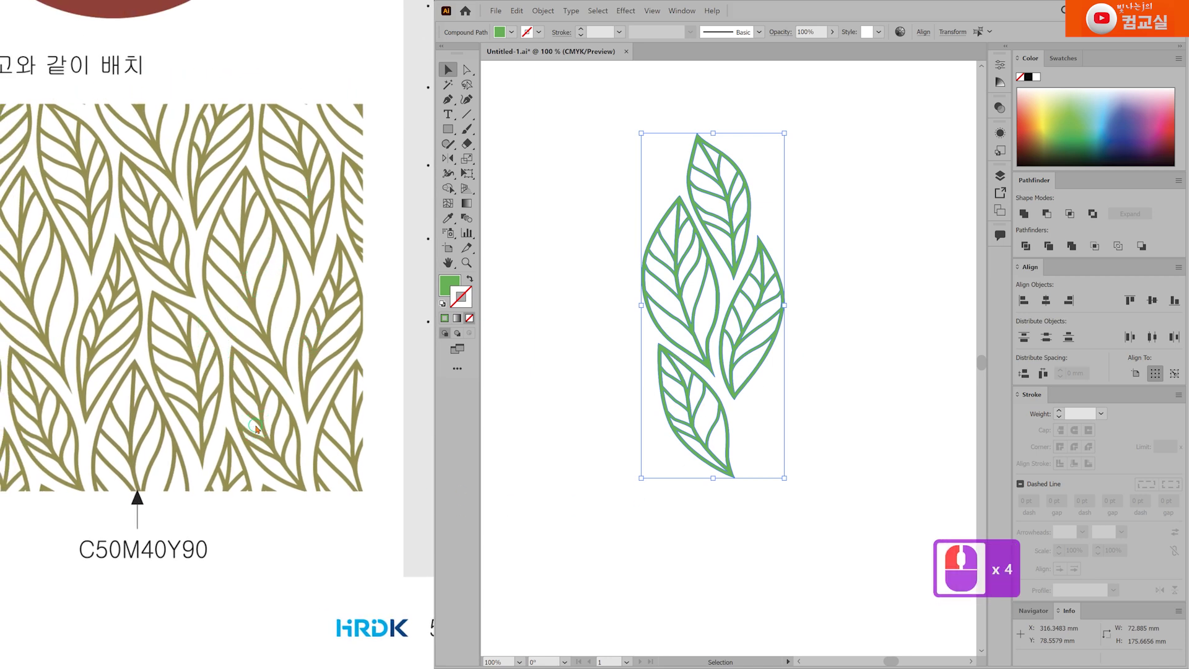
{"action": "scroll", "coordinate": [250, 420], "scroll_direction": "up", "scroll_amount": 2}
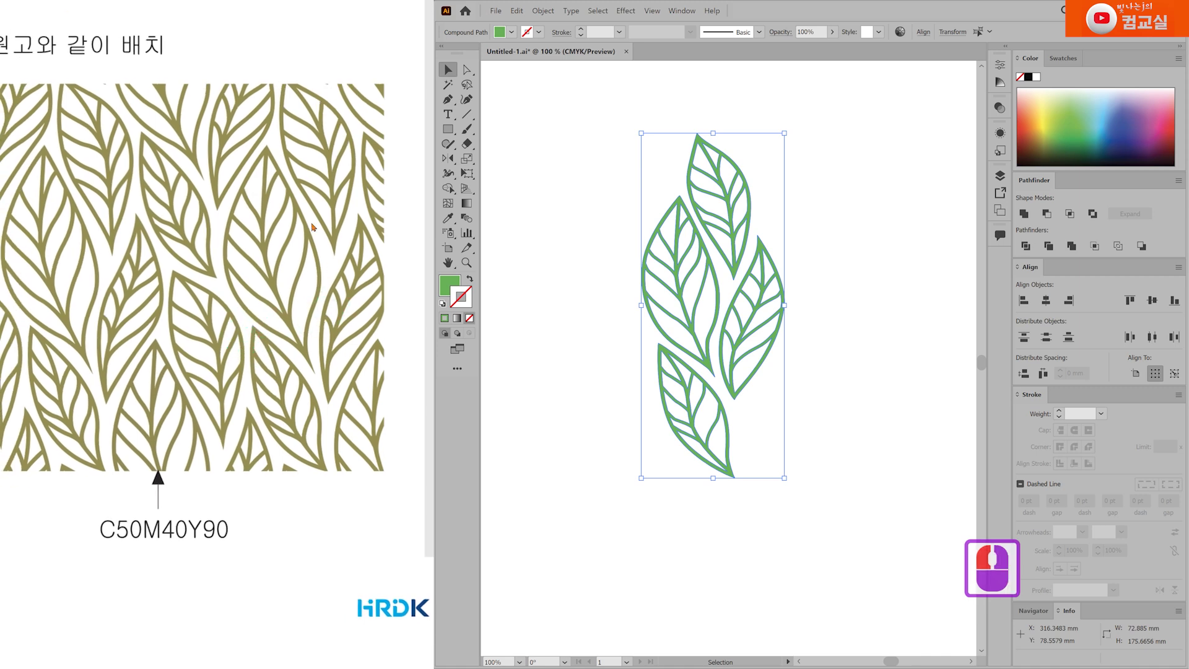
{"action": "left_click", "coordinate": [215, 324]}
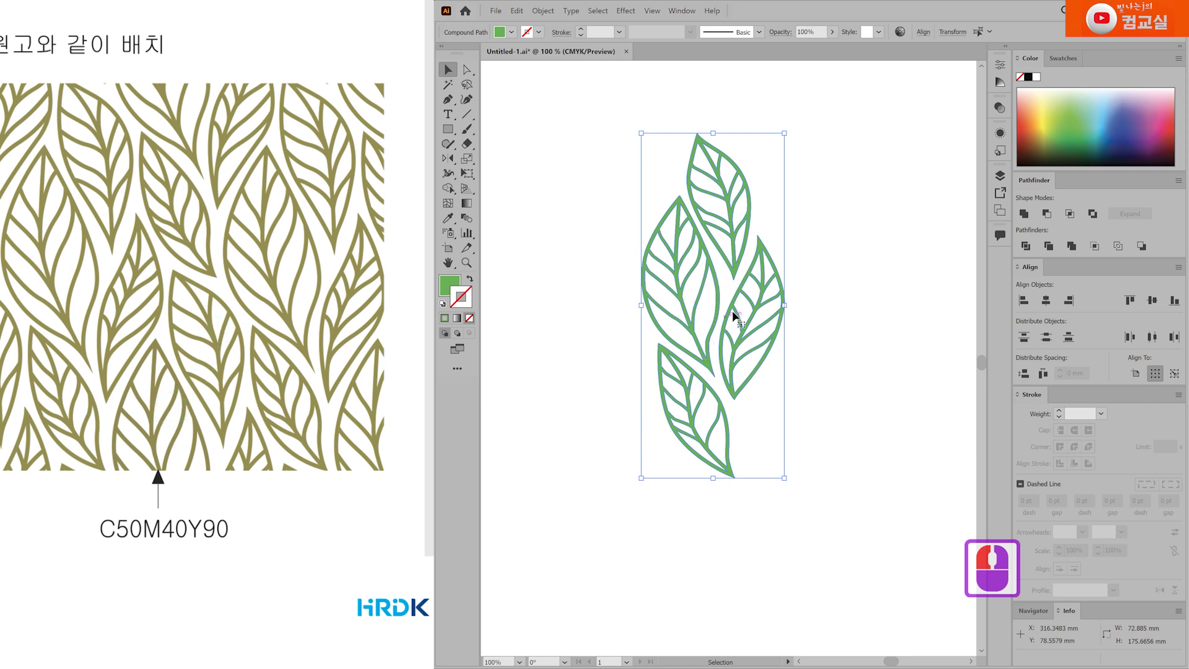
{"action": "key", "text": "ctrl+g"}
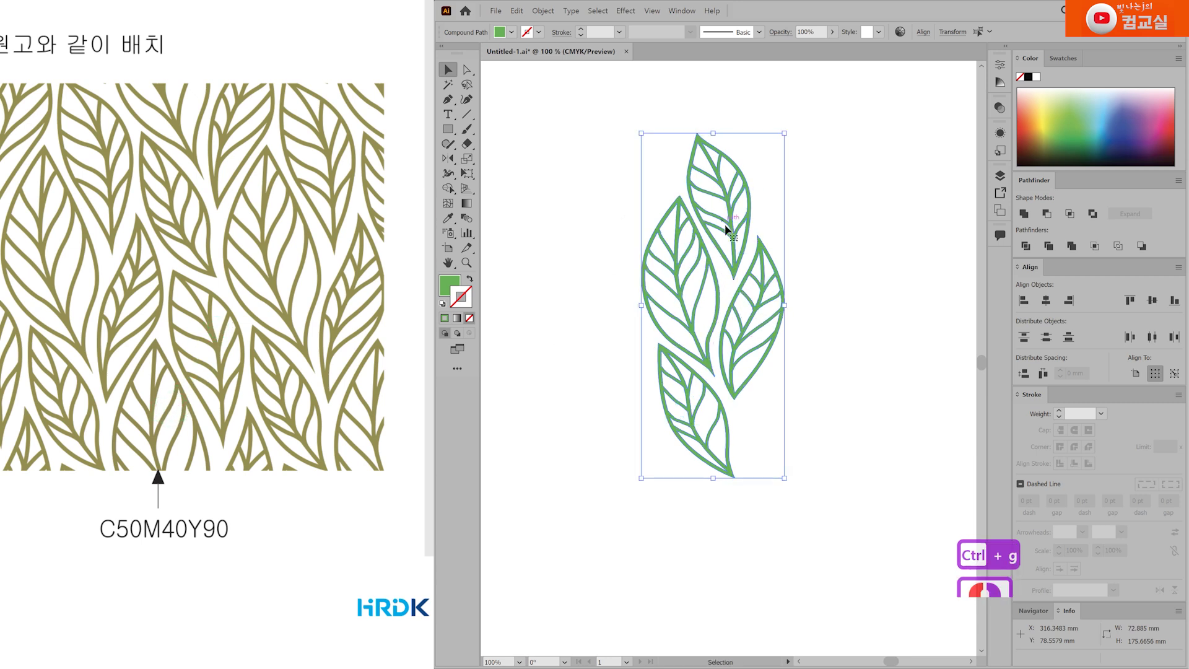
{"action": "scroll", "coordinate": [331, 479], "scroll_direction": "down", "scroll_amount": 10}
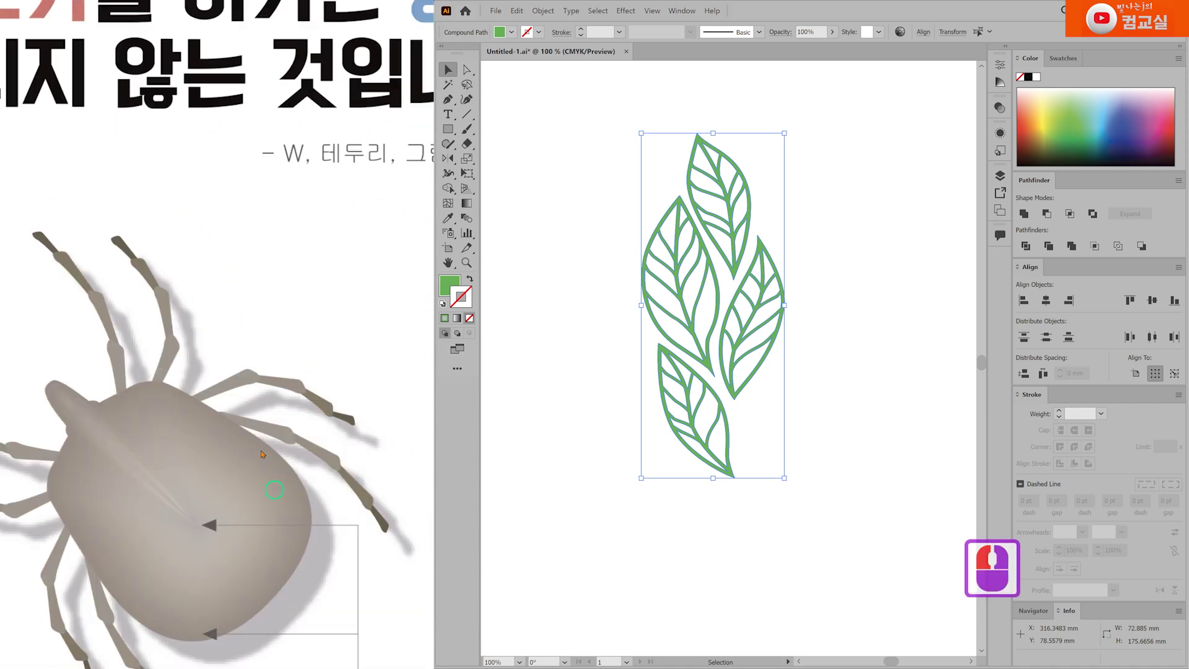
Find the leaf pattern in the reference and group the four green leaves.
{"action": "scroll", "coordinate": [194, 478], "scroll_direction": "right", "scroll_amount": 2}
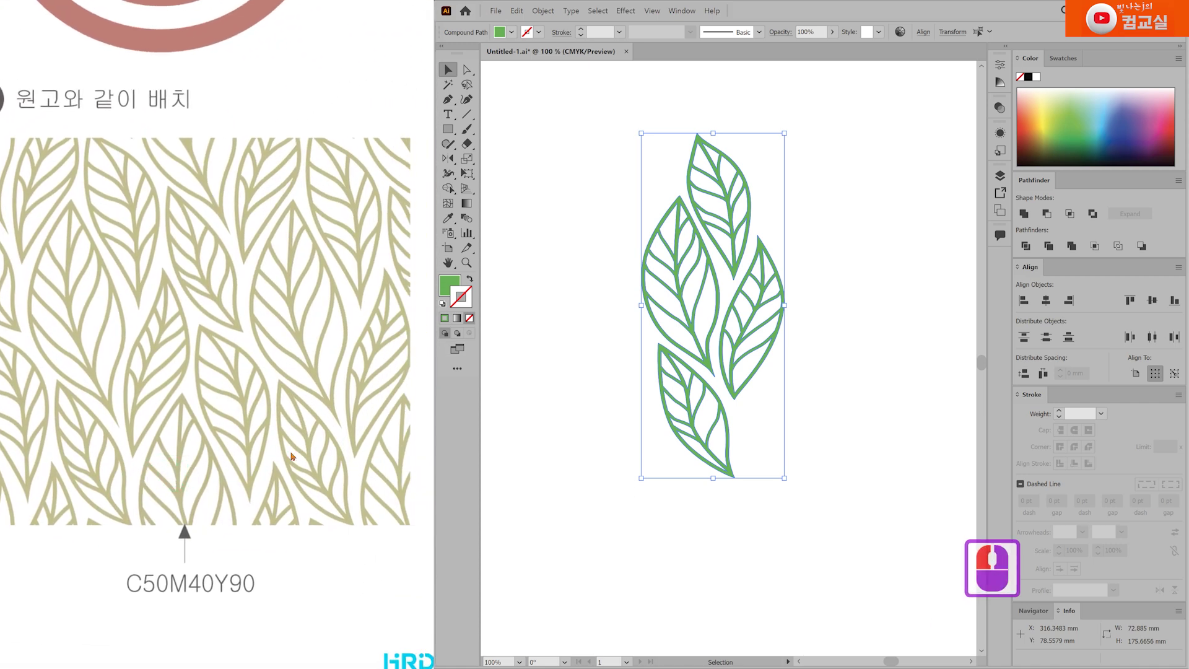
{"action": "scroll", "coordinate": [260, 433], "scroll_direction": "down", "scroll_amount": 3, "text": "ctrl"}
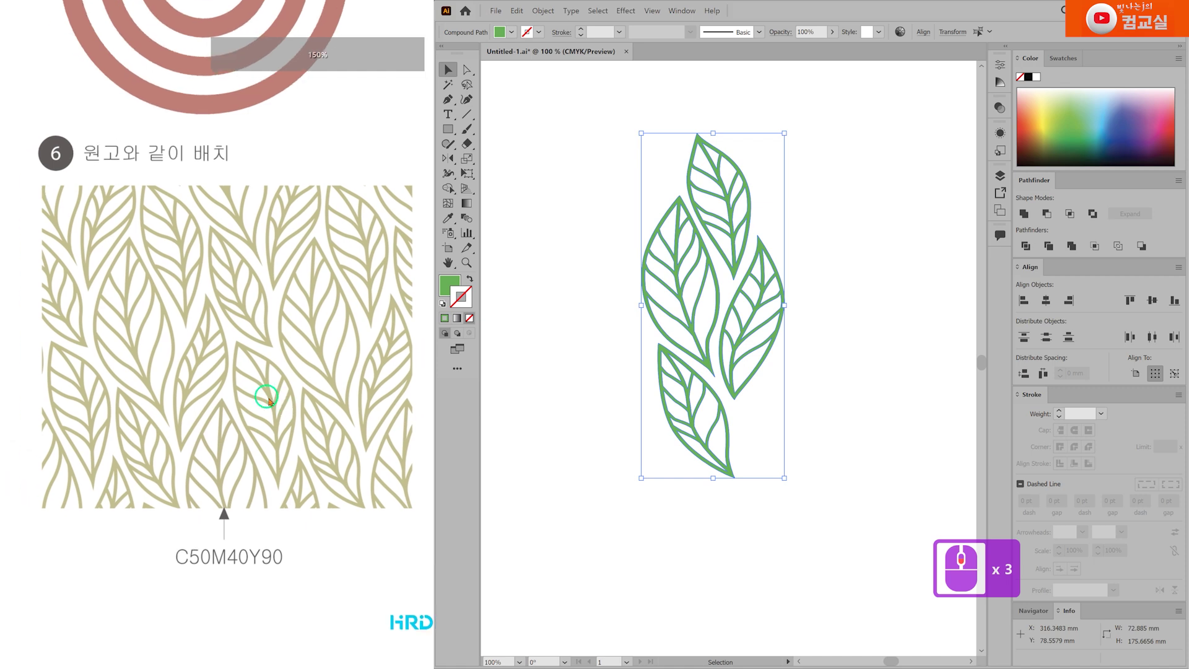
{"action": "scroll", "coordinate": [268, 401], "scroll_direction": "up", "scroll_amount": 1}
{"action": "left_click", "coordinate": [576, 130]}
{"action": "left_click", "coordinate": [737, 350]}
{"action": "key", "text": "ctrl+g"}
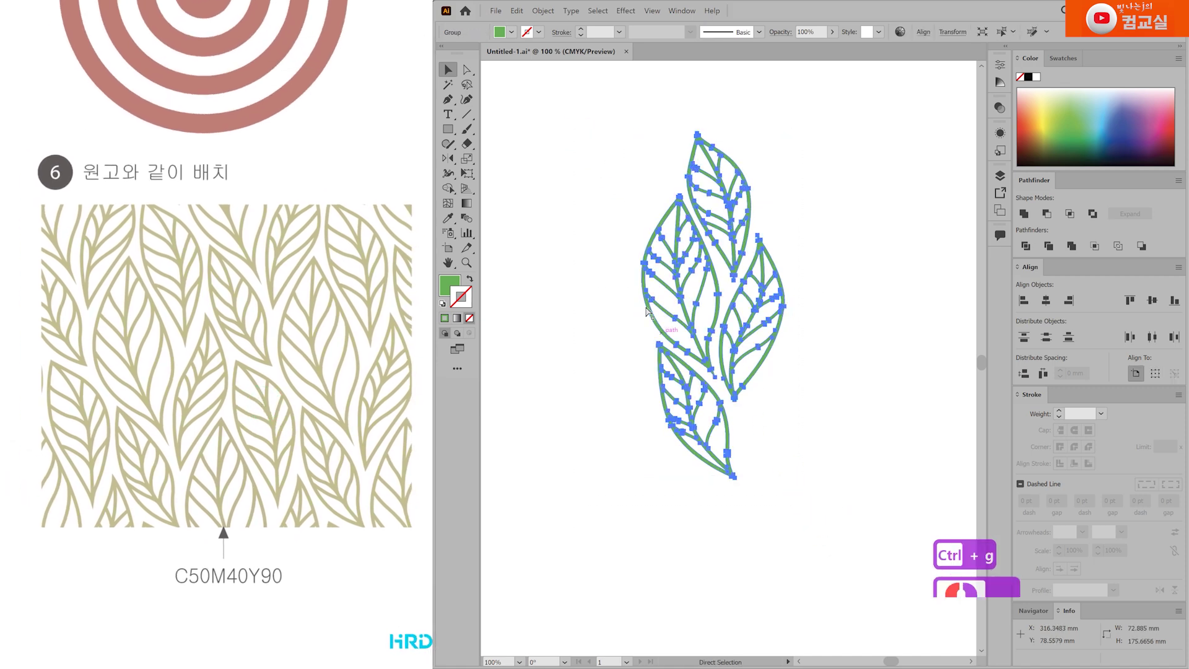
Duplicate the leaf group down and to the left, nesting it against the original as a spacing guide.
{"action": "scroll", "coordinate": [705, 385], "scroll_direction": "down", "scroll_amount": 1}
{"action": "scroll", "coordinate": [712, 366], "scroll_direction": "up", "scroll_amount": 2}
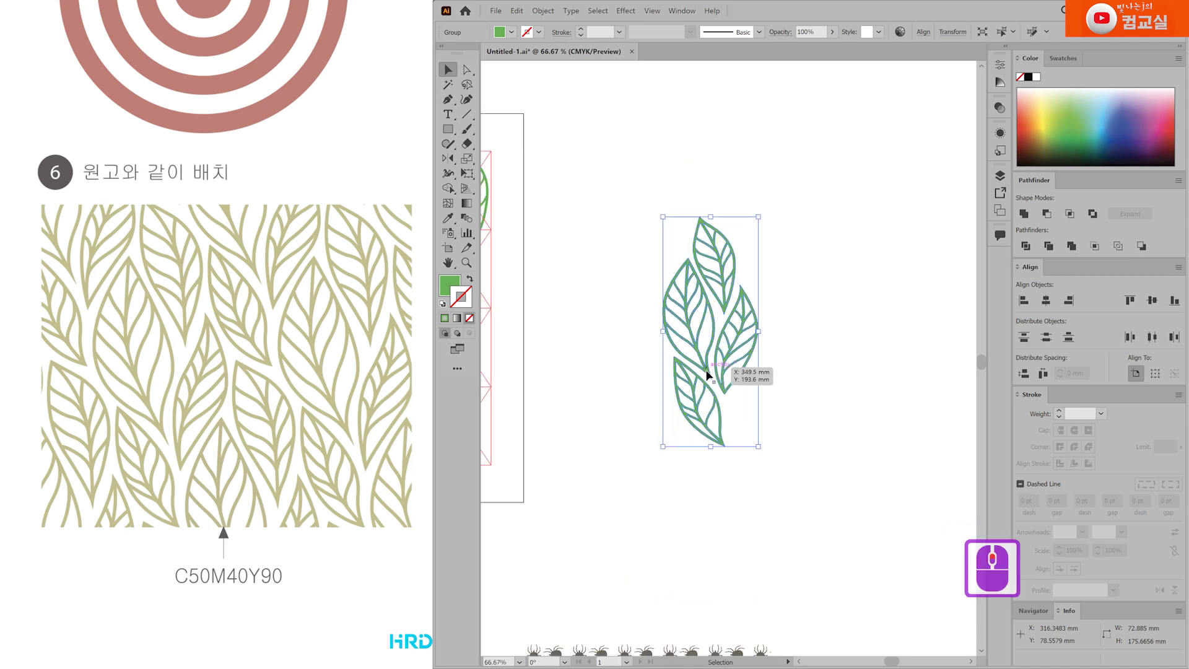
{"action": "scroll", "coordinate": [717, 349], "scroll_direction": "up", "scroll_amount": 1}
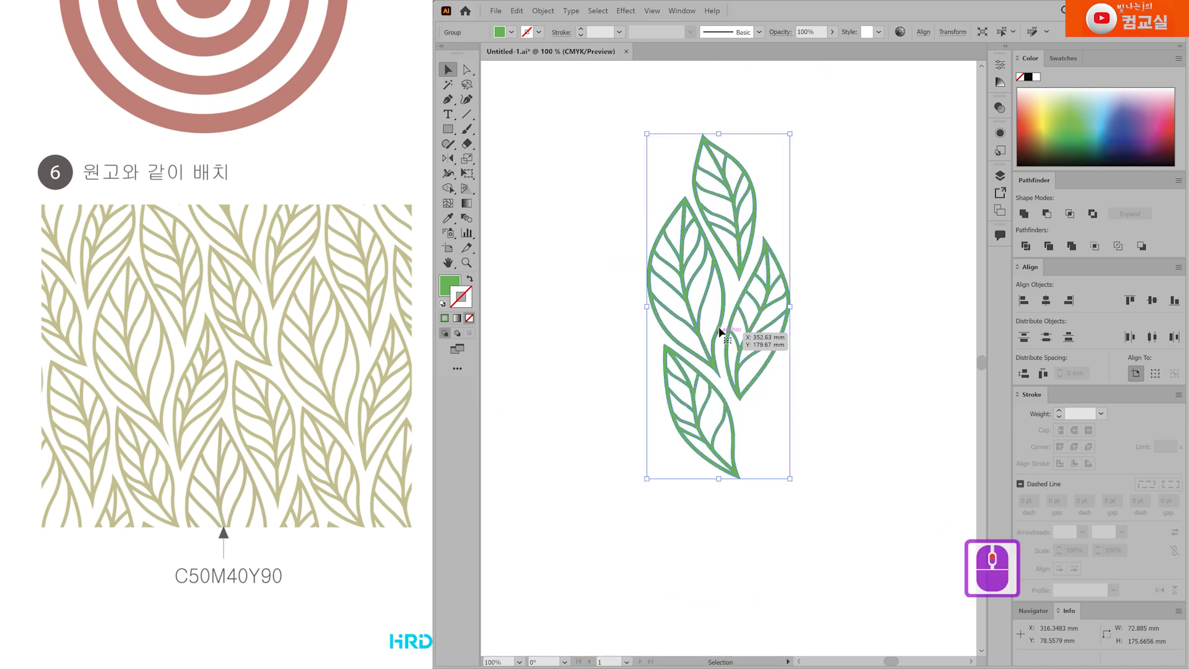
{"action": "left_click_drag", "start_coordinate": [722, 298], "coordinate": [602, 429]}
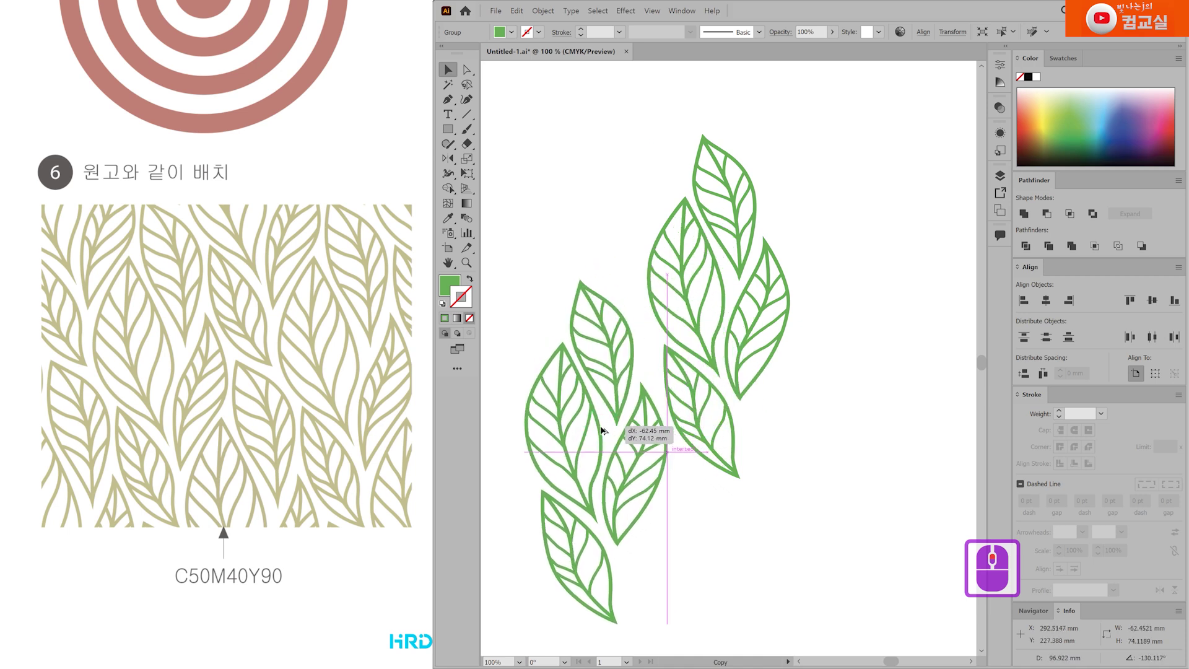
{"action": "left_click_drag", "start_coordinate": [602, 429], "coordinate": [632, 448]}
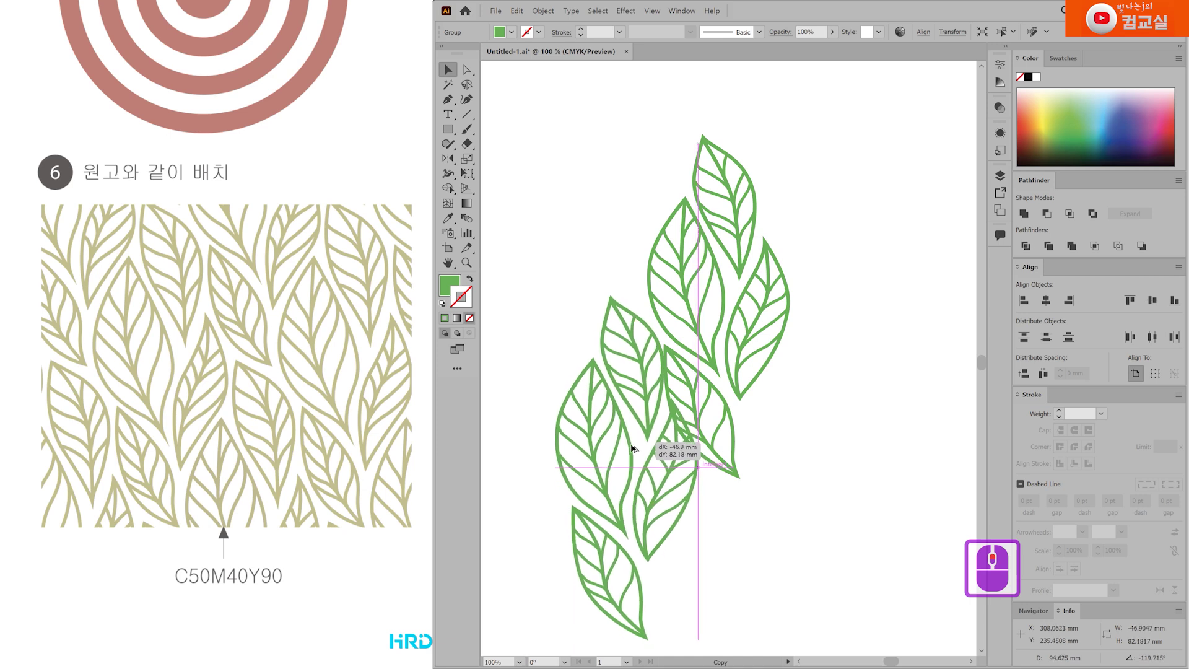
{"action": "left_click_drag", "start_coordinate": [632, 448], "coordinate": [640, 456]}
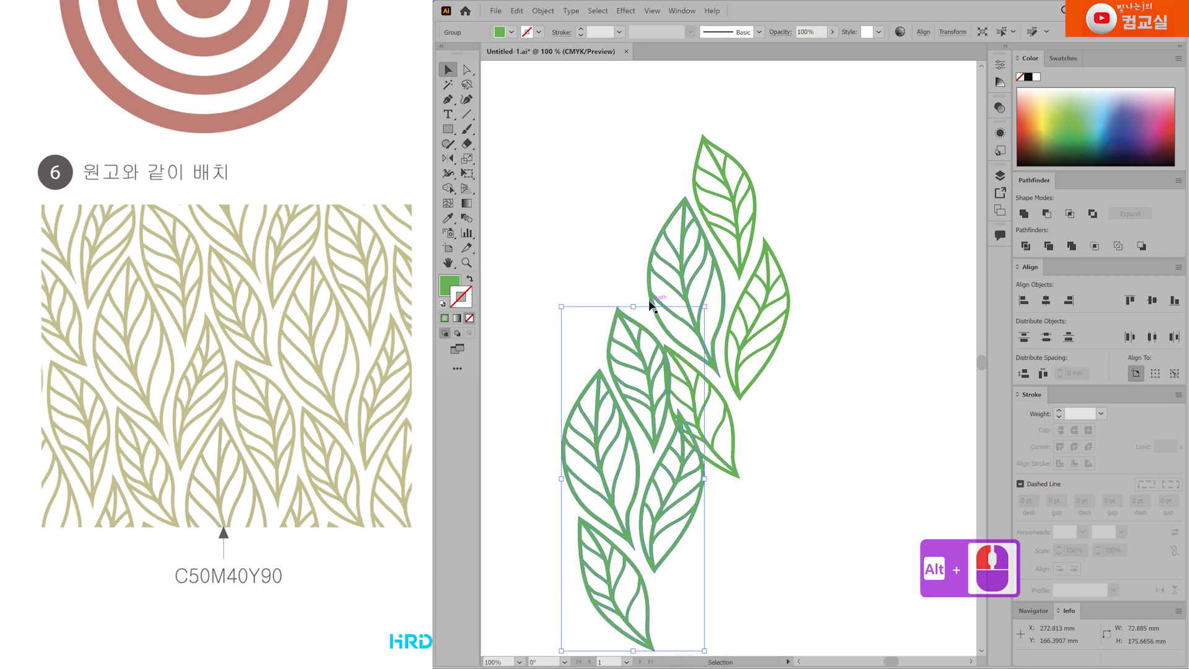
{"action": "left_click_drag", "start_coordinate": [664, 425], "coordinate": [660, 428]}
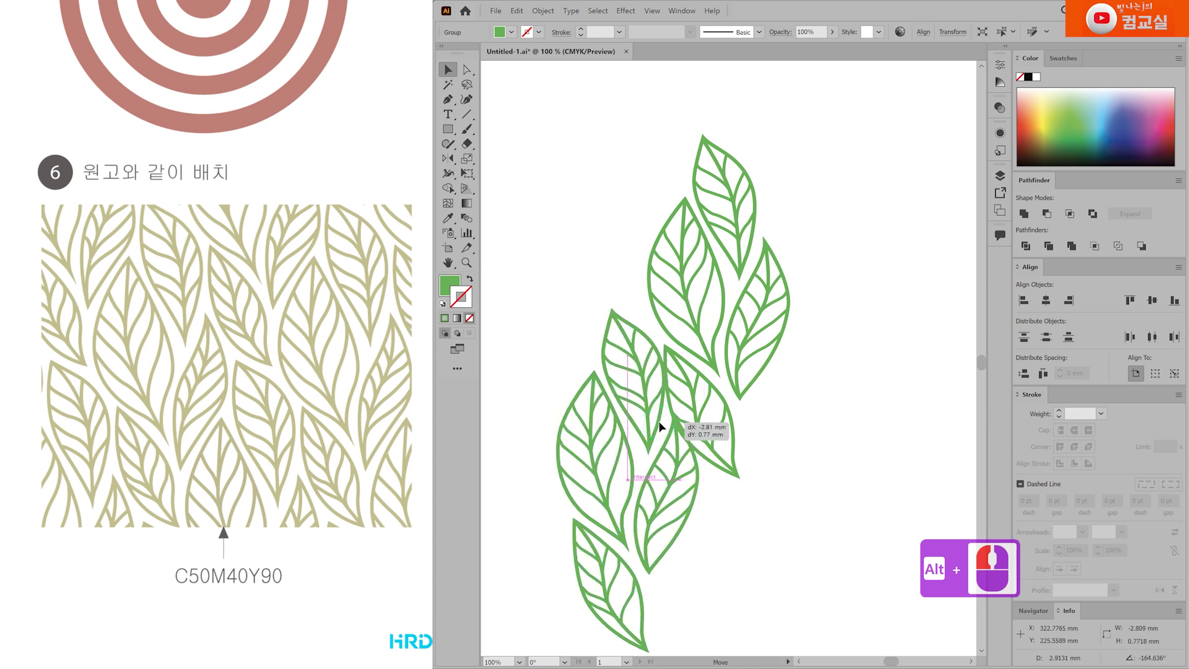
{"action": "left_click_drag", "start_coordinate": [660, 427], "coordinate": [660, 428]}
Ungroup the original leaf set so its leaves can be adjusted separately.
{"action": "left_click", "coordinate": [775, 538]}
{"action": "left_click_drag", "start_coordinate": [774, 539], "coordinate": [676, 476]}
{"action": "left_click", "coordinate": [595, 349]}
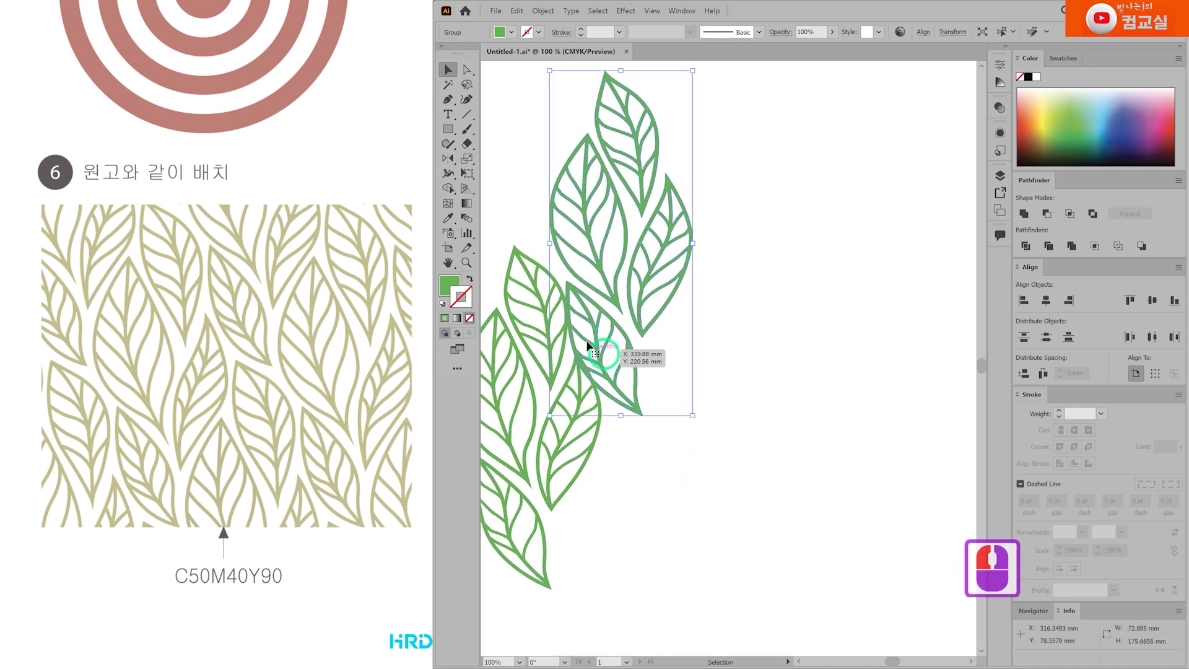
{"action": "left_click", "coordinate": [653, 466]}
{"action": "left_click_drag", "start_coordinate": [602, 336], "coordinate": [650, 360]}
{"action": "left_click", "coordinate": [651, 358]}
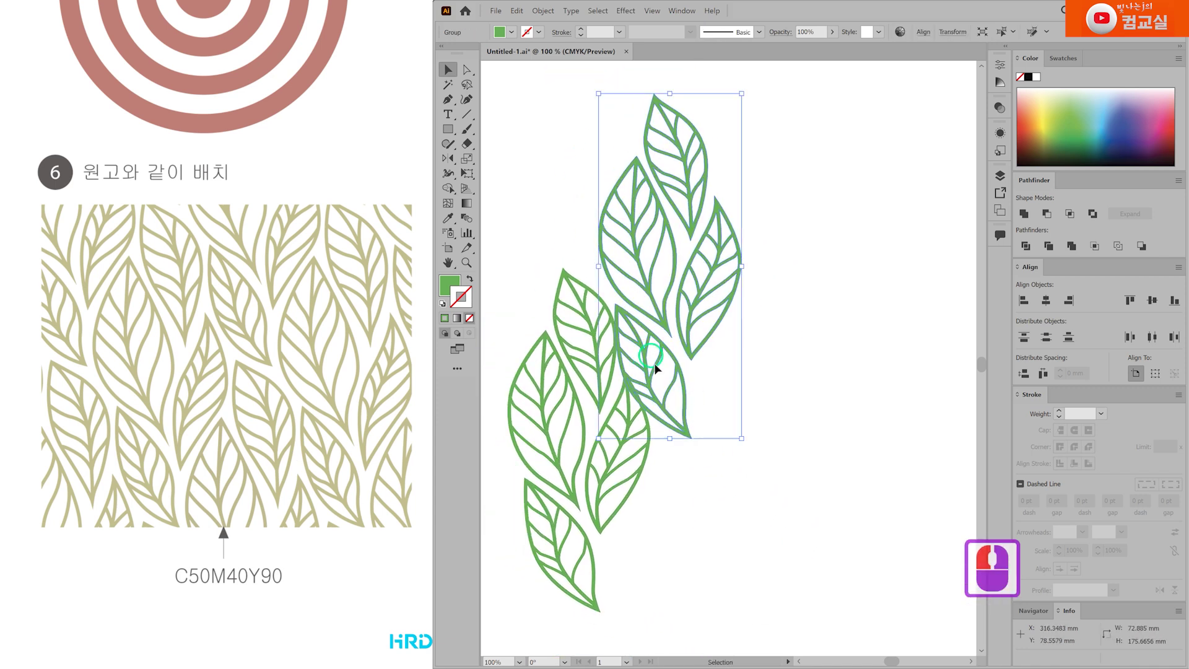
{"action": "scroll", "coordinate": [634, 337], "scroll_direction": "up", "scroll_amount": 1}
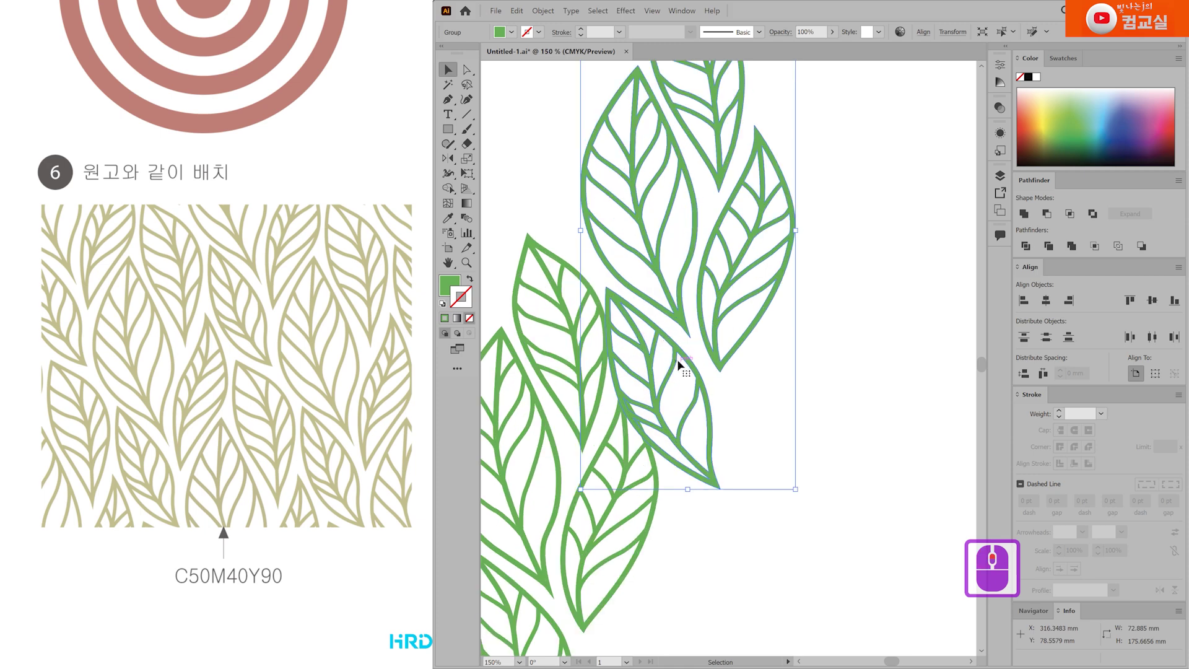
{"action": "right_click", "coordinate": [657, 342]}
{"action": "left_click", "coordinate": [743, 447]}
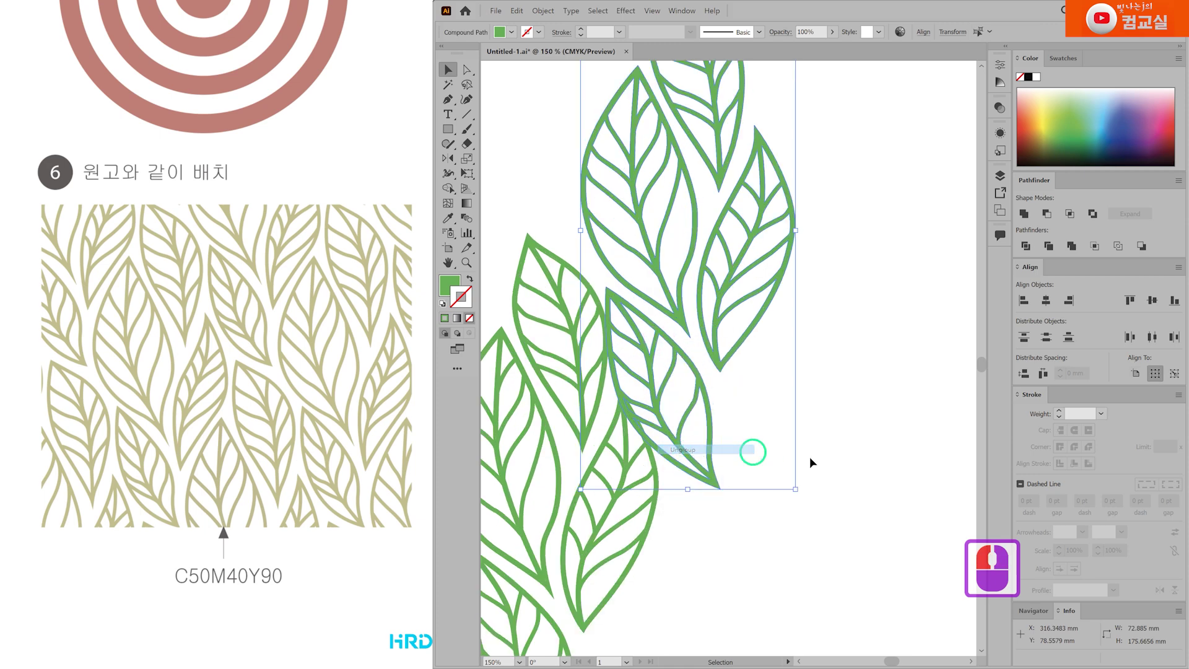
{"action": "left_click", "coordinate": [802, 463]}
Narrow the original set's fourth leaf slightly, rotate it a little counterclockwise, and move it right, clear of the duplicate leaves.
{"action": "left_click", "coordinate": [644, 406]}
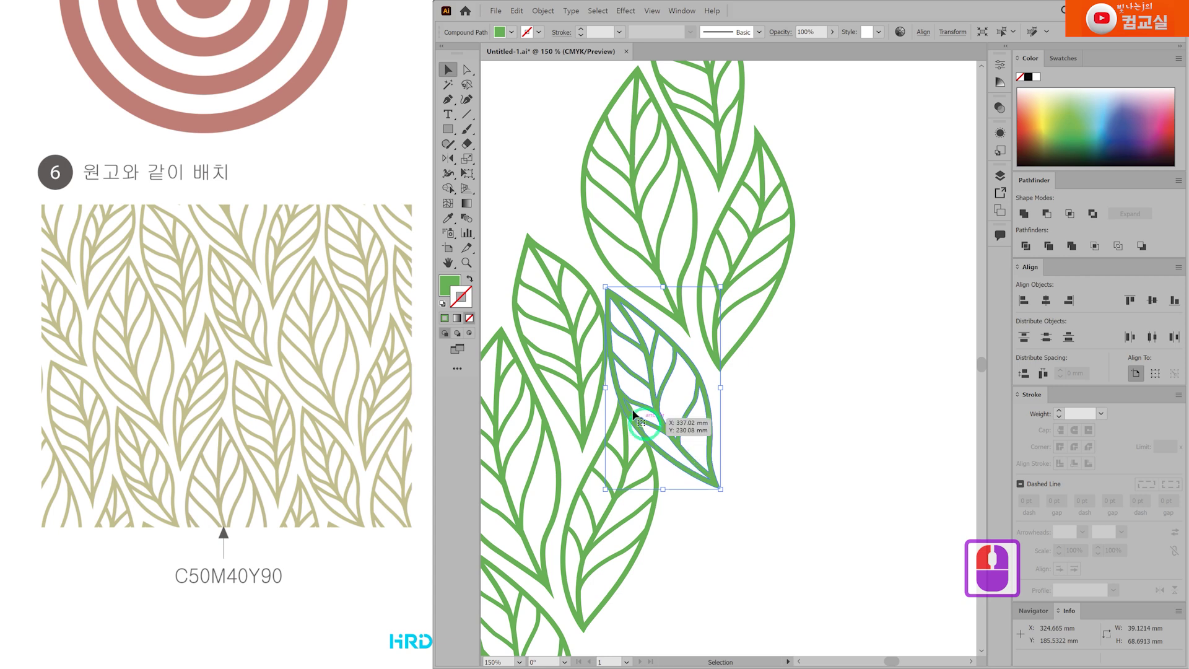
{"action": "left_click_drag", "start_coordinate": [609, 386], "coordinate": [616, 387]}
{"action": "left_click_drag", "start_coordinate": [722, 490], "coordinate": [730, 485]}
{"action": "left_click_drag", "start_coordinate": [661, 410], "coordinate": [667, 413]}
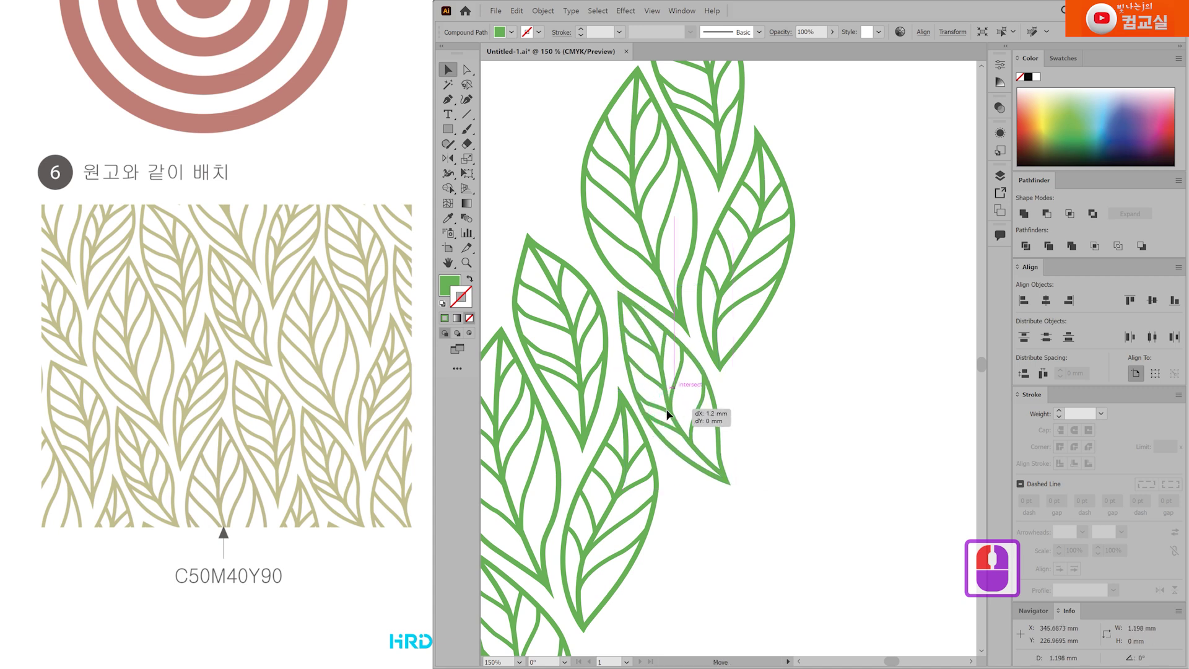
{"action": "left_click_drag", "start_coordinate": [668, 414], "coordinate": [668, 414]}
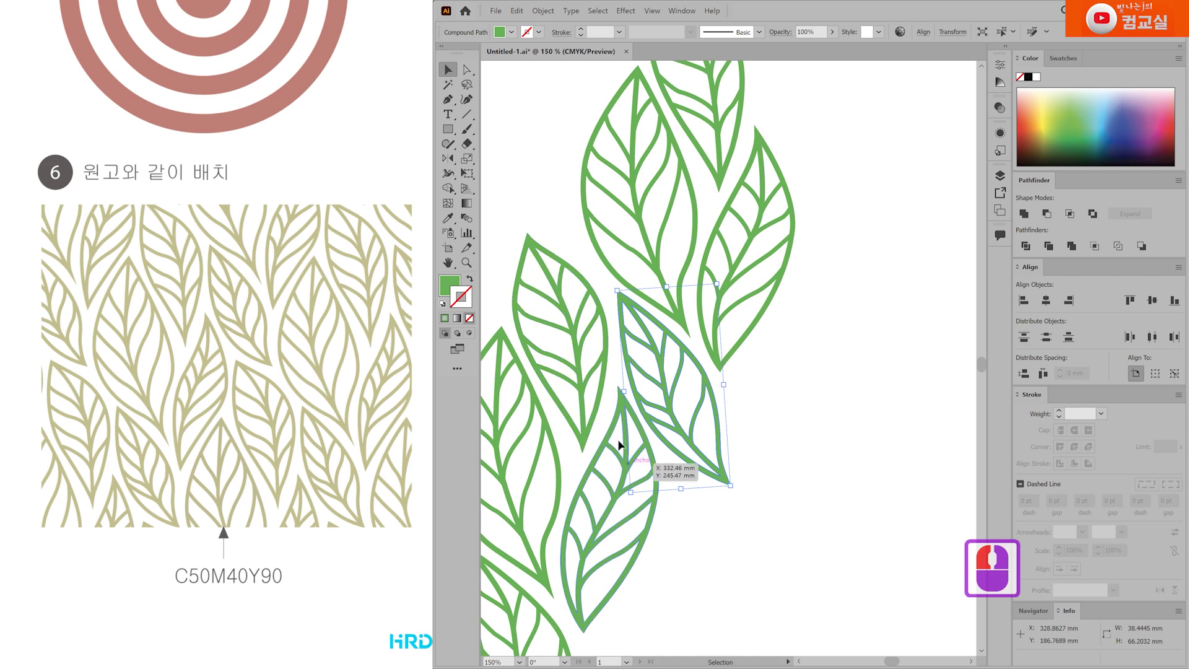
{"action": "scroll", "coordinate": [730, 486], "scroll_direction": "down", "scroll_amount": 2}
{"action": "left_click", "coordinate": [821, 532]}
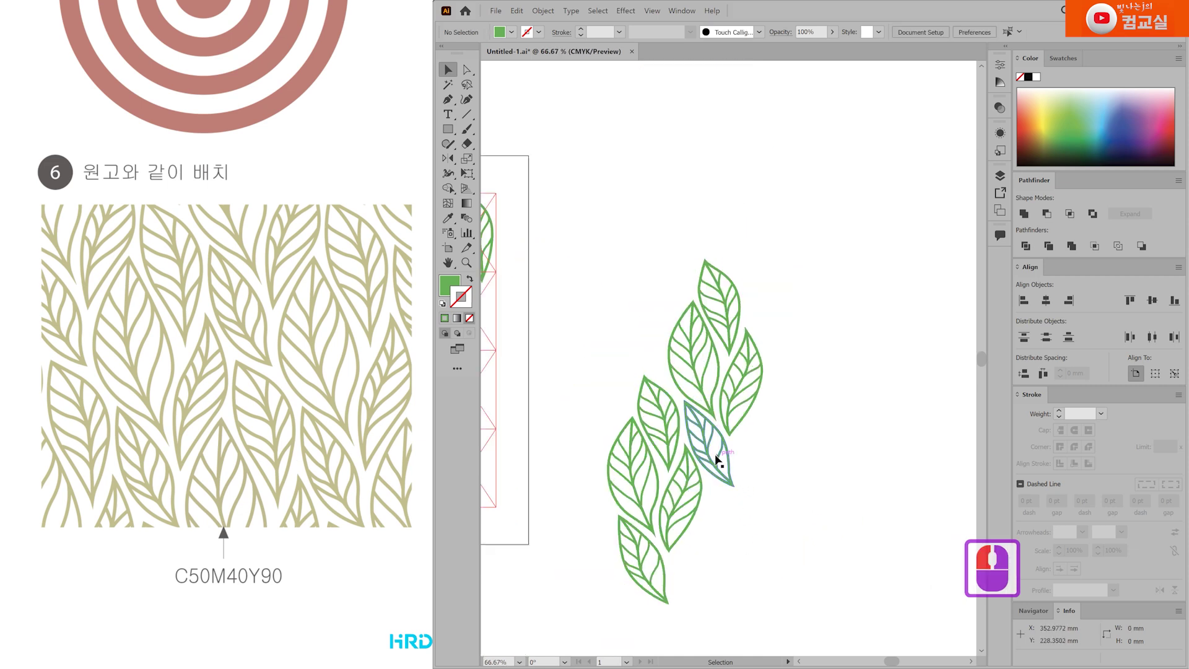
Check the spacing between the two leaf sets and delete the duplicated lower-left group.
{"action": "scroll", "coordinate": [730, 456], "scroll_direction": "up", "scroll_amount": 2}
{"action": "left_click", "coordinate": [736, 525]}
{"action": "left_click", "coordinate": [737, 525]}
{"action": "left_click", "coordinate": [752, 323]}
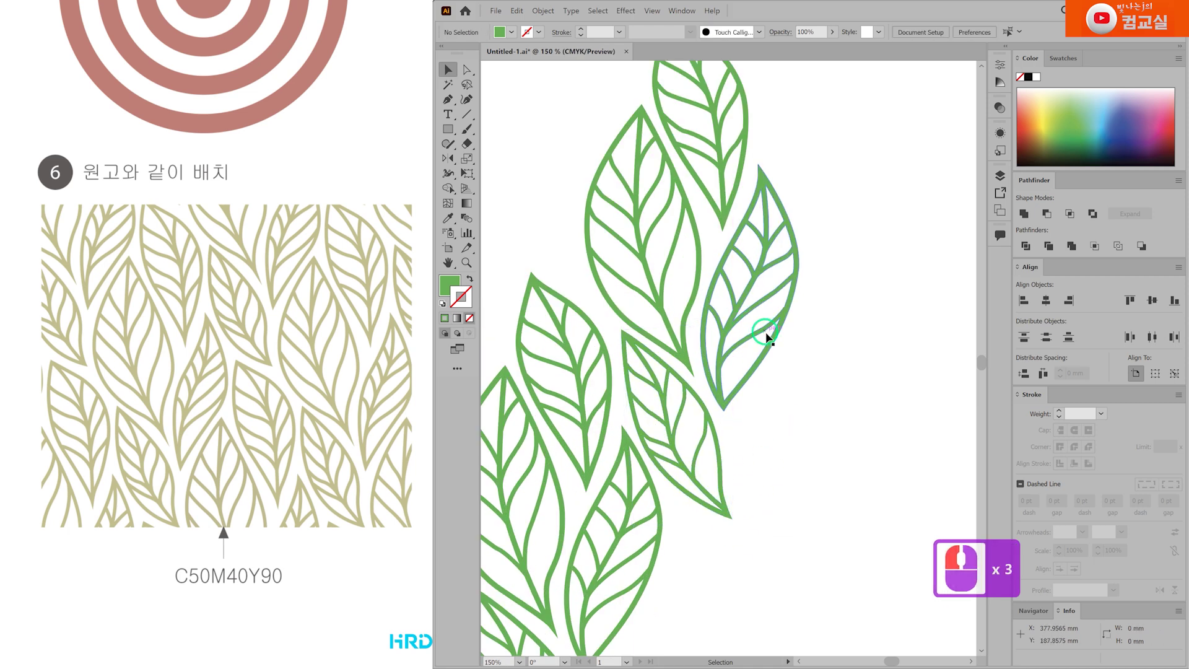
{"action": "left_click_drag", "start_coordinate": [799, 410], "coordinate": [797, 409]}
{"action": "left_click", "coordinate": [796, 411]}
{"action": "scroll", "coordinate": [817, 418], "scroll_direction": "down", "scroll_amount": 1}
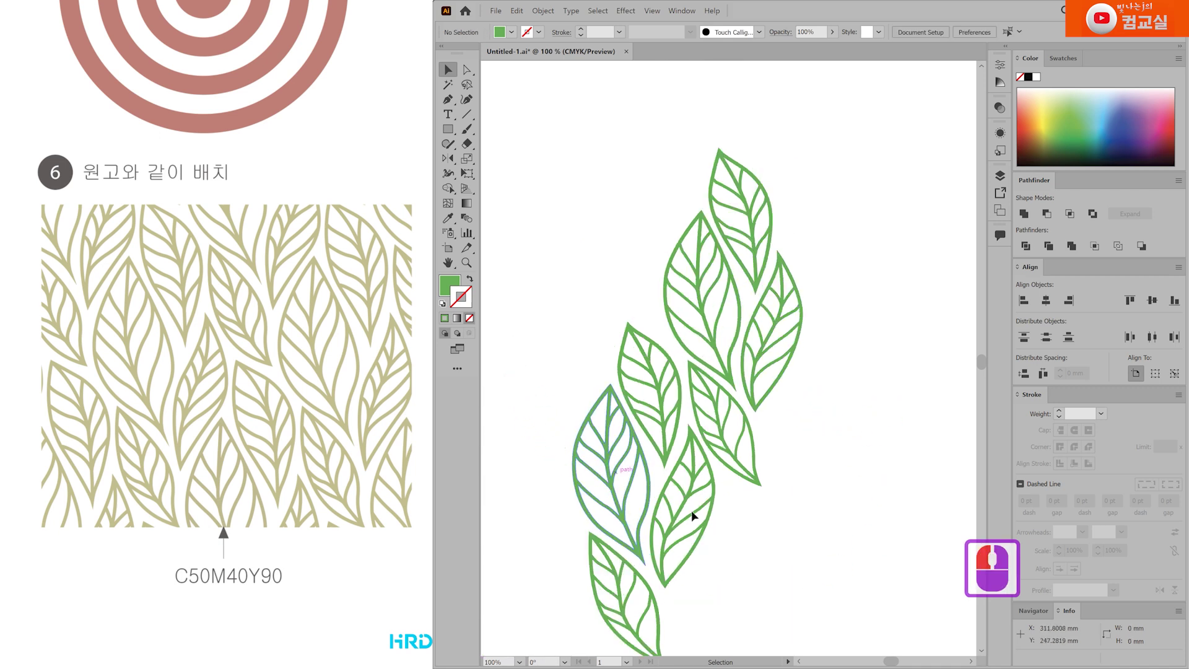
{"action": "double_click", "coordinate": [802, 580]}
{"action": "left_click_drag", "start_coordinate": [810, 587], "coordinate": [756, 504]}
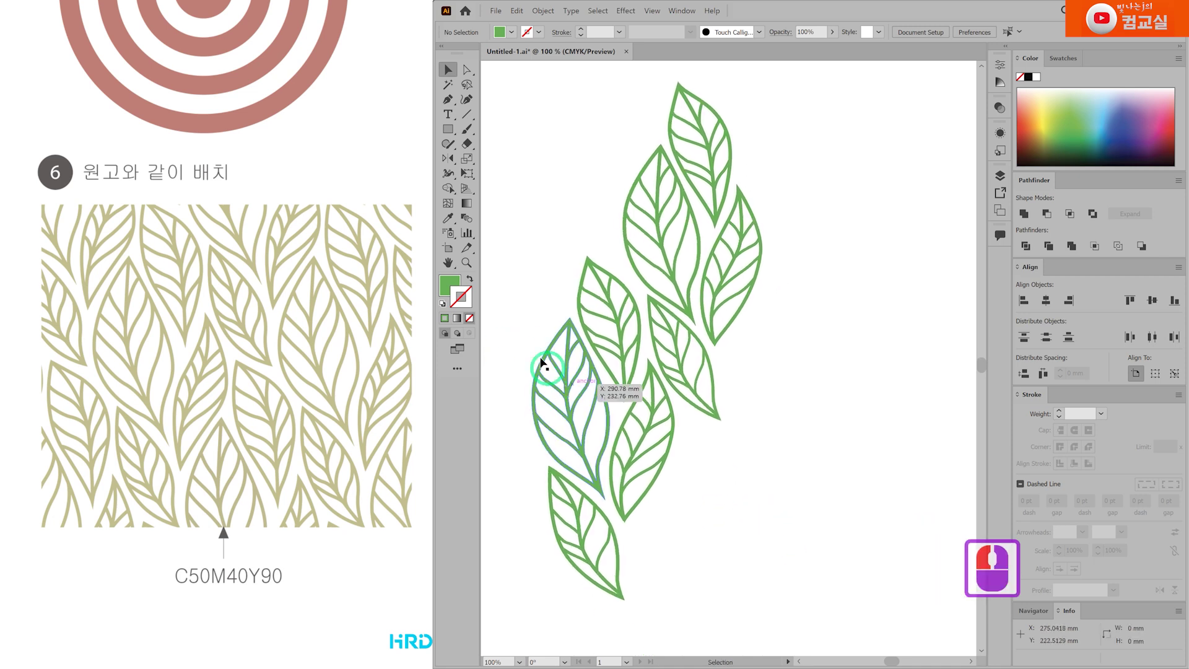
{"action": "left_click", "coordinate": [613, 541]}
{"action": "key", "text": "Delete"}
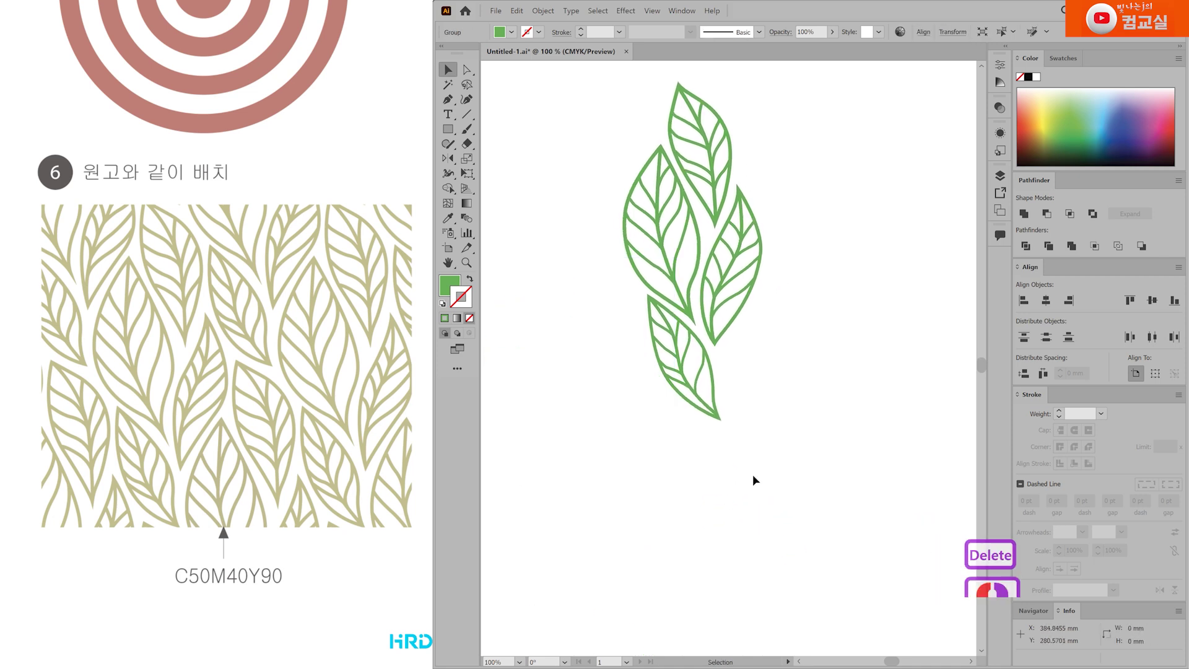
Select the four remaining leaves and set their fill to C 50%, M 40%, Y 90%.
{"action": "left_click_drag", "start_coordinate": [820, 239], "coordinate": [796, 315]}
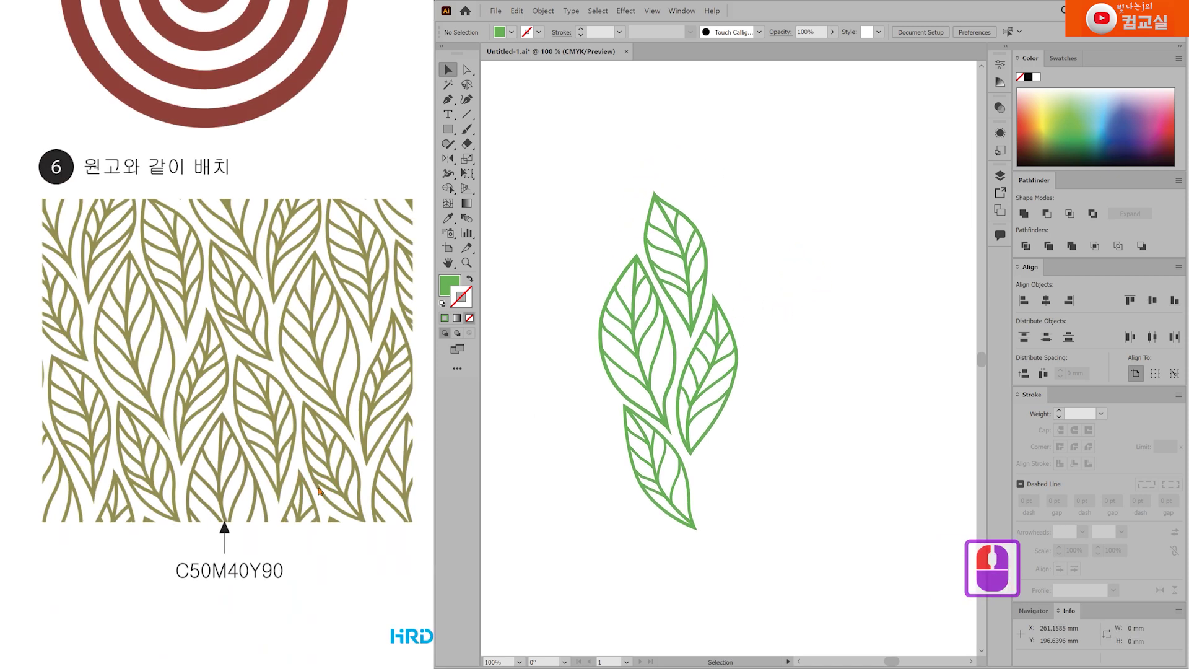
{"action": "left_click_drag", "start_coordinate": [544, 194], "coordinate": [764, 578]}
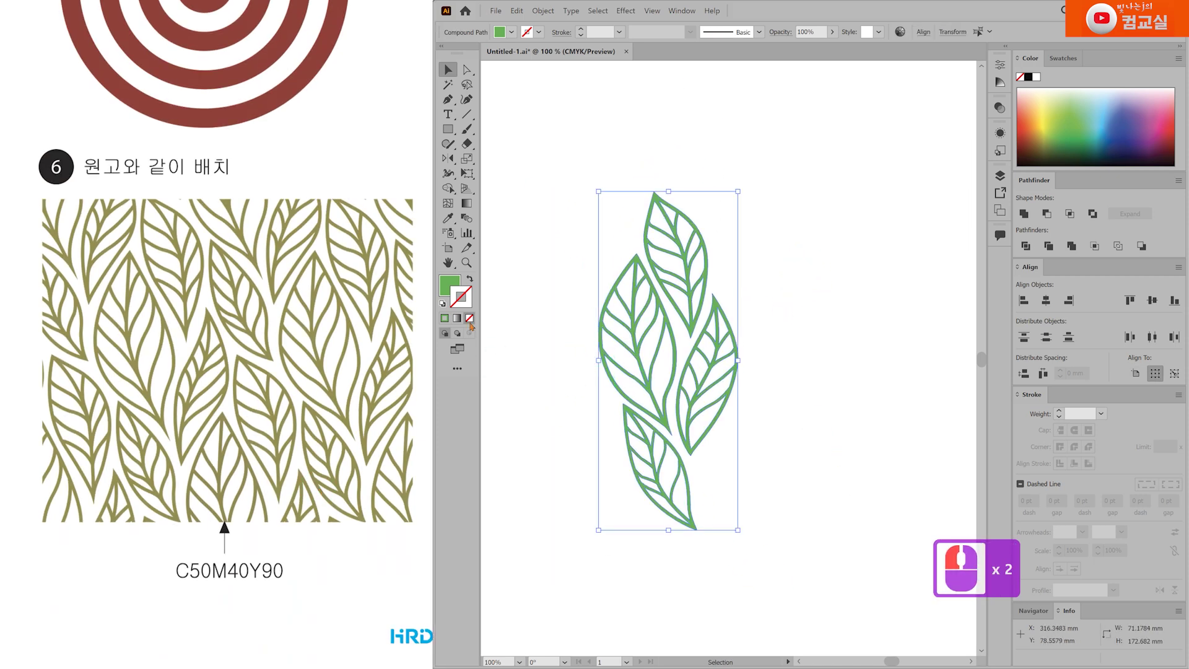
{"action": "double_click", "coordinate": [450, 283]}
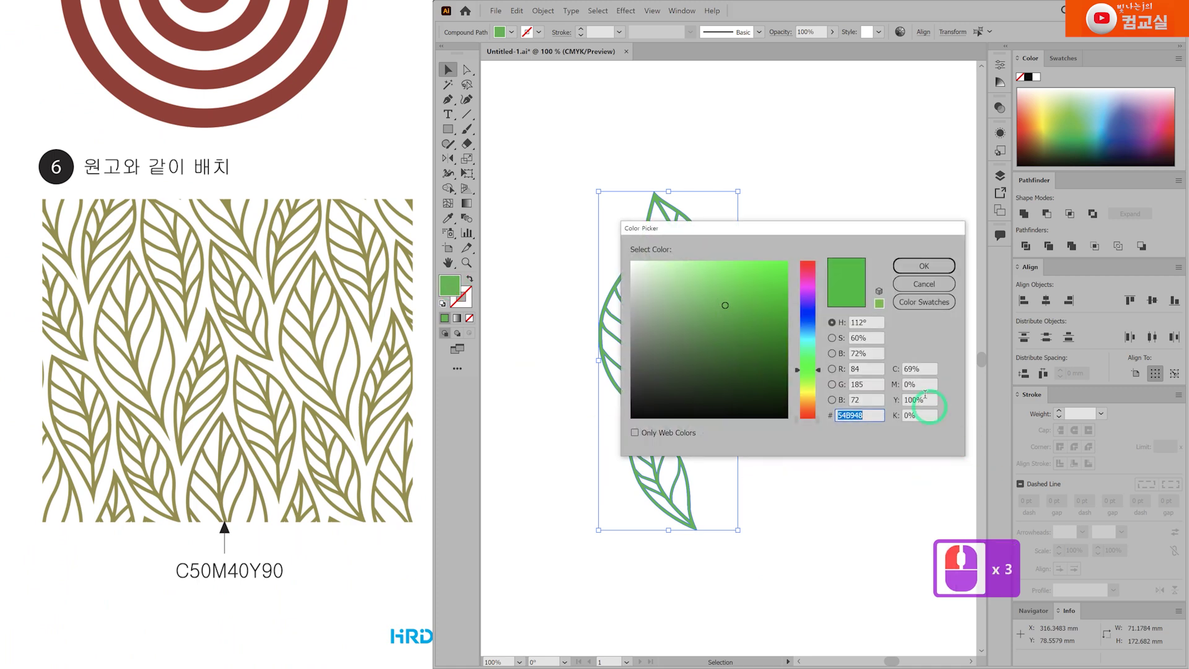
{"action": "double_click", "coordinate": [921, 368]}
{"action": "double_click", "coordinate": [923, 368]}
{"action": "type", "text": "50"}
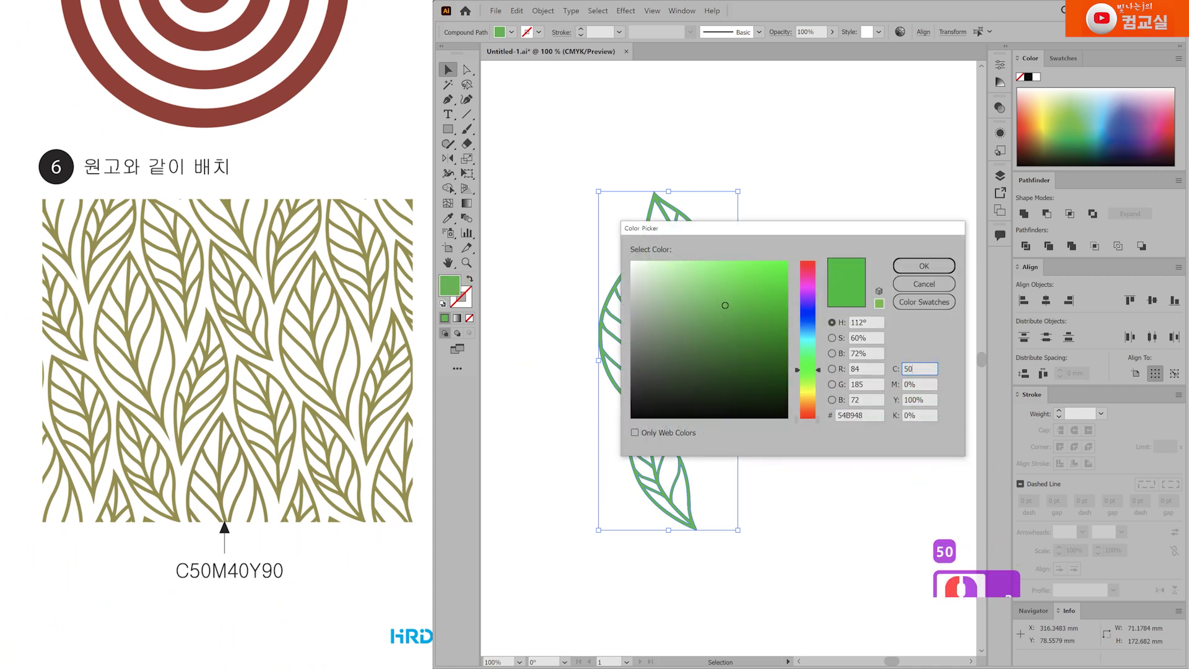
{"action": "key", "text": "Tab"}
{"action": "type", "text": "40"}
{"action": "key", "text": "Tab"}
{"action": "type", "text": "90"}
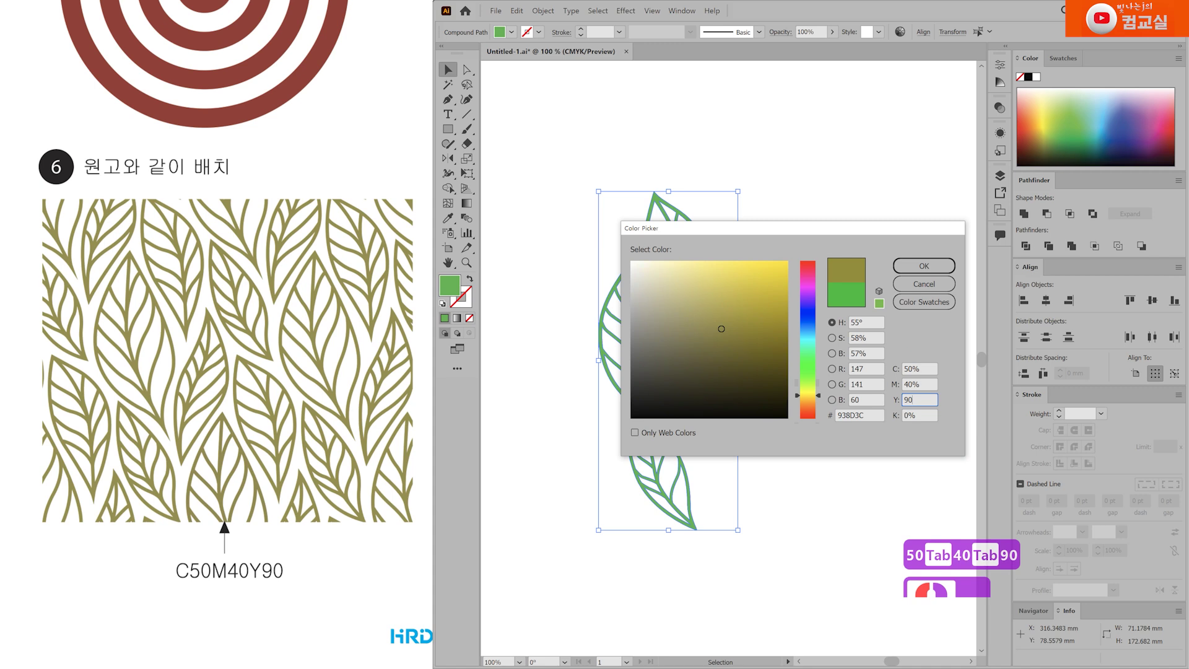
{"action": "key", "text": "Return"}
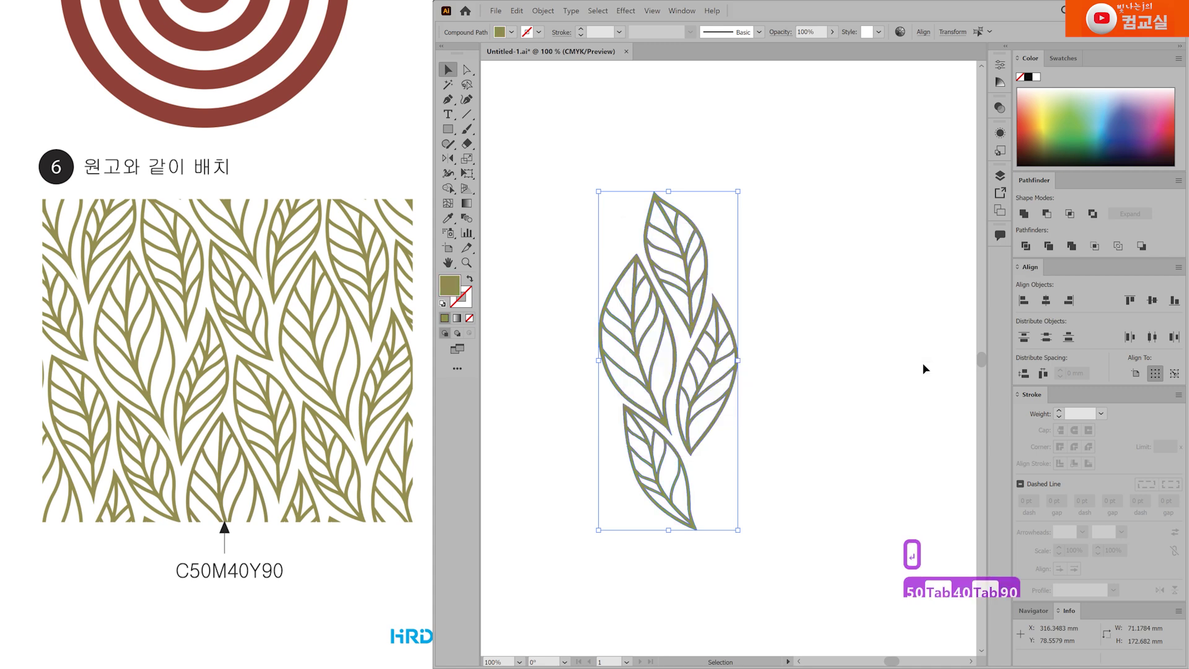
Add the four olive leaves to the swatches as a pattern and deselect them.
{"action": "left_click", "coordinate": [1060, 58]}
{"action": "left_click_drag", "start_coordinate": [704, 297], "coordinate": [1154, 121]}
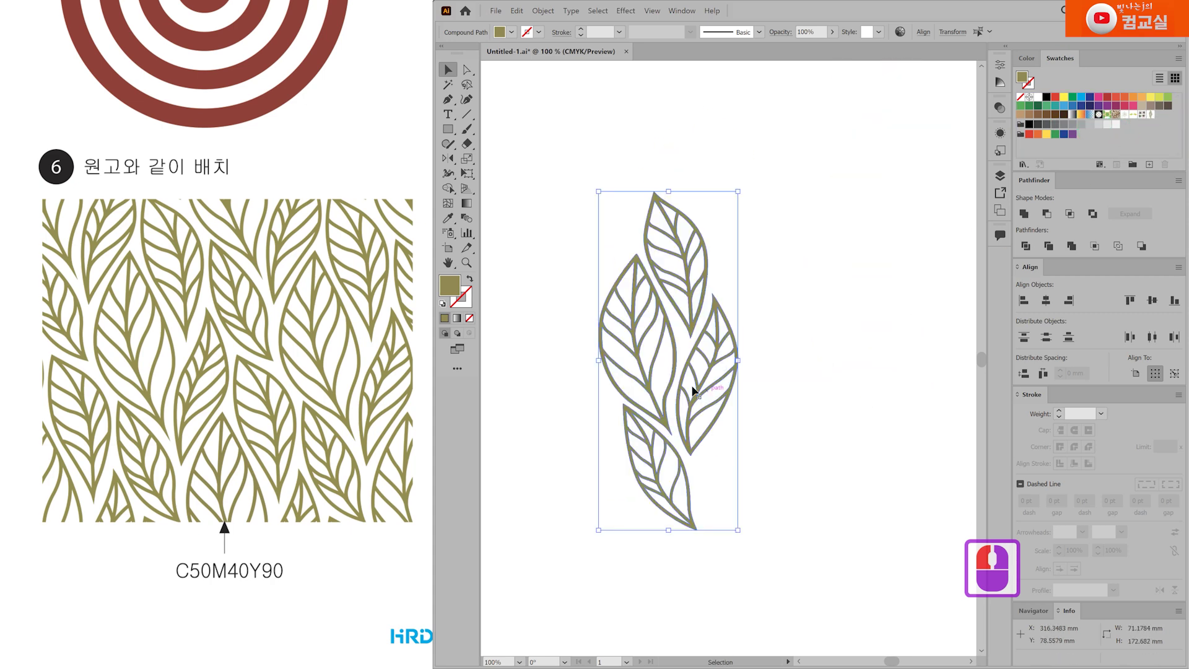
{"action": "left_click", "coordinate": [793, 412]}
Examine the poster reference for where the leaf and tick patterns and the large leaf outlines are placed.
{"action": "scroll", "coordinate": [794, 385], "scroll_direction": "down", "scroll_amount": 3}
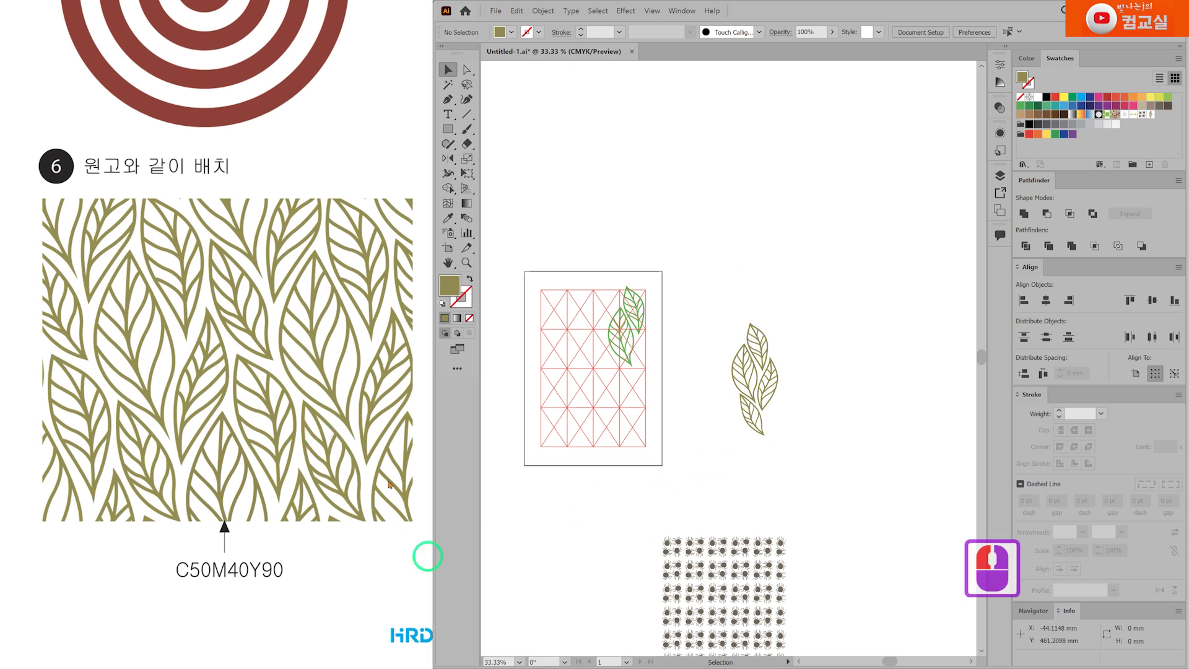
{"action": "left_click", "coordinate": [260, 460]}
{"action": "left_click", "coordinate": [209, 486]}
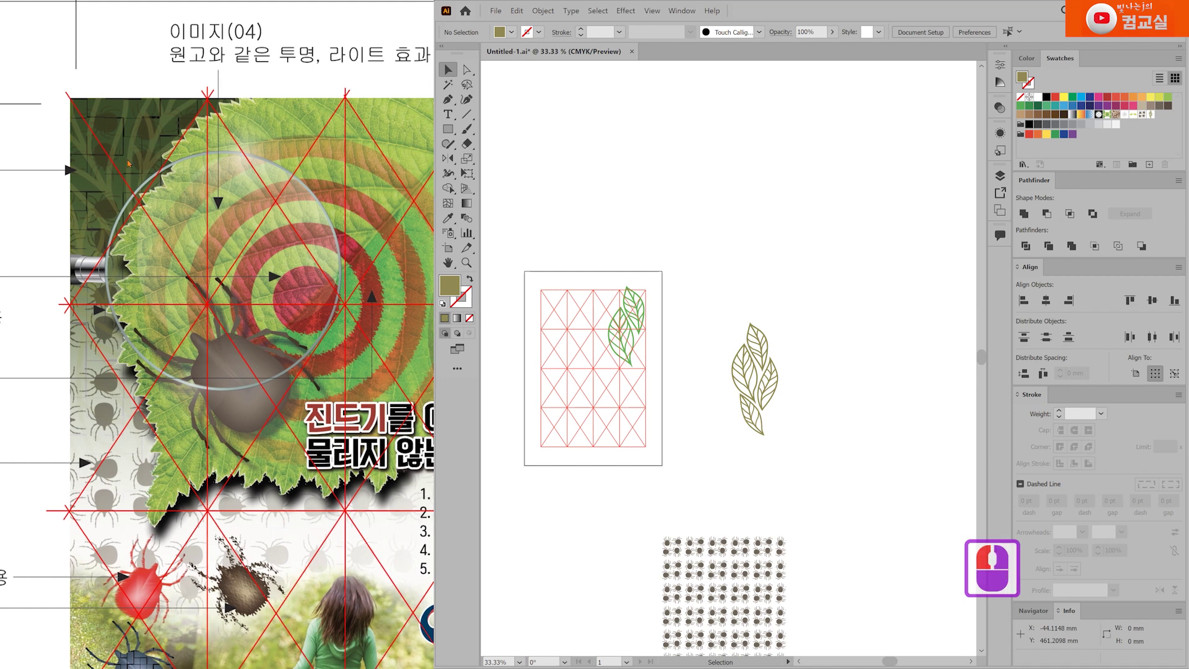
{"action": "left_click", "coordinate": [151, 162]}
{"action": "left_click", "coordinate": [158, 143]}
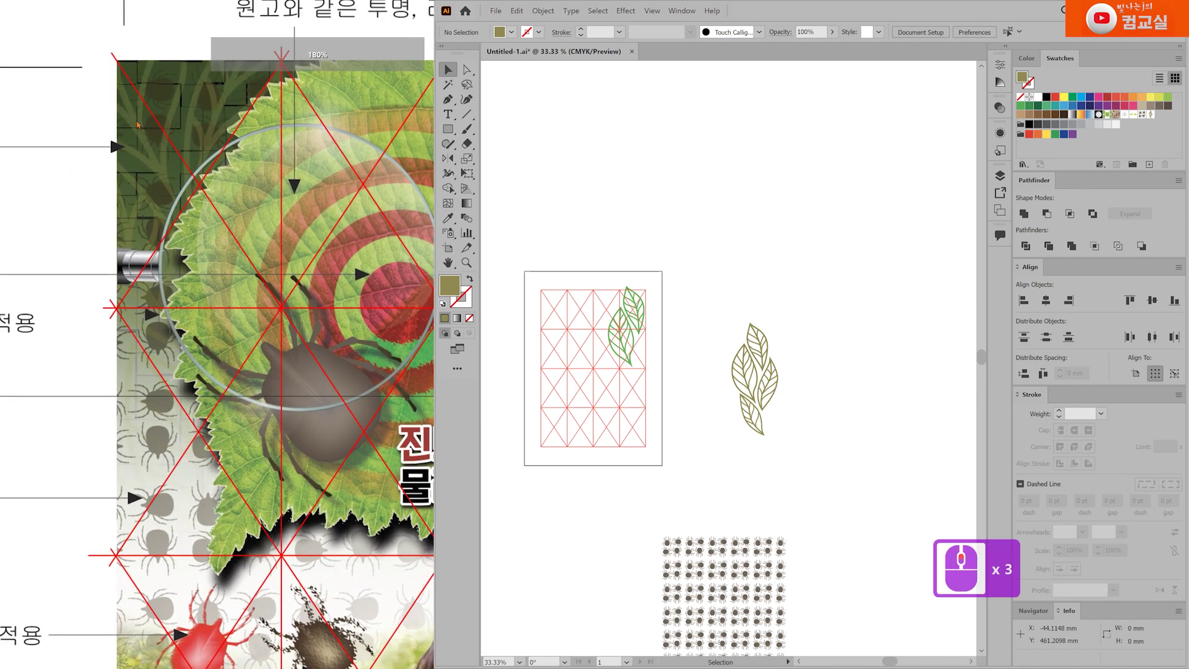
{"action": "left_click", "coordinate": [197, 116]}
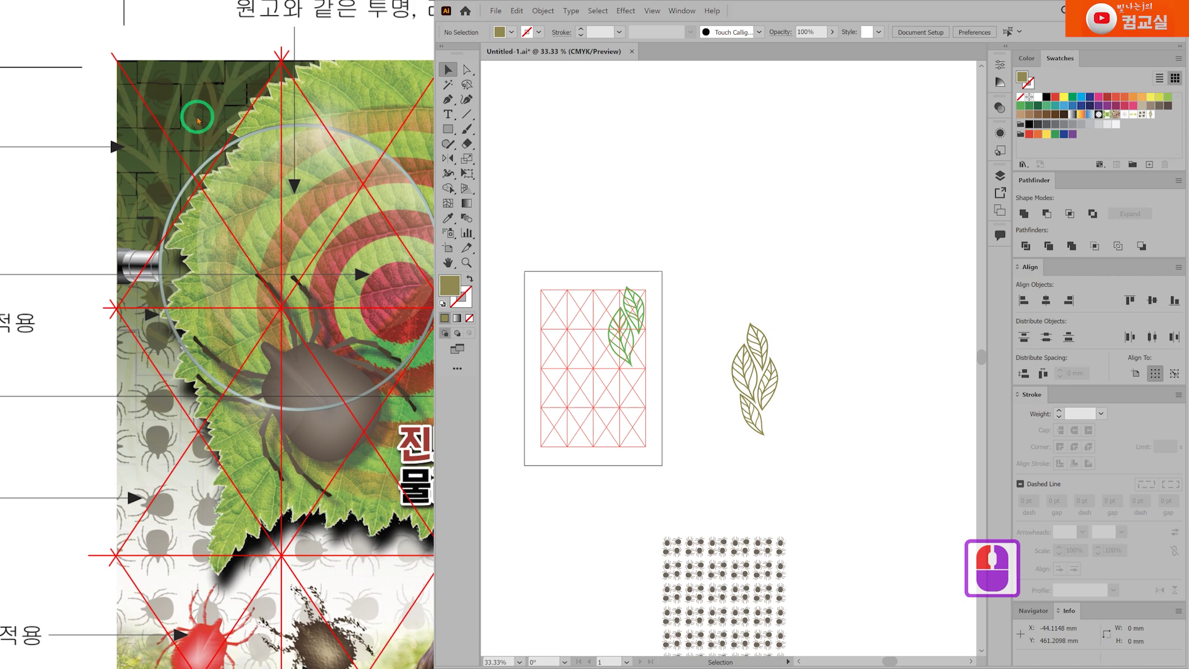
{"action": "left_click", "coordinate": [140, 131]}
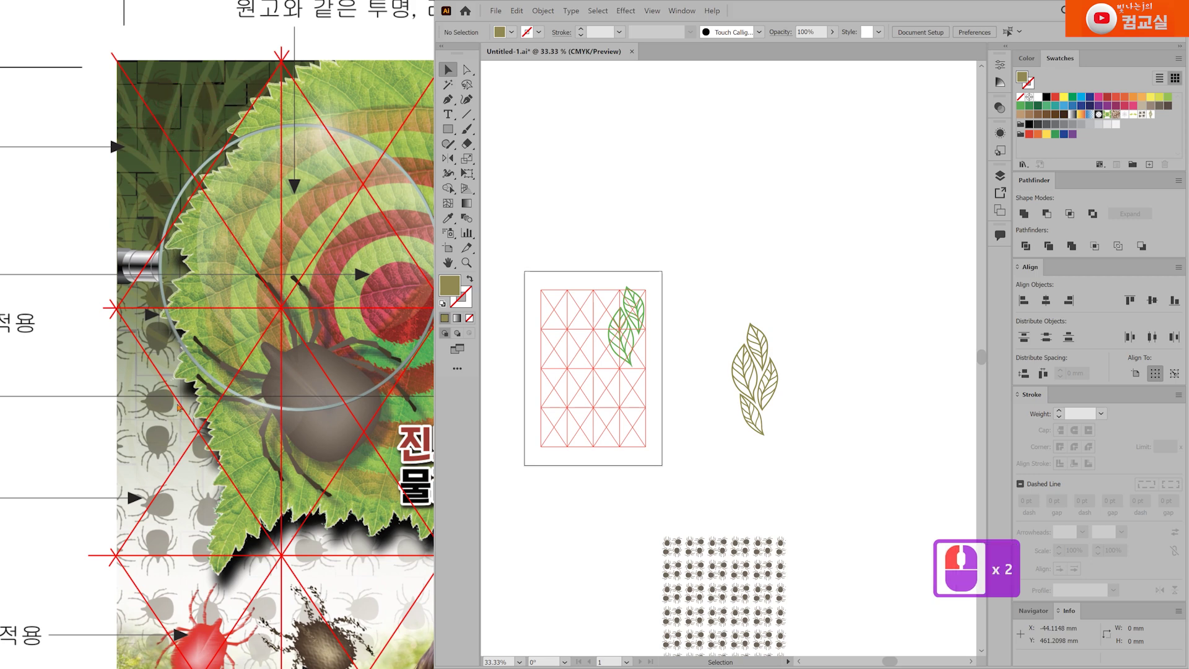
{"action": "left_click_drag", "start_coordinate": [145, 398], "coordinate": [124, 351]}
{"action": "left_click", "coordinate": [105, 332]}
{"action": "left_click", "coordinate": [106, 371]}
{"action": "left_click", "coordinate": [130, 420]}
{"action": "left_click_drag", "start_coordinate": [347, 471], "coordinate": [140, 464]}
{"action": "left_click_drag", "start_coordinate": [384, 508], "coordinate": [279, 472]}
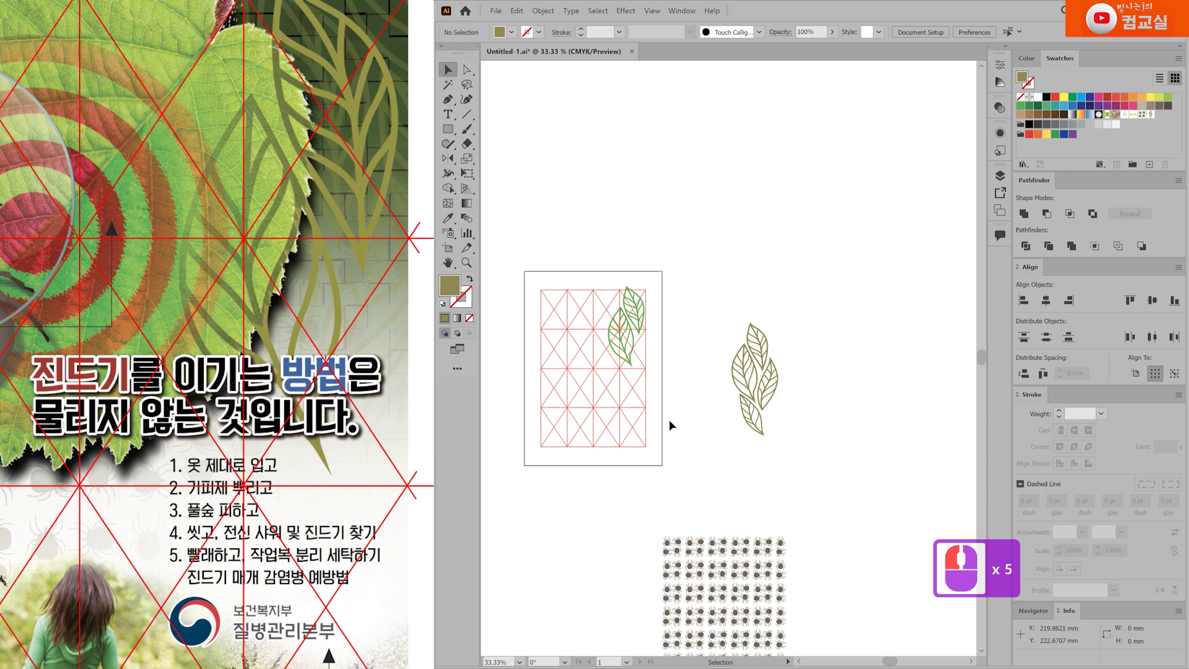
Move the green leaf pair off the artboard into the empty space above the olive leaves and deselect it.
{"action": "left_click", "coordinate": [583, 284]}
{"action": "left_click", "coordinate": [634, 320]}
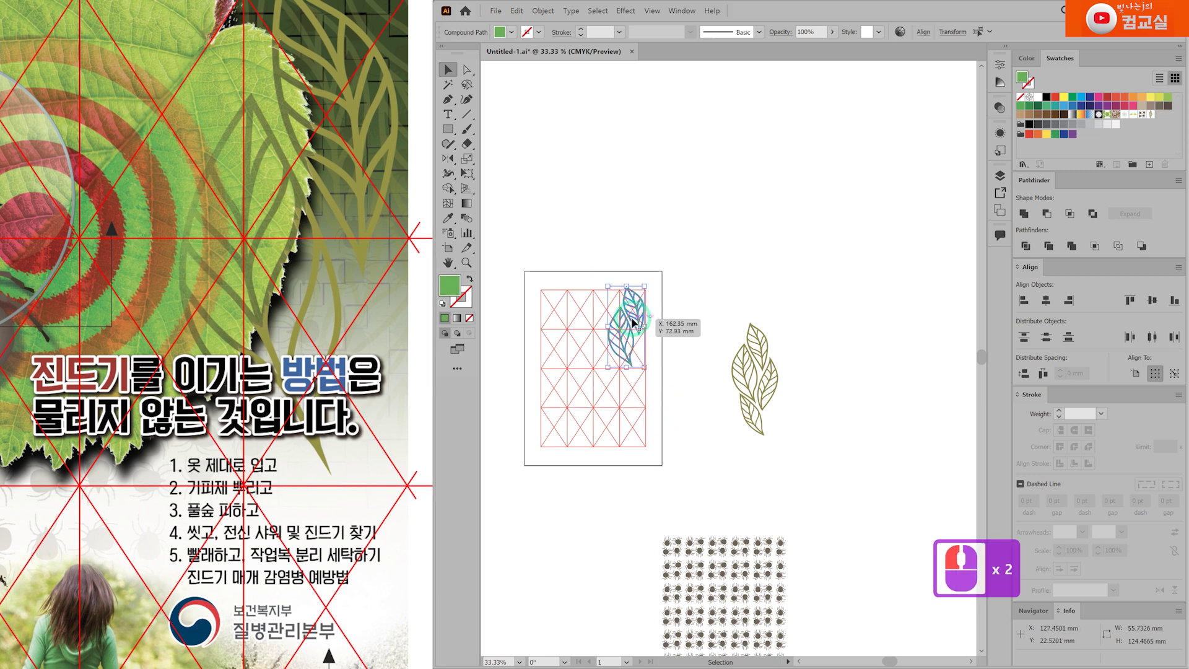
{"action": "left_click_drag", "start_coordinate": [633, 320], "coordinate": [731, 202]}
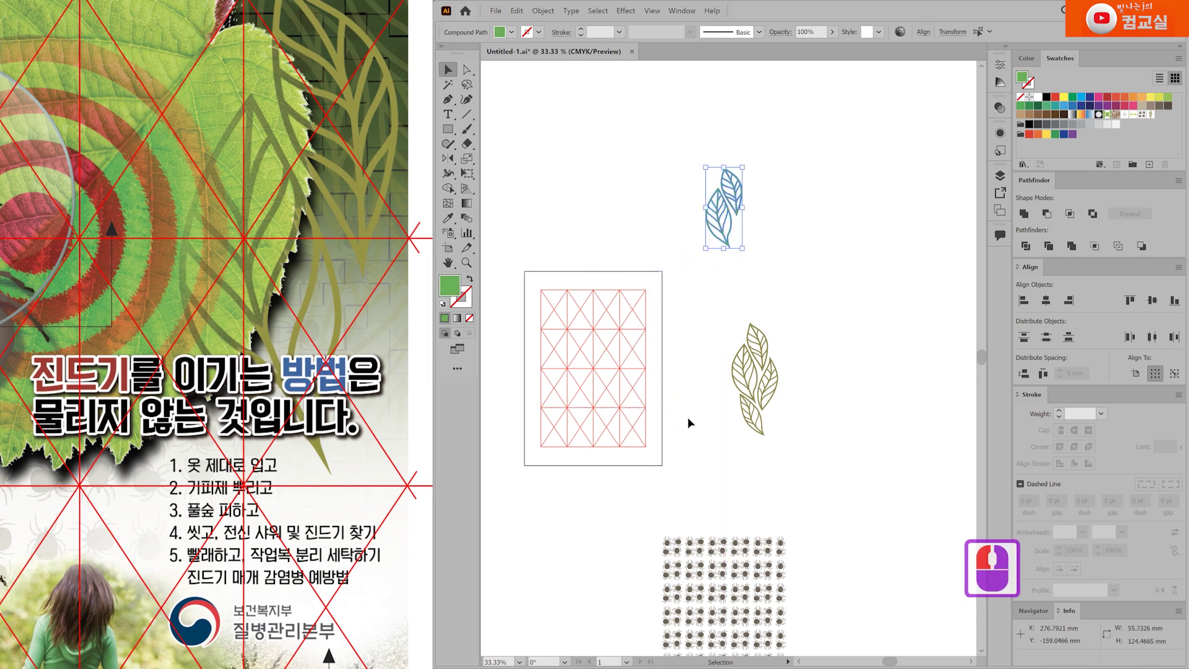
{"action": "left_click", "coordinate": [621, 496]}
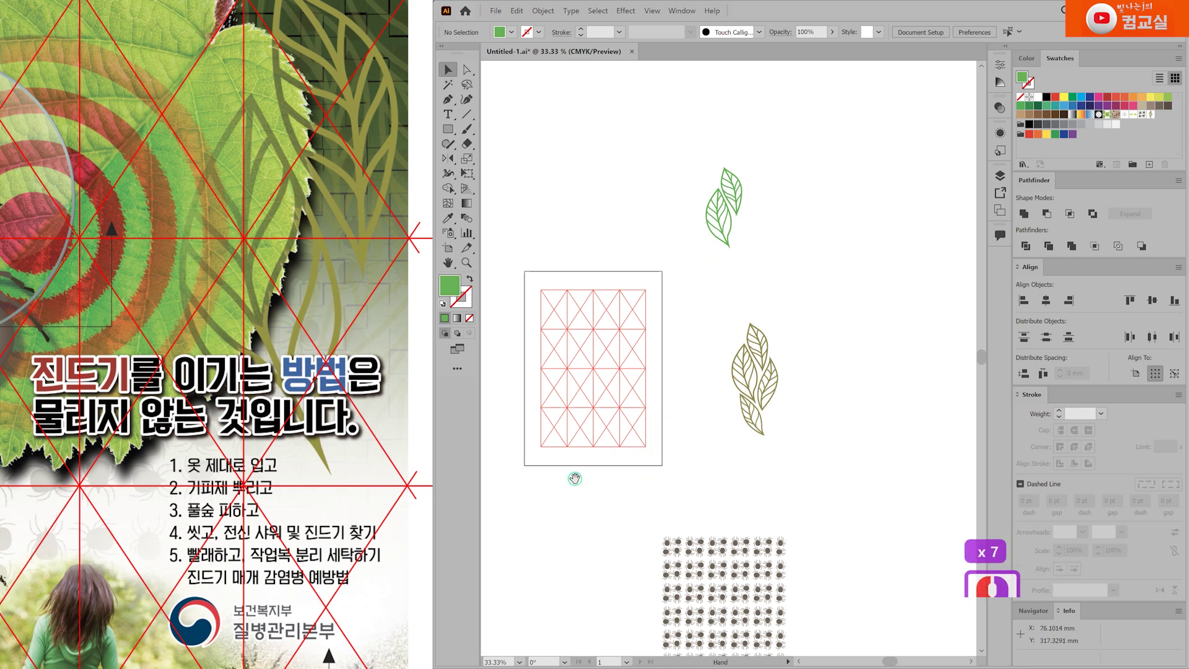
Draw a square of about 189 mm over the artboard's grid and fill it with the olive leaf pattern swatch.
{"action": "left_click_drag", "start_coordinate": [605, 486], "coordinate": [680, 374]}
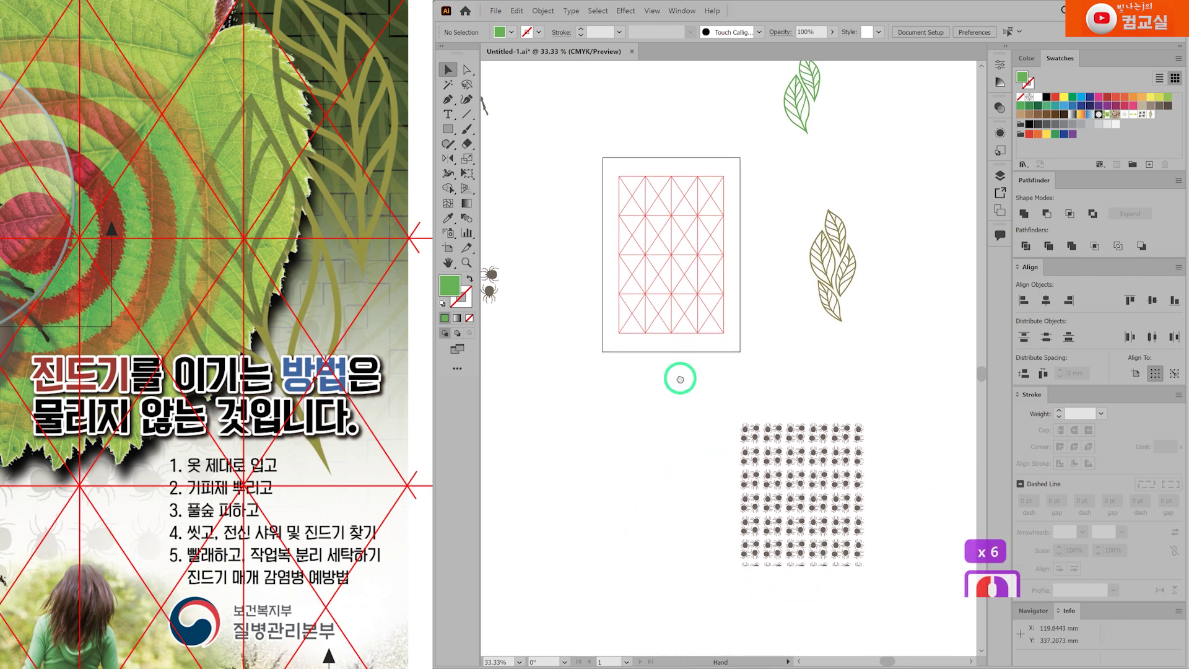
{"action": "left_click", "coordinate": [448, 129]}
{"action": "scroll", "coordinate": [675, 195], "scroll_direction": "up", "scroll_amount": 1}
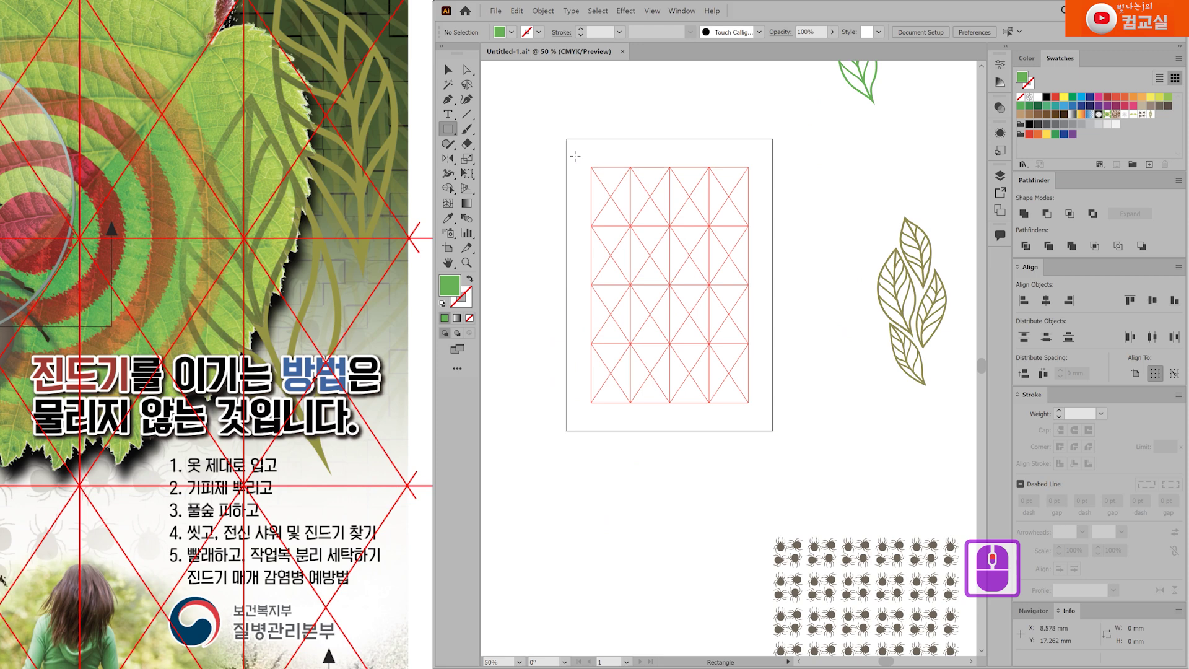
{"action": "left_click_drag", "start_coordinate": [574, 155], "coordinate": [759, 339]}
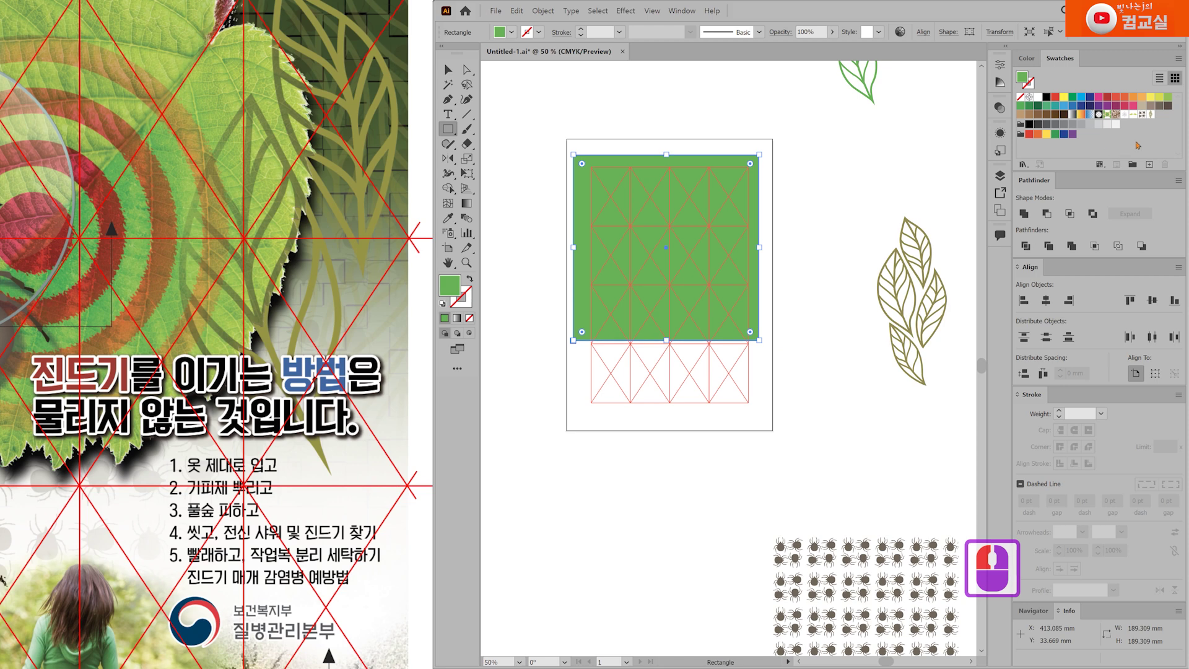
{"action": "left_click", "coordinate": [1150, 116]}
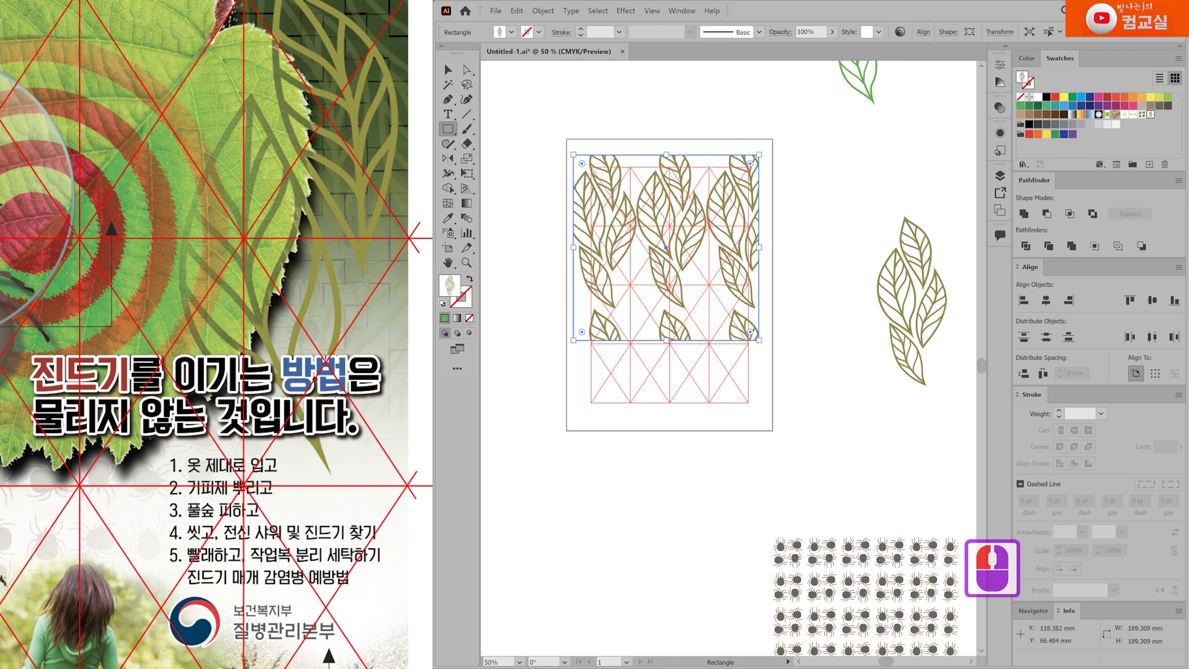
Compare the filled square with the leaf arrangement shown in item 6 of the reference sheet.
{"action": "scroll", "coordinate": [678, 200], "scroll_direction": "up", "scroll_amount": 2}
{"action": "scroll", "coordinate": [730, 257], "scroll_direction": "down", "scroll_amount": 1}
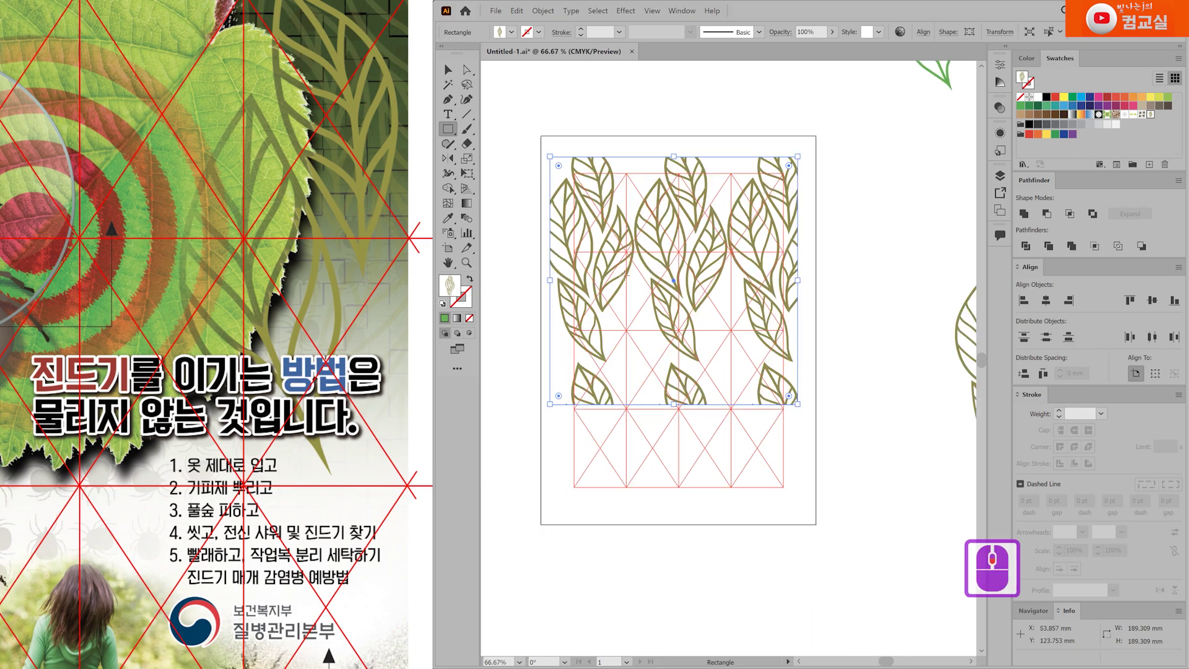
{"action": "scroll", "coordinate": [242, 334], "scroll_direction": "down", "scroll_amount": 10}
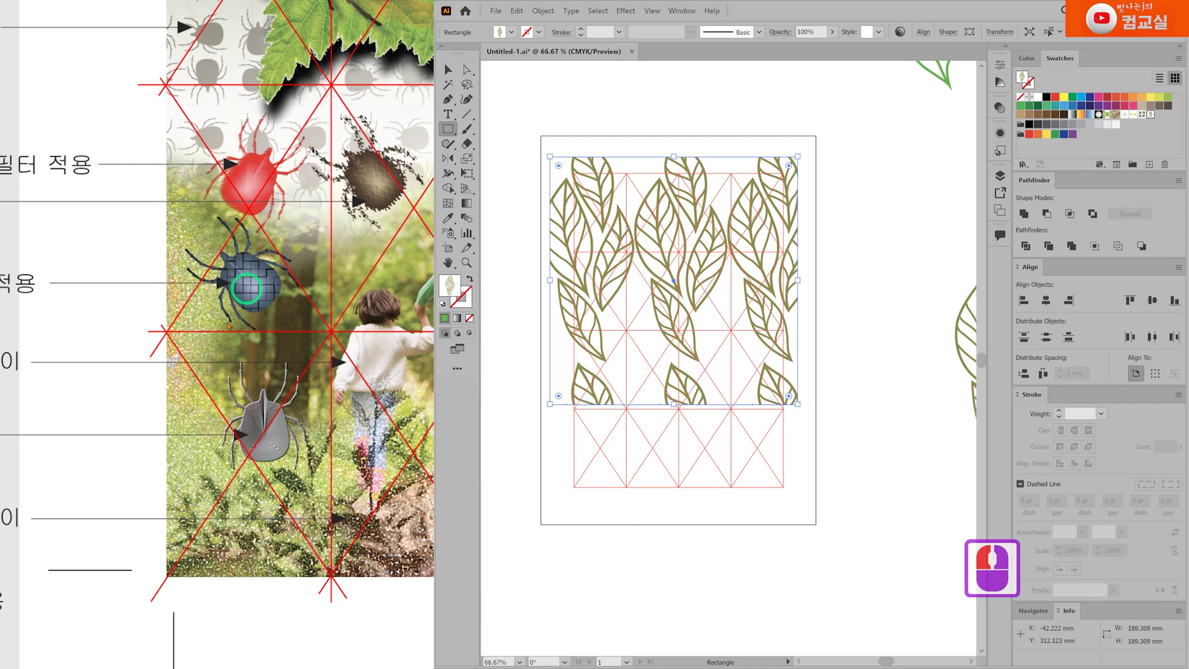
{"action": "double_click", "coordinate": [170, 313]}
{"action": "left_click", "coordinate": [186, 209]}
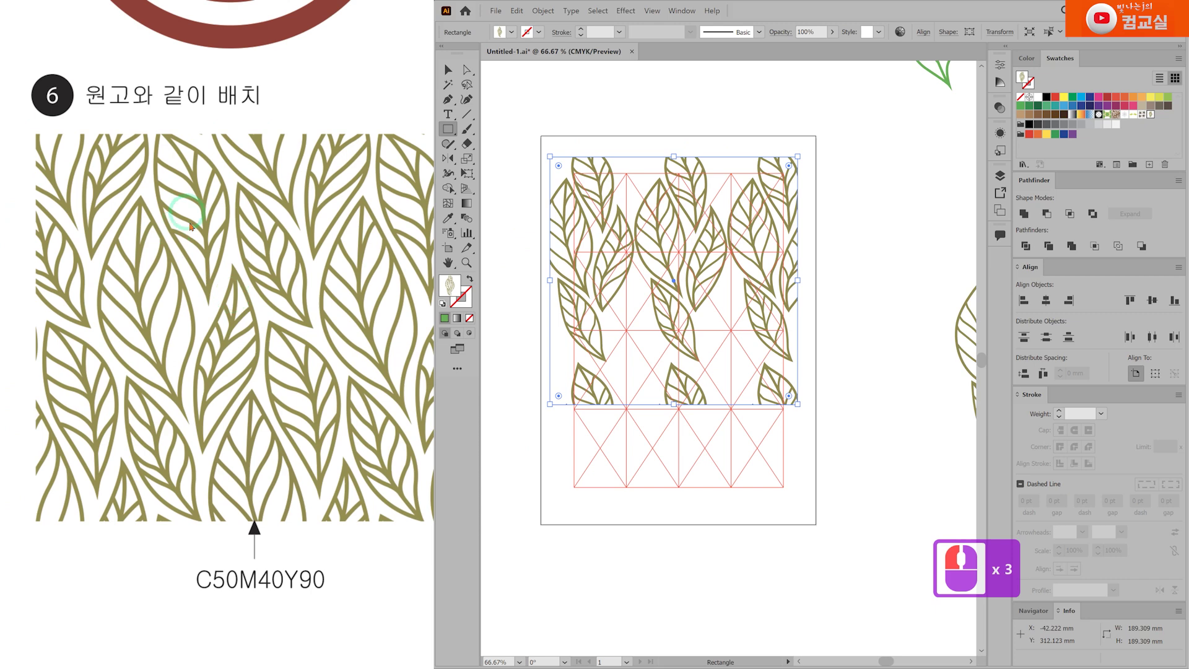
{"action": "scroll", "coordinate": [250, 335], "scroll_direction": "up", "scroll_amount": 3}
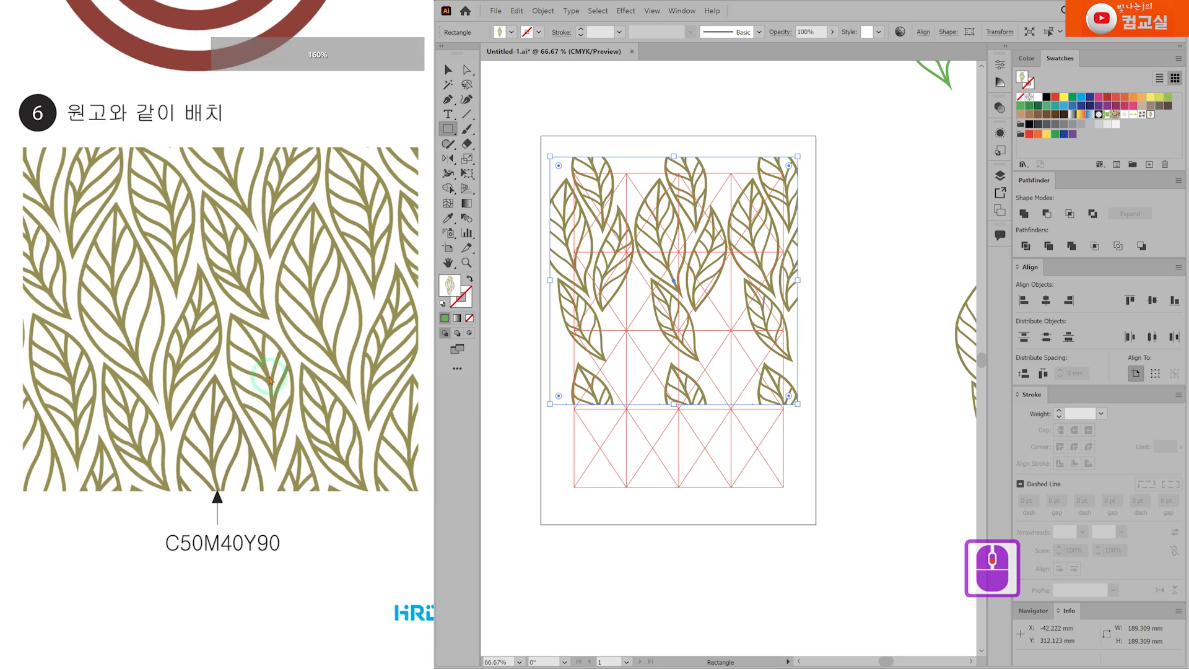
{"action": "left_click", "coordinate": [246, 387]}
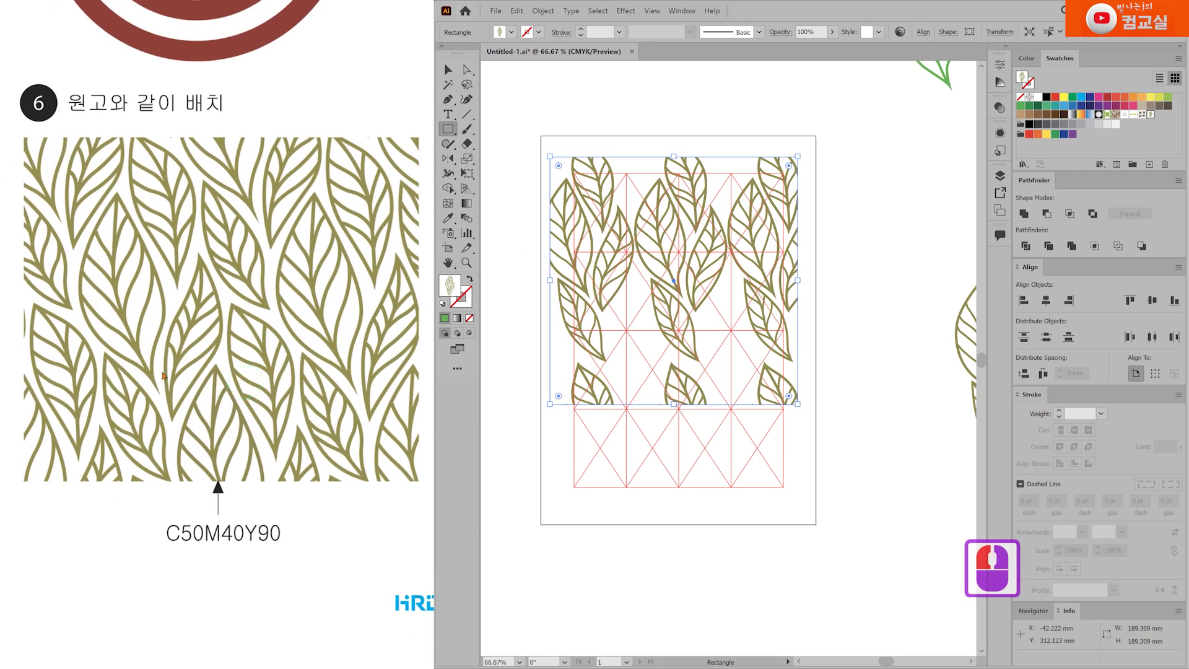
Deselect the square, open the olive leaf pattern swatch for editing and arrange its options beside the tile.
{"action": "key", "text": "v"}
{"action": "left_click", "coordinate": [640, 176]}
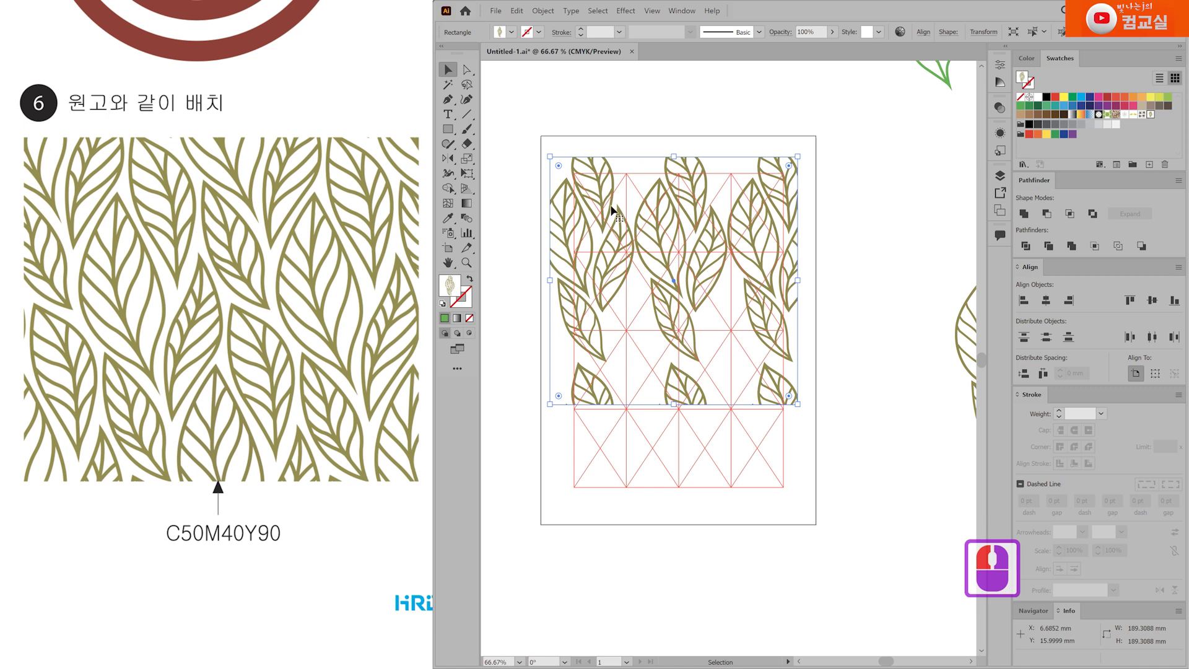
{"action": "double_click", "coordinate": [1150, 117]}
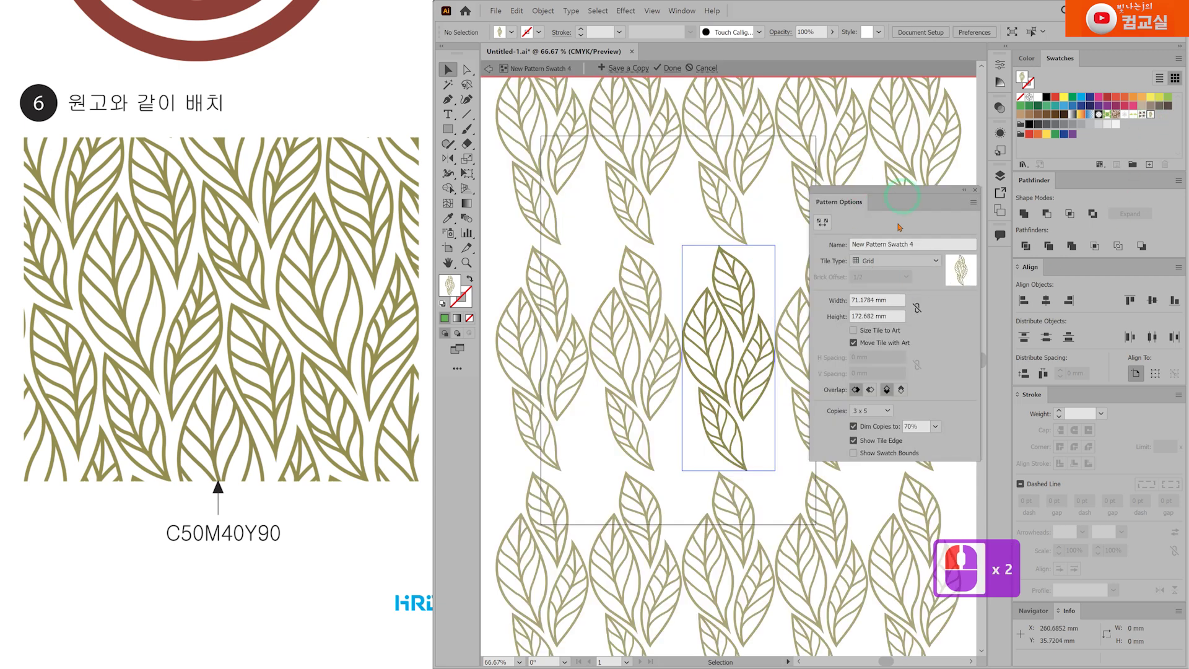
{"action": "left_click_drag", "start_coordinate": [931, 196], "coordinate": [905, 174]}
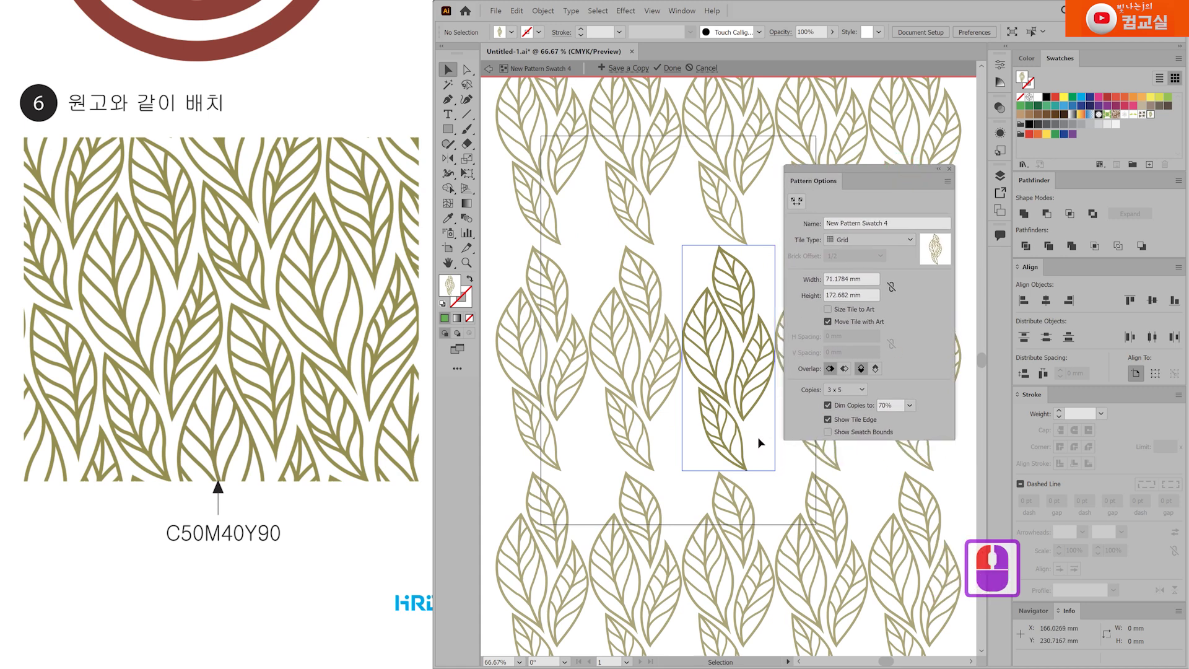
{"action": "left_click_drag", "start_coordinate": [819, 475], "coordinate": [722, 411]}
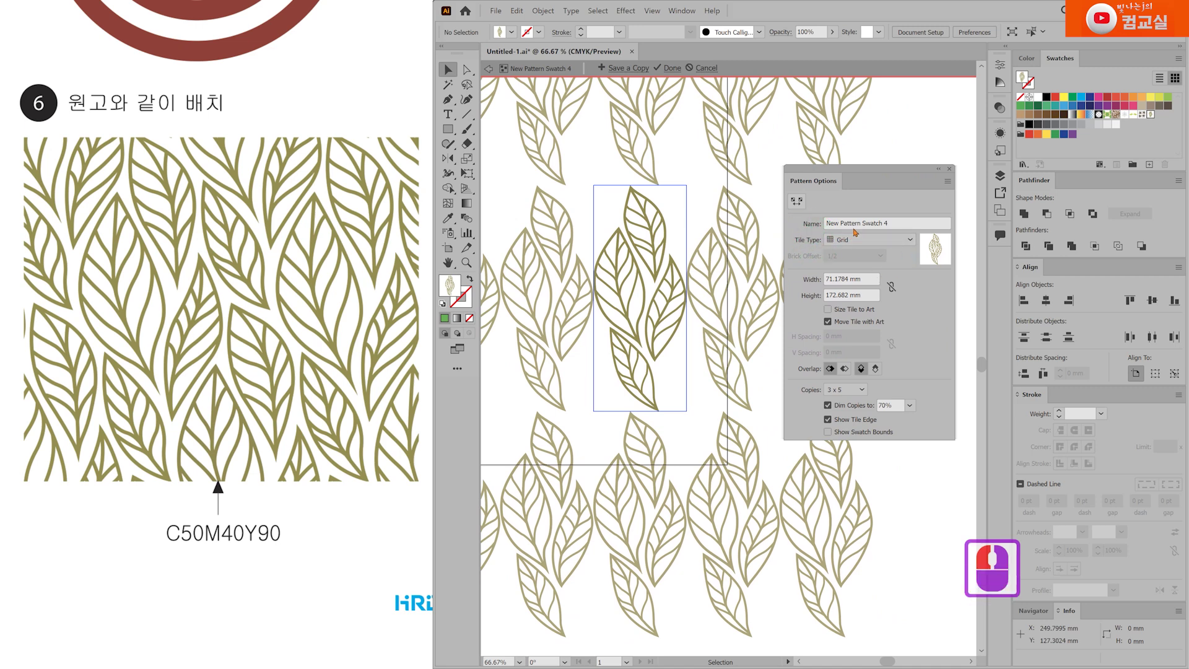
Try the Brick by Row and Brick by Column tile types on the leaf pattern.
{"action": "left_click", "coordinate": [909, 241]}
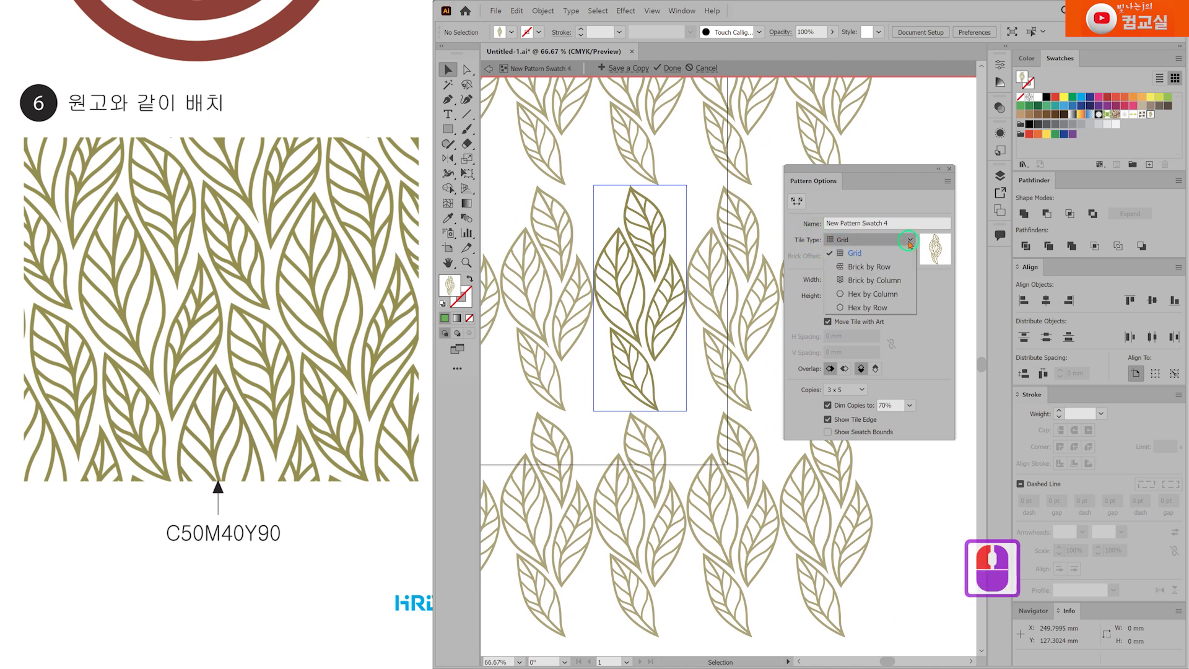
{"action": "left_click", "coordinate": [868, 272]}
{"action": "left_click", "coordinate": [895, 242]}
{"action": "left_click", "coordinate": [865, 282]}
{"action": "left_click", "coordinate": [907, 242]}
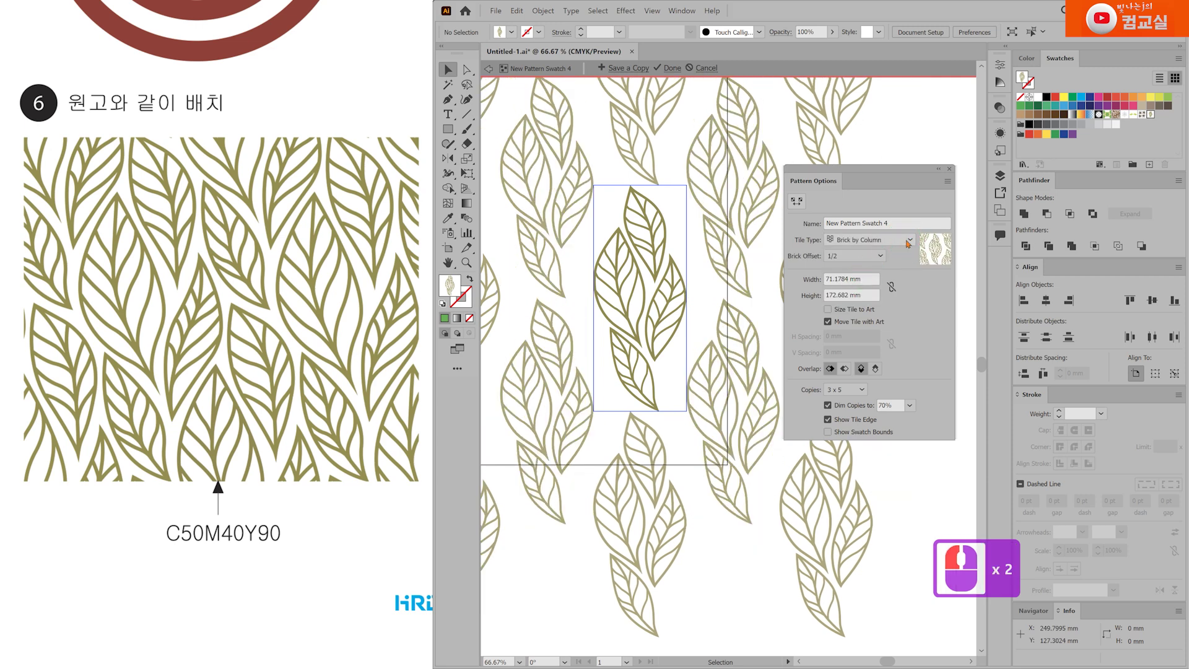
Set the leaf pattern's tile type to Hex by Column.
{"action": "left_click", "coordinate": [908, 241]}
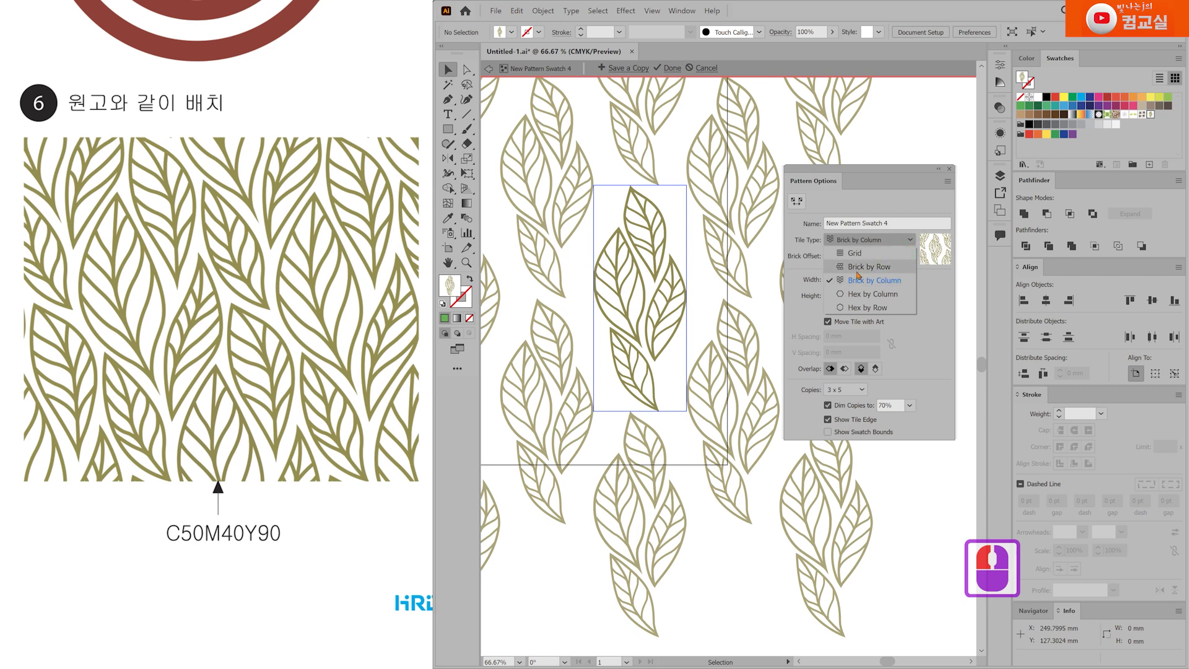
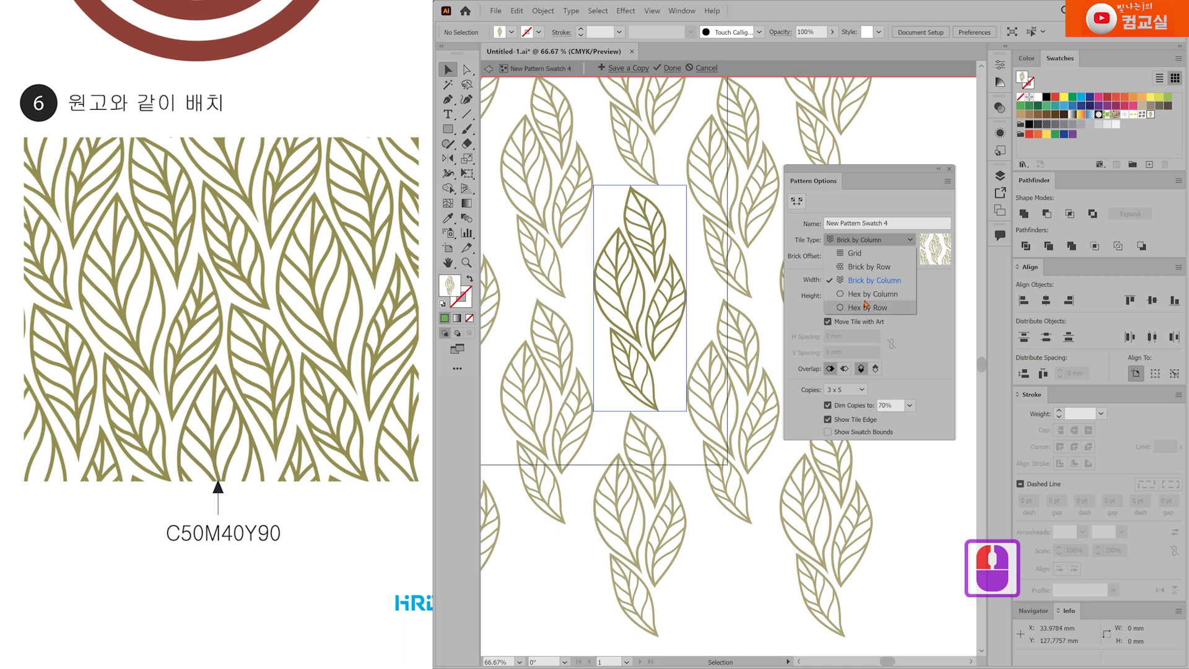
{"action": "left_click", "coordinate": [867, 293]}
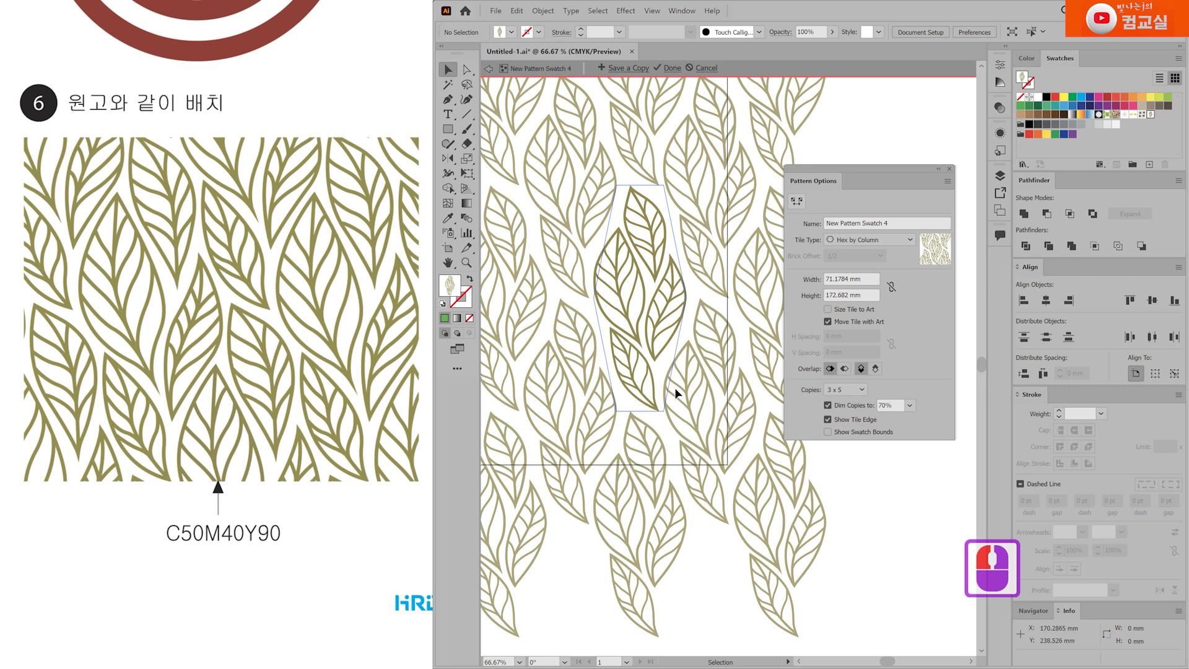
{"action": "scroll", "coordinate": [677, 392], "scroll_direction": "down", "scroll_amount": 1}
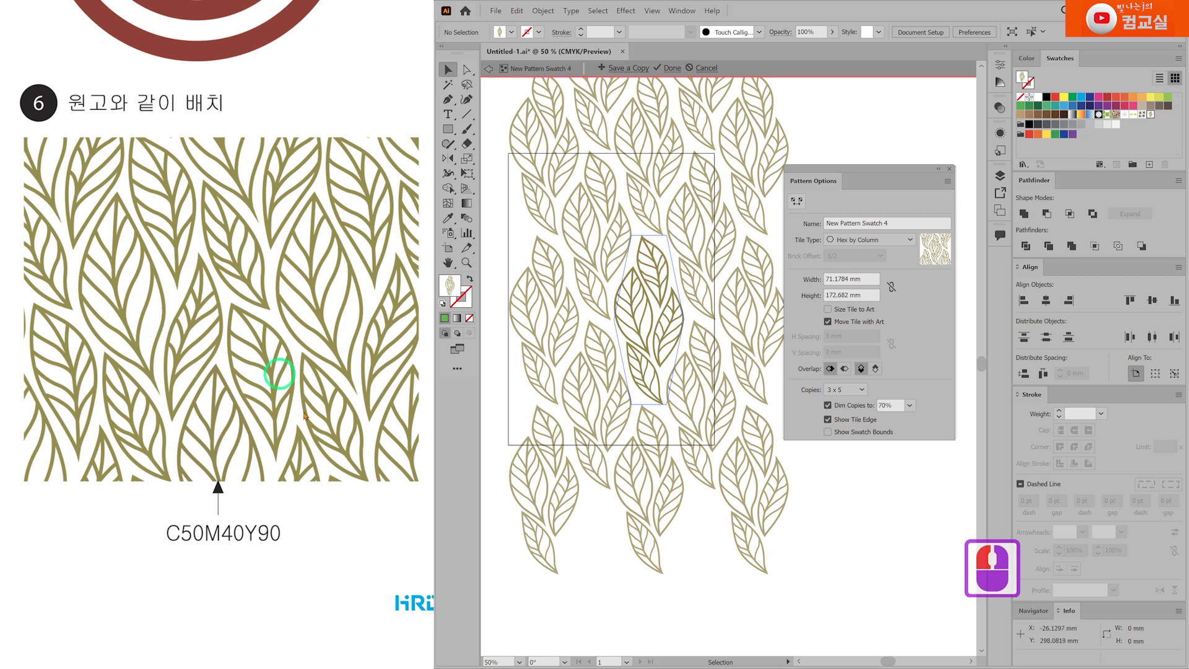
Try the Hex by Row tile type for comparison and switch back to Hex by Column.
{"action": "left_click", "coordinate": [902, 245]}
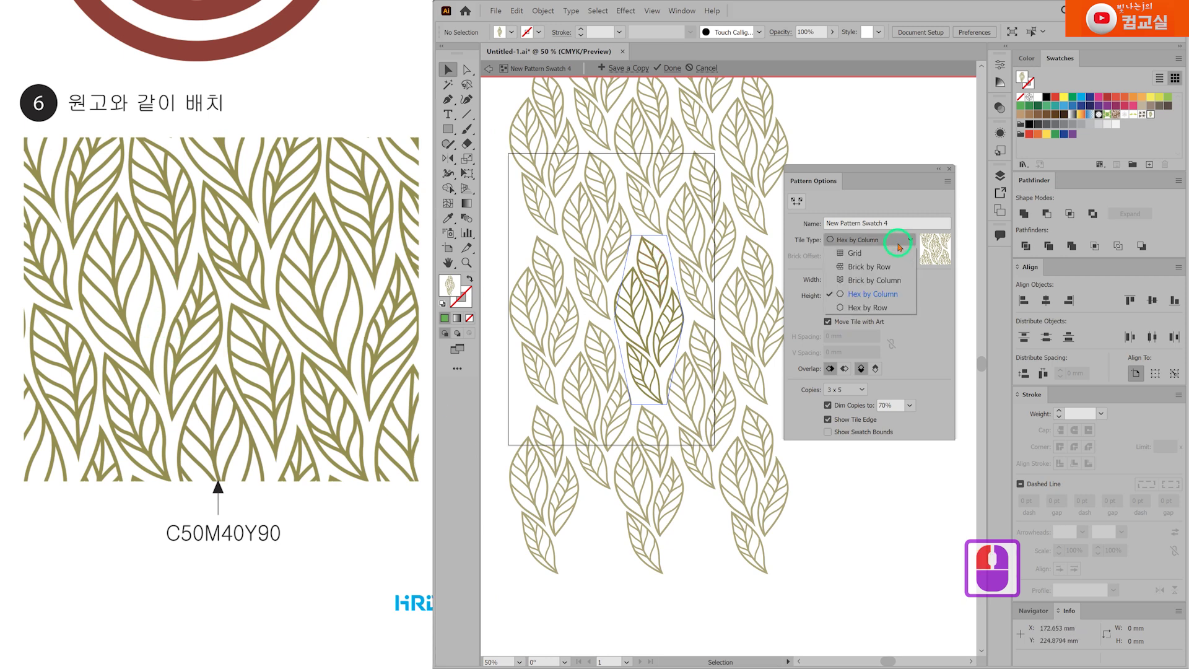
{"action": "left_click", "coordinate": [873, 310]}
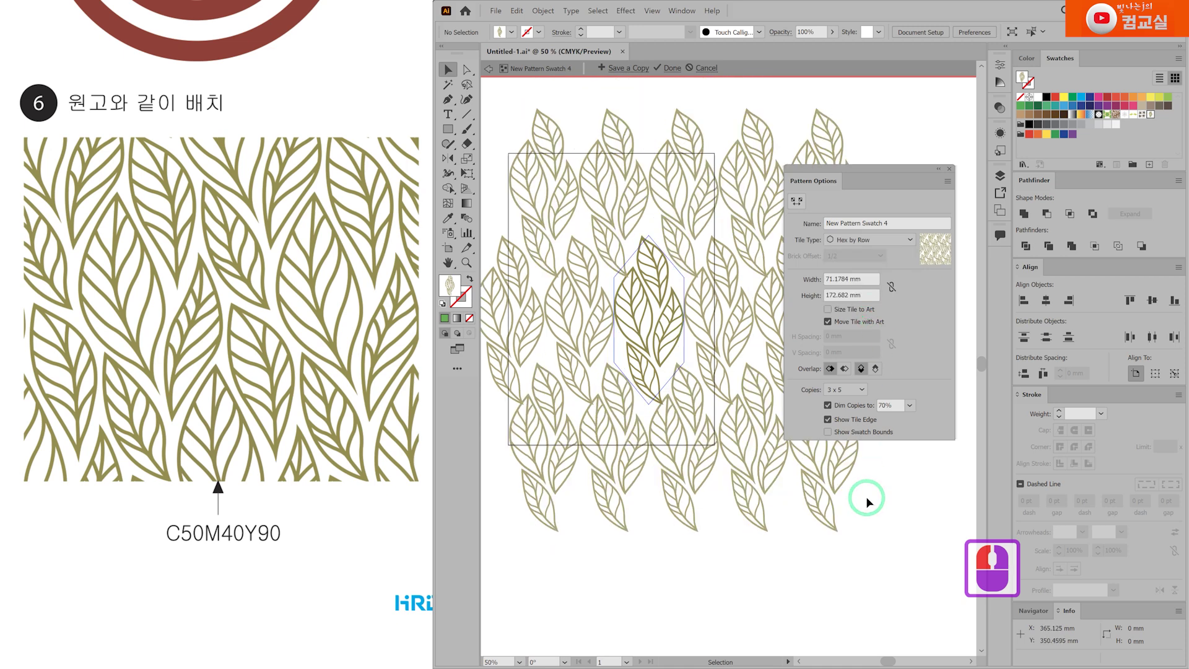
{"action": "left_click", "coordinate": [848, 249]}
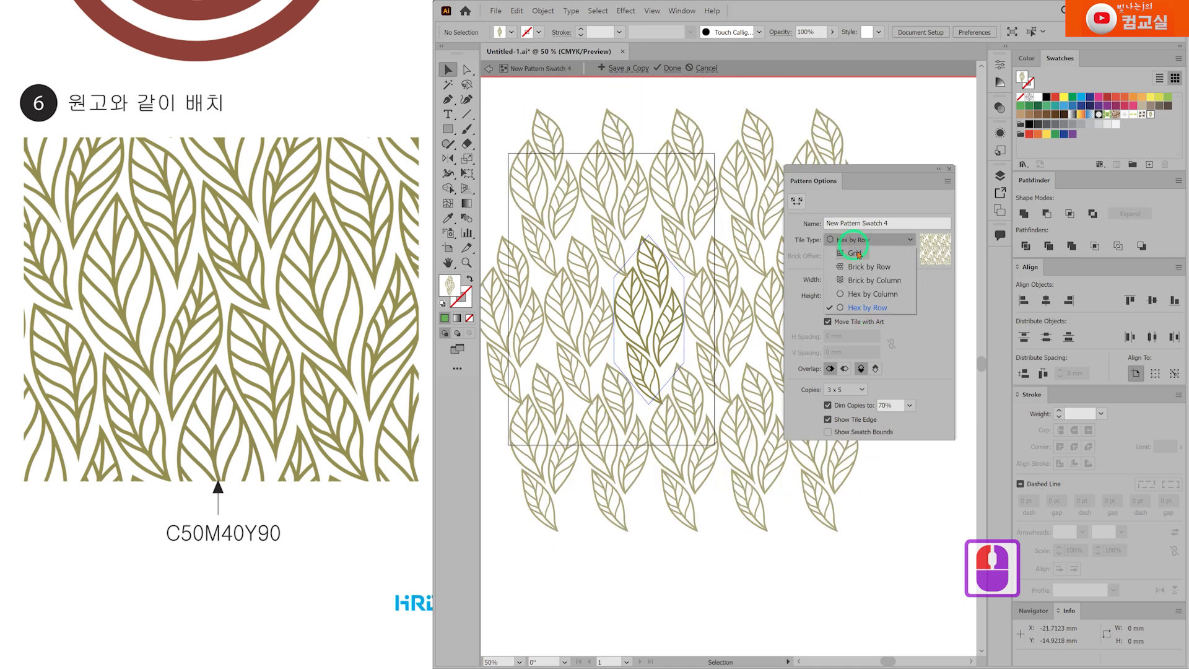
{"action": "left_click", "coordinate": [876, 293]}
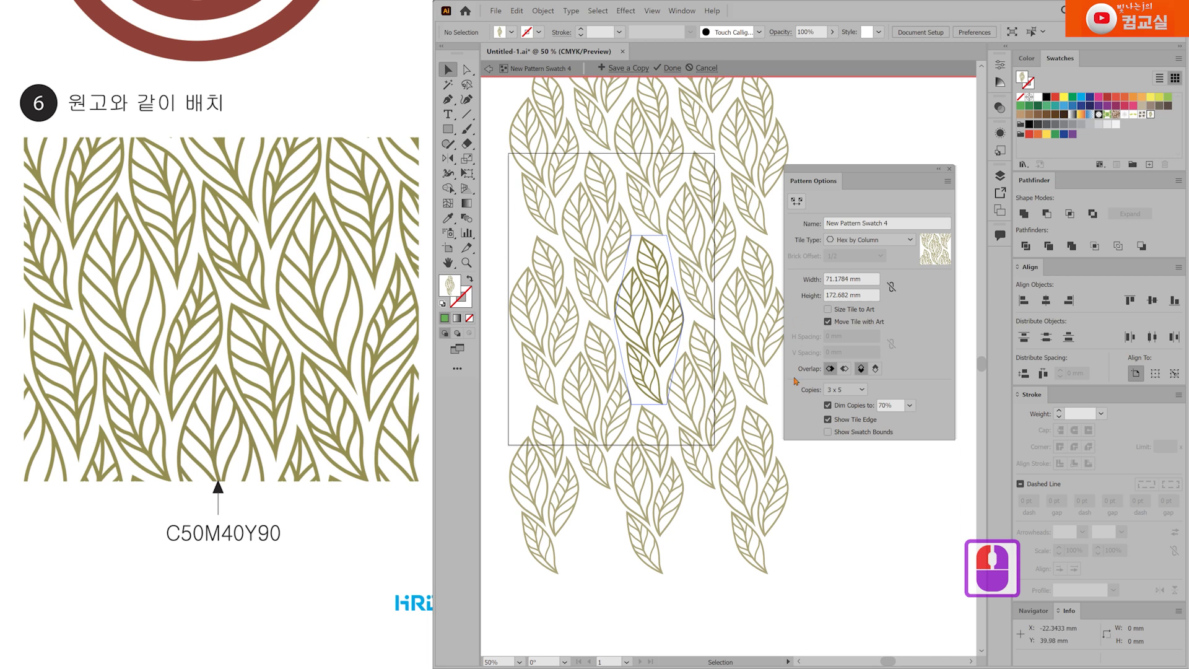
Preview the leaf pattern with 5 x 7 and 5 x 5 copies, and return the copies to 3 x 5.
{"action": "scroll", "coordinate": [667, 379], "scroll_direction": "down", "scroll_amount": 1}
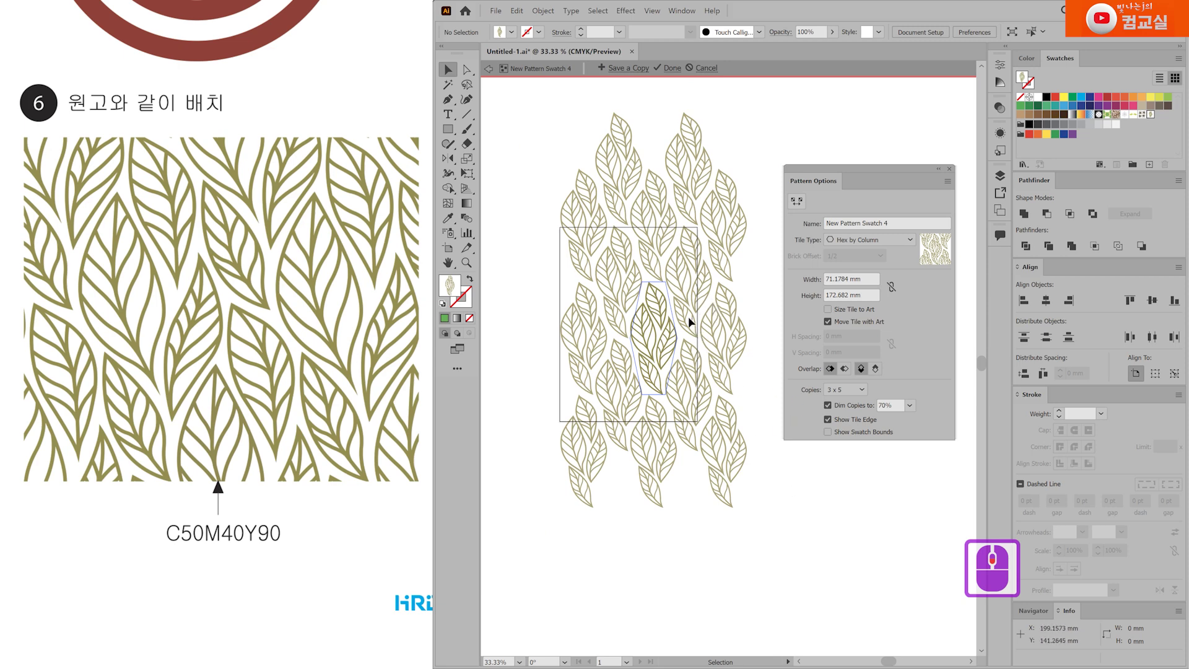
{"action": "scroll", "coordinate": [637, 287], "scroll_direction": "up", "scroll_amount": 1}
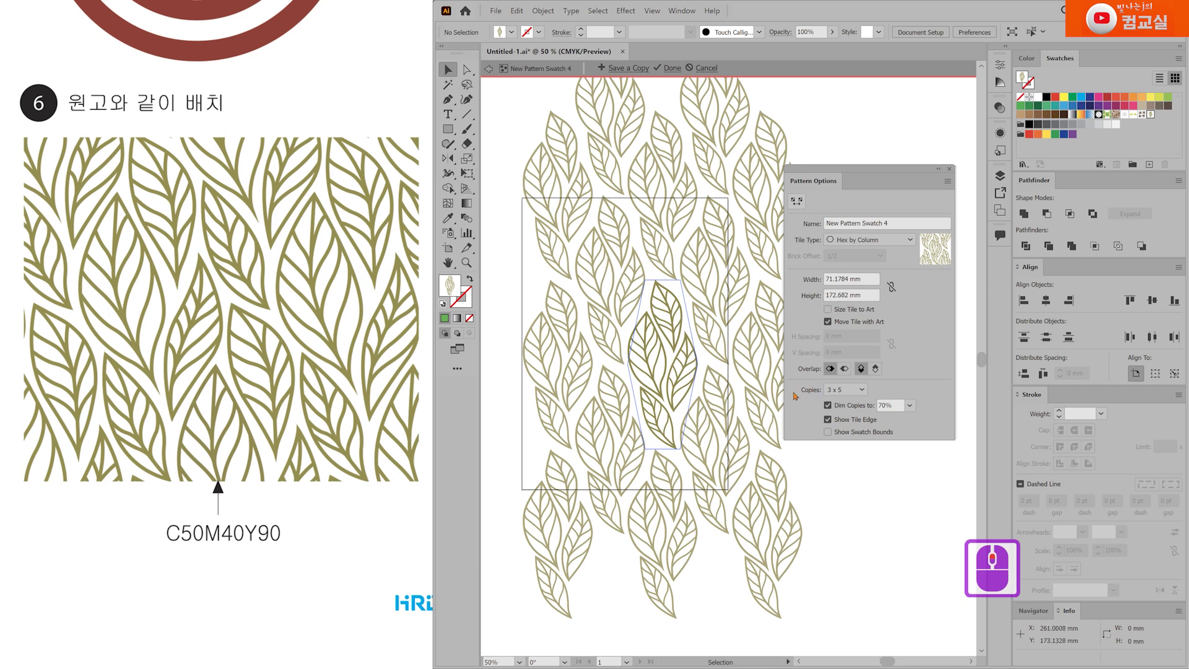
{"action": "left_click", "coordinate": [855, 390]}
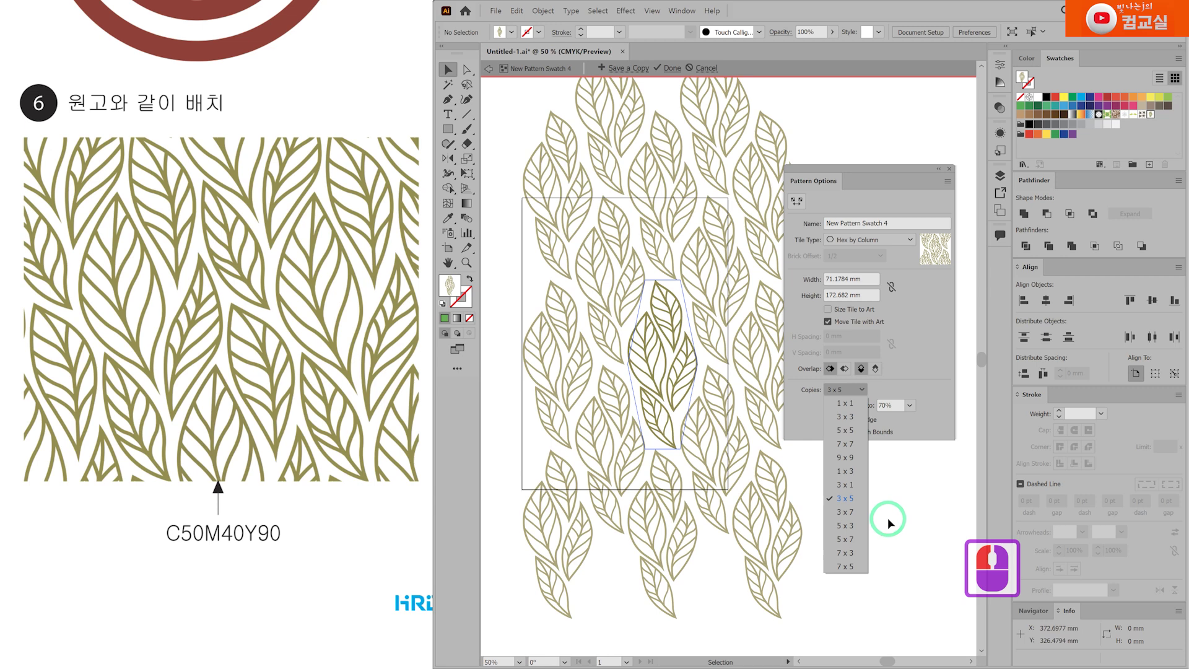
{"action": "left_click", "coordinate": [843, 538]}
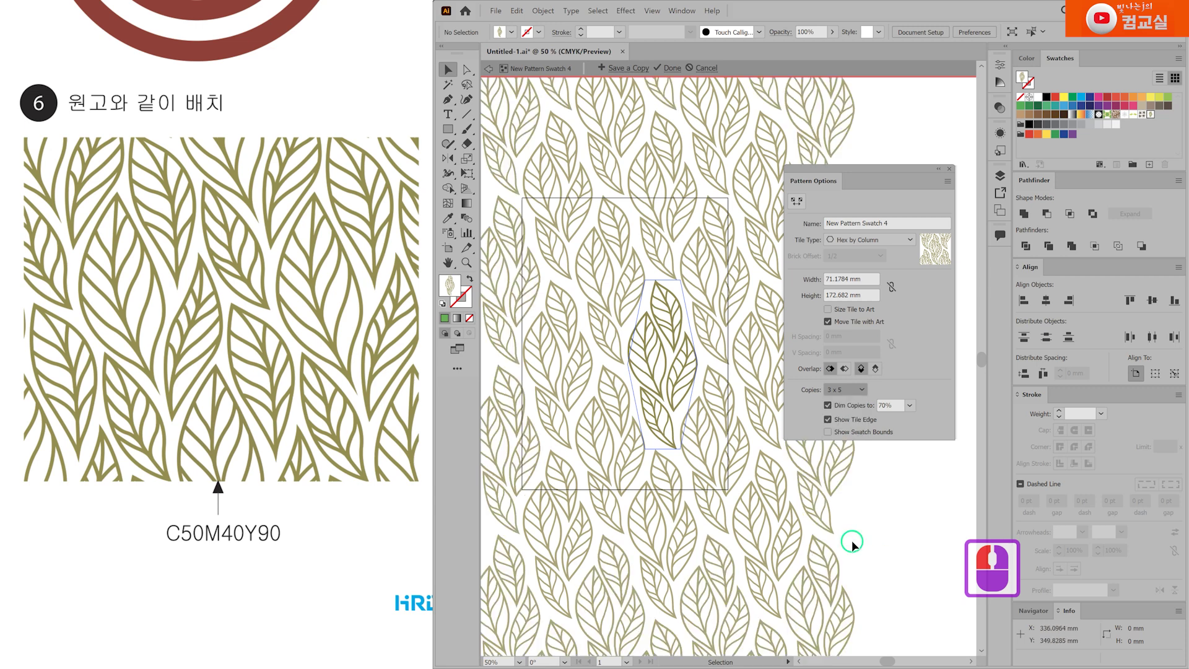
{"action": "scroll", "coordinate": [716, 464], "scroll_direction": "down", "scroll_amount": 2}
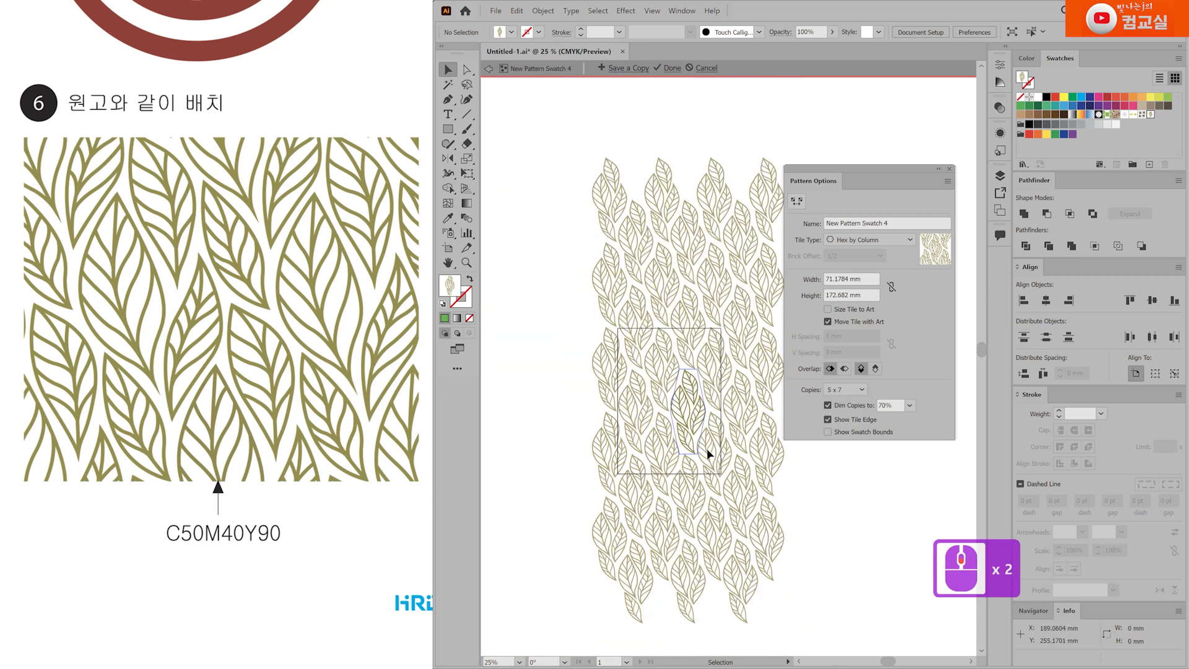
{"action": "scroll", "coordinate": [708, 454], "scroll_direction": "up", "scroll_amount": 1}
{"action": "left_click", "coordinate": [862, 389]}
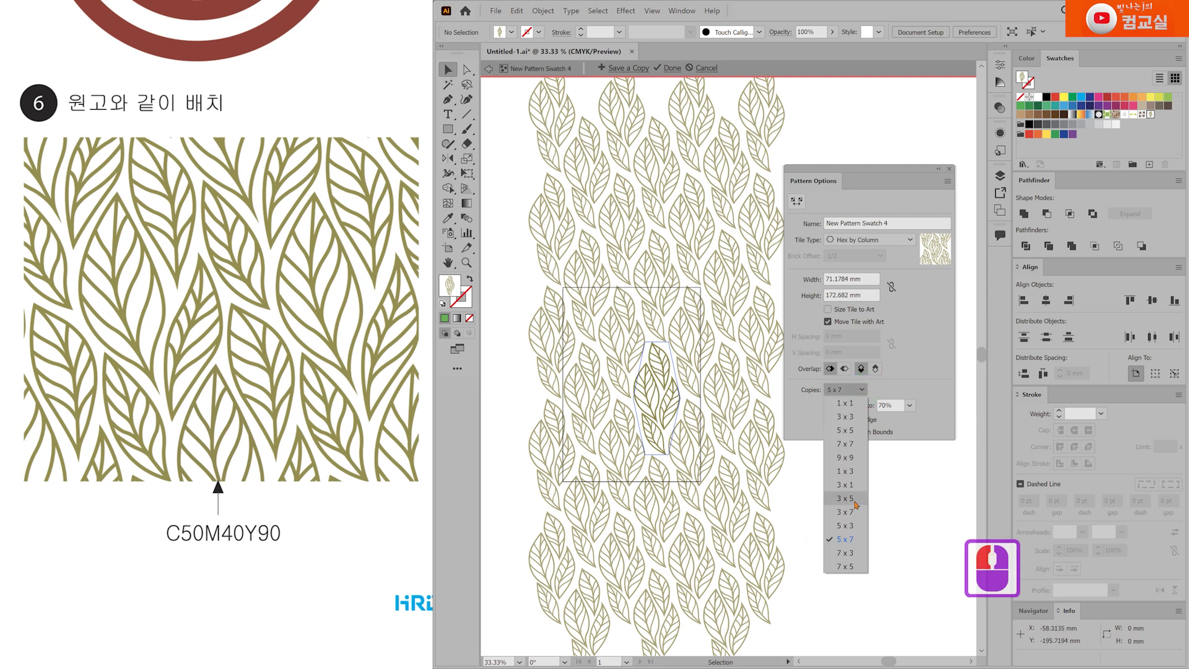
{"action": "left_click", "coordinate": [845, 429]}
{"action": "left_click", "coordinate": [861, 389]}
{"action": "left_click", "coordinate": [847, 505]}
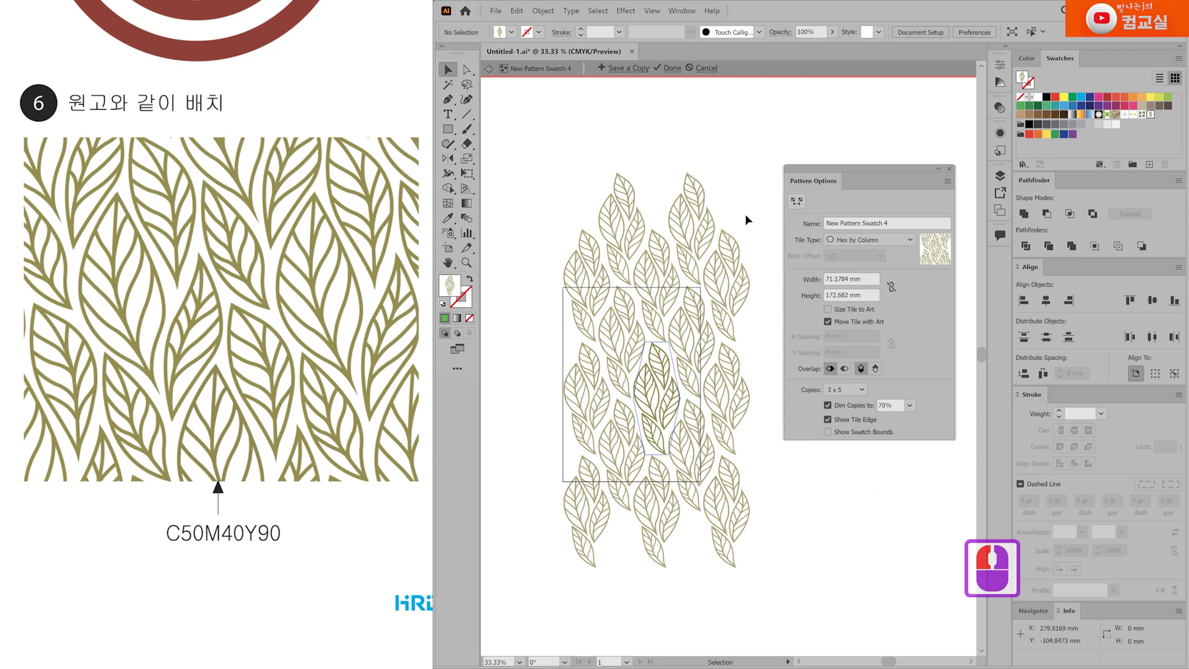
Finish editing the leaf pattern and check the updated fill in the square on the artboard.
{"action": "double_click", "coordinate": [753, 232]}
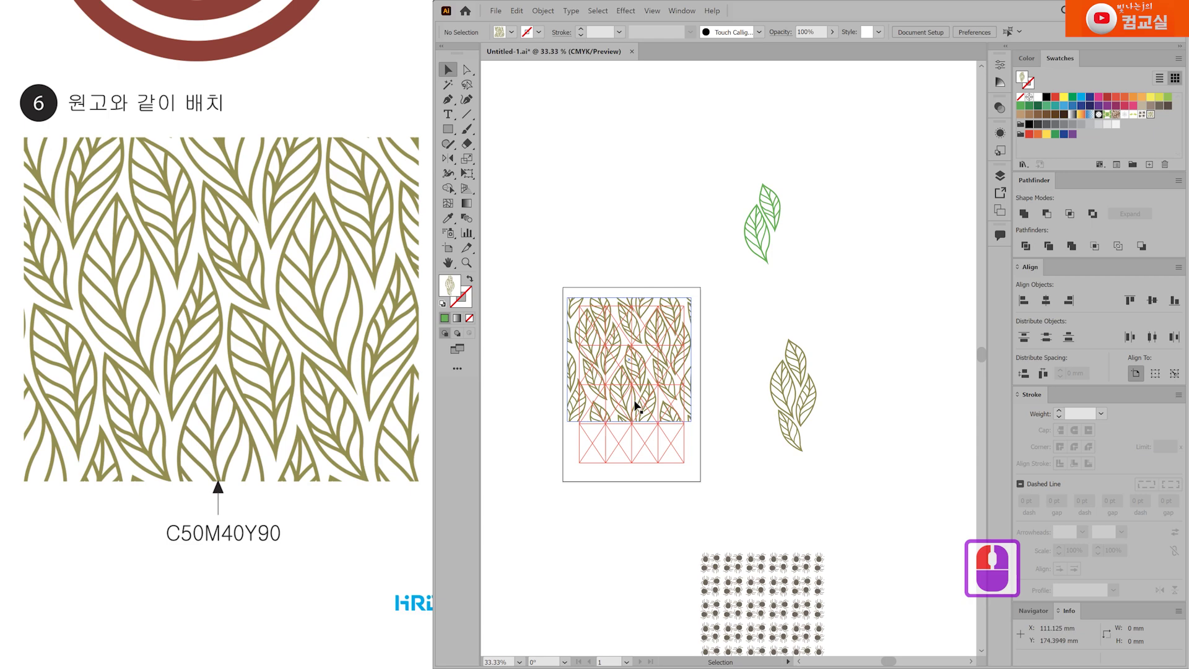
{"action": "scroll", "coordinate": [637, 409], "scroll_direction": "up", "scroll_amount": 2}
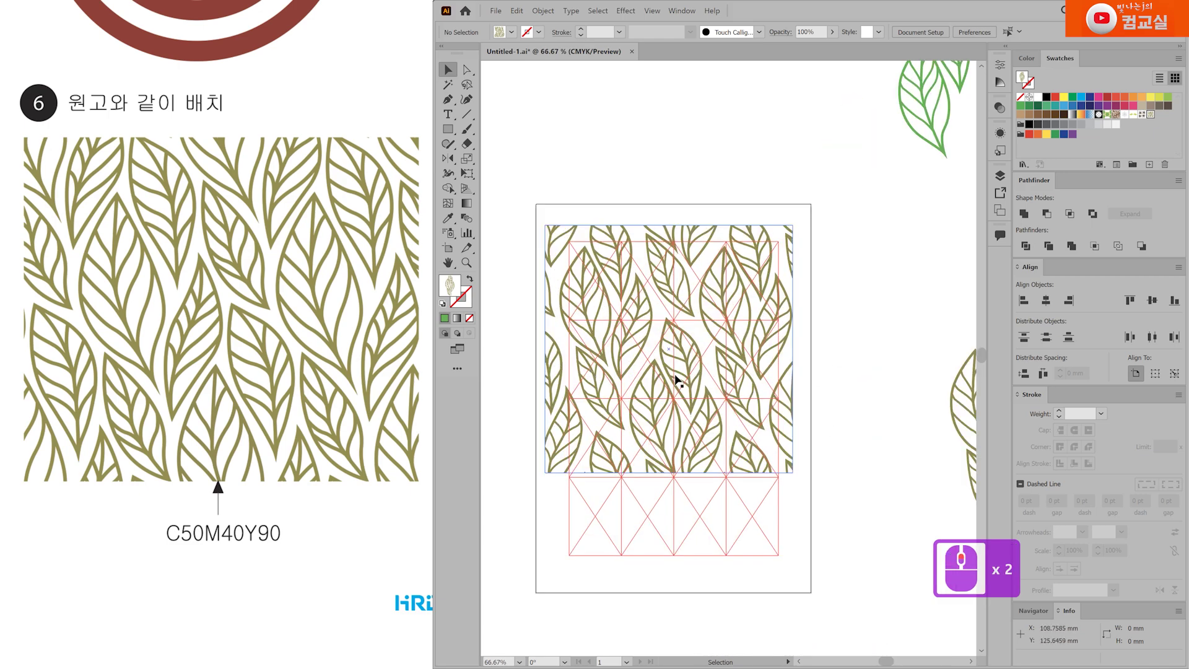
Examine the poster reference for how the patterns are placed around the large leaf and in the background.
{"action": "left_click_drag", "start_coordinate": [413, 400], "coordinate": [222, 415]}
{"action": "left_click", "coordinate": [221, 414]}
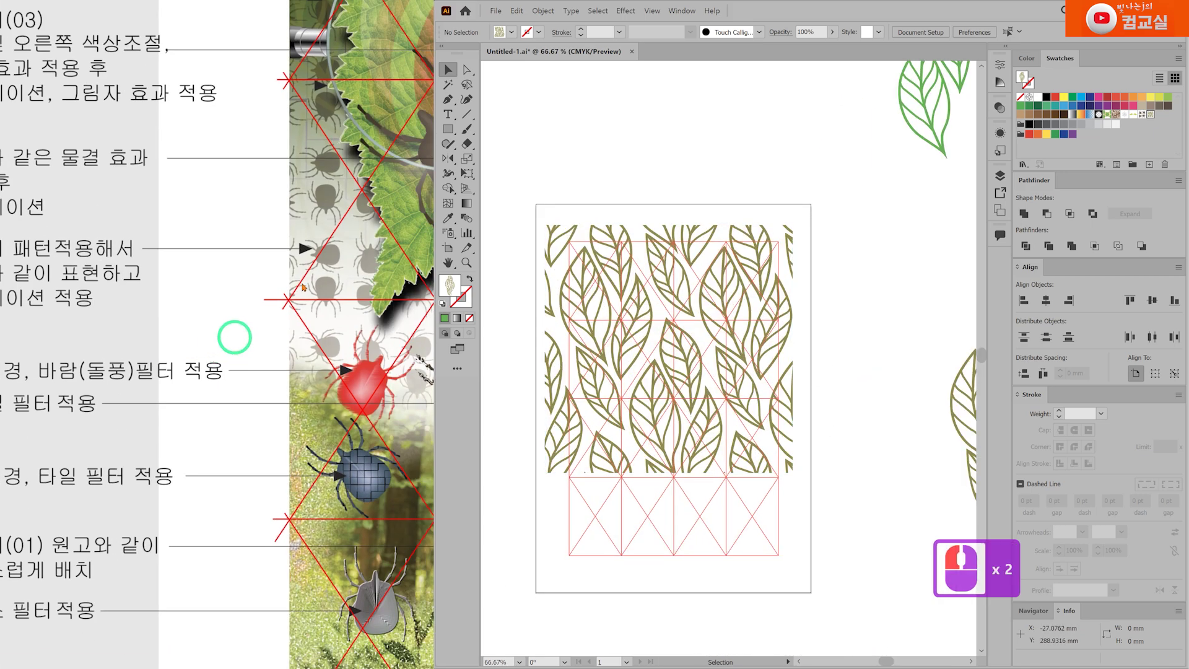
{"action": "scroll", "coordinate": [192, 278], "scroll_direction": "down", "scroll_amount": 3}
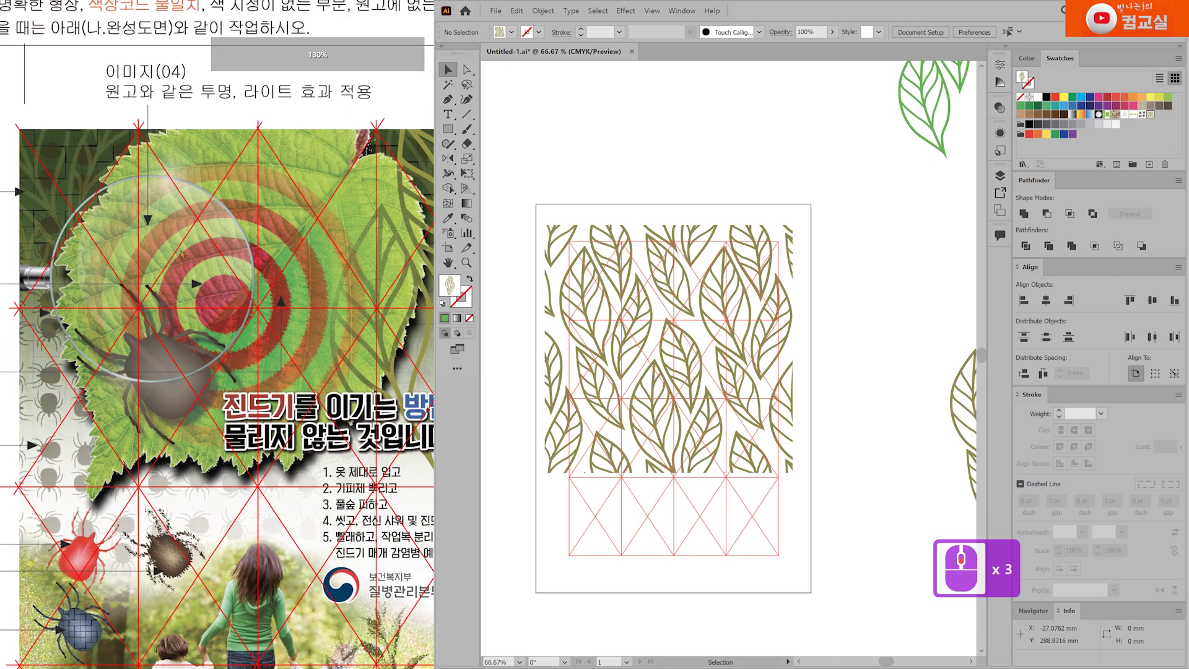
{"action": "scroll", "coordinate": [169, 213], "scroll_direction": "down", "scroll_amount": 1}
{"action": "scroll", "coordinate": [186, 229], "scroll_direction": "up", "scroll_amount": 5}
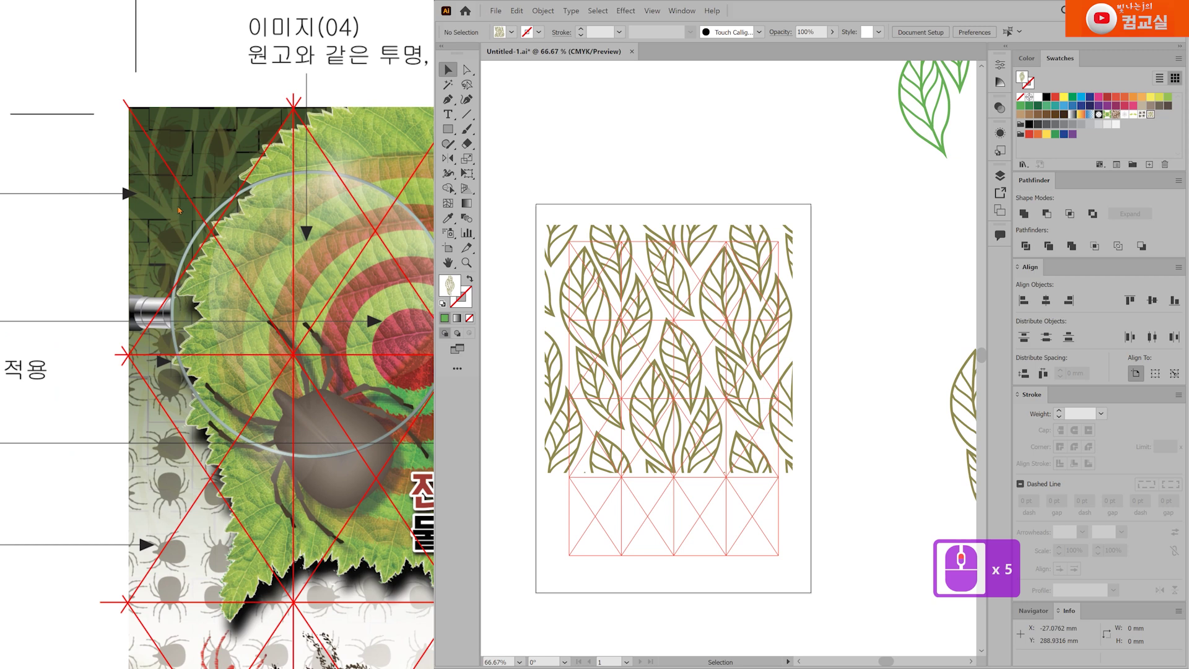
{"action": "scroll", "coordinate": [628, 322], "scroll_direction": "up", "scroll_amount": 1}
{"action": "scroll", "coordinate": [644, 338], "scroll_direction": "down", "scroll_amount": 1}
Move the leaf-patterned square slightly upward on the artboard and review the leaf artwork on the poster reference.
{"action": "left_click_drag", "start_coordinate": [724, 462], "coordinate": [720, 427]}
{"action": "left_click", "coordinate": [172, 227]}
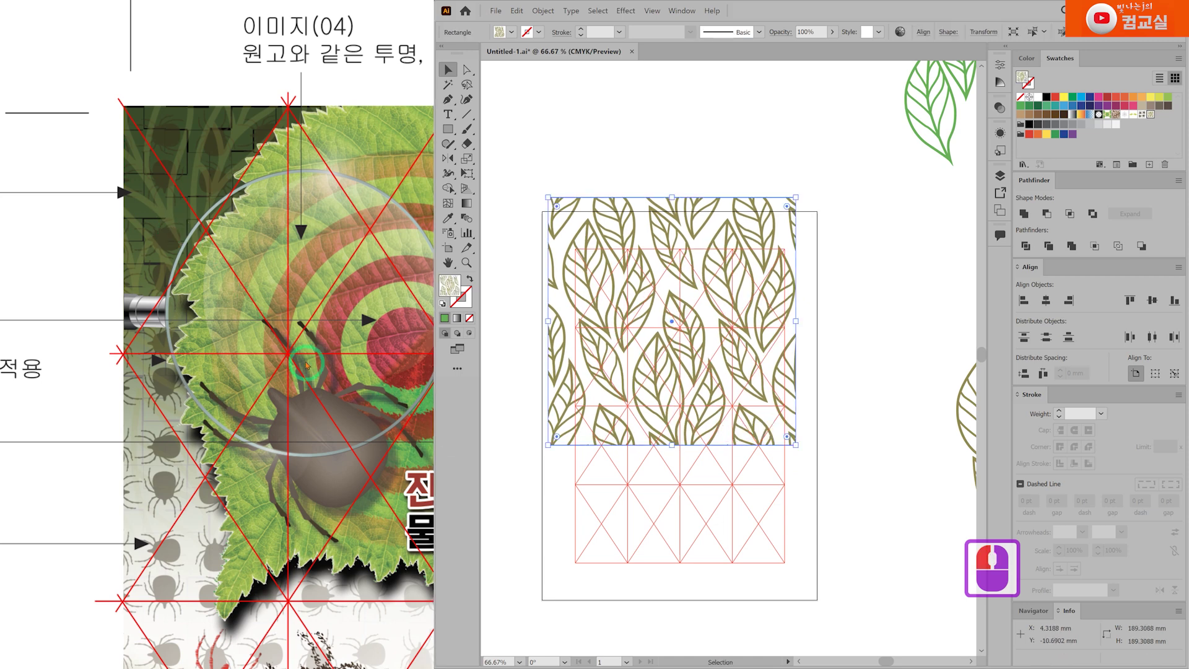
{"action": "left_click_drag", "start_coordinate": [420, 360], "coordinate": [223, 357]}
{"action": "left_click_drag", "start_coordinate": [431, 309], "coordinate": [228, 337]}
{"action": "double_click", "coordinate": [229, 339]}
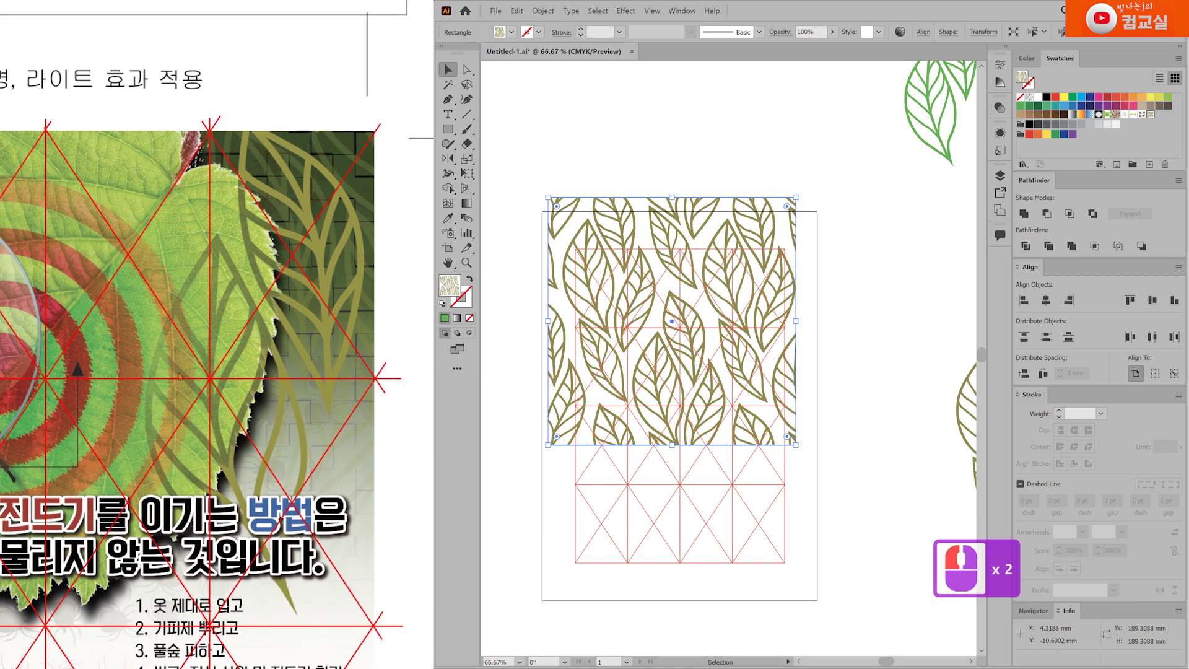
{"action": "scroll", "coordinate": [184, 380], "scroll_direction": "down", "scroll_amount": 5}
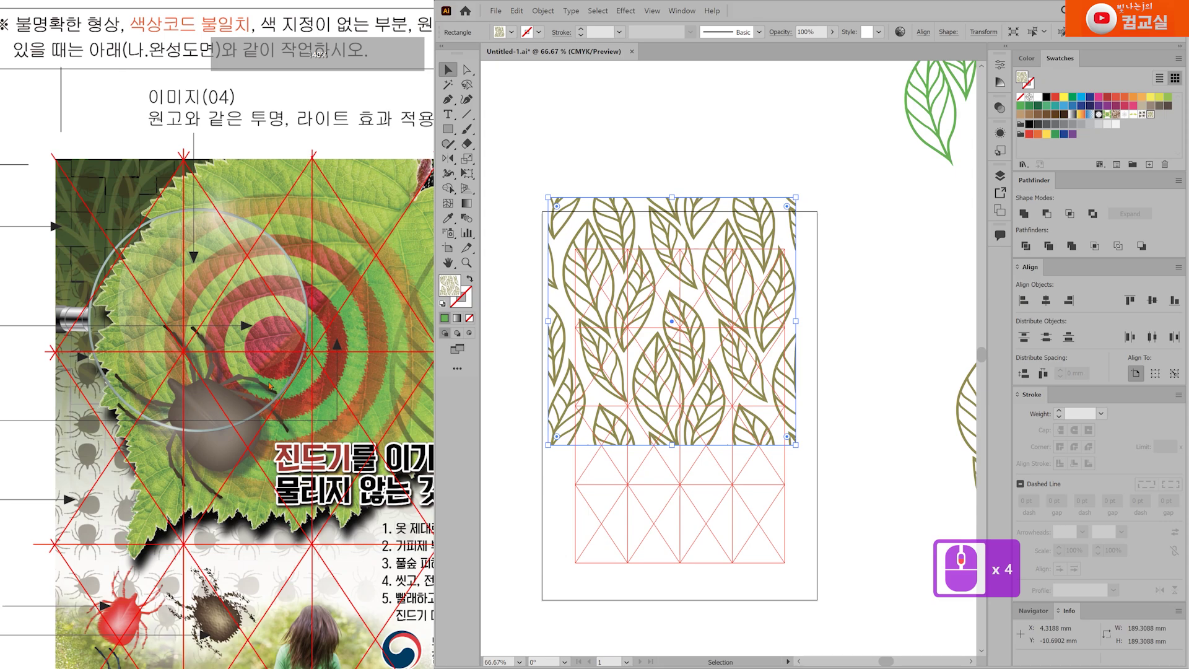
{"action": "scroll", "coordinate": [269, 385], "scroll_direction": "down", "scroll_amount": 3}
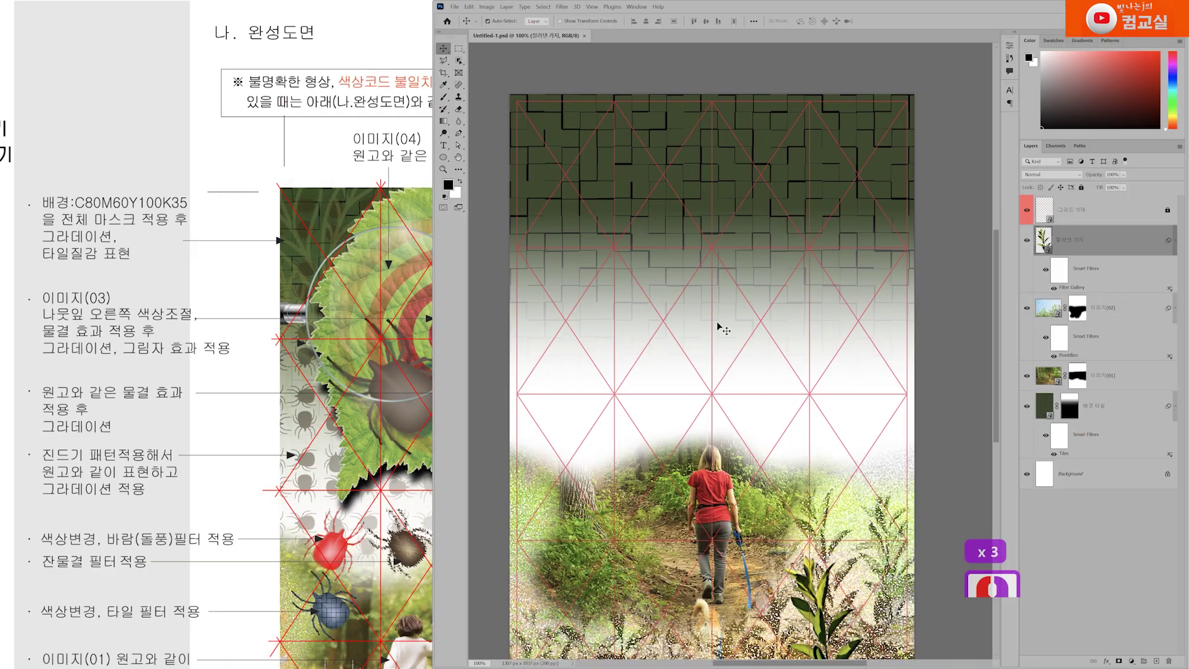
Switch to the Photoshop poster document and paste the tick pattern as a smart object.
{"action": "key", "text": "ctrl+v"}
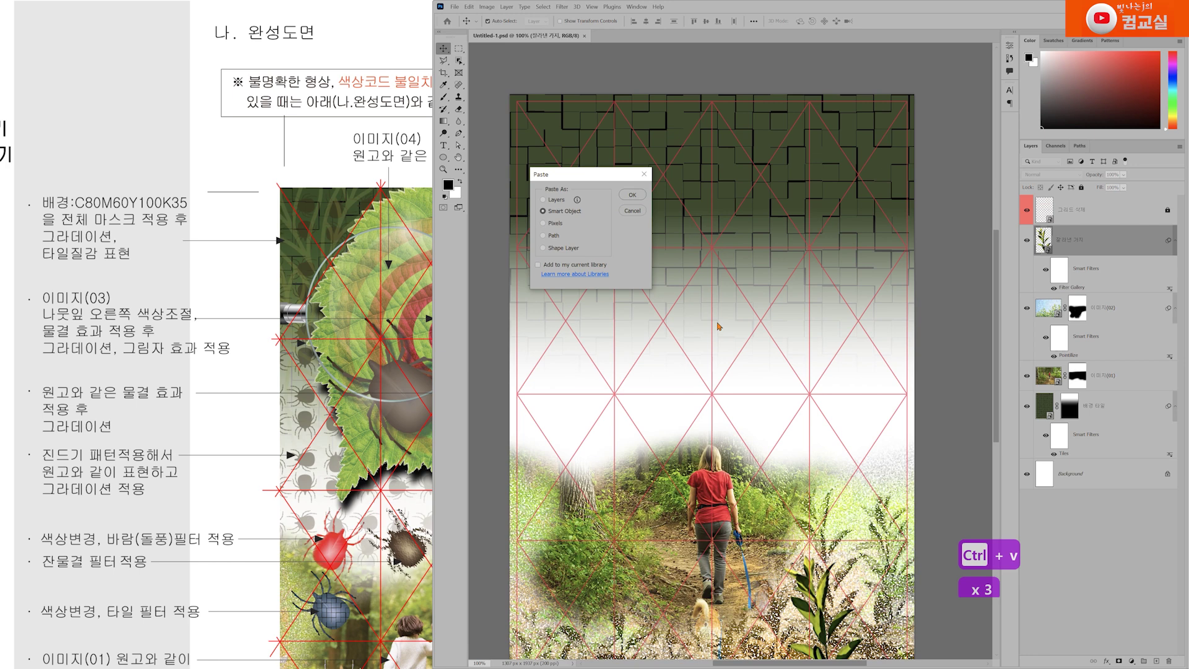
{"action": "key", "text": "Return"}
{"action": "key", "text": "Return"}
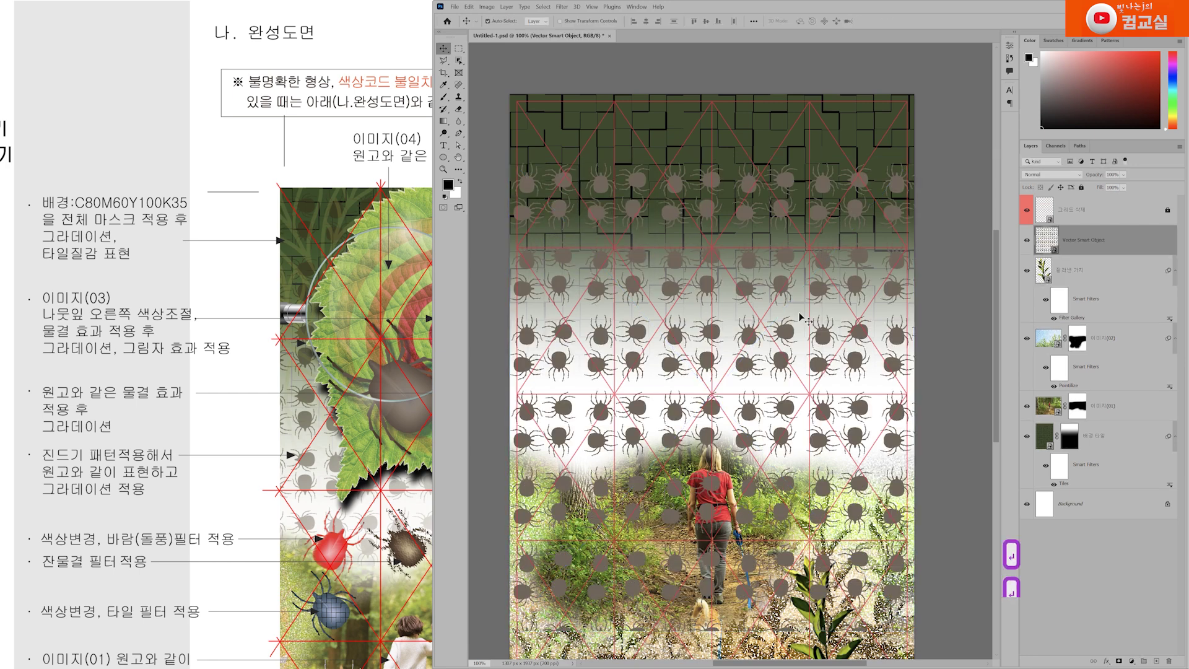
Rename the pasted tick pattern layer as 오브젝트3 and hide it.
{"action": "double_click", "coordinate": [1083, 239]}
{"action": "type", "text": "dhqm"}
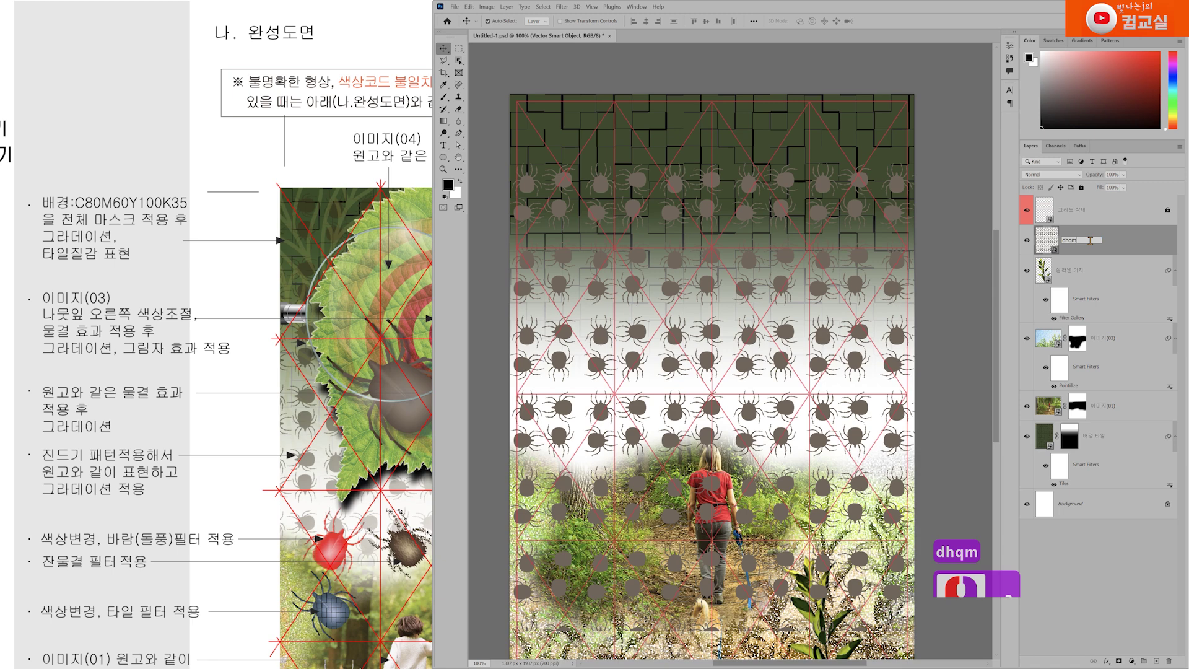
{"action": "key", "text": "BackSpace"}
{"action": "key", "text": "BackSpace"}
{"action": "key", "text": "Hangul"}
{"action": "type", "text": "오브제"}
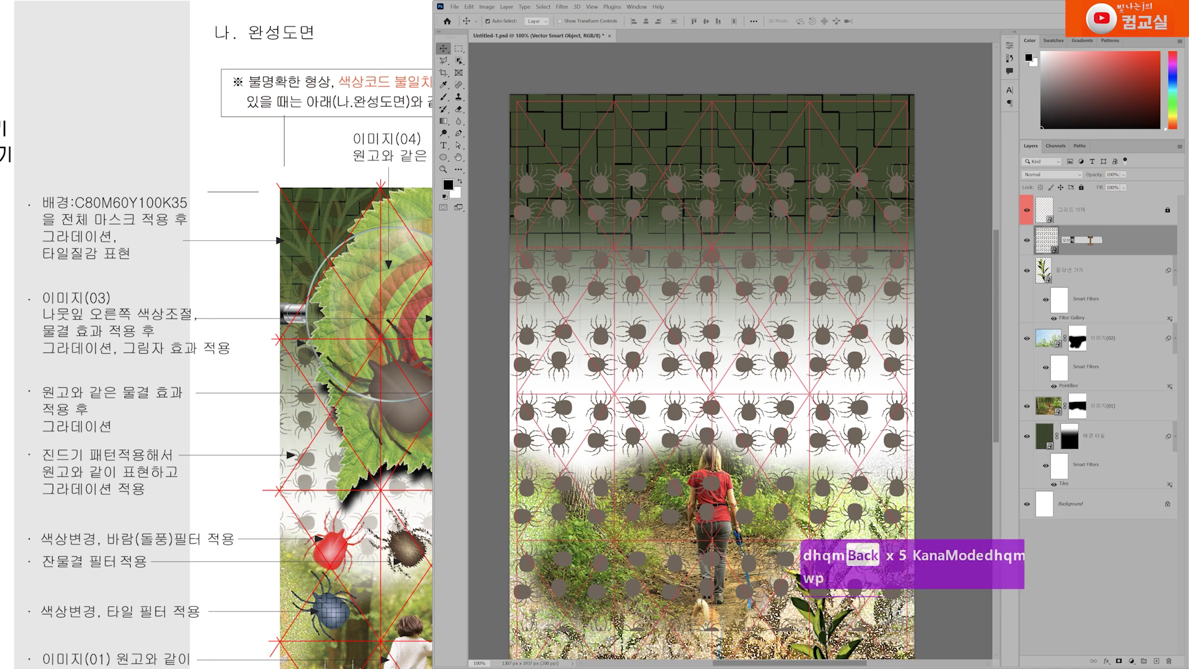
{"action": "type", "text": "3"}
{"action": "key", "text": "Return"}
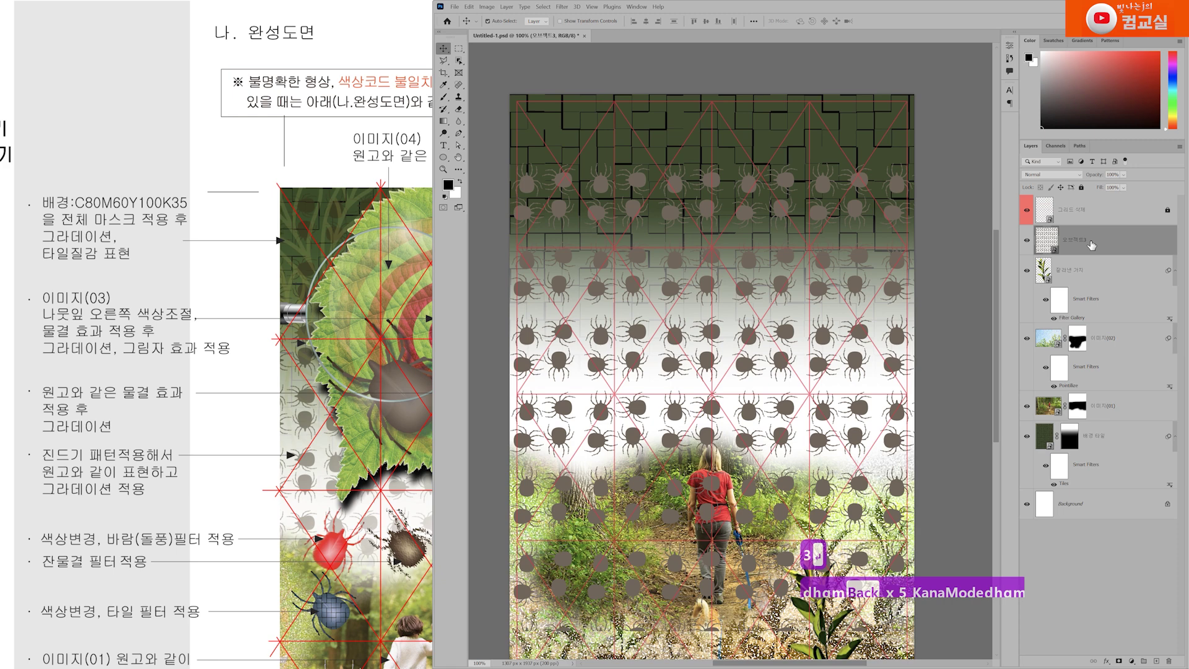
{"action": "left_click", "coordinate": [1027, 239]}
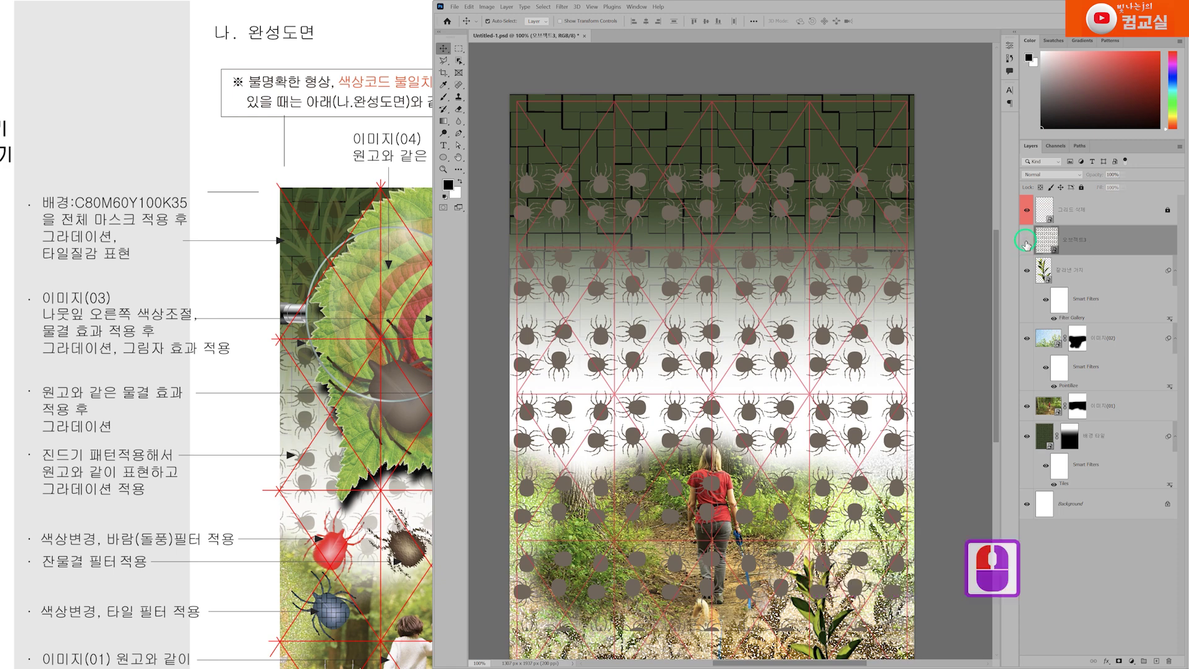
Paste the olive leaf pattern into the poster as a smart object.
{"action": "key", "text": "ctrl+v"}
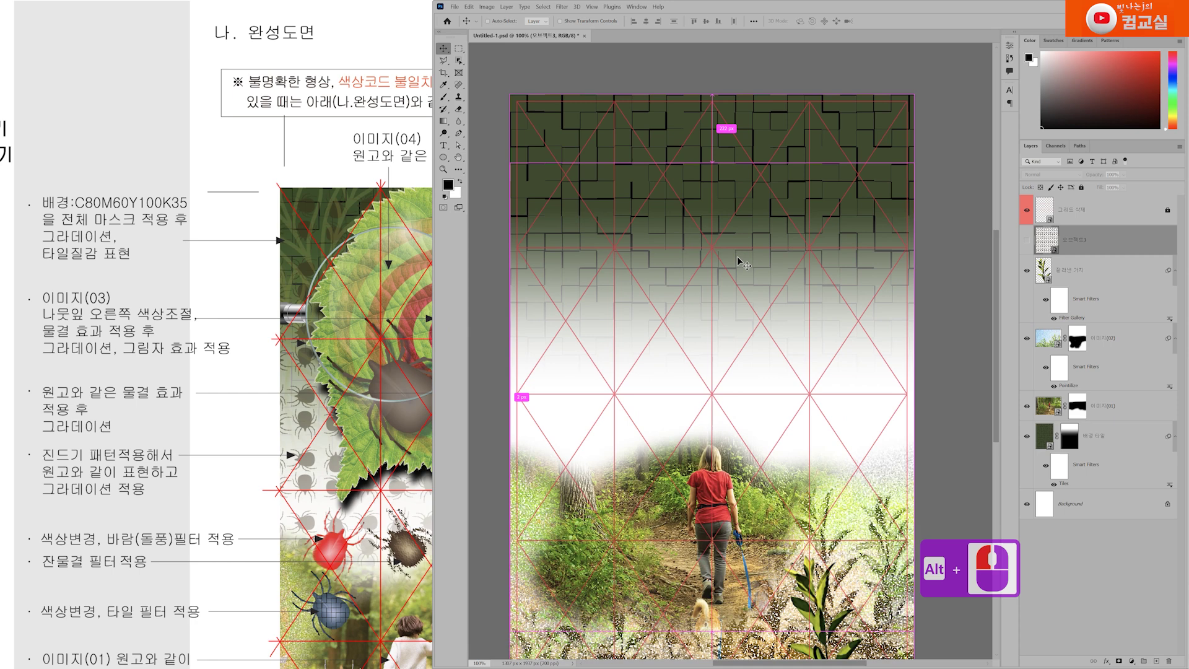
{"action": "left_click", "coordinate": [638, 195]}
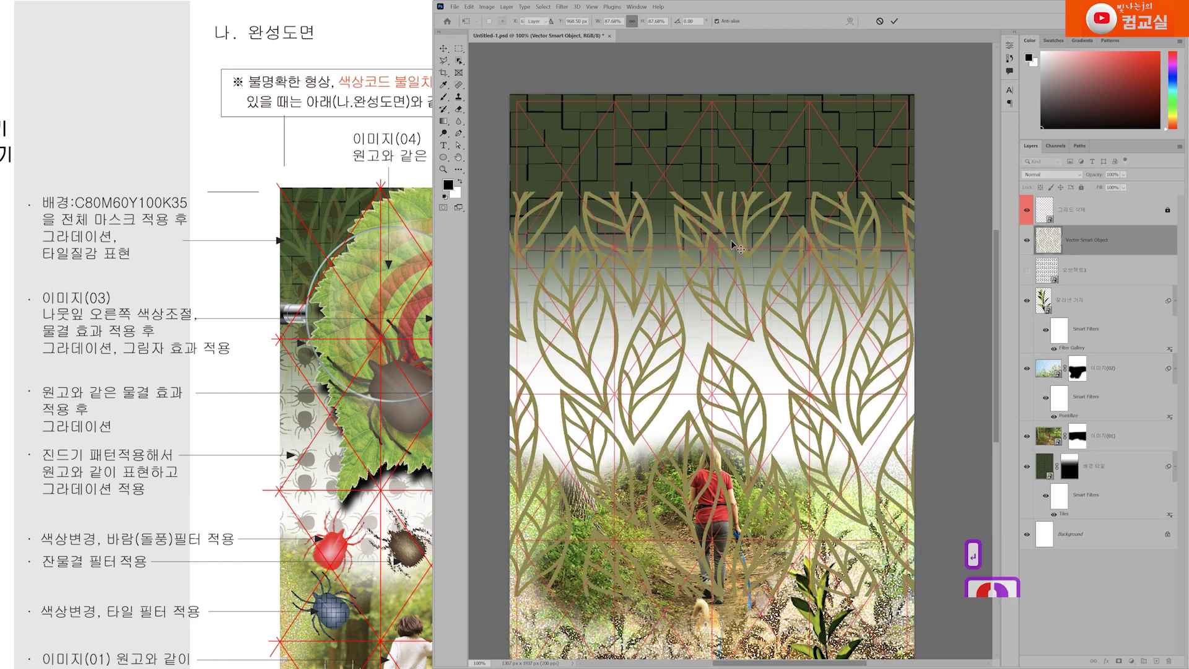
{"action": "key", "text": "Return"}
Rename the pasted leaf pattern layer as 오브젝트6 and hide it.
{"action": "double_click", "coordinate": [1078, 240]}
{"action": "type", "text": "오브젝트6"}
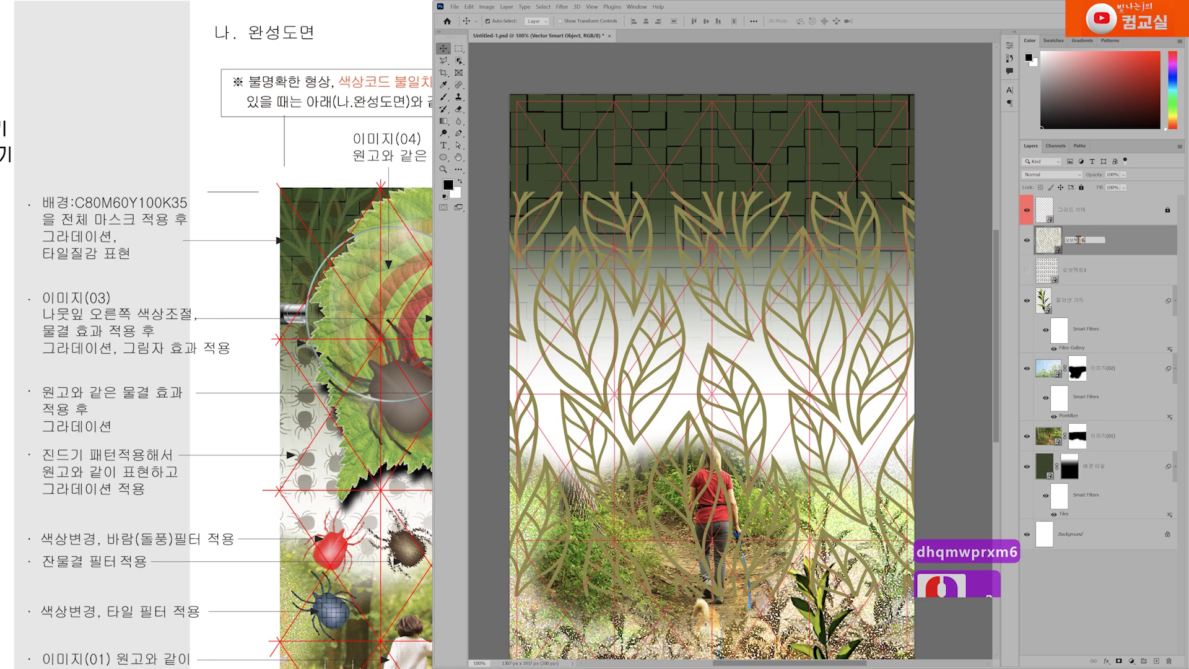
{"action": "key", "text": "Return"}
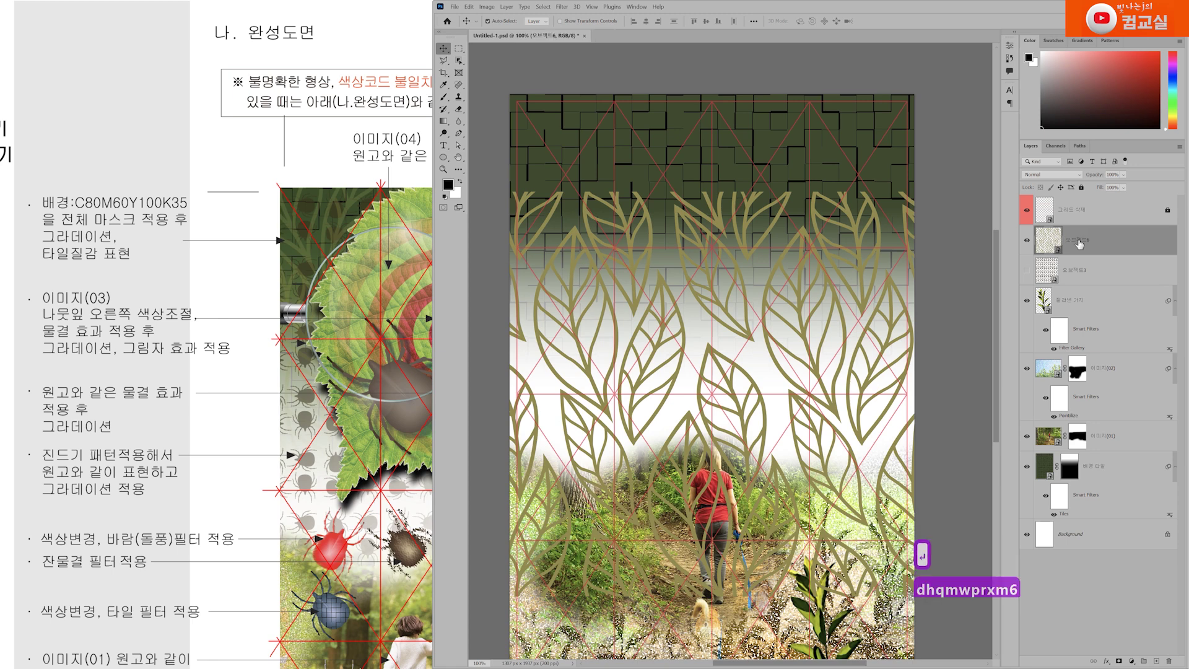
{"action": "left_click", "coordinate": [1026, 240]}
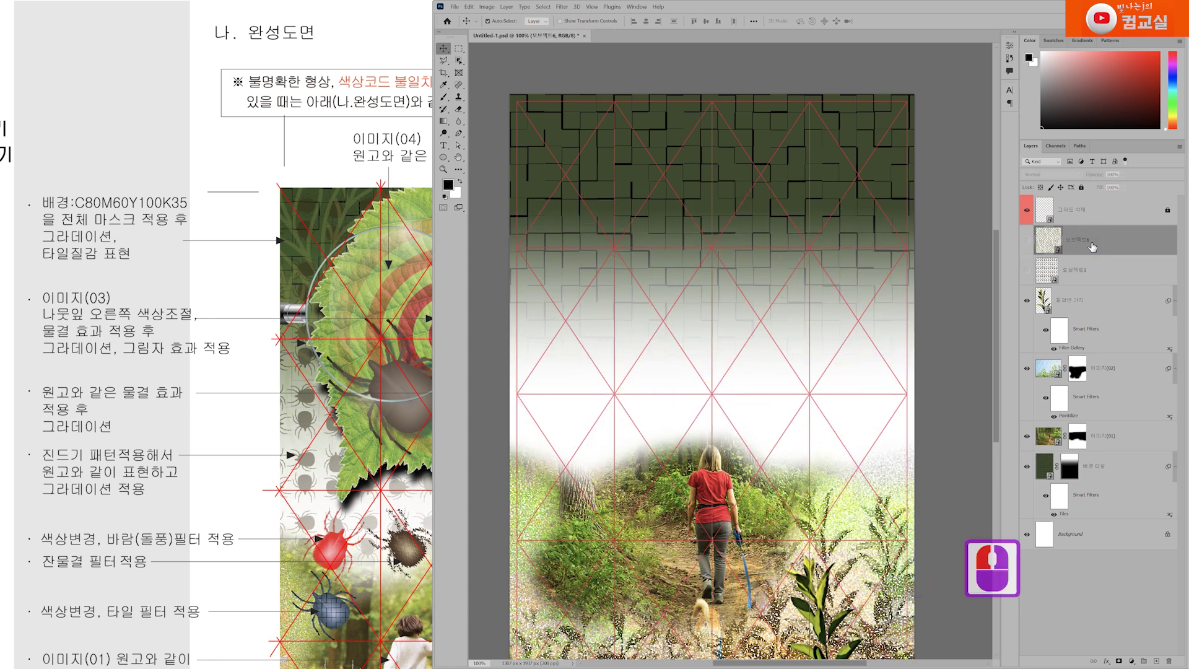
Paste the pair of olive leaves into the poster as a smart object.
{"action": "key", "text": "ctrl+v"}
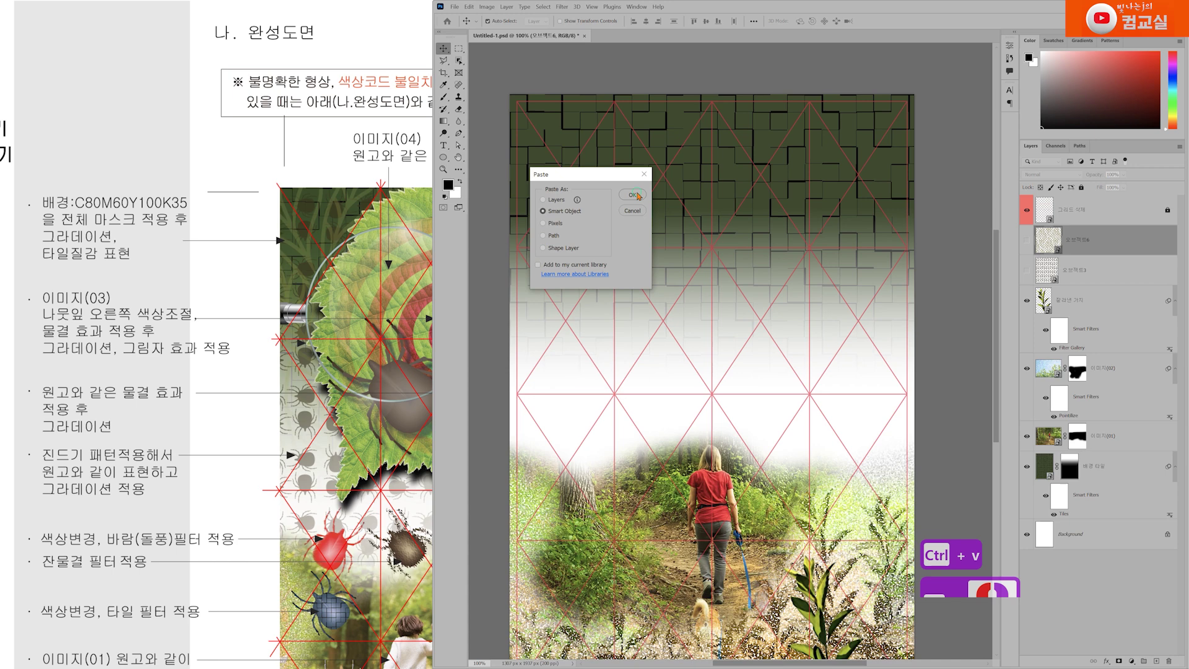
{"action": "left_click", "coordinate": [638, 195]}
{"action": "key", "text": "Return"}
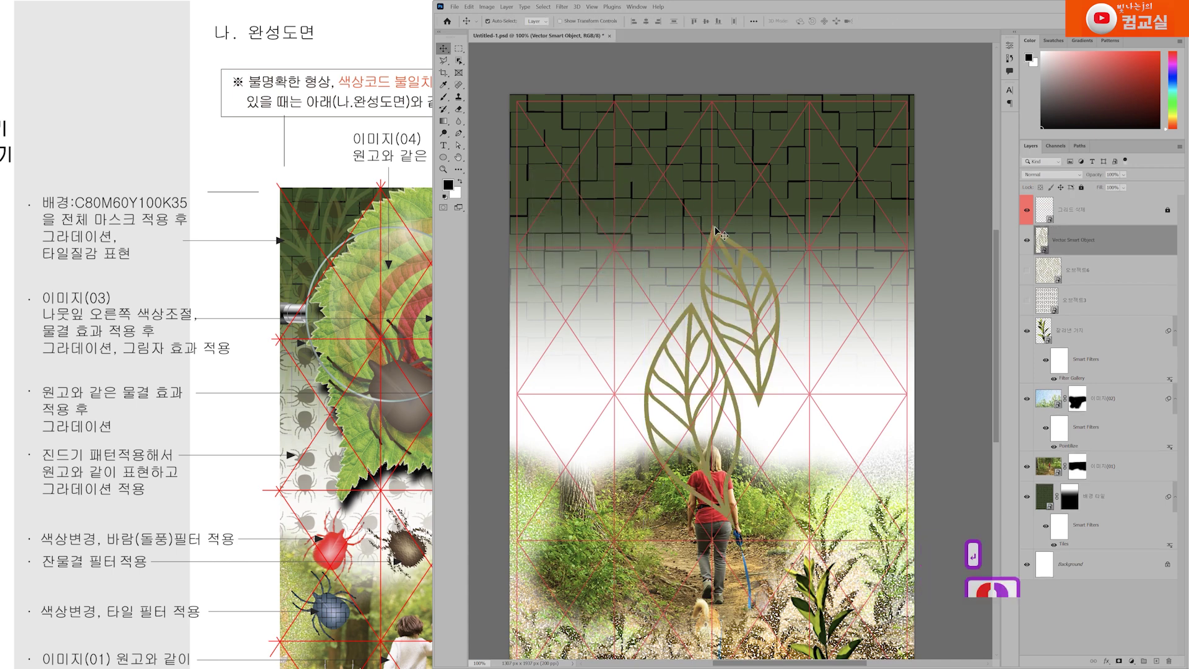
Rename the pasted leaf pair layer as 나뭇잎 2개 and hide it.
{"action": "double_click", "coordinate": [1070, 240]}
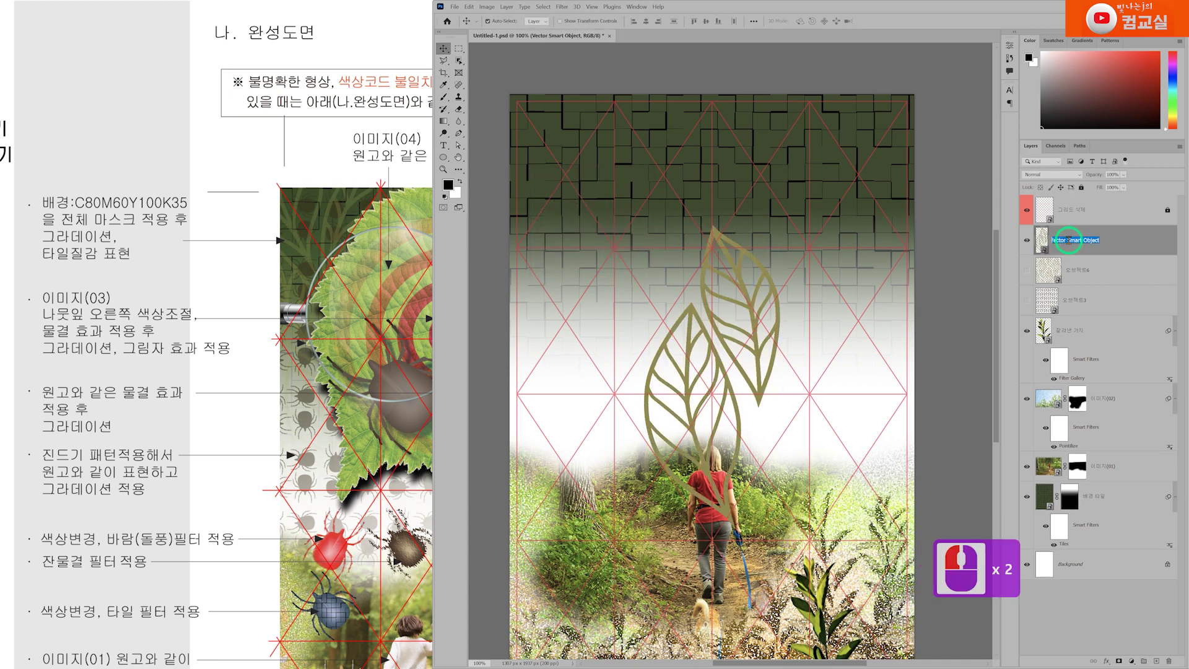
{"action": "type", "text": "나뭇ㅇㅣㅍ 2개"}
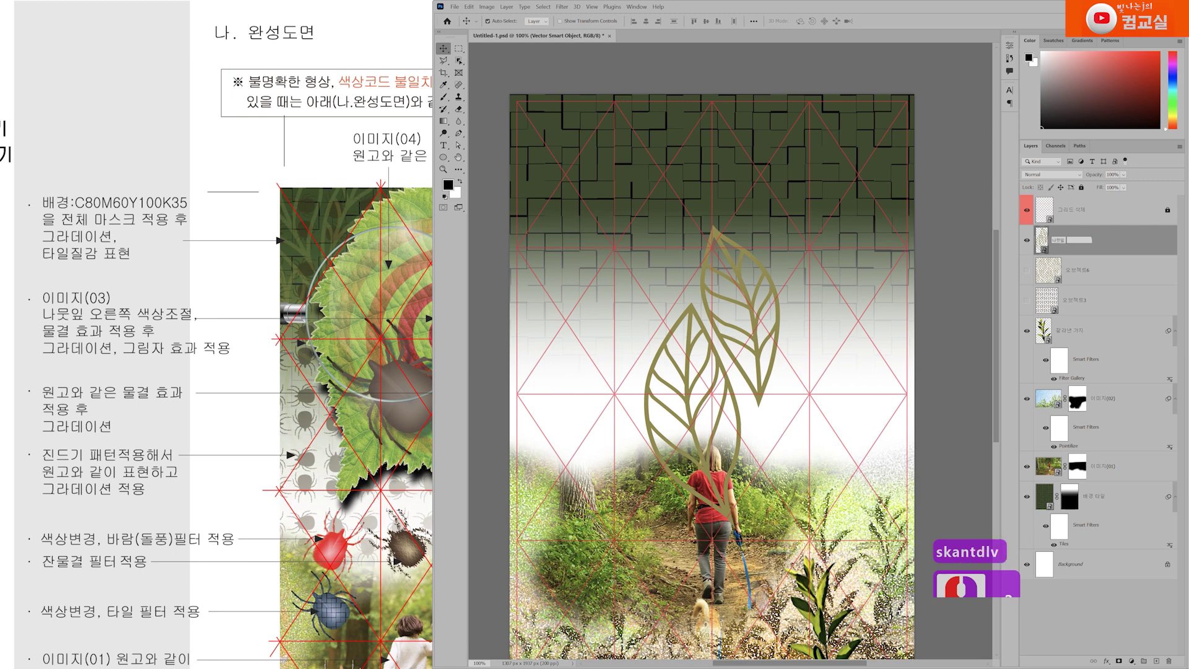
{"action": "key", "text": "Return"}
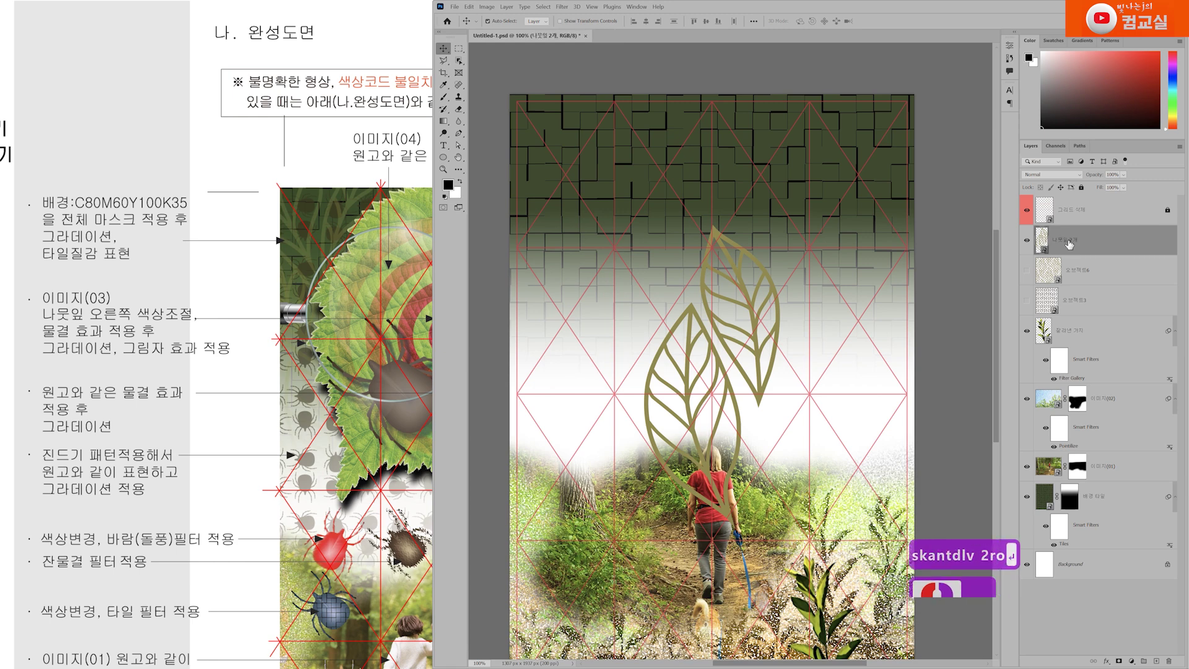
{"action": "left_click", "coordinate": [1027, 241]}
Show the 오브젝트3 tick pattern layer and check the reference's instructions for its arrangement and gradient.
{"action": "left_click", "coordinate": [1027, 301]}
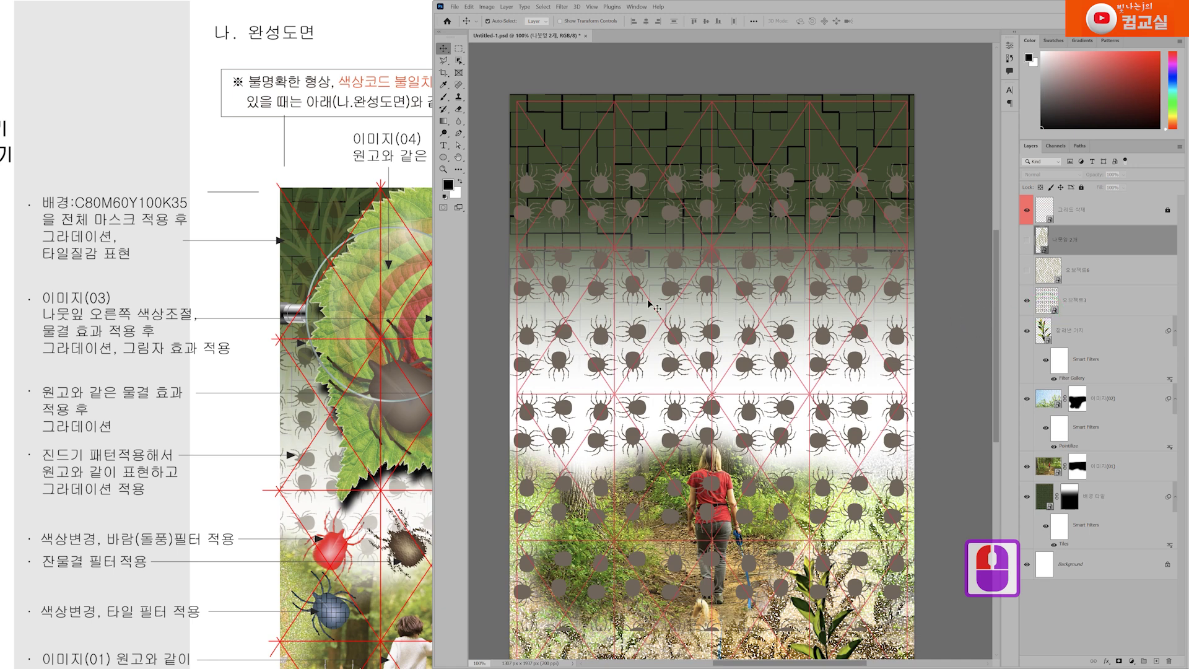
{"action": "scroll", "coordinate": [321, 520], "scroll_direction": "down", "scroll_amount": 2}
{"action": "scroll", "coordinate": [326, 402], "scroll_direction": "up", "scroll_amount": 2}
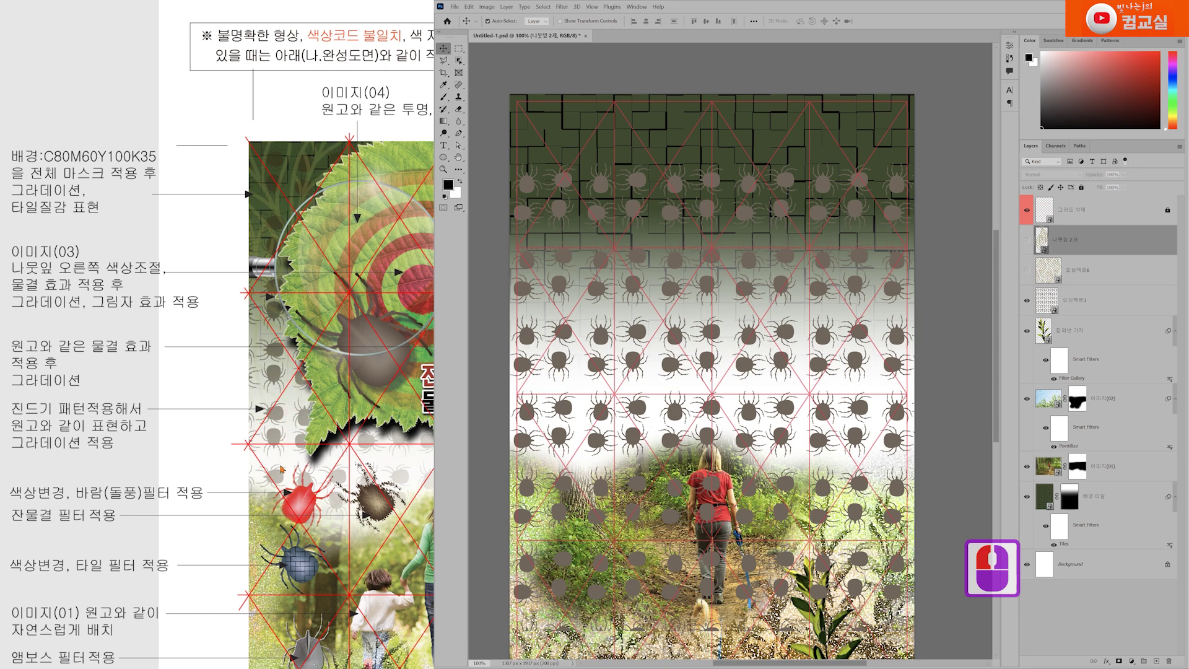
{"action": "left_click", "coordinate": [274, 441]}
{"action": "left_click", "coordinate": [106, 379]}
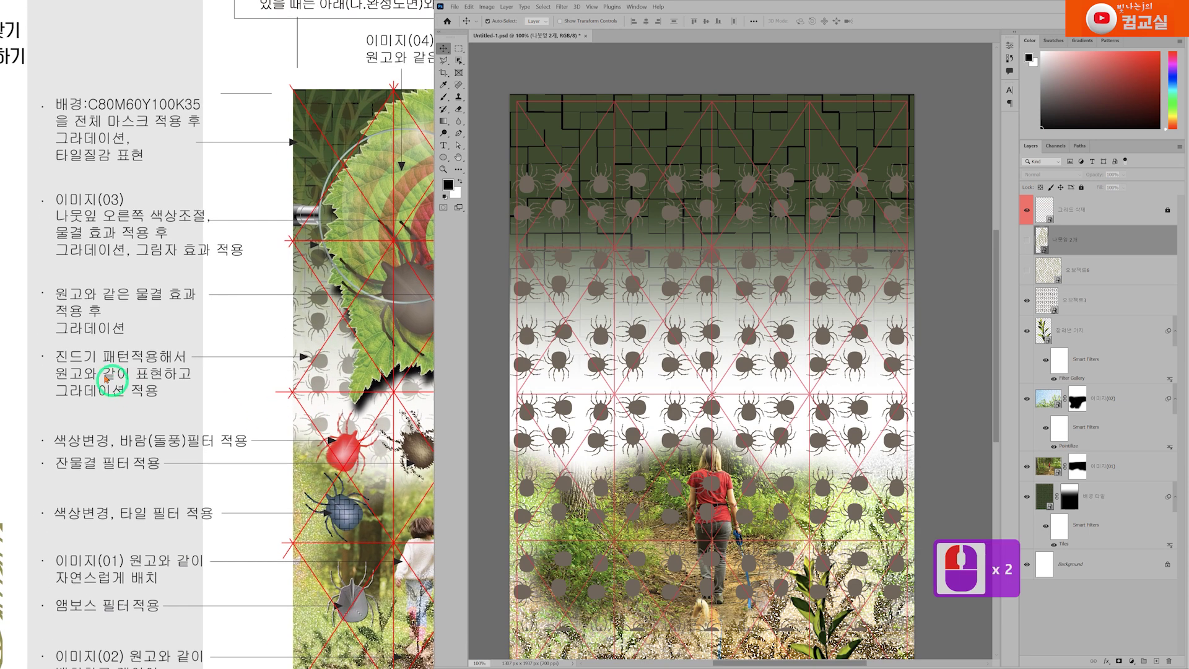
{"action": "left_click", "coordinate": [146, 356]}
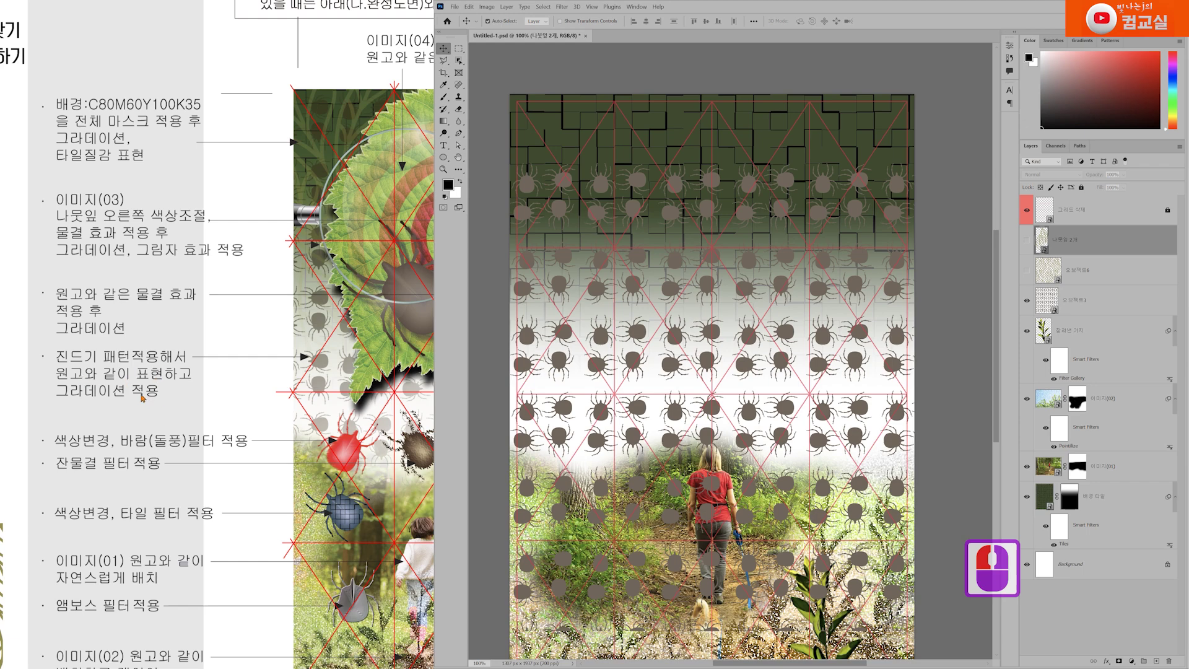
{"action": "left_click_drag", "start_coordinate": [243, 436], "coordinate": [132, 315]}
{"action": "left_click_drag", "start_coordinate": [224, 442], "coordinate": [188, 408]}
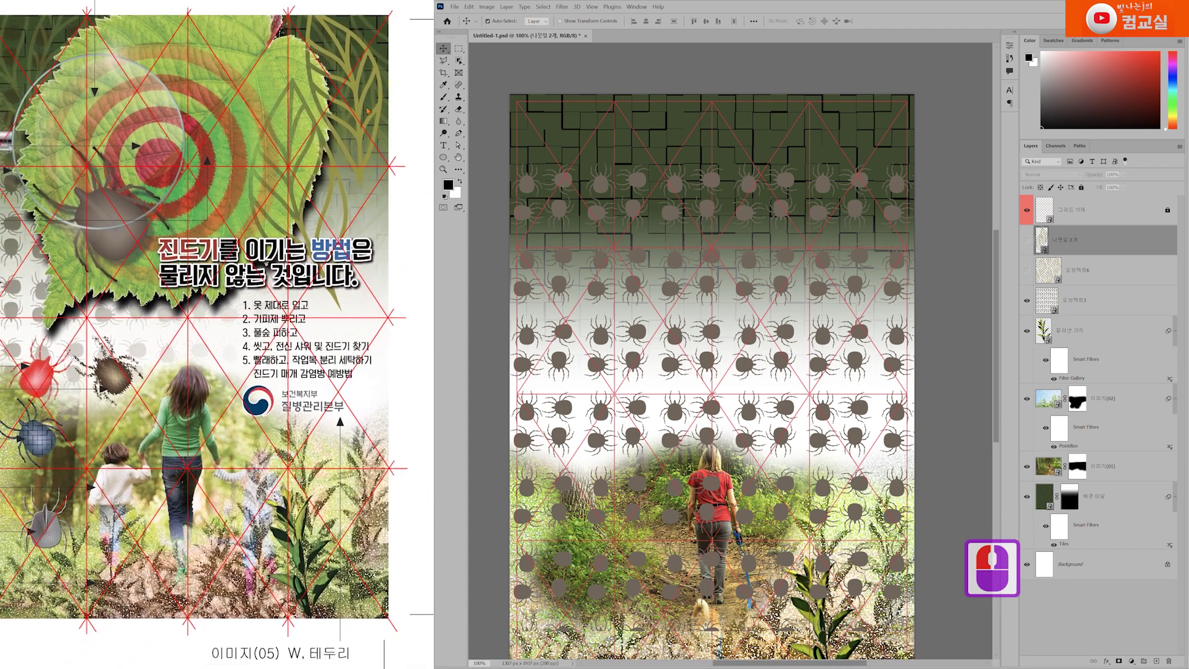
Examine the leaf outlines and the faded tick pattern on the poster reference and compare them with the canvas.
{"action": "left_click_drag", "start_coordinate": [326, 121], "coordinate": [266, 210]}
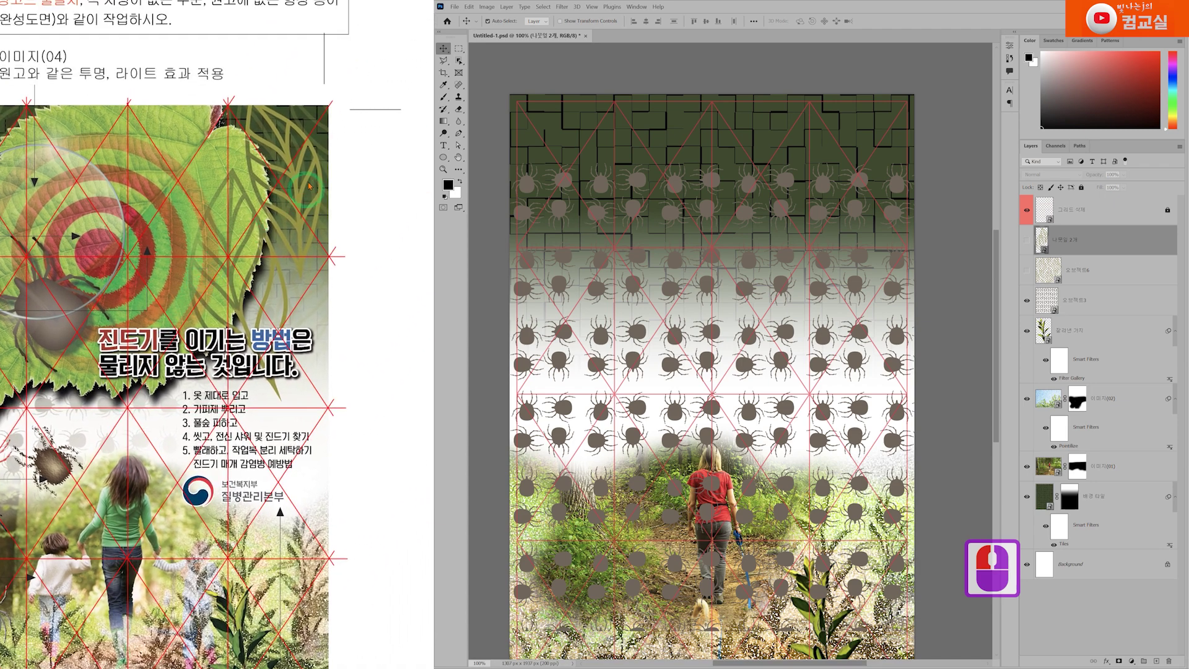
{"action": "scroll", "coordinate": [317, 119], "scroll_direction": "up", "scroll_amount": 3}
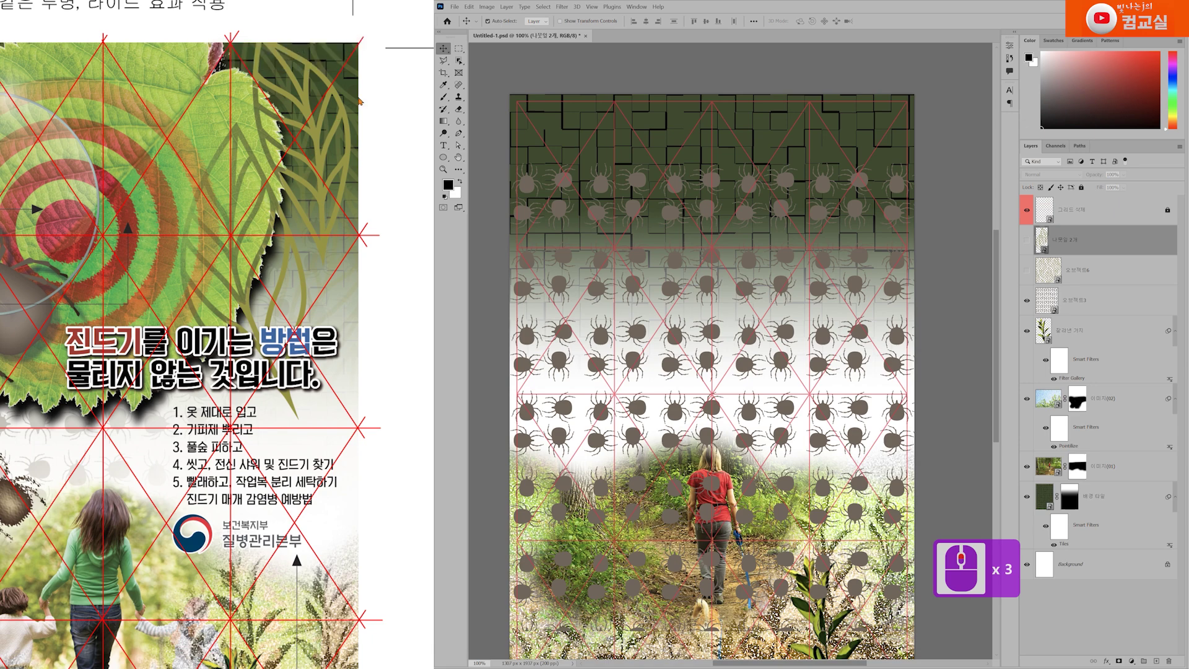
{"action": "scroll", "coordinate": [258, 144], "scroll_direction": "up", "scroll_amount": 3}
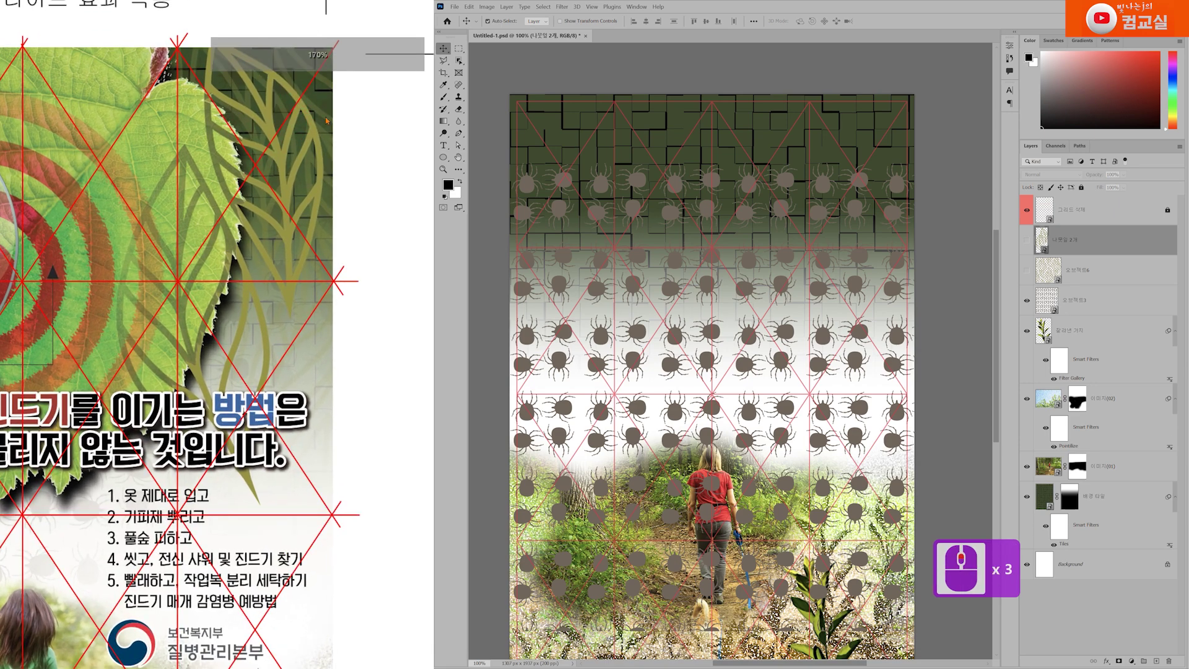
{"action": "left_click", "coordinate": [323, 113]}
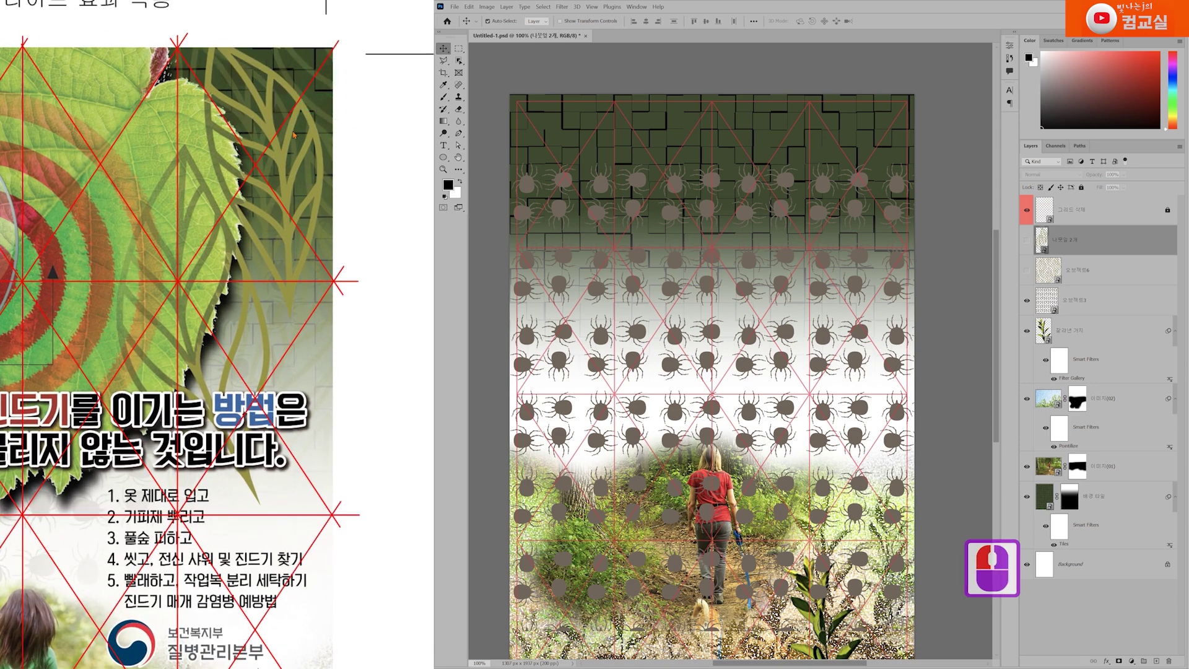
{"action": "left_click_drag", "start_coordinate": [278, 314], "coordinate": [269, 263]}
{"action": "left_click", "coordinate": [227, 467]}
{"action": "double_click", "coordinate": [261, 325]}
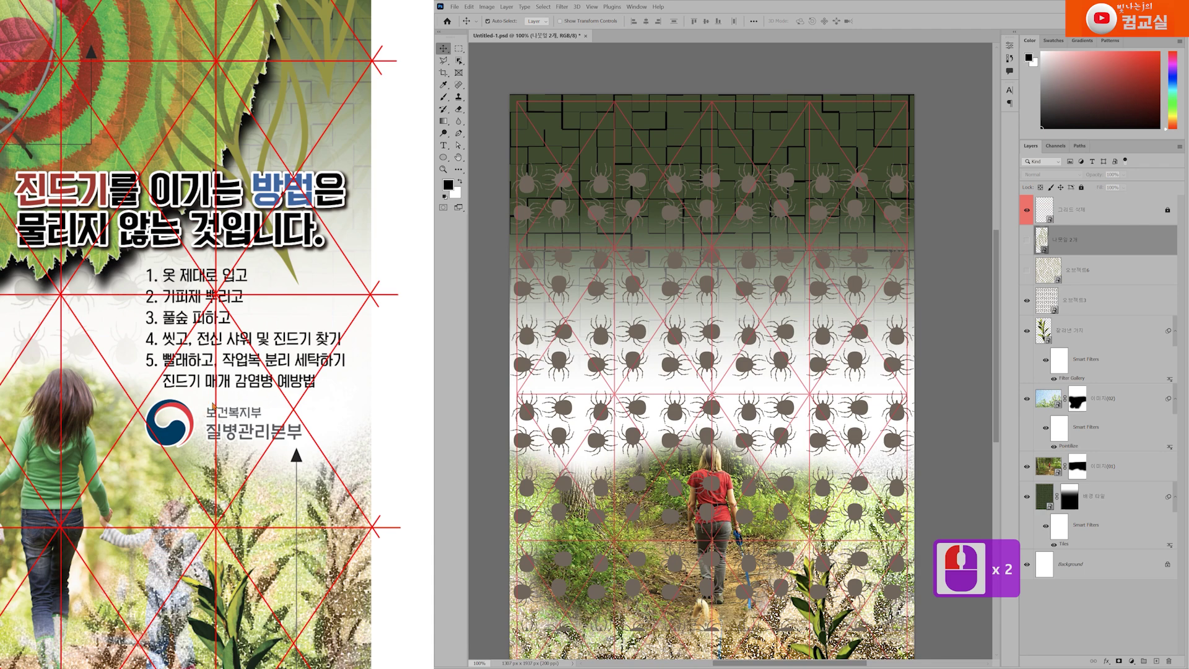
{"action": "scroll", "coordinate": [211, 408], "scroll_direction": "down", "scroll_amount": 7}
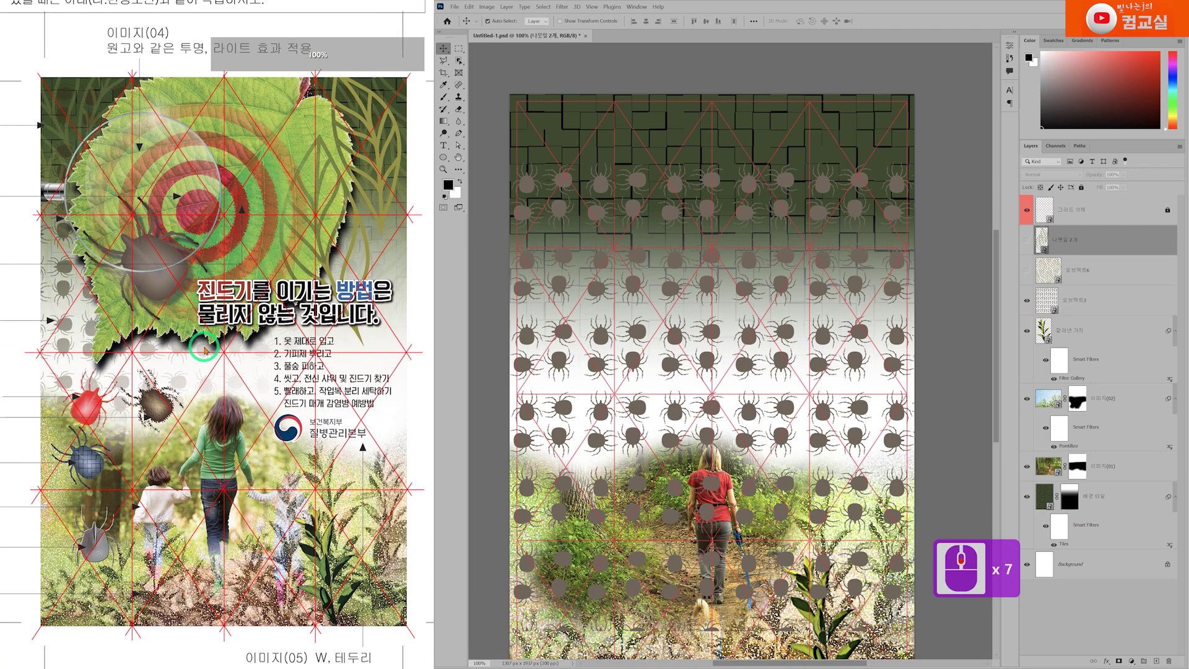
{"action": "left_click", "coordinate": [487, 335]}
{"action": "left_click", "coordinate": [604, 336]}
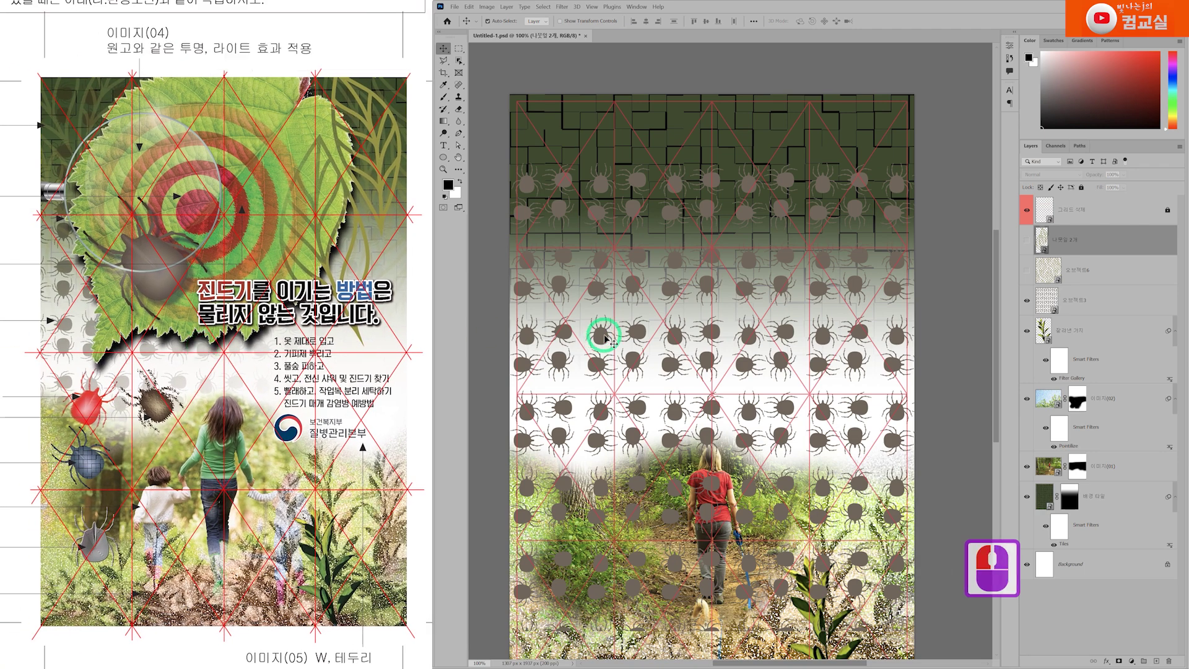
Move the 오브젝트3 tick pattern up to the poster's top edge and align it with the canvas sides.
{"action": "key", "text": "ctrl+t"}
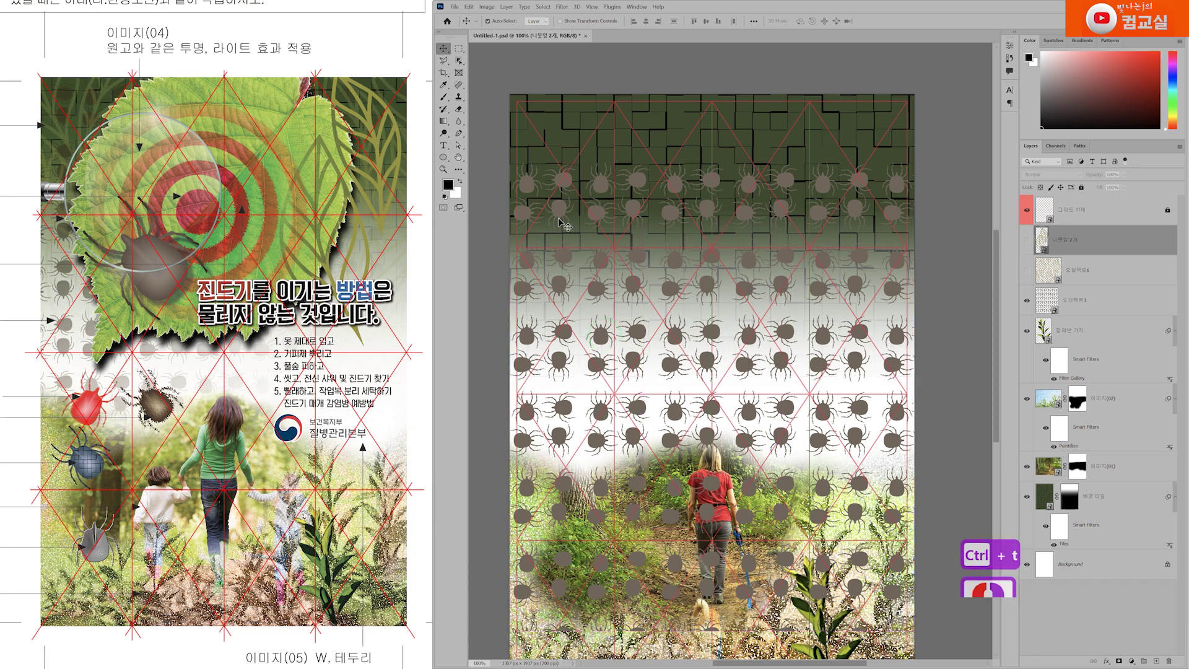
{"action": "key", "text": "ctrl+t"}
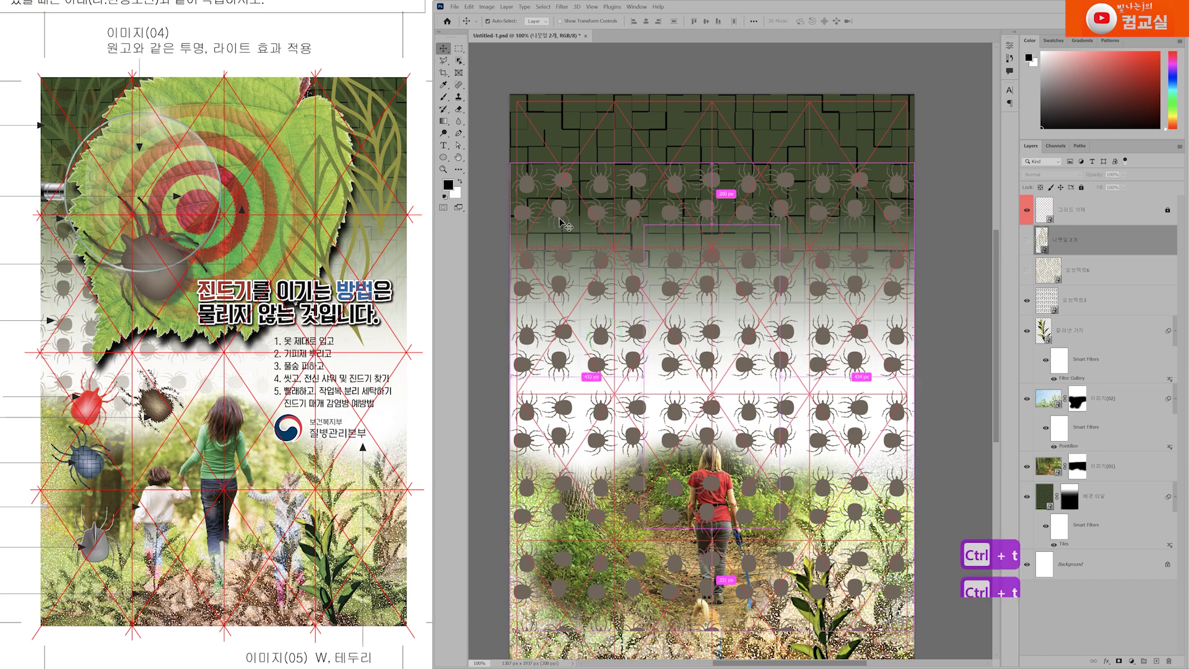
{"action": "left_click", "coordinate": [1096, 308]}
{"action": "key", "text": "ctrl+t"}
{"action": "left_click_drag", "start_coordinate": [599, 297], "coordinate": [595, 229]}
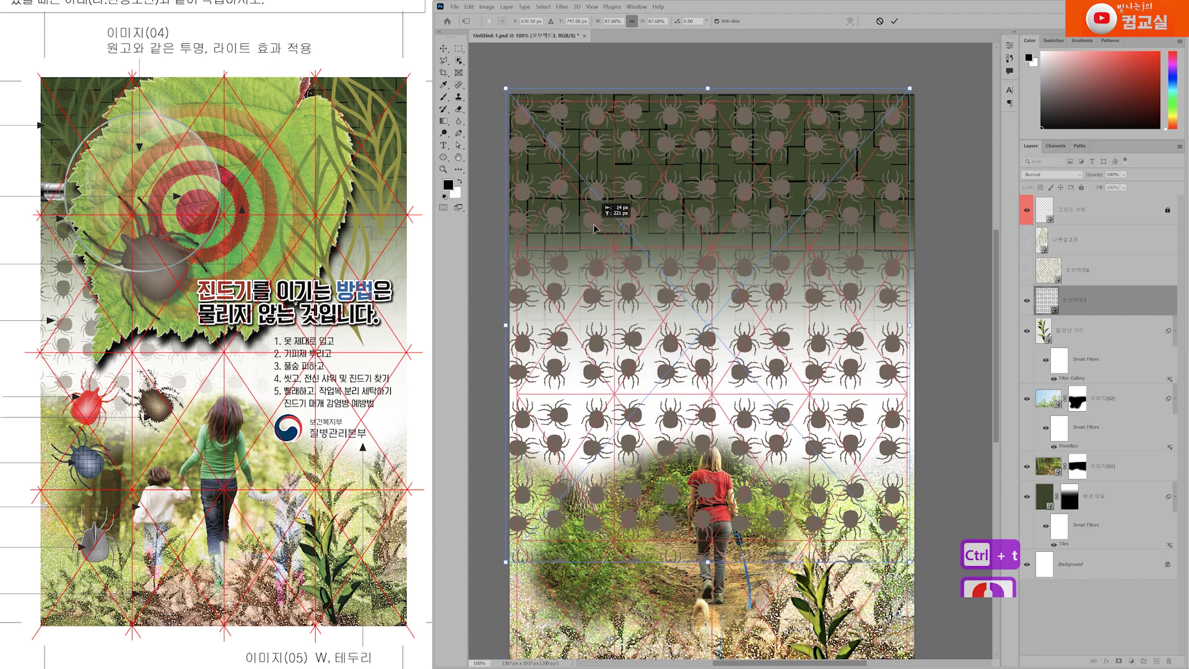
{"action": "left_click_drag", "start_coordinate": [595, 229], "coordinate": [597, 228]}
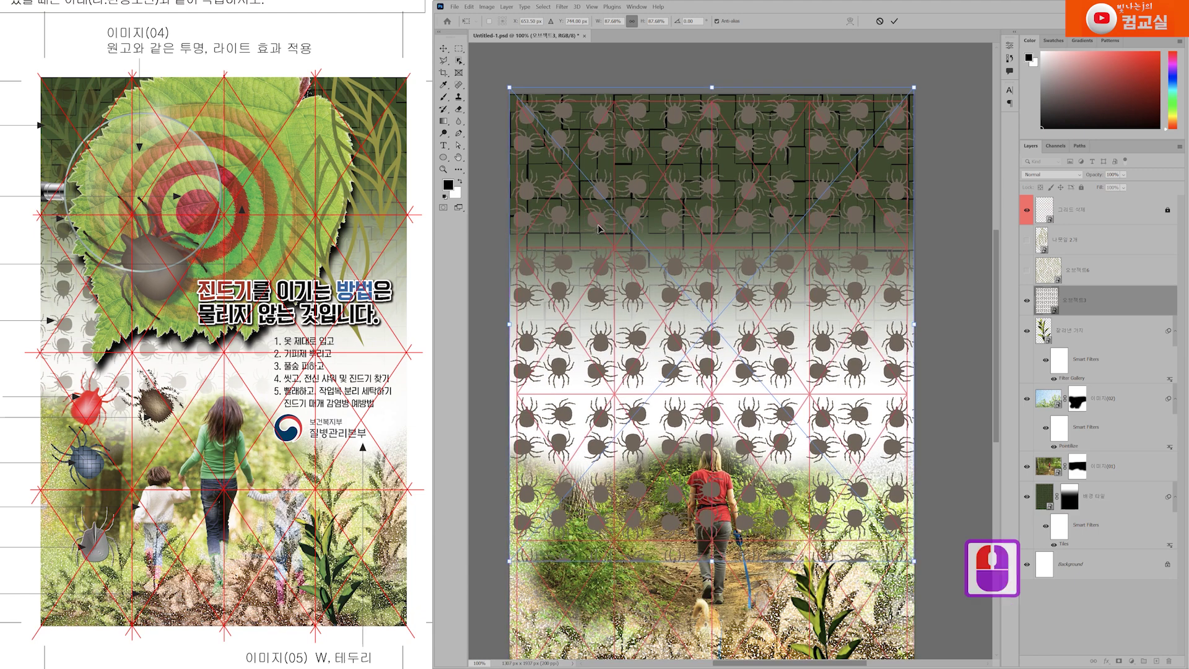
{"action": "key", "text": "Return"}
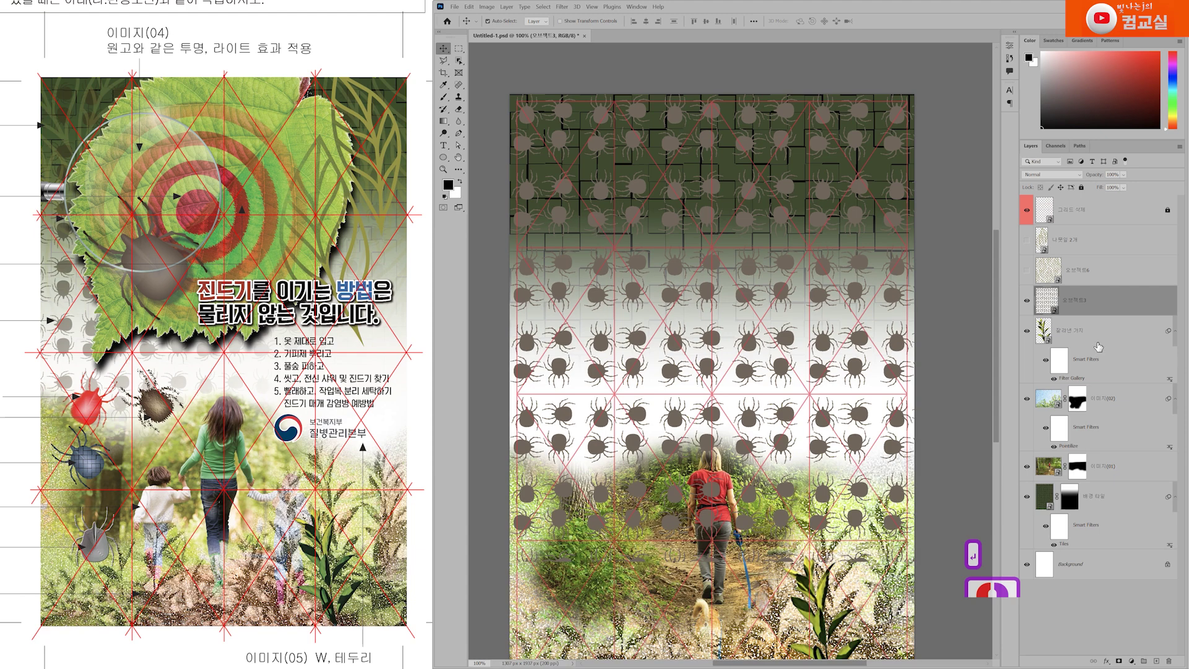
Set the tick pattern layer's blend mode to Multiply and its opacity to 50%.
{"action": "left_click", "coordinate": [1050, 177]}
{"action": "left_click", "coordinate": [1042, 213]}
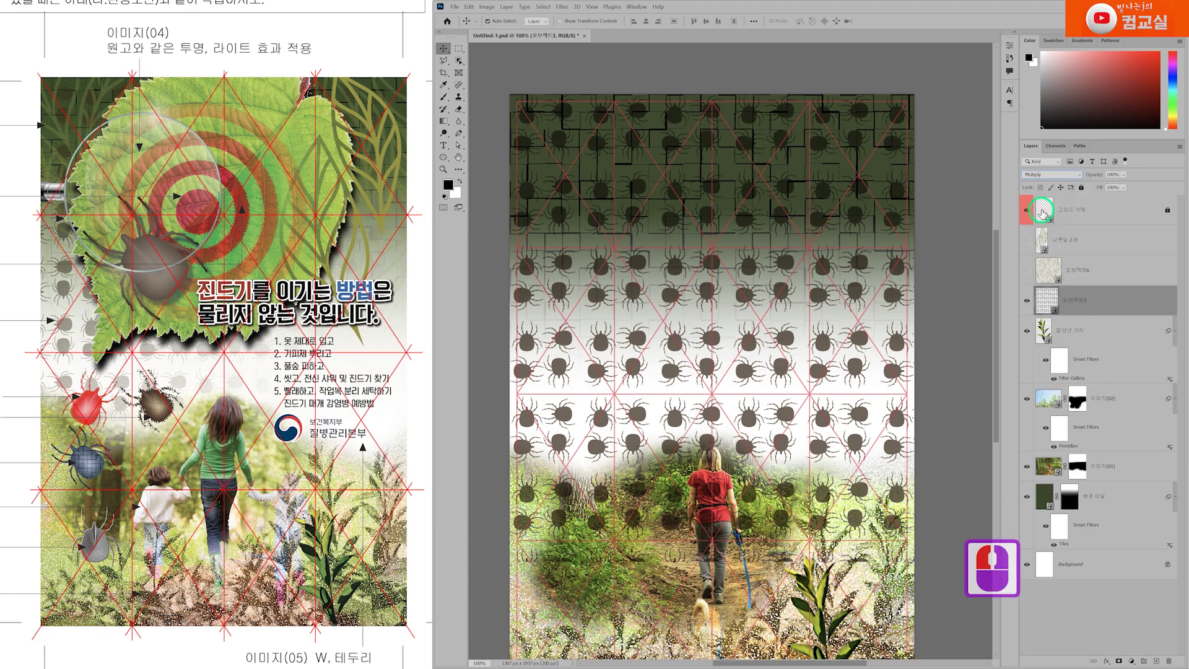
{"action": "double_click", "coordinate": [1112, 175]}
{"action": "type", "text": "50"}
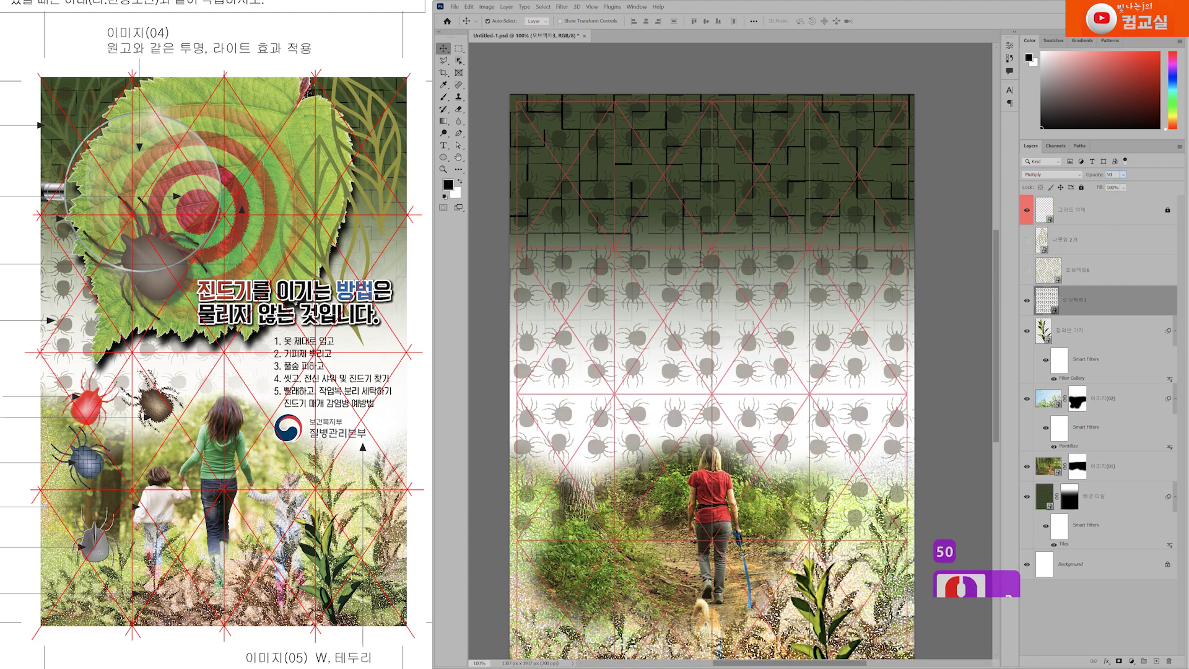
{"action": "key", "text": "Return"}
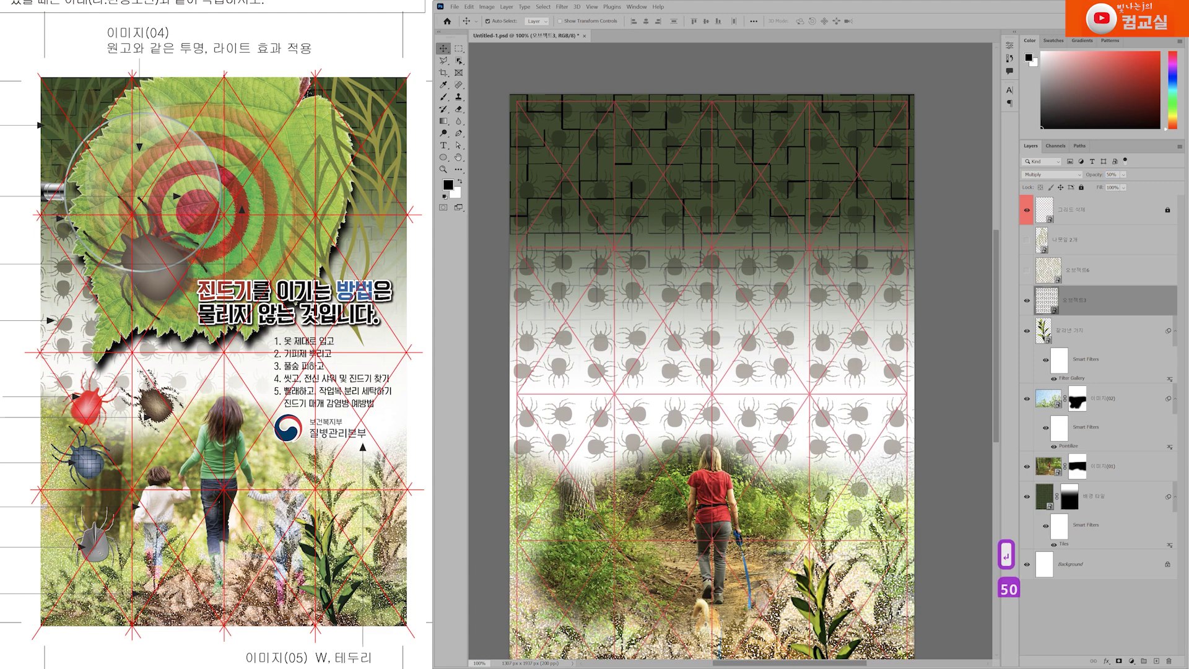
Check the reference's object drawings and its instructions for the tick pattern's arrangement and gradient.
{"action": "left_click", "coordinate": [239, 445]}
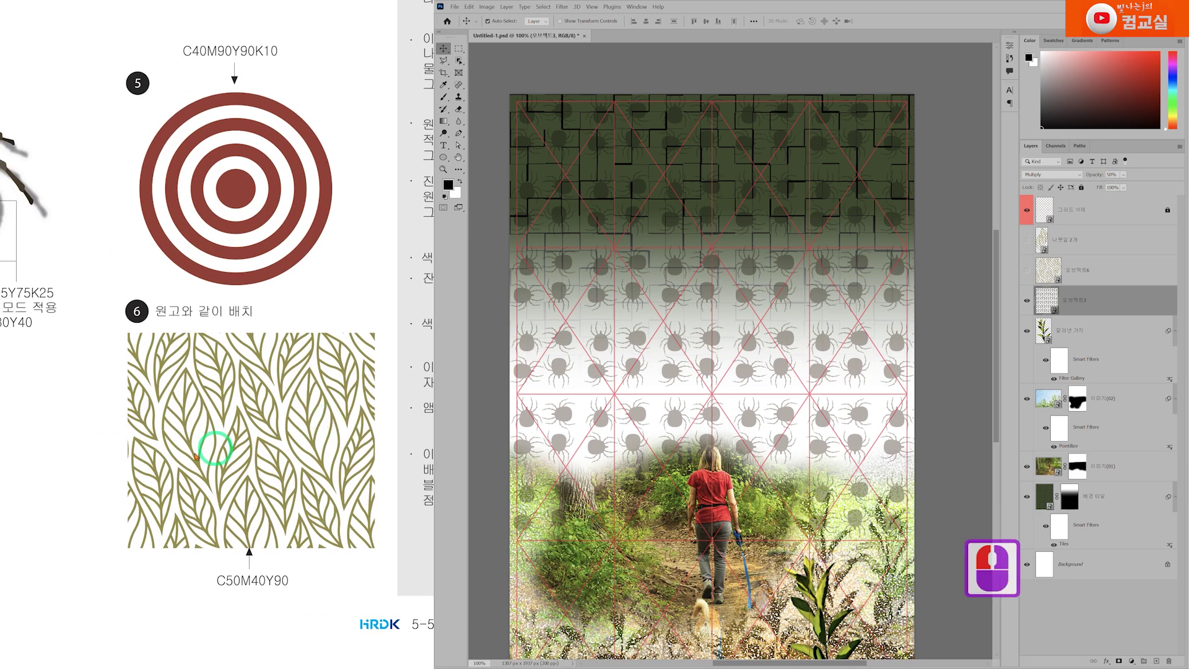
{"action": "left_click", "coordinate": [304, 439]}
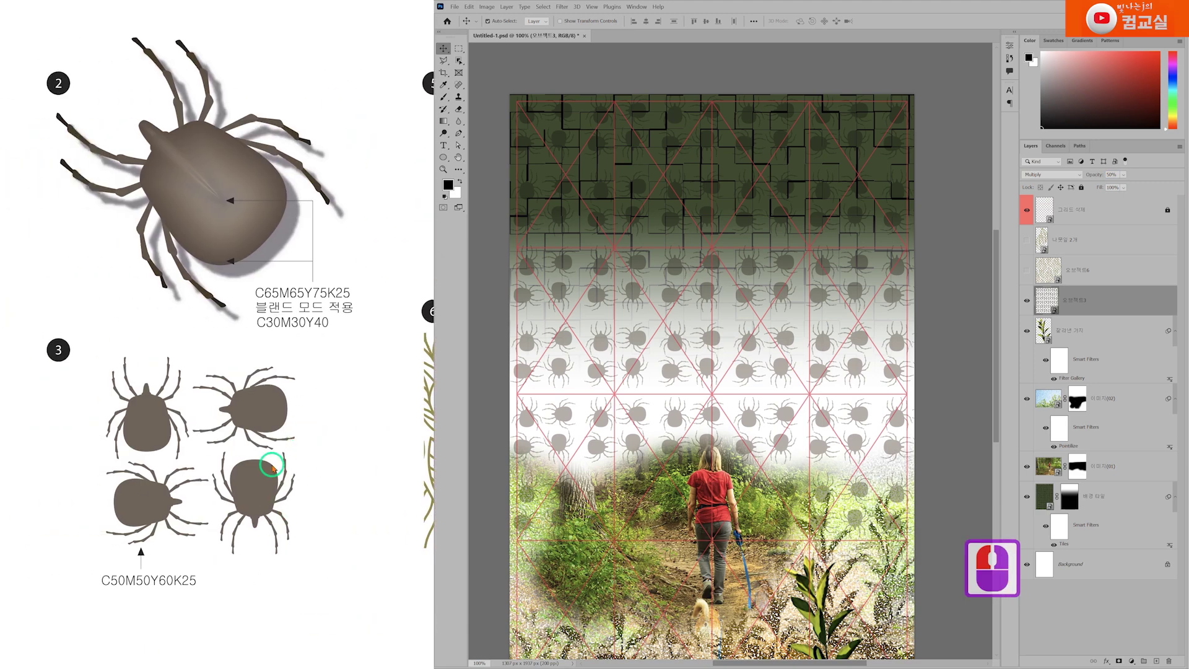
{"action": "double_click", "coordinate": [299, 440]}
{"action": "left_click", "coordinate": [297, 466]}
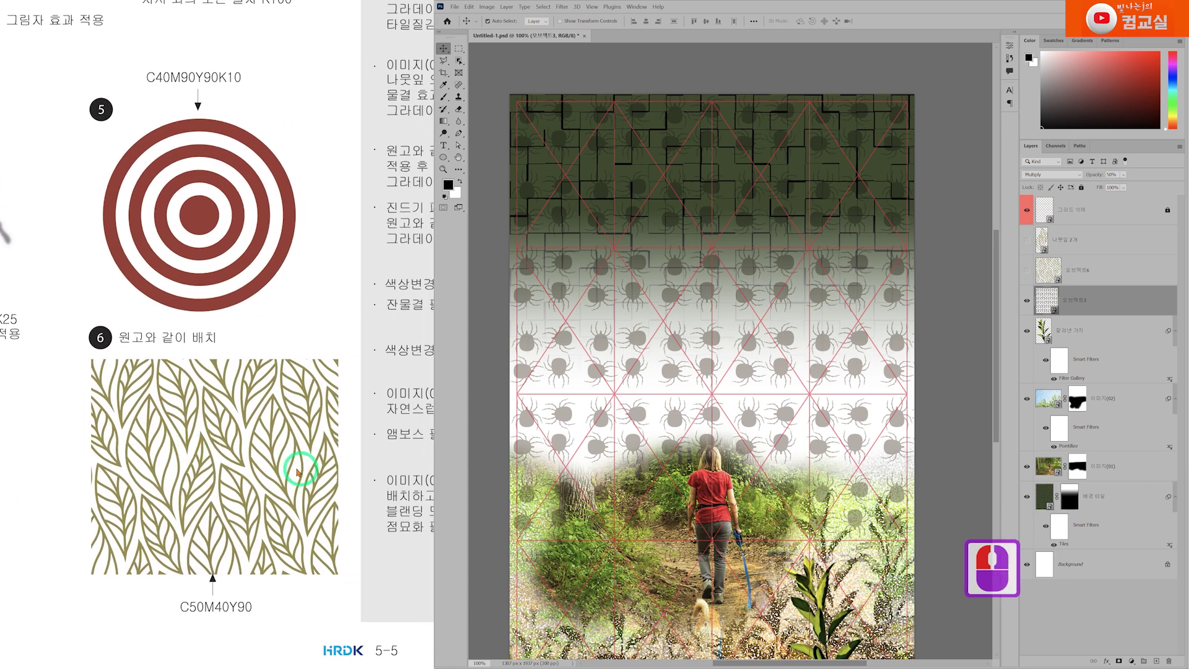
{"action": "left_click", "coordinate": [205, 463]}
{"action": "left_click", "coordinate": [226, 459]}
{"action": "left_click", "coordinate": [223, 252]}
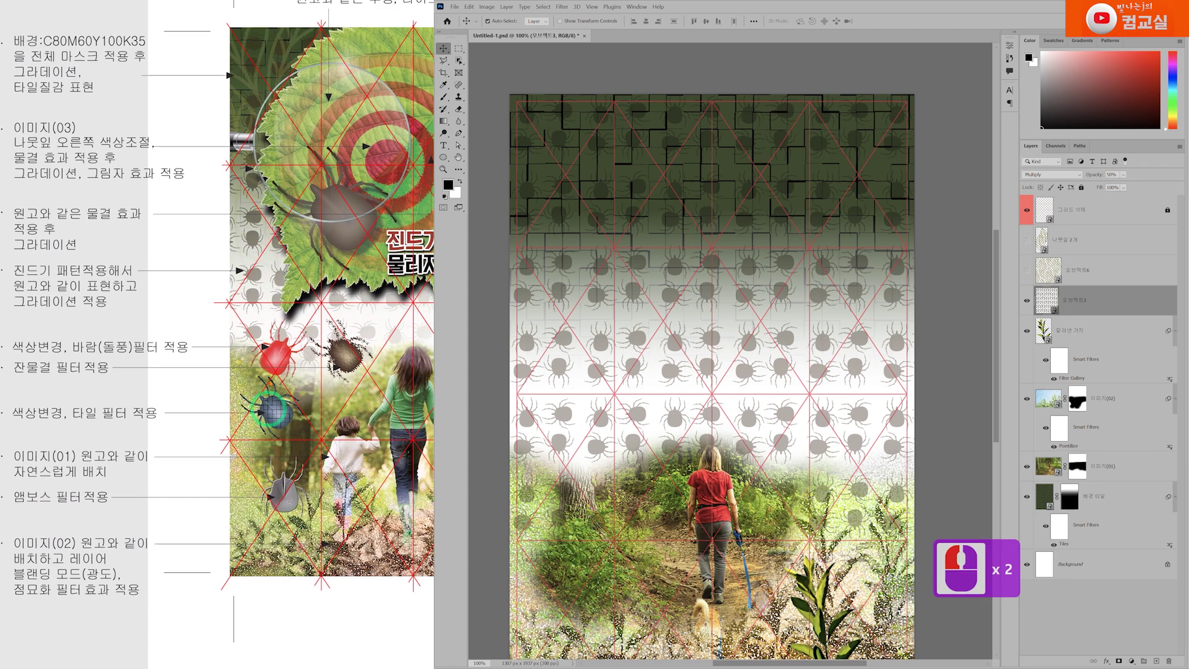
{"action": "left_click", "coordinate": [223, 253]}
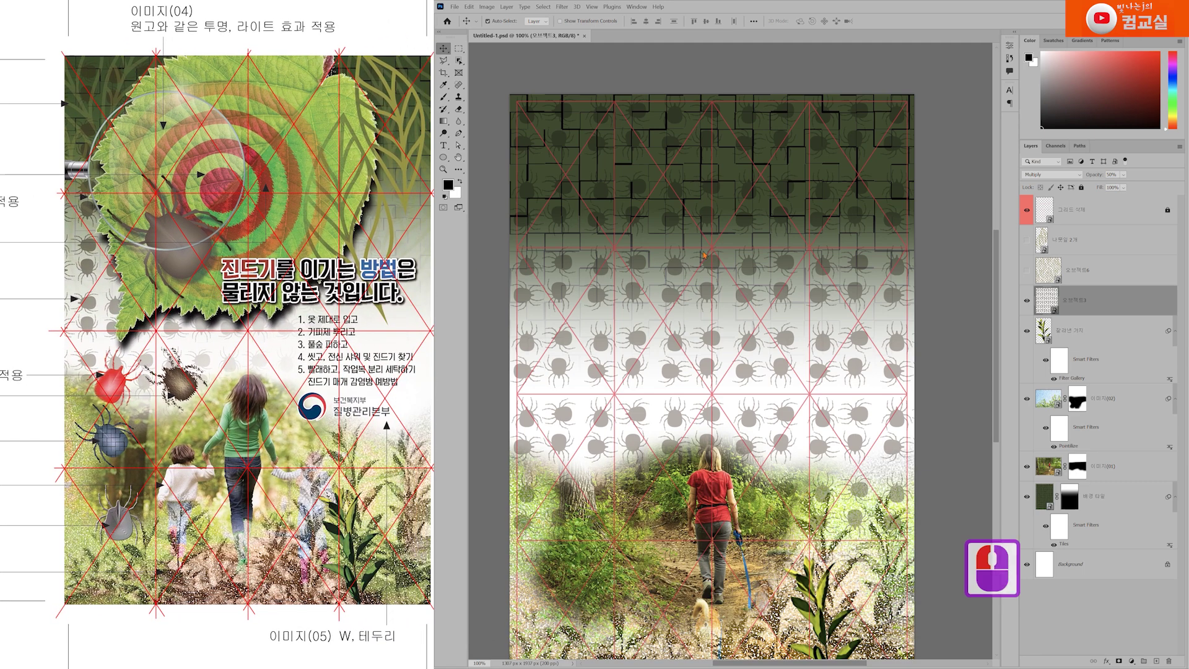
Add a layer mask to the tick pattern and fade it diagonally towards the lower right with a linear gradient.
{"action": "left_click", "coordinate": [1120, 661]}
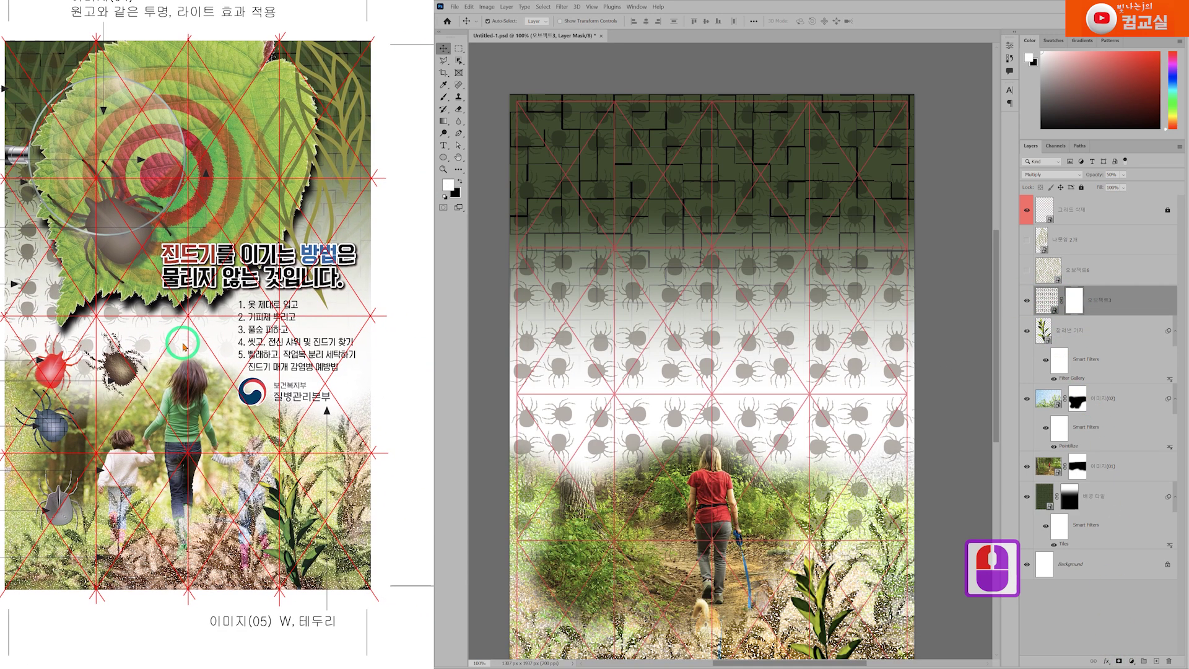
{"action": "left_click", "coordinate": [443, 121]}
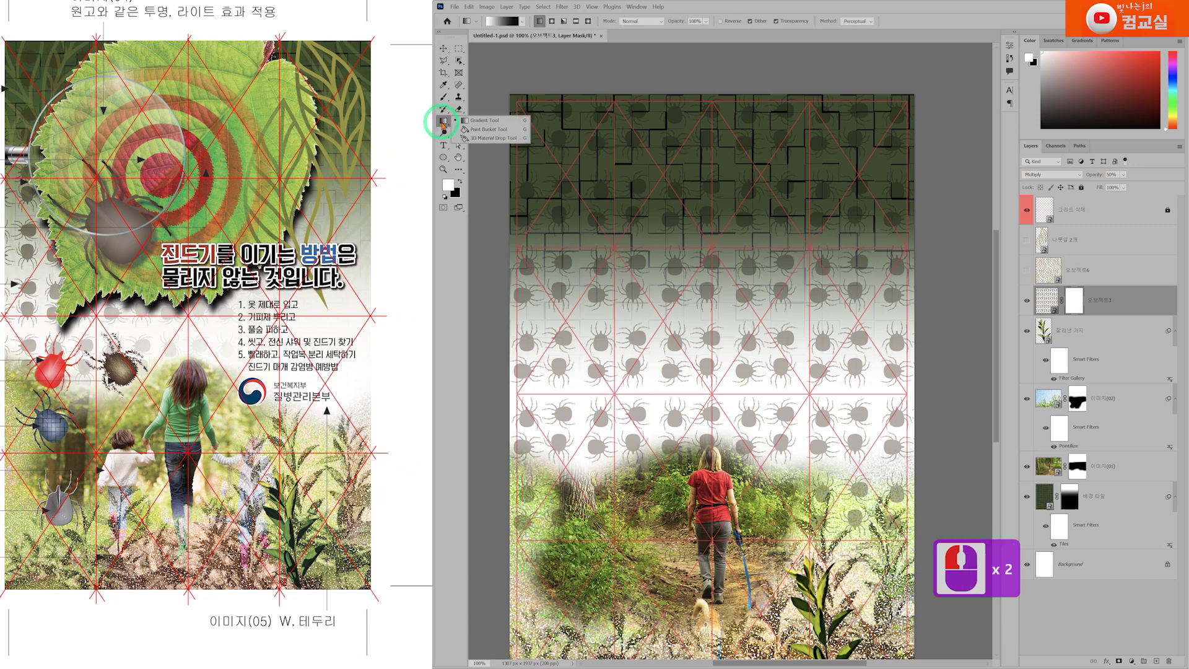
{"action": "left_click", "coordinate": [442, 119]}
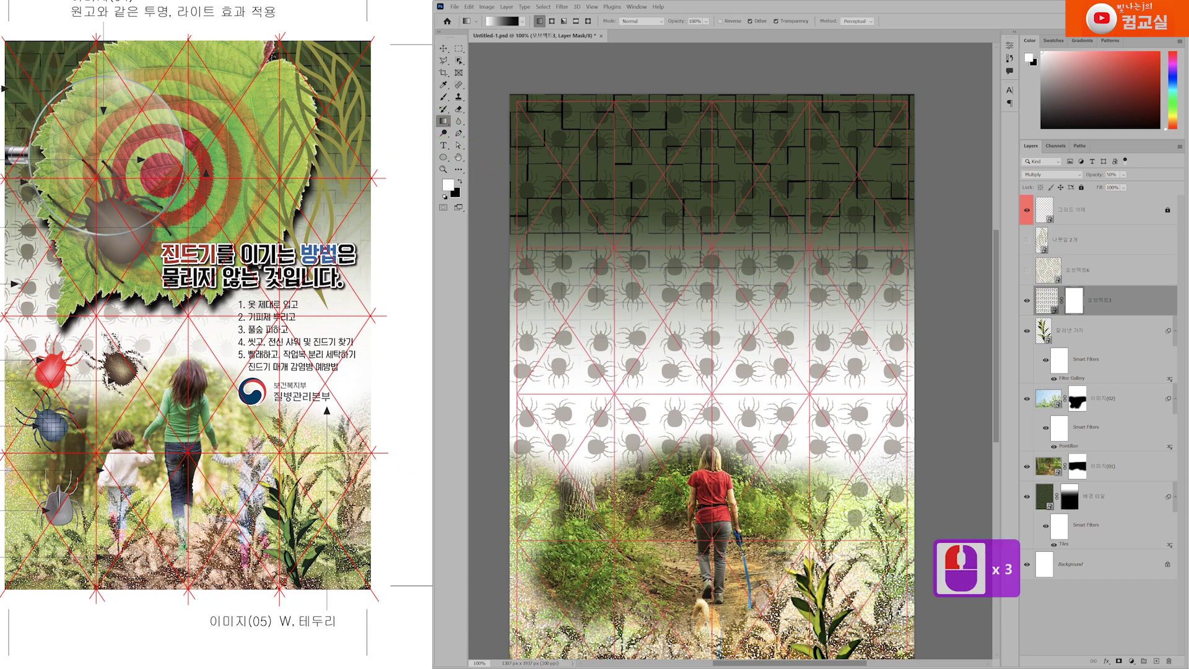
{"action": "scroll", "coordinate": [831, 306], "scroll_direction": "down", "scroll_amount": 1}
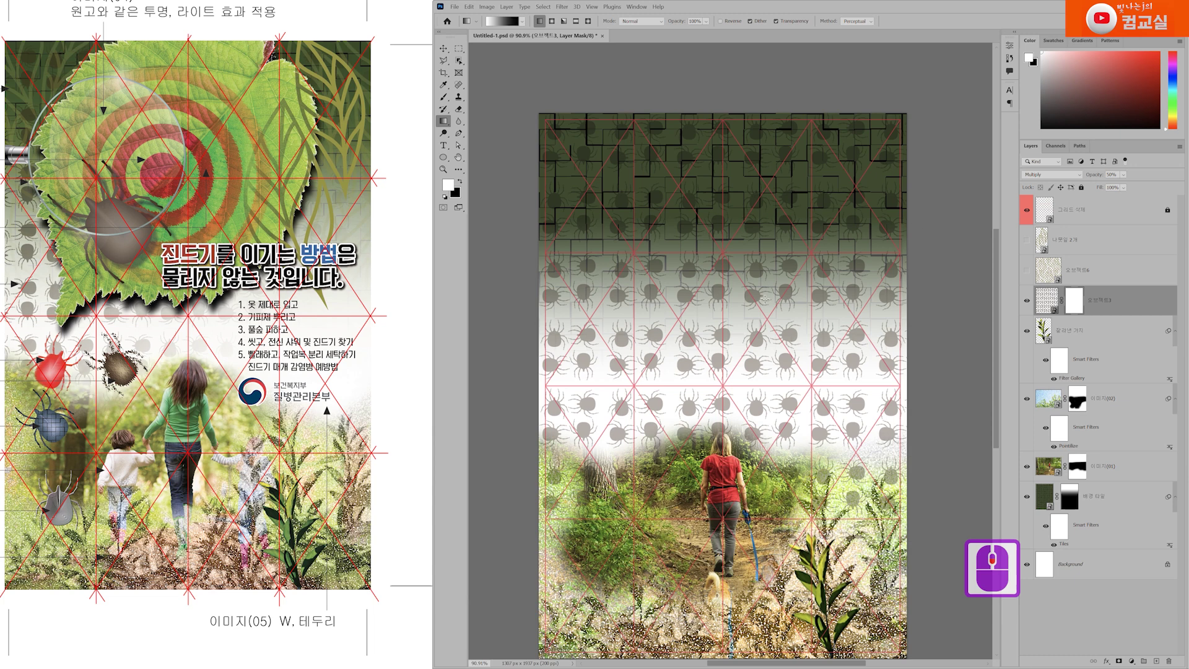
{"action": "left_click_drag", "start_coordinate": [598, 186], "coordinate": [862, 377]}
{"action": "left_click_drag", "start_coordinate": [651, 221], "coordinate": [873, 411]}
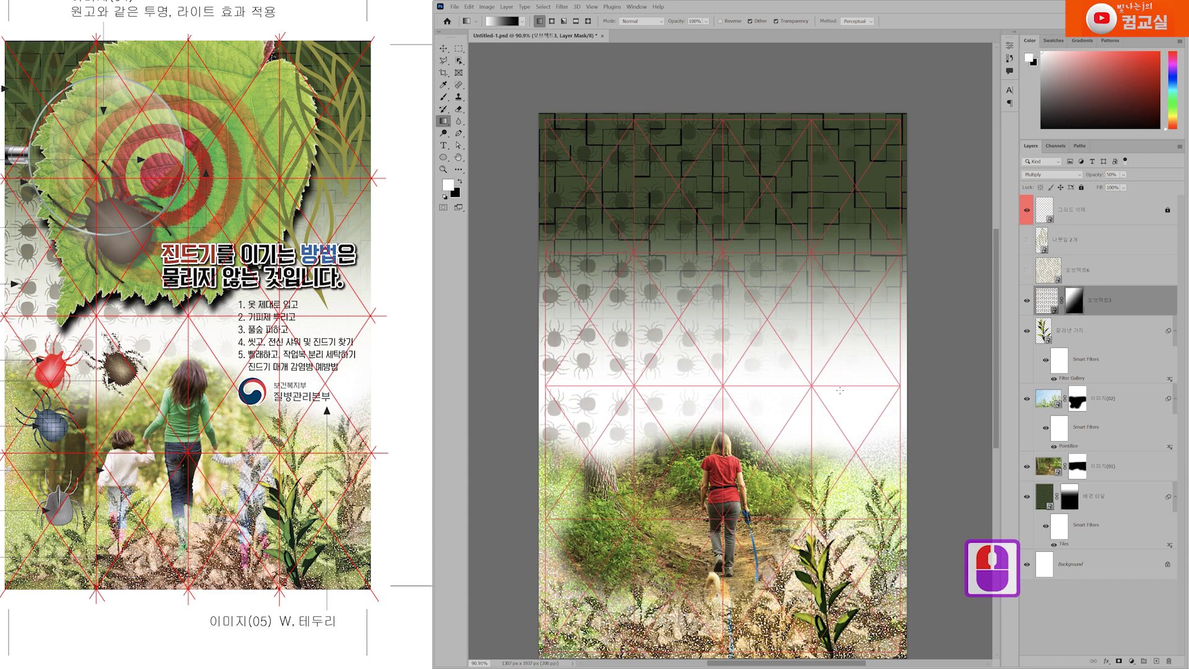
{"action": "left_click_drag", "start_coordinate": [640, 216], "coordinate": [842, 365]}
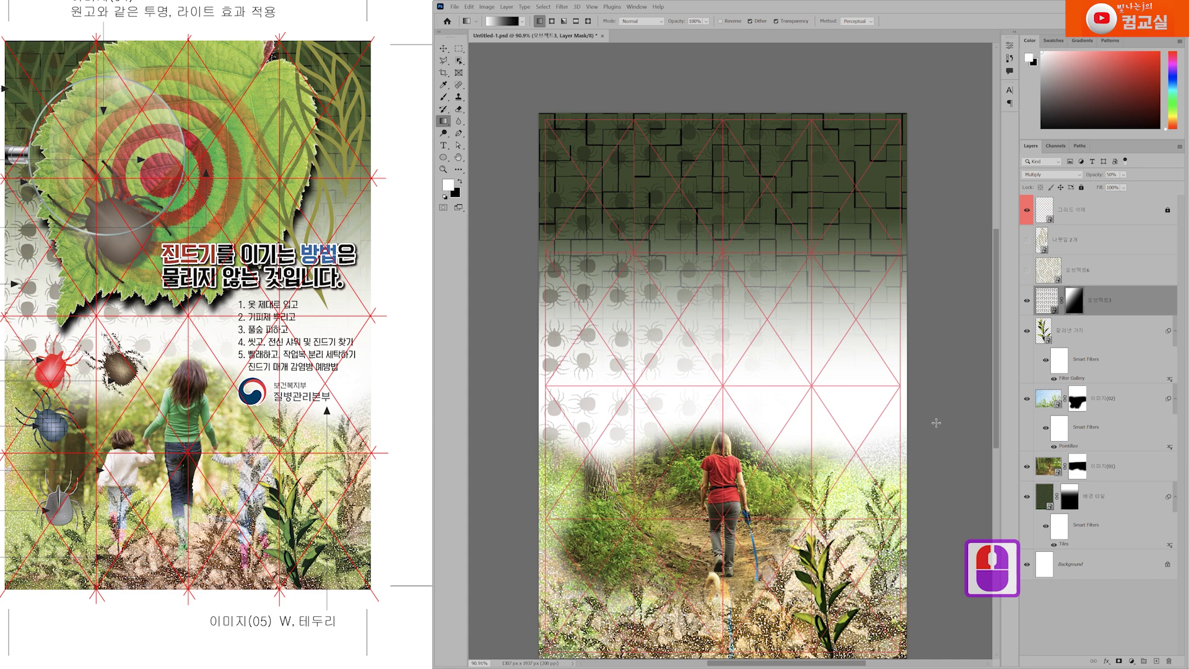
Reveal ticks along the poster's upper right edge by painting white on the layer mask with an enlarged soft brush.
{"action": "scroll", "coordinate": [923, 184], "scroll_direction": "up", "scroll_amount": 2}
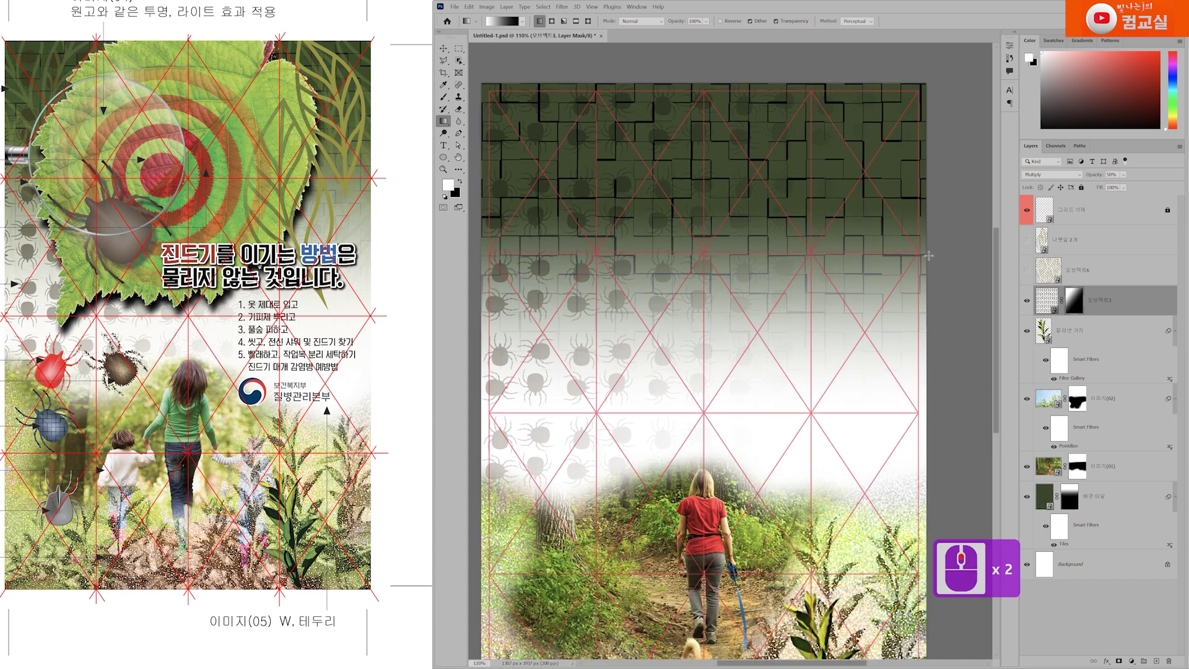
{"action": "left_click", "coordinate": [443, 97]}
{"action": "scroll", "coordinate": [976, 225], "scroll_direction": "up", "scroll_amount": 2}
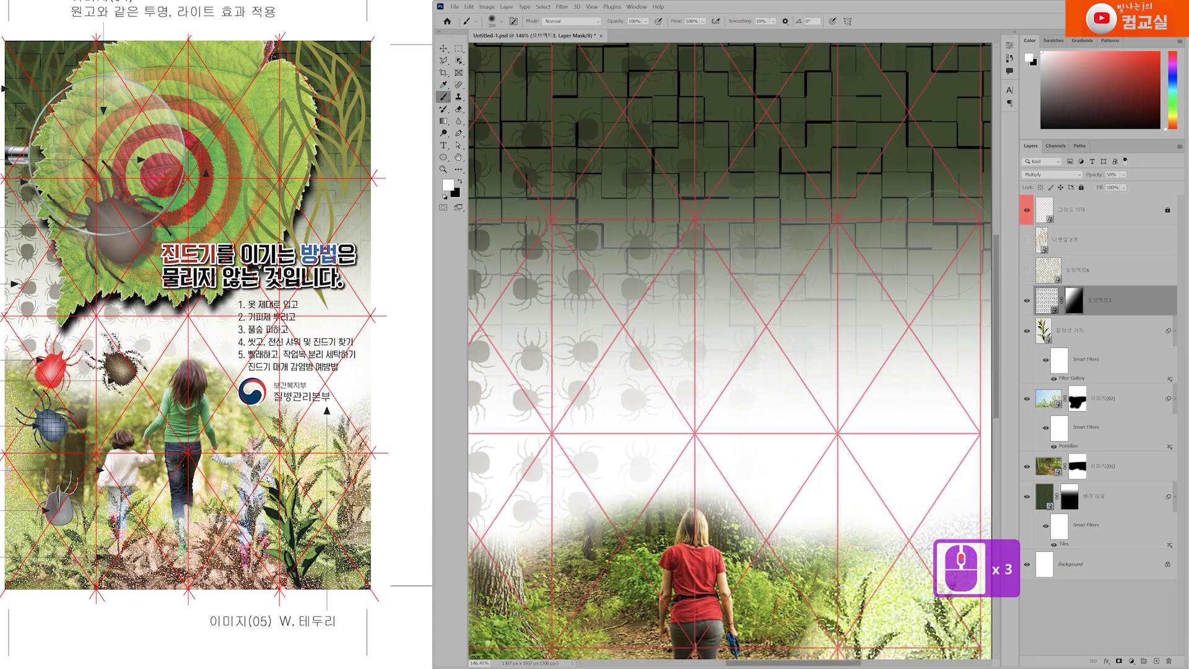
{"action": "scroll", "coordinate": [907, 251], "scroll_direction": "down", "scroll_amount": 1}
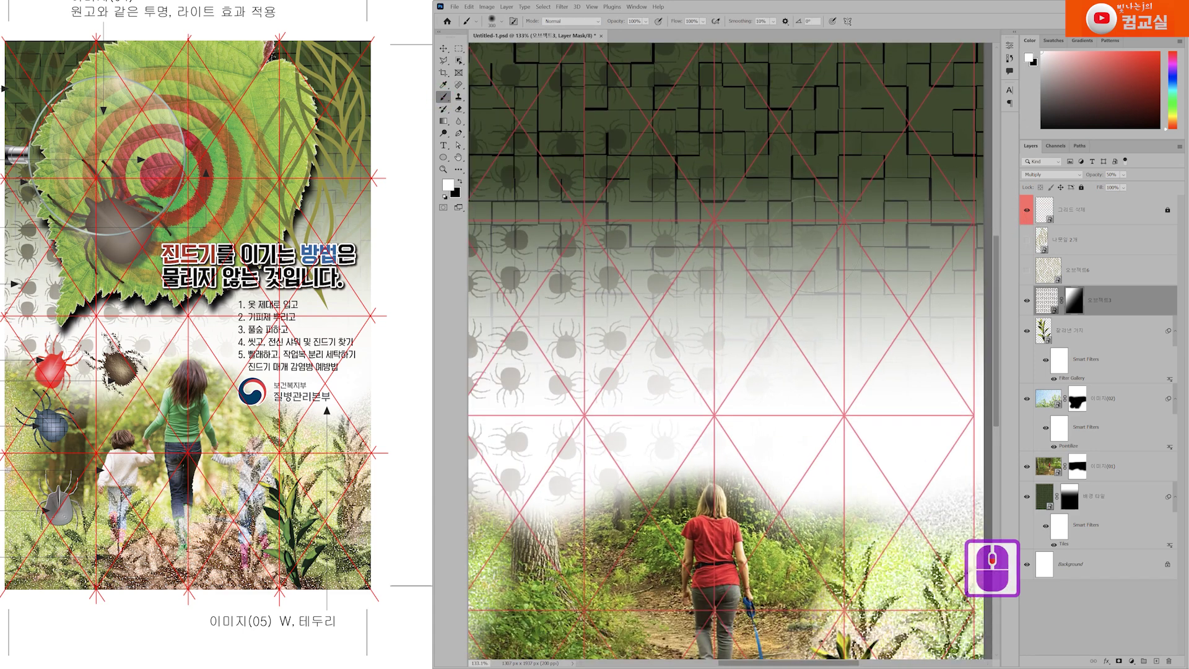
{"action": "scroll", "coordinate": [804, 210], "scroll_direction": "right", "scroll_amount": 3}
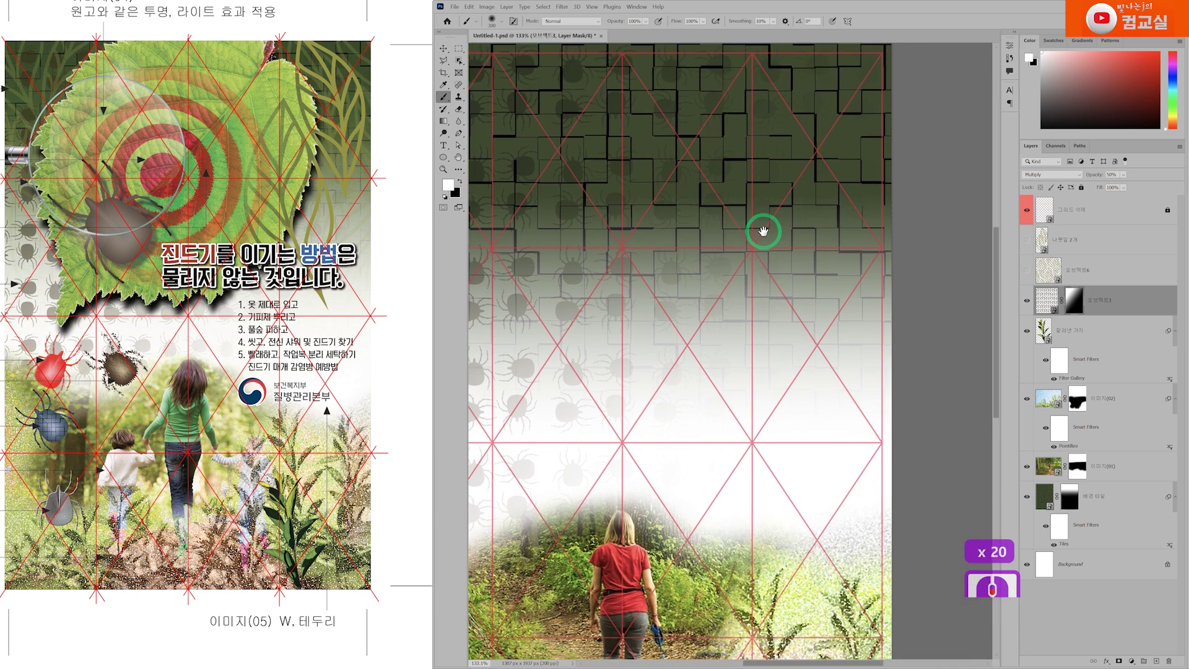
{"action": "scroll", "coordinate": [833, 272], "scroll_direction": "down", "scroll_amount": 1}
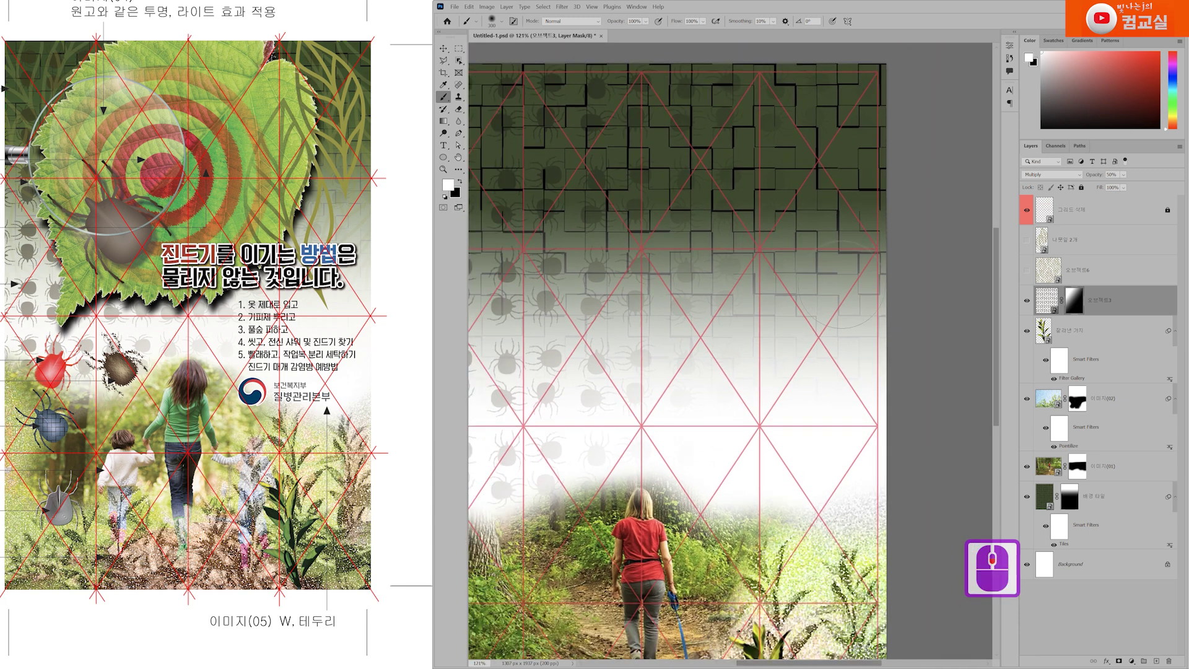
{"action": "key", "text": "bracketright"}
{"action": "key", "text": "bracketright"}
{"action": "key", "text": "bracketright"}
{"action": "key", "text": "bracketright"}
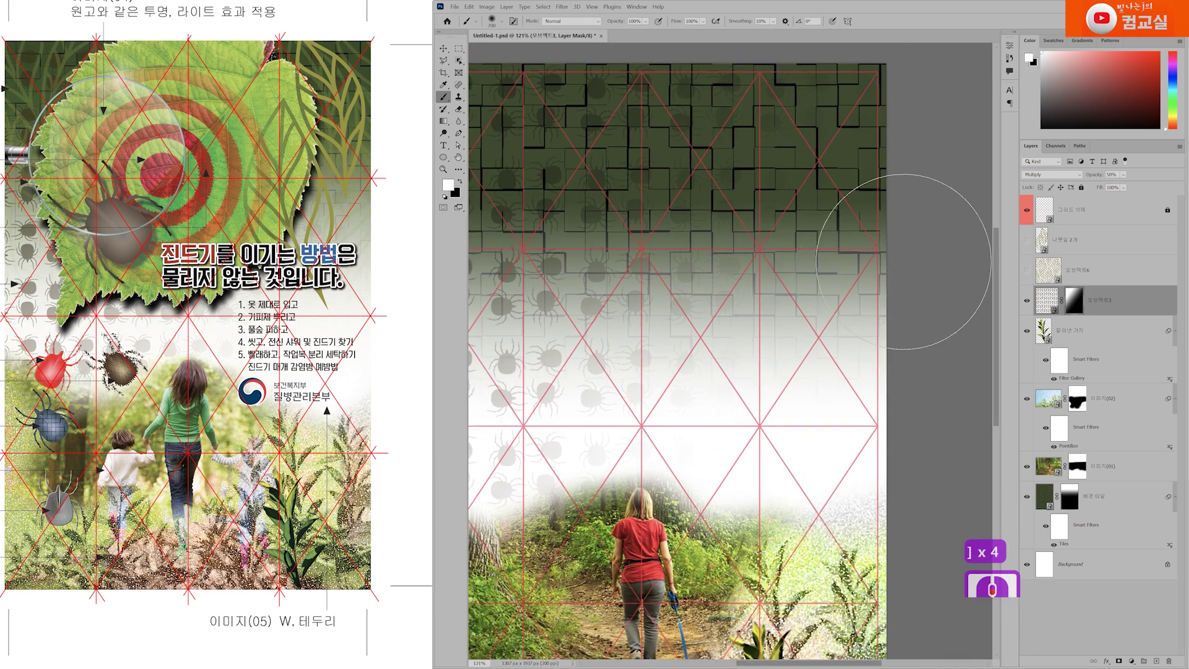
{"action": "left_click", "coordinate": [909, 233]}
{"action": "left_click", "coordinate": [981, 305]}
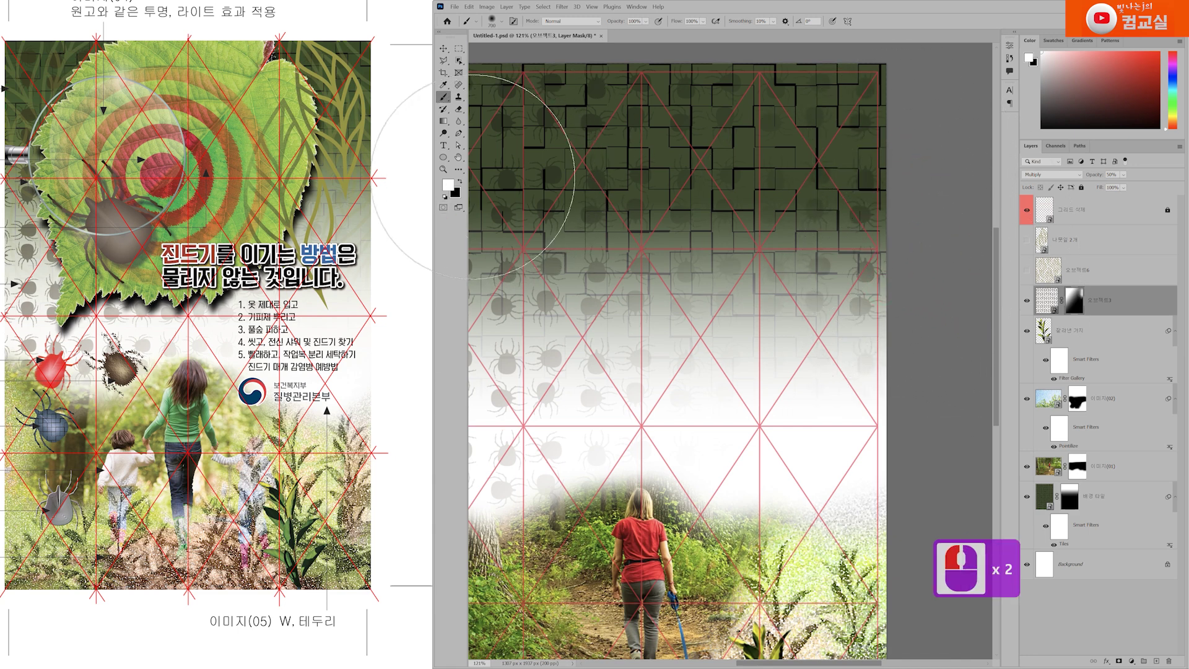
Soften the revealed ticks at the right edge by painting black on the layer mask with a larger soft brush.
{"action": "left_click", "coordinate": [461, 181]}
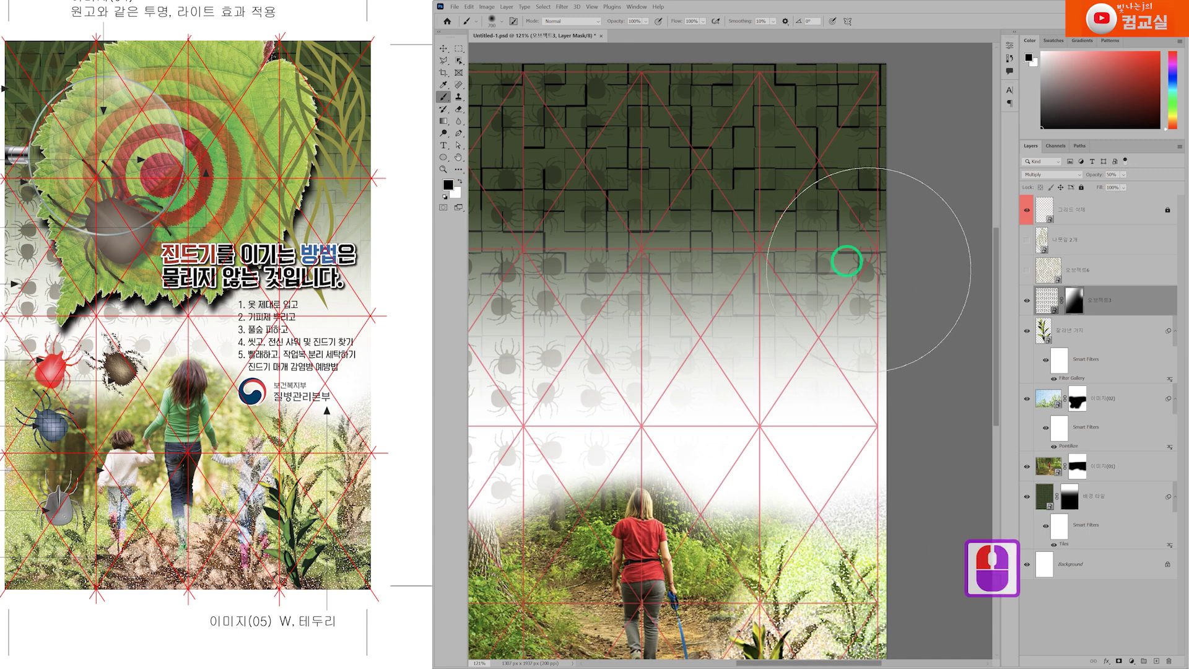
{"action": "scroll", "coordinate": [866, 252], "scroll_direction": "down", "scroll_amount": 1}
{"action": "key", "text": "bracketright"}
{"action": "key", "text": "bracketright"}
{"action": "key", "text": "bracketright"}
{"action": "key", "text": "bracketright"}
{"action": "key", "text": "bracketright"}
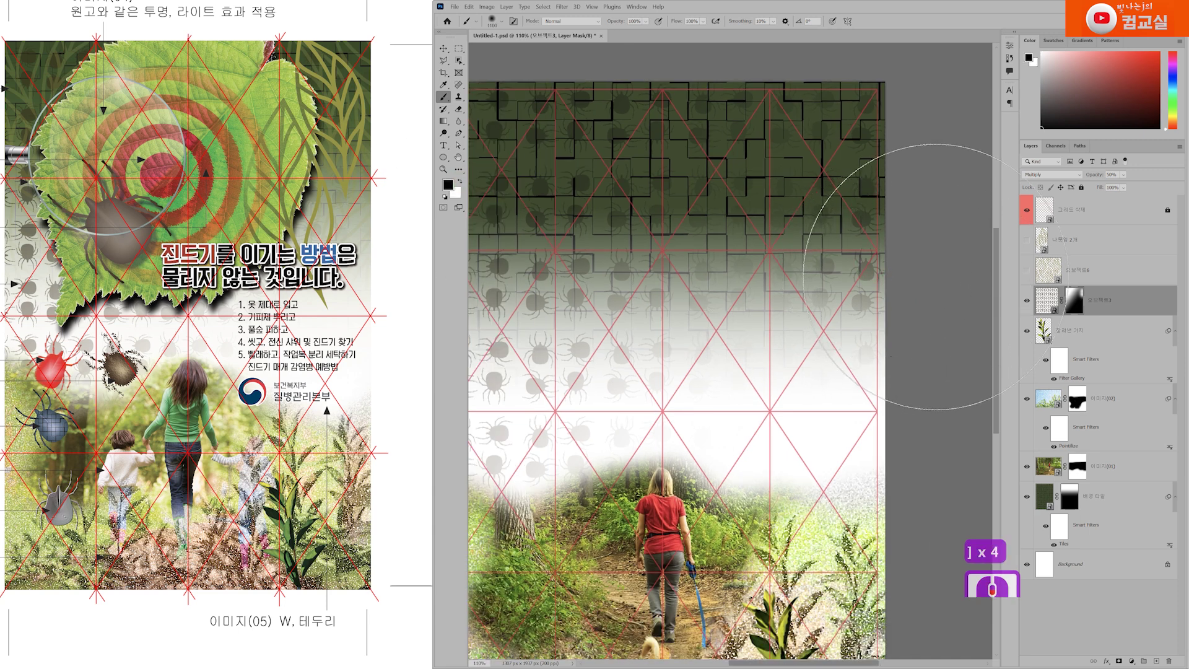
{"action": "mouse_move", "coordinate": [898, 251]}
{"action": "left_mouse_down"}
{"action": "mouse_move", "coordinate": [925, 244]}
{"action": "mouse_move", "coordinate": [929, 203]}
{"action": "mouse_move", "coordinate": [936, 332]}
{"action": "mouse_move", "coordinate": [970, 415]}
{"action": "mouse_move", "coordinate": [958, 148]}
{"action": "mouse_move", "coordinate": [929, 204]}
{"action": "left_mouse_up"}
{"action": "scroll", "coordinate": [929, 204], "scroll_direction": "down", "scroll_amount": 1}
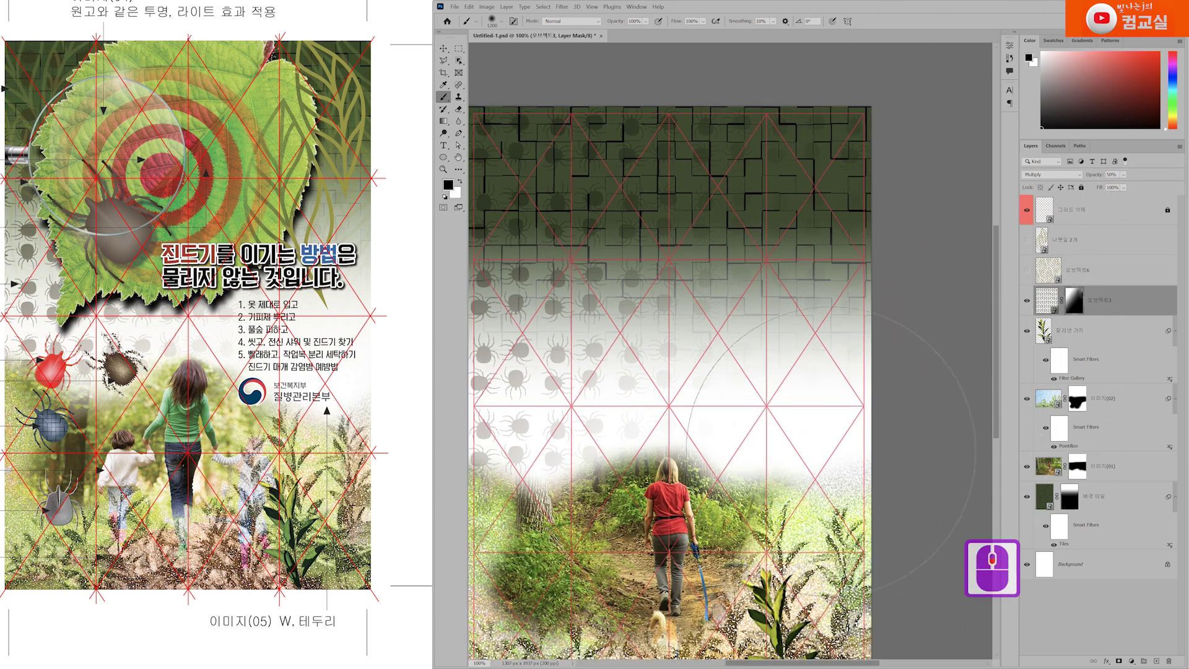
{"action": "scroll", "coordinate": [823, 421], "scroll_direction": "down", "scroll_amount": 2}
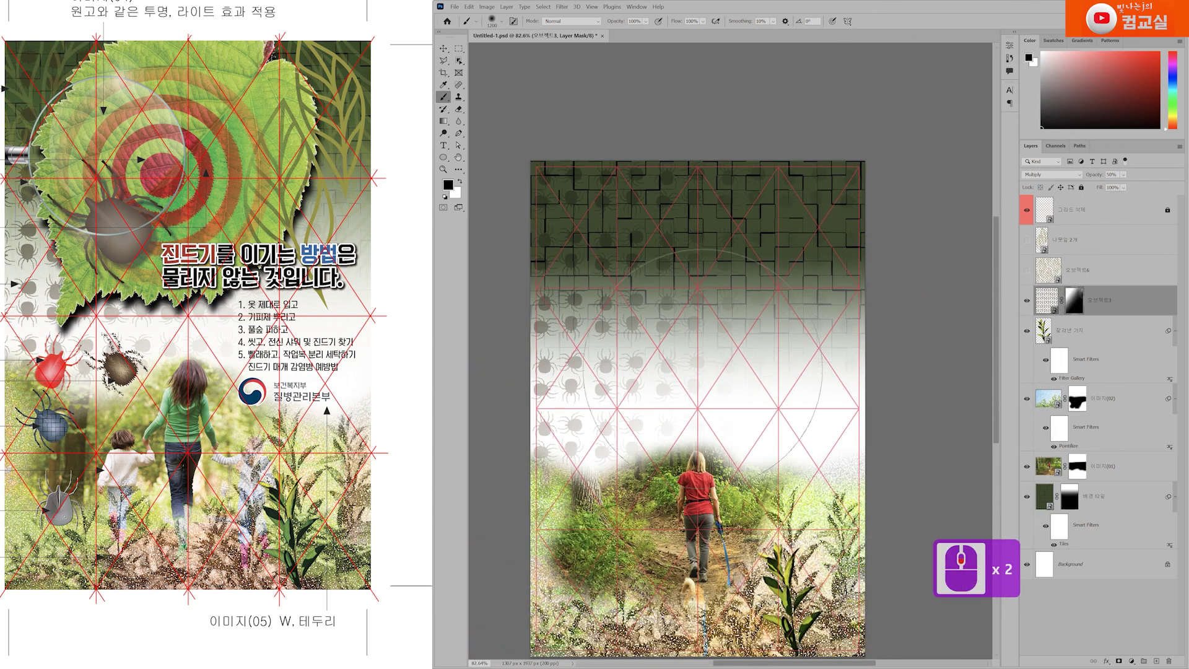
Show the 오브젝트6 leaf pattern, move it over the poster's upper part and scale it to about 97% to cover the full width.
{"action": "left_click", "coordinate": [1098, 272]}
{"action": "left_click", "coordinate": [1026, 271]}
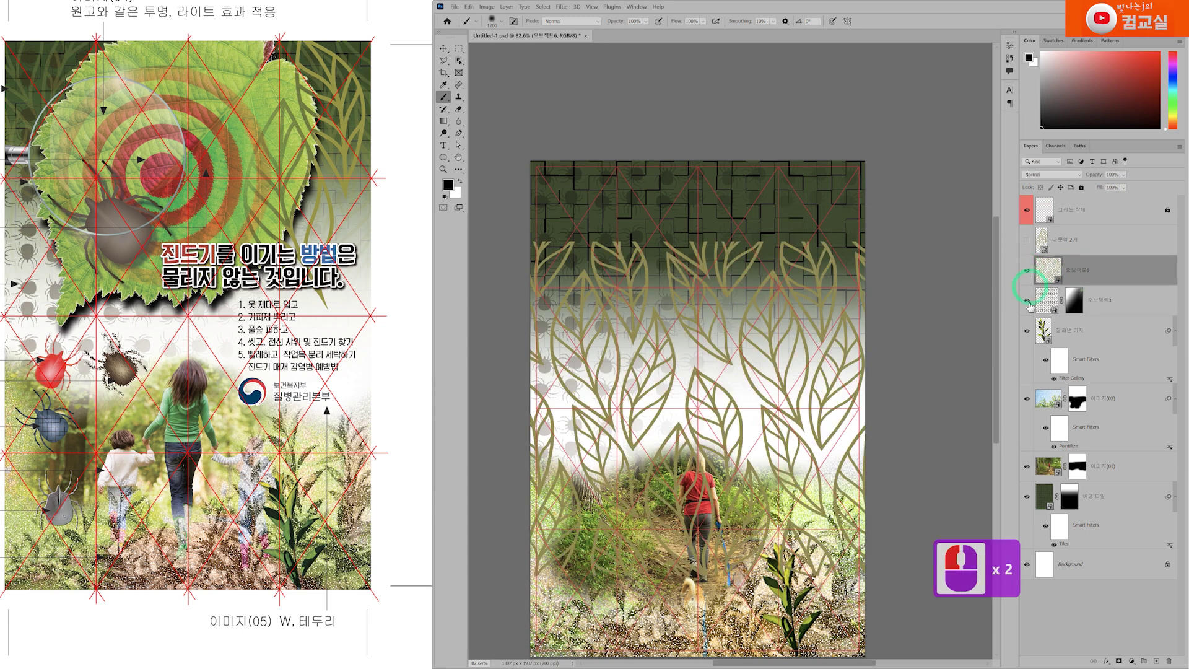
{"action": "key", "text": "ctrl+t"}
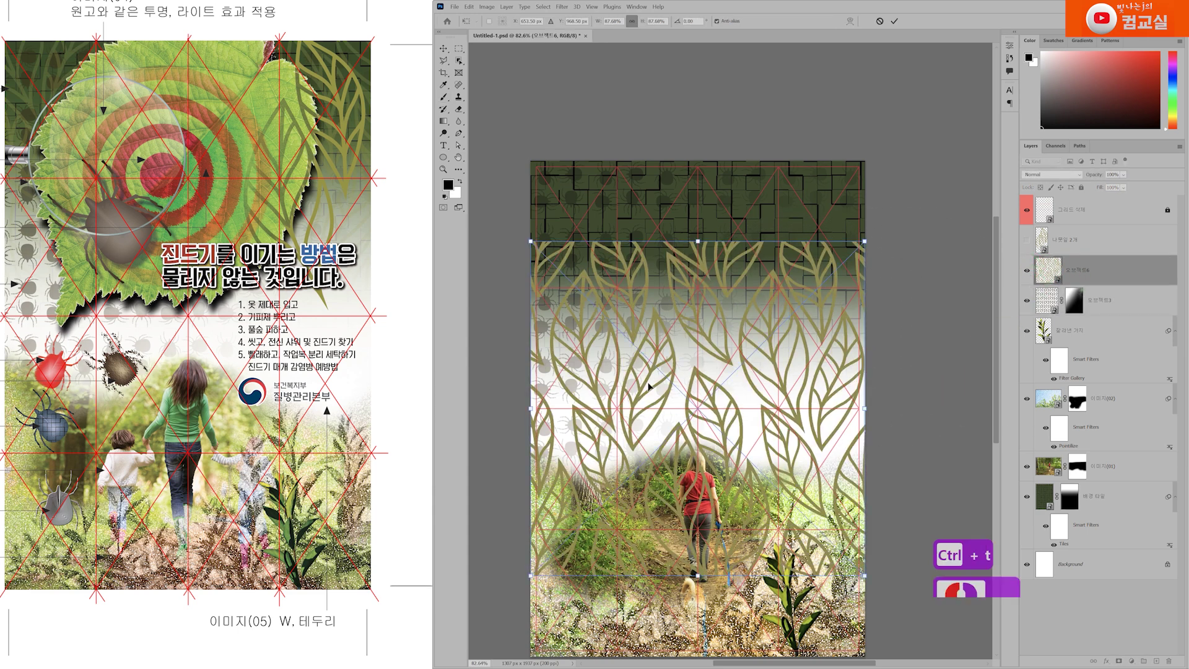
{"action": "left_click_drag", "start_coordinate": [662, 402], "coordinate": [643, 249]}
{"action": "mouse_move", "coordinate": [846, 420]}
{"action": "left_mouse_down"}
{"action": "mouse_move", "coordinate": [902, 432]}
{"action": "mouse_move", "coordinate": [838, 431]}
{"action": "left_mouse_up"}
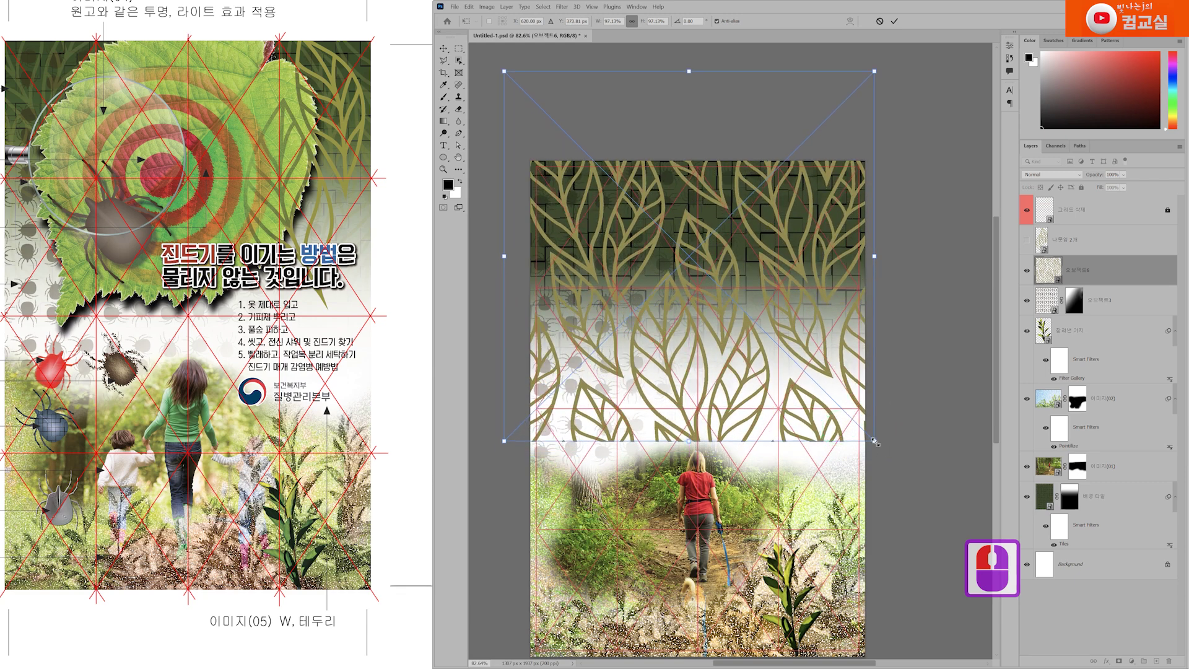
{"action": "key", "text": "Return"}
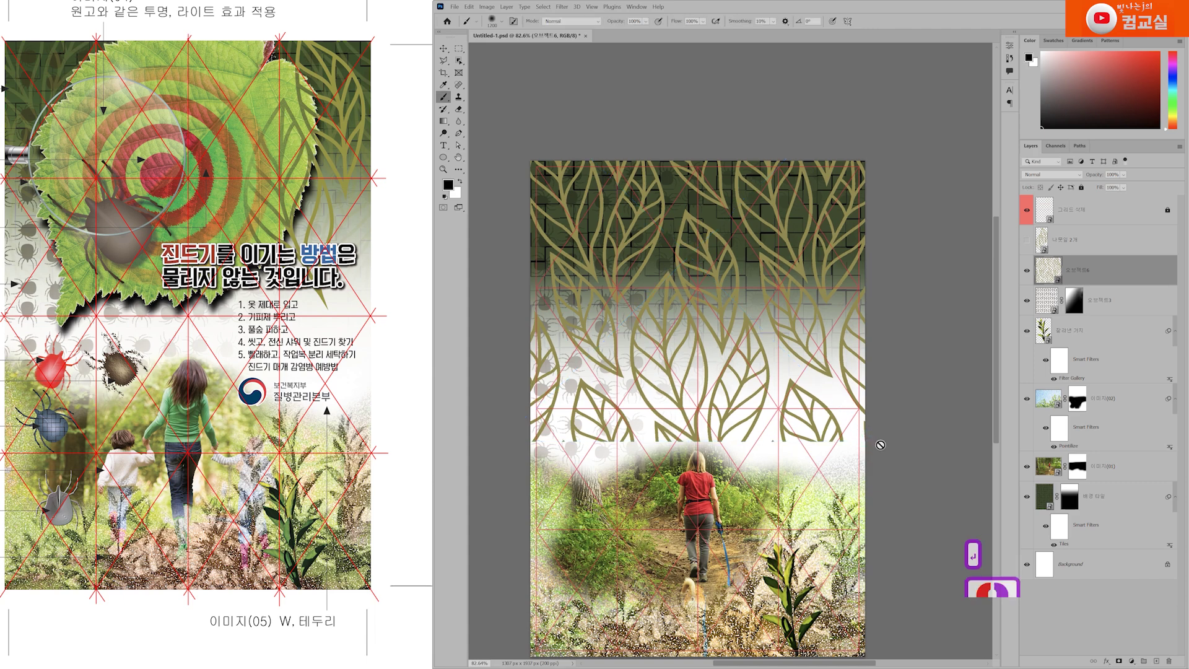
{"action": "scroll", "coordinate": [217, 335], "scroll_direction": "up", "scroll_amount": 3}
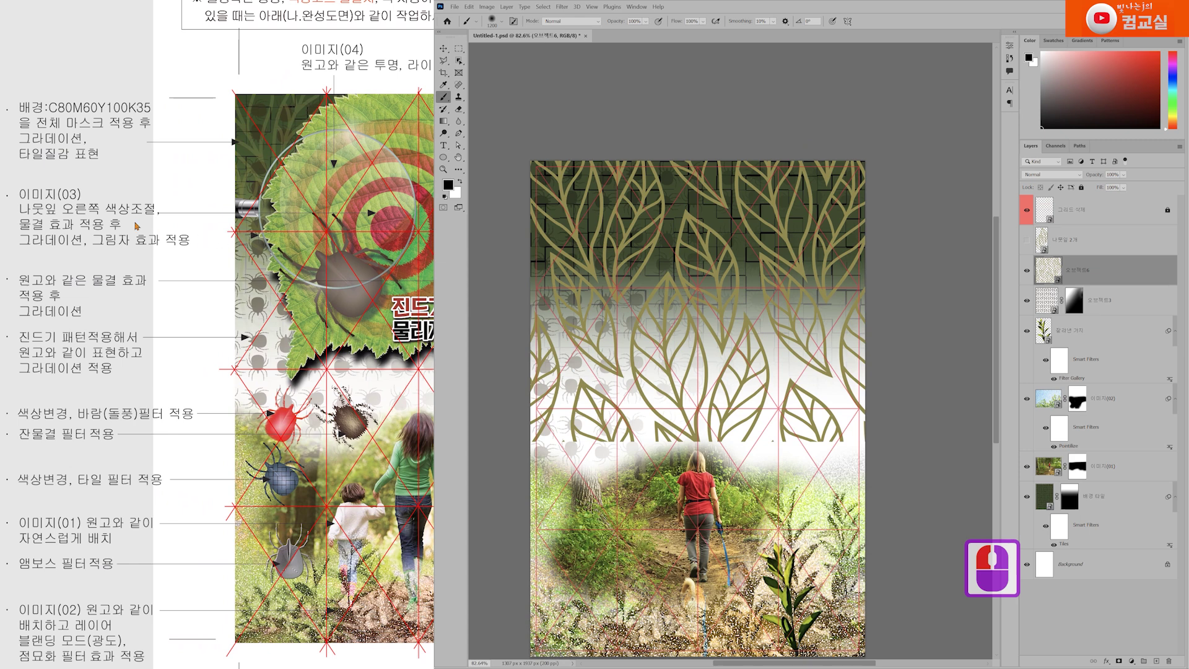
Set the 오브젝트6 leaf pattern layer's blend mode to Lighten and its opacity to 30%.
{"action": "scroll", "coordinate": [273, 266], "scroll_direction": "down", "scroll_amount": 3}
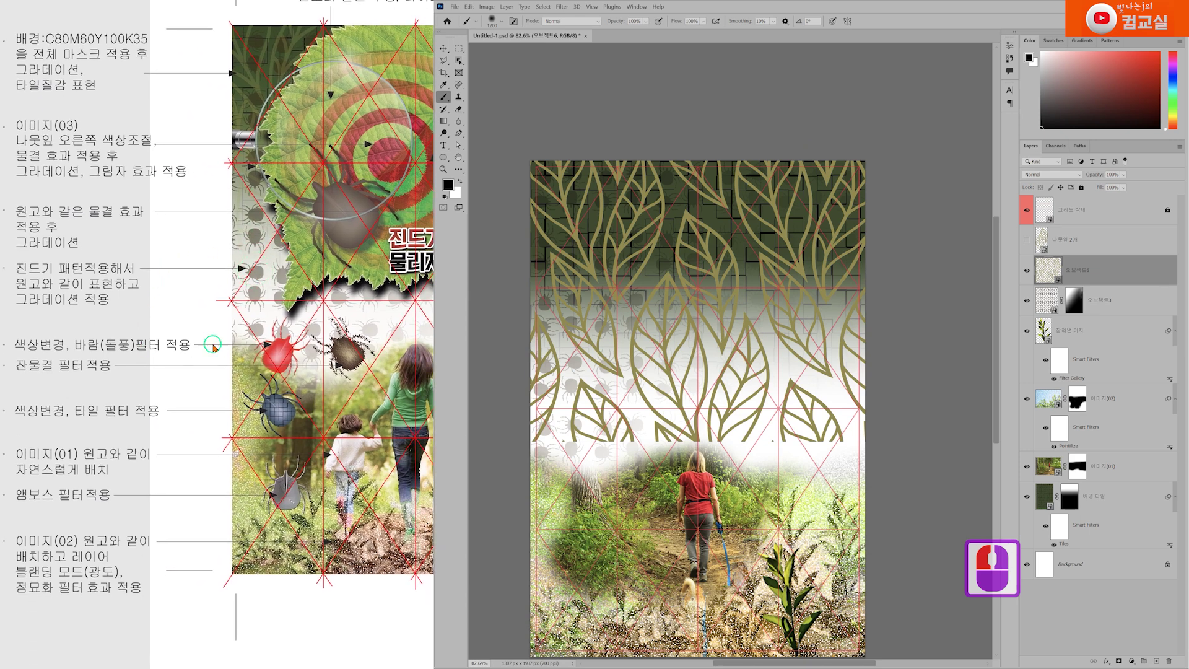
{"action": "left_click_drag", "start_coordinate": [212, 347], "coordinate": [220, 337]}
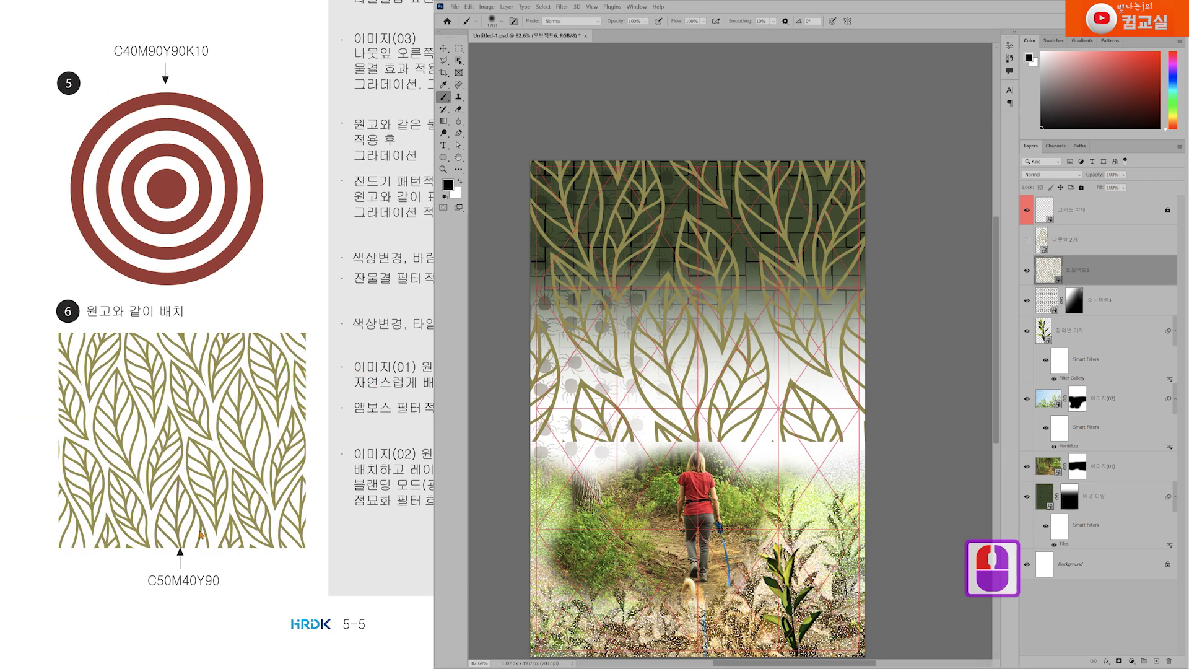
{"action": "mouse_move", "coordinate": [196, 545]}
{"action": "left_mouse_down"}
{"action": "mouse_move", "coordinate": [191, 565]}
{"action": "mouse_move", "coordinate": [236, 477]}
{"action": "mouse_move", "coordinate": [153, 474]}
{"action": "mouse_move", "coordinate": [322, 335]}
{"action": "mouse_move", "coordinate": [291, 353]}
{"action": "mouse_move", "coordinate": [464, 357]}
{"action": "left_mouse_up"}
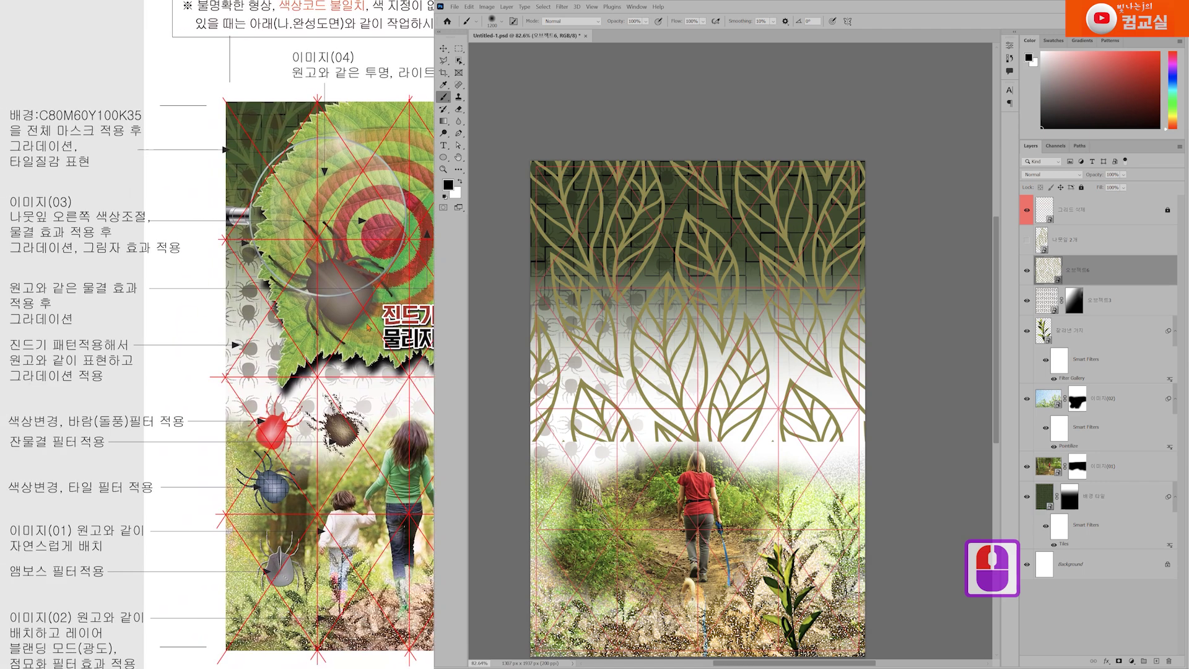
{"action": "left_click", "coordinate": [1108, 271]}
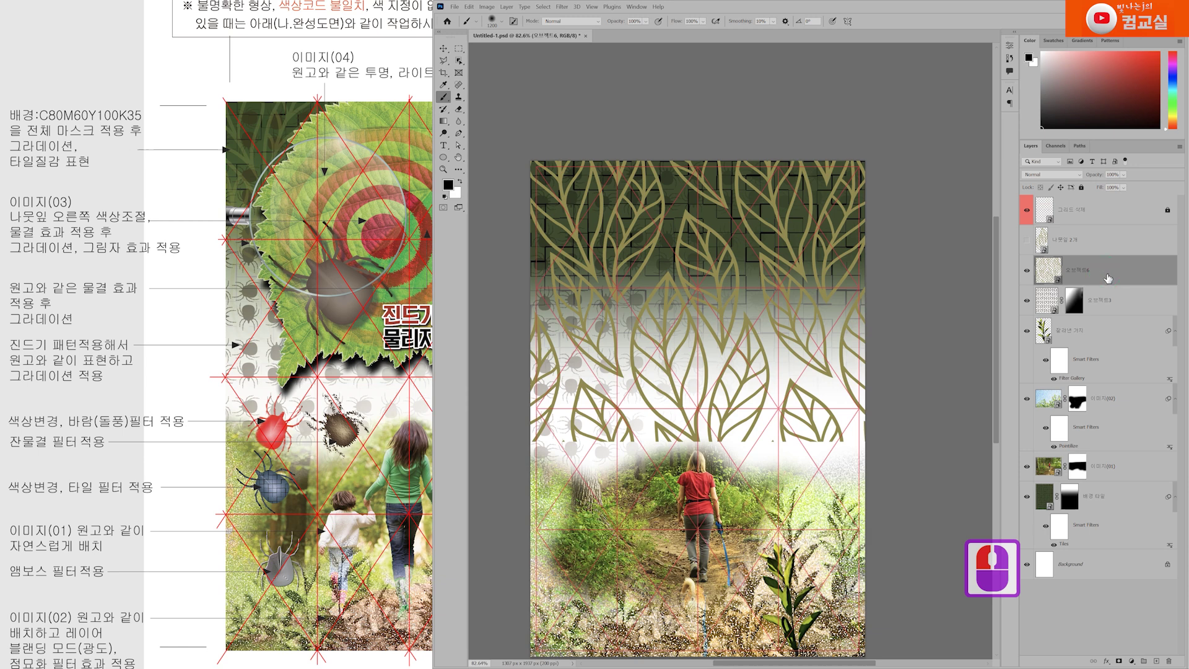
{"action": "left_click", "coordinate": [1076, 176]}
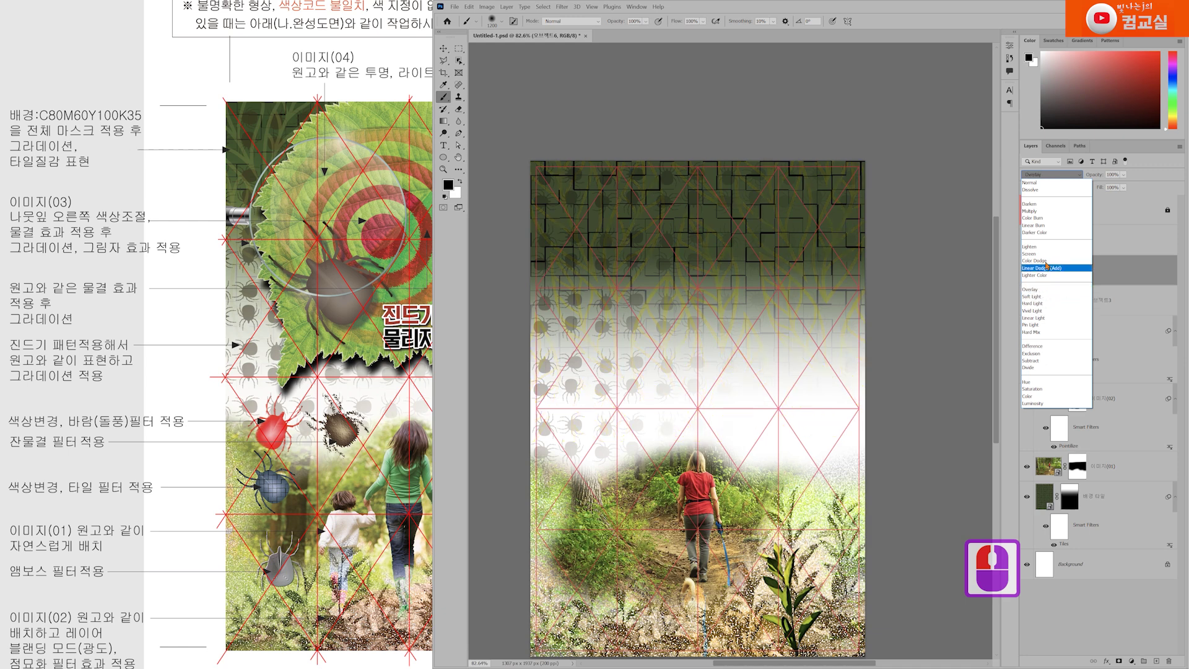
{"action": "left_click", "coordinate": [1030, 246]}
{"action": "double_click", "coordinate": [1113, 175]}
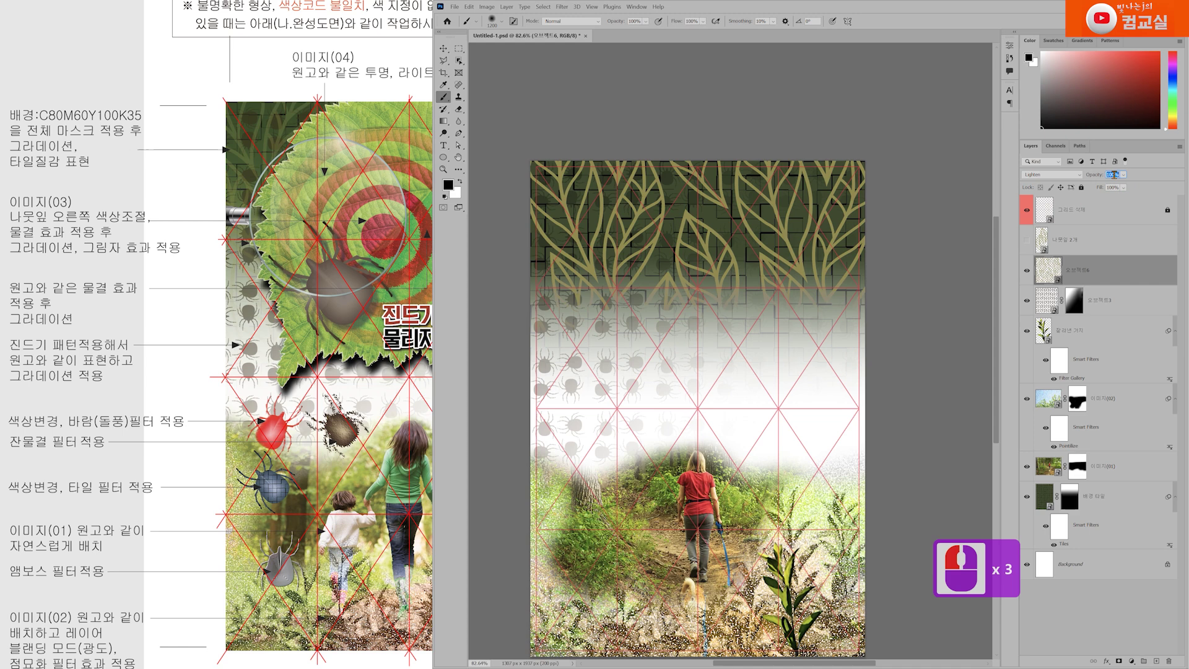
{"action": "type", "text": "50"}
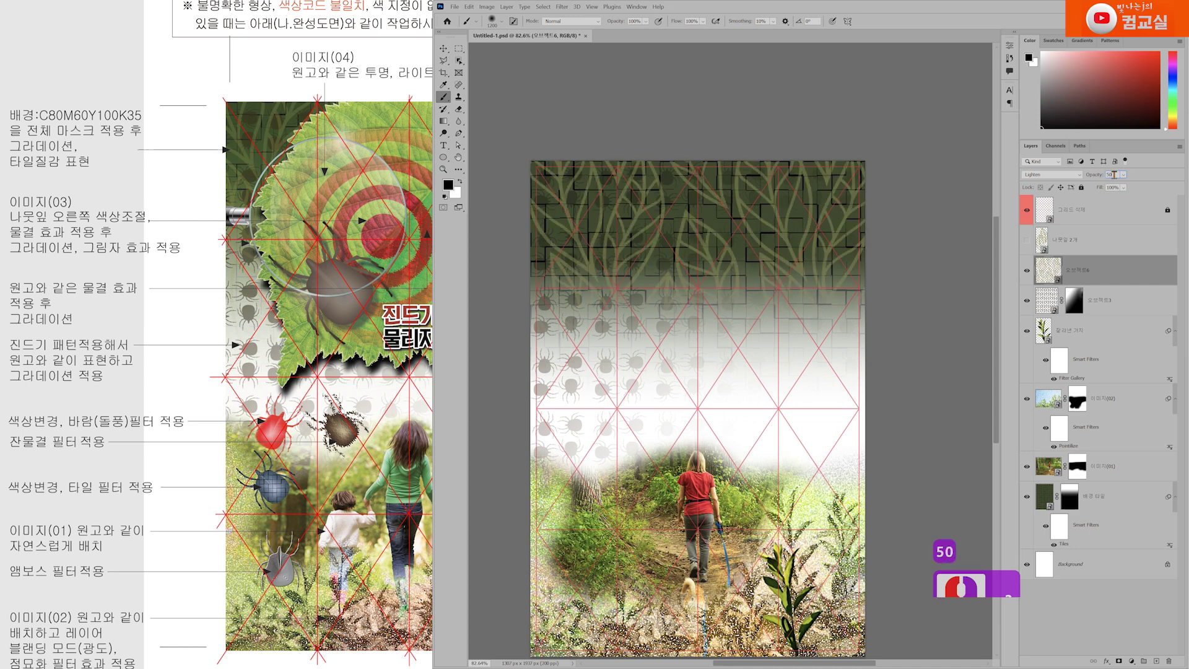
{"action": "double_click", "coordinate": [1113, 175]}
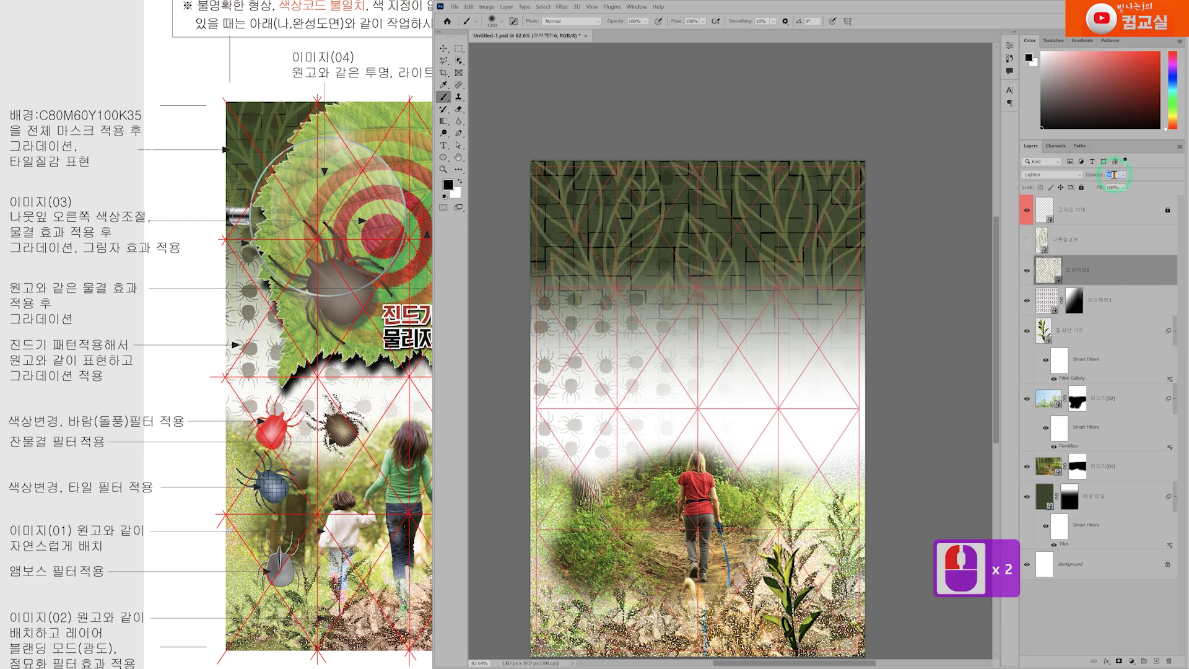
{"action": "type", "text": "30"}
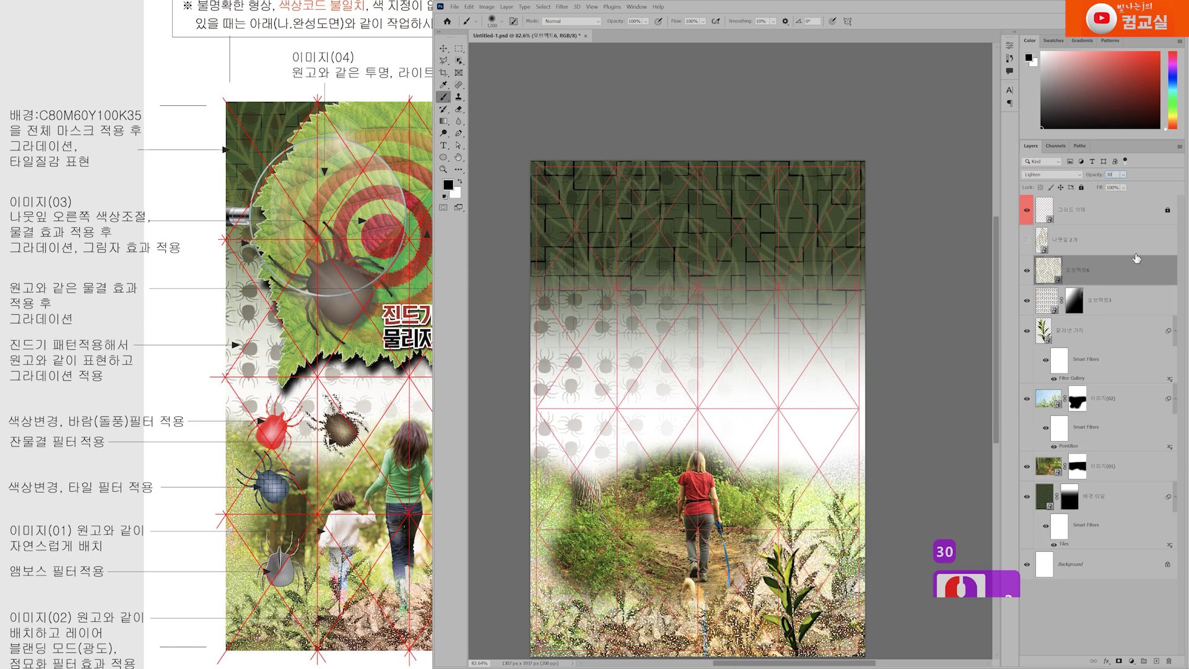
{"action": "left_click", "coordinate": [1126, 276]}
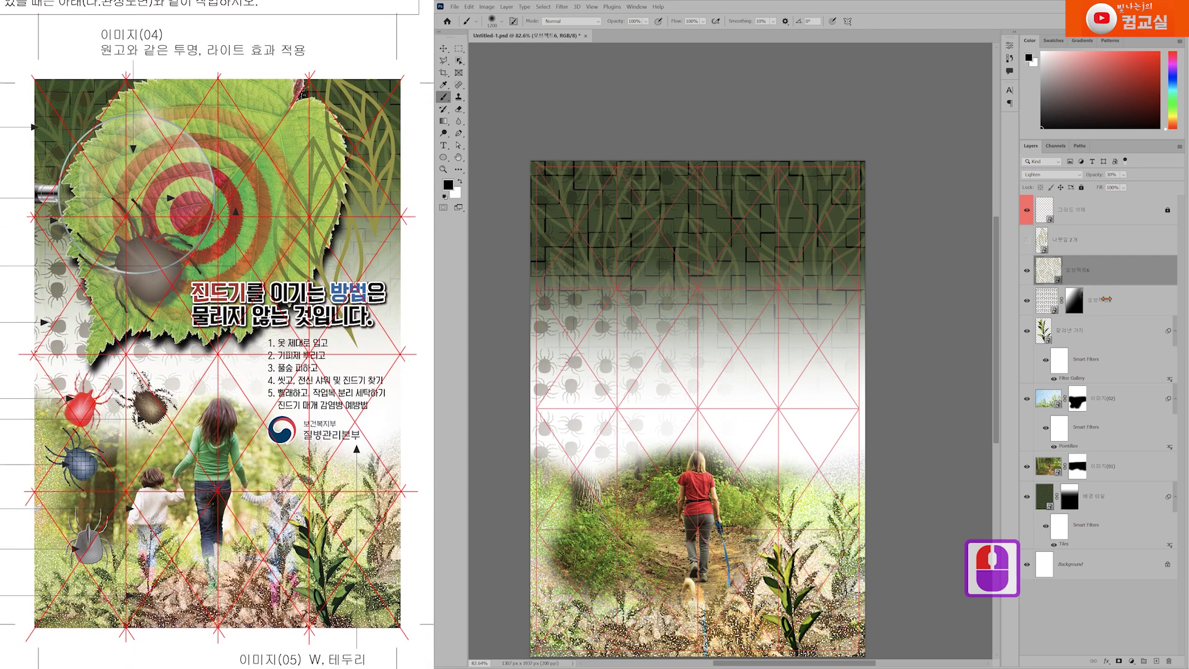
{"action": "left_click", "coordinate": [1118, 660]}
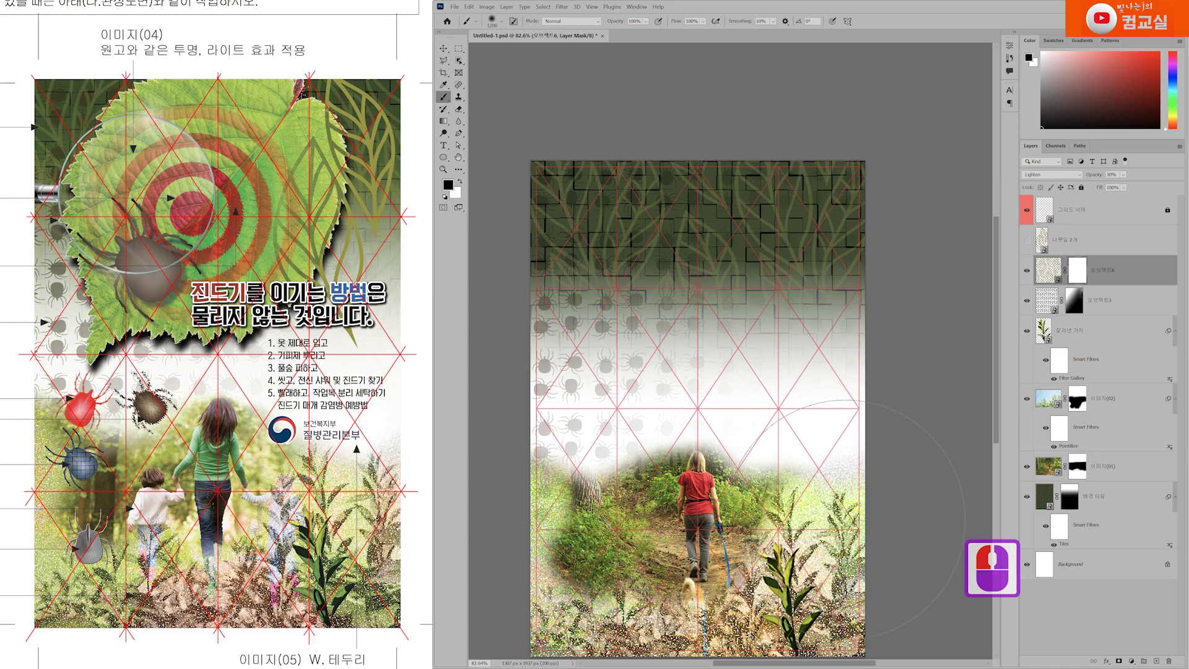
{"action": "scroll", "coordinate": [756, 495], "scroll_direction": "up", "scroll_amount": 1}
{"action": "scroll", "coordinate": [737, 489], "scroll_direction": "up", "scroll_amount": 3}
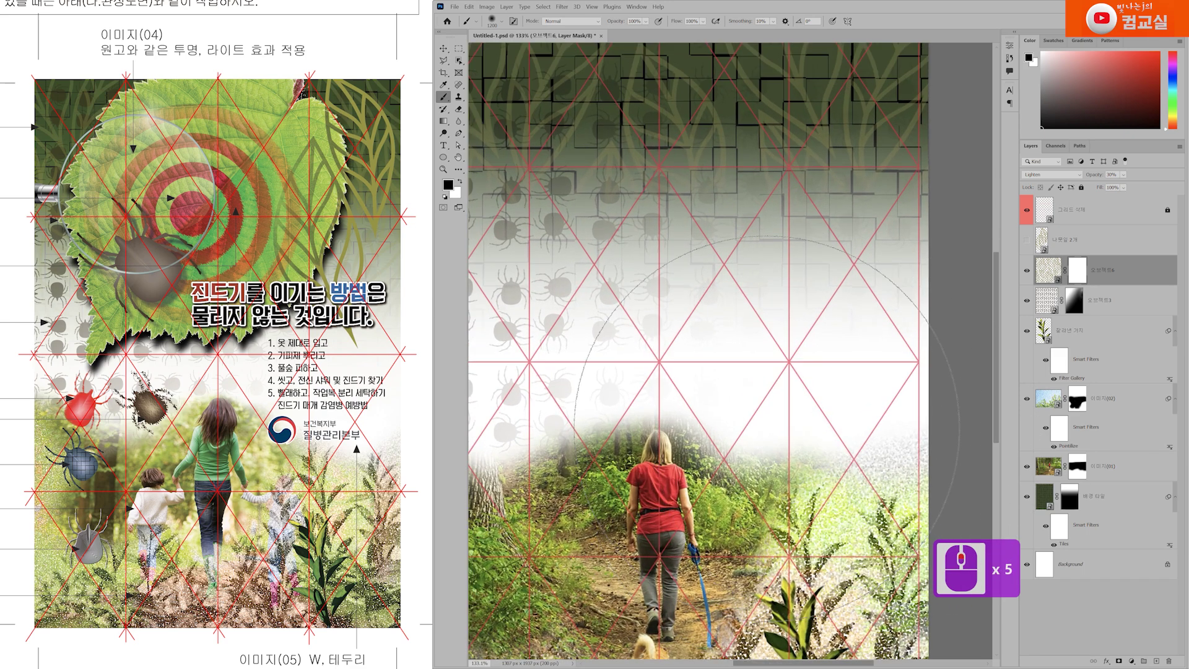
{"action": "scroll", "coordinate": [743, 406], "scroll_direction": "down", "scroll_amount": 1}
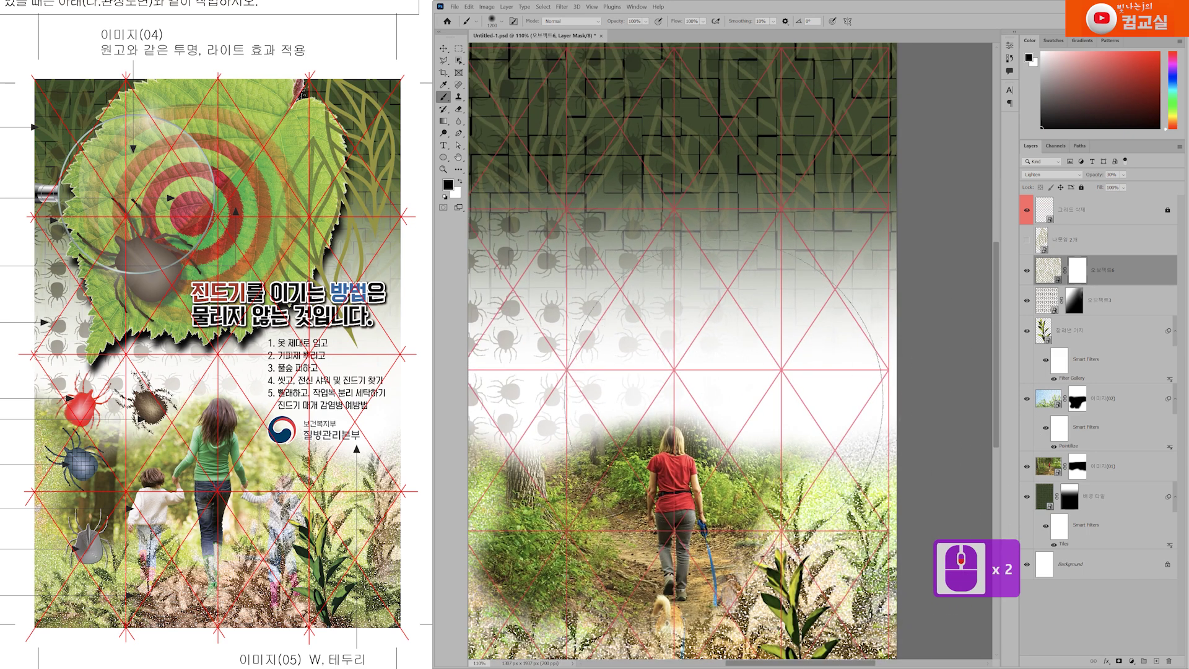
{"action": "scroll", "coordinate": [706, 399], "scroll_direction": "down", "scroll_amount": 1}
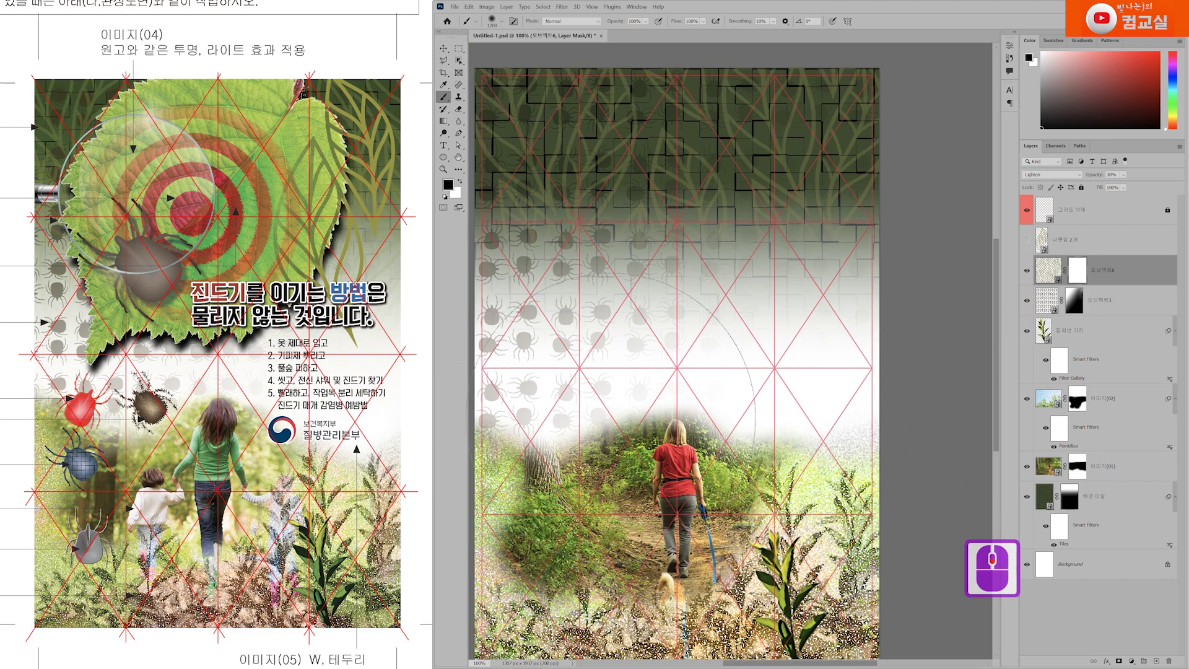
{"action": "left_click_drag", "start_coordinate": [1080, 272], "coordinate": [1168, 660]}
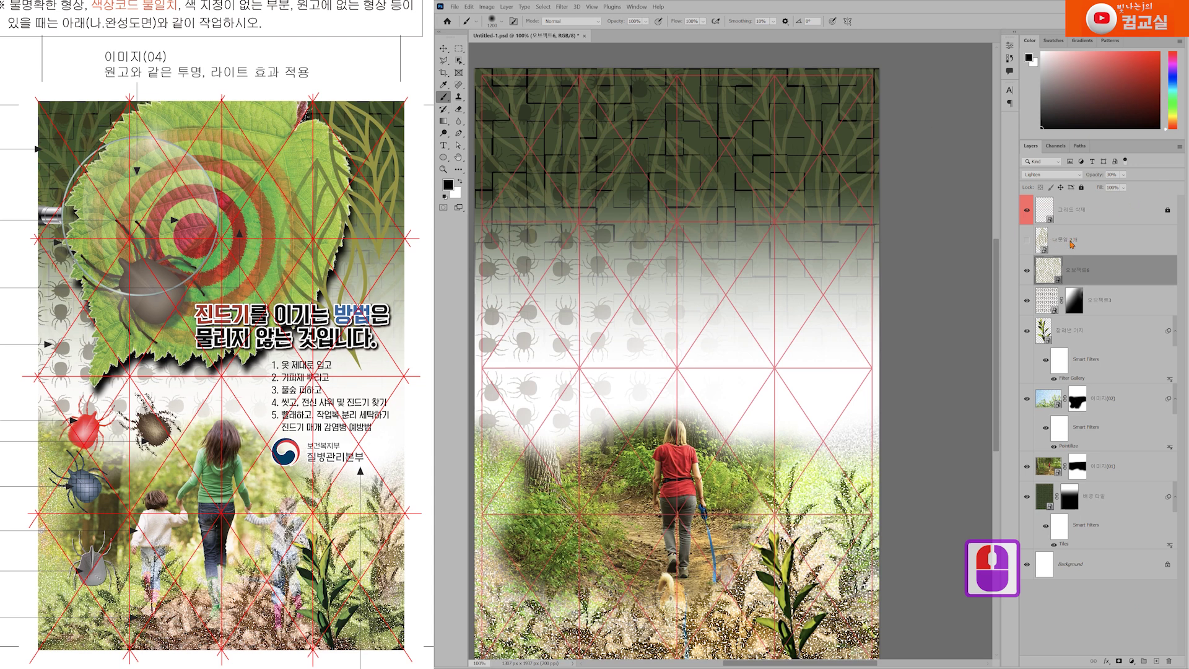
Show the two-leaf outline layer to compare it with the reference poster, and hide it again.
{"action": "left_click", "coordinate": [1027, 240]}
{"action": "left_click", "coordinate": [1027, 240]}
{"action": "left_click", "coordinate": [1026, 240]}
{"action": "left_click", "coordinate": [1027, 241]}
{"action": "left_click", "coordinate": [1027, 240]}
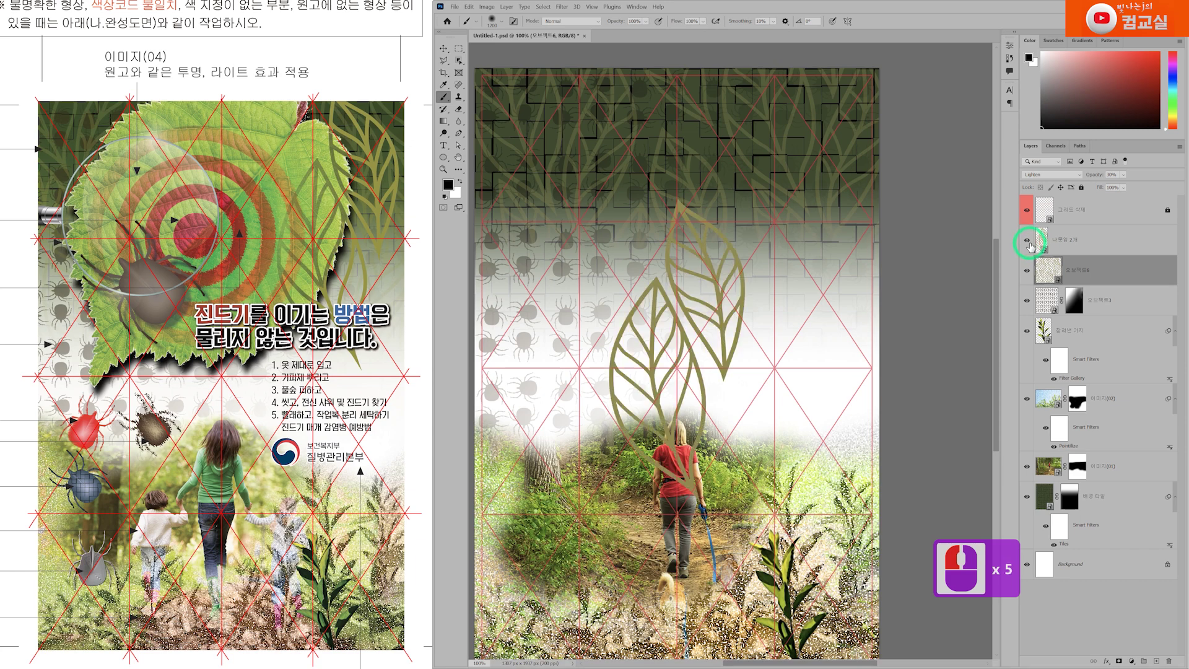
{"action": "left_click_drag", "start_coordinate": [252, 232], "coordinate": [305, 216]}
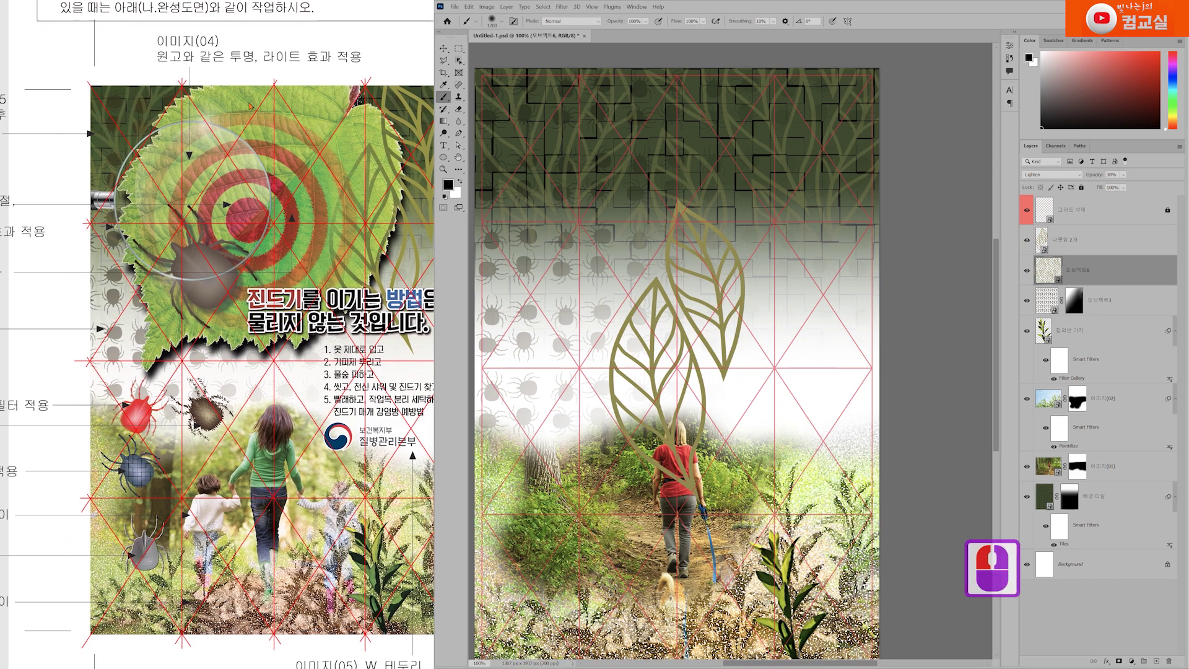
{"action": "scroll", "coordinate": [277, 282], "scroll_direction": "down", "scroll_amount": 2}
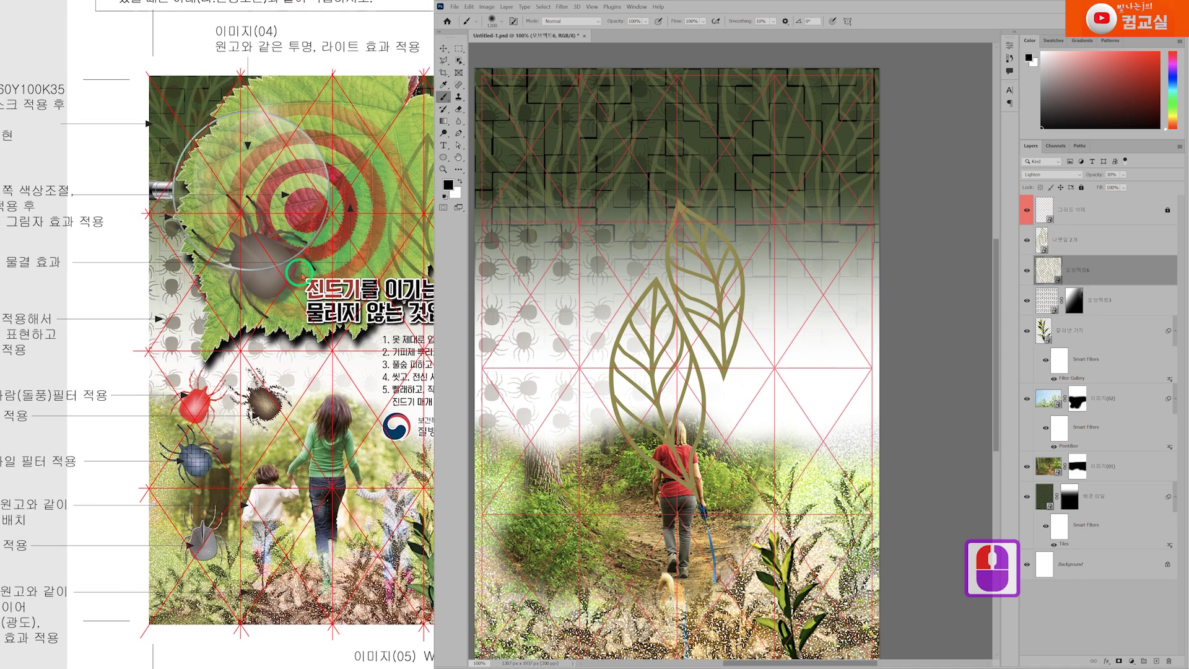
{"action": "scroll", "coordinate": [277, 280], "scroll_direction": "up", "scroll_amount": 2}
{"action": "left_click_drag", "start_coordinate": [277, 280], "coordinate": [278, 277]}
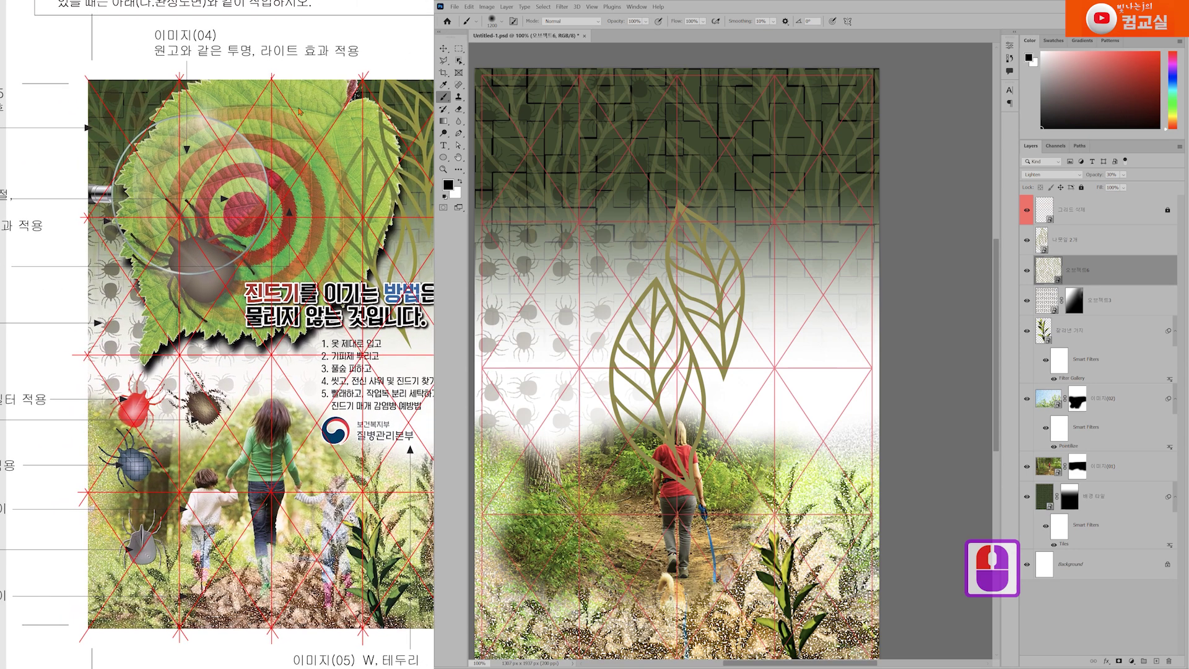
{"action": "left_click", "coordinate": [1090, 240]}
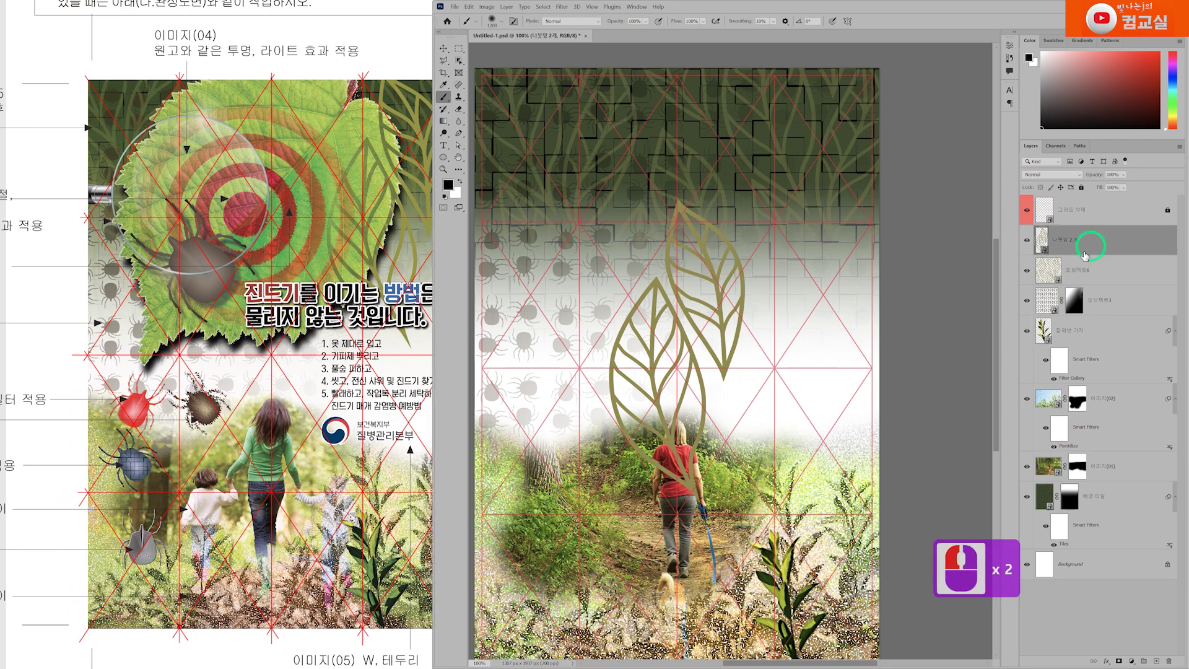
{"action": "left_click", "coordinate": [1028, 241]}
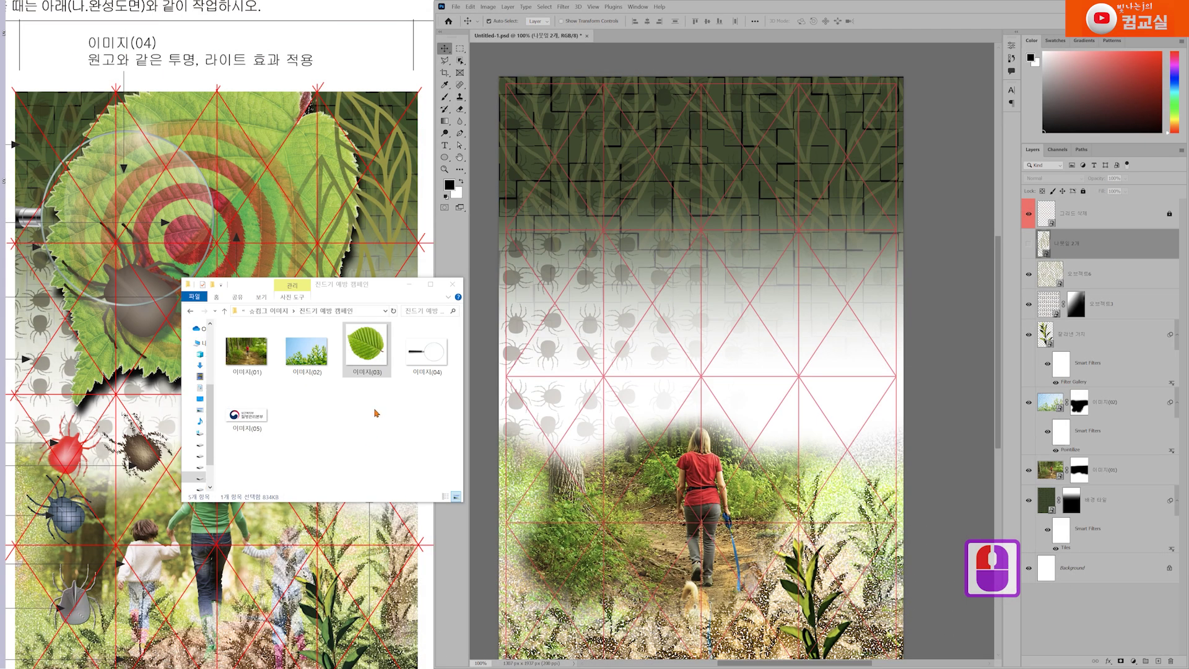
Open 이미지(03).jpg and select the green leaf by picking its white background with the Magic Wand and inverting the selection.
{"action": "left_click_drag", "start_coordinate": [366, 343], "coordinate": [893, 47]}
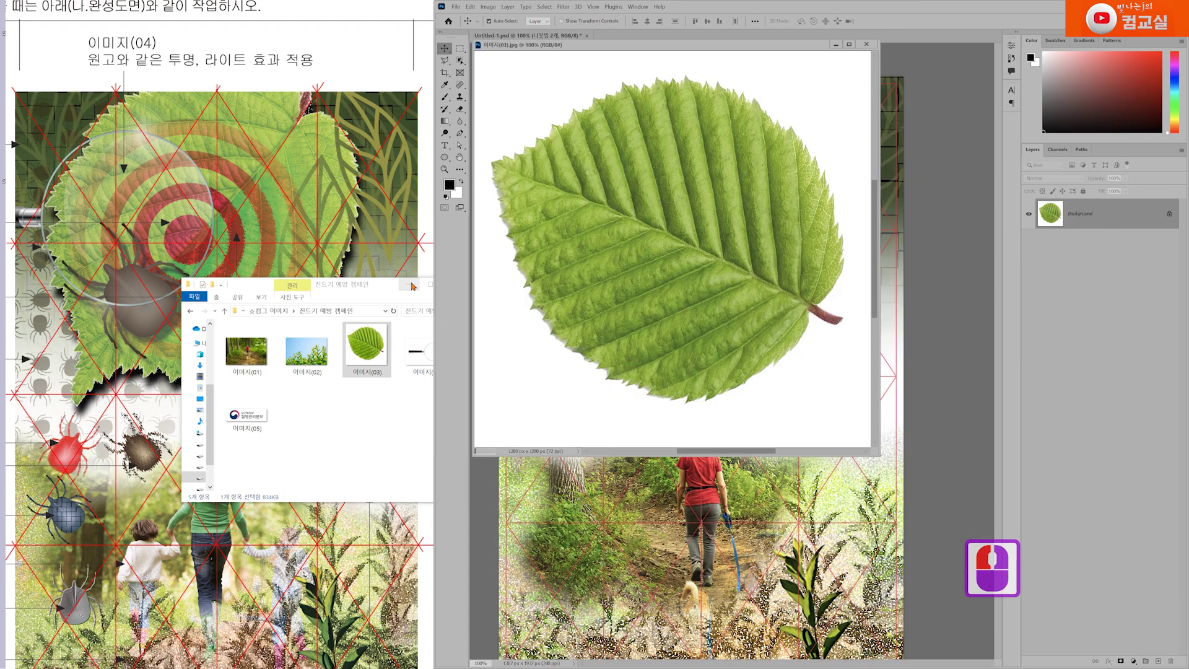
{"action": "left_click", "coordinate": [462, 63]}
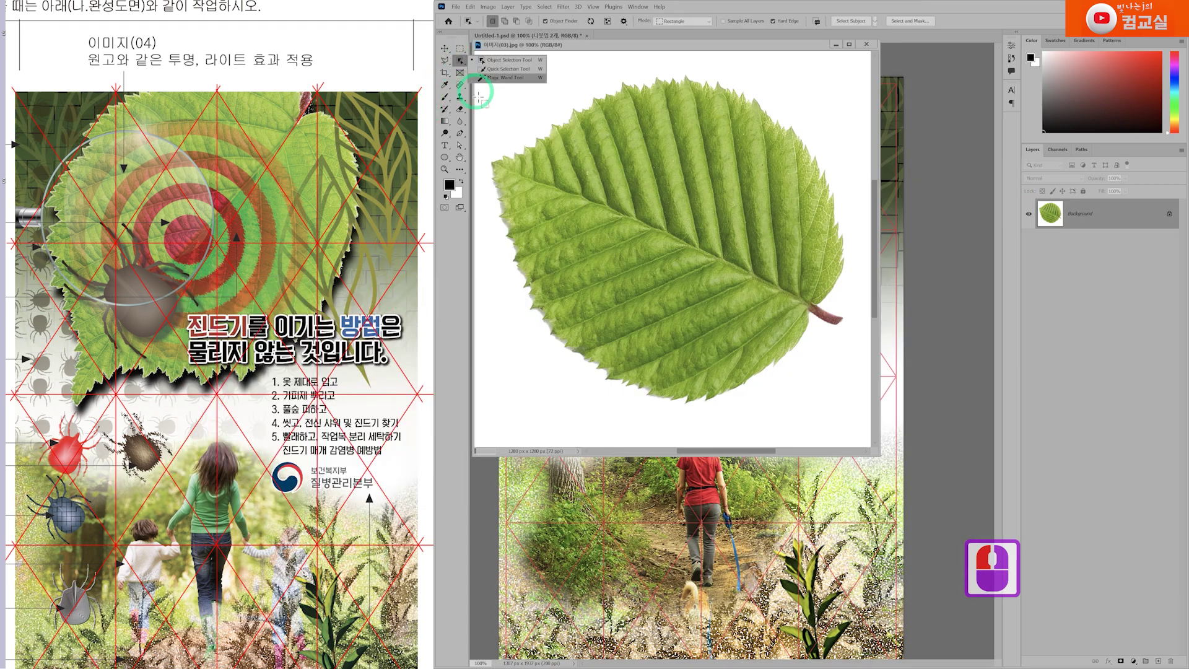
{"action": "left_click", "coordinate": [486, 78]}
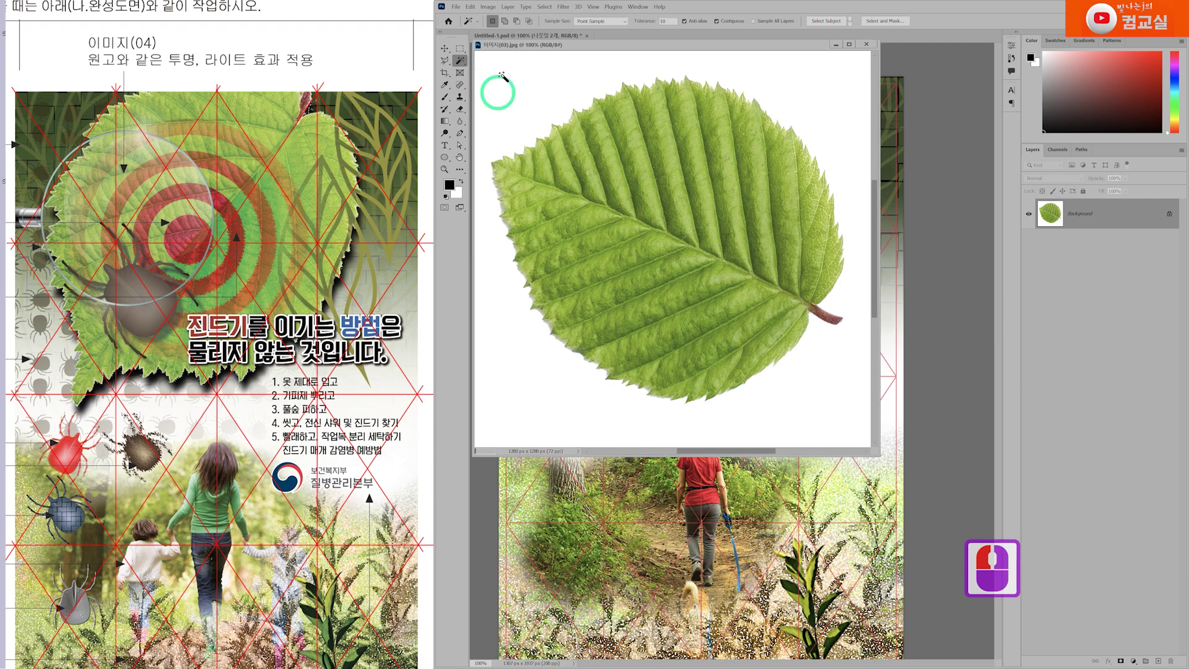
{"action": "left_click", "coordinate": [508, 96]}
{"action": "left_click", "coordinate": [532, 375]}
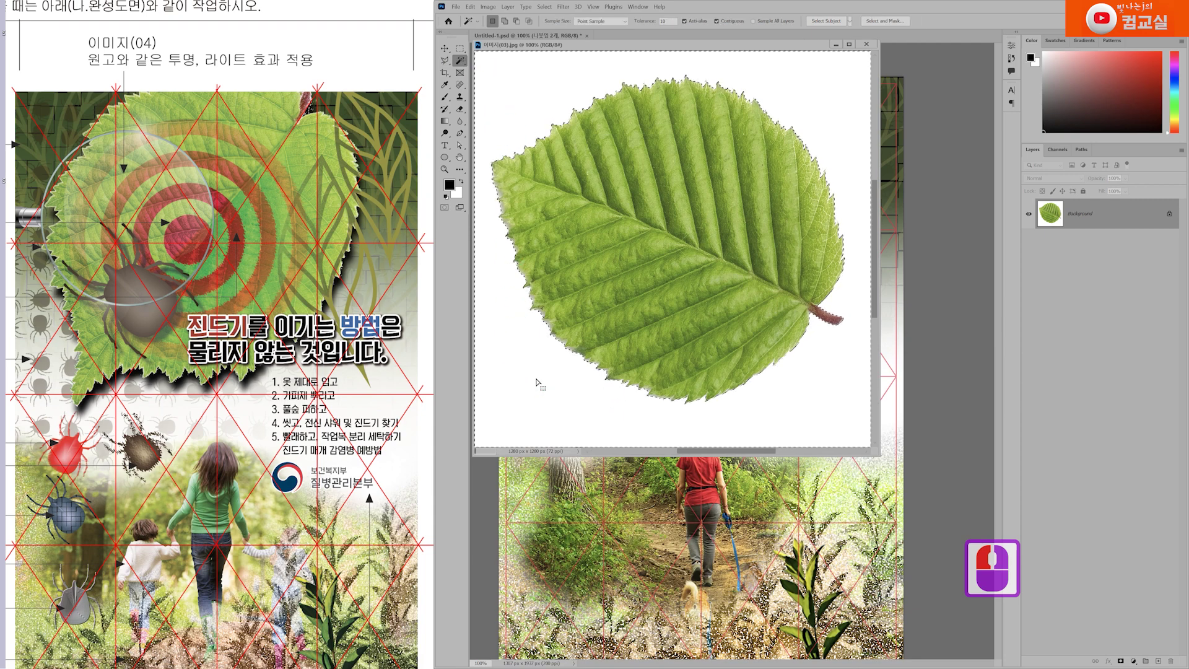
{"action": "key", "text": "ctrl+shift+i"}
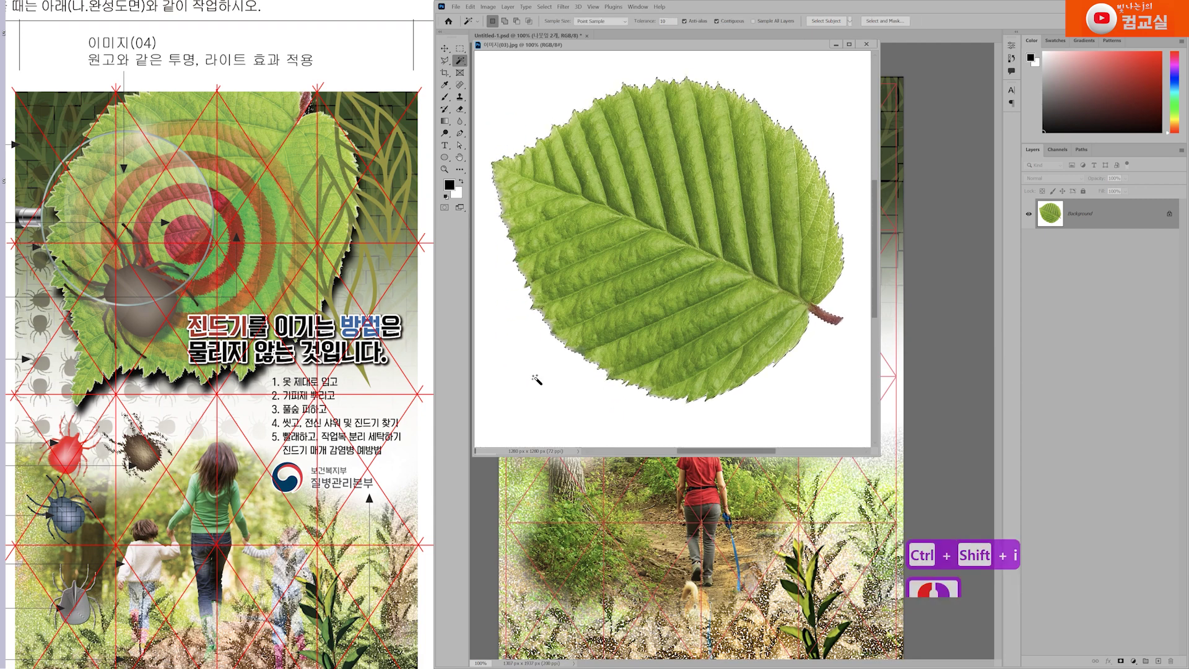
Subtract the grey shadow fringes along the leaf's serrated left edge from the selection with the Polygonal Lasso.
{"action": "scroll", "coordinate": [497, 201], "scroll_direction": "up", "scroll_amount": 2}
{"action": "scroll", "coordinate": [497, 201], "scroll_direction": "up", "scroll_amount": 6}
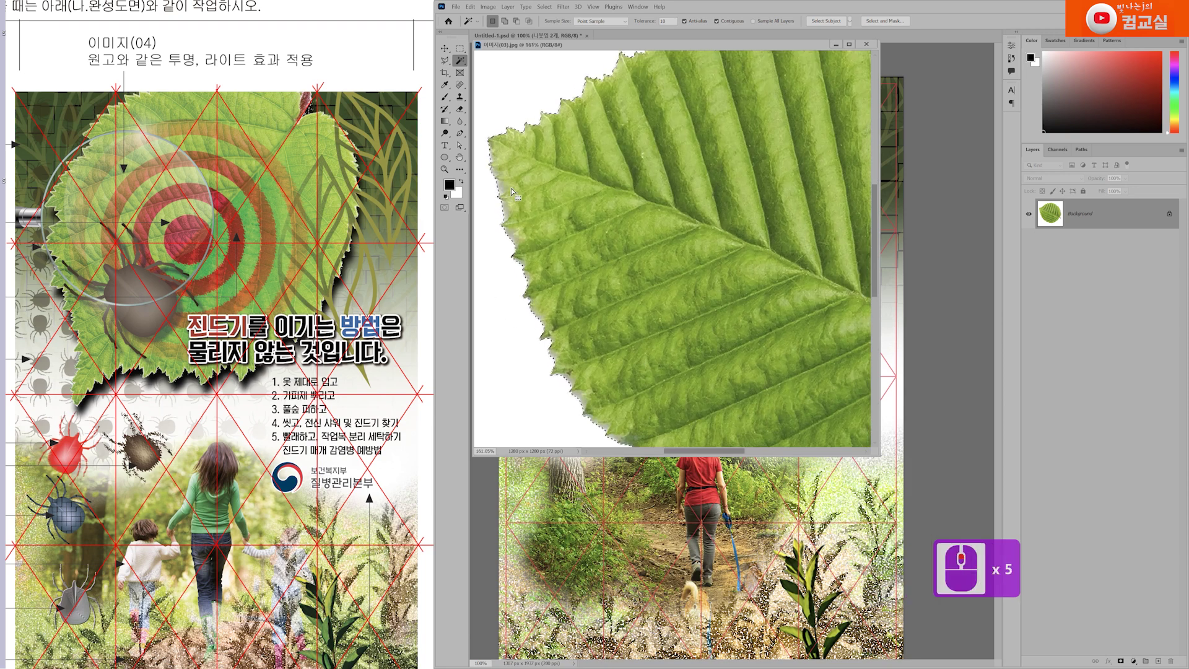
{"action": "left_click", "coordinate": [444, 60]}
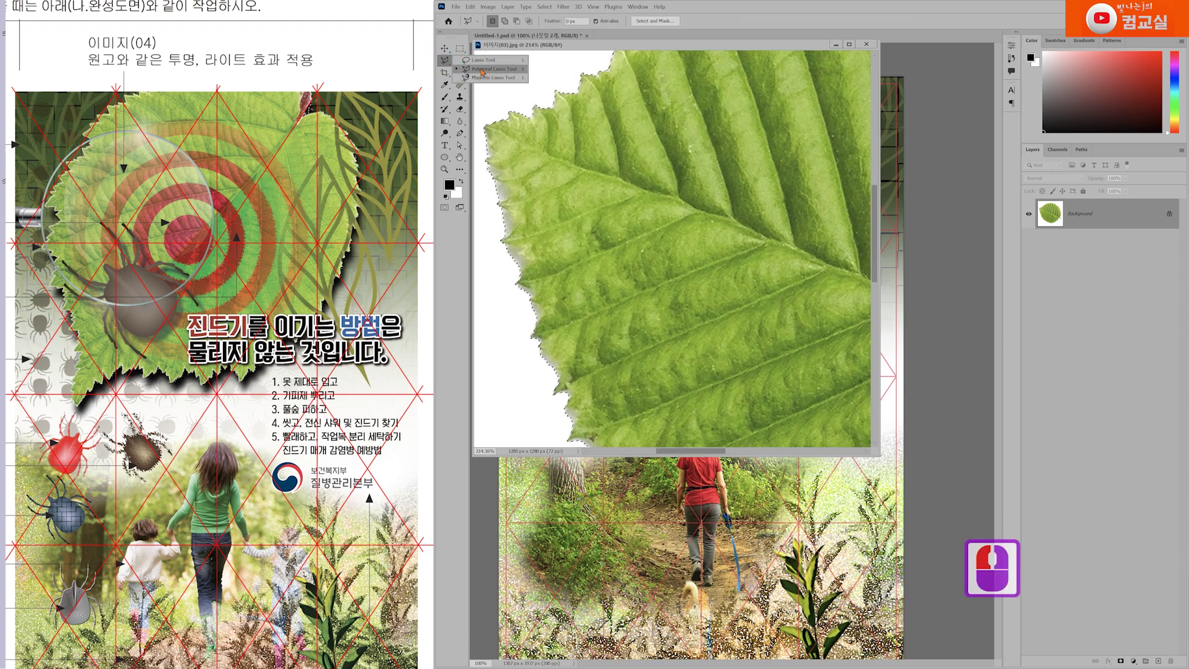
{"action": "scroll", "coordinate": [495, 180], "scroll_direction": "up", "scroll_amount": 3}
{"action": "key", "text": "shift"}
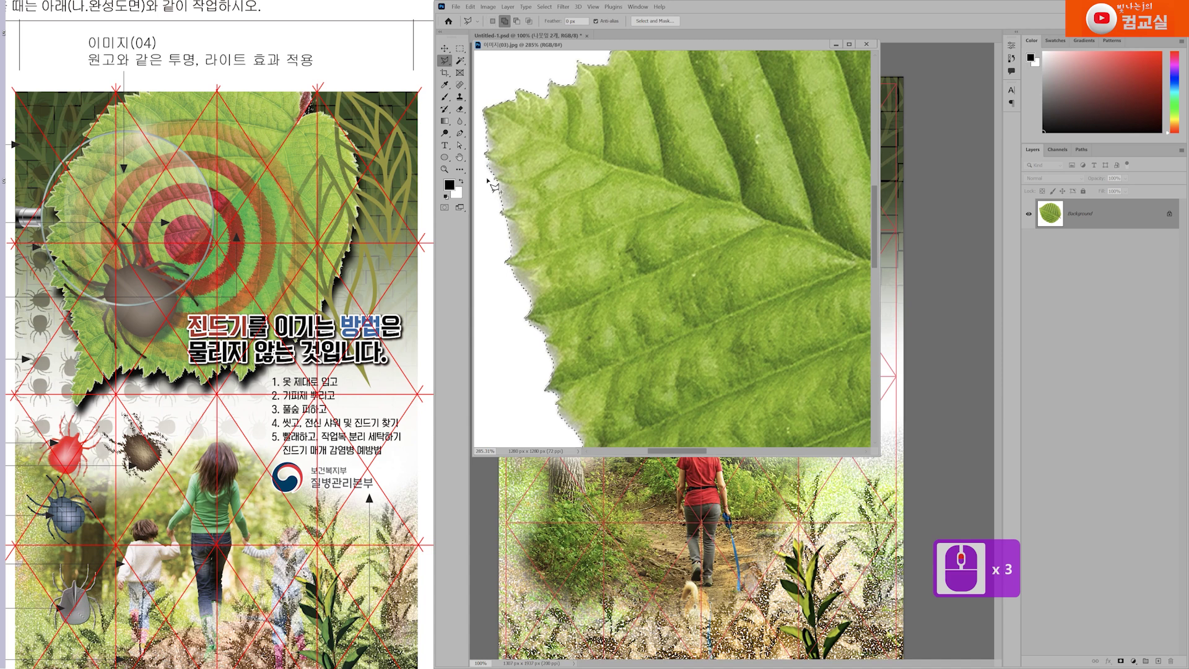
{"action": "left_click", "coordinate": [485, 178], "text": "alt"}
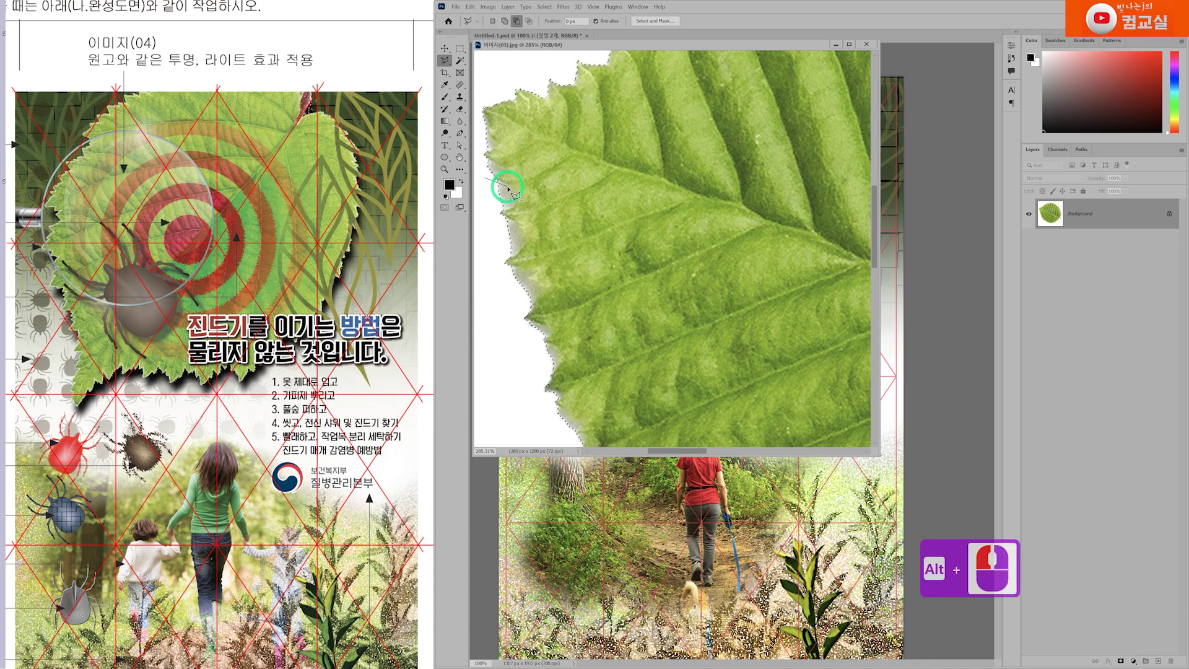
{"action": "left_click", "coordinate": [520, 201], "text": "alt"}
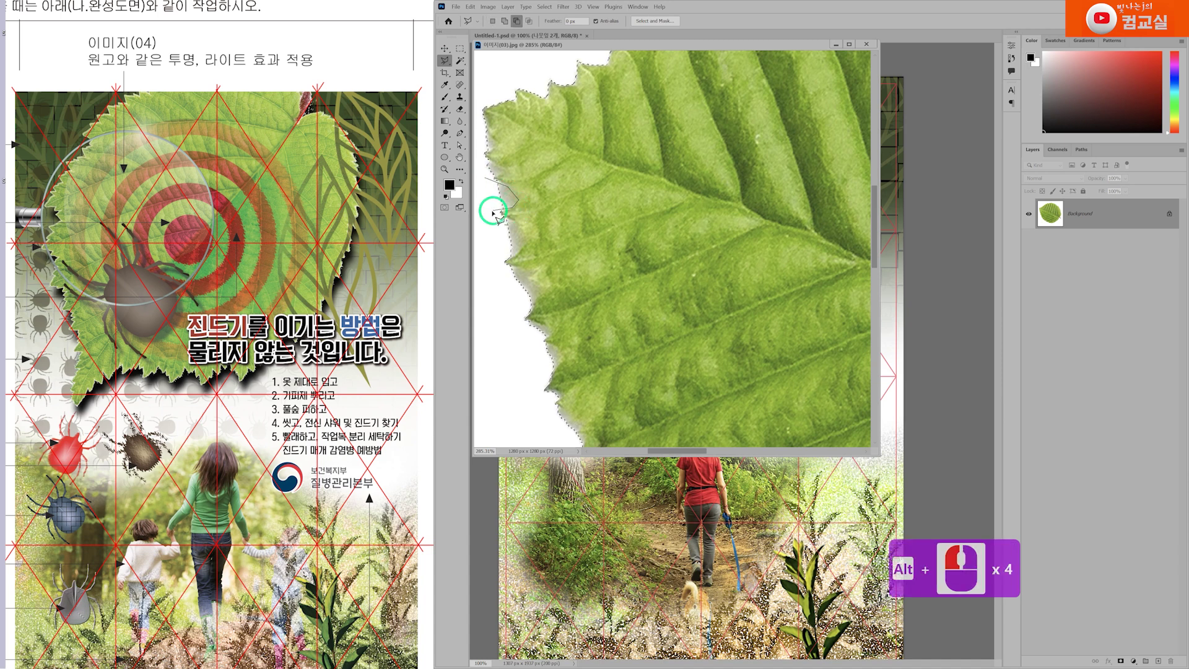
{"action": "left_click", "coordinate": [524, 244], "text": "alt"}
{"action": "left_click", "coordinate": [510, 256], "text": "alt"}
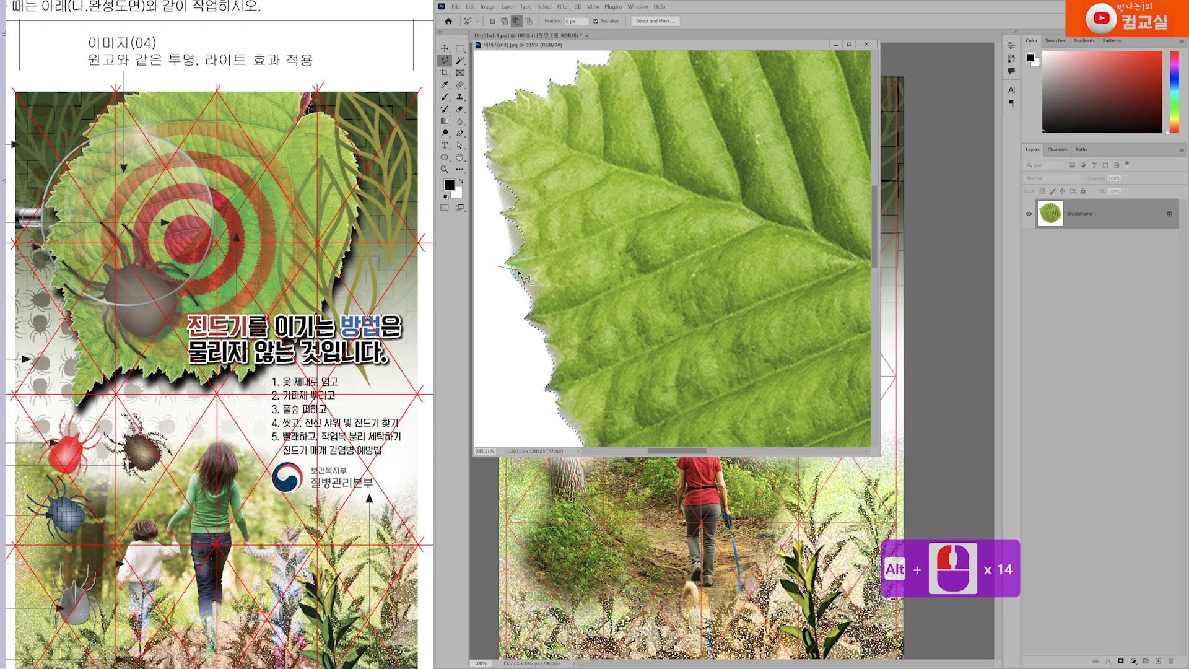
Copy the selected leaf into the poster document as a new layer above the two-leaf outline layer.
{"action": "scroll", "coordinate": [516, 322], "scroll_direction": "down", "scroll_amount": 3}
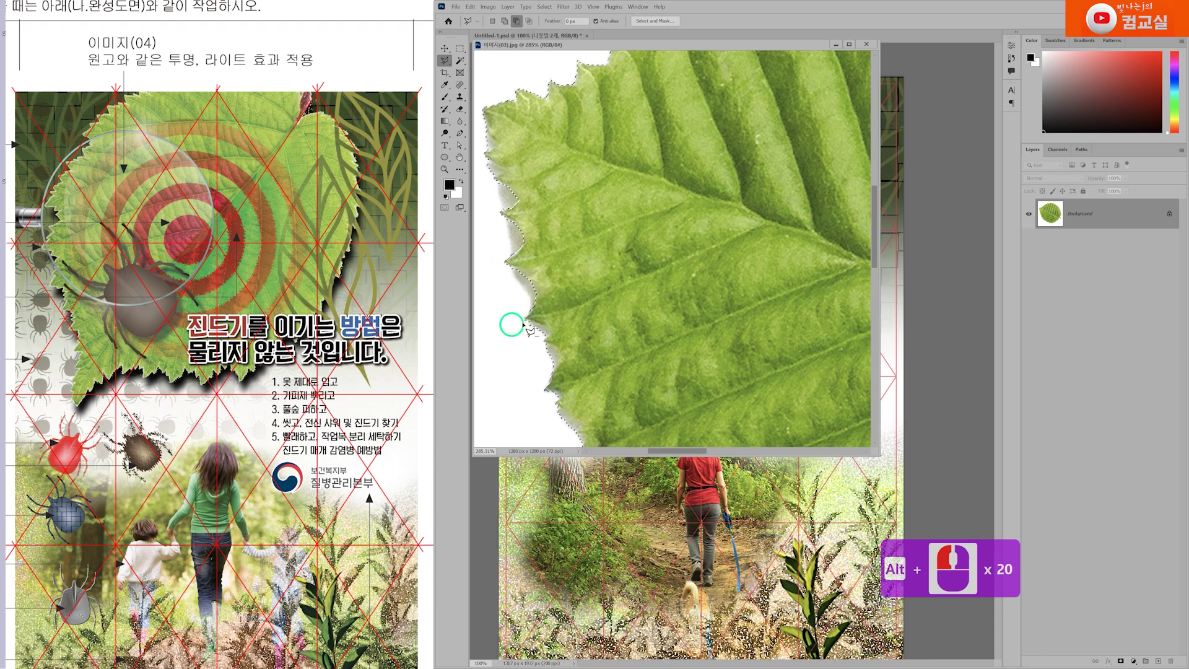
{"action": "scroll", "coordinate": [682, 262], "scroll_direction": "up", "scroll_amount": 7}
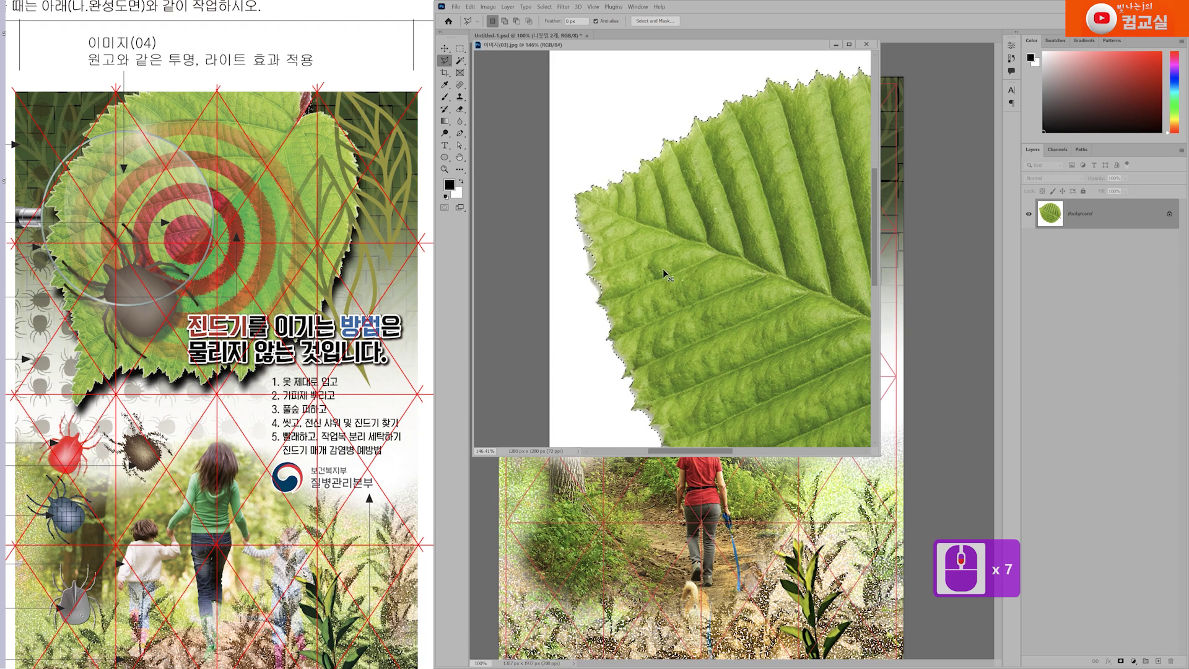
{"action": "left_click_drag", "start_coordinate": [651, 270], "coordinate": [638, 511]}
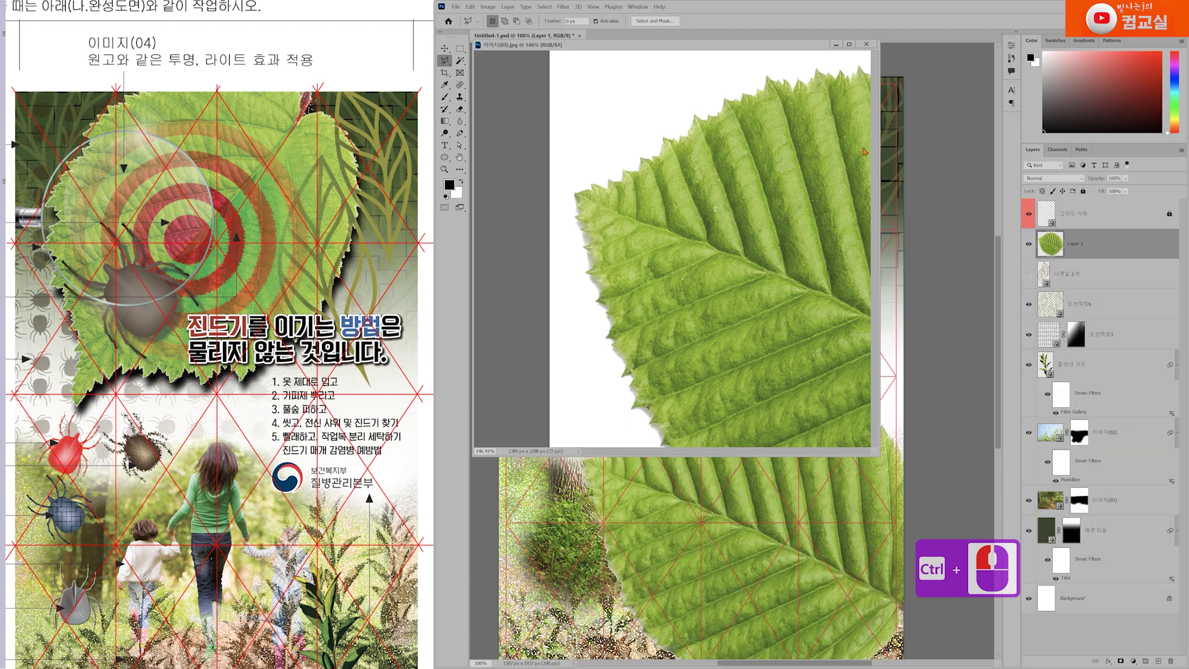
Close the leaf source image and rename the pasted leaf layer as 이미지3.
{"action": "left_click", "coordinate": [866, 43]}
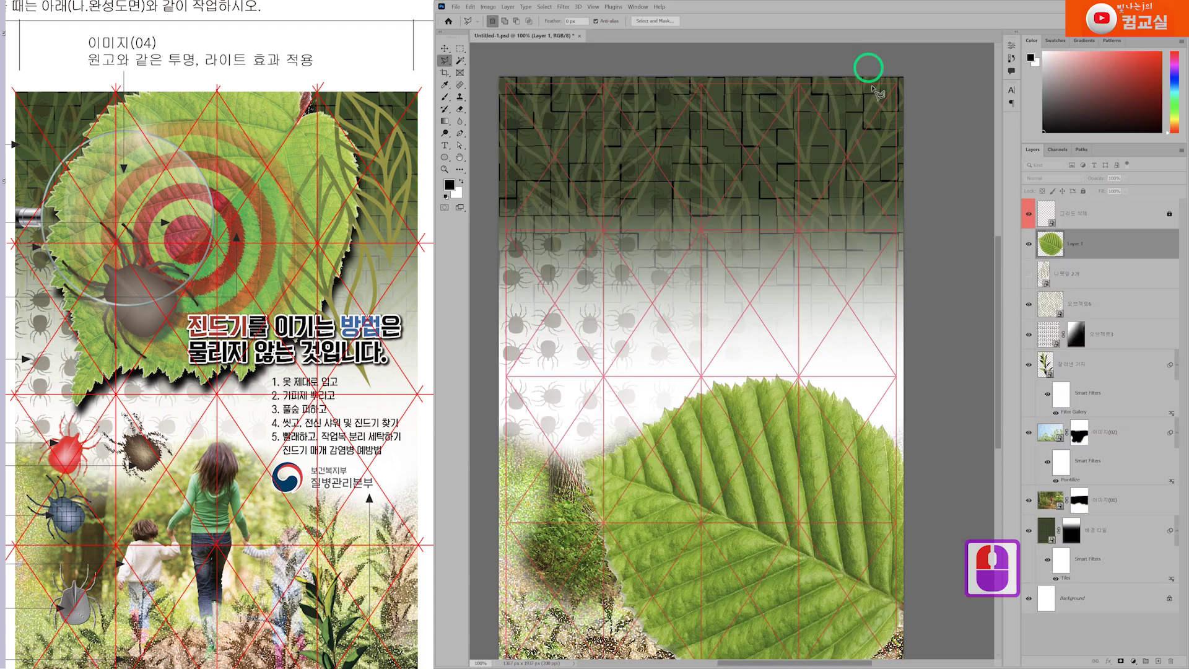
{"action": "double_click", "coordinate": [1073, 246]}
{"action": "type", "text": "이미지"}
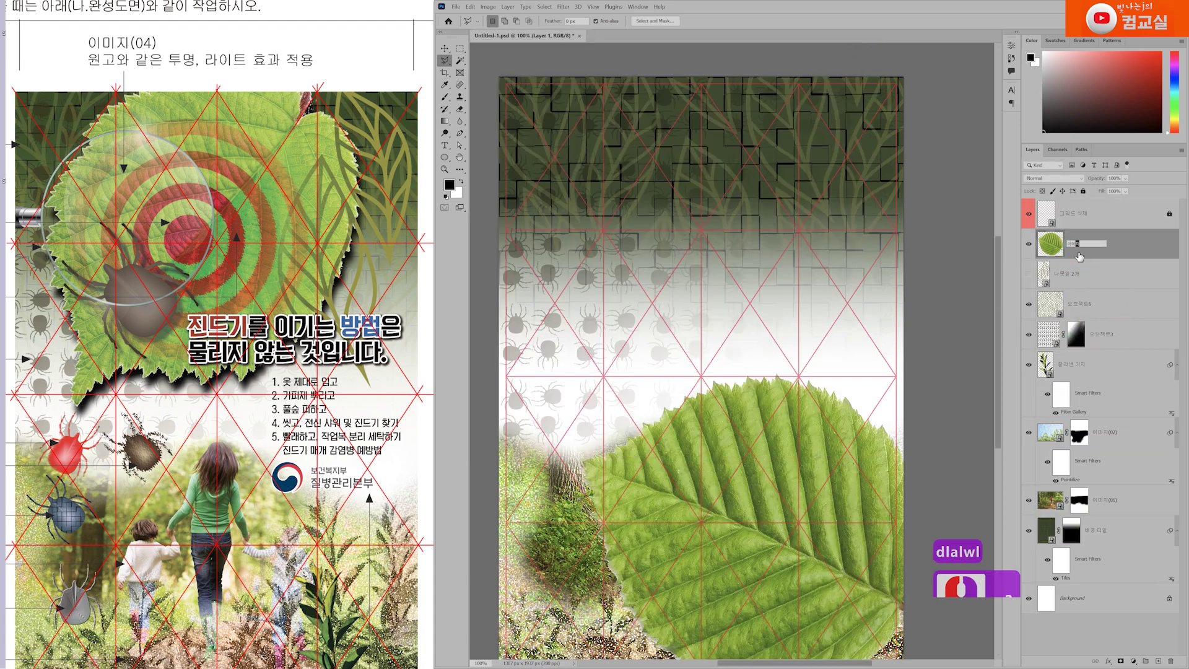
{"action": "type", "text": "3"}
{"action": "key", "text": "Return"}
Free-transform the leaf: move it to the upper part of the poster and rotate it about 78° counterclockwise so its stem points to the upper right.
{"action": "key", "text": "ctrl+t"}
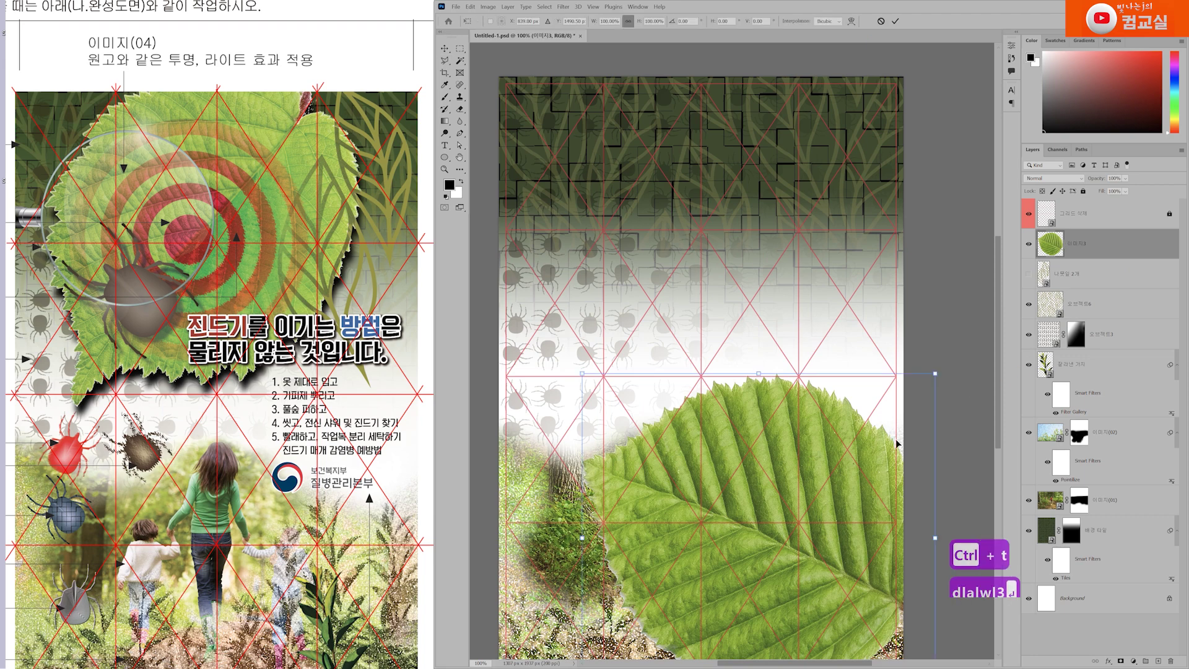
{"action": "left_click_drag", "start_coordinate": [858, 472], "coordinate": [765, 229]}
{"action": "left_click_drag", "start_coordinate": [865, 124], "coordinate": [629, 156]}
{"action": "left_click_drag", "start_coordinate": [753, 342], "coordinate": [765, 261]}
{"action": "left_click_drag", "start_coordinate": [888, 275], "coordinate": [891, 252]}
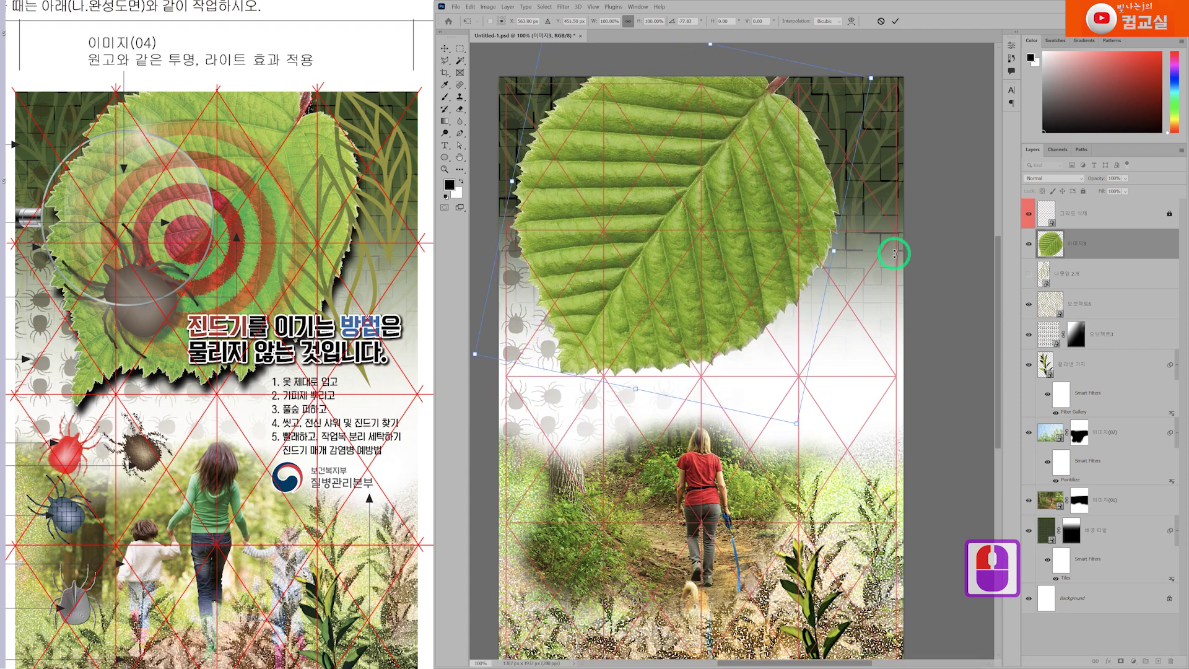
{"action": "left_click_drag", "start_coordinate": [743, 272], "coordinate": [771, 277]}
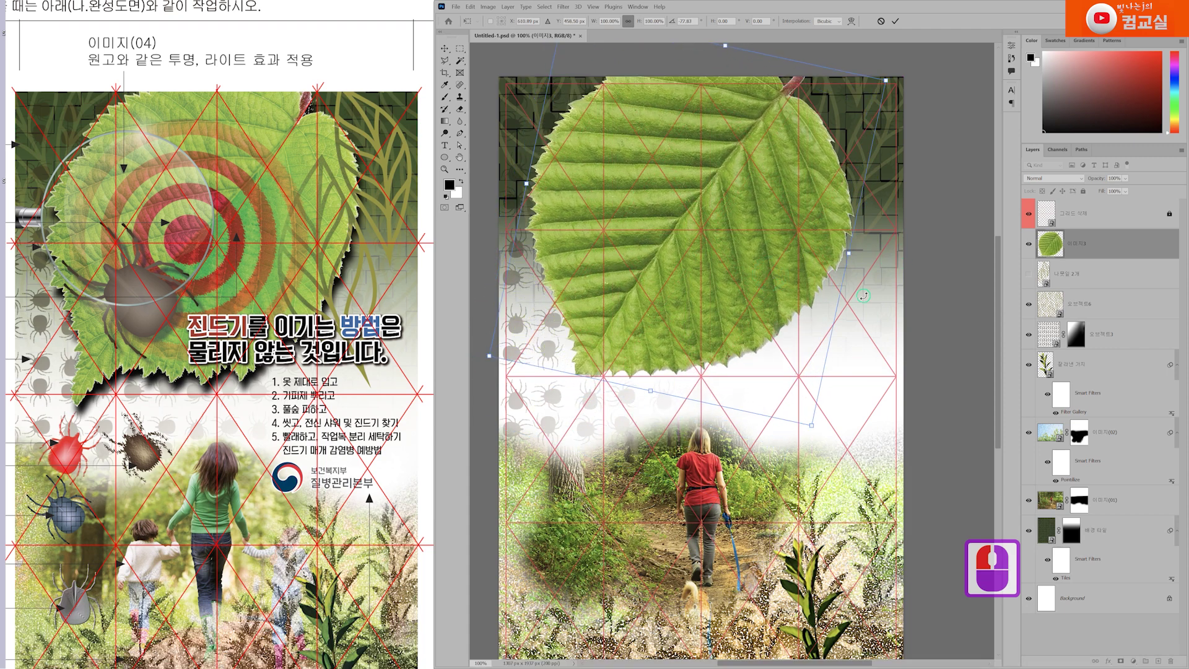
Fine-tune the leaf's rotation and position, stretch it to about 1204 × 1075 px to match the reference leaf, and apply the transform.
{"action": "left_click_drag", "start_coordinate": [863, 295], "coordinate": [857, 266]}
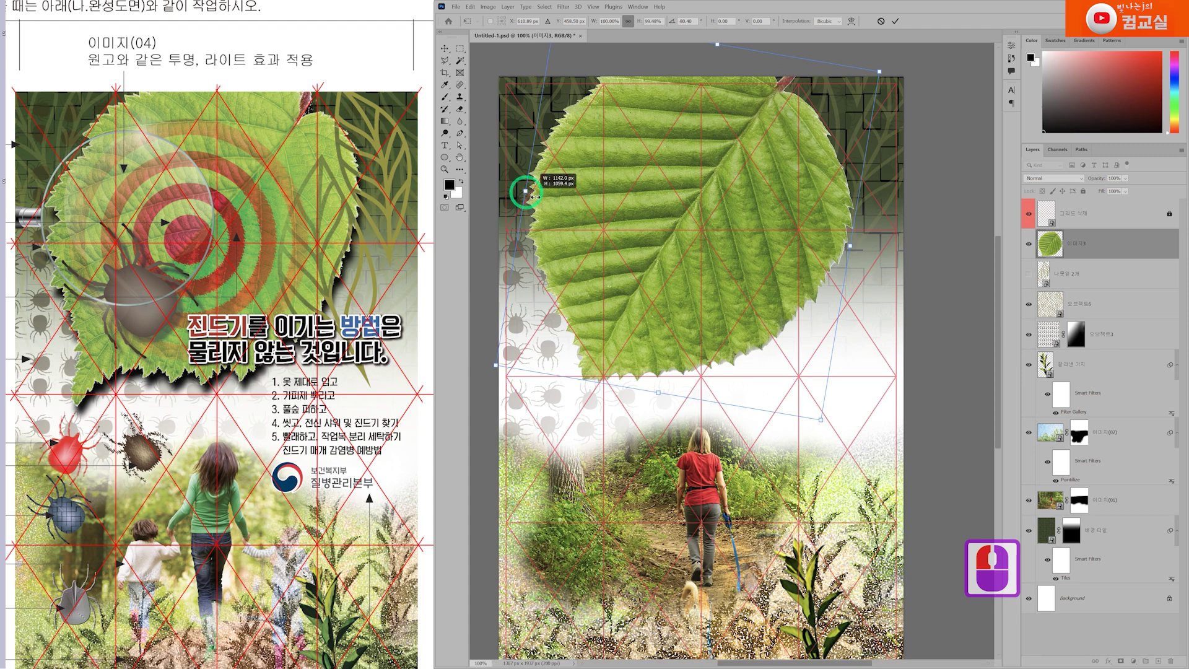
{"action": "left_click_drag", "start_coordinate": [525, 193], "coordinate": [546, 193]}
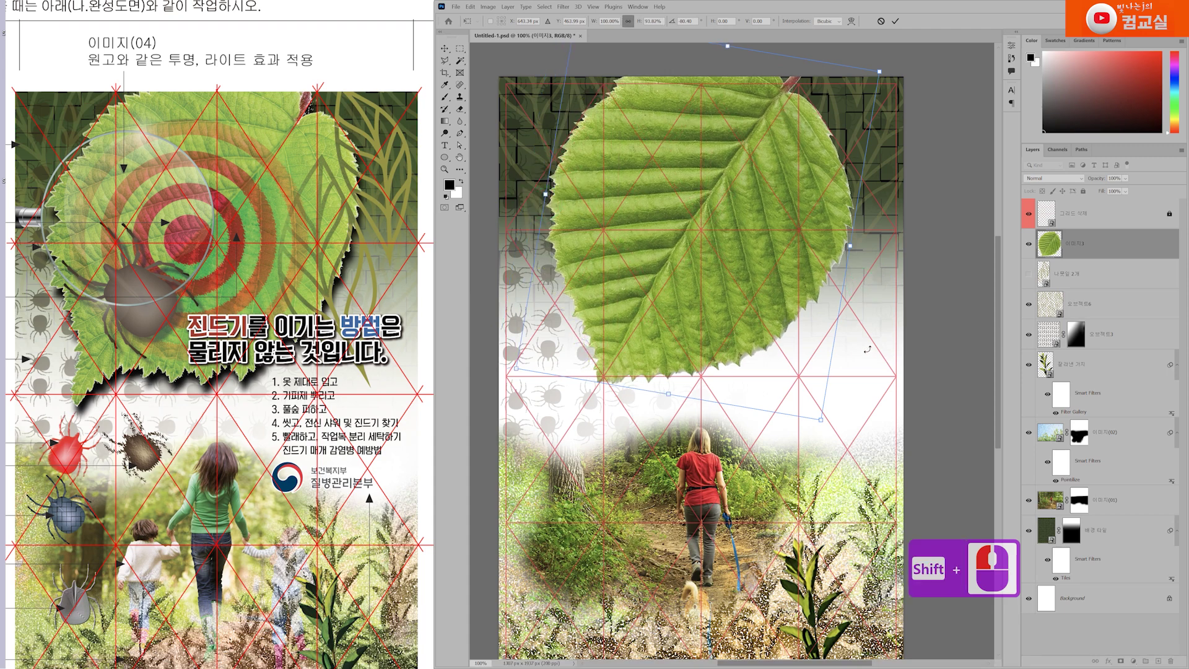
{"action": "left_click_drag", "start_coordinate": [868, 350], "coordinate": [849, 345]}
{"action": "left_click_drag", "start_coordinate": [751, 260], "coordinate": [735, 273]}
{"action": "left_click_drag", "start_coordinate": [842, 263], "coordinate": [818, 266]}
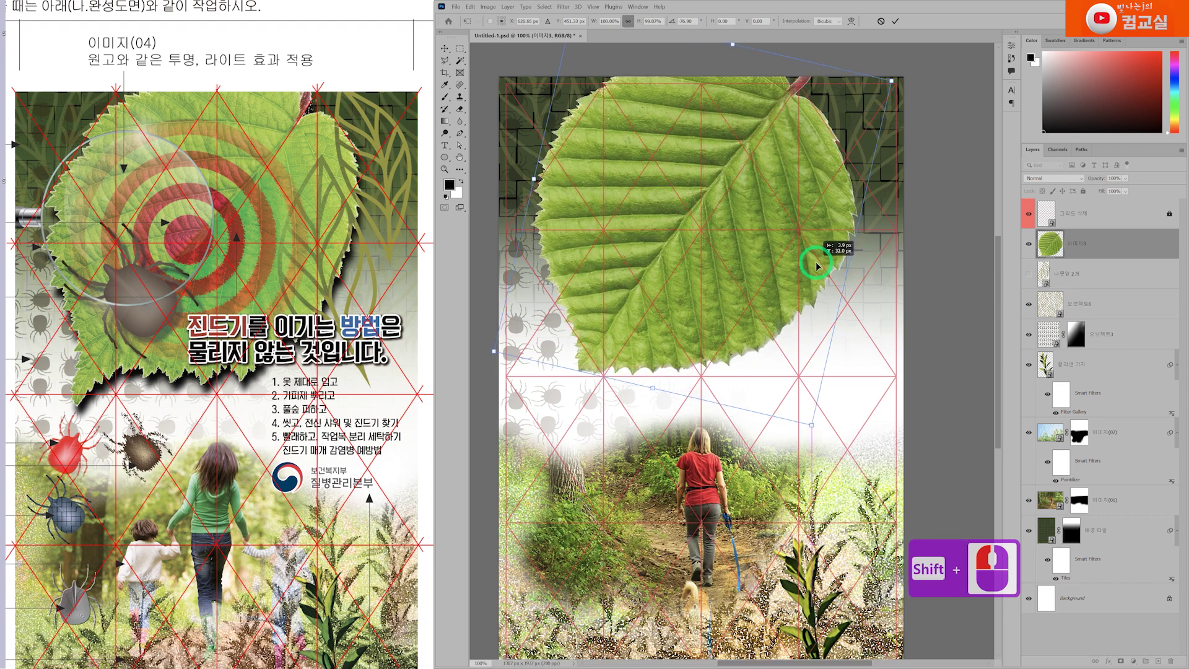
{"action": "left_click_drag", "start_coordinate": [655, 389], "coordinate": [650, 409]}
{"action": "left_click_drag", "start_coordinate": [524, 186], "coordinate": [533, 192]}
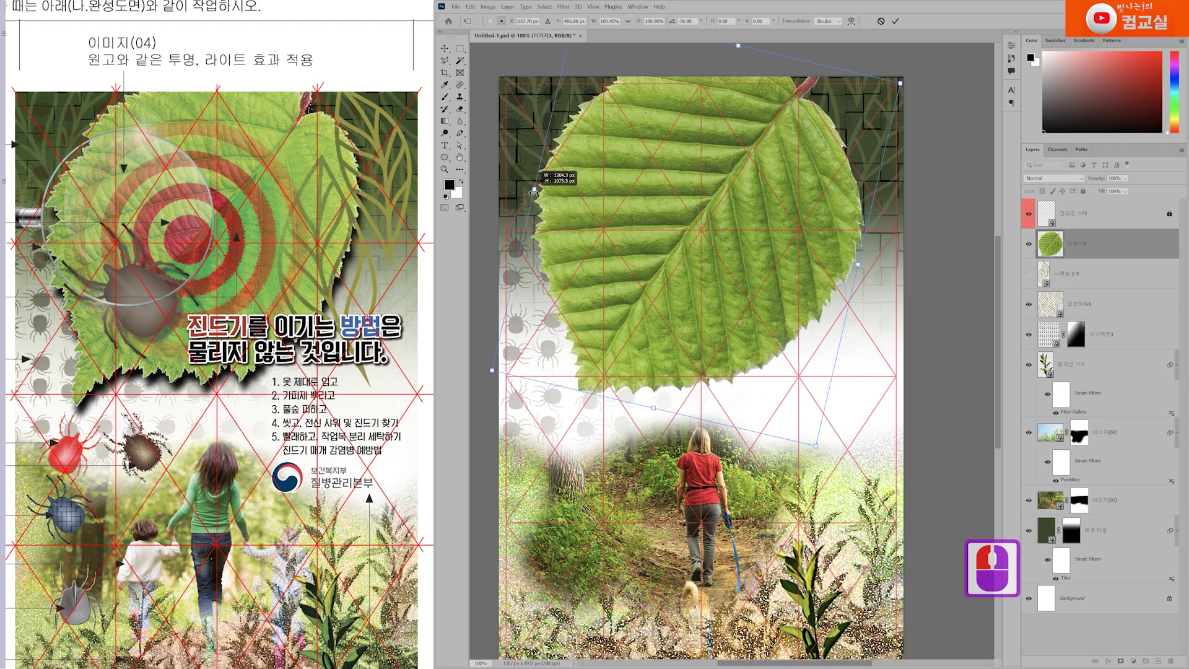
{"action": "key", "text": "shift"}
{"action": "key", "text": "Return"}
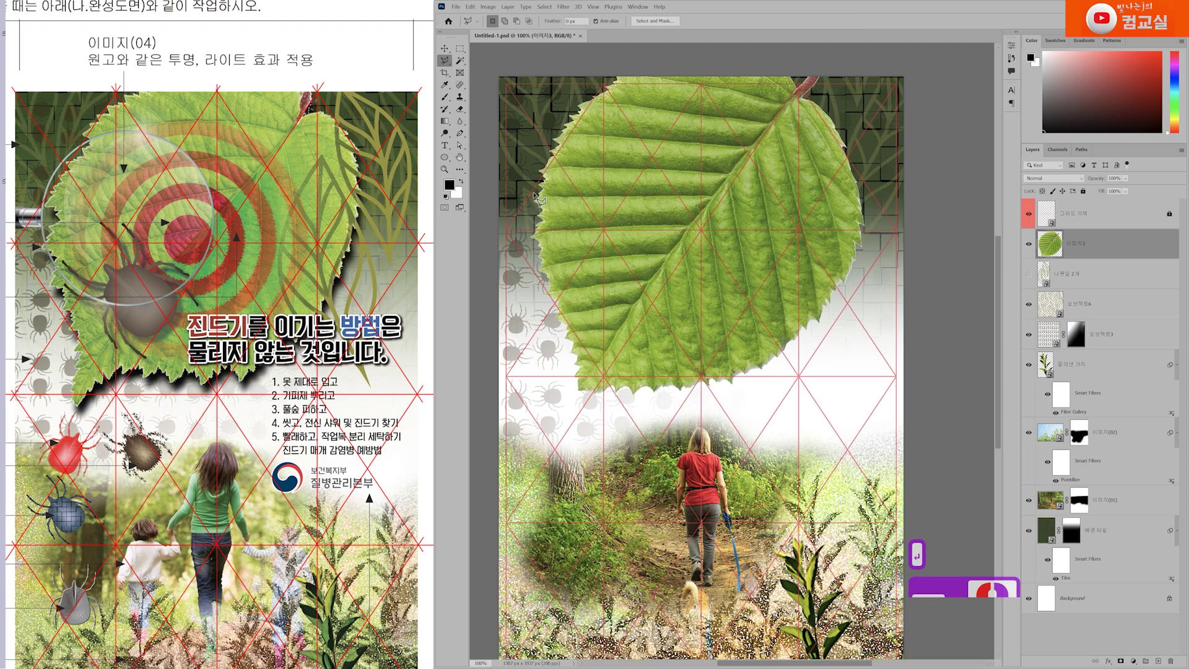
Read the worksheet's instructions for the leaf image, 이미지(03), and examine the leaf in the finished design.
{"action": "key", "text": "ctrl"}
{"action": "left_click_drag", "start_coordinate": [744, 337], "coordinate": [738, 339]}
{"action": "scroll", "coordinate": [186, 287], "scroll_direction": "down", "scroll_amount": 2}
{"action": "scroll", "coordinate": [214, 278], "scroll_direction": "up", "scroll_amount": 1}
{"action": "double_click", "coordinate": [74, 214]}
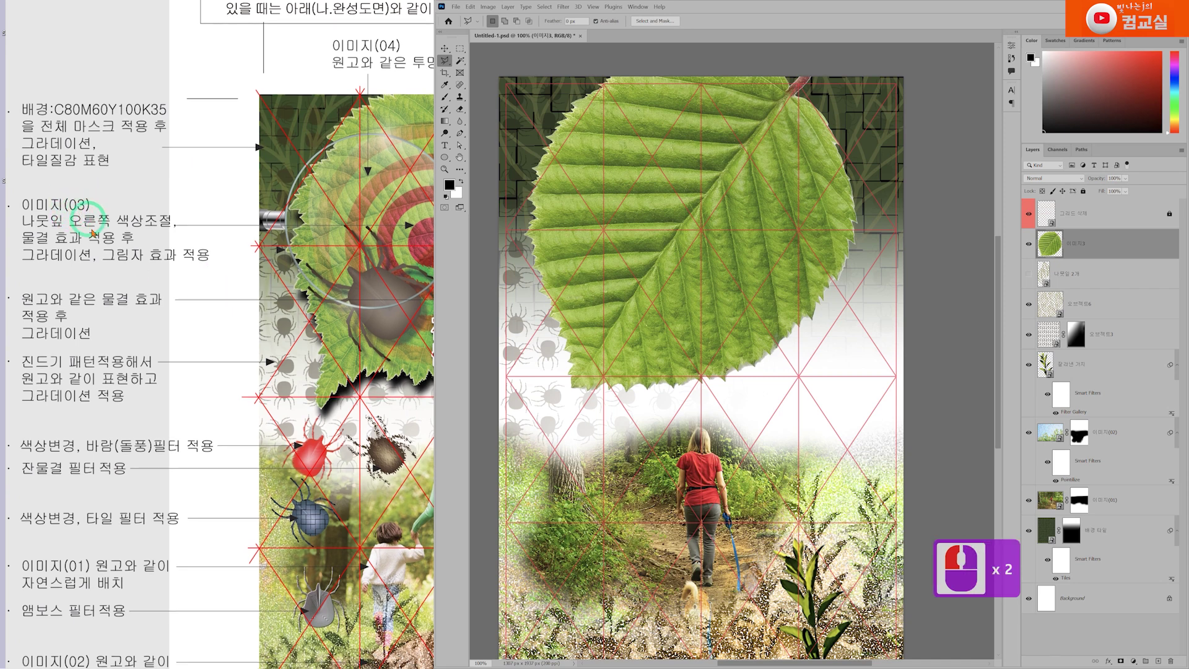
{"action": "left_click", "coordinate": [148, 221]}
{"action": "left_click", "coordinate": [149, 221]}
{"action": "left_click", "coordinate": [74, 245]}
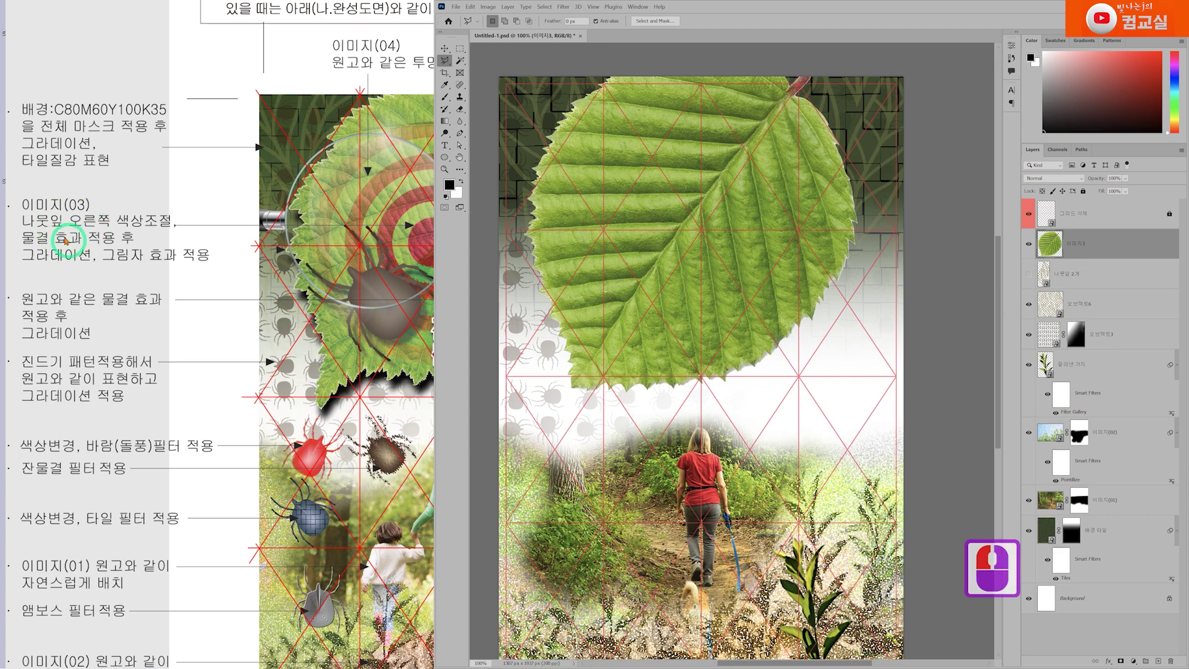
{"action": "left_click", "coordinate": [143, 262]}
{"action": "scroll", "coordinate": [254, 483], "scroll_direction": "right", "scroll_amount": 5}
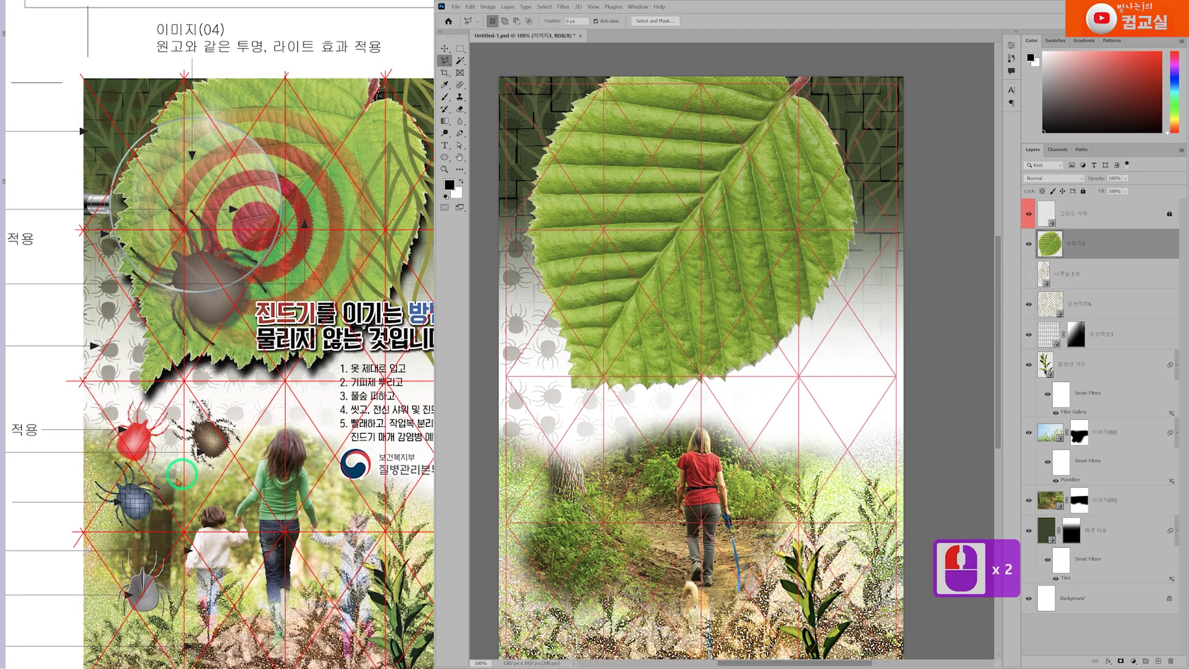
{"action": "left_click", "coordinate": [166, 486]}
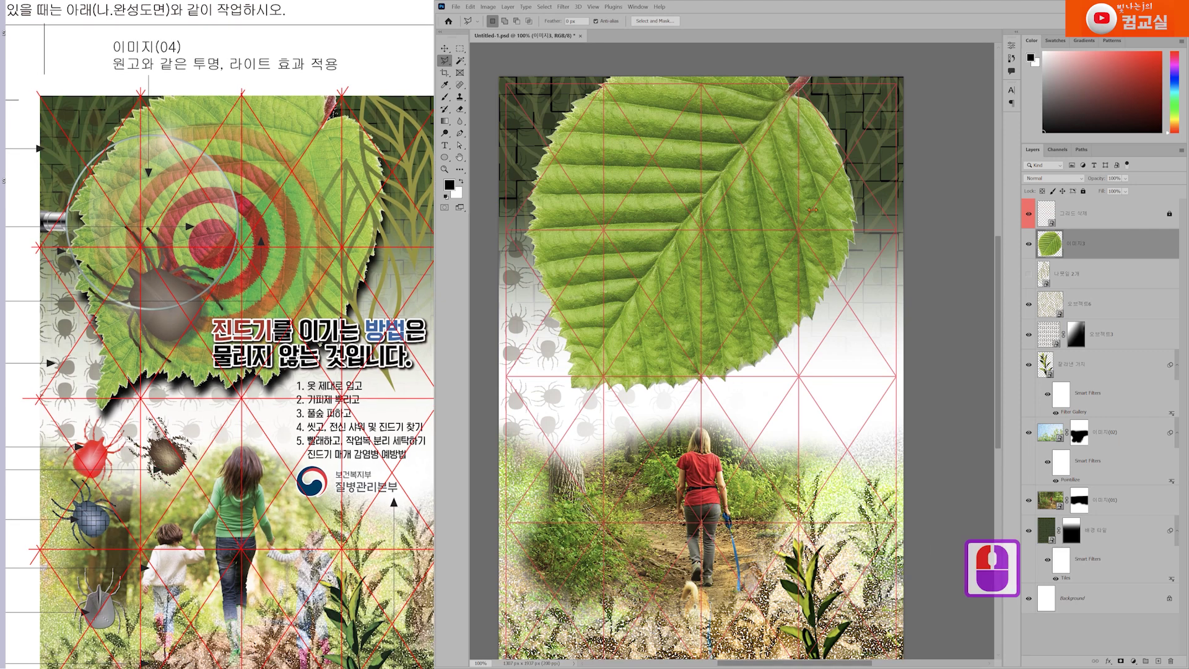
Outline the half of the leaf on the right of its central vein with the Polygonal Lasso tool and copy it to a new layer.
{"action": "scroll", "coordinate": [809, 207], "scroll_direction": "up", "scroll_amount": 2}
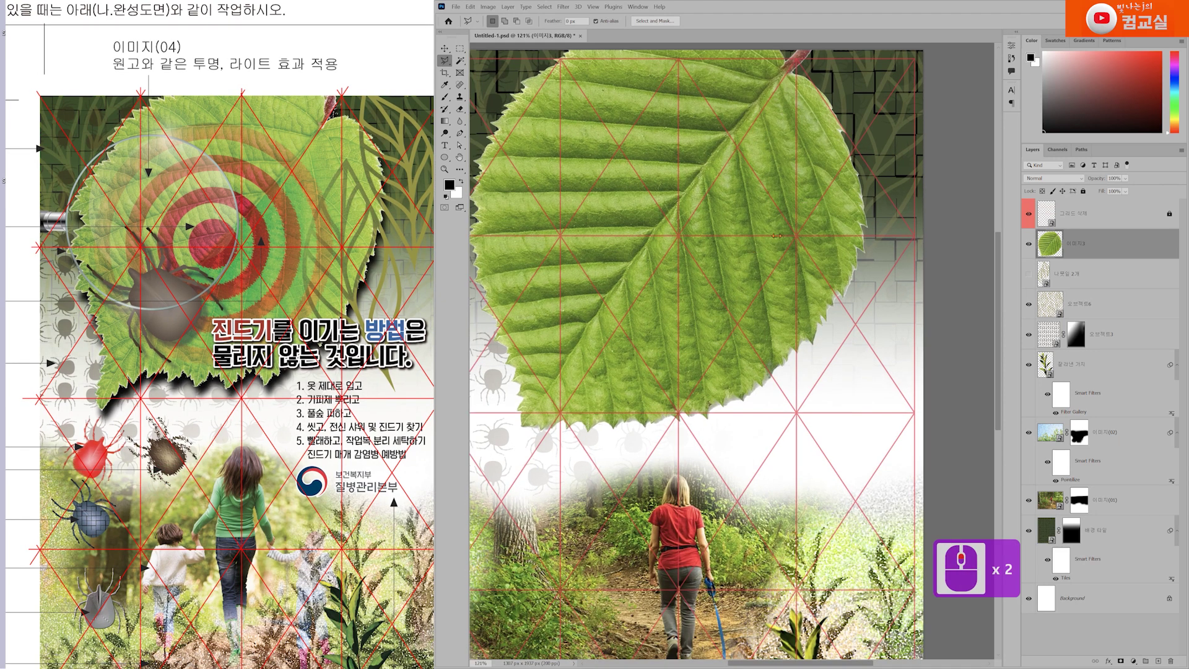
{"action": "scroll", "coordinate": [801, 305], "scroll_direction": "down", "scroll_amount": 1}
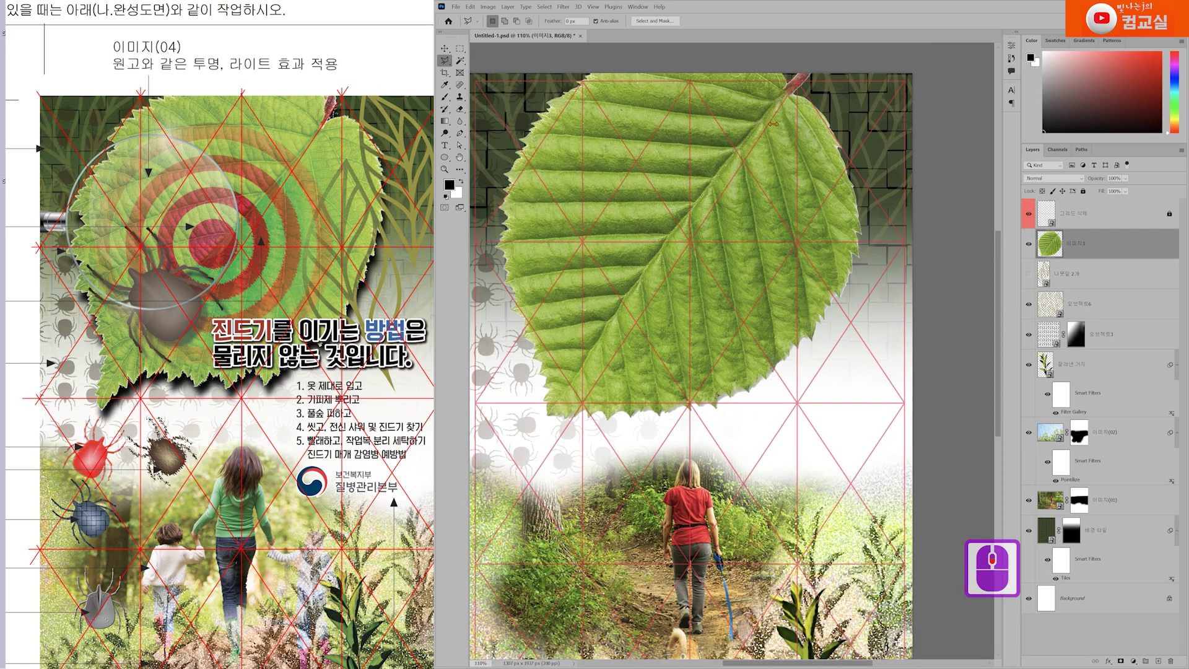
{"action": "left_click", "coordinate": [444, 61]}
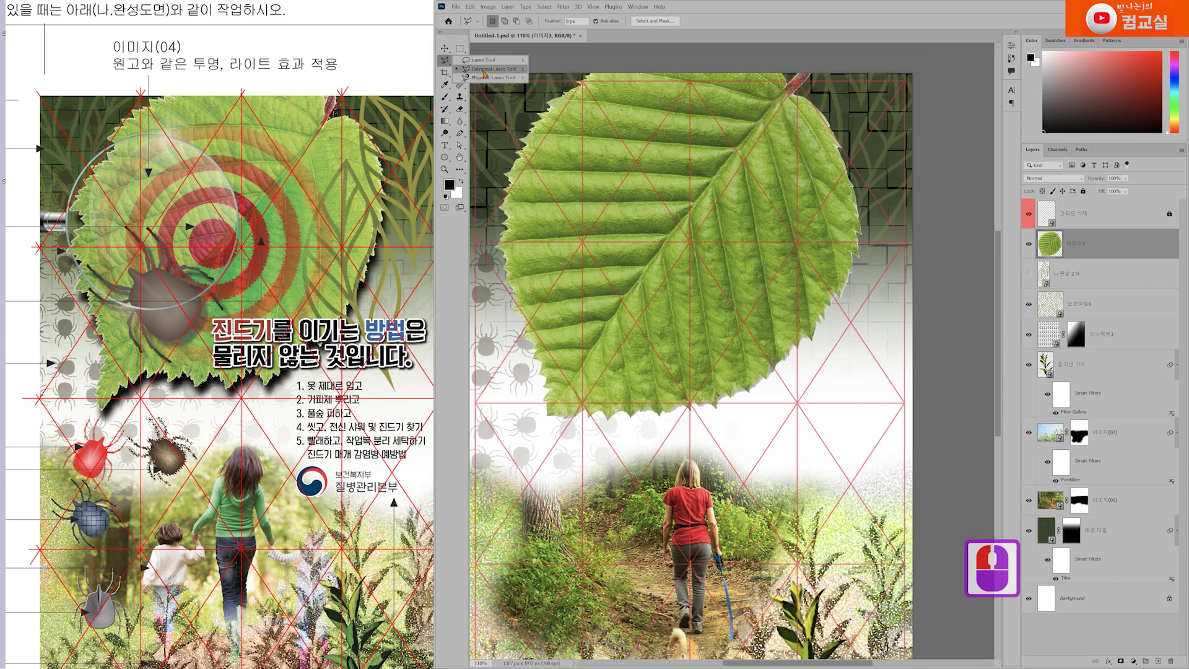
{"action": "left_click", "coordinate": [483, 70]}
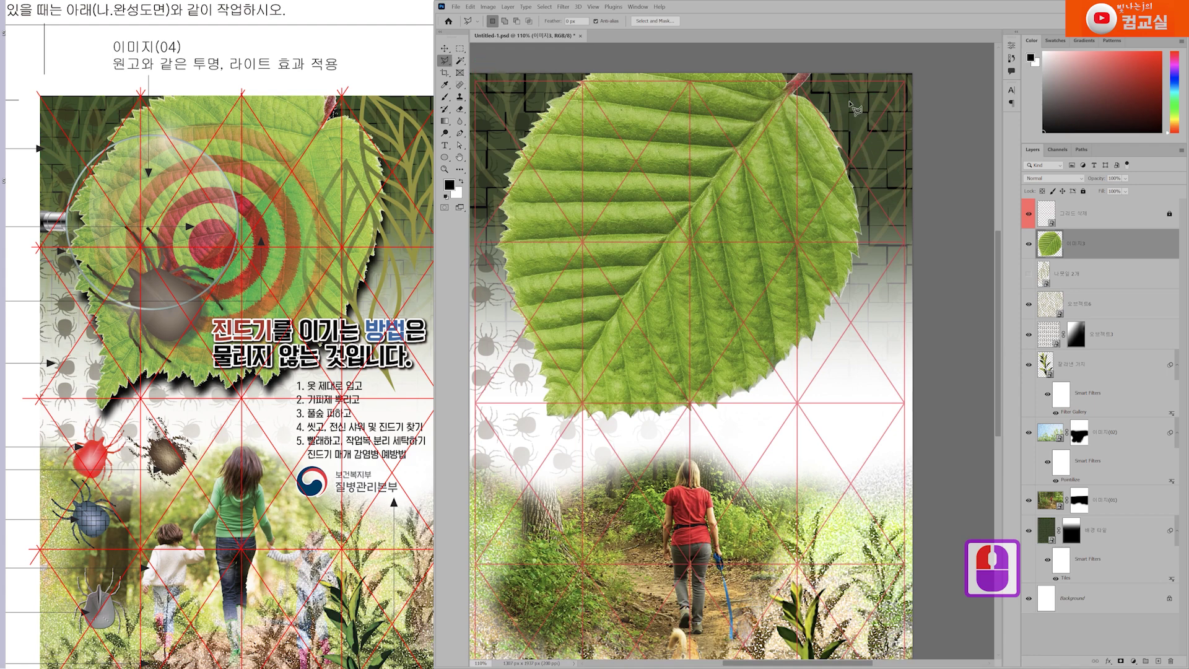
{"action": "left_click", "coordinate": [824, 81]}
{"action": "left_click", "coordinate": [791, 93]}
{"action": "left_click", "coordinate": [727, 166]}
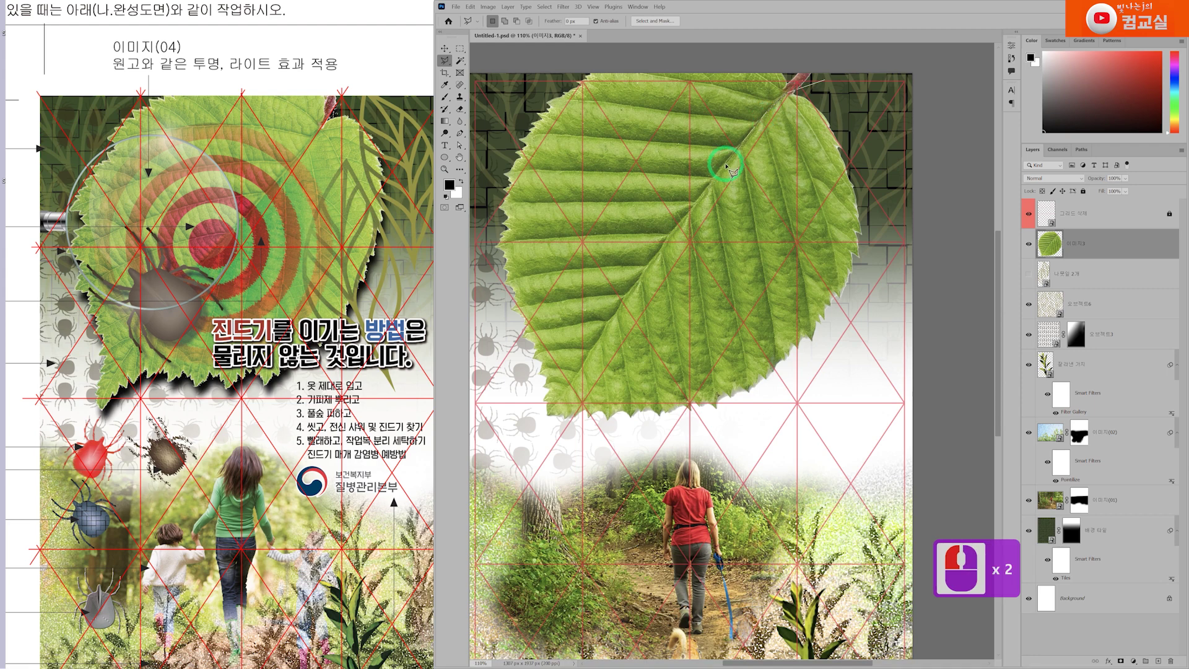
{"action": "left_click", "coordinate": [665, 235]}
{"action": "left_click", "coordinate": [650, 265]}
{"action": "left_click", "coordinate": [568, 387]}
{"action": "left_click", "coordinate": [534, 435]}
{"action": "left_click", "coordinate": [717, 469]}
{"action": "left_click", "coordinate": [927, 230]}
{"action": "left_click", "coordinate": [919, 187]}
{"action": "left_click", "coordinate": [858, 100]}
{"action": "double_click", "coordinate": [916, 504]}
{"action": "key", "text": "ctrl+j"}
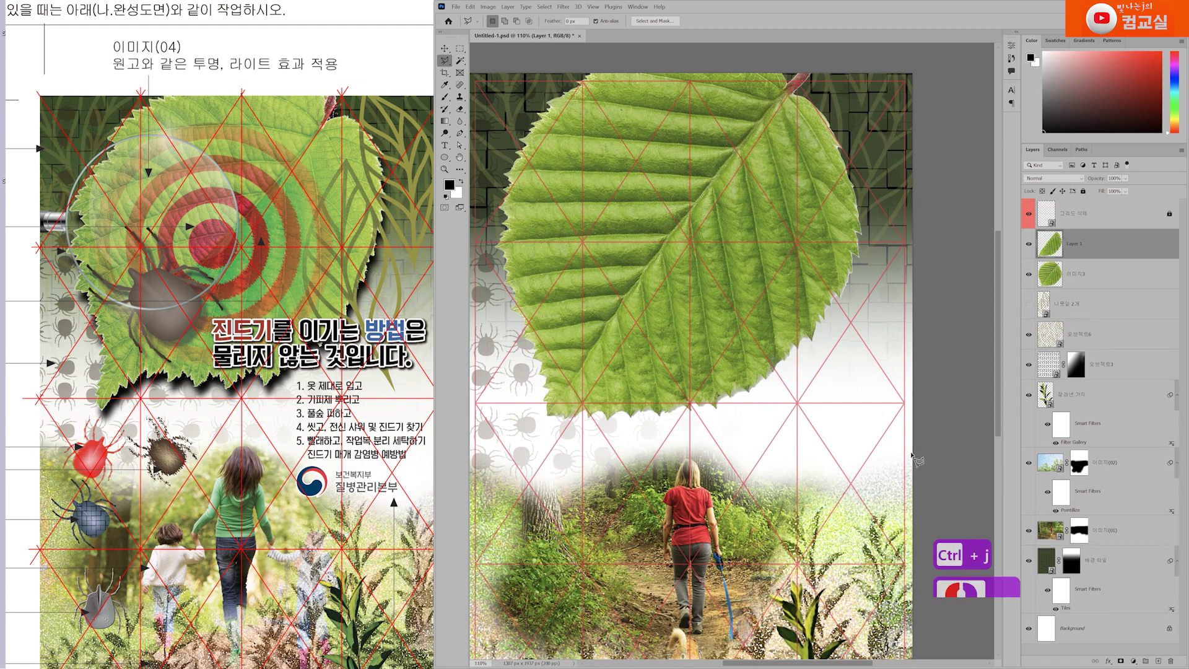
Rename the copied leaf half's layer 오른쪽 부분 and hide it, keeping the full leaf shown.
{"action": "left_click", "coordinate": [1029, 274]}
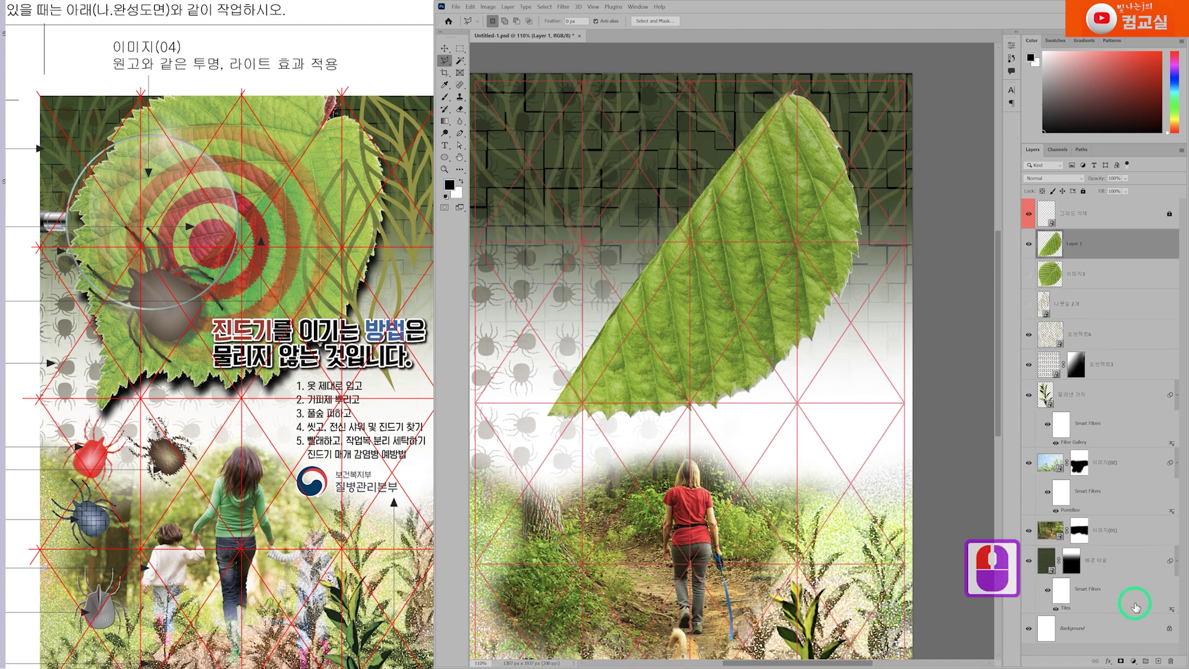
{"action": "double_click", "coordinate": [1075, 244]}
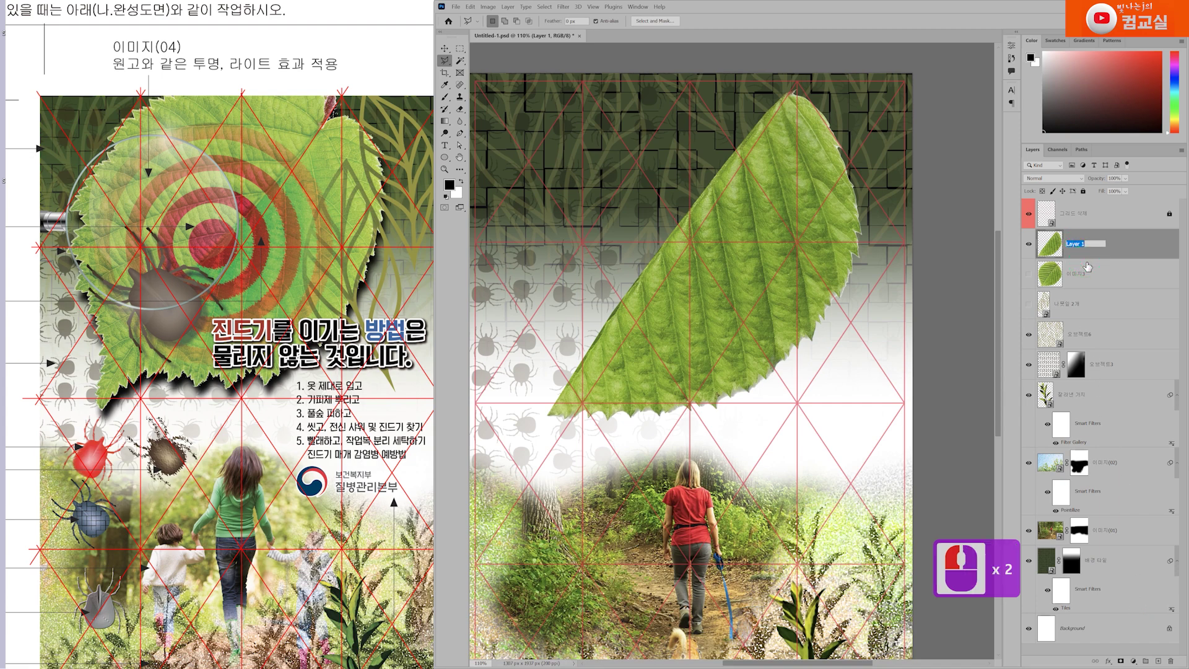
{"action": "type", "text": "오른쪽 부"}
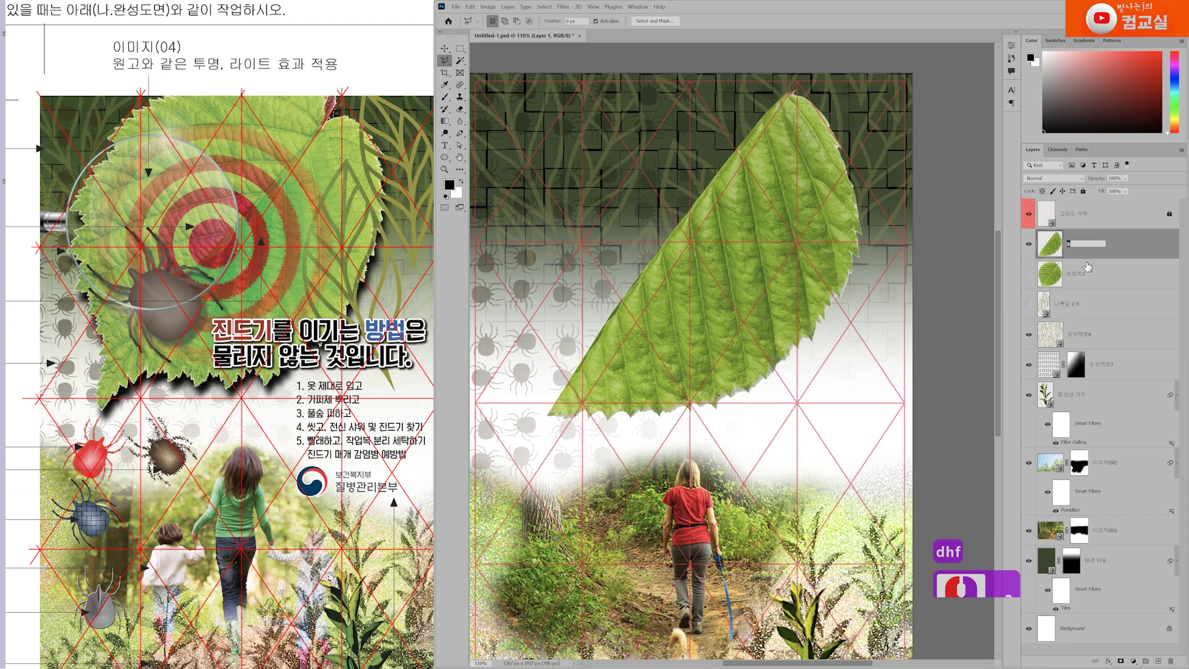
{"action": "key", "text": "BackSpace"}
{"action": "key", "text": "BackSpace"}
{"action": "key", "text": "BackSpace"}
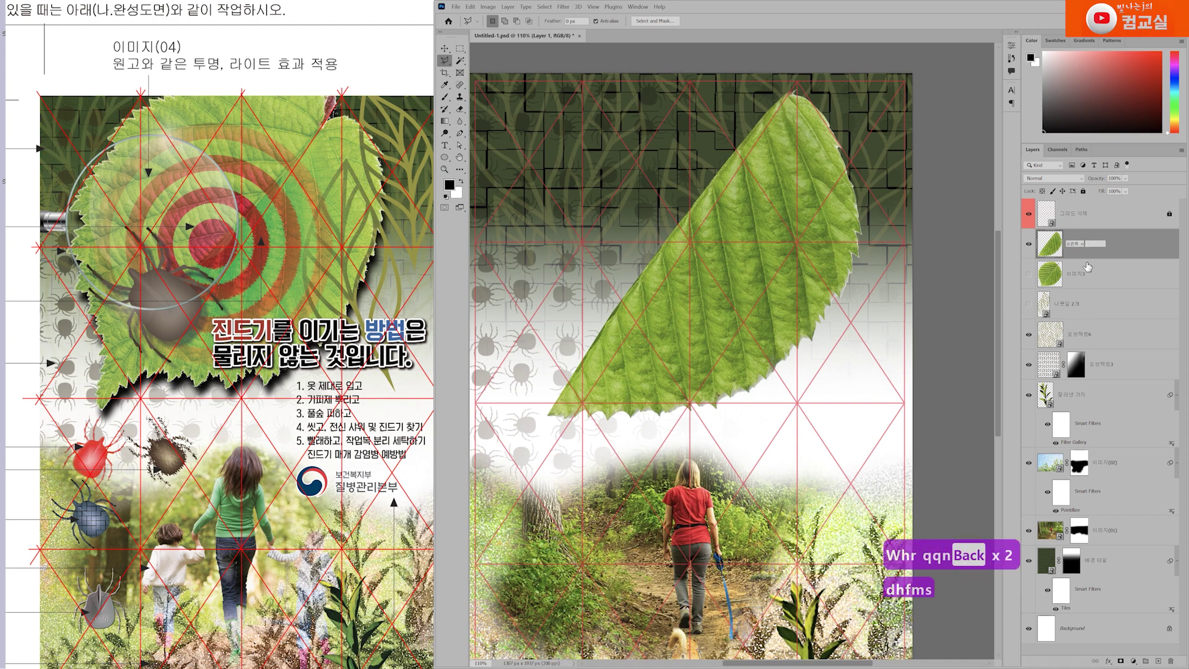
{"action": "type", "text": "부분"}
{"action": "key", "text": "Return"}
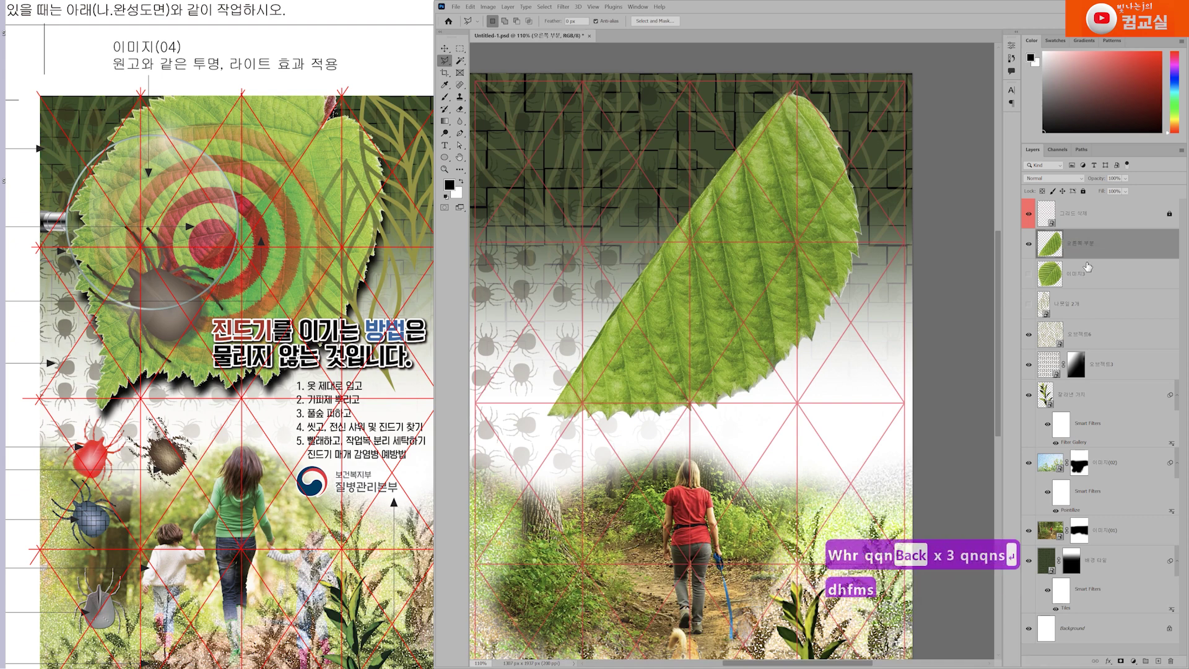
{"action": "left_click", "coordinate": [1029, 244]}
{"action": "left_click", "coordinate": [1029, 273]}
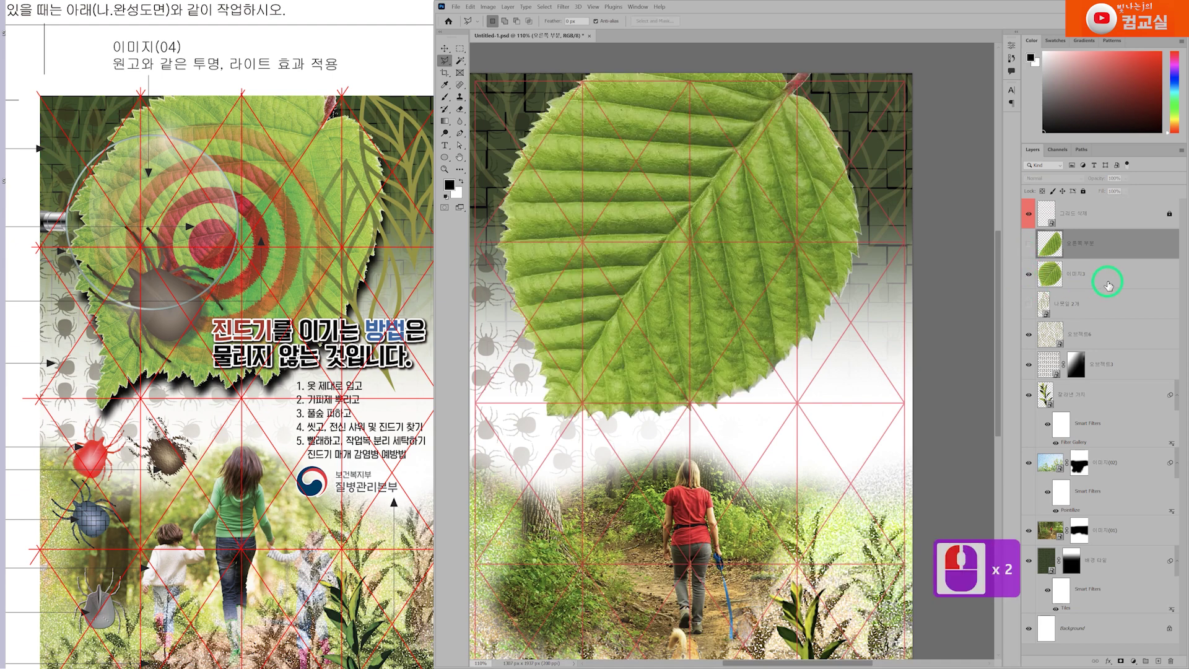
Add a Drop Shadow effect to the full-leaf layer and reset its settings to default.
{"action": "left_click", "coordinate": [1107, 282]}
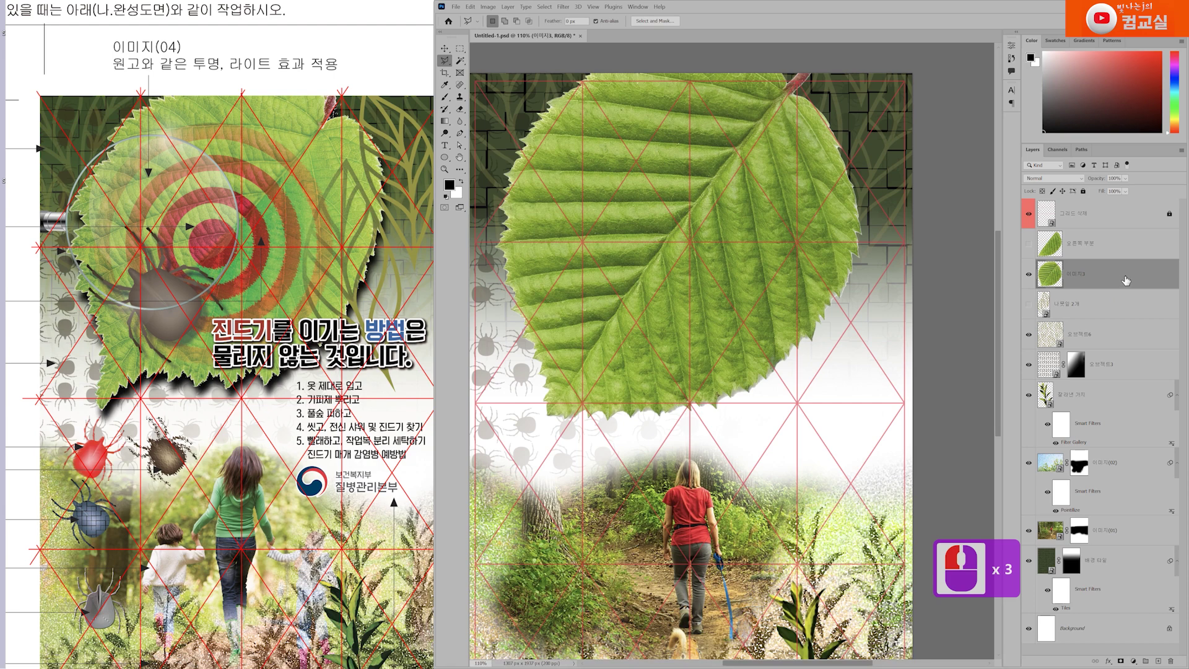
{"action": "double_click", "coordinate": [1127, 278]}
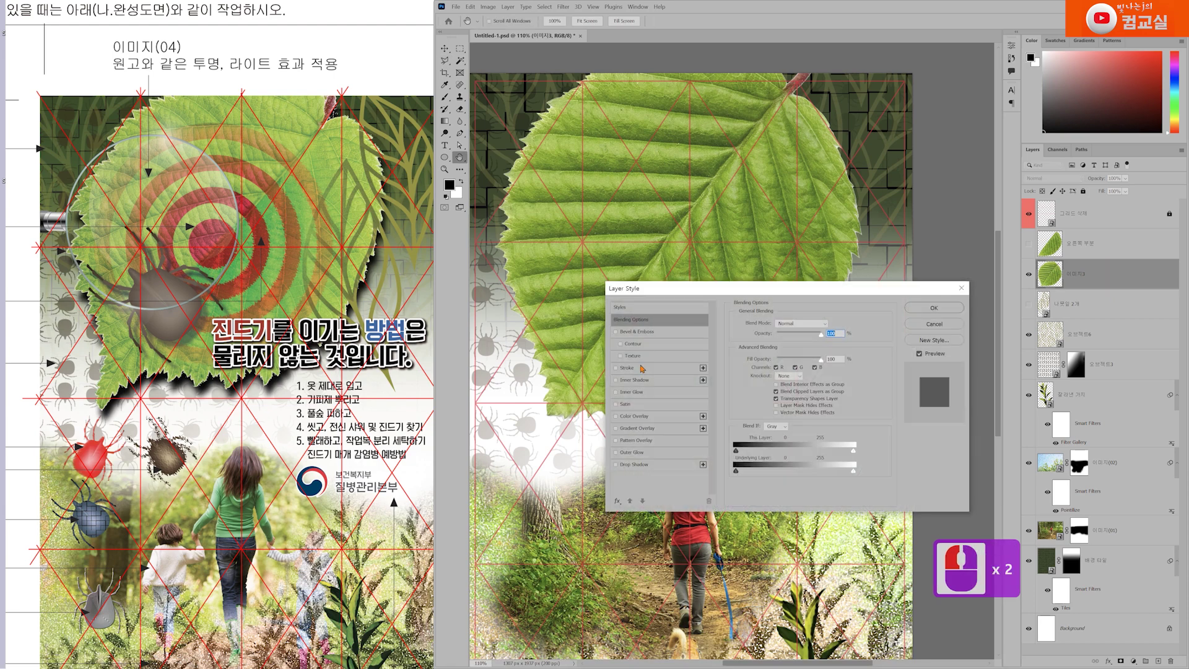
{"action": "left_click_drag", "start_coordinate": [752, 290], "coordinate": [654, 192]}
{"action": "left_click", "coordinate": [533, 394]}
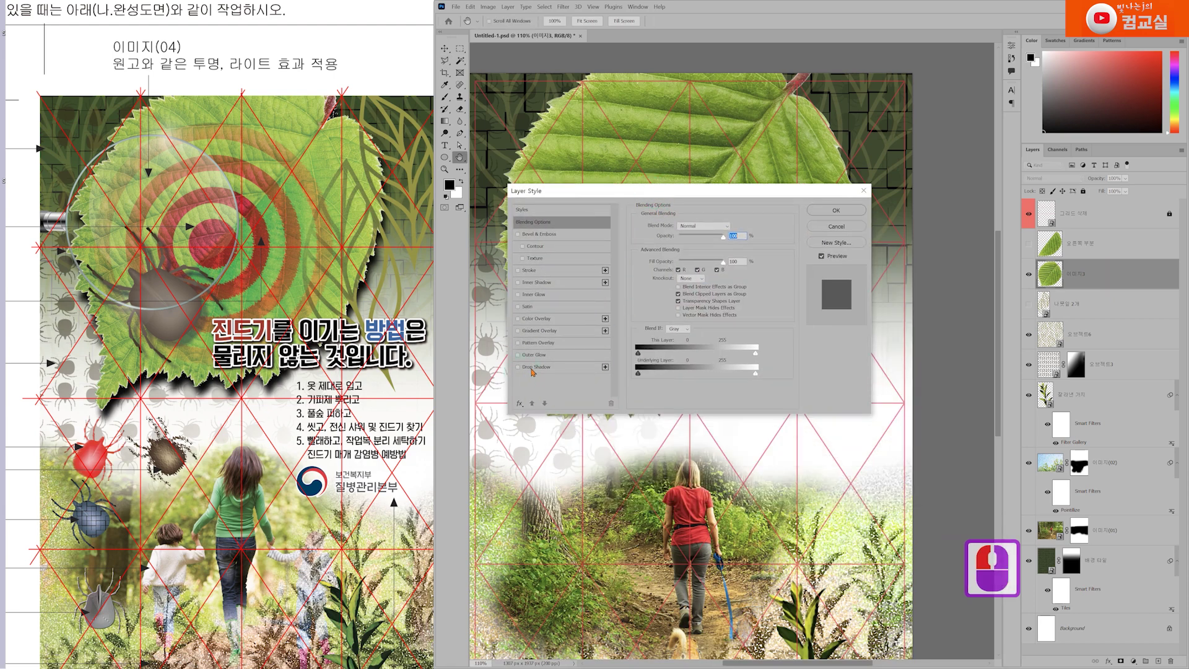
{"action": "left_click", "coordinate": [531, 368]}
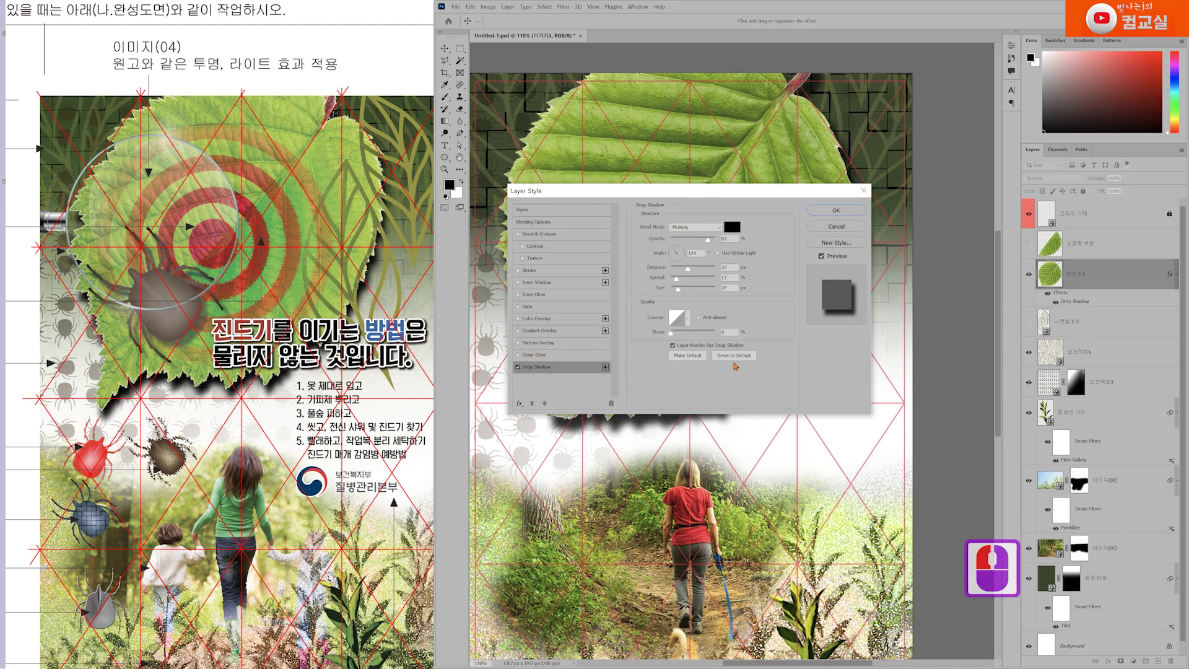
{"action": "left_click", "coordinate": [734, 358]}
{"action": "left_click_drag", "start_coordinate": [663, 189], "coordinate": [935, 215]}
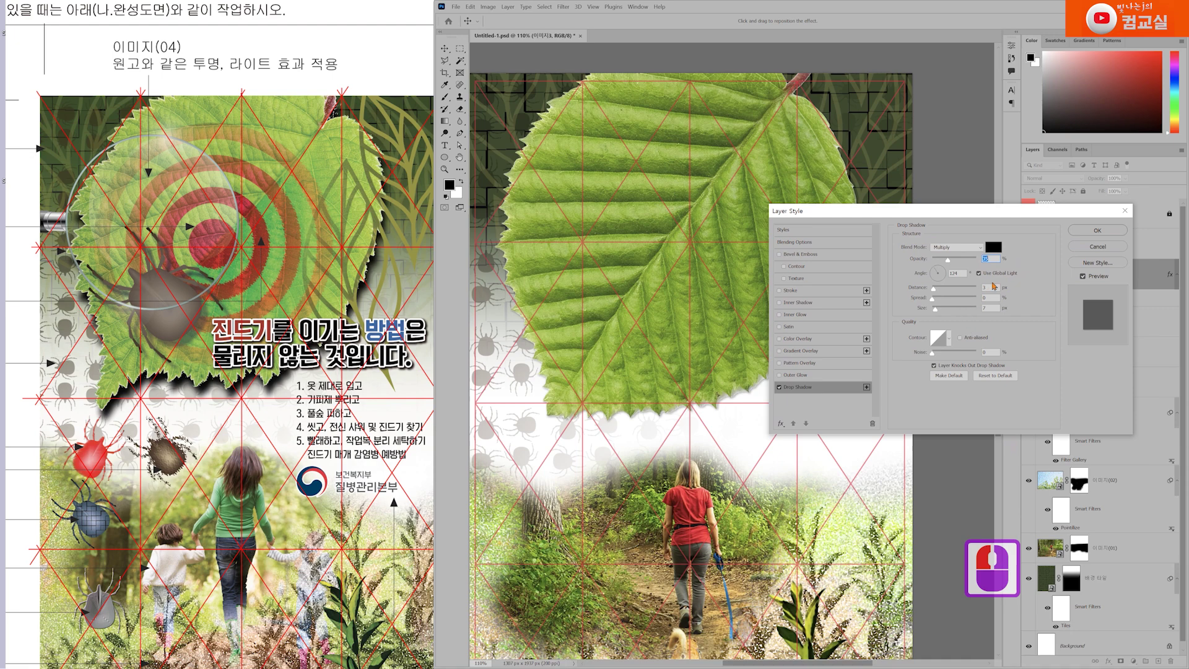
Turn off global light for the leaf's shadow, set about 31 px distance, 10% spread and 24 px size, strengthen its opacity, and apply it.
{"action": "left_click", "coordinate": [996, 273]}
{"action": "scroll", "coordinate": [655, 418], "scroll_direction": "up", "scroll_amount": 2}
{"action": "mouse_move", "coordinate": [644, 411]}
{"action": "left_mouse_down"}
{"action": "mouse_move", "coordinate": [654, 427]}
{"action": "mouse_move", "coordinate": [644, 425]}
{"action": "left_mouse_up"}
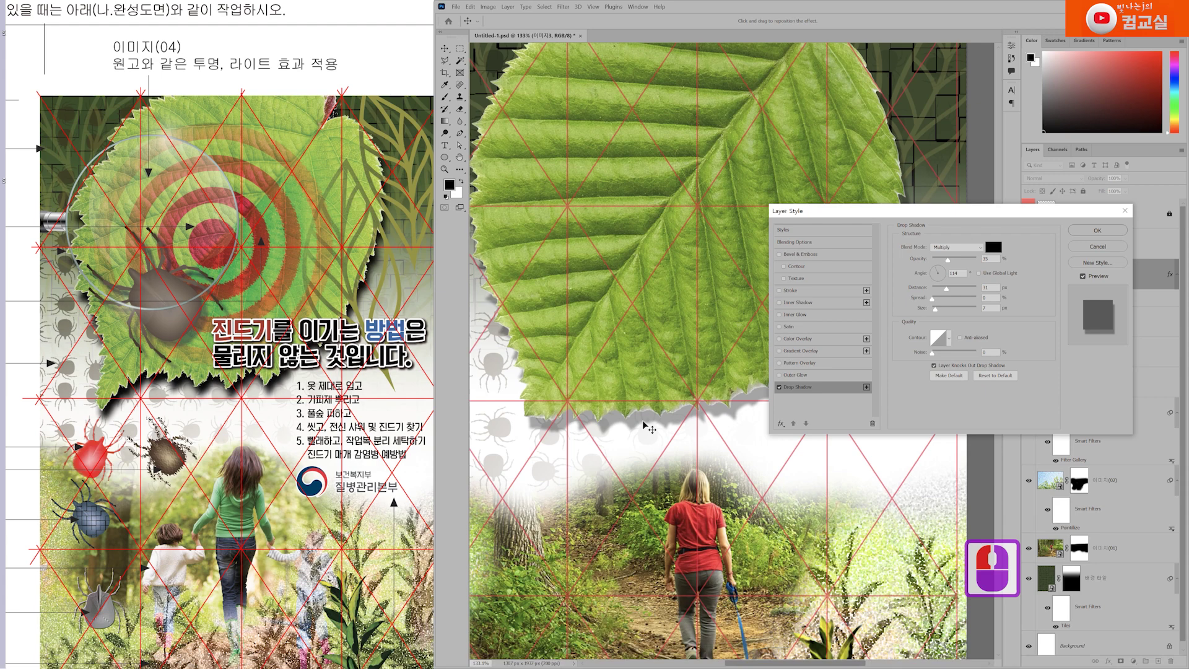
{"action": "left_click", "coordinate": [963, 259]}
{"action": "left_click_drag", "start_coordinate": [936, 310], "coordinate": [941, 312]}
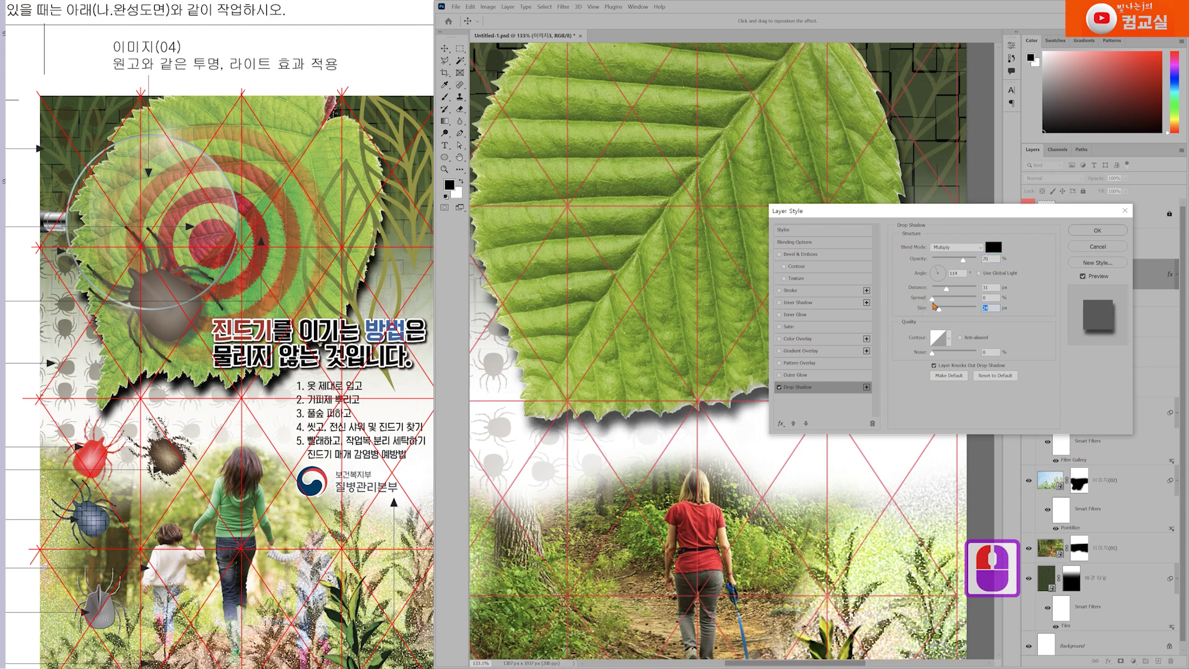
{"action": "left_click_drag", "start_coordinate": [934, 303], "coordinate": [938, 302]}
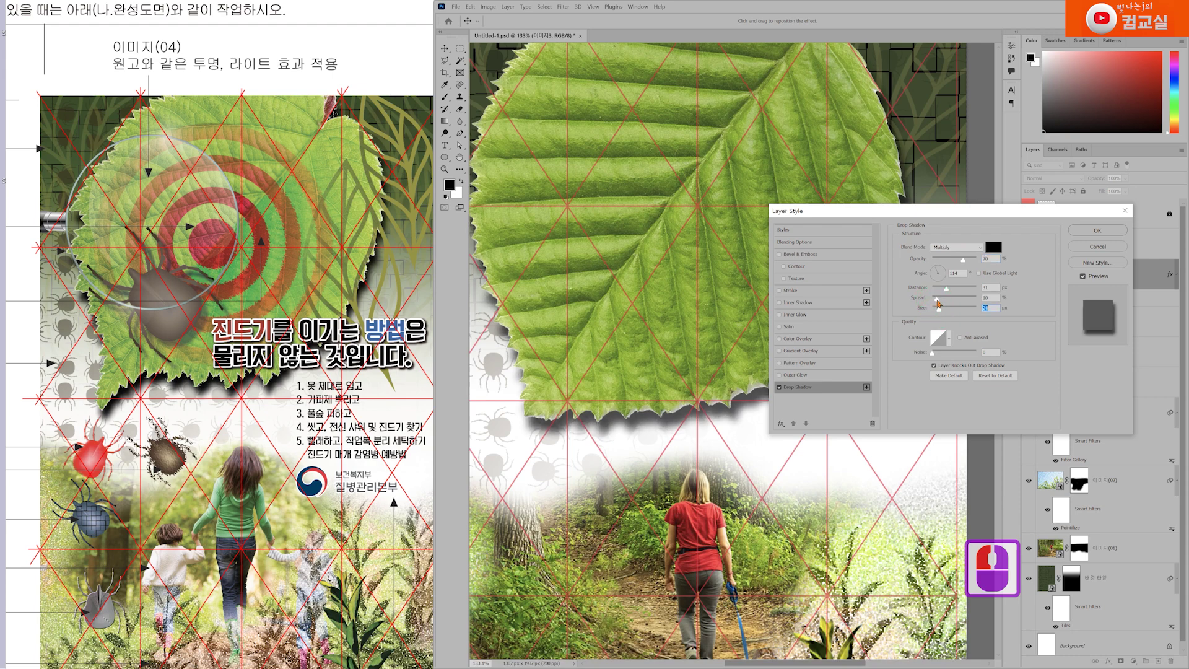
{"action": "left_click_drag", "start_coordinate": [963, 259], "coordinate": [972, 263]}
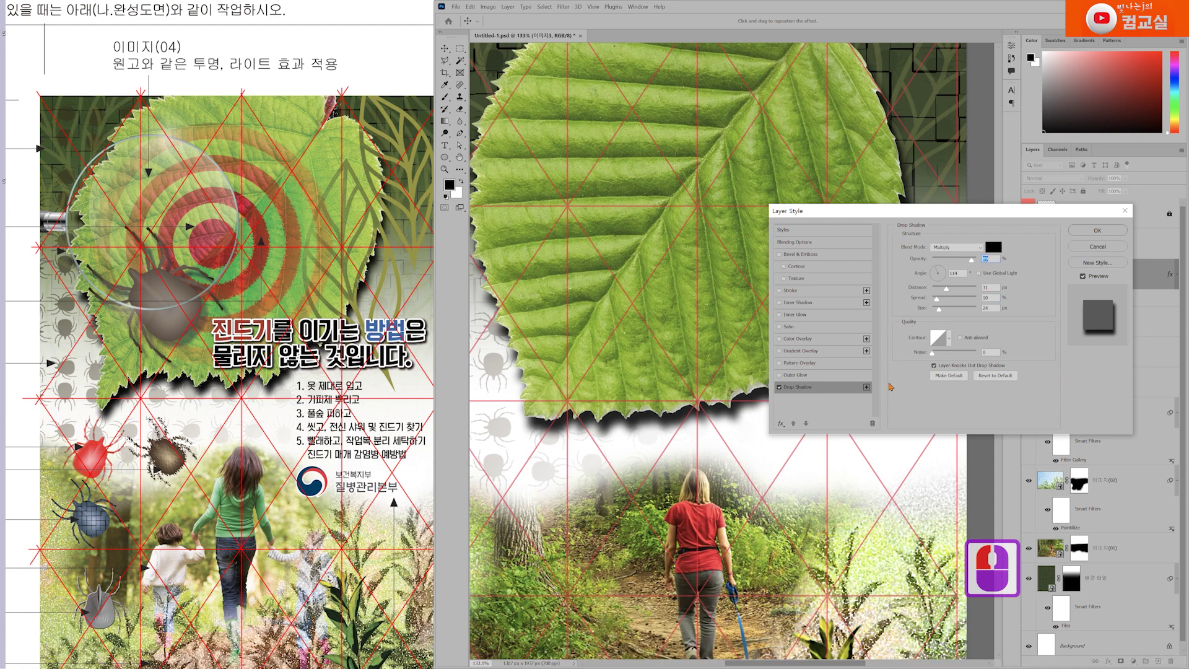
{"action": "left_click", "coordinate": [1097, 230]}
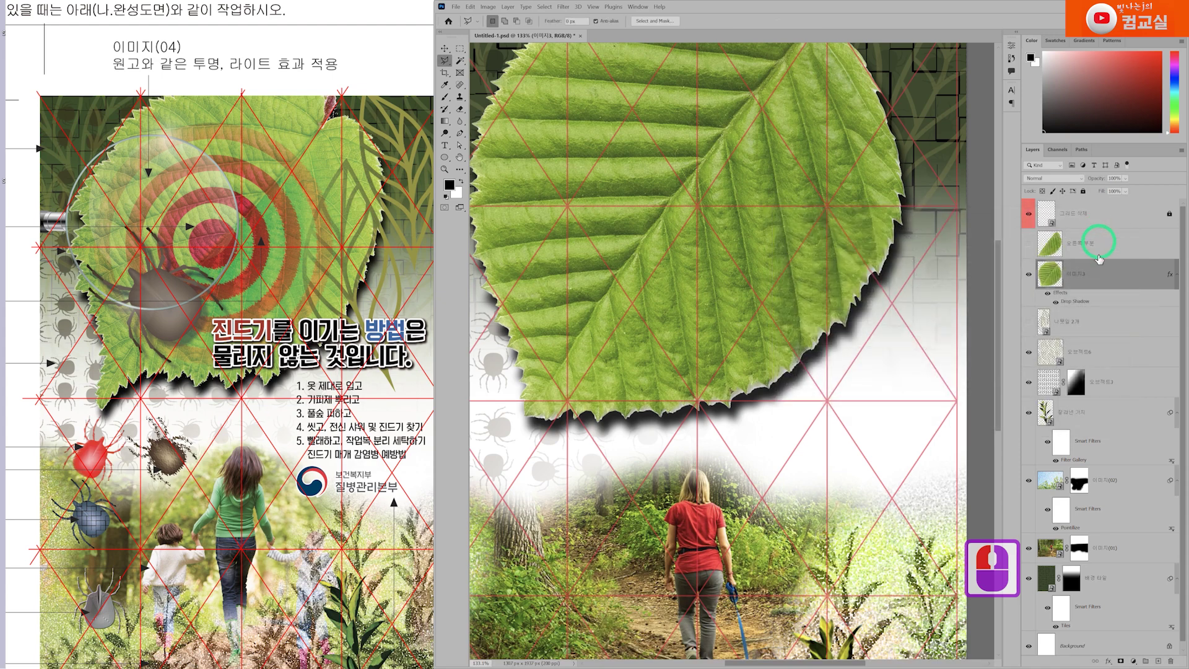
Review the worksheet's notes for image (03) and compare the reference leaf with the leaf in the poster.
{"action": "scroll", "coordinate": [668, 273], "scroll_direction": "down", "scroll_amount": 8}
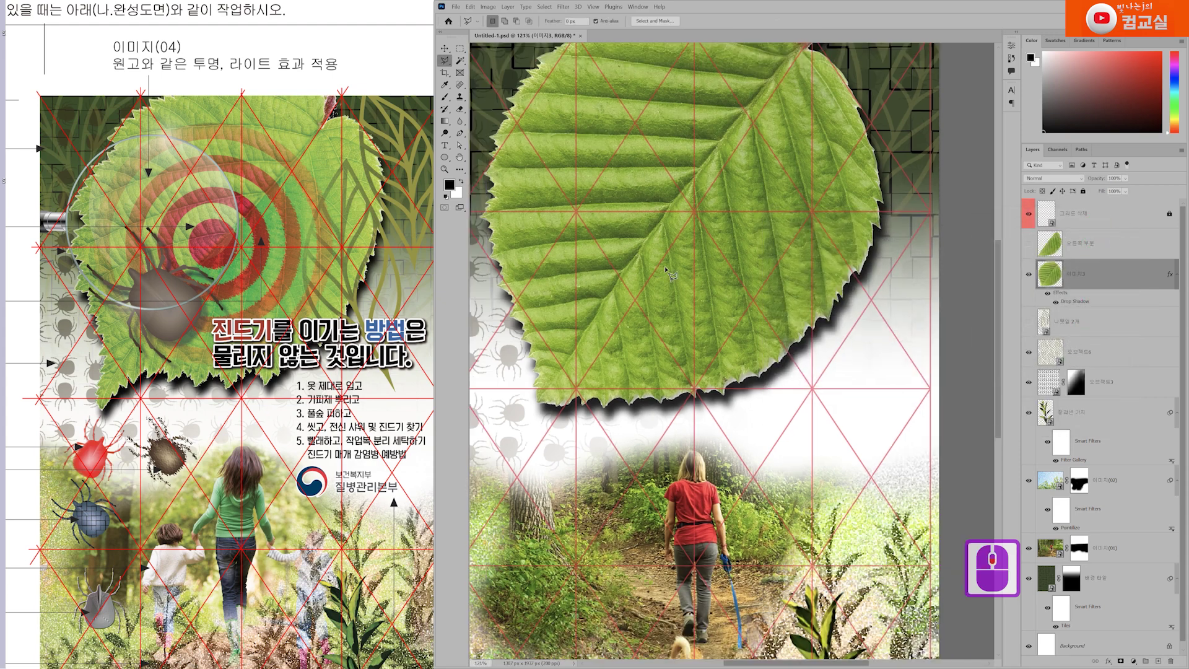
{"action": "left_click_drag", "start_coordinate": [600, 173], "coordinate": [612, 201]}
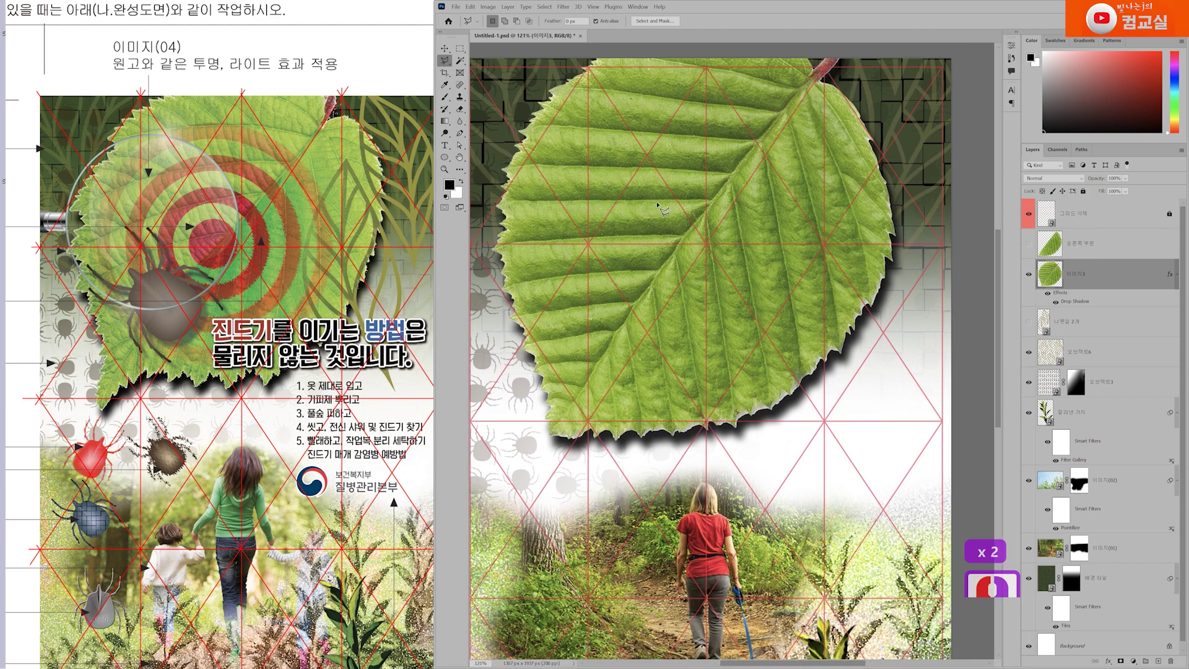
{"action": "scroll", "coordinate": [221, 273], "scroll_direction": "left", "scroll_amount": 3}
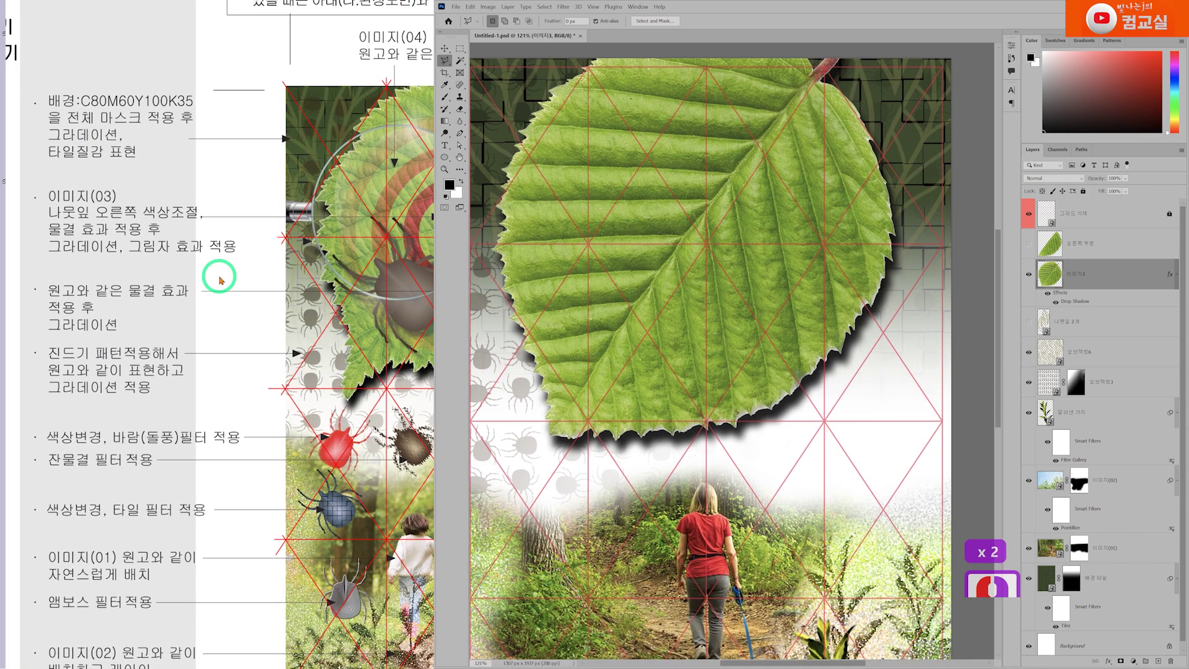
{"action": "double_click", "coordinate": [84, 237]}
{"action": "scroll", "coordinate": [185, 297], "scroll_direction": "right", "scroll_amount": 3}
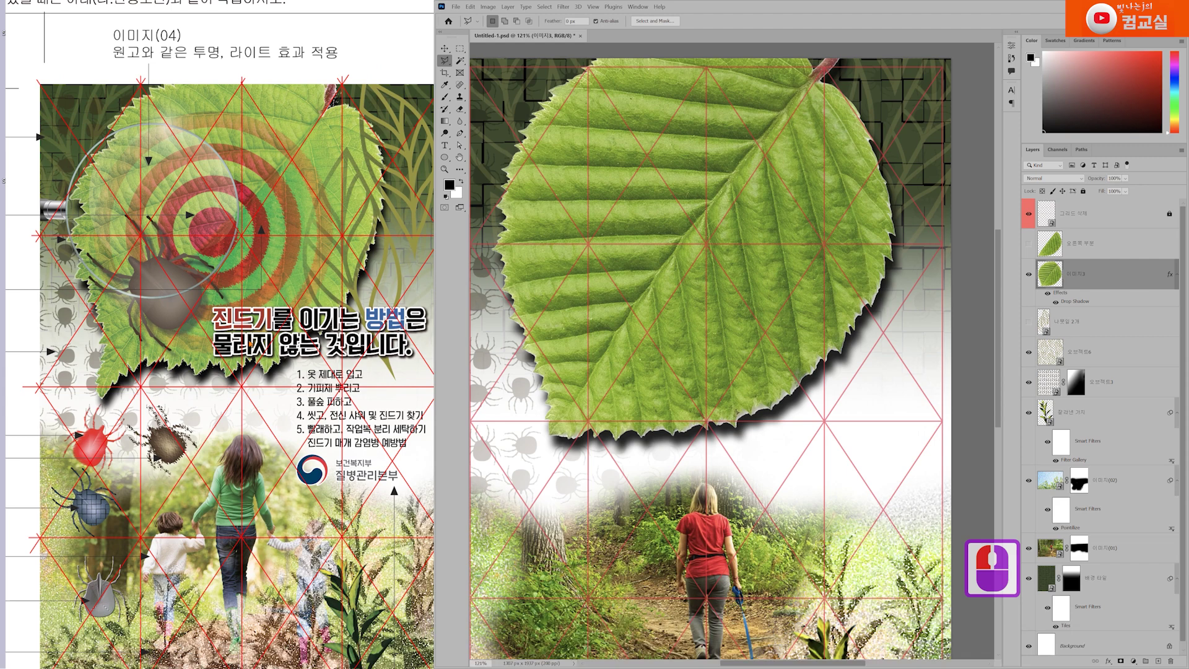
{"action": "scroll", "coordinate": [310, 271], "scroll_direction": "up", "scroll_amount": 2}
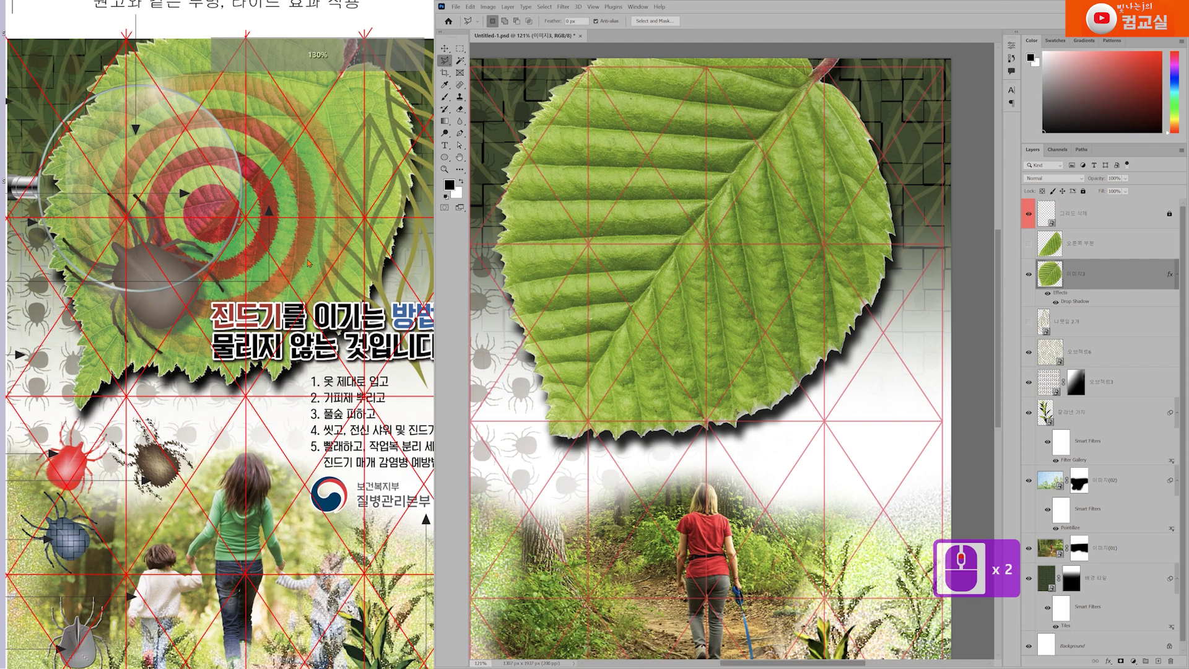
{"action": "scroll", "coordinate": [308, 263], "scroll_direction": "up", "scroll_amount": 1}
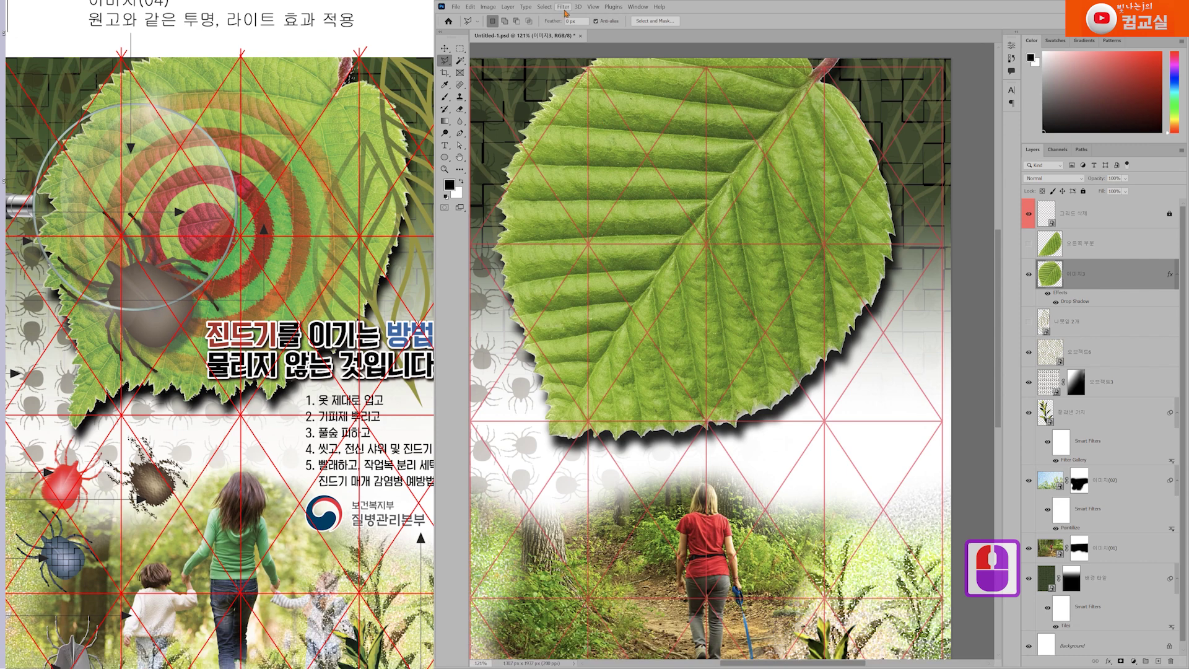
{"action": "left_click", "coordinate": [563, 8]}
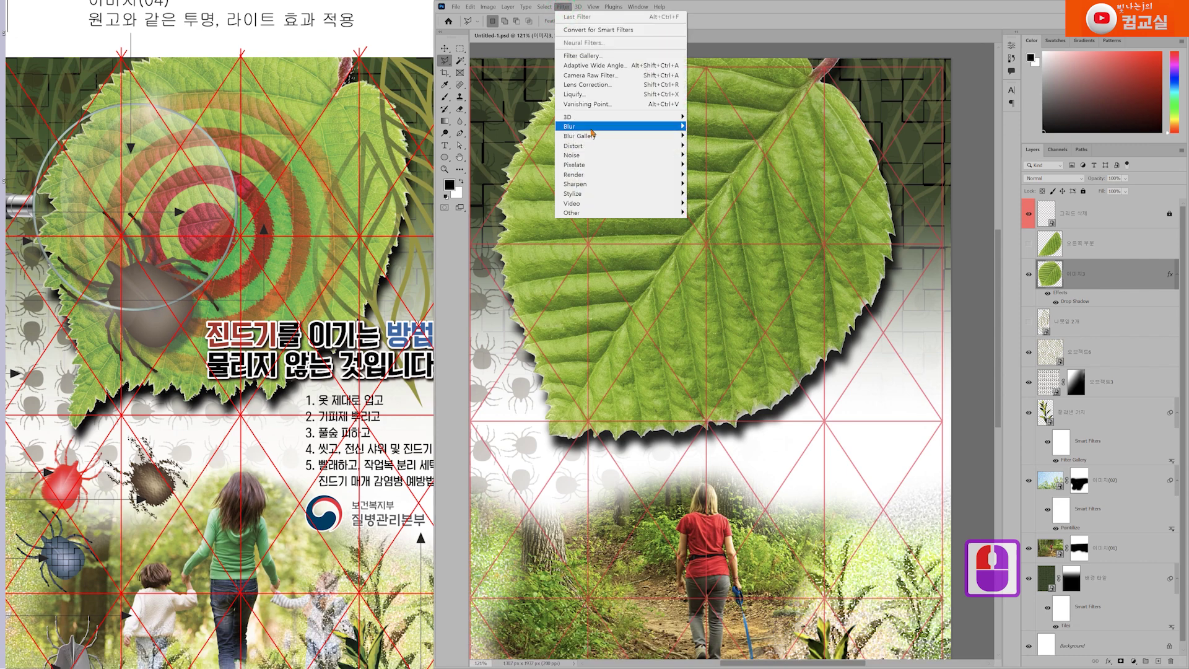
{"action": "left_click", "coordinate": [669, 147]}
{"action": "left_click", "coordinate": [725, 176]}
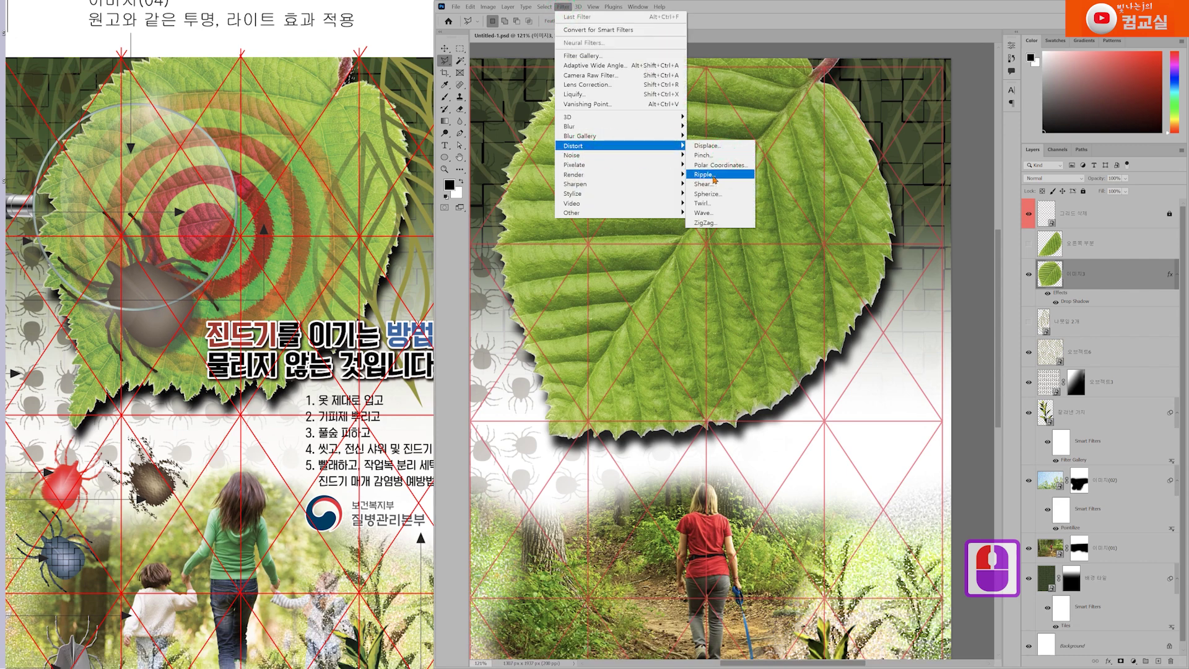
{"action": "left_click", "coordinate": [704, 180]}
{"action": "left_click_drag", "start_coordinate": [959, 165], "coordinate": [891, 185]}
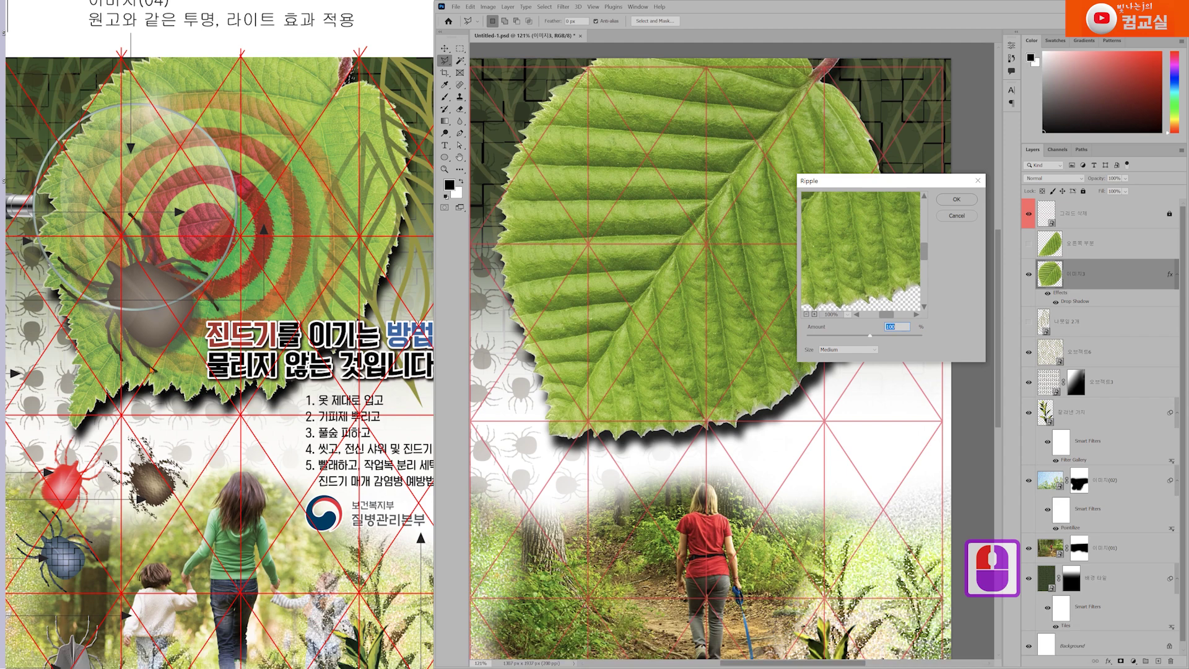
Examine the leaf's edges, shadow and right half in the reference poster, and cancel the open Ripple filter.
{"action": "scroll", "coordinate": [161, 372], "scroll_direction": "up", "scroll_amount": 4}
{"action": "left_click", "coordinate": [186, 93]}
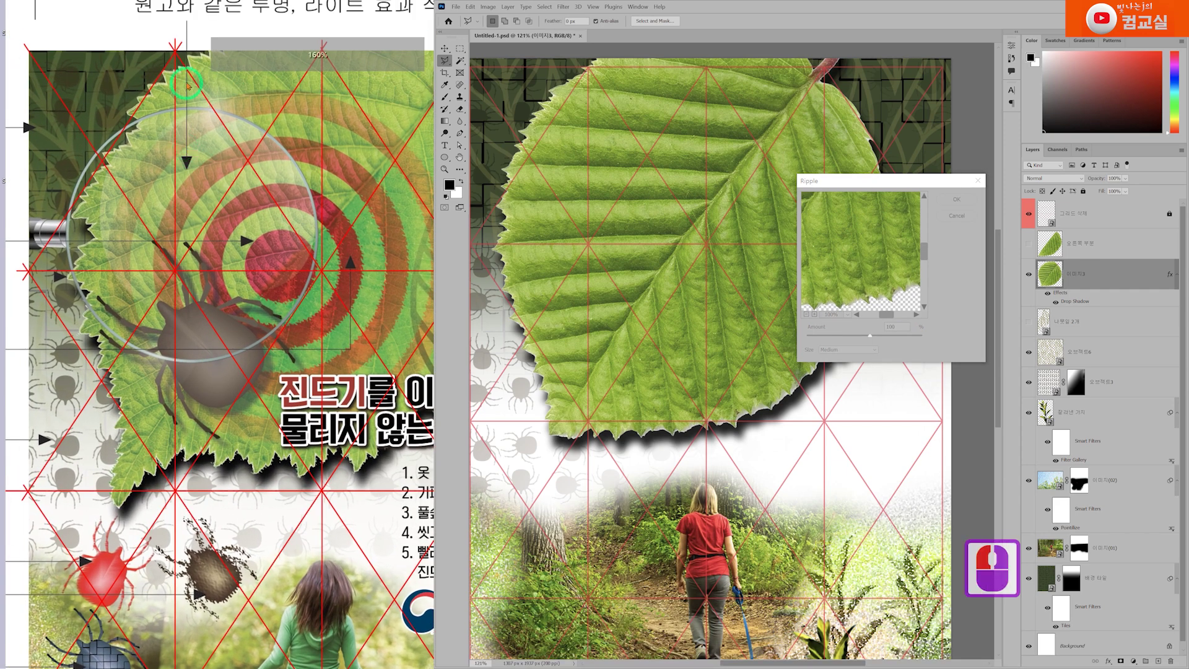
{"action": "left_click_drag", "start_coordinate": [150, 324], "coordinate": [114, 237]}
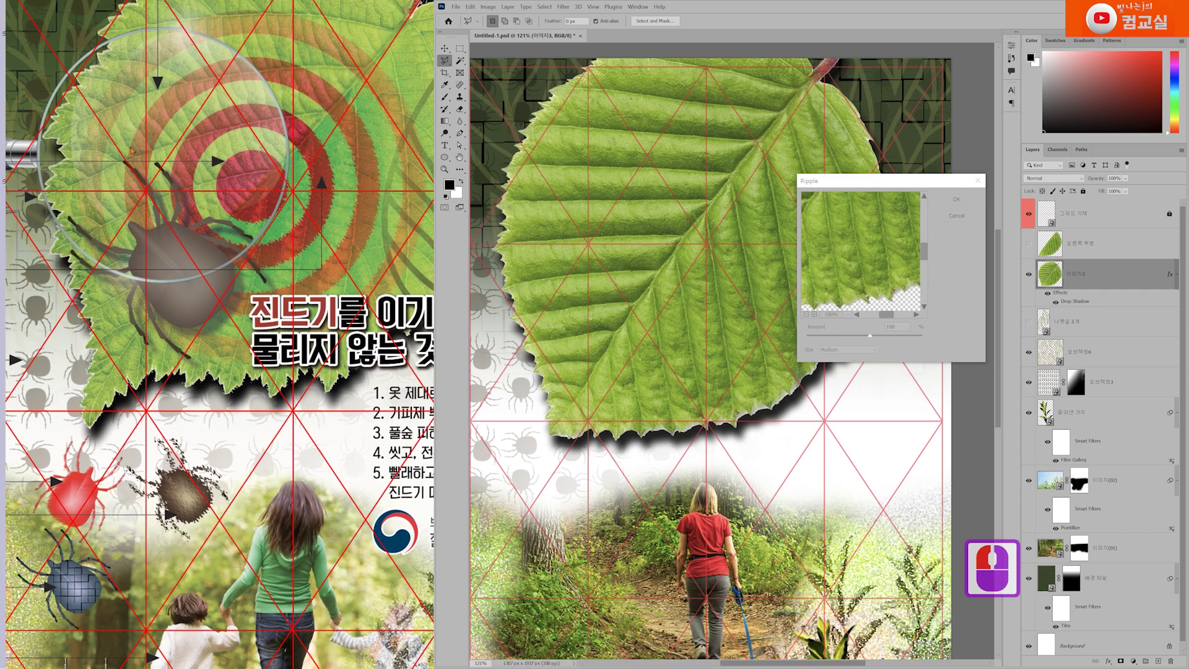
{"action": "scroll", "coordinate": [85, 332], "scroll_direction": "up", "scroll_amount": 2}
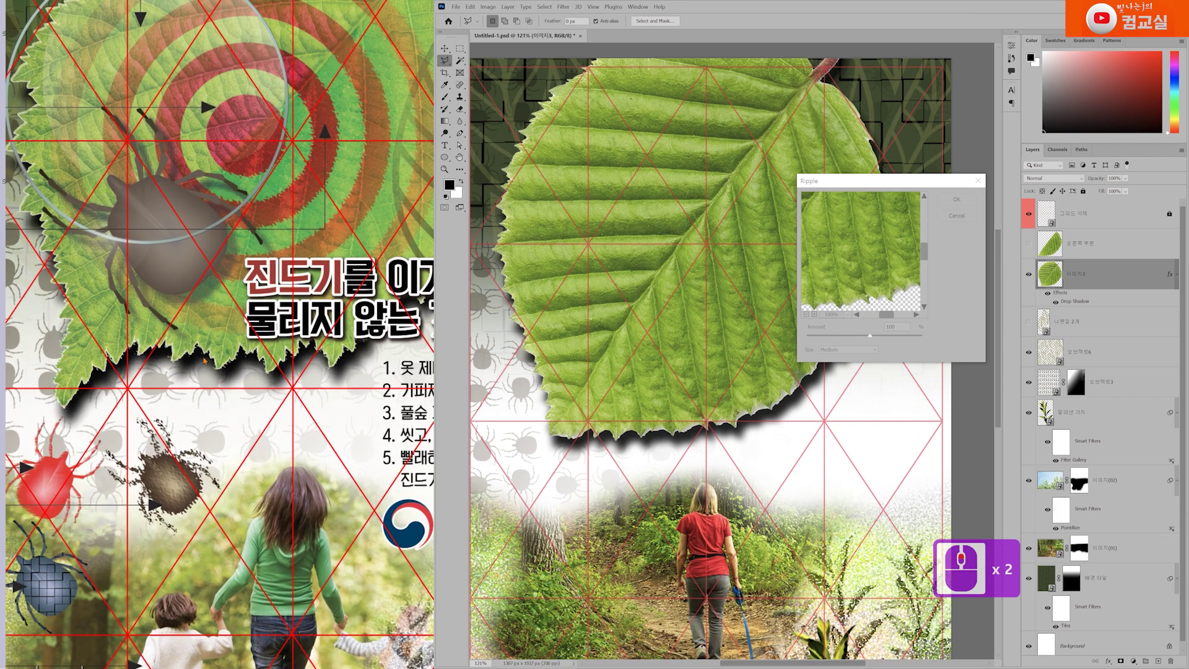
{"action": "left_click_drag", "start_coordinate": [274, 370], "coordinate": [124, 372]}
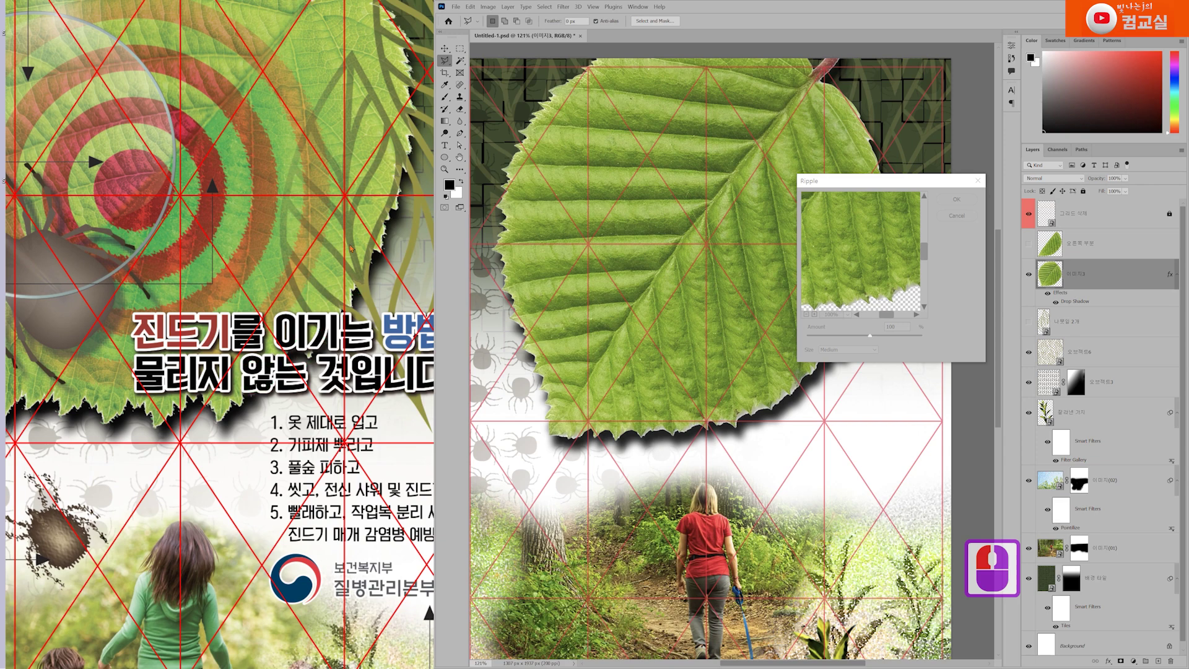
{"action": "left_click_drag", "start_coordinate": [211, 173], "coordinate": [316, 280]}
{"action": "scroll", "coordinate": [329, 135], "scroll_direction": "up", "scroll_amount": 2}
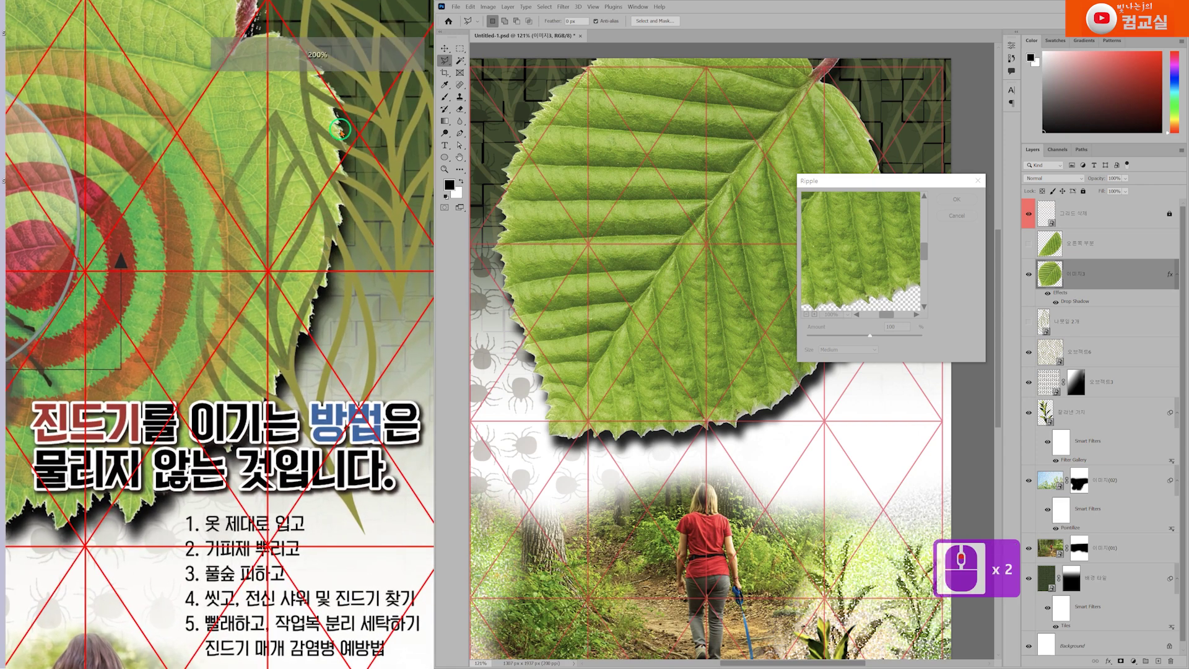
{"action": "left_click_drag", "start_coordinate": [287, 130], "coordinate": [297, 160]}
{"action": "left_click", "coordinate": [298, 160]}
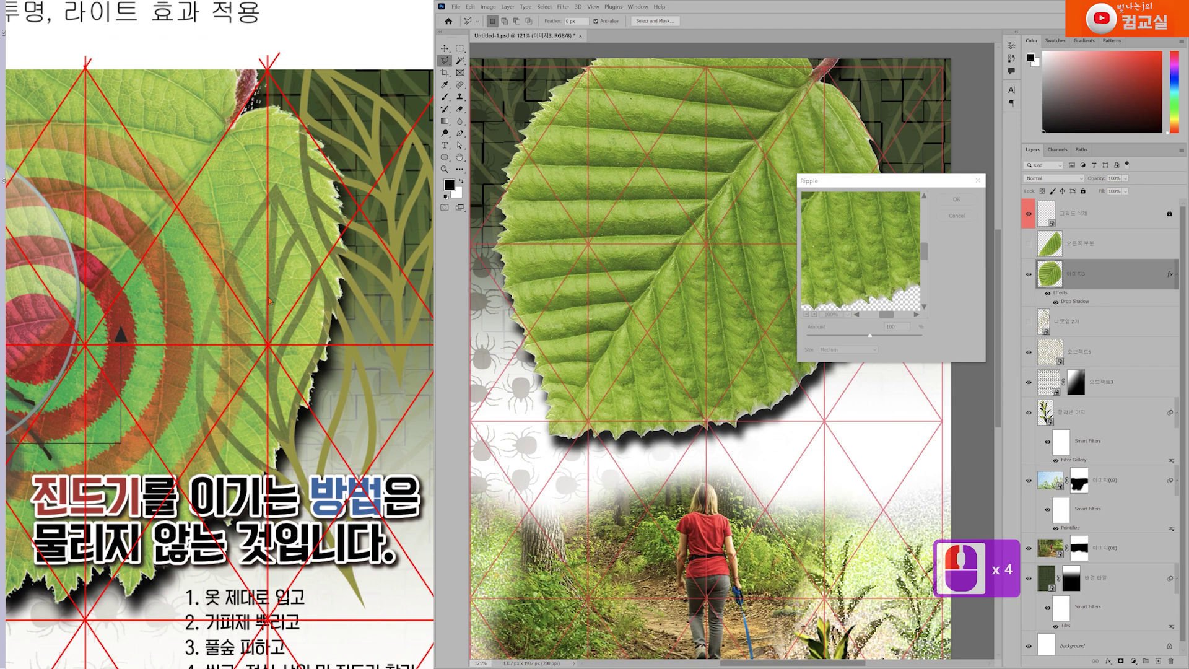
{"action": "scroll", "coordinate": [269, 272], "scroll_direction": "down", "scroll_amount": 3}
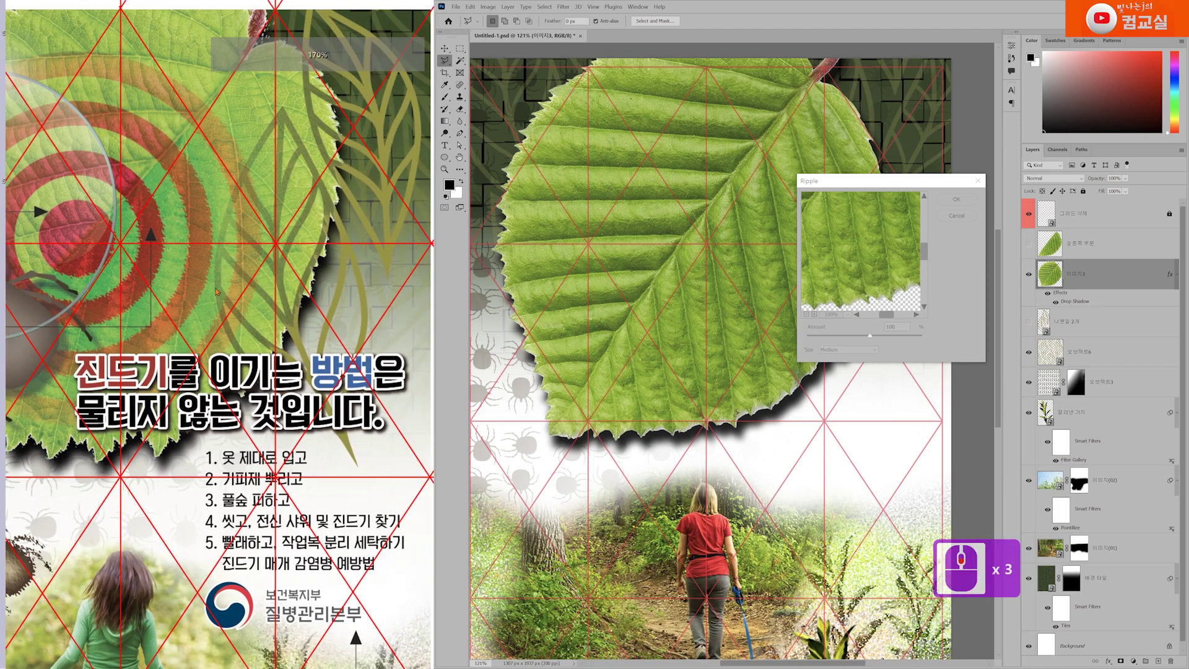
{"action": "left_click", "coordinate": [928, 180]}
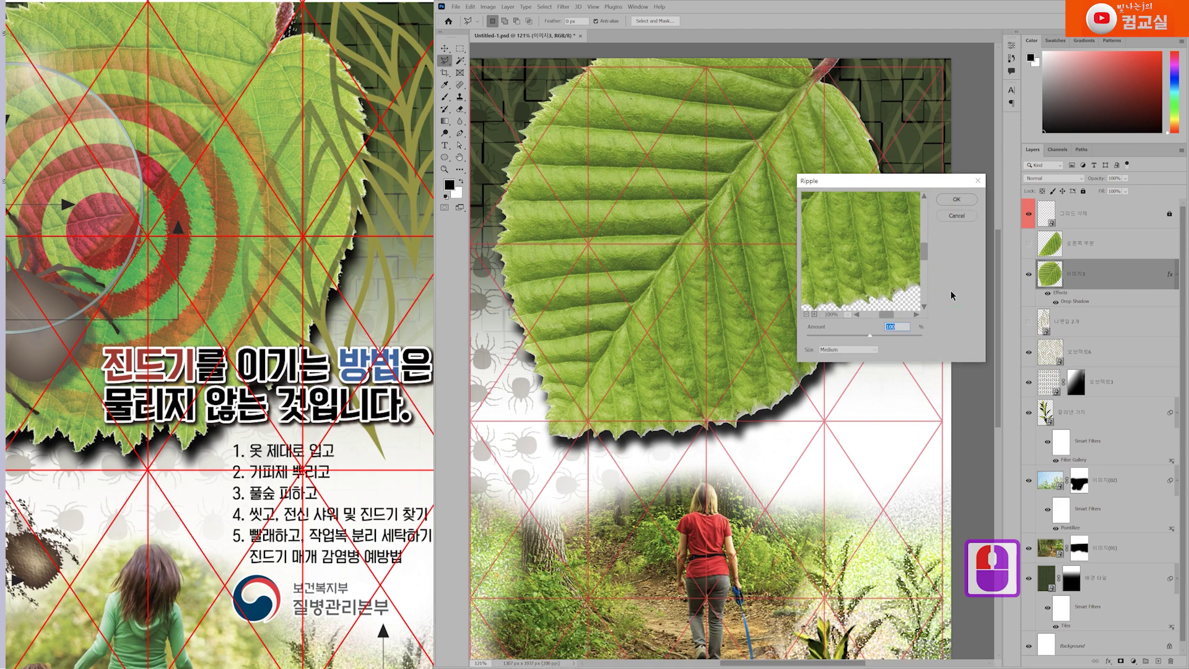
{"action": "left_click", "coordinate": [957, 216]}
Convert the full-leaf layer with its drop shadow to a smart object and open the Ripple distortion for it.
{"action": "right_click", "coordinate": [1102, 275]}
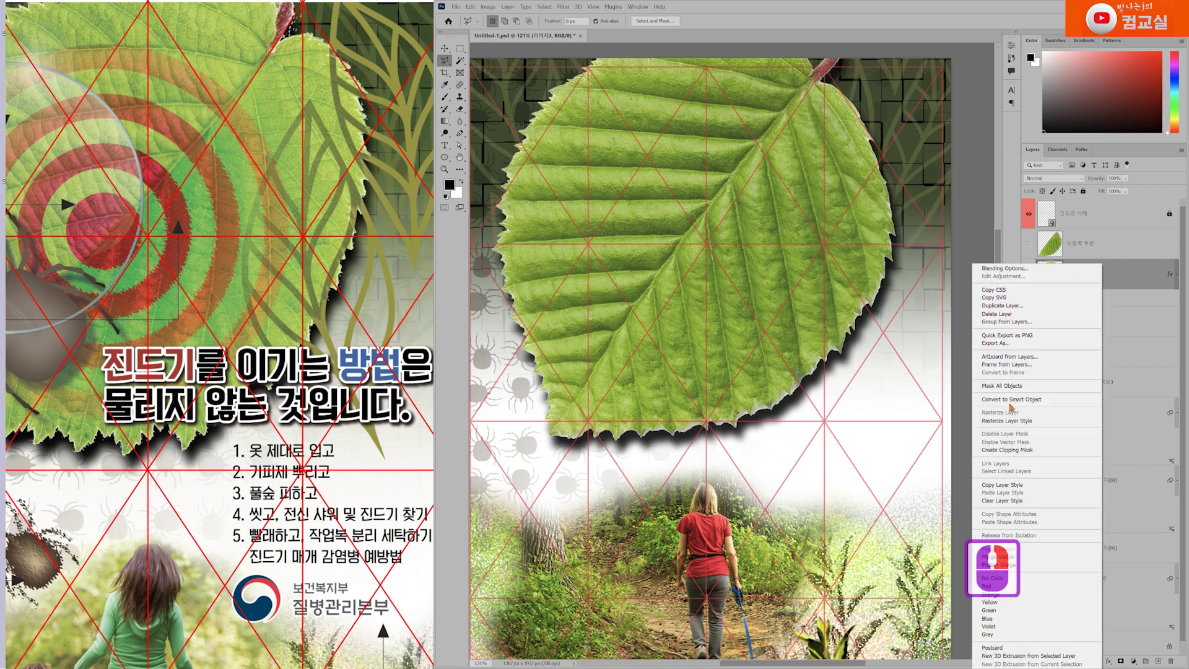
{"action": "left_click", "coordinate": [1036, 400]}
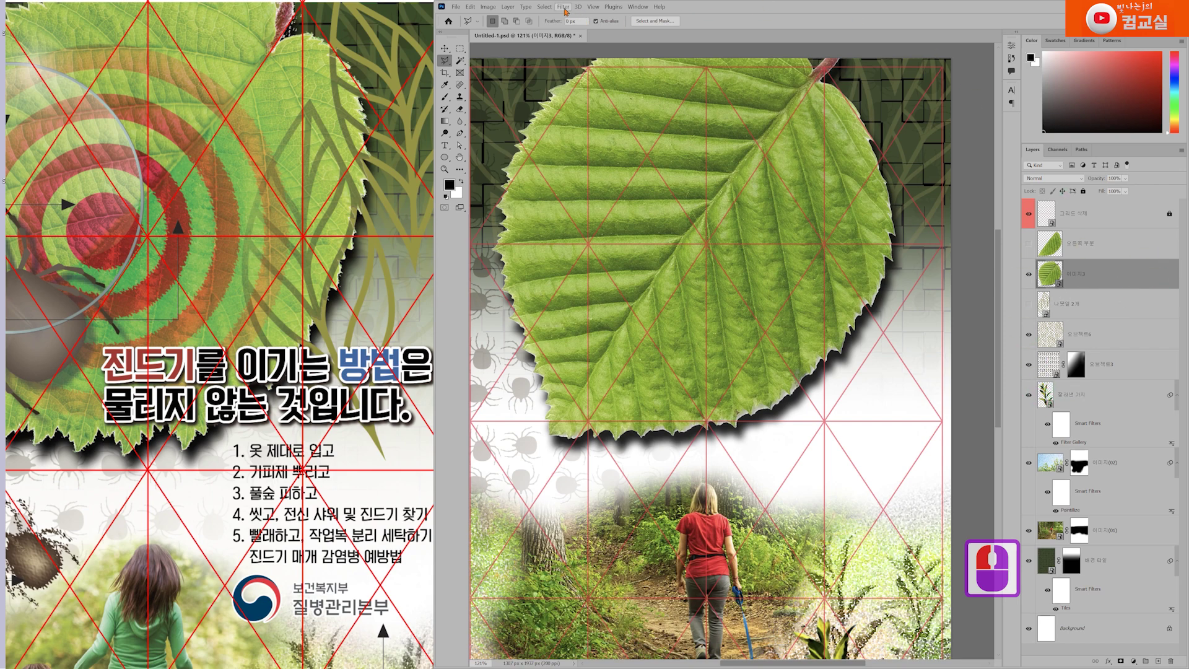
{"action": "left_click", "coordinate": [564, 8]}
{"action": "left_click", "coordinate": [613, 145]}
{"action": "left_click", "coordinate": [715, 184]}
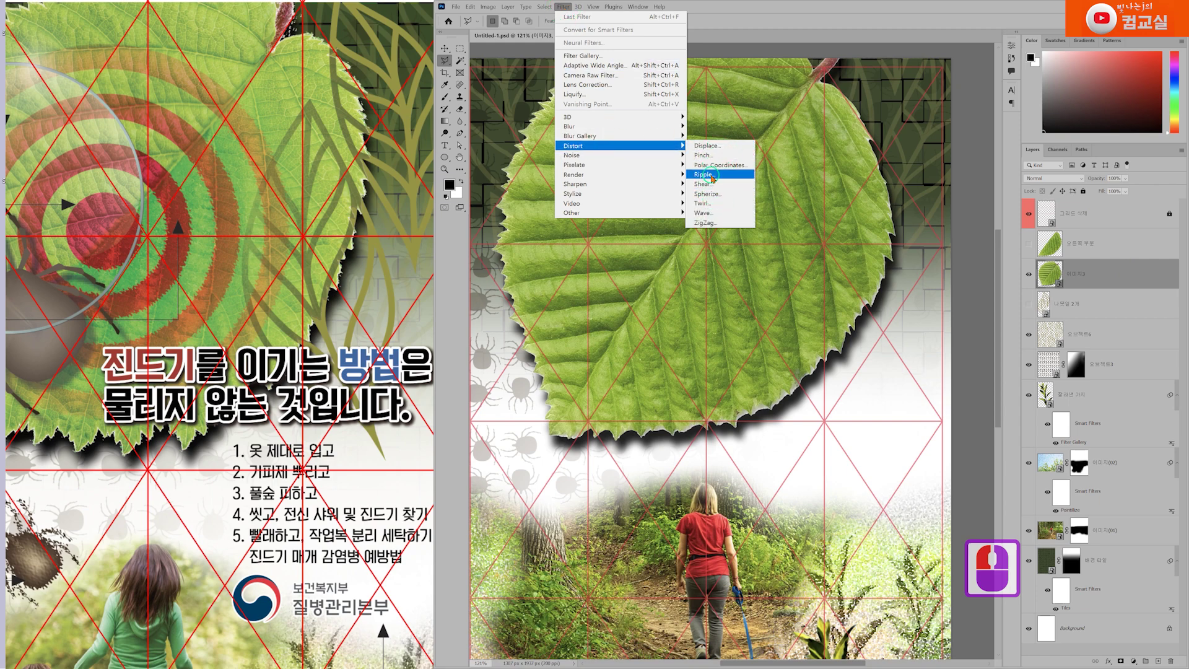
{"action": "left_click", "coordinate": [713, 175]}
{"action": "left_click_drag", "start_coordinate": [884, 184], "coordinate": [867, 179]}
Set the leaf's ripple size to Small with an amount of about -428% and apply the filter.
{"action": "left_click", "coordinate": [851, 330]}
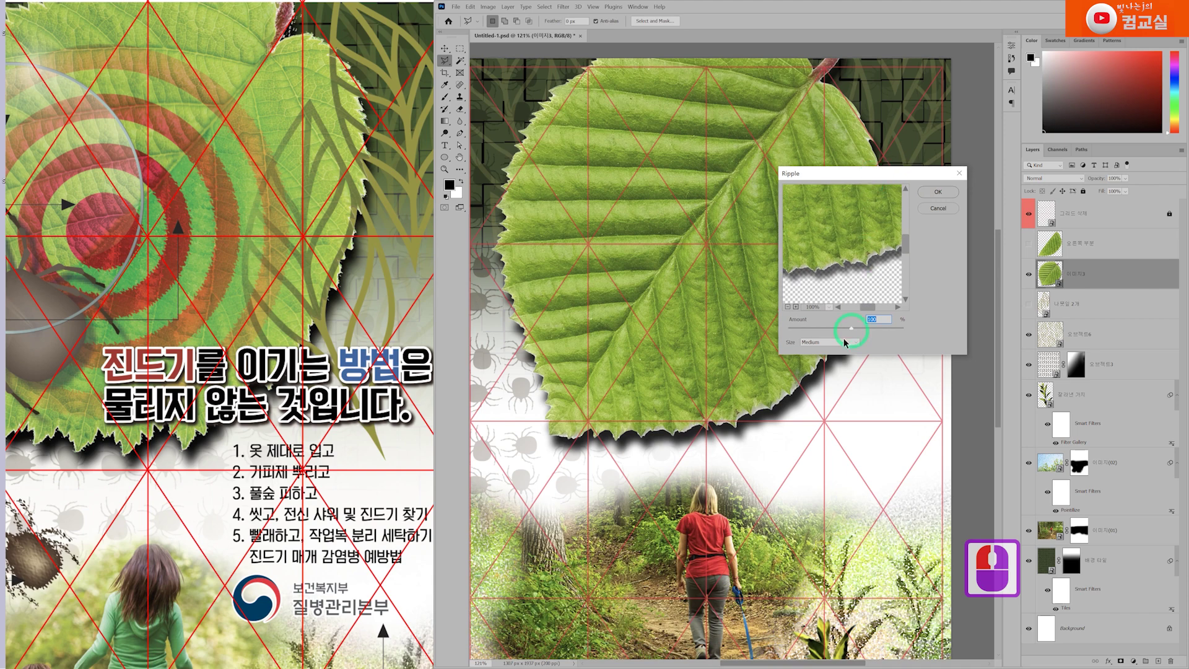
{"action": "left_click", "coordinate": [813, 344]}
{"action": "left_click", "coordinate": [815, 333]}
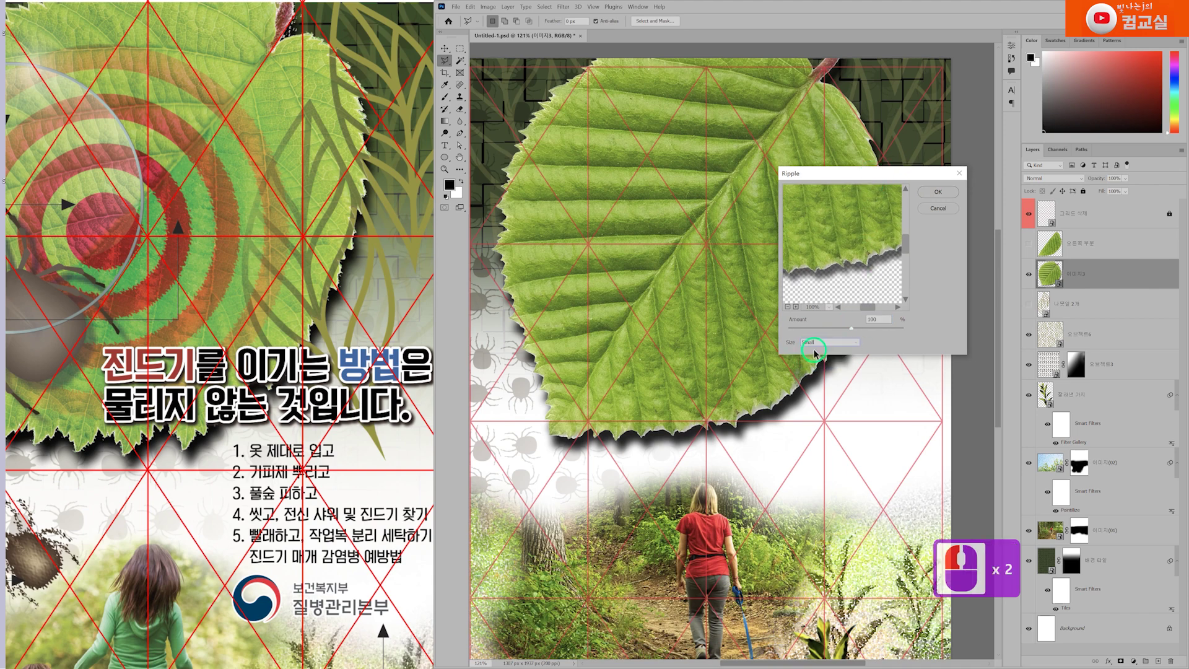
{"action": "left_click", "coordinate": [823, 332]}
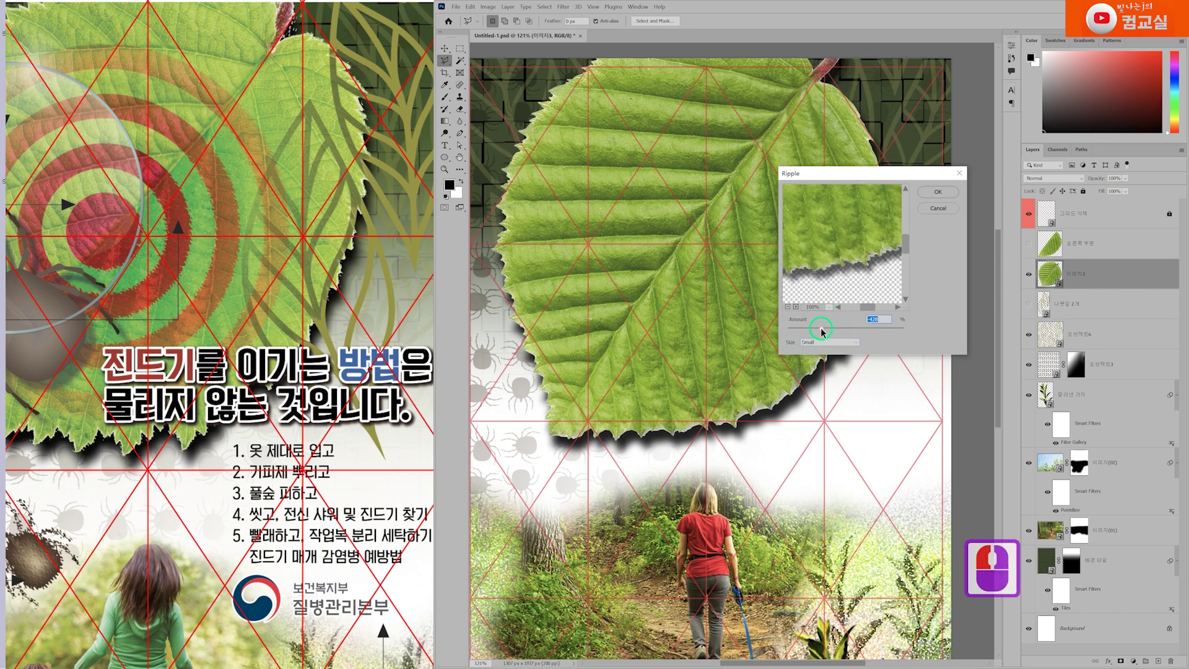
{"action": "scroll", "coordinate": [822, 267], "scroll_direction": "up", "scroll_amount": 2}
{"action": "left_click", "coordinate": [815, 273]}
{"action": "left_click_drag", "start_coordinate": [815, 272], "coordinate": [833, 274]}
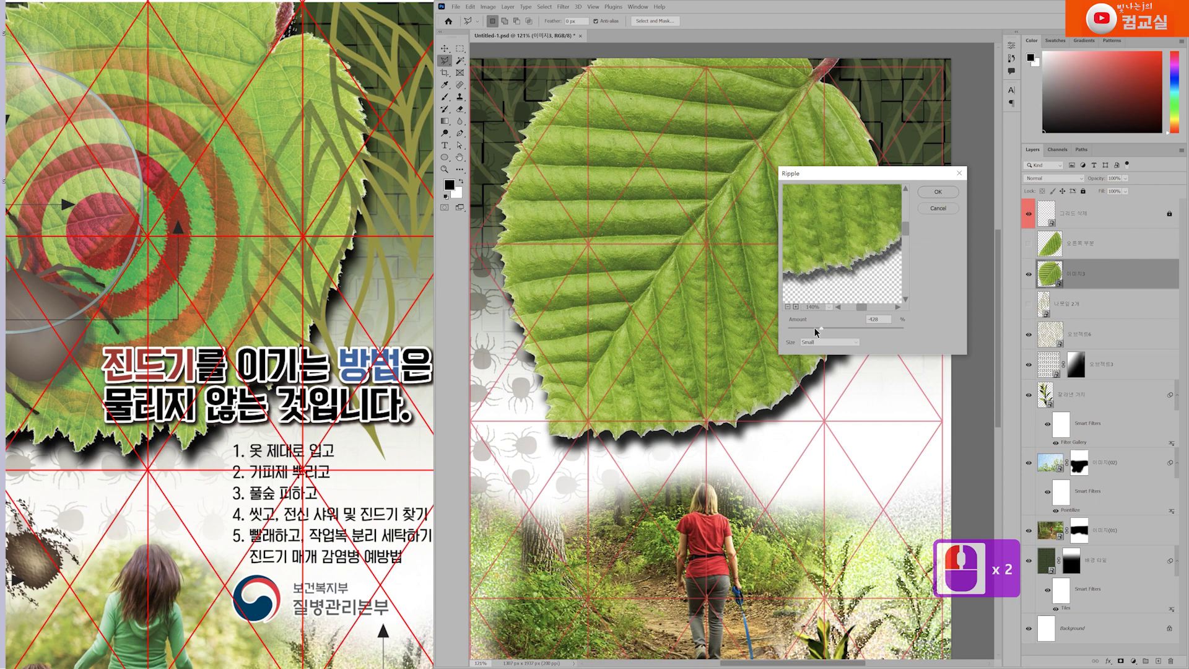
{"action": "left_click", "coordinate": [937, 194]}
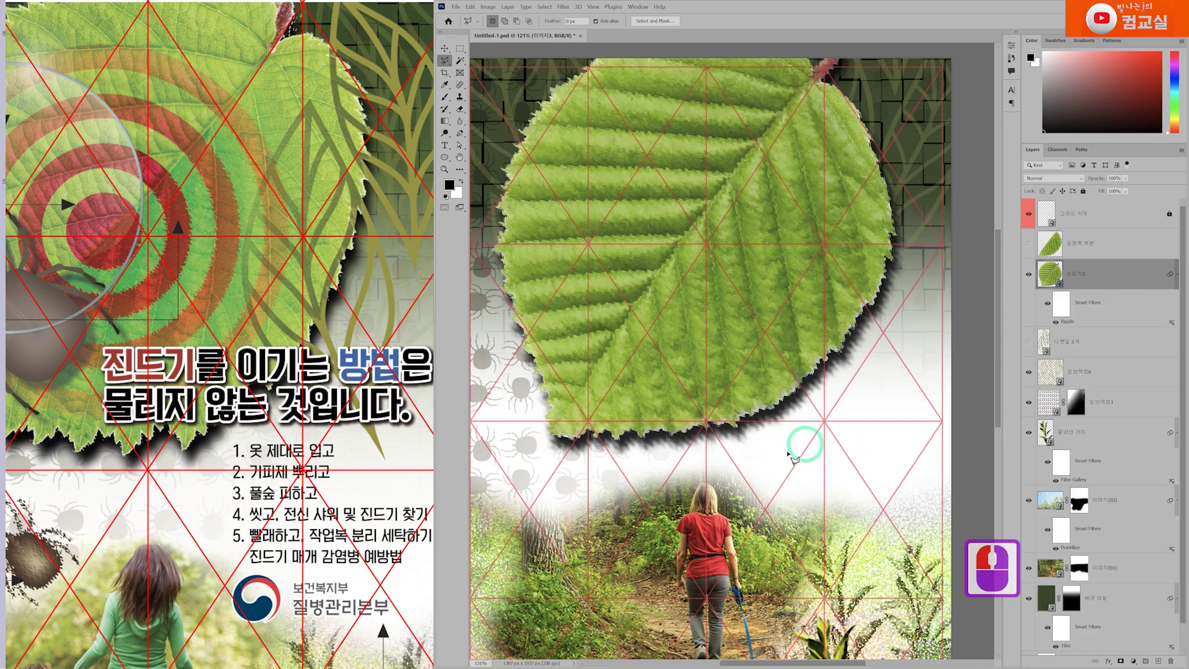
Inspect the rippled leaf edge and shadow up close, and undo both the ripple and the smart object conversion.
{"action": "scroll", "coordinate": [606, 447], "scroll_direction": "up", "scroll_amount": 2}
{"action": "scroll", "coordinate": [605, 447], "scroll_direction": "up", "scroll_amount": 1}
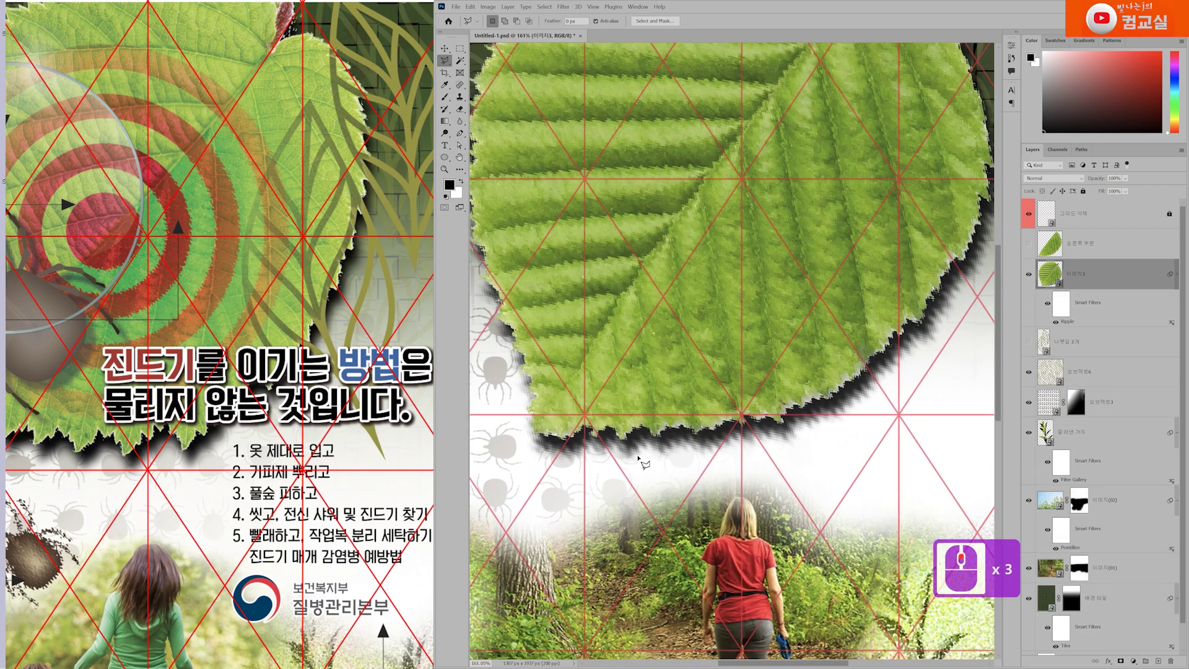
{"action": "scroll", "coordinate": [651, 445], "scroll_direction": "up", "scroll_amount": 1}
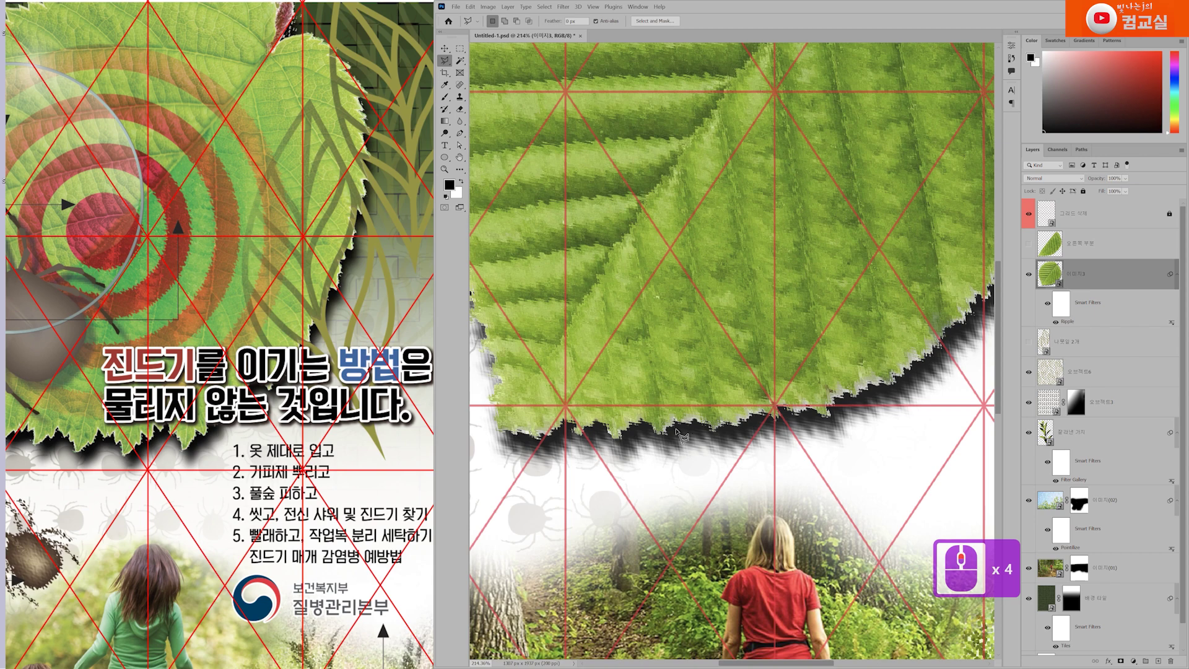
{"action": "scroll", "coordinate": [680, 434], "scroll_direction": "down", "scroll_amount": 1}
{"action": "key", "text": "ctrl+z"}
{"action": "key", "text": "ctrl+z"}
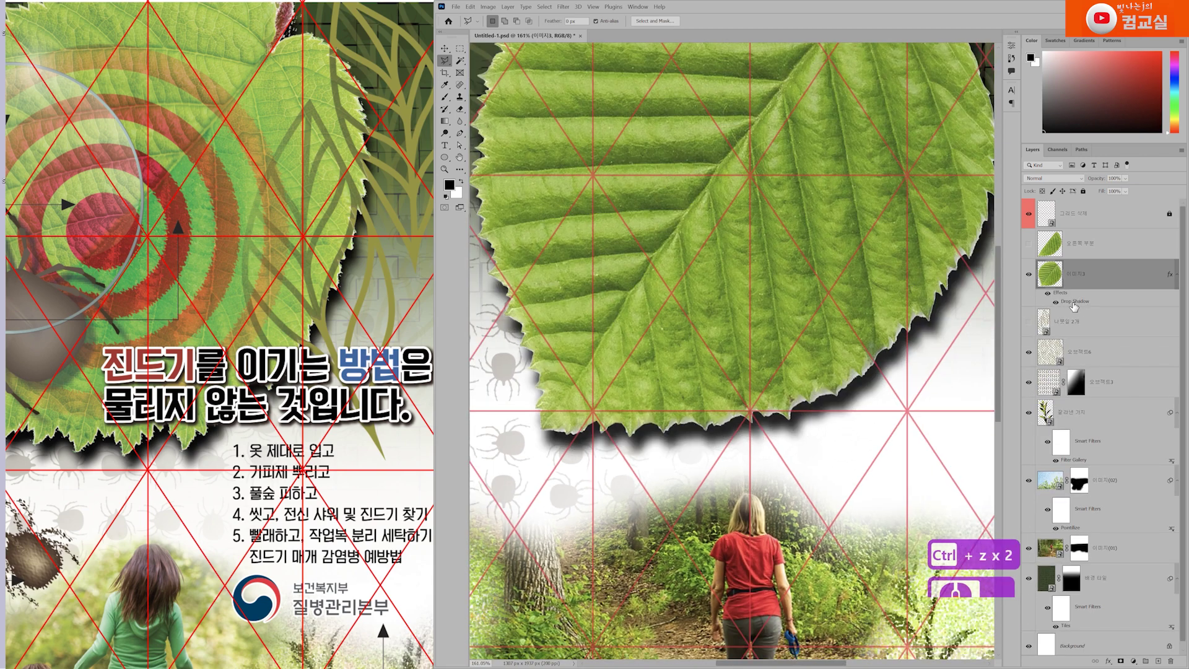
Delete the drop shadow from the full-leaf layer and convert the layer to a smart object.
{"action": "left_click_drag", "start_coordinate": [1065, 298], "coordinate": [1172, 662]}
{"action": "scroll", "coordinate": [1137, 389], "scroll_direction": "up", "scroll_amount": 1}
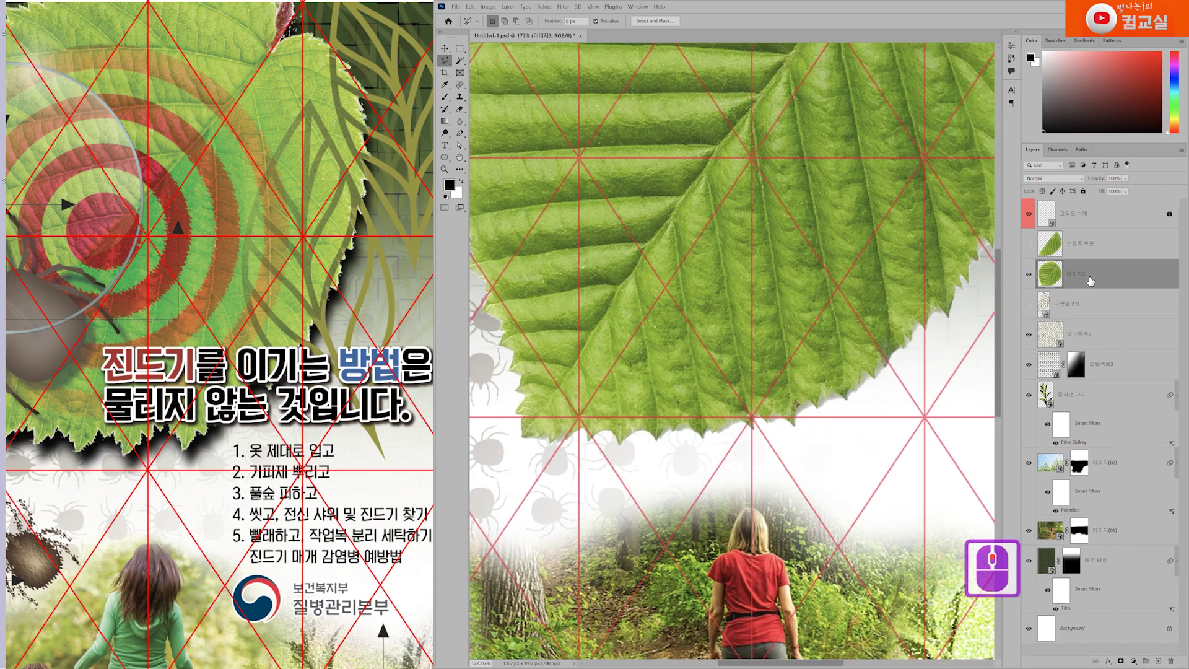
{"action": "right_click", "coordinate": [1093, 276]}
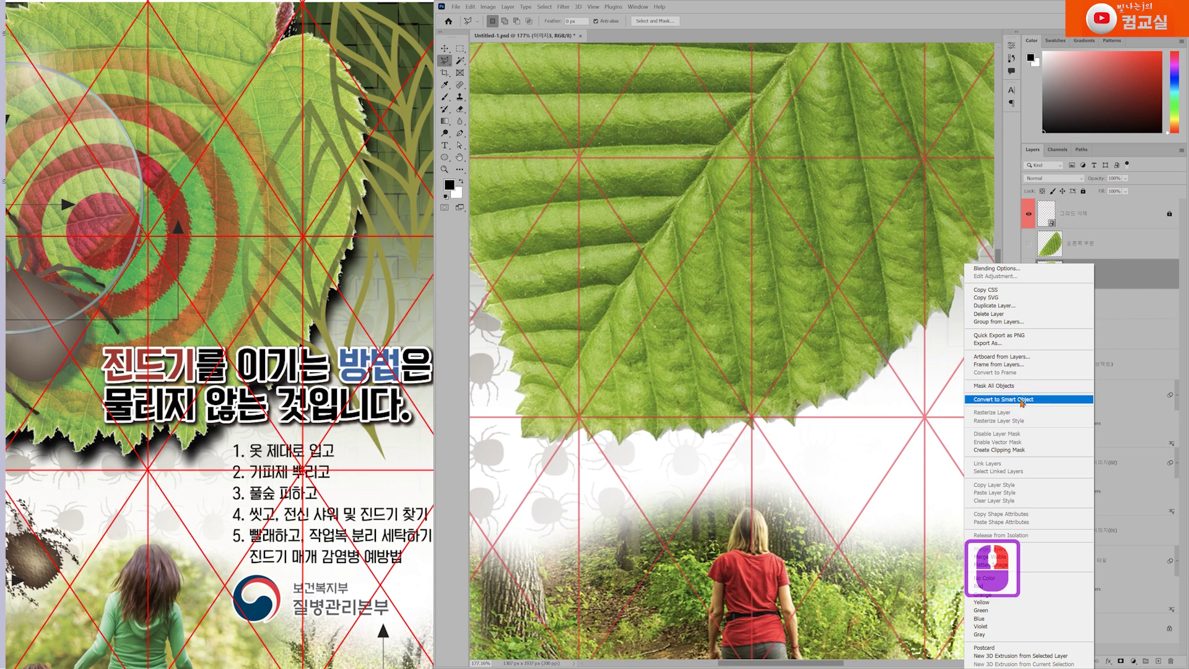
{"action": "left_click", "coordinate": [991, 399]}
Add a Drop Shadow to the leaf smart object with 31 px distance, 10% spread and 24 px size.
{"action": "double_click", "coordinate": [1122, 273]}
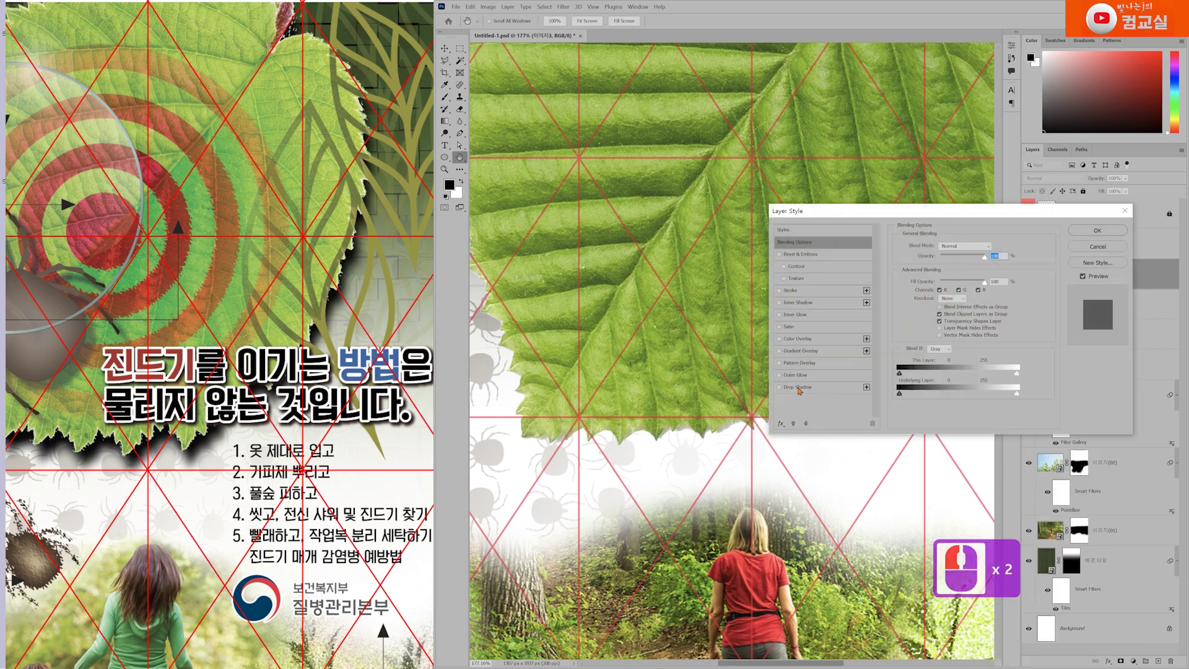
{"action": "left_click", "coordinate": [800, 387]}
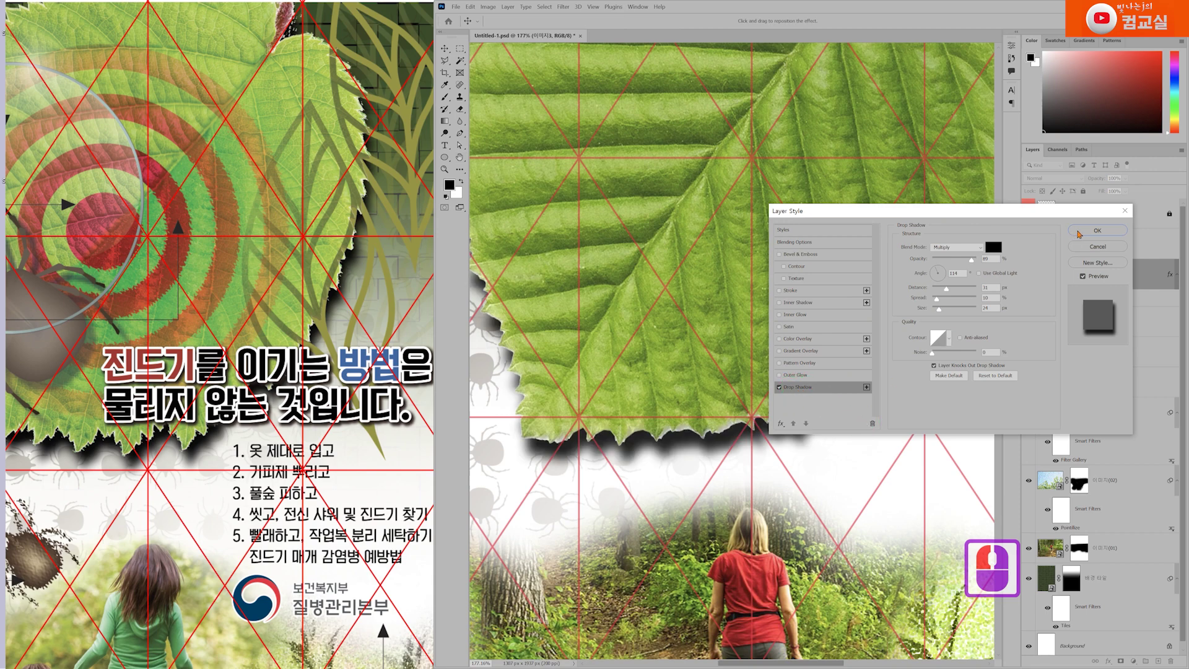
{"action": "left_click", "coordinate": [1077, 233]}
Apply a Ripple filter to the full-leaf smart object with Small size and an amount of about -330%.
{"action": "left_click", "coordinate": [563, 6]}
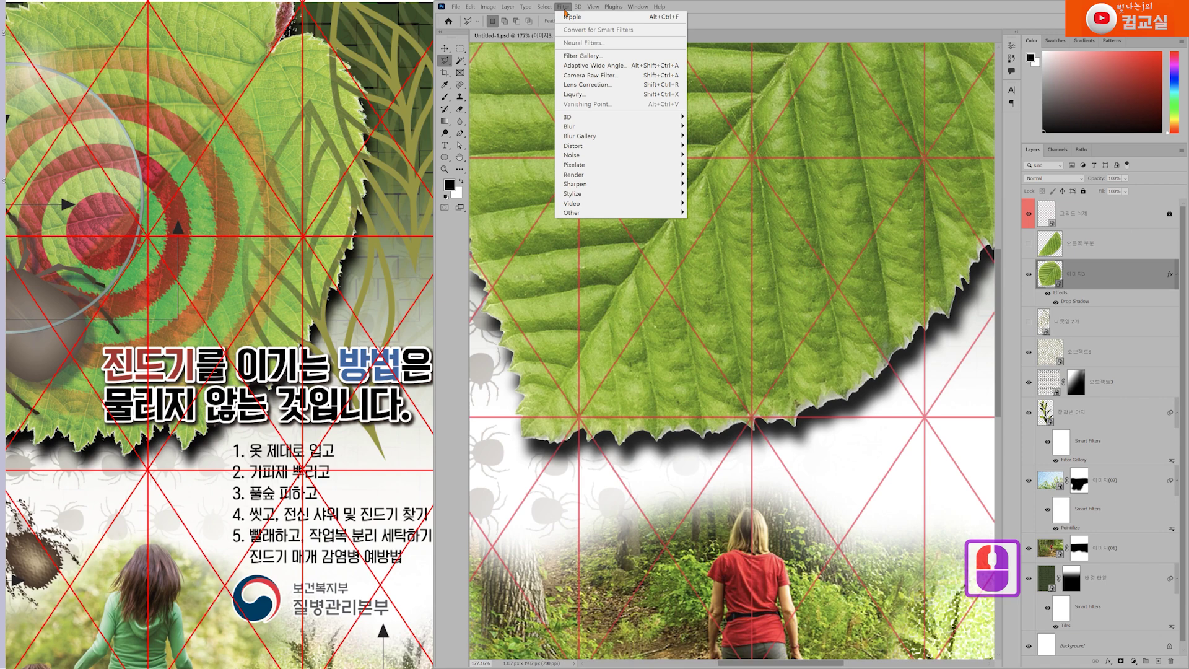
{"action": "mouse_move", "coordinate": [582, 146]}
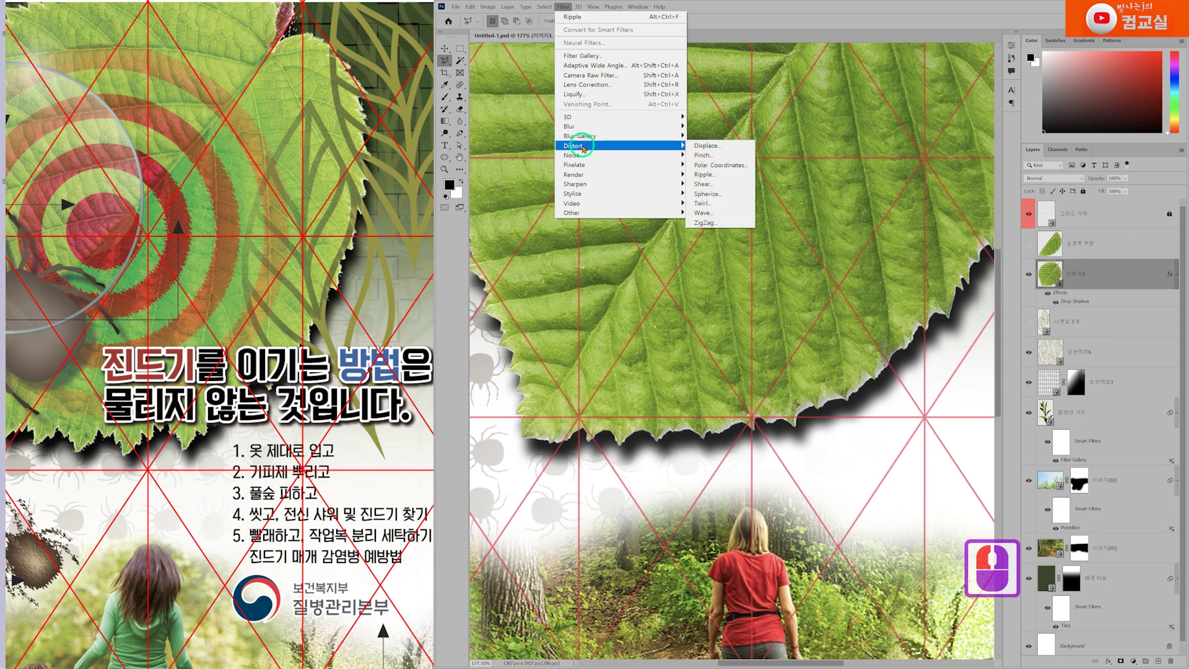
{"action": "left_click", "coordinate": [721, 176]}
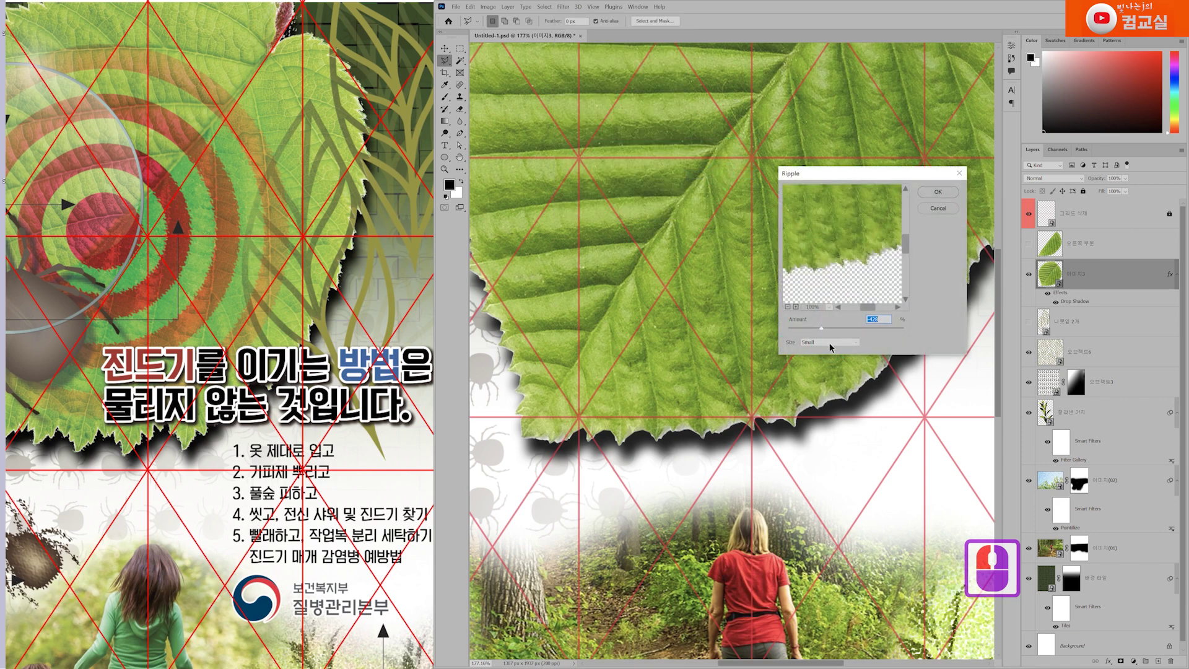
{"action": "left_click", "coordinate": [830, 326]}
{"action": "left_click", "coordinate": [937, 192]}
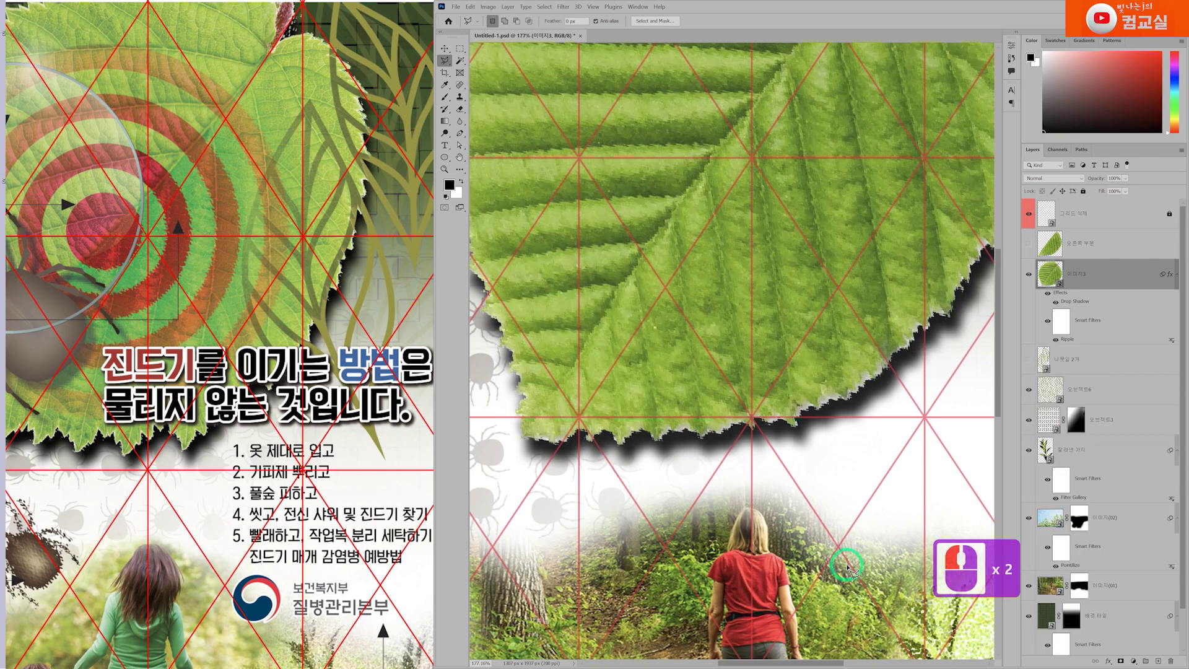
{"action": "scroll", "coordinate": [822, 380], "scroll_direction": "down", "scroll_amount": 5}
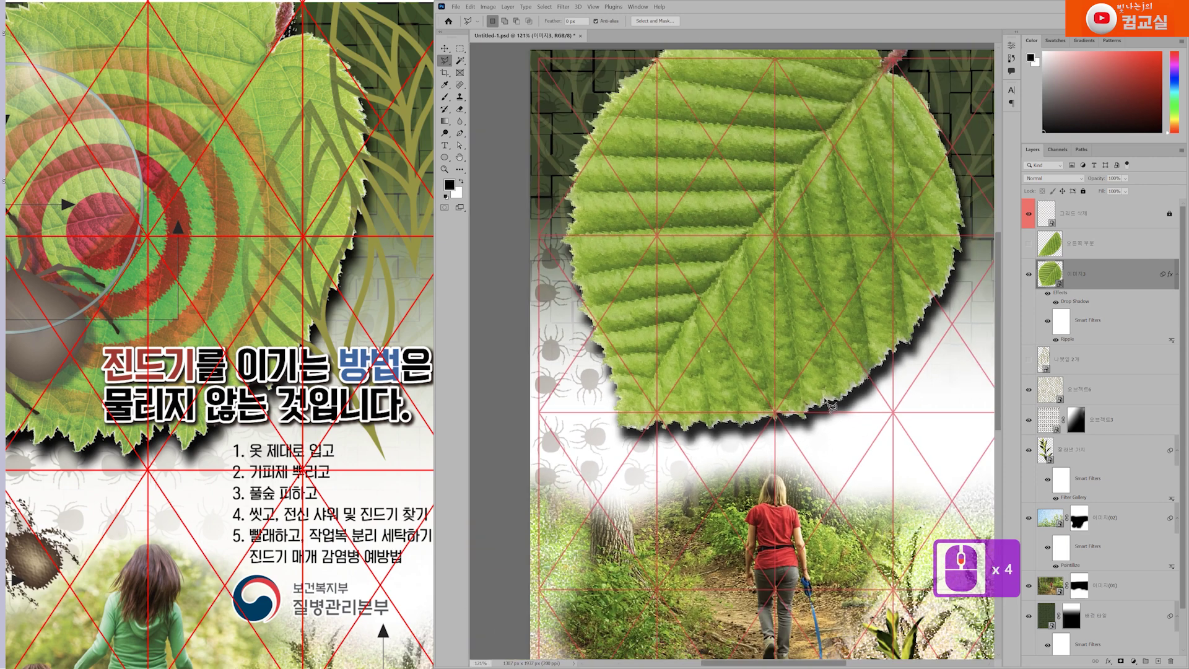
{"action": "left_click_drag", "start_coordinate": [881, 247], "coordinate": [817, 270]}
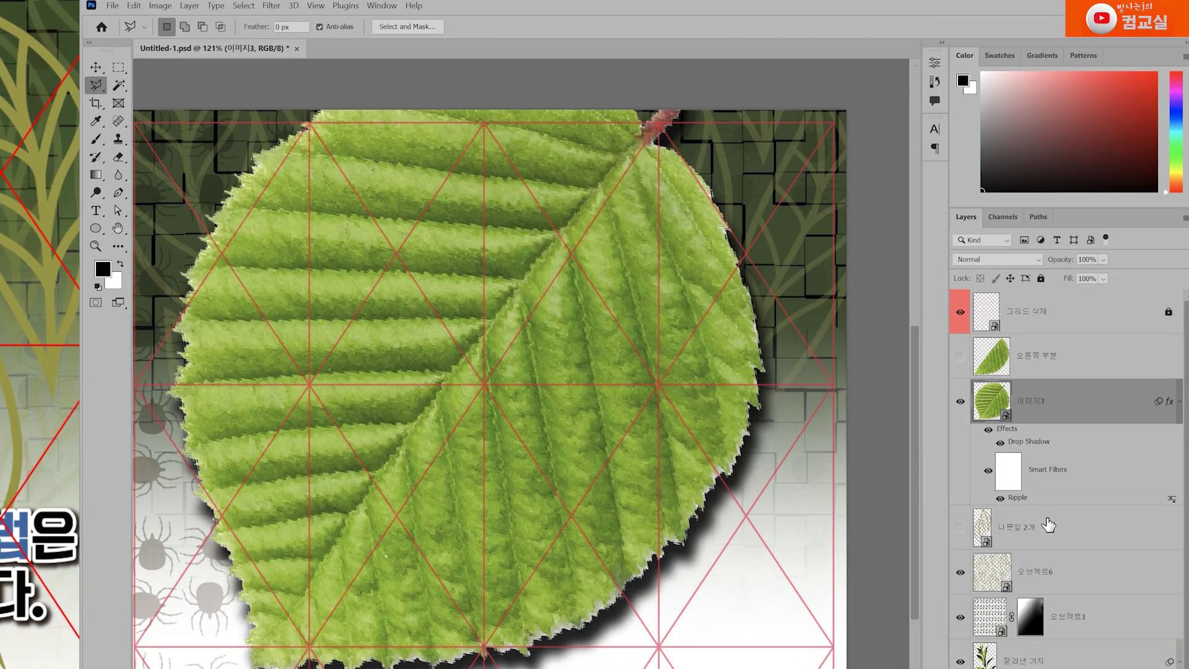
Paint black on the leaf's smart filter mask with a 500 px brush to remove the ripple from the upper left half.
{"action": "double_click", "coordinate": [1017, 498]}
{"action": "left_click", "coordinate": [1054, 469]}
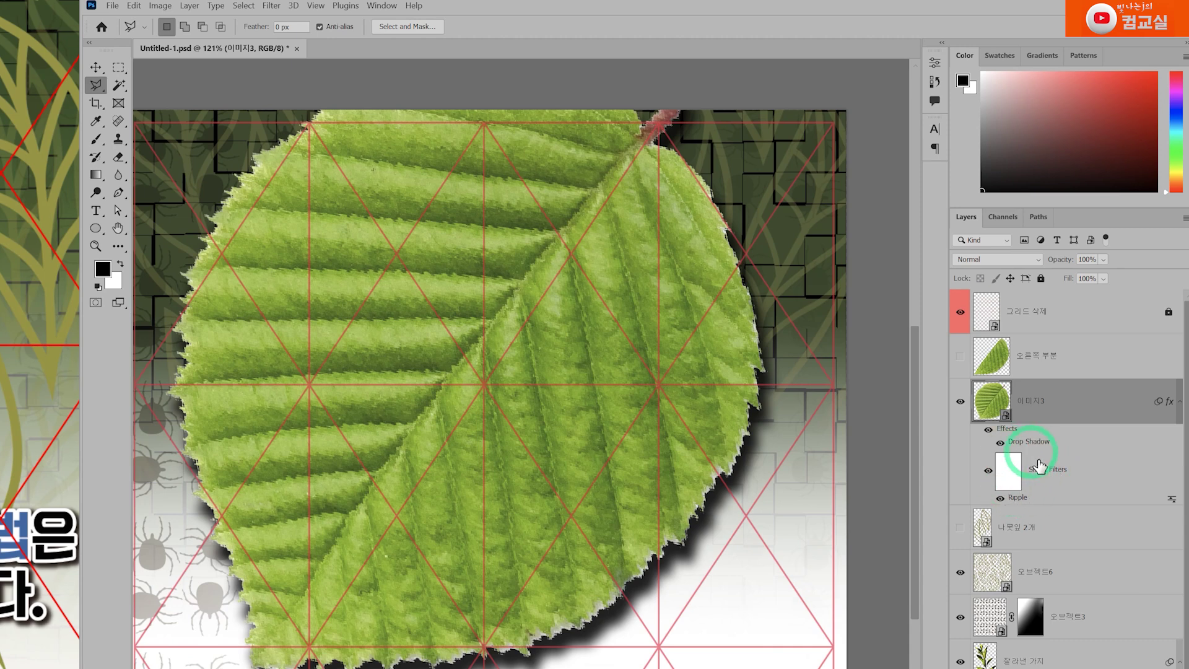
{"action": "left_click", "coordinate": [1007, 475]}
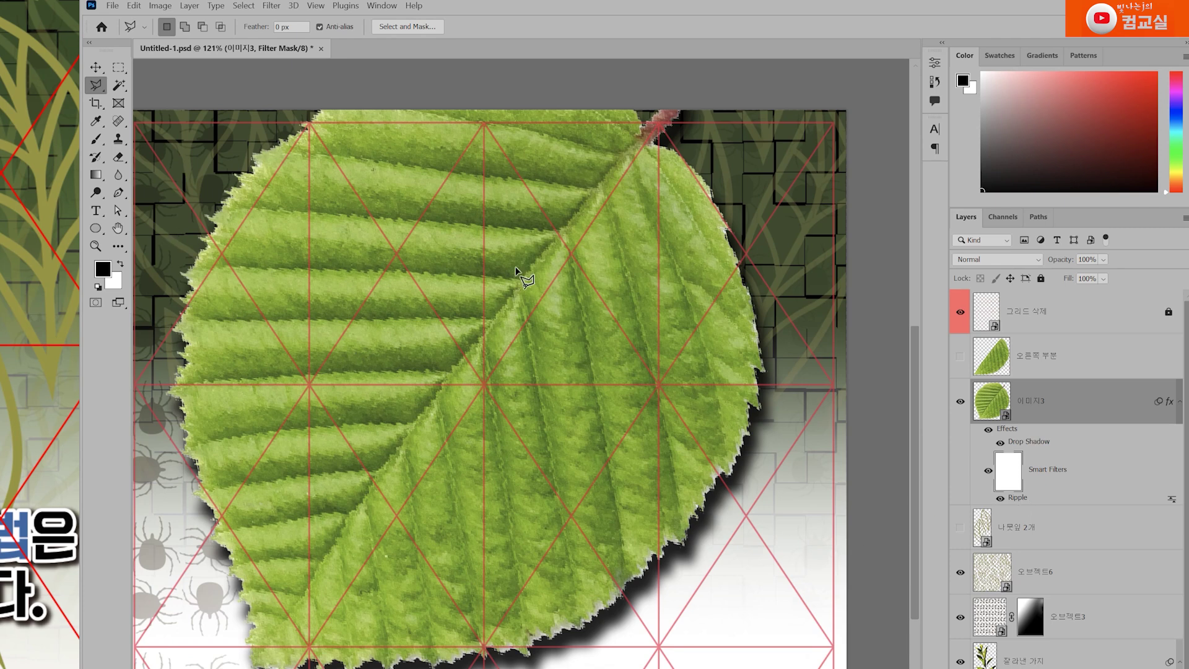
{"action": "left_click", "coordinate": [97, 141]}
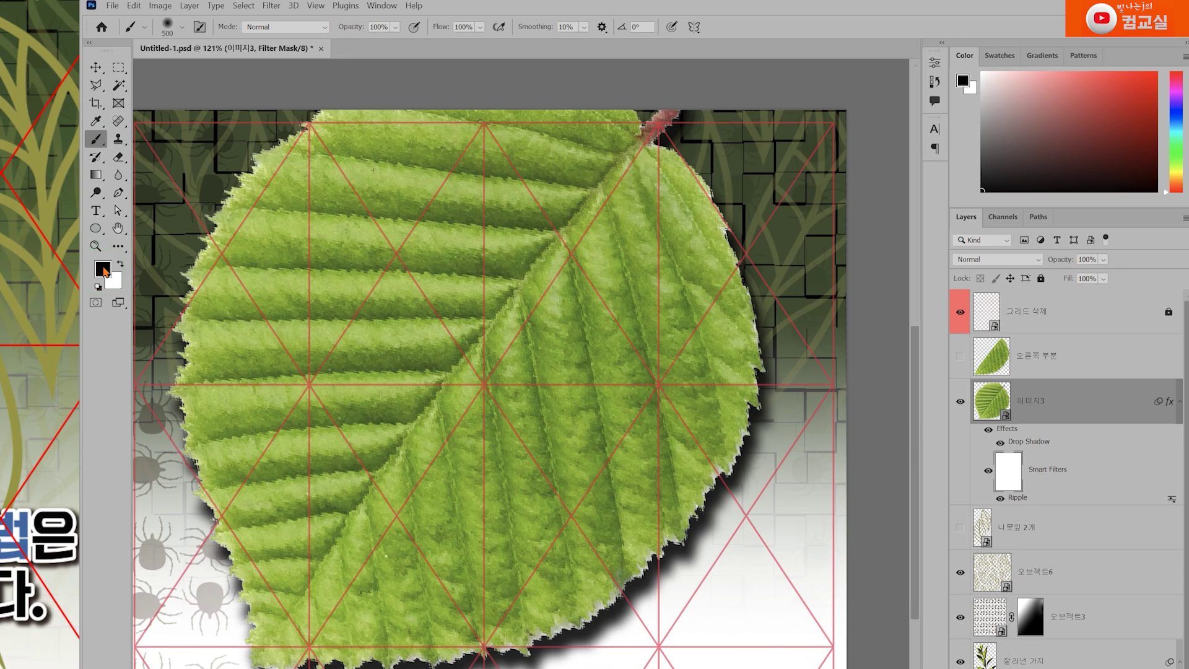
{"action": "scroll", "coordinate": [456, 297], "scroll_direction": "down", "scroll_amount": 1}
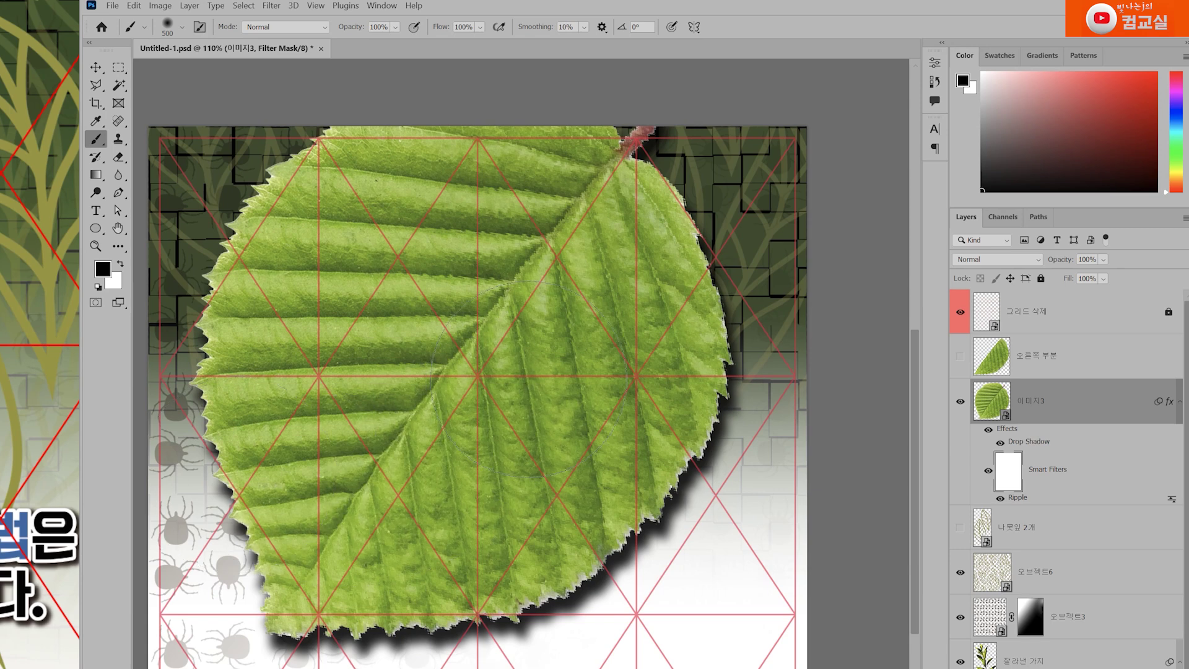
{"action": "scroll", "coordinate": [519, 275], "scroll_direction": "up", "scroll_amount": 2}
{"action": "left_click_drag", "start_coordinate": [512, 236], "coordinate": [497, 198]}
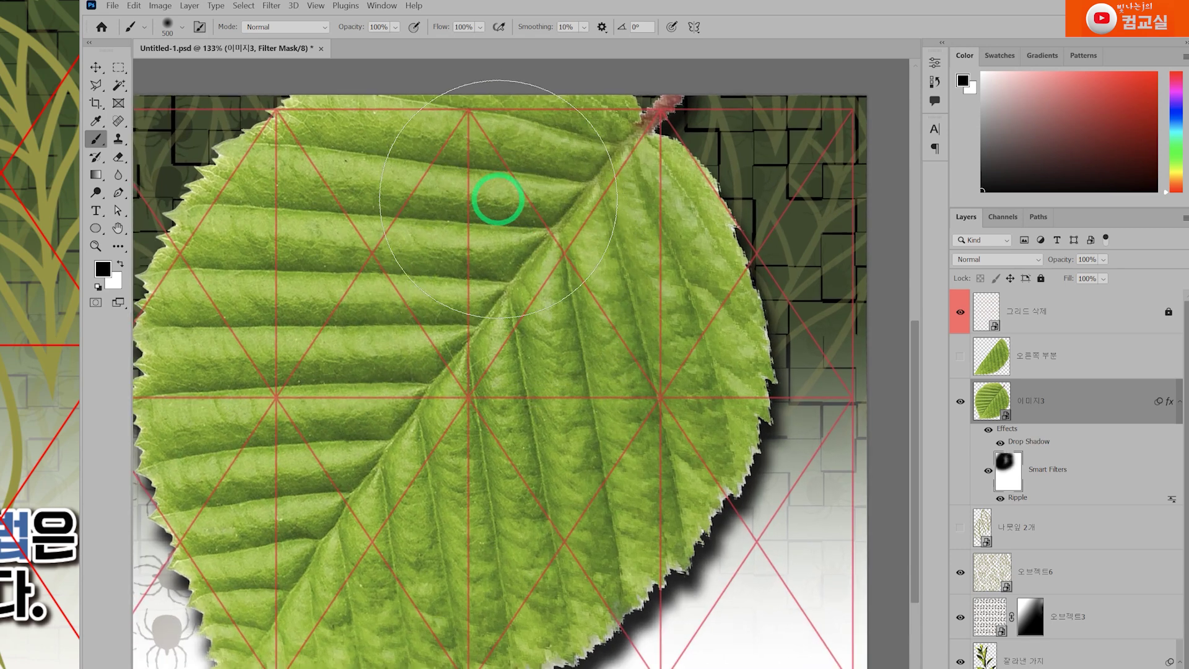
Mask the ripple off the stem and nearby leaf surface with a 200 px black brush, and switch the foreground color to white.
{"action": "key", "text": "bracketleft"}
{"action": "left_click", "coordinate": [613, 99]}
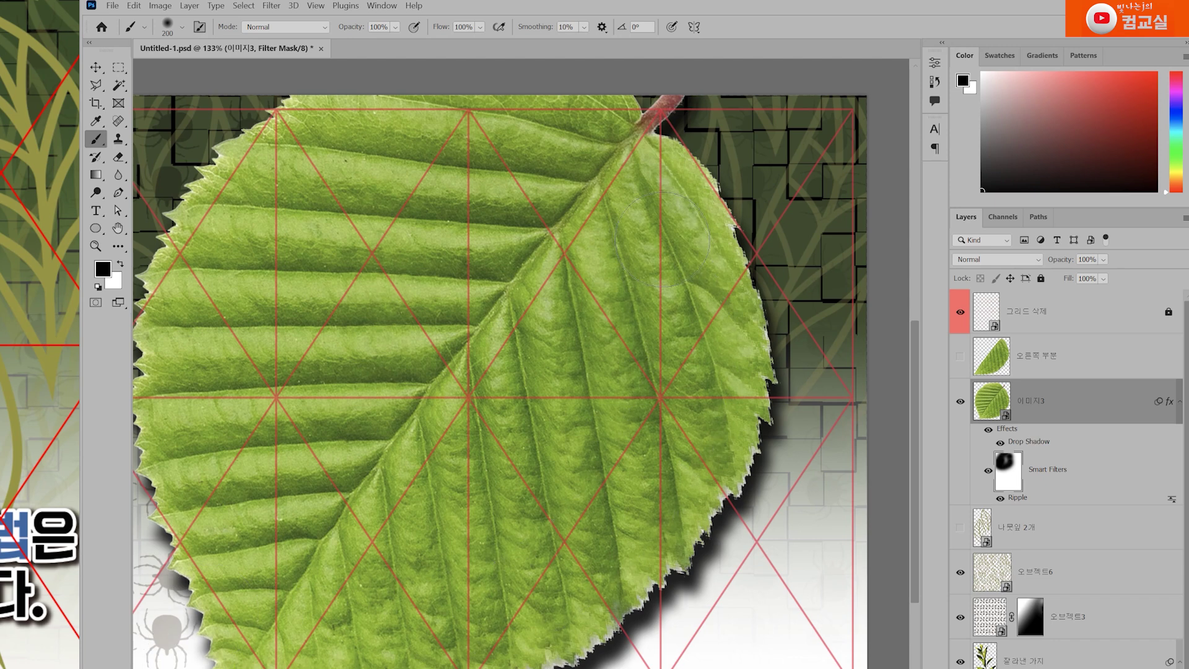
{"action": "scroll", "coordinate": [183, 647], "scroll_direction": "up", "scroll_amount": 1}
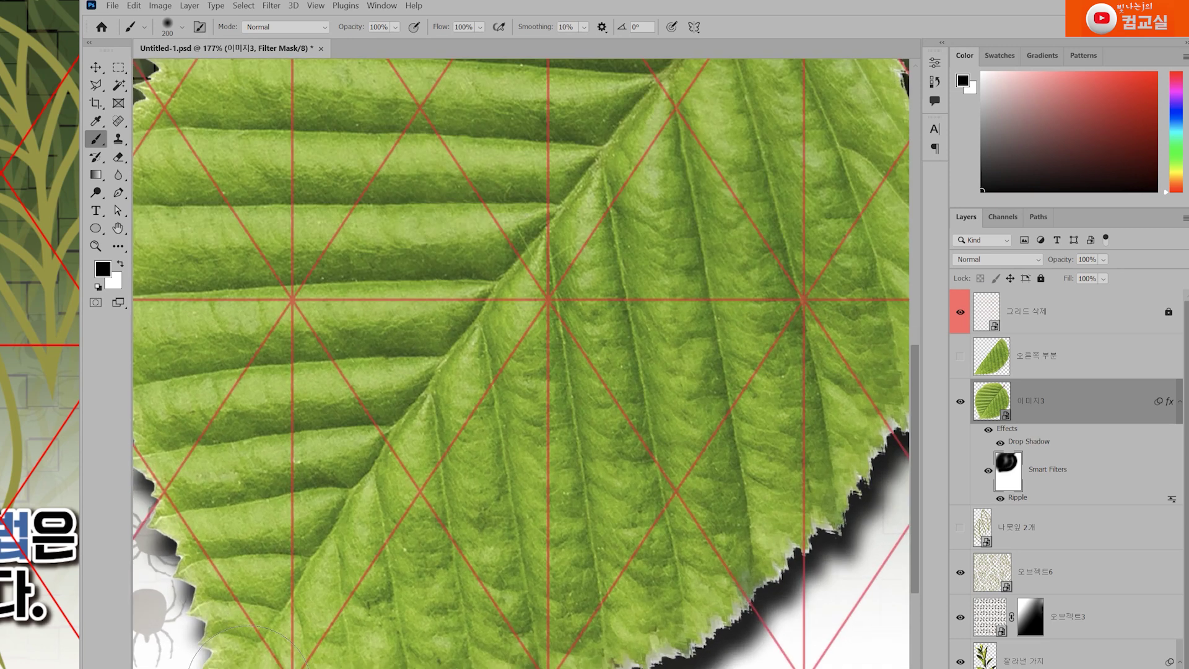
{"action": "left_click_drag", "start_coordinate": [273, 531], "coordinate": [327, 516]}
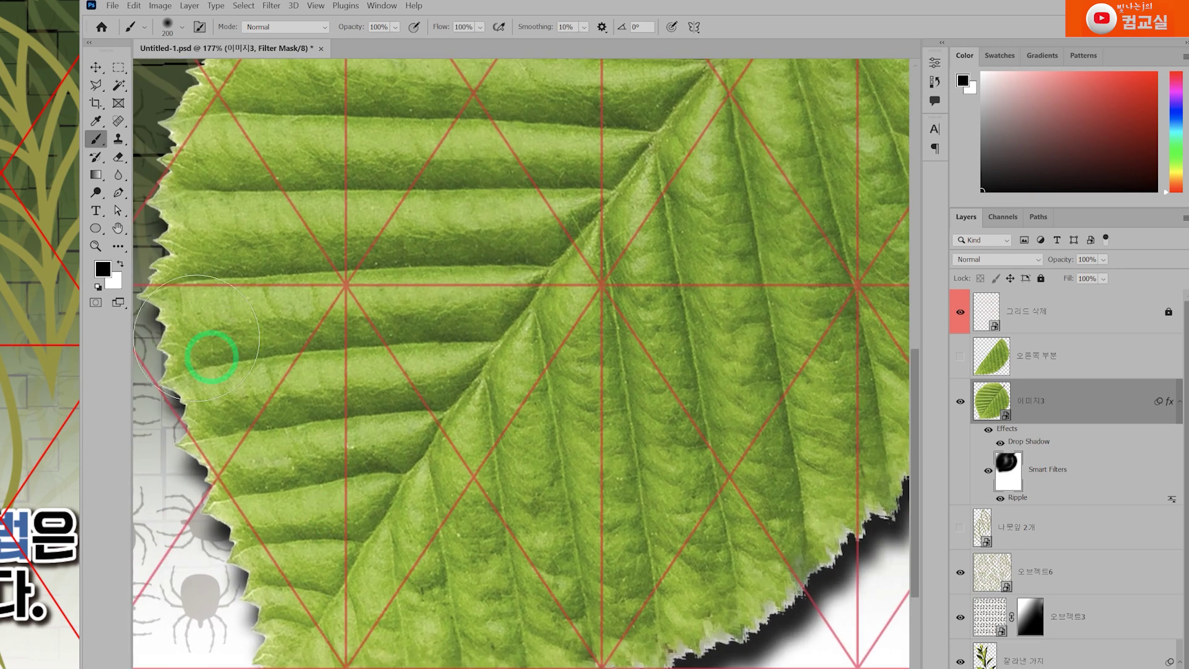
{"action": "left_click", "coordinate": [120, 264]}
{"action": "scroll", "coordinate": [251, 657], "scroll_direction": "down", "scroll_amount": 2}
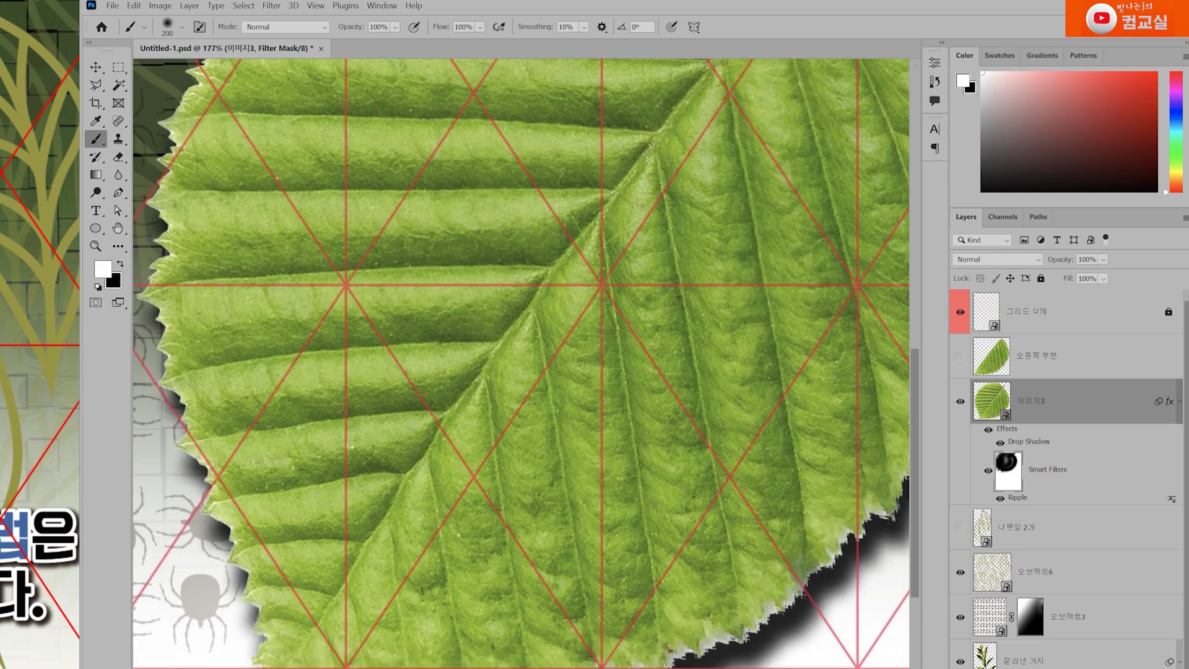
{"action": "scroll", "coordinate": [392, 613], "scroll_direction": "down", "scroll_amount": 2}
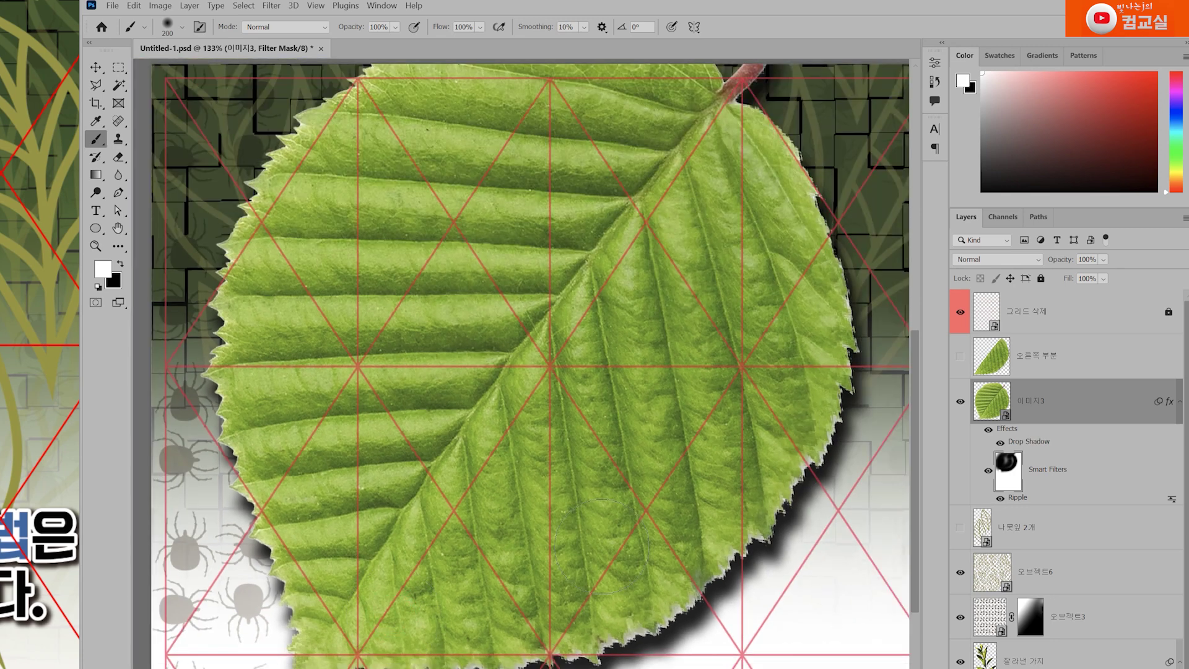
{"action": "scroll", "coordinate": [687, 376], "scroll_direction": "up", "scroll_amount": 1}
{"action": "left_click_drag", "start_coordinate": [629, 390], "coordinate": [619, 363]}
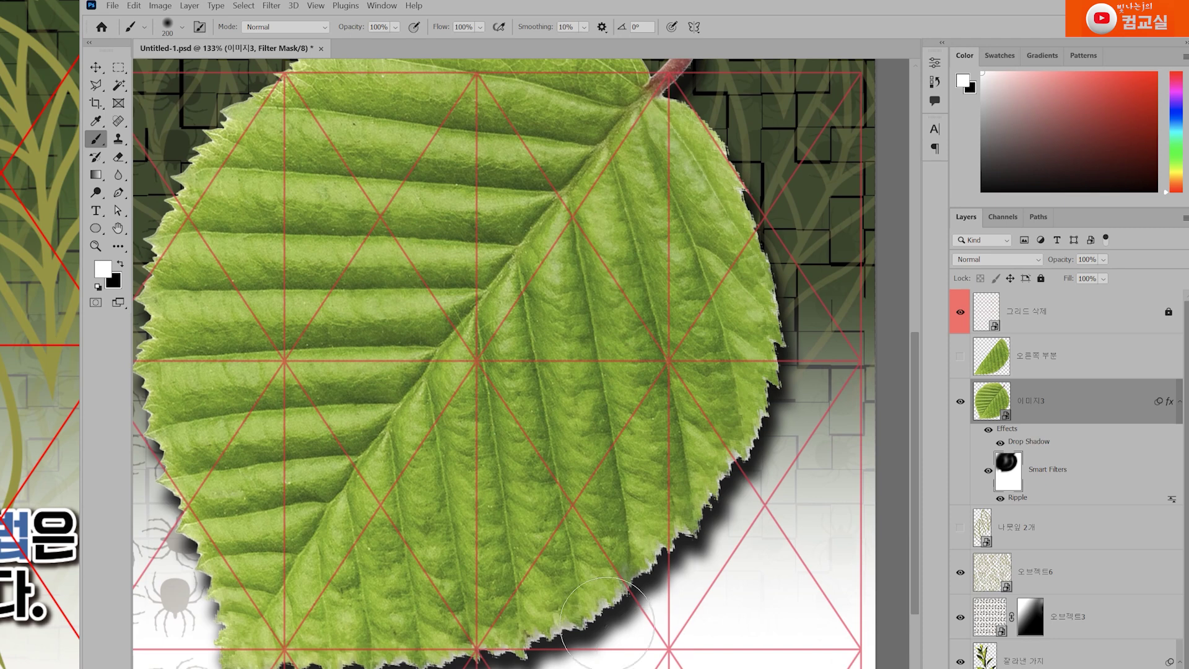
Change the leaf's Ripple amount to about 379%, keeping the Small size.
{"action": "double_click", "coordinate": [1016, 499]}
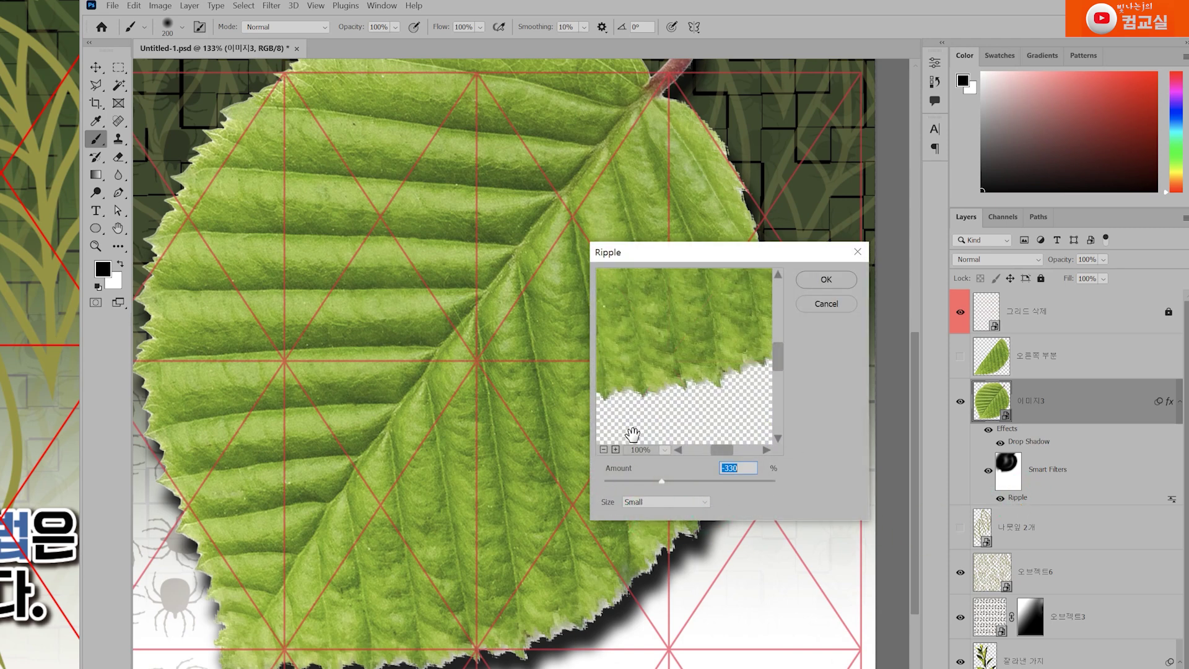
{"action": "left_click", "coordinate": [733, 487]}
{"action": "left_click_drag", "start_coordinate": [733, 486], "coordinate": [726, 481]}
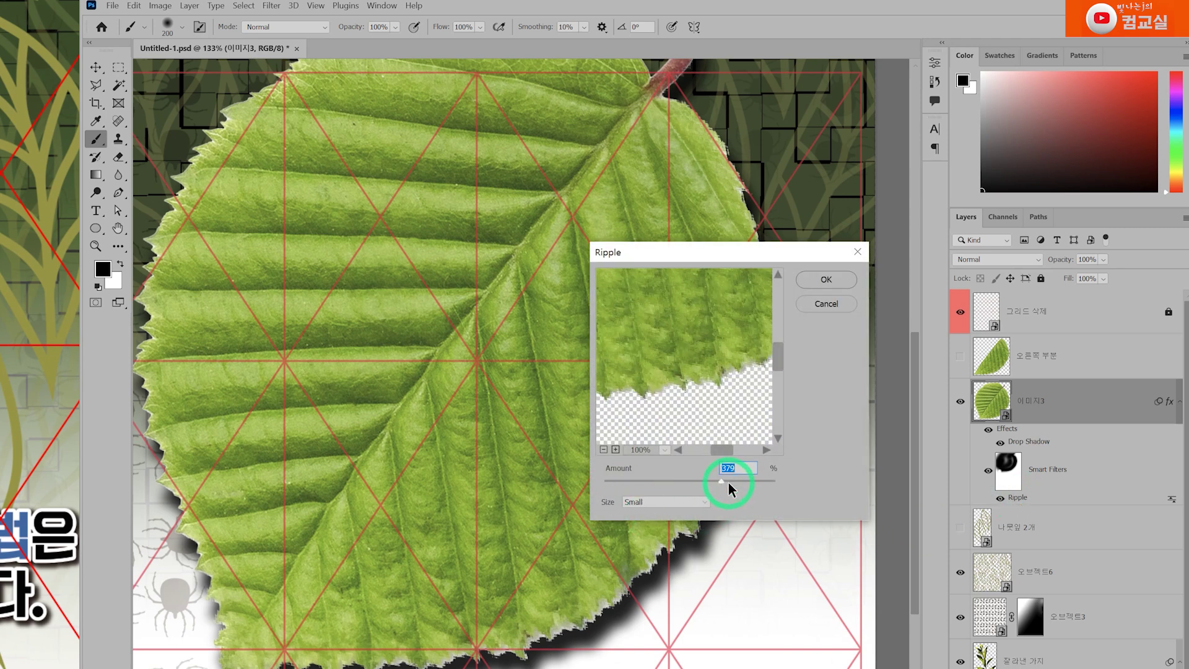
{"action": "left_click", "coordinate": [812, 281]}
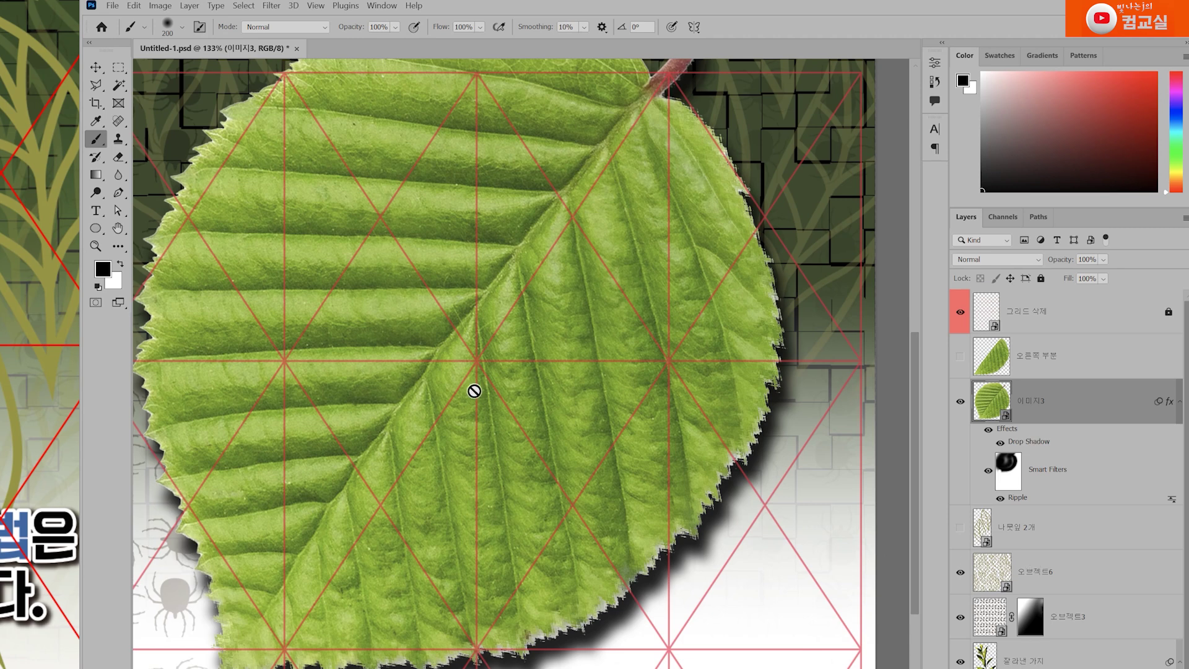
{"action": "scroll", "coordinate": [507, 406], "scroll_direction": "down", "scroll_amount": 1}
{"action": "left_click_drag", "start_coordinate": [468, 249], "coordinate": [458, 265]}
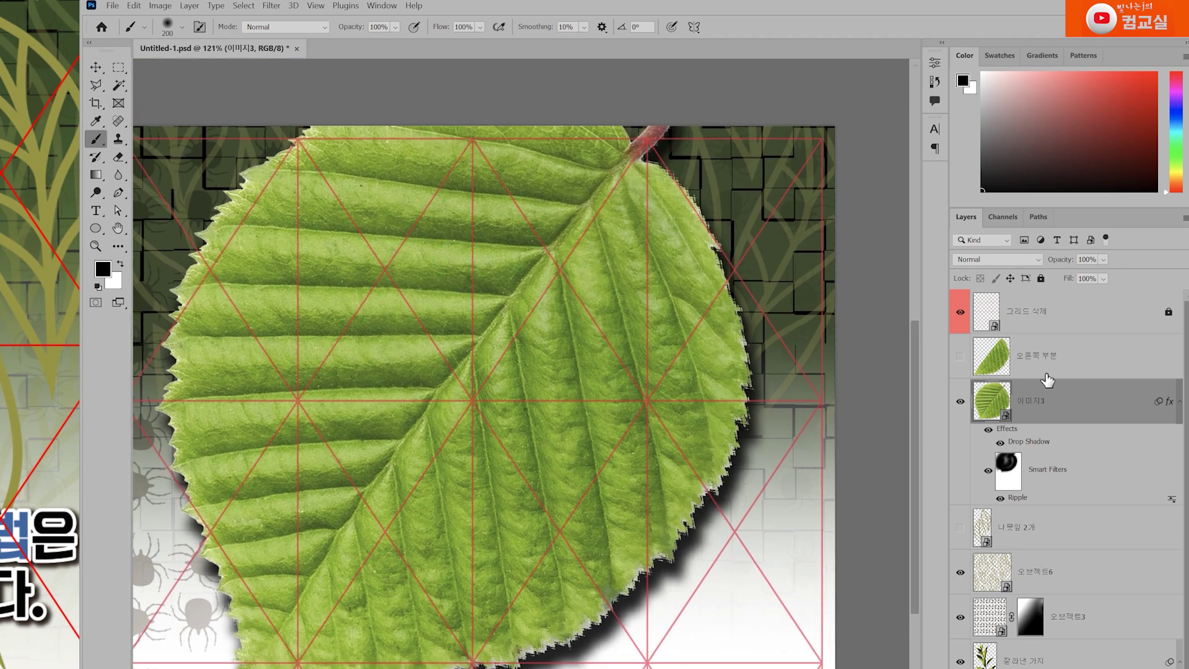
Show the 오른쪽 부분 right-half leaf layer and convert it to a smart object.
{"action": "left_click", "coordinate": [1001, 365]}
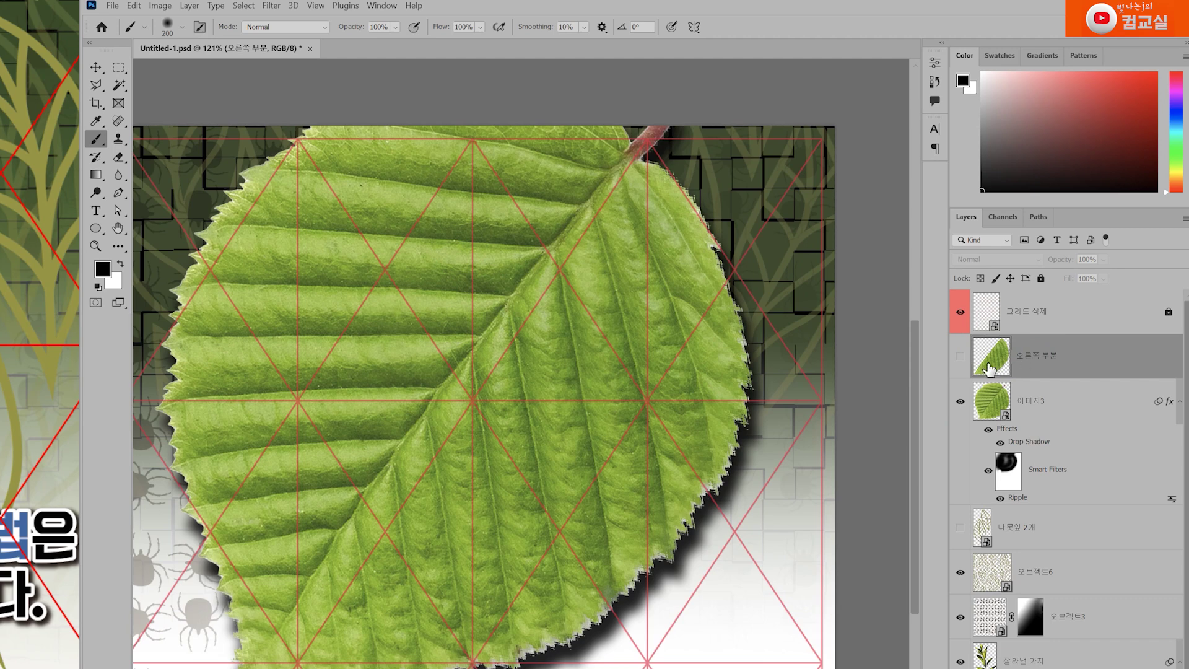
{"action": "left_click", "coordinate": [960, 356]}
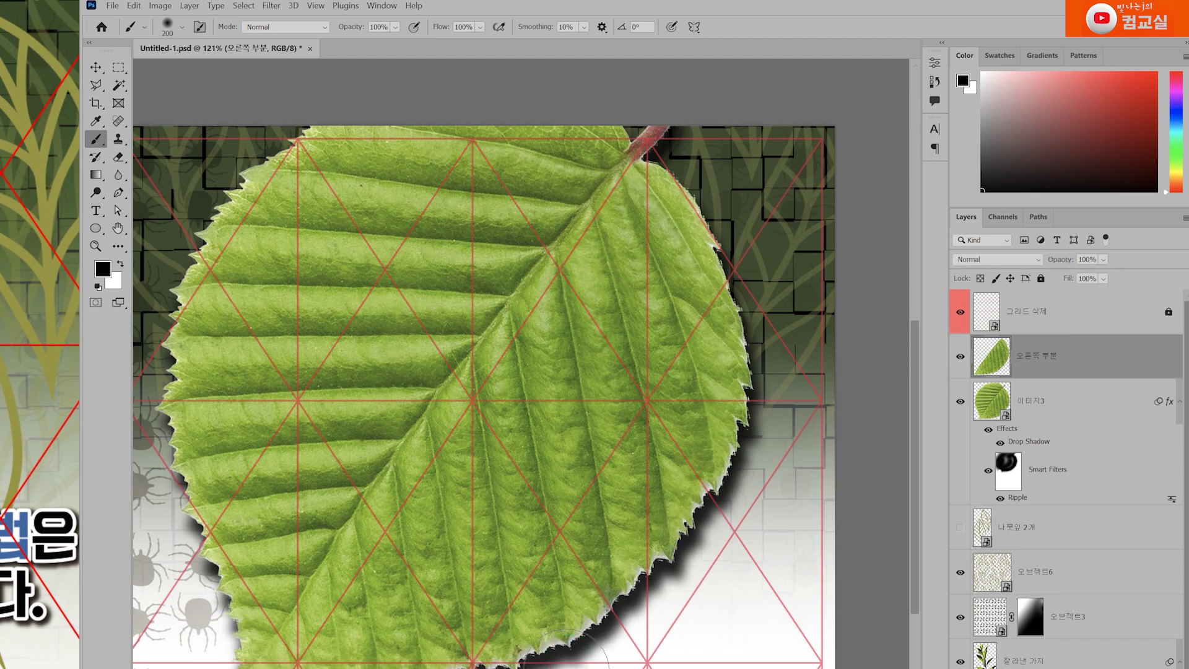
{"action": "right_click", "coordinate": [1085, 362]}
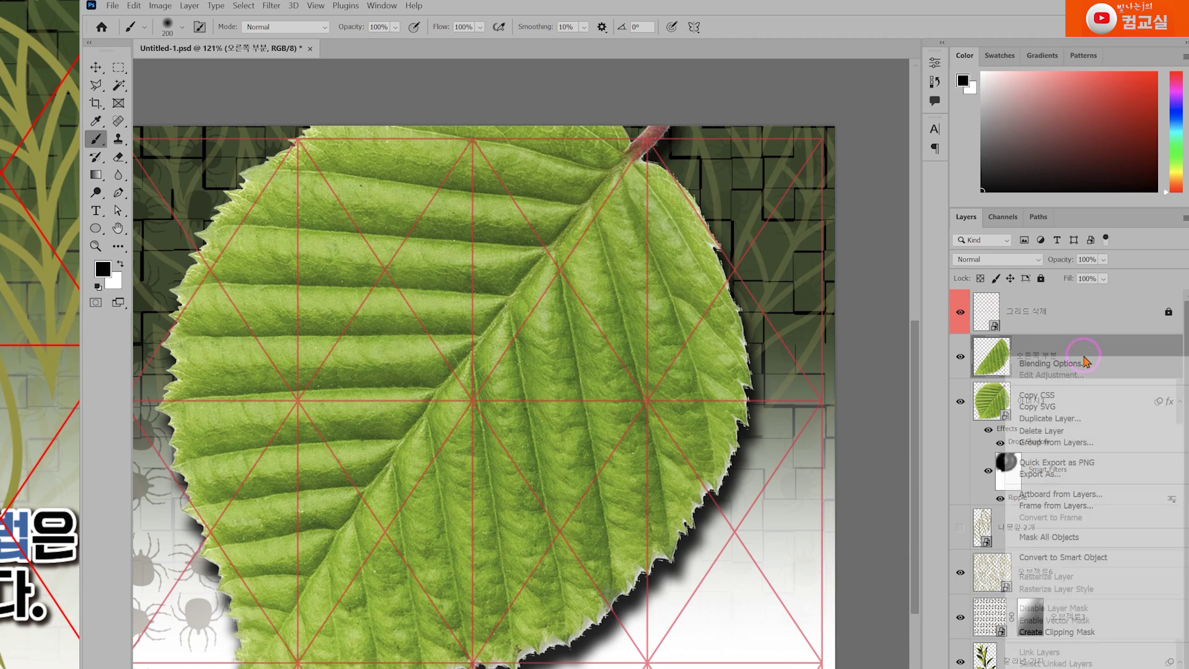
{"action": "left_click", "coordinate": [1097, 557]}
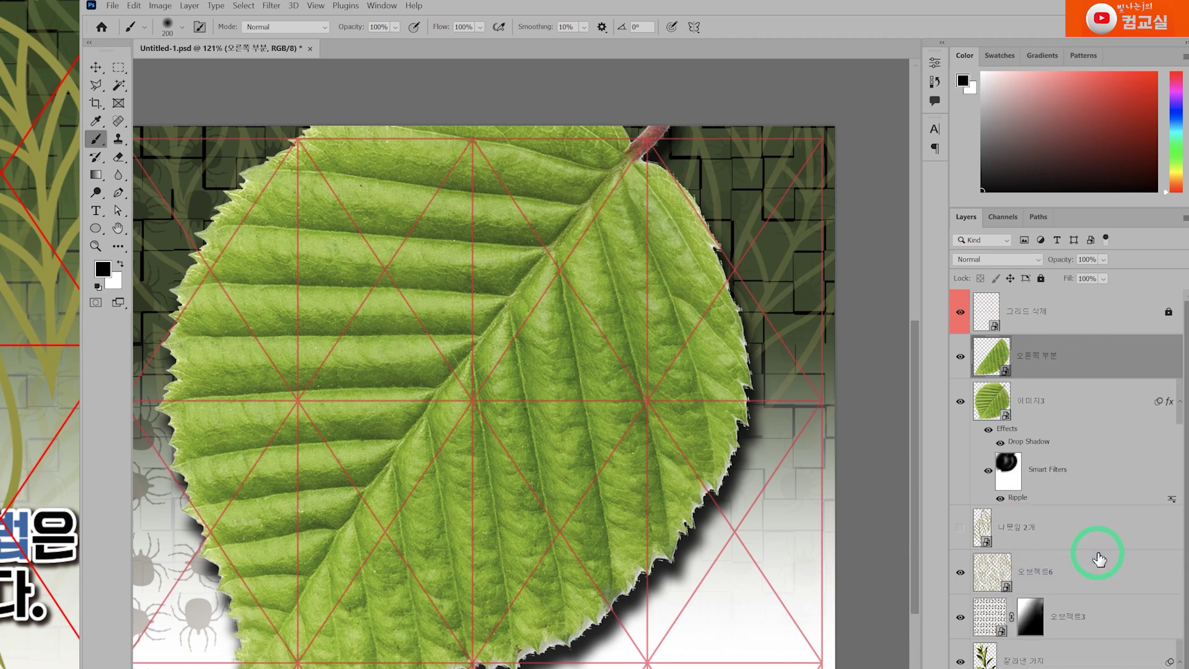
Apply Hue/Saturation to the right-half leaf with hue +22, saturation +12 and lightness +12.
{"action": "key", "text": "ctrl+u"}
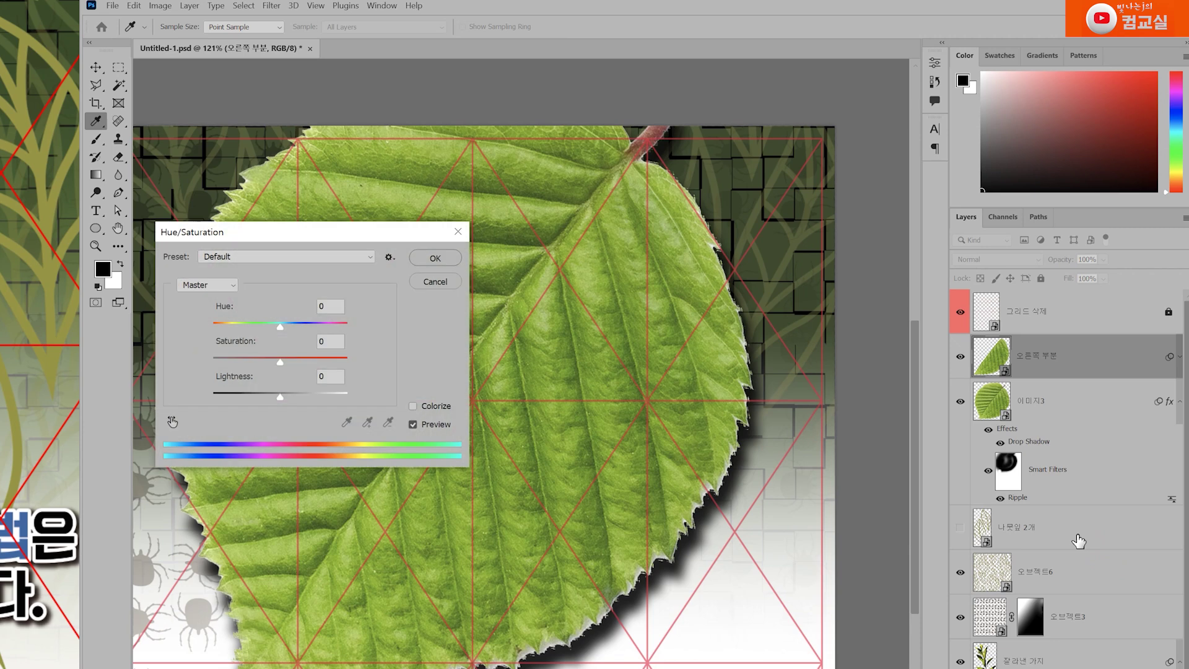
{"action": "left_click_drag", "start_coordinate": [289, 233], "coordinate": [289, 382]}
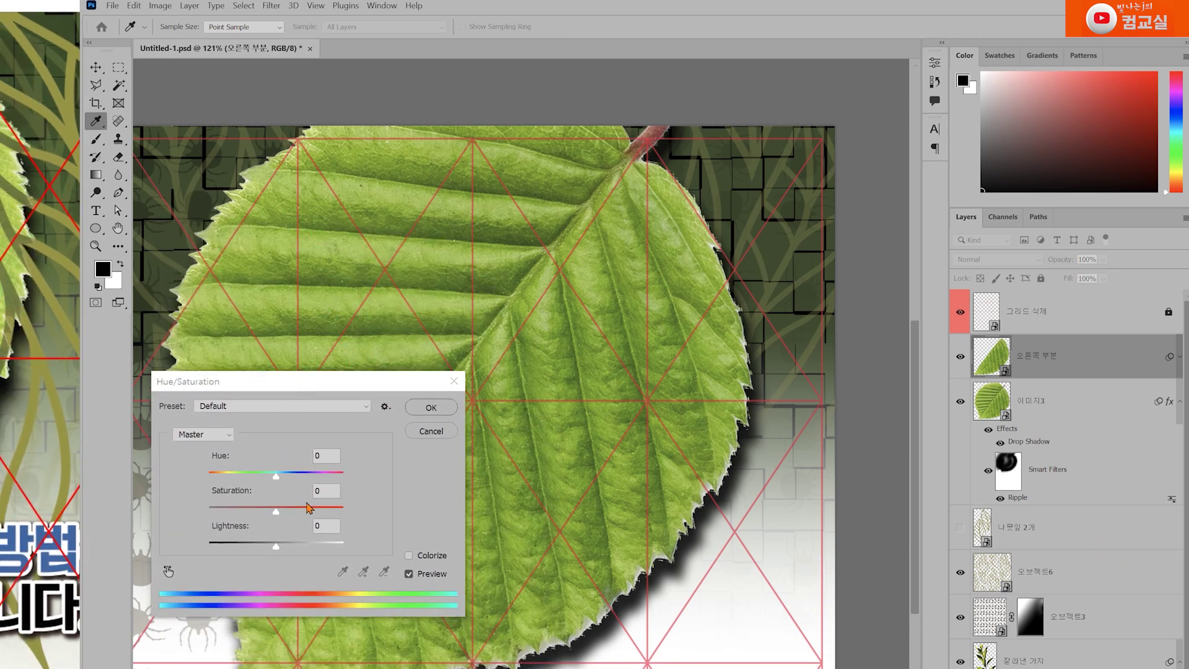
{"action": "left_click", "coordinate": [295, 475]}
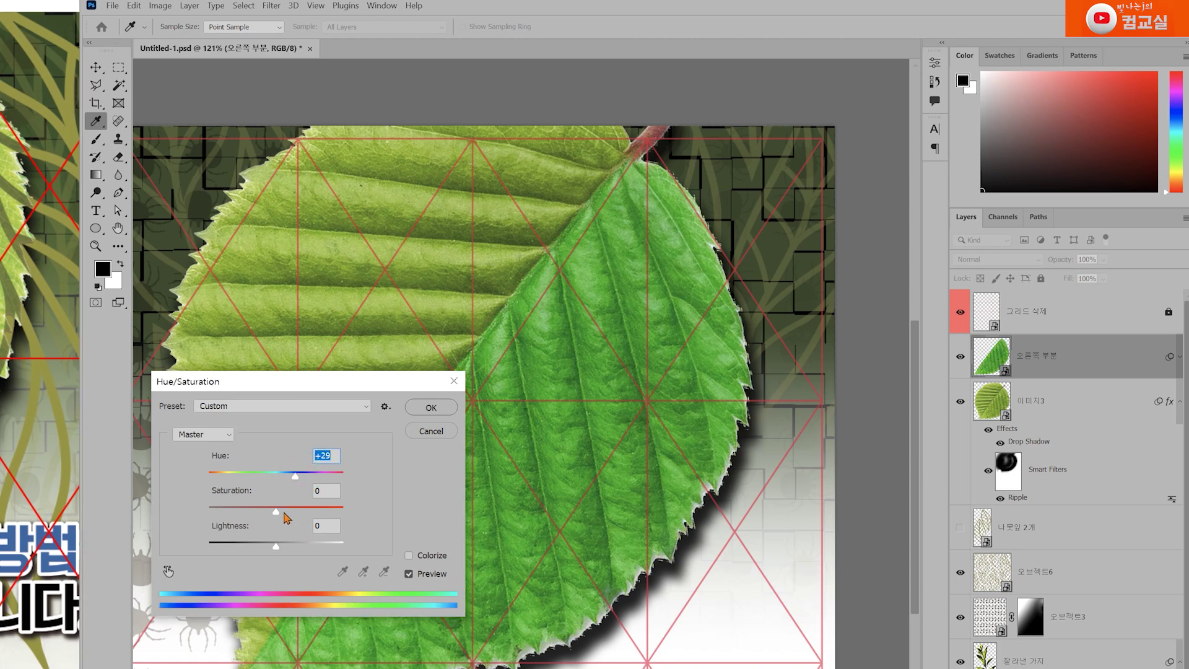
{"action": "left_click", "coordinate": [290, 474]}
{"action": "left_click", "coordinate": [283, 507]}
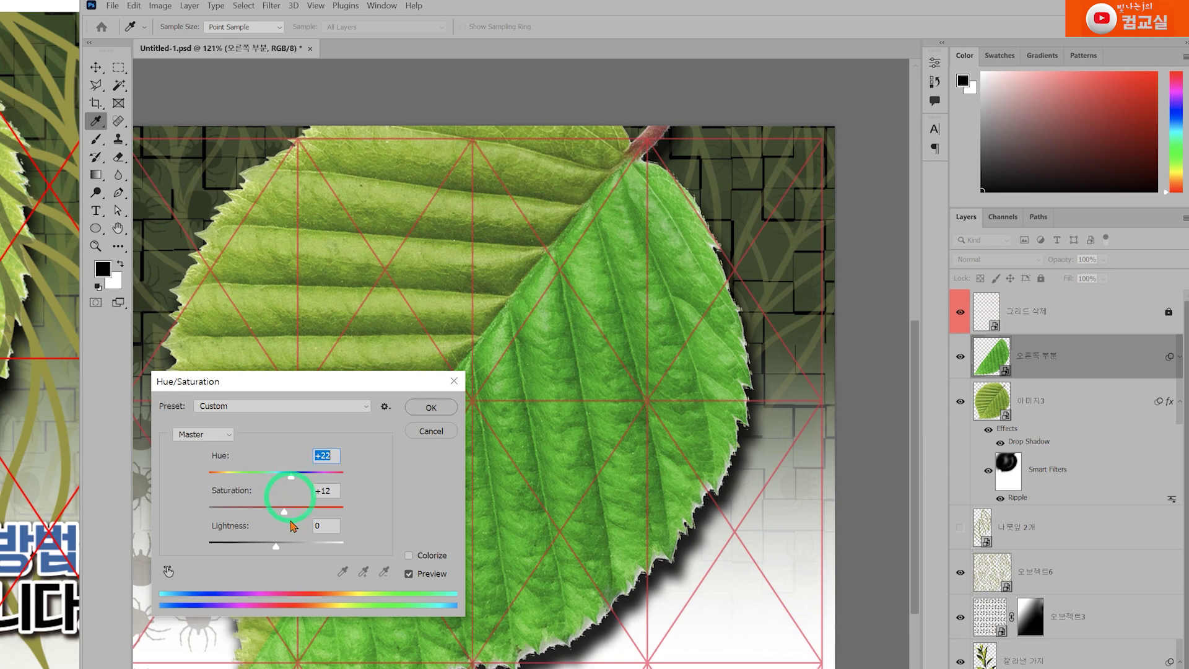
{"action": "left_click", "coordinate": [284, 545]}
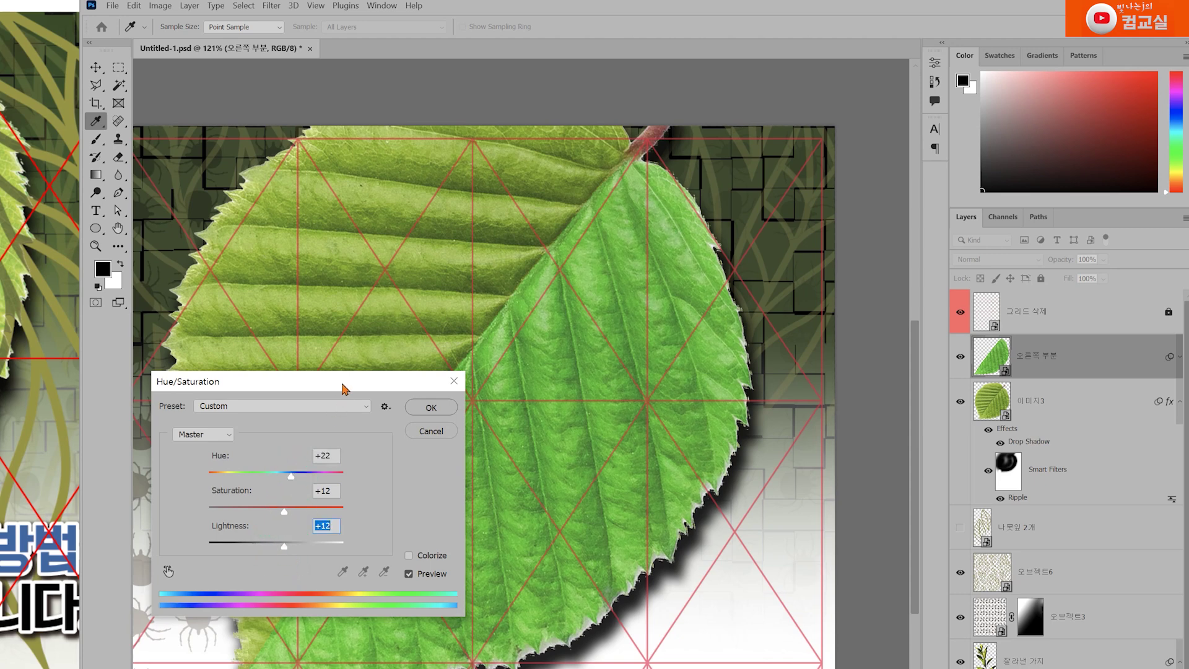
{"action": "key", "text": "Return"}
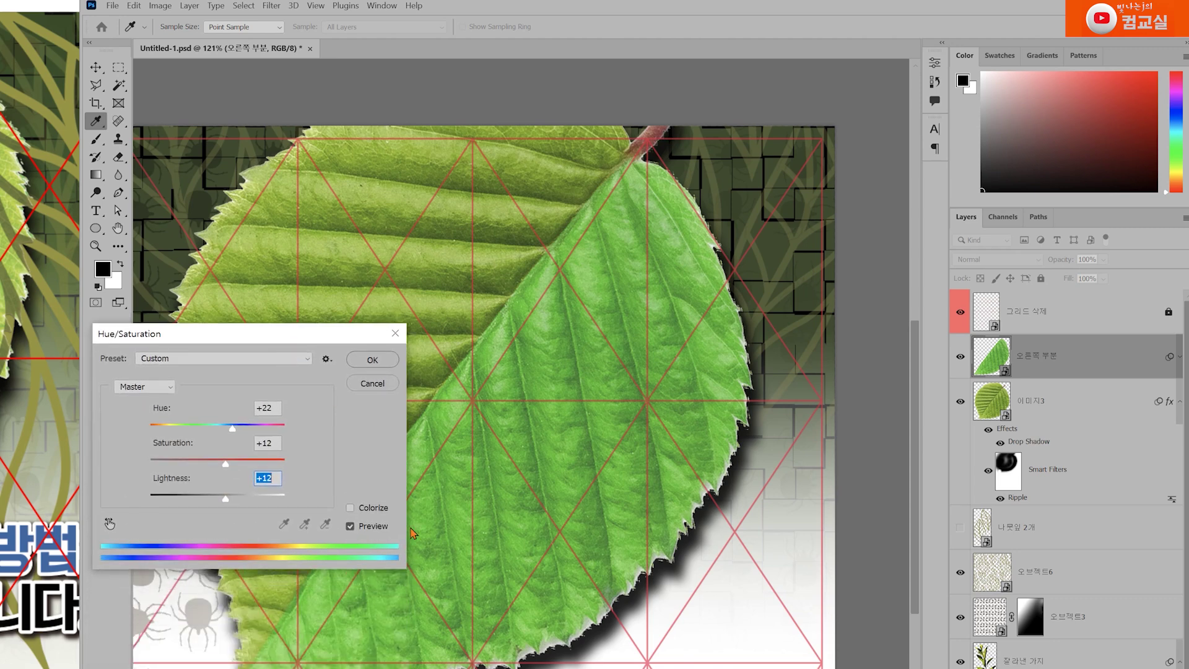
{"action": "left_click", "coordinate": [368, 359]}
{"action": "key", "text": "b"}
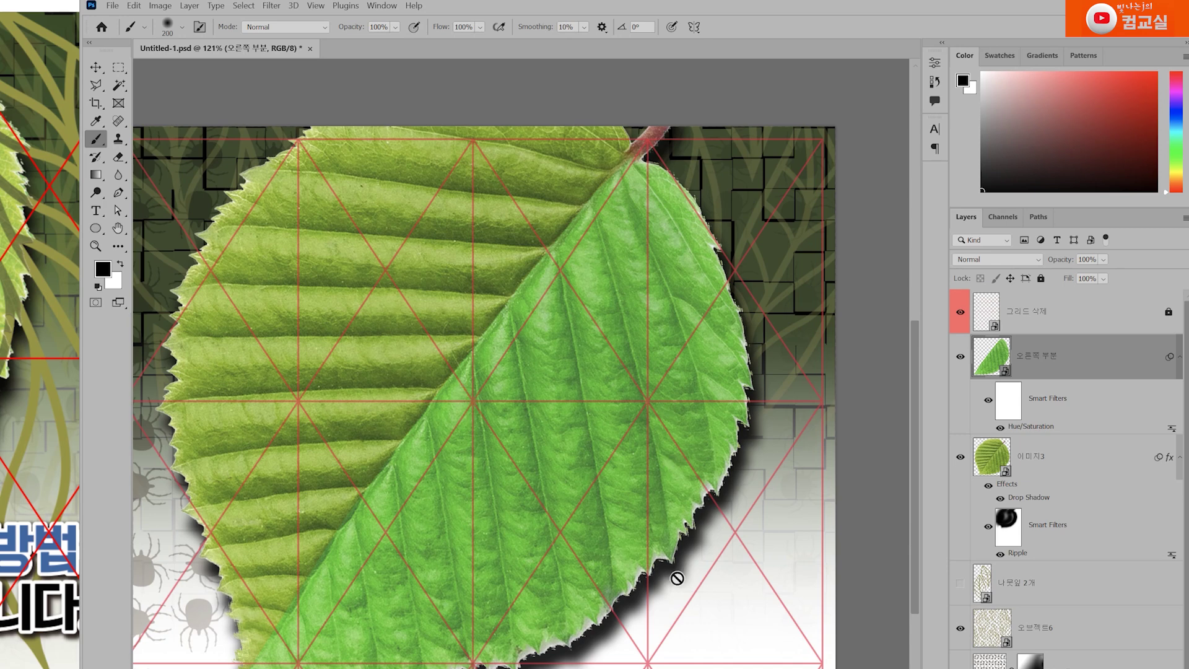
Add a layer mask to the 오른쪽 부분 right-half leaf layer.
{"action": "left_click", "coordinate": [1075, 362]}
{"action": "left_click", "coordinate": [1088, 666]}
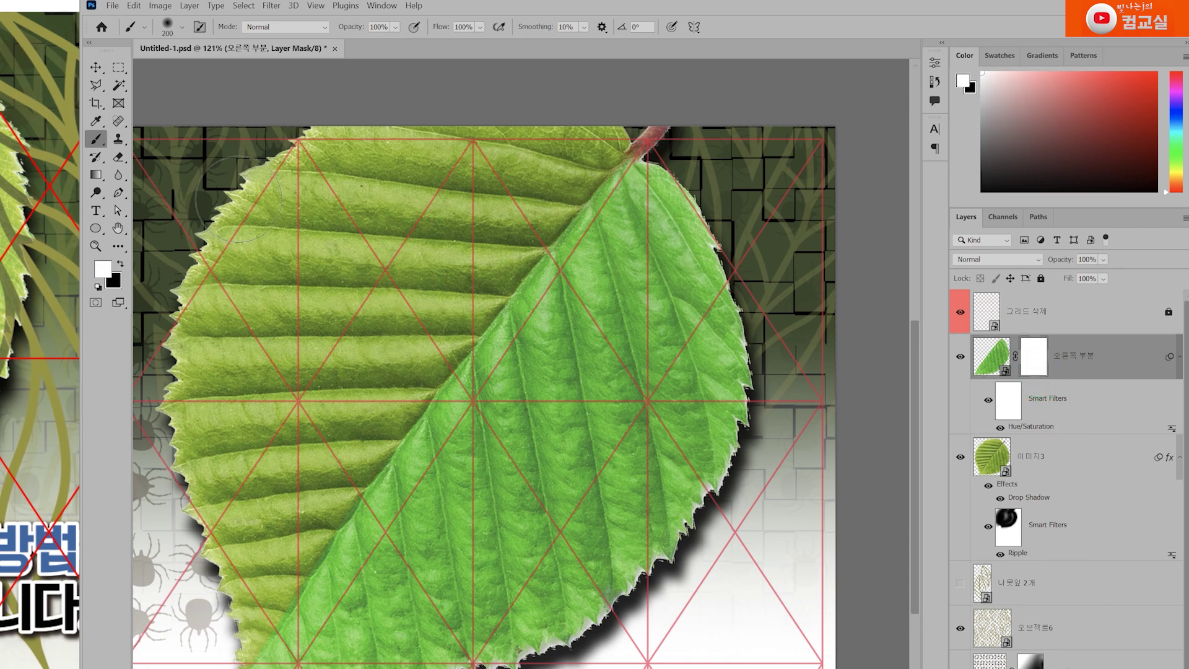
{"action": "left_click", "coordinate": [96, 175]}
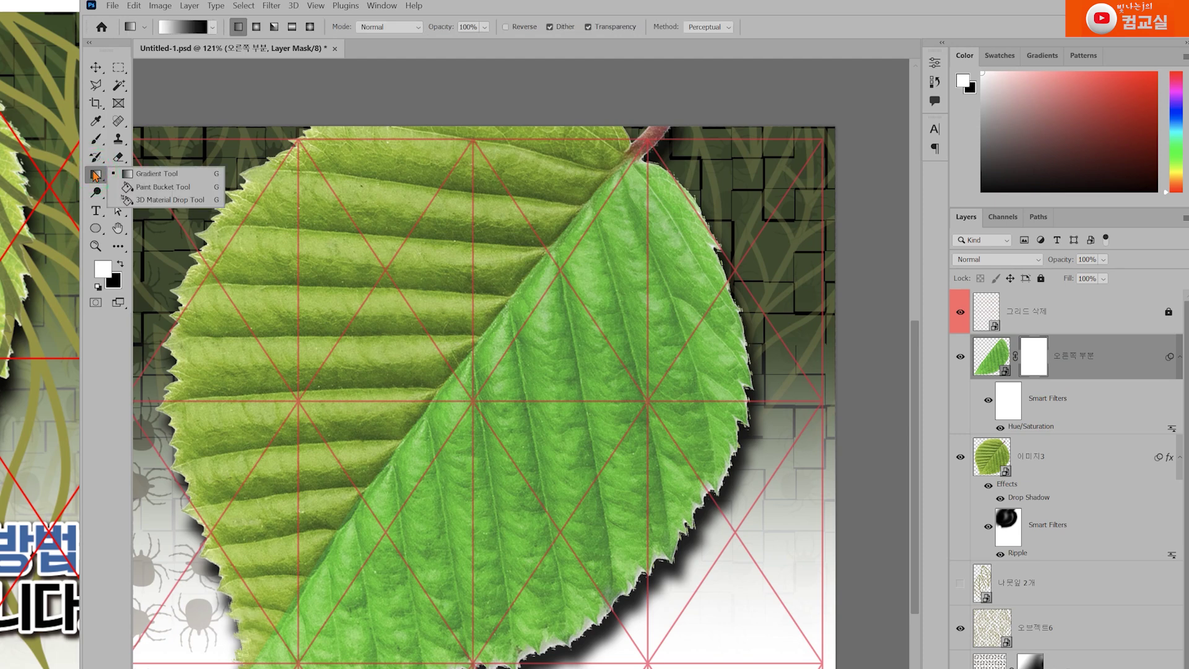
{"action": "left_click", "coordinate": [96, 176]}
{"action": "left_click", "coordinate": [255, 28]}
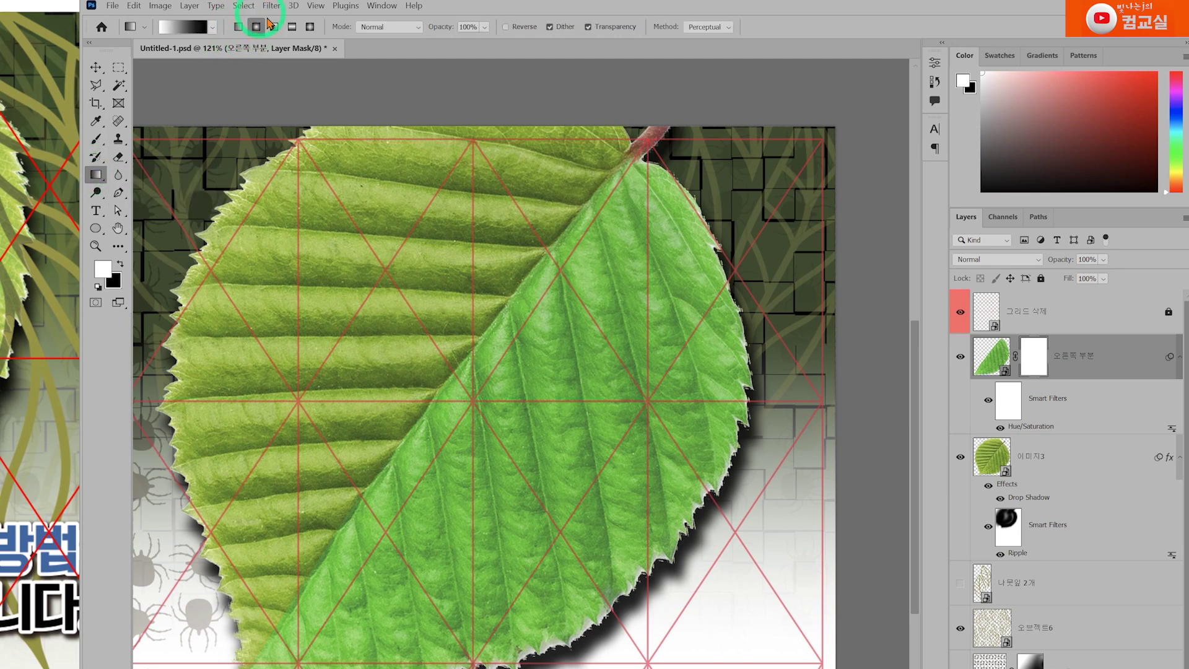
Paint black on the right-half leaf's mask with a 500 px brush along its outer and lower edges to blend the green inward.
{"action": "left_click", "coordinate": [96, 139]}
{"action": "left_click", "coordinate": [96, 138]}
{"action": "left_click", "coordinate": [96, 139]}
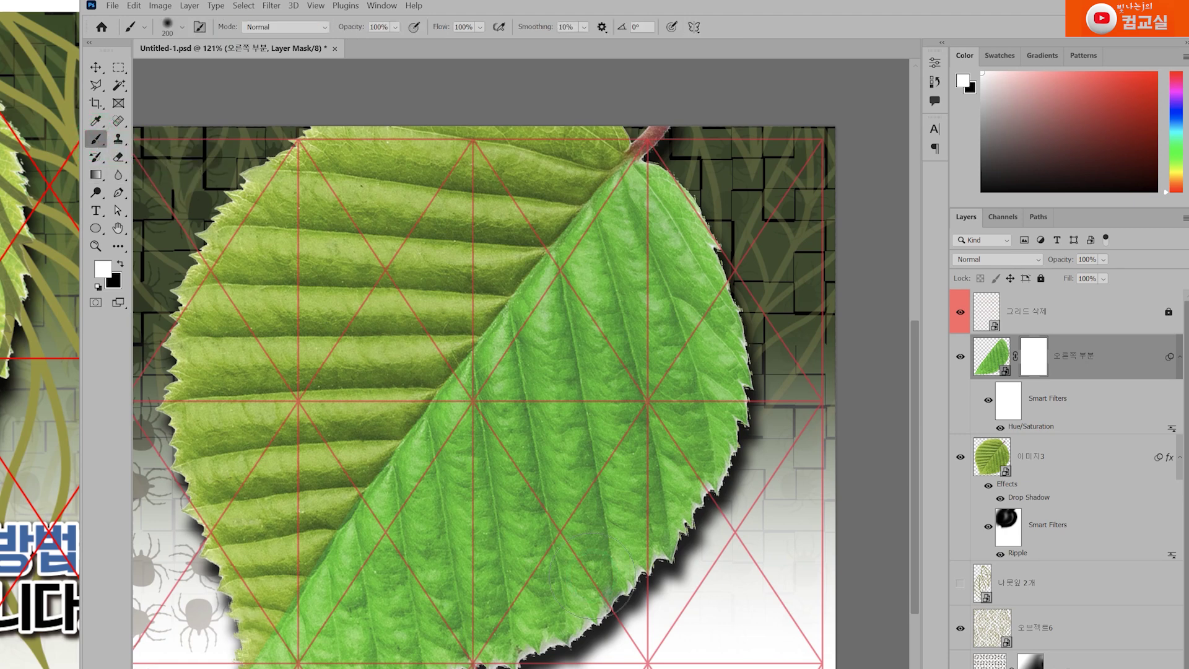
{"action": "key", "text": "bracketright"}
{"action": "key", "text": "bracketright"}
{"action": "key", "text": "bracketright"}
{"action": "key", "text": "bracketright"}
{"action": "scroll", "coordinate": [532, 619], "scroll_direction": "down", "scroll_amount": 1}
{"action": "left_click", "coordinate": [98, 286]}
{"action": "left_click", "coordinate": [774, 293]}
{"action": "left_click", "coordinate": [722, 199]}
{"action": "left_click", "coordinate": [701, 653]}
{"action": "mouse_move", "coordinate": [698, 666]}
{"action": "left_mouse_down"}
{"action": "mouse_move", "coordinate": [575, 647]}
{"action": "mouse_move", "coordinate": [334, 668]}
{"action": "left_mouse_up"}
{"action": "left_click", "coordinate": [570, 633]}
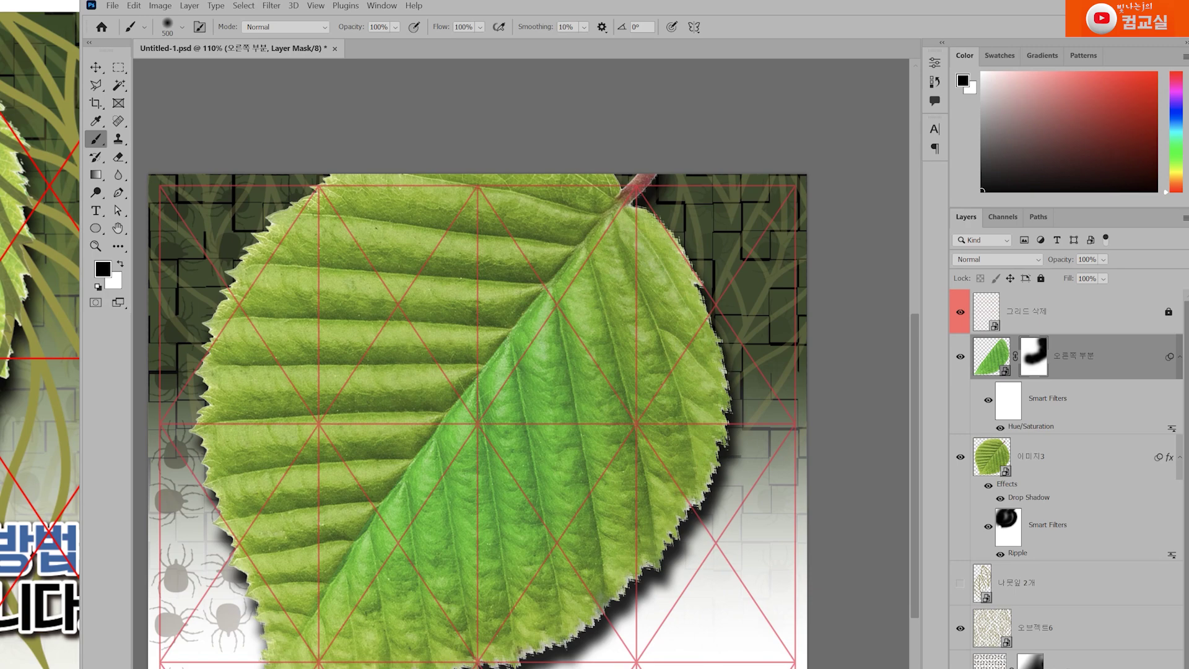
Show the 나뭇잎 2개 leaf-outline layer and move it above the right-half leaf layer in the stacking order.
{"action": "scroll", "coordinate": [666, 663], "scroll_direction": "down", "scroll_amount": 3}
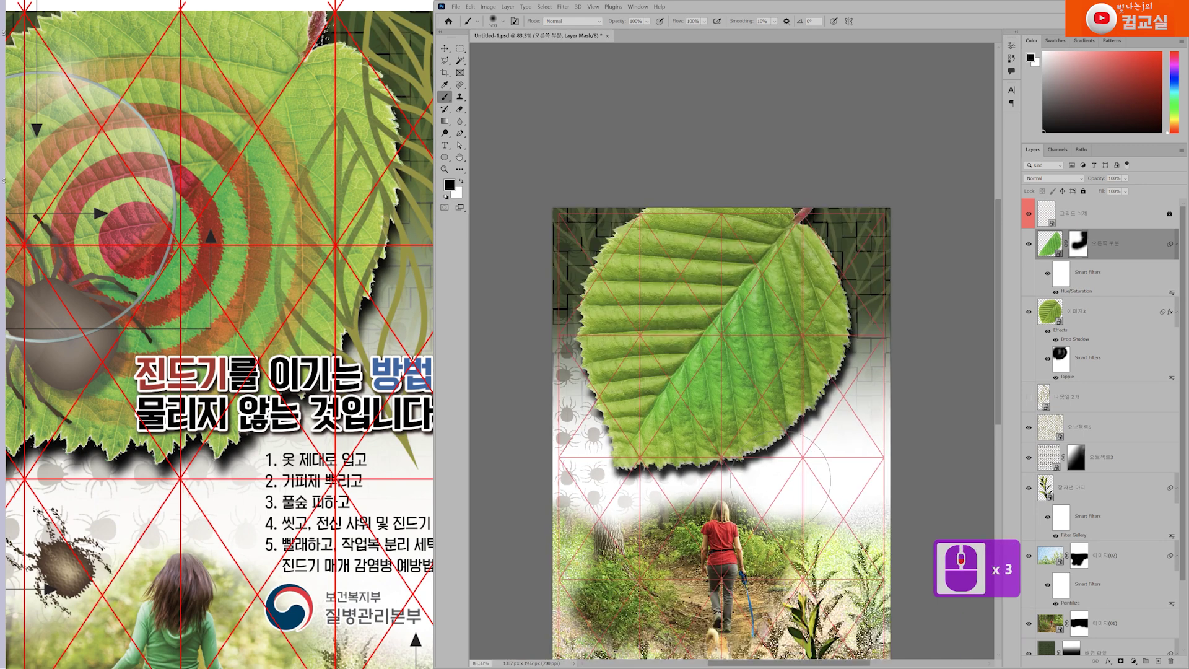
{"action": "scroll", "coordinate": [800, 434], "scroll_direction": "up", "scroll_amount": 1}
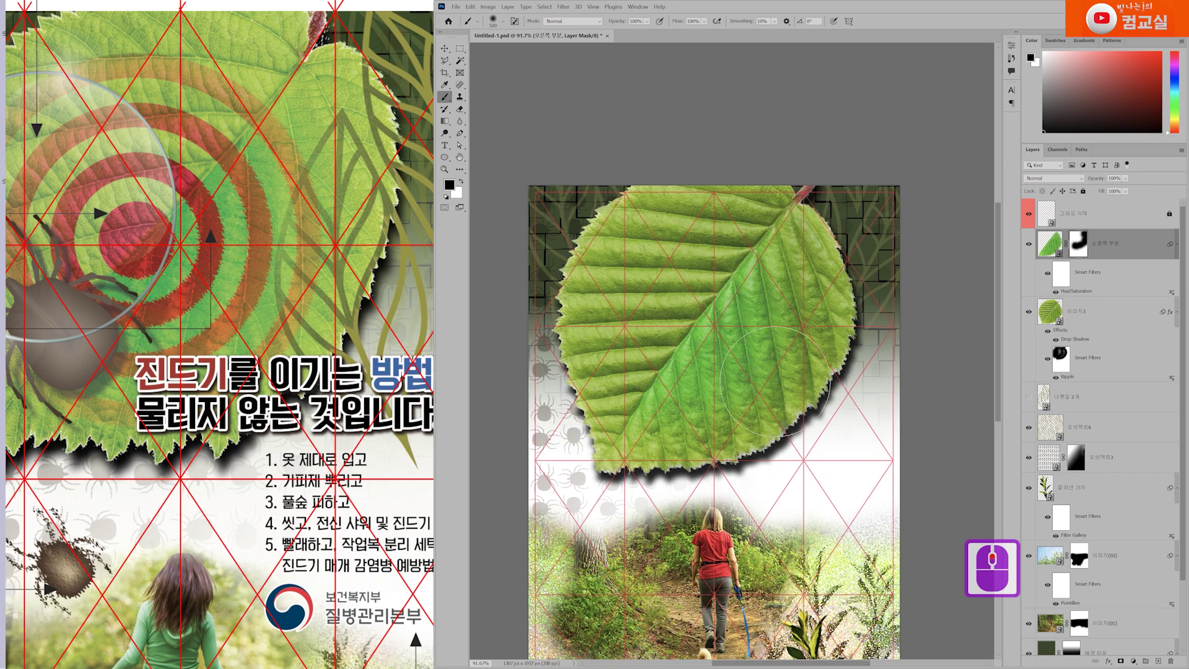
{"action": "scroll", "coordinate": [186, 368], "scroll_direction": "down", "scroll_amount": 4}
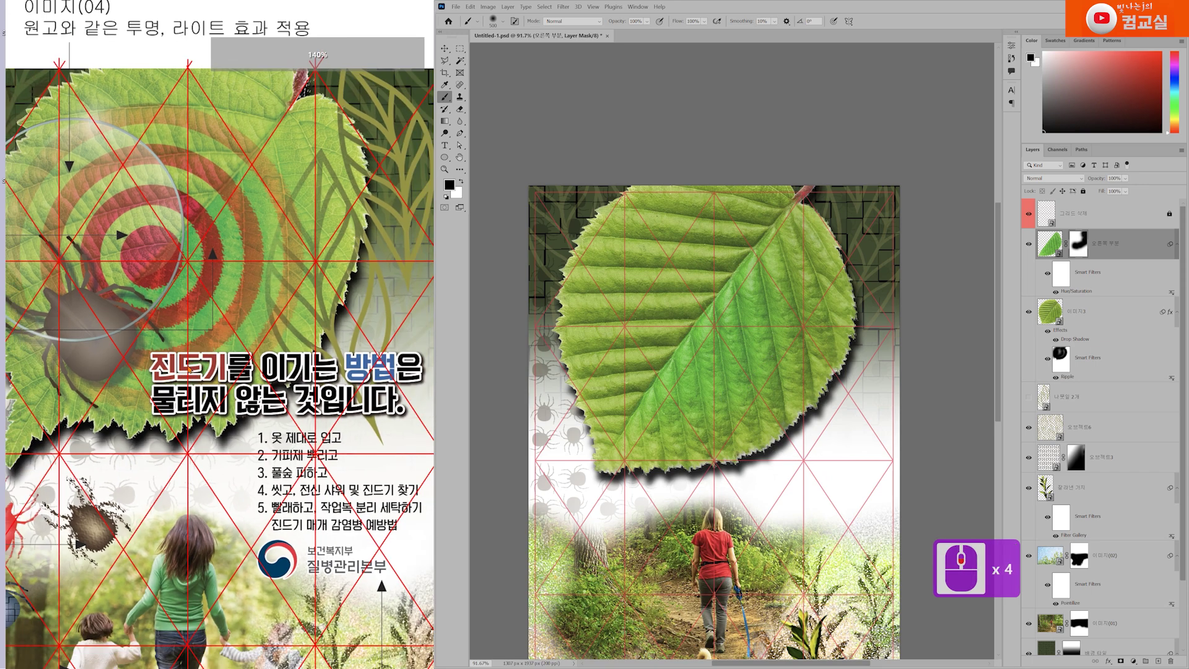
{"action": "scroll", "coordinate": [185, 368], "scroll_direction": "down", "scroll_amount": 1}
{"action": "scroll", "coordinate": [61, 223], "scroll_direction": "up", "scroll_amount": 2}
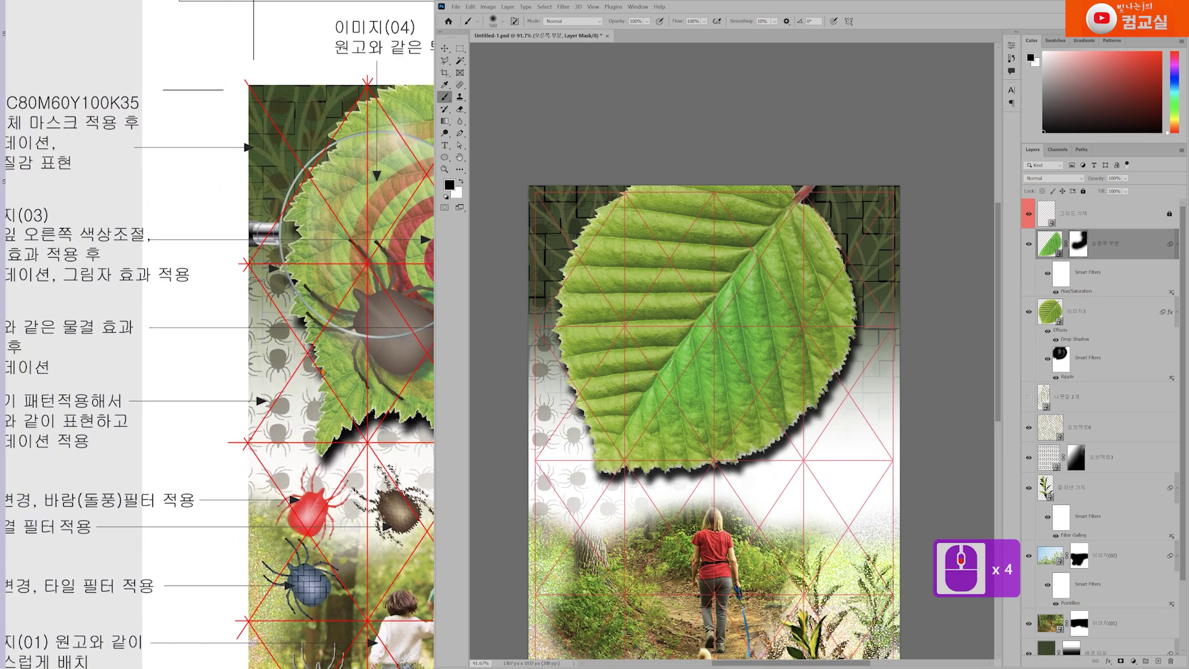
{"action": "scroll", "coordinate": [273, 340], "scroll_direction": "down", "scroll_amount": 2}
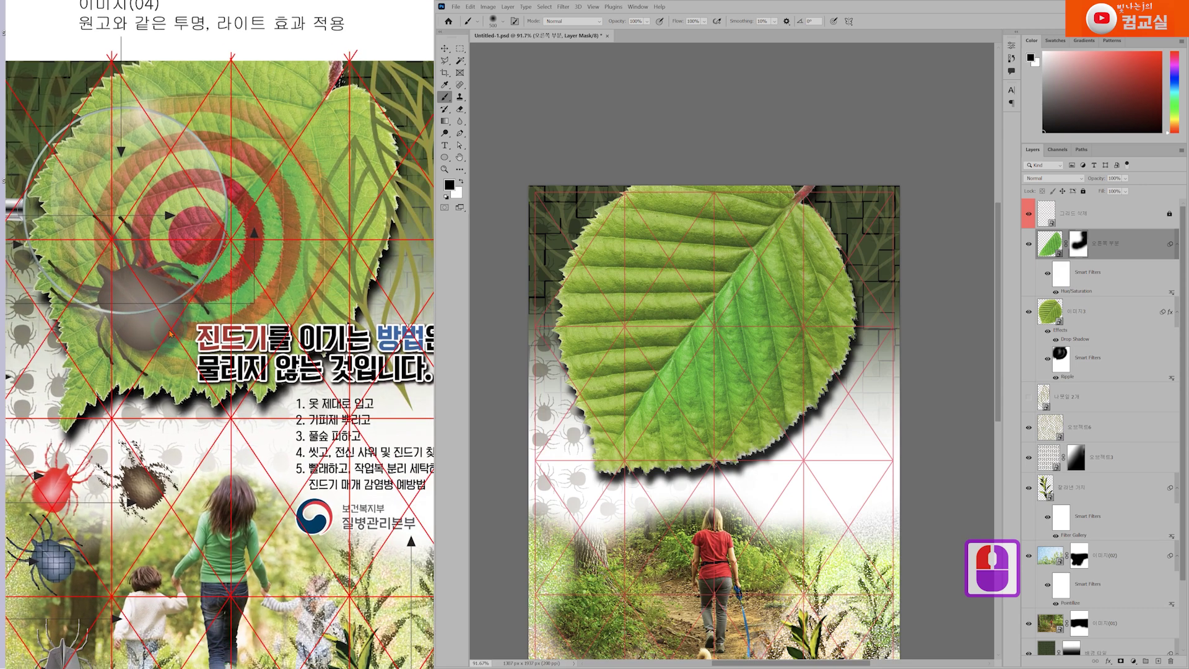
{"action": "left_click_drag", "start_coordinate": [268, 259], "coordinate": [235, 265]}
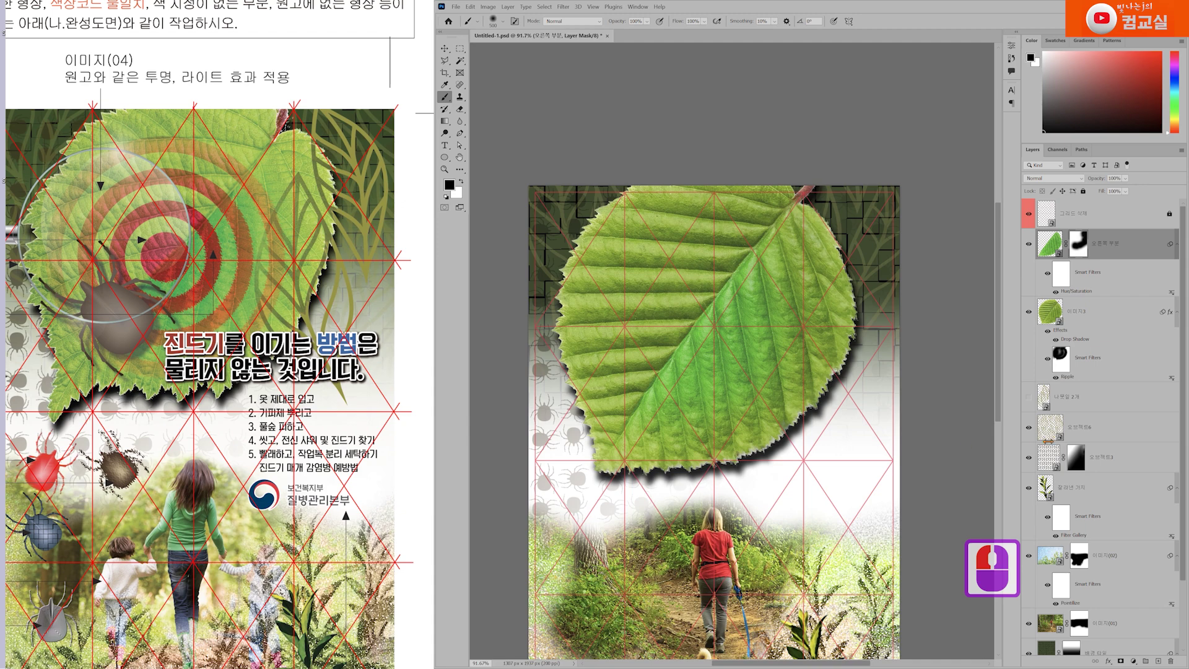
{"action": "left_click", "coordinate": [1028, 396]}
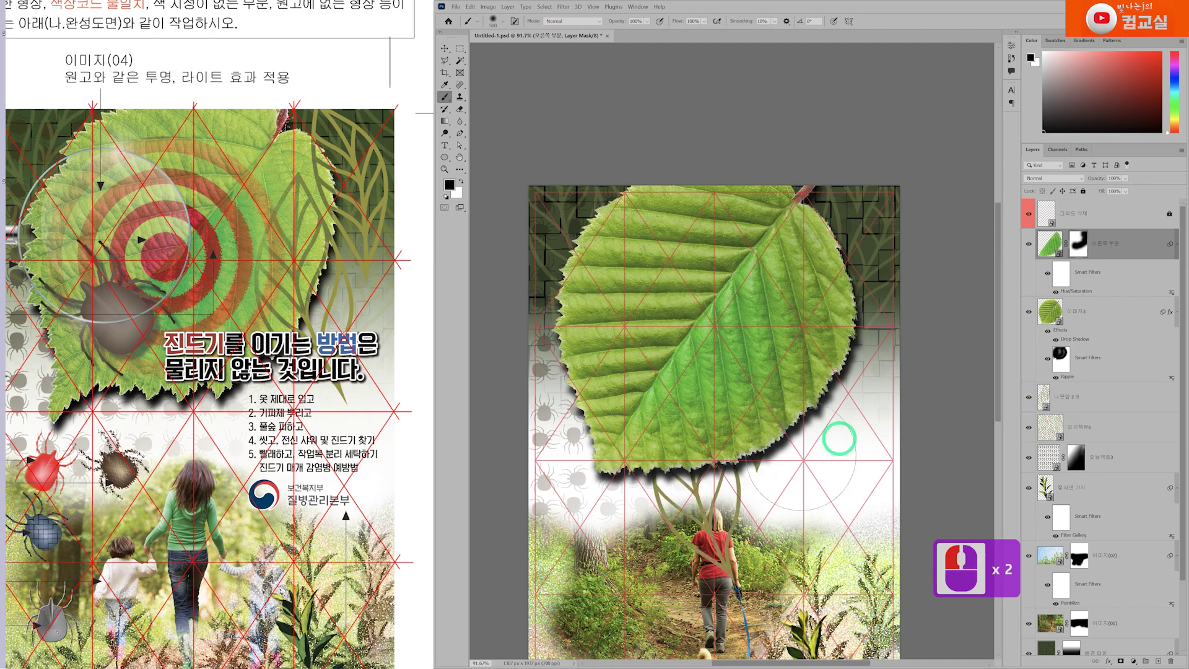
{"action": "key", "text": "ctrl+t"}
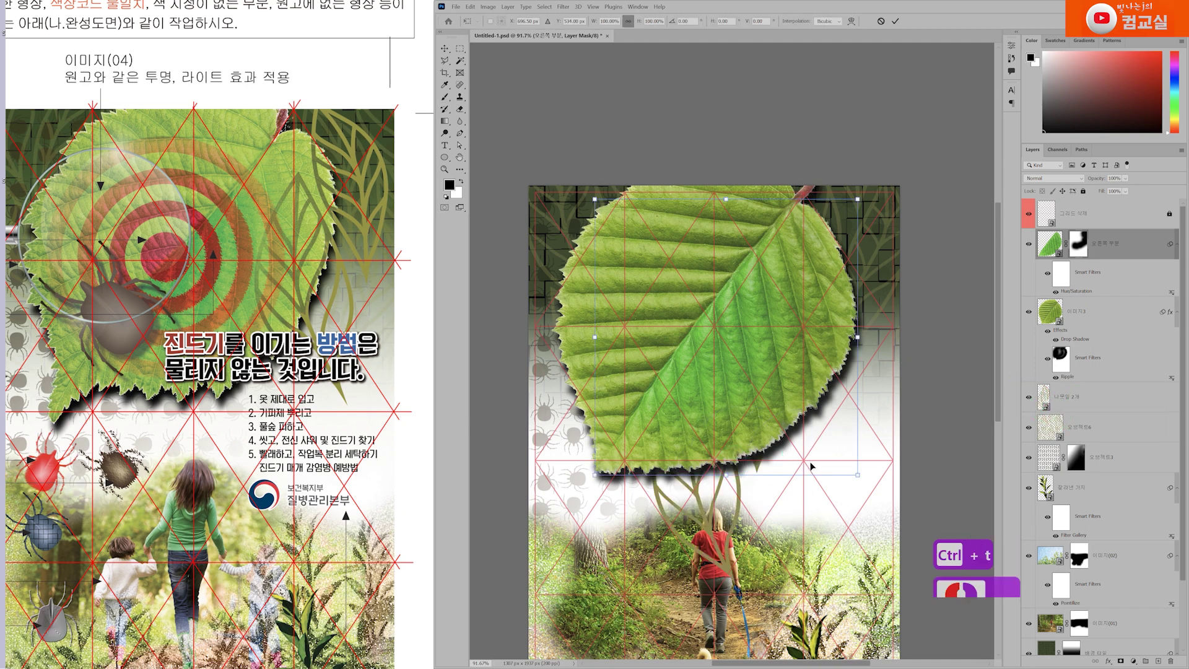
{"action": "left_click", "coordinate": [1088, 400]}
{"action": "left_click_drag", "start_coordinate": [1089, 400], "coordinate": [1095, 239]}
Start a free transform on the two leaf outlines and move them over the large leaf's right edge in the poster's upper right corner.
{"action": "scroll", "coordinate": [779, 396], "scroll_direction": "up", "scroll_amount": 2}
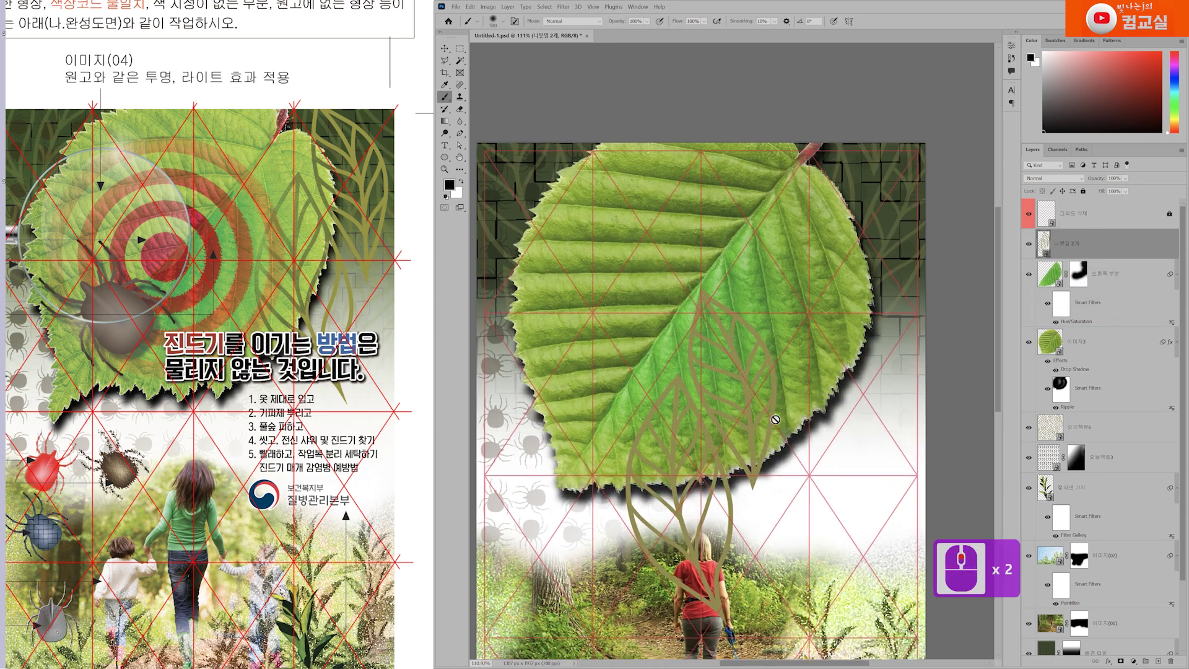
{"action": "left_click", "coordinate": [444, 48]}
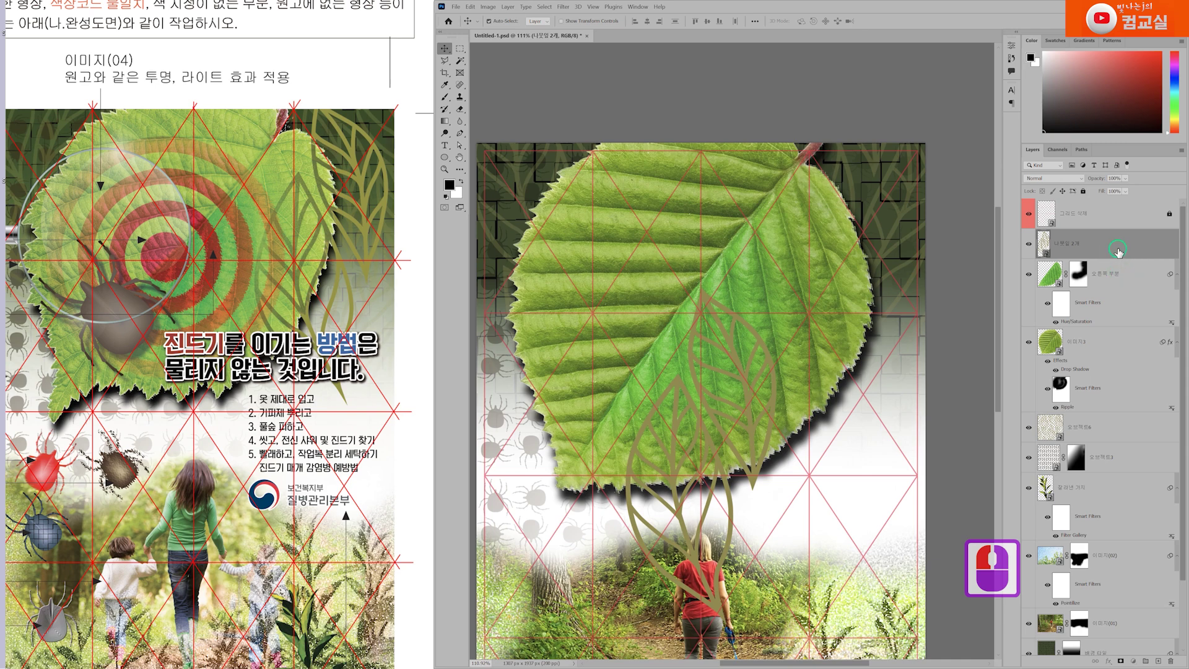
{"action": "left_click_drag", "start_coordinate": [794, 374], "coordinate": [738, 348]}
{"action": "key", "text": "ctrl+t"}
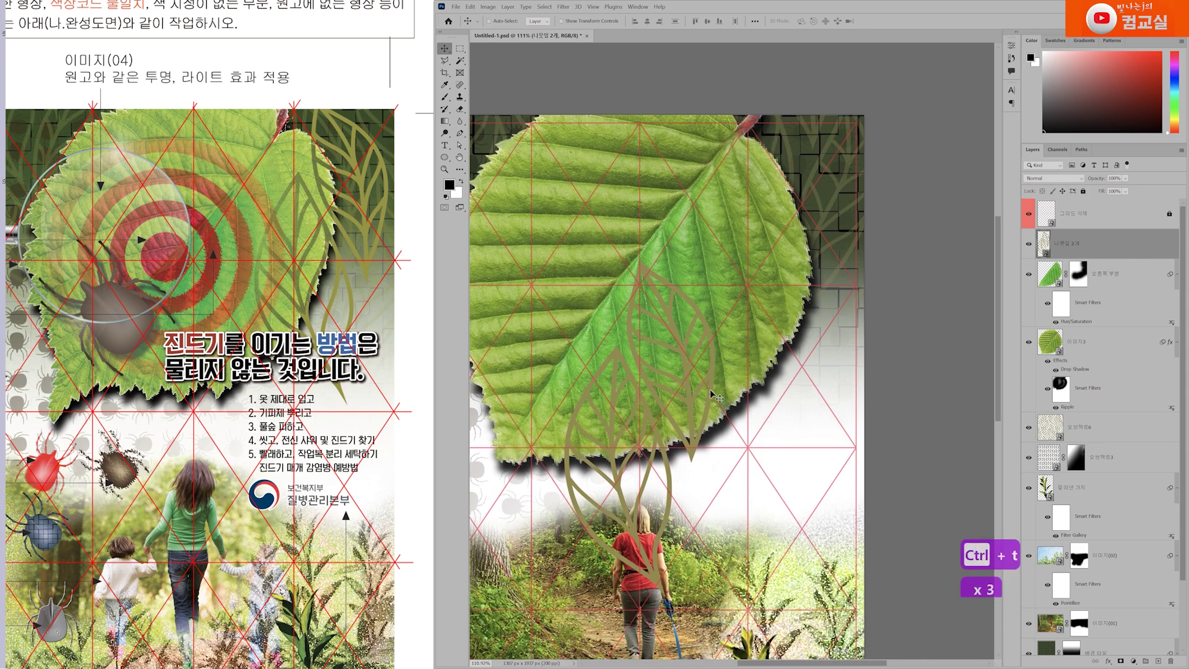
{"action": "left_click_drag", "start_coordinate": [669, 502], "coordinate": [790, 349]}
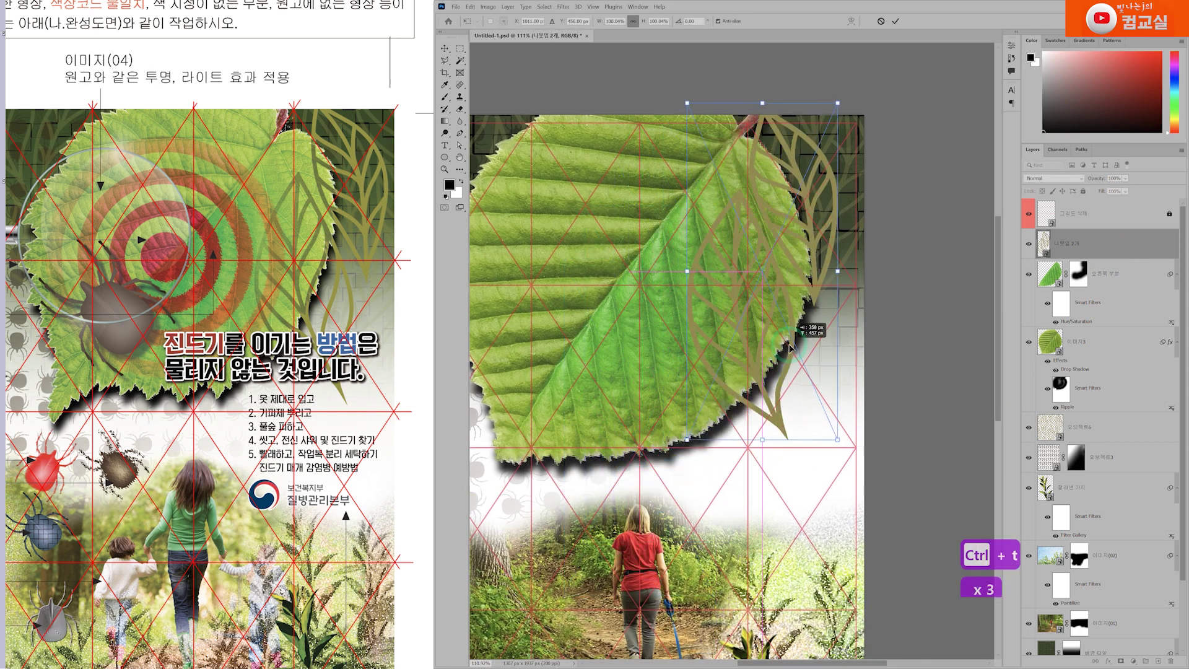
{"action": "scroll", "coordinate": [790, 348], "scroll_direction": "up", "scroll_amount": 5}
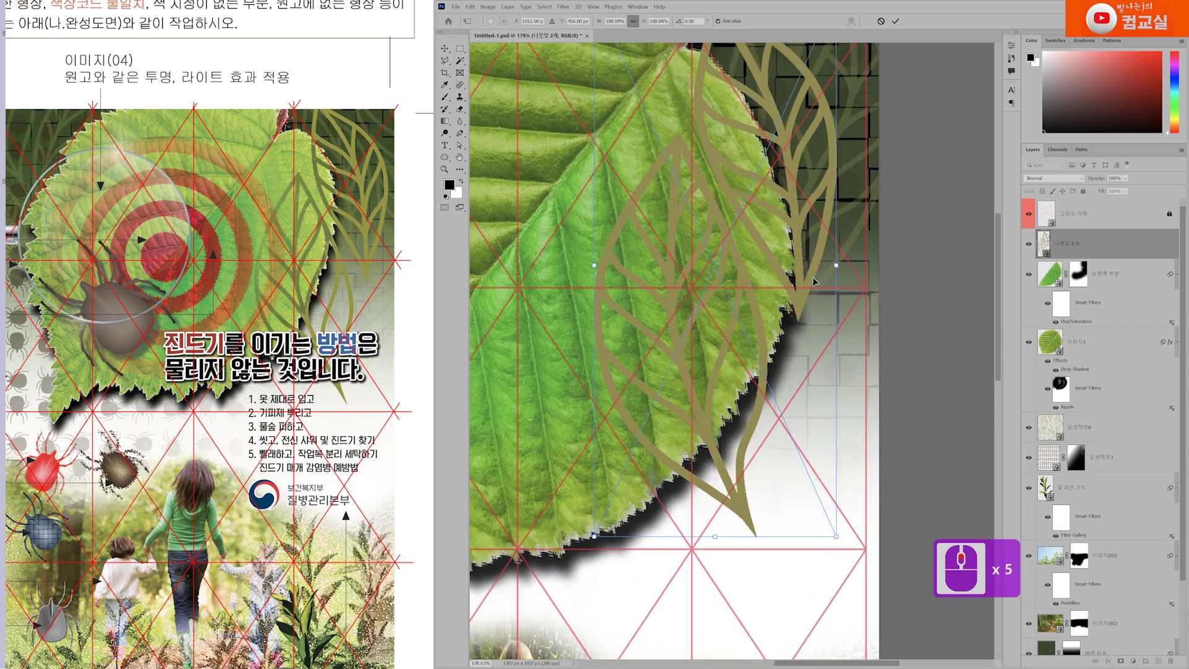
{"action": "left_click_drag", "start_coordinate": [813, 280], "coordinate": [838, 285]}
{"action": "scroll", "coordinate": [807, 225], "scroll_direction": "down", "scroll_amount": 4}
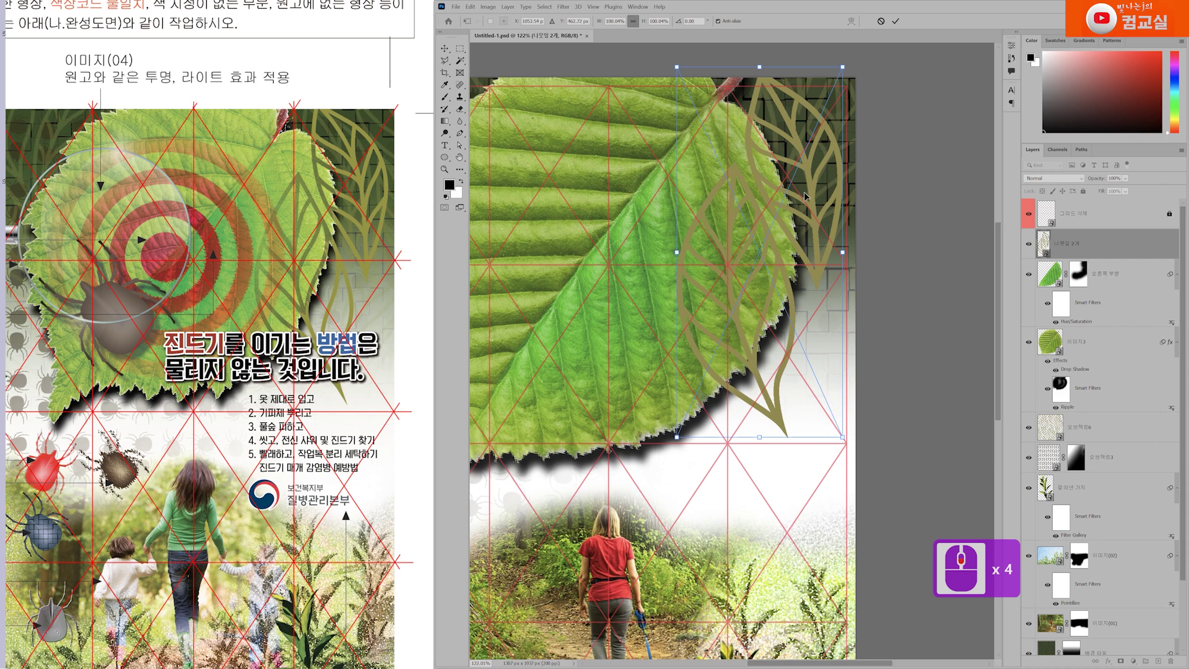
Nudge the two leaf outlines 12 px down and 2 px to the right.
{"action": "key", "text": "Down"}
{"action": "key", "text": "Down"}
{"action": "key", "text": "Down"}
{"action": "key", "text": "Down"}
{"action": "key", "text": "Down"}
{"action": "key", "text": "Down"}
{"action": "key", "text": "Down"}
{"action": "key", "text": "Down"}
{"action": "key", "text": "Down"}
{"action": "key", "text": "Down"}
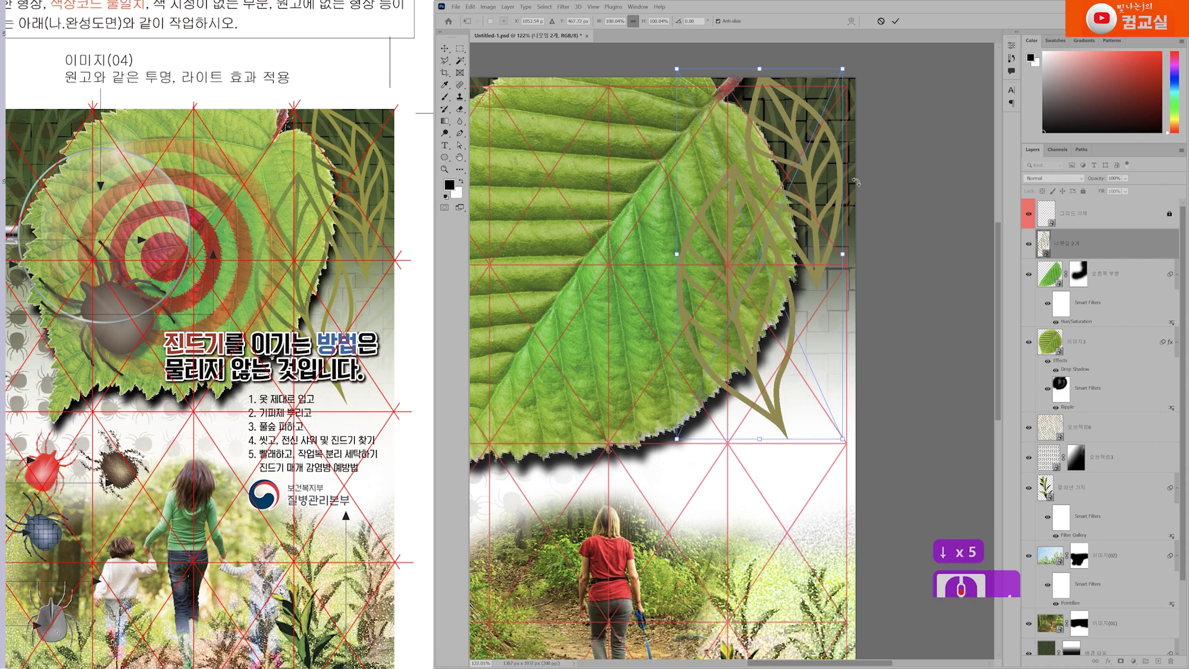
{"action": "key", "text": "Down"}
{"action": "key", "text": "Down"}
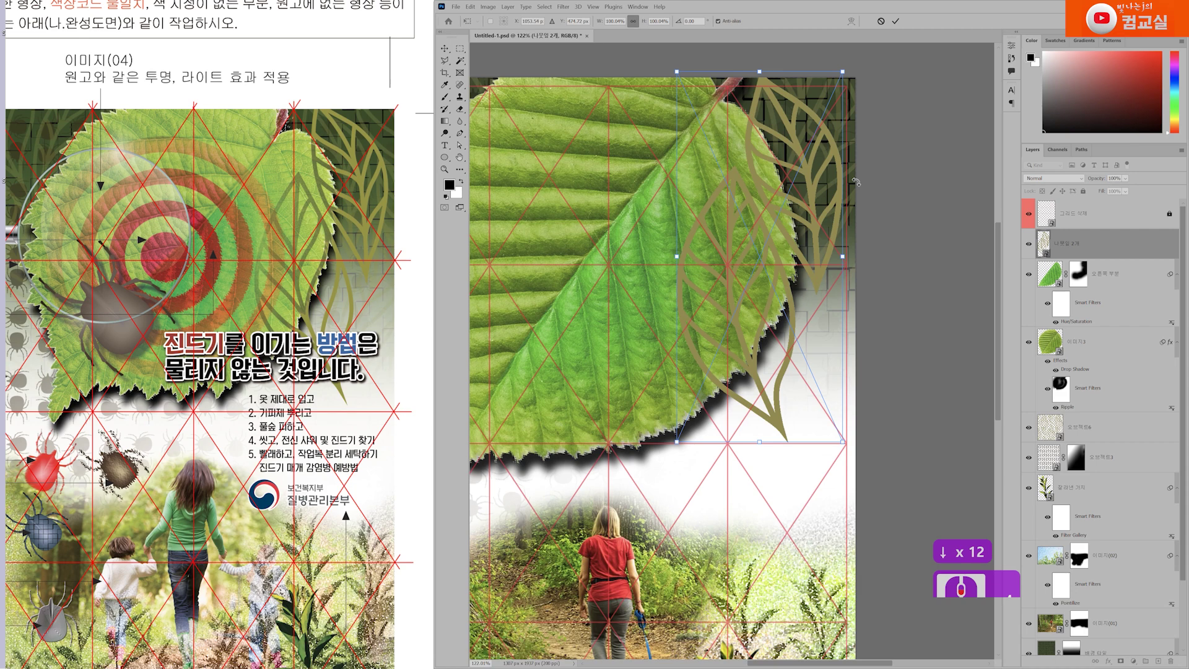
{"action": "key", "text": "Right"}
{"action": "key", "text": "Right"}
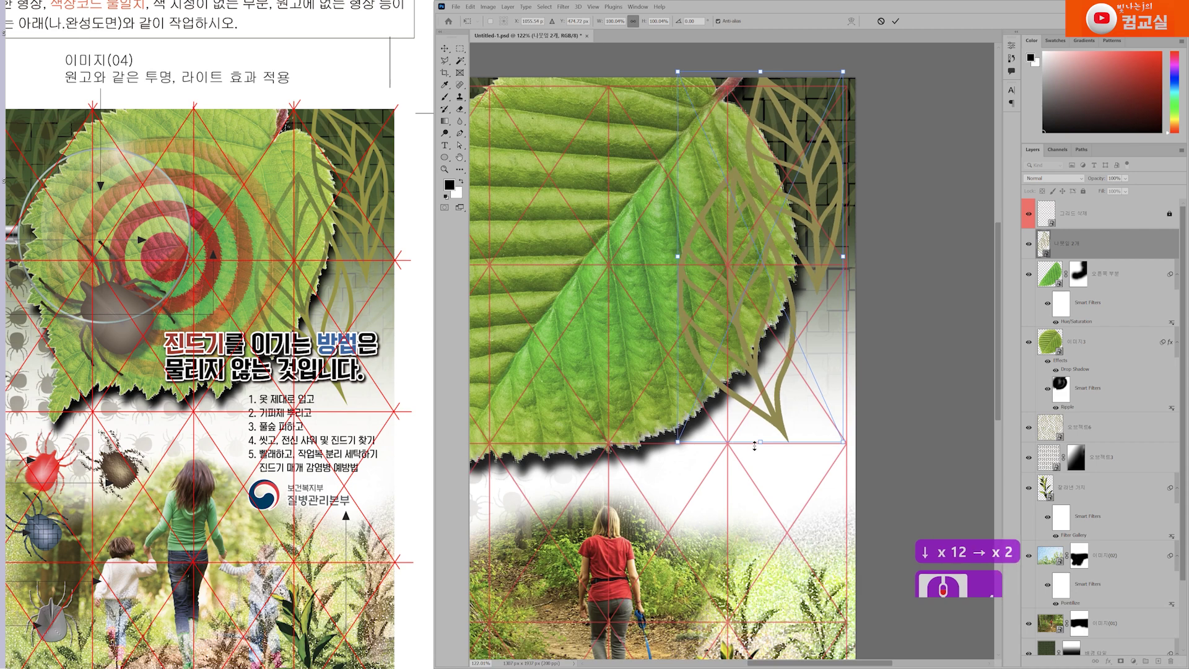
Scale the two leaf outlines down slightly from their lower edge and apply the transform.
{"action": "mouse_move", "coordinate": [762, 441]}
{"action": "left_mouse_down"}
{"action": "mouse_move", "coordinate": [761, 425]}
{"action": "mouse_move", "coordinate": [763, 437]}
{"action": "left_mouse_up"}
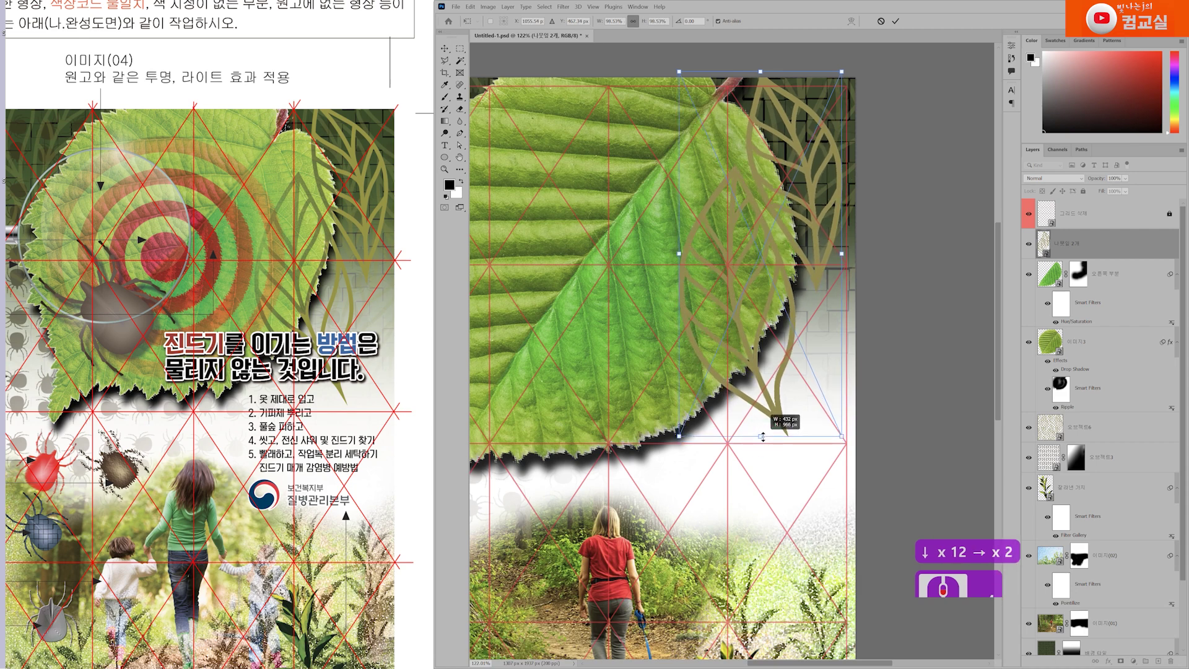
{"action": "left_click_drag", "start_coordinate": [763, 436], "coordinate": [763, 438]}
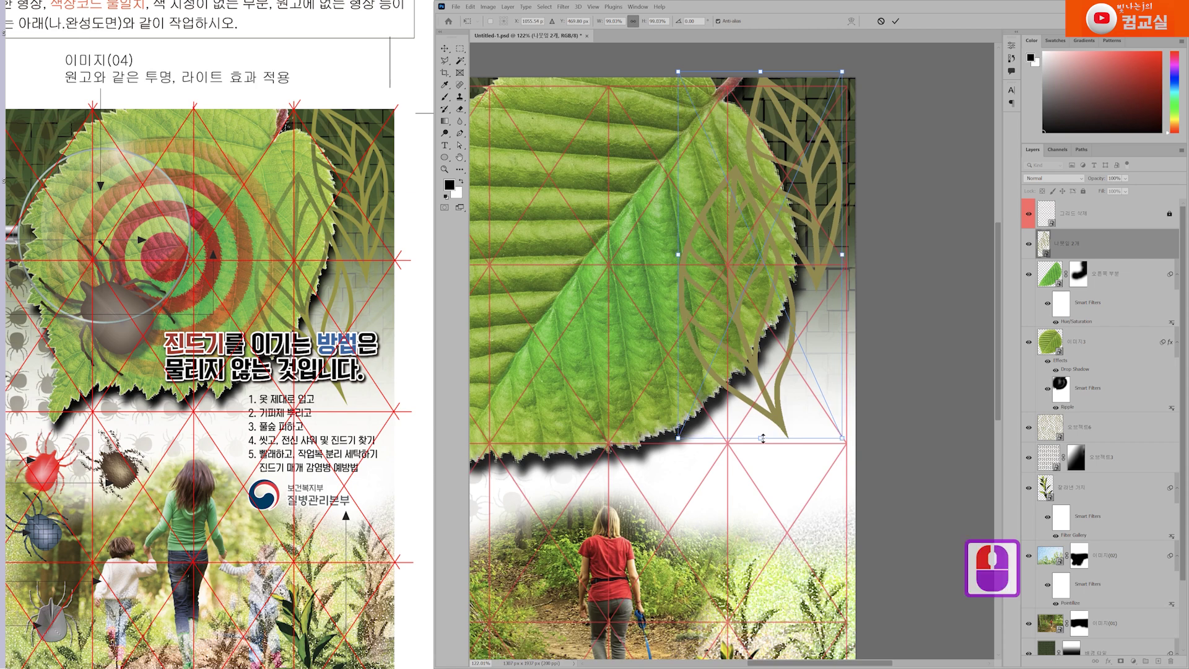
{"action": "key", "text": "Return"}
Examine how the two leaf outlines overlap the large leaf and background in the worksheet's reference poster, comparing them with the document.
{"action": "left_click_drag", "start_coordinate": [763, 235], "coordinate": [735, 252]}
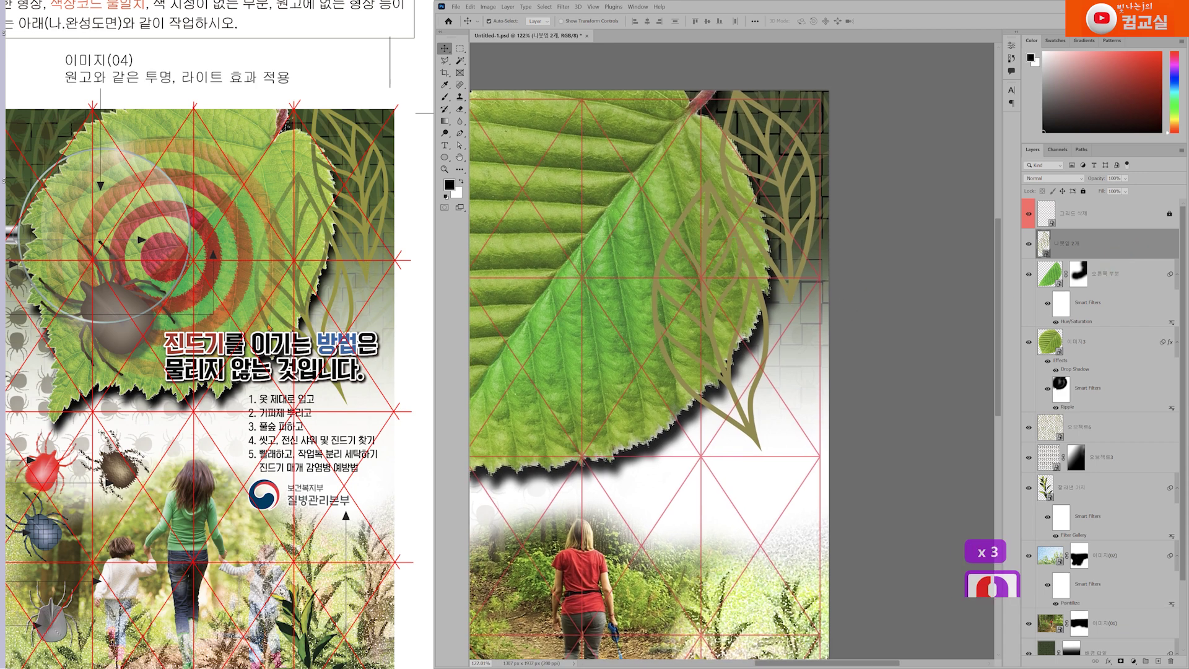
{"action": "scroll", "coordinate": [268, 327], "scroll_direction": "down", "scroll_amount": 3}
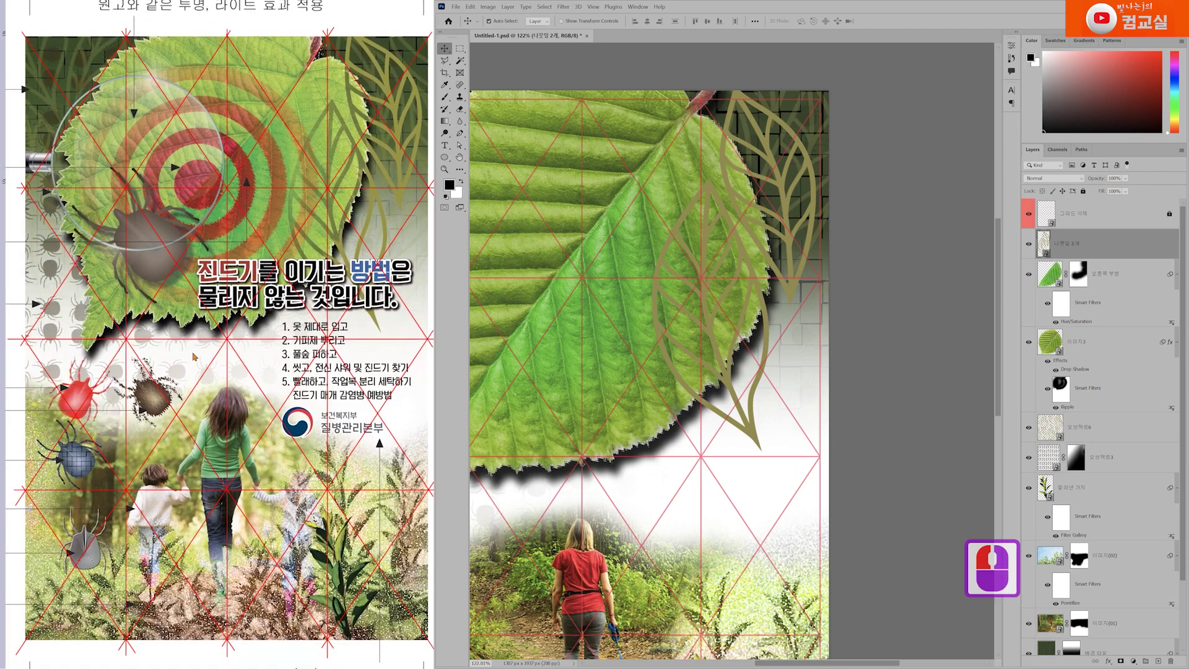
{"action": "scroll", "coordinate": [194, 358], "scroll_direction": "left", "scroll_amount": 5}
{"action": "scroll", "coordinate": [301, 343], "scroll_direction": "right", "scroll_amount": 3}
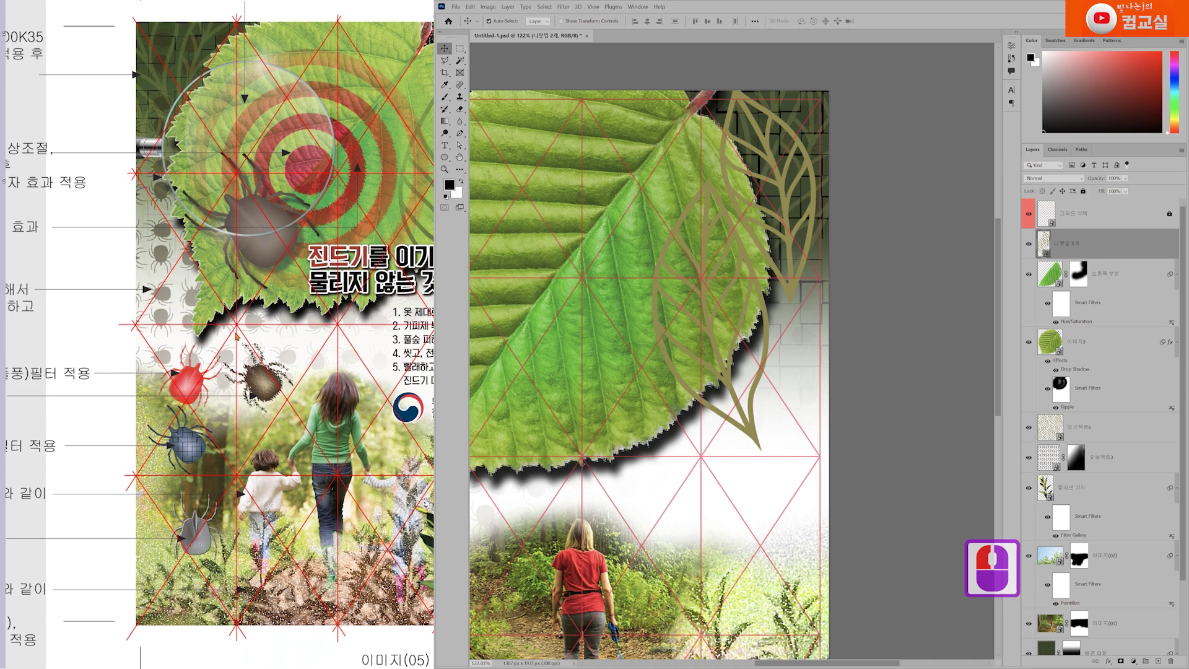
{"action": "scroll", "coordinate": [236, 336], "scroll_direction": "up", "scroll_amount": 4}
{"action": "scroll", "coordinate": [279, 278], "scroll_direction": "right", "scroll_amount": 3}
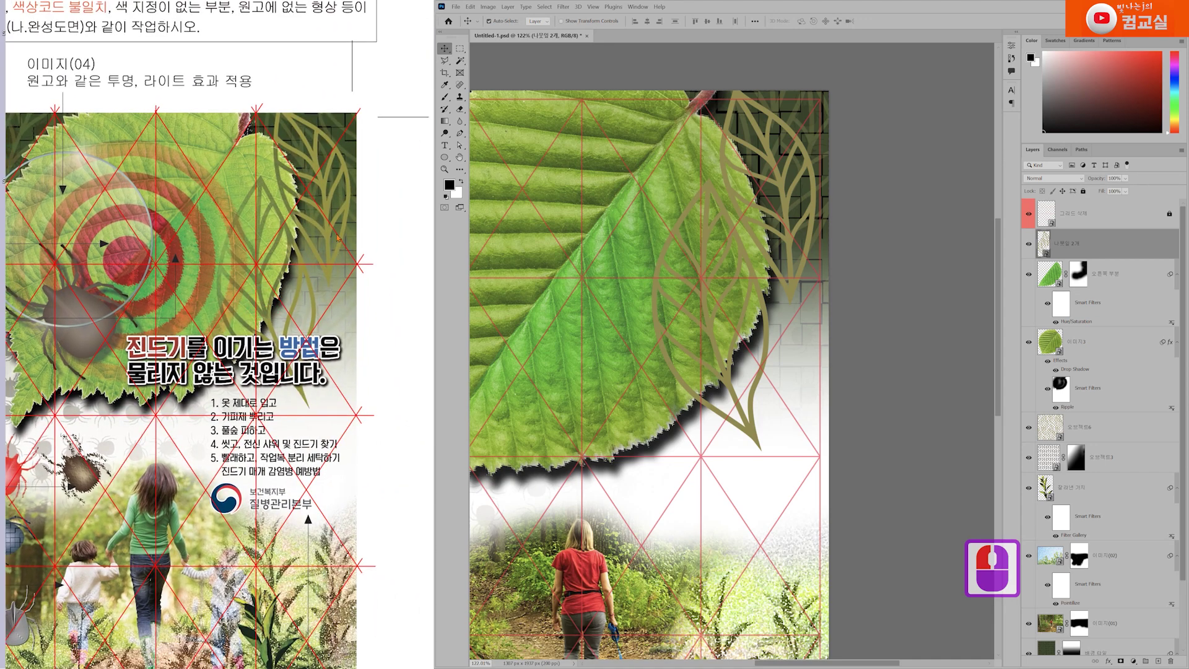
{"action": "scroll", "coordinate": [311, 275], "scroll_direction": "up", "scroll_amount": 2}
{"action": "scroll", "coordinate": [305, 289], "scroll_direction": "right", "scroll_amount": 1}
{"action": "scroll", "coordinate": [305, 289], "scroll_direction": "up", "scroll_amount": 1}
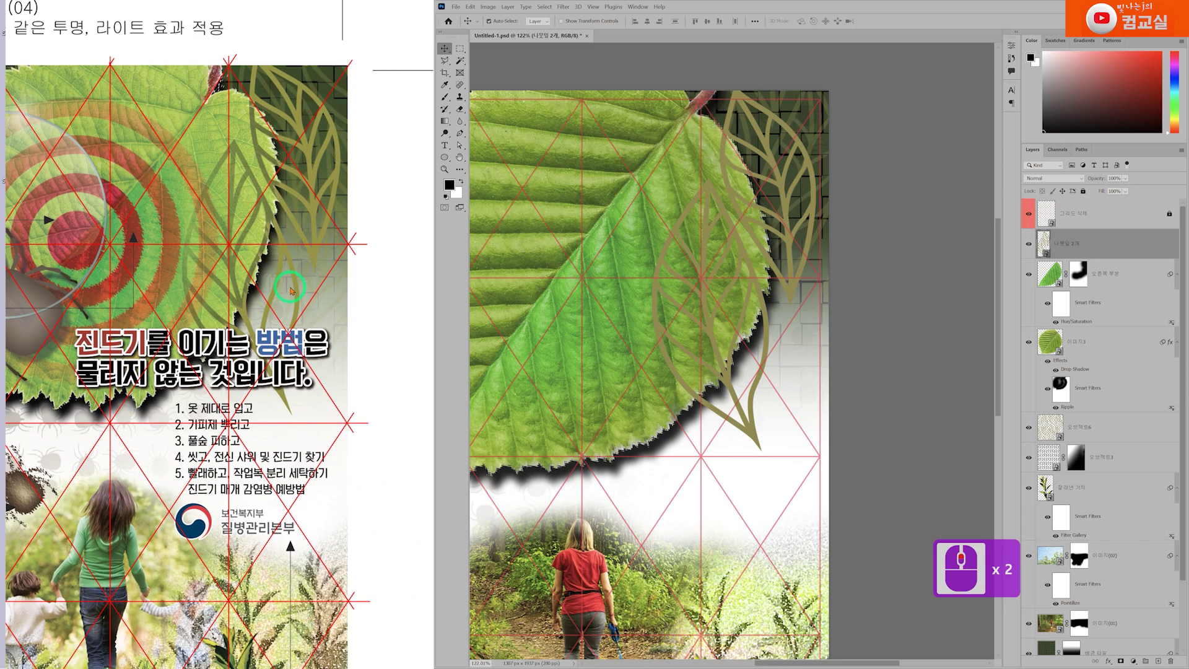
{"action": "scroll", "coordinate": [280, 206], "scroll_direction": "up", "scroll_amount": 3}
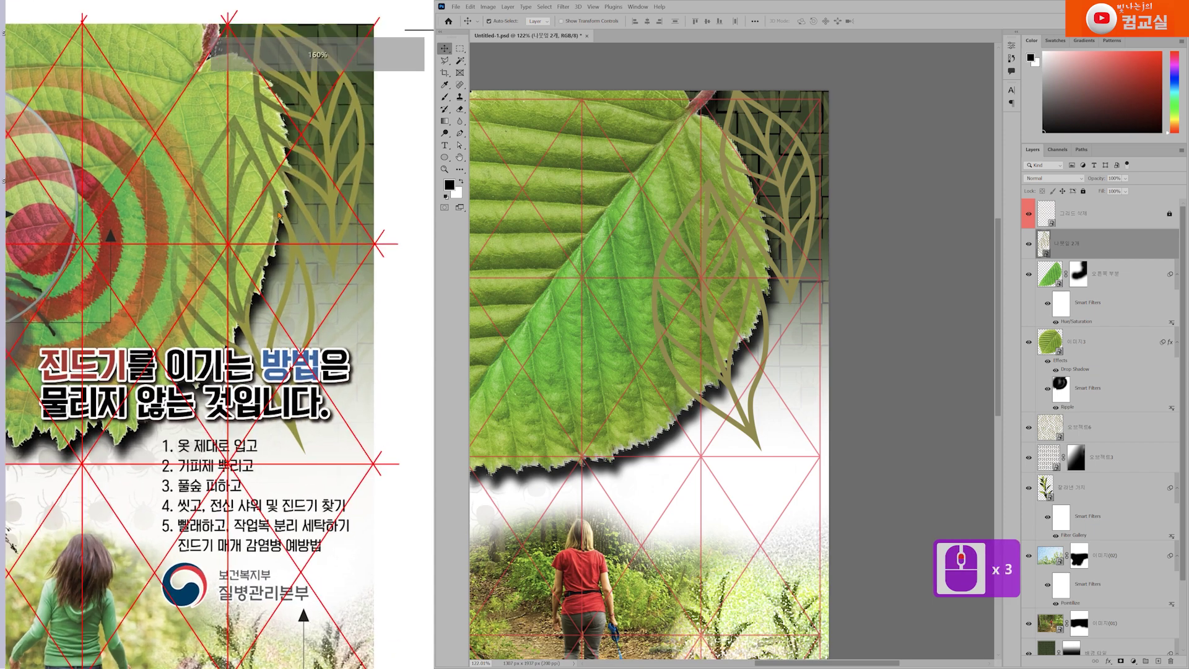
{"action": "left_click", "coordinate": [1121, 302]}
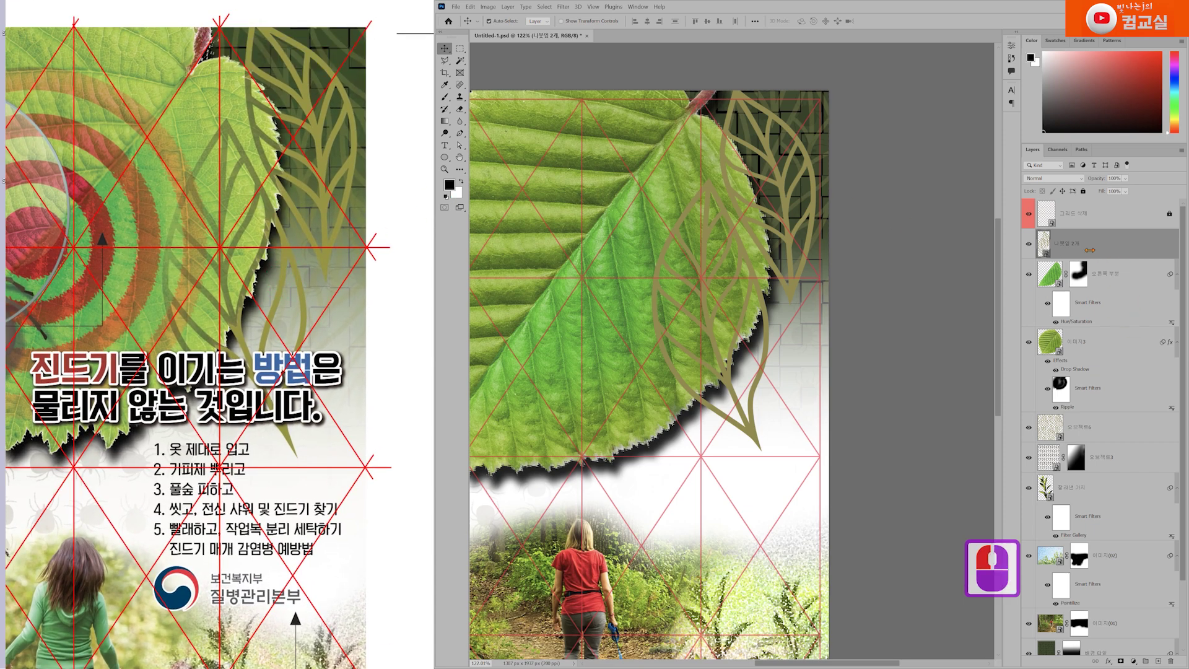
{"action": "left_click", "coordinate": [817, 245]}
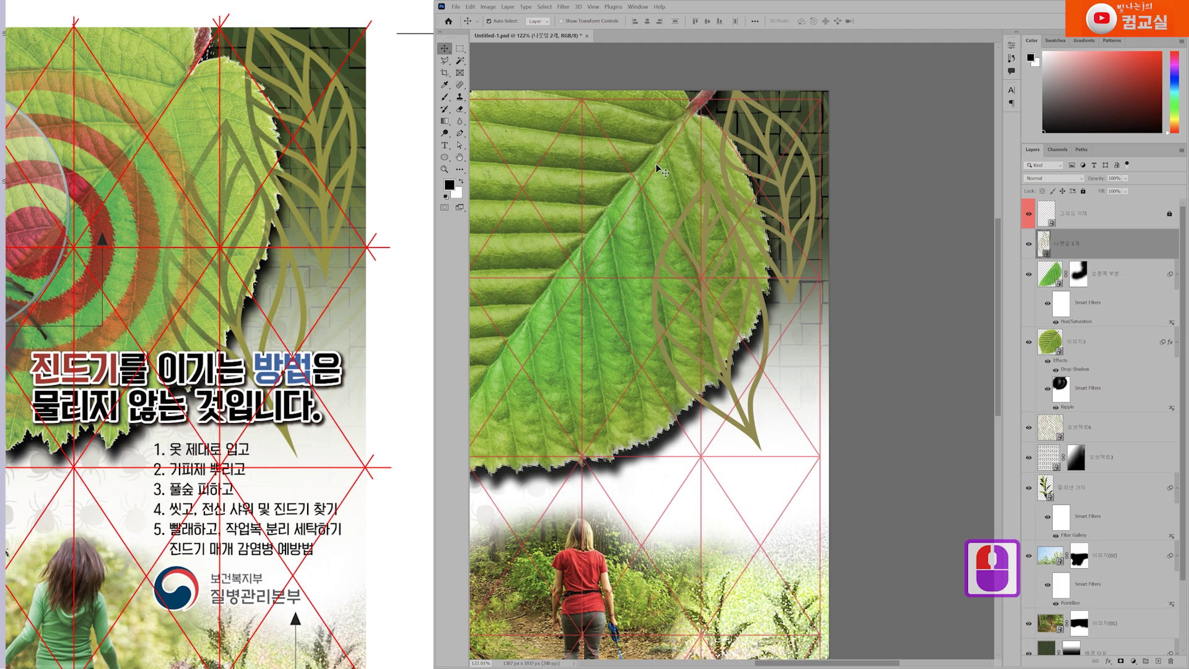
{"action": "scroll", "coordinate": [759, 212], "scroll_direction": "down", "scroll_amount": 1}
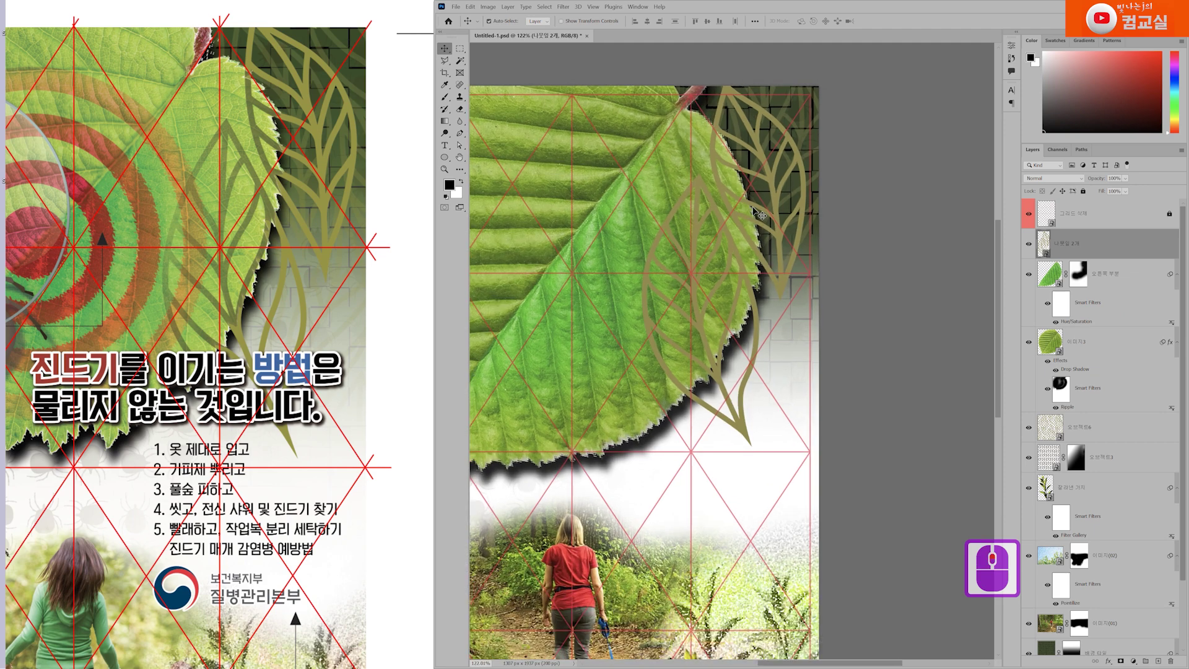
{"action": "scroll", "coordinate": [759, 213], "scroll_direction": "up", "scroll_amount": 3}
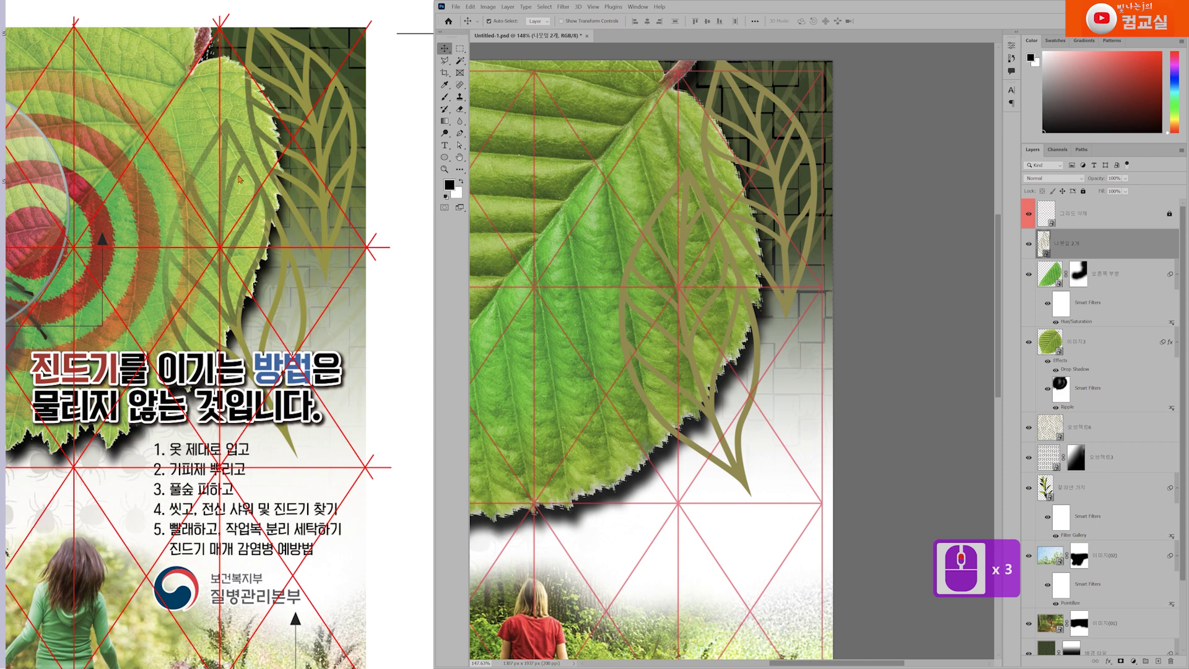
{"action": "left_click", "coordinate": [309, 115]}
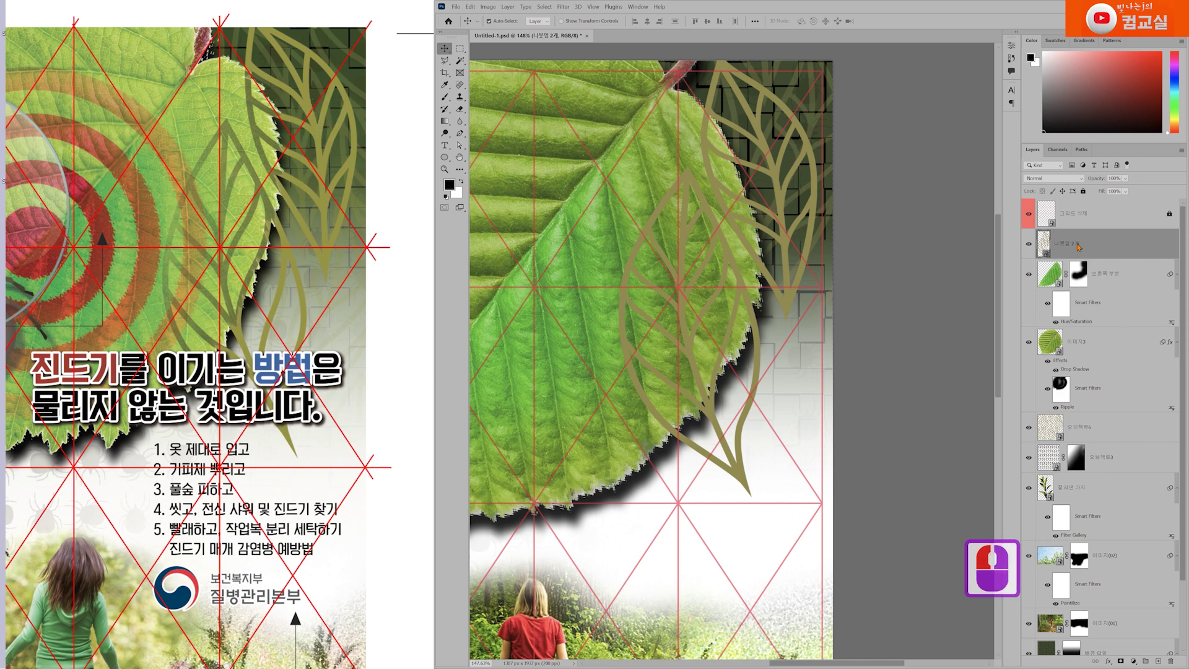
Rename the two leaf outlines' layer to 나뭇잎 2.
{"action": "left_click_drag", "start_coordinate": [1088, 244], "coordinate": [1066, 253]}
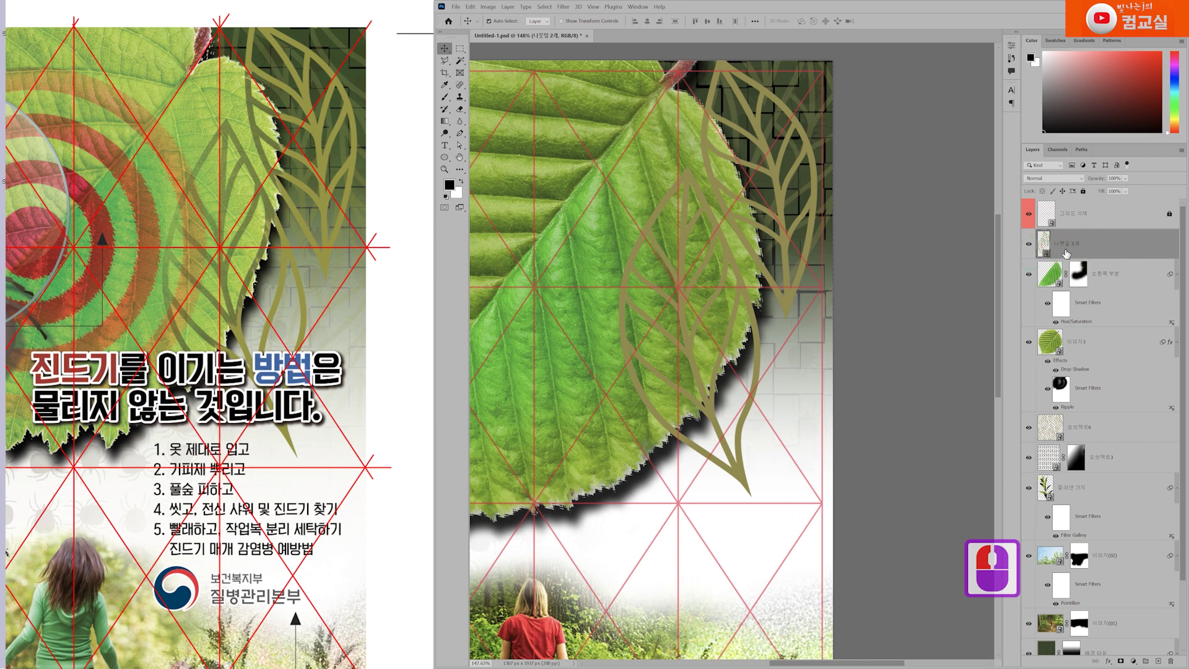
{"action": "double_click", "coordinate": [1071, 246]}
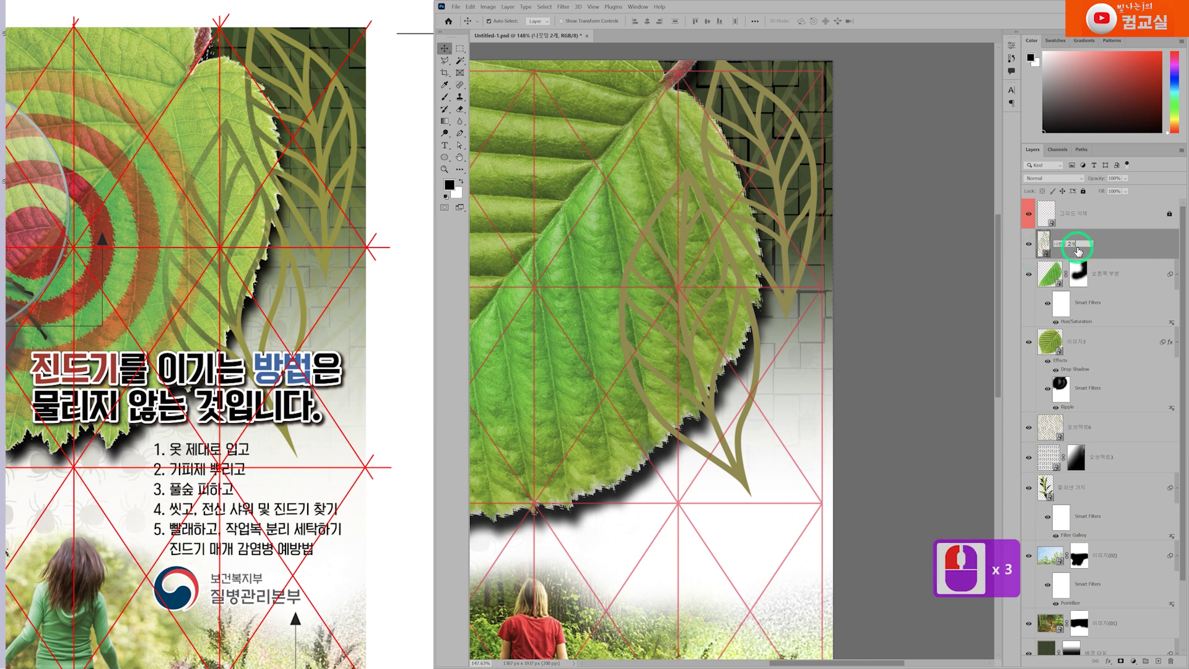
{"action": "key", "text": "BackSpace"}
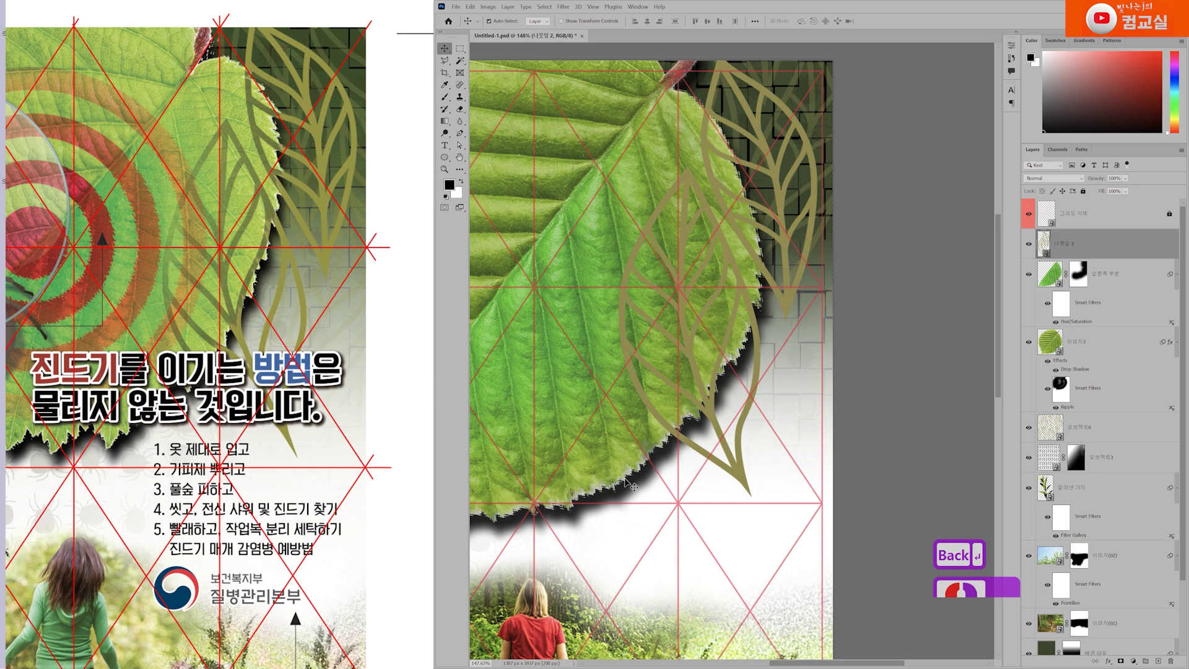
Toggle the large leaf layer's visibility to check where the leaf outlines overlap it.
{"action": "left_click", "coordinate": [1085, 348]}
{"action": "left_click", "coordinate": [1030, 343]}
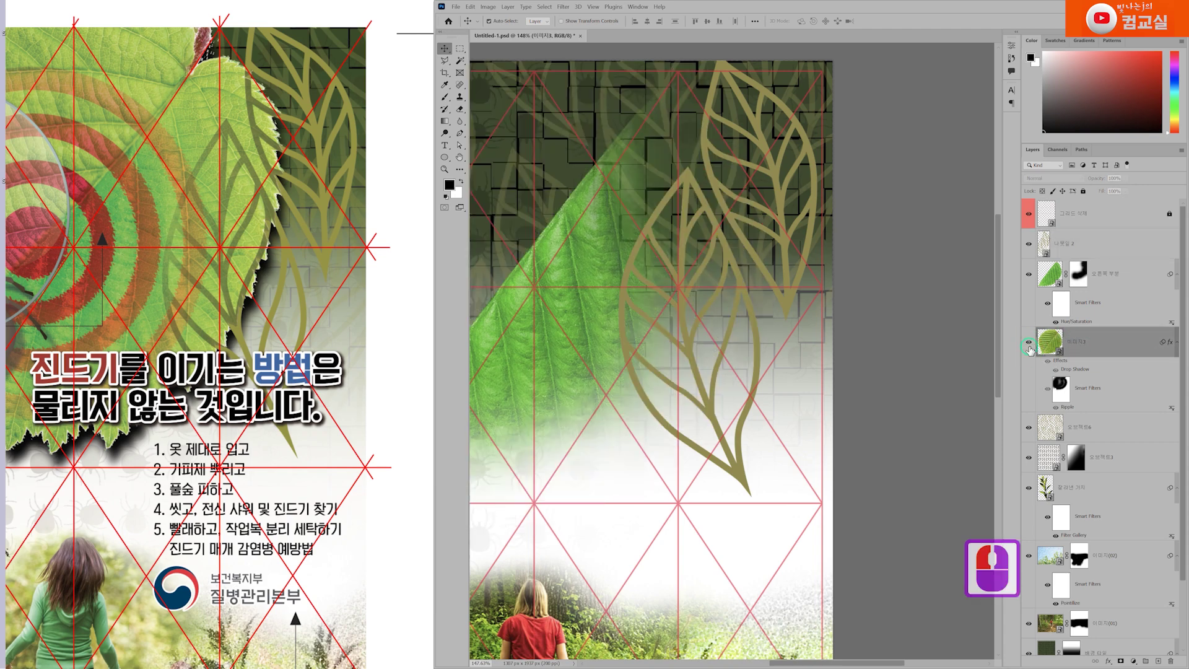
{"action": "left_click", "coordinate": [1030, 343]}
{"action": "scroll", "coordinate": [751, 302], "scroll_direction": "down", "scroll_amount": 3}
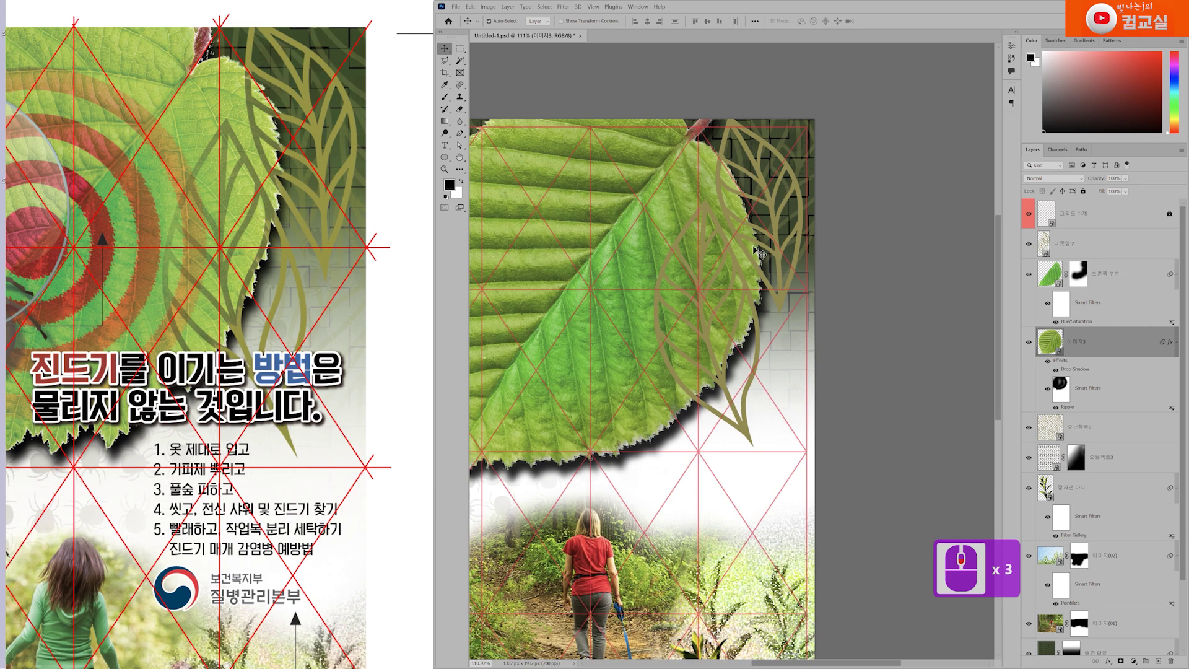
{"action": "scroll", "coordinate": [738, 312], "scroll_direction": "up", "scroll_amount": 2}
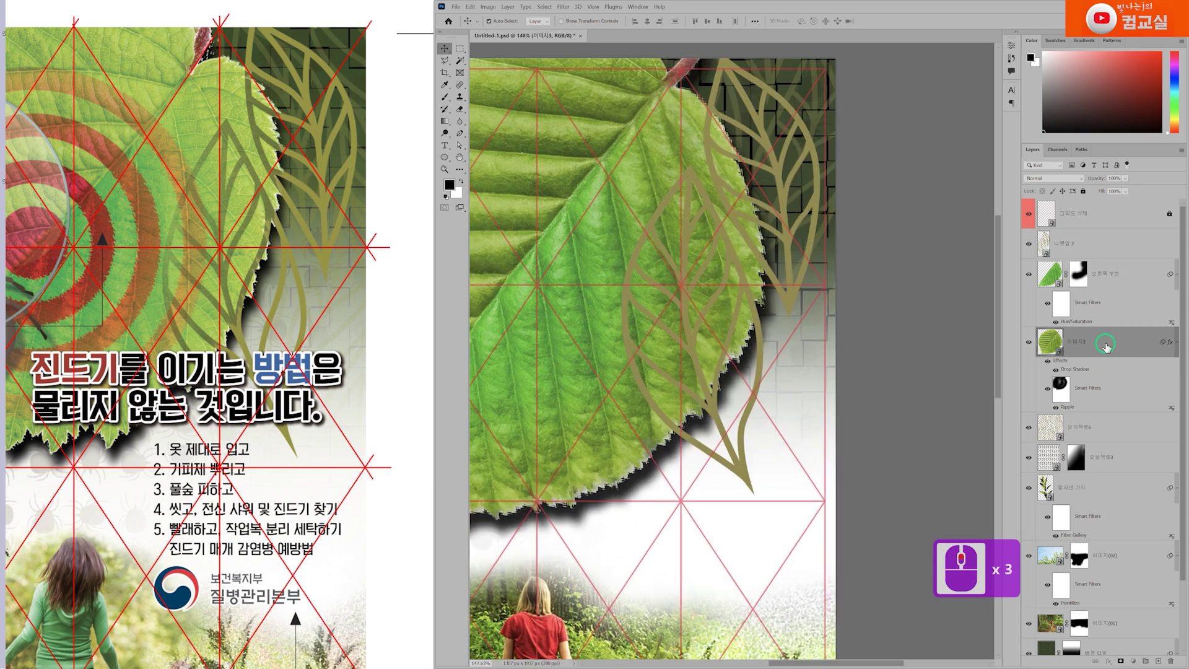
Load the large leaf layer's shape as a selection and inspect its edge around the leaf outlines.
{"action": "left_click", "coordinate": [1077, 336]}
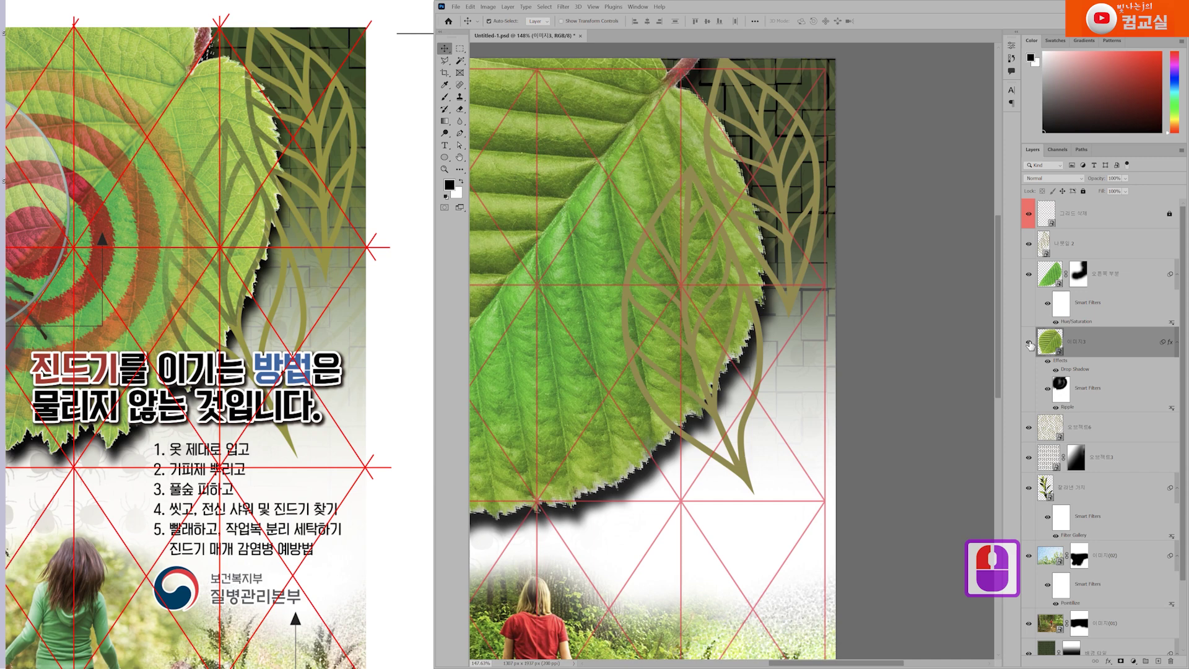
{"action": "left_click", "coordinate": [1055, 344], "text": "ctrl"}
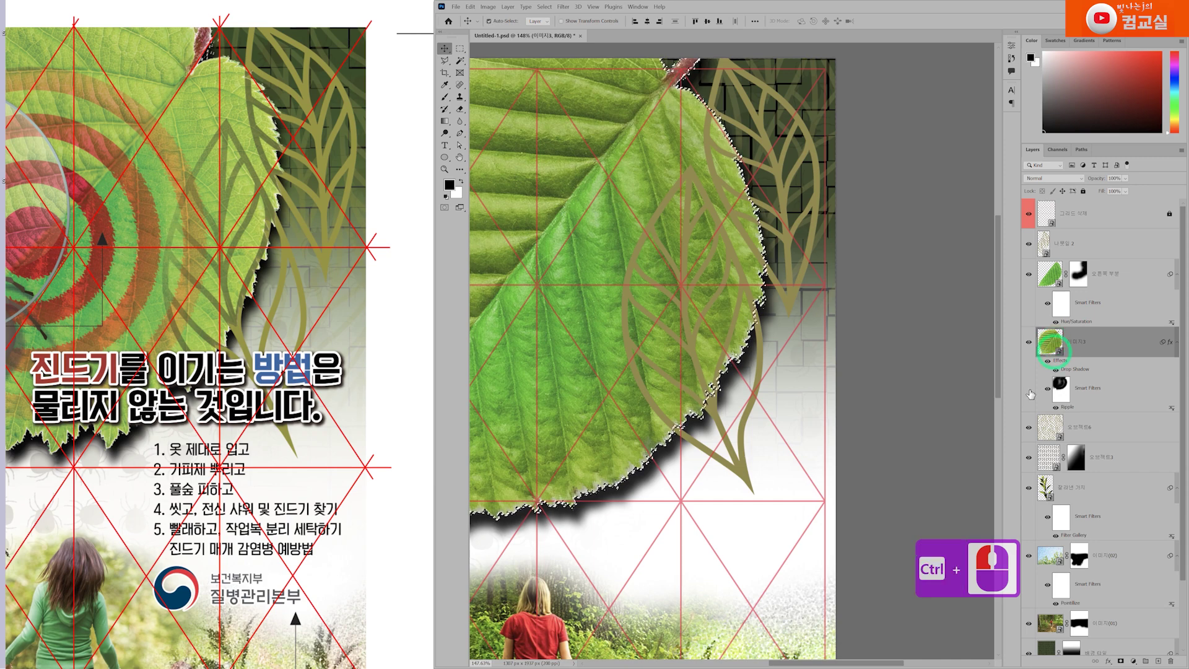
{"action": "scroll", "coordinate": [658, 264], "scroll_direction": "down", "scroll_amount": 3}
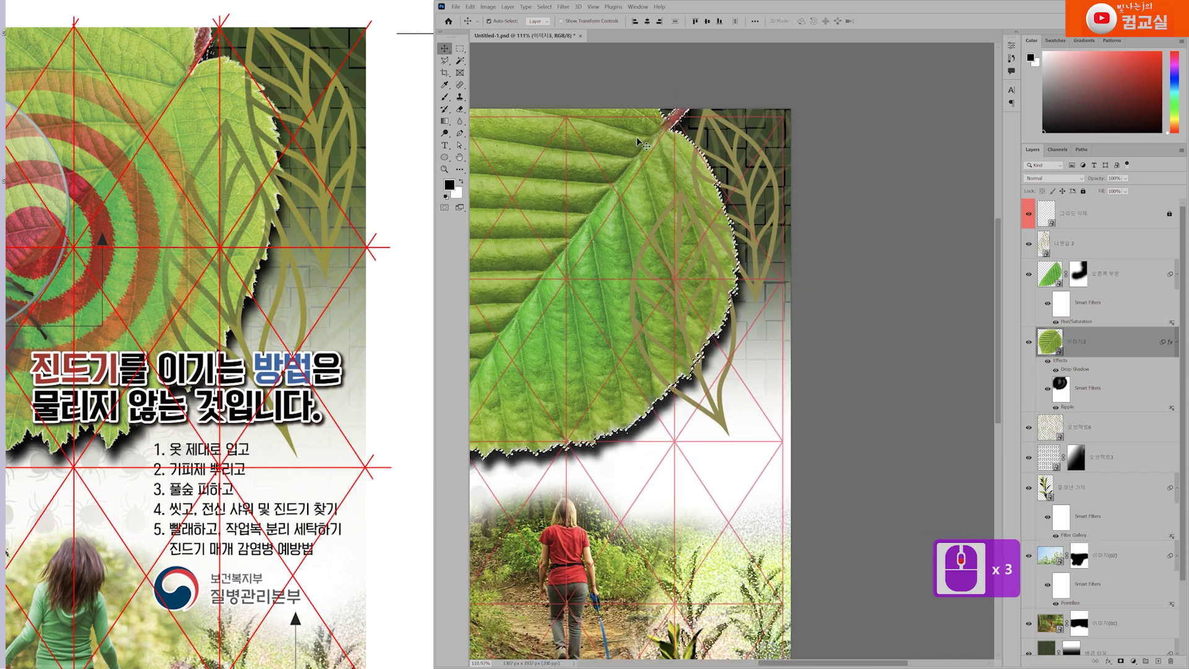
{"action": "key", "text": "space"}
{"action": "left_click_drag", "start_coordinate": [588, 216], "coordinate": [703, 199]}
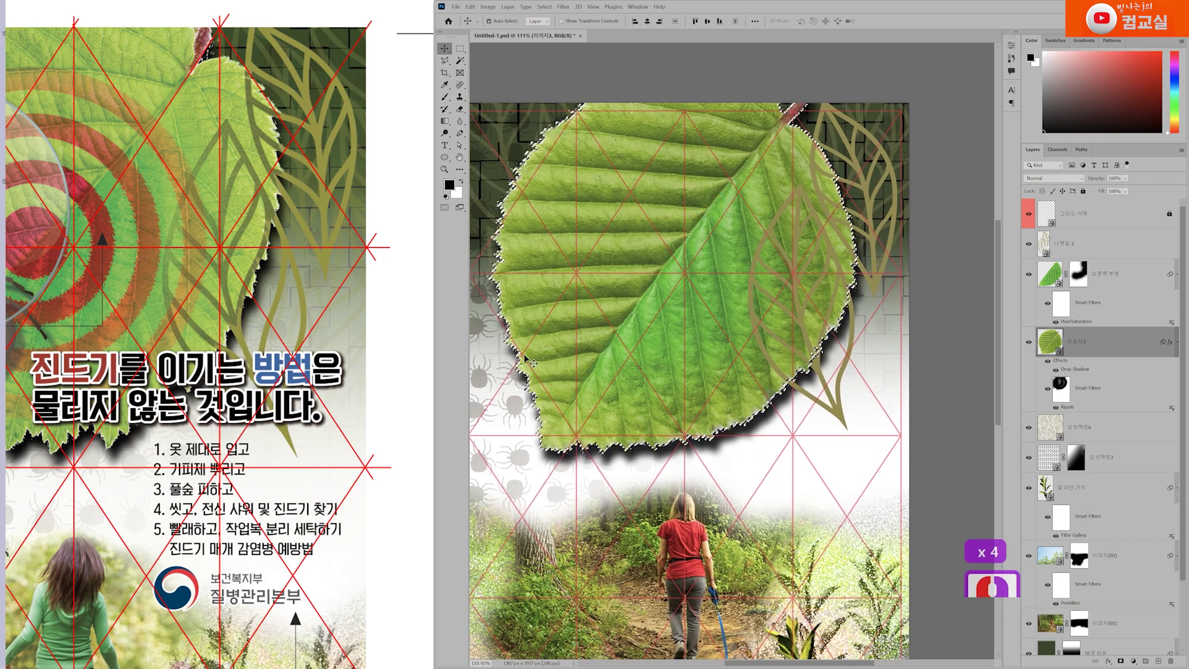
{"action": "scroll", "coordinate": [891, 181], "scroll_direction": "up", "scroll_amount": 5}
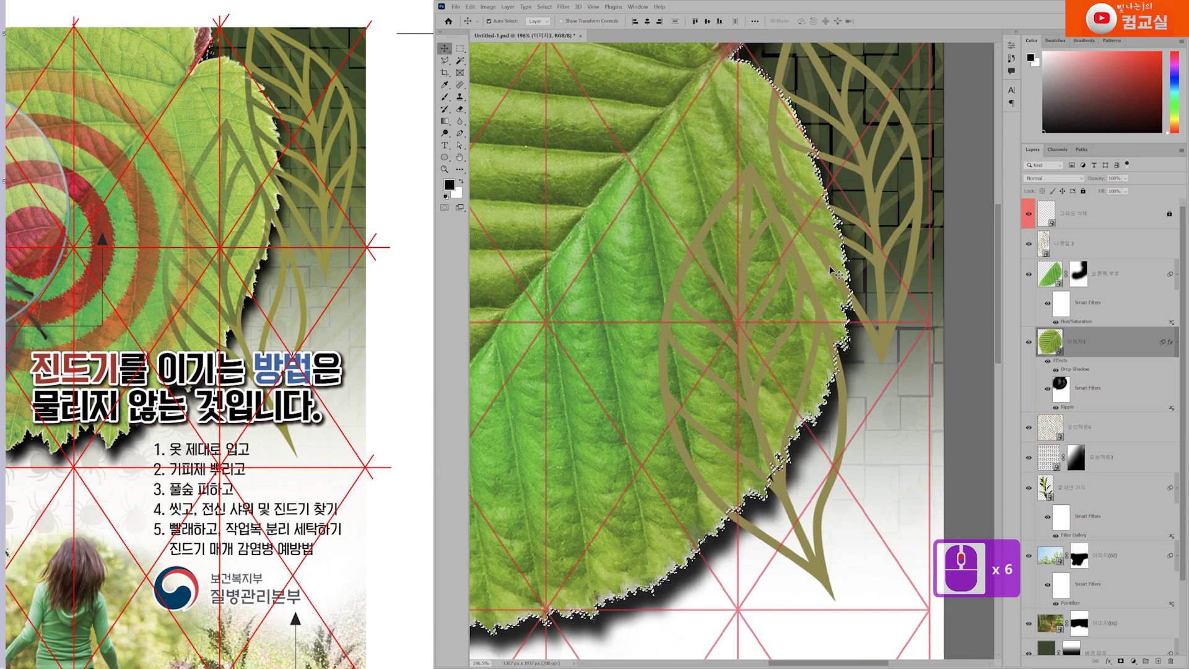
{"action": "left_click_drag", "start_coordinate": [774, 245], "coordinate": [701, 244]}
{"action": "scroll", "coordinate": [699, 244], "scroll_direction": "up", "scroll_amount": 3}
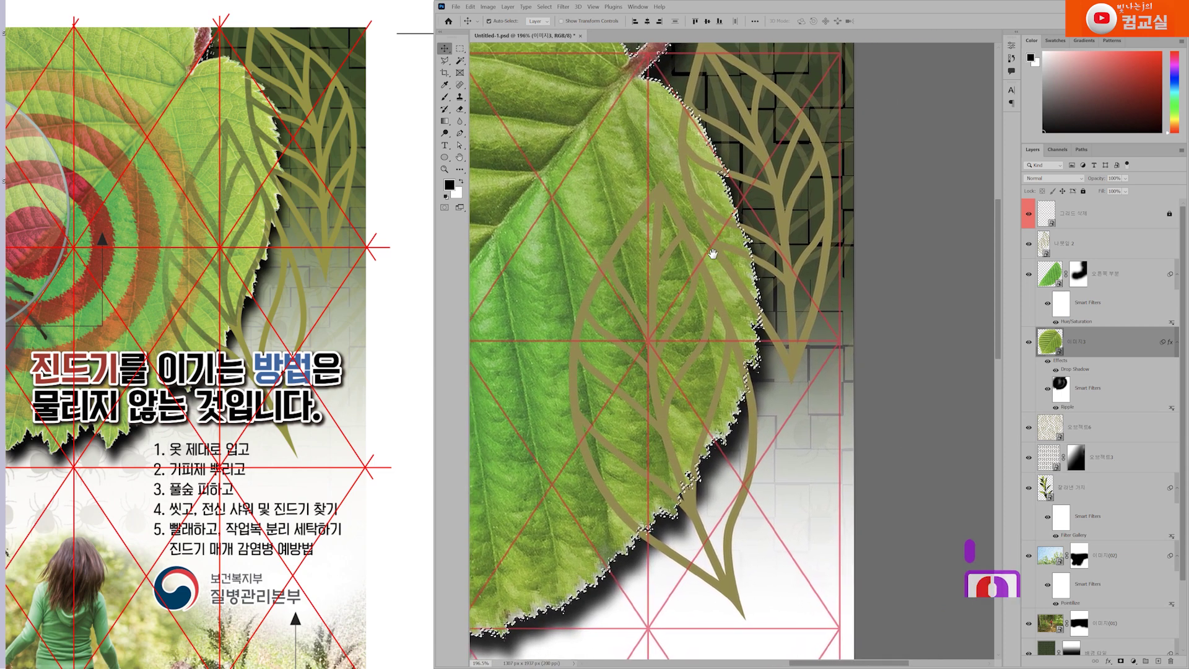
Rasterize the 나뭇잎 2 smart object layer while keeping the large leaf selection active.
{"action": "left_click", "coordinate": [1070, 249]}
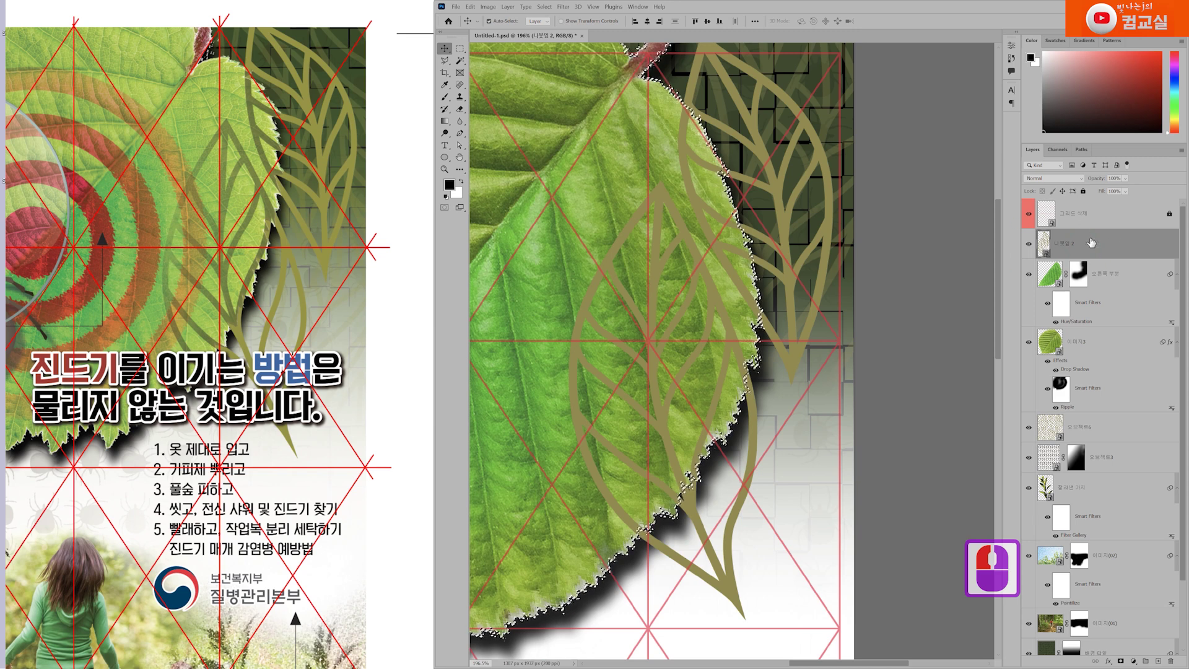
{"action": "right_click", "coordinate": [1084, 246]}
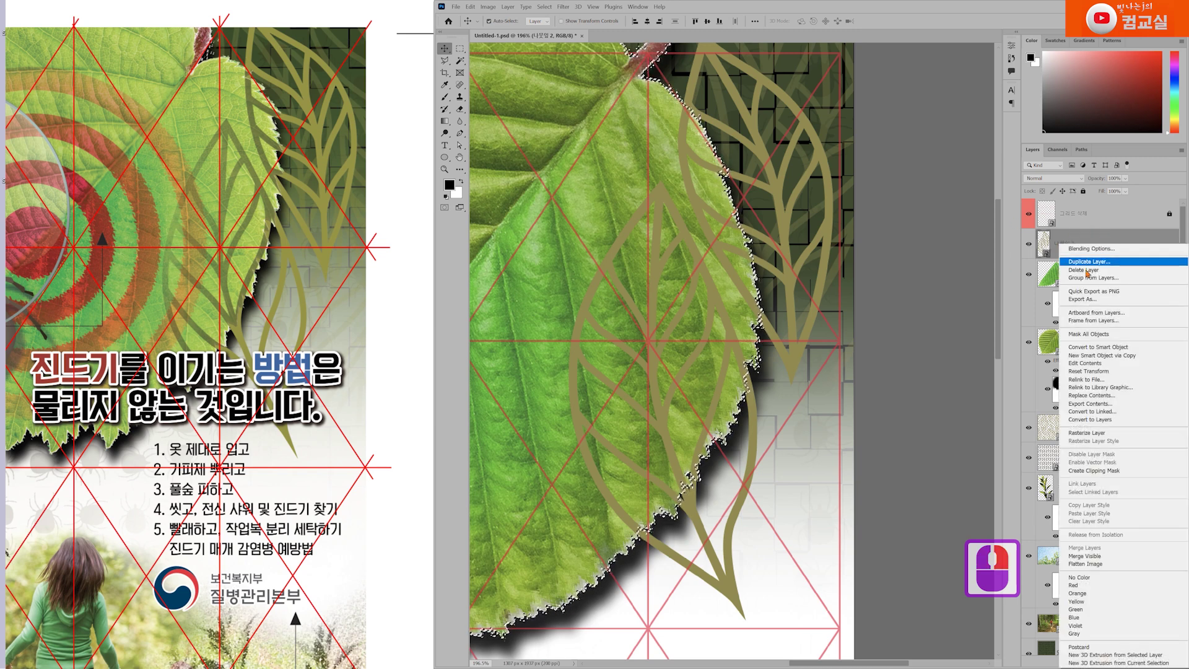
{"action": "left_click", "coordinate": [1091, 434]}
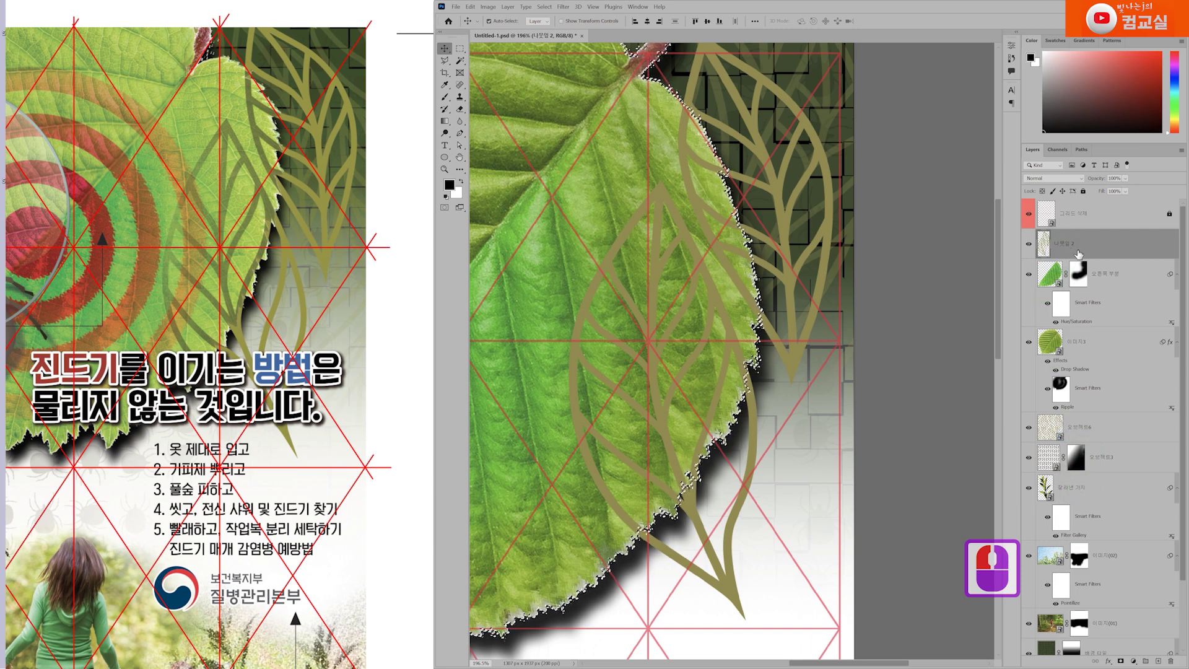
{"action": "scroll", "coordinate": [682, 289], "scroll_direction": "down", "scroll_amount": 3}
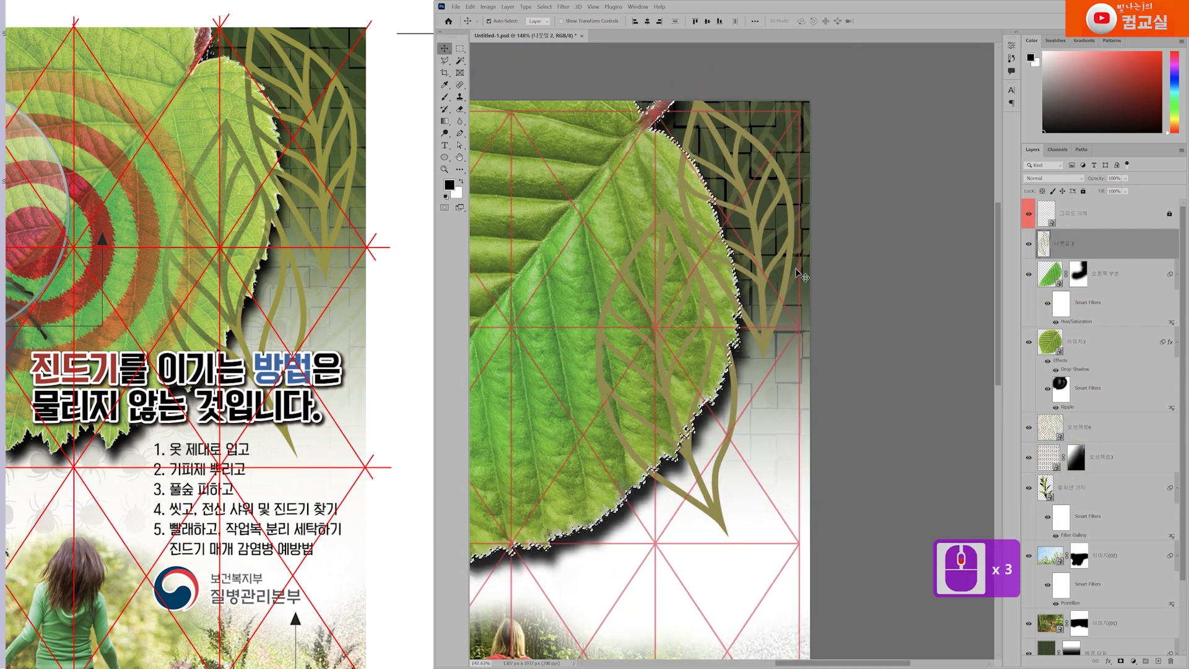
Cut the part of the leaf outlines inside the large leaf selection onto a new layer and toggle its visibility to check the split.
{"action": "left_click", "coordinate": [1091, 247]}
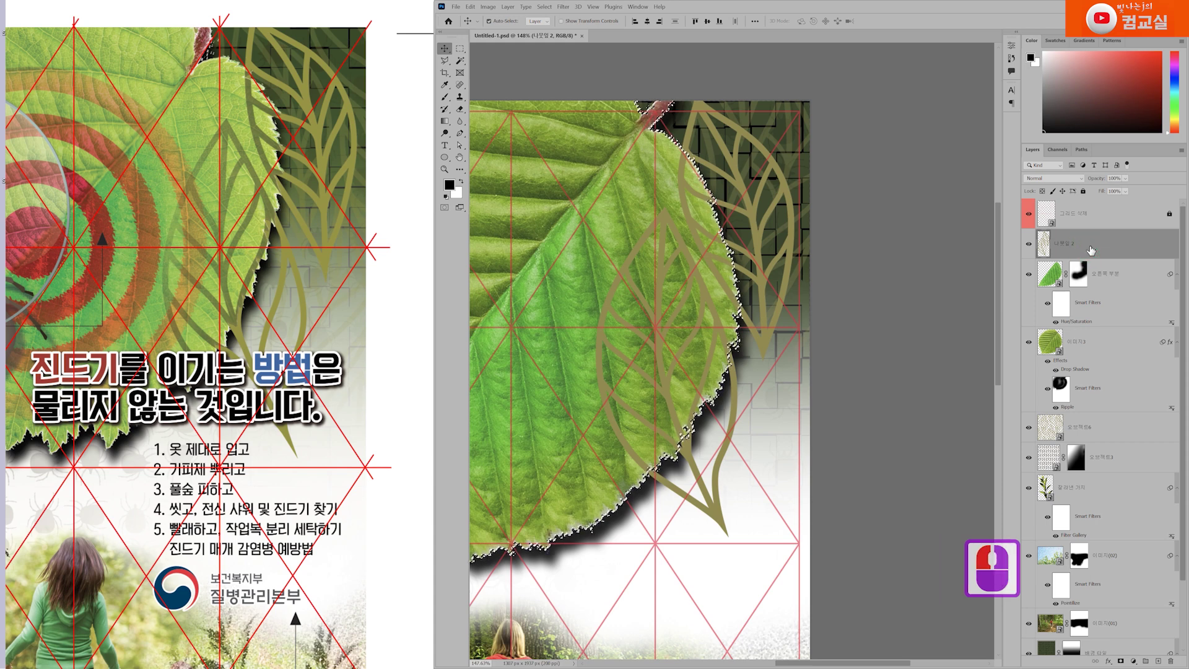
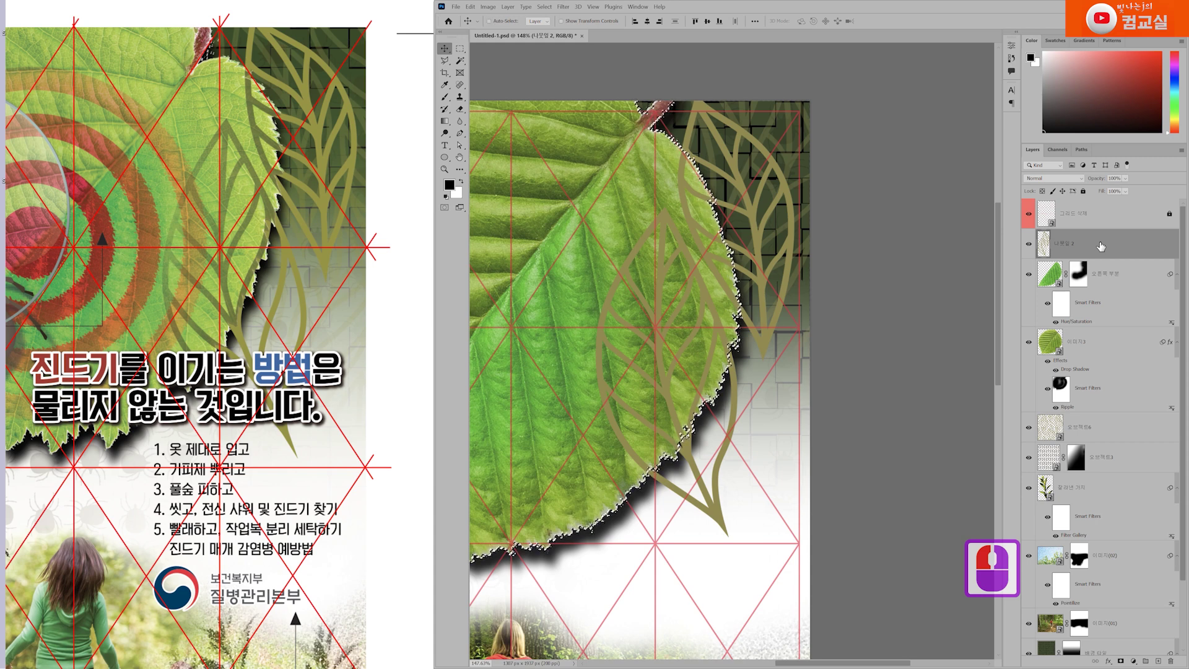
{"action": "key", "text": "ctrl+shift+j"}
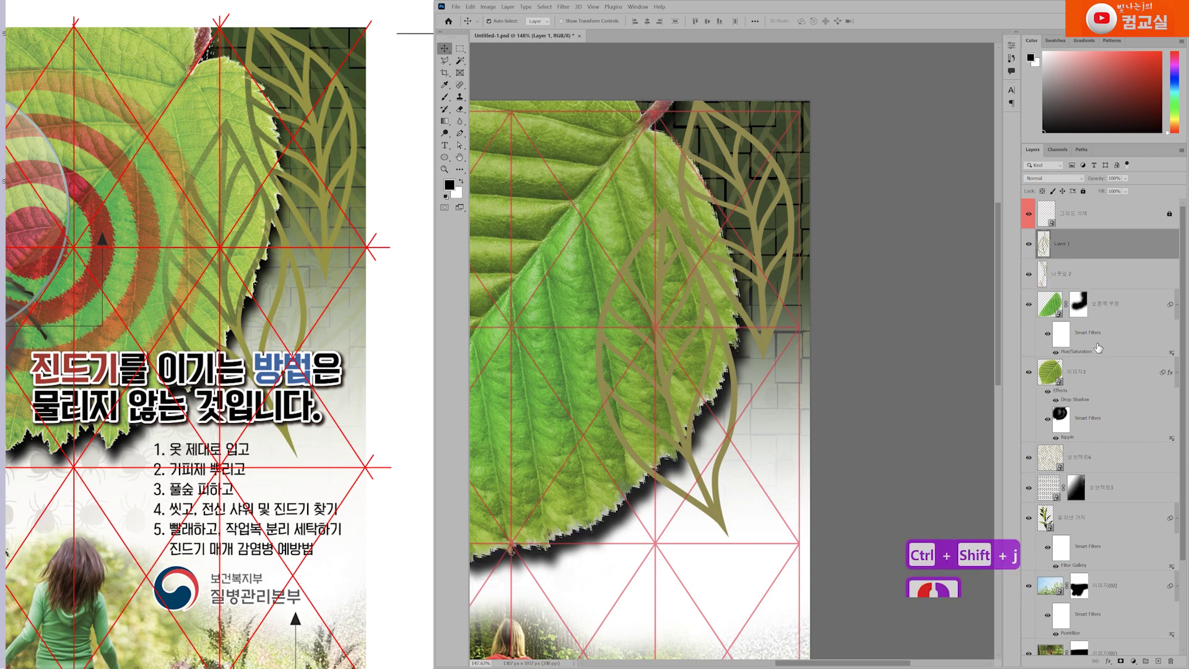
{"action": "left_click", "coordinate": [1091, 274]}
{"action": "left_click", "coordinate": [1028, 243]}
{"action": "left_click", "coordinate": [1087, 280]}
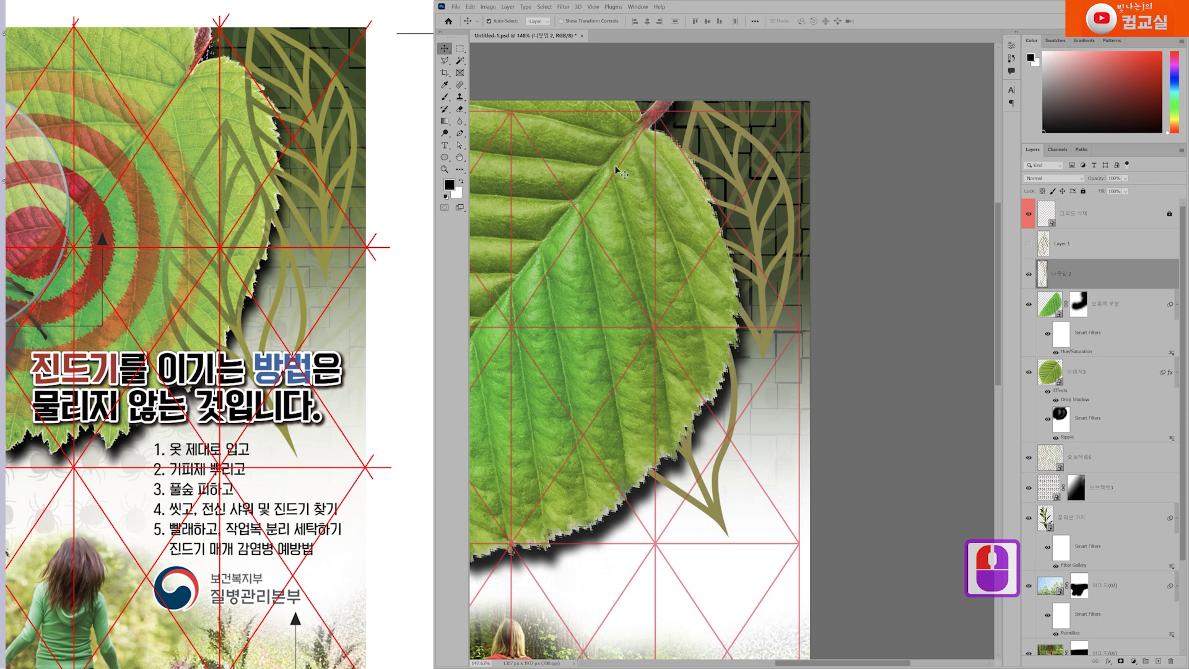
{"action": "left_click", "coordinate": [1082, 248]}
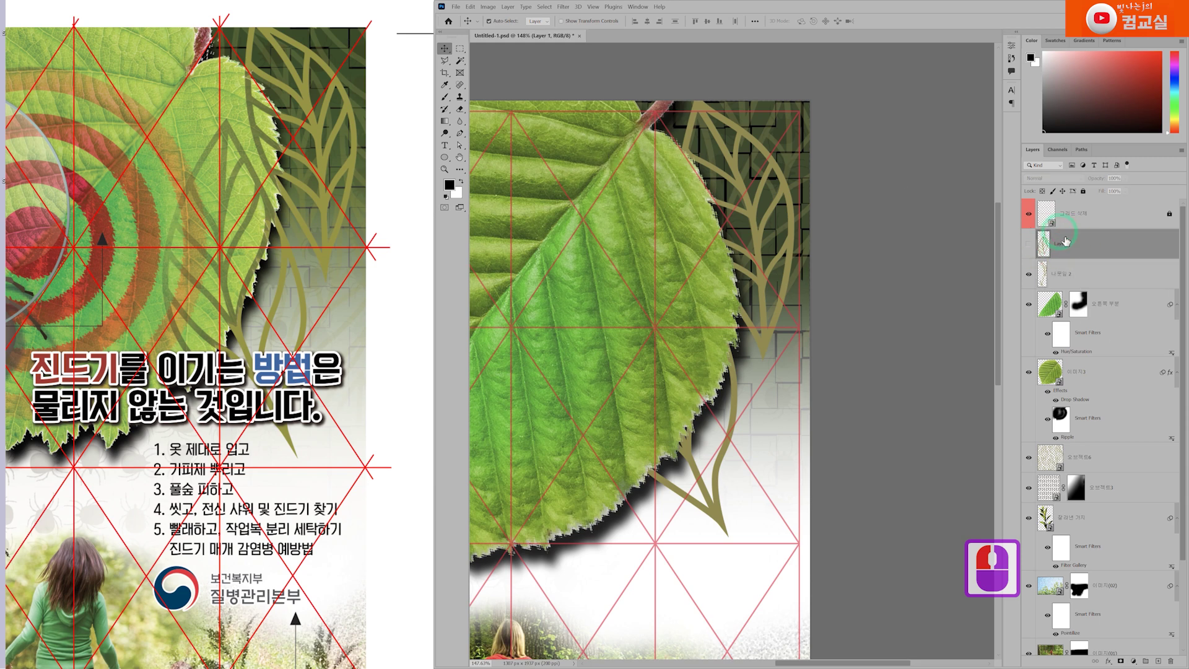
{"action": "left_click", "coordinate": [1029, 246]}
{"action": "left_click", "coordinate": [1029, 247]}
{"action": "left_click", "coordinate": [1029, 246]}
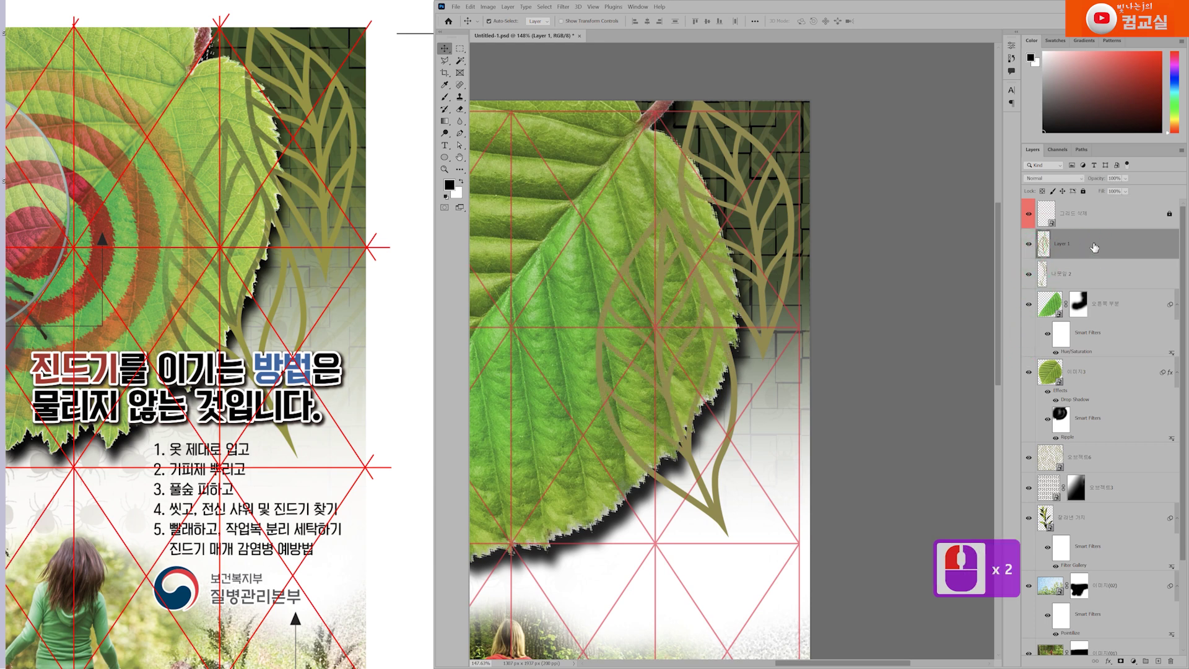
Rename the new layer with the cut-out leaf outlines to 분리 나뭇잎.
{"action": "double_click", "coordinate": [1062, 247]}
{"action": "type", "text": "분"}
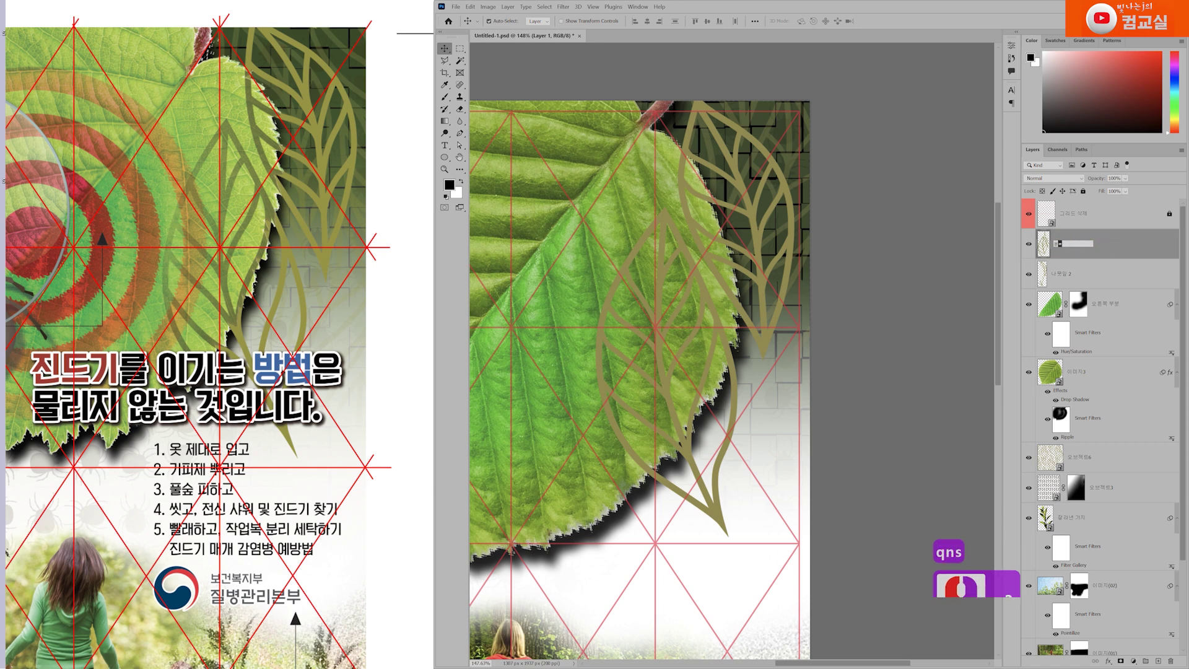
{"action": "type", "text": "리 나무잎"}
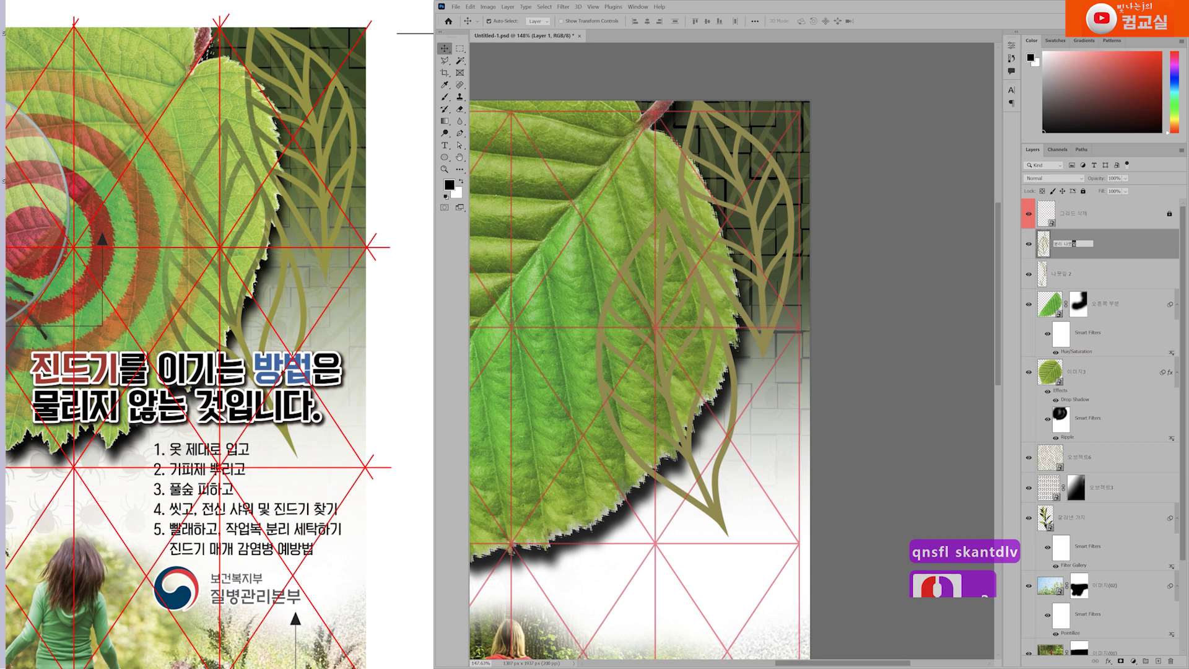
{"action": "key", "text": "Return"}
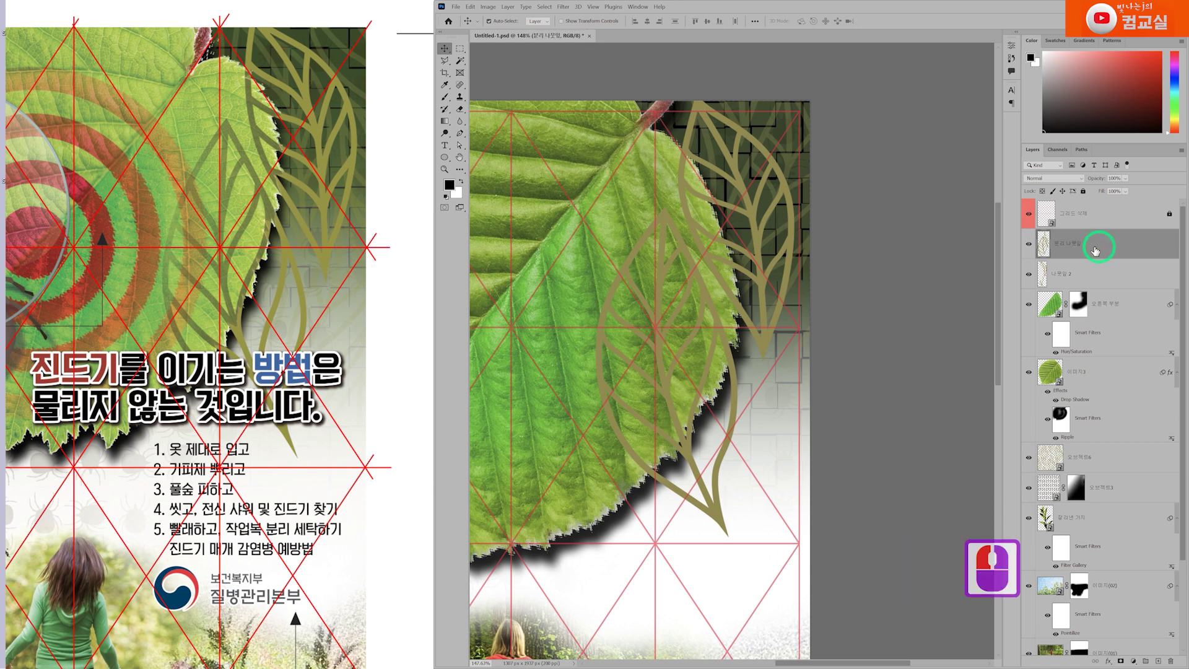
Set the blend mode of the 분리 나뭇잎 layer to Multiply.
{"action": "left_click", "coordinate": [1029, 244]}
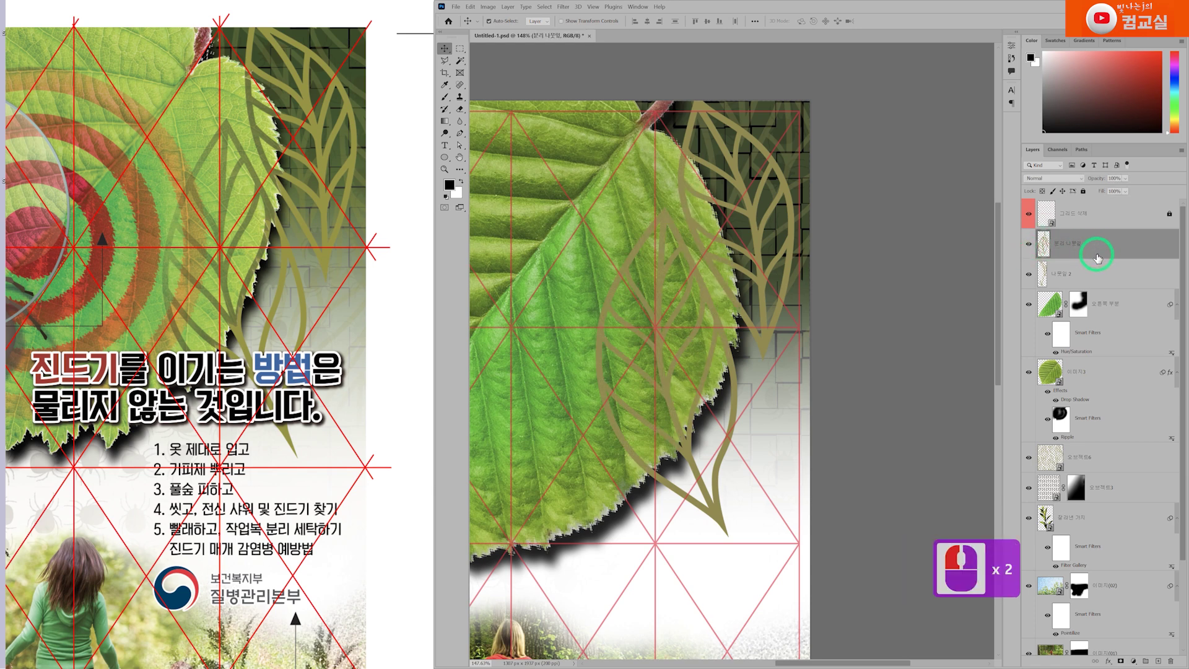
{"action": "left_click", "coordinate": [623, 340]}
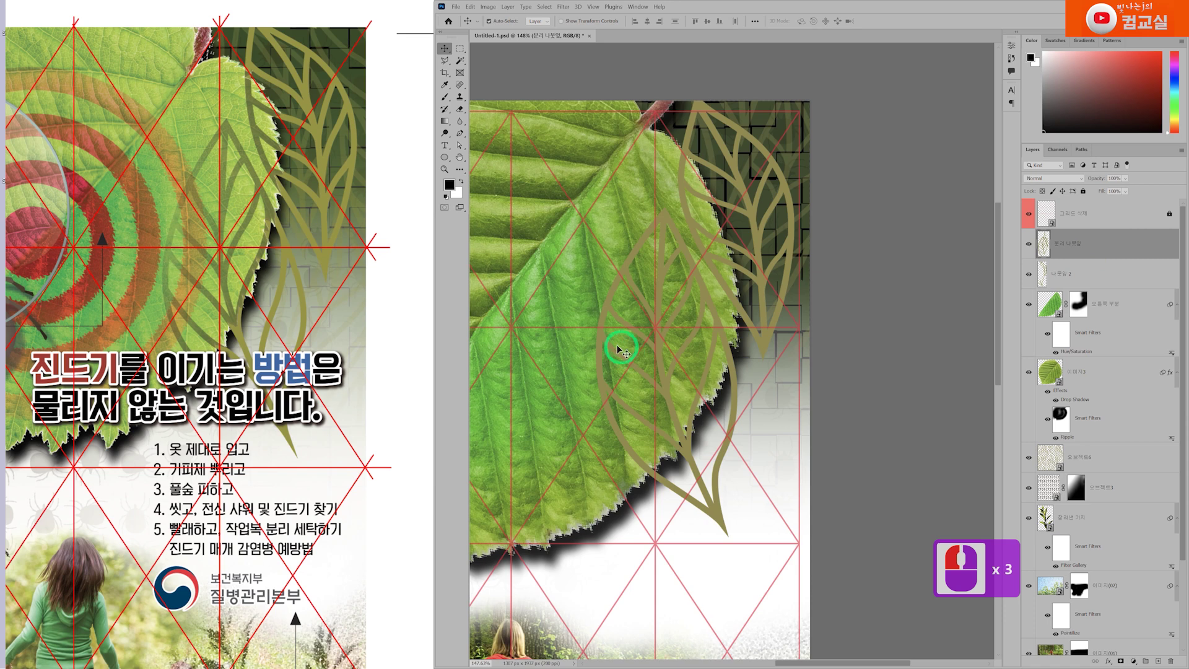
{"action": "left_click", "coordinate": [1118, 250]}
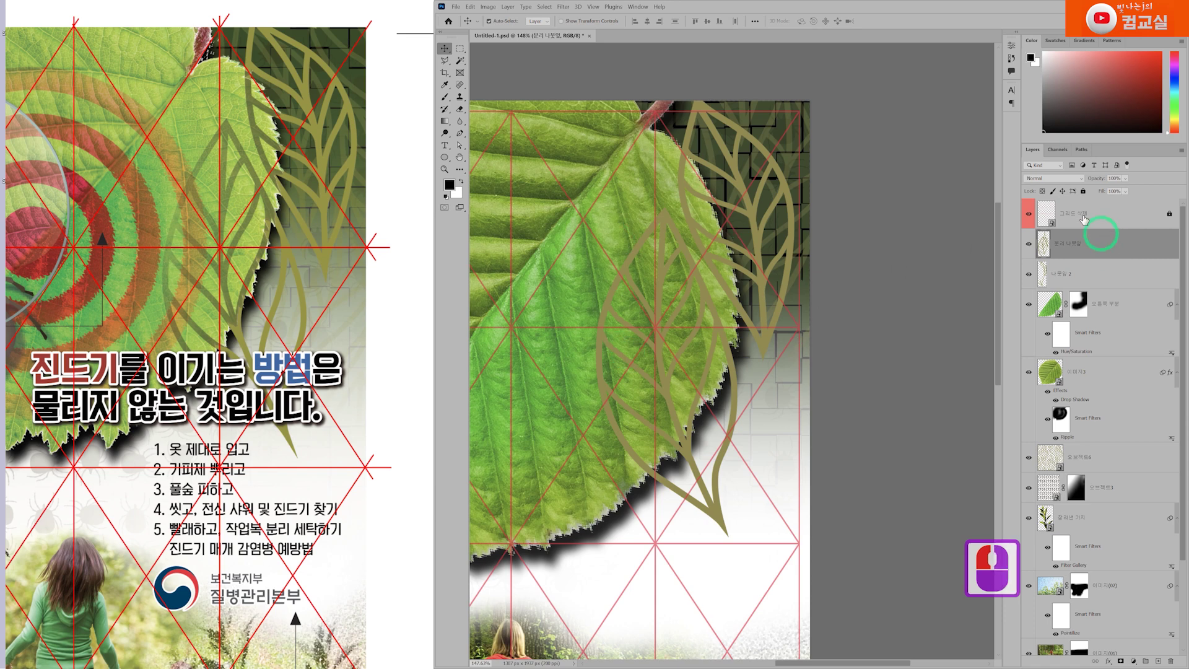
{"action": "left_click", "coordinate": [1063, 179]}
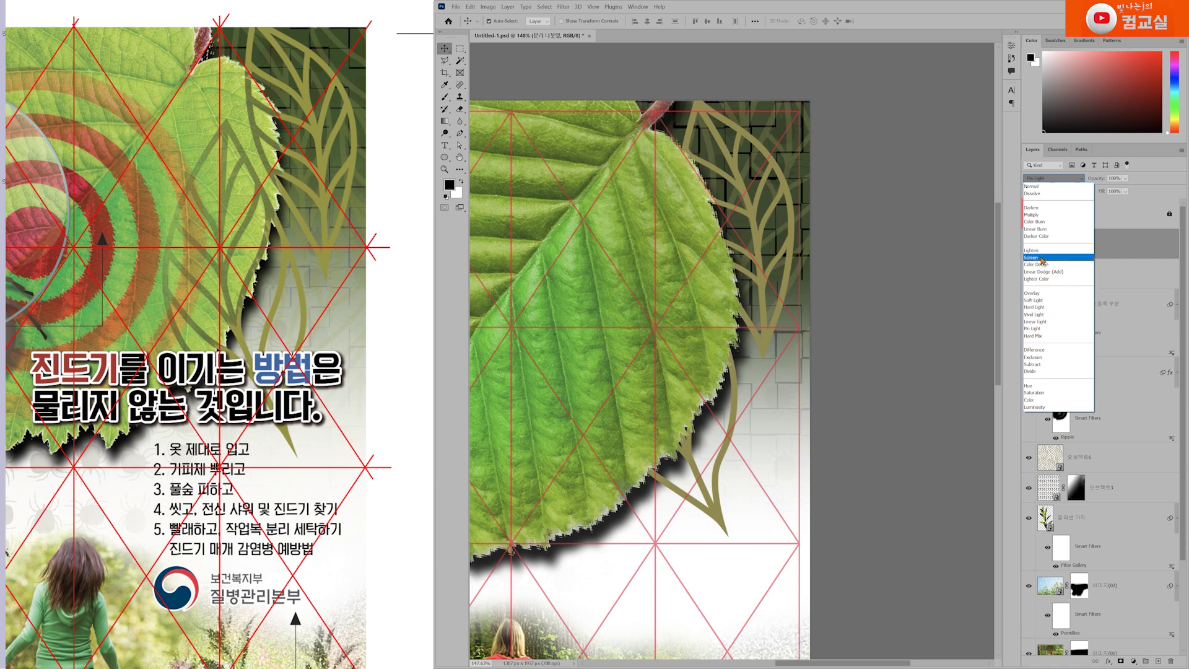
{"action": "left_click", "coordinate": [1032, 215]}
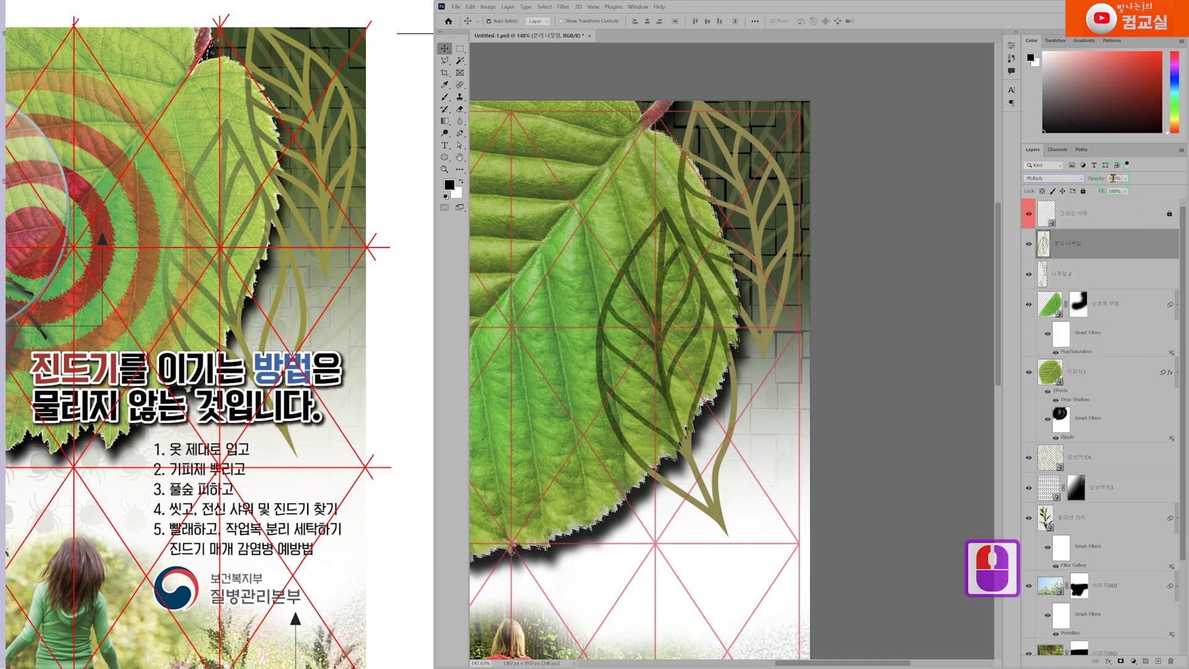
Try 50% opacity on the 분리 나뭇잎 layer and settle on 70%.
{"action": "left_click", "coordinate": [1136, 232]}
{"action": "type", "text": "50"}
{"action": "key", "text": "Return"}
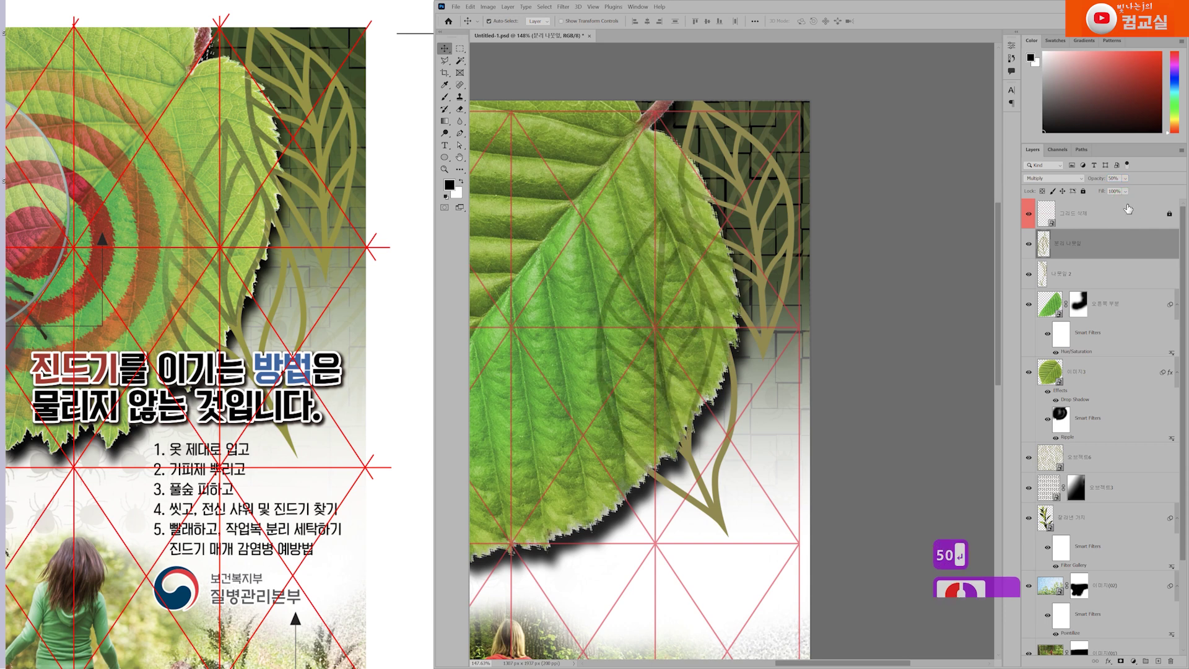
{"action": "double_click", "coordinate": [1112, 178]}
{"action": "type", "text": "70"}
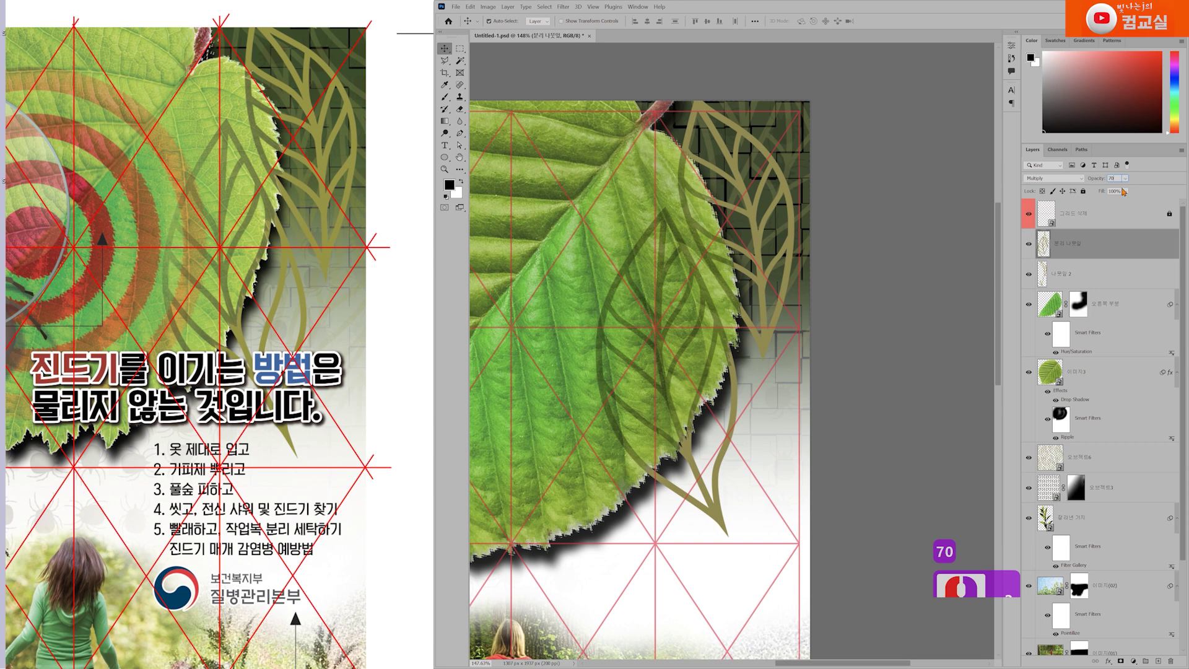
{"action": "key", "text": "Return"}
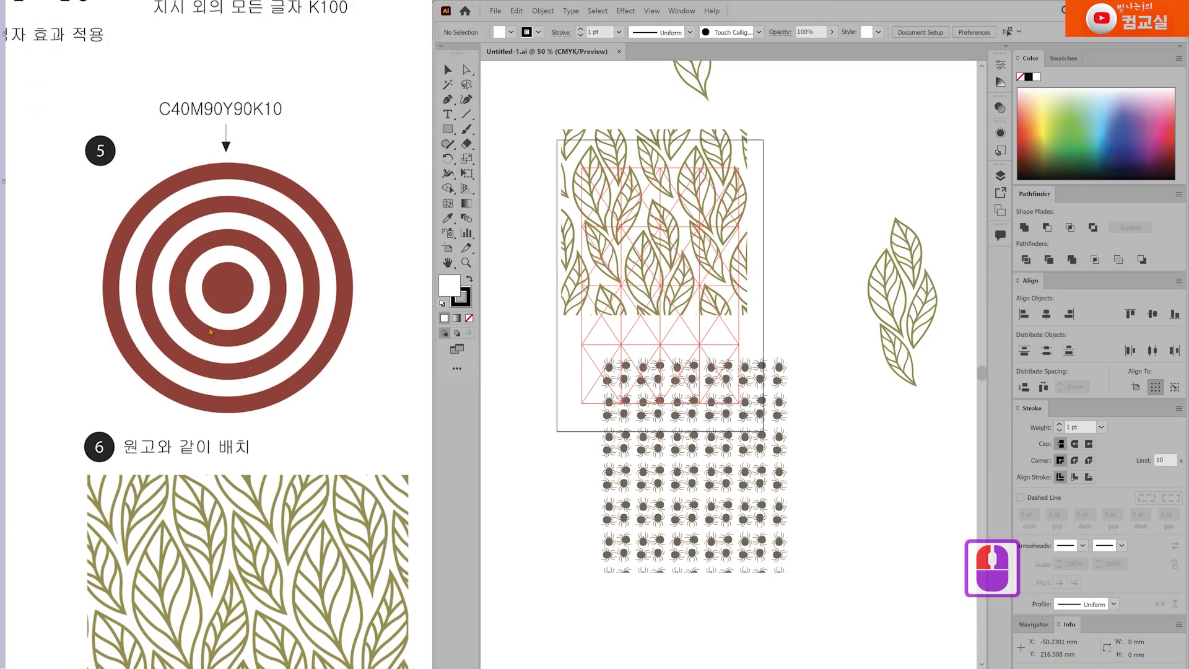
Move the leaf pattern and the tick pattern together off the artboard to the empty canvas at its lower right.
{"action": "left_click", "coordinate": [209, 328]}
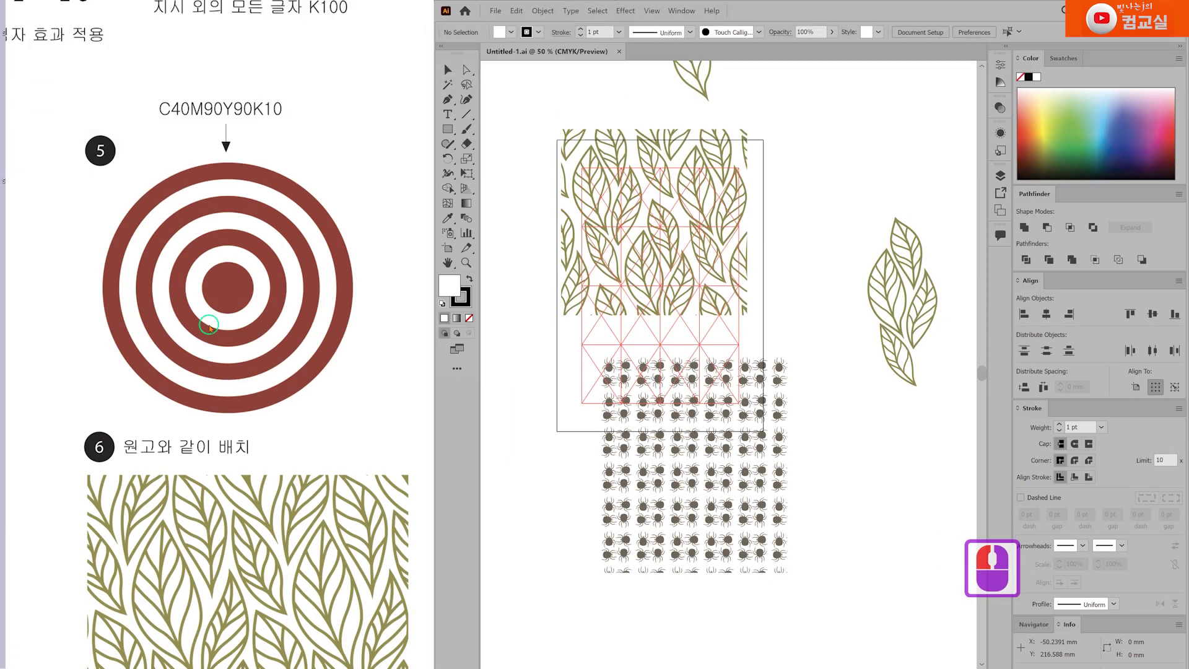
{"action": "scroll", "coordinate": [540, 404], "scroll_direction": "down", "scroll_amount": 1}
{"action": "left_click", "coordinate": [514, 265]}
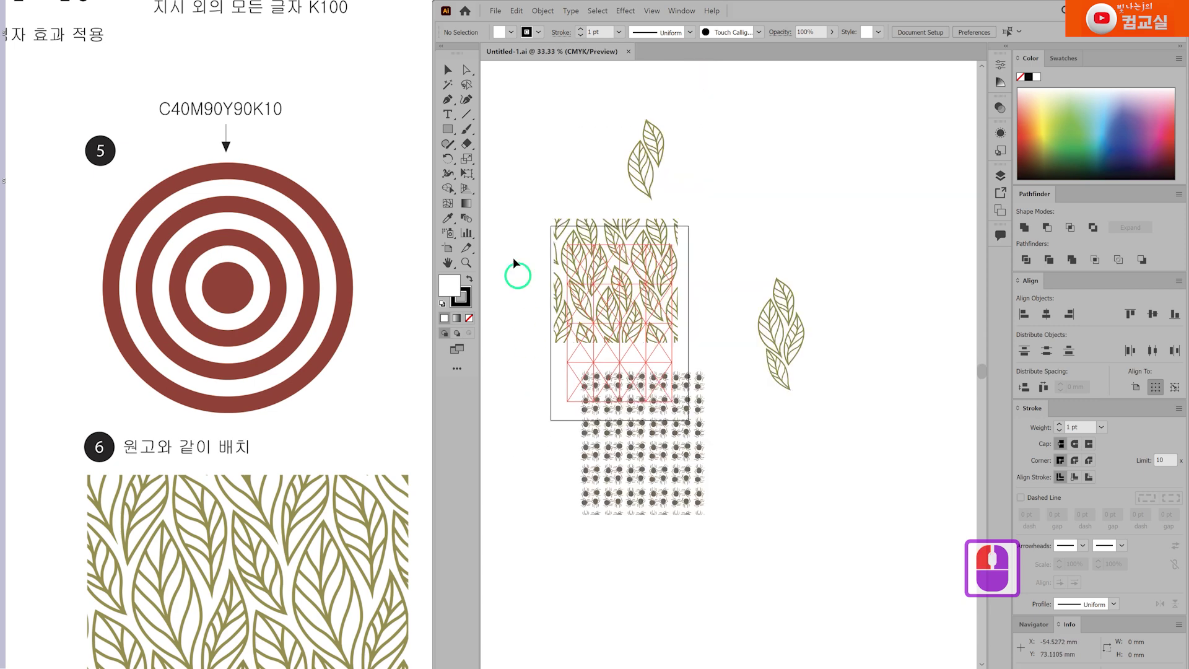
{"action": "left_click_drag", "start_coordinate": [517, 217], "coordinate": [703, 581]}
{"action": "left_click_drag", "start_coordinate": [575, 245], "coordinate": [848, 466]}
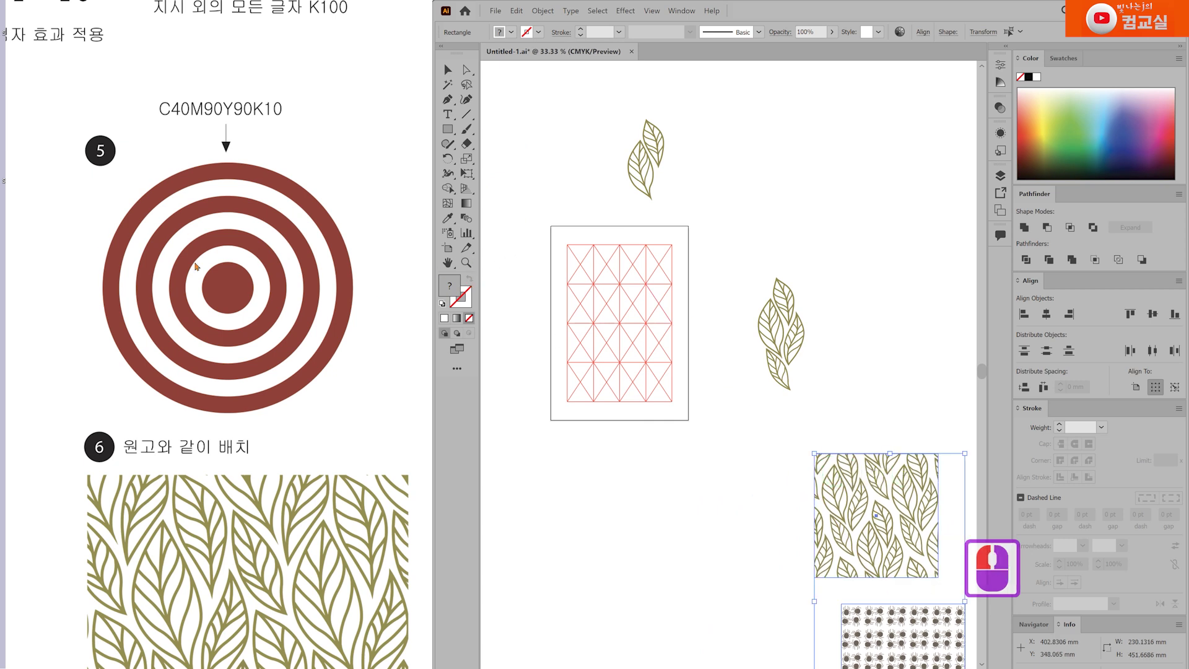
Zoom in on the worksheet's target and set the Polar Grid tool to 4 concentric dividers and 0 radial dividers.
{"action": "left_click", "coordinate": [196, 266]}
{"action": "left_click", "coordinate": [248, 257]}
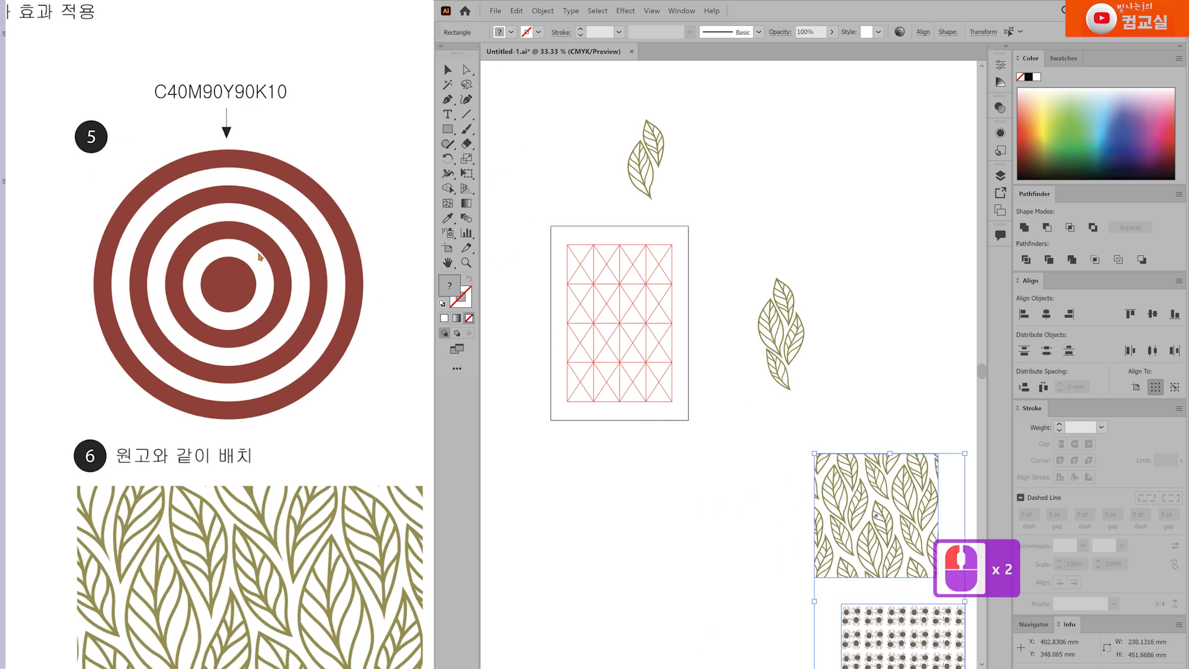
{"action": "scroll", "coordinate": [258, 256], "scroll_direction": "up", "scroll_amount": 1}
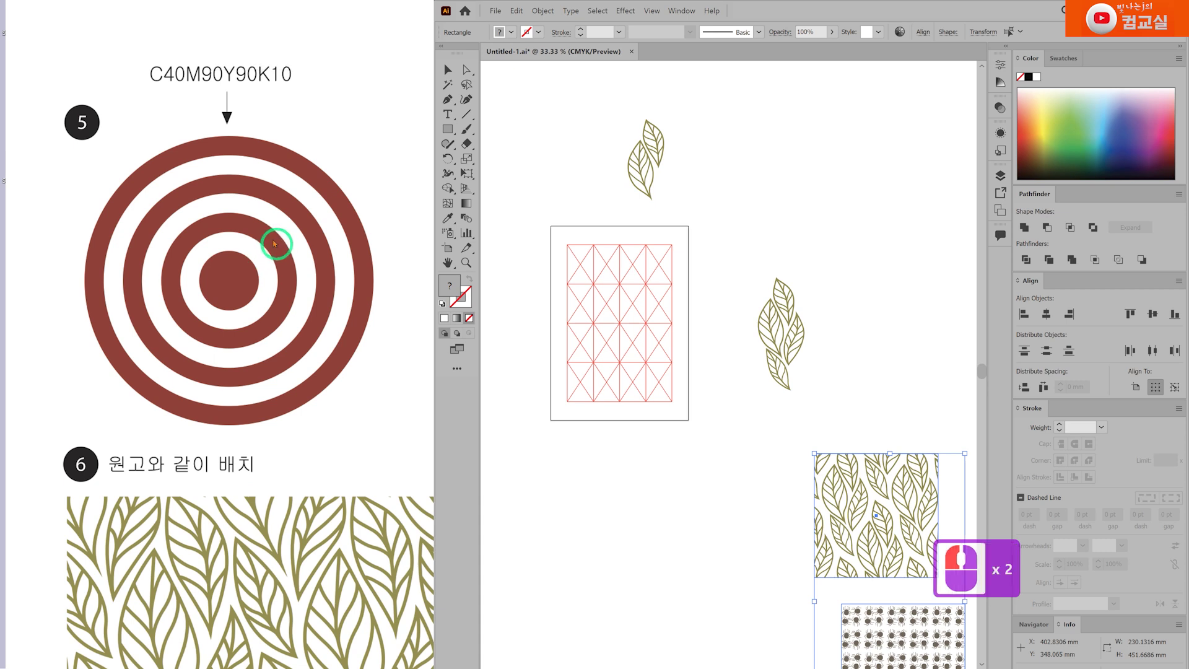
{"action": "left_click", "coordinate": [261, 257]}
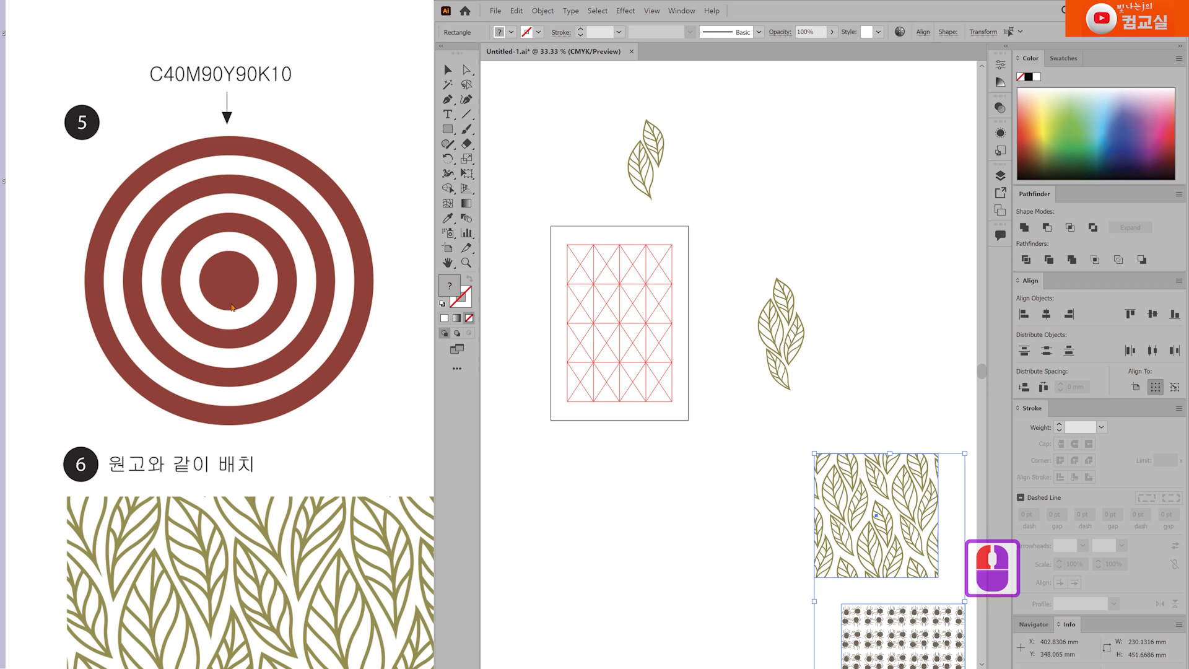
{"action": "left_click", "coordinate": [456, 390]}
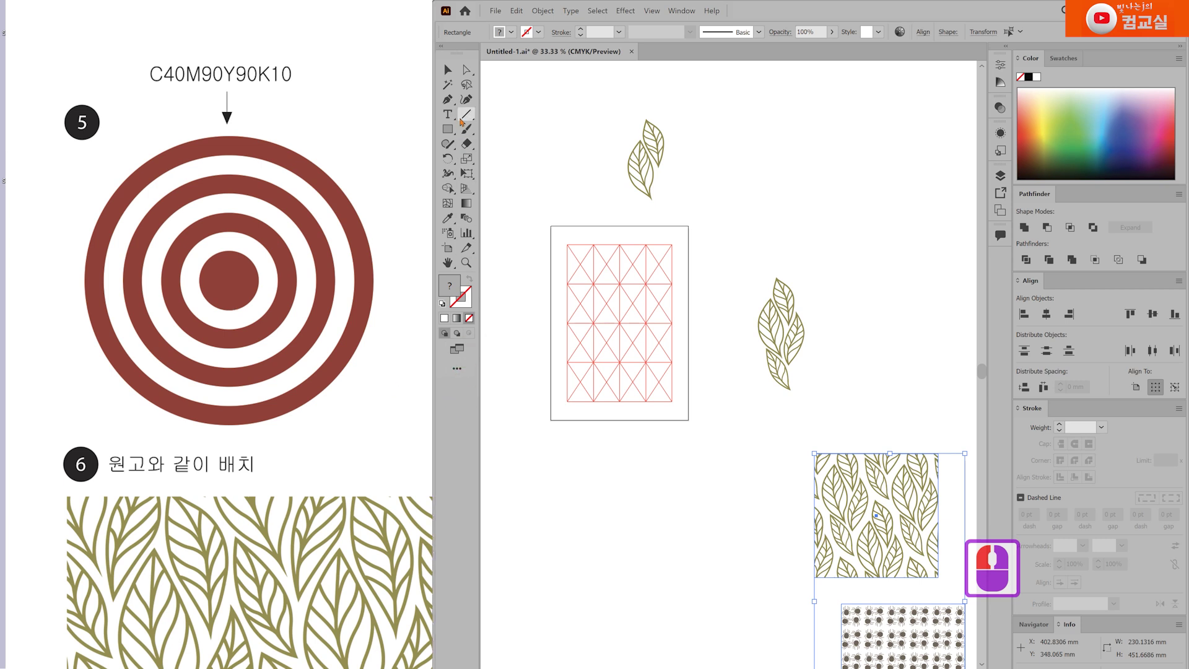
{"action": "left_click_drag", "start_coordinate": [466, 114], "coordinate": [515, 171]}
{"action": "double_click", "coordinate": [467, 114]}
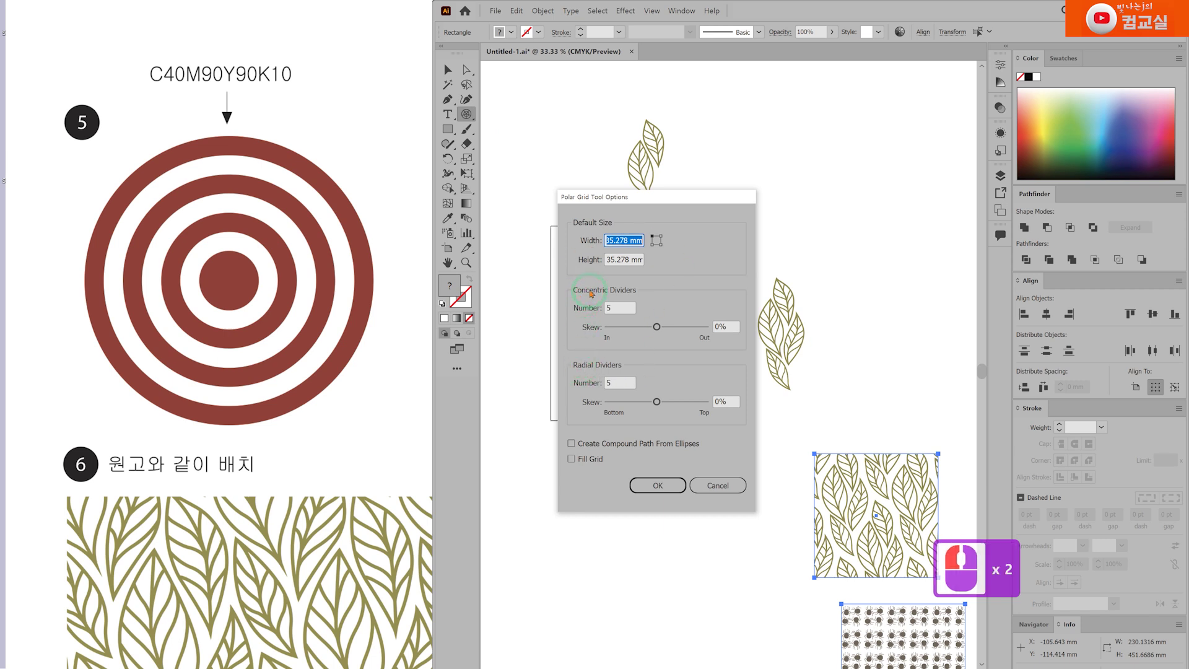
{"action": "double_click", "coordinate": [621, 309]}
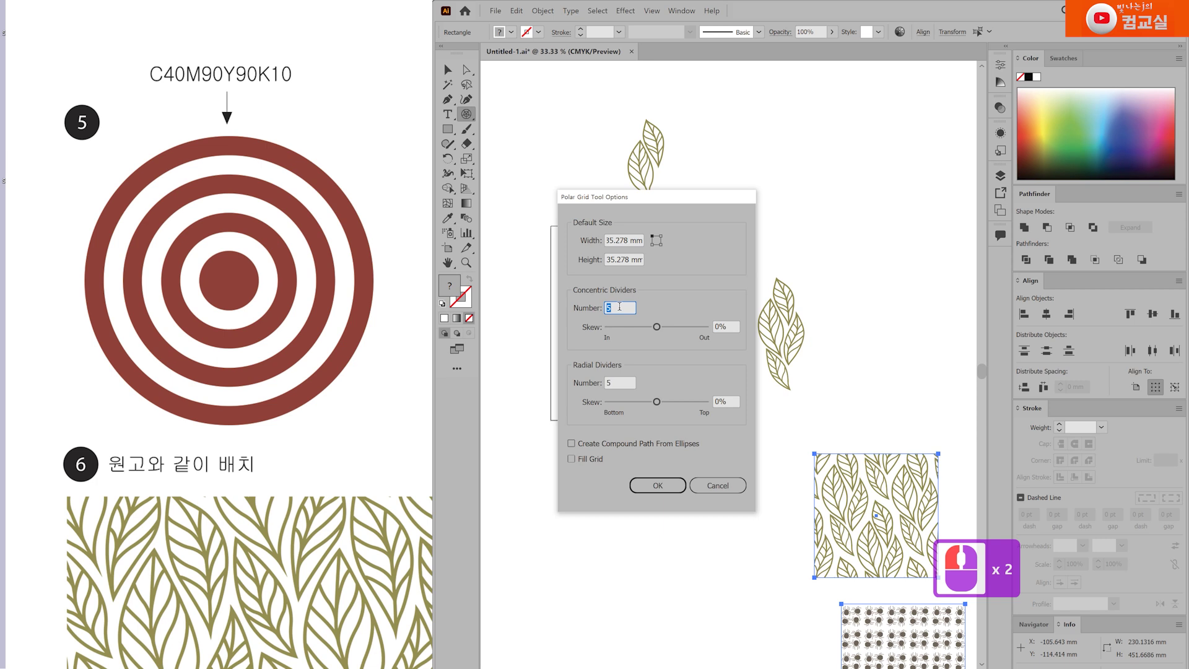
{"action": "type", "text": "4"}
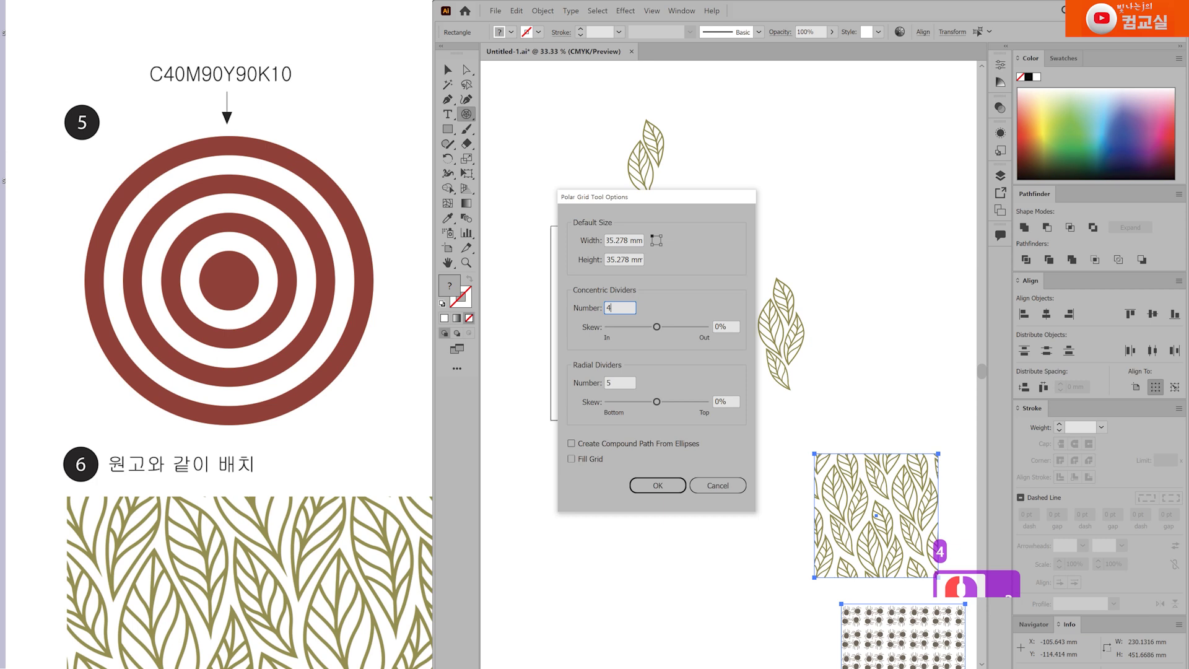
{"action": "double_click", "coordinate": [619, 382]}
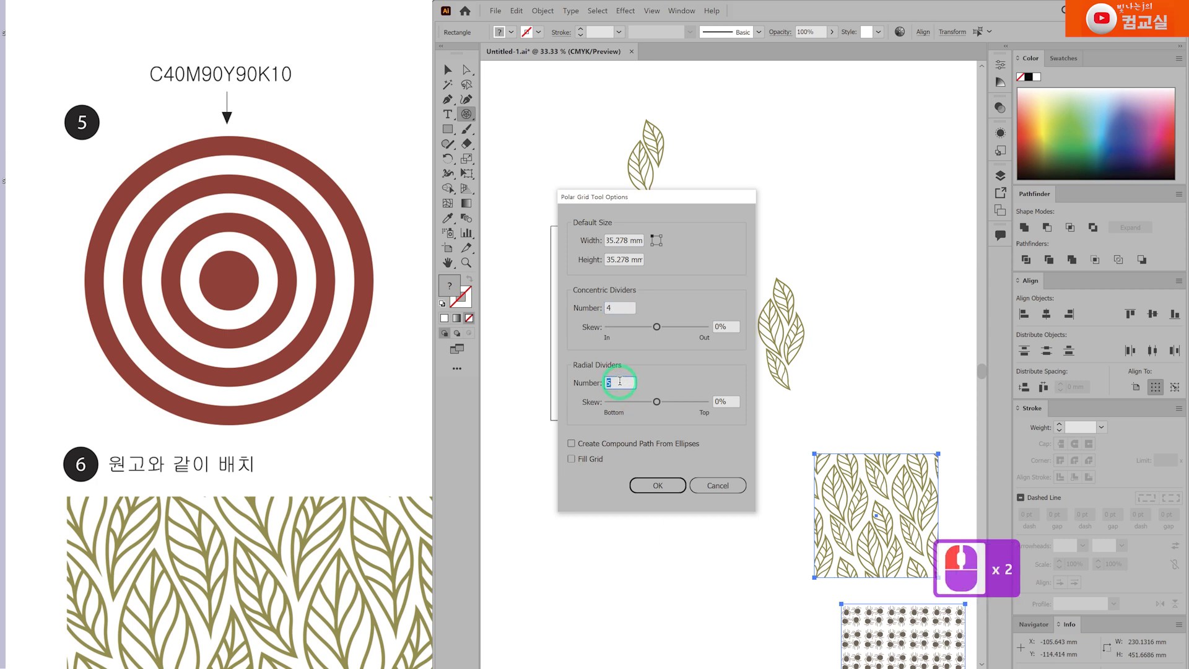
{"action": "type", "text": "0"}
{"action": "left_click", "coordinate": [658, 484]}
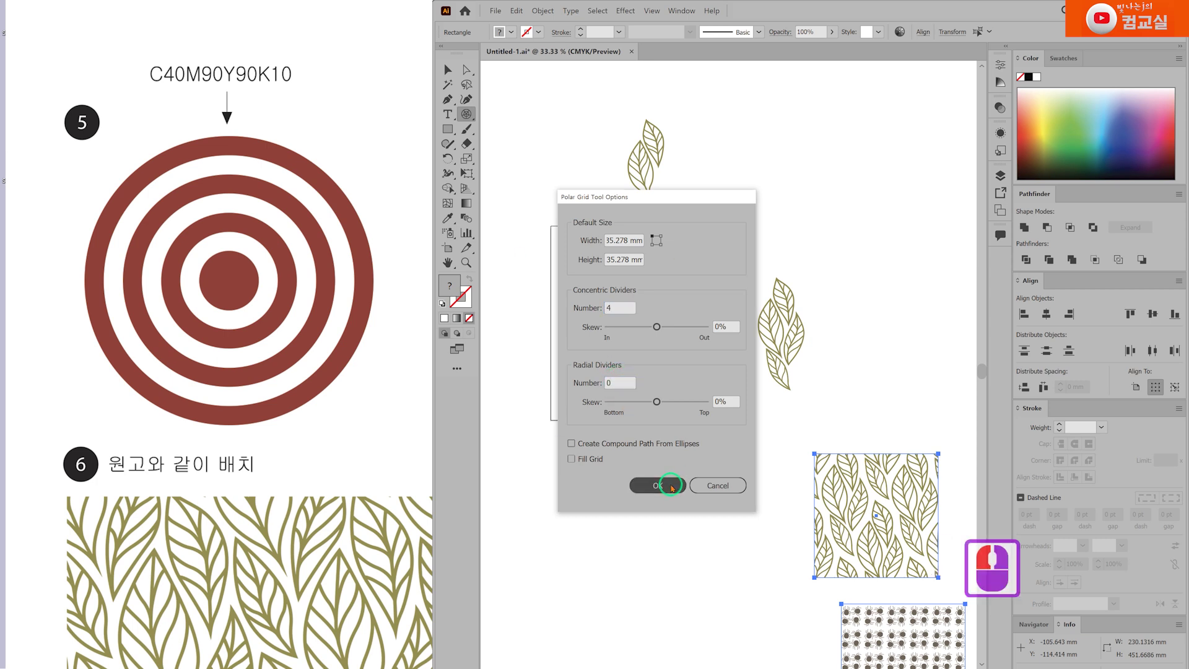
Draw a circular polar grid about 92 mm across over the upper-left part of the artboard's guide grid.
{"action": "scroll", "coordinate": [595, 265], "scroll_direction": "up", "scroll_amount": 2}
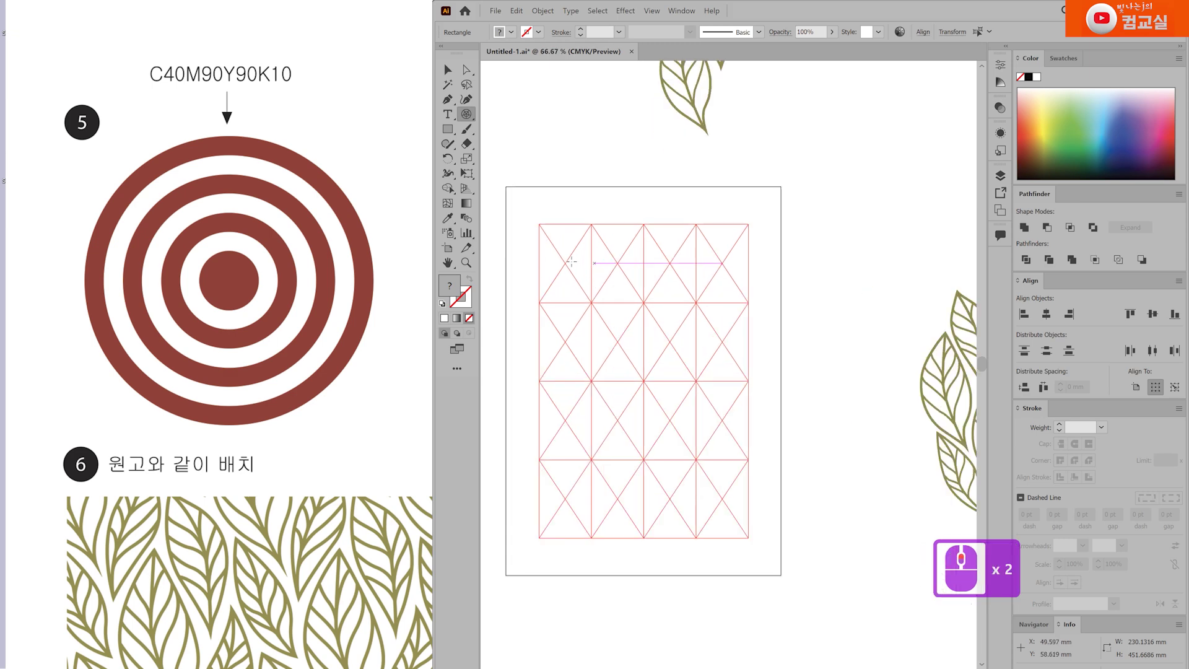
{"action": "left_click_drag", "start_coordinate": [547, 235], "coordinate": [637, 356]}
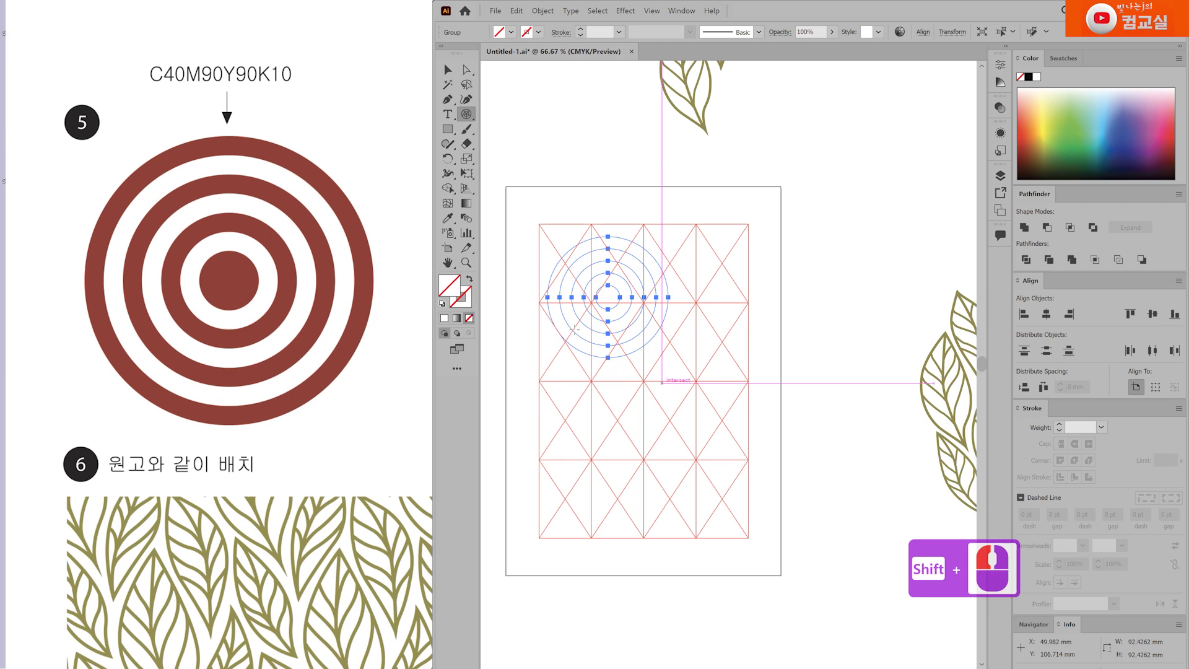
{"action": "scroll", "coordinate": [573, 332], "scroll_direction": "up", "scroll_amount": 1}
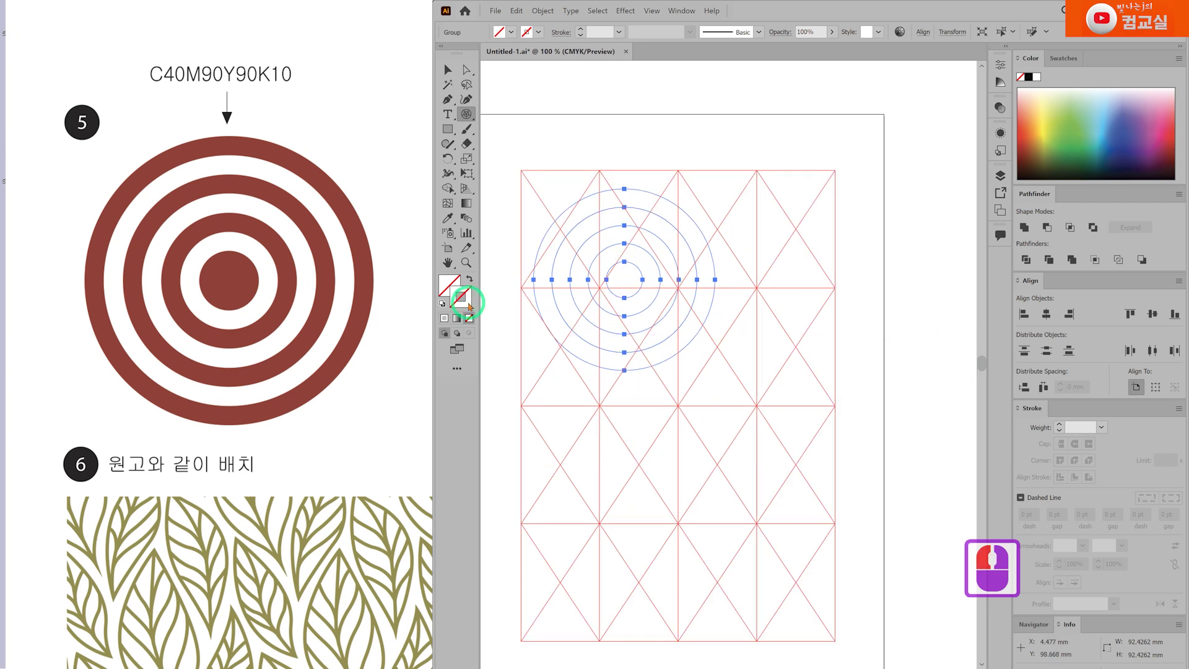
Set the concentric circles' stroke colour to C40 M90 Y90 K10.
{"action": "double_click", "coordinate": [469, 306]}
{"action": "double_click", "coordinate": [917, 369]}
{"action": "type", "text": "40"}
{"action": "key", "text": "Tab"}
{"action": "type", "text": "90"}
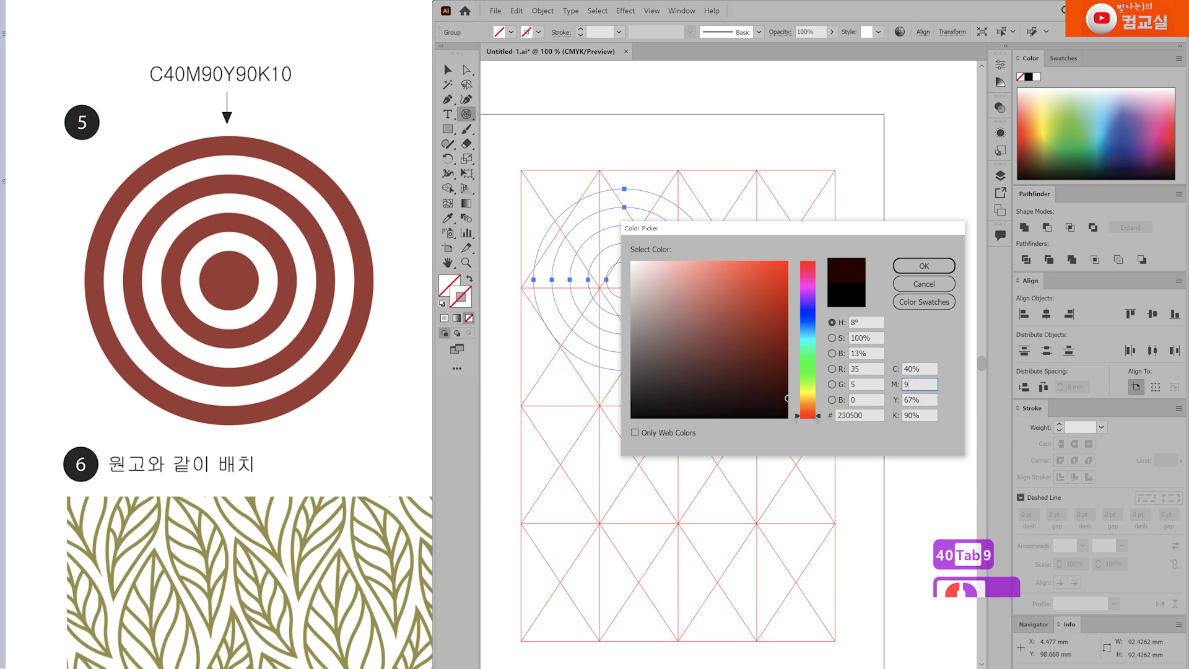
{"action": "key", "text": "Tab"}
{"action": "type", "text": "90"}
{"action": "key", "text": "Tab"}
{"action": "type", "text": "10"}
{"action": "key", "text": "Return"}
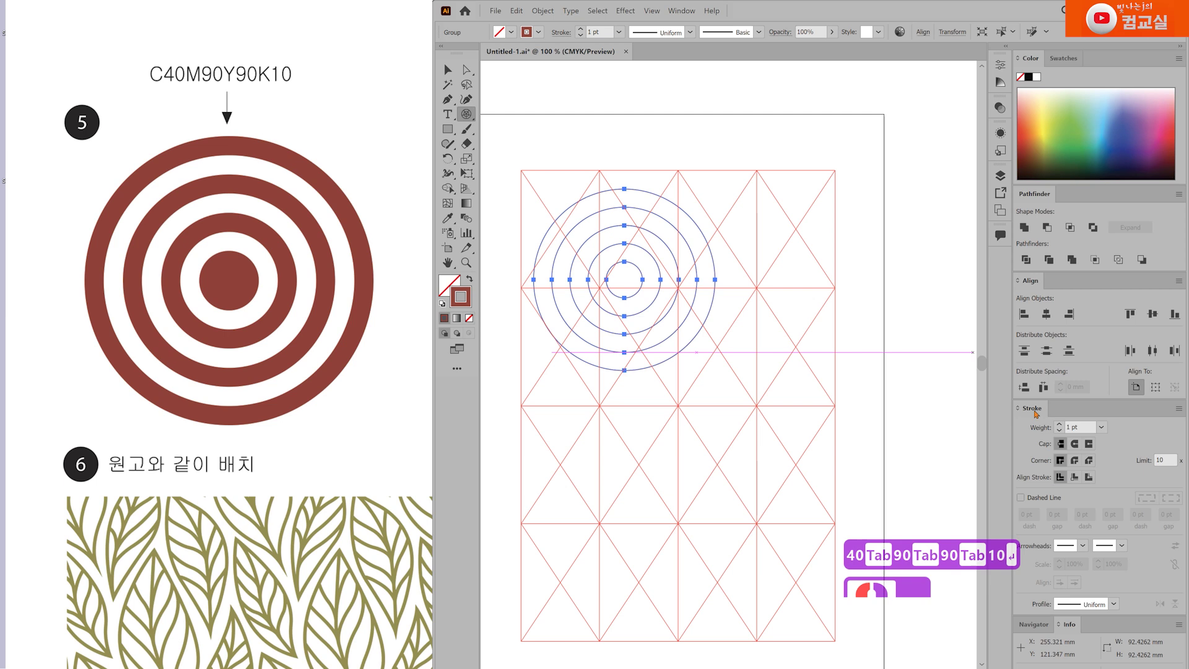
Set the concentric circles' stroke weight to 13 pt and deselect them.
{"action": "left_click", "coordinate": [1059, 425]}
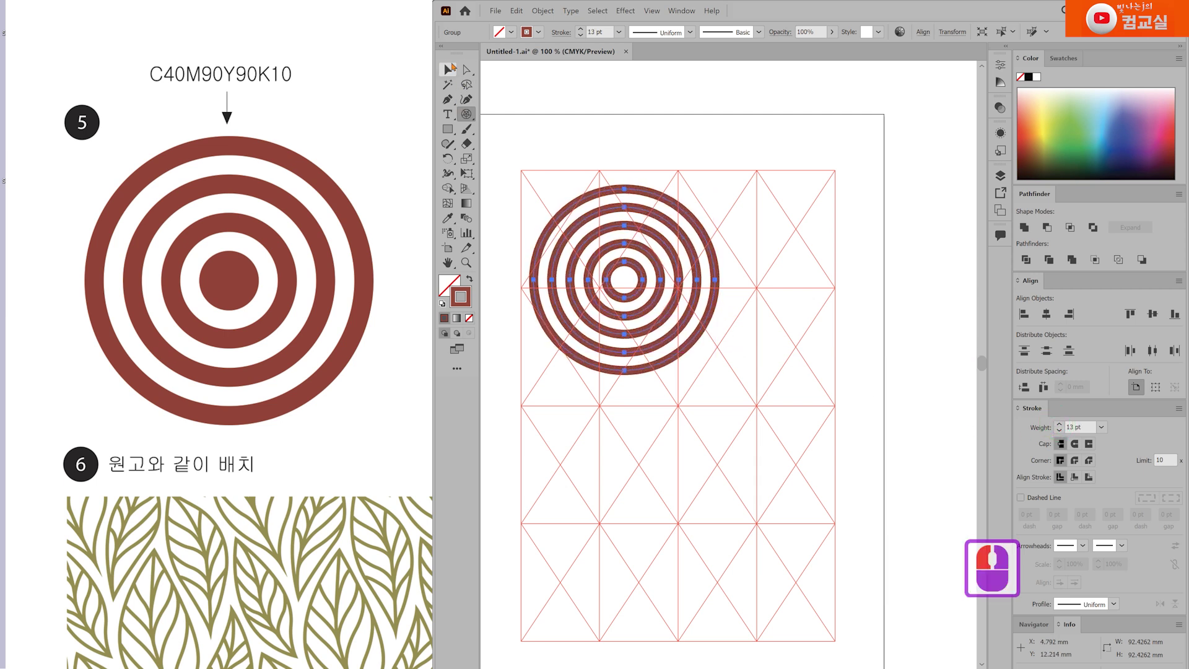
{"action": "key", "text": "v"}
{"action": "left_click", "coordinate": [670, 430]}
Ungroup the concentric circles twice so that each ring is a separate path.
{"action": "left_click", "coordinate": [653, 372]}
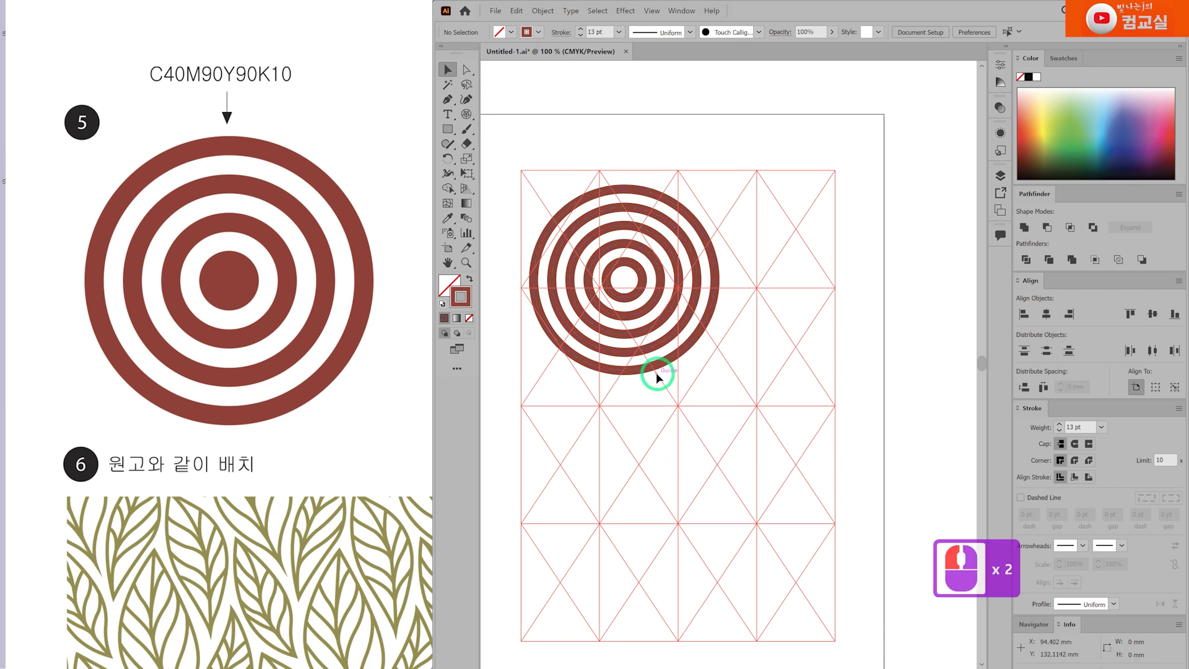
{"action": "right_click", "coordinate": [652, 371]}
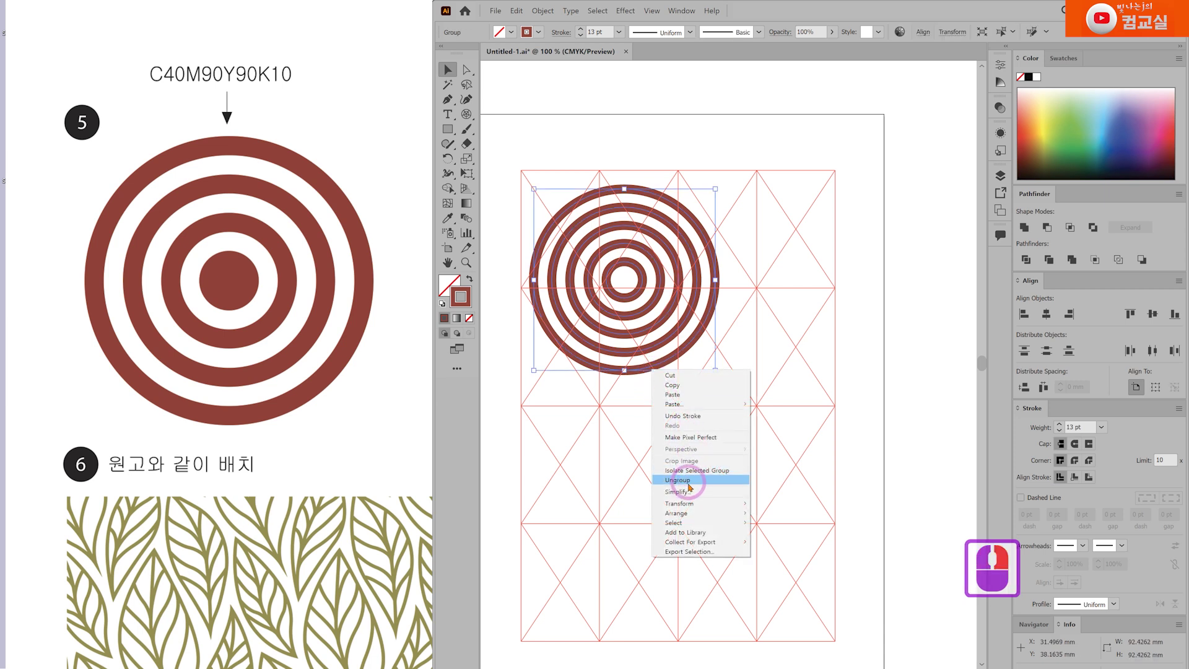
{"action": "left_click", "coordinate": [695, 481]}
{"action": "left_click", "coordinate": [647, 379]}
{"action": "right_click", "coordinate": [645, 366]}
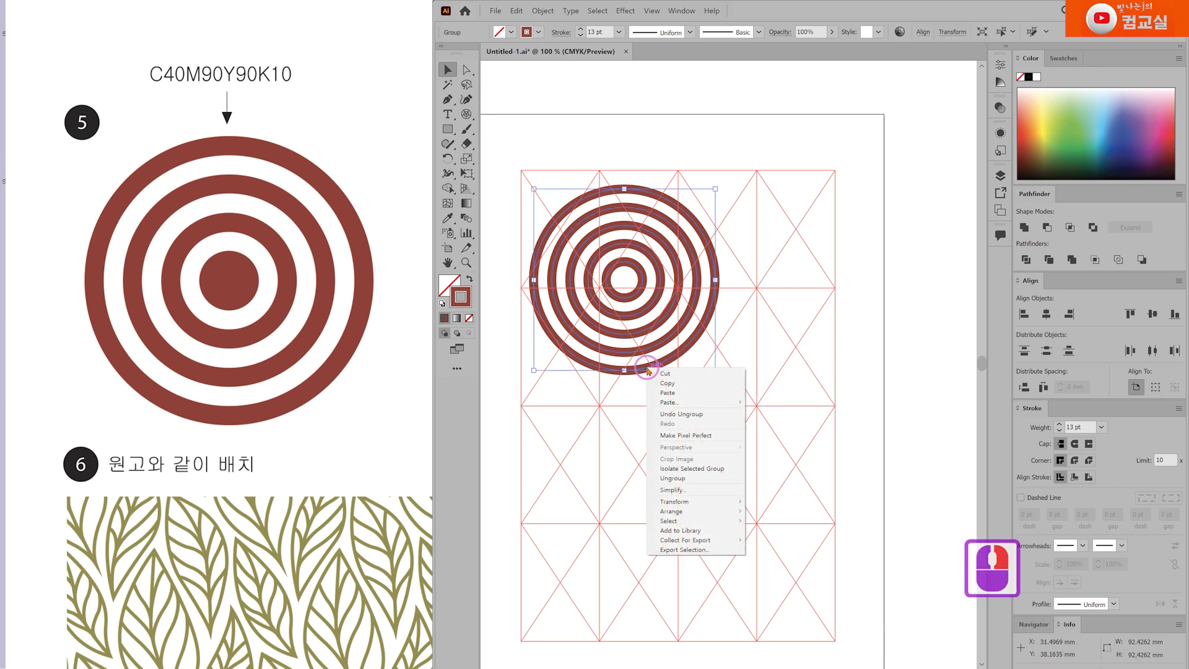
{"action": "left_click", "coordinate": [666, 478]}
Delete the outermost ring of the target.
{"action": "left_click", "coordinate": [636, 371]}
{"action": "left_click", "coordinate": [677, 436]}
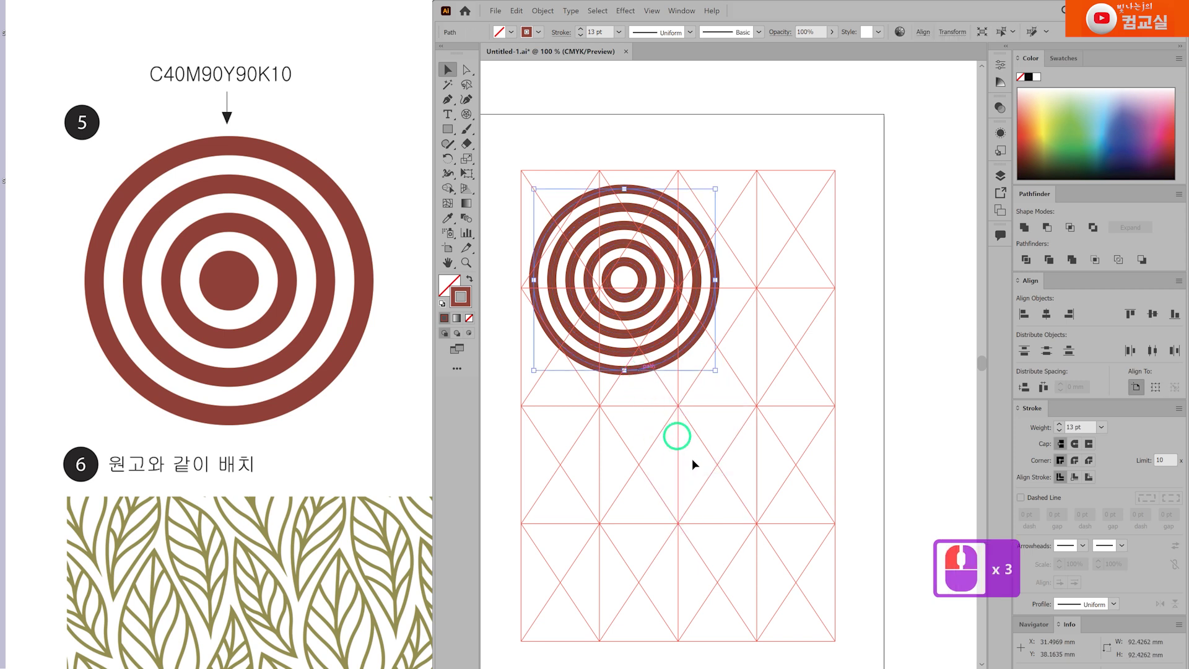
{"action": "key", "text": "Delete"}
Shift the remaining rings slightly and set their stroke weight to 14 pt.
{"action": "left_click", "coordinate": [554, 215]}
{"action": "left_click_drag", "start_coordinate": [555, 215], "coordinate": [698, 419]}
{"action": "mouse_move", "coordinate": [666, 345]}
{"action": "left_mouse_down"}
{"action": "mouse_move", "coordinate": [685, 341]}
{"action": "mouse_move", "coordinate": [669, 344]}
{"action": "left_mouse_up"}
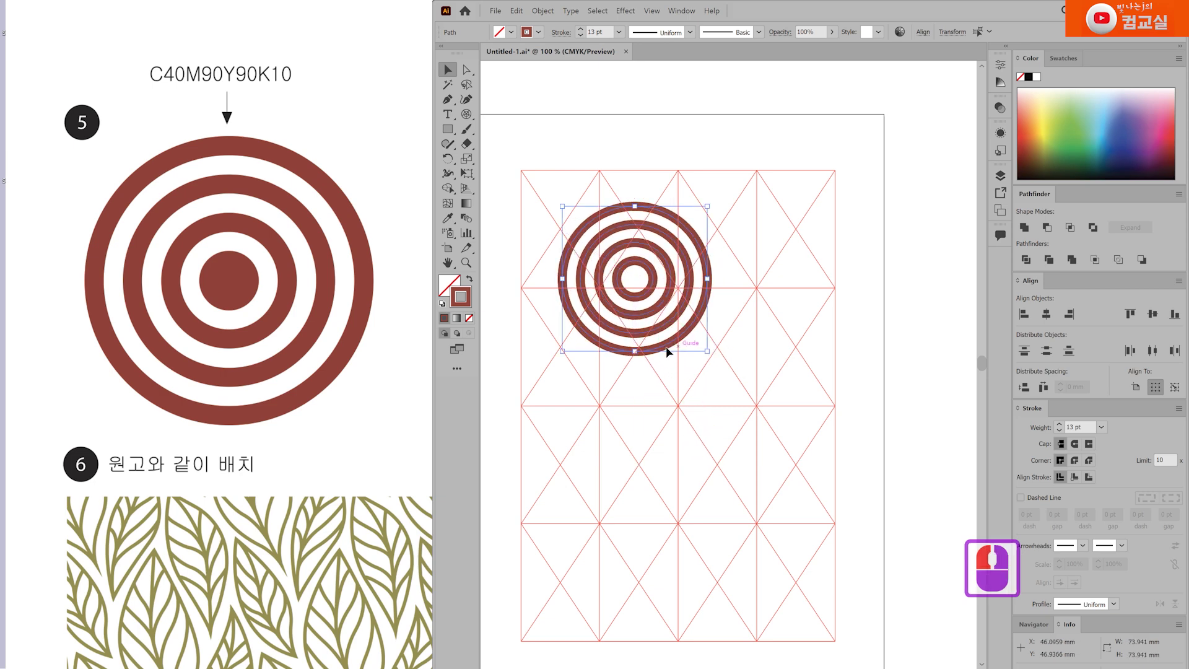
{"action": "scroll", "coordinate": [618, 301], "scroll_direction": "up", "scroll_amount": 1}
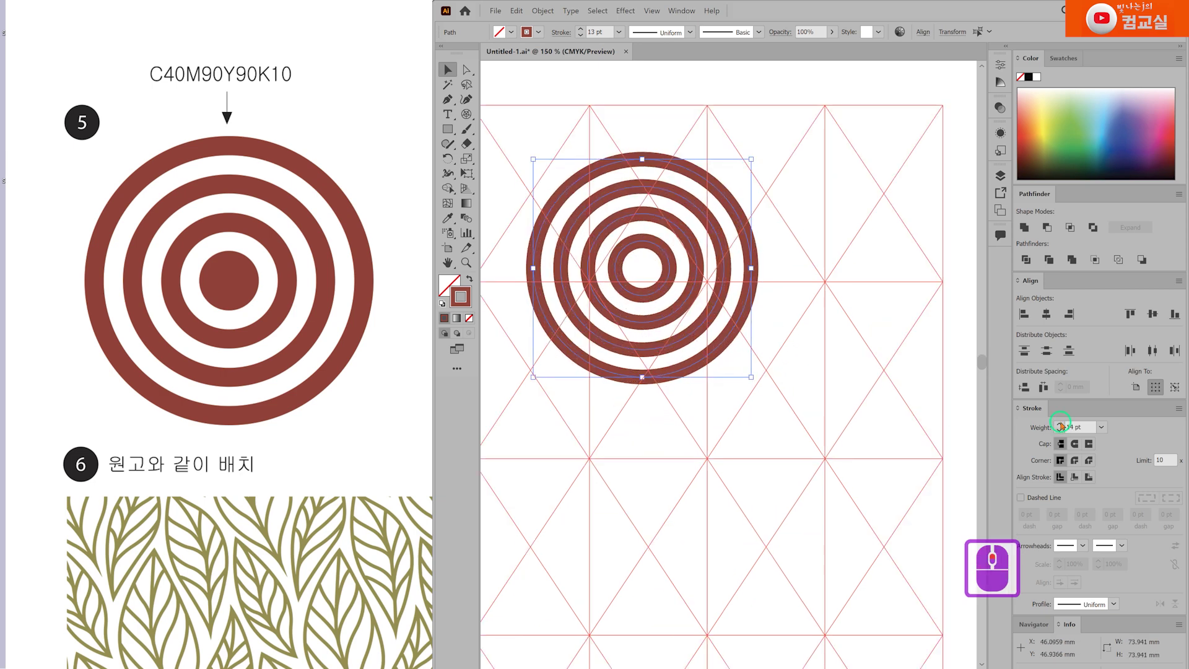
{"action": "left_click", "coordinate": [686, 455]}
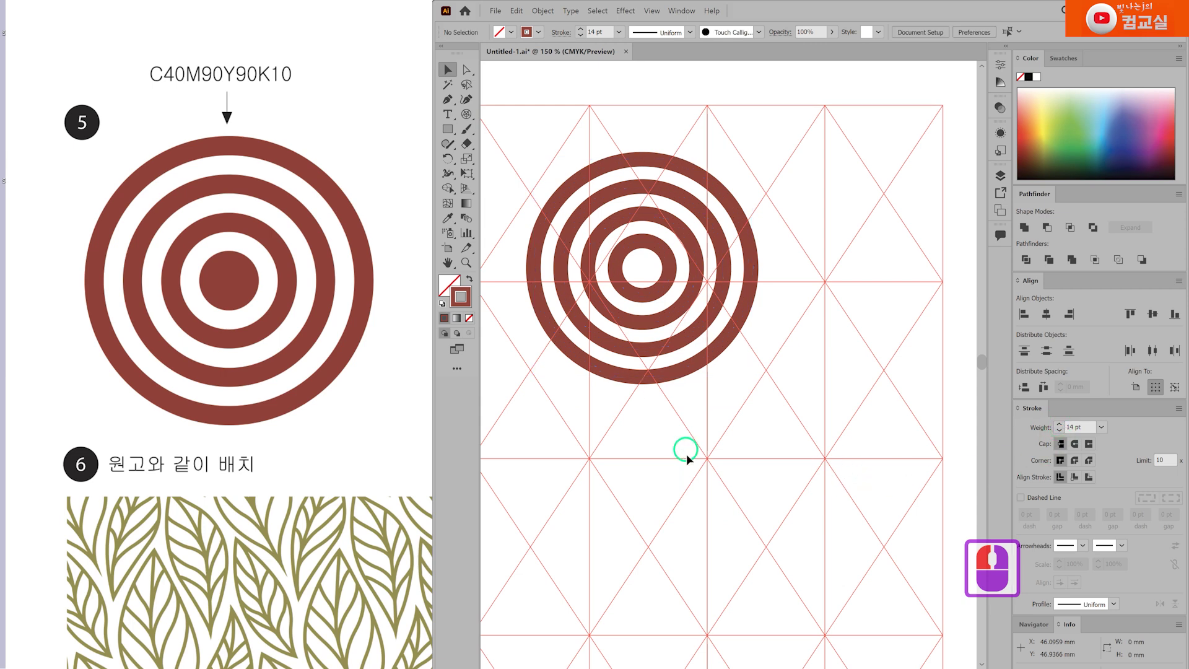
Scale all the rings proportionally to about 78.66 mm across and nudge them slightly upward.
{"action": "scroll", "coordinate": [601, 356], "scroll_direction": "down", "scroll_amount": 1}
{"action": "scroll", "coordinate": [561, 272], "scroll_direction": "up", "scroll_amount": 1}
{"action": "left_click_drag", "start_coordinate": [547, 210], "coordinate": [823, 517]}
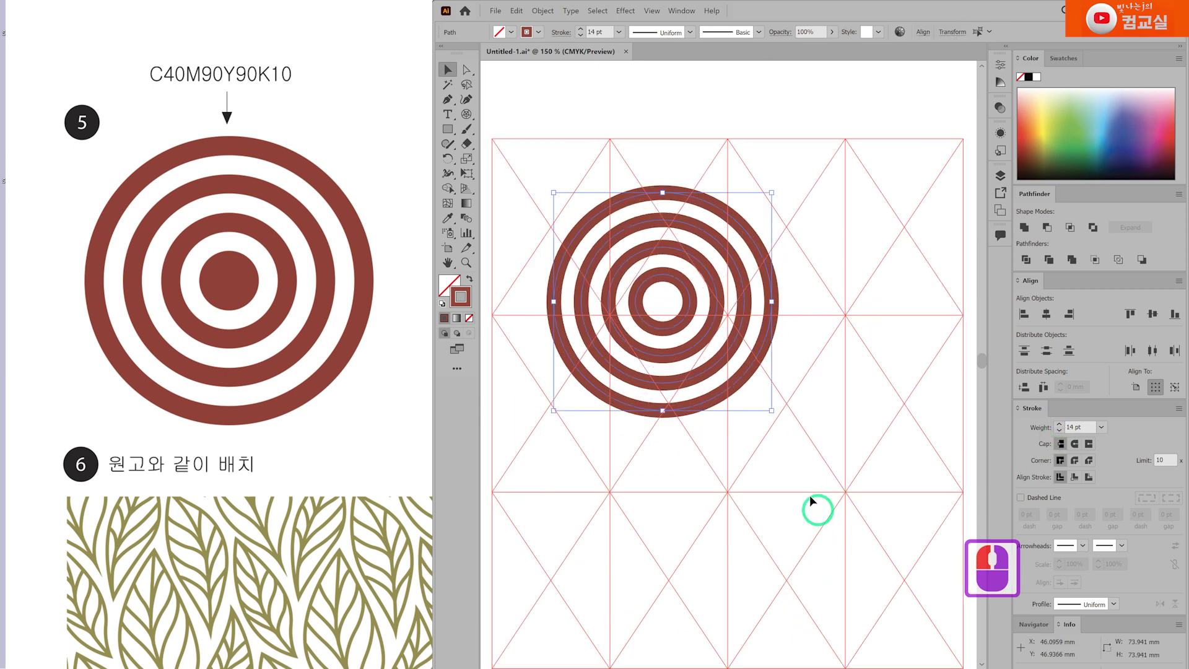
{"action": "left_click_drag", "start_coordinate": [771, 408], "coordinate": [785, 424]}
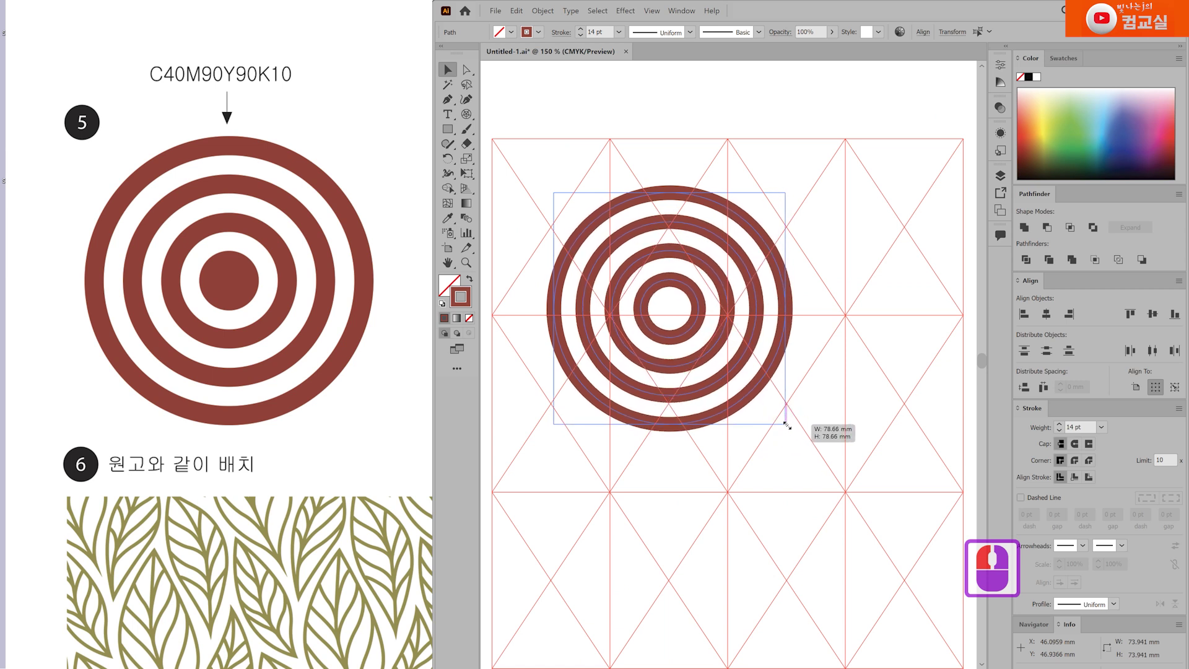
{"action": "left_click_drag", "start_coordinate": [704, 366], "coordinate": [696, 353]}
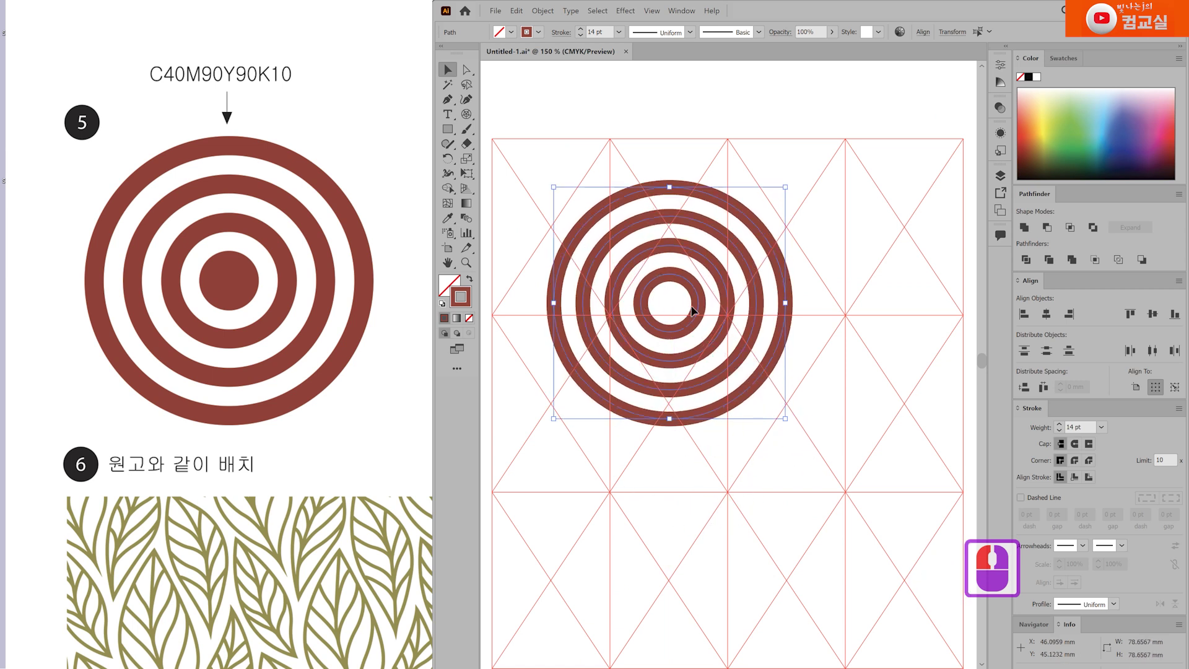
Try swapping the fill and stroke of the innermost circle, and undo the swap.
{"action": "scroll", "coordinate": [659, 287], "scroll_direction": "up", "scroll_amount": 1}
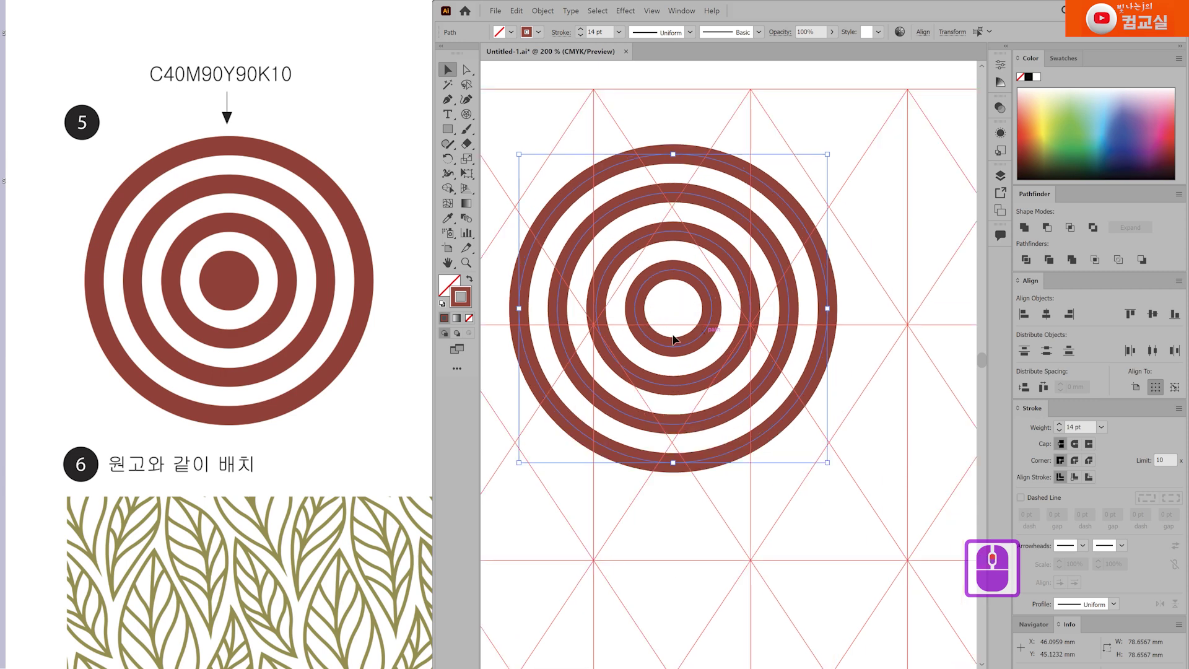
{"action": "left_click", "coordinate": [693, 474]}
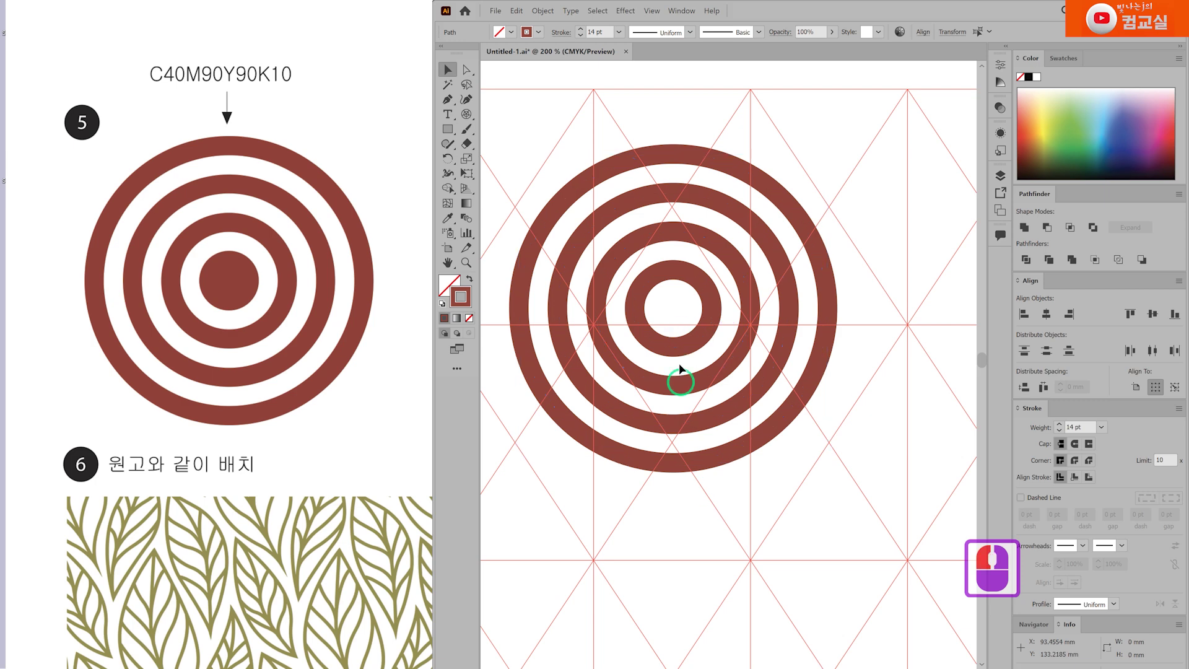
{"action": "double_click", "coordinate": [679, 354]}
{"action": "left_click", "coordinate": [479, 286]}
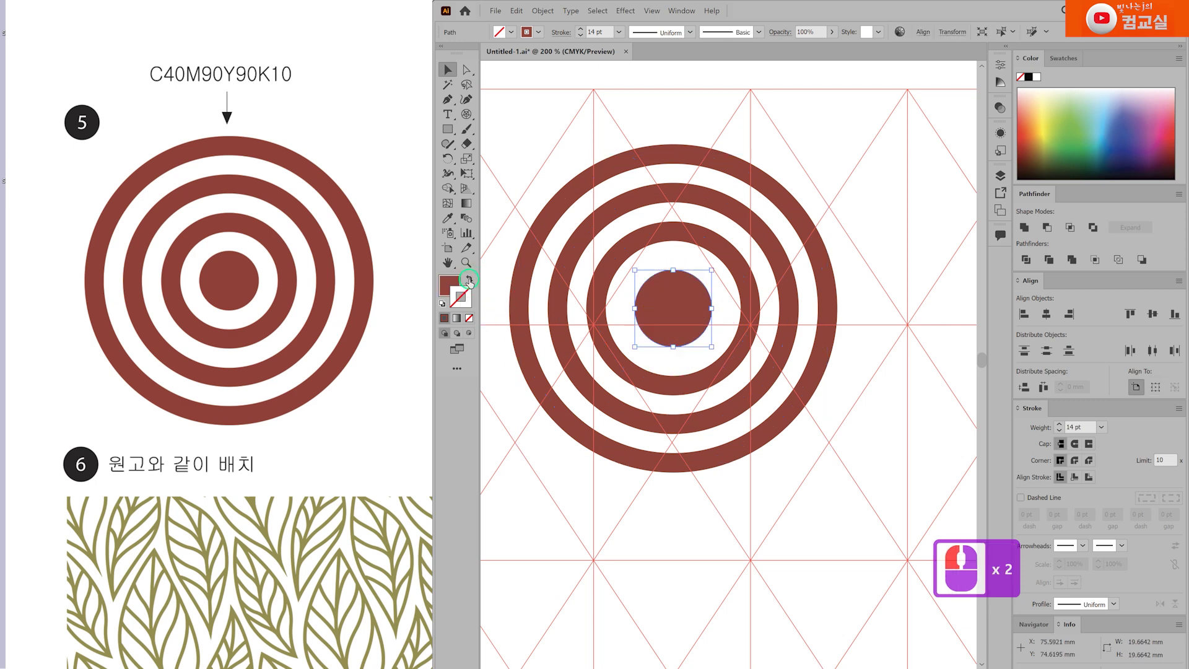
{"action": "scroll", "coordinate": [632, 245], "scroll_direction": "up", "scroll_amount": 1}
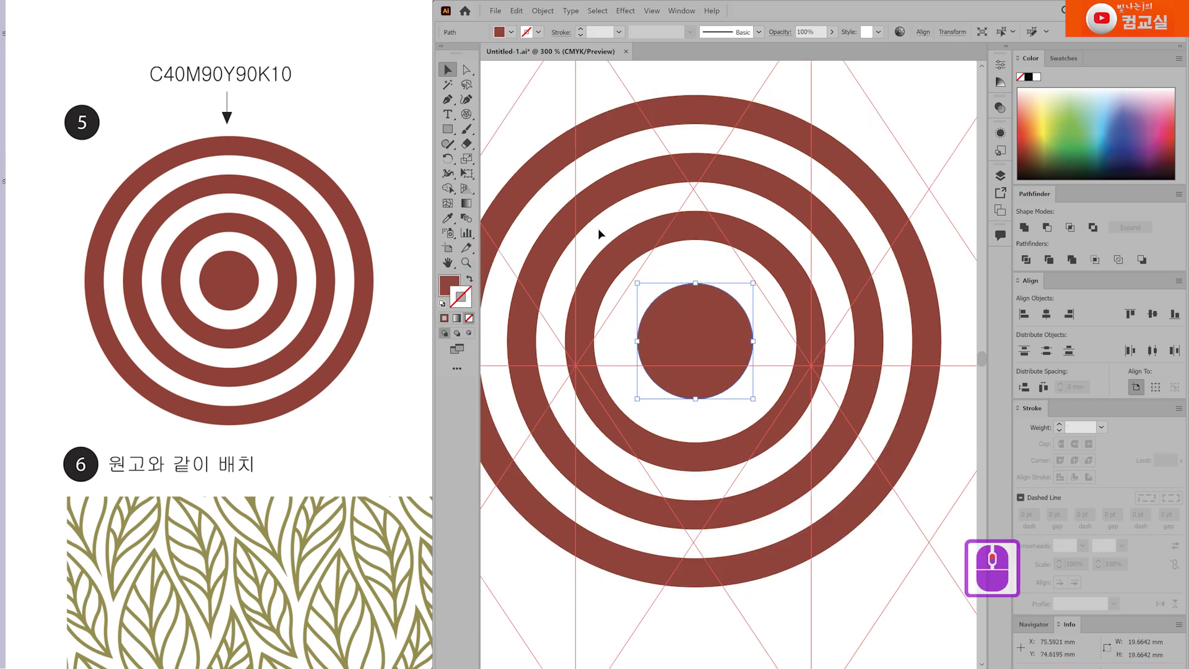
{"action": "key", "text": "ctrl+z"}
Align the stroke of all the rings to the inside of their paths.
{"action": "scroll", "coordinate": [699, 281], "scroll_direction": "down", "scroll_amount": 3}
{"action": "left_click_drag", "start_coordinate": [604, 213], "coordinate": [796, 451]}
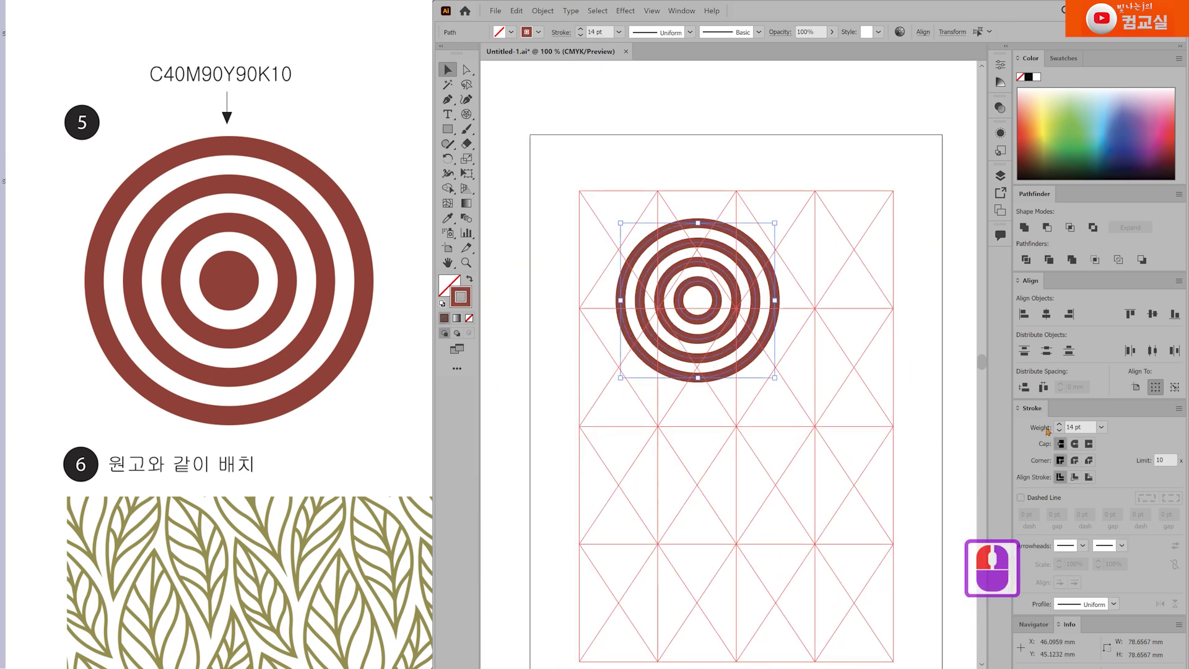
{"action": "left_click", "coordinate": [1075, 477]}
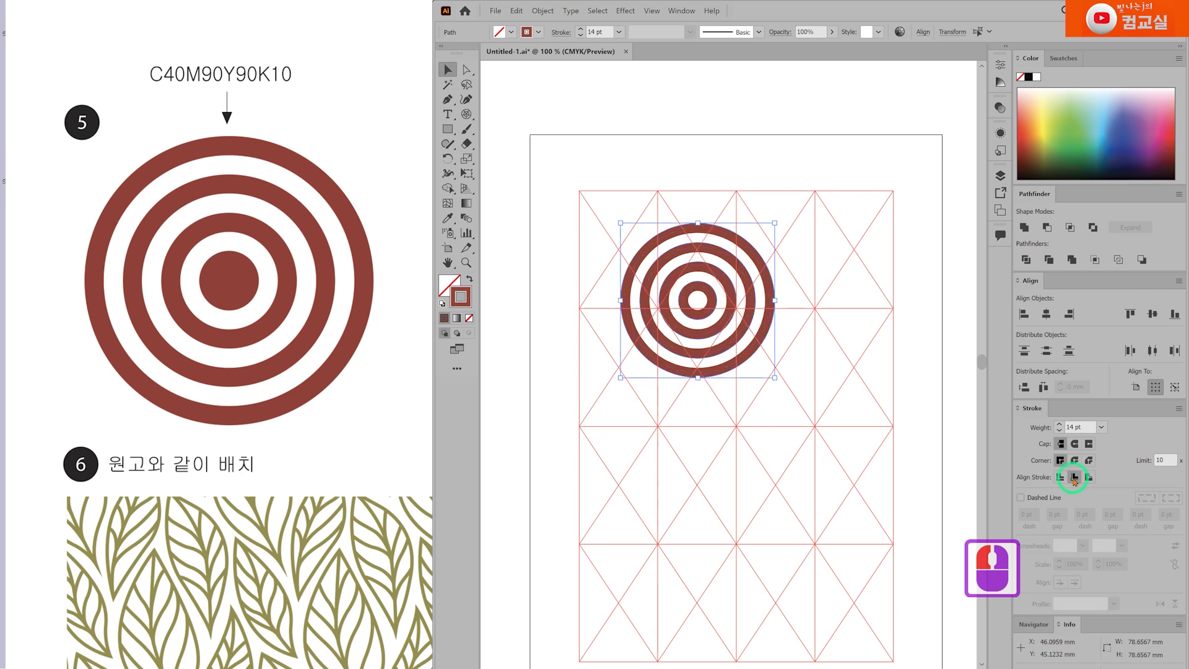
{"action": "scroll", "coordinate": [717, 304], "scroll_direction": "up", "scroll_amount": 1}
{"action": "scroll", "coordinate": [715, 303], "scroll_direction": "up", "scroll_amount": 3}
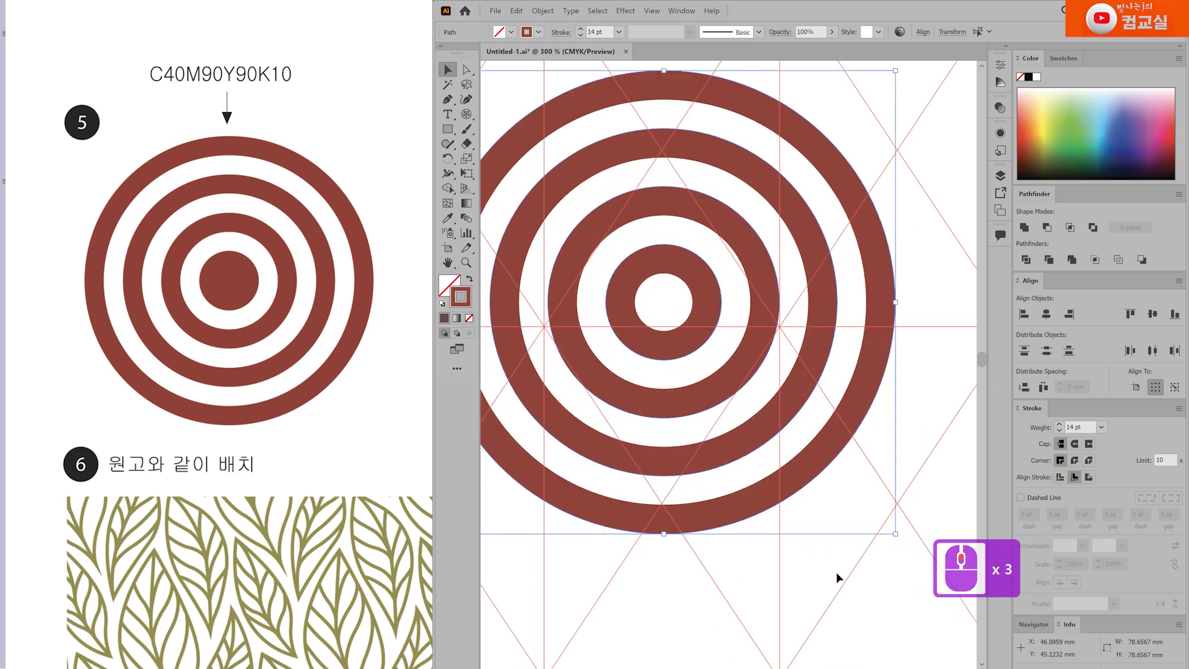
Swap the fill and stroke of the innermost circle to make it a solid red disc.
{"action": "left_click", "coordinate": [663, 346]}
{"action": "left_click", "coordinate": [663, 340]}
{"action": "scroll", "coordinate": [663, 334], "scroll_direction": "down", "scroll_amount": 2}
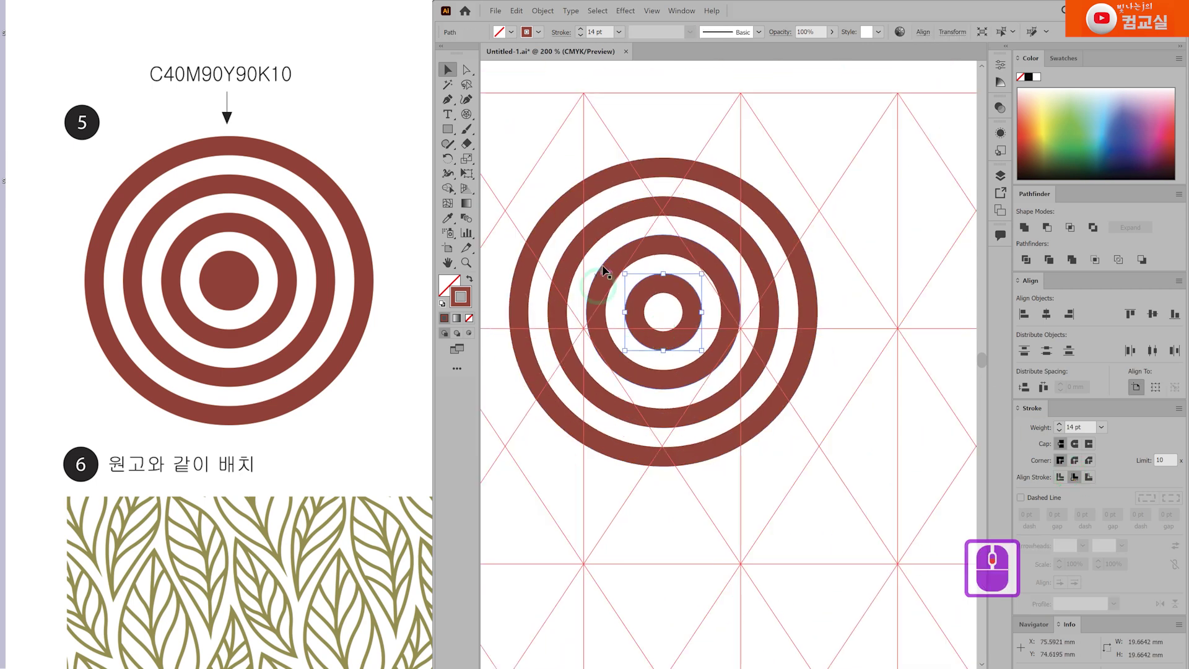
{"action": "left_click", "coordinate": [469, 280]}
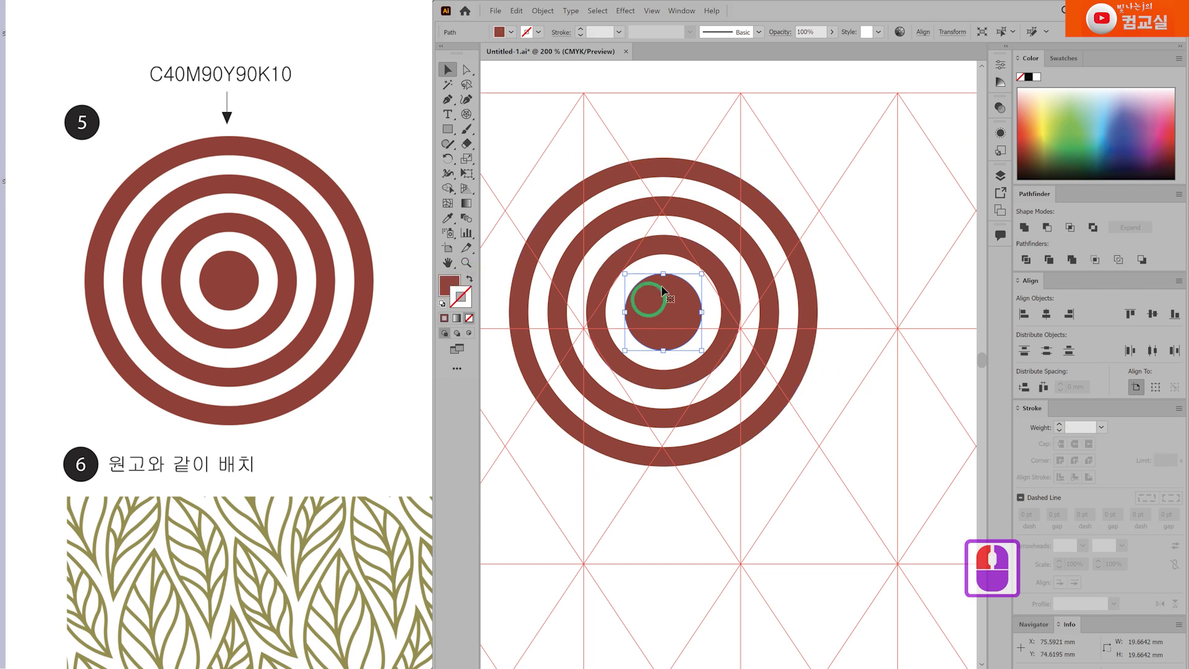
{"action": "left_click", "coordinate": [716, 517]}
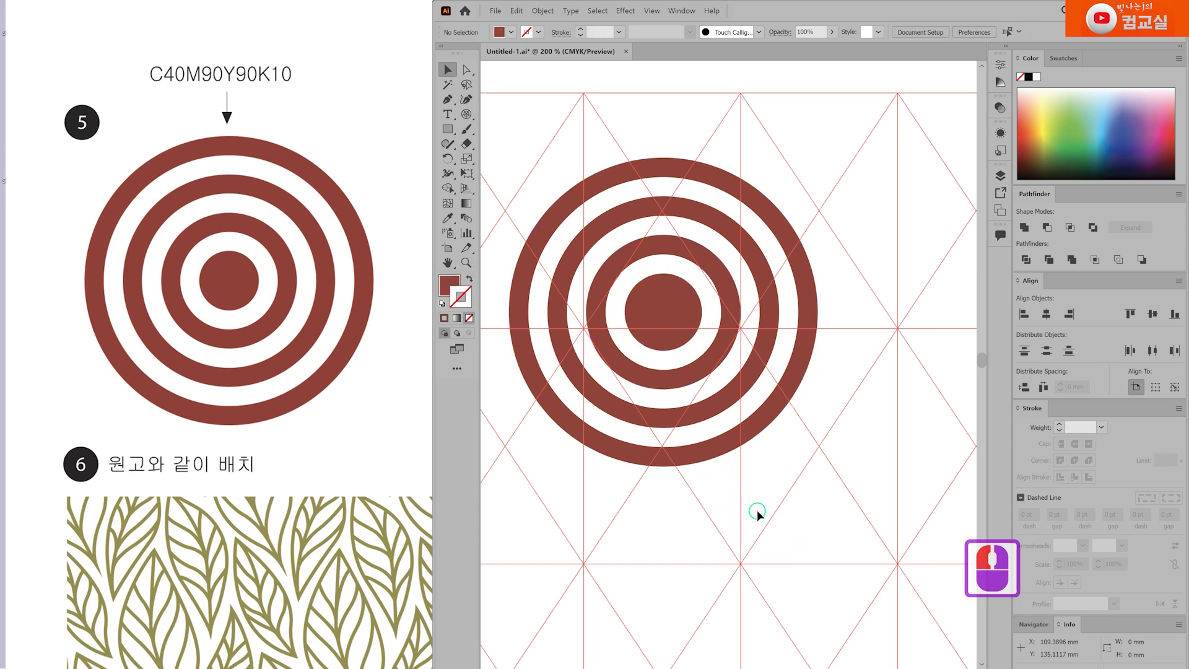
Scale the whole target up slightly in proportion and move it straight up by about 5 mm.
{"action": "left_click_drag", "start_coordinate": [556, 136], "coordinate": [775, 485]}
{"action": "scroll", "coordinate": [750, 441], "scroll_direction": "down", "scroll_amount": 1}
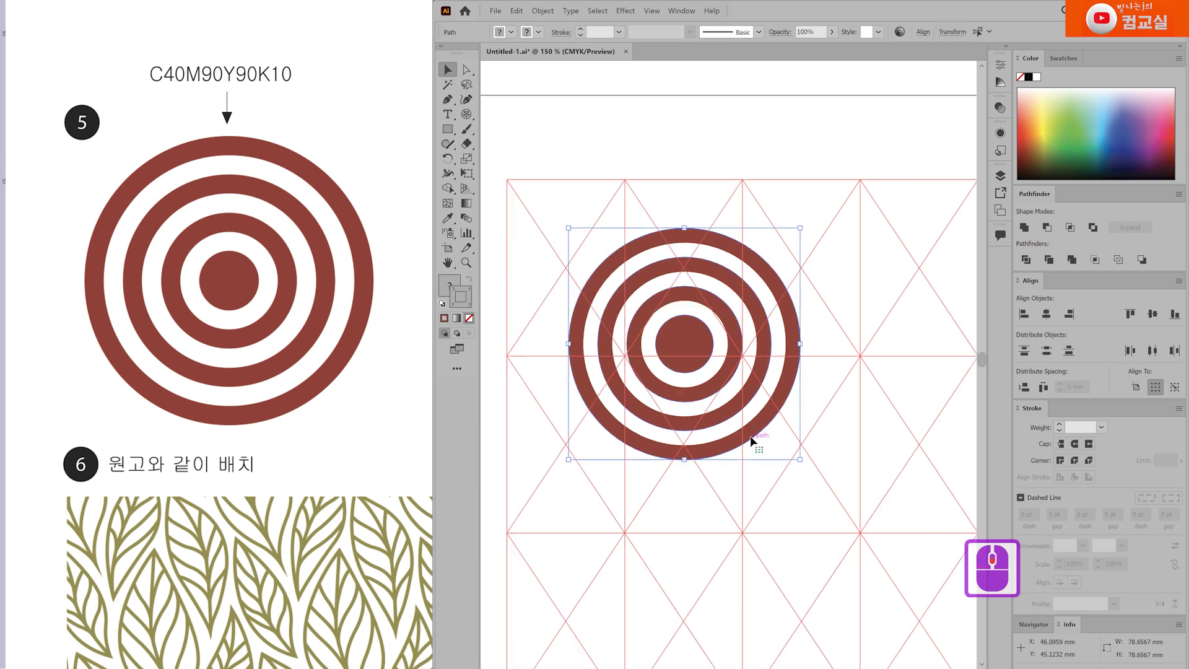
{"action": "left_click_drag", "start_coordinate": [800, 460], "coordinate": [808, 468]}
{"action": "left_click_drag", "start_coordinate": [749, 441], "coordinate": [748, 425]}
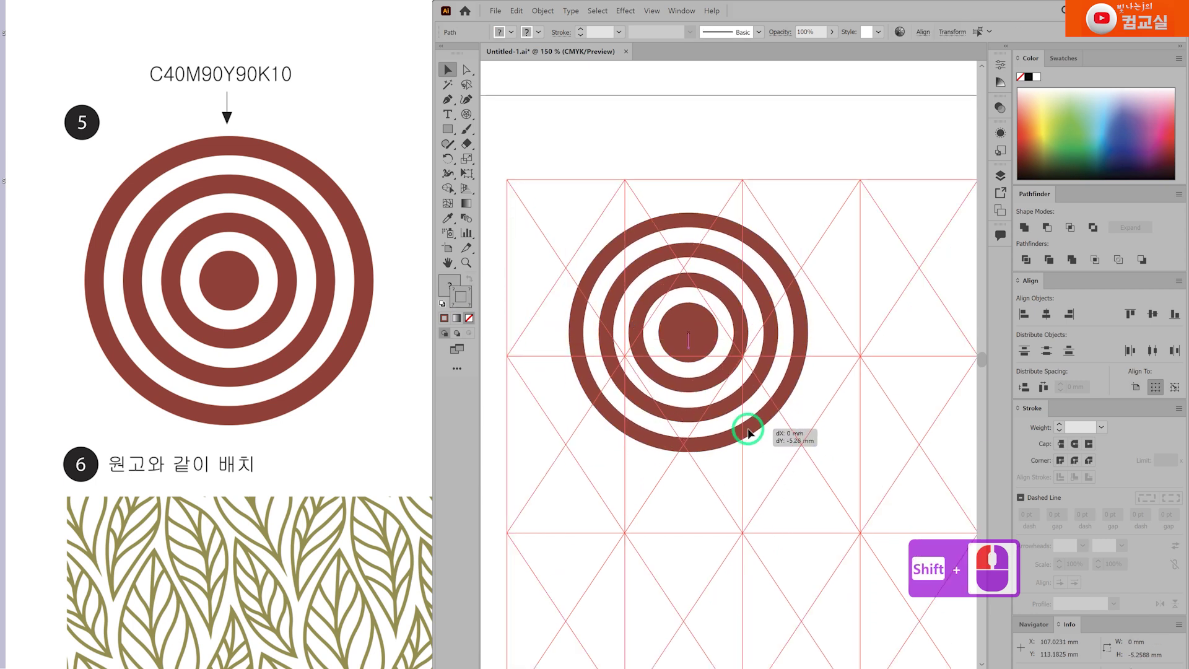
{"action": "double_click", "coordinate": [759, 517]}
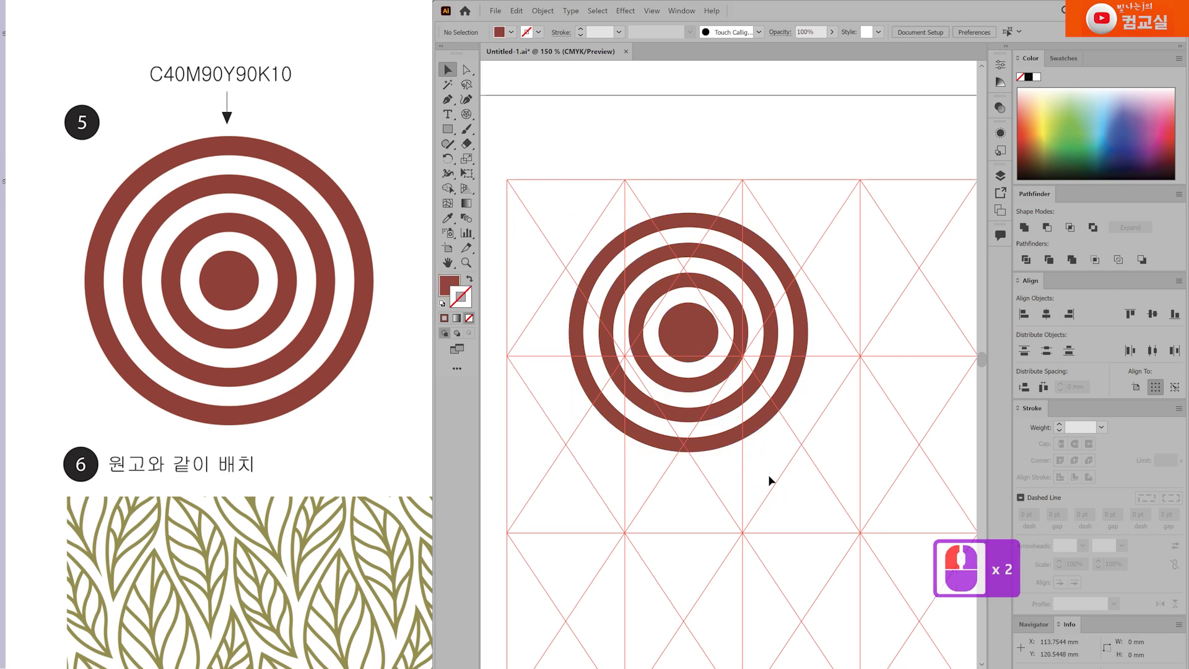
Move the large tick illustration diagonally down and across the canvas, closer to the poster artboard.
{"action": "left_click", "coordinate": [206, 302]}
{"action": "scroll", "coordinate": [313, 345], "scroll_direction": "up", "scroll_amount": 10}
{"action": "scroll", "coordinate": [265, 378], "scroll_direction": "up", "scroll_amount": 3}
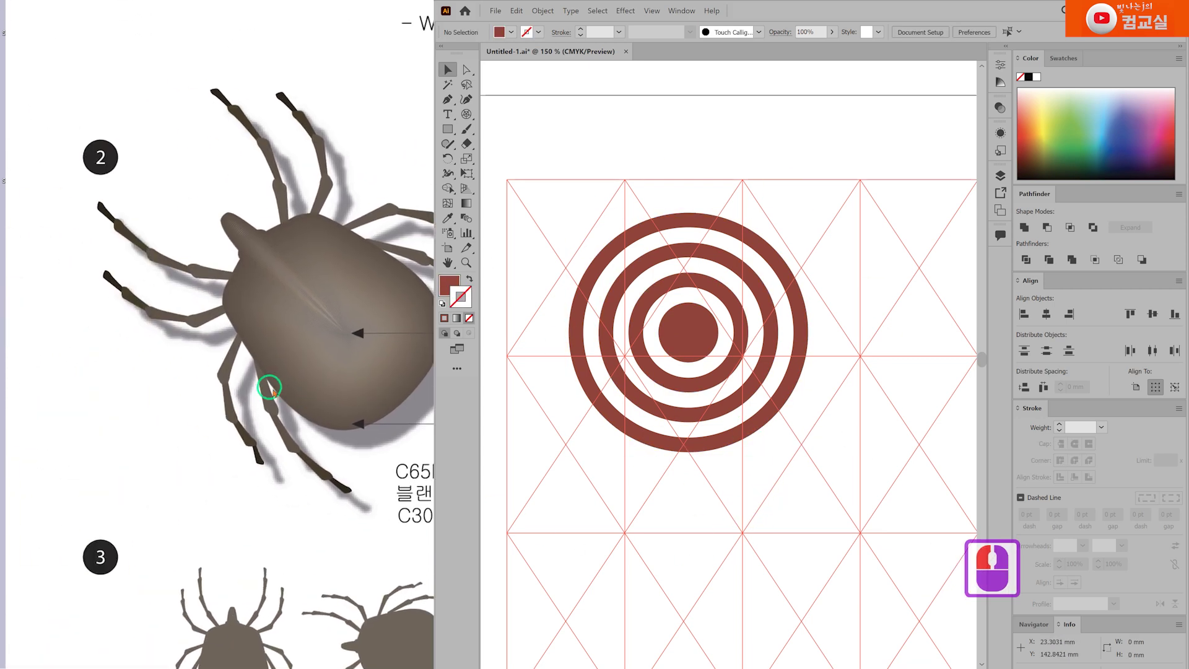
{"action": "scroll", "coordinate": [676, 501], "scroll_direction": "down", "scroll_amount": 3}
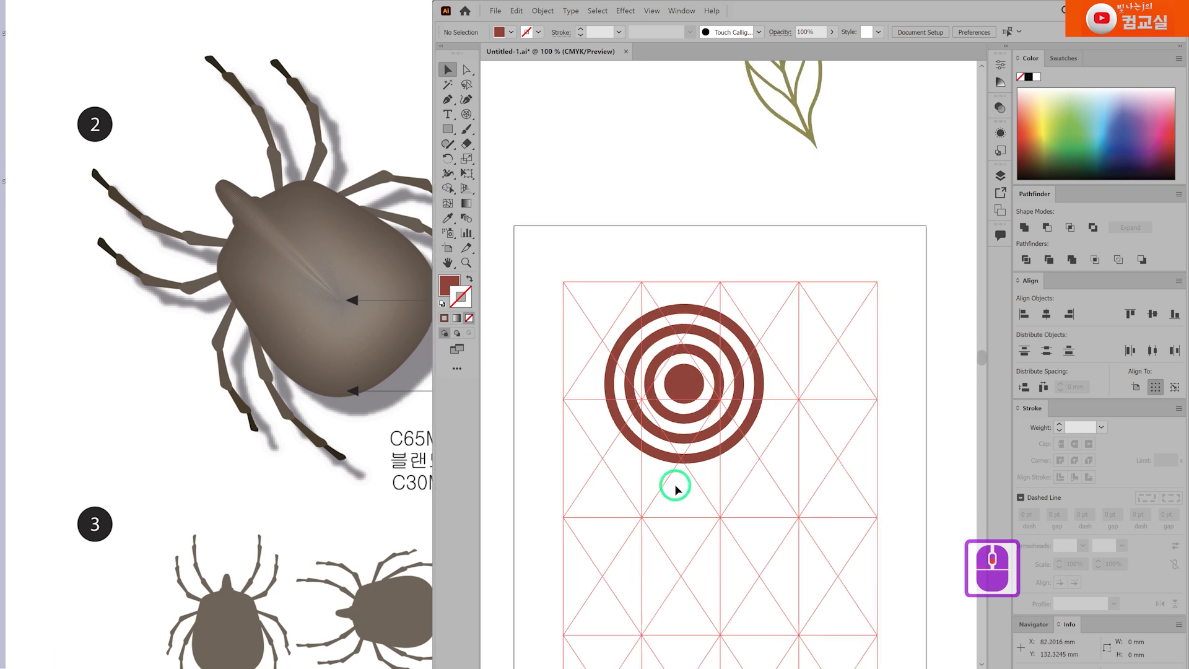
{"action": "scroll", "coordinate": [619, 402], "scroll_direction": "left", "scroll_amount": 6}
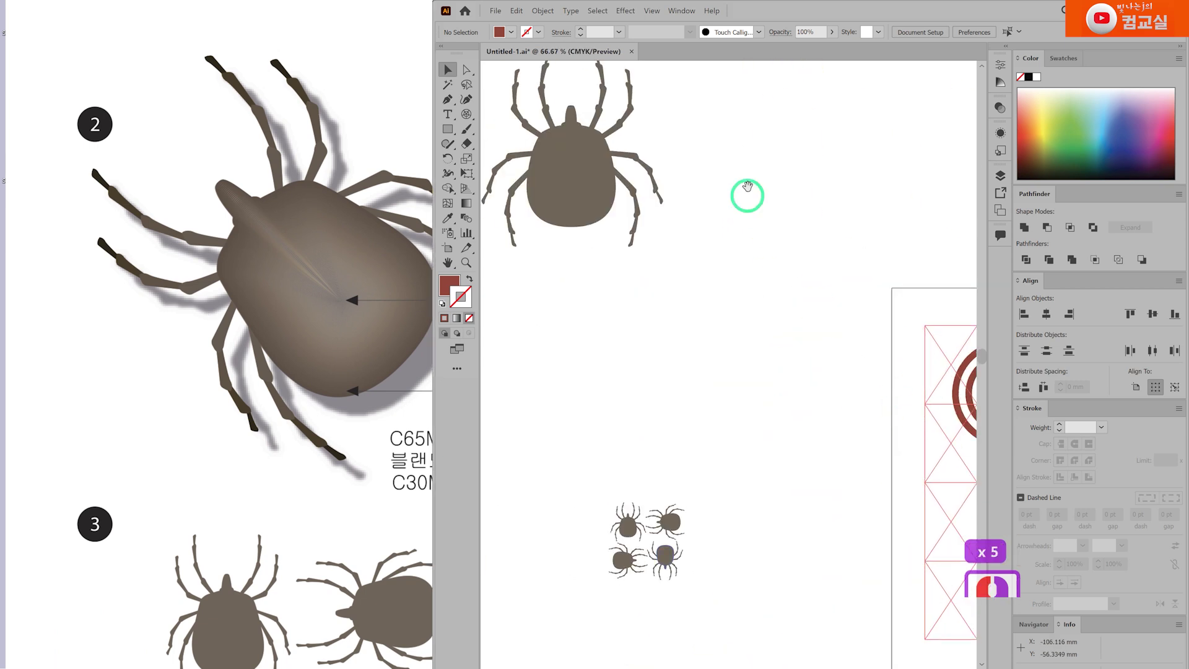
{"action": "scroll", "coordinate": [780, 248], "scroll_direction": "up", "scroll_amount": 1}
{"action": "left_click", "coordinate": [703, 314]}
{"action": "scroll", "coordinate": [756, 427], "scroll_direction": "right", "scroll_amount": 2}
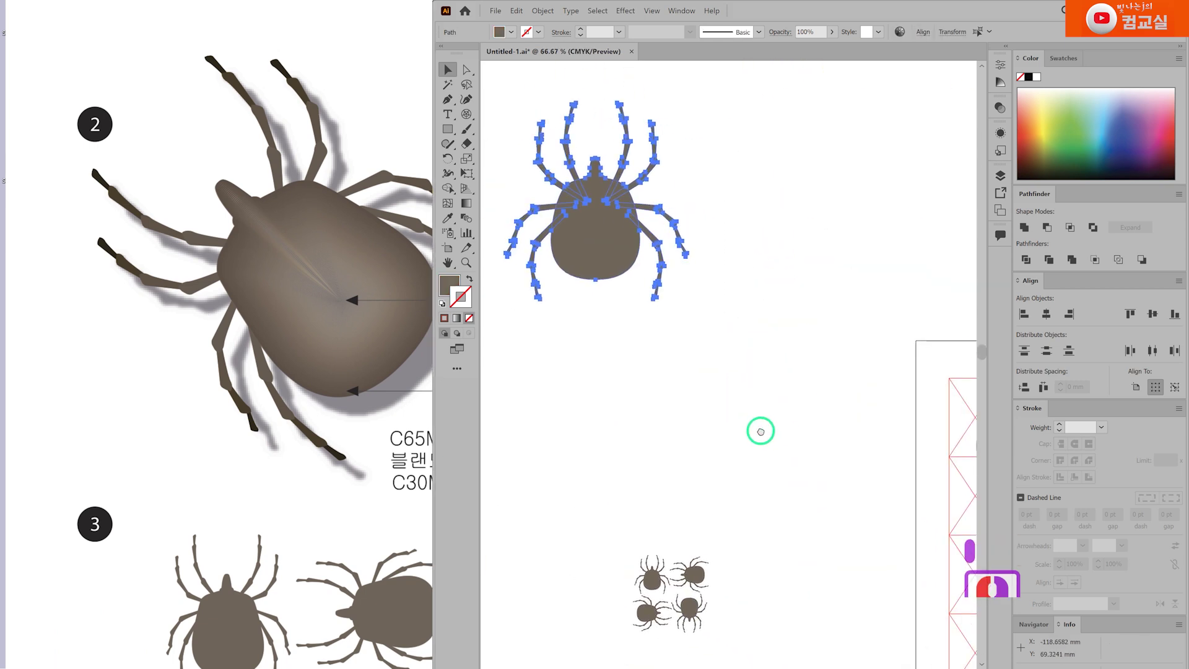
{"action": "left_click_drag", "start_coordinate": [603, 233], "coordinate": [737, 356]}
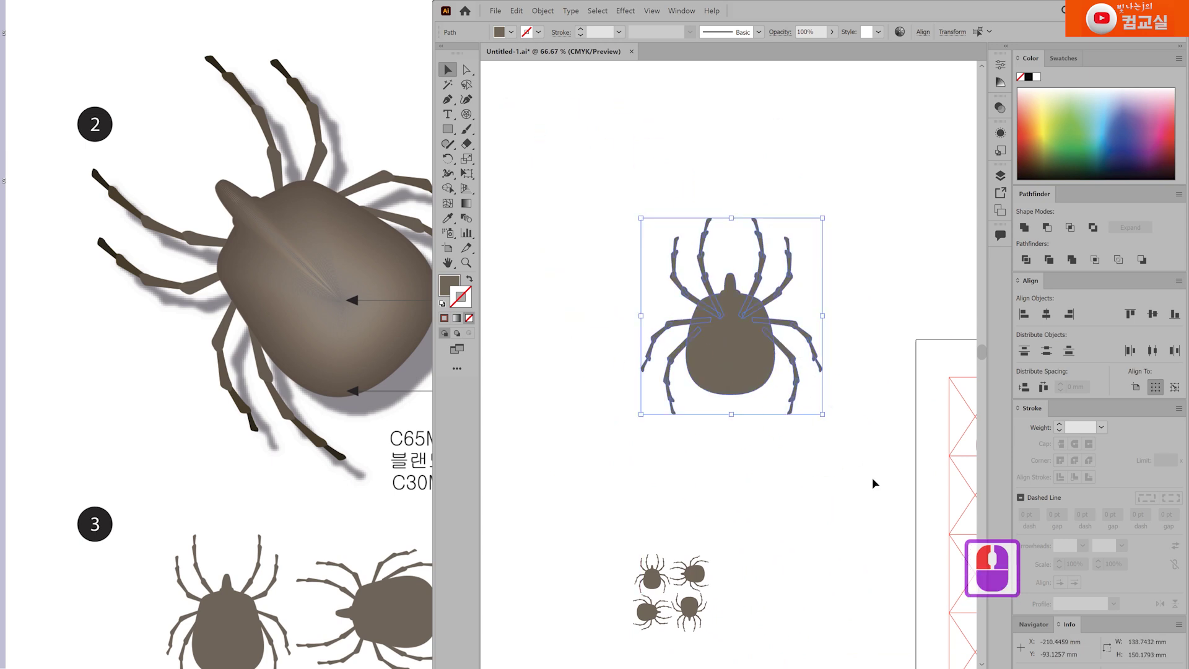
{"action": "scroll", "coordinate": [873, 483], "scroll_direction": "right", "scroll_amount": 3}
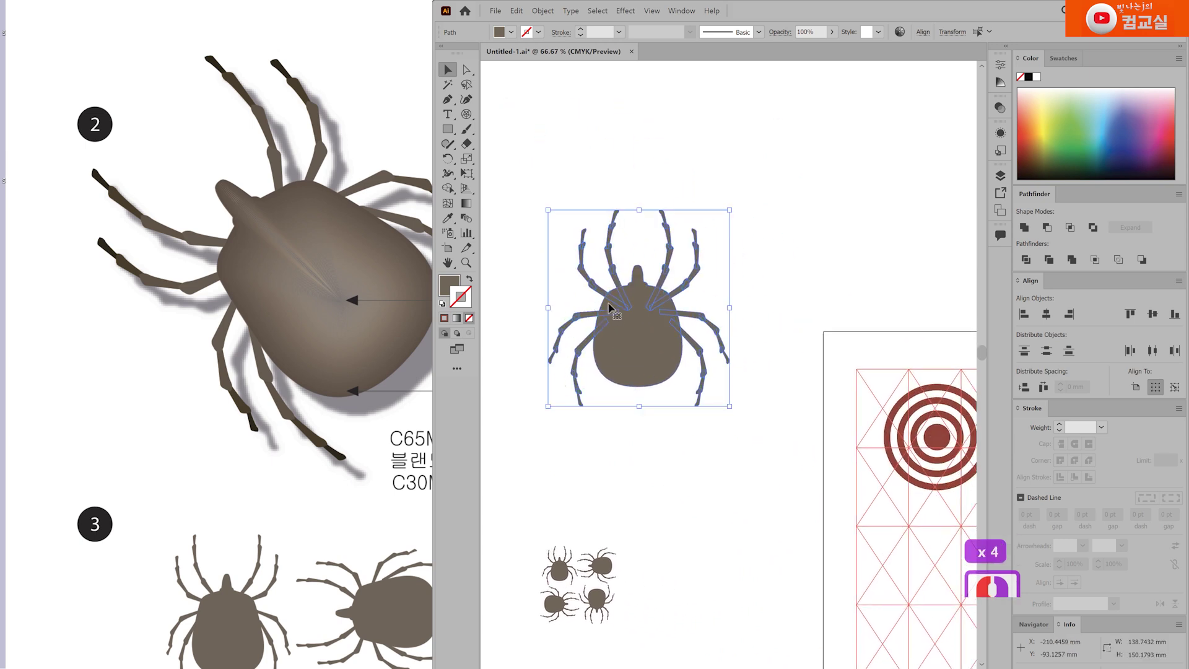
Examine the shaded tick in section 2 of the worksheet together with its colour values and blend note.
{"action": "scroll", "coordinate": [615, 313], "scroll_direction": "up", "scroll_amount": 1}
{"action": "left_click", "coordinate": [695, 511]}
{"action": "double_click", "coordinate": [671, 399]}
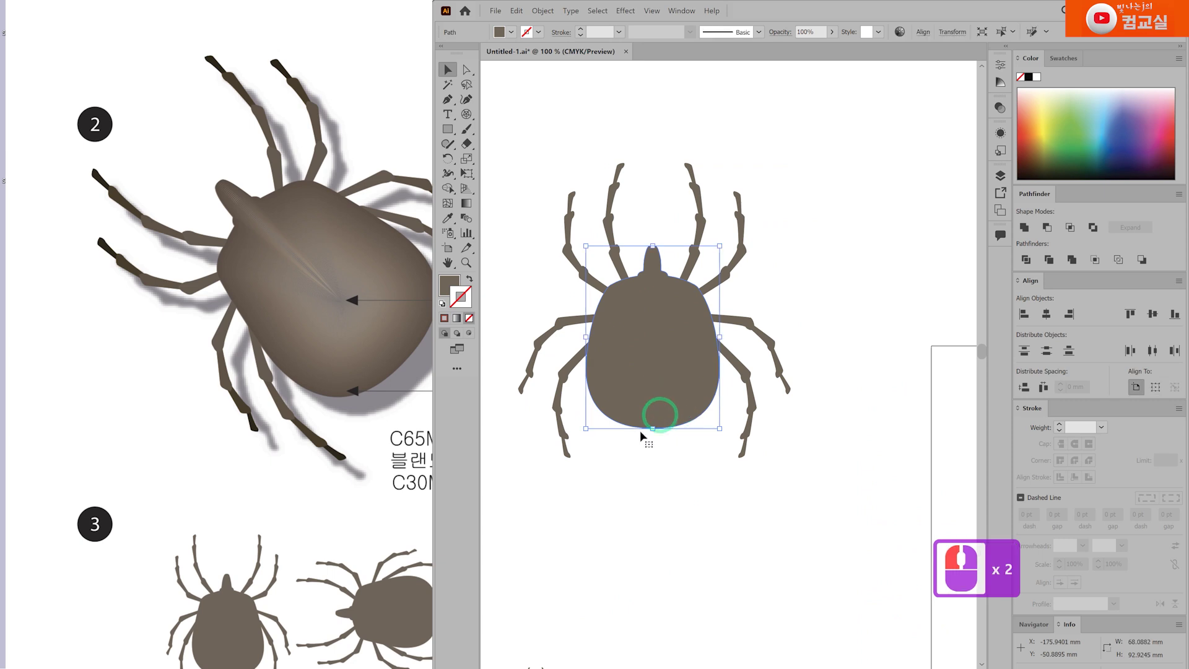
{"action": "left_click_drag", "start_coordinate": [292, 393], "coordinate": [217, 373]}
{"action": "double_click", "coordinate": [283, 447]}
{"action": "left_click", "coordinate": [287, 452]}
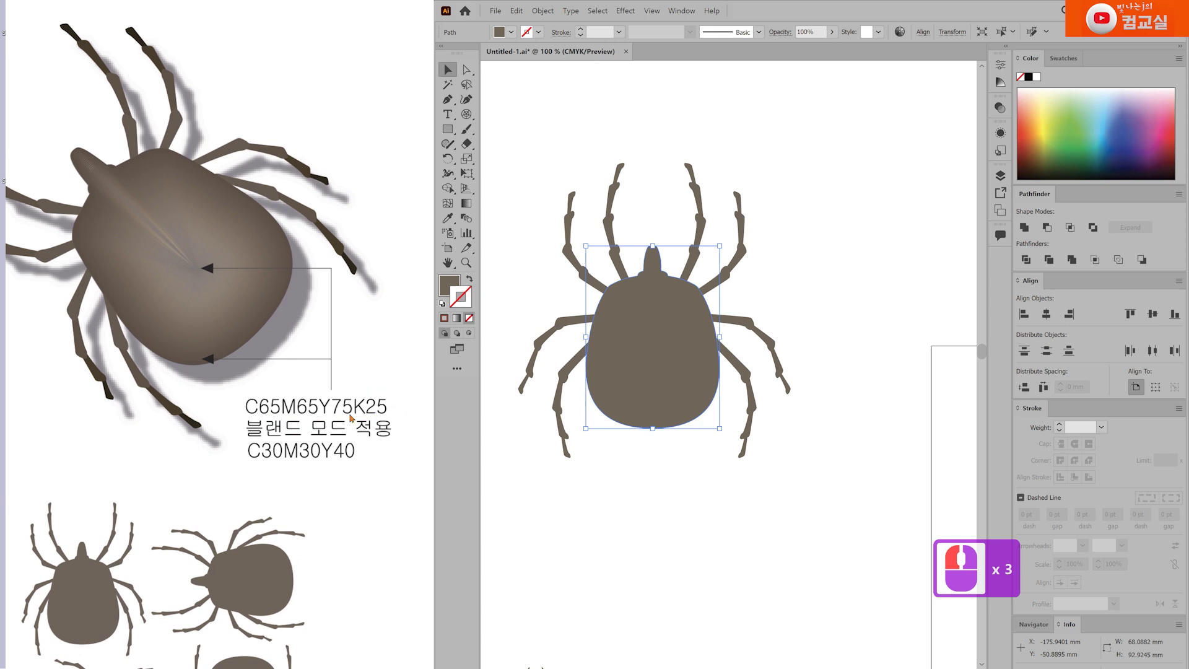
{"action": "scroll", "coordinate": [247, 296], "scroll_direction": "up", "scroll_amount": 2}
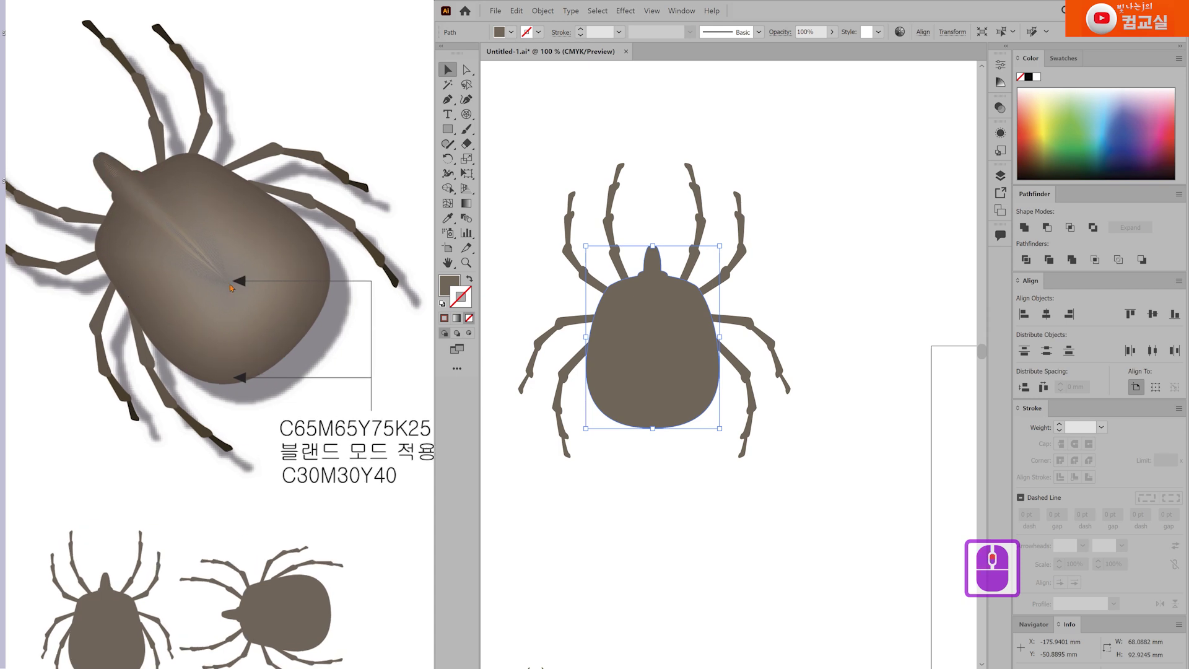
{"action": "left_click_drag", "start_coordinate": [356, 486], "coordinate": [314, 456]}
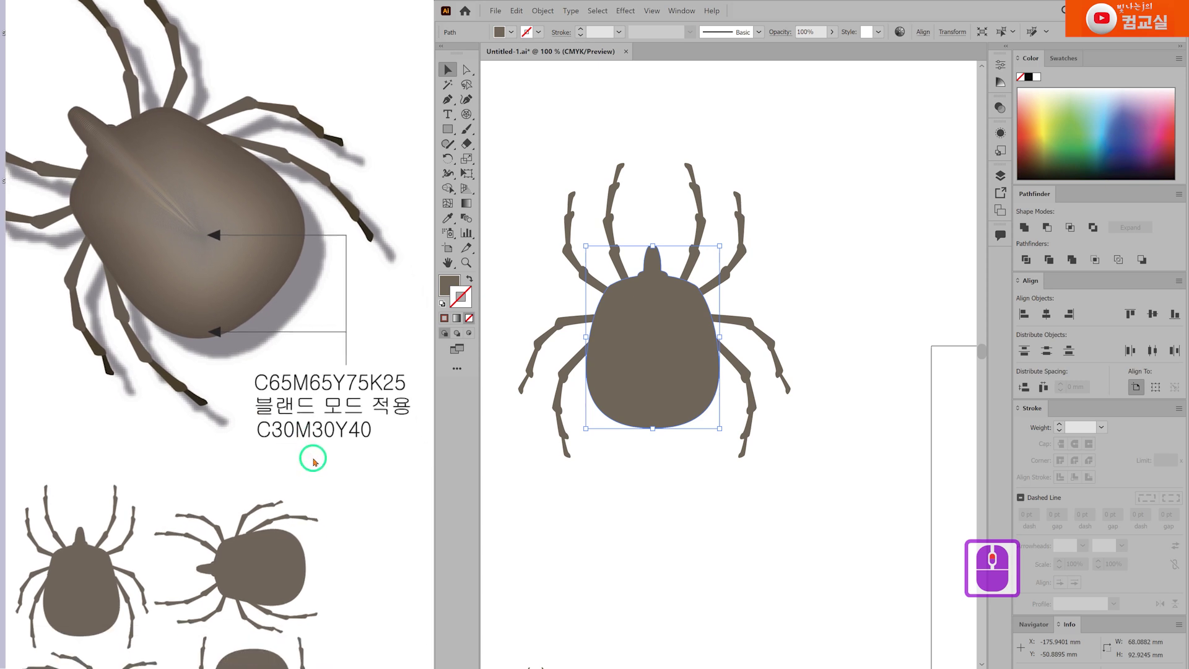
{"action": "double_click", "coordinate": [345, 425]}
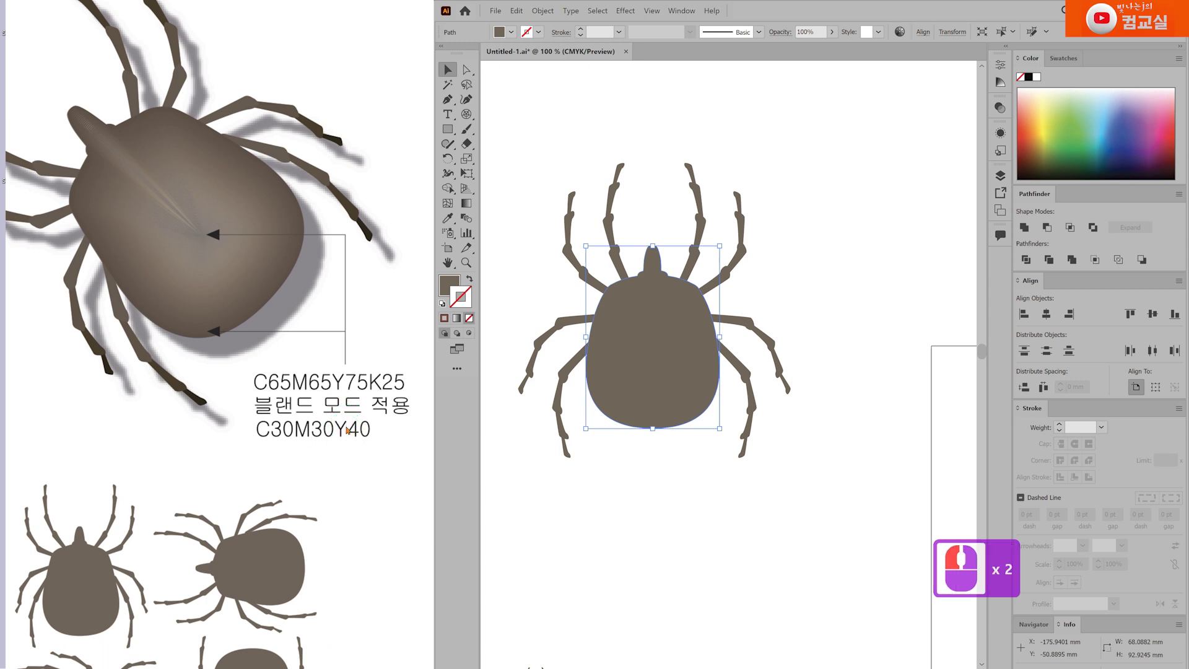
{"action": "left_click_drag", "start_coordinate": [342, 413], "coordinate": [327, 415]}
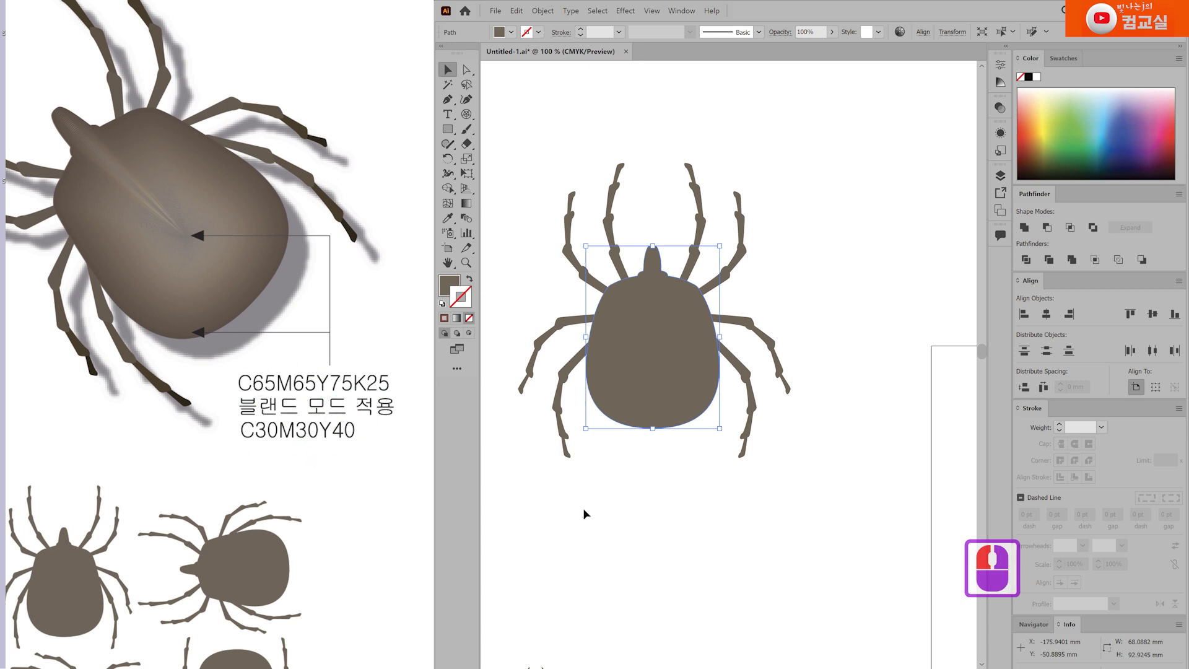
Fill the entire large tick, body and legs, with C65 M65 Y75 K25.
{"action": "left_click_drag", "start_coordinate": [499, 118], "coordinate": [873, 586]}
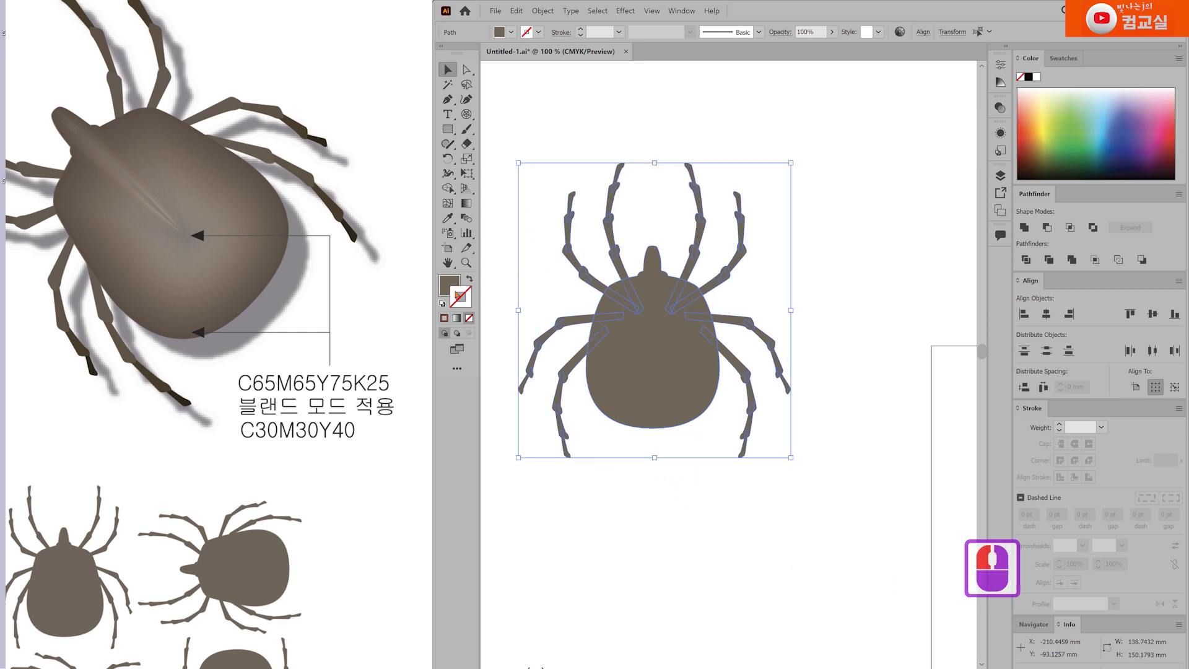
{"action": "double_click", "coordinate": [450, 286]}
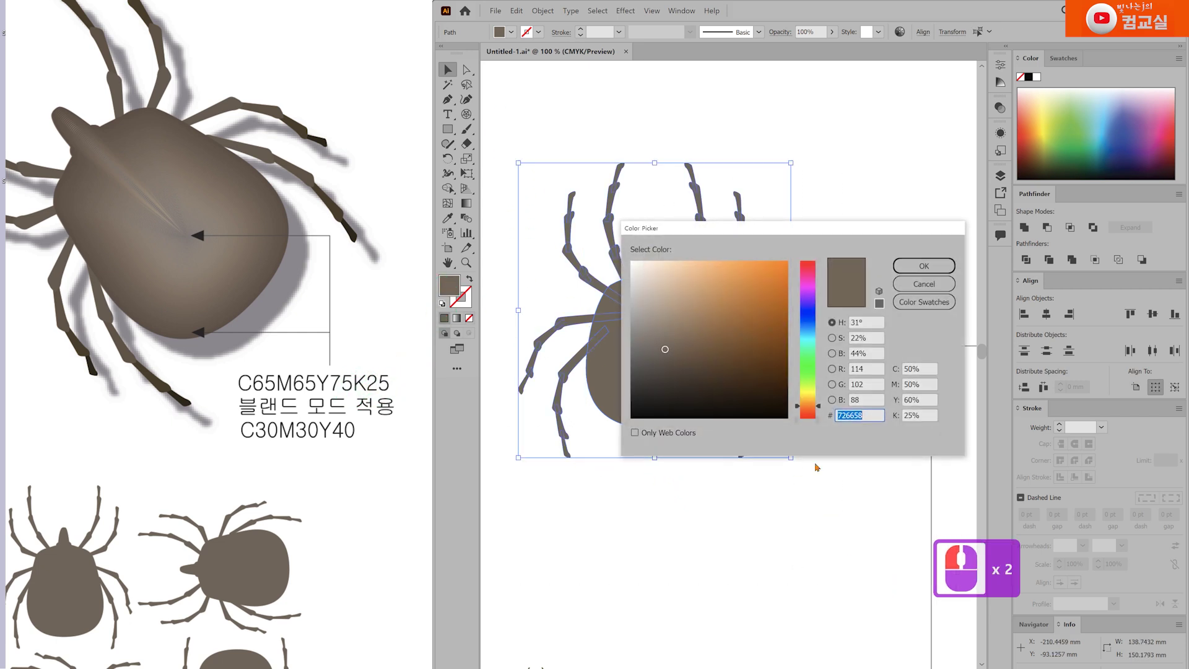
{"action": "double_click", "coordinate": [924, 369]}
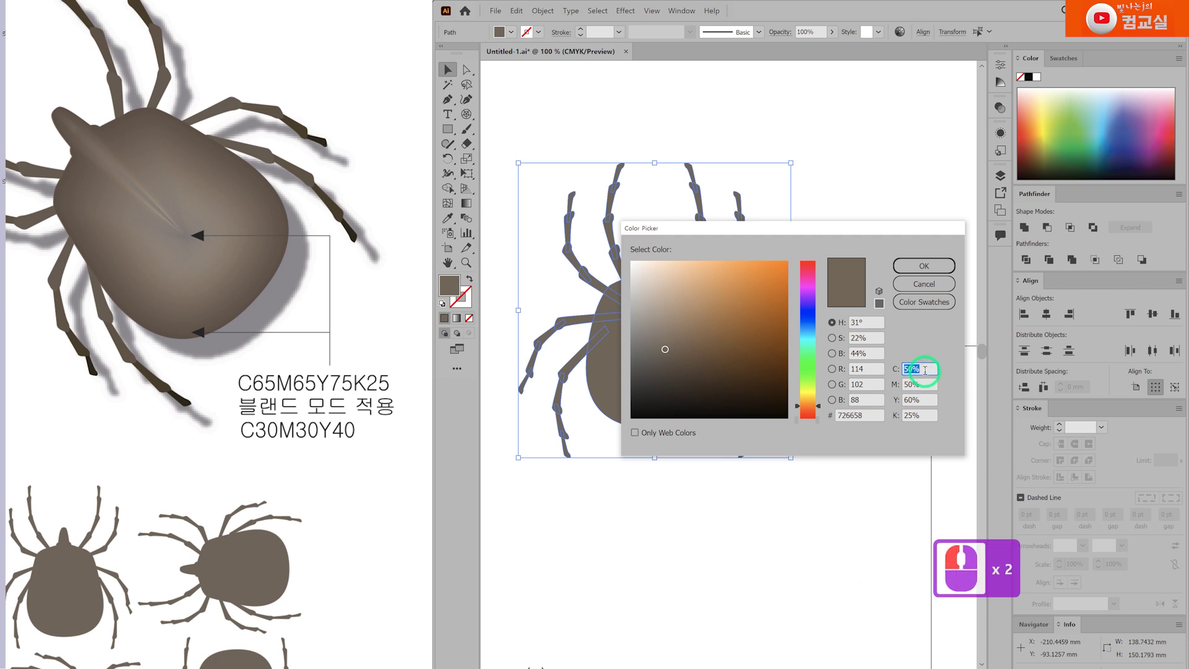
{"action": "type", "text": "65"}
{"action": "key", "text": "Tab"}
{"action": "type", "text": "65"}
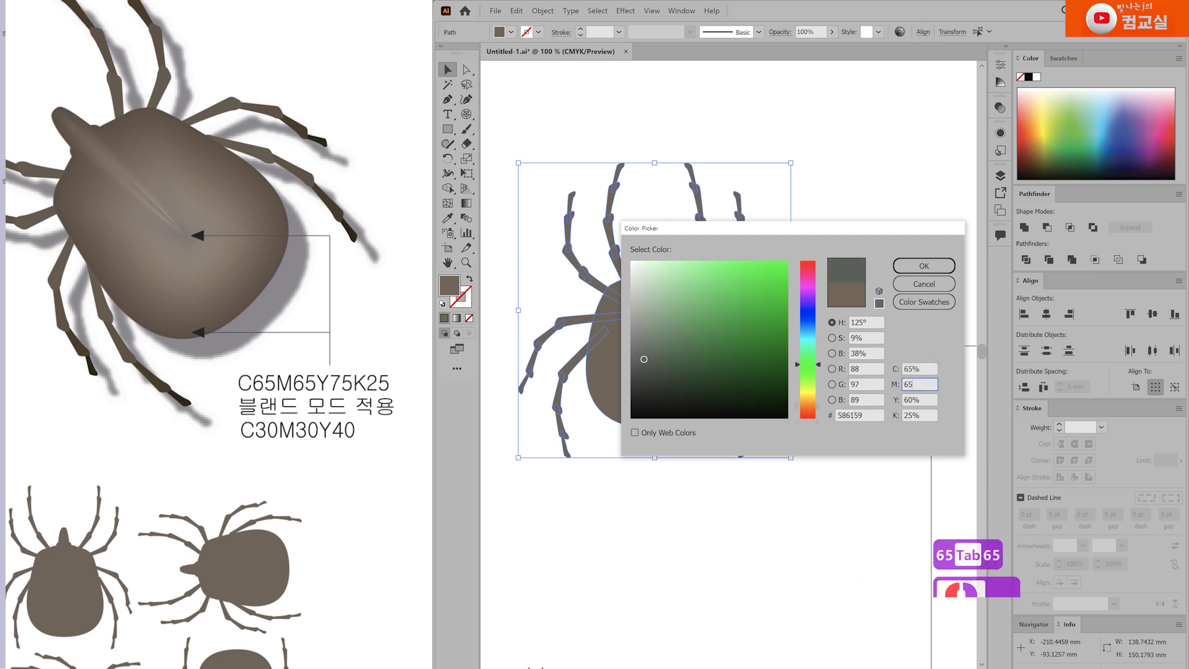
{"action": "key", "text": "Tab"}
{"action": "type", "text": "75"}
{"action": "key", "text": "Tab"}
{"action": "type", "text": "25"}
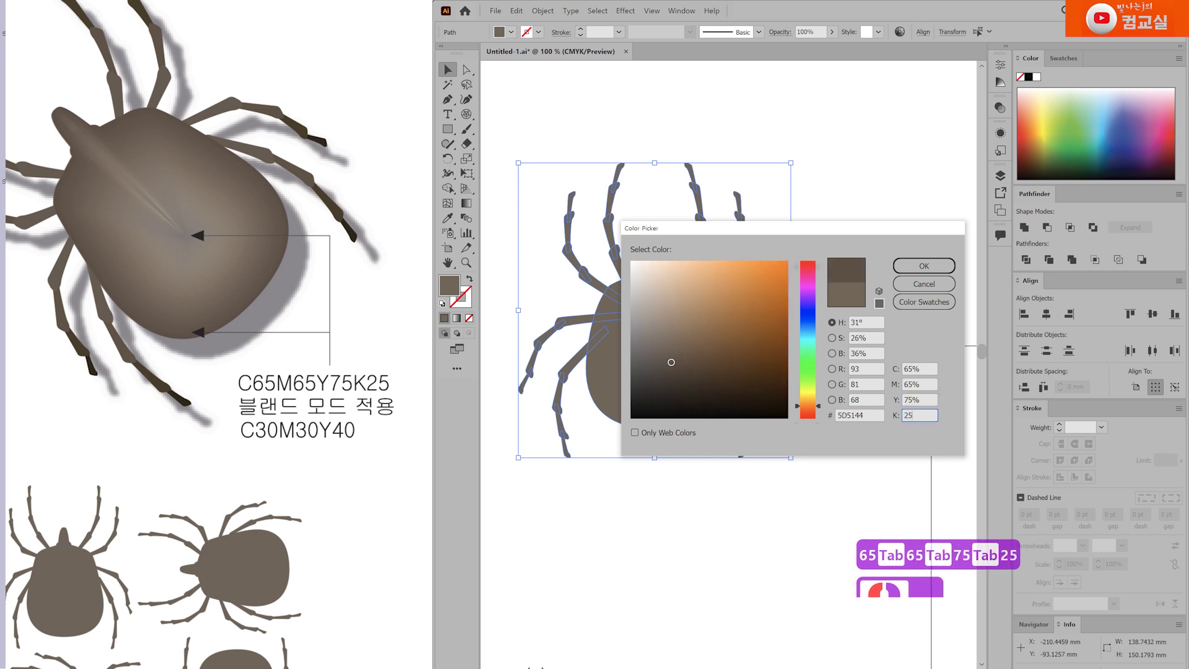
{"action": "key", "text": "Return"}
{"action": "left_click", "coordinate": [680, 533]}
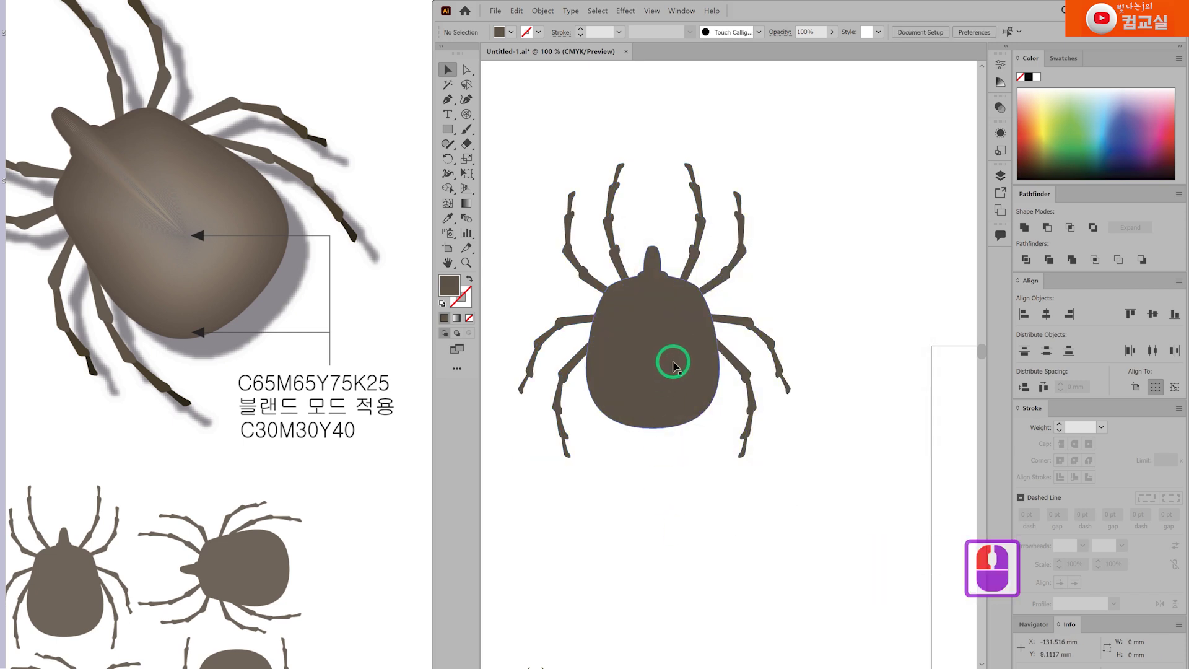
Copy the tick's body in place in front and scale the copy down around its centre to about 5.3 mm wide.
{"action": "left_click", "coordinate": [671, 359]}
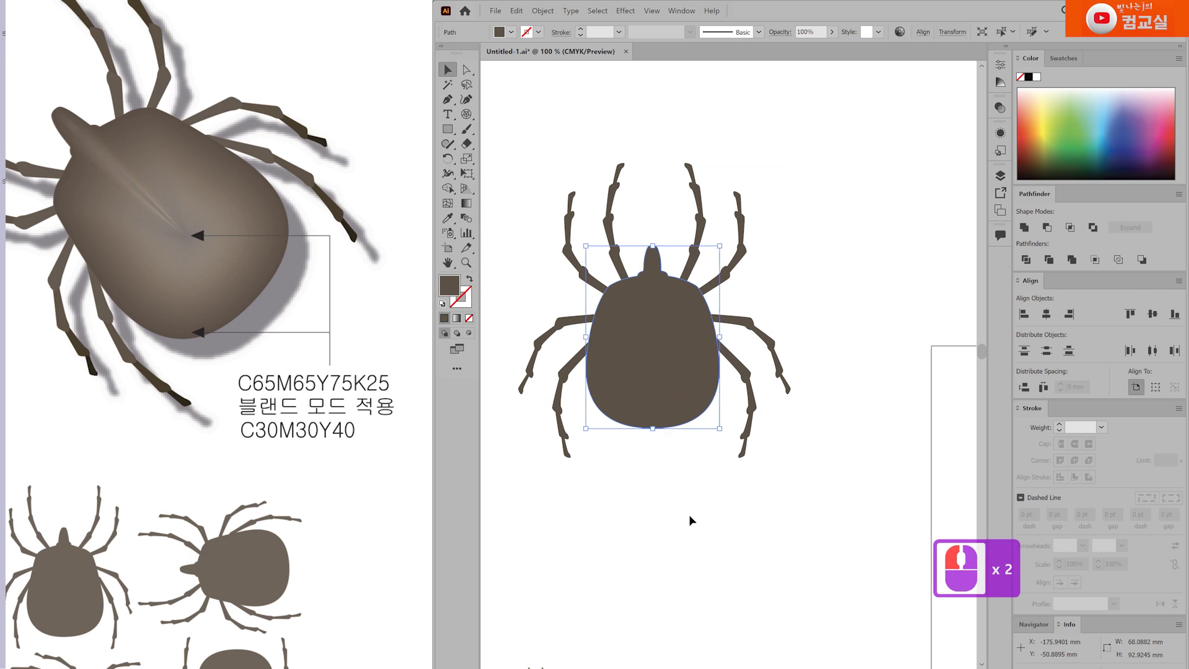
{"action": "key", "text": "ctrl+c"}
{"action": "key", "text": "ctrl+f"}
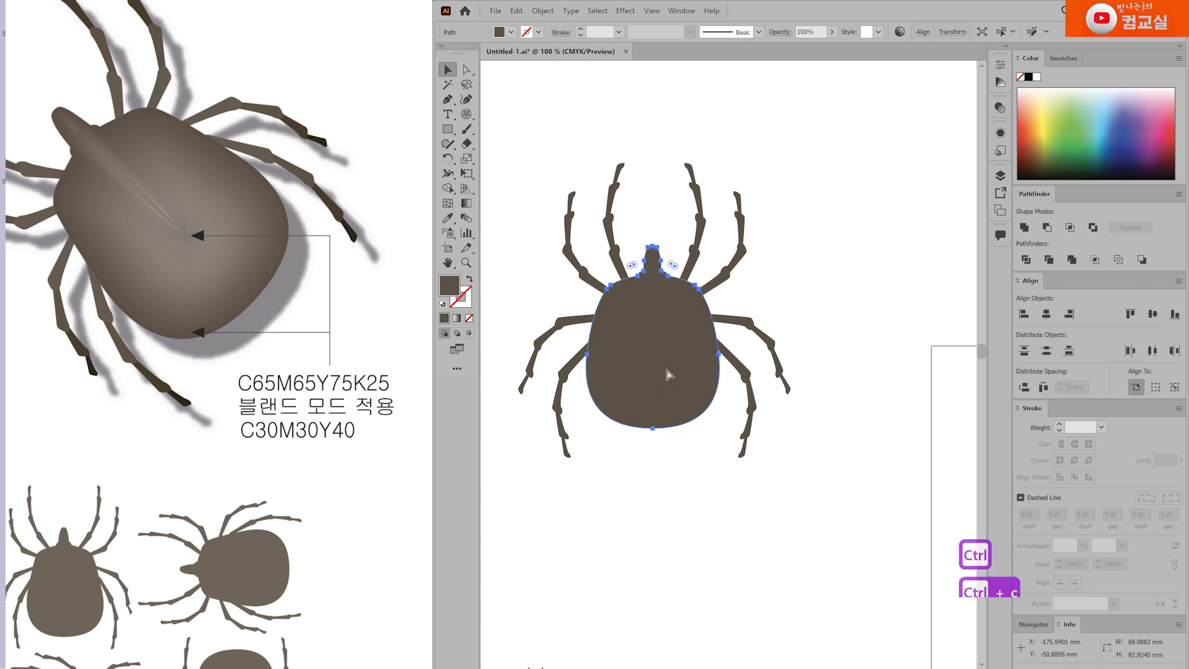
{"action": "scroll", "coordinate": [667, 323], "scroll_direction": "up", "scroll_amount": 2, "text": "alt"}
{"action": "left_click_drag", "start_coordinate": [775, 173], "coordinate": [664, 344]}
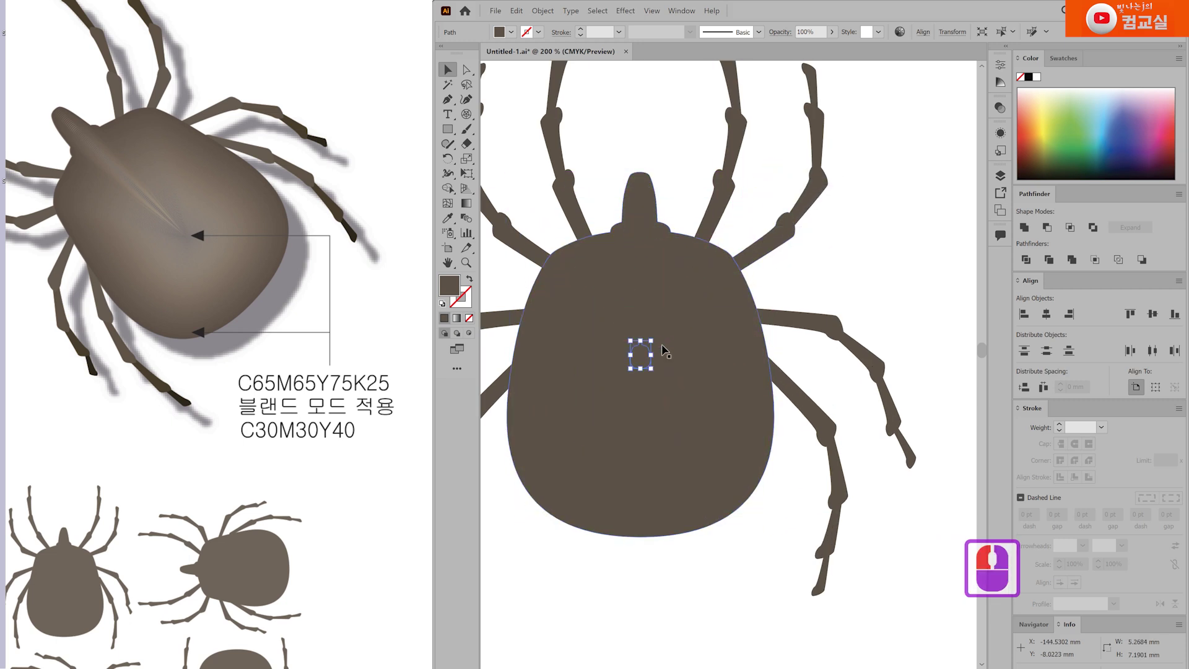
Fill the small copy inside the tick's body with C30 M30 Y40 K0.
{"action": "double_click", "coordinate": [450, 286]}
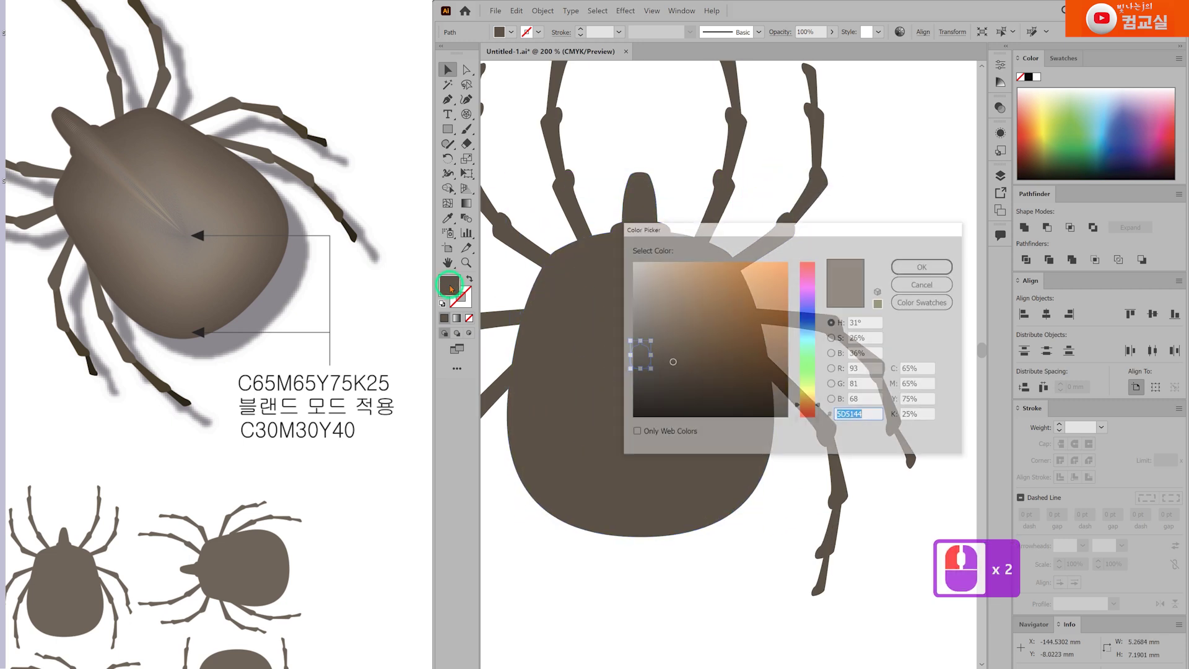
{"action": "left_click", "coordinate": [927, 369]}
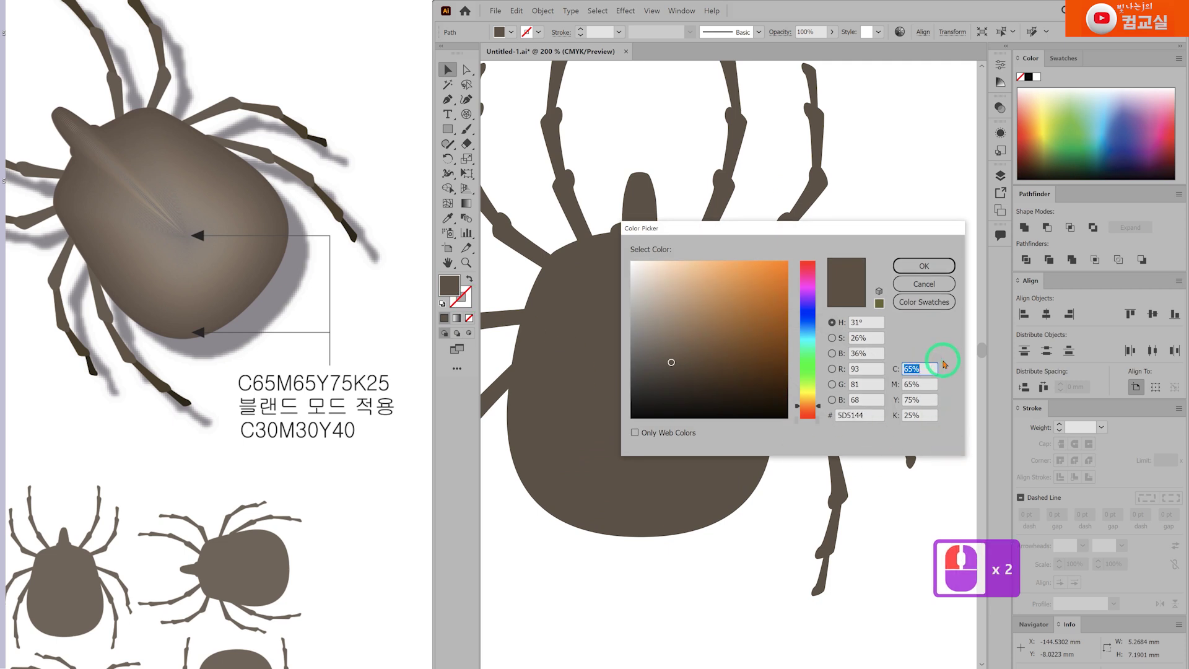
{"action": "type", "text": "30"}
{"action": "key", "text": "Tab"}
{"action": "type", "text": "30"}
{"action": "key", "text": "Tab"}
{"action": "type", "text": "40"}
{"action": "key", "text": "Tab"}
{"action": "type", "text": "0"}
{"action": "key", "text": "Return"}
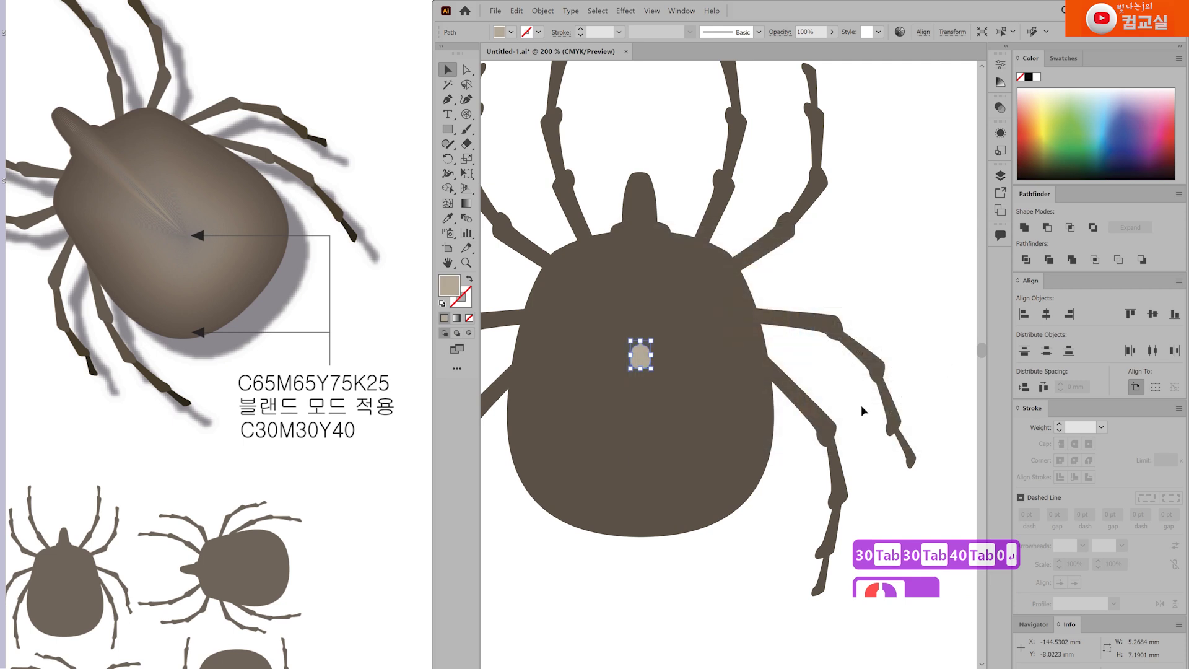
Move the small light copy straight down within the tick's body and shrink it to about 1.4 by 1.9 mm.
{"action": "double_click", "coordinate": [186, 241]}
{"action": "left_click_drag", "start_coordinate": [640, 354], "coordinate": [644, 429]}
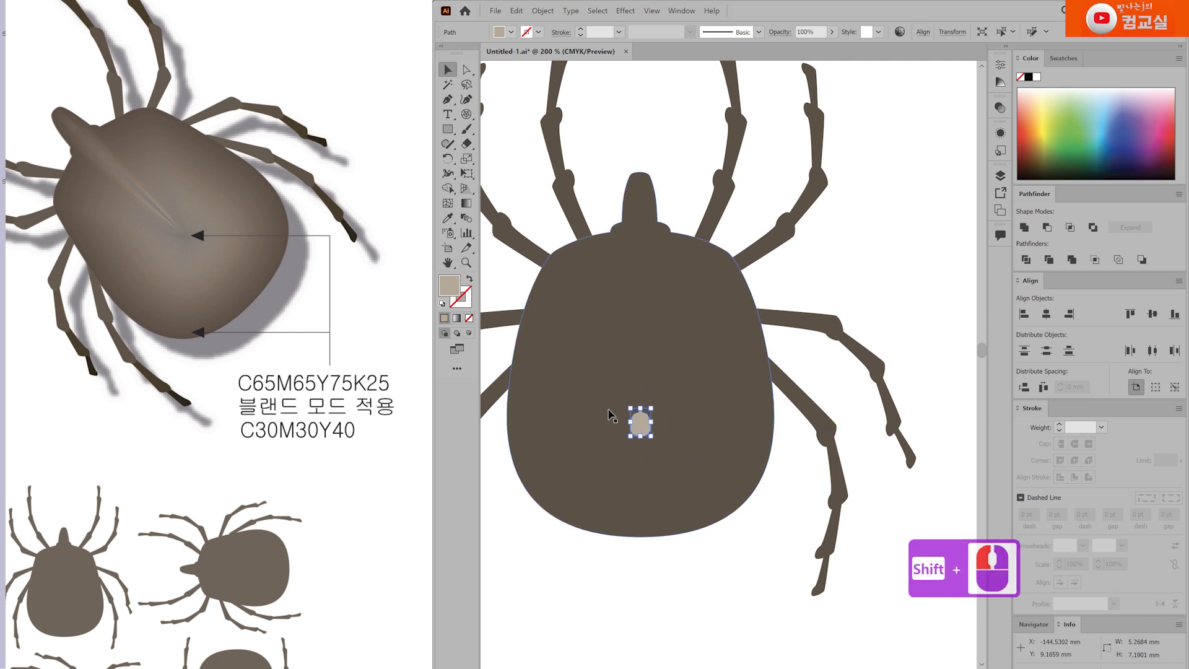
{"action": "scroll", "coordinate": [613, 437], "scroll_direction": "up", "scroll_amount": 3}
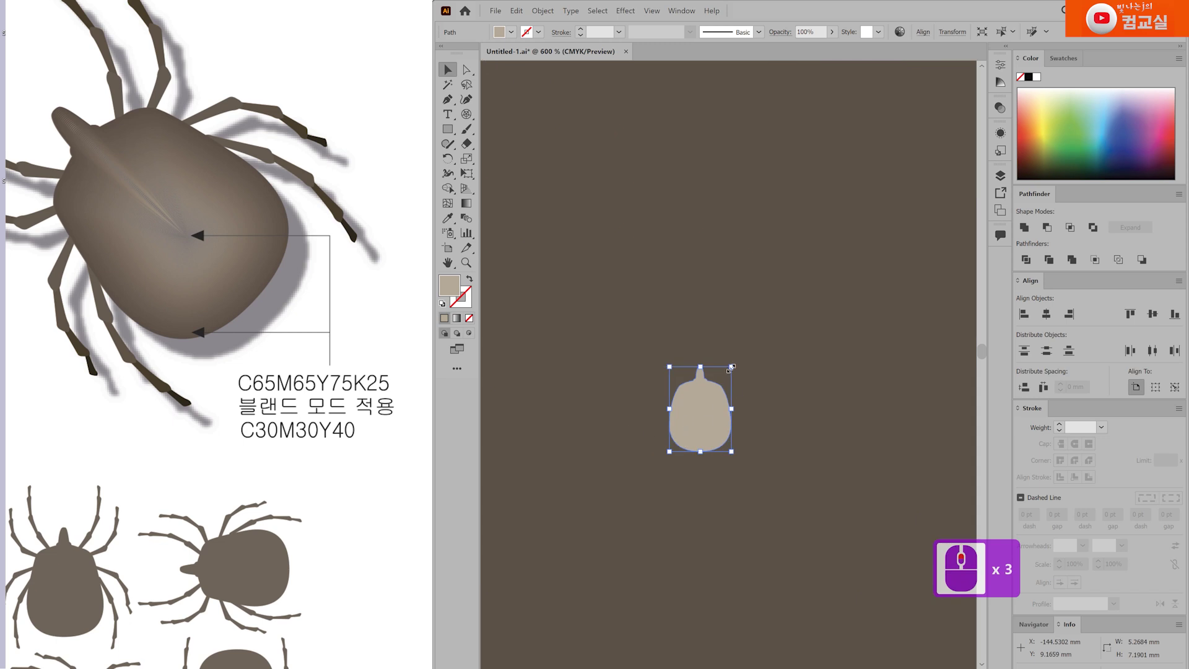
{"action": "left_click_drag", "start_coordinate": [731, 366], "coordinate": [717, 402]}
{"action": "scroll", "coordinate": [743, 446], "scroll_direction": "down", "scroll_amount": 4}
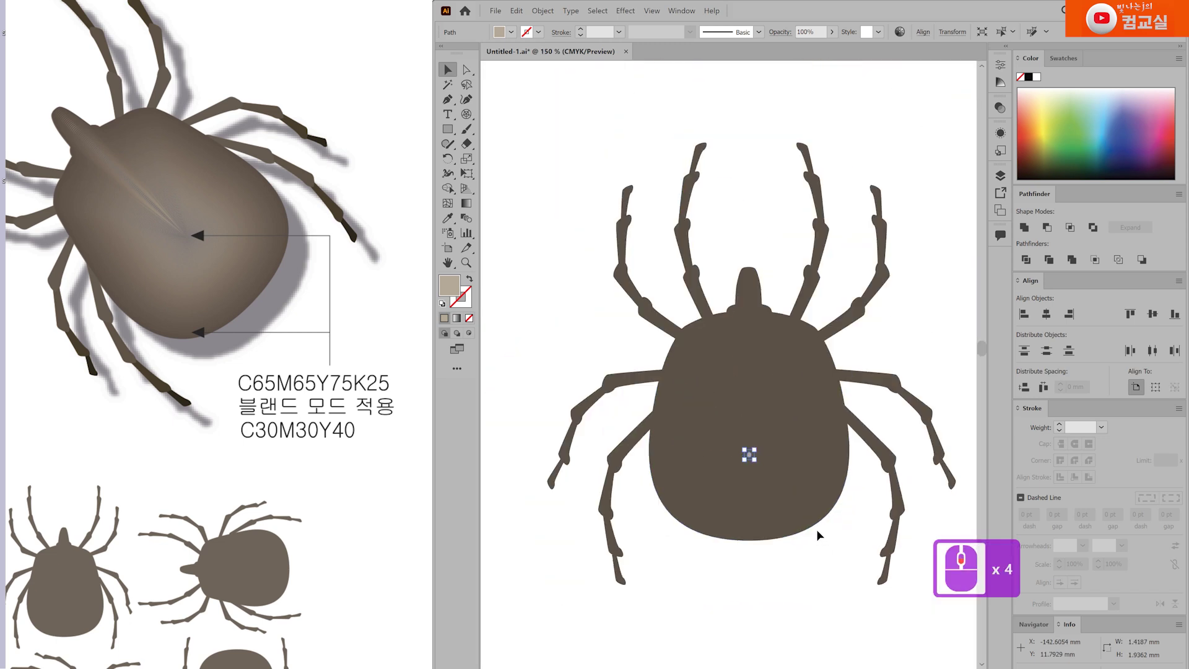
Select the tick's dark body together with the small light copy and set the blend spacing to Smooth Color.
{"action": "left_click", "coordinate": [828, 568]}
{"action": "left_click_drag", "start_coordinate": [828, 567], "coordinate": [754, 541]}
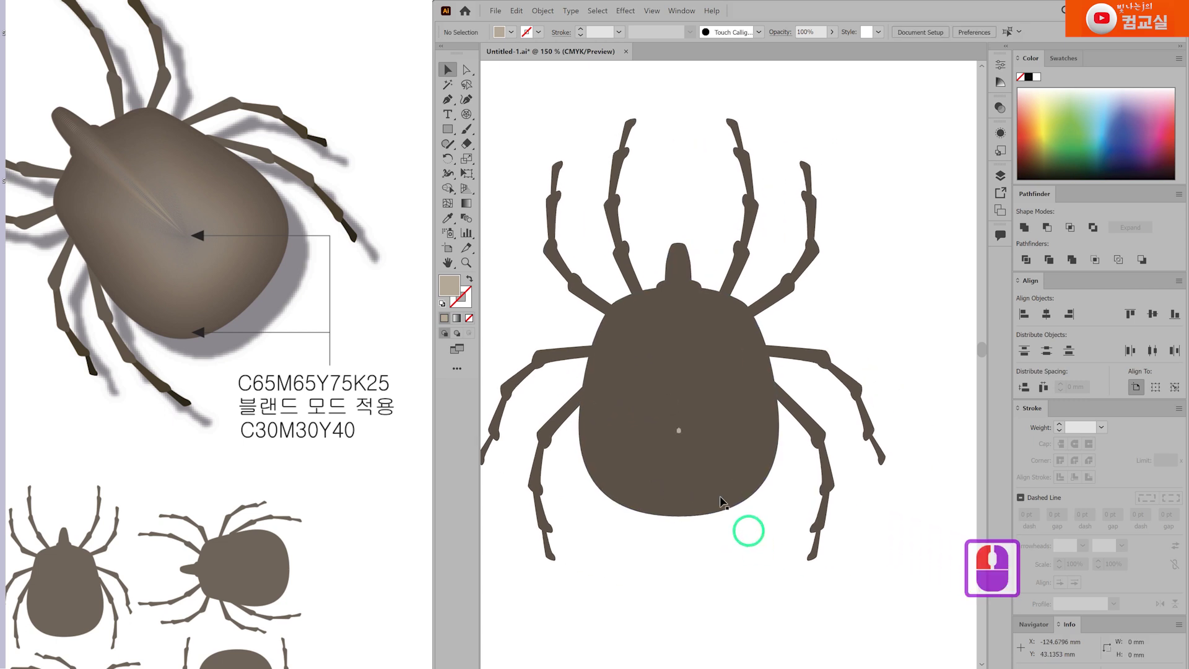
{"action": "left_click", "coordinate": [679, 430]}
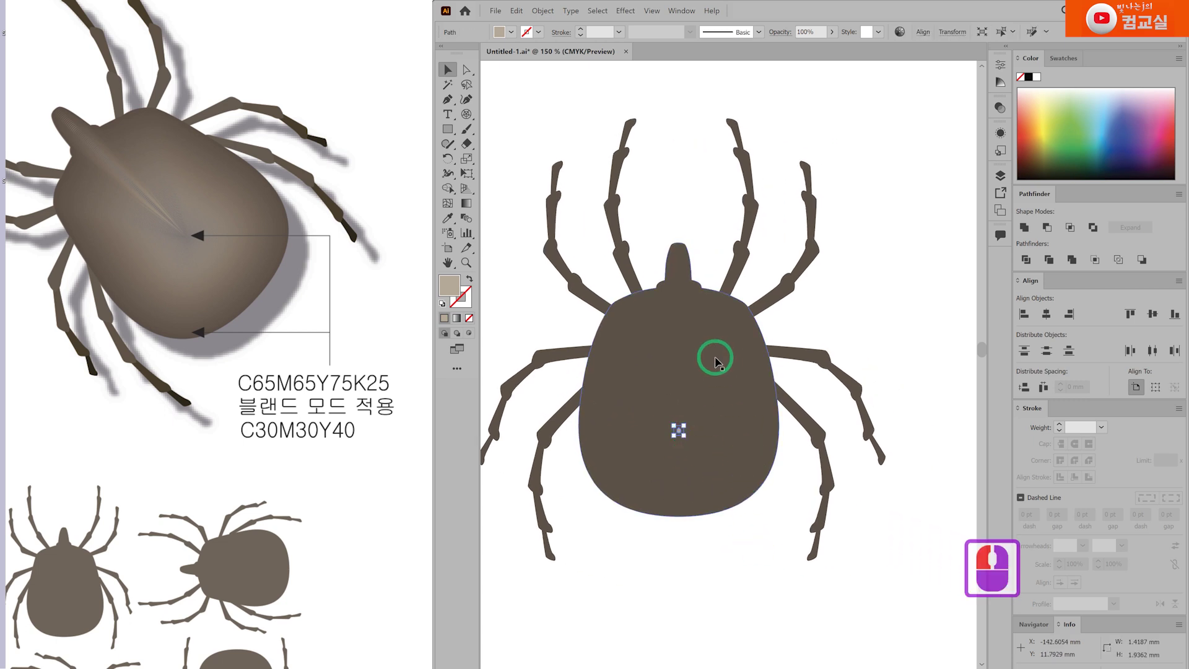
{"action": "left_click", "coordinate": [751, 412], "text": "shift"}
{"action": "scroll", "coordinate": [774, 554], "scroll_direction": "up", "scroll_amount": 1}
{"action": "left_click_drag", "start_coordinate": [647, 328], "coordinate": [738, 348]}
{"action": "scroll", "coordinate": [644, 325], "scroll_direction": "up", "scroll_amount": 1}
{"action": "left_click", "coordinate": [739, 351]}
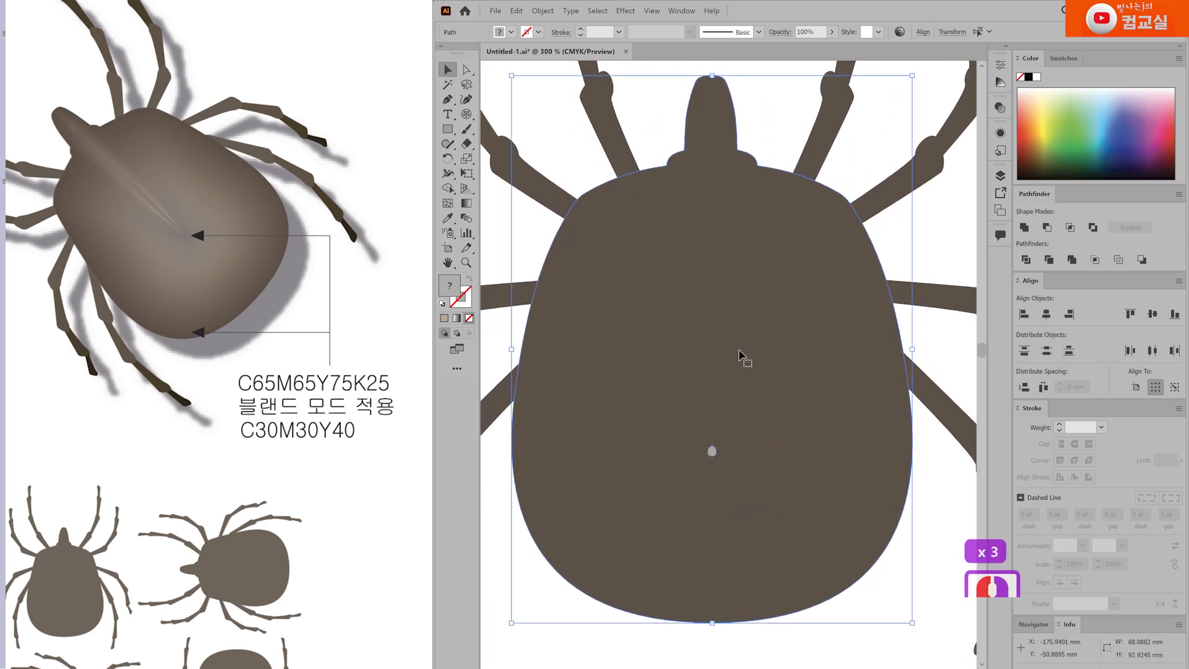
{"action": "left_click", "coordinate": [465, 219]}
{"action": "double_click", "coordinate": [466, 218]}
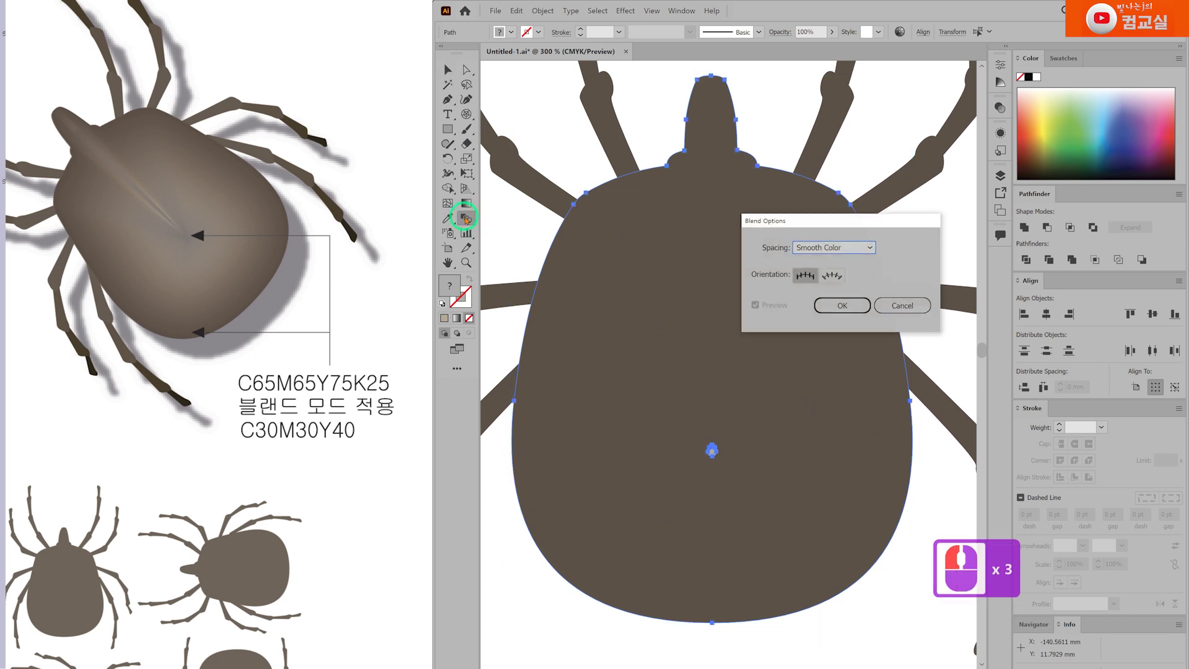
{"action": "left_click_drag", "start_coordinate": [806, 225], "coordinate": [689, 241]}
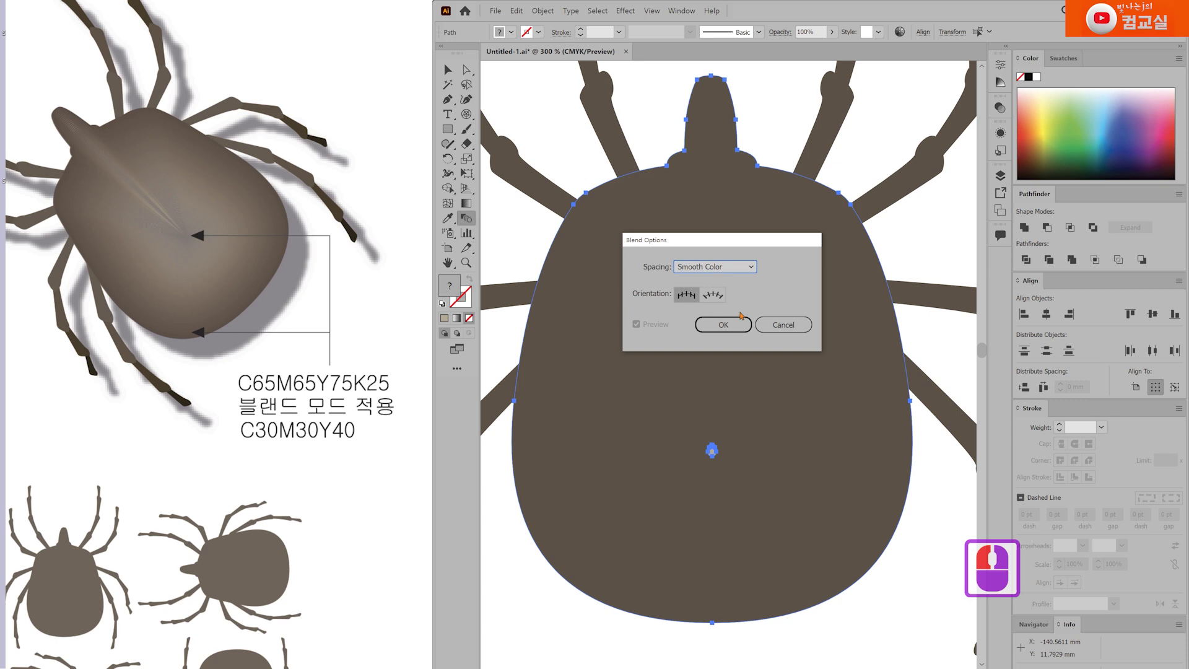
{"action": "left_click", "coordinate": [721, 325]}
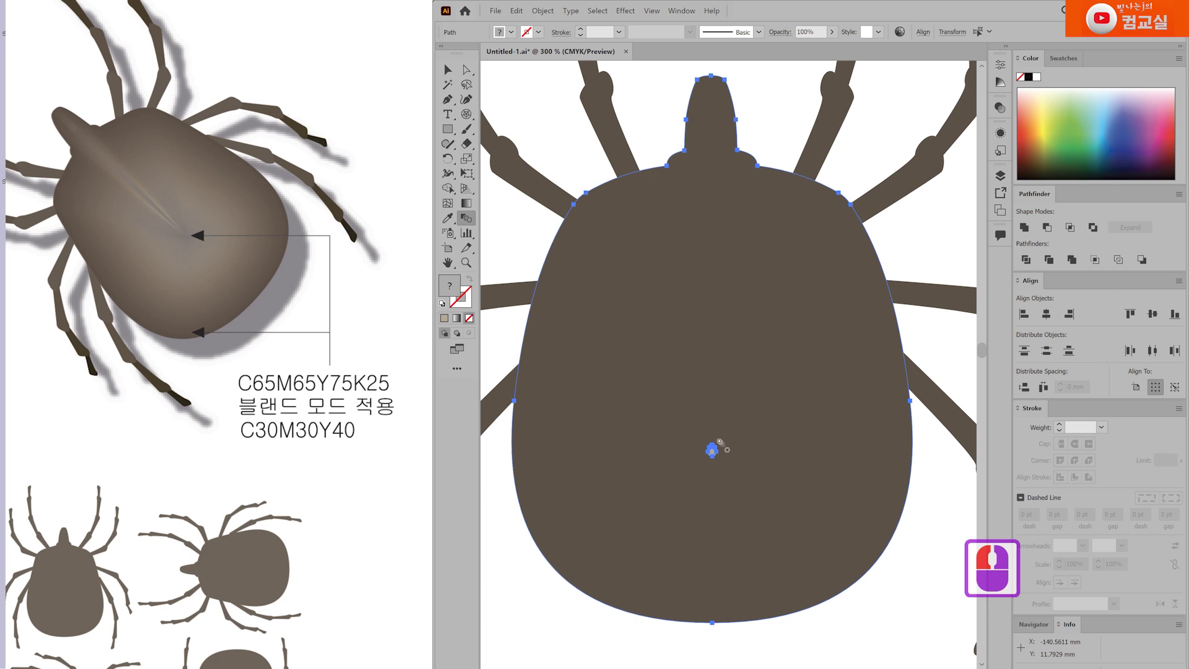
Blend the tick's dark body from its head-end anchor point into the small light copy.
{"action": "left_click", "coordinate": [712, 77]}
{"action": "left_click", "coordinate": [712, 450]}
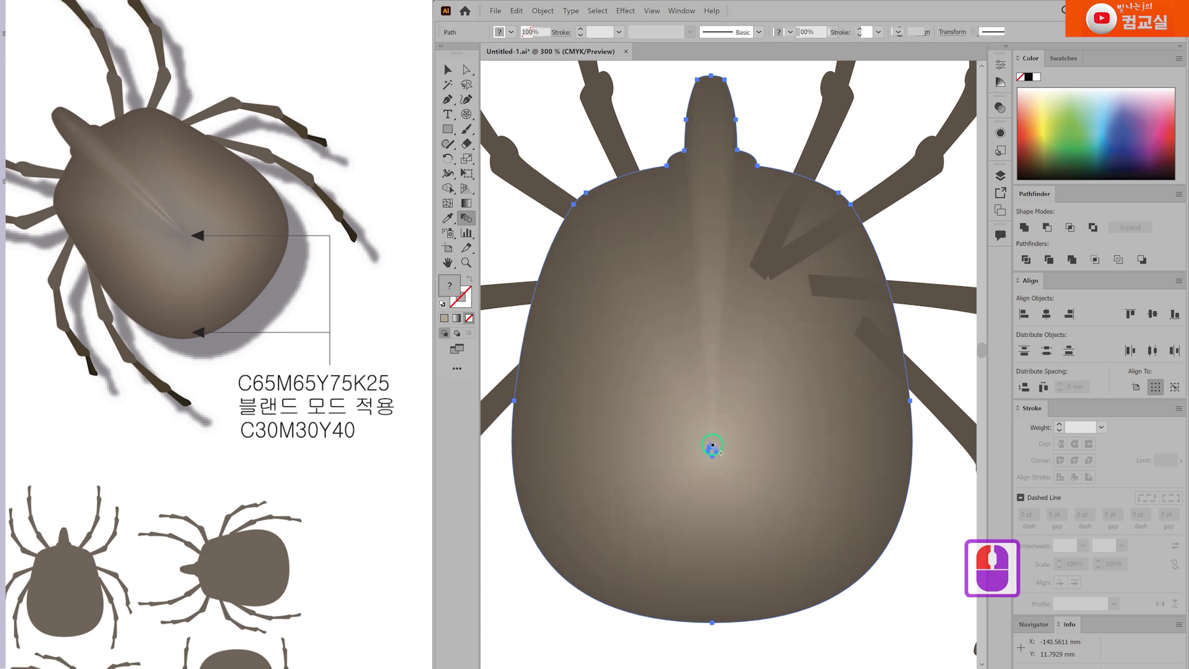
{"action": "key", "text": "v"}
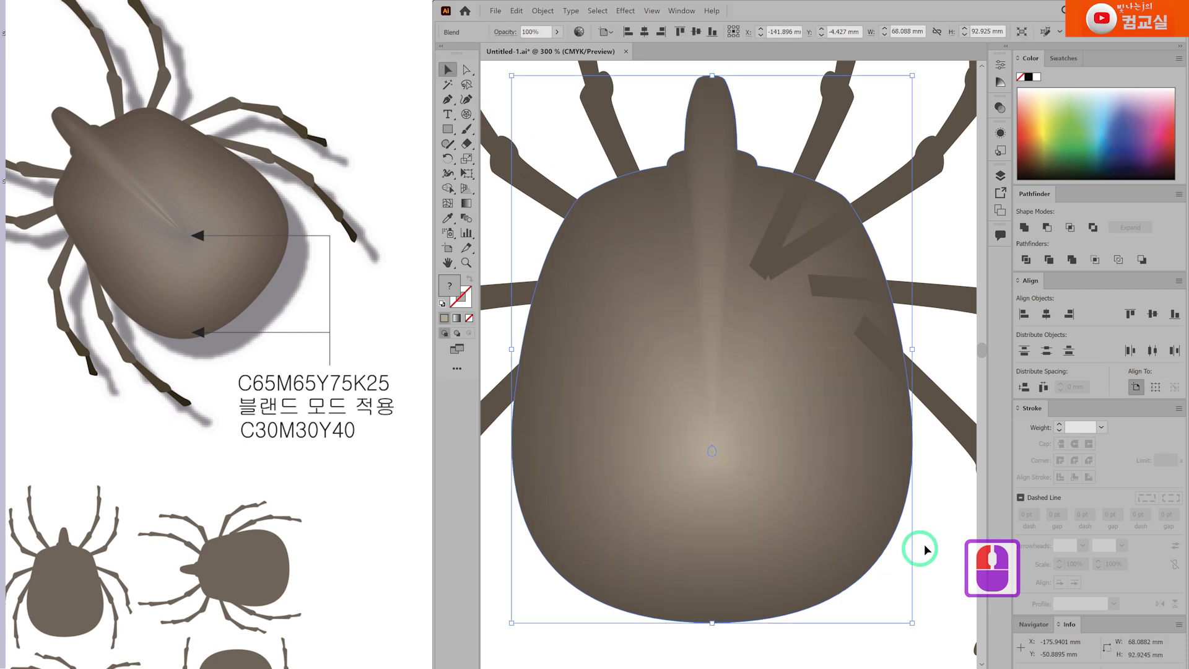
{"action": "left_click", "coordinate": [937, 526]}
Bring the blended tick body in front of all the legs.
{"action": "scroll", "coordinate": [929, 518], "scroll_direction": "down", "scroll_amount": 2}
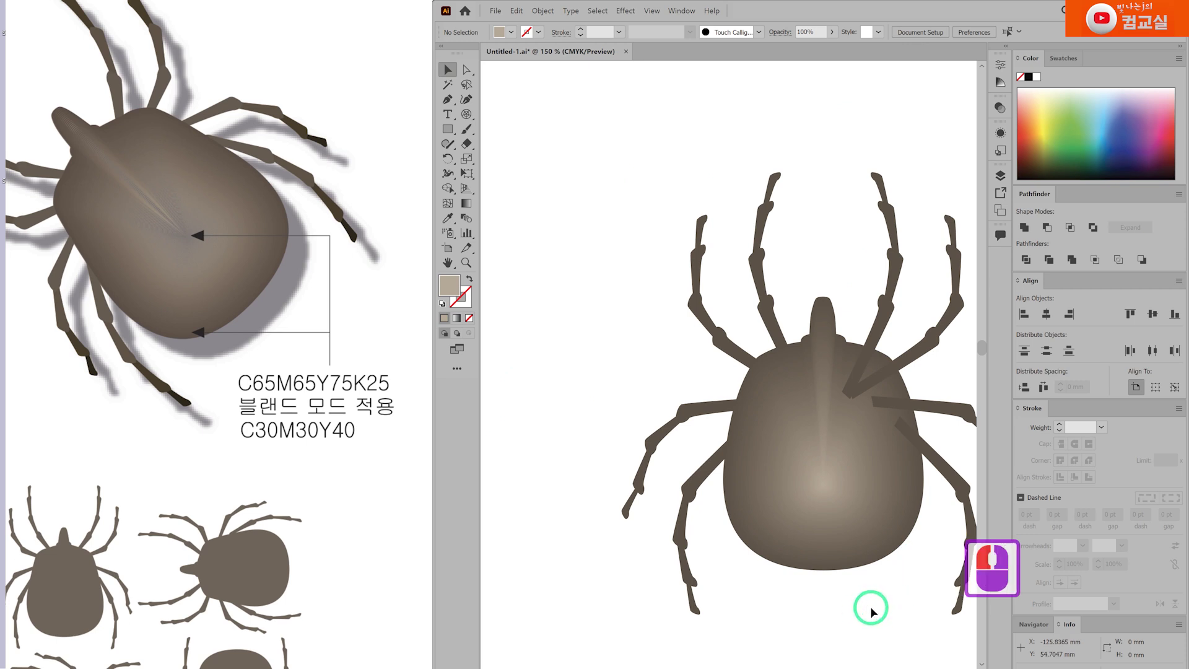
{"action": "scroll", "coordinate": [852, 584], "scroll_direction": "right", "scroll_amount": 3}
{"action": "scroll", "coordinate": [852, 584], "scroll_direction": "down", "scroll_amount": 1}
{"action": "left_click", "coordinate": [758, 494]}
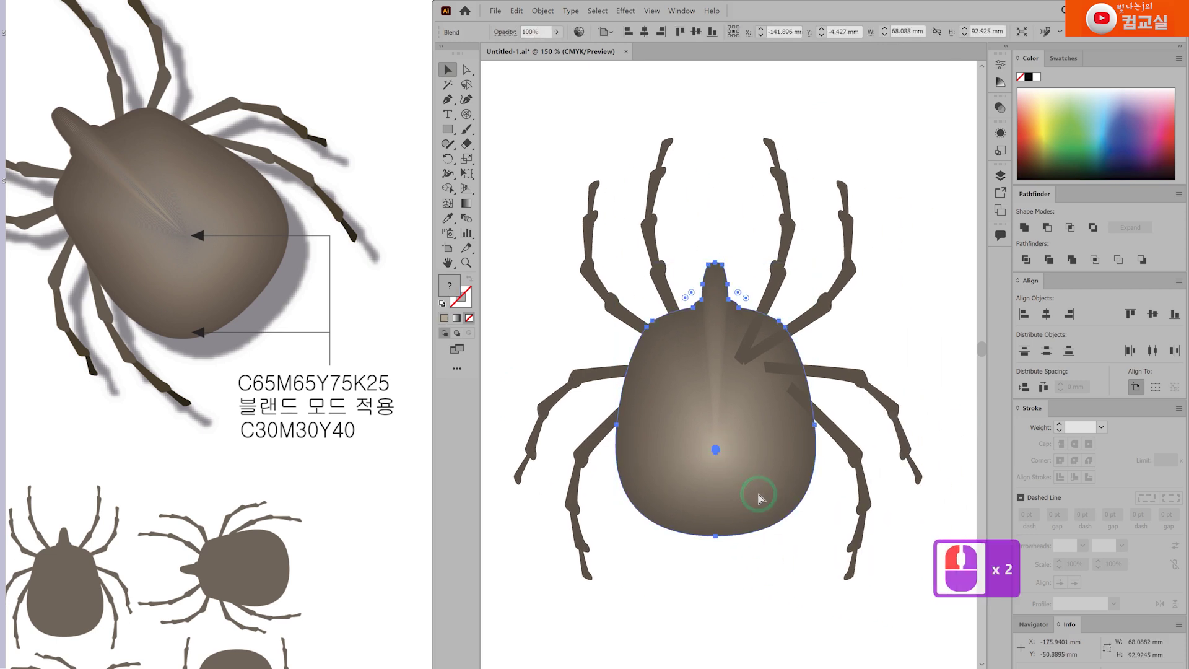
{"action": "key", "text": "ctrl+shift+bracketright"}
{"action": "left_click", "coordinate": [772, 574]}
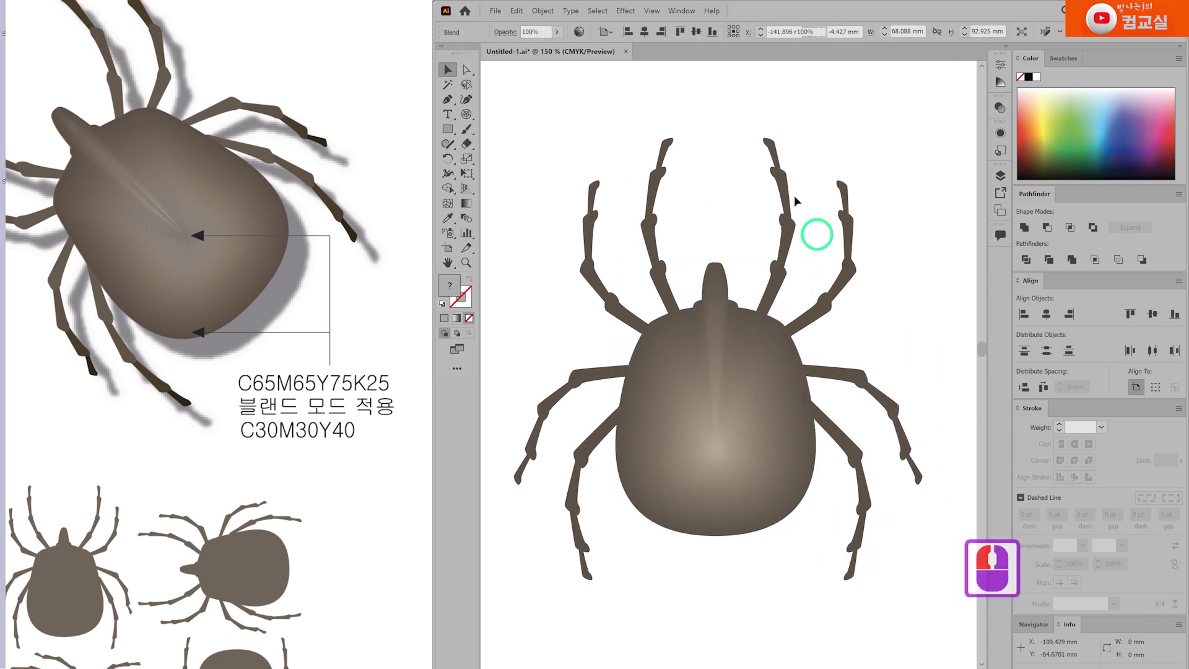
Fill the eight leg segments attached to the tick's body with C65 M65 Y75 K0.
{"action": "scroll", "coordinate": [220, 288], "scroll_direction": "down", "scroll_amount": 1}
{"action": "left_click_drag", "start_coordinate": [190, 258], "coordinate": [229, 273]}
{"action": "left_click", "coordinate": [740, 567]}
{"action": "left_click_drag", "start_coordinate": [731, 579], "coordinate": [743, 544]}
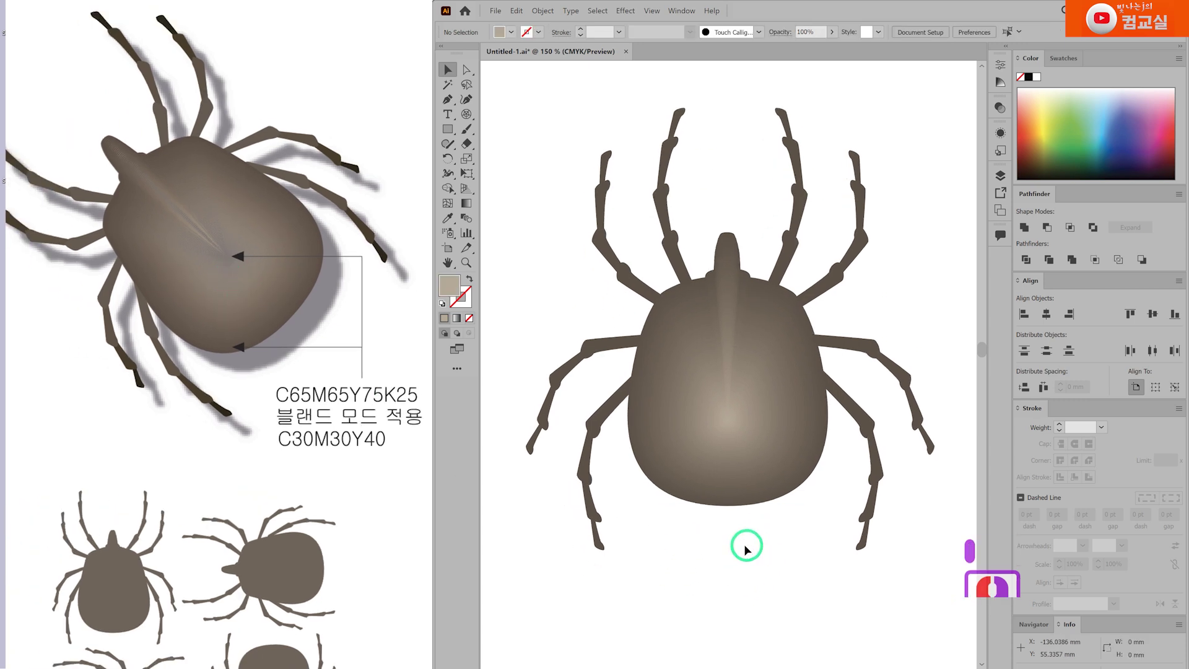
{"action": "left_click", "coordinate": [615, 399]}
{"action": "left_click", "coordinate": [605, 350], "text": "shift"}
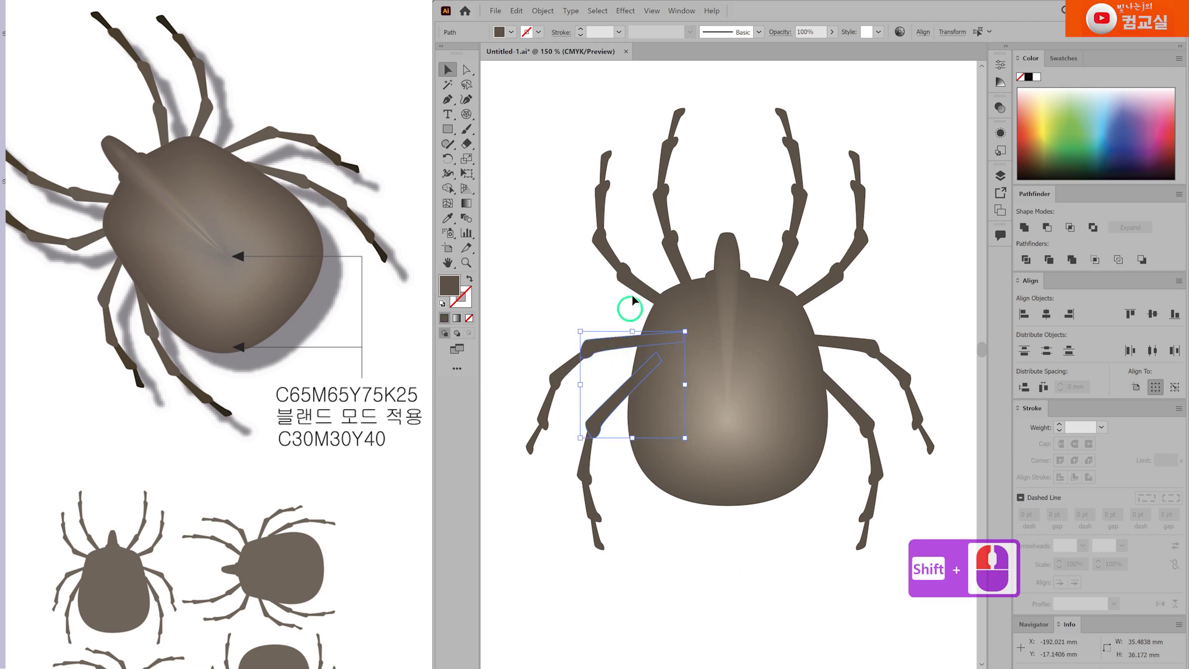
{"action": "left_click", "coordinate": [631, 276], "text": "shift"}
{"action": "left_click", "coordinate": [676, 258], "text": "shift"}
{"action": "left_click", "coordinate": [785, 248], "text": "shift"}
{"action": "left_click", "coordinate": [836, 278], "text": "shift"}
{"action": "left_click", "coordinate": [864, 351], "text": "shift"}
{"action": "left_click", "coordinate": [858, 411], "text": "shift"}
{"action": "left_click", "coordinate": [858, 411], "text": "shift"}
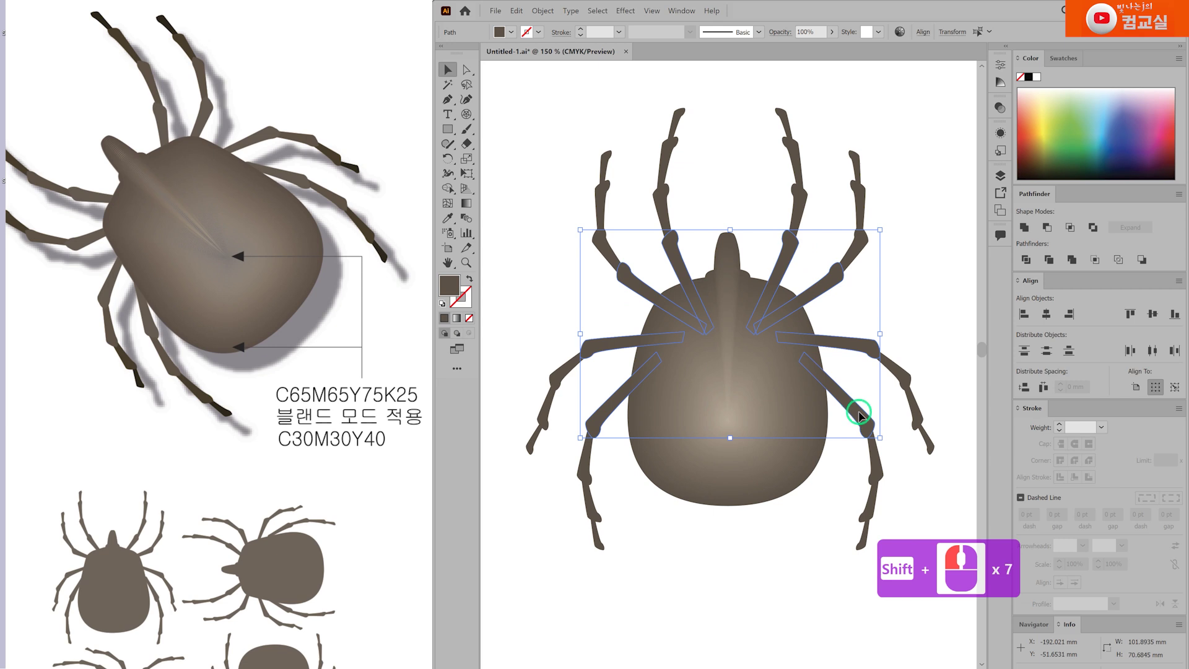
{"action": "double_click", "coordinate": [450, 285]}
{"action": "double_click", "coordinate": [923, 415]}
{"action": "left_click", "coordinate": [910, 496]}
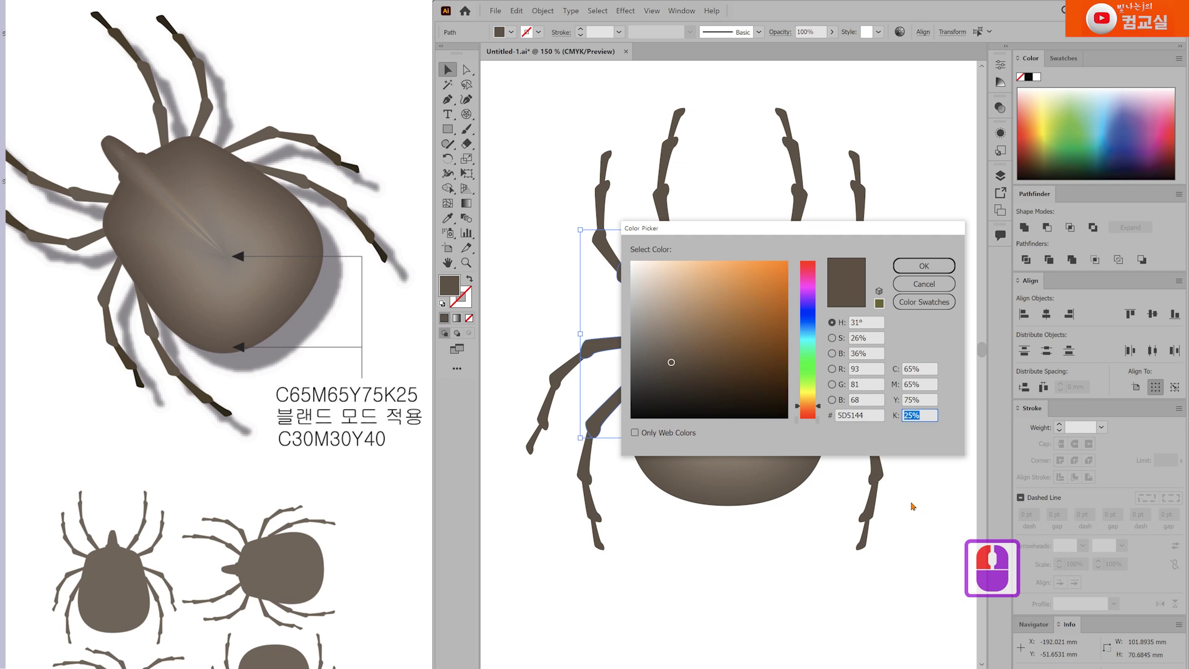
{"action": "type", "text": "0"}
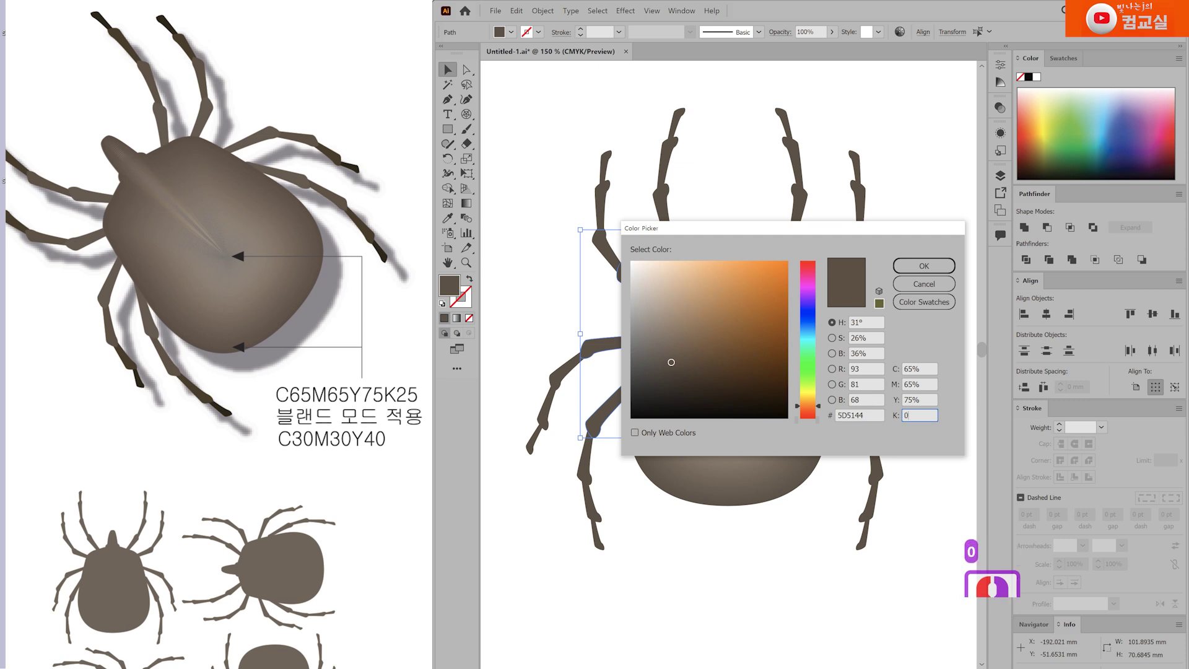
{"action": "left_click", "coordinate": [922, 400]}
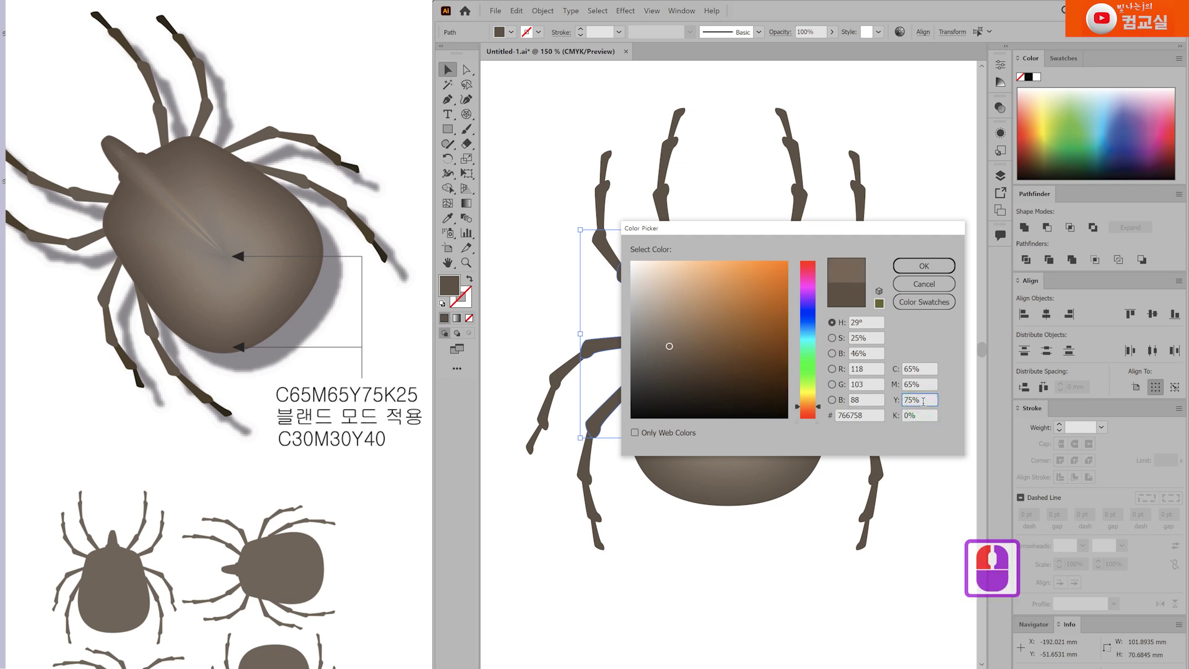
{"action": "left_click_drag", "start_coordinate": [885, 232], "coordinate": [756, 392]}
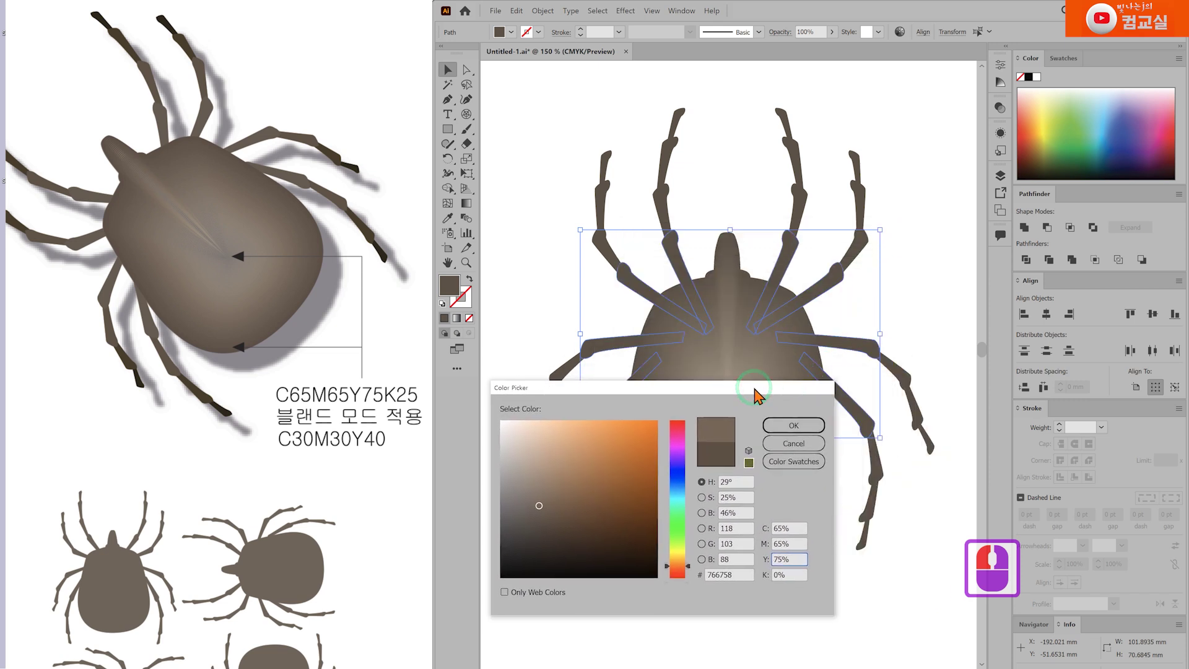
{"action": "left_click", "coordinate": [795, 426]}
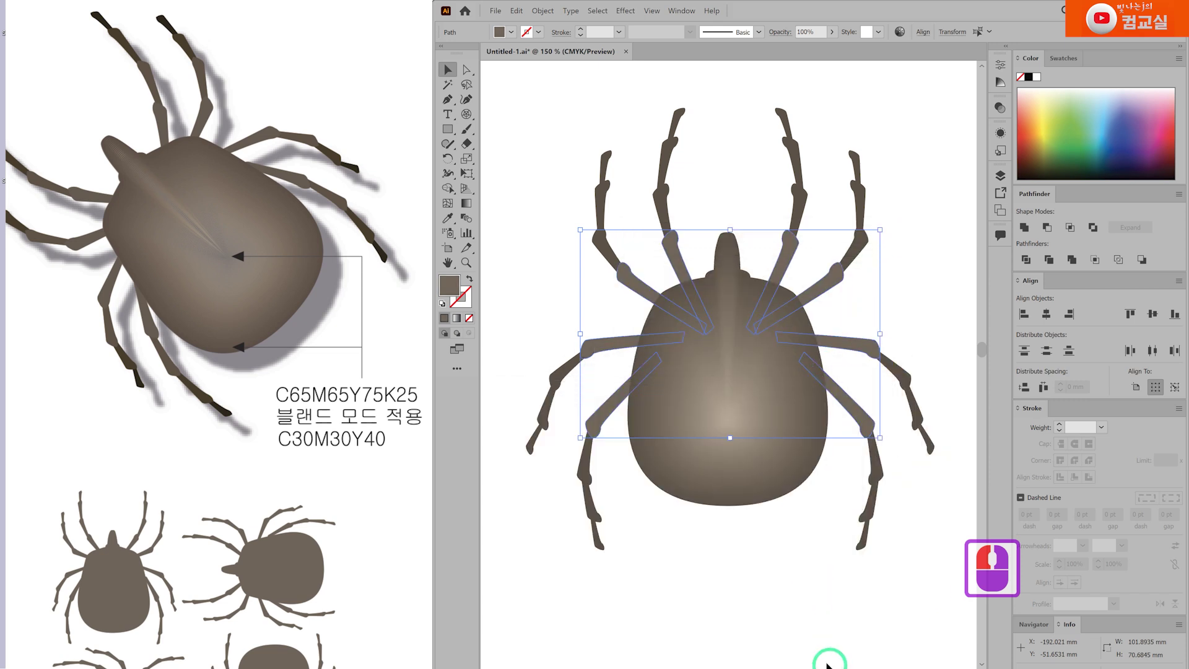
{"action": "left_click", "coordinate": [735, 557]}
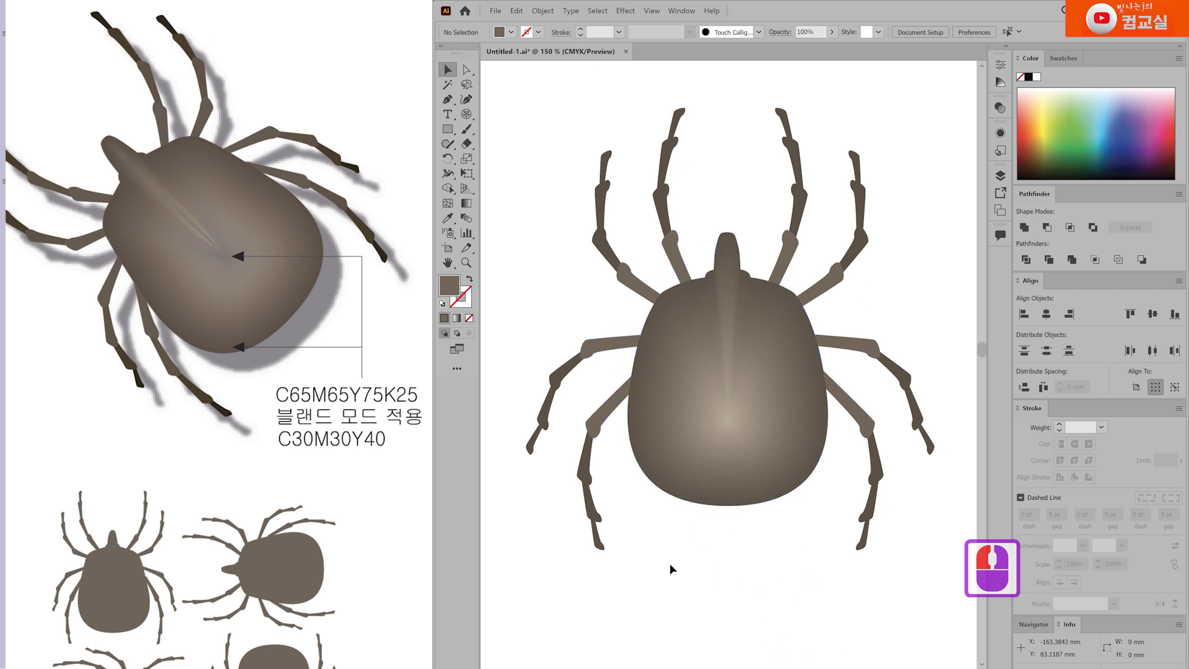
Fill the outermost segments of all eight legs with C65 M65 Y75 K75.
{"action": "scroll", "coordinate": [682, 583], "scroll_direction": "down", "scroll_amount": 1}
{"action": "left_click", "coordinate": [610, 512]}
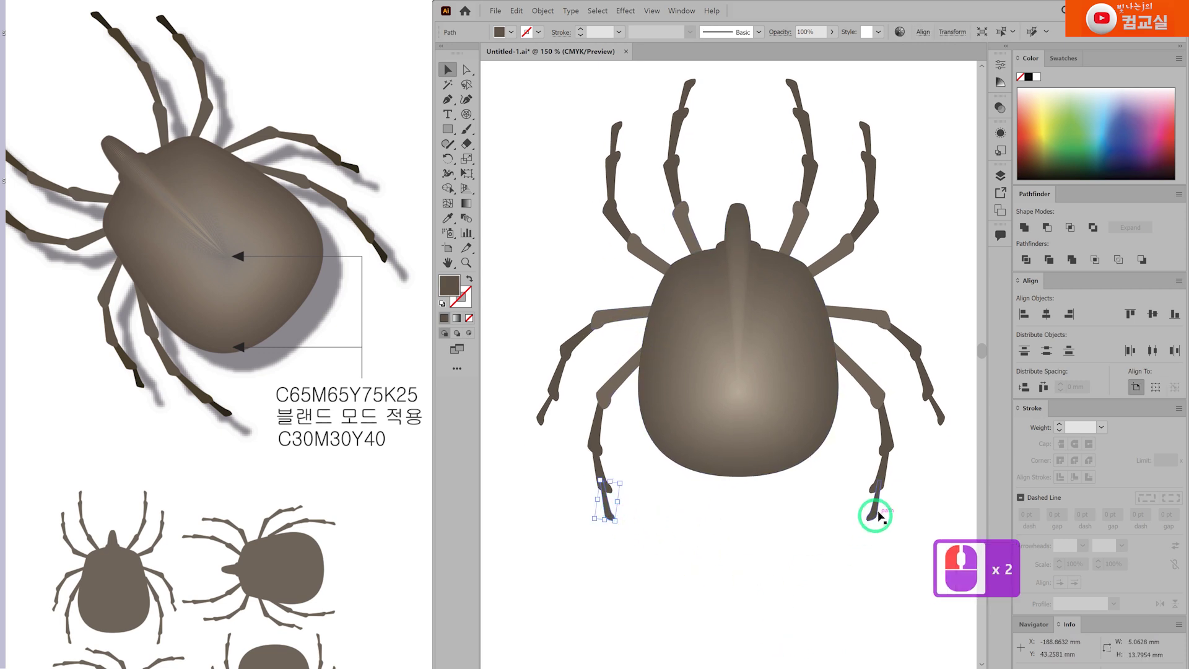
{"action": "left_click", "coordinate": [873, 508], "text": "shift"}
{"action": "left_click", "coordinate": [939, 415], "text": "shift"}
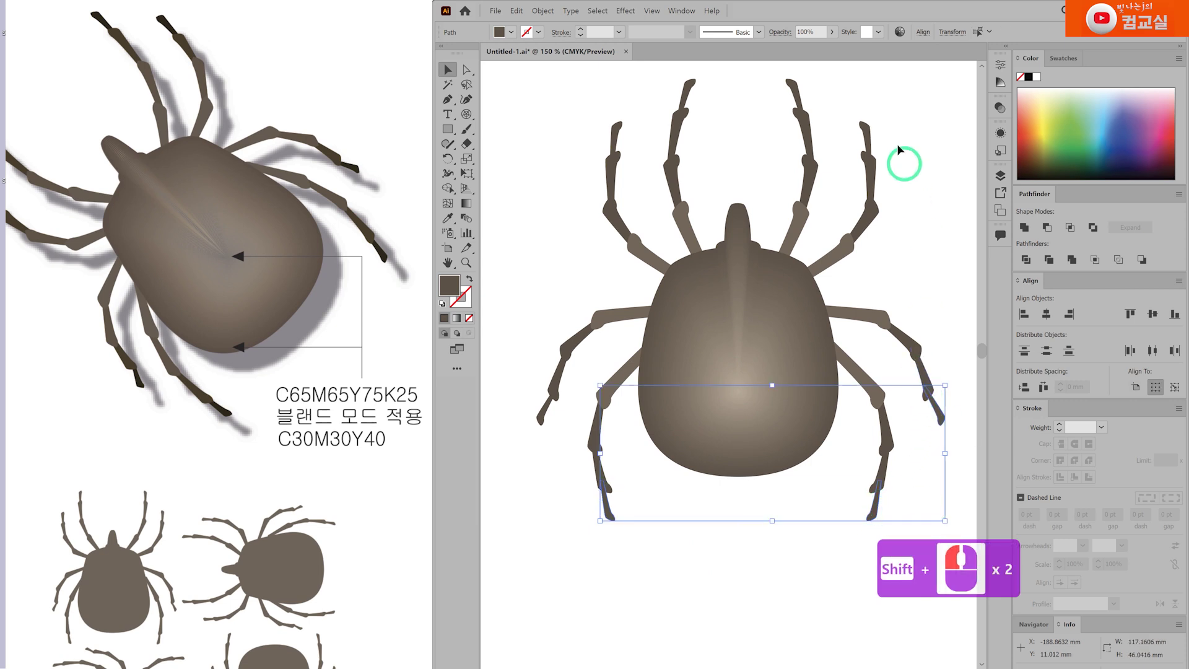
{"action": "left_click", "coordinate": [867, 134], "text": "shift"}
{"action": "left_click", "coordinate": [794, 84], "text": "shift"}
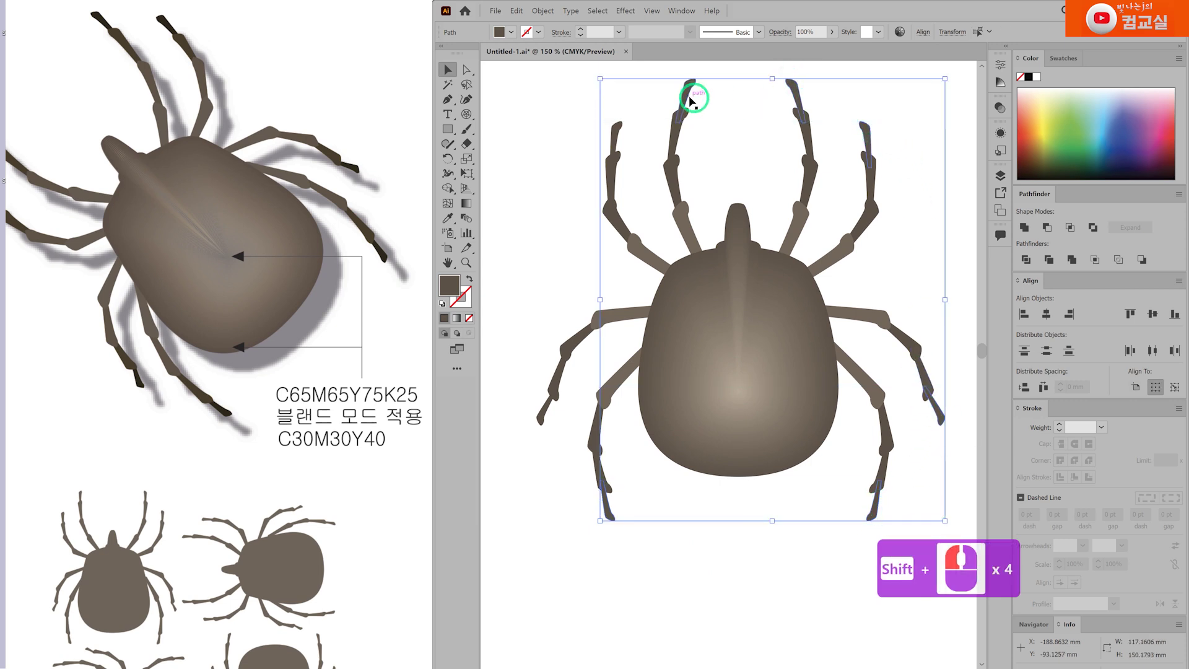
{"action": "left_click", "coordinate": [687, 87], "text": "shift"}
{"action": "left_click", "coordinate": [619, 127], "text": "shift"}
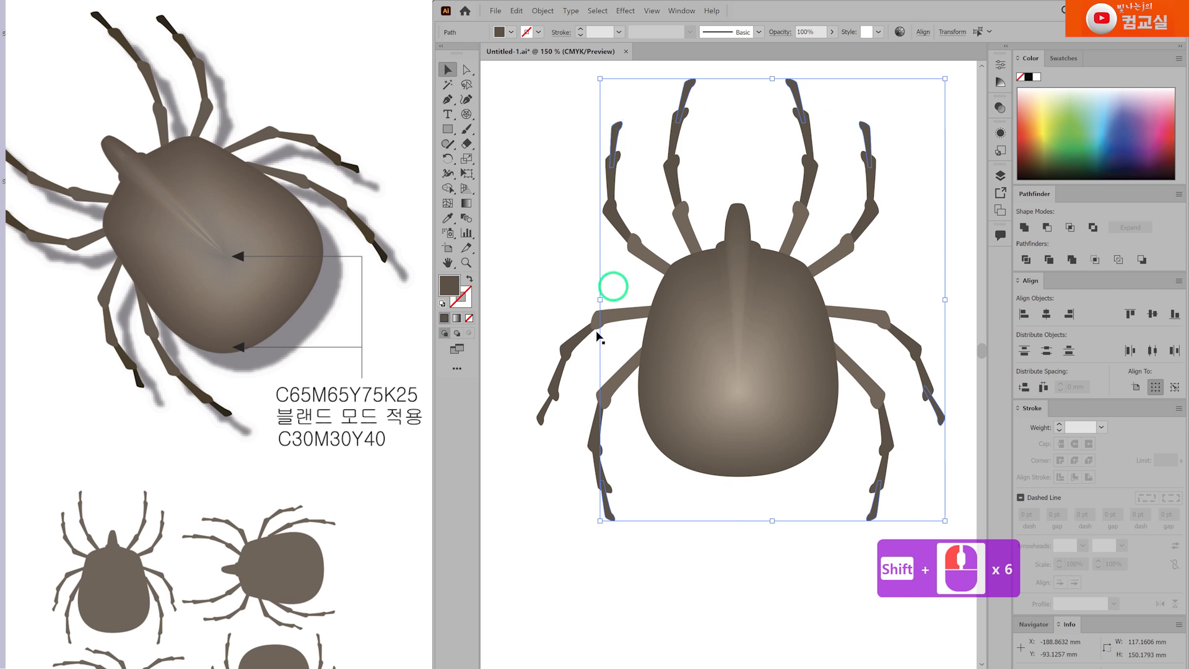
{"action": "left_click", "coordinate": [545, 417], "text": "shift"}
{"action": "double_click", "coordinate": [451, 287]}
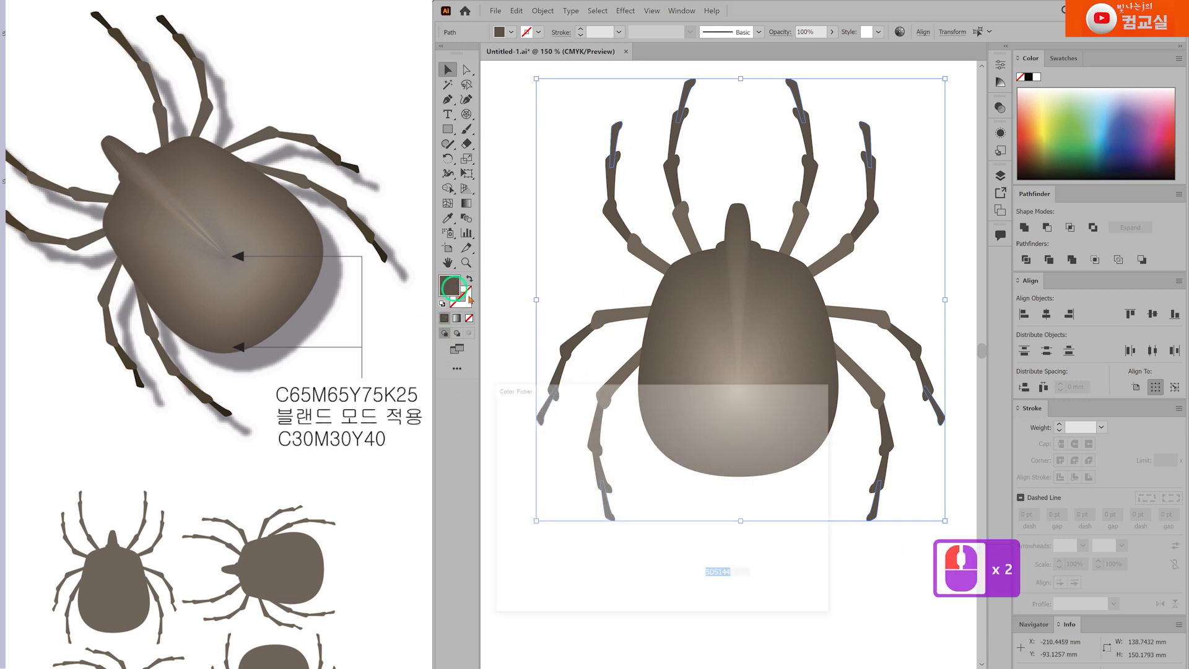
{"action": "left_click", "coordinate": [795, 573]}
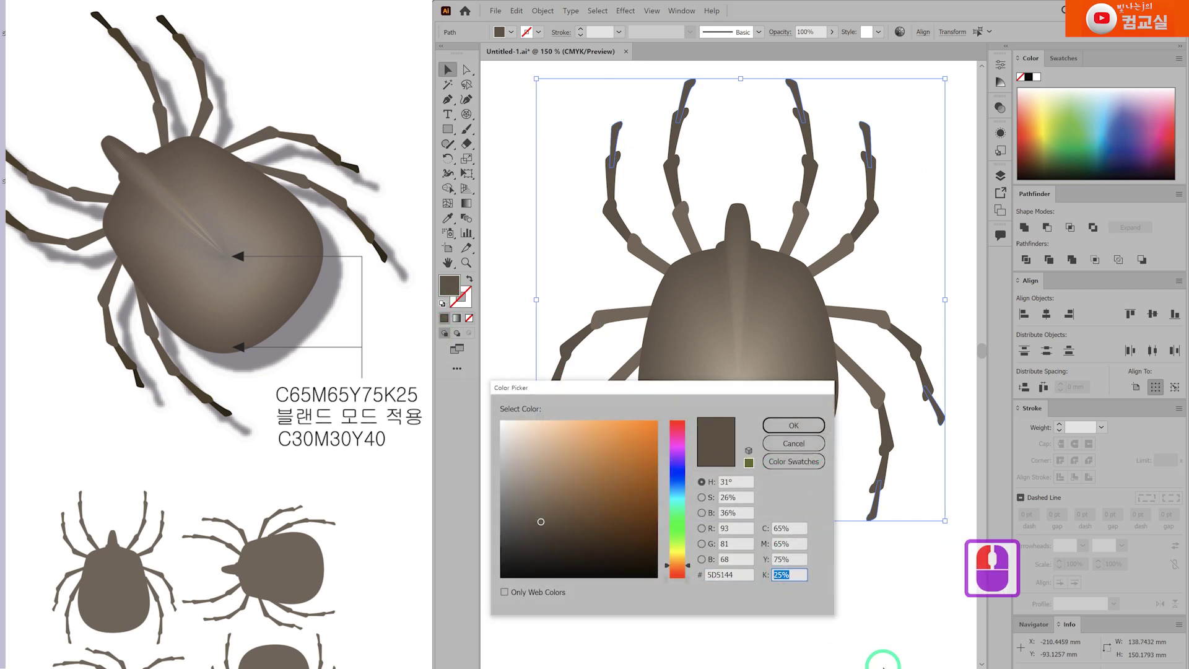
{"action": "type", "text": "80"}
{"action": "left_click", "coordinate": [783, 560]}
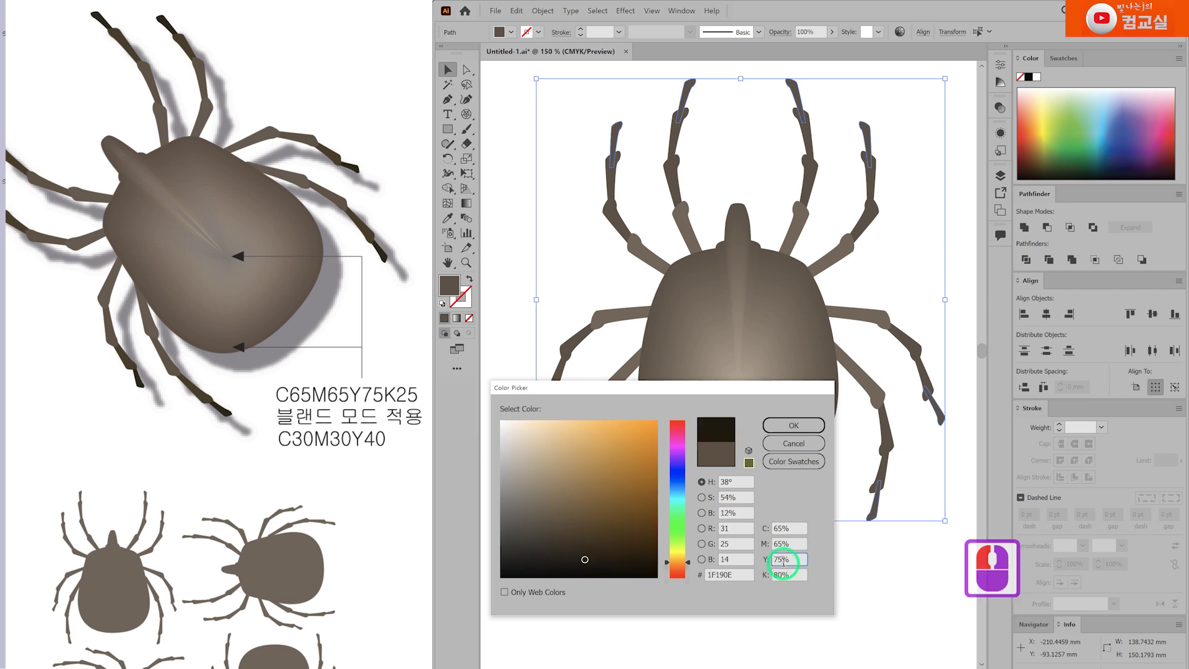
{"action": "left_click", "coordinate": [789, 575]}
{"action": "type", "text": "75"}
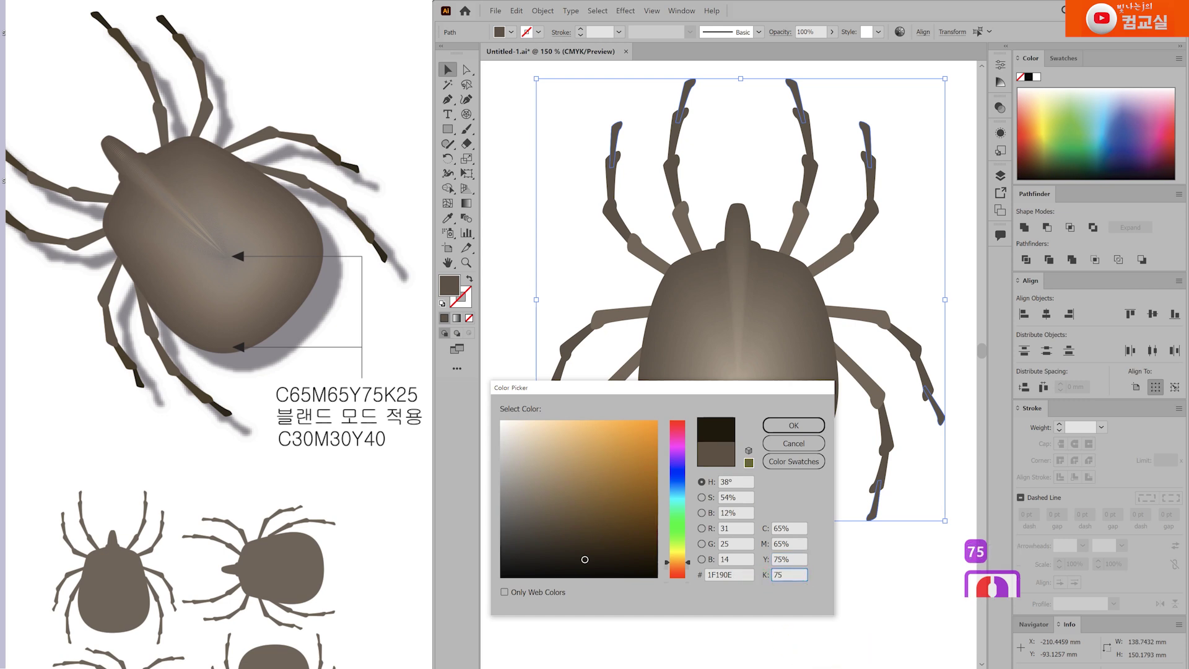
{"action": "left_click", "coordinate": [796, 559]}
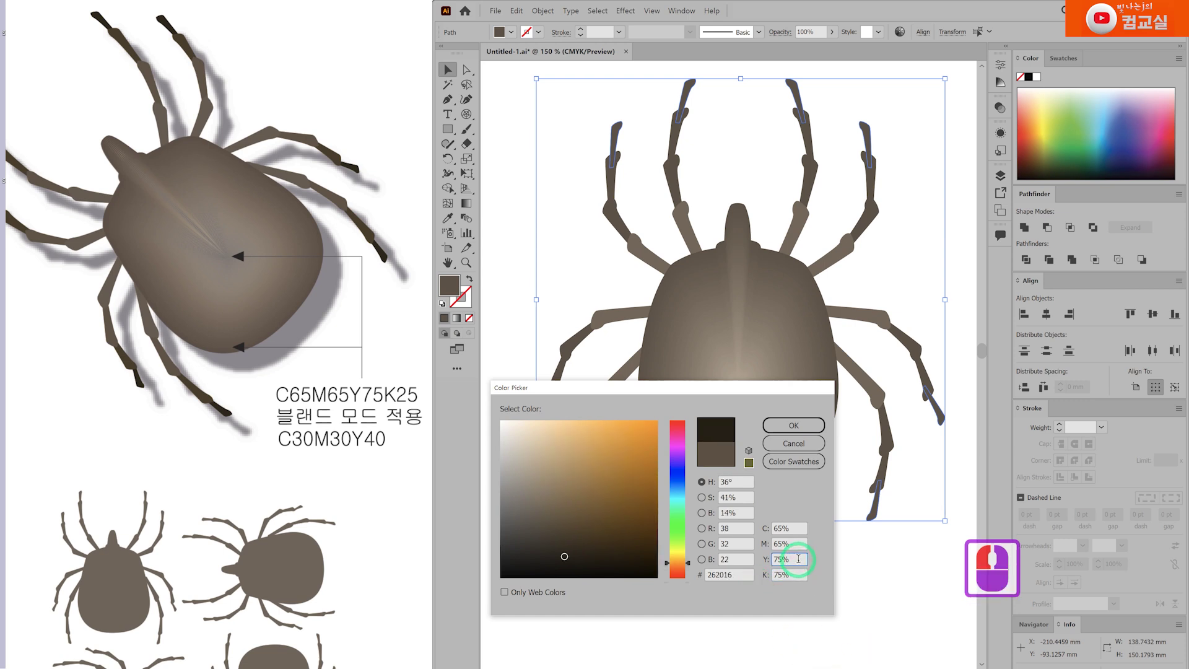
{"action": "left_click", "coordinate": [793, 425]}
{"action": "left_click", "coordinate": [826, 604]}
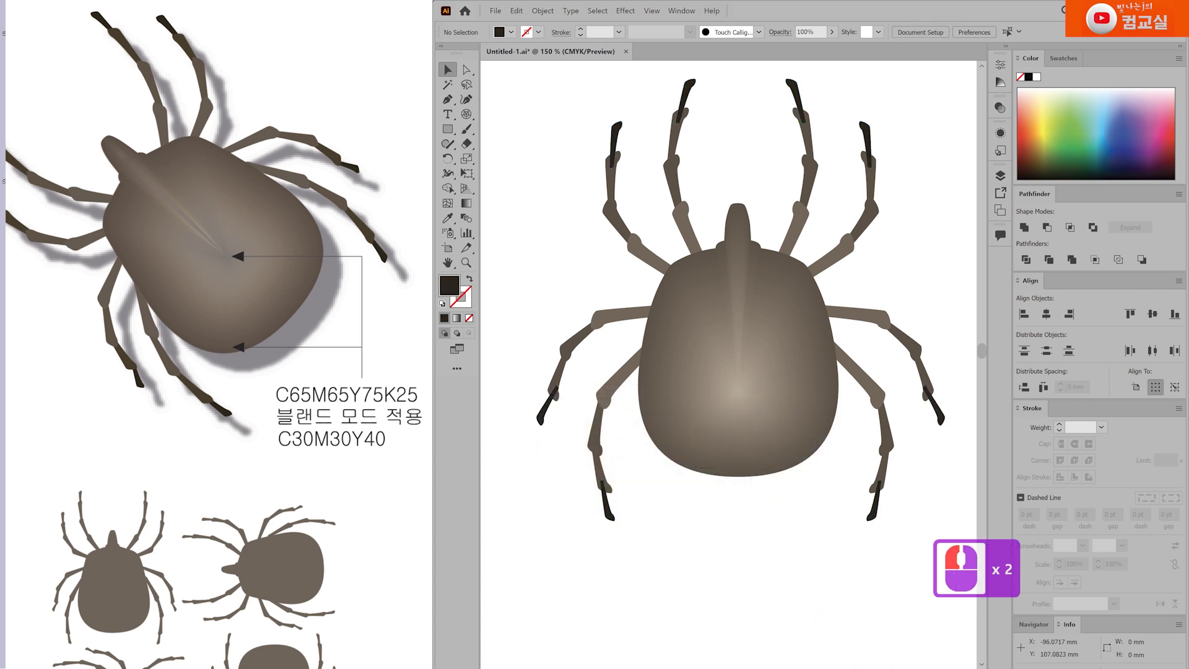
Send the eight dark leg tips behind the other leg segments.
{"action": "left_click", "coordinate": [610, 505]}
{"action": "left_click", "coordinate": [876, 498], "text": "shift"}
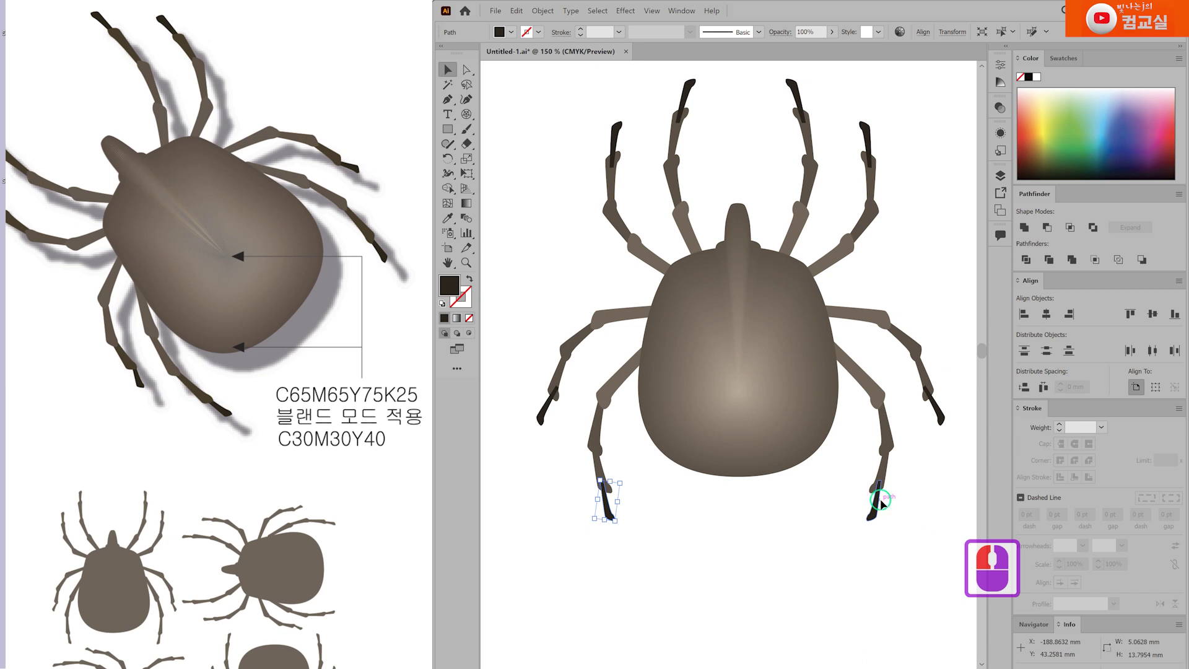
{"action": "left_click", "coordinate": [939, 418], "text": "shift"}
{"action": "left_click", "coordinate": [872, 140], "text": "shift"}
{"action": "left_click", "coordinate": [792, 90], "text": "shift"}
{"action": "left_click", "coordinate": [685, 89], "text": "shift"}
{"action": "left_click", "coordinate": [617, 132], "text": "shift"}
{"action": "left_click", "coordinate": [548, 409], "text": "shift"}
{"action": "key", "text": "ctrl+shift+bracketleft"}
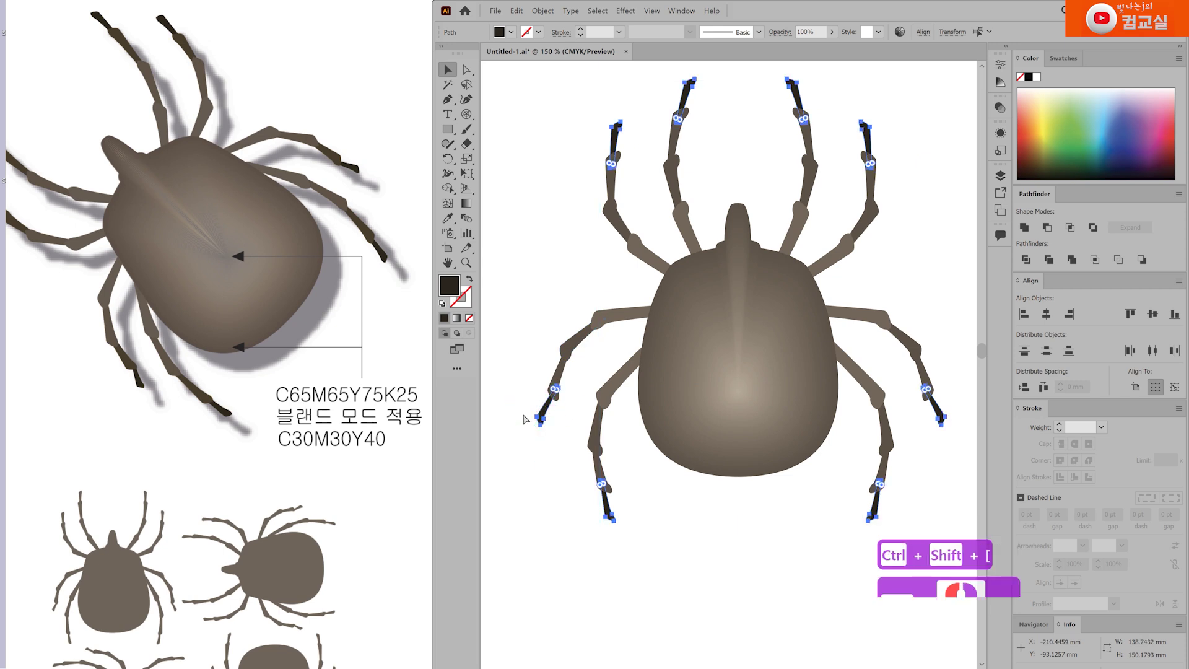
{"action": "left_click", "coordinate": [755, 585]}
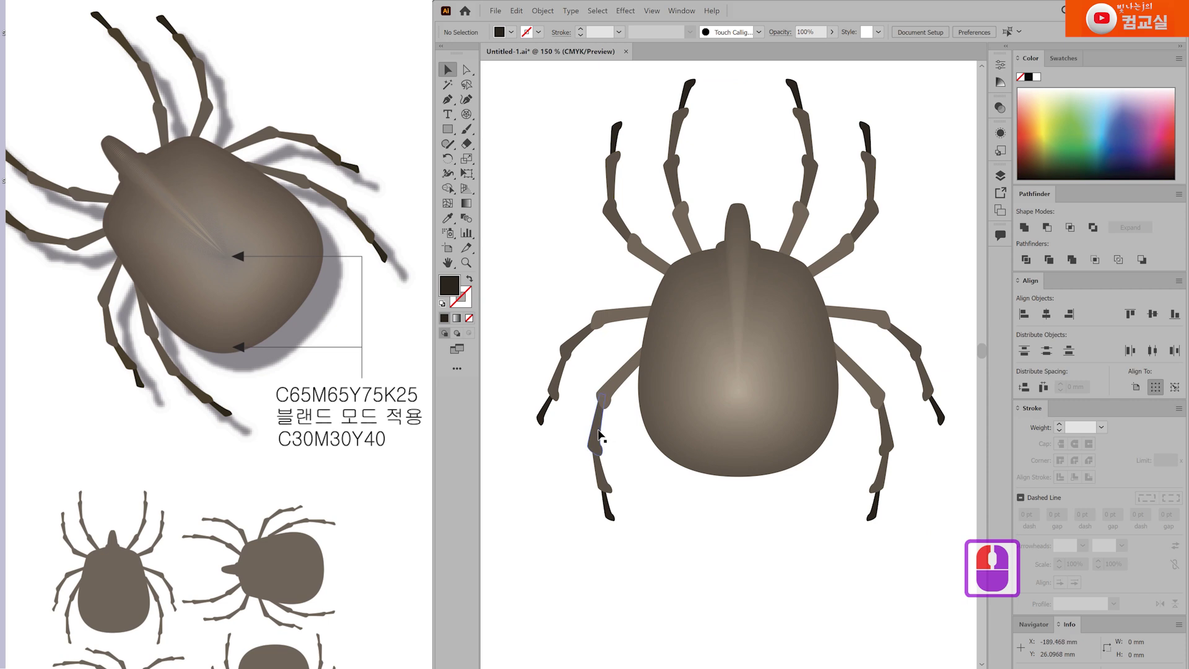
Fill the eight leg segments adjoining the dark leg tips with C65 M65 Y75 K50.
{"action": "left_click", "coordinate": [610, 478]}
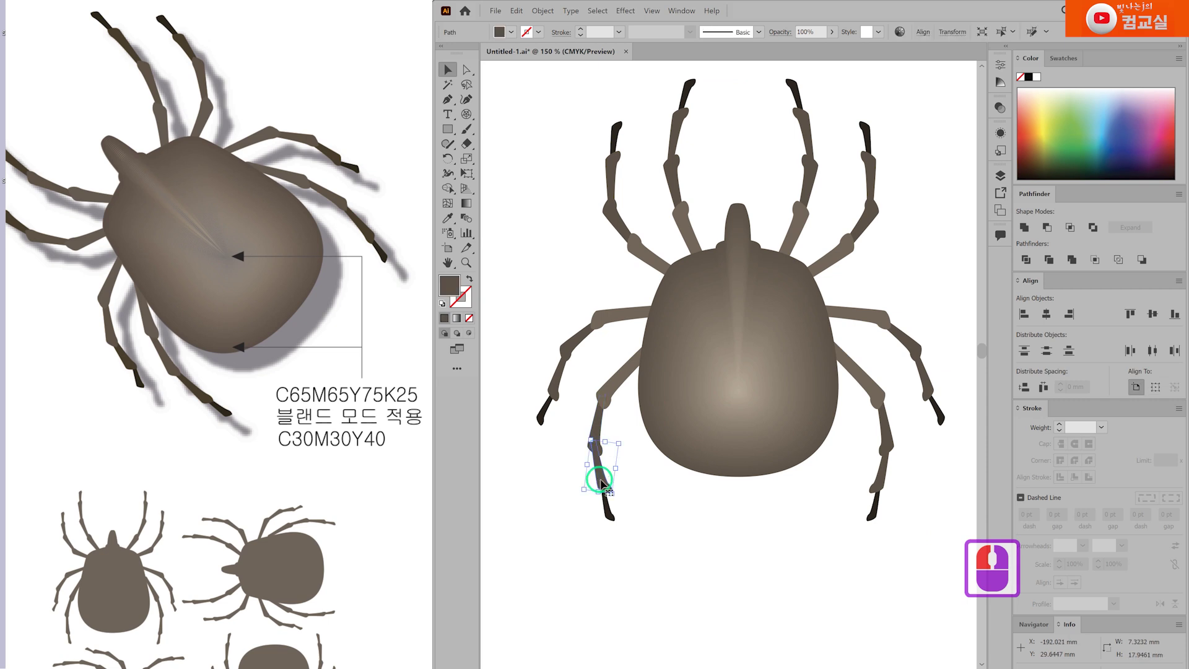
{"action": "left_click", "coordinate": [879, 480], "text": "shift"}
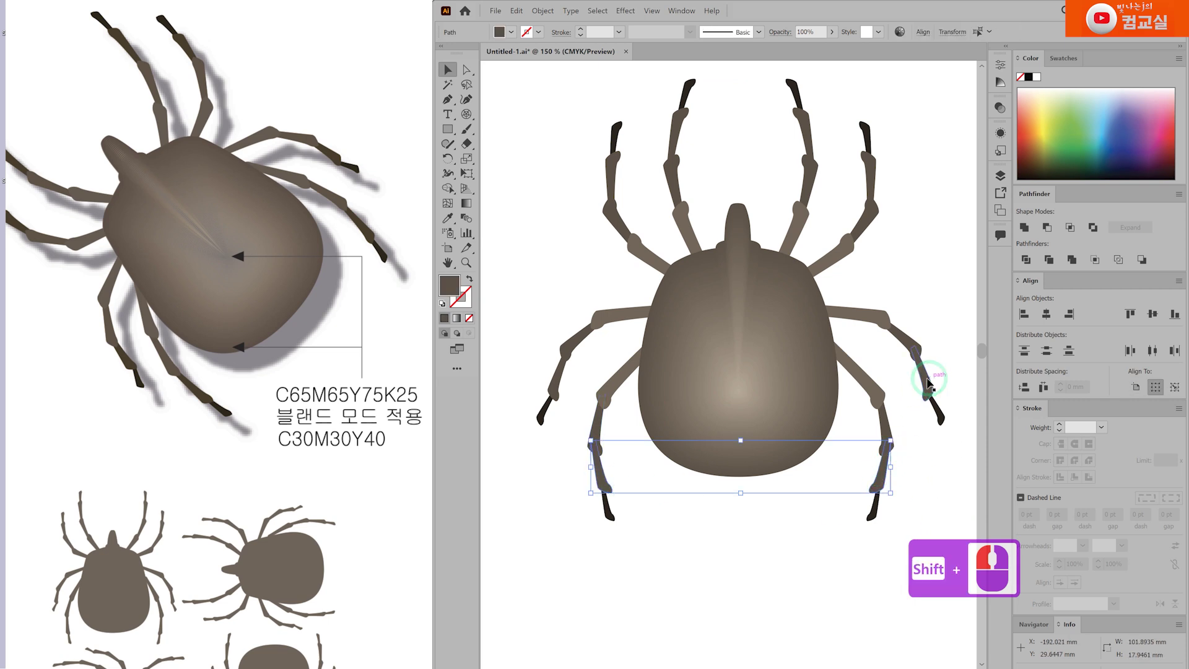
{"action": "left_click", "coordinate": [927, 378], "text": "shift"}
{"action": "left_click", "coordinate": [882, 179], "text": "shift"}
{"action": "left_click", "coordinate": [801, 121], "text": "shift"}
{"action": "left_click", "coordinate": [680, 127], "text": "shift"}
{"action": "left_click", "coordinate": [615, 165], "text": "shift"}
{"action": "left_click", "coordinate": [559, 385], "text": "shift"}
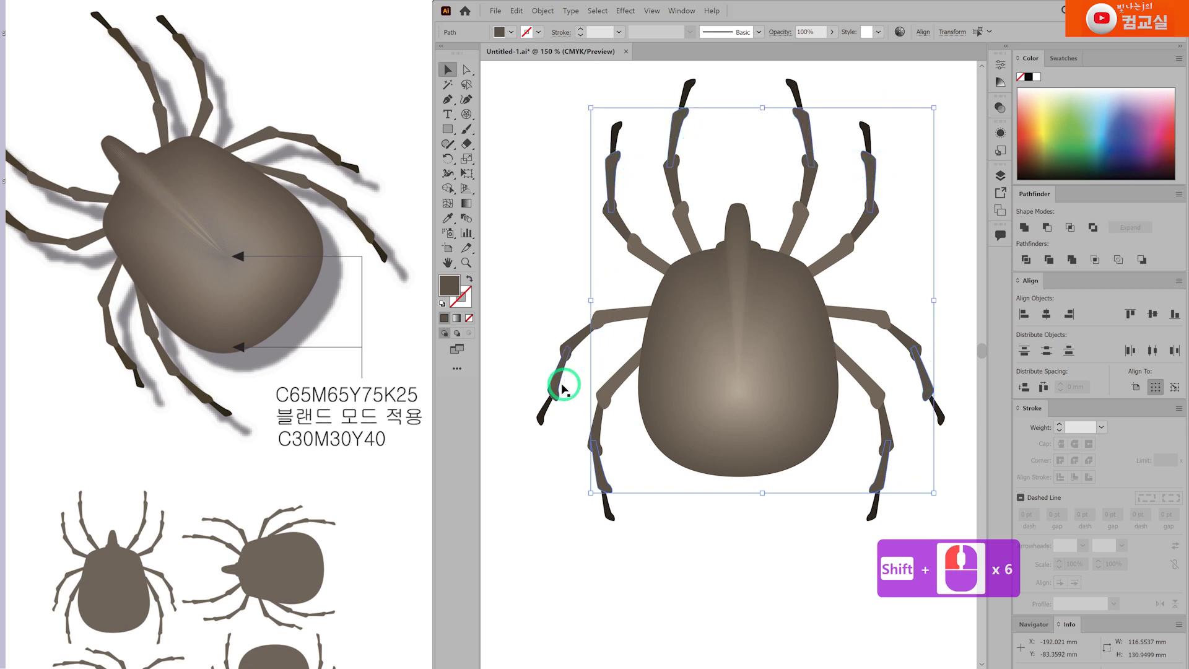
{"action": "left_click", "coordinate": [461, 294]}
{"action": "double_click", "coordinate": [449, 286]}
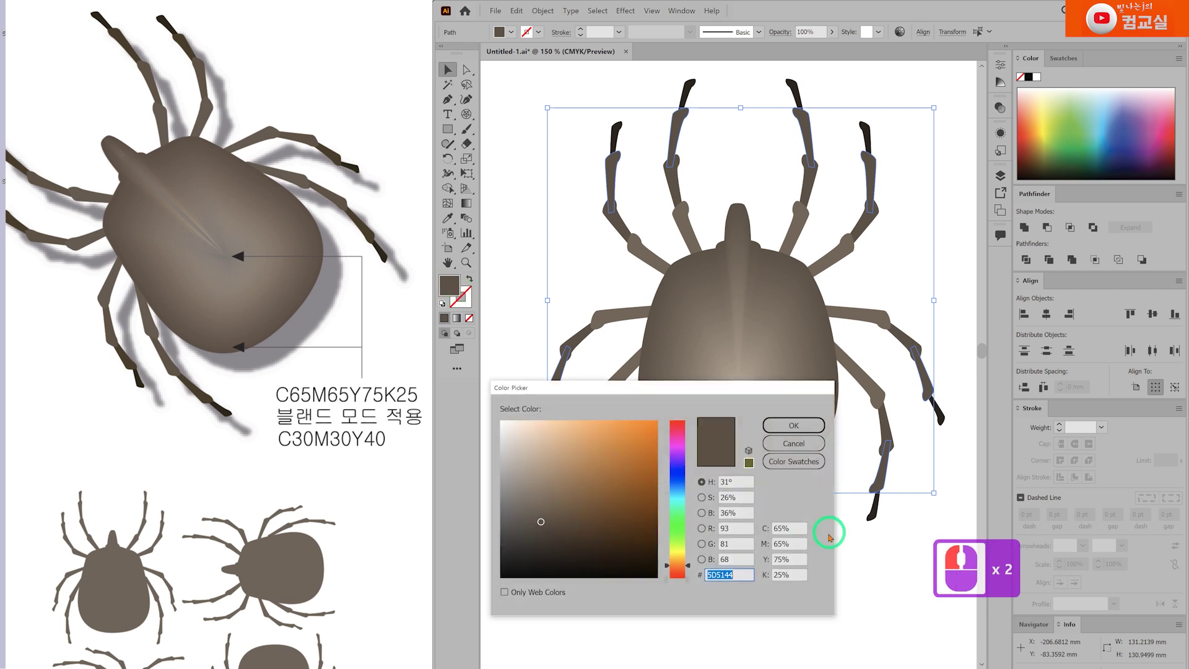
{"action": "double_click", "coordinate": [795, 576]}
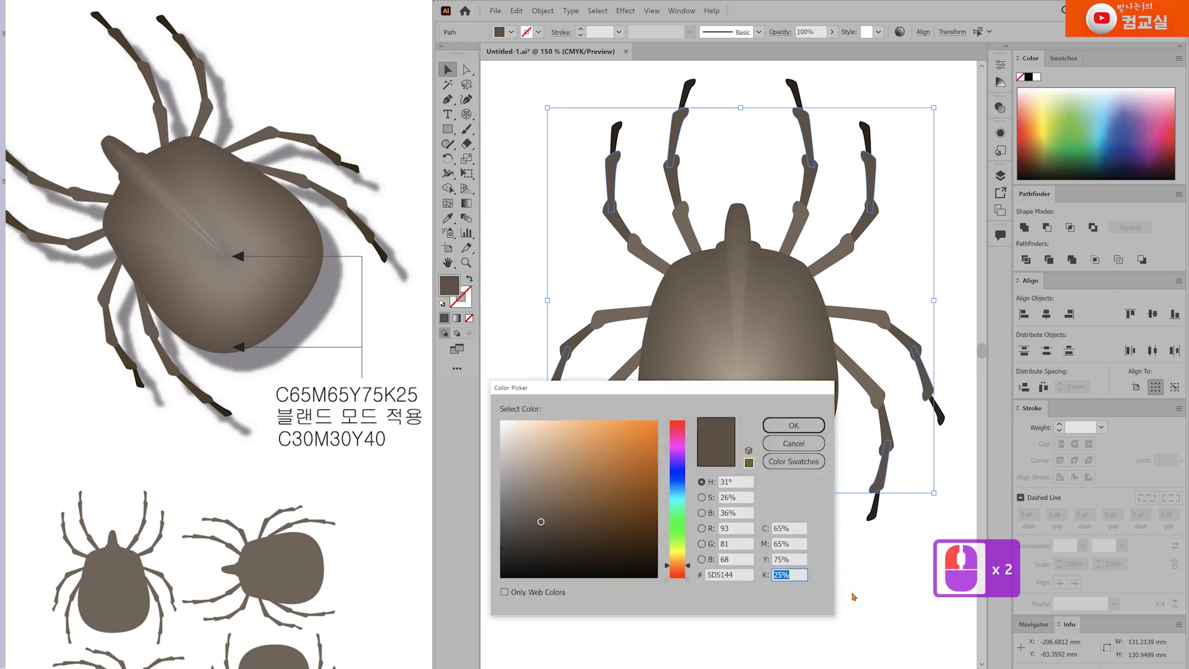
{"action": "type", "text": "50"}
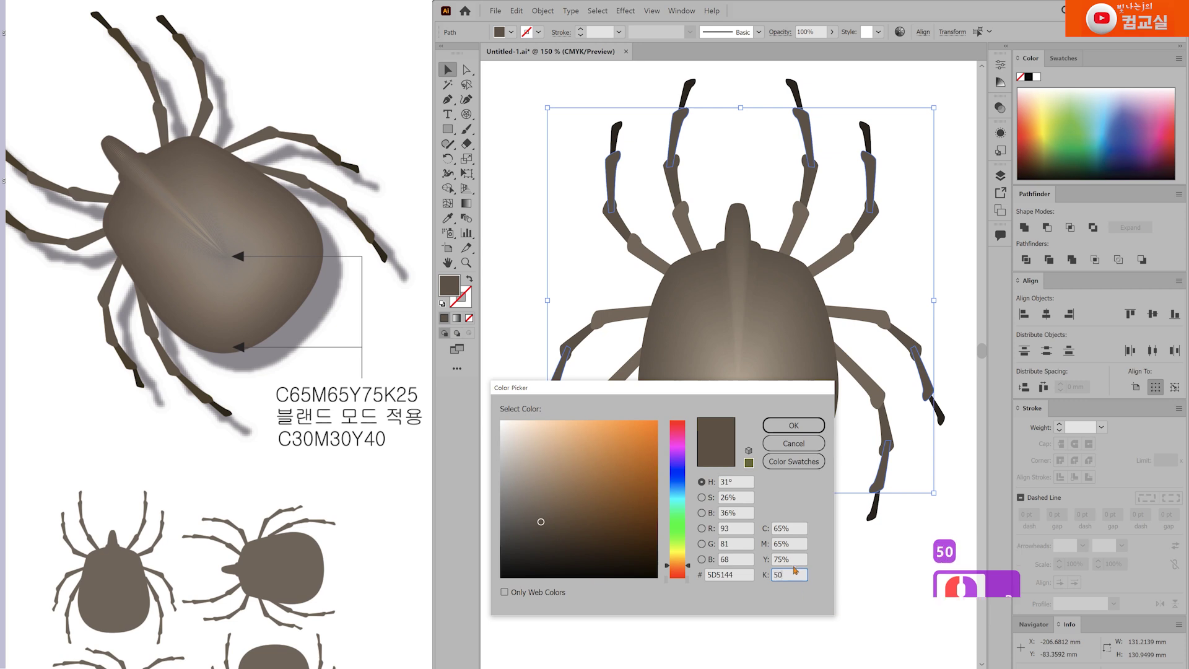
{"action": "left_click", "coordinate": [793, 425]}
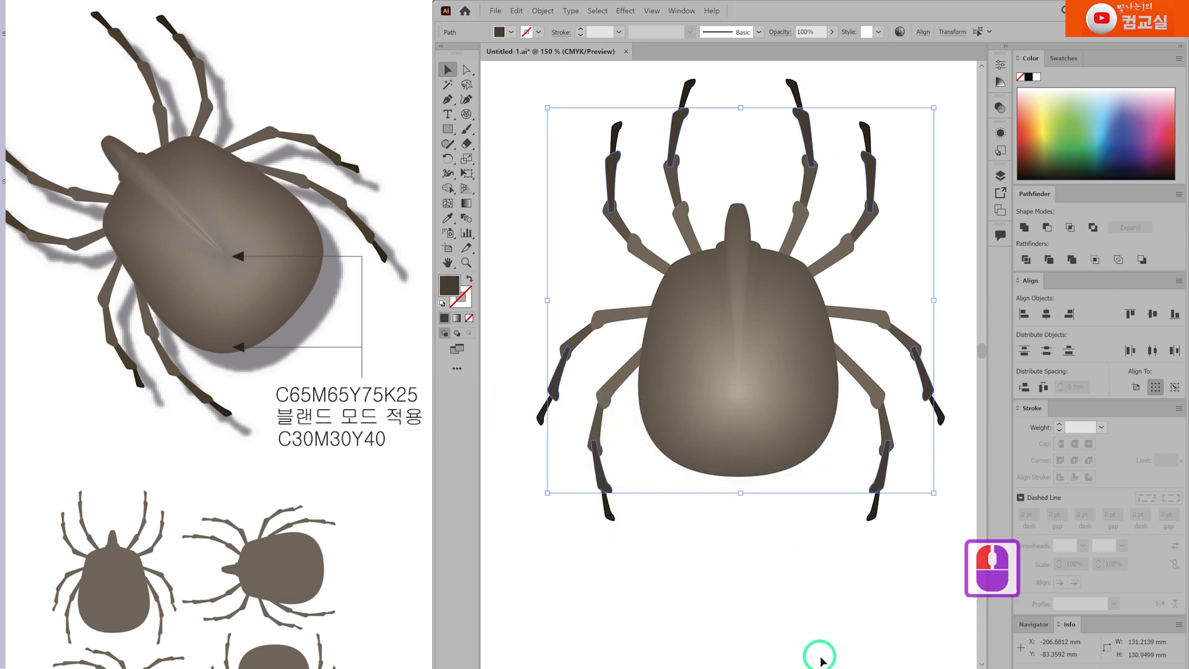
{"action": "double_click", "coordinate": [817, 590]}
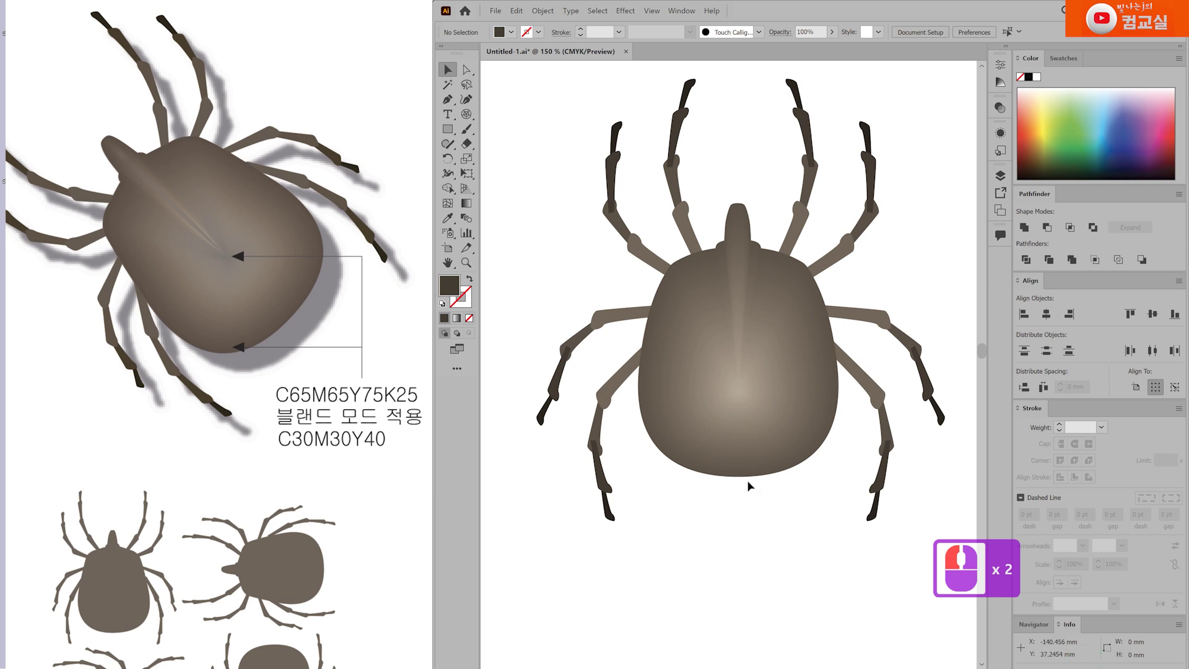
Send the two outer segments of all eight legs to the back, behind the inner leg segments.
{"action": "left_click", "coordinate": [595, 474]}
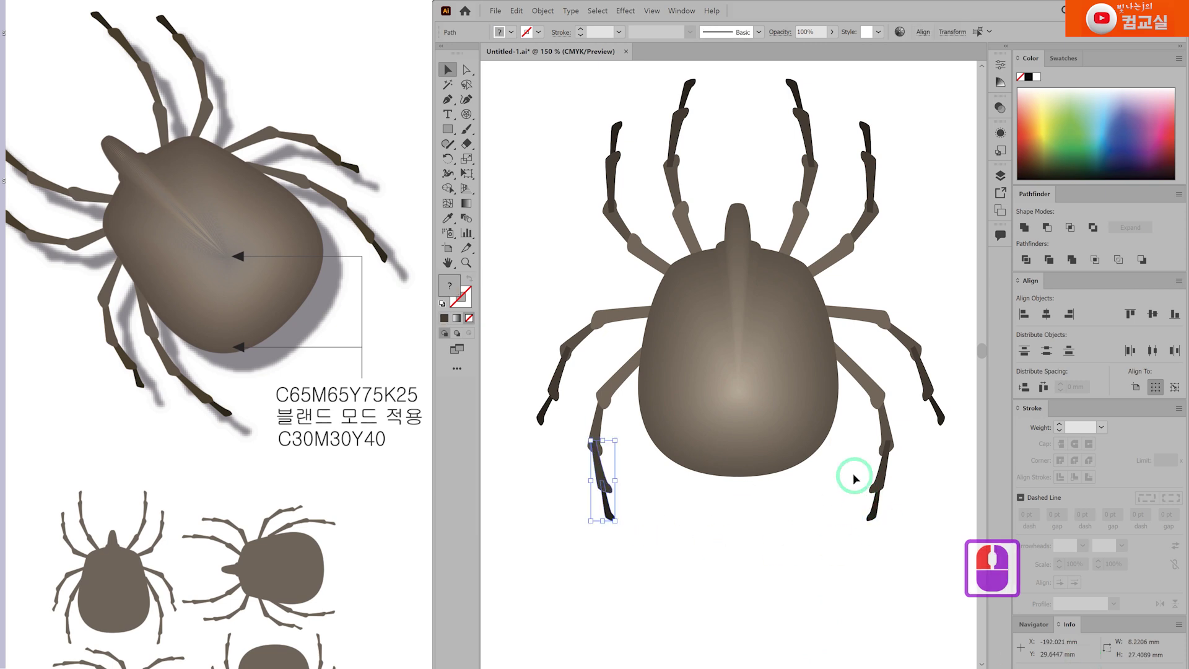
{"action": "left_click", "coordinate": [878, 487], "text": "shift"}
{"action": "left_click", "coordinate": [915, 384], "text": "shift"}
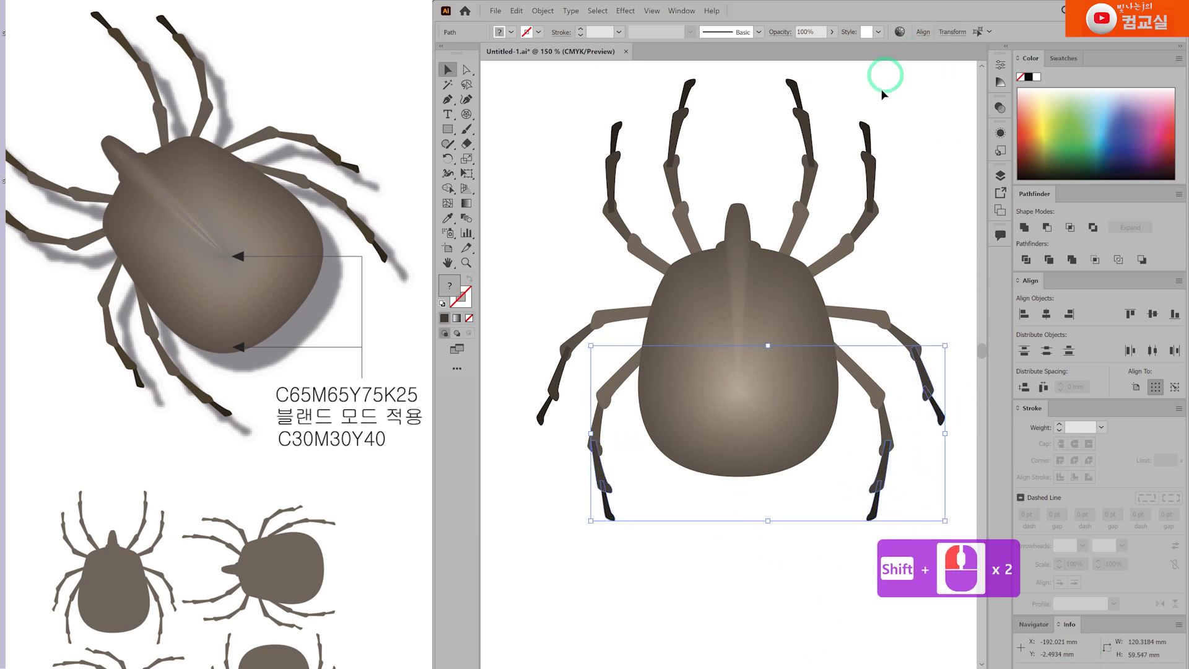
{"action": "left_click", "coordinate": [886, 167], "text": "shift"}
{"action": "left_click", "coordinate": [693, 102], "text": "shift"}
{"action": "left_click", "coordinate": [706, 129], "text": "shift"}
{"action": "left_click", "coordinate": [621, 164], "text": "shift"}
{"action": "left_click_drag", "start_coordinate": [523, 379], "coordinate": [575, 432]}
{"action": "key", "text": "ctrl+shift+bracketleft"}
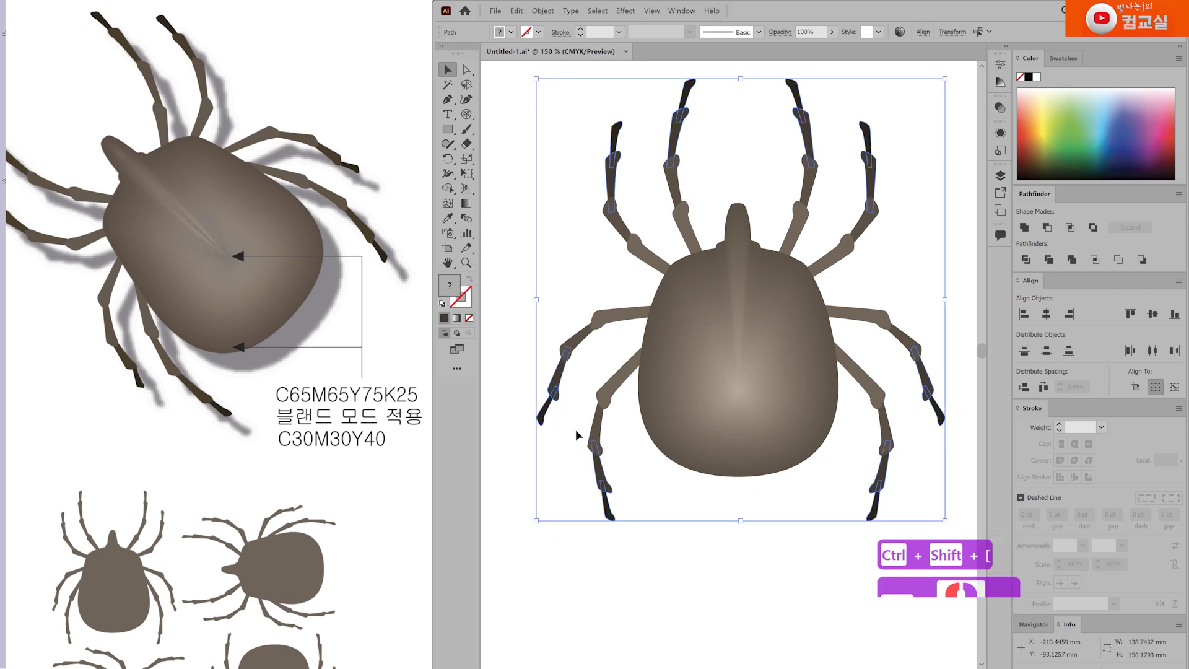
{"action": "left_click", "coordinate": [655, 544]}
Group all parts of the shaded tick and copy the grouped artwork.
{"action": "scroll", "coordinate": [694, 421], "scroll_direction": "down", "scroll_amount": 1}
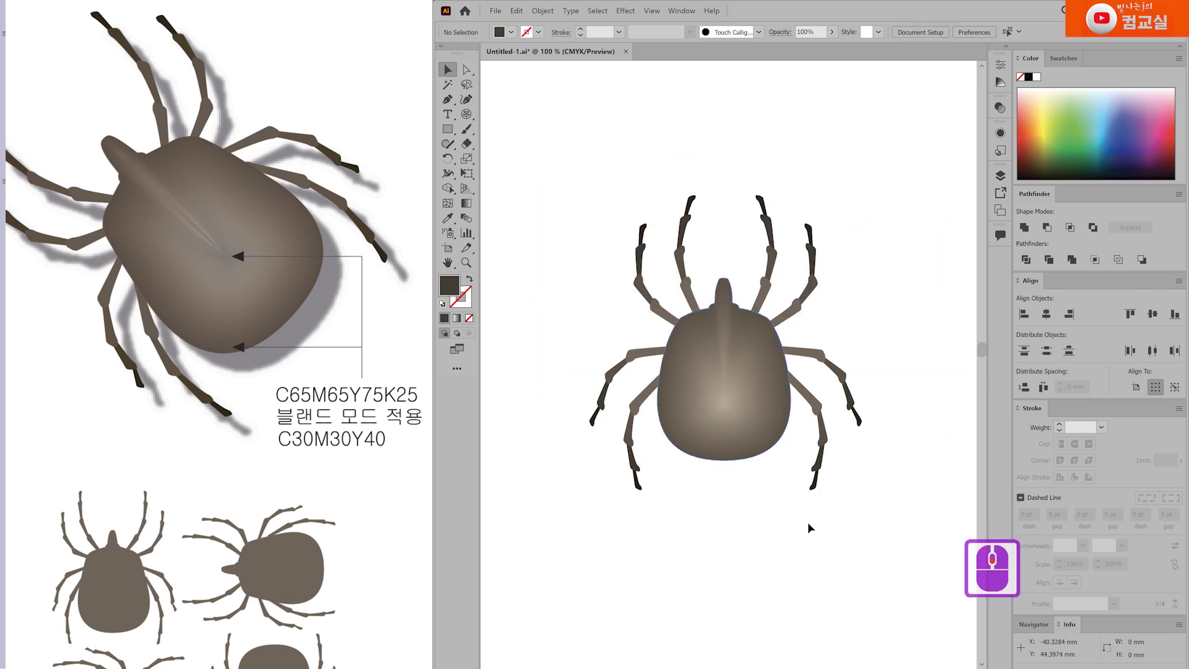
{"action": "left_click_drag", "start_coordinate": [529, 174], "coordinate": [887, 541]}
{"action": "key", "text": "ctrl+g"}
{"action": "left_click", "coordinate": [748, 494]}
{"action": "left_click_drag", "start_coordinate": [722, 391], "coordinate": [703, 364]}
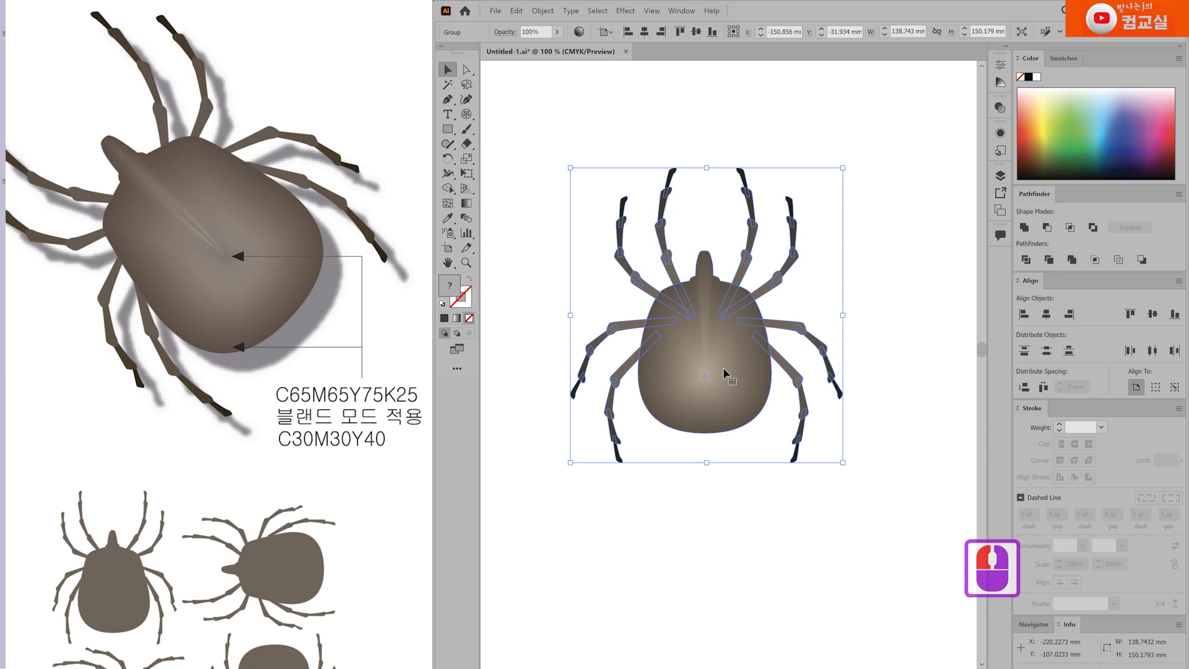
{"action": "key", "text": "ctrl+c"}
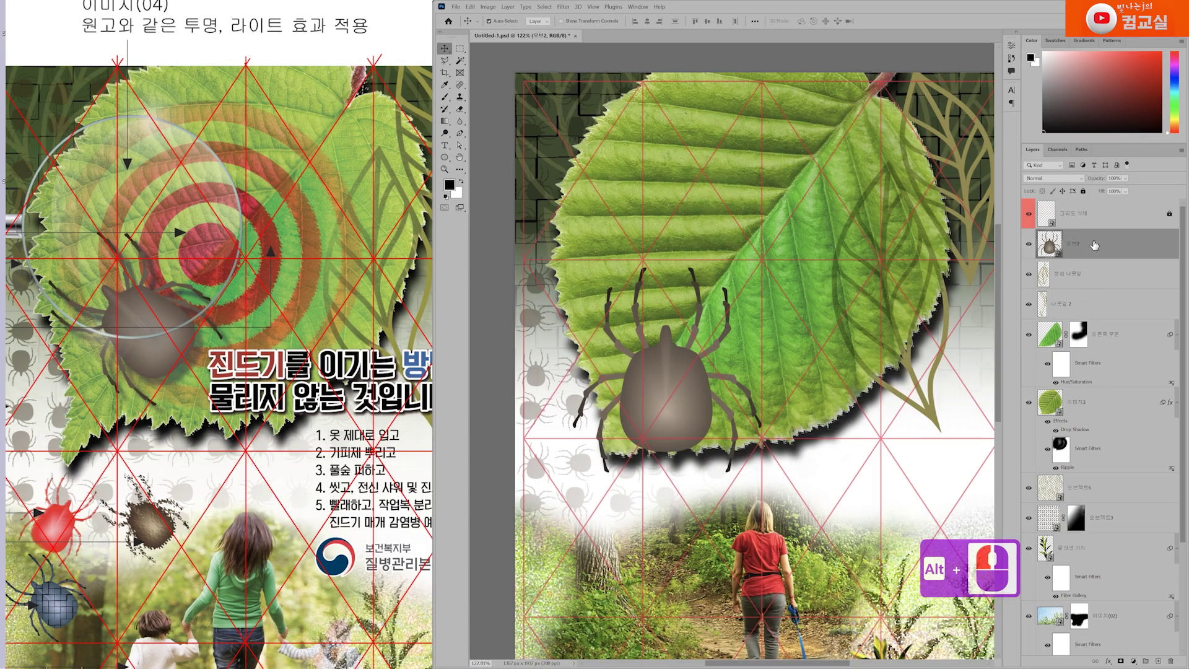
Paste the red concentric-circle target as a smart object and place it over the upper part of the leaf.
{"action": "key", "text": "ctrl+v"}
{"action": "left_click", "coordinate": [633, 194]}
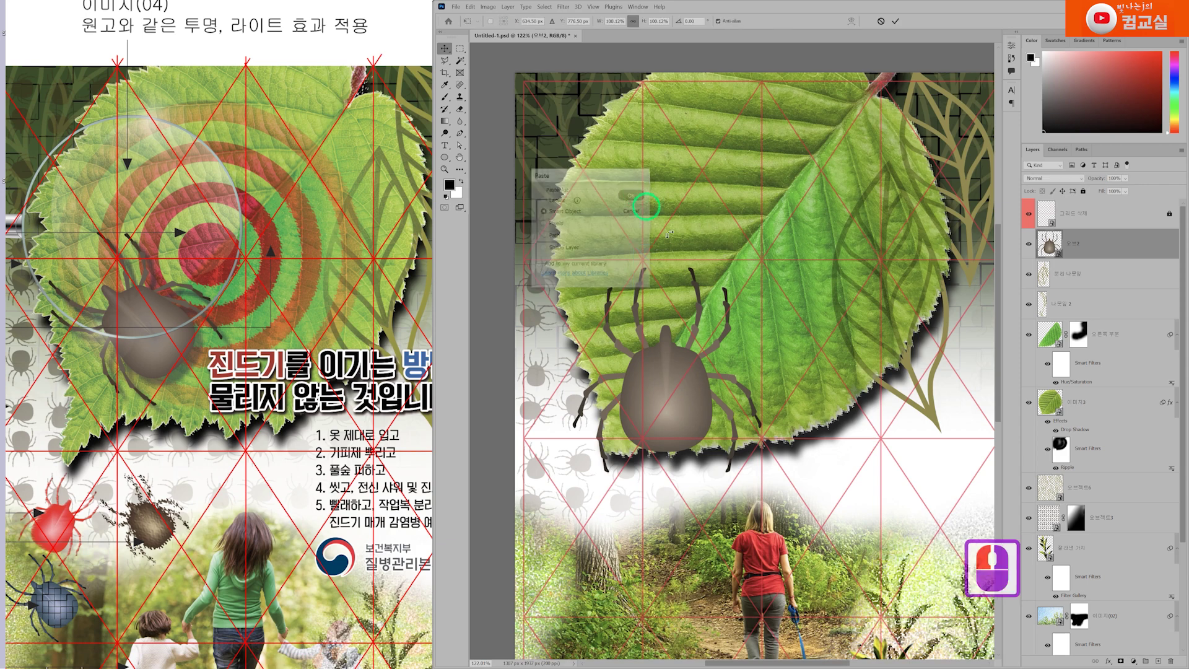
{"action": "left_click_drag", "start_coordinate": [680, 401], "coordinate": [706, 216]}
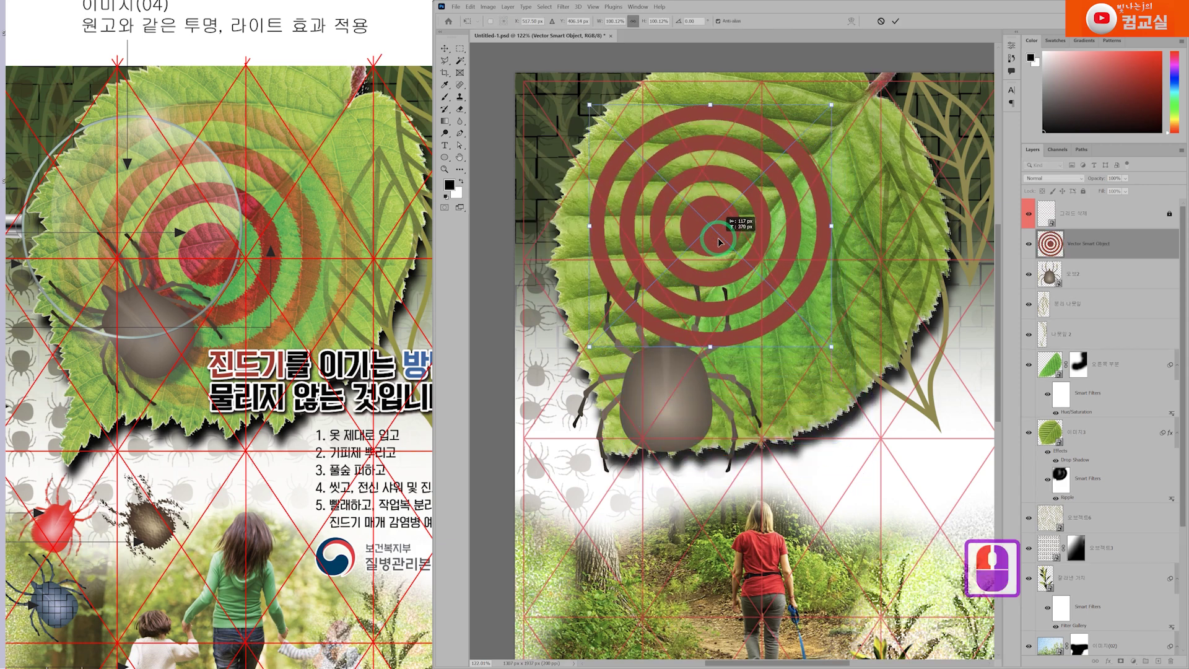
{"action": "key", "text": "Return"}
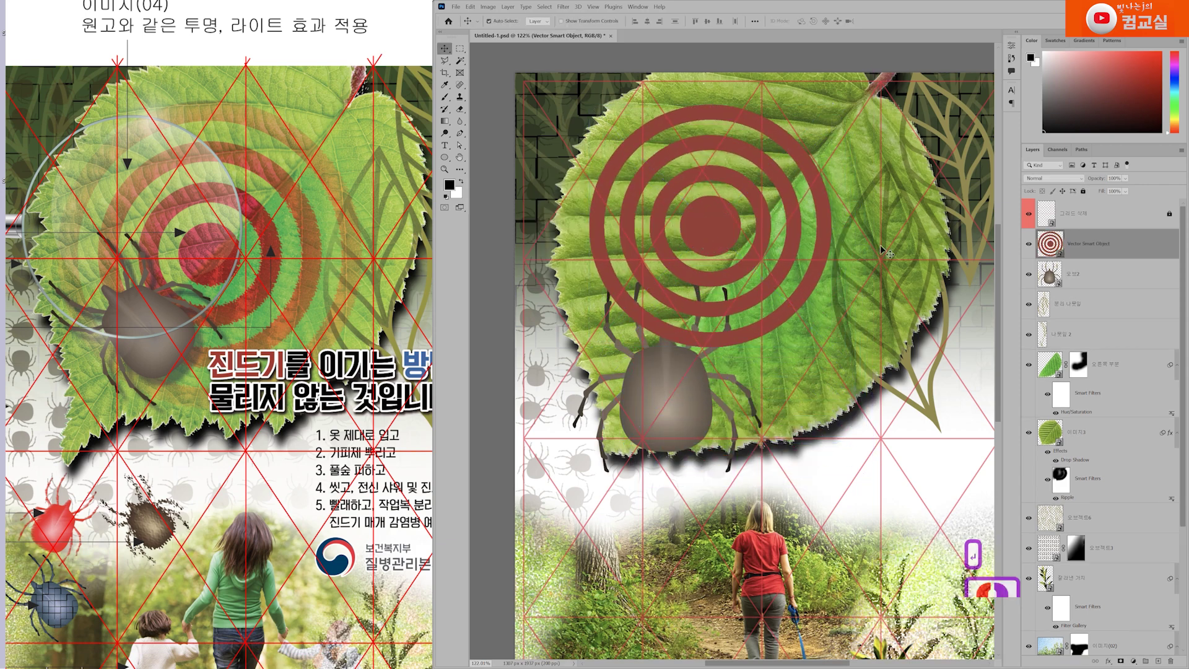
Rename the target layer "오브5" and stack it beneath the tick layer, with the tick hidden.
{"action": "double_click", "coordinate": [1081, 243]}
{"action": "type", "text": "옵ㅡ"}
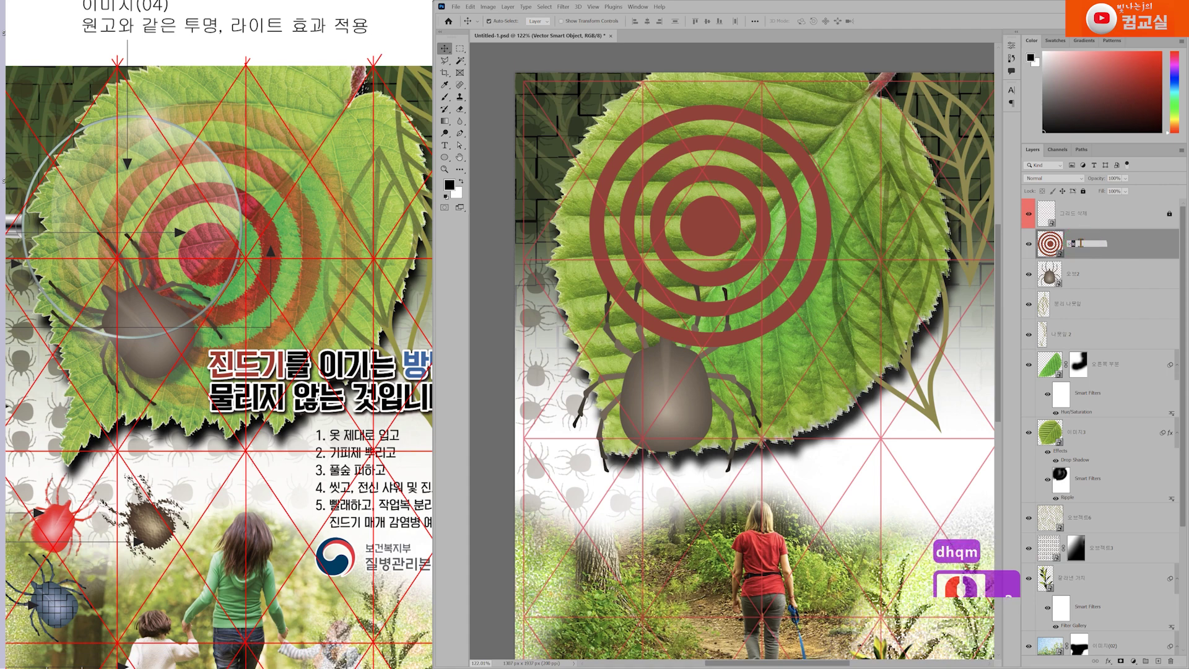
{"action": "type", "text": "5"}
{"action": "key", "text": "Return"}
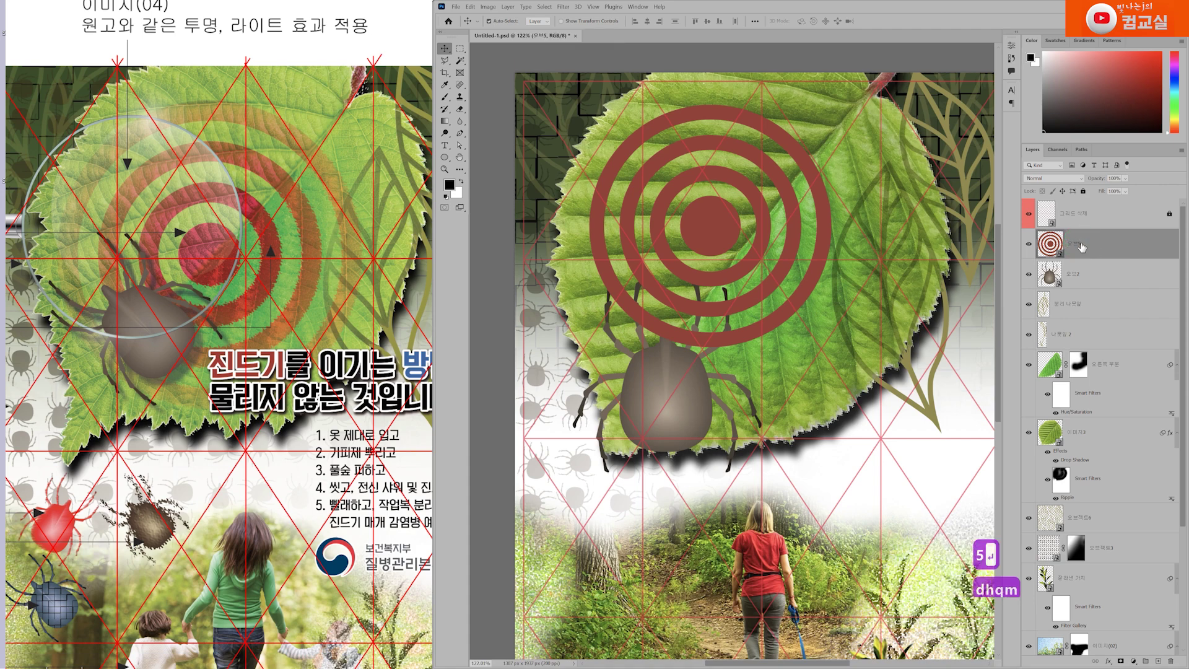
{"action": "left_click", "coordinate": [1029, 273]}
{"action": "left_click_drag", "start_coordinate": [1109, 250], "coordinate": [1103, 280]}
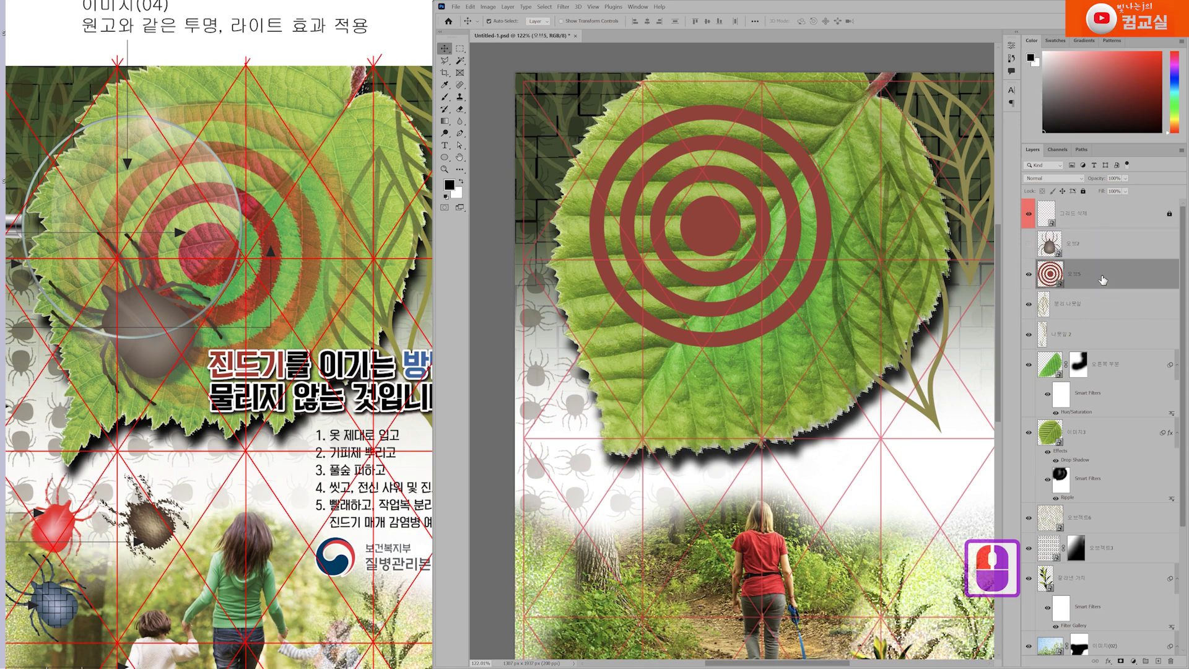
Enlarge the target to about 120% and reposition it over the middle of the leaf.
{"action": "left_click_drag", "start_coordinate": [712, 230], "coordinate": [705, 230]}
{"action": "key", "text": "ctrl+t"}
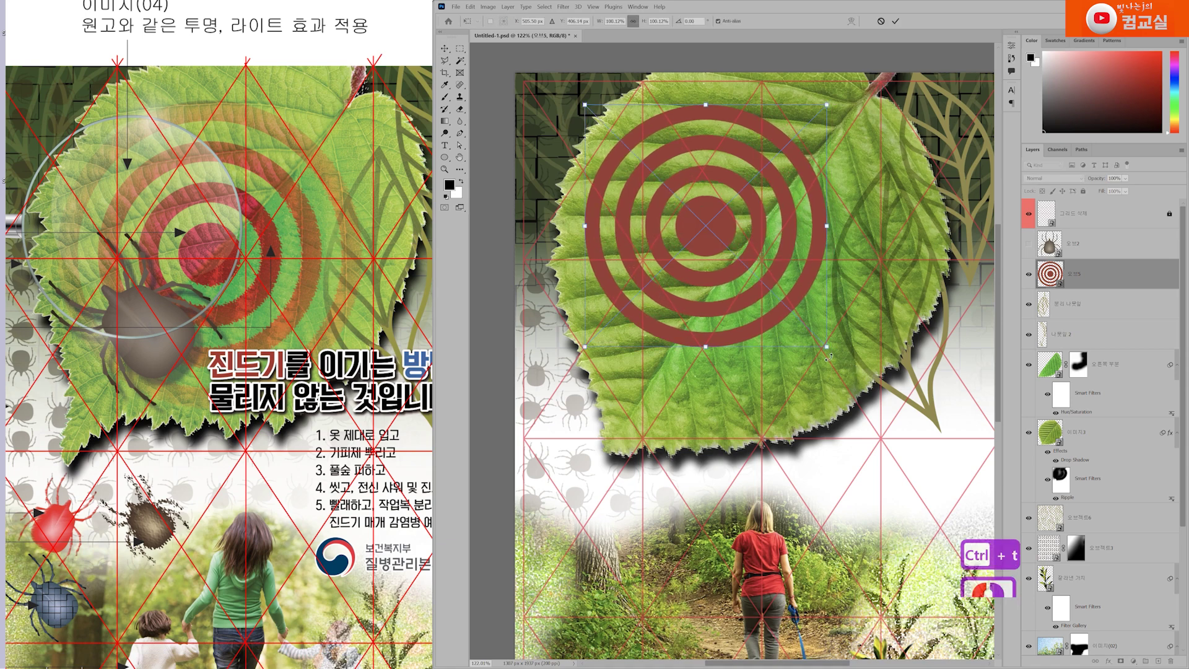
{"action": "left_click_drag", "start_coordinate": [823, 349], "coordinate": [875, 395]}
{"action": "left_click_drag", "start_coordinate": [796, 371], "coordinate": [785, 384]}
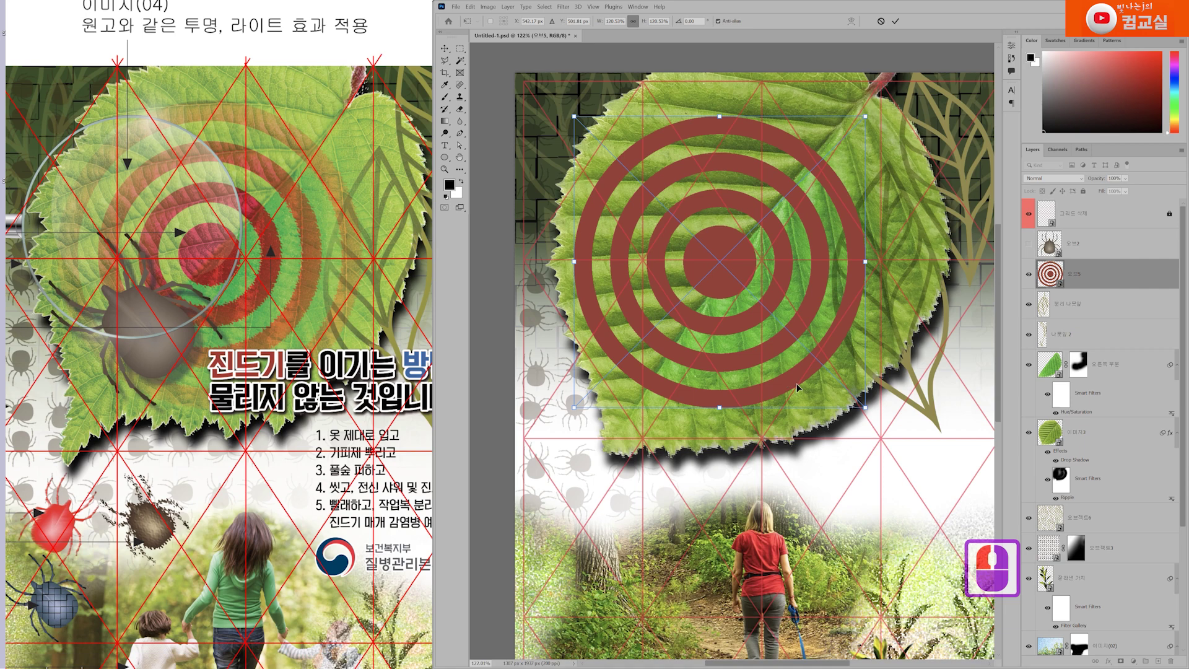
{"action": "key", "text": "Return"}
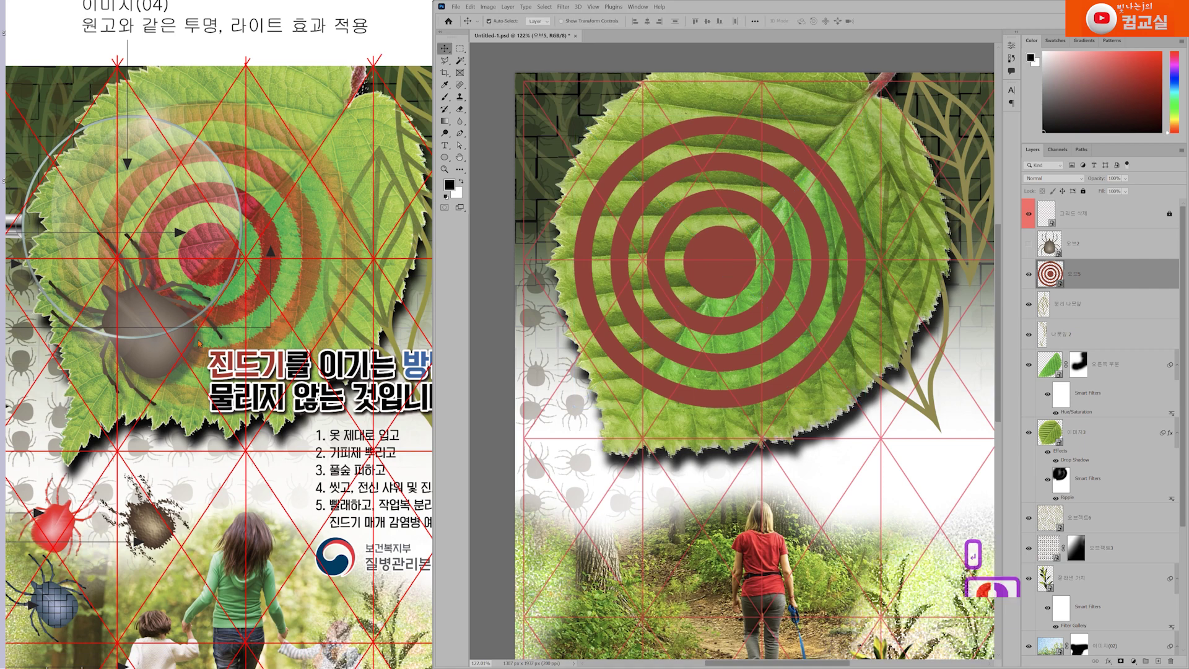
Examine the worksheet's effect notes and the look of the target rings in the reference poster.
{"action": "scroll", "coordinate": [199, 343], "scroll_direction": "left", "scroll_amount": 2}
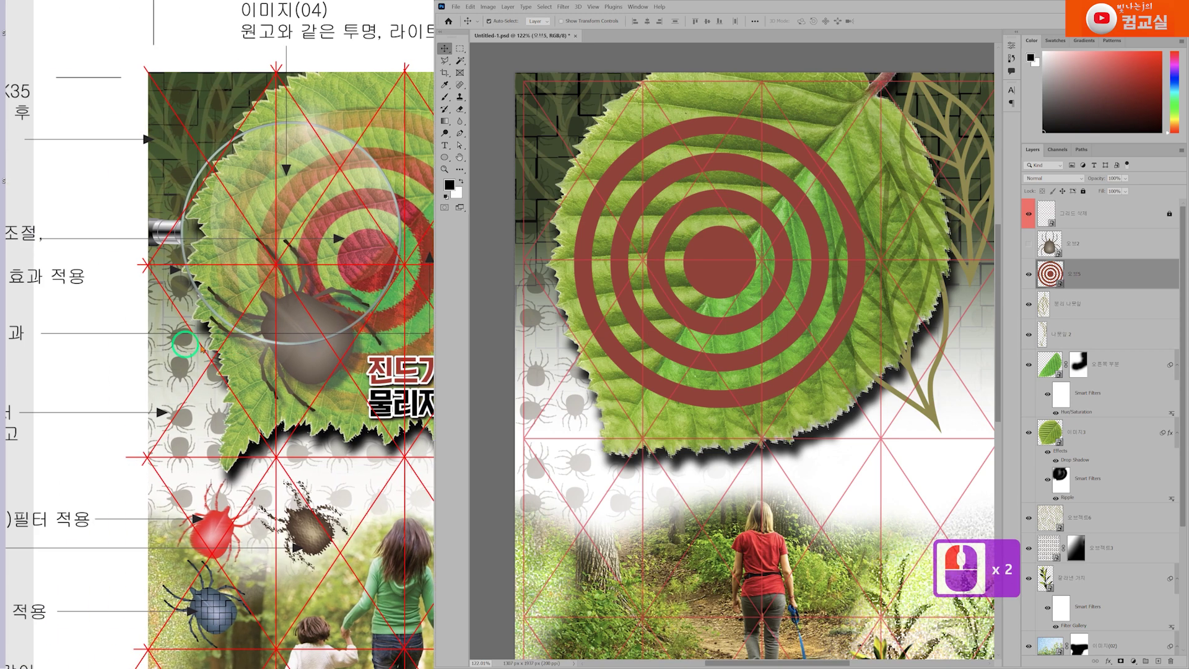
{"action": "scroll", "coordinate": [201, 348], "scroll_direction": "left", "scroll_amount": 3}
{"action": "left_click", "coordinate": [159, 351]}
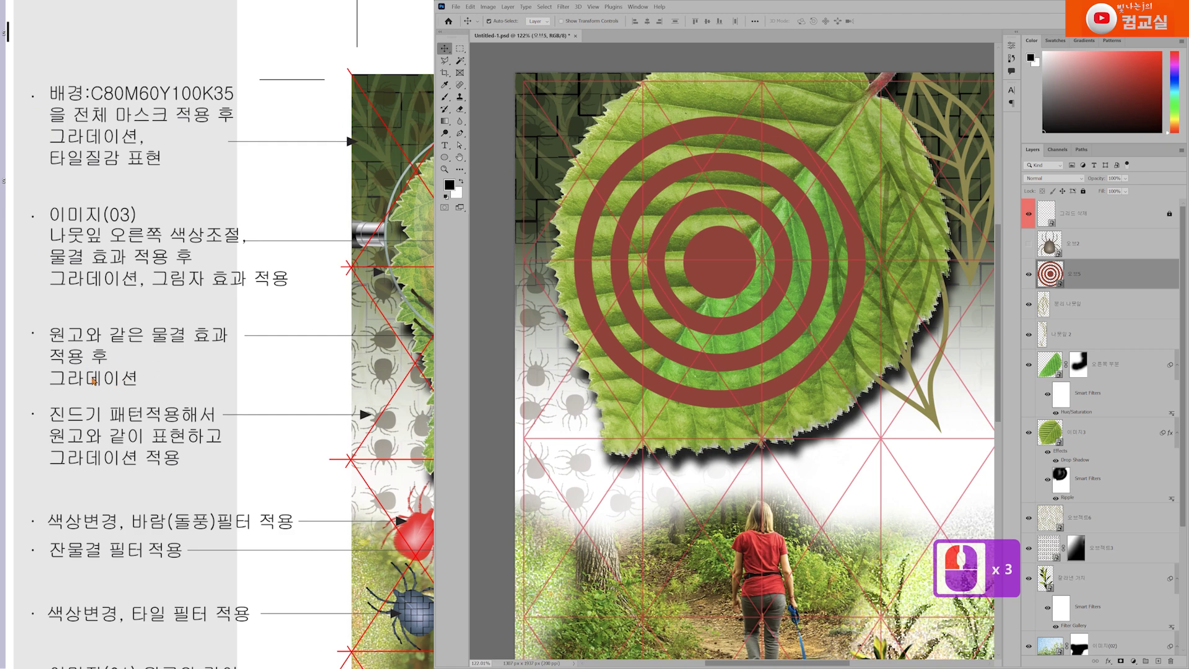
{"action": "scroll", "coordinate": [284, 404], "scroll_direction": "up", "scroll_amount": 5}
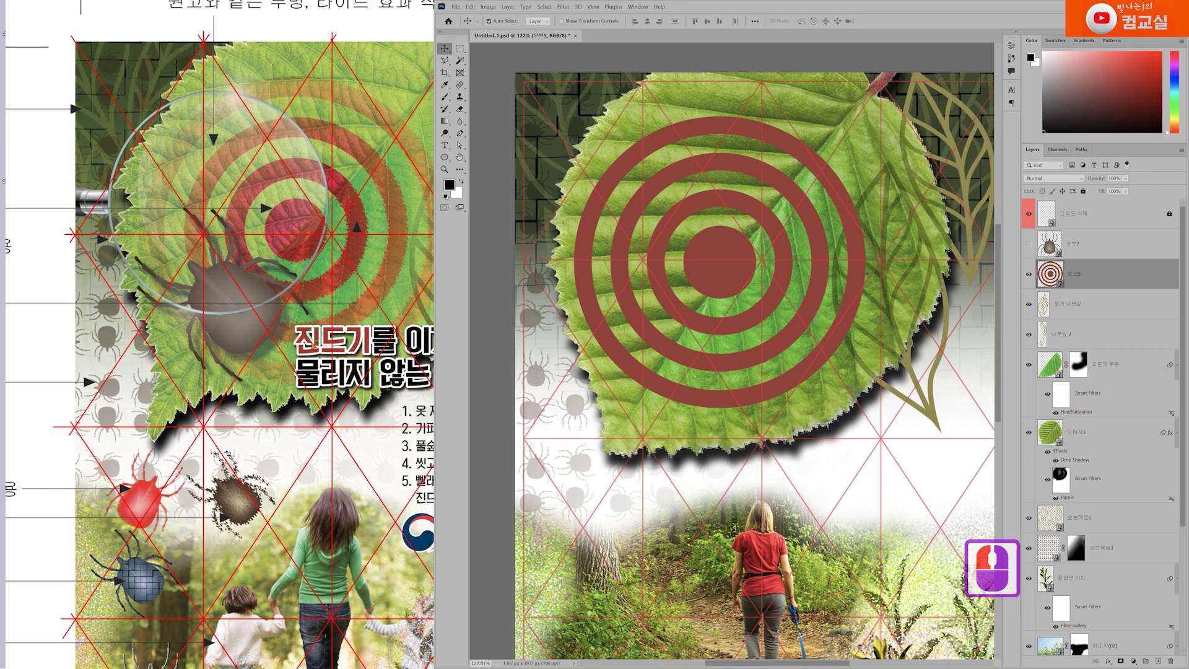
{"action": "scroll", "coordinate": [262, 334], "scroll_direction": "up", "scroll_amount": 1}
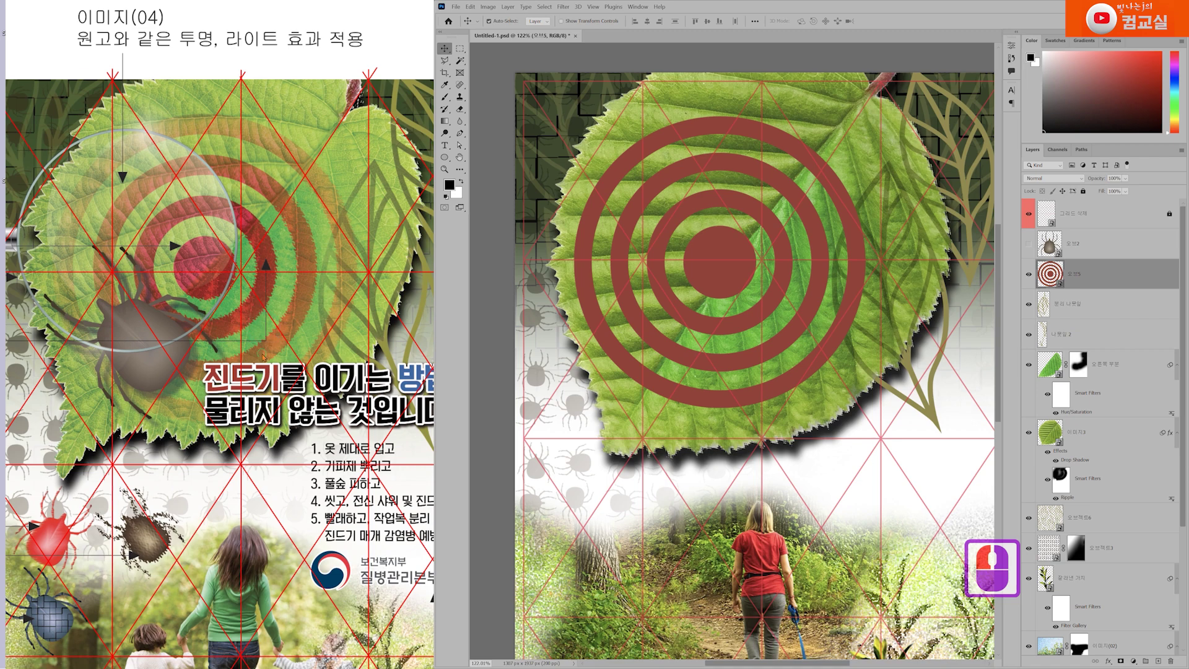
{"action": "scroll", "coordinate": [262, 356], "scroll_direction": "down", "scroll_amount": 1}
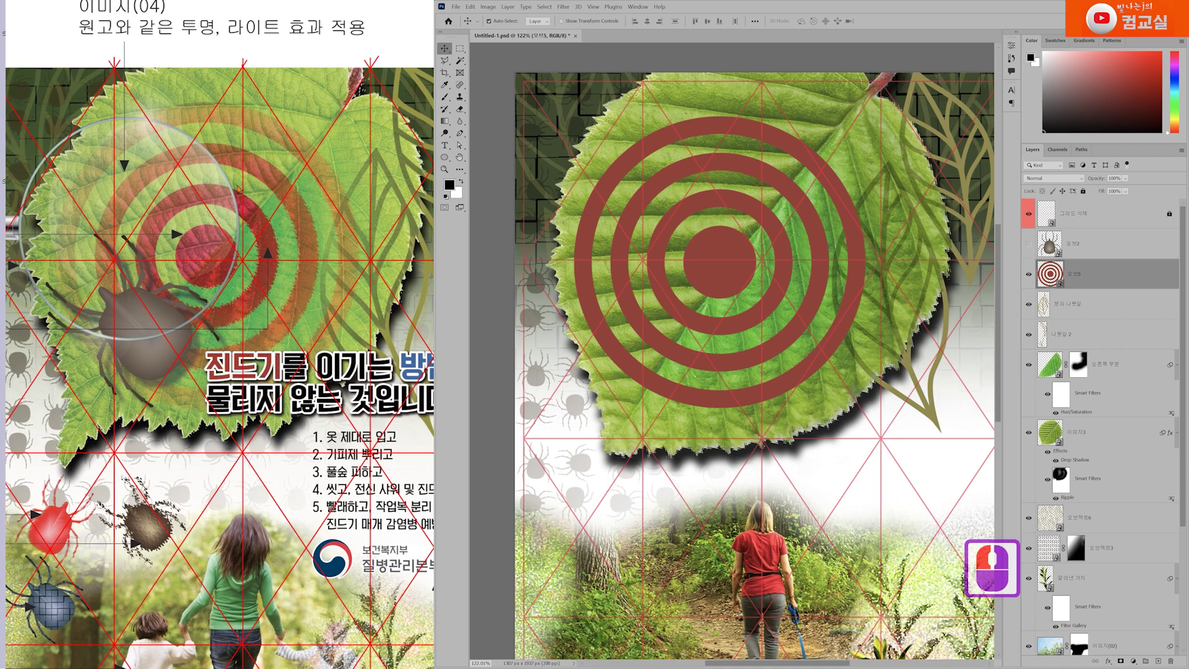
{"action": "scroll", "coordinate": [210, 225], "scroll_direction": "up", "scroll_amount": 1}
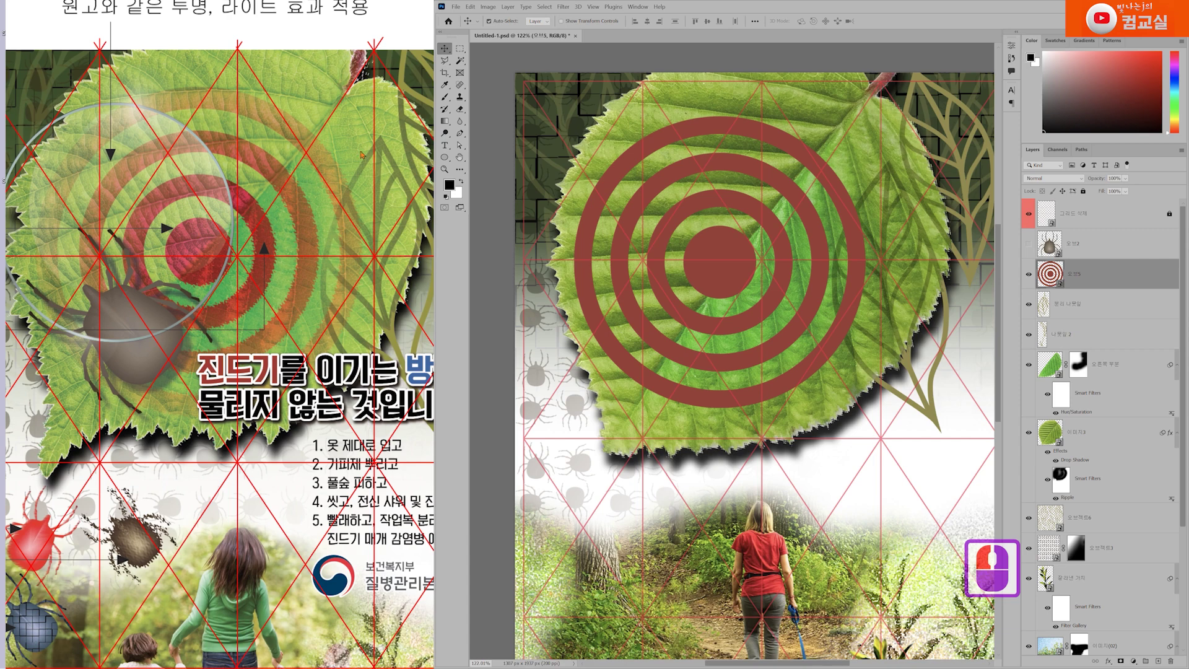
Apply a Ripple filter with Small size to the target layer, giving its ring edges a jagged outline.
{"action": "left_click", "coordinate": [1117, 276]}
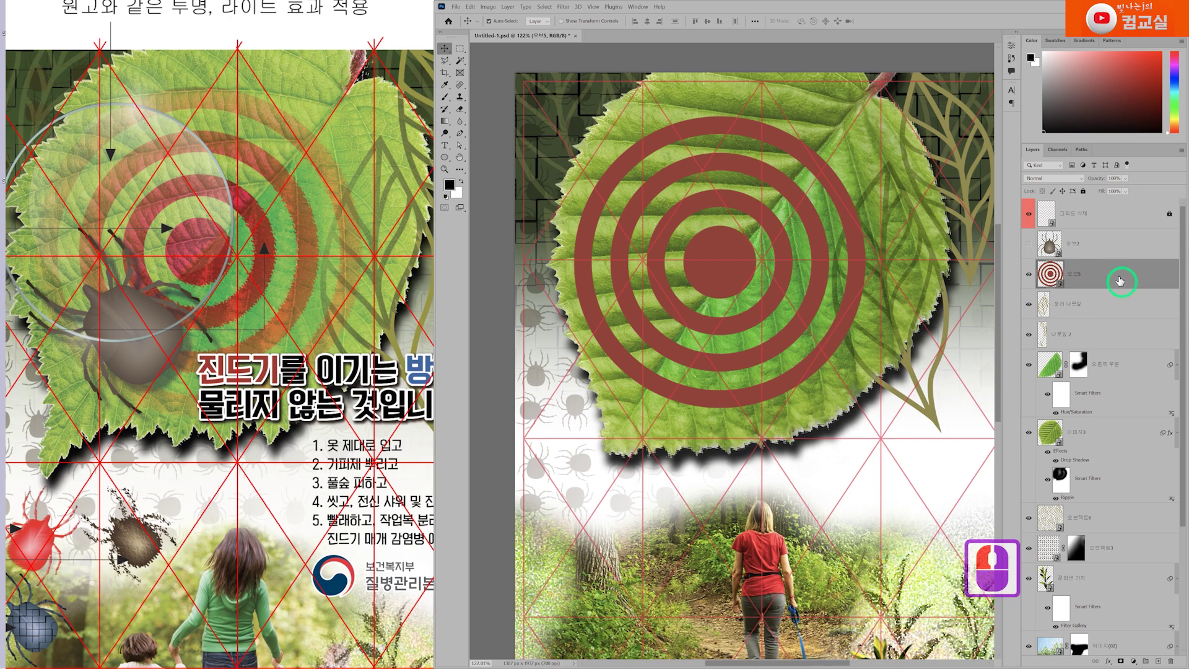
{"action": "left_click", "coordinate": [563, 7]}
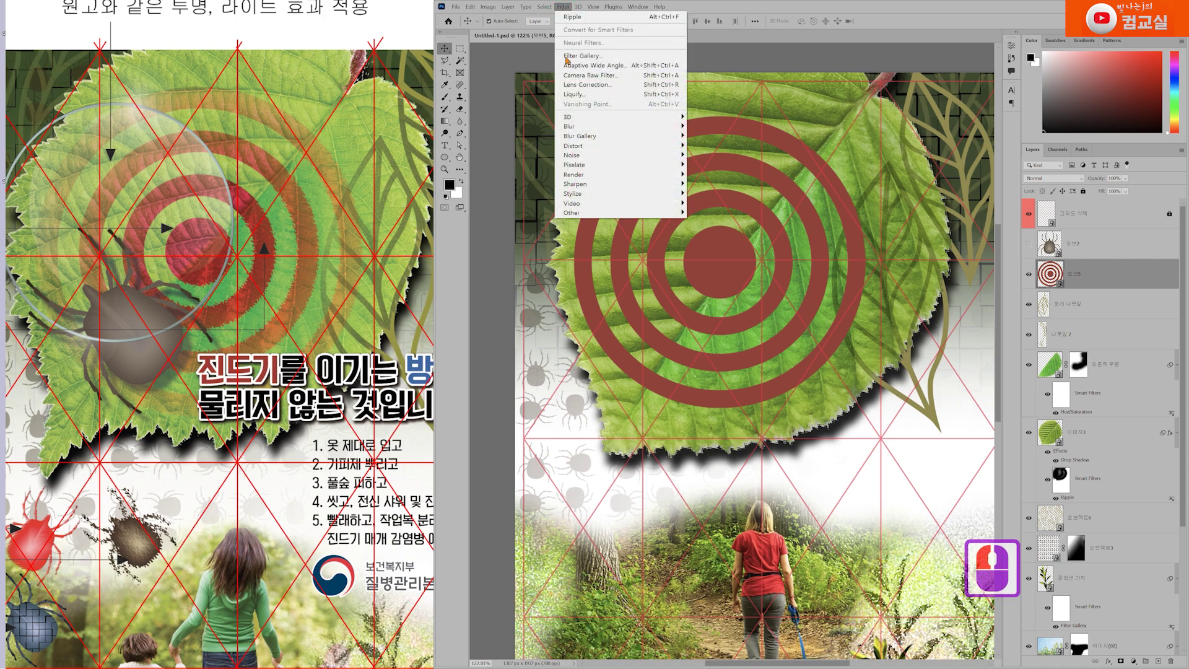
{"action": "mouse_move", "coordinate": [651, 147]}
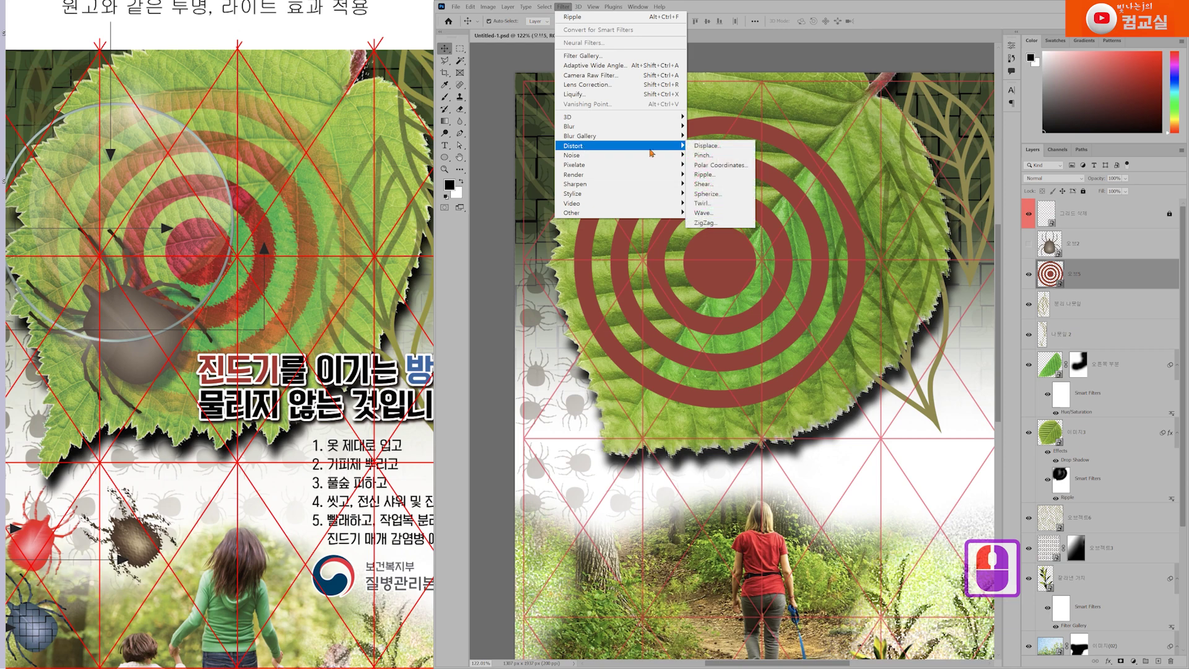
{"action": "left_click", "coordinate": [717, 177]}
{"action": "left_click_drag", "start_coordinate": [850, 179], "coordinate": [882, 199]}
{"action": "left_click_drag", "start_coordinate": [890, 248], "coordinate": [898, 277]}
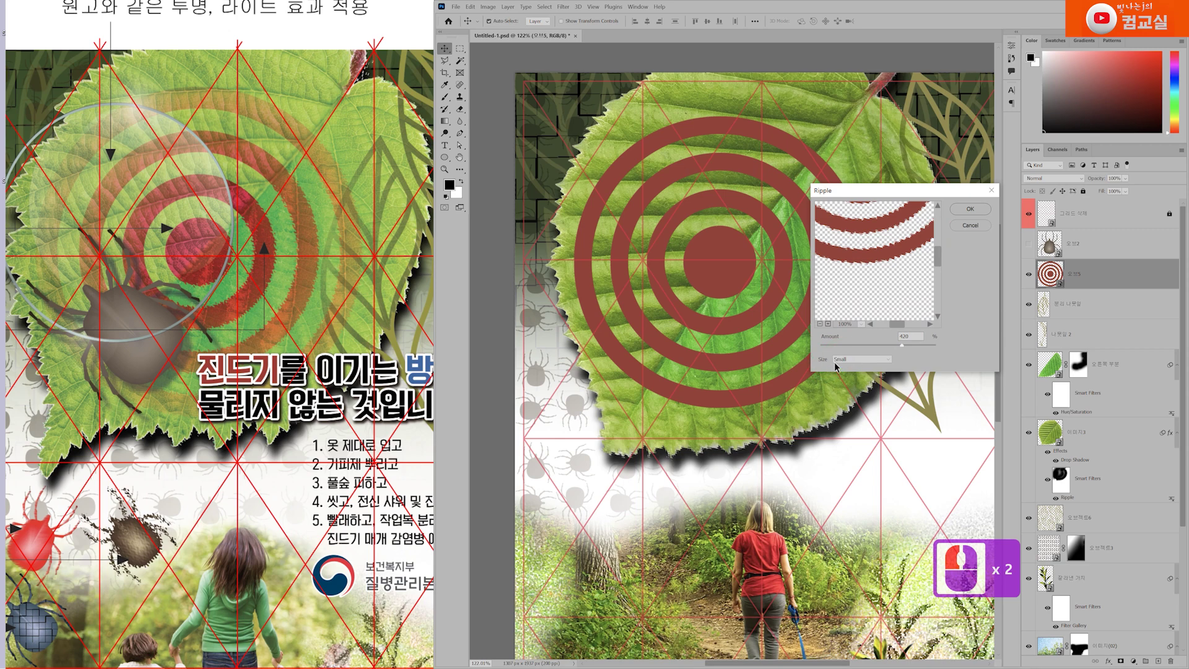
{"action": "left_click_drag", "start_coordinate": [893, 347], "coordinate": [904, 348]}
{"action": "left_click", "coordinate": [904, 347]}
{"action": "left_click", "coordinate": [969, 216]}
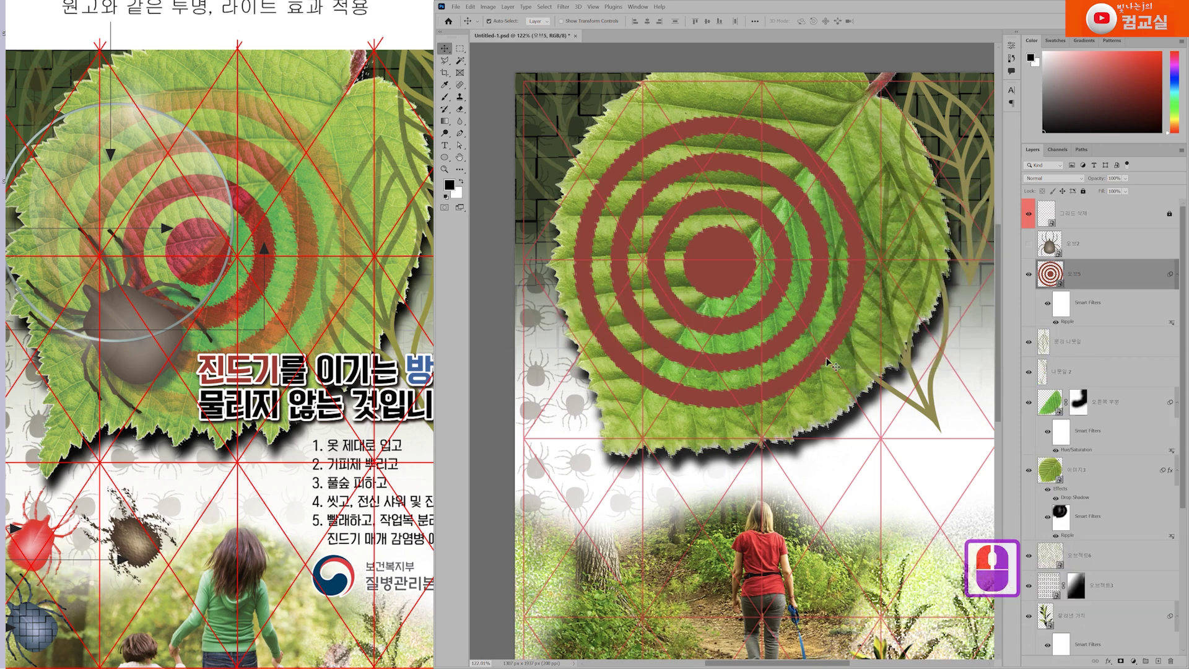
{"action": "scroll", "coordinate": [833, 359], "scroll_direction": "up", "scroll_amount": 1}
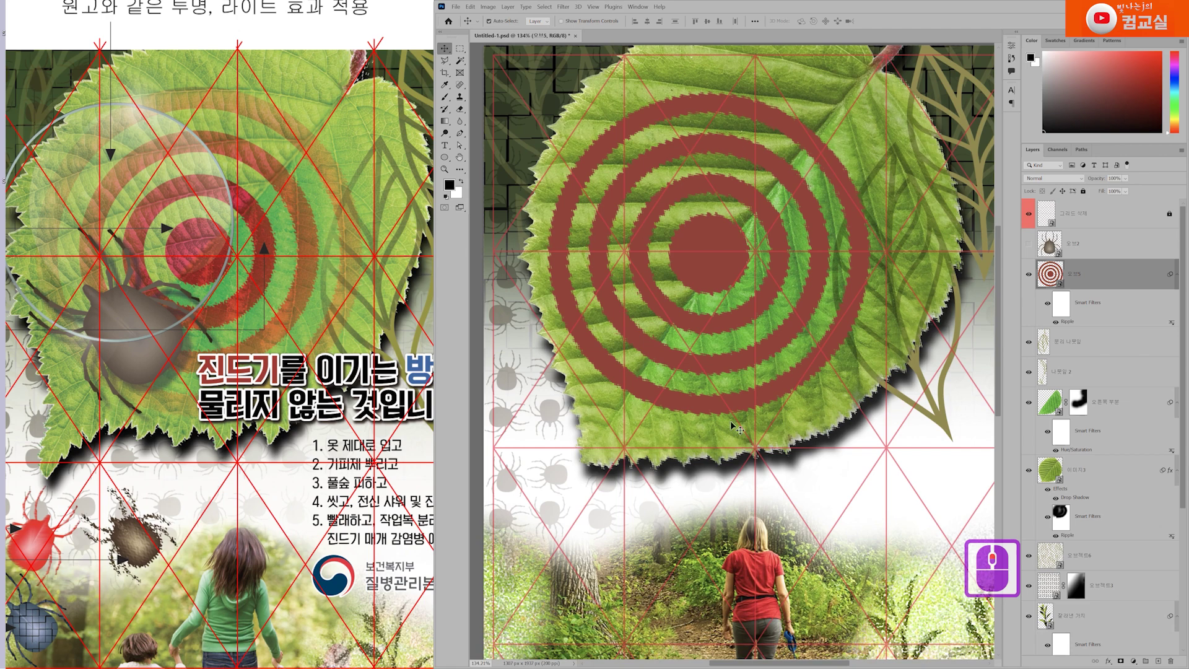
Paint the target's Ripple filter mask black with a Hard Round brush, clearing the jagged edges from the rings' upper-left half.
{"action": "left_click", "coordinate": [1062, 307]}
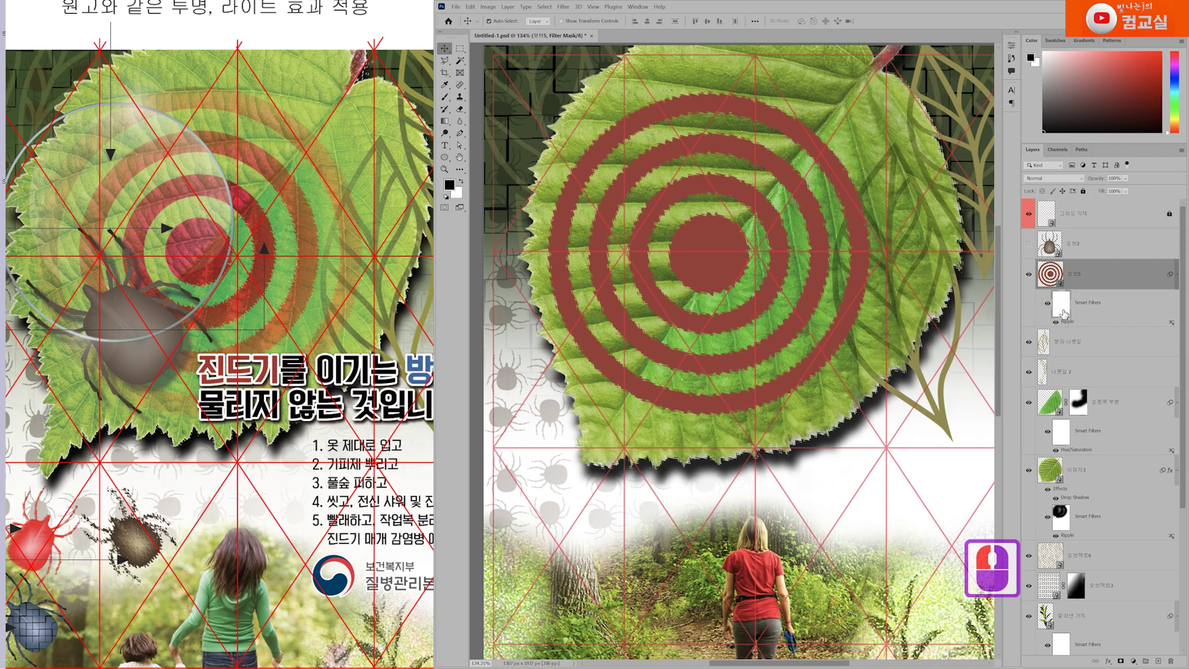
{"action": "left_click", "coordinate": [718, 234]}
{"action": "left_click", "coordinate": [444, 97]}
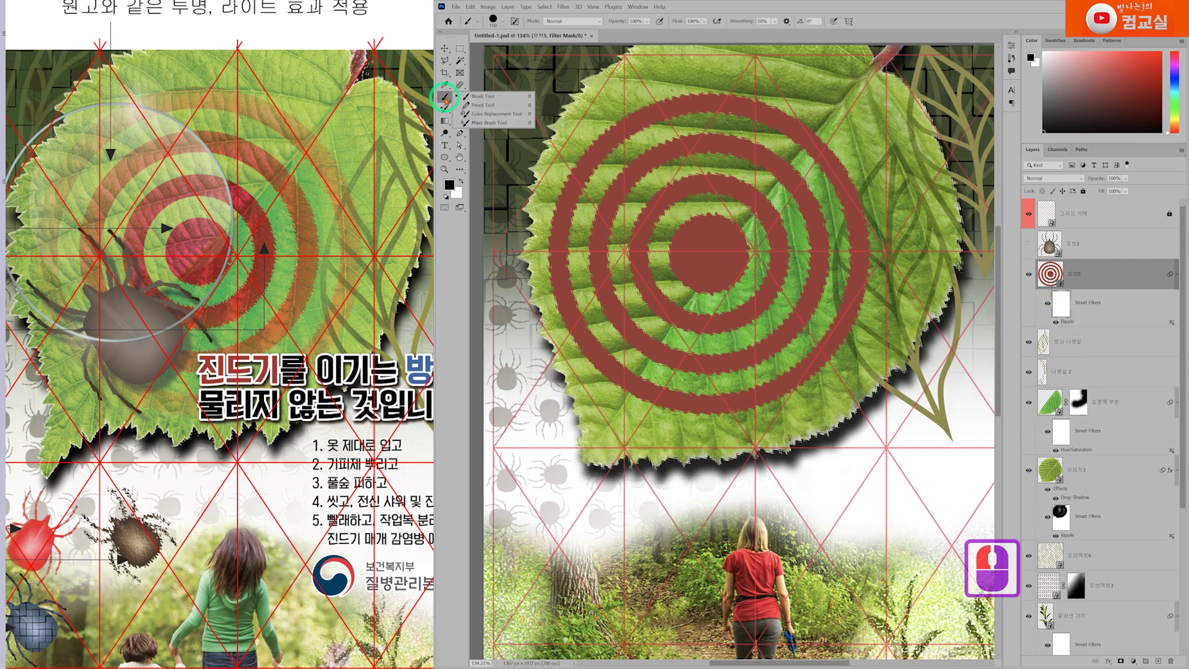
{"action": "left_click", "coordinate": [445, 97]}
{"action": "left_click", "coordinate": [502, 21]}
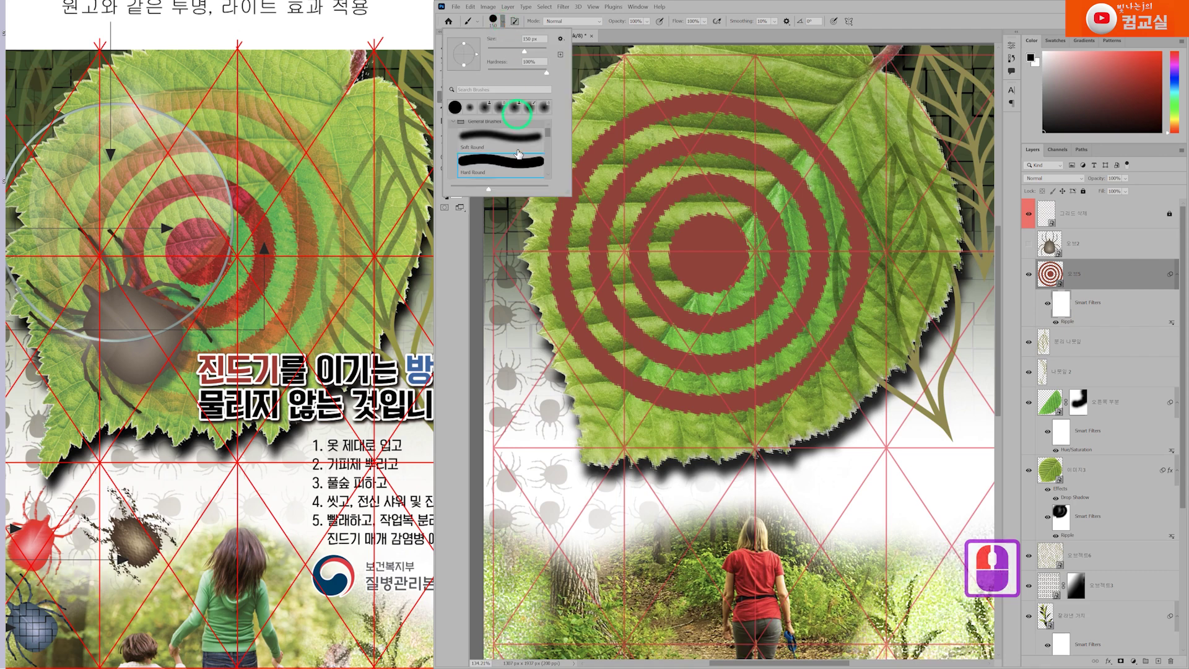
{"action": "left_click", "coordinate": [503, 176]}
{"action": "key", "text": "Return"}
{"action": "left_click", "coordinate": [650, 155]}
{"action": "mouse_move", "coordinate": [650, 158]}
{"action": "left_mouse_down"}
{"action": "mouse_move", "coordinate": [504, 189]}
{"action": "mouse_move", "coordinate": [613, 154]}
{"action": "mouse_move", "coordinate": [740, 83]}
{"action": "mouse_move", "coordinate": [753, 106]}
{"action": "left_mouse_up"}
{"action": "mouse_move", "coordinate": [558, 279]}
{"action": "left_mouse_down"}
{"action": "mouse_move", "coordinate": [596, 366]}
{"action": "mouse_move", "coordinate": [610, 362]}
{"action": "mouse_move", "coordinate": [732, 161]}
{"action": "mouse_move", "coordinate": [782, 115]}
{"action": "mouse_move", "coordinate": [780, 125]}
{"action": "left_mouse_up"}
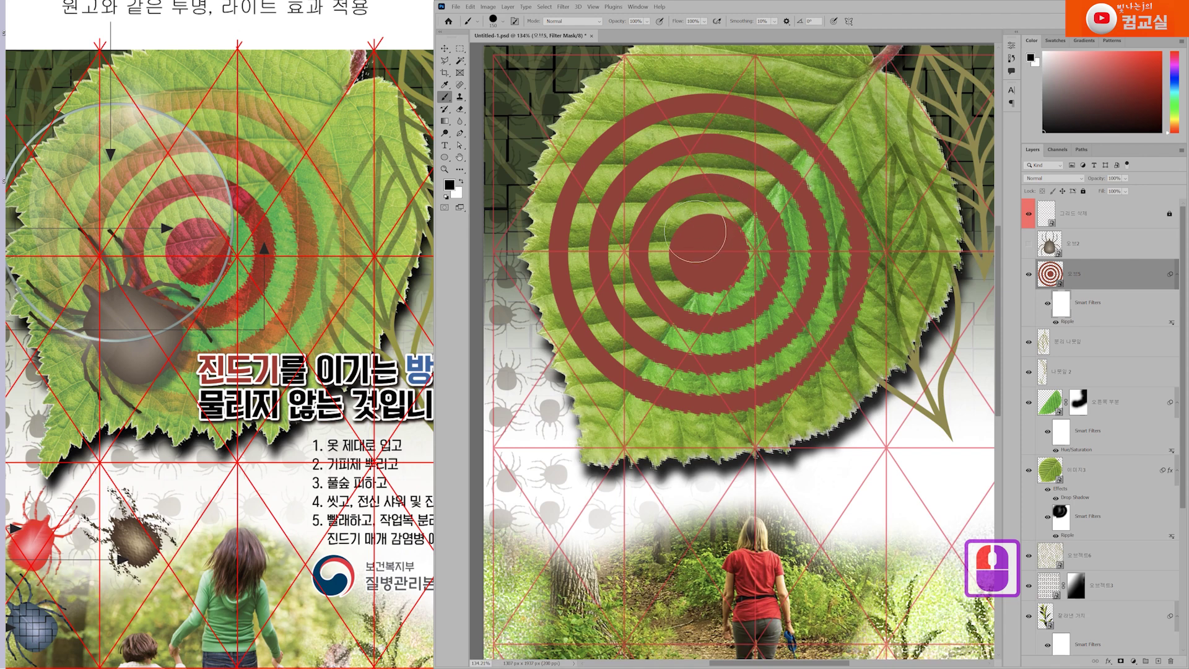
{"action": "mouse_move", "coordinate": [628, 322]}
{"action": "left_mouse_down"}
{"action": "mouse_move", "coordinate": [595, 347]}
{"action": "mouse_move", "coordinate": [588, 338]}
{"action": "mouse_move", "coordinate": [598, 347]}
{"action": "left_mouse_up"}
Add a layer mask to the target layer and switch to the Gradient tool for masking it.
{"action": "left_click", "coordinate": [1096, 274]}
{"action": "left_click", "coordinate": [1121, 661]}
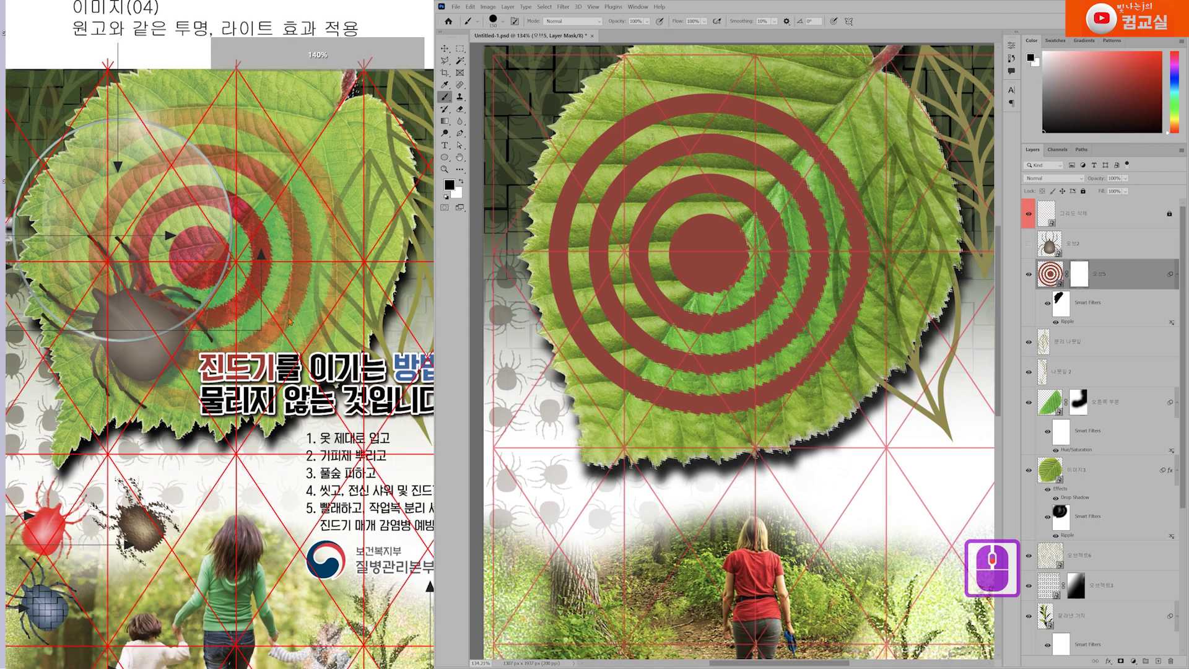
{"action": "left_click", "coordinate": [444, 121]}
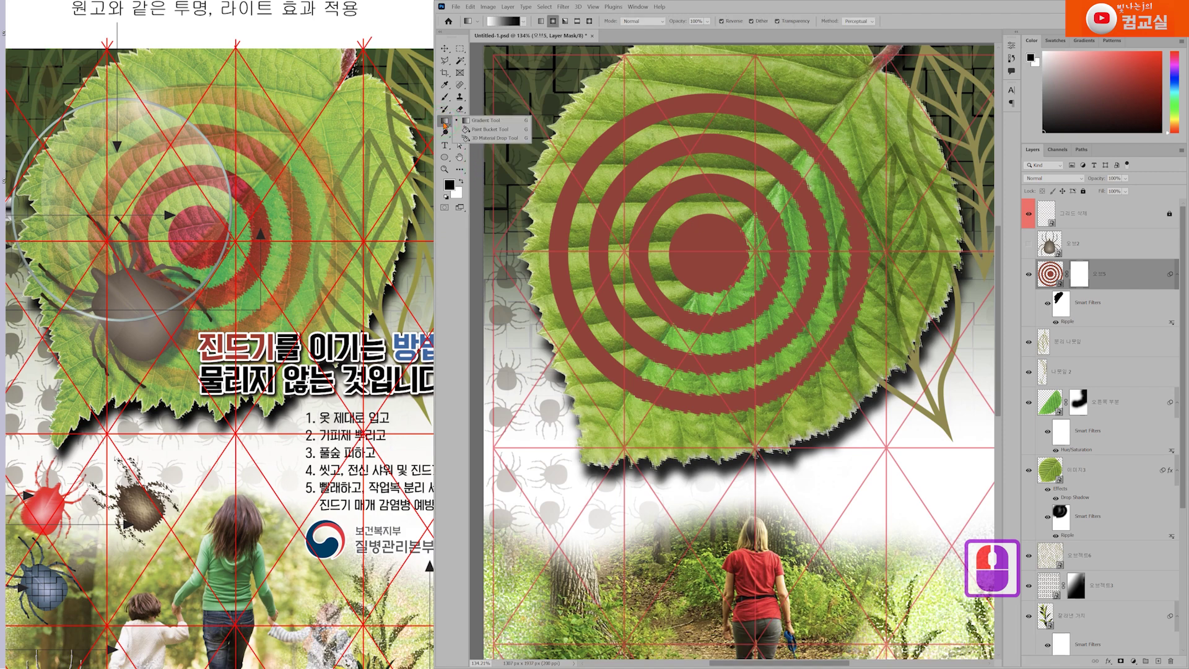
{"action": "left_click", "coordinate": [444, 122]}
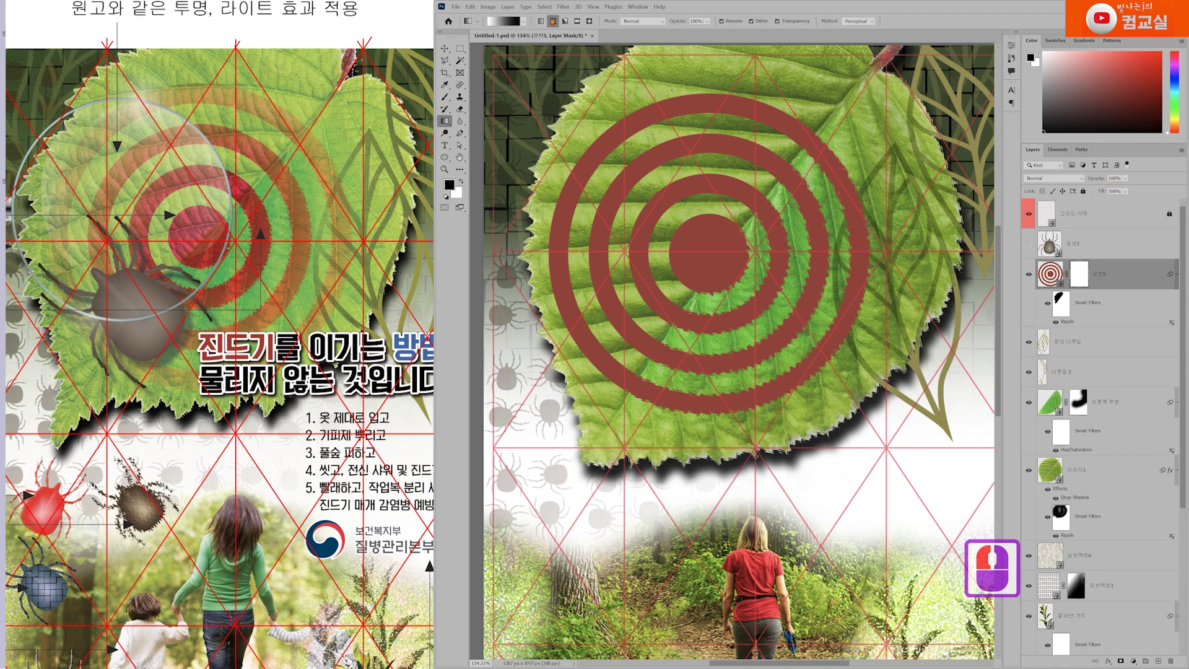
Try radial black-to-white gradients on the target's layer mask with Reverse turned off.
{"action": "left_click", "coordinate": [734, 22]}
{"action": "left_click_drag", "start_coordinate": [849, 144], "coordinate": [572, 179]}
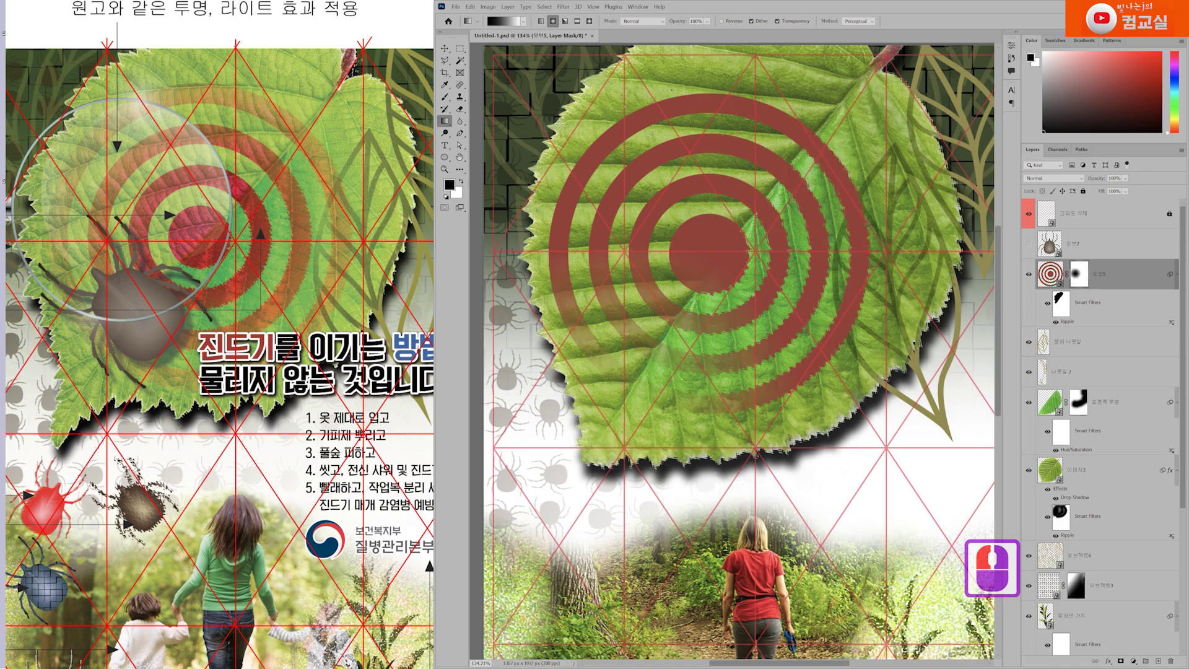
{"action": "left_click_drag", "start_coordinate": [701, 250], "coordinate": [896, 162]}
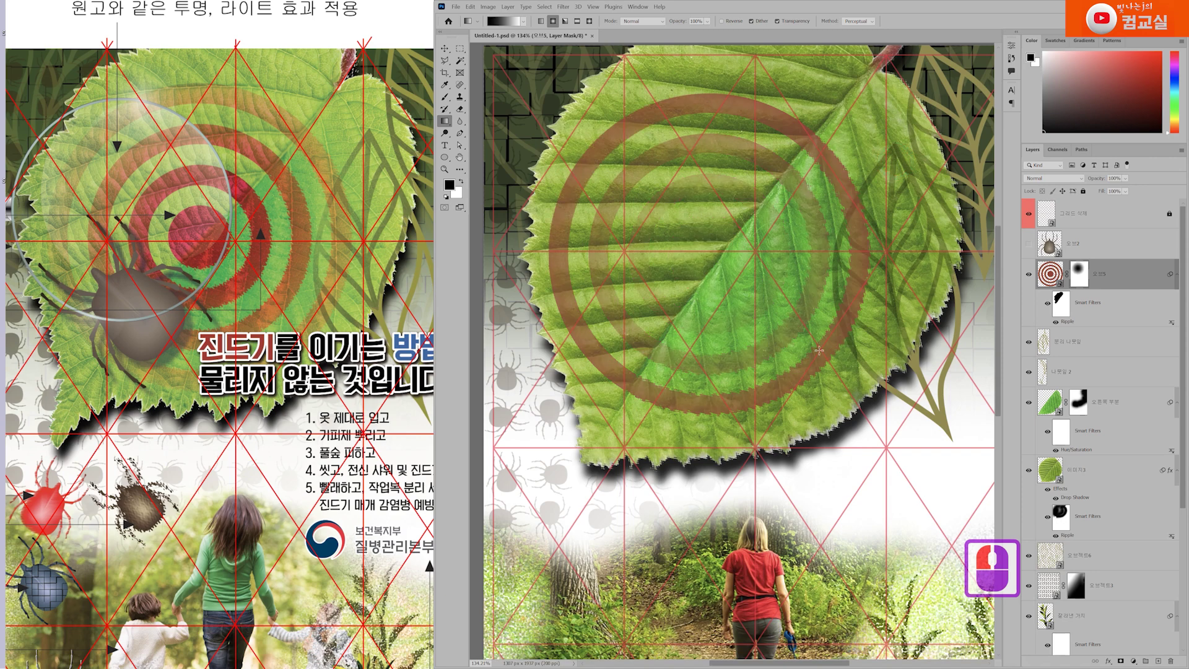
Turn Reverse back on and draw a radial gradient on the target's mask, fading the rings outward from the centre.
{"action": "left_click", "coordinate": [732, 22]}
{"action": "left_click_drag", "start_coordinate": [706, 250], "coordinate": [927, 268]}
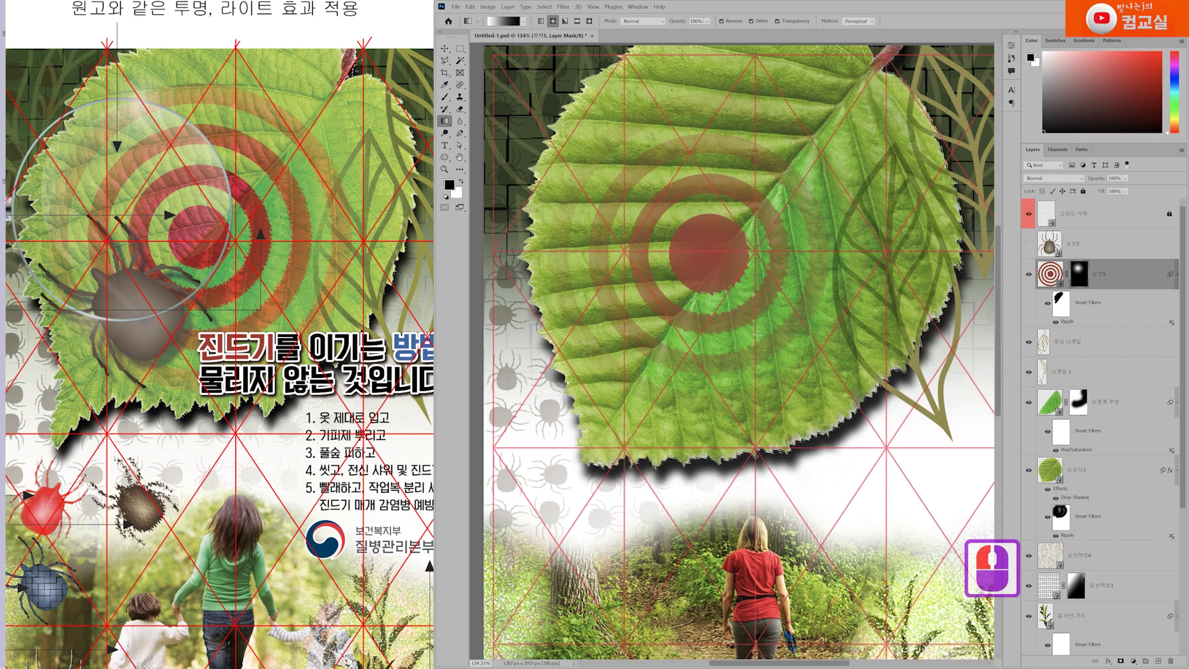
{"action": "left_click_drag", "start_coordinate": [717, 259], "coordinate": [790, 388]}
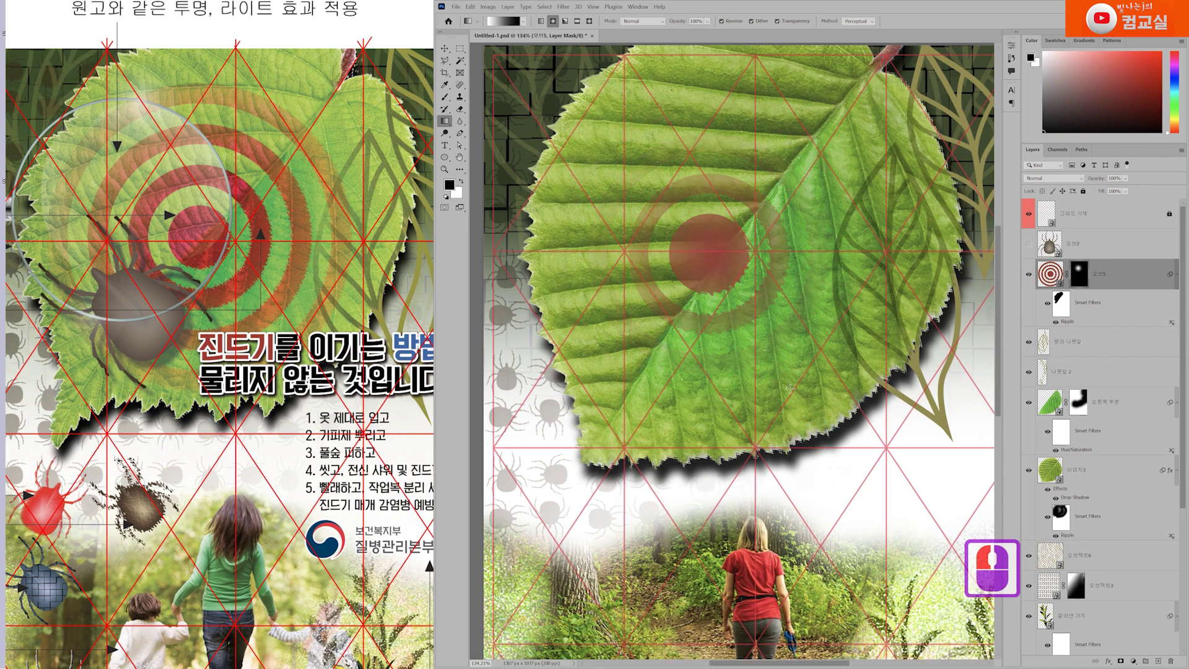
{"action": "left_click_drag", "start_coordinate": [726, 257], "coordinate": [802, 456]}
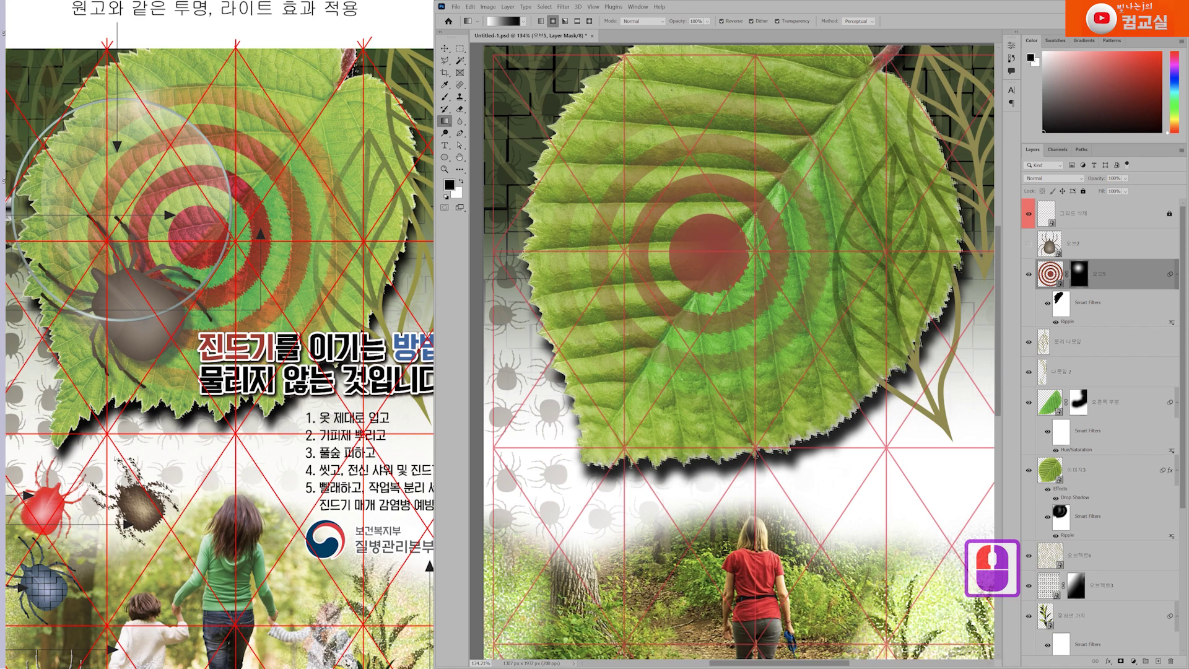
Compare the rings with the reference poster and set the target layer's blend mode to Linear Light.
{"action": "scroll", "coordinate": [206, 231], "scroll_direction": "up", "scroll_amount": 3}
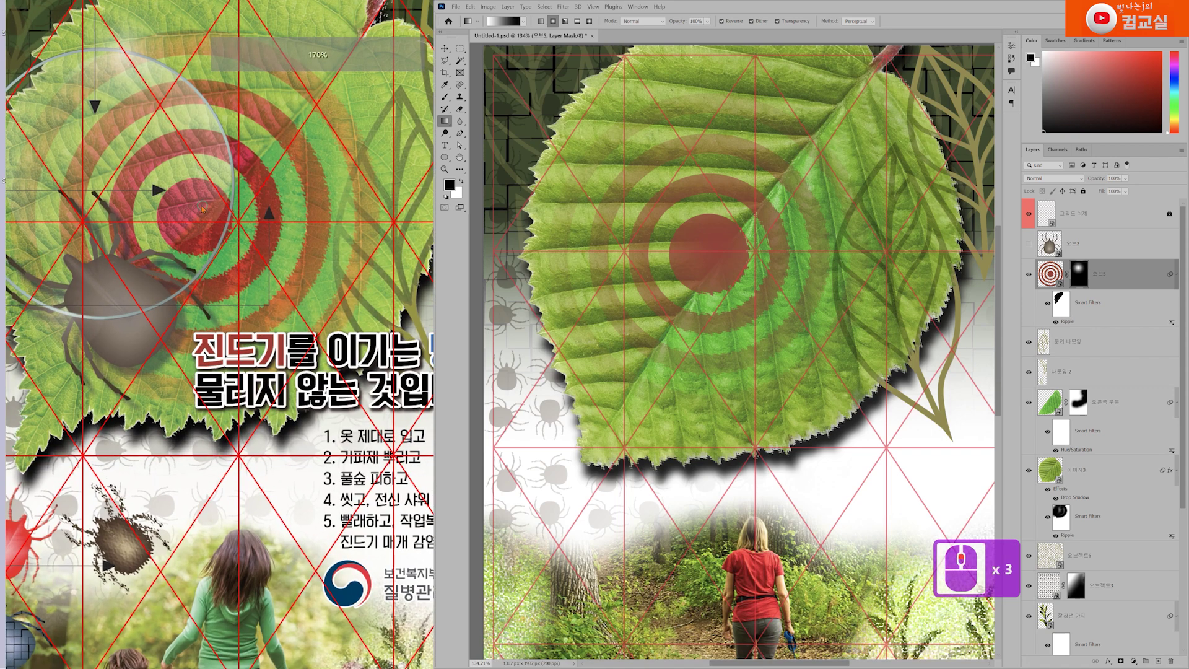
{"action": "left_click_drag", "start_coordinate": [262, 285], "coordinate": [248, 289]}
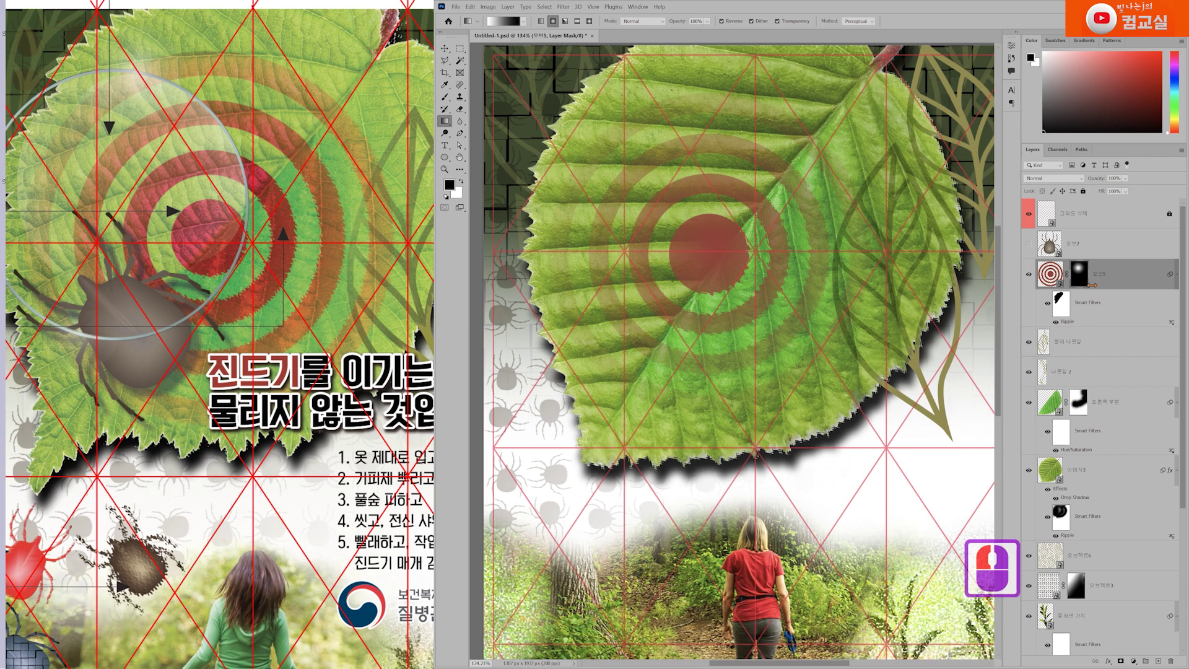
{"action": "left_click", "coordinate": [1134, 275]}
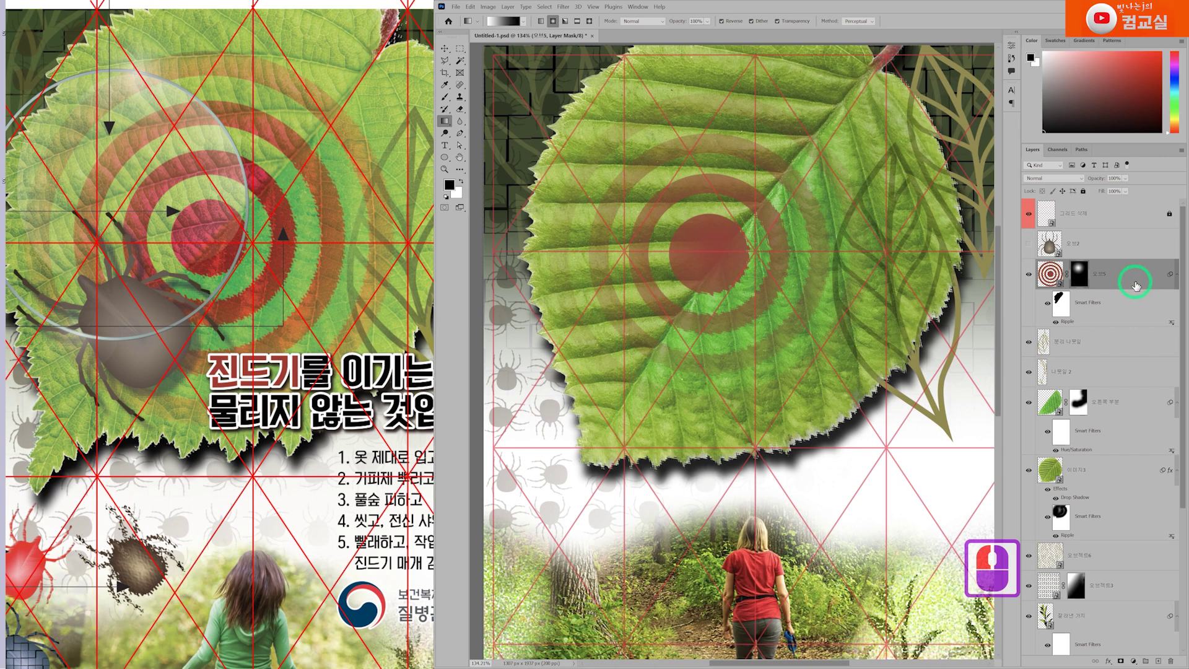
{"action": "left_click", "coordinate": [1084, 178]}
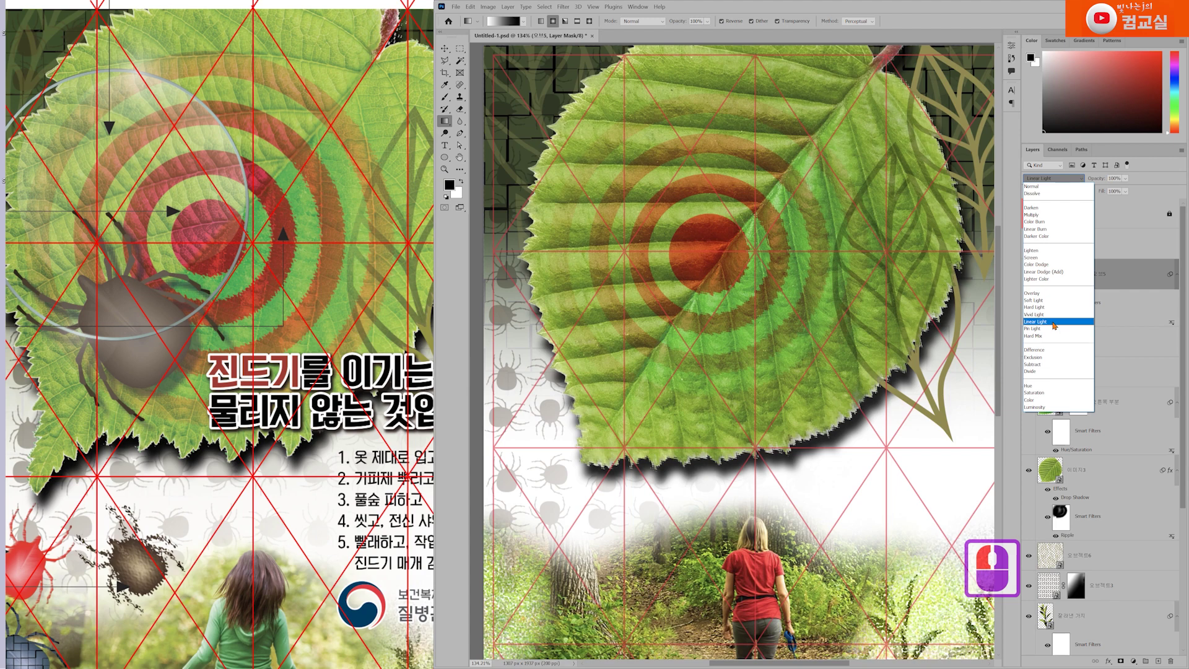
{"action": "left_click", "coordinate": [1054, 322]}
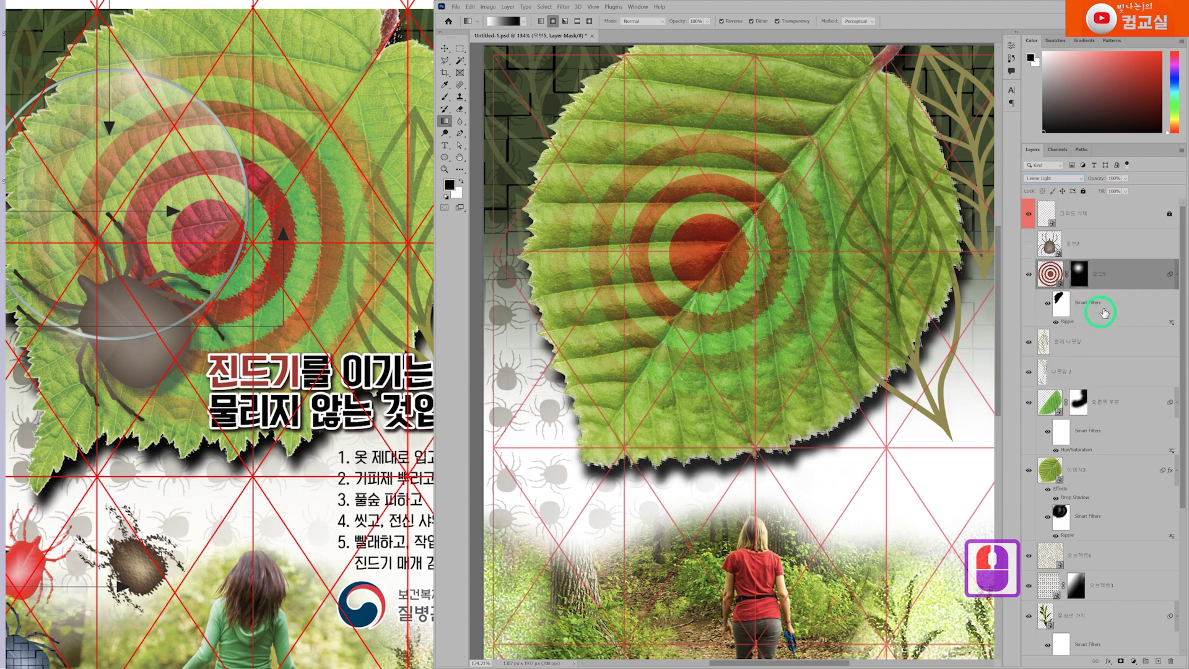
Redraw a wider radial gradient on the target's layer mask so the outer rings fade less.
{"action": "left_click", "coordinate": [1129, 280]}
{"action": "left_click", "coordinate": [1080, 280]}
{"action": "left_click_drag", "start_coordinate": [721, 258], "coordinate": [797, 446]}
{"action": "left_click_drag", "start_coordinate": [735, 277], "coordinate": [844, 518]}
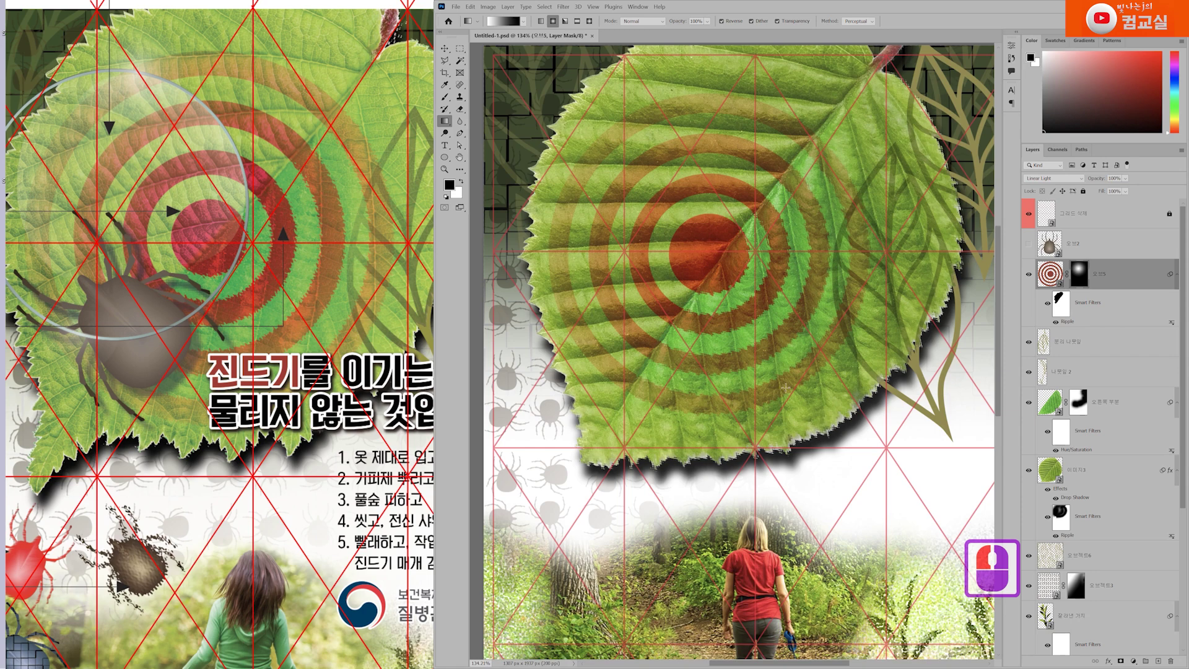
Show the hidden tick layer and move the tick up over the lower-left part of the target.
{"action": "left_click", "coordinate": [1027, 250]}
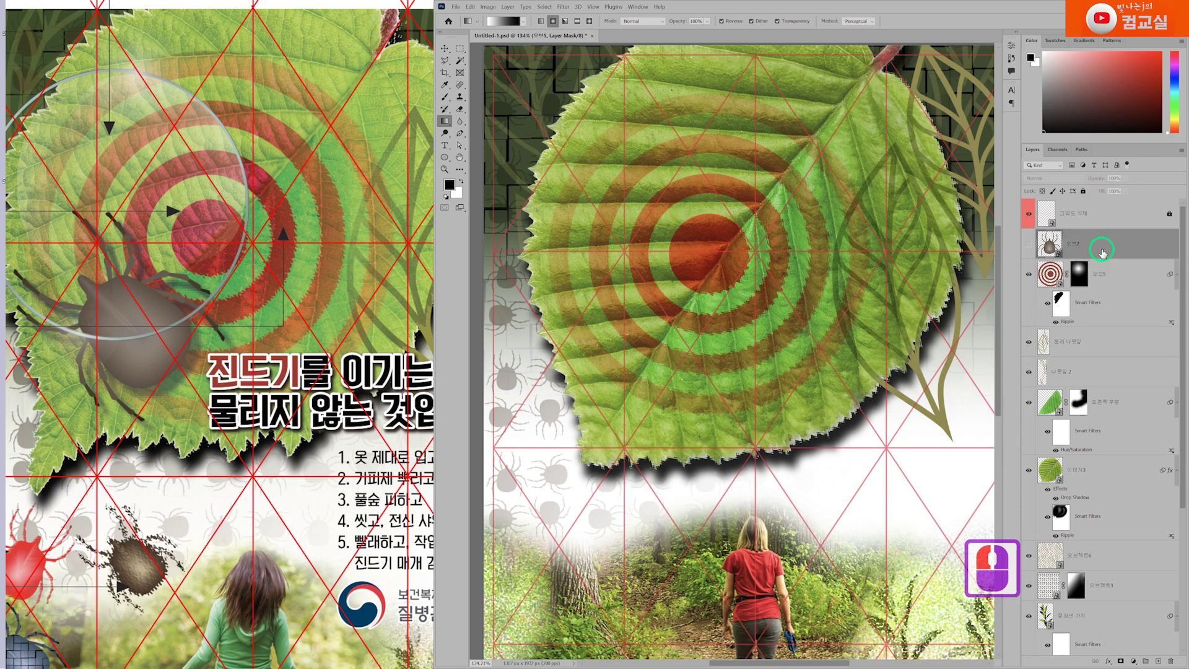
{"action": "left_click", "coordinate": [1027, 247]}
{"action": "scroll", "coordinate": [672, 381], "scroll_direction": "down", "scroll_amount": 1}
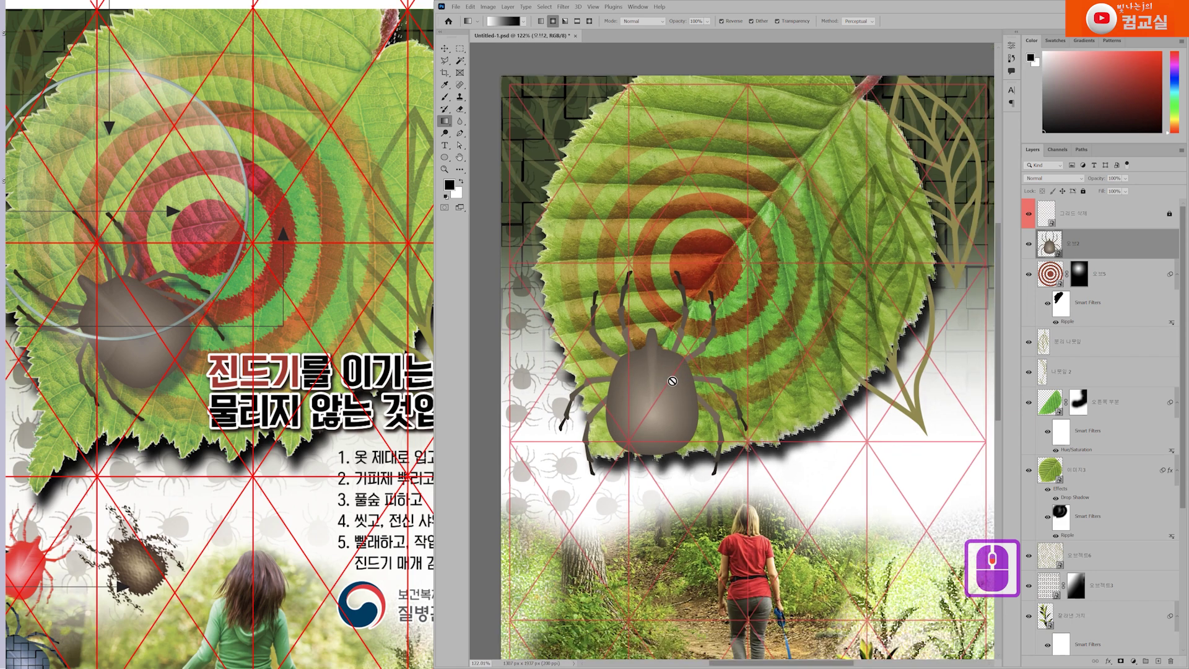
{"action": "scroll", "coordinate": [164, 310], "scroll_direction": "down", "scroll_amount": 3}
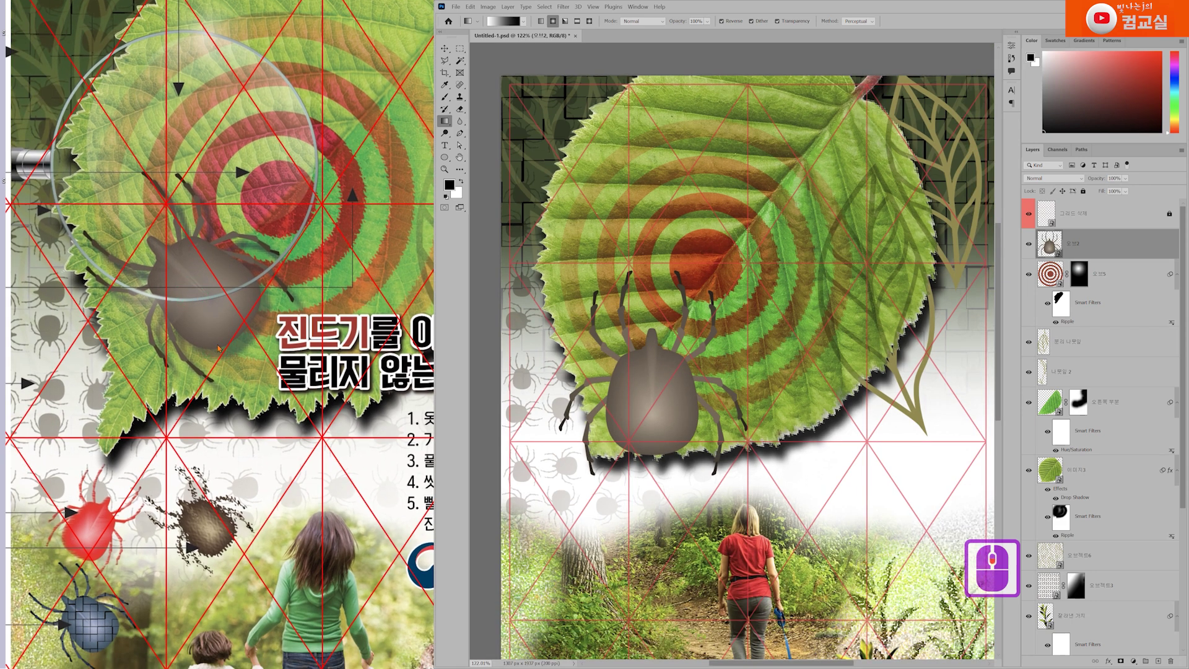
{"action": "scroll", "coordinate": [217, 422], "scroll_direction": "down", "scroll_amount": 3}
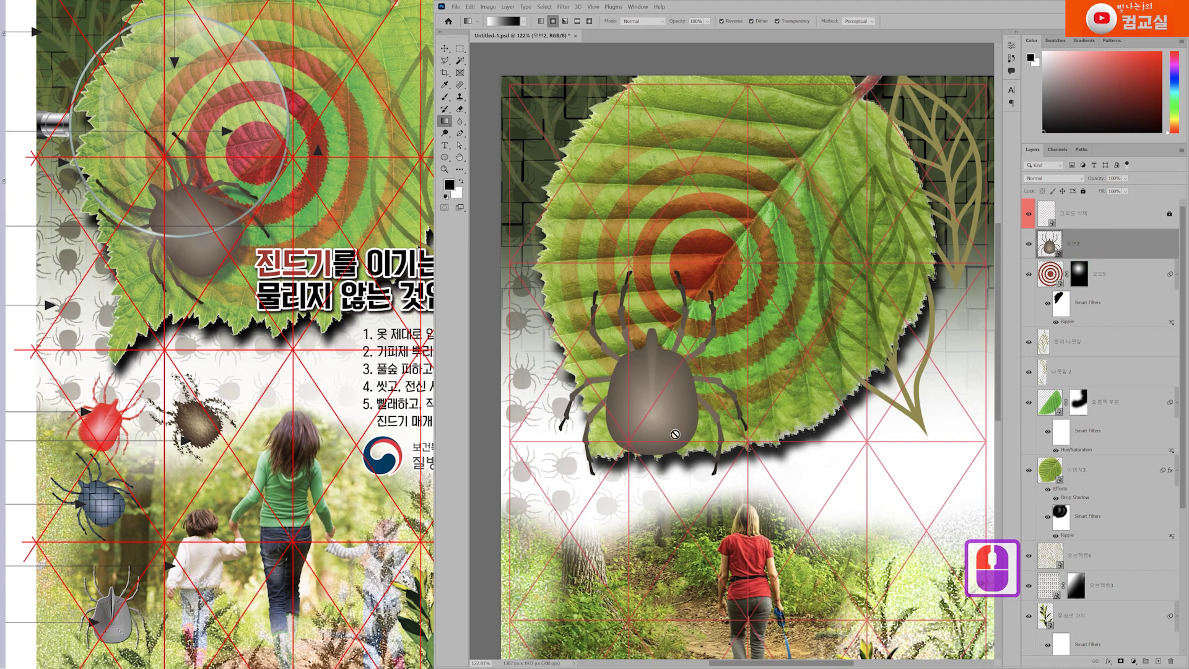
{"action": "left_click", "coordinate": [445, 48]}
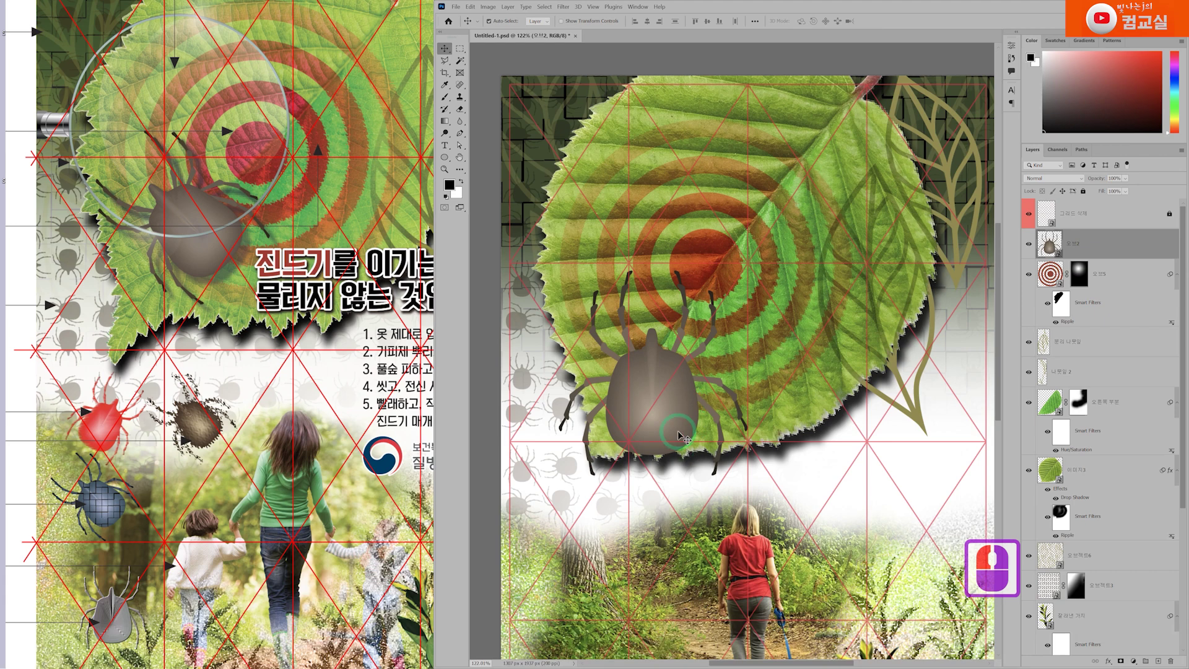
{"action": "left_click_drag", "start_coordinate": [677, 462], "coordinate": [676, 374]}
Duplicate the tick four times and spread the copies over the forest photo below the leaf.
{"action": "scroll", "coordinate": [653, 344], "scroll_direction": "down", "scroll_amount": 2}
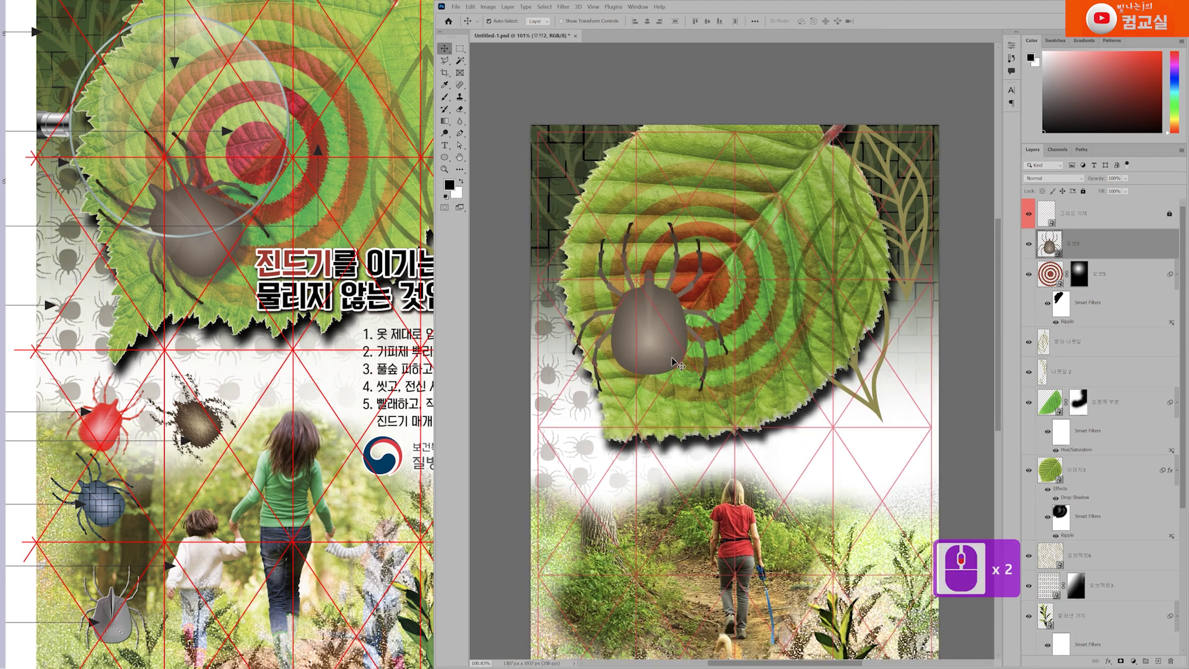
{"action": "left_click_drag", "start_coordinate": [652, 340], "coordinate": [619, 274]}
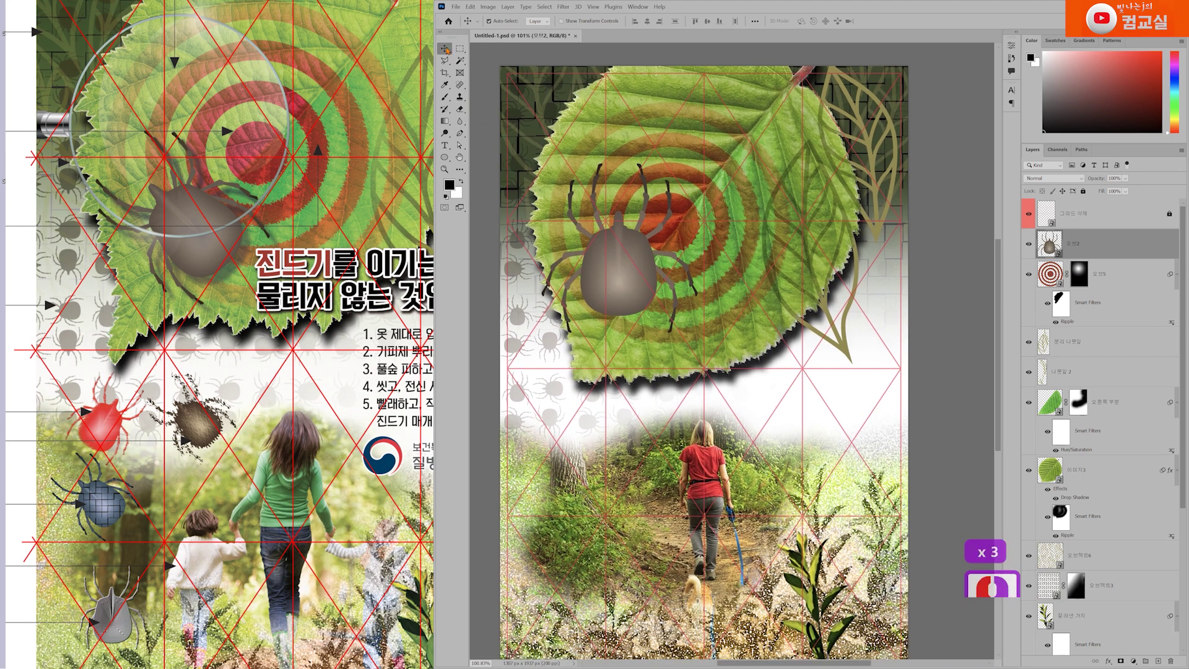
{"action": "scroll", "coordinate": [613, 307], "scroll_direction": "up", "scroll_amount": 1}
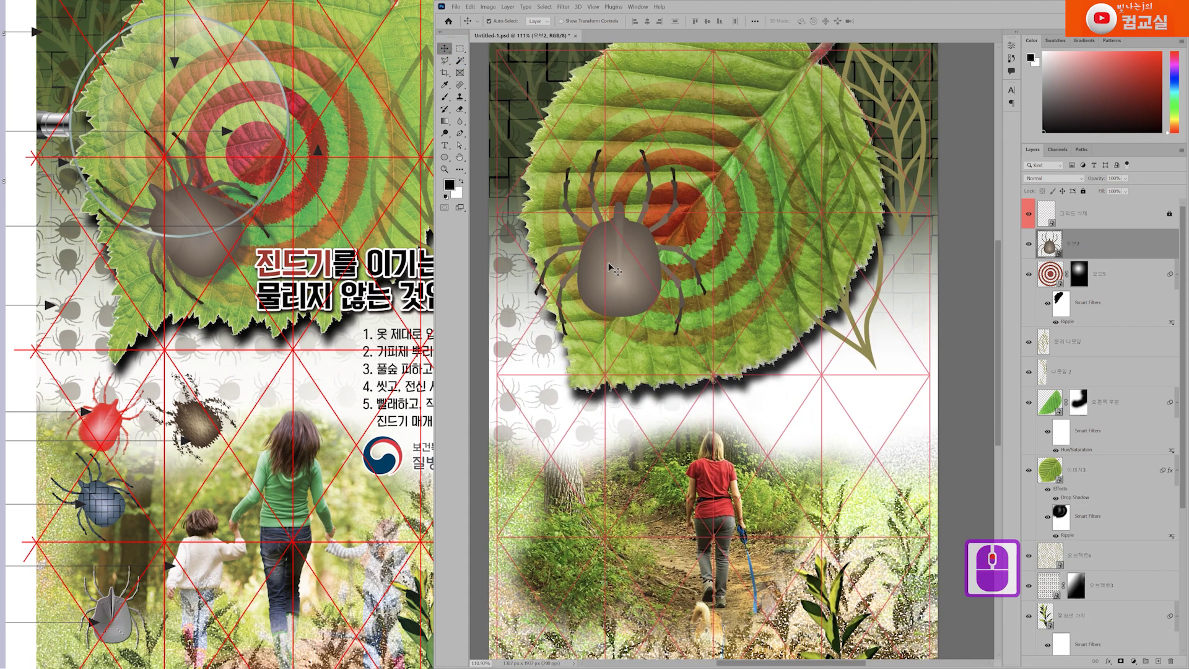
{"action": "scroll", "coordinate": [603, 273], "scroll_direction": "up", "scroll_amount": 1}
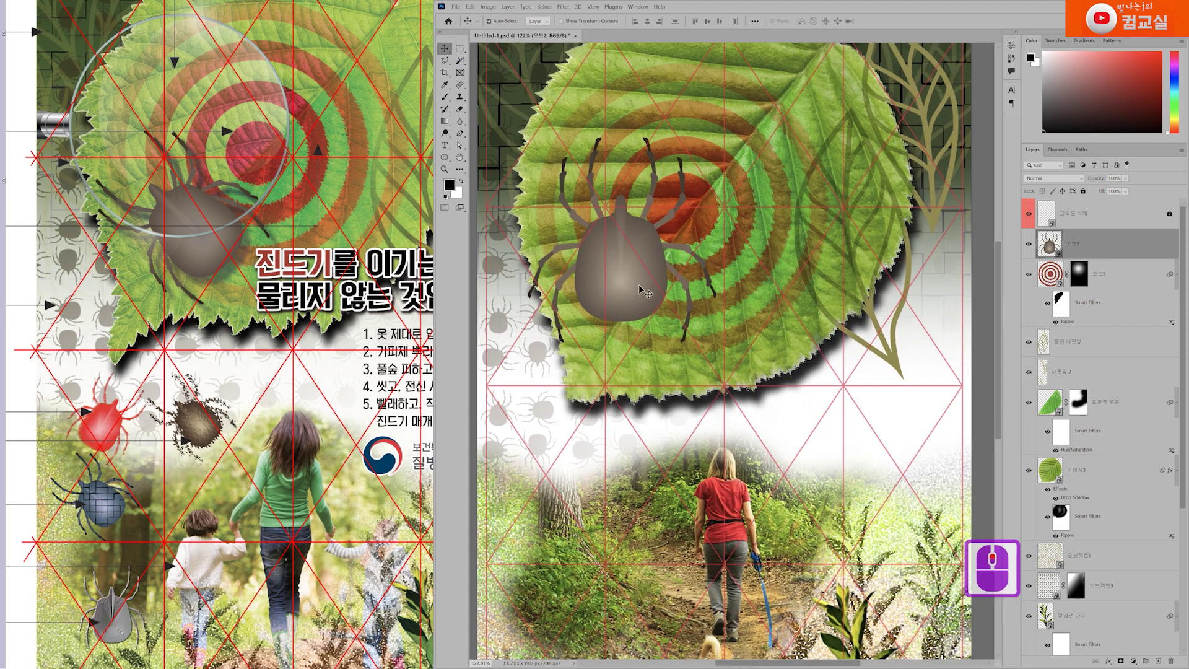
{"action": "left_click_drag", "start_coordinate": [631, 302], "coordinate": [678, 323]}
{"action": "scroll", "coordinate": [591, 523], "scroll_direction": "down", "scroll_amount": 2}
{"action": "left_click_drag", "start_coordinate": [579, 328], "coordinate": [567, 446]}
{"action": "left_click_drag", "start_coordinate": [696, 333], "coordinate": [692, 510]}
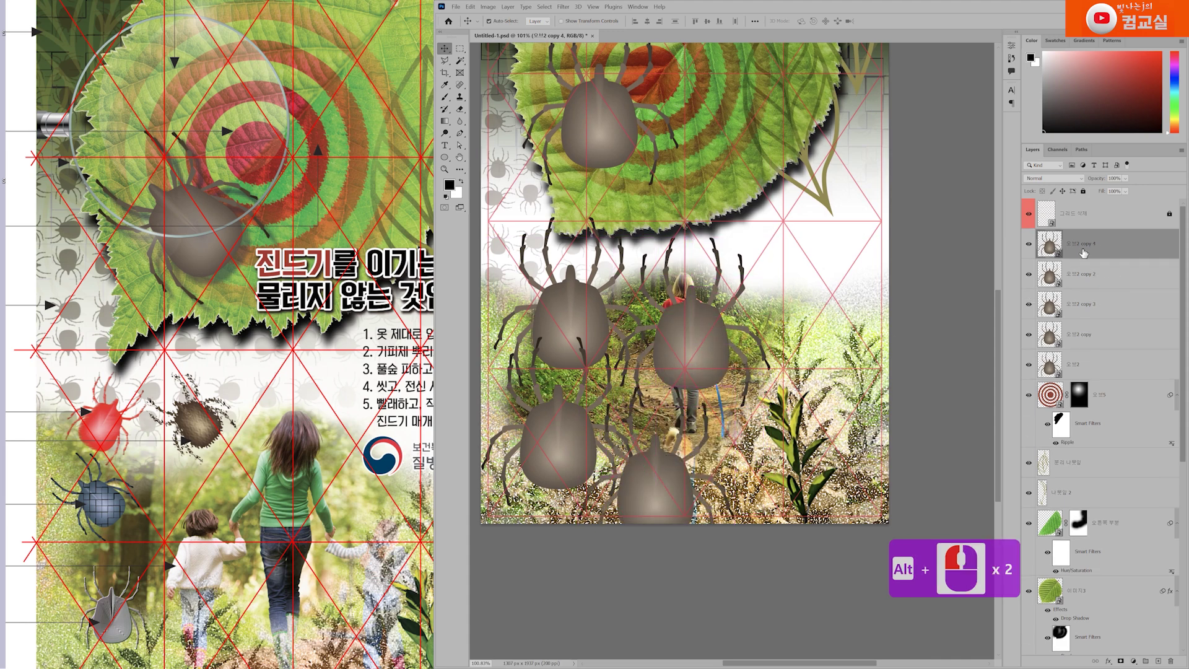
Hide the four tick copies, leaving only the original tick on the leaf visible.
{"action": "scroll", "coordinate": [631, 185], "scroll_direction": "up", "scroll_amount": 2}
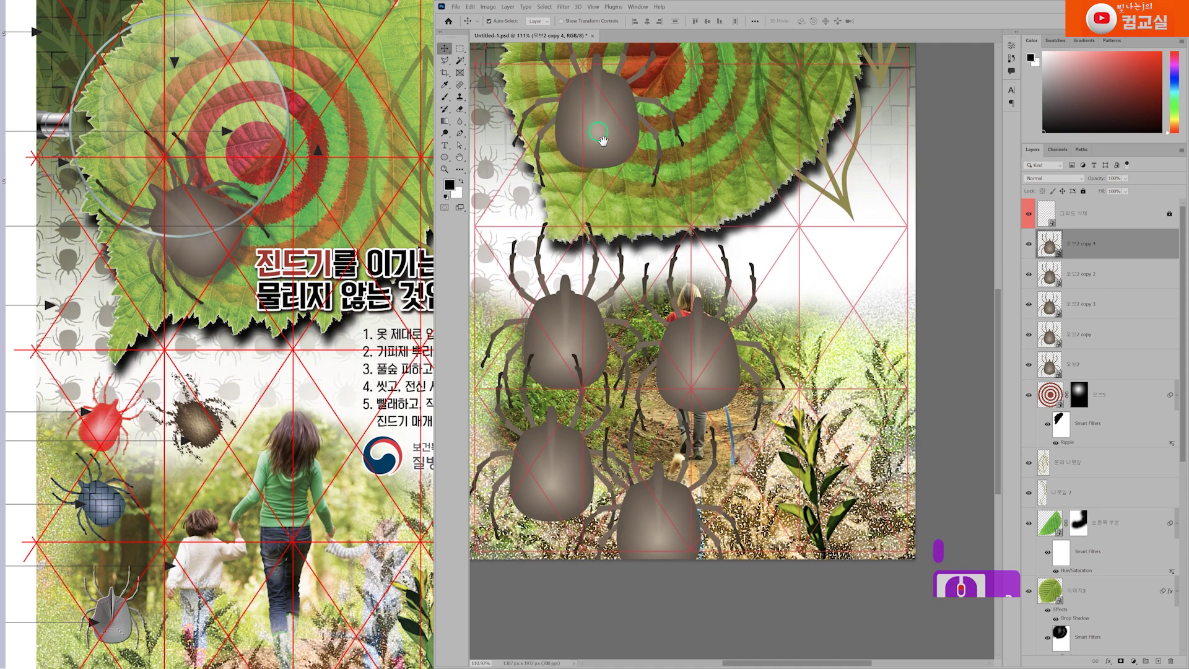
{"action": "left_click", "coordinate": [1028, 243]}
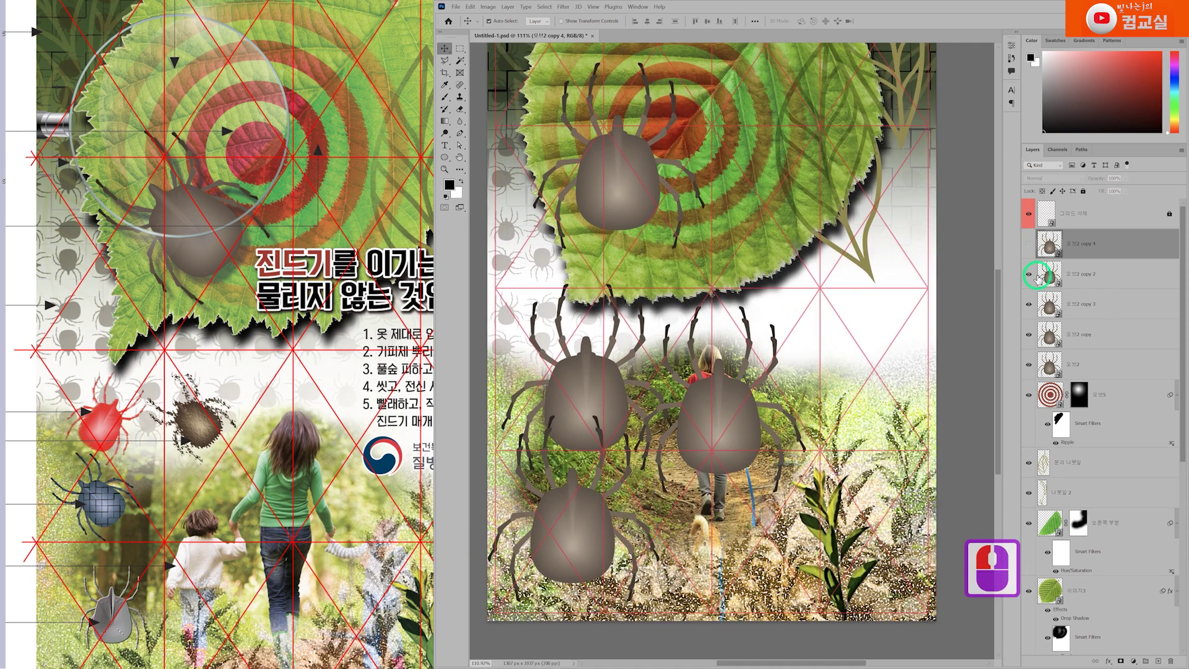
{"action": "left_click", "coordinate": [1029, 274]}
{"action": "left_click", "coordinate": [1028, 304]}
{"action": "left_click", "coordinate": [1025, 334]}
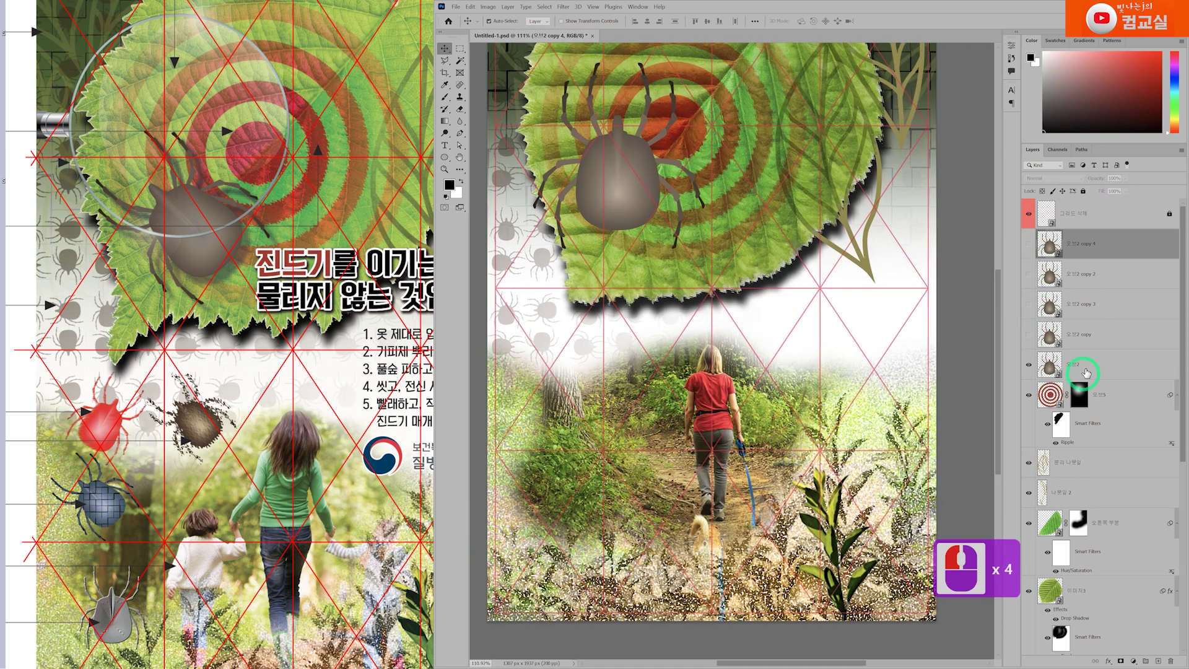
Scale the original tick on the leaf down to about 33% and rotate it counterclockwise about 40° beside the target's centre.
{"action": "left_click", "coordinate": [1083, 366]}
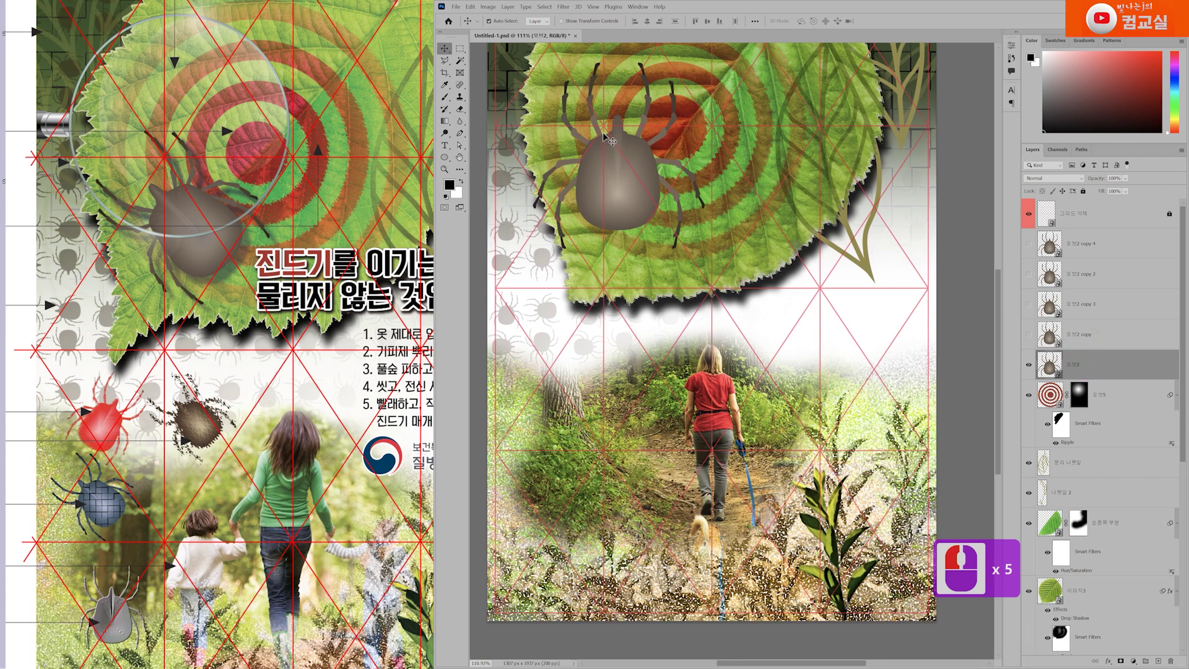
{"action": "scroll", "coordinate": [630, 161], "scroll_direction": "up", "scroll_amount": 3}
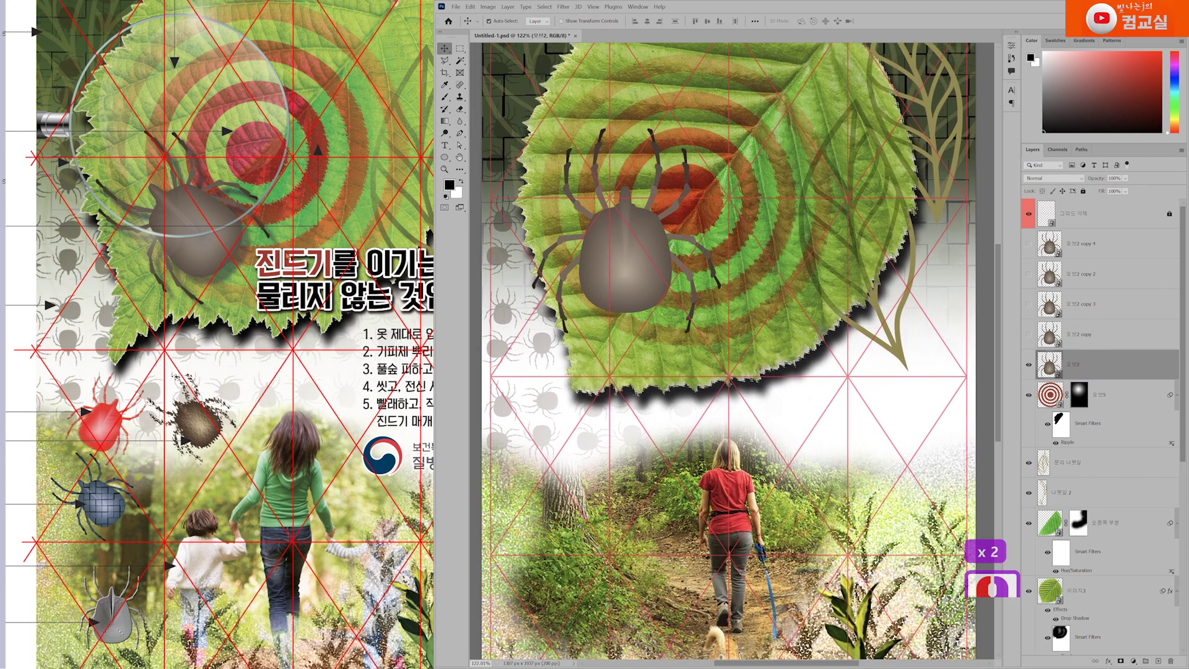
{"action": "left_click", "coordinate": [613, 297]}
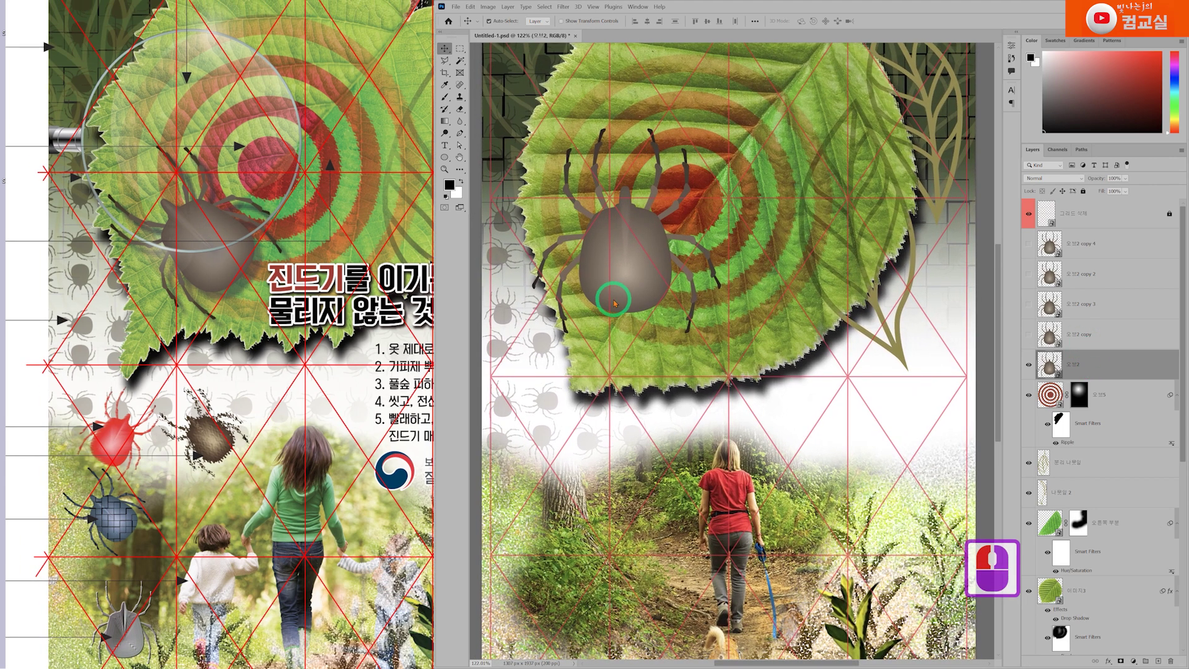
{"action": "left_click", "coordinate": [649, 297]}
{"action": "key", "text": "ctrl+t"}
{"action": "scroll", "coordinate": [650, 222], "scroll_direction": "up", "scroll_amount": 2}
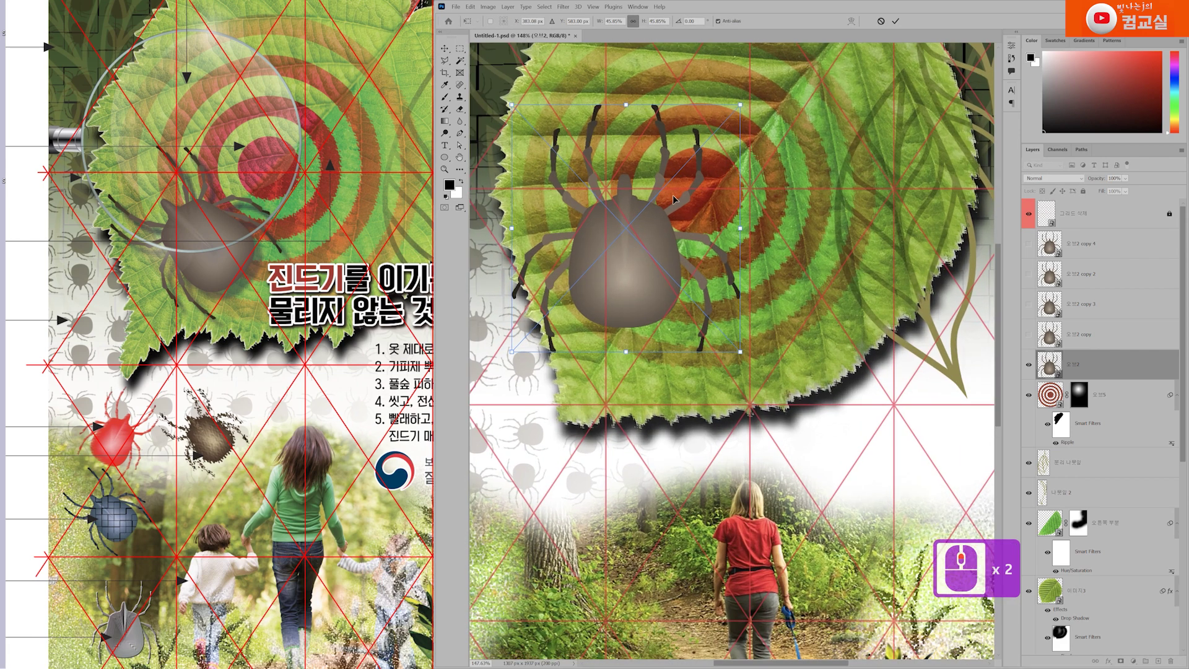
{"action": "left_click_drag", "start_coordinate": [738, 105], "coordinate": [629, 148]}
{"action": "left_click_drag", "start_coordinate": [623, 304], "coordinate": [666, 288]}
{"action": "left_click_drag", "start_coordinate": [796, 285], "coordinate": [781, 254]}
{"action": "left_click_drag", "start_coordinate": [693, 260], "coordinate": [670, 276]}
{"action": "left_click_drag", "start_coordinate": [769, 278], "coordinate": [776, 267]}
{"action": "left_click_drag", "start_coordinate": [649, 324], "coordinate": [664, 294]}
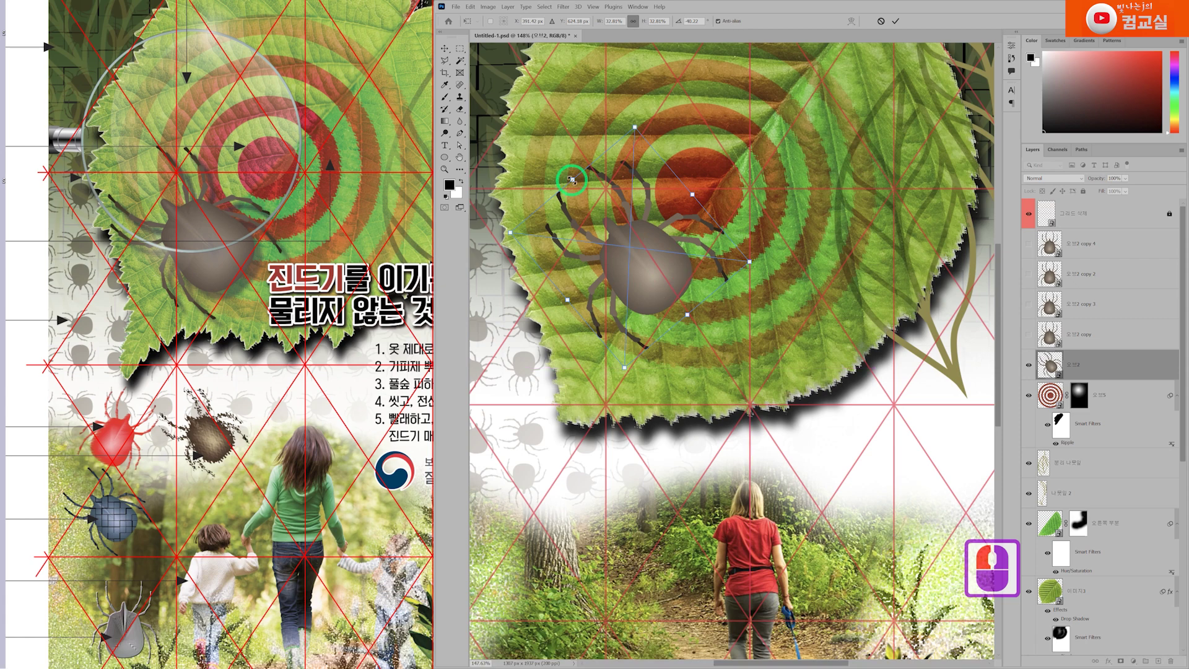
Enlarge the tick to about 37%, fine-tune its tilt and position over the target's lower-left rings, and apply the transform.
{"action": "left_click_drag", "start_coordinate": [571, 180], "coordinate": [549, 167]}
{"action": "left_click_drag", "start_coordinate": [596, 271], "coordinate": [595, 280]}
{"action": "left_click_drag", "start_coordinate": [790, 266], "coordinate": [796, 255]}
{"action": "left_click_drag", "start_coordinate": [637, 270], "coordinate": [638, 273]}
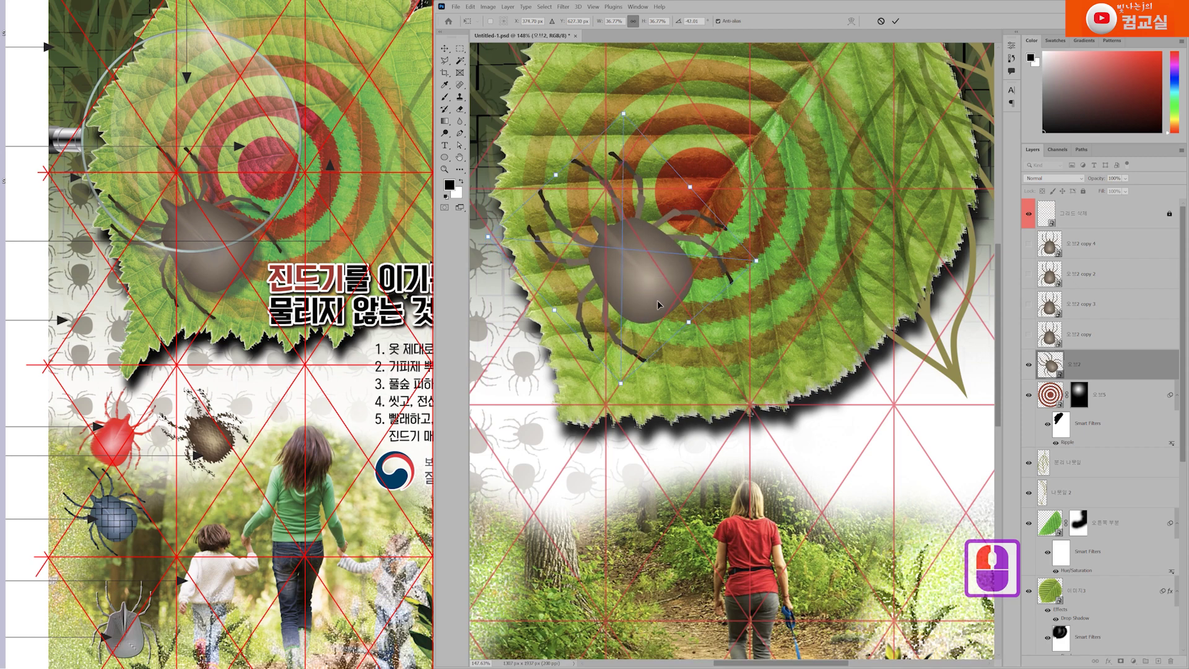
{"action": "scroll", "coordinate": [658, 303], "scroll_direction": "down", "scroll_amount": 1}
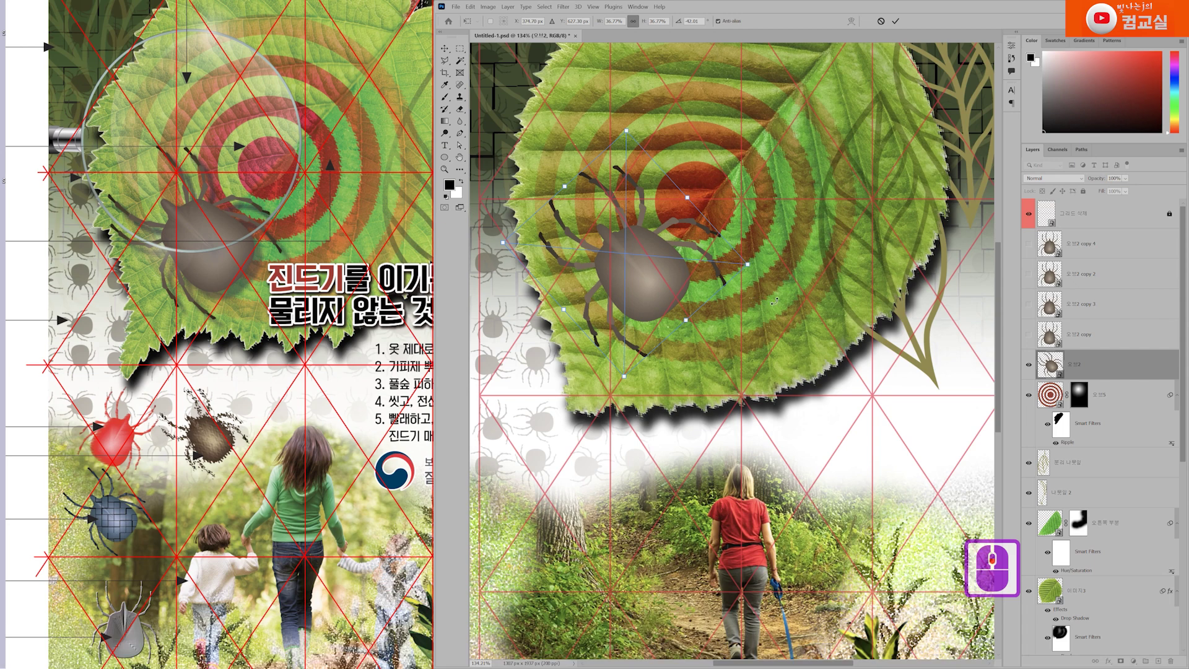
{"action": "key", "text": "Return"}
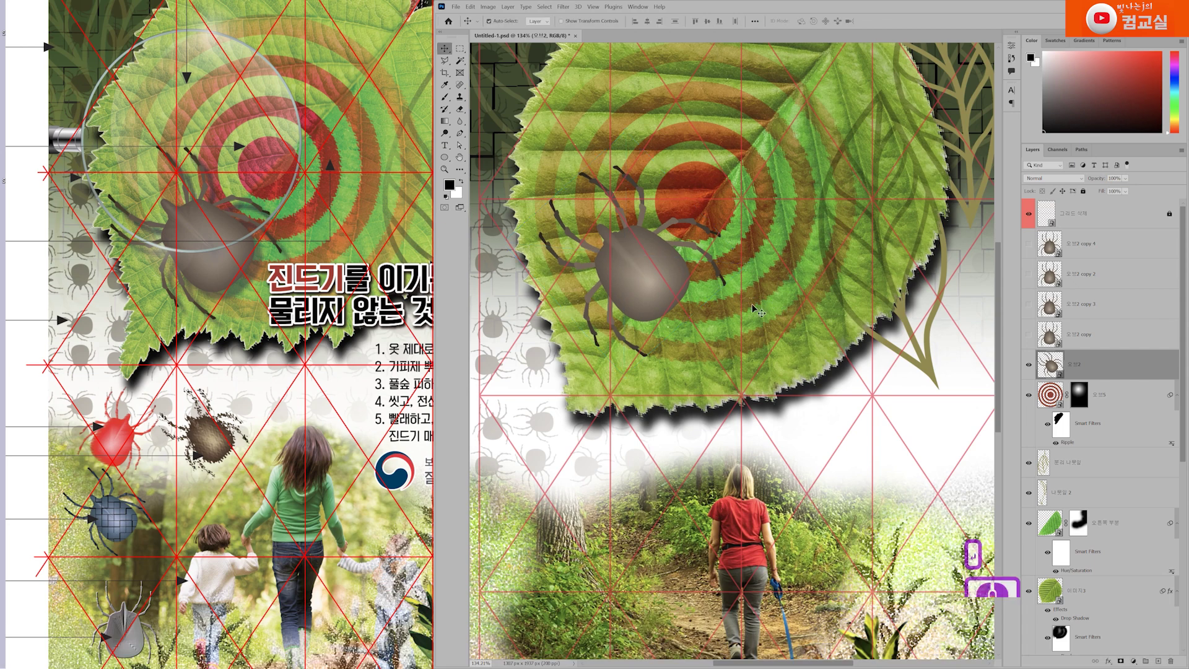
Add a drop shadow to the tick layer, with its size raised to 13 px and its opacity slightly increased.
{"action": "scroll", "coordinate": [234, 291], "scroll_direction": "up", "scroll_amount": 3}
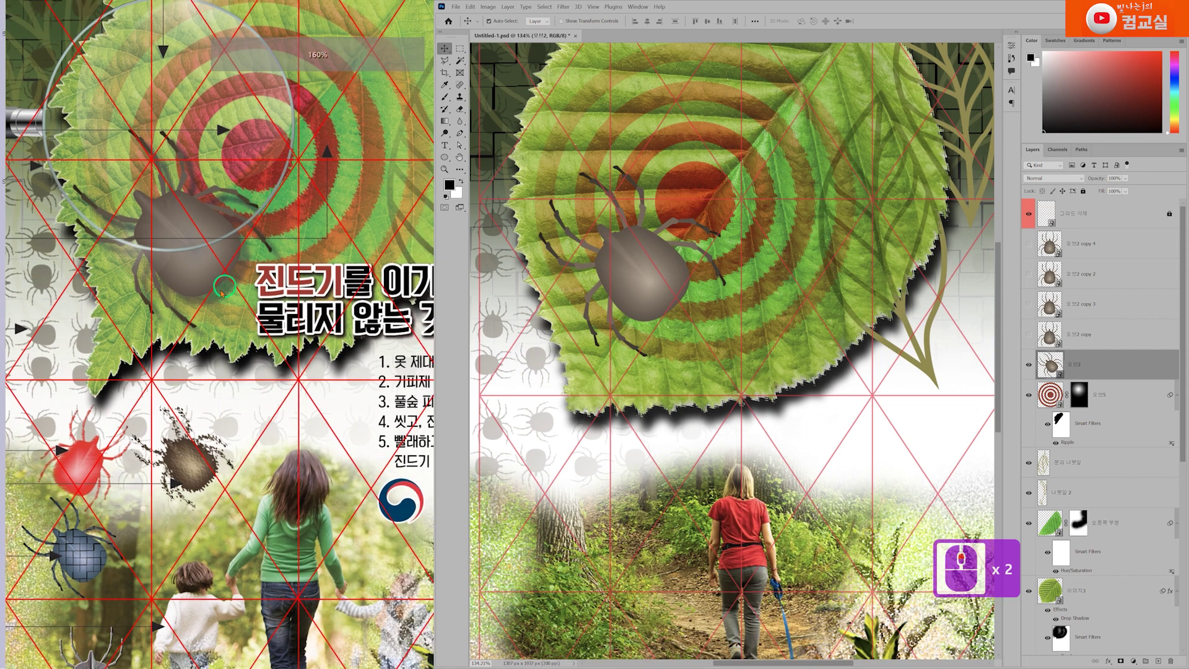
{"action": "triple_click", "coordinate": [1119, 371]}
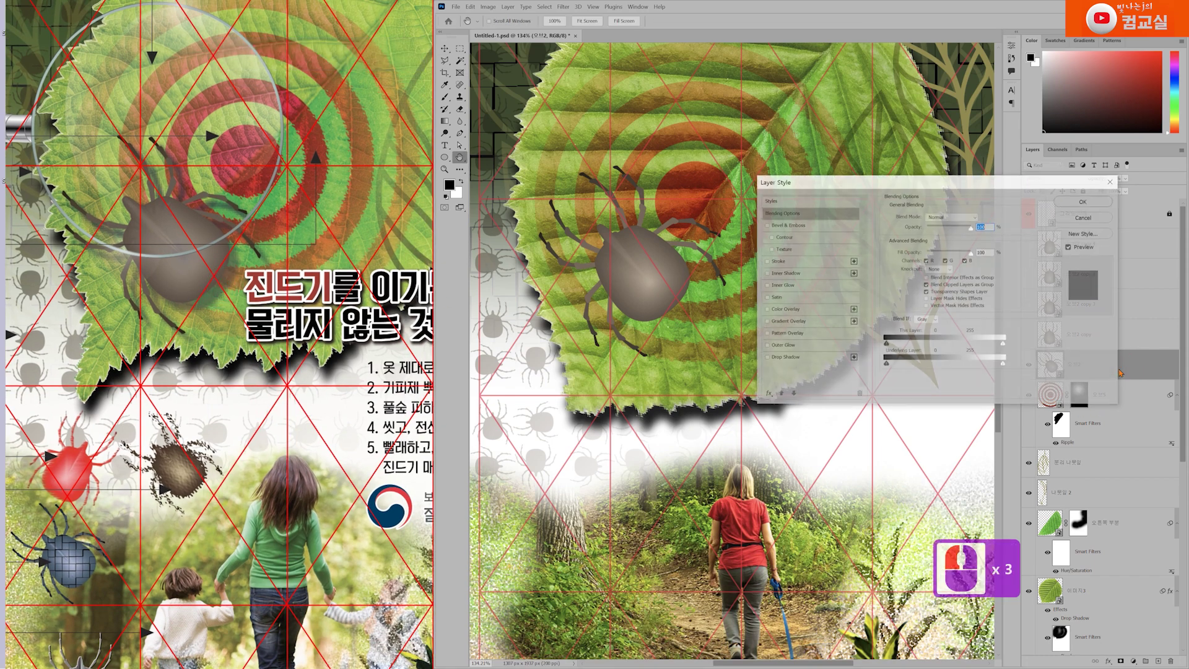
{"action": "left_click", "coordinate": [799, 358]}
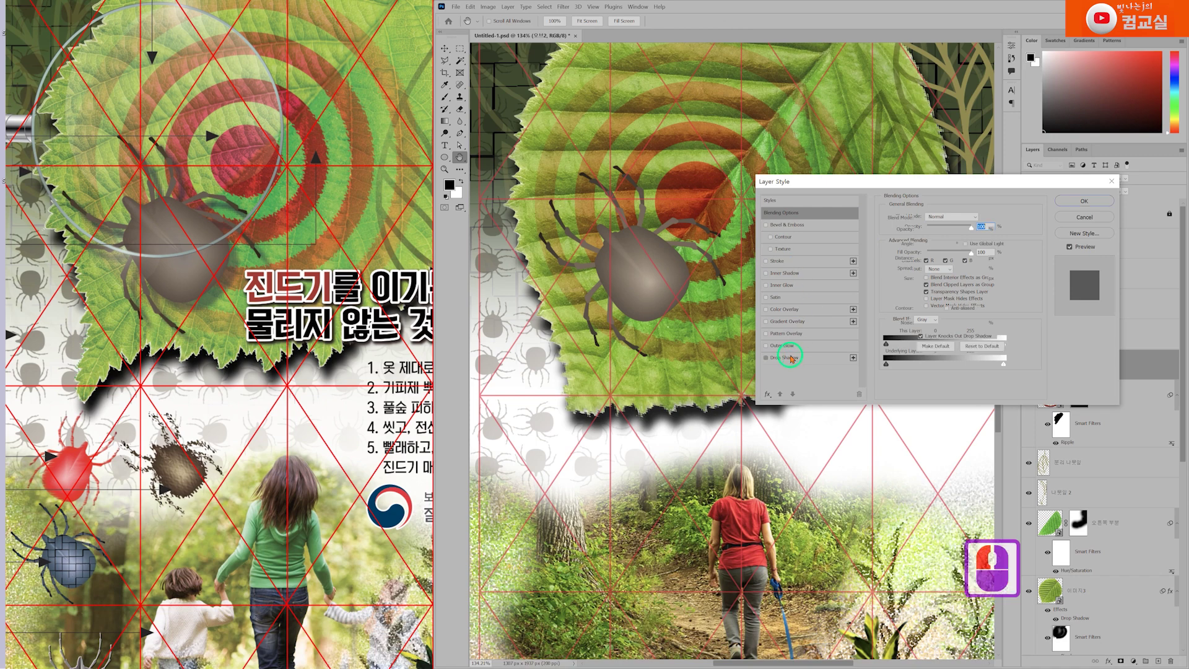
{"action": "scroll", "coordinate": [669, 328], "scroll_direction": "up", "scroll_amount": 2}
{"action": "left_click_drag", "start_coordinate": [671, 322], "coordinate": [670, 323]}
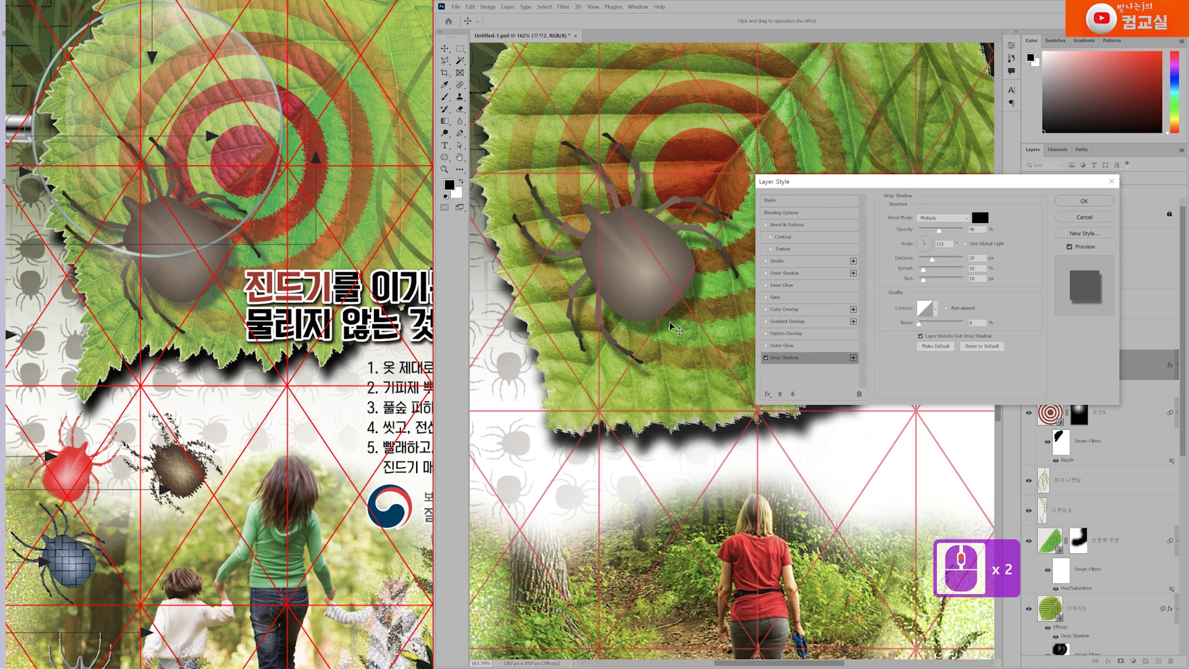
{"action": "left_click", "coordinate": [695, 315]}
{"action": "left_click", "coordinate": [928, 280]}
{"action": "left_click", "coordinate": [928, 280]}
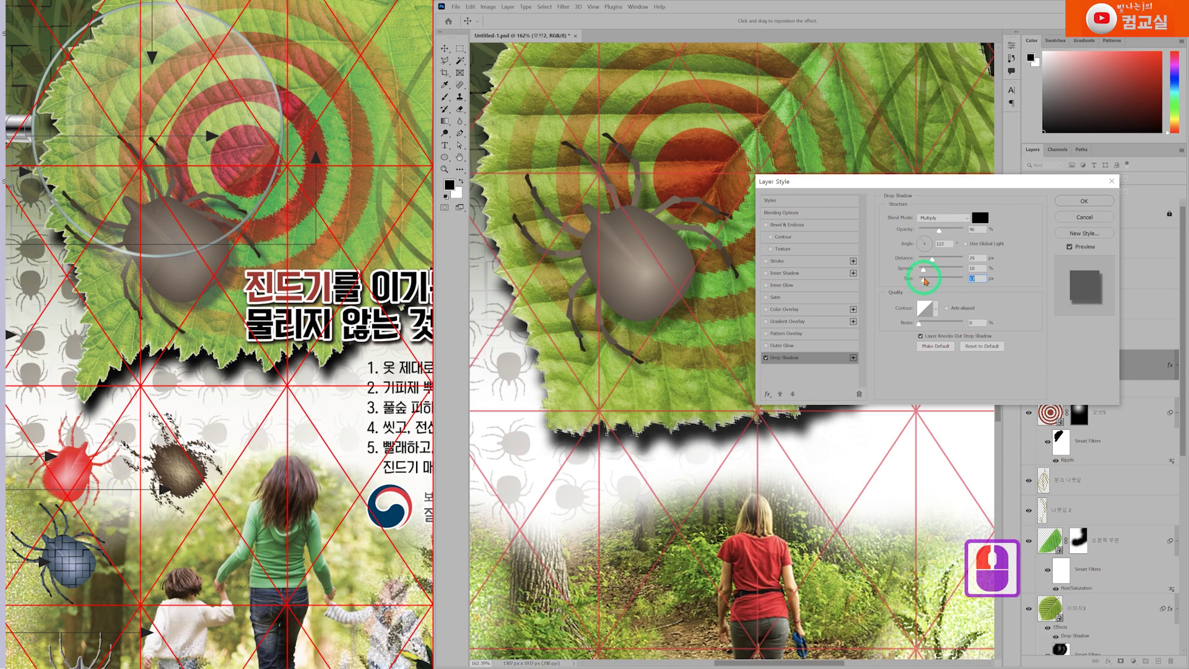
{"action": "left_click", "coordinate": [944, 230]}
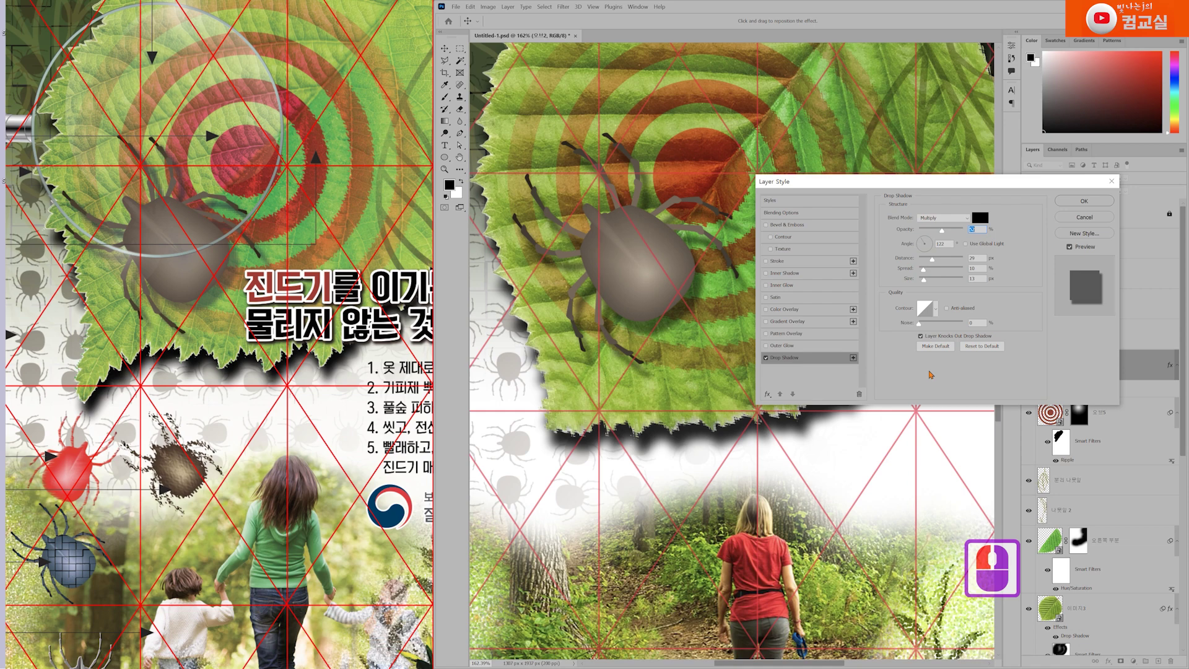
{"action": "left_click", "coordinate": [1083, 201]}
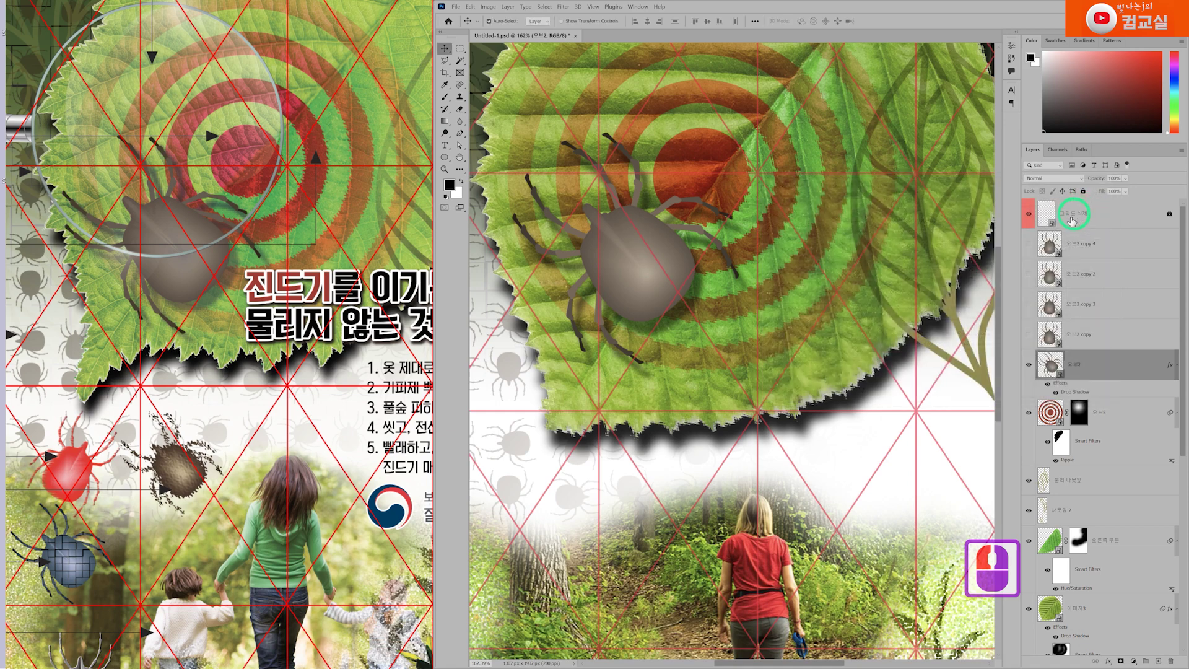
Check the magnifying glass on the worksheet and open 이미지(04) from the image folder as a separate document.
{"action": "scroll", "coordinate": [616, 238], "scroll_direction": "down", "scroll_amount": 3}
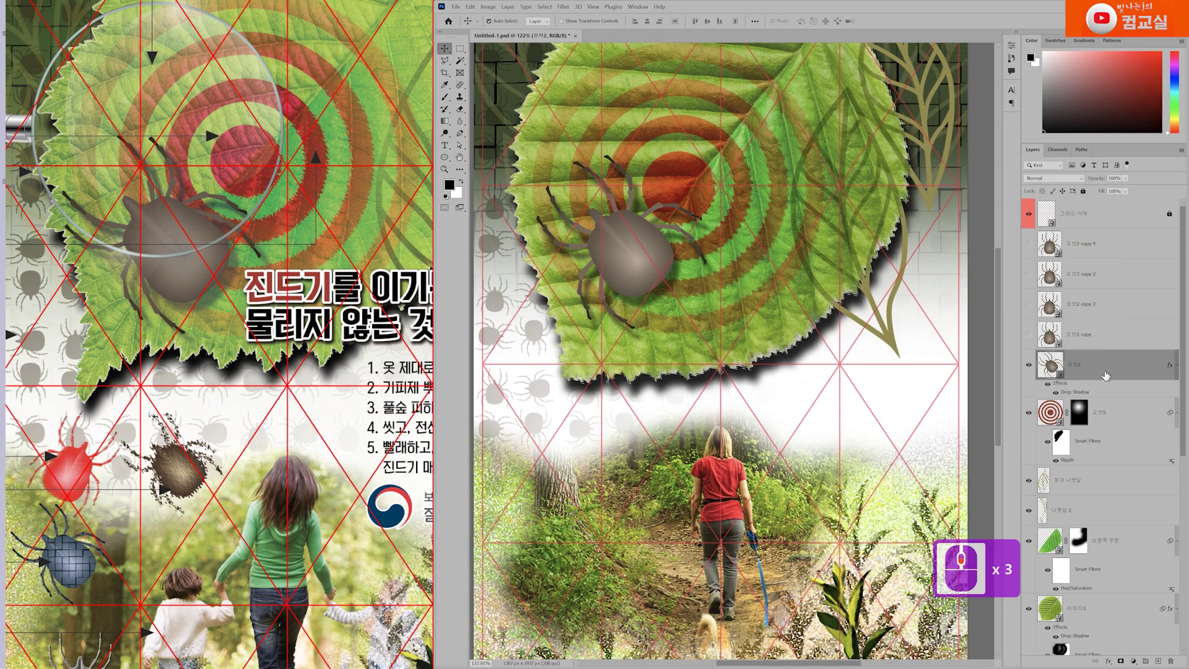
{"action": "scroll", "coordinate": [644, 210], "scroll_direction": "up", "scroll_amount": 3}
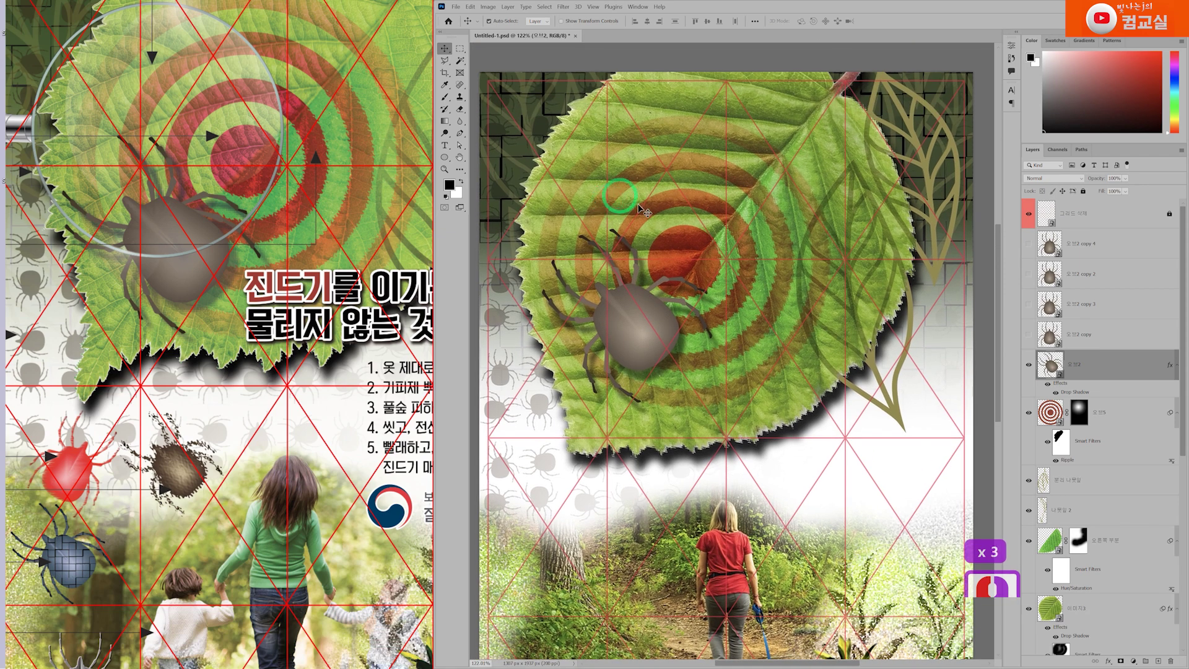
{"action": "left_click_drag", "start_coordinate": [180, 244], "coordinate": [221, 298]}
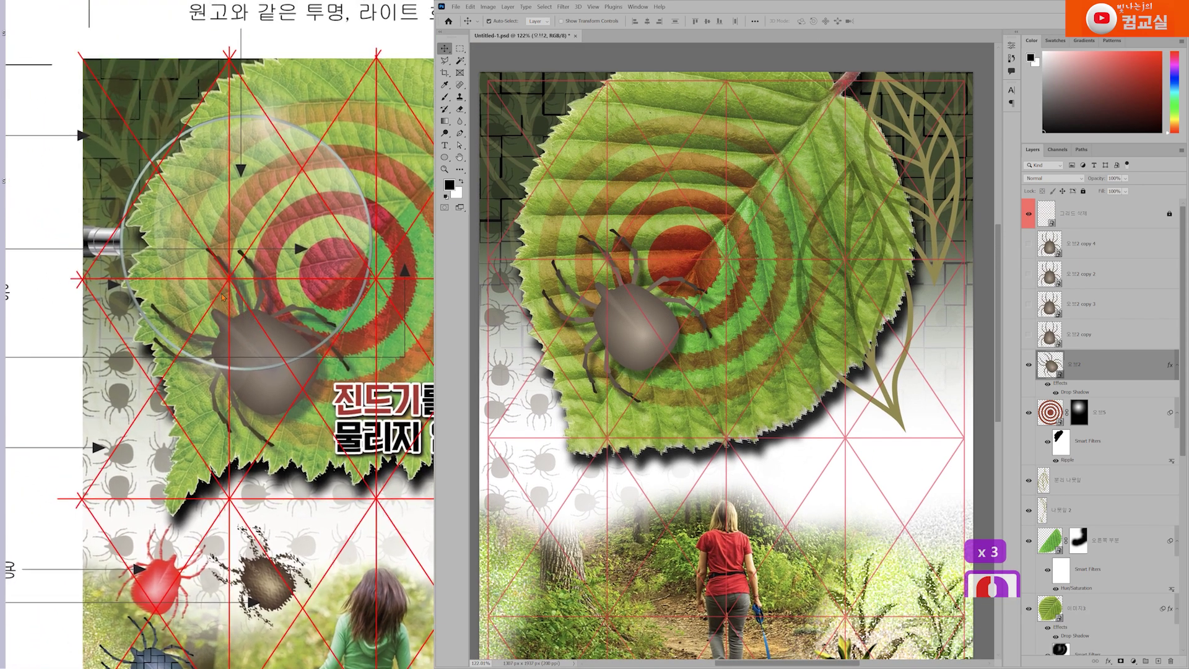
{"action": "scroll", "coordinate": [223, 297], "scroll_direction": "up", "scroll_amount": 3}
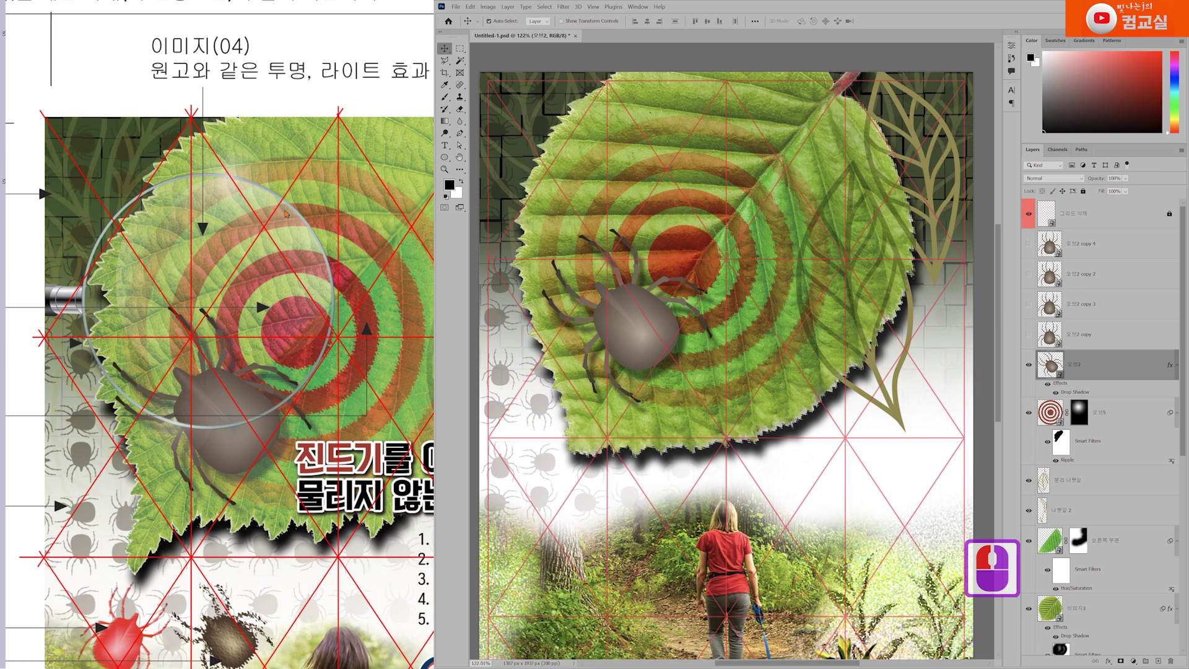
{"action": "scroll", "coordinate": [260, 297], "scroll_direction": "down", "scroll_amount": 2}
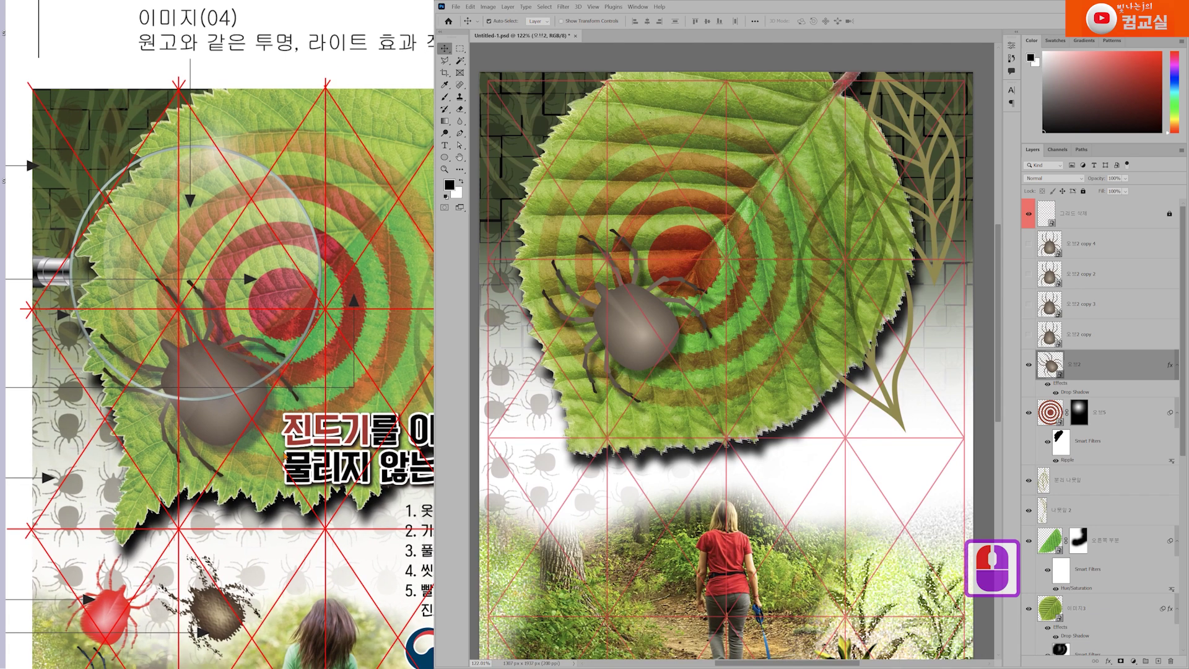
{"action": "key", "text": "alt+Tab"}
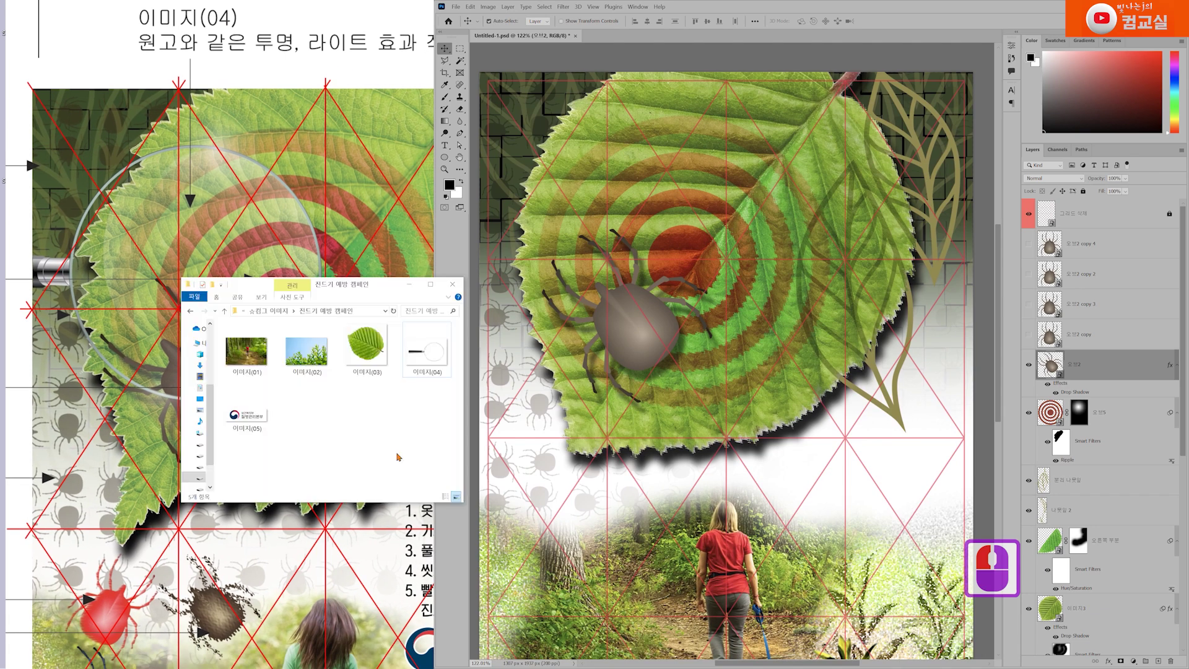
{"action": "left_click_drag", "start_coordinate": [428, 350], "coordinate": [891, 28]}
Select the white background around the magnifying glass with the Magic Wand, invert the selection, and move the glass into the poster document.
{"action": "left_click", "coordinate": [627, 258]}
{"action": "left_click", "coordinate": [460, 62]}
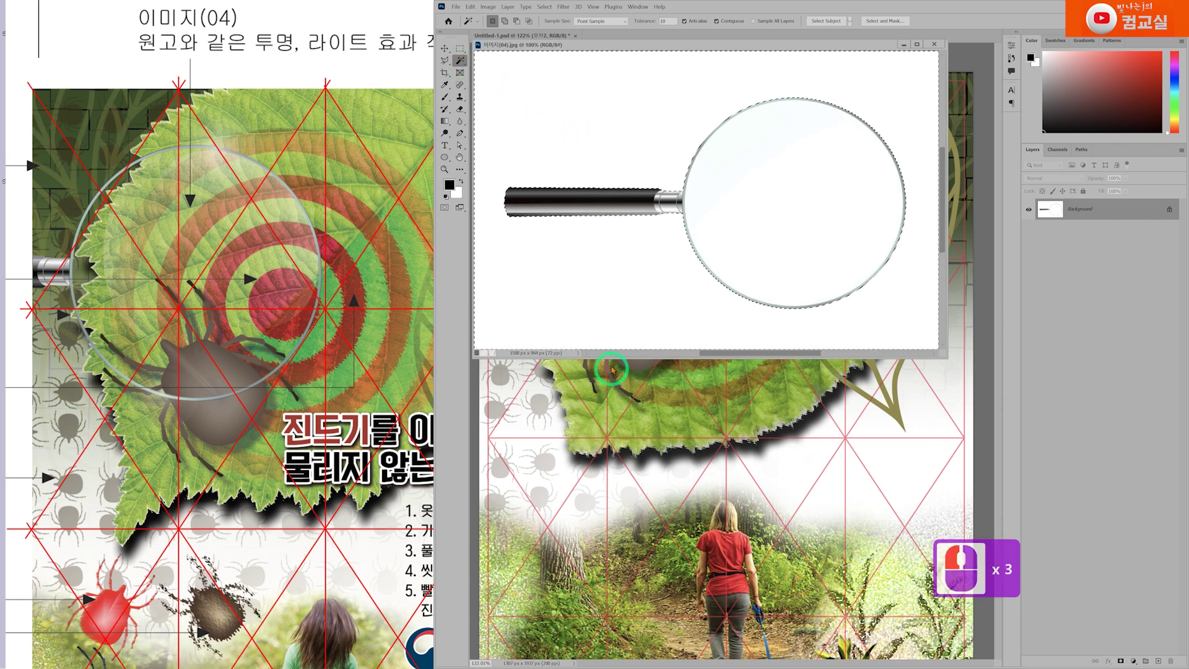
{"action": "left_click", "coordinate": [610, 312]}
{"action": "key", "text": "ctrl+0"}
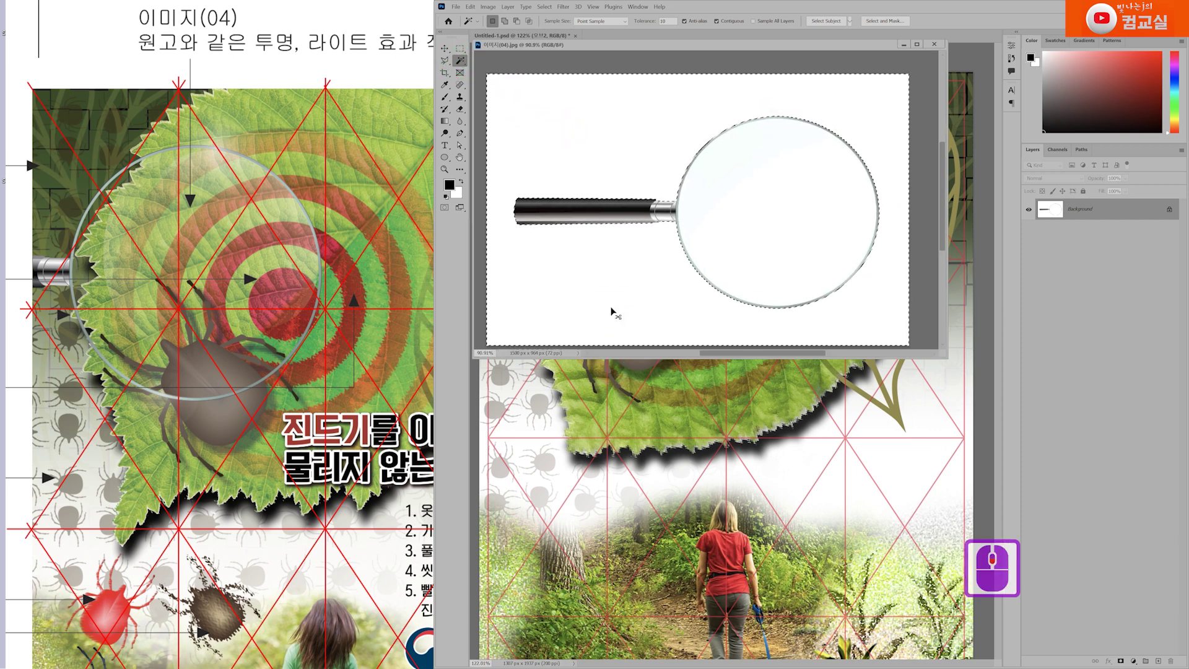
{"action": "key", "text": "ctrl+shift+i"}
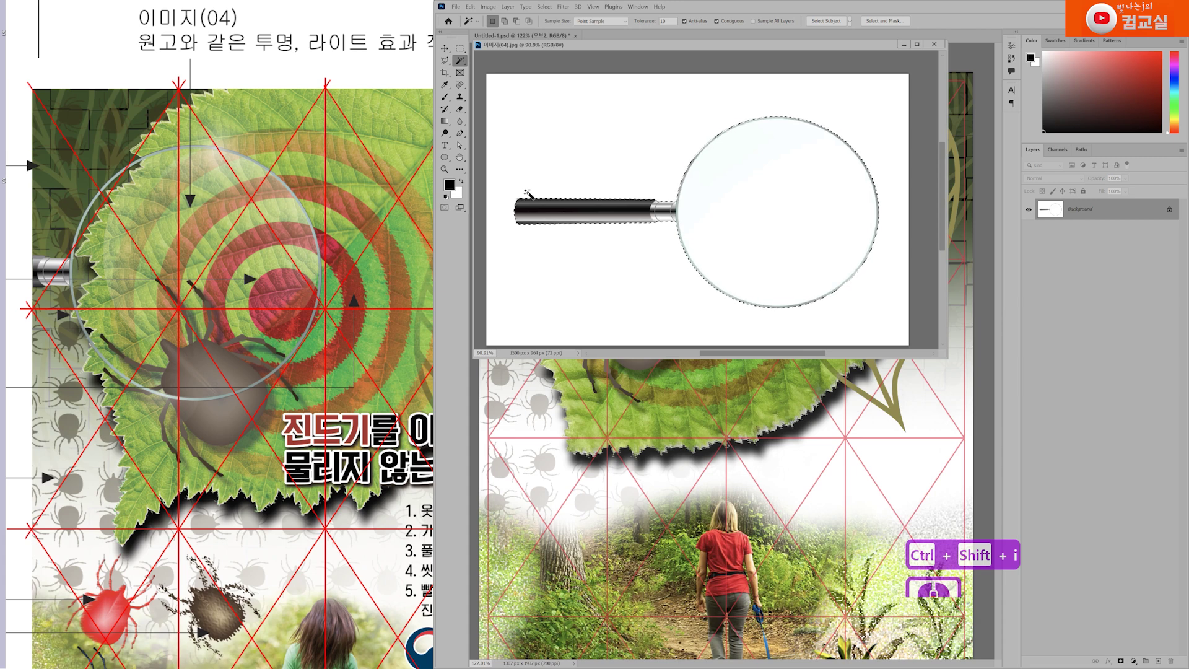
{"action": "left_click_drag", "start_coordinate": [616, 212], "coordinate": [645, 413]}
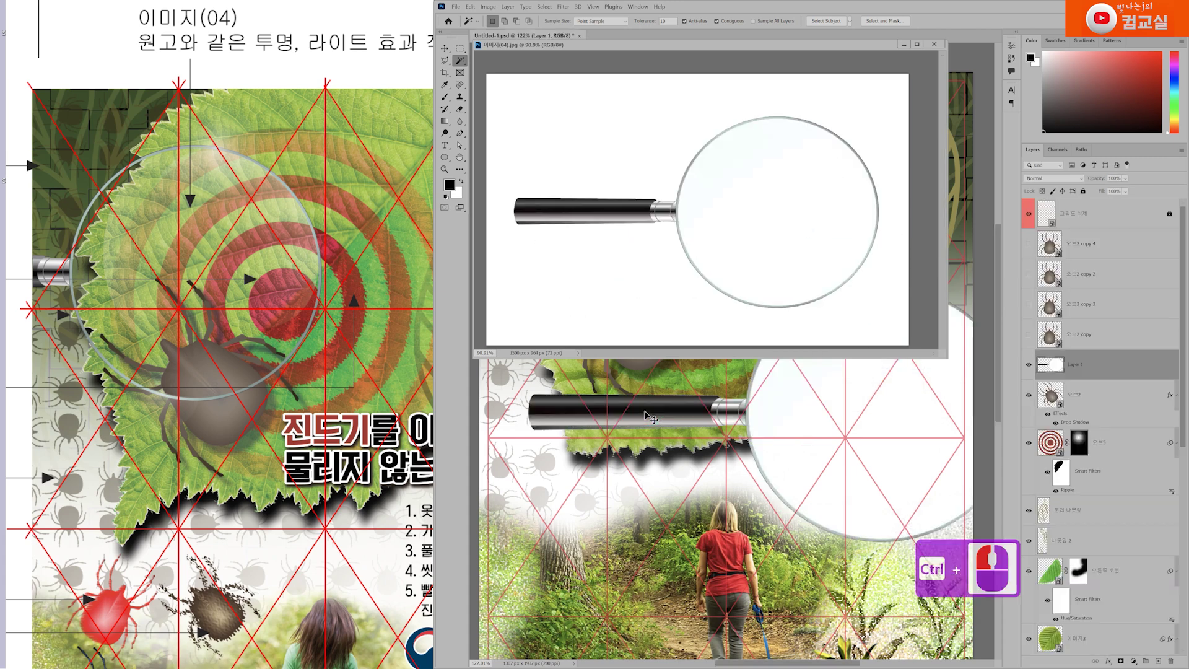
Close the 이미지(04) document and rename the new magnifying glass layer as 이미지4.
{"action": "left_click", "coordinate": [934, 44]}
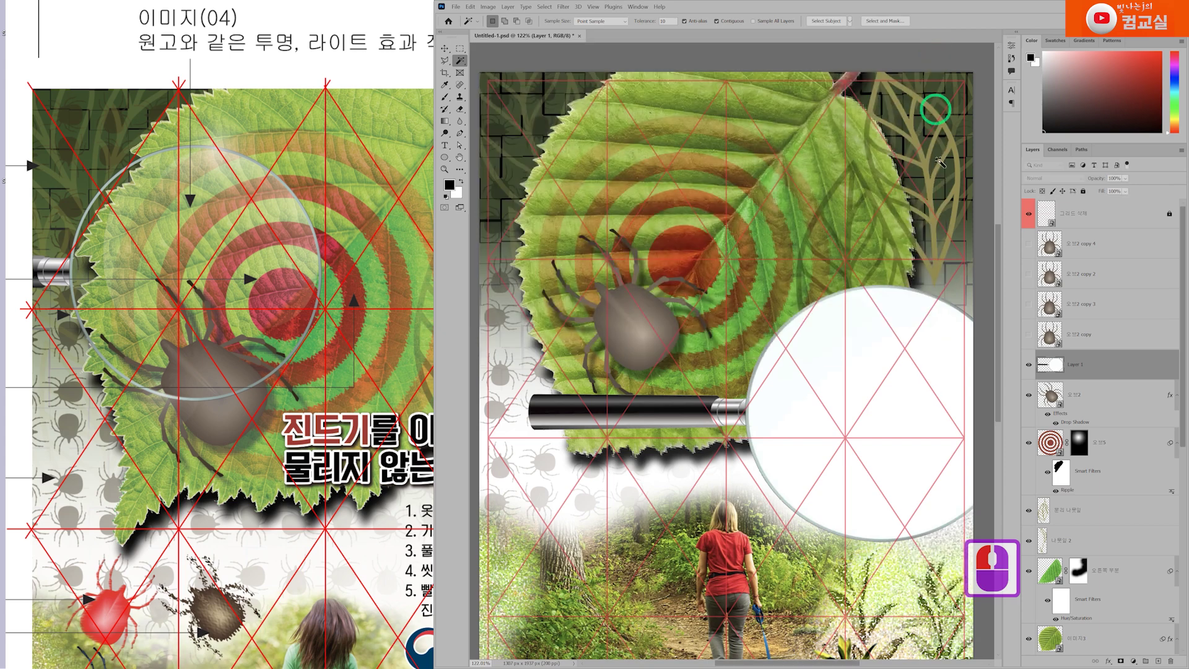
{"action": "double_click", "coordinate": [1074, 366]}
{"action": "type", "text": "이미지4"}
{"action": "key", "text": "Return"}
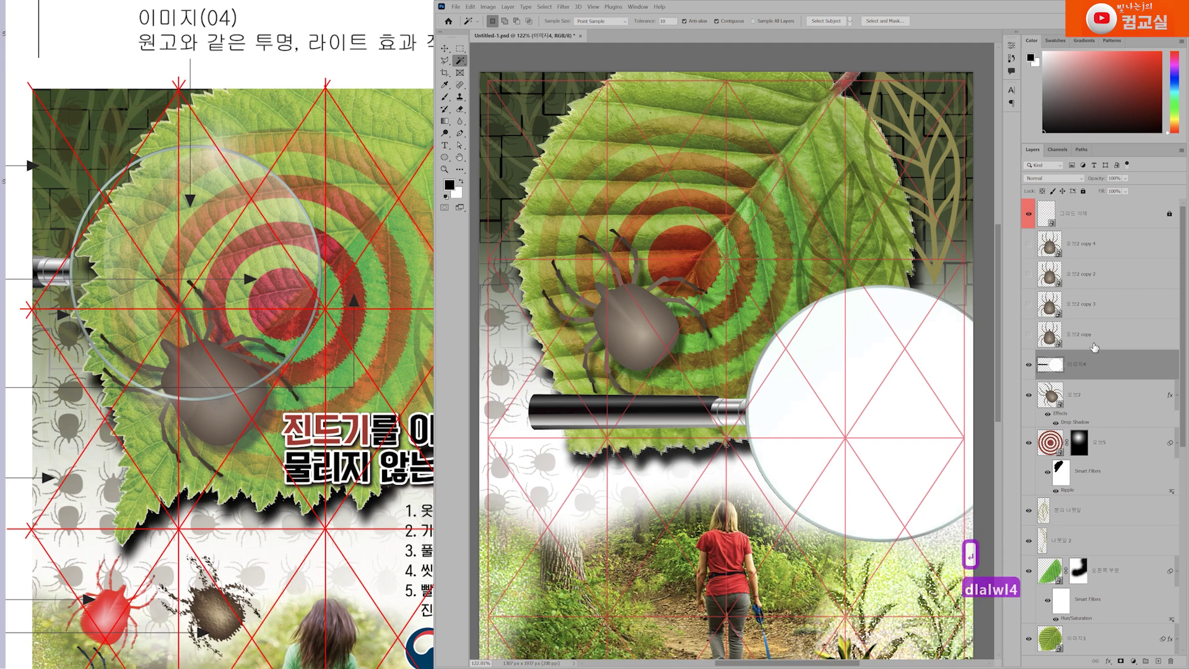
Scale the magnifying glass to about 79% and place its lens over the leaf's upper-left part, with the handle crossing the poster's left edge.
{"action": "key", "text": "ctrl+t"}
{"action": "left_click_drag", "start_coordinate": [915, 408], "coordinate": [694, 272]}
{"action": "scroll", "coordinate": [656, 310], "scroll_direction": "left", "scroll_amount": 18}
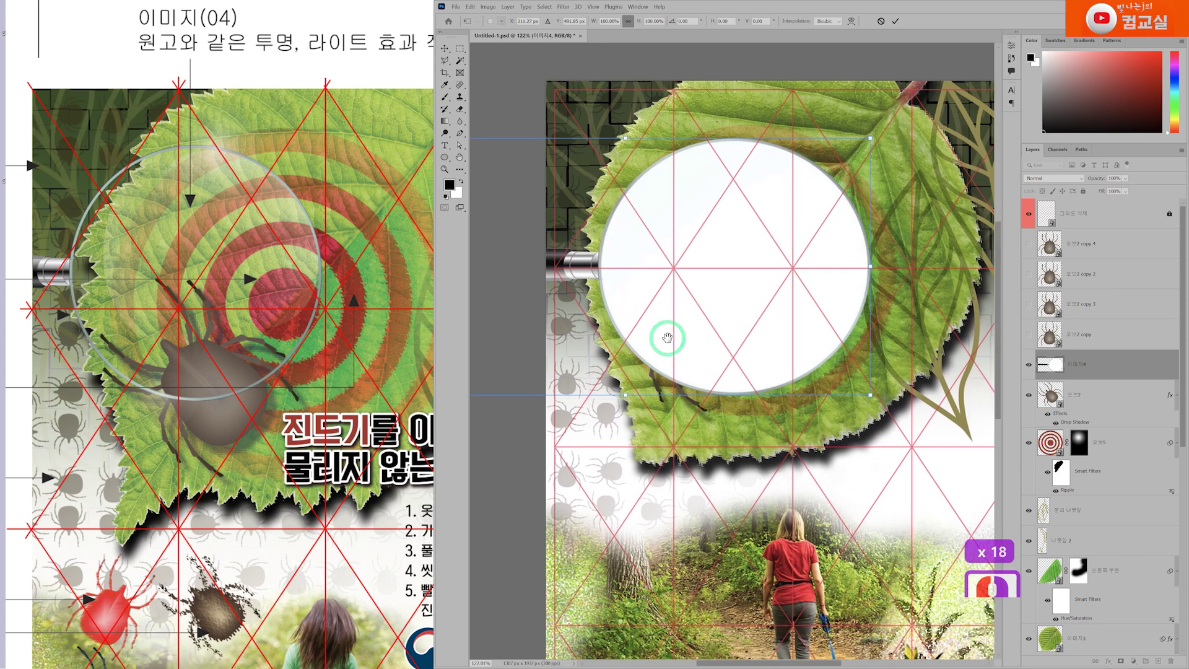
{"action": "scroll", "coordinate": [671, 277], "scroll_direction": "up", "scroll_amount": 1}
{"action": "left_click_drag", "start_coordinate": [890, 265], "coordinate": [775, 266]}
{"action": "left_click_drag", "start_coordinate": [592, 128], "coordinate": [584, 126]}
{"action": "left_click_drag", "start_coordinate": [731, 248], "coordinate": [715, 261]}
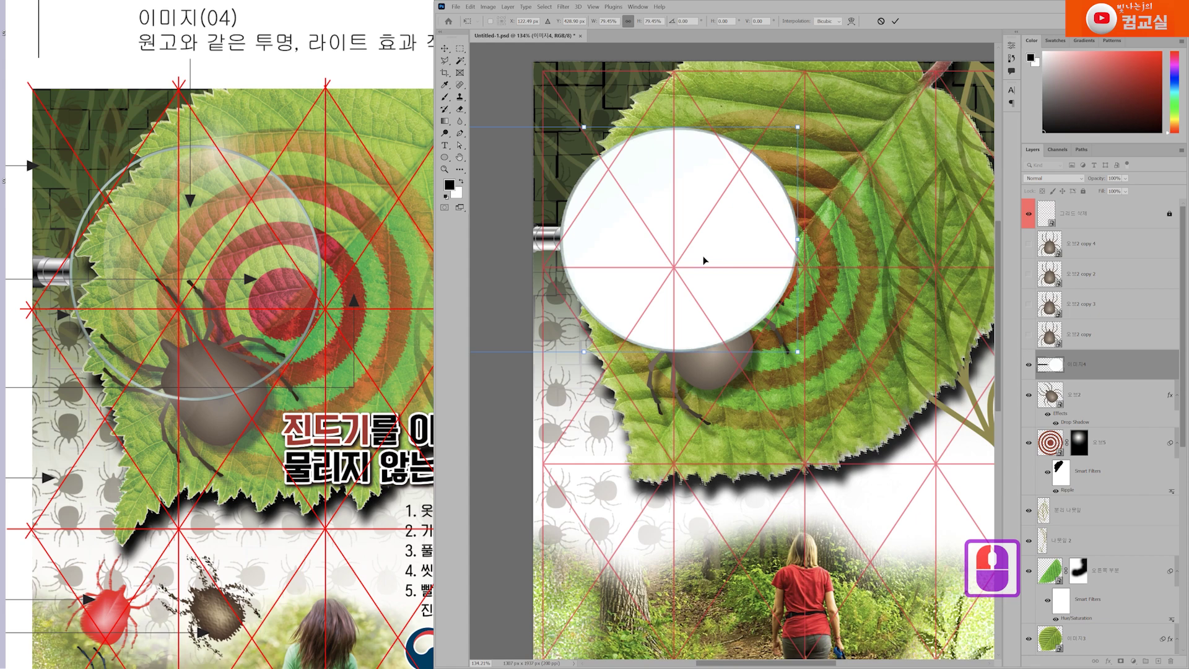
{"action": "scroll", "coordinate": [761, 262], "scroll_direction": "down", "scroll_amount": 1}
{"action": "left_click_drag", "start_coordinate": [785, 228], "coordinate": [741, 262]}
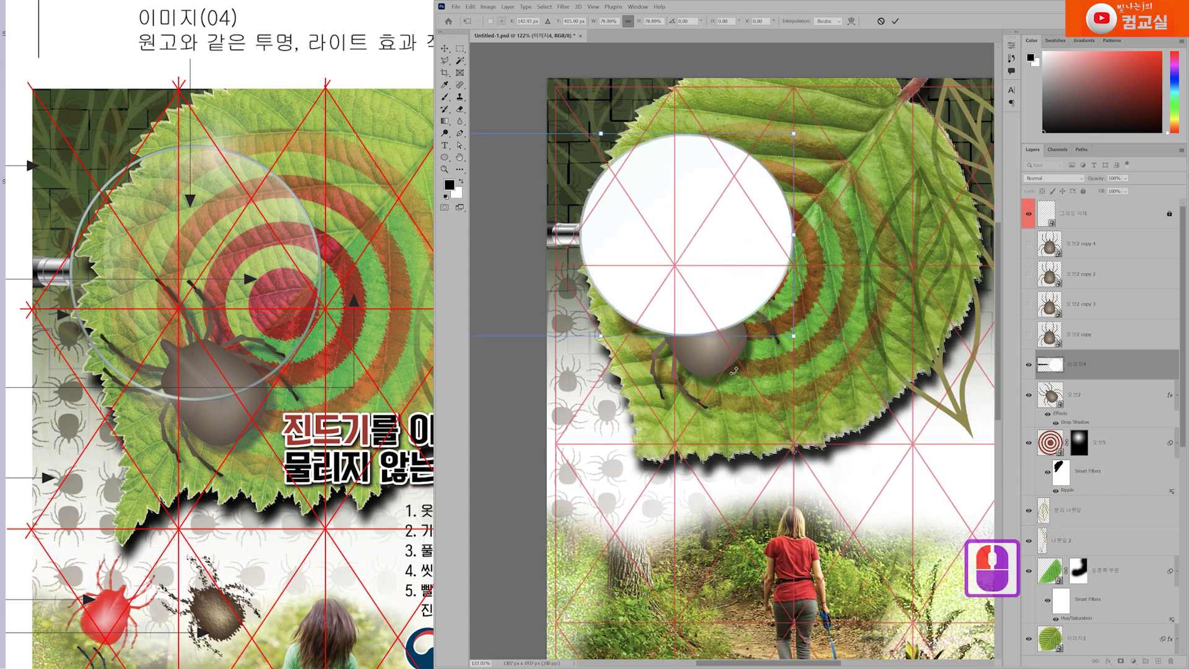
Apply the pending transform of the magnifying glass image.
{"action": "key", "text": "Return"}
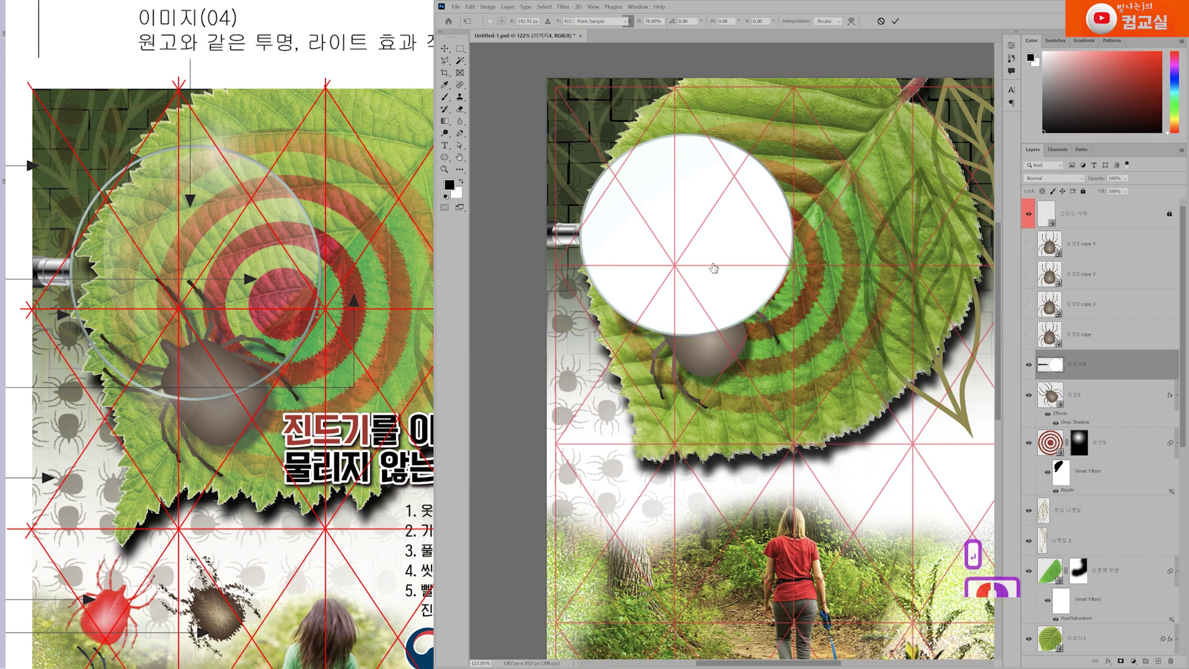
Try to delete the white lens area of the magnifying glass using the Magic Wand.
{"action": "scroll", "coordinate": [671, 206], "scroll_direction": "up", "scroll_amount": 3}
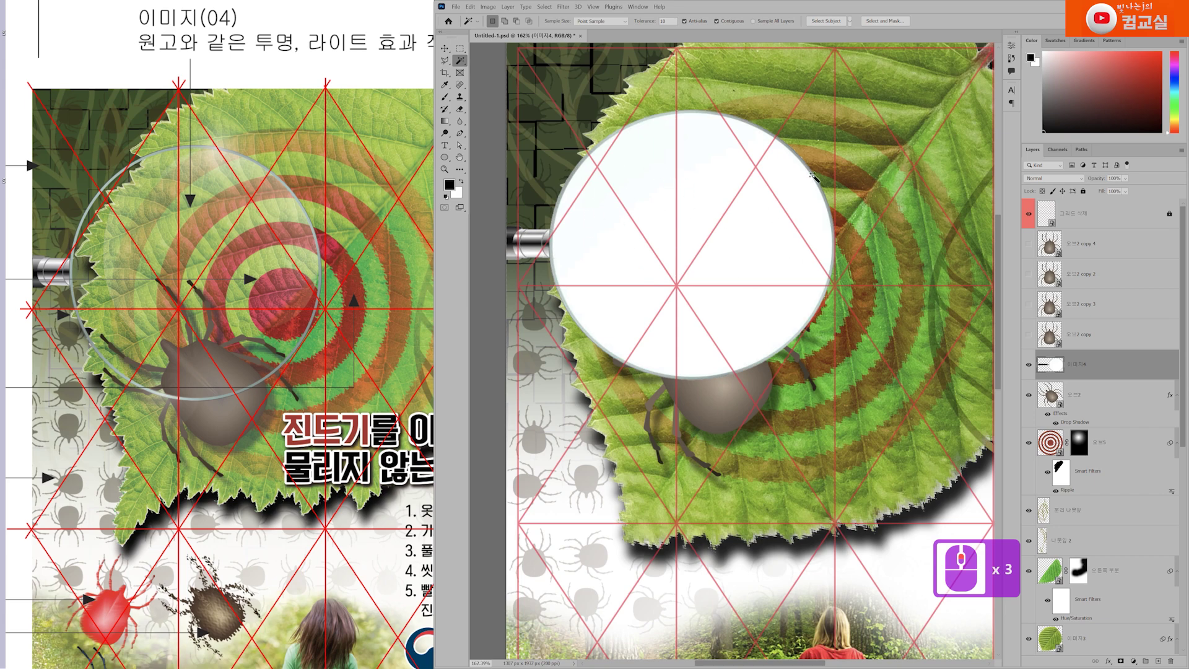
{"action": "scroll", "coordinate": [692, 222], "scroll_direction": "up", "scroll_amount": 1}
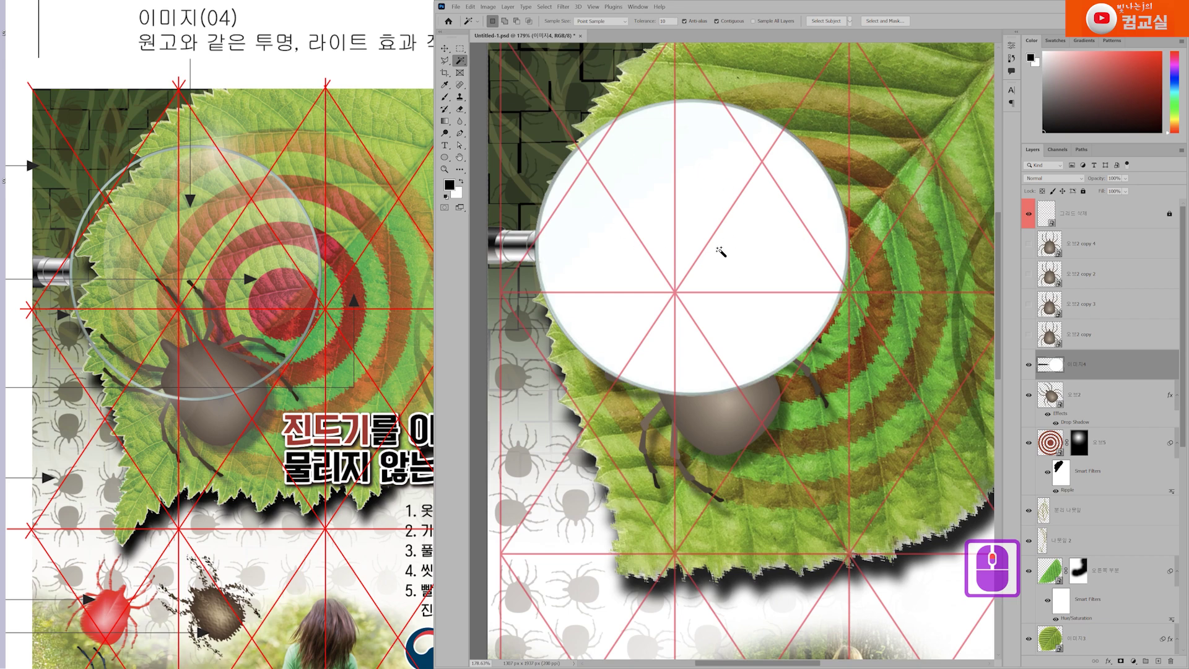
{"action": "left_click", "coordinate": [650, 192]}
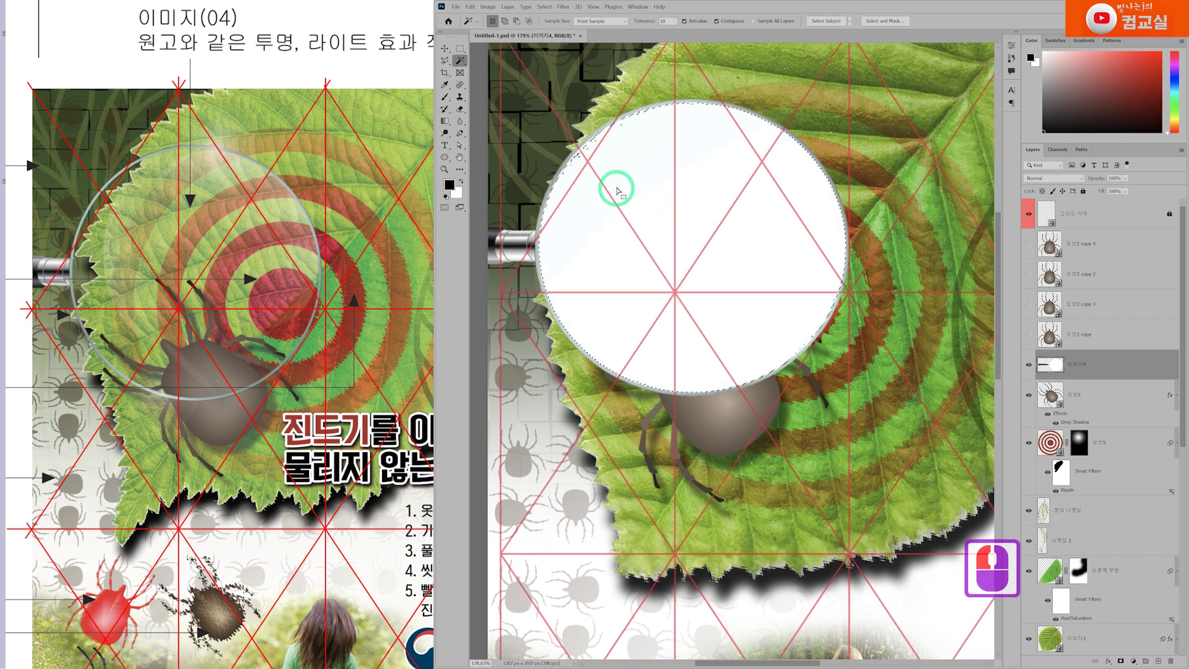
{"action": "key", "text": "Delete"}
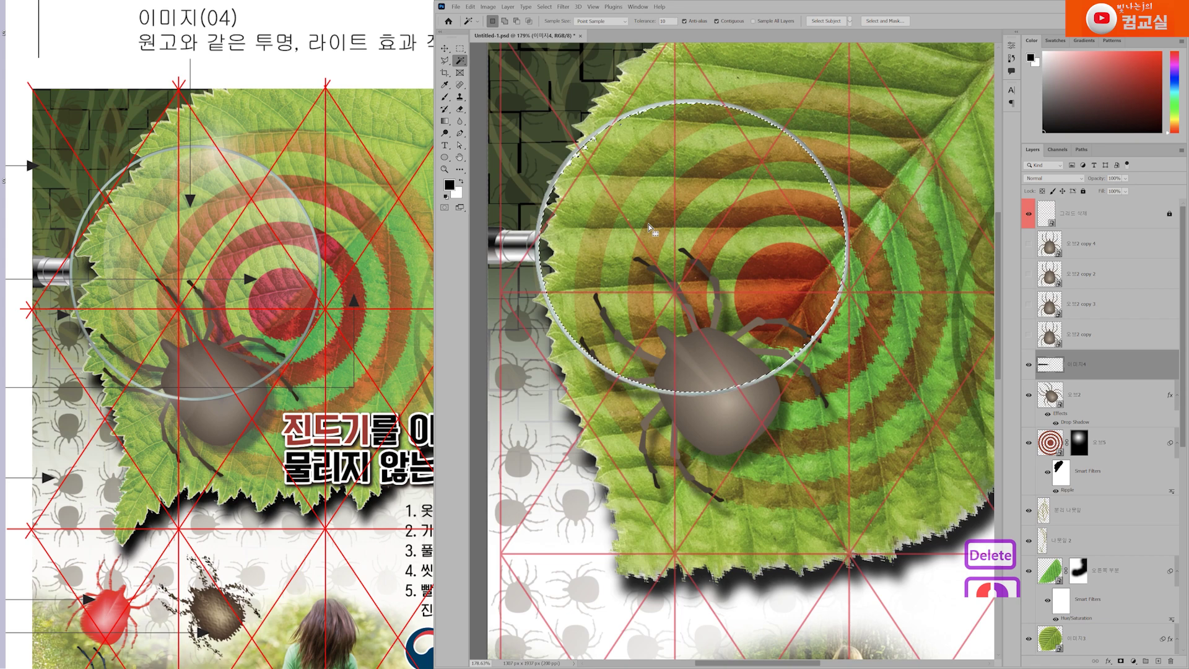
{"action": "scroll", "coordinate": [575, 140], "scroll_direction": "up", "scroll_amount": 4}
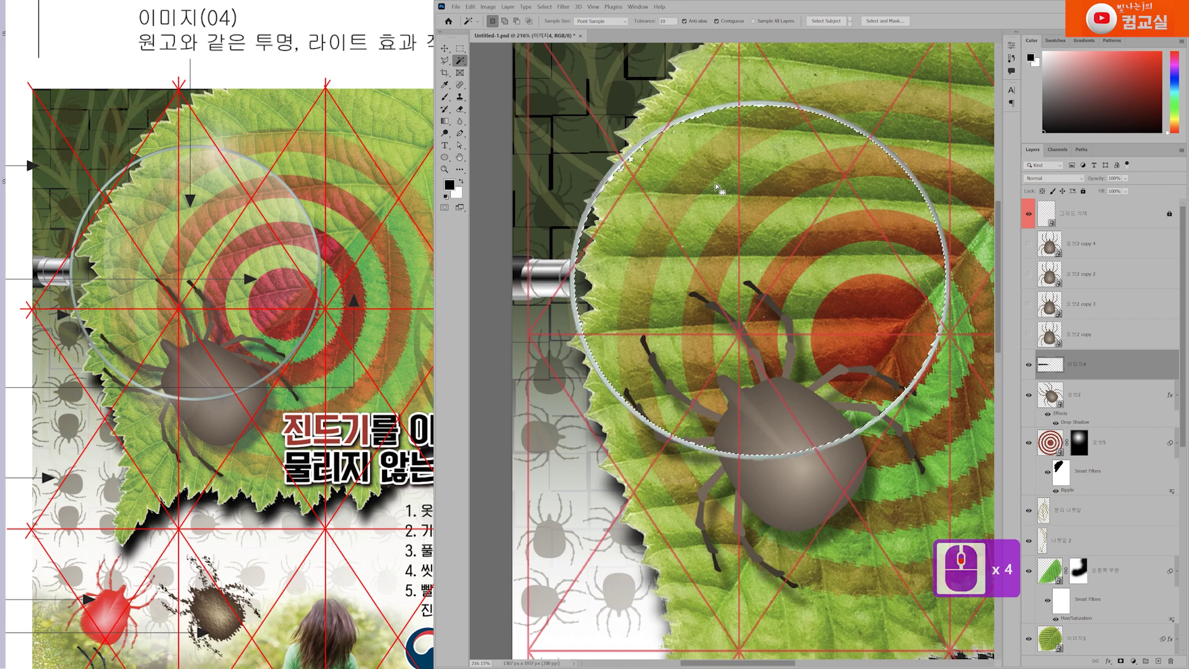
{"action": "key", "text": "ctrl+z"}
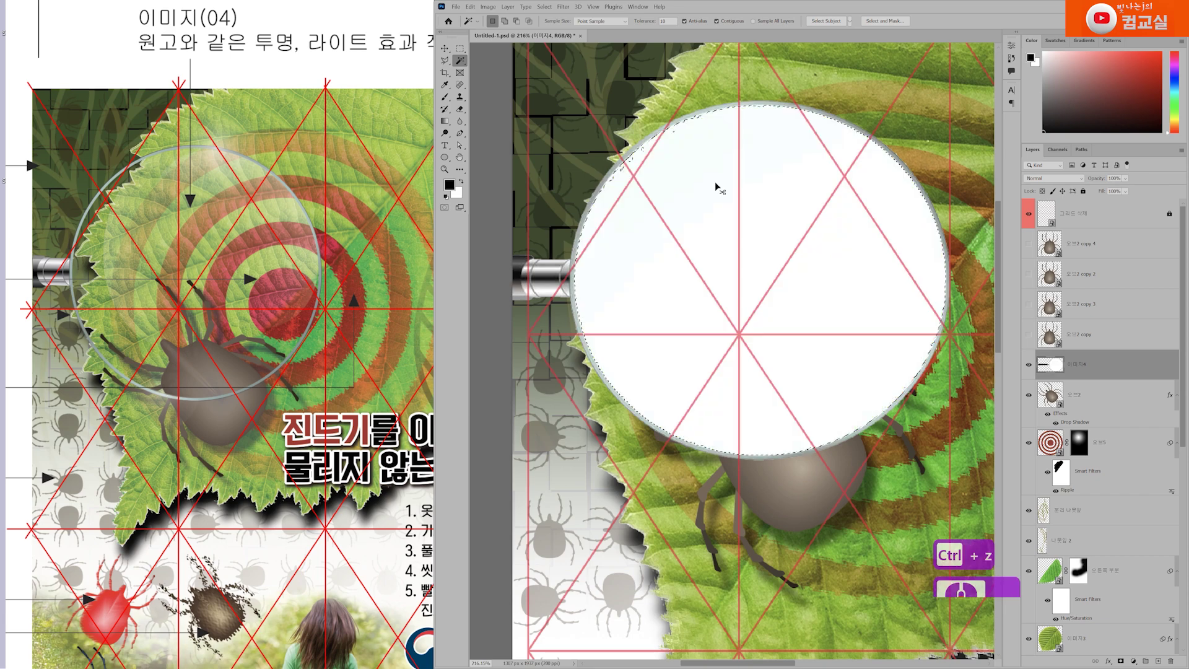
{"action": "key", "text": "ctrl+d"}
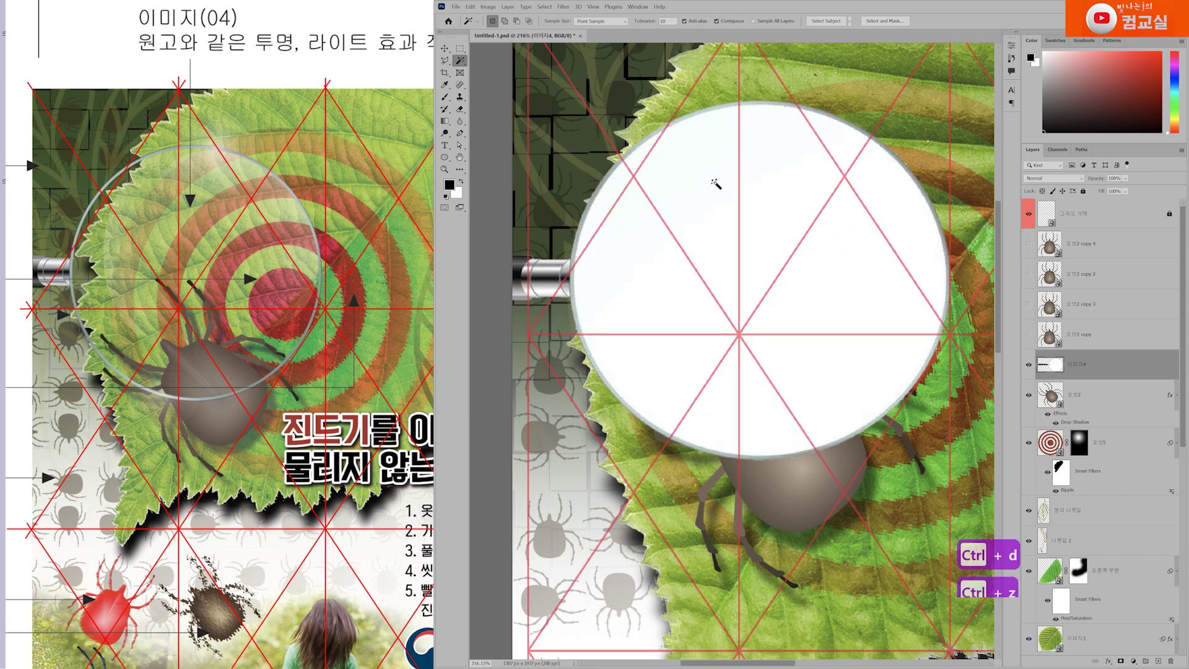
Draw an elliptical path about 557 px wide over the magnifying glass's white lens with the Ellipse tool.
{"action": "scroll", "coordinate": [716, 184], "scroll_direction": "down", "scroll_amount": 5}
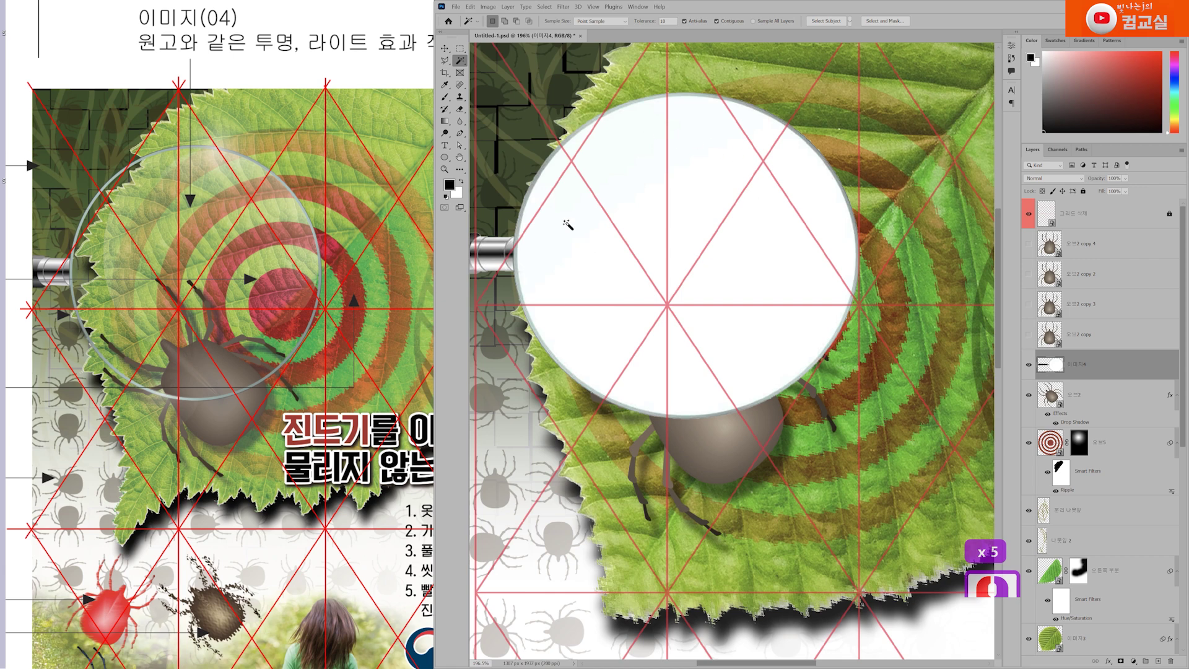
{"action": "left_click", "coordinate": [444, 158]}
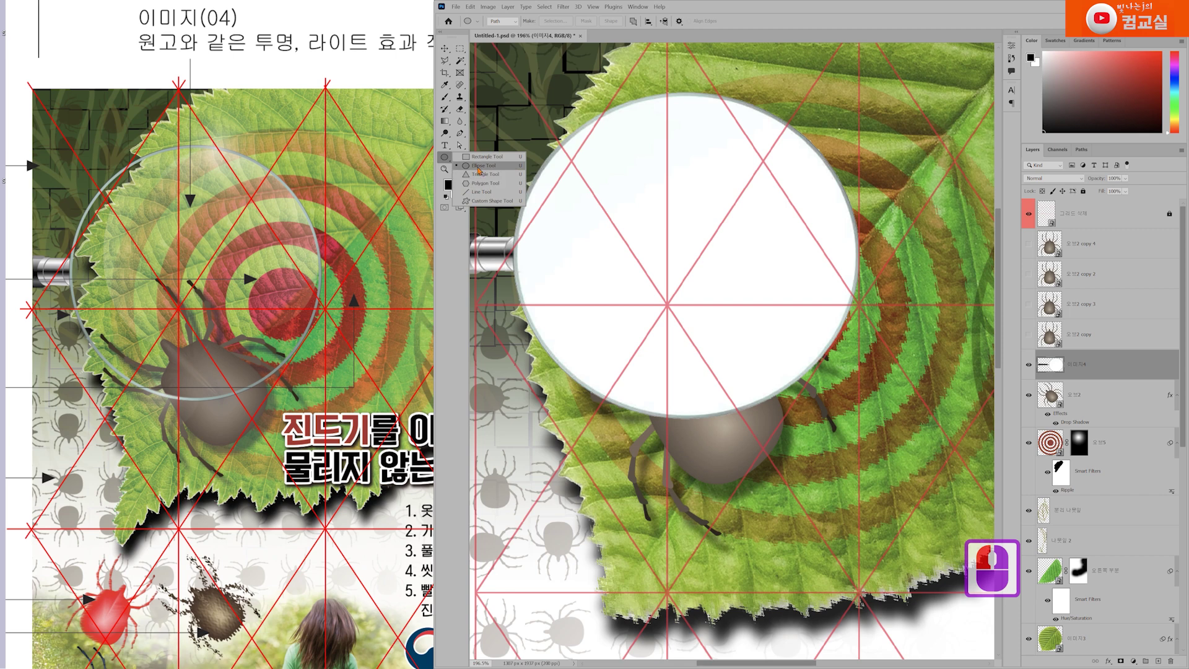
{"action": "left_click", "coordinate": [480, 166]}
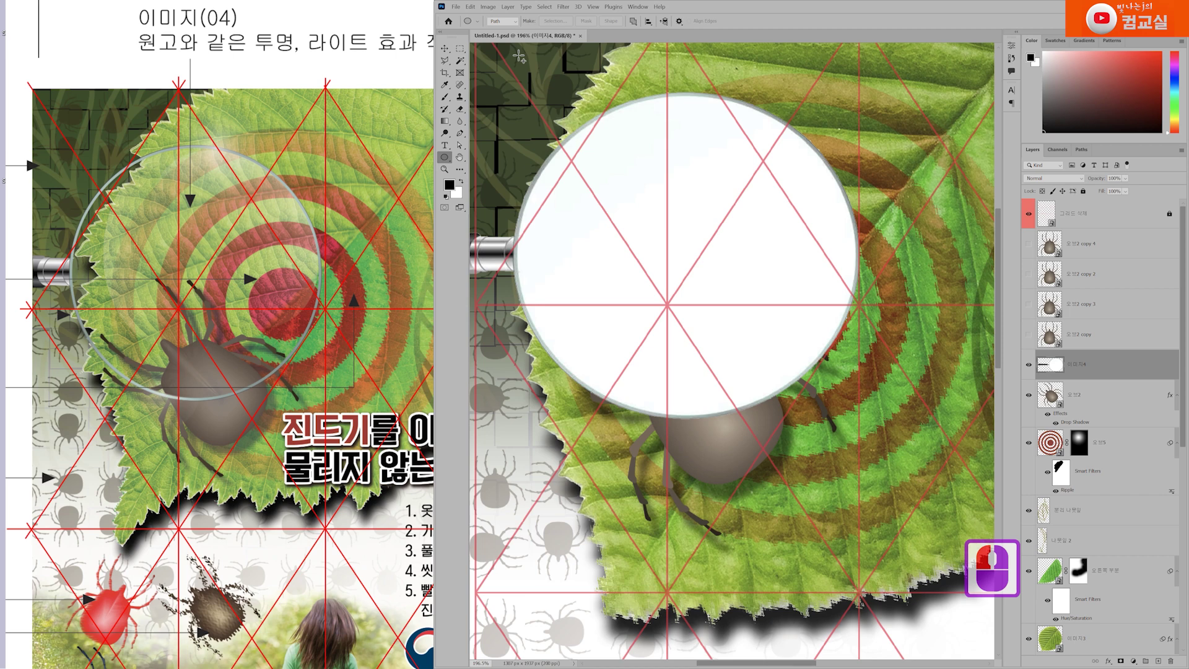
{"action": "left_click", "coordinate": [497, 22]}
{"action": "left_click_drag", "start_coordinate": [561, 116], "coordinate": [856, 405]}
{"action": "left_click_drag", "start_coordinate": [563, 263], "coordinate": [517, 260]}
Stretch the ellipse path vertically to about 525 px high so that it follows the inner rim of the lens.
{"action": "scroll", "coordinate": [693, 69], "scroll_direction": "up", "scroll_amount": 5}
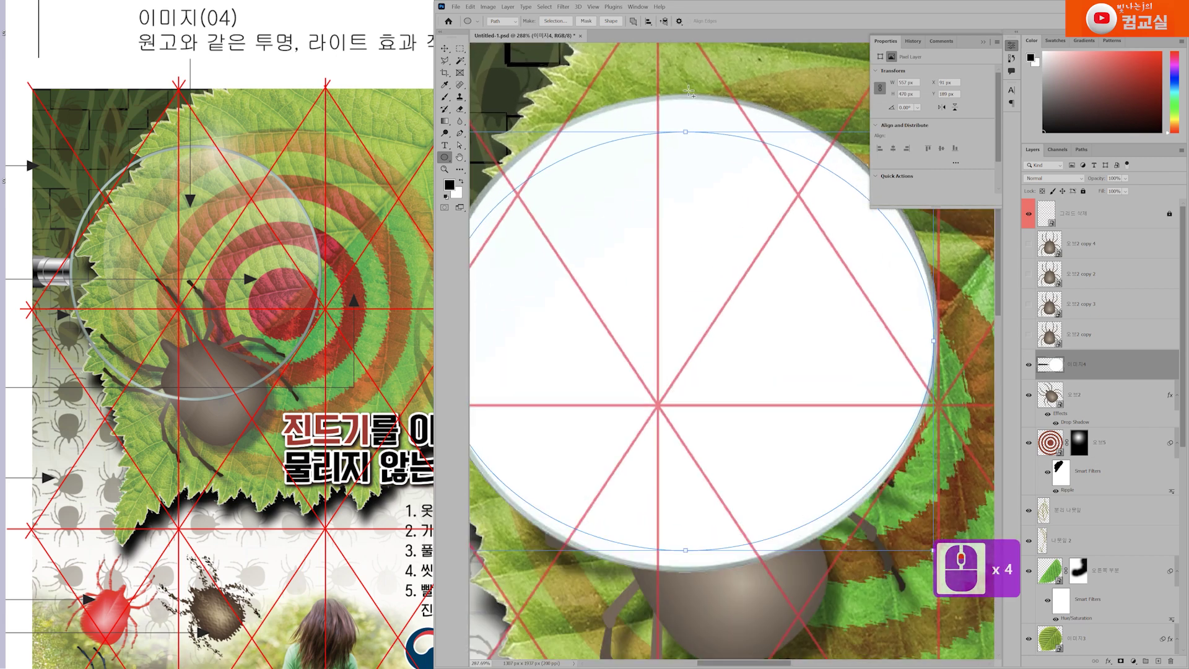
{"action": "left_click_drag", "start_coordinate": [686, 134], "coordinate": [676, 98]}
{"action": "scroll", "coordinate": [737, 396], "scroll_direction": "down", "scroll_amount": 3}
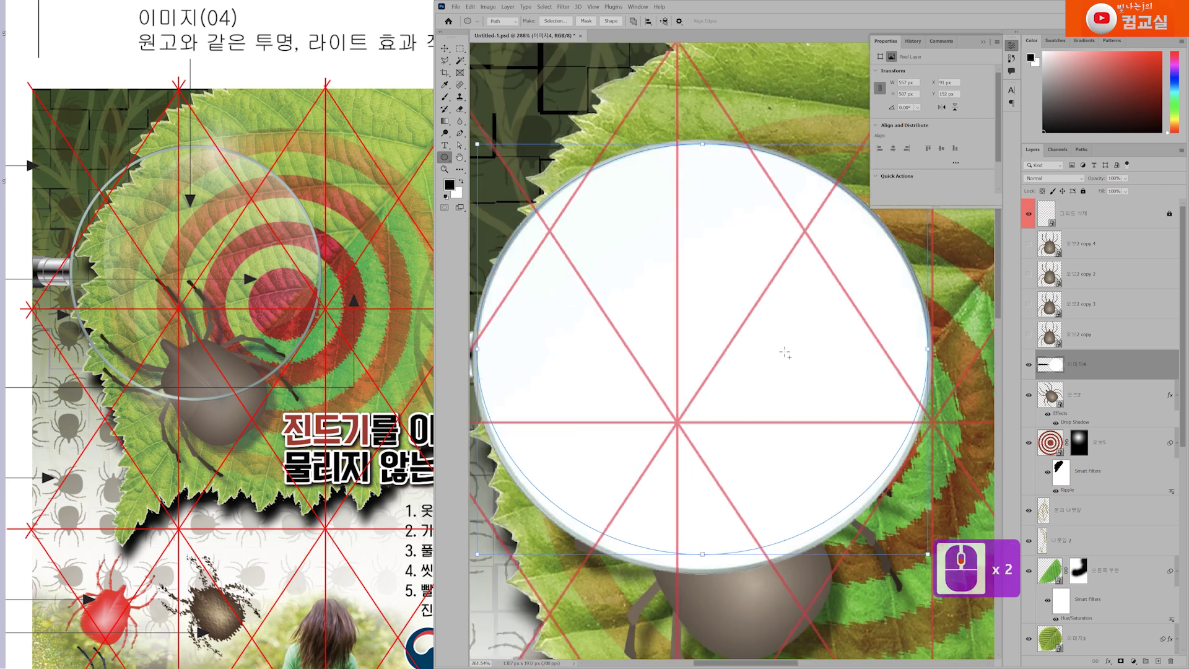
{"action": "left_click_drag", "start_coordinate": [705, 426], "coordinate": [710, 439]}
{"action": "scroll", "coordinate": [696, 396], "scroll_direction": "down", "scroll_amount": 2}
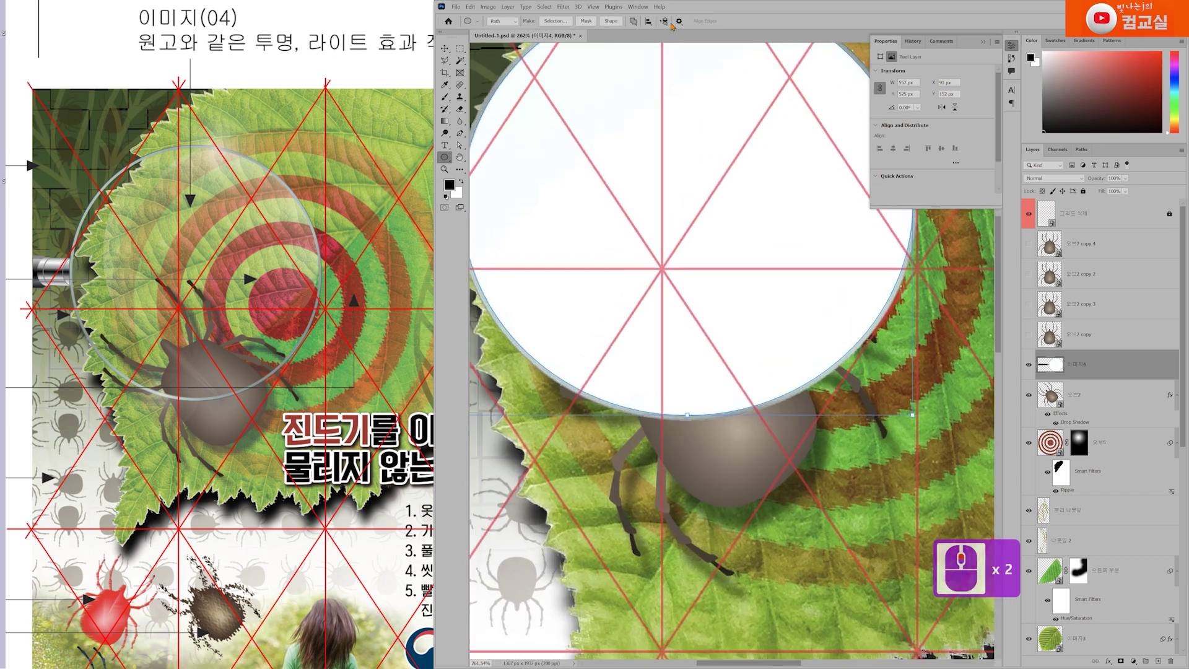
{"action": "scroll", "coordinate": [694, 241], "scroll_direction": "up", "scroll_amount": 3}
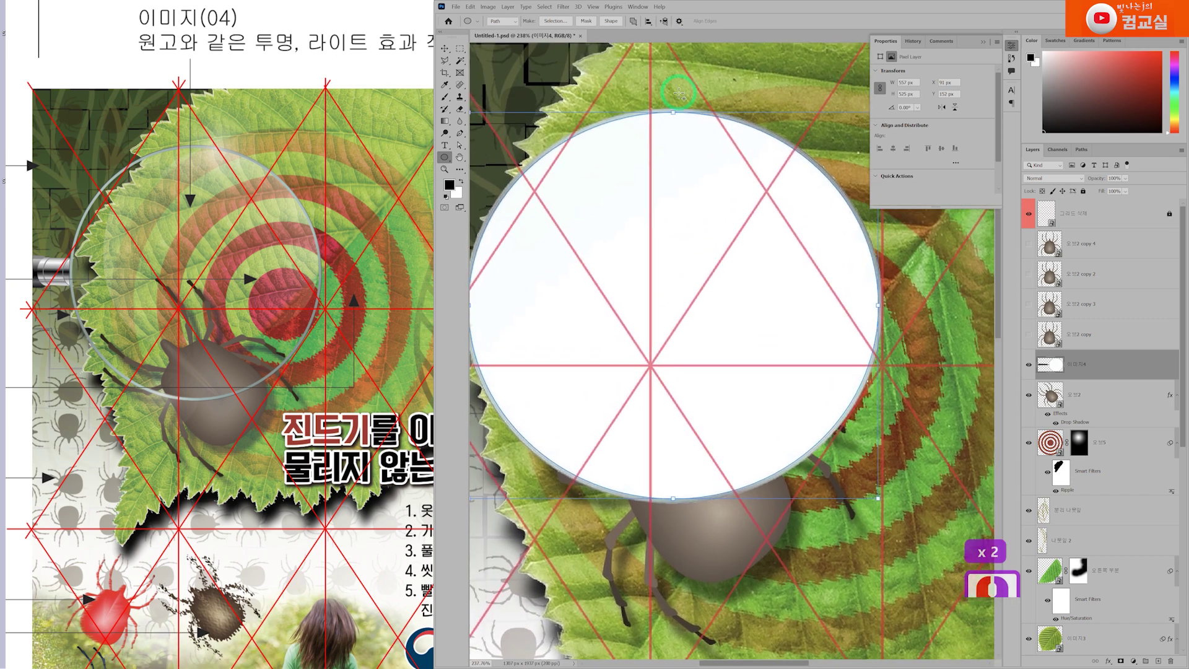
{"action": "left_click", "coordinate": [671, 118]}
{"action": "scroll", "coordinate": [830, 384], "scroll_direction": "down", "scroll_amount": 8}
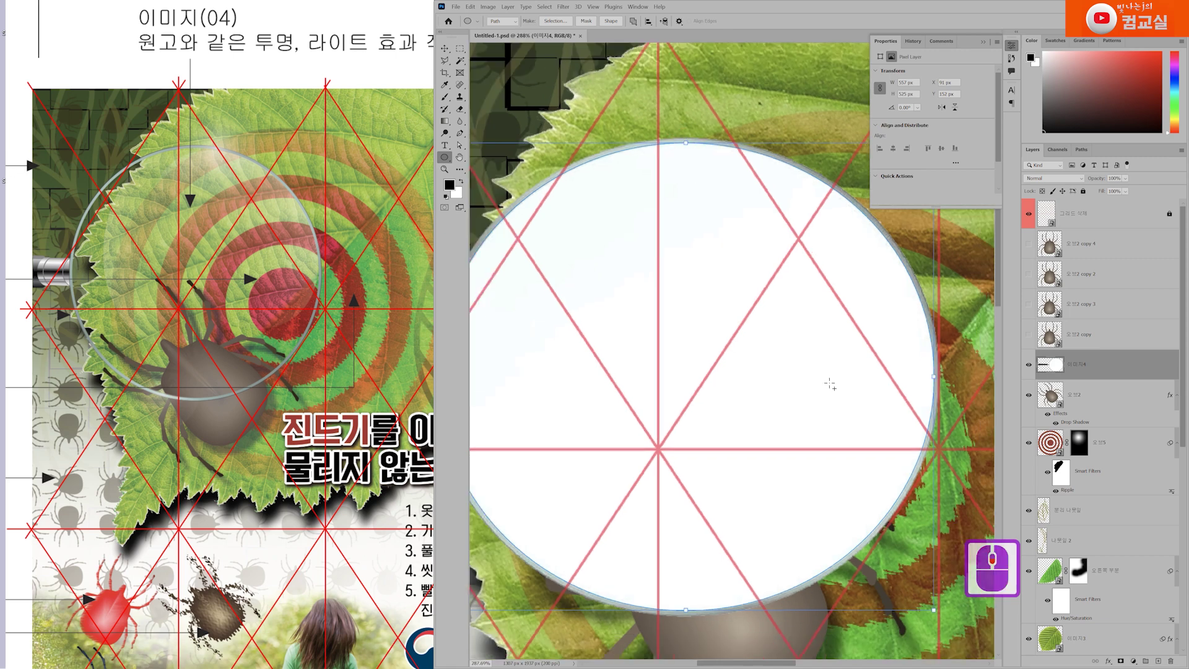
{"action": "left_click_drag", "start_coordinate": [711, 392], "coordinate": [717, 294]}
{"action": "scroll", "coordinate": [703, 199], "scroll_direction": "down", "scroll_amount": 1}
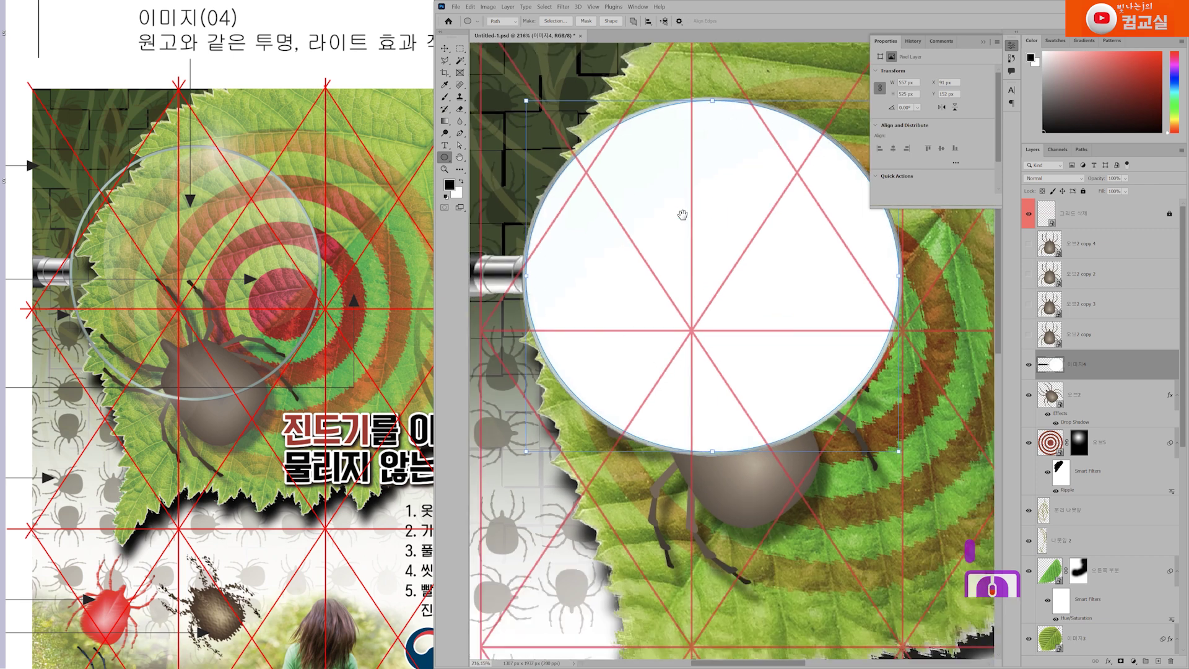
{"action": "scroll", "coordinate": [681, 236], "scroll_direction": "up", "scroll_amount": 4}
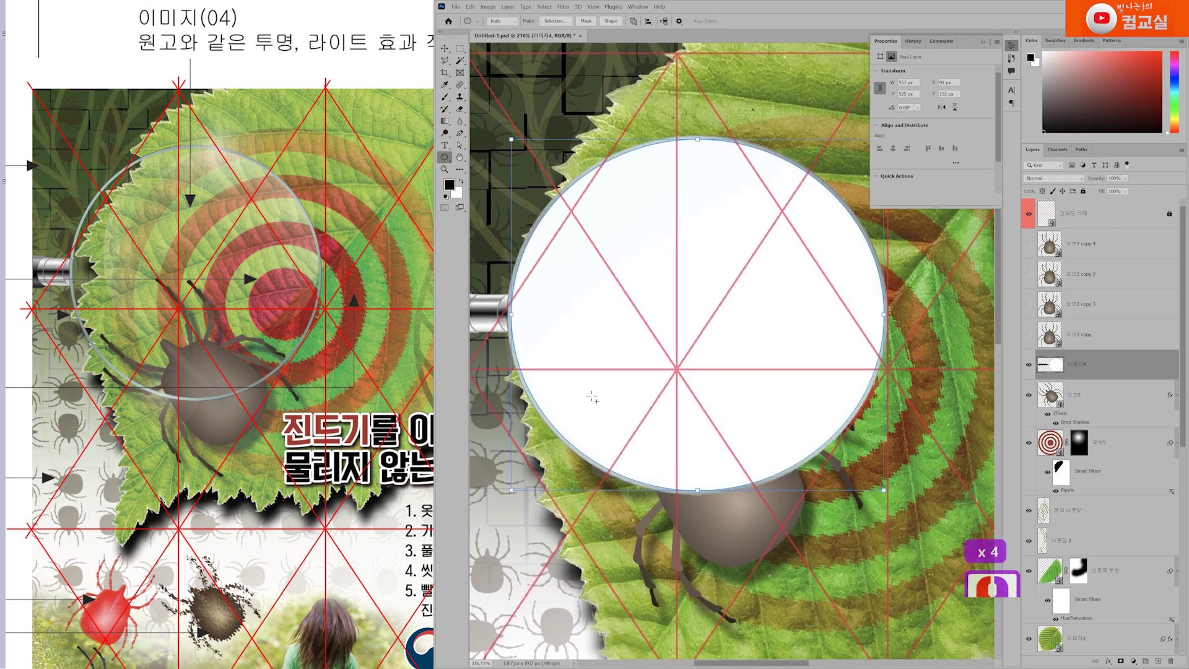
Convert the ellipse path to a selection, delete the white lens area inside it, and deselect.
{"action": "key", "text": "ctrl+Return"}
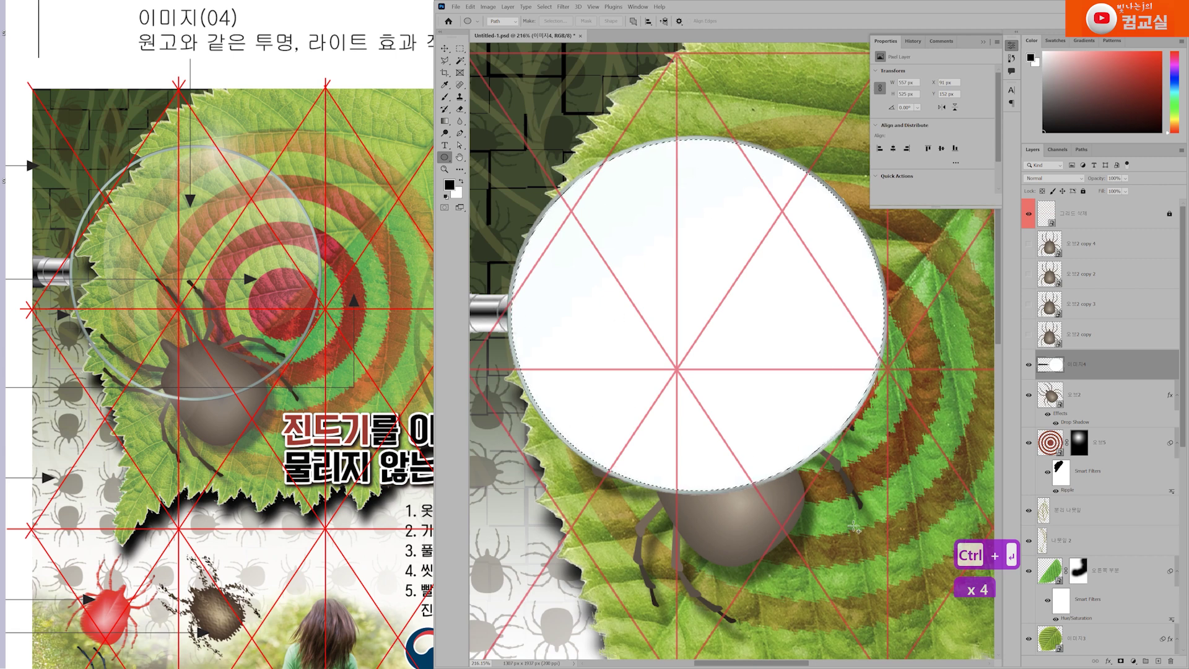
{"action": "key", "text": "Delete"}
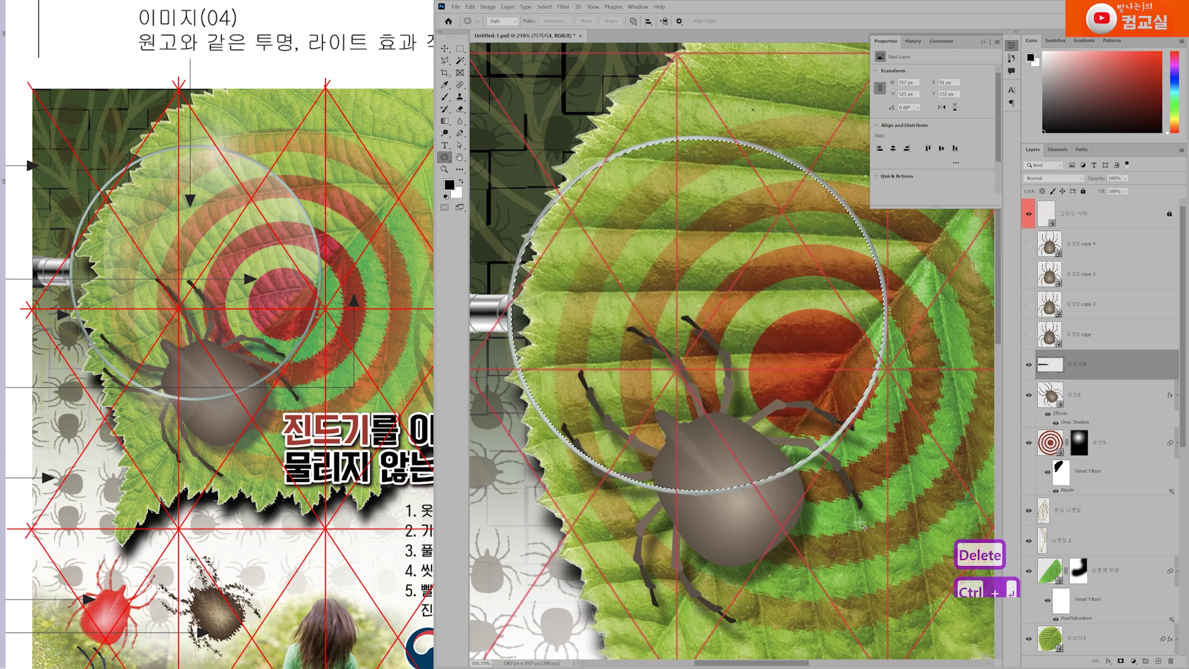
{"action": "key", "text": "ctrl+d"}
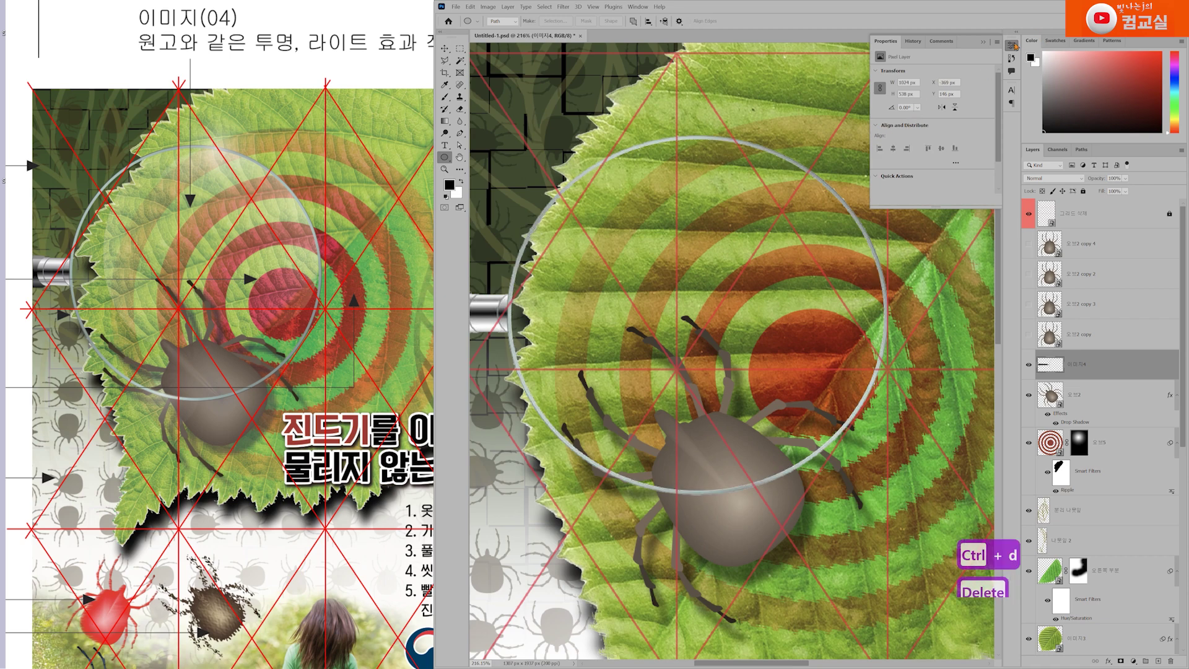
{"action": "left_click", "coordinate": [1013, 45]}
{"action": "scroll", "coordinate": [687, 300], "scroll_direction": "down", "scroll_amount": 2}
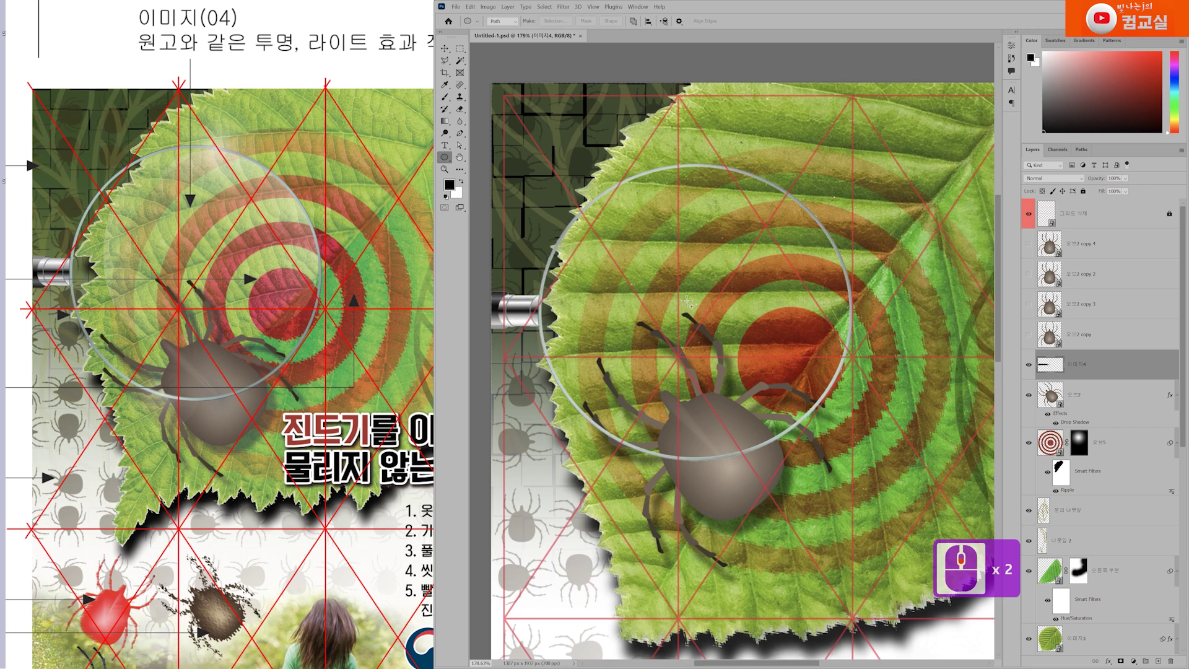
Examine the instruction for image 04 and the light effect near the upper lens rim in the reference layout.
{"action": "left_click_drag", "start_coordinate": [194, 220], "coordinate": [180, 234]}
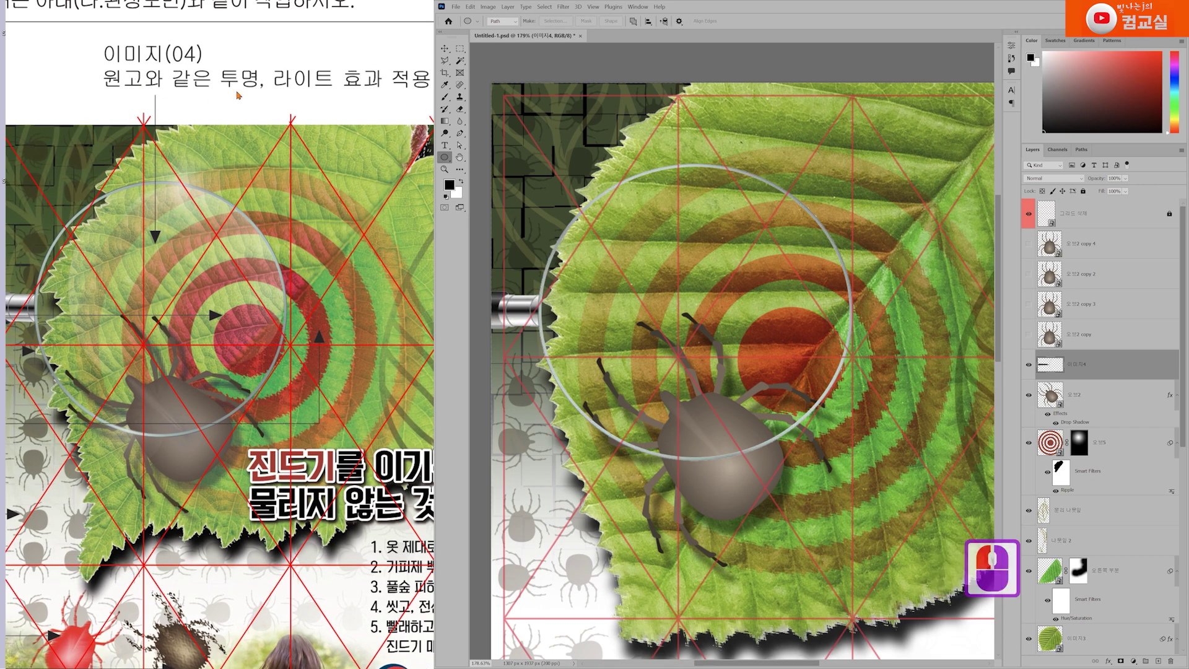
{"action": "left_click_drag", "start_coordinate": [237, 95], "coordinate": [212, 98]}
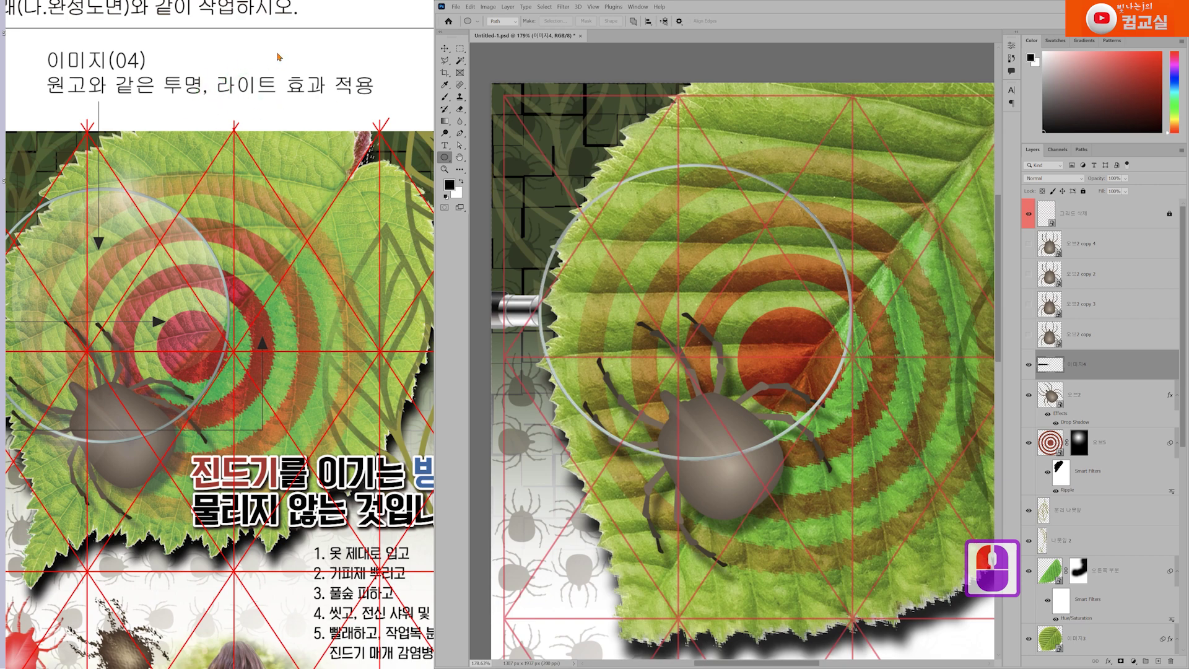
{"action": "scroll", "coordinate": [184, 350], "scroll_direction": "up", "scroll_amount": 2}
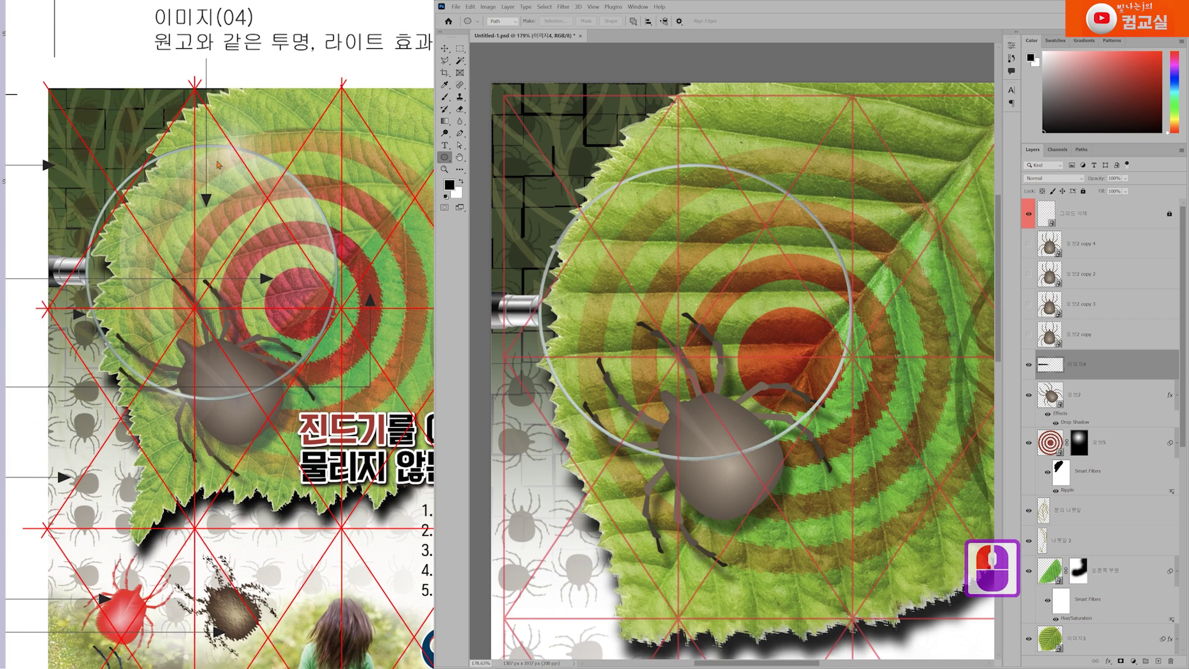
{"action": "scroll", "coordinate": [213, 166], "scroll_direction": "up", "scroll_amount": 3}
{"action": "scroll", "coordinate": [211, 167], "scroll_direction": "up", "scroll_amount": 2}
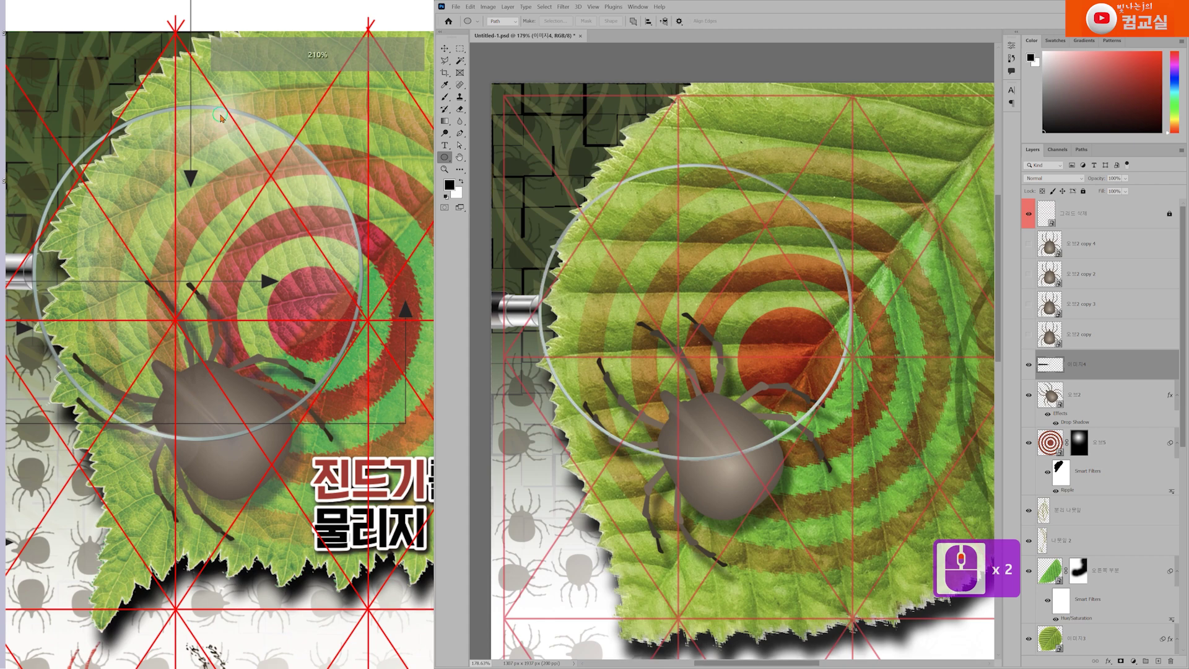
{"action": "left_click", "coordinate": [225, 127]}
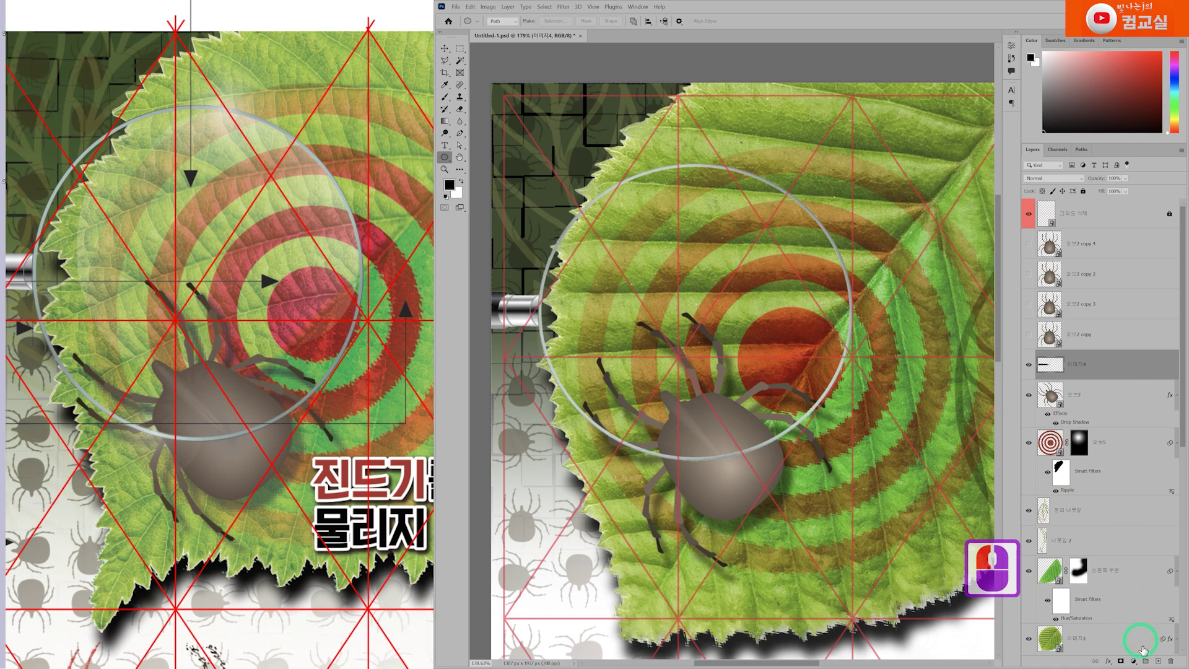
Add a new layer above the magnifying glass layer and name it 라이트1.
{"action": "left_click", "coordinate": [1157, 661]}
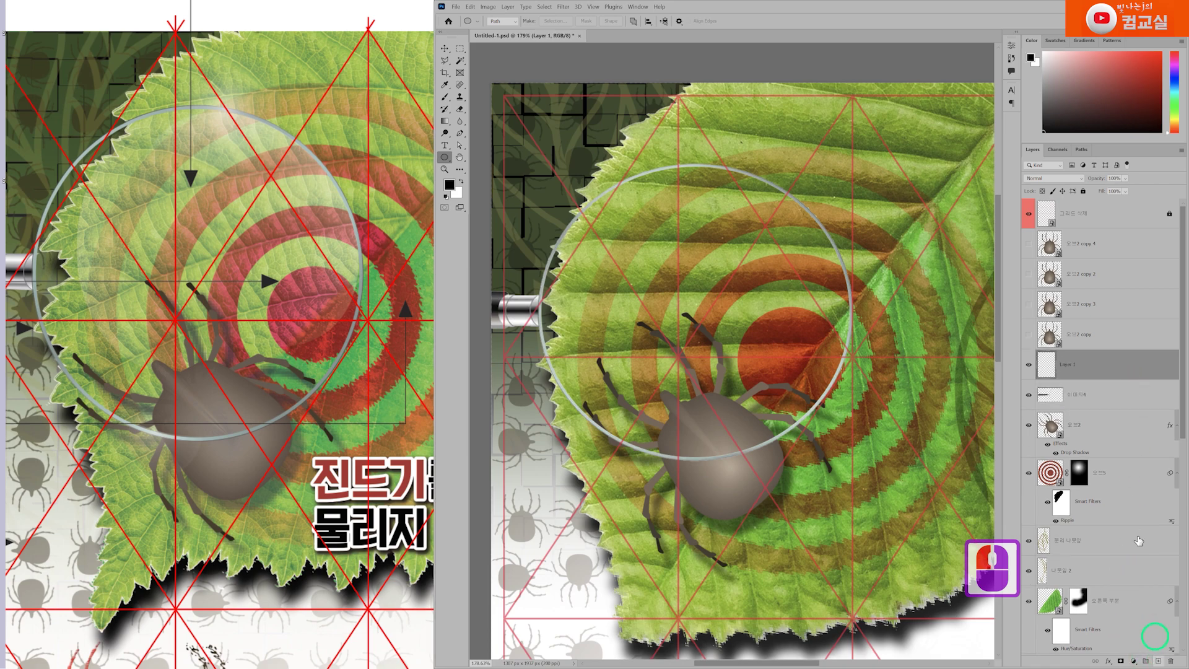
{"action": "double_click", "coordinate": [1069, 365]}
{"action": "type", "text": "flkd"}
{"action": "key", "text": "BackSpace"}
{"action": "key", "text": "BackSpace"}
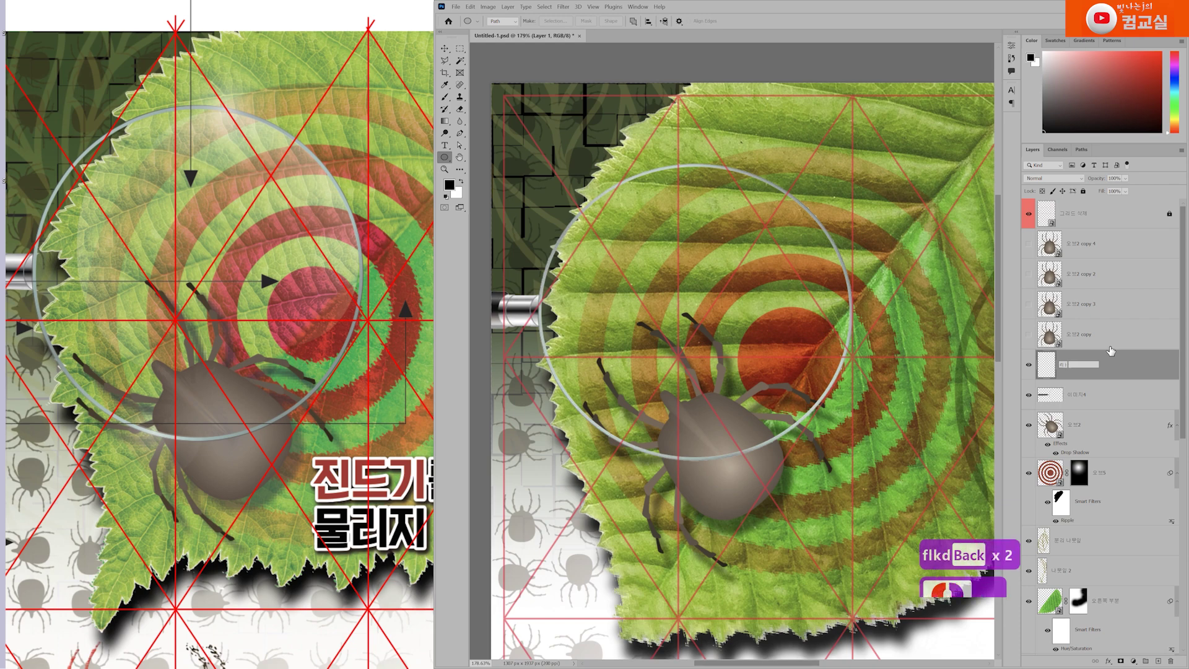
{"action": "type", "text": "fkdl"}
{"action": "type", "text": "xm"}
{"action": "type", "text": "1"}
{"action": "key", "text": "Return"}
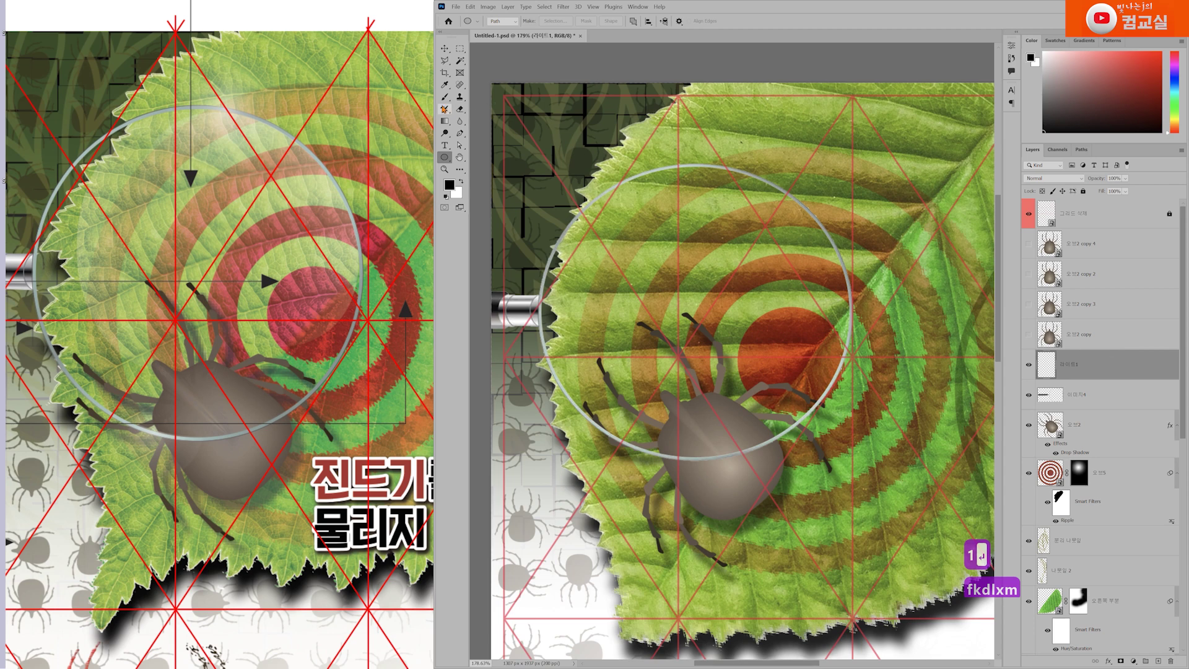
With white and the Brush tool at 400 px, stamp one solid hard-edged circle inside the upper part of the lens on the 라이트1 layer.
{"action": "left_click", "coordinate": [445, 97]}
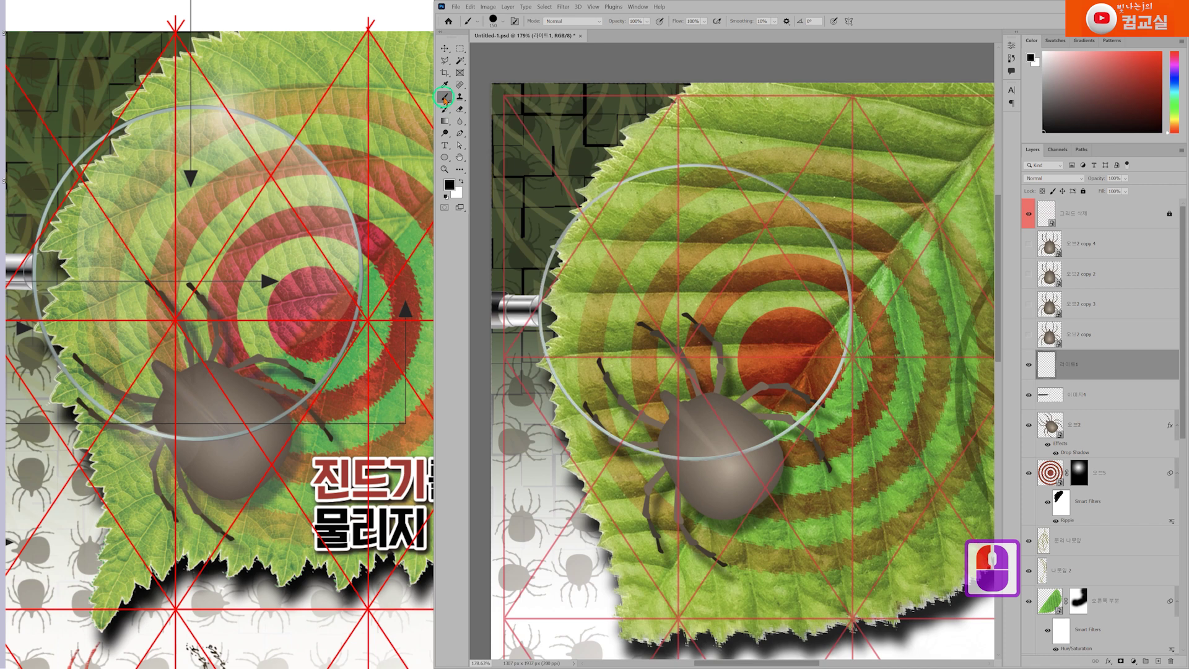
{"action": "left_click", "coordinate": [444, 97]}
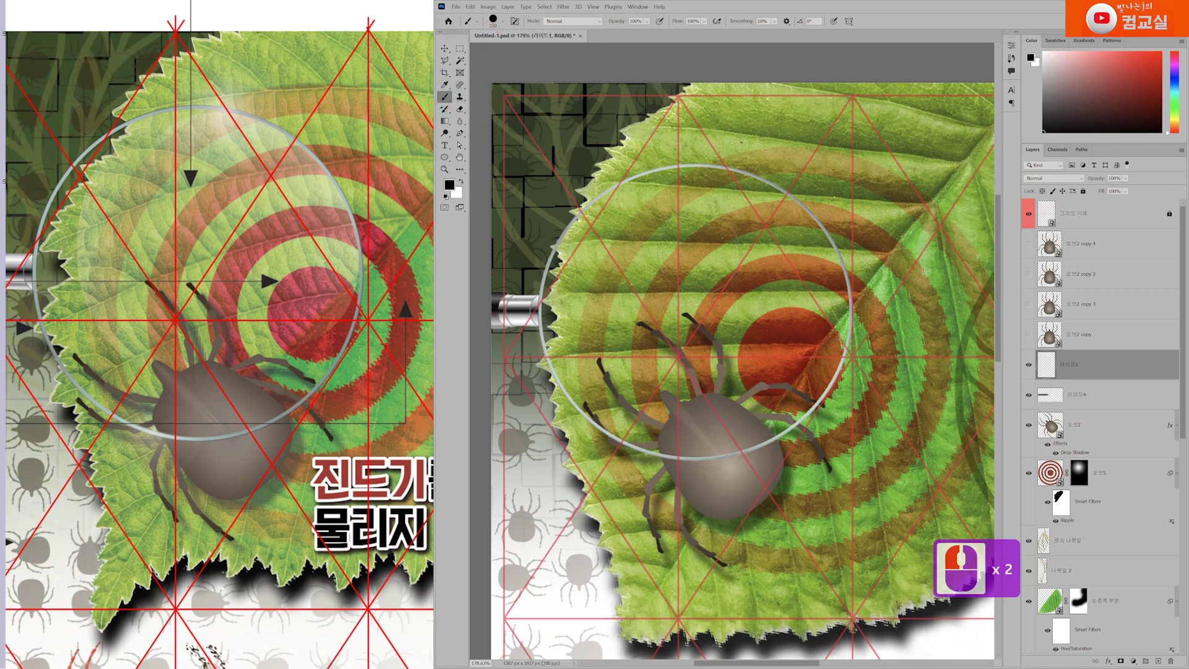
{"action": "key", "text": "bracketright"}
{"action": "key", "text": "bracketright"}
{"action": "key", "text": "bracketright"}
{"action": "key", "text": "bracketright"}
{"action": "key", "text": "bracketright"}
{"action": "key", "text": "bracketright"}
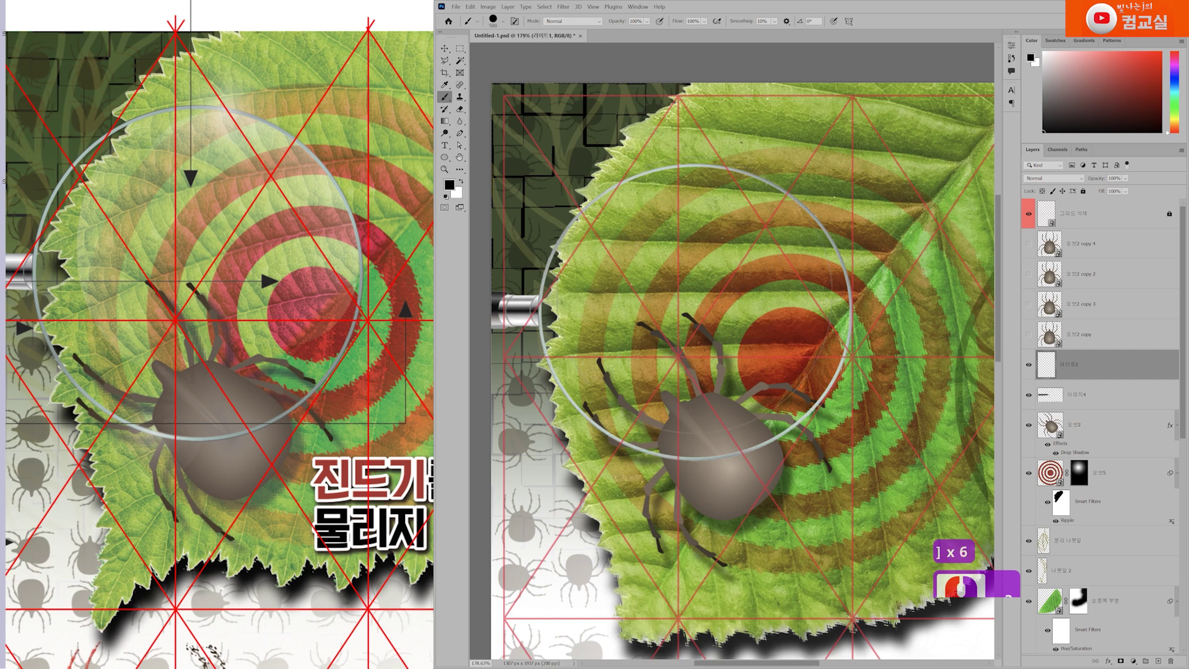
{"action": "key", "text": "bracketleft"}
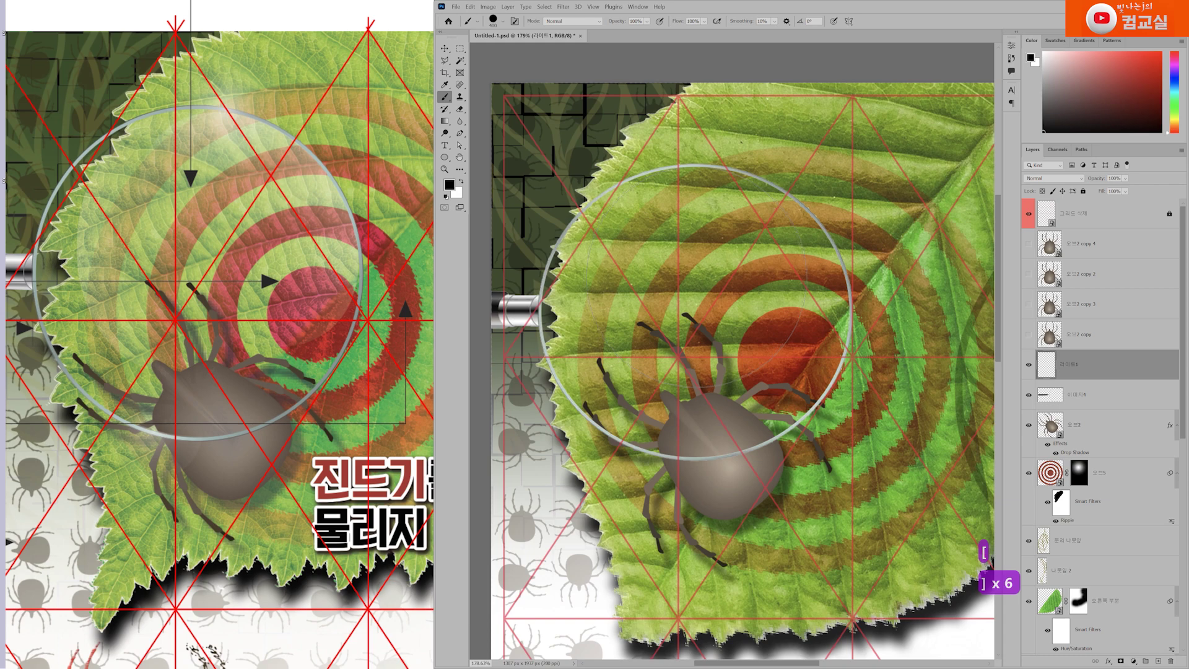
{"action": "left_click", "coordinate": [691, 278]}
{"action": "key", "text": "ctrl+z"}
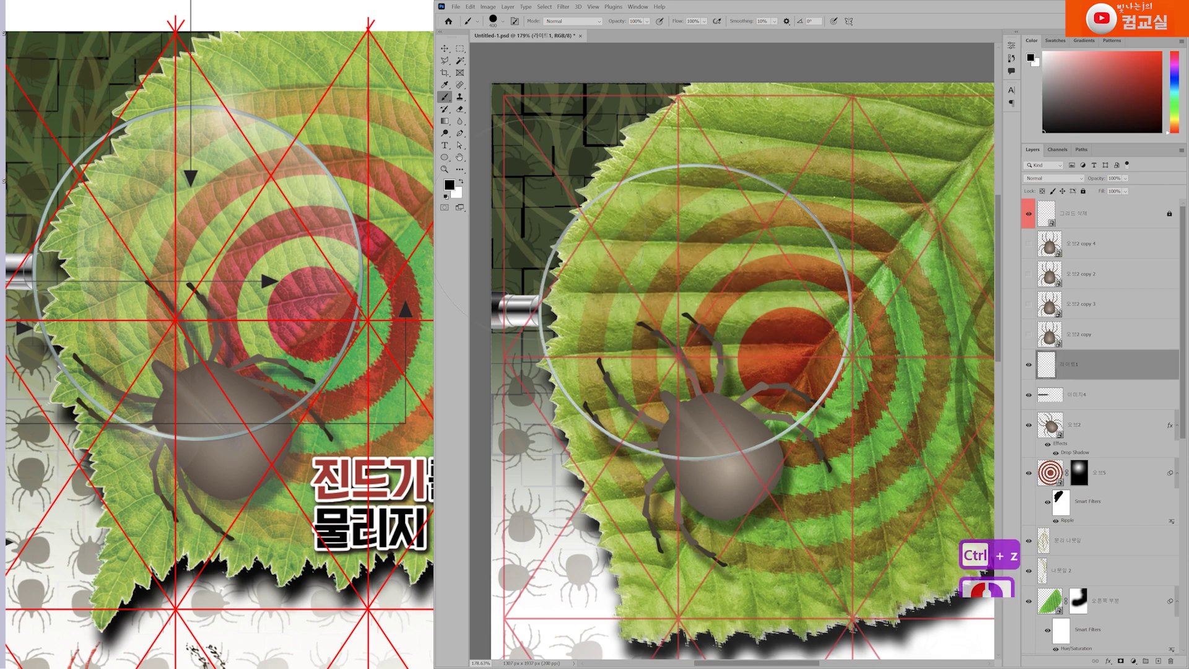
{"action": "left_click", "coordinate": [460, 180]}
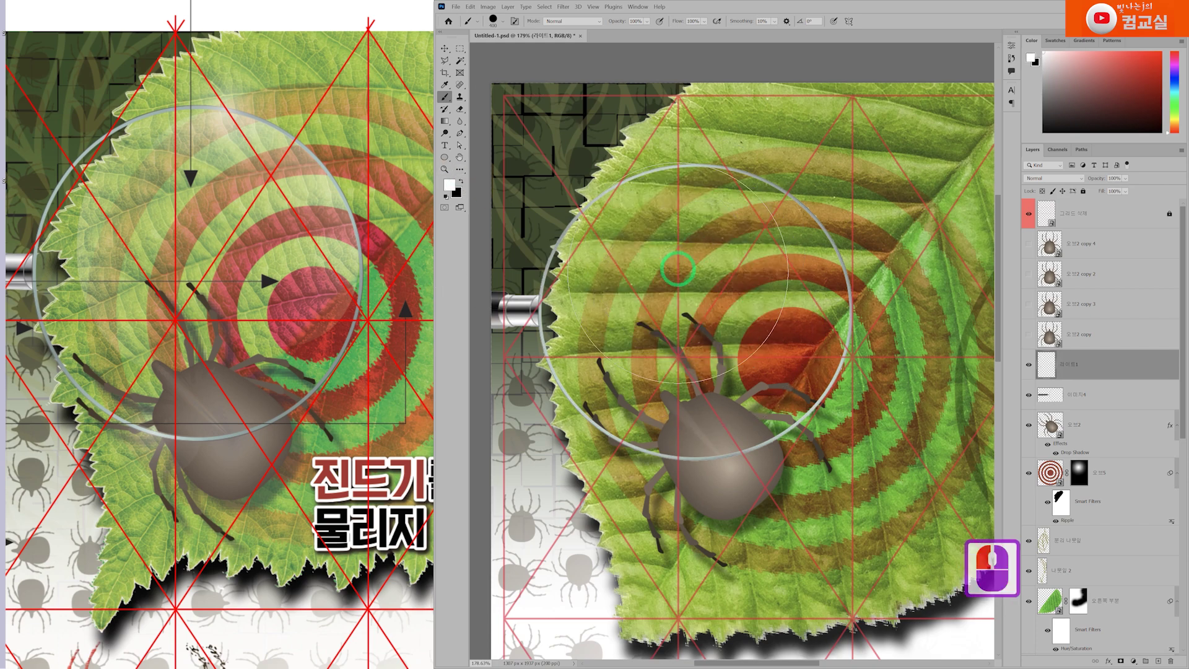
{"action": "left_click", "coordinate": [691, 277]}
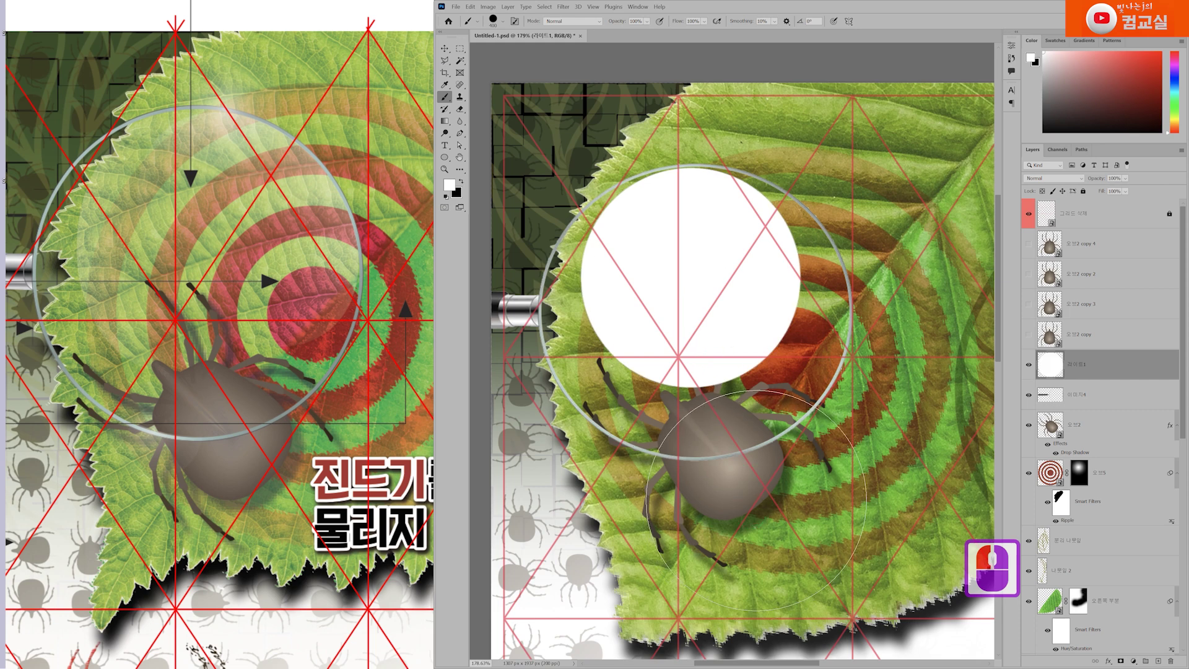
Free-transform the white circle into a wider, taller shape about 457 px high, reaching the upper lens rim.
{"action": "key", "text": "ctrl+t"}
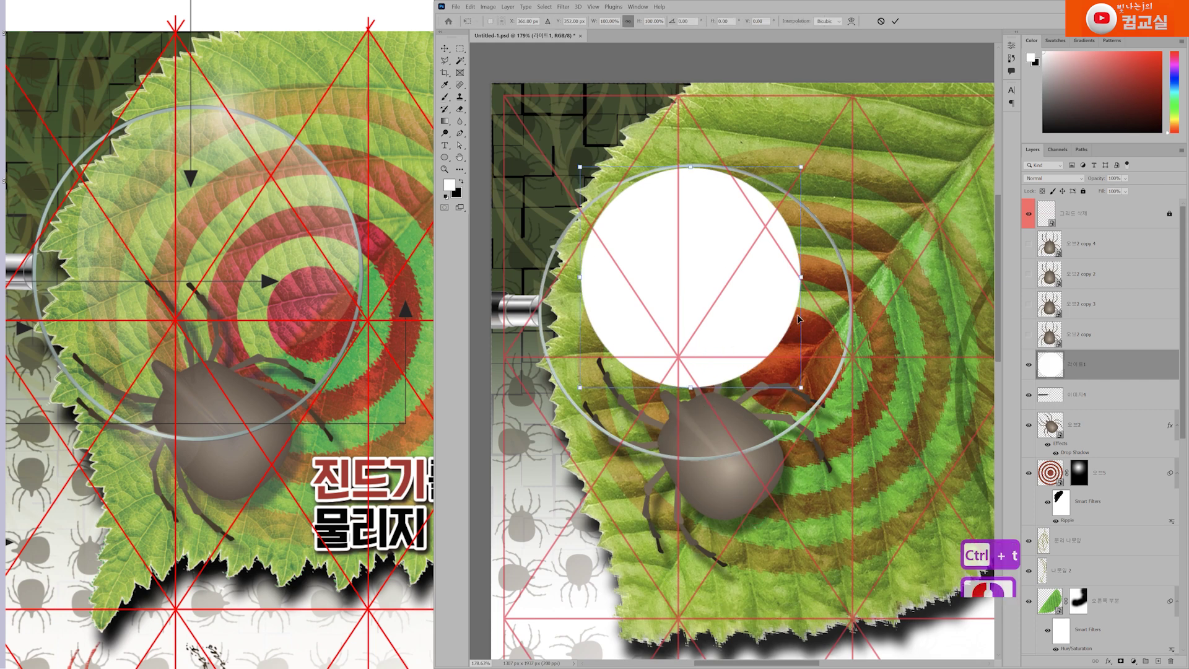
{"action": "left_click_drag", "start_coordinate": [803, 277], "coordinate": [825, 279]}
{"action": "left_click_drag", "start_coordinate": [753, 307], "coordinate": [744, 304]}
{"action": "key", "text": "Down"}
{"action": "key", "text": "Down"}
{"action": "key", "text": "Down"}
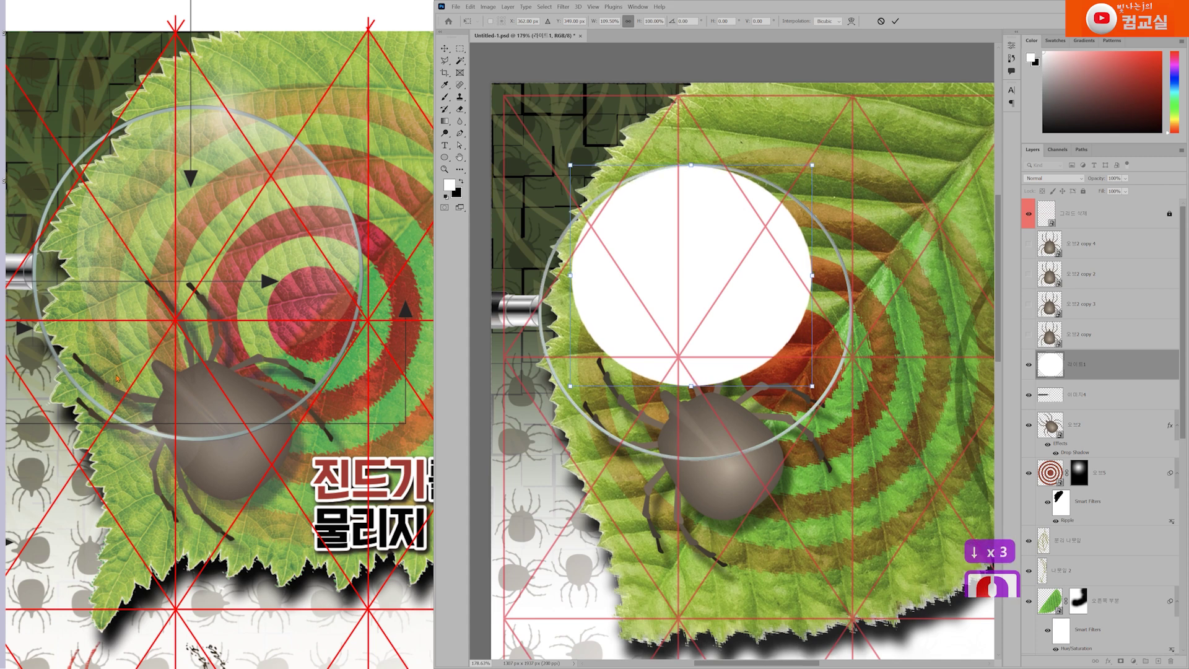
{"action": "left_click", "coordinate": [99, 195]}
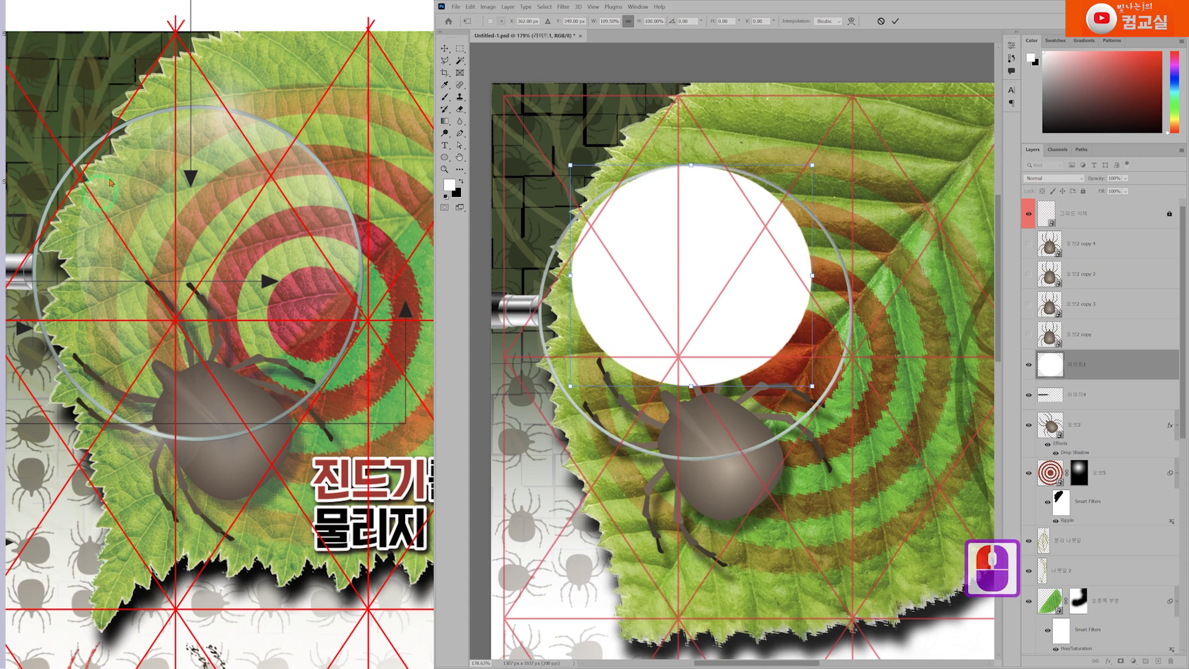
{"action": "left_click_drag", "start_coordinate": [692, 386], "coordinate": [701, 420]}
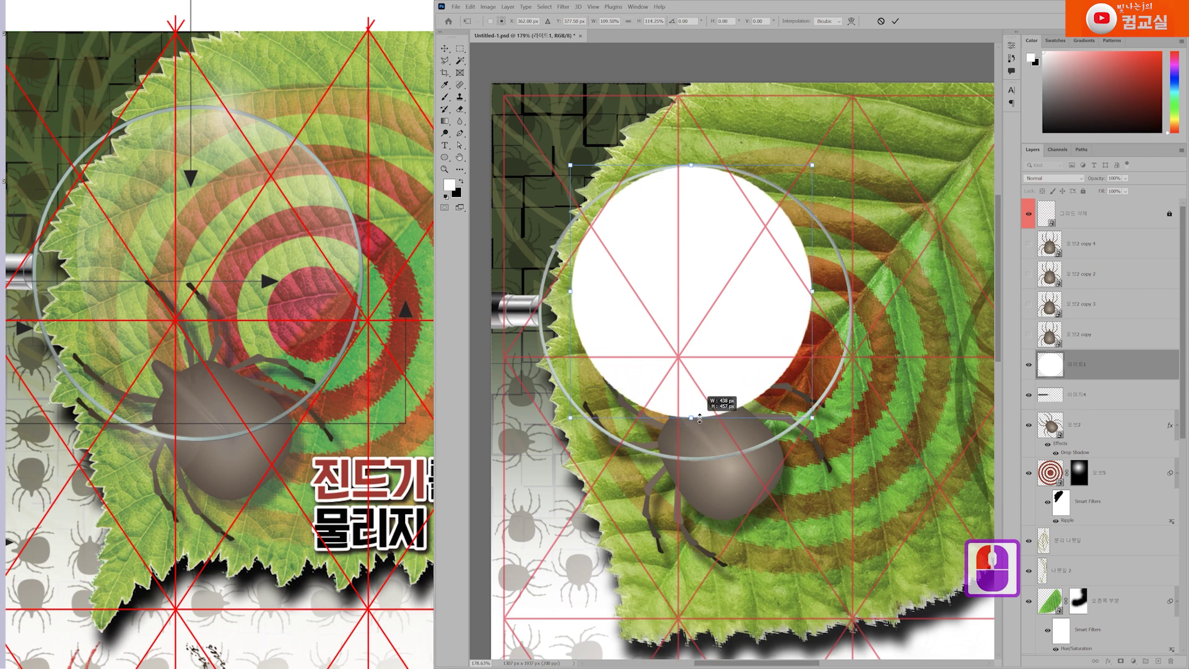
{"action": "mouse_move", "coordinate": [813, 292]}
{"action": "left_mouse_down"}
{"action": "mouse_move", "coordinate": [833, 274]}
{"action": "mouse_move", "coordinate": [822, 279]}
{"action": "left_mouse_up"}
{"action": "key", "text": "Return"}
{"action": "key", "text": "b"}
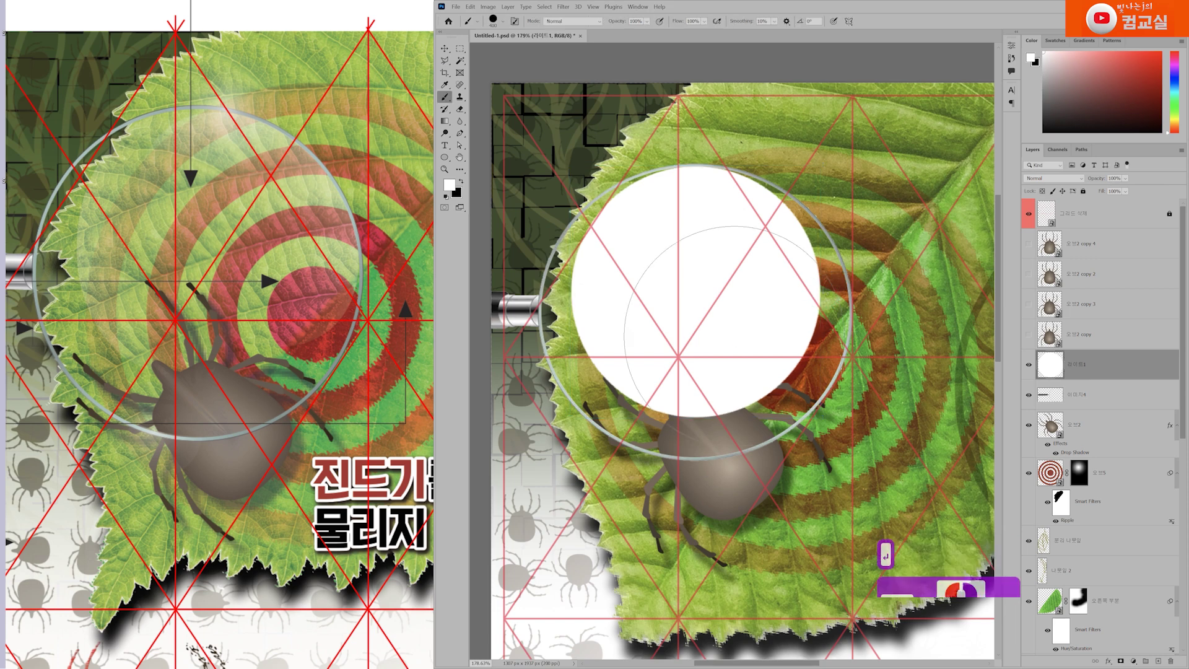
Set the 라이트1 layer's blend mode to Soft Light and its opacity to 19%.
{"action": "left_click", "coordinate": [1074, 179]}
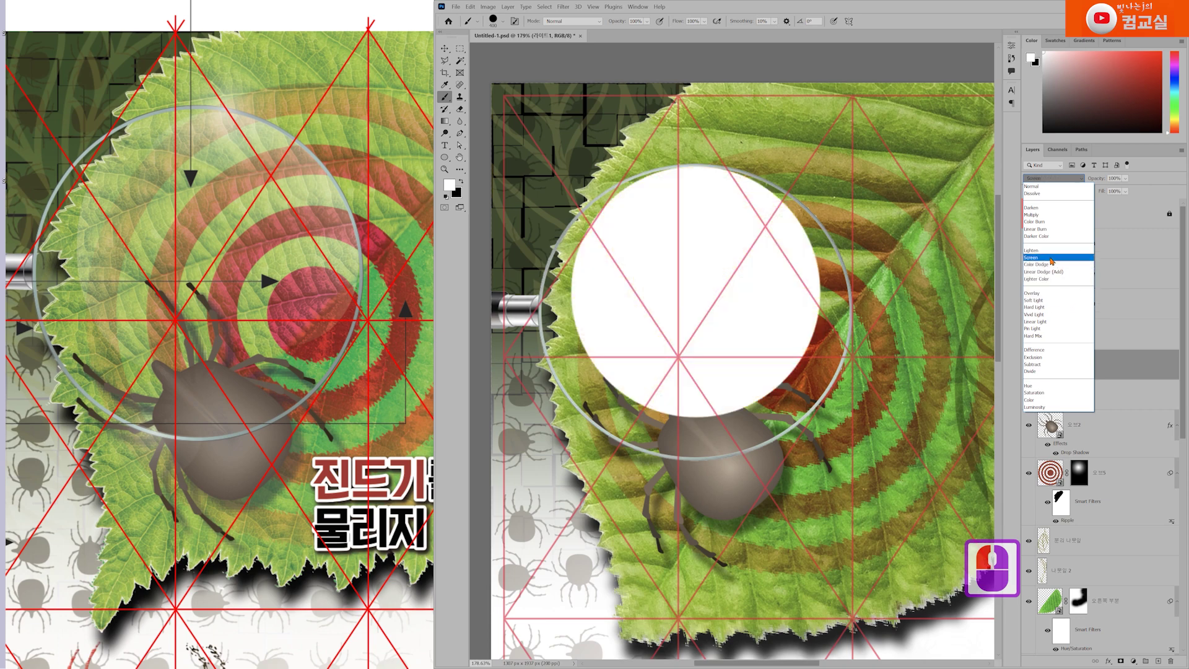
{"action": "left_click", "coordinate": [1045, 303]}
{"action": "left_click", "coordinate": [1125, 178]}
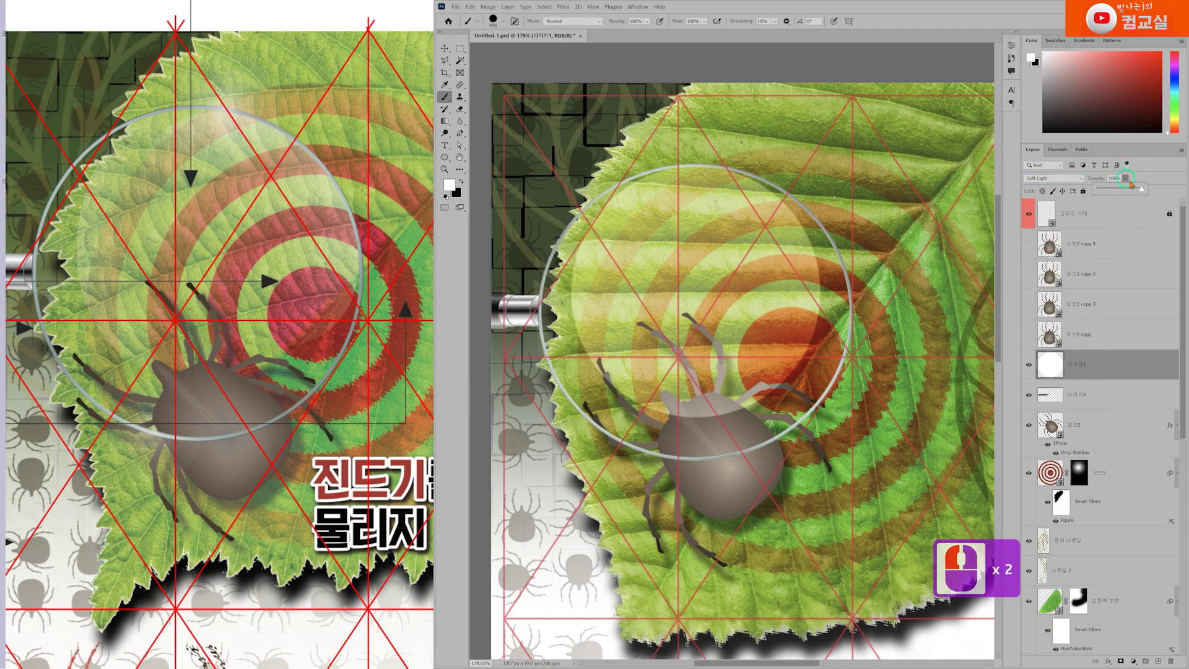
{"action": "left_click_drag", "start_coordinate": [1144, 190], "coordinate": [1129, 195]}
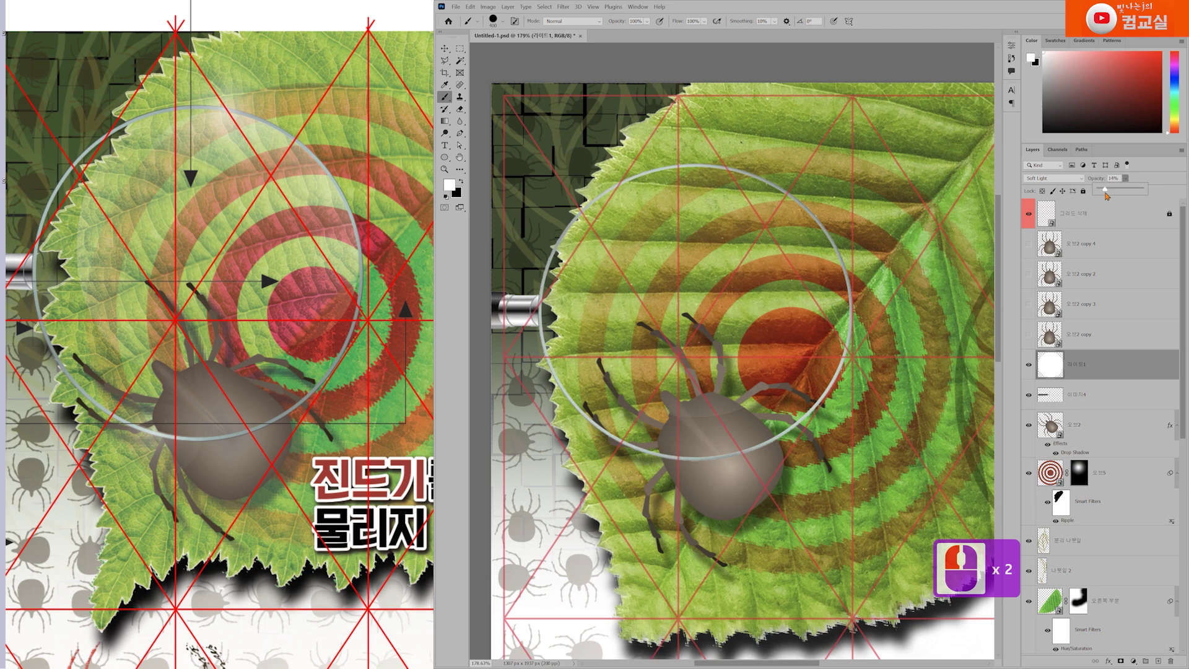
{"action": "left_click", "coordinate": [1107, 196]}
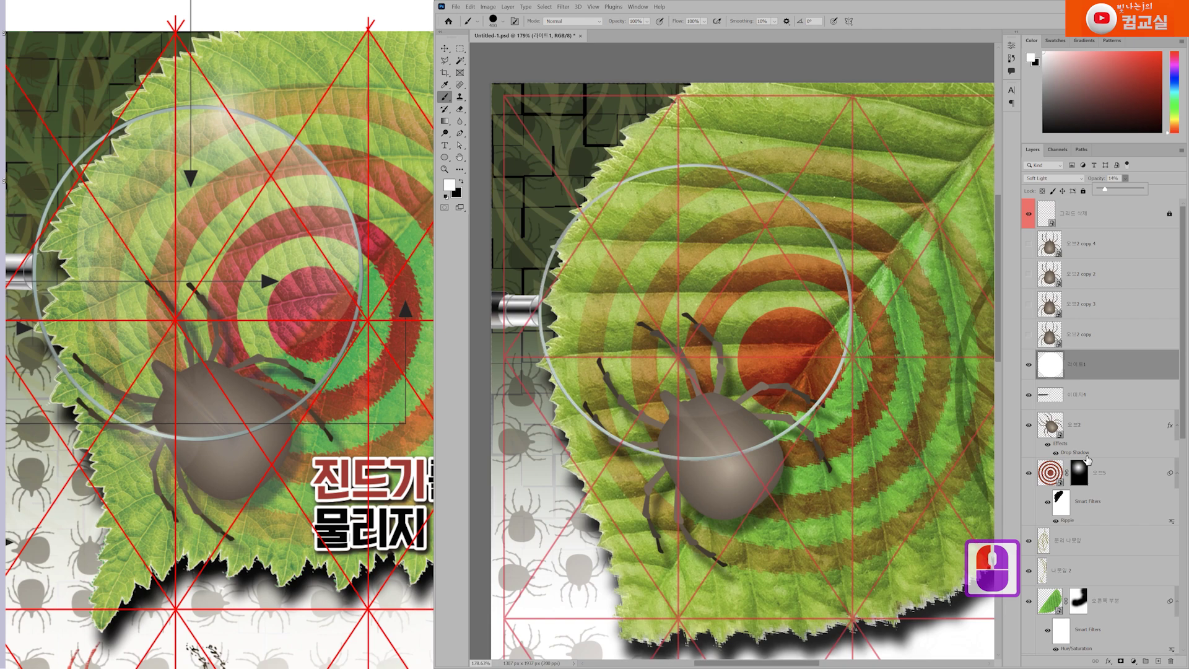
Add a new layer above 라이트1 and name it 라이트2.
{"action": "left_click", "coordinate": [1102, 365]}
{"action": "left_click", "coordinate": [1158, 661]}
{"action": "double_click", "coordinate": [1074, 365]}
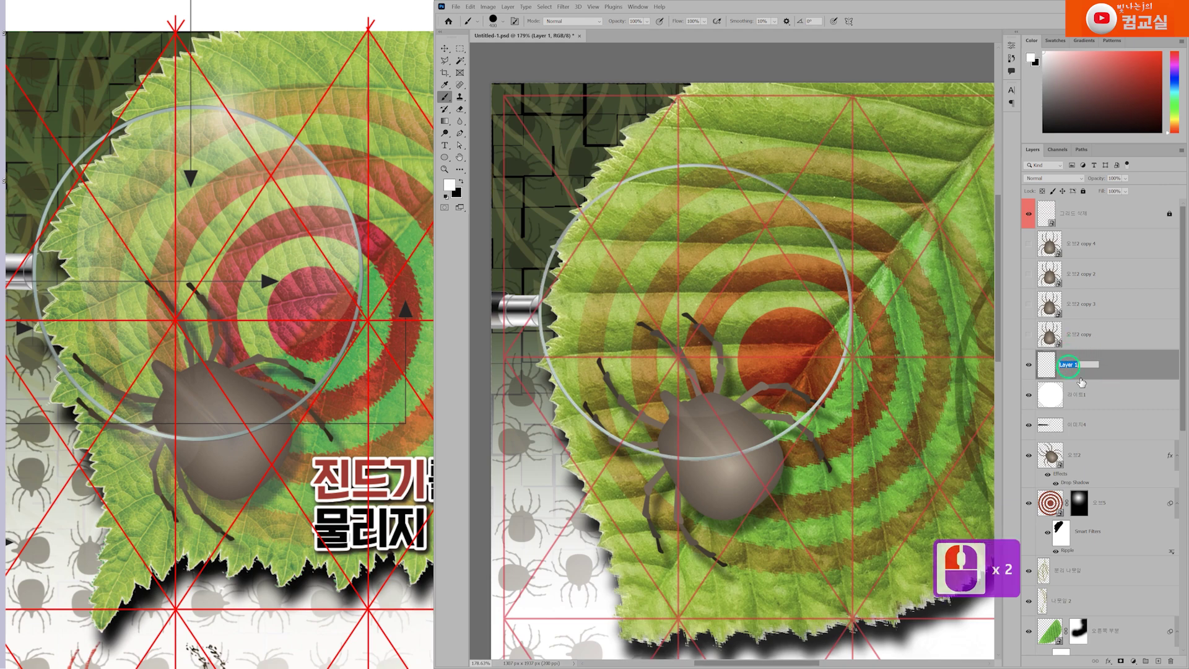
{"action": "type", "text": "라이트"}
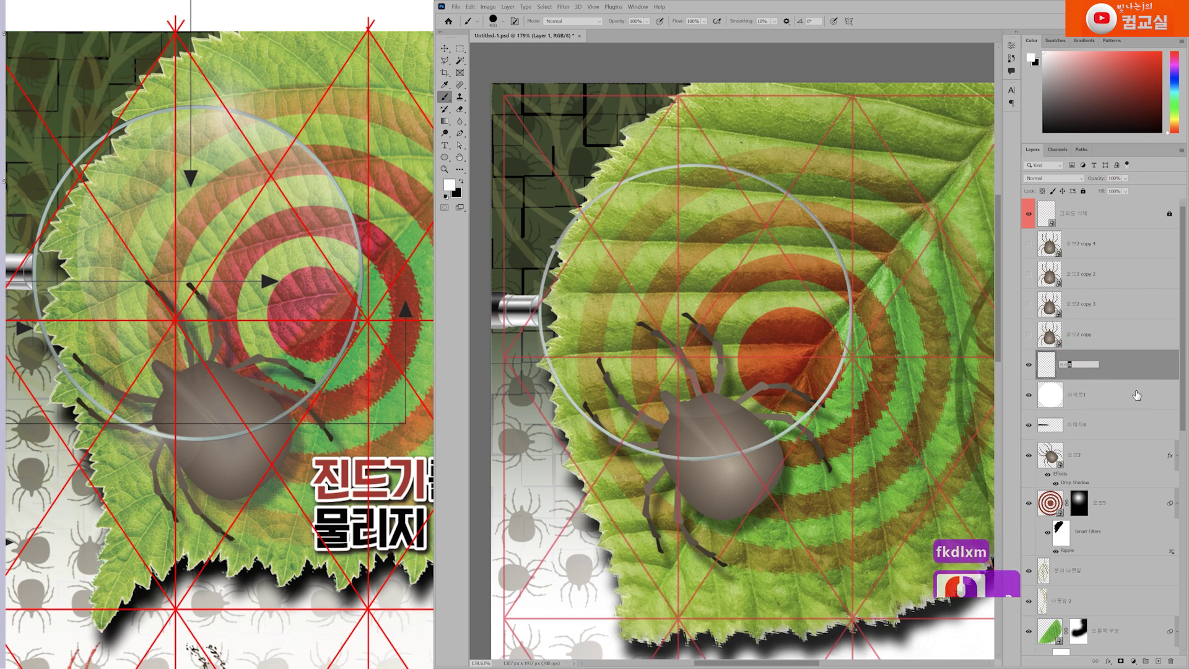
{"action": "type", "text": "2"}
{"action": "key", "text": "Return"}
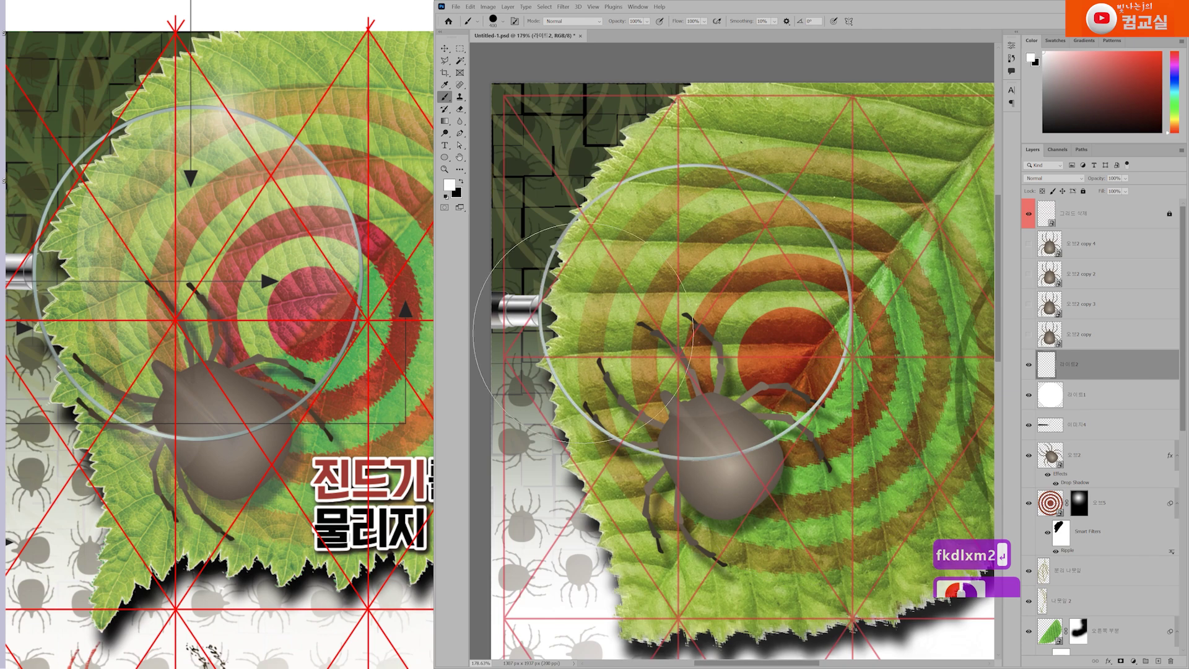
Stamp a 400 px white circle against the lens's right inner rim on 라이트2, and set the layer to Soft Light at 17% opacity.
{"action": "scroll", "coordinate": [752, 322], "scroll_direction": "up", "scroll_amount": 1}
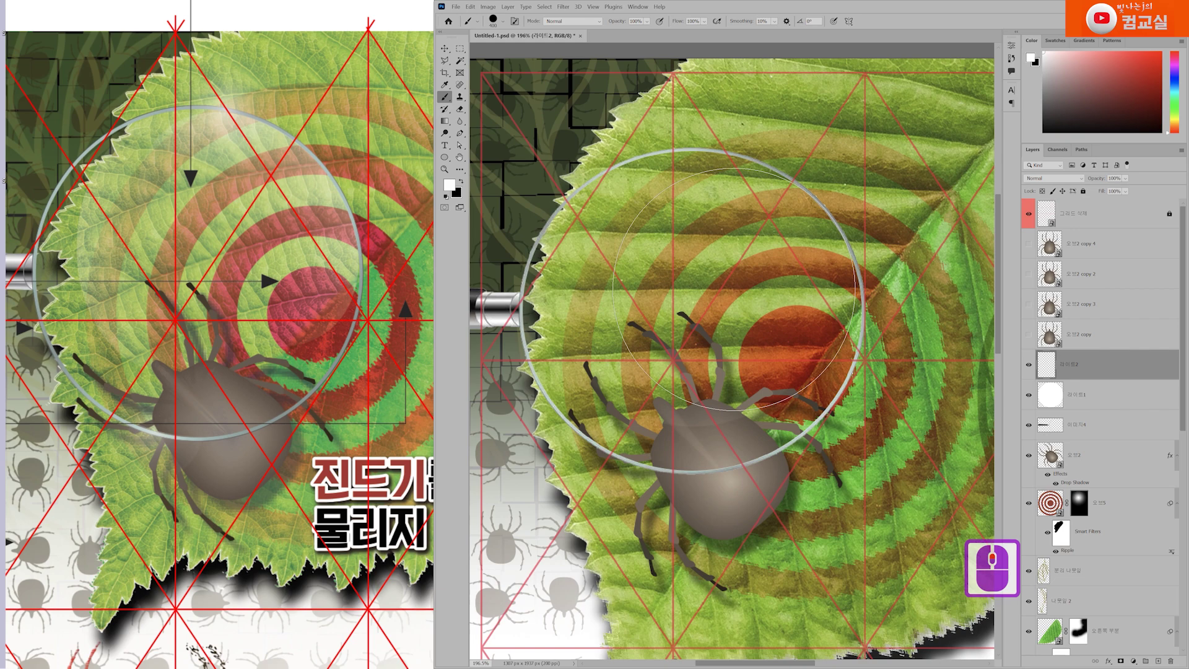
{"action": "left_click", "coordinate": [734, 289]}
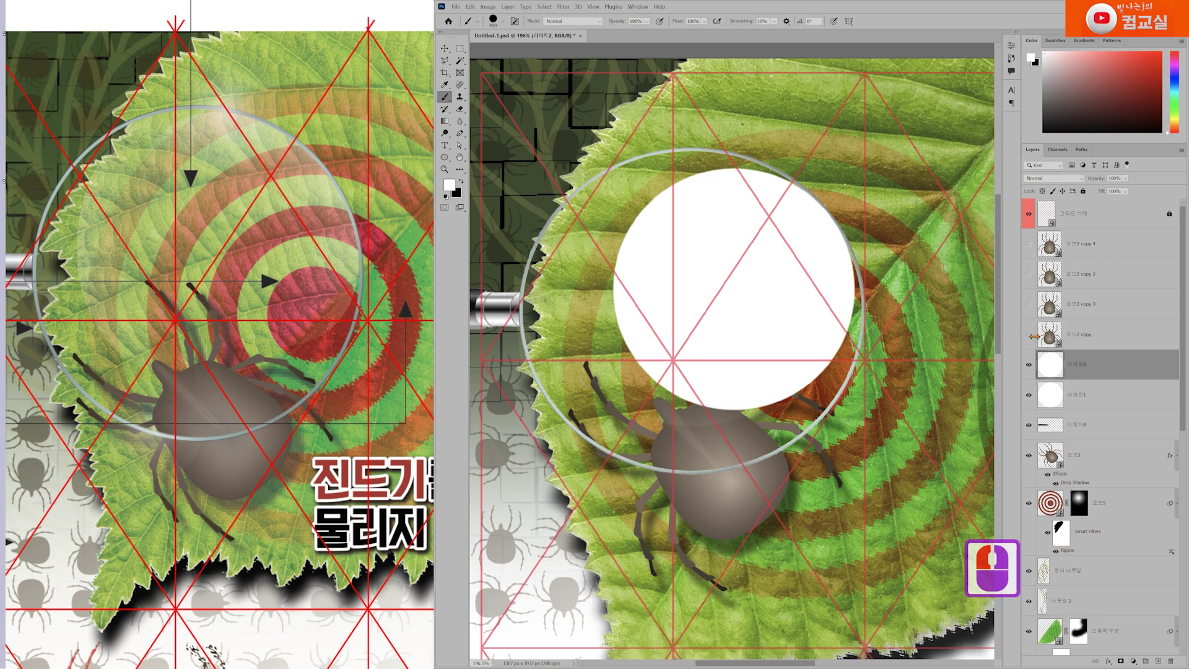
{"action": "left_click", "coordinate": [1055, 178]}
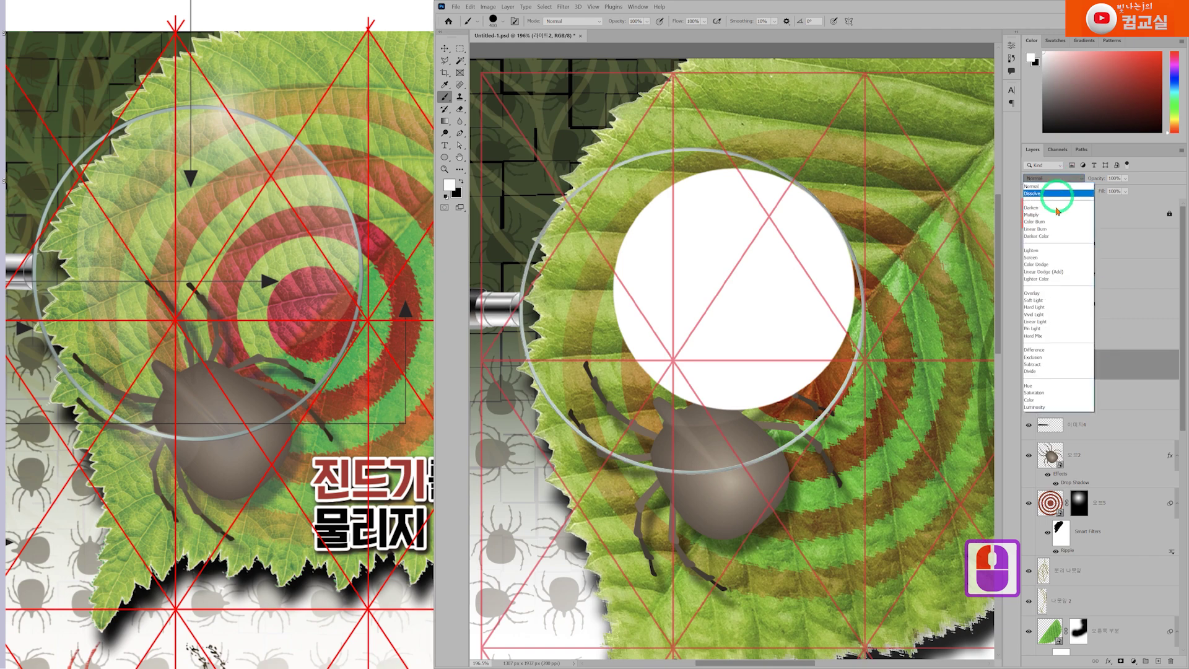
{"action": "left_click", "coordinate": [1034, 300]}
{"action": "left_click", "coordinate": [1125, 178]}
{"action": "left_click_drag", "start_coordinate": [1143, 189], "coordinate": [1108, 196]}
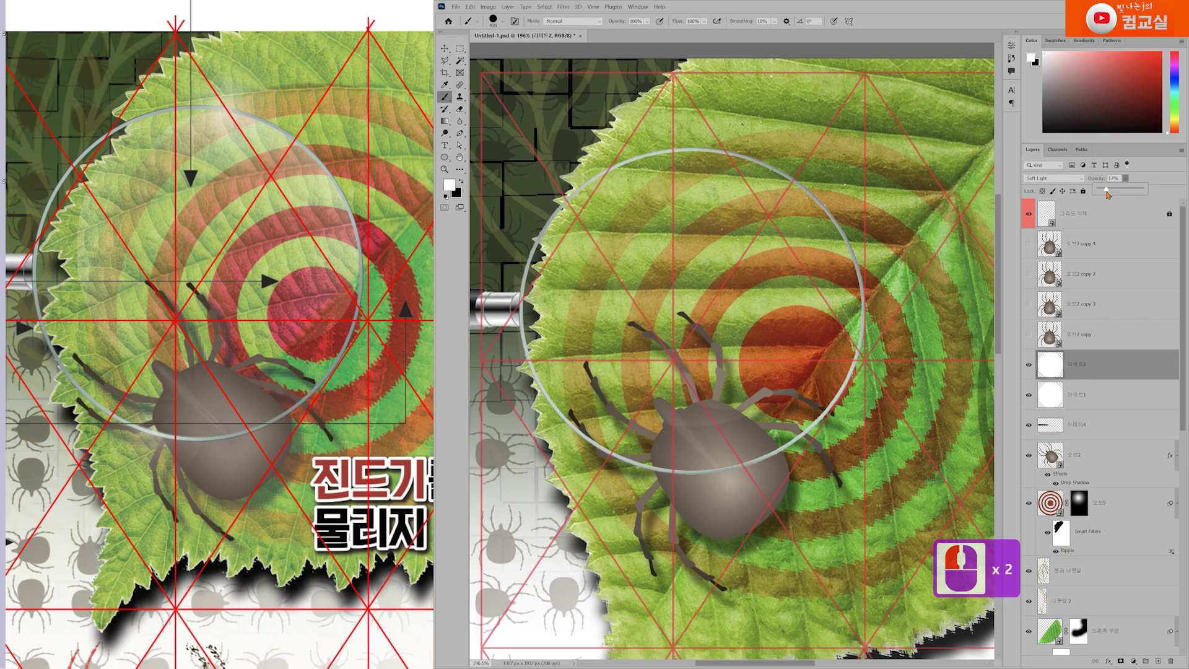
{"action": "left_click", "coordinate": [1096, 370]}
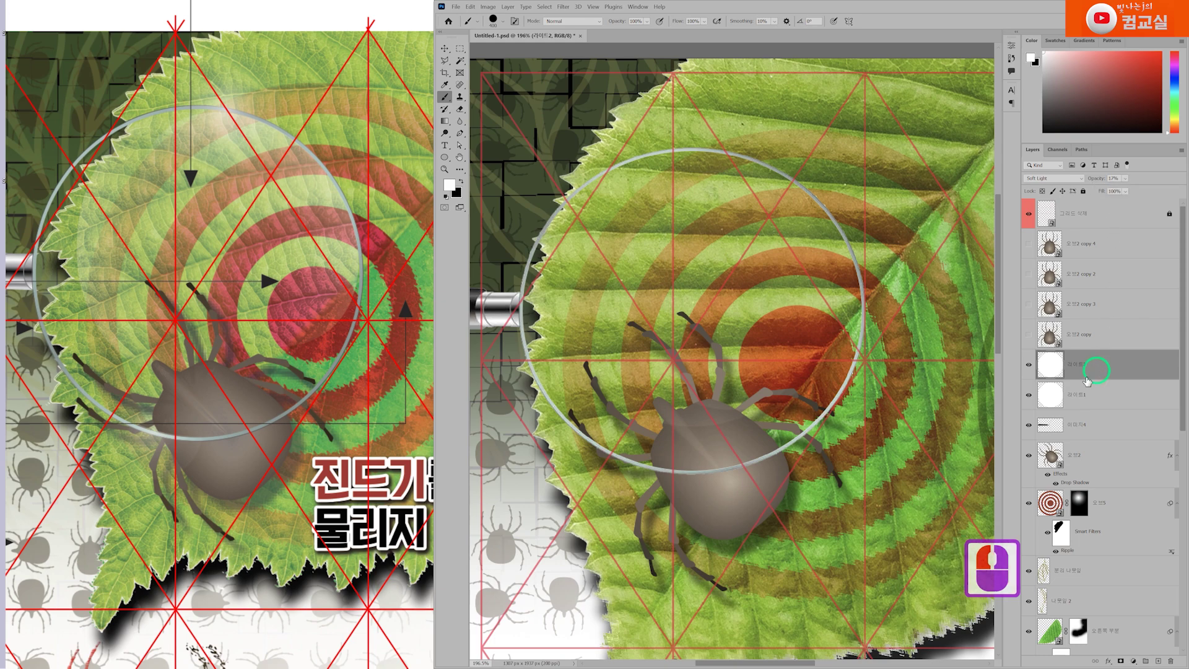
Compare the lens with the 라이트2 highlight hidden and shown, and examine the light spot on the lower lens rim in the reference layout.
{"action": "left_click", "coordinate": [1028, 371]}
{"action": "left_click", "coordinate": [1028, 371]}
{"action": "left_click", "coordinate": [1028, 372]}
{"action": "left_click", "coordinate": [1027, 371]}
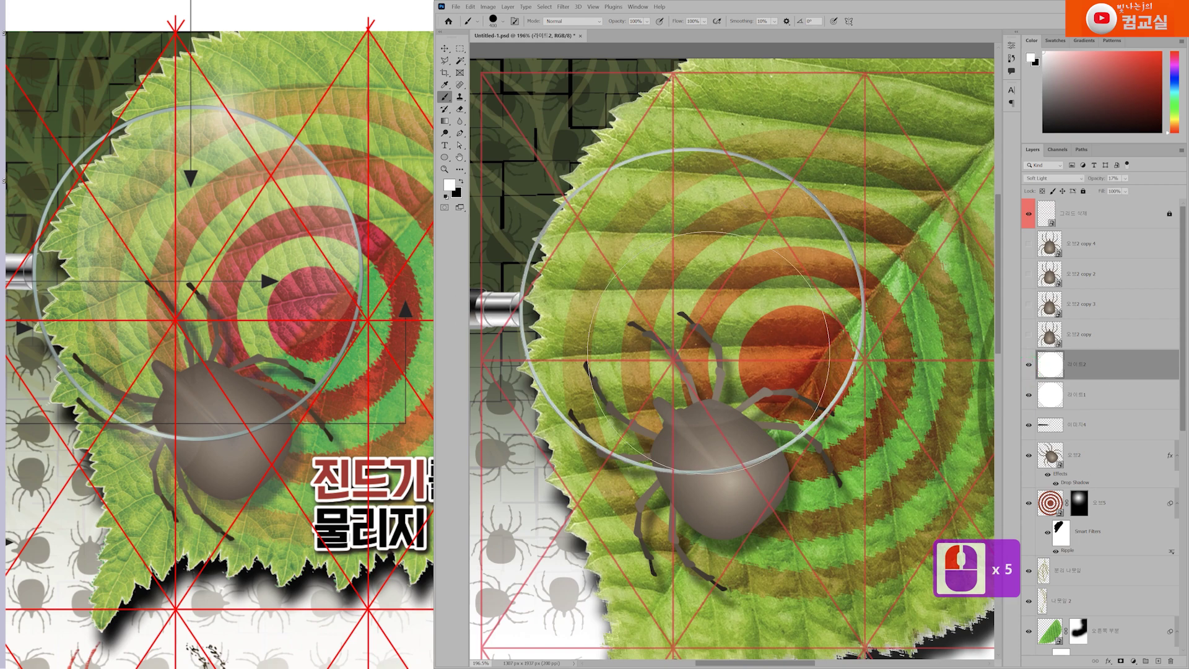
{"action": "left_click", "coordinate": [186, 451]}
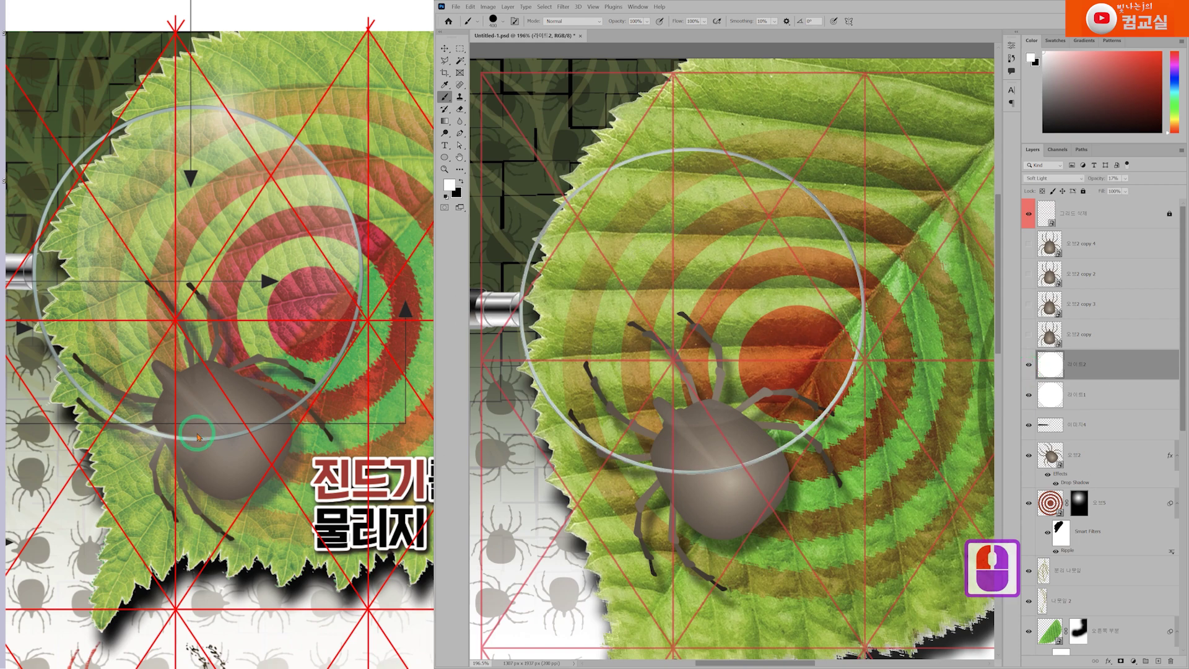
{"action": "left_click", "coordinate": [191, 457]}
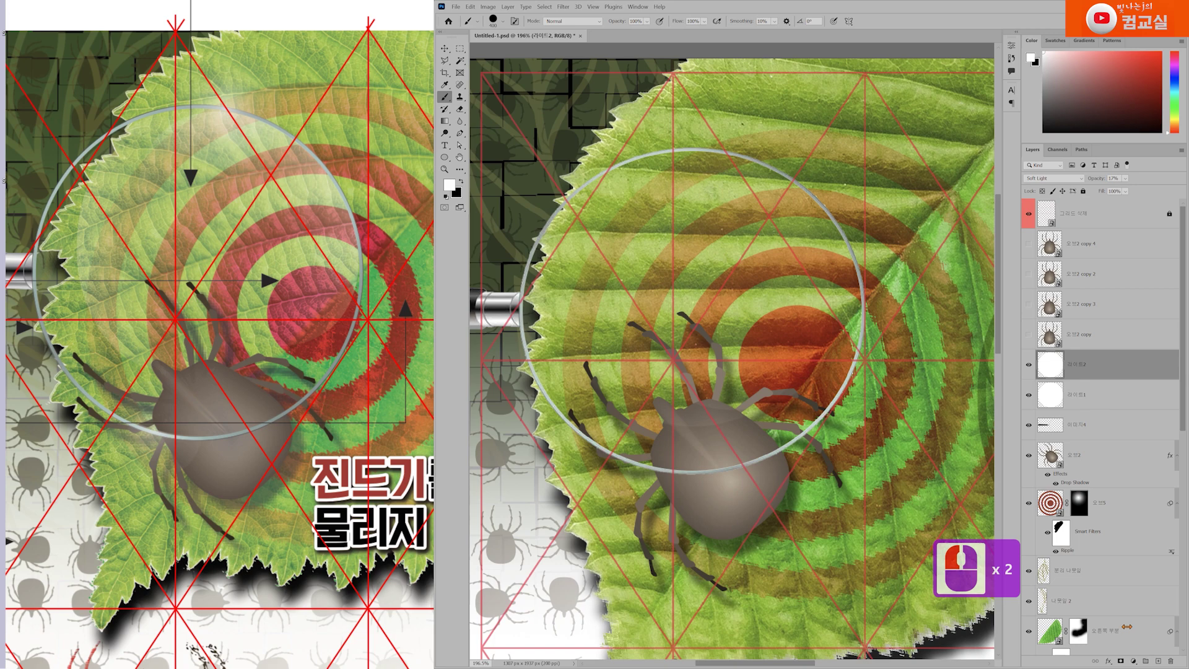
Add a new layer above 라이트2 and name it 라이트3.
{"action": "left_click", "coordinate": [1157, 661]}
{"action": "double_click", "coordinate": [1070, 365]}
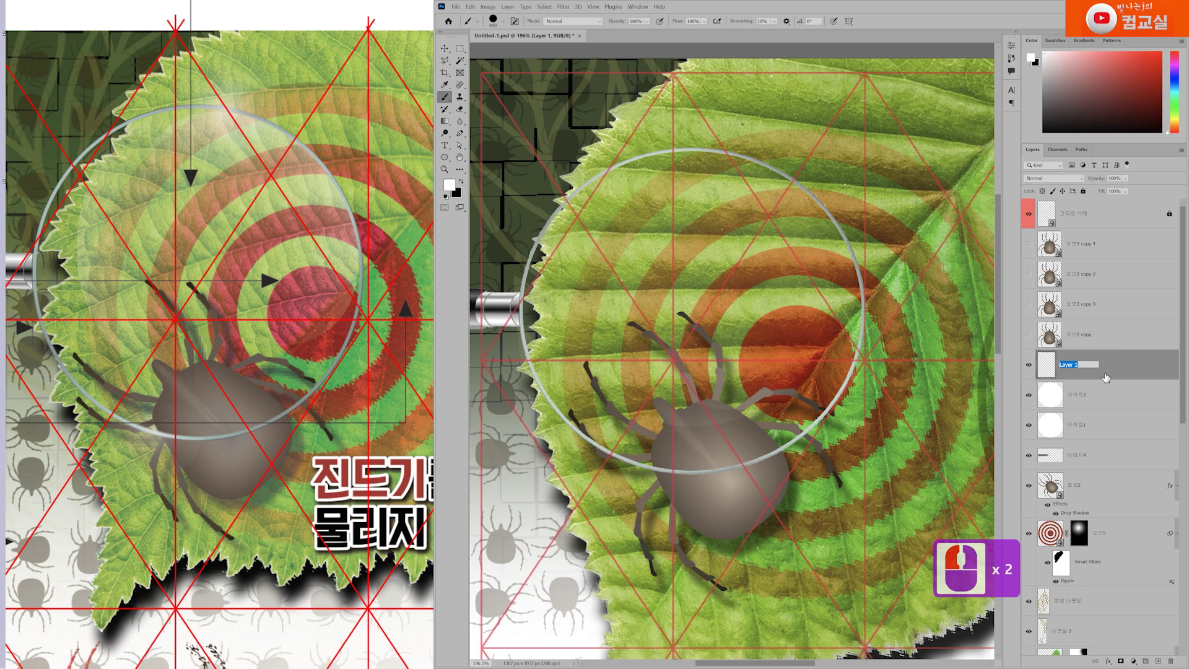
{"action": "type", "text": "라이트3"}
{"action": "key", "text": "Return"}
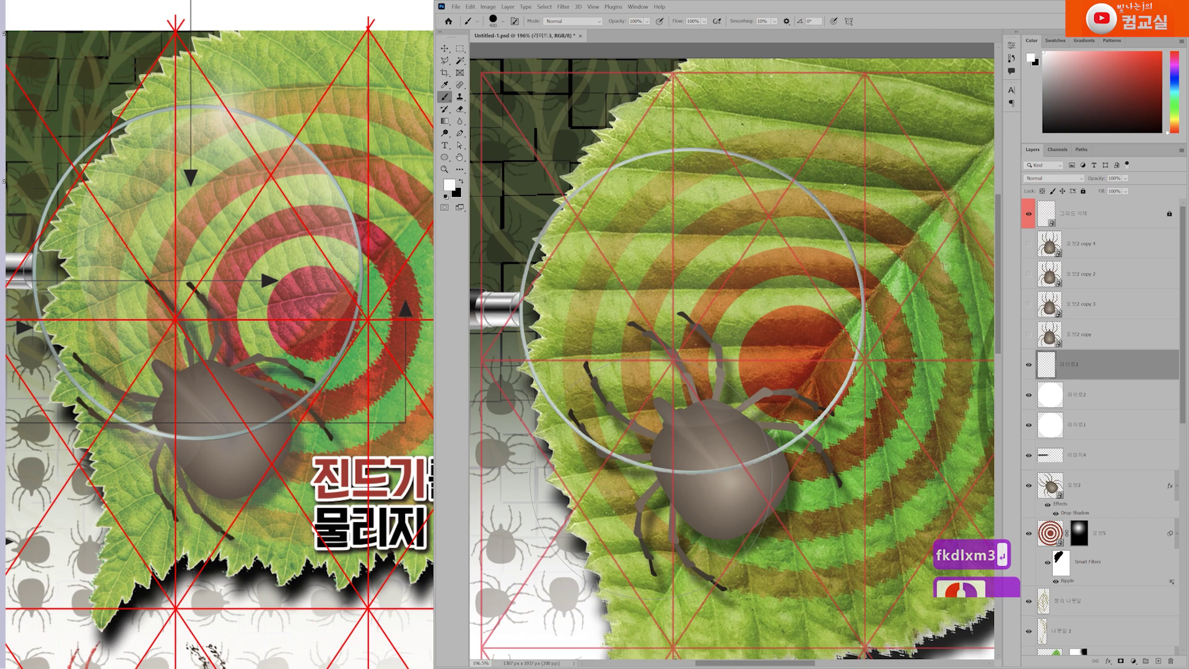
Stamp a white circle about 175 px wide over the lower-left lens rim on 라이트3, and set the layer to Soft Light at a low opacity.
{"action": "key", "text": "bracketleft"}
{"action": "key", "text": "bracketleft"}
{"action": "key", "text": "bracketleft"}
{"action": "key", "text": "bracketleft"}
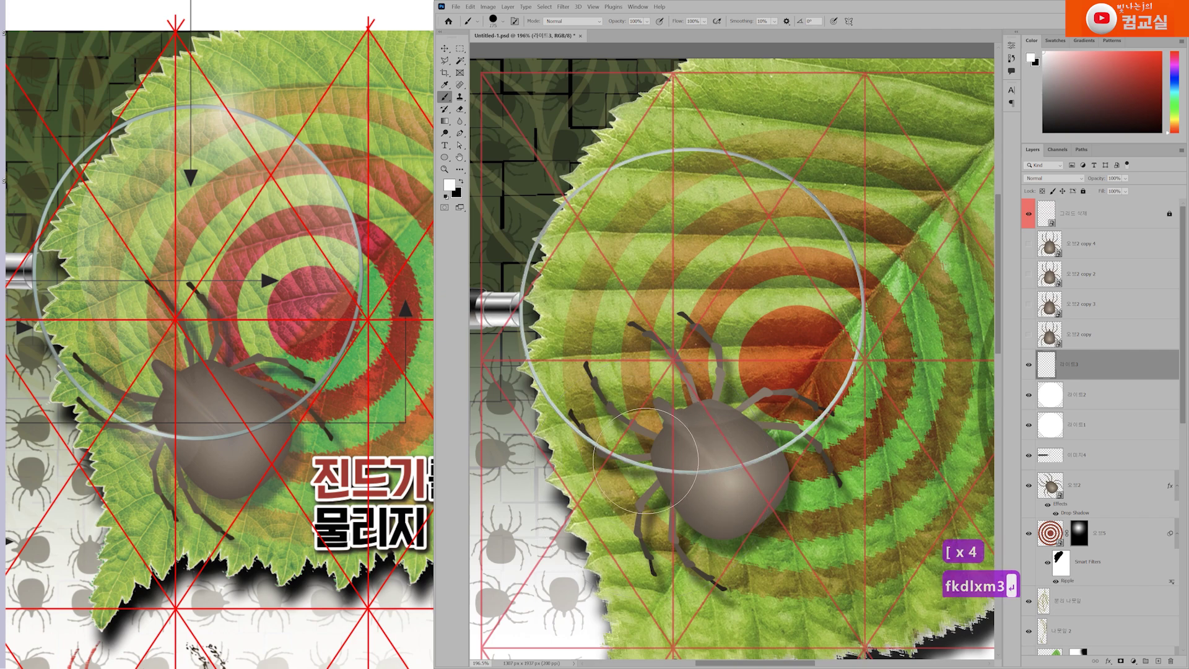
{"action": "left_click", "coordinate": [645, 460]}
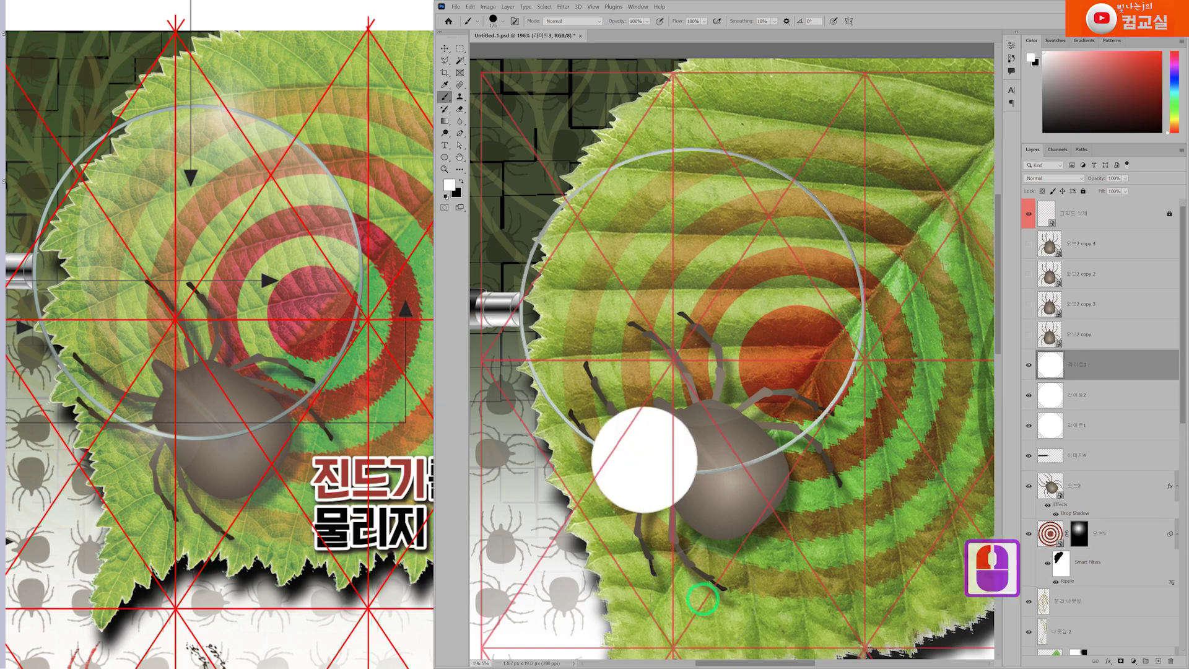
{"action": "left_click", "coordinate": [1078, 180]}
{"action": "left_click", "coordinate": [1051, 298]}
{"action": "left_click", "coordinate": [1125, 179]}
{"action": "left_click_drag", "start_coordinate": [1146, 188], "coordinate": [1109, 196]}
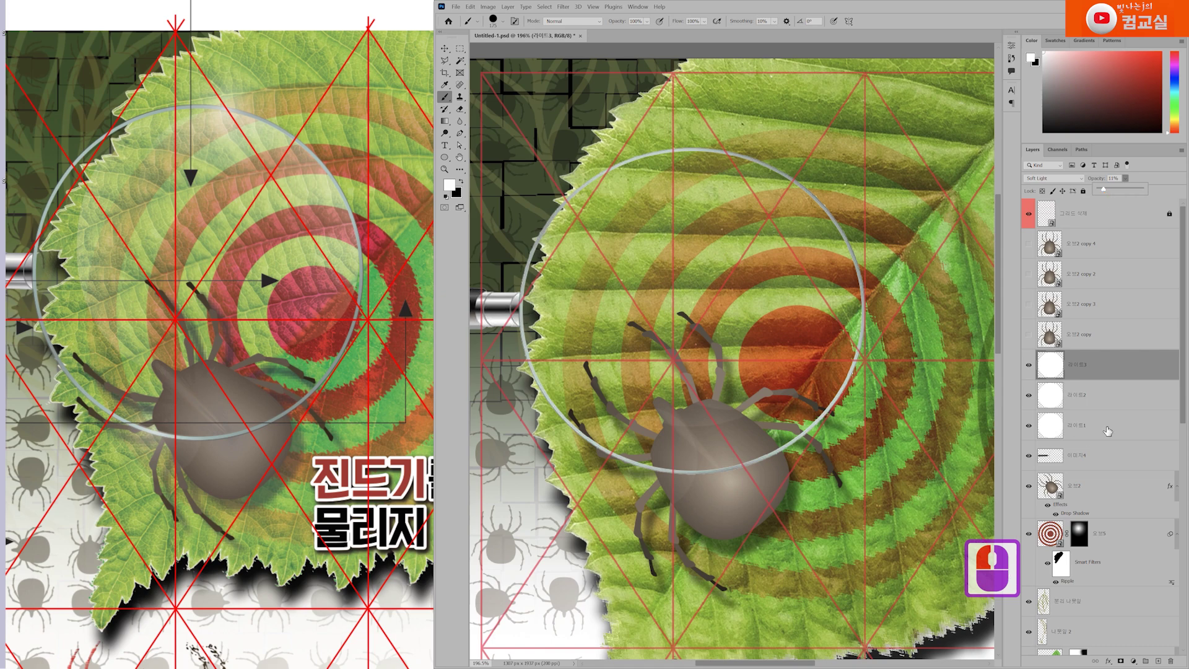
Add a new layer above 라이트3 and choose the Soft Round brush for painting.
{"action": "left_click", "coordinate": [1158, 661]}
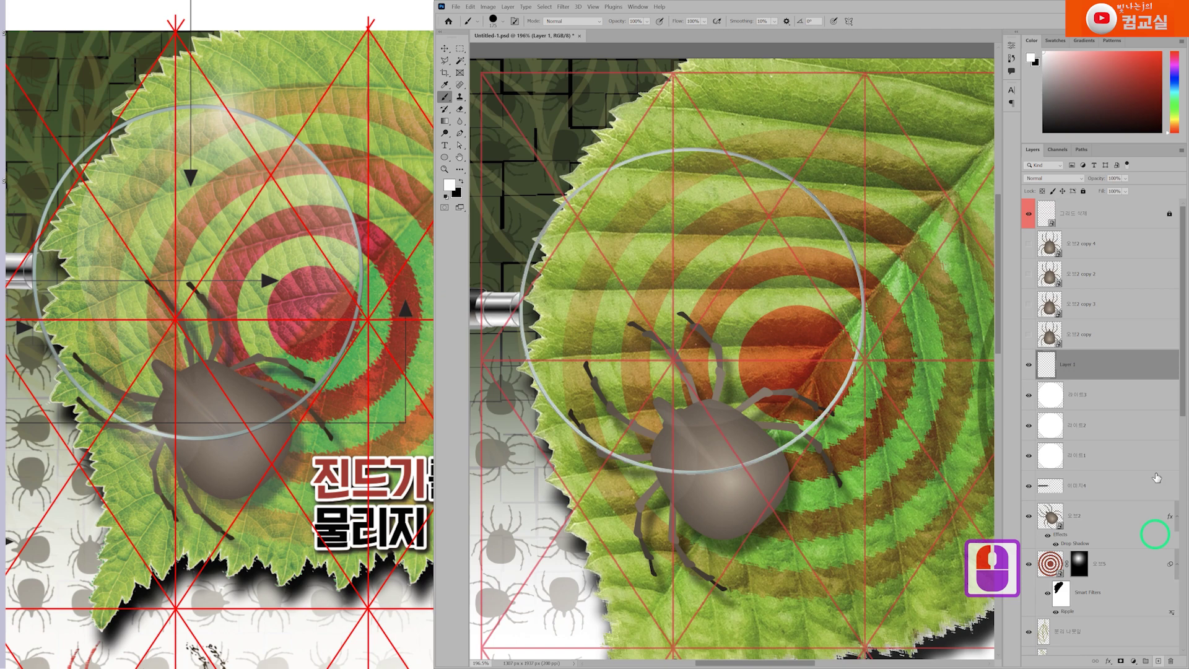
{"action": "left_click", "coordinate": [227, 104]}
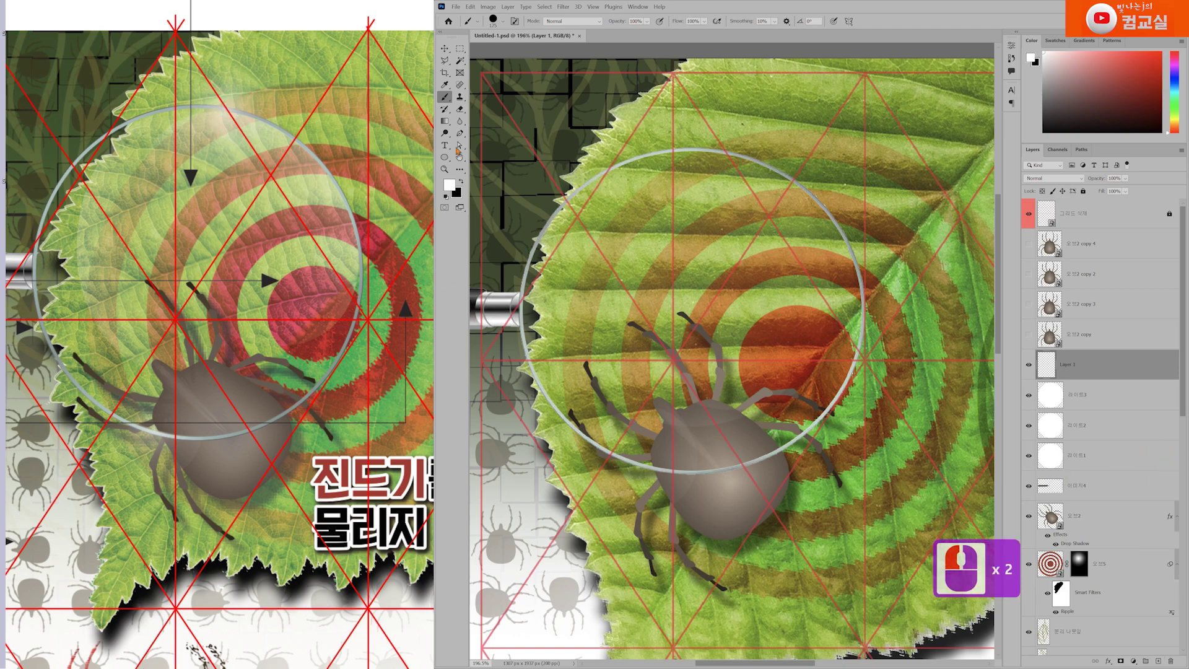
{"action": "left_click", "coordinate": [504, 24]}
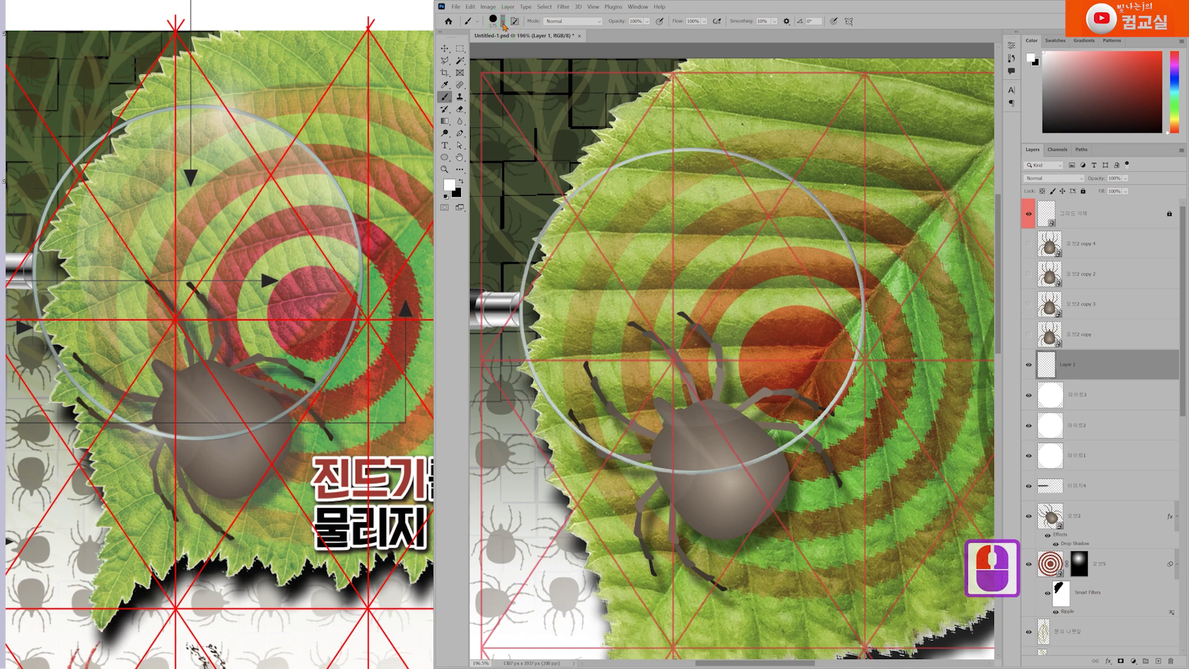
{"action": "left_click", "coordinate": [456, 108]}
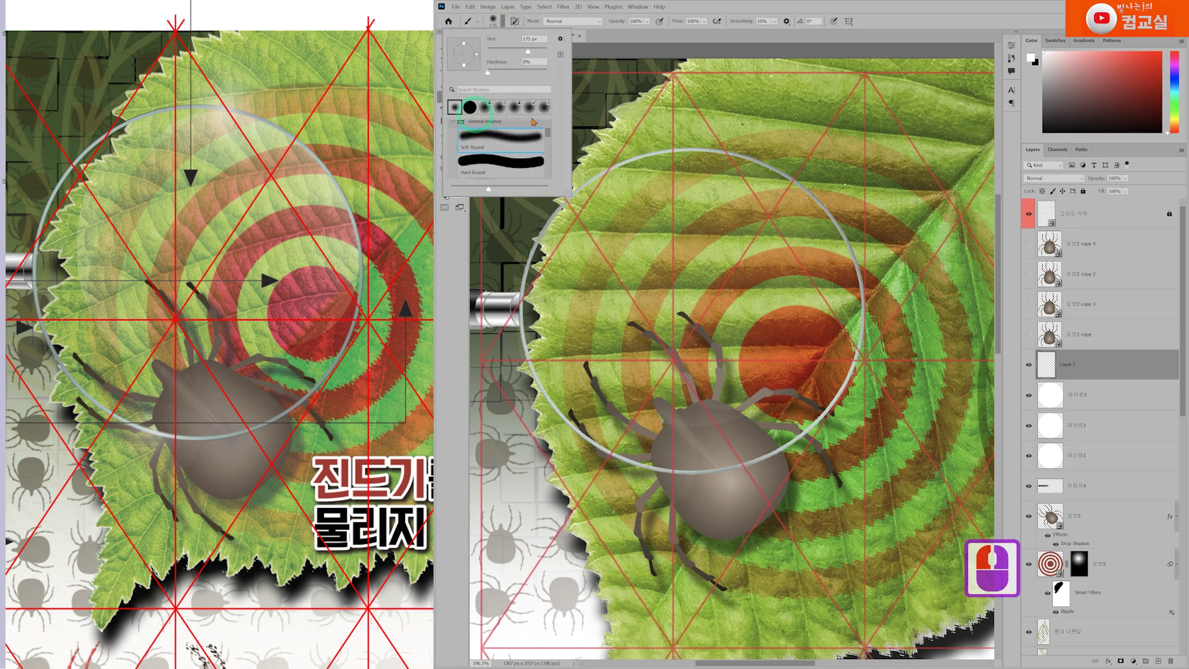
{"action": "left_click", "coordinate": [926, 18]}
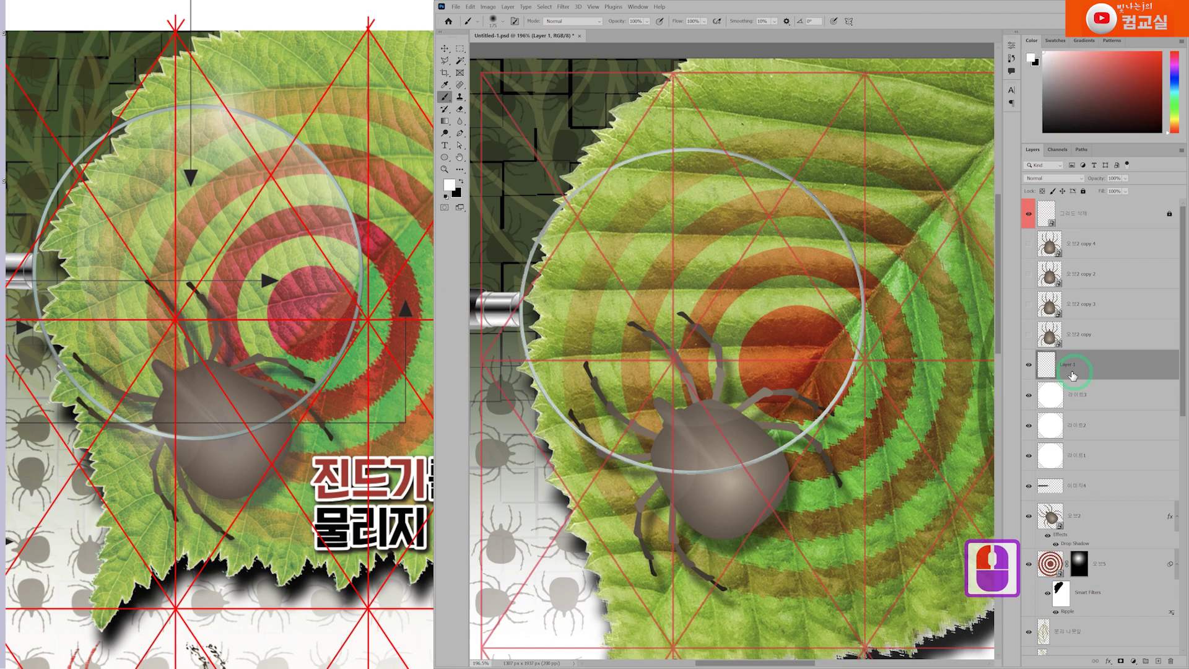
Name the new top light layer 라이트4.
{"action": "left_click", "coordinate": [1072, 370]}
{"action": "left_click", "coordinate": [1070, 370]}
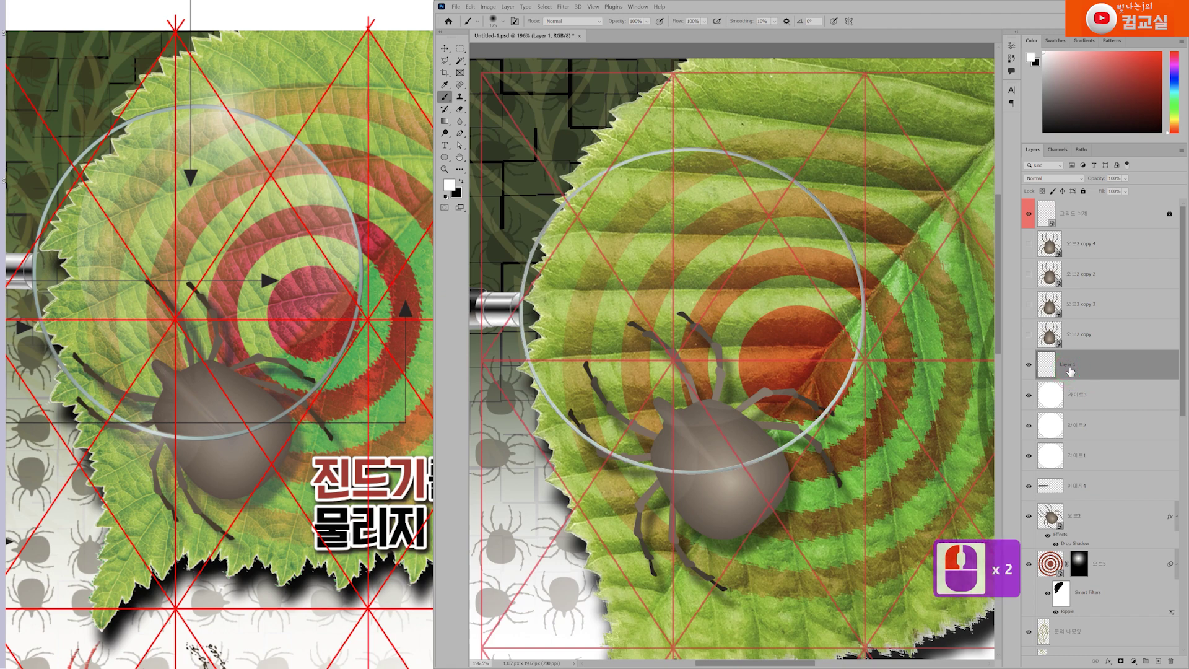
{"action": "left_click", "coordinate": [1111, 337]}
{"action": "type", "text": "라이트4"}
{"action": "key", "text": "Return"}
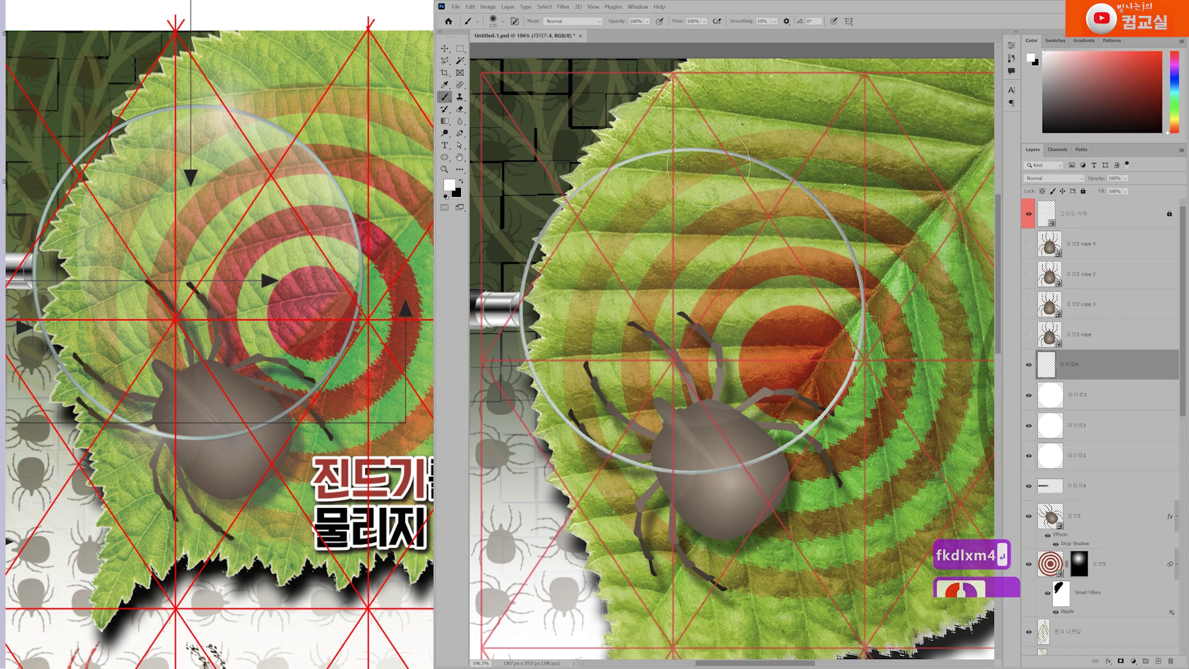
Stamp a small soft white glow on the lens's upper rim on 라이트4 with a reduced brush, and set the layer's opacity to 76%.
{"action": "key", "text": "bracketleft"}
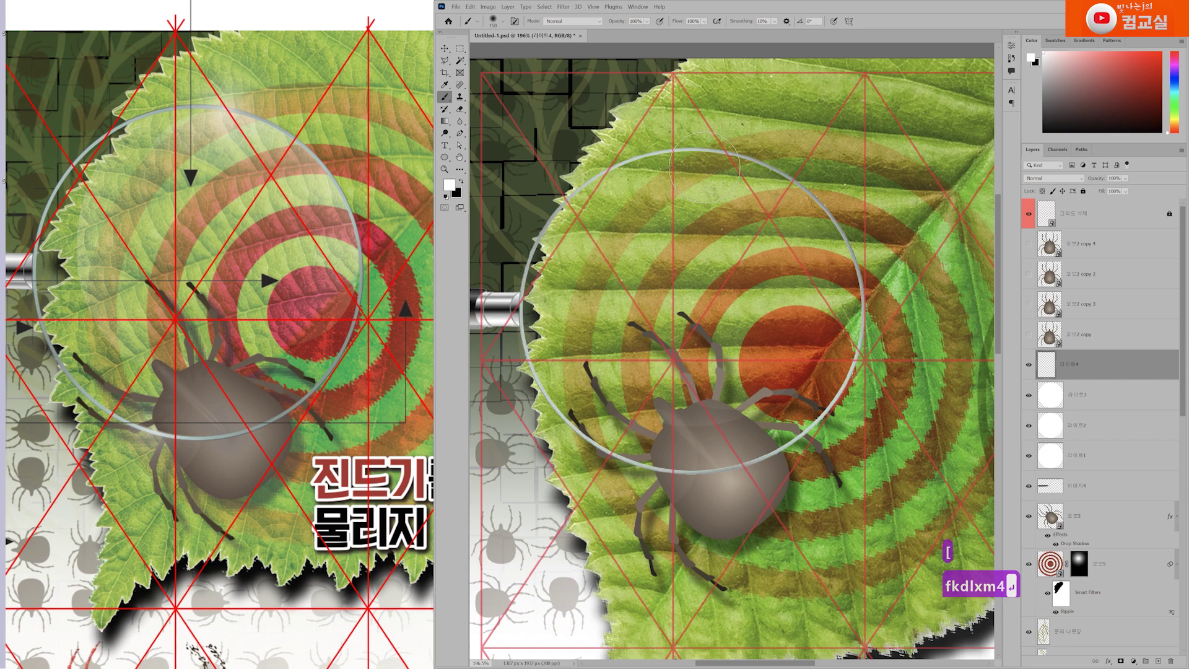
{"action": "key", "text": "bracketleft"}
{"action": "key", "text": "bracketleft"}
{"action": "key", "text": "bracketleft"}
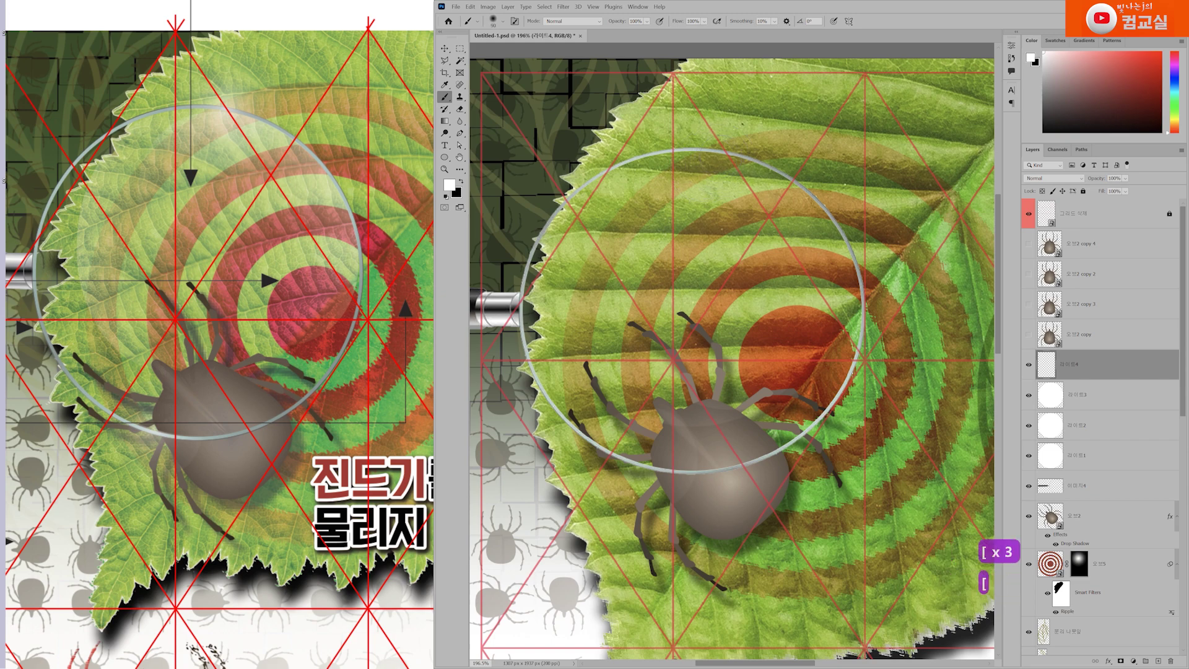
{"action": "left_click", "coordinate": [720, 156]}
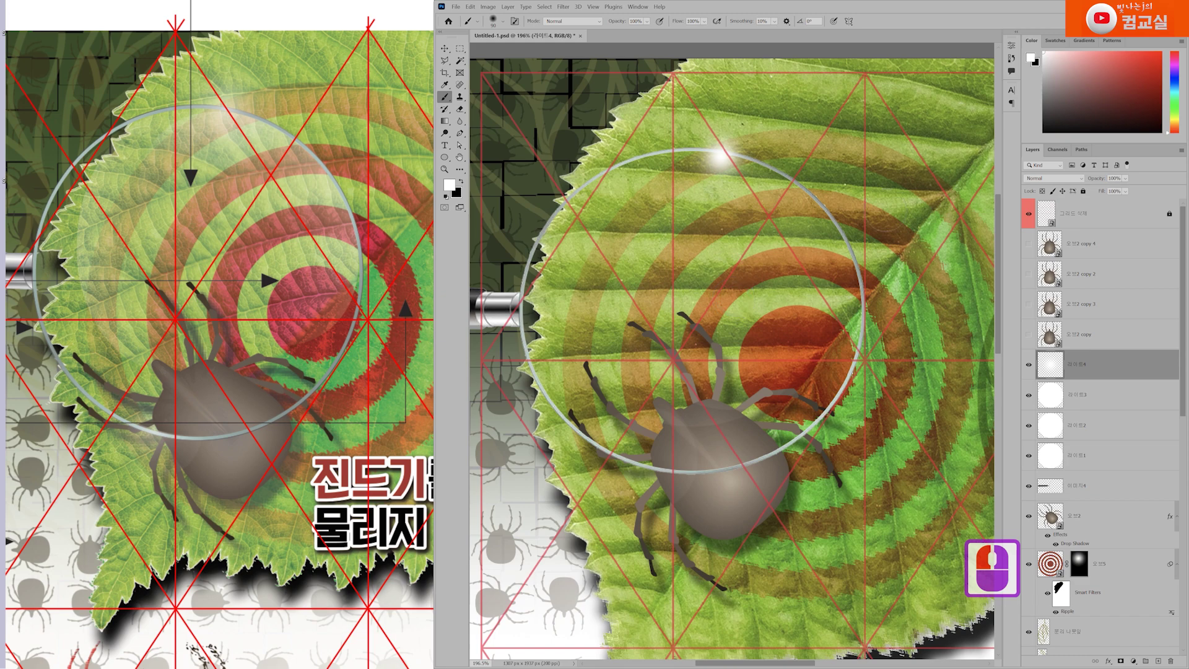
{"action": "left_click", "coordinate": [1125, 178]}
{"action": "left_click_drag", "start_coordinate": [1143, 189], "coordinate": [1132, 194]}
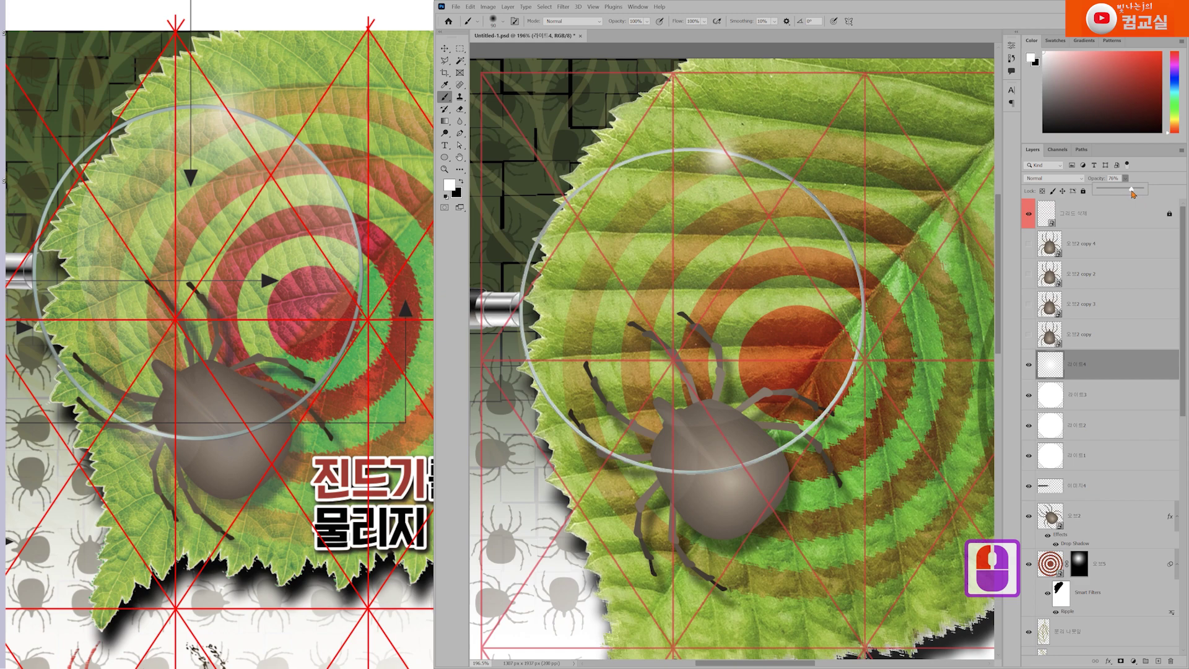
Transform the 라이트4 glow into a slightly wider, flatter highlight and position it along the lens's upper rim.
{"action": "key", "text": "ctrl+t"}
{"action": "left_click_drag", "start_coordinate": [721, 200], "coordinate": [720, 195]}
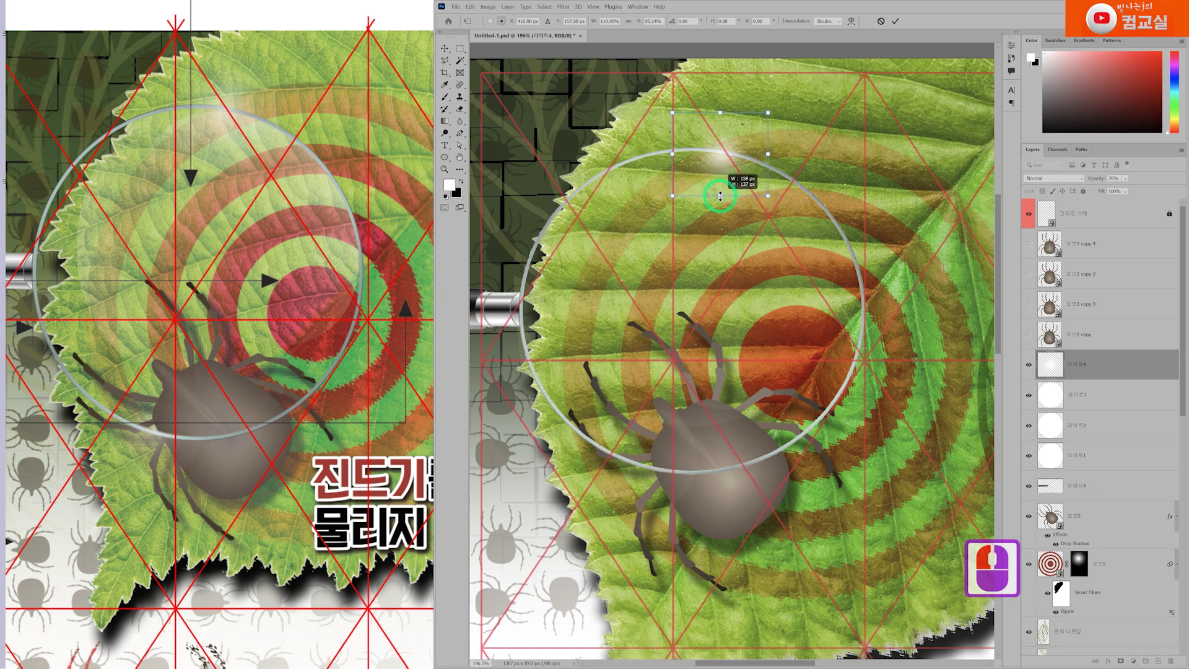
{"action": "left_click_drag", "start_coordinate": [719, 154], "coordinate": [715, 154]}
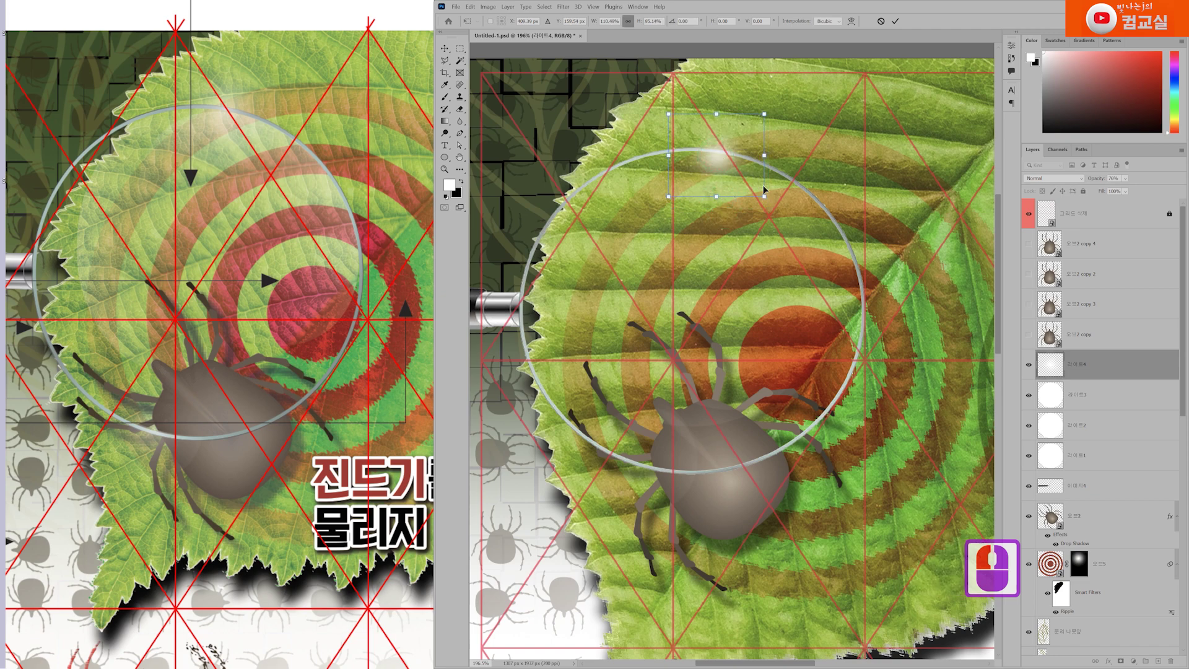
{"action": "left_click_drag", "start_coordinate": [765, 195], "coordinate": [771, 203]}
{"action": "left_click_drag", "start_coordinate": [727, 162], "coordinate": [726, 164]}
{"action": "key", "text": "Return"}
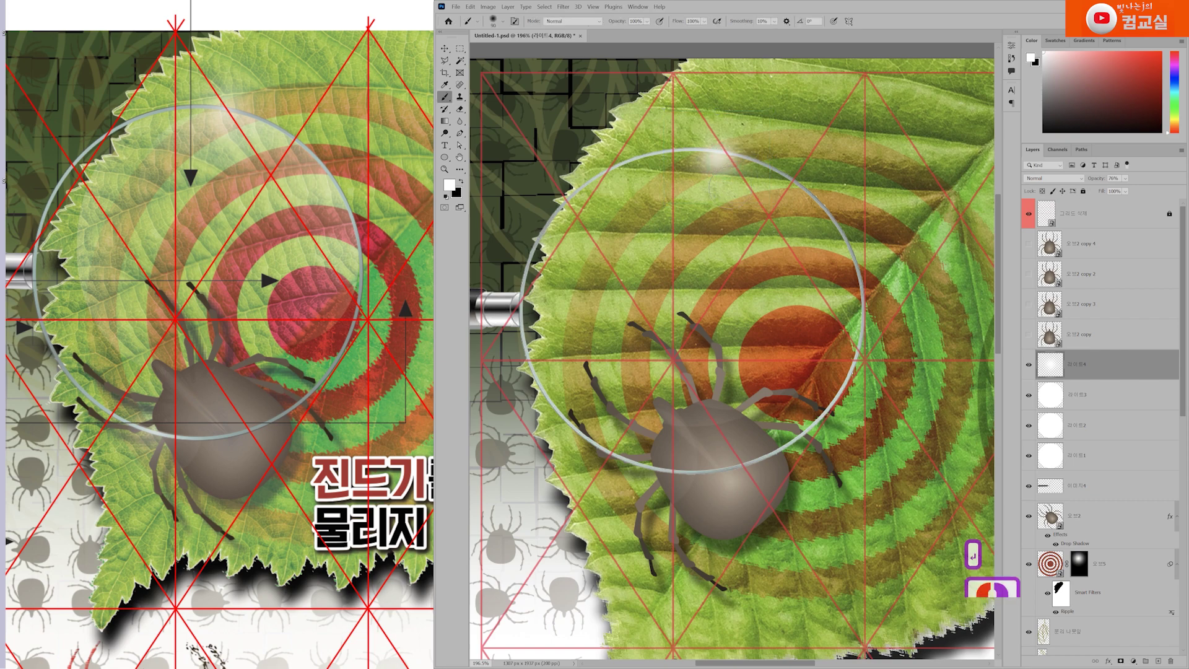
Review the opacity of 라이트1 and 라이트2, and set the 라이트4 rim glow to 62% opacity.
{"action": "left_click", "coordinate": [1101, 457]}
{"action": "left_click", "coordinate": [1125, 178]}
{"action": "left_click_drag", "start_coordinate": [1132, 192], "coordinate": [1135, 186]}
{"action": "left_click", "coordinate": [1093, 416]}
{"action": "left_click", "coordinate": [1125, 178]}
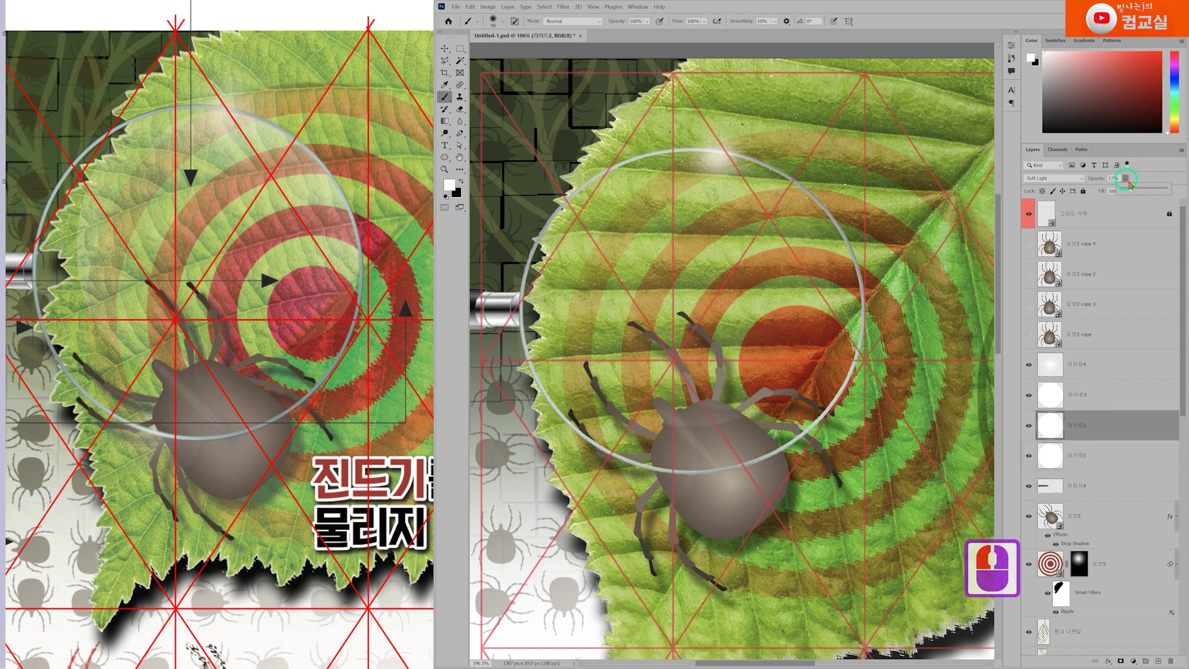
{"action": "left_click", "coordinate": [1093, 365]}
{"action": "left_click", "coordinate": [1092, 365]}
{"action": "left_click_drag", "start_coordinate": [1124, 179], "coordinate": [1133, 193]}
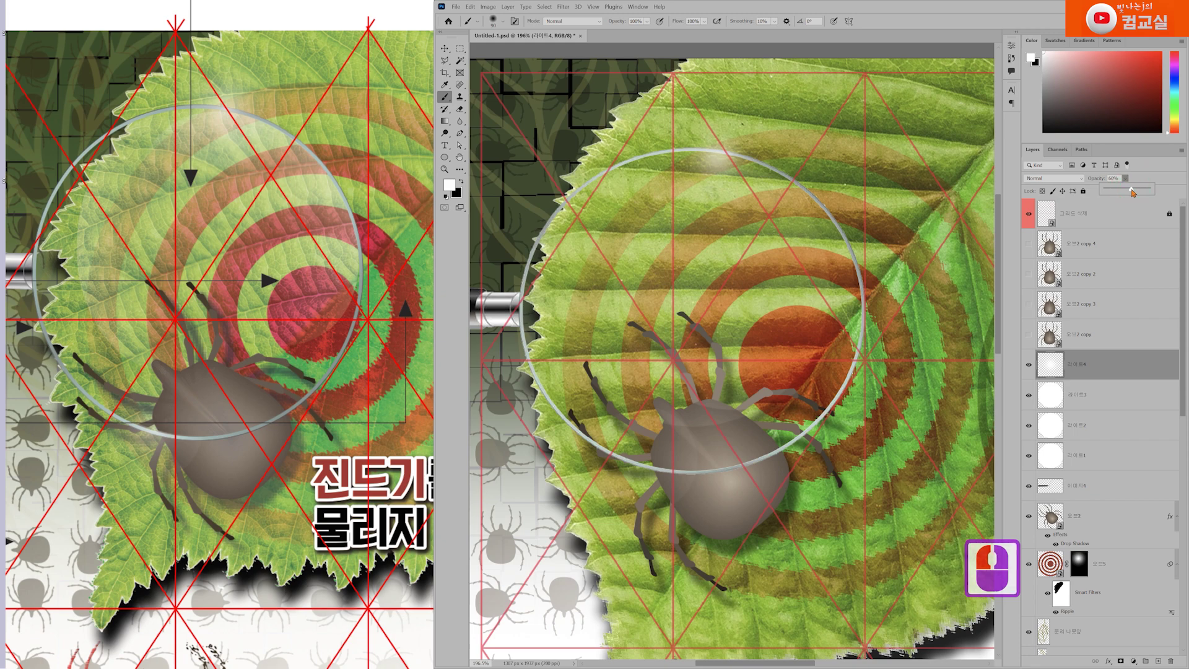
Fine-tune the opacity of the Soft Light layers 라이트1, 라이트2 and 라이트3 to balance the lens reflections.
{"action": "left_click", "coordinate": [1089, 457]}
{"action": "left_click_drag", "start_coordinate": [1125, 178], "coordinate": [1131, 193]}
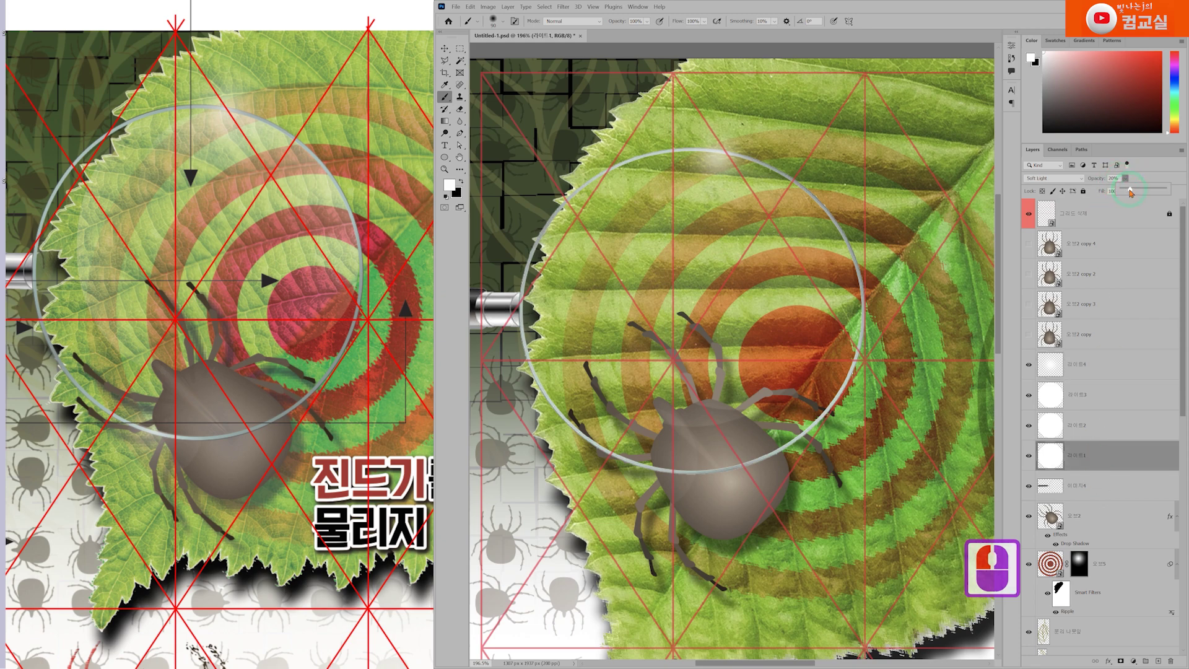
{"action": "left_click", "coordinate": [1108, 426]}
{"action": "left_click_drag", "start_coordinate": [1125, 178], "coordinate": [1131, 191]}
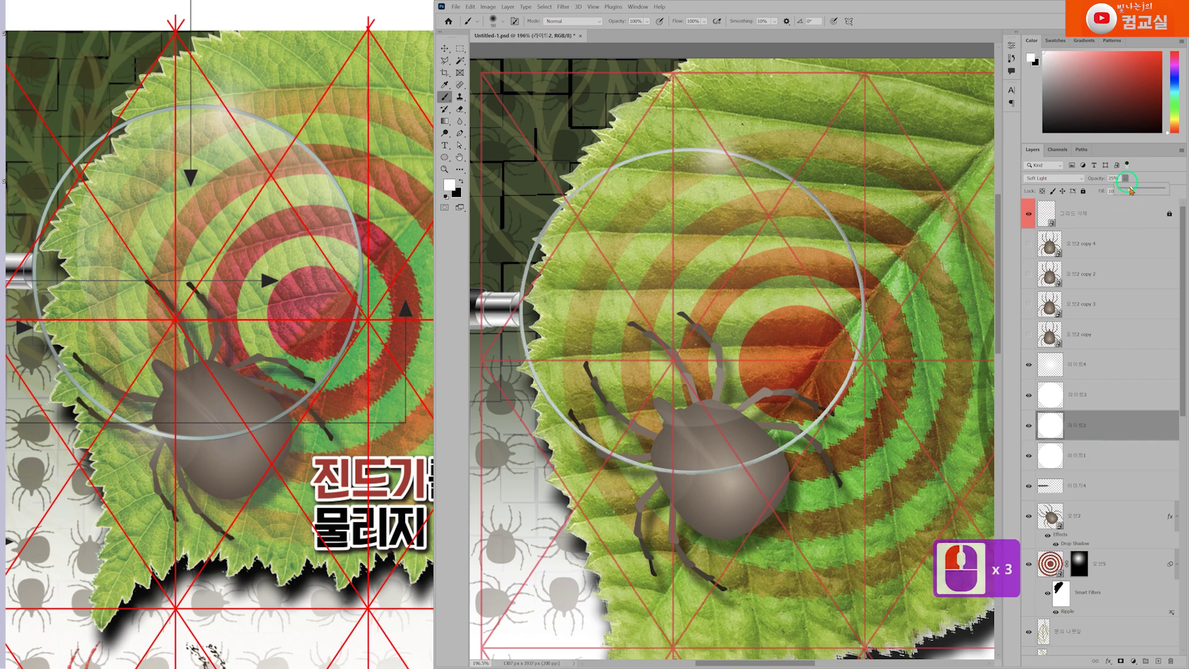
{"action": "left_click", "coordinate": [1111, 390]}
{"action": "left_click_drag", "start_coordinate": [1127, 183], "coordinate": [1129, 193]}
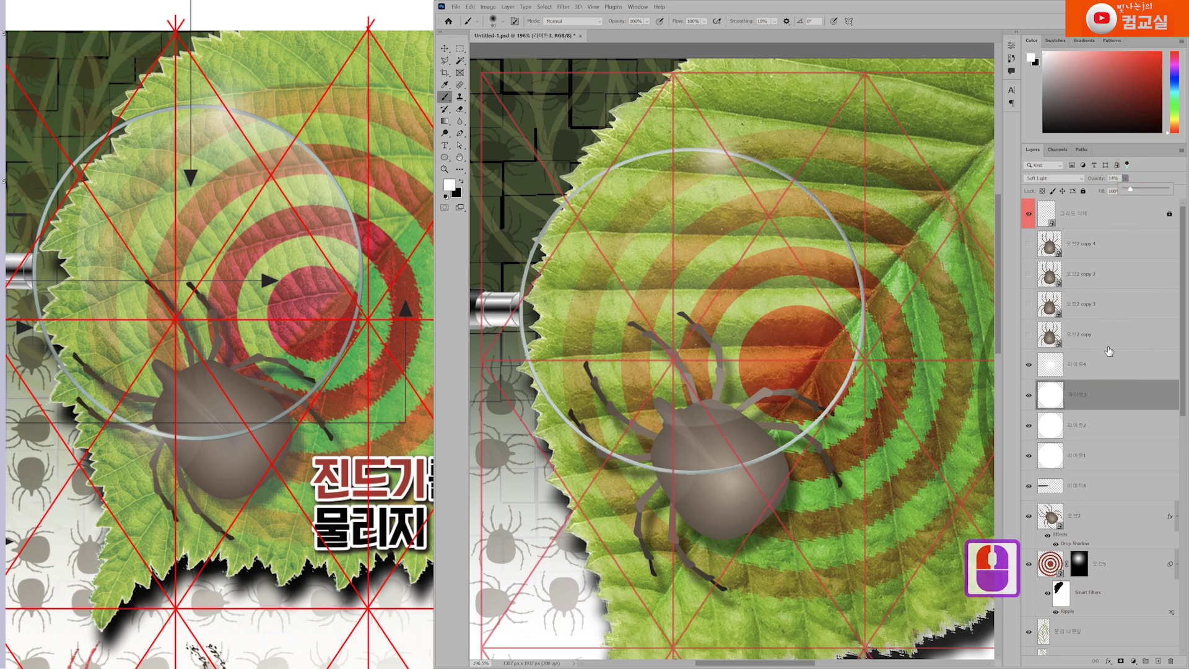
Stamp a soft white glow on the lens's lower-left rim on a new layer above 라이트4, and set its opacity to 40%.
{"action": "left_click", "coordinate": [1090, 371]}
{"action": "scroll", "coordinate": [592, 483], "scroll_direction": "up", "scroll_amount": 1}
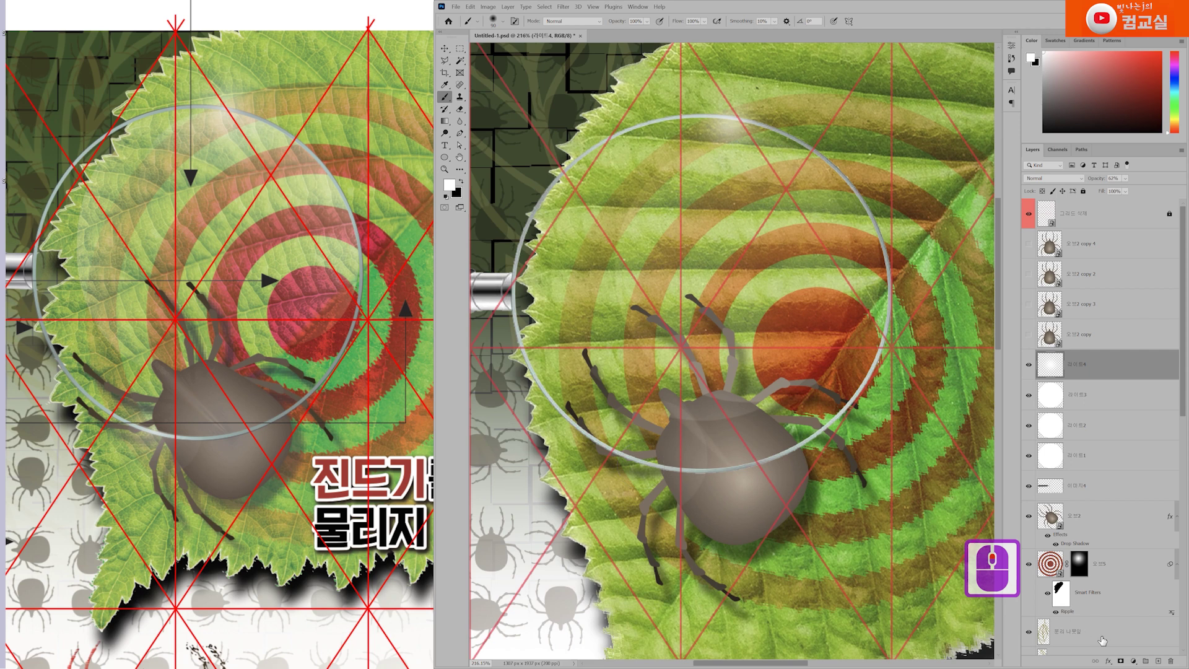
{"action": "left_click", "coordinate": [1157, 661]}
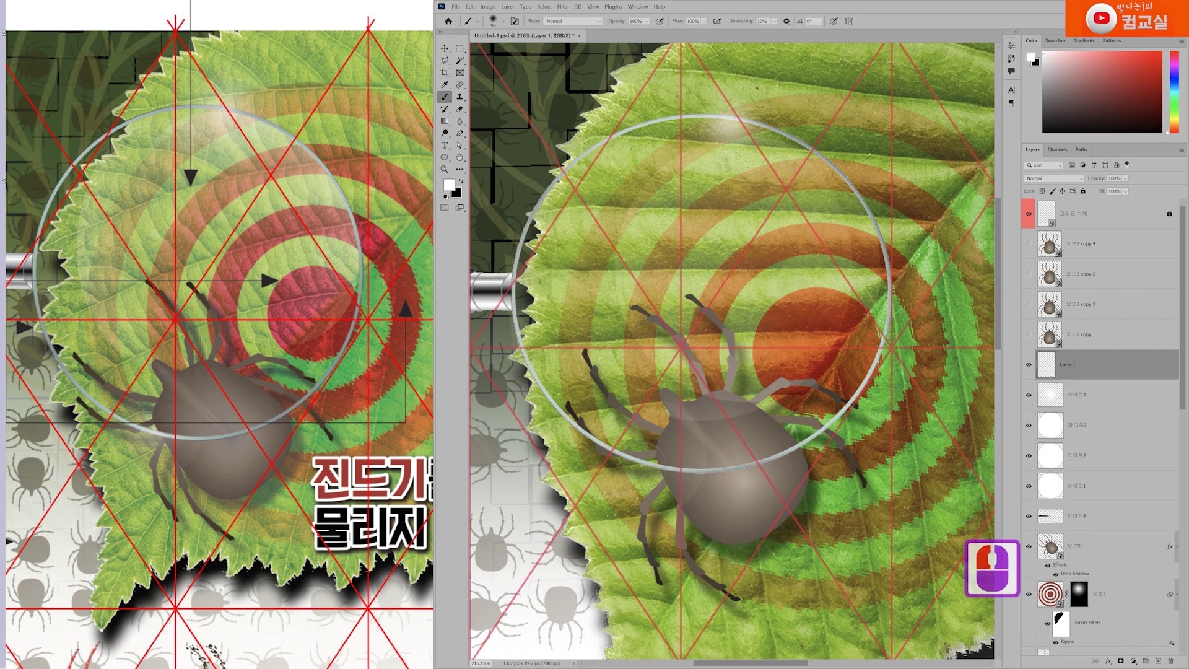
{"action": "left_click", "coordinate": [644, 461]}
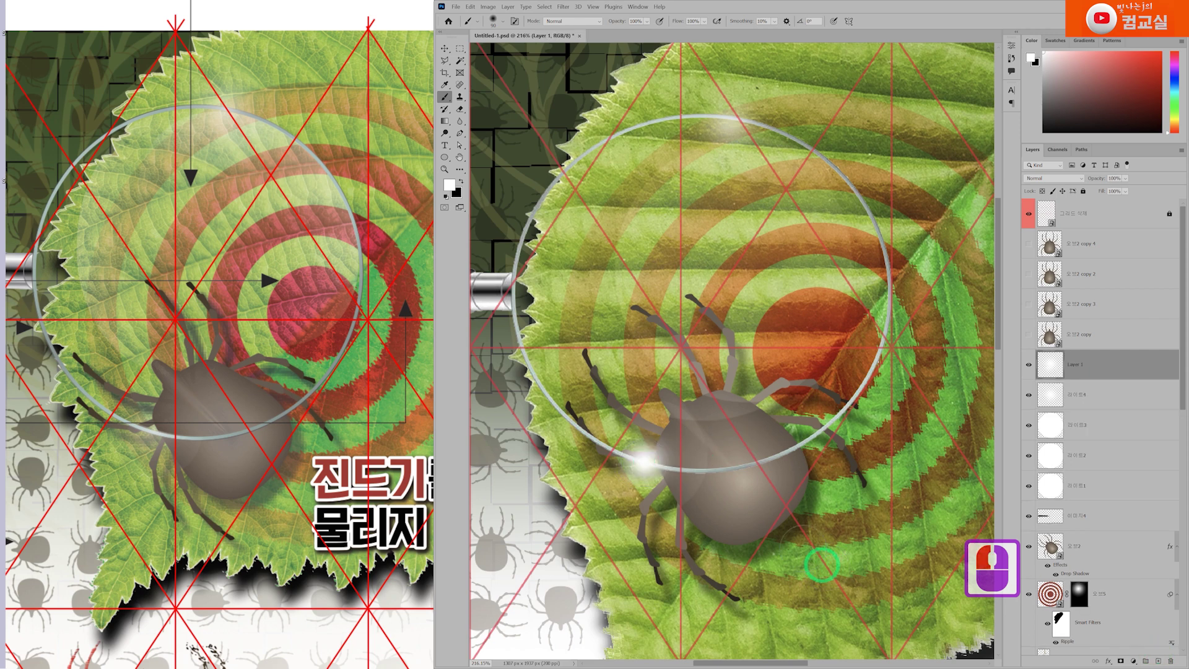
{"action": "mouse_move", "coordinate": [1126, 178]}
{"action": "left_mouse_down"}
{"action": "mouse_move", "coordinate": [1143, 180]}
{"action": "mouse_move", "coordinate": [1122, 193]}
{"action": "left_mouse_up"}
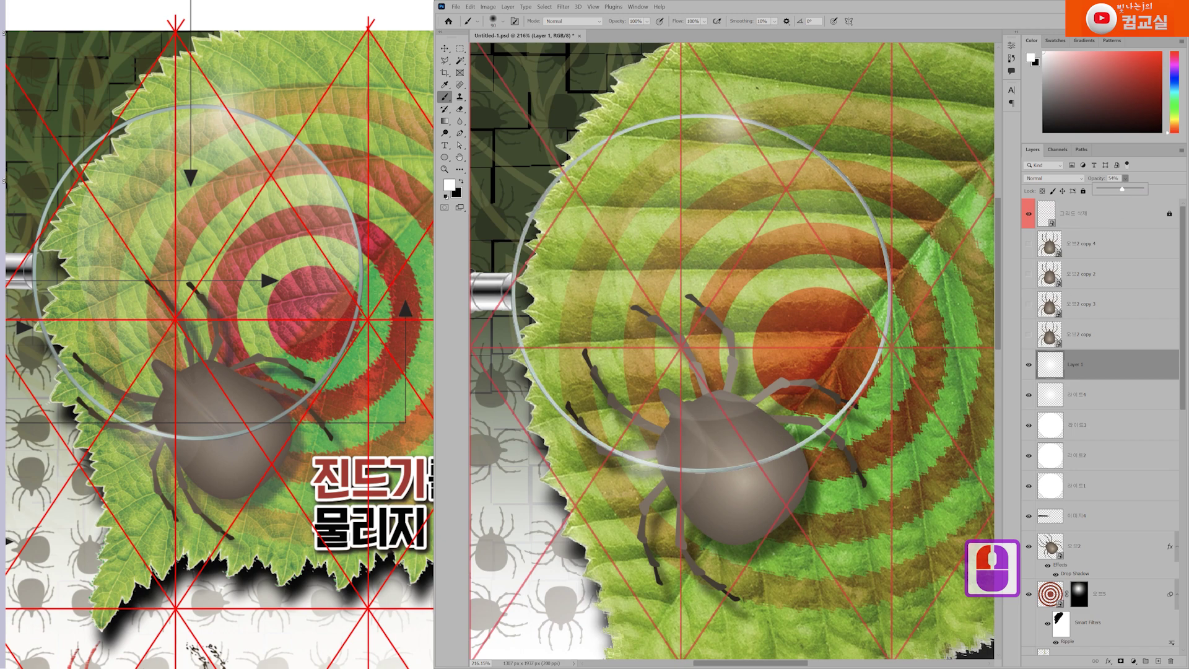
{"action": "scroll", "coordinate": [695, 434], "scroll_direction": "down", "scroll_amount": 3}
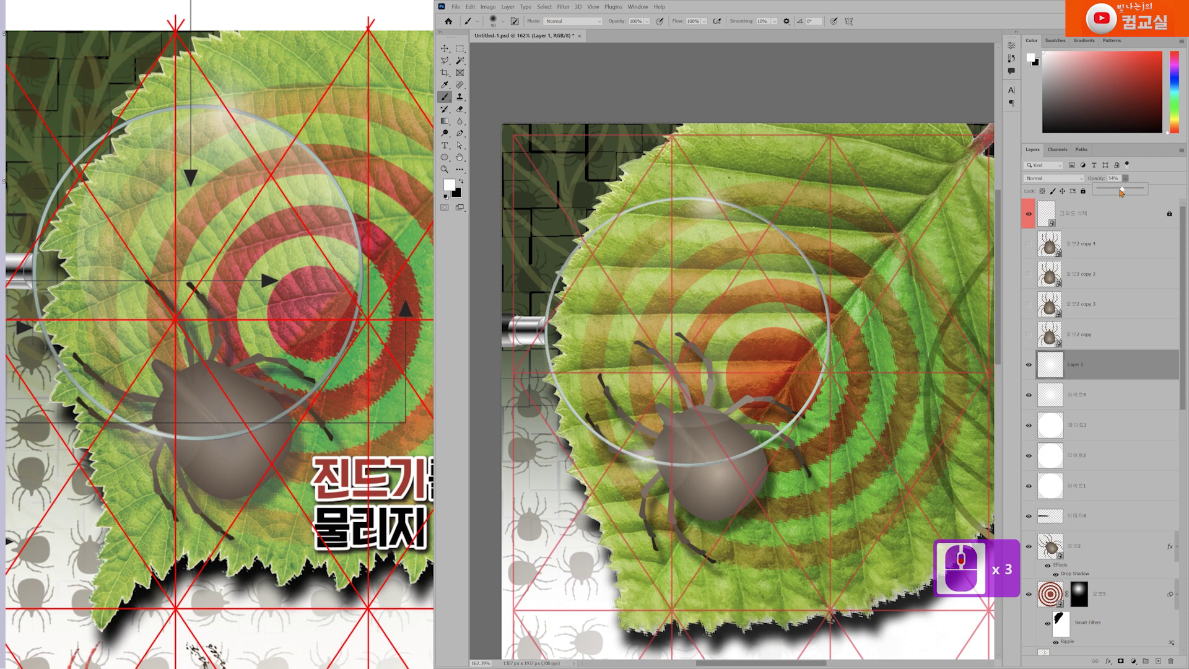
{"action": "left_click_drag", "start_coordinate": [1122, 191], "coordinate": [1115, 189]}
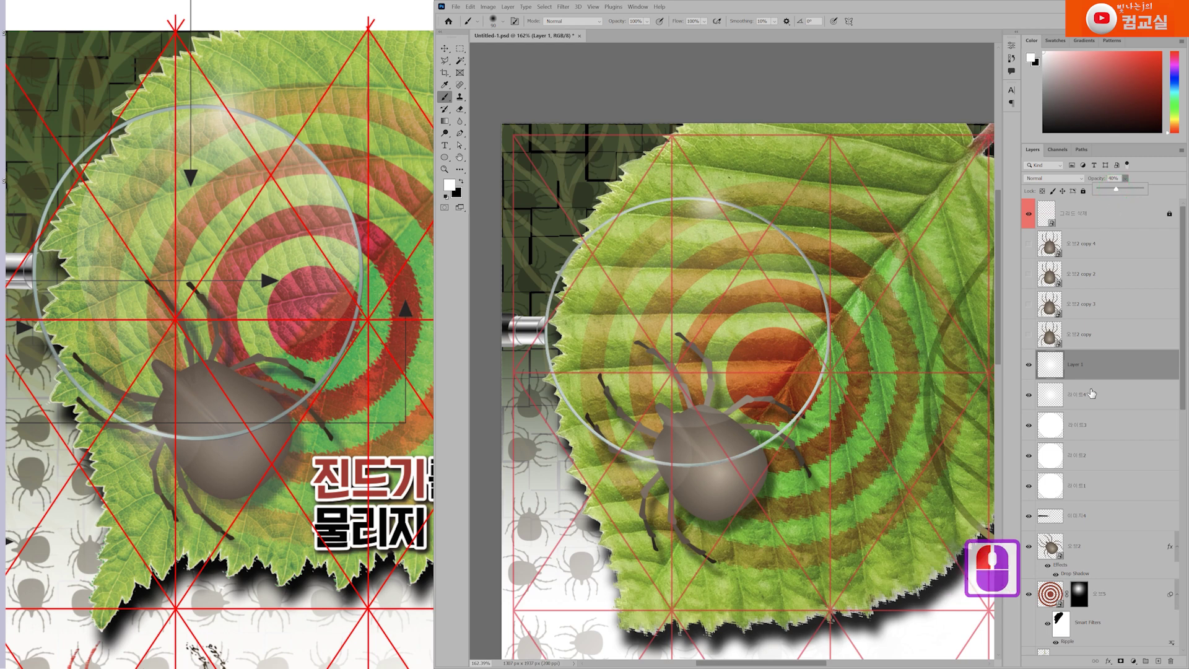
Group the five light layers with the magnifying glass layer below them, name the group 라이트 효과, and check its contents.
{"action": "left_click", "coordinate": [1102, 522], "text": "shift"}
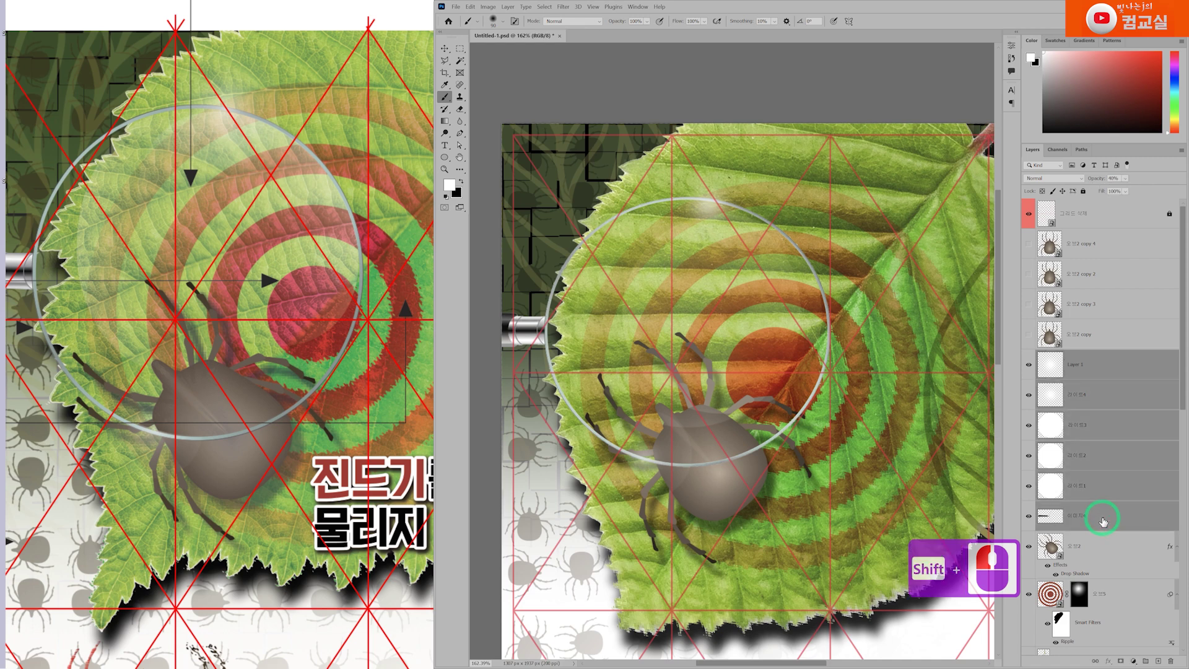
{"action": "key", "text": "ctrl+g"}
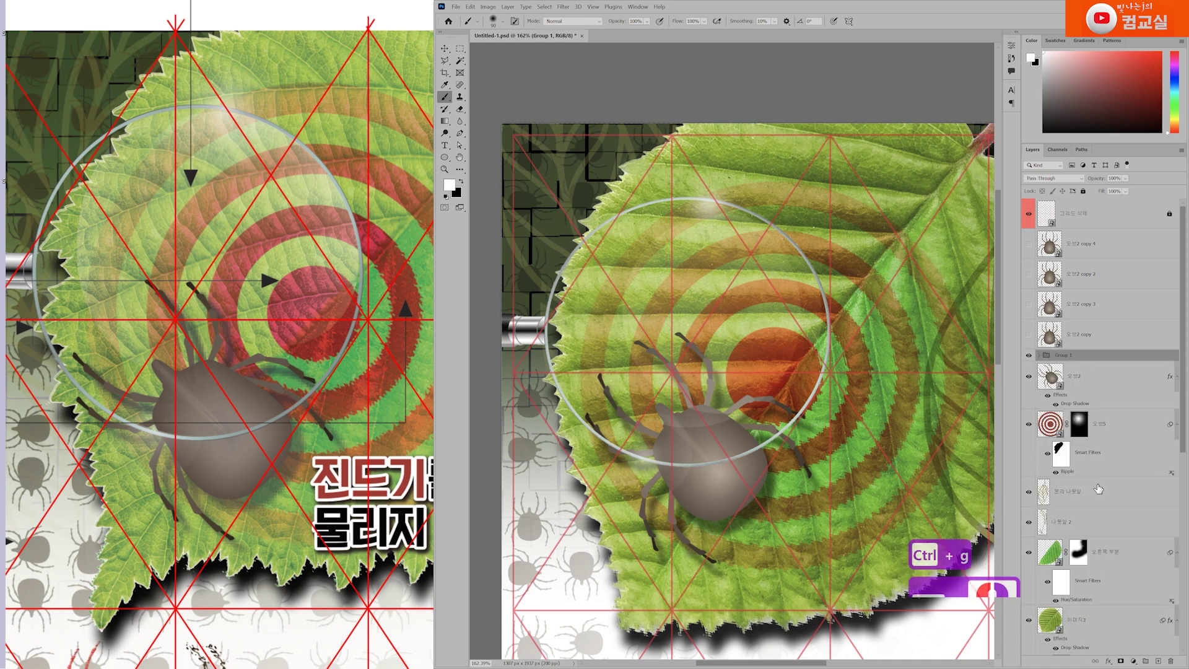
{"action": "double_click", "coordinate": [1061, 356]}
{"action": "key", "text": "Hangul"}
{"action": "type", "text": "fkdl"}
{"action": "key", "text": "BackSpace"}
{"action": "key", "text": "BackSpace"}
{"action": "type", "text": "라이트 효과"}
{"action": "key", "text": "Return"}
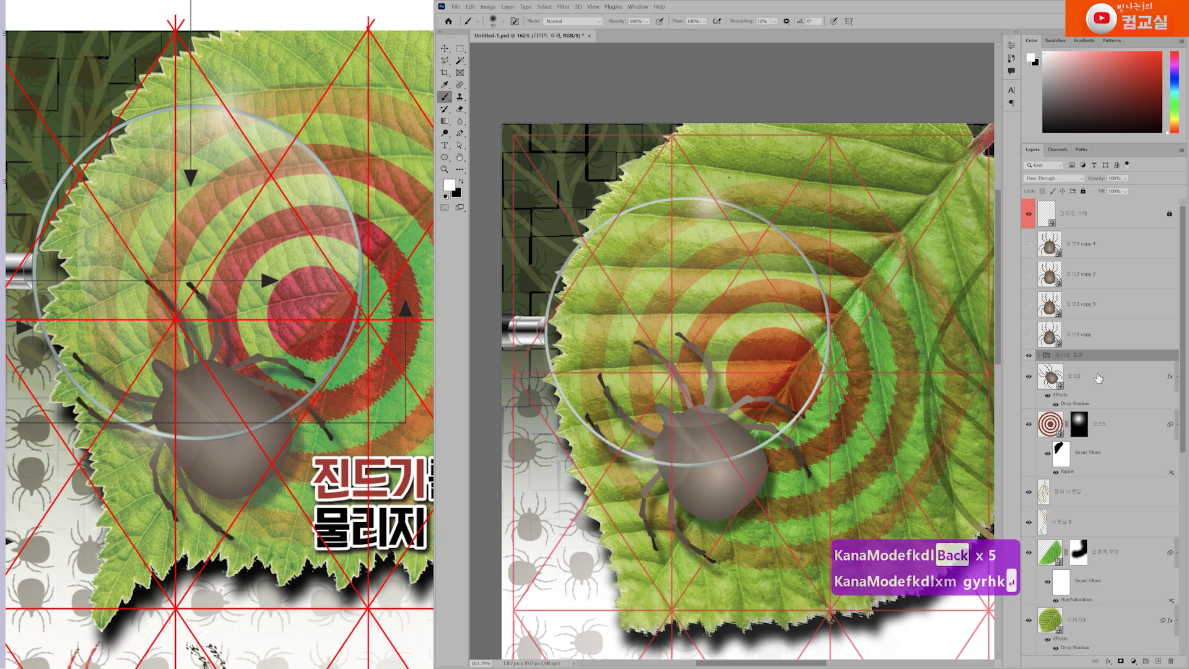
{"action": "left_click", "coordinate": [1039, 355]}
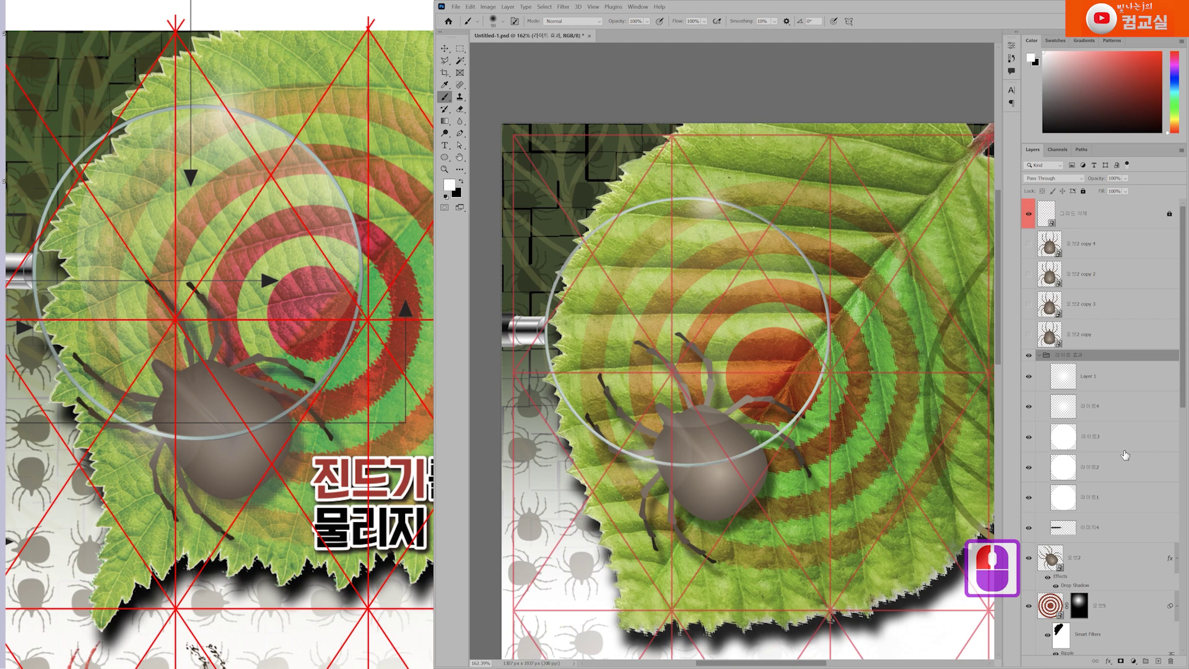
{"action": "left_click", "coordinate": [1038, 355]}
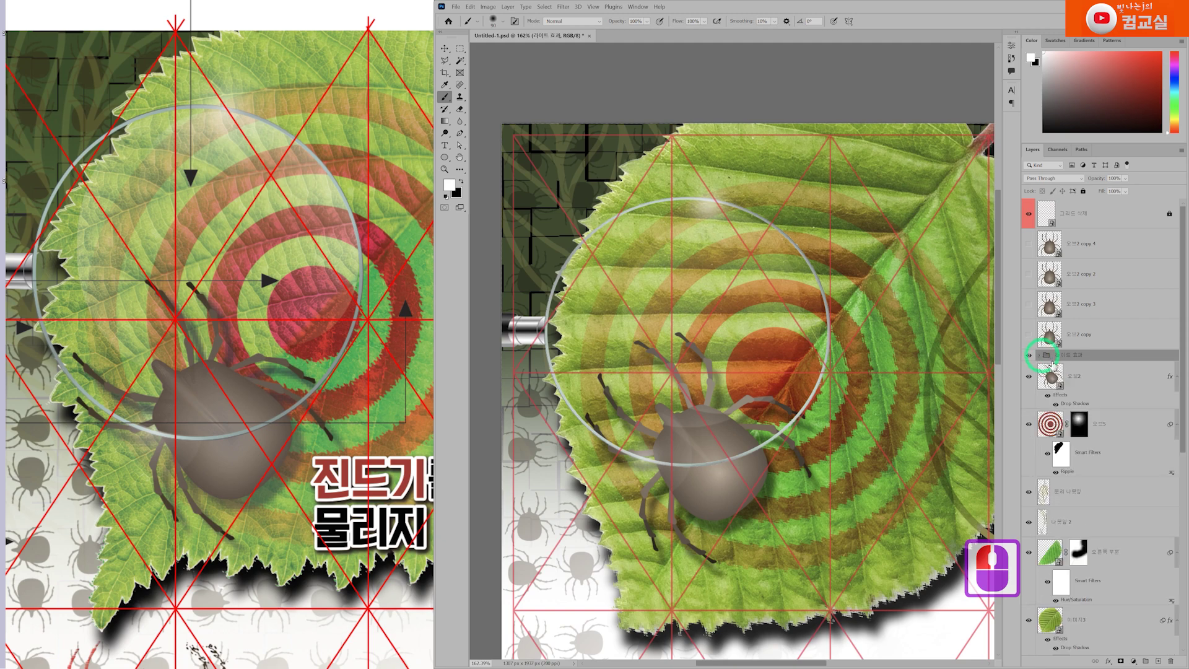
Examine the reference layout's notes on the colour changes and filters for the small ticks along the poster's left edge.
{"action": "scroll", "coordinate": [200, 348], "scroll_direction": "down", "scroll_amount": 7}
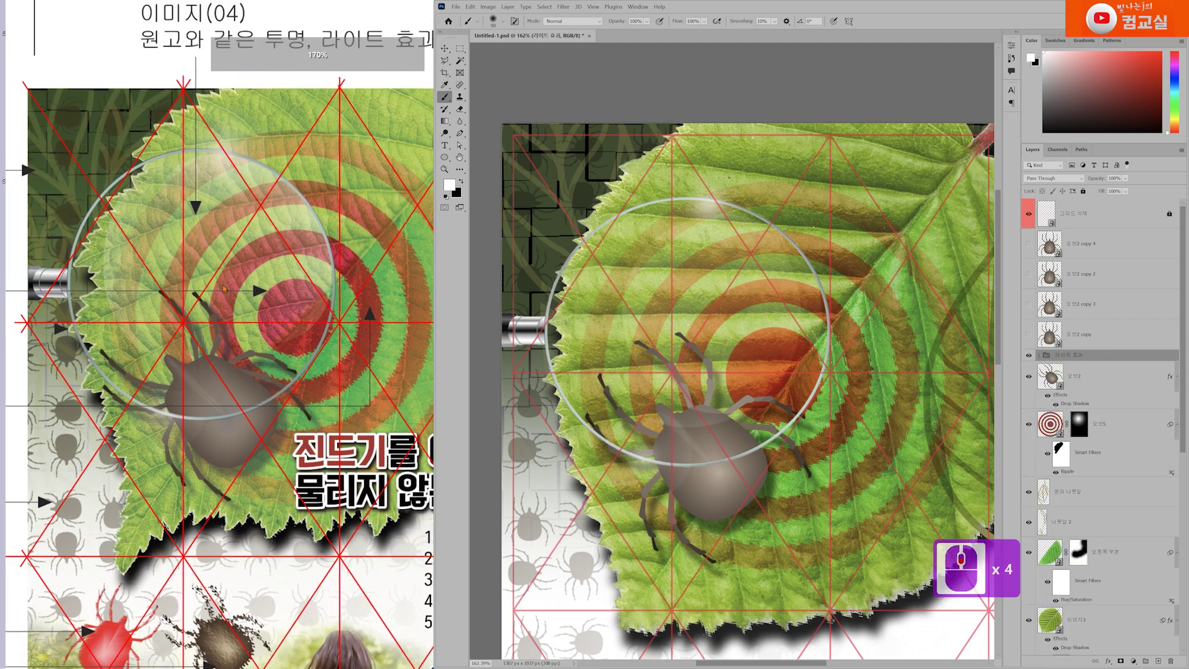
{"action": "scroll", "coordinate": [223, 279], "scroll_direction": "down", "scroll_amount": 5}
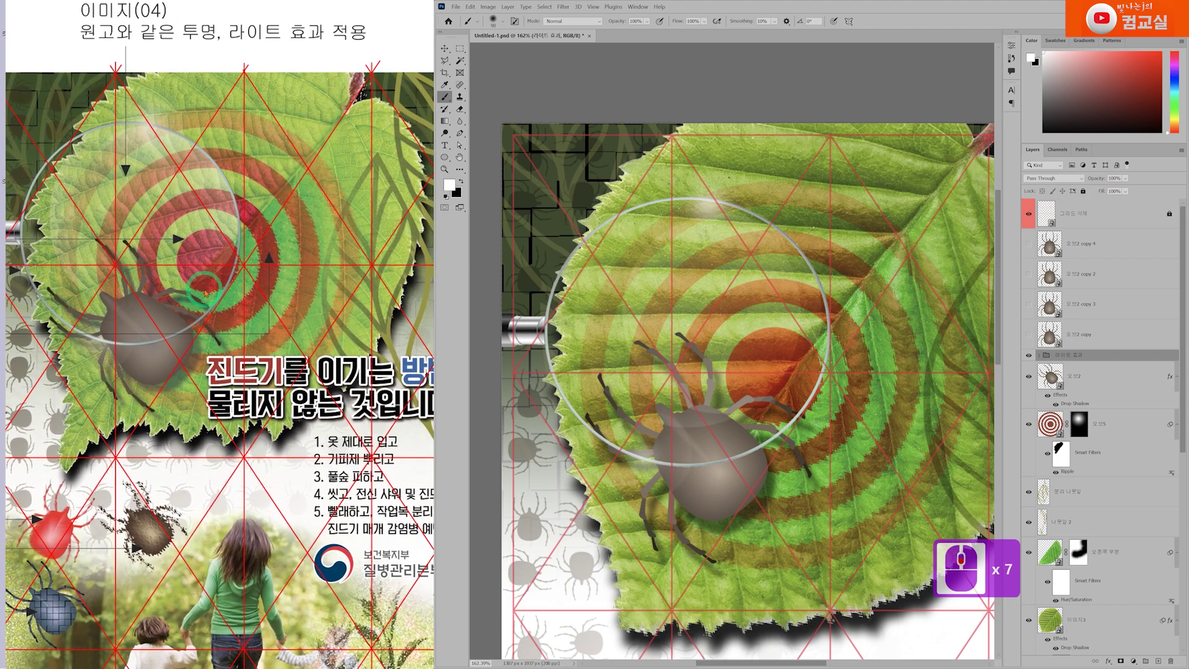
{"action": "scroll", "coordinate": [200, 344], "scroll_direction": "down", "scroll_amount": 2}
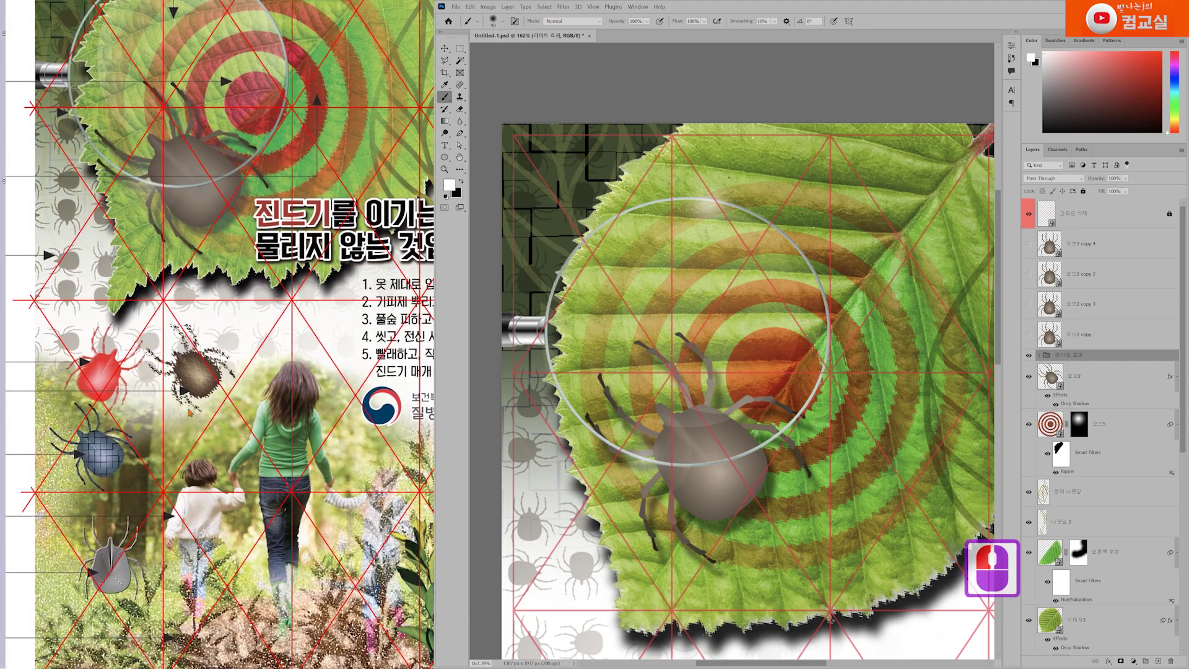
{"action": "scroll", "coordinate": [186, 390], "scroll_direction": "down", "scroll_amount": 2}
{"action": "scroll", "coordinate": [226, 372], "scroll_direction": "left", "scroll_amount": 6}
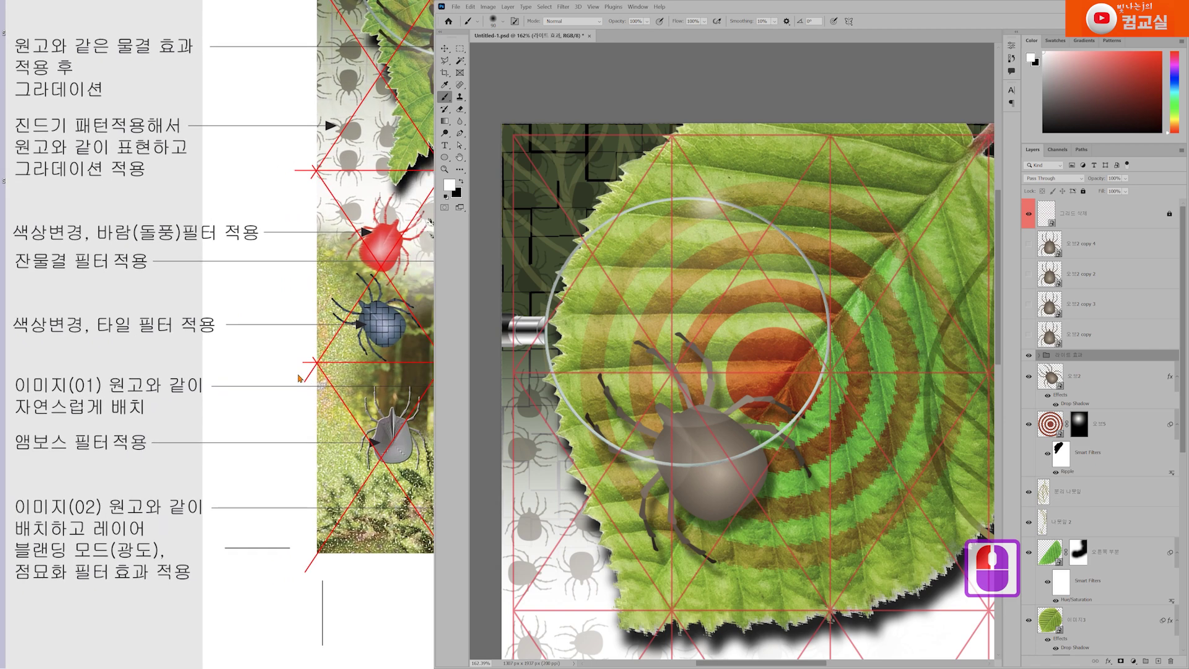
{"action": "double_click", "coordinate": [98, 225]}
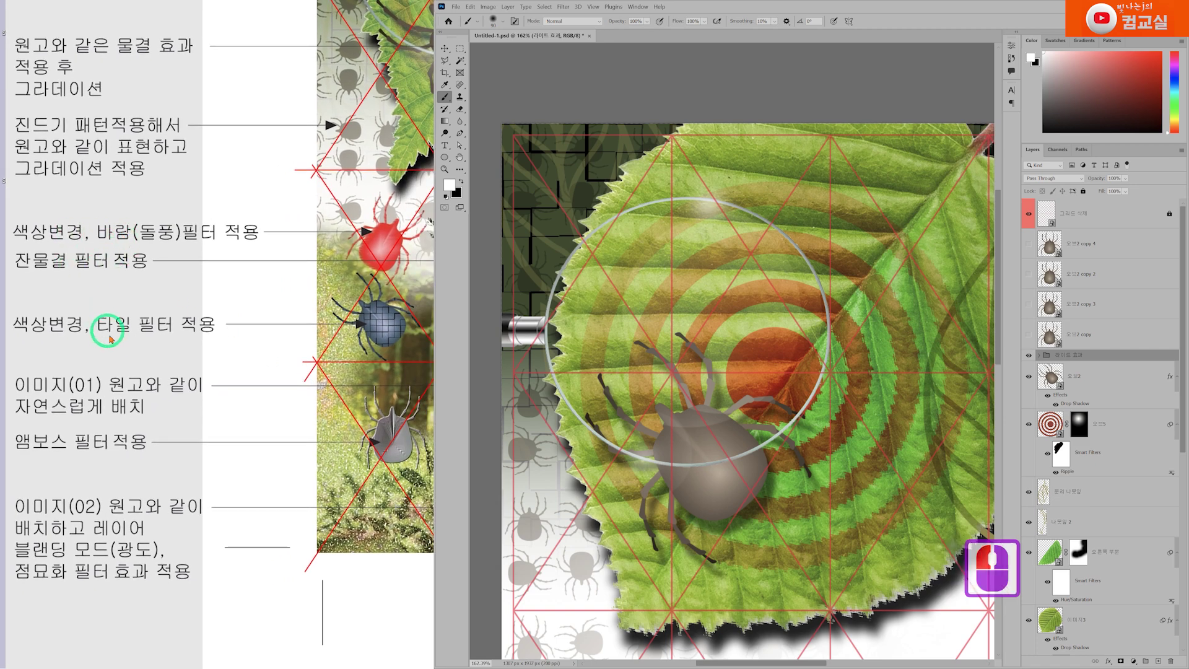
Select the lowest hidden tick copy layer above the 라이트 효과 group and show it over the forest photo.
{"action": "scroll", "coordinate": [181, 358], "scroll_direction": "right", "scroll_amount": 3}
{"action": "scroll", "coordinate": [182, 358], "scroll_direction": "right", "scroll_amount": 8}
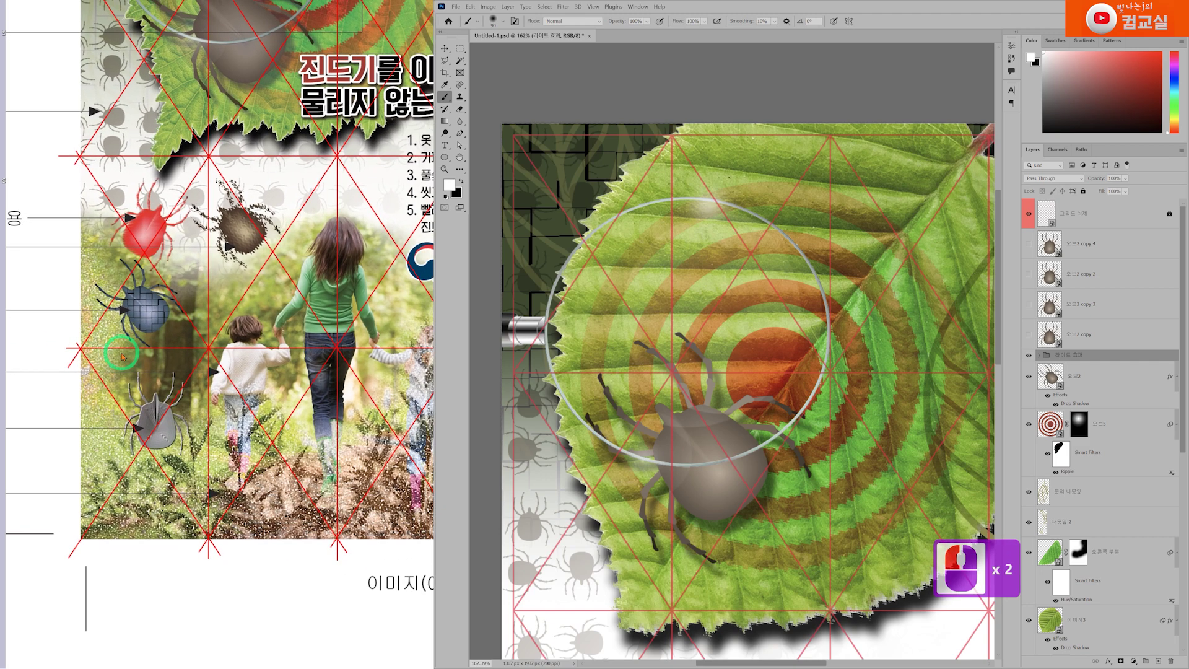
{"action": "left_click", "coordinate": [1088, 333]}
{"action": "scroll", "coordinate": [685, 430], "scroll_direction": "down", "scroll_amount": 2}
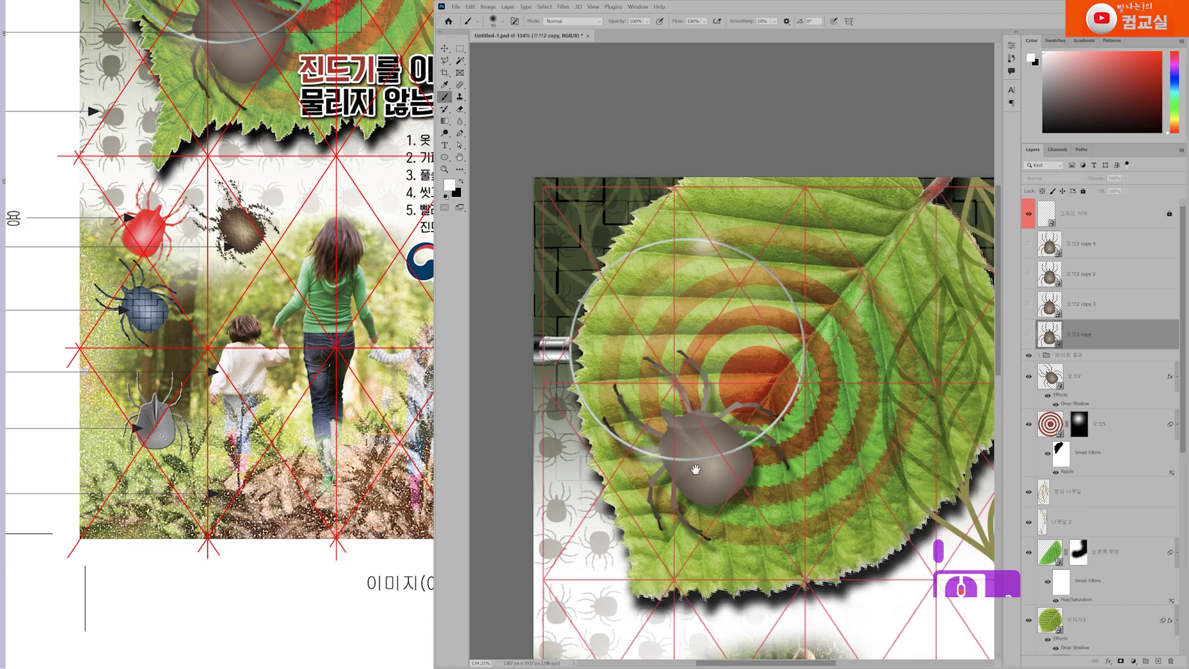
{"action": "scroll", "coordinate": [682, 414], "scroll_direction": "down", "scroll_amount": 13}
{"action": "scroll", "coordinate": [675, 389], "scroll_direction": "down", "scroll_amount": 16}
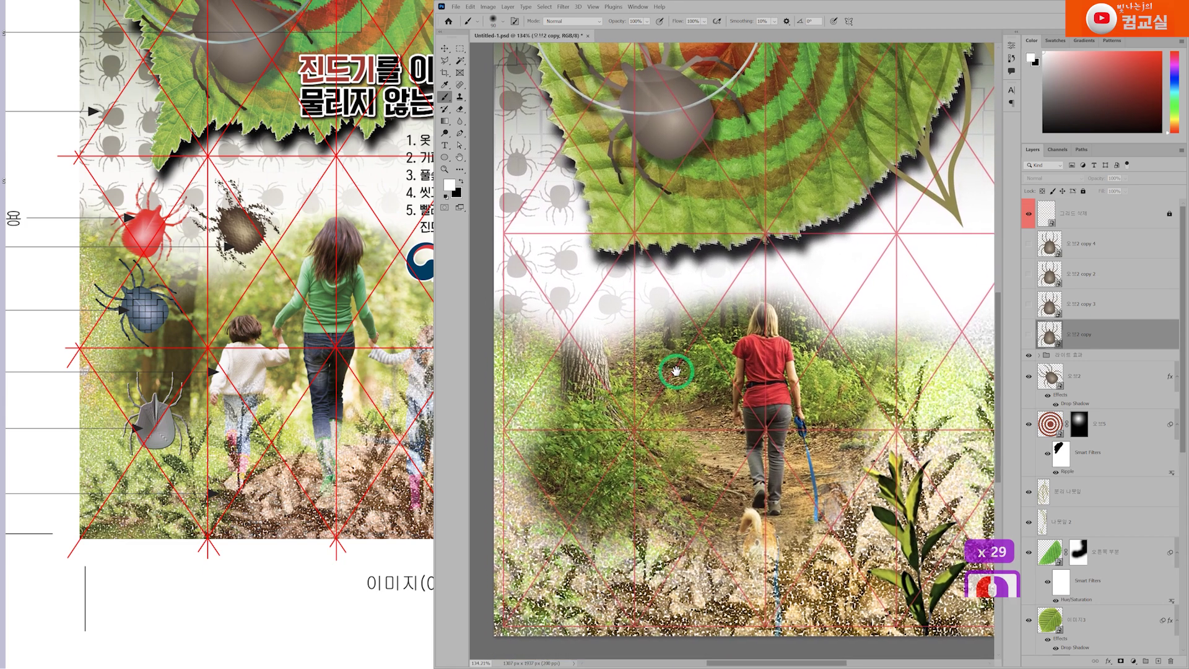
{"action": "left_click", "coordinate": [1028, 334]}
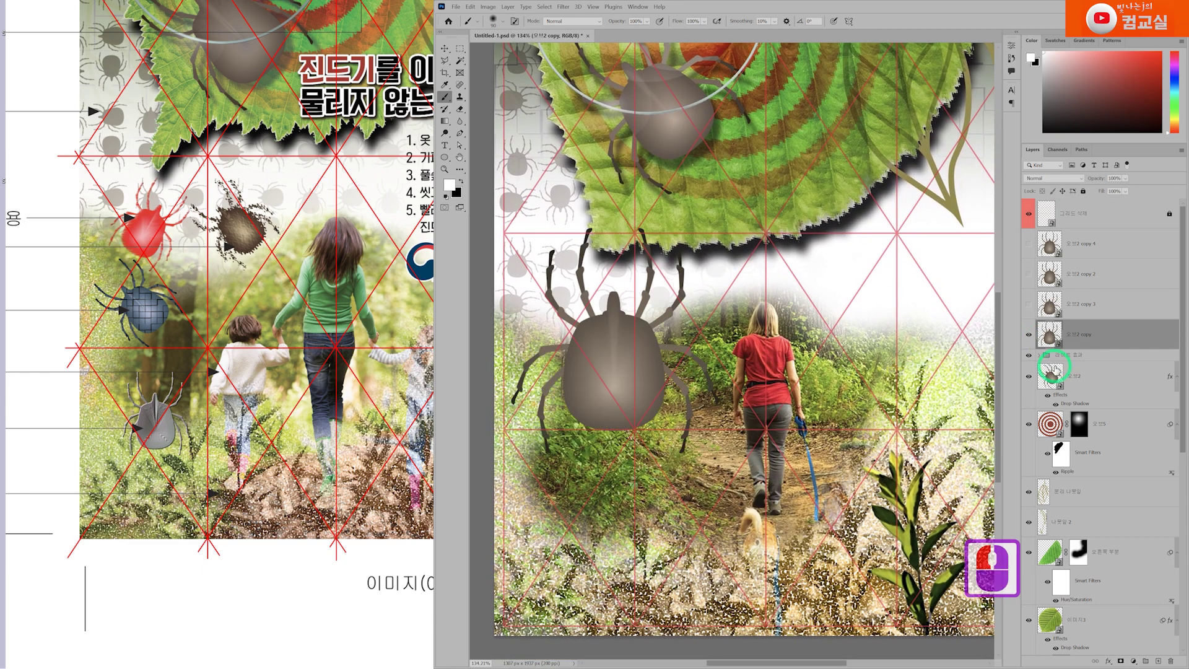
Scale the tick copy to about 17.7%, rotate it clockwise, and place it just above the tree trunk as in the reference.
{"action": "key", "text": "ctrl+t"}
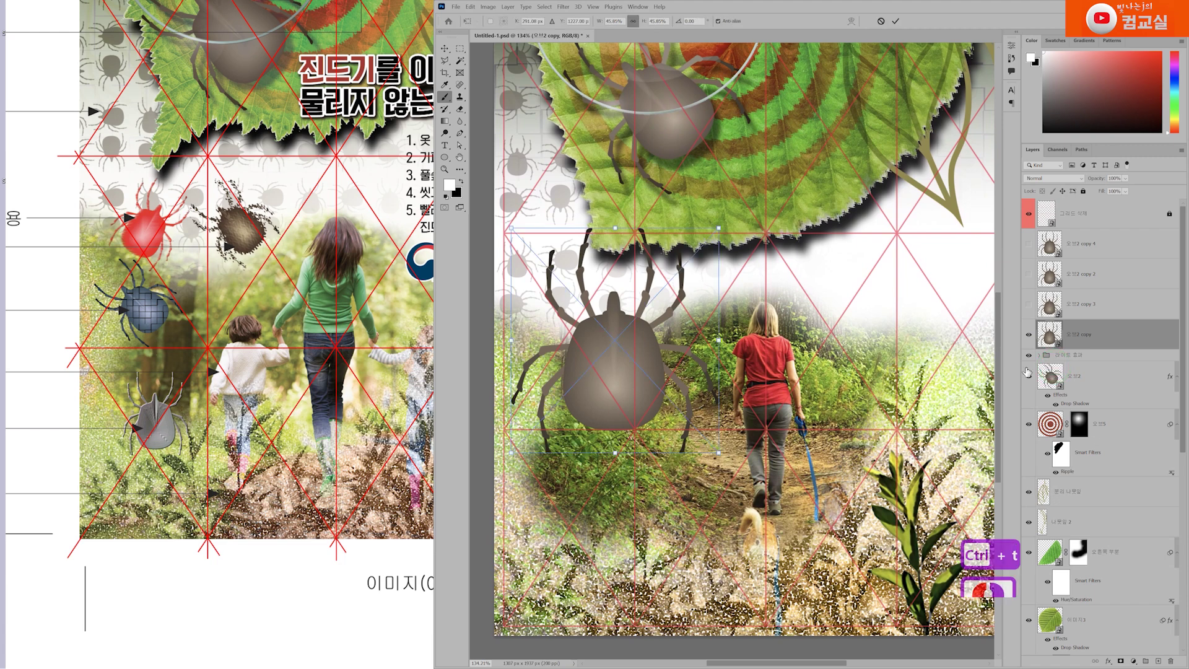
{"action": "left_click_drag", "start_coordinate": [716, 229], "coordinate": [596, 348]}
{"action": "left_click_drag", "start_coordinate": [550, 407], "coordinate": [582, 344]}
{"action": "mouse_move", "coordinate": [649, 279]}
{"action": "left_mouse_down"}
{"action": "mouse_move", "coordinate": [666, 304]}
{"action": "mouse_move", "coordinate": [672, 297]}
{"action": "mouse_move", "coordinate": [656, 299]}
{"action": "left_mouse_up"}
{"action": "scroll", "coordinate": [589, 346], "scroll_direction": "up", "scroll_amount": 1}
{"action": "left_click_drag", "start_coordinate": [580, 345], "coordinate": [568, 329]}
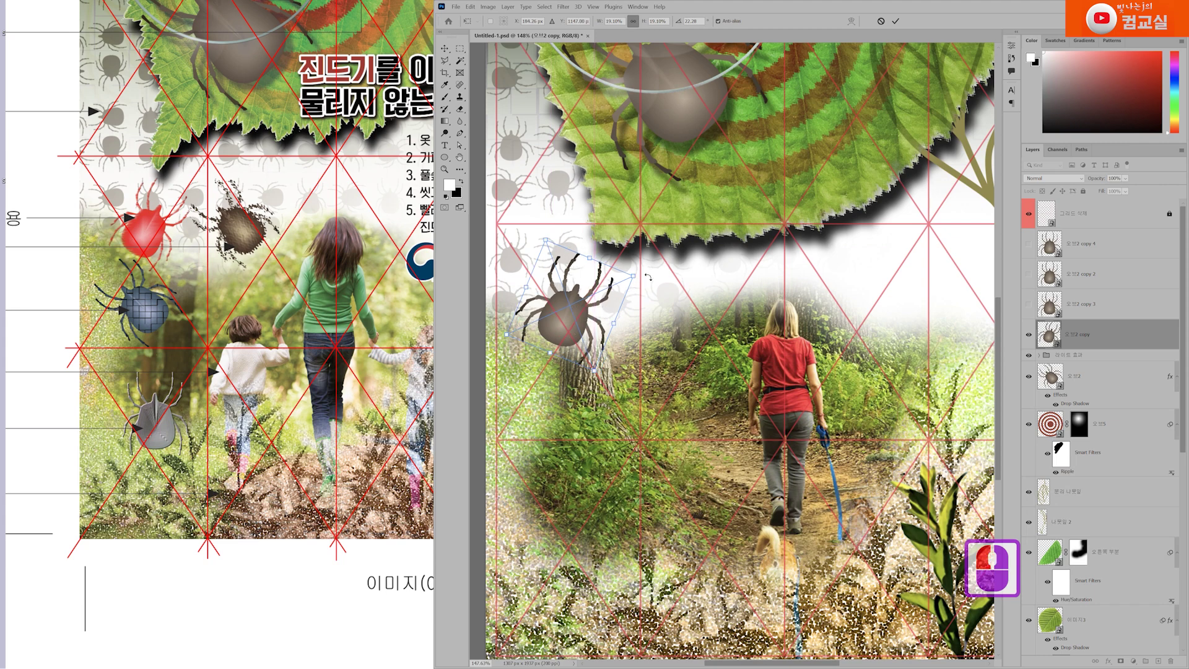
{"action": "left_click_drag", "start_coordinate": [646, 274], "coordinate": [659, 289]}
{"action": "left_click_drag", "start_coordinate": [541, 348], "coordinate": [570, 318]}
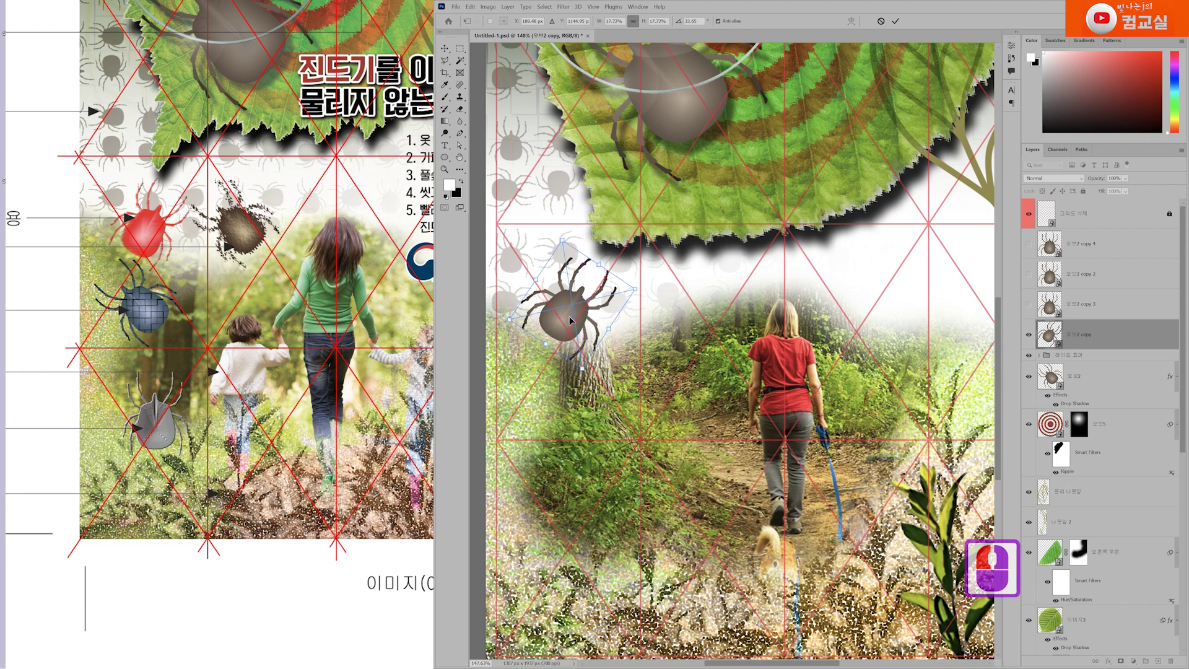
{"action": "key", "text": "Return"}
{"action": "key", "text": "b"}
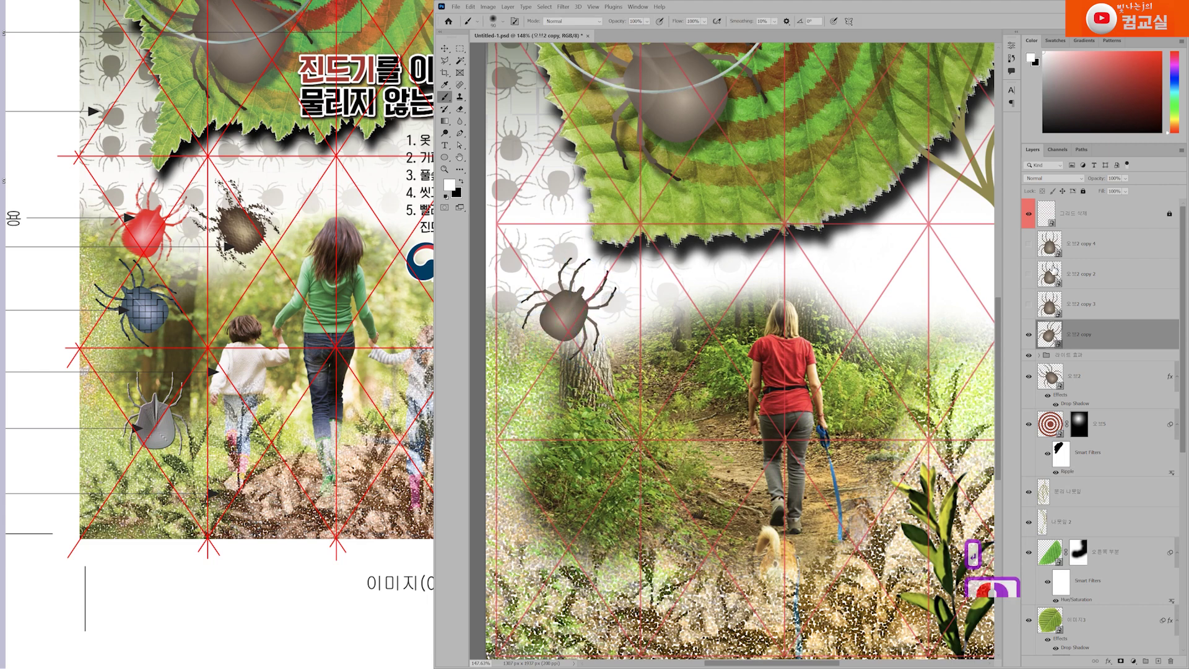
Delete the three hidden tick copy layers and keep only the resized tick copy selected.
{"action": "left_click", "coordinate": [1124, 249]}
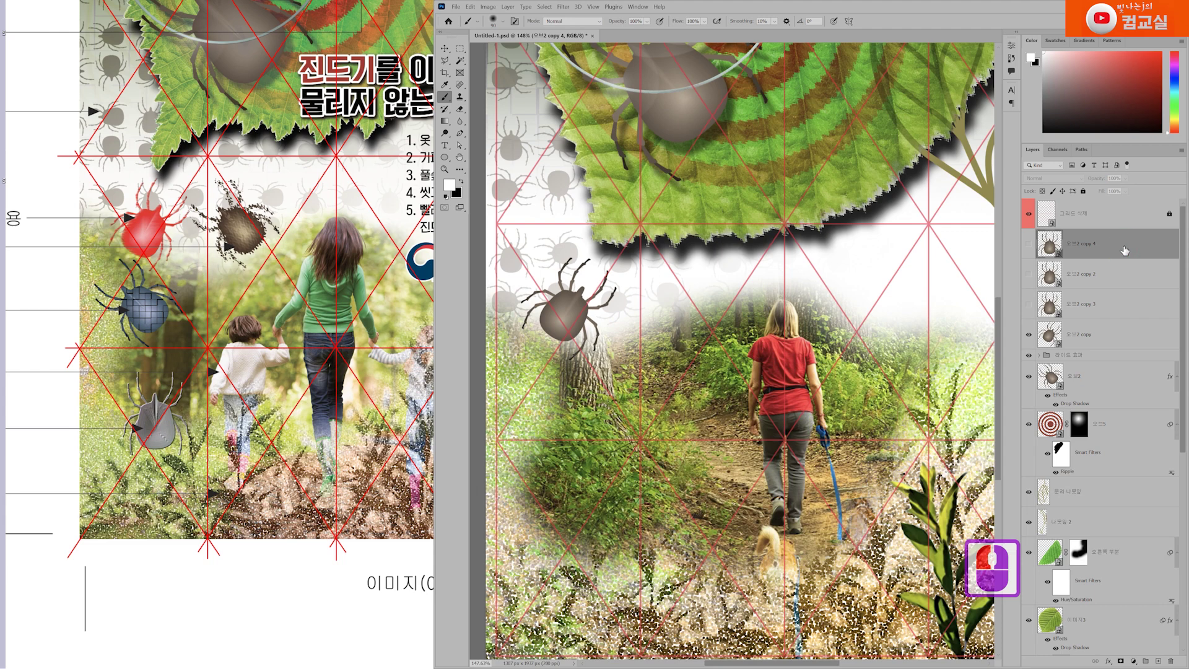
{"action": "key", "text": "Delete"}
{"action": "left_click", "coordinate": [1124, 249]}
{"action": "key", "text": "Delete"}
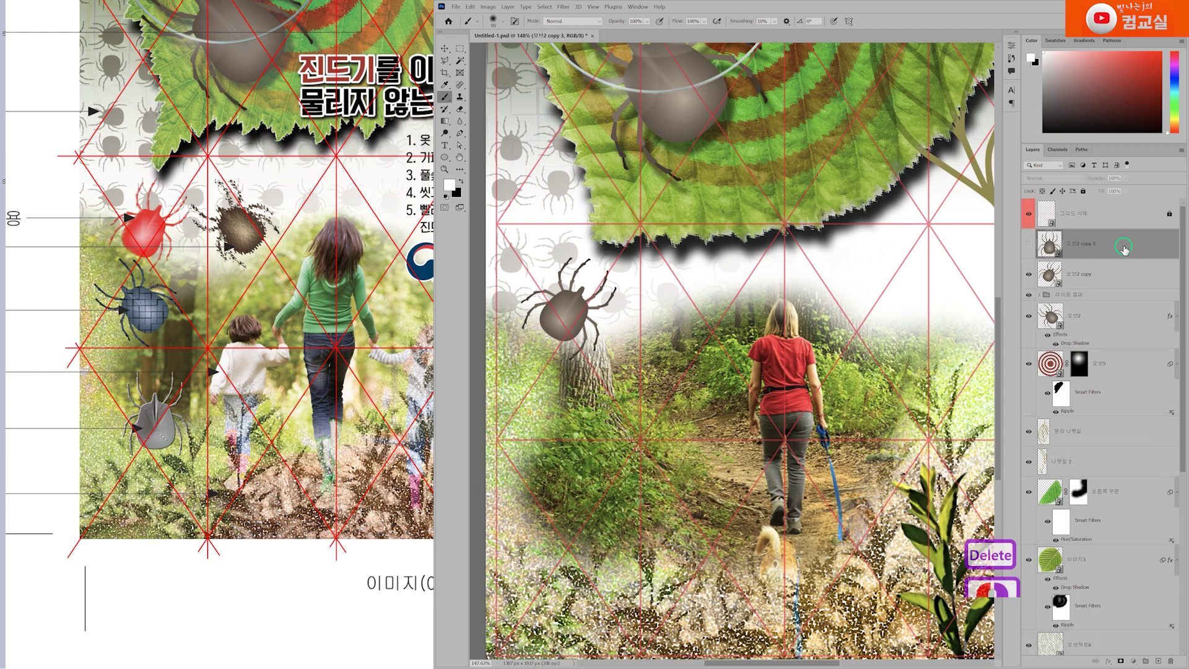
{"action": "left_click", "coordinate": [1124, 249]}
{"action": "key", "text": "Delete"}
{"action": "left_click", "coordinate": [1124, 249]}
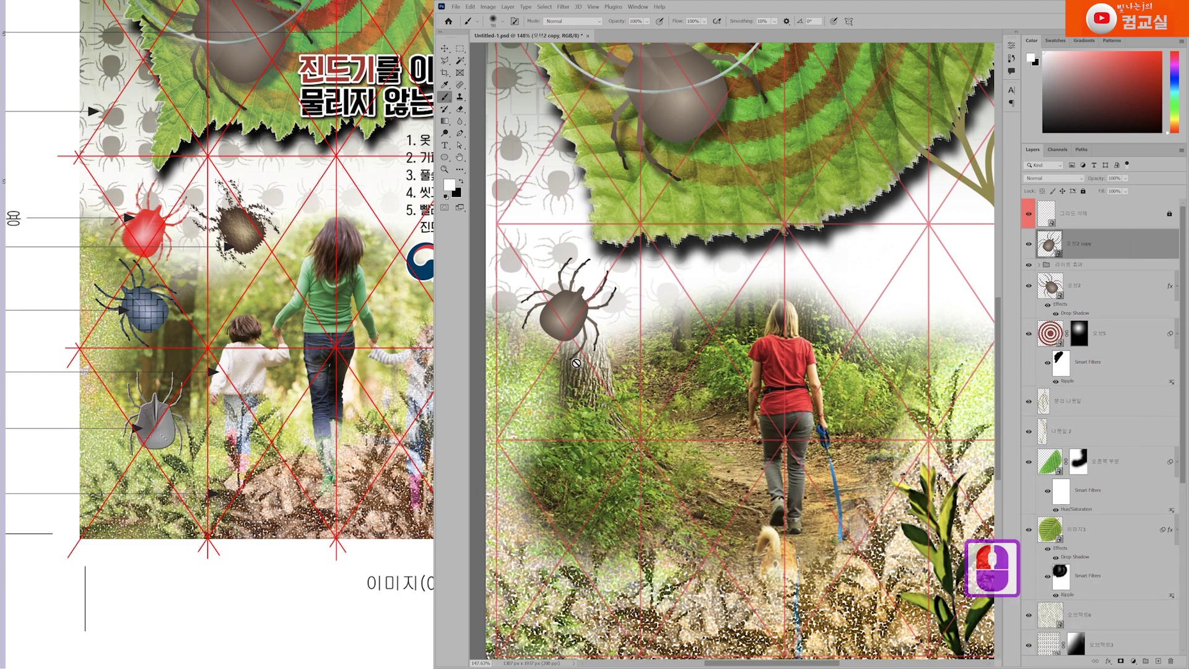
Duplicate the small tick beside the original, rotate the duplicate about 45° counterclockwise, and adjust its position to match the reference.
{"action": "left_click", "coordinate": [445, 48]}
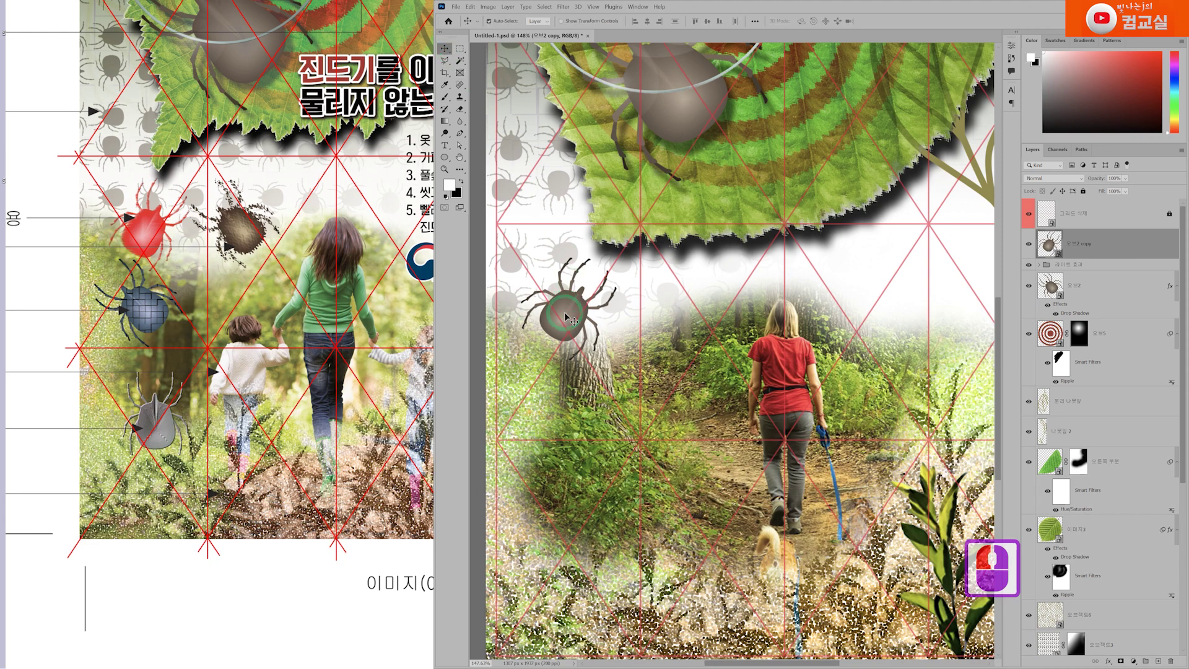
{"action": "left_click_drag", "start_coordinate": [568, 317], "coordinate": [680, 319]}
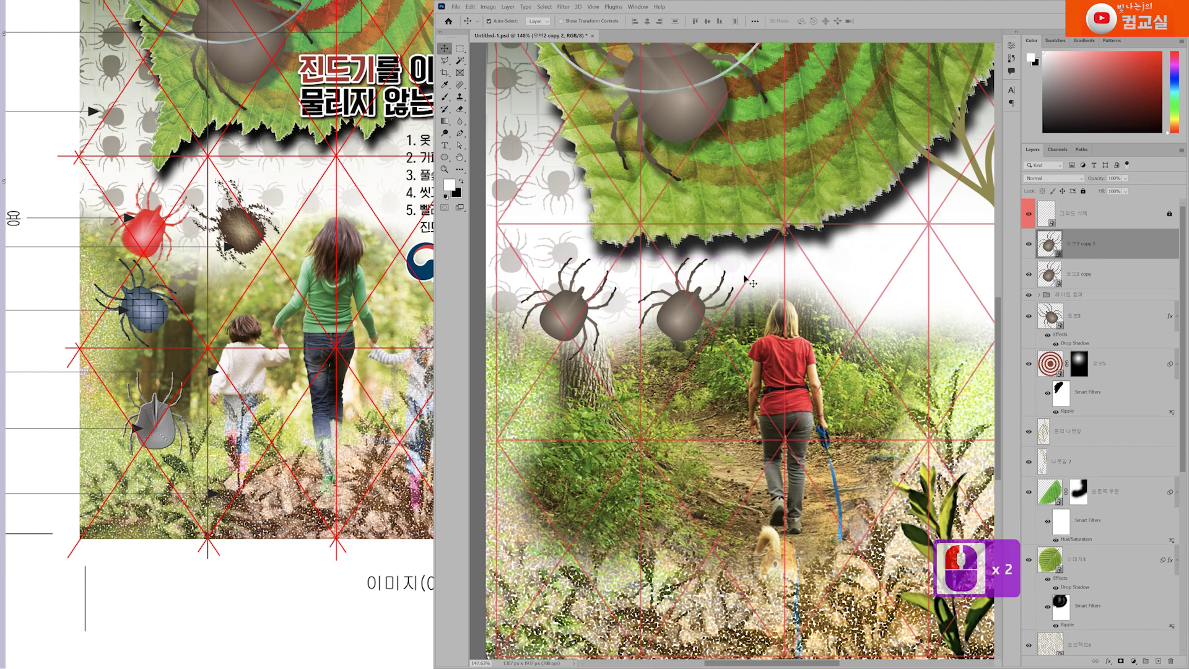
{"action": "key", "text": "ctrl+t"}
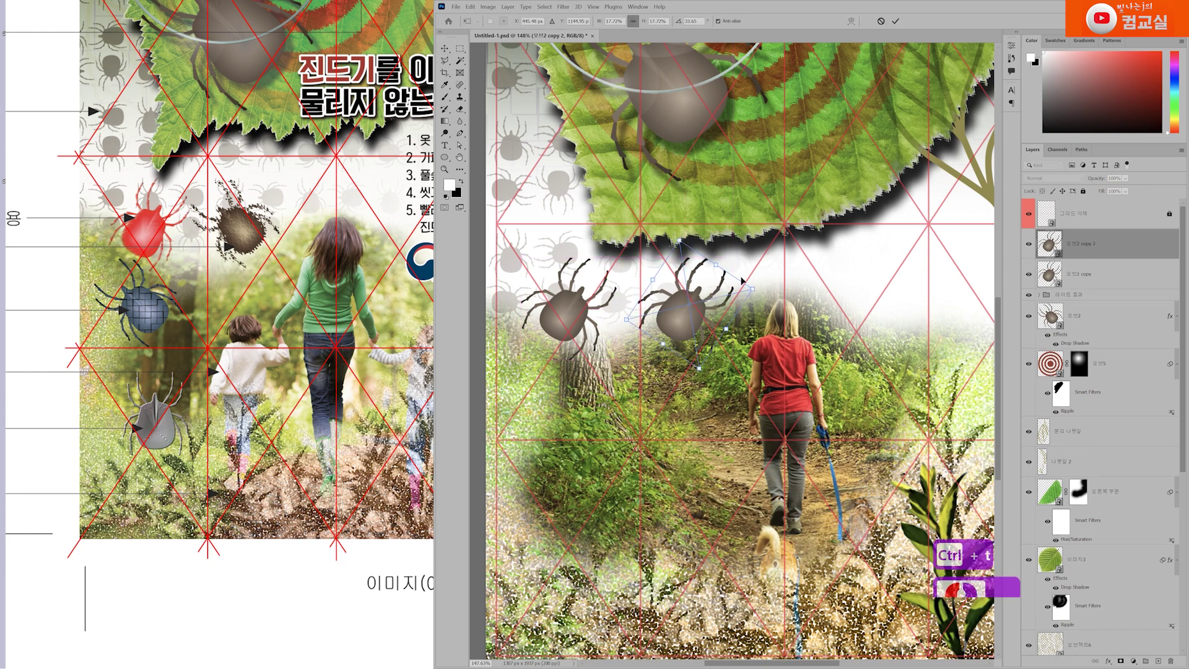
{"action": "left_click_drag", "start_coordinate": [765, 280], "coordinate": [679, 245]}
{"action": "left_click_drag", "start_coordinate": [716, 332], "coordinate": [702, 327]}
{"action": "left_click_drag", "start_coordinate": [765, 299], "coordinate": [764, 305]}
{"action": "left_click_drag", "start_coordinate": [696, 323], "coordinate": [683, 329]}
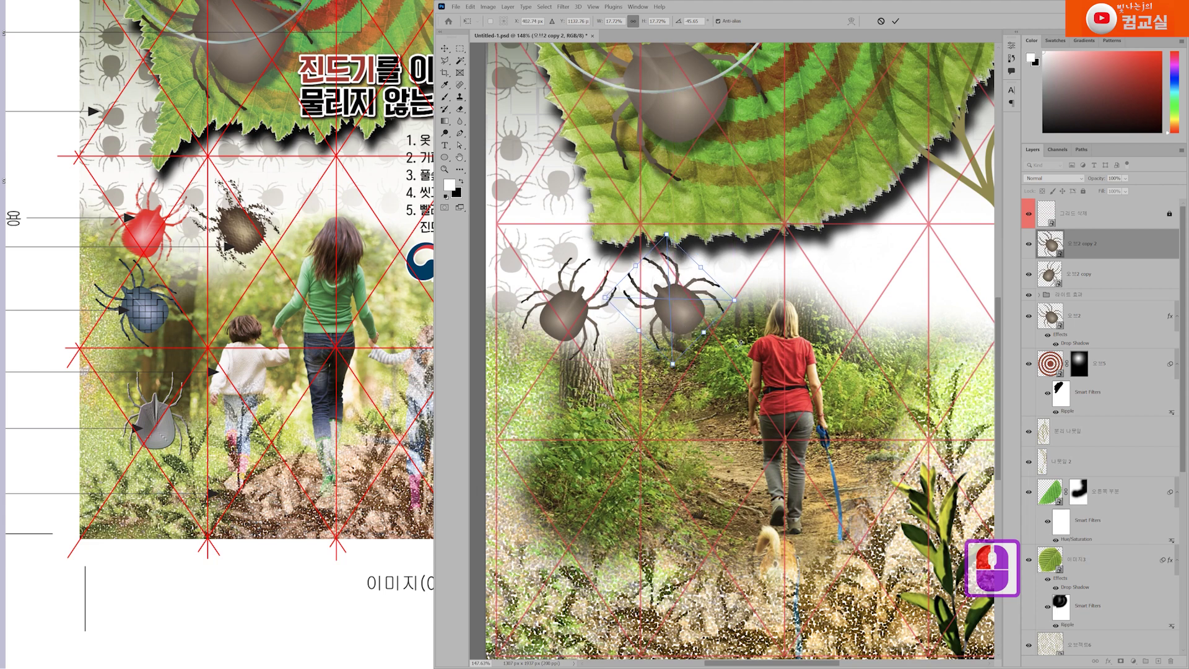
{"action": "key", "text": "Return"}
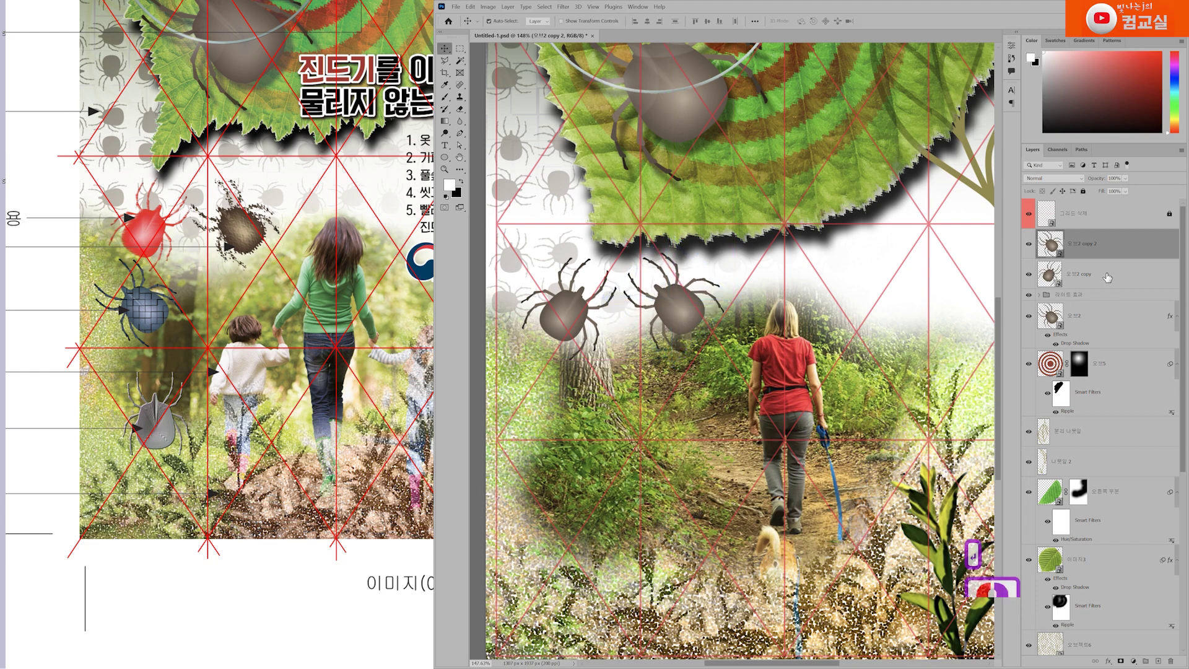
Duplicate the second small tick below the first one, rotate it slightly, and position it over the tree trunk.
{"action": "left_click_drag", "start_coordinate": [689, 326], "coordinate": [576, 405]}
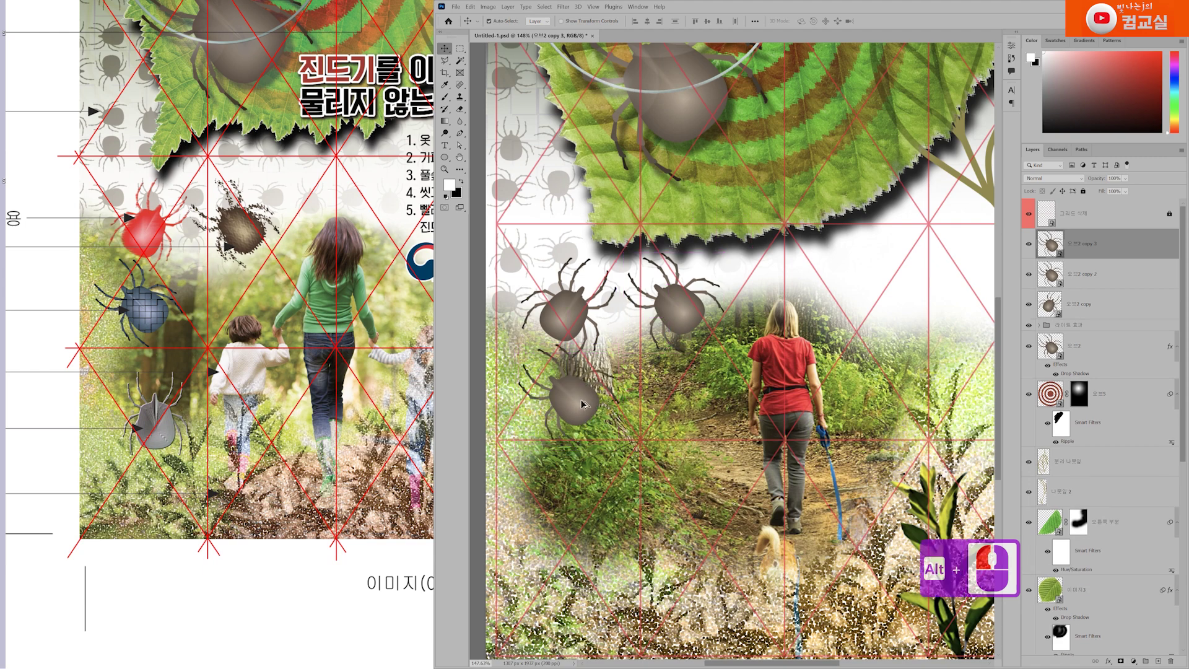
{"action": "key", "text": "ctrl+t"}
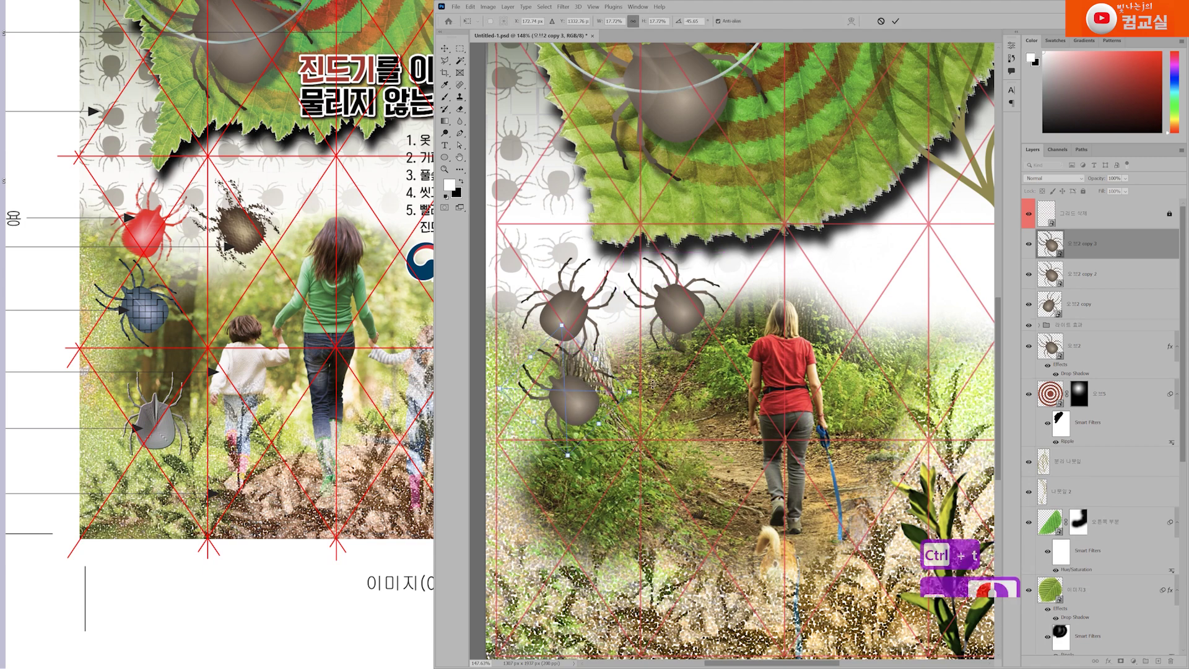
{"action": "left_click_drag", "start_coordinate": [652, 384], "coordinate": [571, 408]}
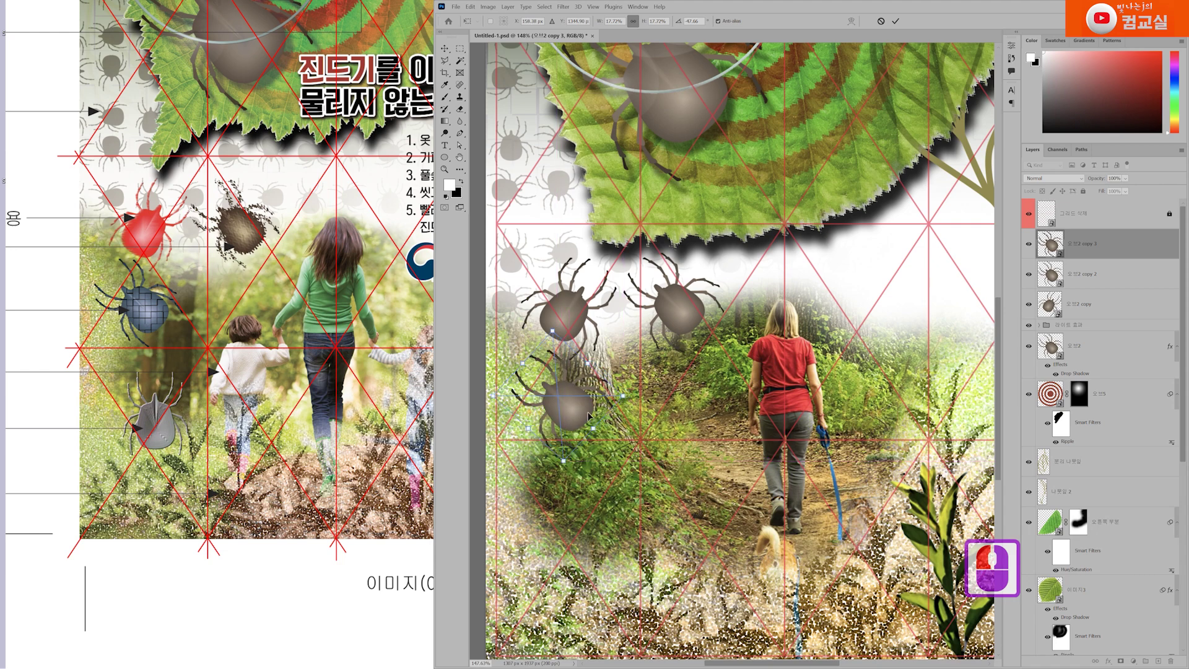
{"action": "key", "text": "Return"}
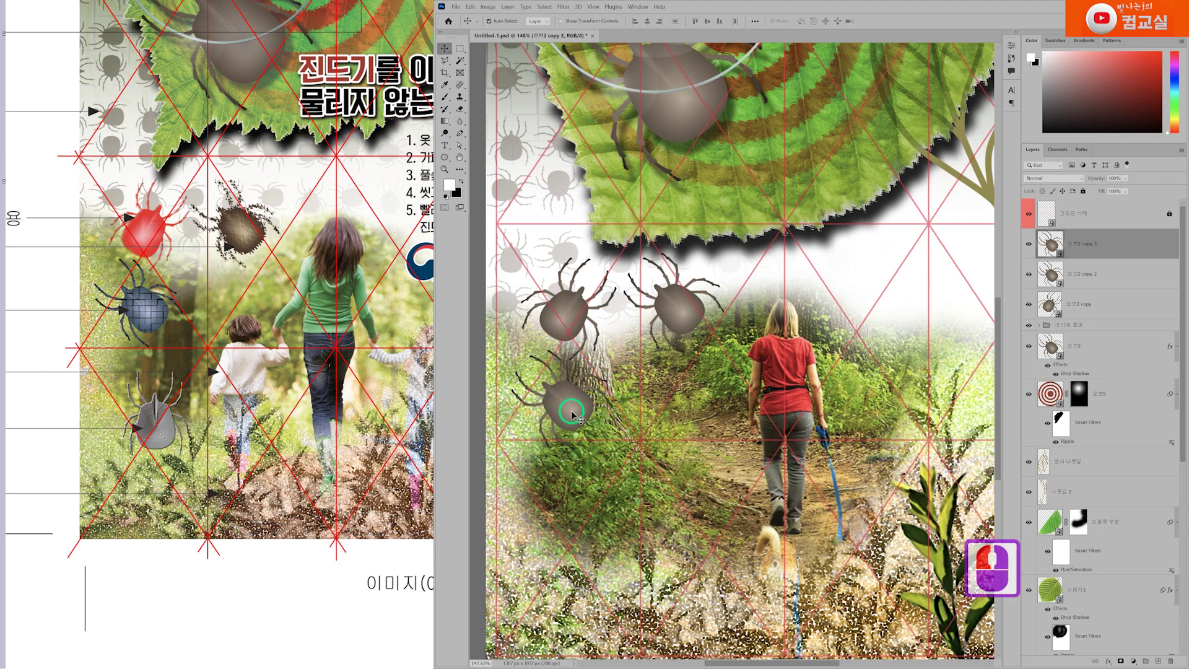
Duplicate the trunk tick further down the left side, rotate it nearly upright, and place it above the foliage.
{"action": "left_click_drag", "start_coordinate": [584, 409], "coordinate": [599, 520], "text": "alt"}
{"action": "key", "text": "ctrl+t"}
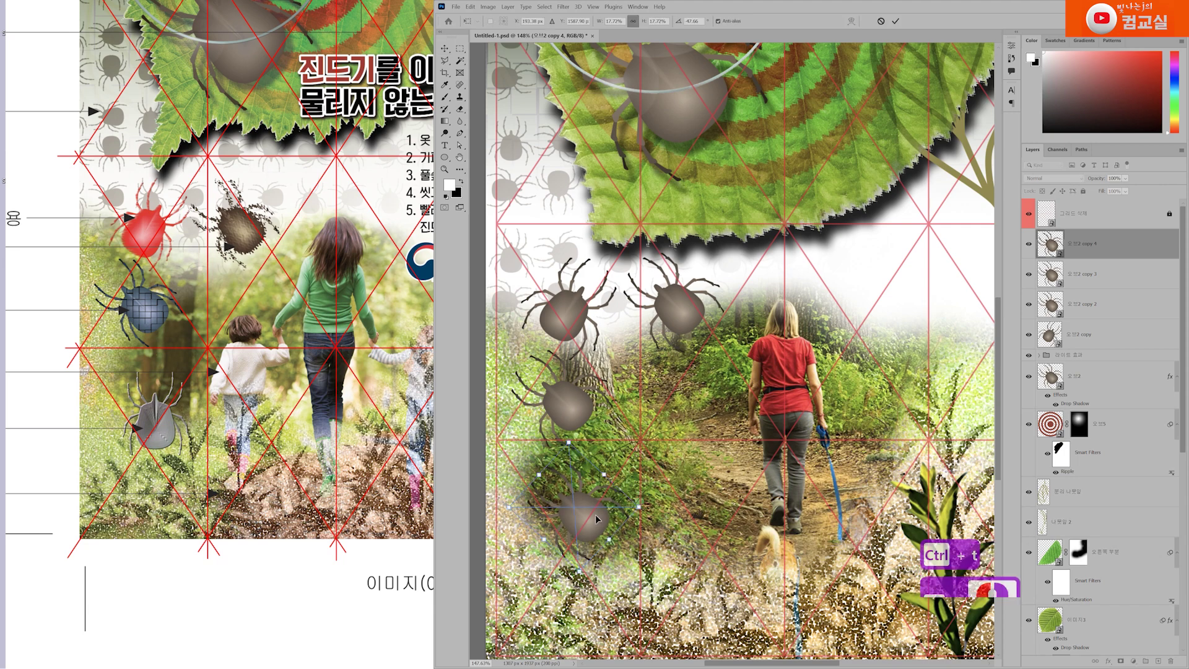
{"action": "scroll", "coordinate": [600, 521], "scroll_direction": "down", "scroll_amount": 2}
{"action": "left_click_drag", "start_coordinate": [665, 433], "coordinate": [667, 486]}
{"action": "left_click_drag", "start_coordinate": [581, 465], "coordinate": [586, 474]}
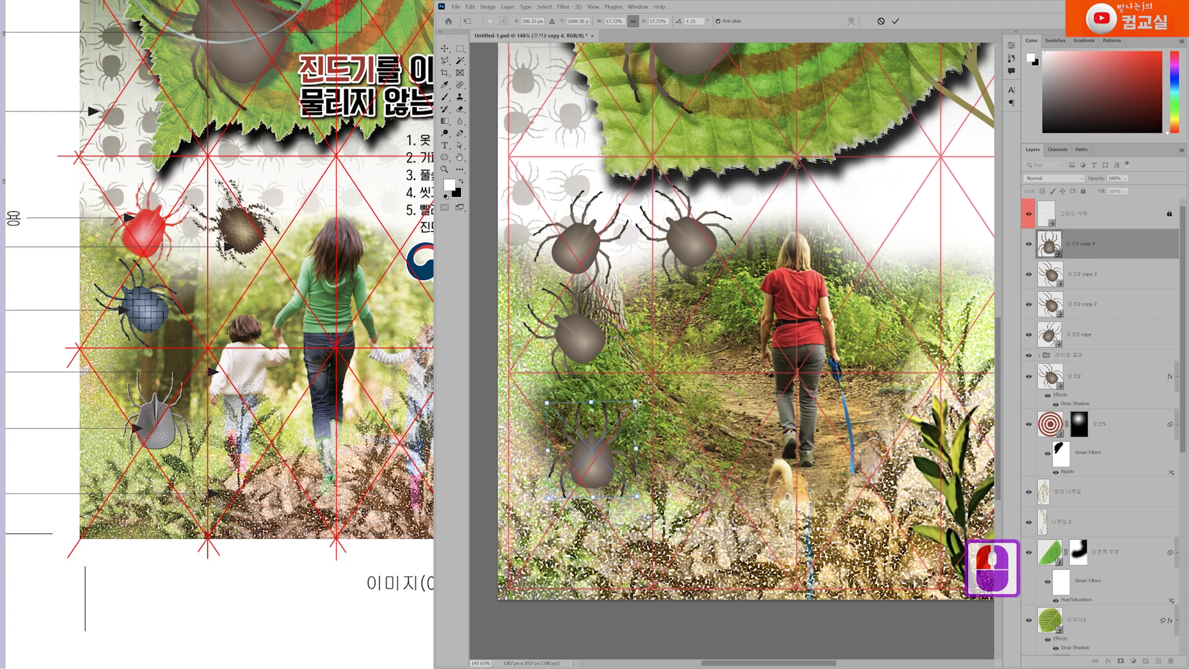
{"action": "key", "text": "Return"}
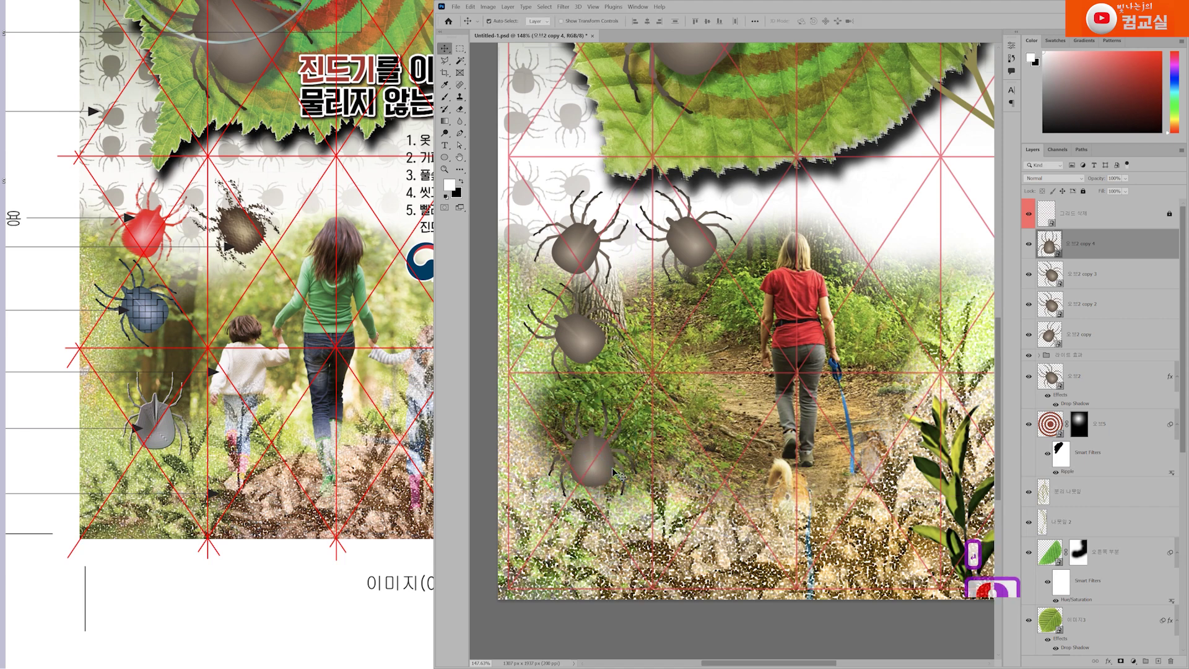
Hide the three other small tick layers and select the first tick copy.
{"action": "left_click", "coordinate": [1125, 342]}
{"action": "left_click_drag", "start_coordinate": [1028, 304], "coordinate": [1029, 244]}
{"action": "left_click", "coordinate": [1118, 343]}
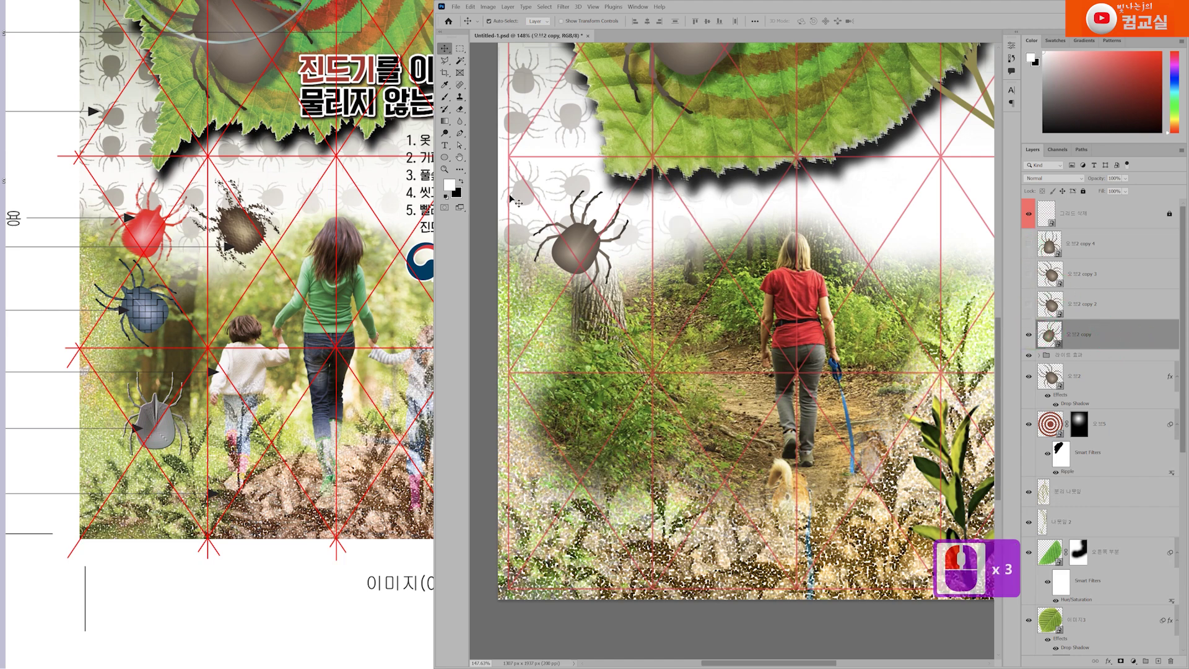
Examine the reference layout's colour and filter notes and enlarge its four small ticks for a closer look.
{"action": "scroll", "coordinate": [594, 240], "scroll_direction": "up", "scroll_amount": 3}
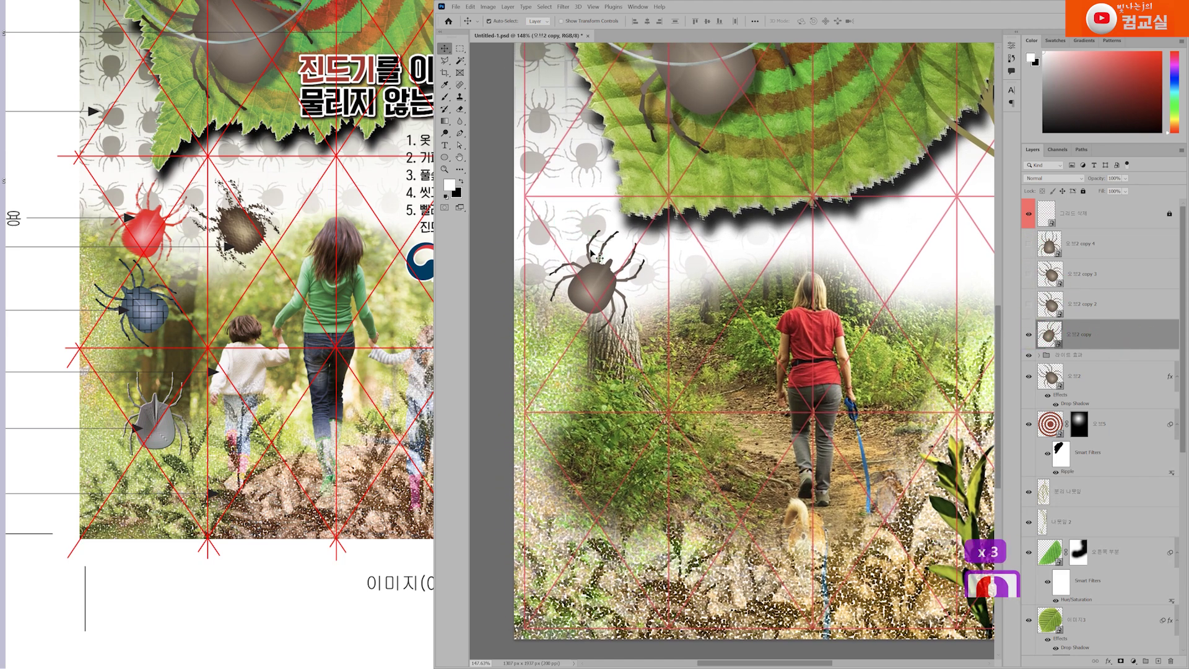
{"action": "scroll", "coordinate": [180, 246], "scroll_direction": "down", "scroll_amount": 3}
{"action": "left_click", "coordinate": [233, 239]}
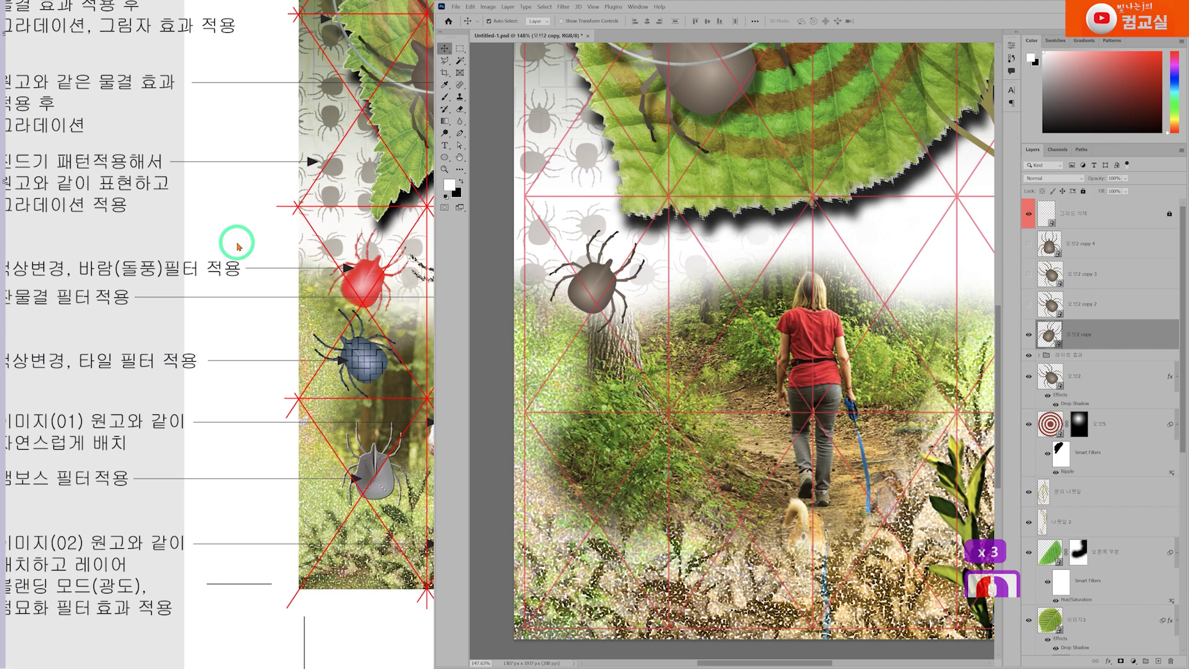
{"action": "left_click", "coordinate": [193, 278]}
{"action": "scroll", "coordinate": [193, 278], "scroll_direction": "down", "scroll_amount": 2}
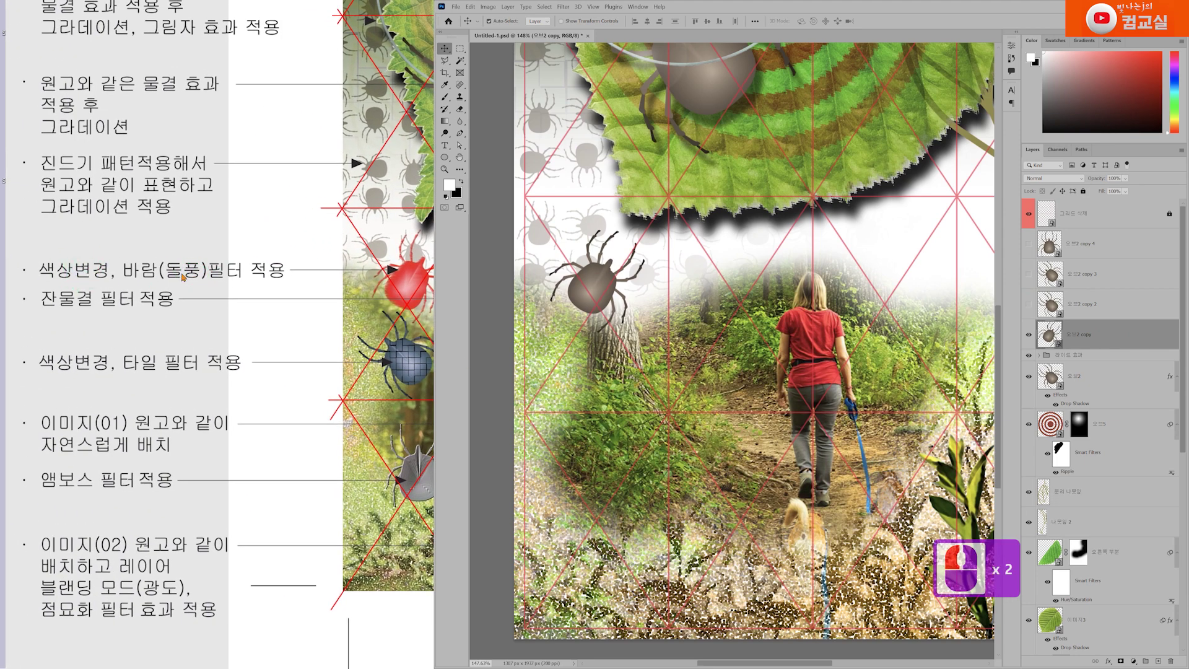
{"action": "scroll", "coordinate": [60, 279], "scroll_direction": "up", "scroll_amount": 2}
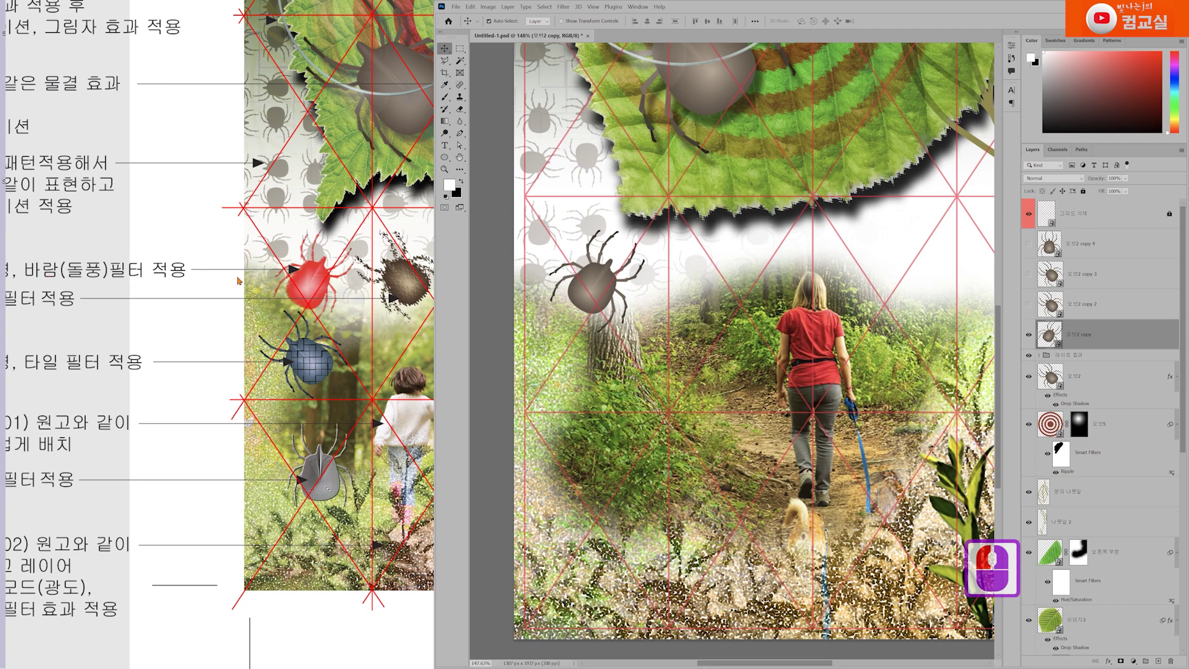
{"action": "scroll", "coordinate": [325, 281], "scroll_direction": "up", "scroll_amount": 3}
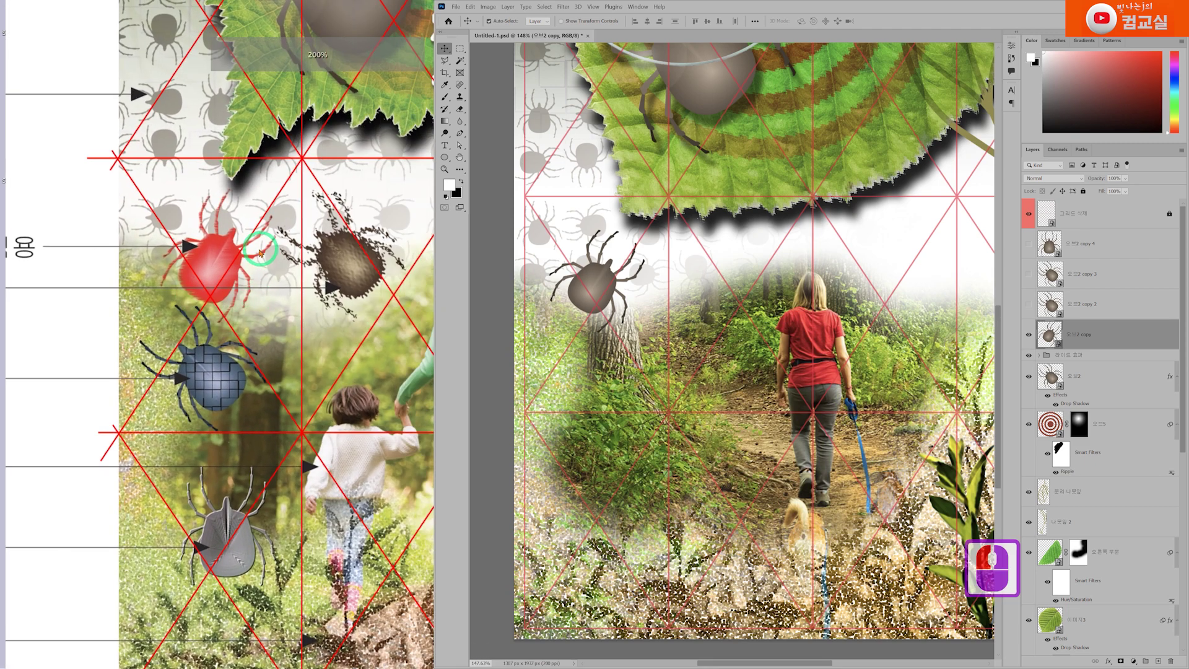
{"action": "scroll", "coordinate": [184, 255], "scroll_direction": "up", "scroll_amount": 3}
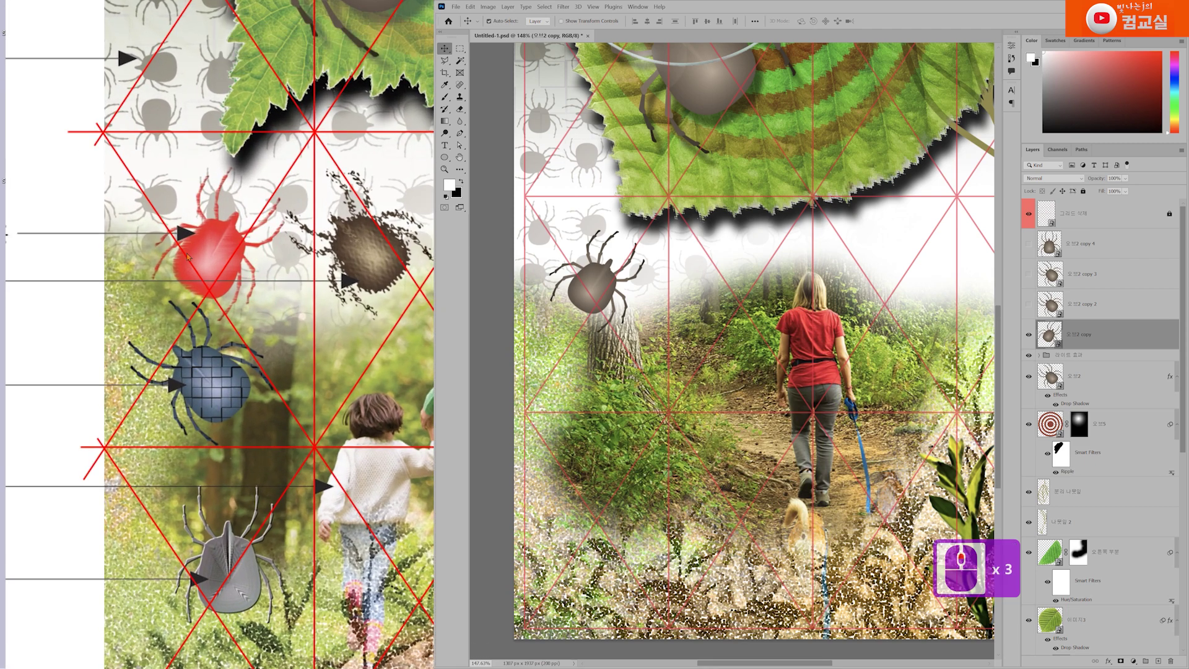
{"action": "left_click_drag", "start_coordinate": [229, 185], "coordinate": [208, 190]}
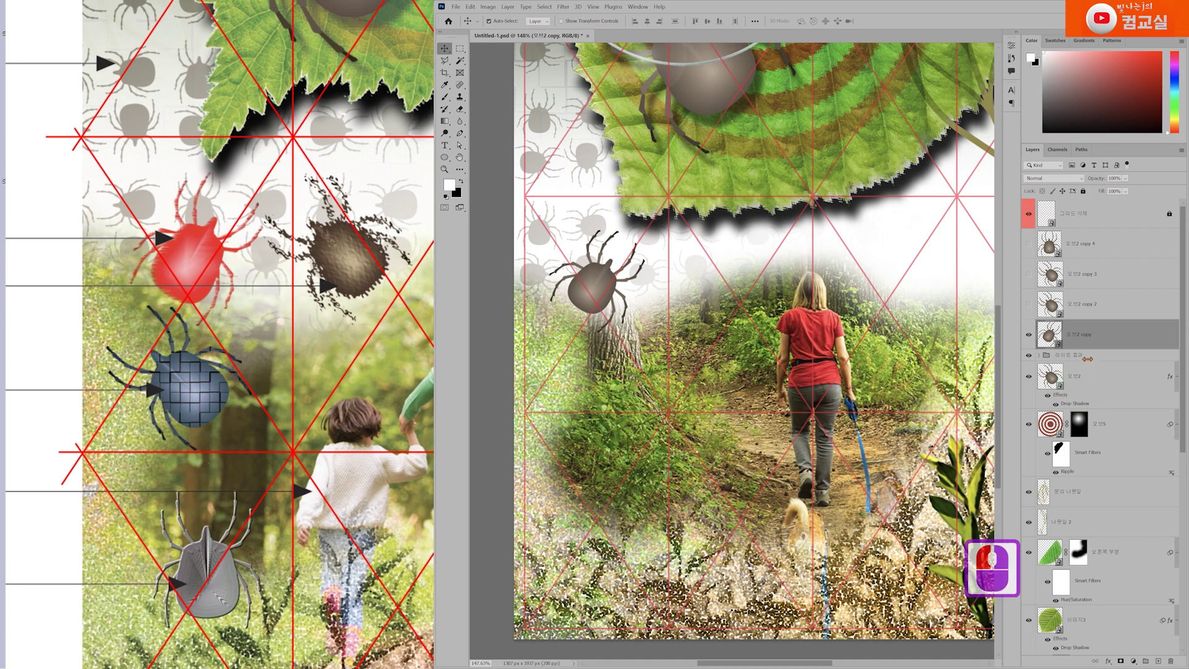
Recolour the first small tick copy red with Hue/Saturation, setting hue -35, saturation +83 and lightness +17.
{"action": "left_click", "coordinate": [1130, 339]}
{"action": "key", "text": "ctrl+u"}
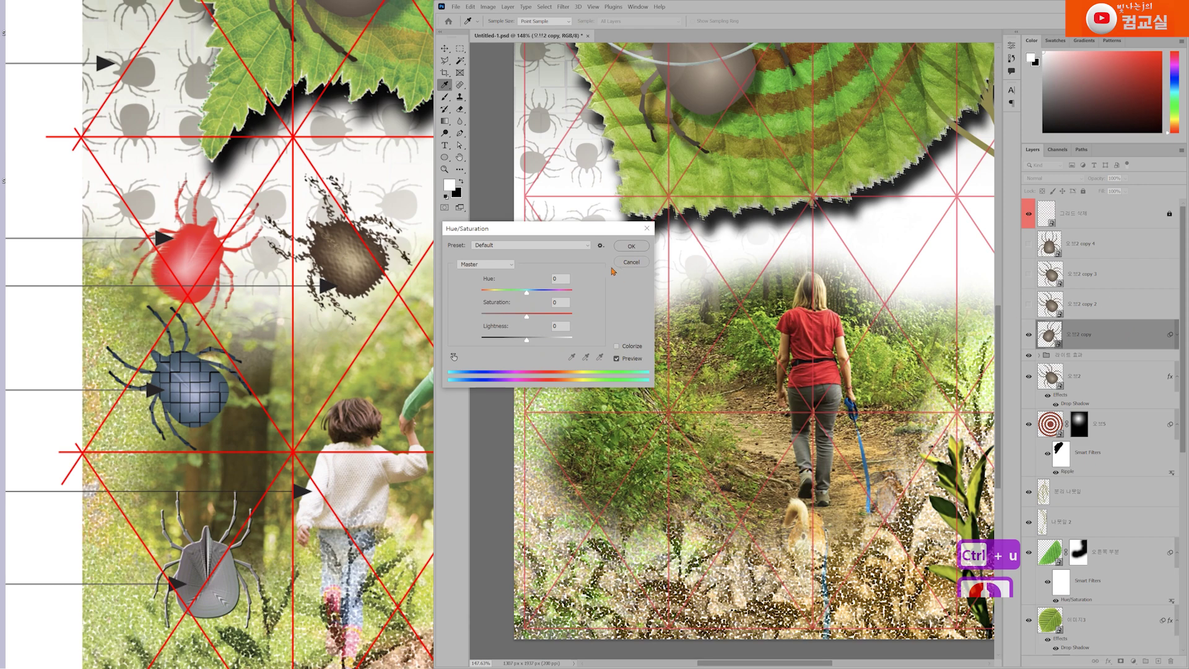
{"action": "left_click_drag", "start_coordinate": [565, 236], "coordinate": [806, 262]}
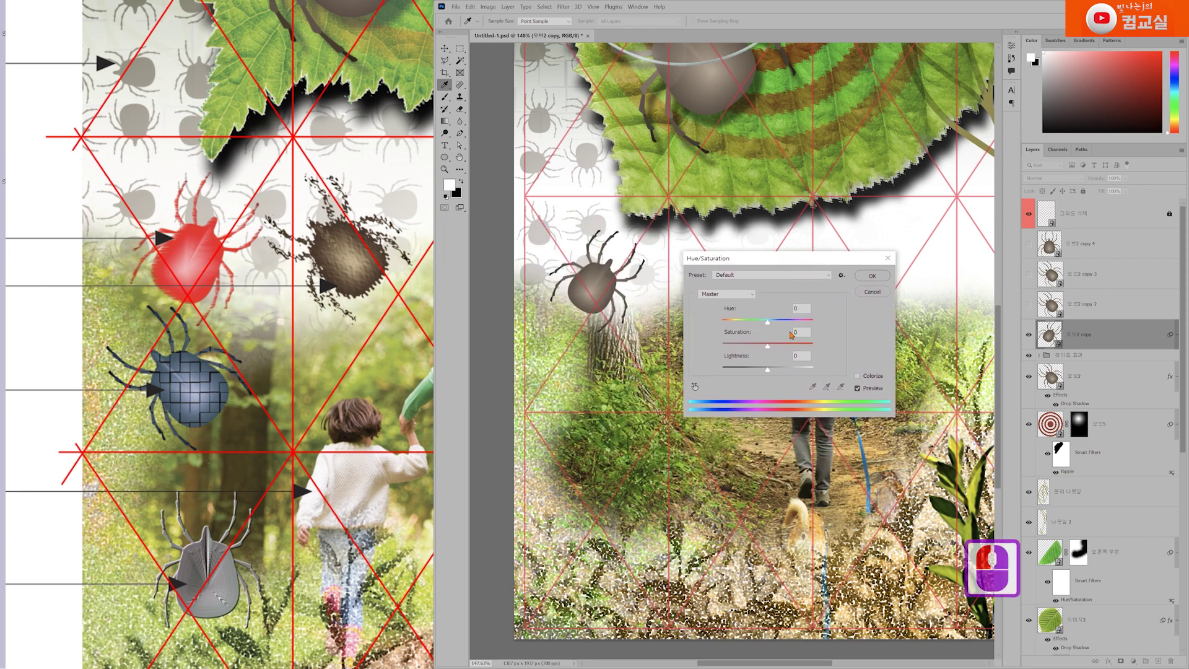
{"action": "left_click_drag", "start_coordinate": [769, 323], "coordinate": [810, 347]}
{"action": "left_click_drag", "start_coordinate": [745, 322], "coordinate": [749, 323]}
{"action": "left_click_drag", "start_coordinate": [772, 371], "coordinate": [775, 373]}
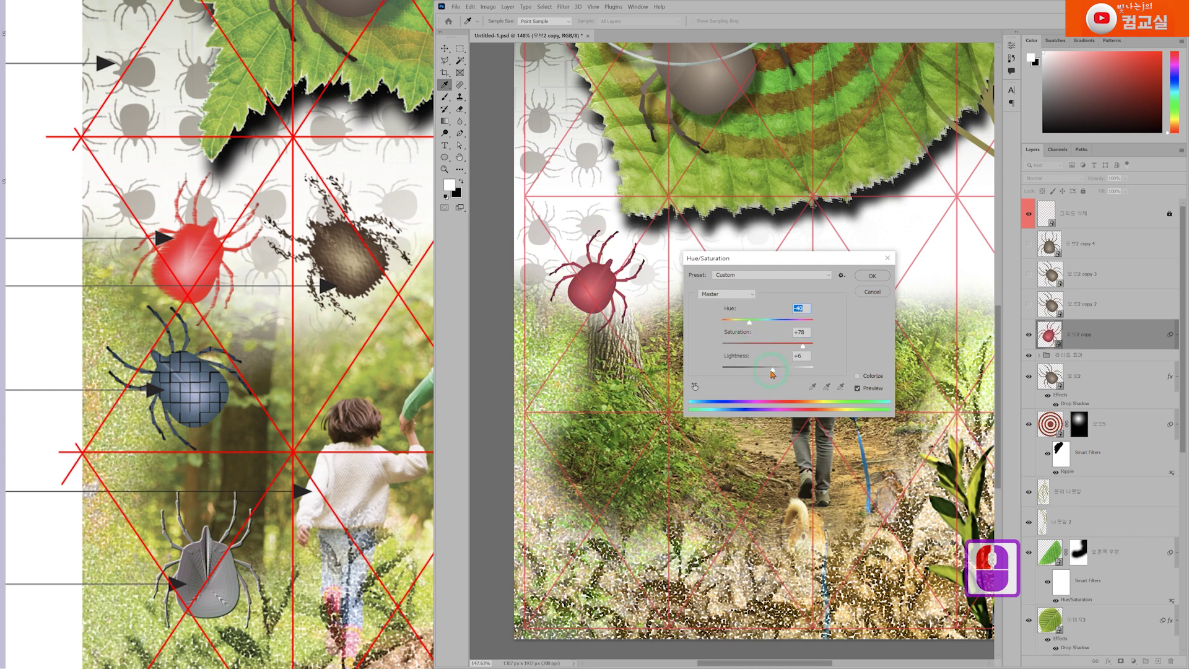
{"action": "left_click_drag", "start_coordinate": [749, 324], "coordinate": [807, 350]}
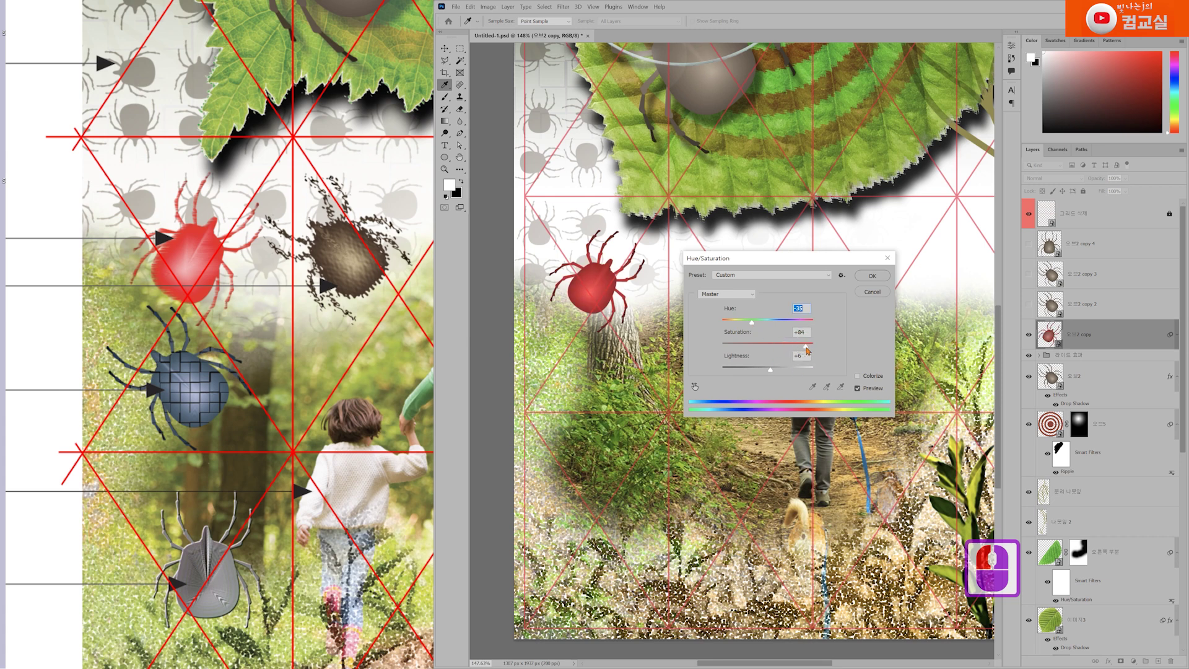
{"action": "key", "text": "Tab"}
{"action": "left_click_drag", "start_coordinate": [773, 372], "coordinate": [778, 374]}
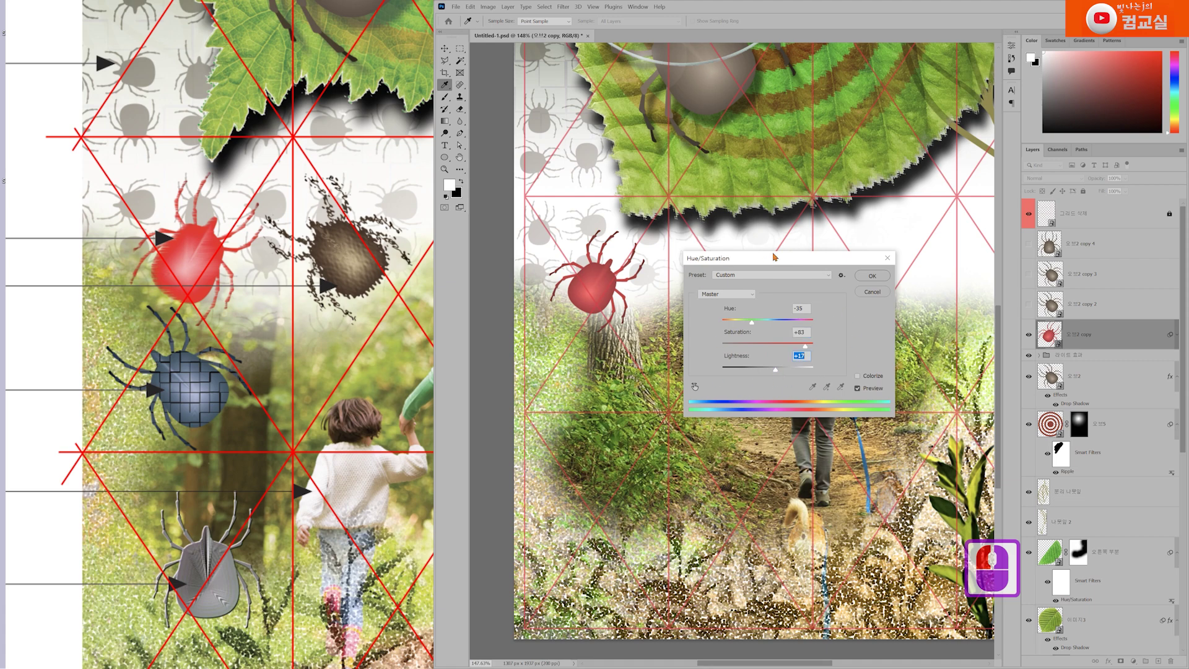
{"action": "left_click", "coordinate": [872, 276]}
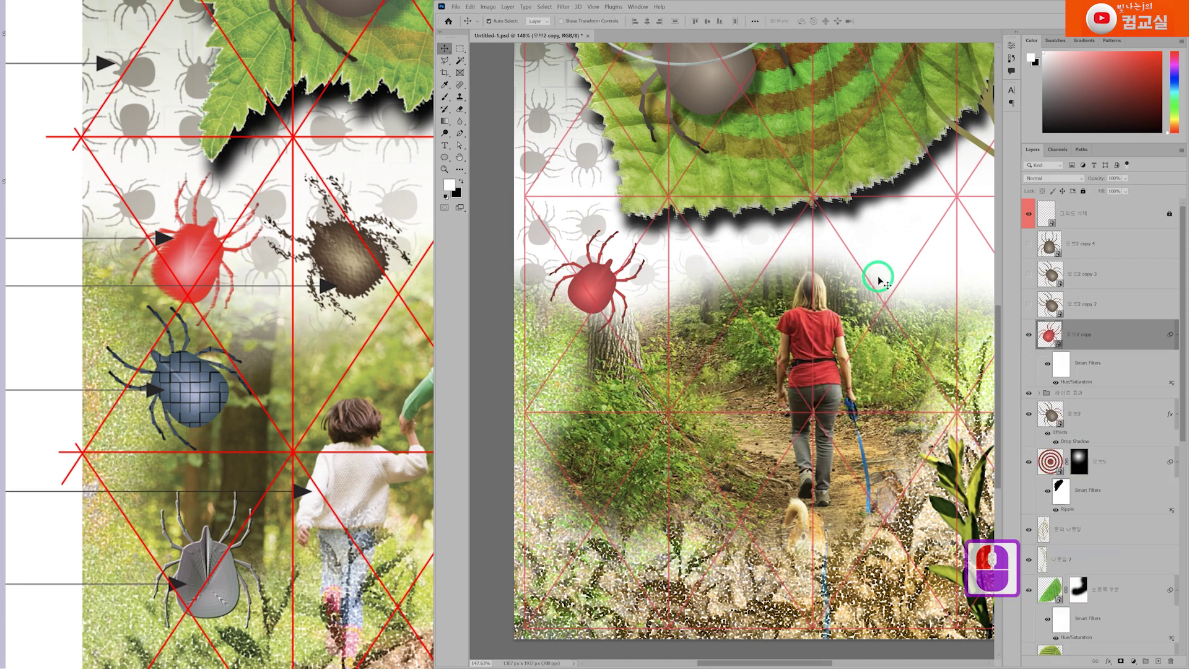
Apply the Wind stylize filter to the red tick, using the Wind method with direction From the Left.
{"action": "left_click", "coordinate": [563, 7]}
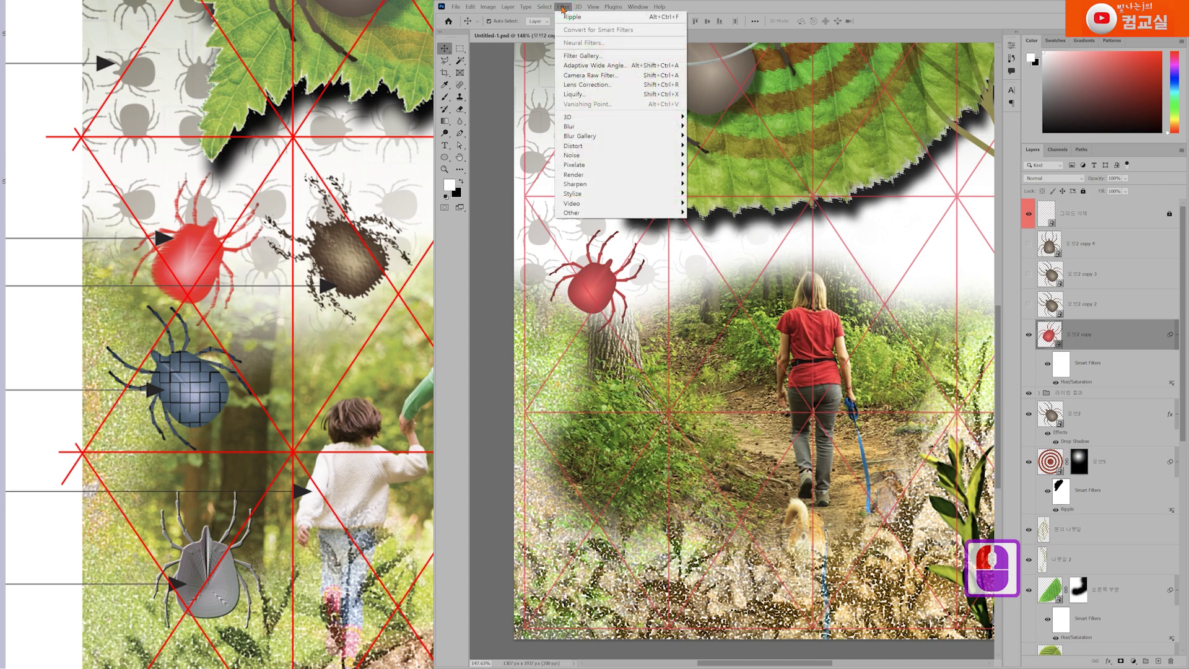
{"action": "left_click", "coordinate": [576, 193]}
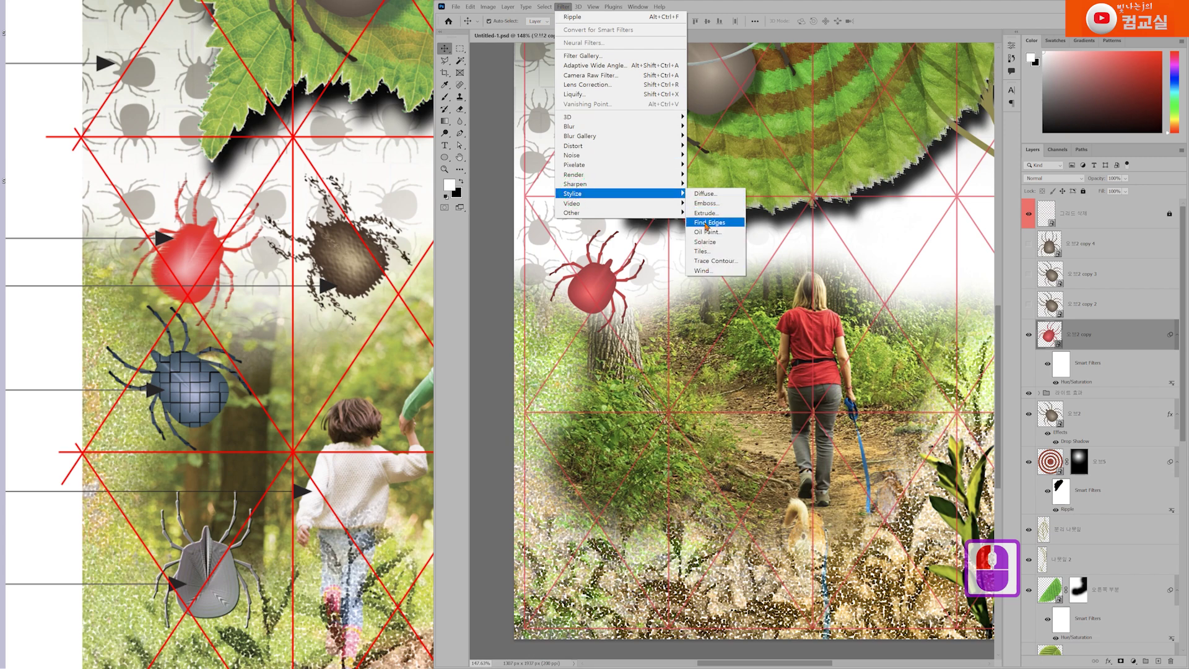
{"action": "left_click", "coordinate": [702, 272]}
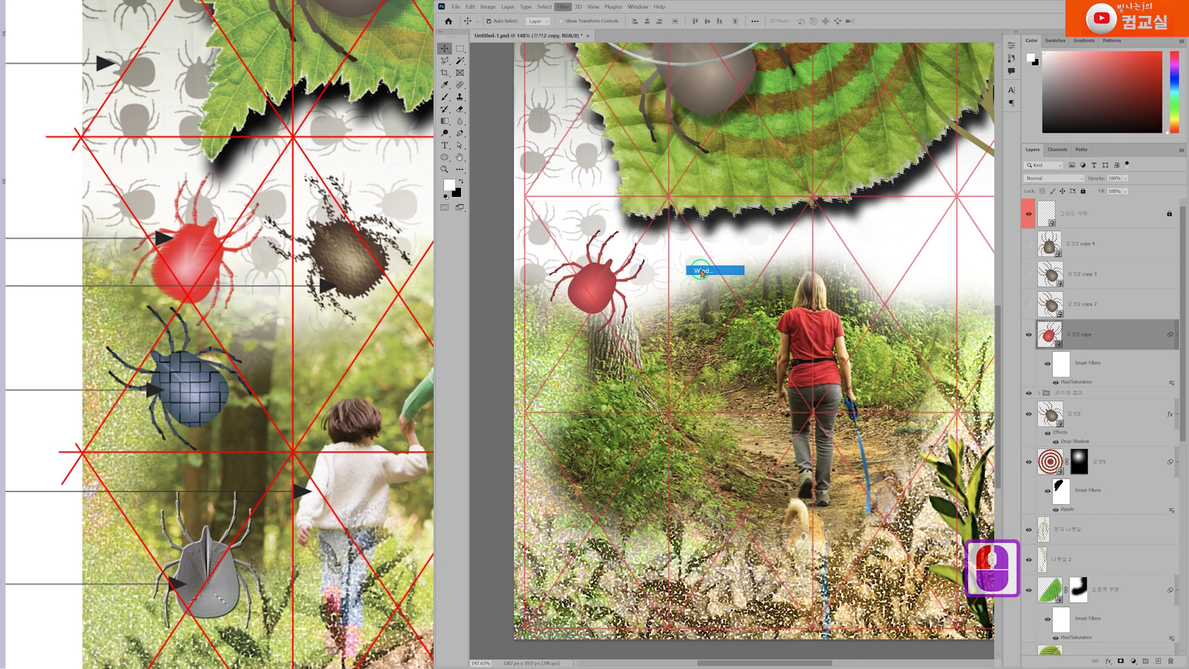
{"action": "left_click_drag", "start_coordinate": [963, 211], "coordinate": [785, 195]}
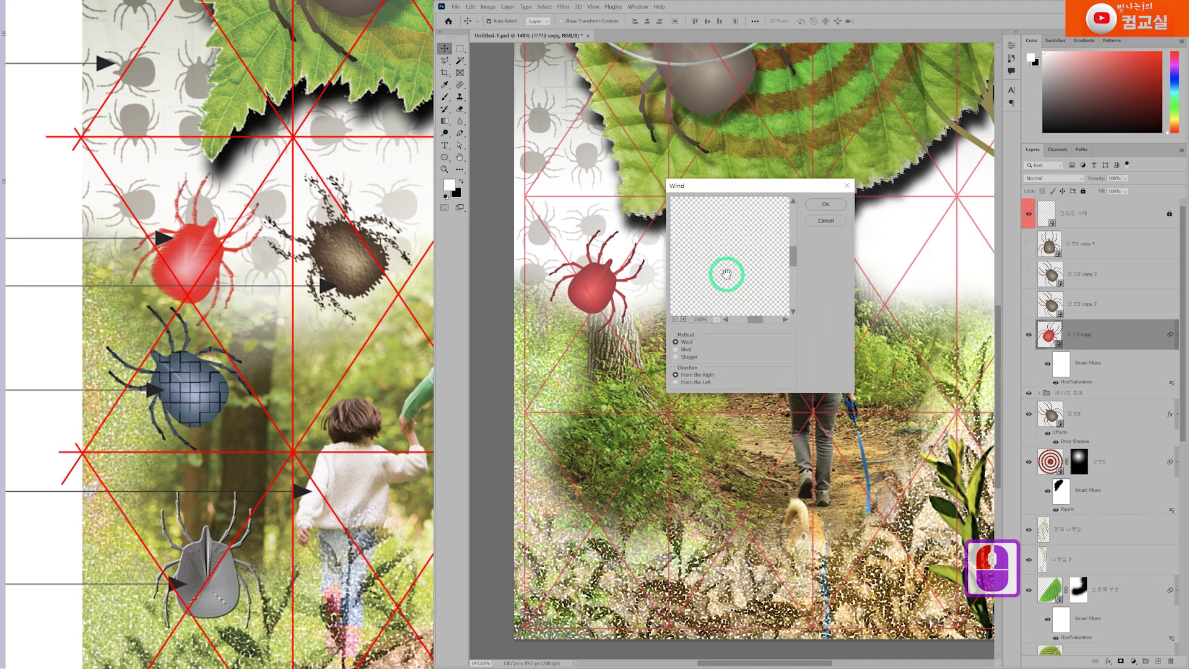
{"action": "mouse_move", "coordinate": [725, 268]}
{"action": "left_mouse_down"}
{"action": "mouse_move", "coordinate": [743, 255]}
{"action": "mouse_move", "coordinate": [724, 248]}
{"action": "left_mouse_up"}
{"action": "left_click", "coordinate": [722, 265]}
{"action": "left_click", "coordinate": [730, 321]}
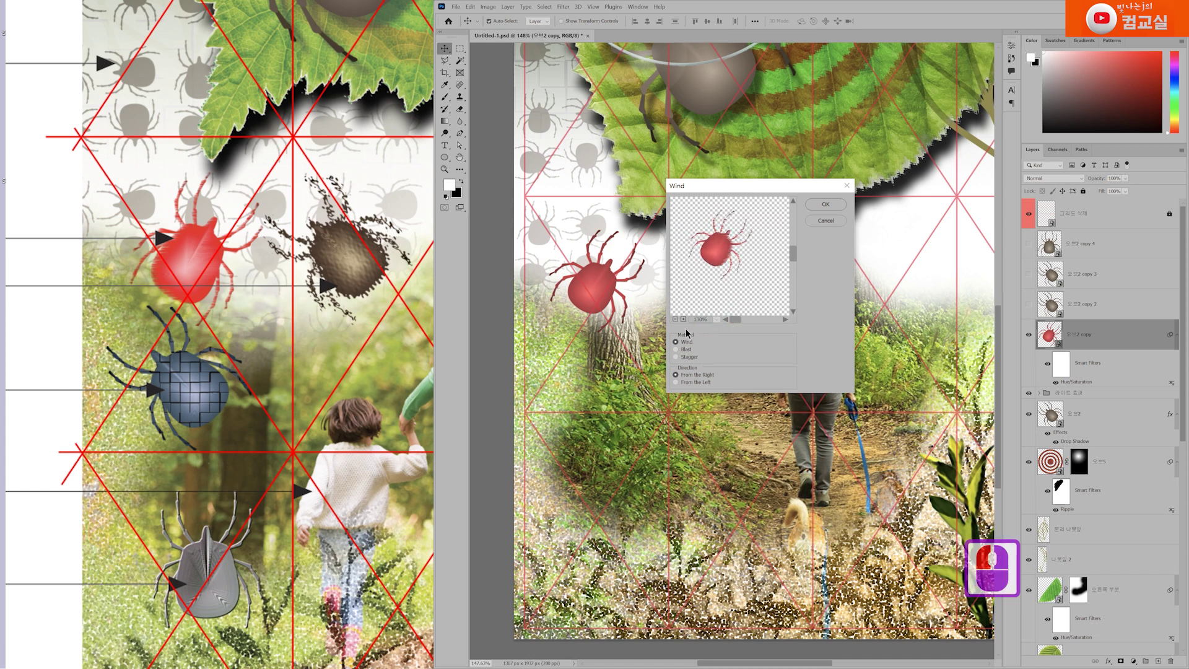
{"action": "left_click", "coordinate": [684, 319]}
{"action": "left_click", "coordinate": [684, 319]}
{"action": "left_click_drag", "start_coordinate": [717, 271], "coordinate": [825, 239]}
{"action": "left_click_drag", "start_coordinate": [712, 247], "coordinate": [743, 258]}
{"action": "left_click", "coordinate": [743, 298]}
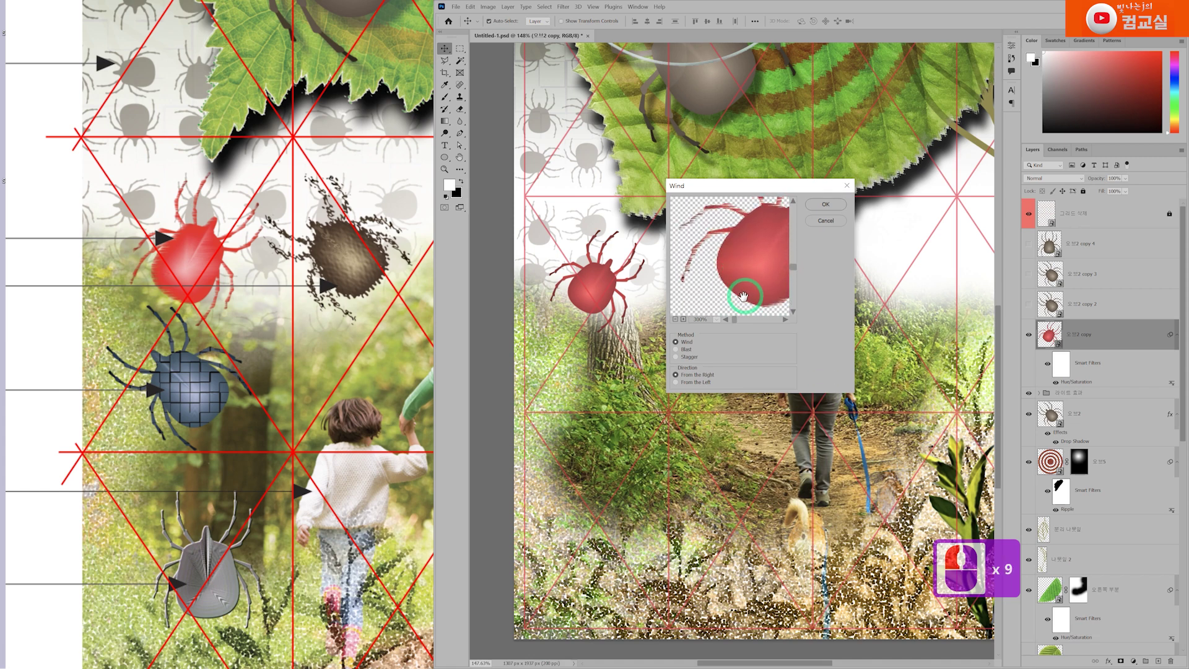
{"action": "left_click", "coordinate": [703, 383]}
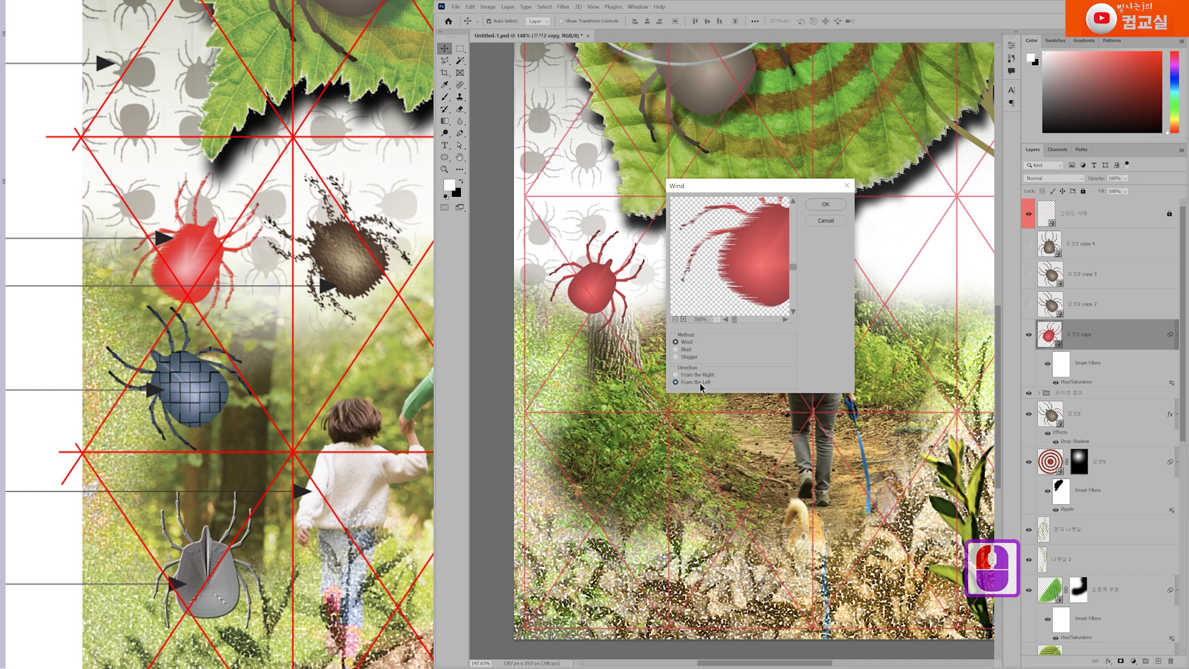
{"action": "left_click", "coordinate": [692, 376]}
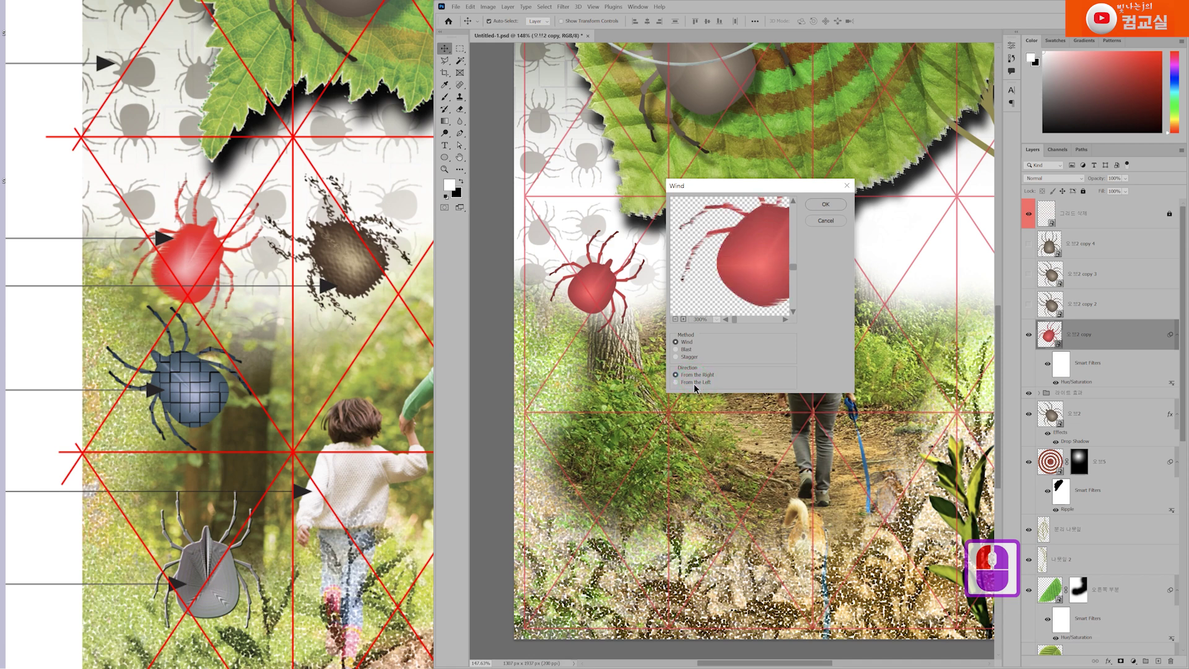
{"action": "left_click", "coordinate": [695, 384]}
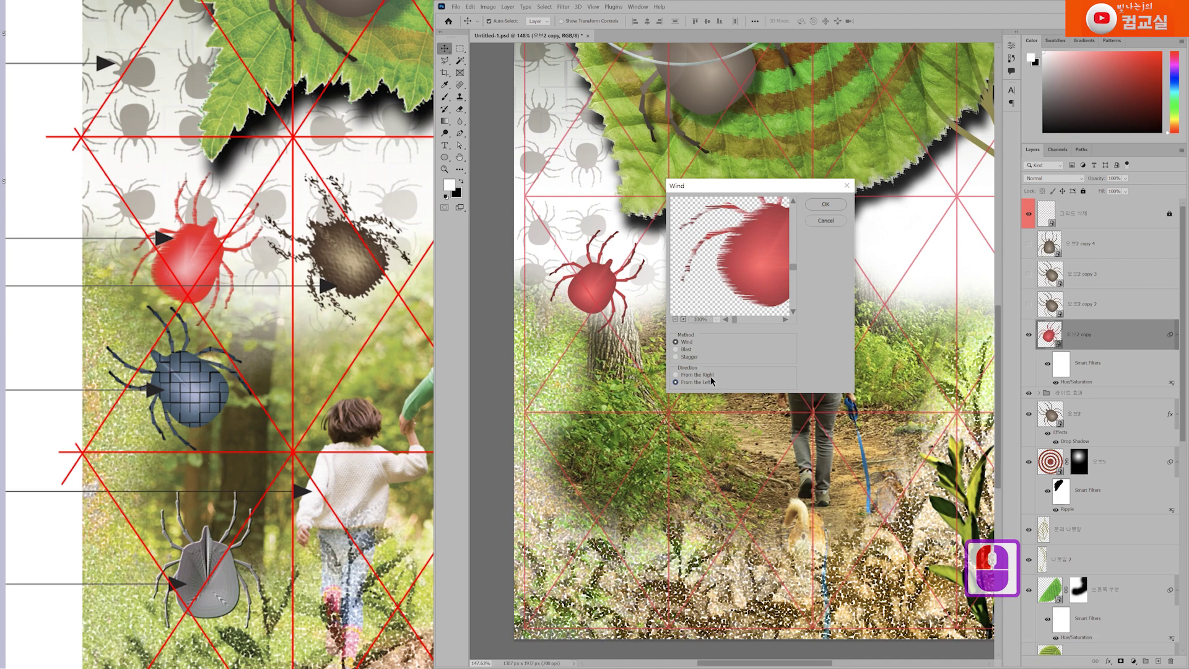
{"action": "left_click", "coordinate": [827, 204]}
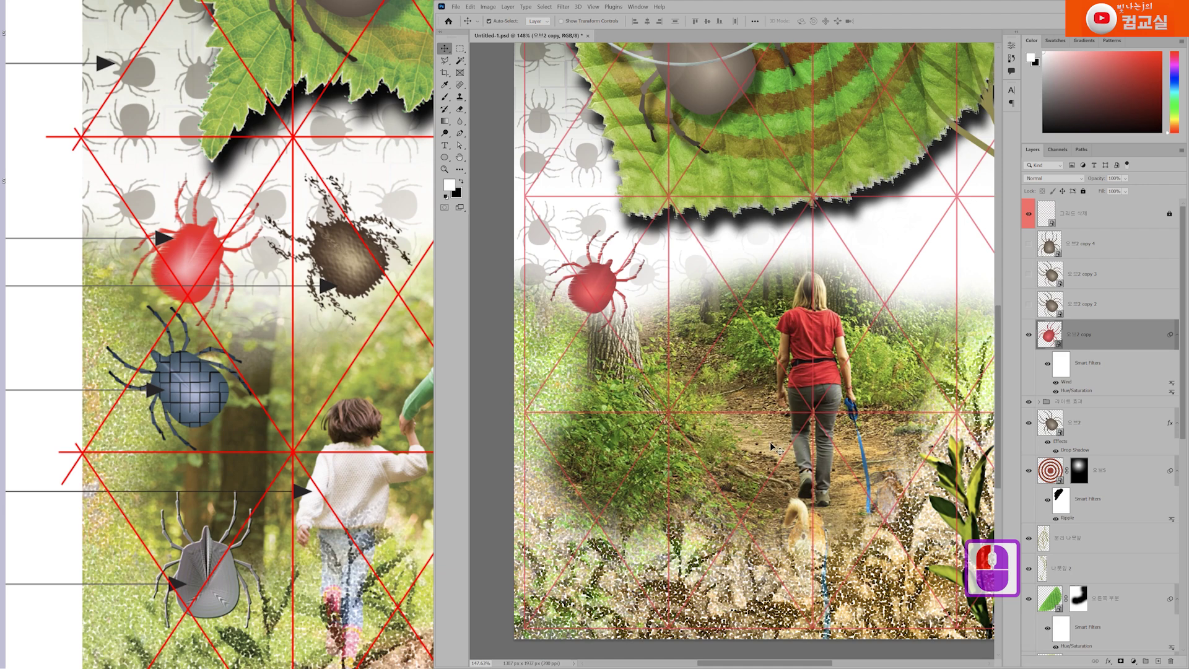
Show and select the second small tick copy, and examine the rippled brown tick in the reference layout.
{"action": "left_click", "coordinate": [1028, 304]}
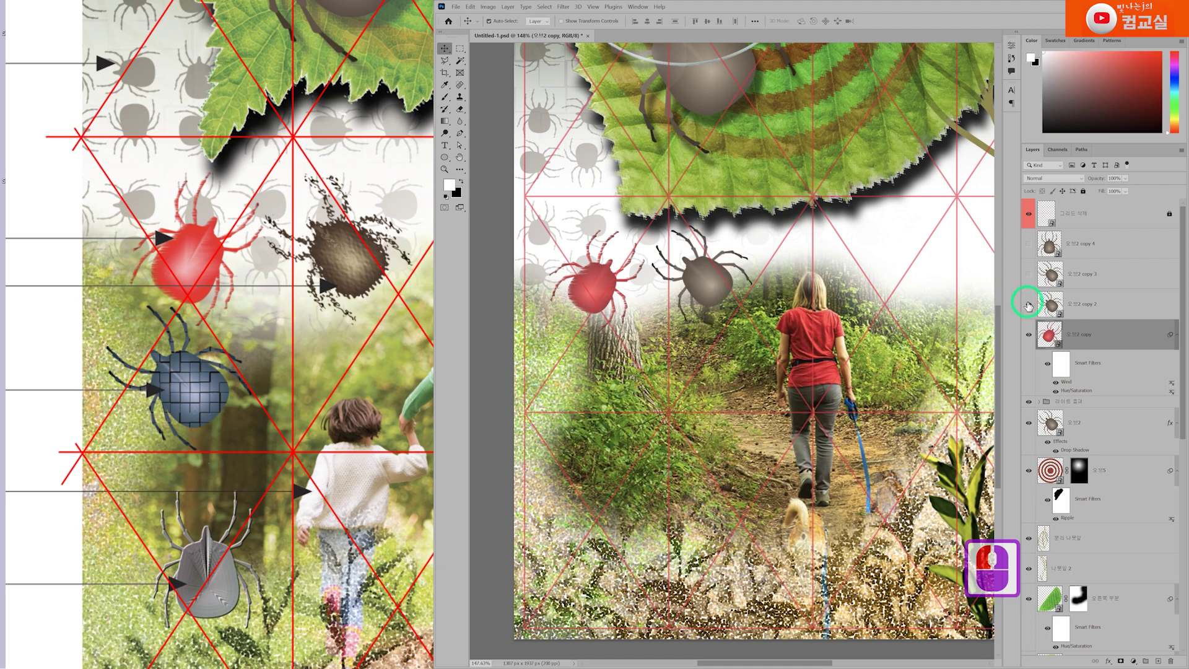
{"action": "left_click", "coordinate": [1111, 311]}
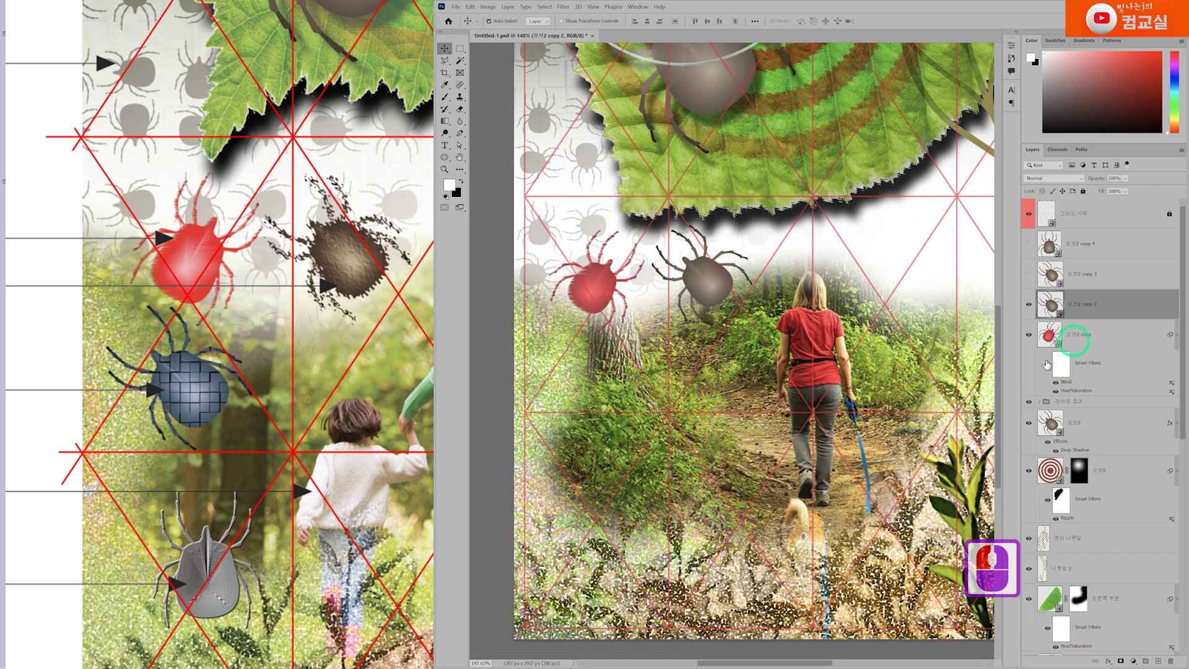
{"action": "mouse_move", "coordinate": [297, 289]}
{"action": "left_mouse_down"}
{"action": "mouse_move", "coordinate": [324, 307]}
{"action": "mouse_move", "coordinate": [385, 313]}
{"action": "mouse_move", "coordinate": [183, 322]}
{"action": "left_mouse_up"}
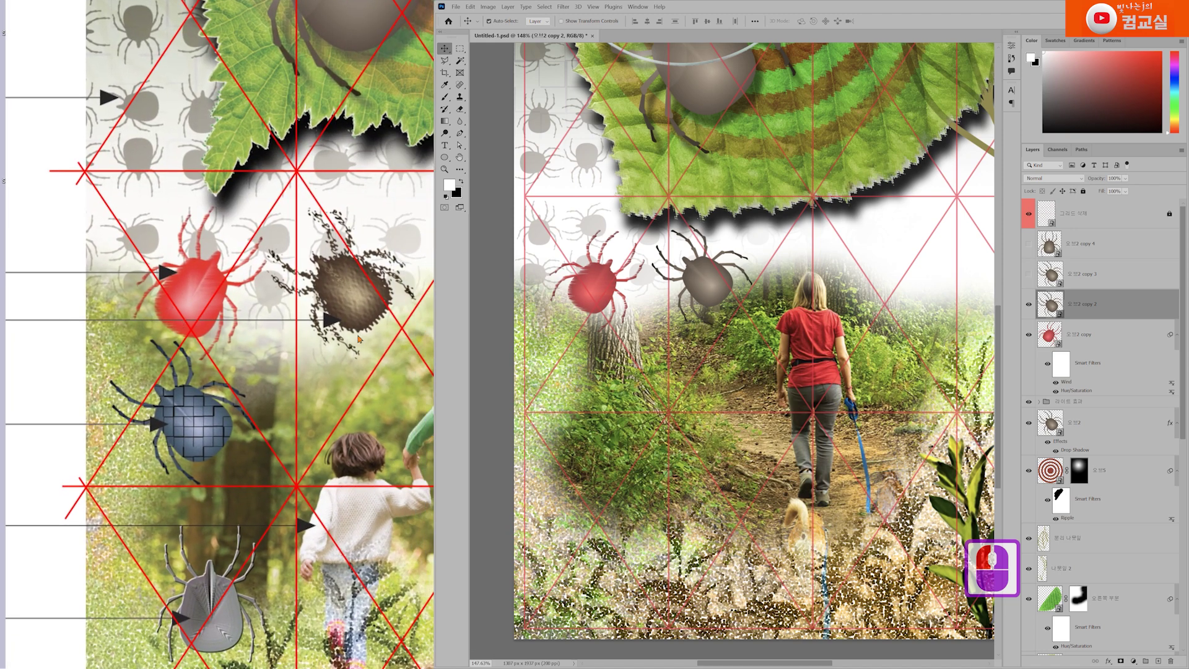
{"action": "left_click_drag", "start_coordinate": [359, 339], "coordinate": [330, 336]}
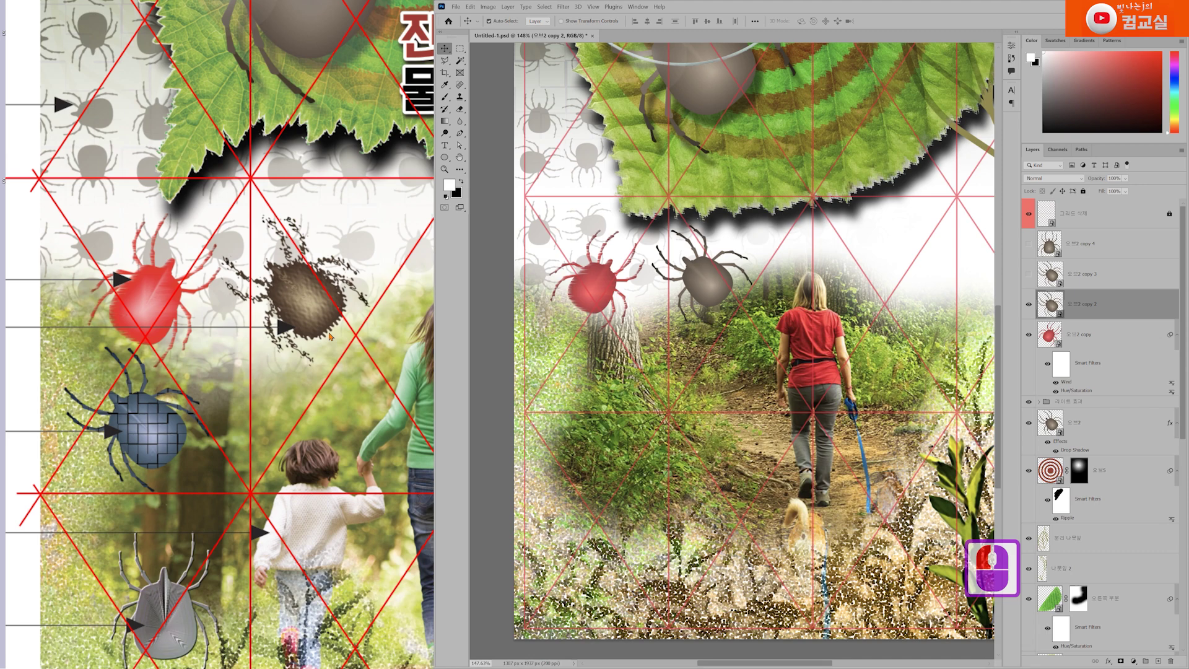
Apply the Ripple distort filter to the second tick copy with an amount of 350% and size Small.
{"action": "left_click", "coordinate": [562, 7]}
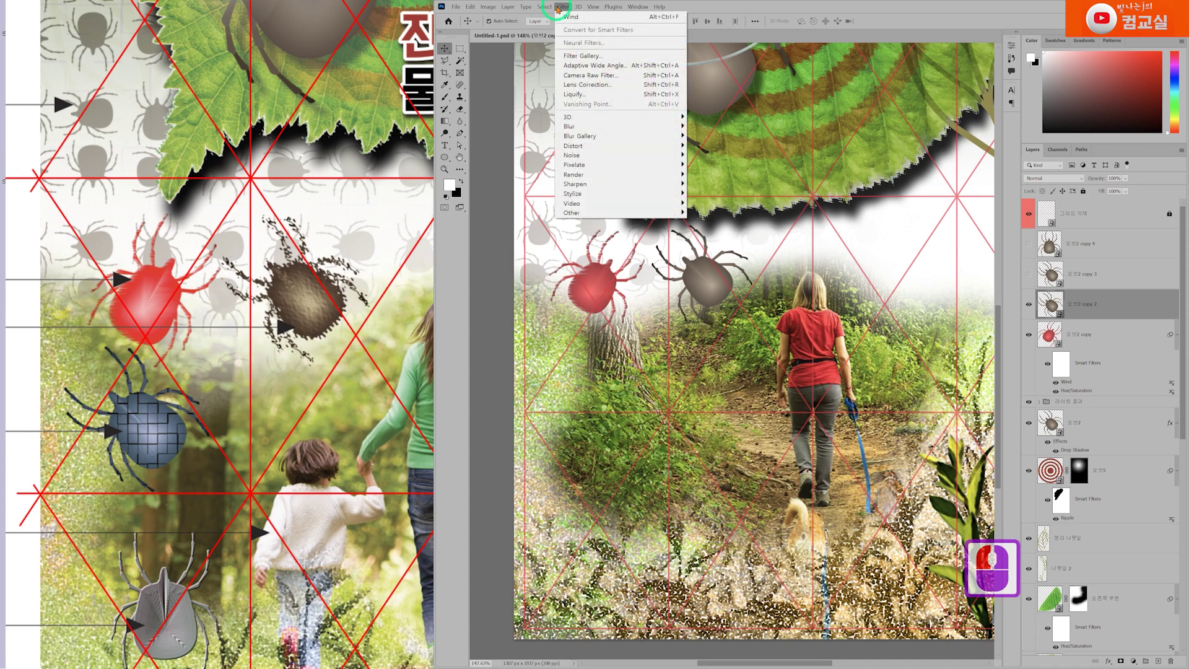
{"action": "mouse_move", "coordinate": [626, 146]}
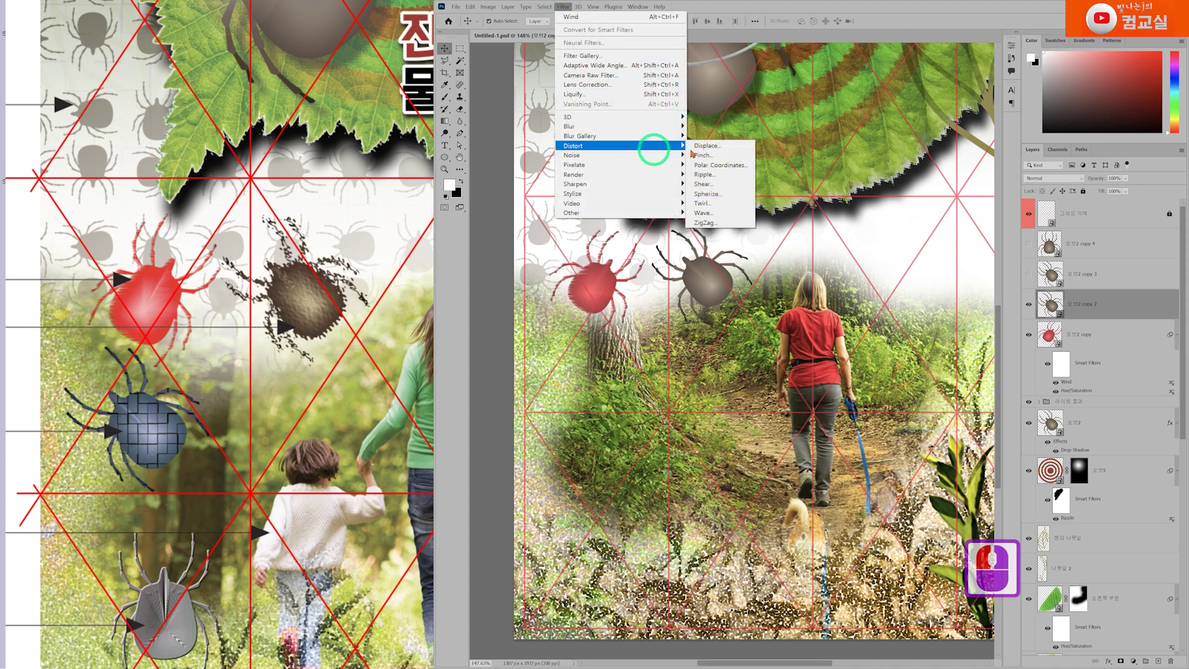
{"action": "left_click", "coordinate": [710, 174]}
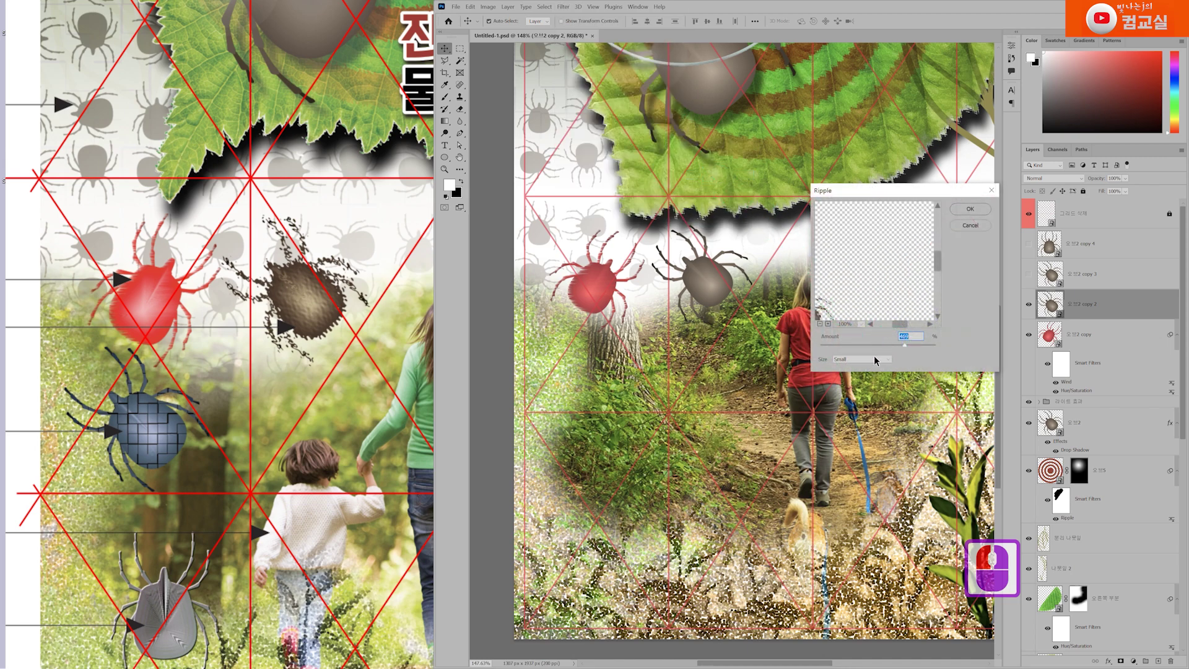
{"action": "left_click_drag", "start_coordinate": [869, 310], "coordinate": [915, 239]}
{"action": "left_click", "coordinate": [848, 362]}
{"action": "left_click", "coordinate": [843, 371]}
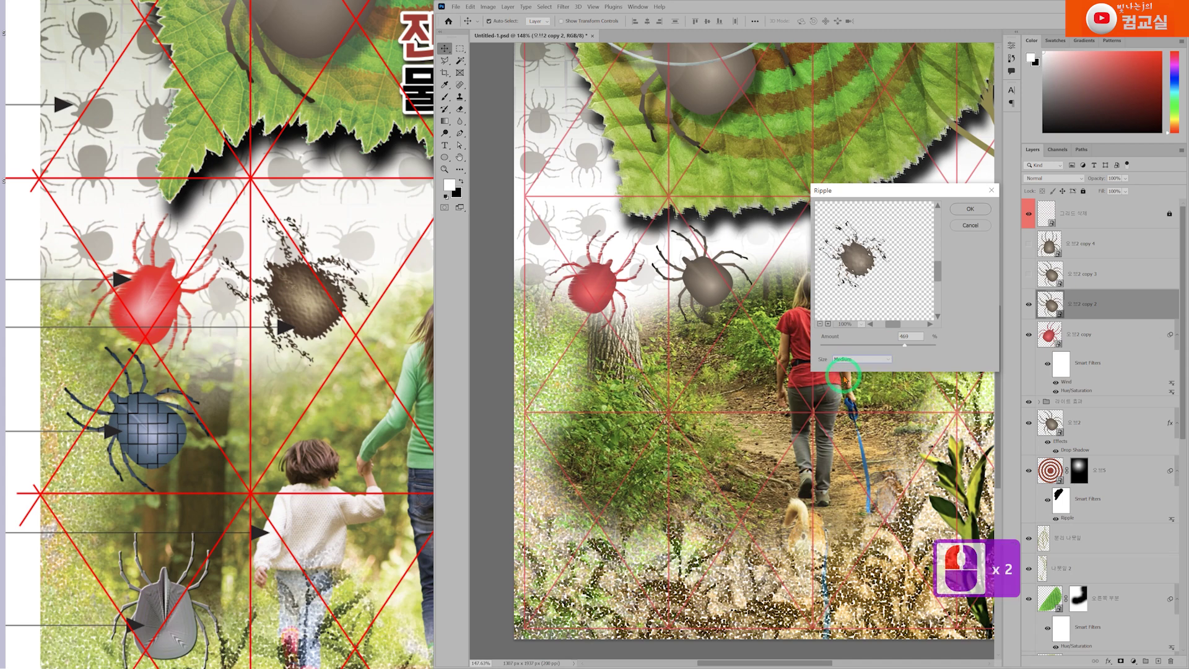
{"action": "left_click", "coordinate": [844, 360]}
{"action": "left_click", "coordinate": [884, 355]}
{"action": "left_click_drag", "start_coordinate": [897, 343], "coordinate": [899, 349]}
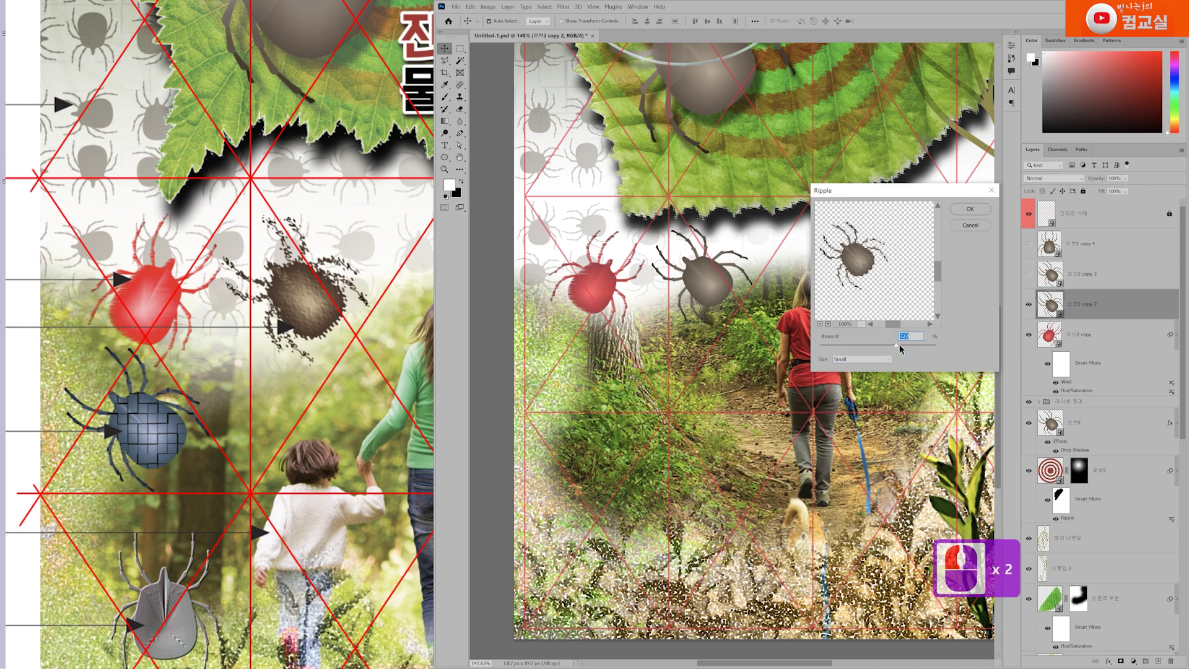
{"action": "left_click", "coordinate": [911, 338]}
{"action": "type", "text": "350"}
{"action": "left_click", "coordinate": [971, 209]}
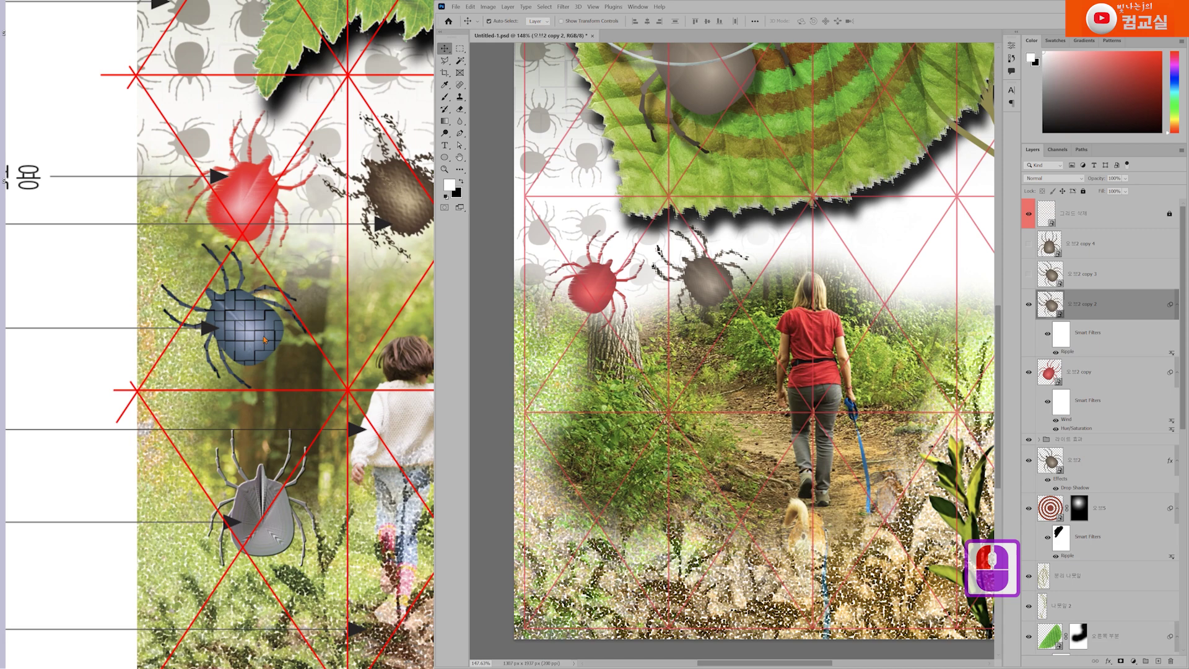
Show the third small tick copy over the tree trunk and recolour it blue with Hue/Saturation at a hue of about -160.
{"action": "scroll", "coordinate": [264, 340], "scroll_direction": "up", "scroll_amount": 12}
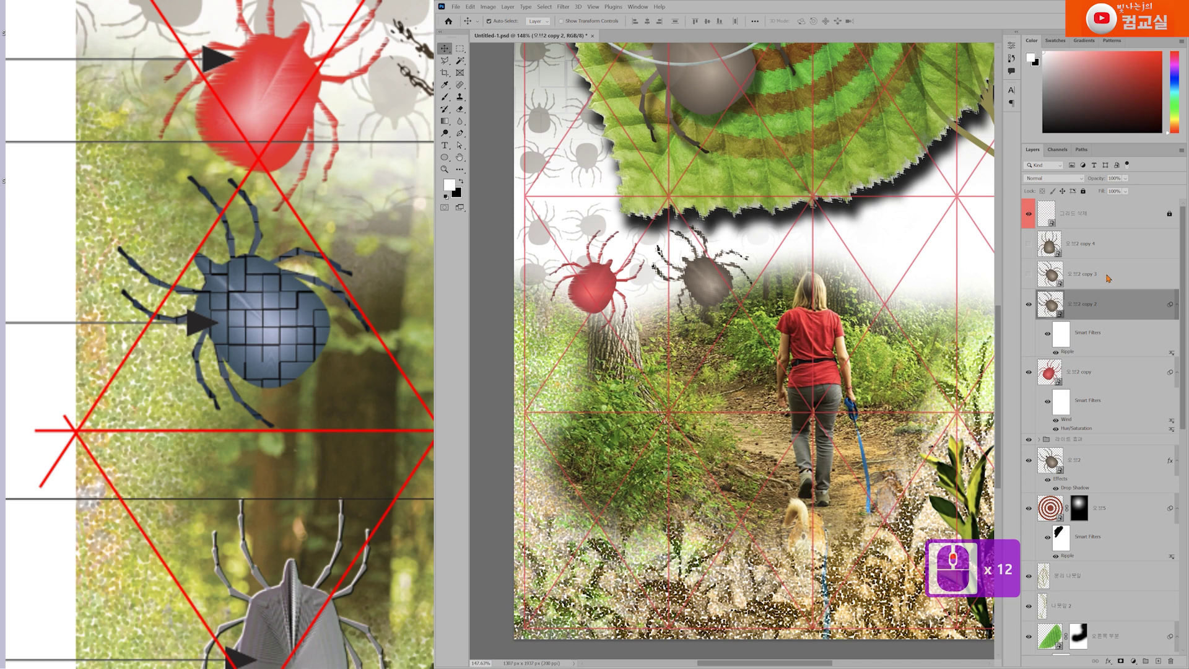
{"action": "left_click", "coordinate": [1029, 274]}
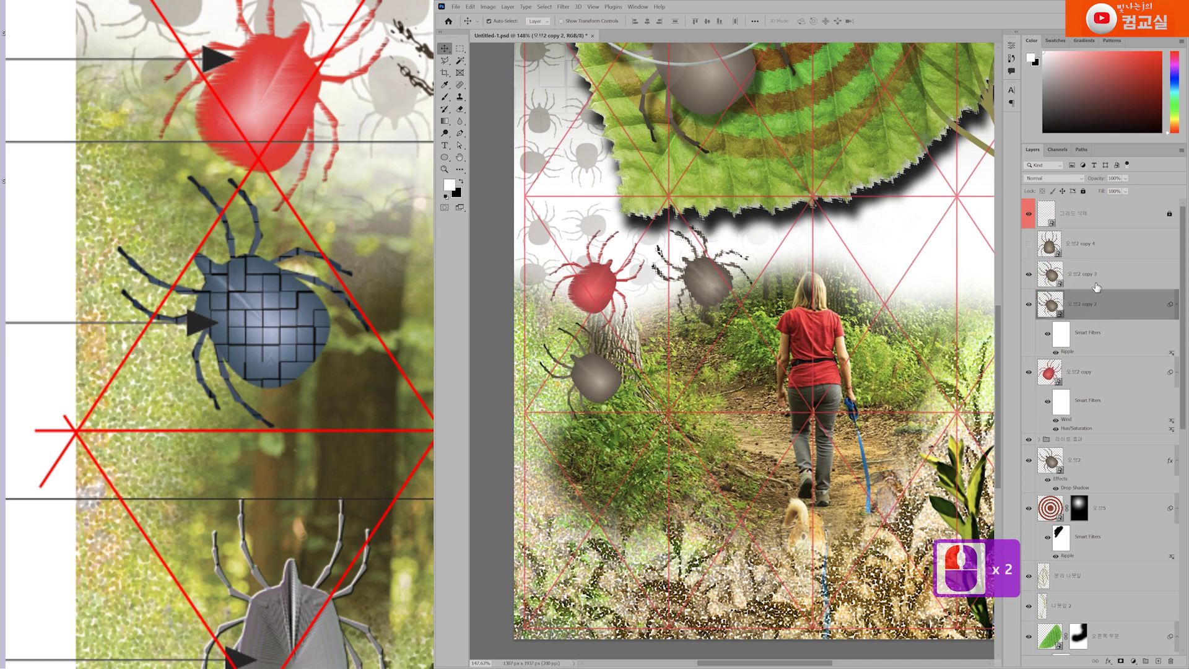
{"action": "left_click", "coordinate": [1124, 276]}
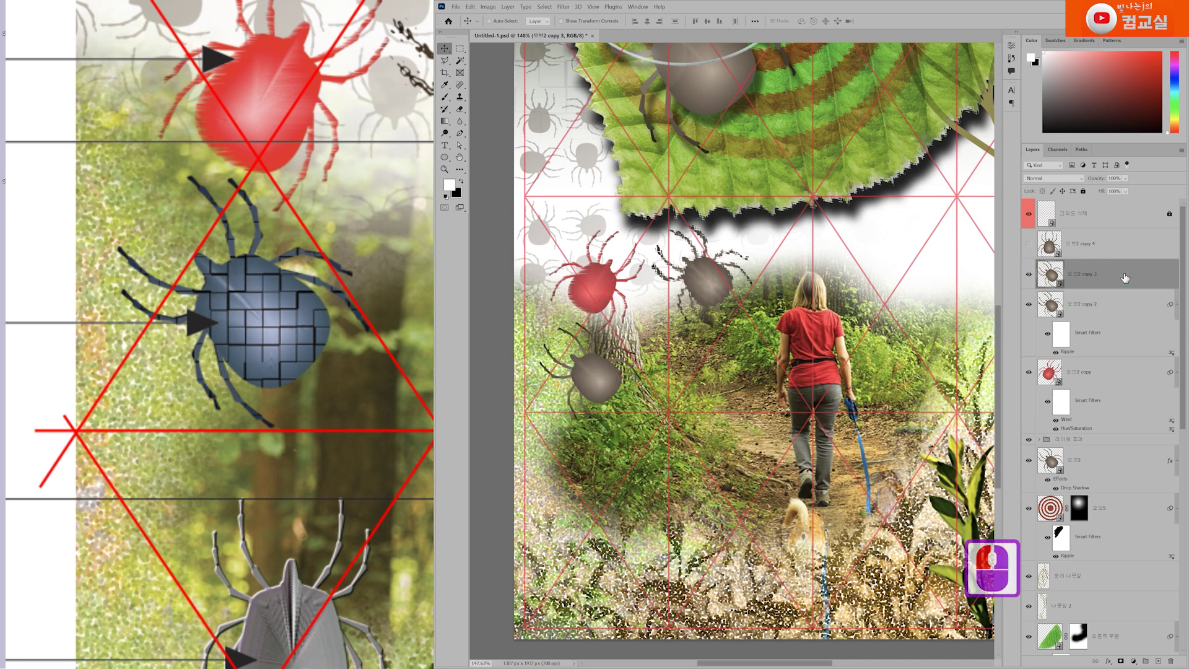
{"action": "key", "text": "ctrl+u"}
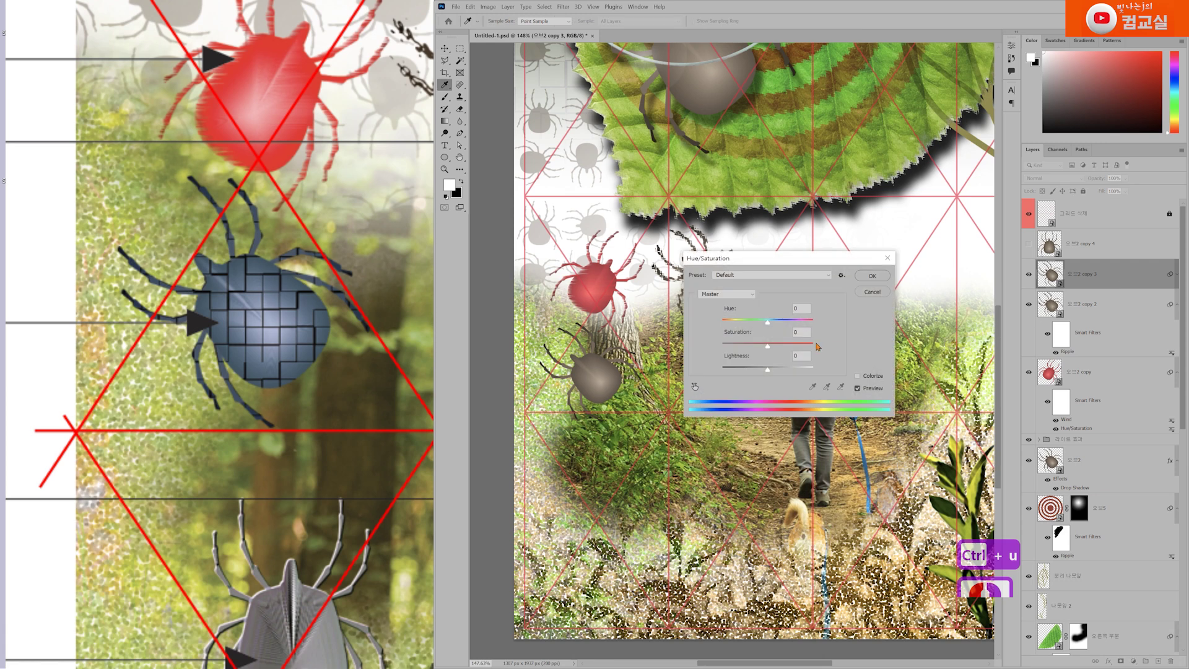
{"action": "left_click_drag", "start_coordinate": [767, 321], "coordinate": [728, 332]}
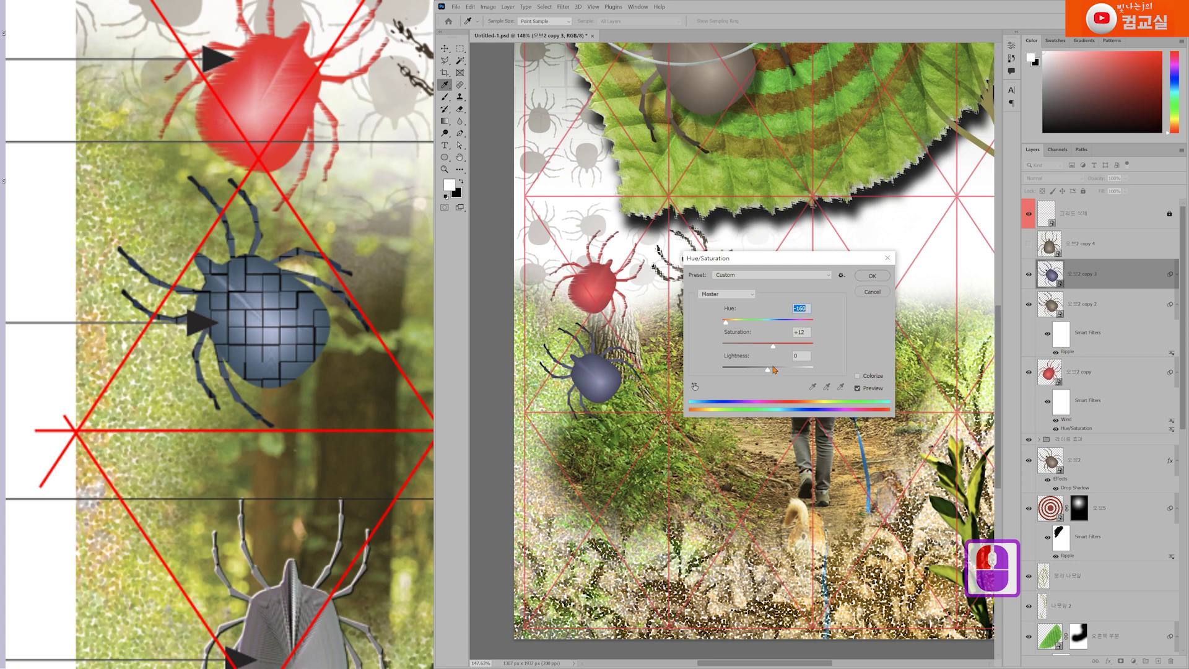
{"action": "left_click_drag", "start_coordinate": [767, 368], "coordinate": [782, 350]}
{"action": "left_click", "coordinate": [871, 276]}
{"action": "key", "text": "v"}
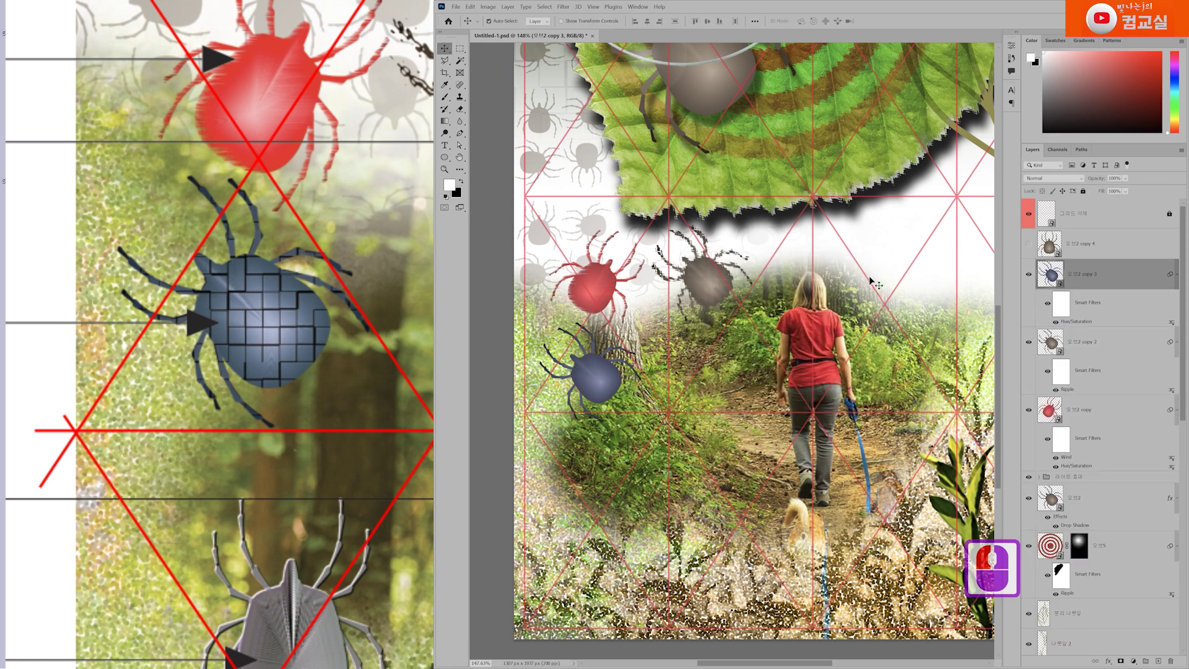
Apply the Tiles stylize filter to the blue tick with 15 tiles, filling the empty area with Background Color.
{"action": "left_click", "coordinate": [563, 8]}
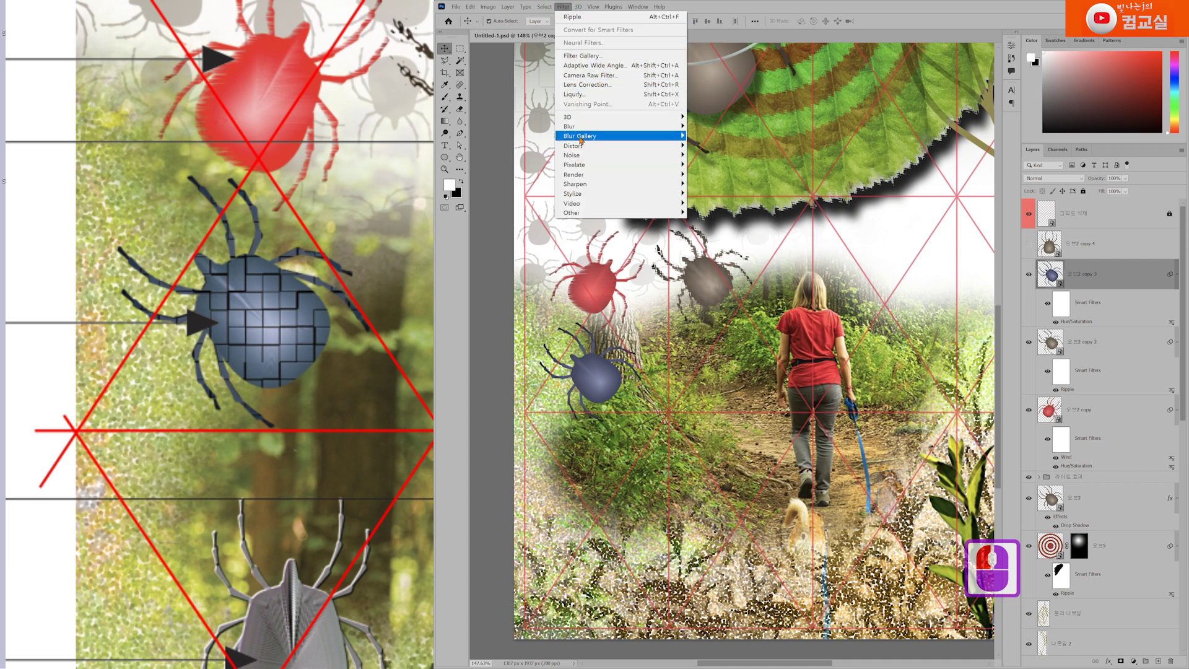
{"action": "mouse_move", "coordinate": [578, 194]}
{"action": "left_click", "coordinate": [706, 195]}
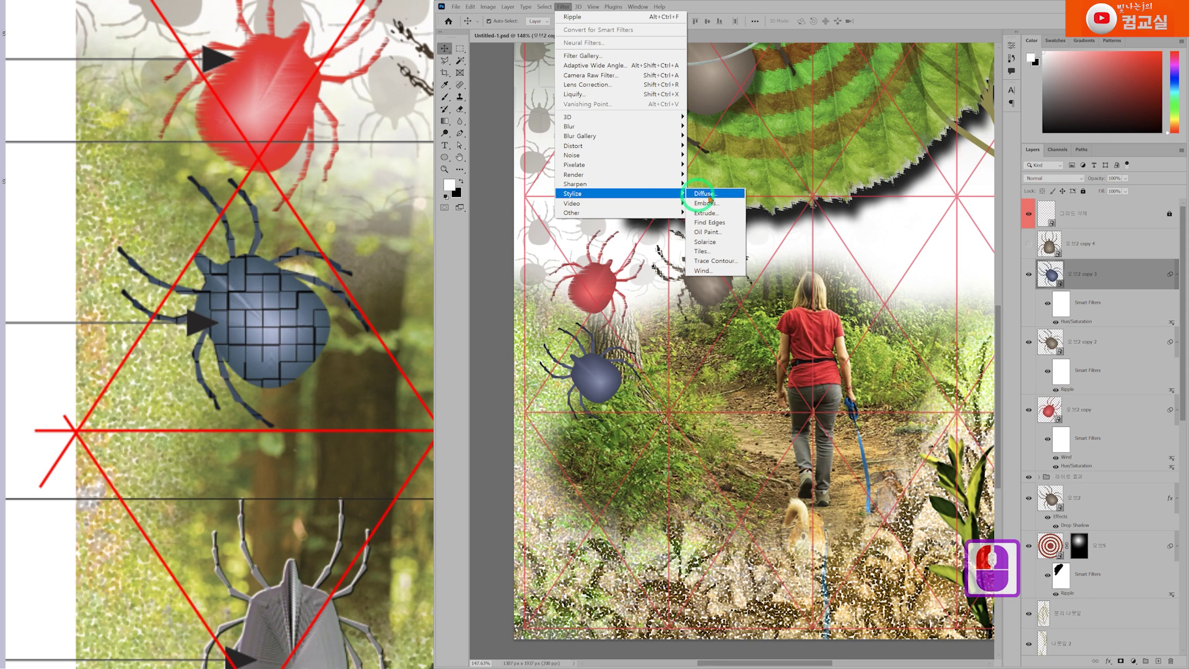
{"action": "left_click", "coordinate": [710, 252]}
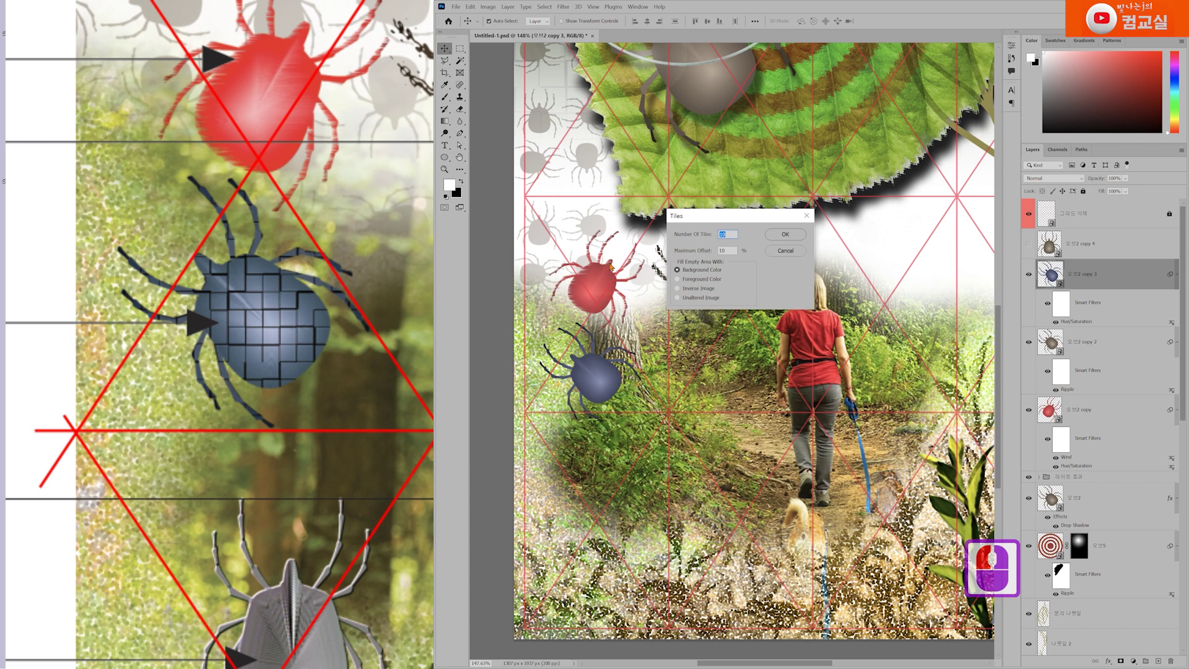
{"action": "left_click", "coordinate": [690, 273]}
{"action": "double_click", "coordinate": [732, 235]}
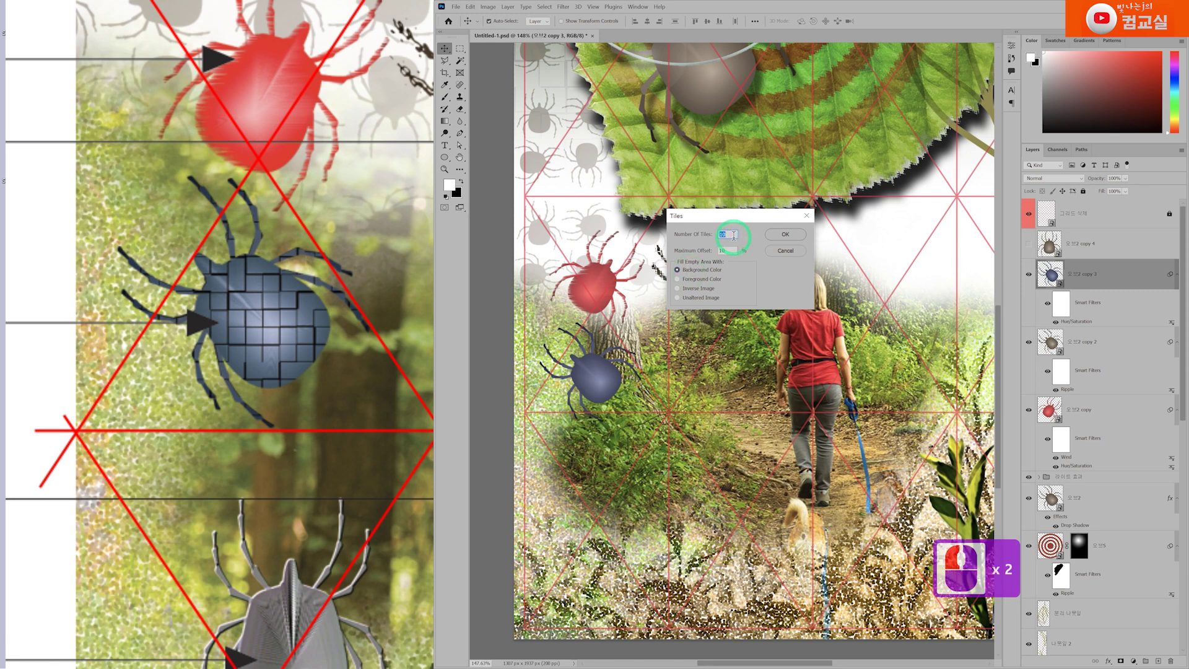
{"action": "type", "text": "15"}
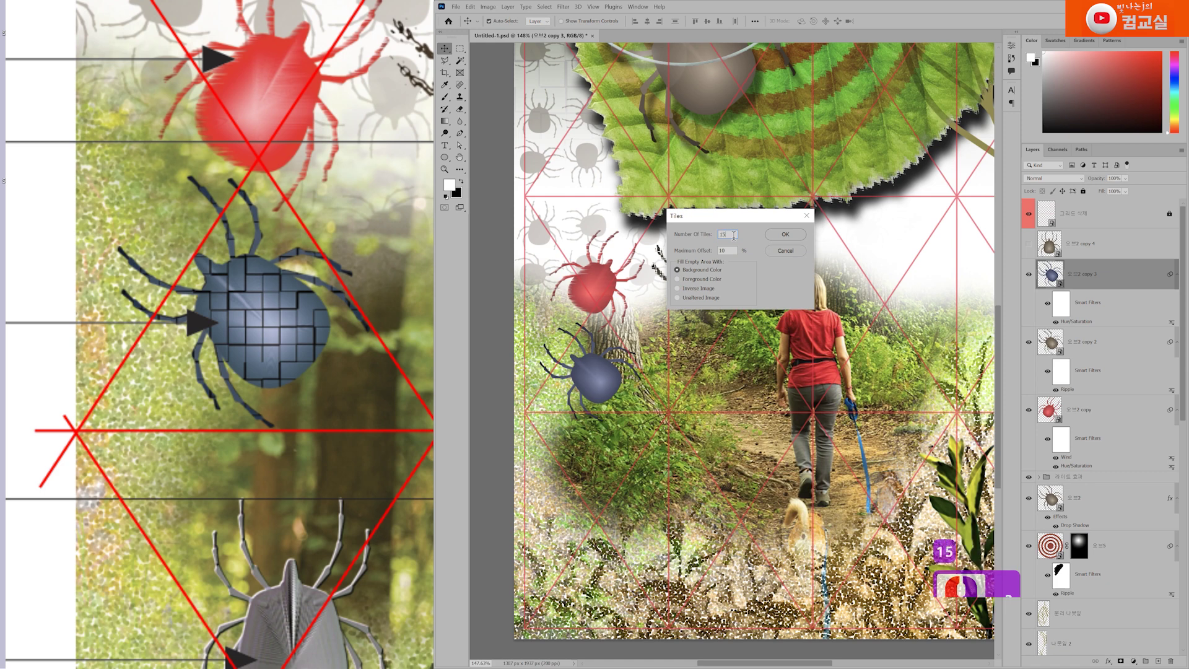
{"action": "left_click", "coordinate": [800, 240]}
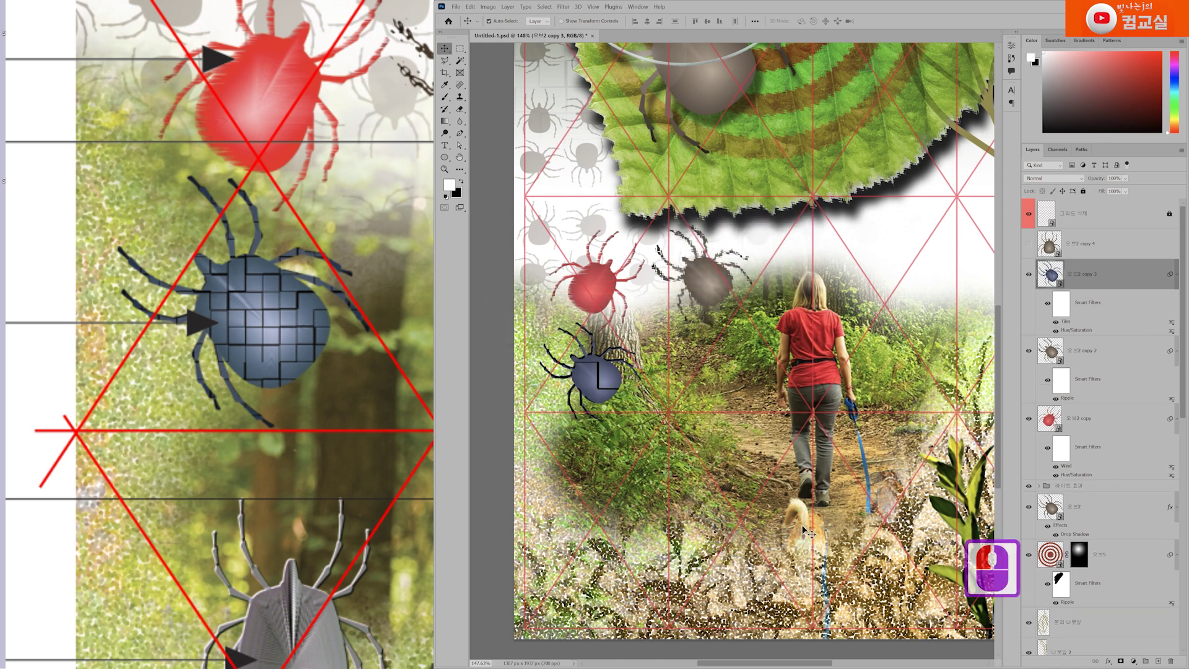
Edit the blue tick's Tiles filter, trying 30 tiles and then setting the number of tiles to 50.
{"action": "double_click", "coordinate": [1066, 322]}
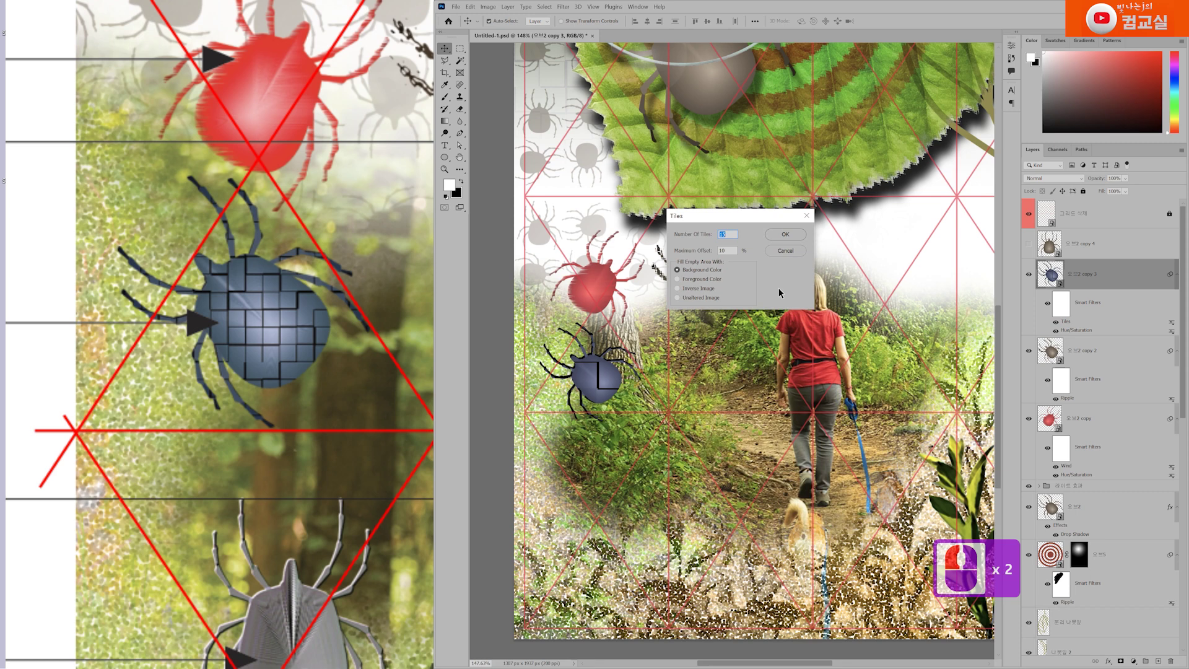
{"action": "type", "text": "30"}
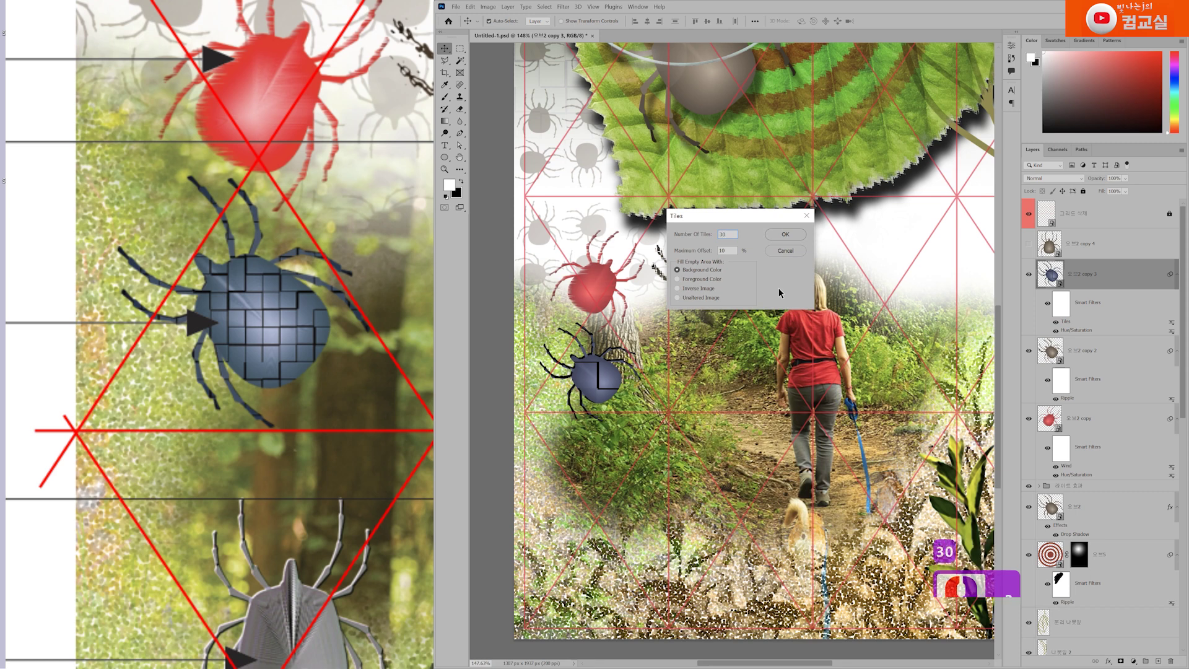
{"action": "left_click", "coordinate": [782, 236]}
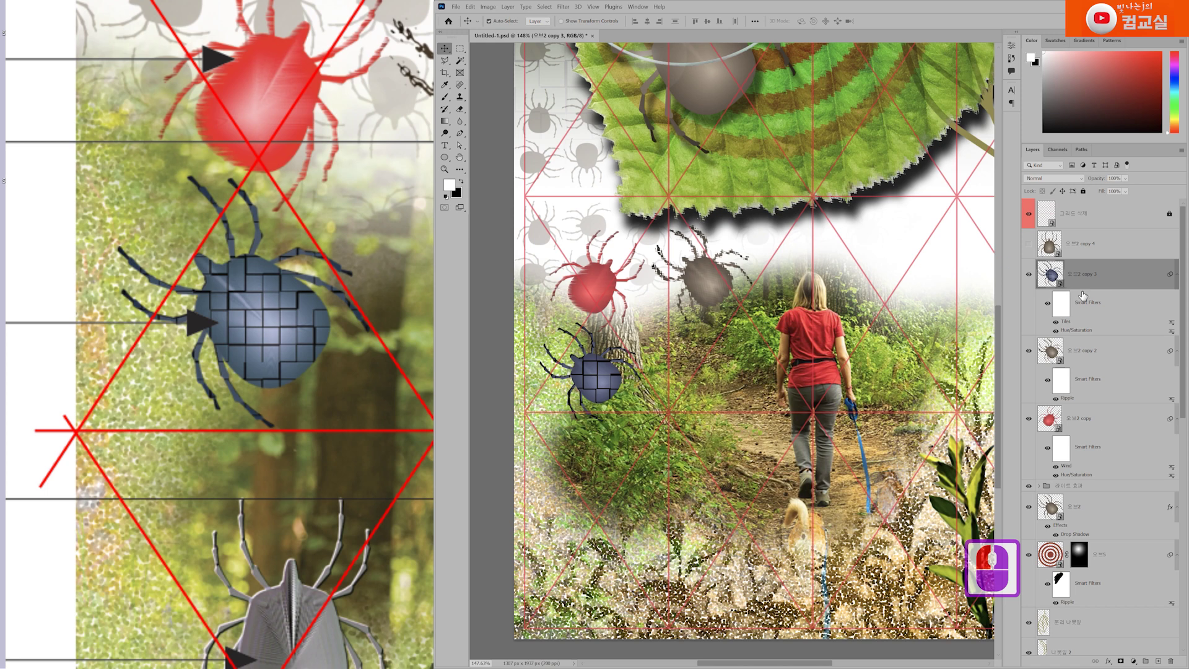
{"action": "double_click", "coordinate": [1067, 322]}
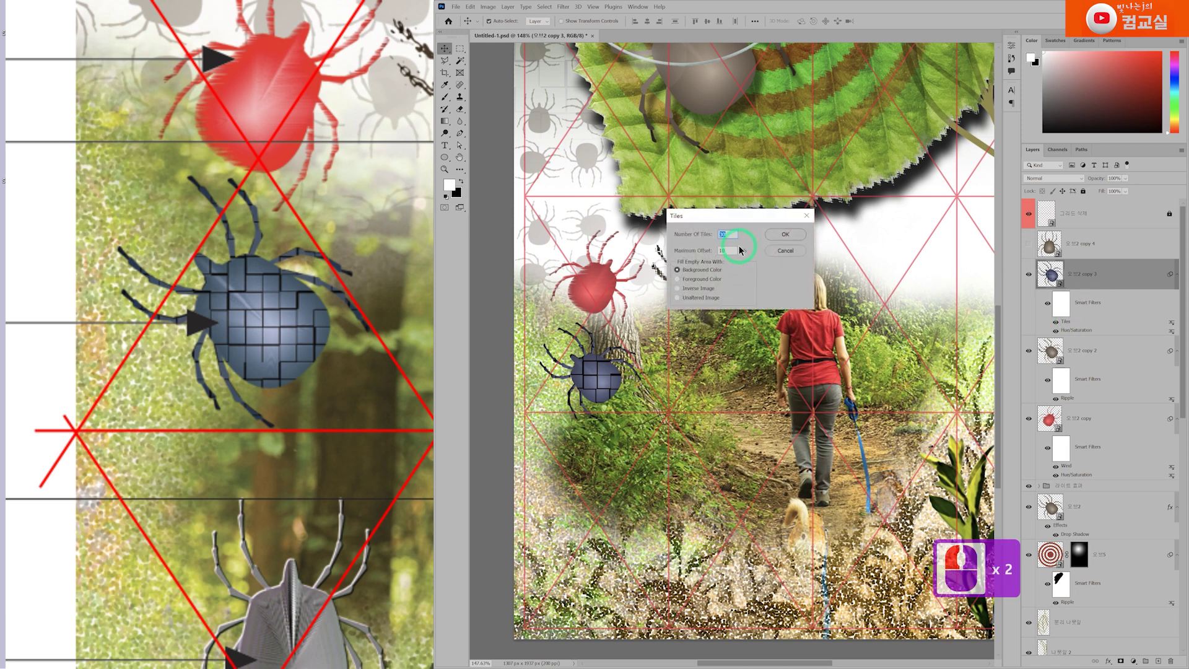
{"action": "type", "text": "50"}
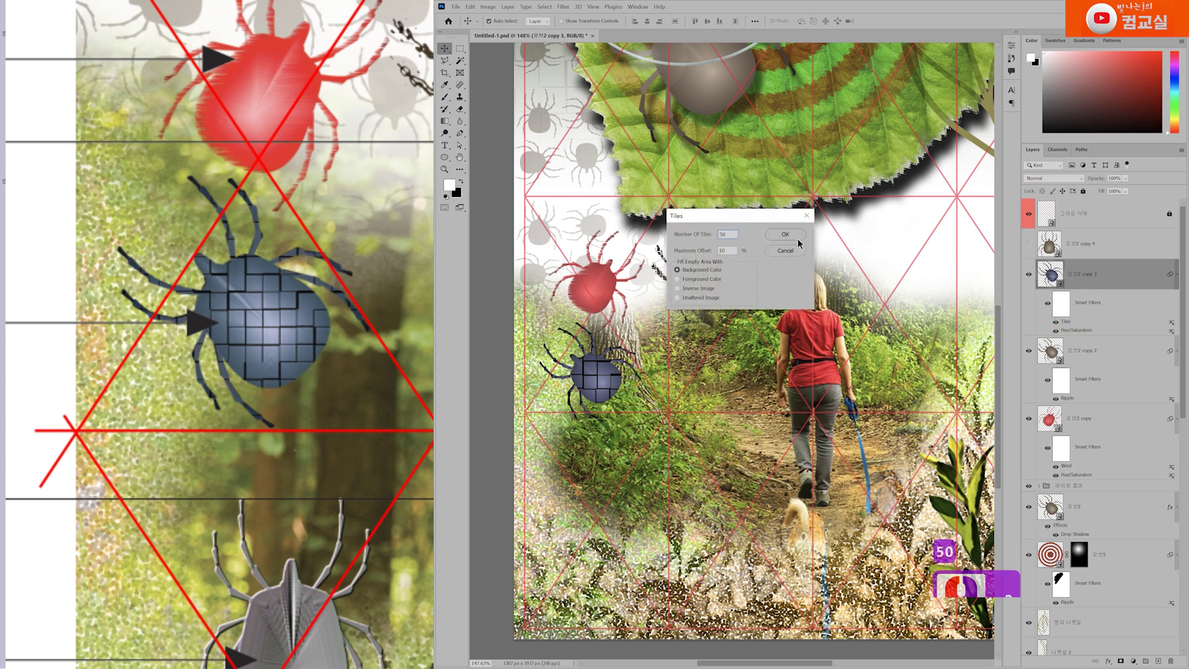
{"action": "left_click", "coordinate": [792, 237]}
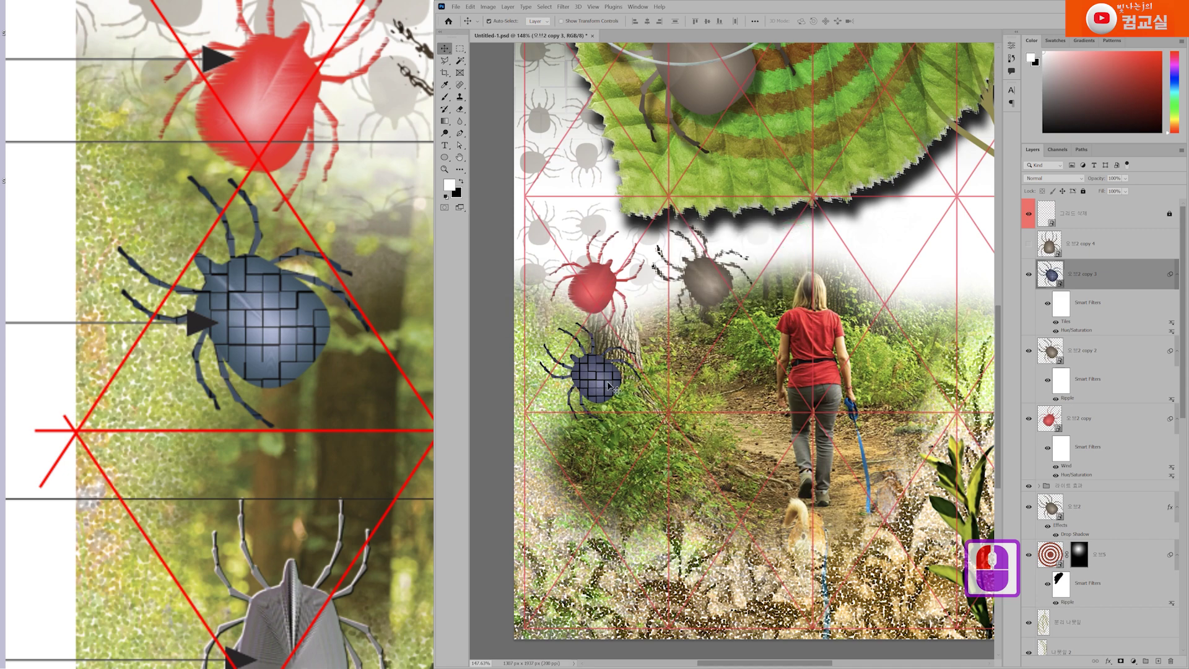
Show and select the fourth small tick copy, and examine the grey embossed tick in the reference layout.
{"action": "scroll", "coordinate": [619, 399], "scroll_direction": "down", "scroll_amount": 3}
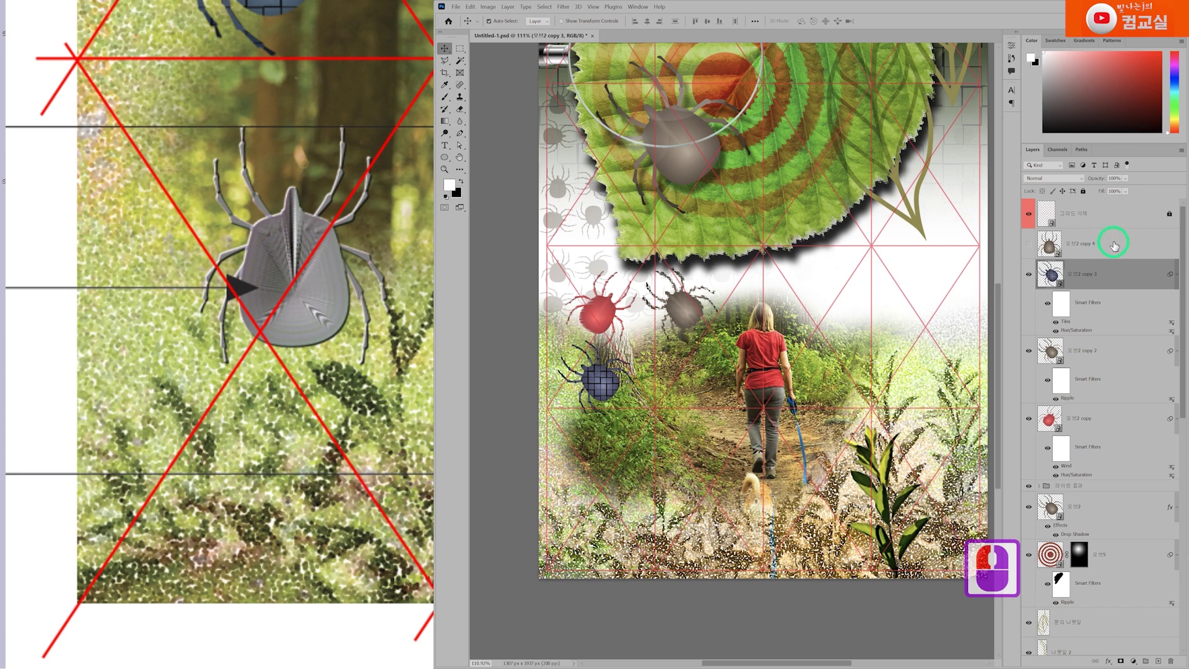
{"action": "left_click", "coordinate": [1039, 251]}
{"action": "left_click", "coordinate": [1028, 243]}
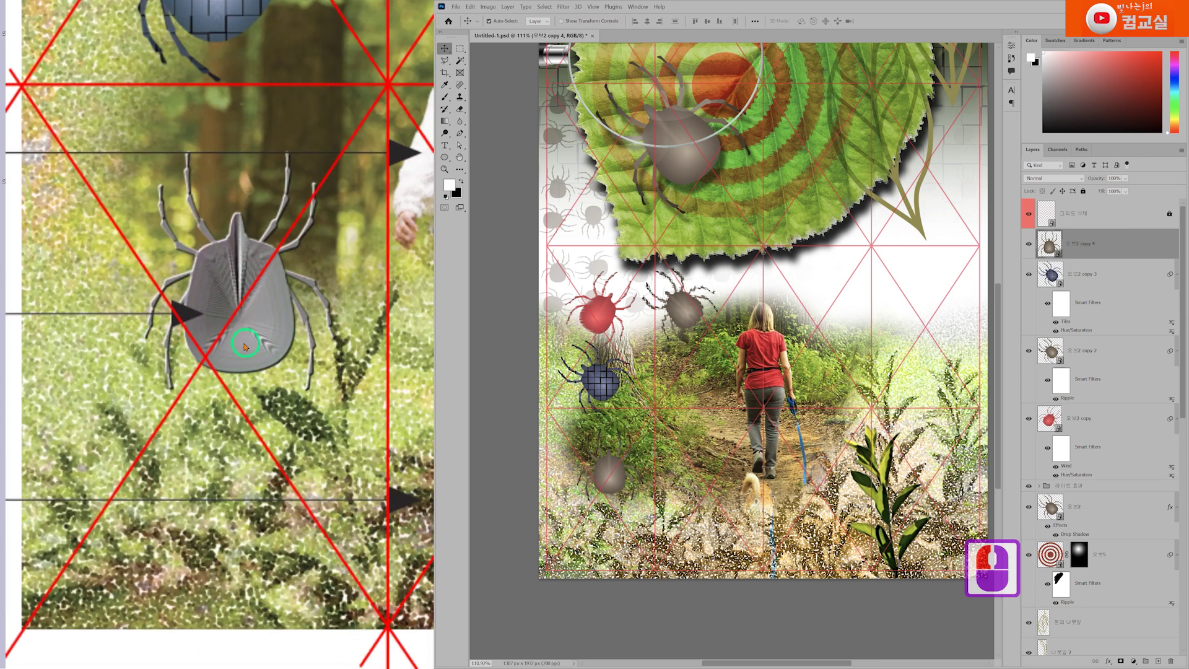
{"action": "left_click", "coordinate": [1113, 249]}
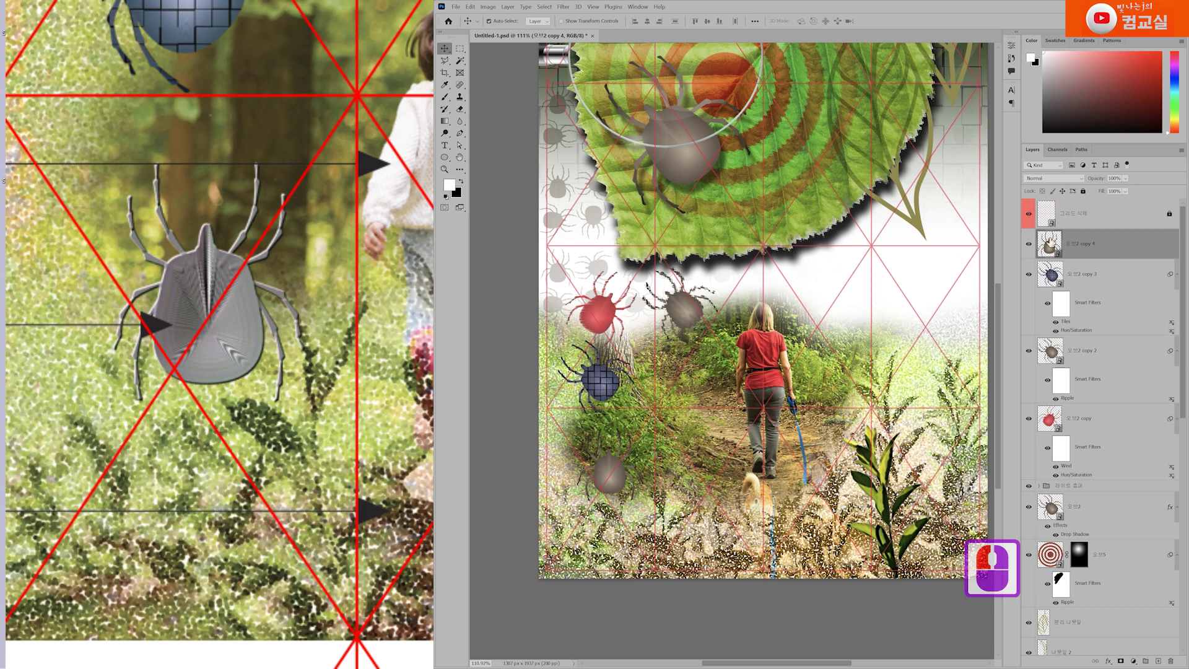
Start the Emboss stylize filter on the fourth tick and centre the tick in the filter preview at 200%.
{"action": "left_click", "coordinate": [563, 8]}
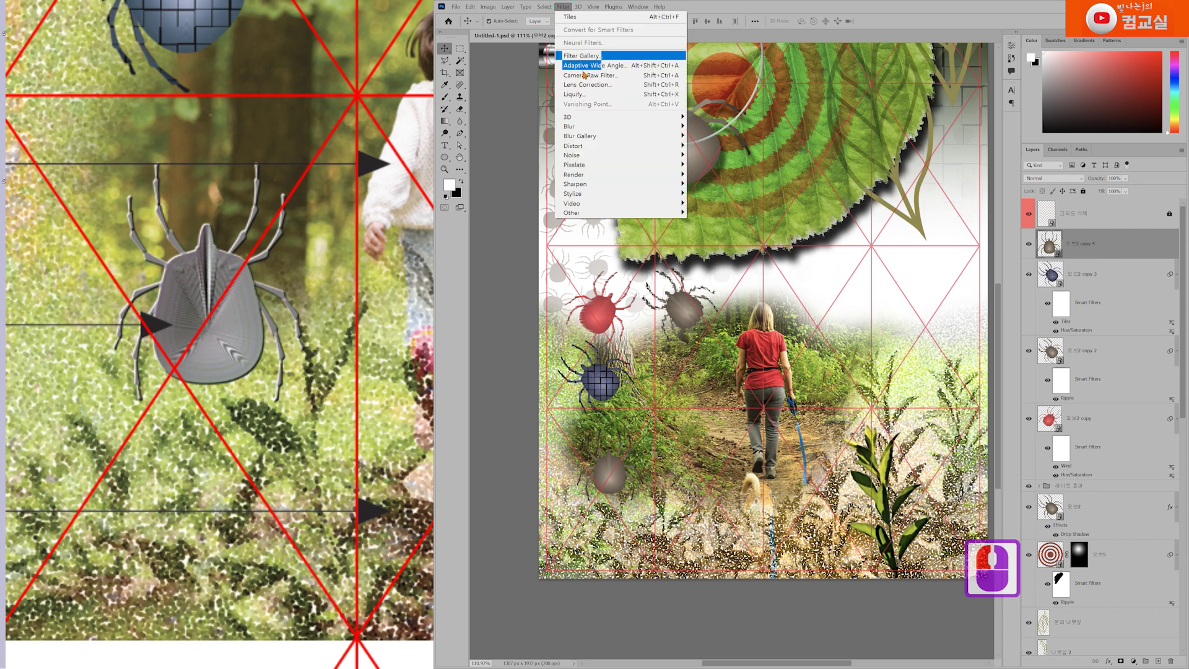
{"action": "left_click", "coordinate": [585, 198]}
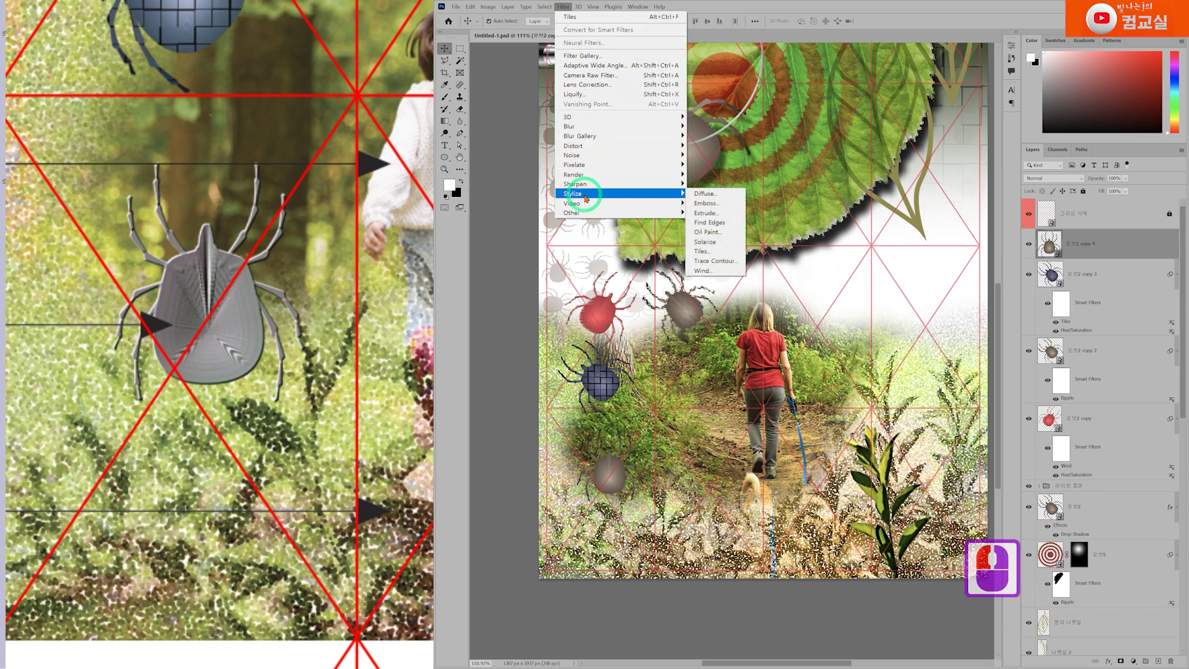
{"action": "left_click", "coordinate": [711, 203]}
{"action": "left_click_drag", "start_coordinate": [583, 245], "coordinate": [581, 217]}
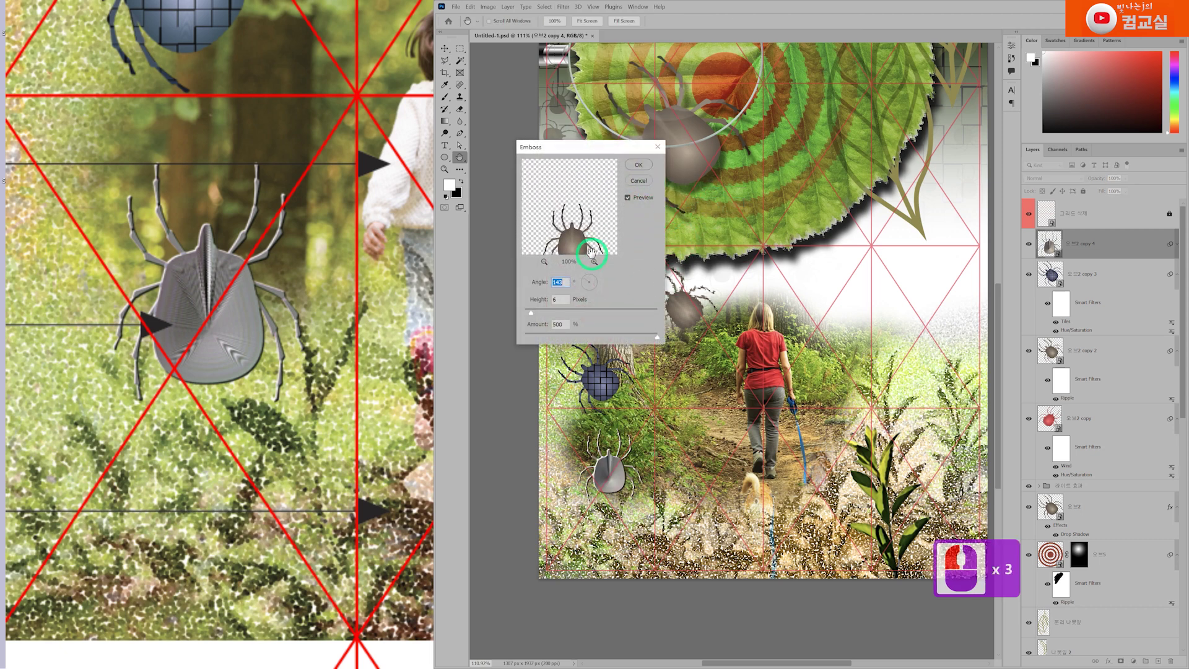
{"action": "left_click", "coordinate": [594, 262]}
{"action": "left_click_drag", "start_coordinate": [594, 239], "coordinate": [591, 224]}
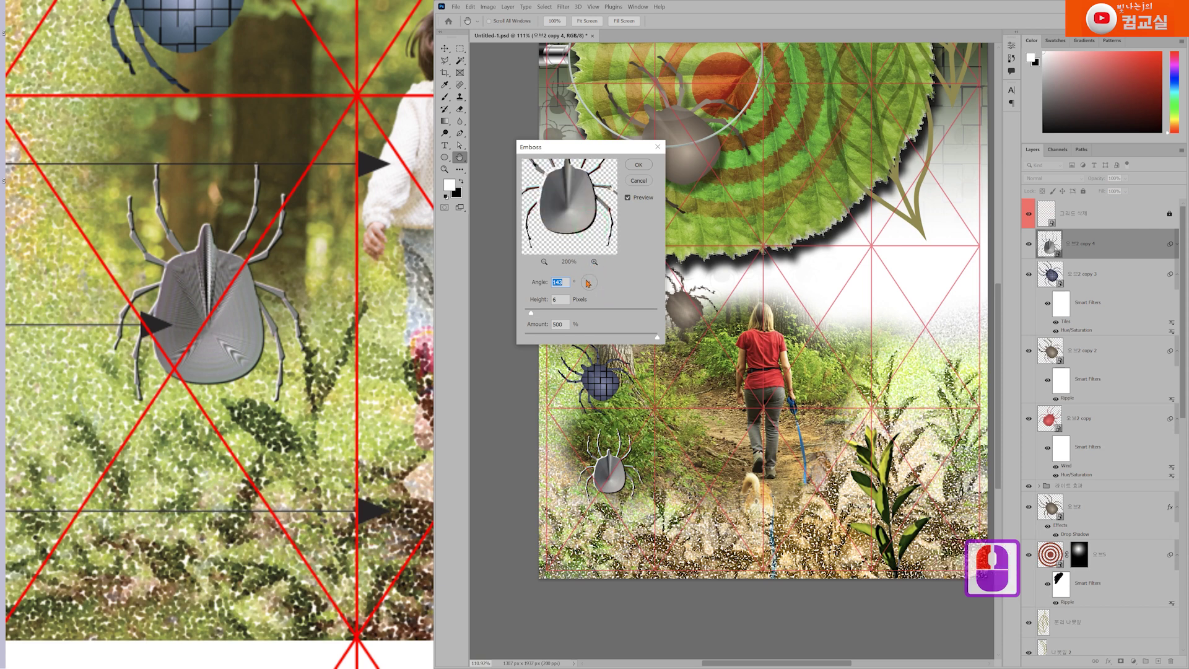
Try different Emboss light angles, including 42° and 125°, comparing the shading with the reference tick.
{"action": "left_click", "coordinate": [588, 282]}
{"action": "left_click", "coordinate": [592, 283]}
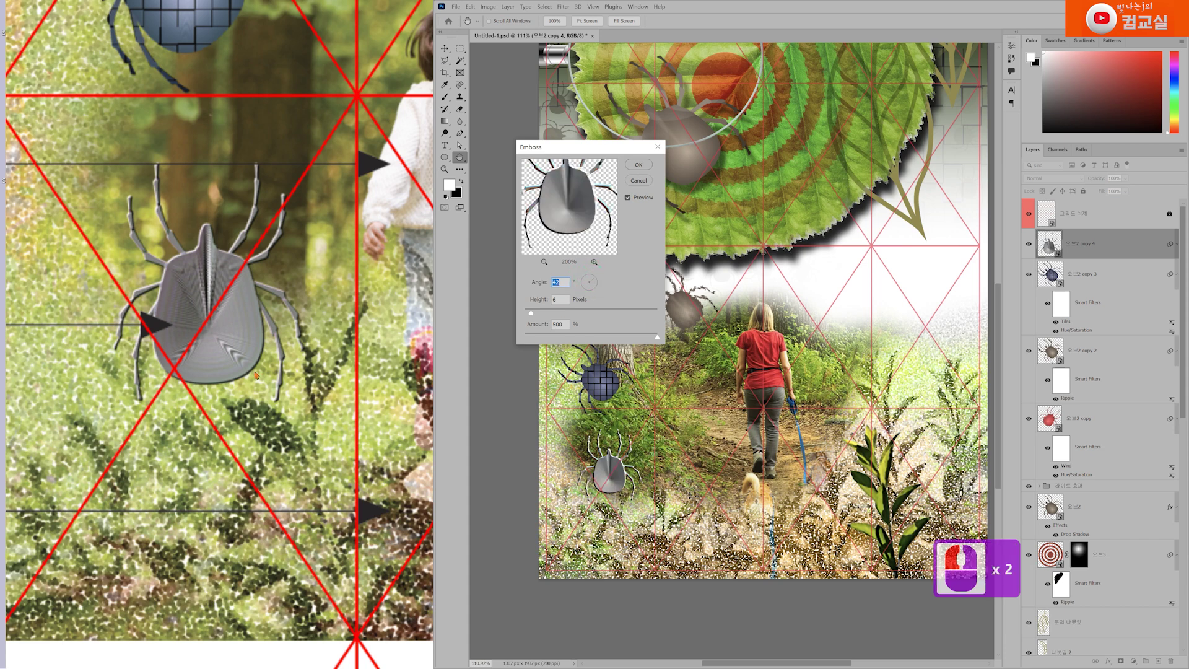
{"action": "left_click", "coordinate": [623, 486]}
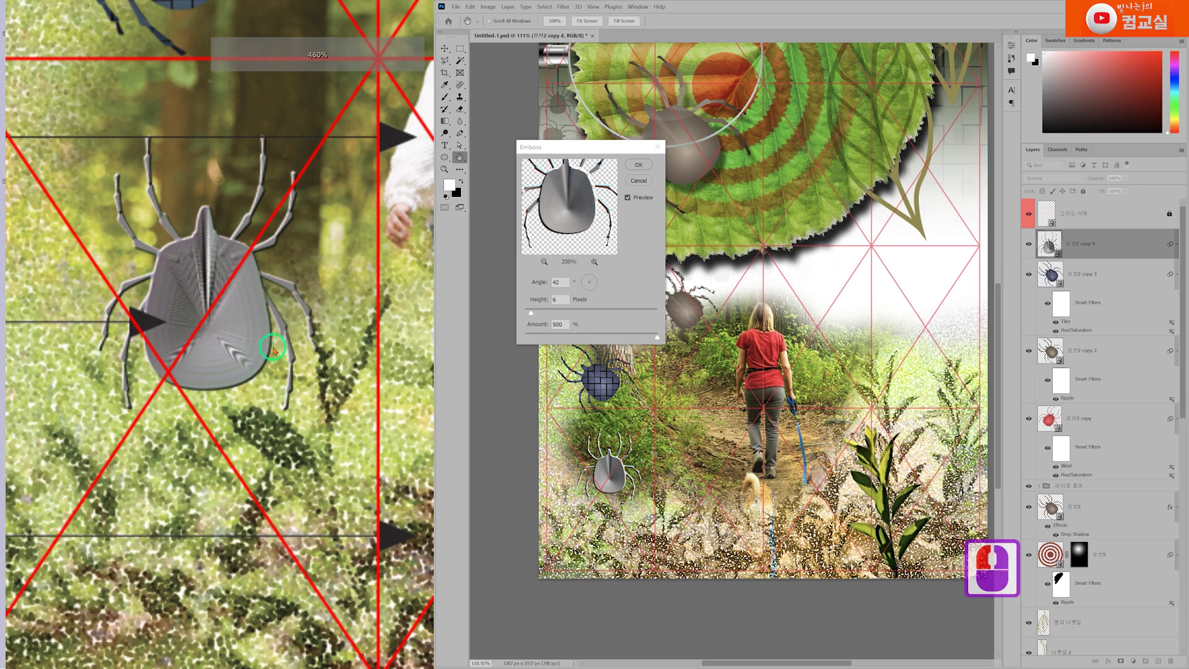
{"action": "left_click", "coordinate": [620, 483]}
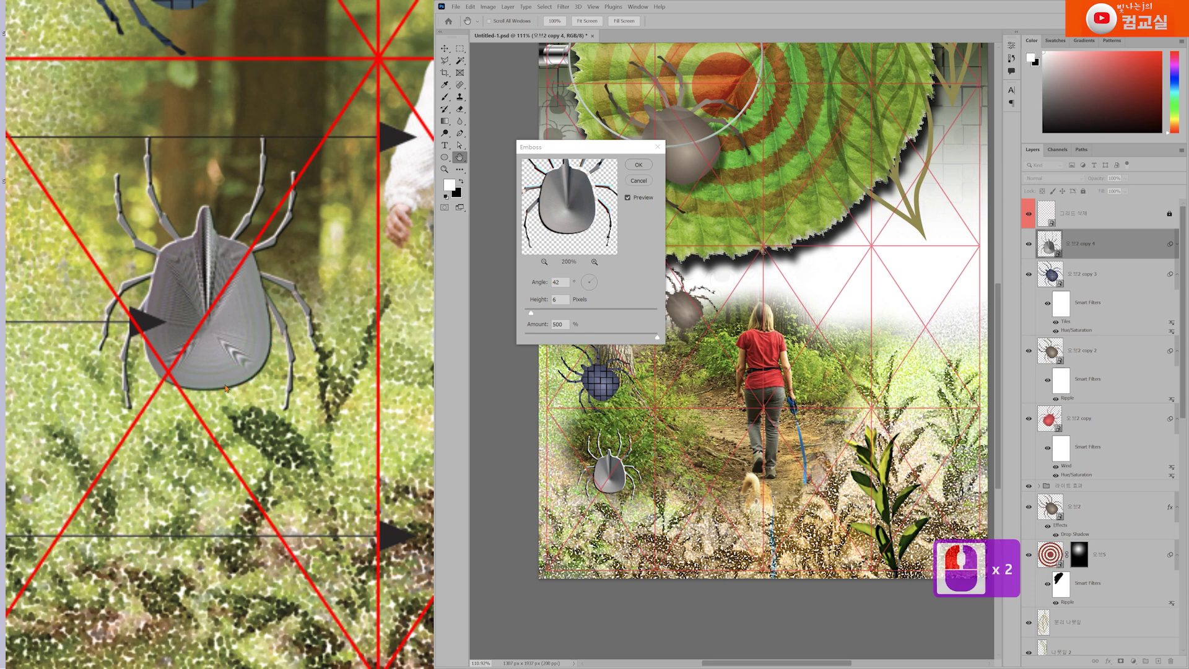
{"action": "left_click", "coordinate": [592, 274]}
{"action": "left_click", "coordinate": [593, 279]}
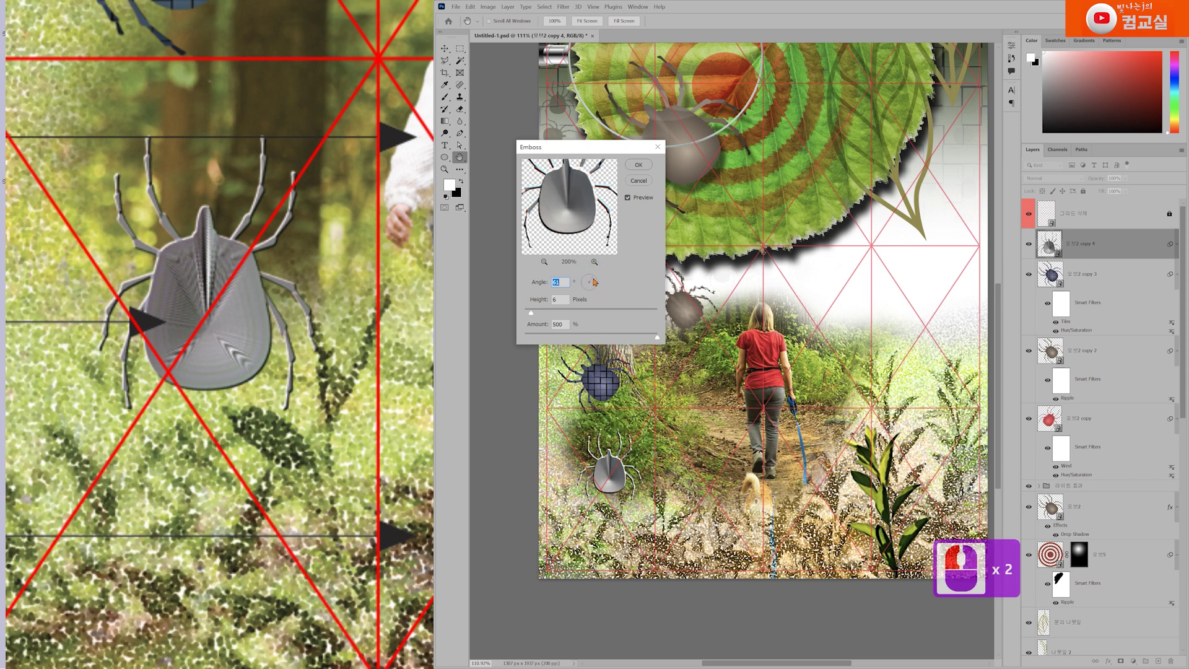
{"action": "left_click", "coordinate": [590, 282]}
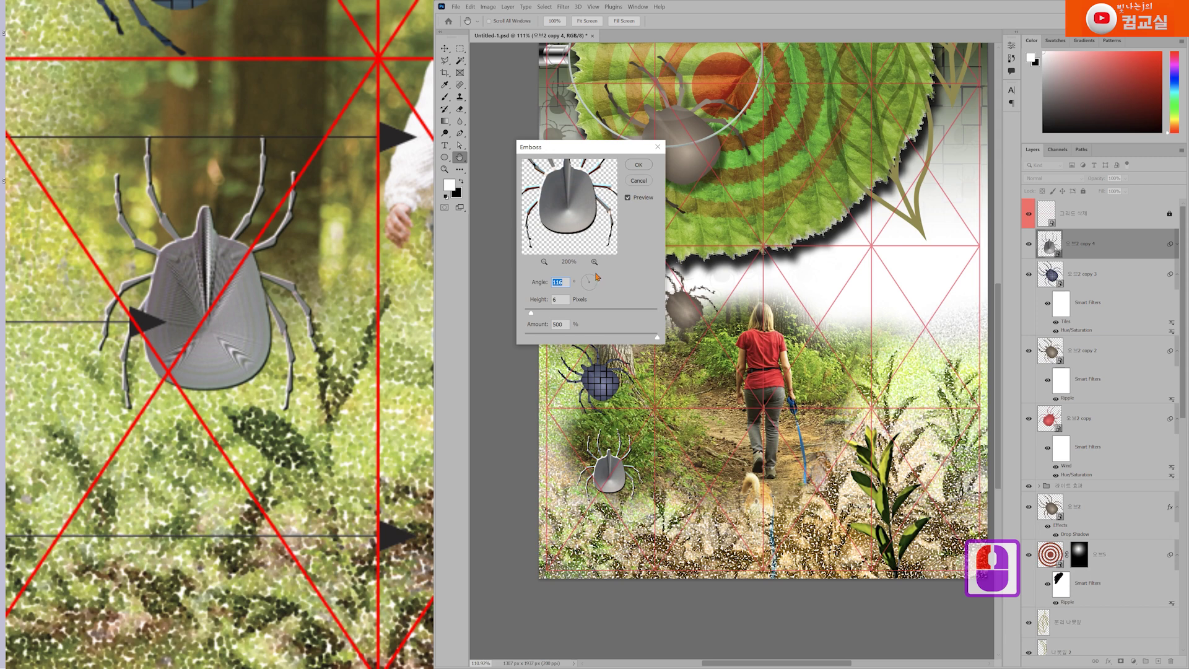
{"action": "left_click", "coordinate": [588, 282]}
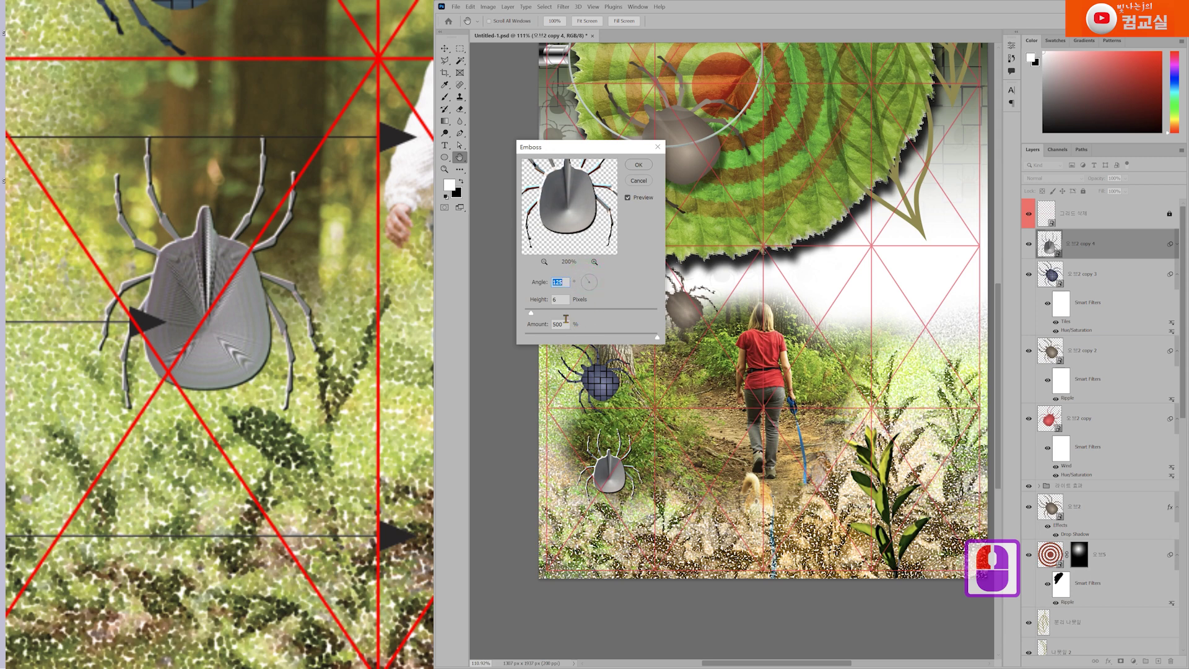
Try different Emboss heights for the fourth tick, ending at 6 pixels.
{"action": "left_click_drag", "start_coordinate": [546, 312], "coordinate": [559, 311]}
{"action": "left_click", "coordinate": [542, 312]}
{"action": "left_click", "coordinate": [538, 313]}
{"action": "left_click", "coordinate": [537, 316]}
{"action": "left_click", "coordinate": [533, 314]}
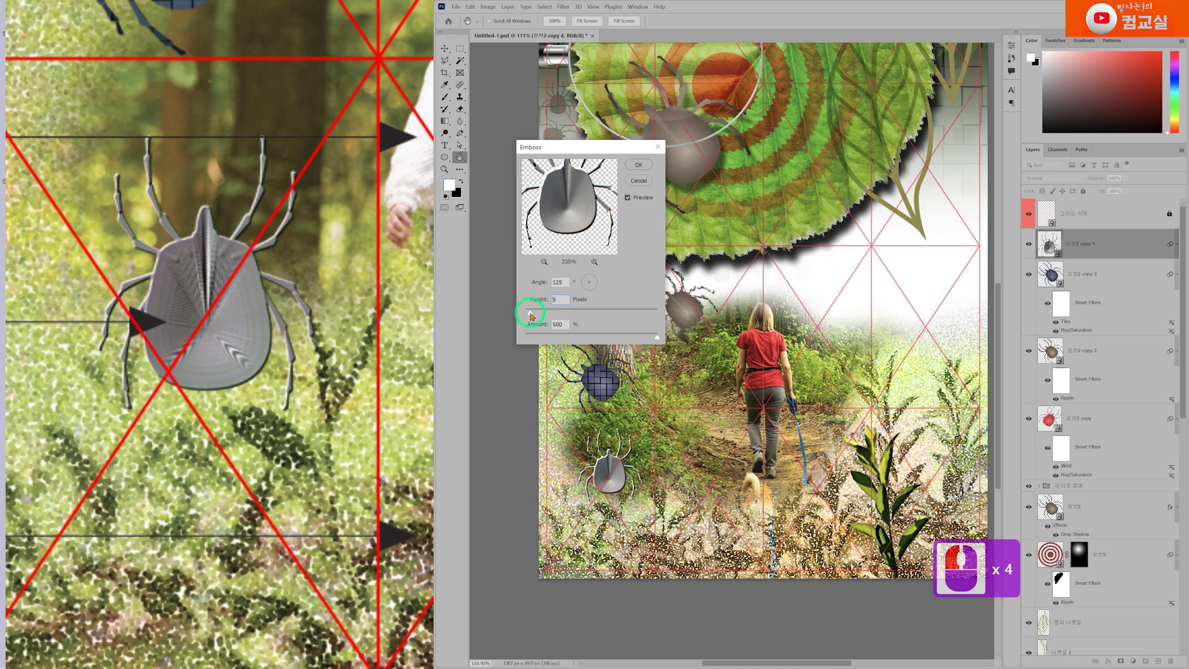
{"action": "left_click", "coordinate": [531, 316]}
Try Emboss amounts from low to high on the fourth tick, ending at 425%.
{"action": "left_click", "coordinate": [542, 338]}
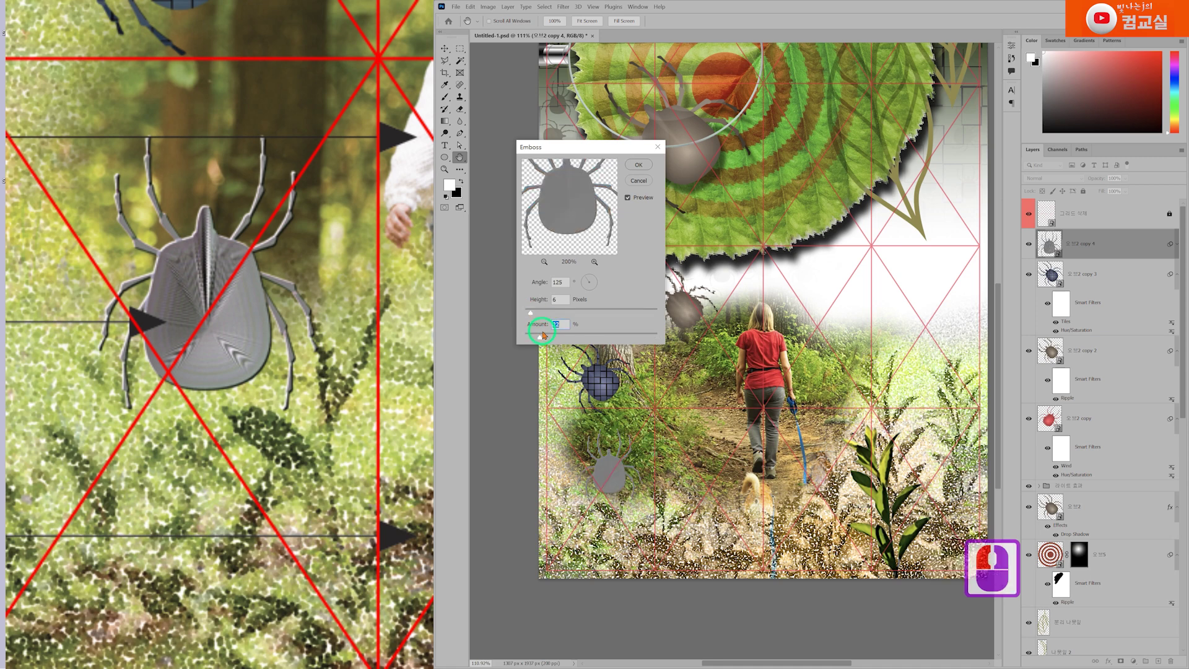
{"action": "left_click", "coordinate": [559, 336]}
{"action": "left_click", "coordinate": [574, 337]}
{"action": "left_click", "coordinate": [588, 338]}
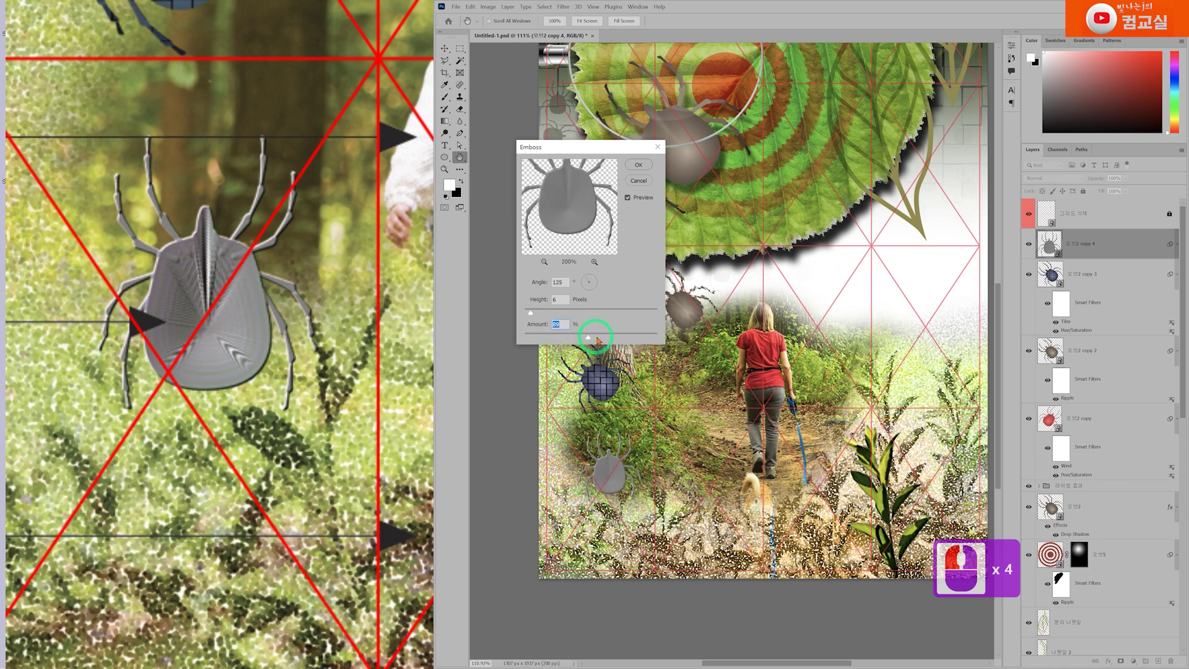
{"action": "left_click", "coordinate": [608, 338]}
{"action": "left_click", "coordinate": [619, 338]}
{"action": "left_click", "coordinate": [630, 340]}
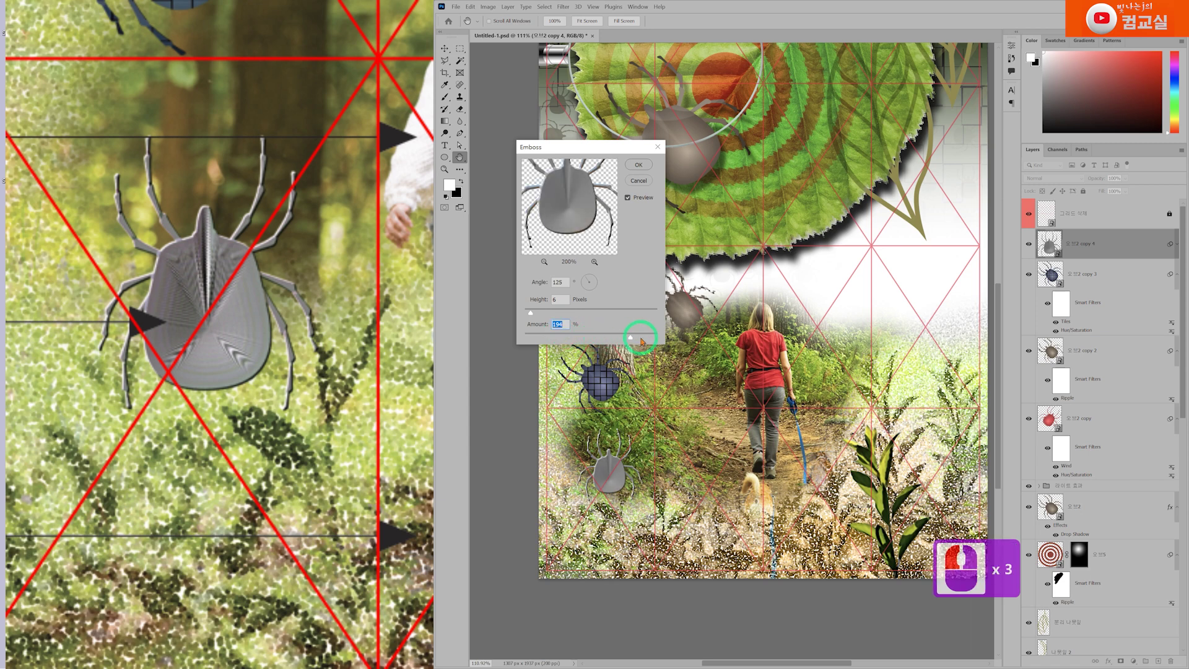
{"action": "left_click", "coordinate": [642, 338]}
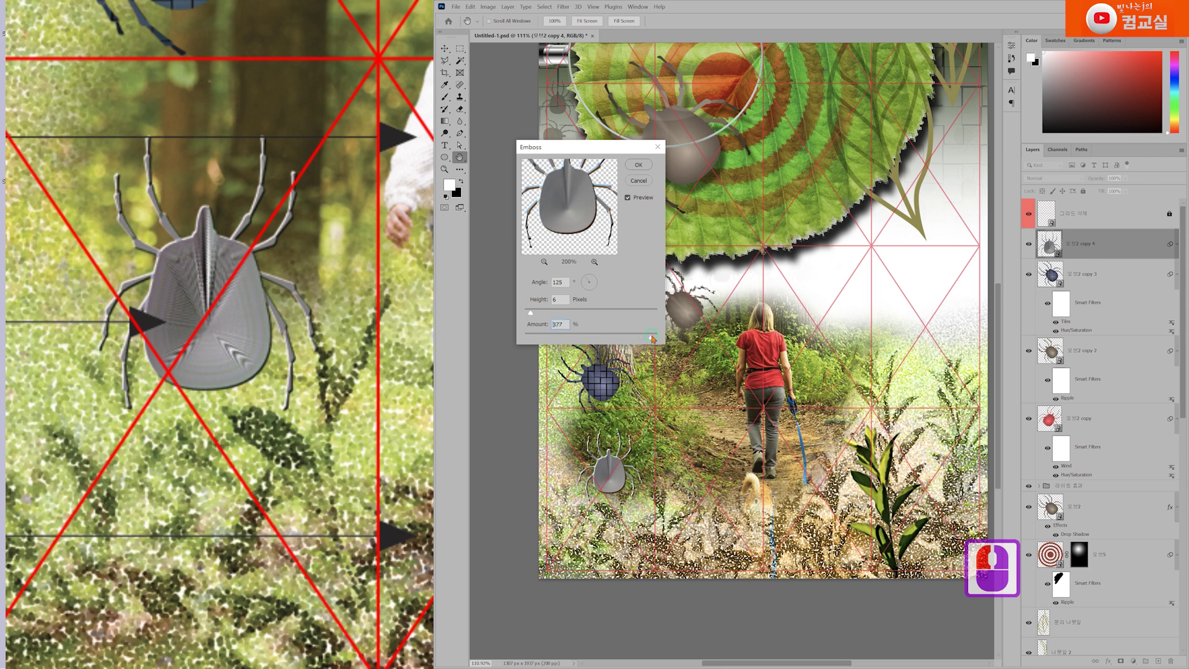
{"action": "left_click", "coordinate": [657, 339]}
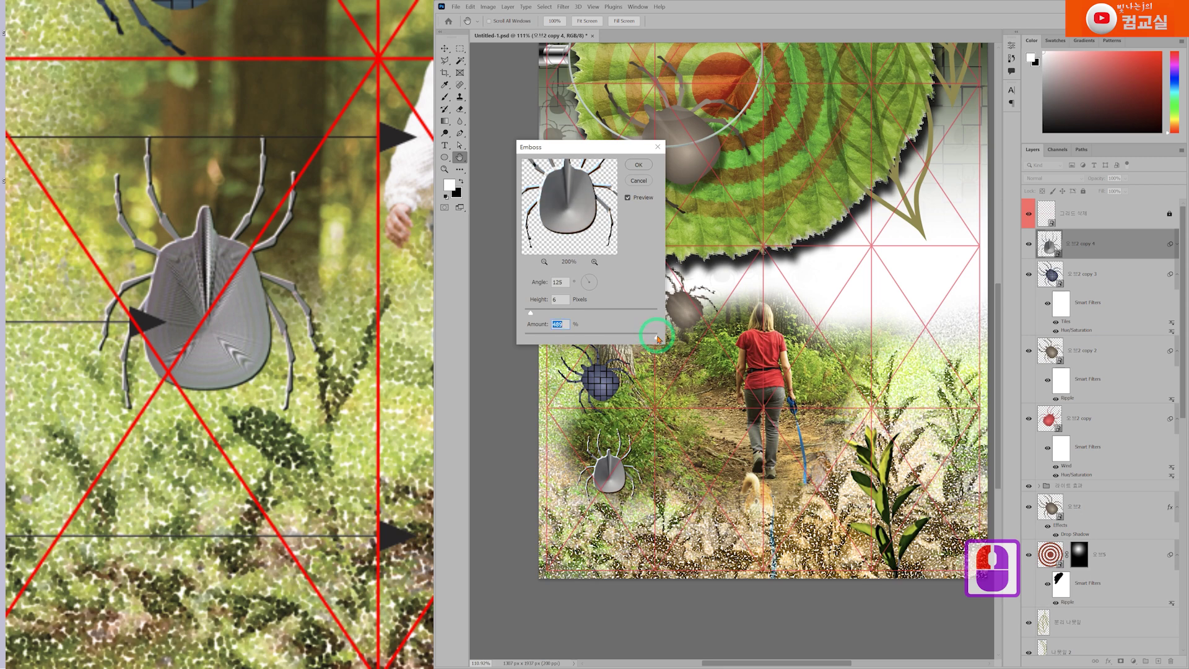
{"action": "left_click", "coordinate": [654, 339]}
{"action": "left_click", "coordinate": [654, 339]}
Apply the Emboss filter to the fourth tick with a height of 7 pixels, an amount of 370% and a slightly adjusted light angle.
{"action": "left_click", "coordinate": [533, 312]}
{"action": "left_click", "coordinate": [533, 312]}
{"action": "left_click", "coordinate": [533, 314]}
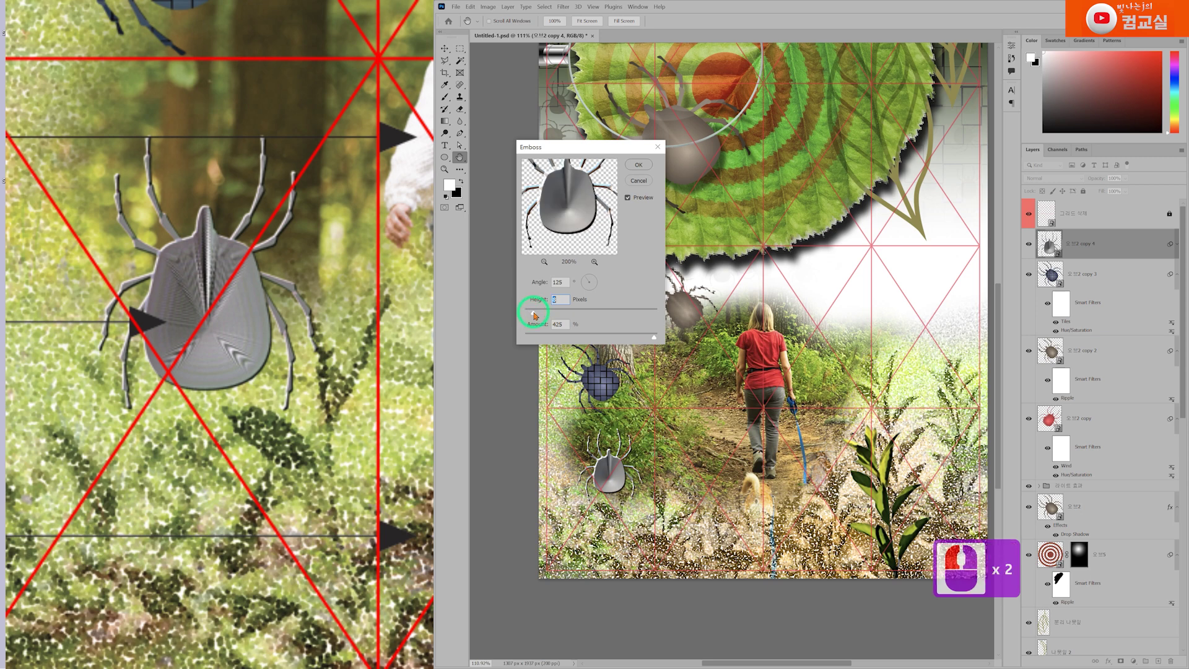
{"action": "left_click", "coordinate": [553, 335]}
{"action": "left_click", "coordinate": [650, 337]}
{"action": "left_click", "coordinate": [650, 338]}
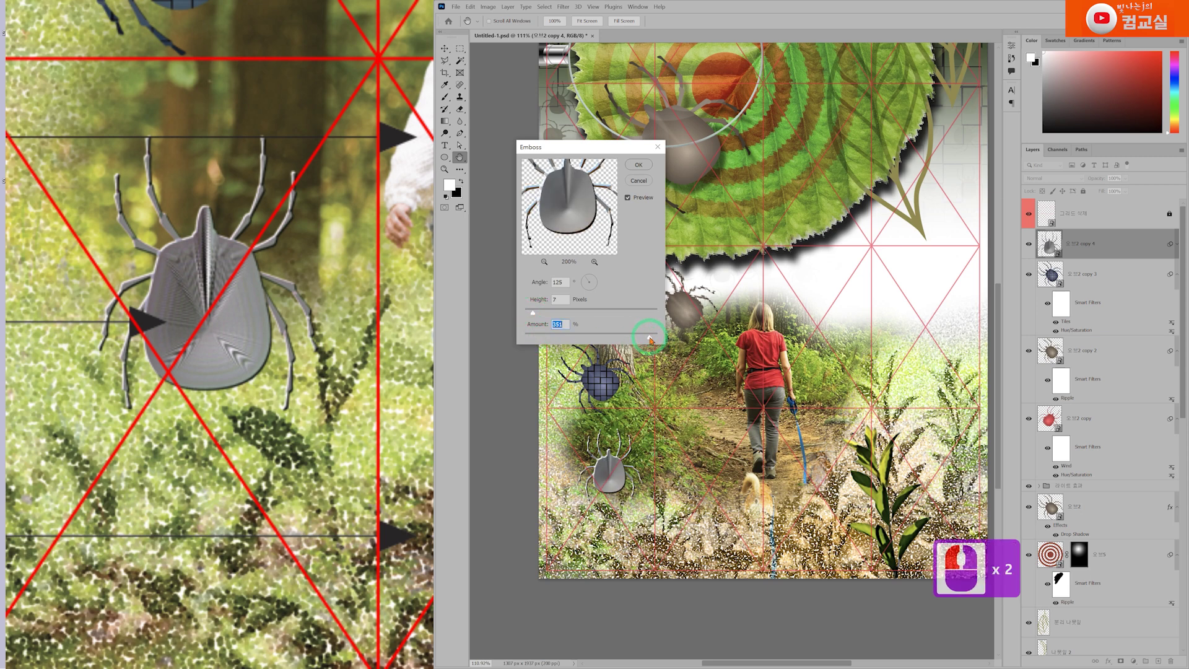
{"action": "left_click", "coordinate": [650, 338]}
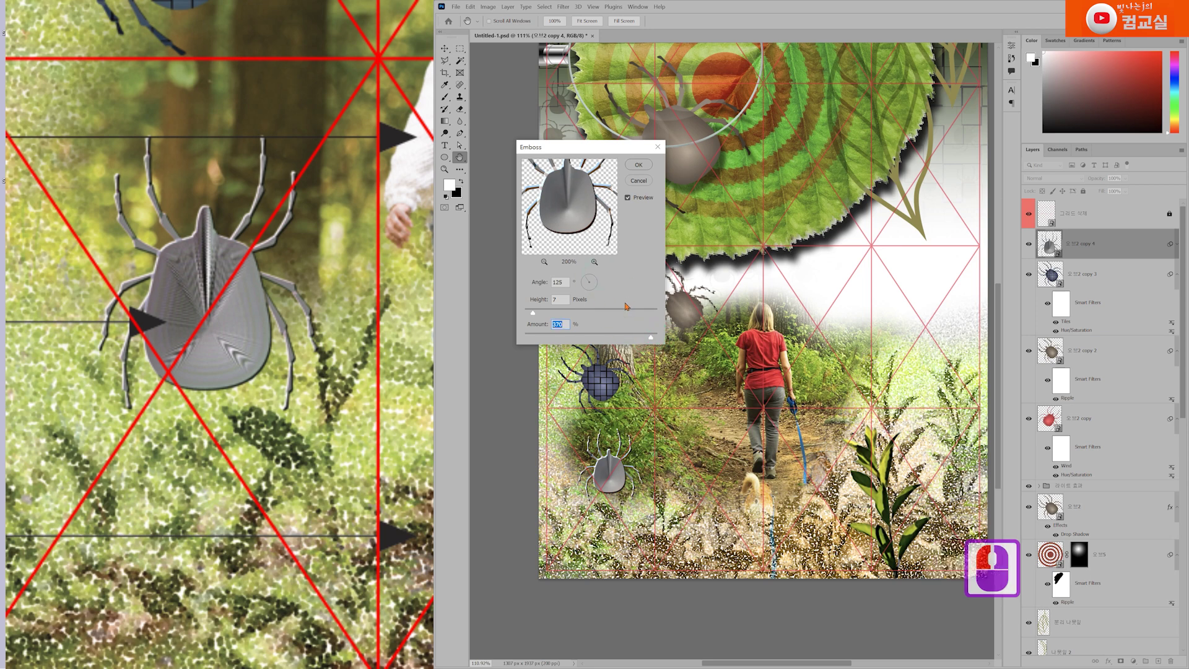
{"action": "left_click", "coordinate": [587, 281]}
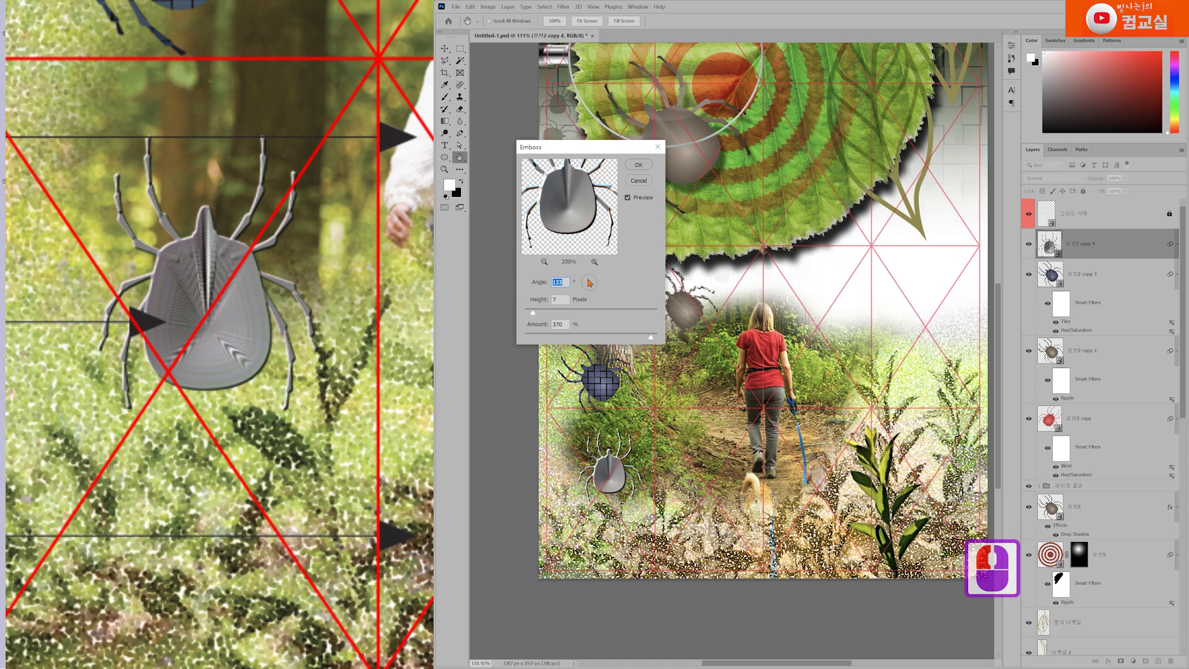
{"action": "left_click", "coordinate": [638, 165]}
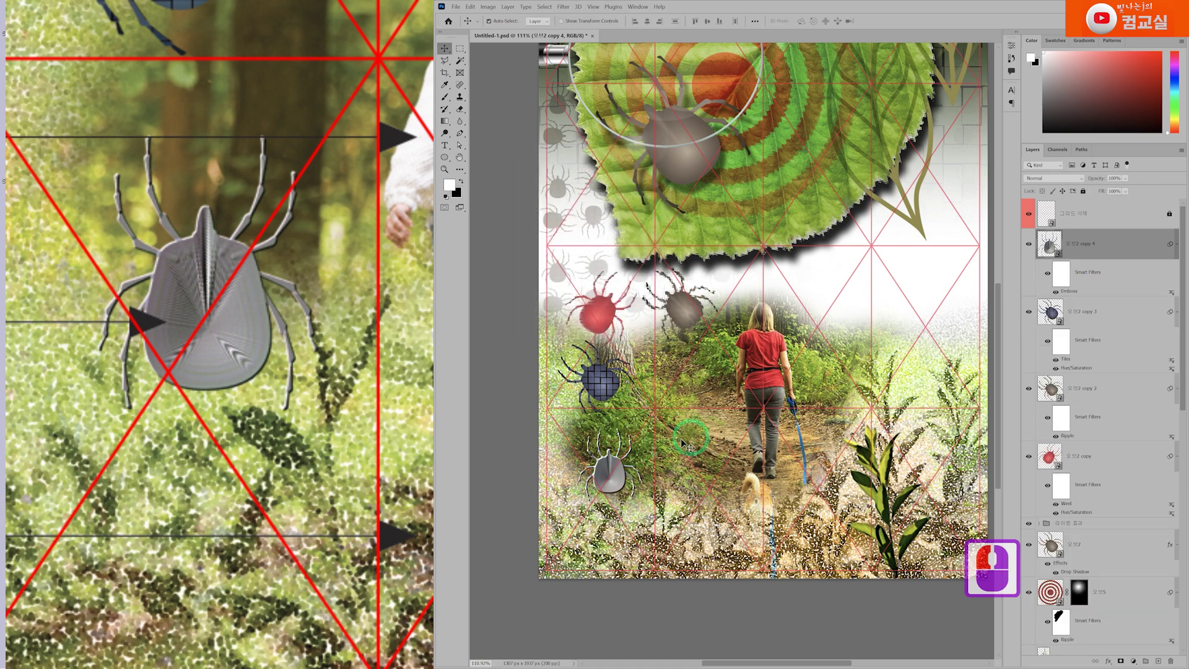
Find the logo in the reference poster, then open 이미지(05).jpg in a floating window large enough to show the whole logo.
{"action": "scroll", "coordinate": [284, 315], "scroll_direction": "down", "scroll_amount": 20}
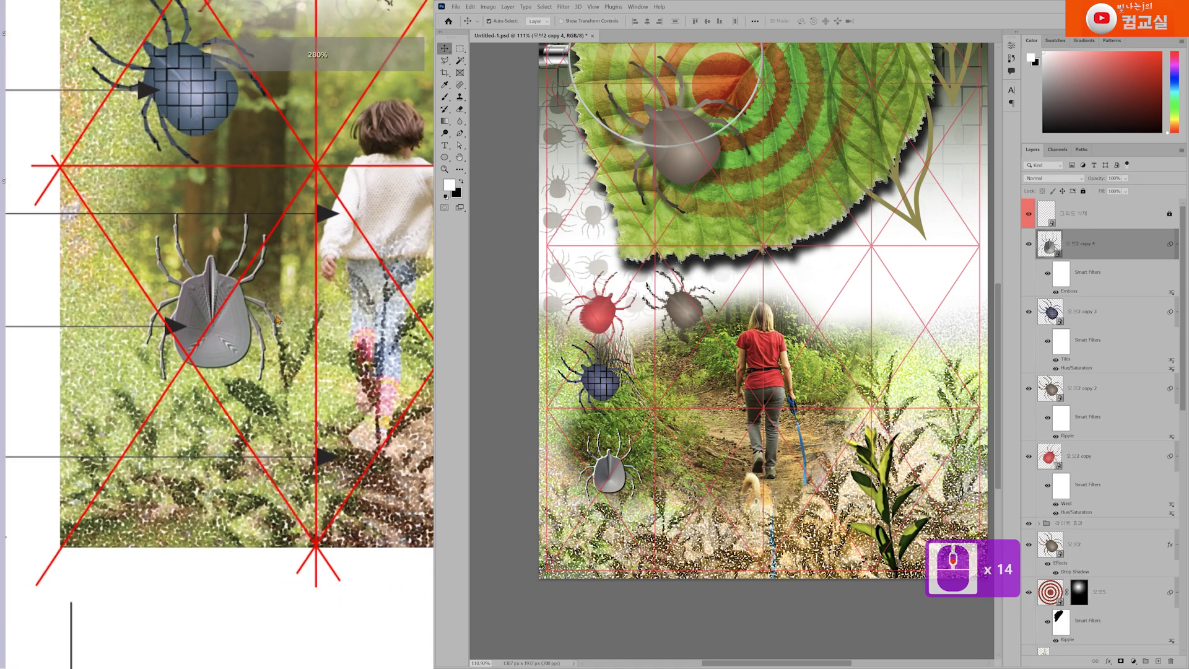
{"action": "scroll", "coordinate": [276, 320], "scroll_direction": "down", "scroll_amount": 7}
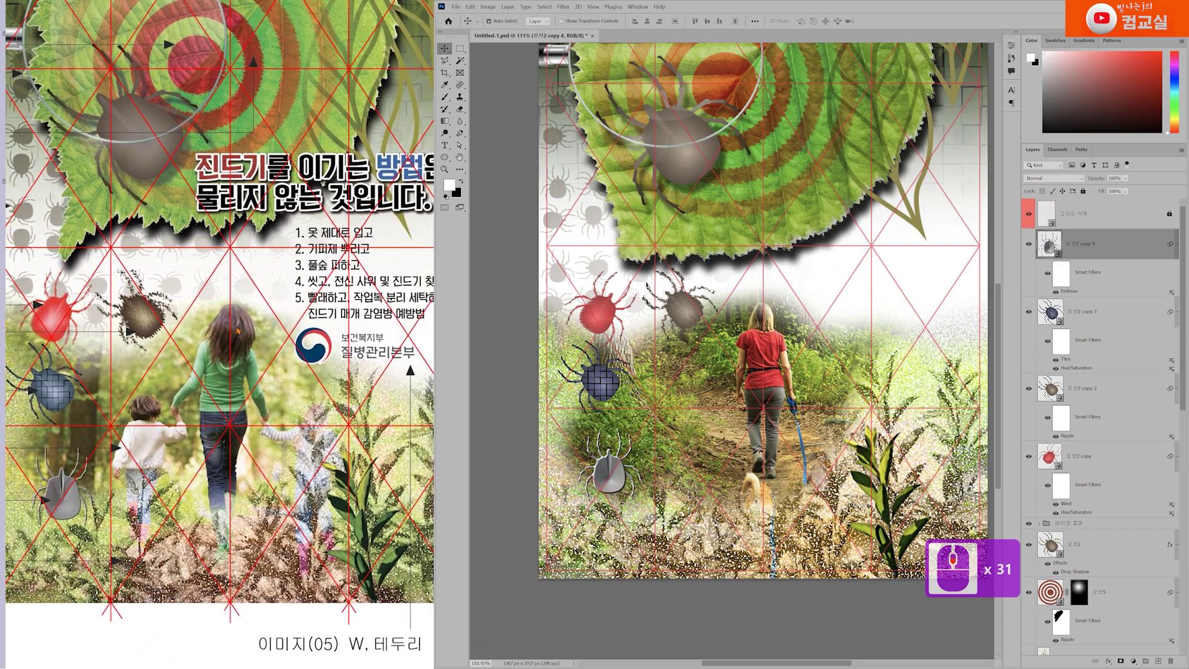
{"action": "left_click", "coordinate": [287, 352]}
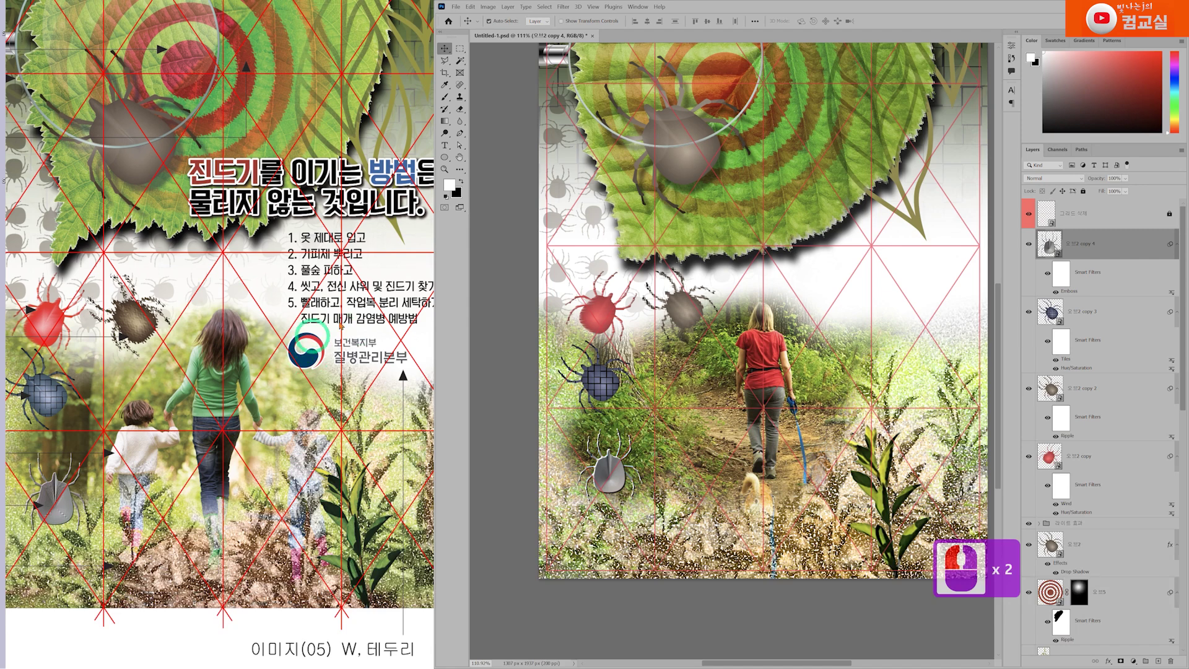
{"action": "left_click_drag", "start_coordinate": [308, 354], "coordinate": [261, 289]}
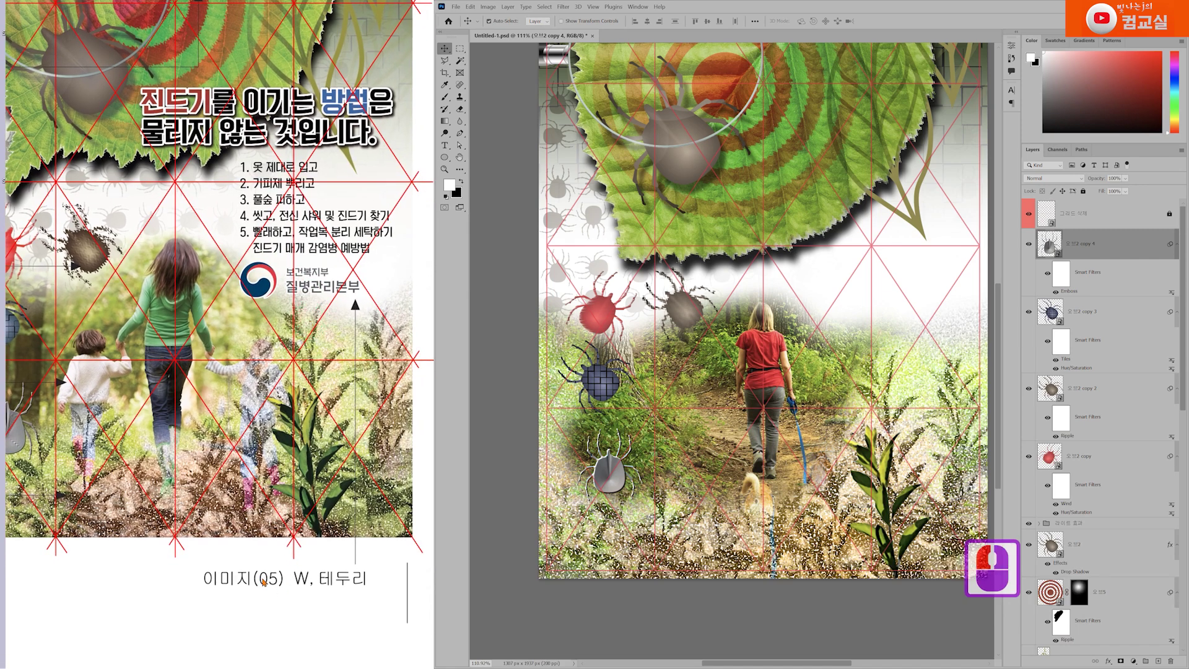
{"action": "key", "text": "alt+Tab"}
{"action": "left_click_drag", "start_coordinate": [246, 413], "coordinate": [913, 34]}
{"action": "left_click", "coordinate": [409, 287]}
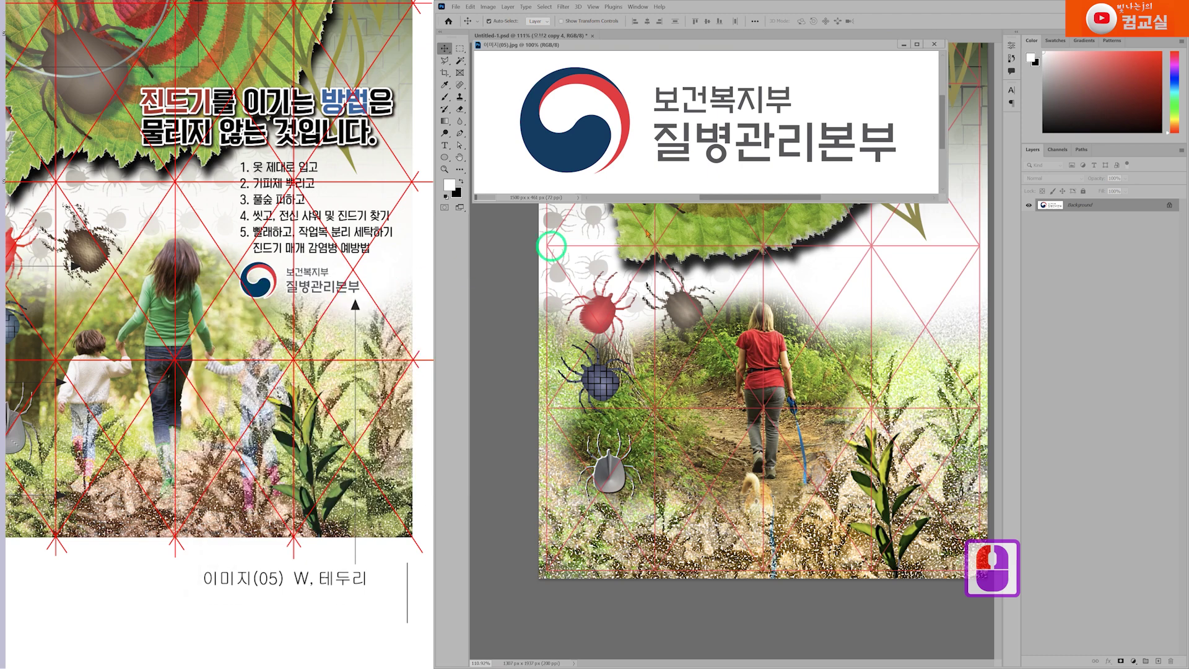
{"action": "left_click_drag", "start_coordinate": [948, 200], "coordinate": [995, 292]}
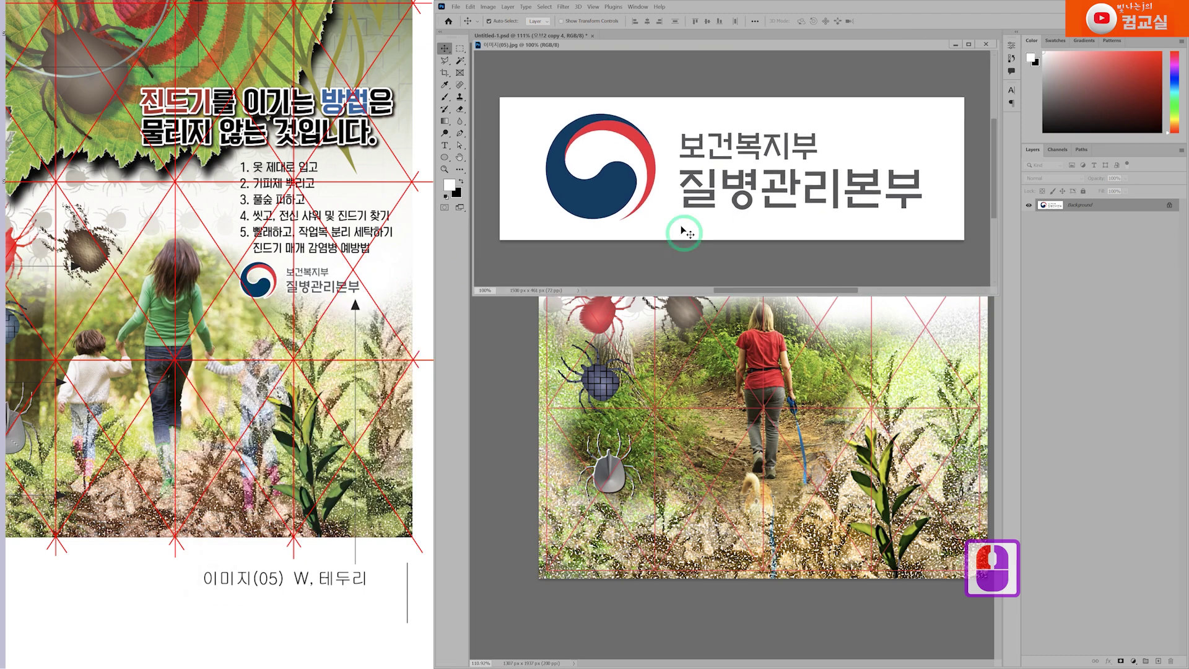
Select the logo without its white background using the Magic Wand and an inverted selection, copy it into the poster, and close the logo image.
{"action": "left_click", "coordinate": [460, 61]}
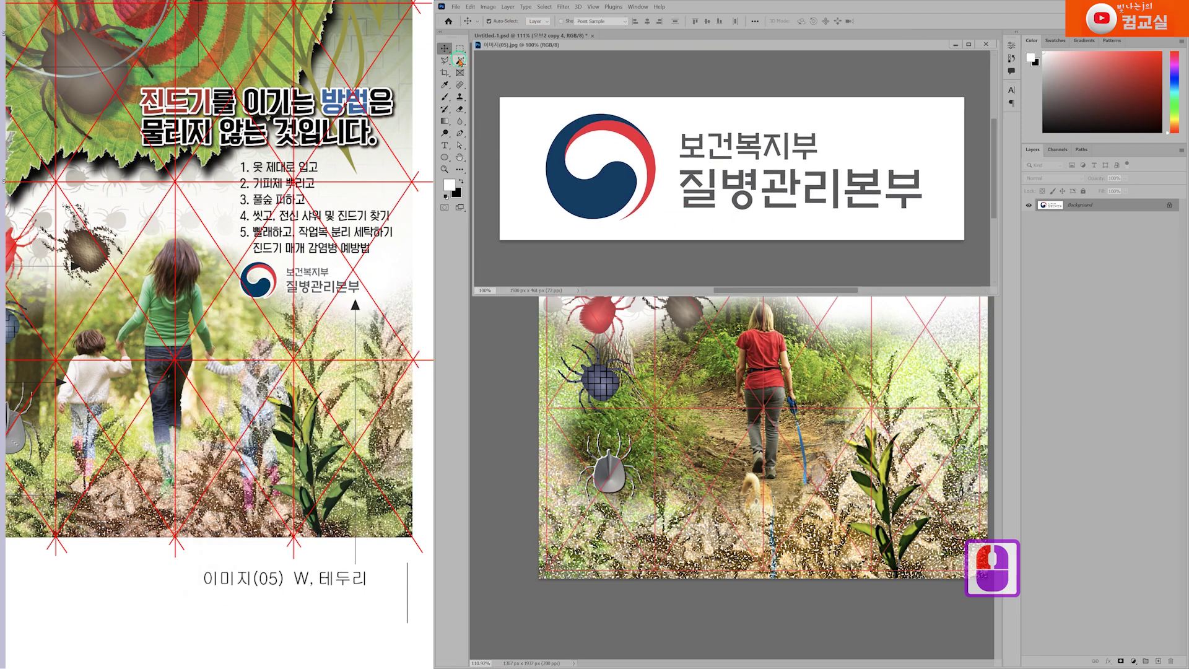
{"action": "double_click", "coordinate": [524, 128]}
{"action": "scroll", "coordinate": [659, 191], "scroll_direction": "up", "scroll_amount": 4}
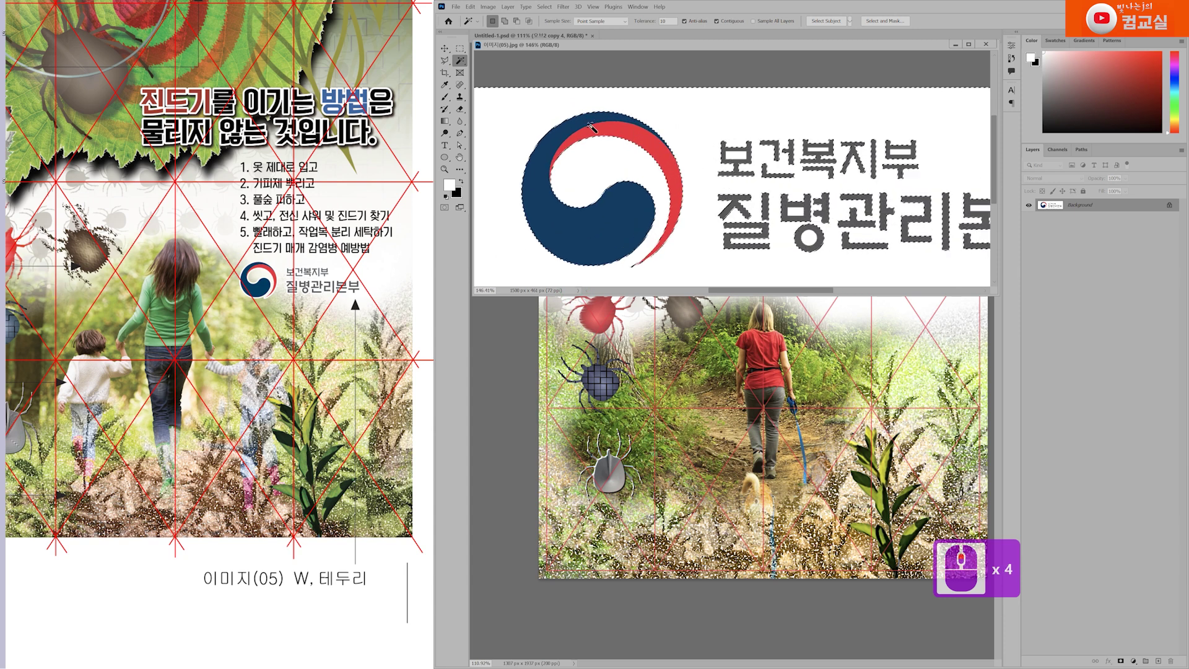
{"action": "scroll", "coordinate": [843, 194], "scroll_direction": "down", "scroll_amount": 4}
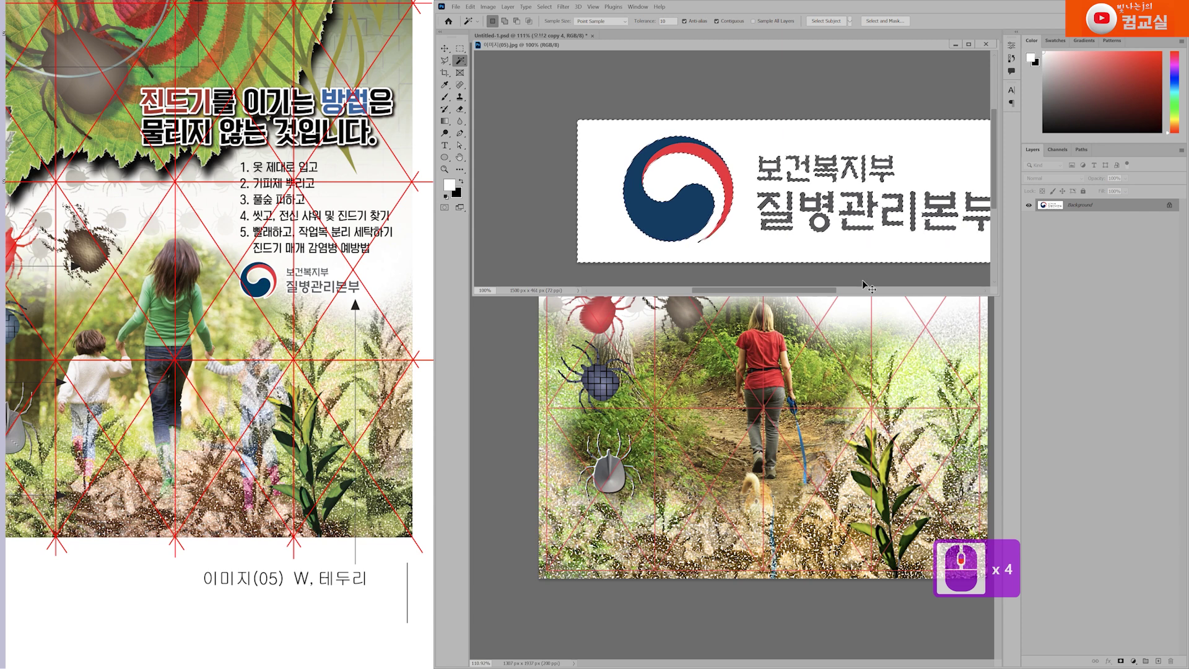
{"action": "key", "text": "ctrl+shift+i"}
{"action": "left_click_drag", "start_coordinate": [671, 229], "coordinate": [672, 409]}
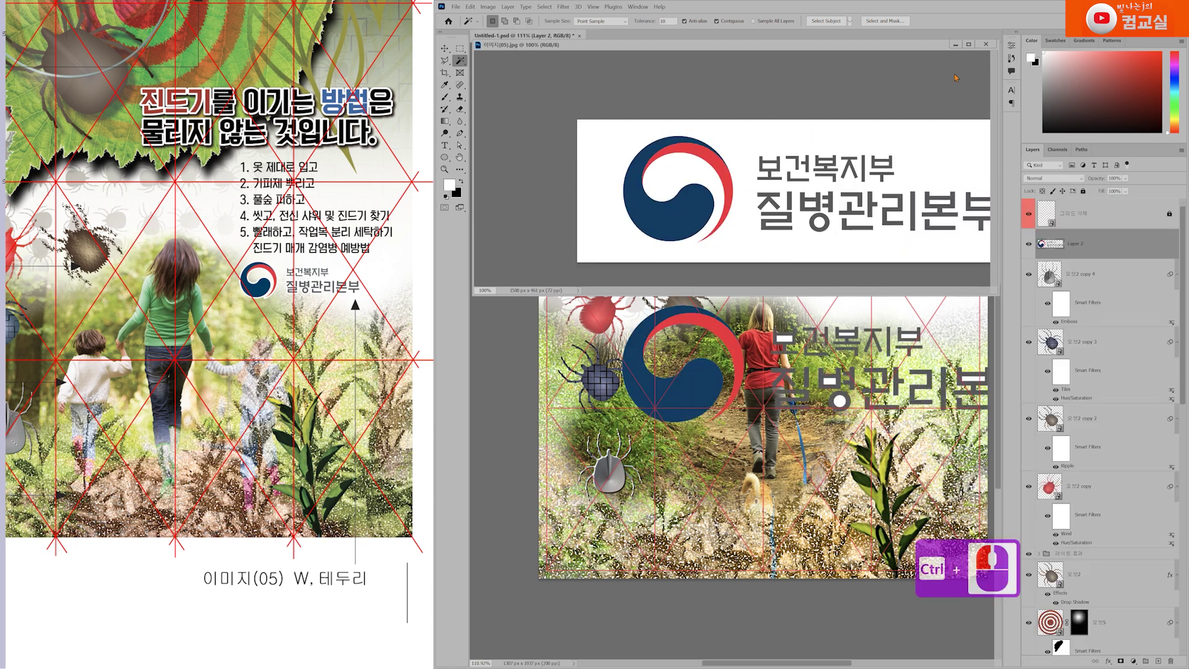
{"action": "left_click", "coordinate": [987, 45]}
Scale the pasted logo down to about 59% with Free Transform, comparing it with the reference.
{"action": "key", "text": "ctrl+t"}
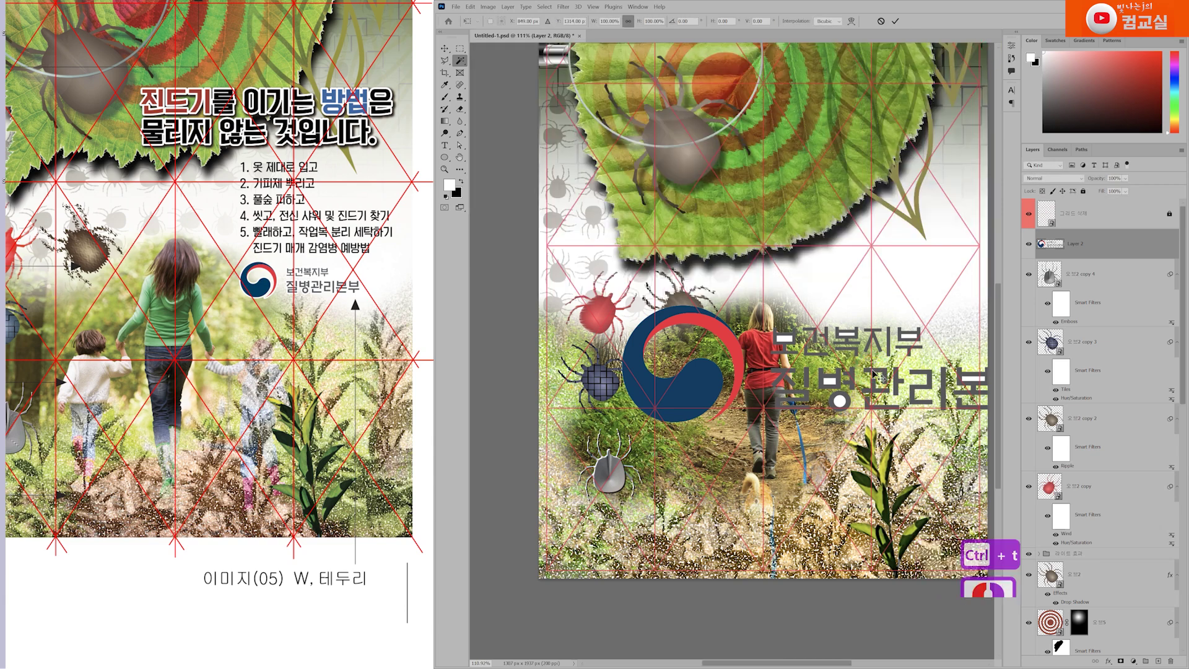
{"action": "left_click_drag", "start_coordinate": [733, 379], "coordinate": [779, 324]}
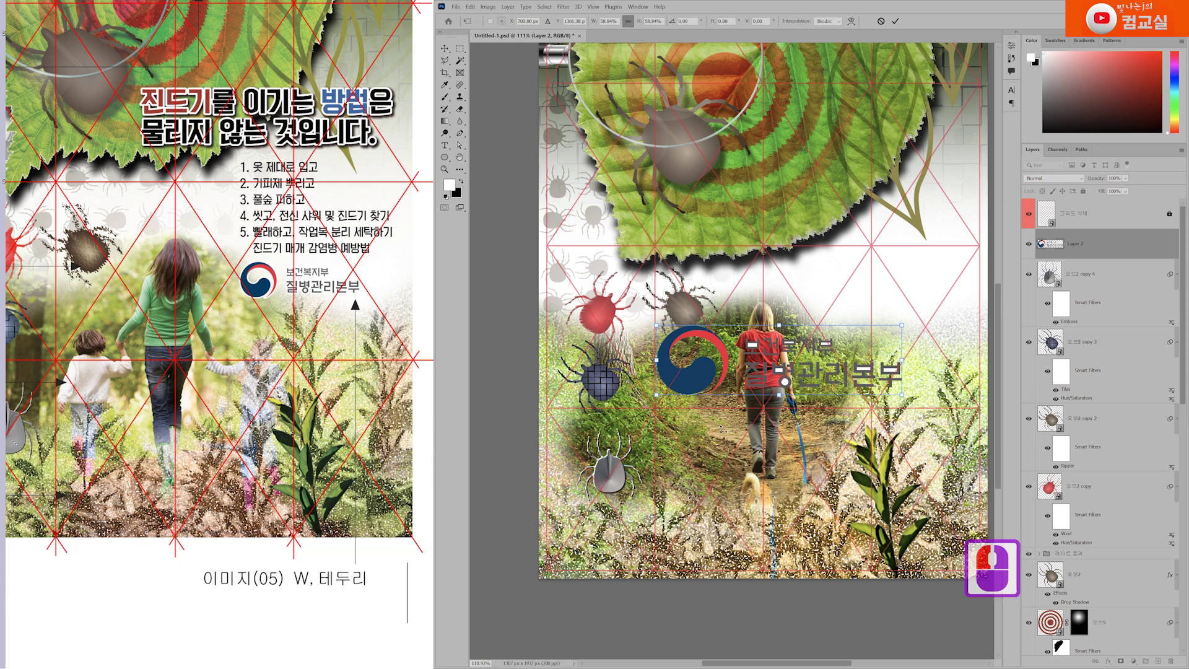
{"action": "scroll", "coordinate": [322, 263], "scroll_direction": "up", "scroll_amount": 10}
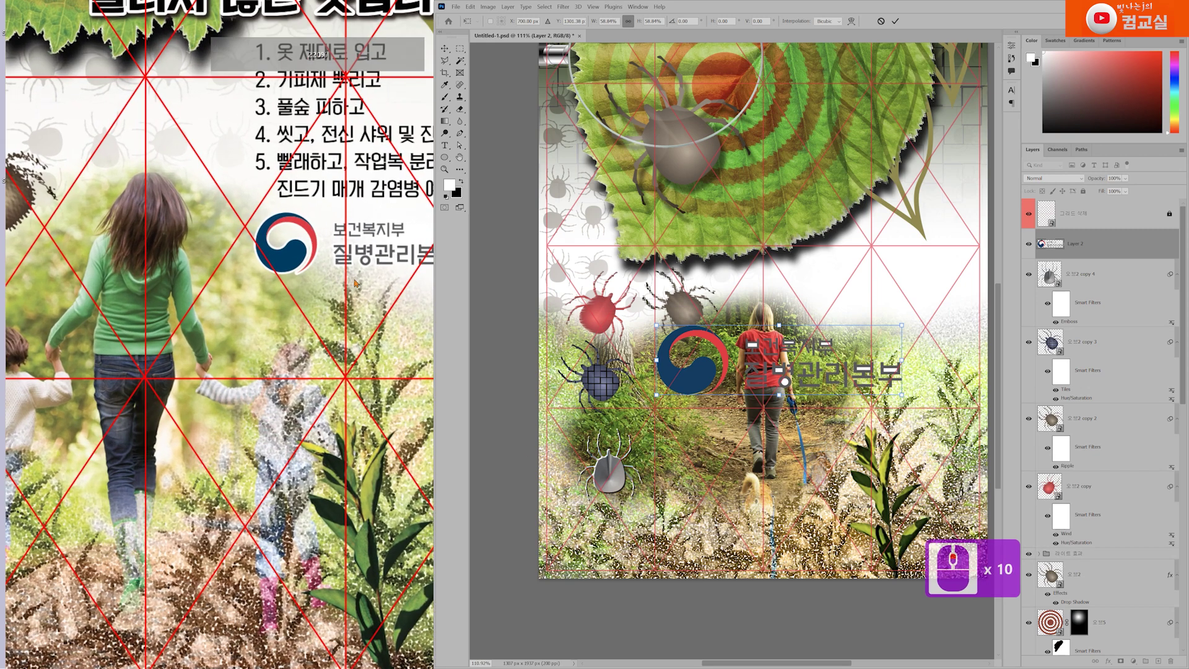
{"action": "scroll", "coordinate": [308, 268], "scroll_direction": "up", "scroll_amount": 6}
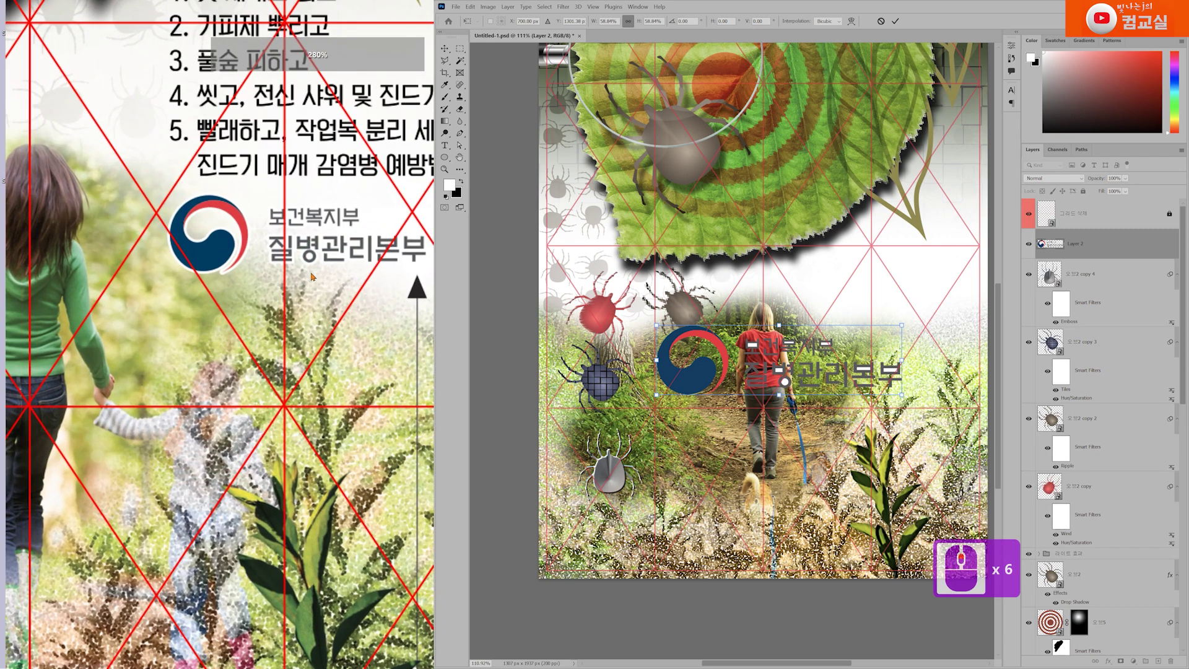
{"action": "scroll", "coordinate": [781, 386], "scroll_direction": "up", "scroll_amount": 5}
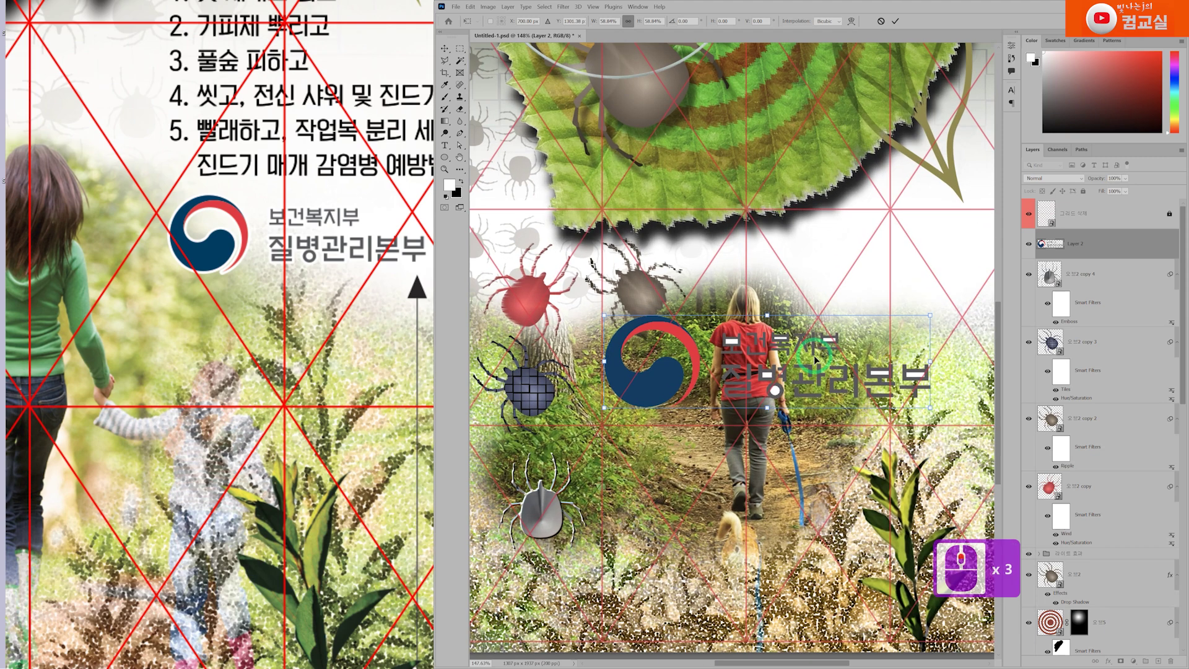
{"action": "scroll", "coordinate": [775, 402], "scroll_direction": "up", "scroll_amount": 2}
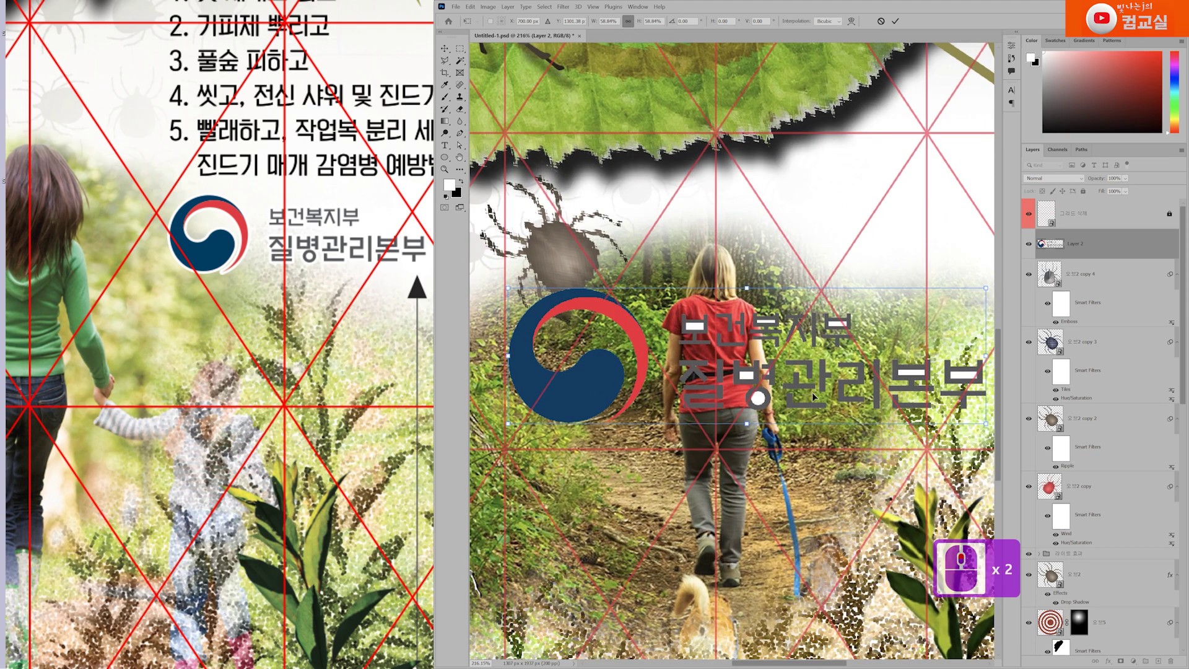
{"action": "key", "text": "Return"}
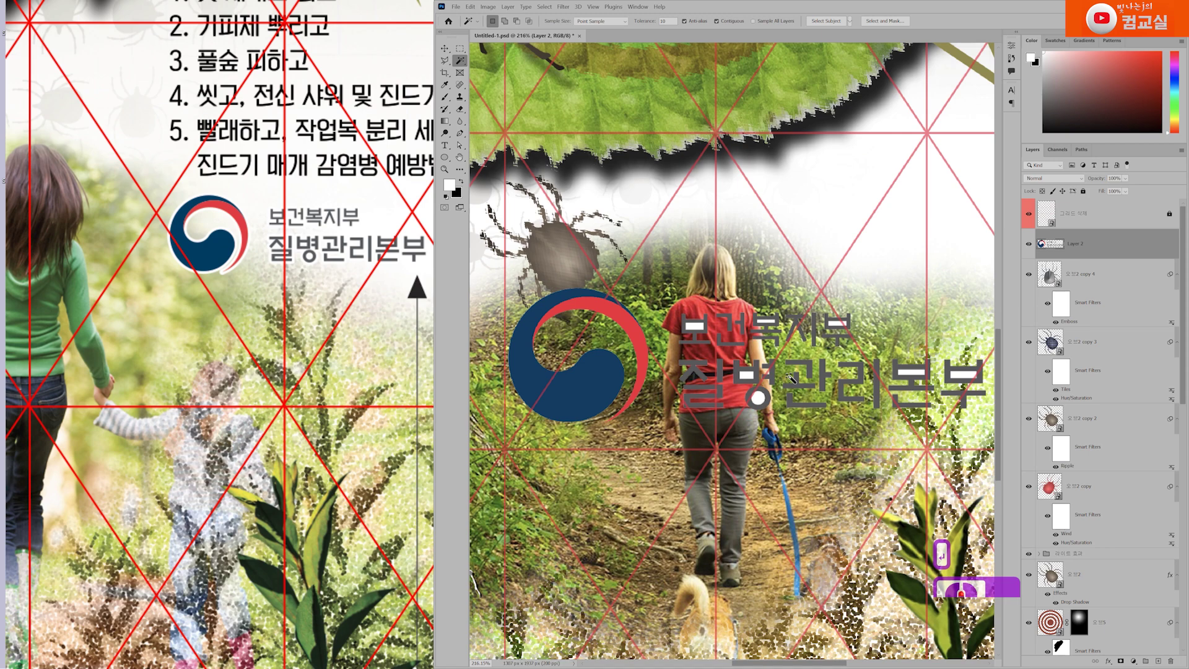
Select and delete the leftover white areas enclosed by the letters 병 and 보 in the logo.
{"action": "left_click", "coordinate": [444, 48]}
{"action": "scroll", "coordinate": [734, 379], "scroll_direction": "up", "scroll_amount": 4}
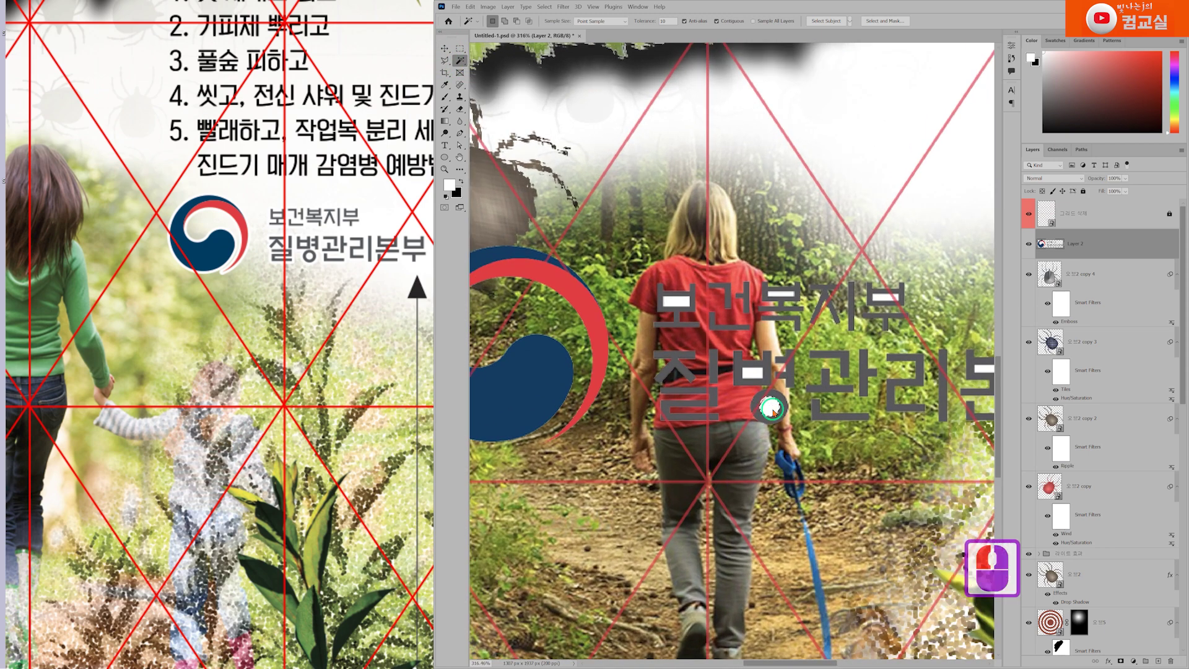
{"action": "key", "text": "Delete"}
{"action": "left_click", "coordinate": [753, 377]}
{"action": "left_click", "coordinate": [681, 304]}
{"action": "key", "text": "Delete"}
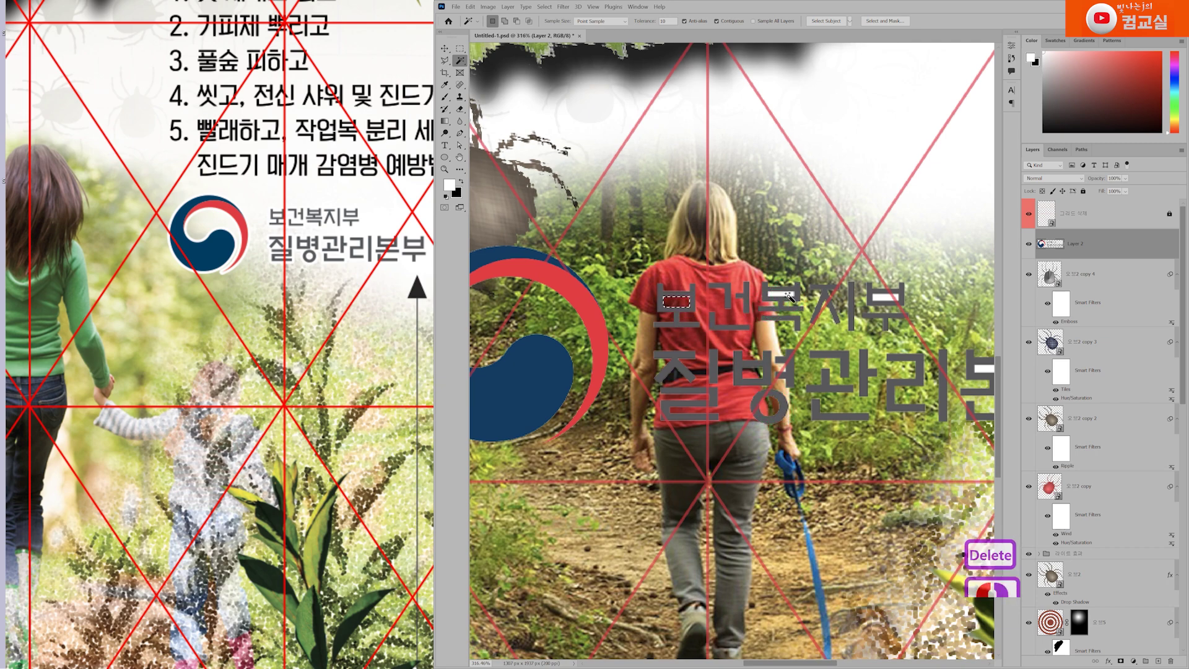
Select and delete the leftover white areas enclosed by the letters 본 and 부 in the logo.
{"action": "scroll", "coordinate": [863, 361], "scroll_direction": "down", "scroll_amount": 3}
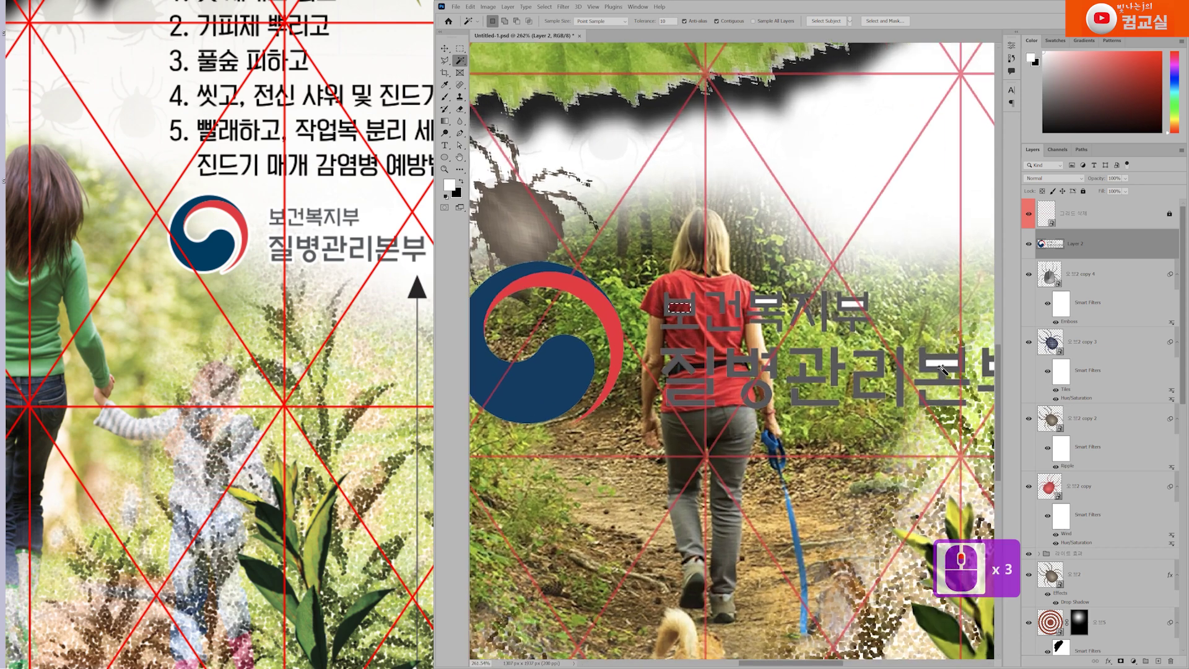
{"action": "left_click", "coordinate": [941, 367]}
{"action": "key", "text": "Delete"}
{"action": "scroll", "coordinate": [831, 319], "scroll_direction": "down", "scroll_amount": 3}
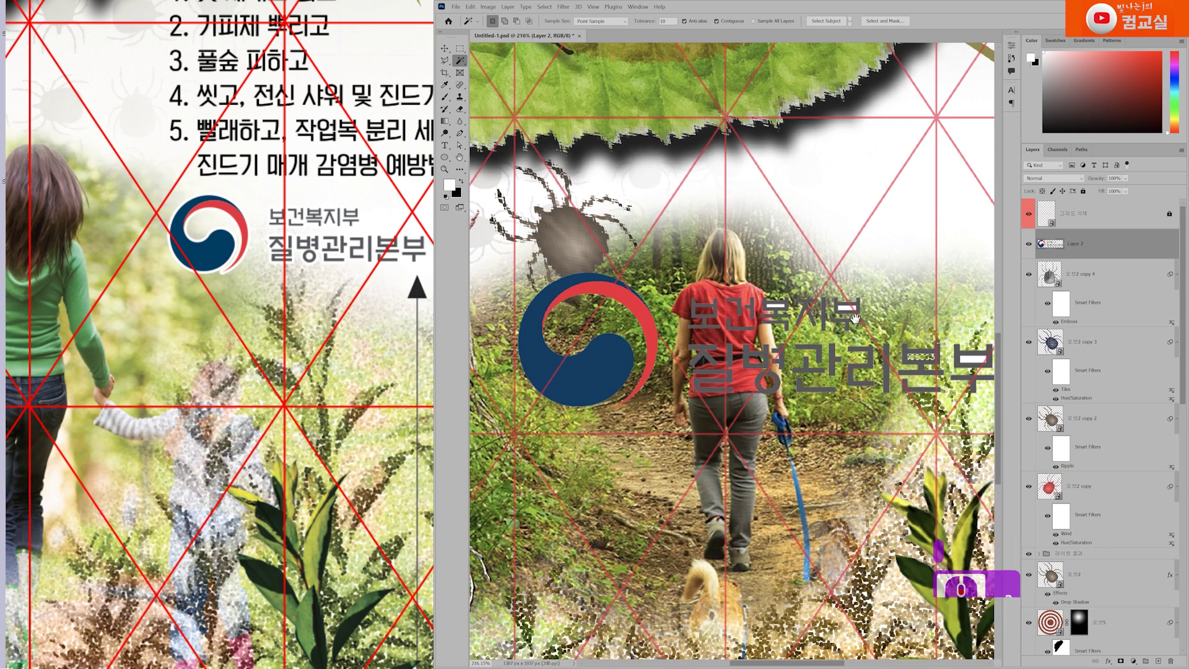
{"action": "left_click_drag", "start_coordinate": [854, 318], "coordinate": [729, 331]}
{"action": "scroll", "coordinate": [782, 367], "scroll_direction": "up", "scroll_amount": 2}
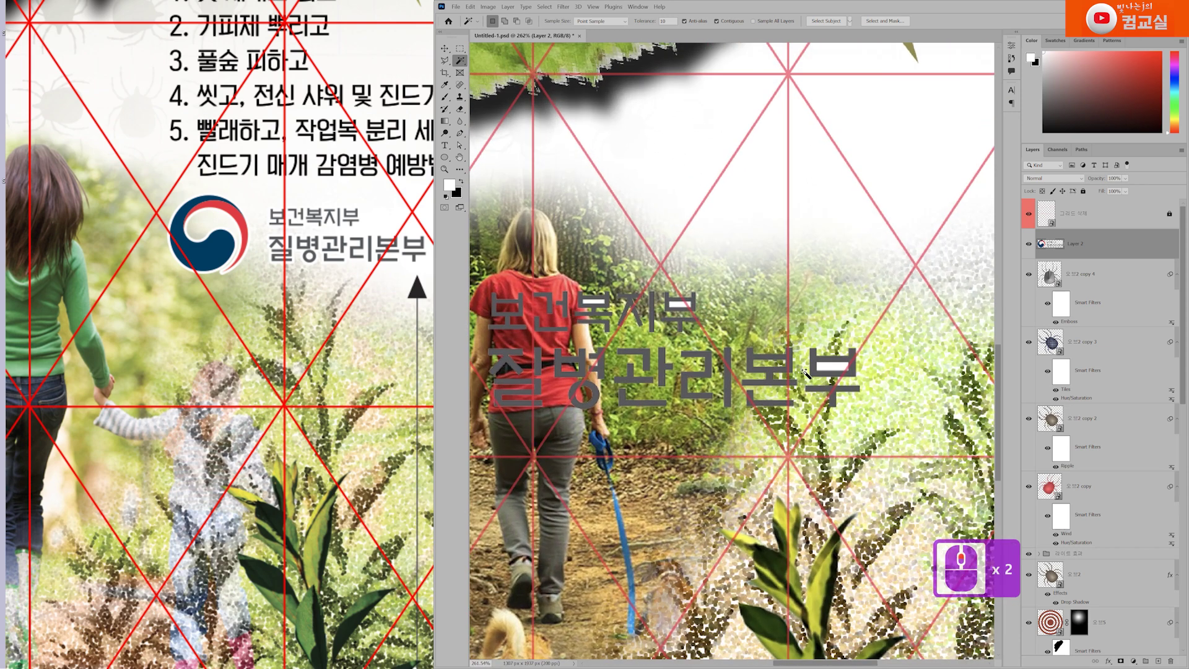
{"action": "left_click", "coordinate": [837, 369]}
{"action": "key", "text": "Delete"}
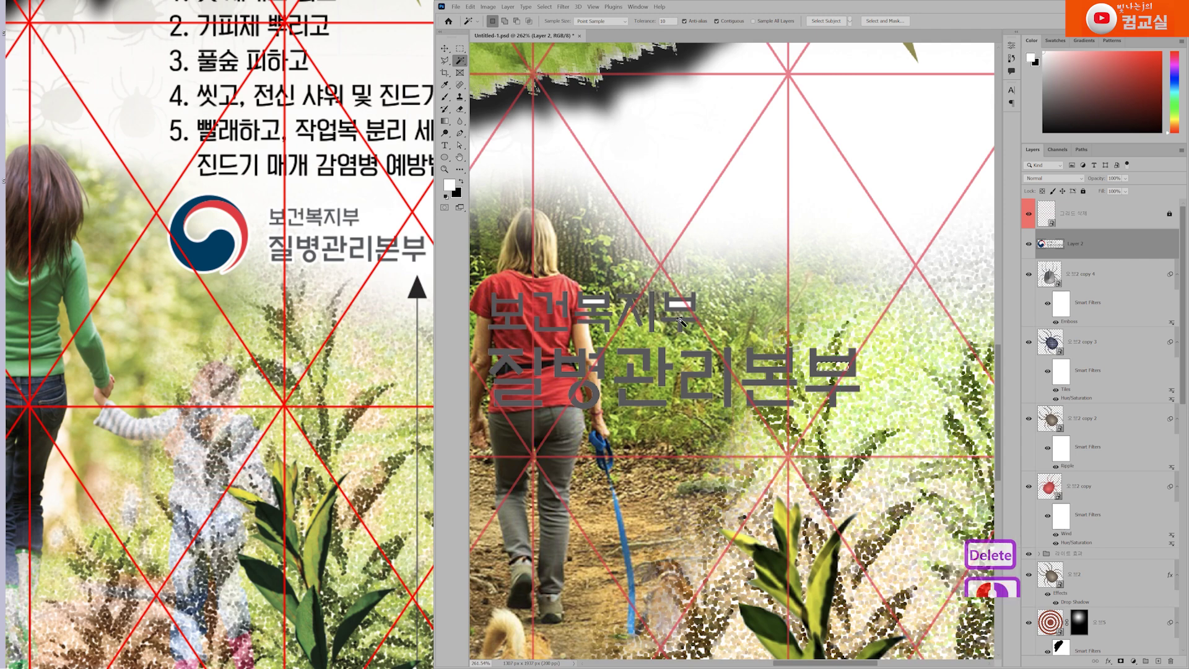
Shrink the logo further with Free Transform and place it to the right of the woman, matching the reference poster.
{"action": "scroll", "coordinate": [682, 322], "scroll_direction": "down", "scroll_amount": 3}
{"action": "scroll", "coordinate": [694, 323], "scroll_direction": "down", "scroll_amount": 4}
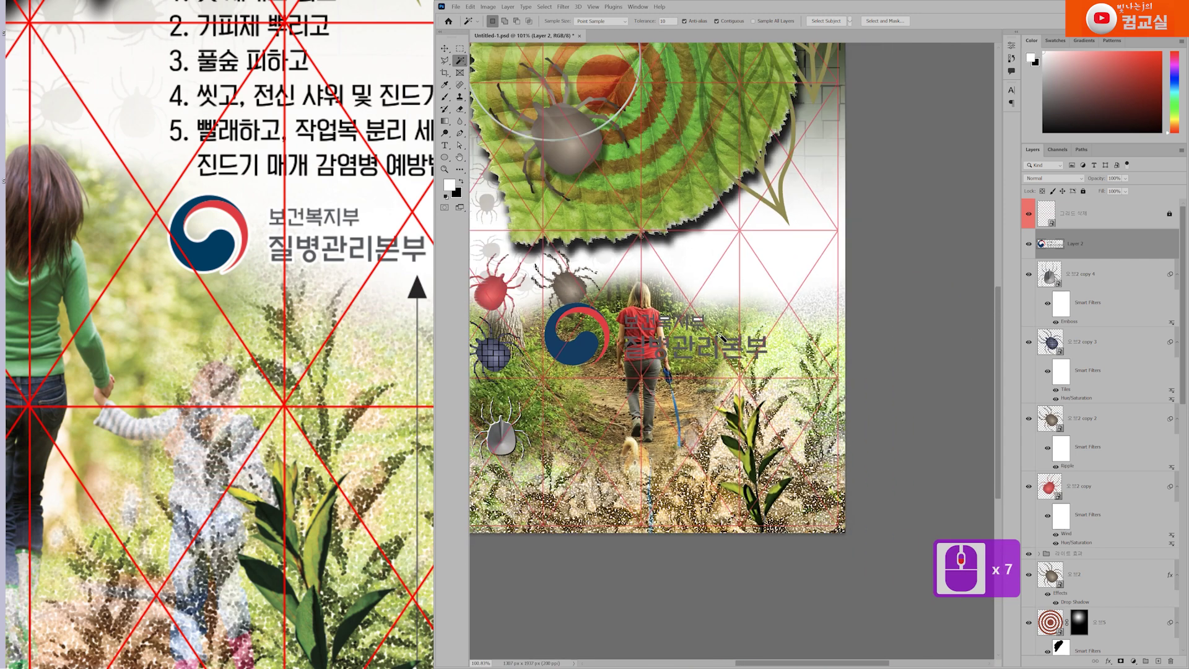
{"action": "left_click", "coordinate": [446, 49]}
{"action": "scroll", "coordinate": [712, 199], "scroll_direction": "up", "scroll_amount": 2}
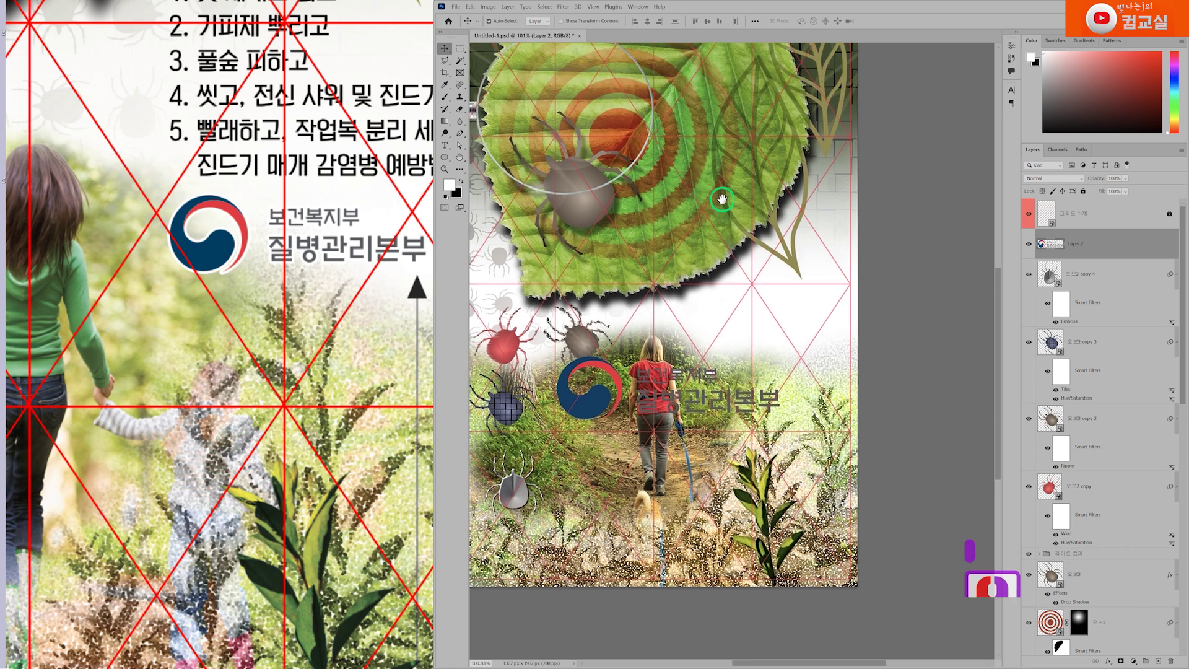
{"action": "key", "text": "ctrl+t"}
{"action": "left_click_drag", "start_coordinate": [780, 357], "coordinate": [687, 384]}
{"action": "left_click_drag", "start_coordinate": [571, 419], "coordinate": [721, 388]}
{"action": "left_click_drag", "start_coordinate": [843, 355], "coordinate": [810, 359]}
{"action": "scroll", "coordinate": [707, 391], "scroll_direction": "up", "scroll_amount": 2}
{"action": "left_click_drag", "start_coordinate": [729, 394], "coordinate": [737, 385]}
{"action": "key", "text": "Return"}
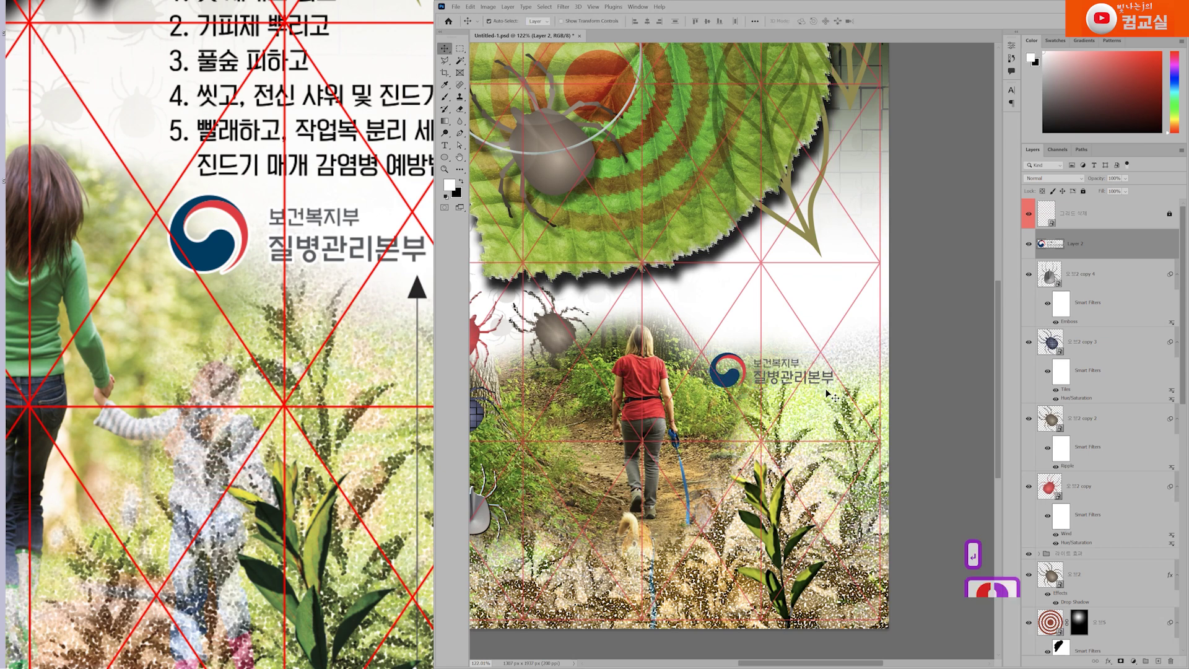
Nudge the logo 9 steps left and 4 steps up to fine-tune its position.
{"action": "key", "text": "Left"}
{"action": "key", "text": "Left"}
{"action": "key", "text": "Left"}
{"action": "key", "text": "Up"}
{"action": "key", "text": "Up"}
{"action": "key", "text": "Up"}
{"action": "key", "text": "Up"}
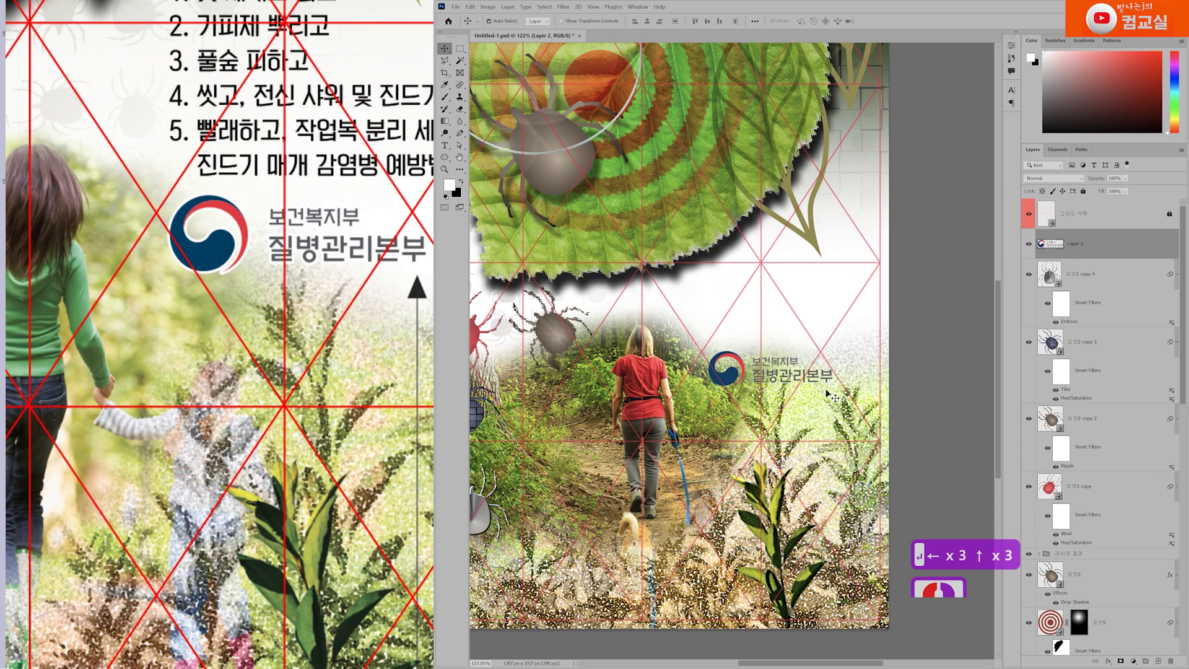
{"action": "key", "text": "Left"}
{"action": "key", "text": "Left"}
{"action": "key", "text": "Left"}
{"action": "key", "text": "Left"}
{"action": "key", "text": "Left"}
{"action": "key", "text": "Left"}
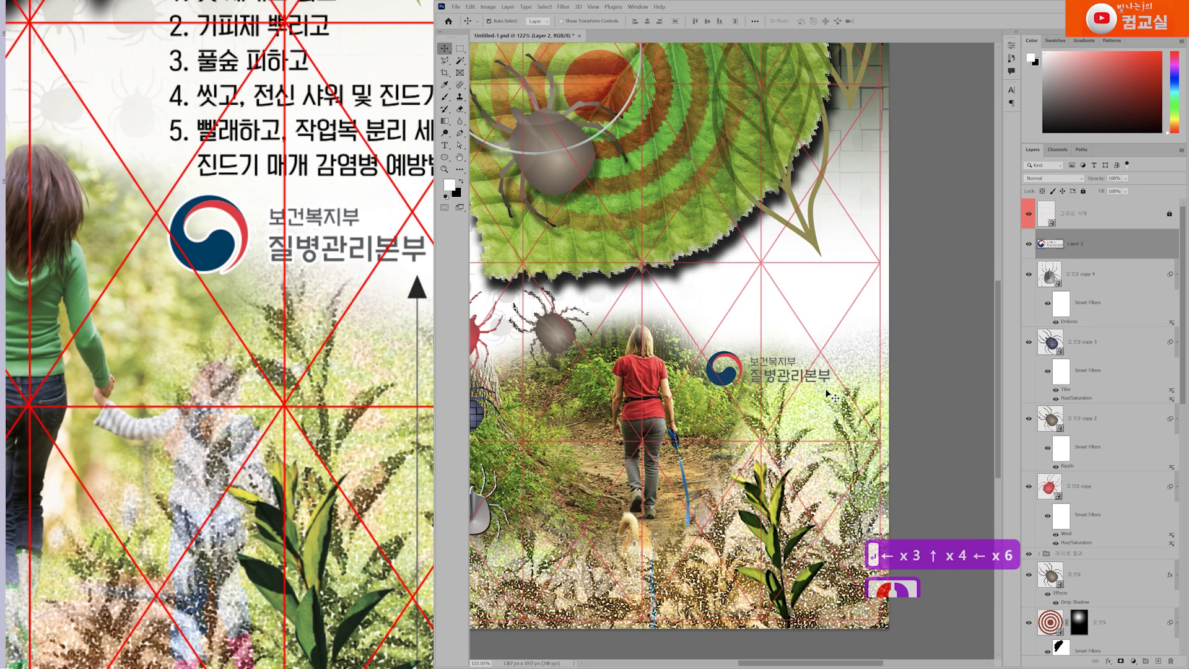
Add a 4 px white outside Stroke layer style to the agency logo layer.
{"action": "left_click", "coordinate": [1139, 249]}
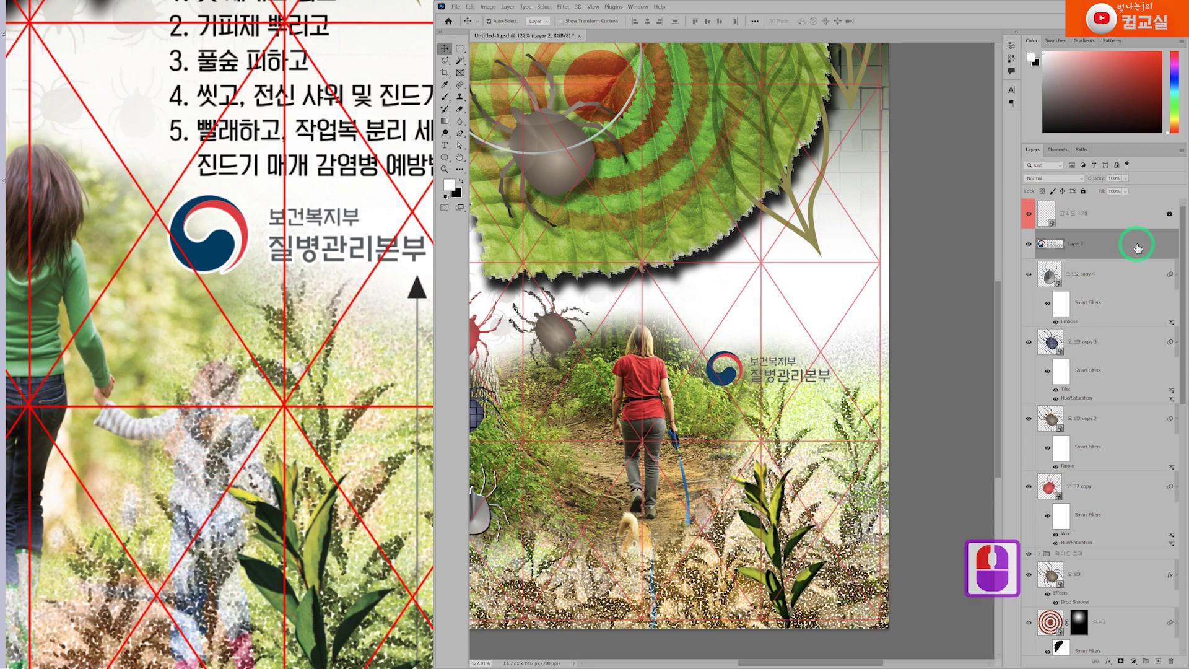
{"action": "left_click", "coordinate": [1137, 249]}
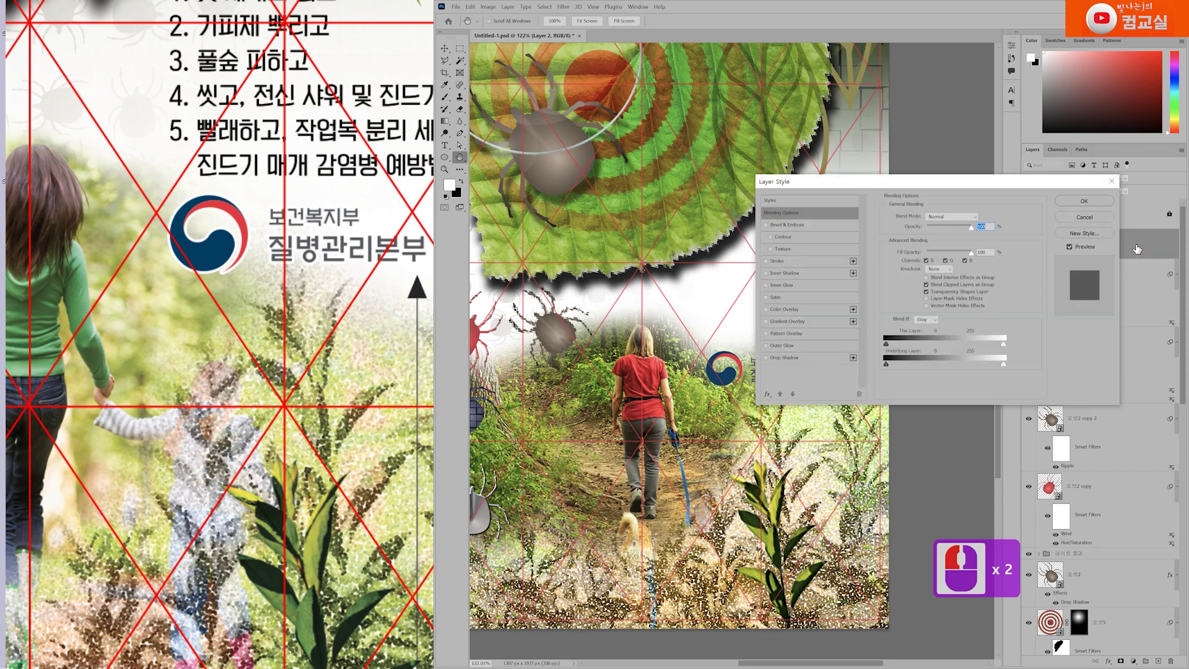
{"action": "left_click", "coordinate": [778, 262]}
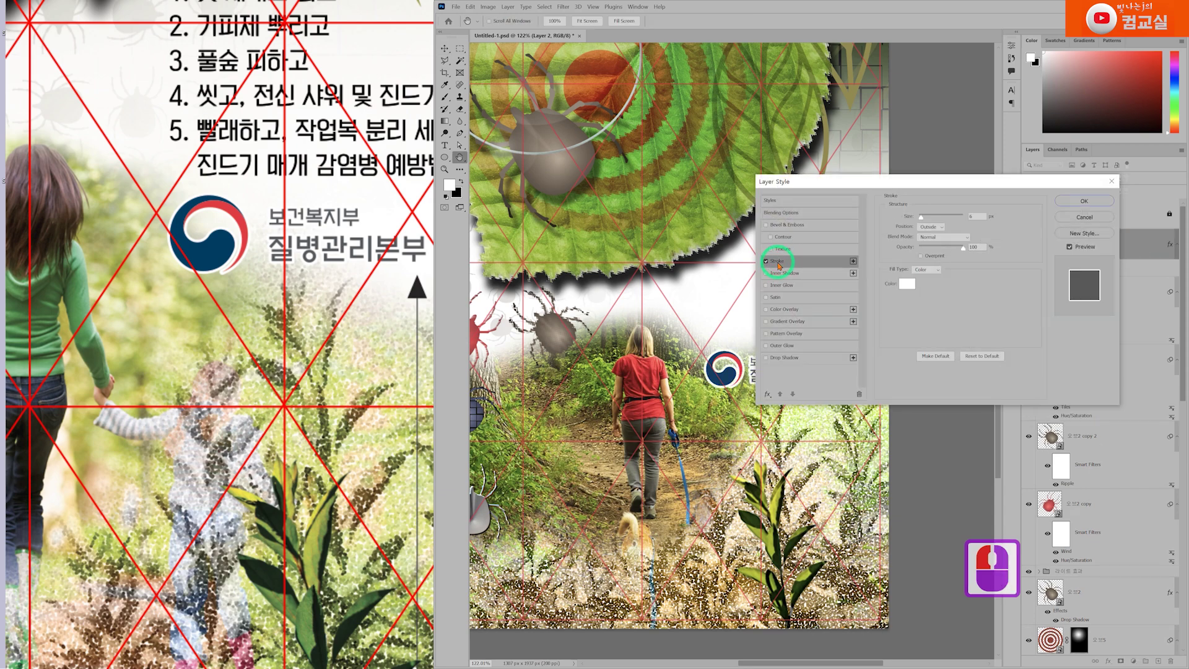
{"action": "left_click", "coordinate": [908, 284]}
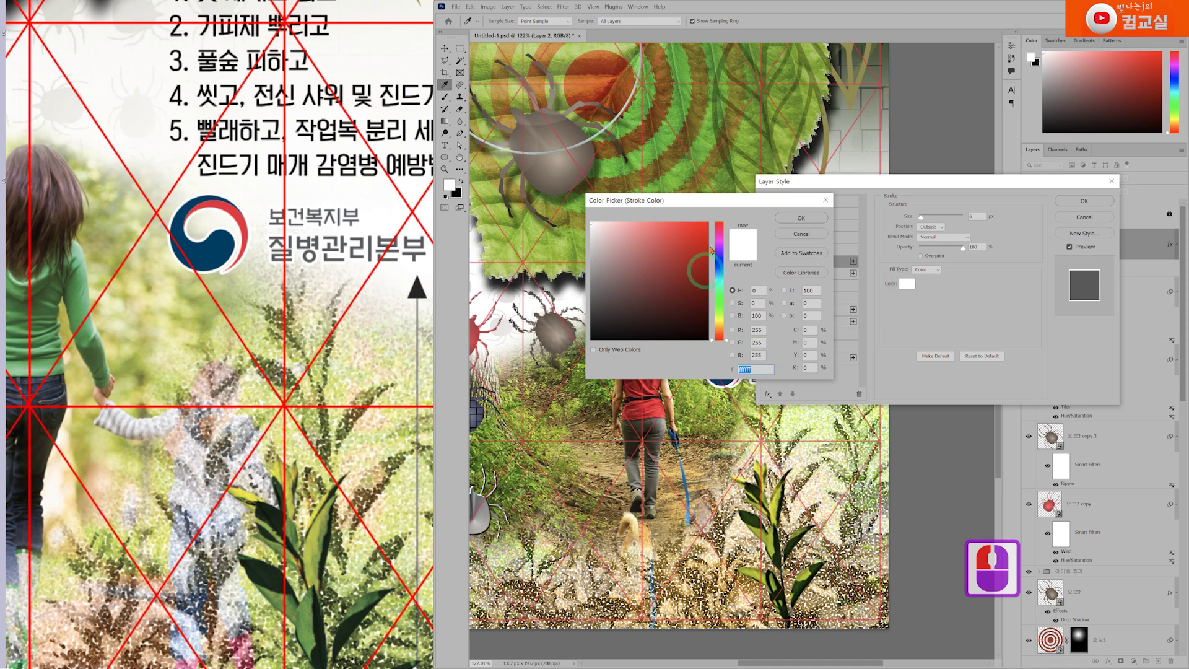
{"action": "left_click", "coordinate": [799, 219]}
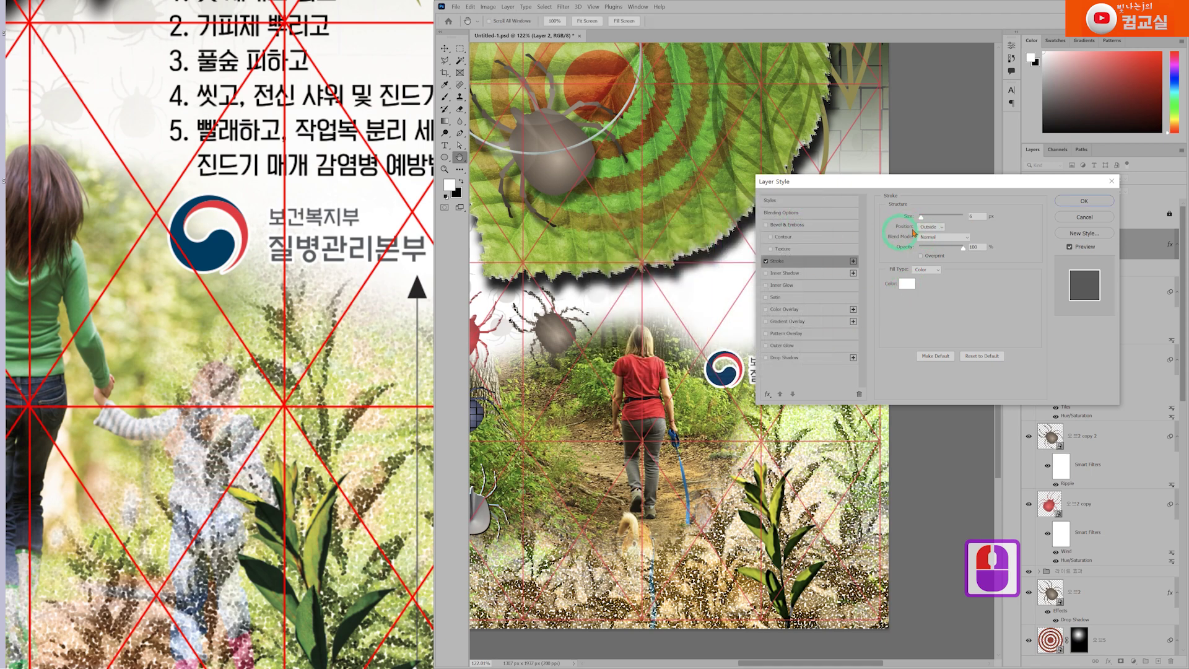
{"action": "double_click", "coordinate": [976, 217]}
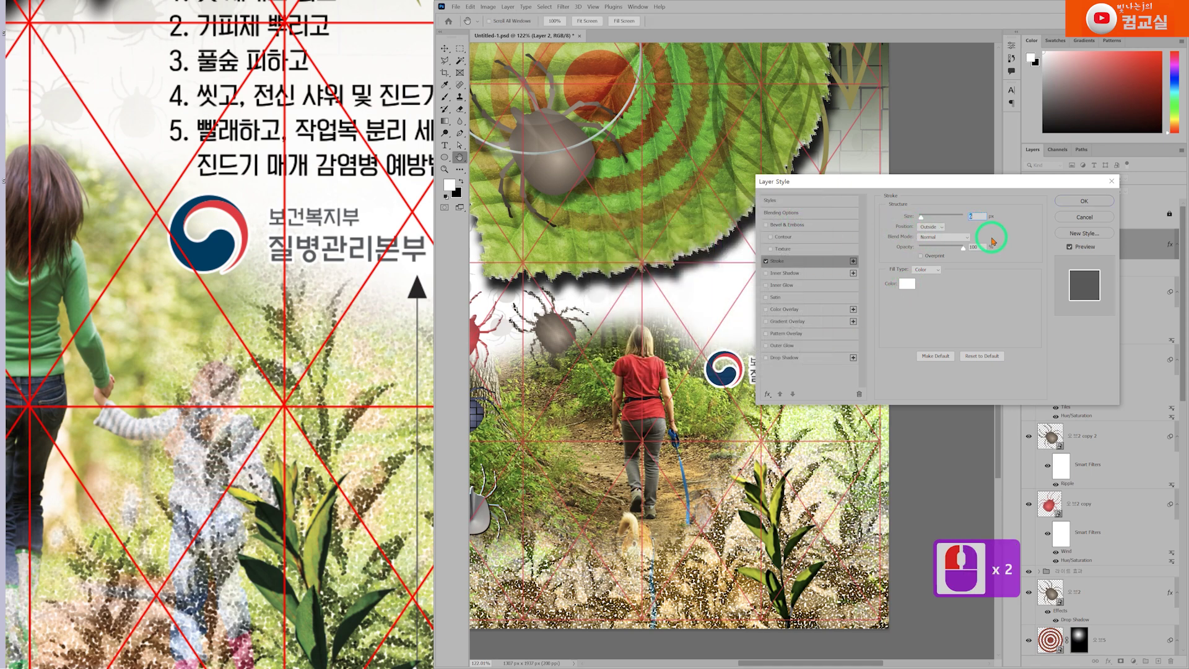
{"action": "type", "text": "4"}
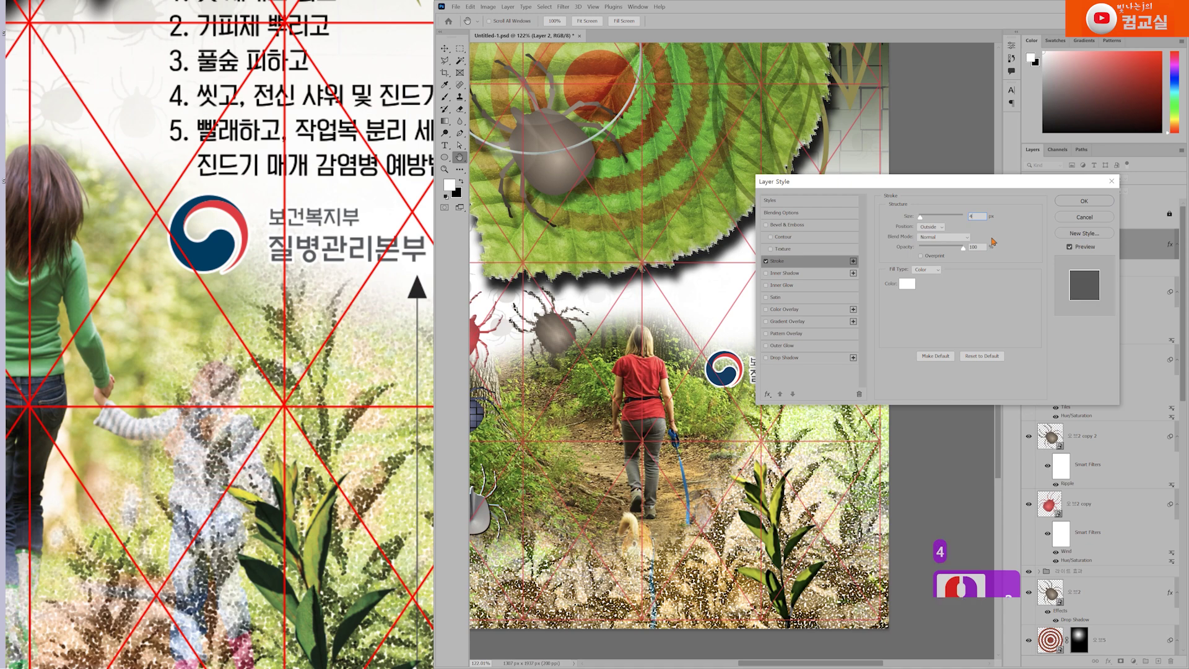
{"action": "left_click", "coordinate": [1082, 201]}
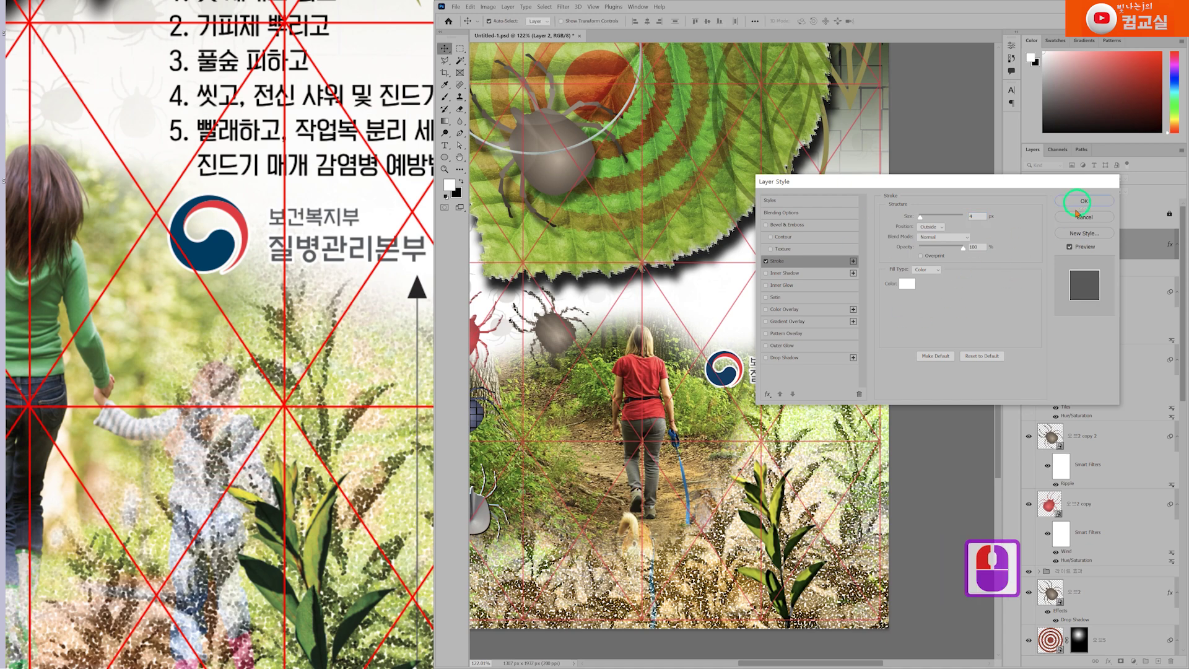
Rename the logo layer as 이미지5.
{"action": "double_click", "coordinate": [1076, 246]}
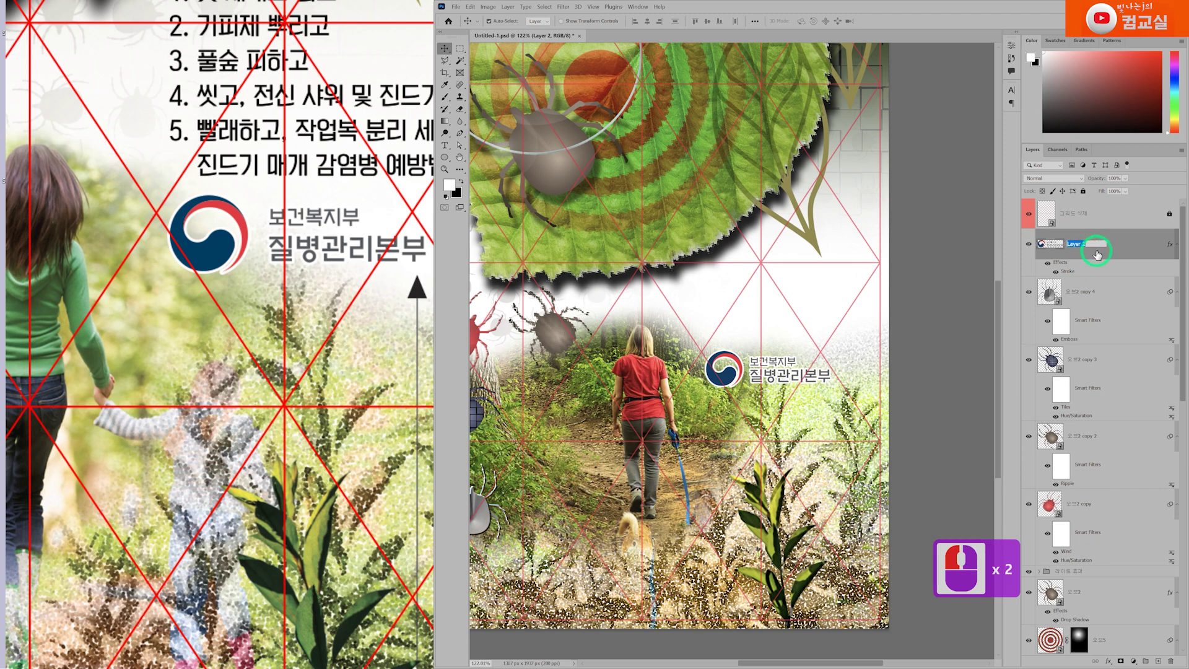
{"action": "type", "text": "이미지"}
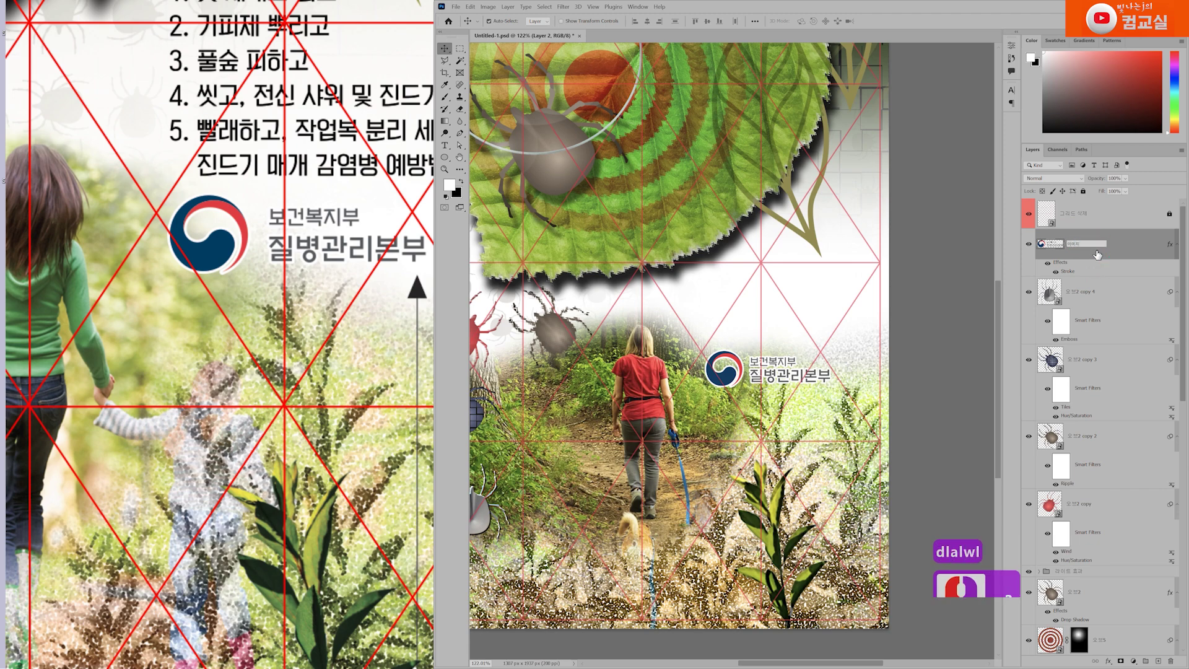
{"action": "type", "text": "5"}
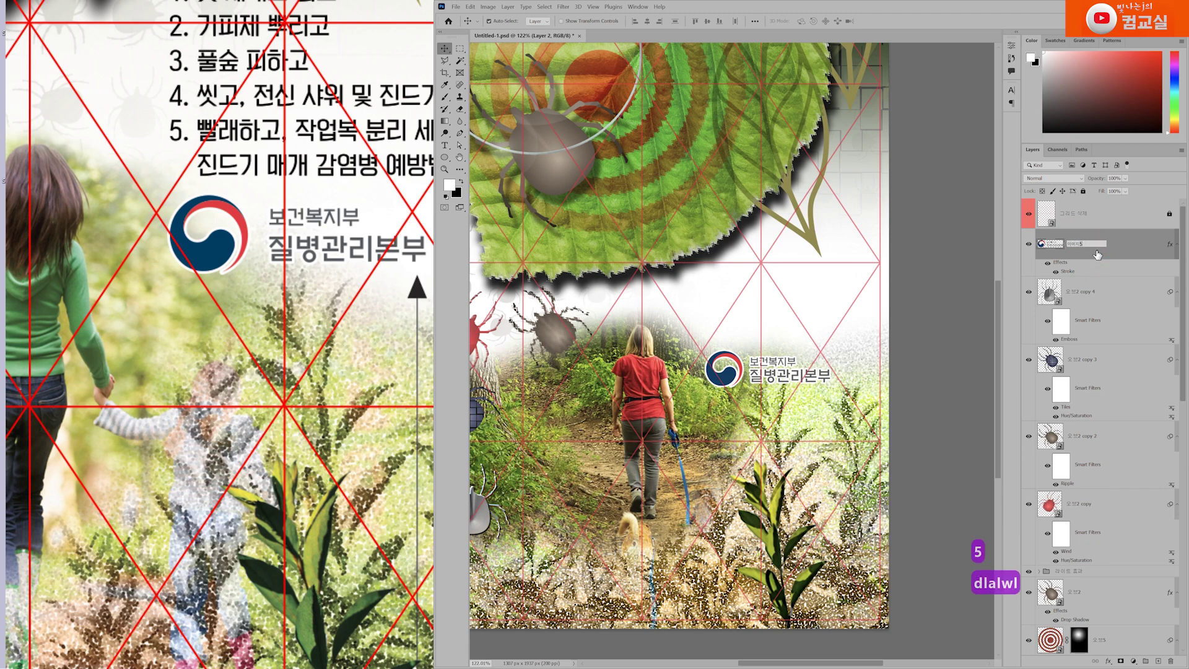
{"action": "key", "text": "Return"}
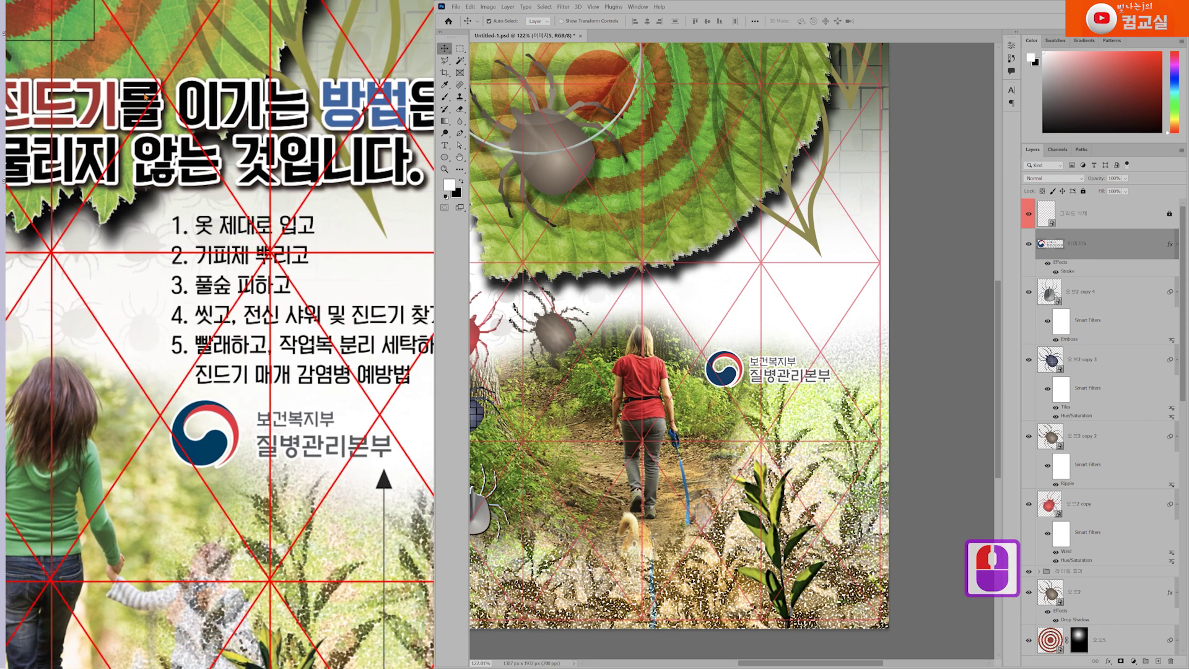
Switch to Illustrator and move the two-line headline text about 6 mm right and 4 mm down.
{"action": "scroll", "coordinate": [329, 268], "scroll_direction": "down", "scroll_amount": 4}
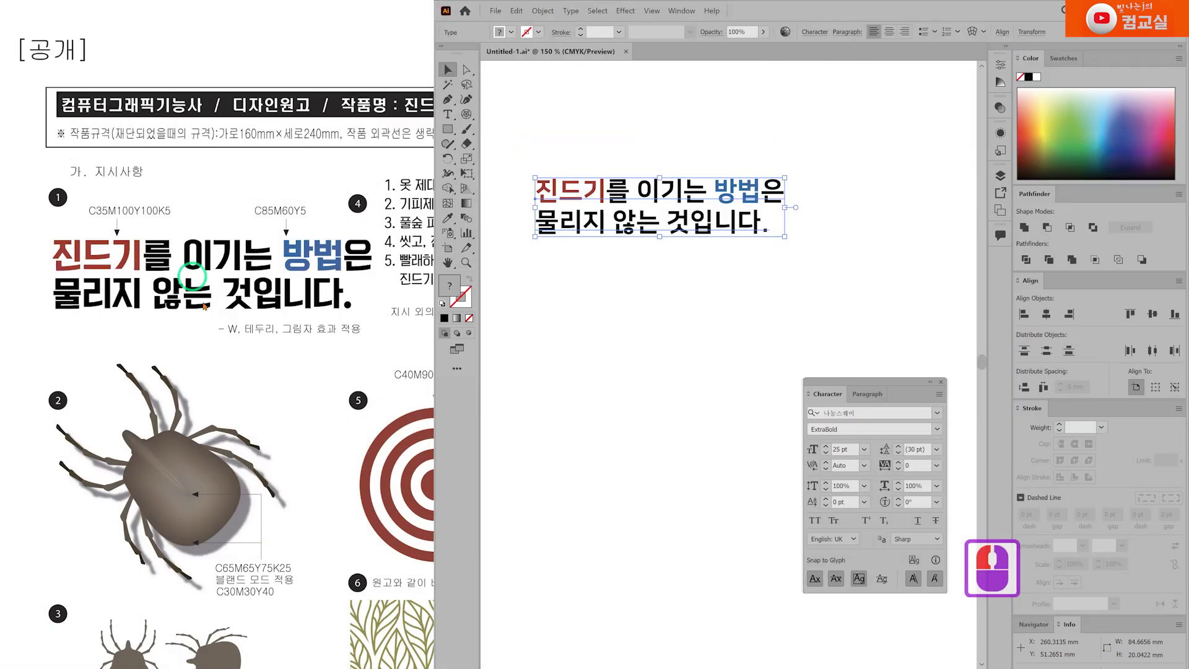
{"action": "left_click_drag", "start_coordinate": [360, 216], "coordinate": [282, 244]}
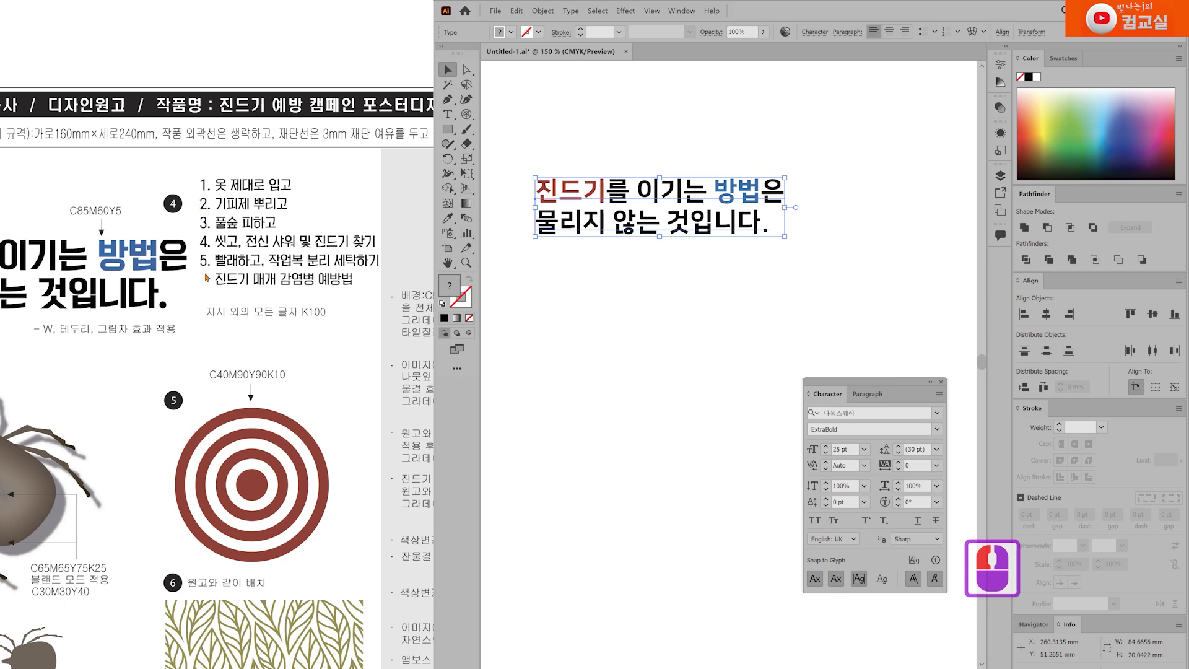
{"action": "double_click", "coordinate": [186, 300]}
{"action": "double_click", "coordinate": [138, 341]}
{"action": "left_click_drag", "start_coordinate": [147, 290], "coordinate": [215, 288]}
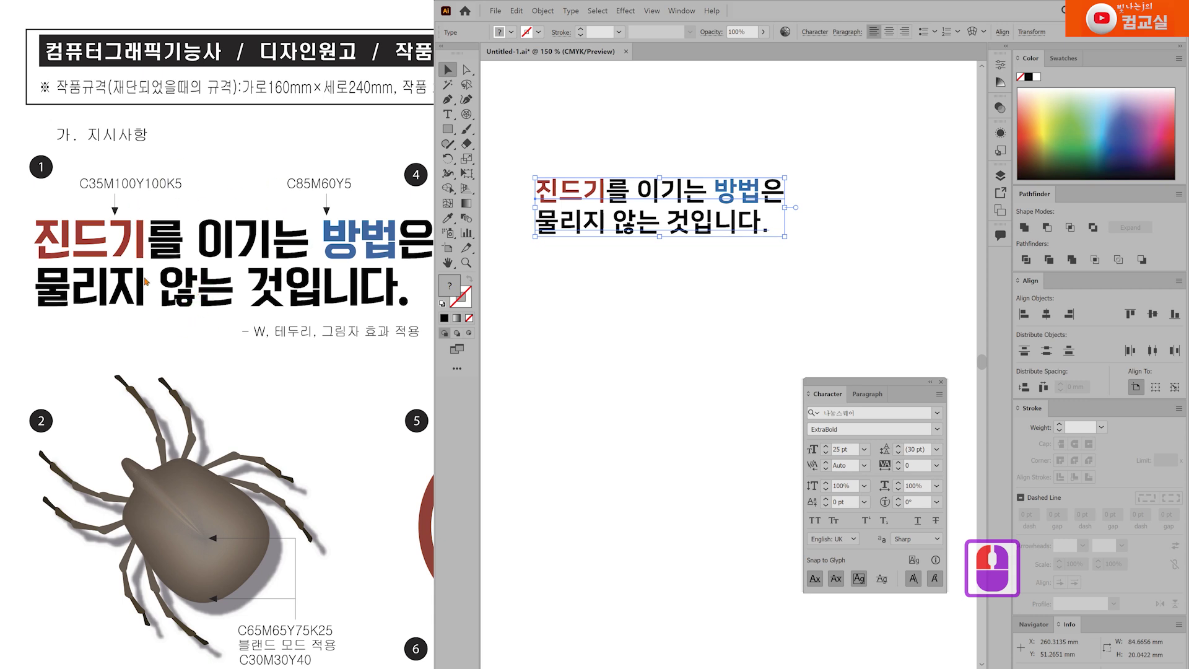
{"action": "double_click", "coordinate": [242, 317]}
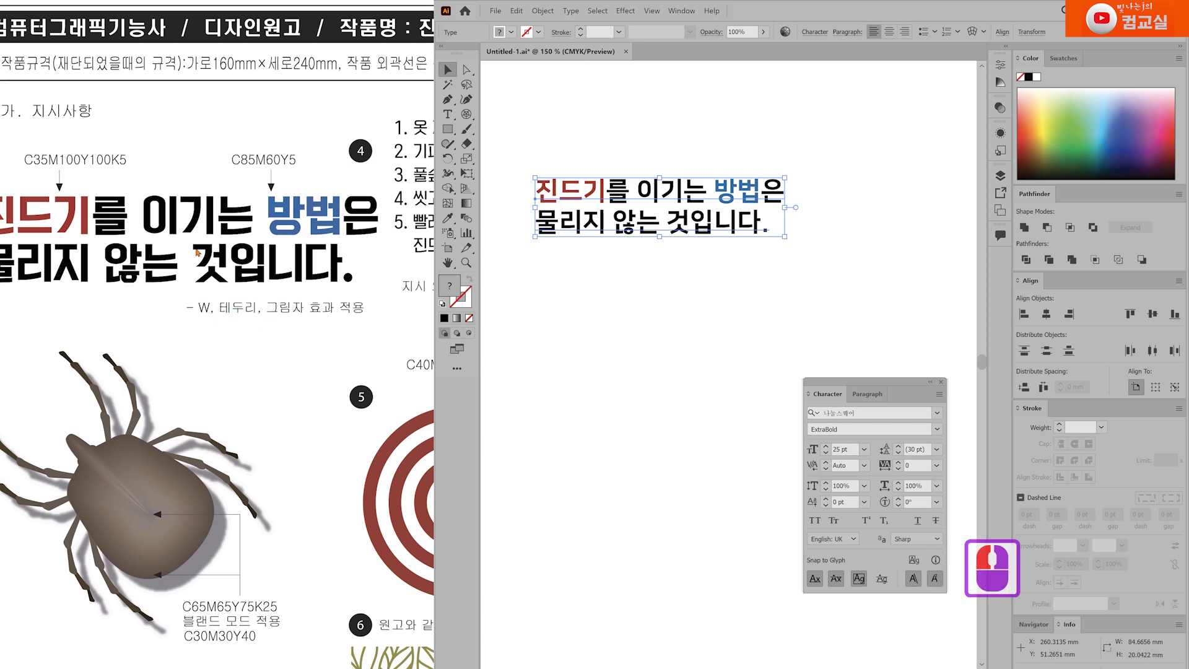
{"action": "left_click_drag", "start_coordinate": [617, 210], "coordinate": [635, 221]}
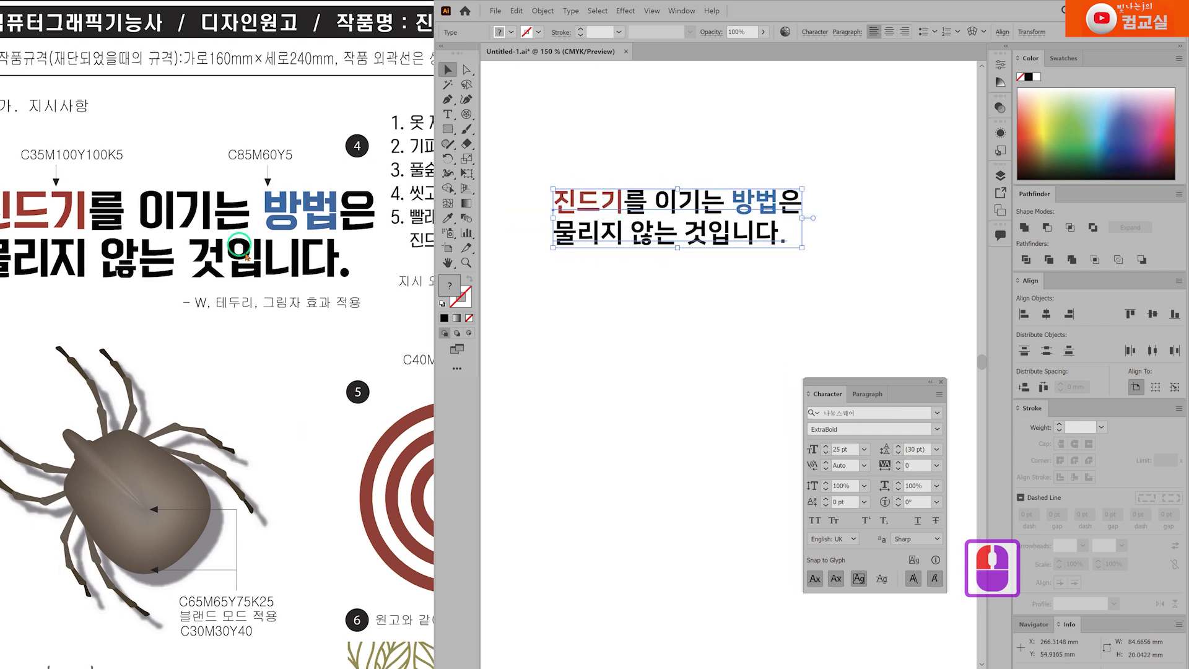
Start a new point text object below the headline, lined up with the headline's left edge.
{"action": "double_click", "coordinate": [197, 267]}
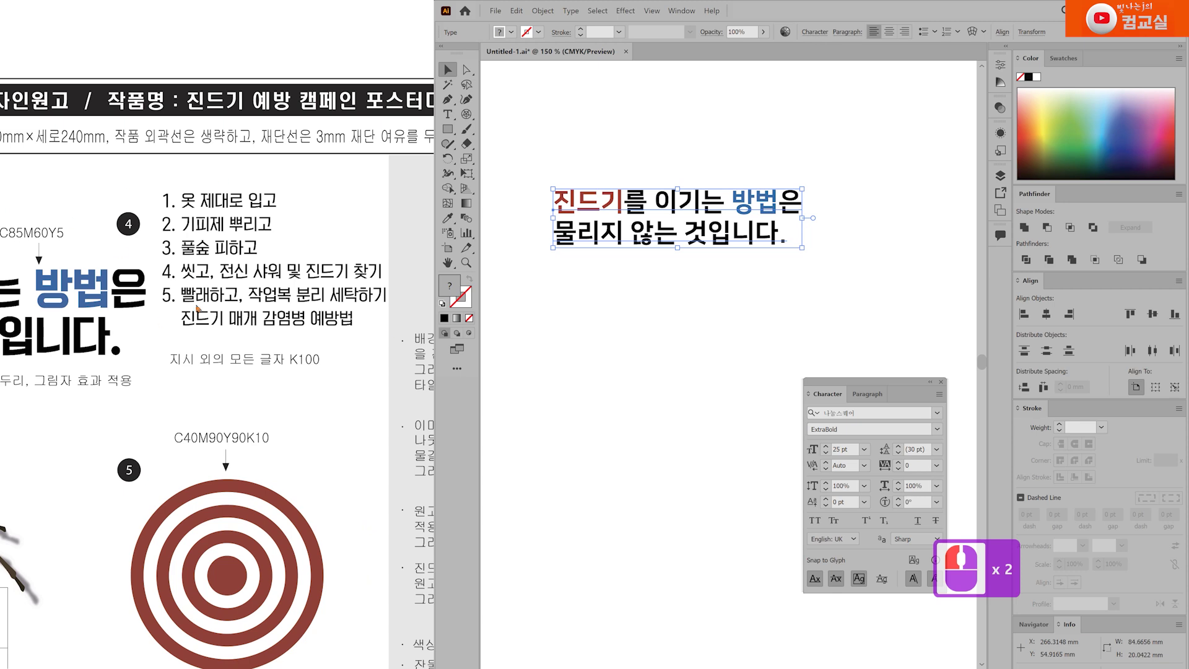
{"action": "scroll", "coordinate": [220, 269], "scroll_direction": "up", "scroll_amount": 4}
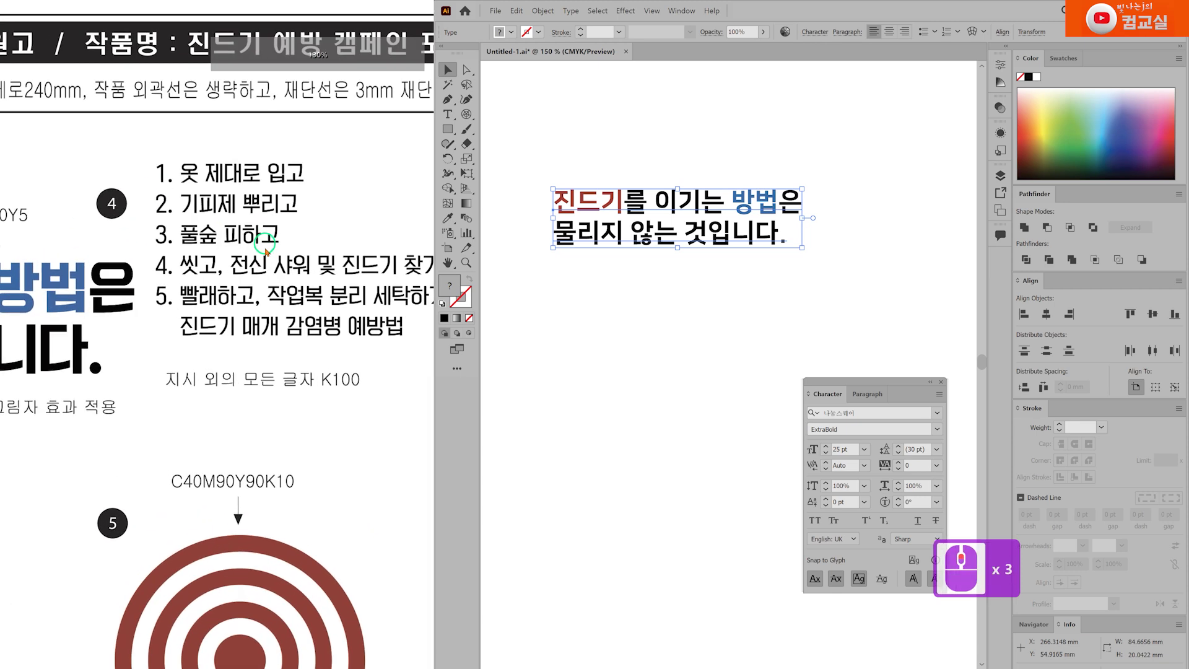
{"action": "left_click_drag", "start_coordinate": [262, 315], "coordinate": [252, 316]}
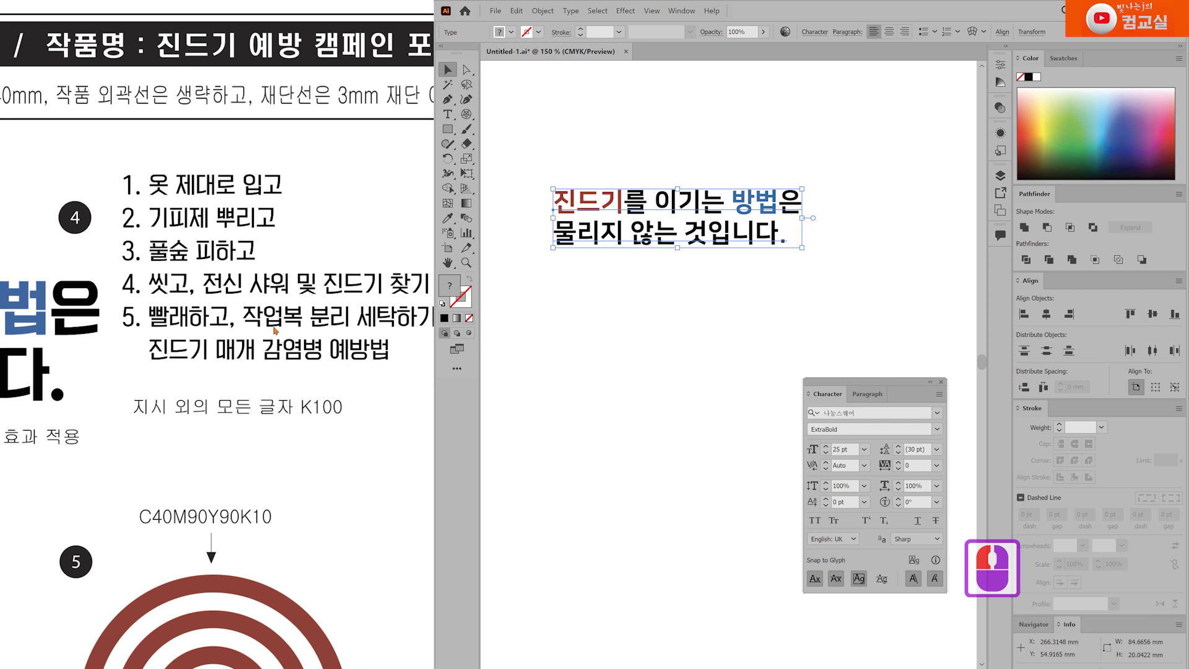
{"action": "scroll", "coordinate": [235, 338], "scroll_direction": "right", "scroll_amount": 1}
{"action": "scroll", "coordinate": [238, 337], "scroll_direction": "up", "scroll_amount": 1}
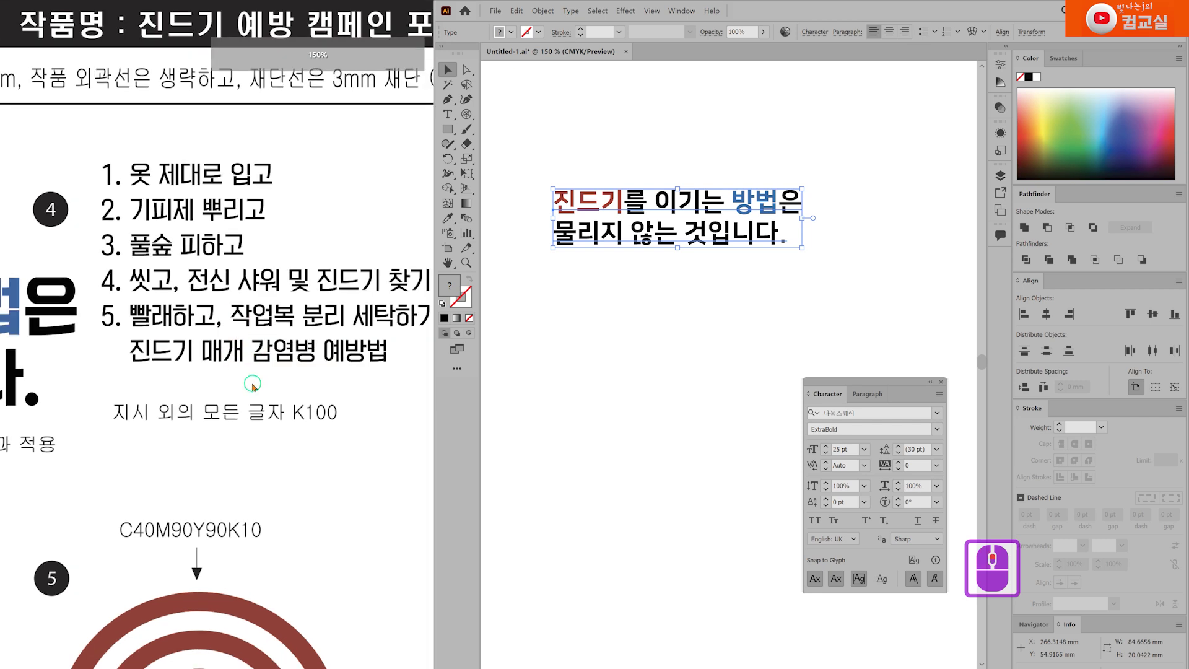
{"action": "left_click", "coordinate": [443, 116]}
{"action": "double_click", "coordinate": [630, 380]}
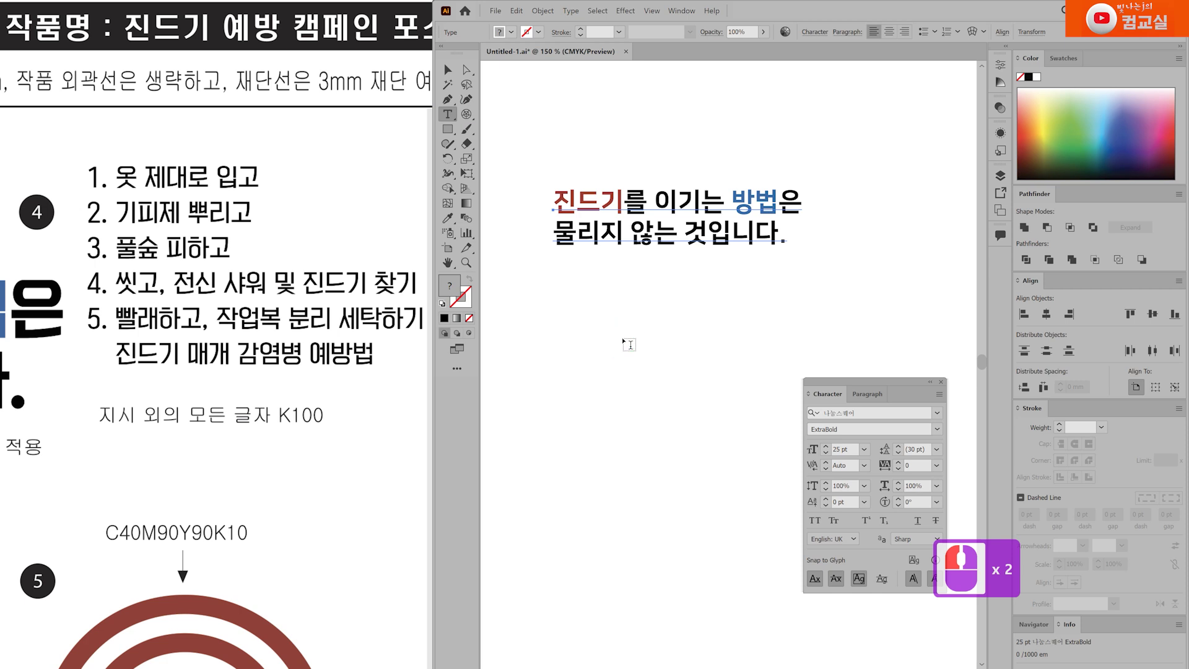
{"action": "left_click", "coordinate": [556, 323]}
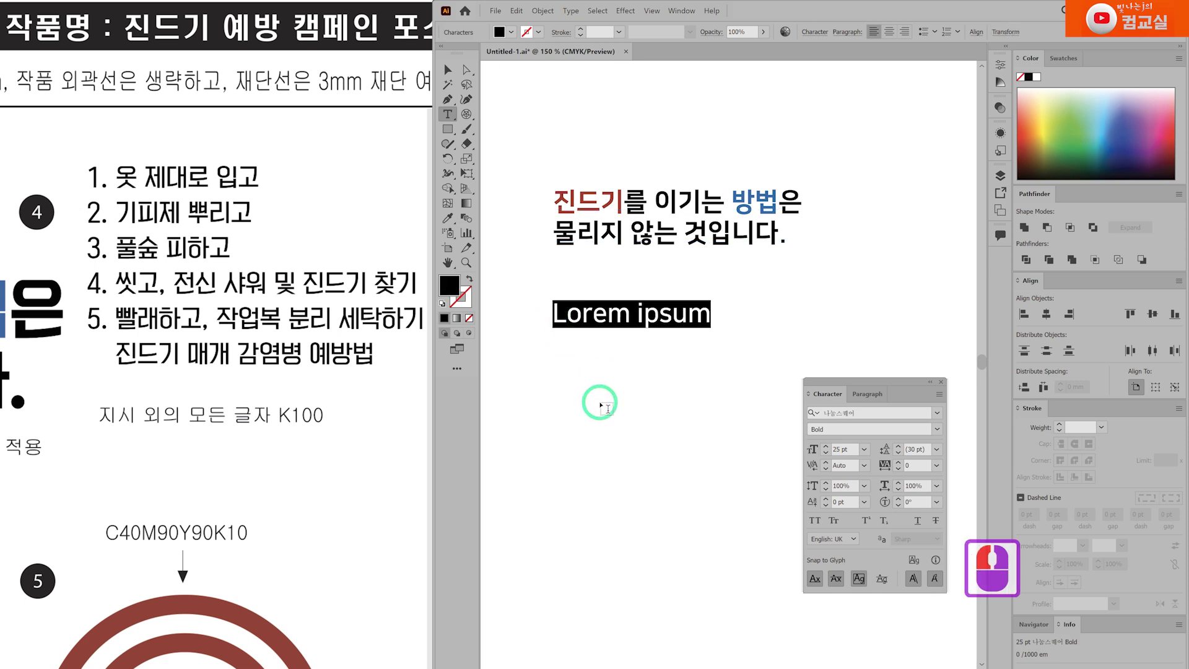
Enter "1. 옷 제대로 입고" as the first item of a numbered list and begin the second item.
{"action": "type", "text": "1."}
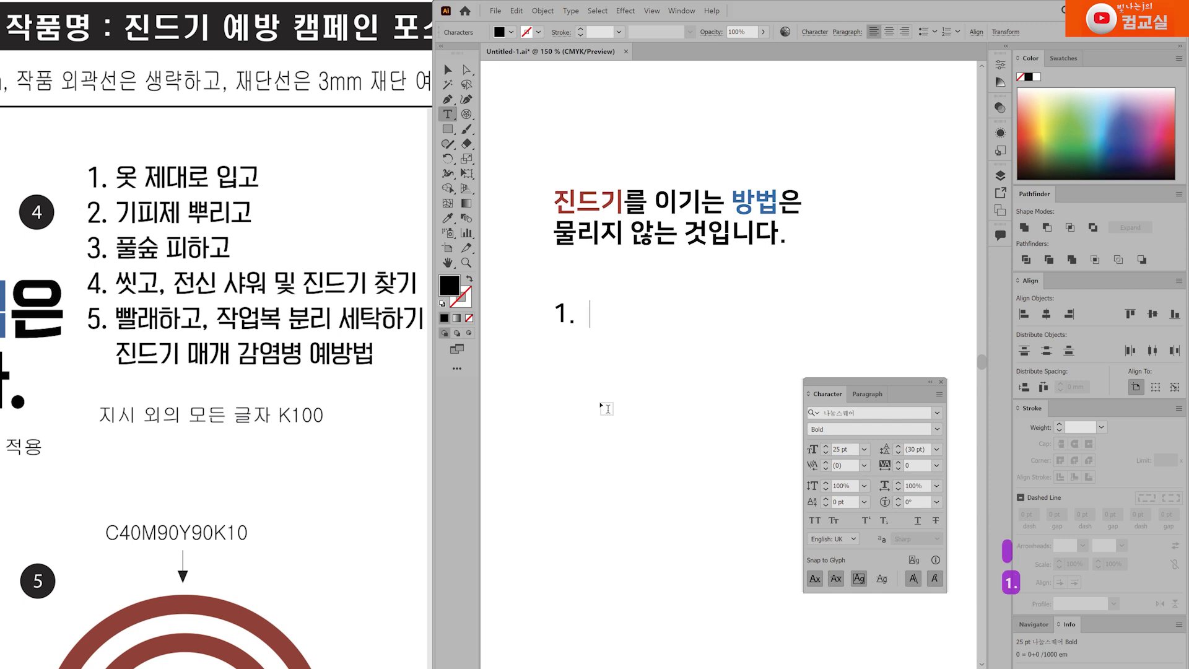
{"action": "type", "text": " 옷제대로"}
{"action": "key", "text": "Left"}
{"action": "key", "text": "Left"}
{"action": "key", "text": "Left"}
{"action": "key", "text": "Right"}
{"action": "key", "text": "Right"}
{"action": "key", "text": "Right"}
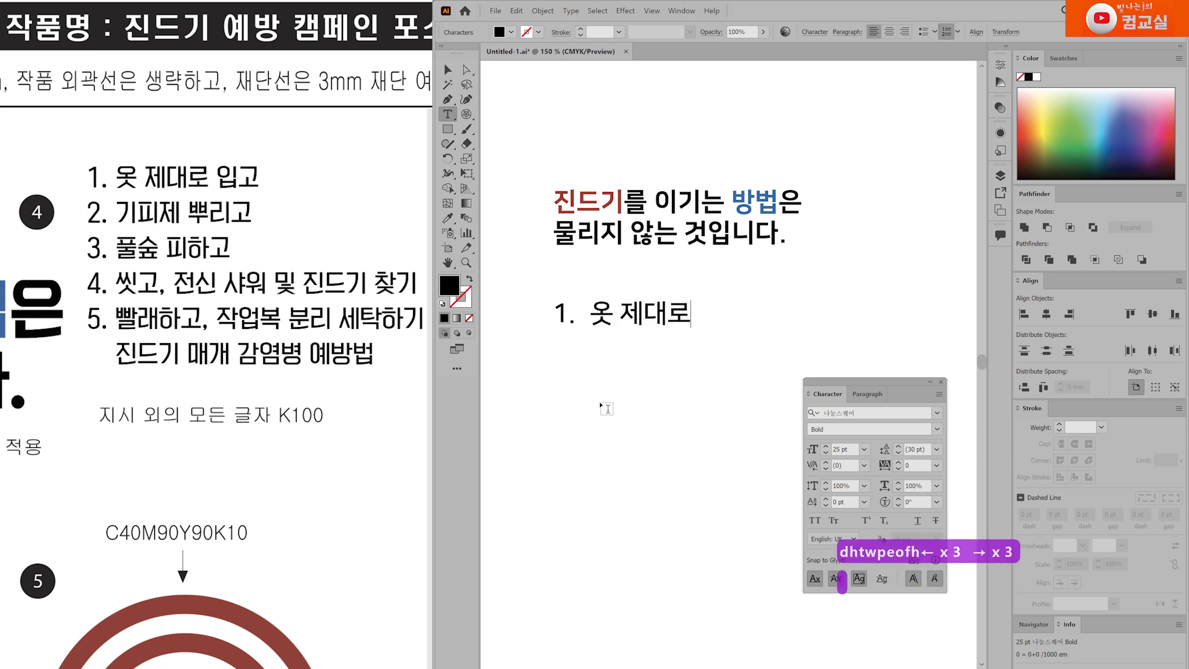
{"action": "type", "text": "입고"}
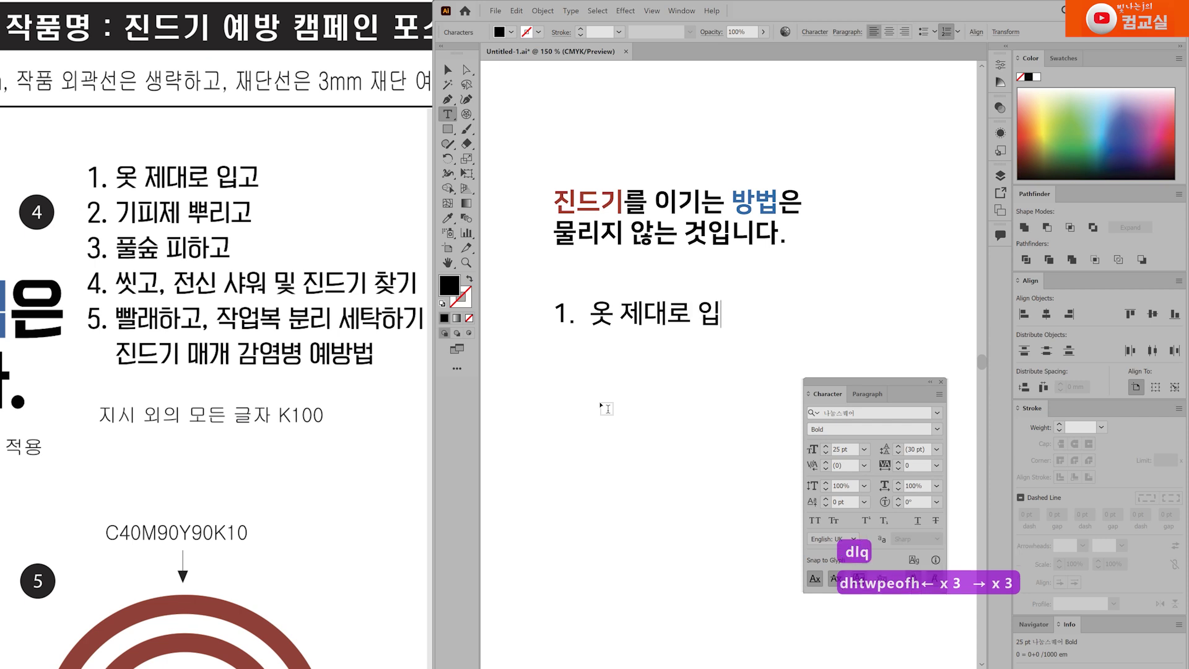
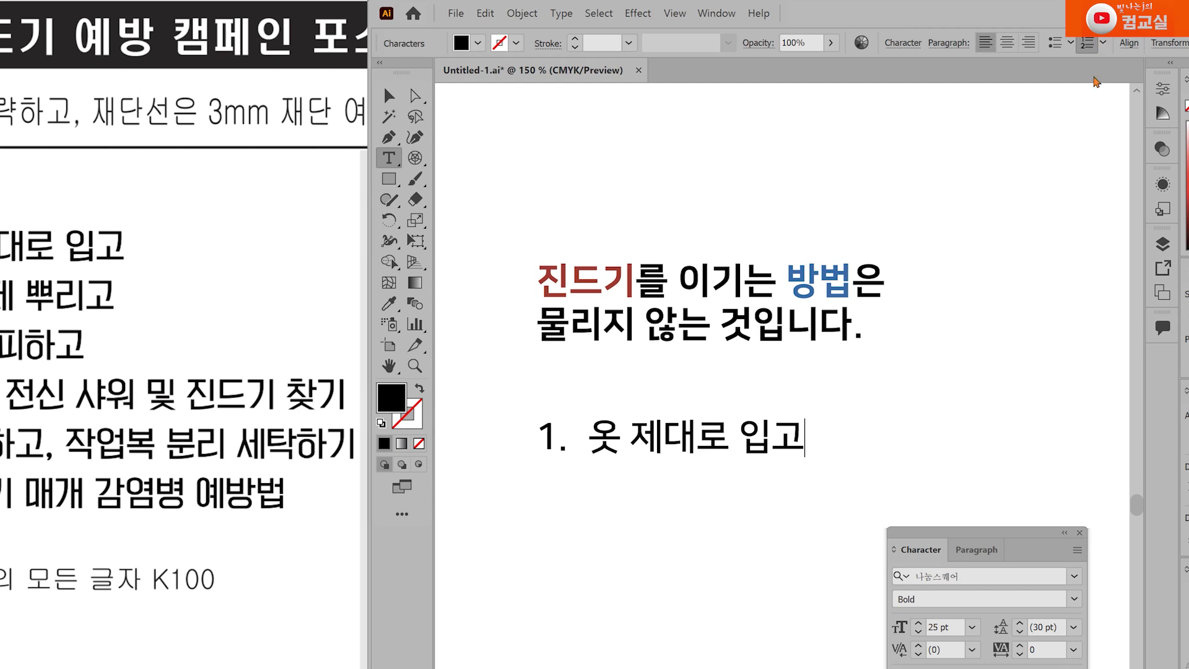
{"action": "left_click", "coordinate": [801, 434]}
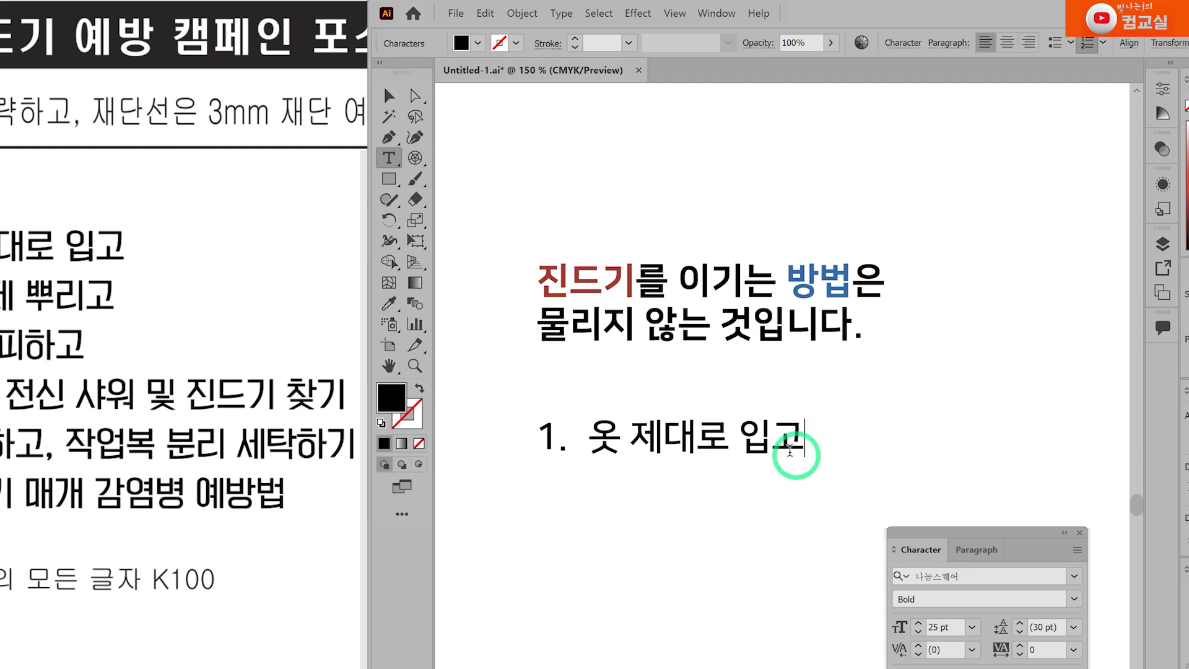
{"action": "key", "text": "Return"}
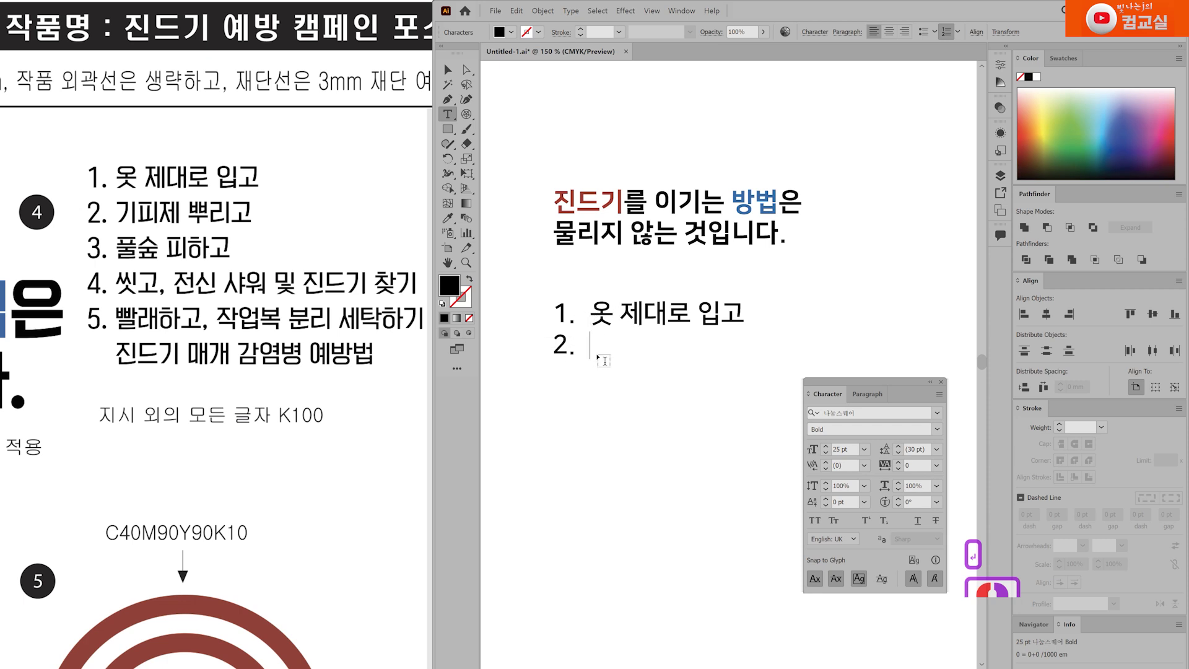
Enter "기피제 뿌리고" as list item 2 and "풀숲 피하고" as list item 3.
{"action": "type", "text": "기"}
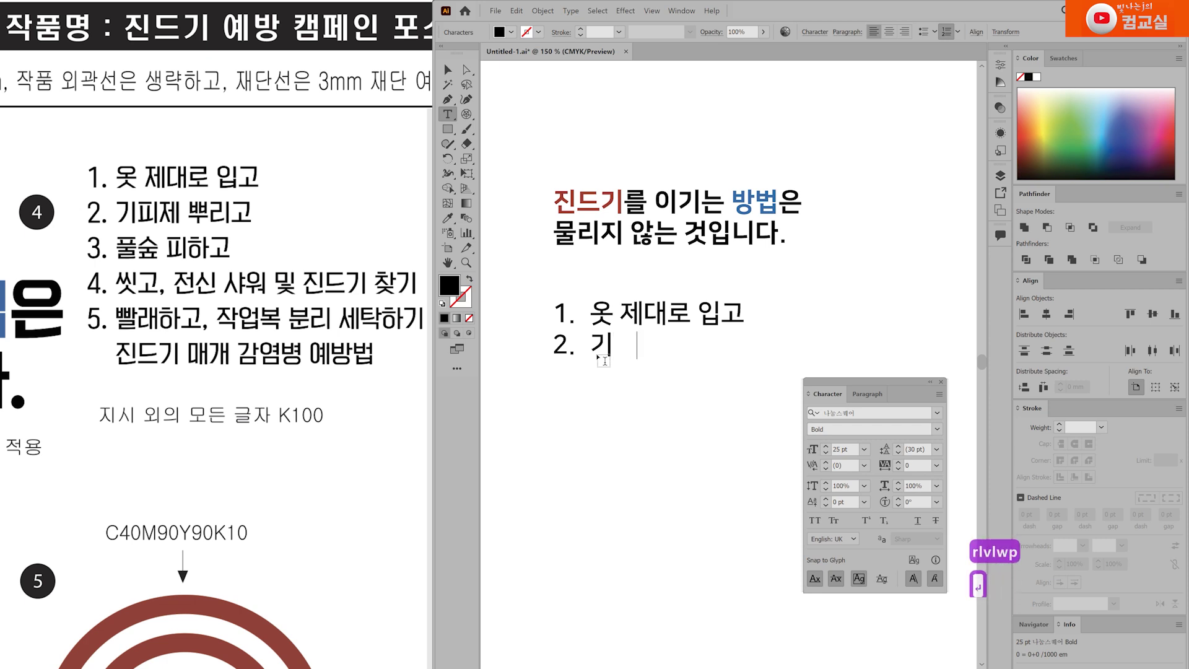
{"action": "type", "text": "피제 뿔리고"}
{"action": "key", "text": "Return"}
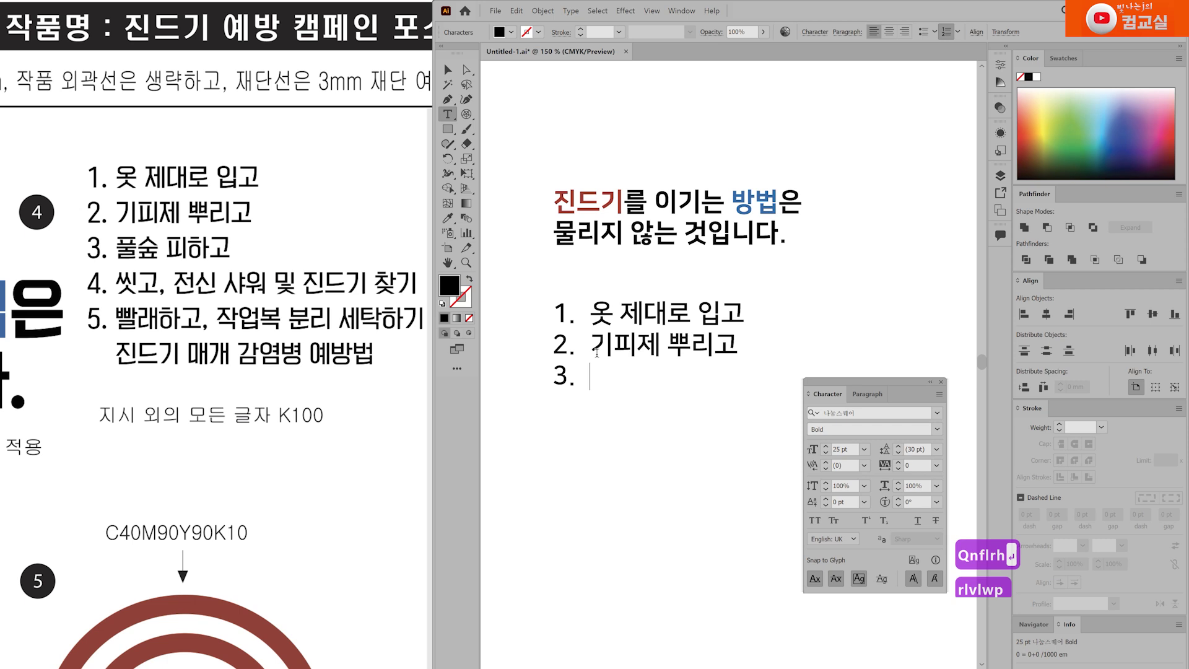
{"action": "type", "text": "풀숲 피하고"}
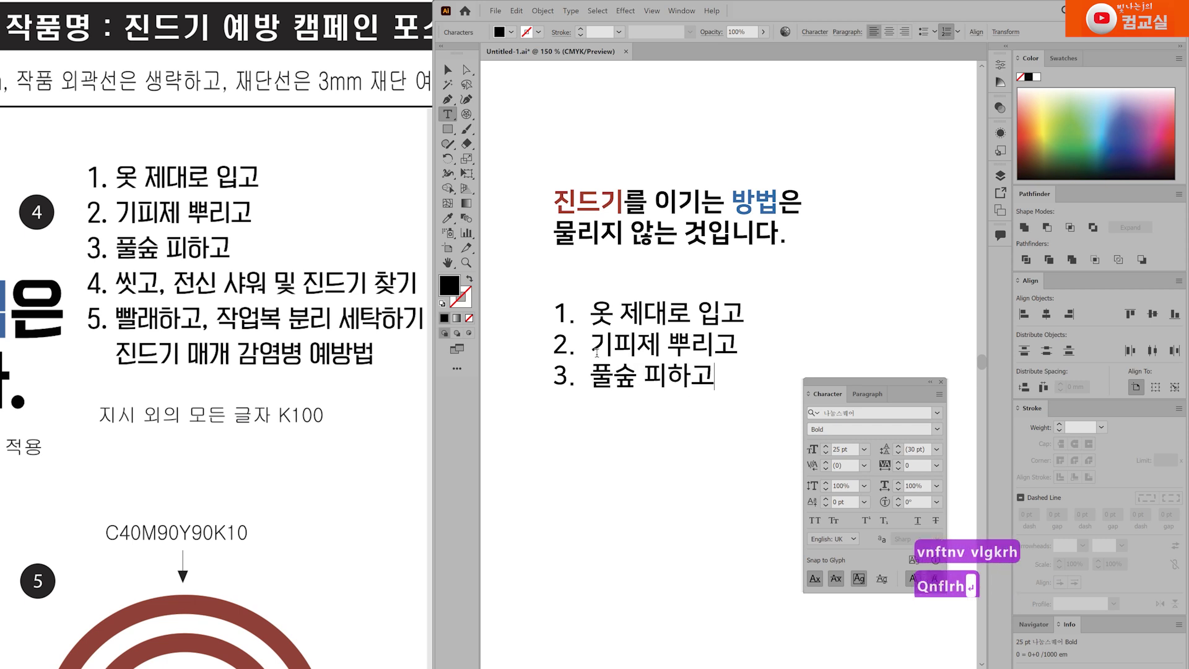
{"action": "key", "text": "Return"}
Enter "씻고, 전신 샤워 및 진드기 찾기" as list item 4 and begin item 5.
{"action": "type", "text": "씻고, 전시"}
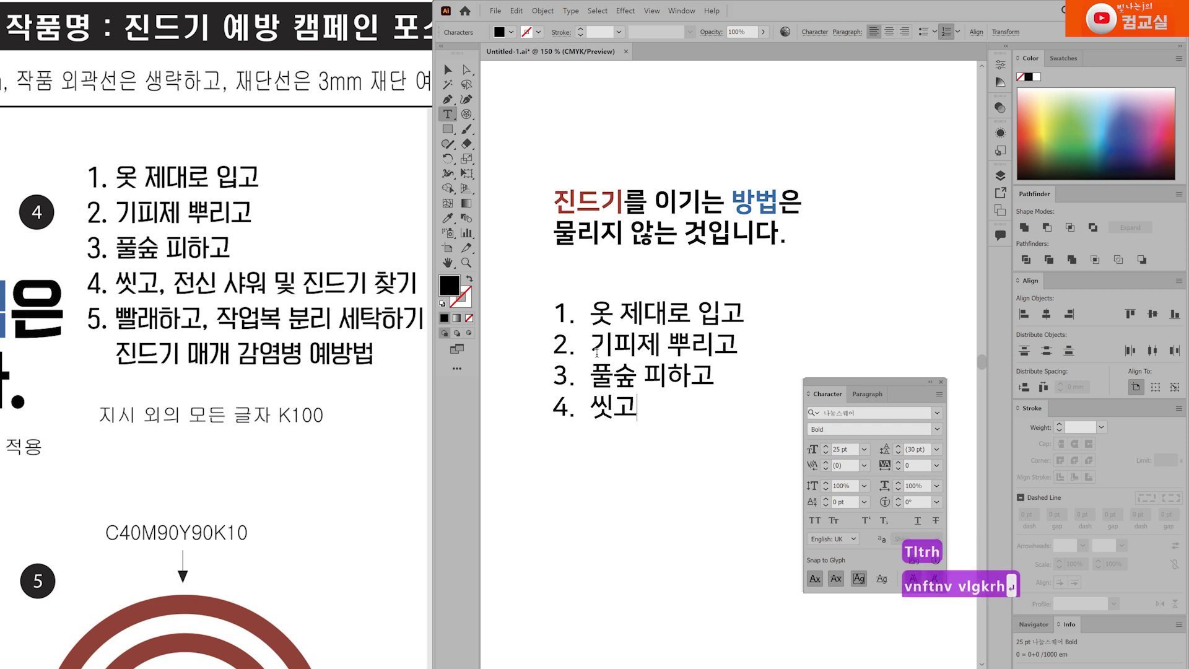
{"action": "type", "text": "ㄴ 샤워 및 진드기 찾"}
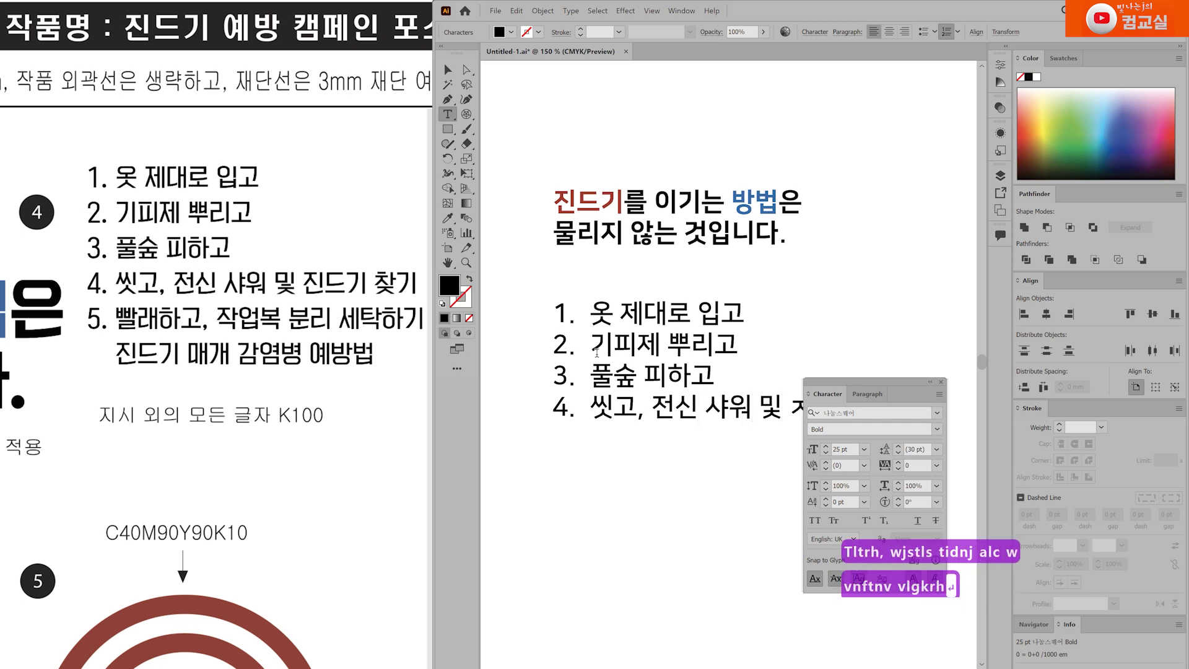
{"action": "type", "text": "기"}
{"action": "key", "text": "Return"}
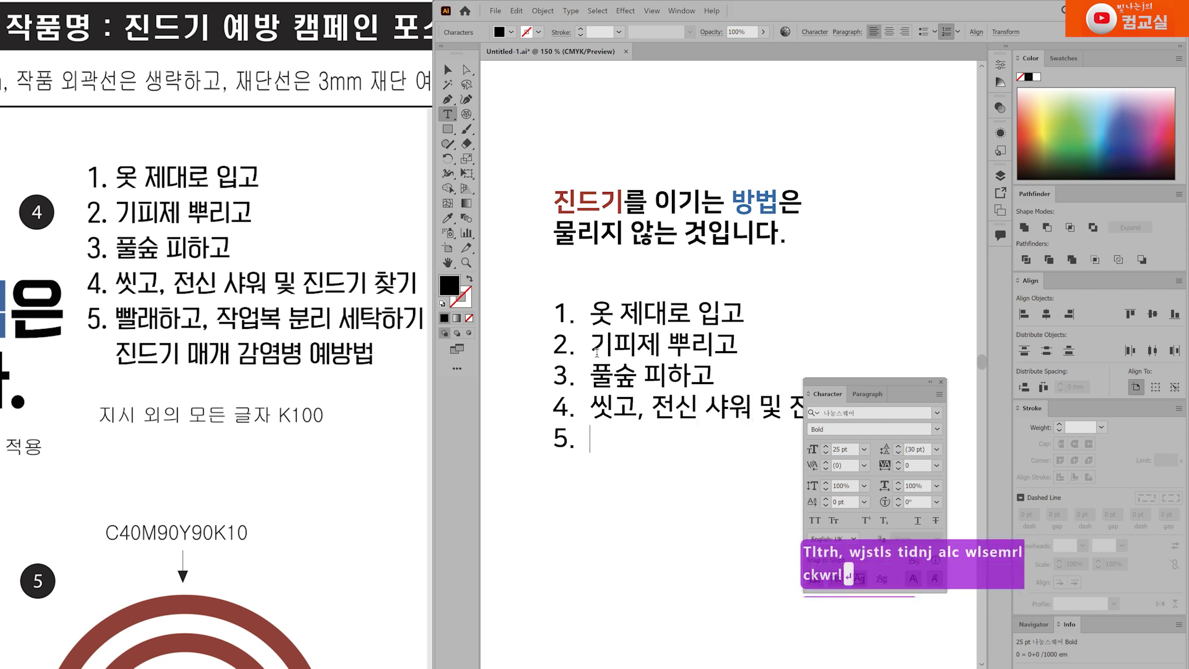
Enter "빨래하고, 작업복 분리 세탁하기" as list item 5 and finish editing the text.
{"action": "type", "text": "빨래하고,"}
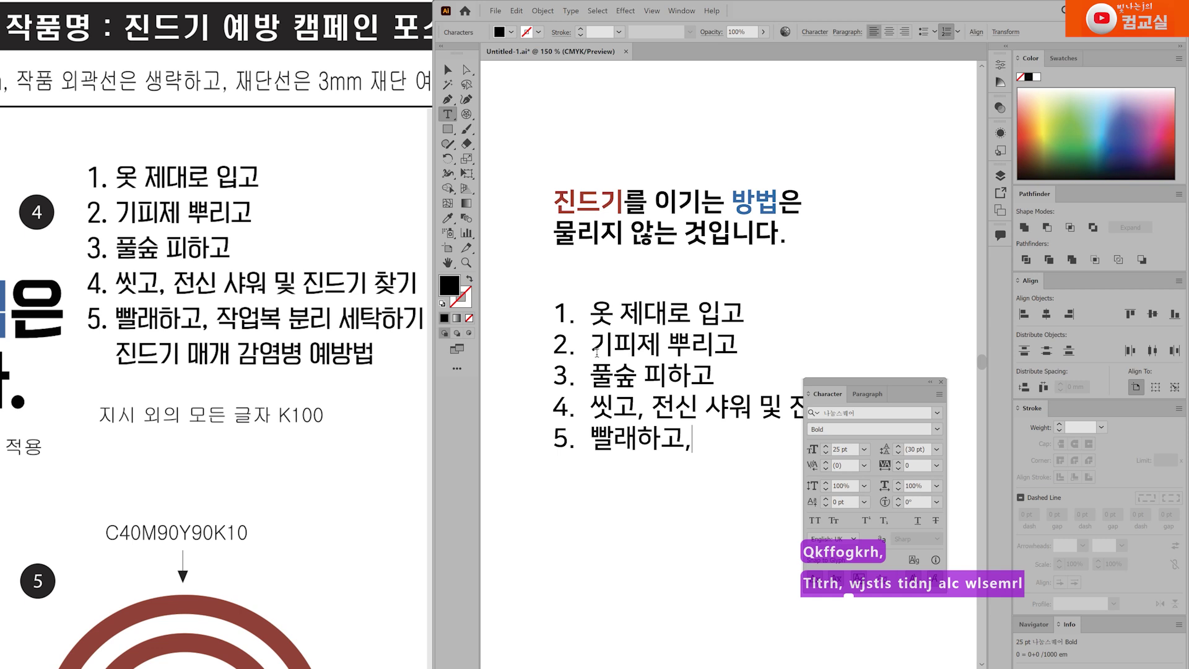
{"action": "type", "text": " 작업복 분"}
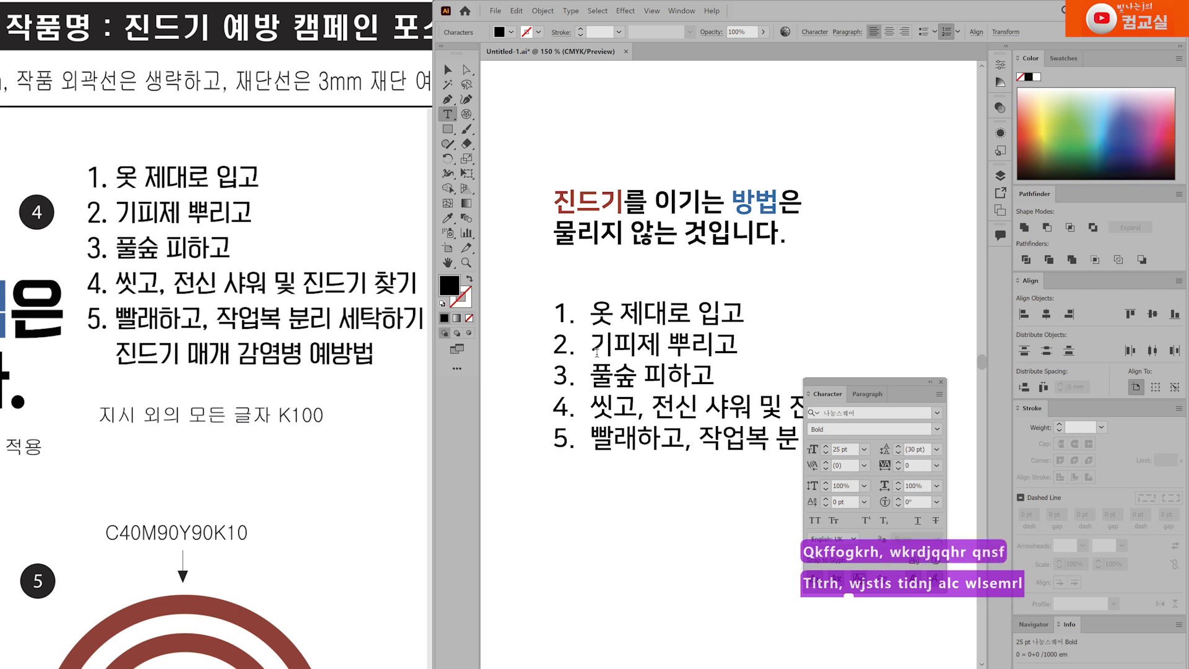
{"action": "type", "text": "리 세탁하"}
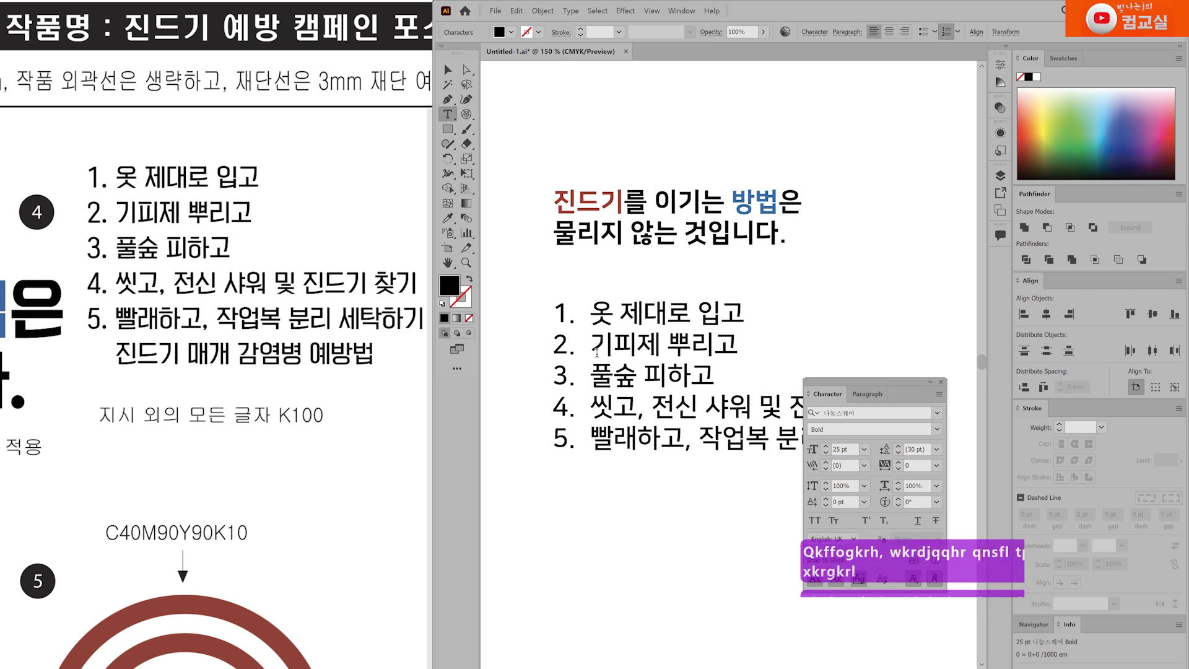
{"action": "key", "text": "Escape"}
{"action": "left_click", "coordinate": [649, 504]}
{"action": "scroll", "coordinate": [681, 489], "scroll_direction": "down", "scroll_amount": 5}
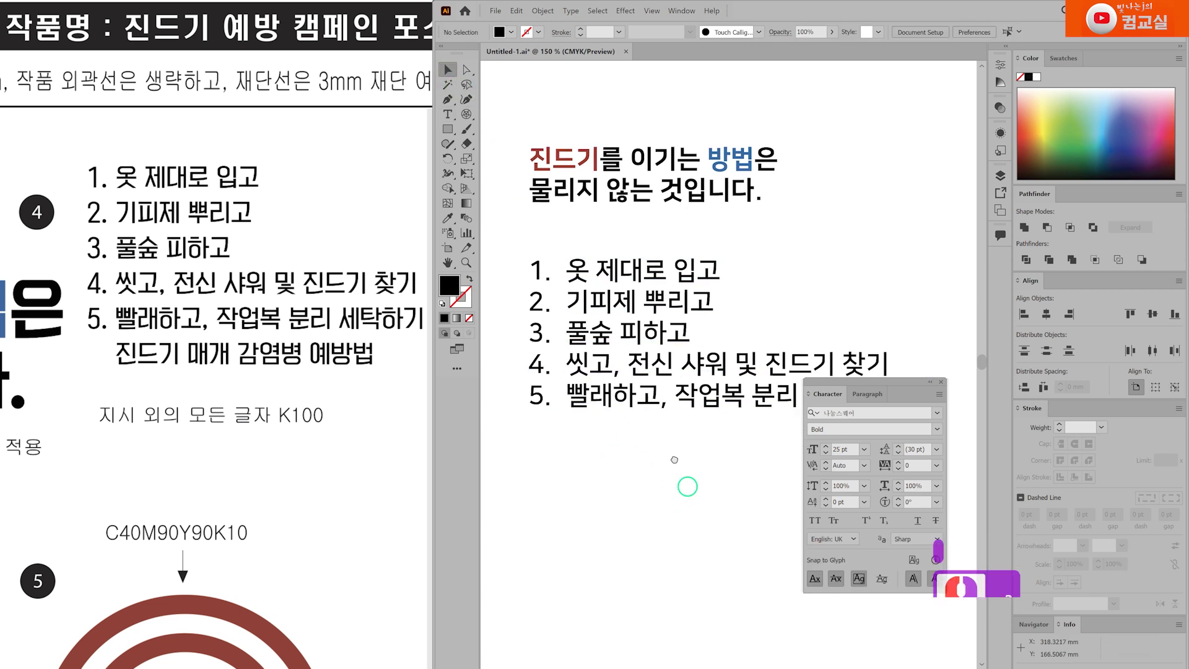
Add "진드기 매개 감염병 예방법" below list item 5 as an unnumbered line within the same paragraph, using a soft line break.
{"action": "double_click", "coordinate": [857, 284]}
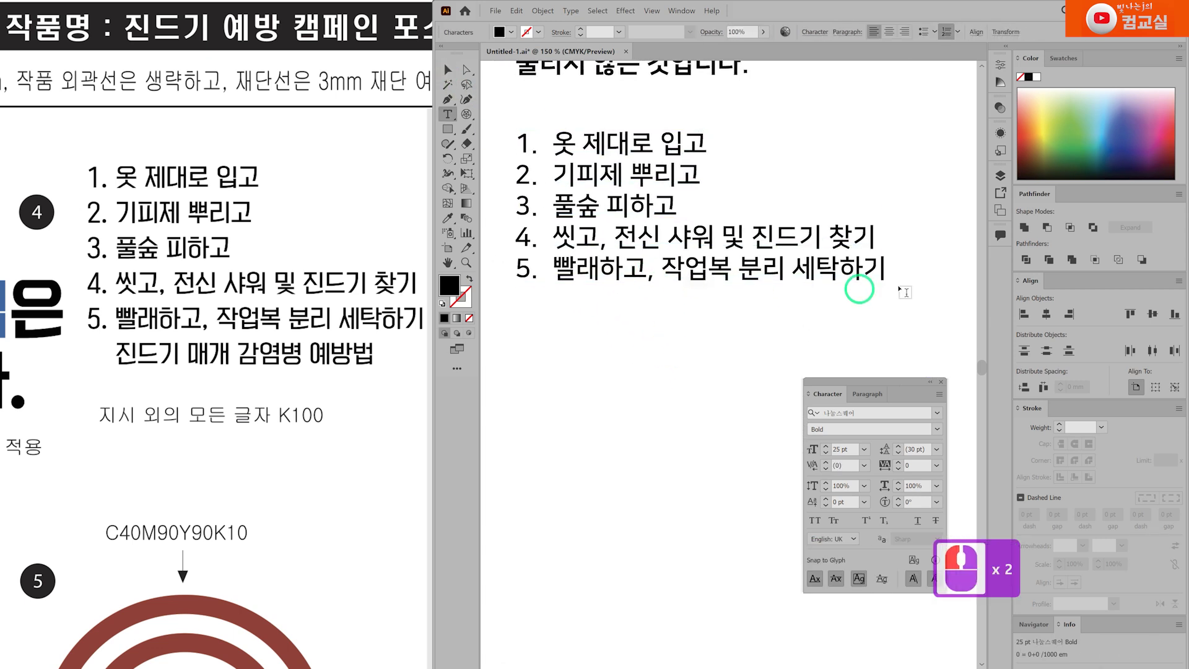
{"action": "left_click", "coordinate": [871, 268]}
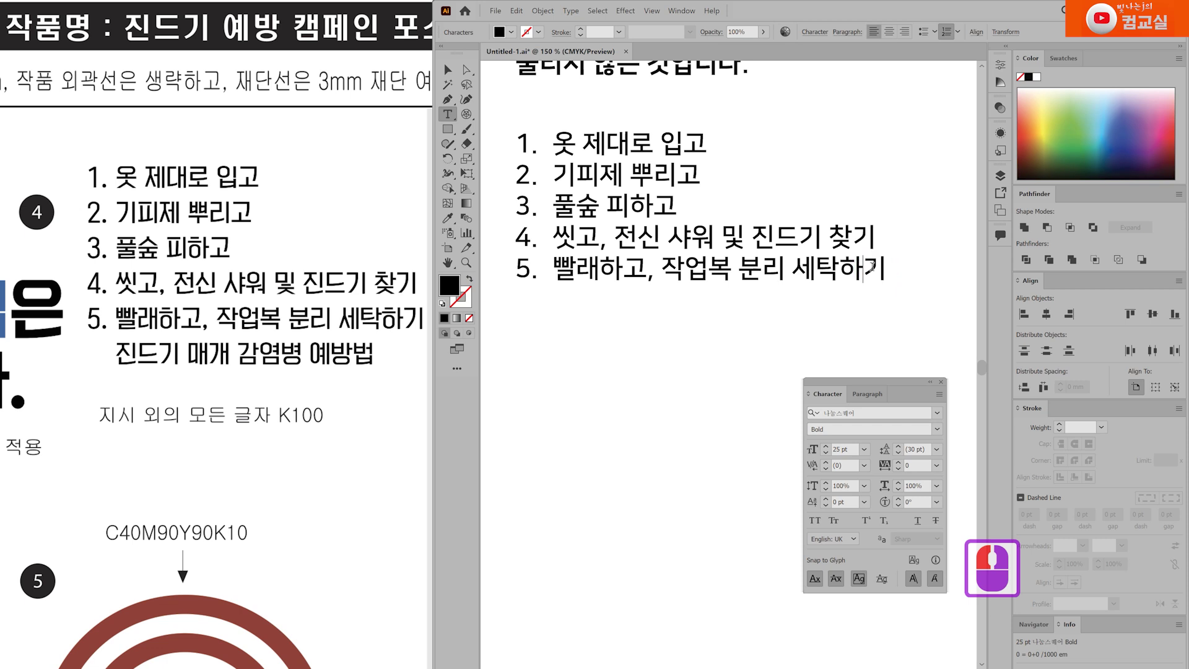
{"action": "key", "text": "Right"}
{"action": "key", "text": "Return"}
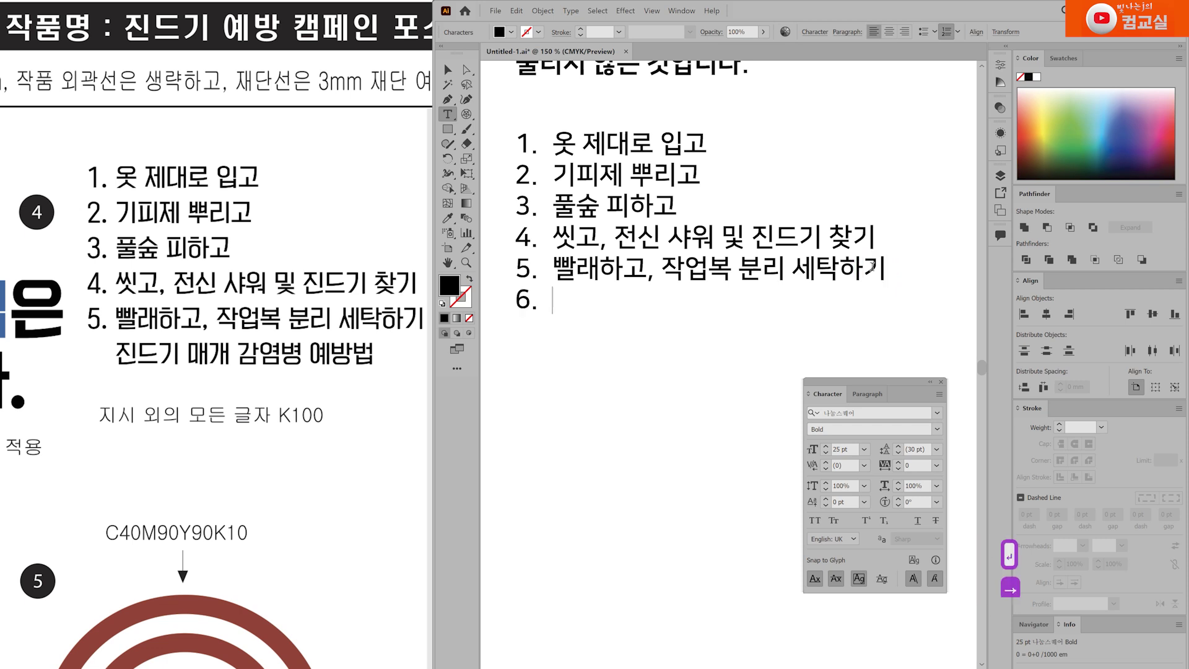
{"action": "key", "text": "BackSpace"}
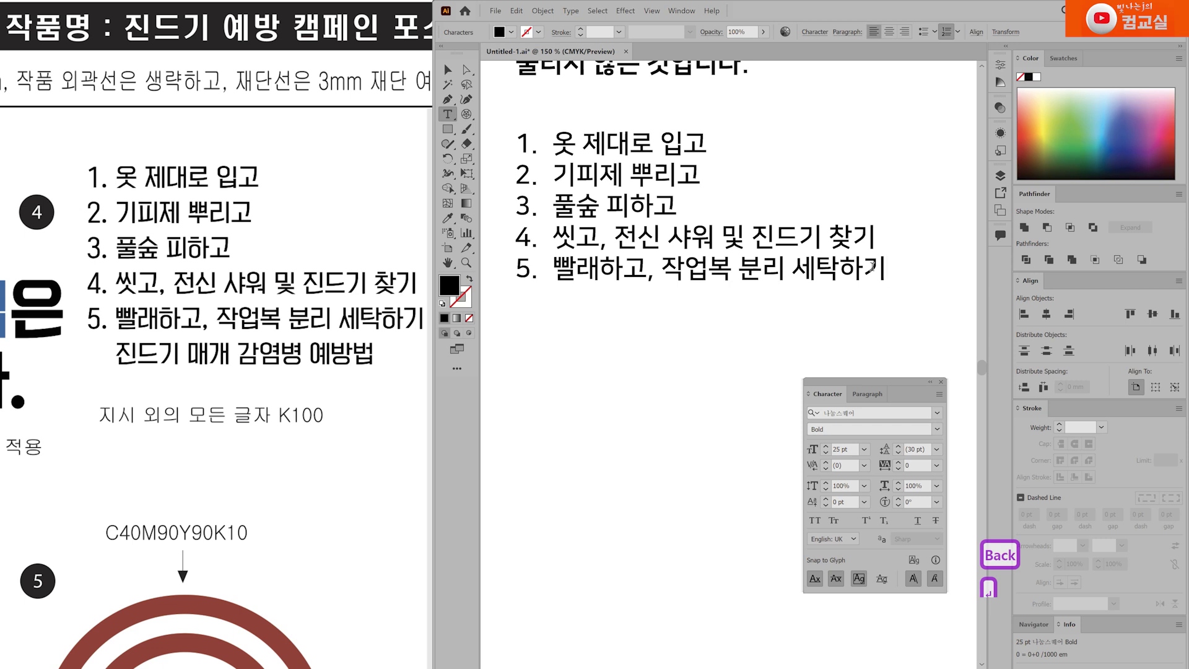
{"action": "key", "text": "Return"}
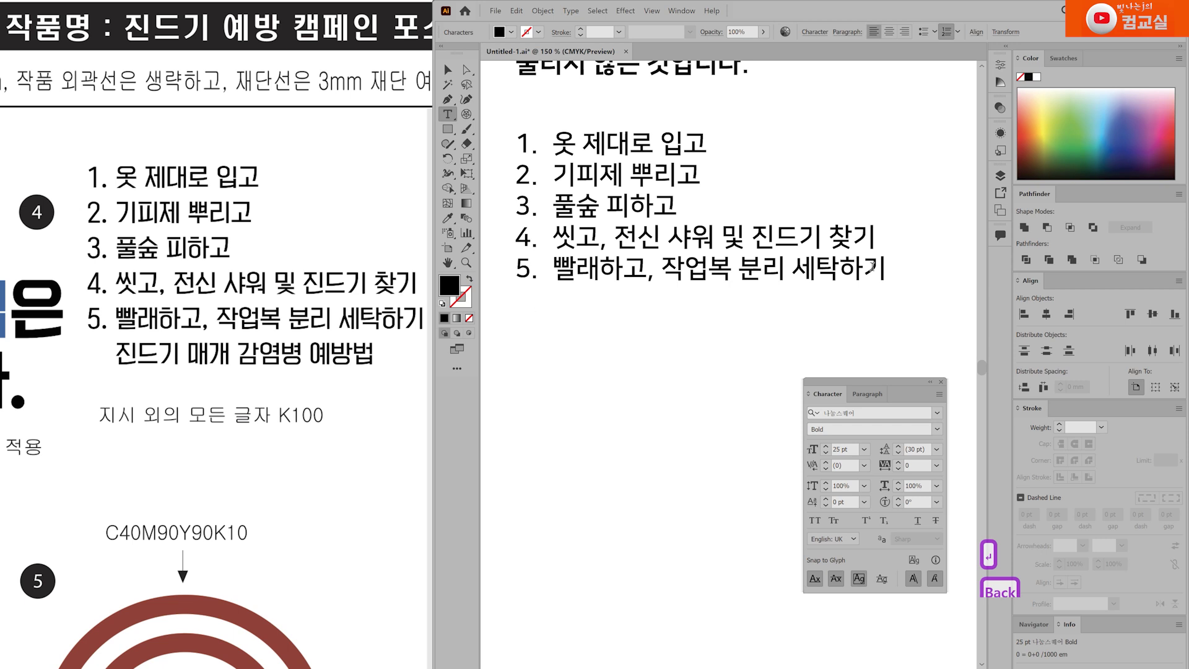
{"action": "type", "text": "진드기 매개"}
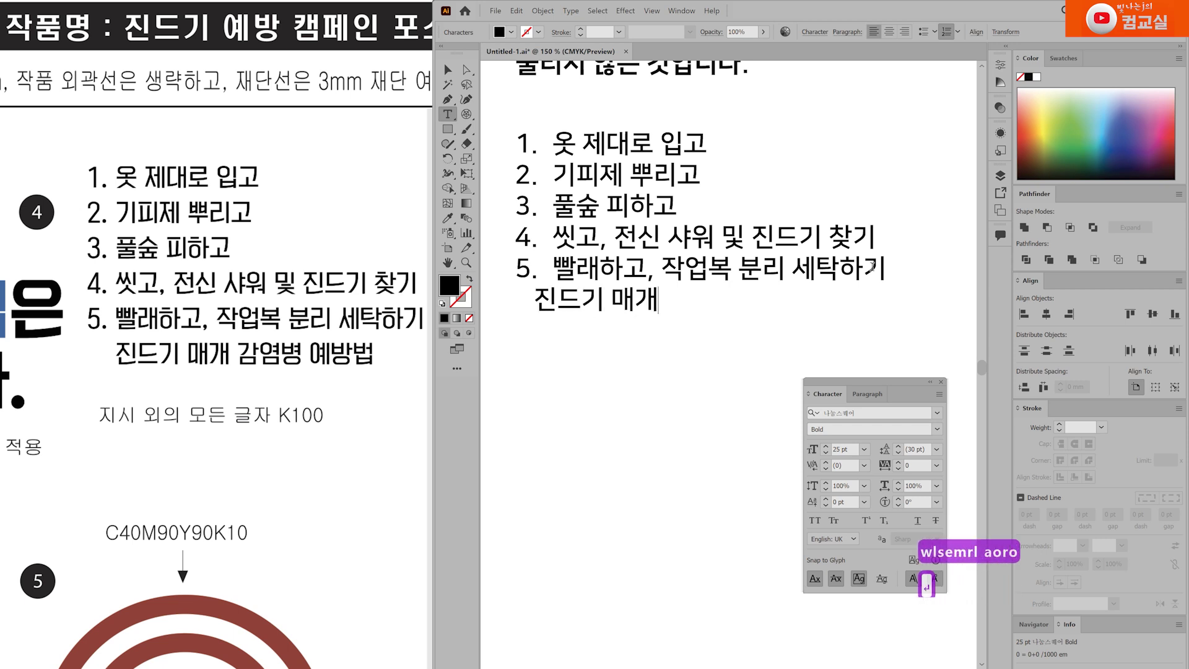
{"action": "type", "text": " 가ㅁ염병 ㅇ"}
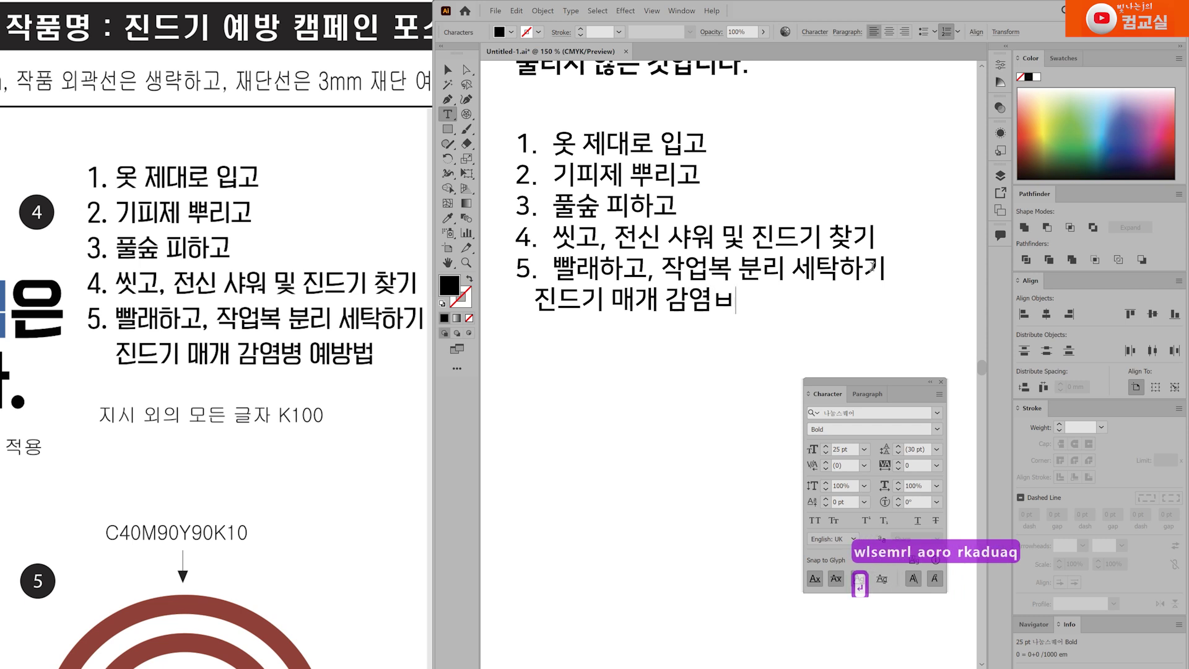
{"action": "type", "text": "ㅖ방법"}
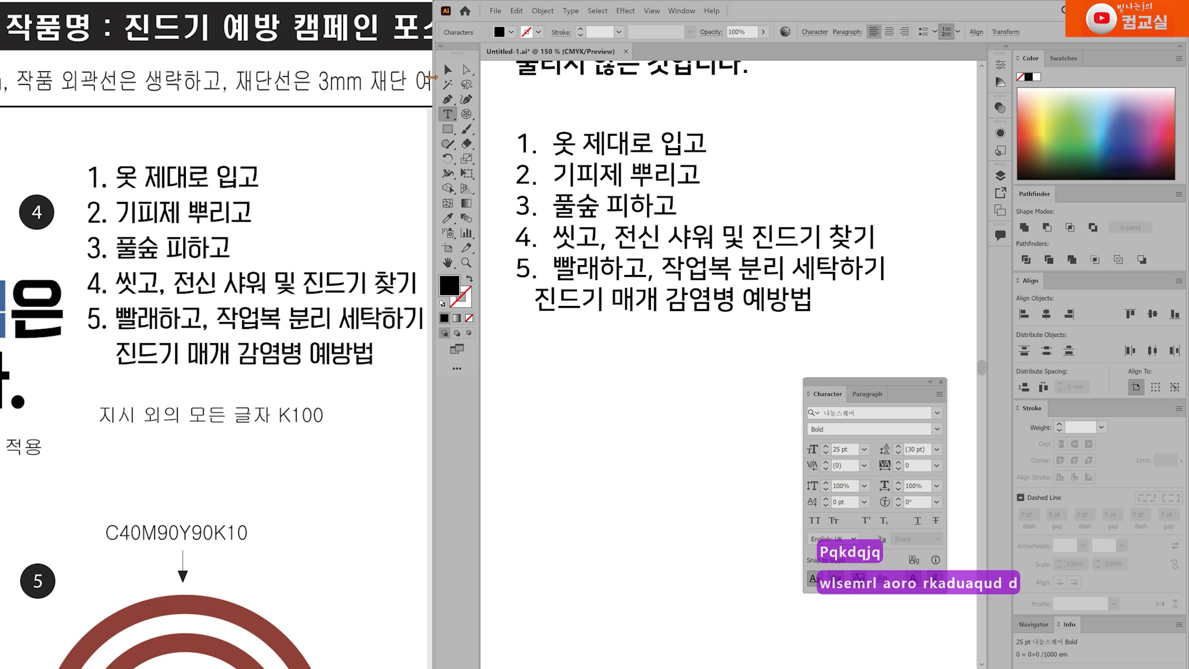
Select the prevention list as an object and open its full Bullets and Numbering settings.
{"action": "left_click", "coordinate": [446, 66]}
{"action": "left_click", "coordinate": [553, 221]}
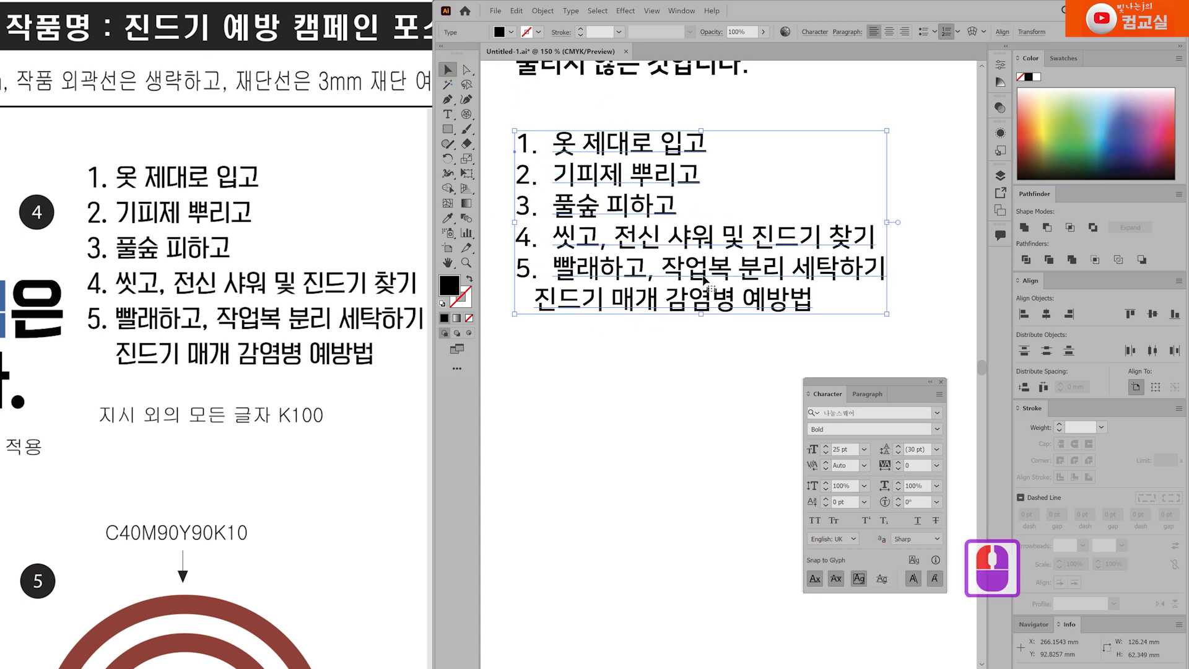
{"action": "left_click", "coordinate": [621, 319]}
{"action": "left_click", "coordinate": [957, 32]}
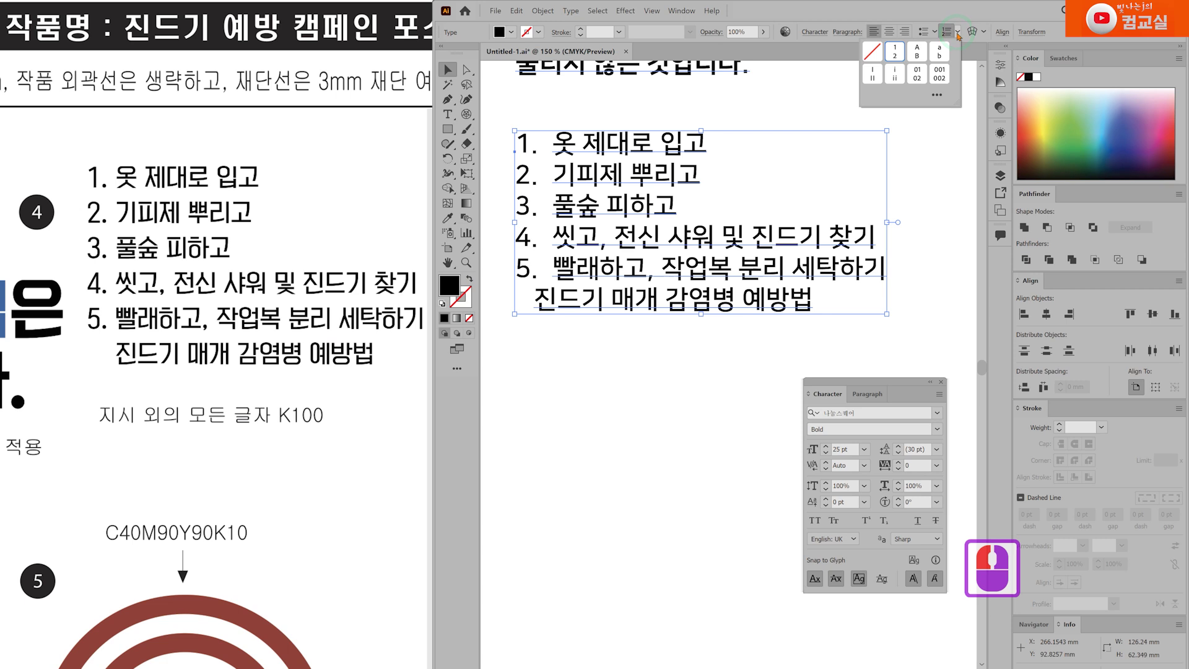
{"action": "left_click", "coordinate": [937, 97]}
{"action": "left_click_drag", "start_coordinate": [894, 139], "coordinate": [709, 326]}
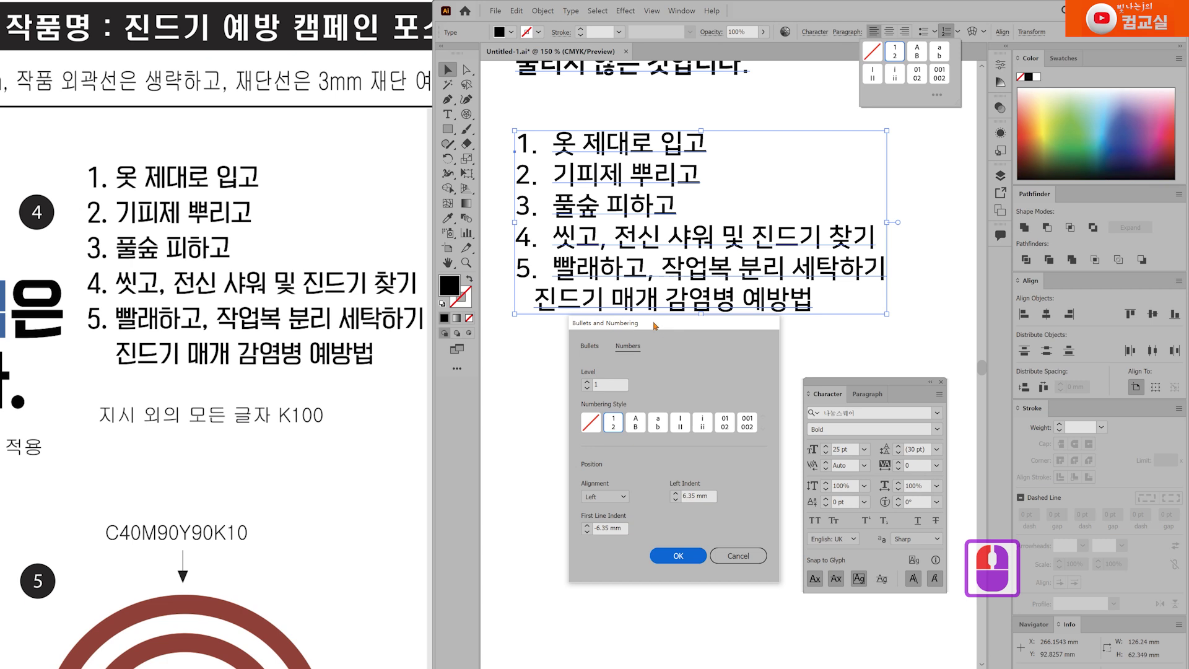
{"action": "left_click_drag", "start_coordinate": [654, 326], "coordinate": [650, 333]}
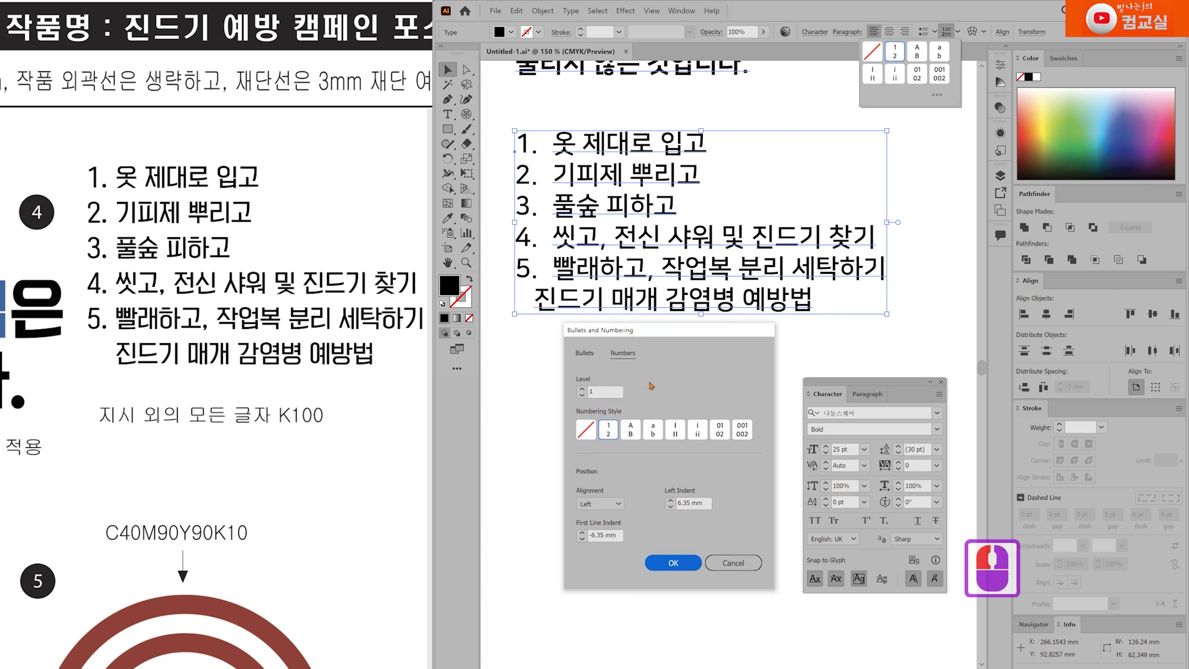
Try round and square bullet characters on the list, and return it to 1, 2 numbering.
{"action": "left_click", "coordinate": [585, 354]}
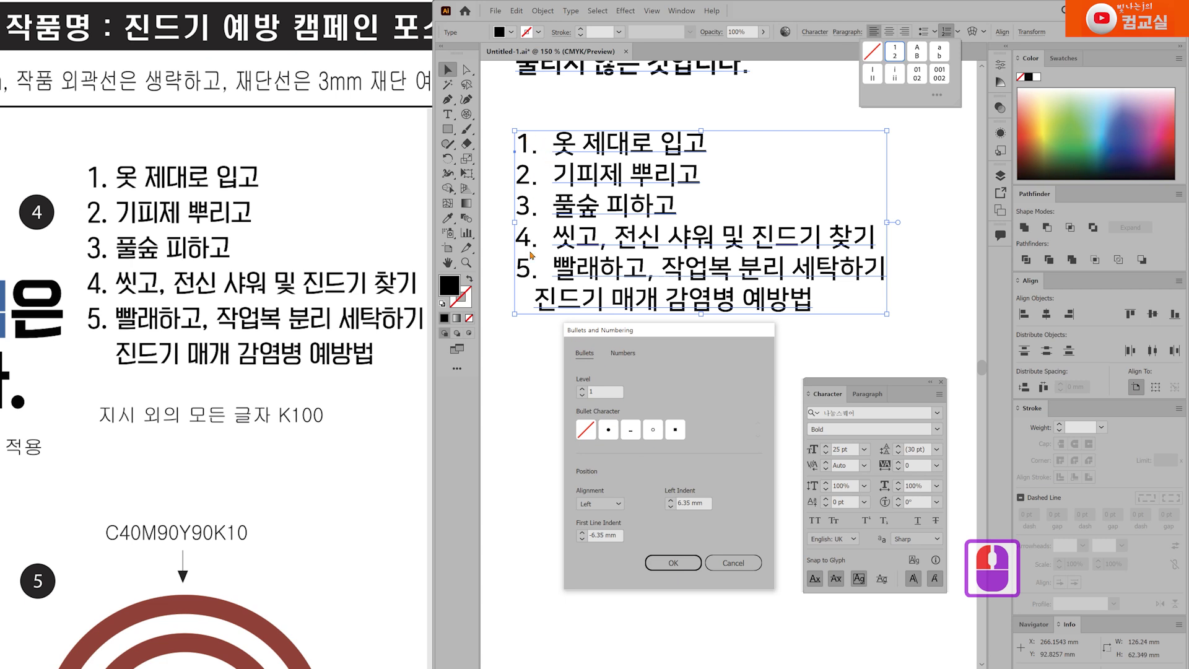
{"action": "left_click", "coordinate": [608, 429]}
{"action": "double_click", "coordinate": [676, 431]}
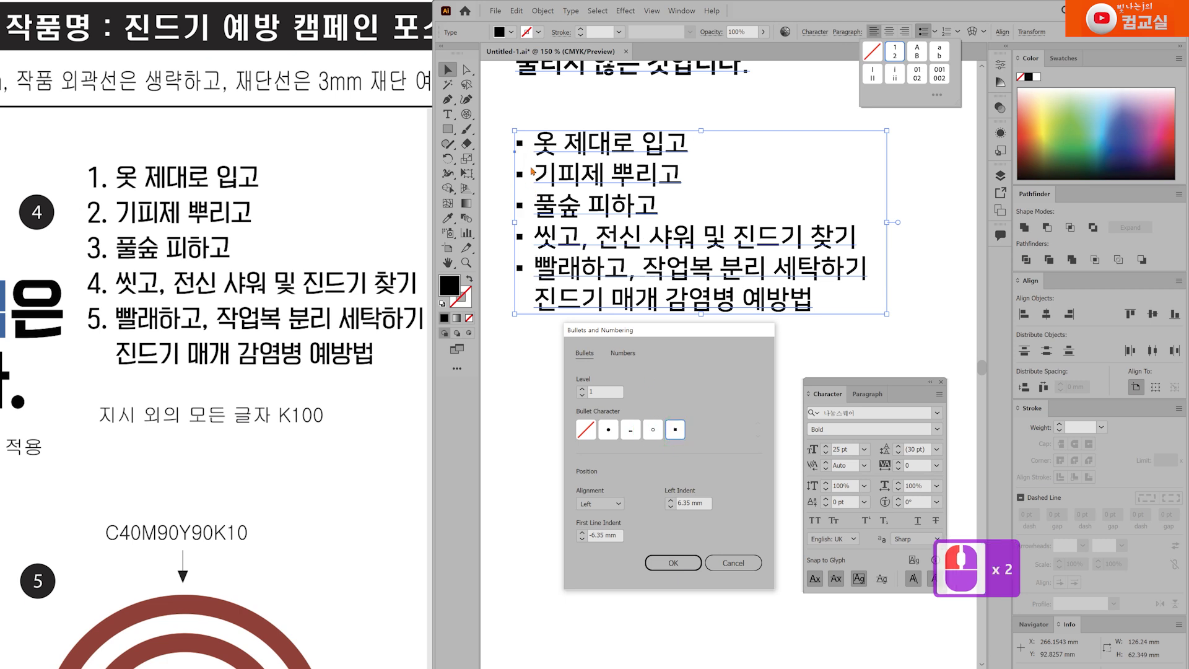
{"action": "left_click", "coordinate": [622, 354]}
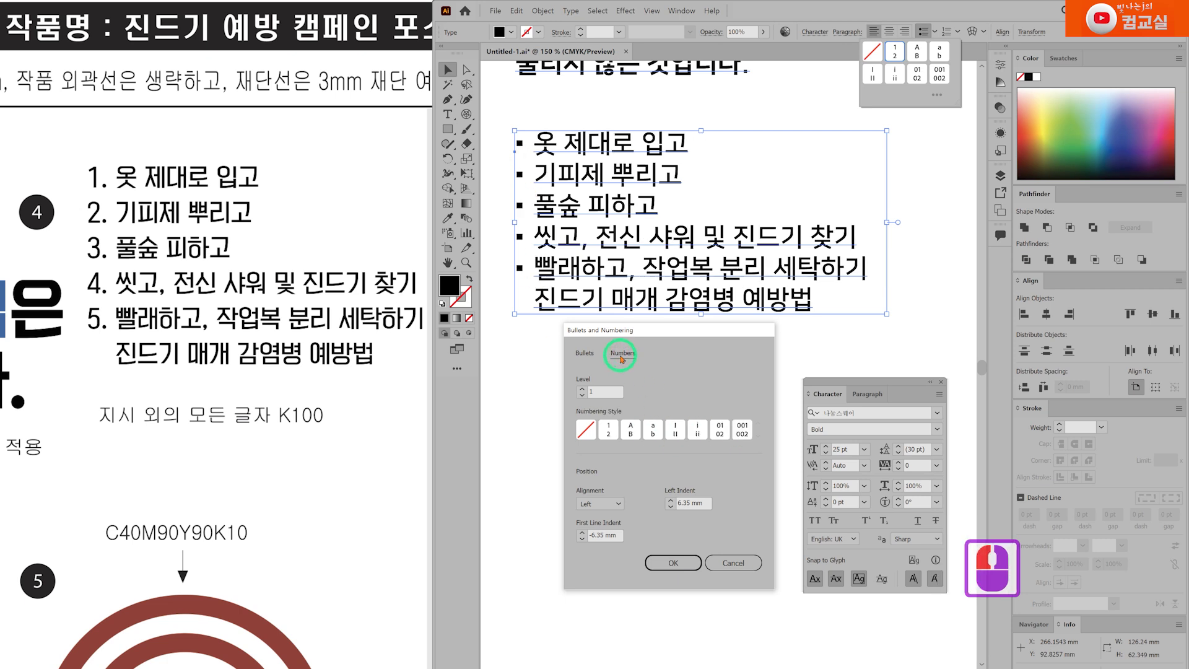
{"action": "left_click", "coordinate": [608, 431]}
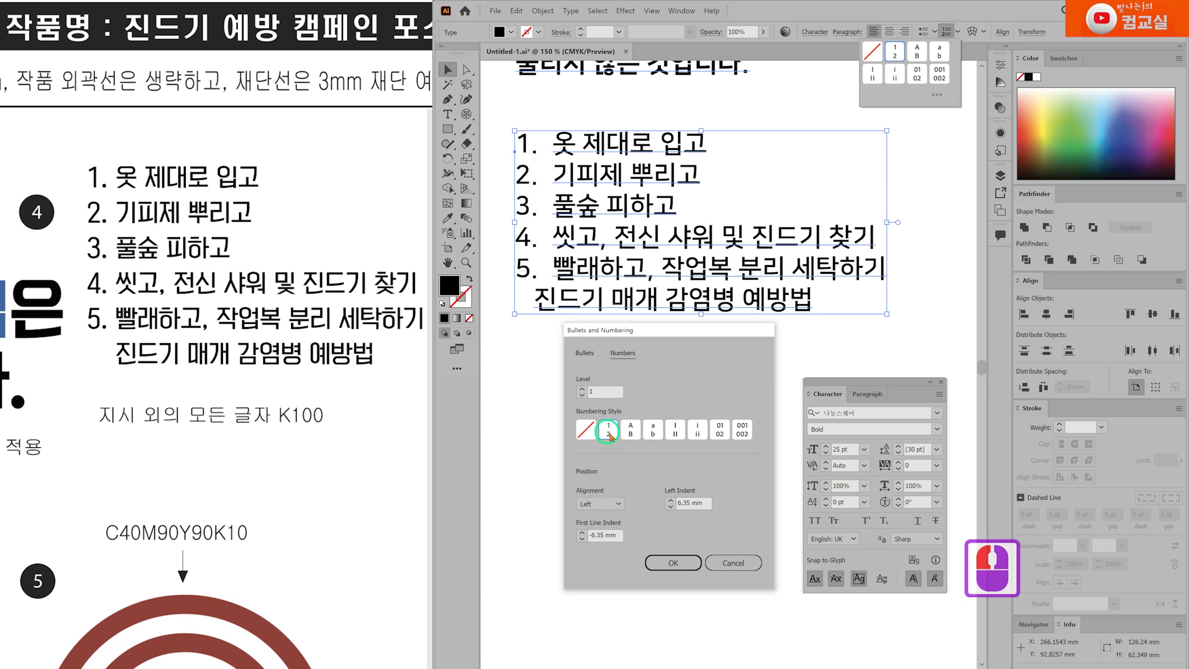
Try the A/B, I/II and 001/002 numbering styles on the list, and switch back to 1, 2 numbering.
{"action": "left_click", "coordinate": [630, 430]}
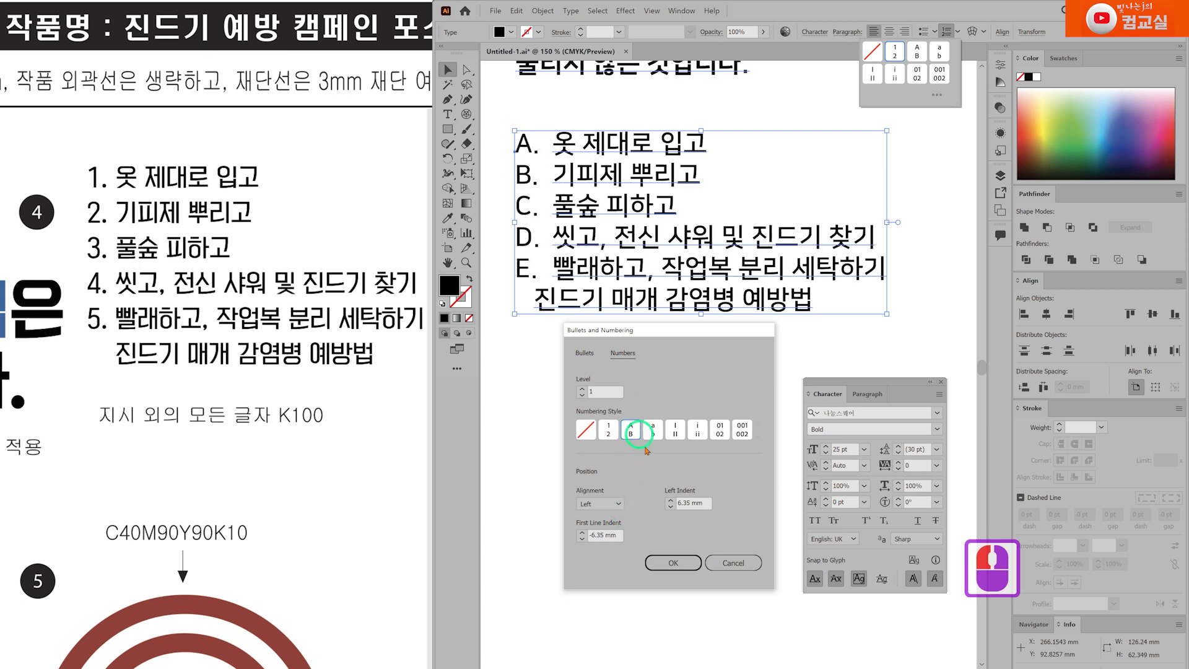
{"action": "left_click", "coordinate": [676, 434]}
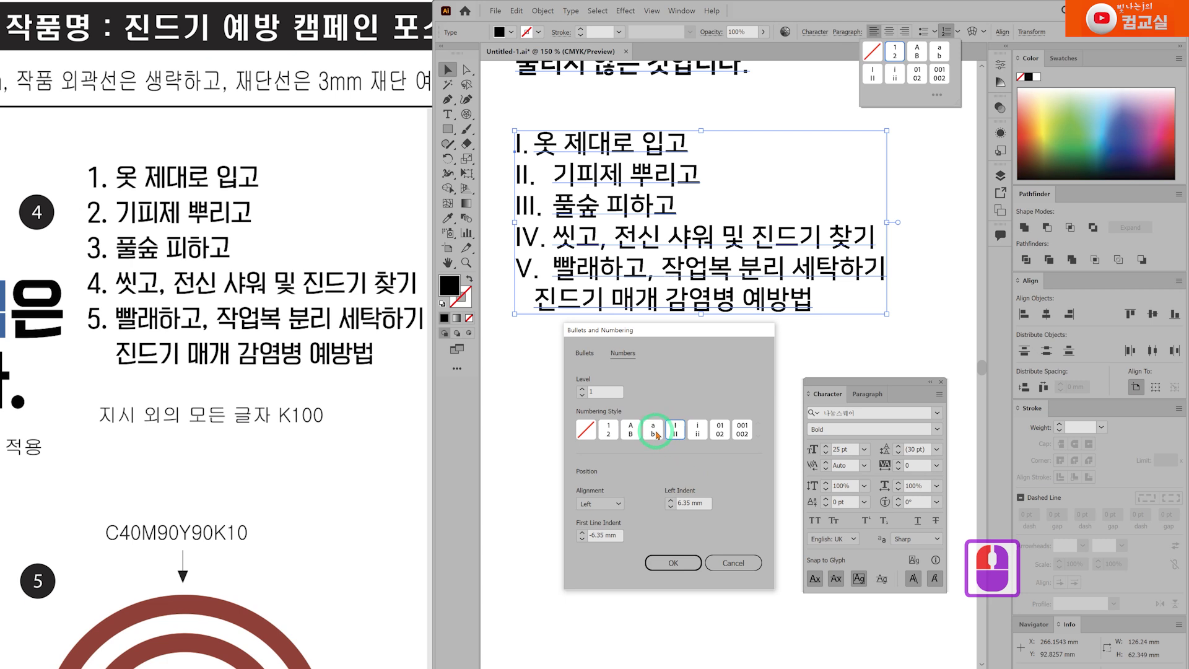
{"action": "left_click", "coordinate": [743, 433]}
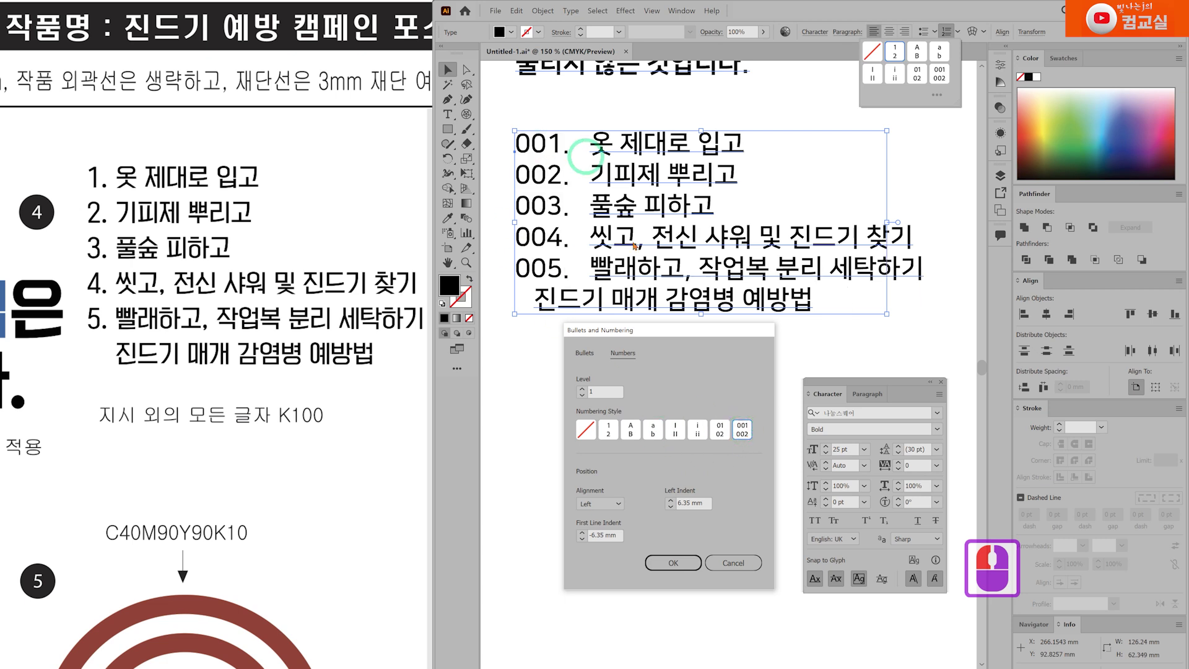
{"action": "left_click", "coordinate": [611, 434]}
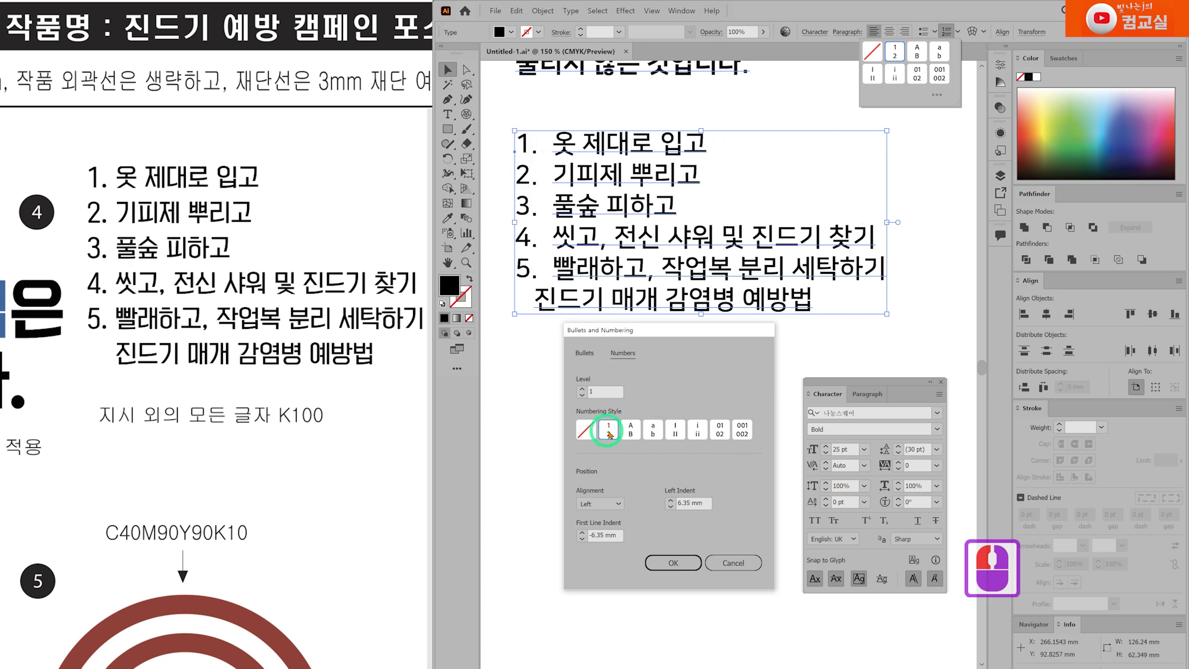
Try a first line indent of -3 mm for the numbered list.
{"action": "left_click_drag", "start_coordinate": [656, 333], "coordinate": [668, 336]}
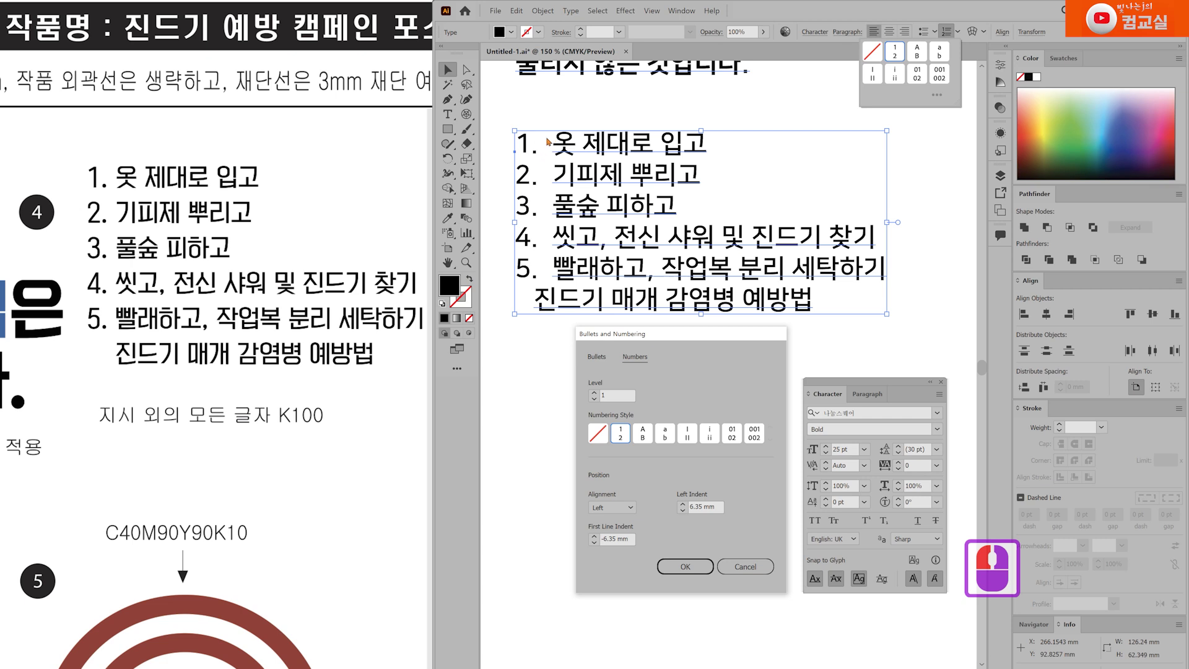
{"action": "left_click_drag", "start_coordinate": [665, 338], "coordinate": [662, 325]}
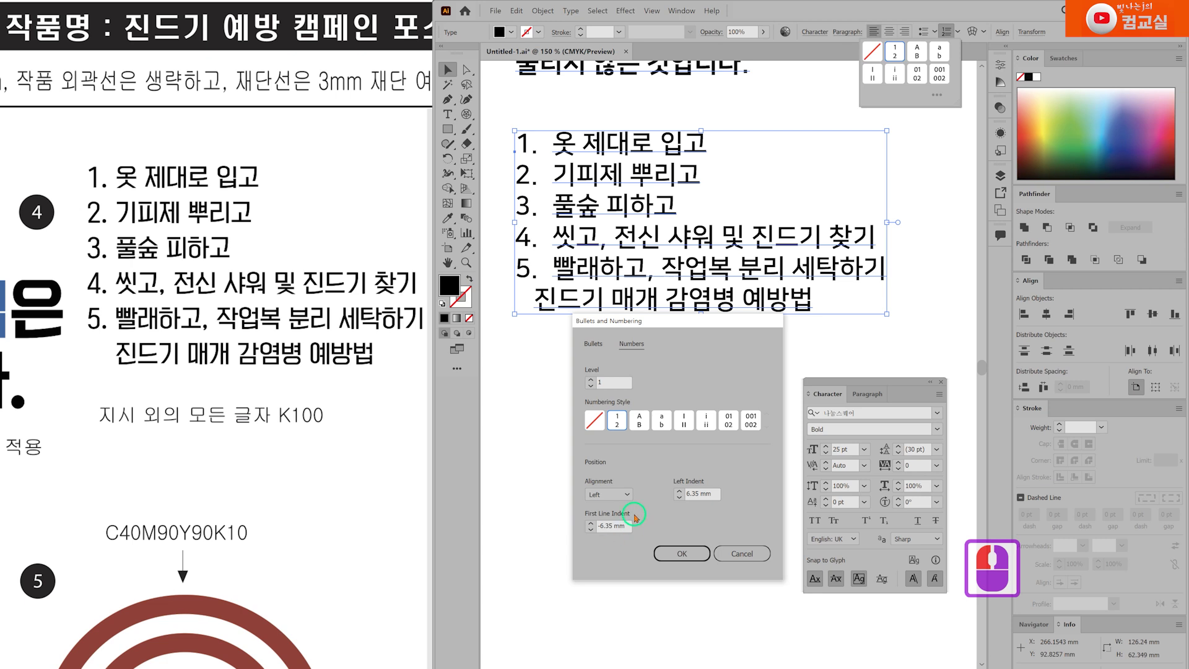
{"action": "left_click", "coordinate": [590, 524]}
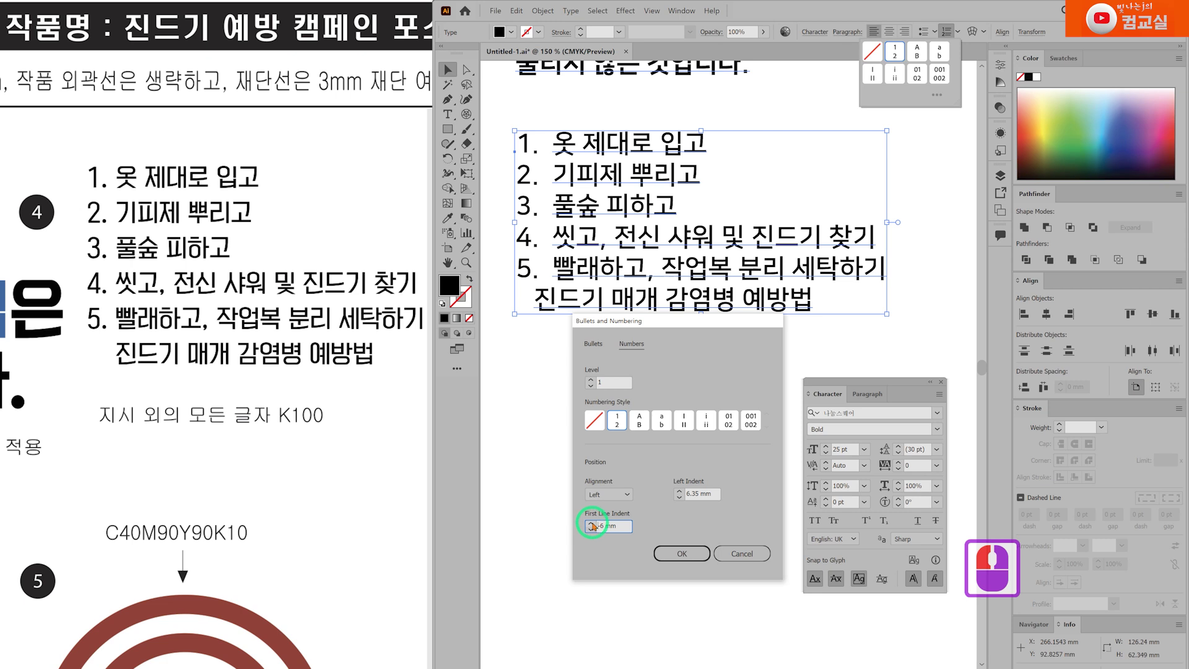
{"action": "left_click", "coordinate": [590, 523]}
{"action": "left_click", "coordinate": [591, 523]}
{"action": "left_click", "coordinate": [591, 523]}
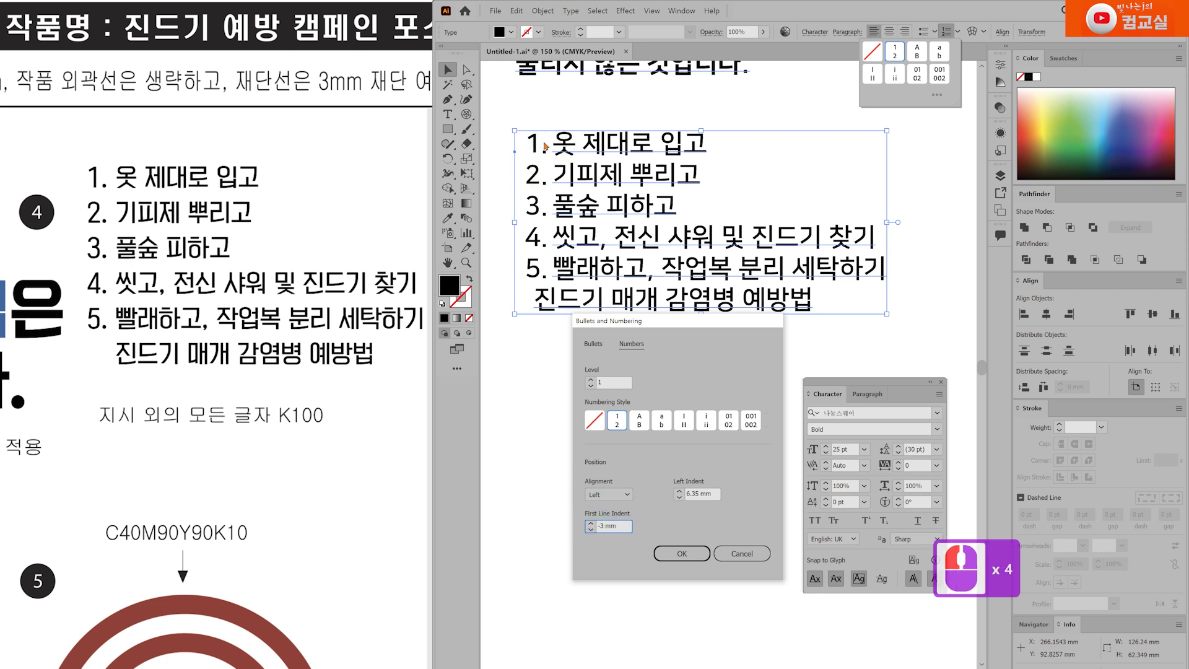
Set the numbered list's first line indent to -10 mm and apply the numbering settings.
{"action": "left_click", "coordinate": [590, 531]}
{"action": "left_click", "coordinate": [590, 531]}
{"action": "left_click", "coordinate": [591, 531]}
{"action": "left_click", "coordinate": [590, 531]}
{"action": "left_click", "coordinate": [590, 531]}
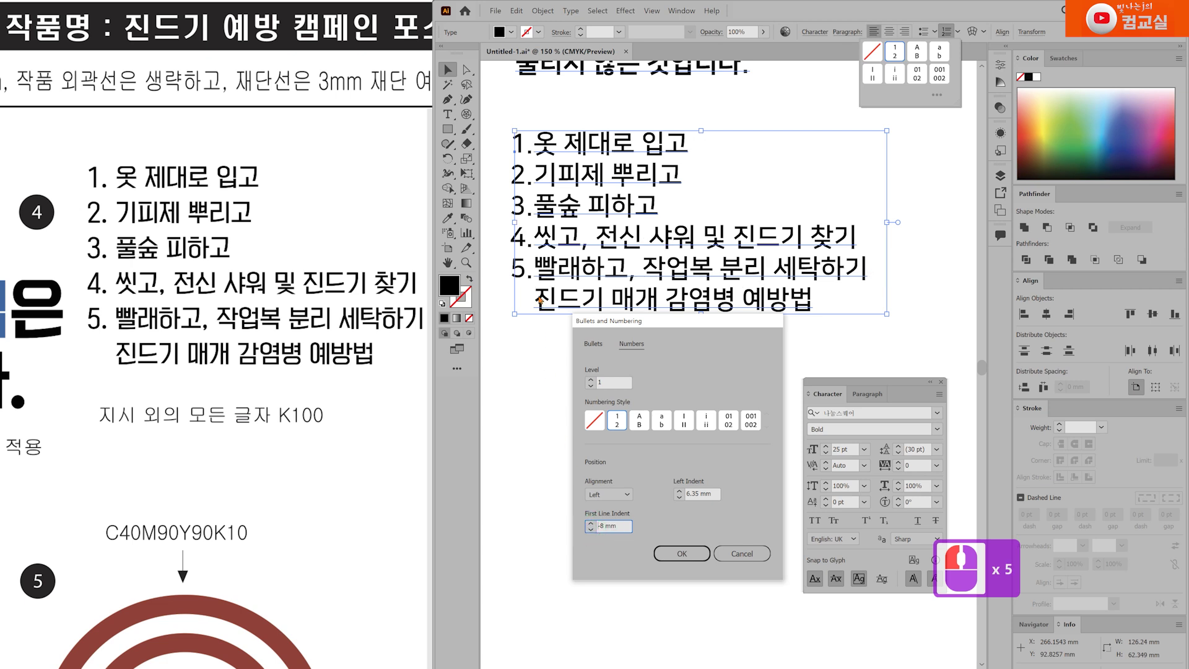
{"action": "left_click", "coordinate": [590, 530]}
{"action": "left_click", "coordinate": [590, 531]}
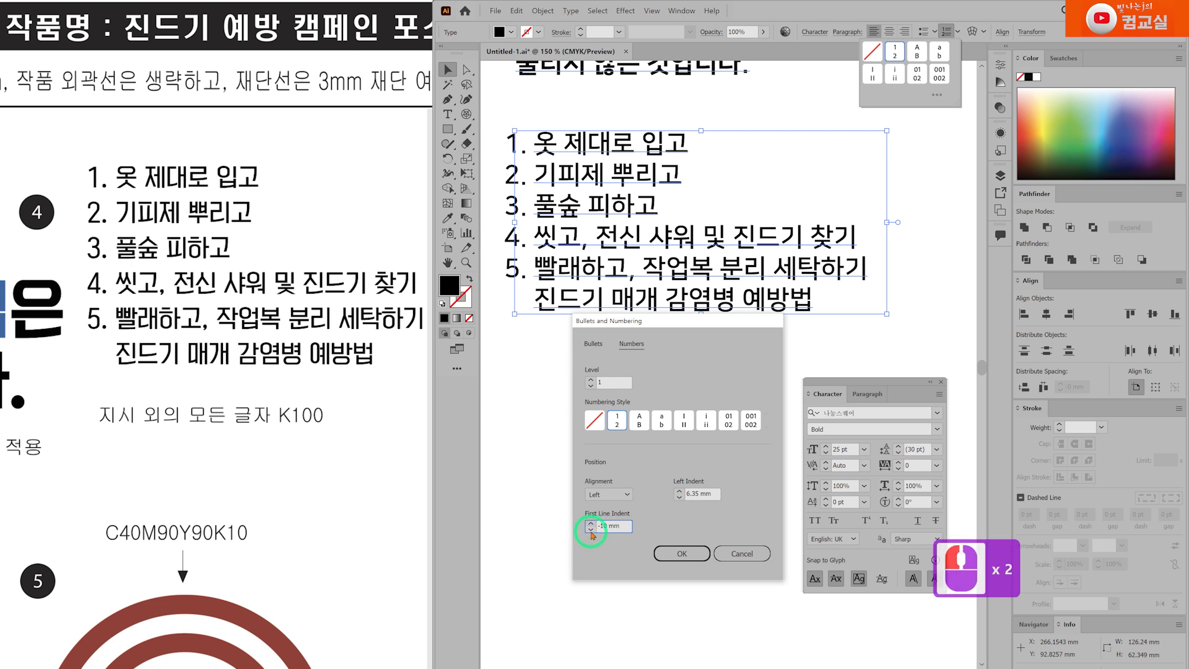
{"action": "triple_click", "coordinate": [622, 527]}
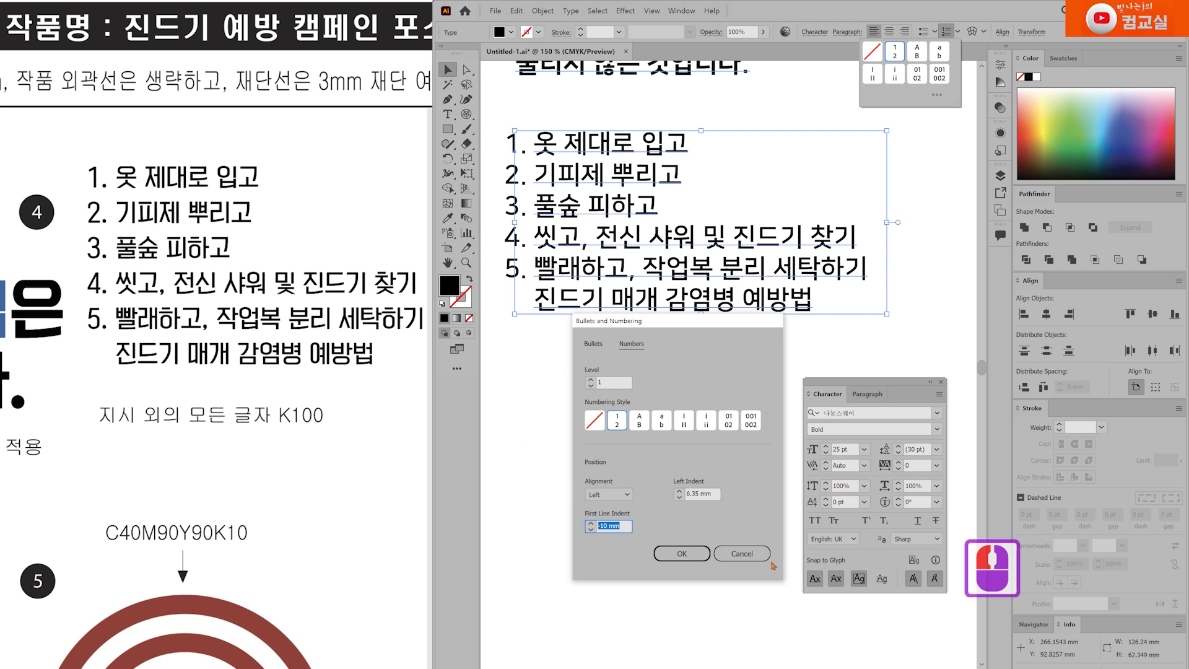
{"action": "left_click", "coordinate": [693, 554]}
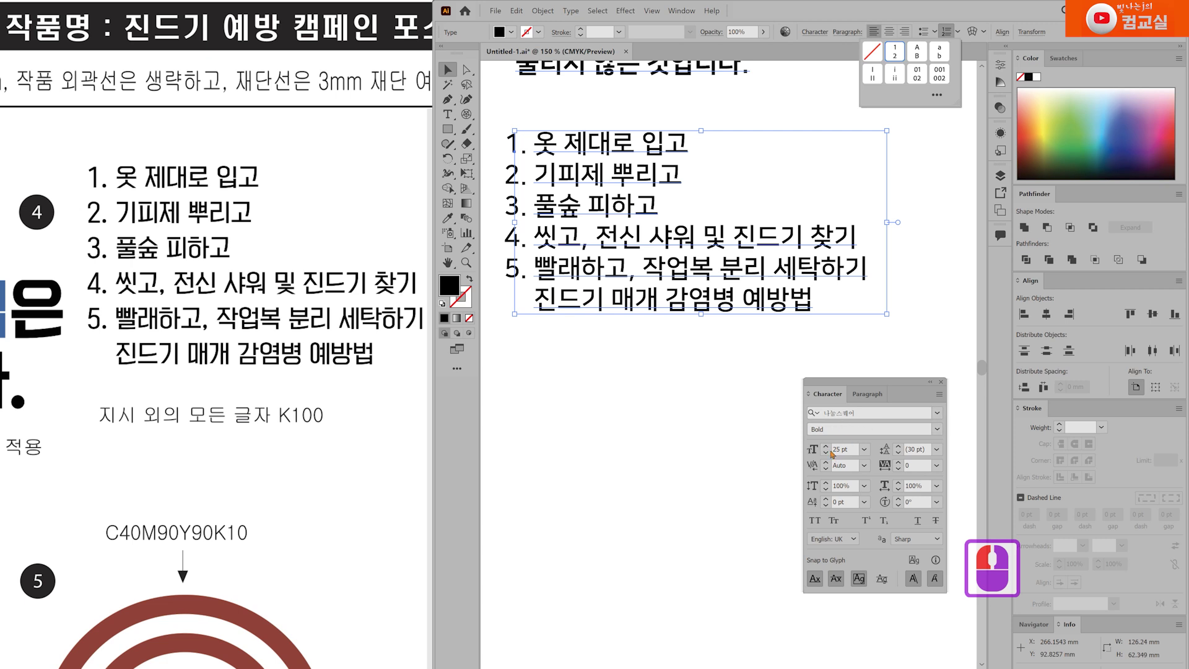
Move the numbered list about 7 mm to the right below the headline and activate the Type tool.
{"action": "left_click", "coordinate": [607, 204]}
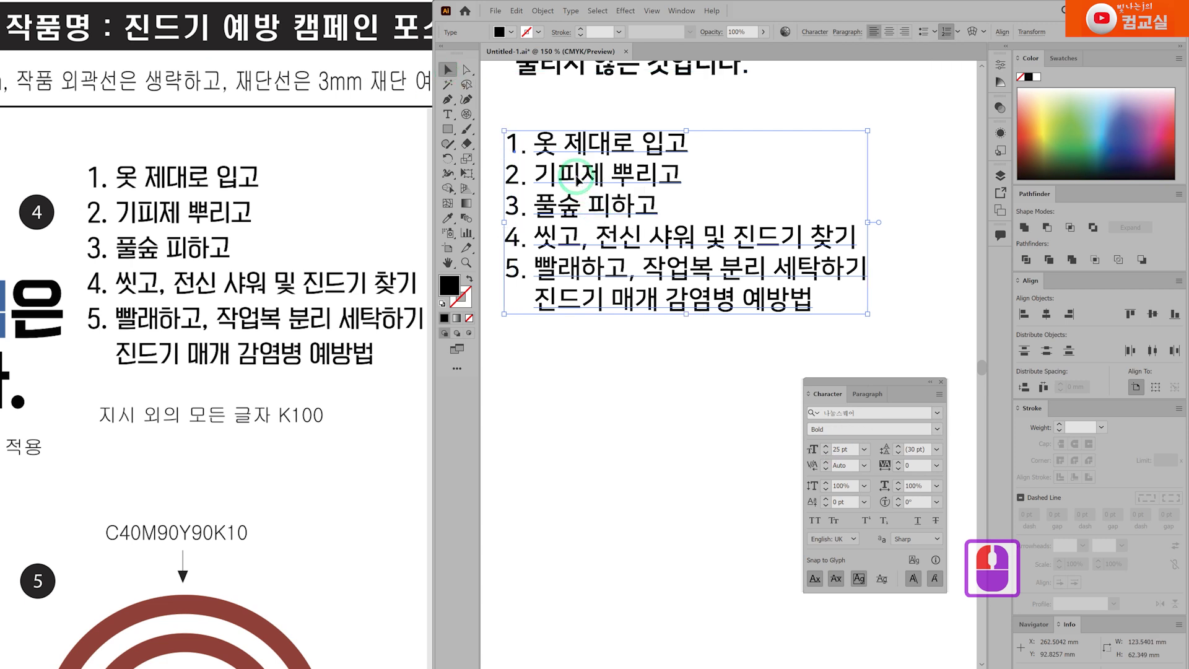
{"action": "left_click_drag", "start_coordinate": [575, 179], "coordinate": [596, 180]}
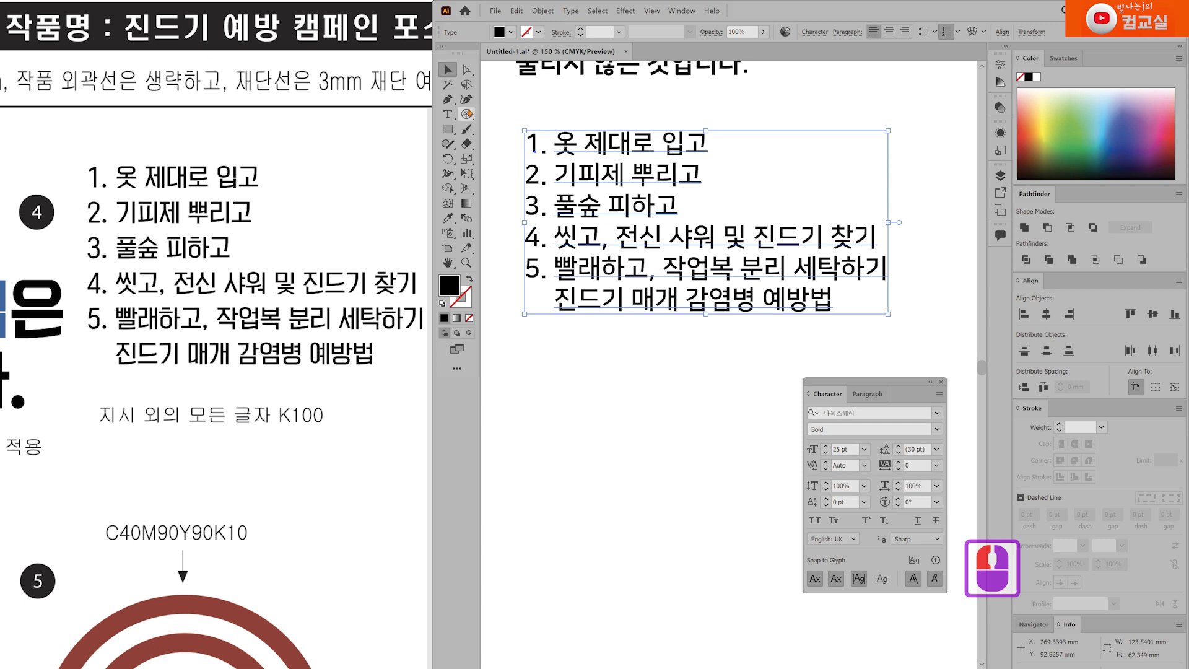
{"action": "left_click", "coordinate": [448, 114]}
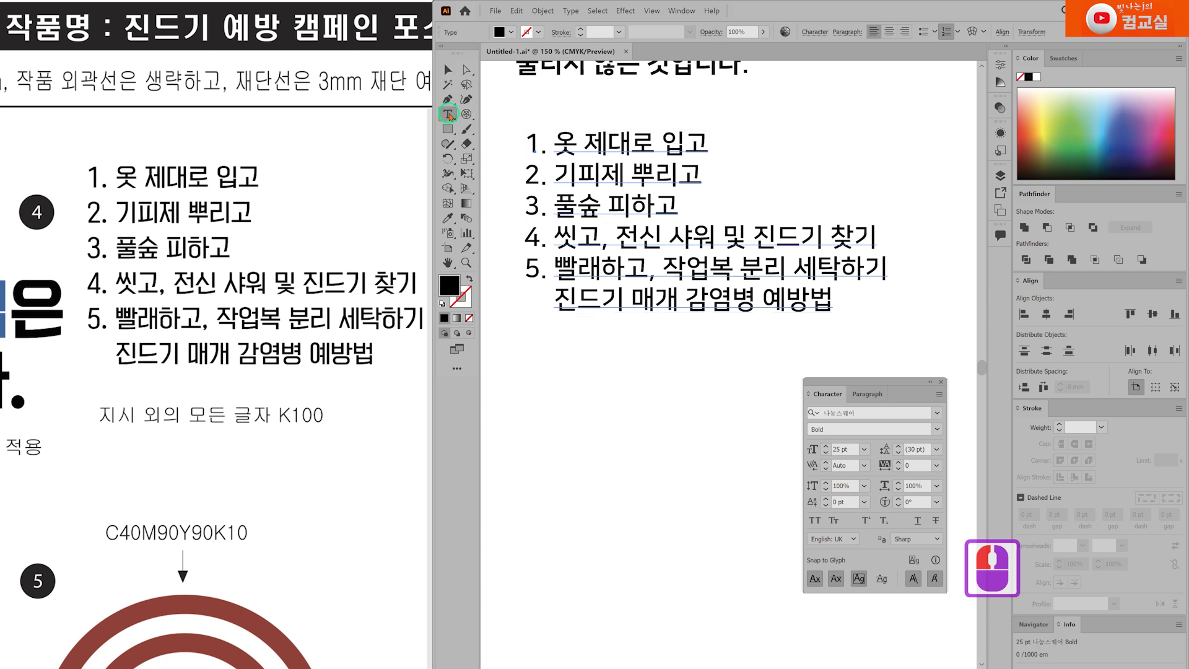
Add a separate text object reading "1. 옷 제대로 입고" below the numbered list, with the number typed manually.
{"action": "left_click", "coordinate": [577, 399]}
{"action": "type", "text": "1"}
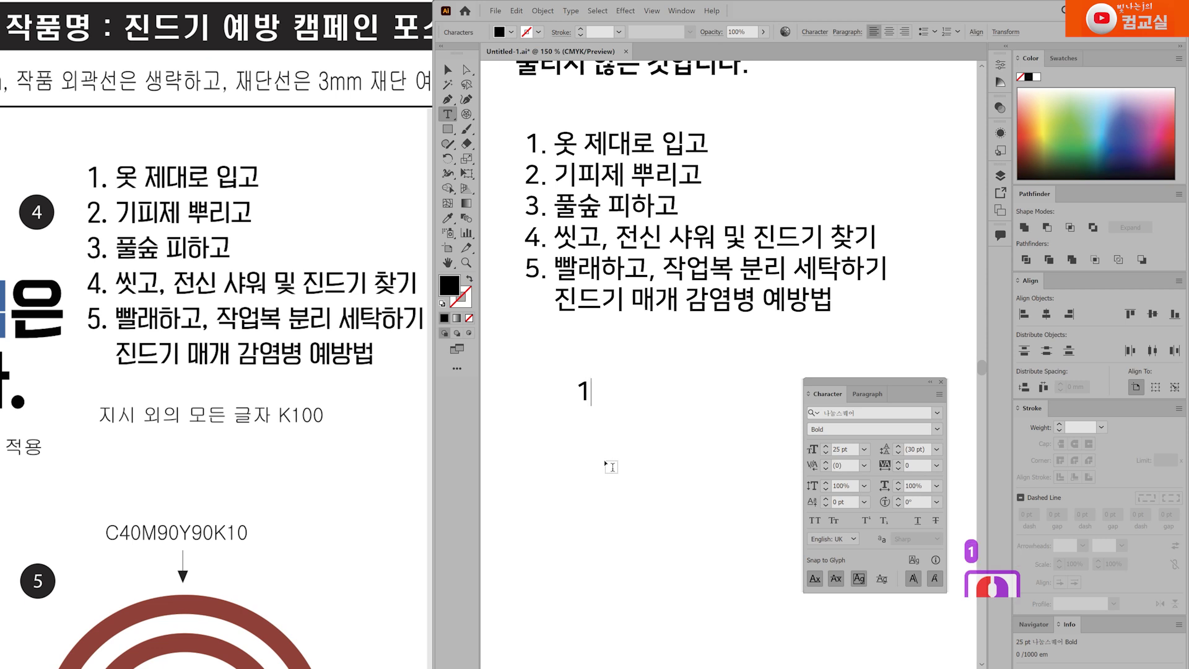
{"action": "type", "text": " 옷"}
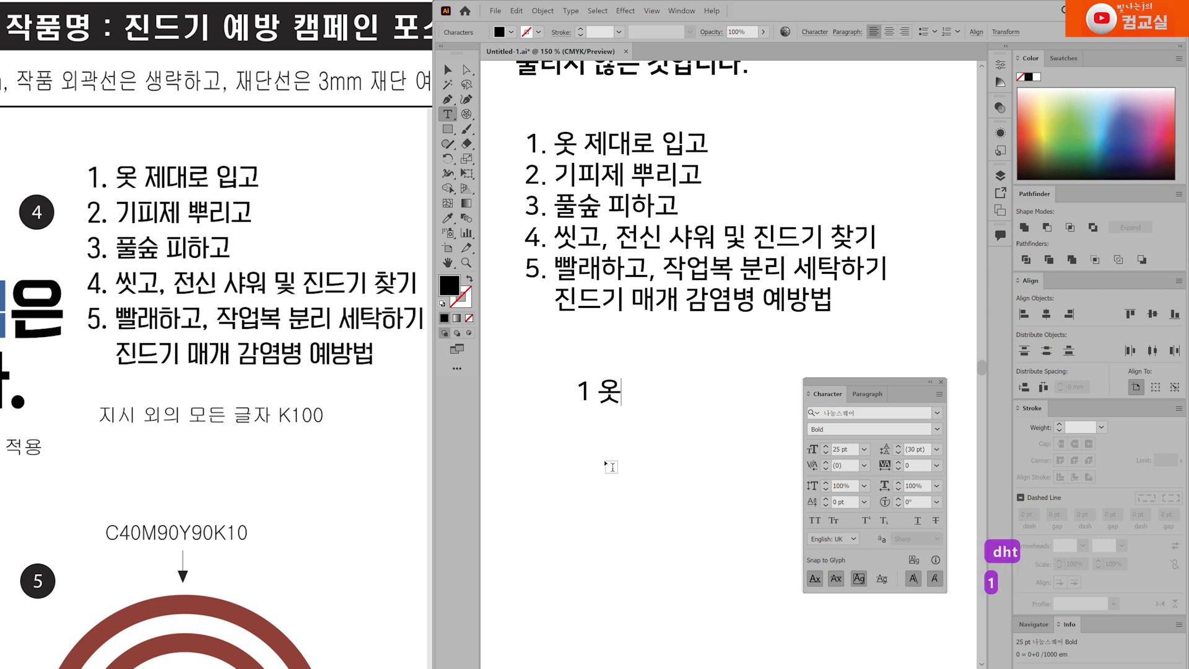
{"action": "type", "text": " 제대로 입고"}
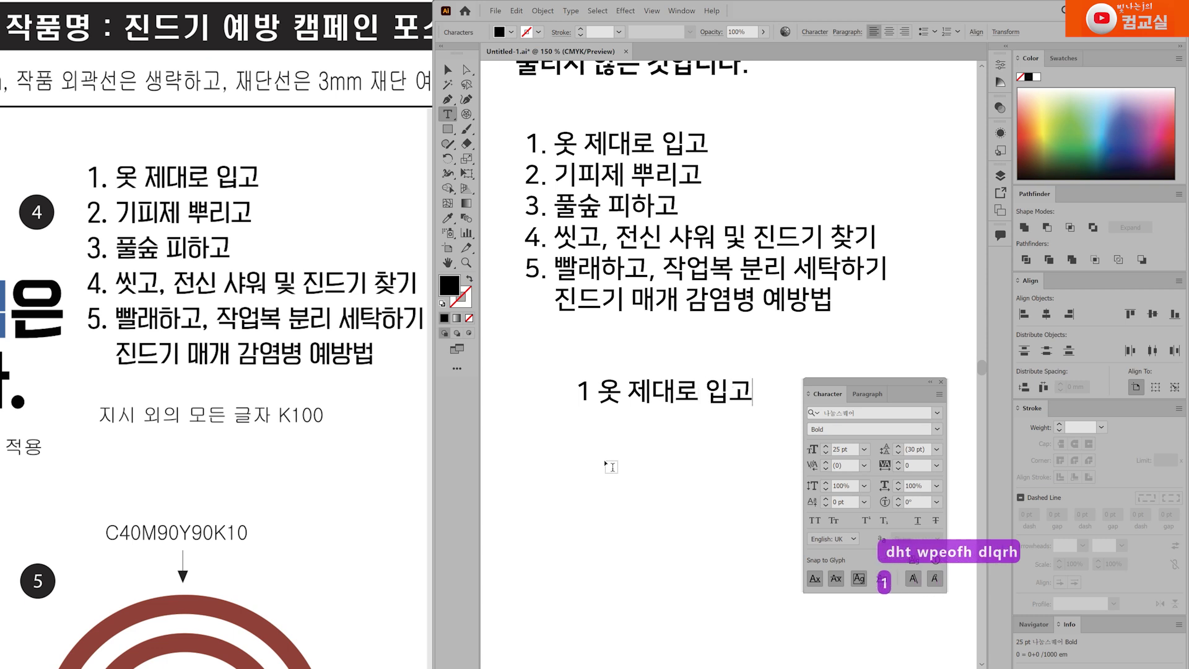
{"action": "key", "text": "Left"}
{"action": "key", "text": "Left"}
{"action": "key", "text": "Left"}
{"action": "key", "text": "Left"}
{"action": "key", "text": "Left"}
{"action": "key", "text": "Left"}
{"action": "key", "text": "Left"}
{"action": "key", "text": "Left"}
{"action": "key", "text": "Left"}
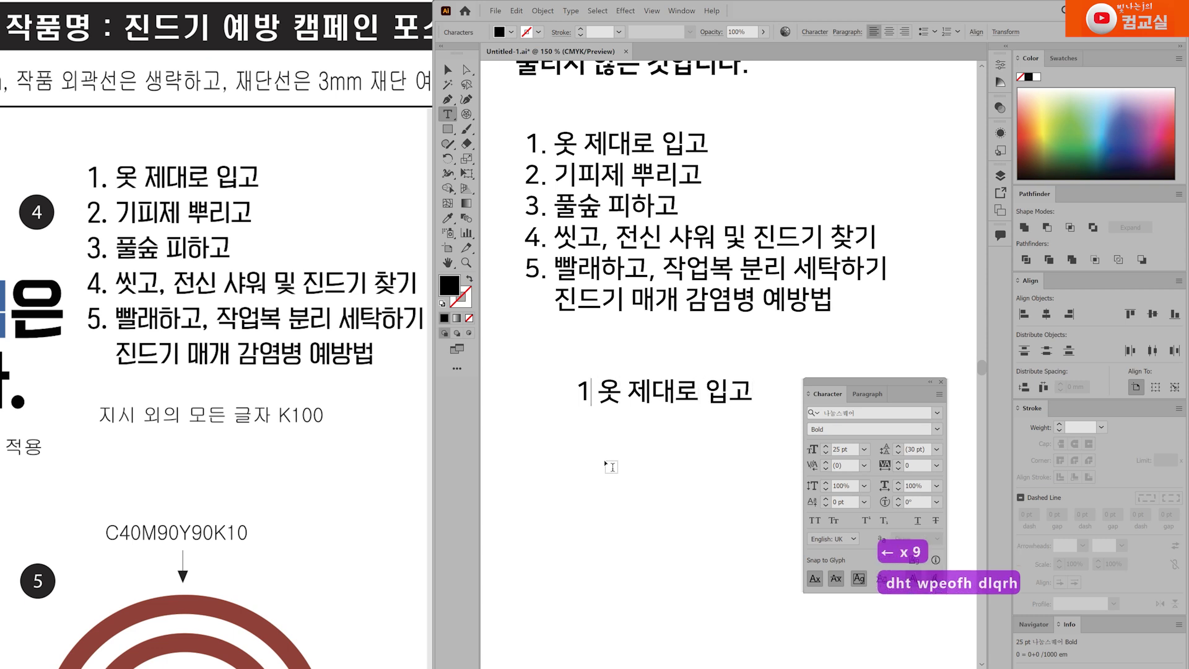
{"action": "type", "text": "."}
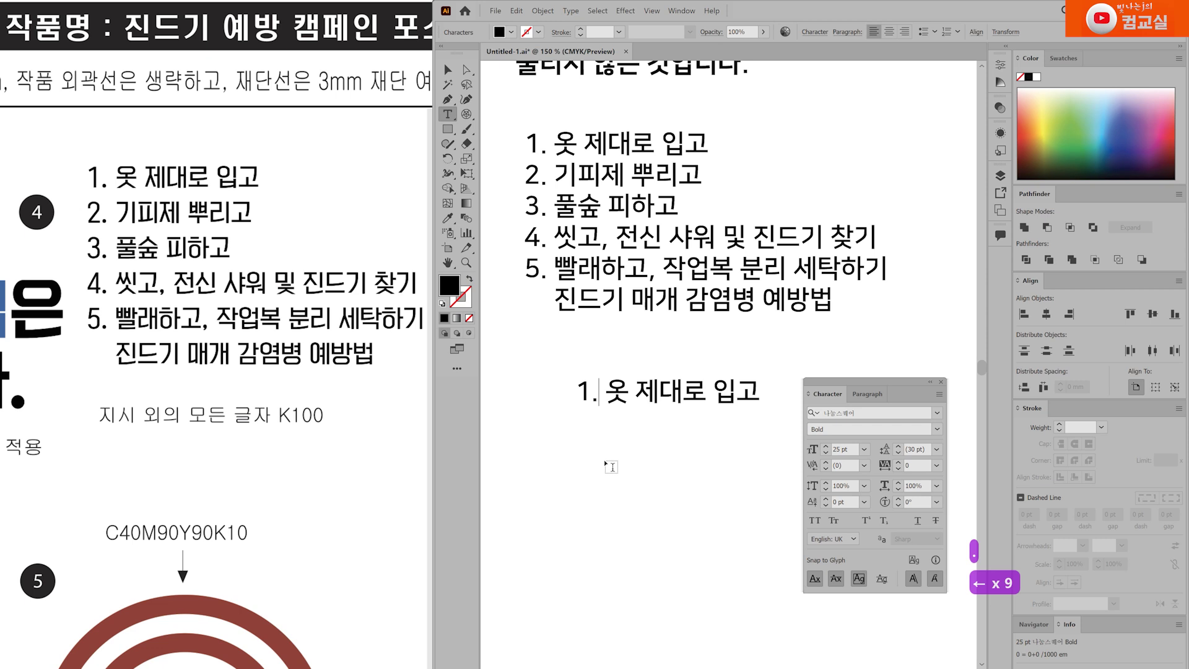
Add a second line reading "2. 기피제" under the first line of the separate text.
{"action": "key", "text": "Right"}
{"action": "key", "text": "Right"}
{"action": "key", "text": "Right"}
{"action": "key", "text": "Right"}
{"action": "key", "text": "Right"}
{"action": "key", "text": "Right"}
{"action": "key", "text": "Right"}
{"action": "key", "text": "Right"}
{"action": "key", "text": "Right"}
{"action": "key", "text": "Right"}
{"action": "key", "text": "Right"}
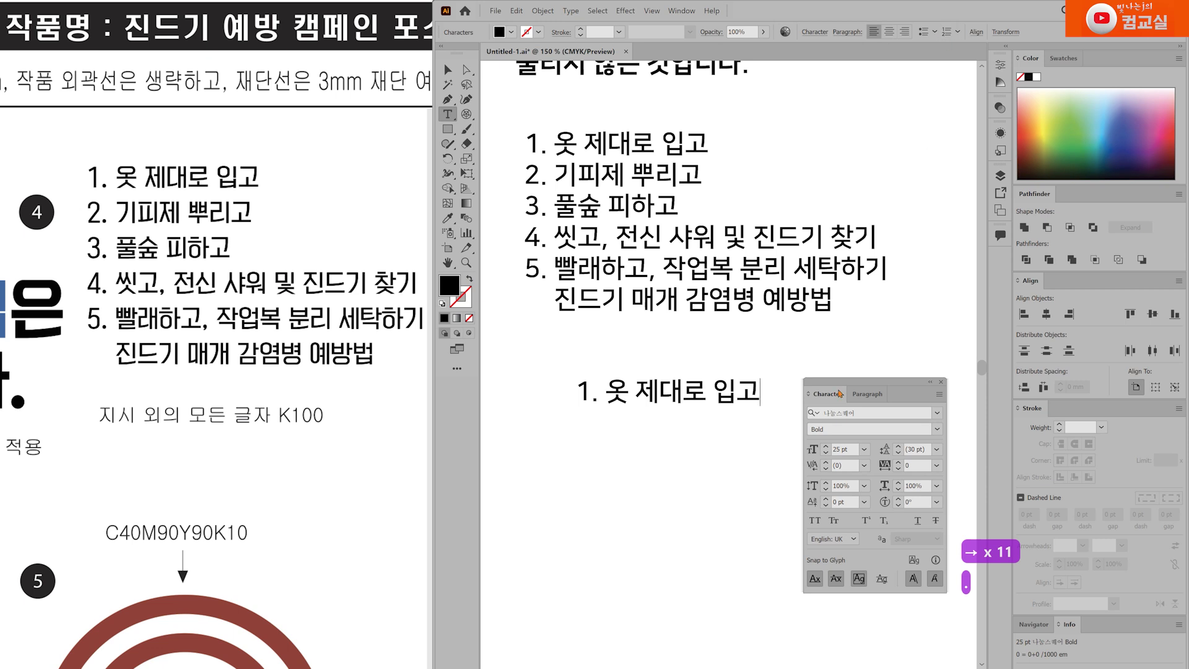
{"action": "key", "text": "Return"}
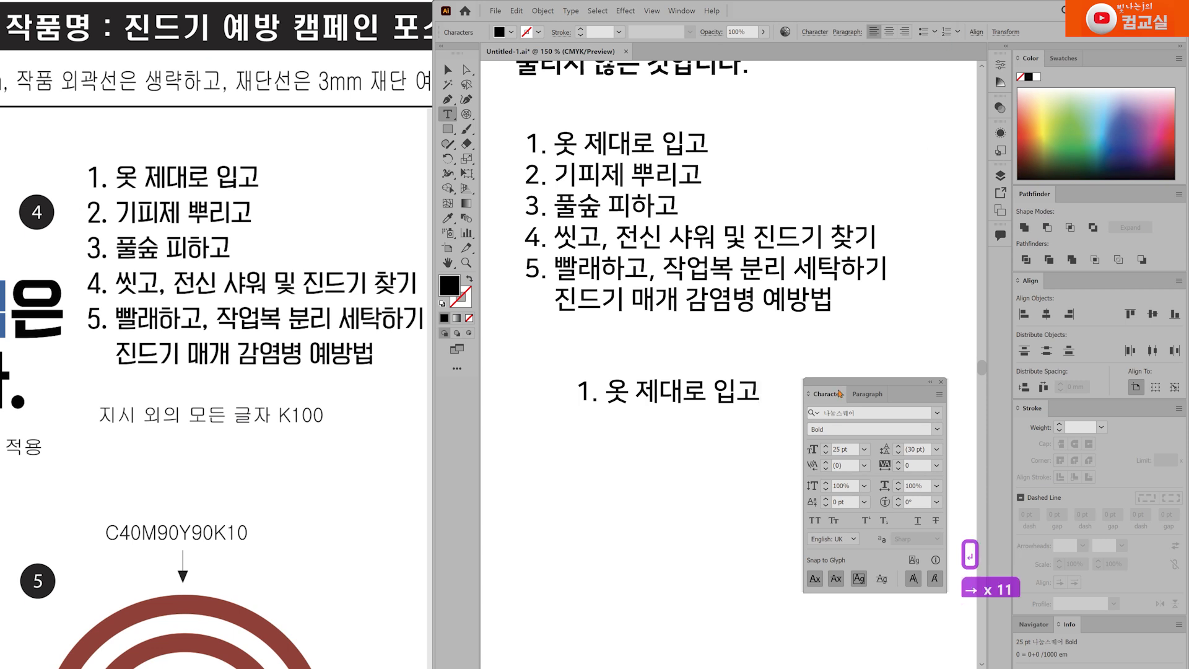
{"action": "type", "text": "2. 옷"}
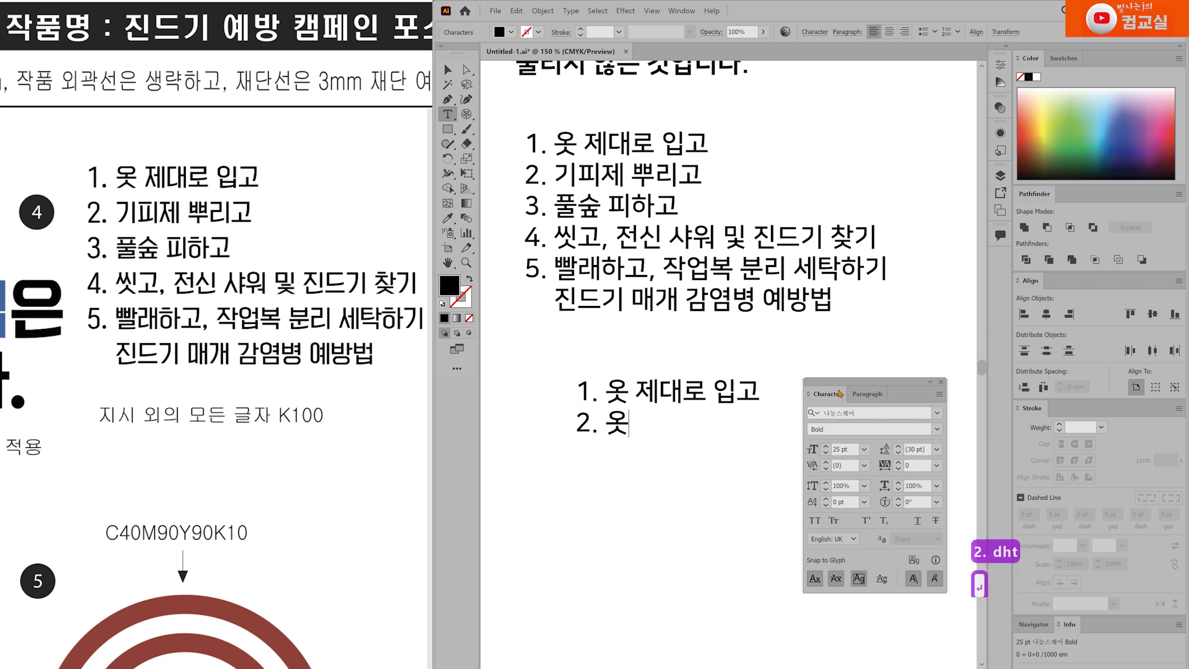
{"action": "key", "text": "BackSpace"}
{"action": "key", "text": "BackSpace"}
{"action": "key", "text": "BackSpace"}
{"action": "type", "text": "깊"}
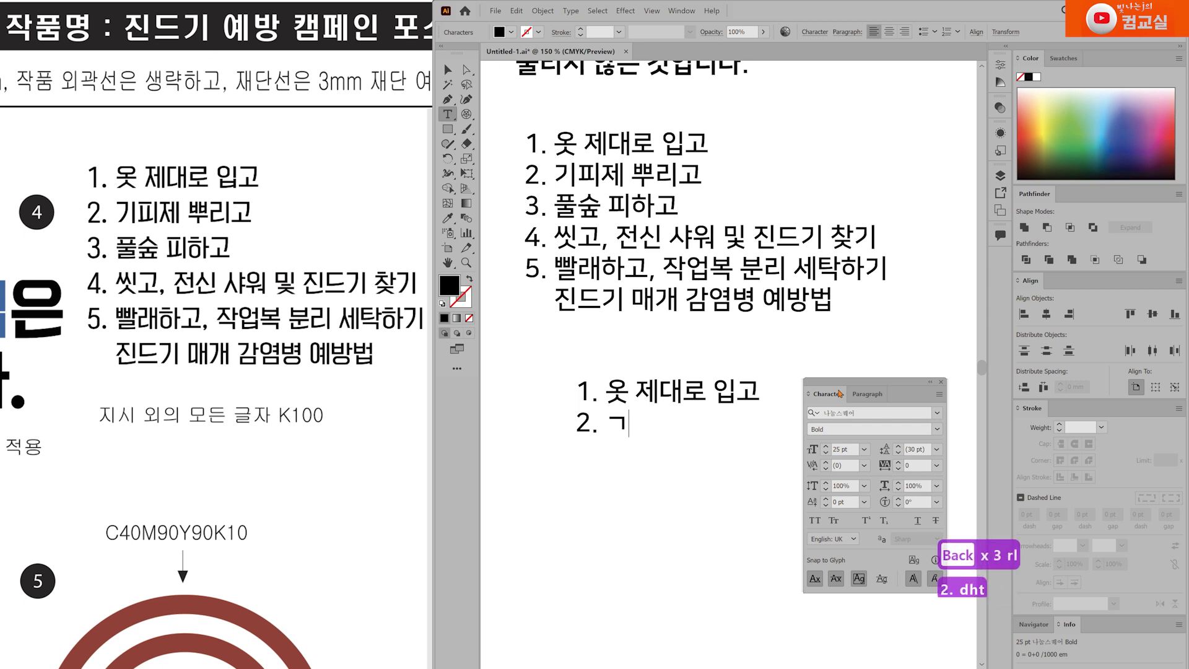
{"action": "type", "text": "피제"}
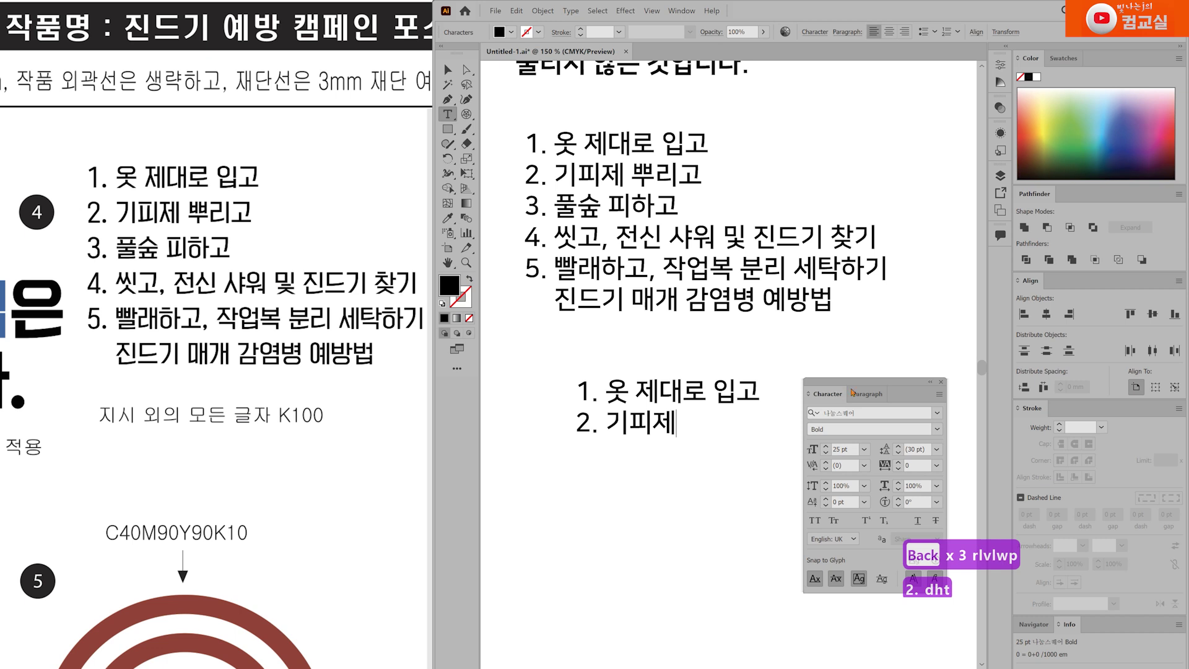
Move the two-line test text about 10 mm up, closer to the numbered list, and deselect it.
{"action": "left_click", "coordinate": [717, 380], "text": "ctrl"}
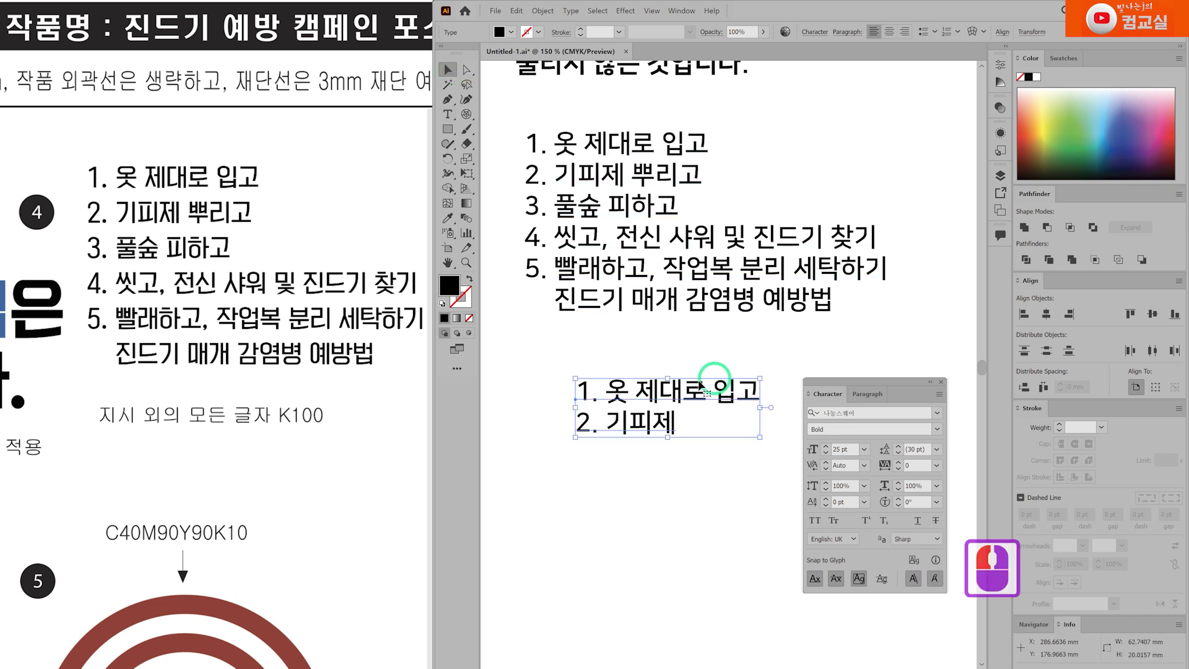
{"action": "left_click_drag", "start_coordinate": [717, 380], "coordinate": [712, 350]}
{"action": "left_click", "coordinate": [717, 474]}
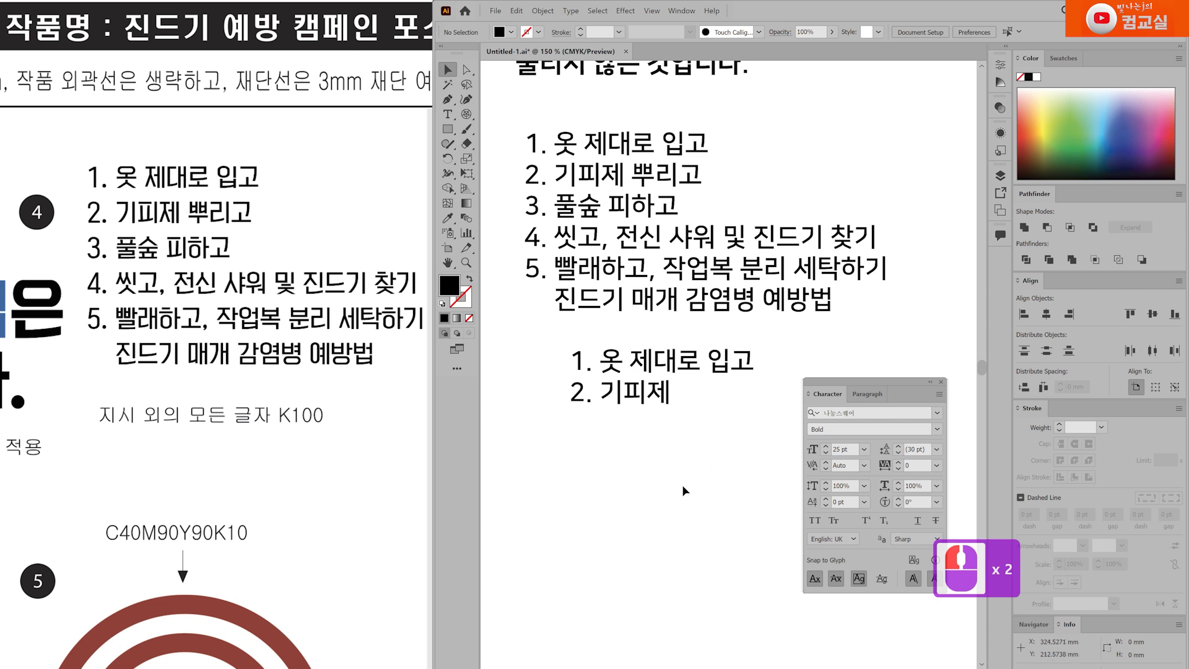
Switch automatic bulleted and numbered lists while typing off and back on in the Type preferences, and accept the preferences.
{"action": "left_click", "coordinate": [564, 65]}
{"action": "left_click", "coordinate": [543, 10]}
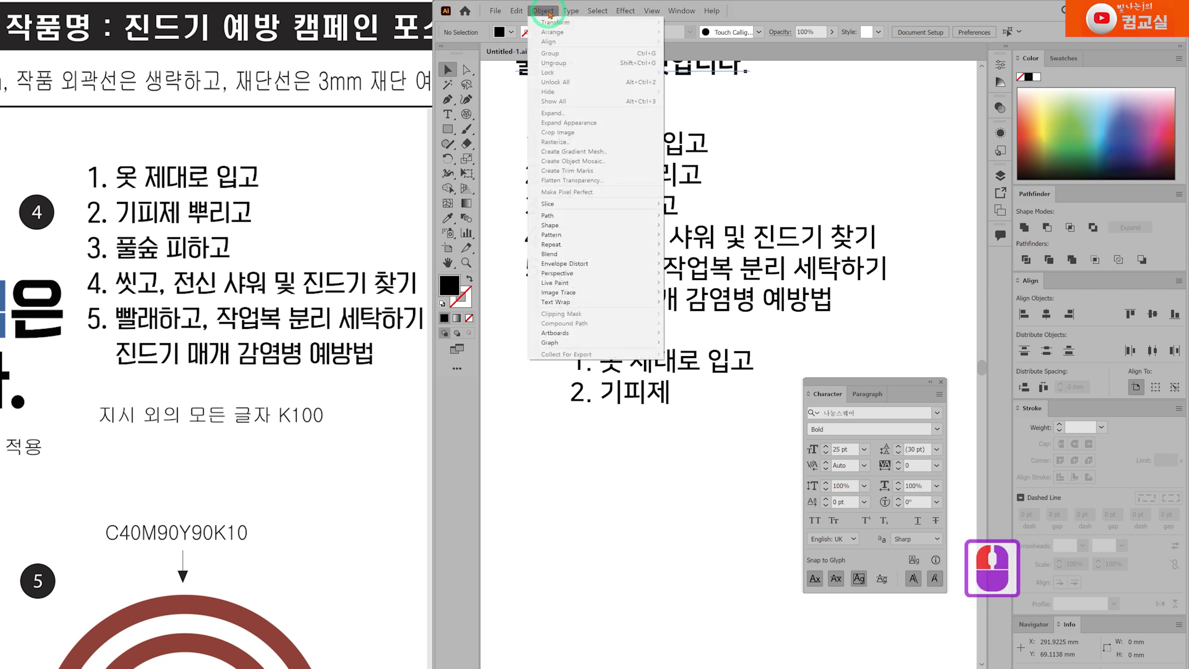
{"action": "mouse_move", "coordinate": [517, 11]}
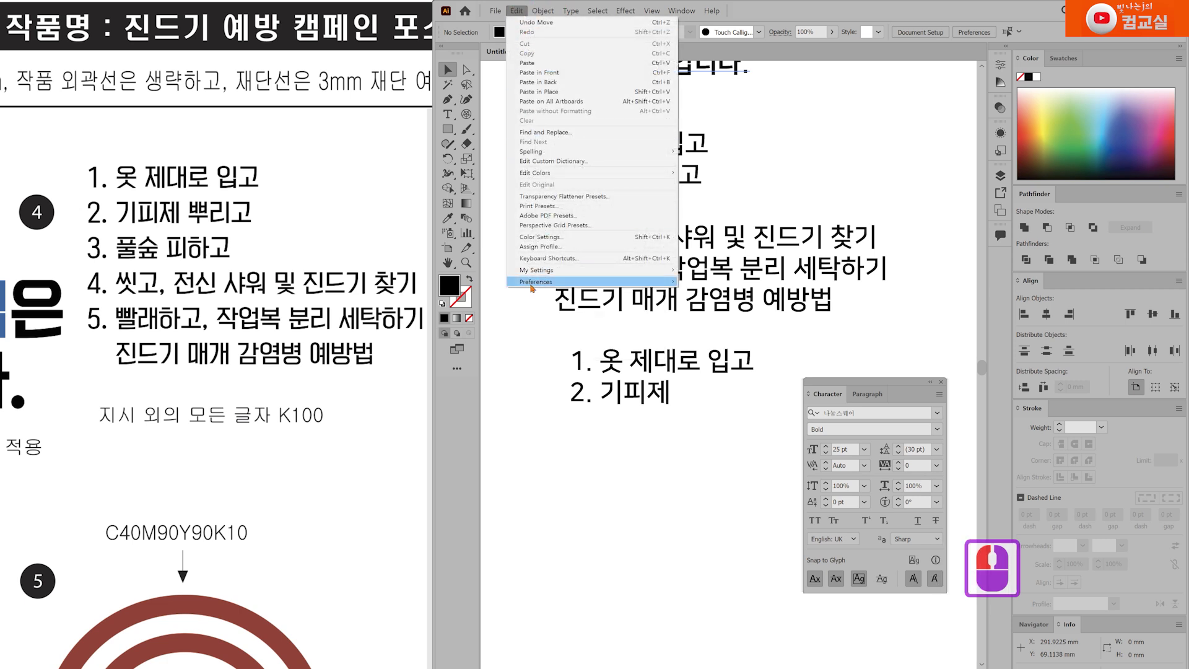
{"action": "mouse_move", "coordinate": [530, 285]}
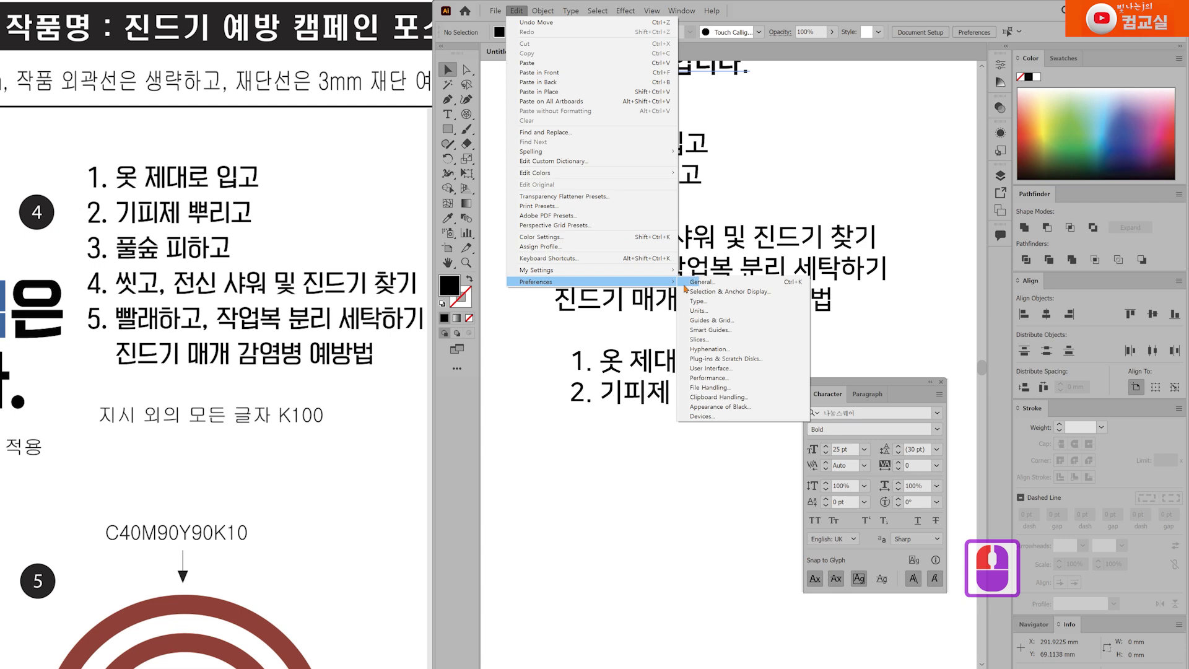
{"action": "left_click", "coordinate": [701, 282]}
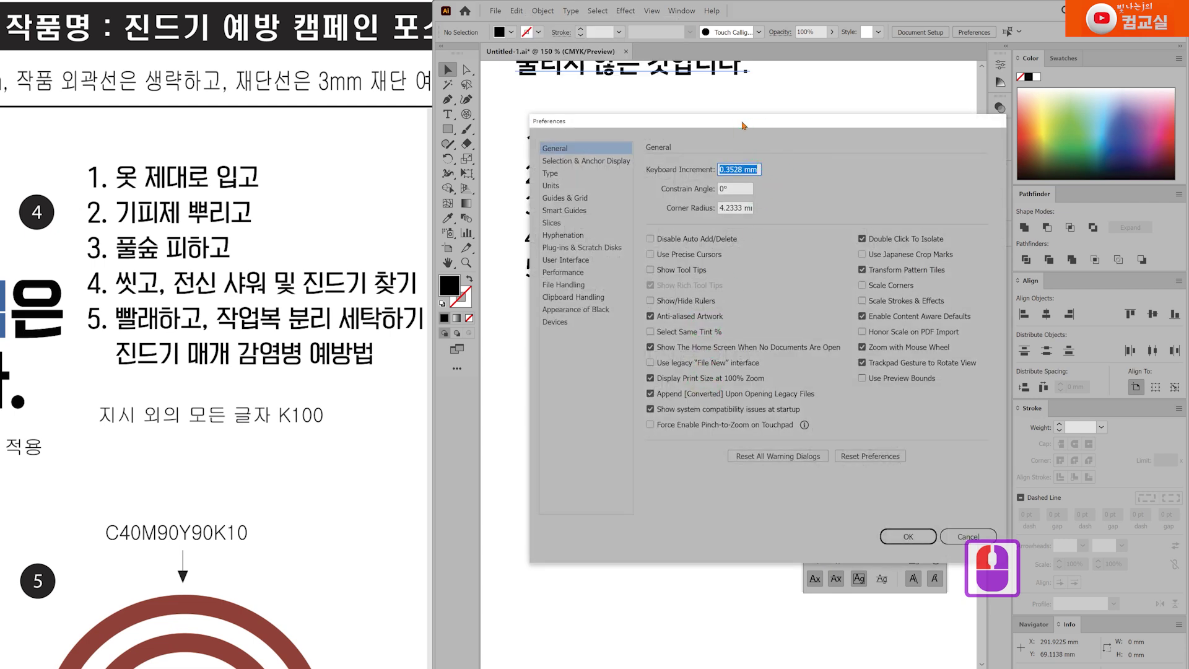
{"action": "left_click_drag", "start_coordinate": [743, 121], "coordinate": [721, 101]}
{"action": "left_click", "coordinate": [528, 154]}
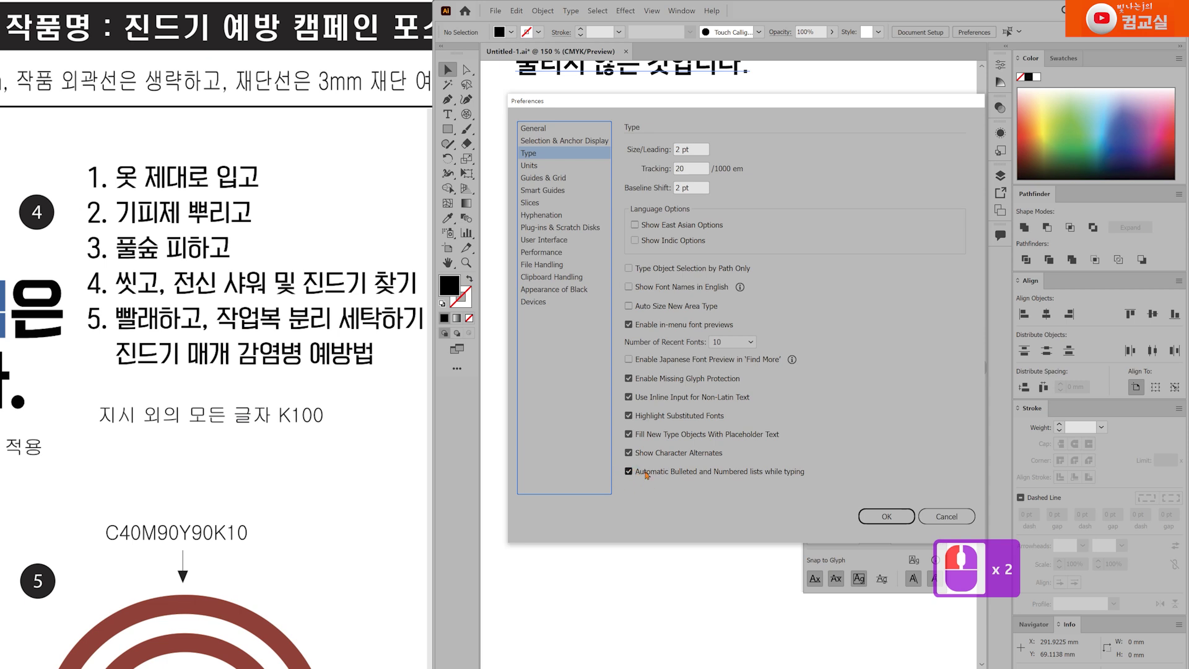
{"action": "left_click", "coordinate": [628, 470]}
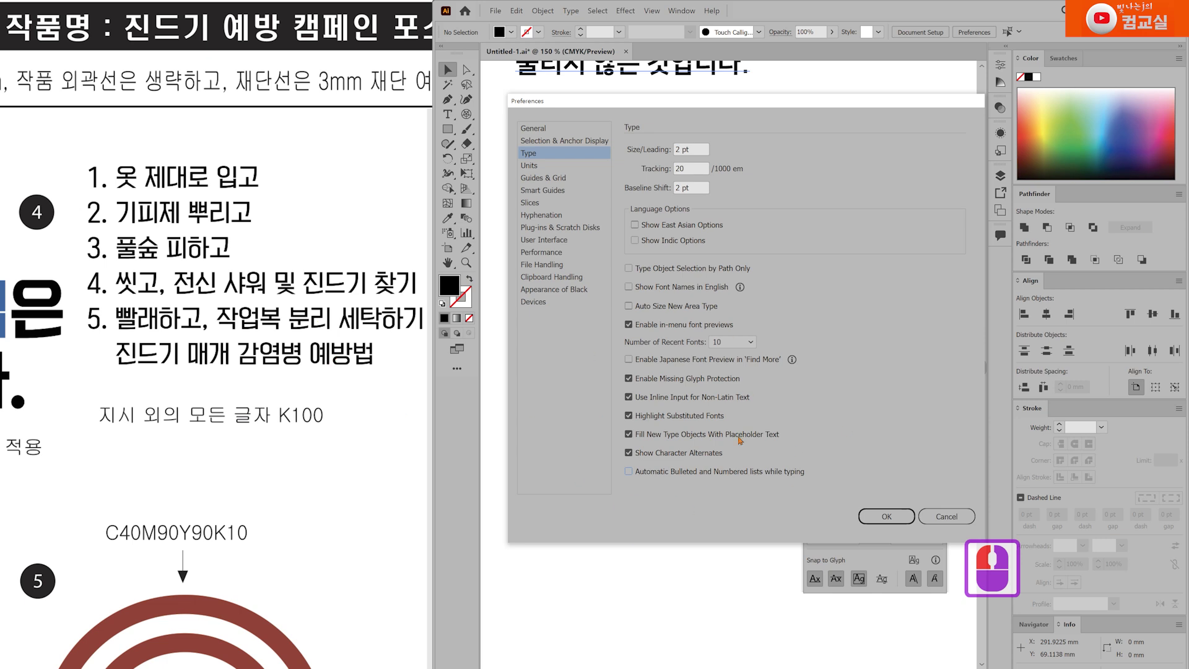
{"action": "left_click", "coordinate": [673, 472]}
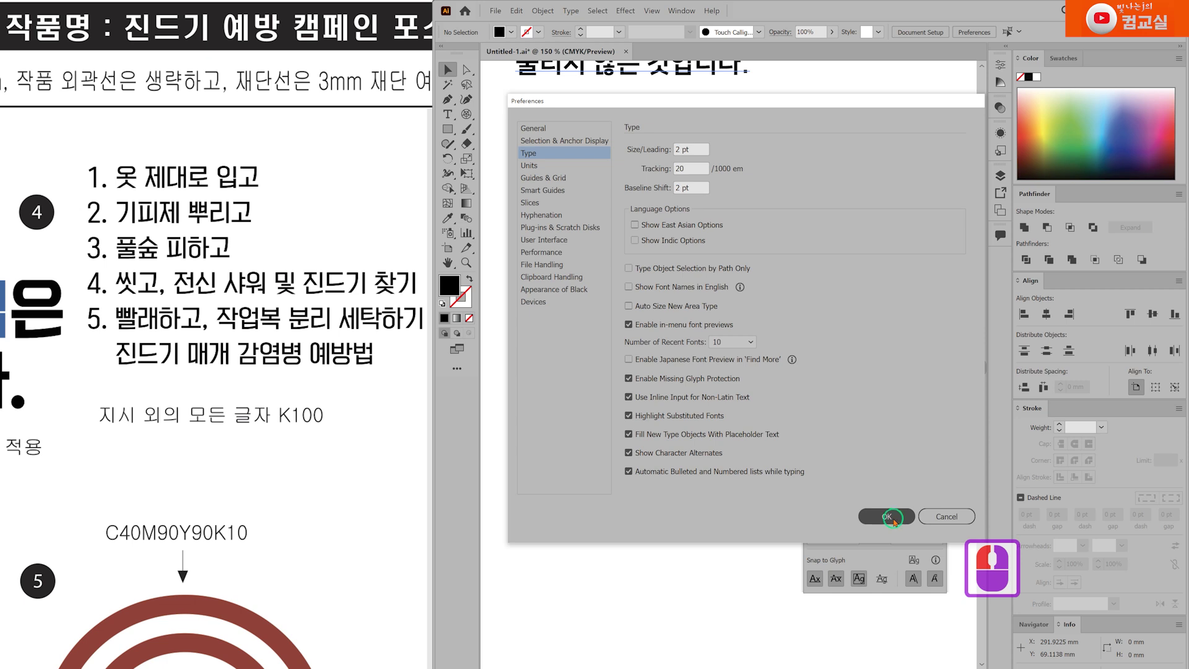
{"action": "left_click", "coordinate": [886, 517]}
Delete the two-line test text below the numbered list.
{"action": "left_click", "coordinate": [513, 210]}
{"action": "left_click", "coordinate": [588, 361]}
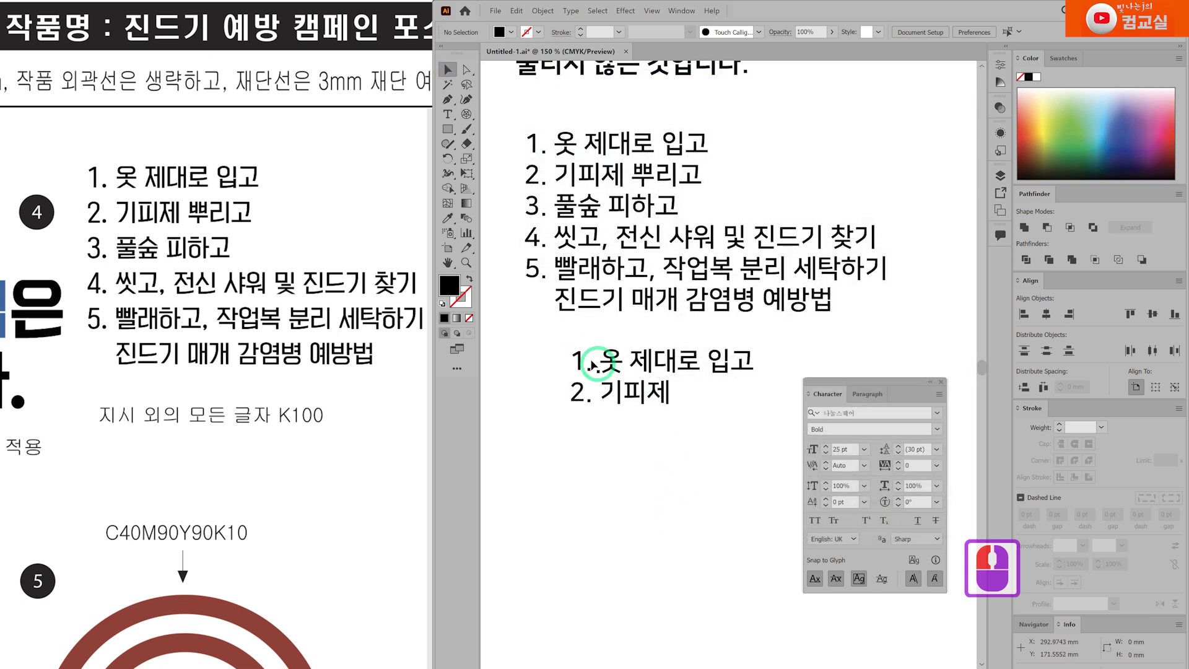
{"action": "key", "text": "Delete"}
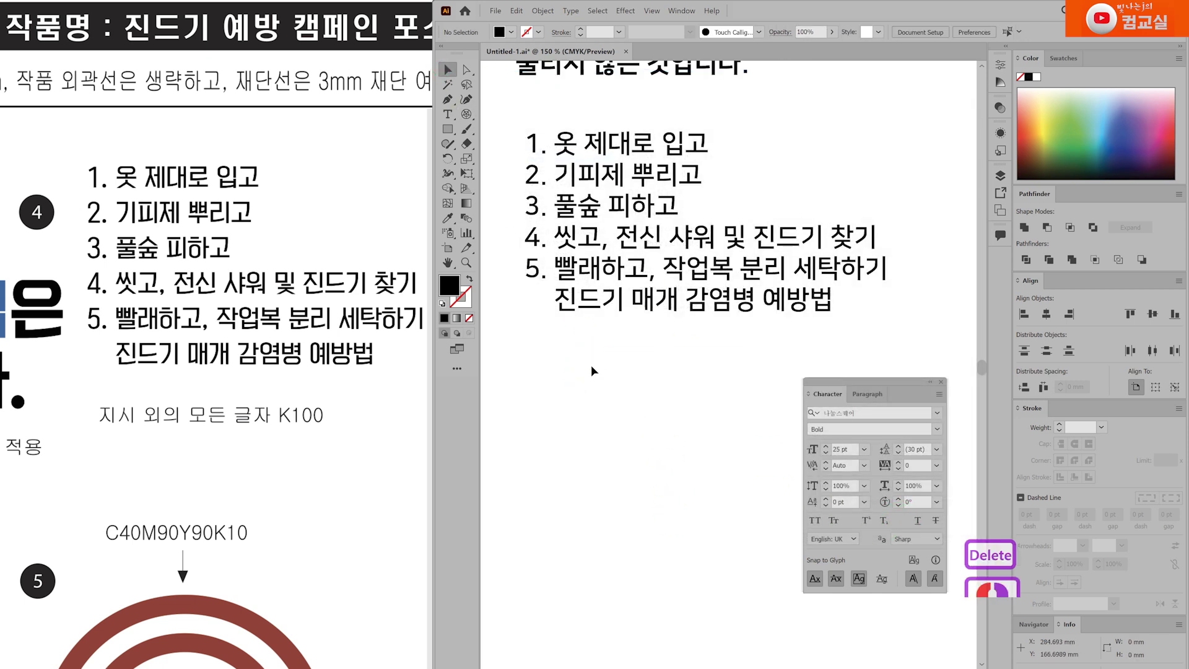
{"action": "left_click", "coordinate": [556, 428]}
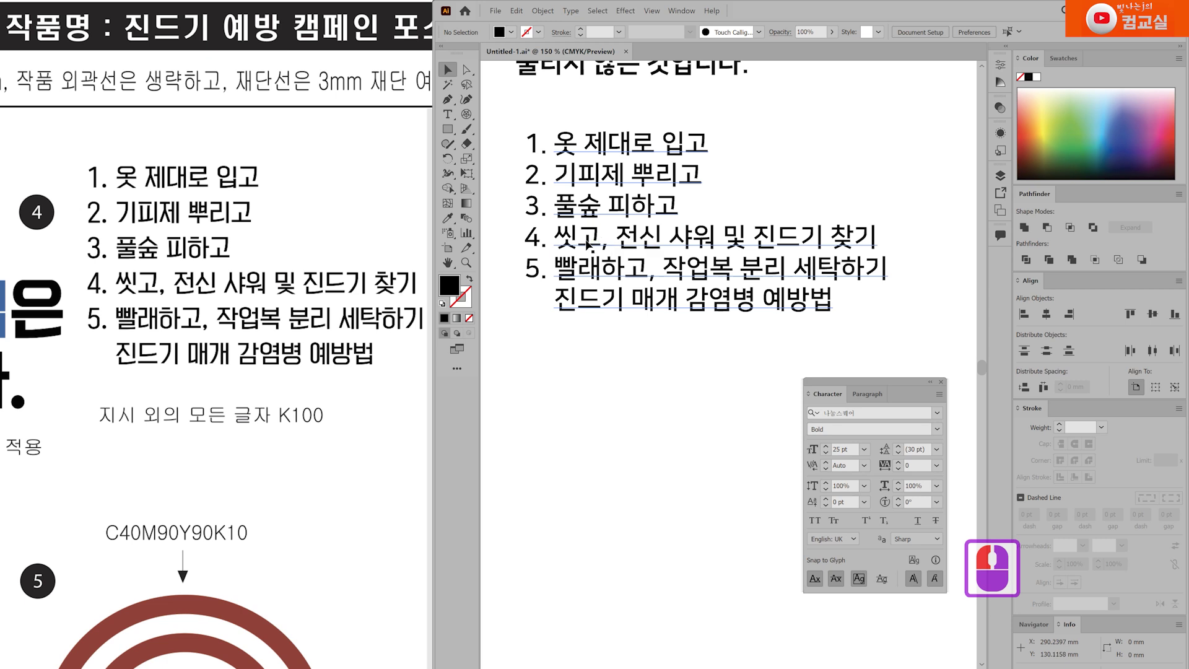
Move the numbered list about 3 mm to the right and select the headline above it.
{"action": "left_click_drag", "start_coordinate": [587, 263], "coordinate": [596, 263]}
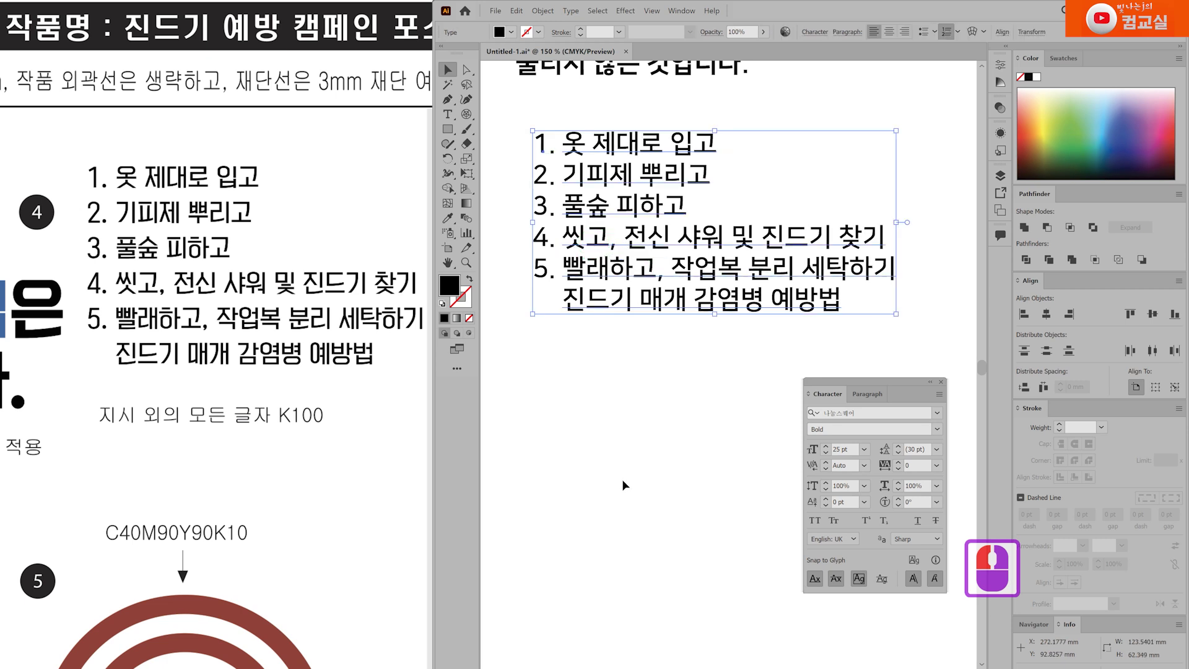
{"action": "key", "text": "ctrl+minus"}
{"action": "left_click", "coordinate": [557, 252]}
{"action": "left_click", "coordinate": [547, 132]}
{"action": "left_click", "coordinate": [632, 159]}
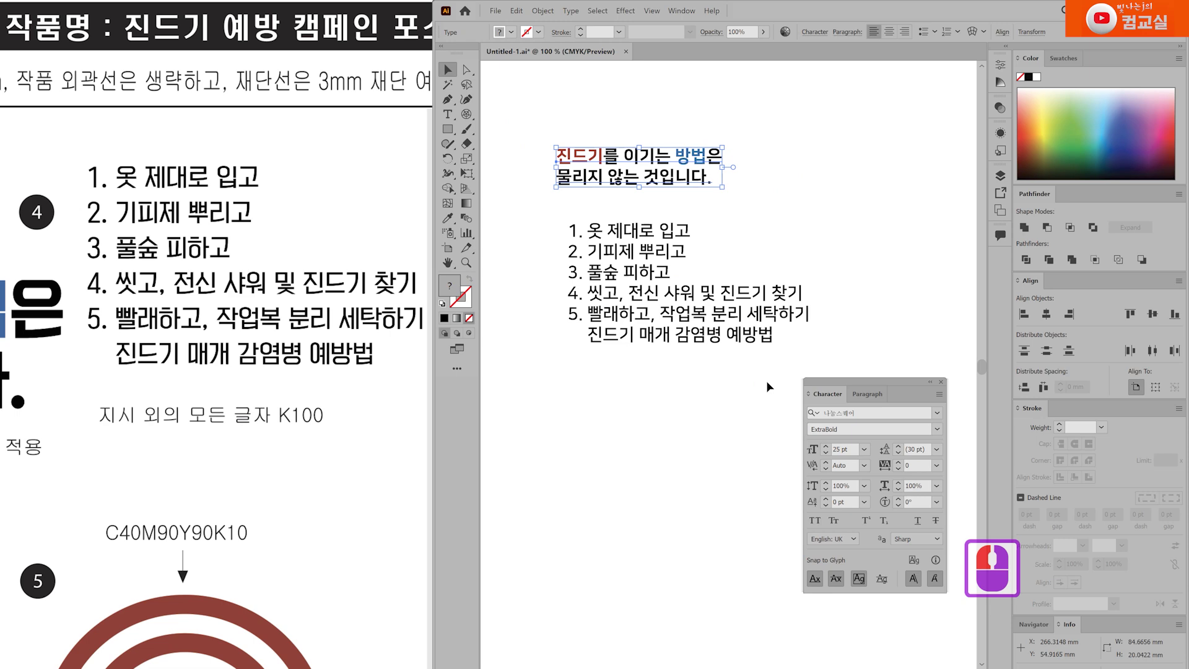
{"action": "key", "text": "ctrl+h"}
{"action": "key", "text": "ctrl+h"}
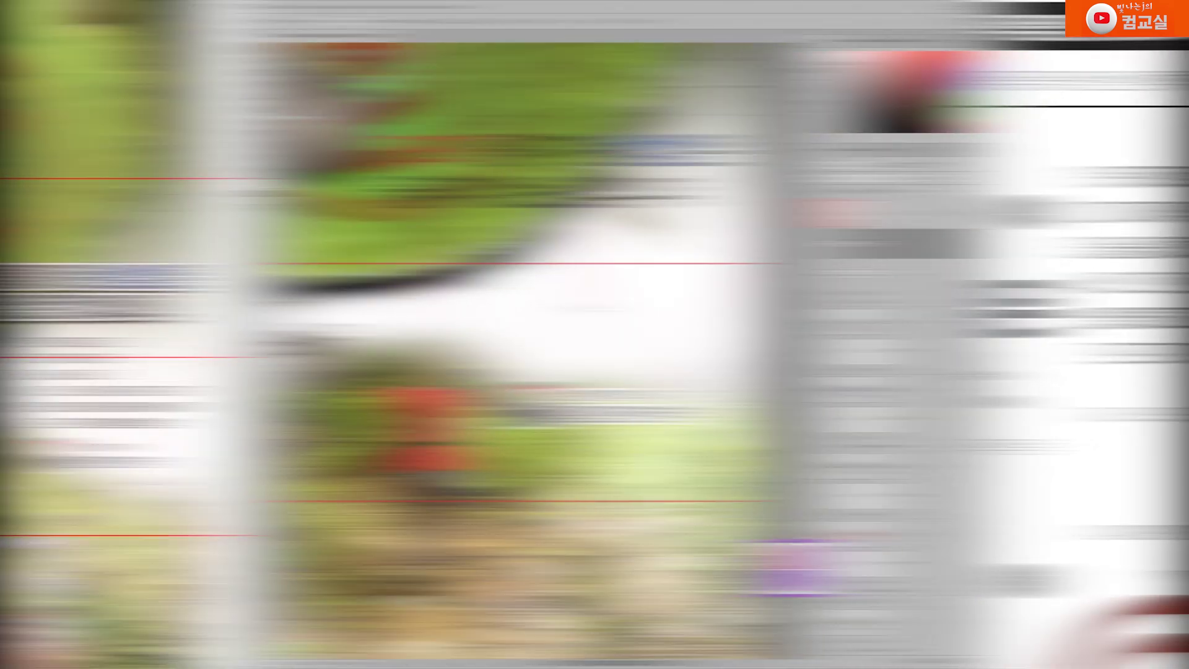
Switch to Photoshop, place the numbered list as a vector smart object and scale it to about 43% below the headline.
{"action": "right_click", "coordinate": [530, 166]}
{"action": "left_click", "coordinate": [685, 313]}
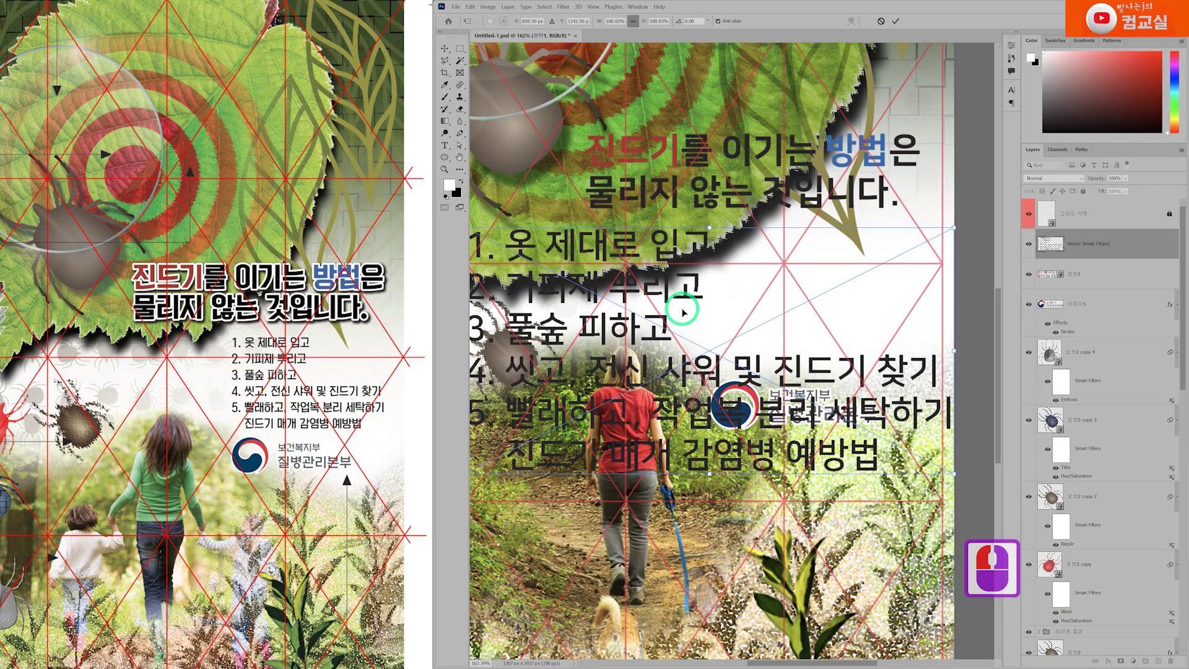
{"action": "left_click_drag", "start_coordinate": [954, 227], "coordinate": [657, 343]}
{"action": "left_click_drag", "start_coordinate": [523, 441], "coordinate": [774, 298]}
{"action": "left_click_drag", "start_coordinate": [911, 337], "coordinate": [931, 343]}
{"action": "left_click_drag", "start_coordinate": [845, 311], "coordinate": [853, 311]}
Nudge the placed list slightly left and down and commit the placement.
{"action": "key", "text": "Left"}
{"action": "key", "text": "Left"}
{"action": "key", "text": "Left"}
{"action": "key", "text": "Left"}
{"action": "key", "text": "Left"}
{"action": "key", "text": "Down"}
{"action": "key", "text": "Down"}
{"action": "key", "text": "Down"}
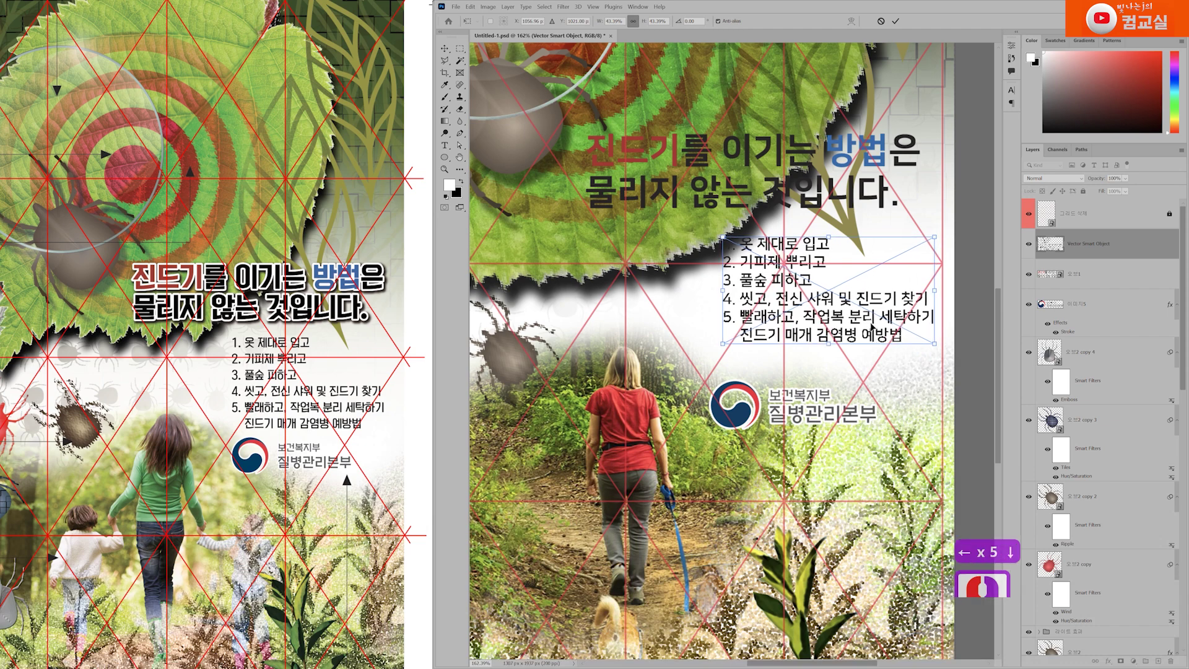
{"action": "key", "text": "Left"}
{"action": "key", "text": "Left"}
{"action": "key", "text": "Return"}
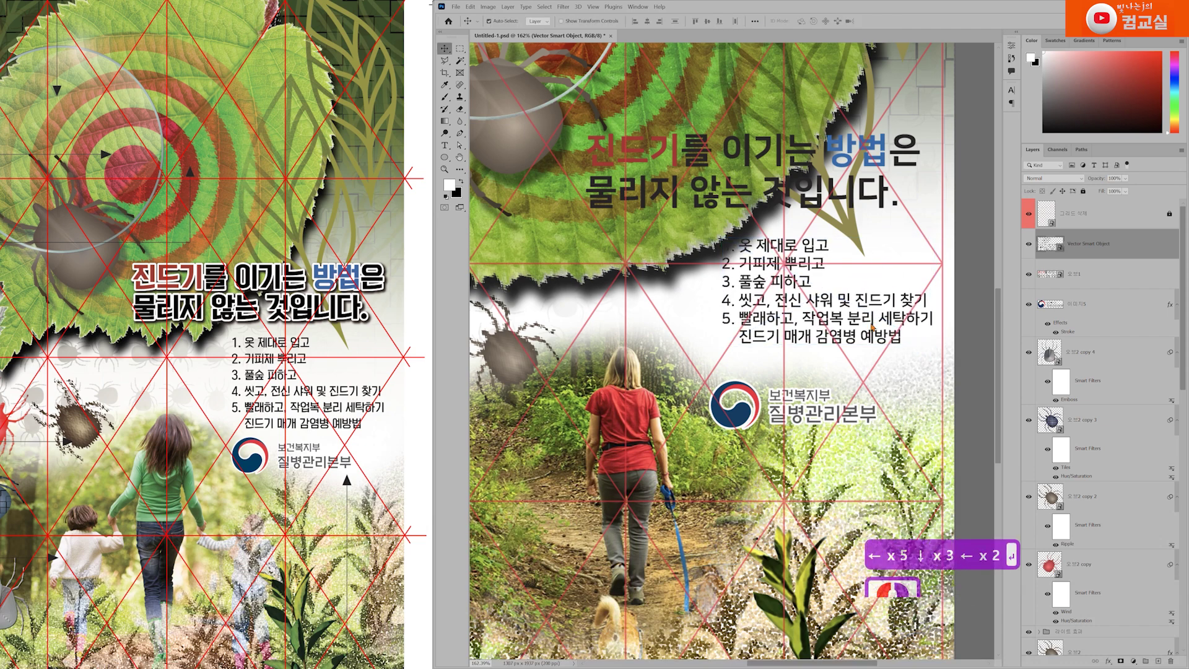
Rename the placed list's layer as 오브4.
{"action": "double_click", "coordinate": [1082, 244]}
{"action": "type", "text": "오브4"}
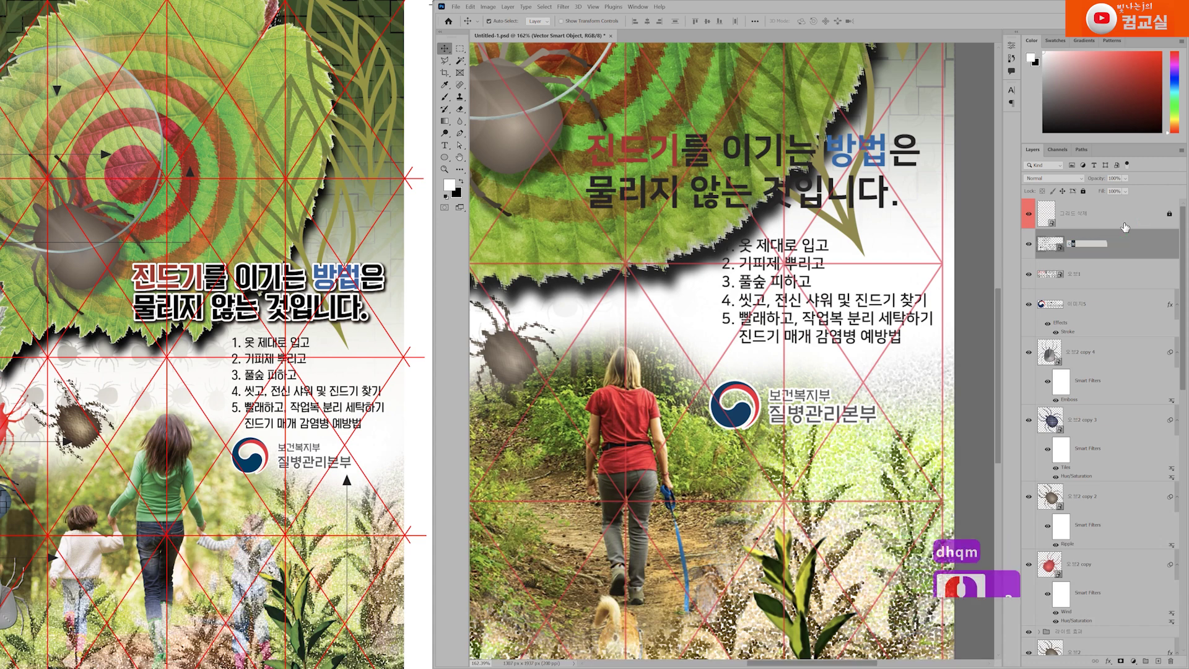
{"action": "key", "text": "Return"}
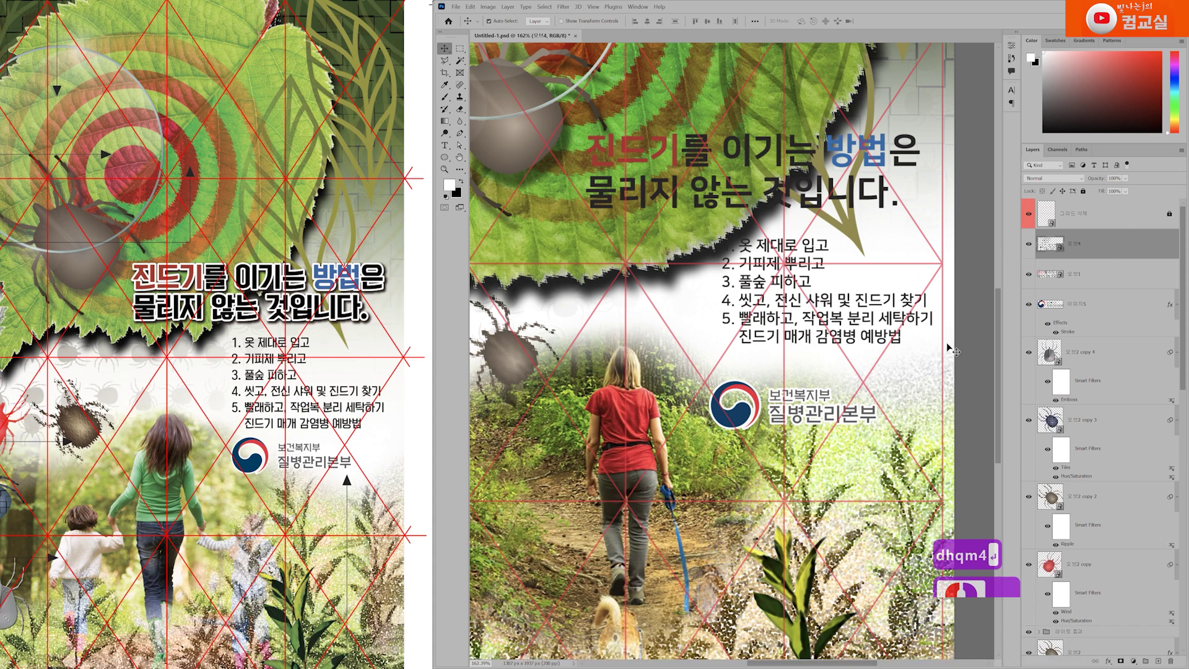
{"action": "left_click", "coordinate": [1077, 246]}
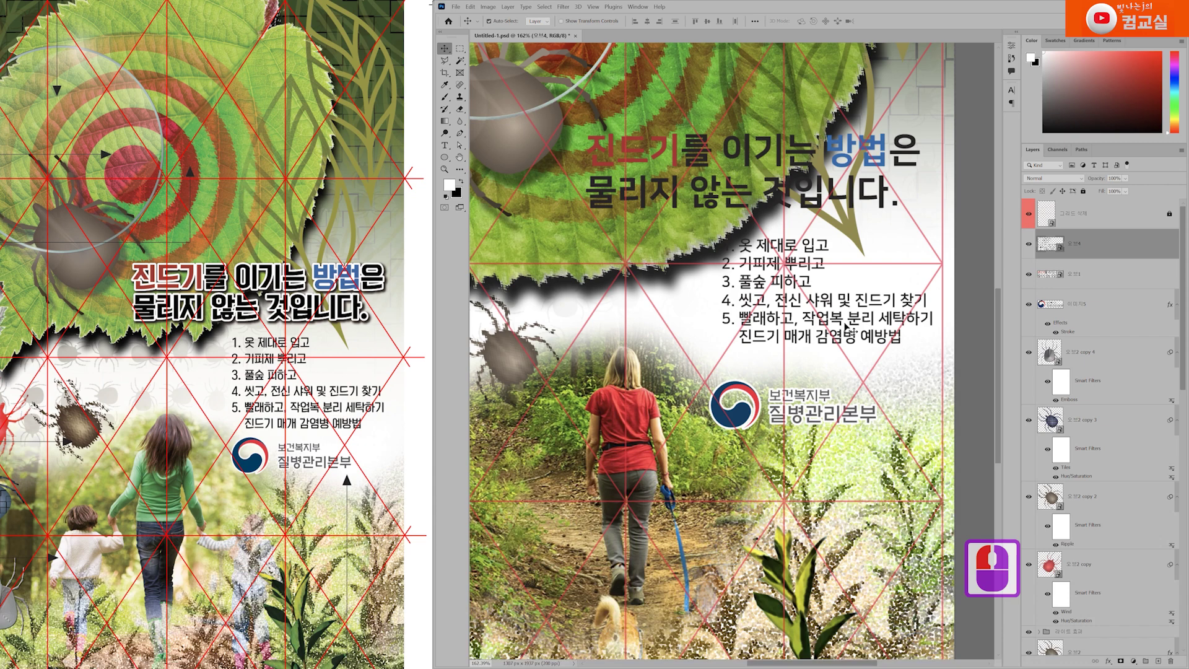
{"action": "left_click", "coordinate": [850, 357]}
{"action": "key", "text": "ctrl+t"}
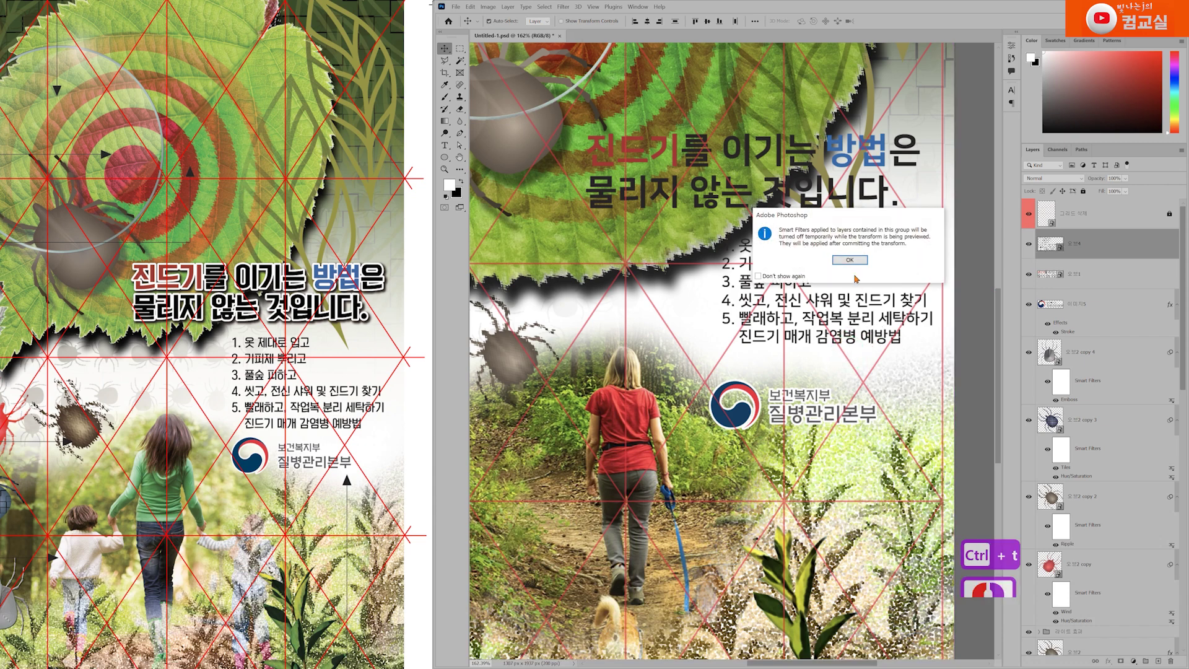
{"action": "left_click", "coordinate": [855, 273]}
{"action": "left_click", "coordinate": [1099, 247]}
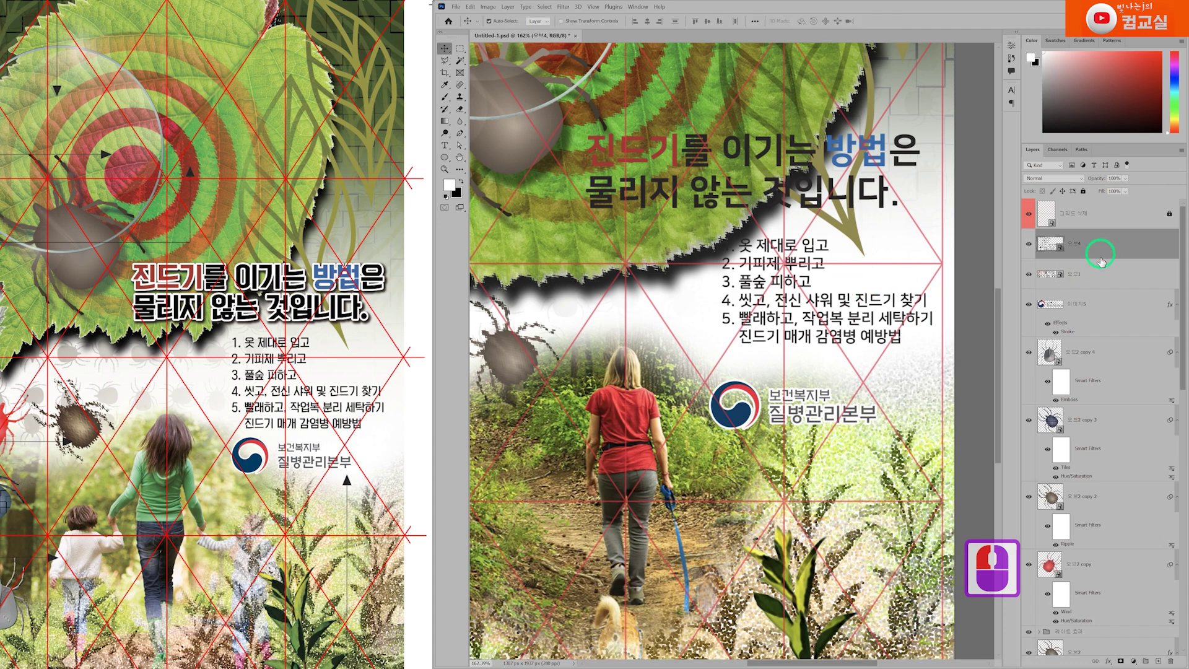
Scale the numbered list up to about 47.7% and reposition it between the headline and the logo, committing the transform.
{"action": "key", "text": "ctrl+t"}
{"action": "mouse_move", "coordinate": [833, 316]}
{"action": "left_mouse_down"}
{"action": "mouse_move", "coordinate": [834, 343]}
{"action": "mouse_move", "coordinate": [834, 319]}
{"action": "left_mouse_up"}
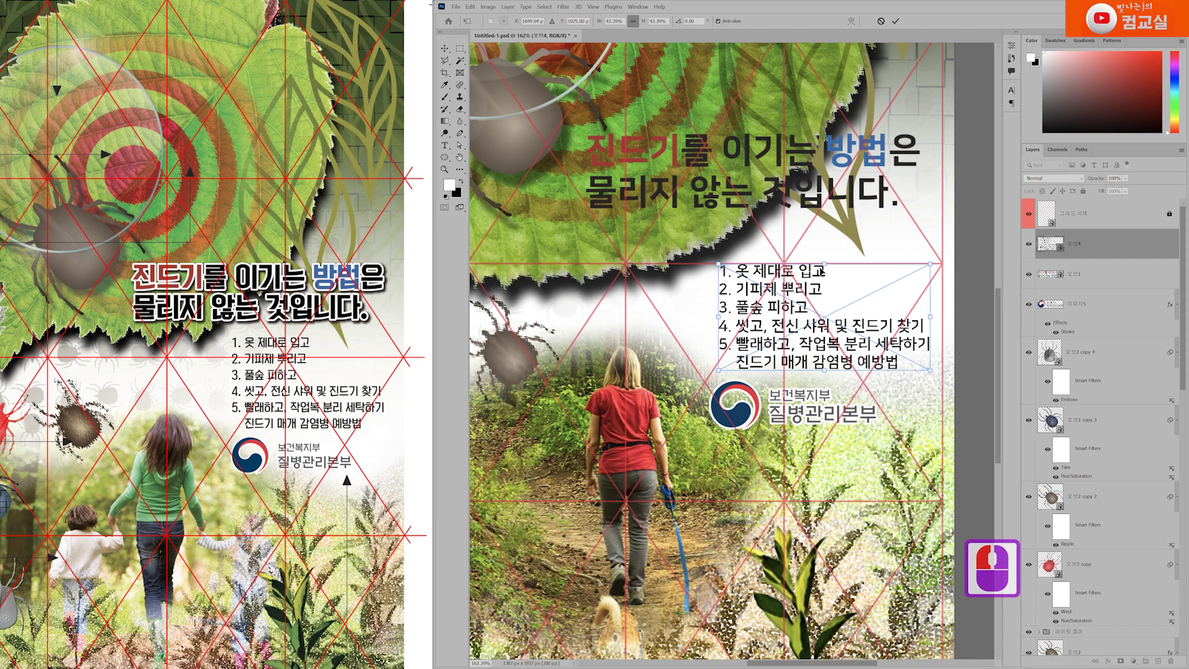
{"action": "left_click_drag", "start_coordinate": [823, 263], "coordinate": [839, 240]}
{"action": "mouse_move", "coordinate": [830, 340]}
{"action": "left_mouse_down"}
{"action": "mouse_move", "coordinate": [837, 328]}
{"action": "mouse_move", "coordinate": [820, 334]}
{"action": "left_mouse_up"}
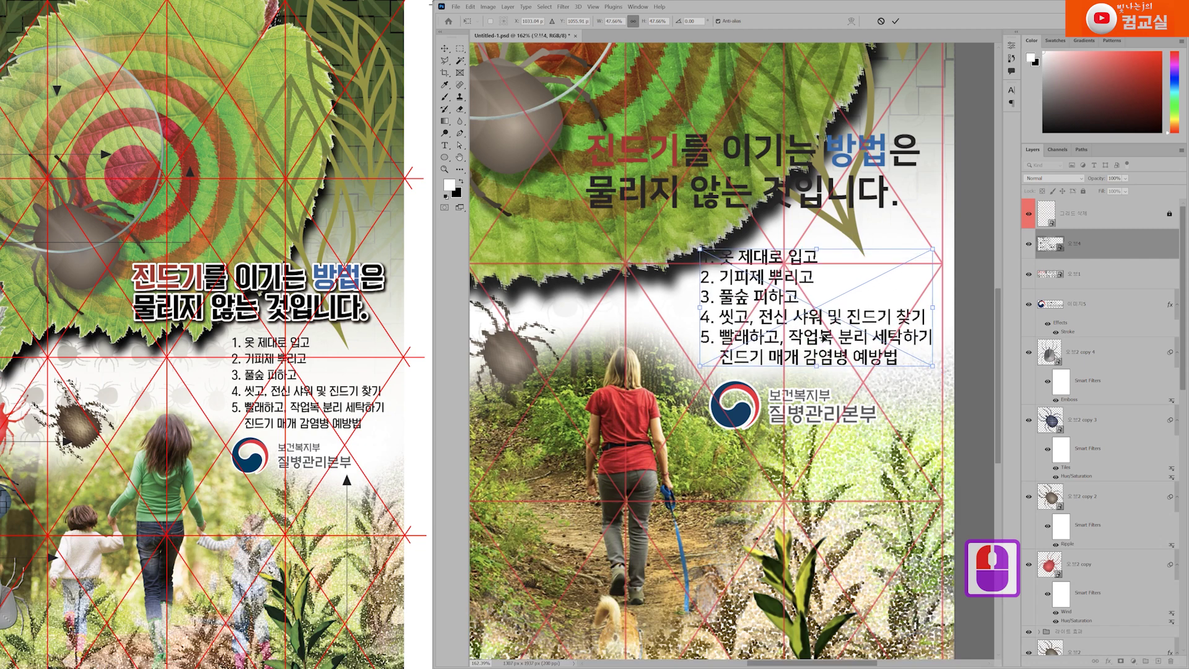
{"action": "key", "text": "Return"}
Select the headline's layer and nudge the headline slightly down and left.
{"action": "left_click", "coordinate": [1101, 281]}
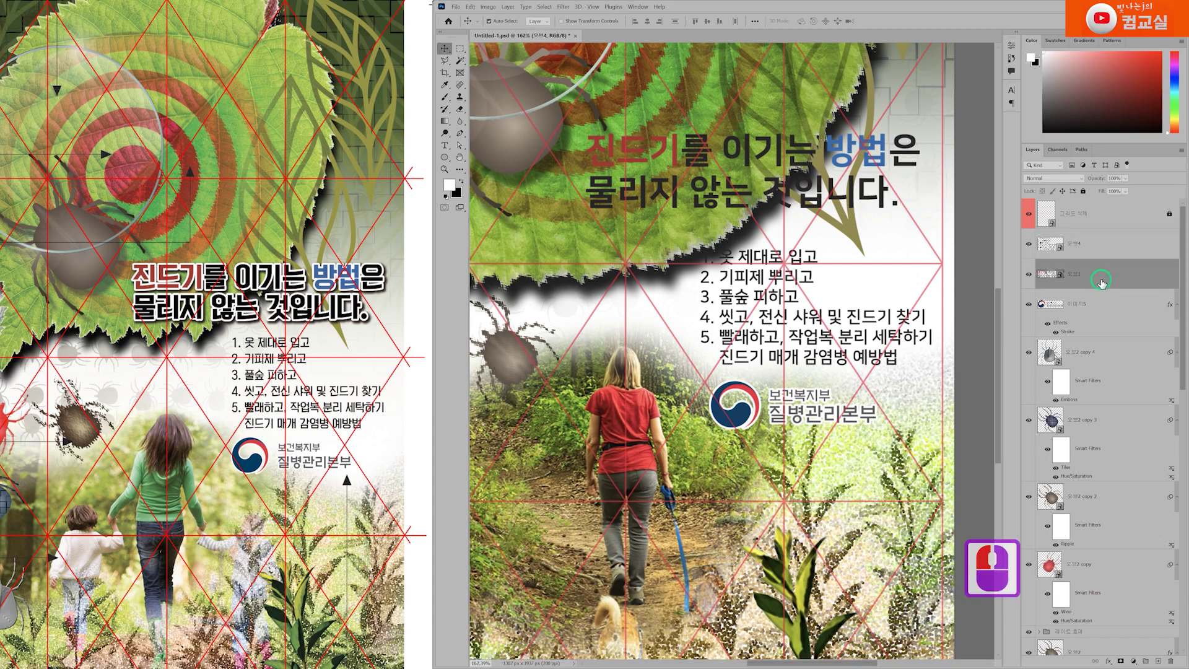
{"action": "scroll", "coordinate": [675, 211], "scroll_direction": "up", "scroll_amount": 3}
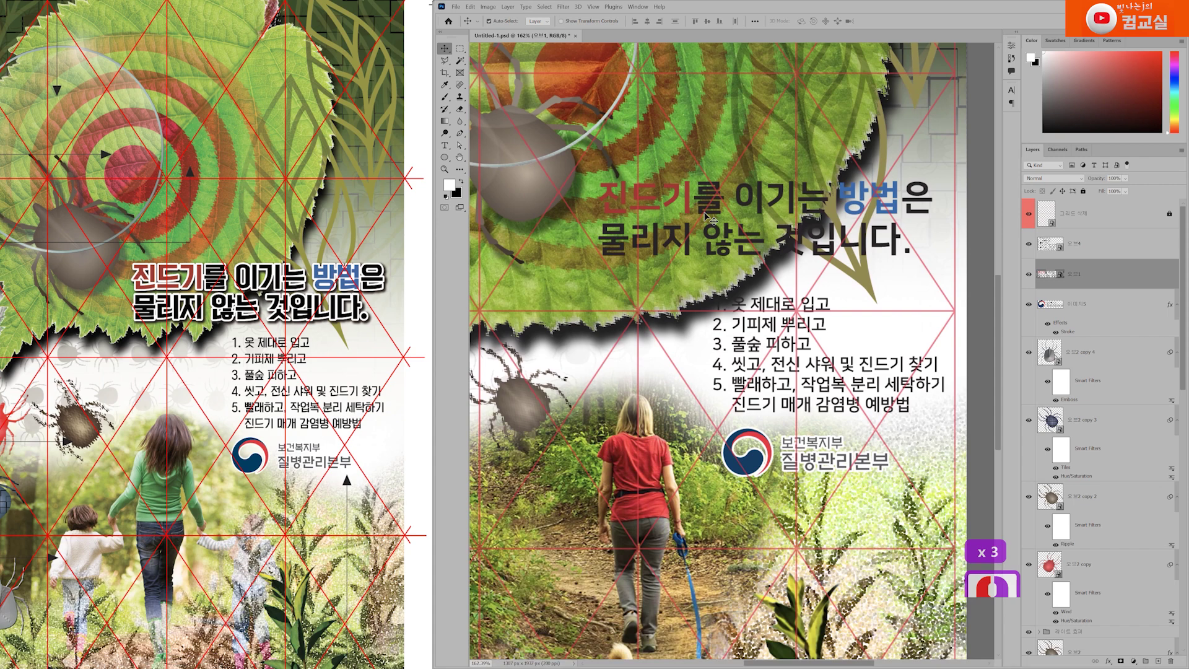
{"action": "key", "text": "ctrl+Down"}
{"action": "key", "text": "ctrl+Down"}
{"action": "key", "text": "ctrl+Down"}
{"action": "key", "text": "ctrl+Left"}
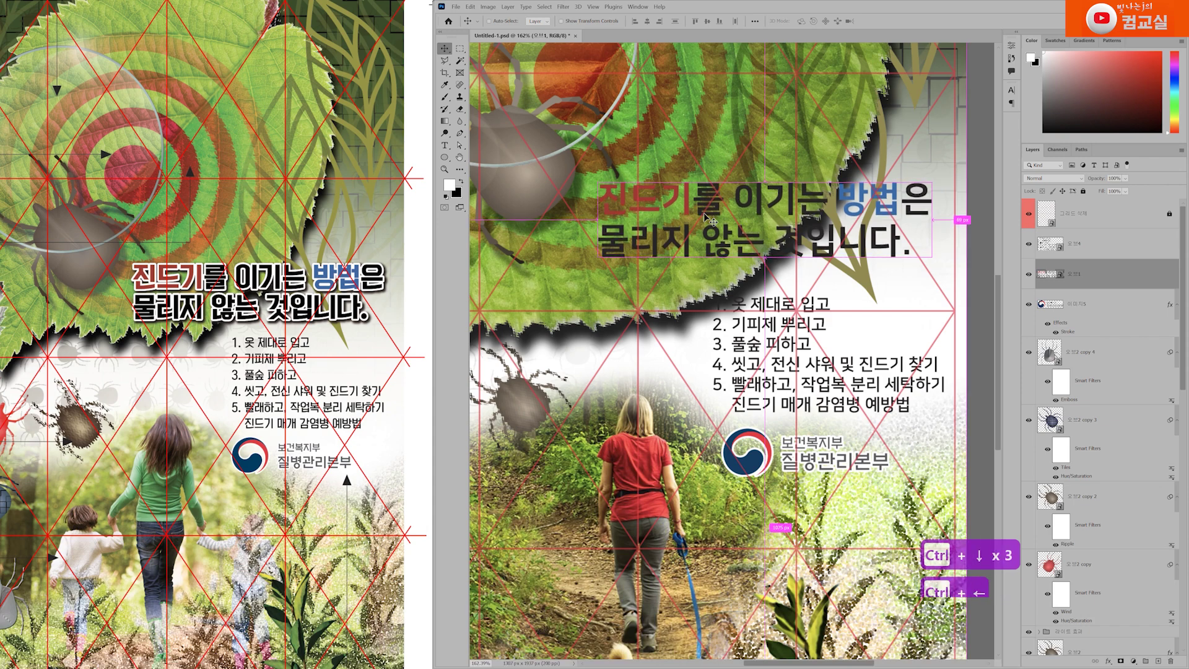
{"action": "key", "text": "ctrl+Left"}
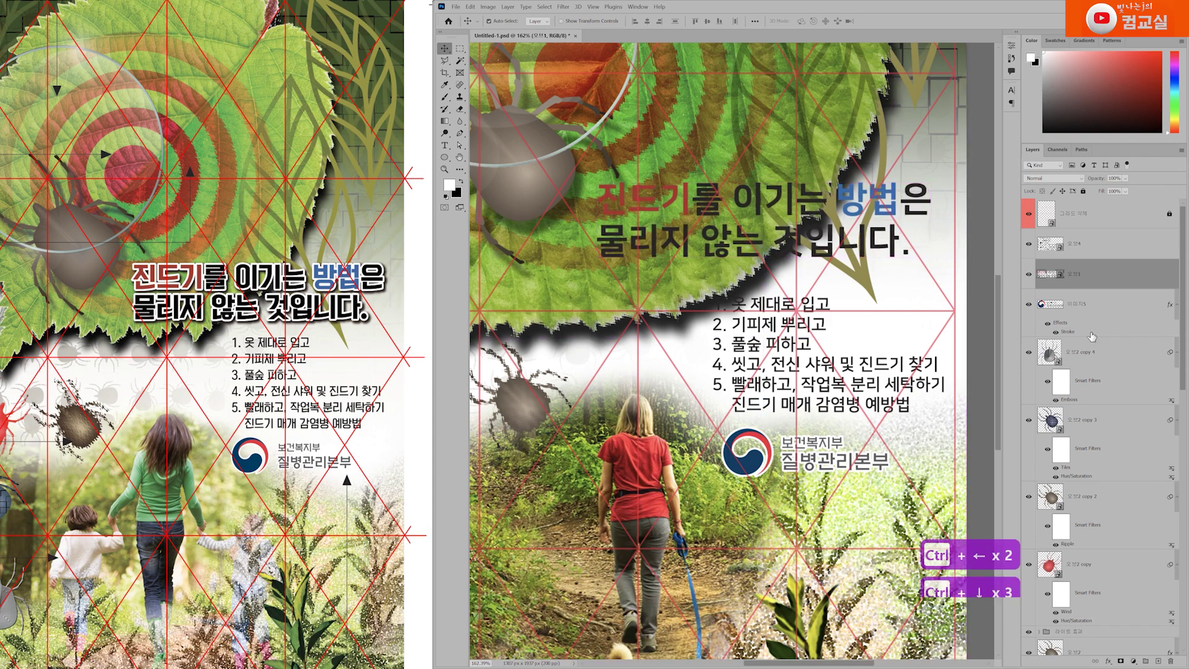
Add a white outside Stroke of 5 px to the headline layer.
{"action": "left_click", "coordinate": [1119, 277]}
{"action": "double_click", "coordinate": [1120, 277]}
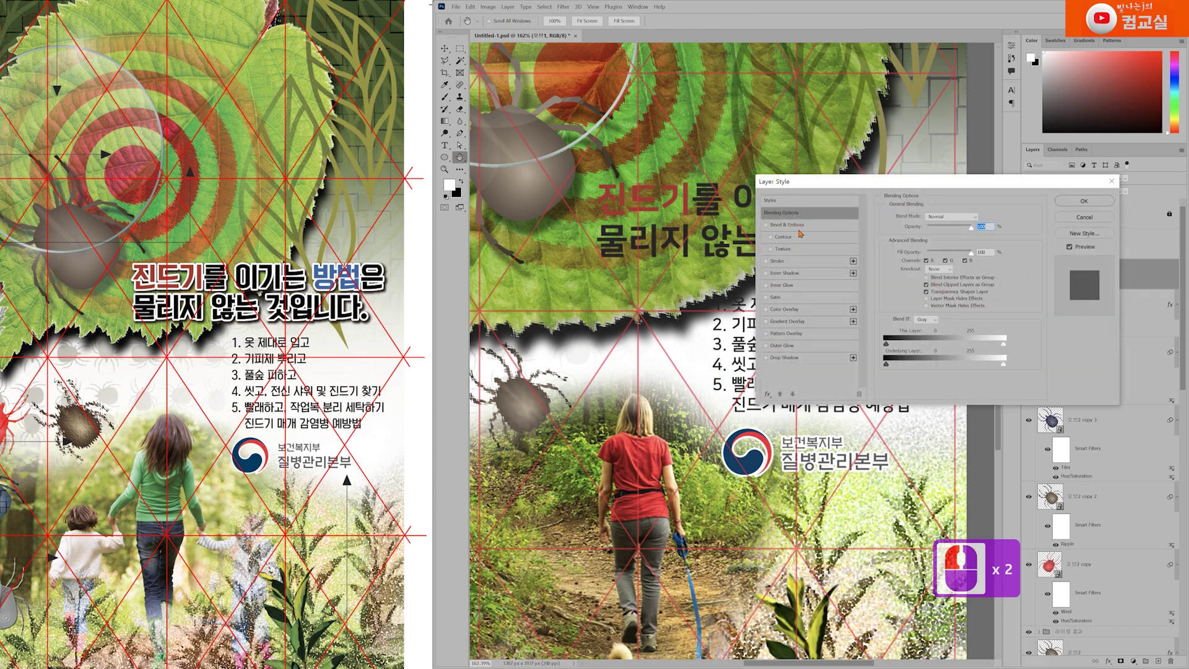
{"action": "left_click", "coordinate": [777, 260]}
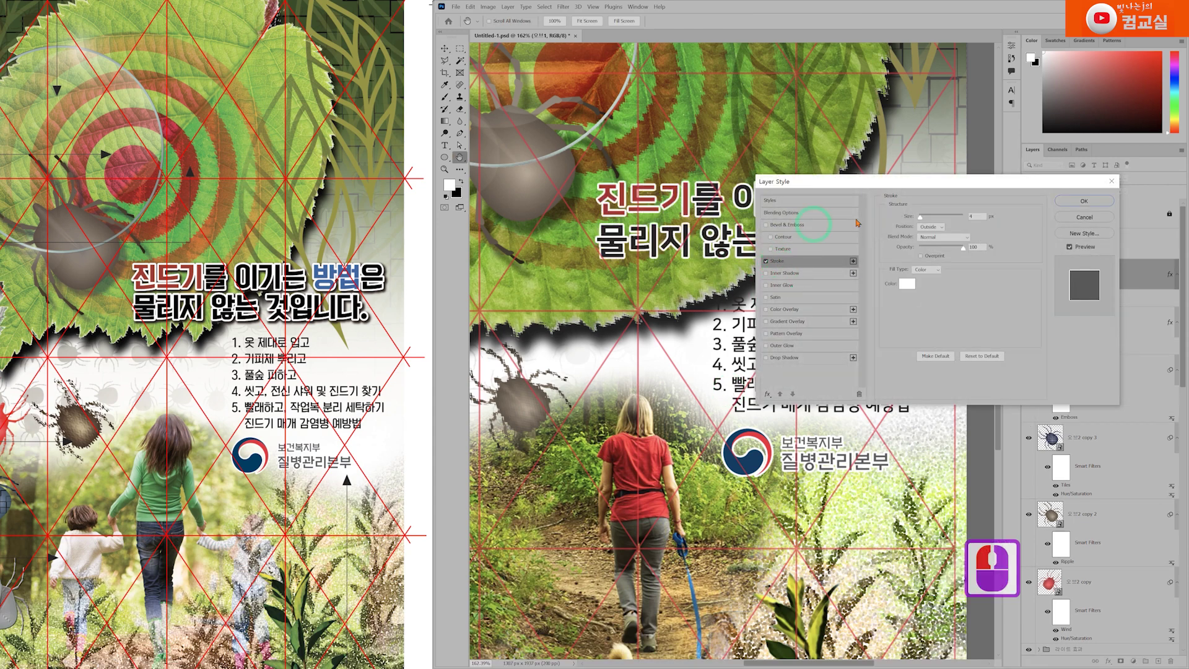
{"action": "left_click_drag", "start_coordinate": [859, 186], "coordinate": [799, 285]}
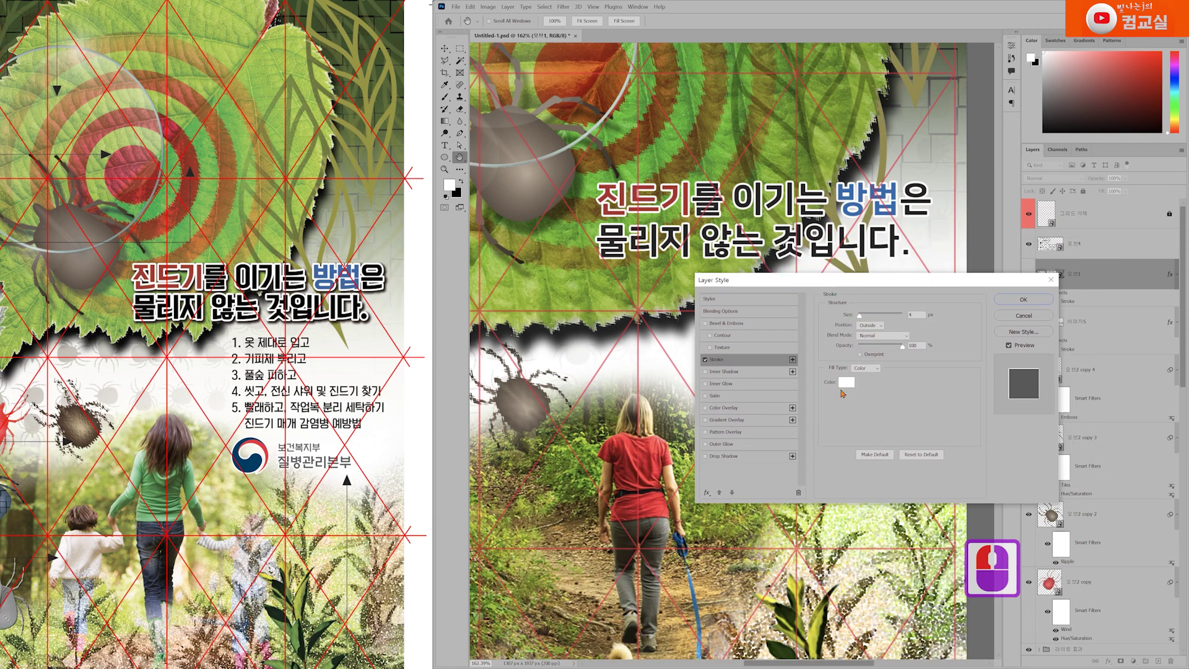
{"action": "double_click", "coordinate": [923, 315]}
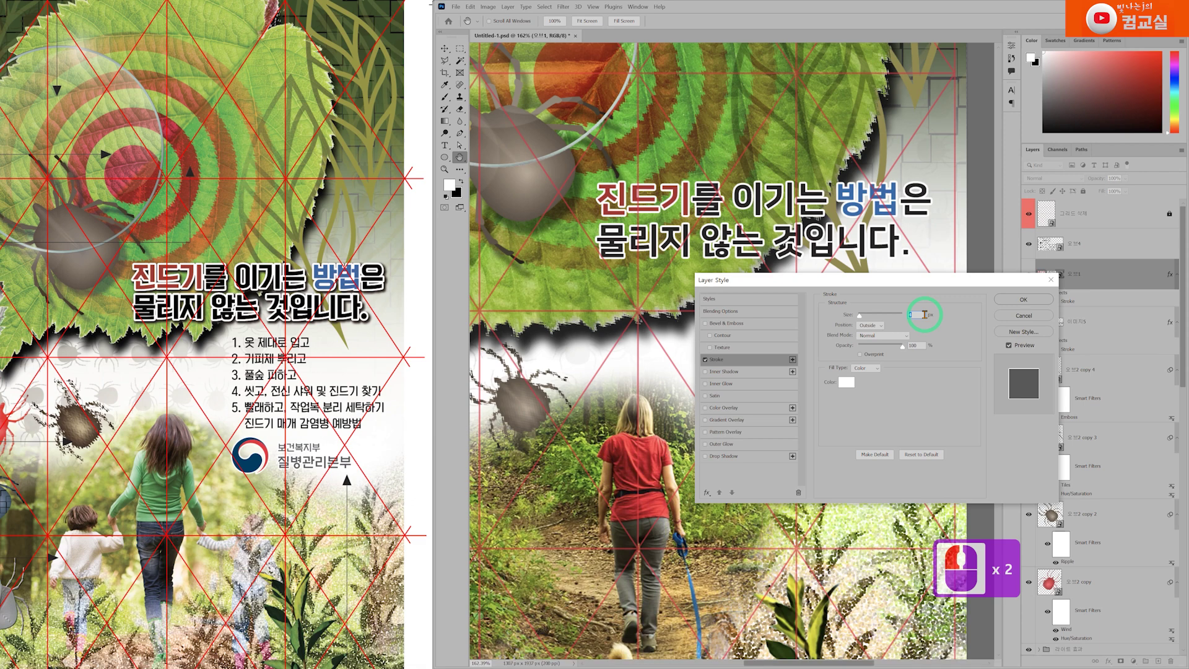
{"action": "type", "text": "5"}
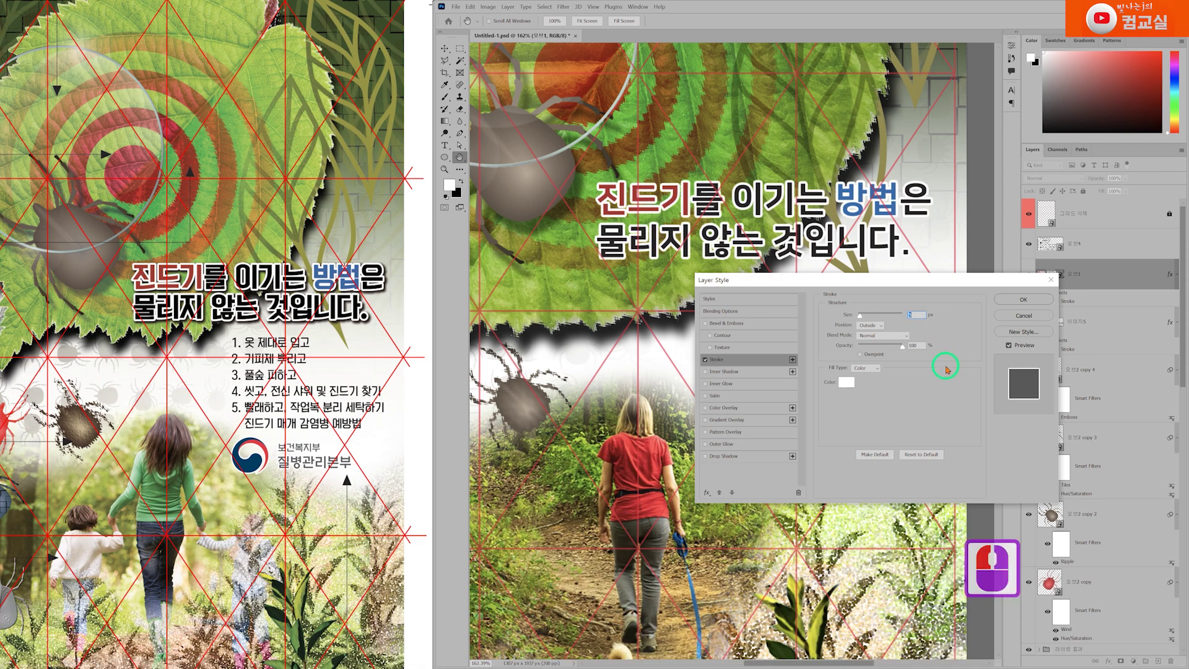
{"action": "left_click", "coordinate": [1009, 347]}
{"action": "left_click", "coordinate": [1010, 347]}
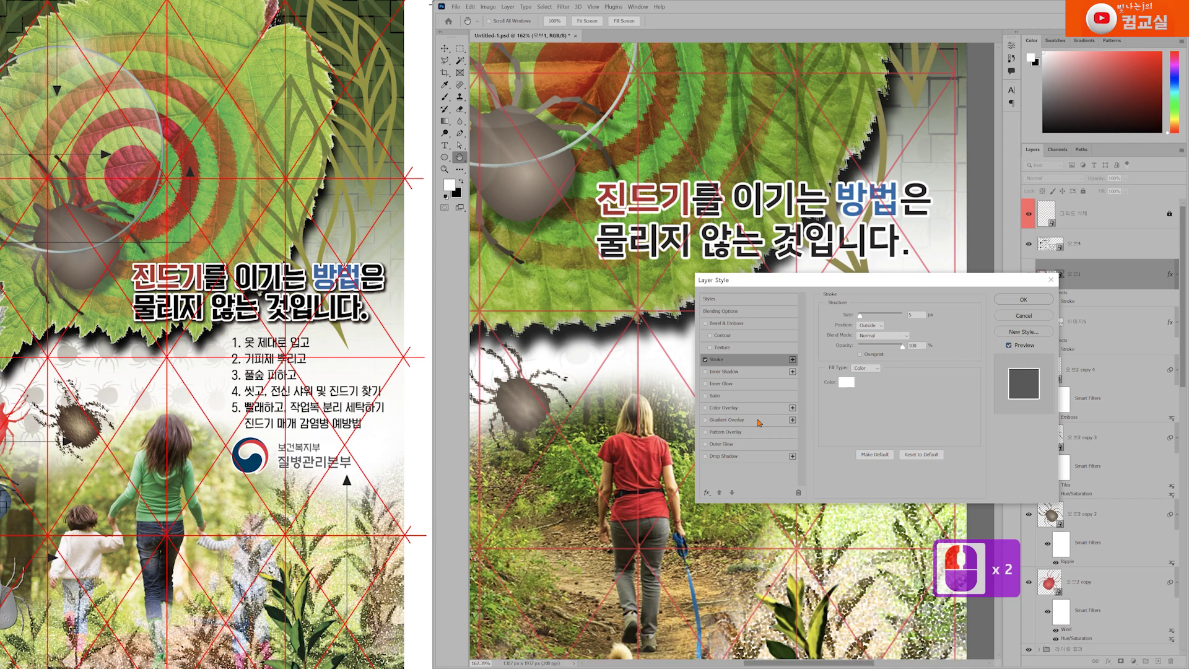
Add a black Multiply Drop Shadow to the headline with about 80% opacity, 11 px distance and a smaller size, and apply the layer style.
{"action": "left_click", "coordinate": [720, 459]}
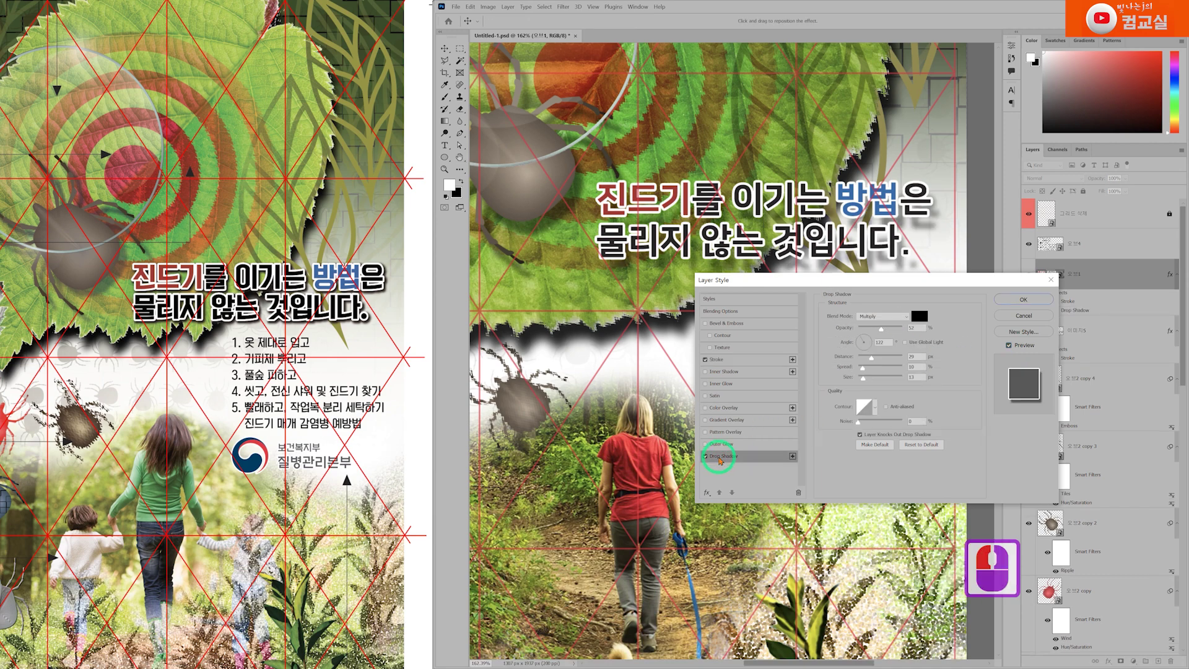
{"action": "left_click_drag", "start_coordinate": [925, 289], "coordinate": [841, 321]}
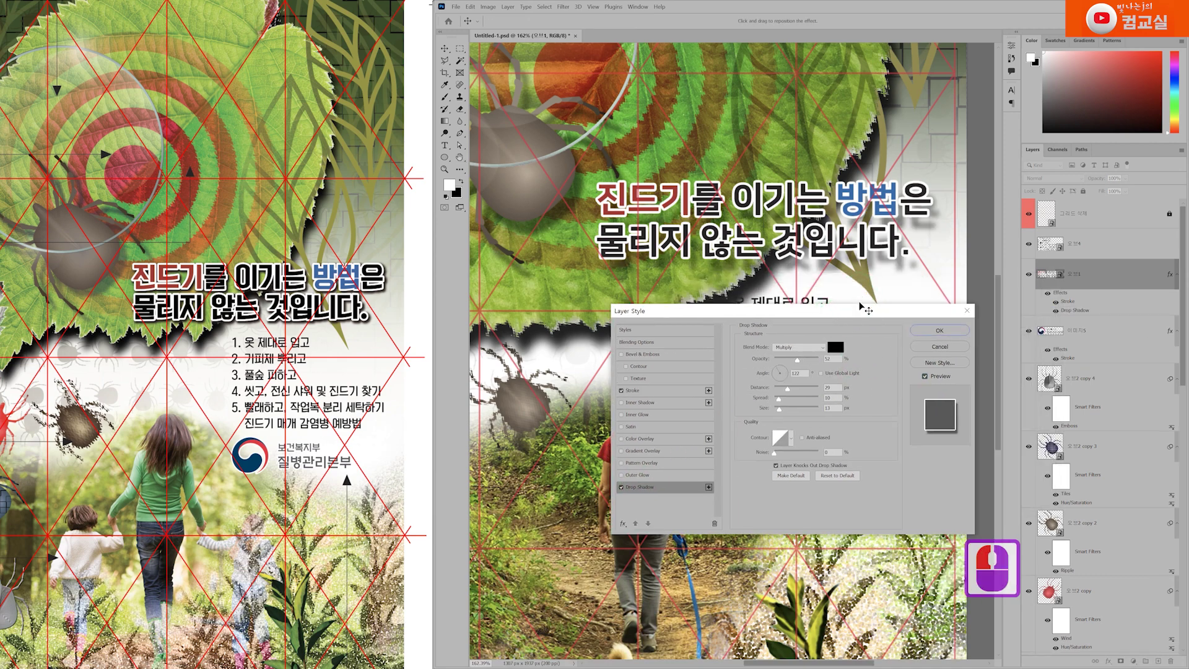
{"action": "left_click_drag", "start_coordinate": [799, 361], "coordinate": [810, 363]}
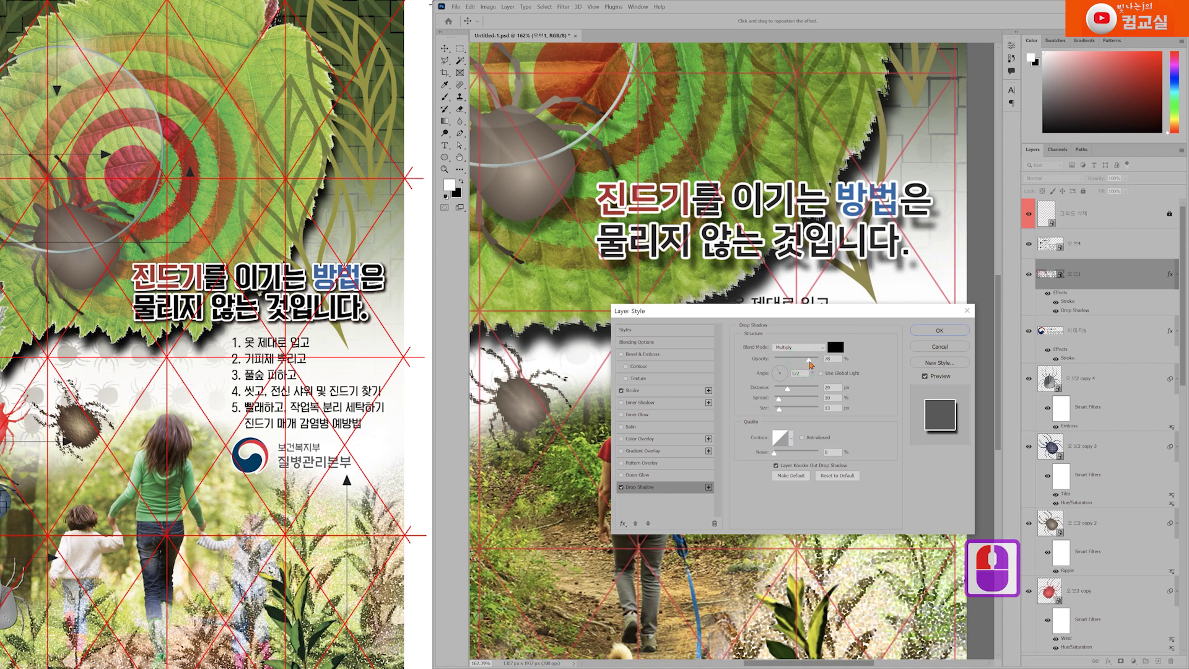
{"action": "left_click_drag", "start_coordinate": [841, 269], "coordinate": [832, 258]}
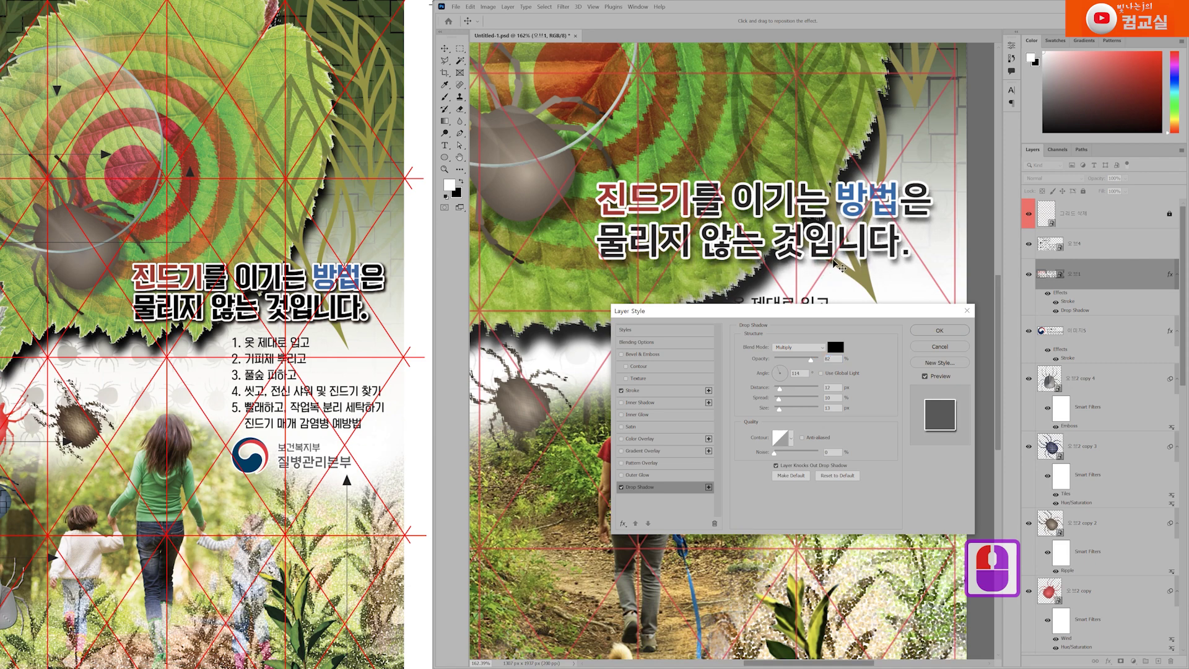
{"action": "left_click_drag", "start_coordinate": [837, 265], "coordinate": [840, 267]}
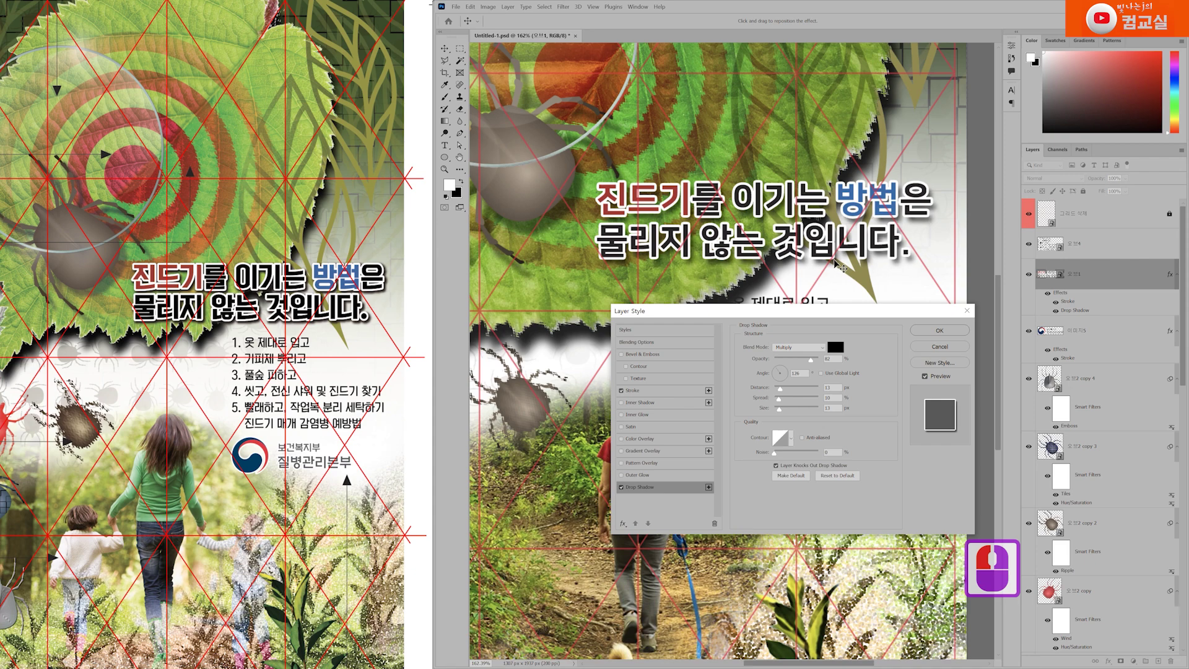
{"action": "left_click_drag", "start_coordinate": [780, 413], "coordinate": [778, 413]}
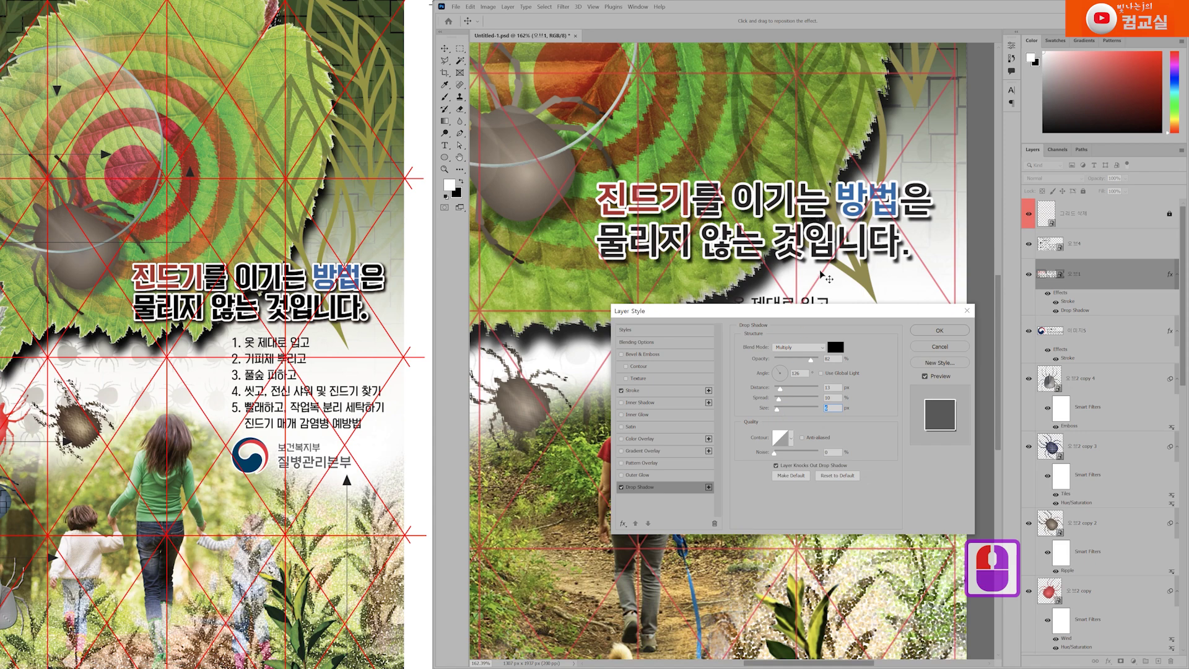
{"action": "left_click_drag", "start_coordinate": [830, 271], "coordinate": [823, 266]}
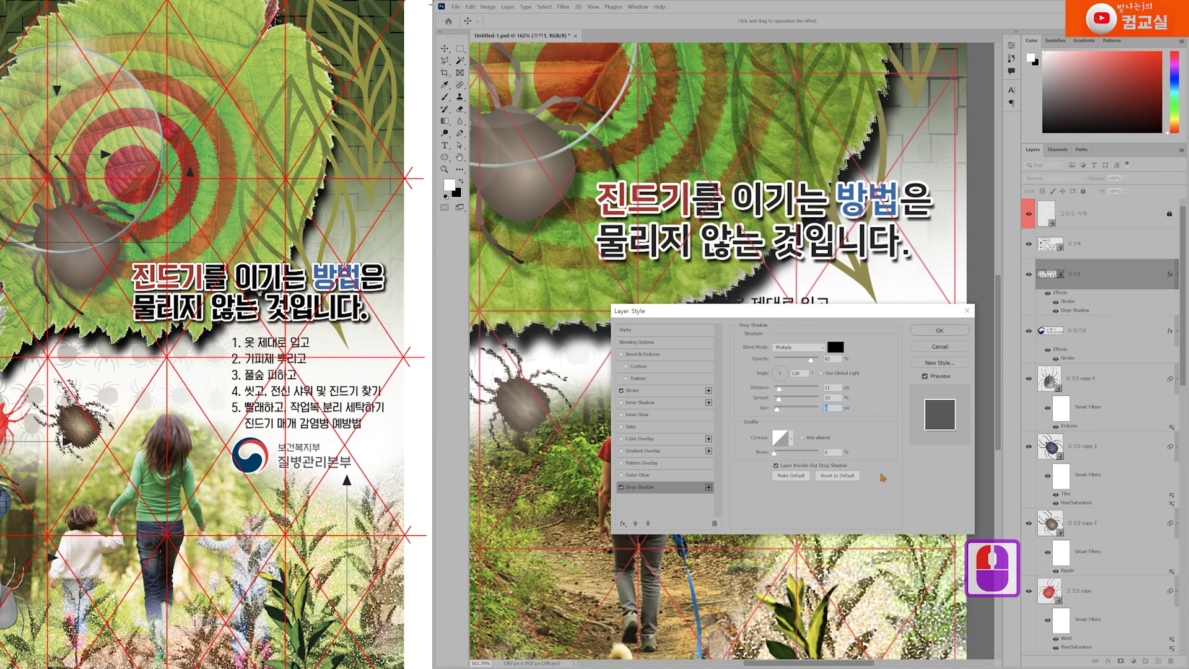
{"action": "left_click", "coordinate": [940, 331]}
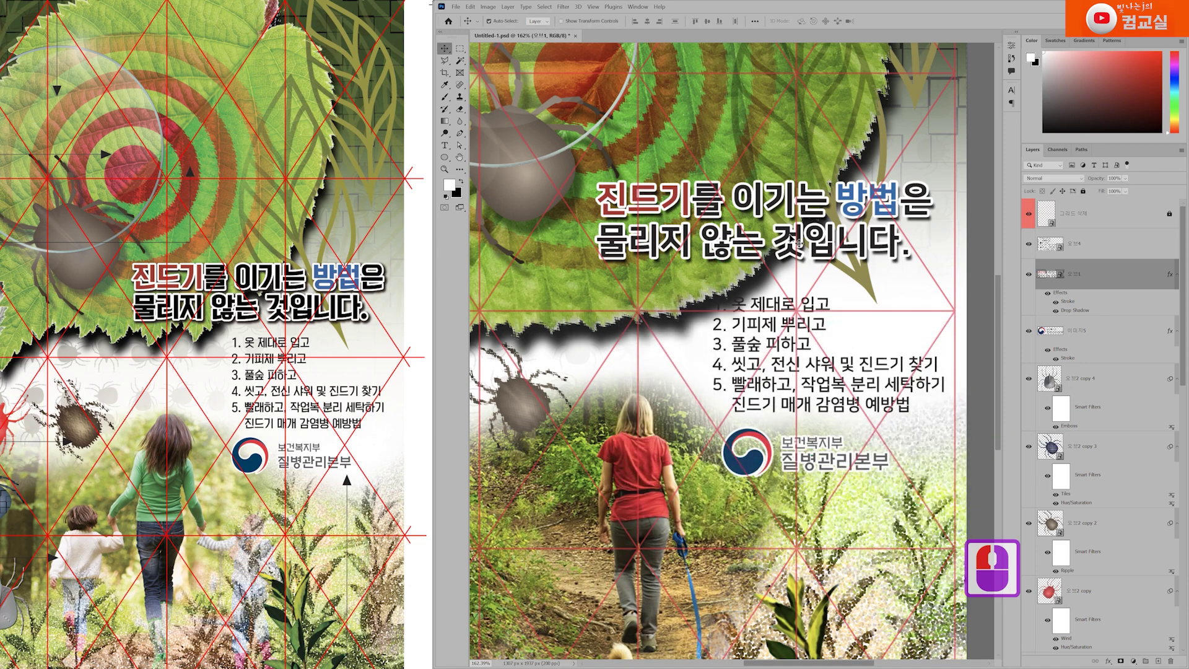
Hide the locked red grid layer above the poster artwork.
{"action": "scroll", "coordinate": [762, 314], "scroll_direction": "down", "scroll_amount": 5}
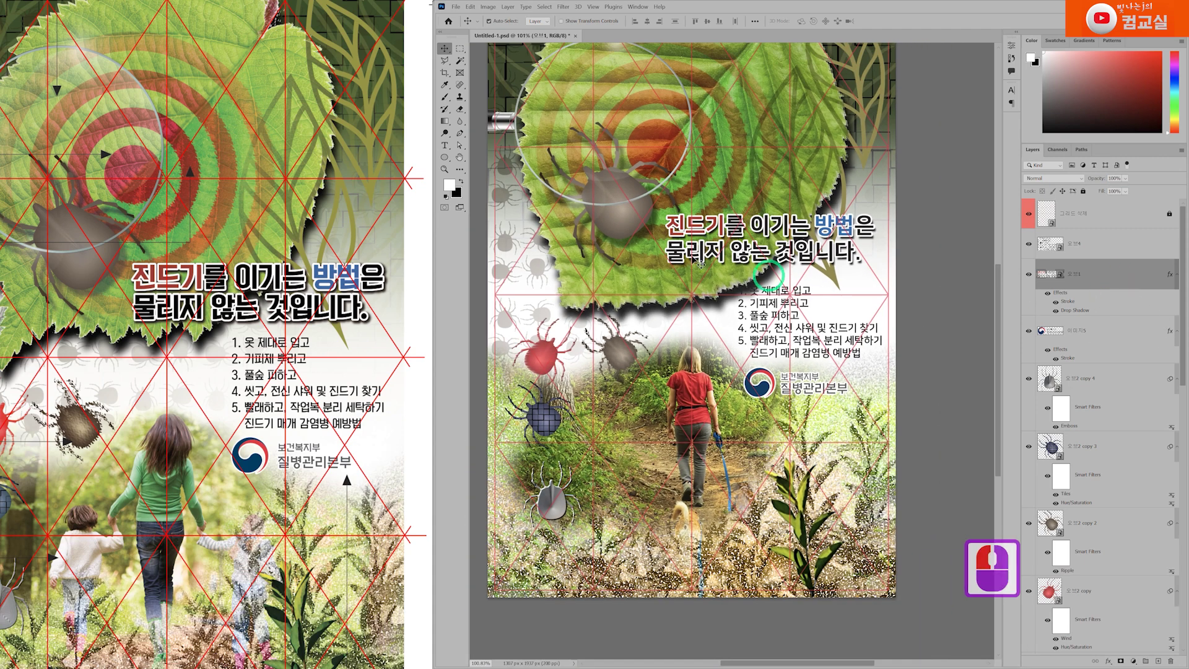
{"action": "scroll", "coordinate": [176, 372], "scroll_direction": "down", "scroll_amount": 4}
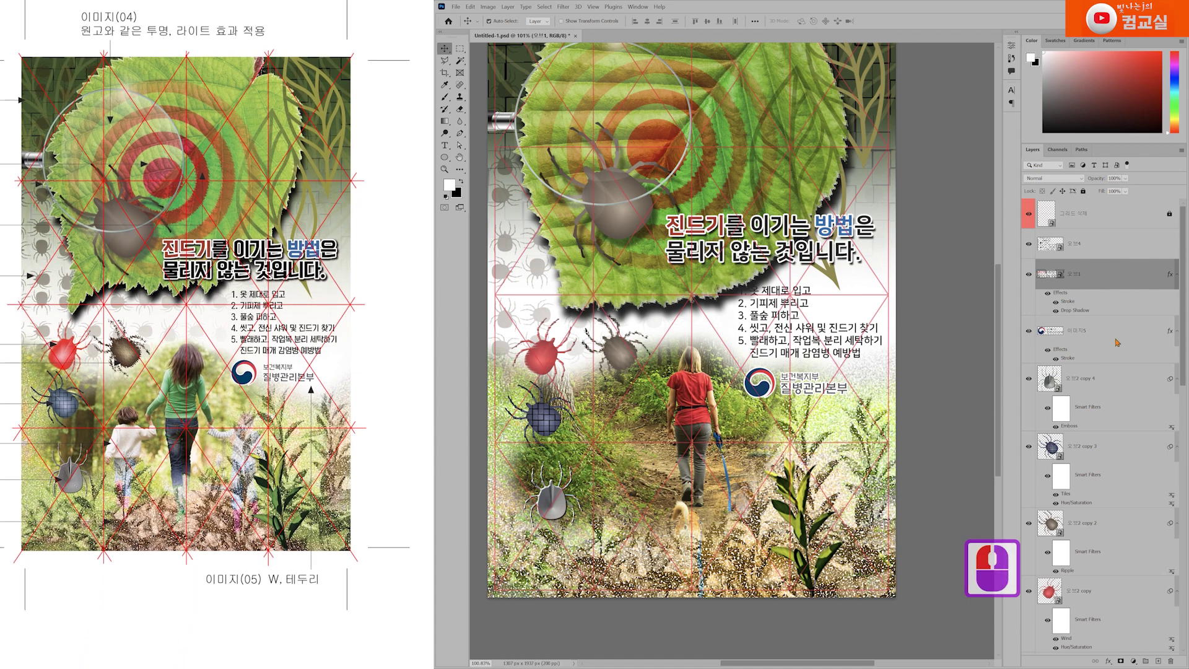
{"action": "scroll", "coordinate": [663, 217], "scroll_direction": "down", "scroll_amount": 2}
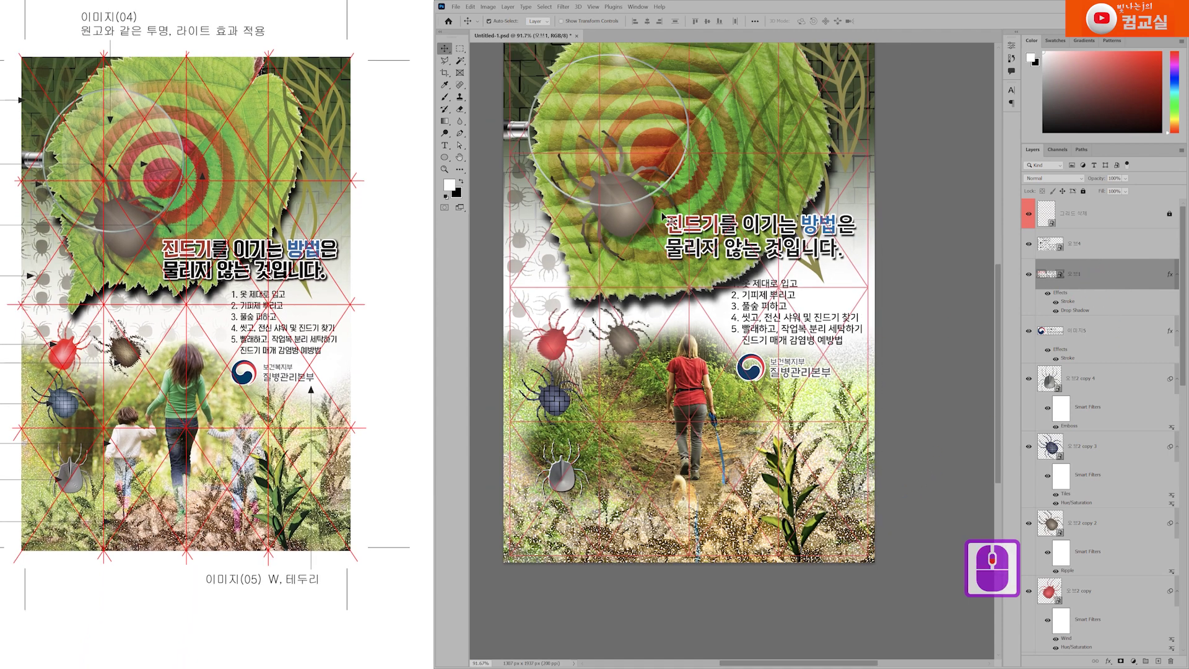
{"action": "scroll", "coordinate": [644, 158], "scroll_direction": "up", "scroll_amount": 3}
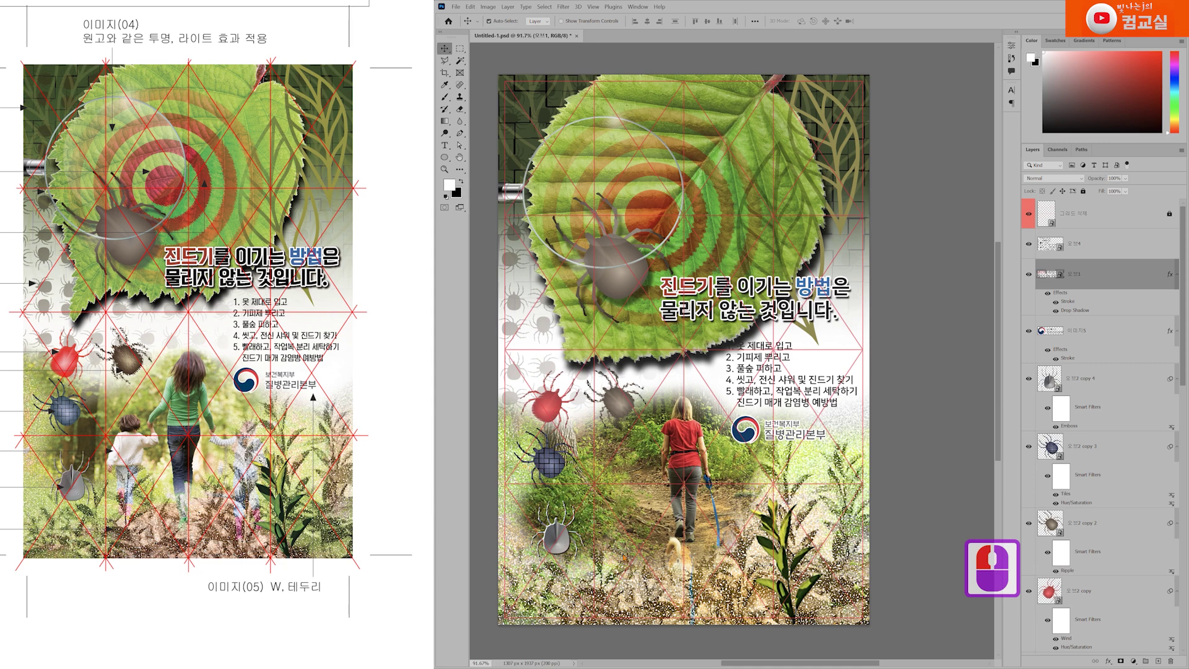
{"action": "scroll", "coordinate": [534, 410], "scroll_direction": "up", "scroll_amount": 2}
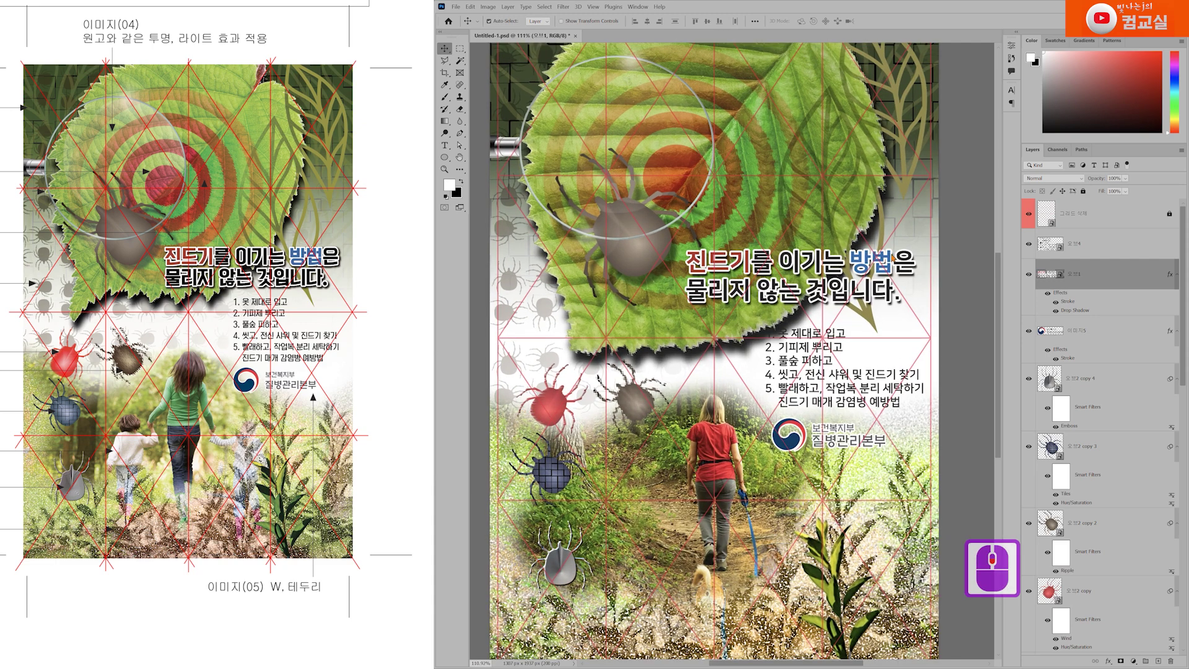
{"action": "scroll", "coordinate": [894, 257], "scroll_direction": "down", "scroll_amount": 1}
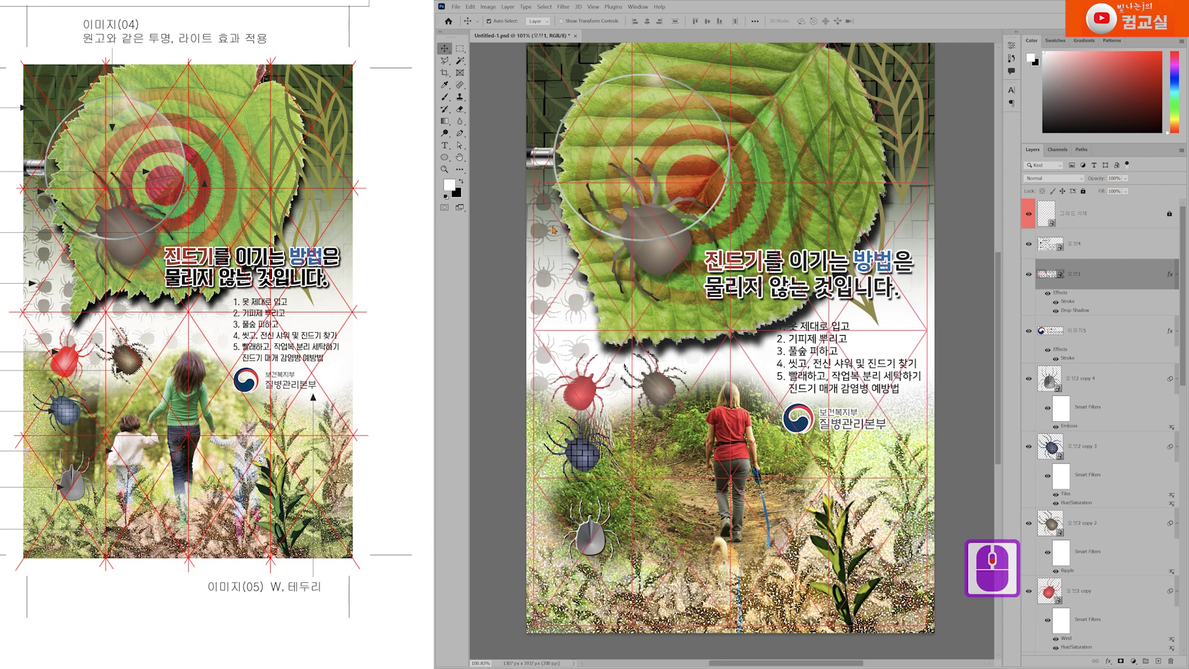
{"action": "left_click", "coordinate": [1097, 220]}
{"action": "left_click", "coordinate": [1097, 220]}
{"action": "left_click", "coordinate": [1029, 214]}
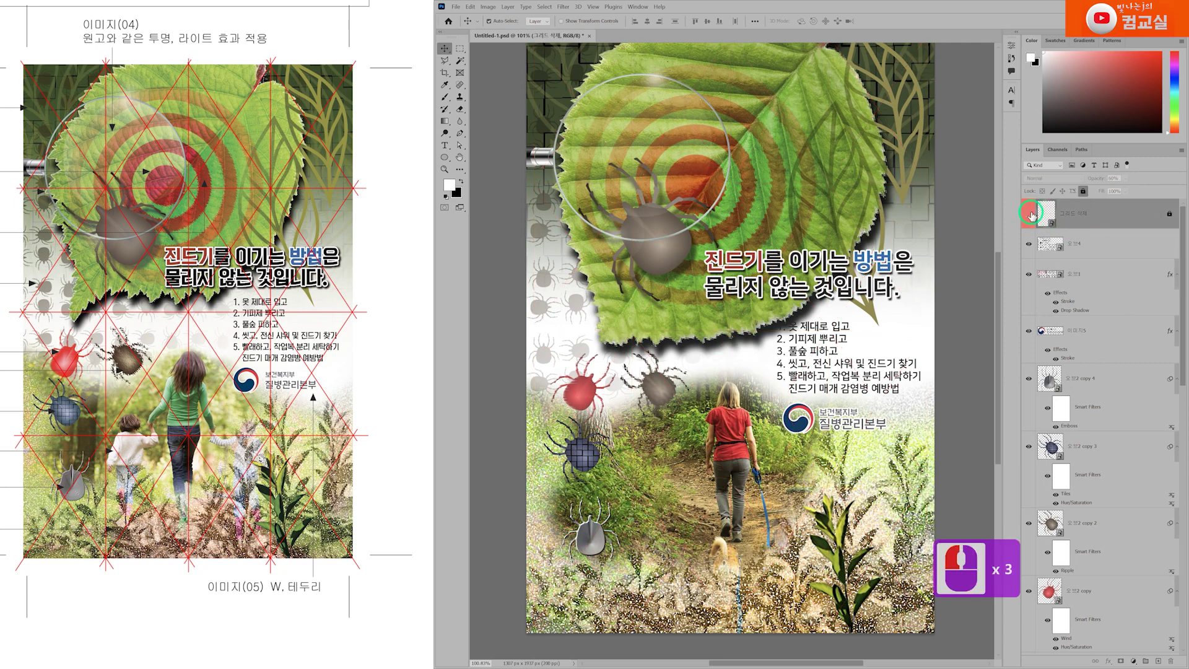
{"action": "left_click_drag", "start_coordinate": [755, 163], "coordinate": [727, 194]}
{"action": "scroll", "coordinate": [710, 388], "scroll_direction": "down", "scroll_amount": 1}
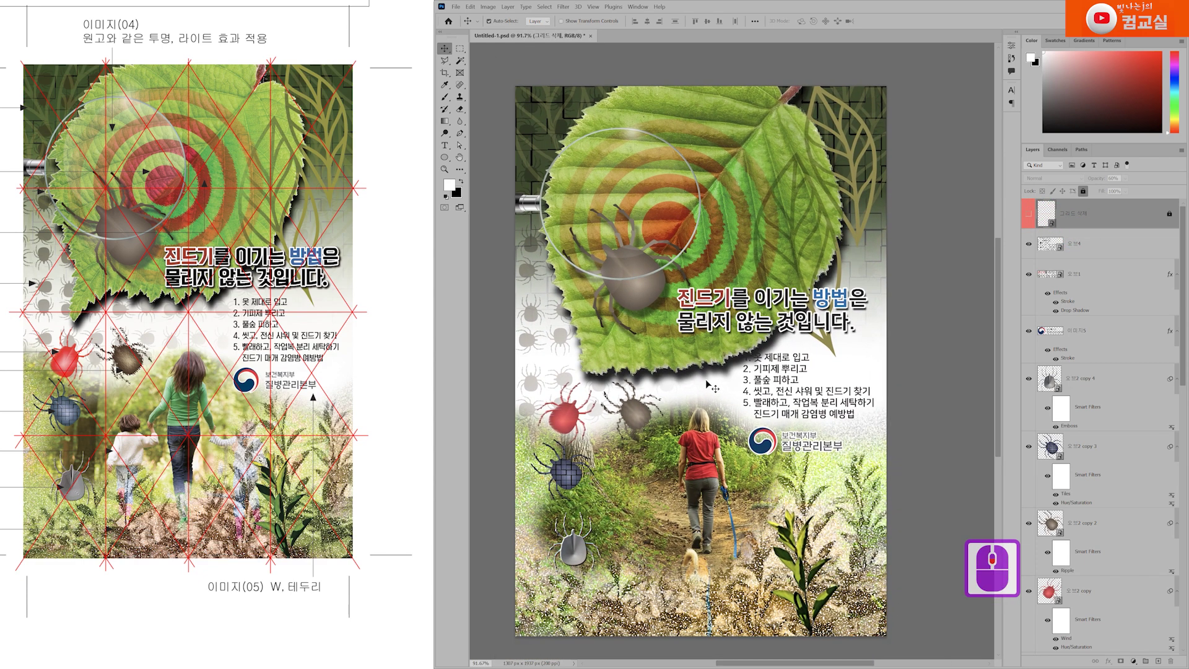